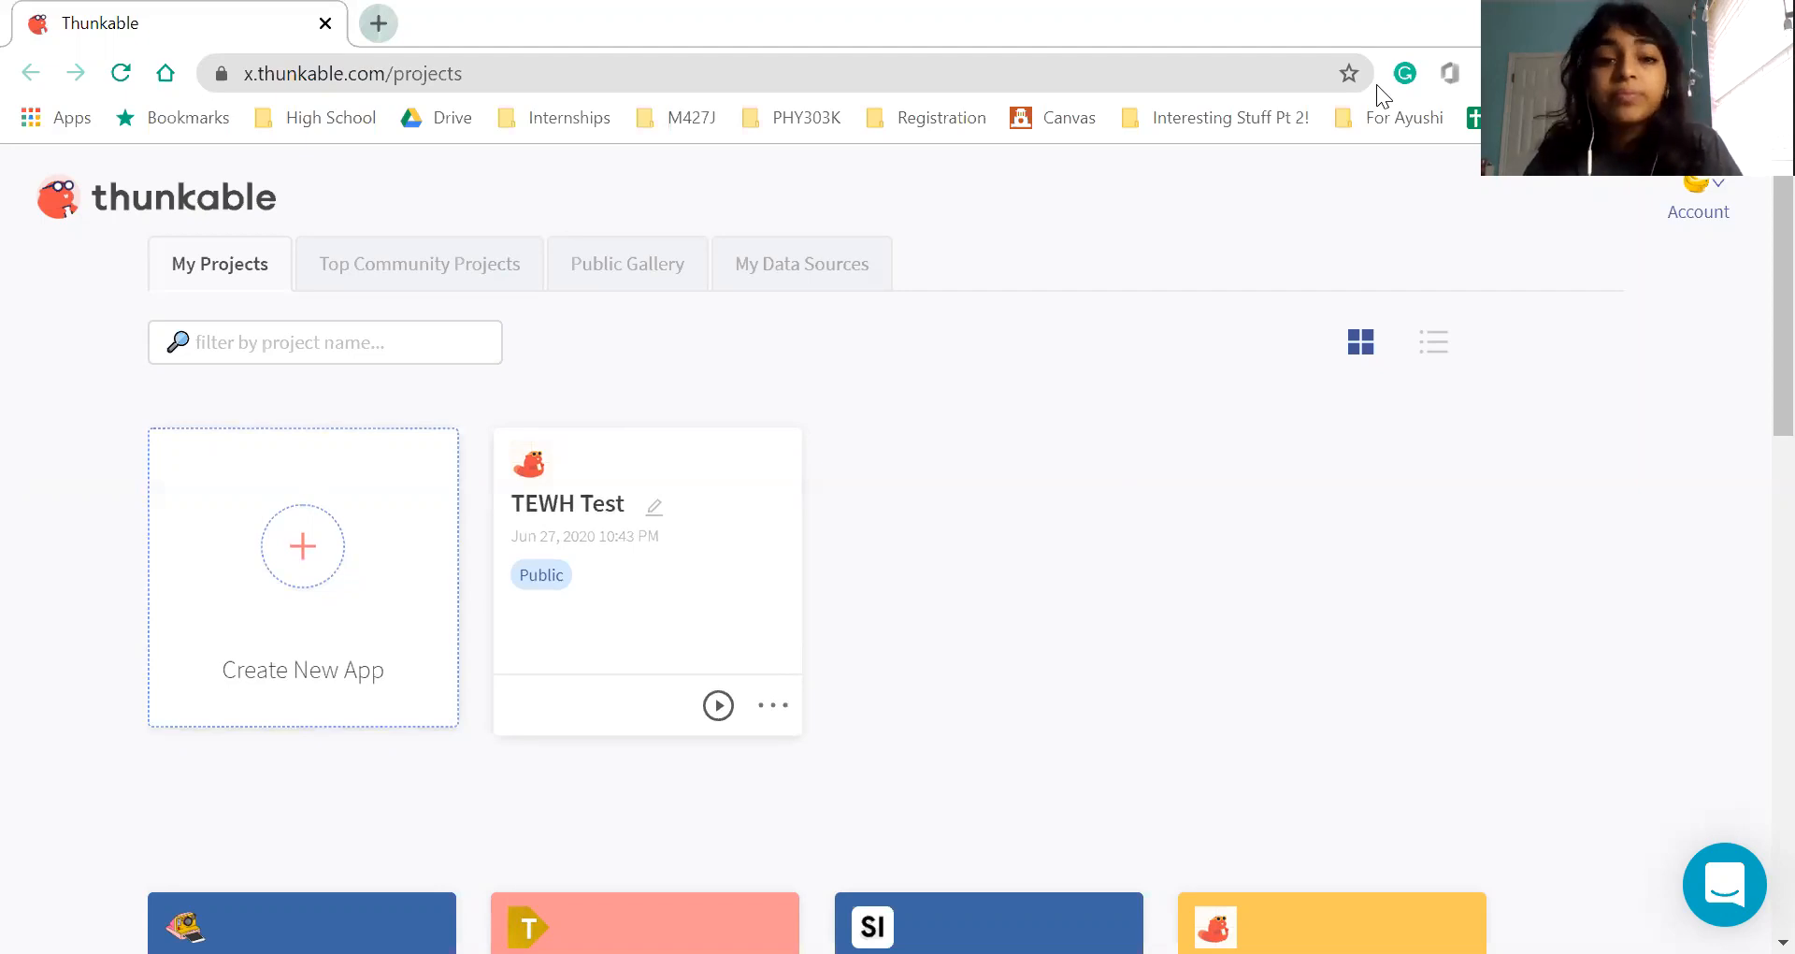
# Create a new public app project named "TEWH Project Display"
pyautogui.click(288, 553)
pyautogui.write('TEWH Pr')
pyautogui.press('BackSpace')
pyautogui.write('roject Di')
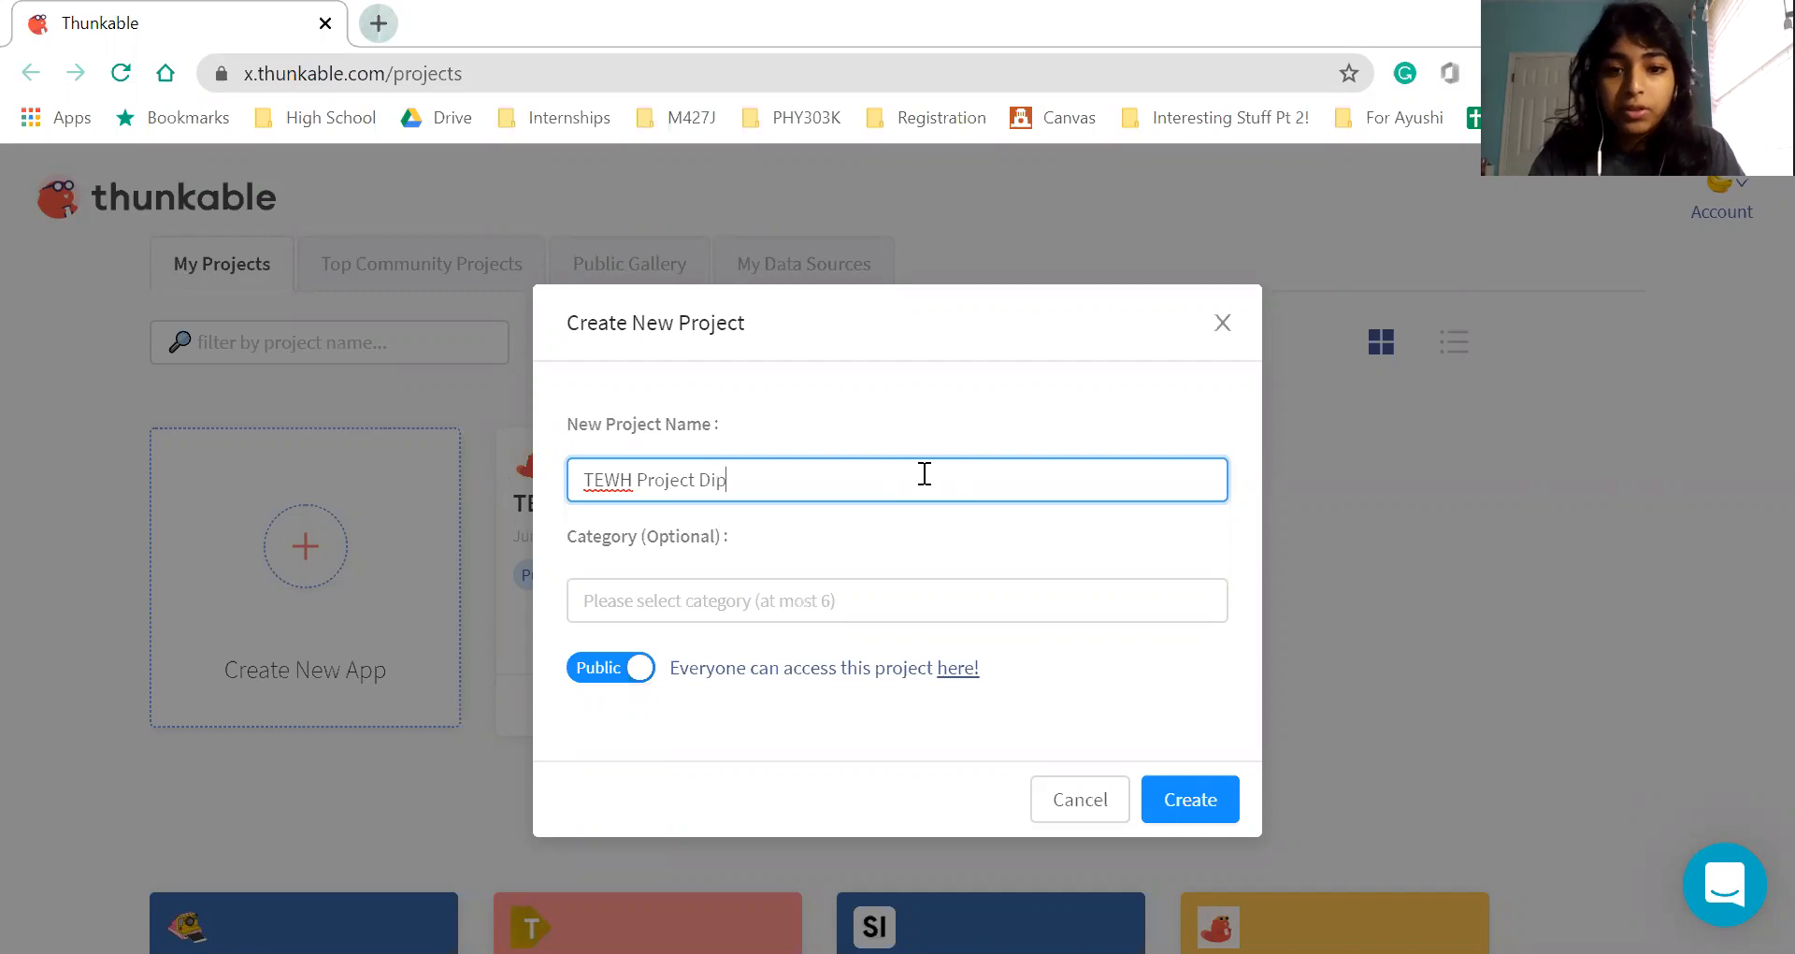
pyautogui.write('splay')
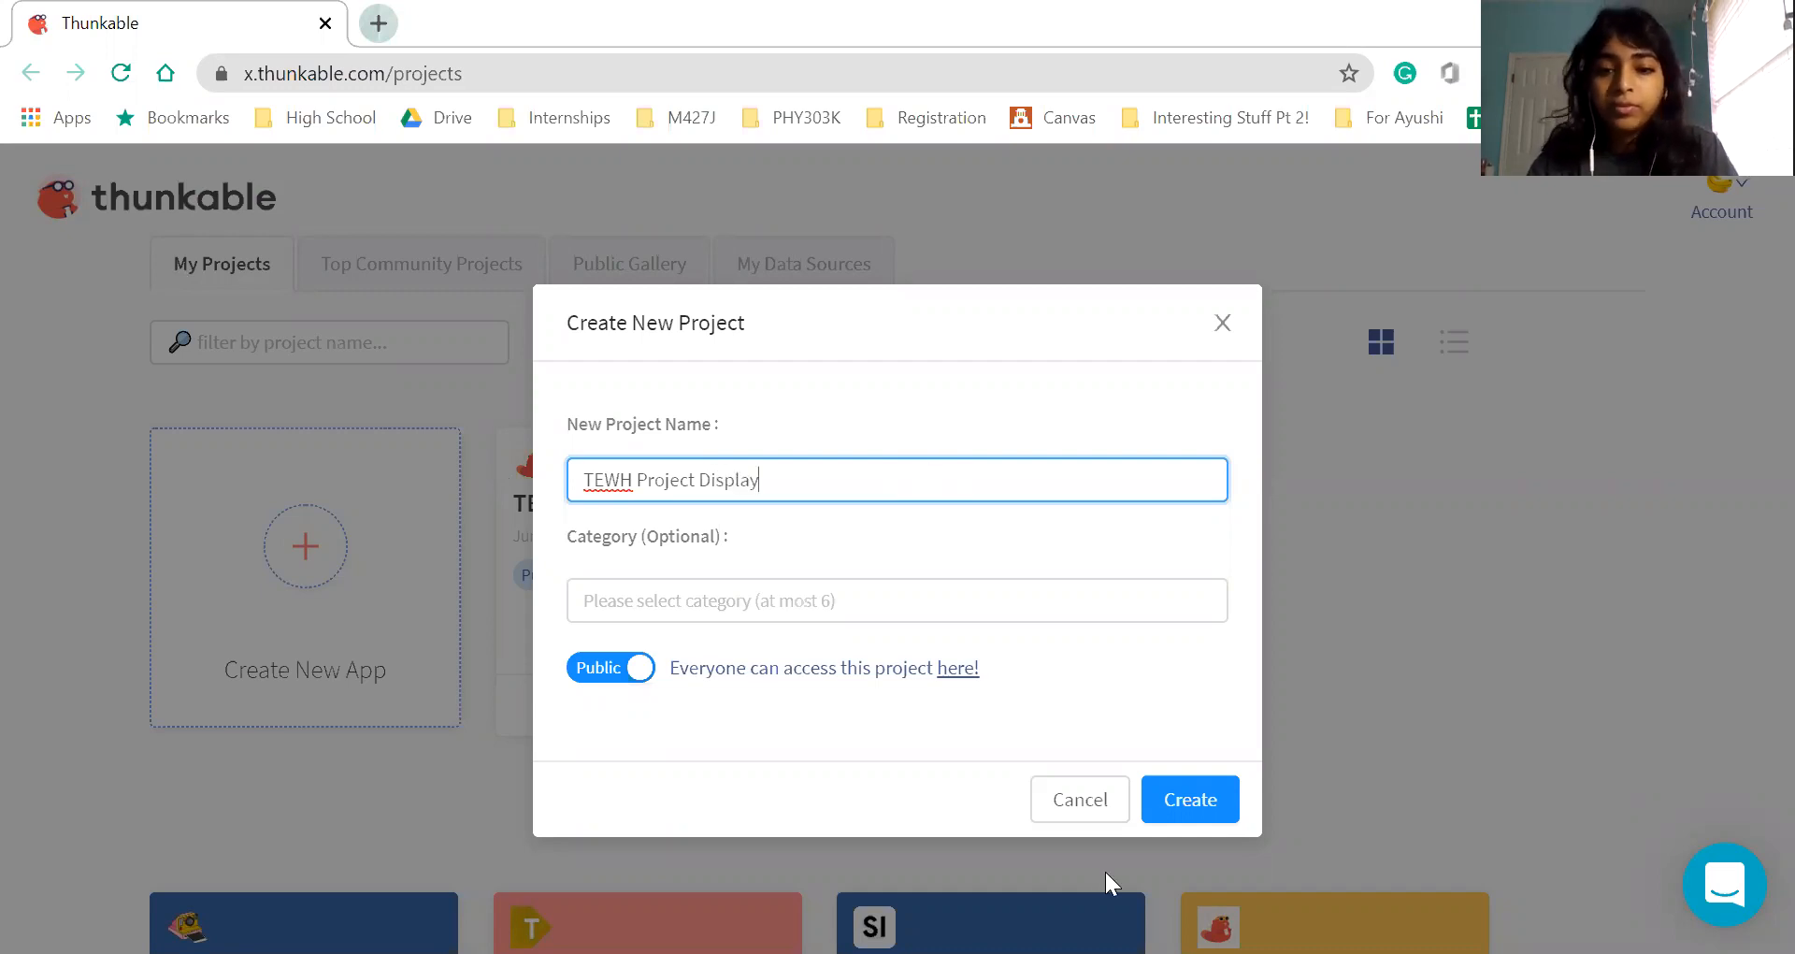
pyautogui.click(1161, 806)
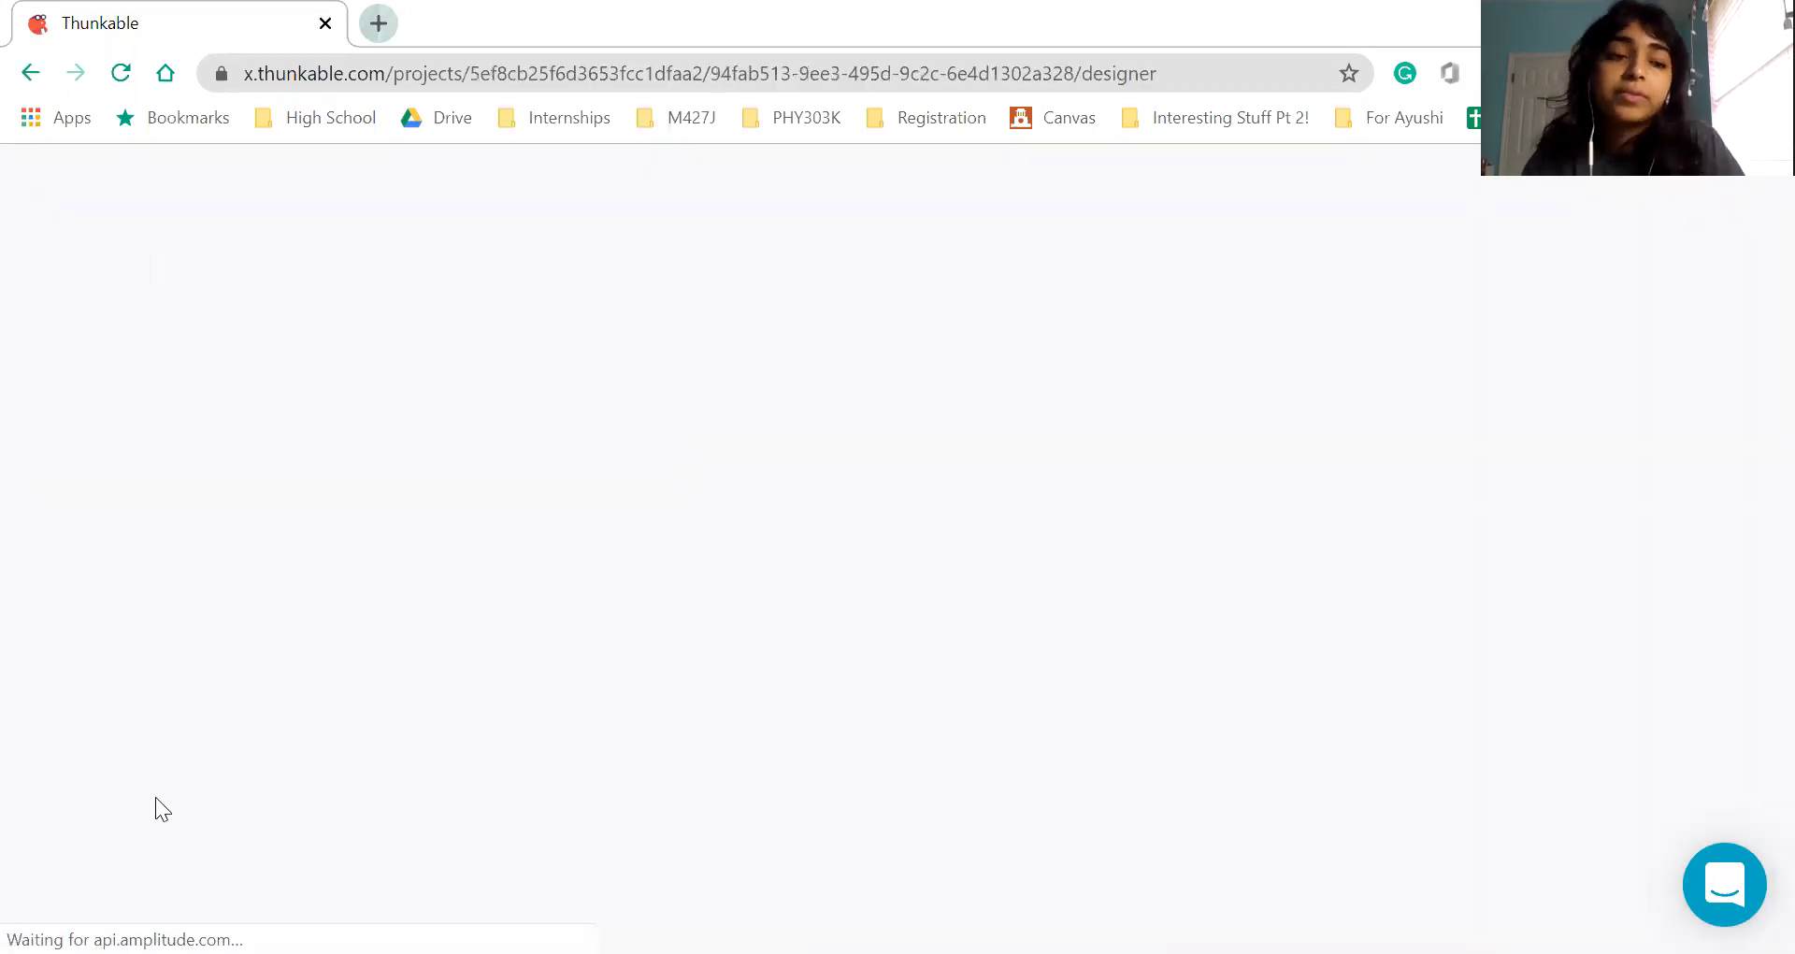
# Examine the full height of the blank Screen1 phone preview in the designer
pyautogui.scroll(-2, 623, 652)
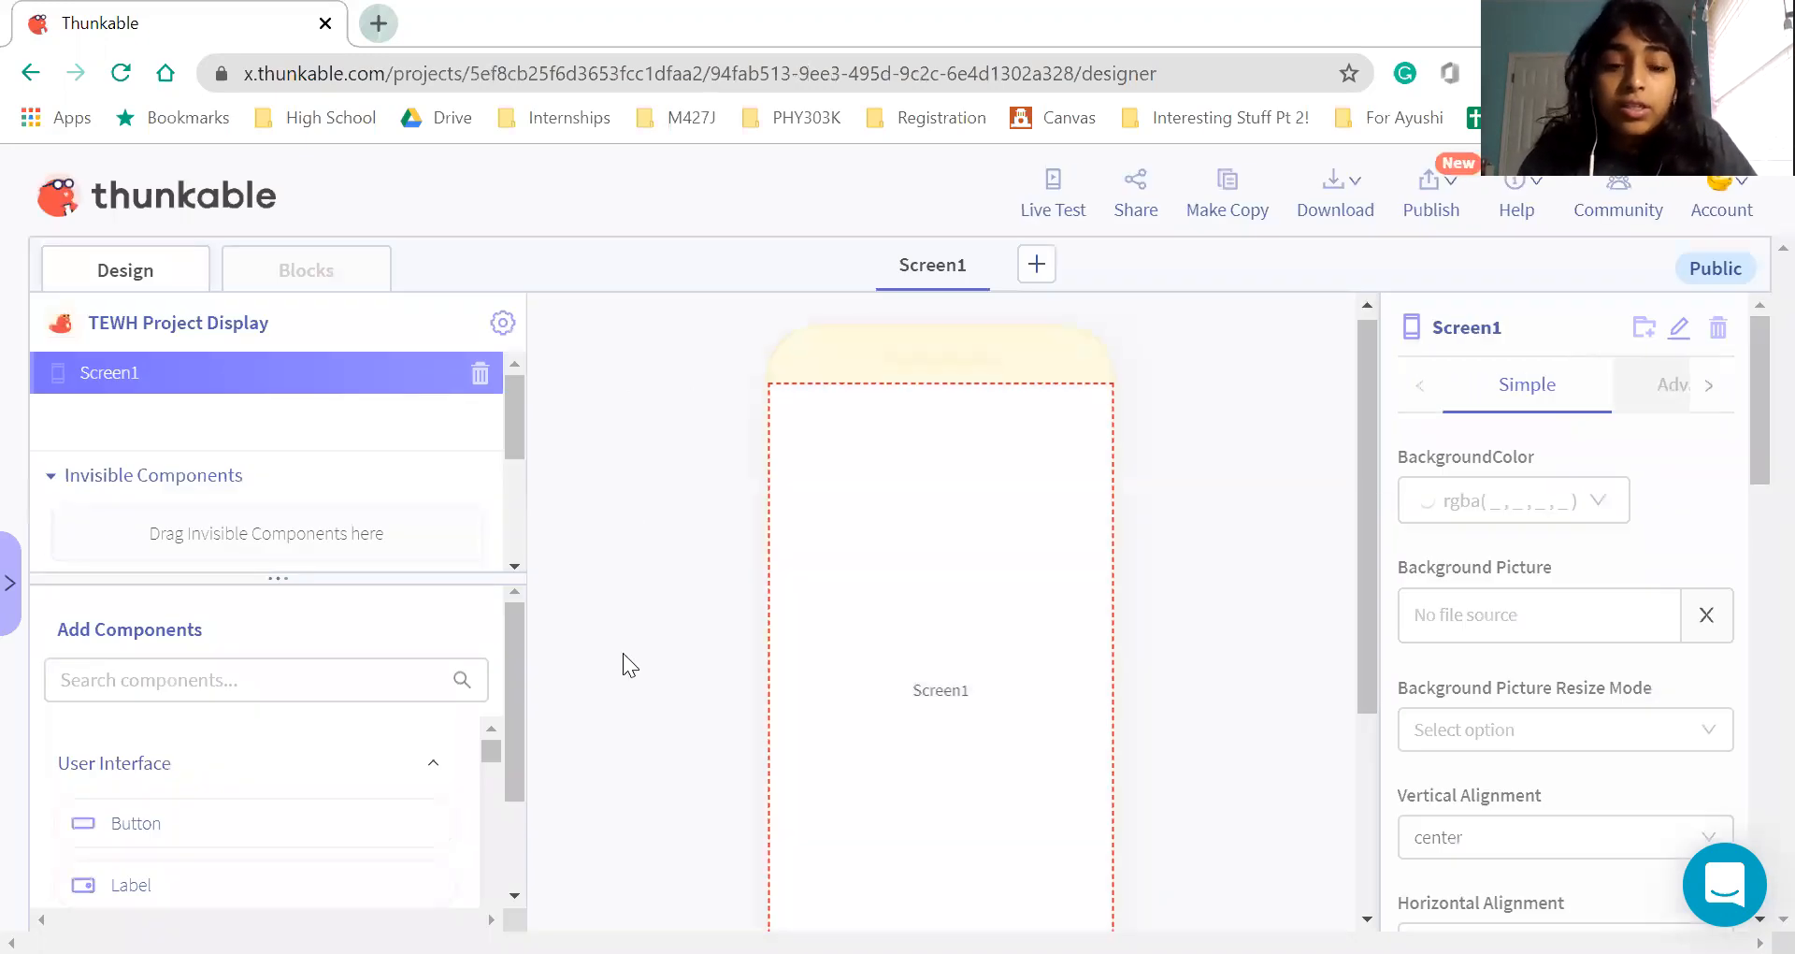
pyautogui.scroll(2, 623, 653)
pyautogui.scroll(-1, 1202, 464)
pyautogui.scroll(-1, 1203, 463)
pyautogui.scroll(1, 1203, 464)
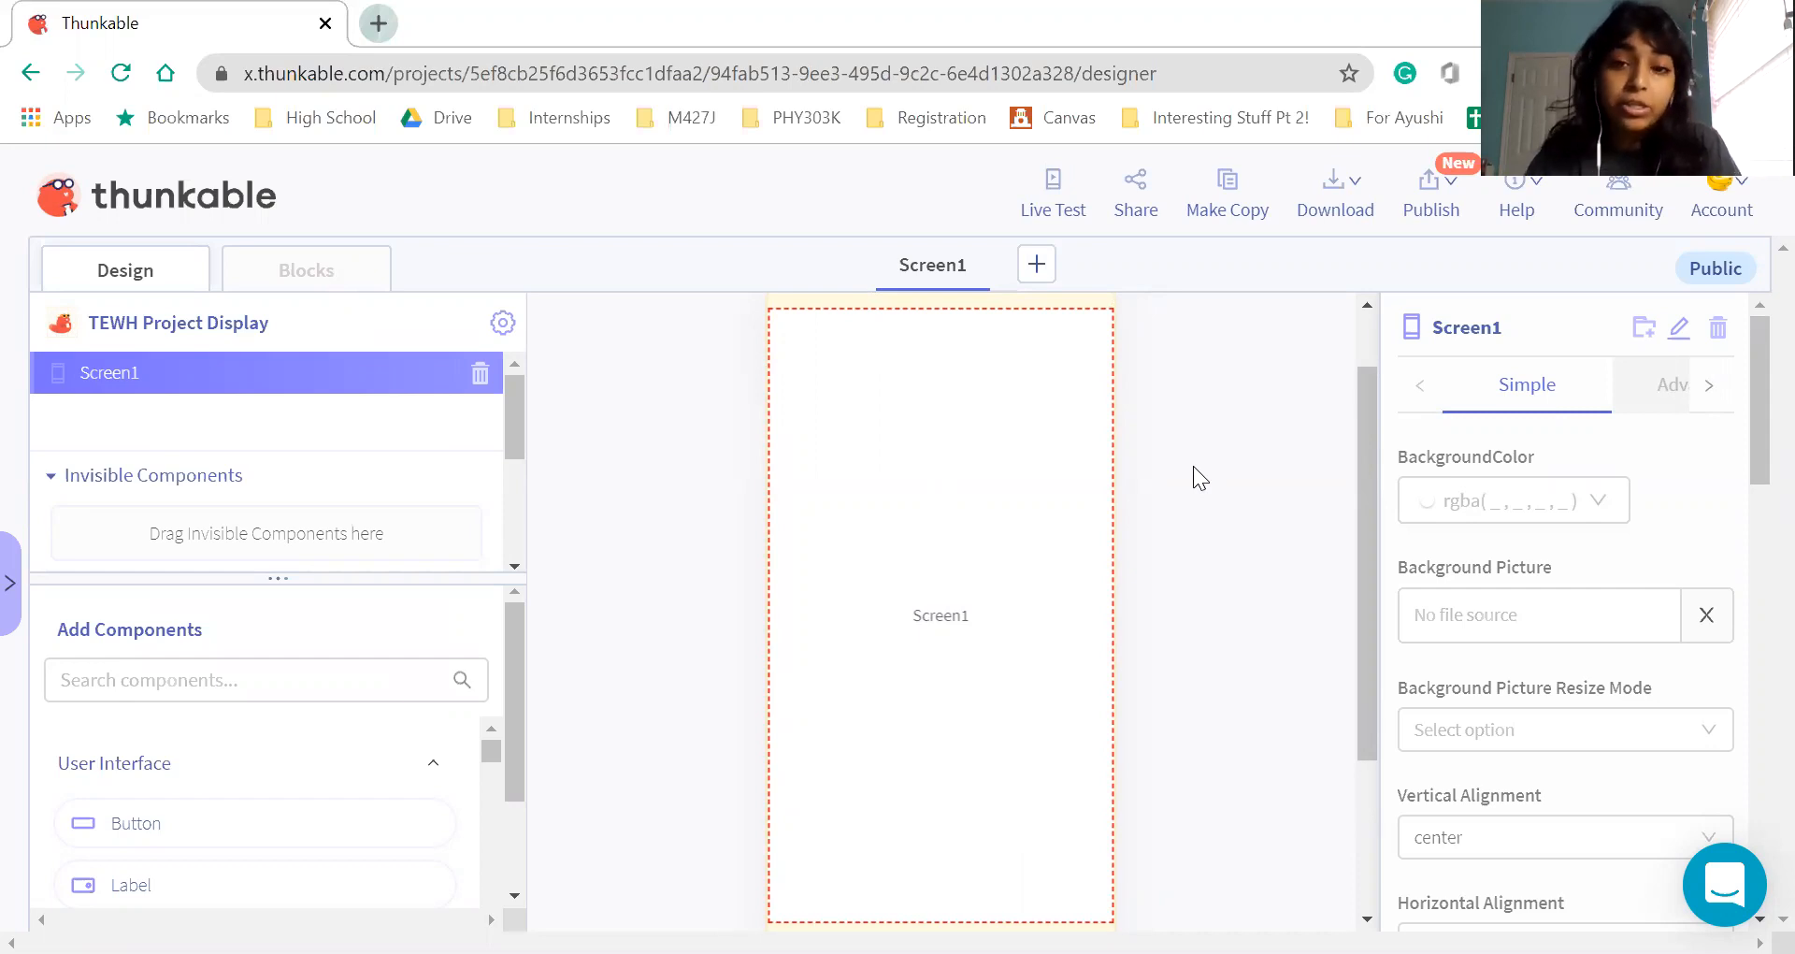
pyautogui.scroll(2, 1255, 448)
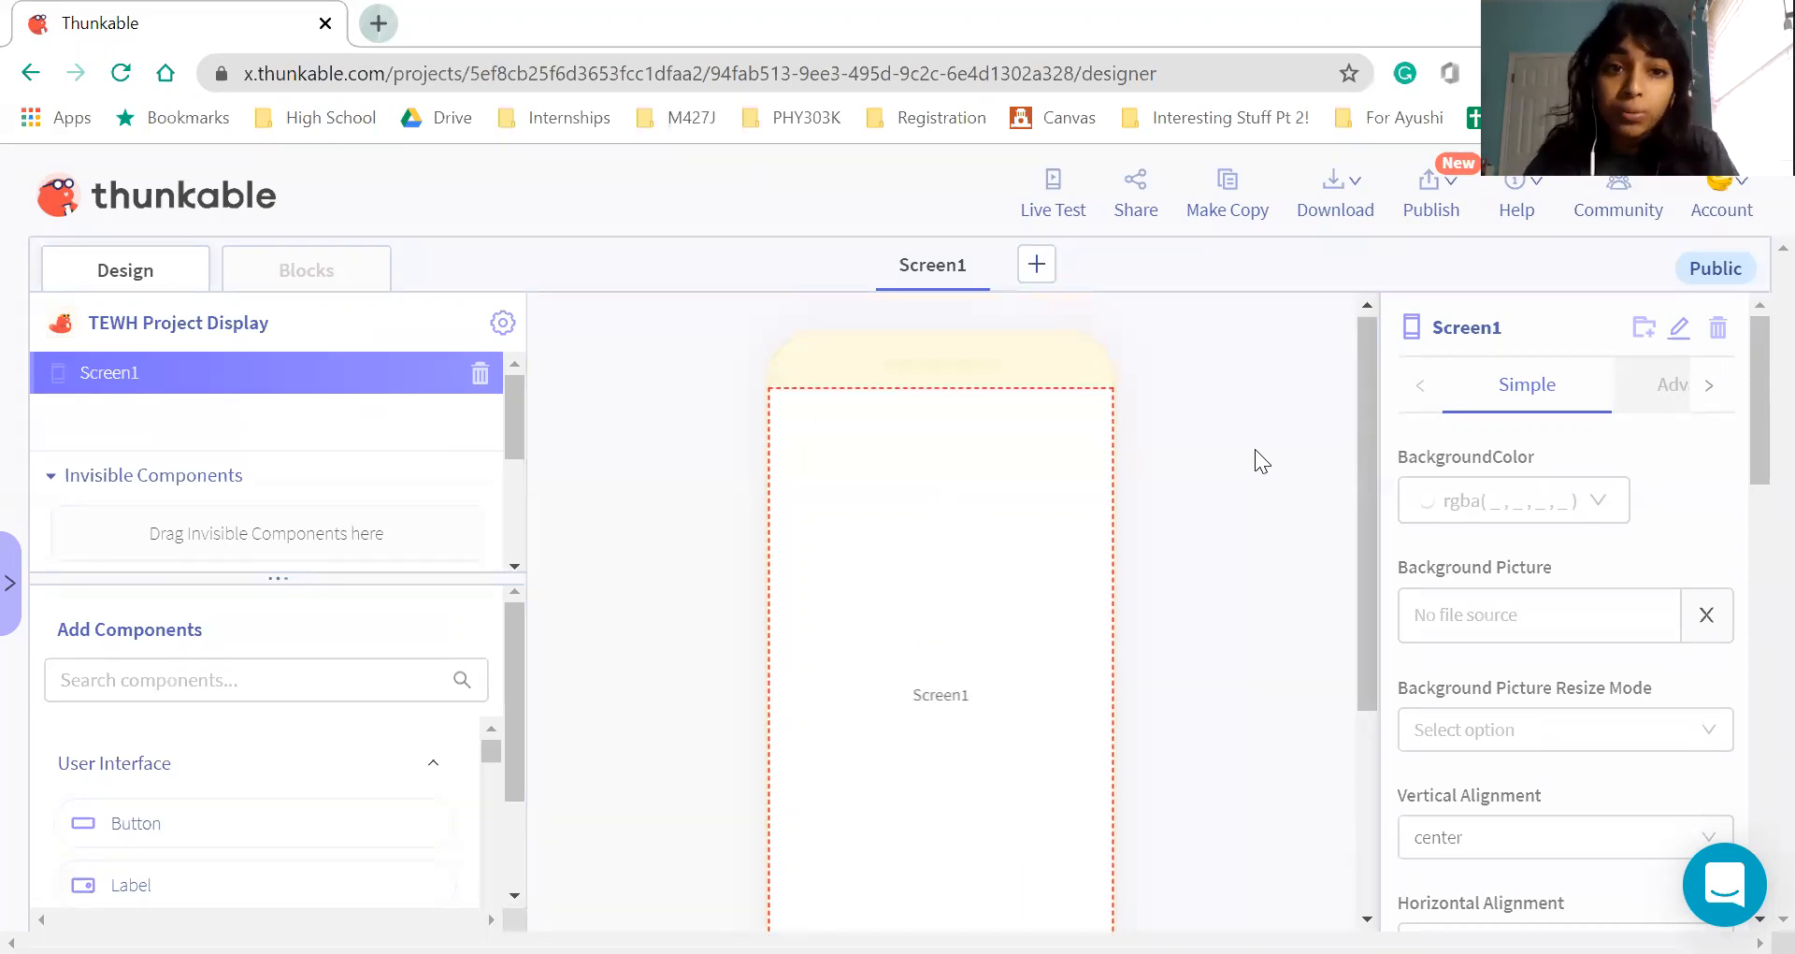
pyautogui.scroll(-2, 1255, 449)
pyautogui.scroll(1, 1254, 449)
pyautogui.scroll(-2, 1255, 449)
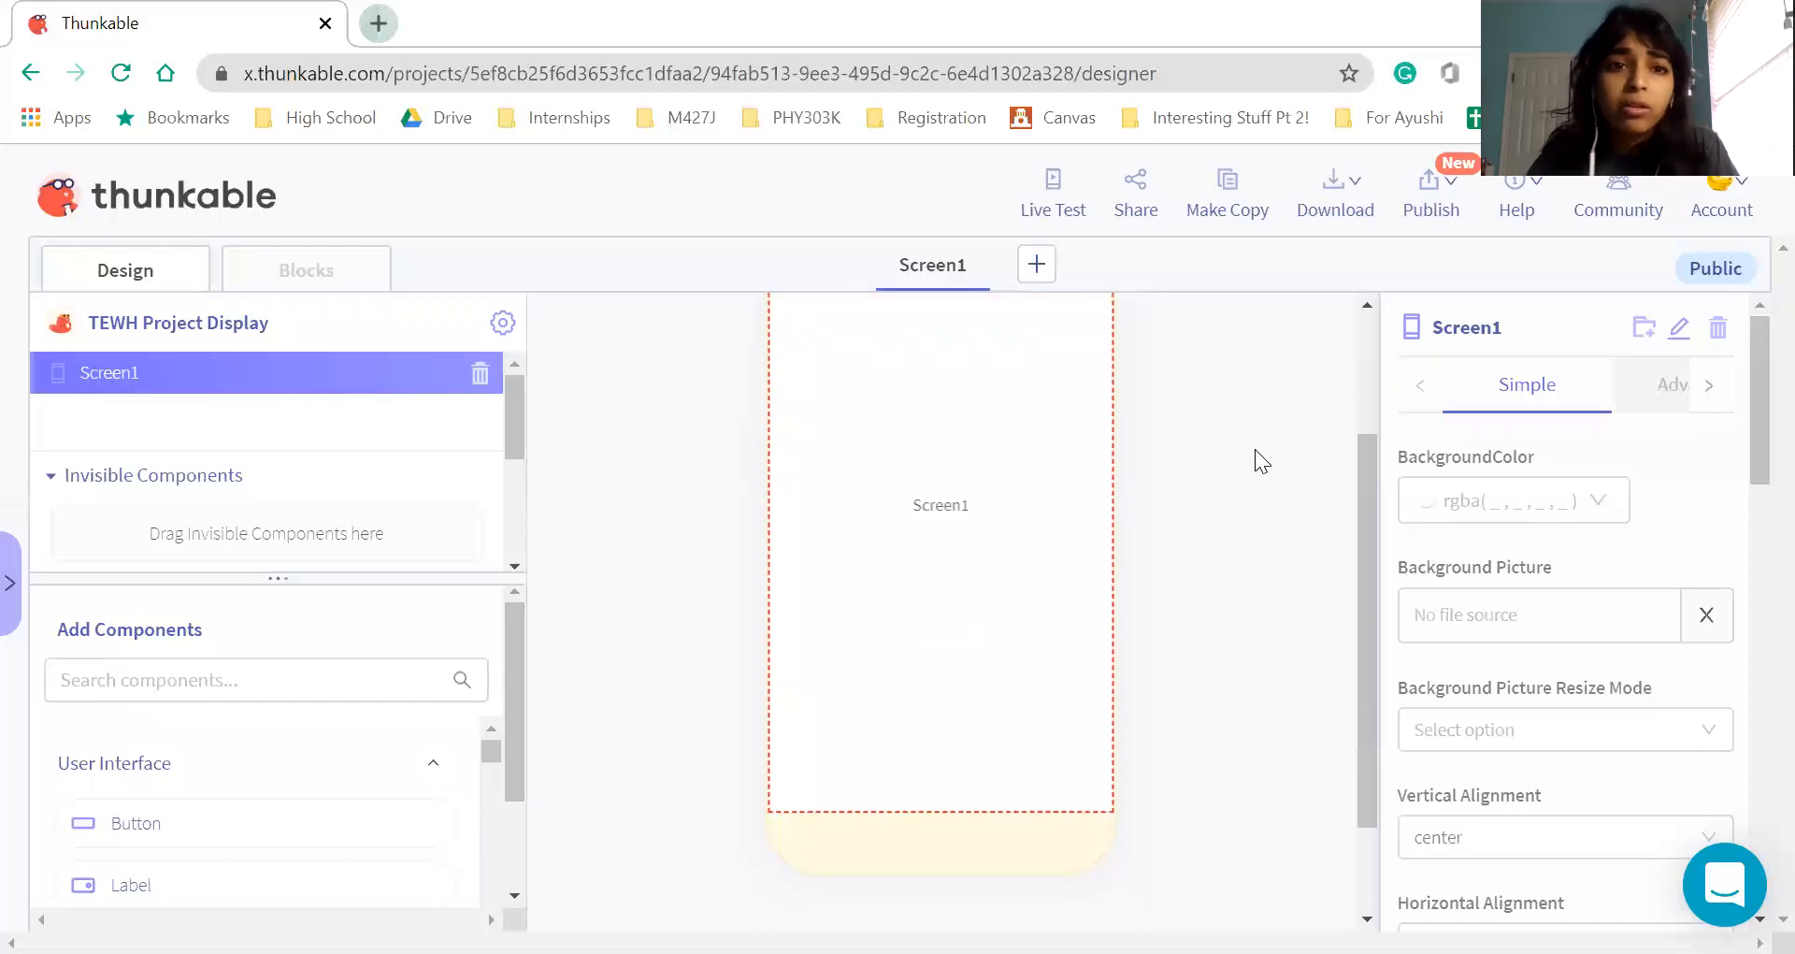
pyautogui.scroll(3, 1255, 449)
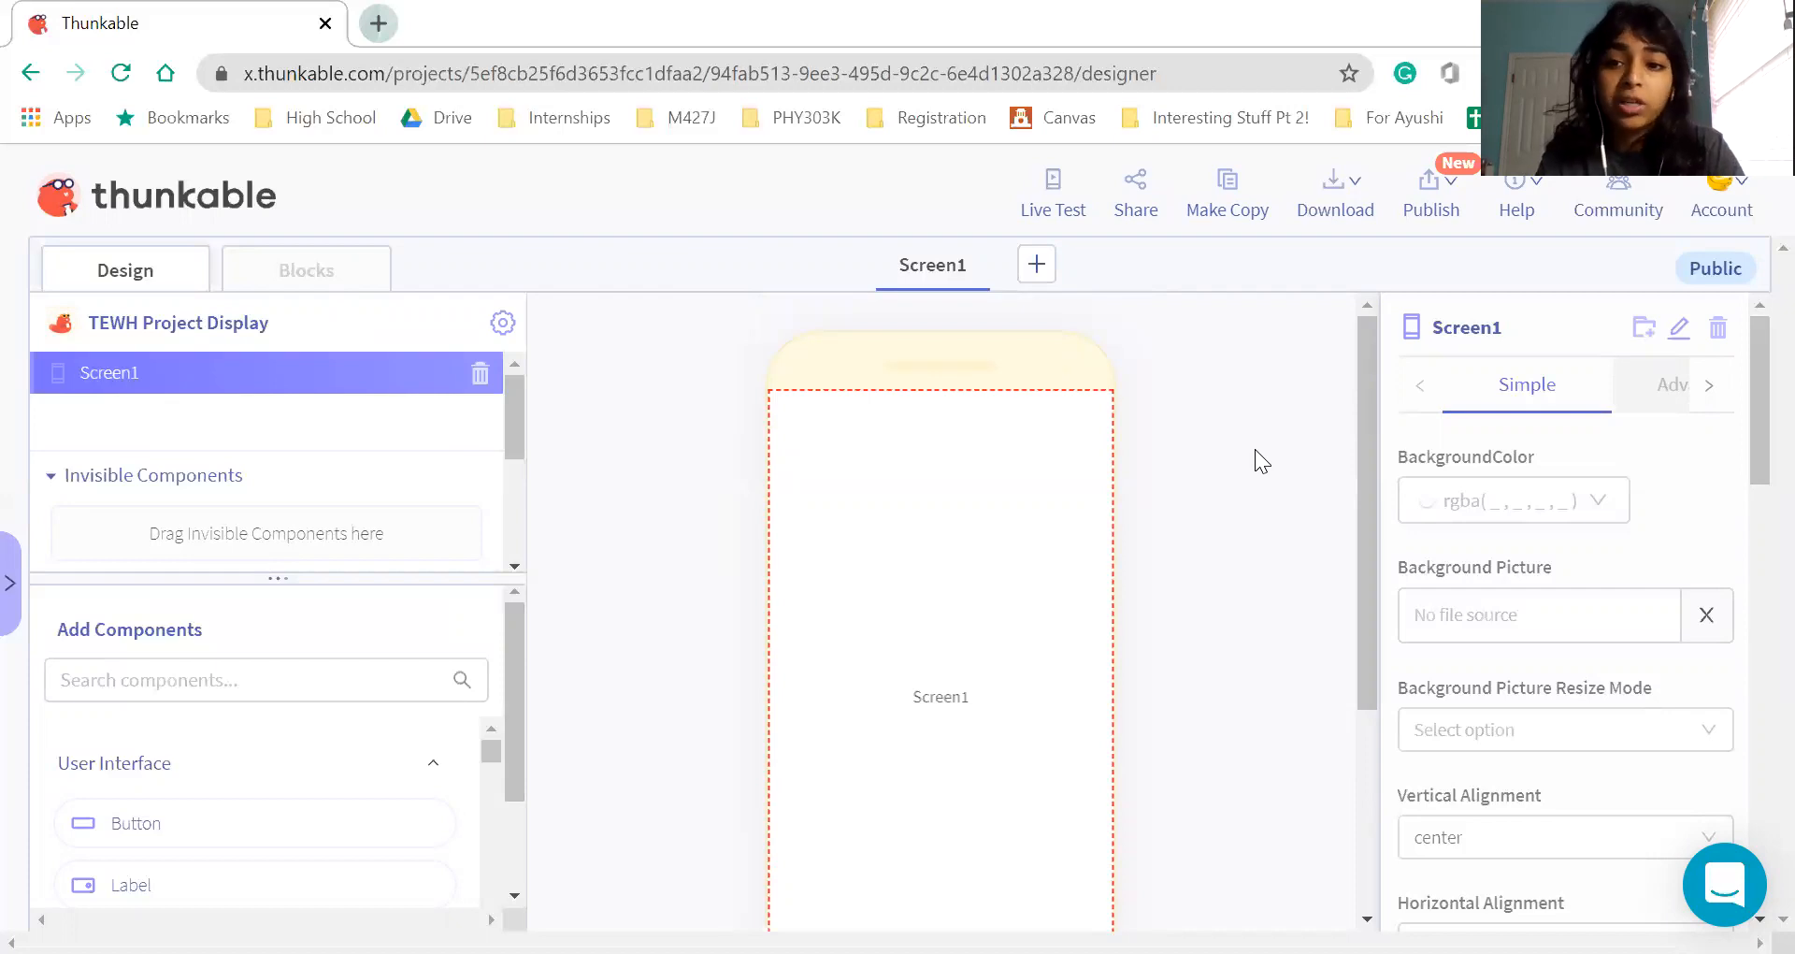
pyautogui.scroll(-1, 1275, 546)
pyautogui.scroll(1, 1273, 552)
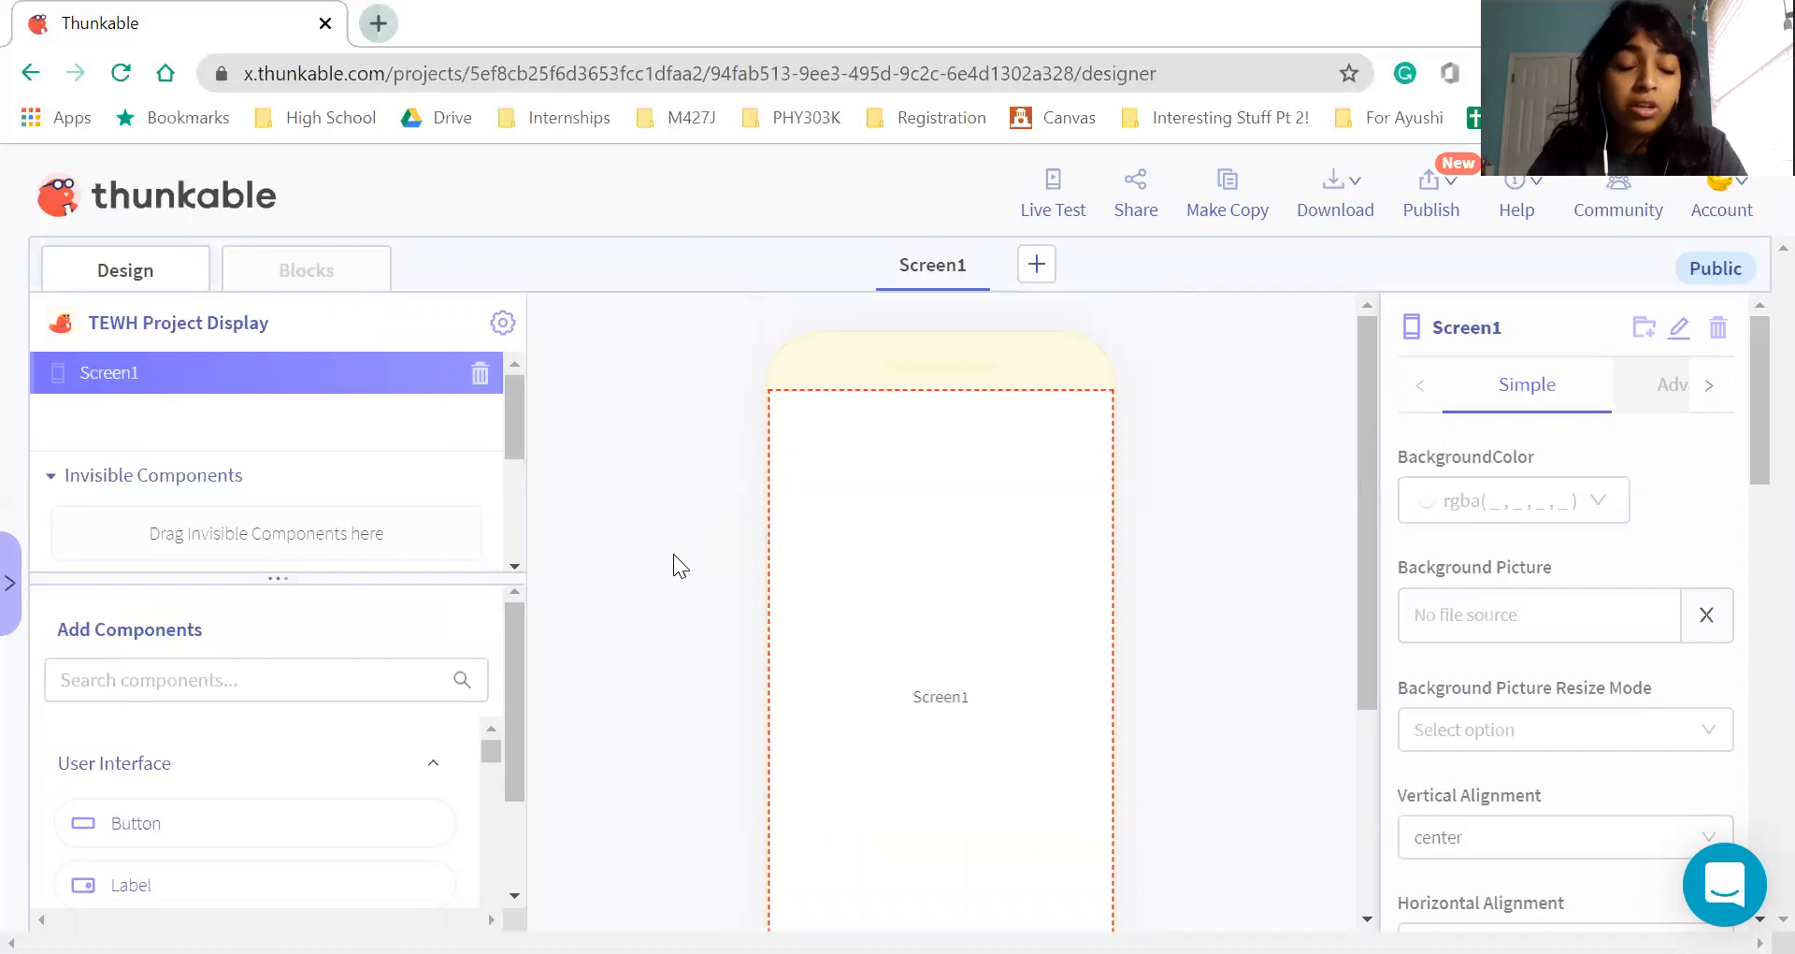
pyautogui.scroll(-1, 260, 703)
pyautogui.scroll(1, 260, 703)
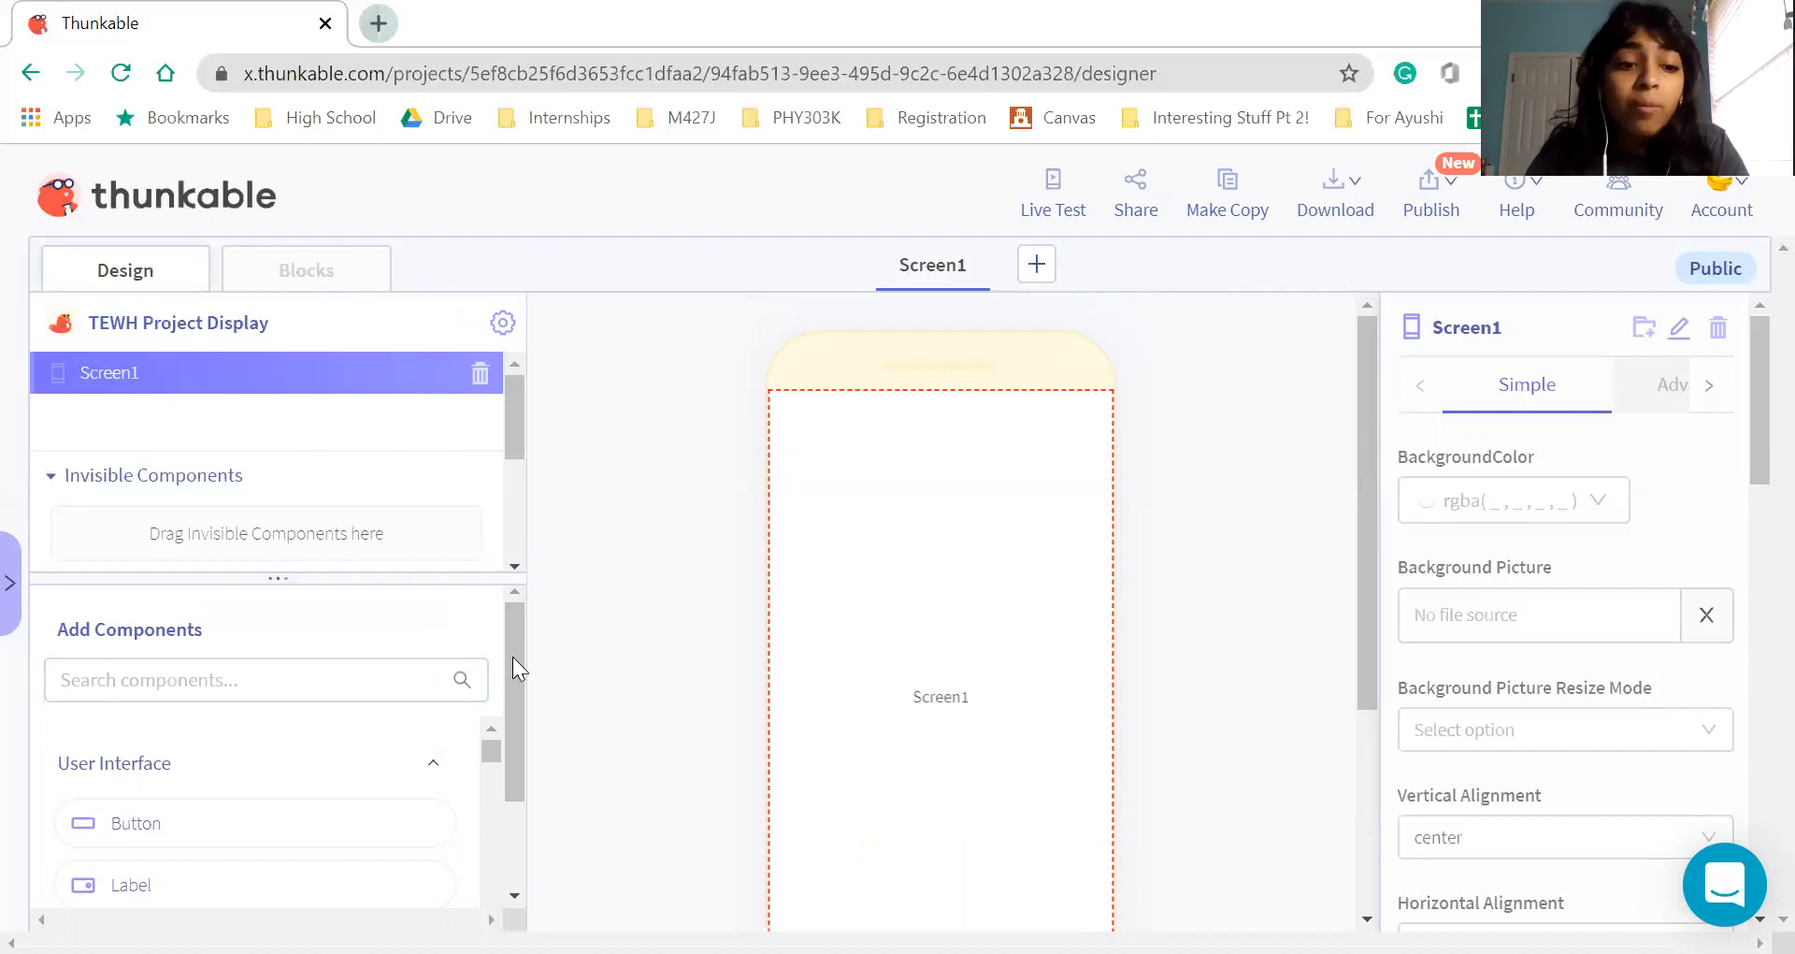
# Browse the User Interface components that can be added to the app
pyautogui.scroll(-2, 441, 734)
pyautogui.scroll(3, 439, 727)
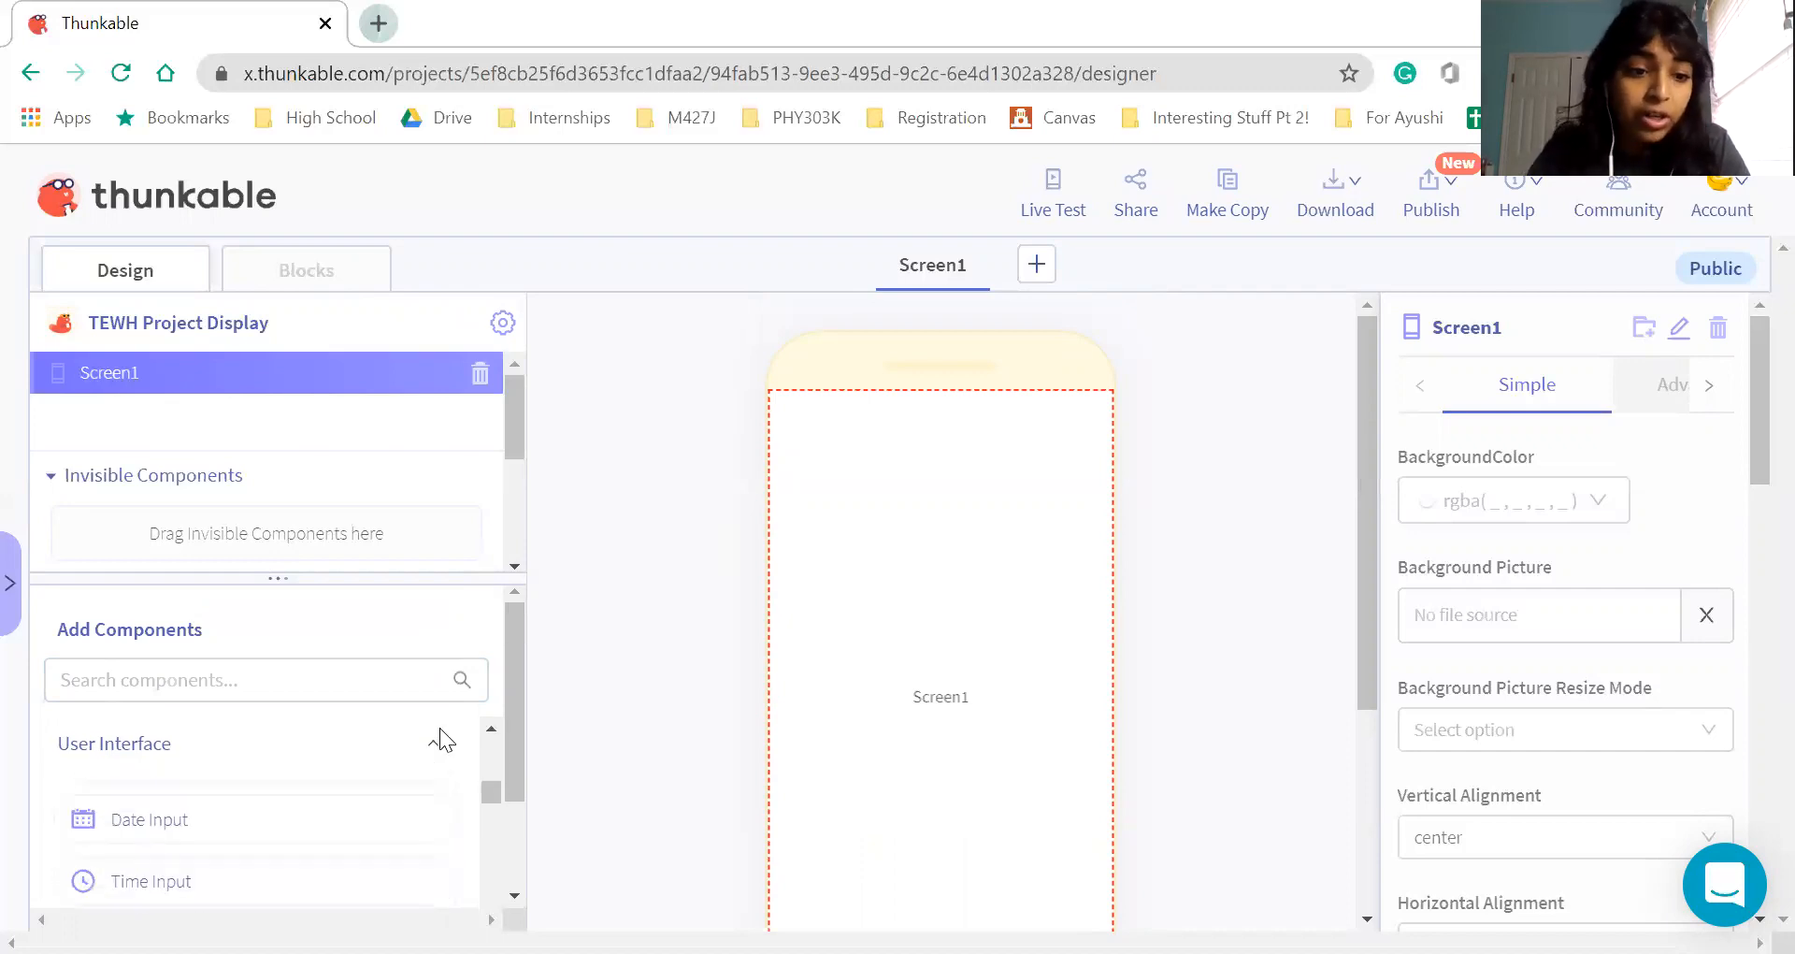
pyautogui.scroll(-2, 524, 742)
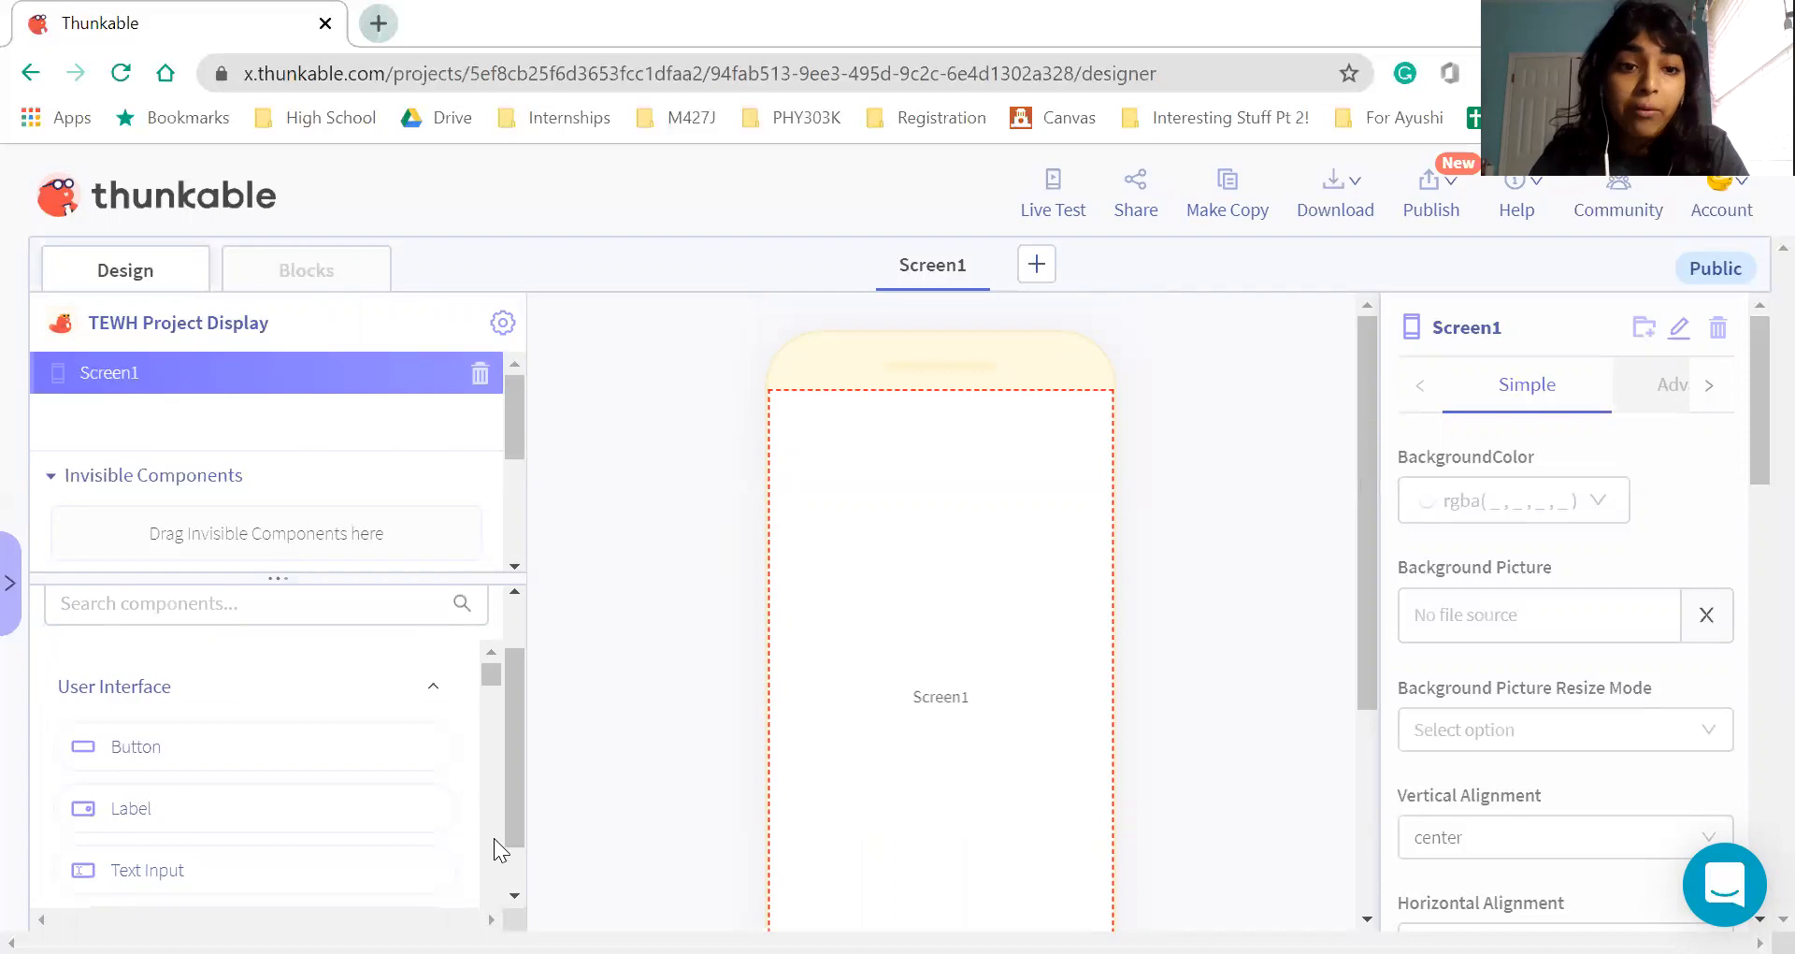
pyautogui.scroll(-2, 329, 766)
pyautogui.scroll(-10, 330, 766)
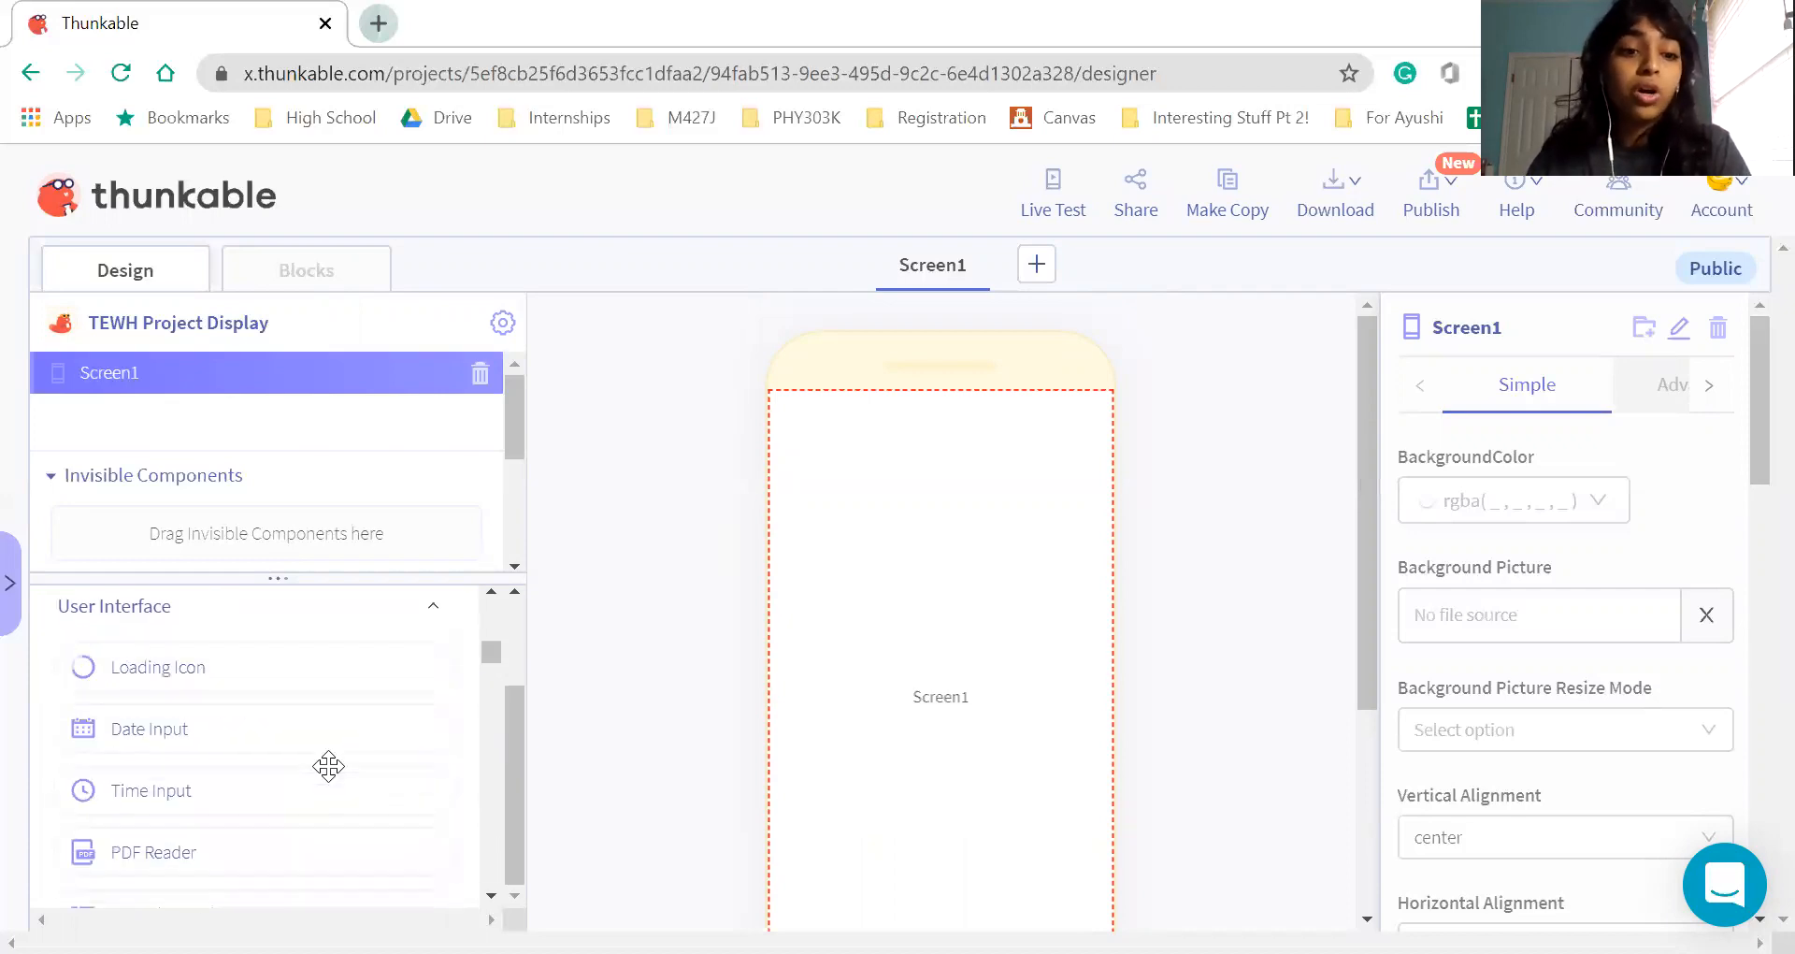
pyautogui.scroll(8, 329, 762)
pyautogui.scroll(3, 329, 779)
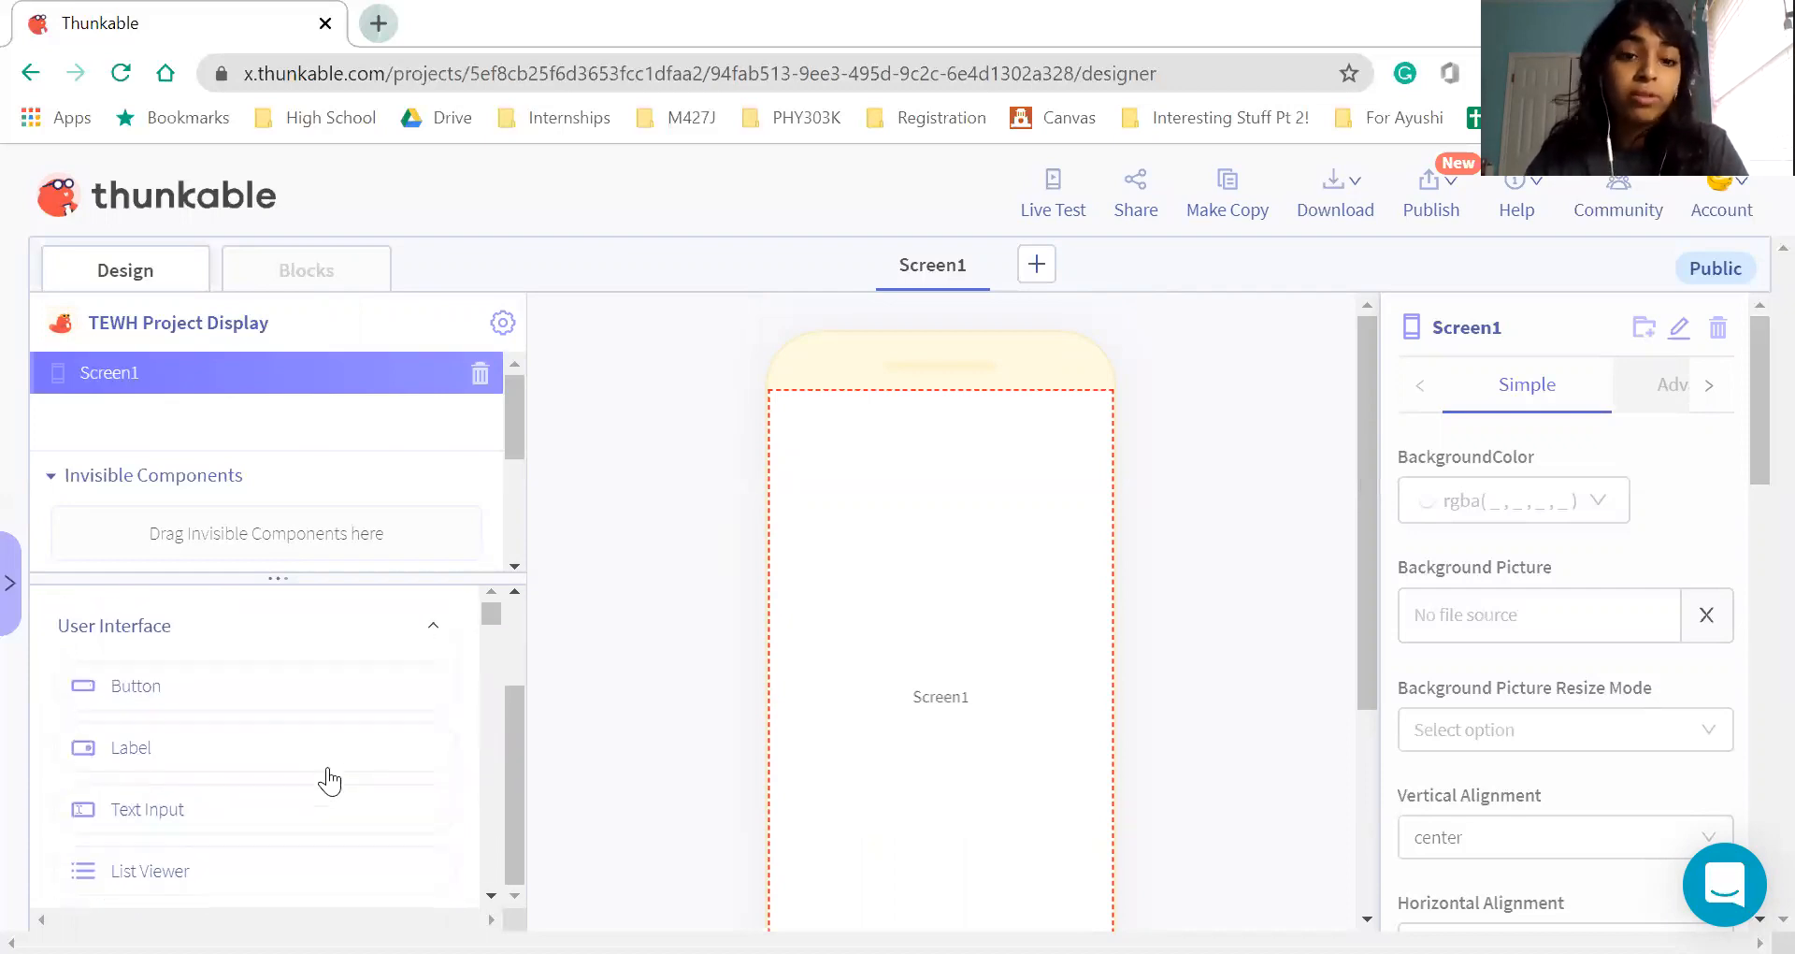
pyautogui.scroll(-2, 1075, 791)
pyautogui.scroll(2, 1053, 700)
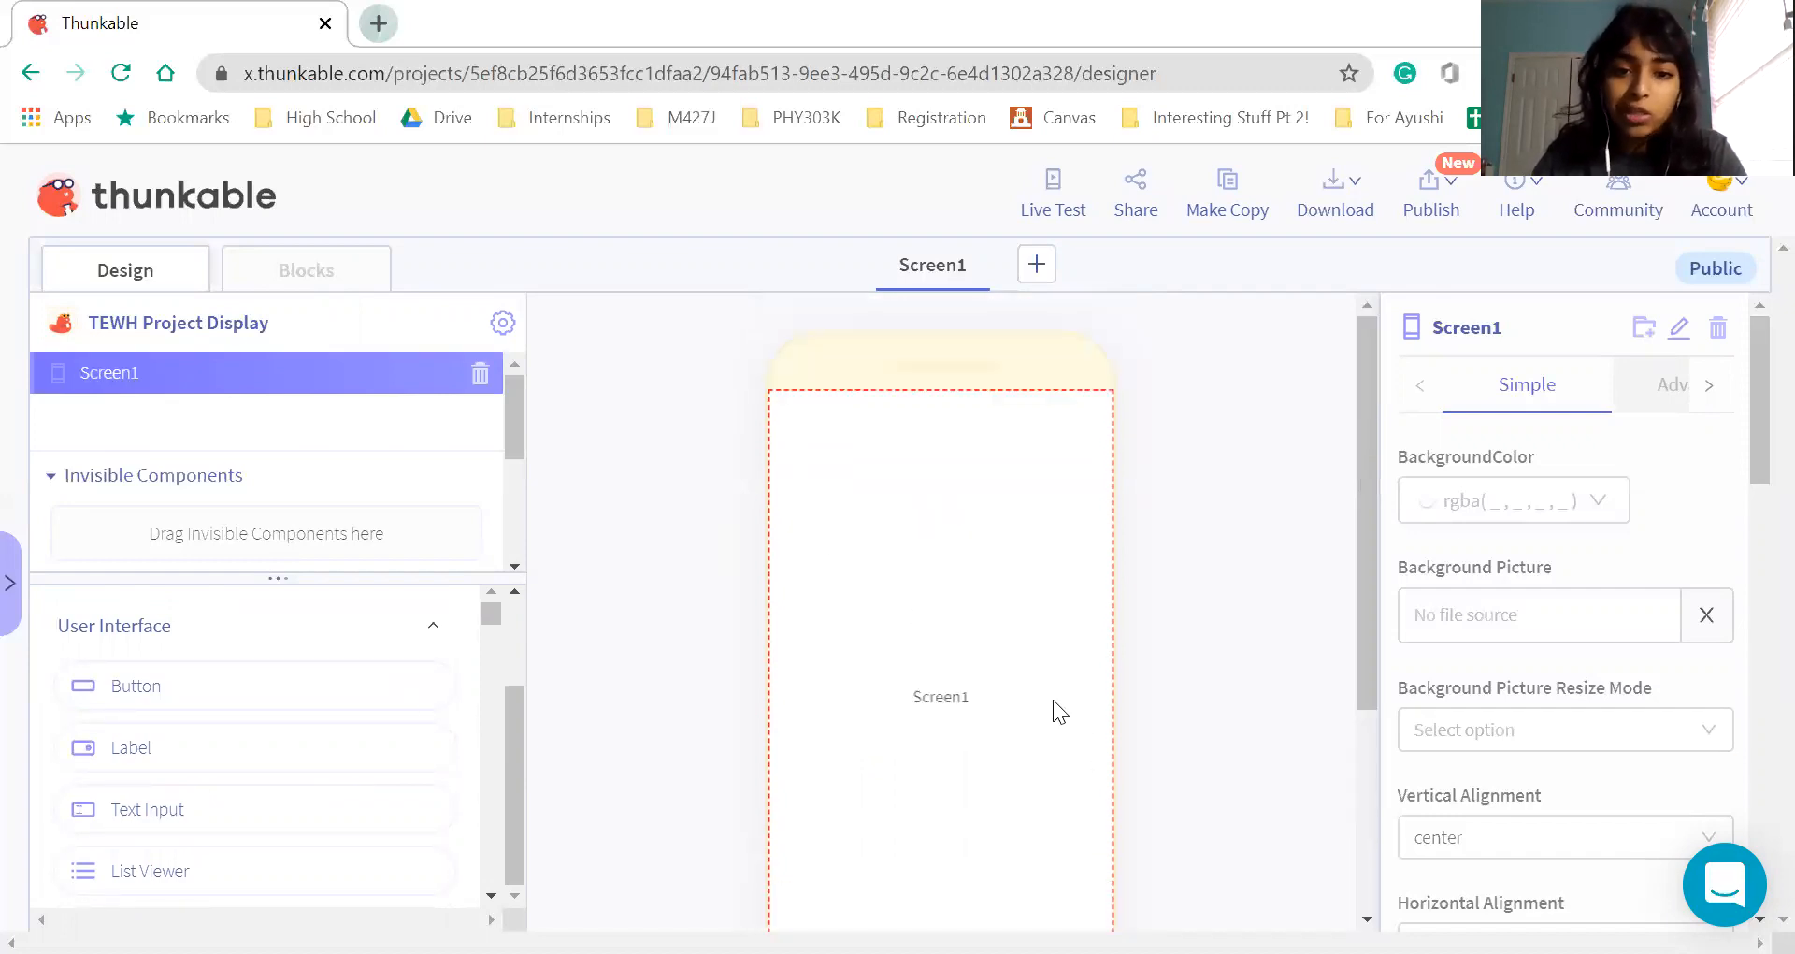
# Look over Screen1's background and alignment properties alongside its phone preview
pyautogui.scroll(-2, 1395, 563)
pyautogui.scroll(-1, 1352, 587)
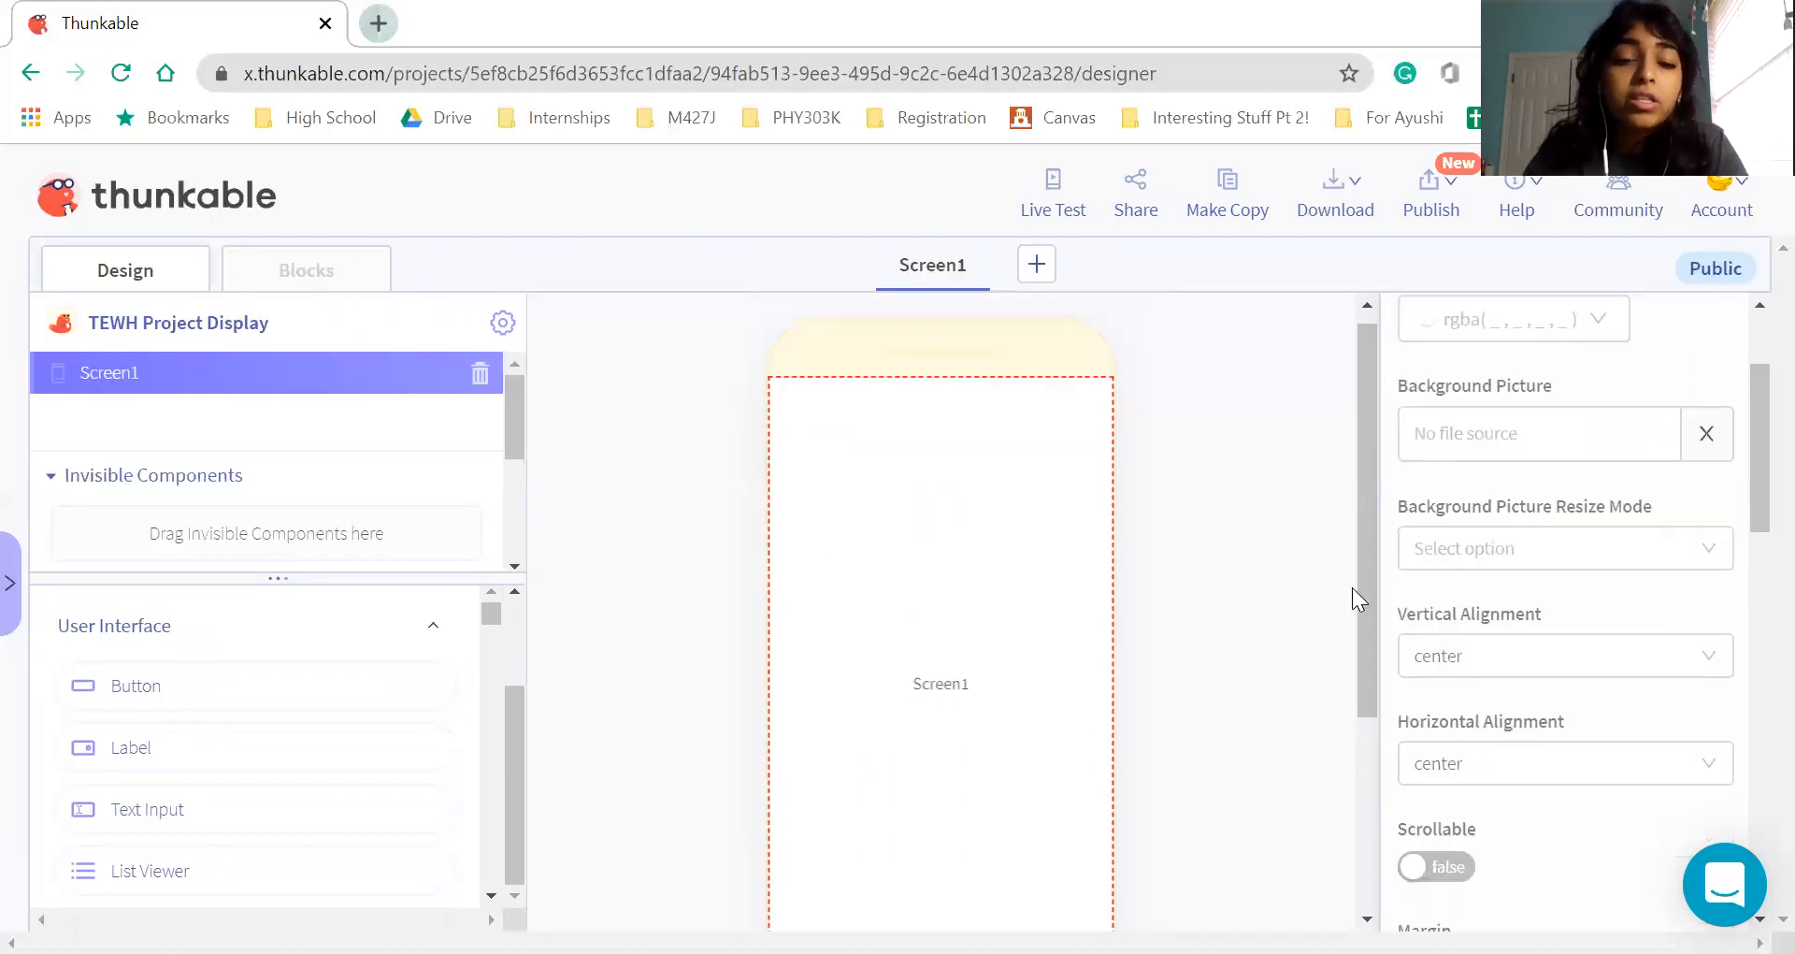
pyautogui.scroll(-2, 931, 664)
pyautogui.scroll(3, 931, 662)
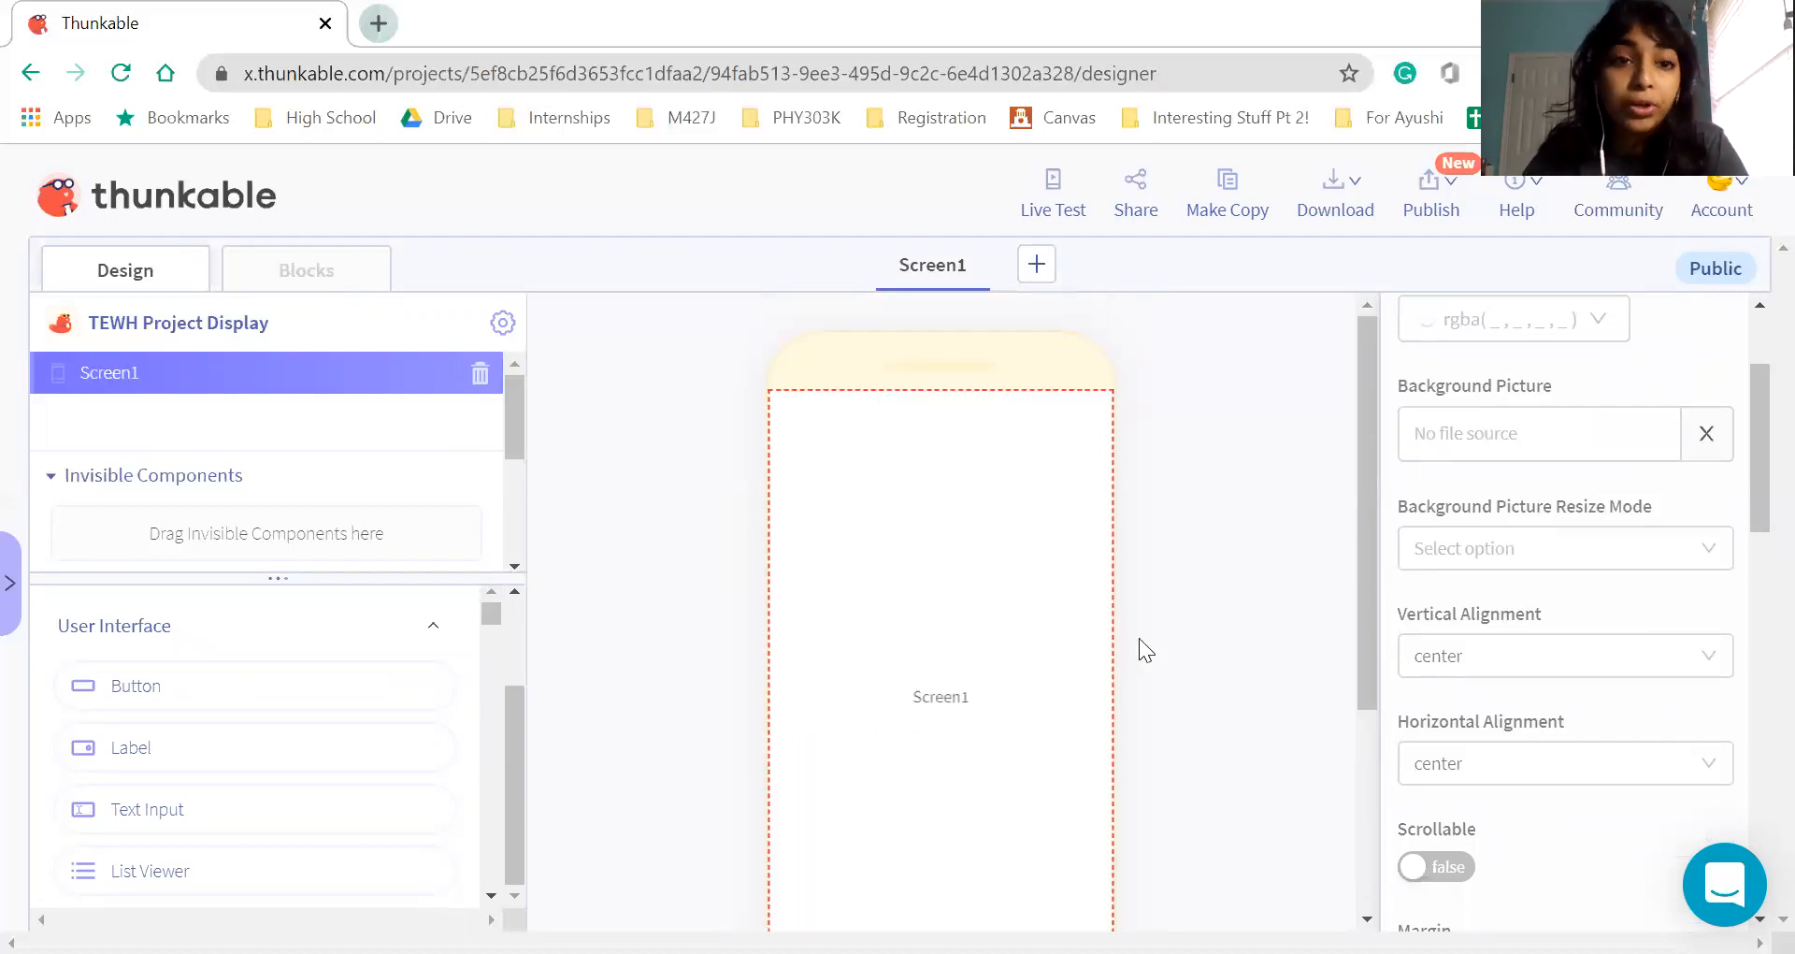
pyautogui.scroll(-1, 1142, 633)
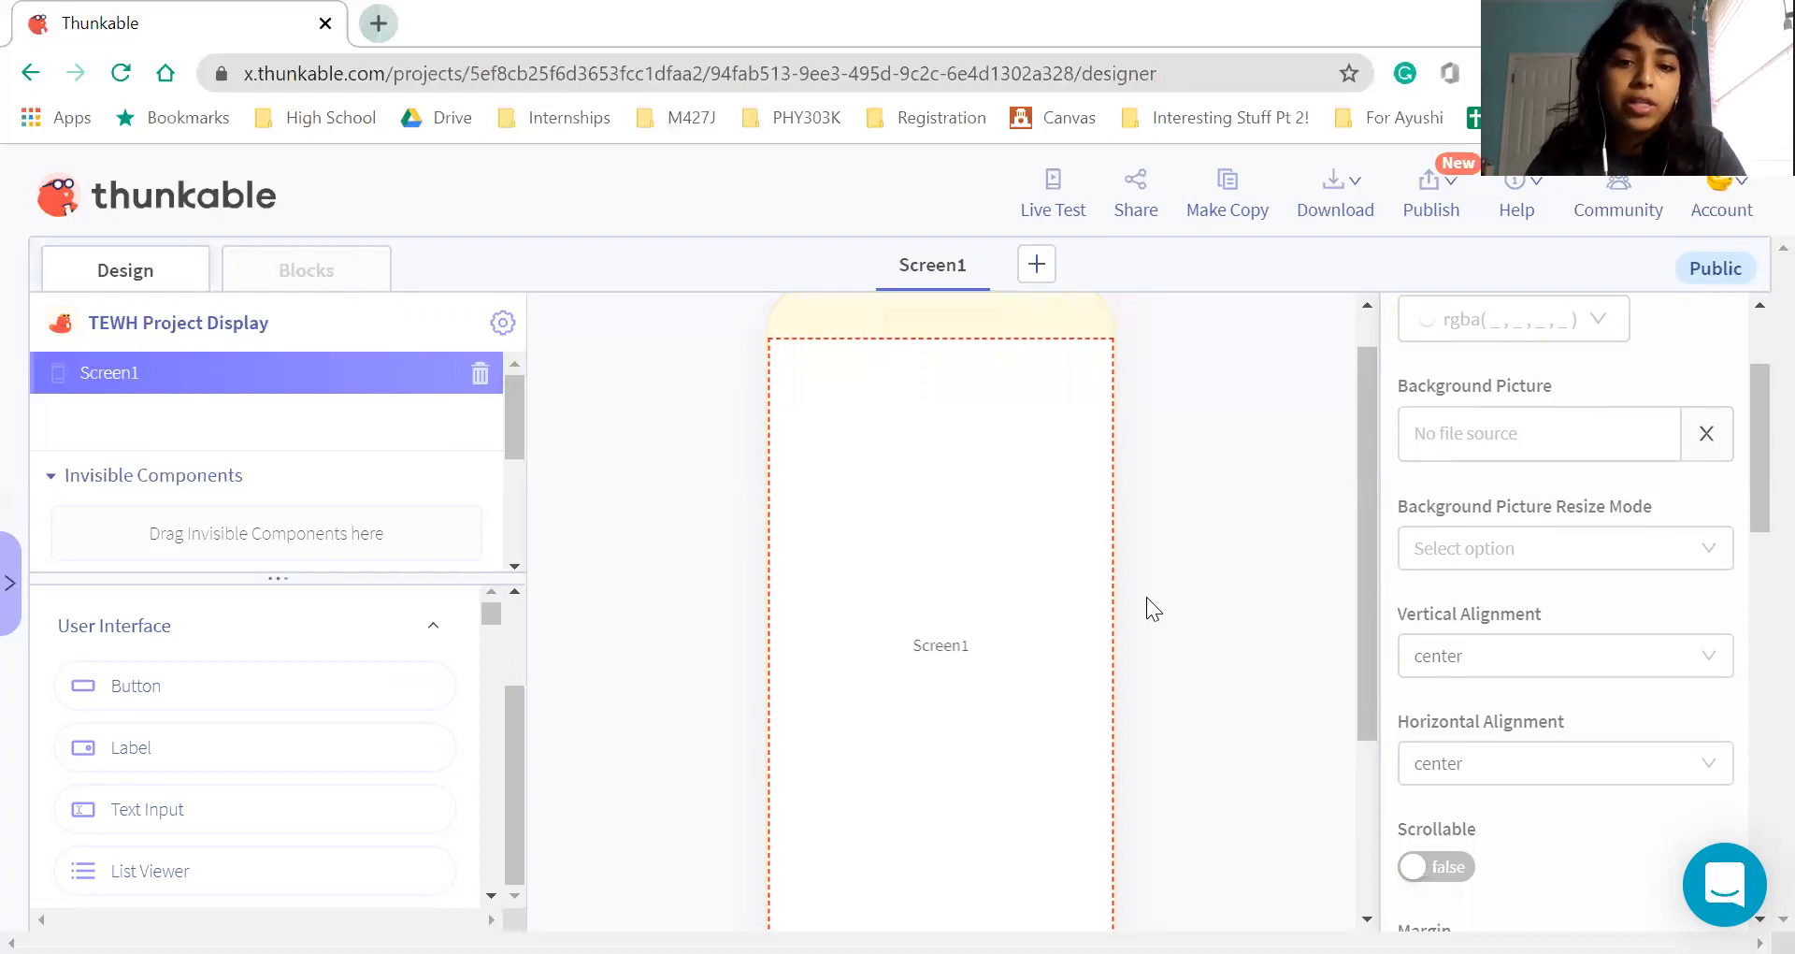
pyautogui.scroll(-3, 1146, 597)
pyautogui.scroll(2, 1146, 597)
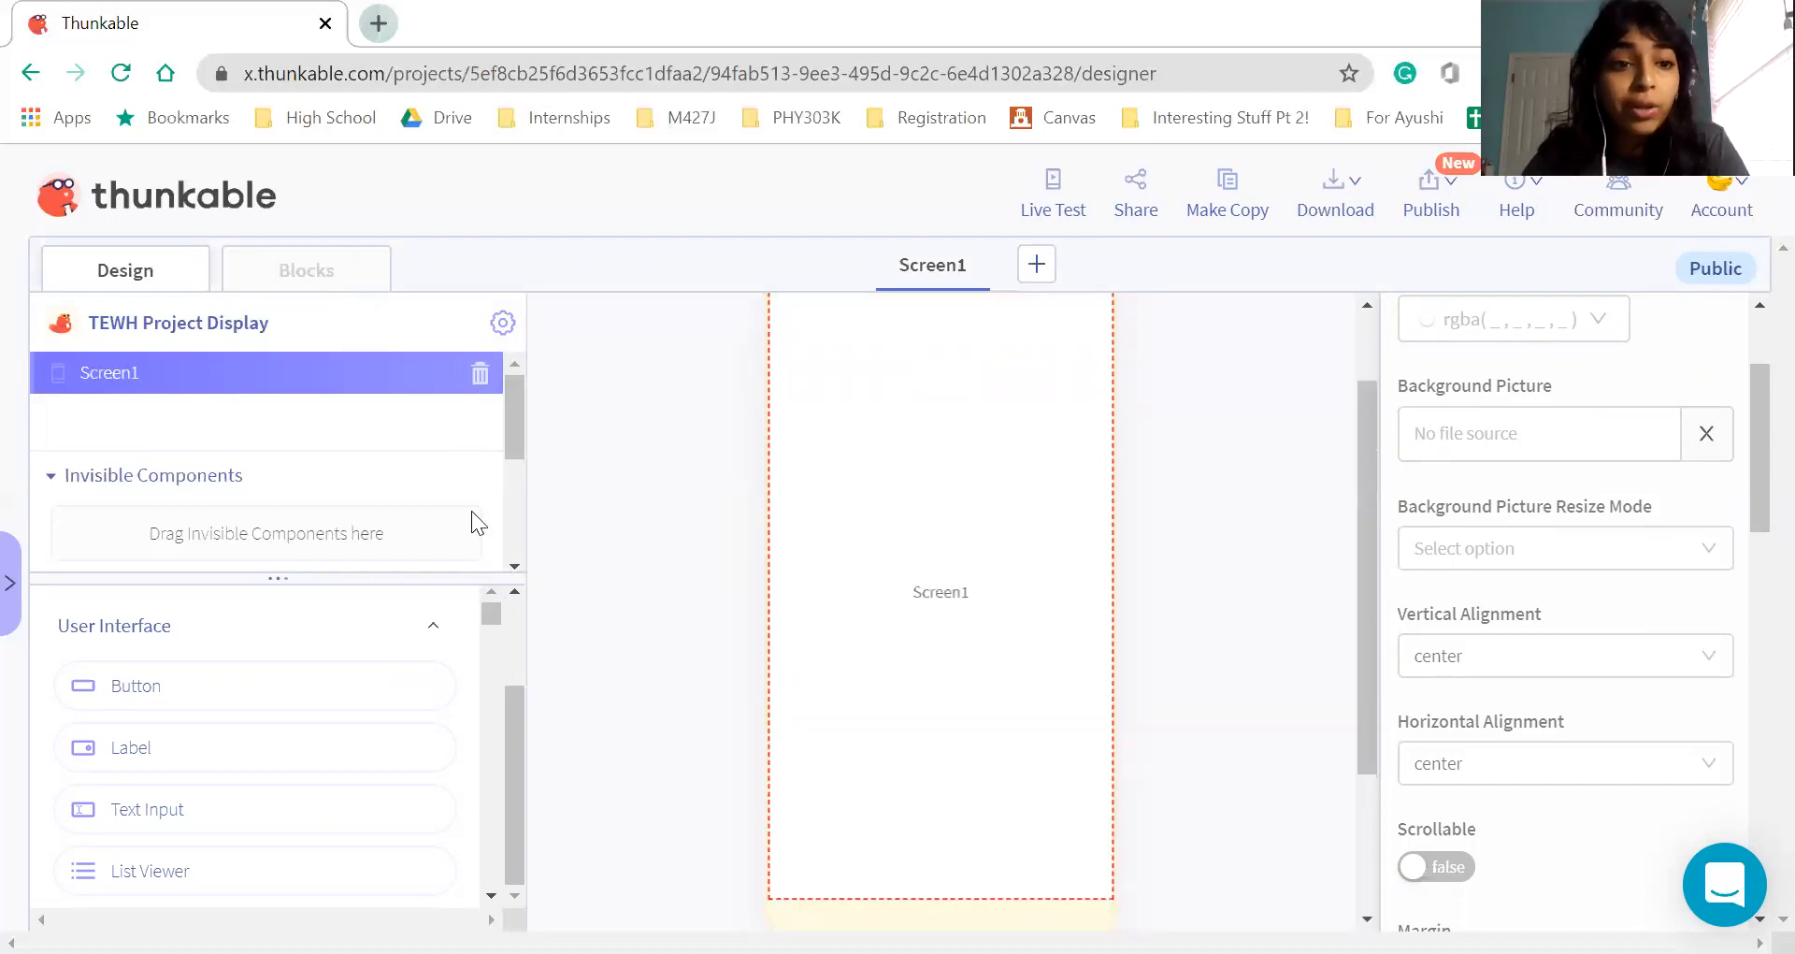
# View the block categories in Screen1's Blocks editor and return to the design view
pyautogui.click(285, 279)
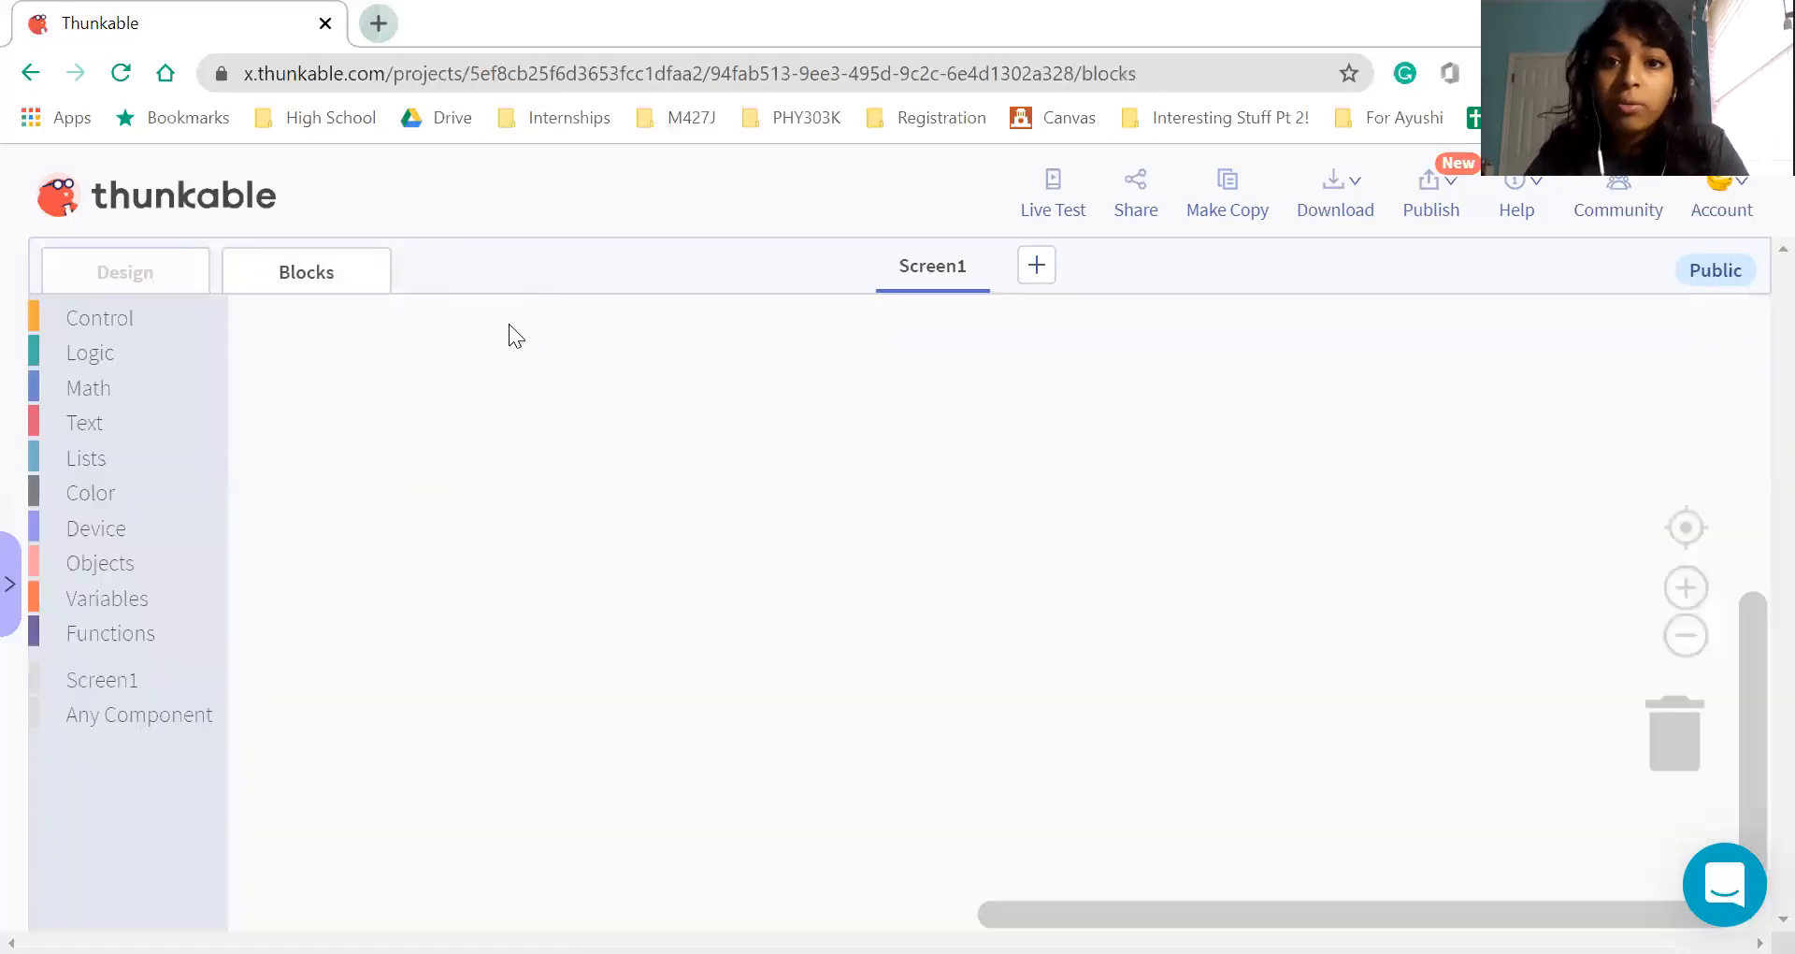
pyautogui.click(124, 272)
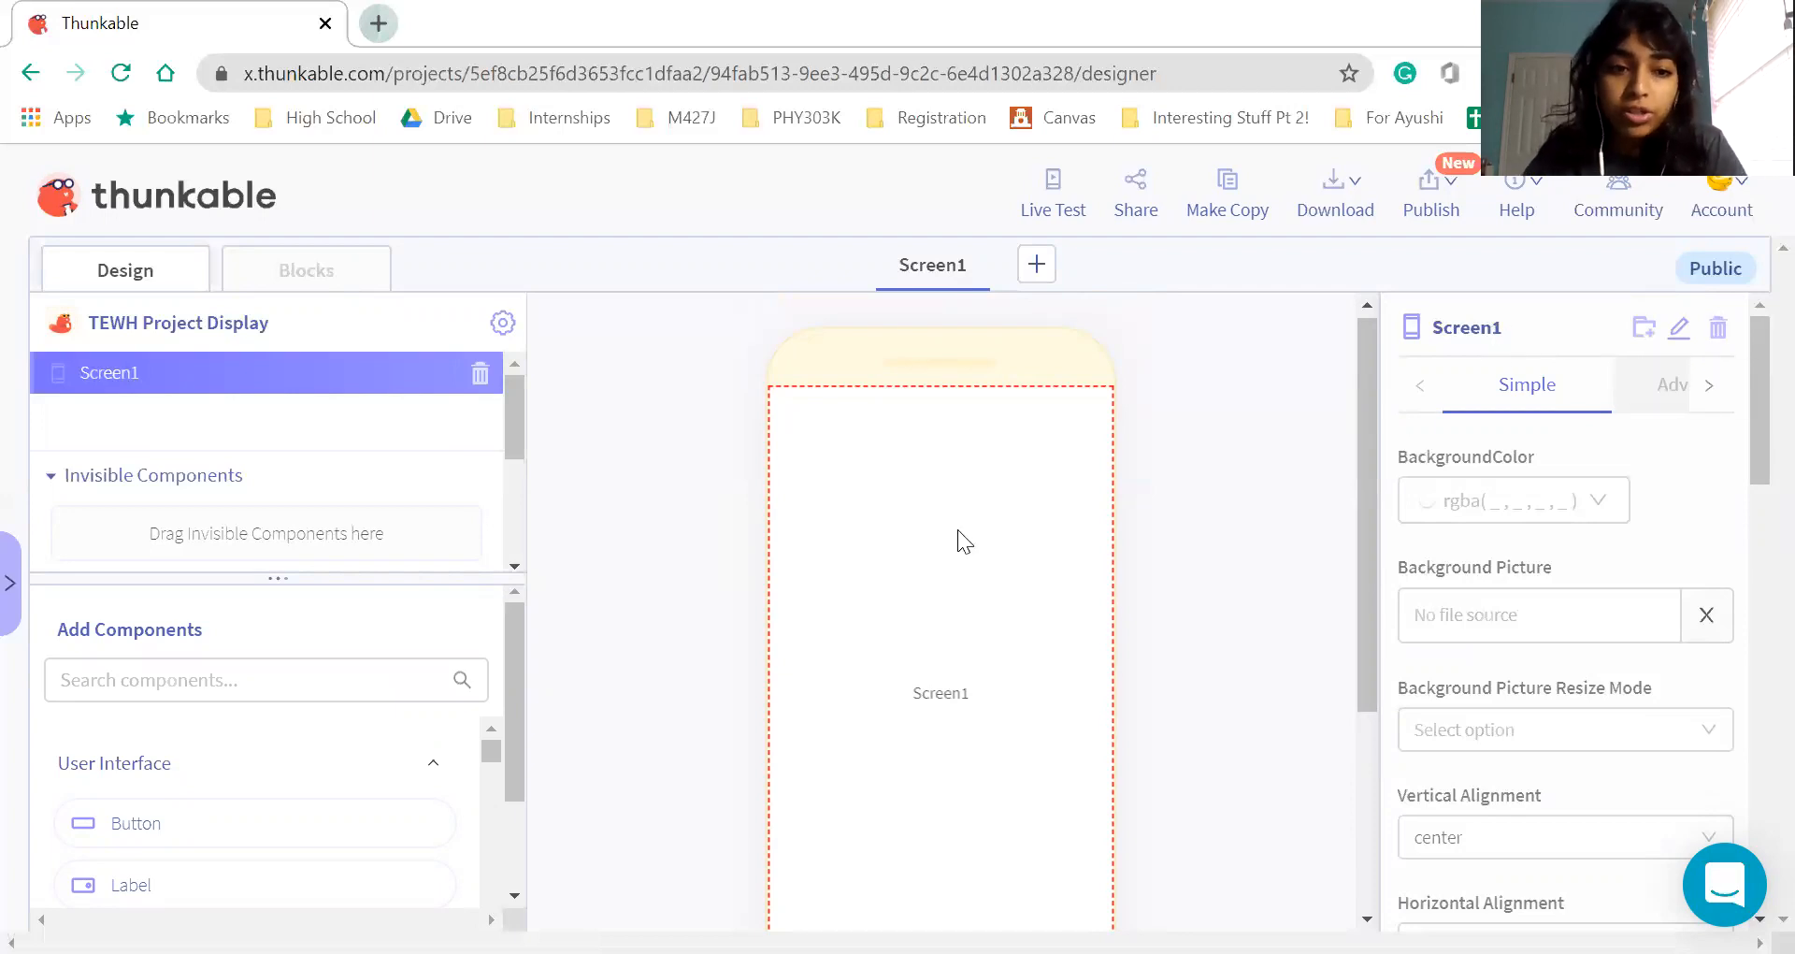
# Rename Screen1 as "Start"
pyautogui.click(1678, 329)
pyautogui.press('BackSpace')
pyautogui.press('BackSpace')
pyautogui.press('BackSpace')
pyautogui.press('BackSpace')
pyautogui.press('BackSpace')
pyautogui.press('BackSpace')
pyautogui.press('BackSpace')
pyautogui.write('Start')
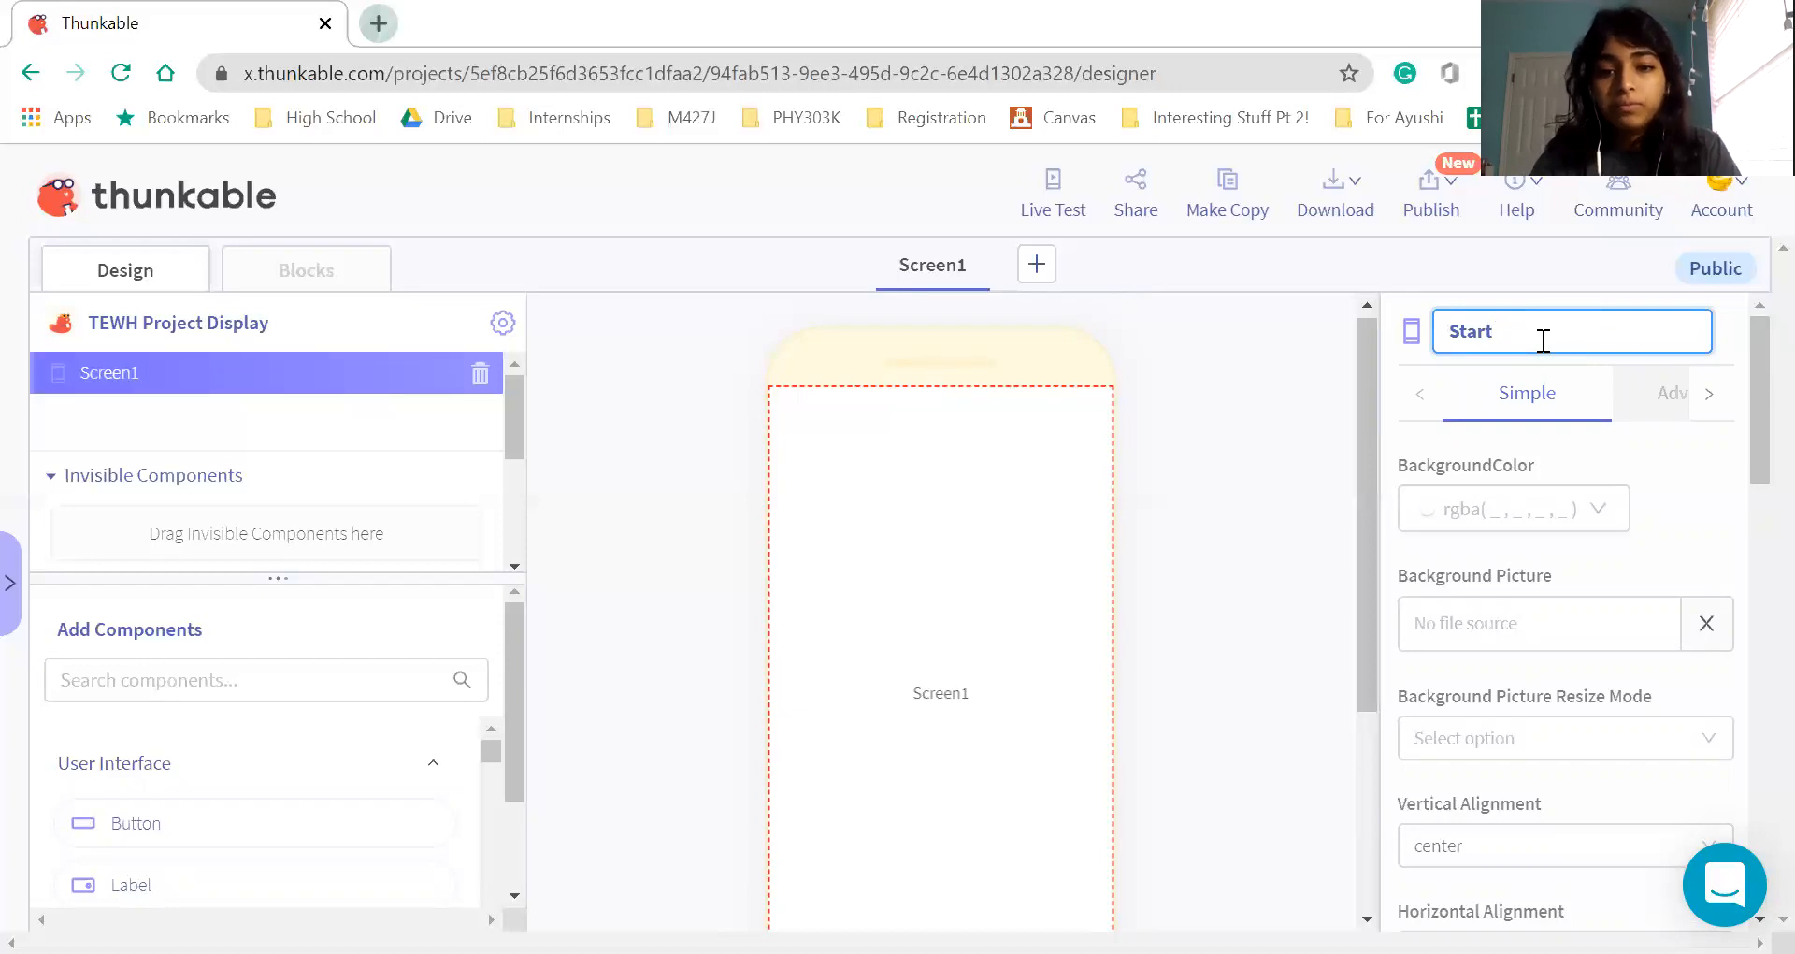
pyautogui.click(1249, 460)
pyautogui.scroll(-1, 1249, 460)
pyautogui.scroll(1, 1223, 589)
pyautogui.moveTo(1223, 589); pyautogui.dragTo(1708, 449)
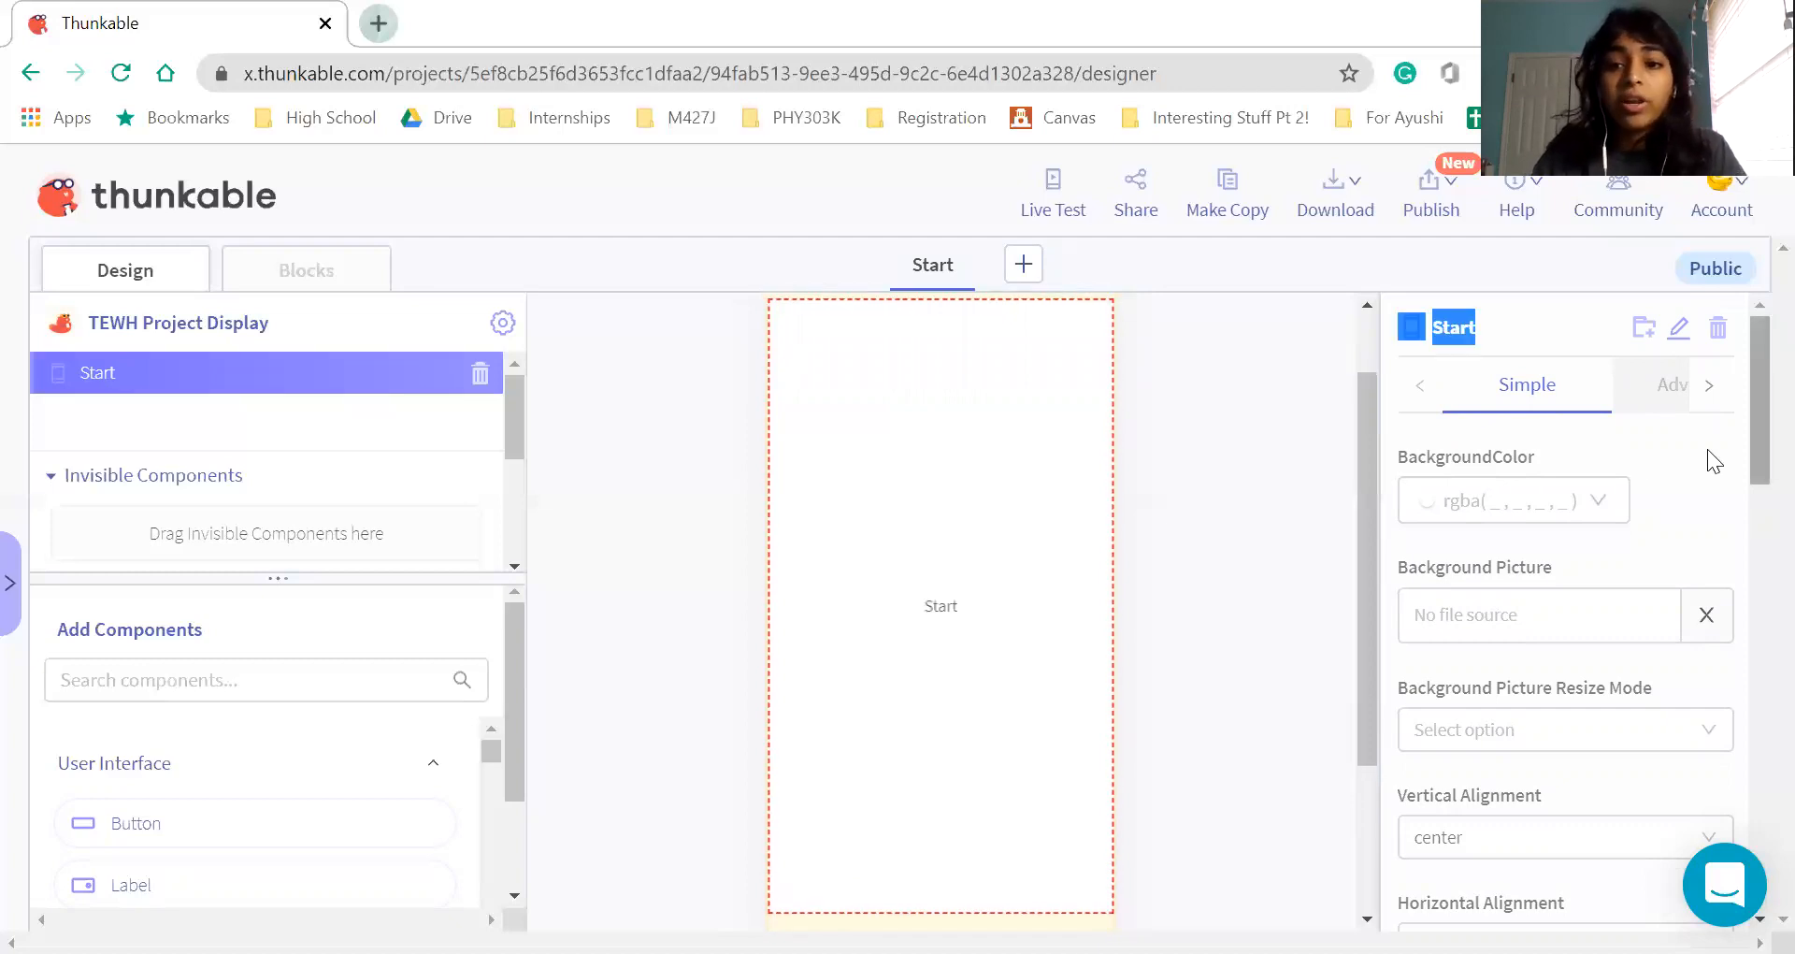
# Try to set the Start screen's background color to hex 1ABC9C
pyautogui.click(1589, 502)
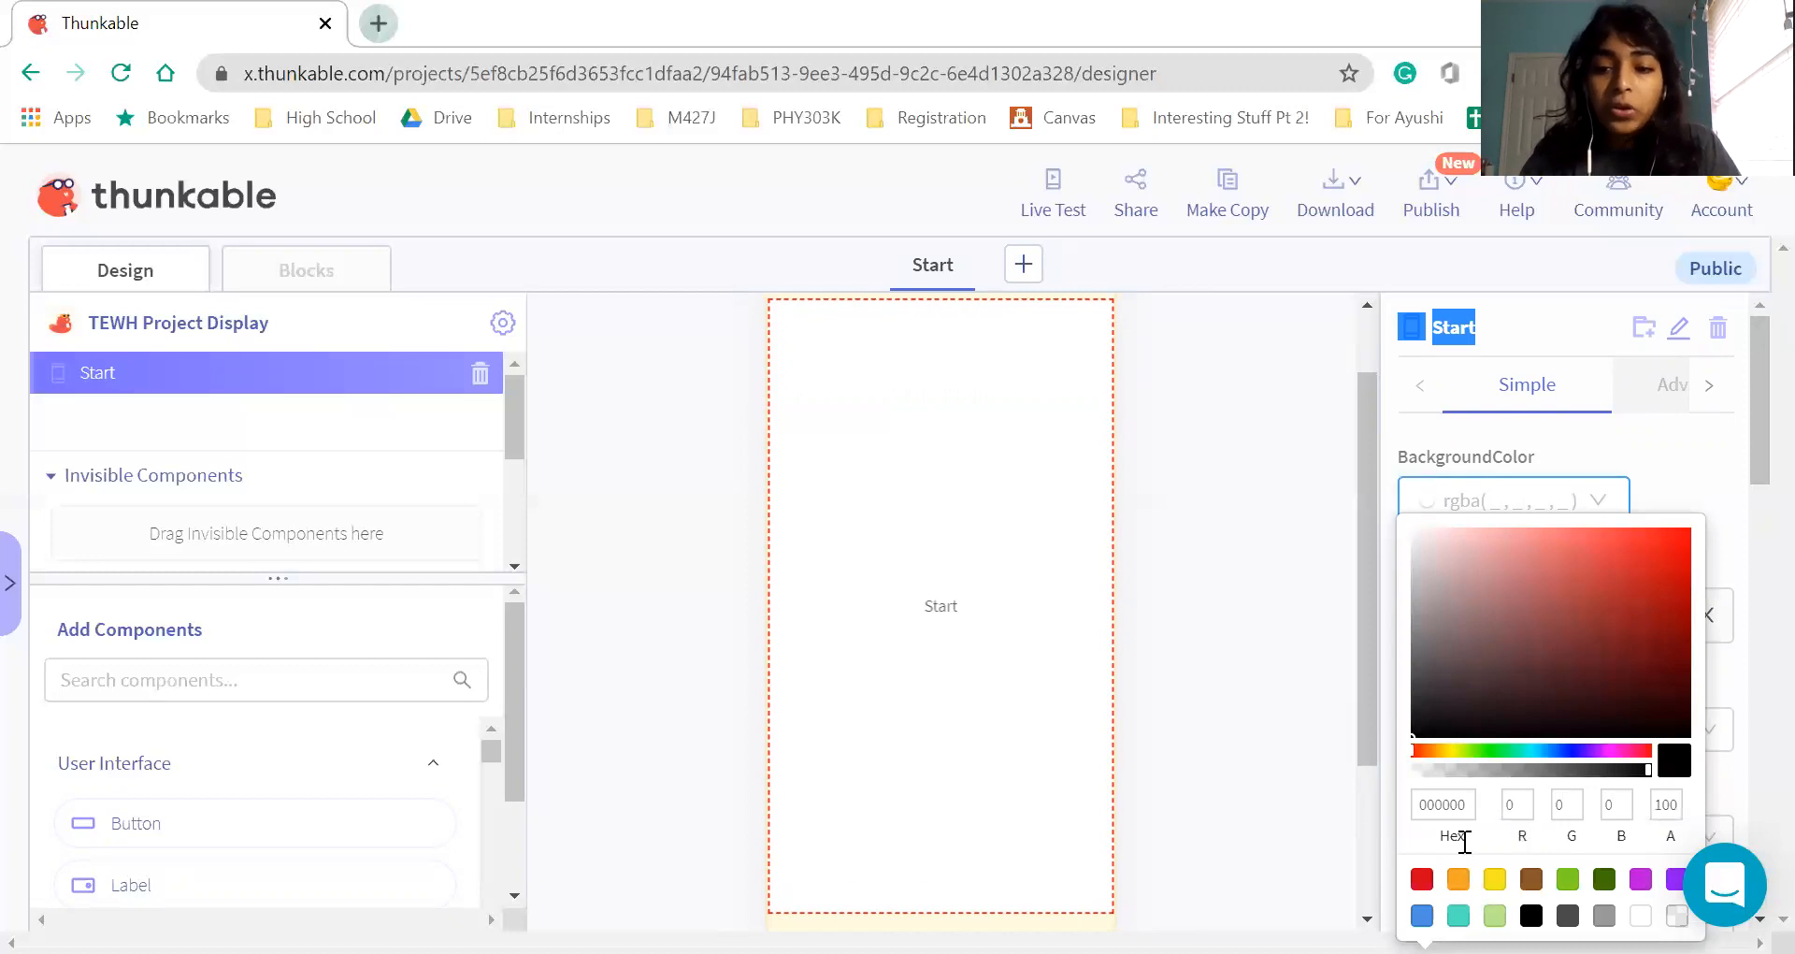
pyautogui.doubleClick(1664, 765)
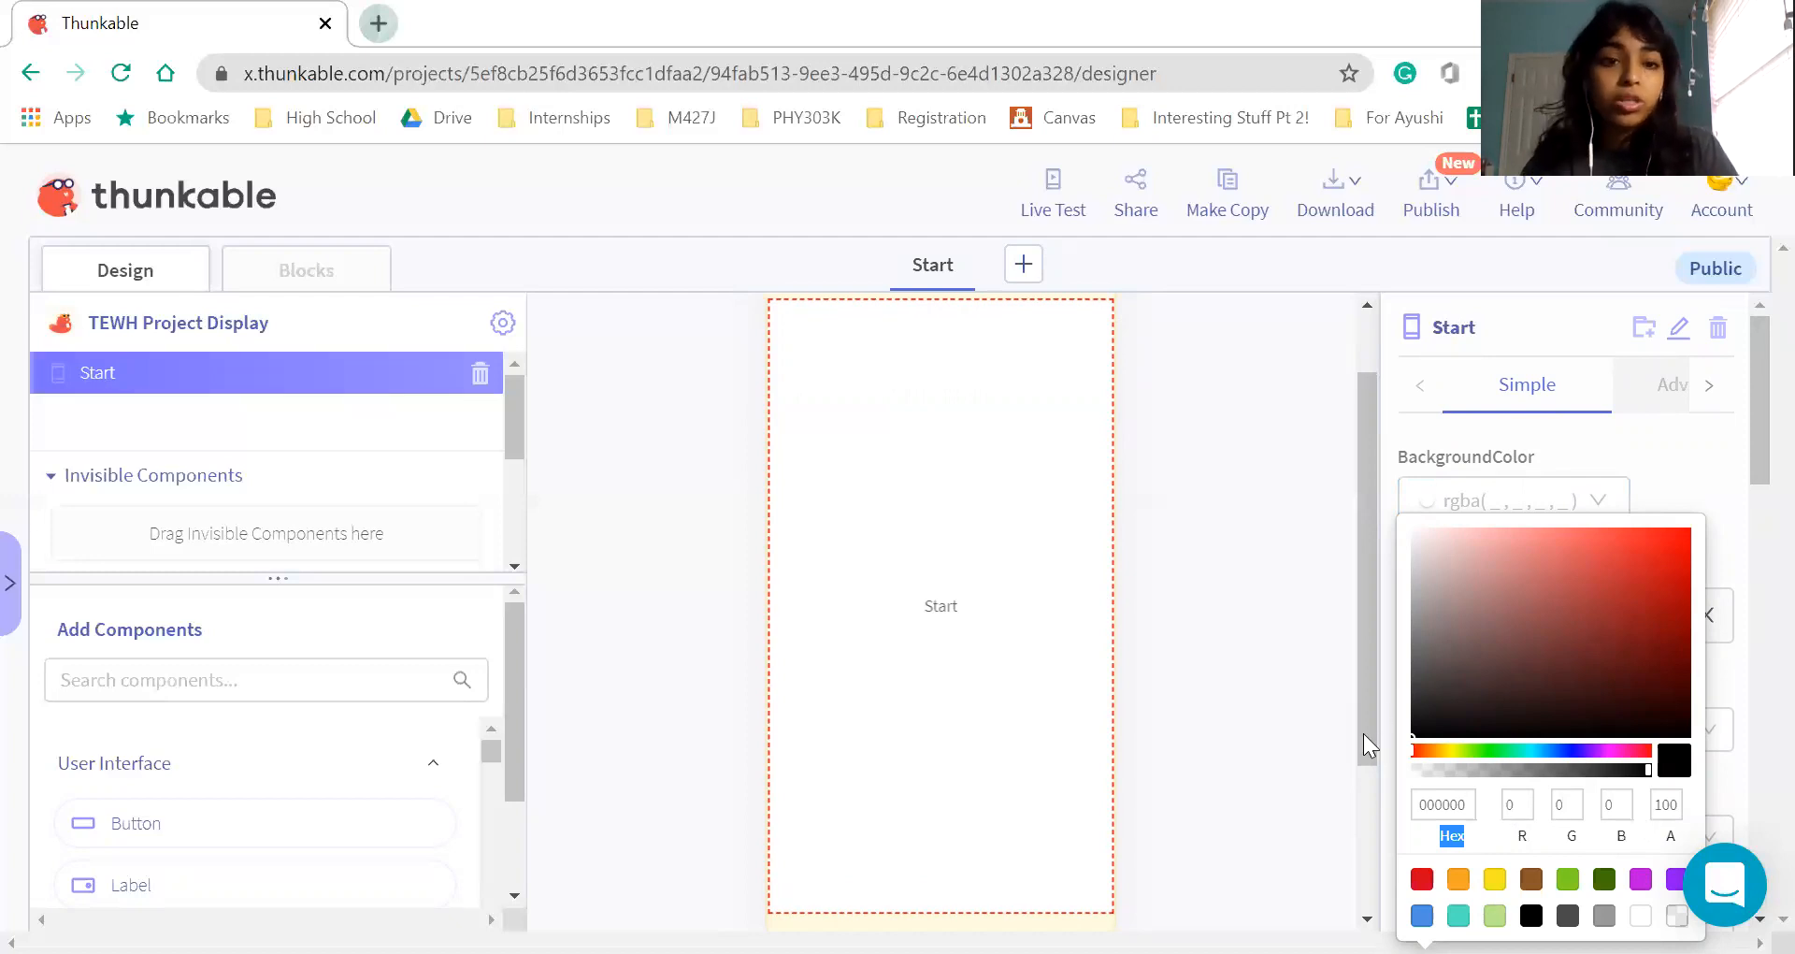
pyautogui.doubleClick(1463, 804)
pyautogui.press('BackSpace')
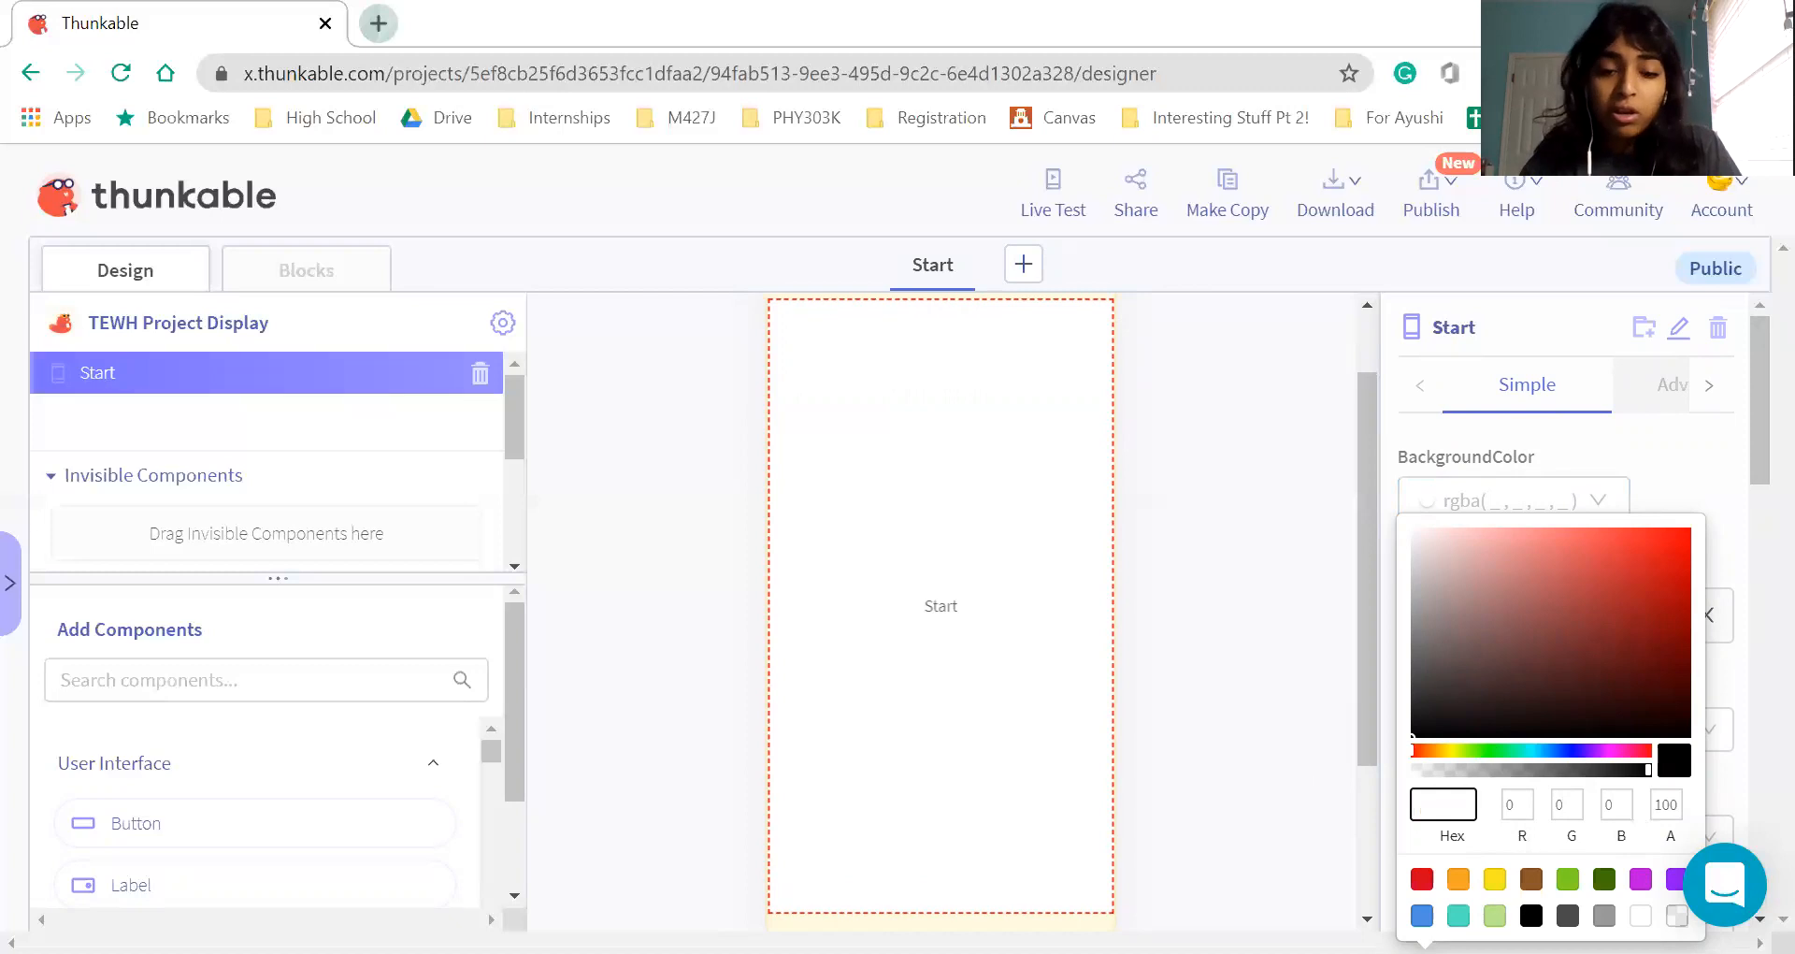
pyautogui.click(1157, 410)
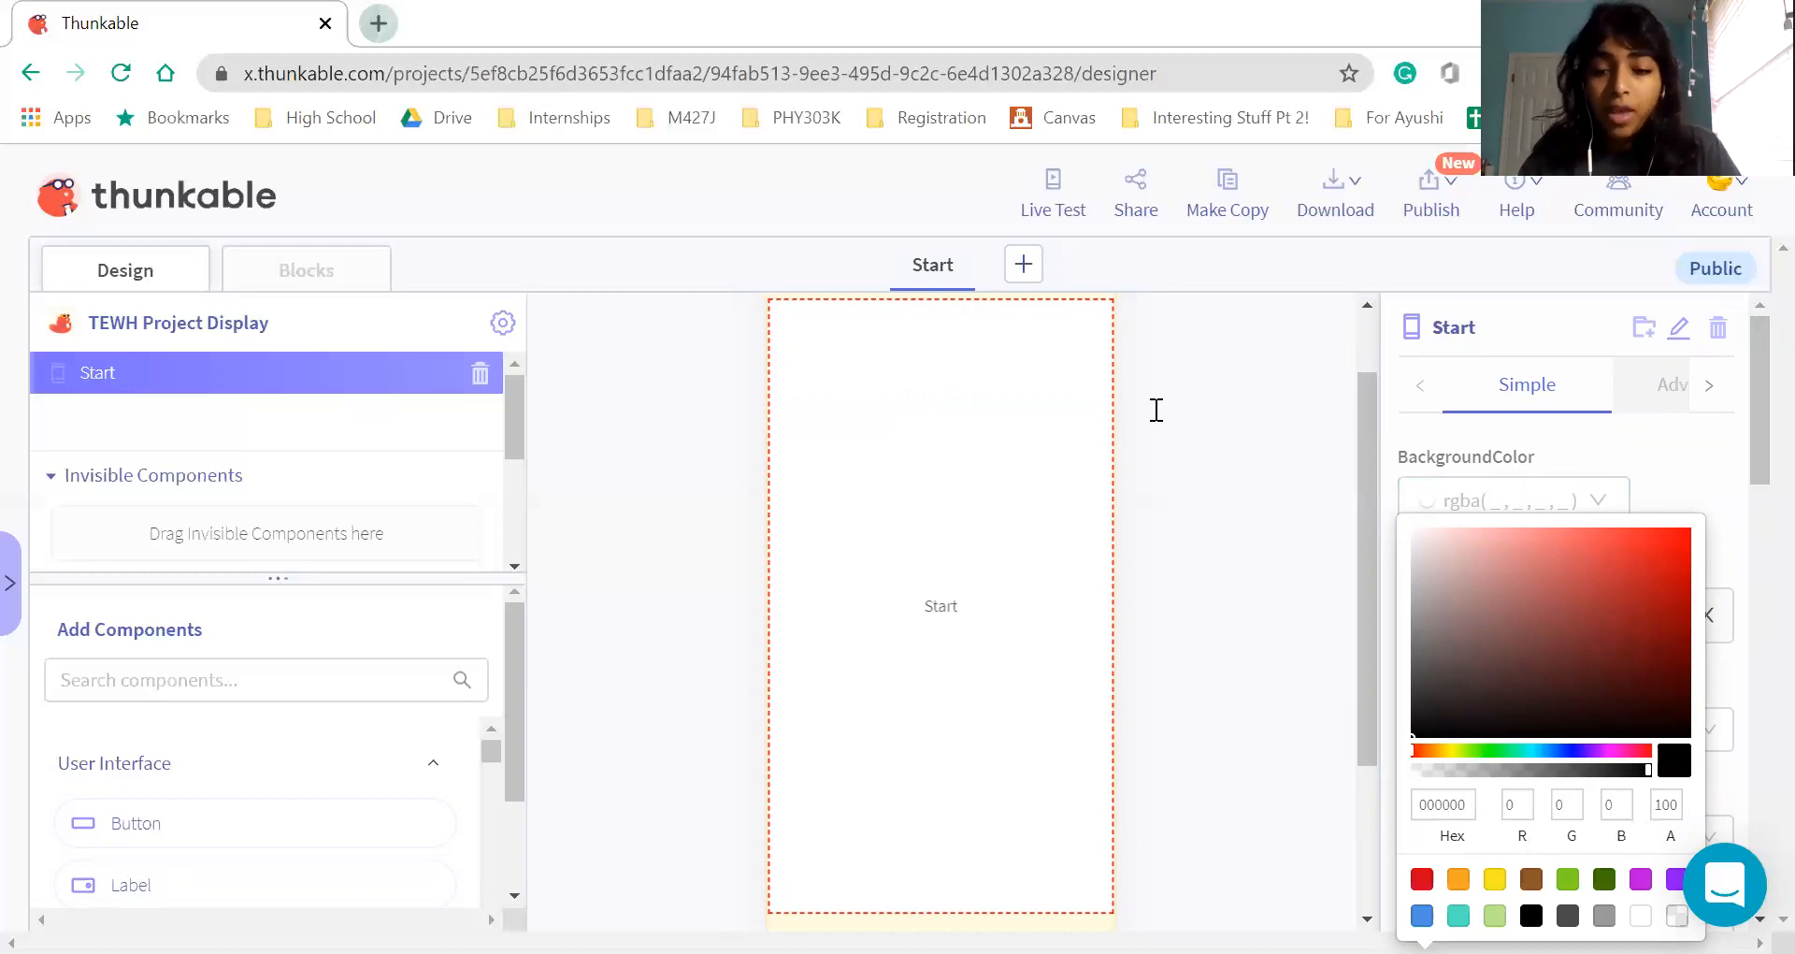
pyautogui.click(1465, 801)
pyautogui.write('1ABC9C')
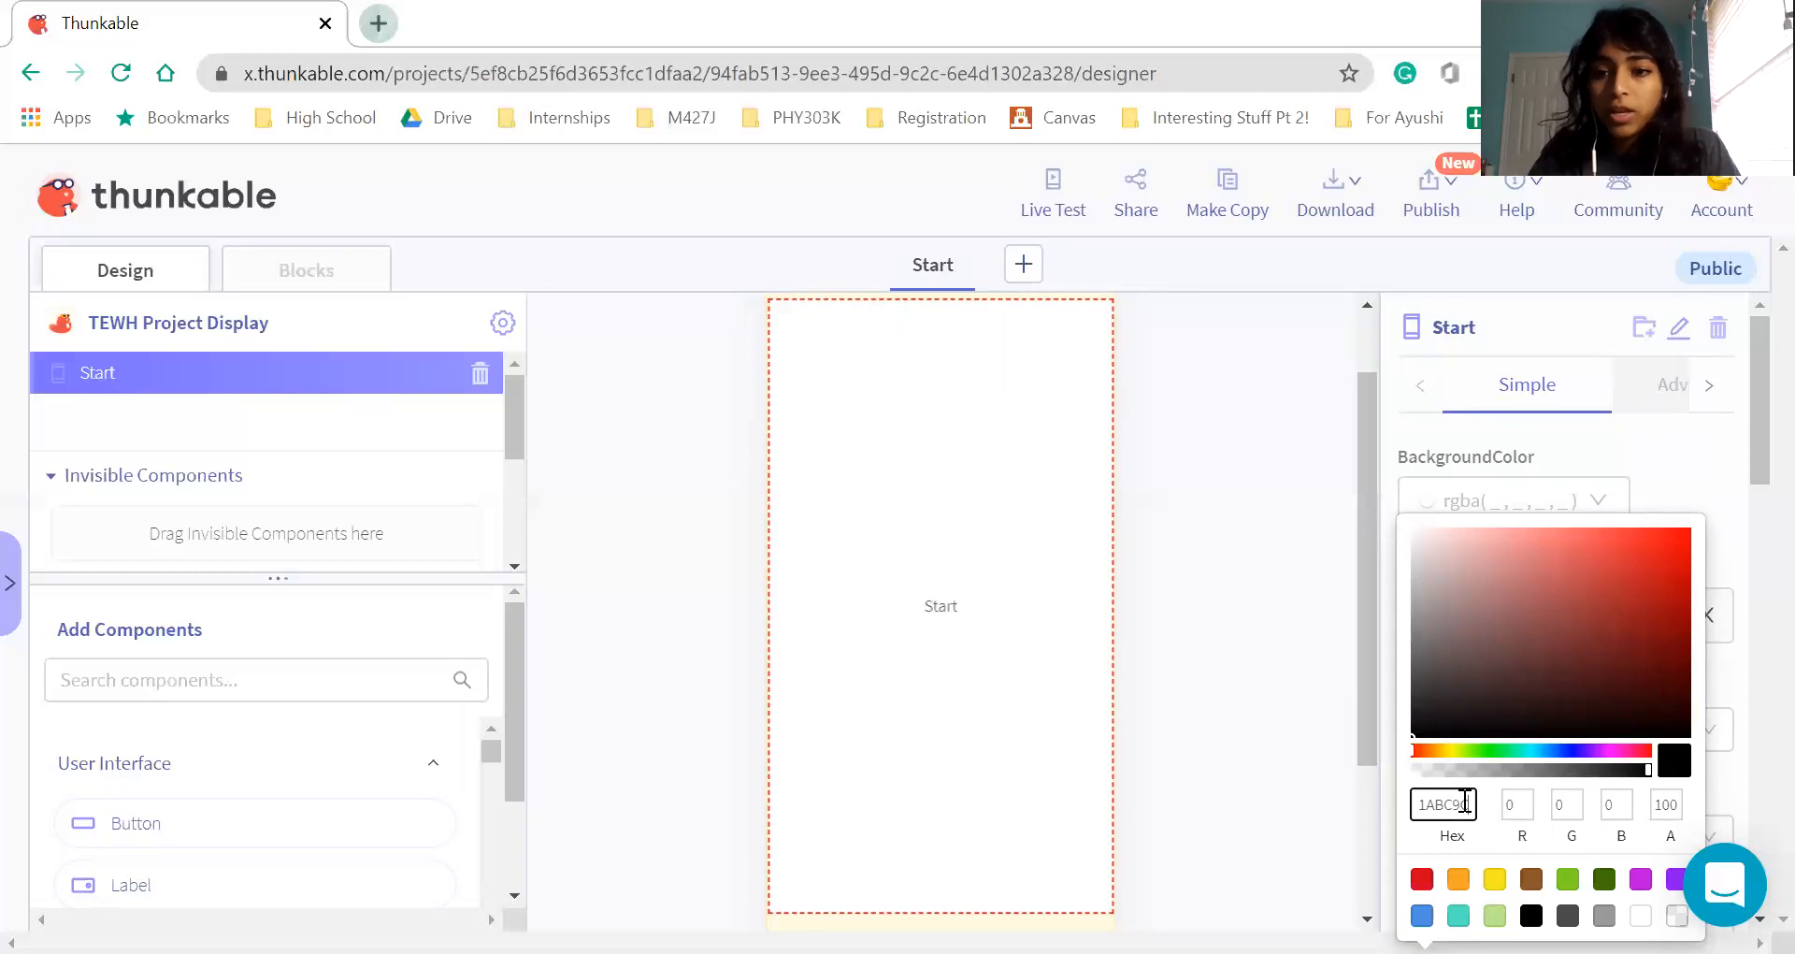
pyautogui.click(1341, 819)
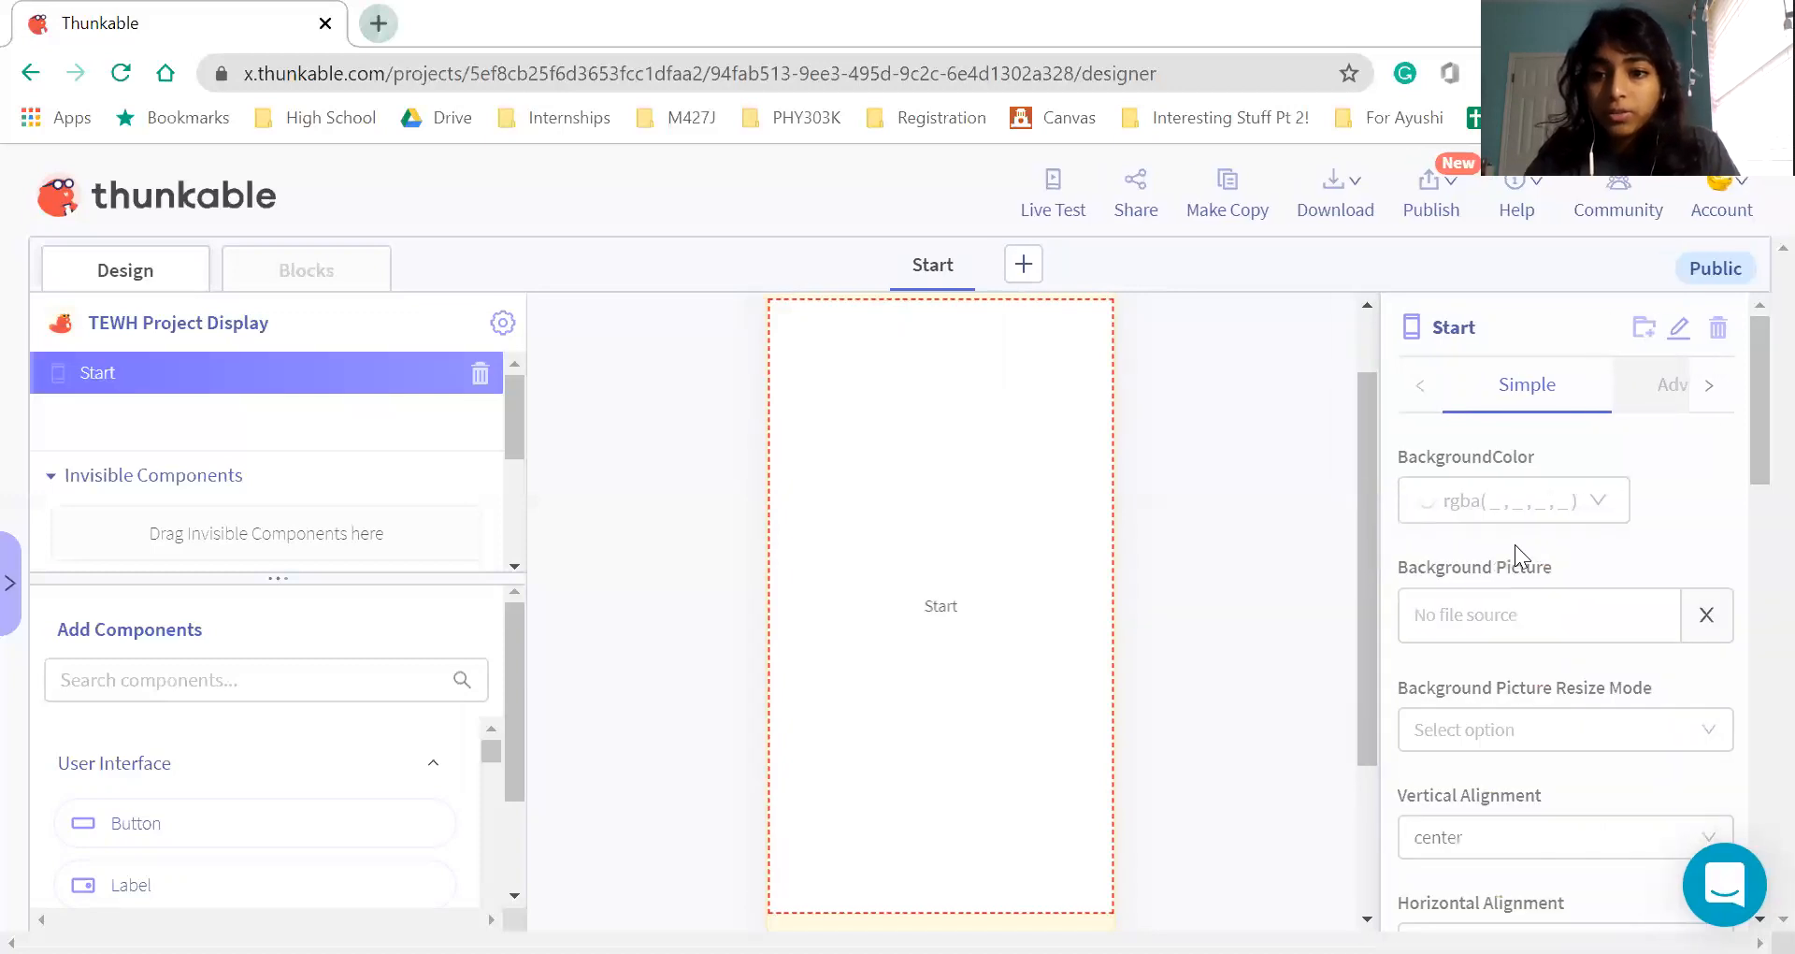
# Apply hex color 1ABC9C as the Start screen's background and close the color picker
pyautogui.click(1501, 523)
pyautogui.click(1421, 806)
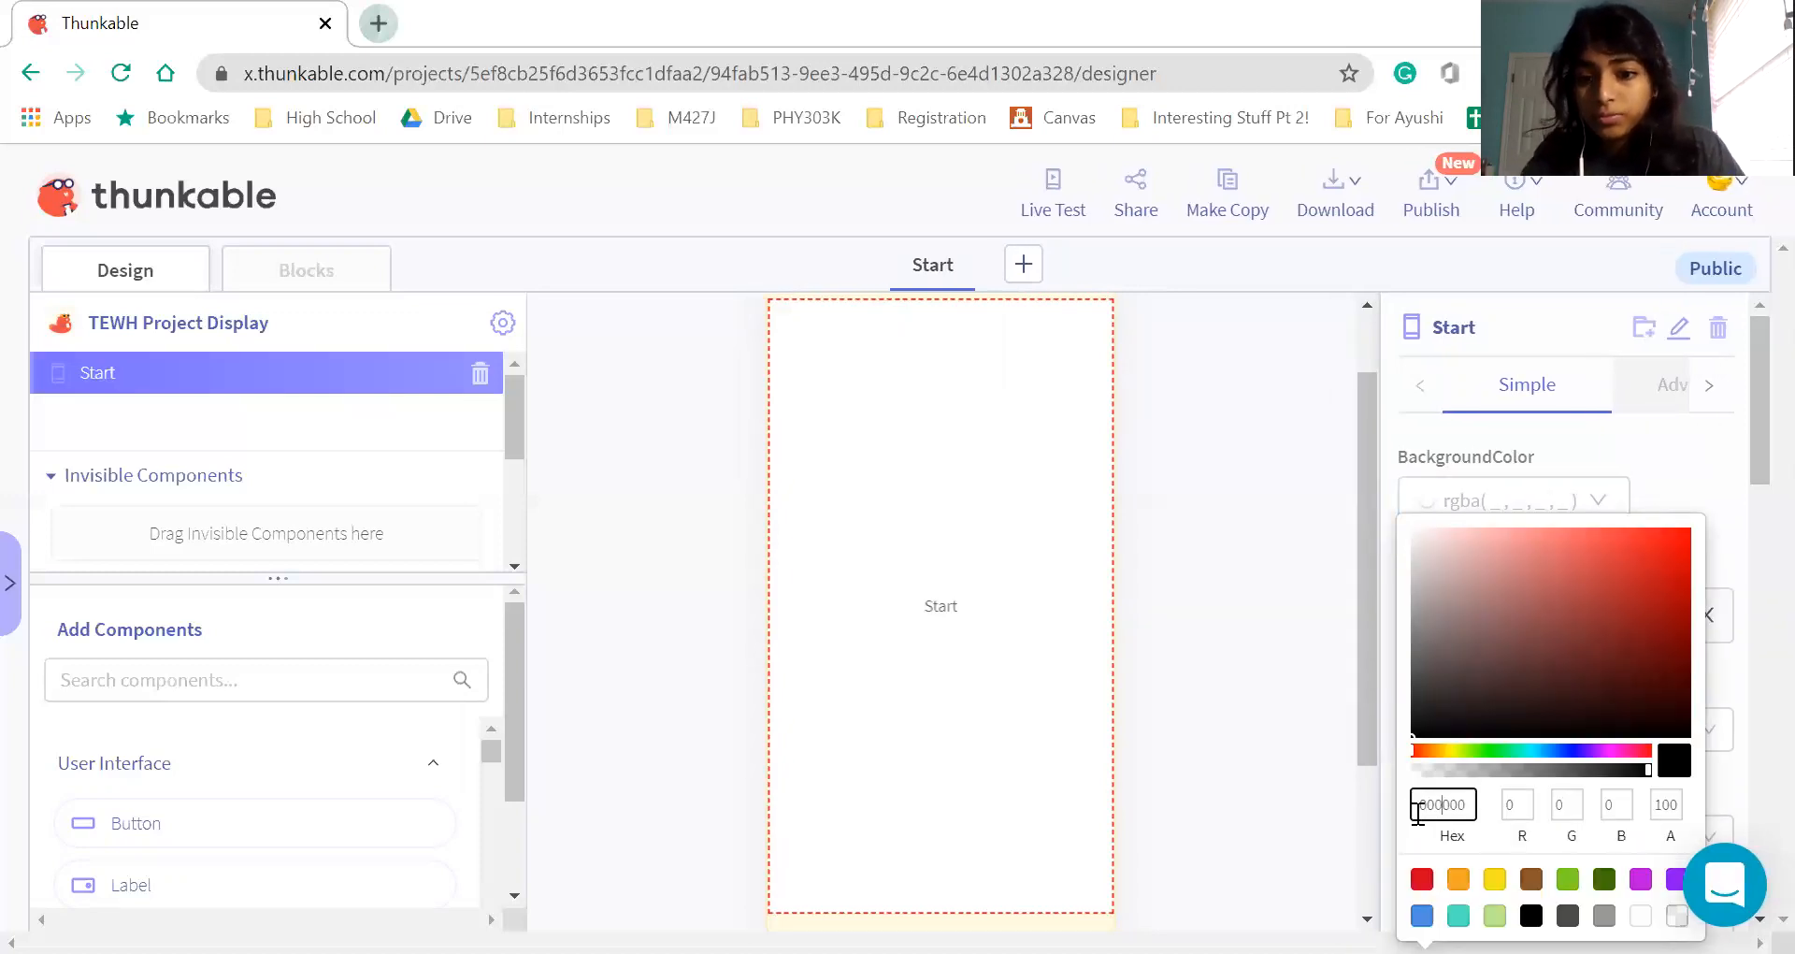
pyautogui.hotkey('ctrl', 'a')
pyautogui.write('1ABC9C')
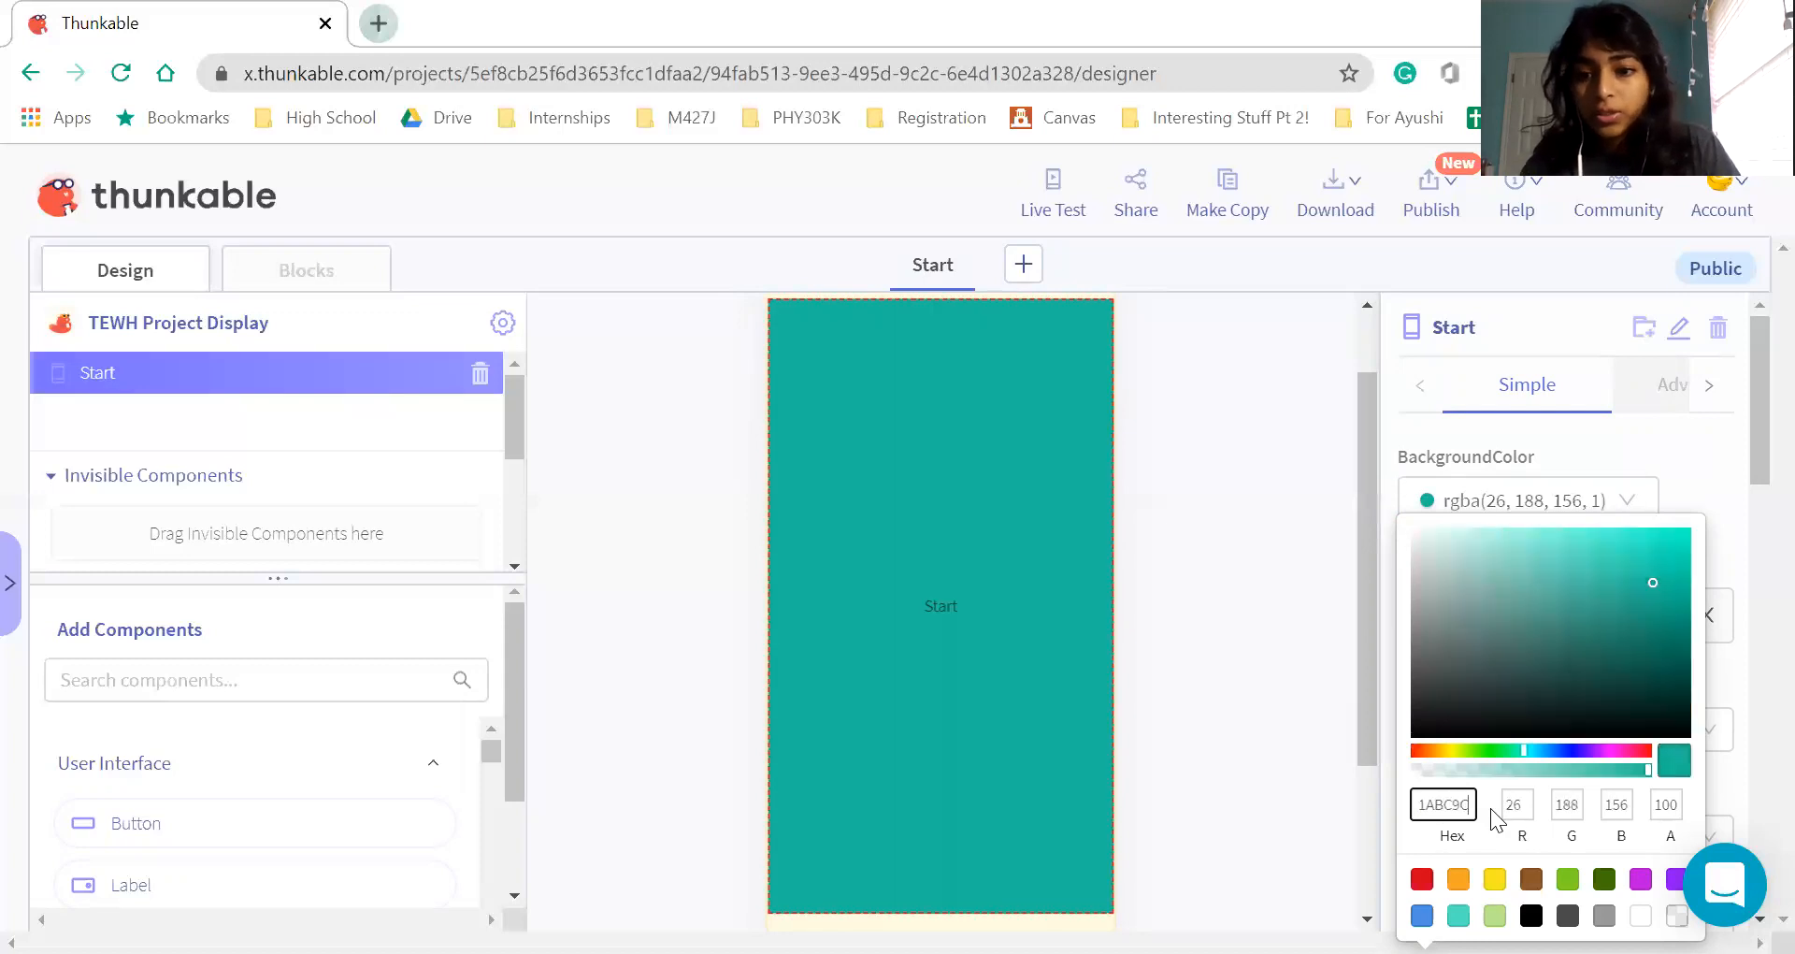
pyautogui.click(1233, 756)
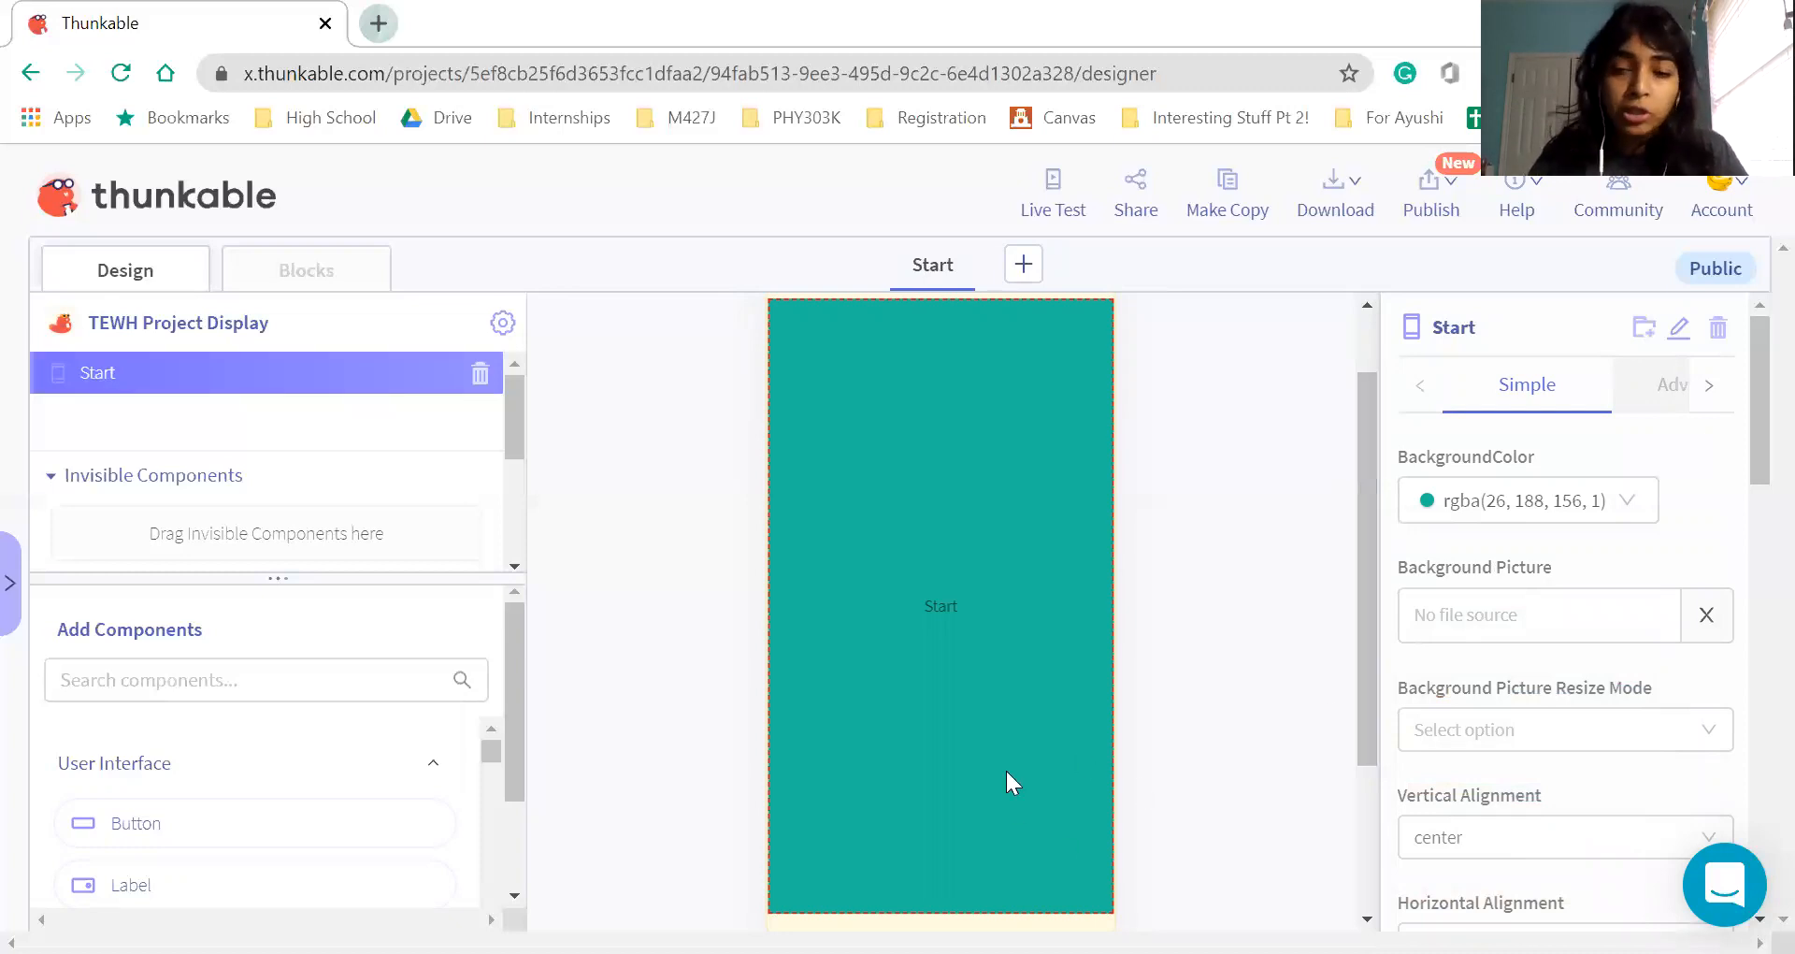
# Review the Start screen's background picture, resize mode, alignment and scrolling properties
pyautogui.click(1460, 624)
pyautogui.scroll(-1, 1496, 598)
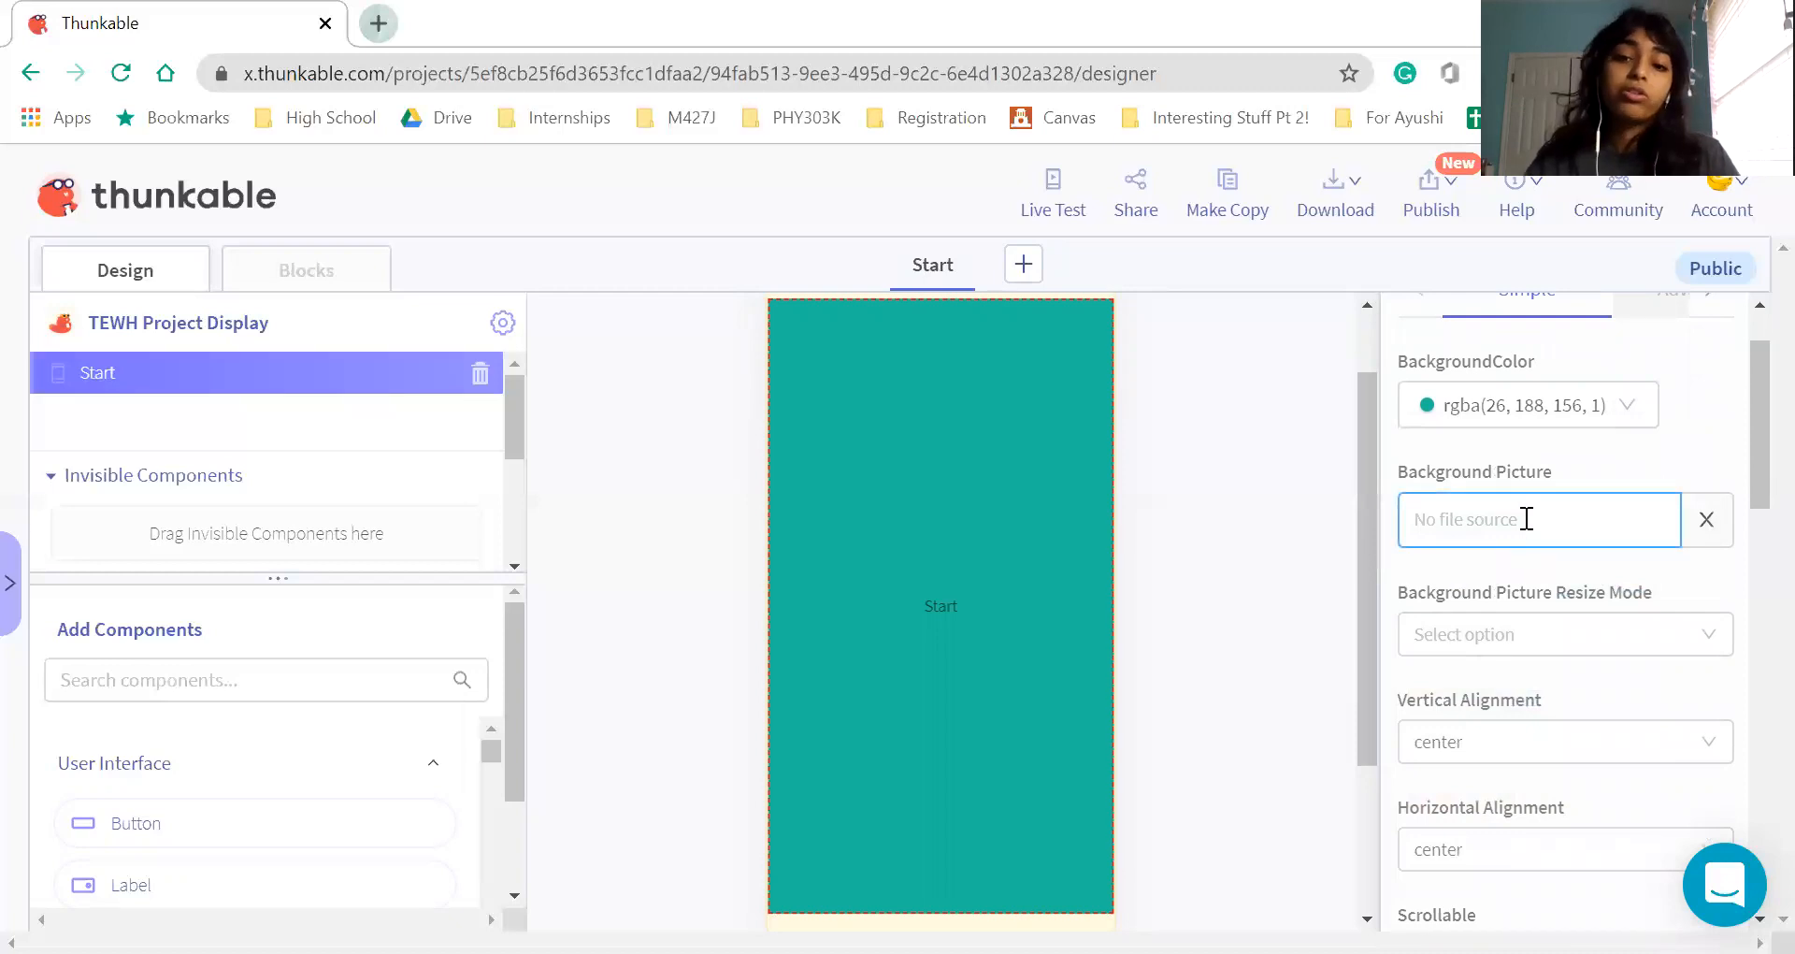
pyautogui.scroll(-1, 1527, 519)
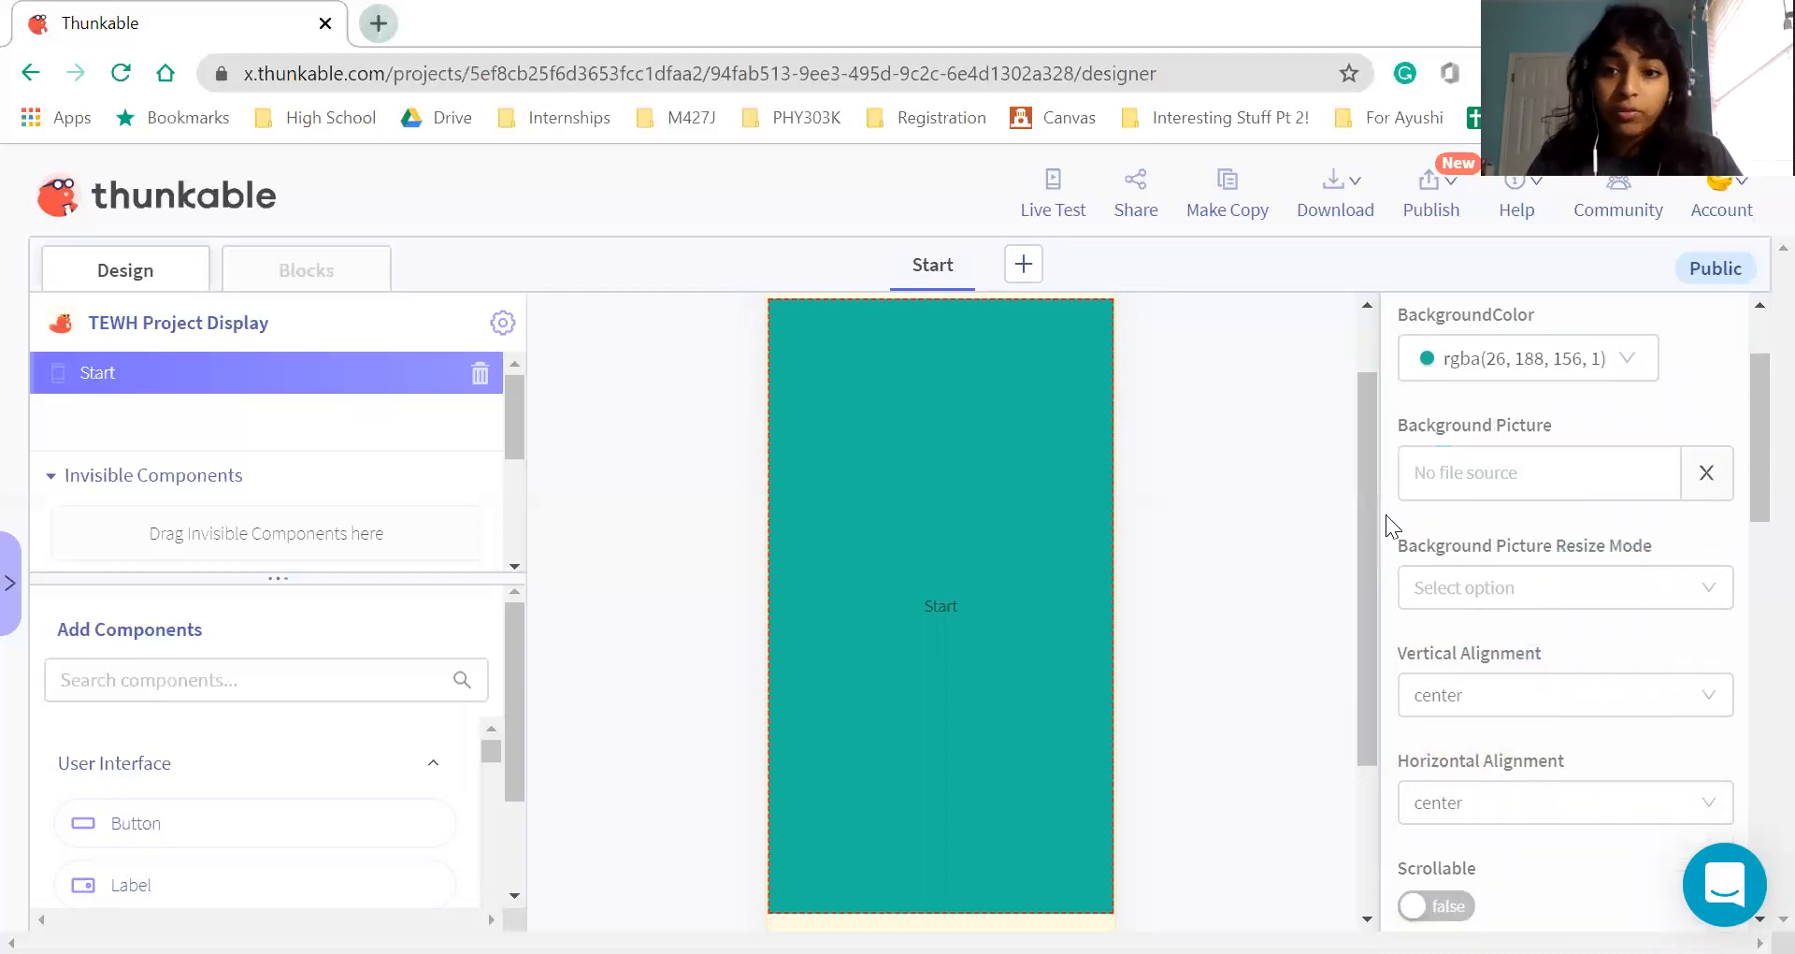
pyautogui.scroll(-1, 1386, 514)
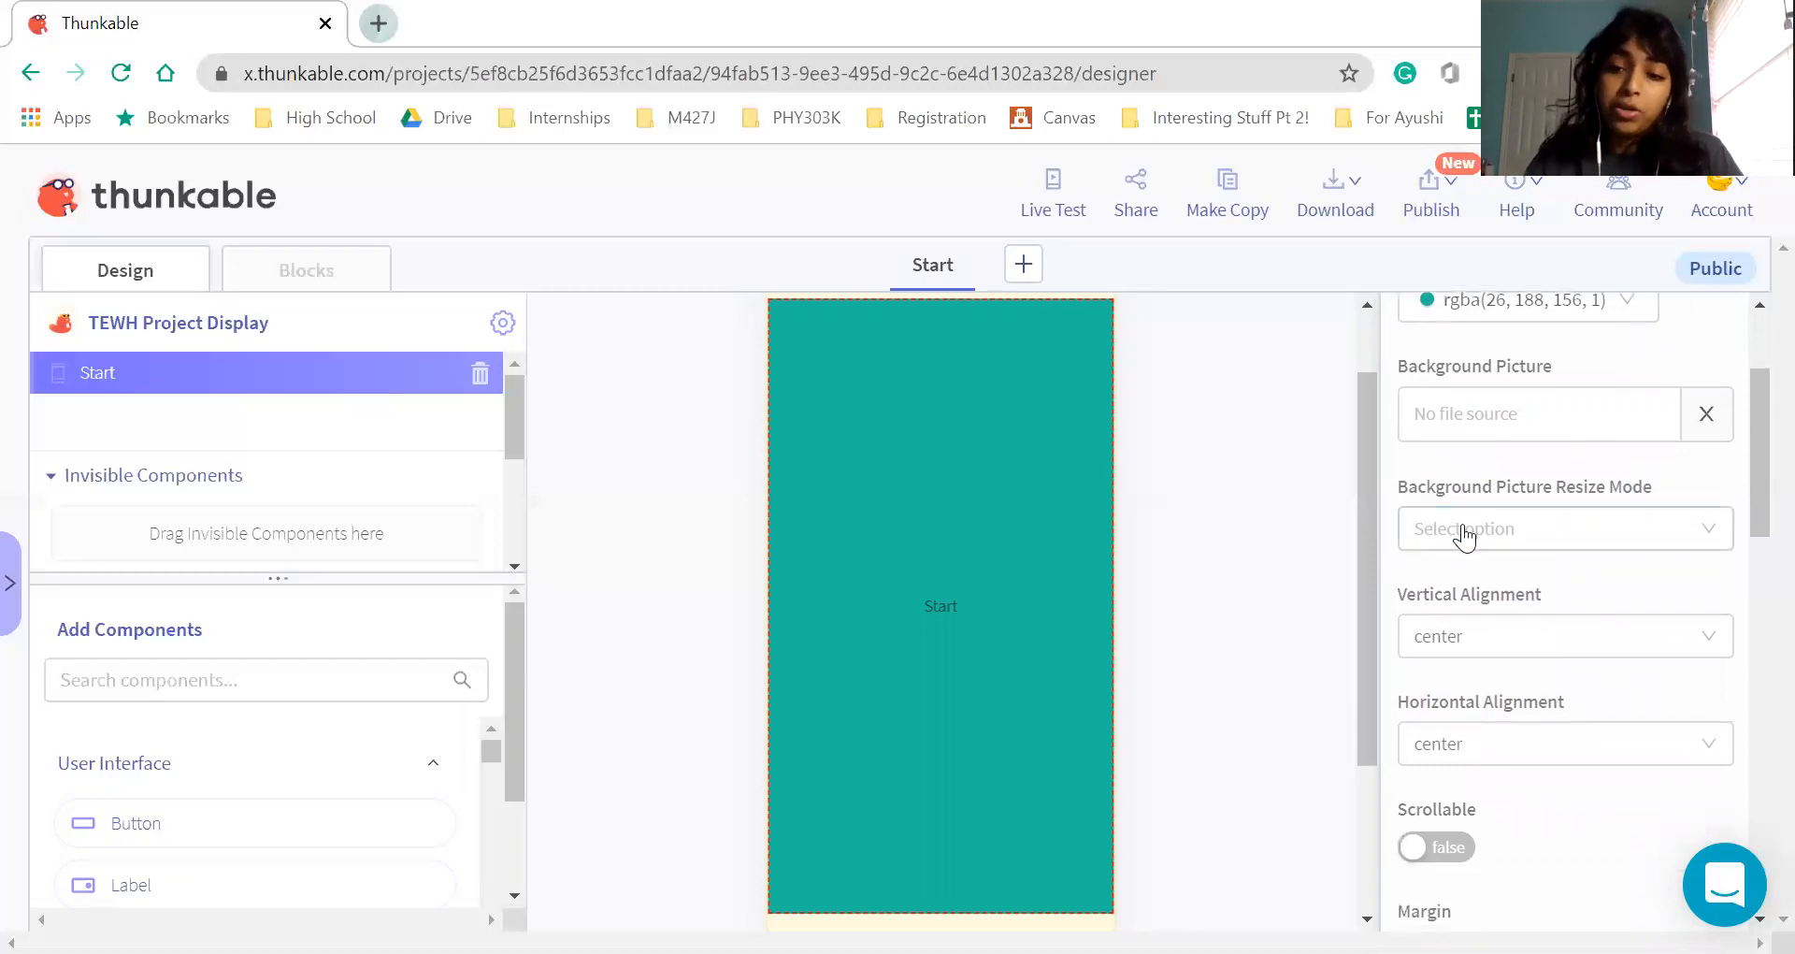
# Review the Start screen's alignment, scrolling, margin, padding and border properties
pyautogui.scroll(-3, 1457, 537)
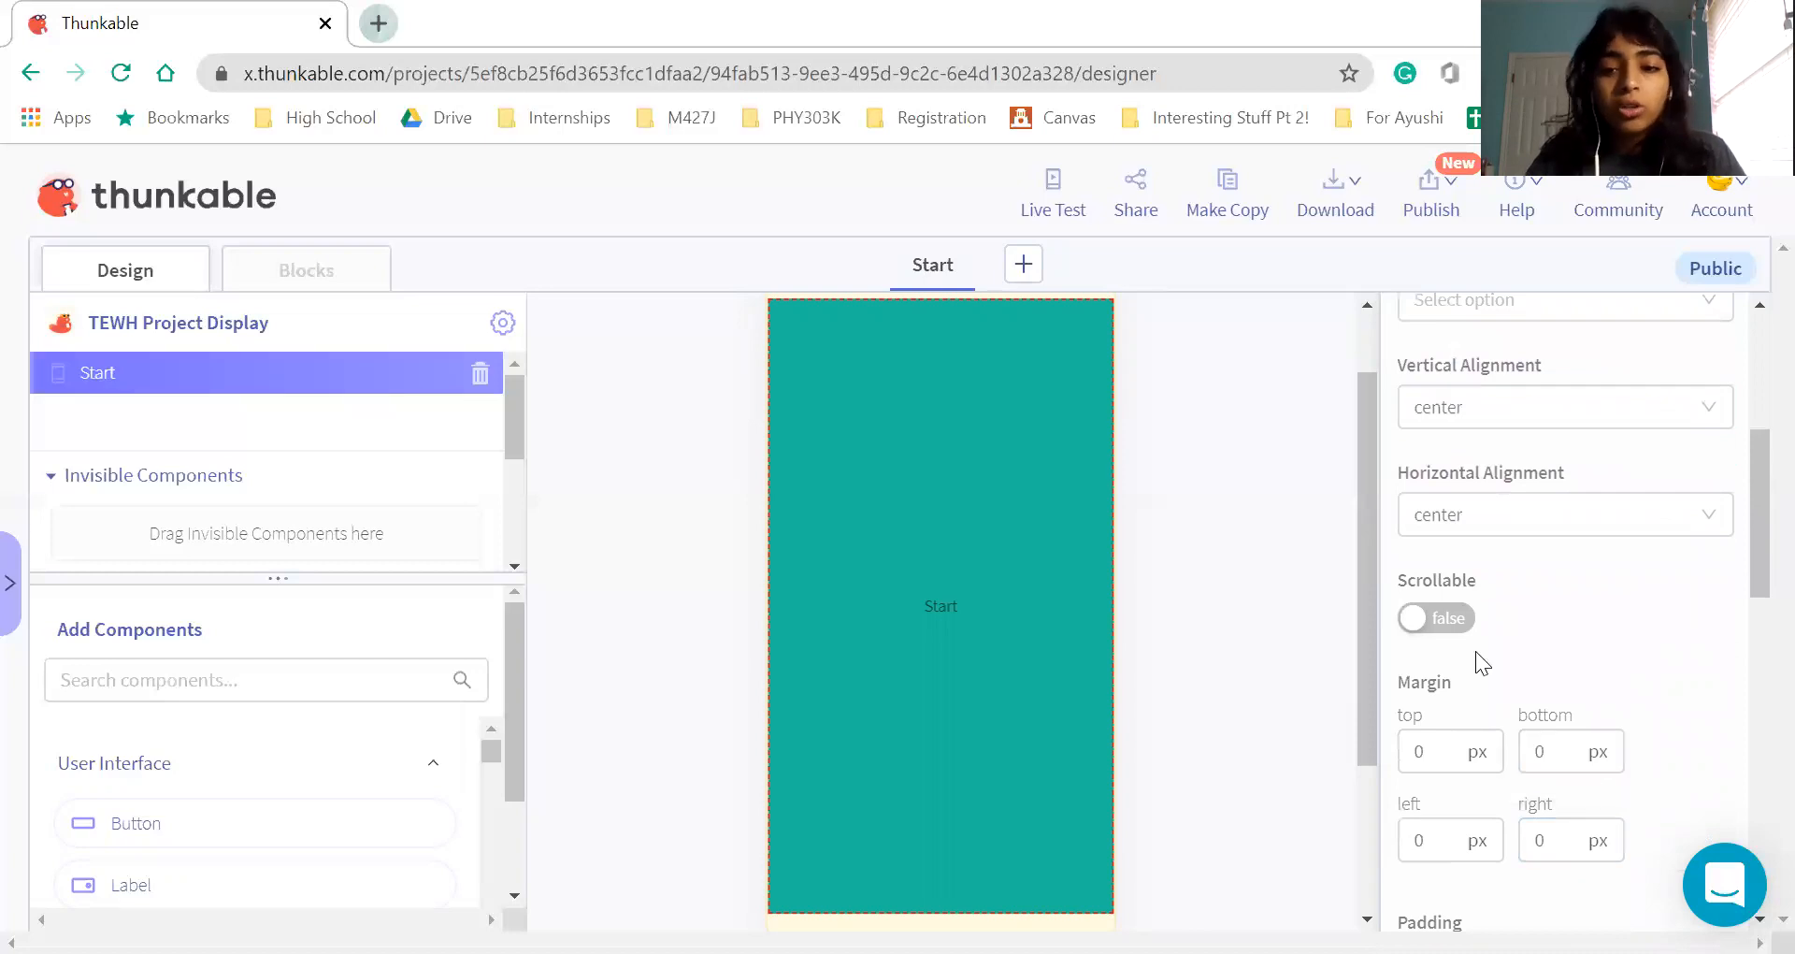
pyautogui.scroll(-6, 1476, 651)
pyautogui.scroll(-1, 1476, 644)
pyautogui.scroll(1, 1475, 643)
pyautogui.scroll(-2, 1451, 696)
pyautogui.scroll(3, 1451, 695)
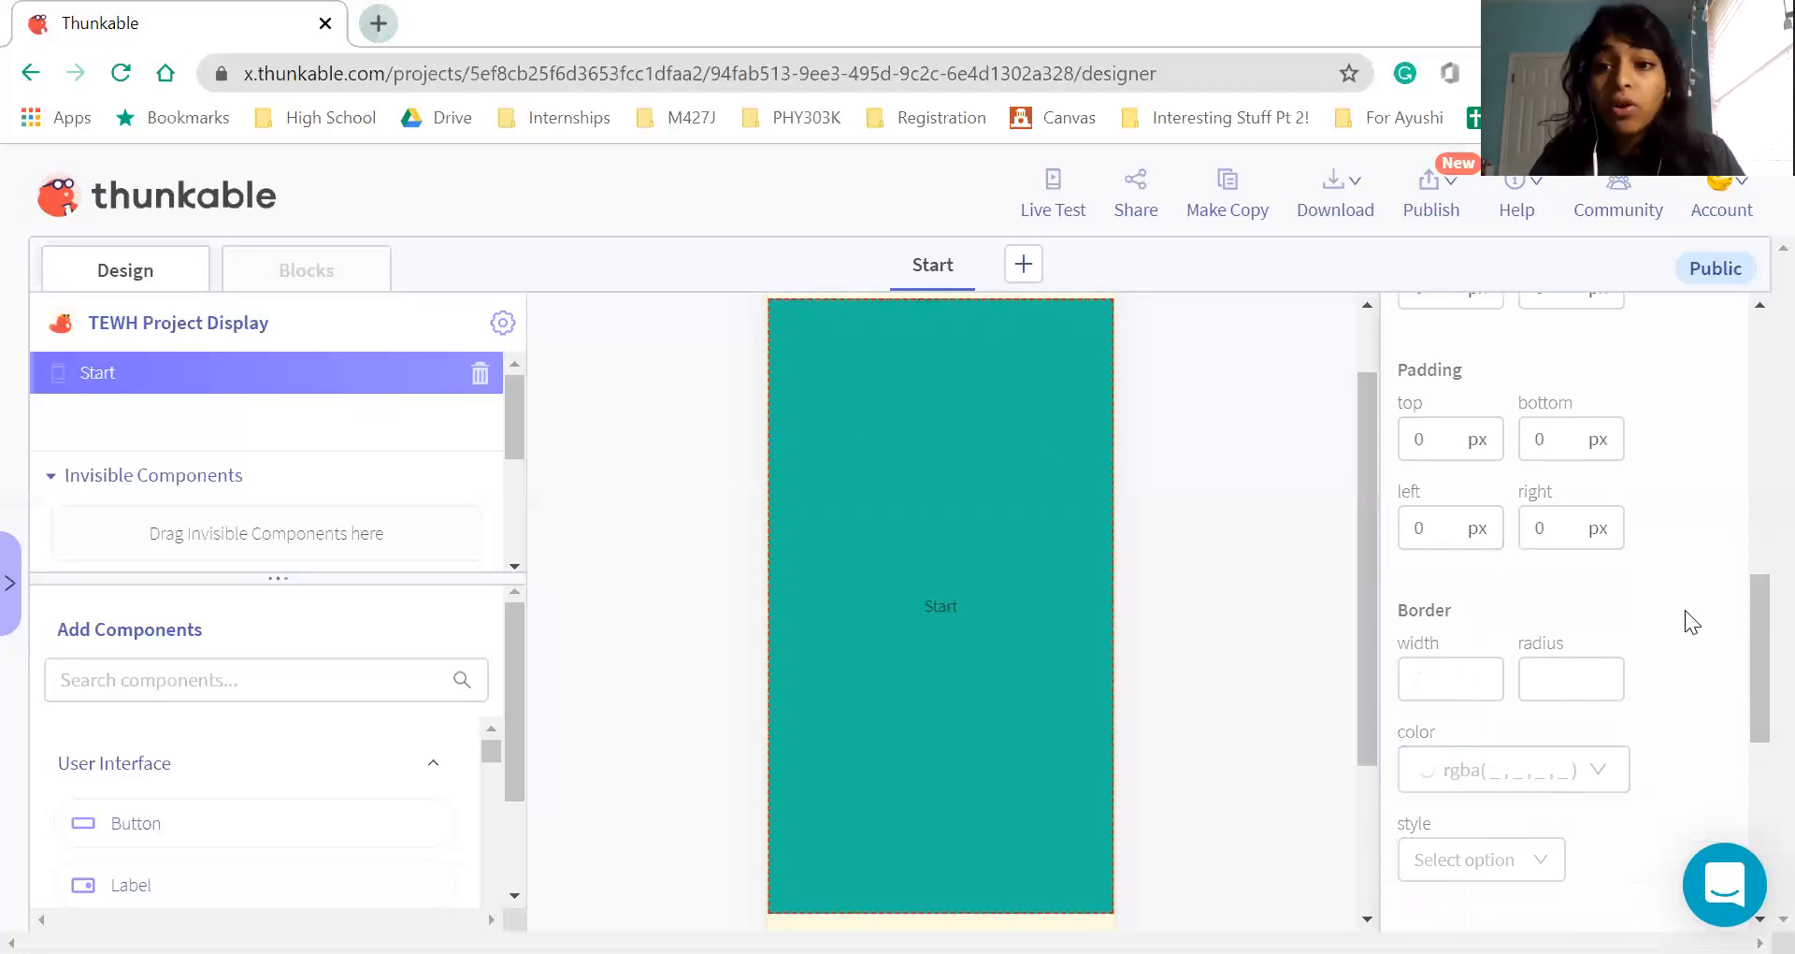
# Try a top padding of 10 px on the Start screen and clear the value again
pyautogui.scroll(1, 1604, 633)
pyautogui.click(1447, 503)
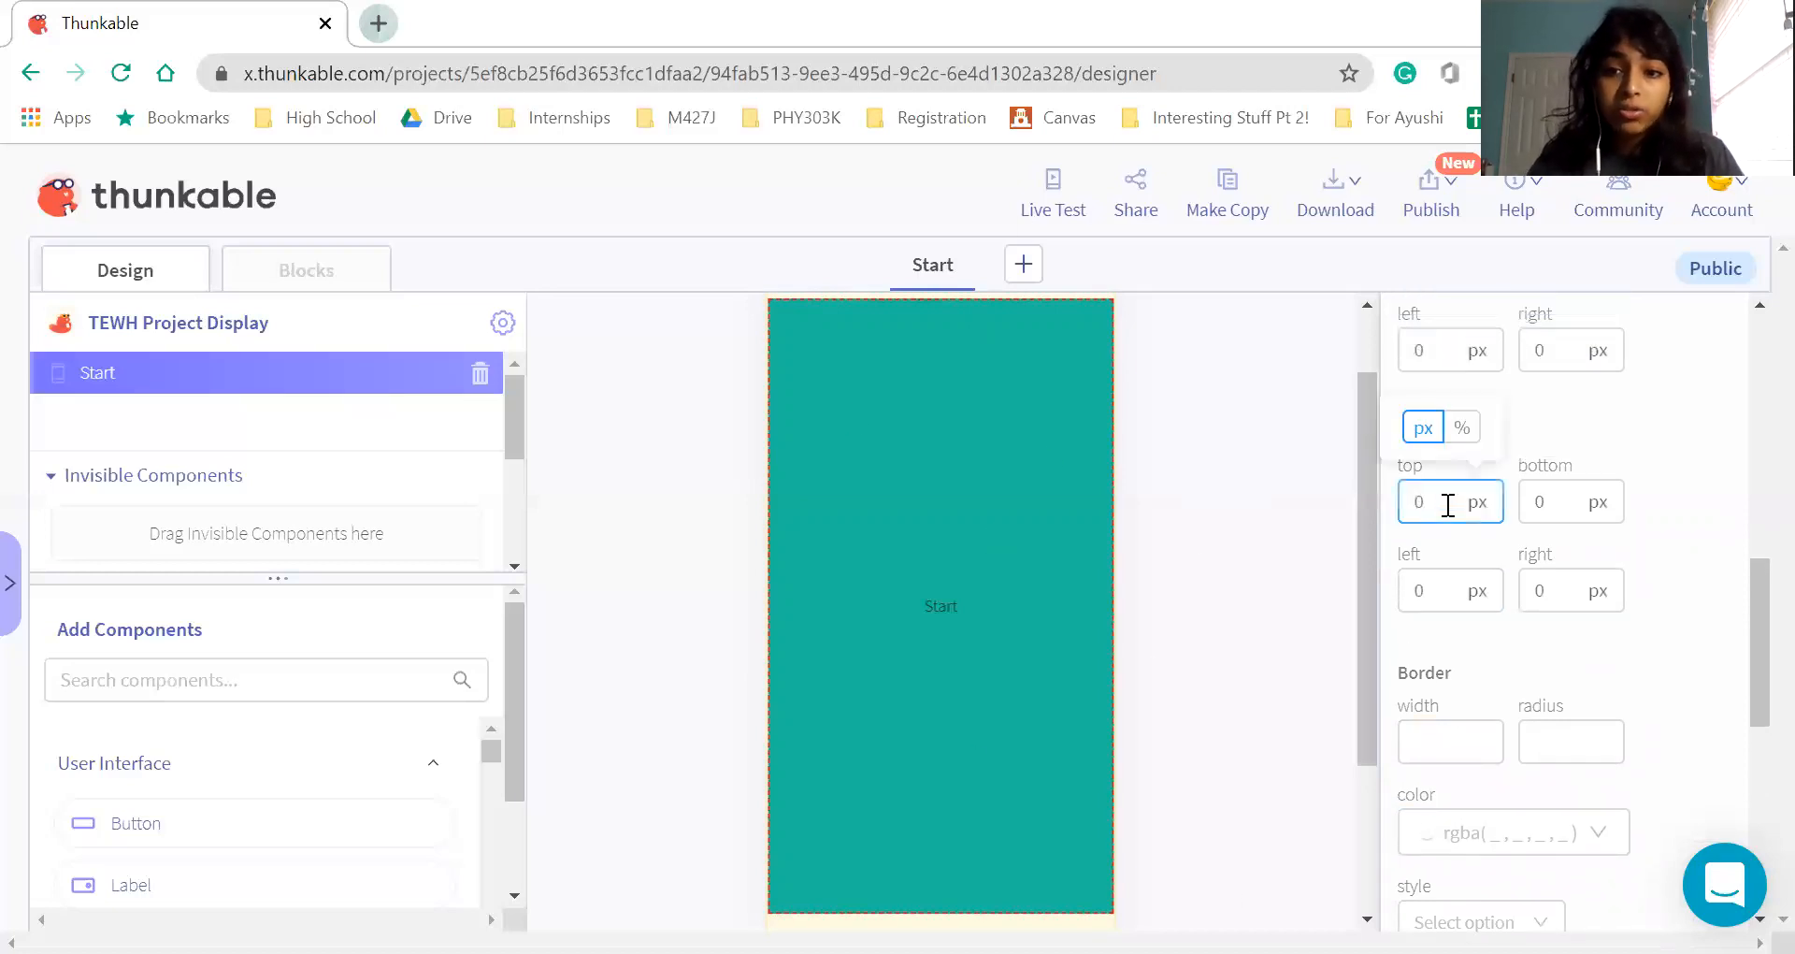
pyautogui.write('10')
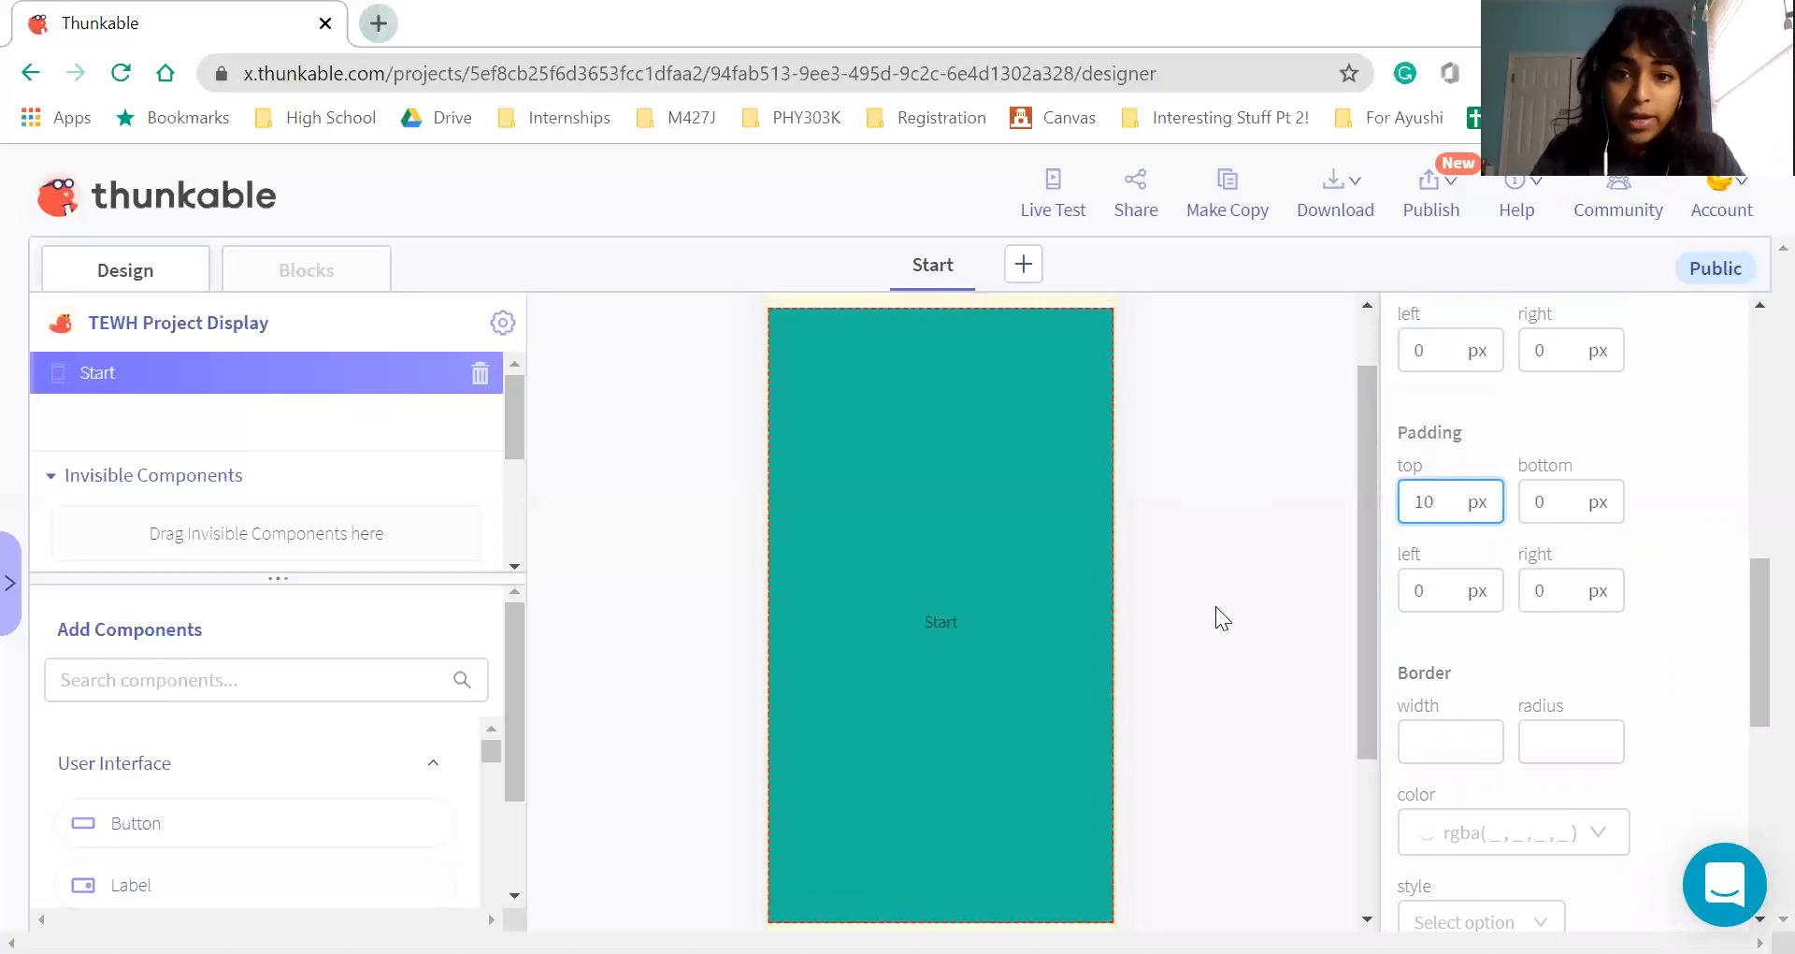
pyautogui.press('BackSpace')
pyautogui.press('BackSpace')
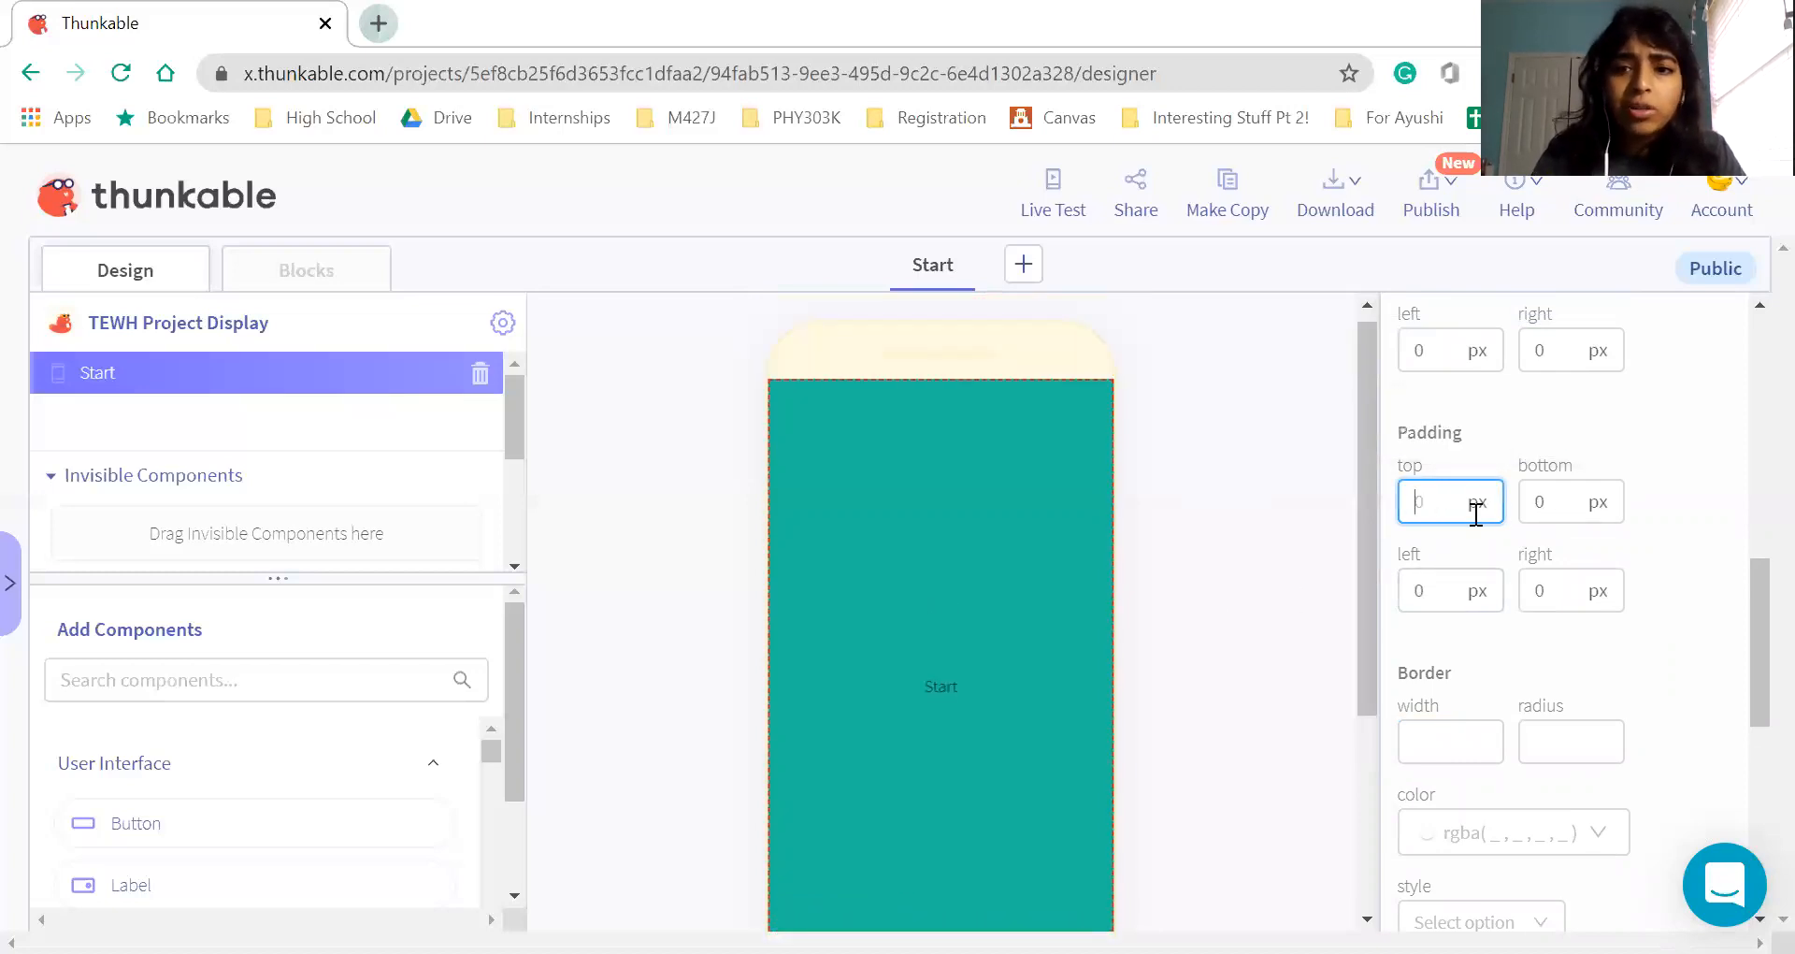
pyautogui.click(1197, 552)
# Look over the Start screen's border and status bar properties and the phone preview
pyautogui.scroll(-3, 1196, 552)
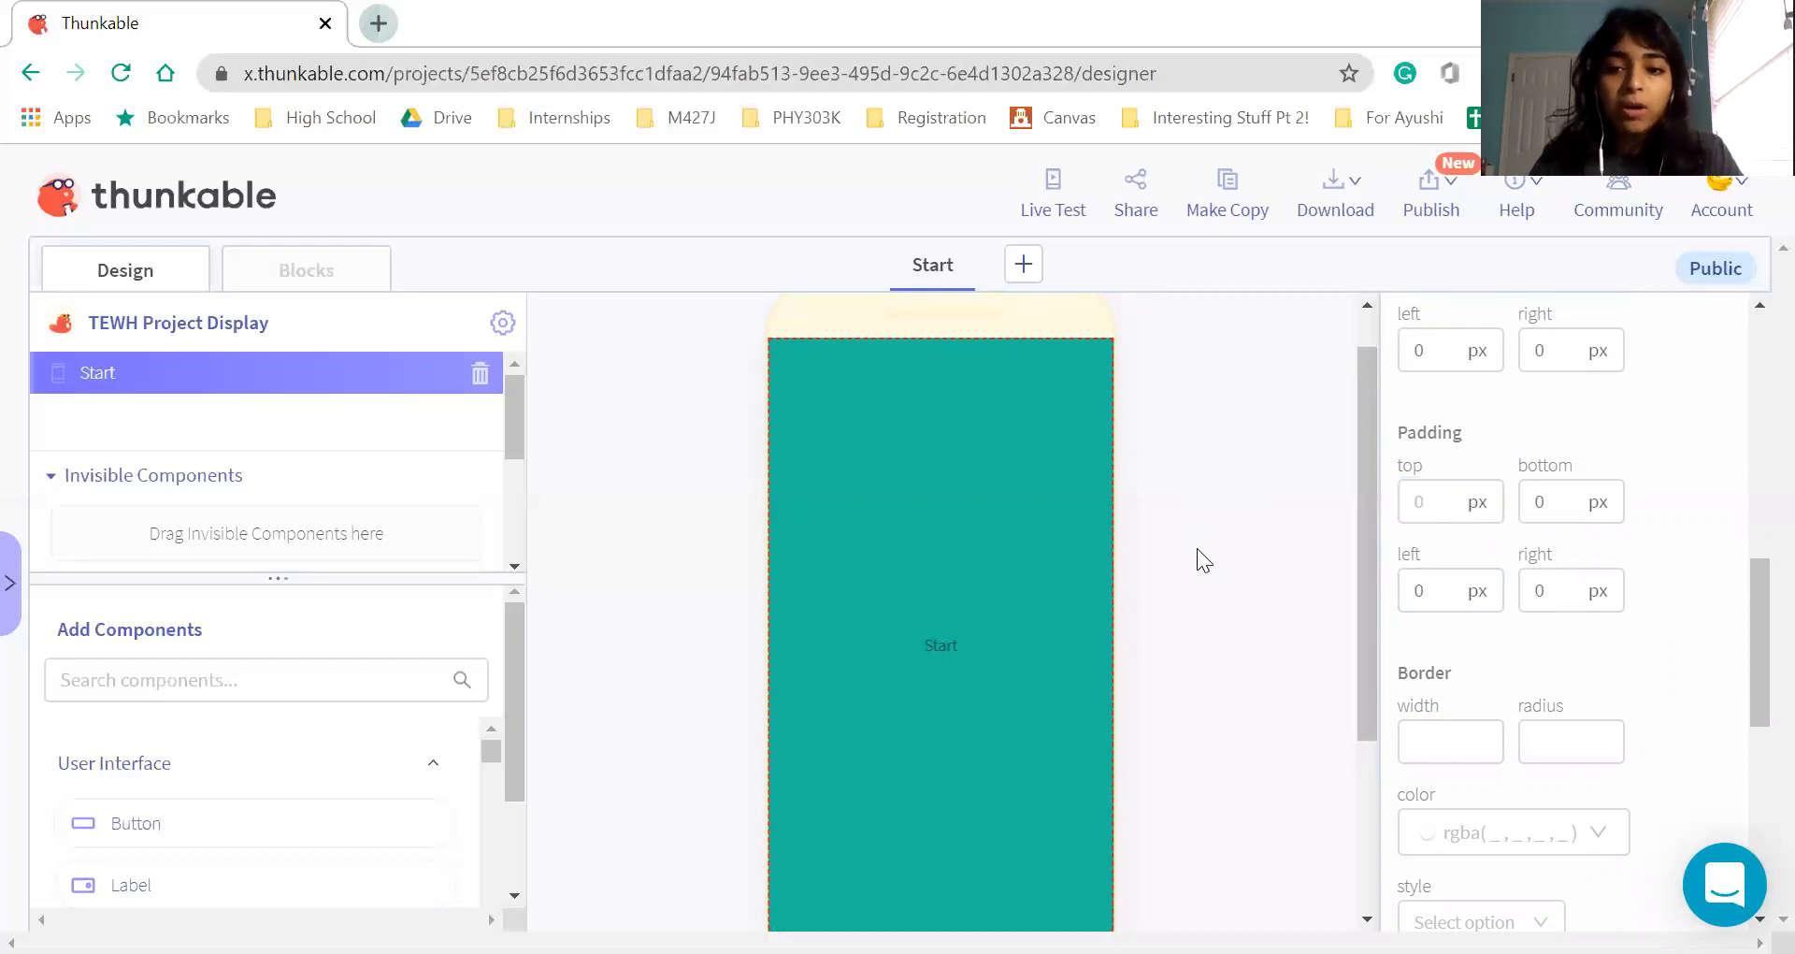
pyautogui.scroll(-5, 1552, 745)
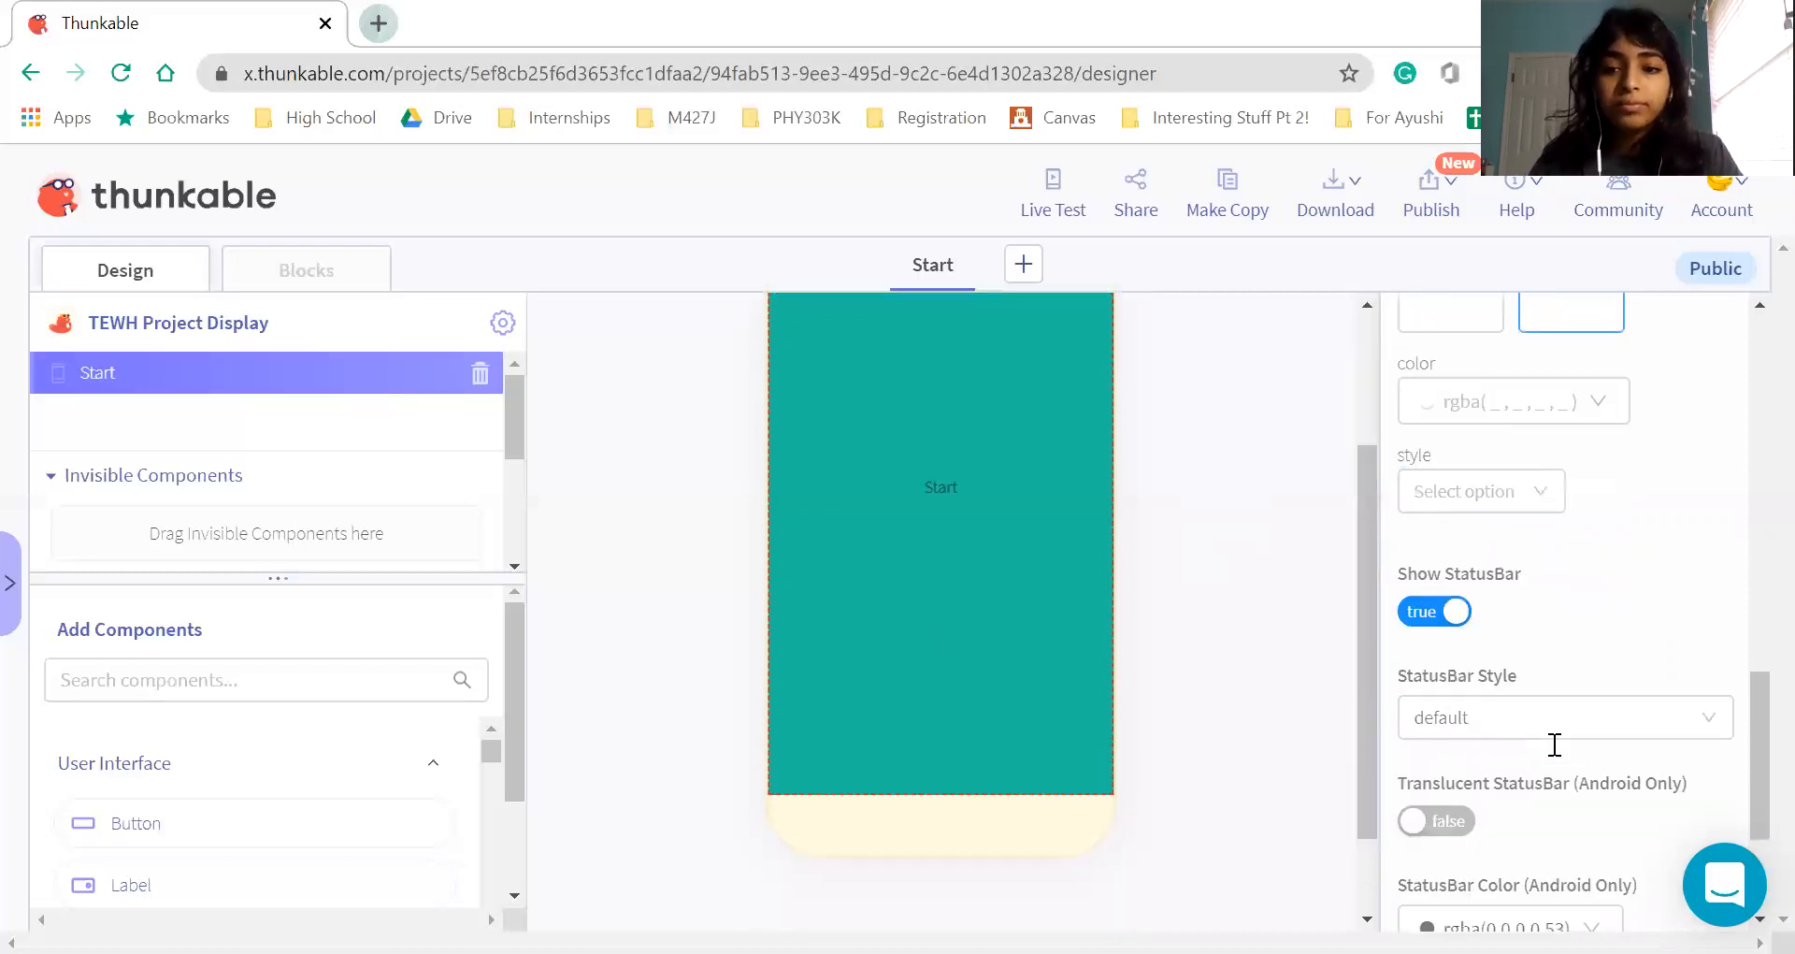
pyautogui.scroll(-2, 1552, 744)
pyautogui.scroll(10, 1552, 744)
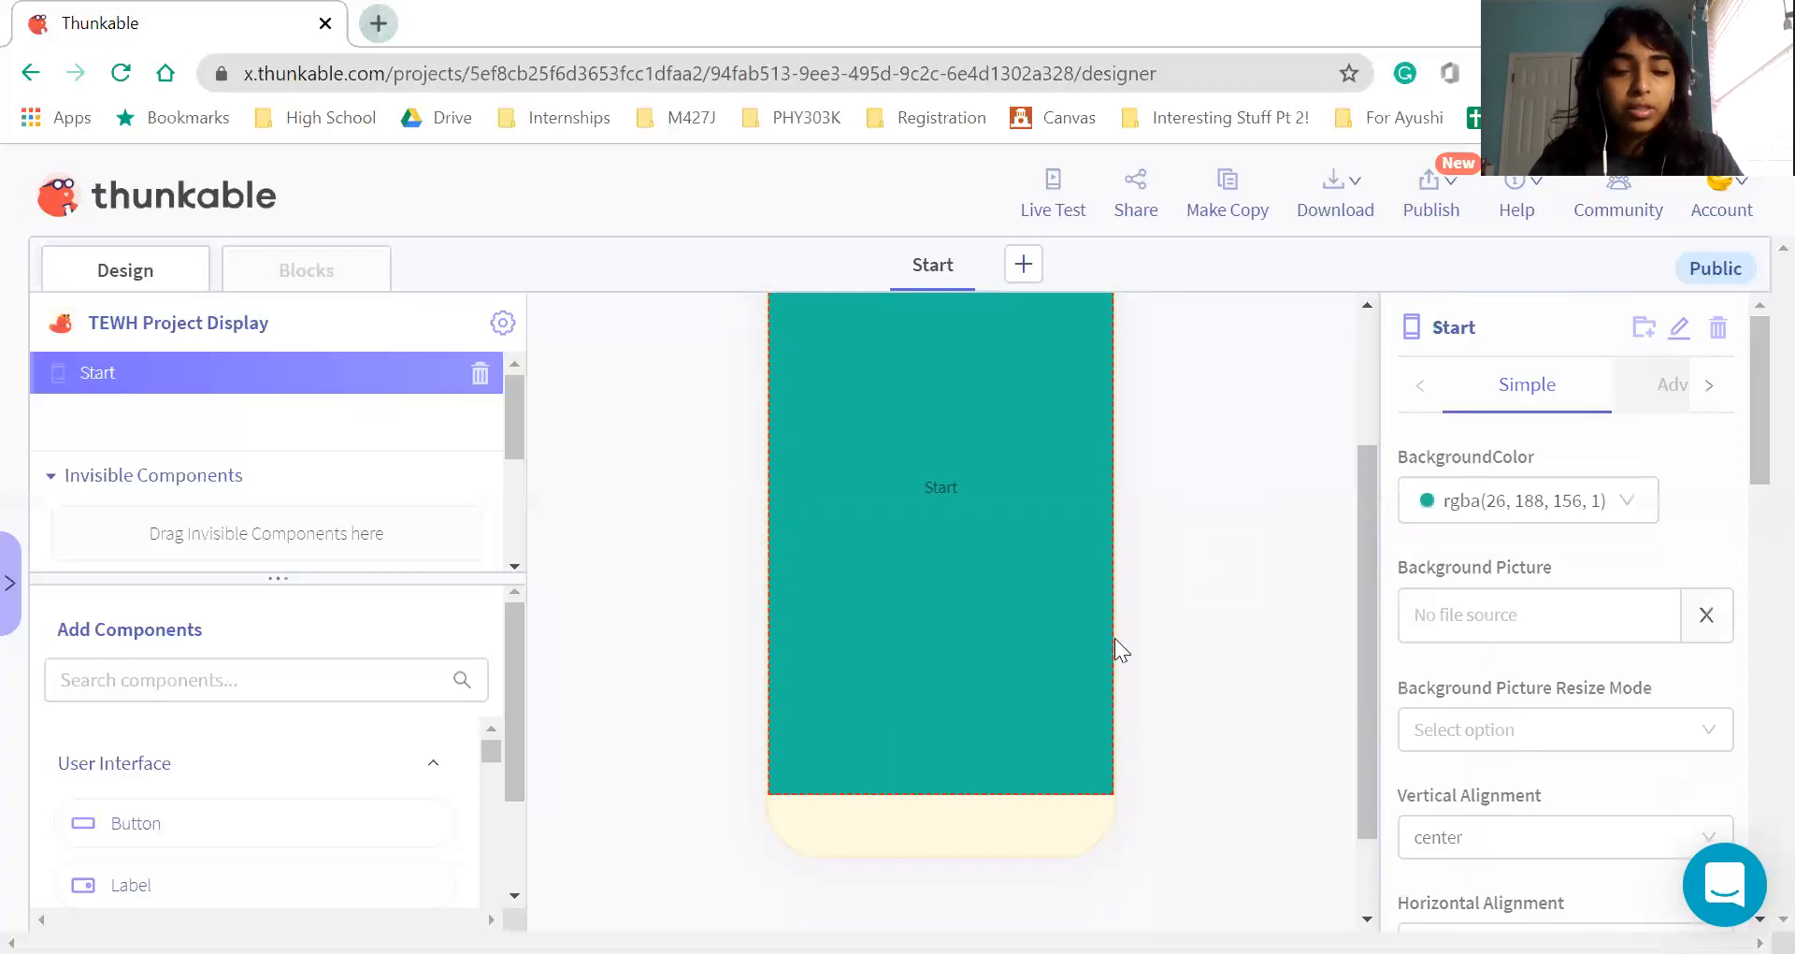
pyautogui.scroll(3, 1115, 630)
pyautogui.scroll(-2, 690, 705)
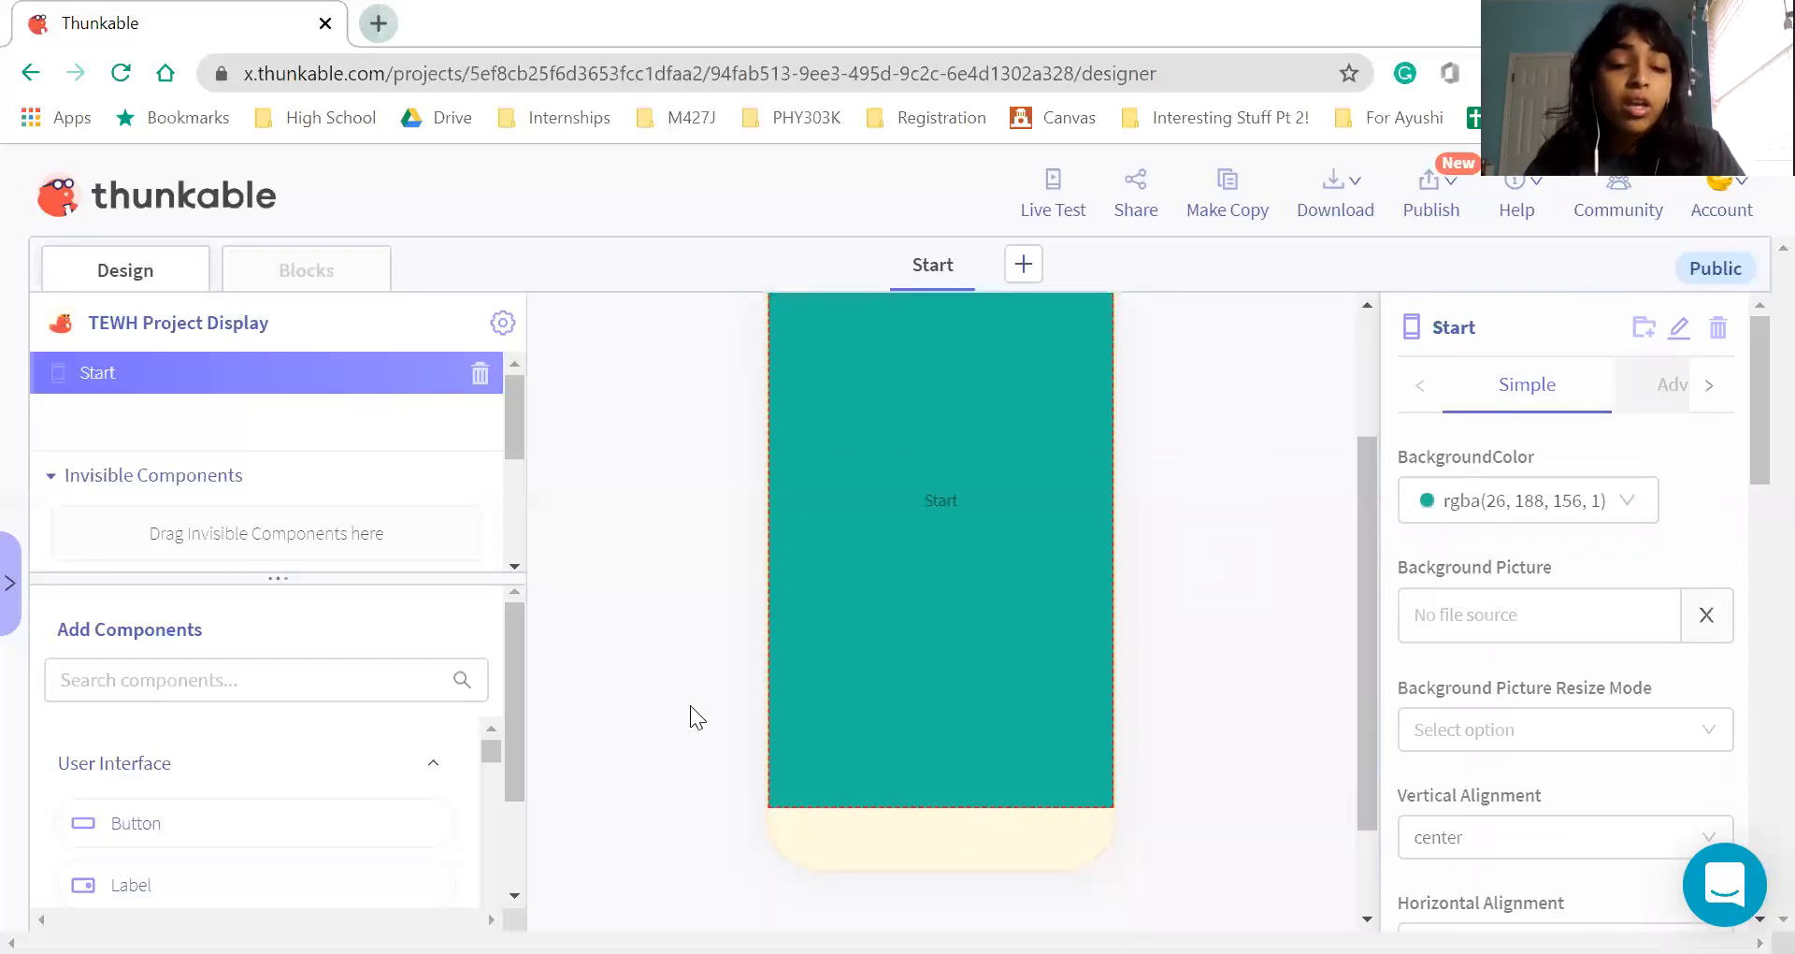
# Search the available components for "image" and add an Image component to the Start screen
pyautogui.scroll(-1, 369, 699)
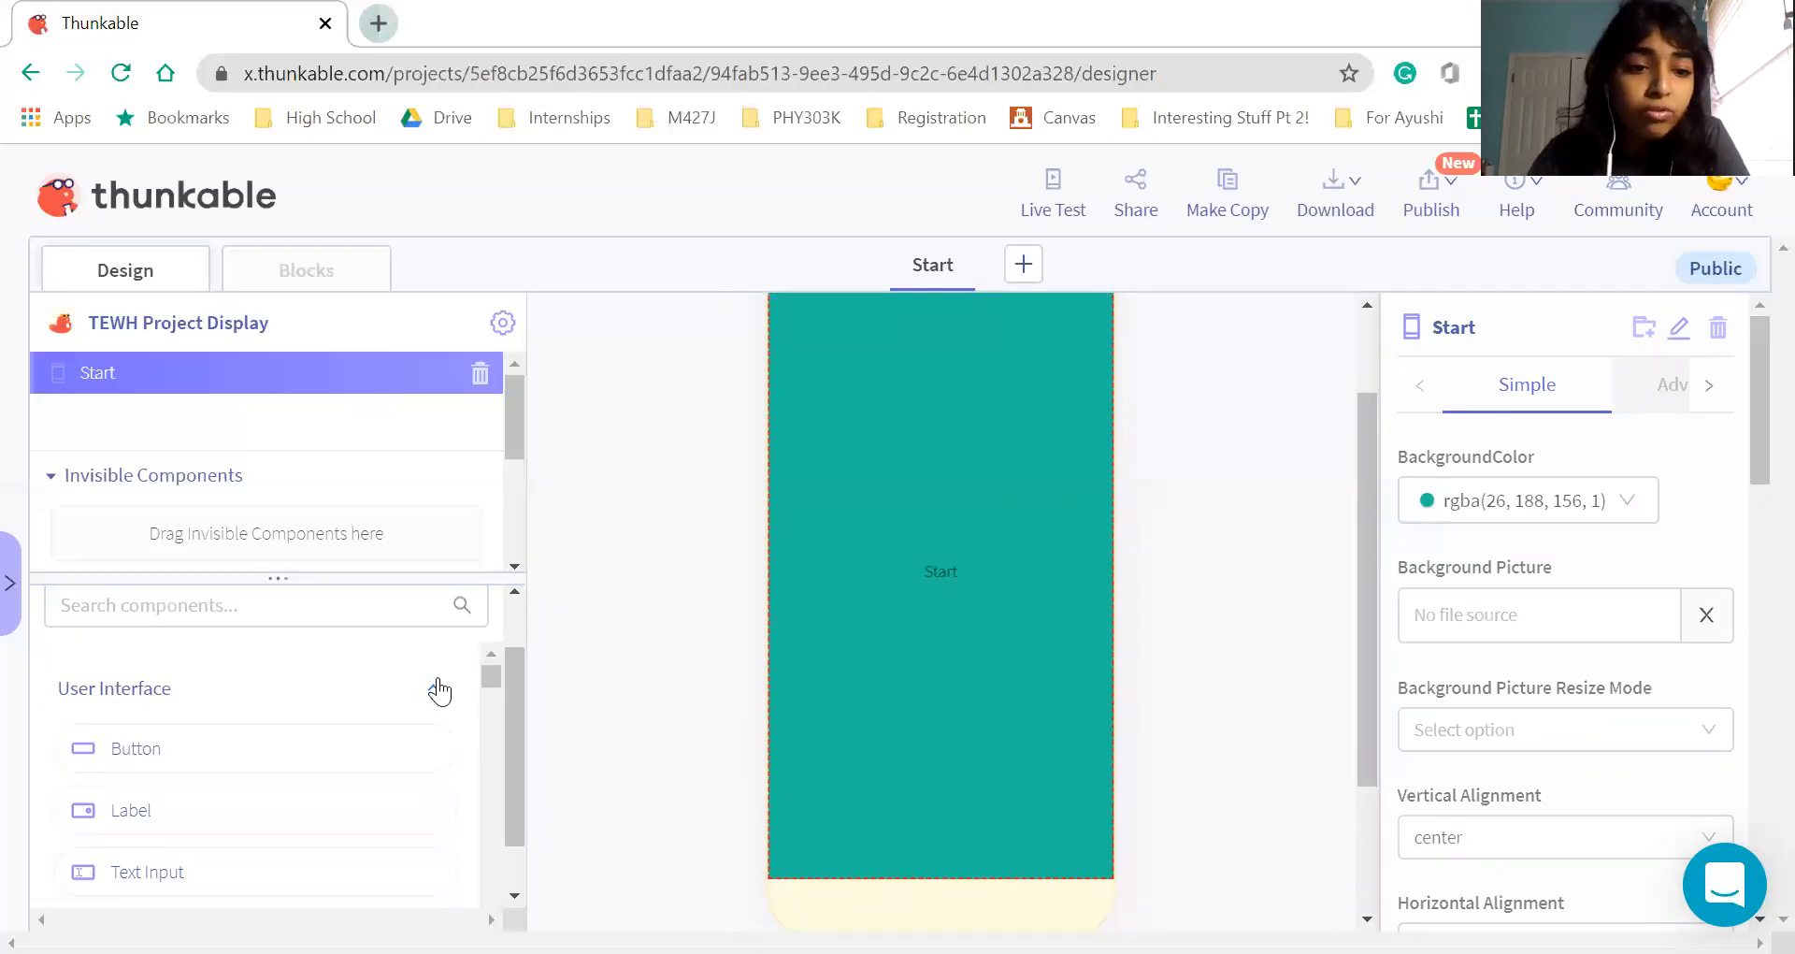
pyautogui.scroll(-2, 440, 690)
pyautogui.scroll(1, 439, 690)
pyautogui.scroll(-2, 439, 690)
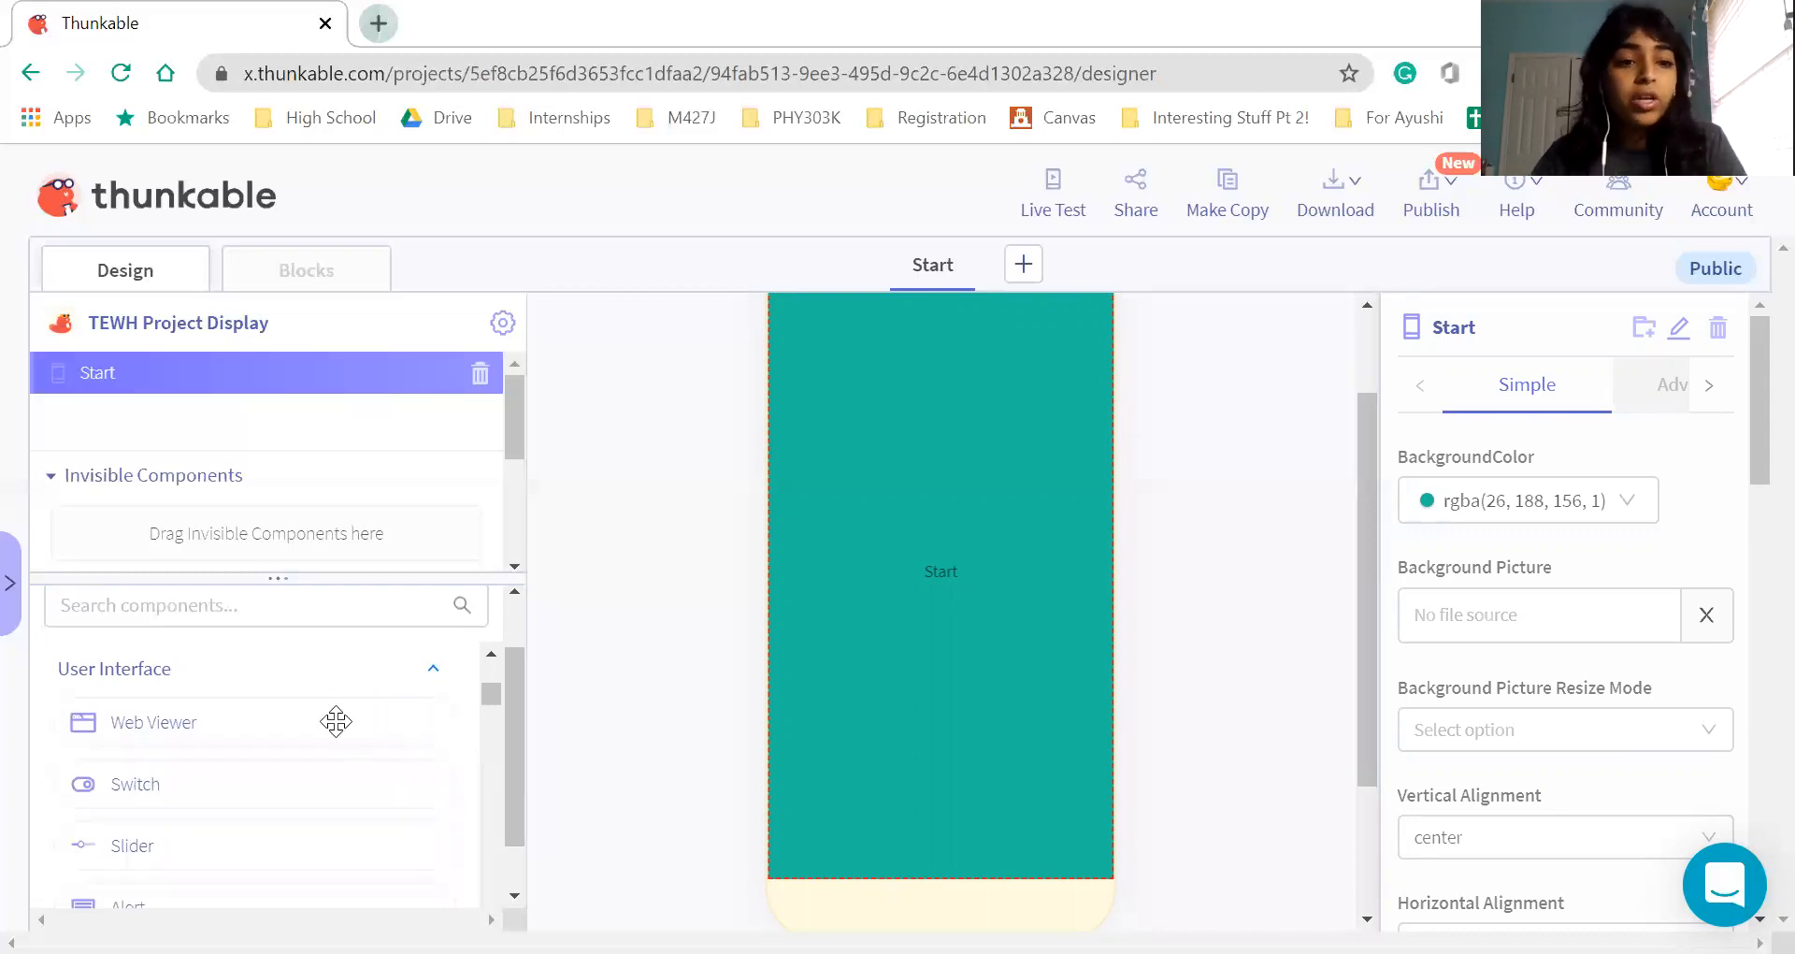
pyautogui.scroll(3, 340, 721)
pyautogui.click(204, 605)
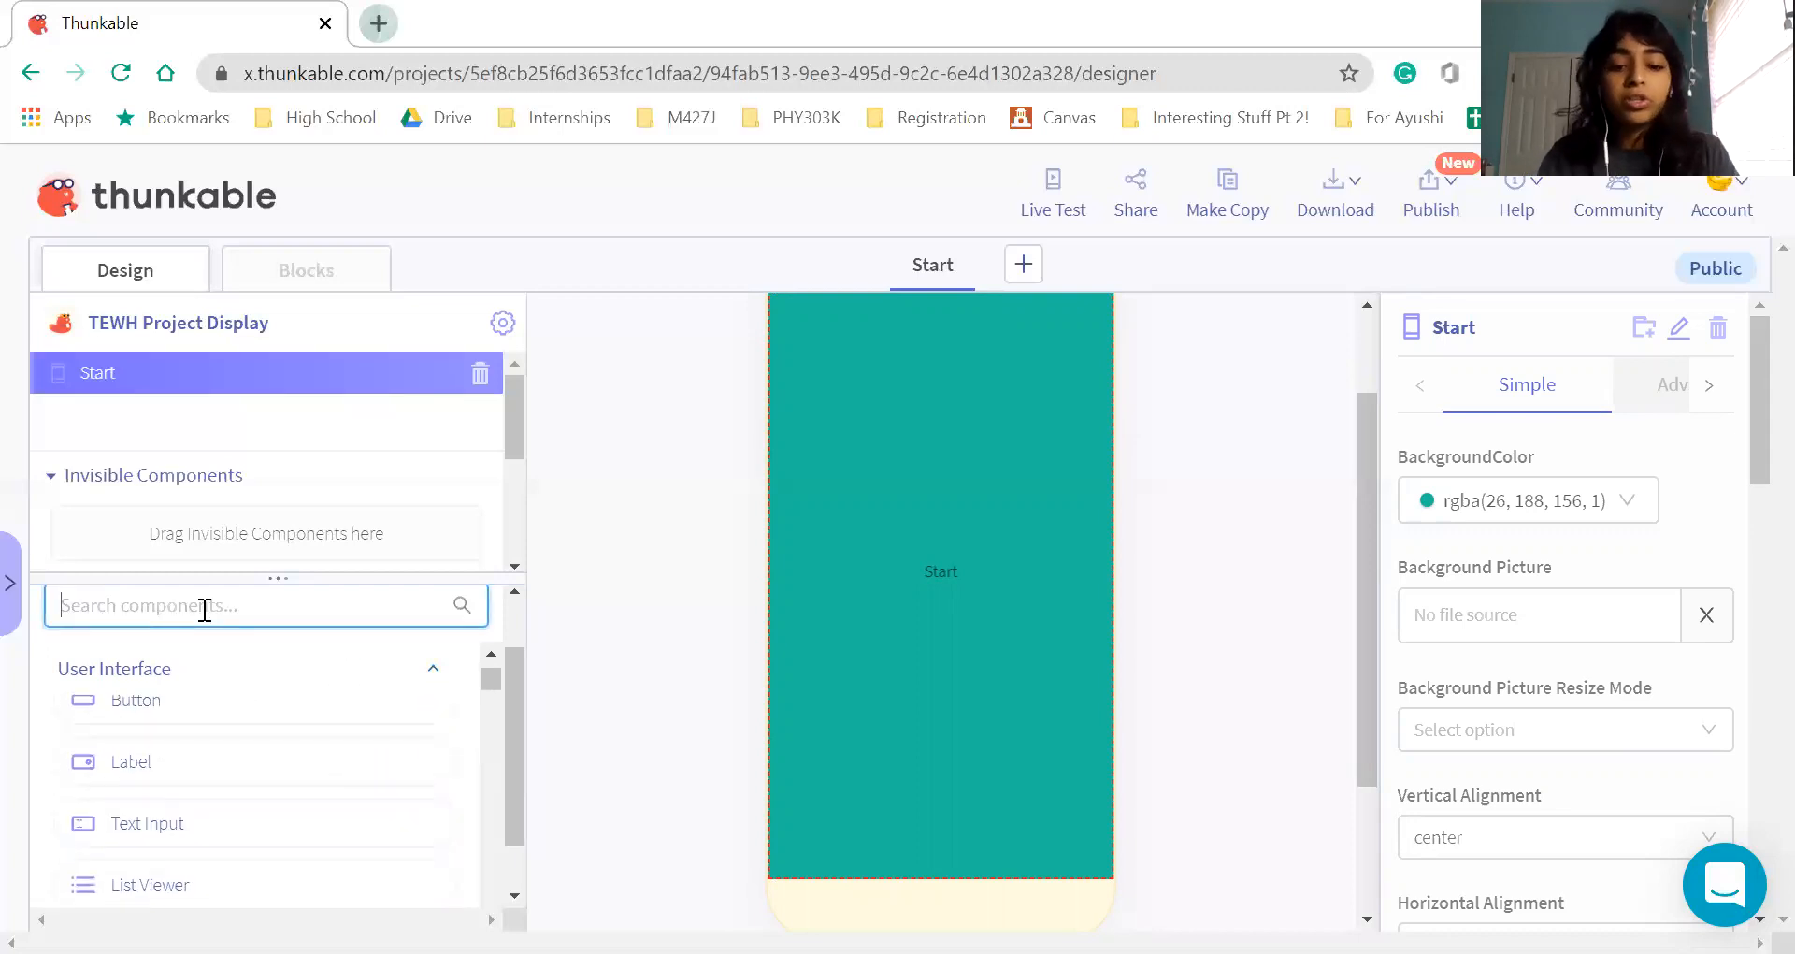
pyautogui.write('image')
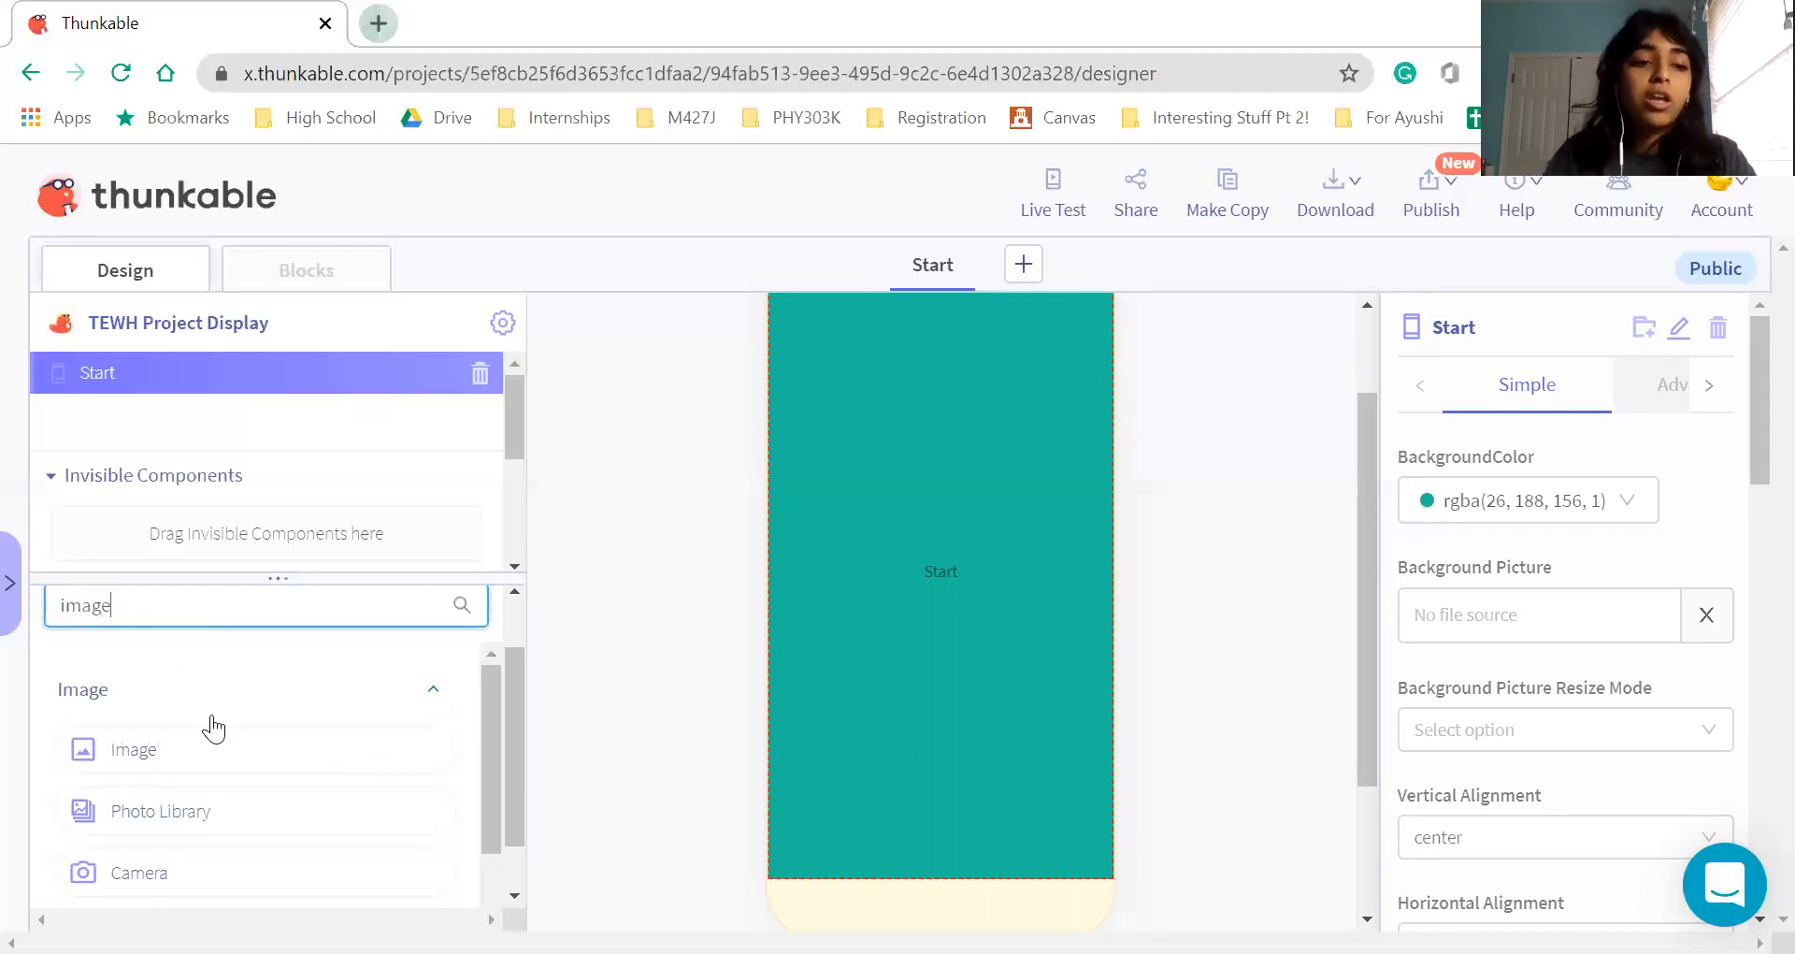
pyautogui.moveTo(209, 738); pyautogui.dragTo(841, 571)
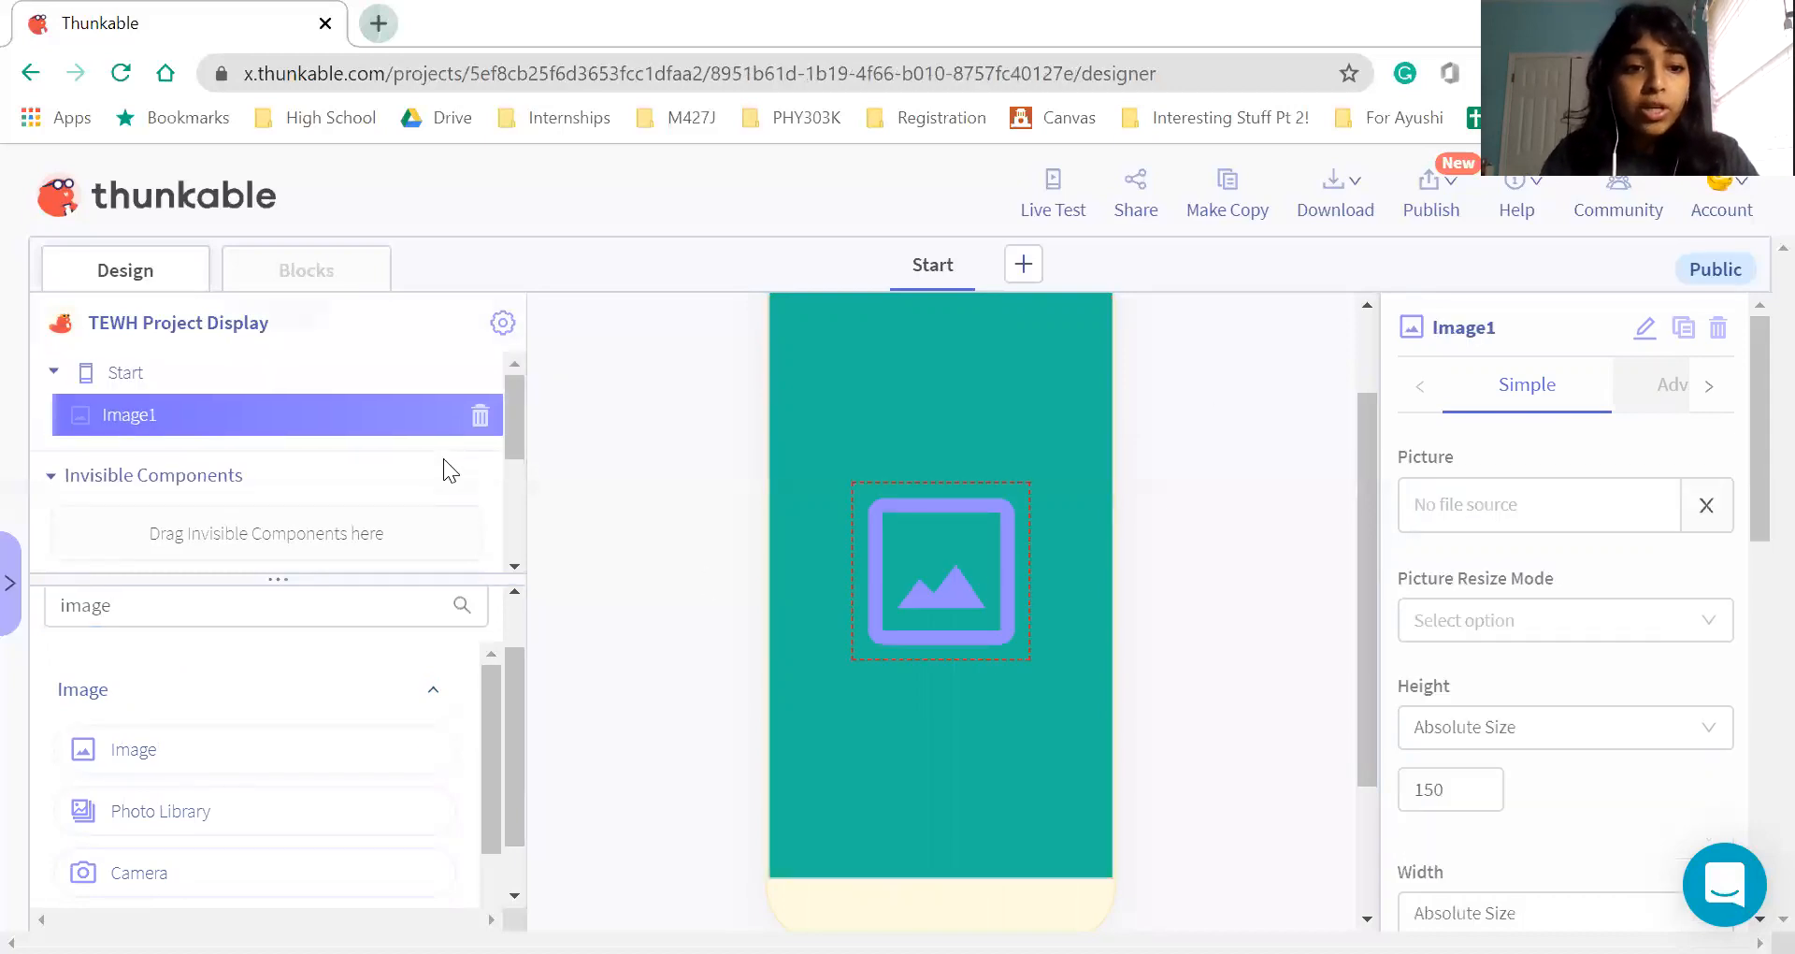
# Collapse and re-expand the Start screen's component tree and check the image placeholder in the preview
pyautogui.click(53, 376)
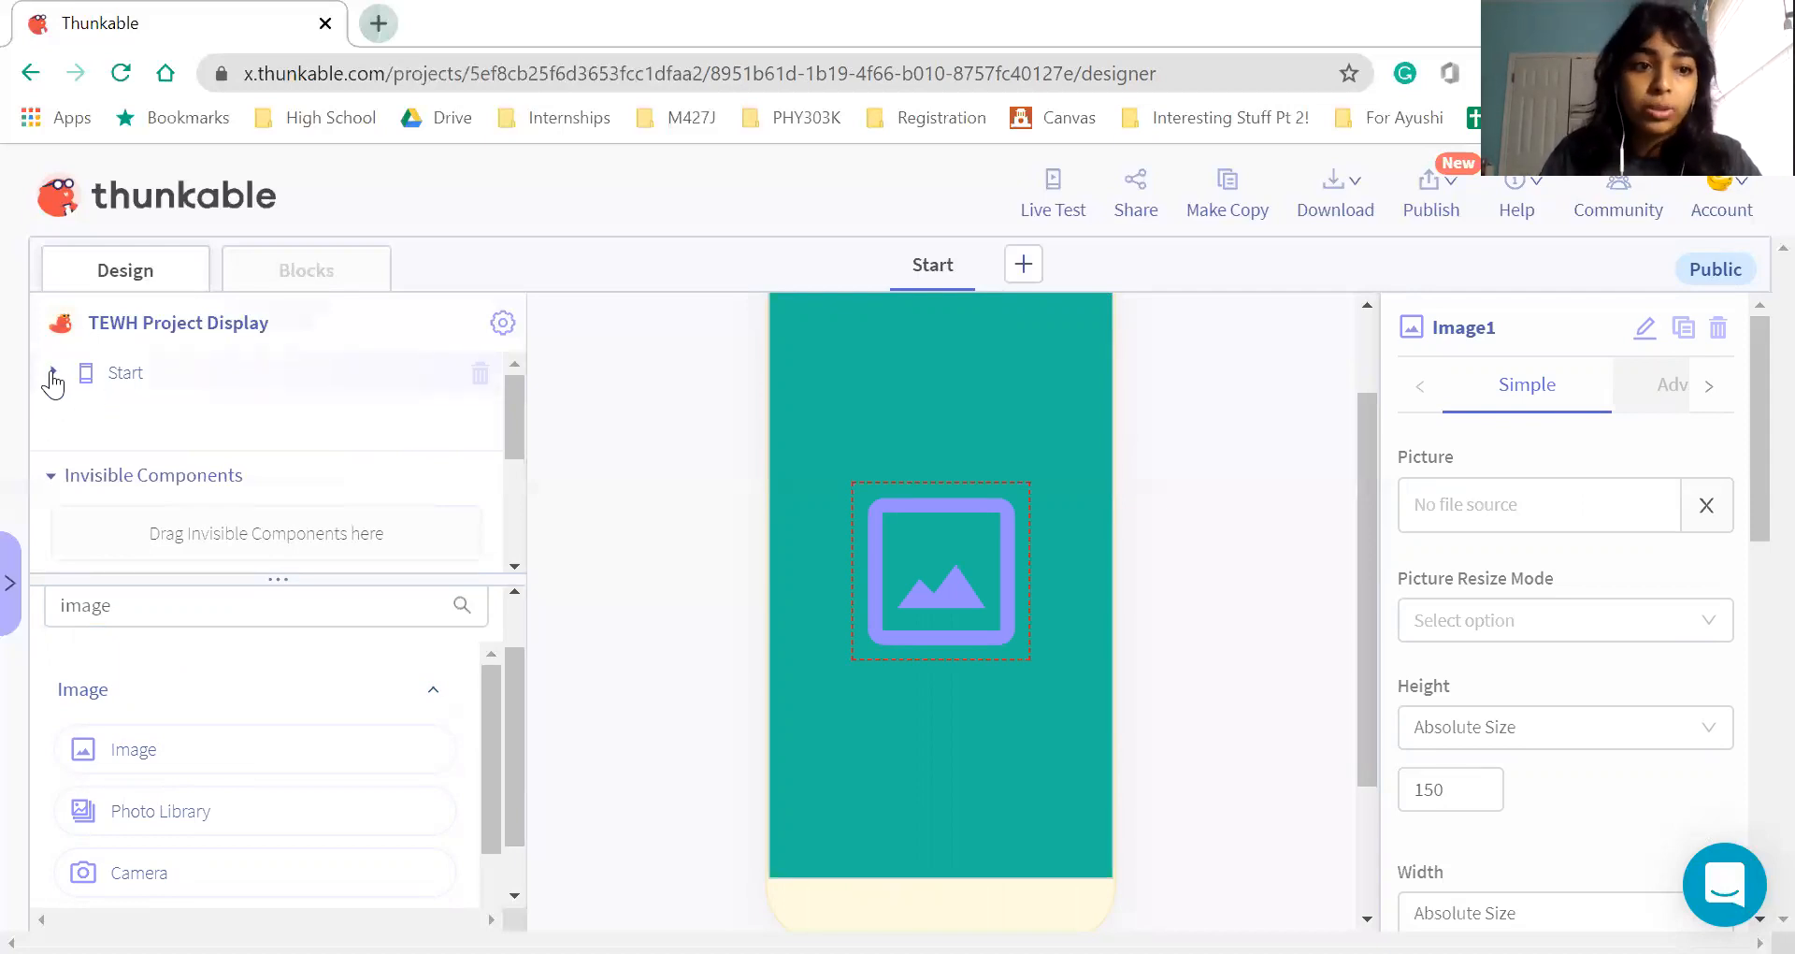
pyautogui.click(54, 374)
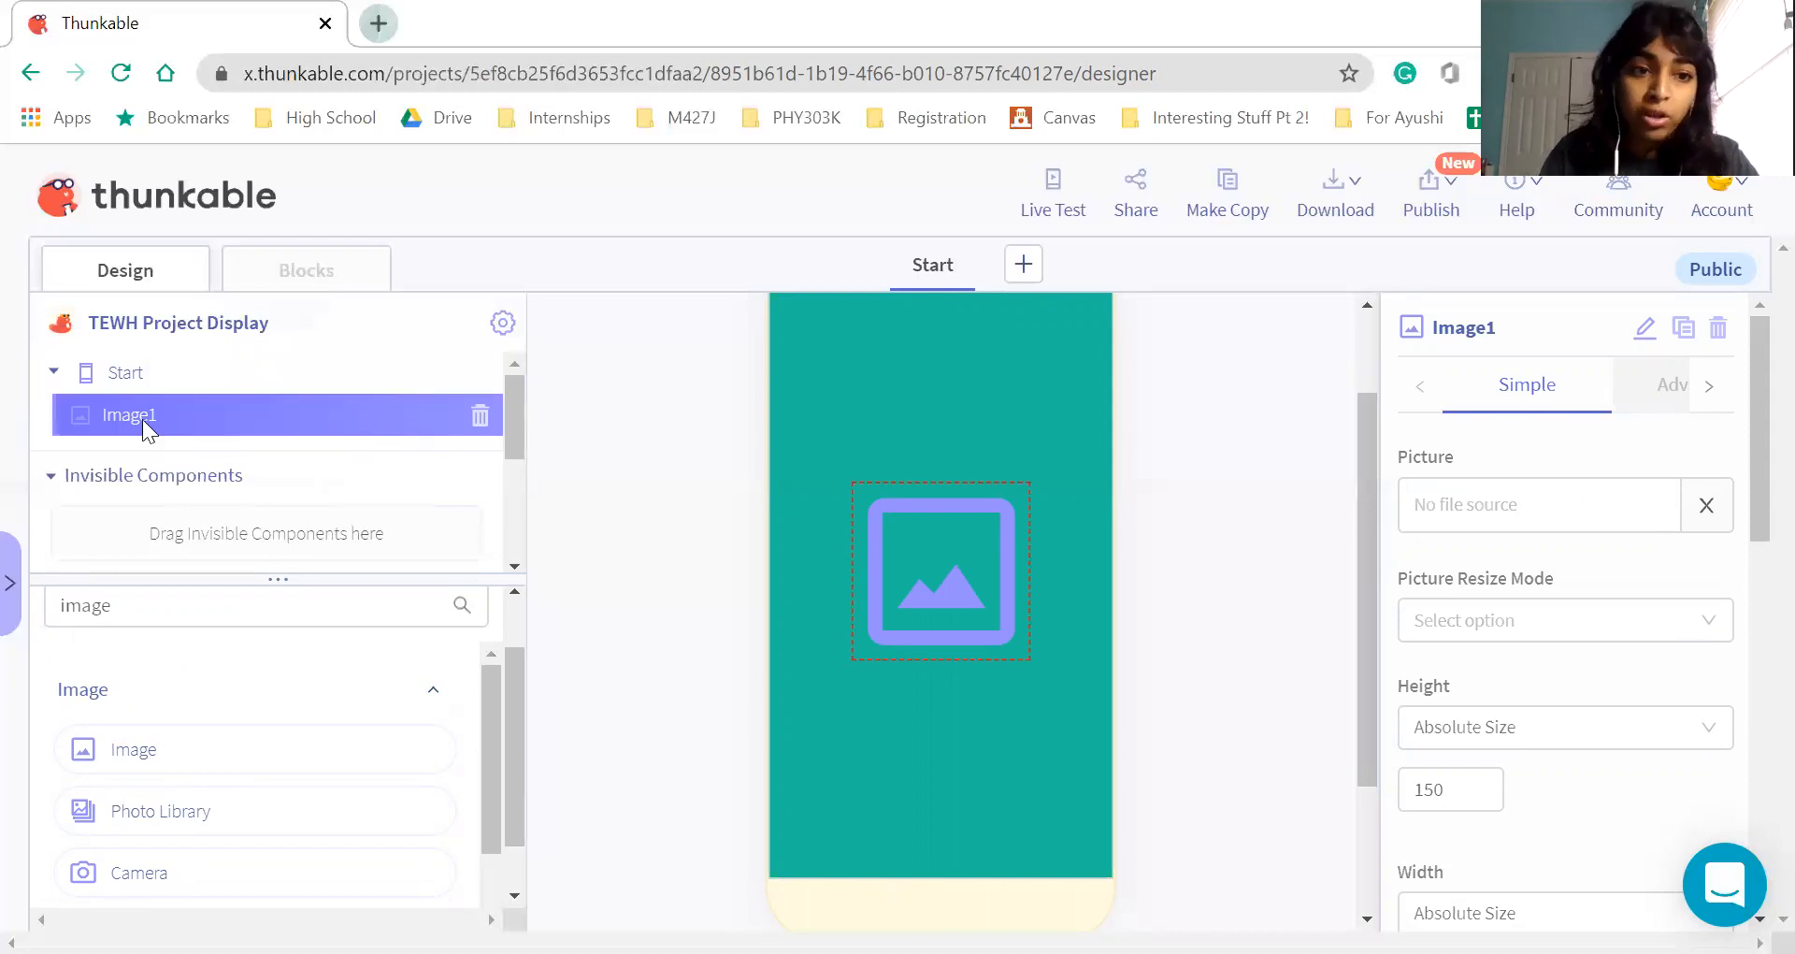
pyautogui.scroll(-1, 142, 419)
pyautogui.scroll(1, 142, 419)
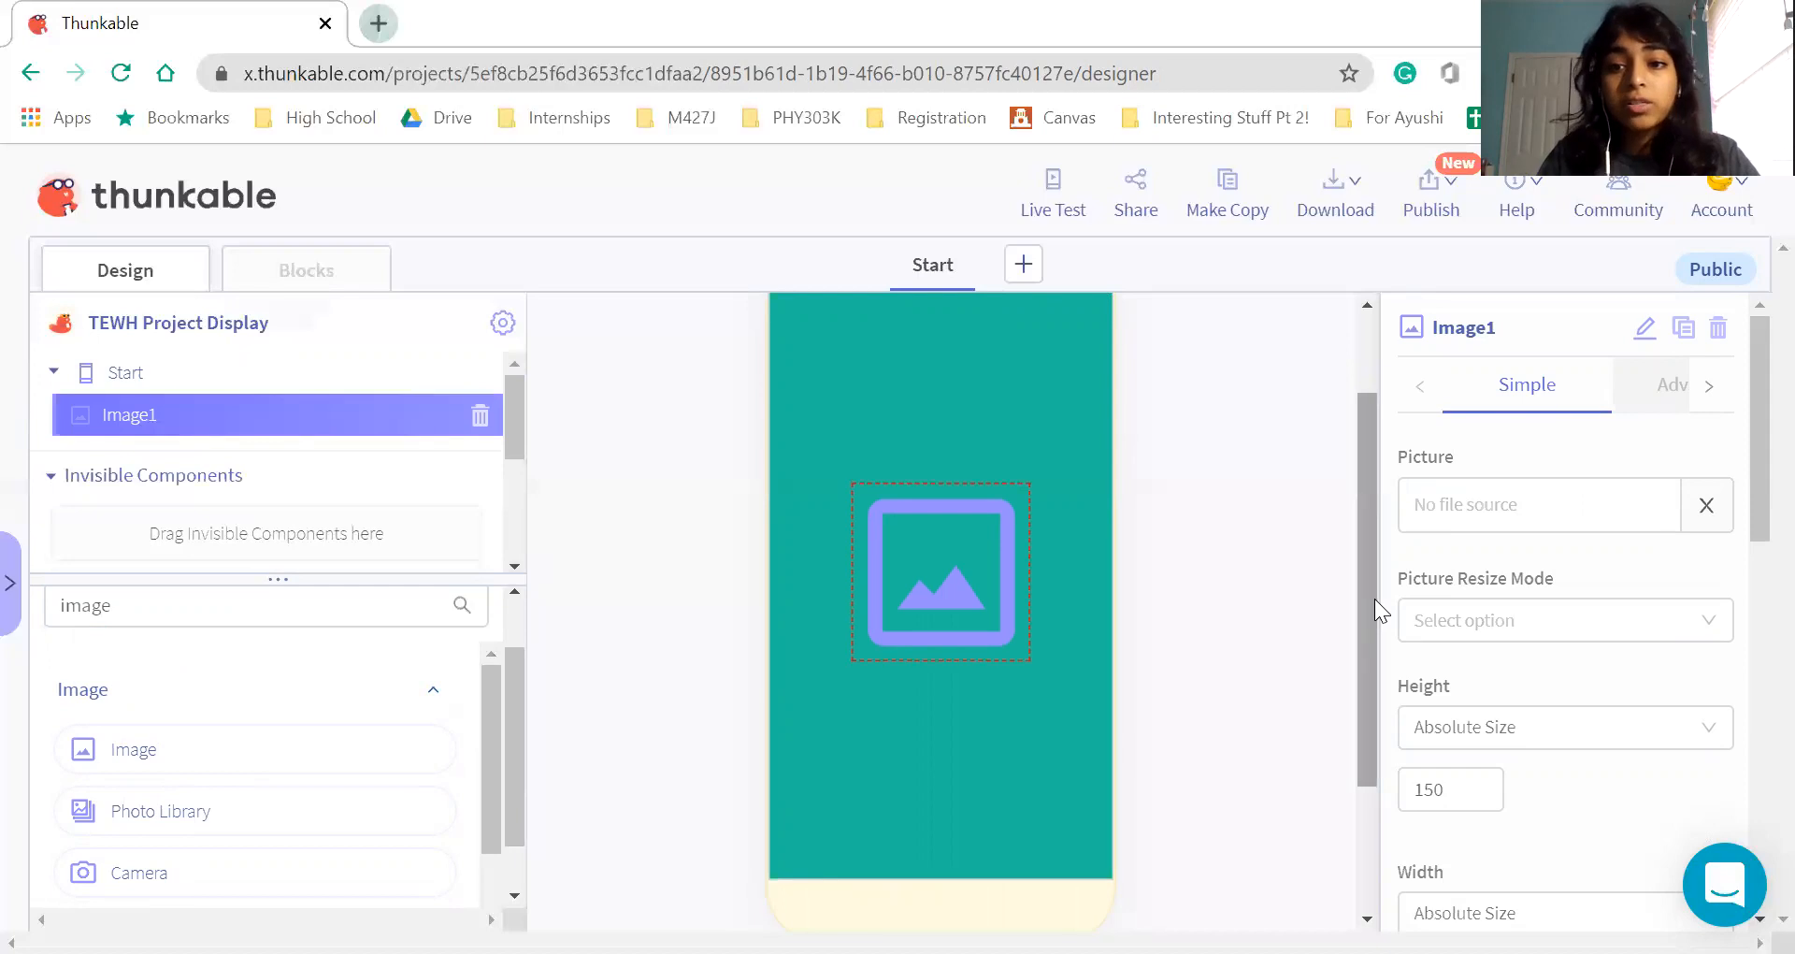
pyautogui.scroll(2, 1374, 598)
pyautogui.scroll(-2, 1228, 626)
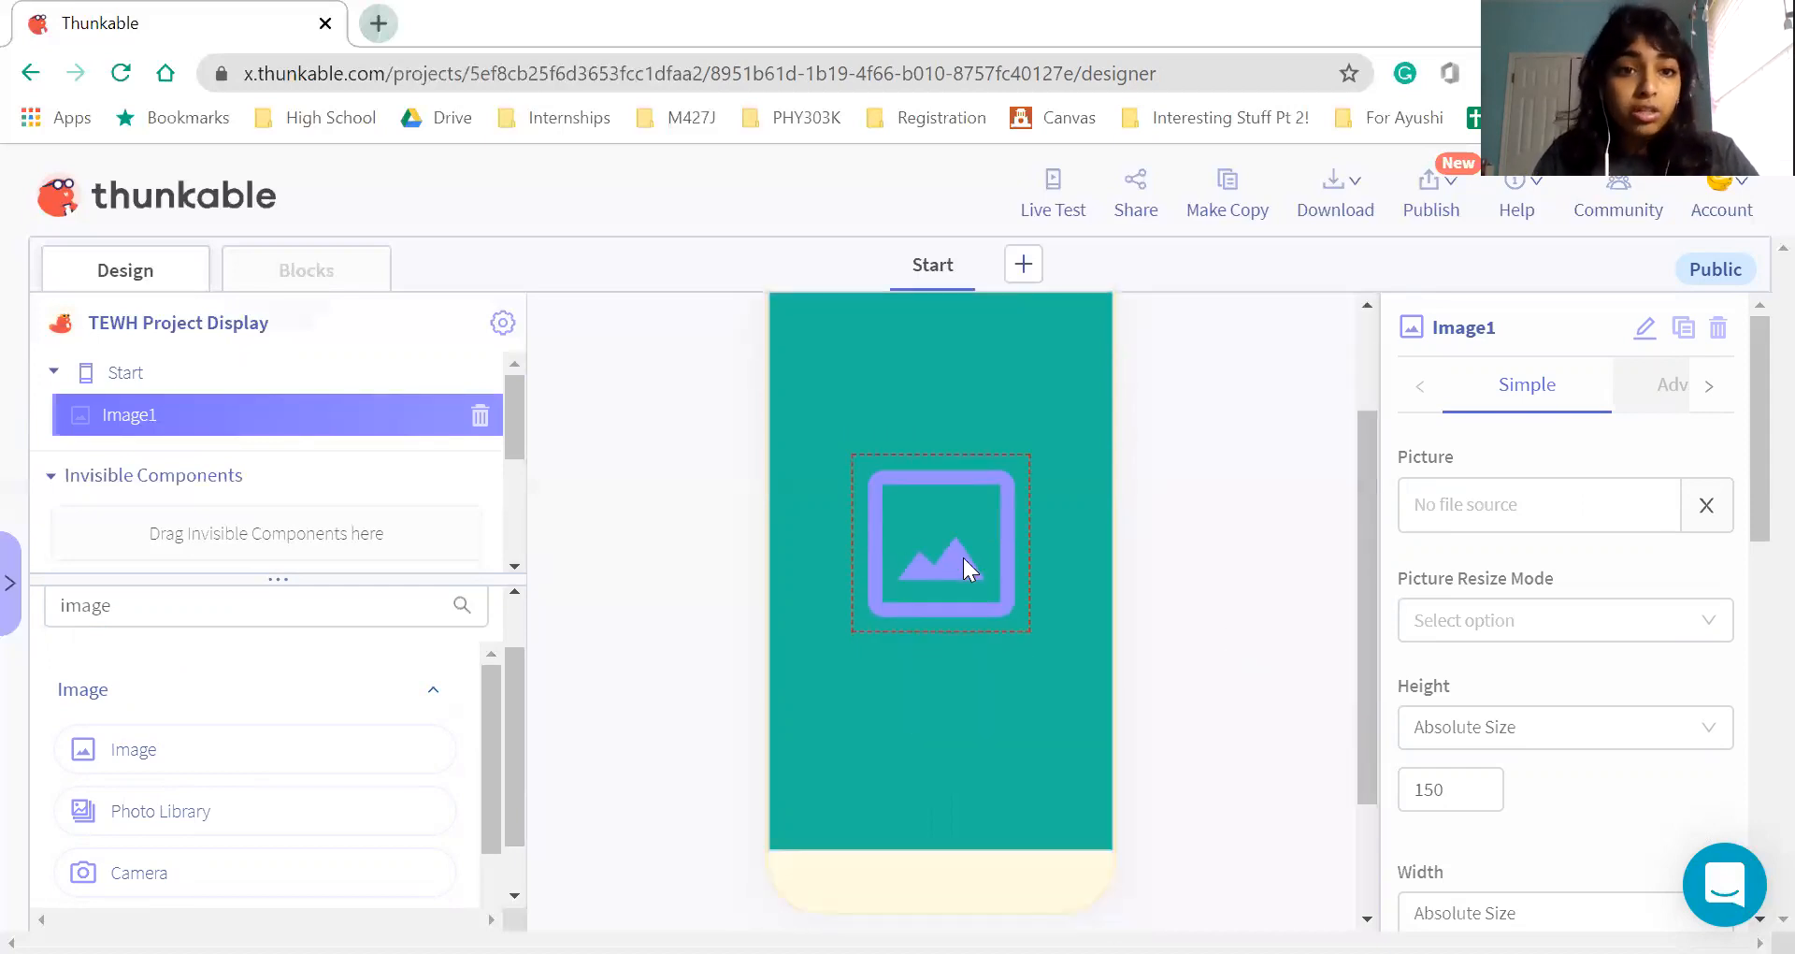
# Upload the file tewh from the Downloads folder as the picture of Image1
pyautogui.click(1439, 502)
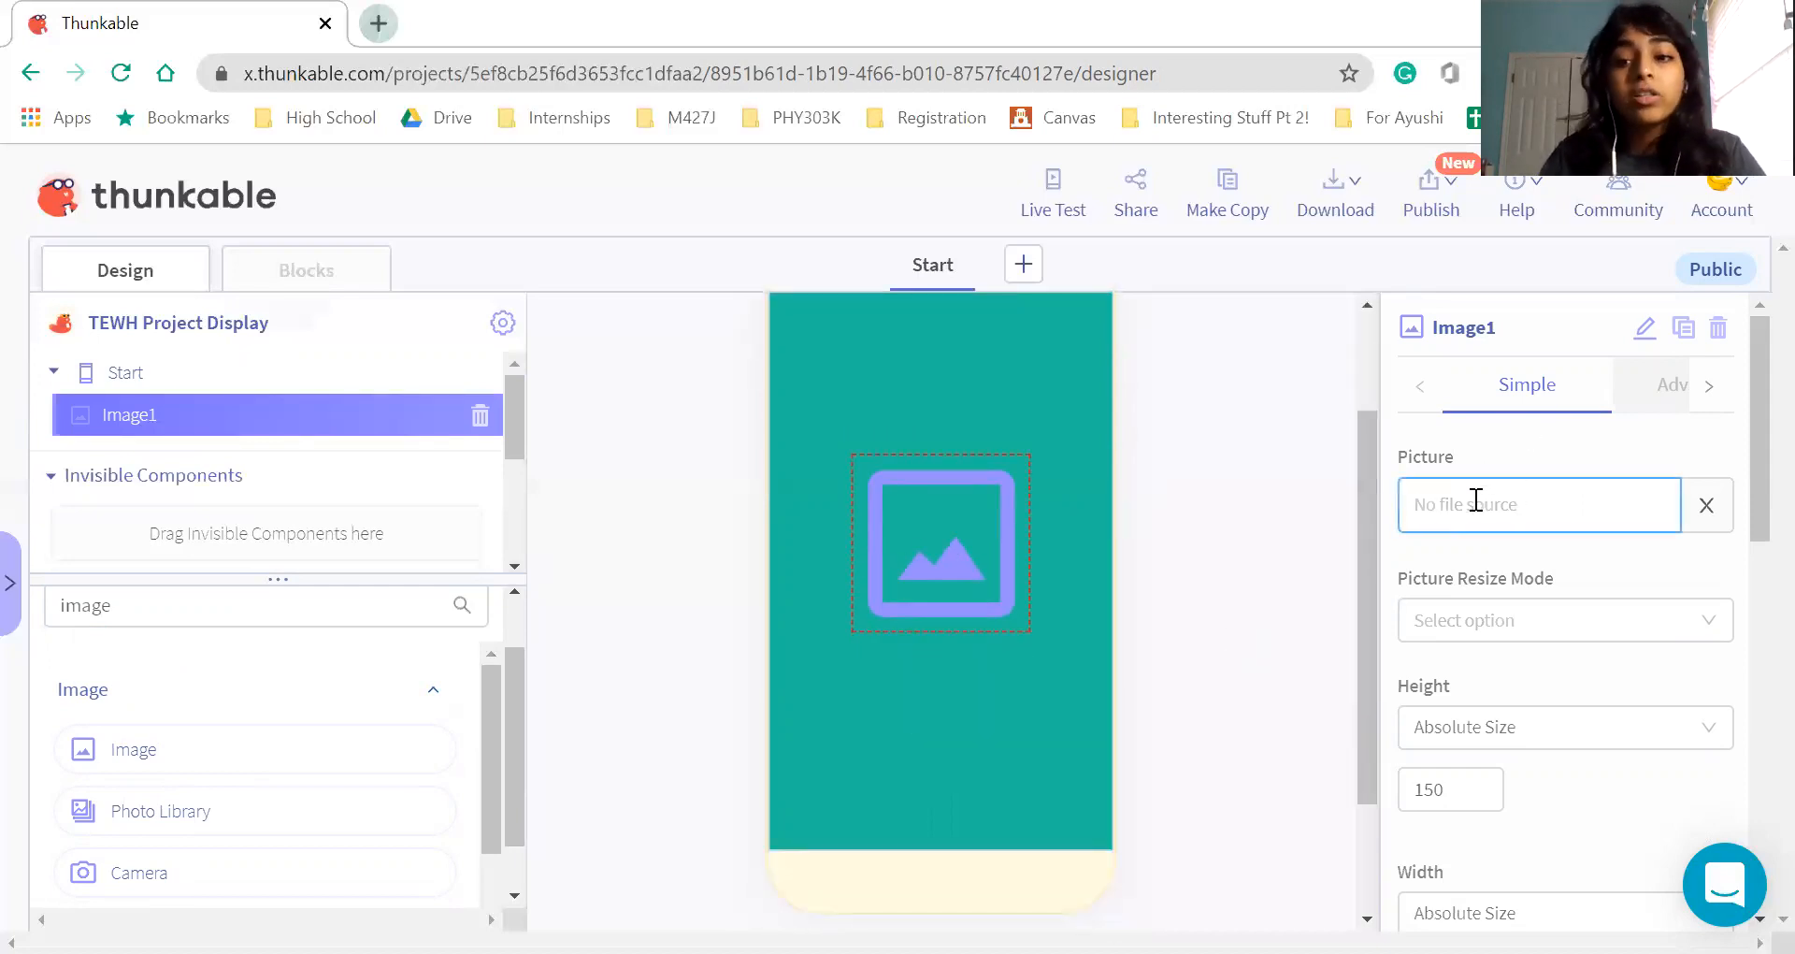
pyautogui.click(1475, 502)
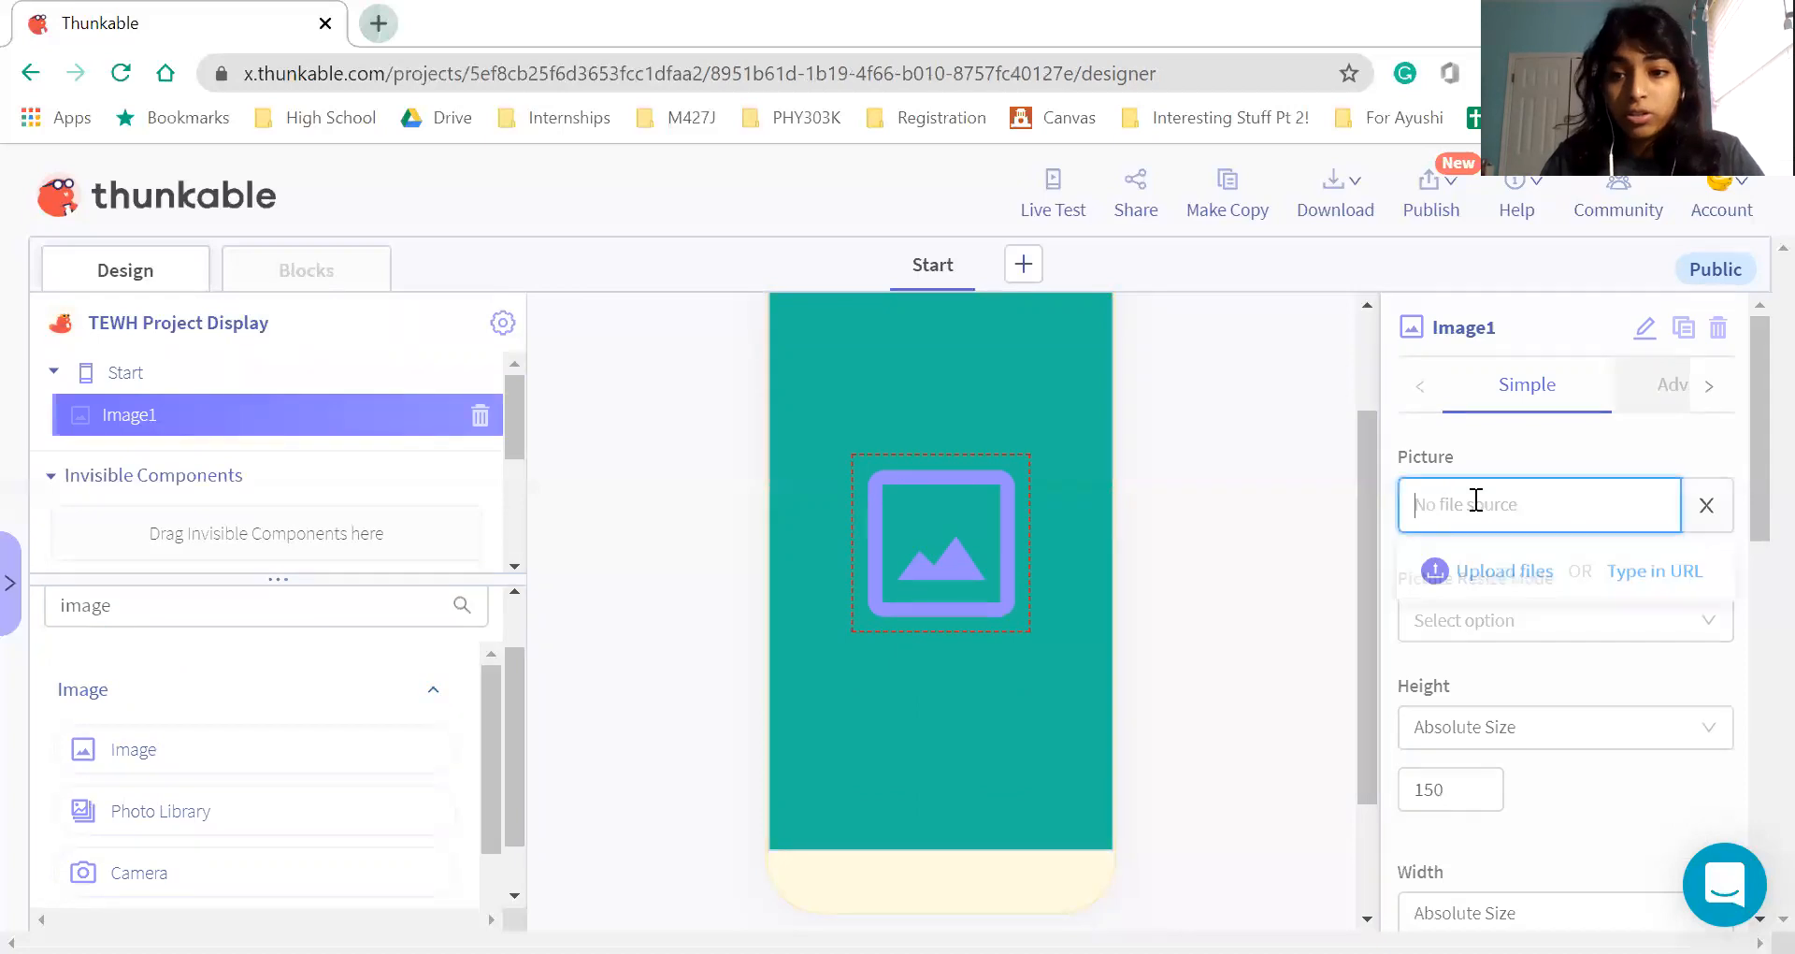
pyautogui.click(1489, 572)
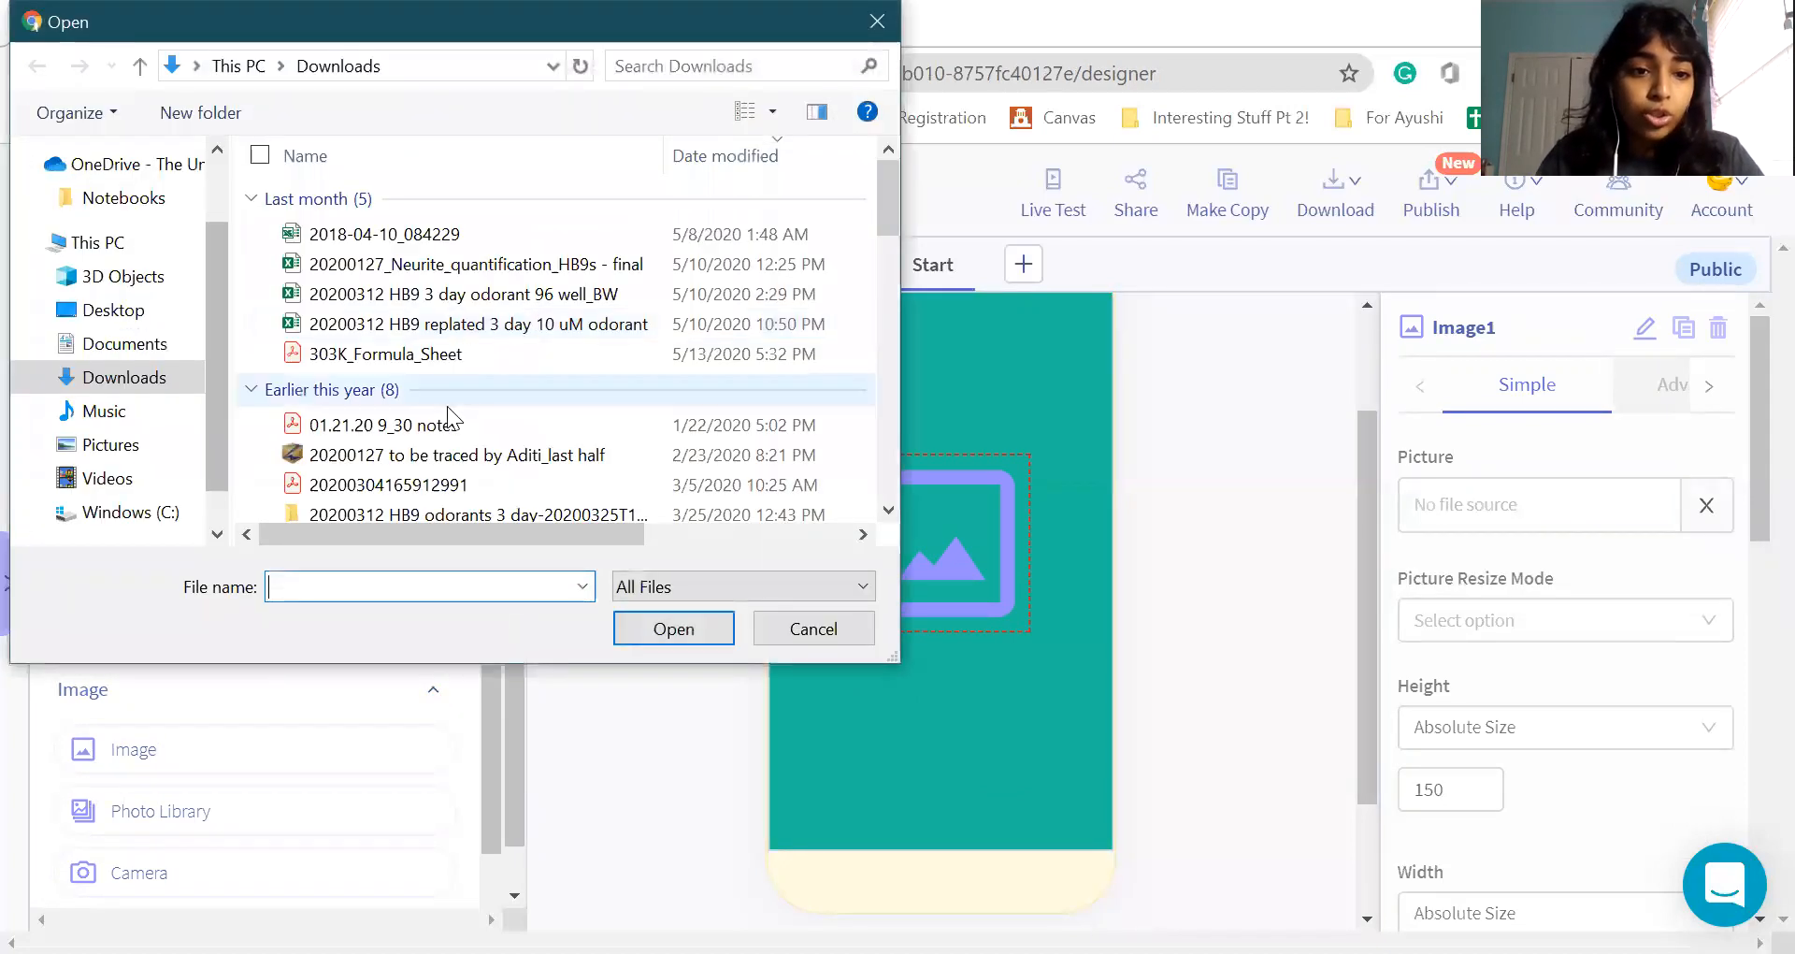
pyautogui.scroll(-5, 447, 405)
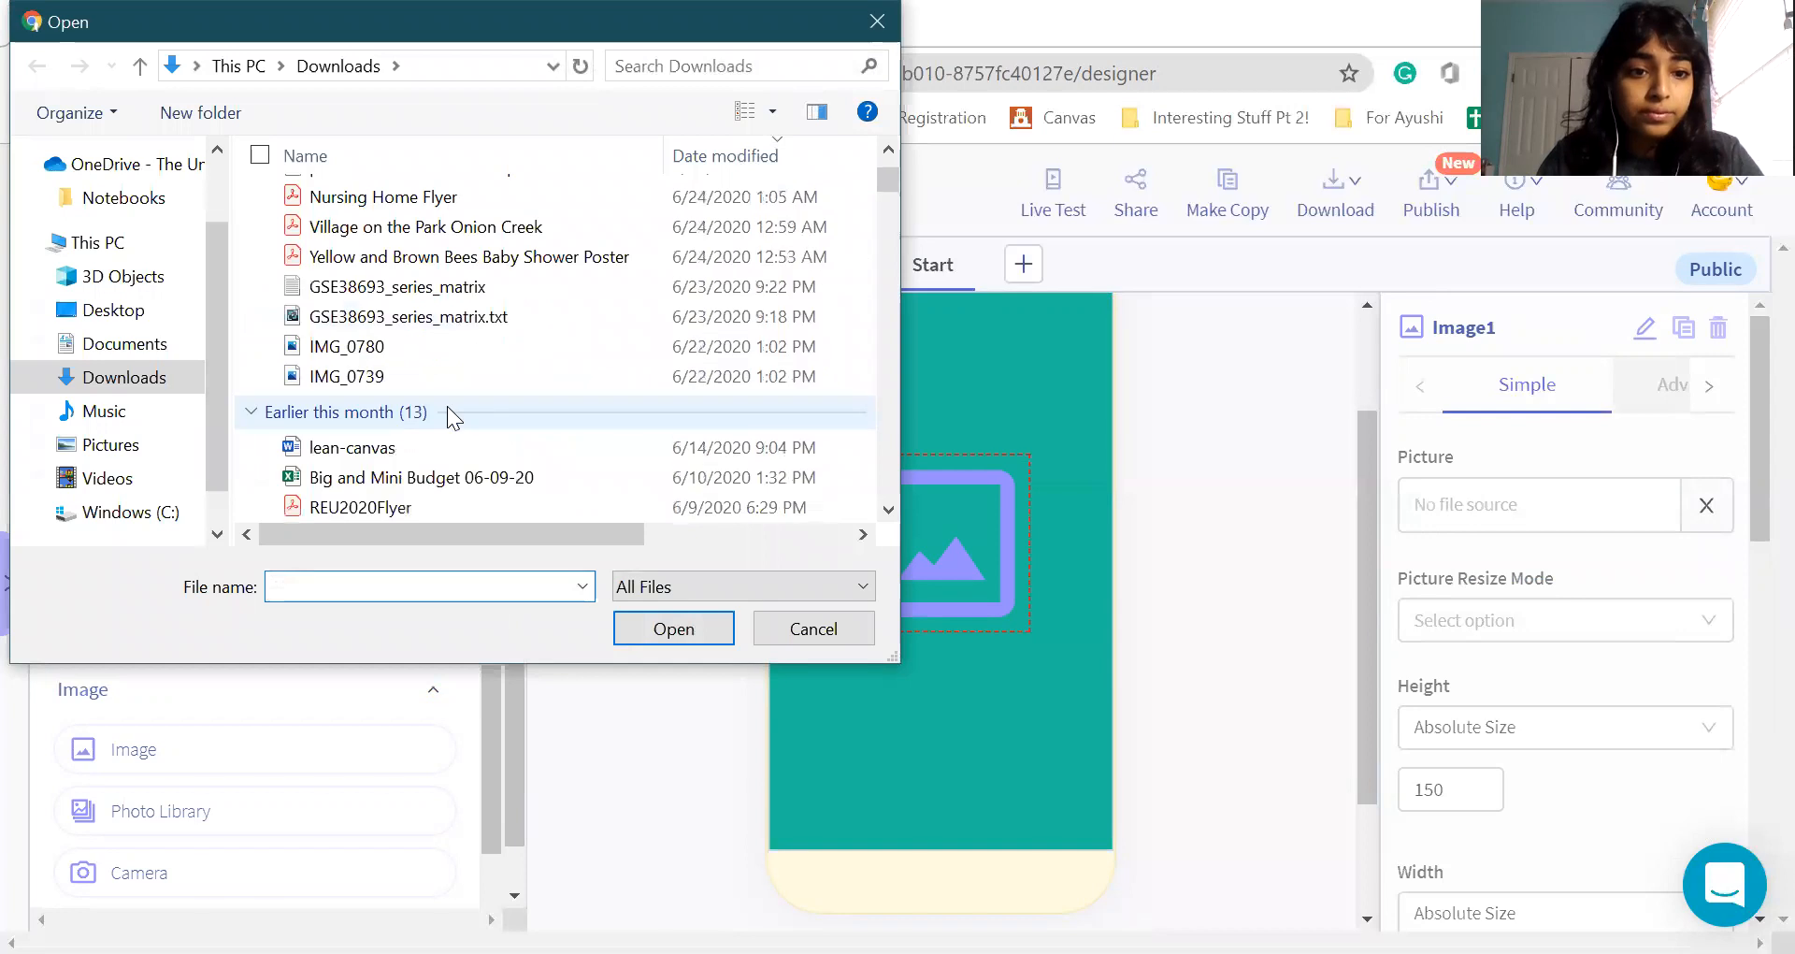
pyautogui.scroll(-4, 447, 417)
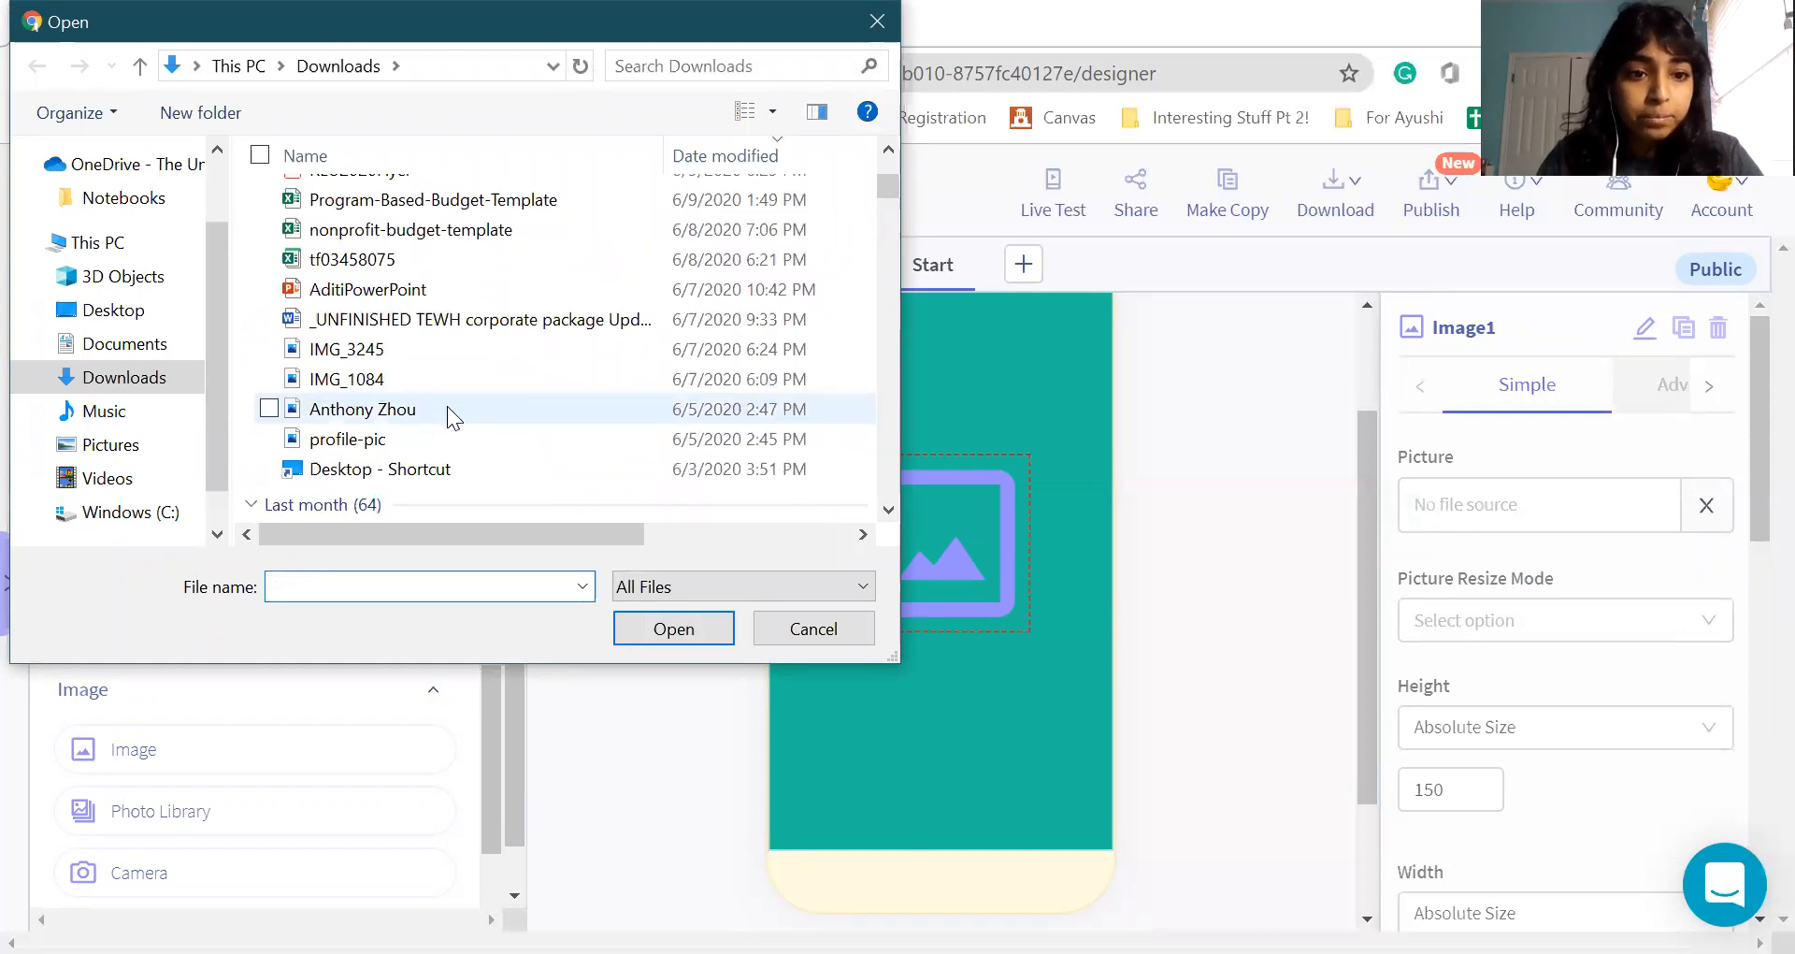
pyautogui.scroll(-1, 447, 408)
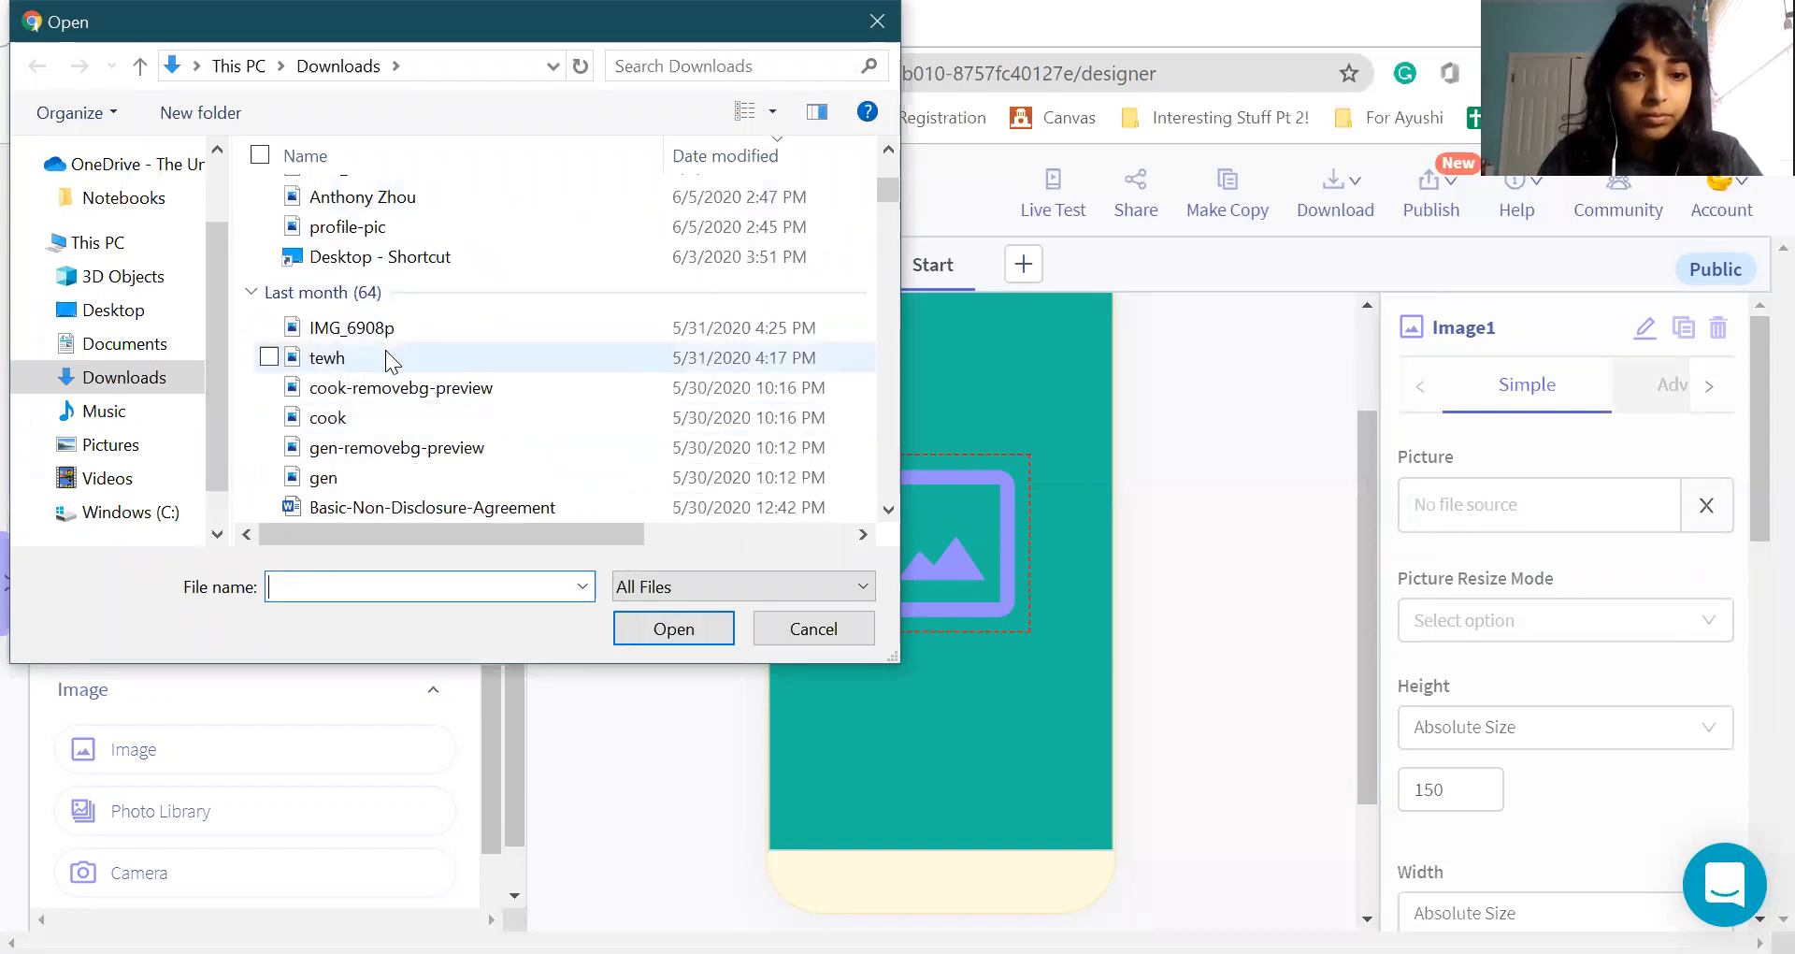
pyautogui.doubleClick(386, 355)
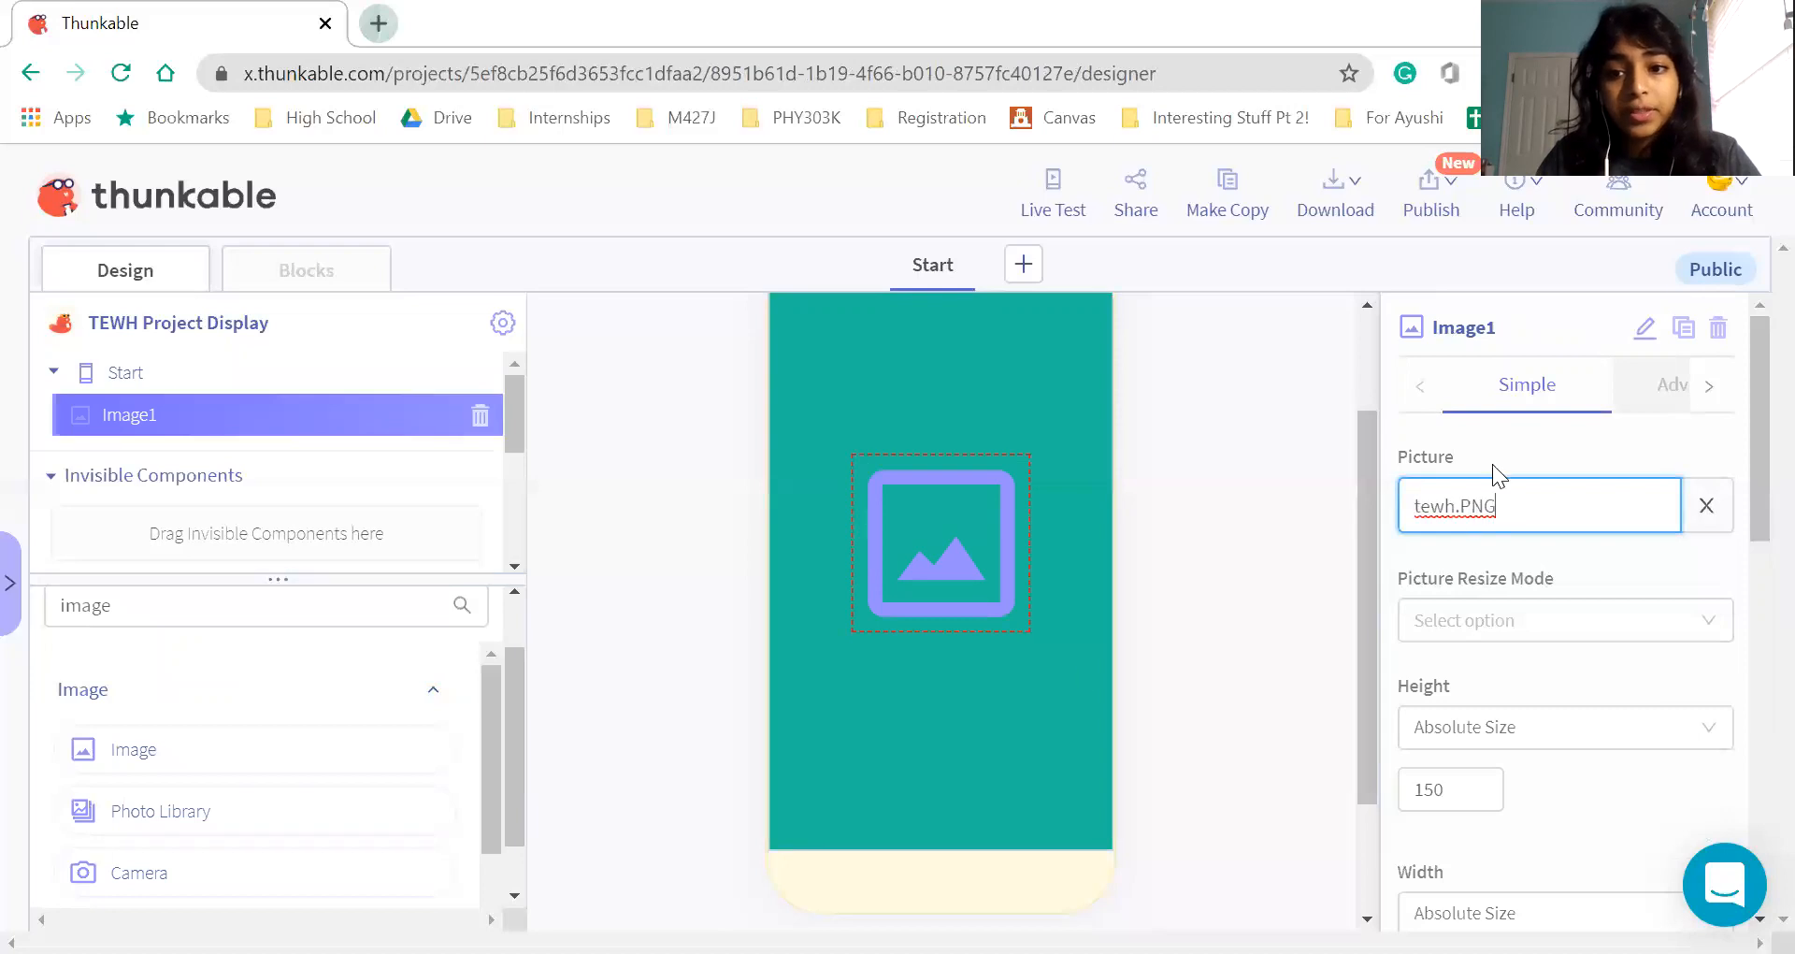
pyautogui.click(1255, 540)
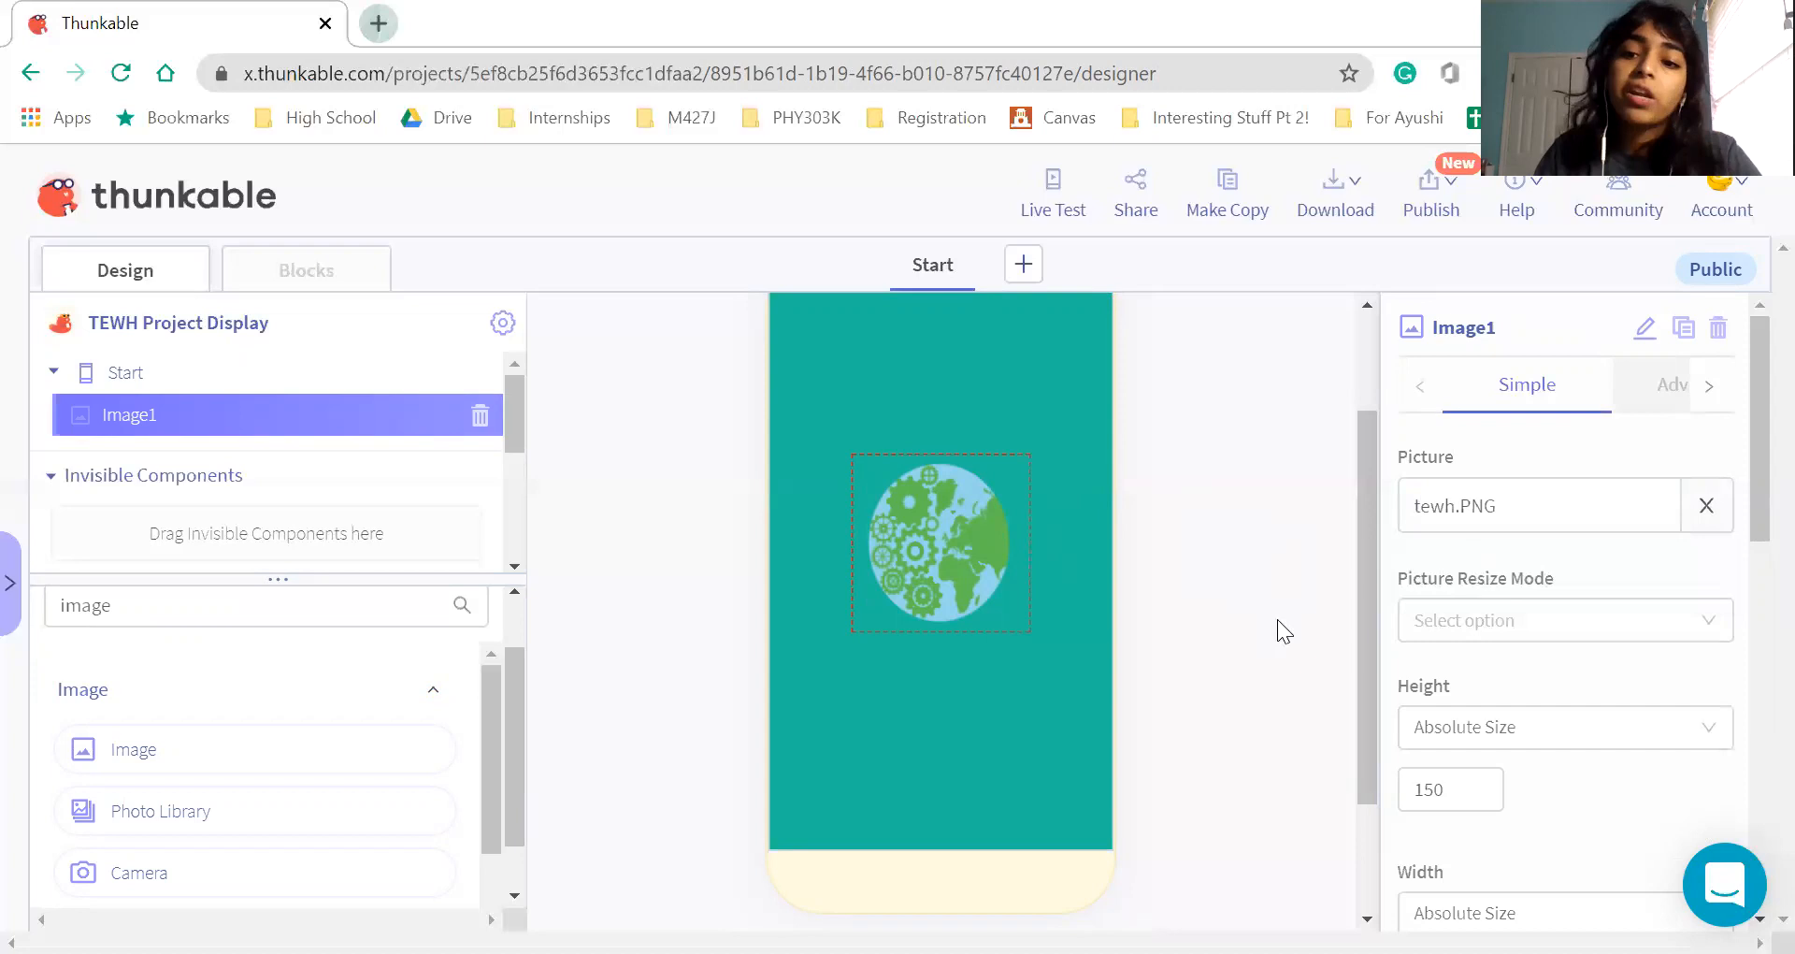
# Try the stretch option as Image1's picture resize mode
pyautogui.click(1550, 628)
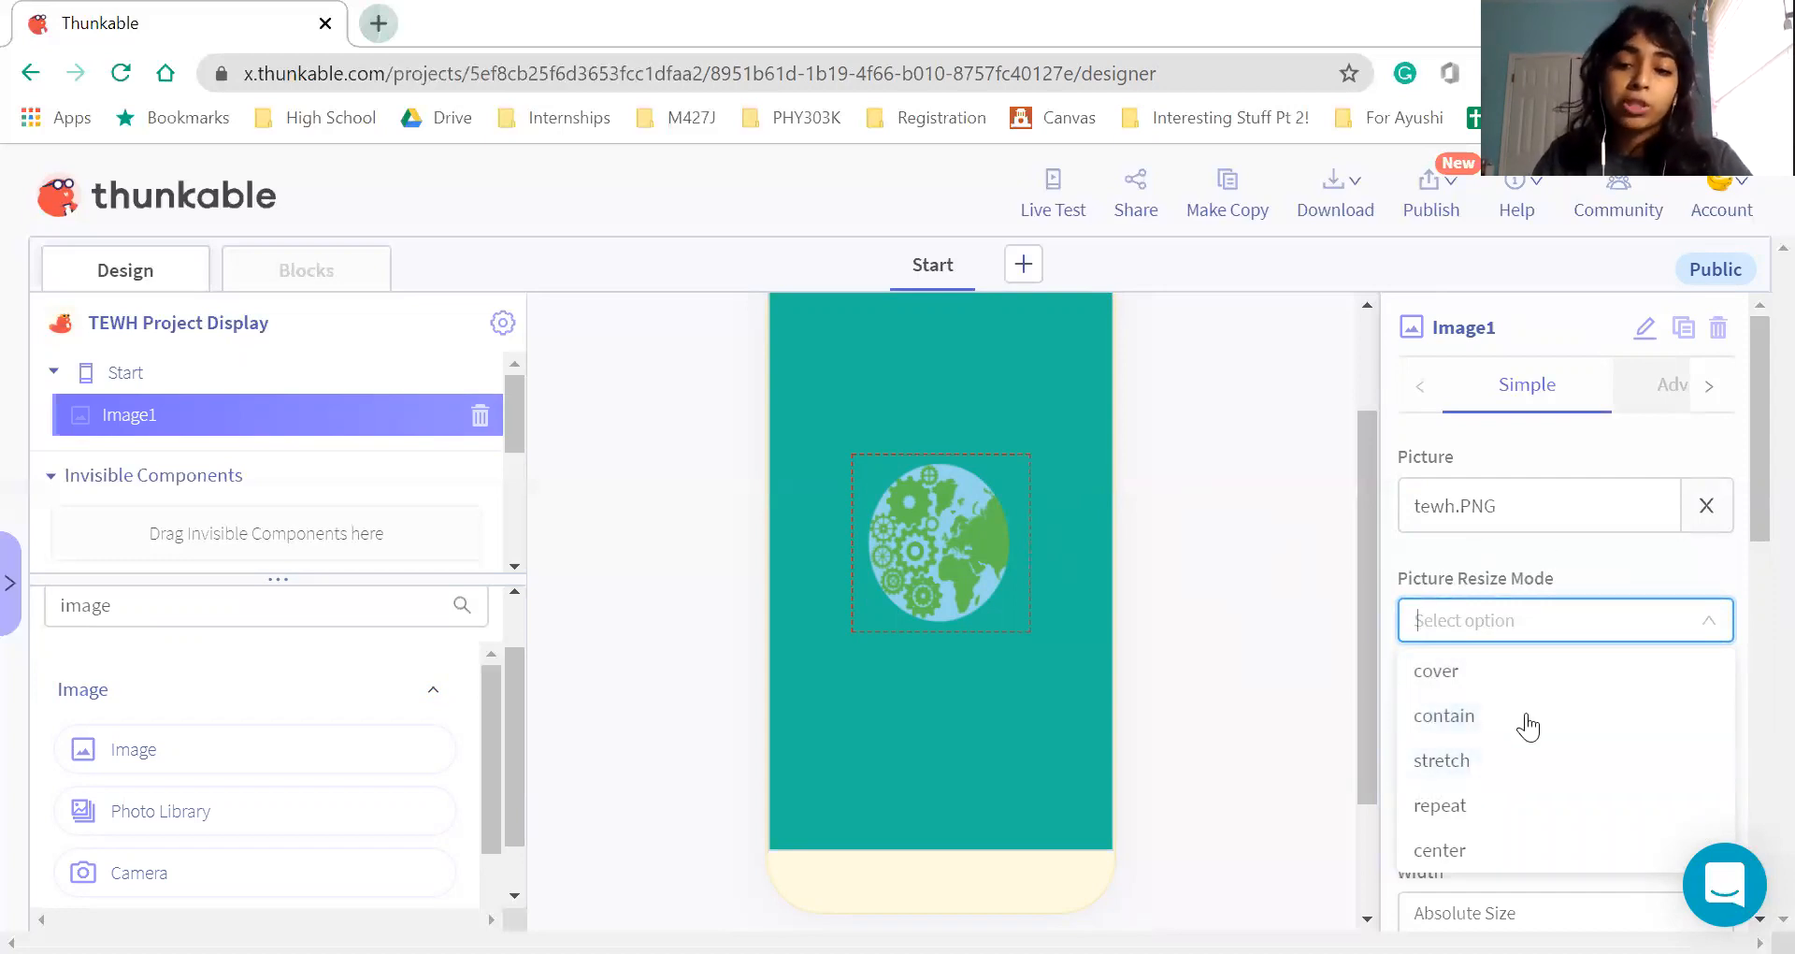
pyautogui.click(1508, 760)
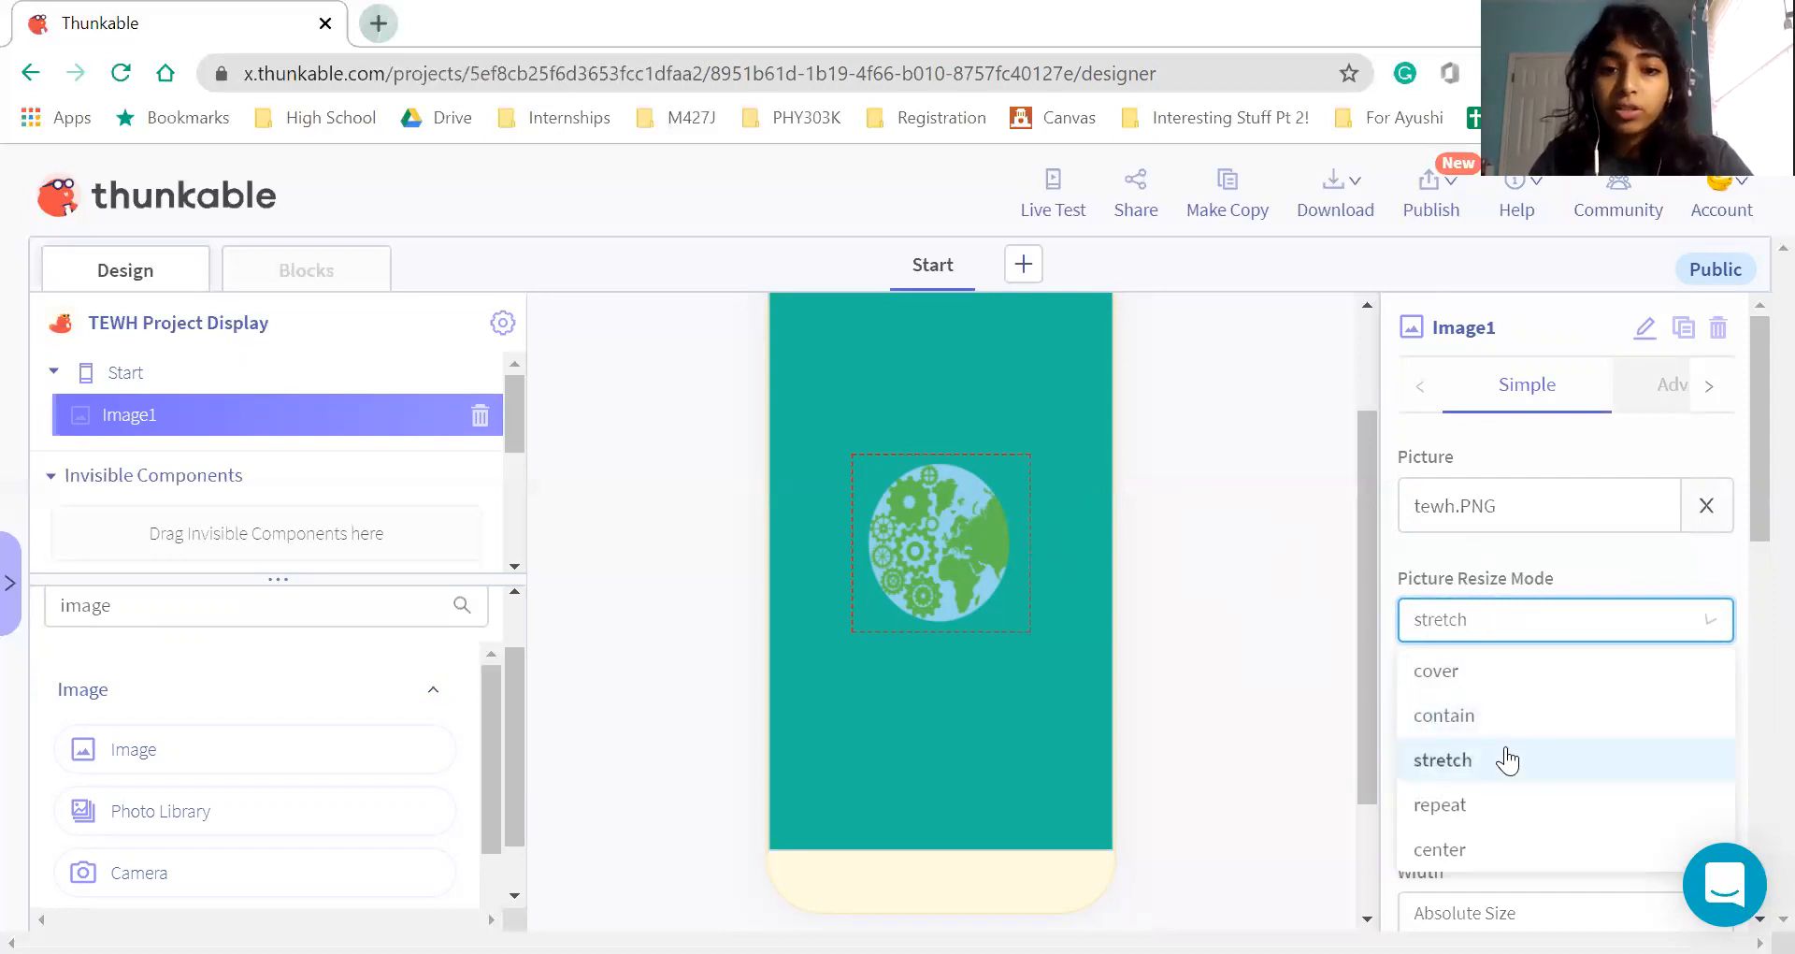
pyautogui.click(1517, 615)
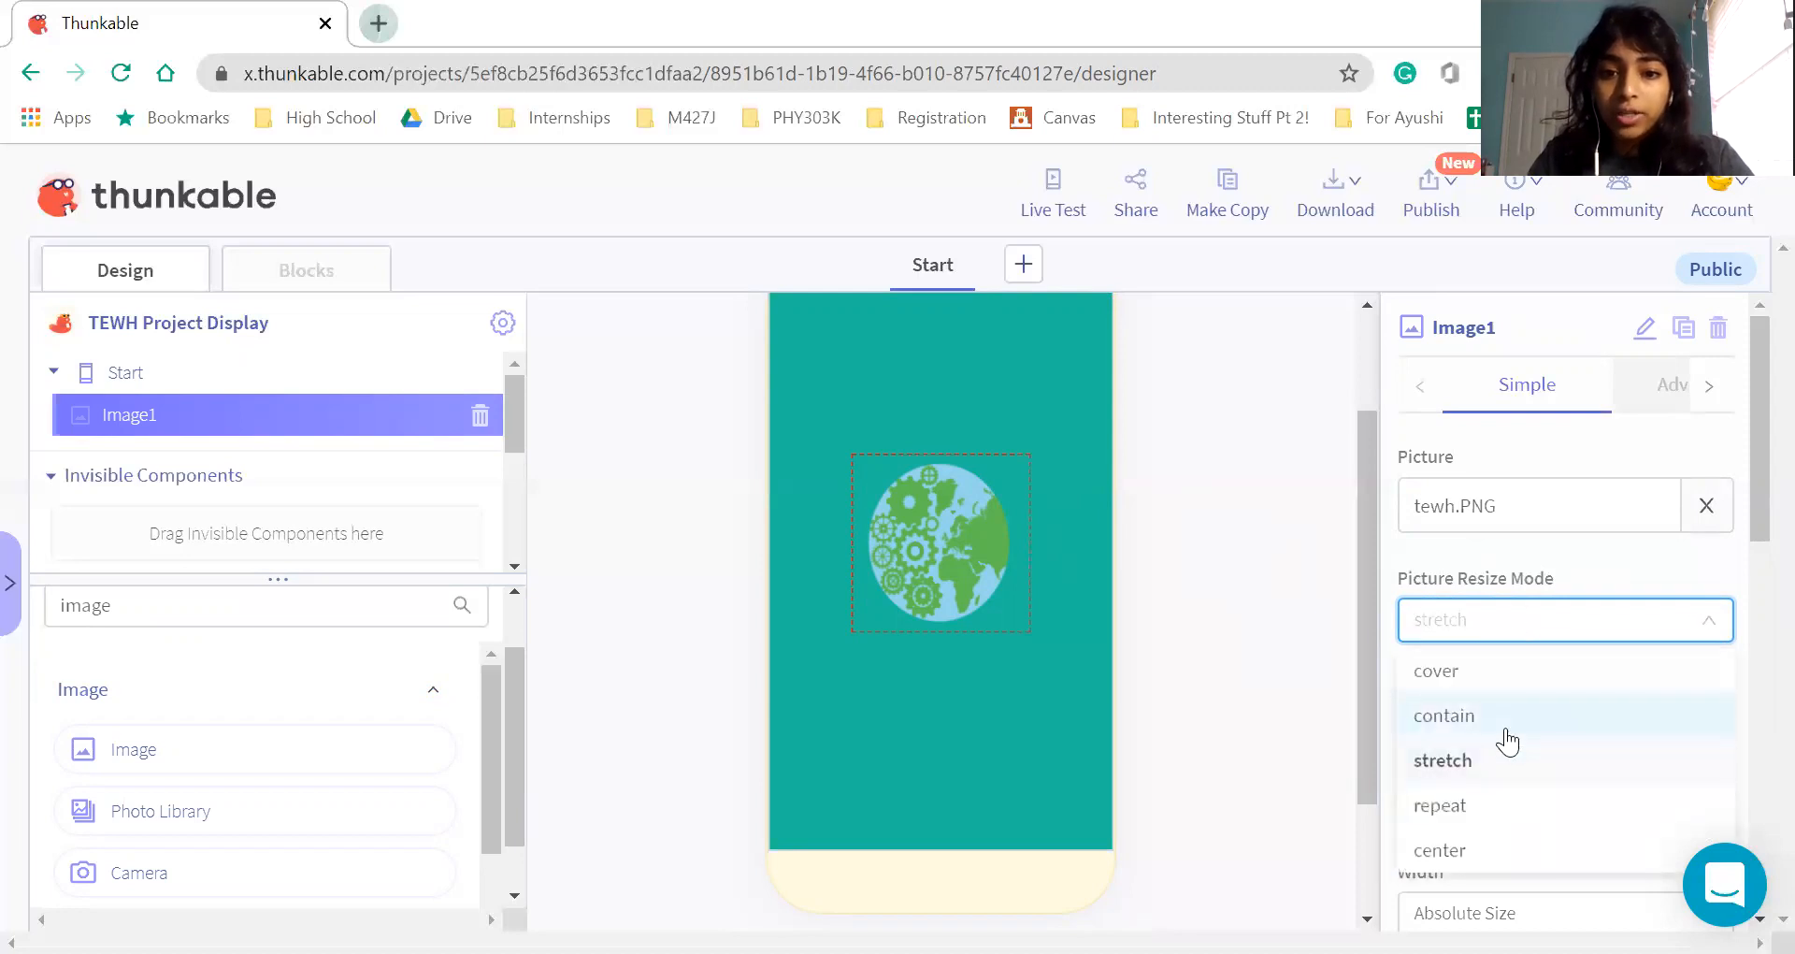
pyautogui.click(1508, 740)
# Set Image1's picture resize mode to cover
pyautogui.click(1448, 621)
pyautogui.click(1431, 673)
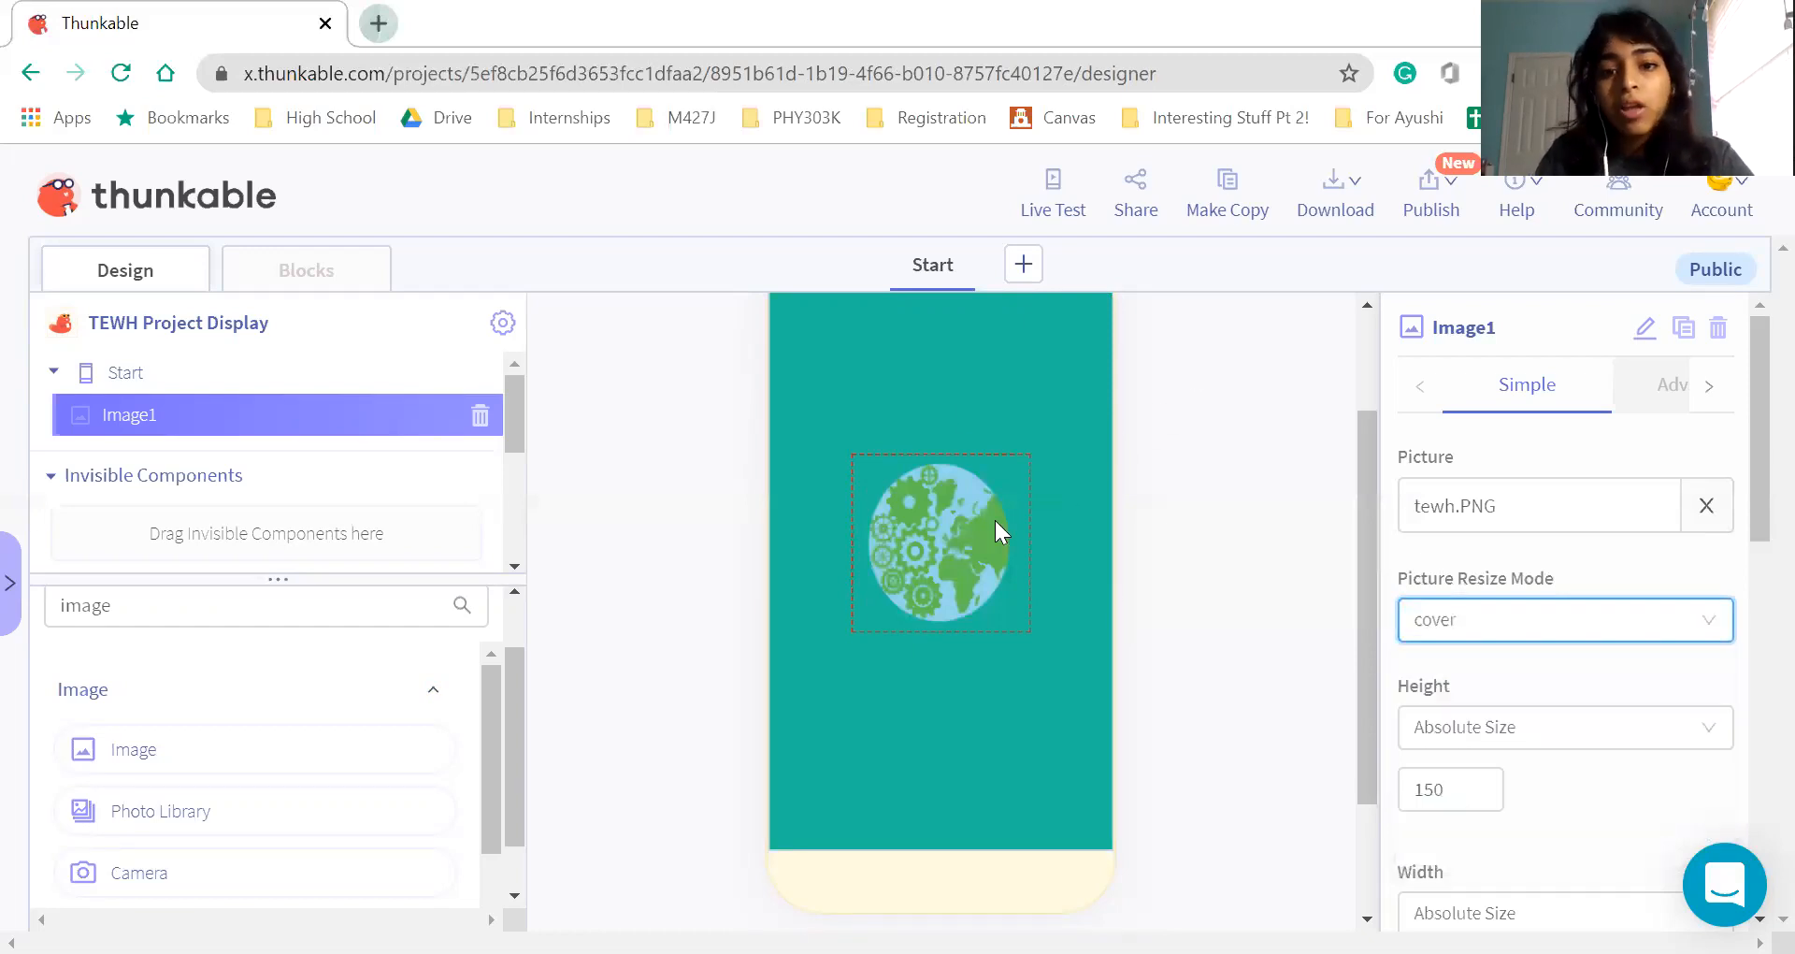
pyautogui.click(1126, 552)
# Inspect the logo image in the phone preview and its resize mode, height and width properties
pyautogui.scroll(2, 963, 557)
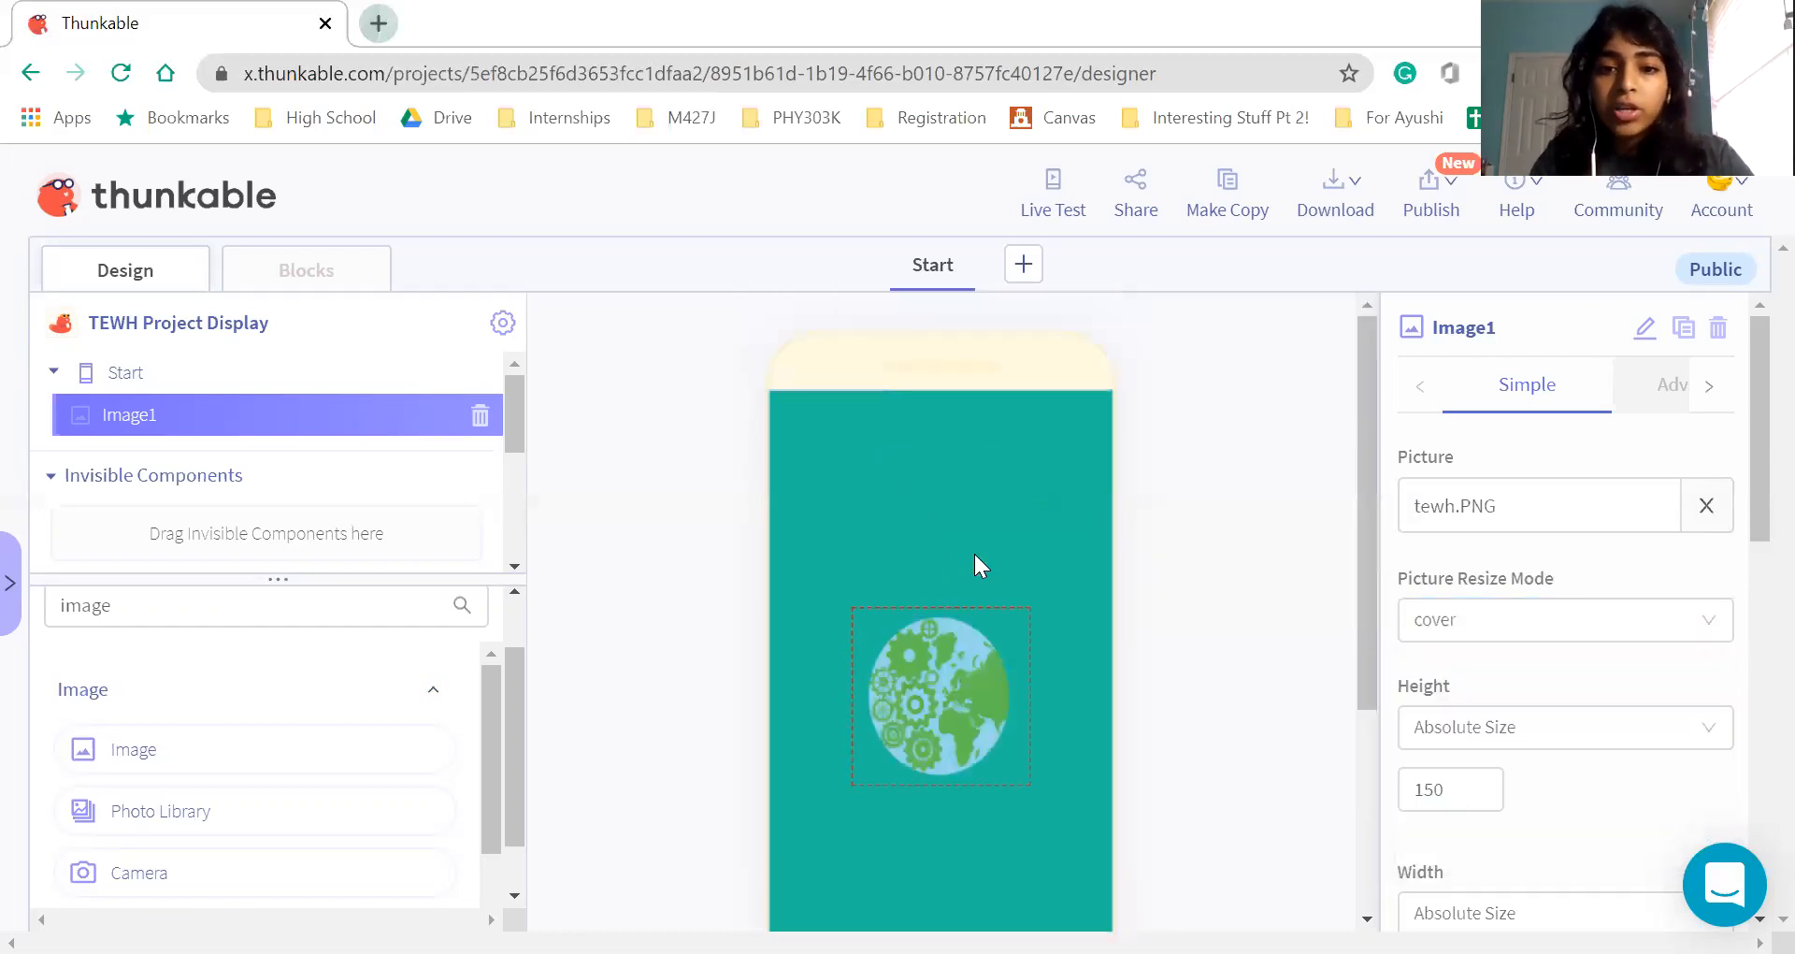
pyautogui.scroll(-2, 1019, 793)
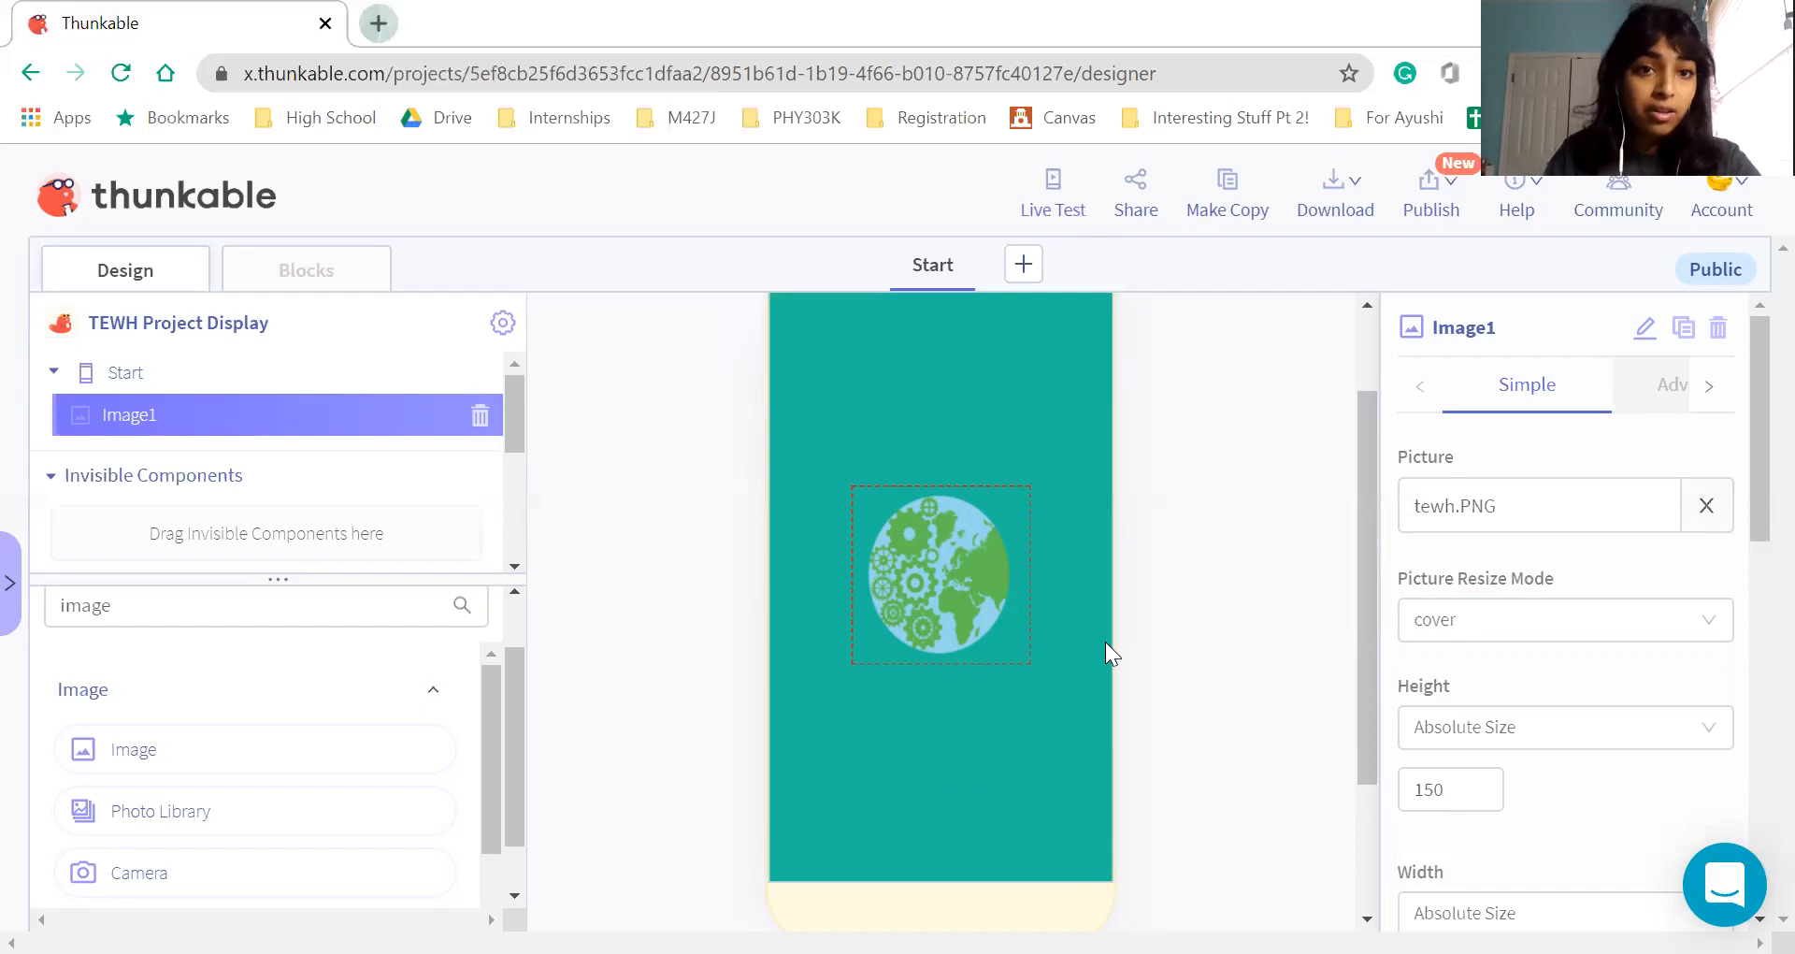
pyautogui.scroll(-1, 1108, 640)
pyautogui.scroll(1, 1141, 615)
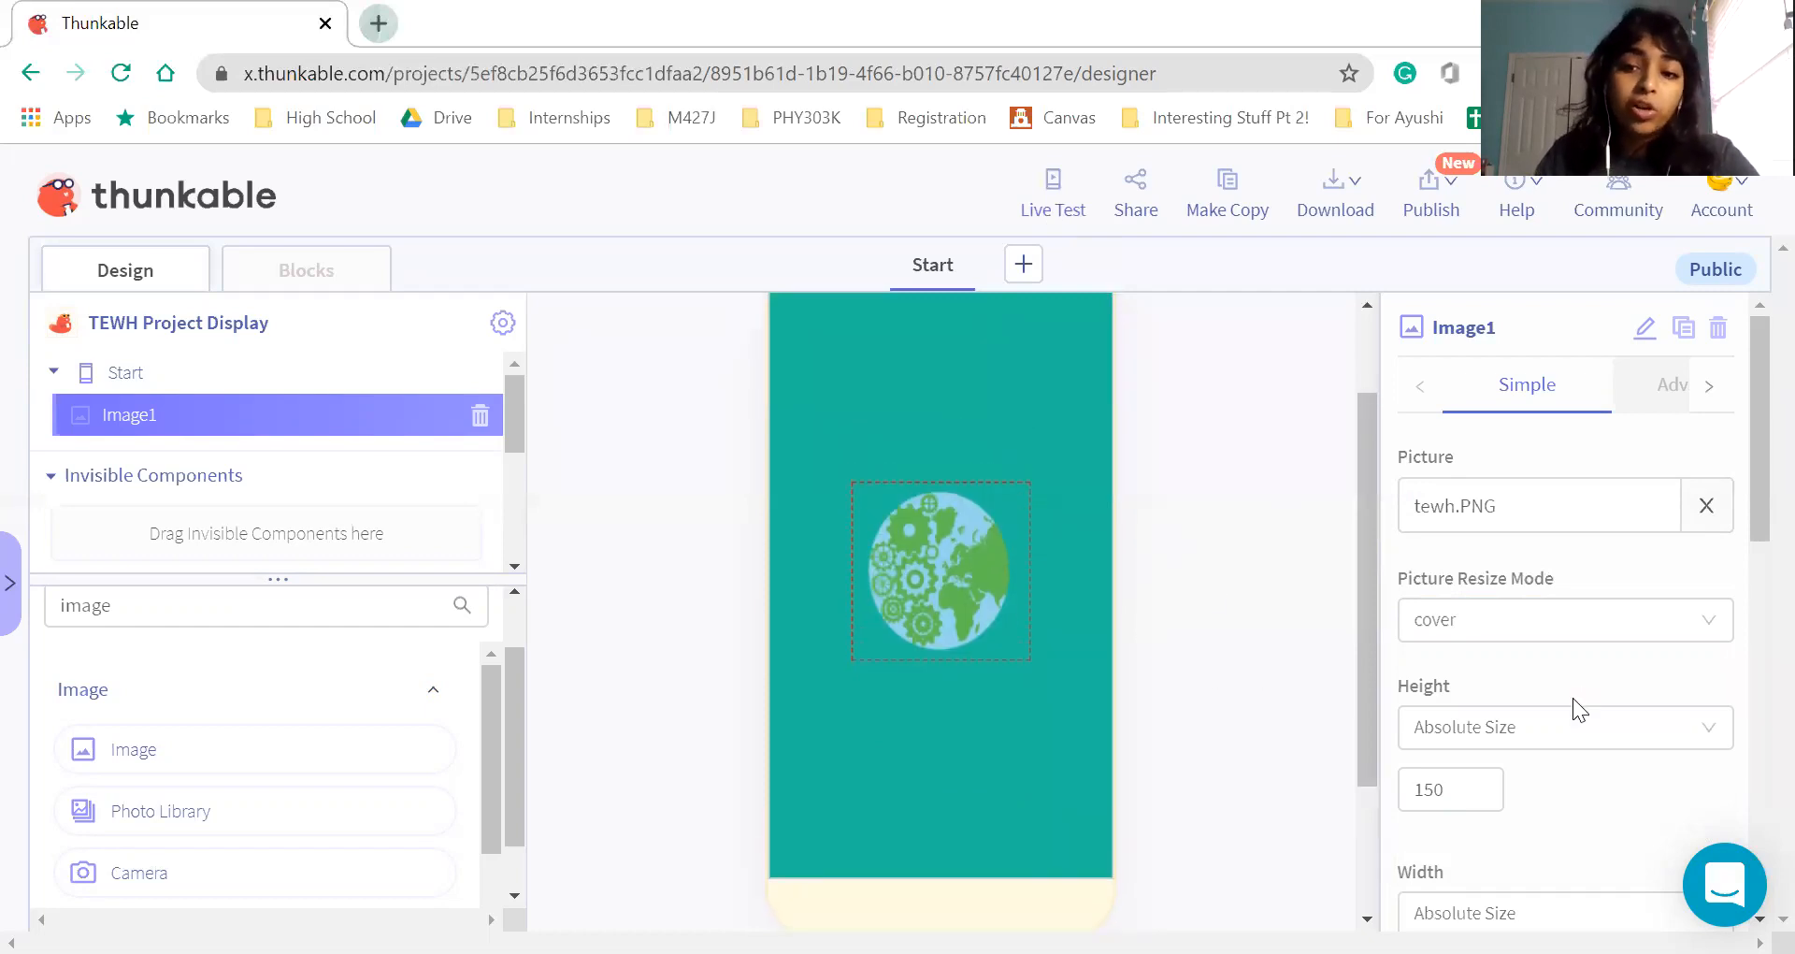
pyautogui.scroll(-1, 1572, 697)
pyautogui.click(1510, 522)
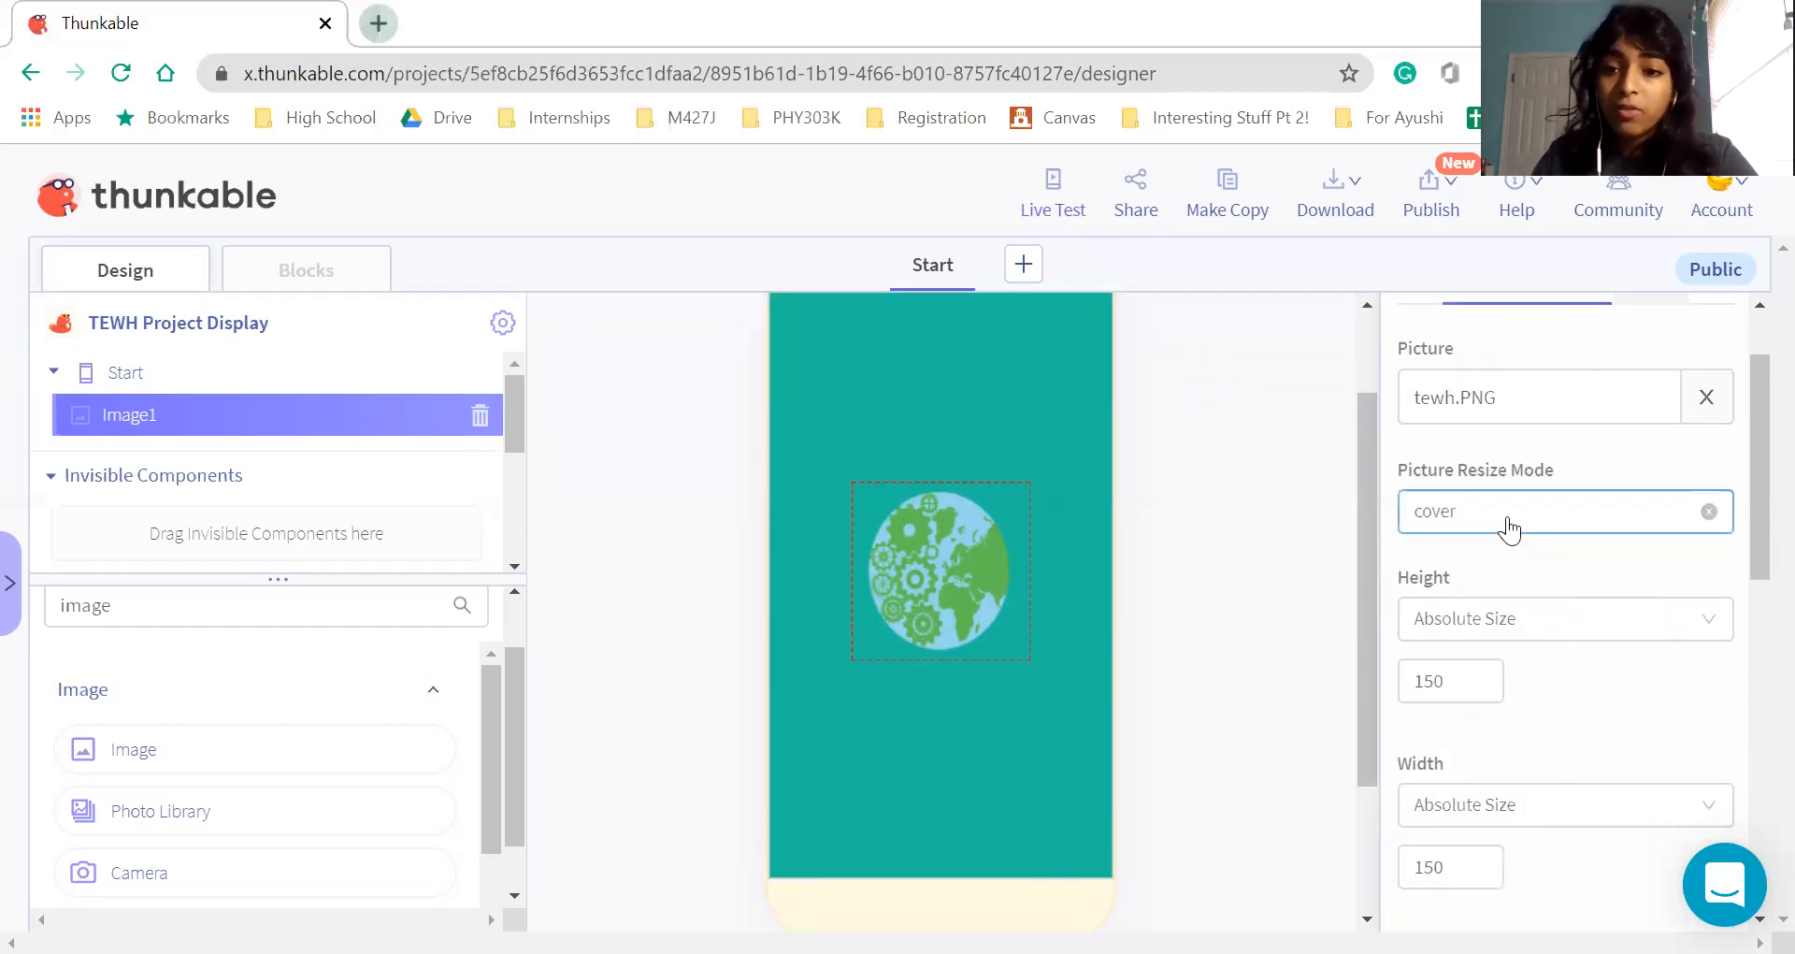
pyautogui.click(1322, 599)
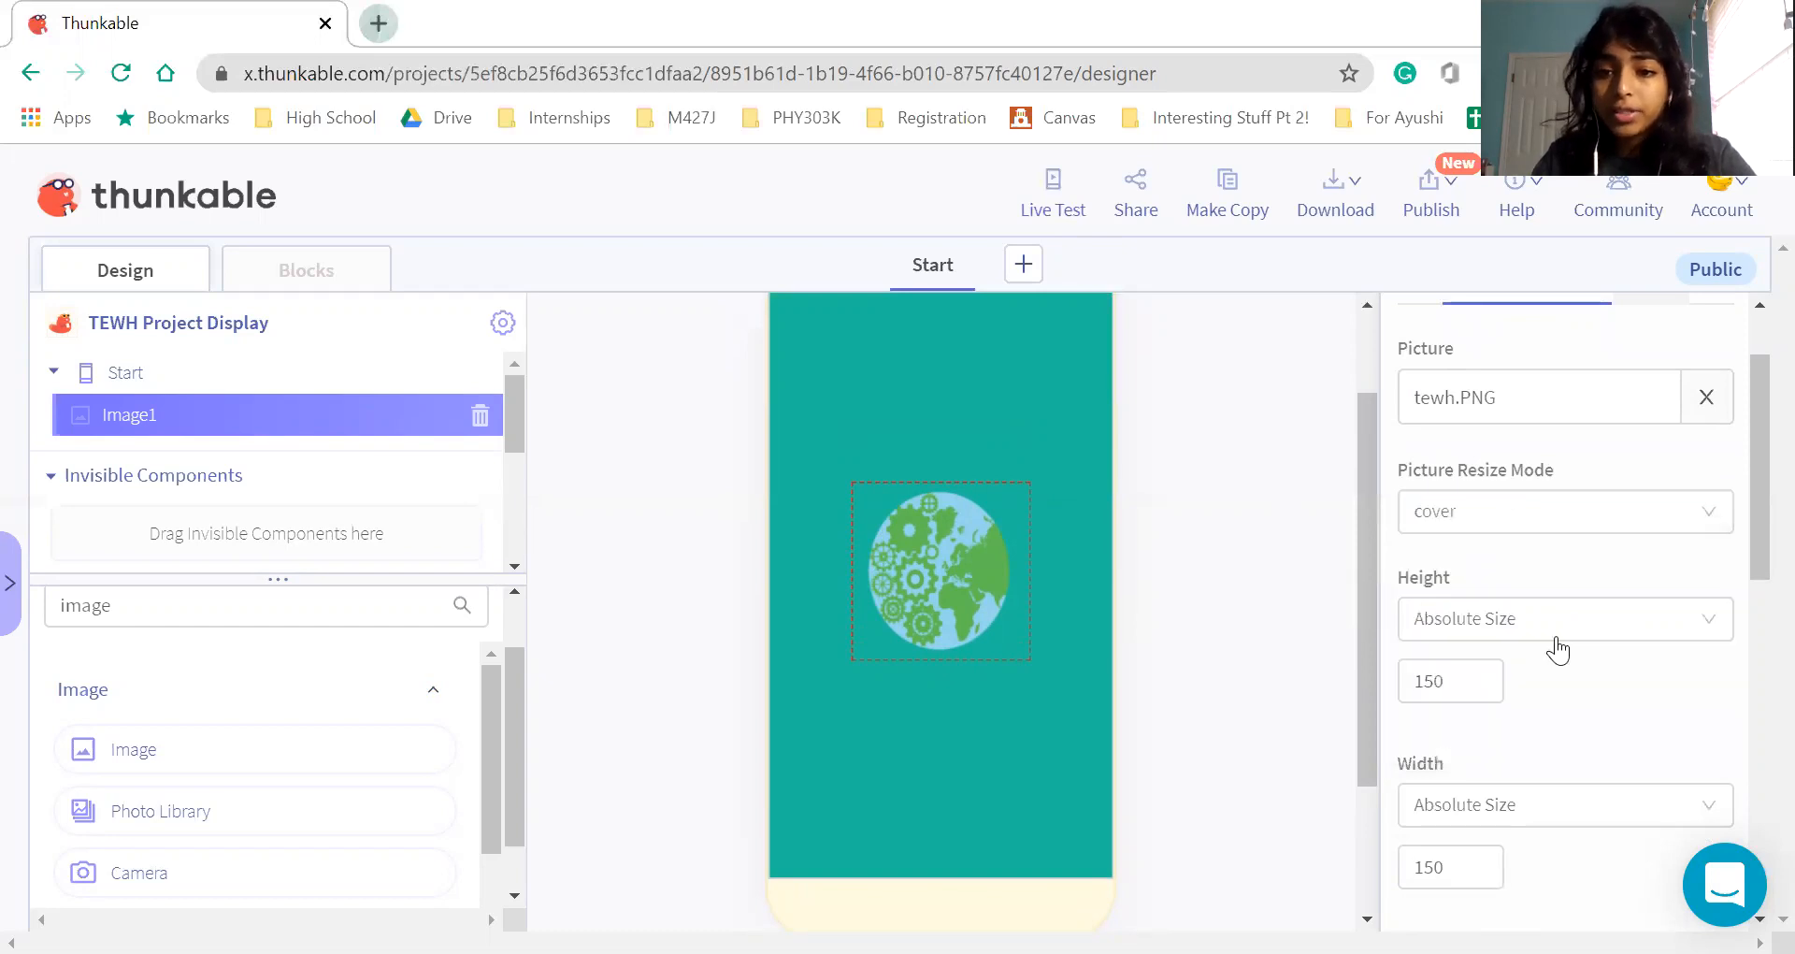
# Try an absolute width of 300 for Image1
pyautogui.scroll(-1, 1547, 701)
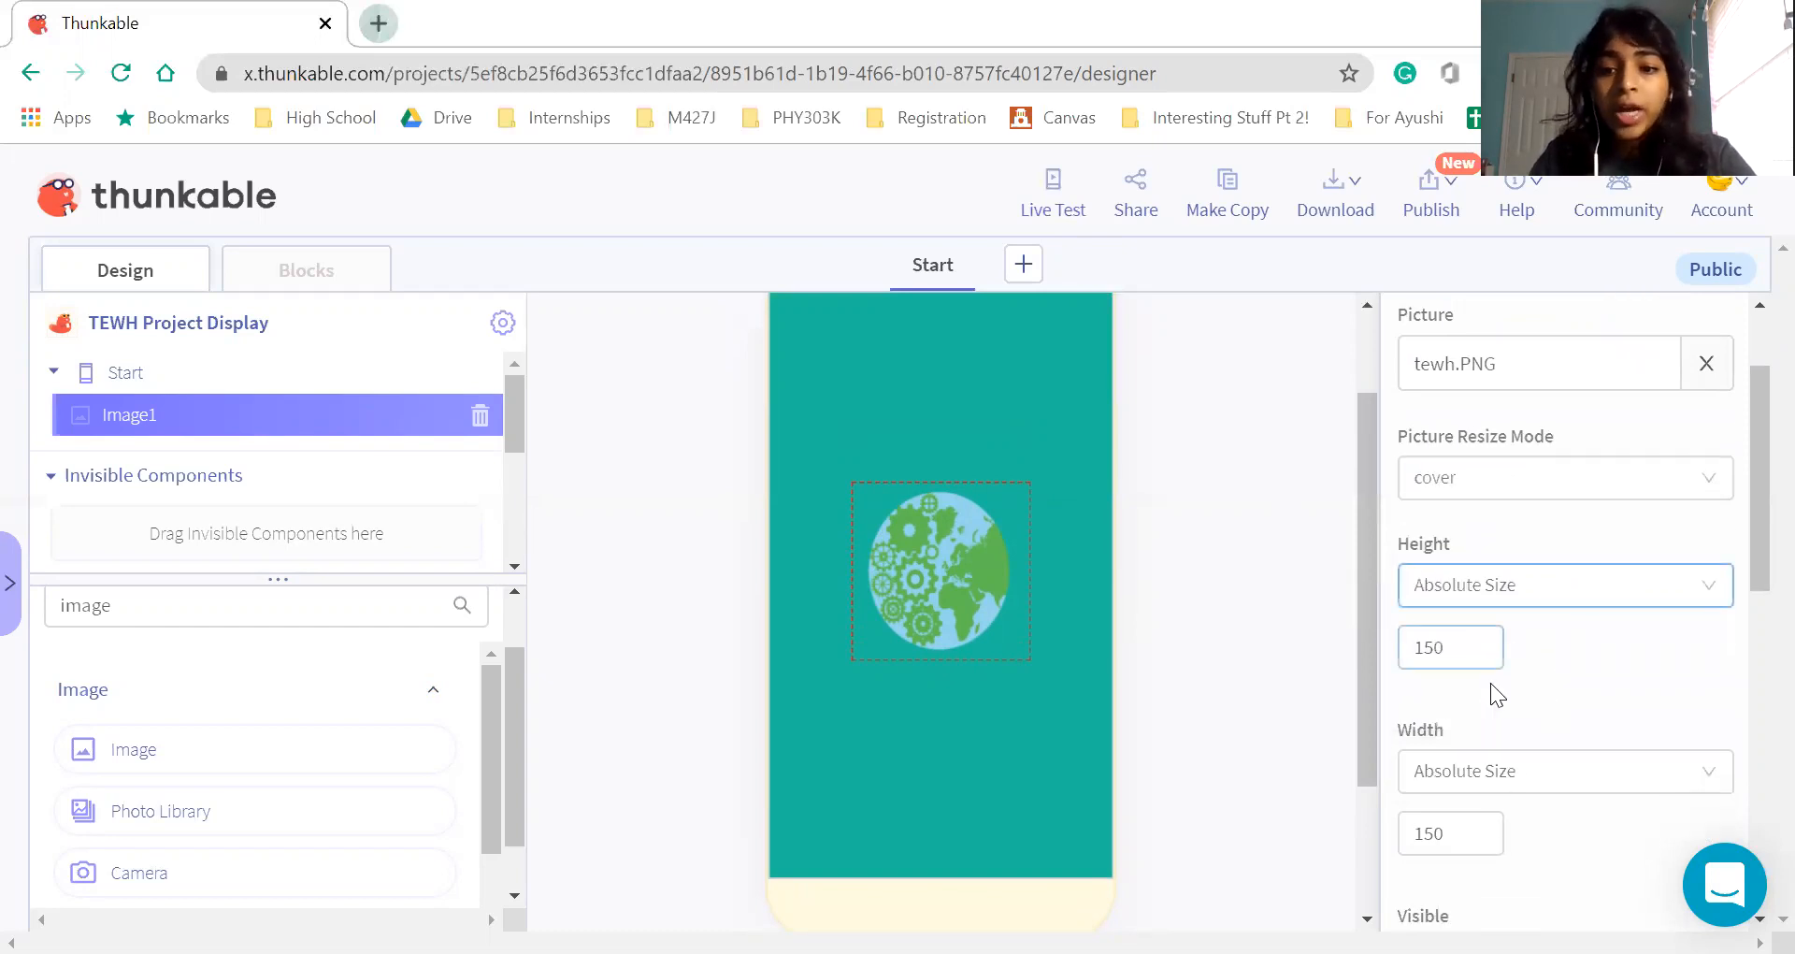
pyautogui.scroll(-1, 1496, 687)
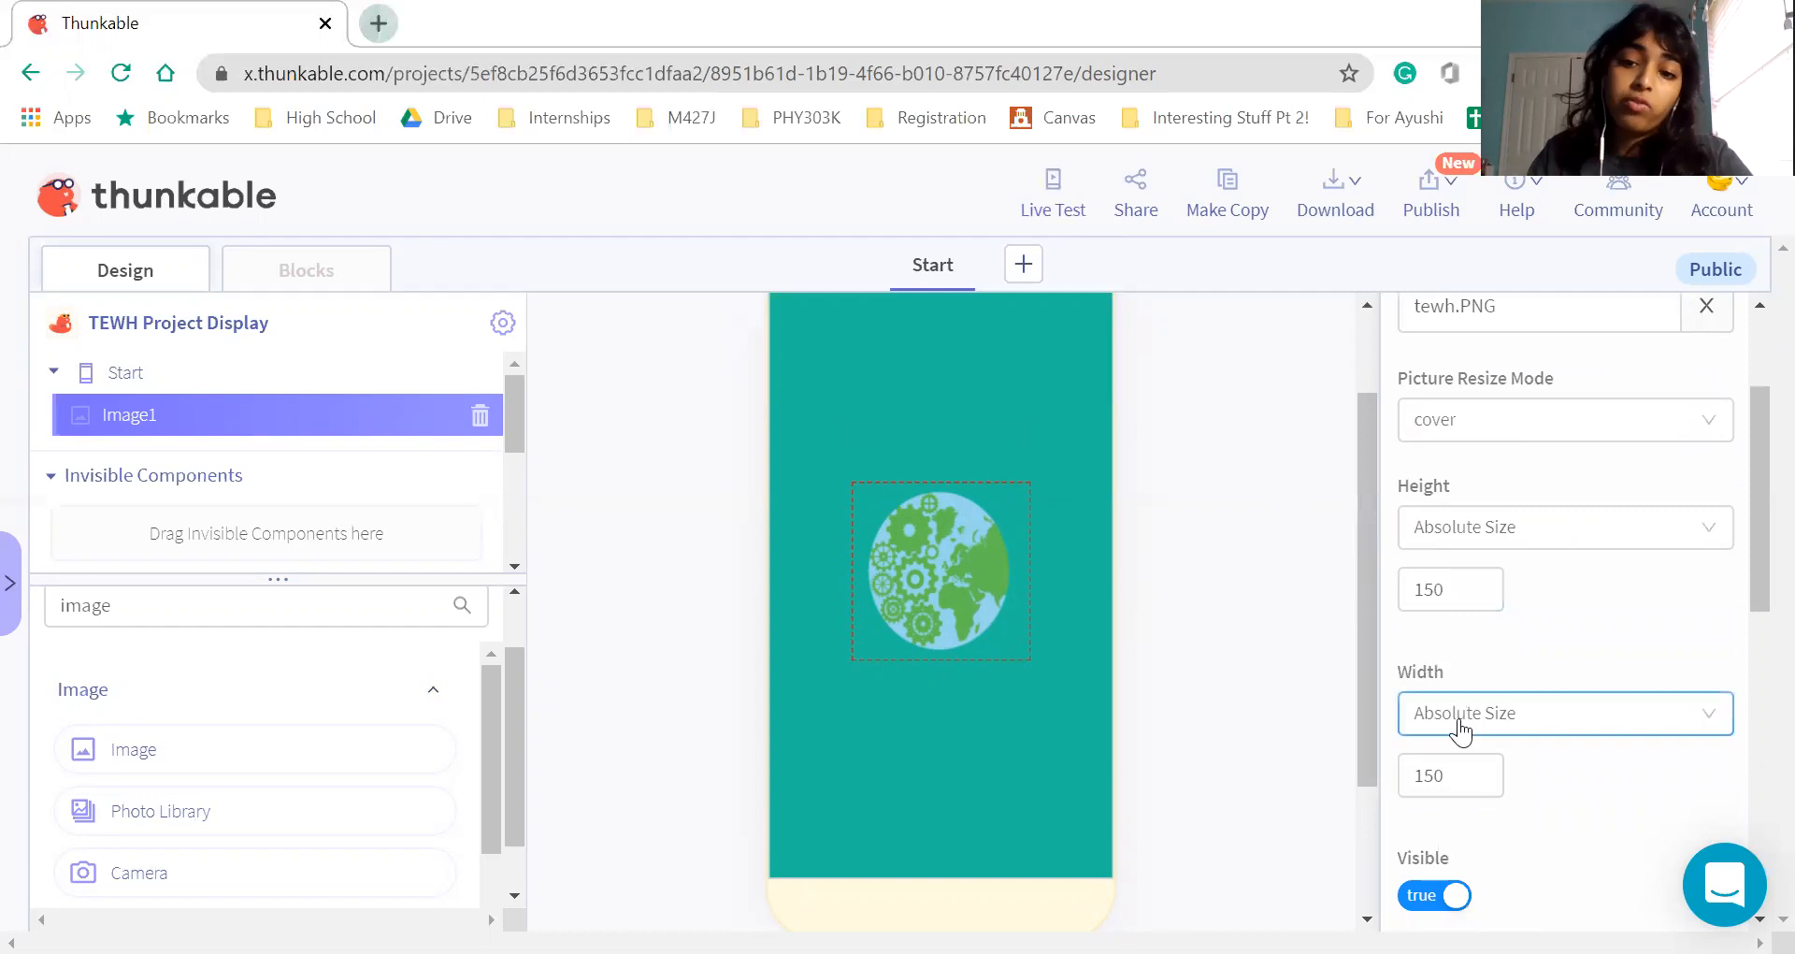
pyautogui.scroll(-1, 1266, 597)
pyautogui.scroll(1, 1214, 589)
pyautogui.scroll(-1, 1445, 729)
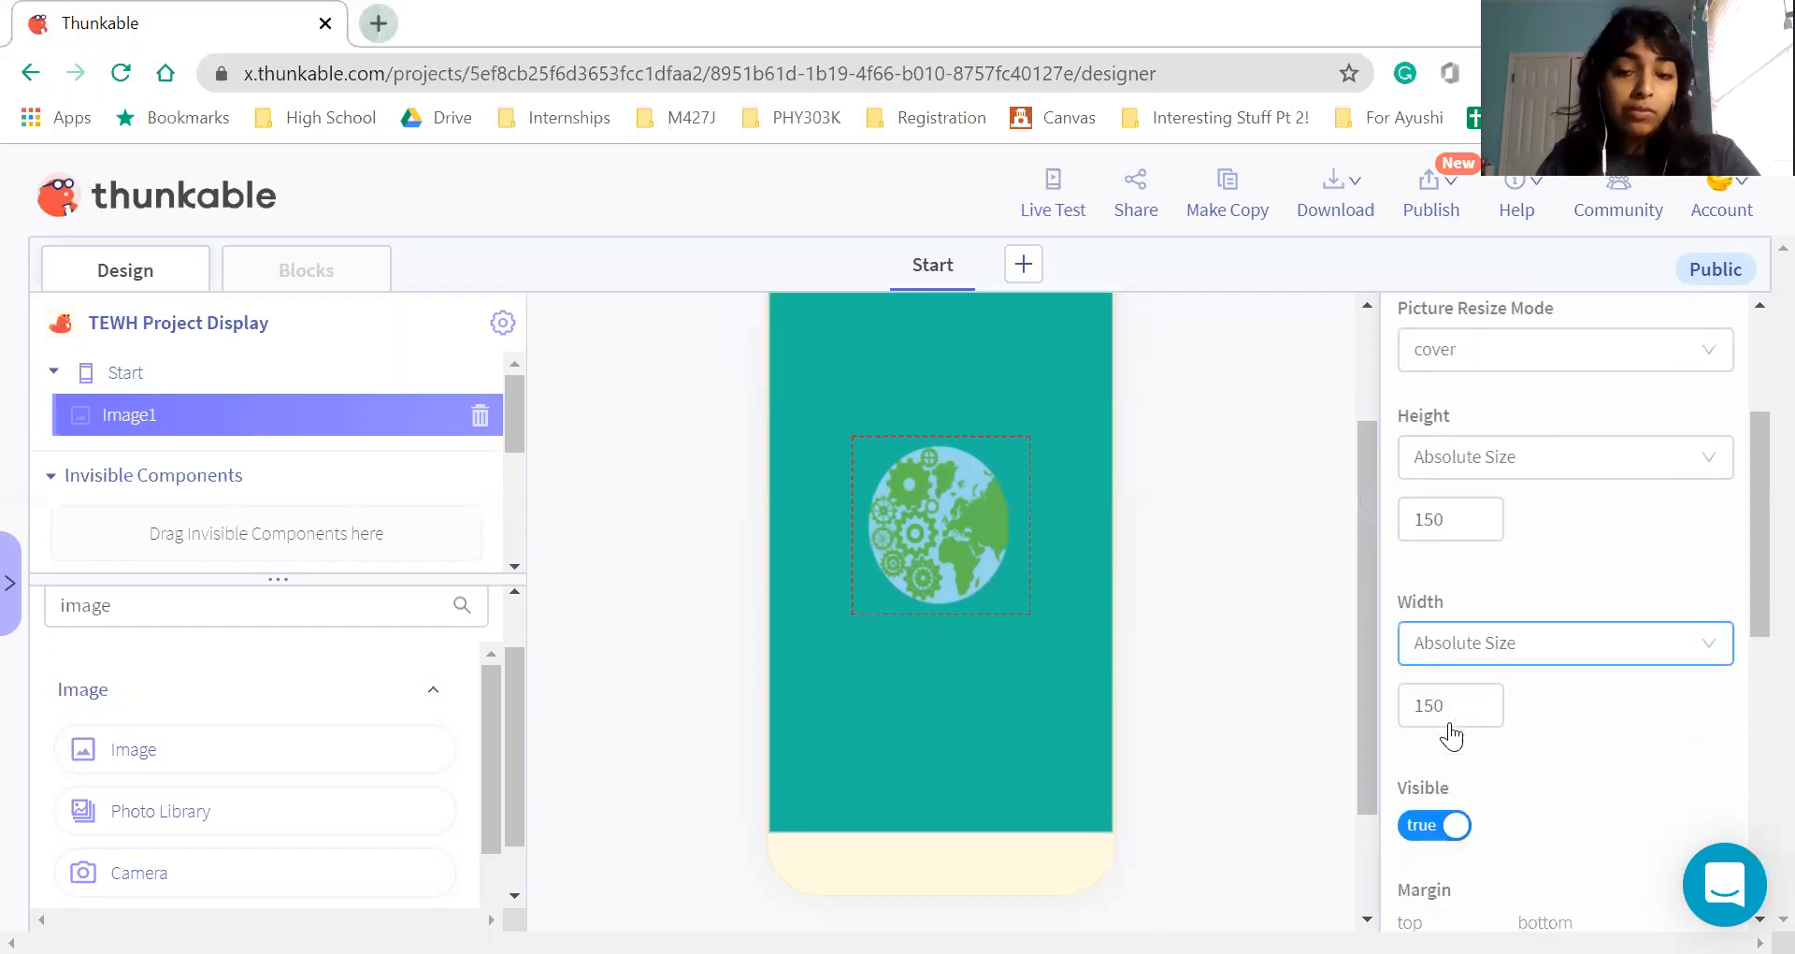
pyautogui.scroll(-1, 1451, 736)
pyautogui.click(1454, 671)
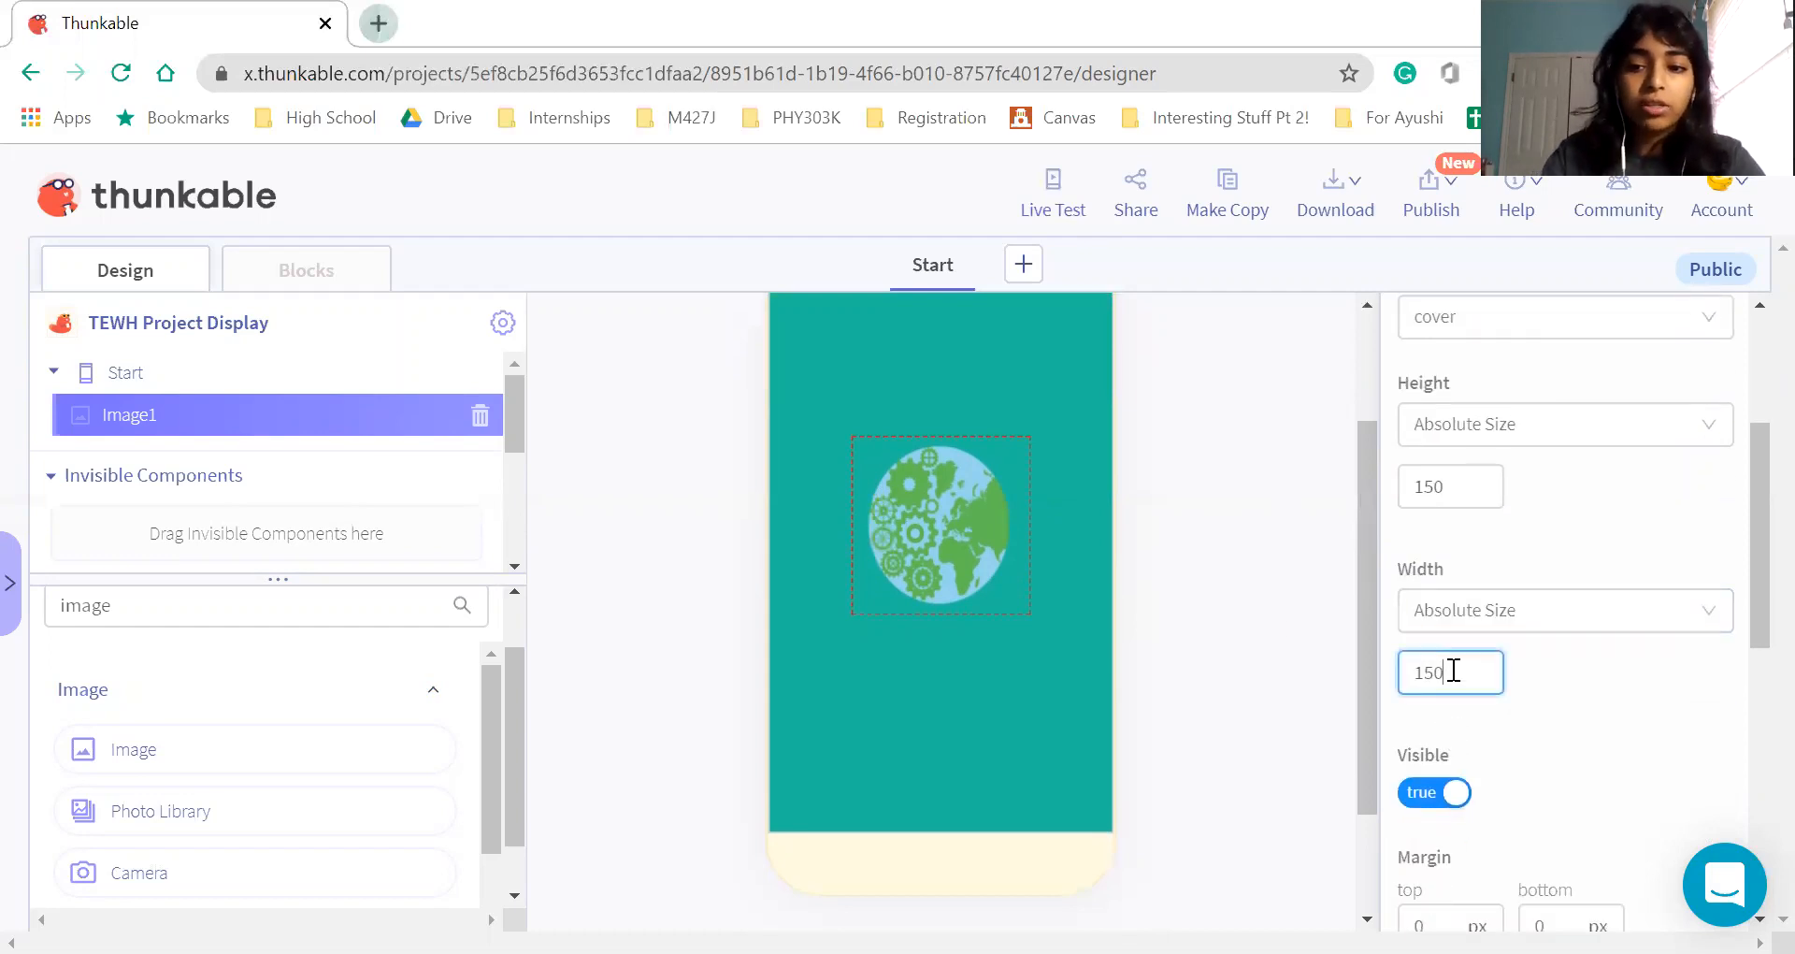
pyautogui.press('BackSpace')
pyautogui.press('BackSpace')
pyautogui.press('BackSpace')
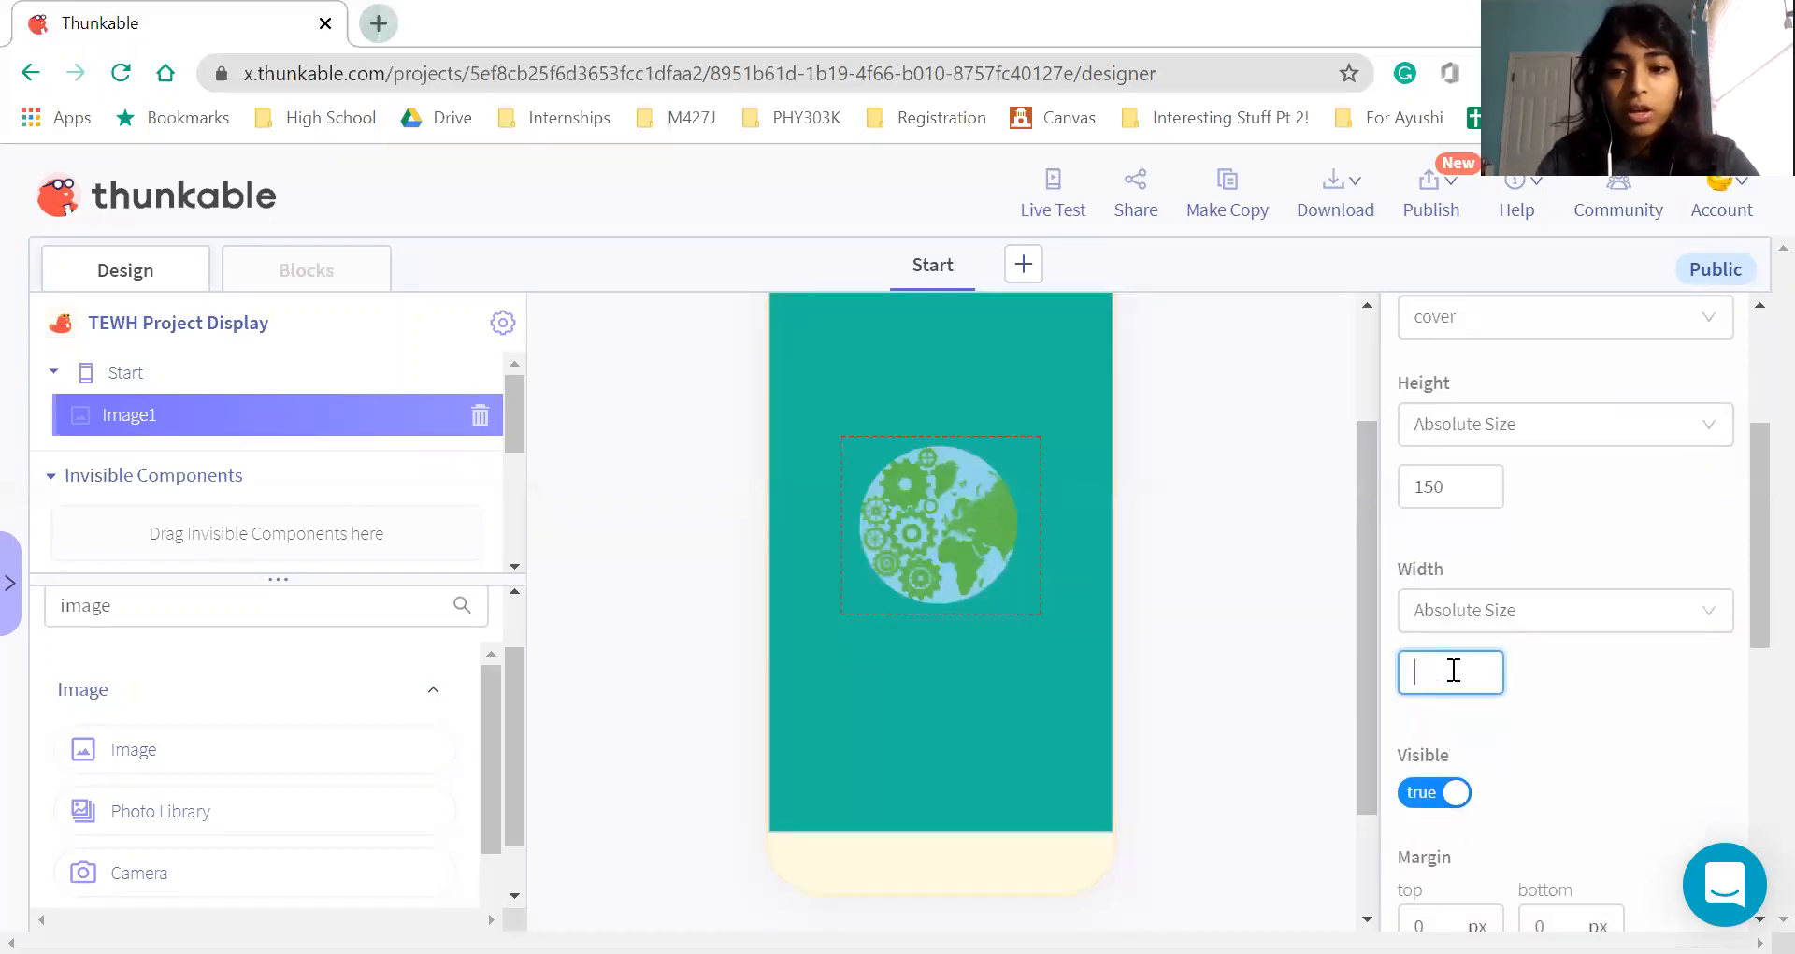
pyautogui.write('300')
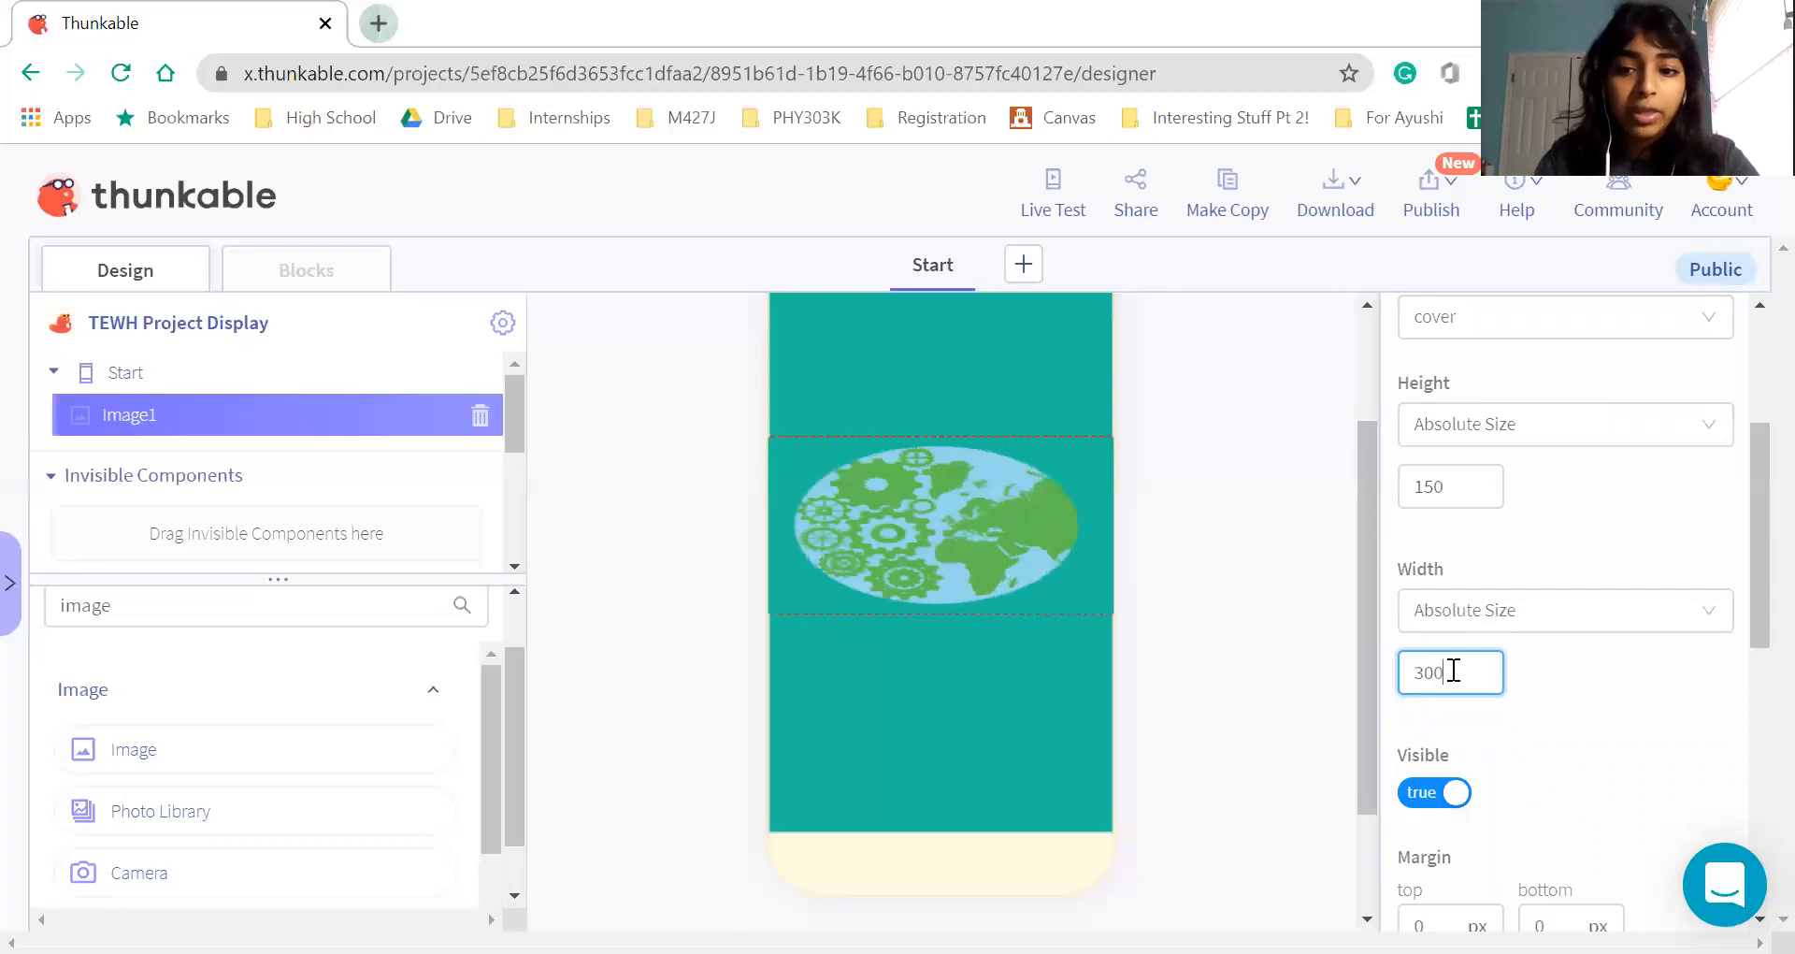
# Clear Image1's absolute width value and review its margin, padding and border properties
pyautogui.press('BackSpace')
pyautogui.press('BackSpace')
pyautogui.press('BackSpace')
pyautogui.click(1247, 626)
pyautogui.scroll(-3, 1486, 839)
pyautogui.scroll(-3, 1487, 840)
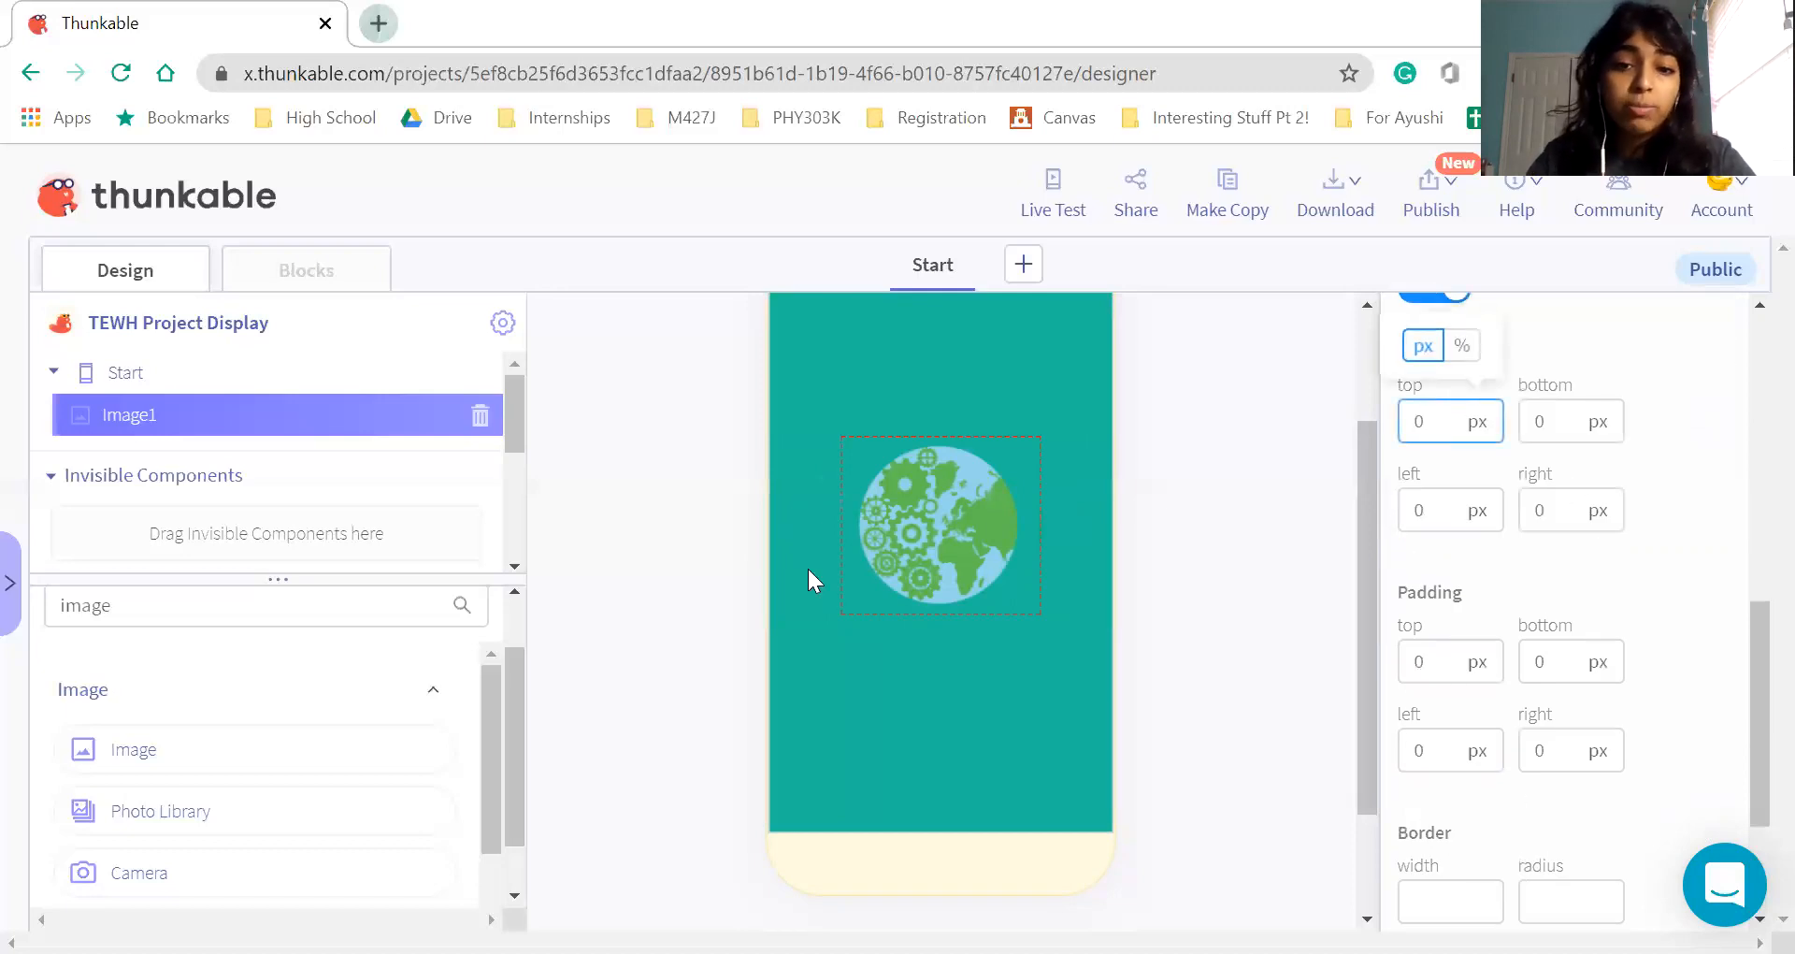
pyautogui.scroll(1, 823, 519)
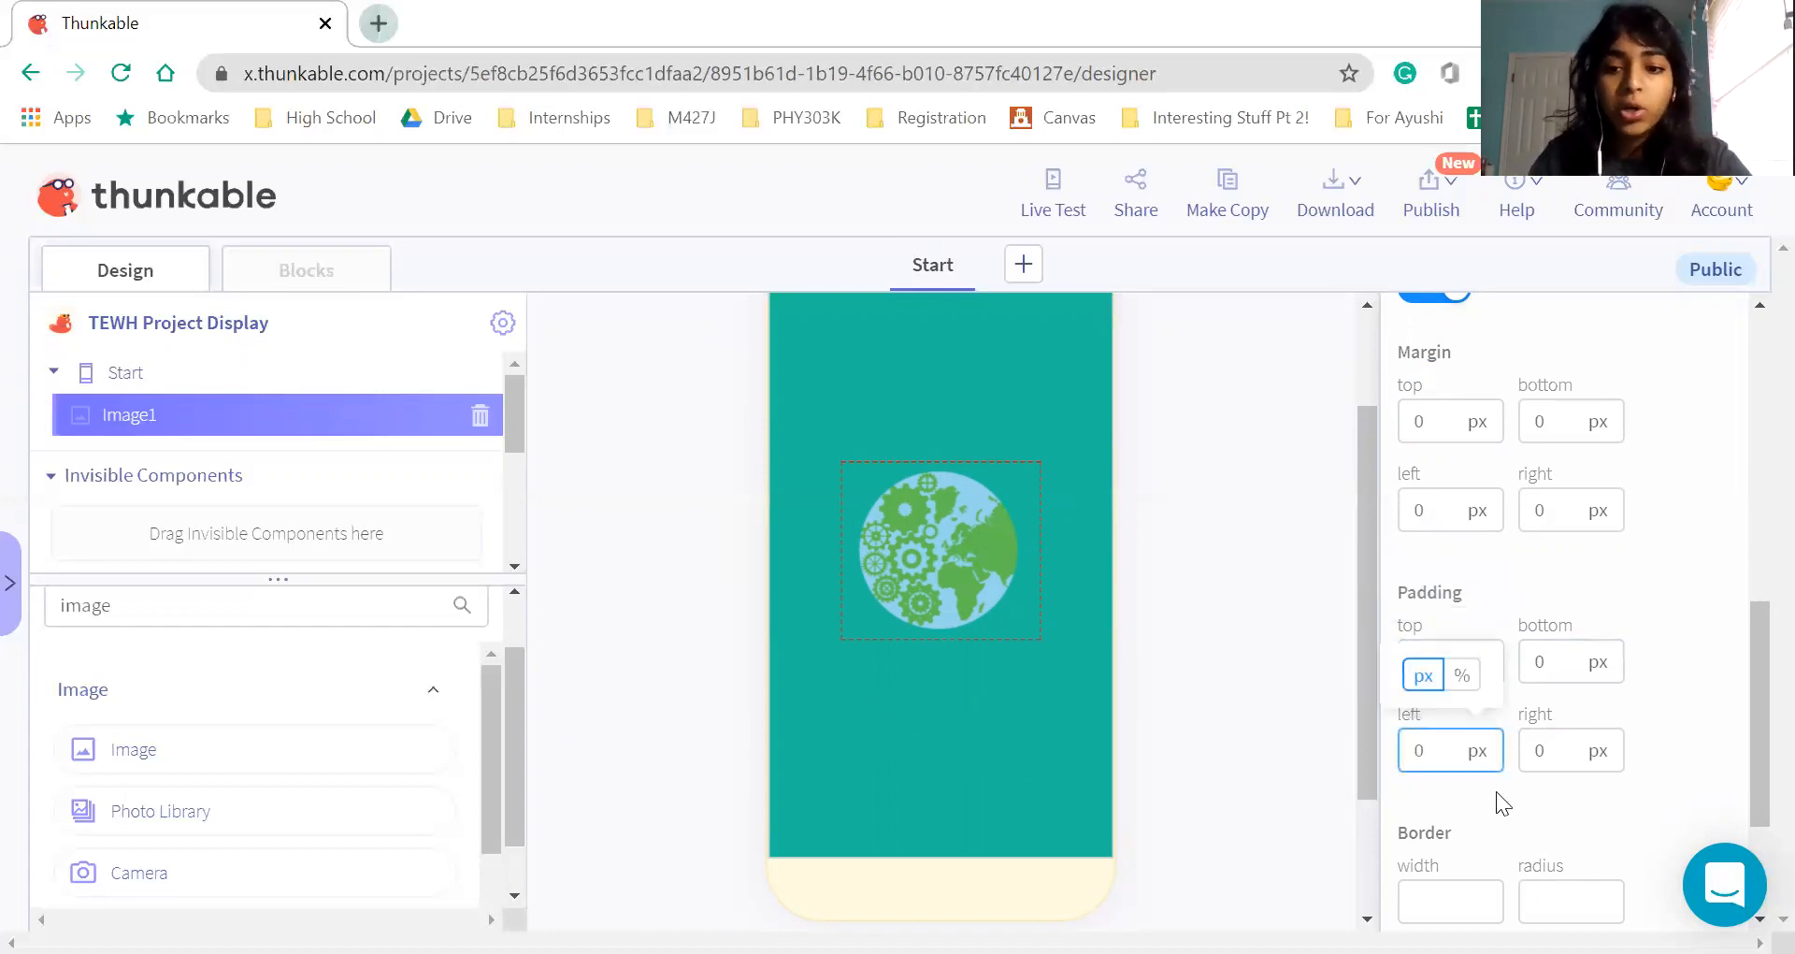
pyautogui.scroll(-3, 1496, 791)
pyautogui.scroll(10, 1498, 791)
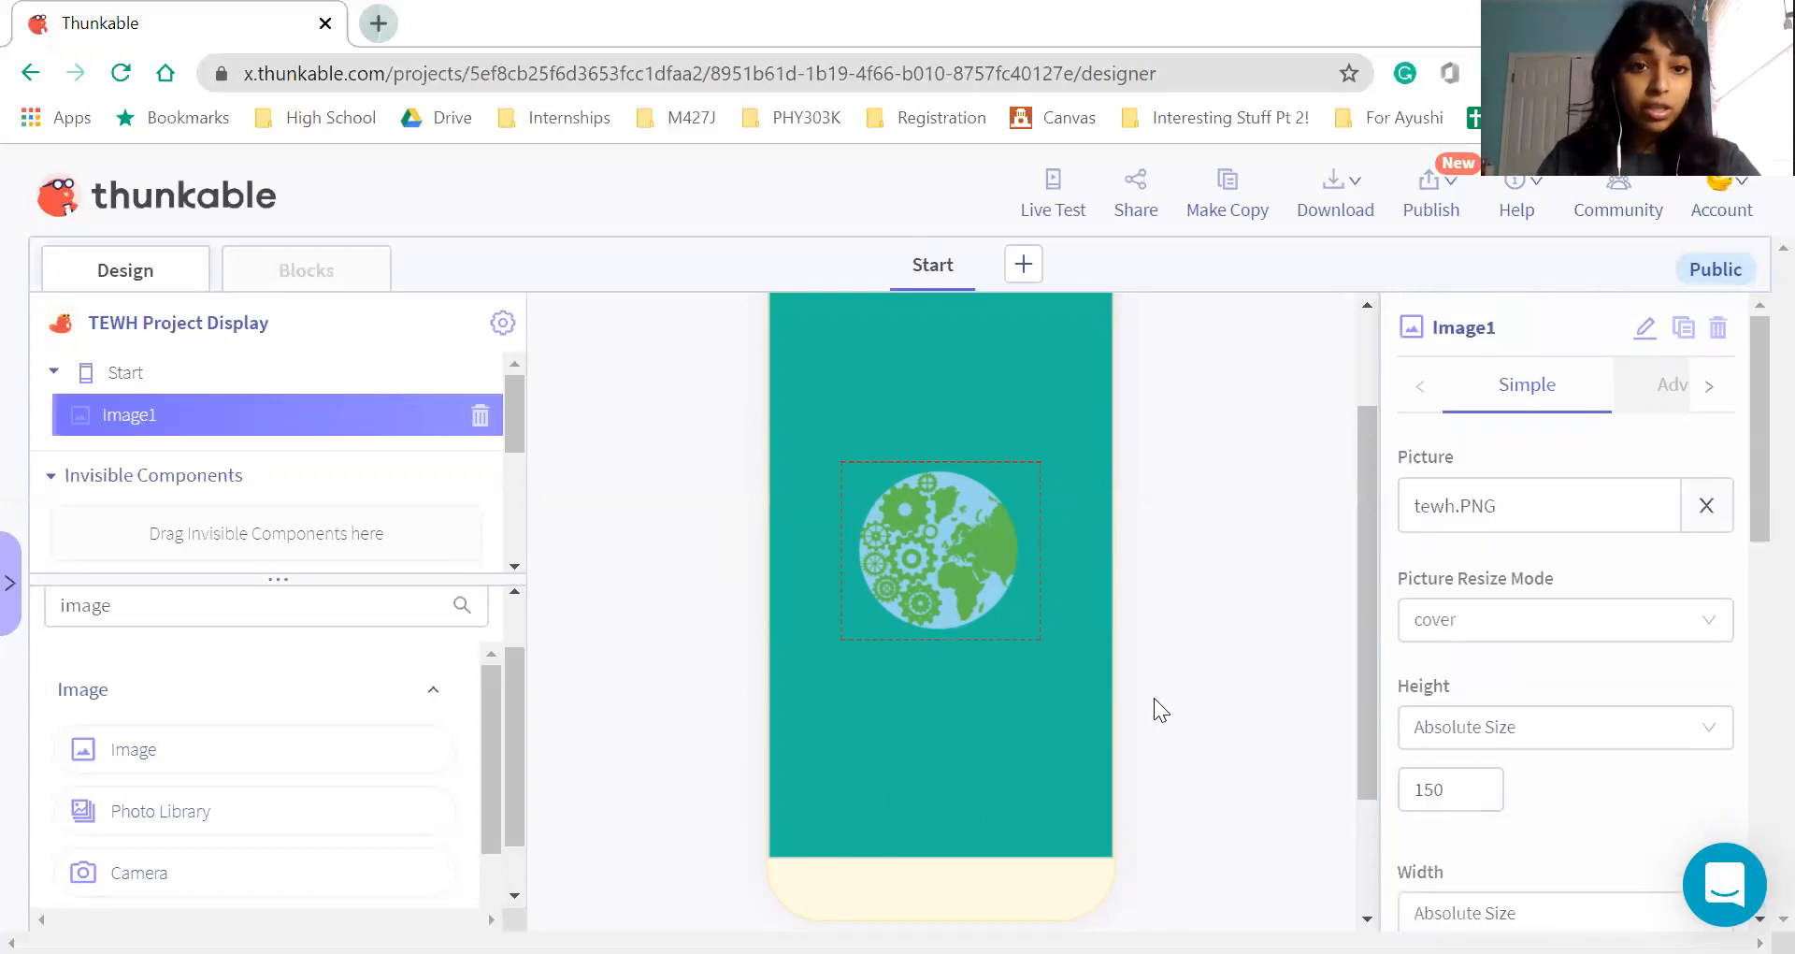
# Clear the component search and add a Label component above Image1 on the Start screen
pyautogui.click(138, 612)
pyautogui.press('BackSpace')
pyautogui.press('BackSpace')
pyautogui.press('BackSpace')
pyautogui.press('BackSpace')
pyautogui.press('BackSpace')
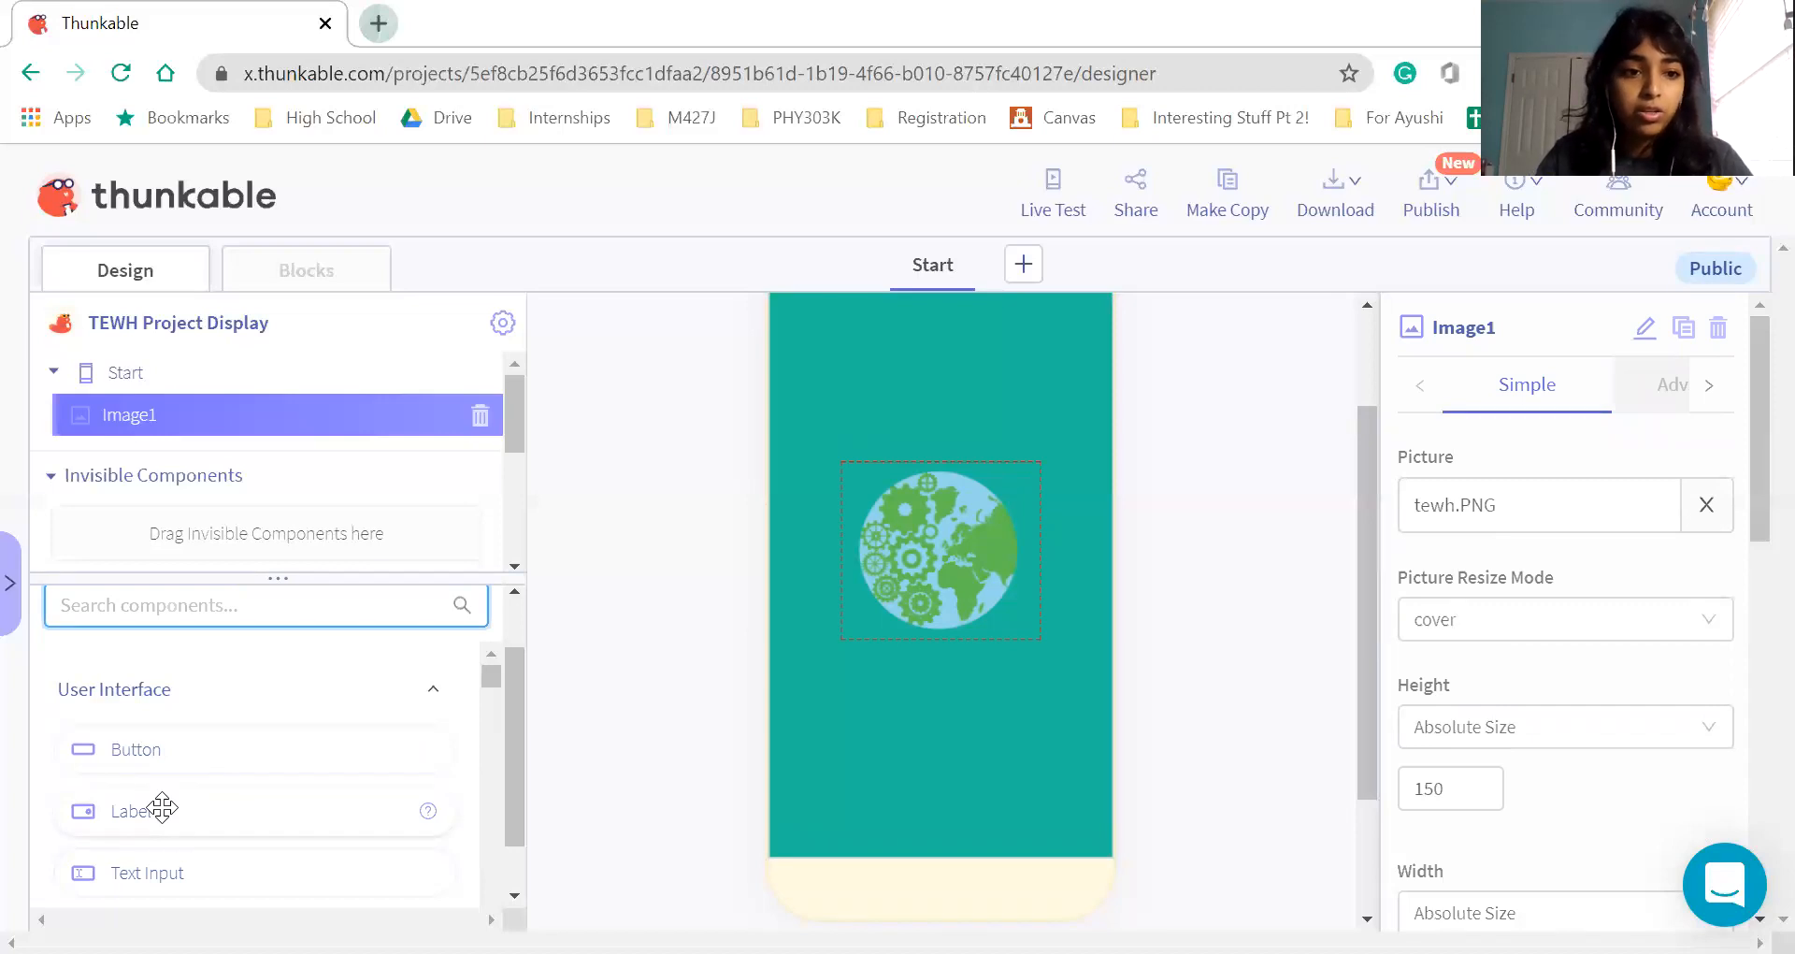
pyautogui.moveTo(162, 807); pyautogui.dragTo(188, 374)
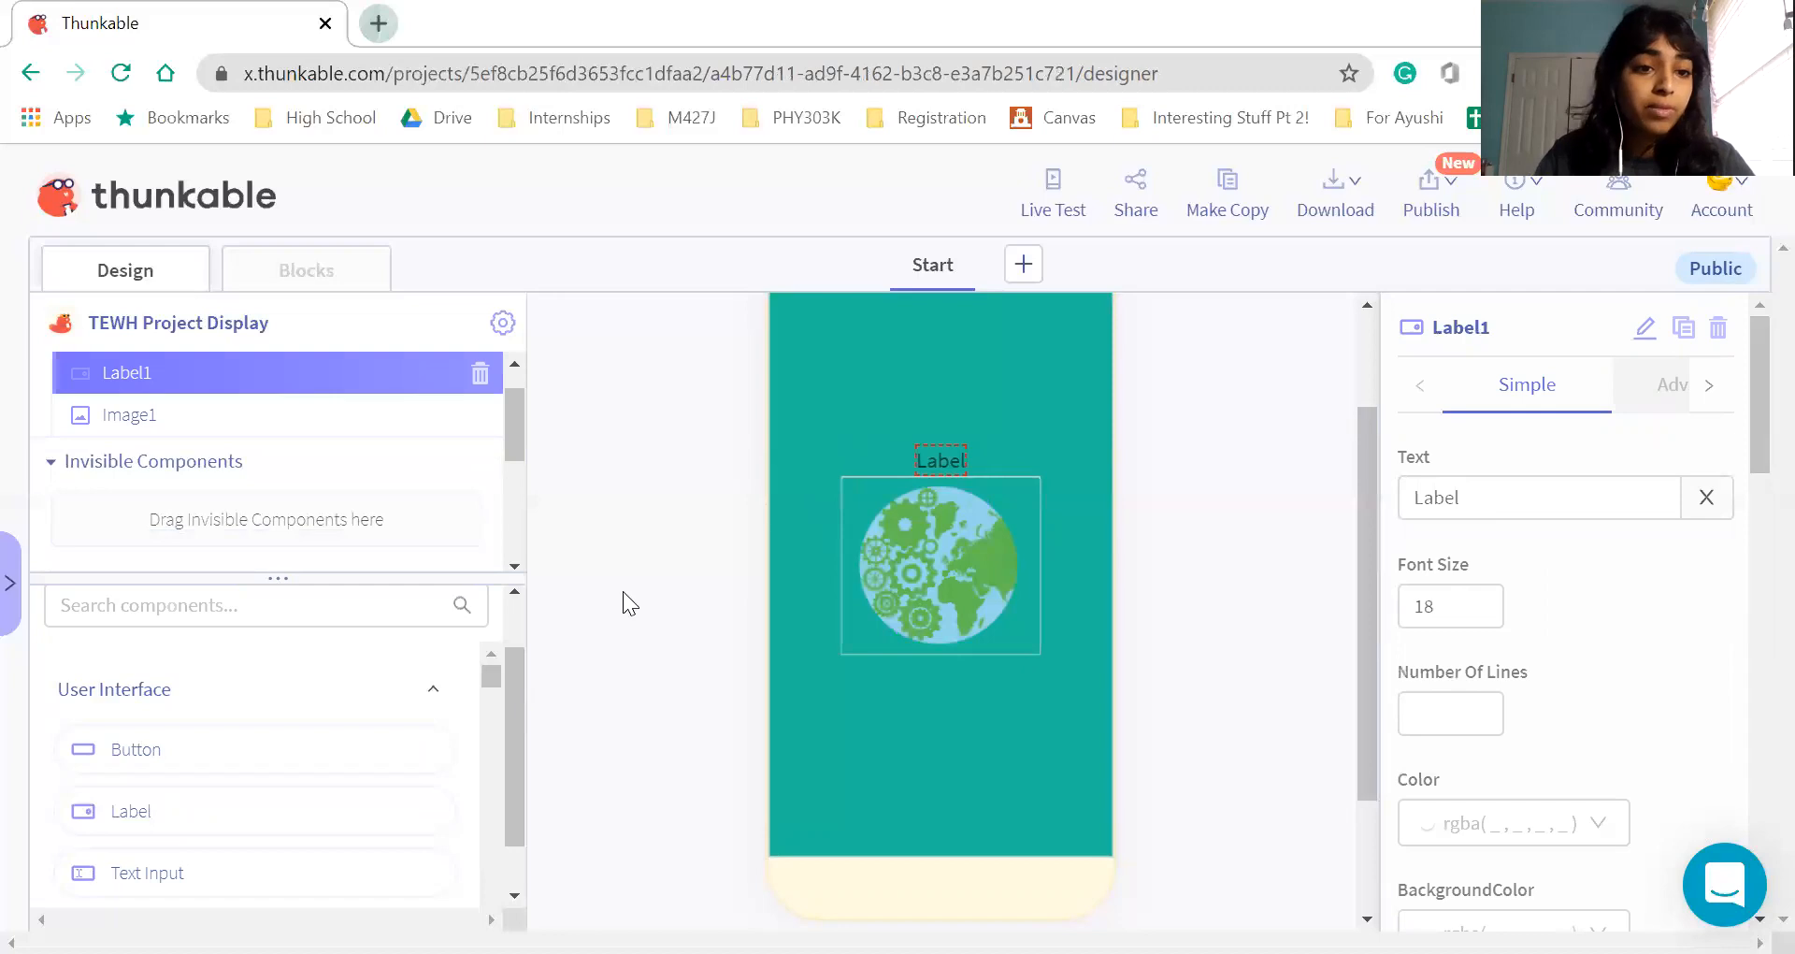
# Try Label1 below Image1 in the component order and return it above the image
pyautogui.scroll(1, 653, 561)
pyautogui.scroll(1, 431, 452)
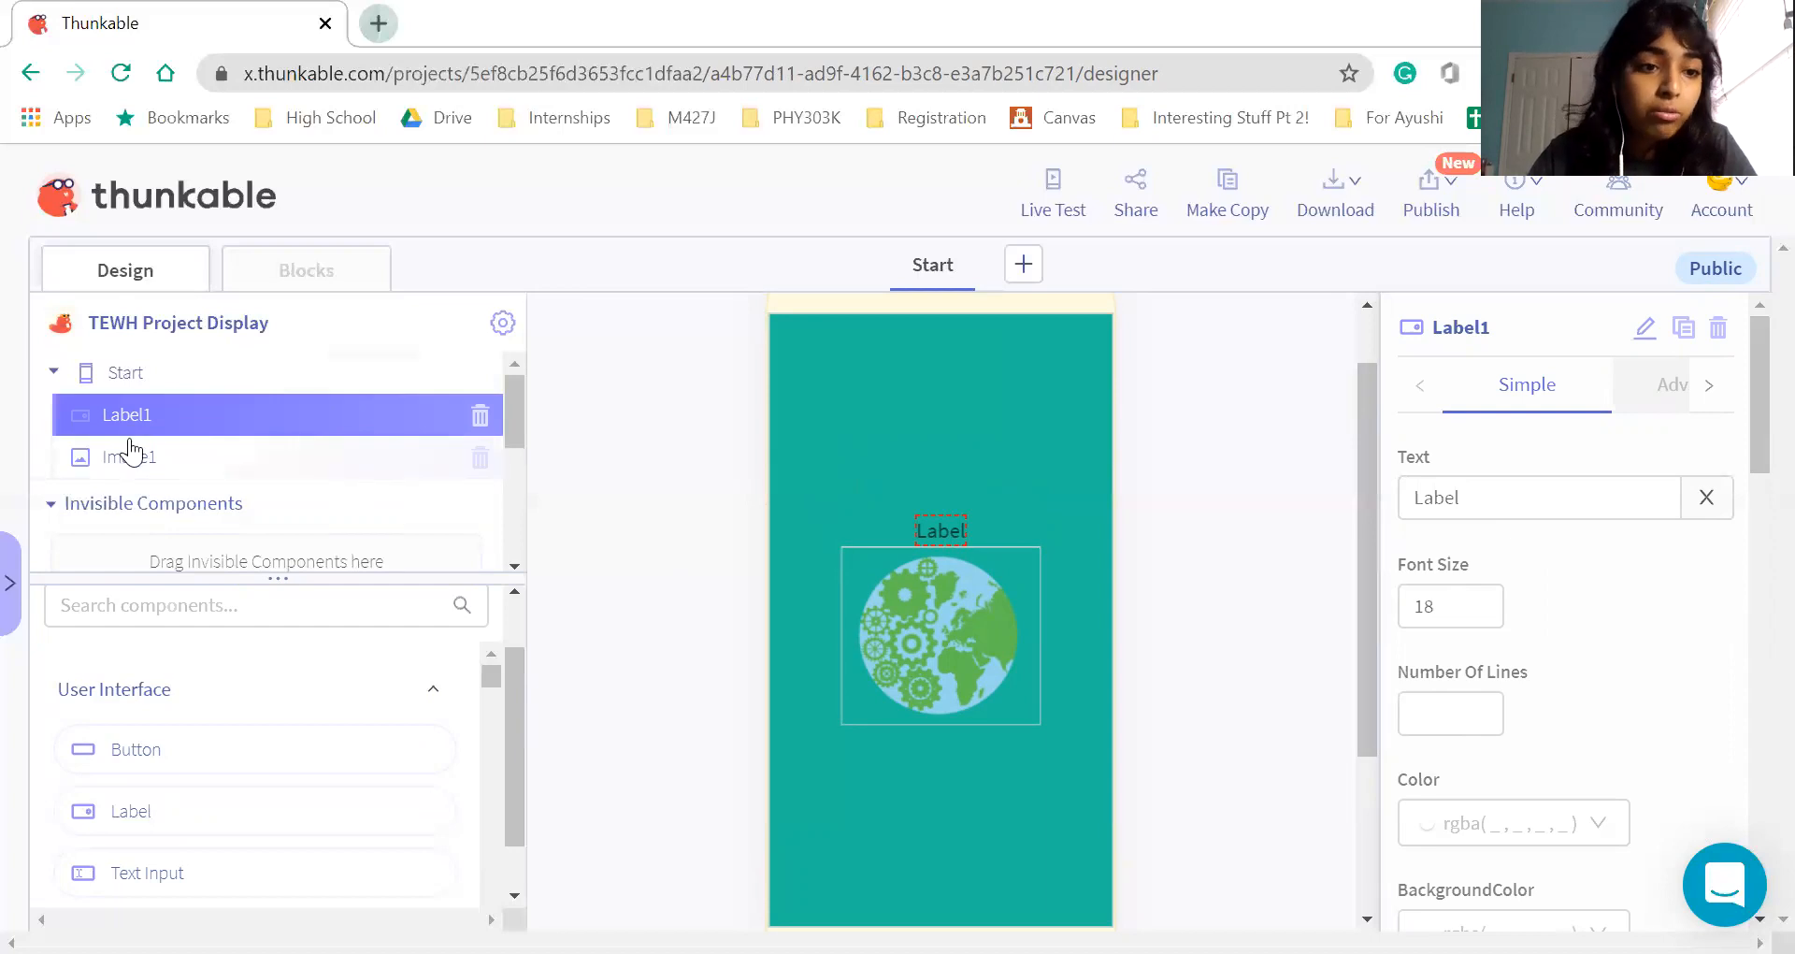
pyautogui.scroll(-1, 191, 449)
pyautogui.scroll(1, 215, 453)
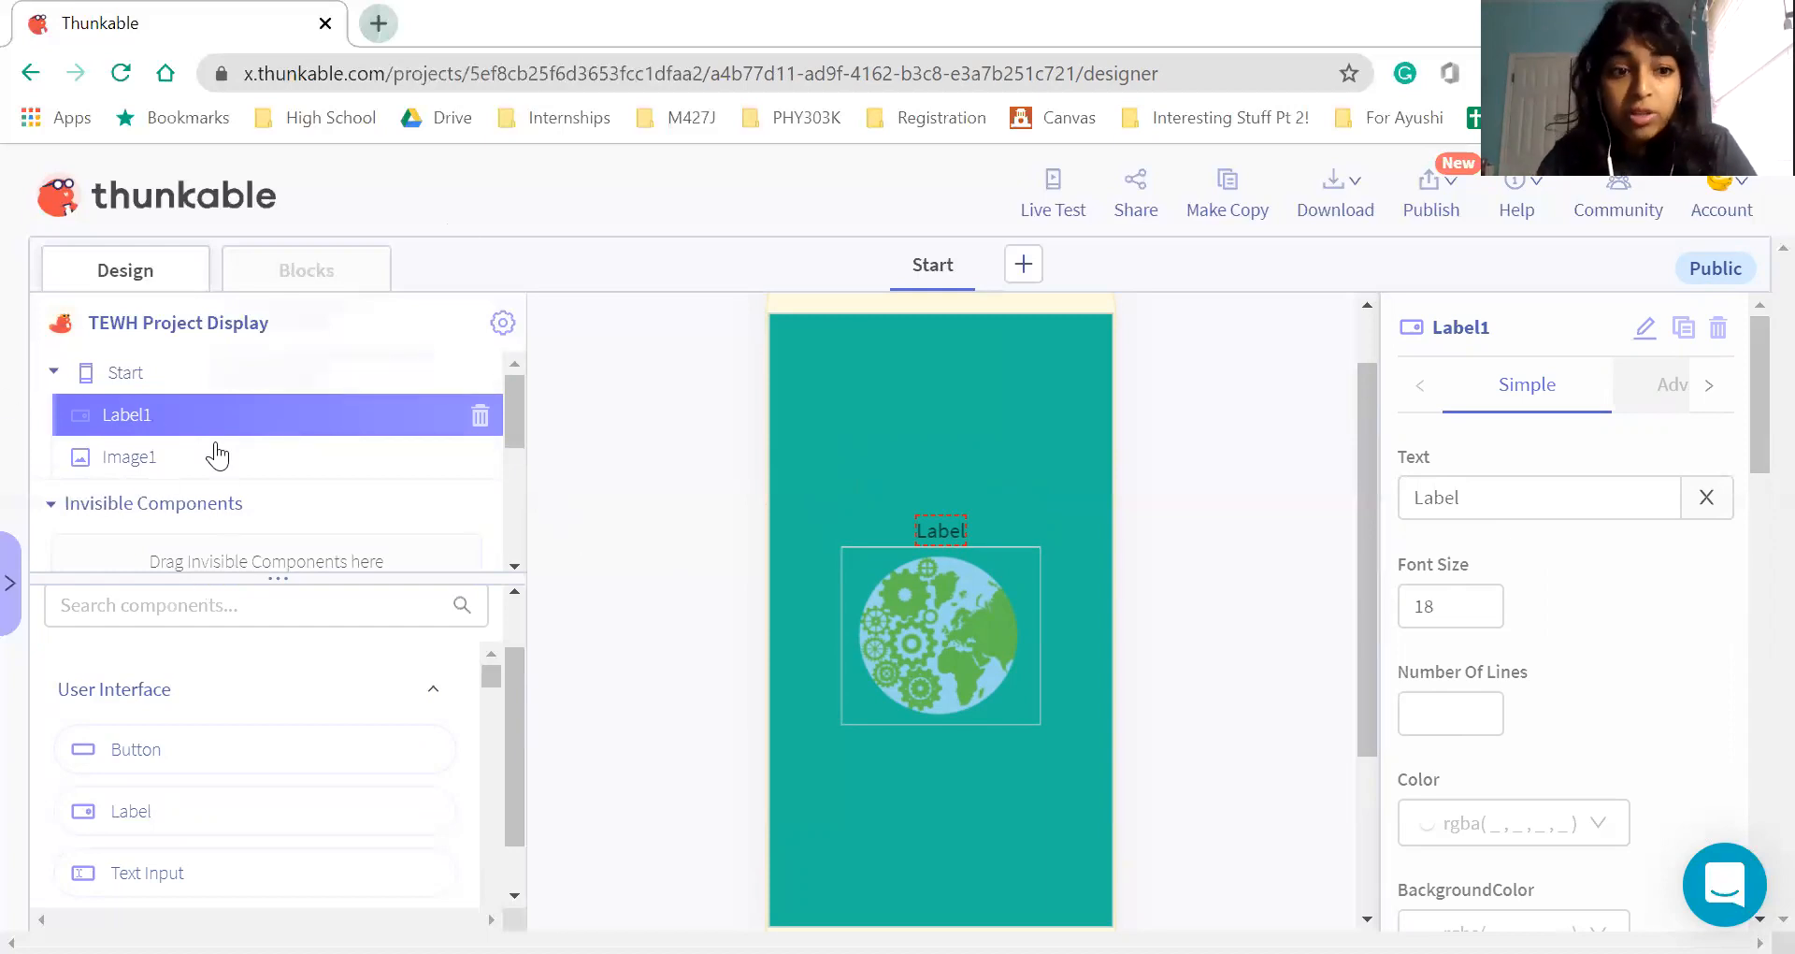
pyautogui.moveTo(150, 451); pyautogui.dragTo(148, 482)
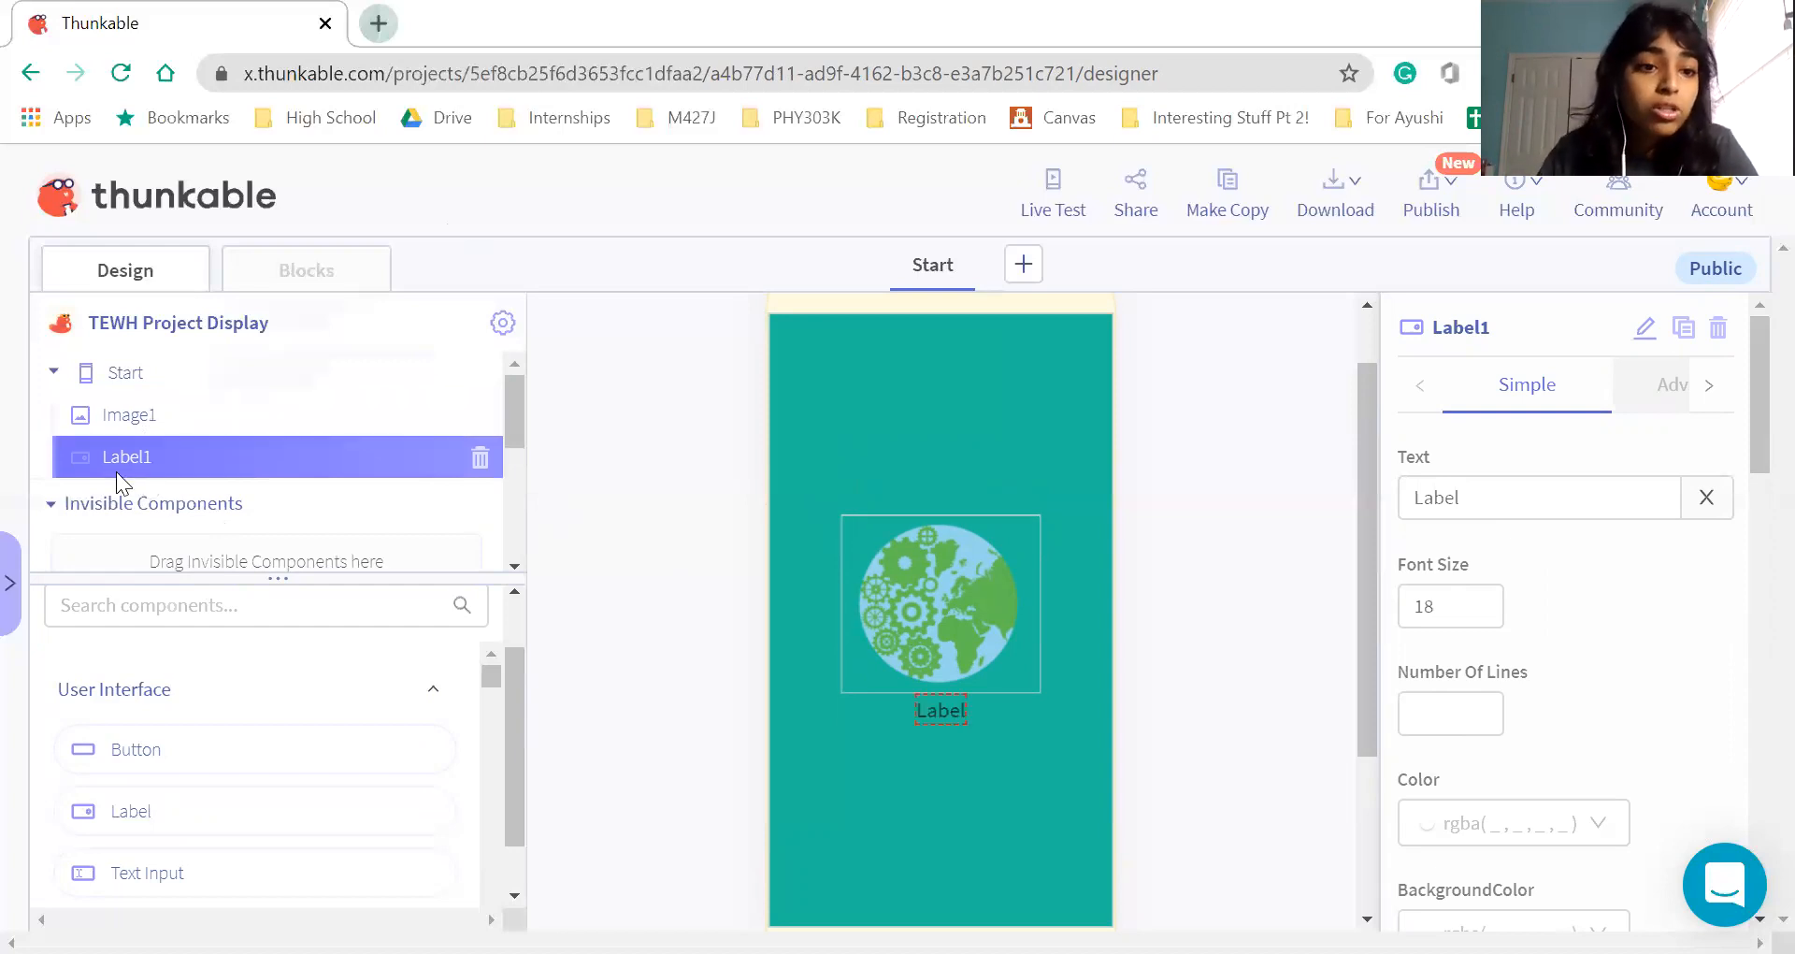
pyautogui.moveTo(119, 450); pyautogui.dragTo(121, 404)
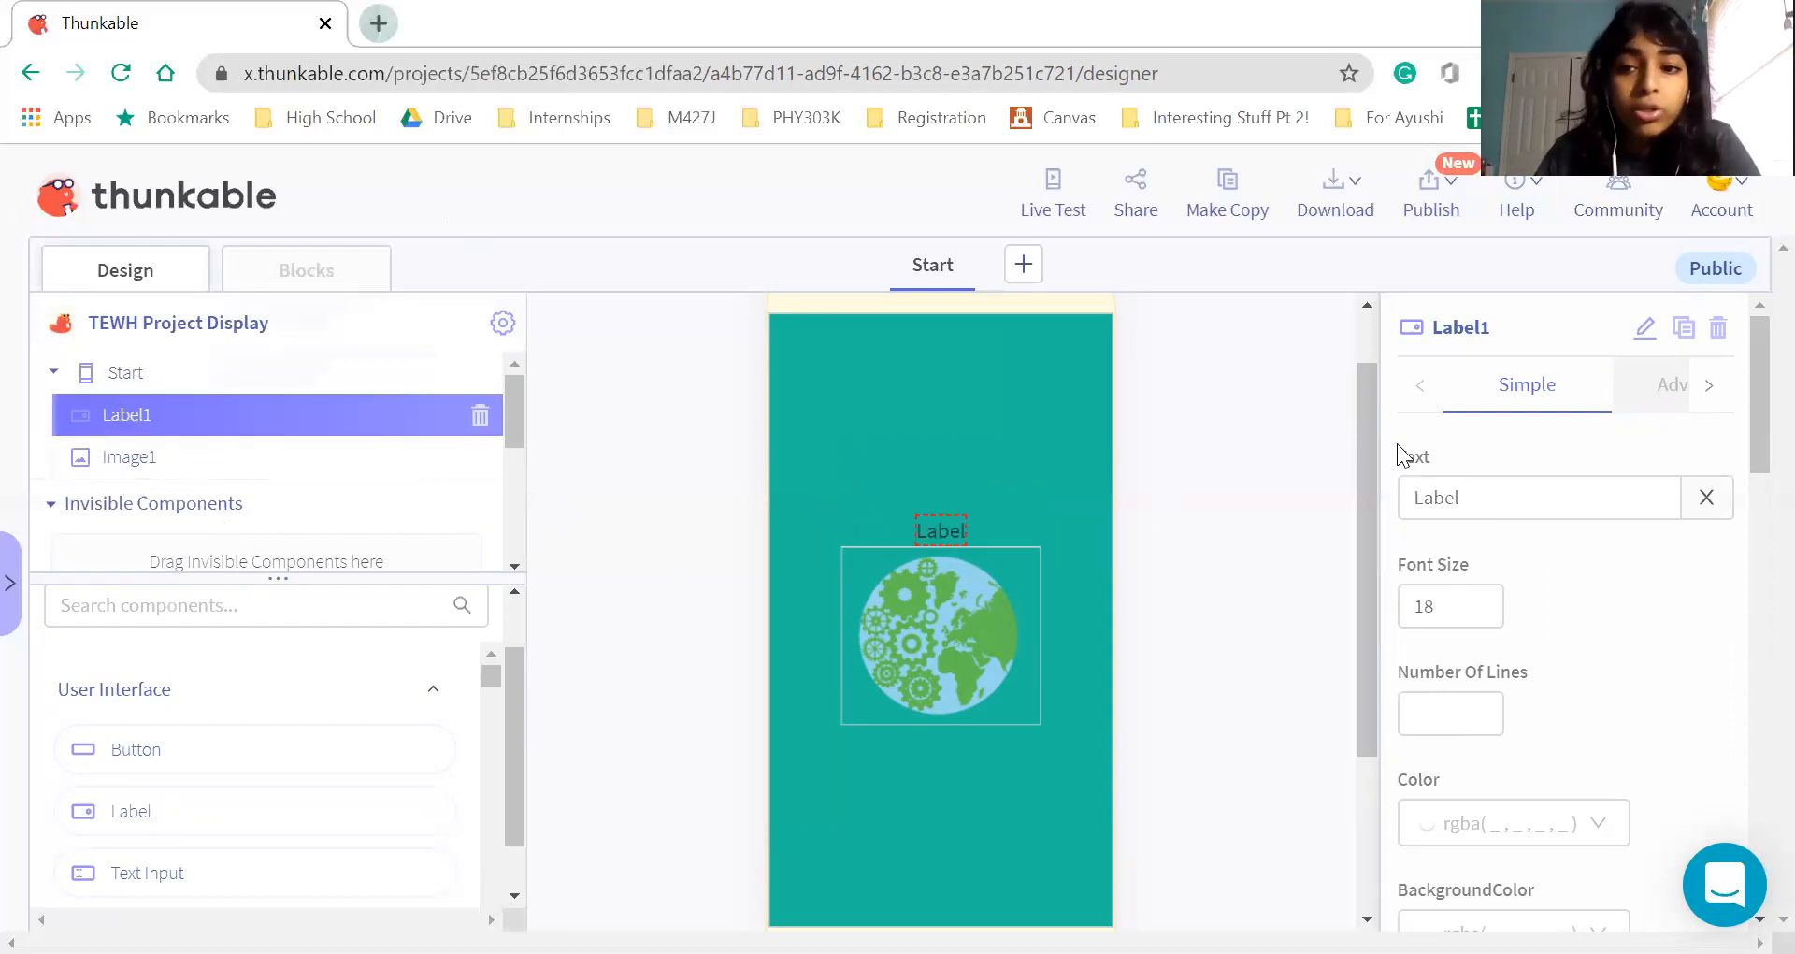
# Set Label1's text to "Tap to Start"
pyautogui.click(1591, 490)
pyautogui.doubleClick(1423, 510)
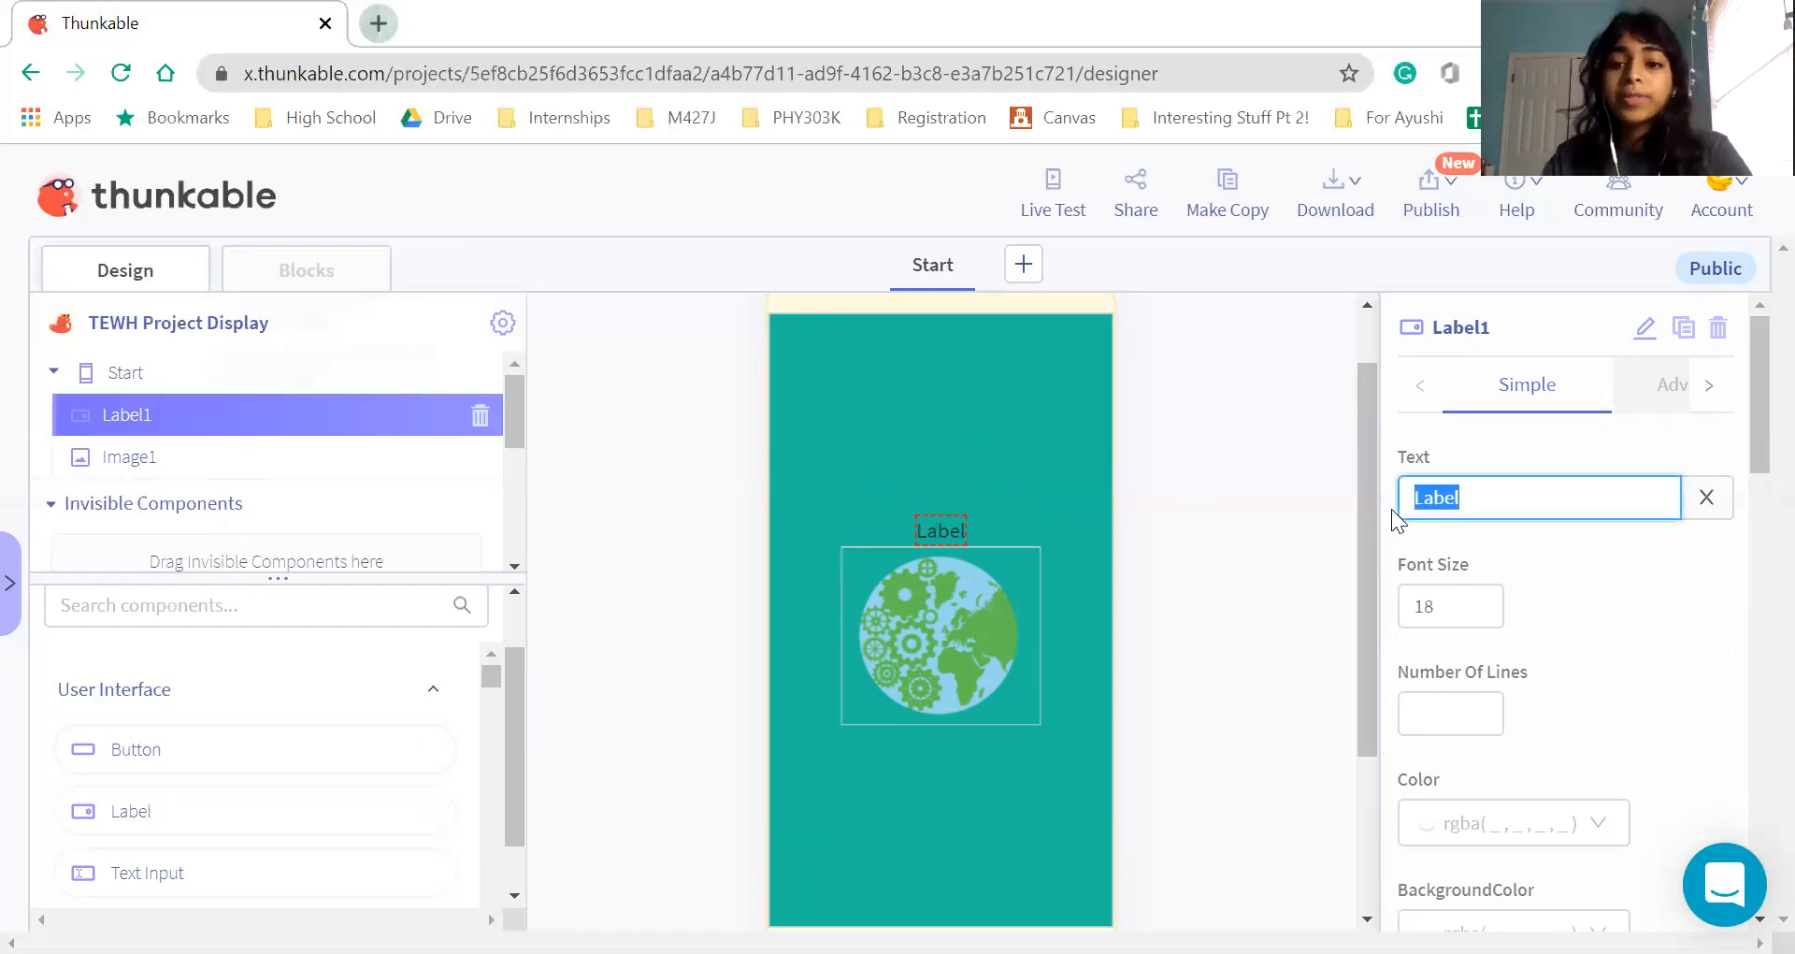
pyautogui.press('BackSpace')
pyautogui.write('Ta')
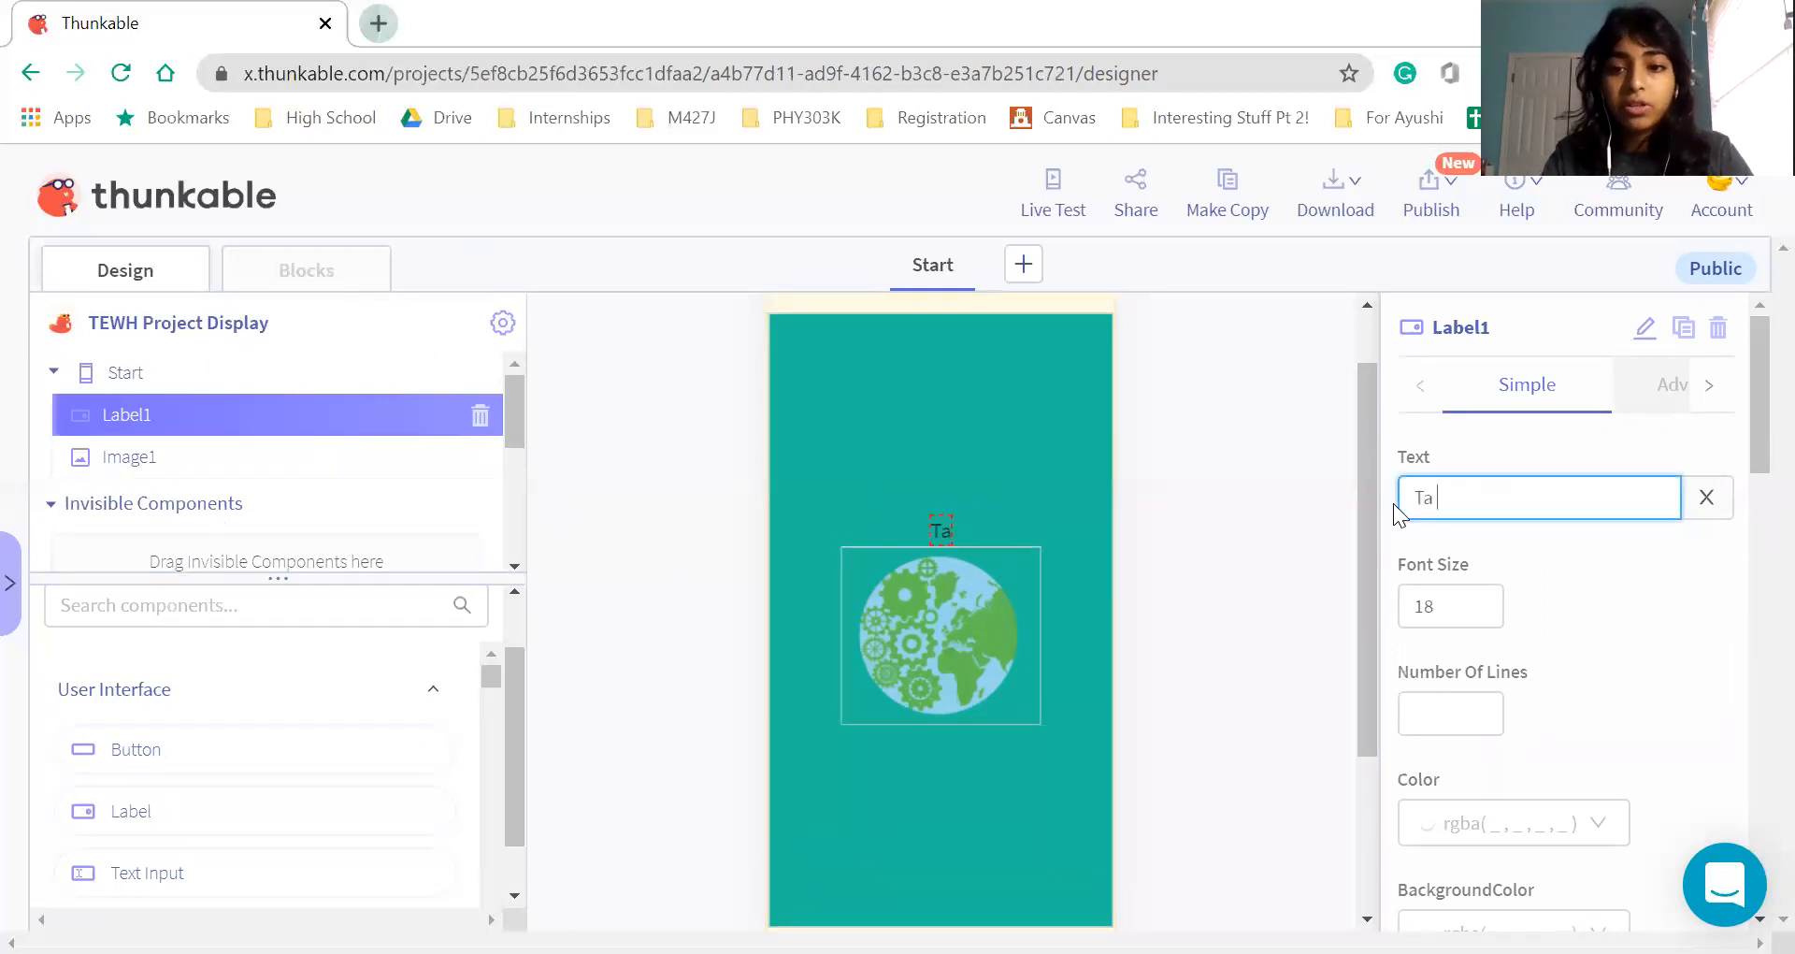
pyautogui.write('p')
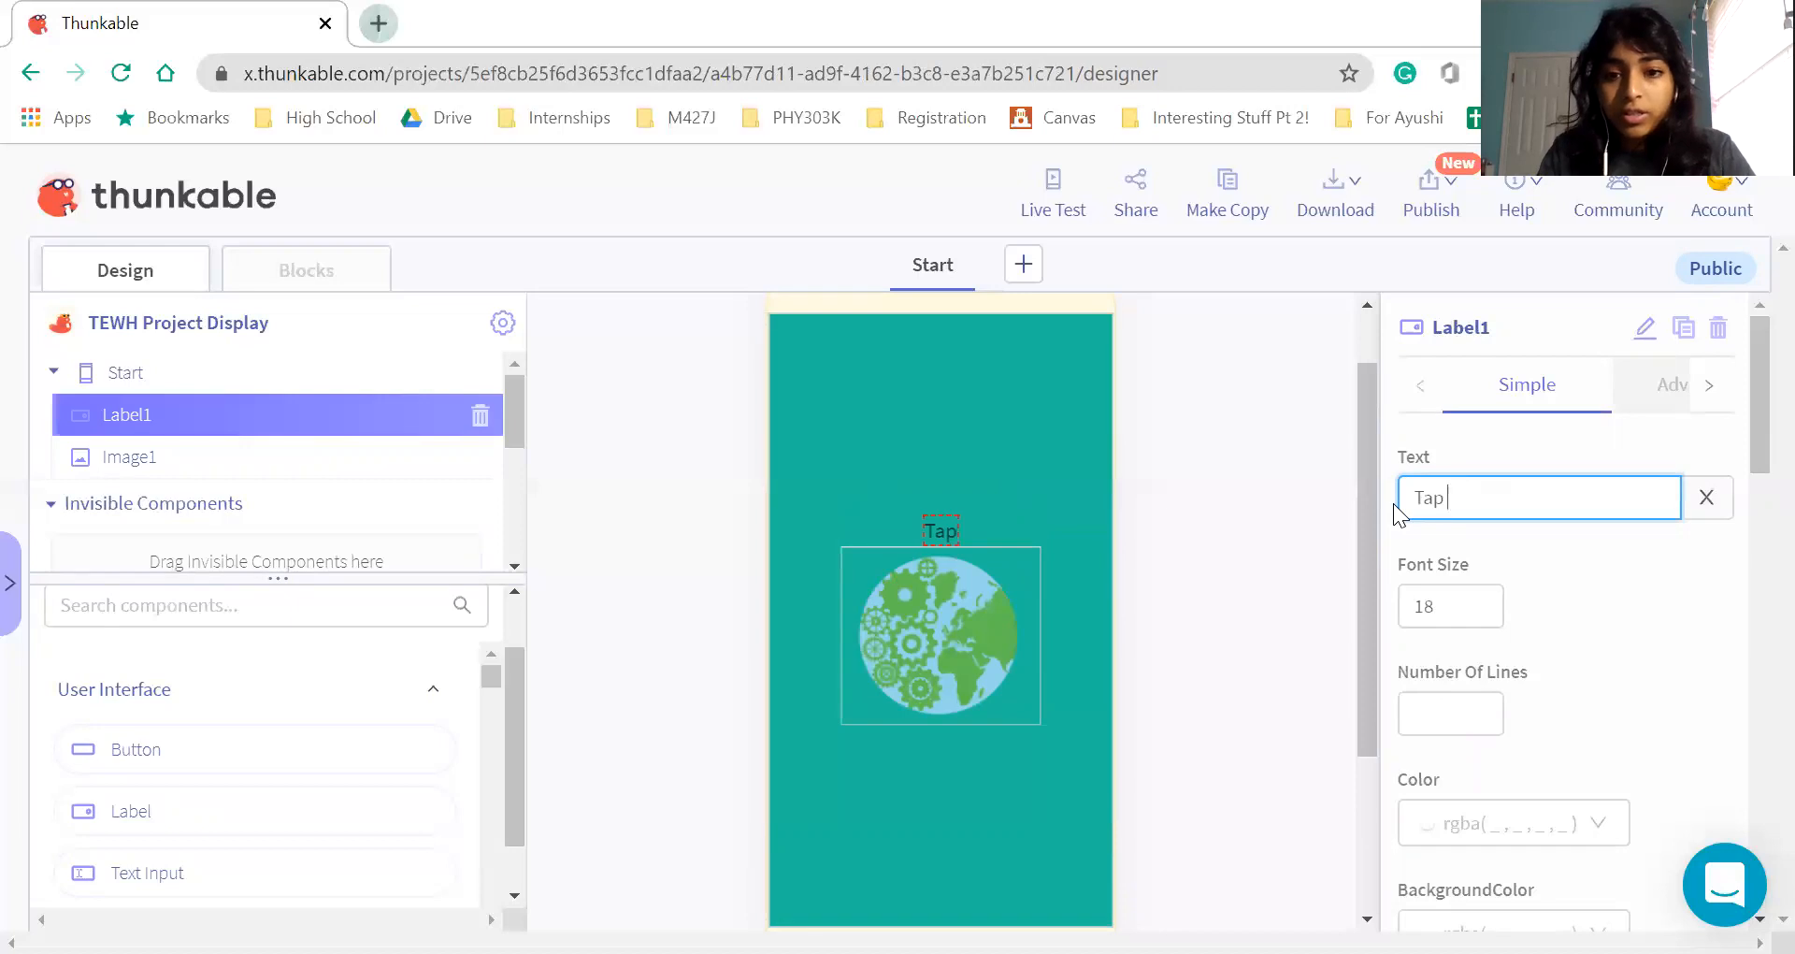
pyautogui.write(' to Start')
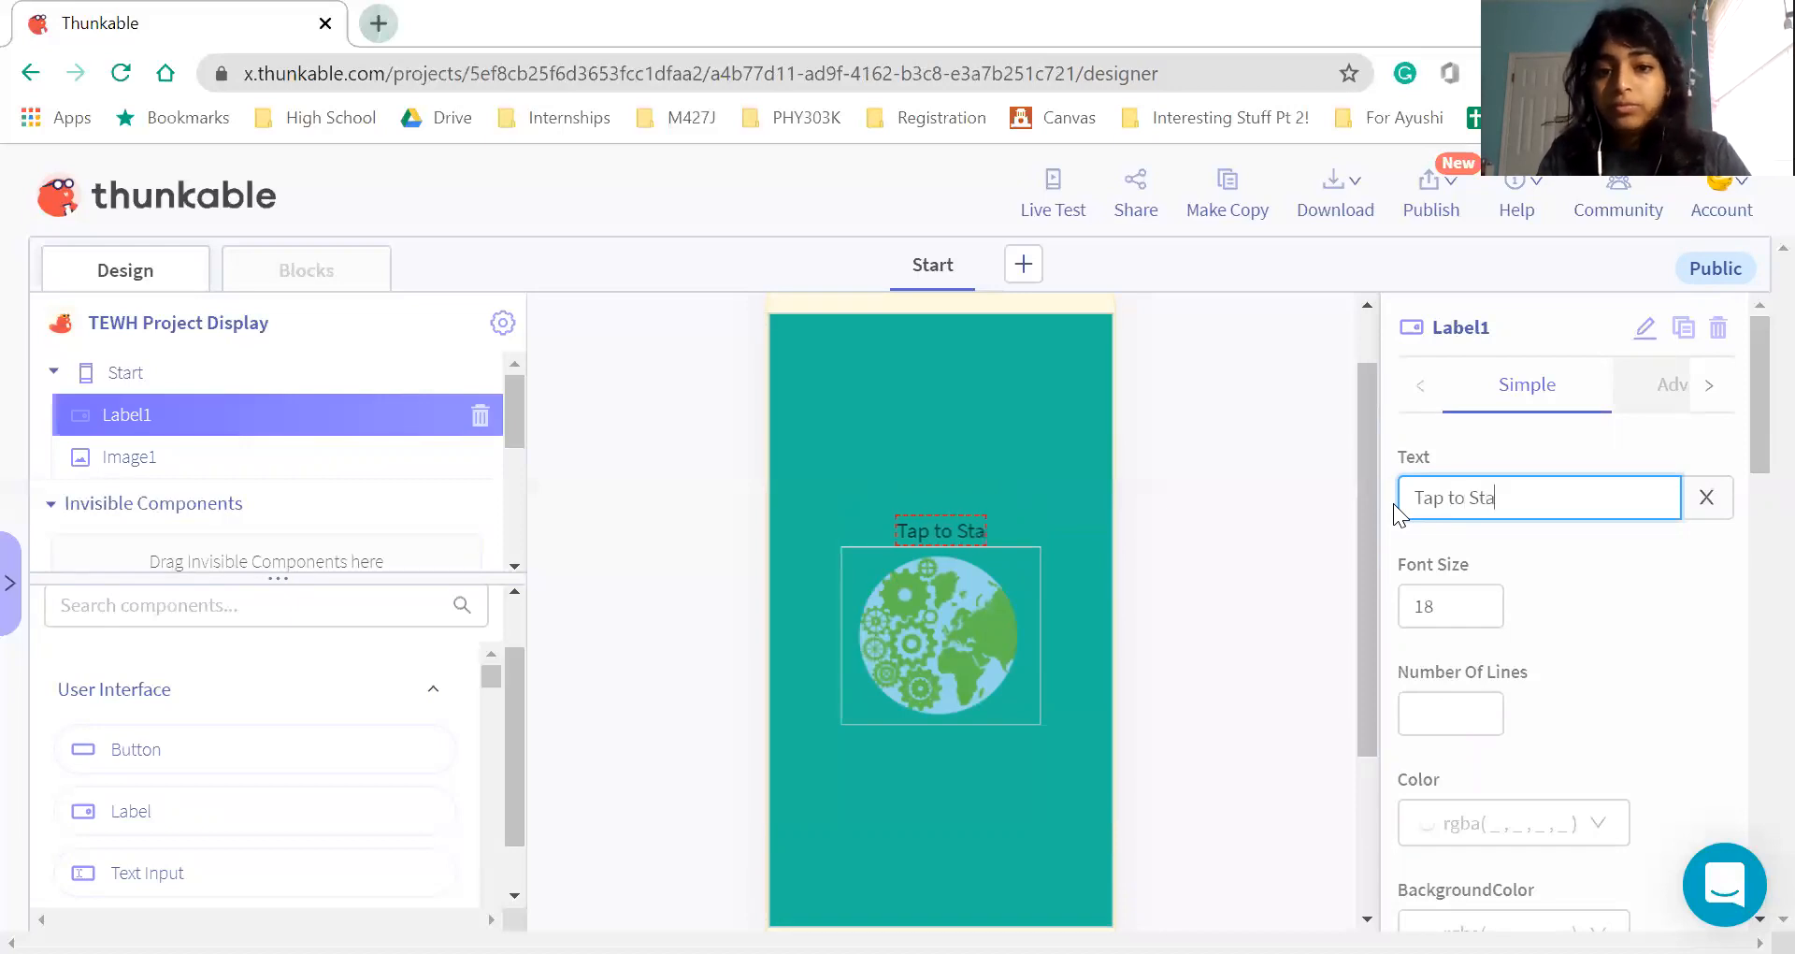
# Set Label1's font size to 25
pyautogui.click(1465, 598)
pyautogui.press('BackSpace')
pyautogui.press('BackSpace')
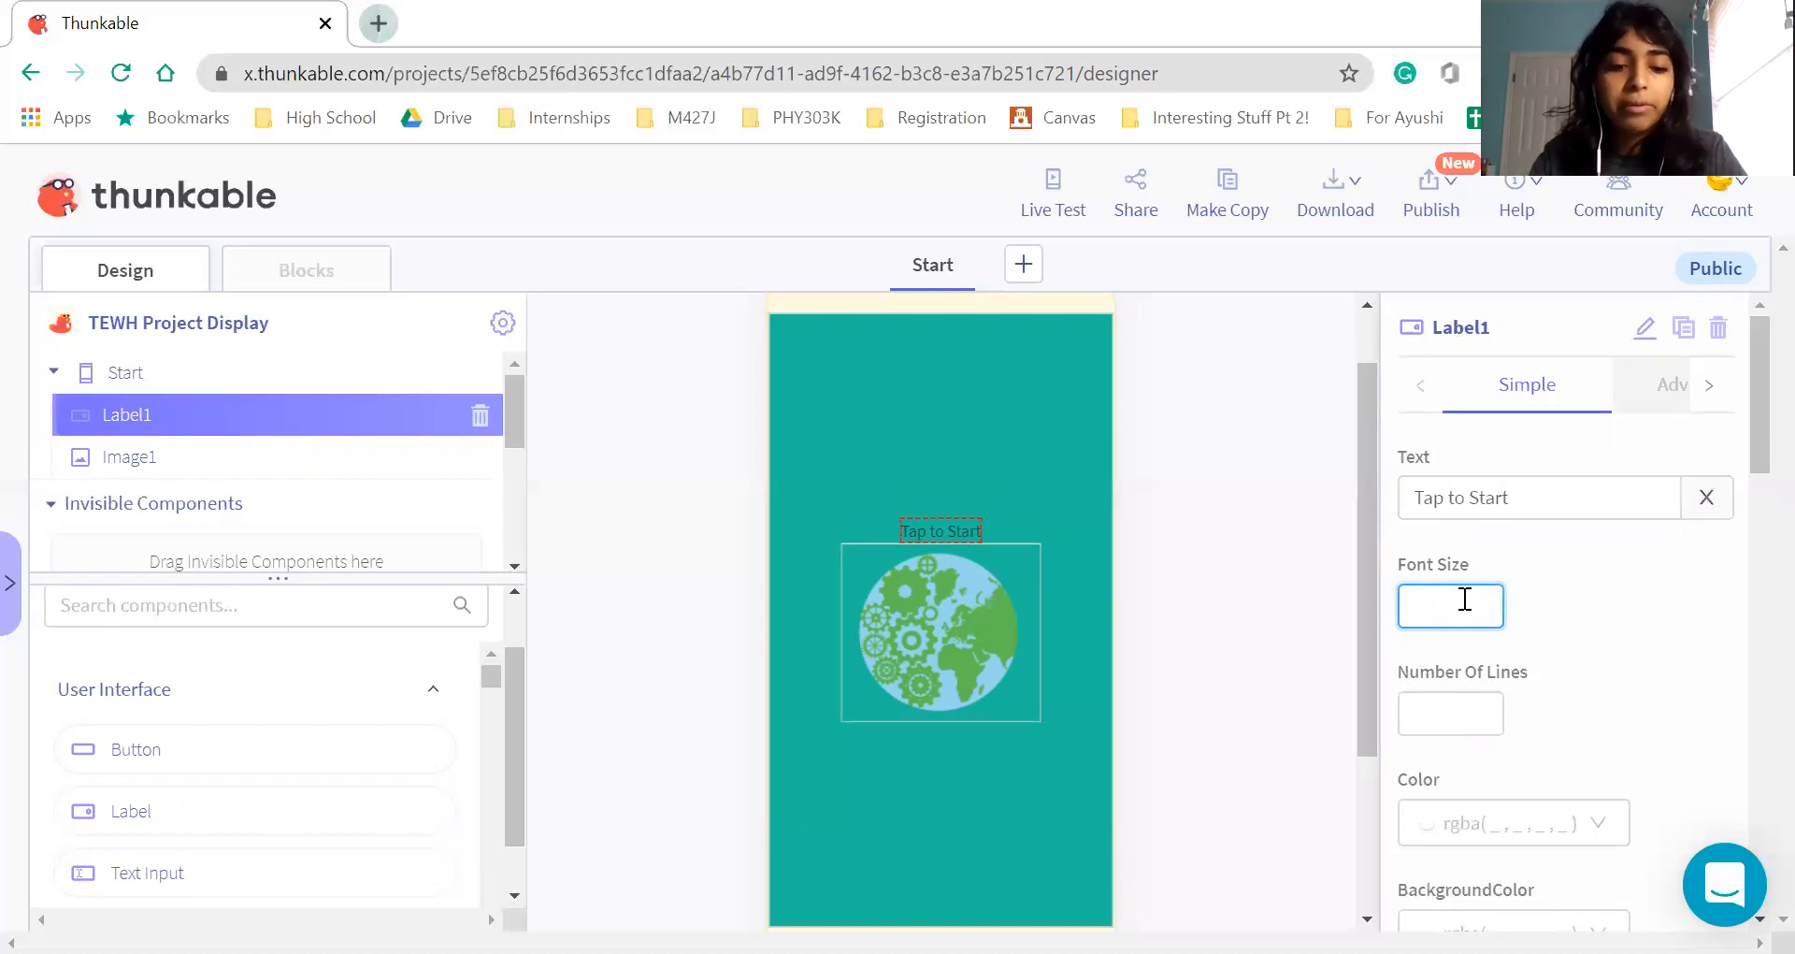
pyautogui.write('25')
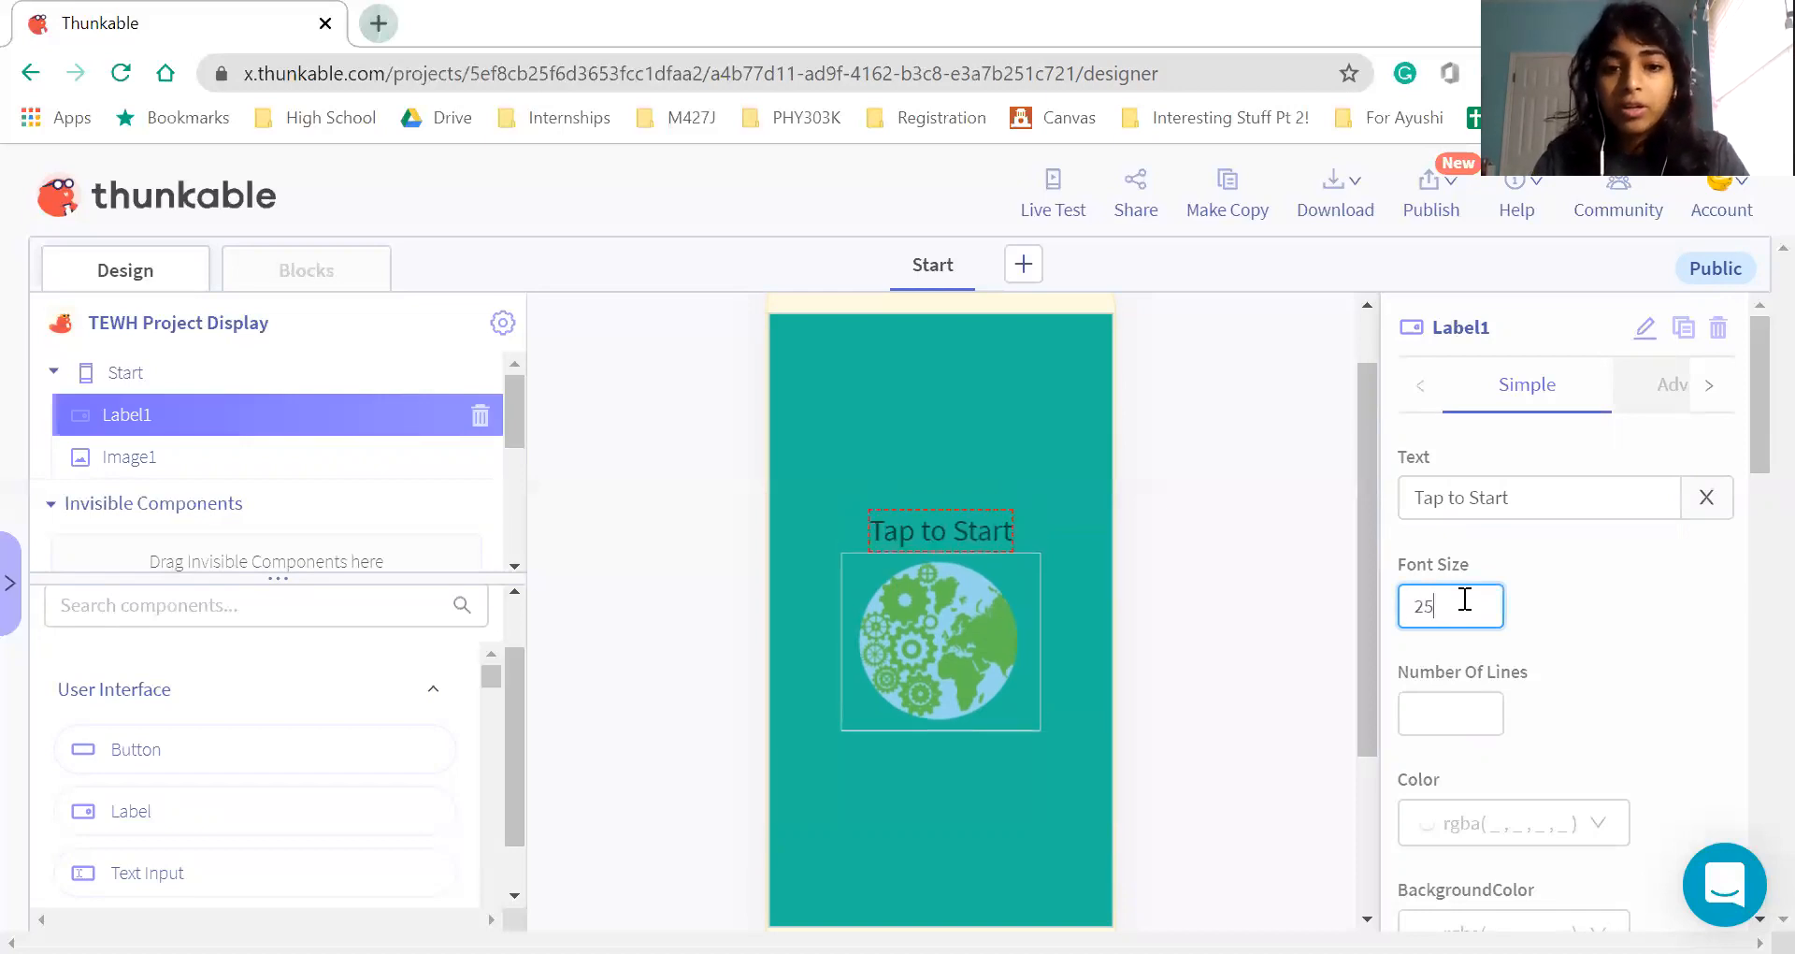
pyautogui.click(1559, 639)
# Set Label1's text color to white, rgba(255, 255, 255, 1)
pyautogui.scroll(-1, 1558, 638)
pyautogui.scroll(-3, 1543, 645)
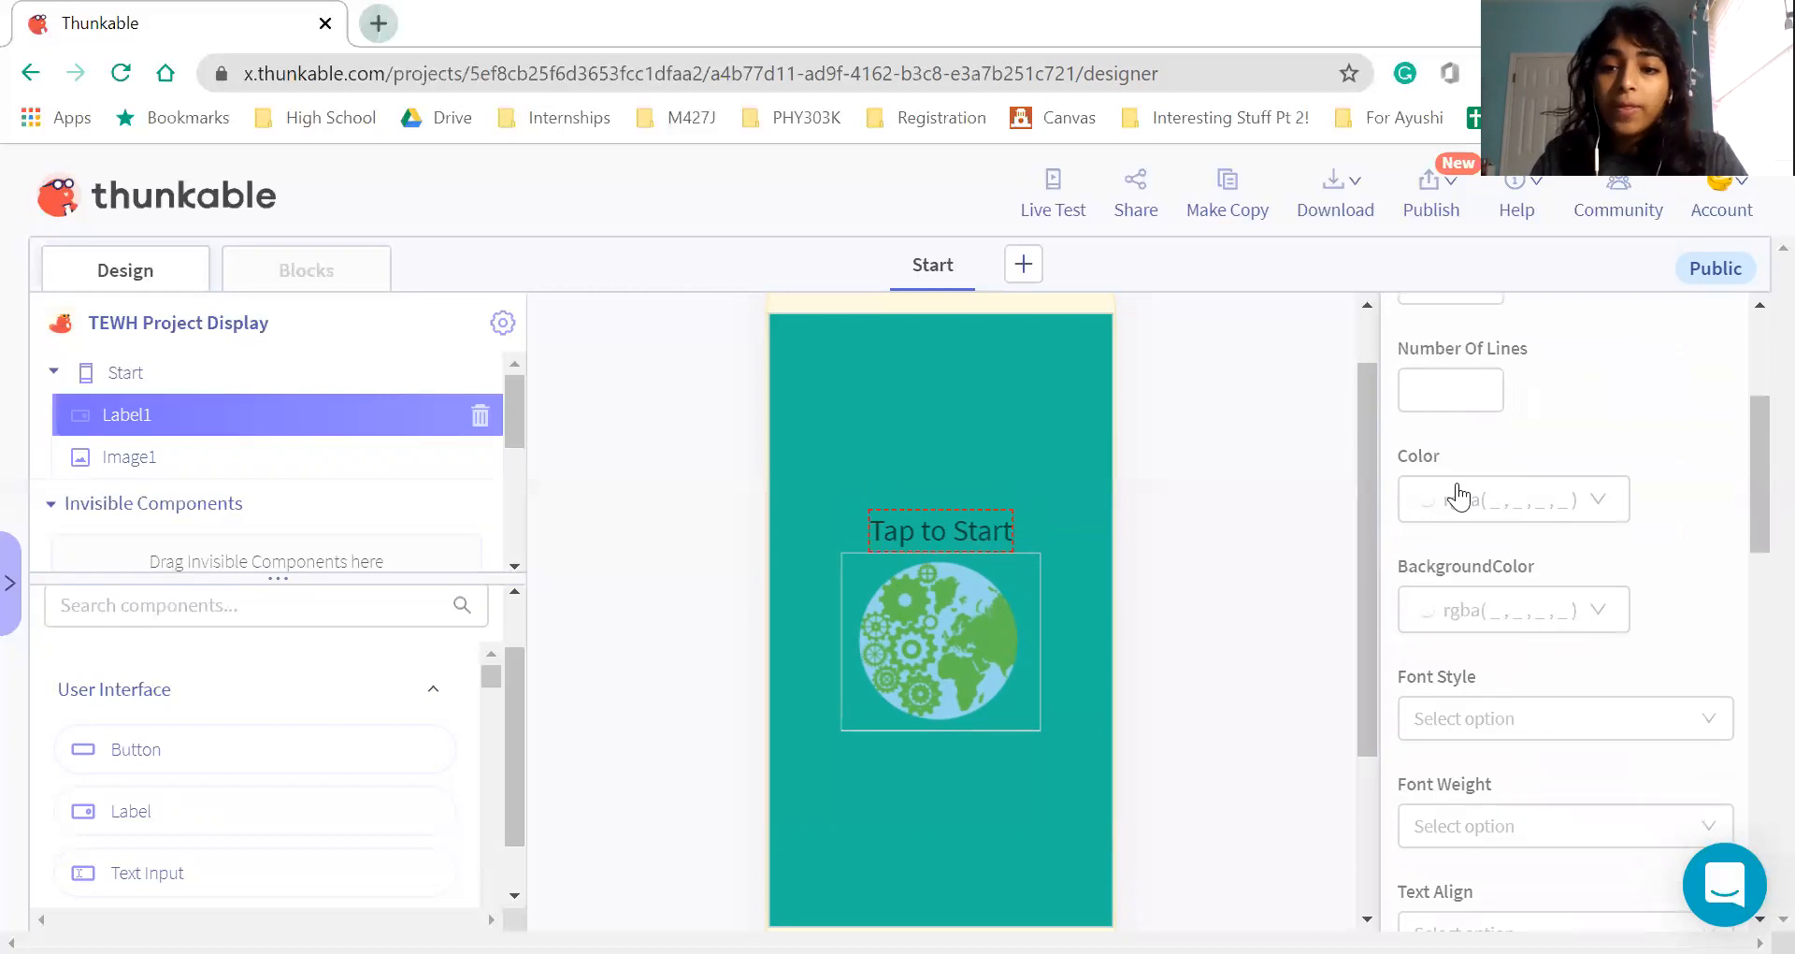
pyautogui.click(1458, 496)
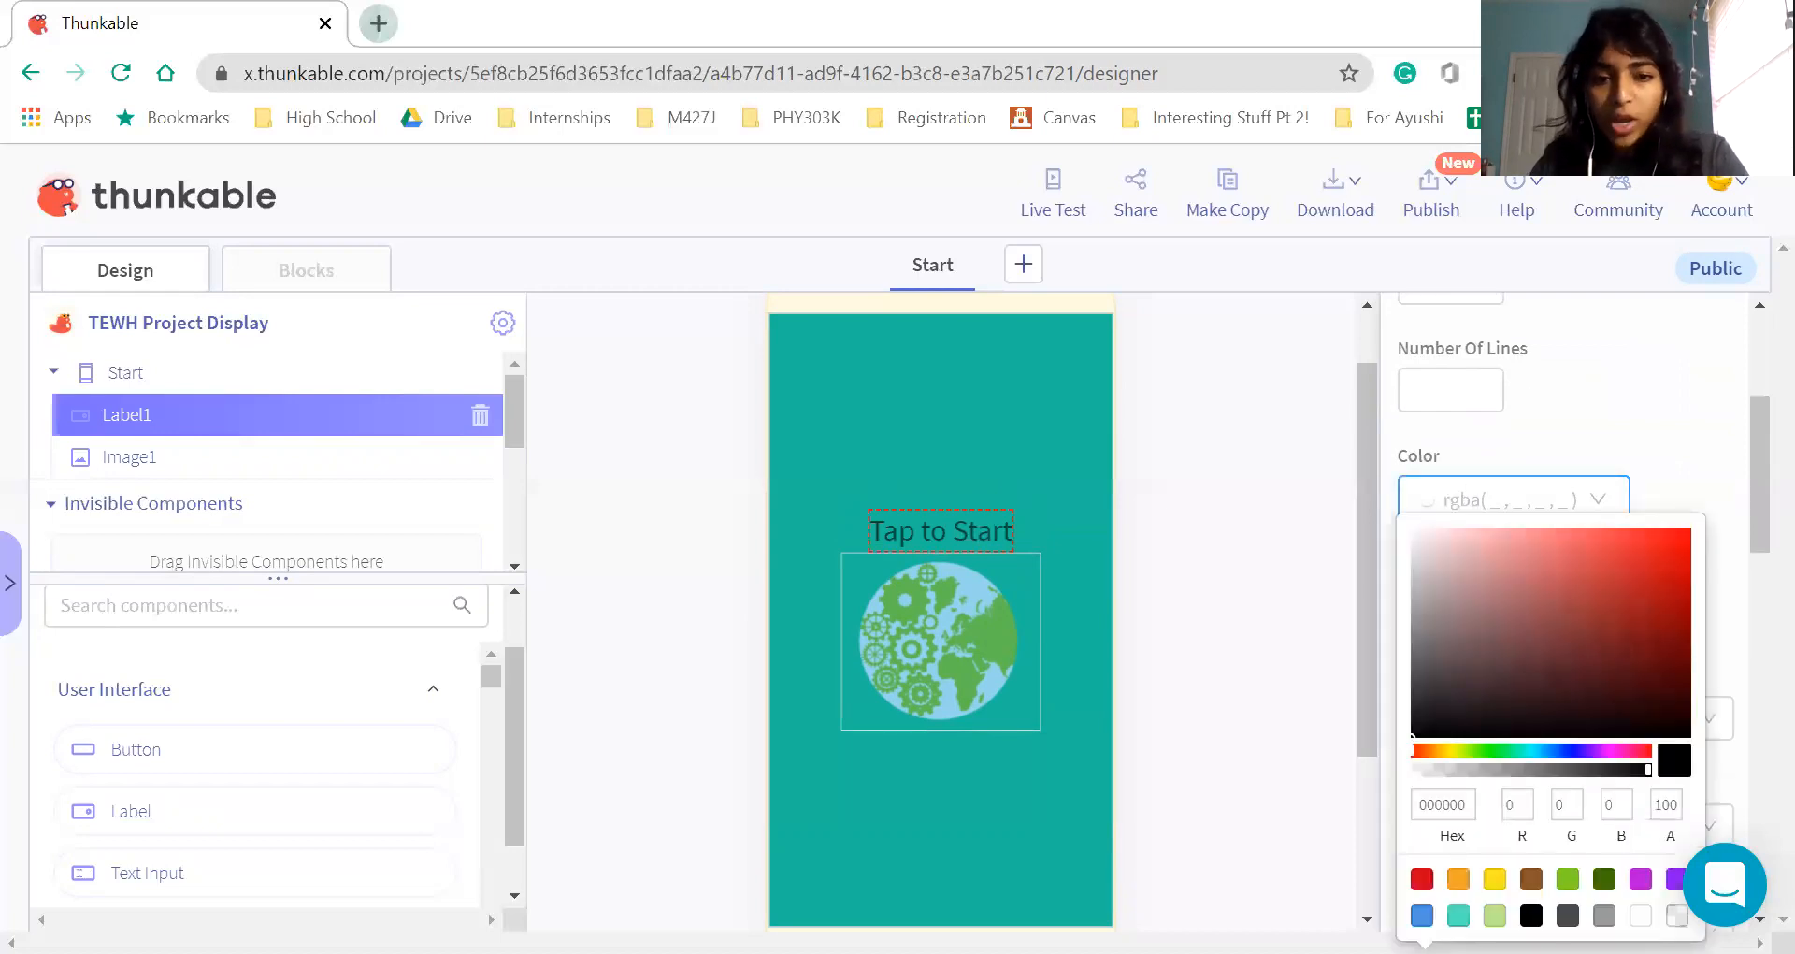
pyautogui.click(1641, 913)
pyautogui.click(1665, 344)
# Try Italic as Label1's font style and set it back to Normal
pyautogui.scroll(-2, 1635, 514)
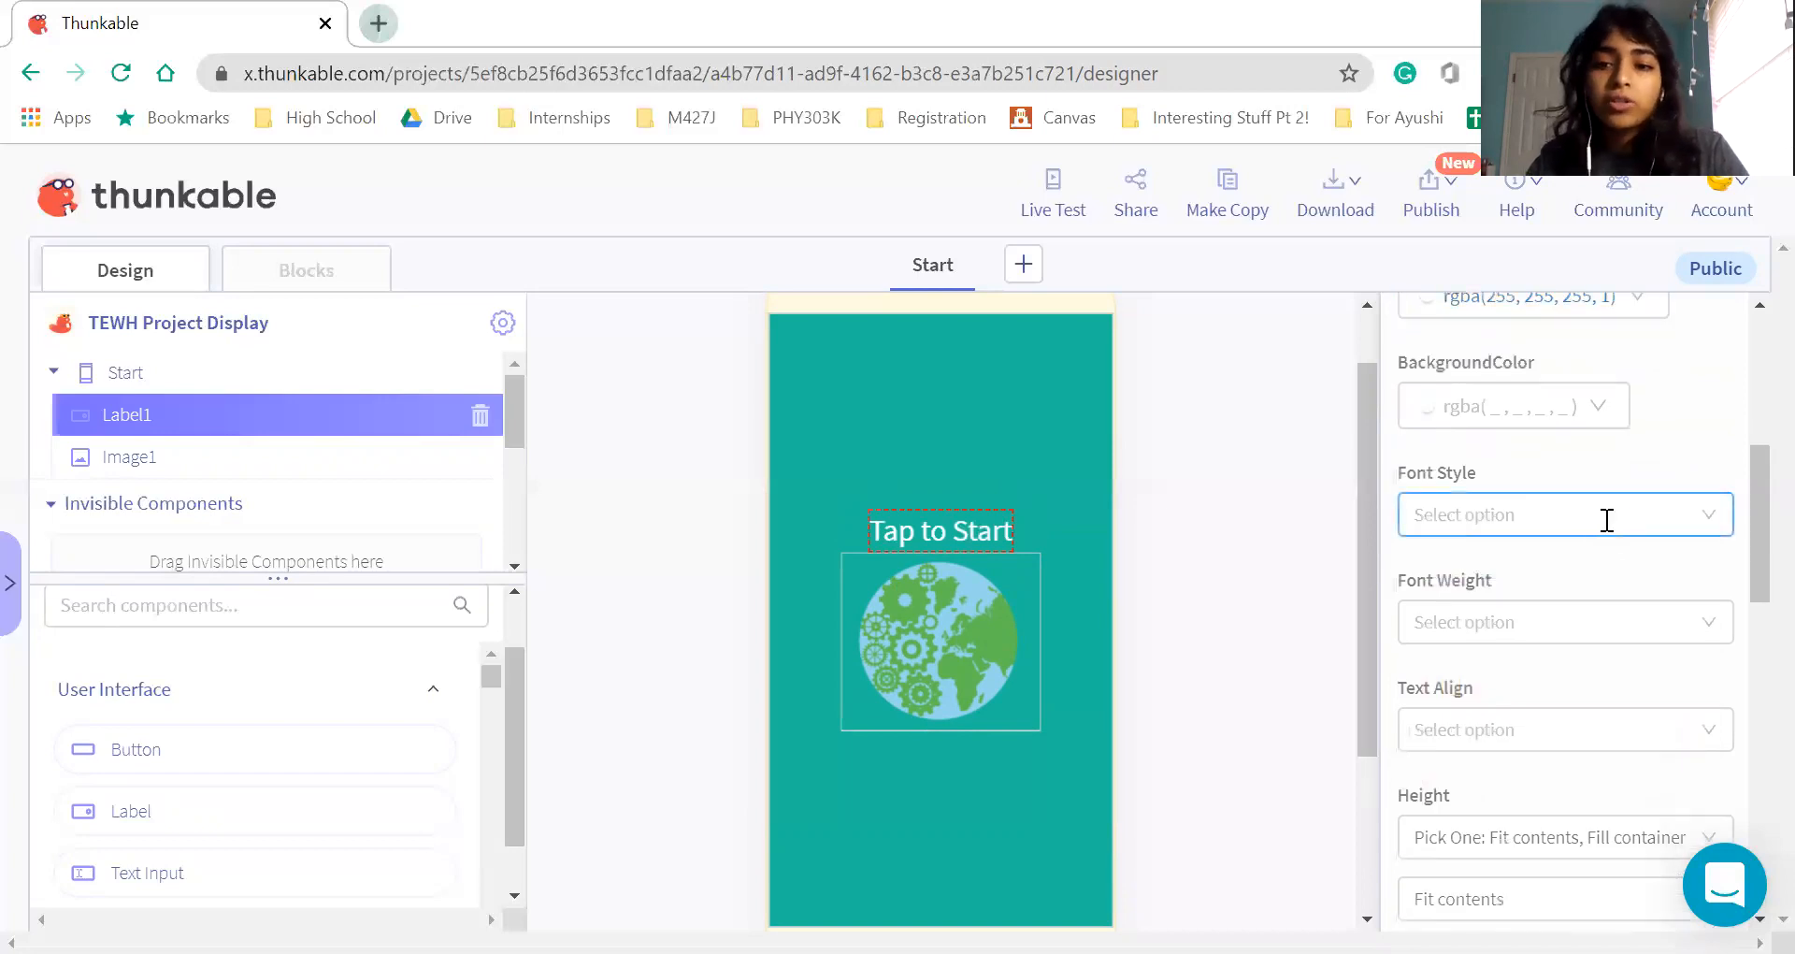
pyautogui.click(1602, 517)
pyautogui.click(1483, 621)
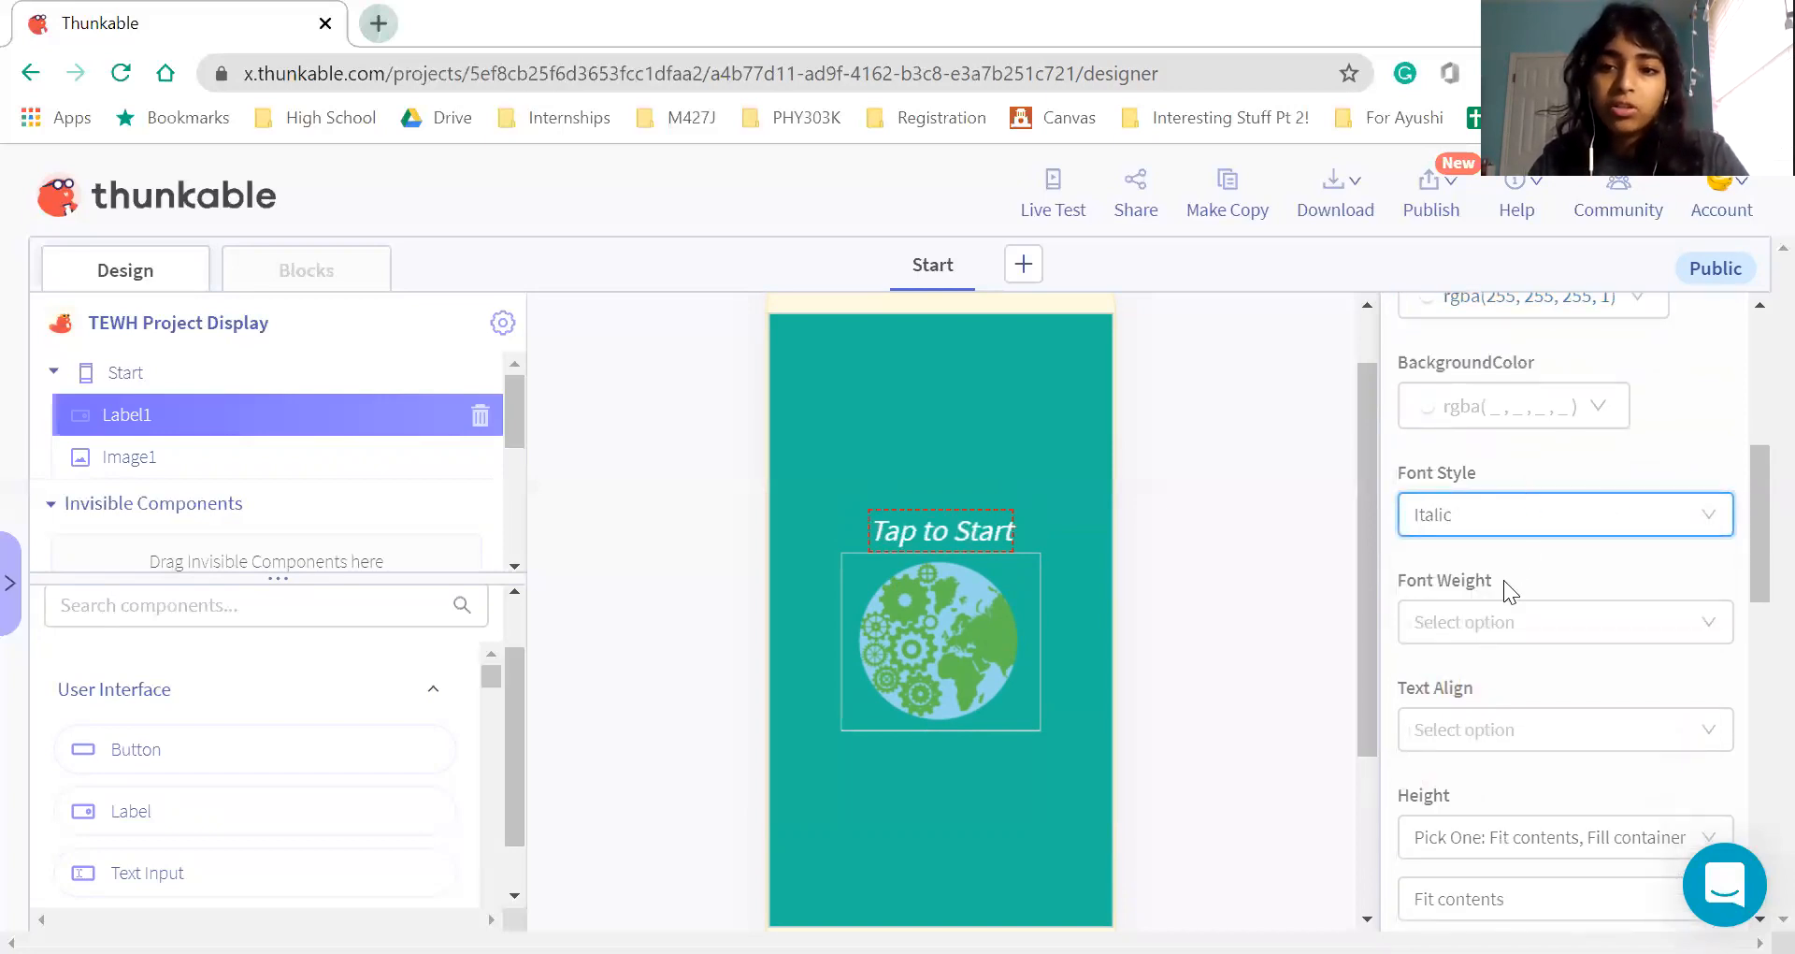
pyautogui.click(1471, 517)
pyautogui.click(1471, 563)
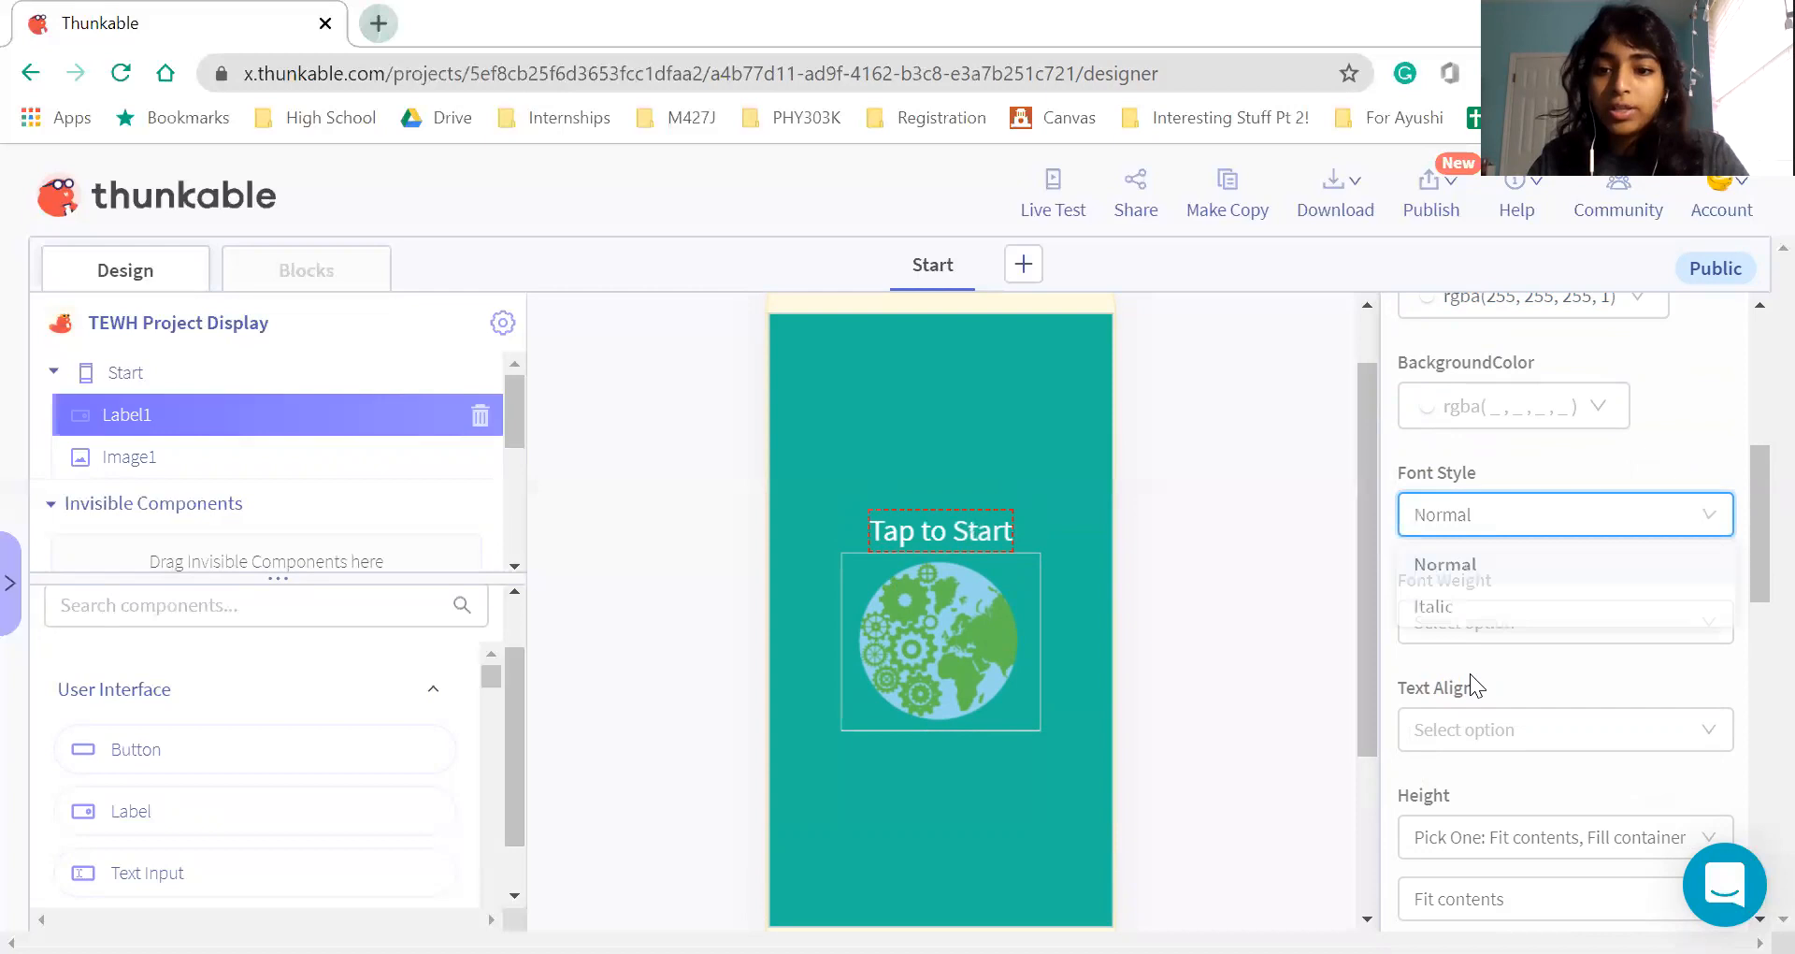
# Examine Label1's text alignment options and its margin, padding and border properties
pyautogui.scroll(-1, 1470, 673)
pyautogui.click(1475, 666)
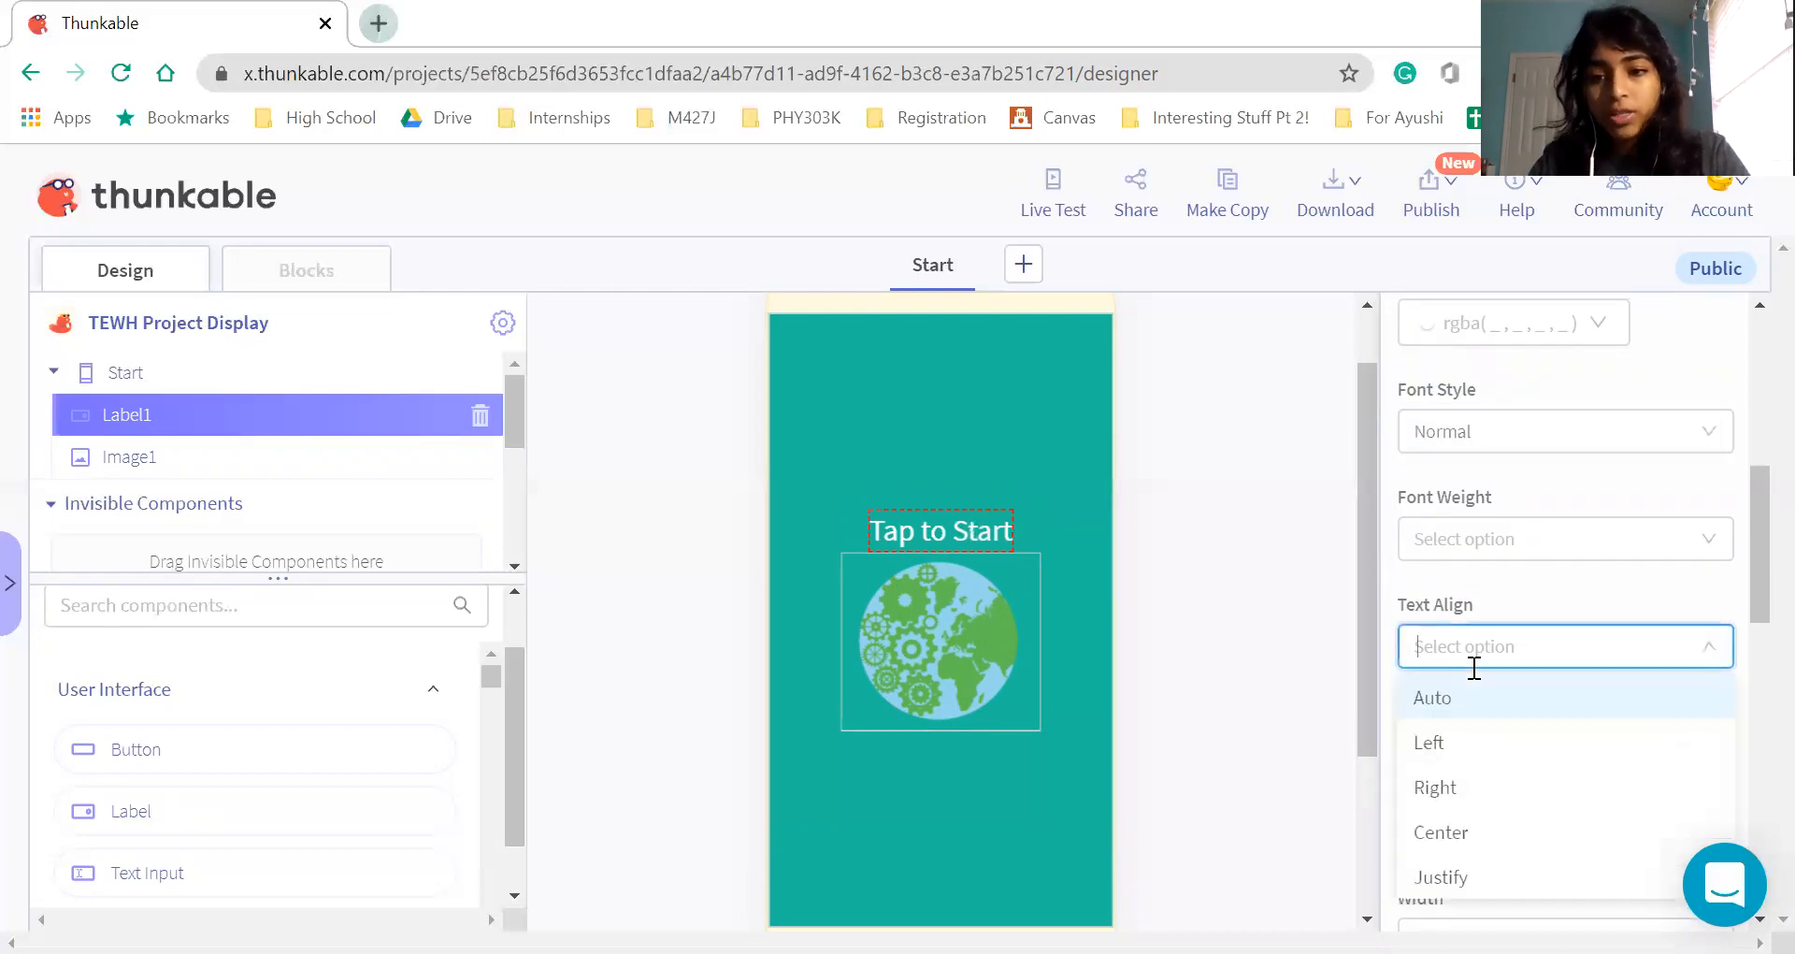
pyautogui.click(1513, 593)
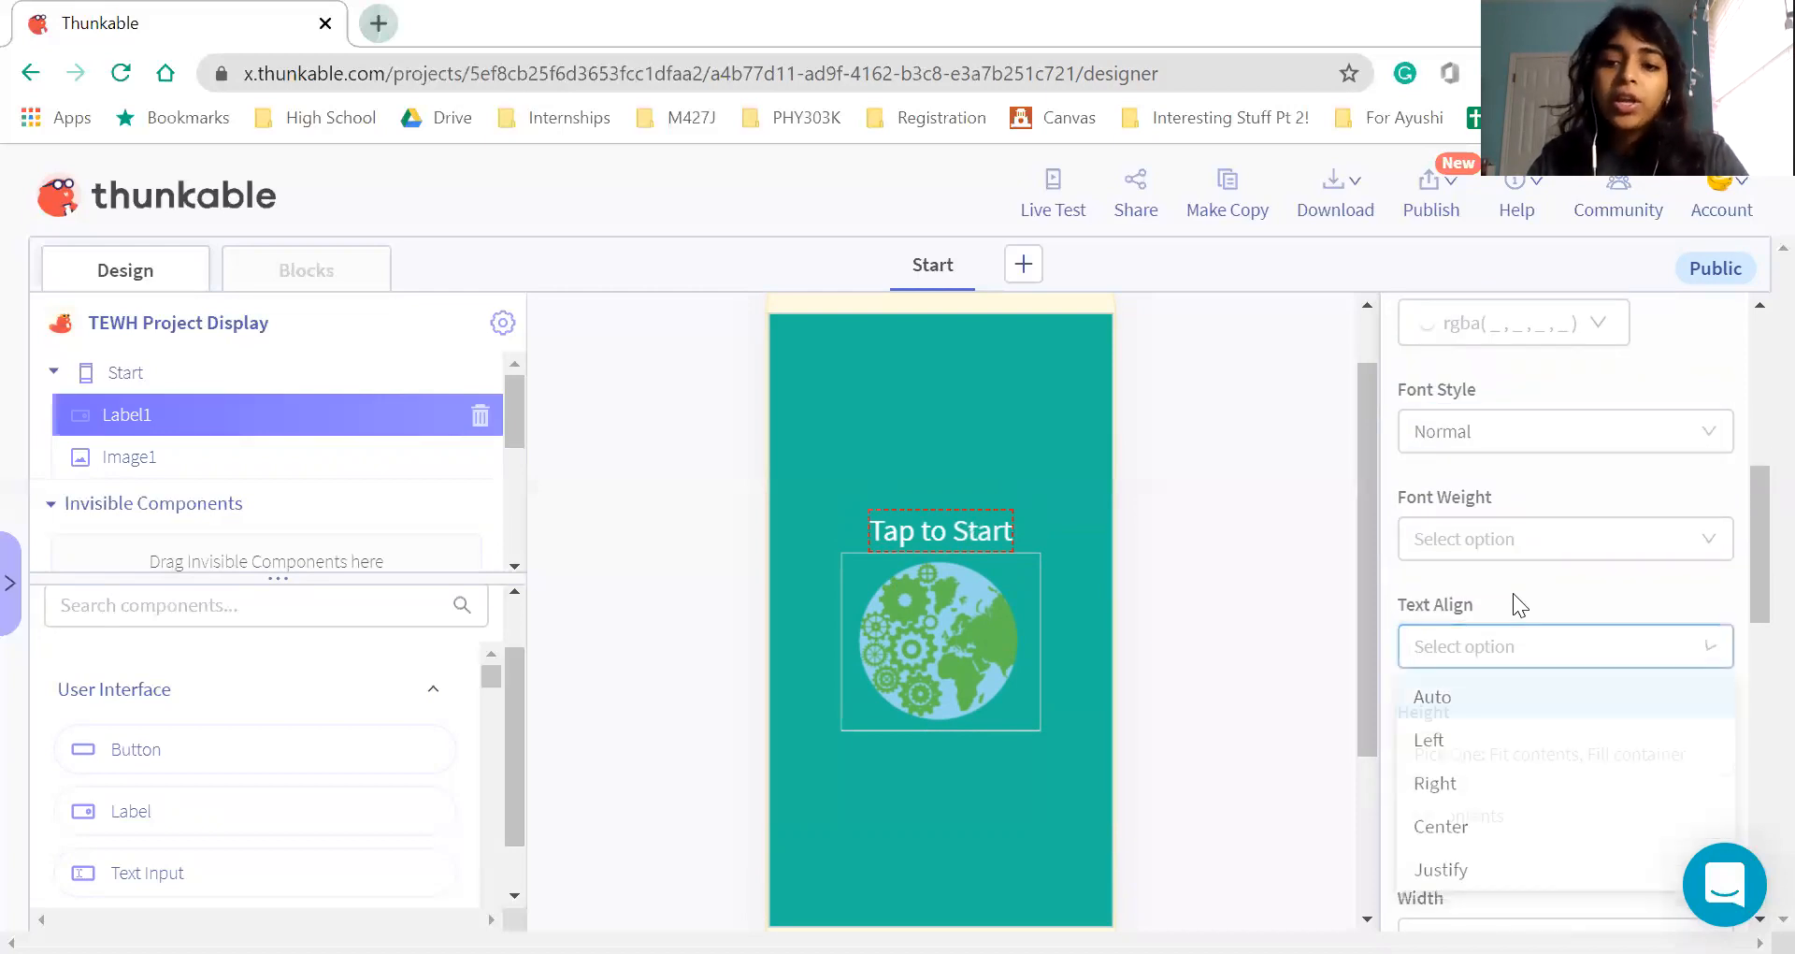
pyautogui.scroll(-1, 1543, 642)
pyautogui.scroll(-8, 1556, 776)
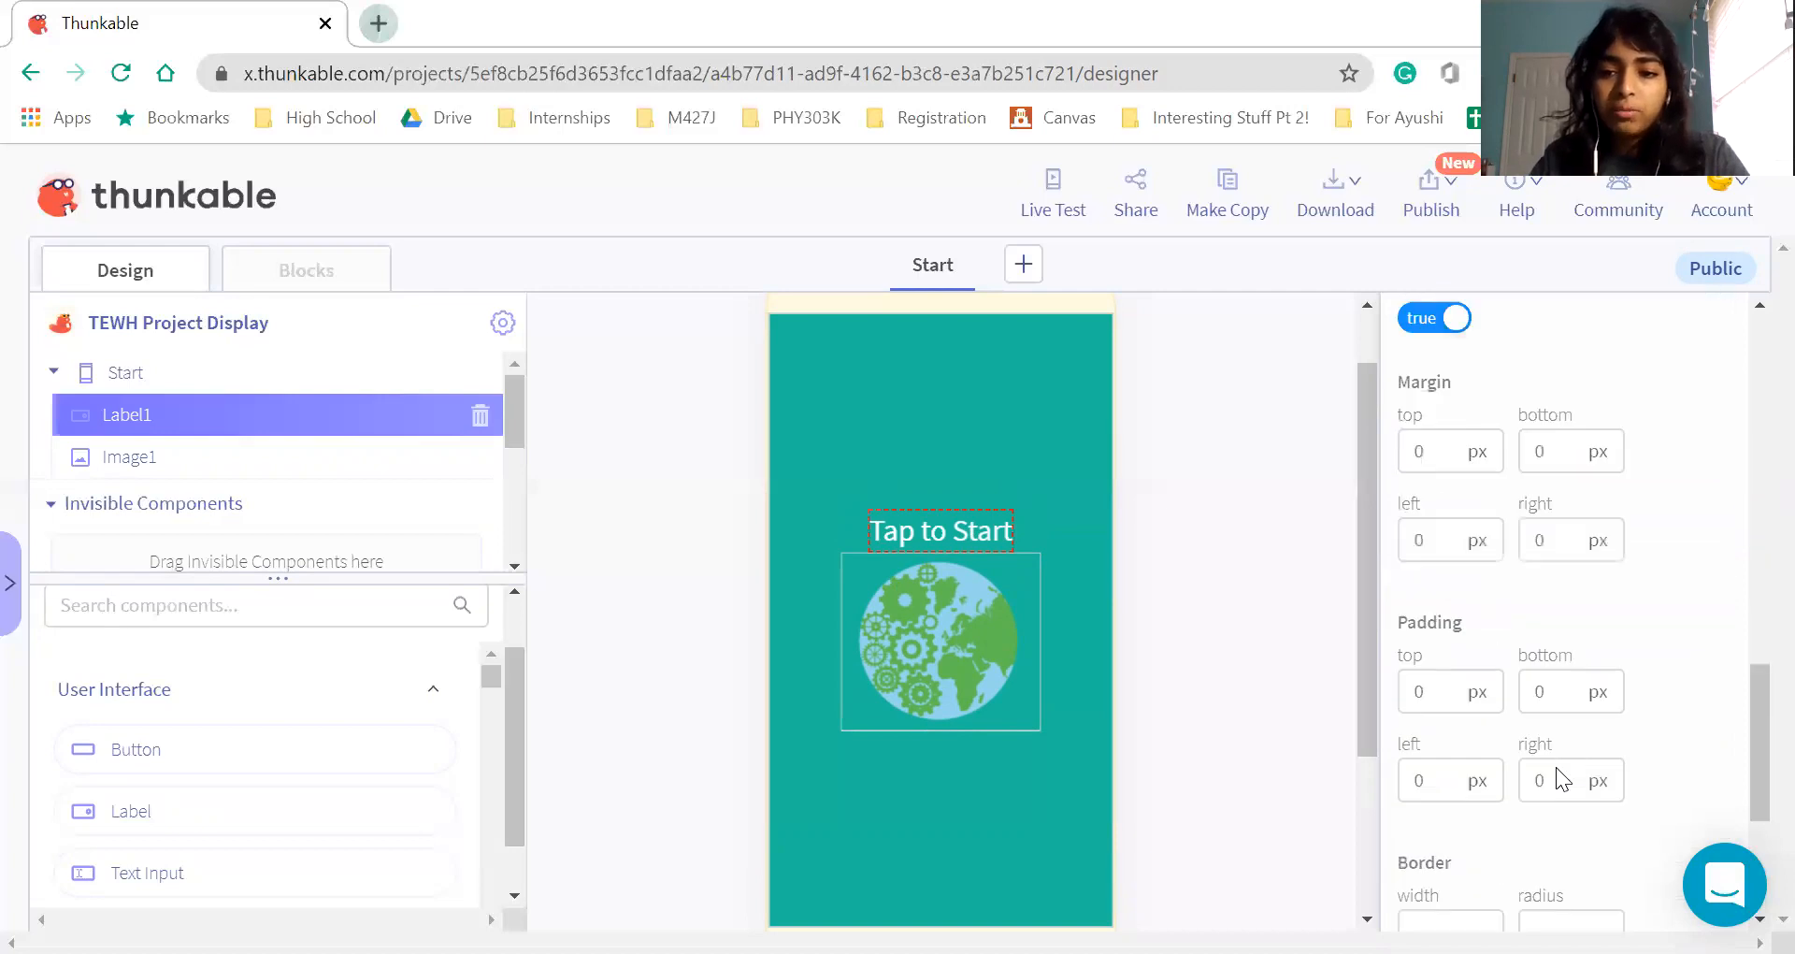
pyautogui.scroll(-4, 1556, 776)
pyautogui.scroll(12, 1556, 766)
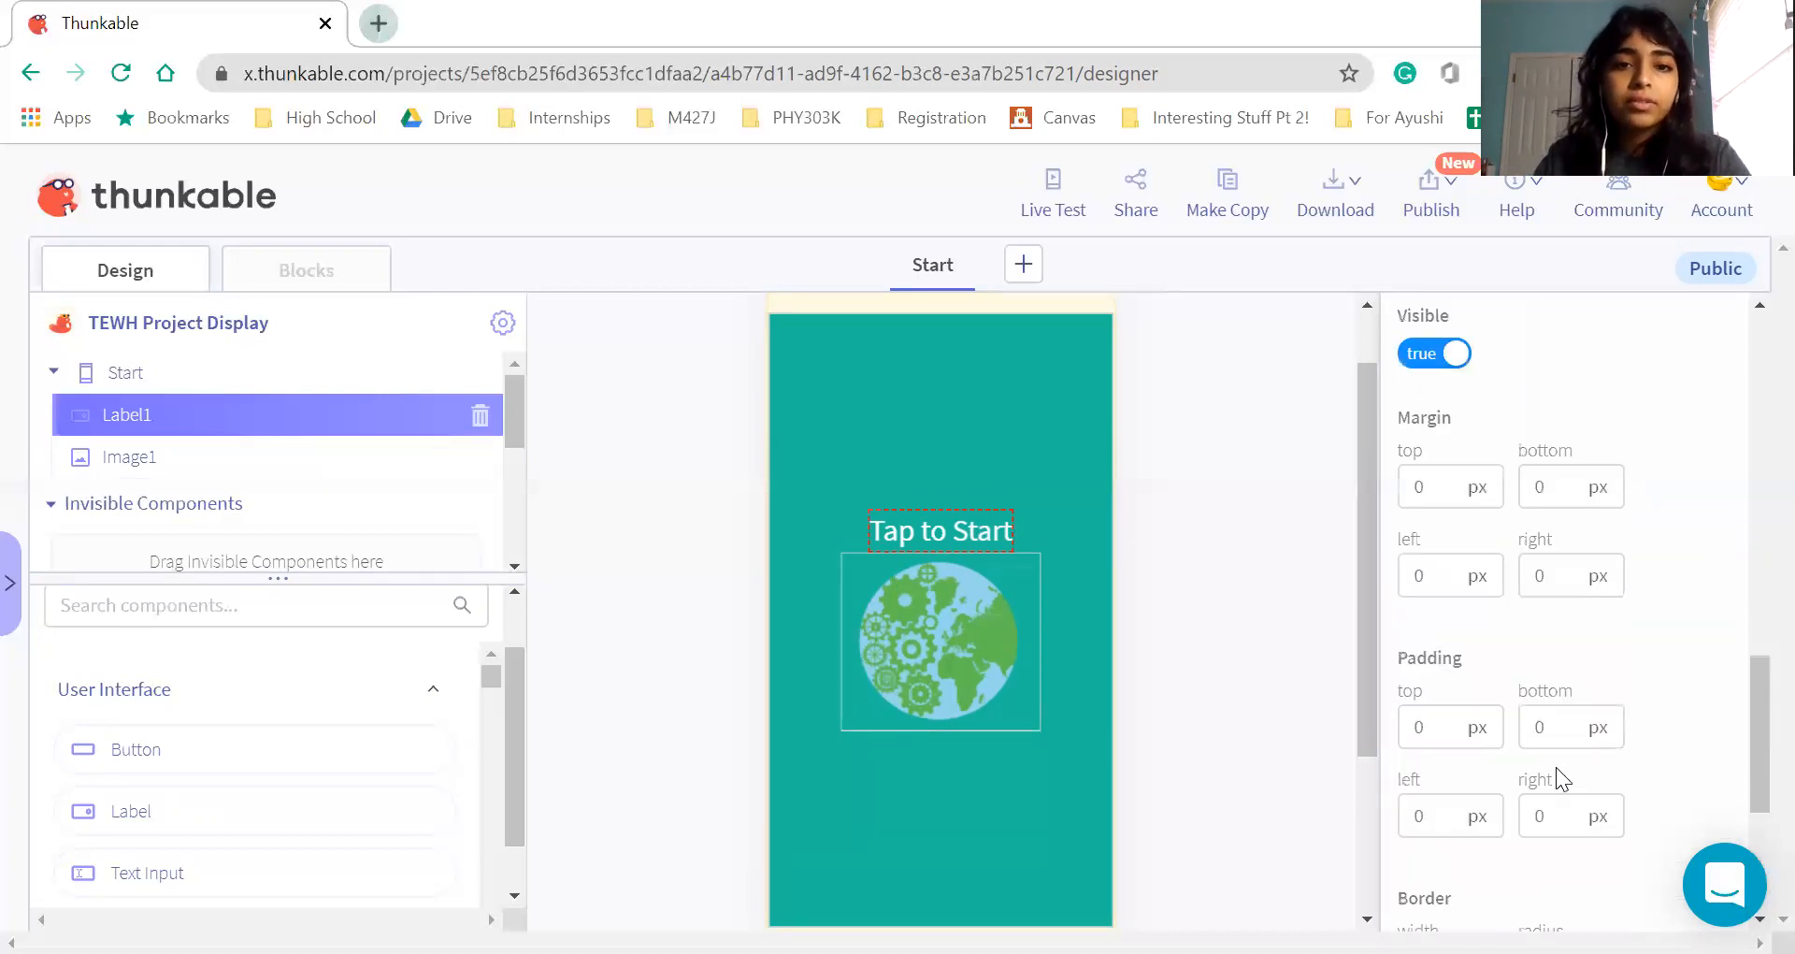
pyautogui.scroll(-1, 1144, 615)
pyautogui.scroll(1, 1145, 615)
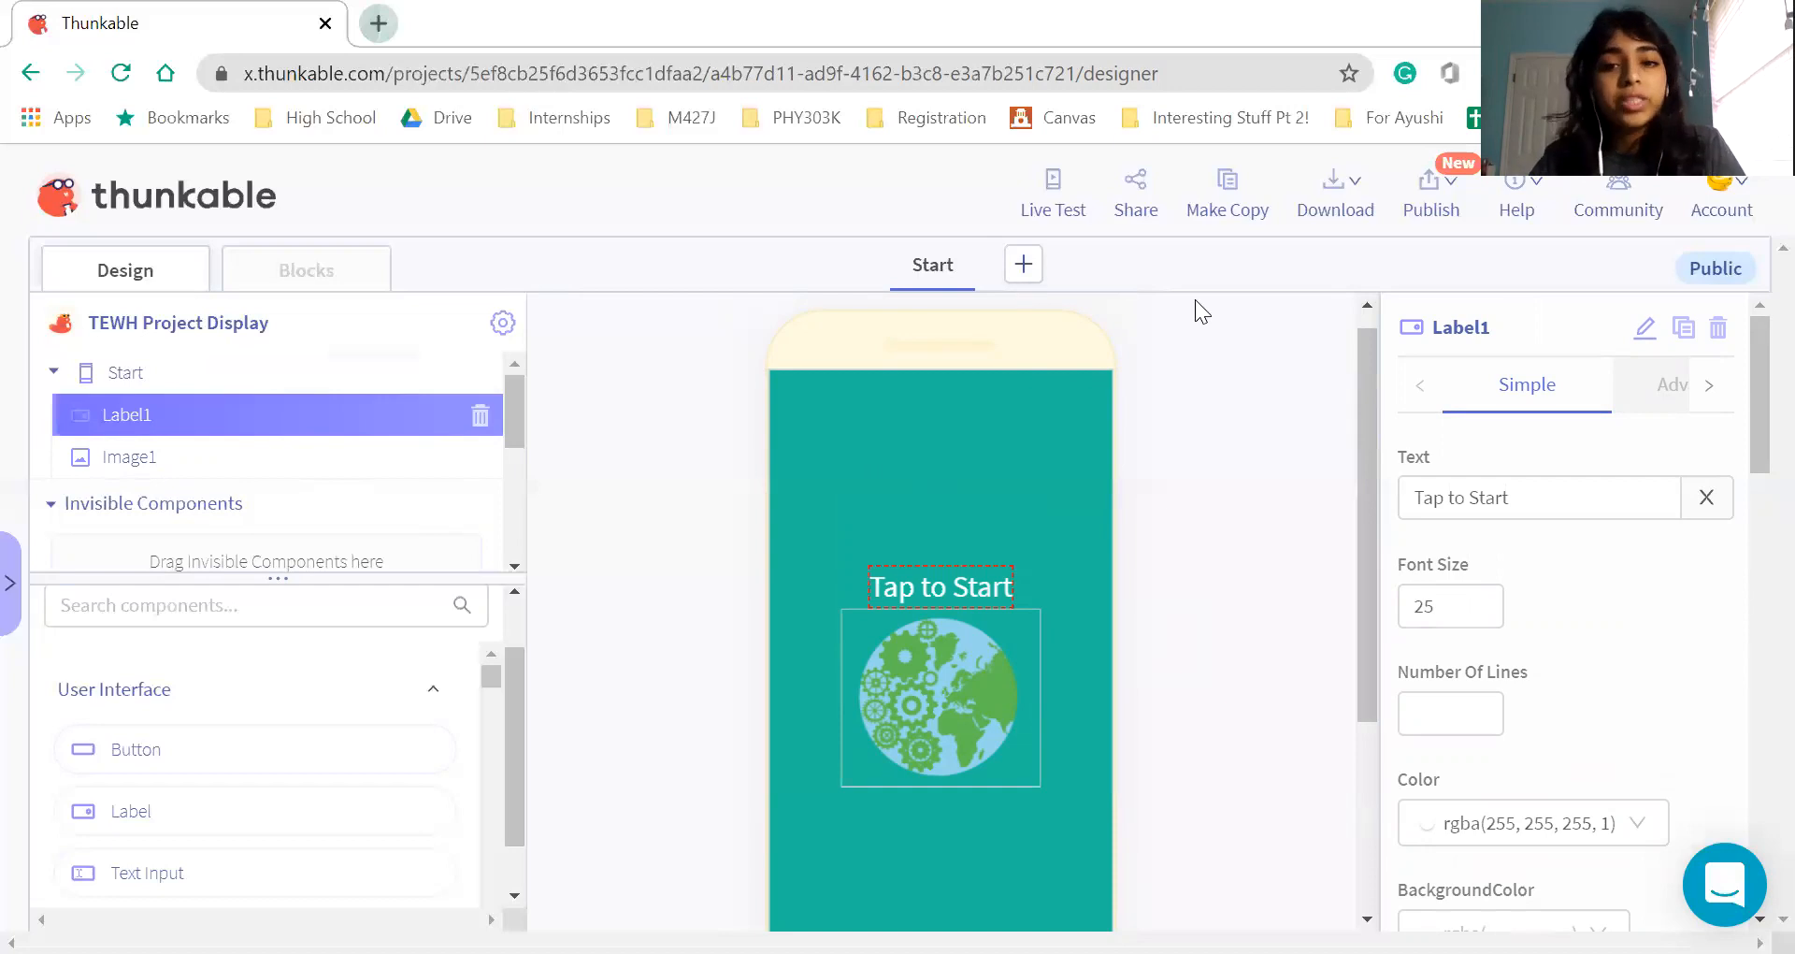
# Add a new blank screen to the project after the Start screen
pyautogui.click(1023, 277)
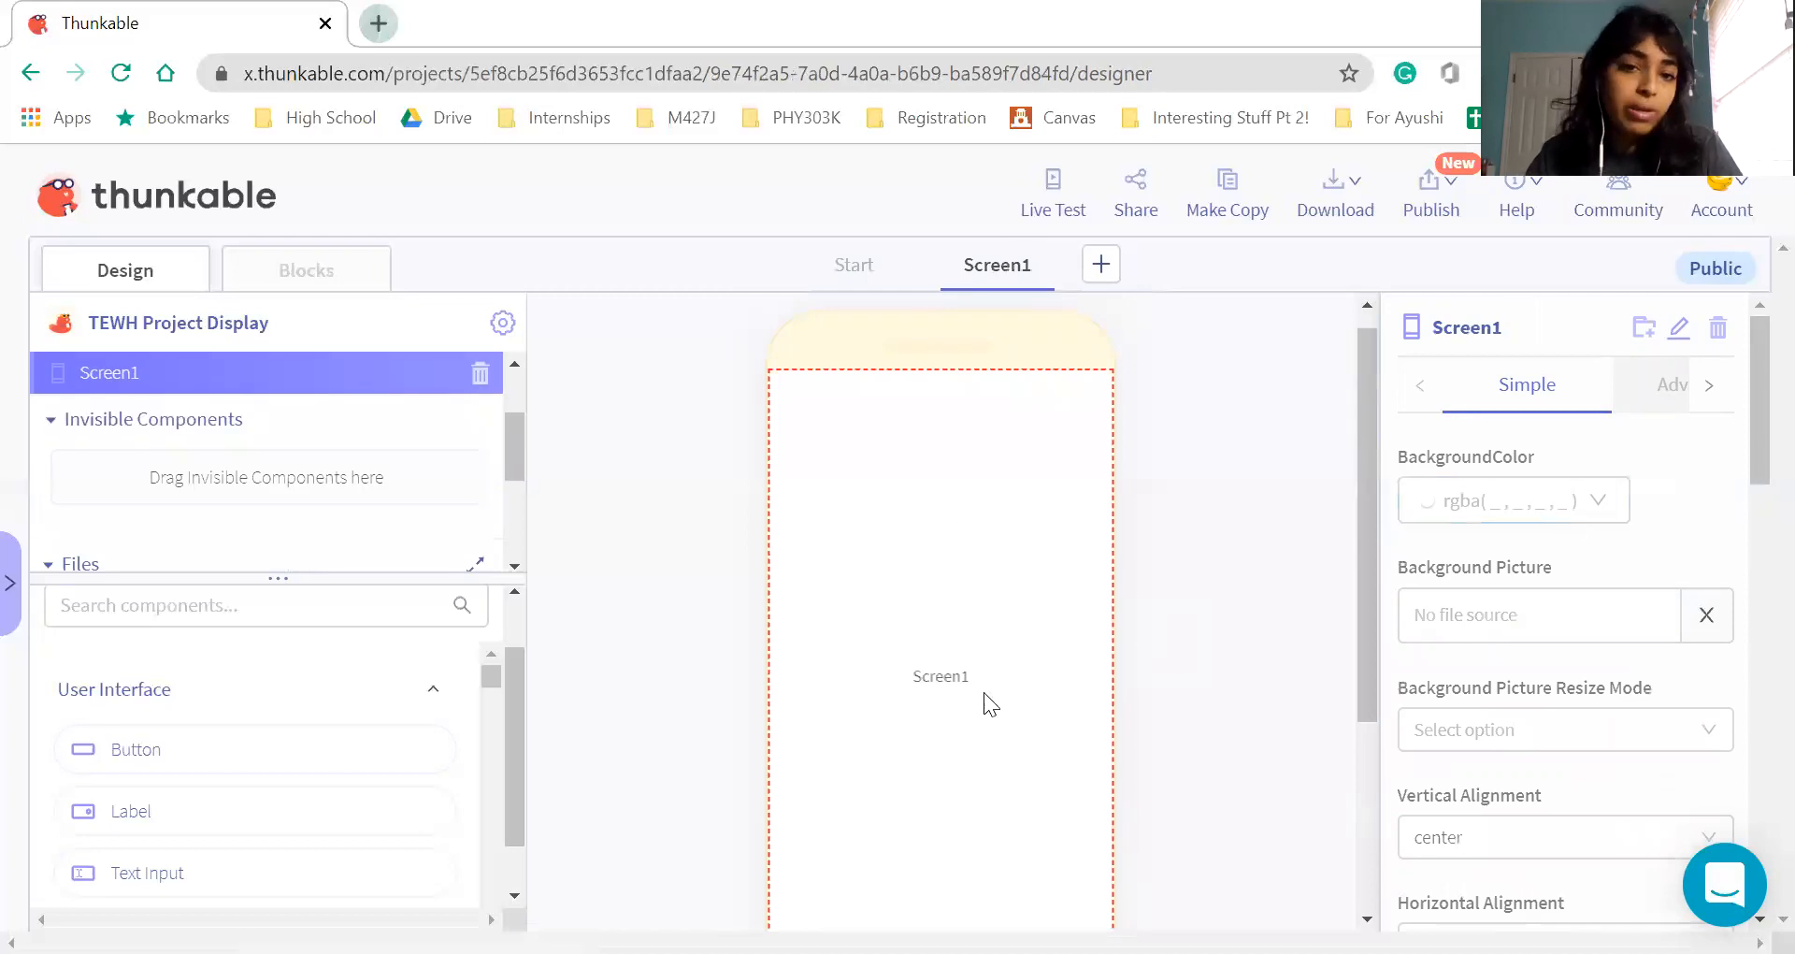
pyautogui.scroll(-3, 984, 691)
pyautogui.scroll(3, 983, 692)
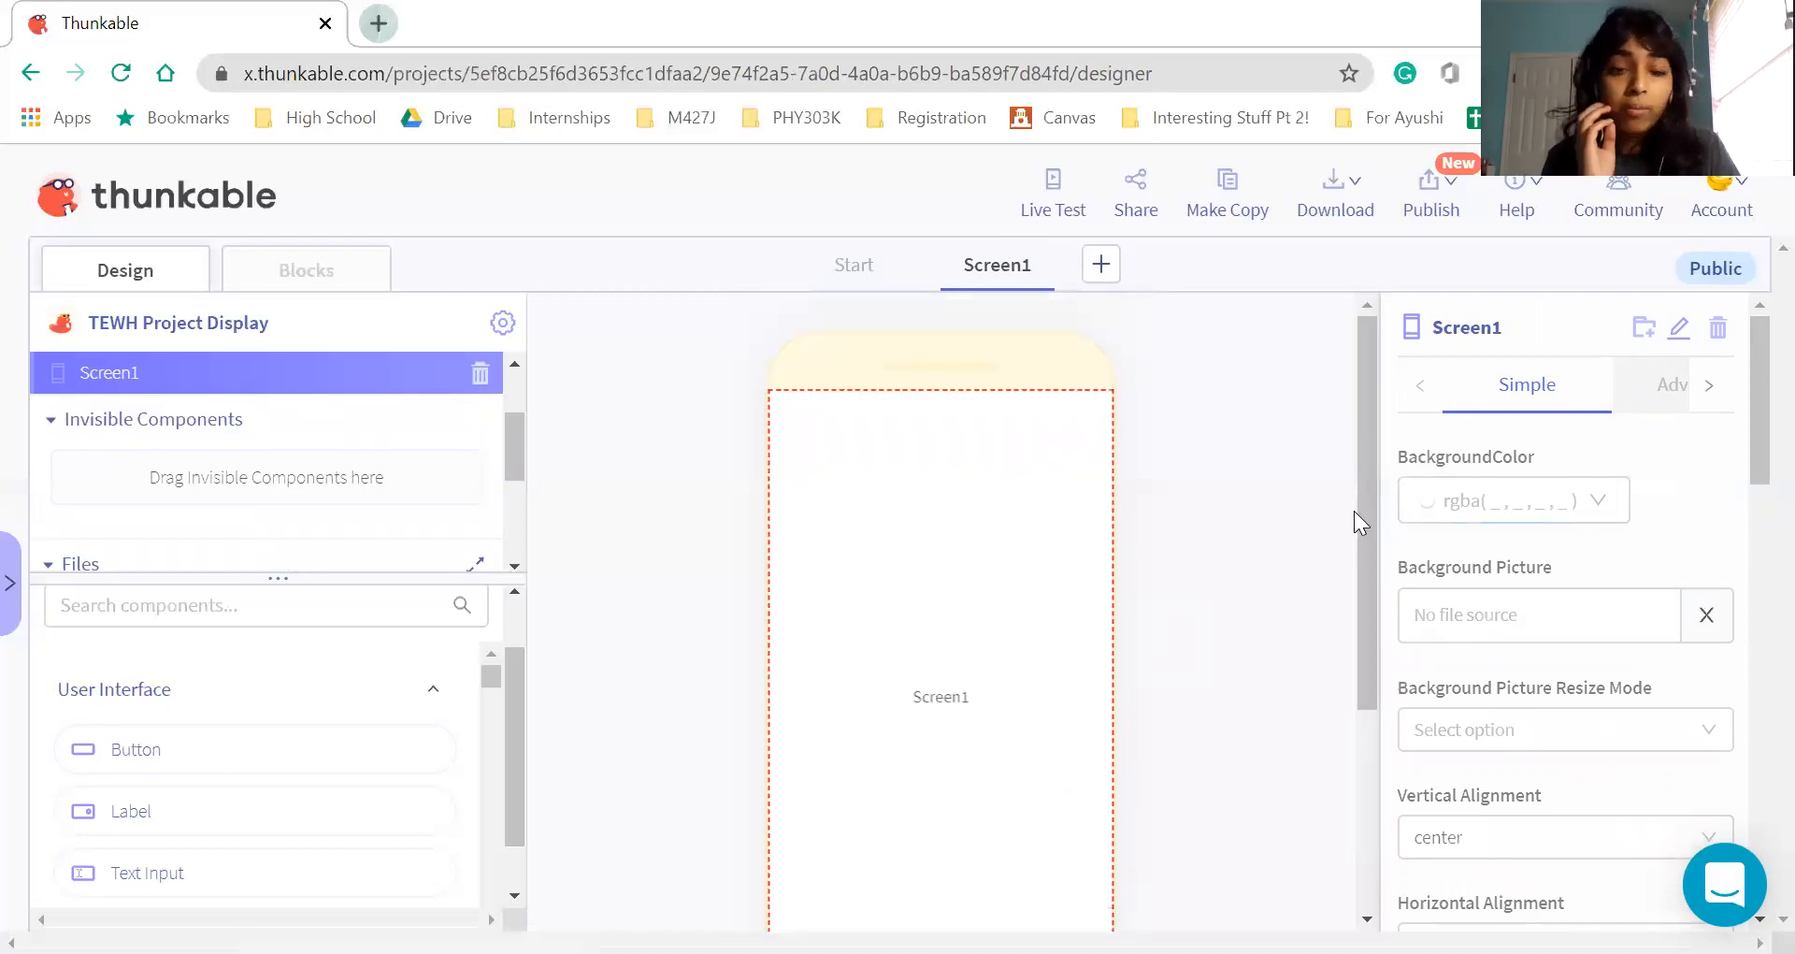
# Rename the new blank screen to Home
pyautogui.click(1677, 329)
pyautogui.press('BackSpace')
pyautogui.press('BackSpace')
pyautogui.press('BackSpace')
pyautogui.press('BackSpace')
pyautogui.press('BackSpace')
pyautogui.press('BackSpace')
pyautogui.press('BackSpace')
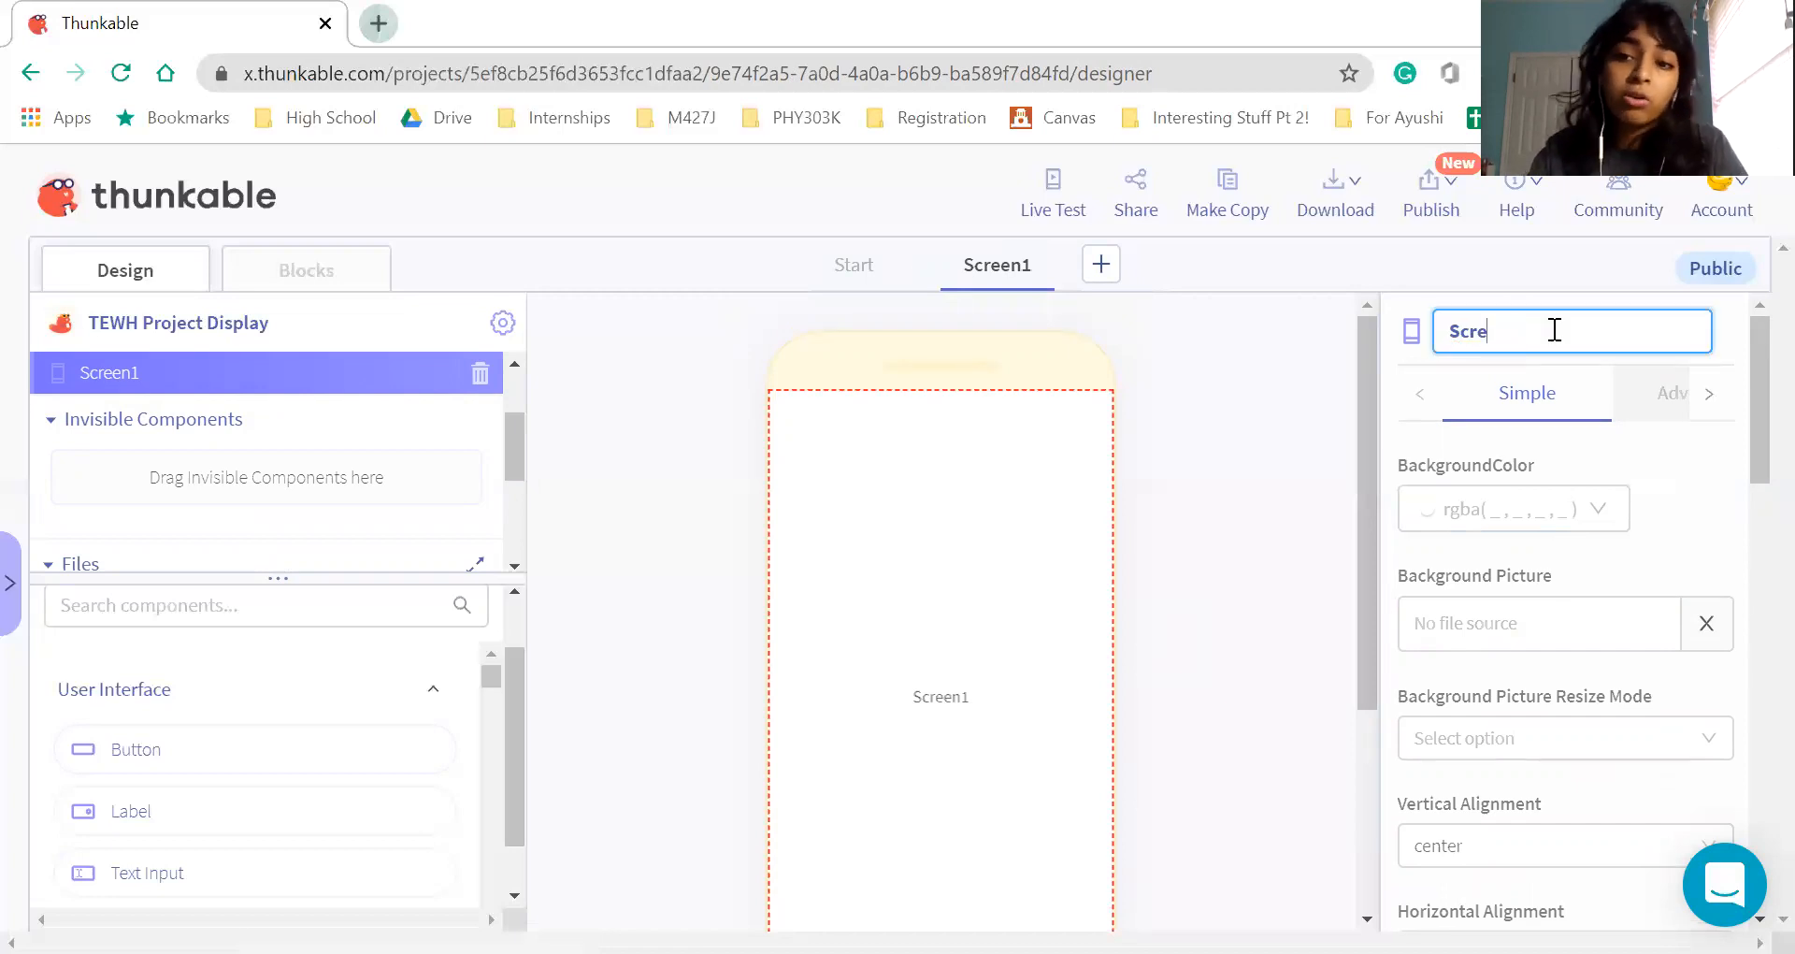
pyautogui.write('Home')
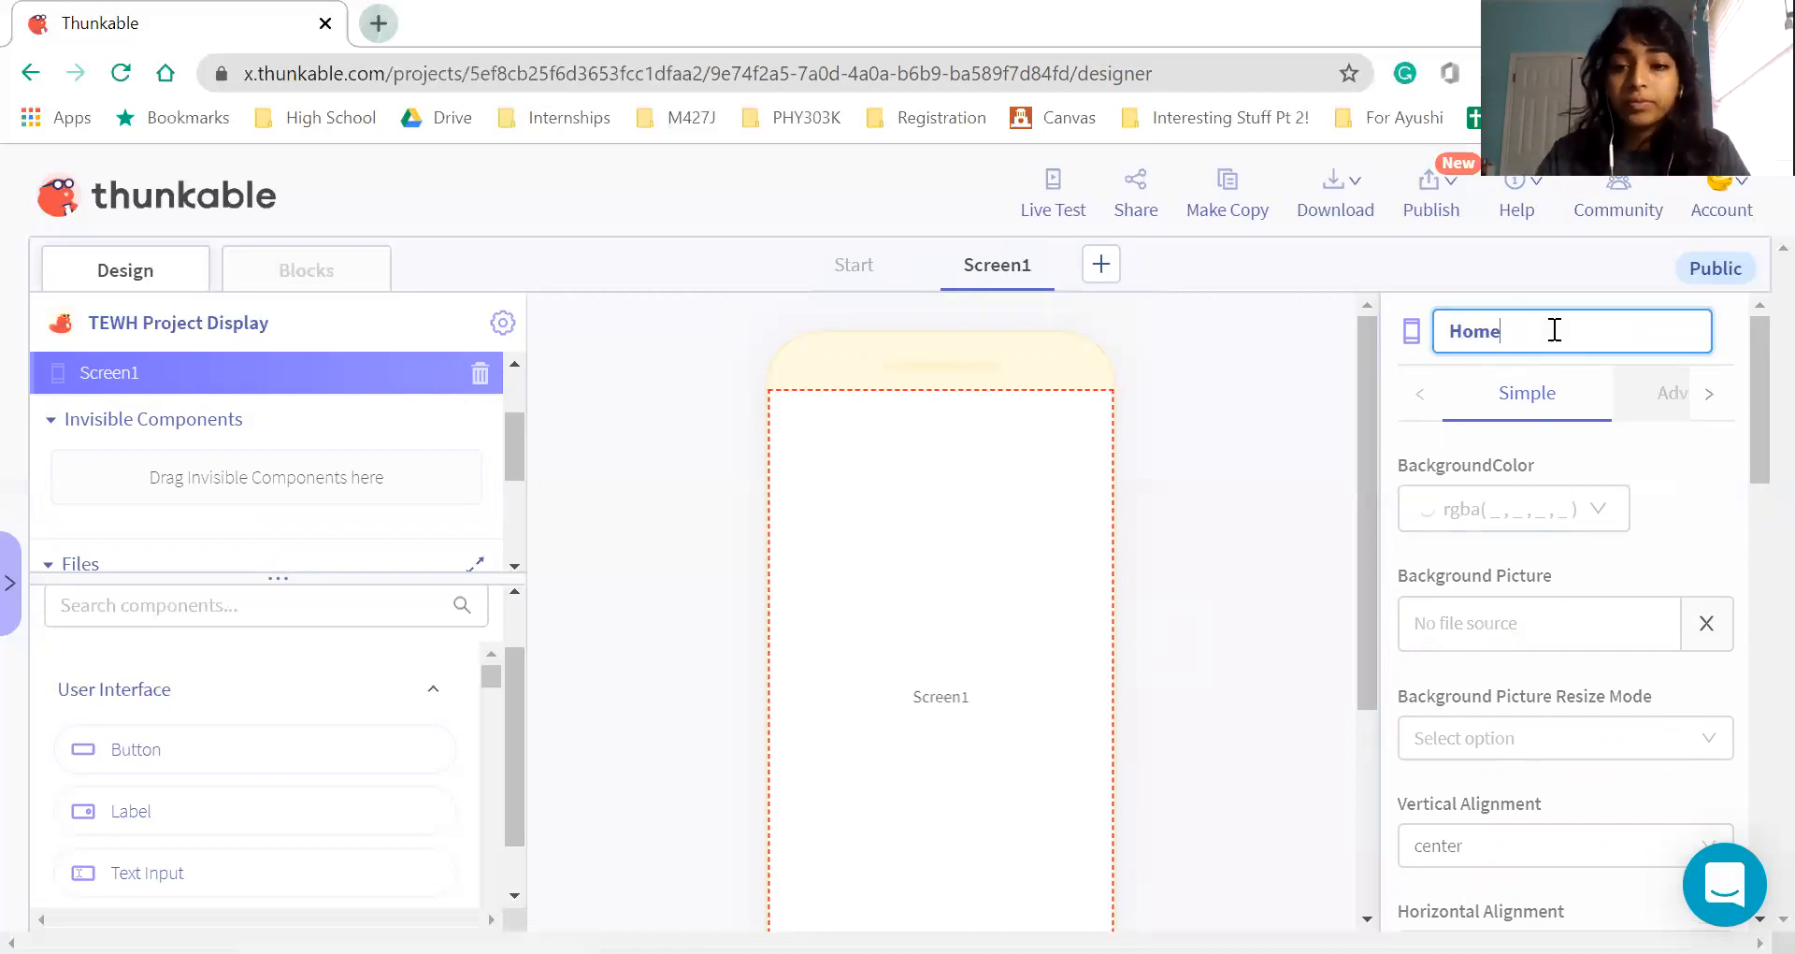
pyautogui.press('Return')
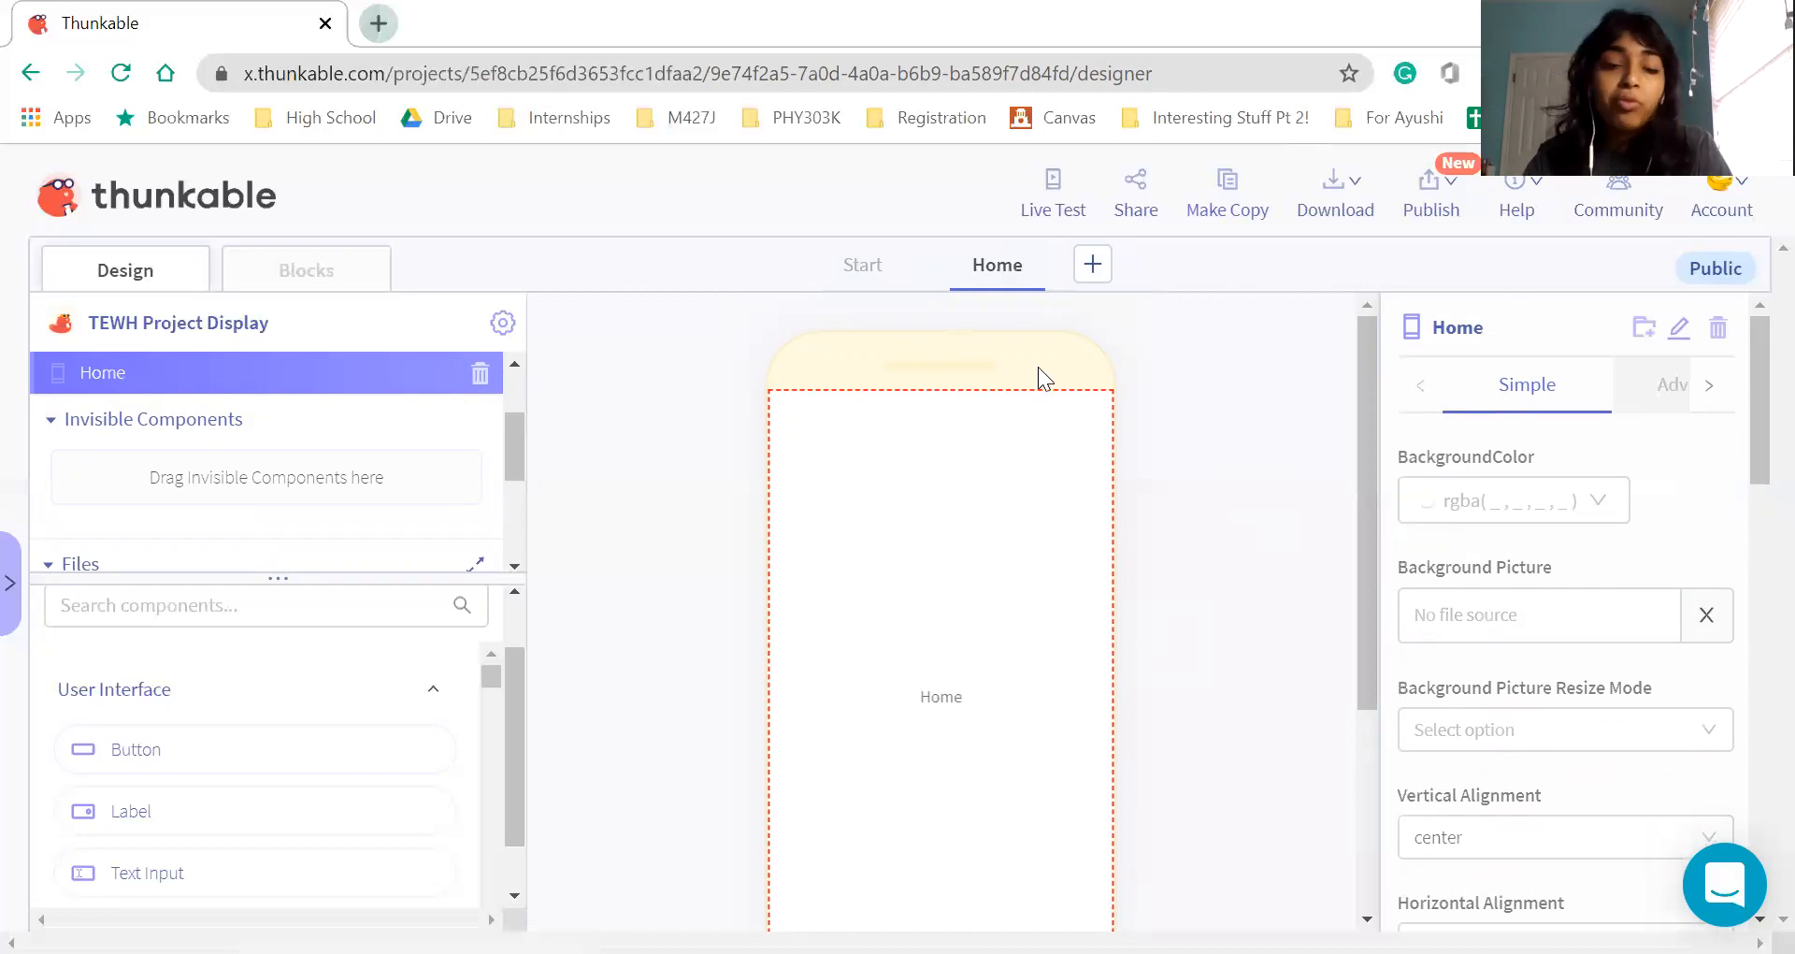
pyautogui.scroll(-2, 1008, 482)
pyautogui.scroll(2, 1008, 482)
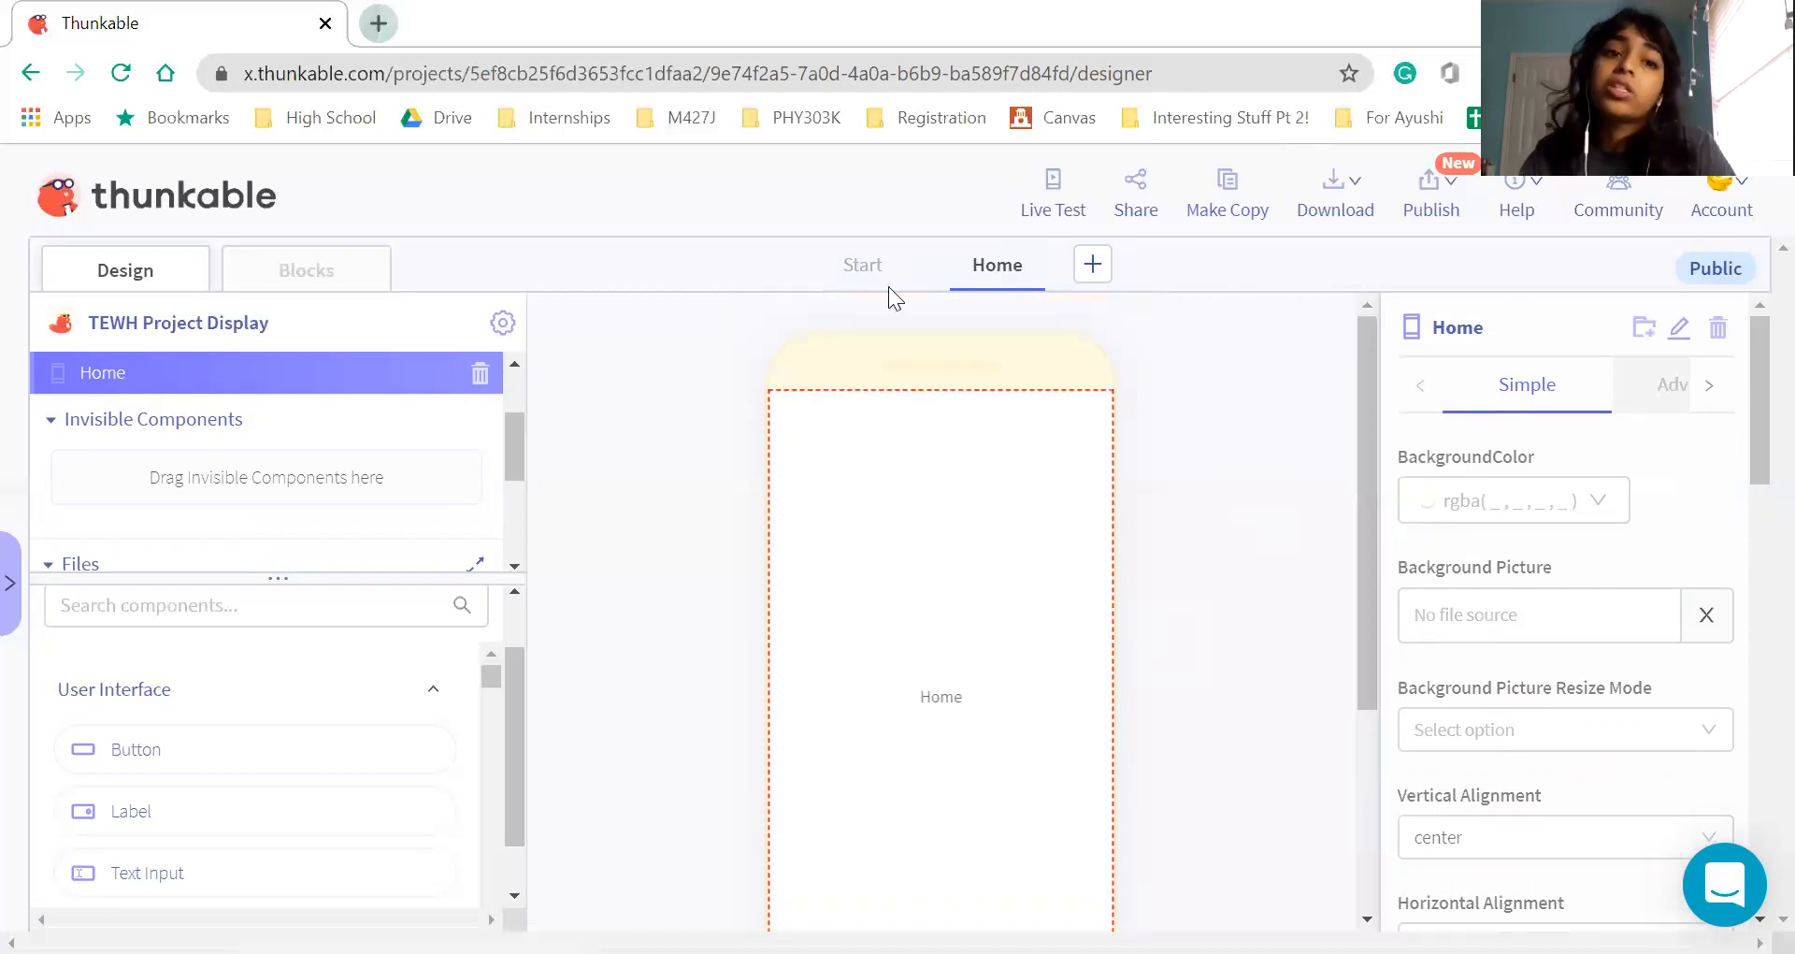
# Switch to the Start screen, select its "Tap to Start" label and open the screen's block editor
pyautogui.click(854, 280)
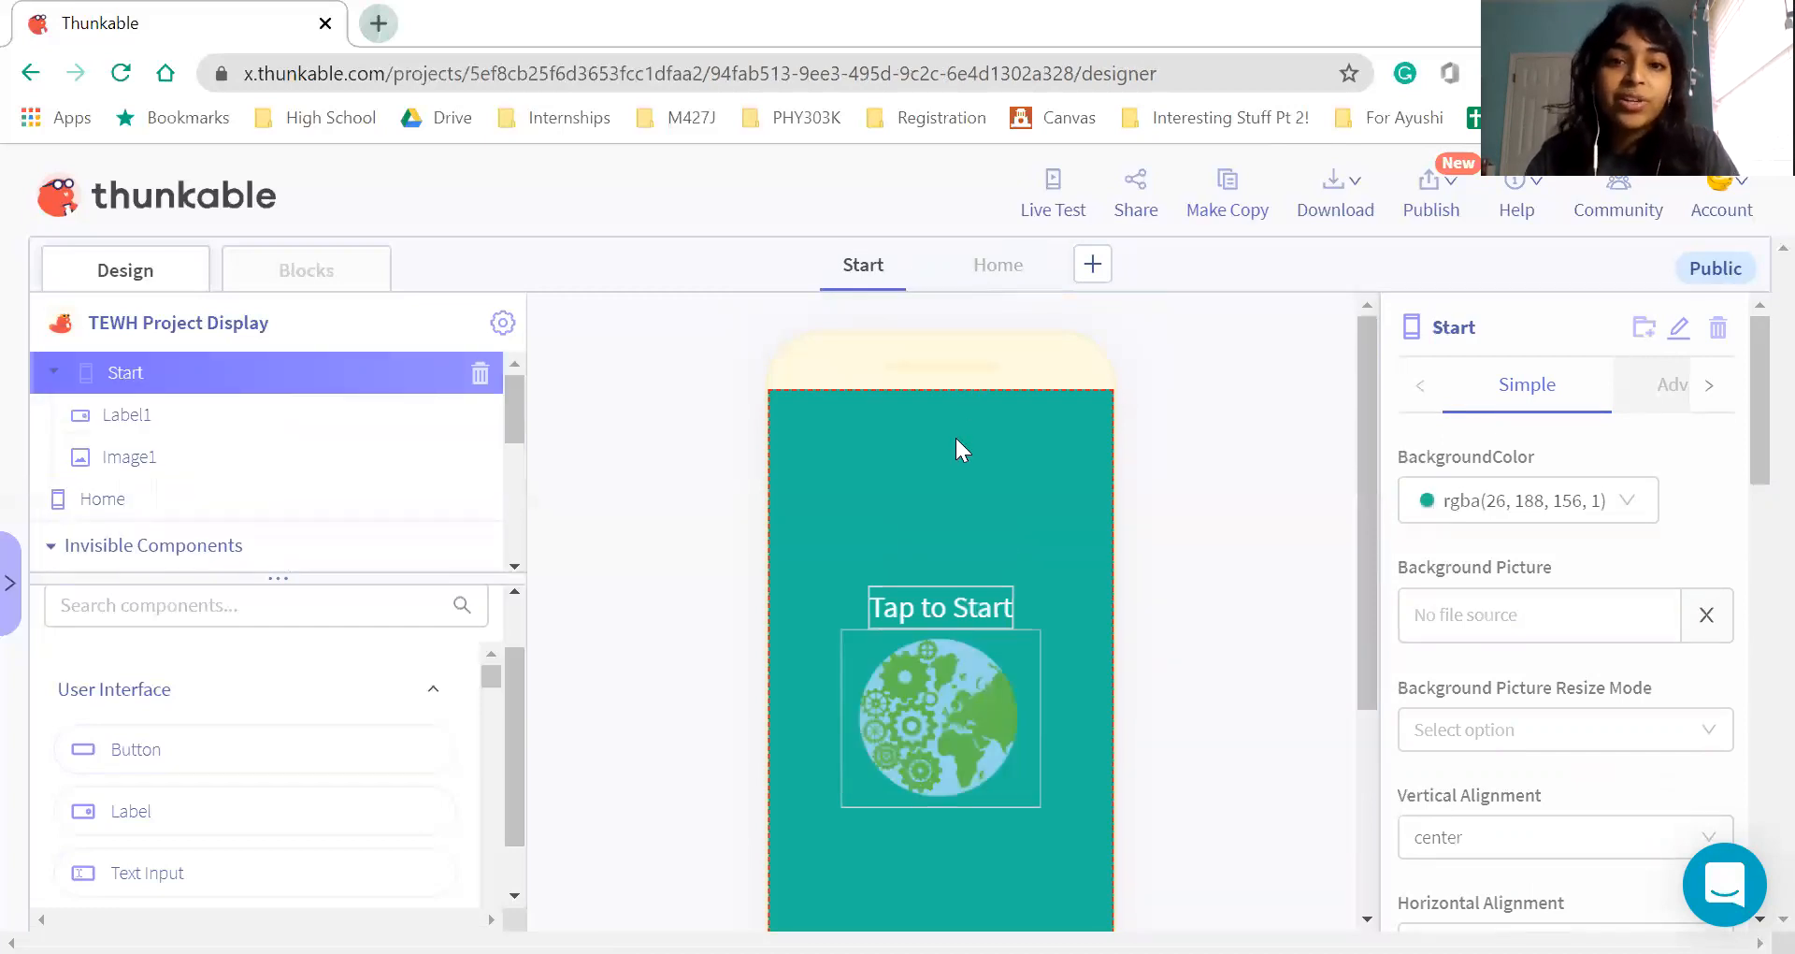
pyautogui.click(903, 603)
pyautogui.click(785, 488)
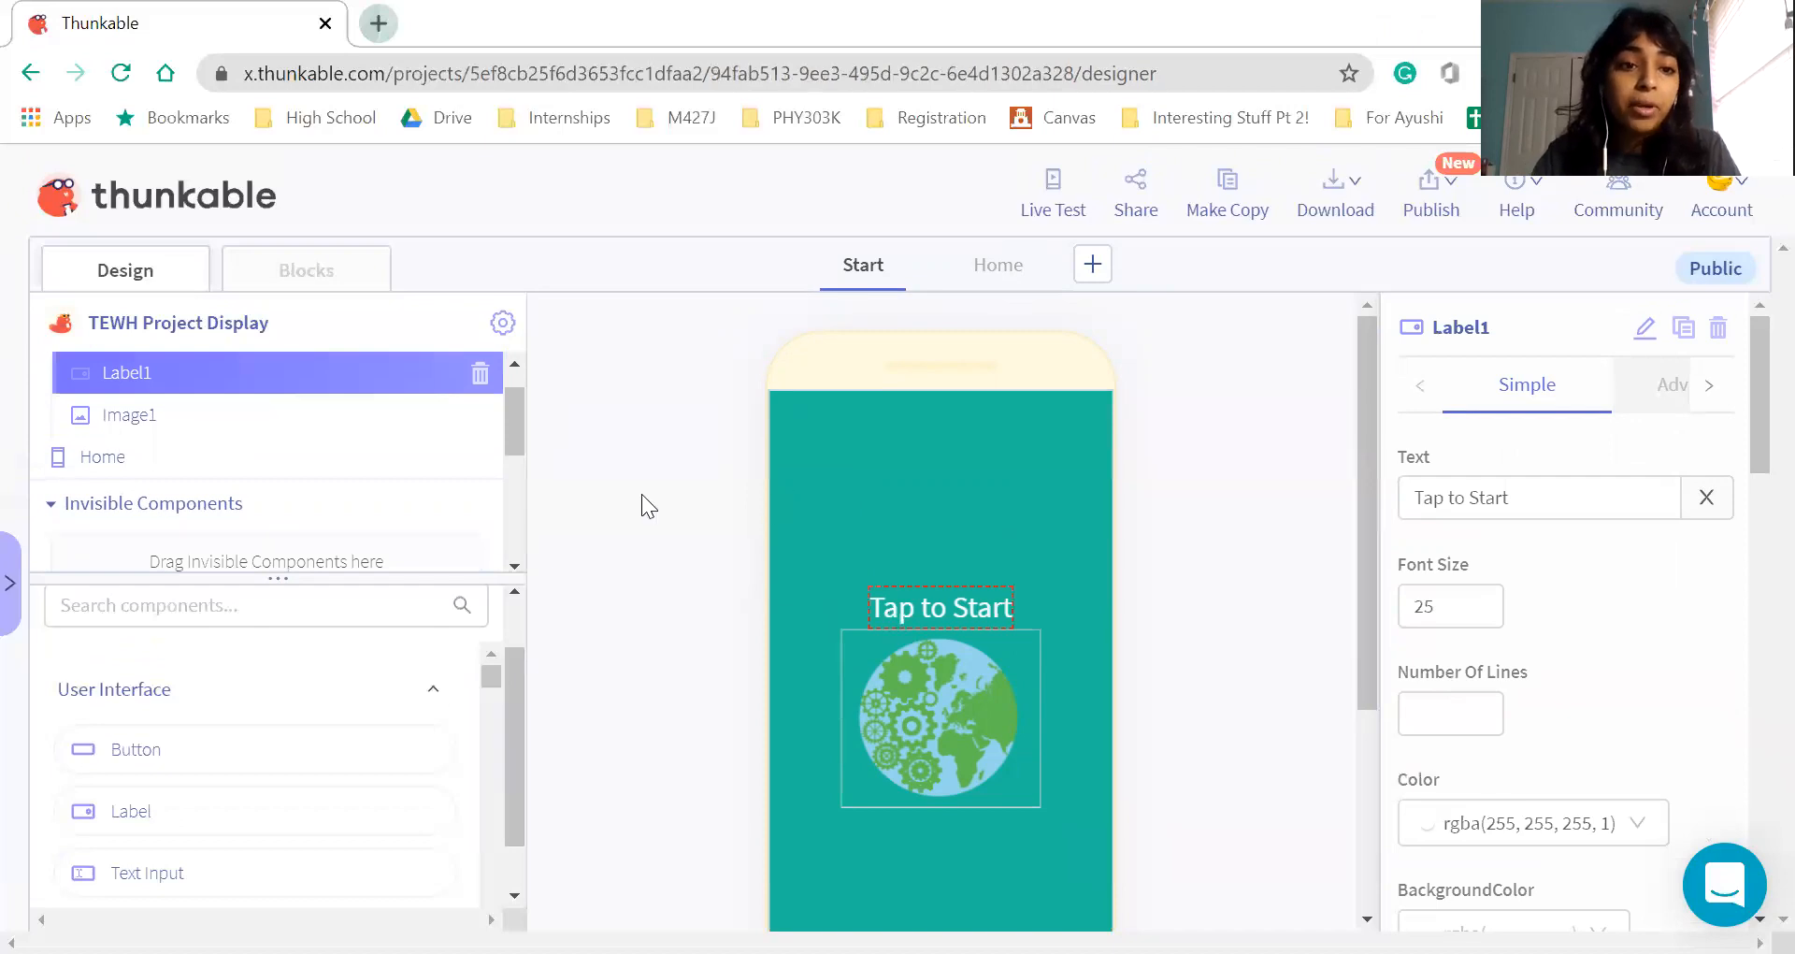
pyautogui.click(355, 273)
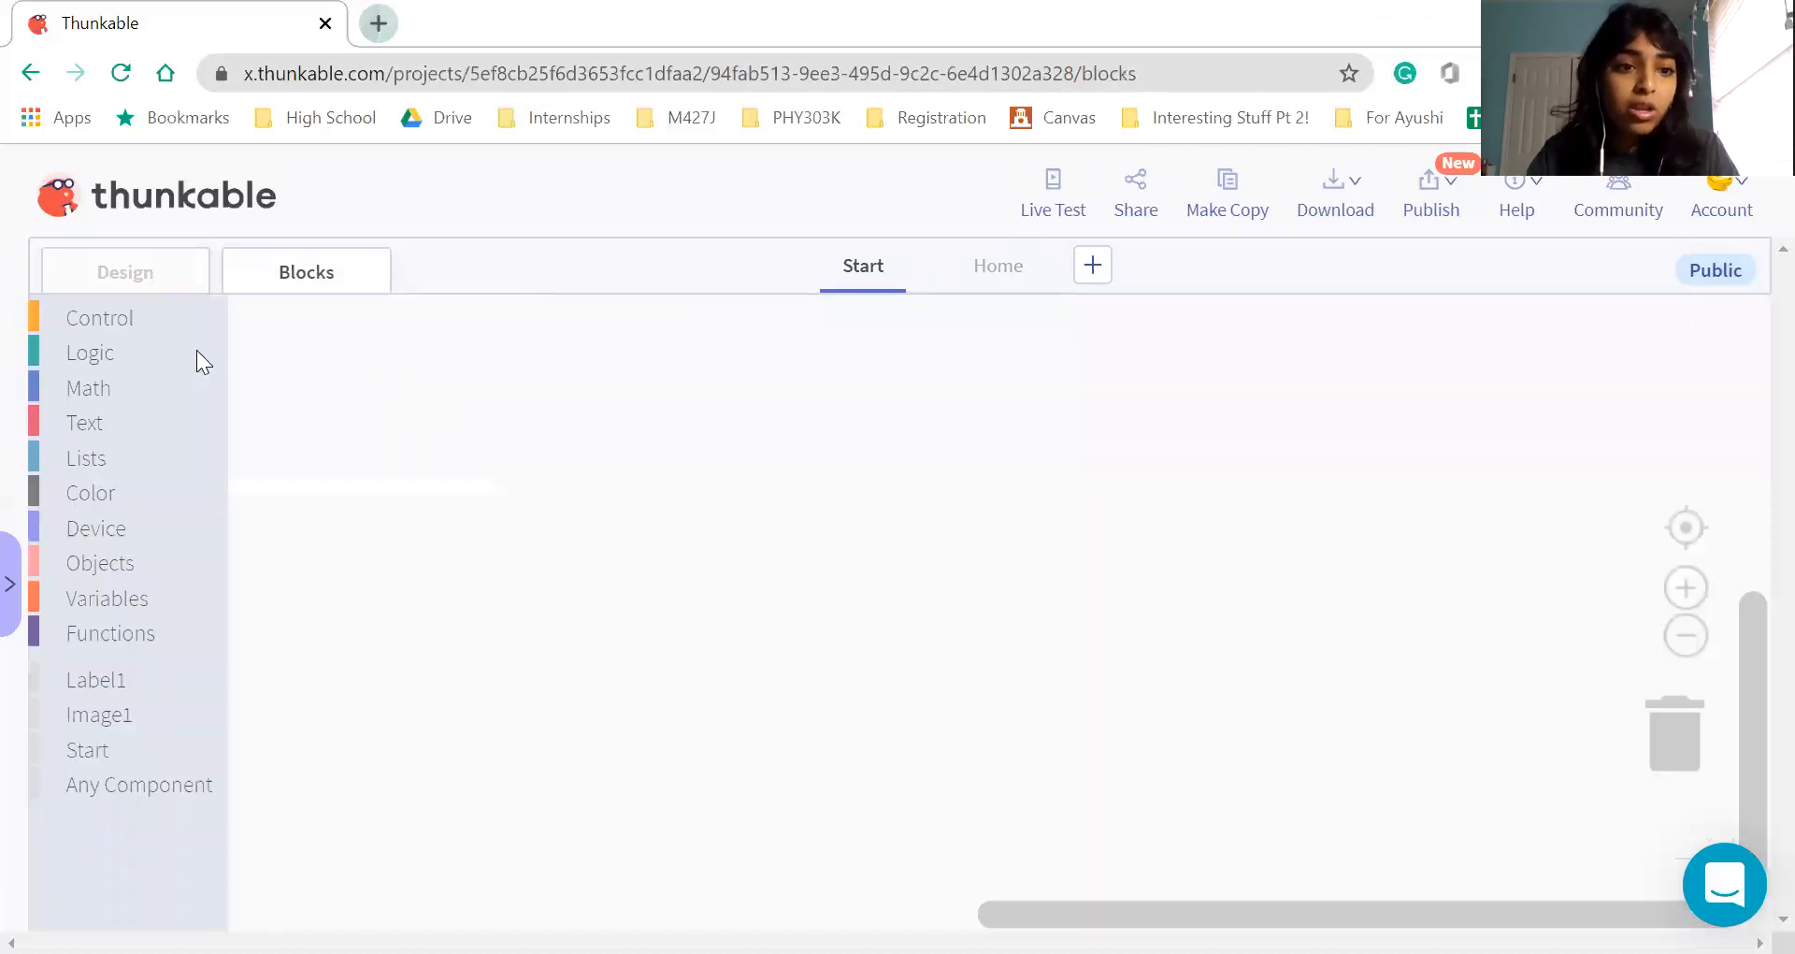
# Examine the Control and Logic blocks available for the Start screen
pyautogui.click(104, 317)
pyautogui.scroll(-8, 590, 529)
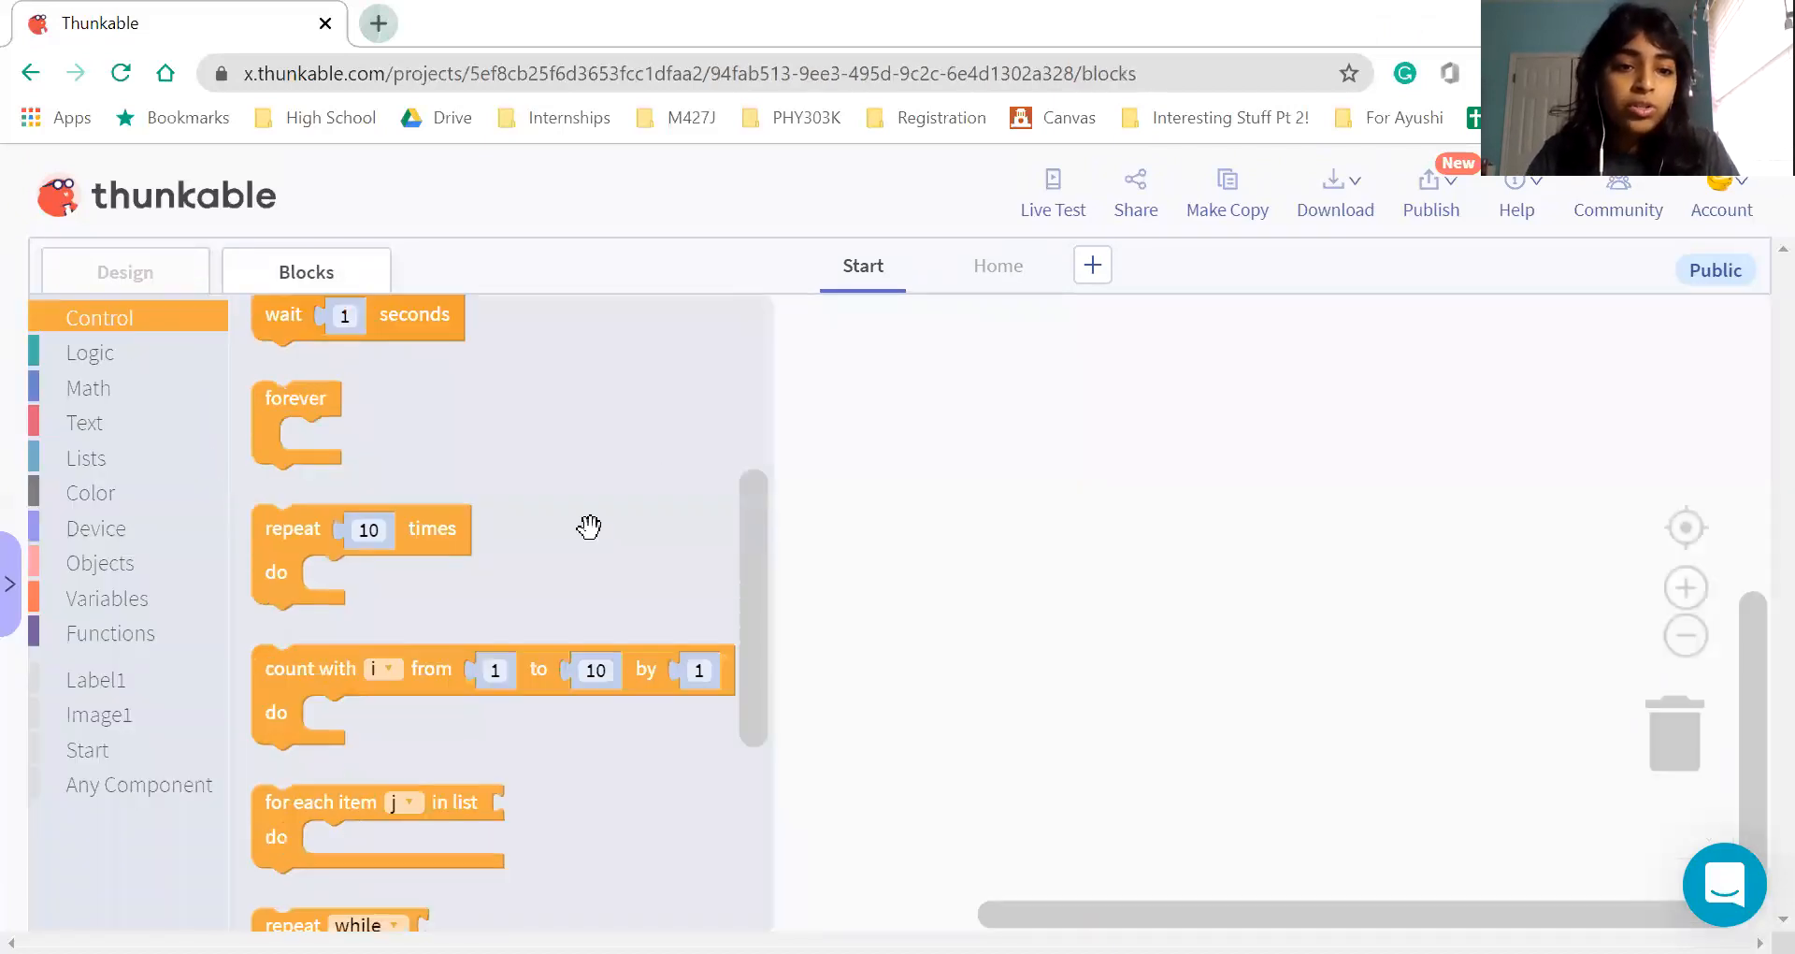
pyautogui.scroll(8, 591, 530)
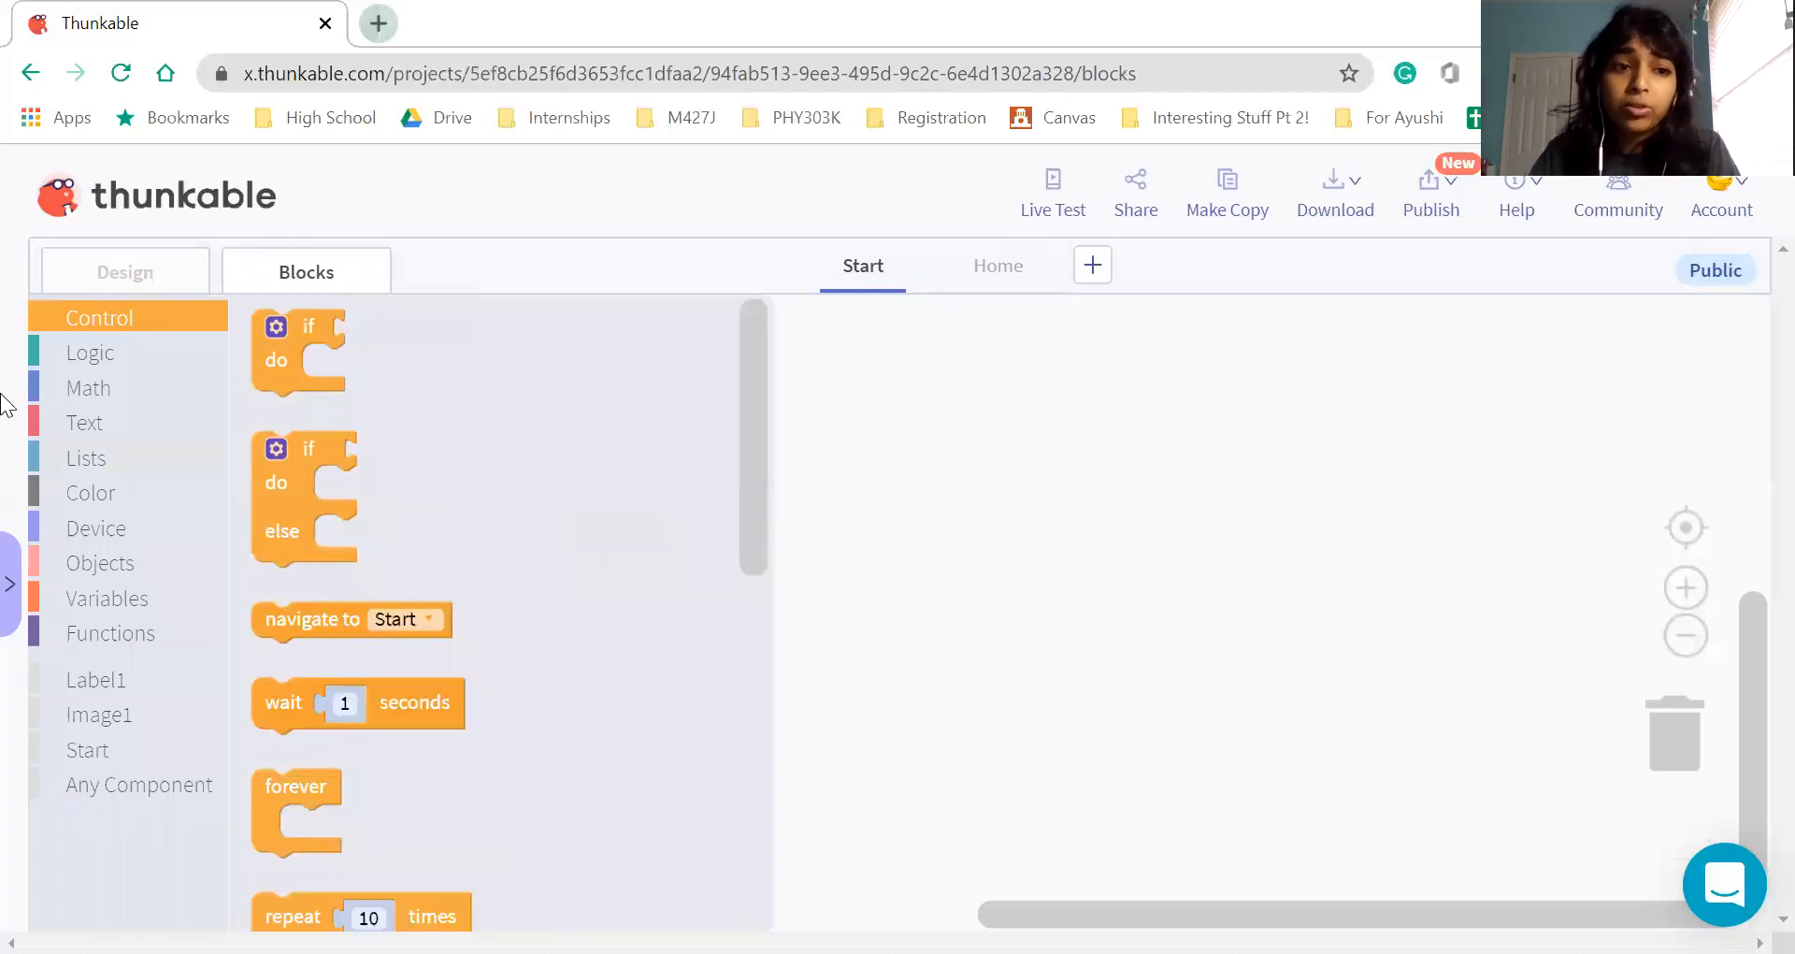
pyautogui.click(88, 316)
pyautogui.click(95, 348)
pyautogui.click(112, 343)
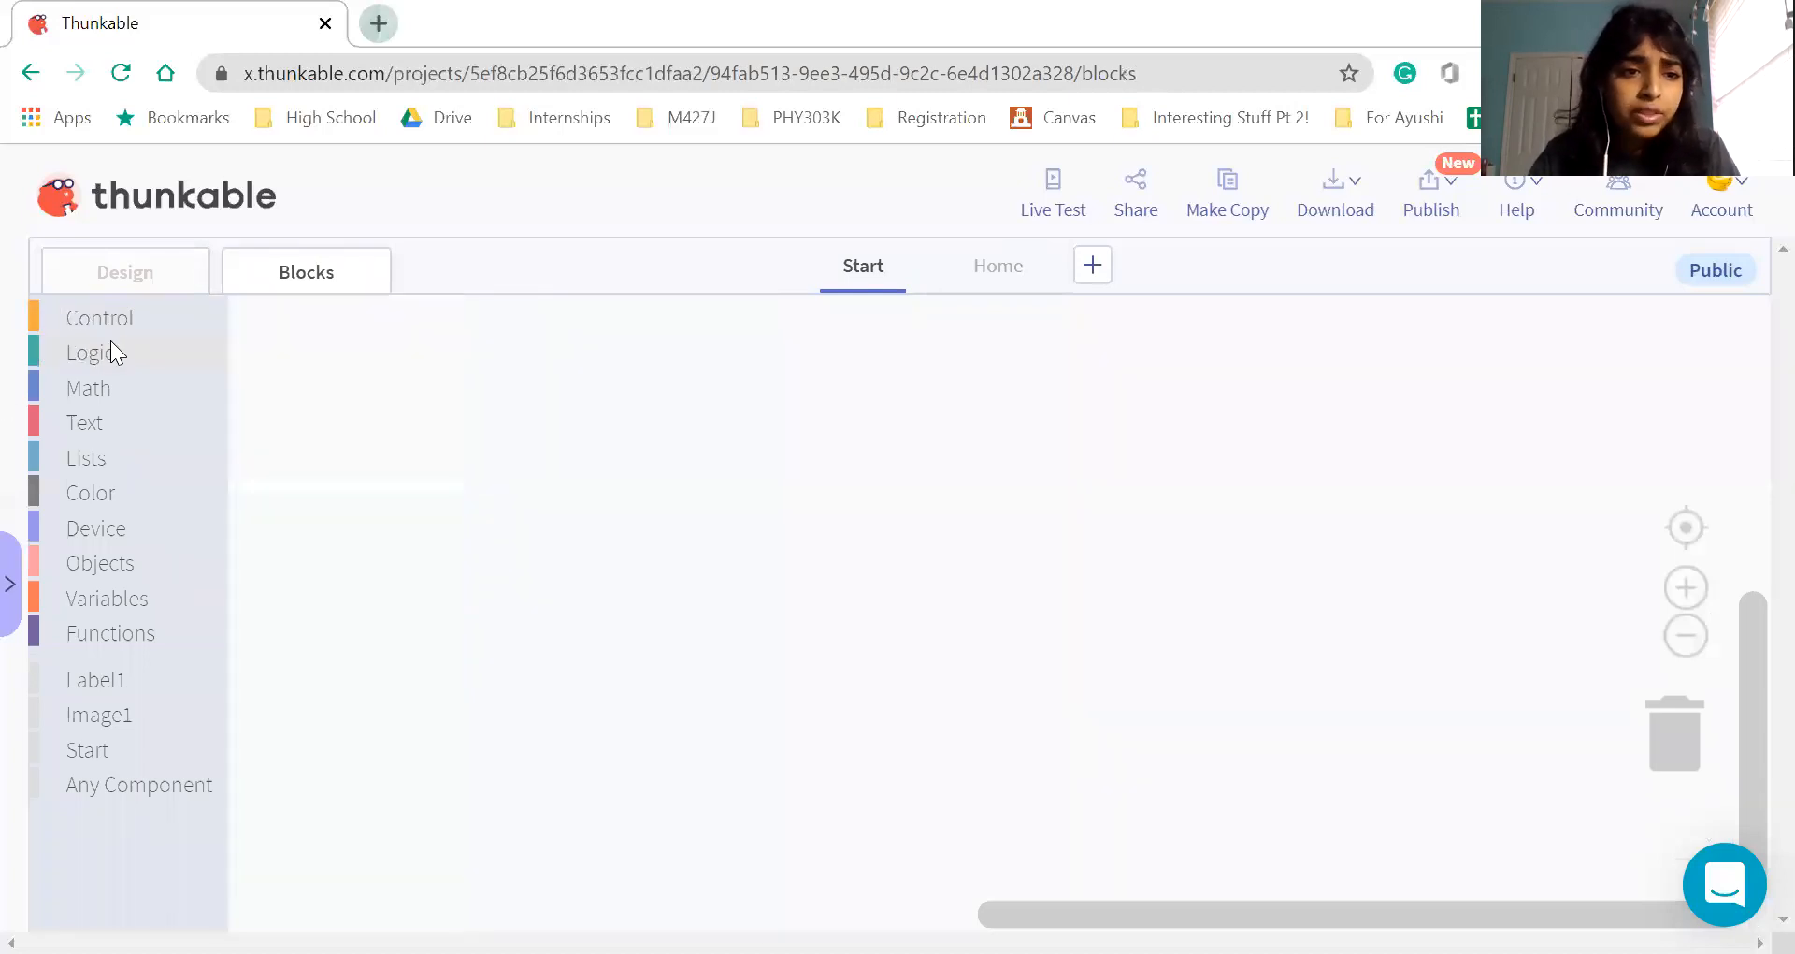
pyautogui.click(152, 355)
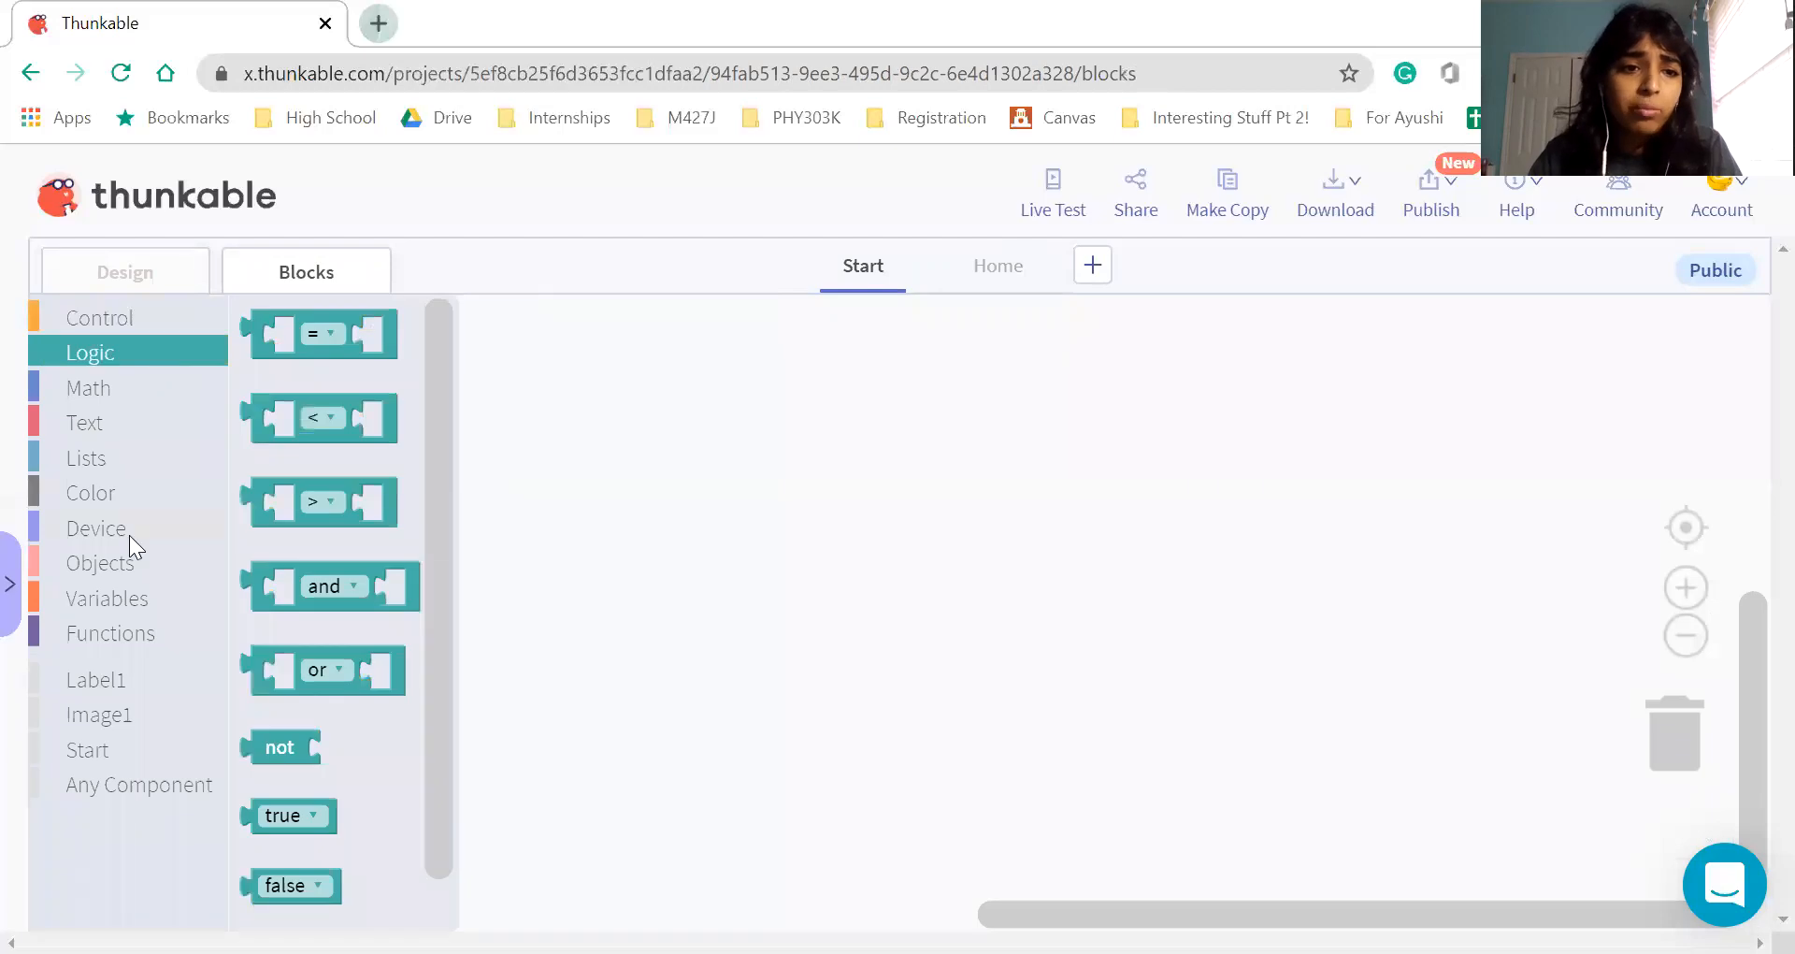
pyautogui.click(131, 362)
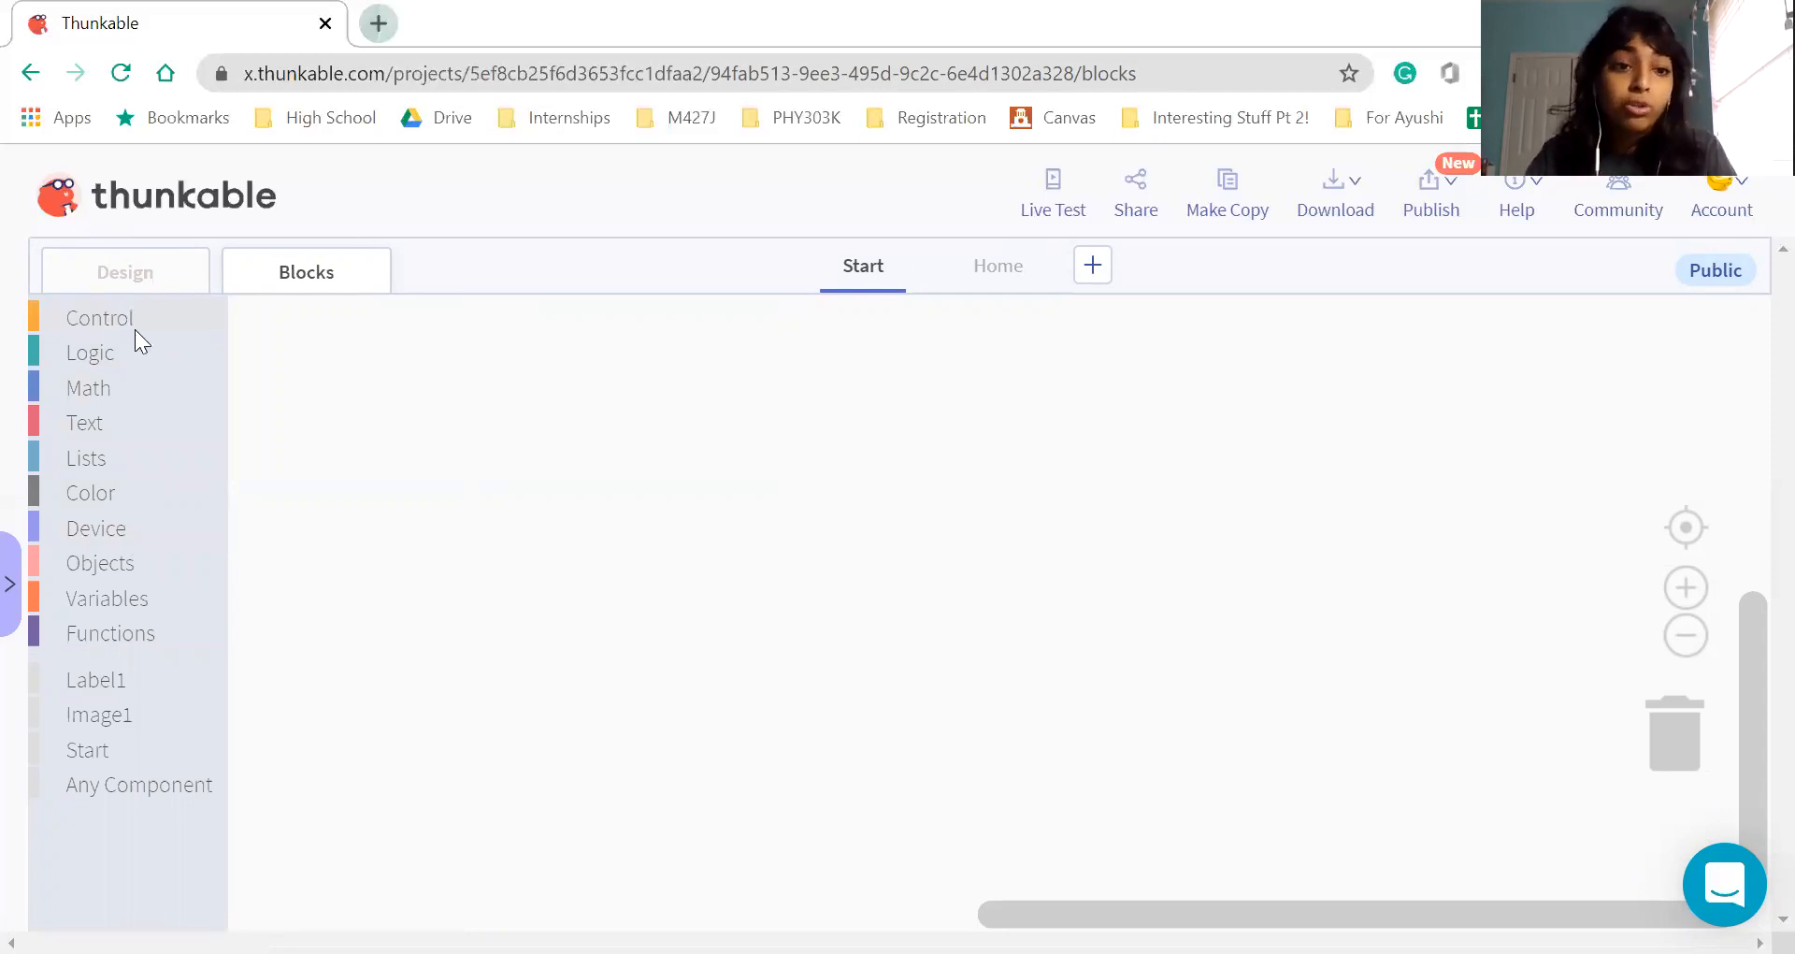
pyautogui.click(86, 322)
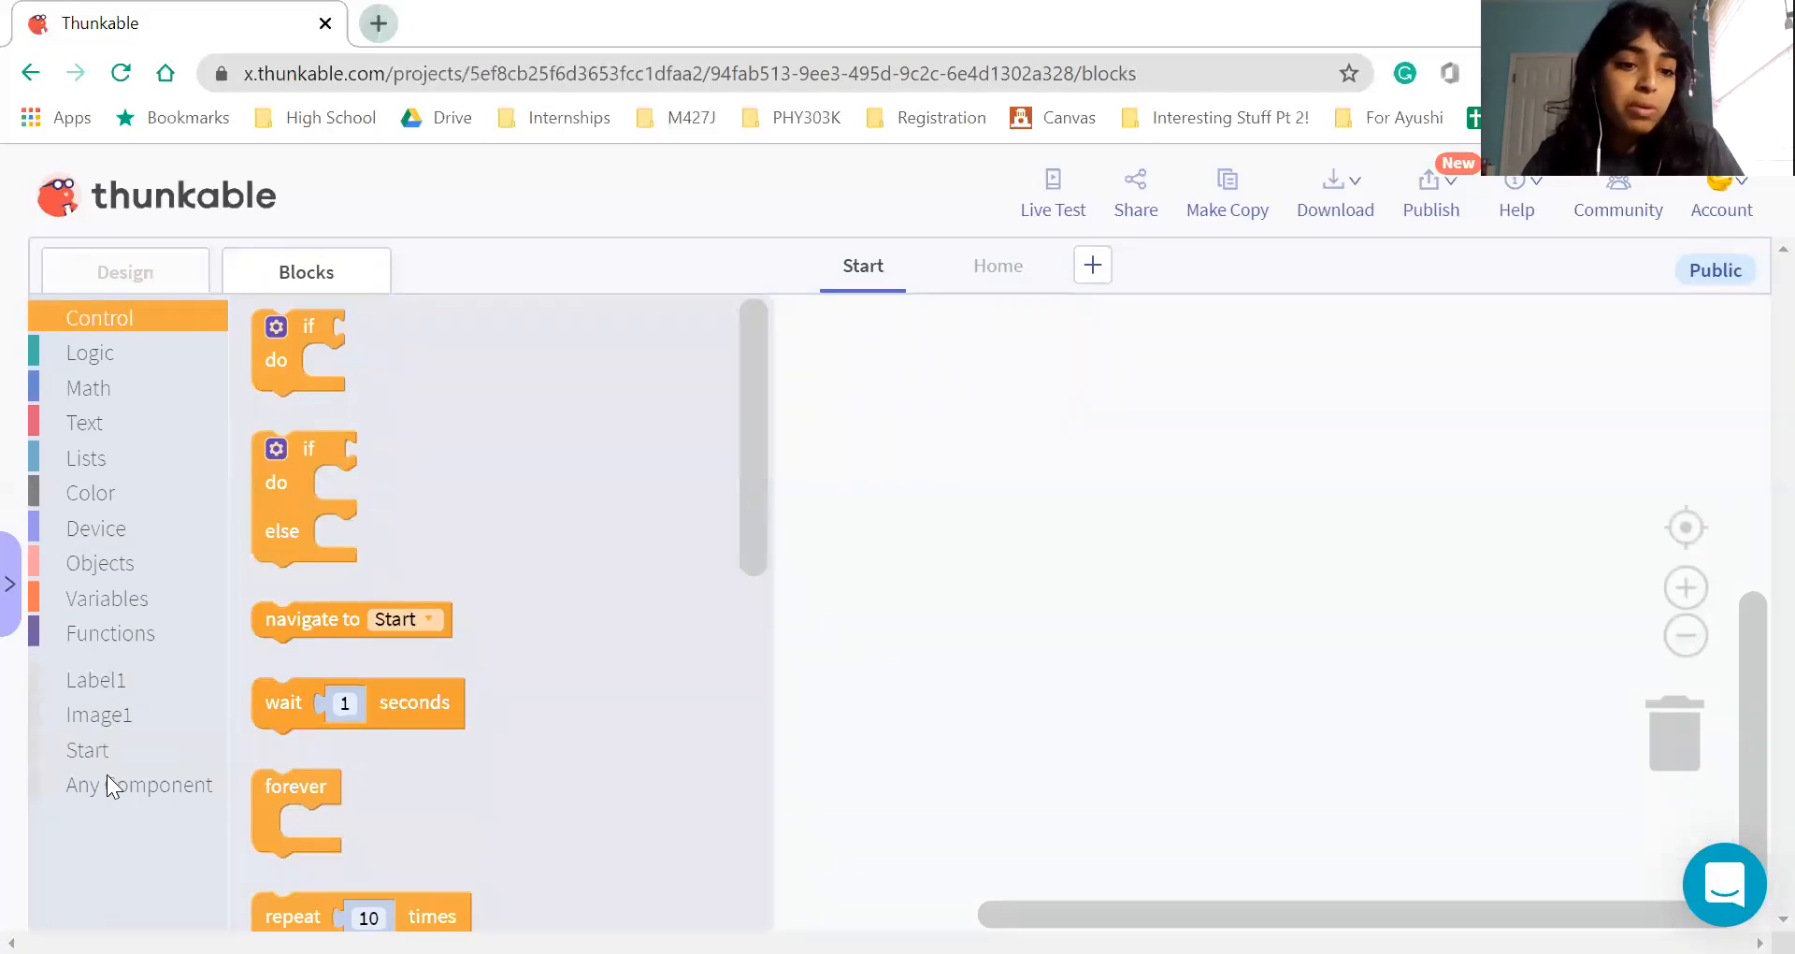
# Try a "when Start Starts" event block in the workspace, check its event options and delete the block
pyautogui.click(120, 745)
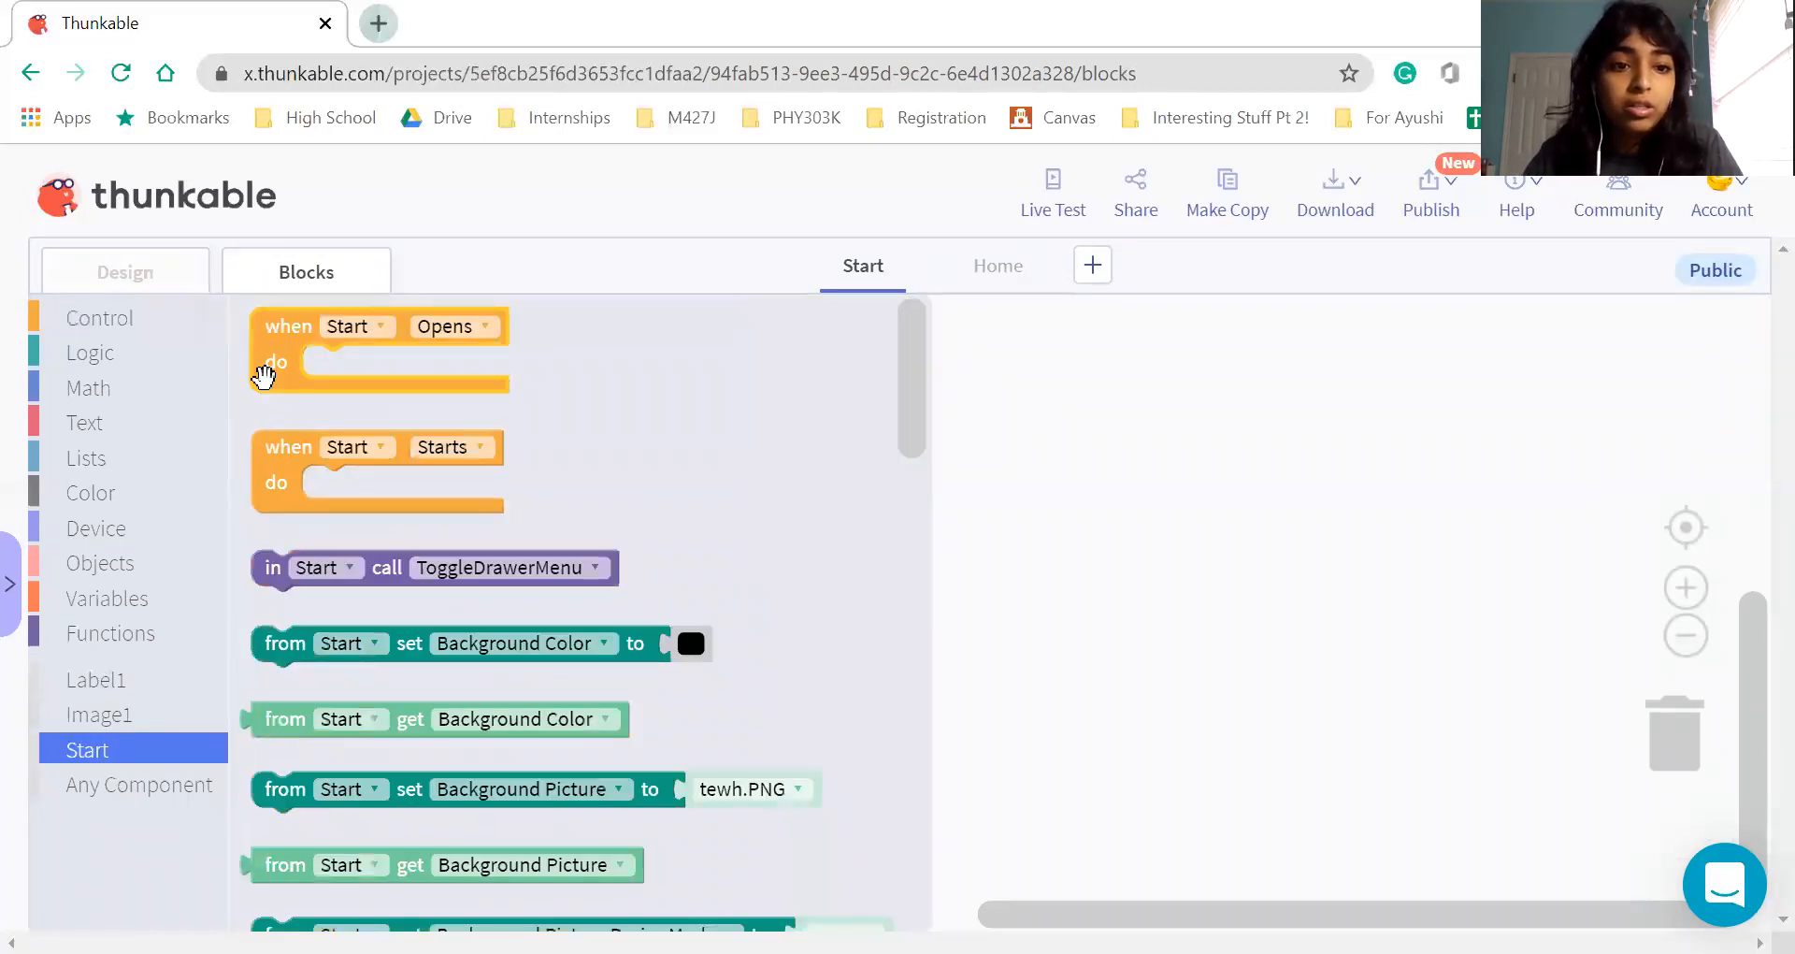
pyautogui.scroll(-3, 359, 567)
pyautogui.scroll(3, 356, 566)
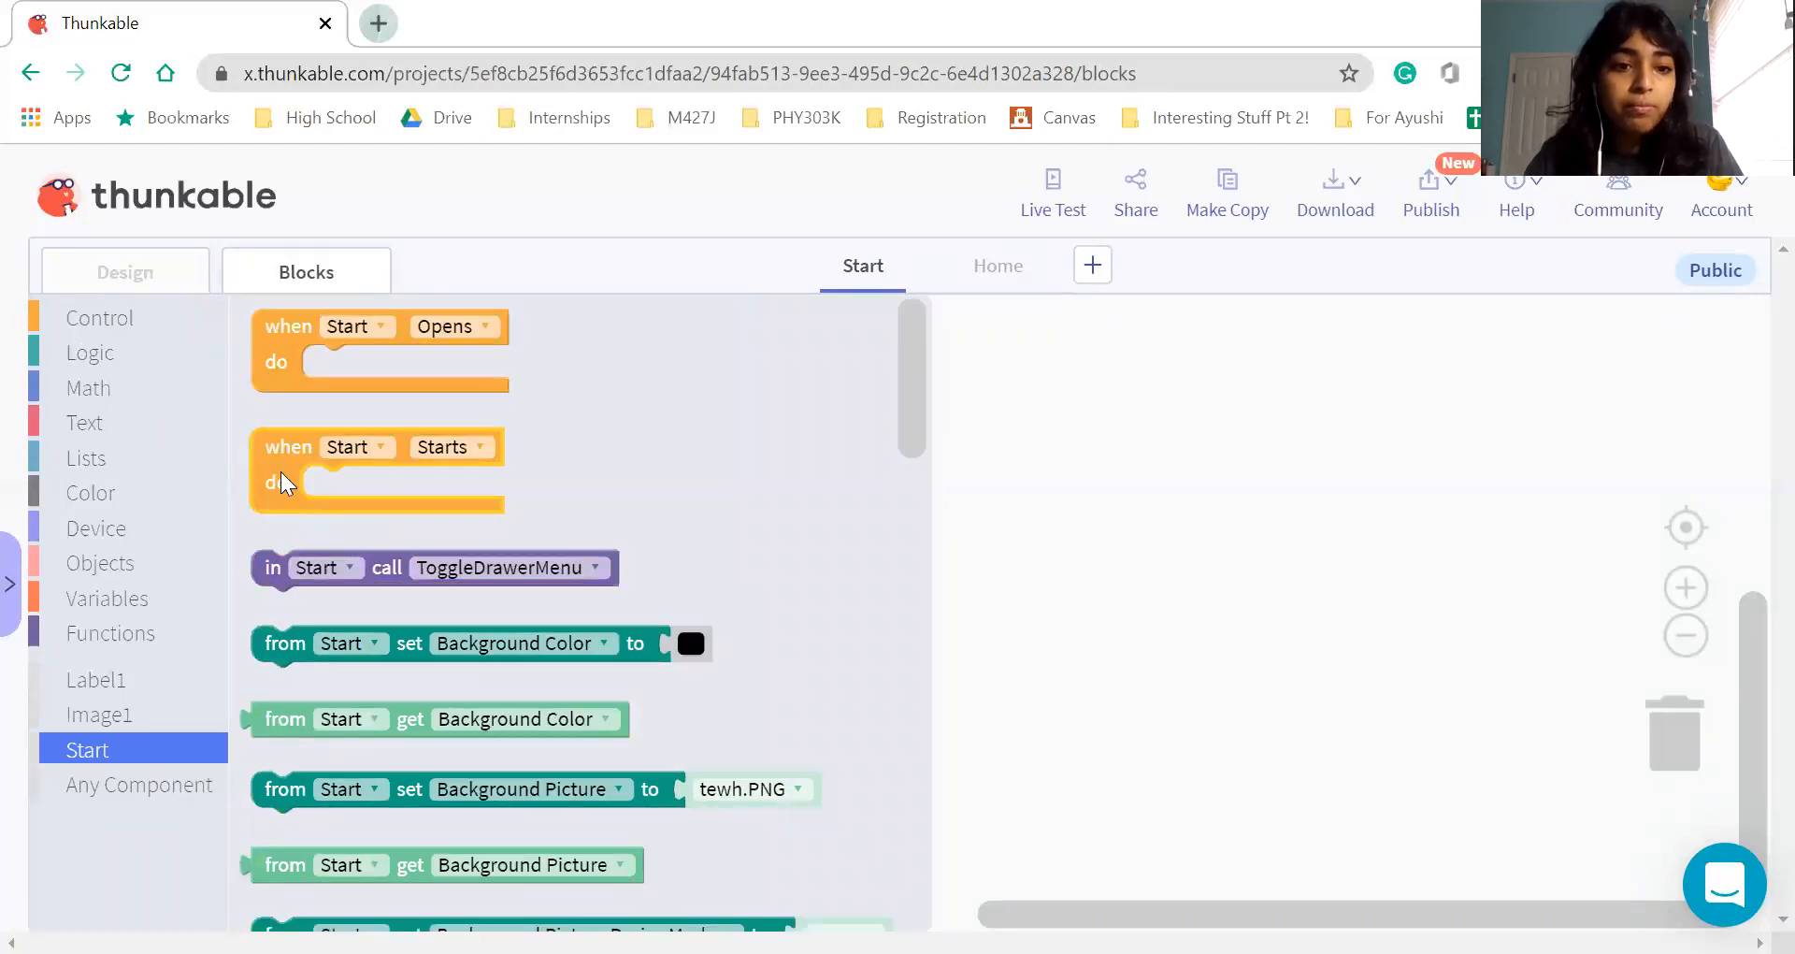
pyautogui.moveTo(305, 474); pyautogui.dragTo(921, 453)
pyautogui.click(907, 422)
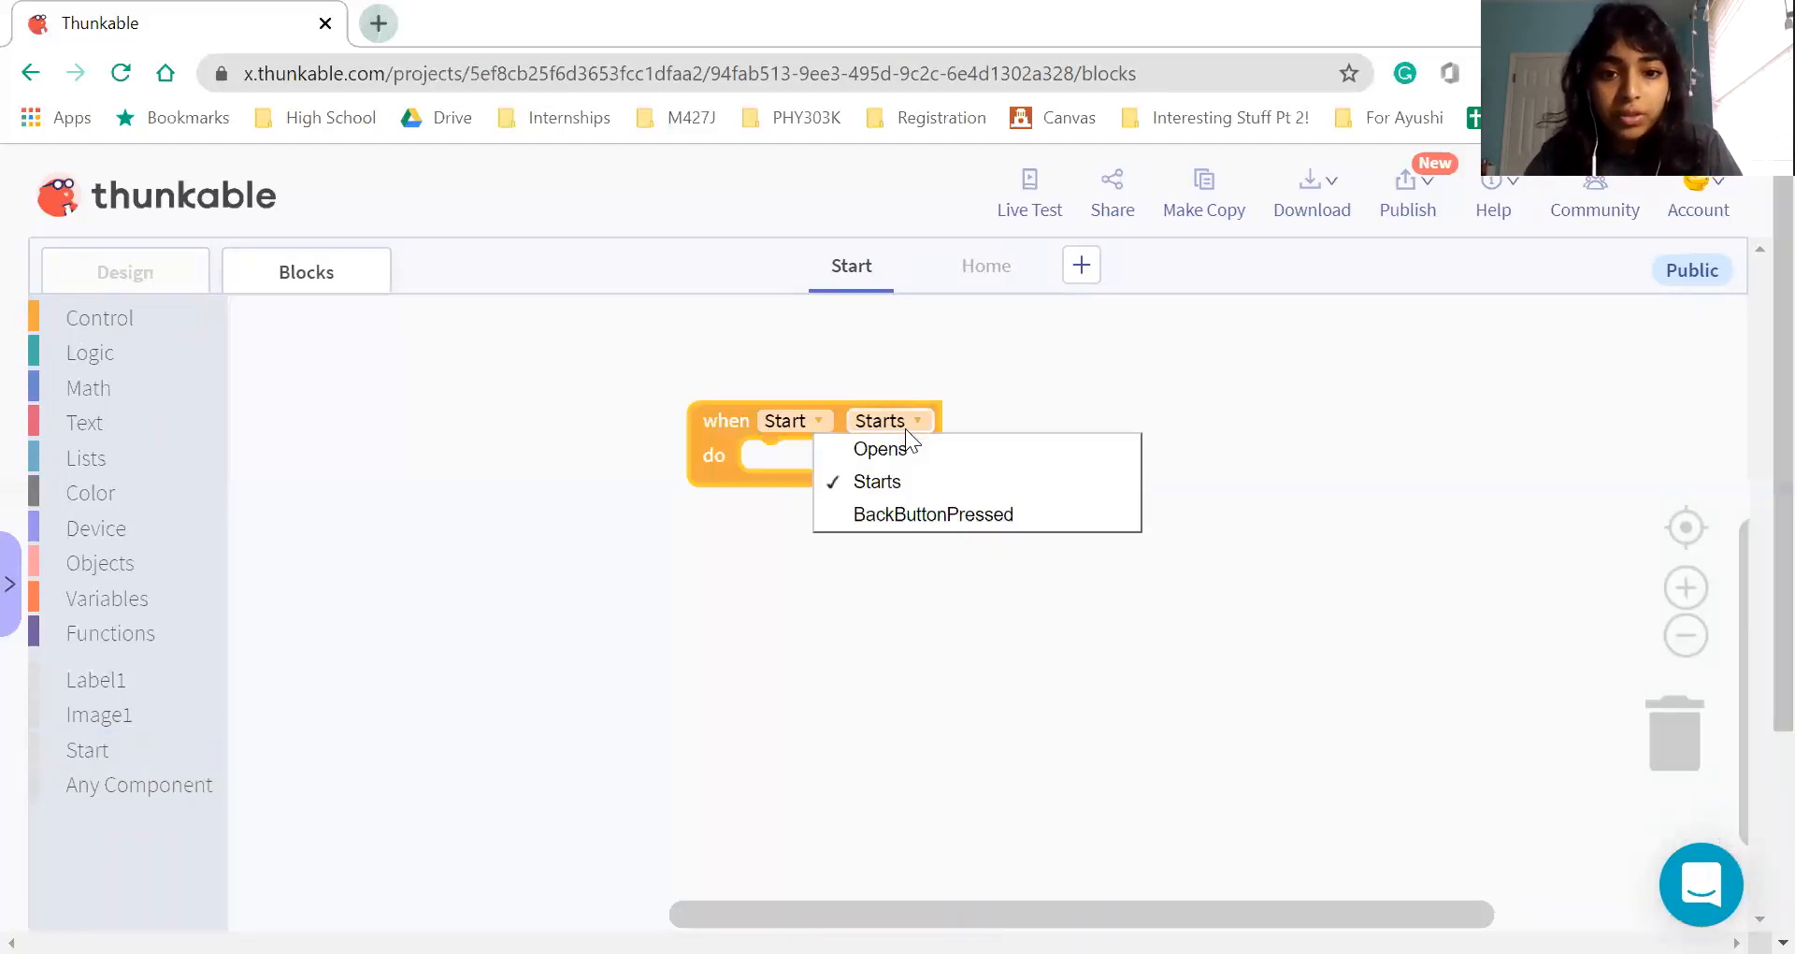
pyautogui.click(706, 464)
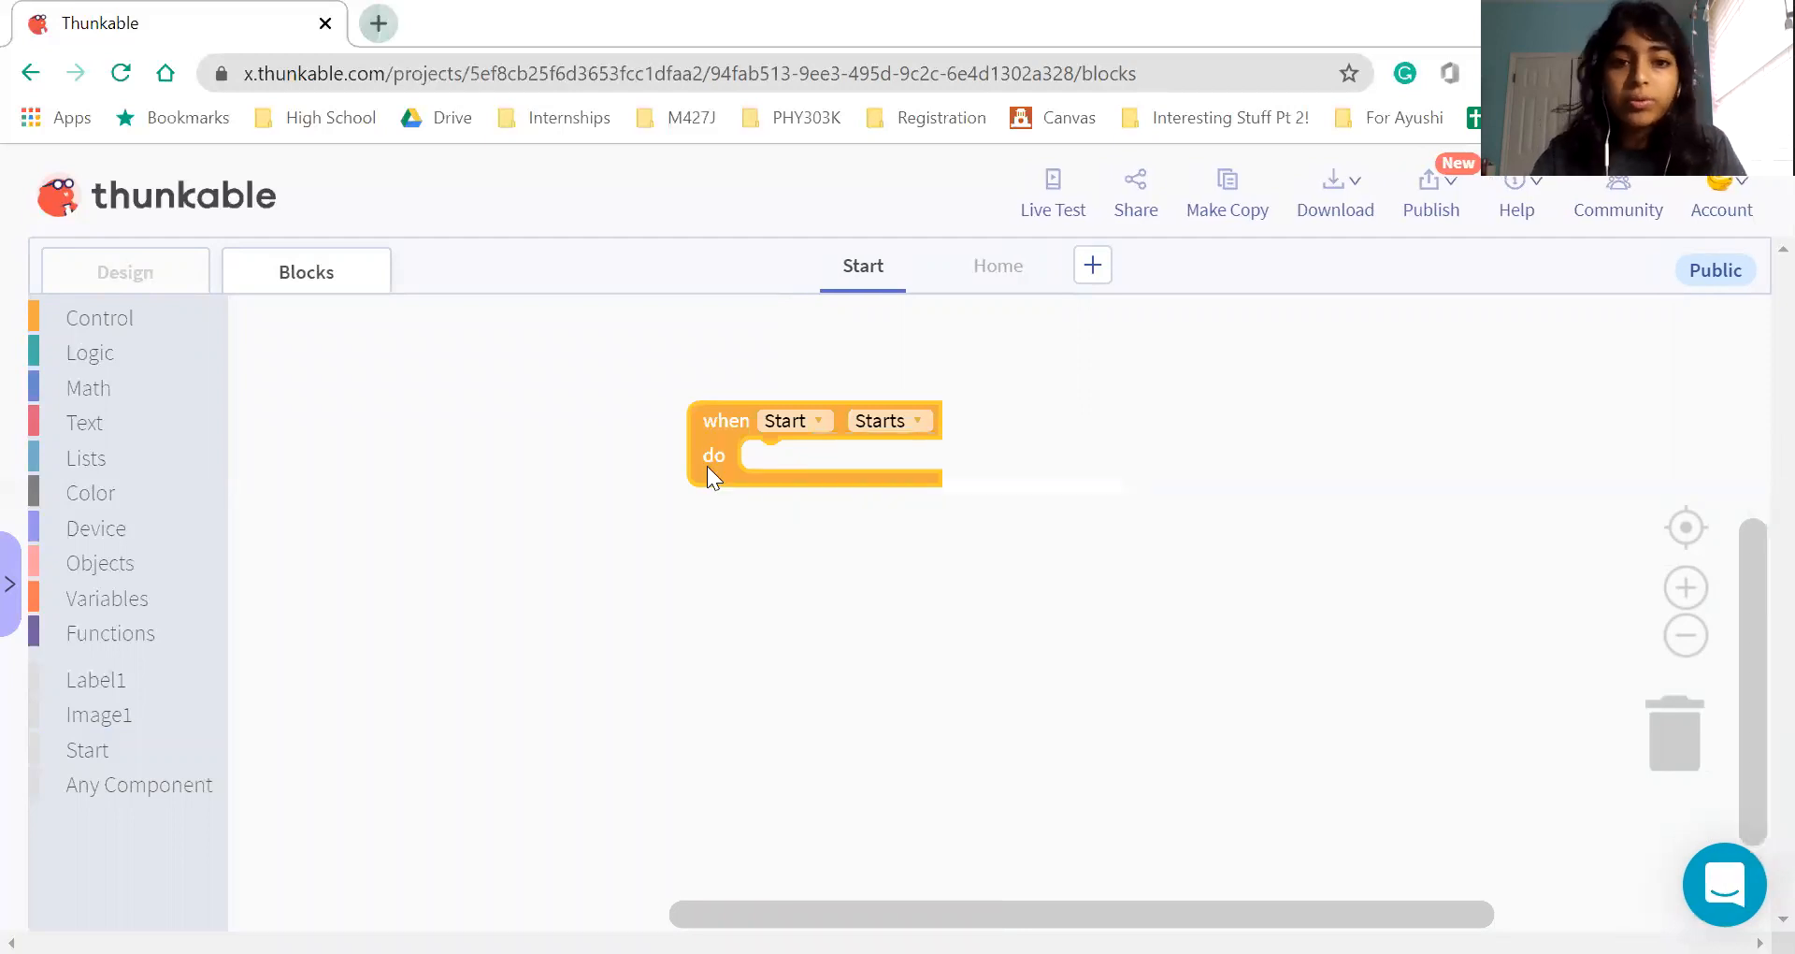
pyautogui.press('Delete')
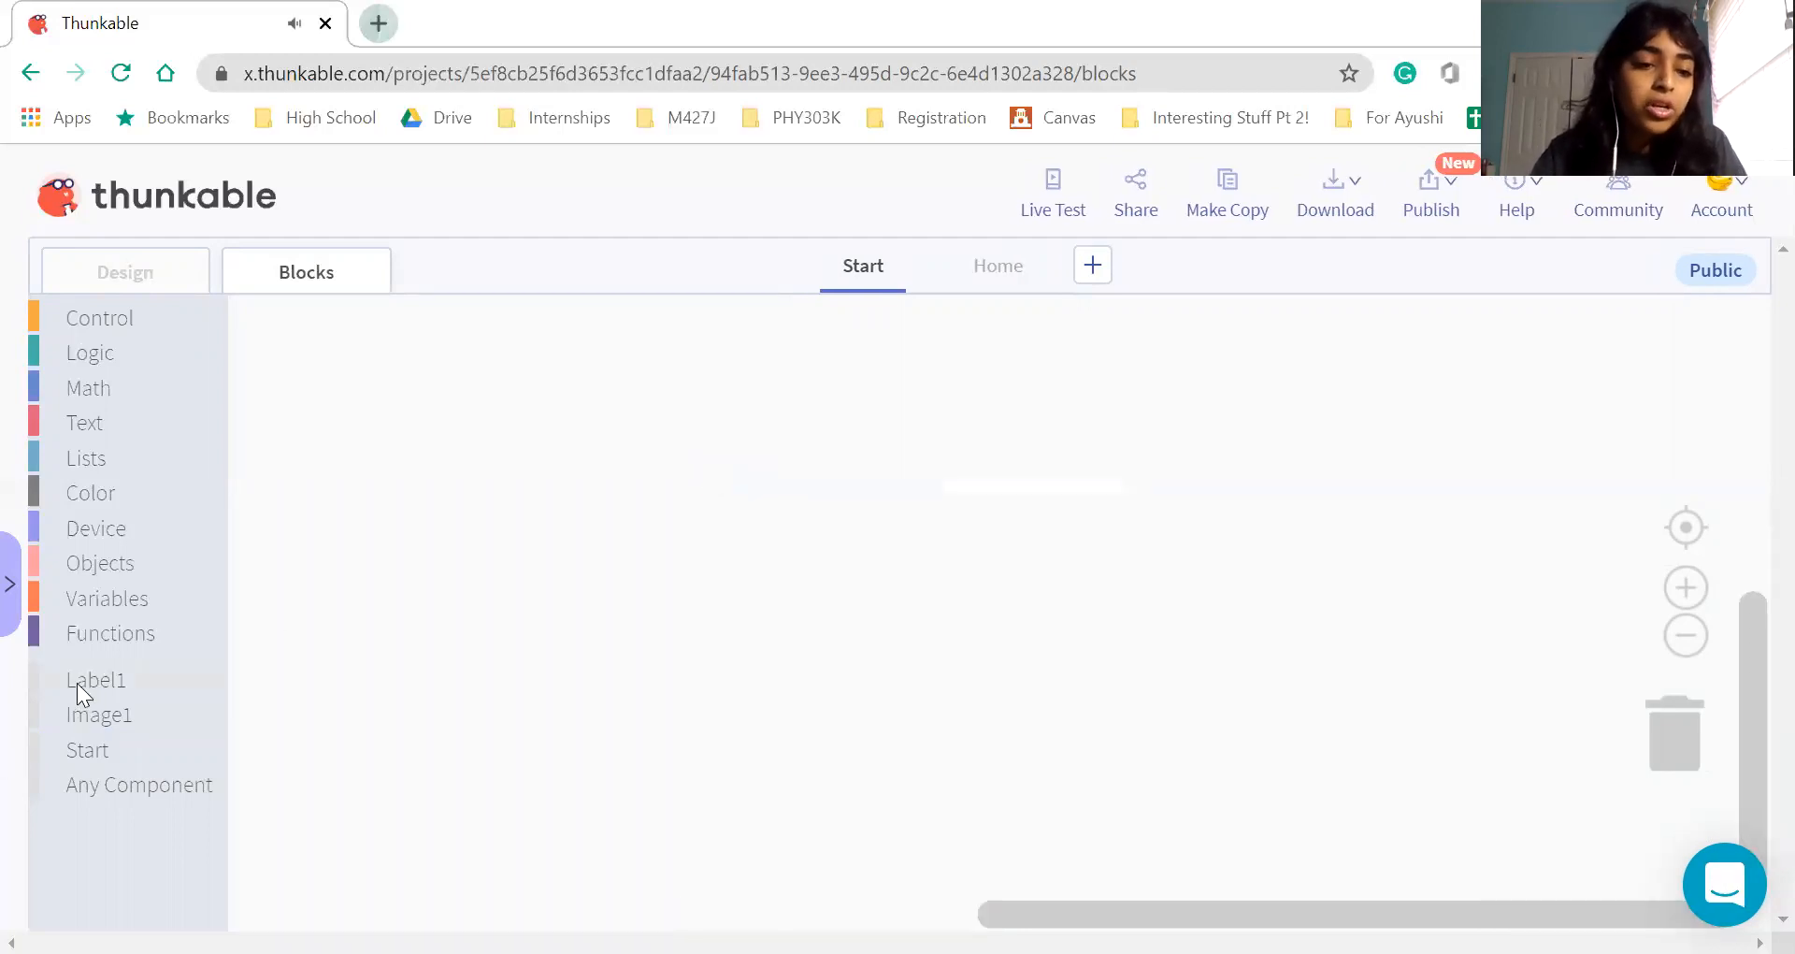
# Add a "when Image1 Click" event block to the Start screen's workspace
pyautogui.click(90, 709)
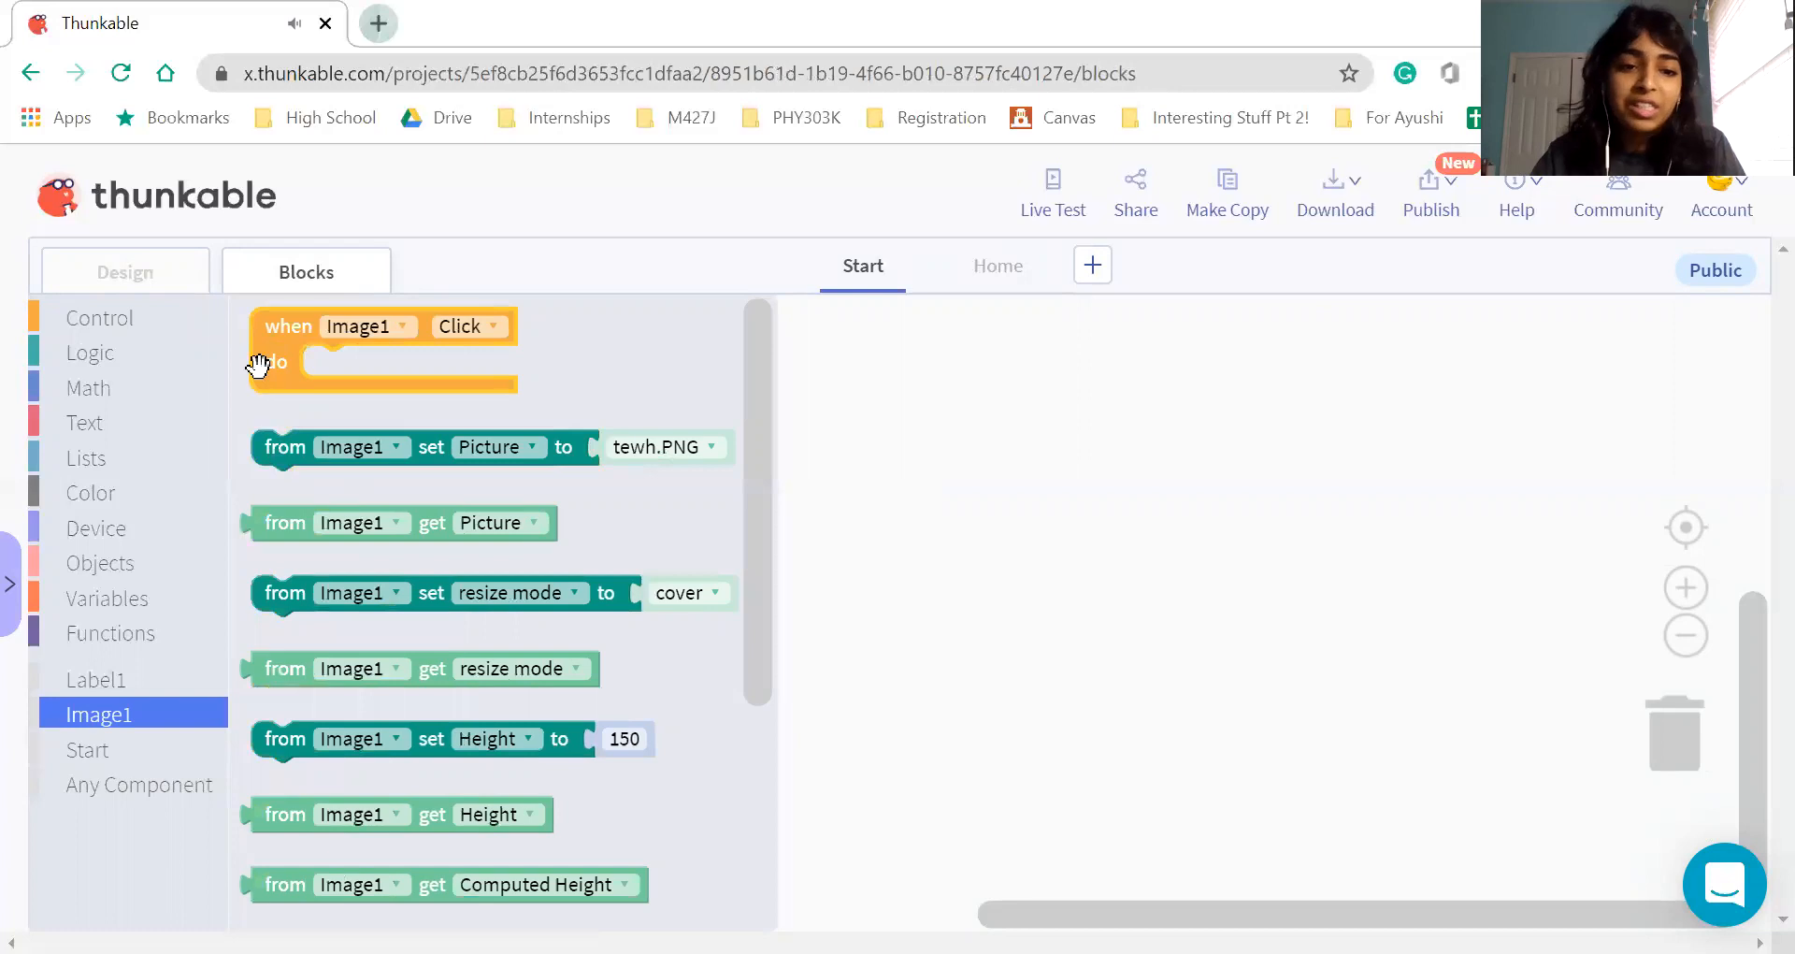
pyautogui.moveTo(268, 370); pyautogui.dragTo(296, 431)
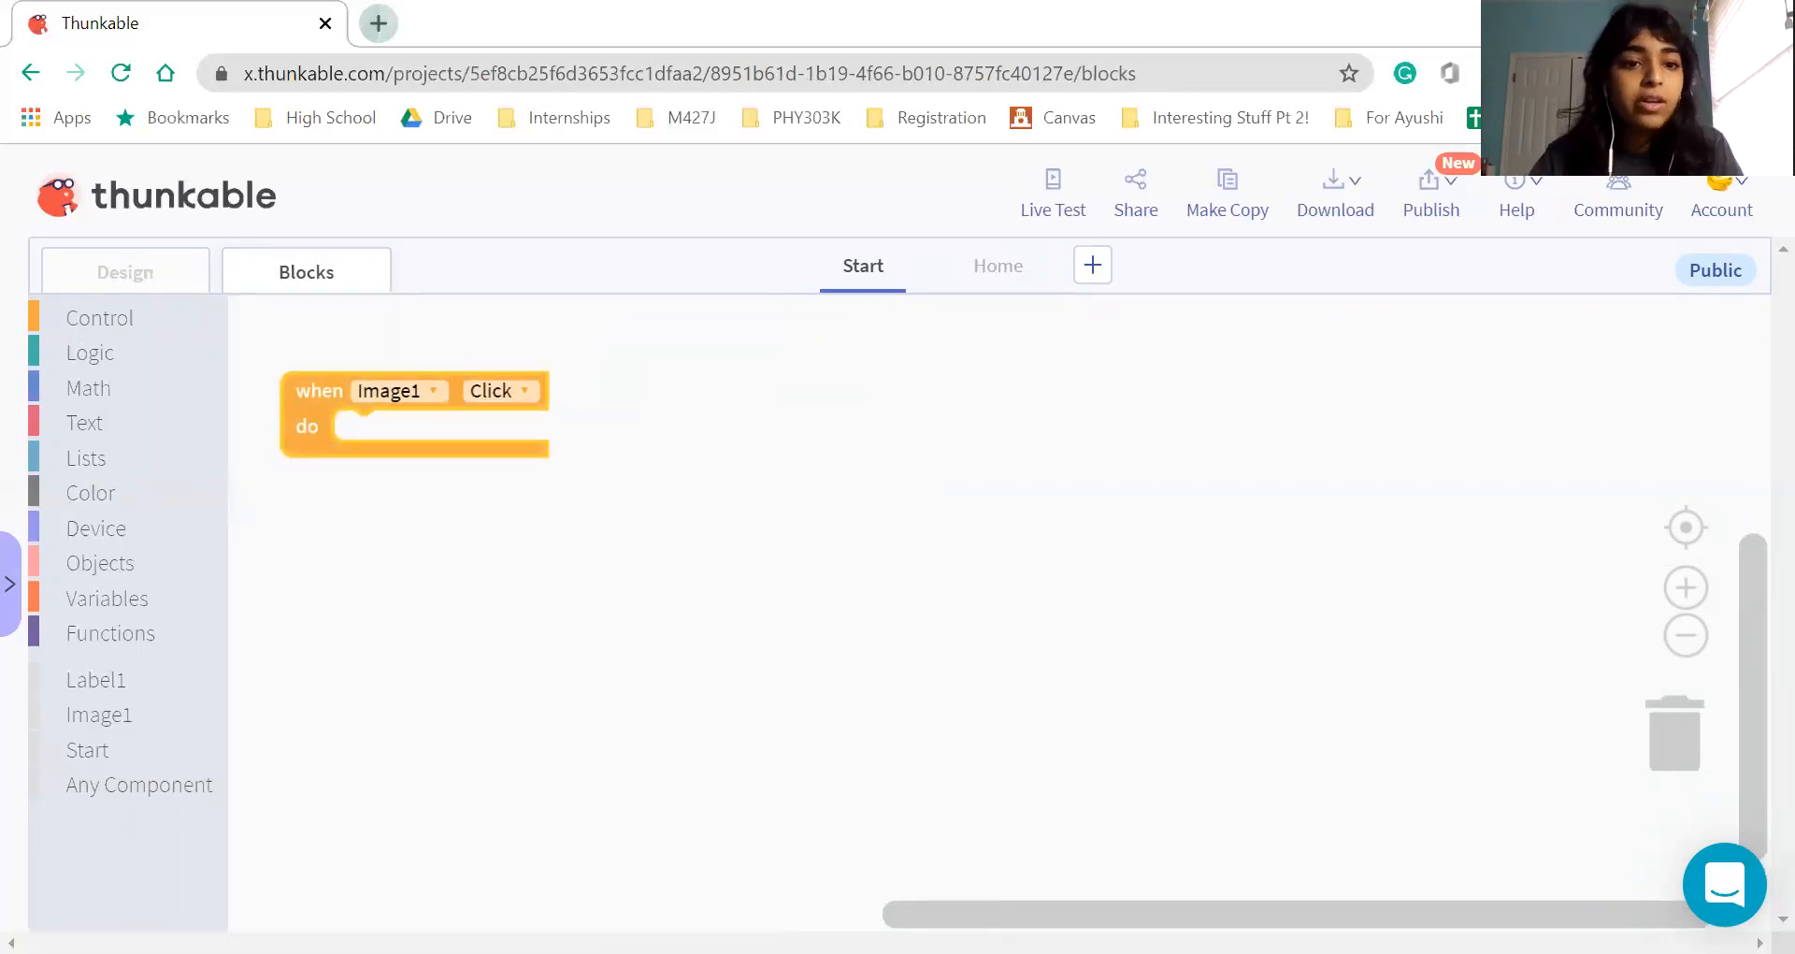
pyautogui.moveTo(321, 430); pyautogui.dragTo(369, 436)
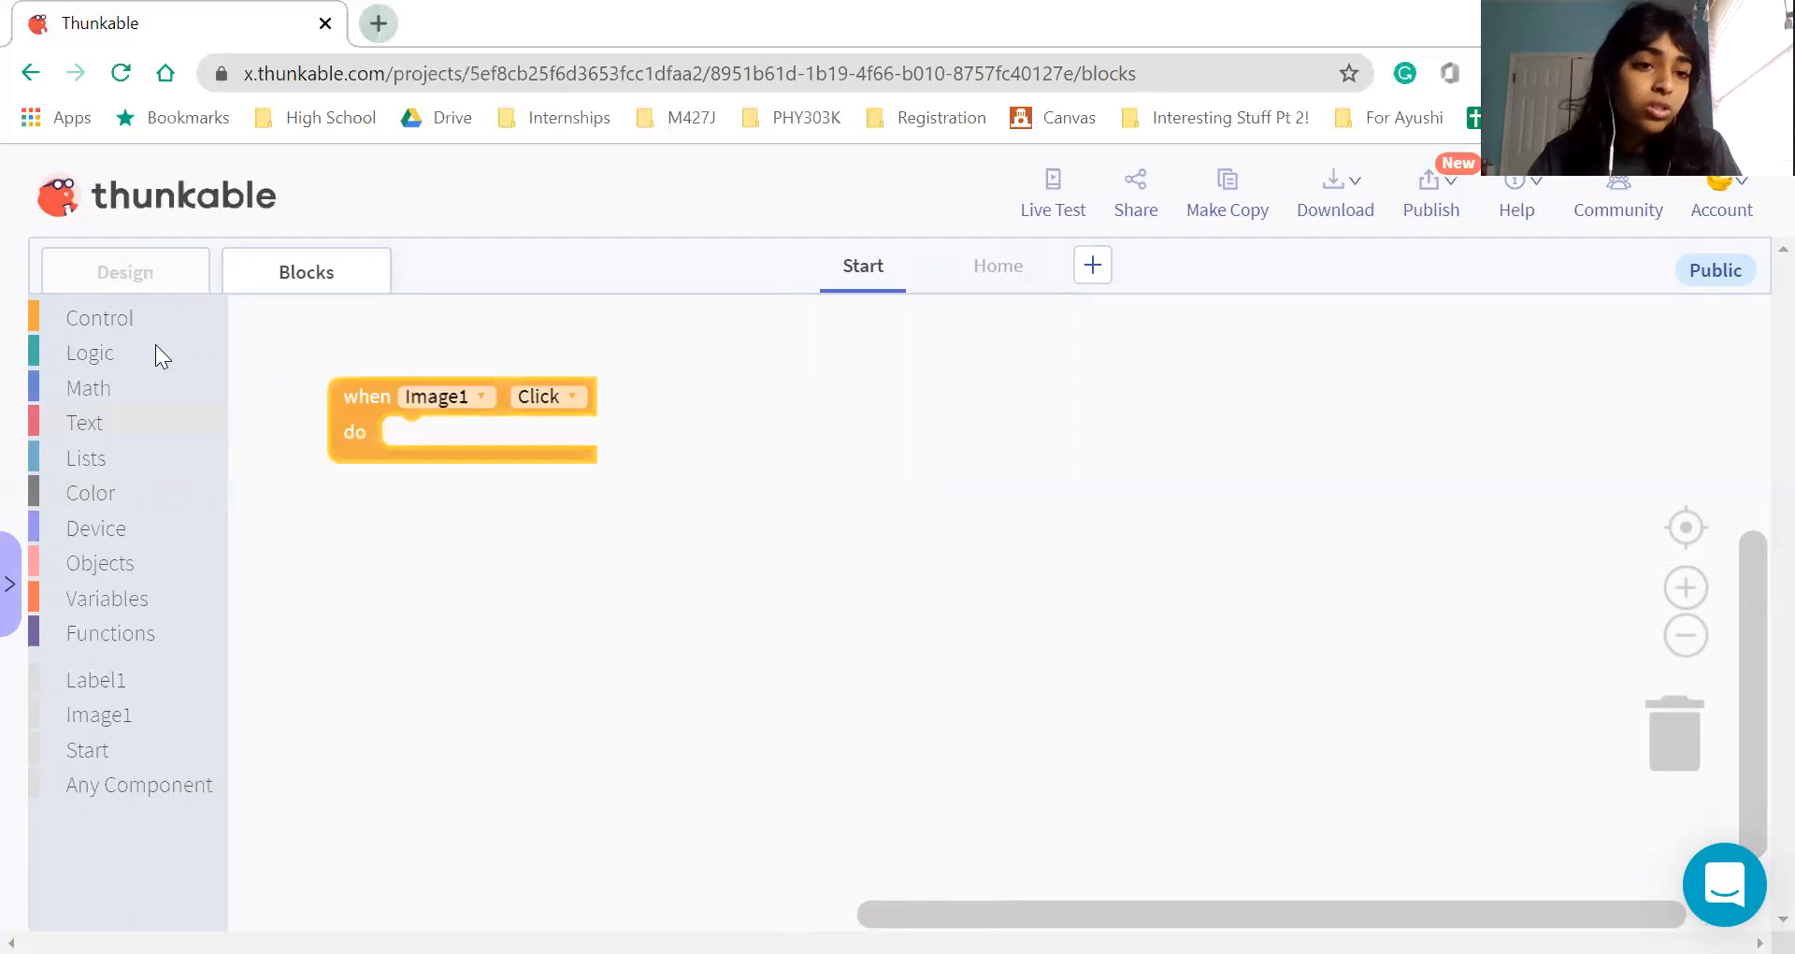
# Place a "navigate to" block inside the Image1 Click event and set its destination to Home
pyautogui.click(132, 322)
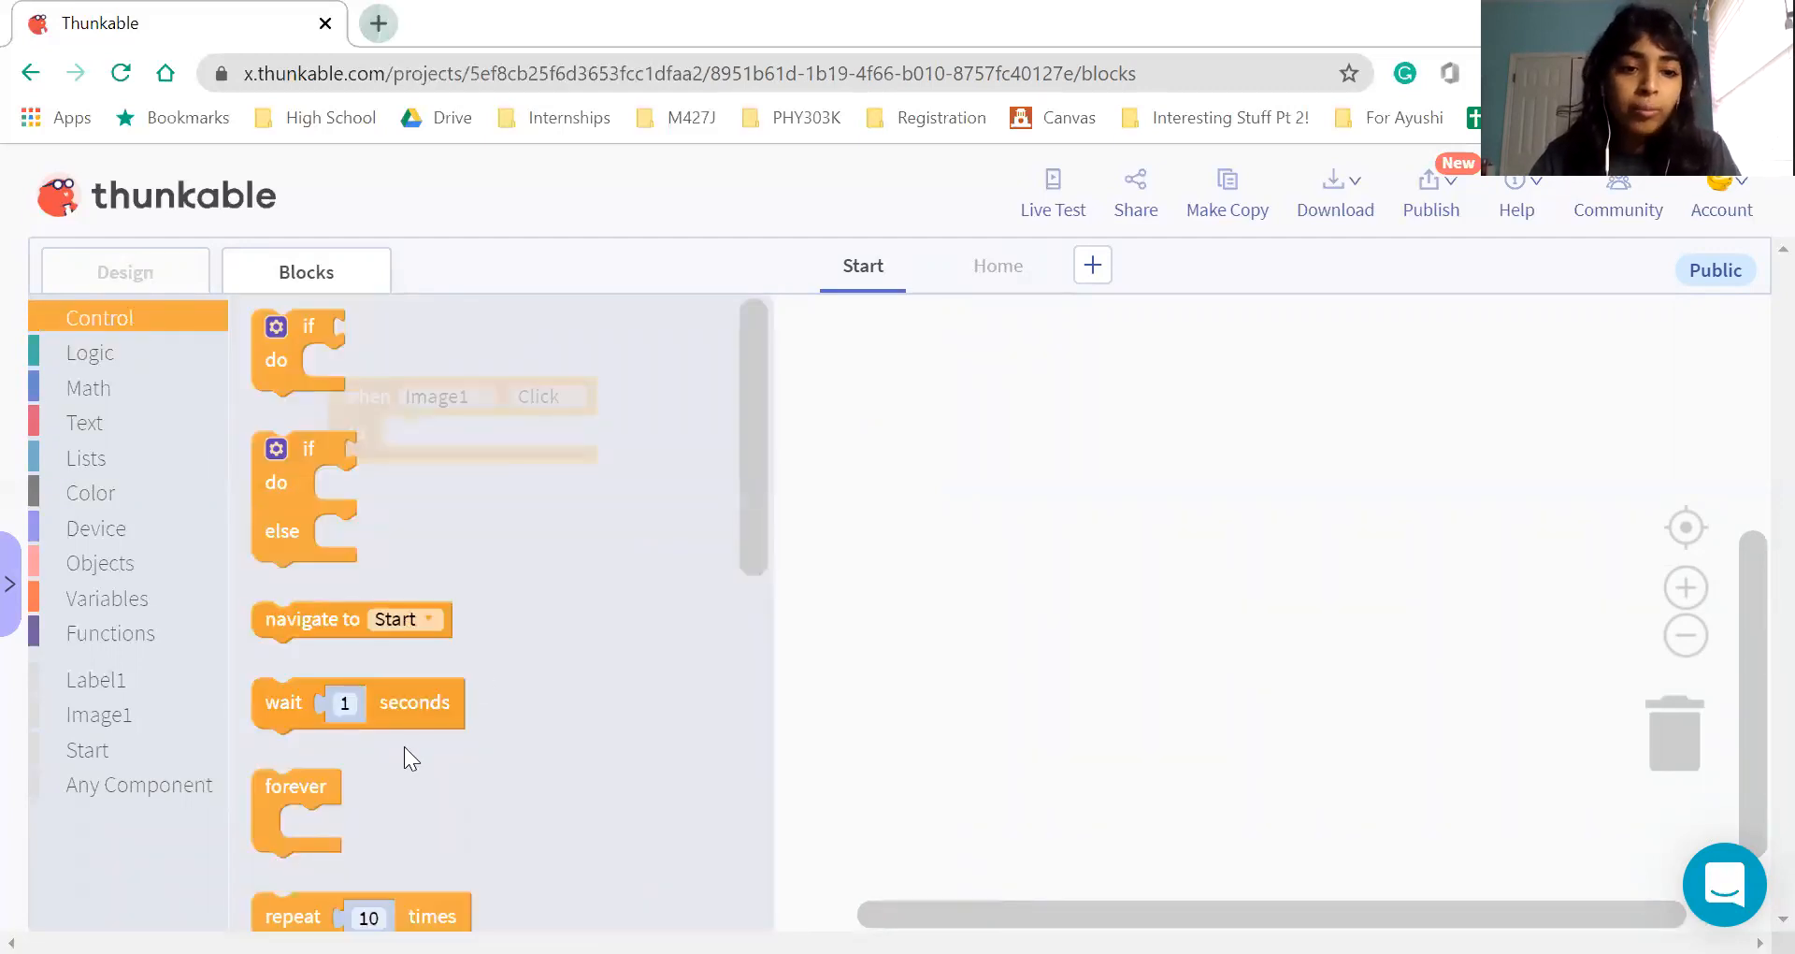
pyautogui.scroll(-3, 400, 748)
pyautogui.moveTo(310, 370); pyautogui.dragTo(445, 431)
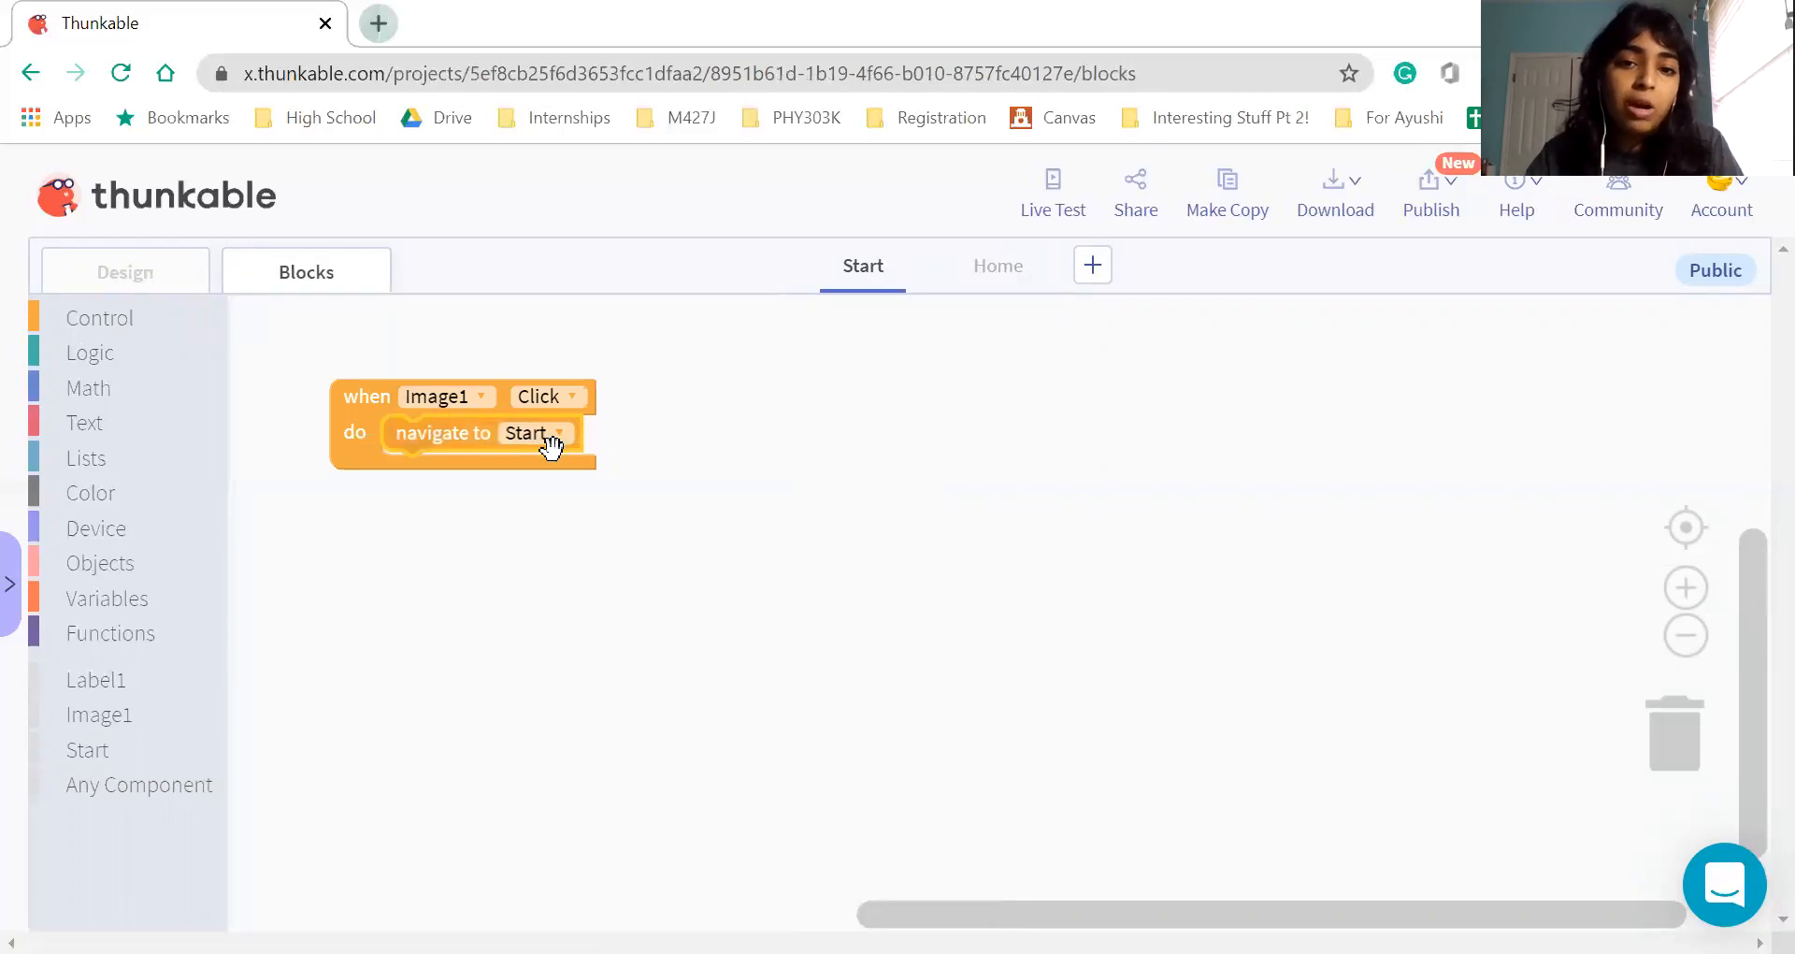
pyautogui.click(561, 436)
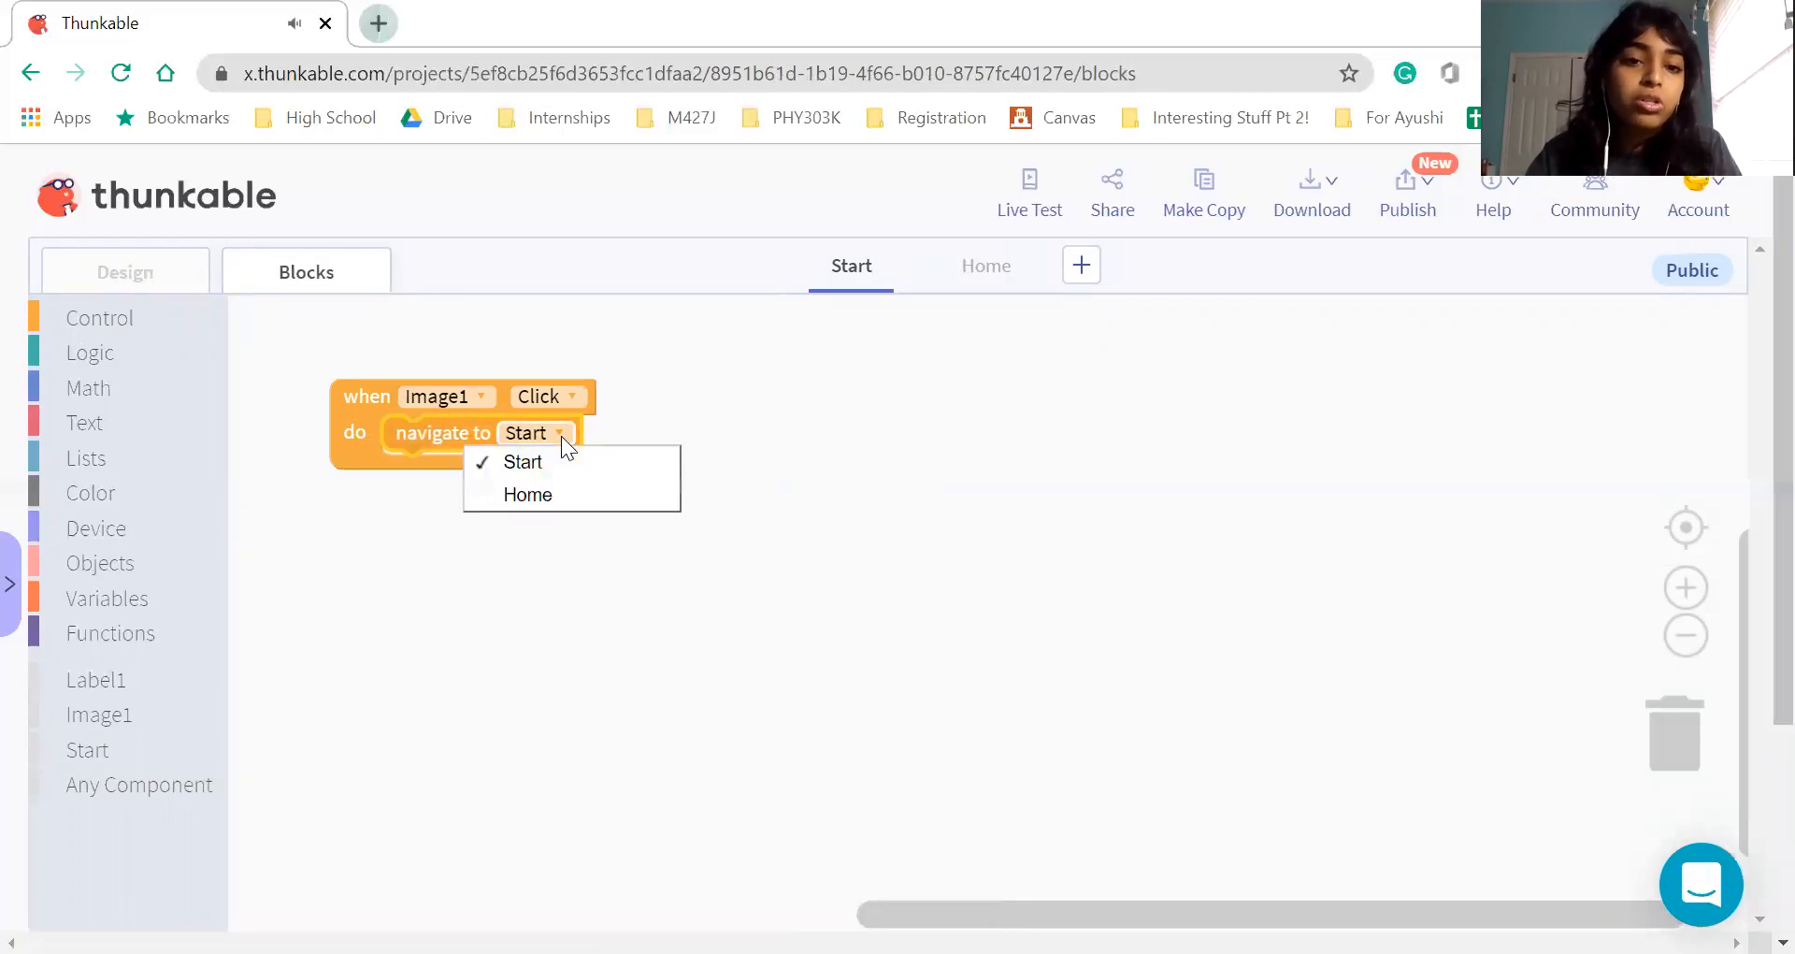
pyautogui.click(555, 493)
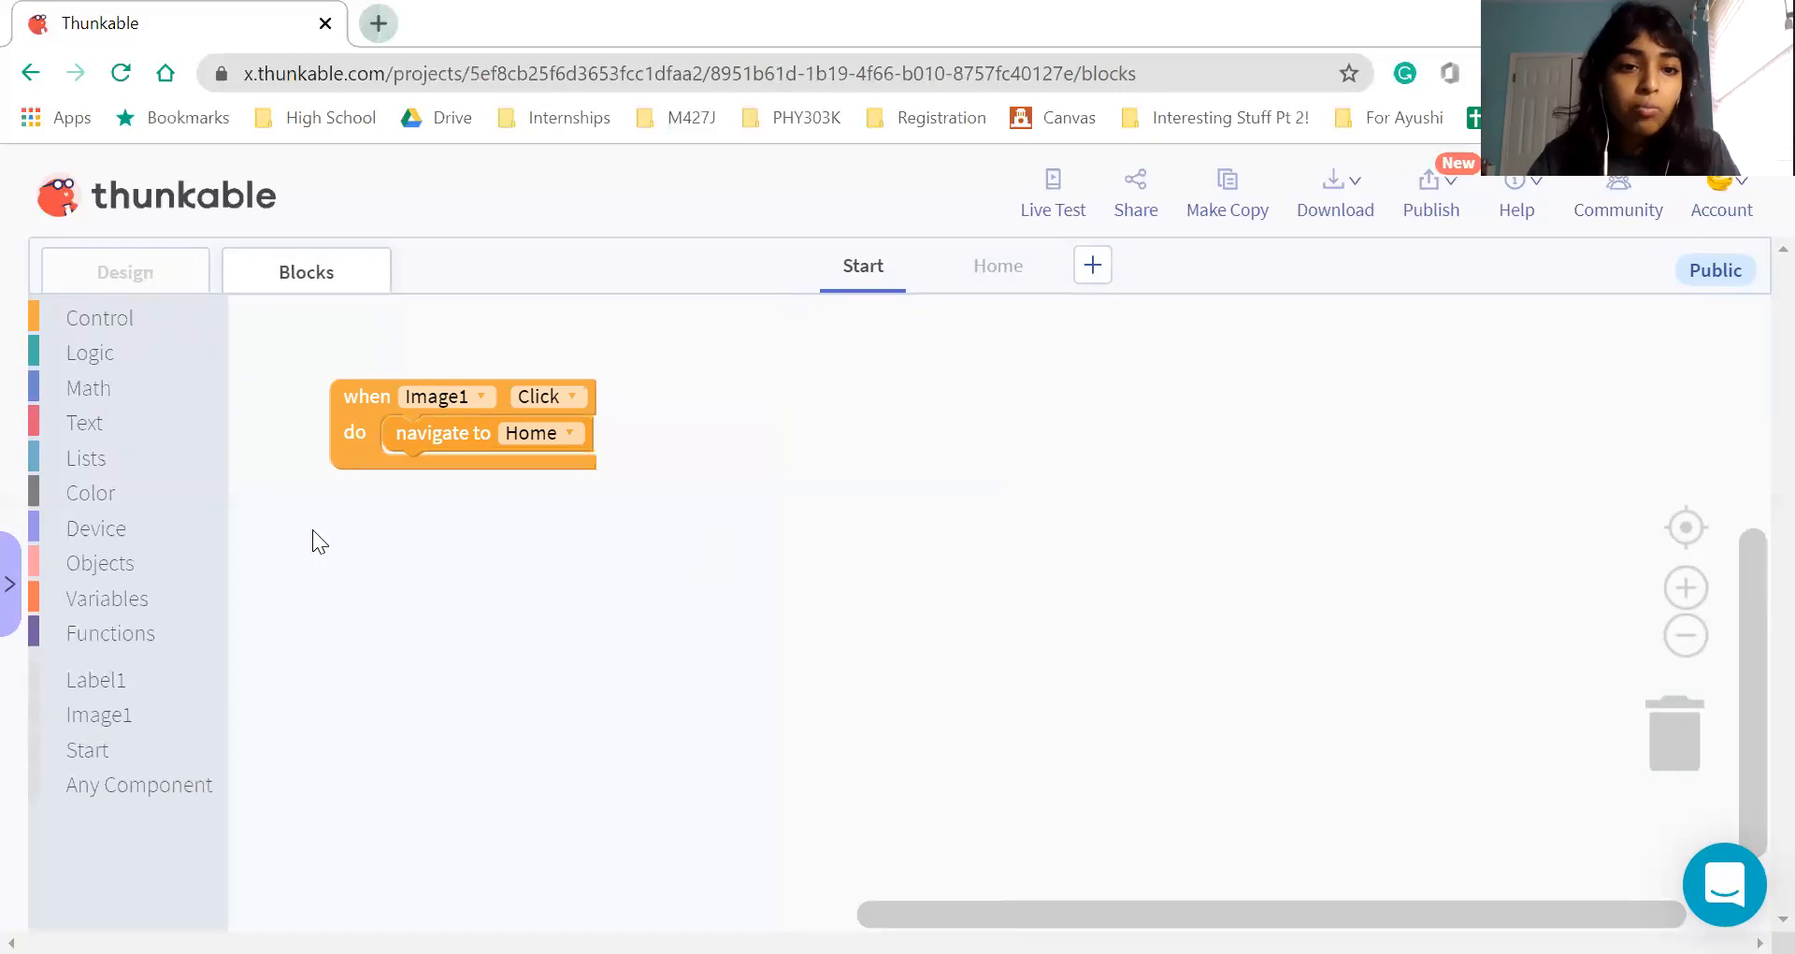
pyautogui.moveTo(345, 453); pyautogui.dragTo(361, 465)
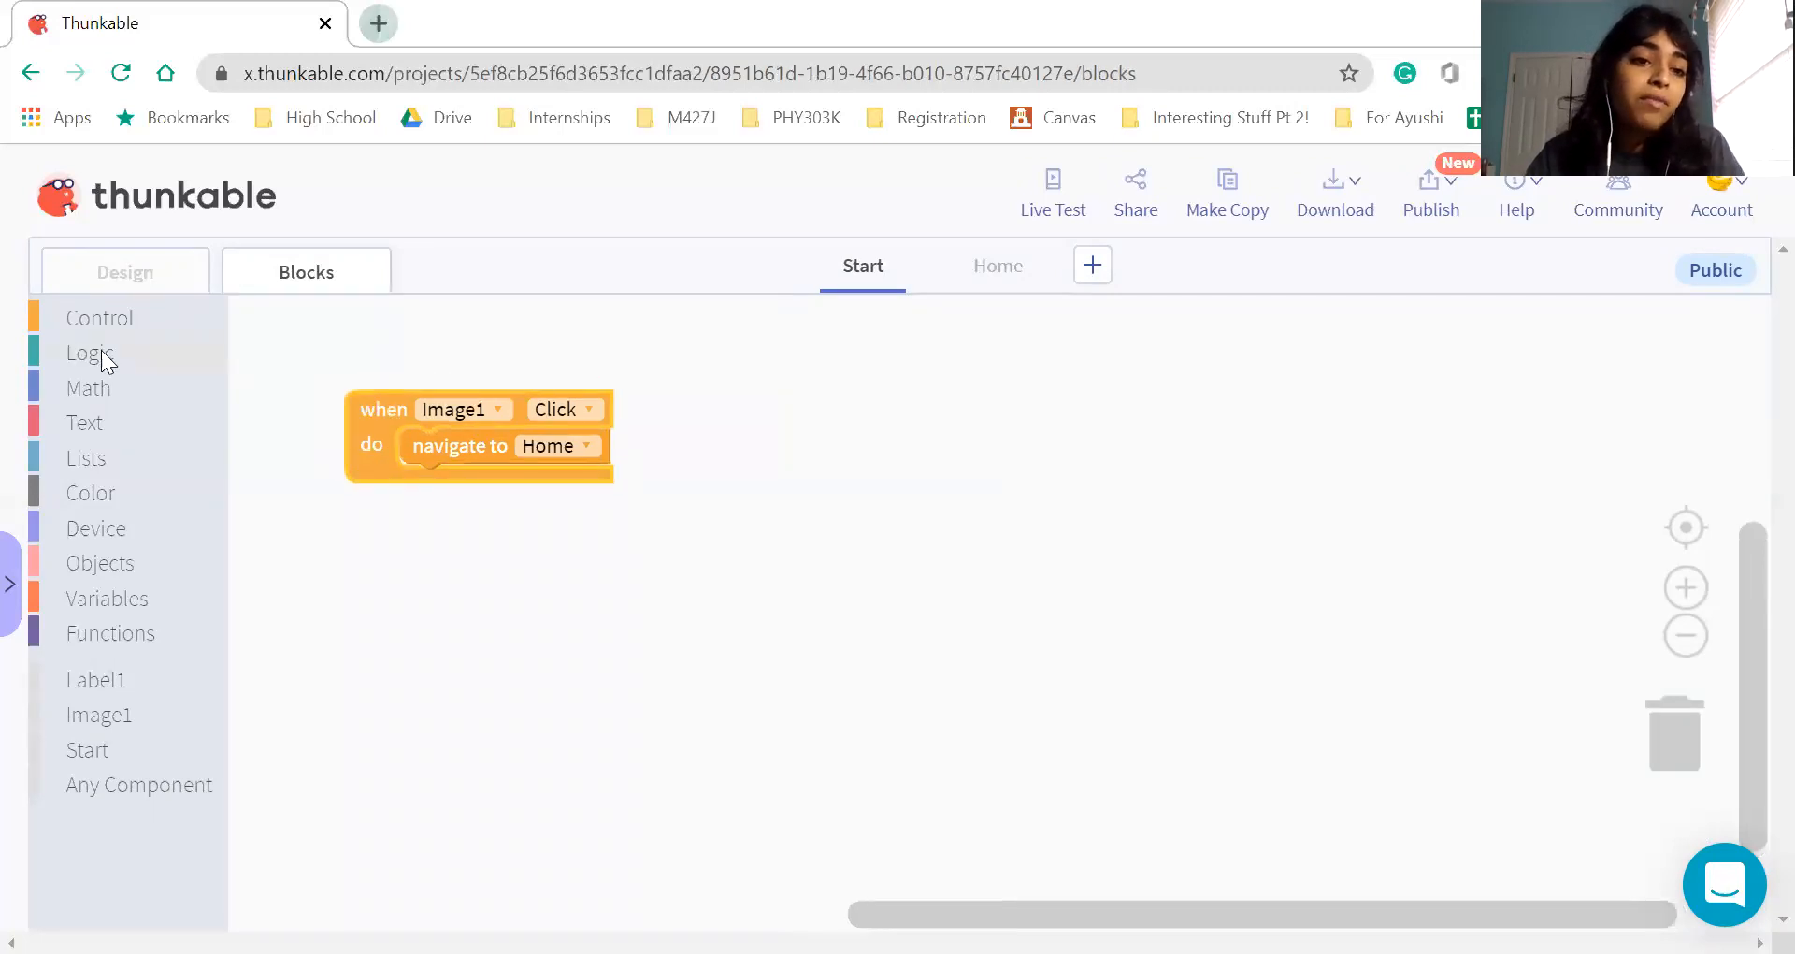
# Examine the available Color, Objects, Device, Functions, Logic, Math and Variables blocks
pyautogui.click(95, 494)
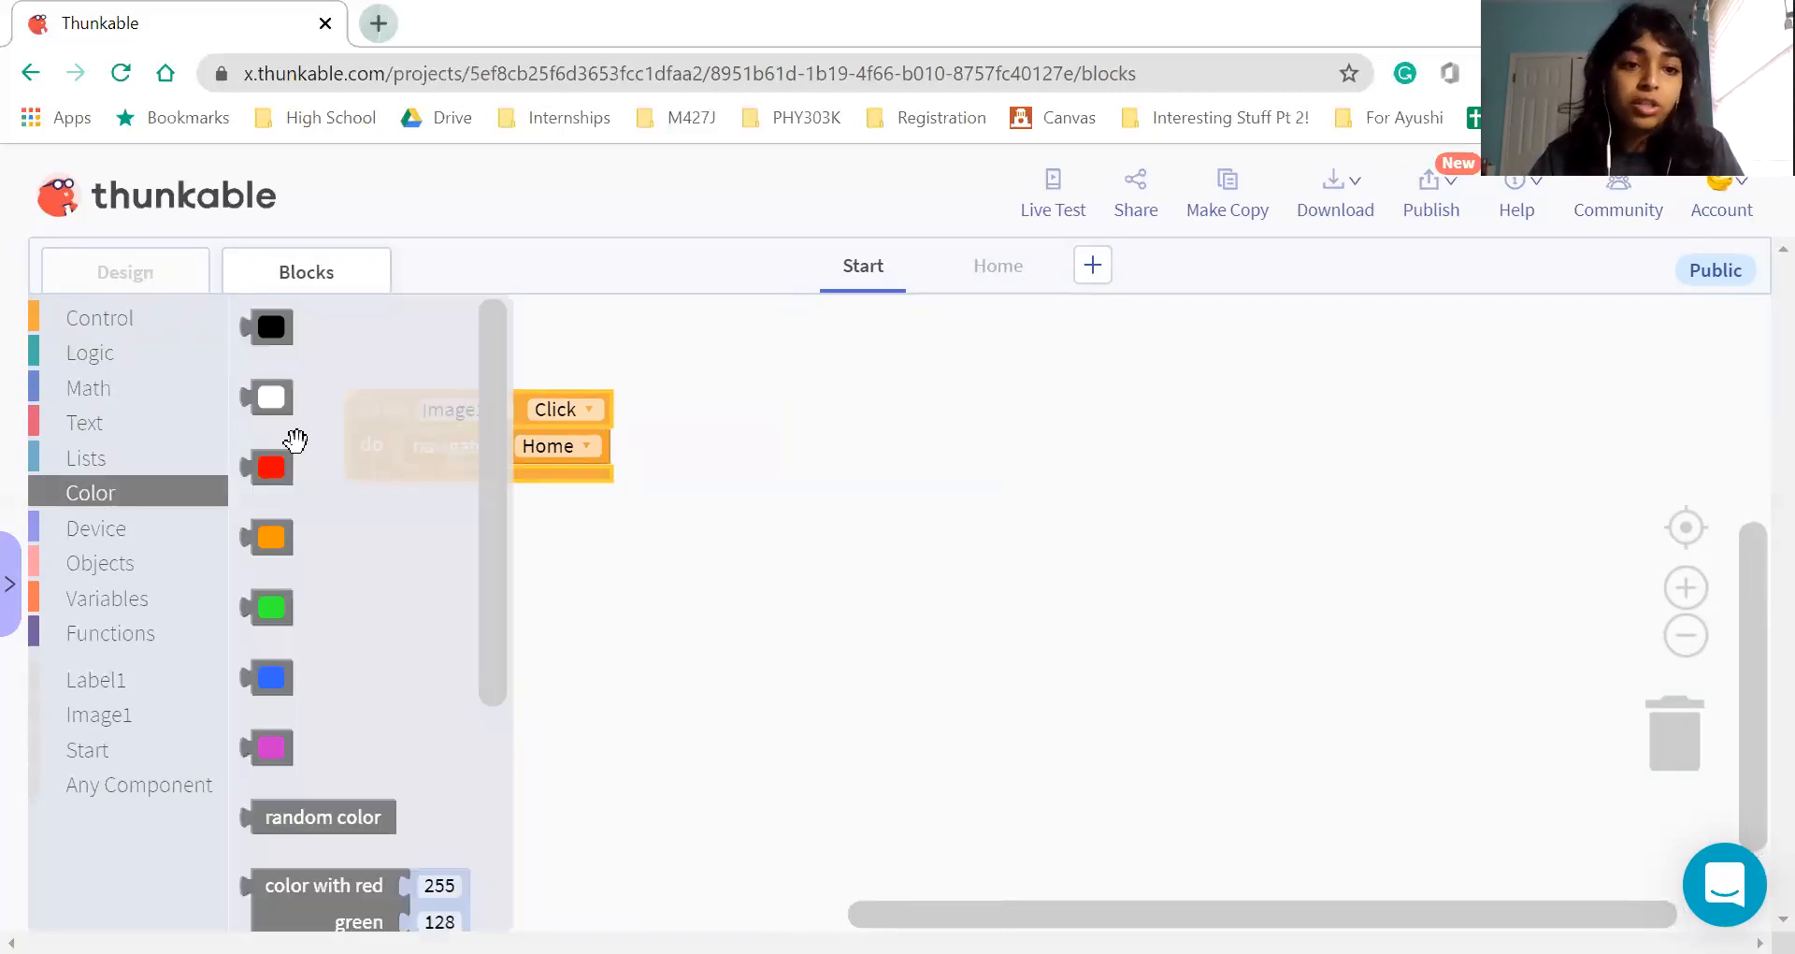
pyautogui.click(100, 548)
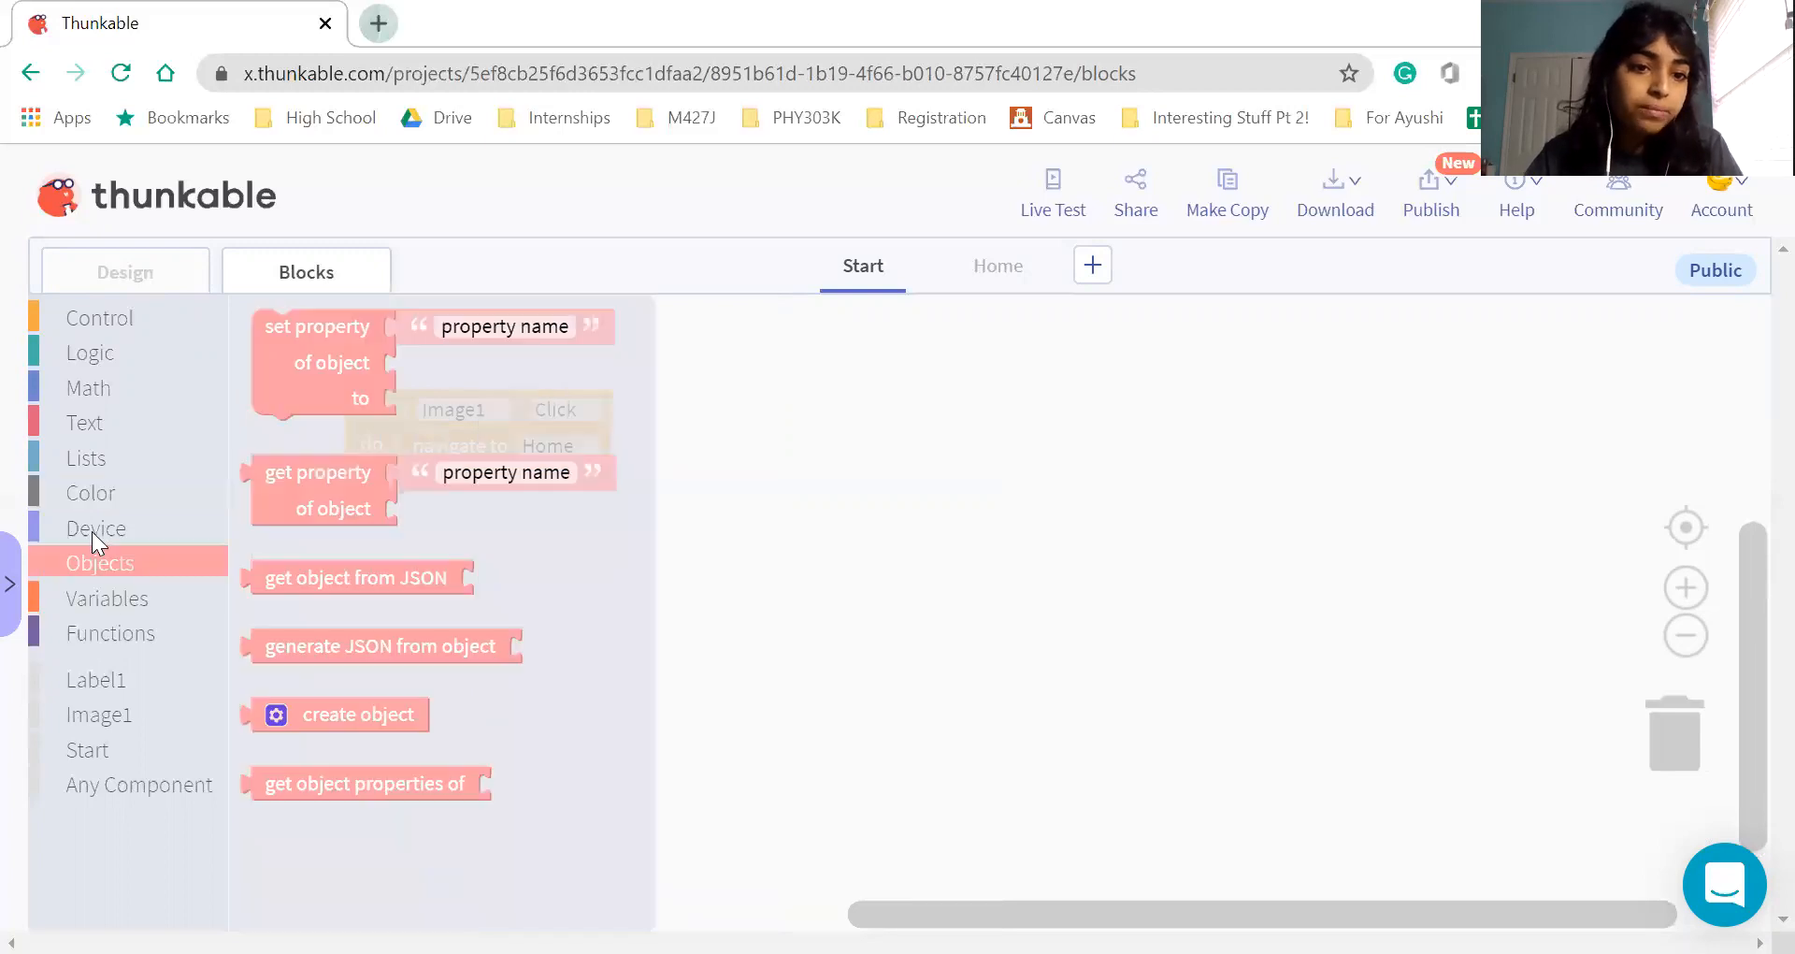
pyautogui.click(93, 533)
pyautogui.click(298, 479)
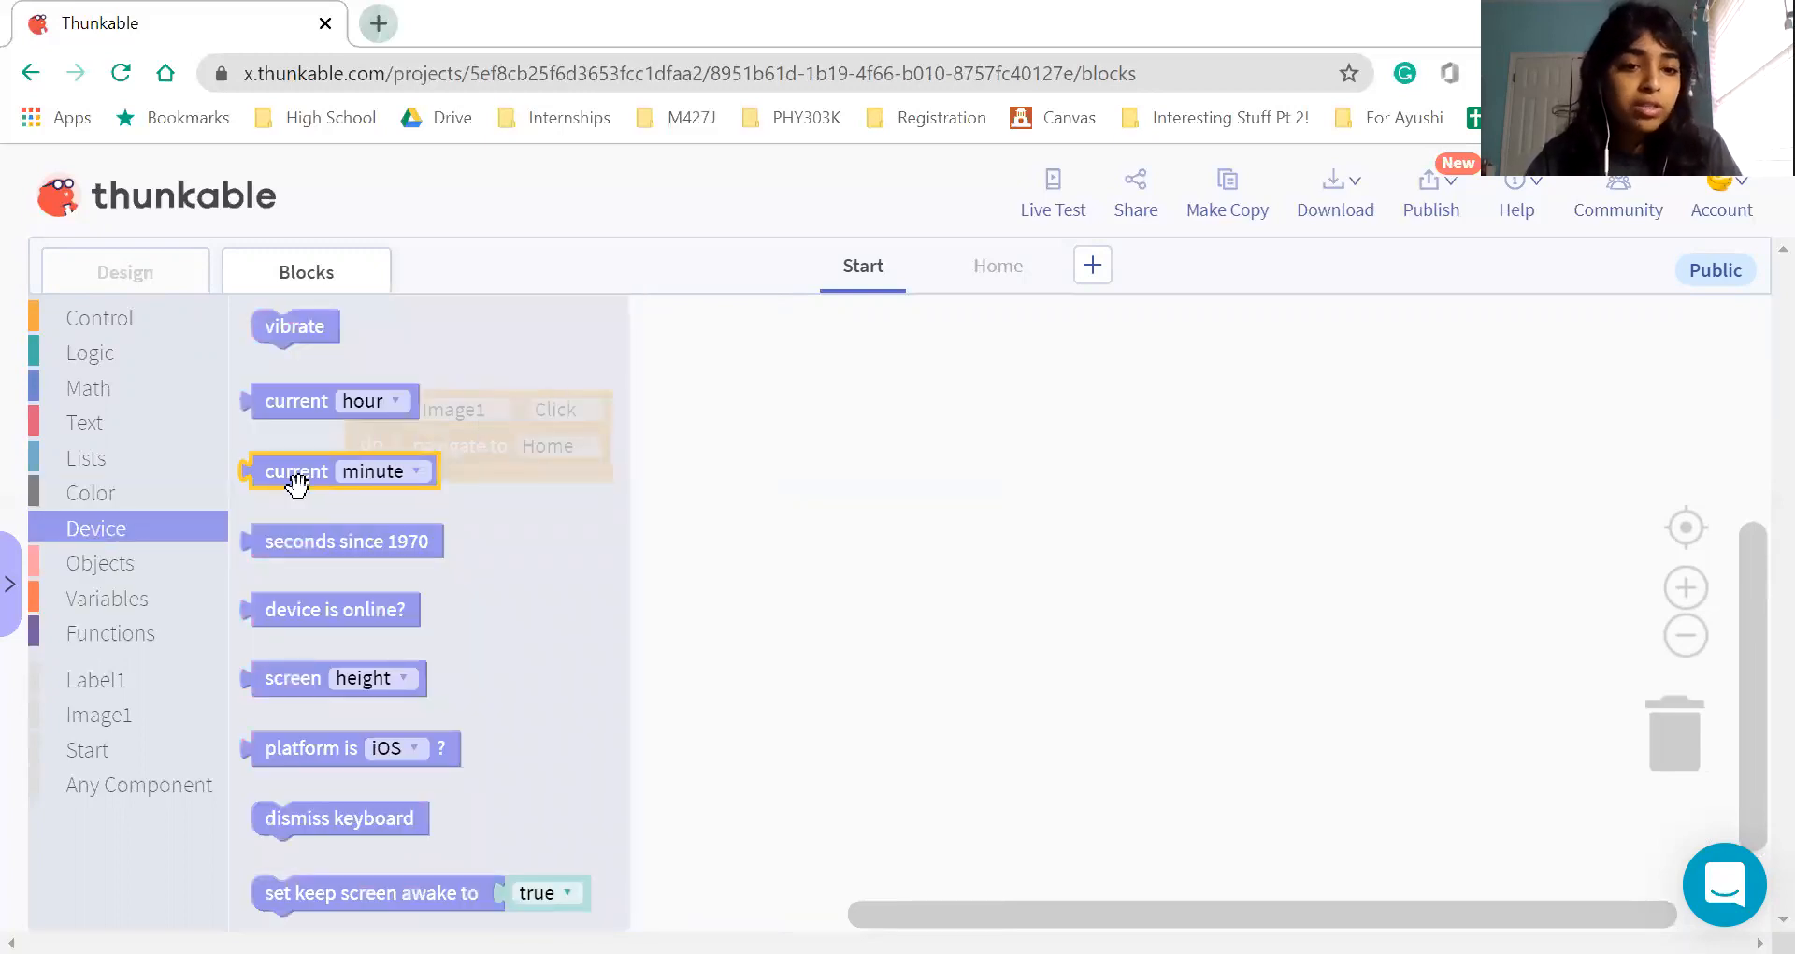
pyautogui.click(146, 559)
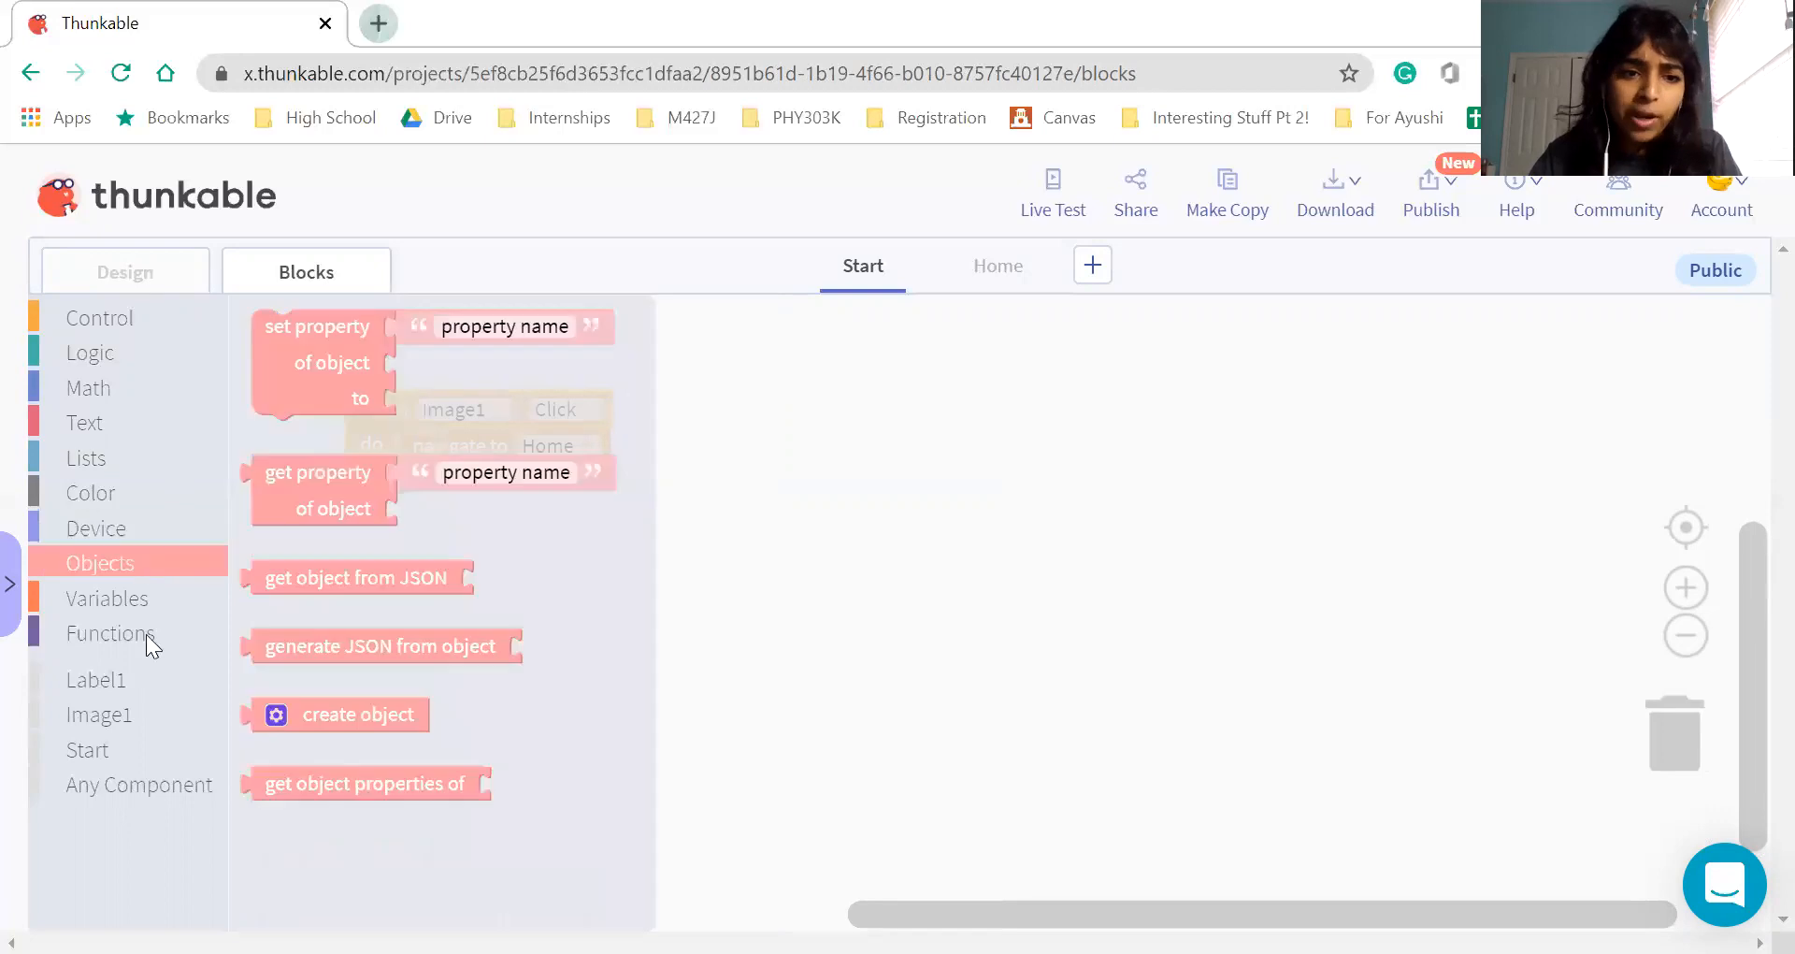
pyautogui.click(146, 634)
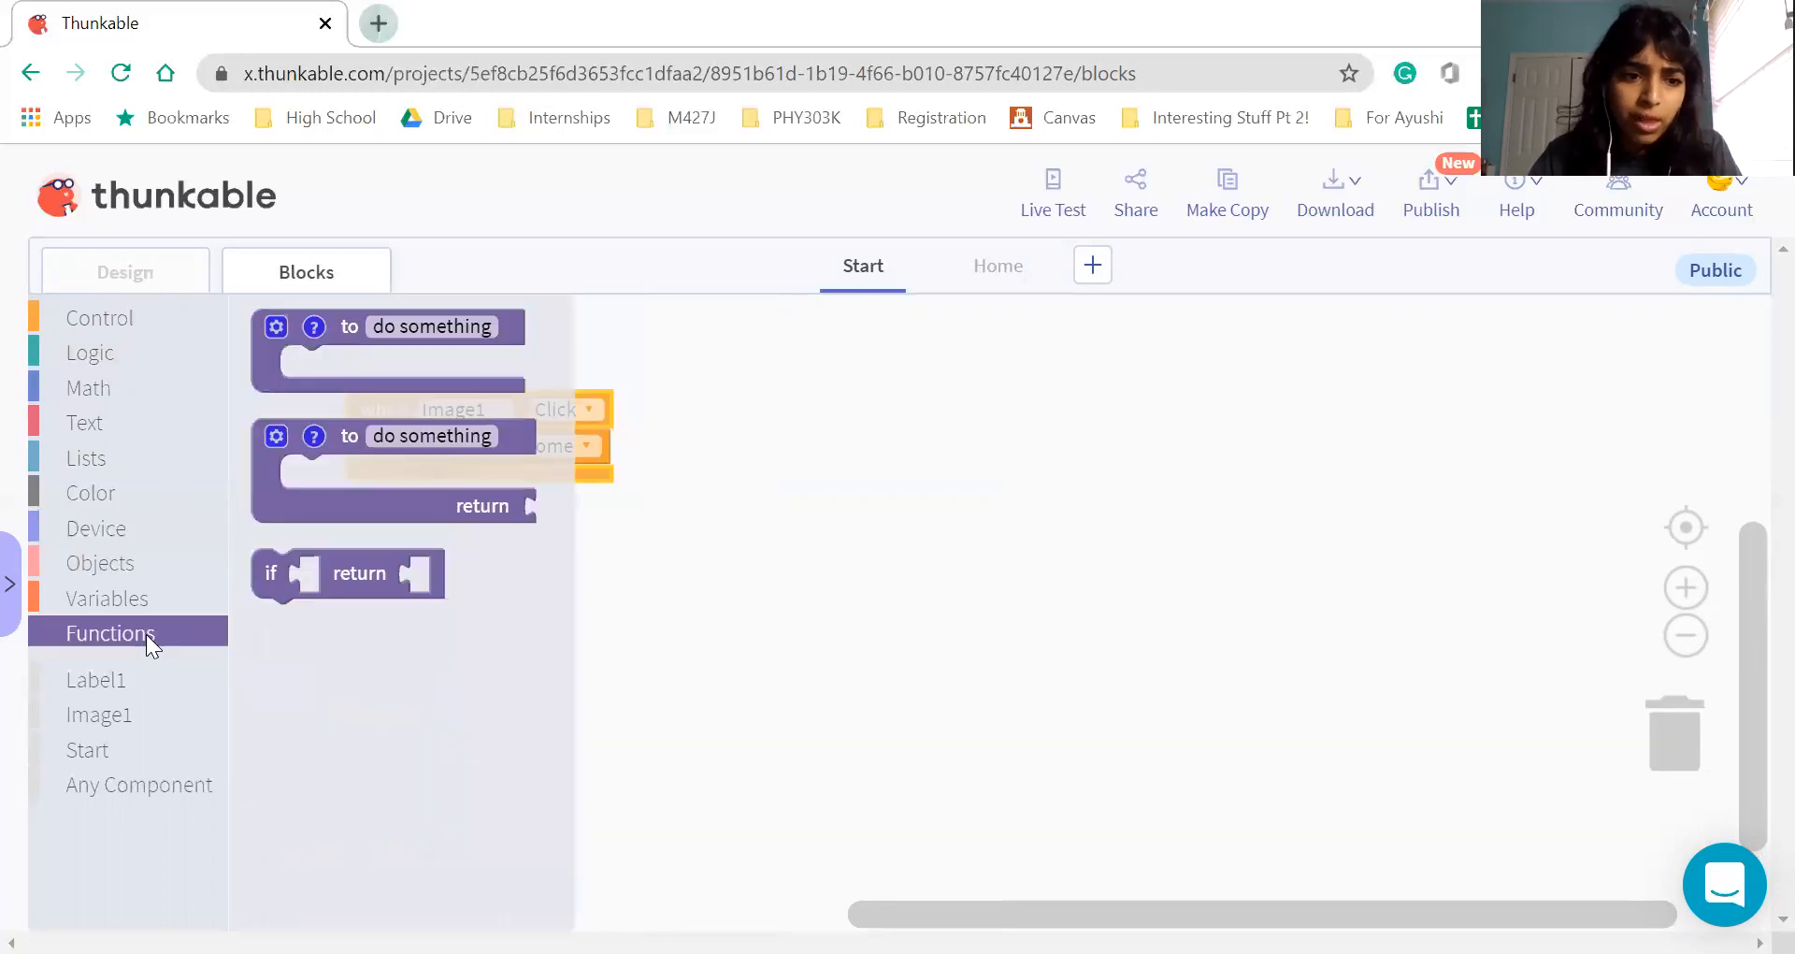
pyautogui.click(141, 351)
pyautogui.click(117, 385)
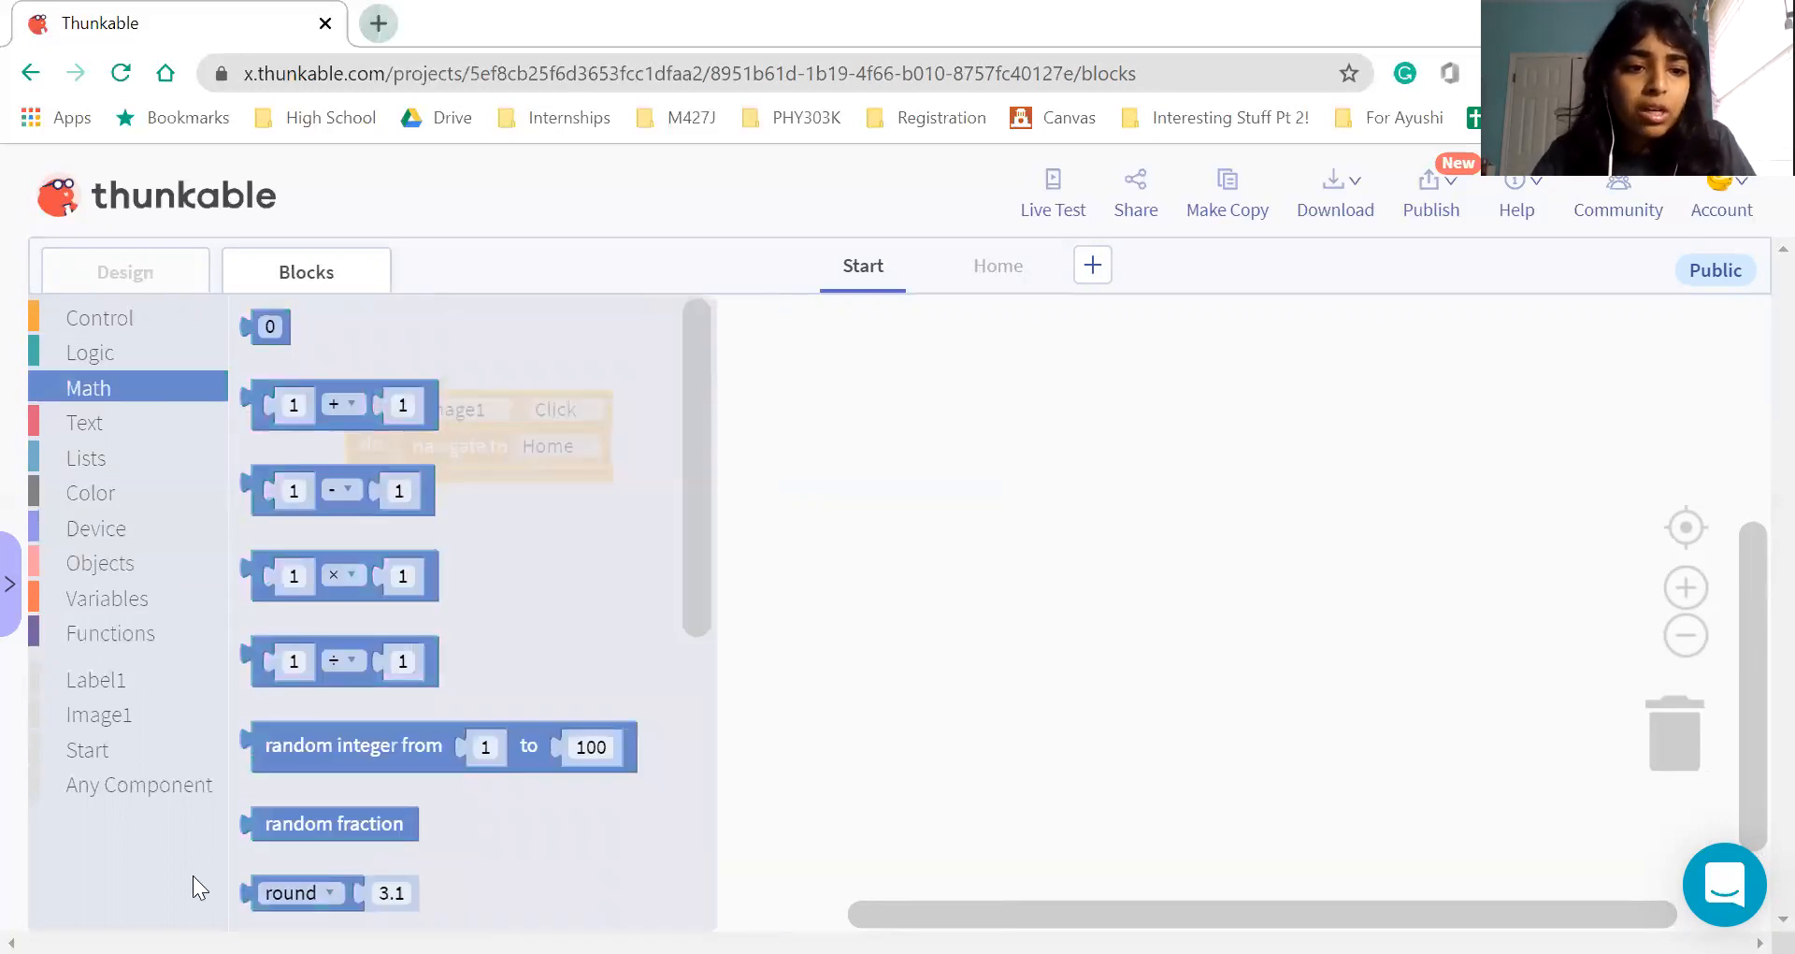
pyautogui.click(125, 636)
pyautogui.click(122, 601)
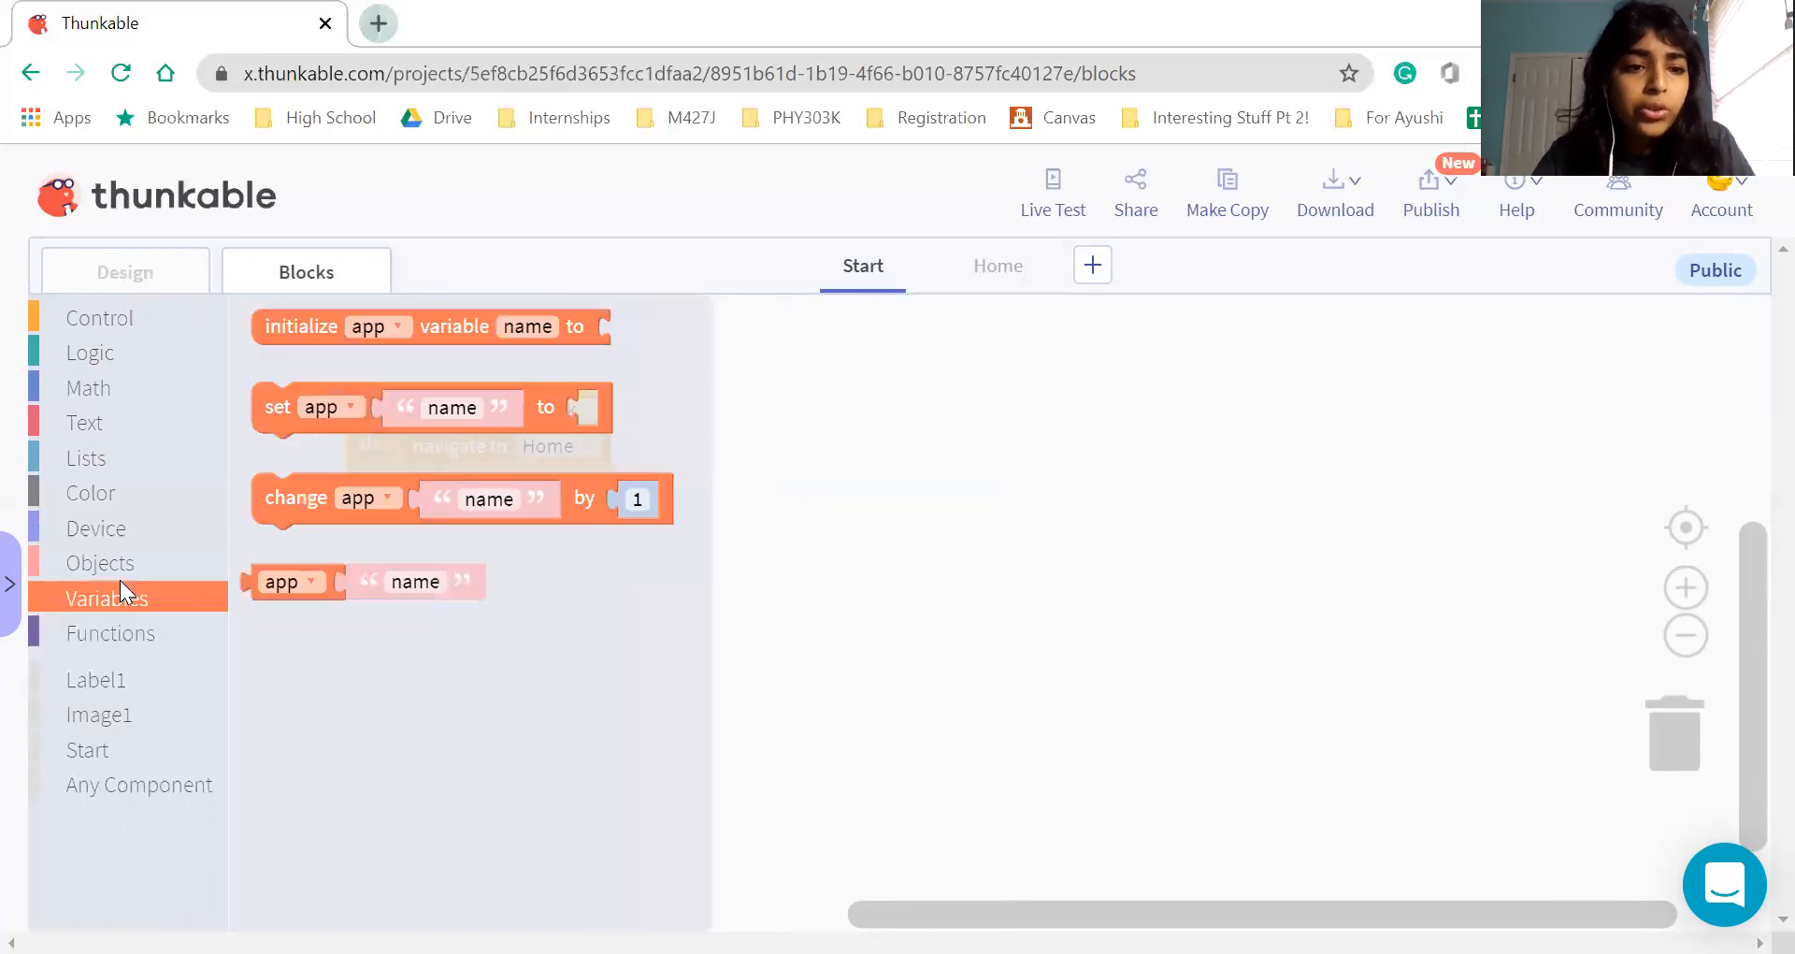
pyautogui.click(119, 567)
pyautogui.click(111, 531)
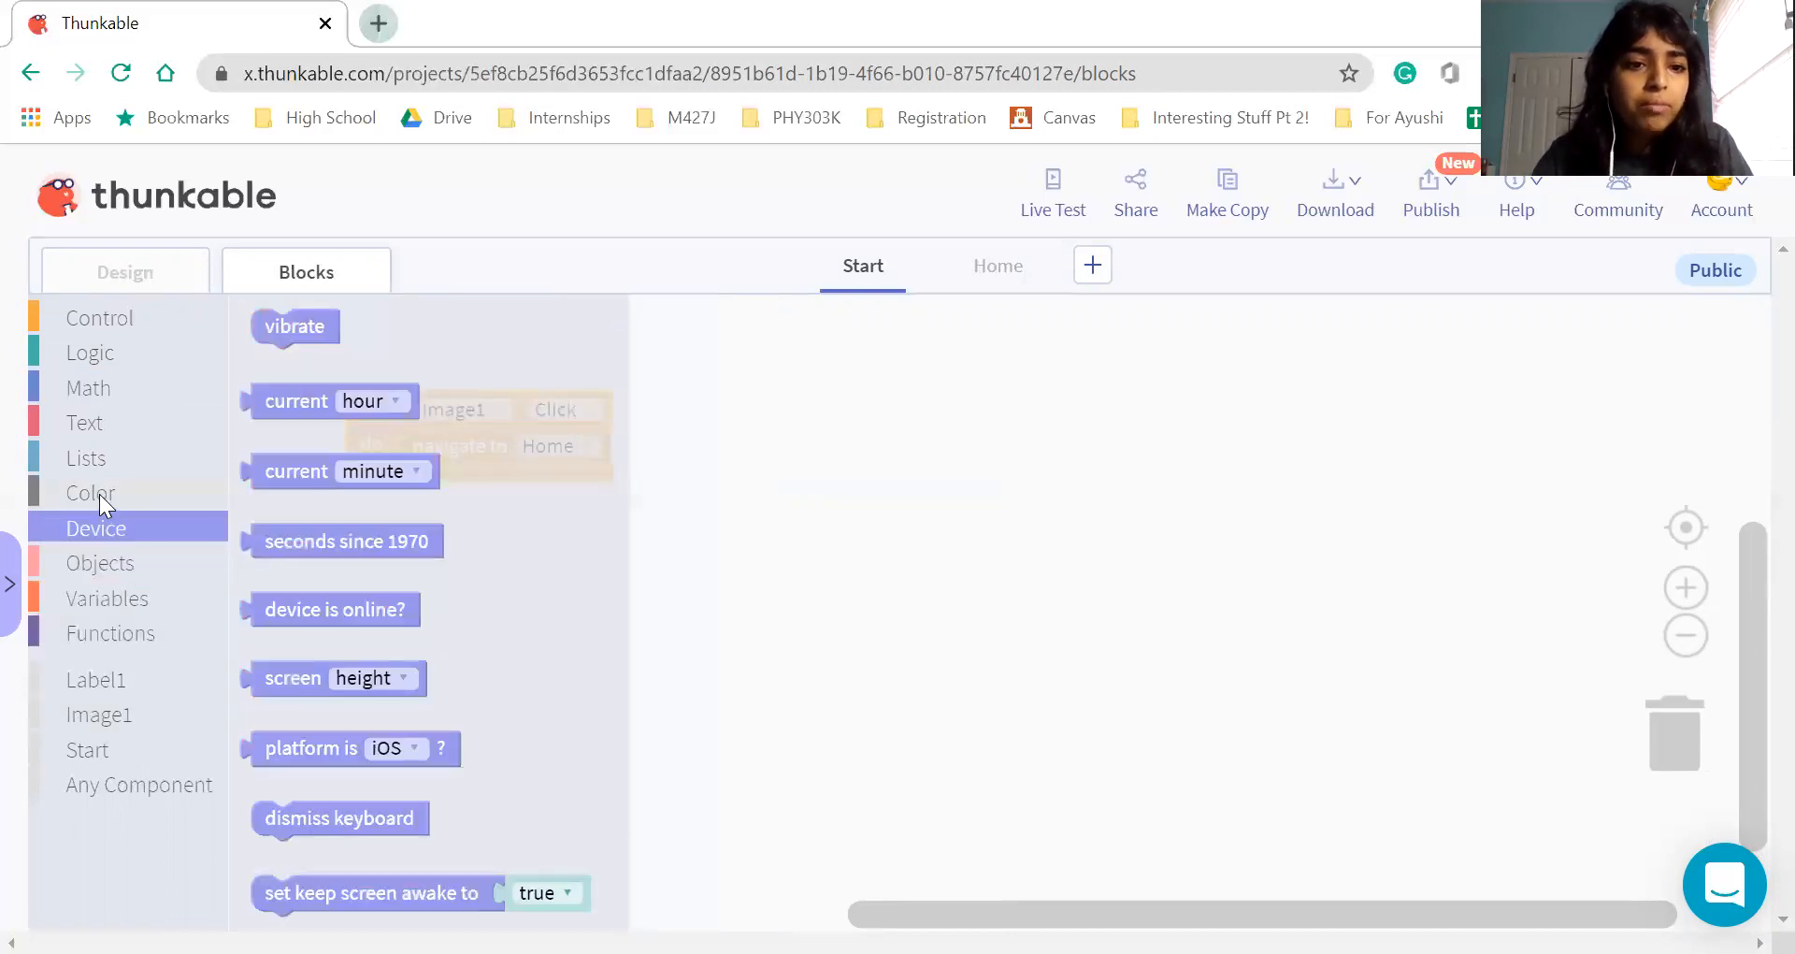
pyautogui.click(99, 494)
pyautogui.click(911, 619)
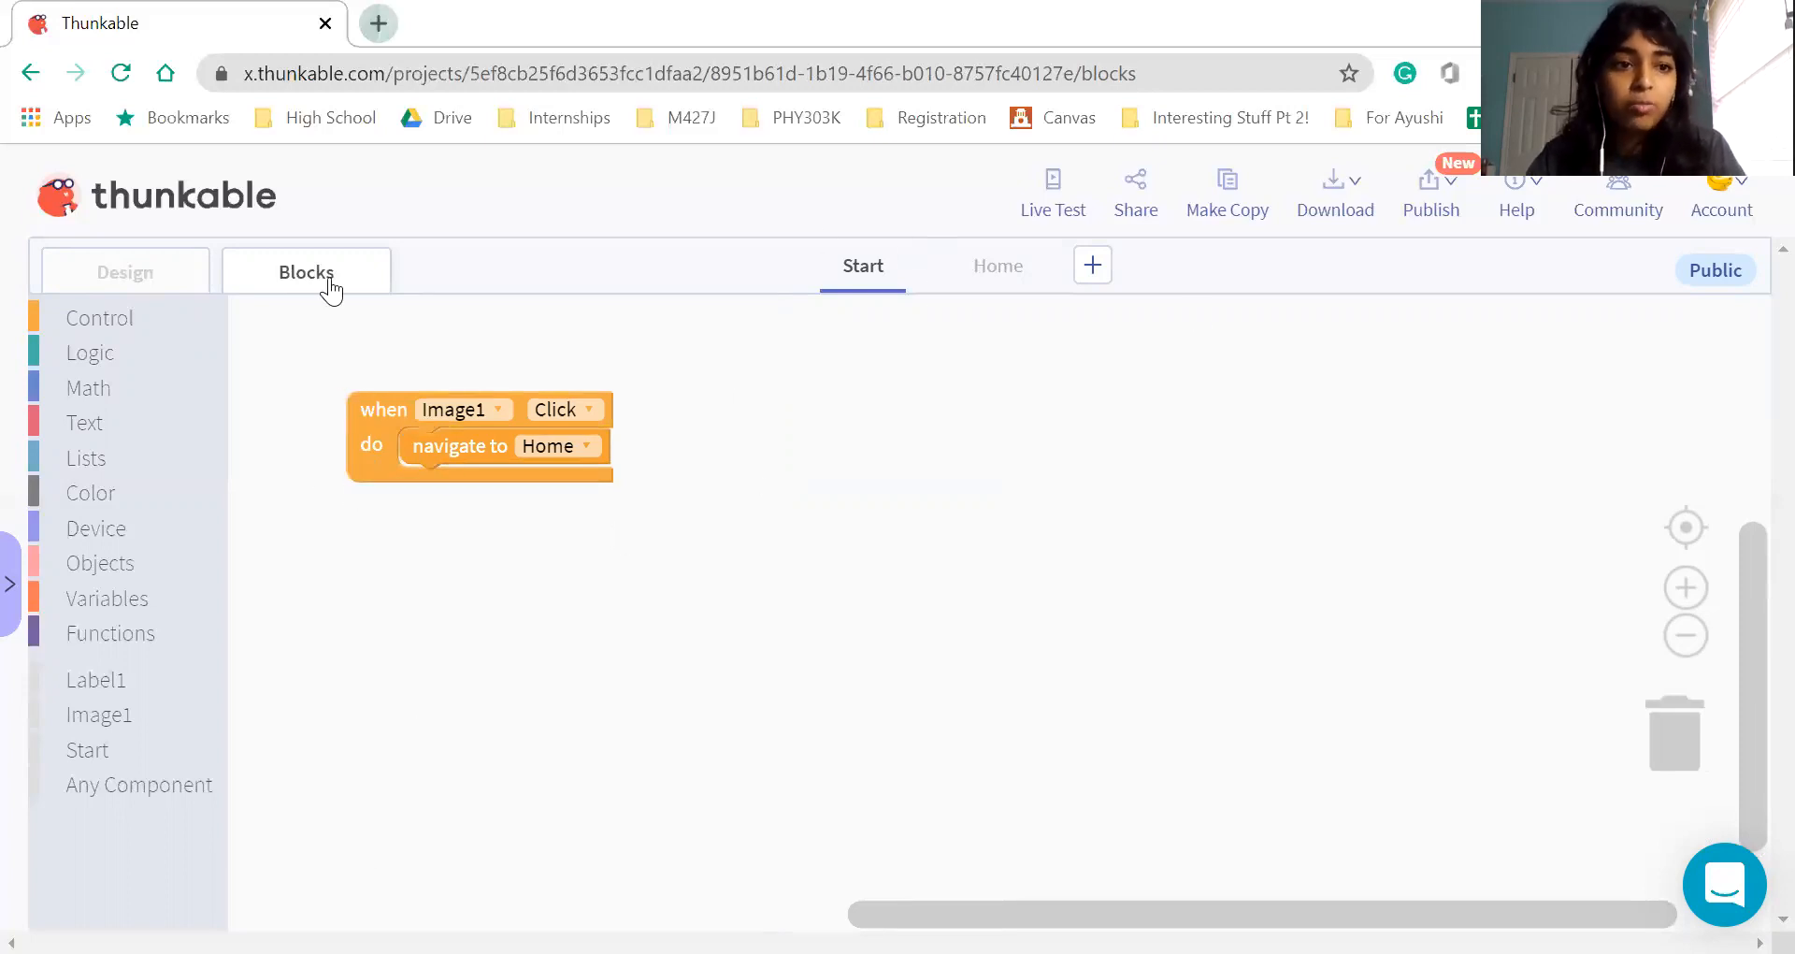
# Run a live test of the app from the design view, tap the Start screen's logo and close the preview
pyautogui.click(188, 273)
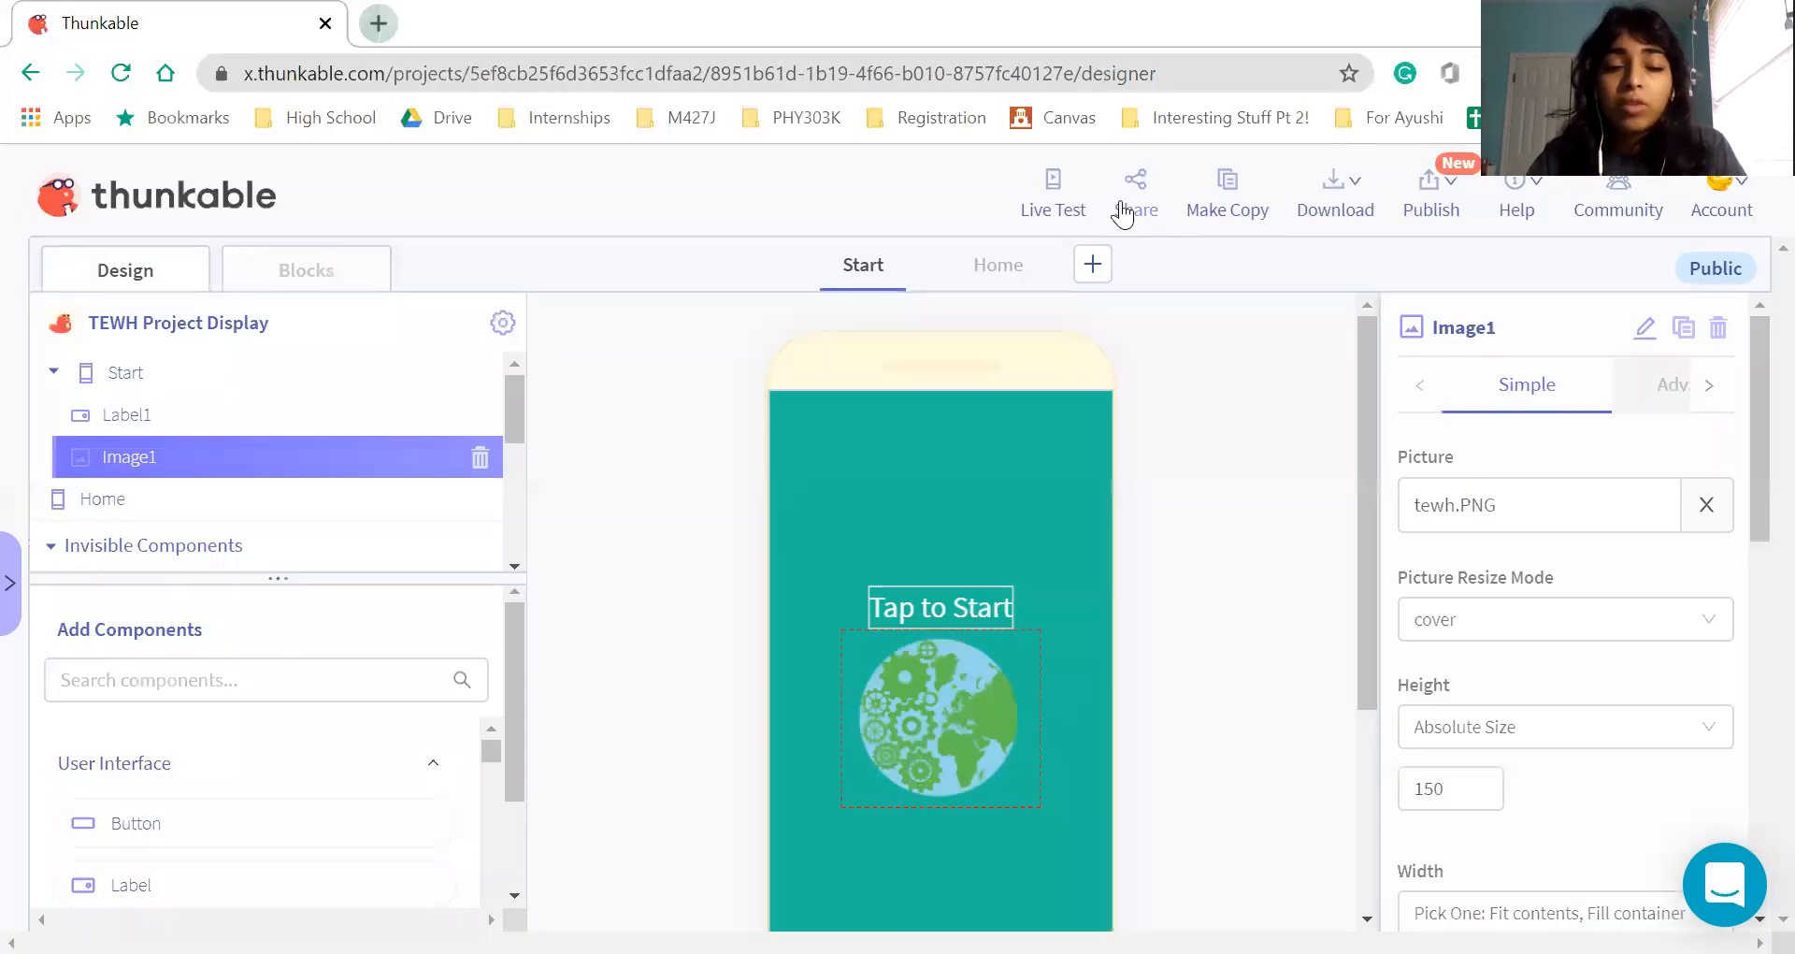
pyautogui.click(1038, 204)
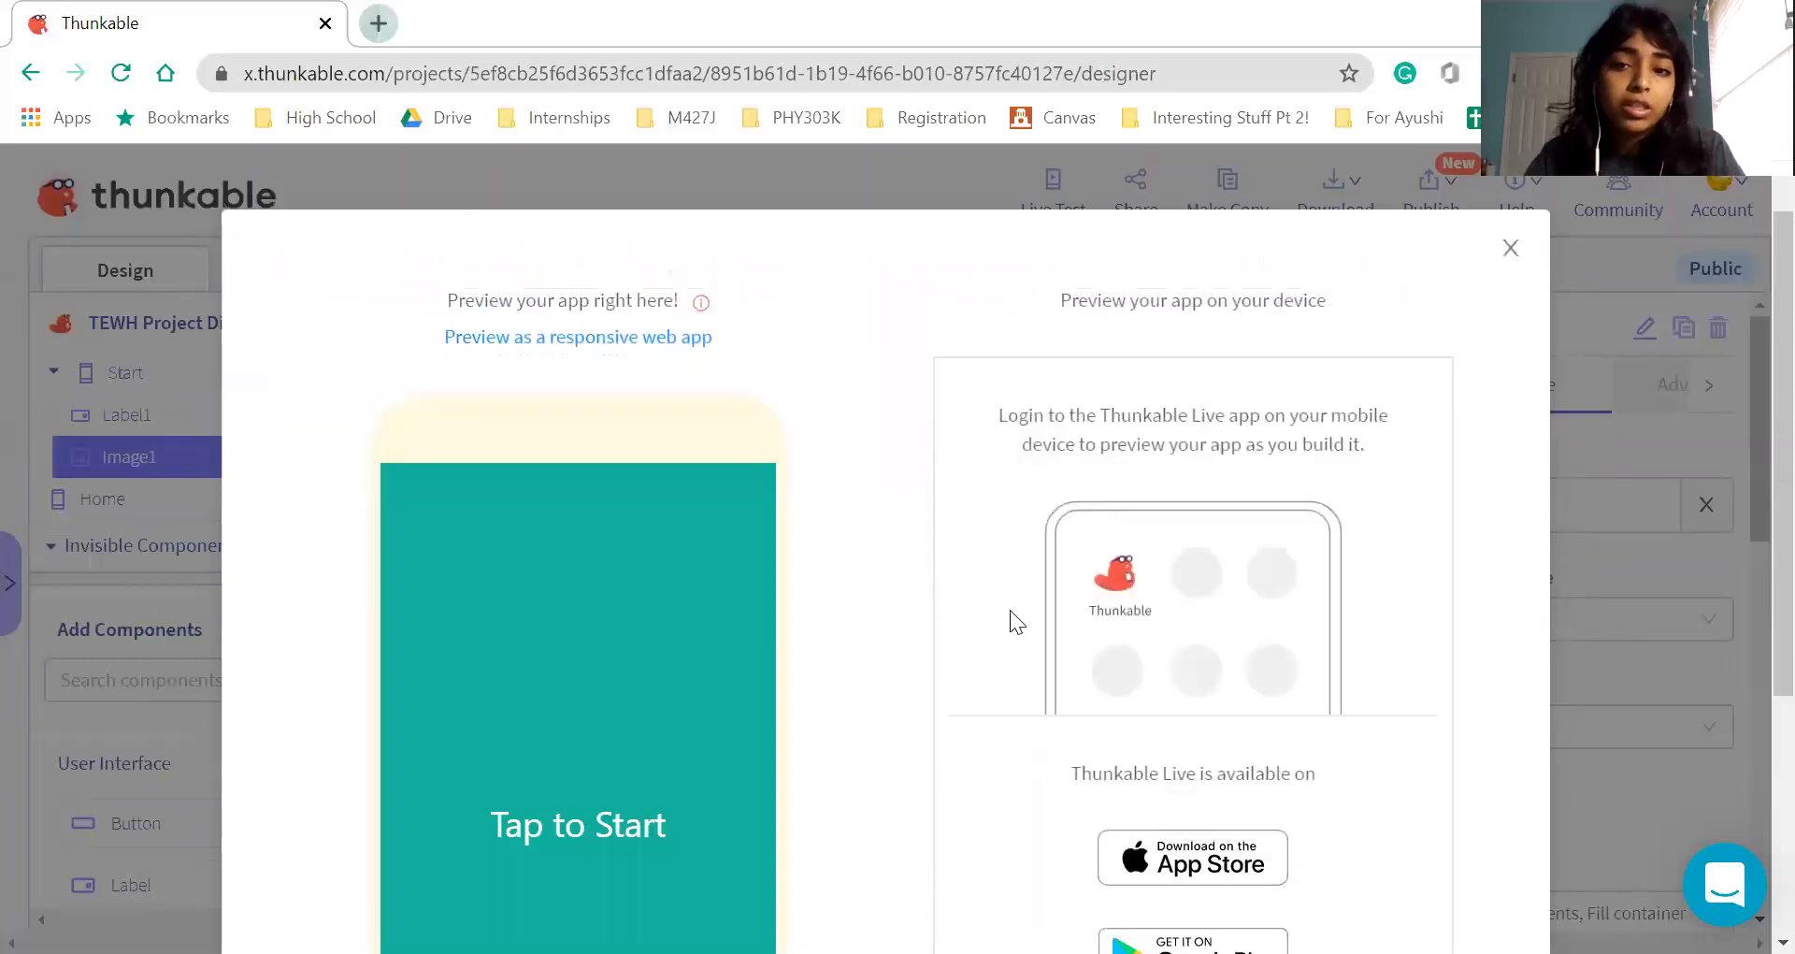
pyautogui.scroll(-1, 1016, 574)
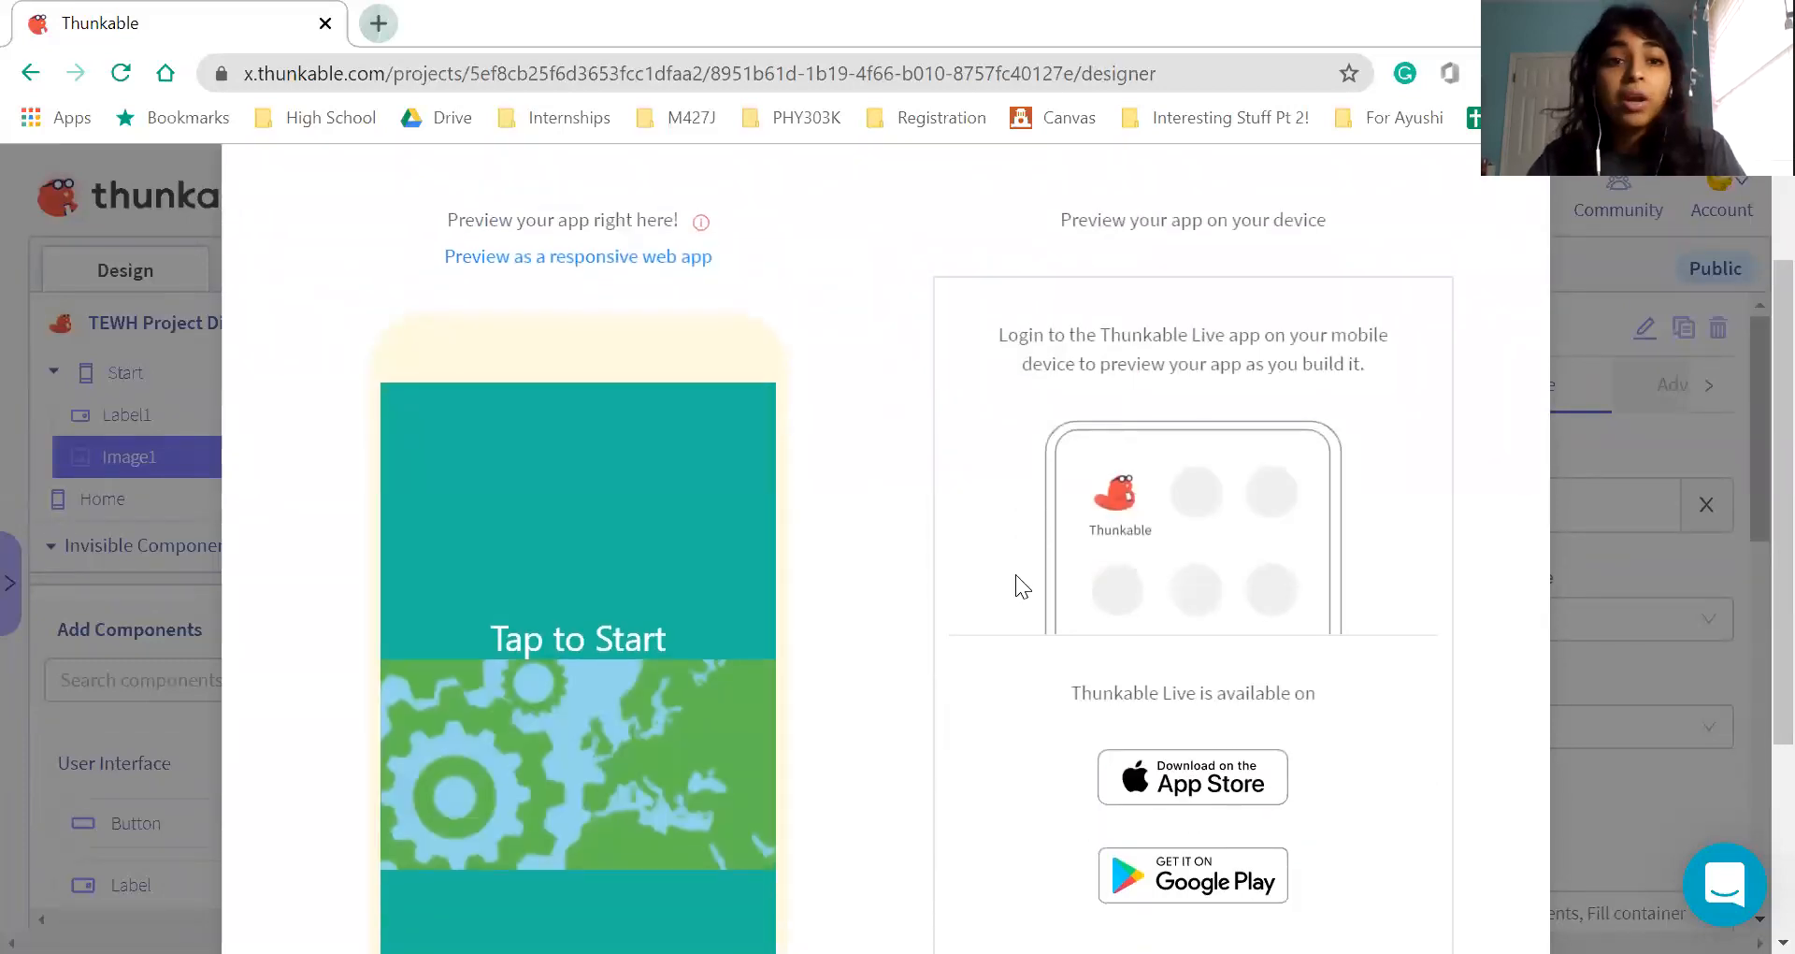
pyautogui.scroll(1, 1016, 574)
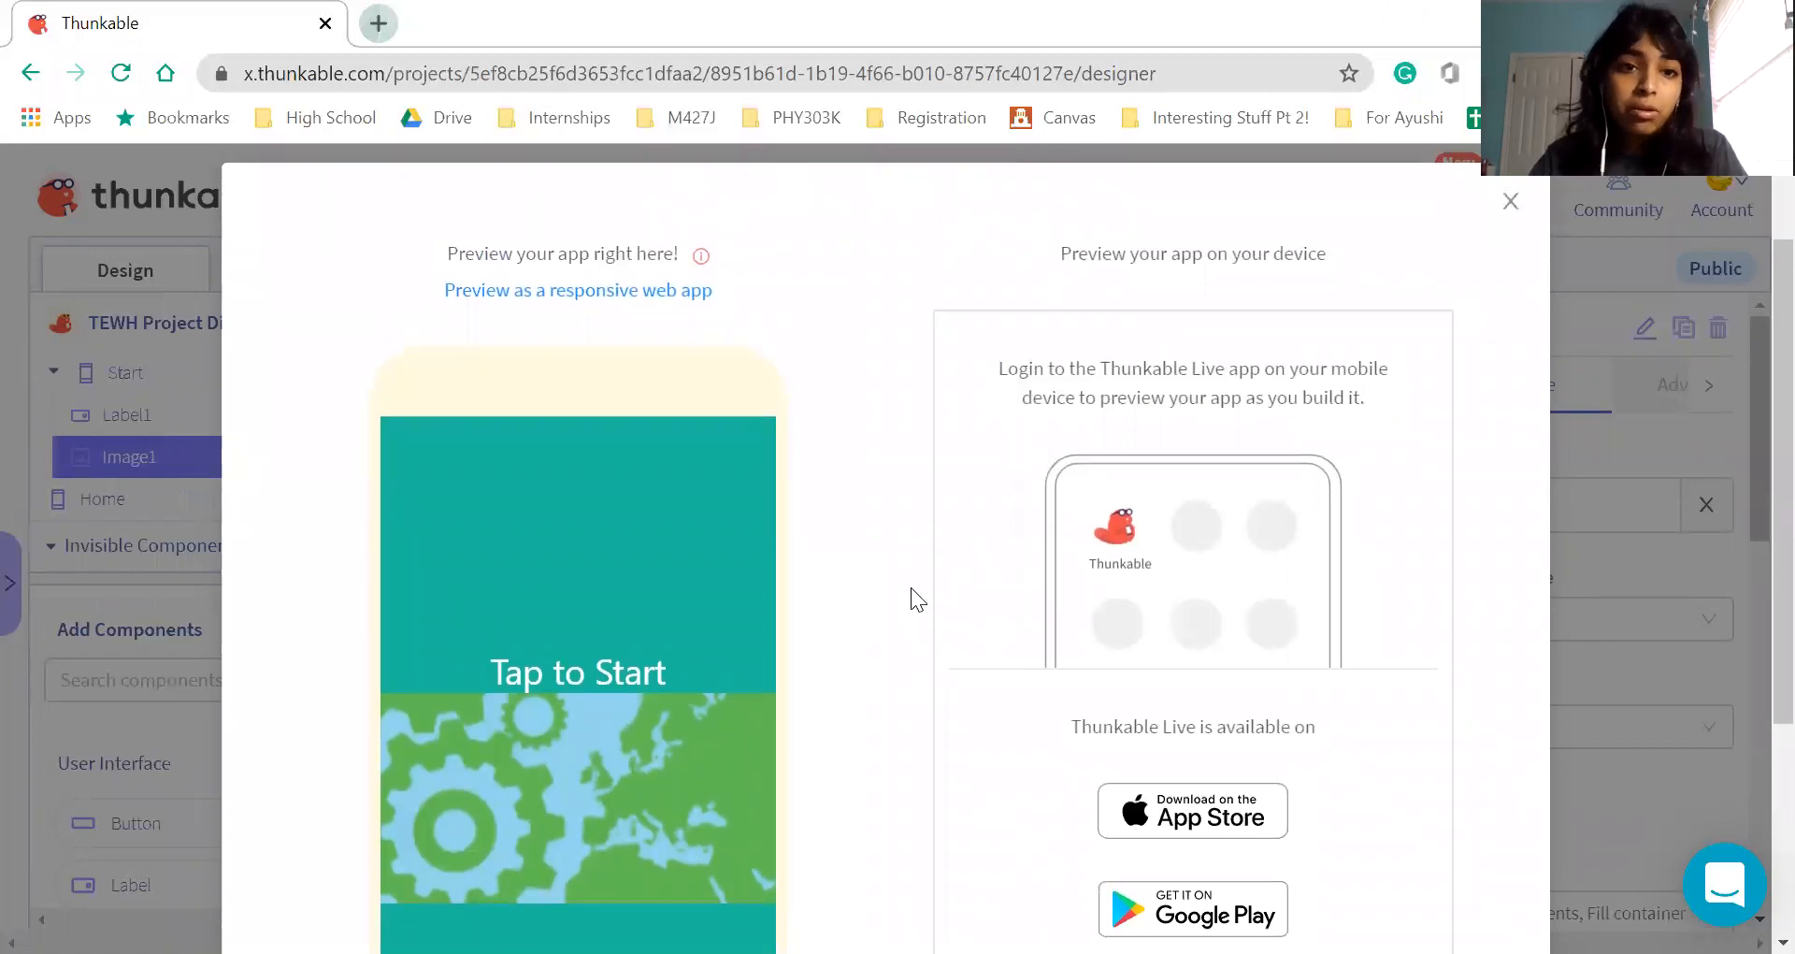
pyautogui.scroll(-2, 913, 589)
pyautogui.scroll(-1, 910, 587)
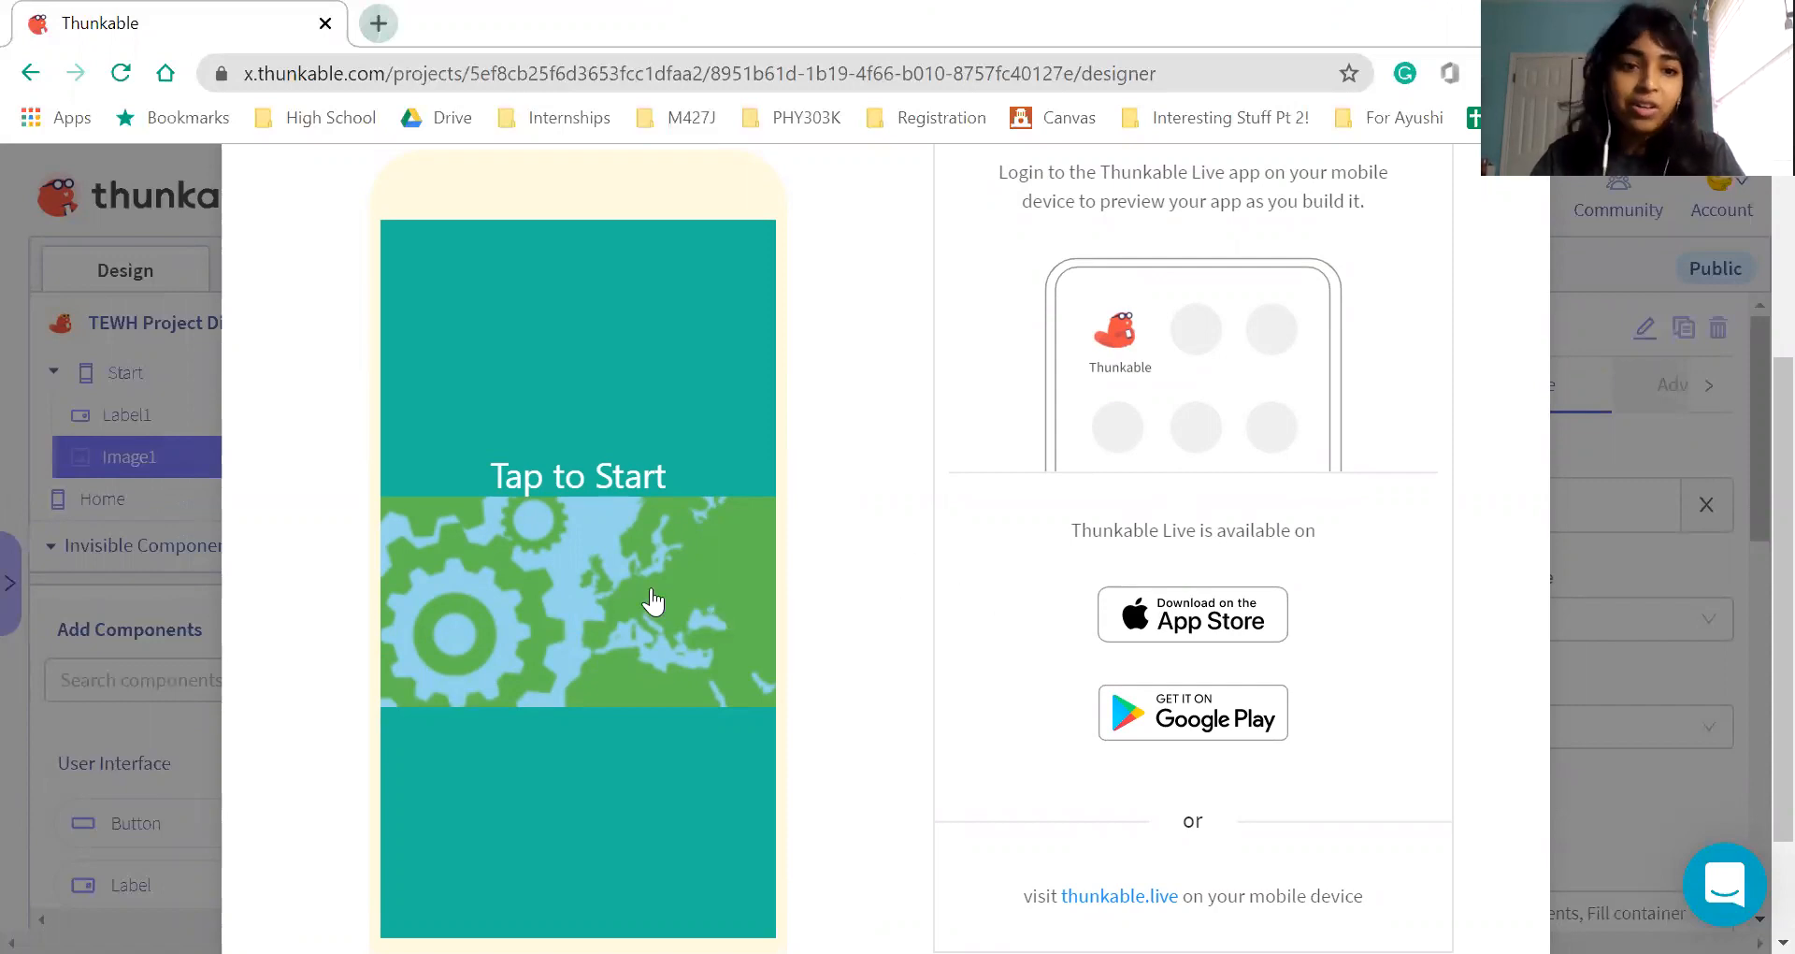
pyautogui.click(593, 619)
pyautogui.scroll(3, 1275, 417)
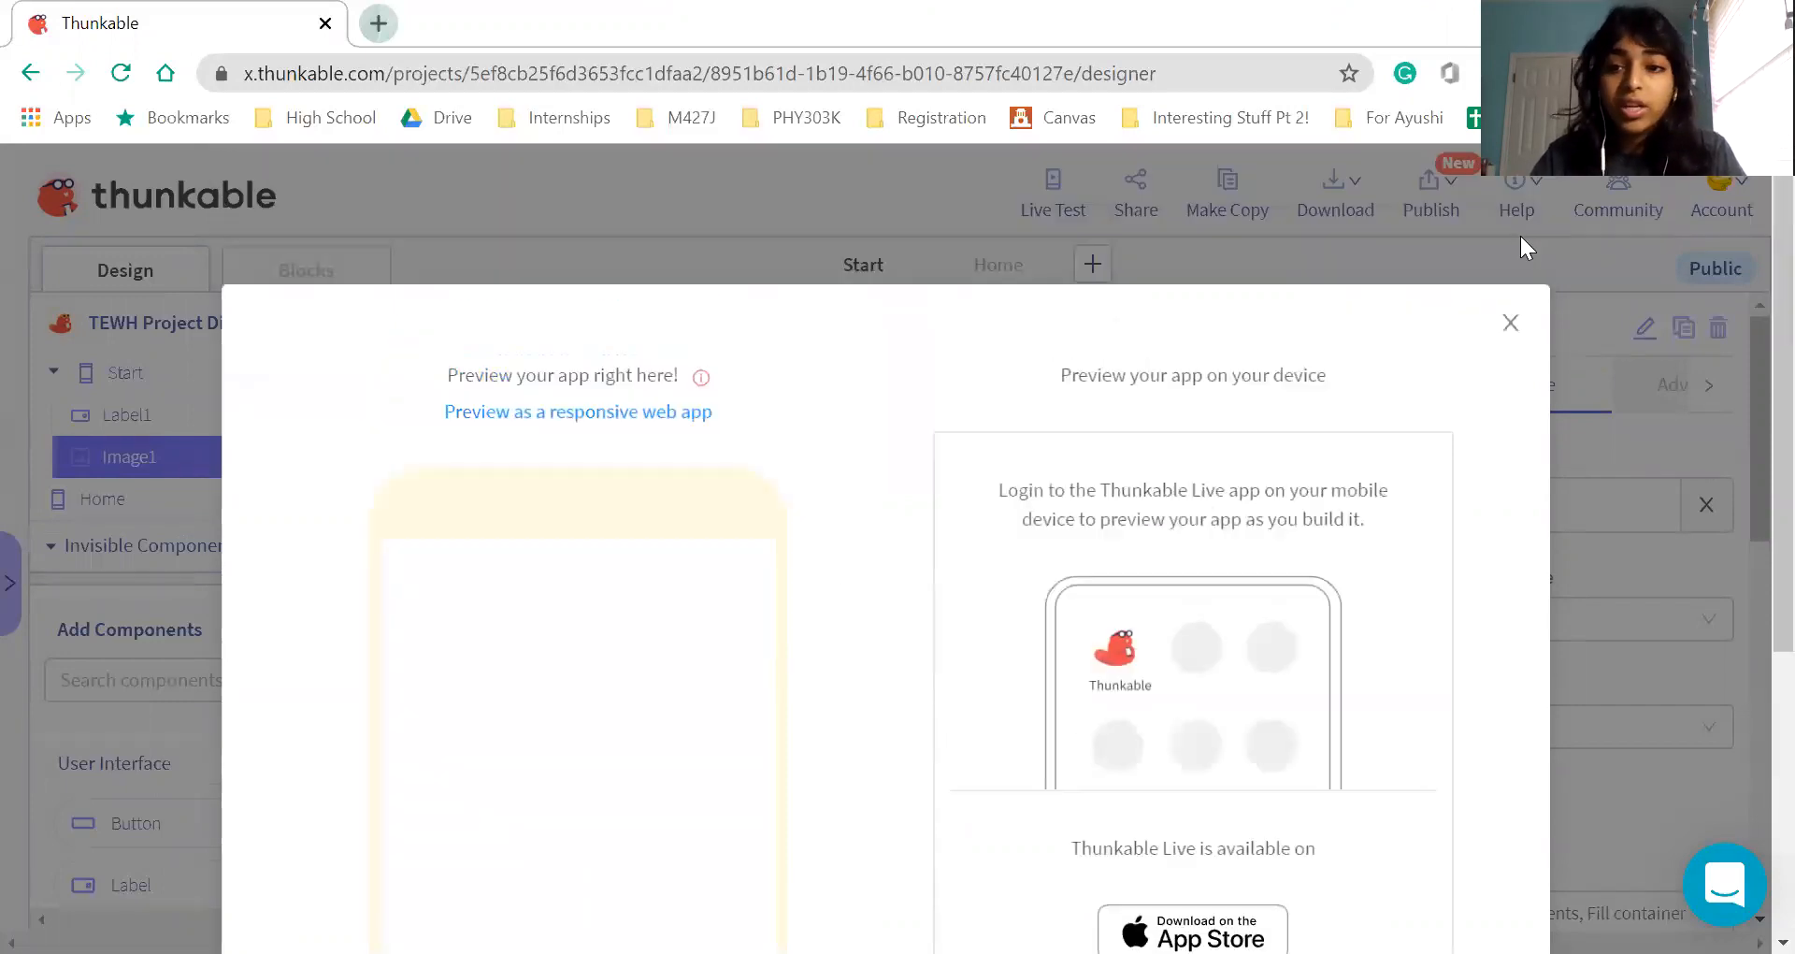
pyautogui.click(1510, 317)
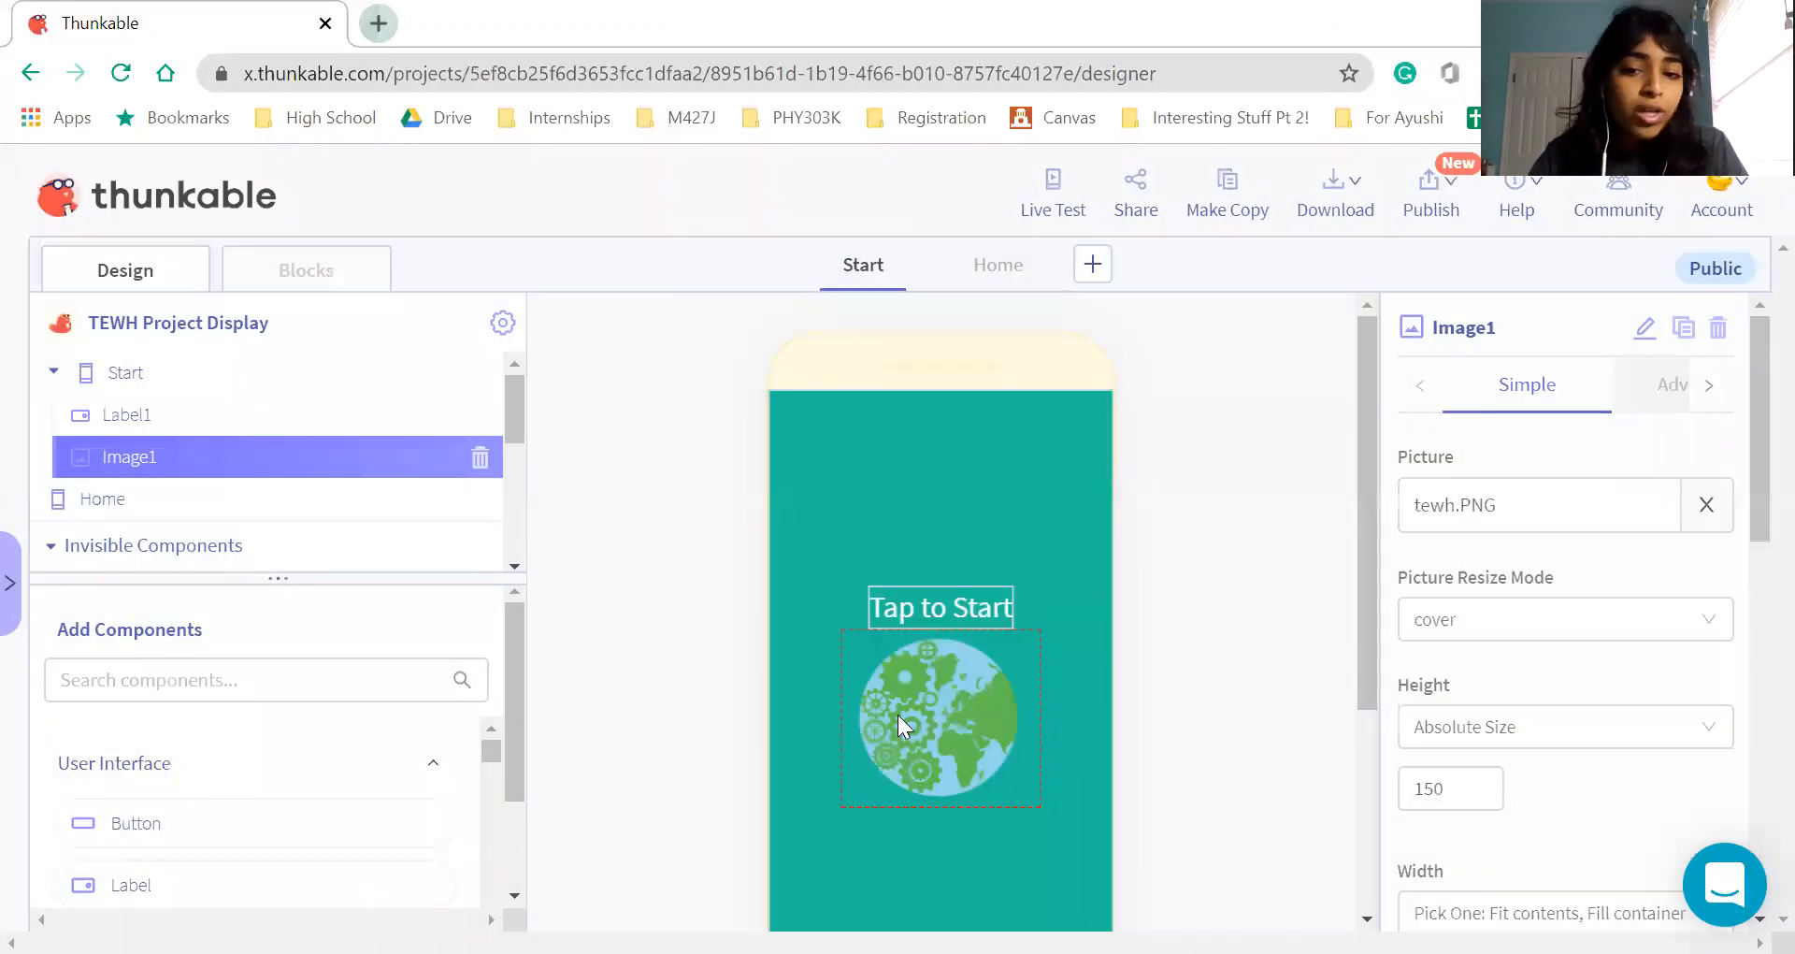
# Set the picture resize mode of the Start screen's logo image to center
pyautogui.scroll(-3, 1338, 737)
pyautogui.click(1506, 631)
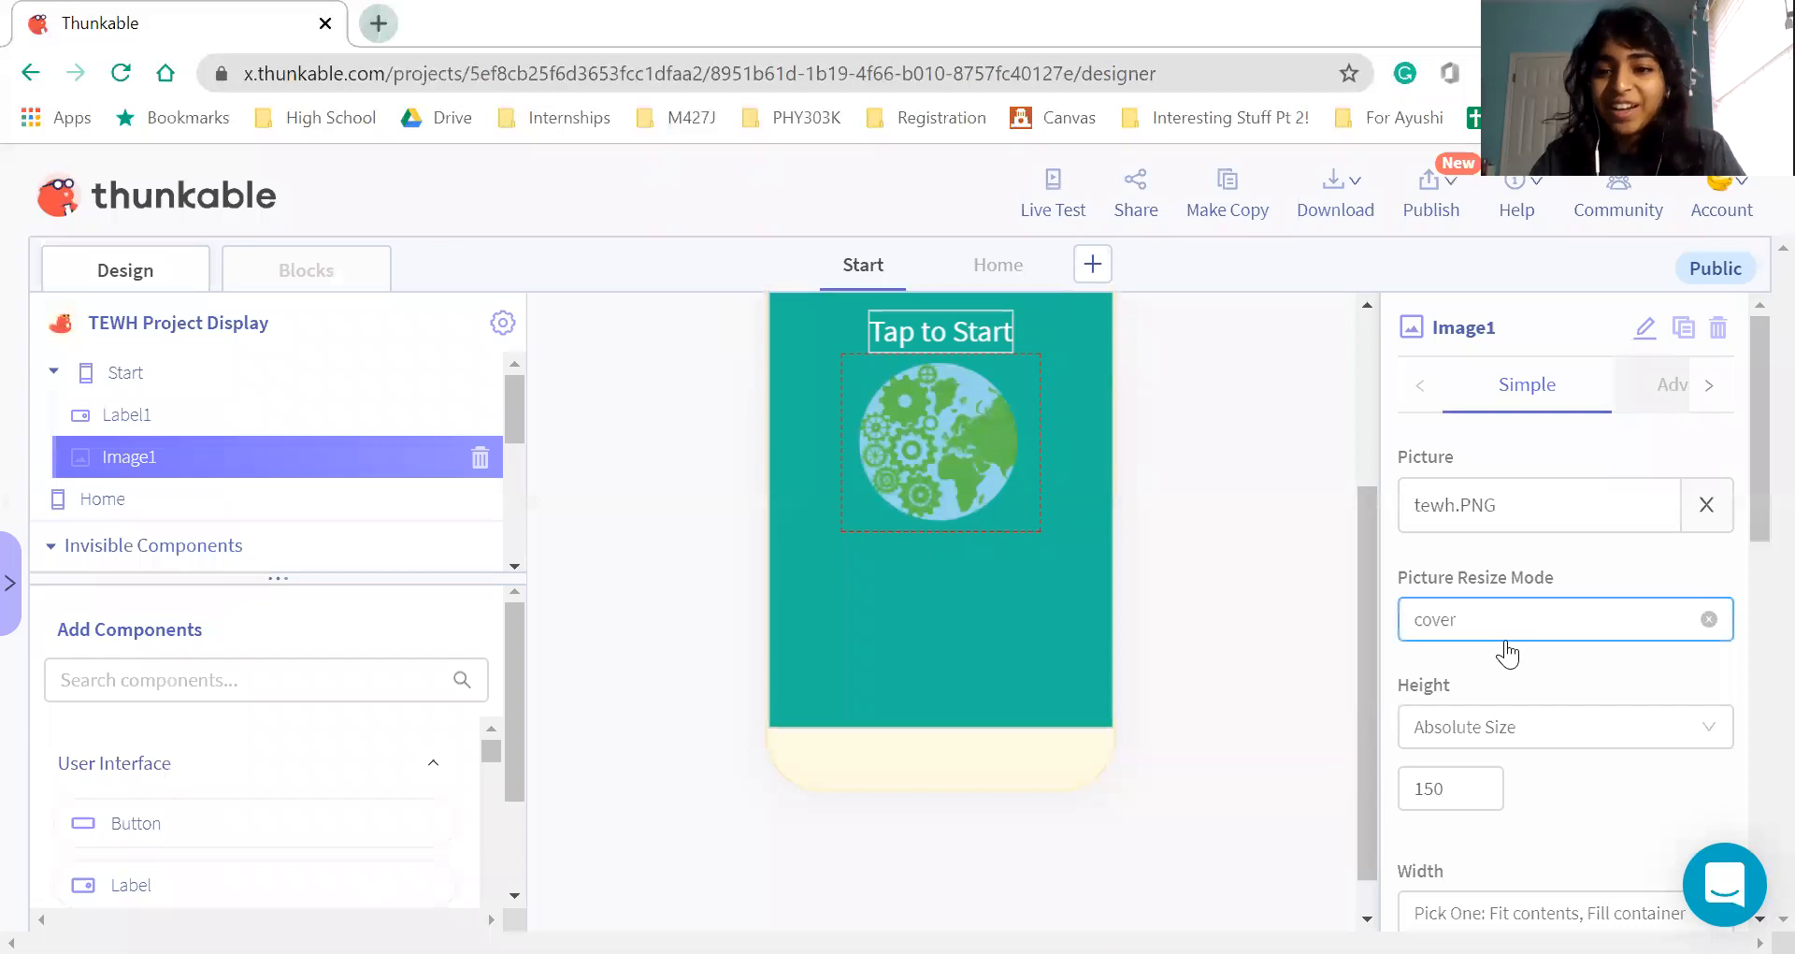
pyautogui.click(1478, 850)
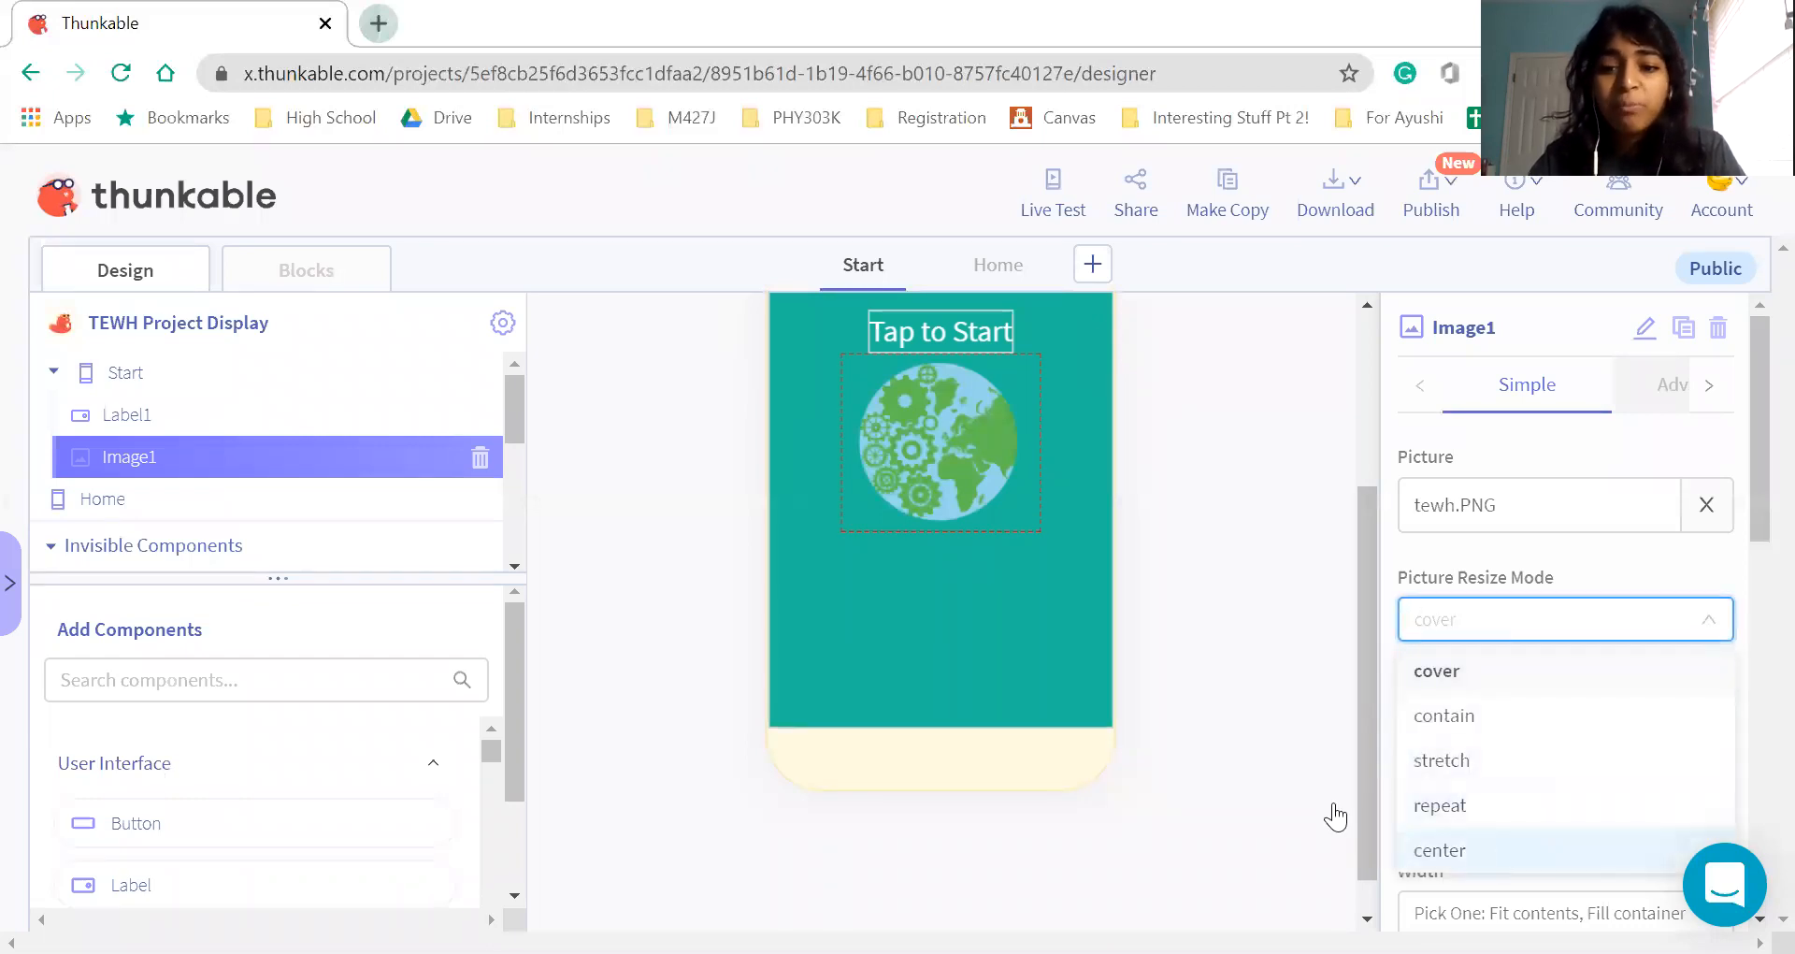
# Run the live test again to check the resized logo, tap it to test the navigation and close the preview
pyautogui.click(1064, 202)
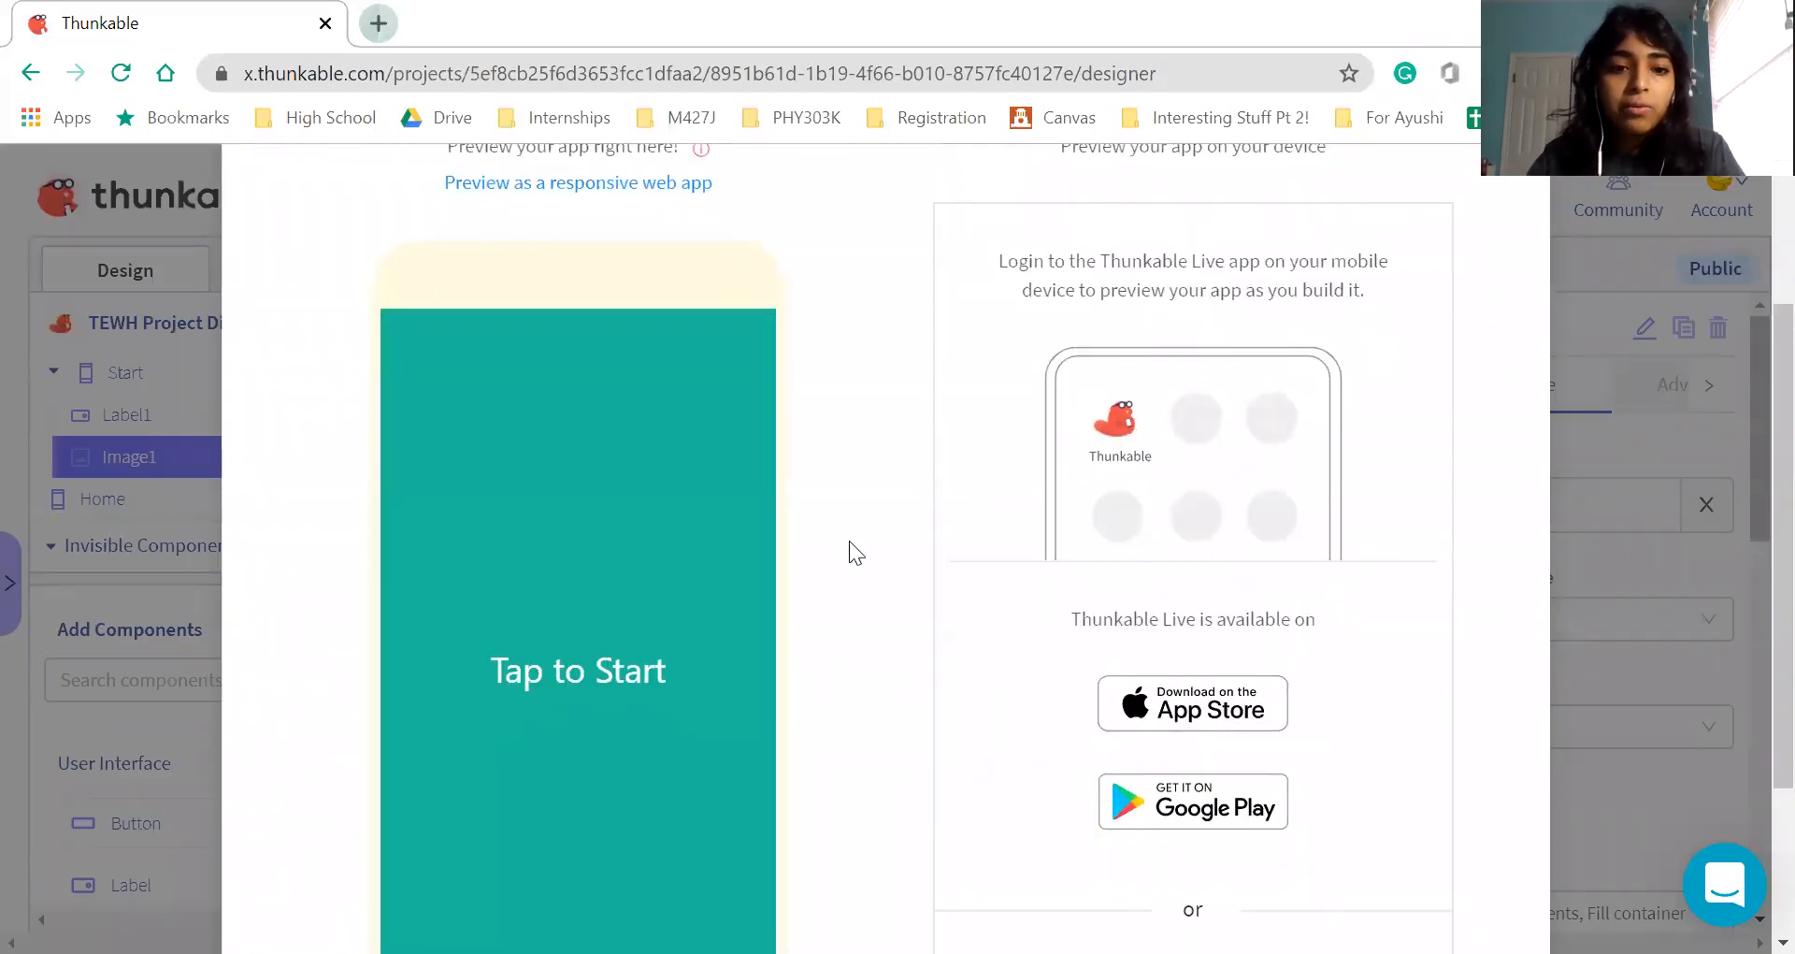
pyautogui.scroll(-2, 849, 541)
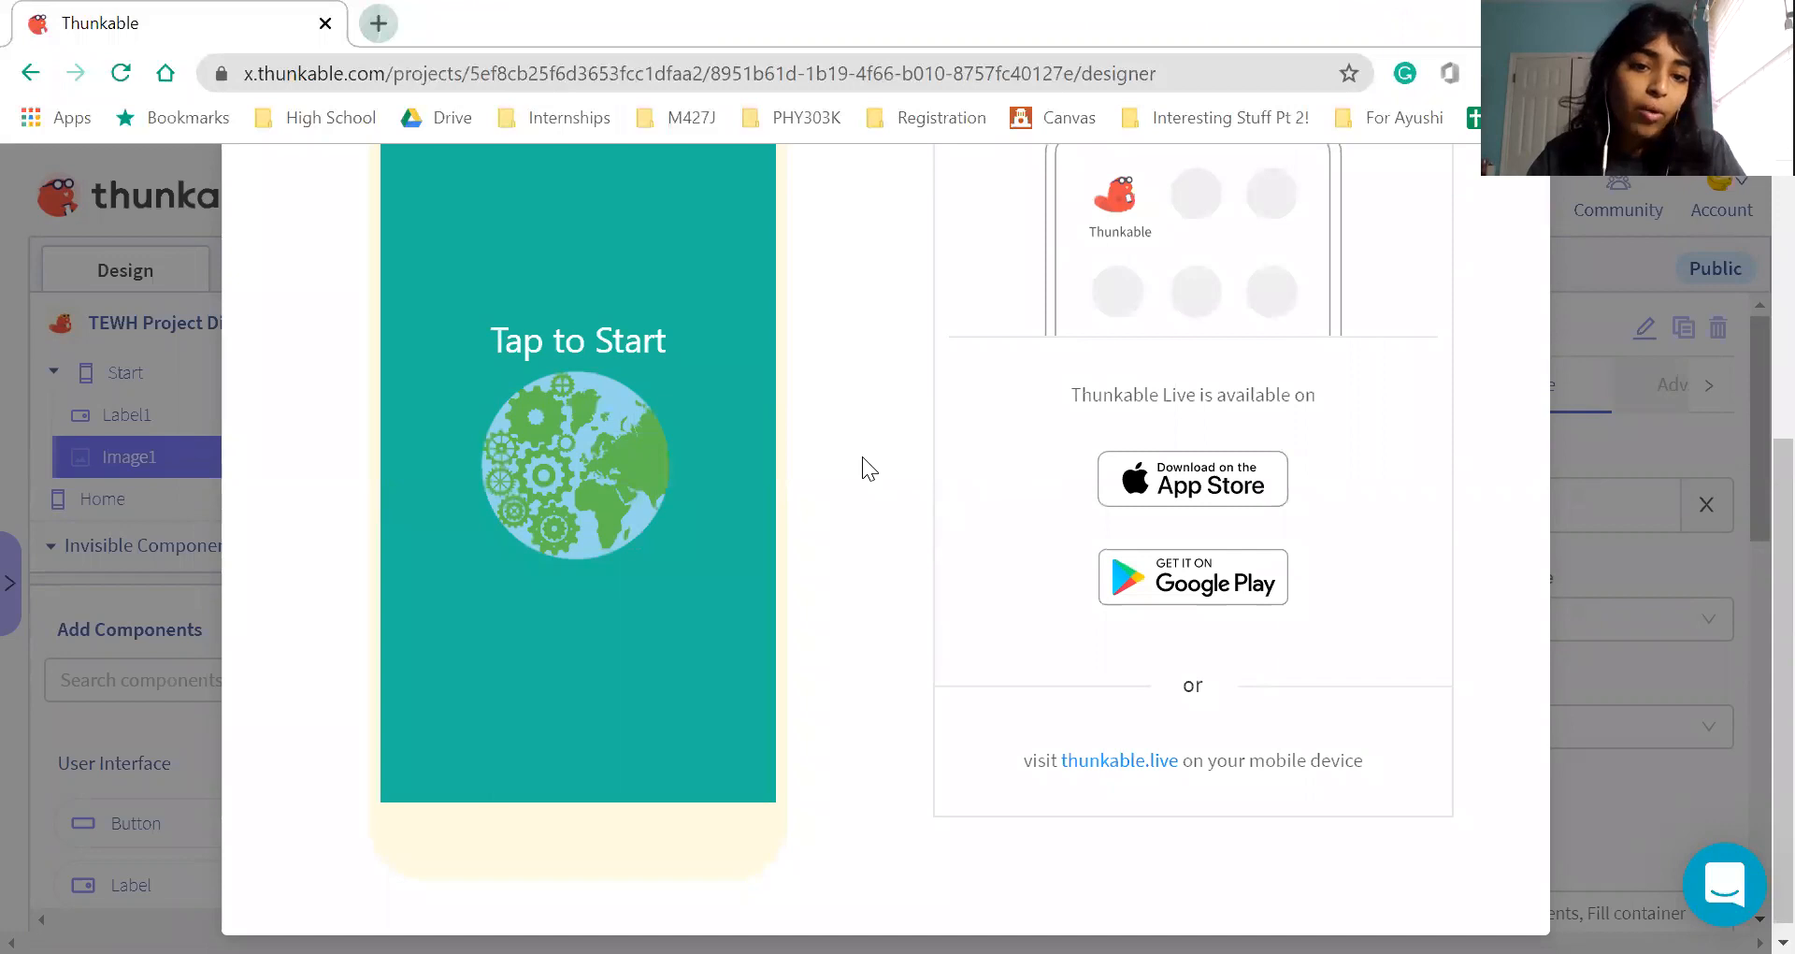
pyautogui.scroll(1, 862, 456)
pyautogui.scroll(1, 644, 531)
pyautogui.click(592, 593)
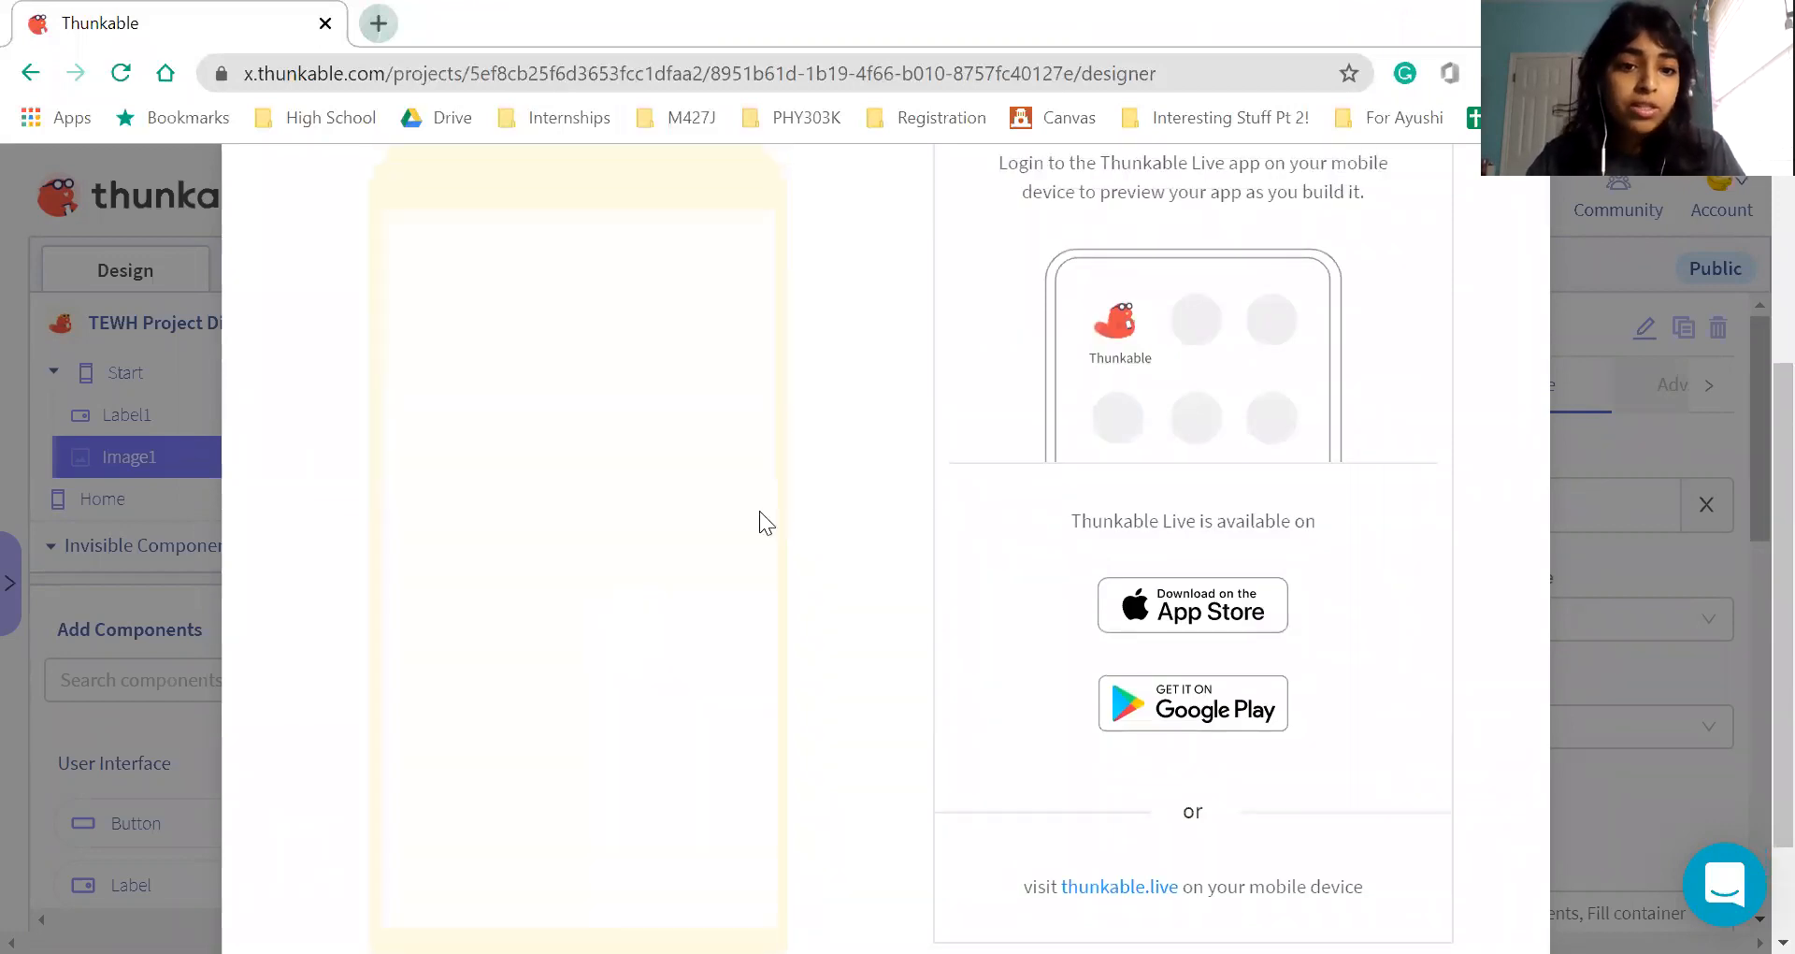
pyautogui.scroll(4, 1146, 540)
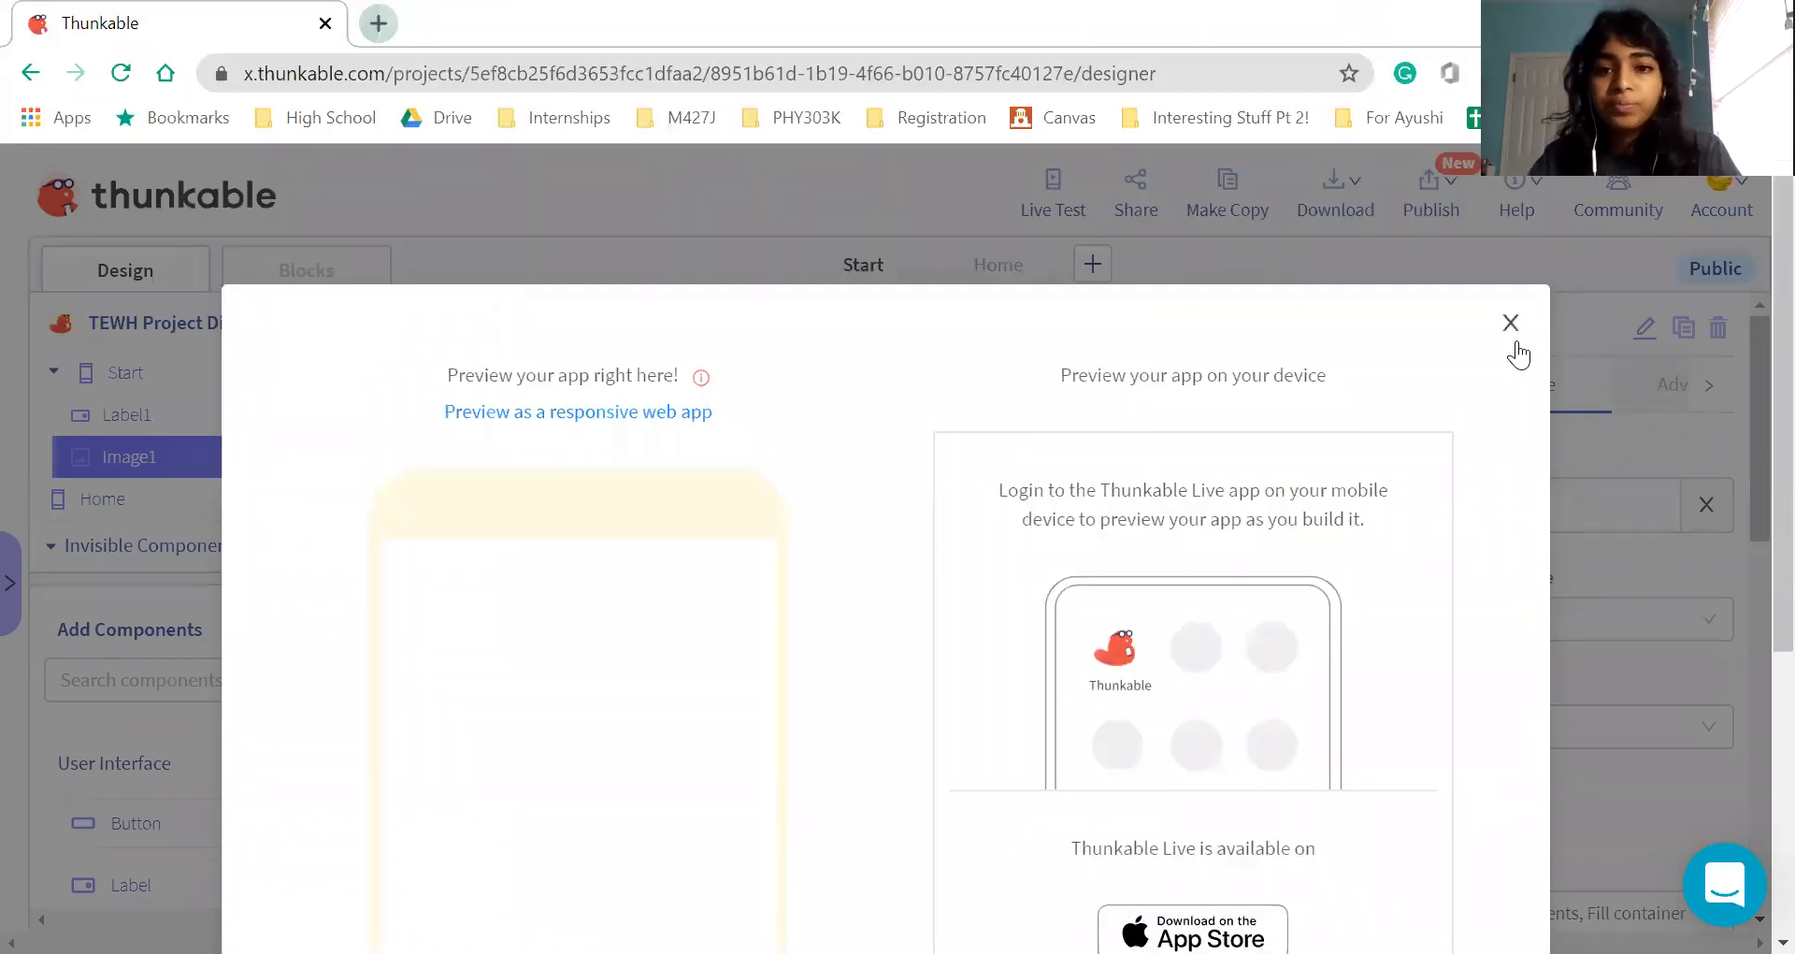
pyautogui.press('Escape')
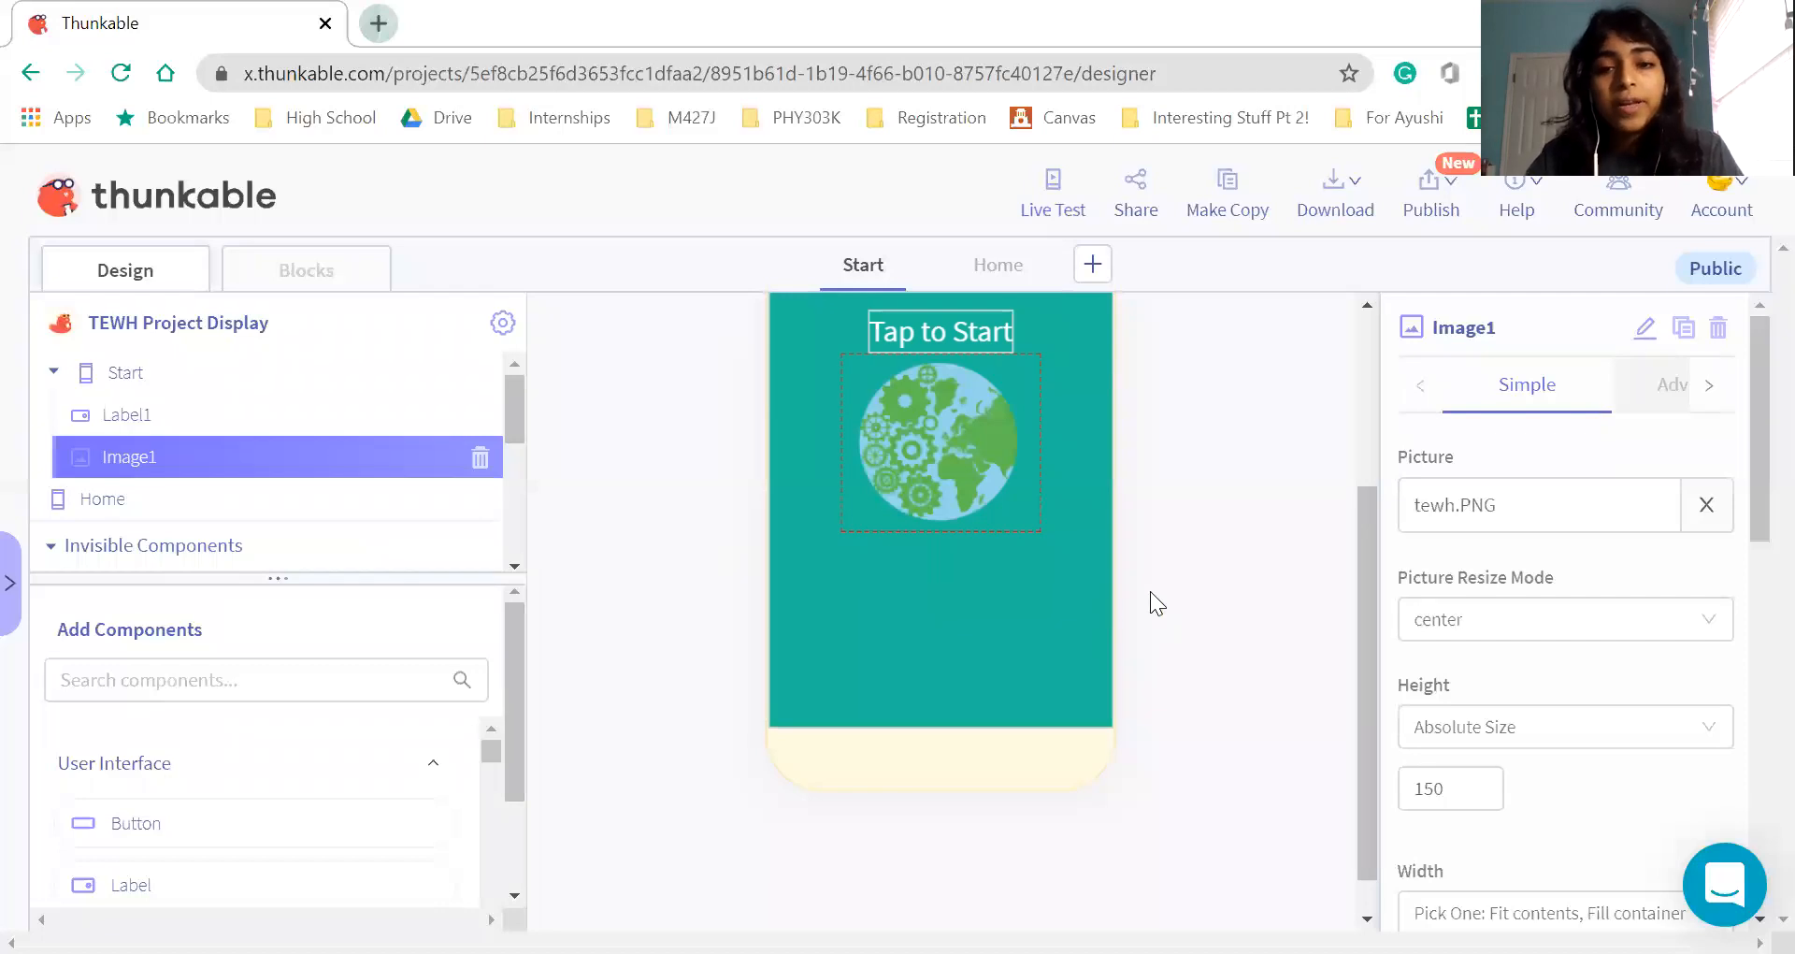
# Open the Home screen's design and set its background color to hex 1ABC9C
pyautogui.scroll(3, 1150, 591)
pyautogui.click(996, 271)
pyautogui.scroll(-1, 555, 634)
pyautogui.scroll(1, 556, 634)
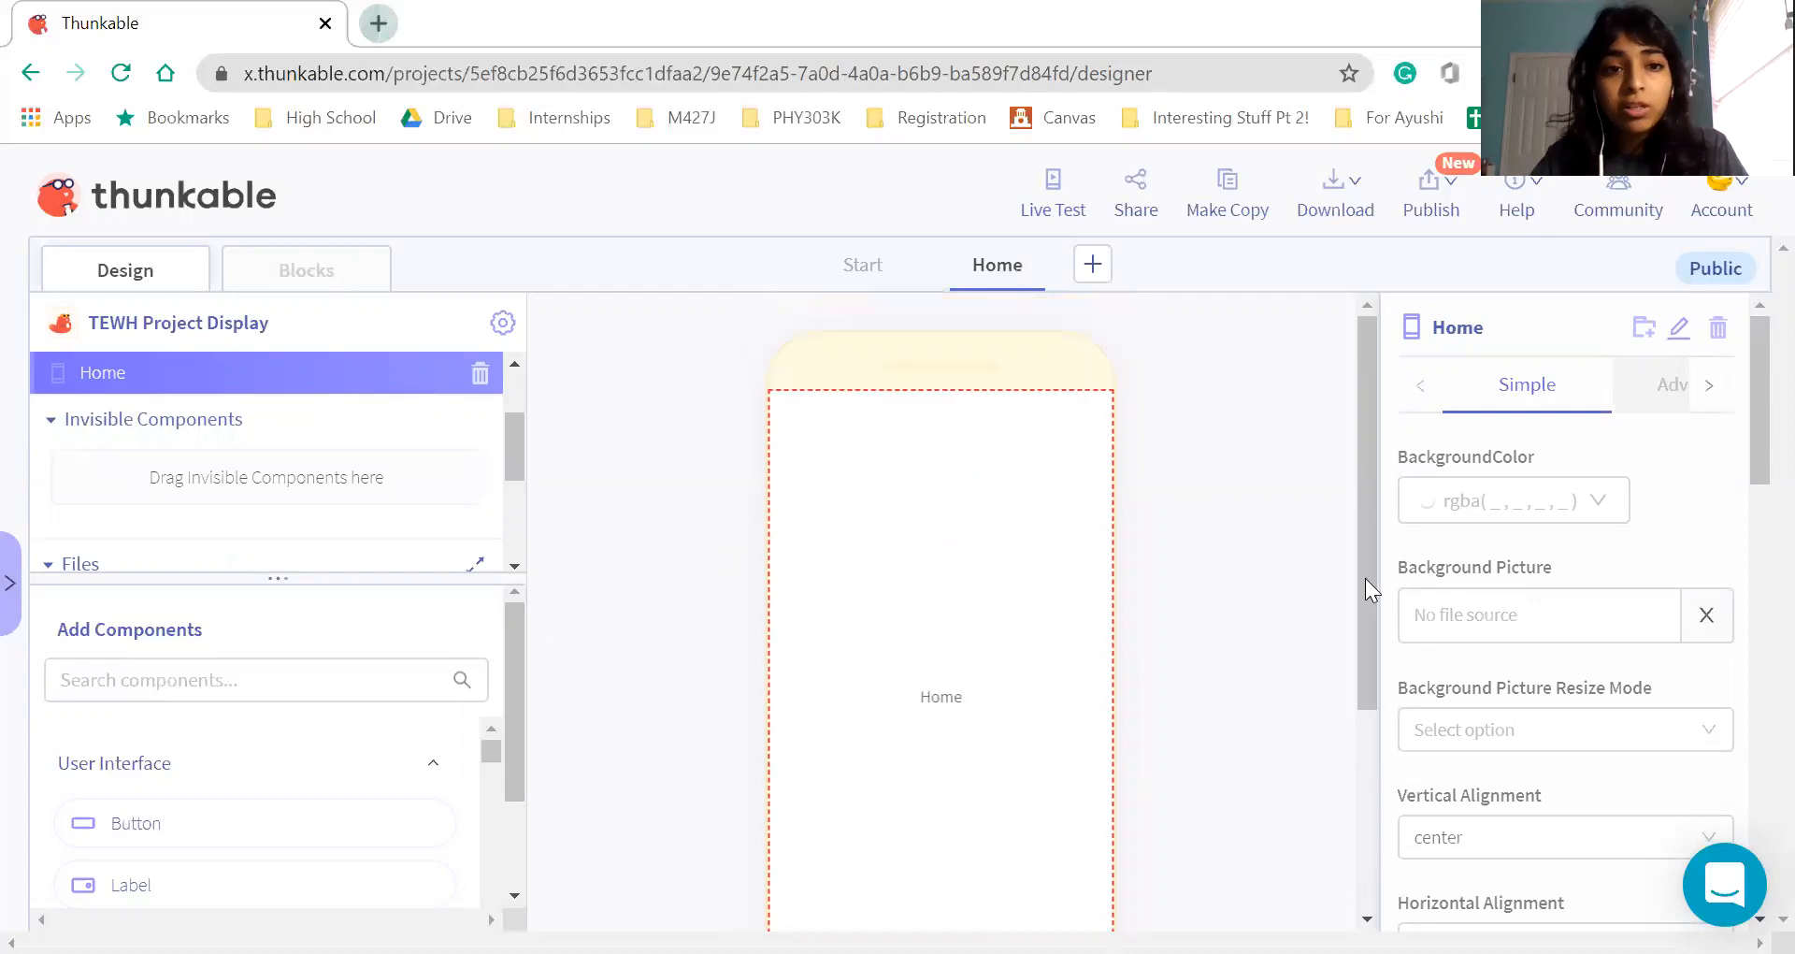
pyautogui.doubleClick(1260, 582)
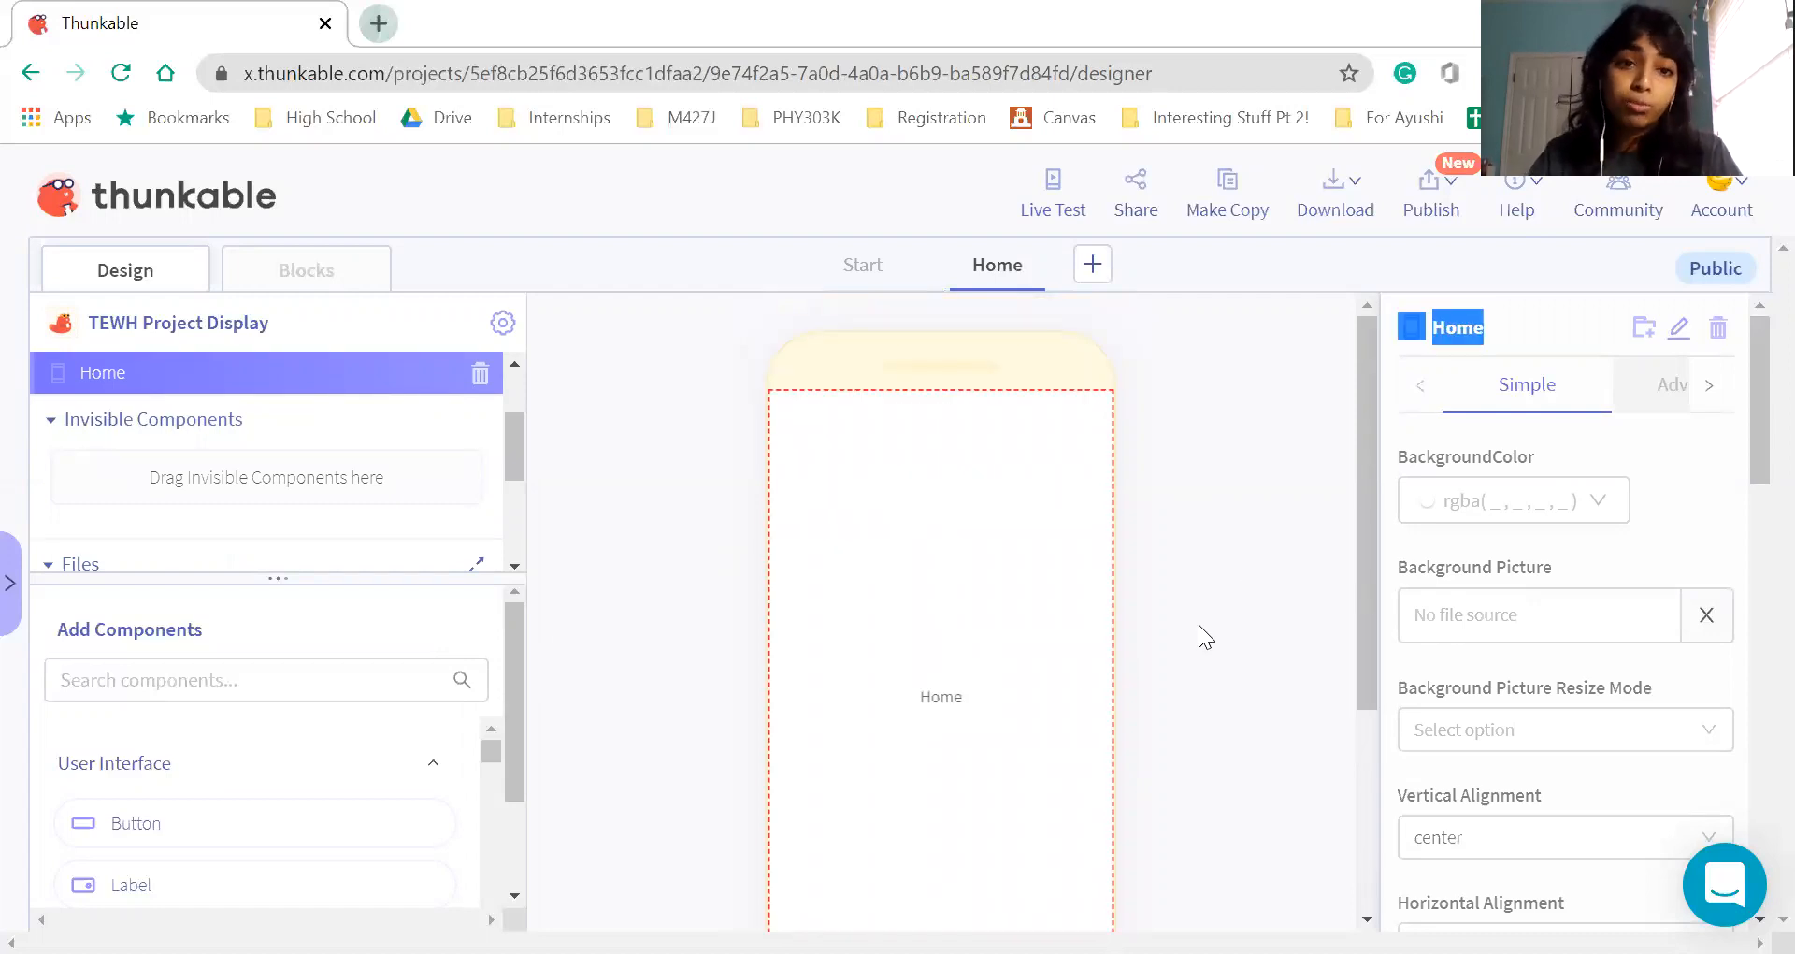
pyautogui.click(1336, 598)
pyautogui.moveTo(1367, 640); pyautogui.dragTo(1363, 722)
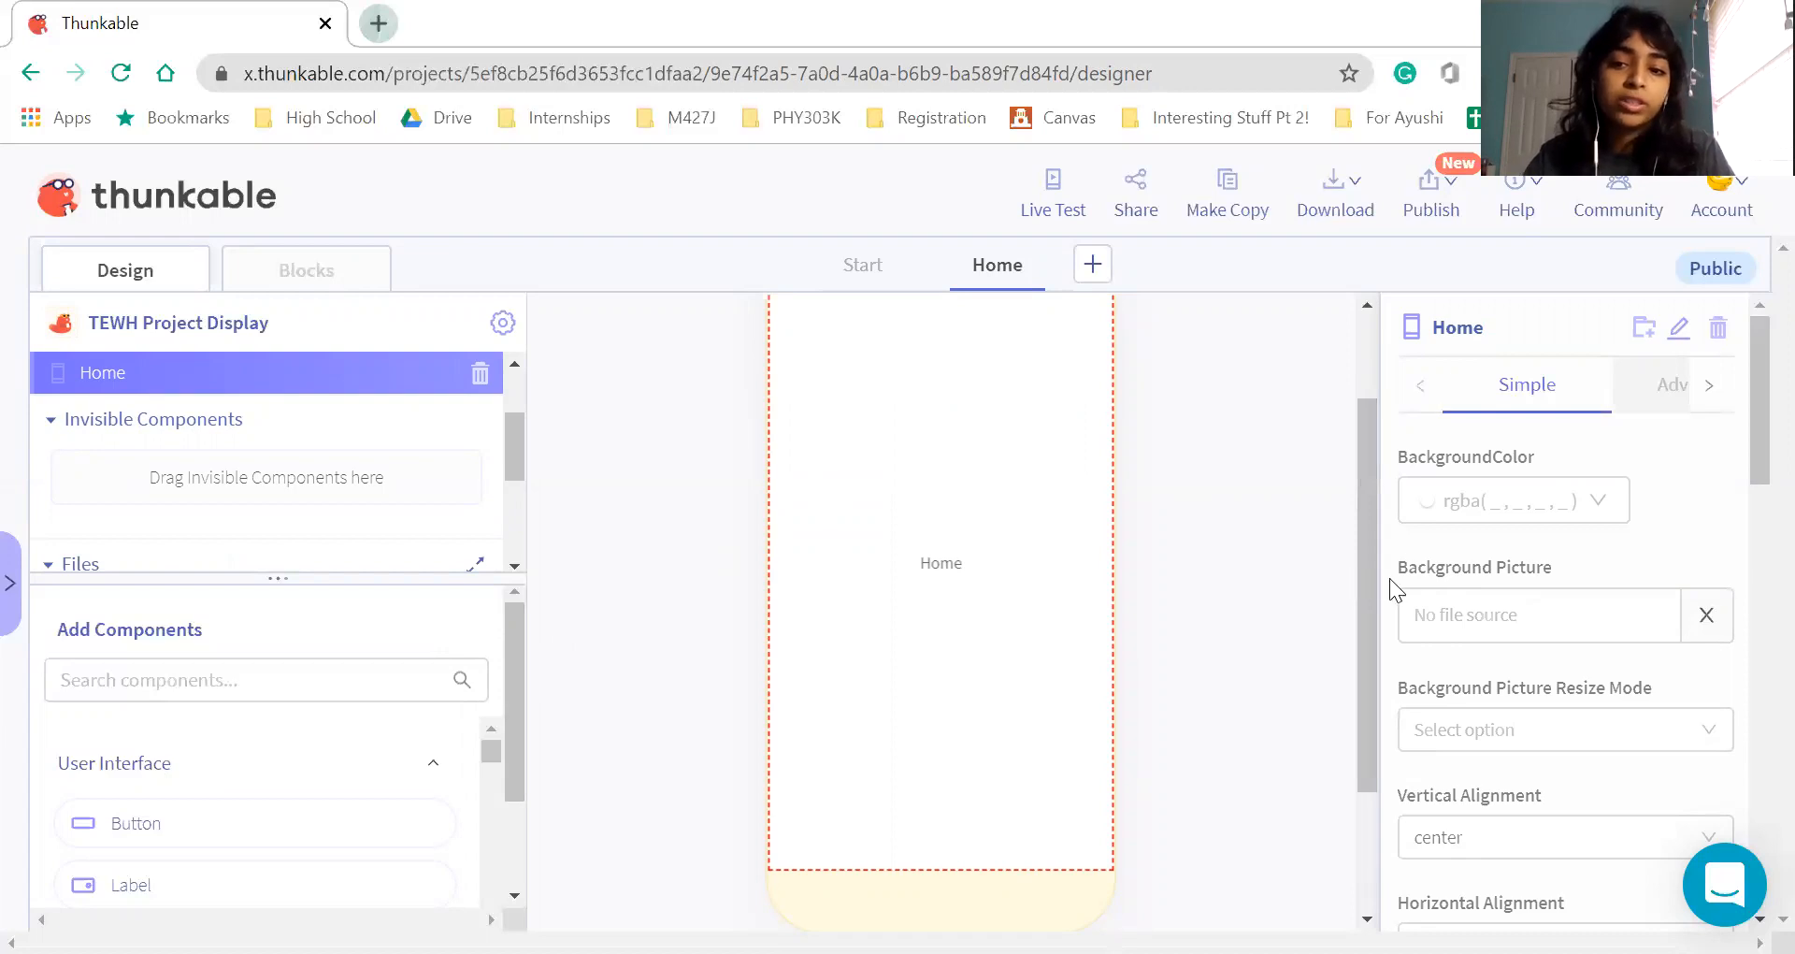
pyautogui.moveTo(1364, 574); pyautogui.dragTo(1447, 365)
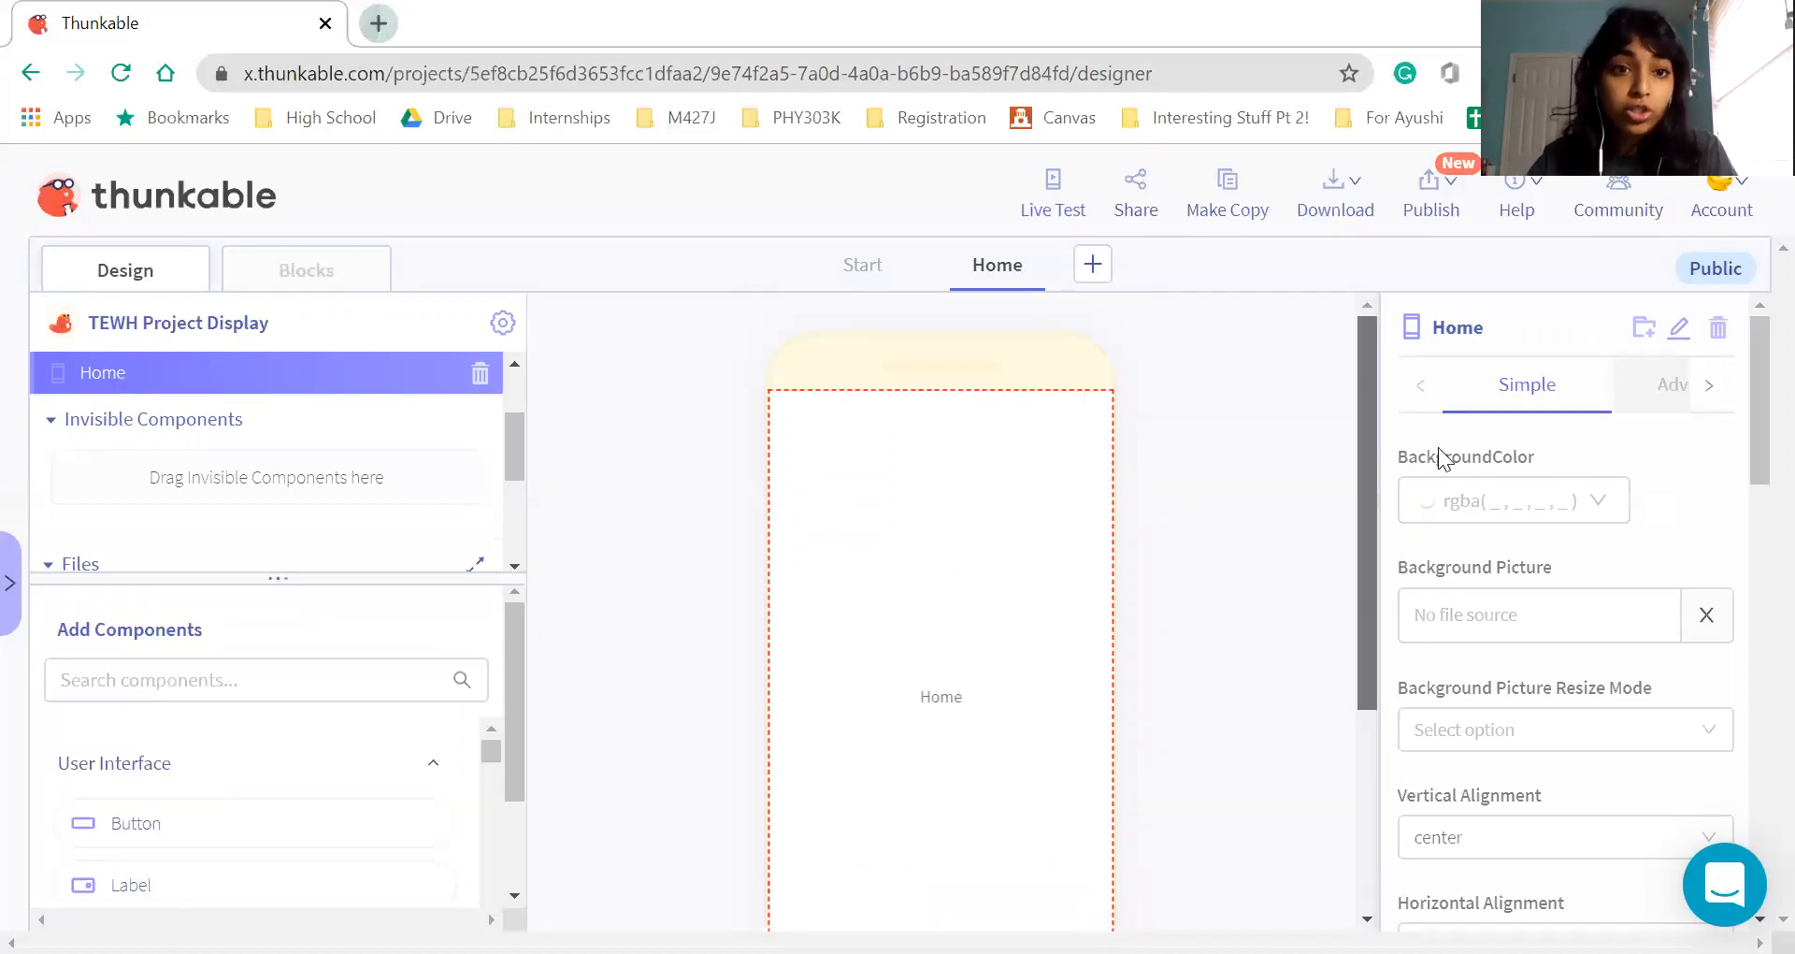
pyautogui.moveTo(1438, 447); pyautogui.dragTo(1438, 447)
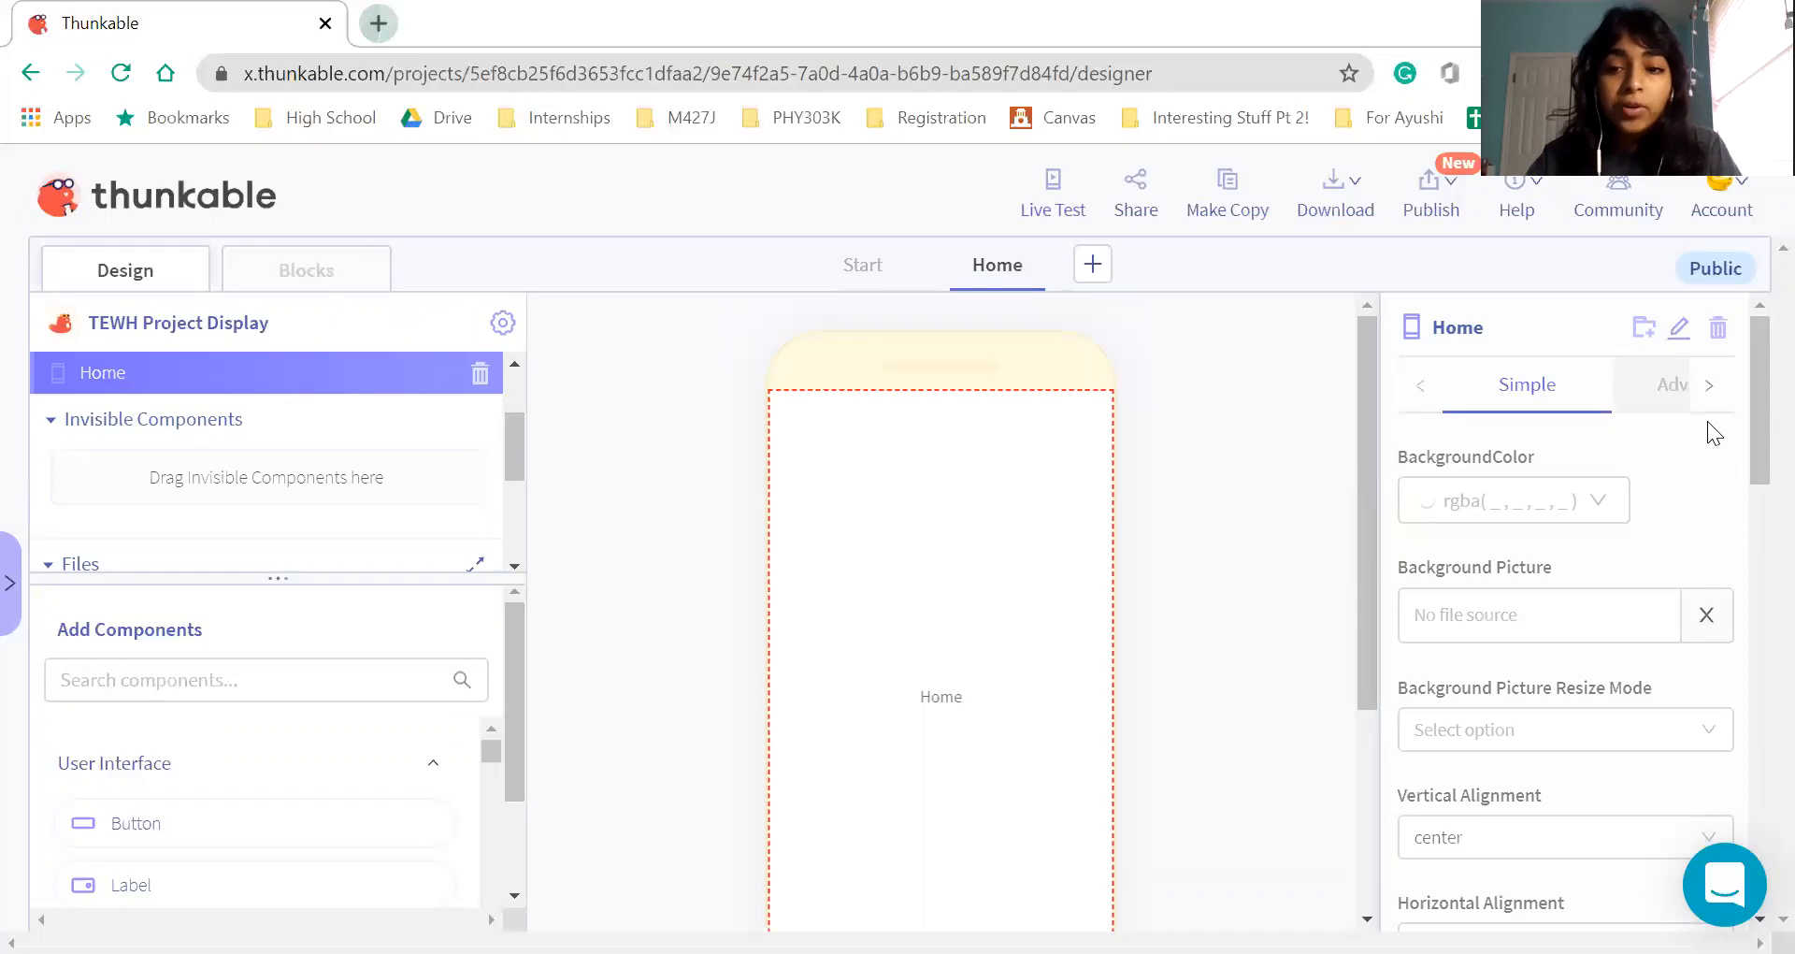
pyautogui.click(1580, 505)
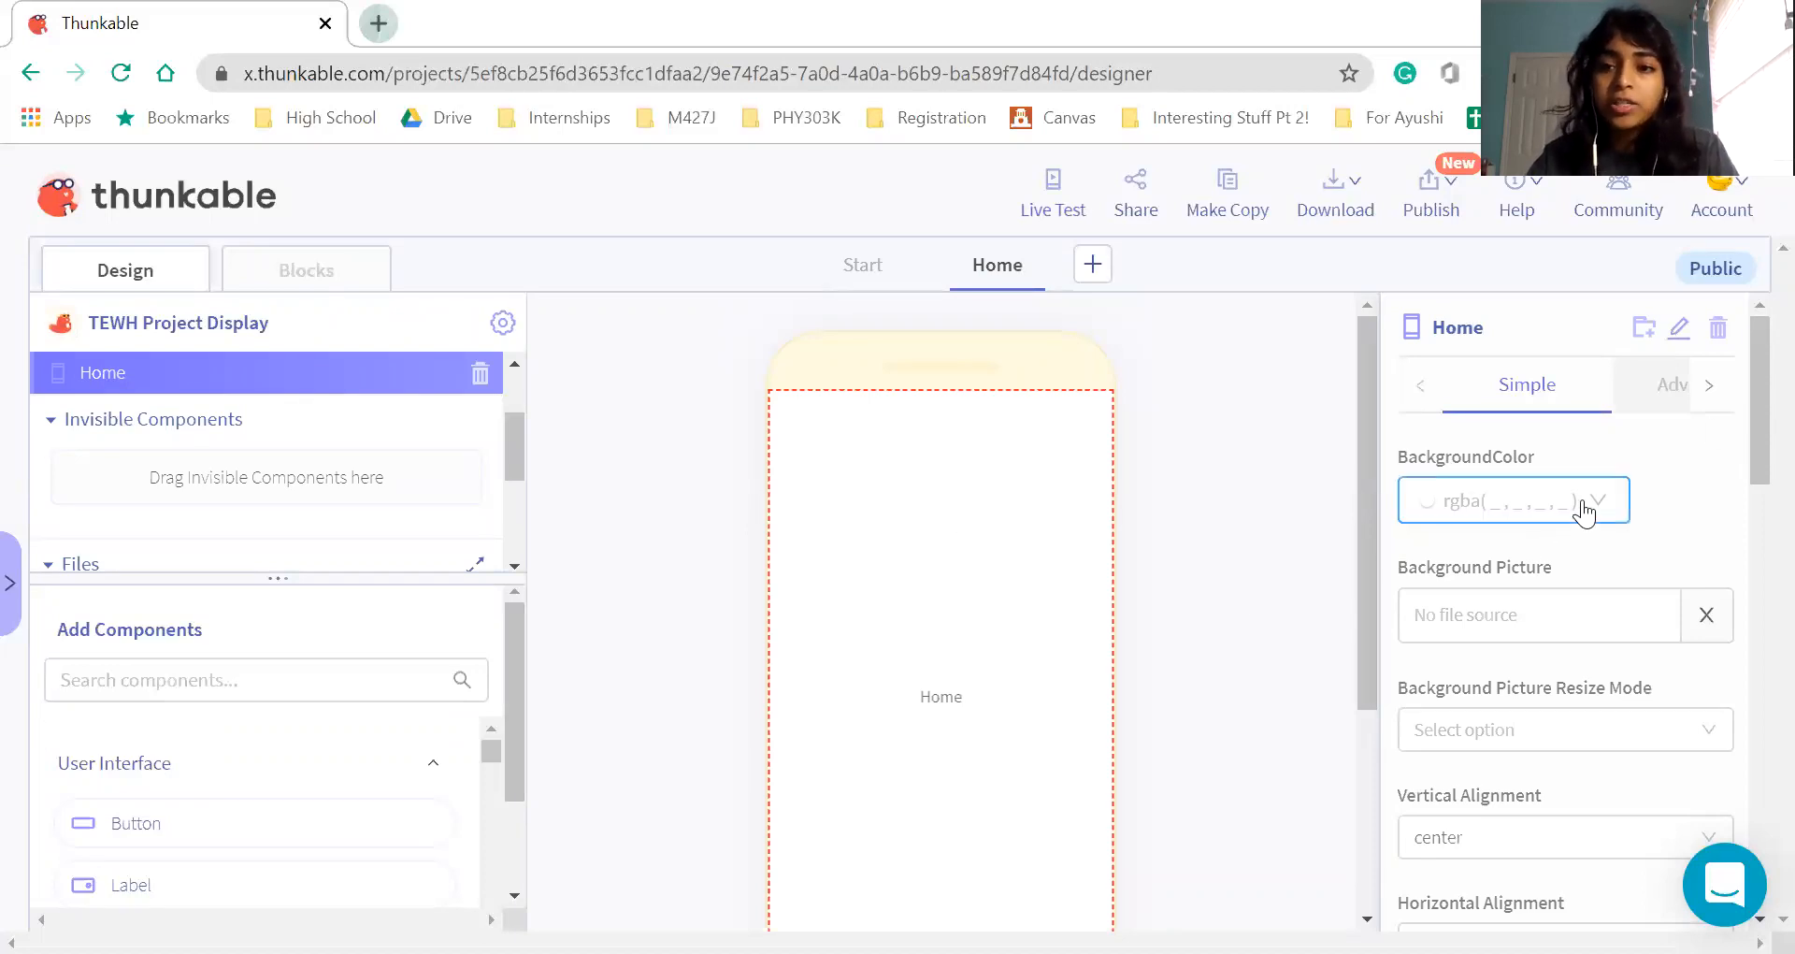
pyautogui.moveTo(1474, 805); pyautogui.dragTo(1352, 801)
pyautogui.write('1ABC9C')
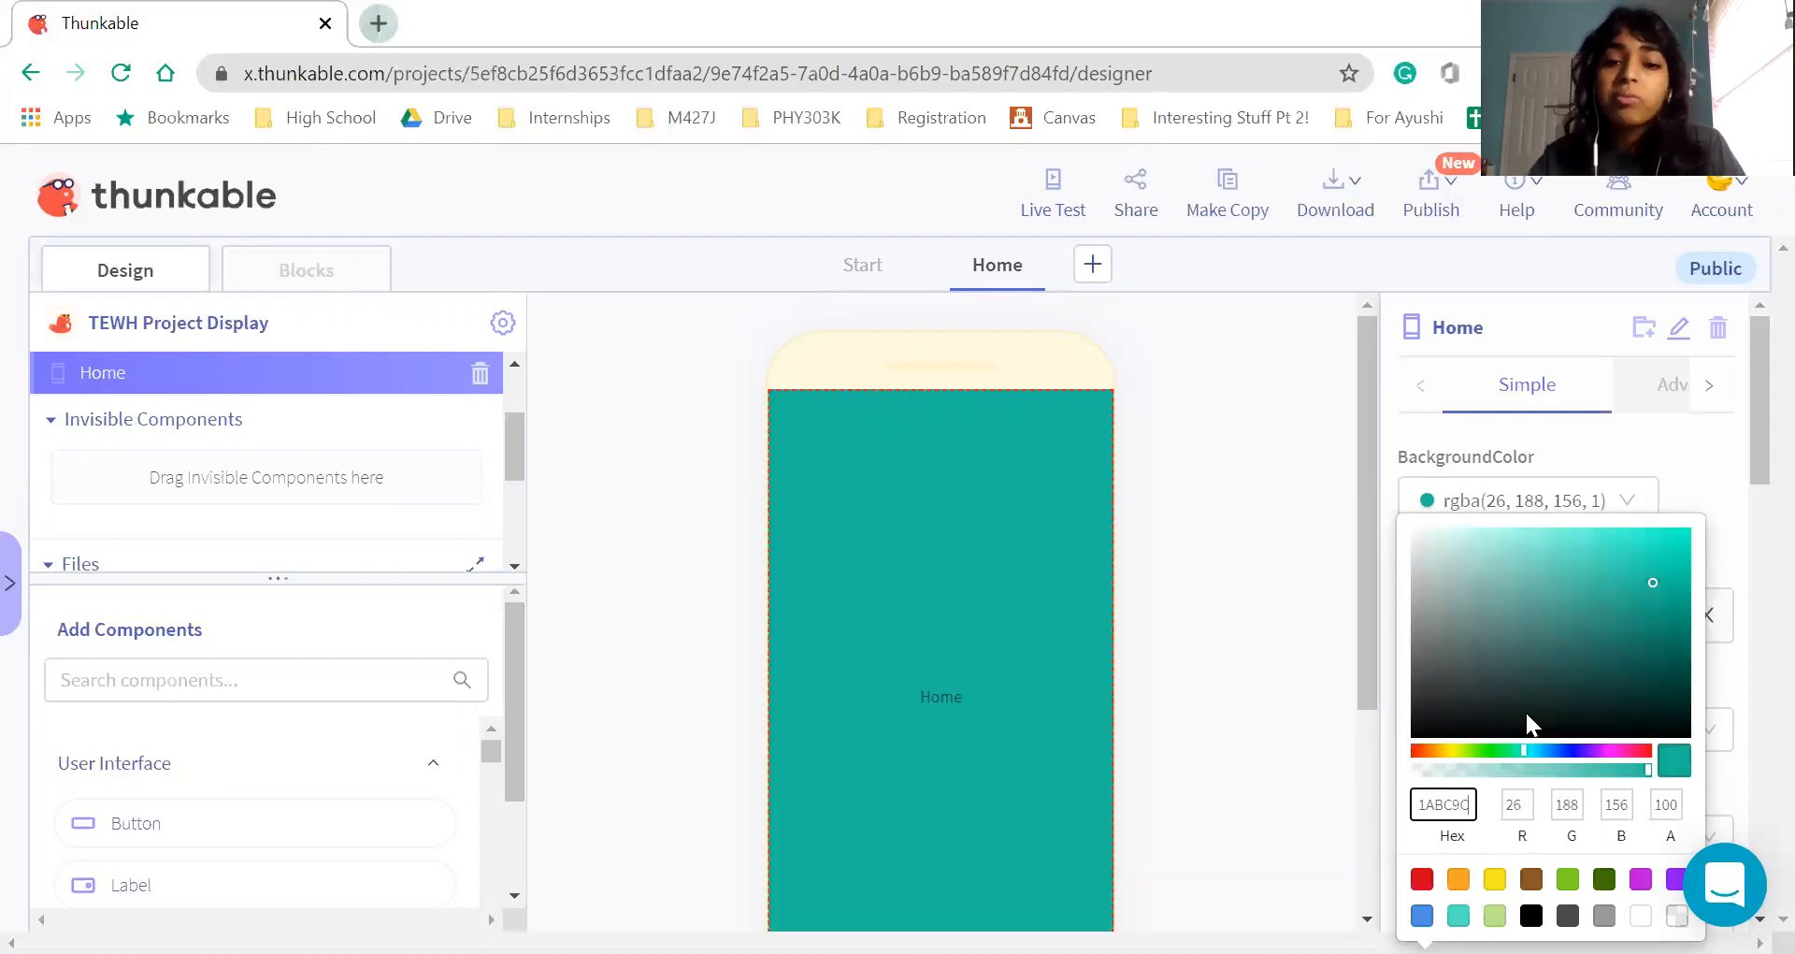
pyautogui.click(1167, 680)
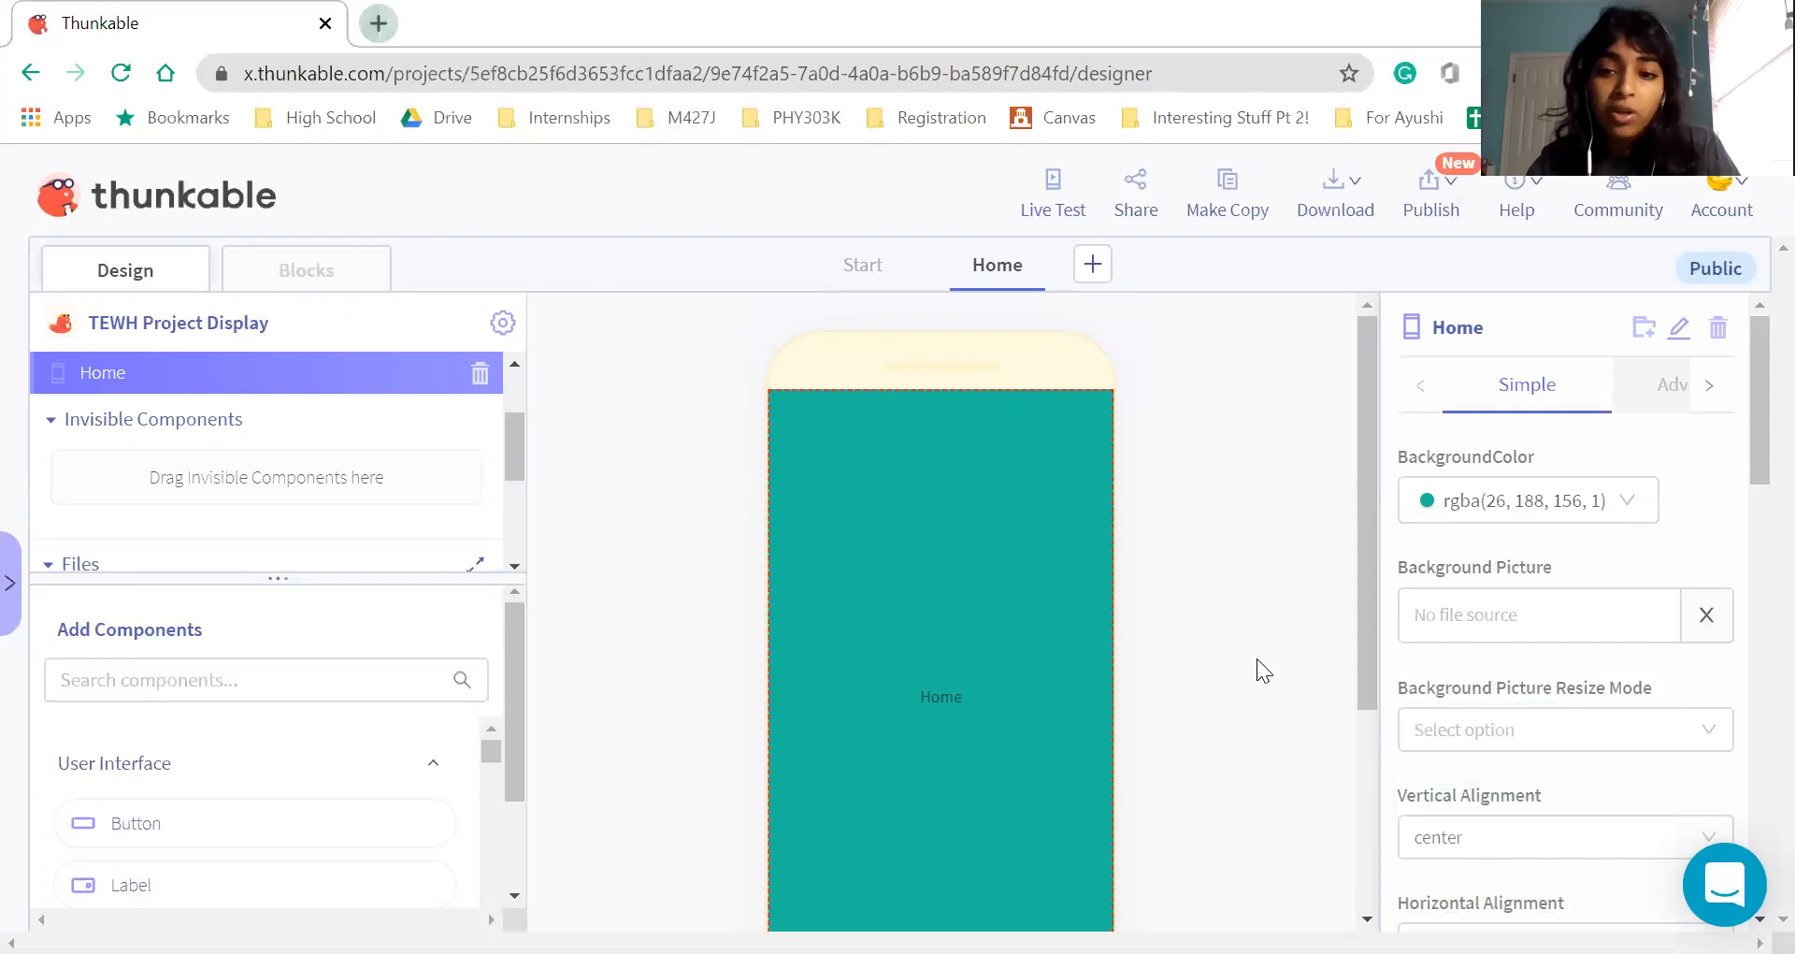
# Collapse the Start screen in the component tree and add a Button component to the Home screen
pyautogui.scroll(-2, 1240, 652)
pyautogui.scroll(-2, 1240, 653)
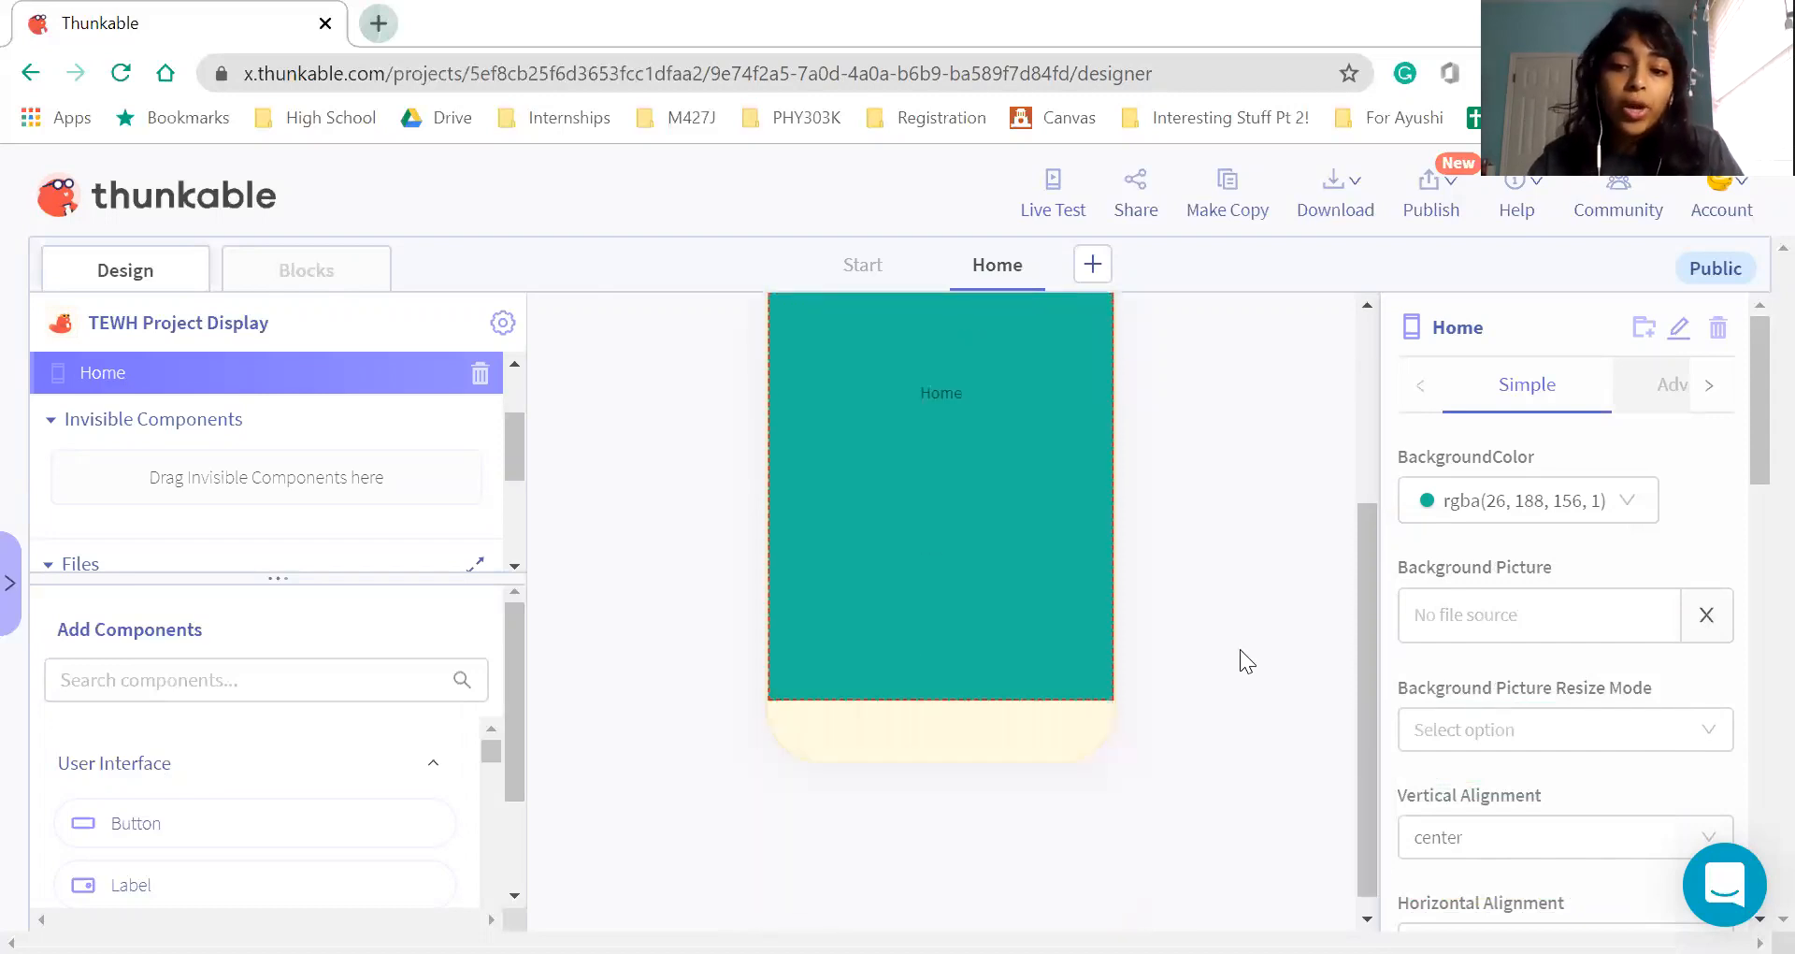
pyautogui.scroll(3, 1240, 649)
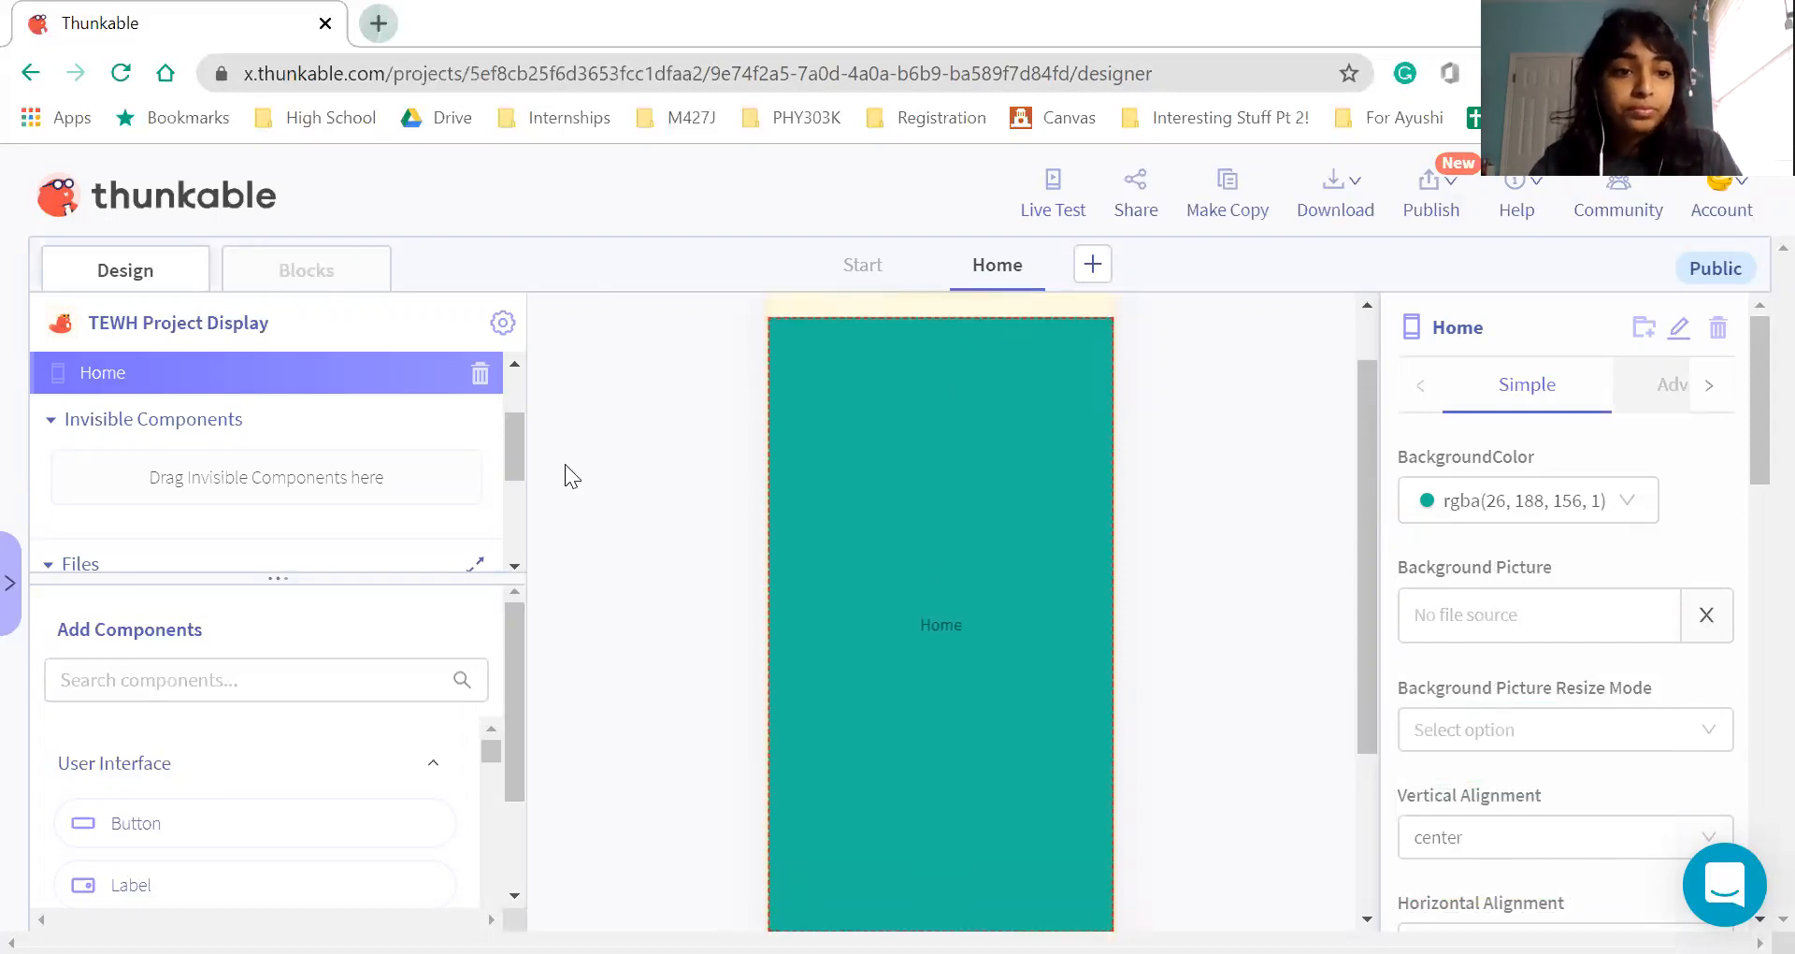
pyautogui.scroll(2, 233, 413)
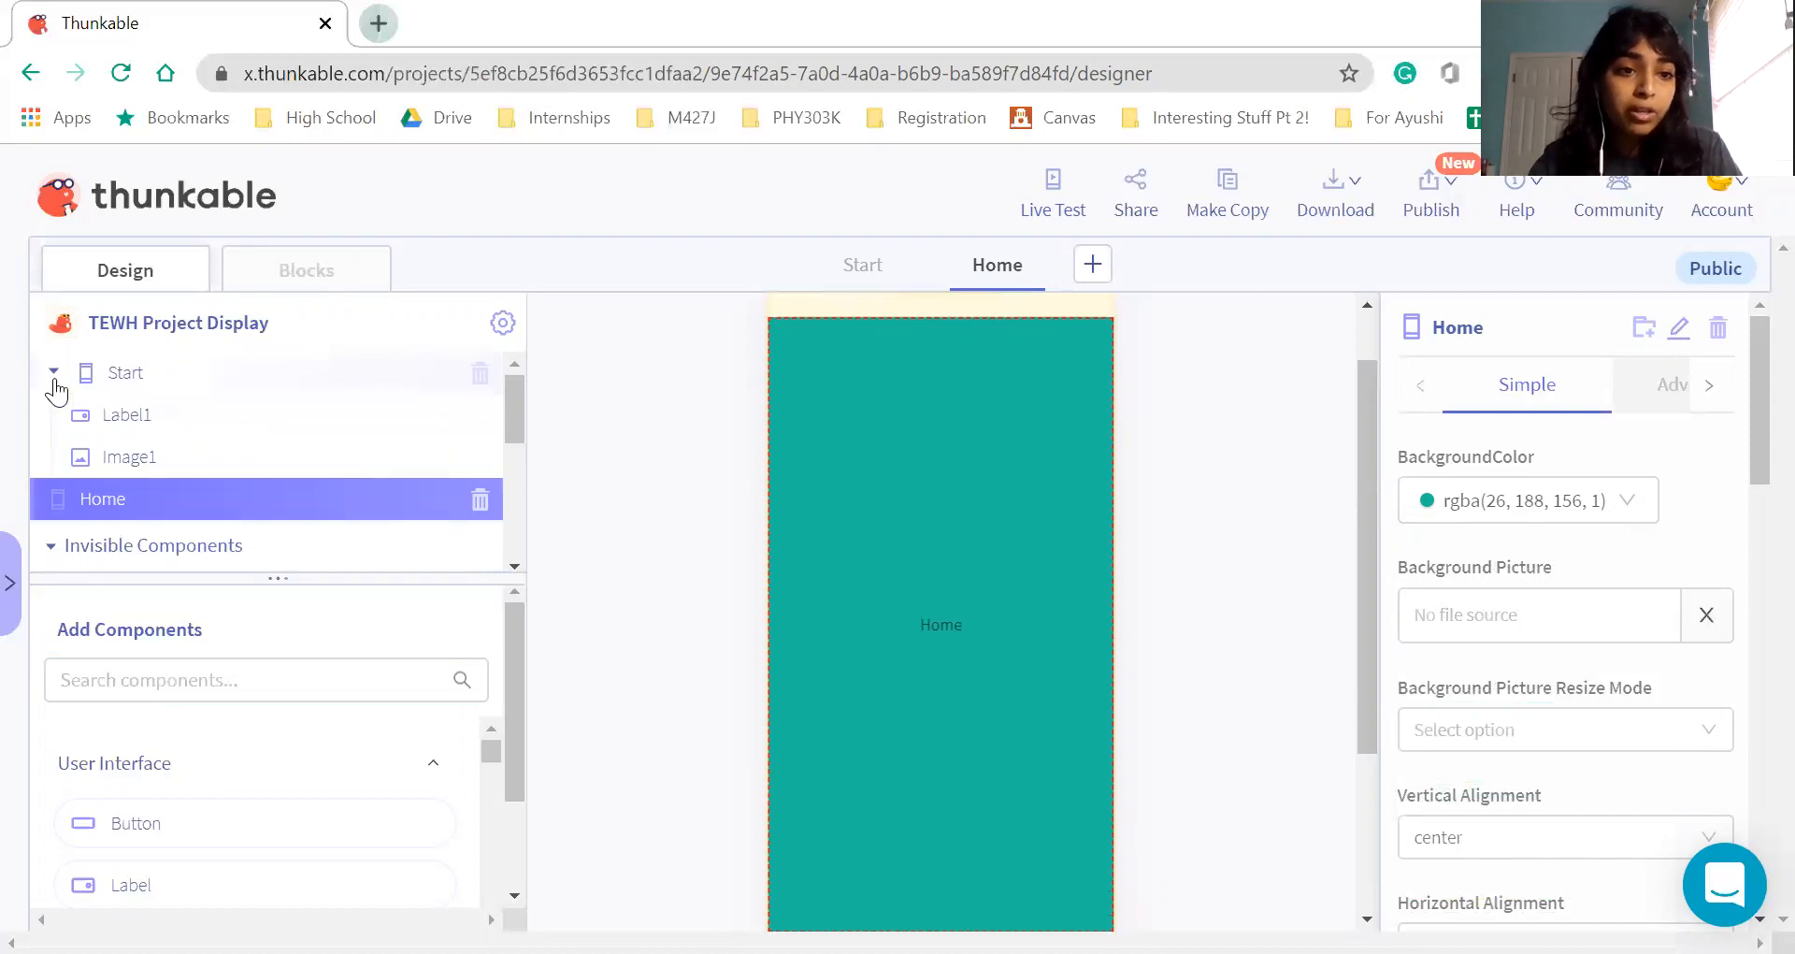
pyautogui.click(54, 372)
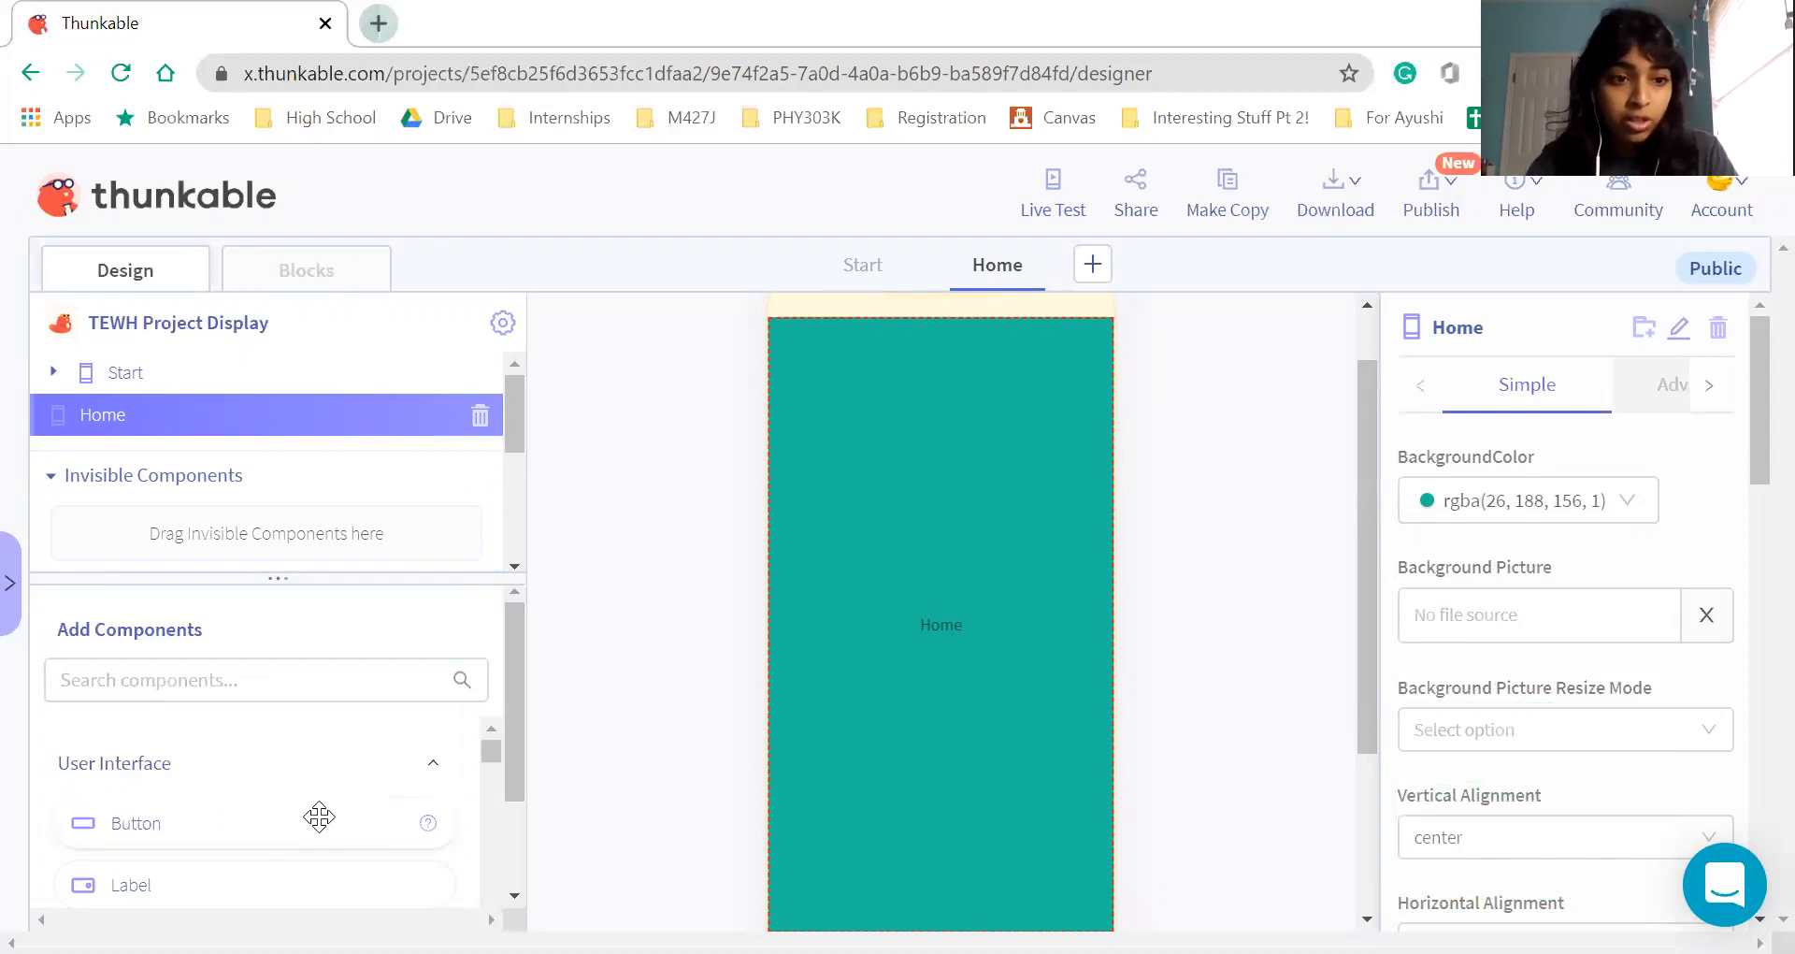
pyautogui.moveTo(319, 816); pyautogui.dragTo(876, 520)
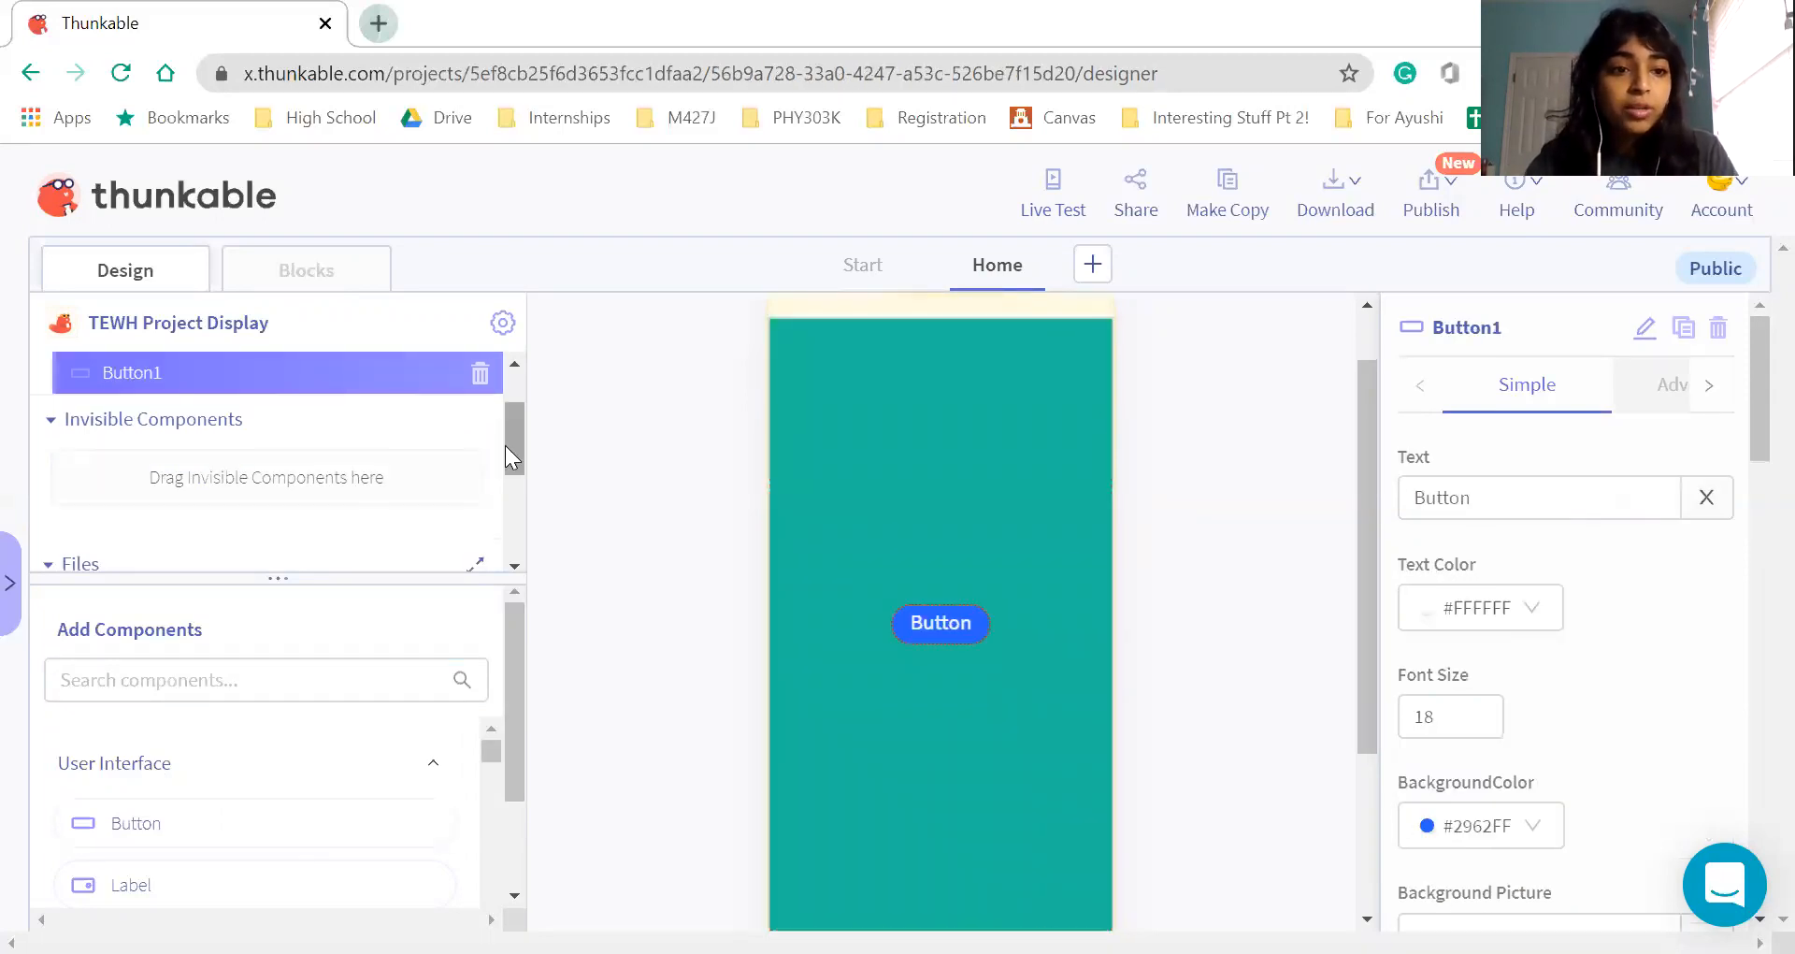
pyautogui.scroll(1, 352, 478)
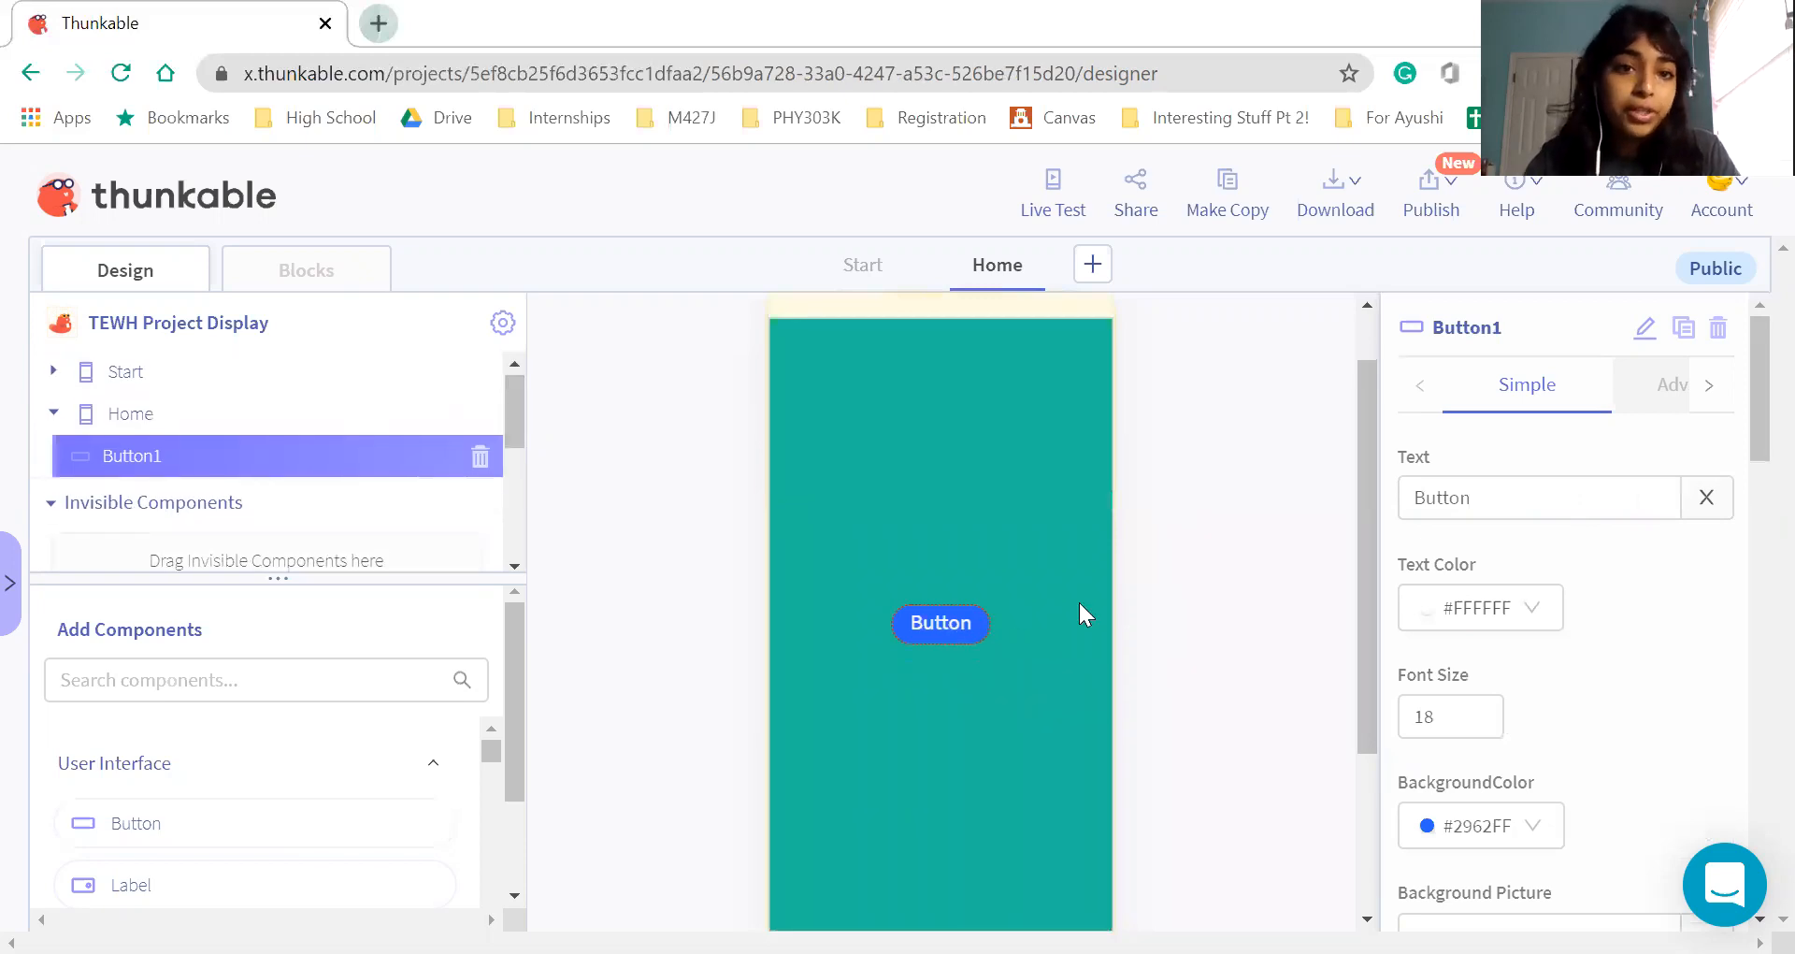
# Replace the Home screen button's text with "Solar-Powered Autoclave"
pyautogui.click(1500, 504)
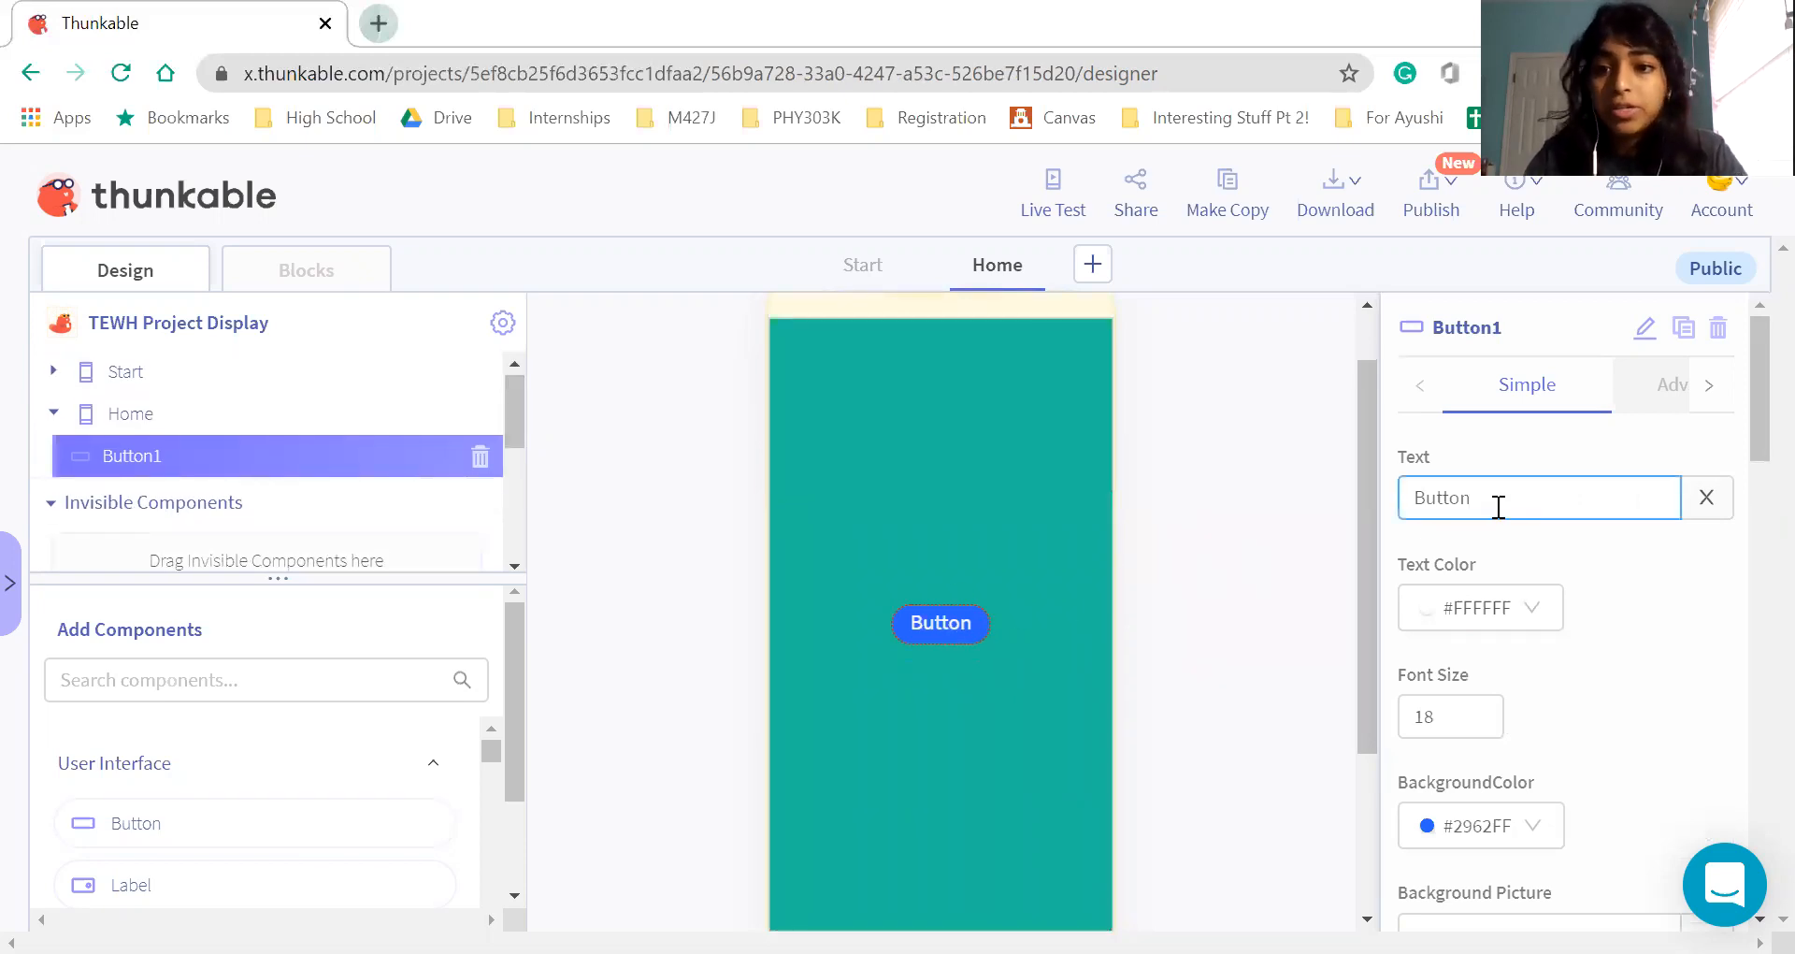
pyautogui.doubleClick(1425, 492)
pyautogui.press('BackSpace')
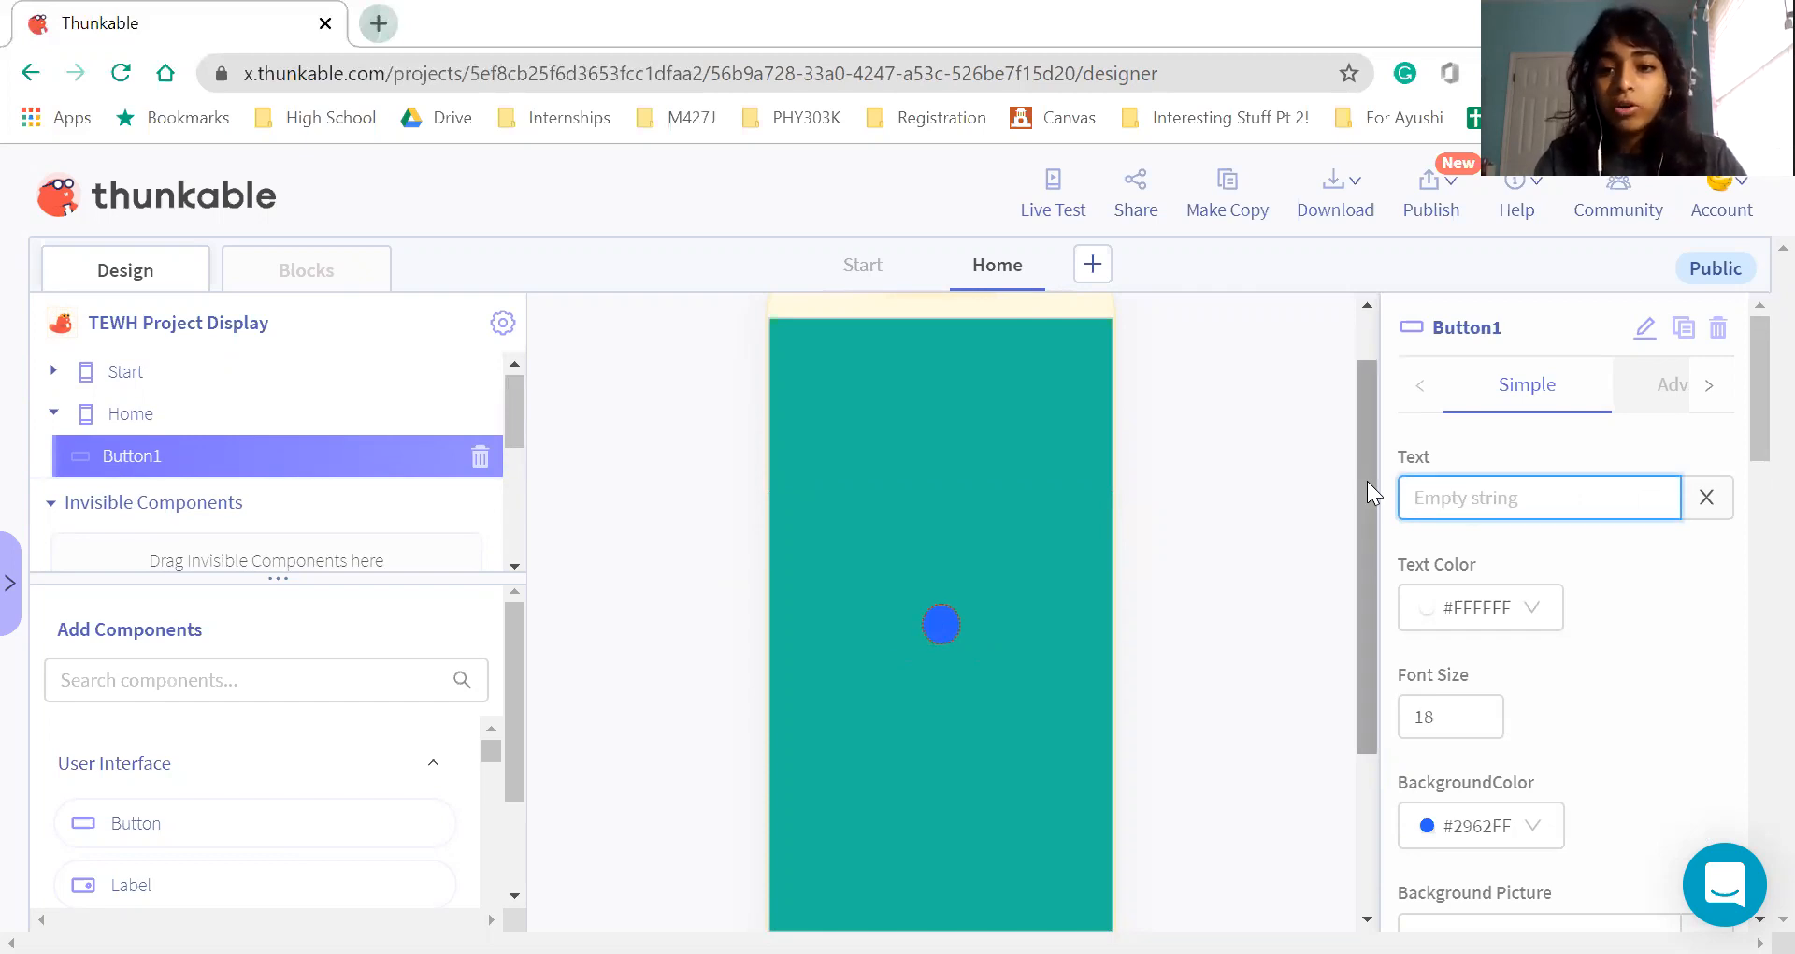
pyautogui.write('Solar-POwer')
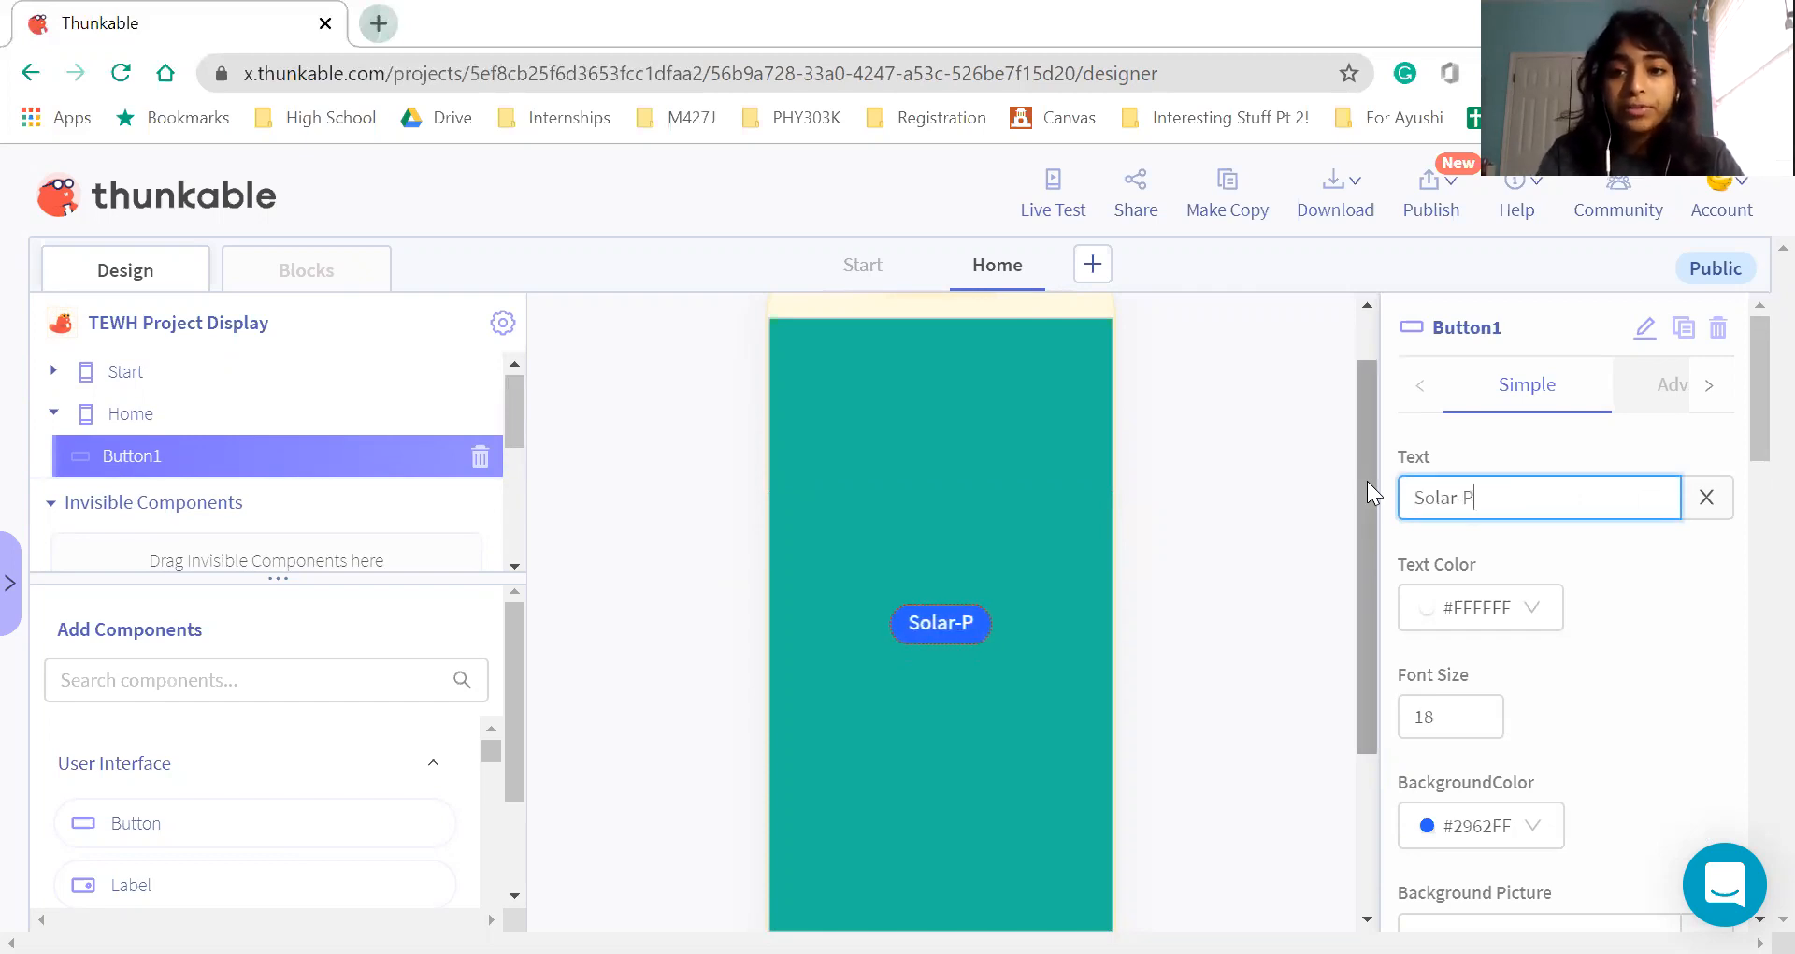
pyautogui.press('BackSpace')
pyautogui.press('BackSpace')
pyautogui.press('BackSpace')
pyautogui.press('BackSpace')
pyautogui.press('BackSpace')
pyautogui.write('owered')
pyautogui.press('BackSpace')
pyautogui.press('BackSpace')
pyautogui.press('BackSpace')
pyautogui.press('BackSpace')
pyautogui.press('BackSpace')
pyautogui.press('BackSpace')
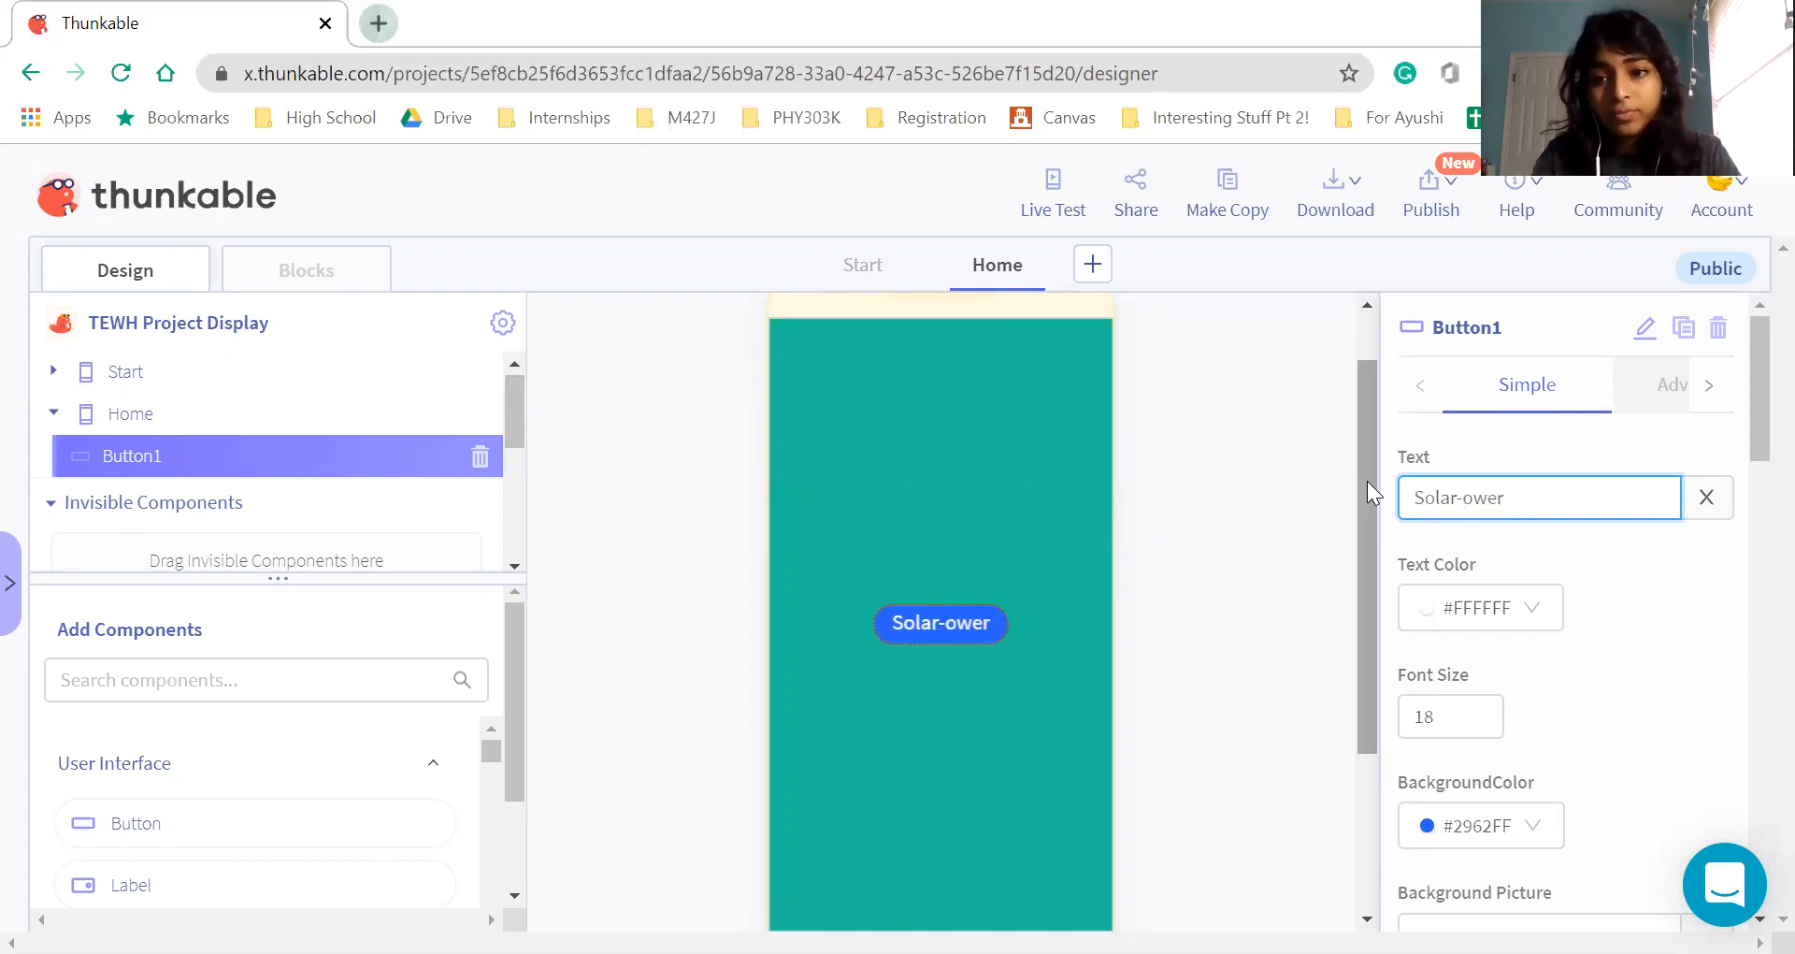
pyautogui.write('Powered Au')
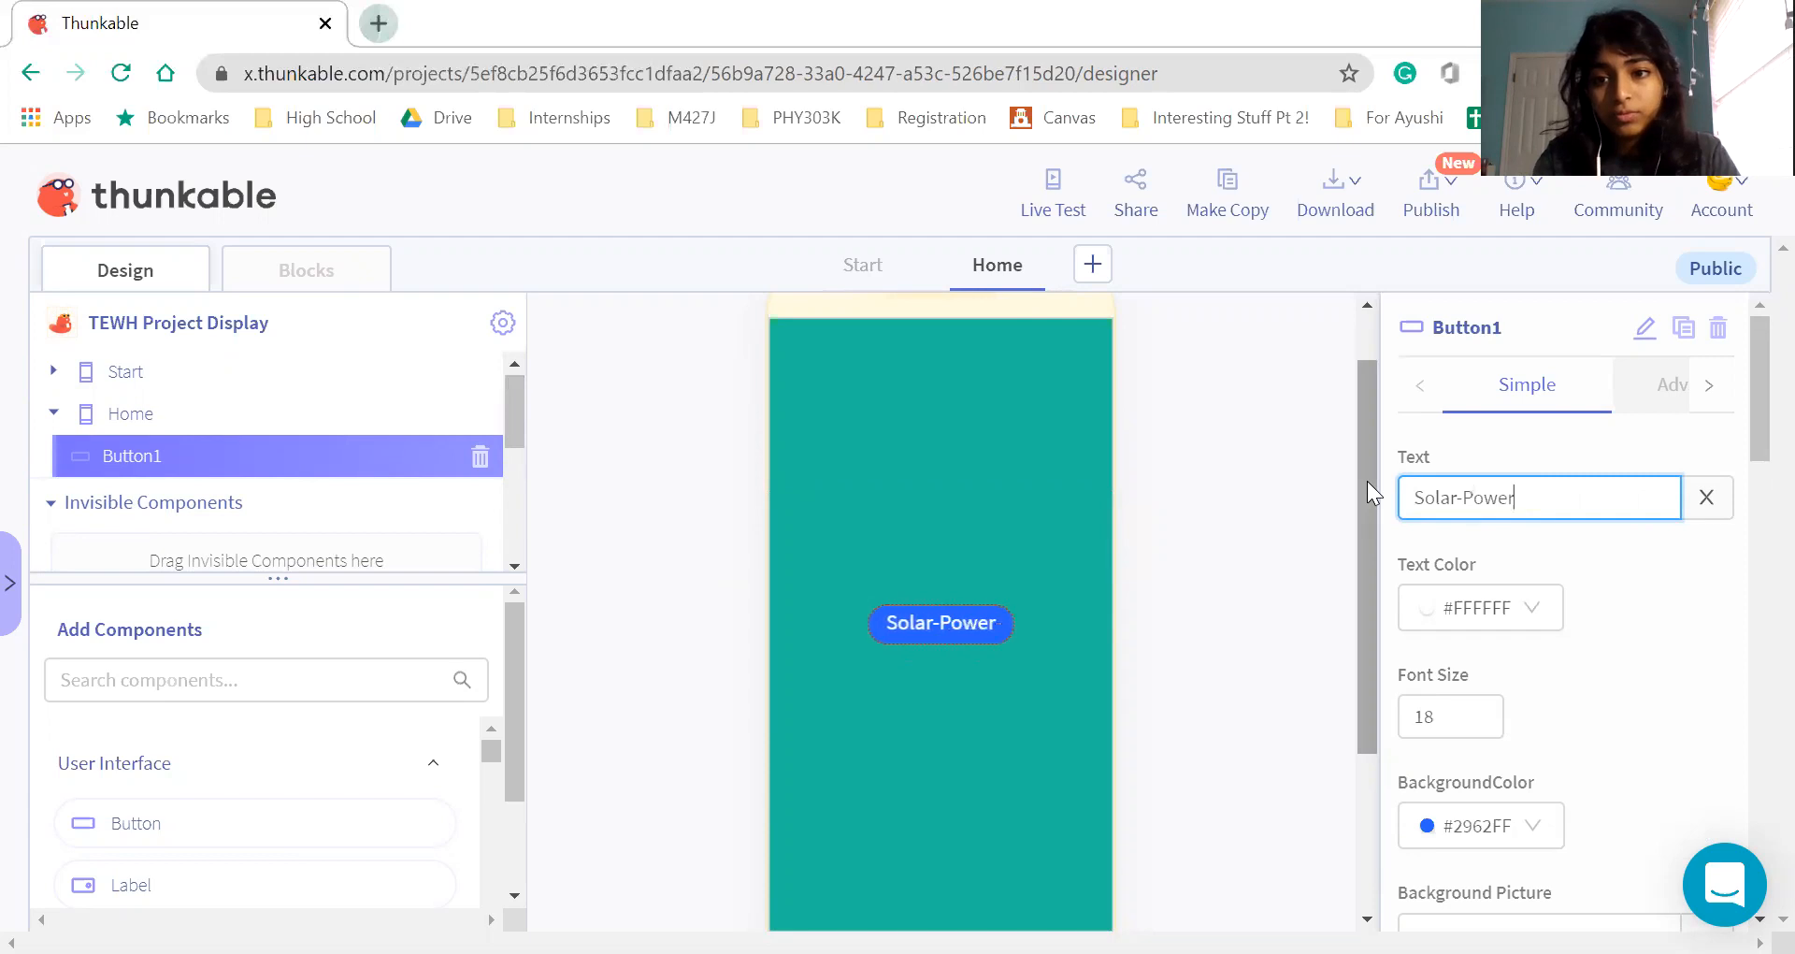
pyautogui.write('toclabe')
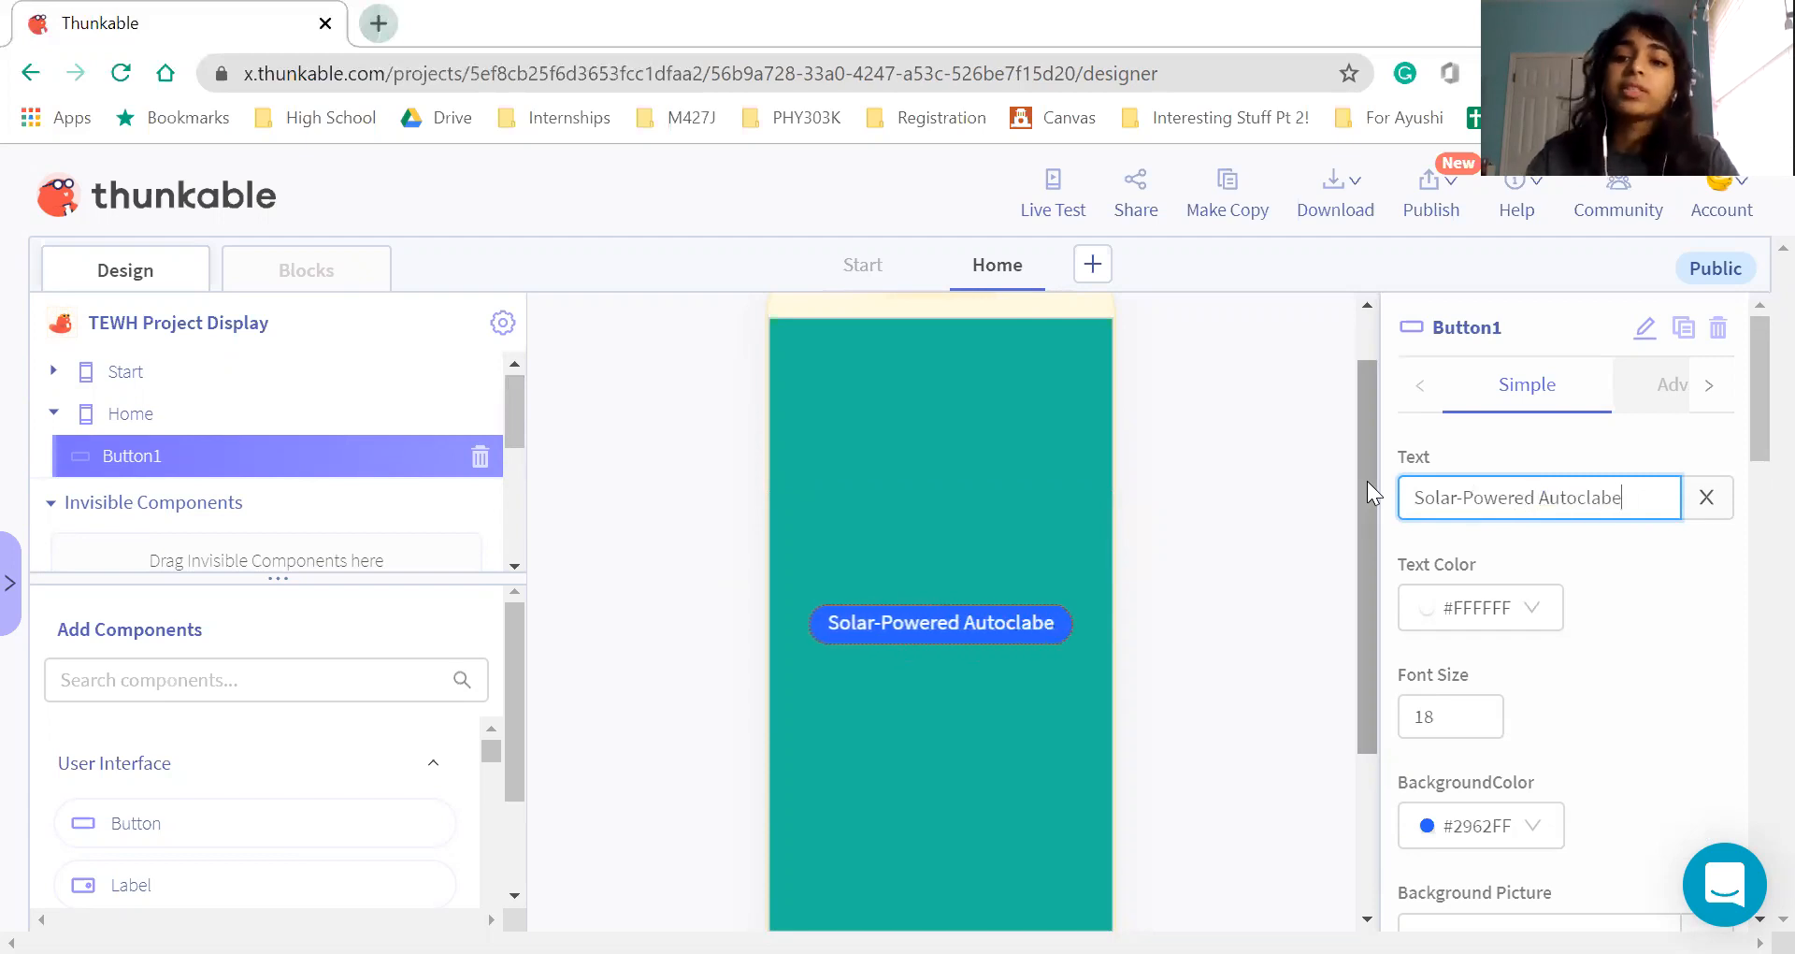
pyautogui.click(1615, 498)
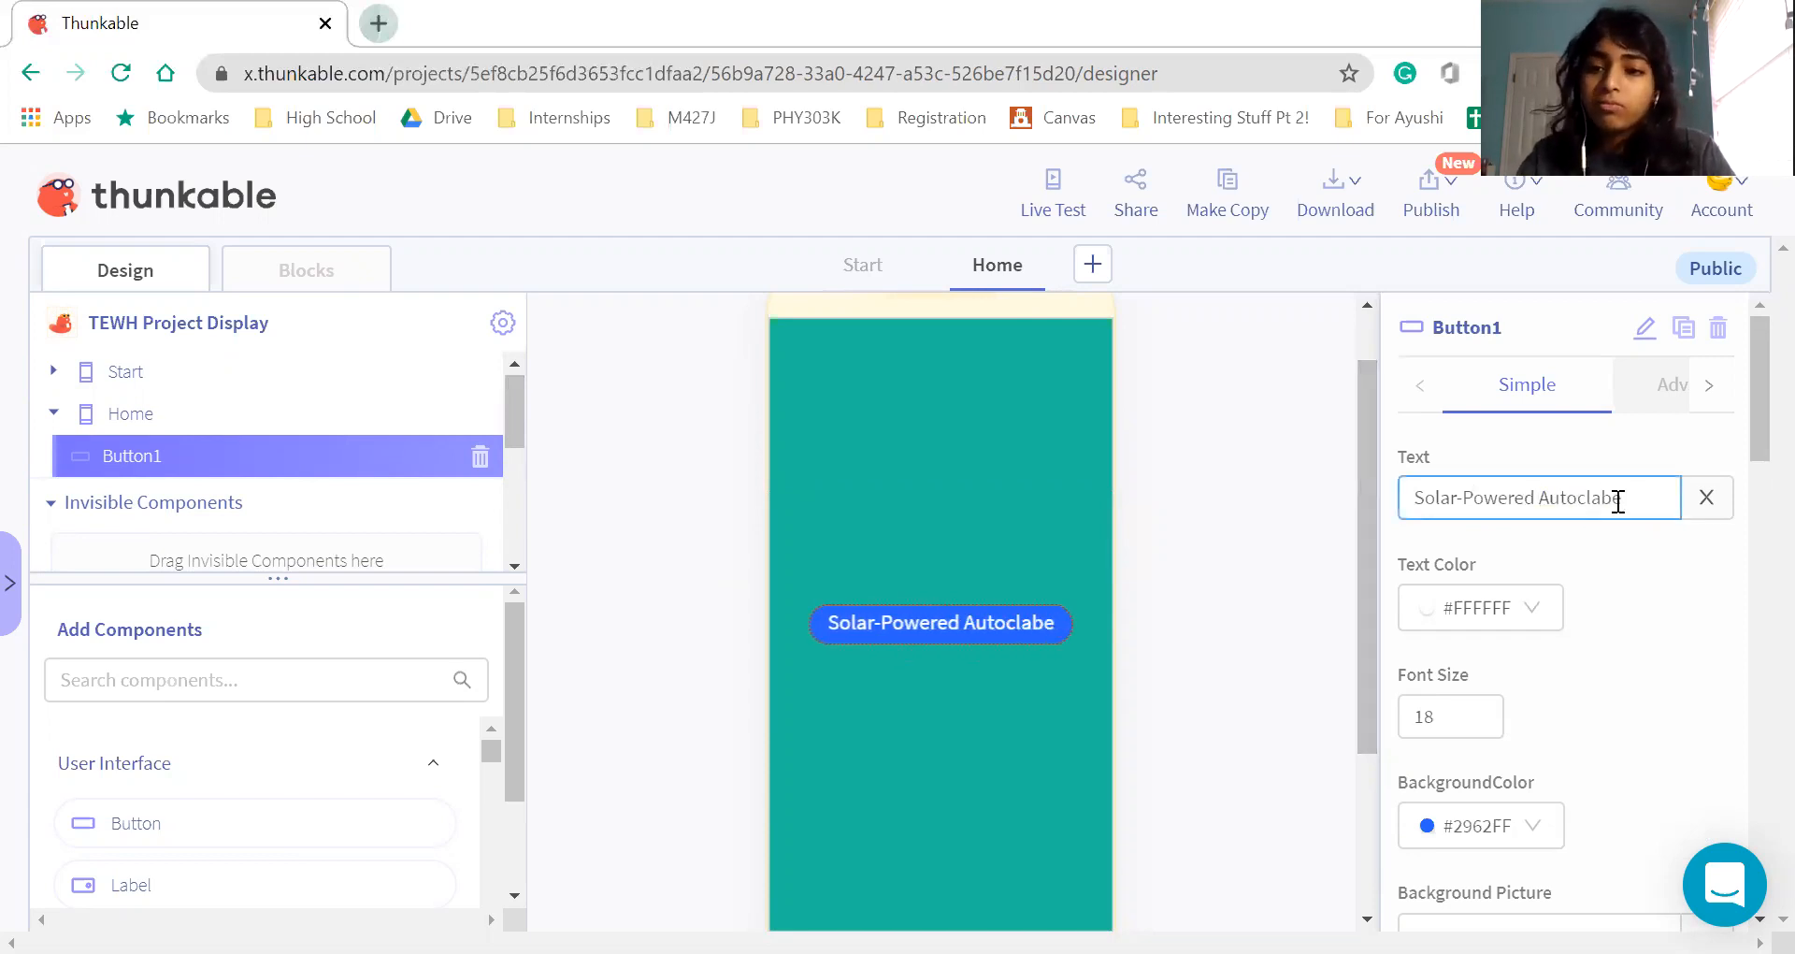
pyautogui.press('BackSpace')
pyautogui.write('v')
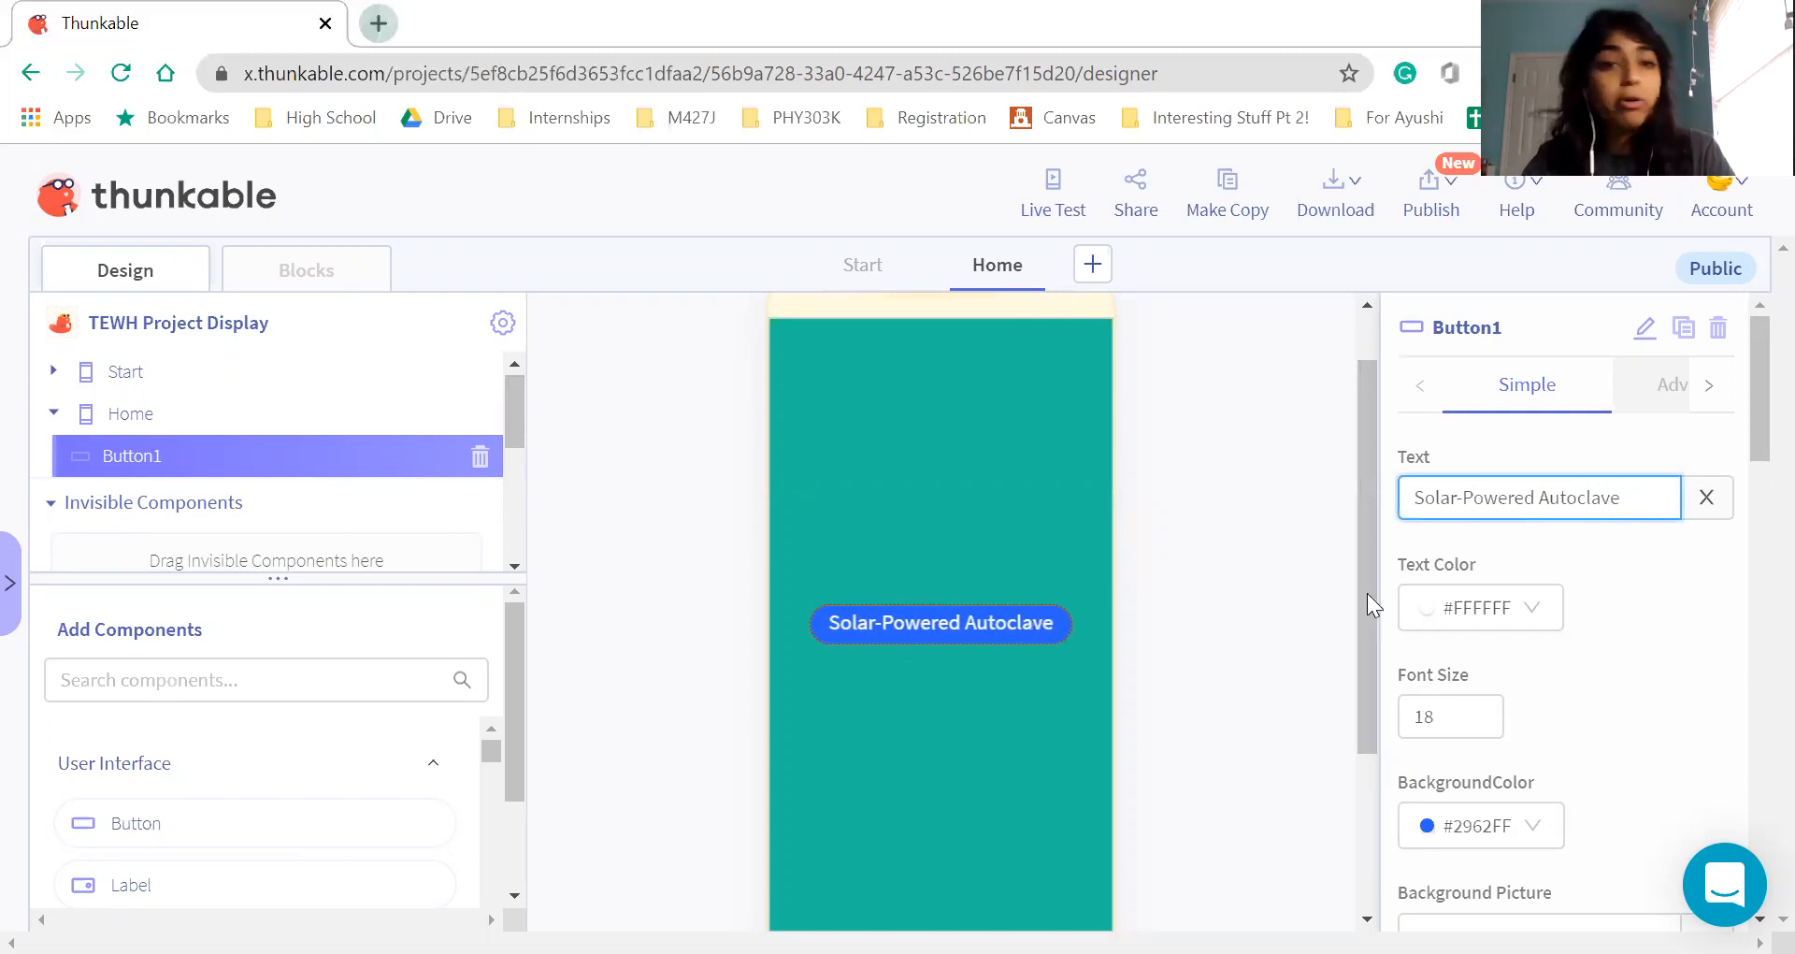
pyautogui.click(1253, 595)
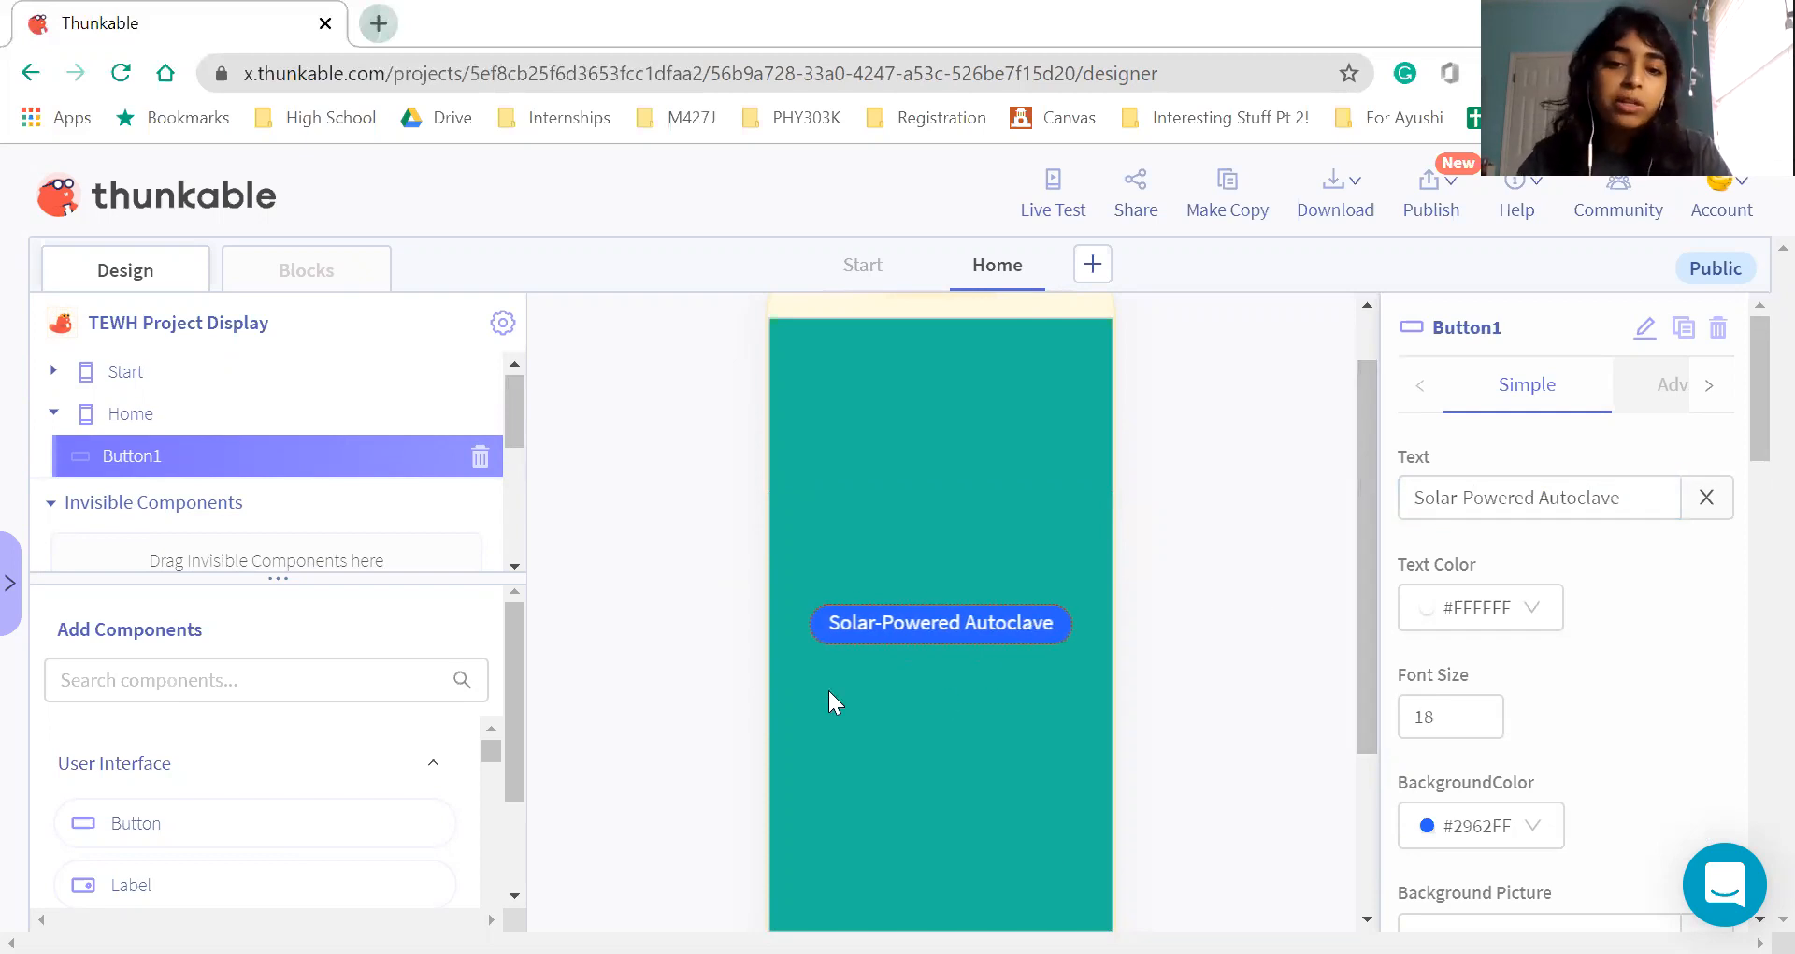
# Upload autoclave.PNG from the Downloads folder as the button's background picture
pyautogui.scroll(-1, 829, 690)
pyautogui.scroll(1, 1036, 567)
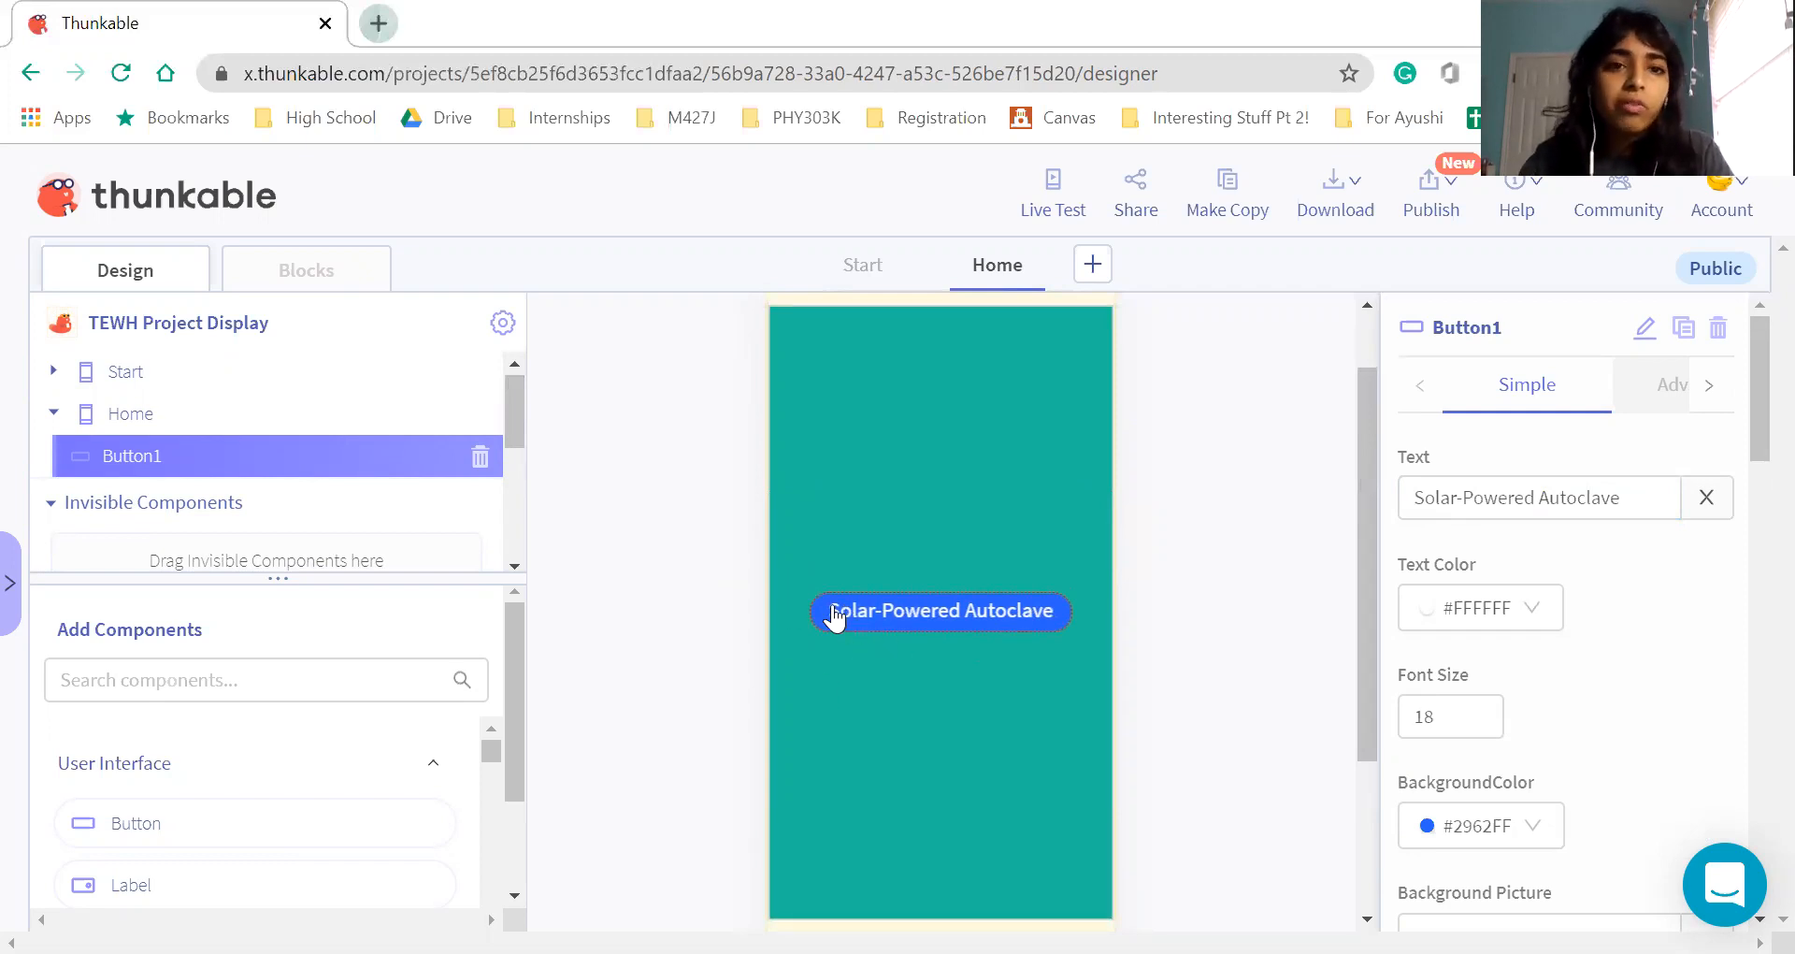
pyautogui.scroll(-1, 1195, 568)
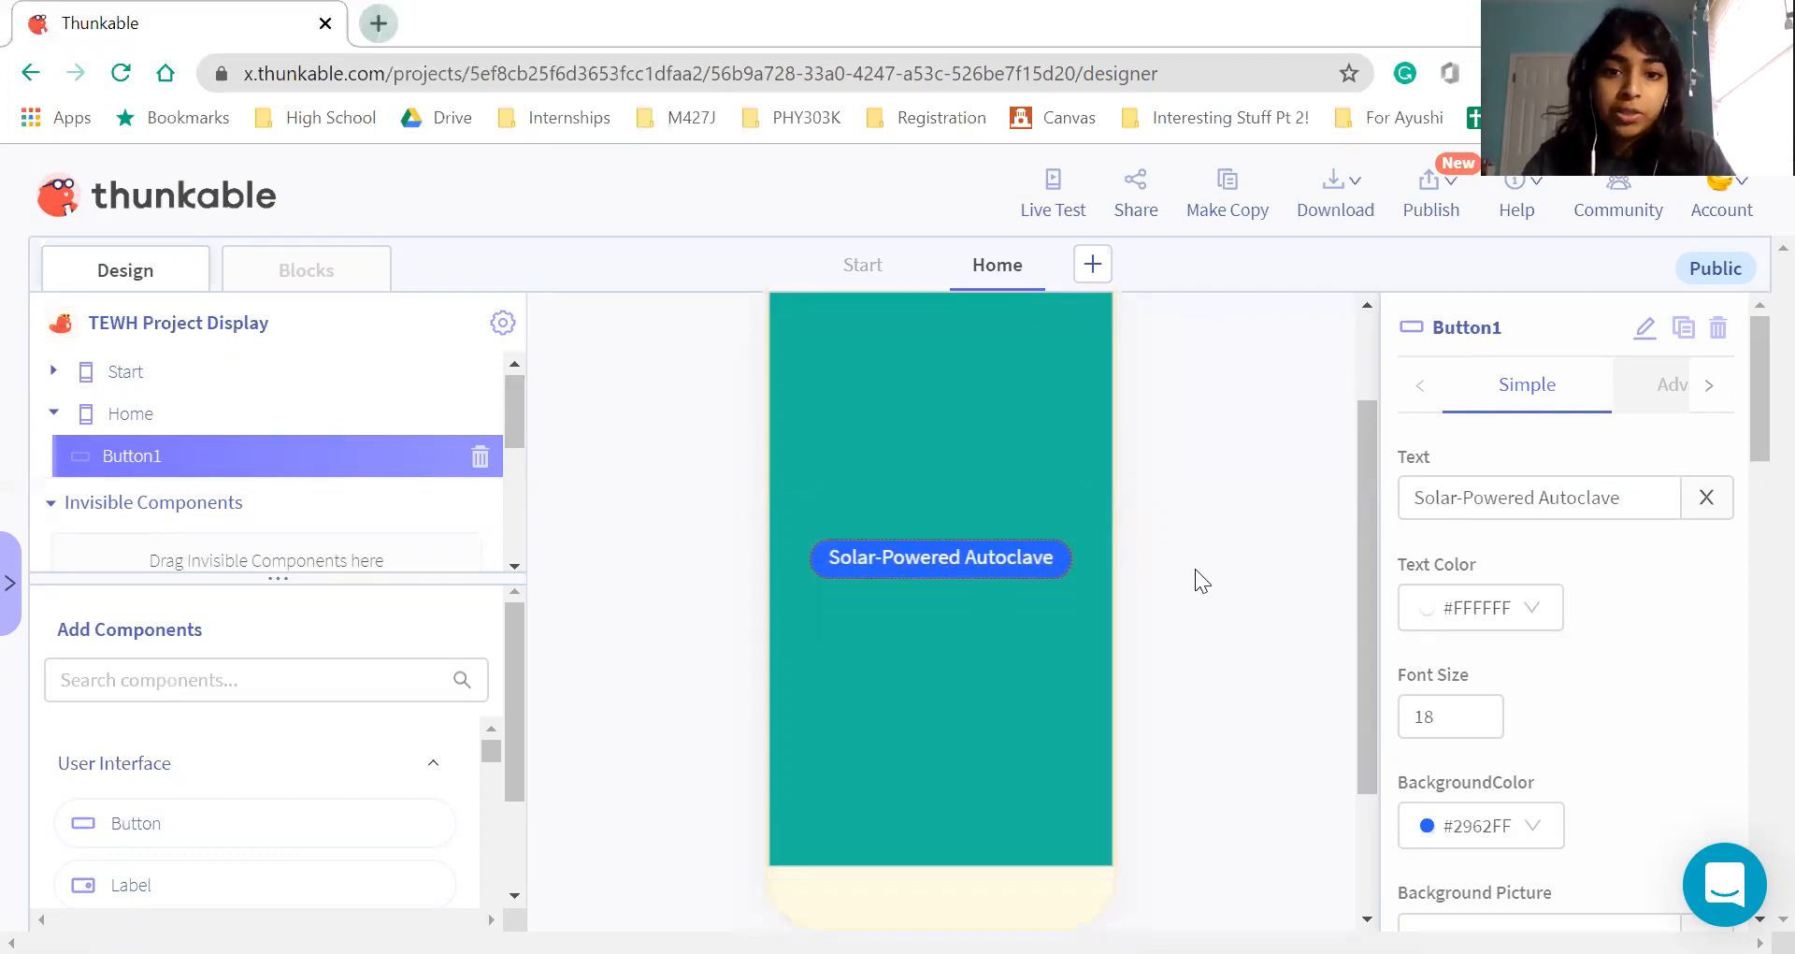
pyautogui.scroll(2, 1113, 365)
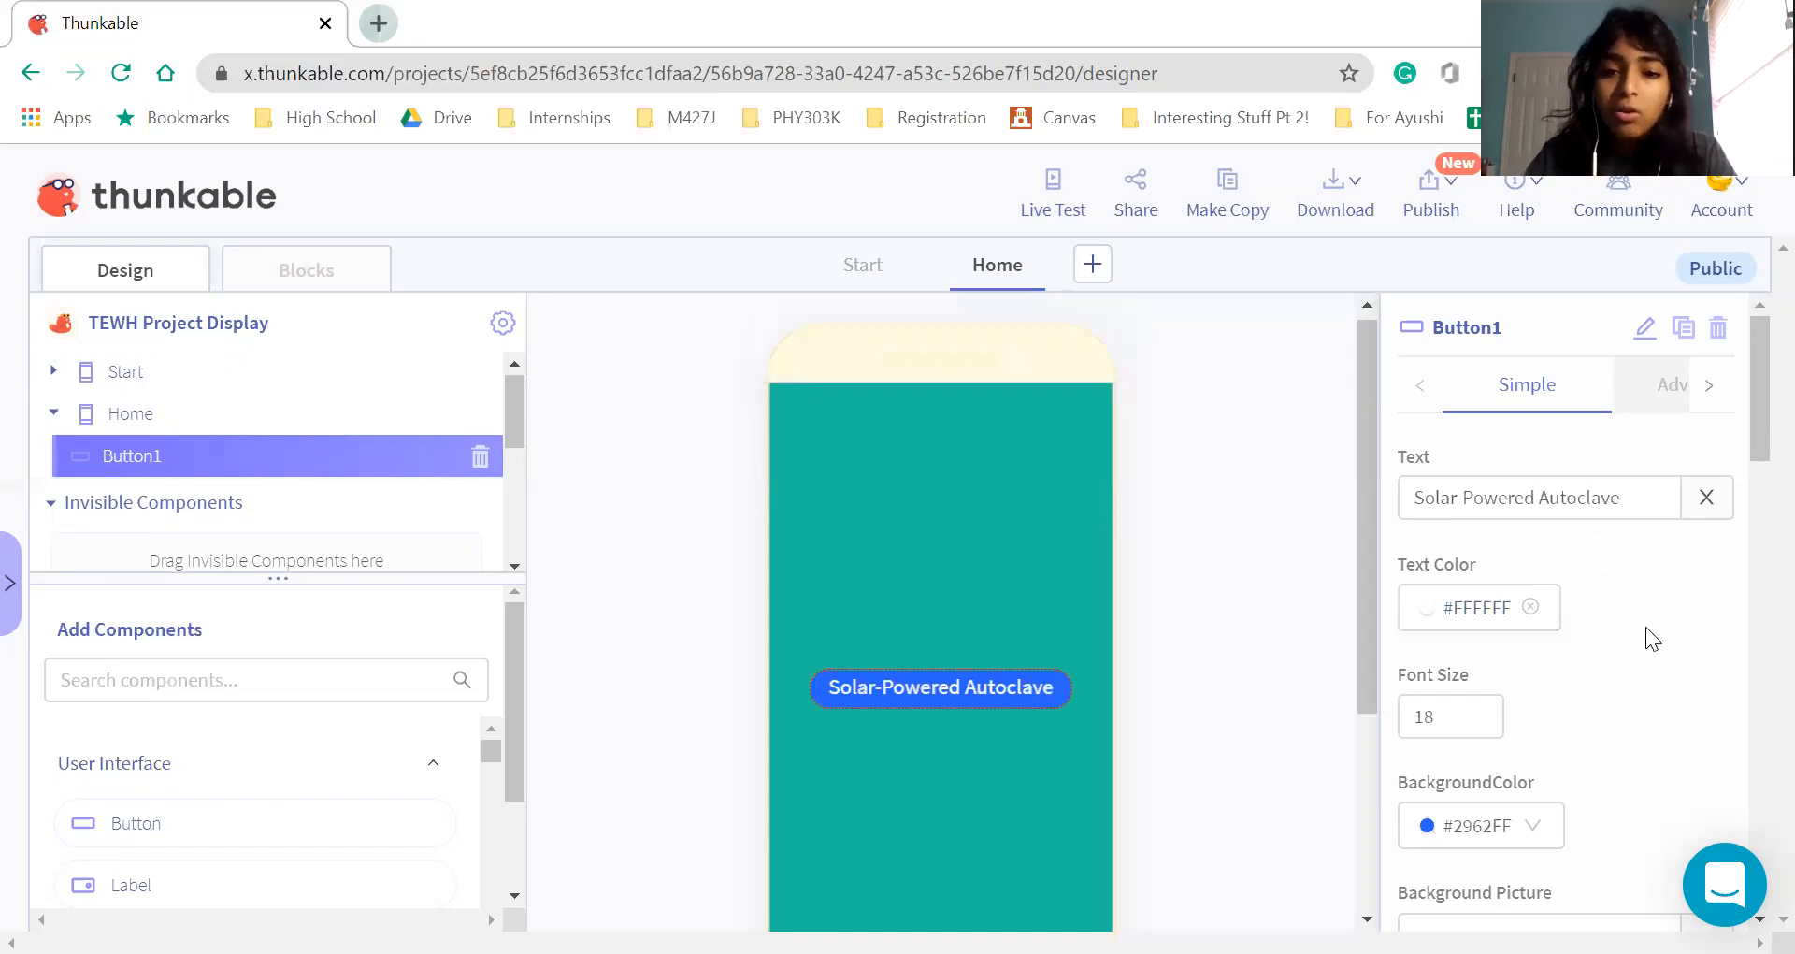
pyautogui.scroll(-1, 1646, 627)
pyautogui.scroll(-2, 1615, 658)
pyautogui.scroll(-1, 1616, 658)
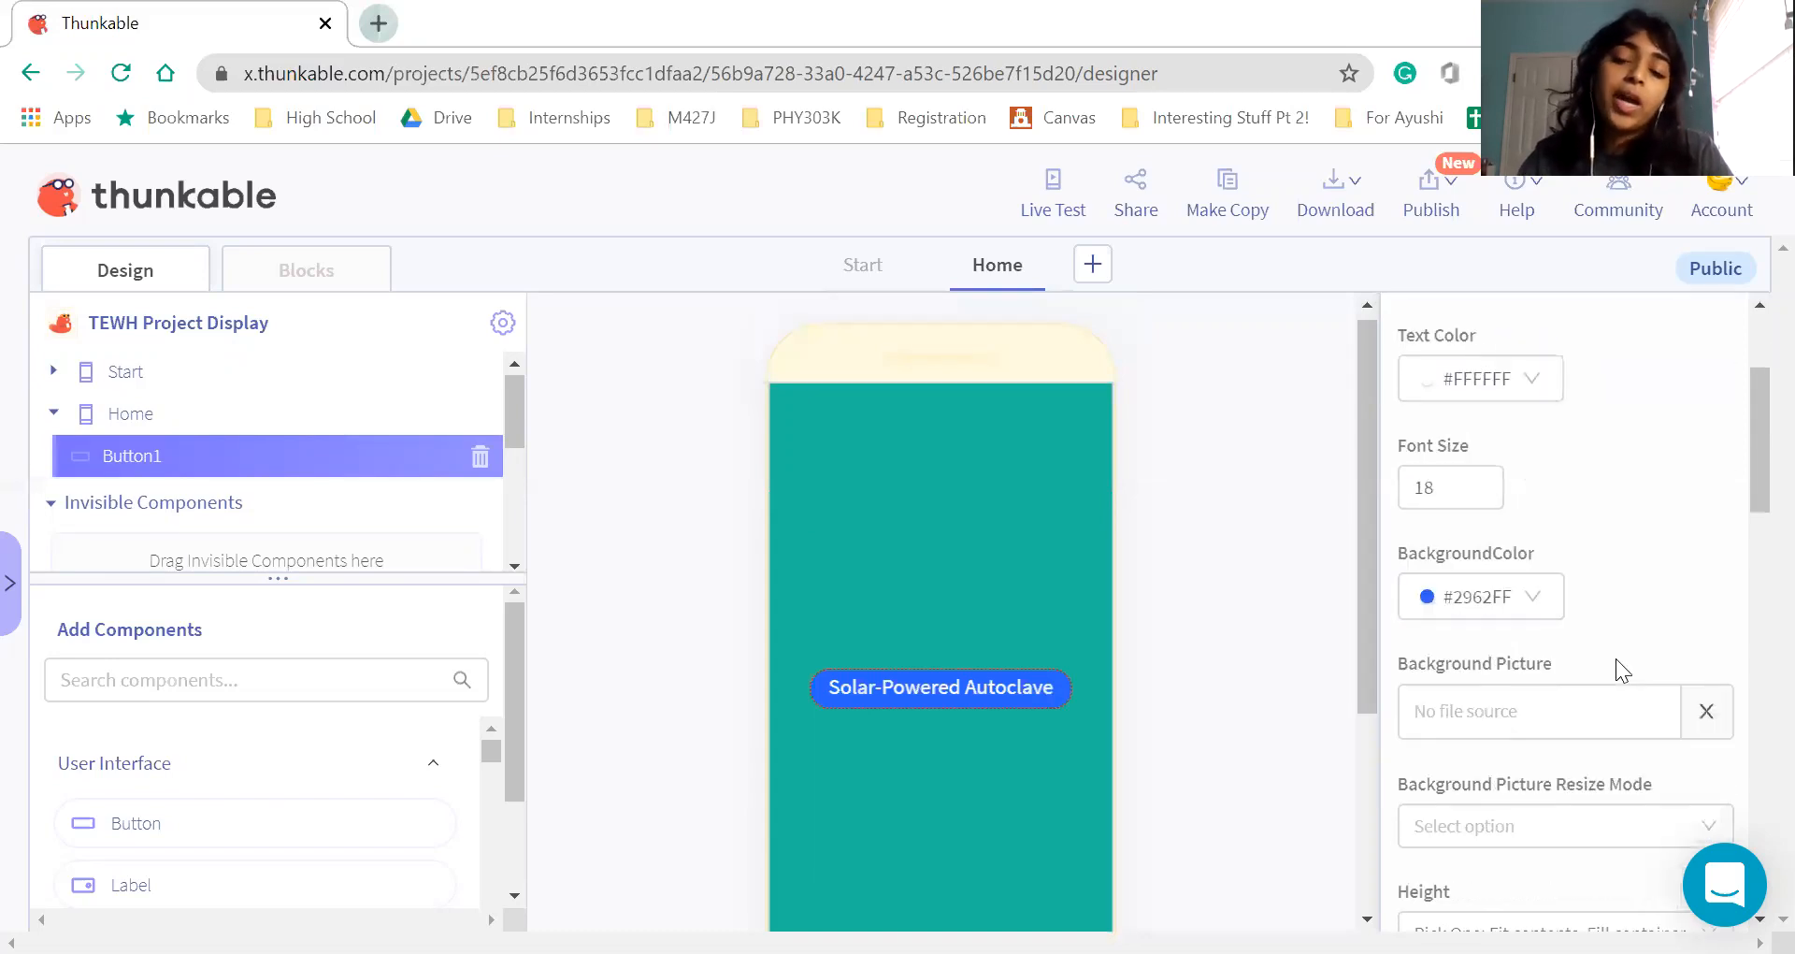
pyautogui.scroll(-1, 1670, 823)
pyautogui.click(1545, 628)
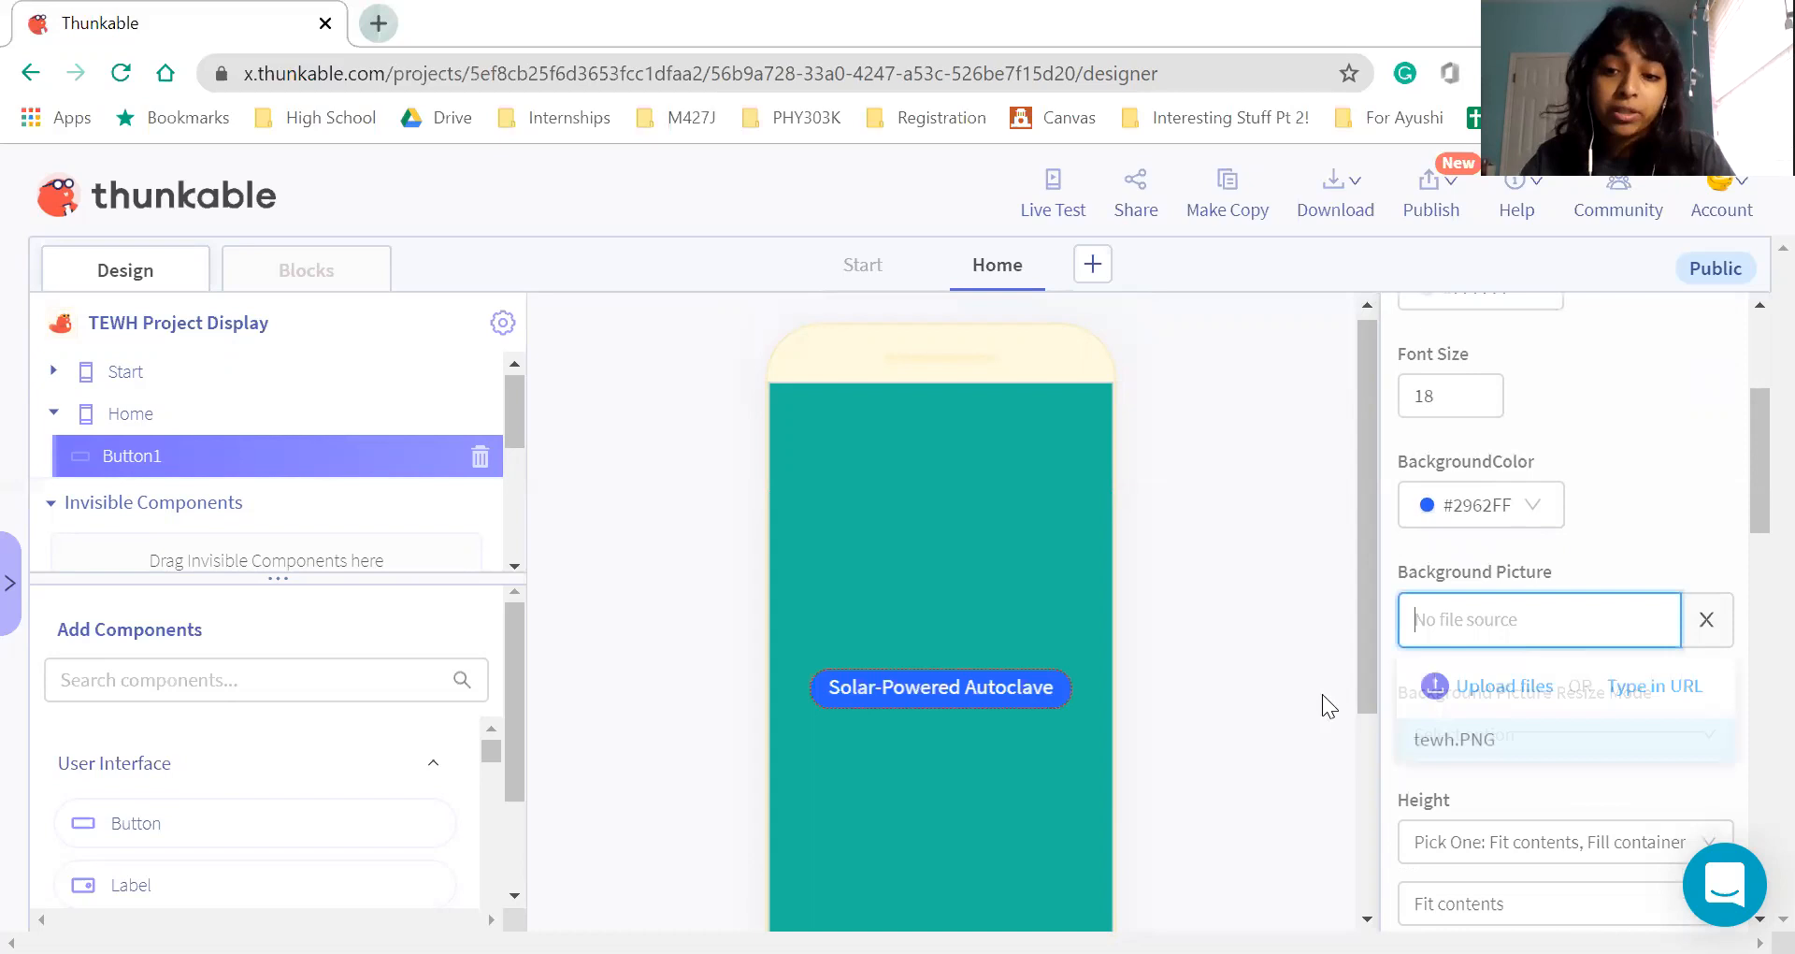
pyautogui.click(1484, 692)
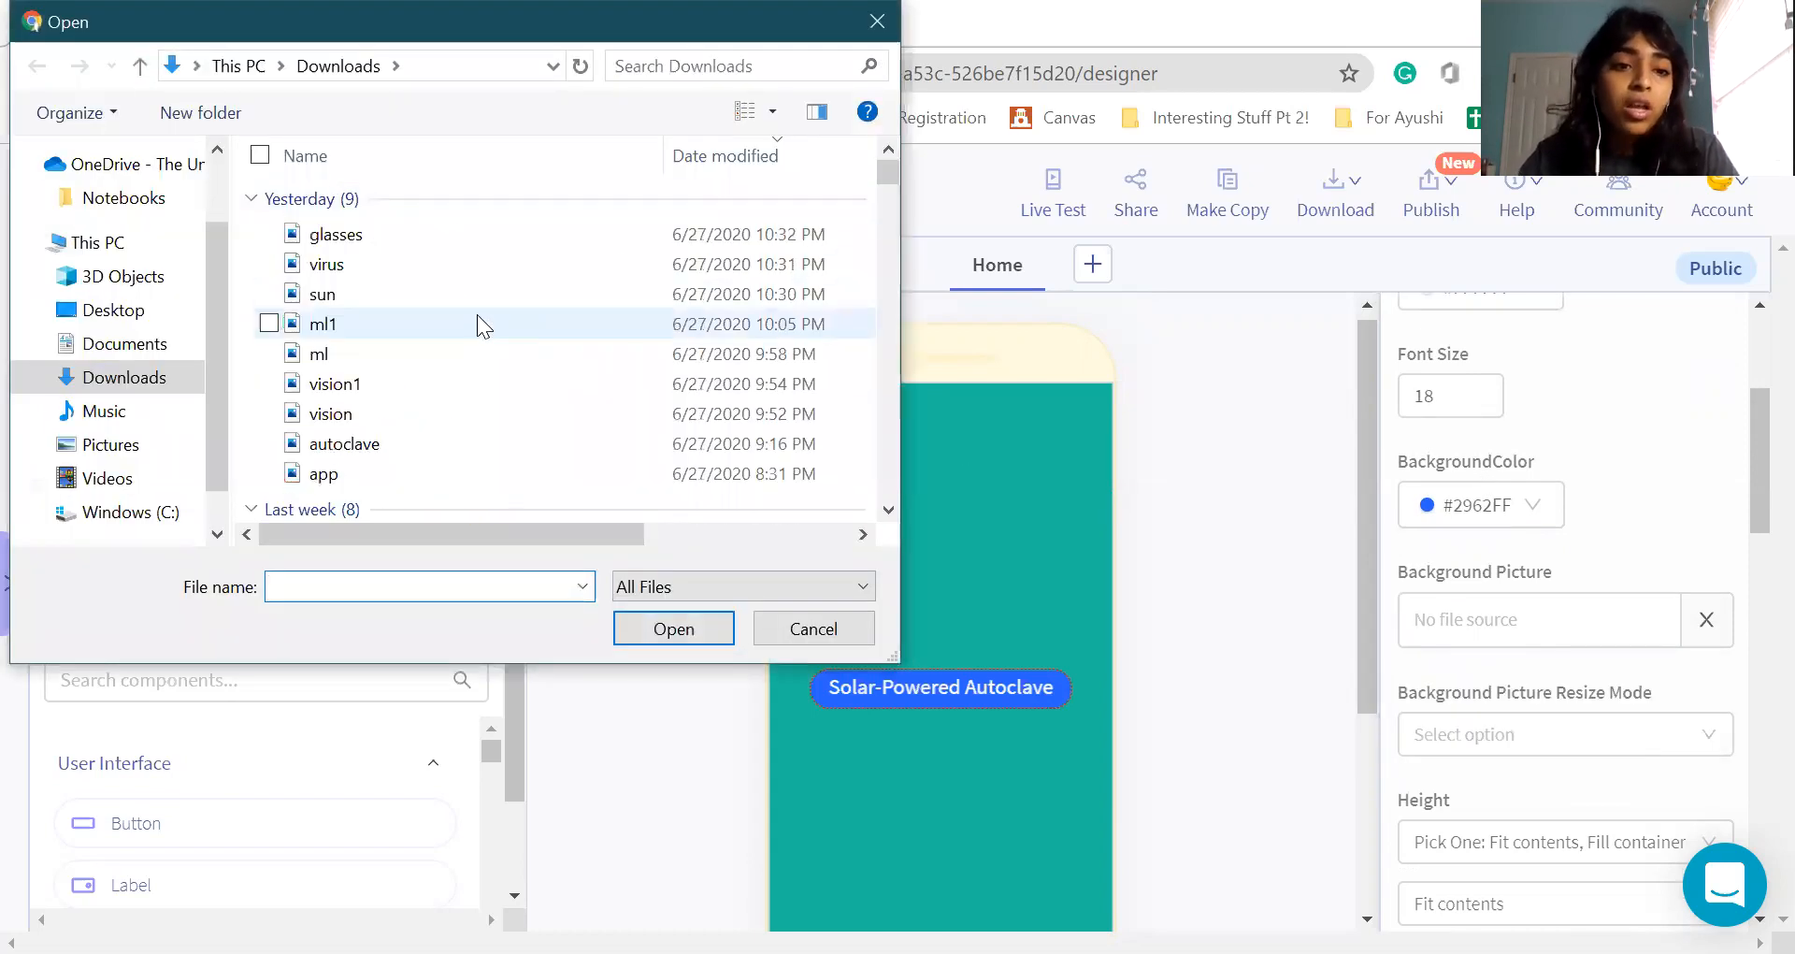
pyautogui.doubleClick(447, 443)
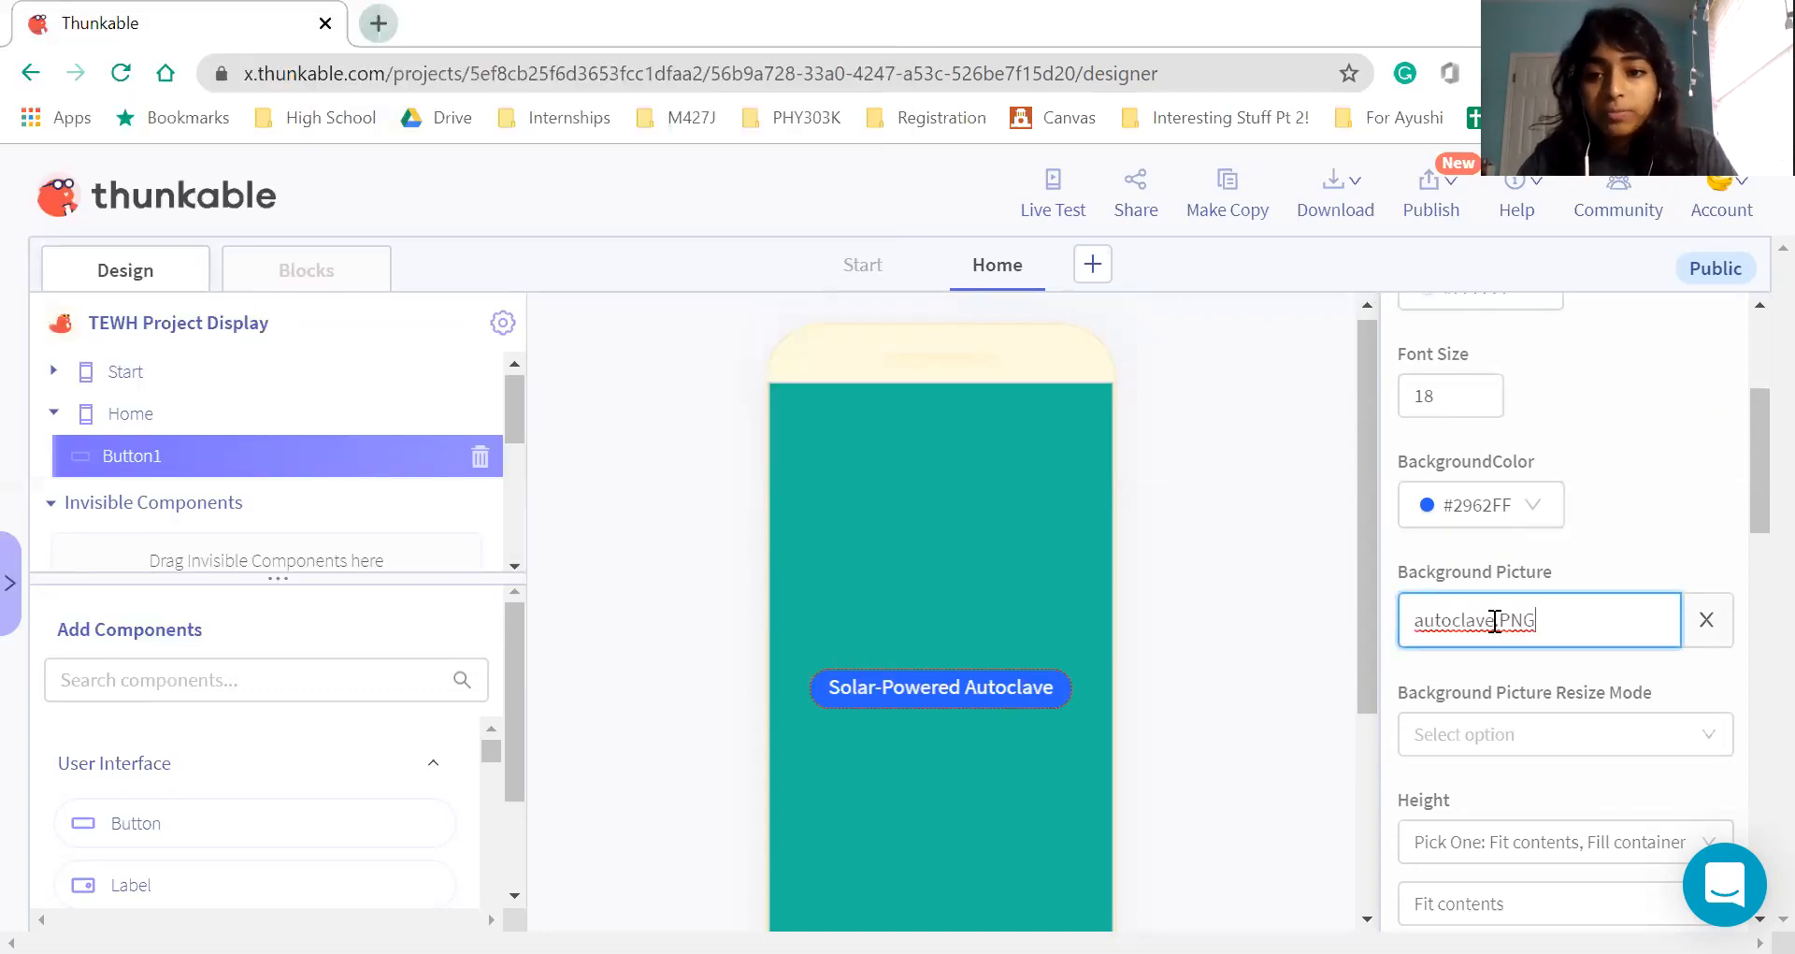
pyautogui.click(1313, 741)
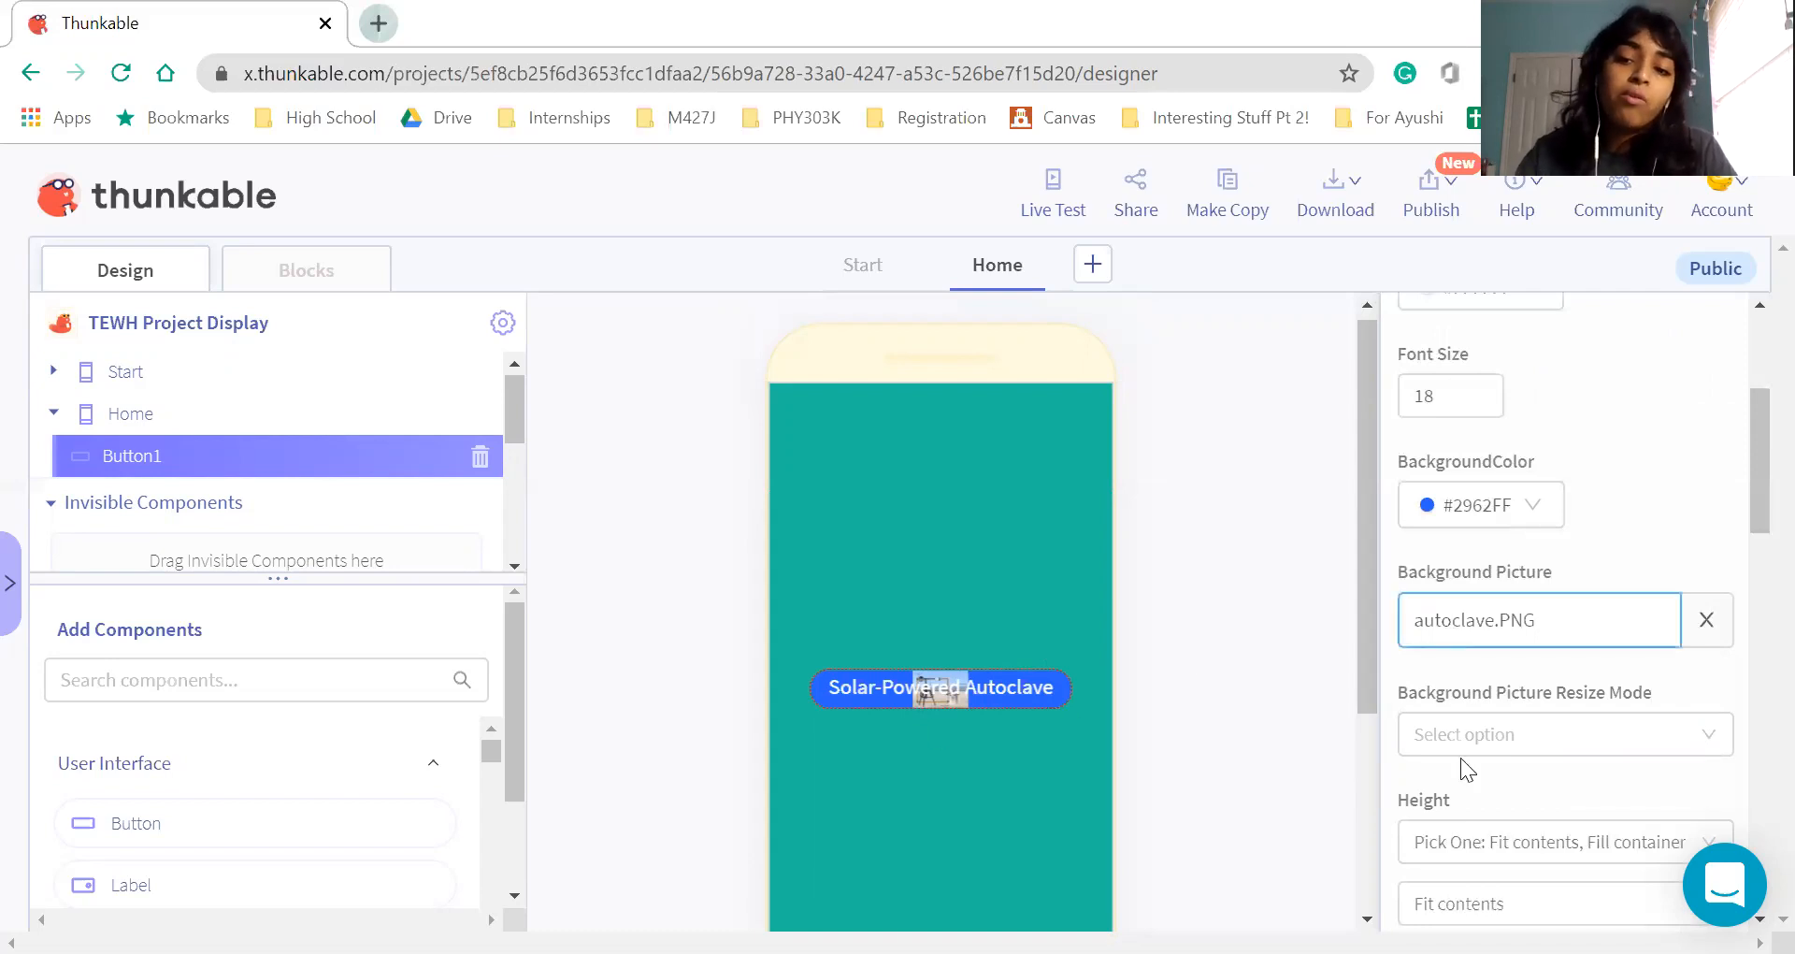
# Try the contain resize mode for the button's background picture
pyautogui.scroll(-1, 1272, 752)
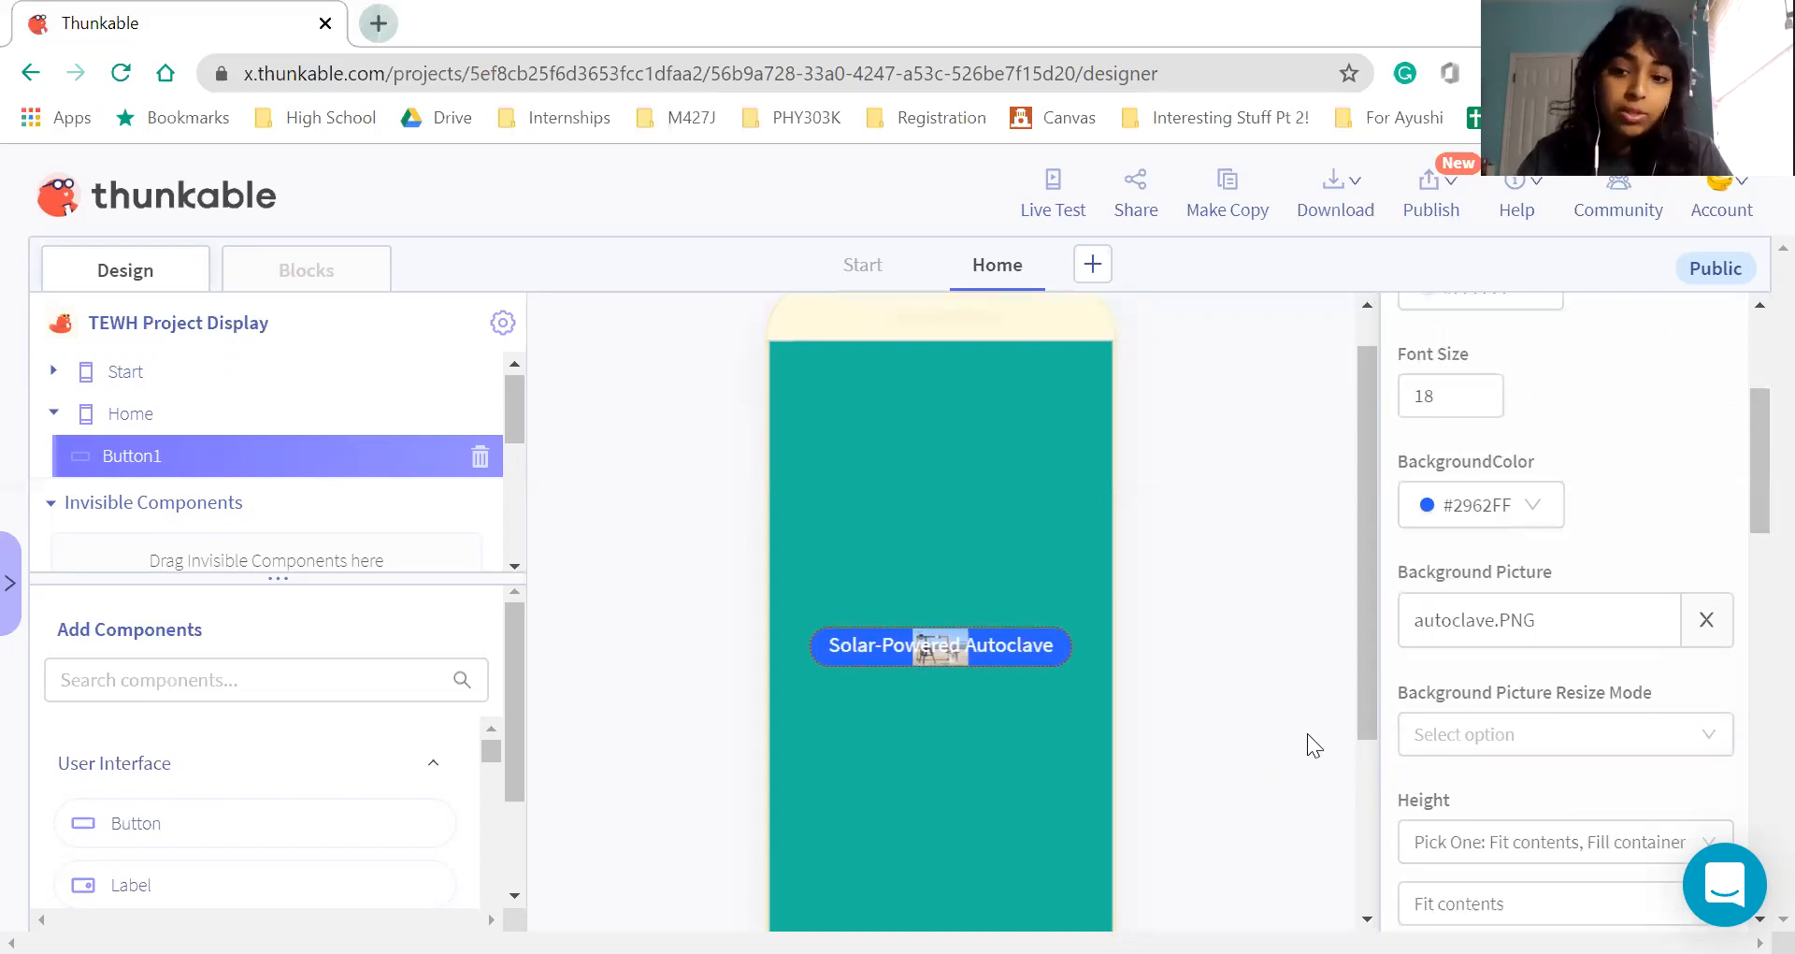
pyautogui.click(1657, 737)
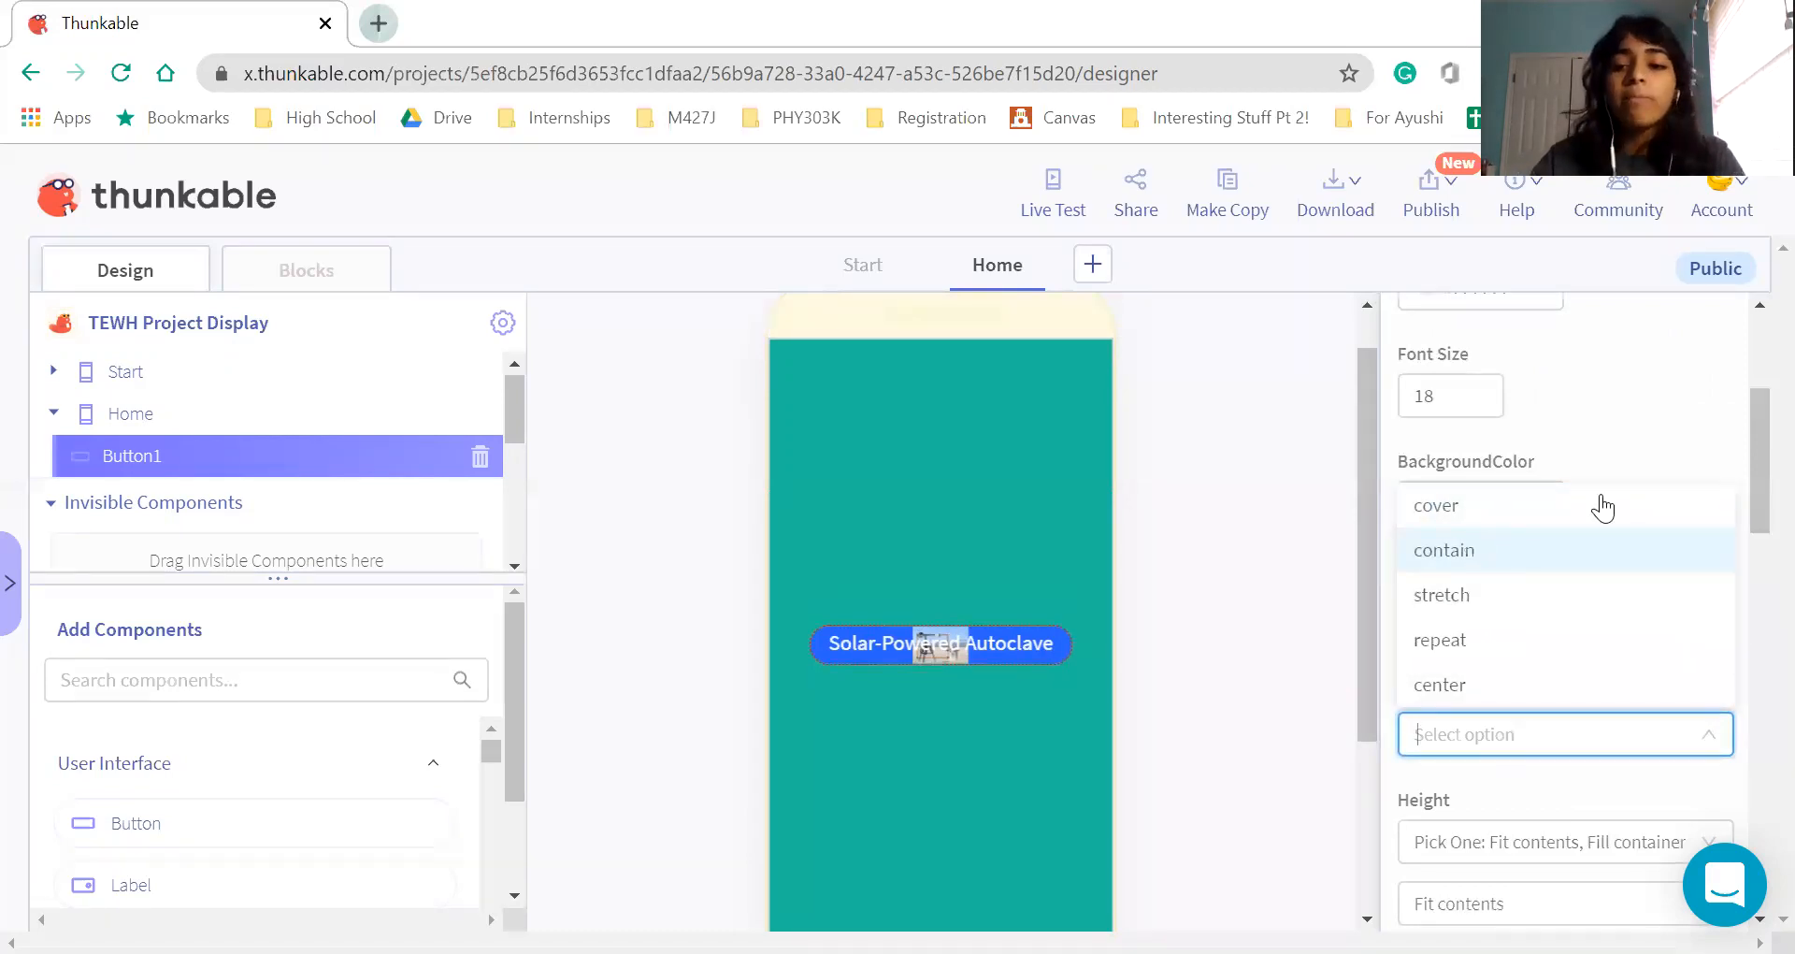
pyautogui.click(1459, 754)
pyautogui.click(1459, 748)
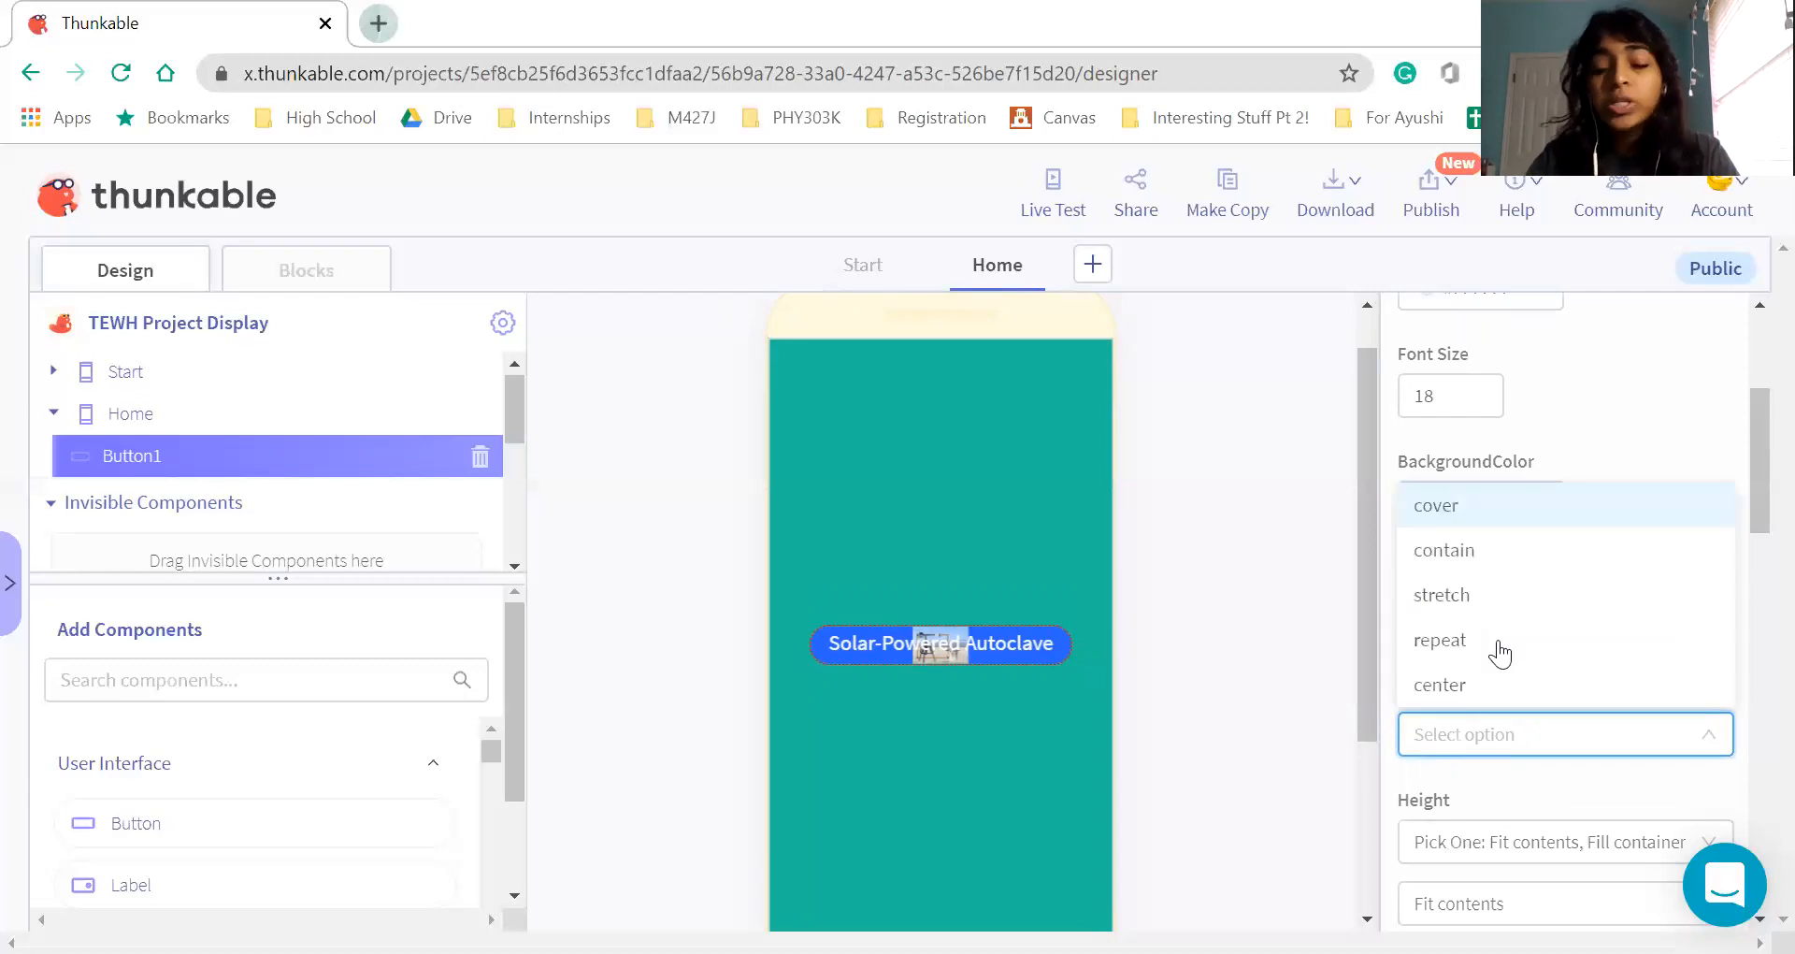
pyautogui.click(1455, 568)
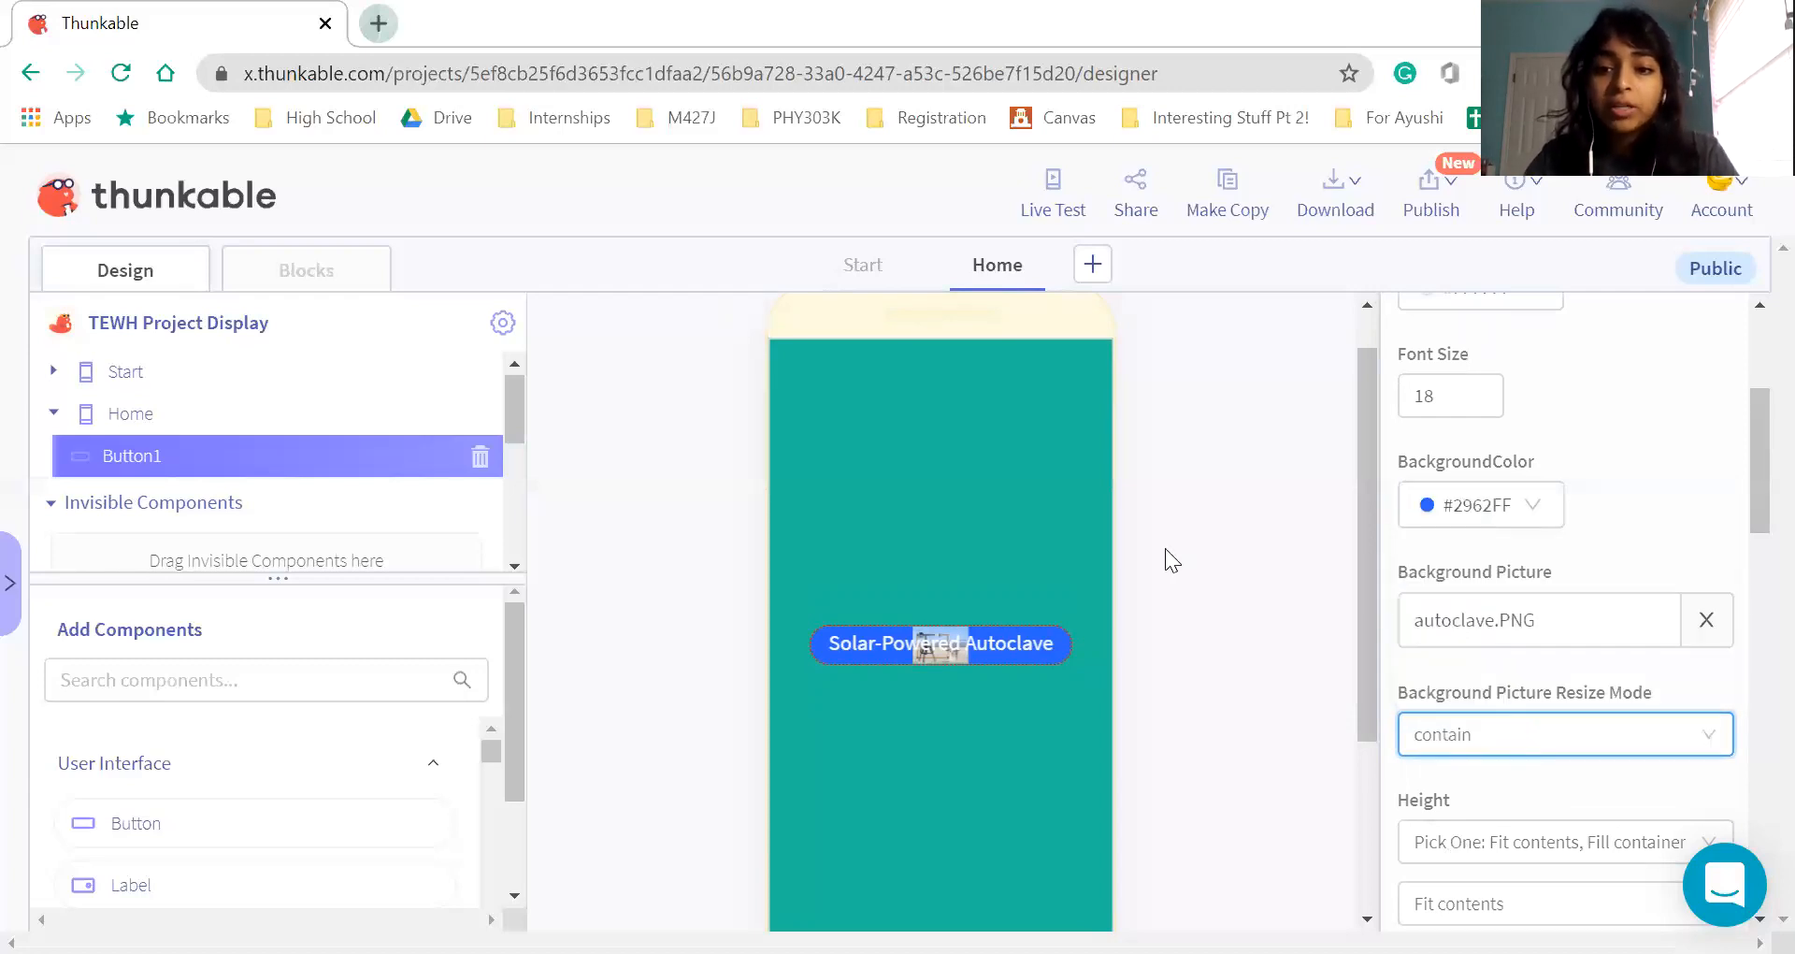
# Run the live test, open the Home screen from the logo to check the button's picture, and close the preview
pyautogui.click(1054, 187)
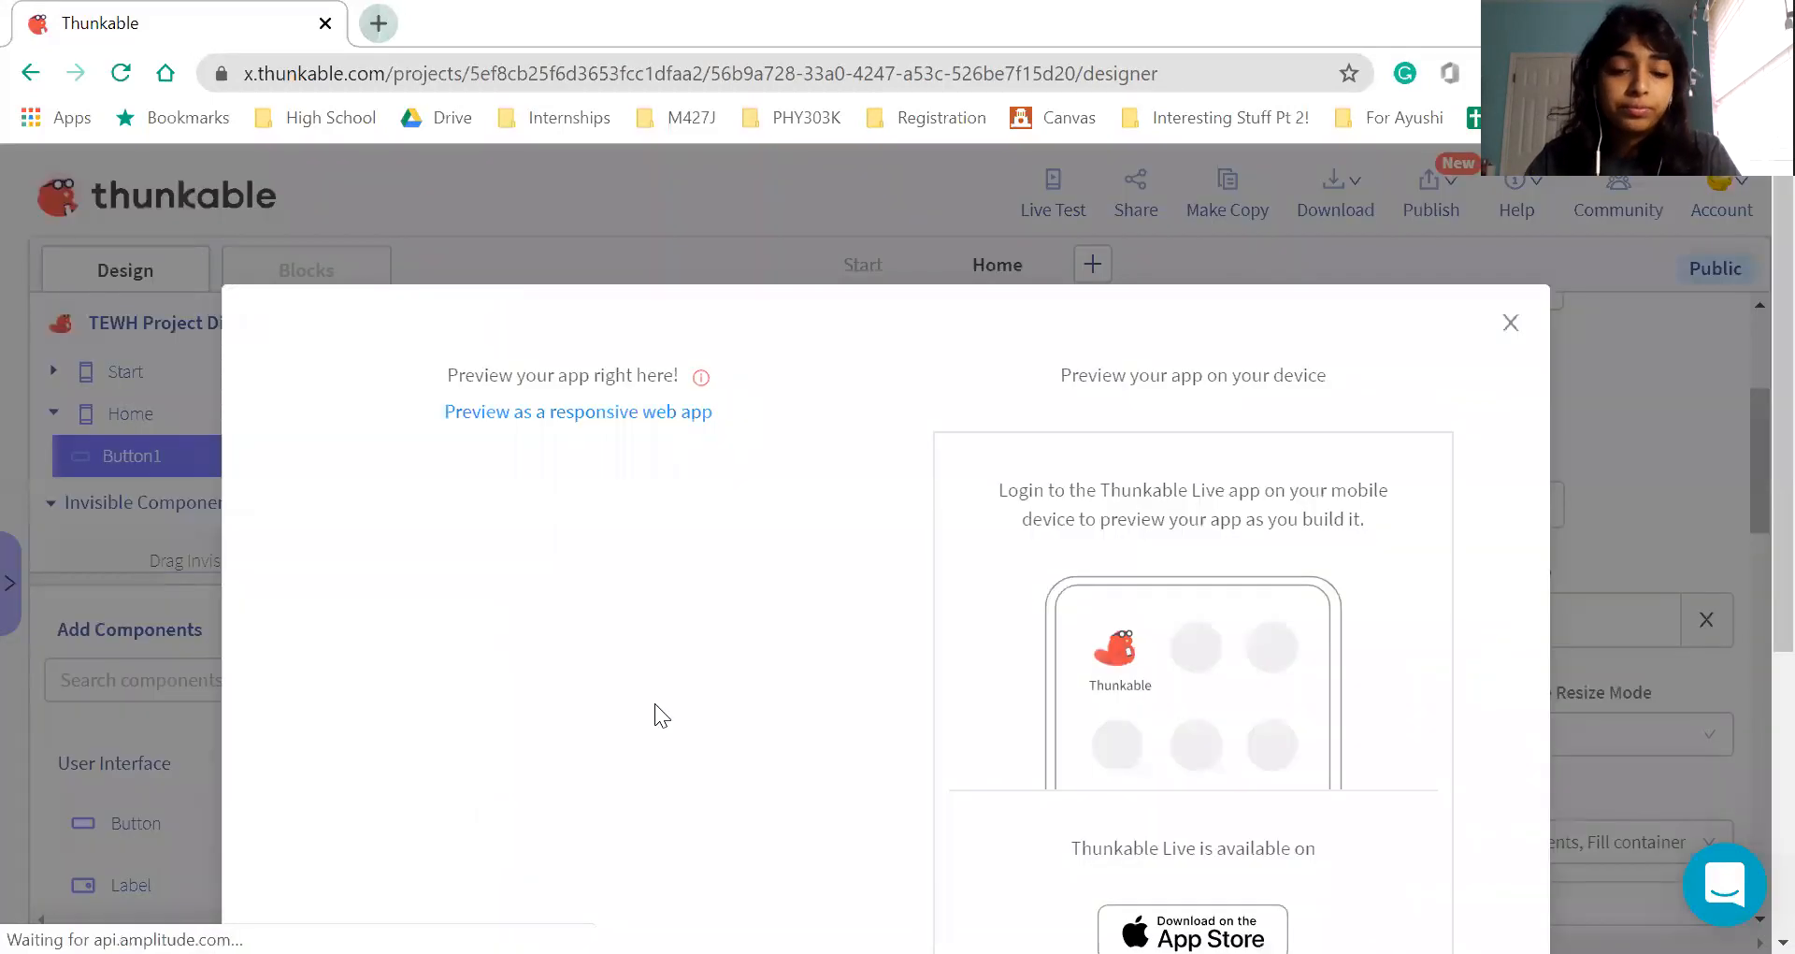
pyautogui.scroll(-4, 655, 703)
pyautogui.click(585, 493)
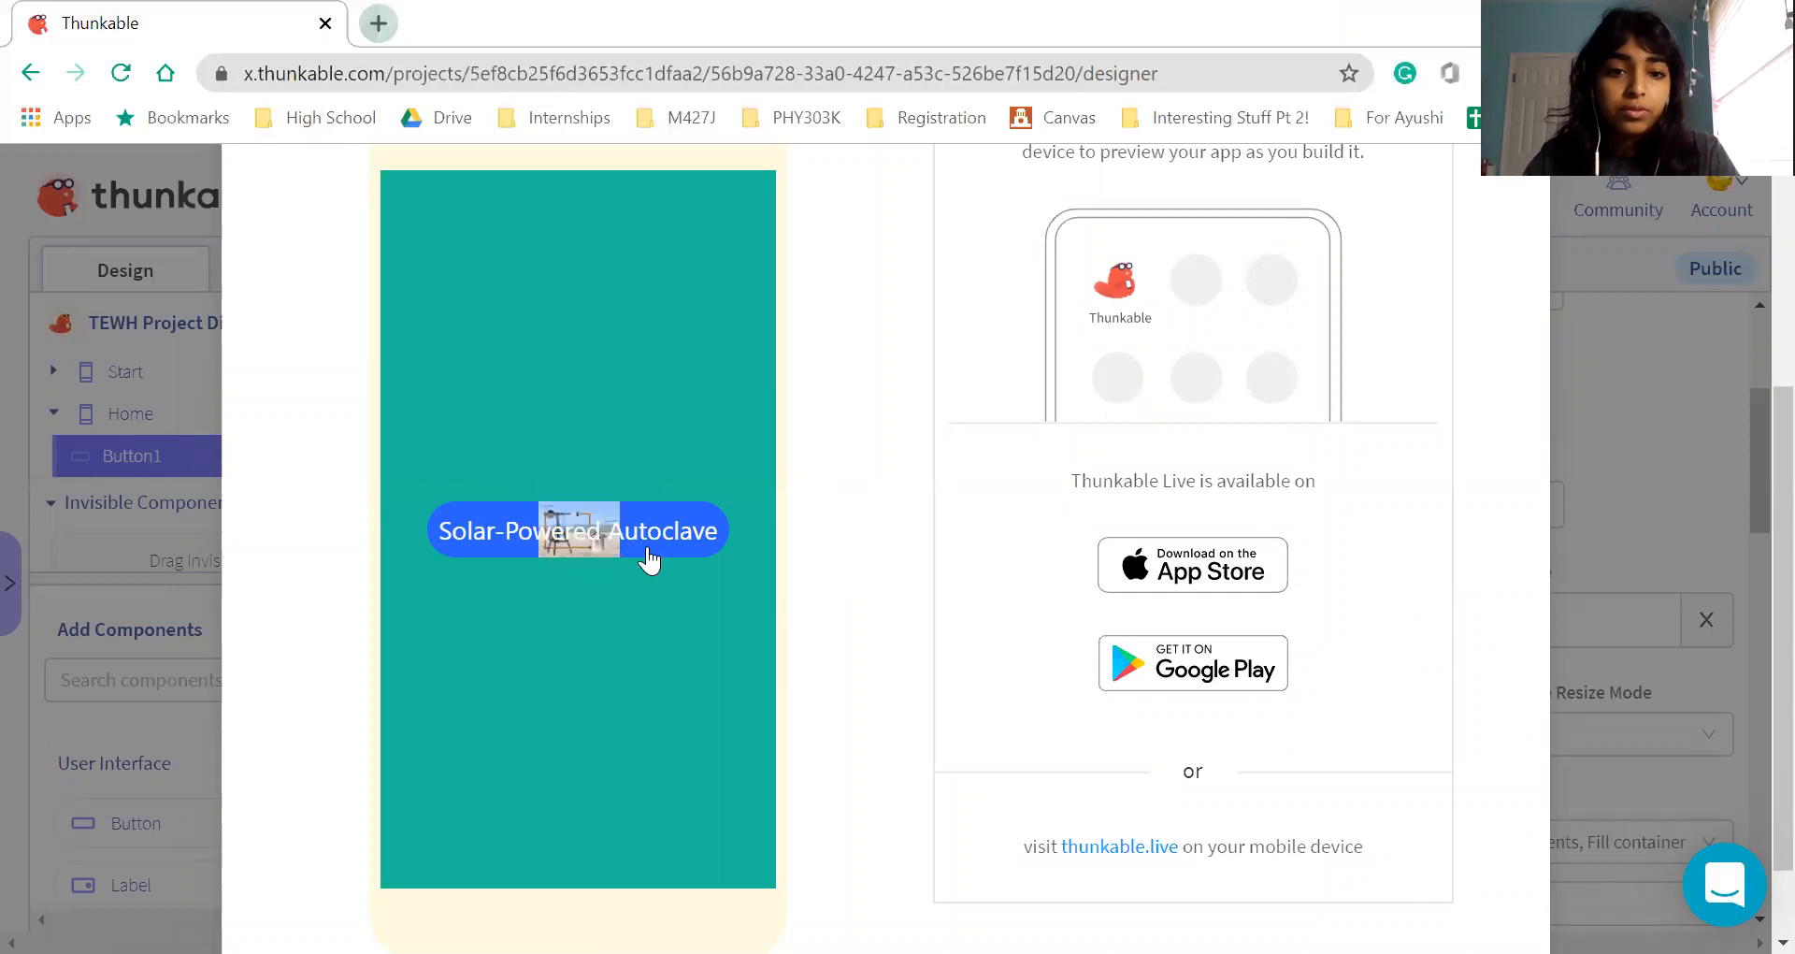
pyautogui.scroll(4, 1422, 288)
pyautogui.click(1508, 321)
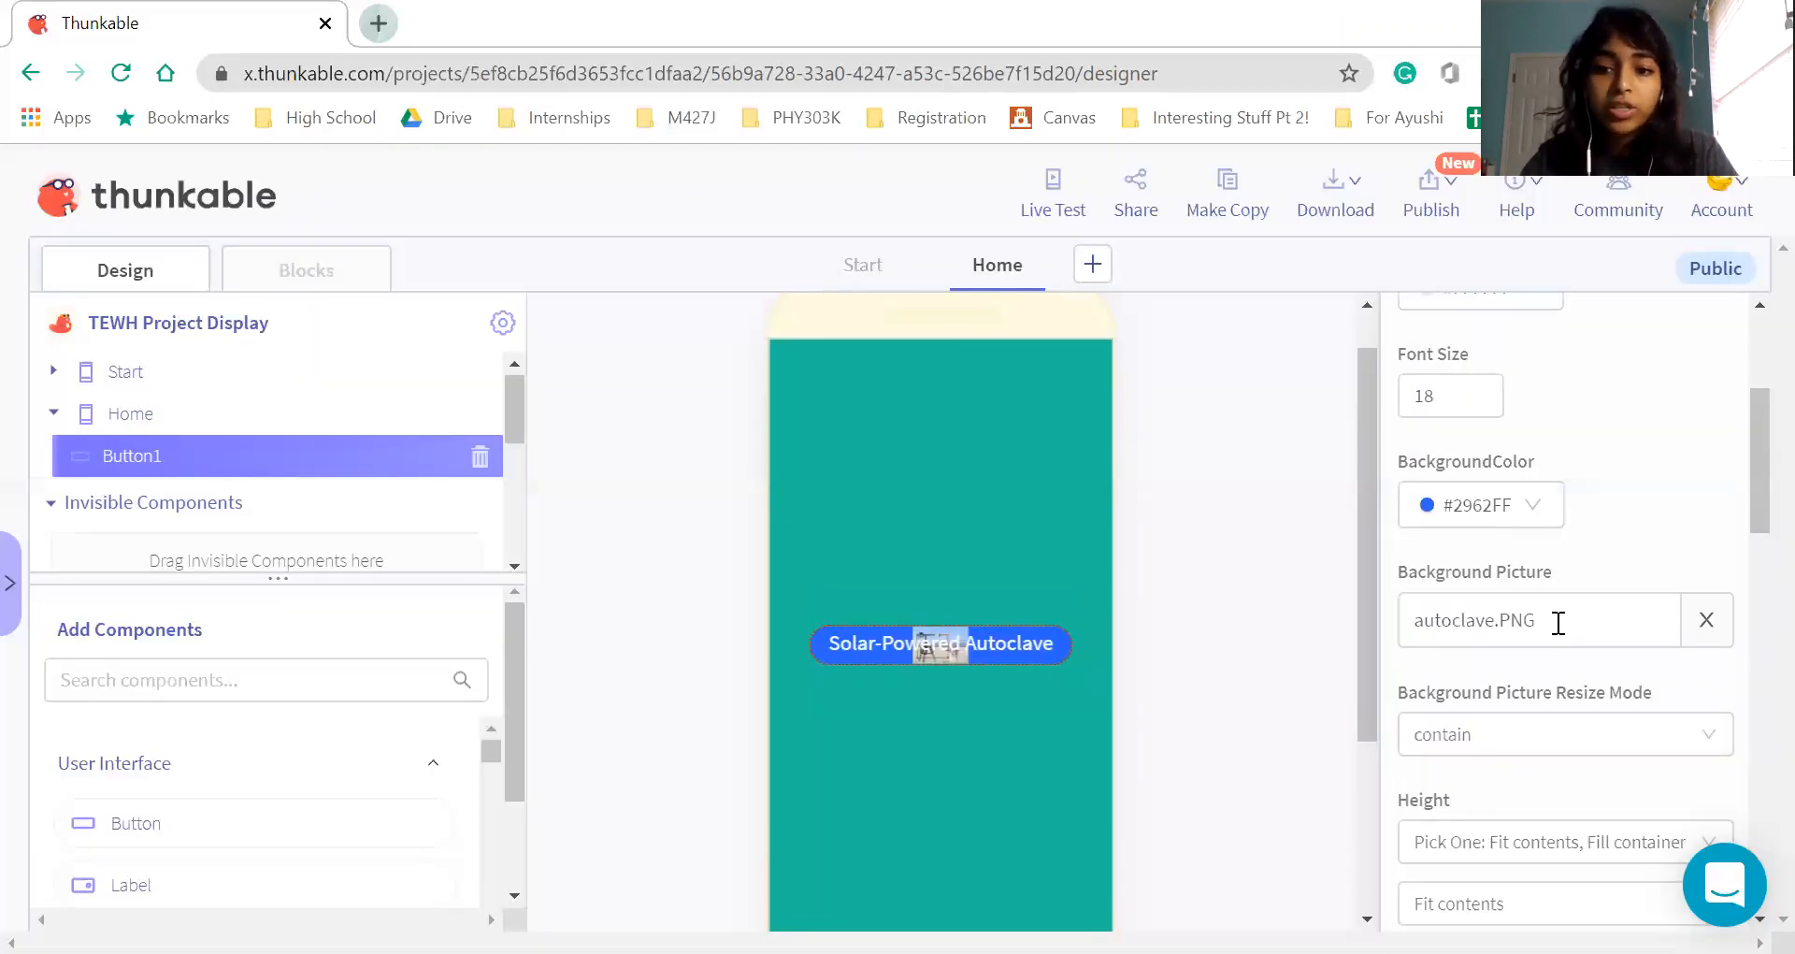
# Set the resize mode of the button's background picture to cover
pyautogui.click(1543, 734)
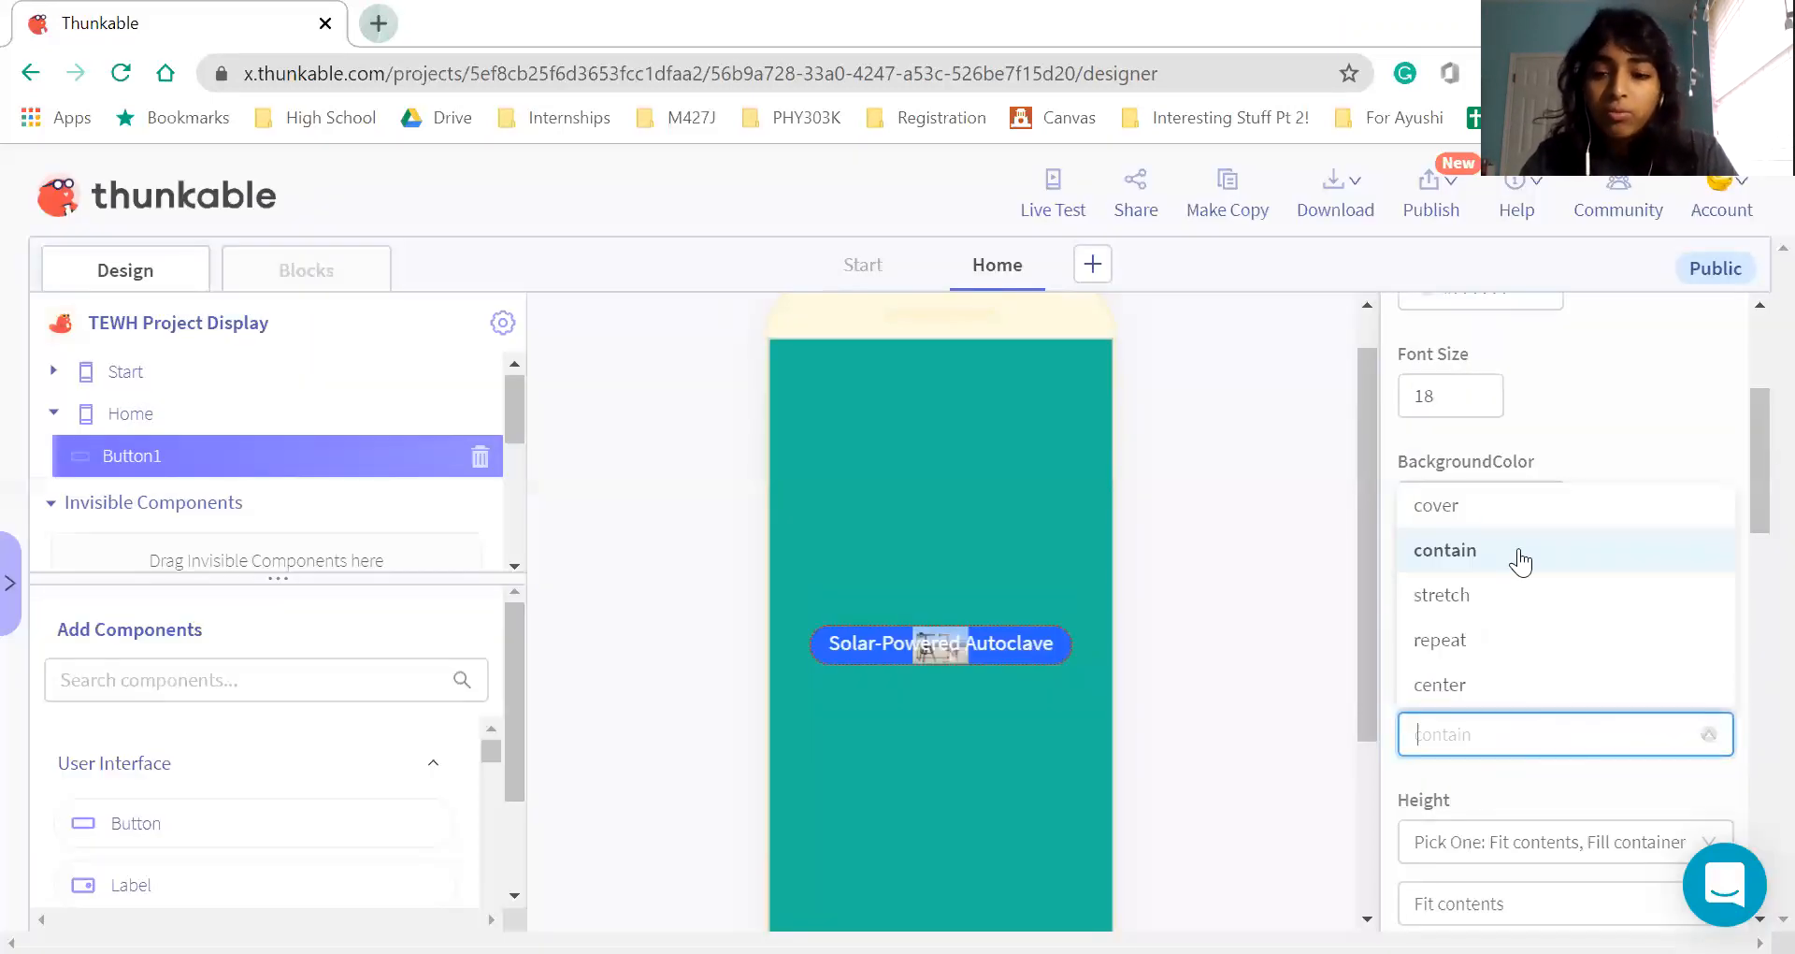
pyautogui.click(1472, 506)
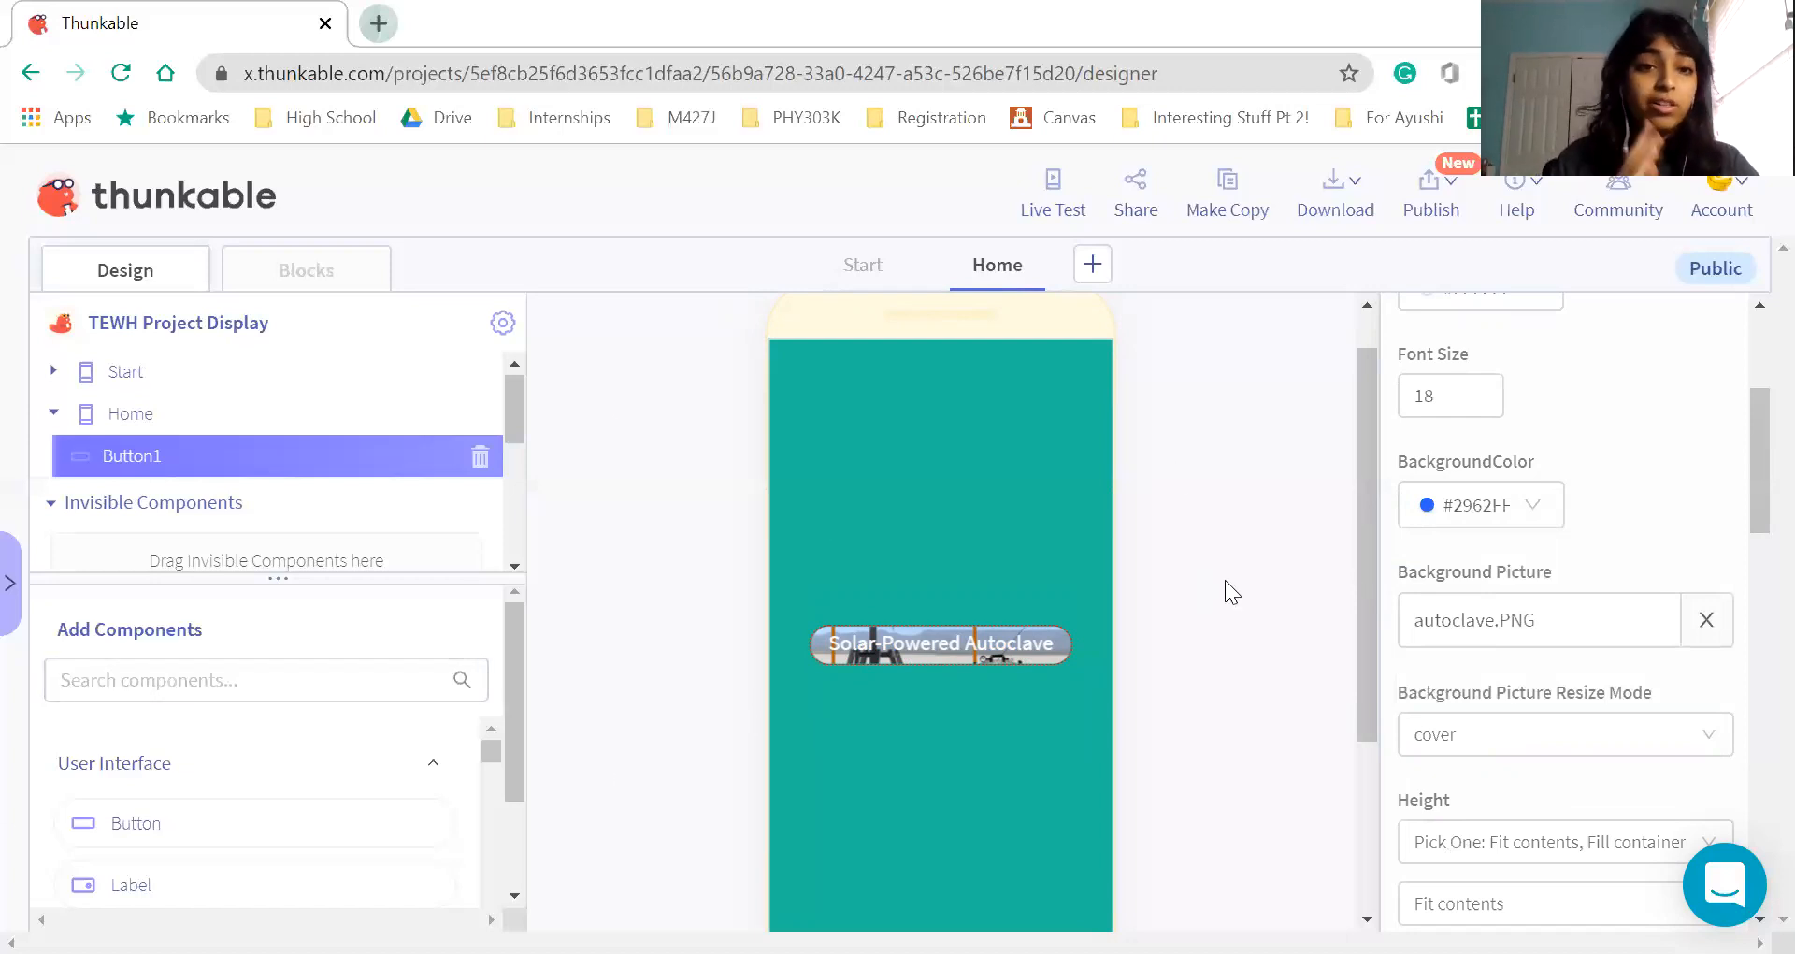
pyautogui.hotkey('ctrl', '+')
pyautogui.hotkey('ctrl', '+')
pyautogui.hotkey('ctrl', '+')
pyautogui.hotkey('ctrl', '+')
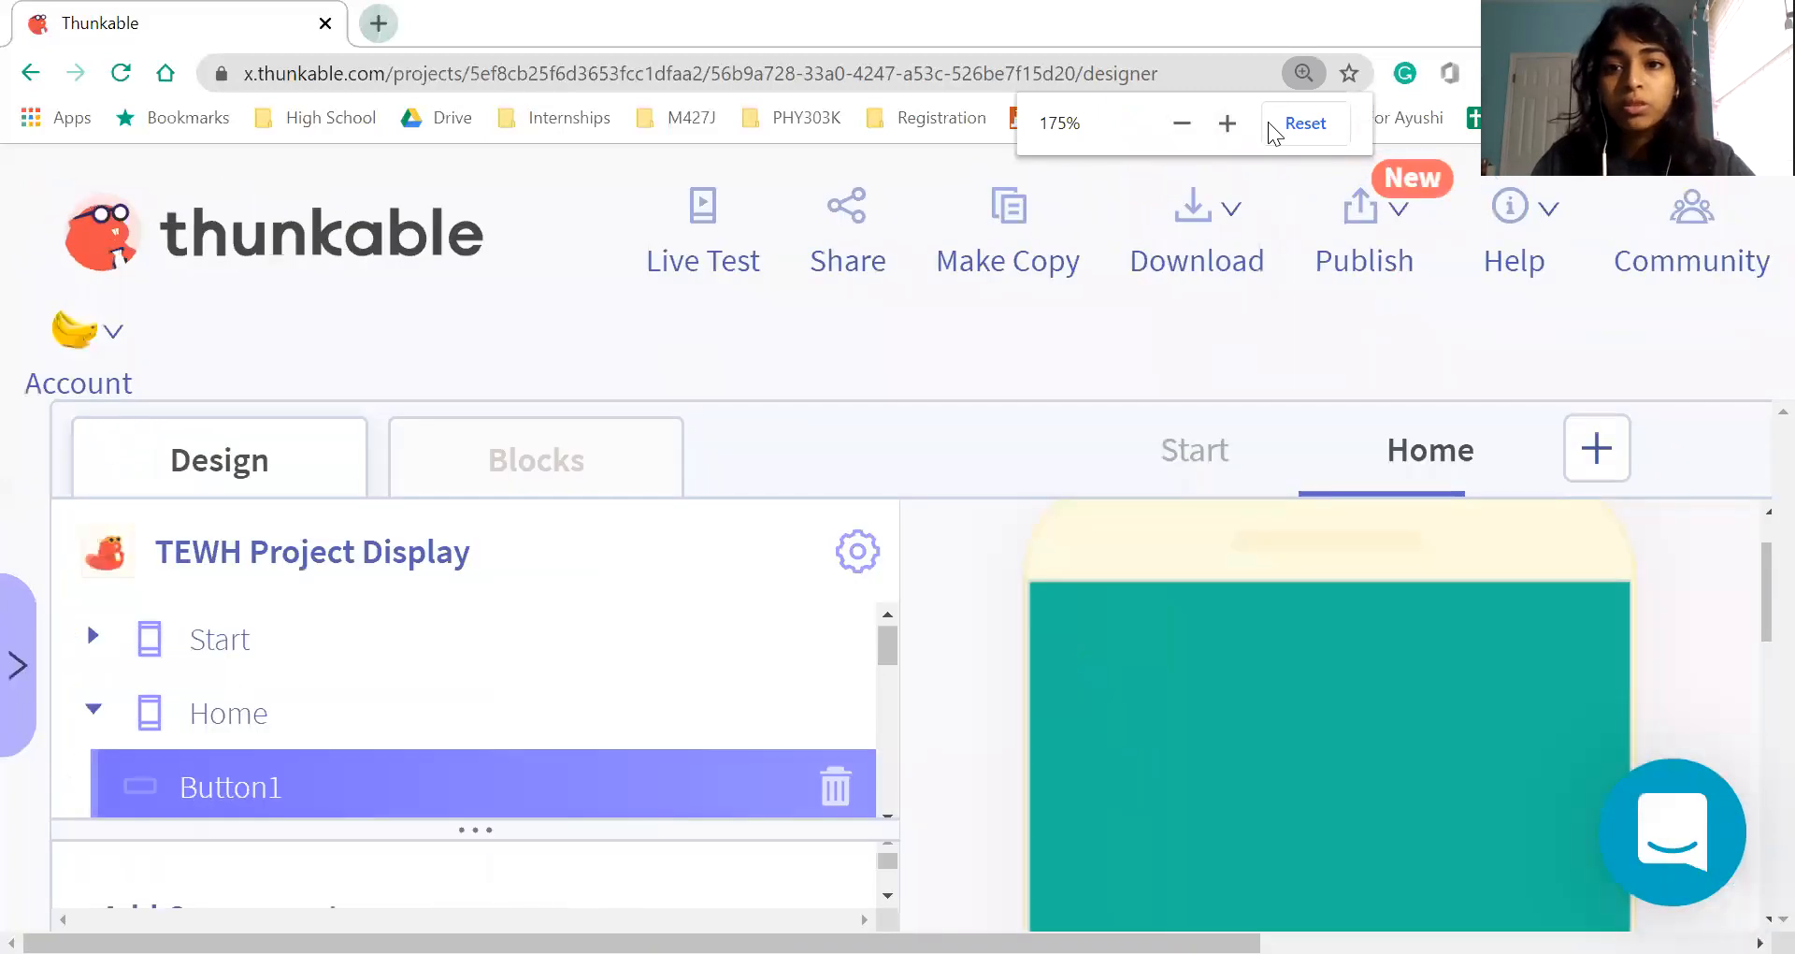
pyautogui.click(1271, 123)
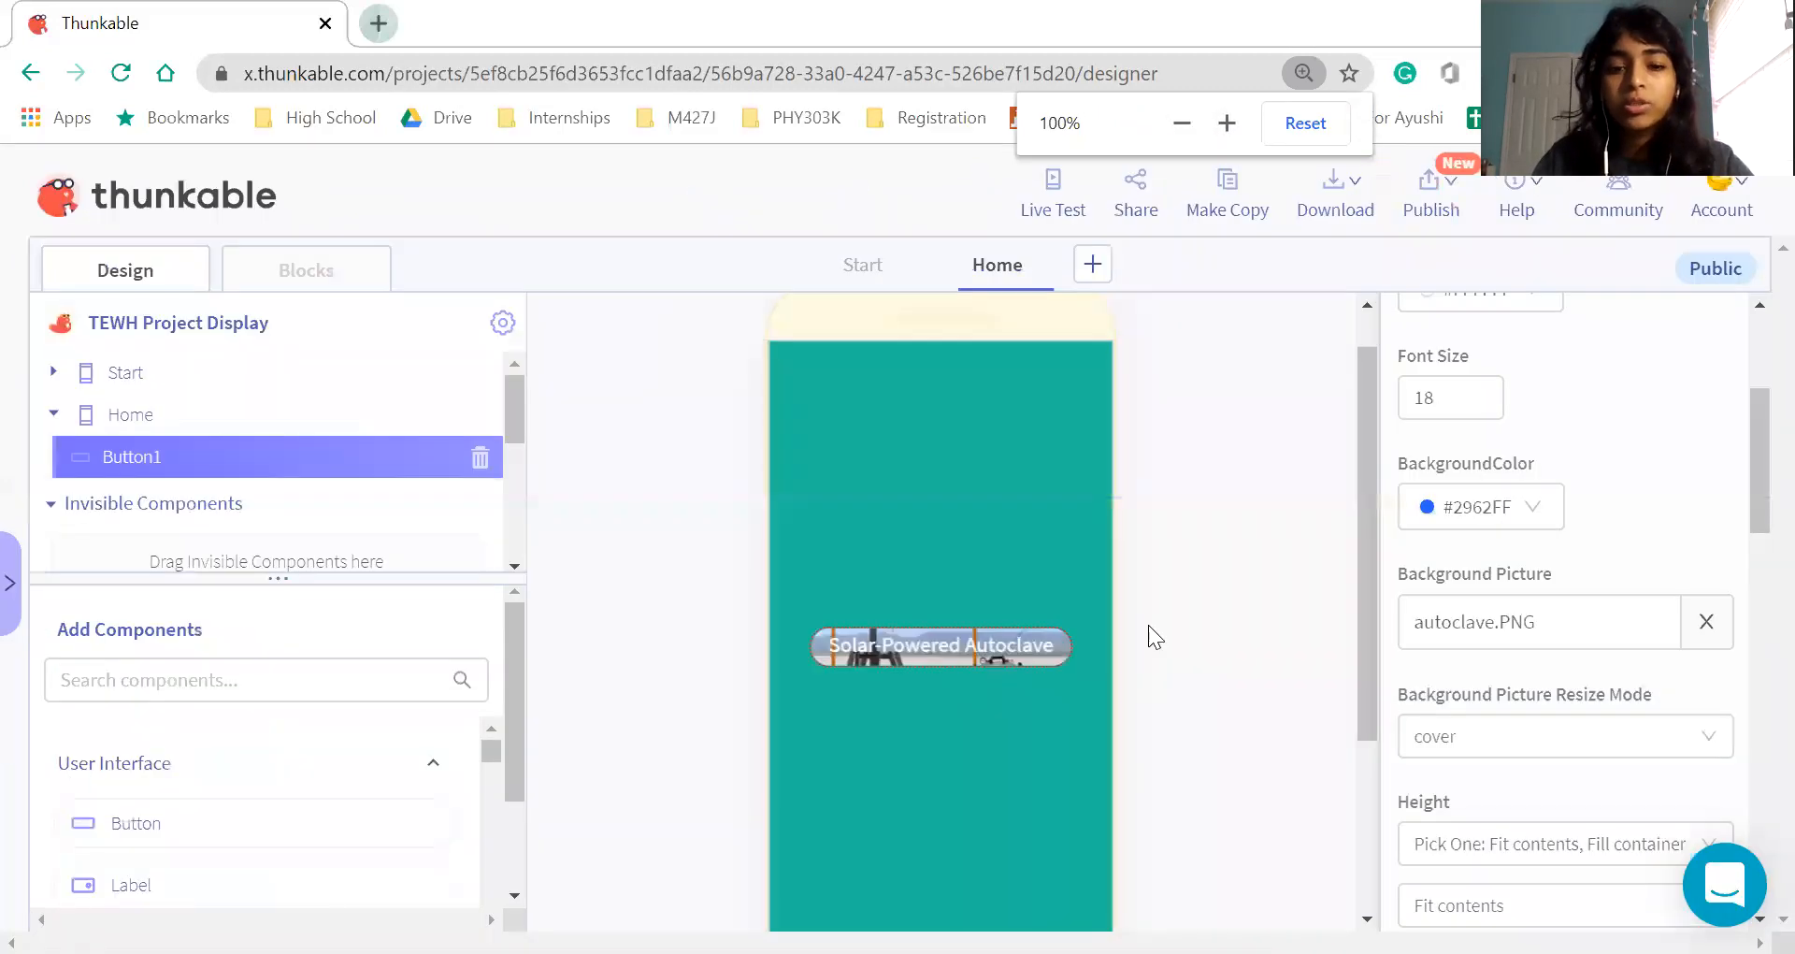
# Switch the button's height to relative size and set it to 25%
pyautogui.scroll(-5, 1562, 754)
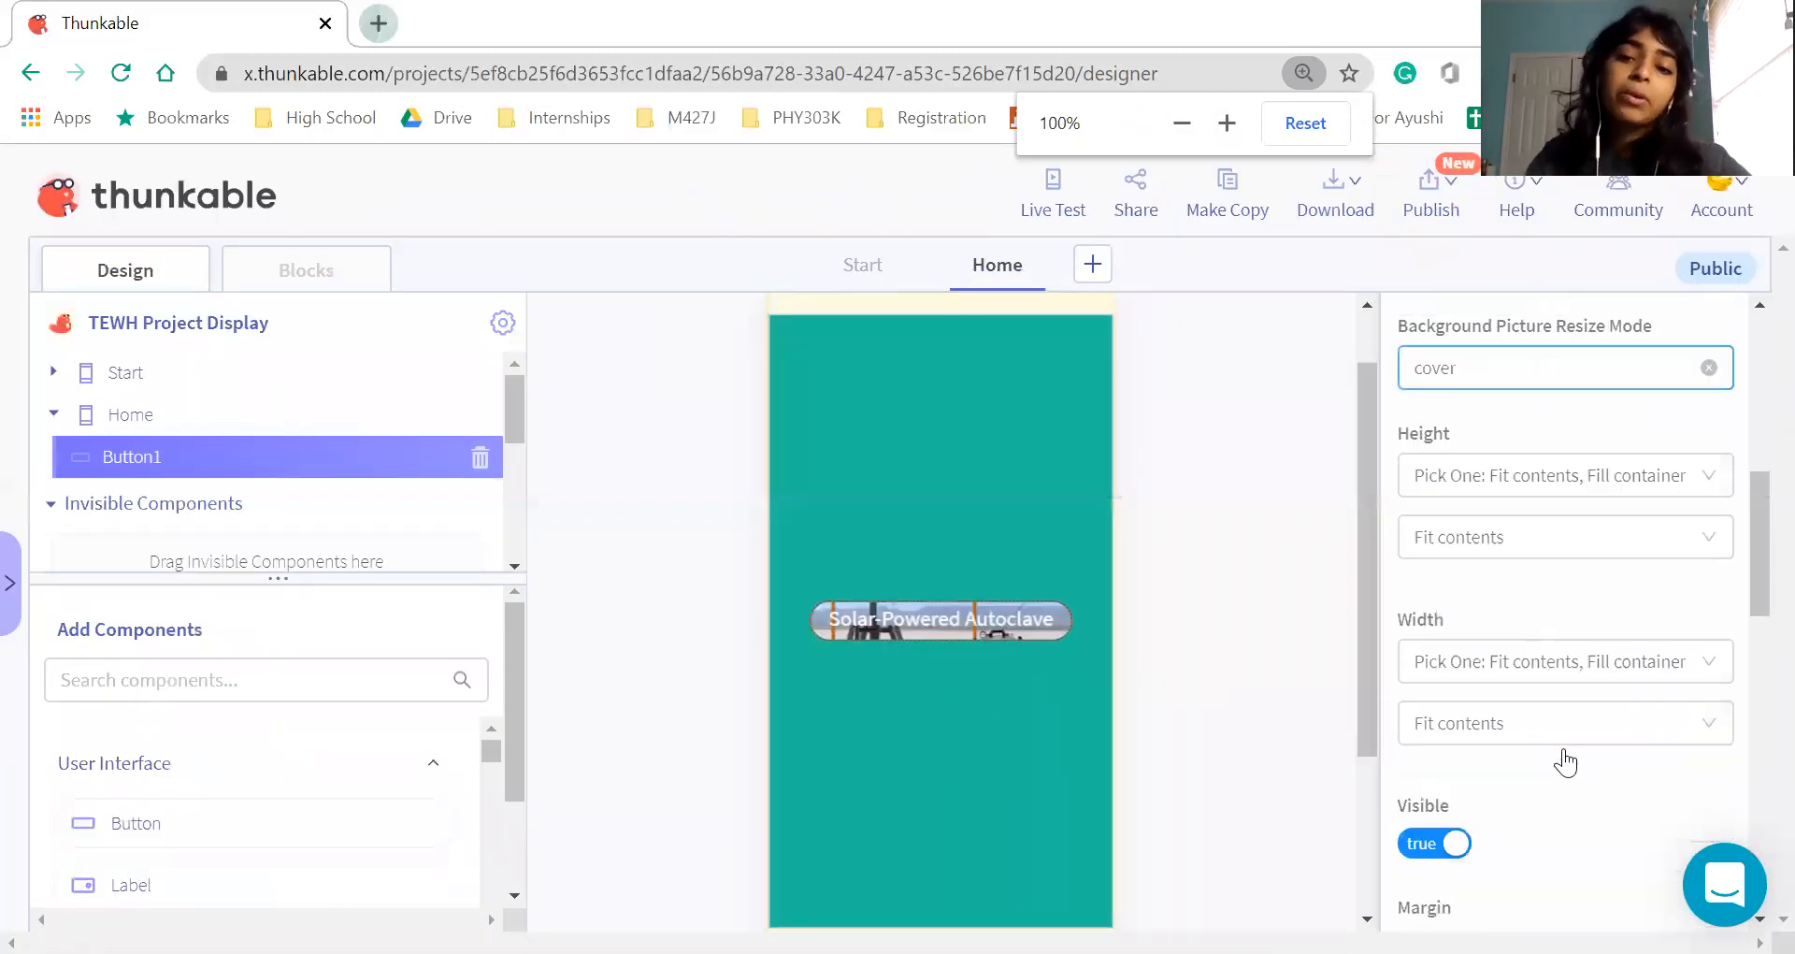
pyautogui.scroll(-3, 1626, 662)
pyautogui.scroll(4, 1590, 477)
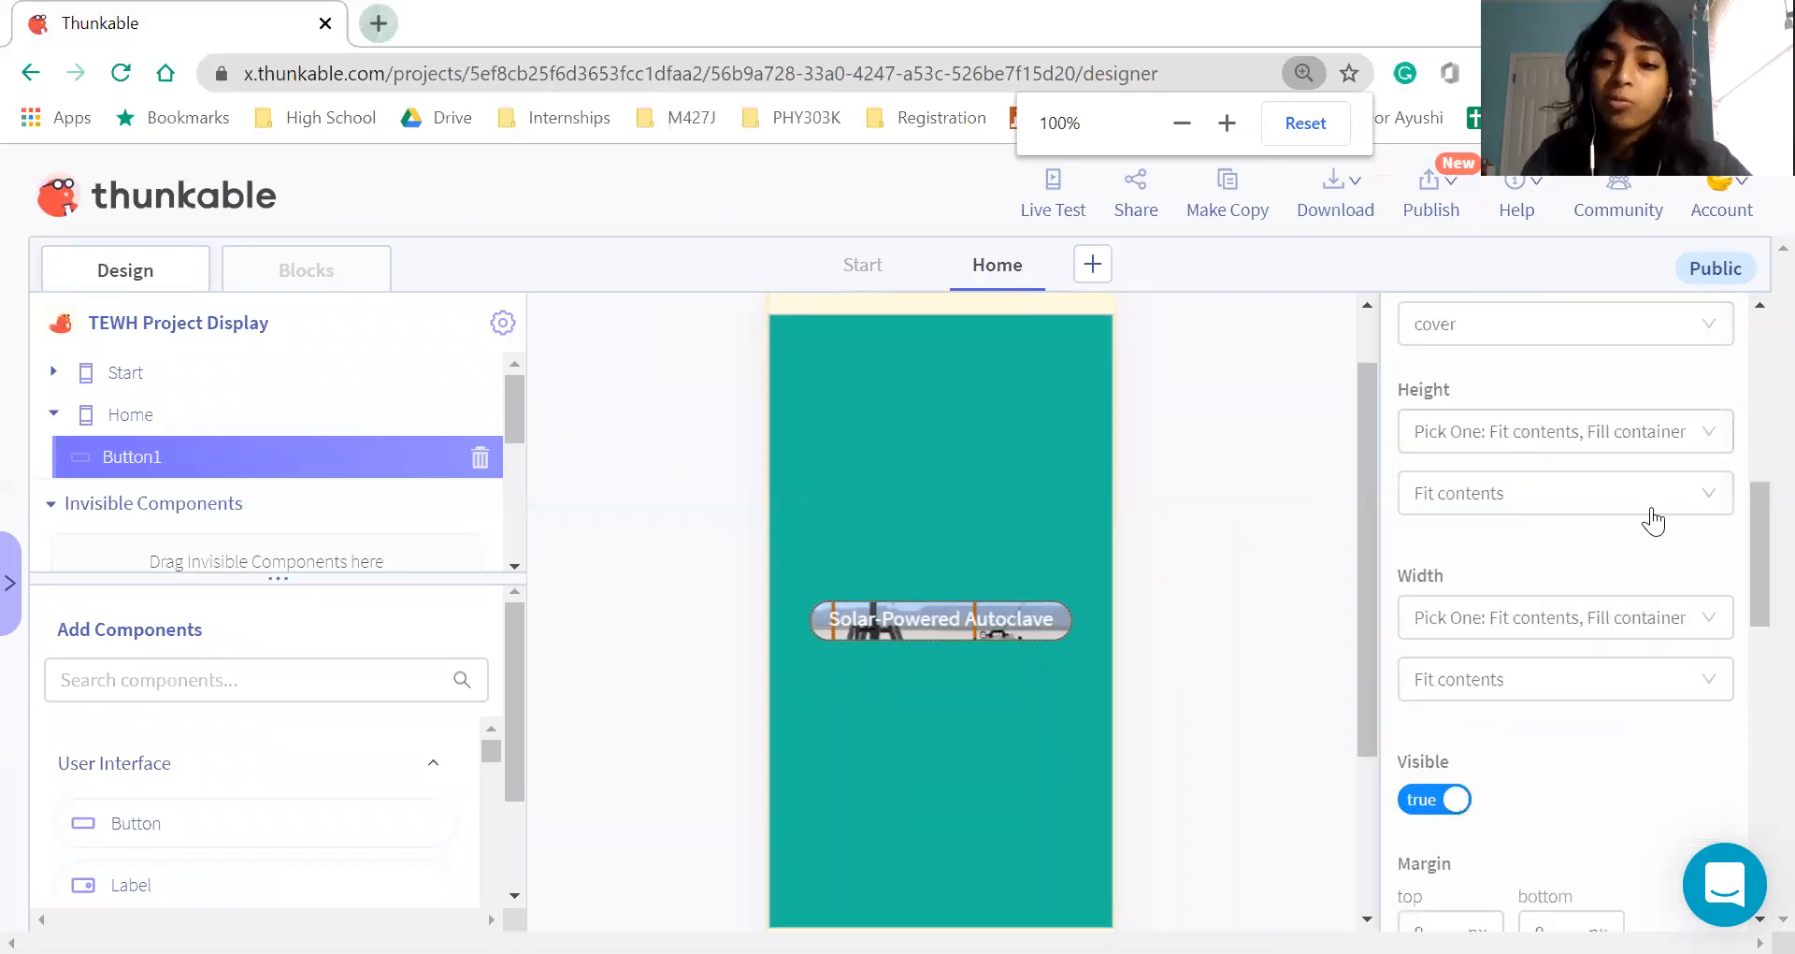
pyautogui.scroll(-2, 1472, 775)
pyautogui.scroll(1, 1548, 510)
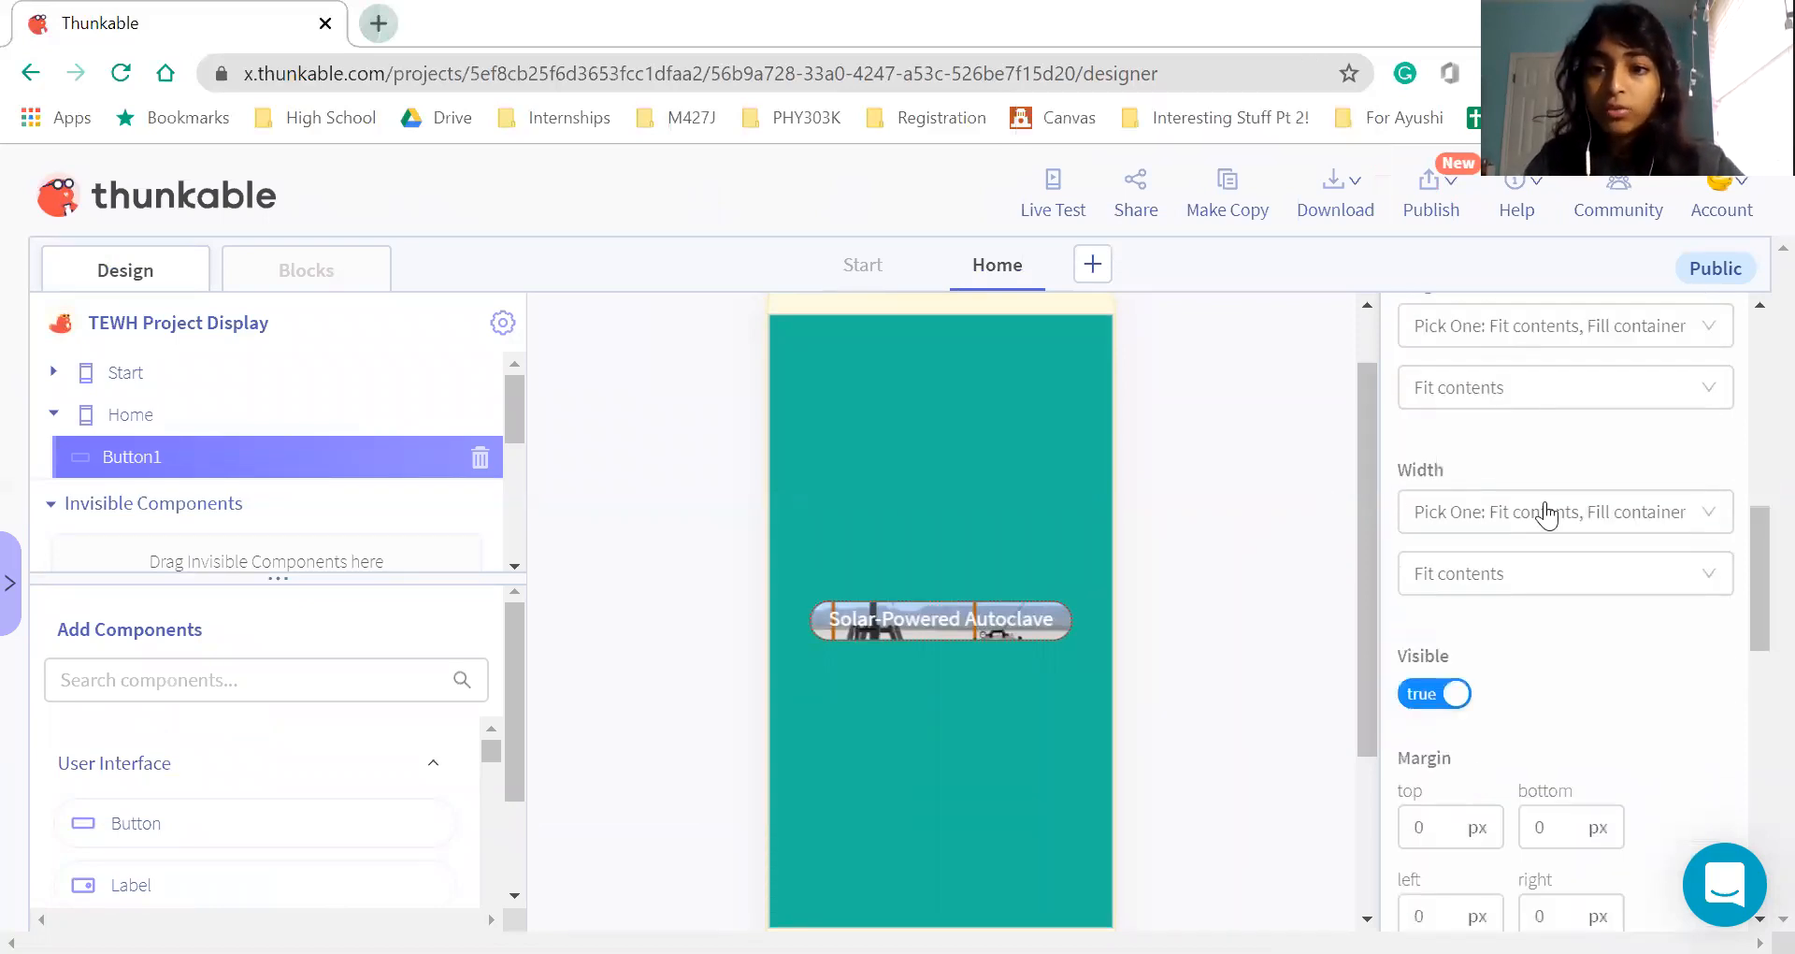
pyautogui.scroll(1, 1550, 512)
pyautogui.click(1540, 377)
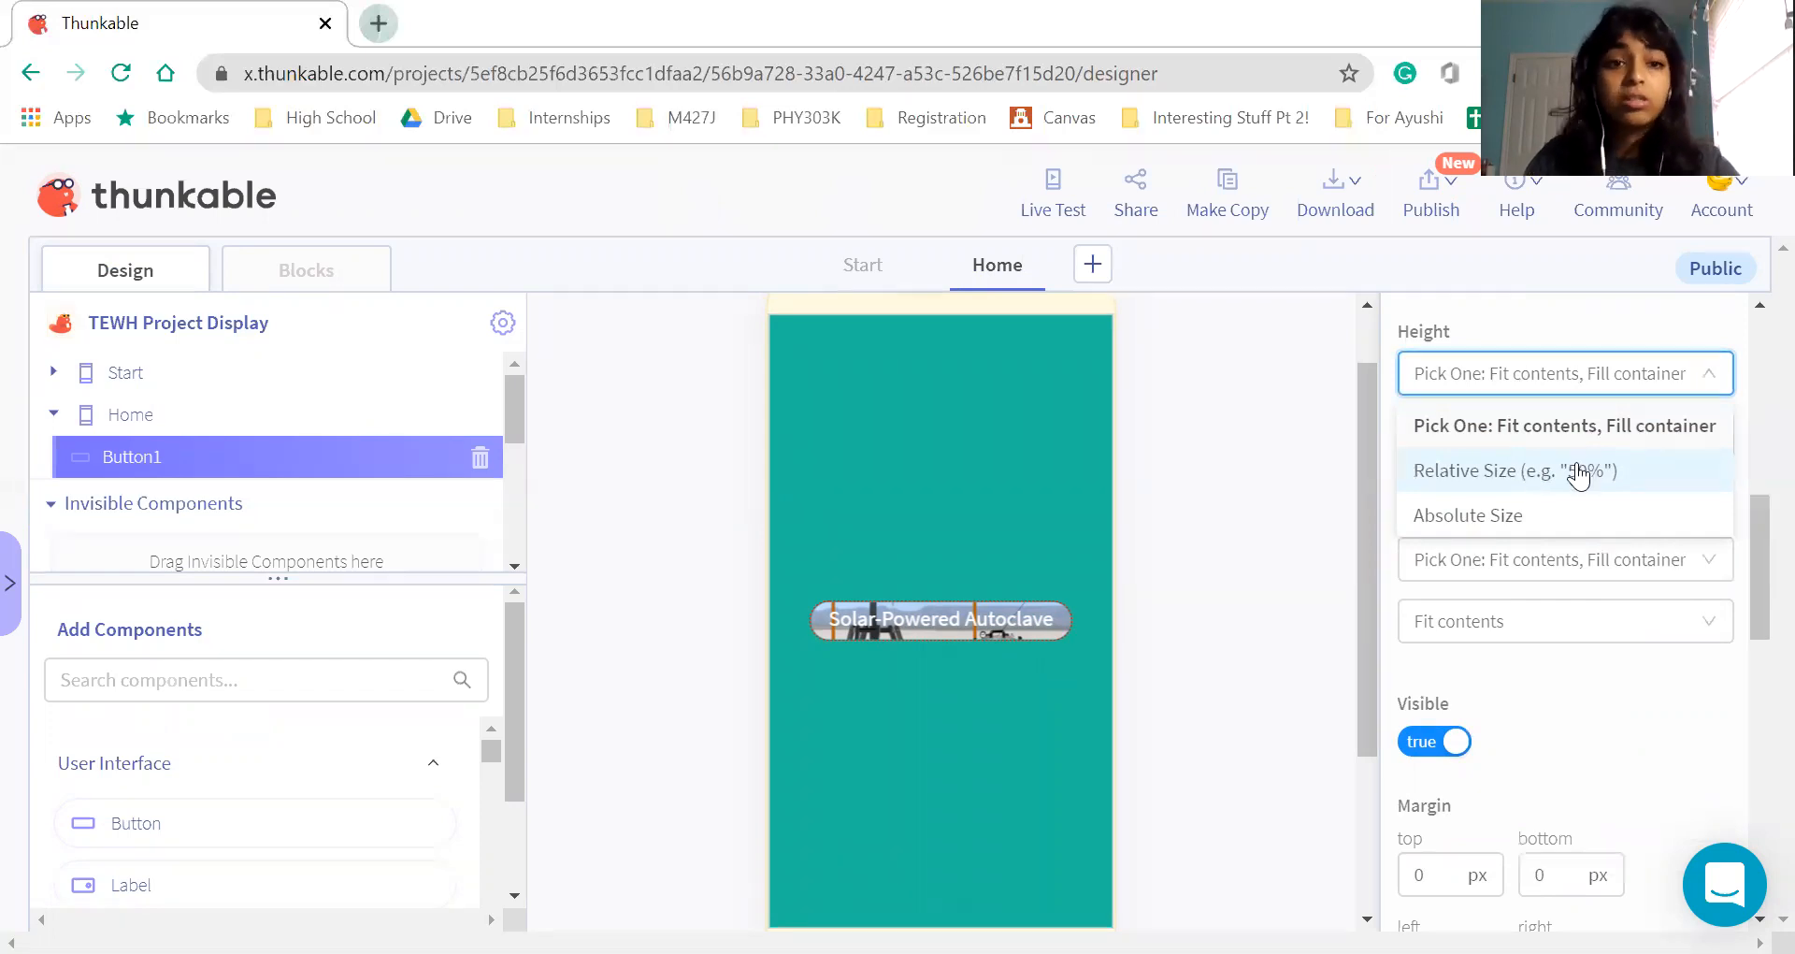
pyautogui.click(1543, 473)
pyautogui.click(1548, 437)
pyautogui.hotkey('ctrl', 'a')
pyautogui.press('BackSpace')
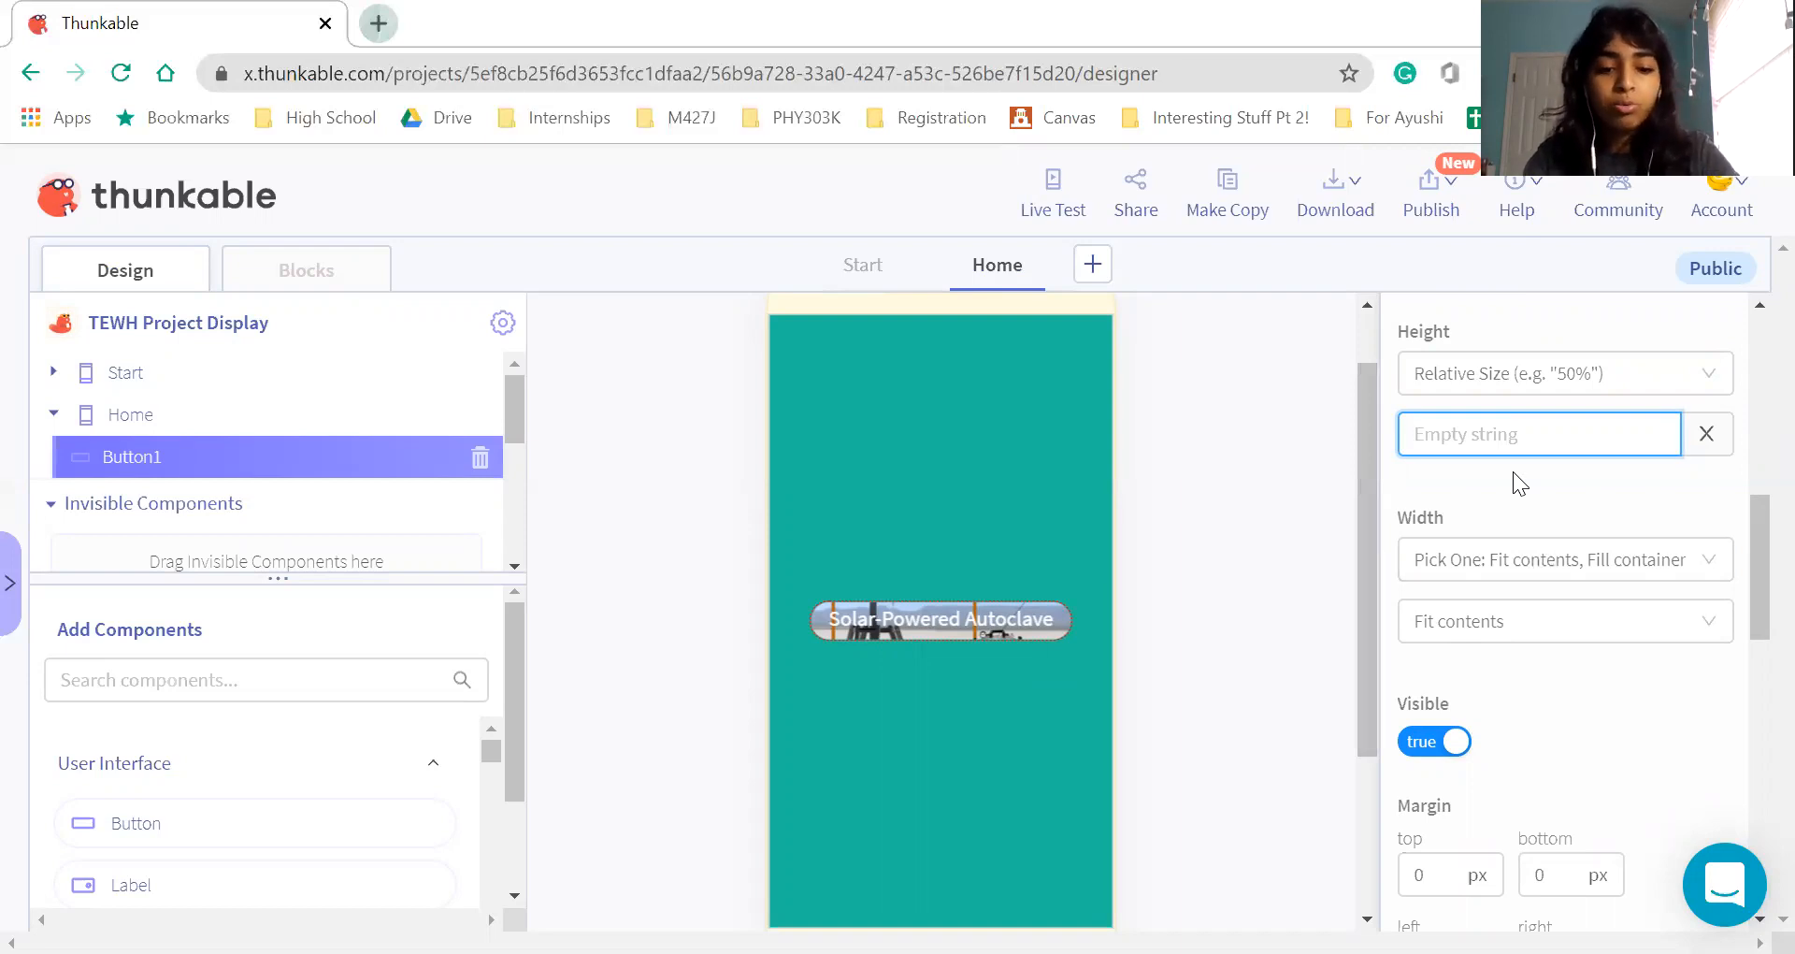
pyautogui.write('25%')
pyautogui.press('BackSpace')
pyautogui.press('BackSpace')
pyautogui.press('BackSpace')
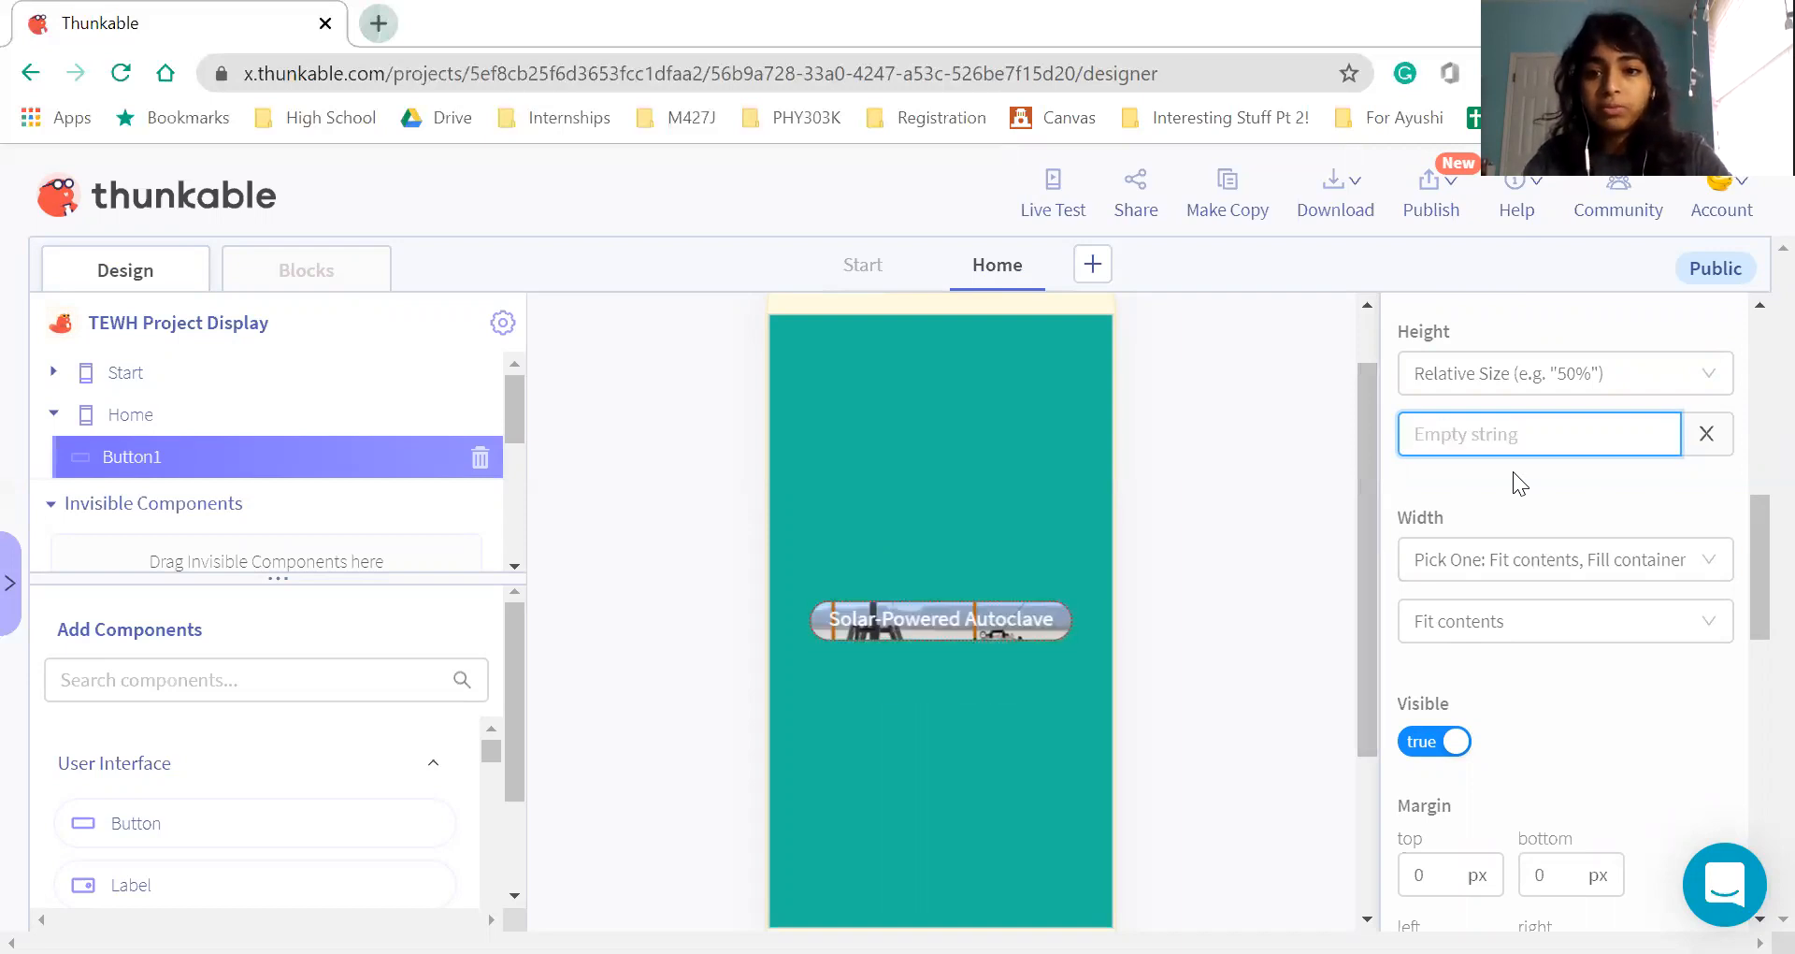
pyautogui.write('25')
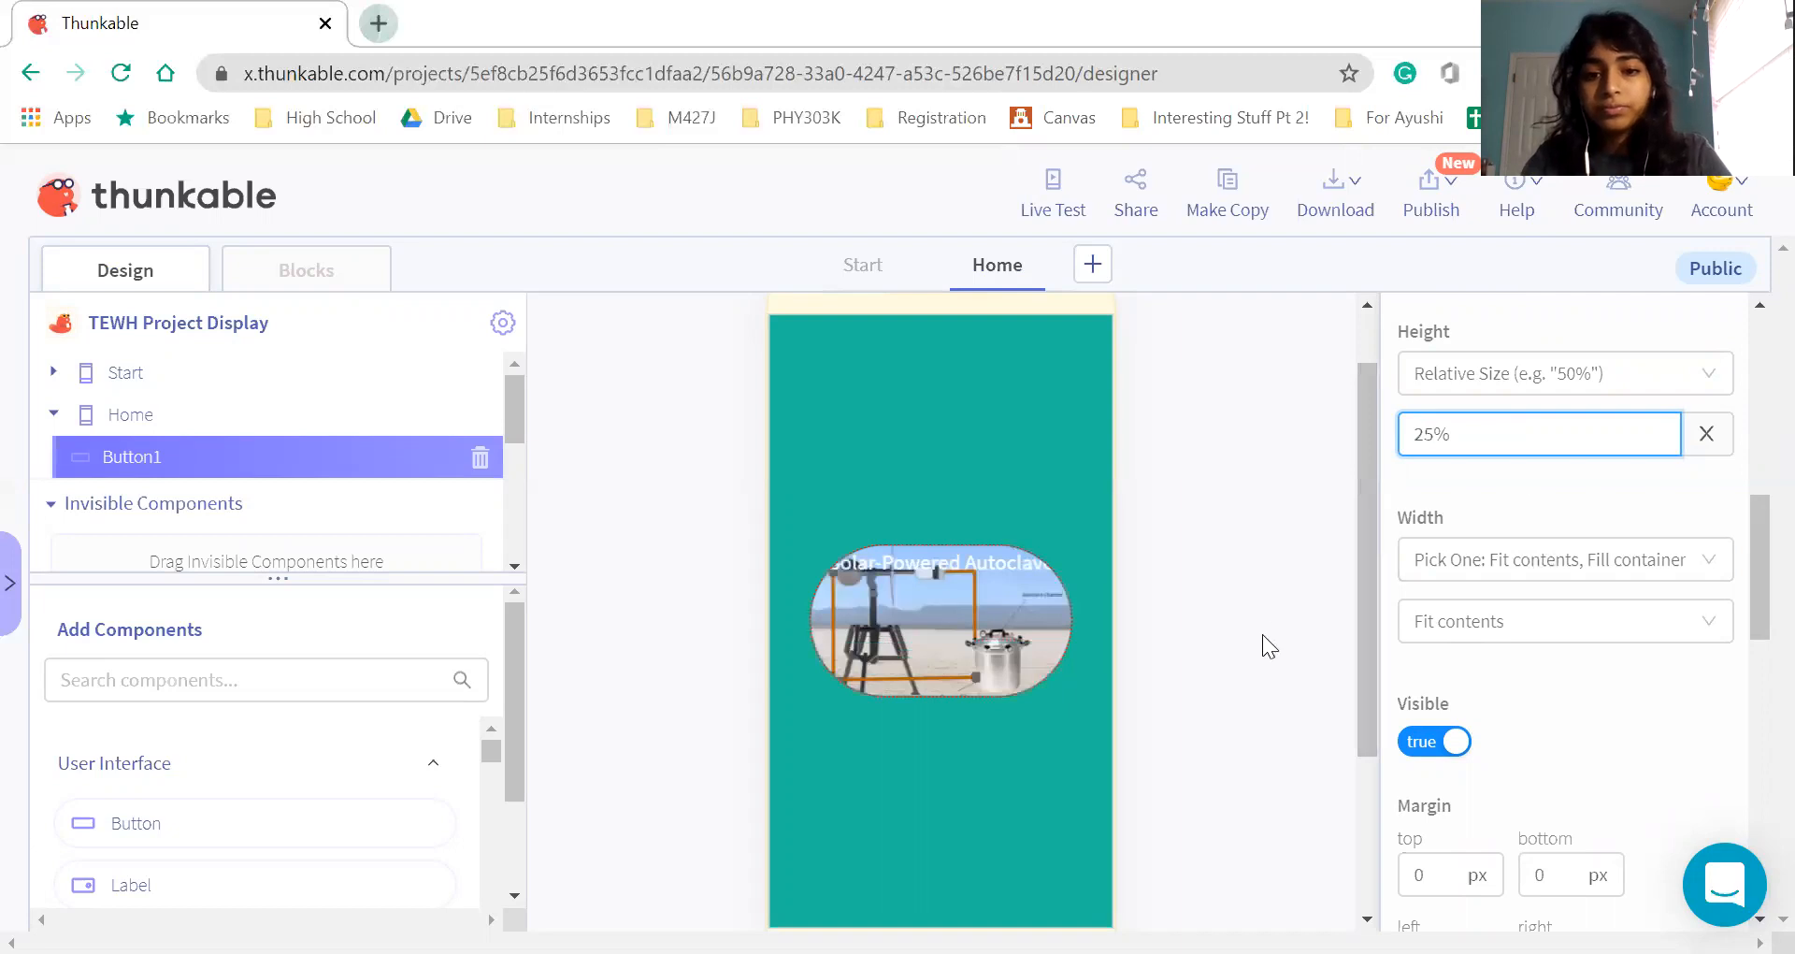
# Set the button's relative height to 20%
pyautogui.press('BackSpace')
pyautogui.write('0')
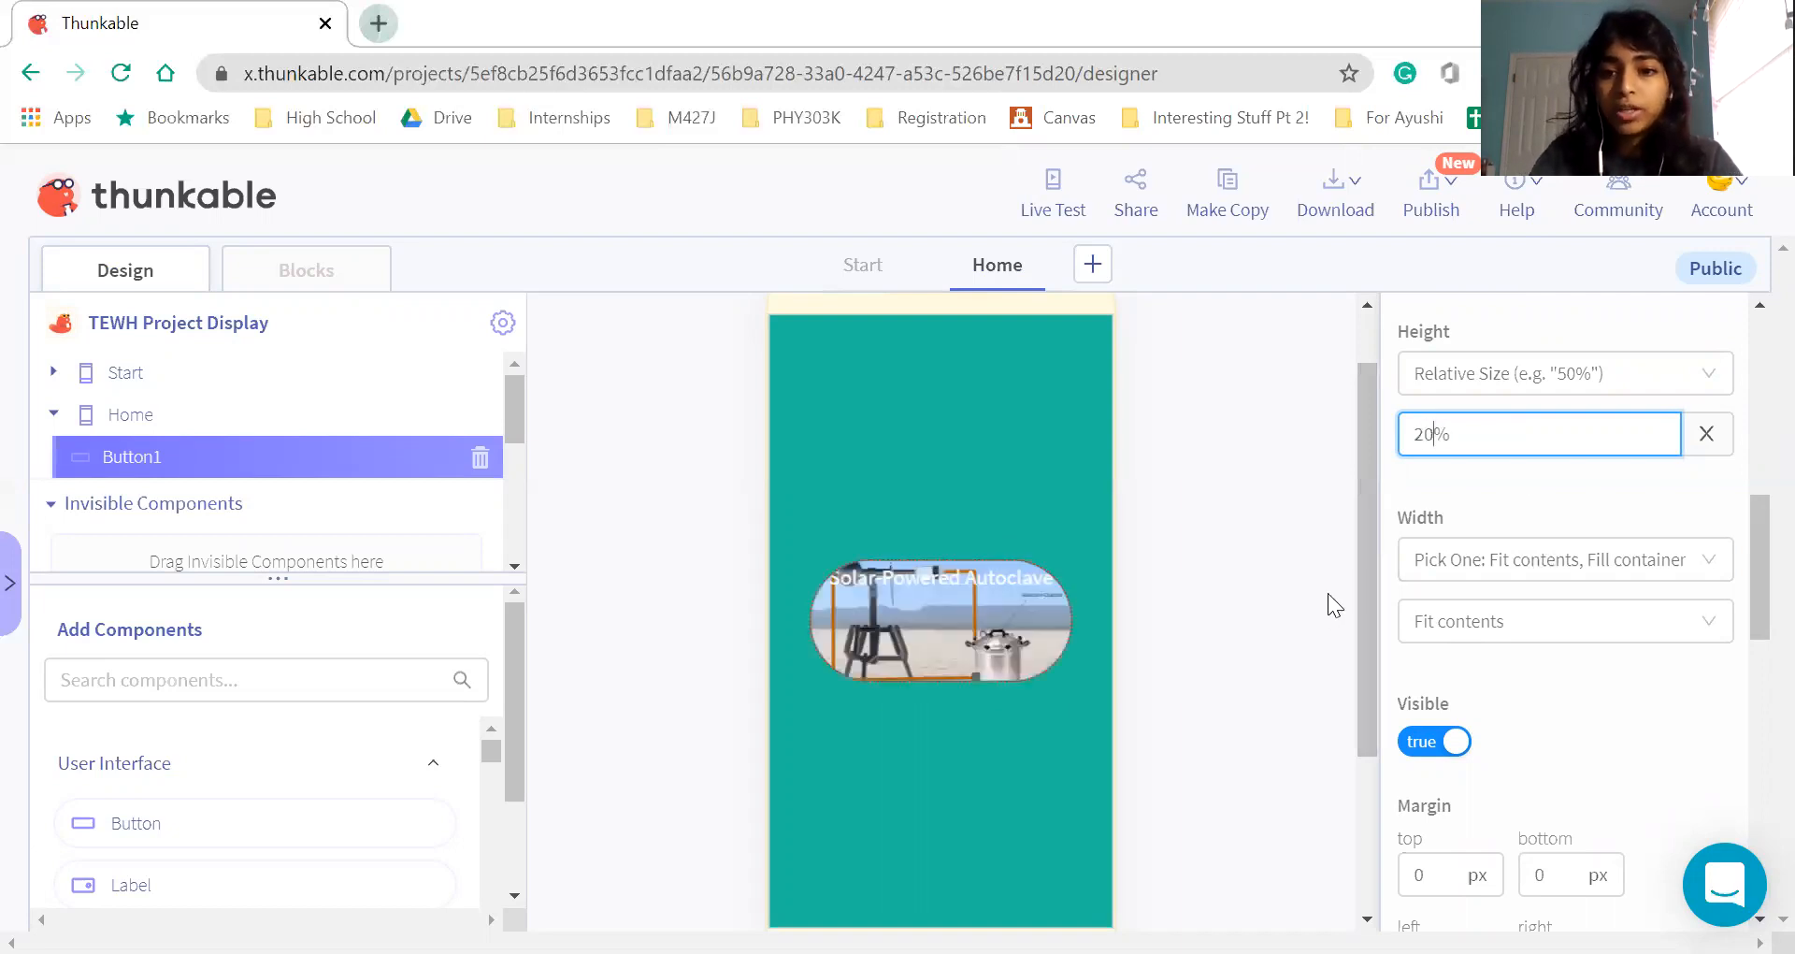
pyautogui.click(1211, 575)
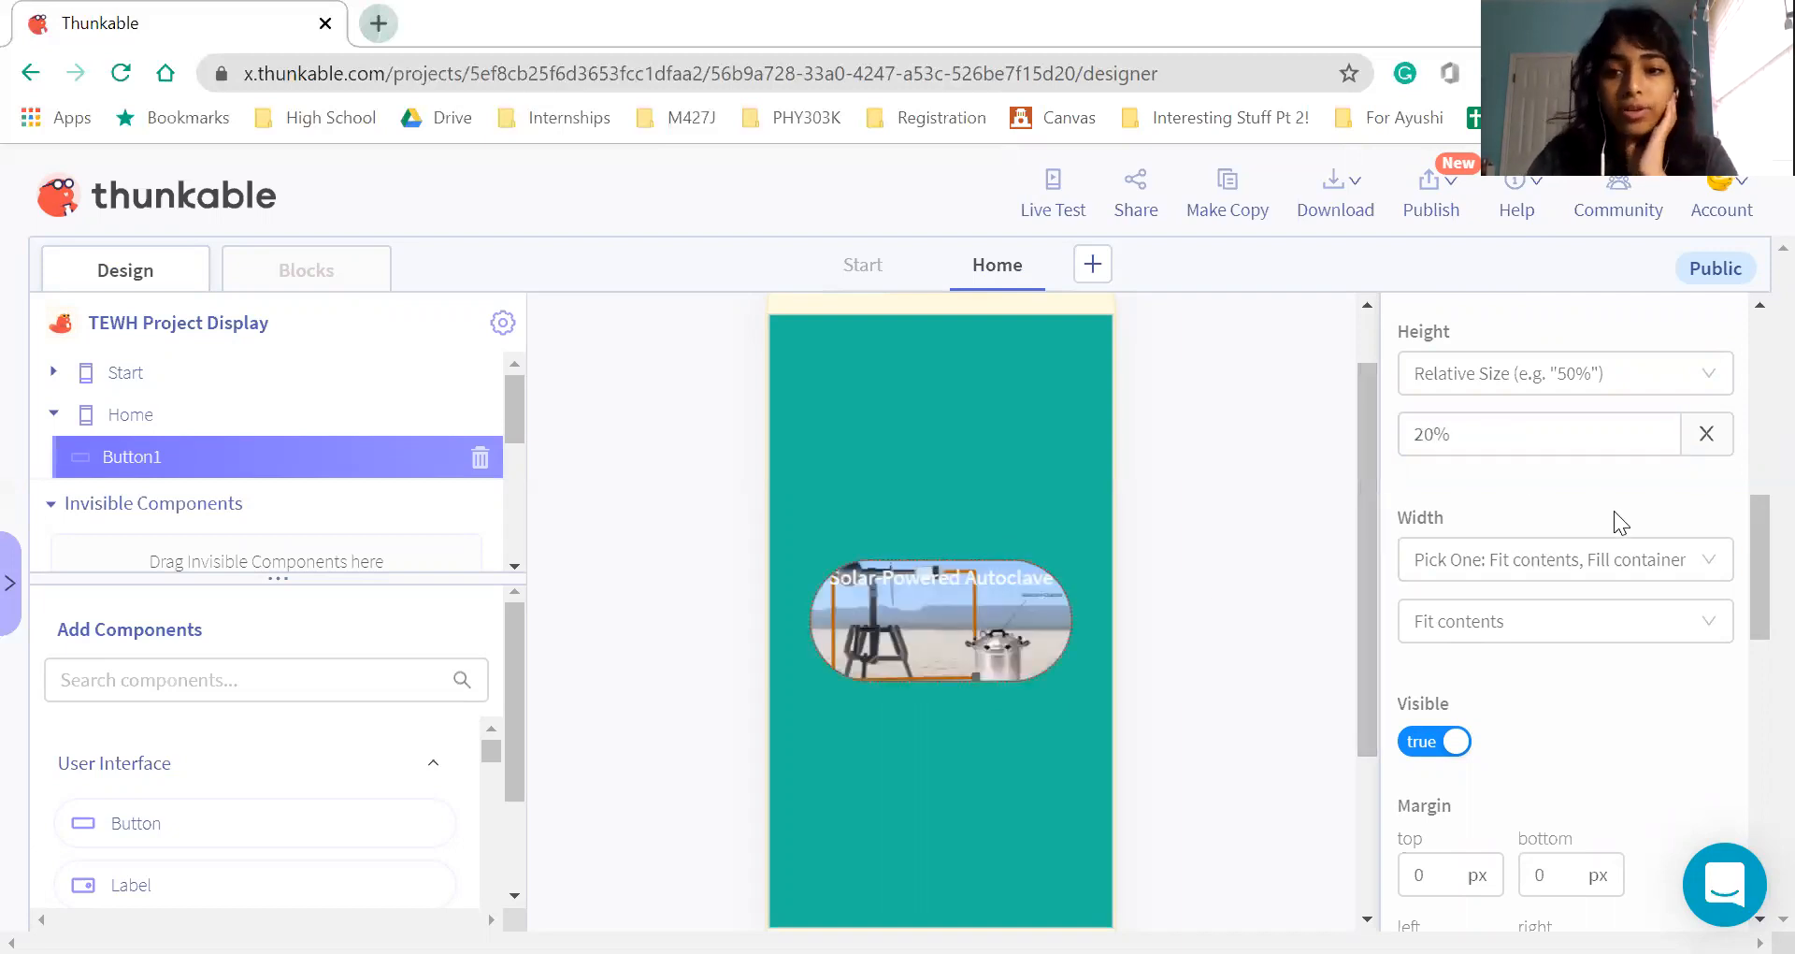
# Switch the button's width to relative size and set it to 100%
pyautogui.click(1554, 578)
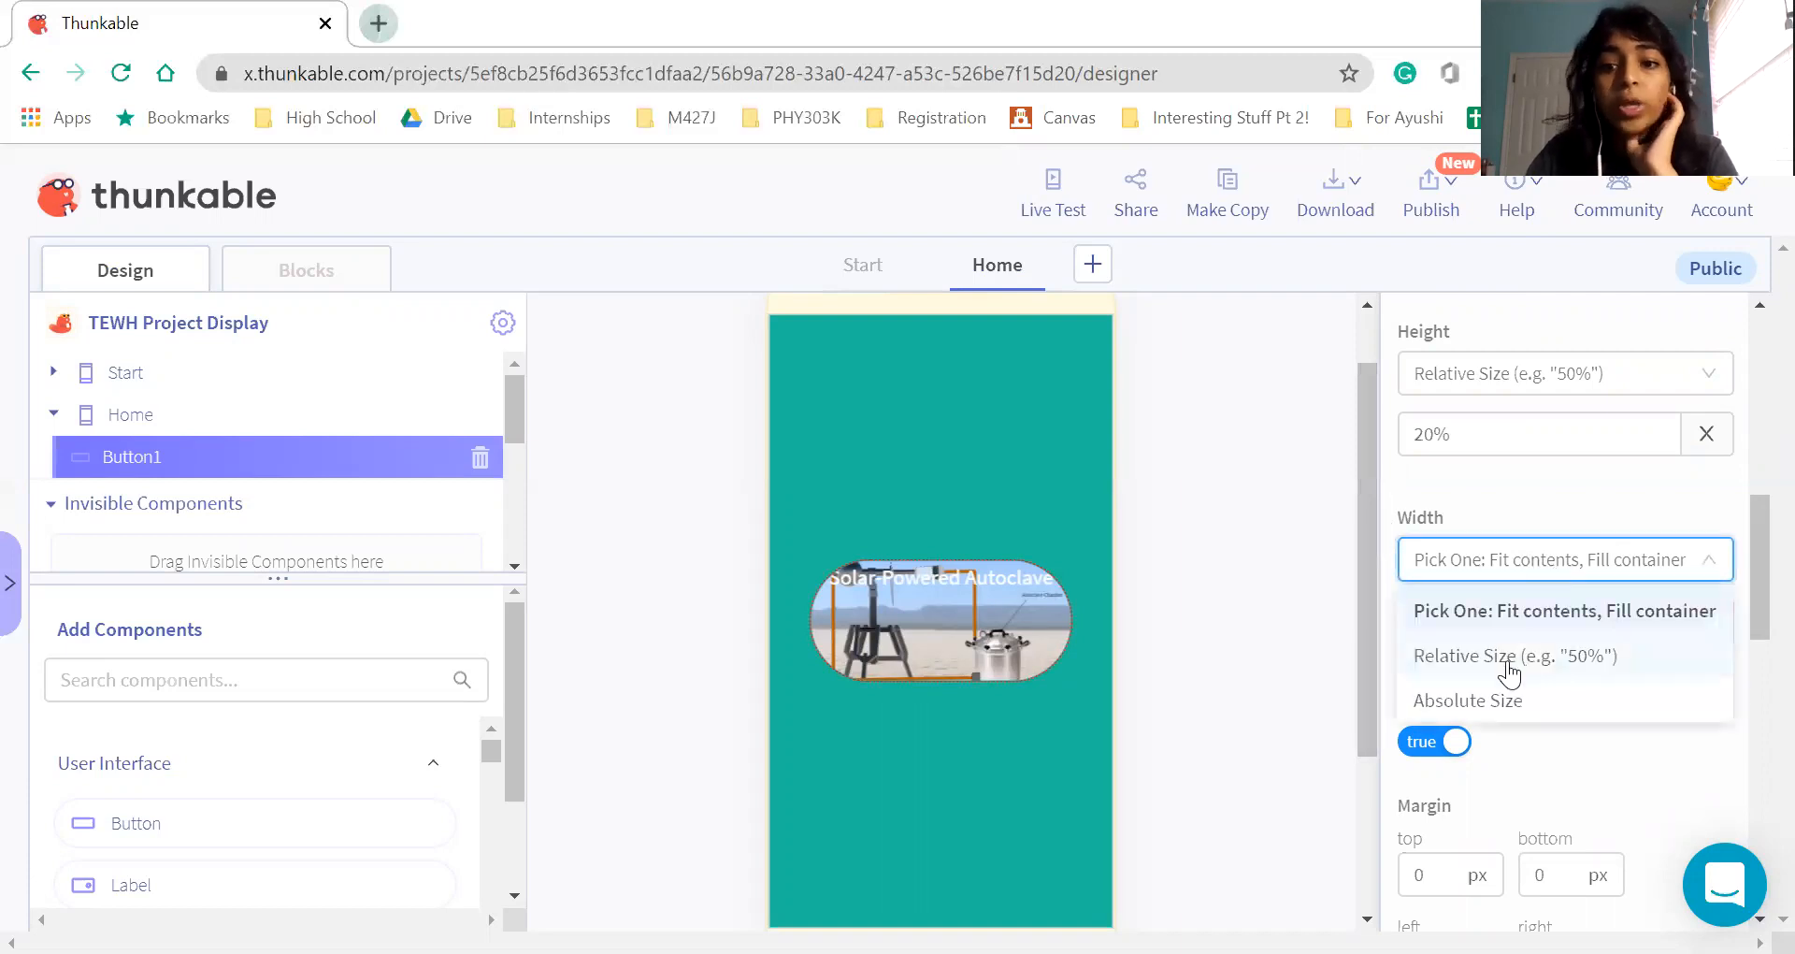
pyautogui.click(1509, 659)
pyautogui.click(1508, 627)
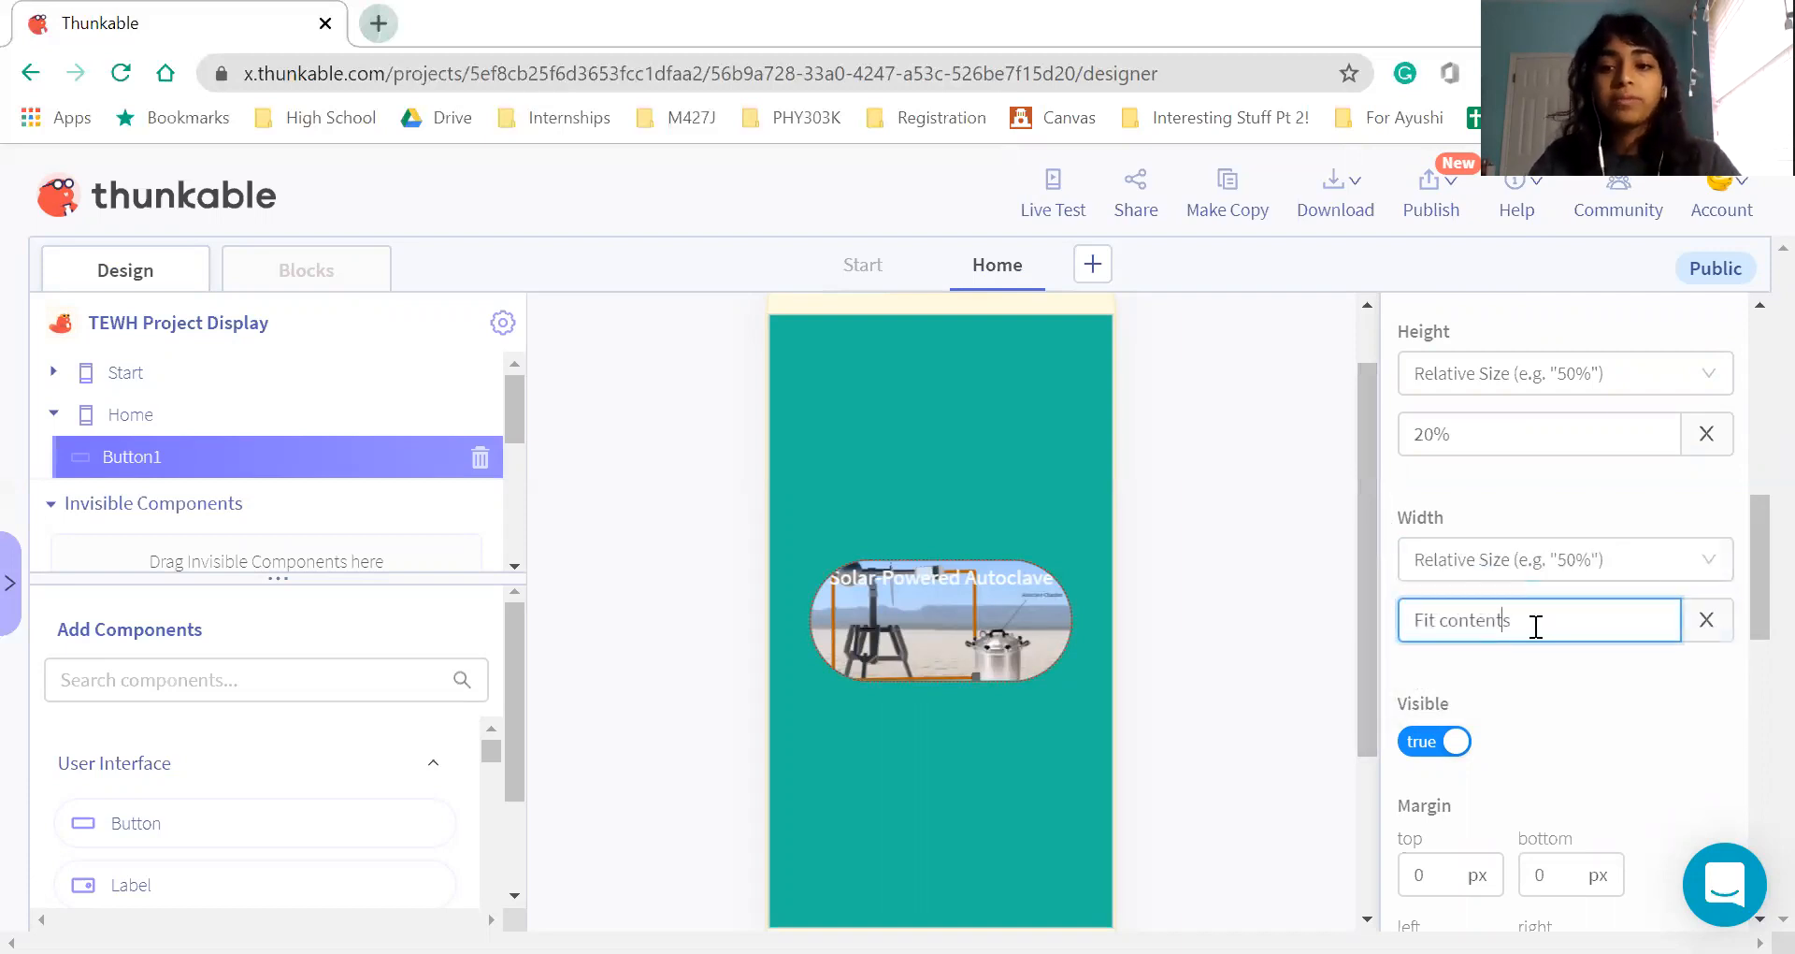
pyautogui.hotkey('ctrl', 'a')
pyautogui.press('BackSpace')
pyautogui.write('100')
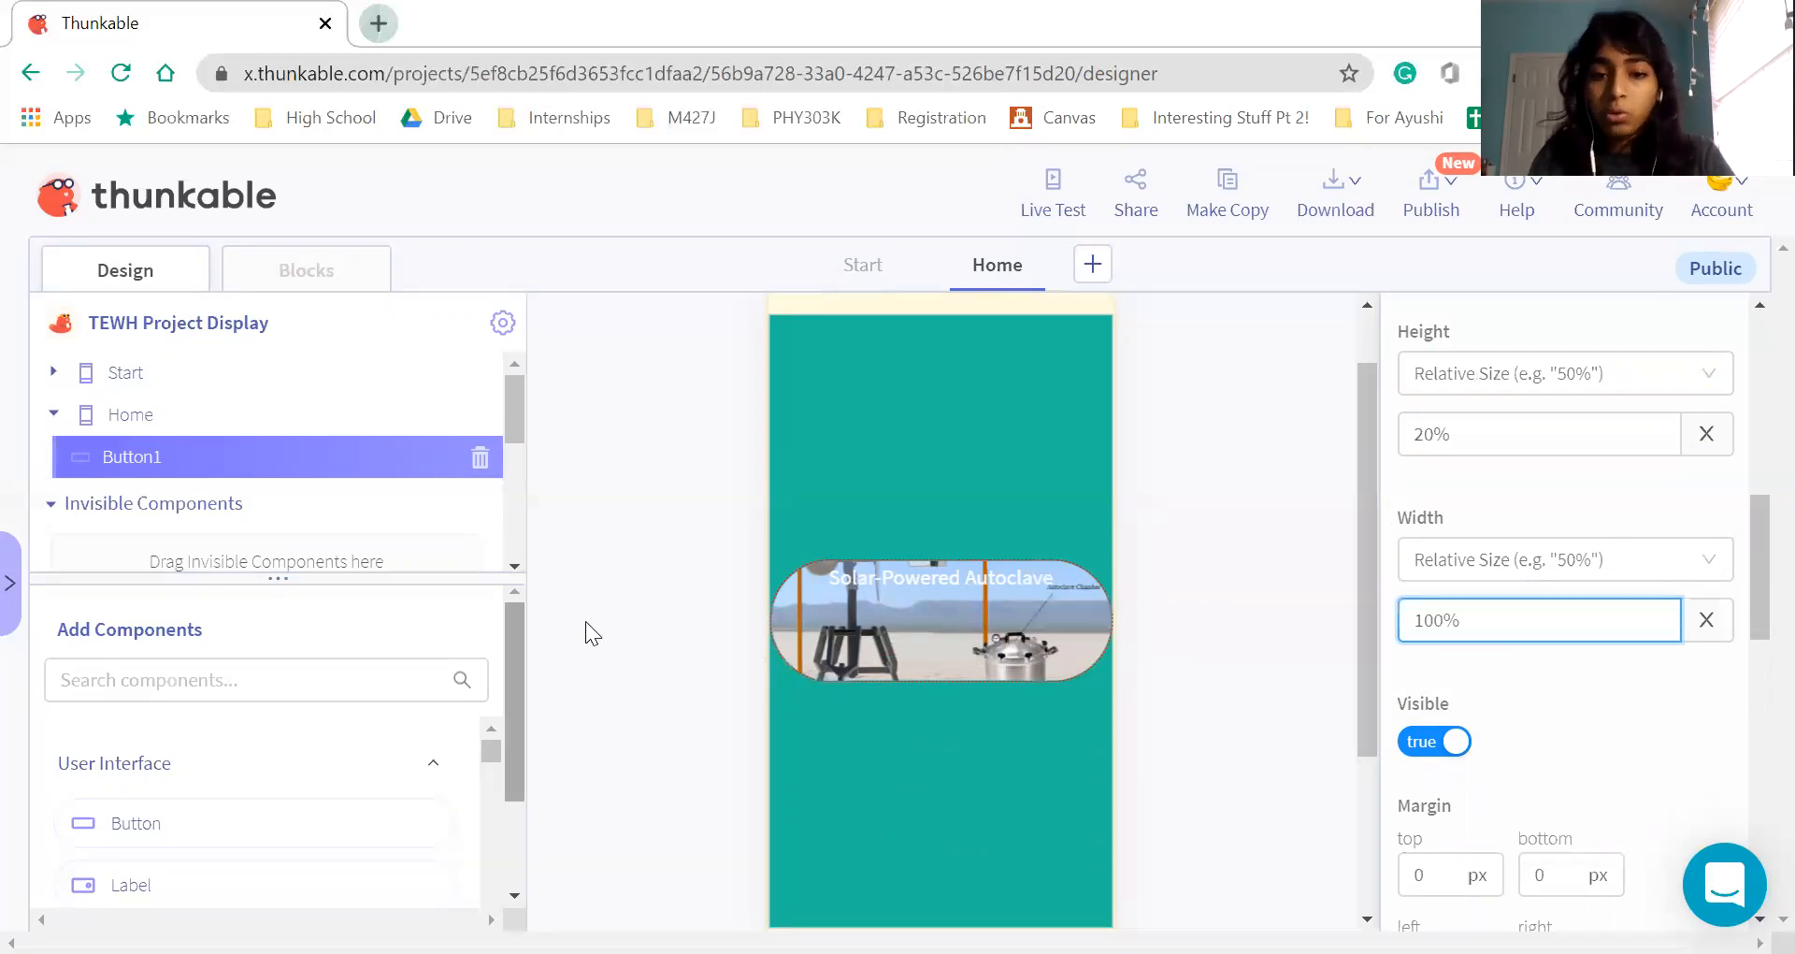
# Set the resize mode of the button's background picture to stretch
pyautogui.scroll(3, 1609, 603)
pyautogui.scroll(1, 1590, 580)
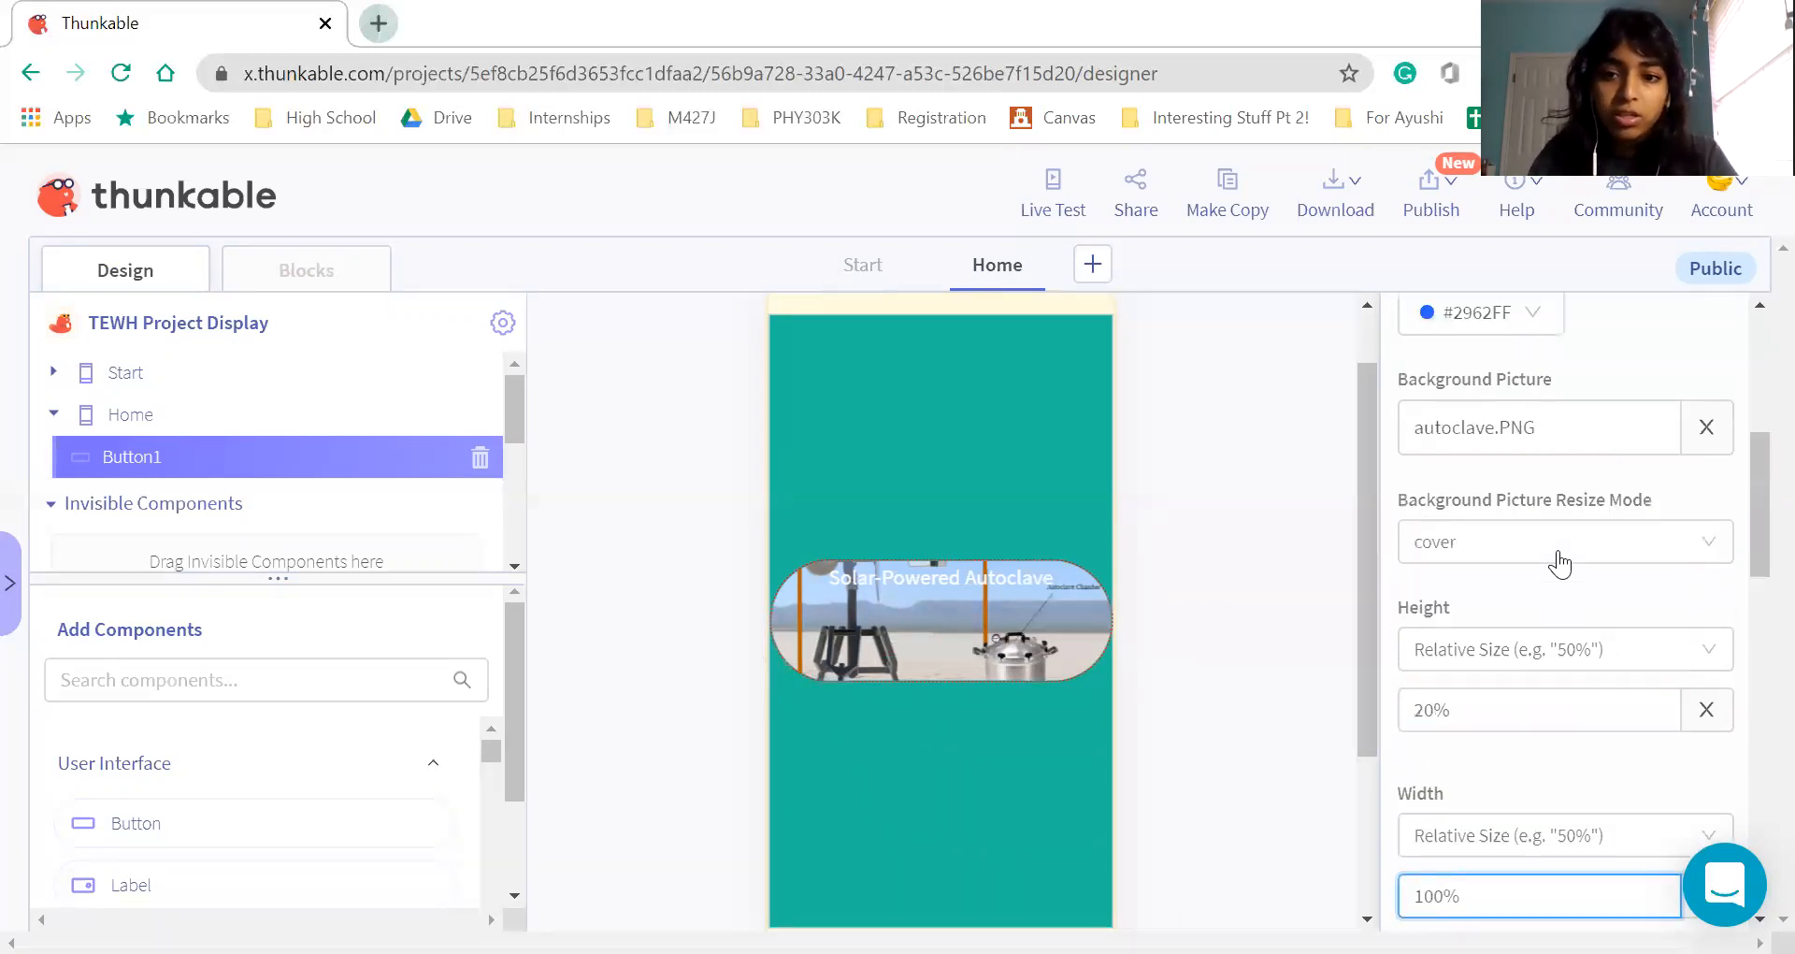
pyautogui.click(1567, 544)
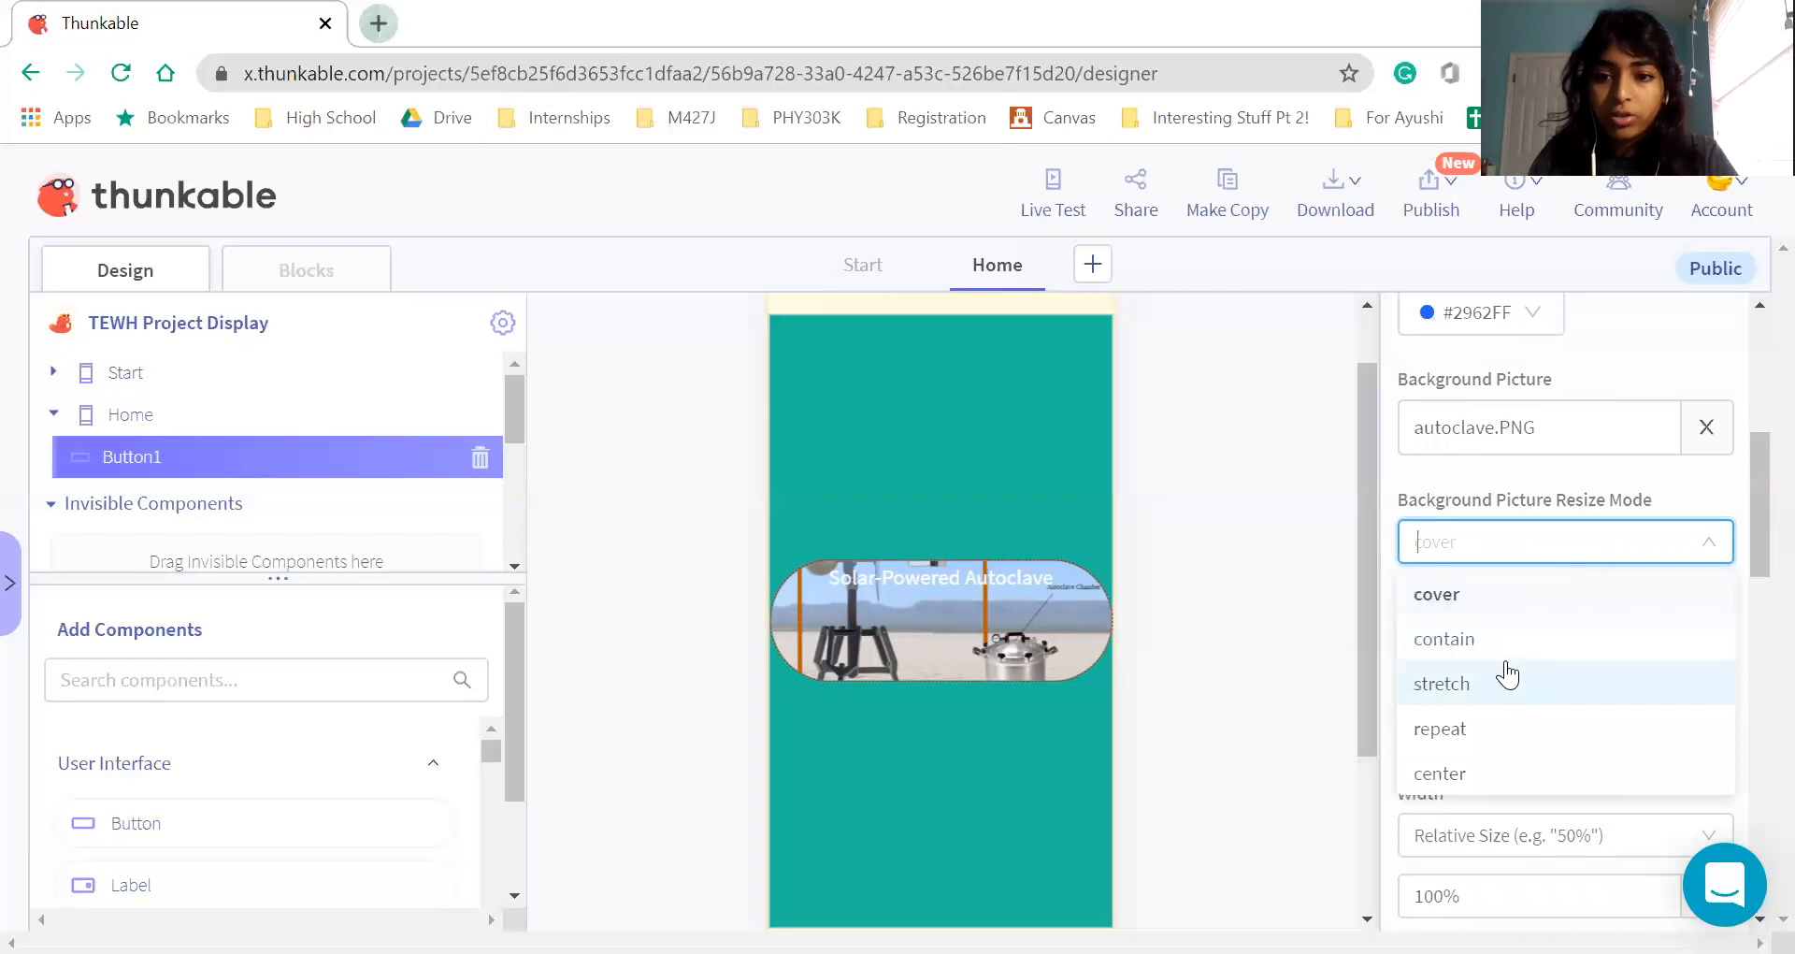
pyautogui.click(1507, 679)
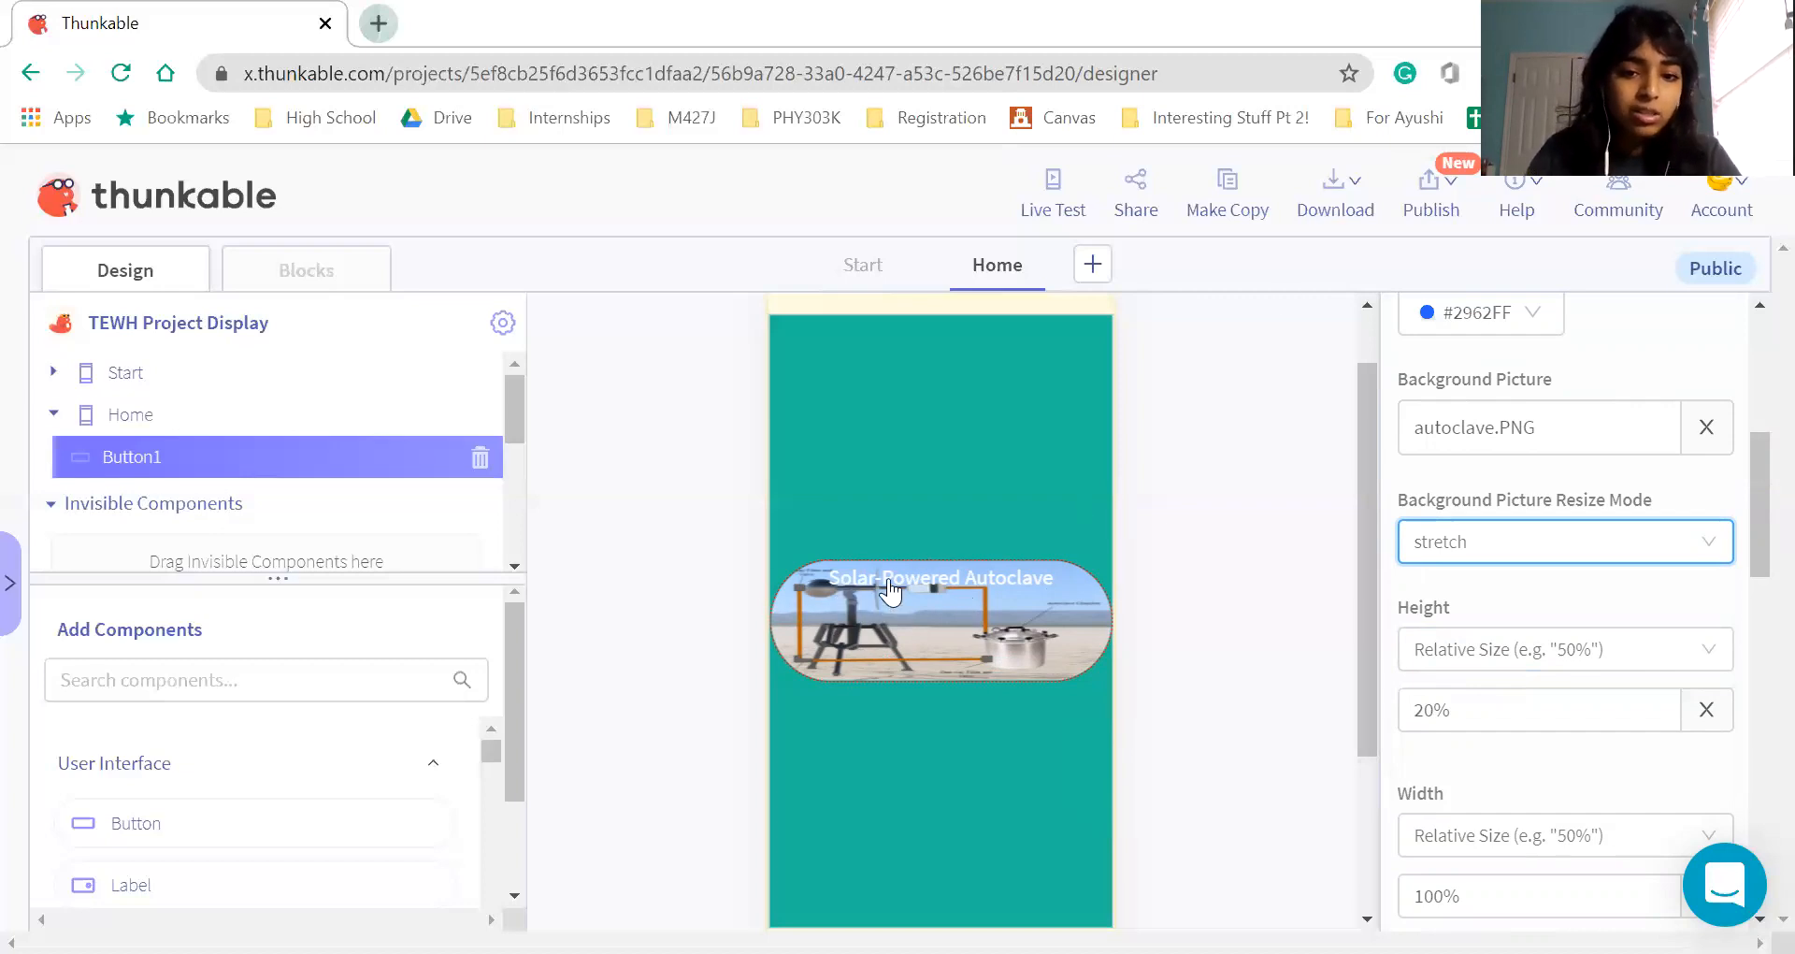
# Make the Solar-Powered Autoclave button's text bold
pyautogui.scroll(-10, 1519, 464)
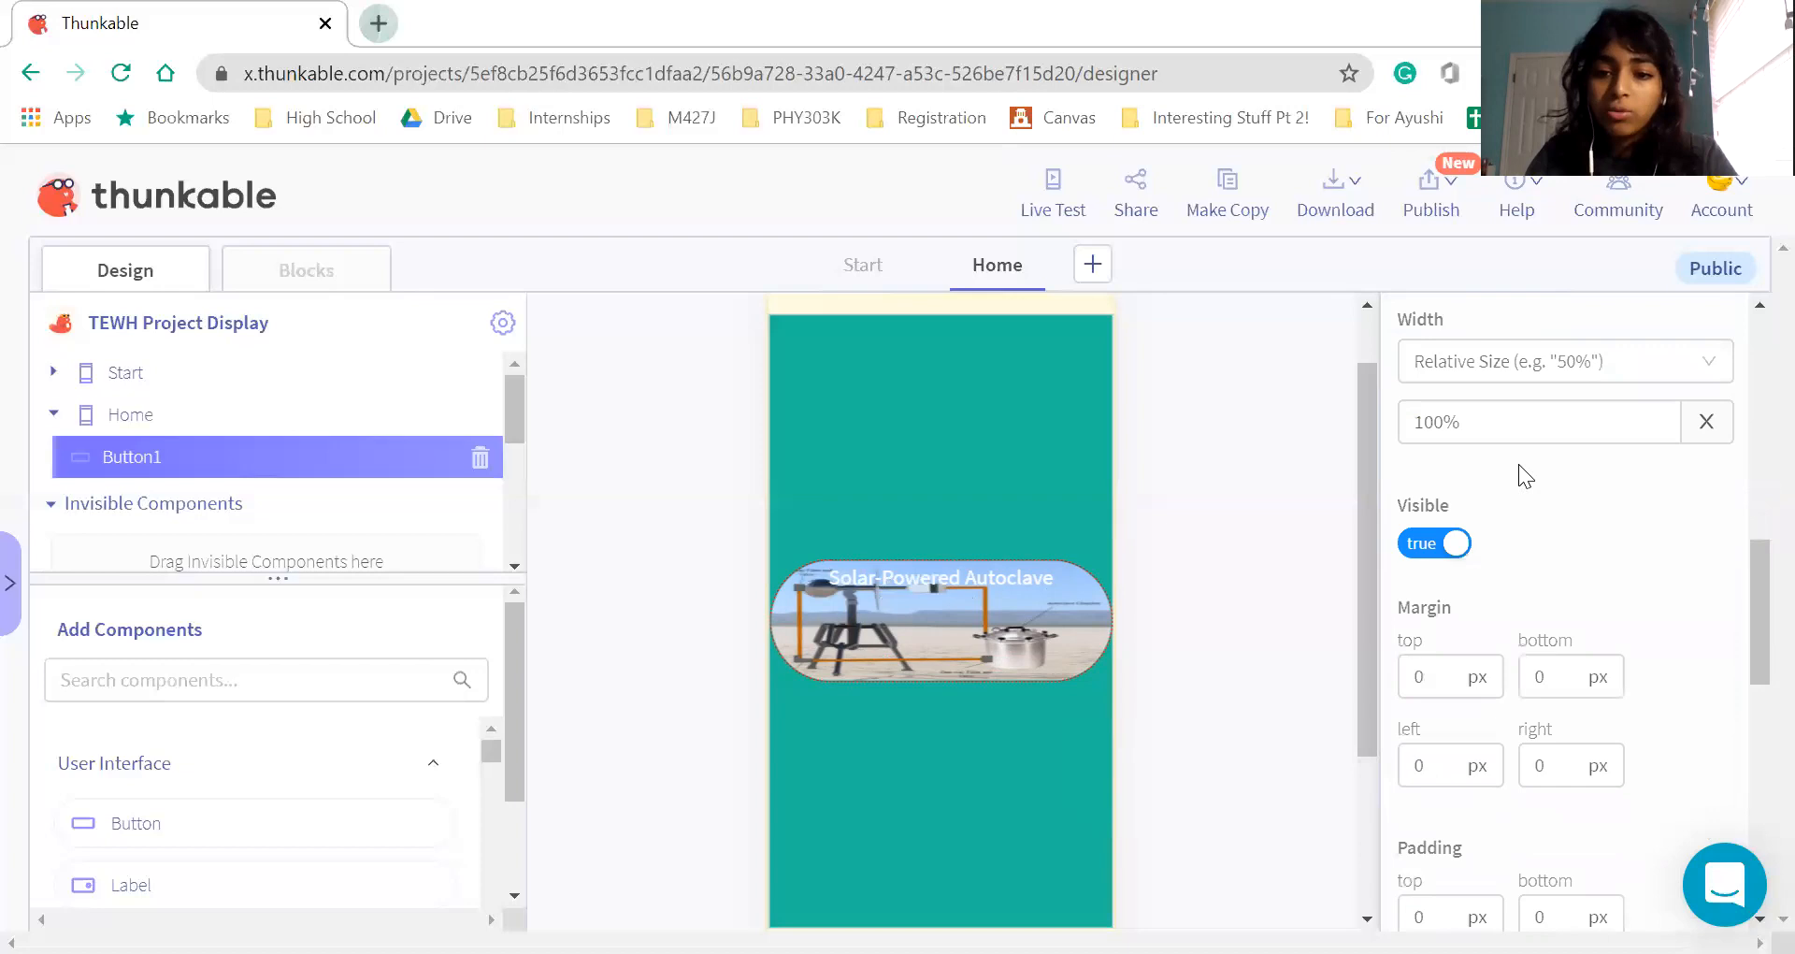
pyautogui.scroll(-1, 1519, 463)
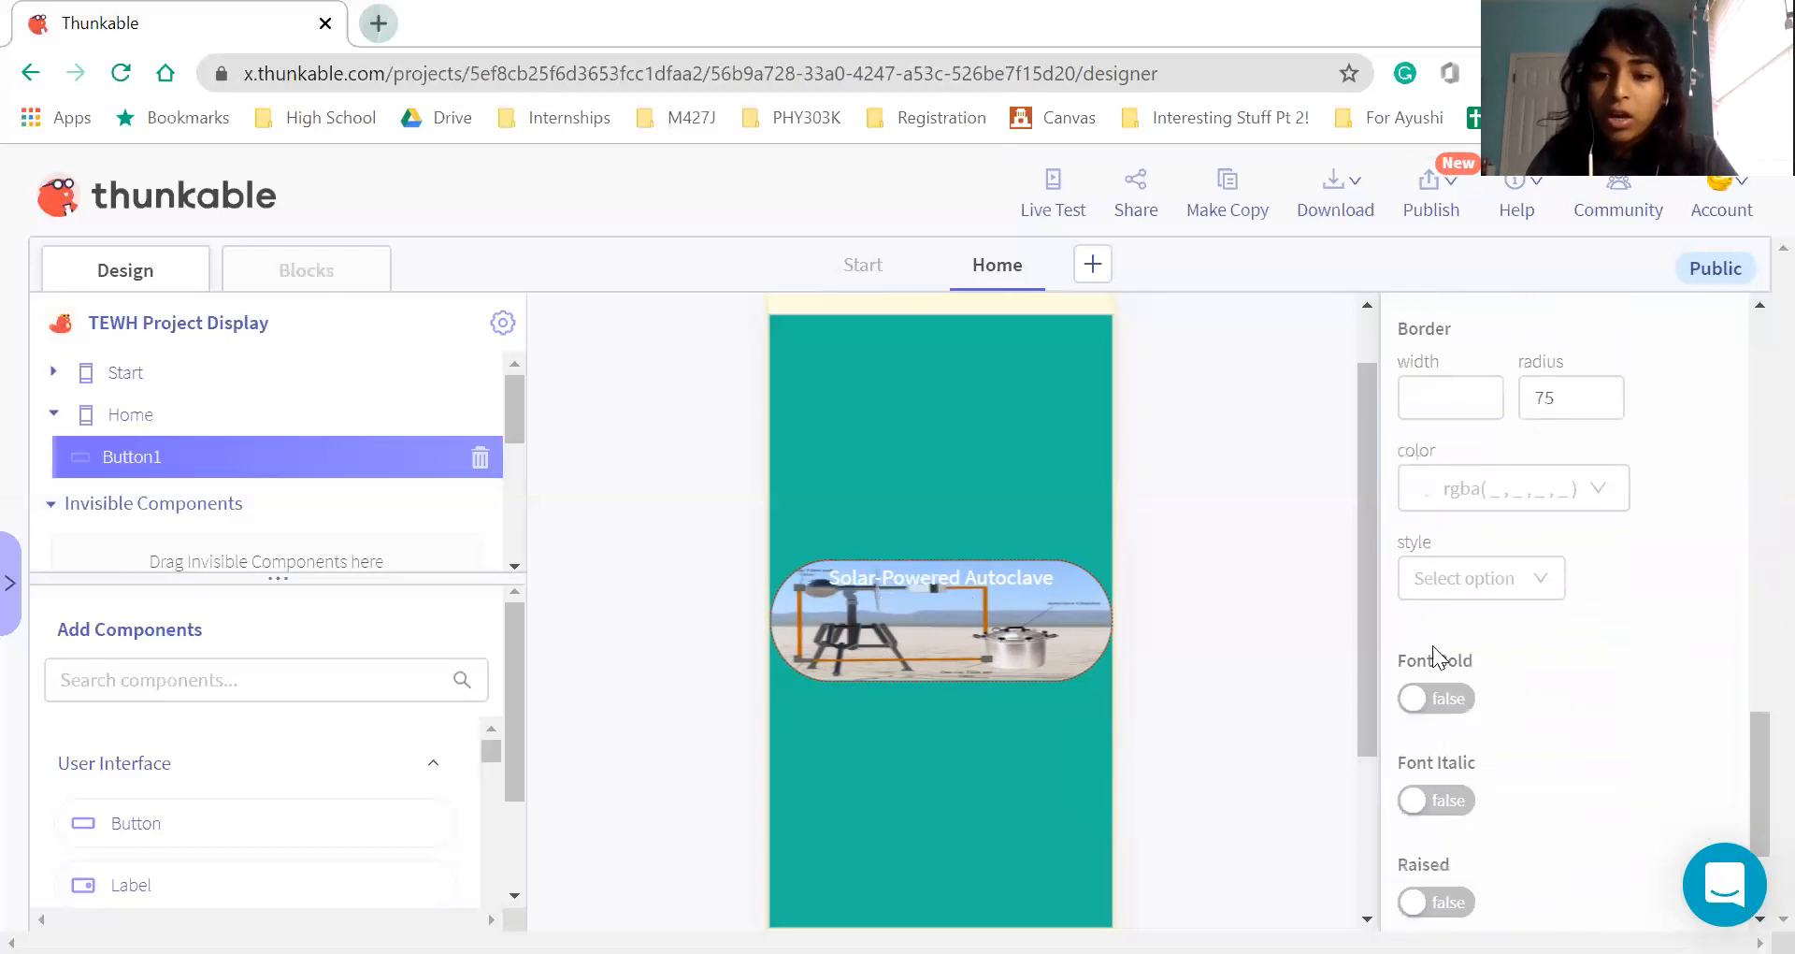
pyautogui.click(1415, 703)
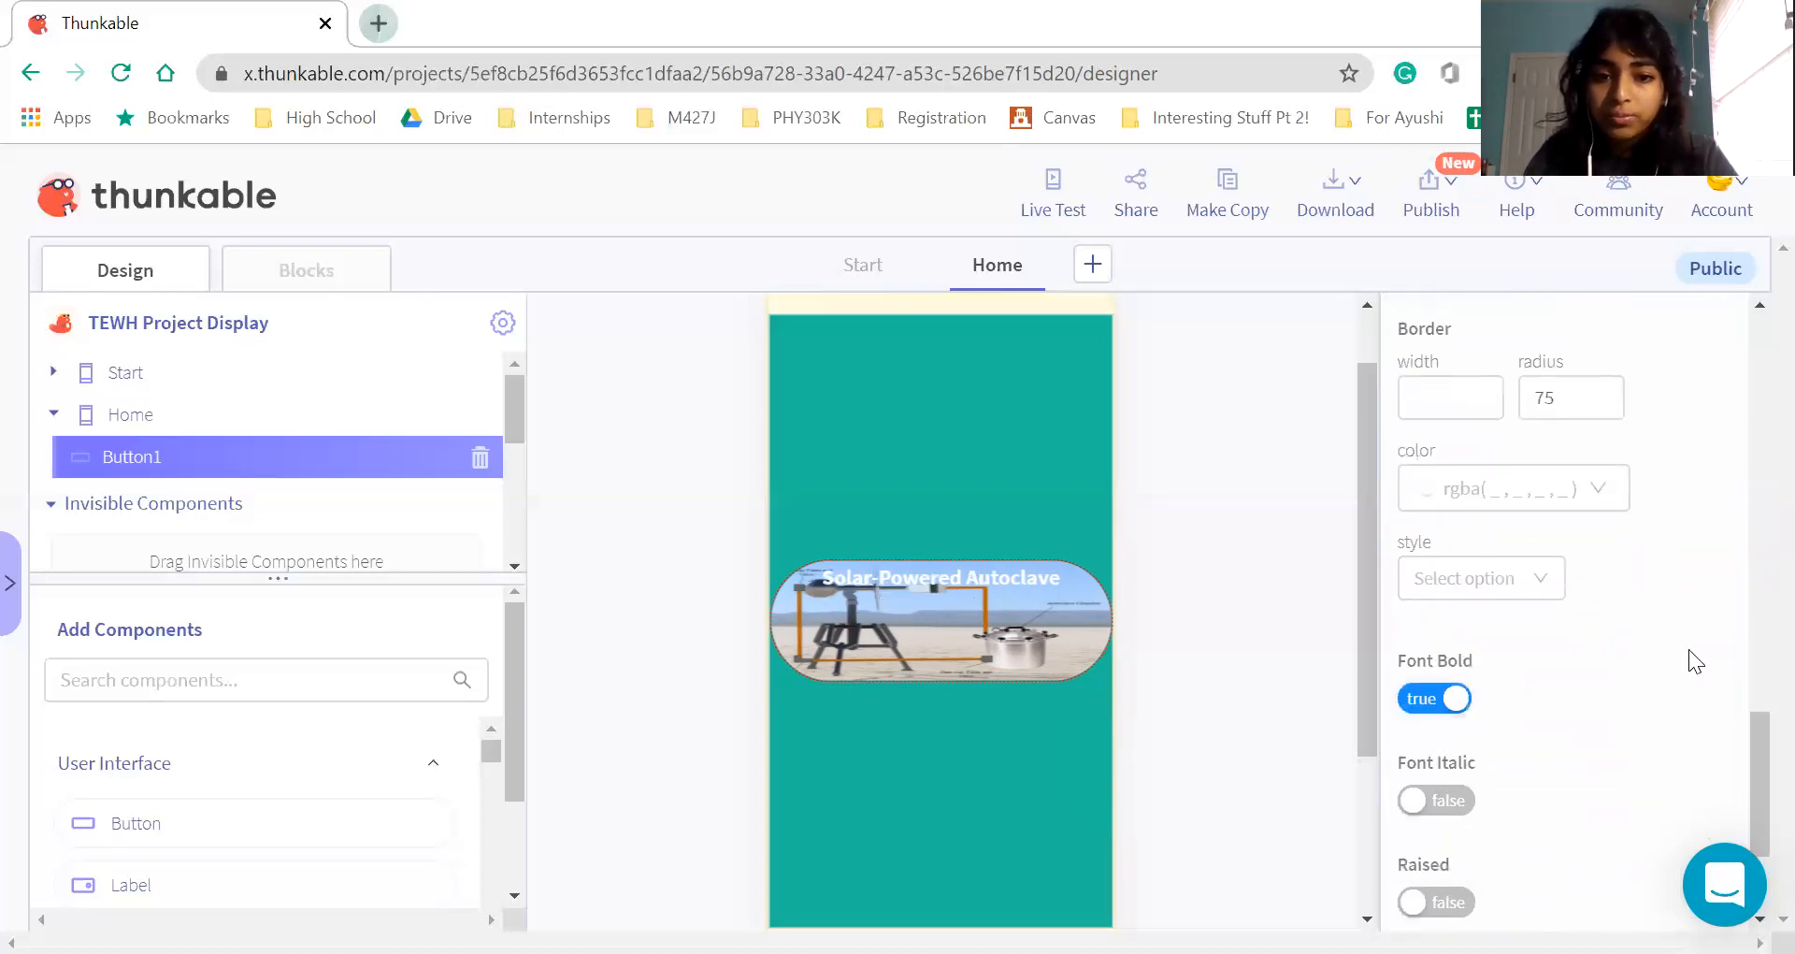
# Try black and gray for the autoclave button's text color, and return it to white
pyautogui.scroll(-3, 1689, 649)
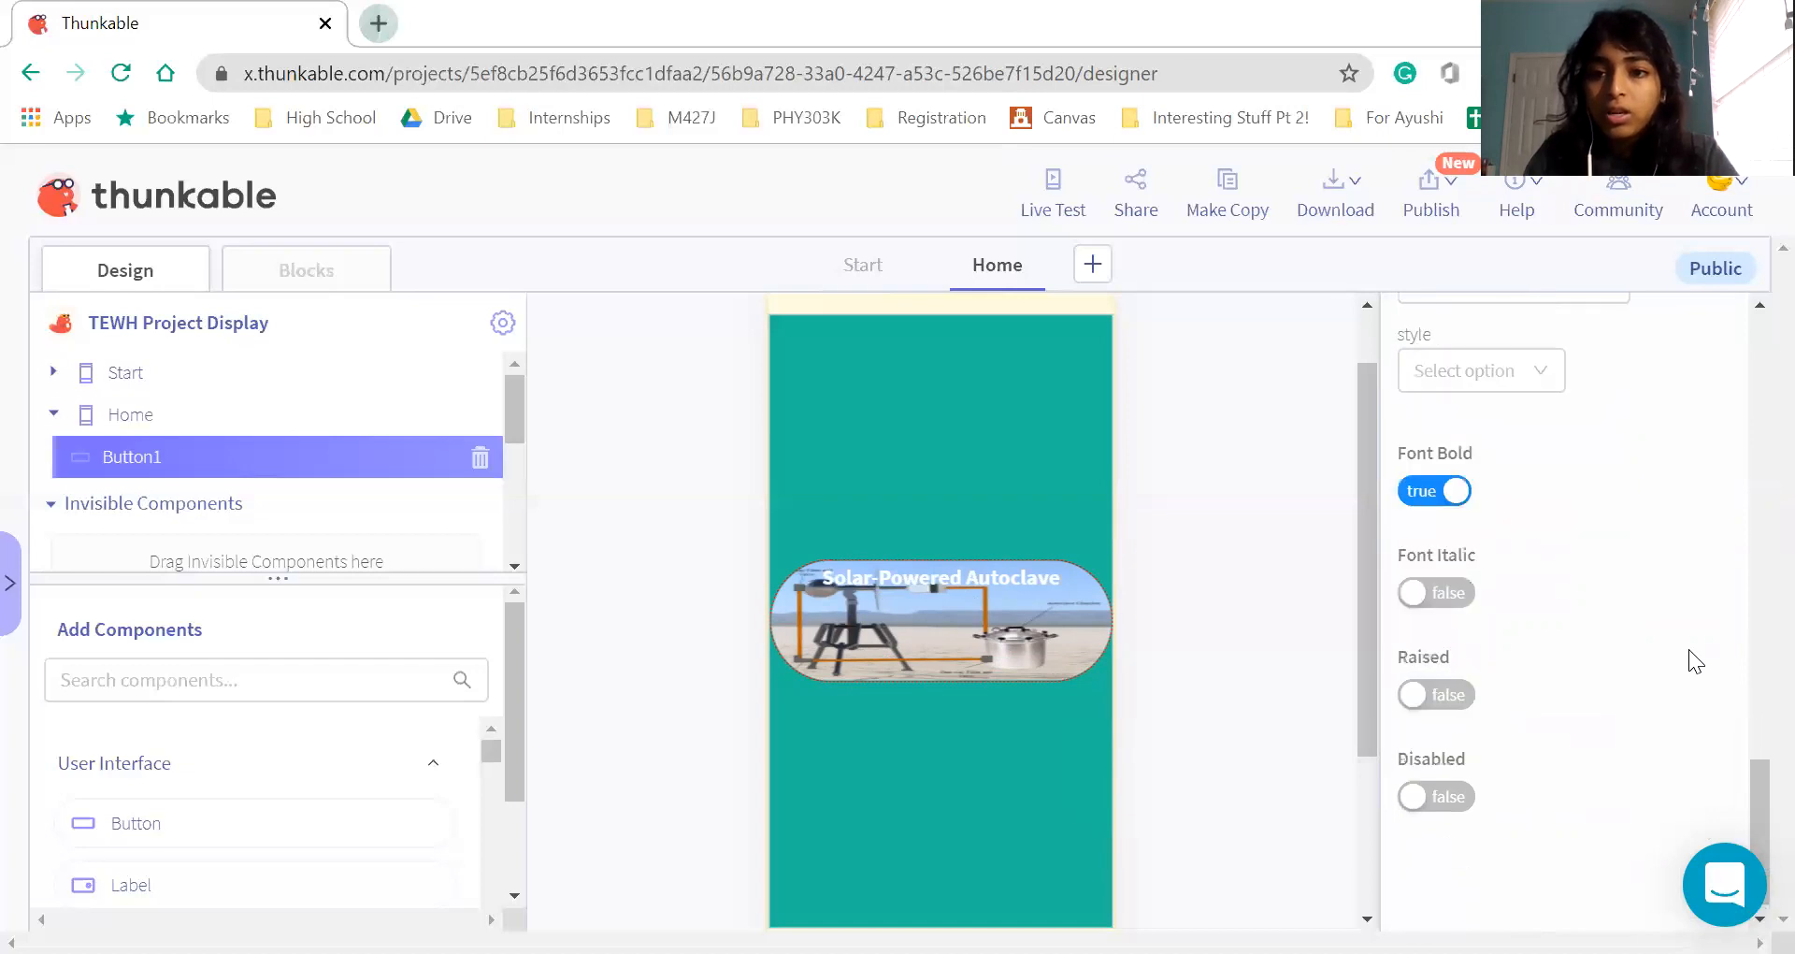
pyautogui.scroll(9, 1689, 649)
pyautogui.scroll(-9, 1688, 652)
pyautogui.scroll(10, 1689, 660)
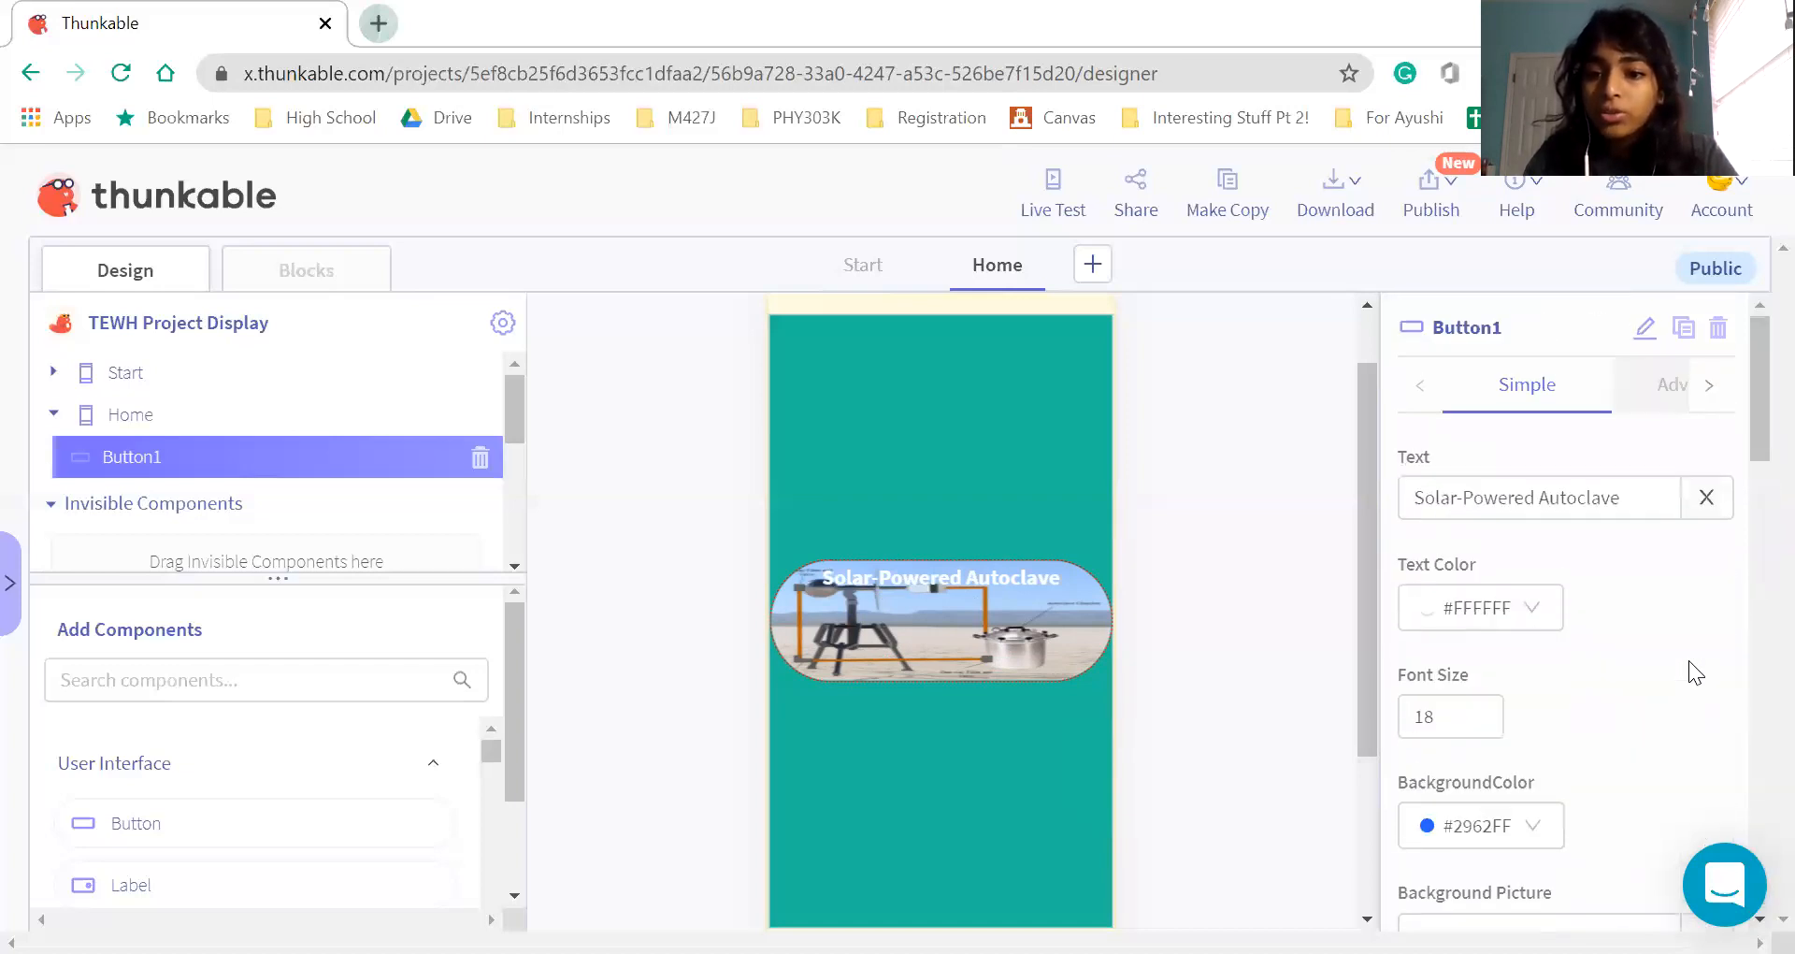
pyautogui.scroll(-2, 1689, 661)
pyautogui.click(1525, 488)
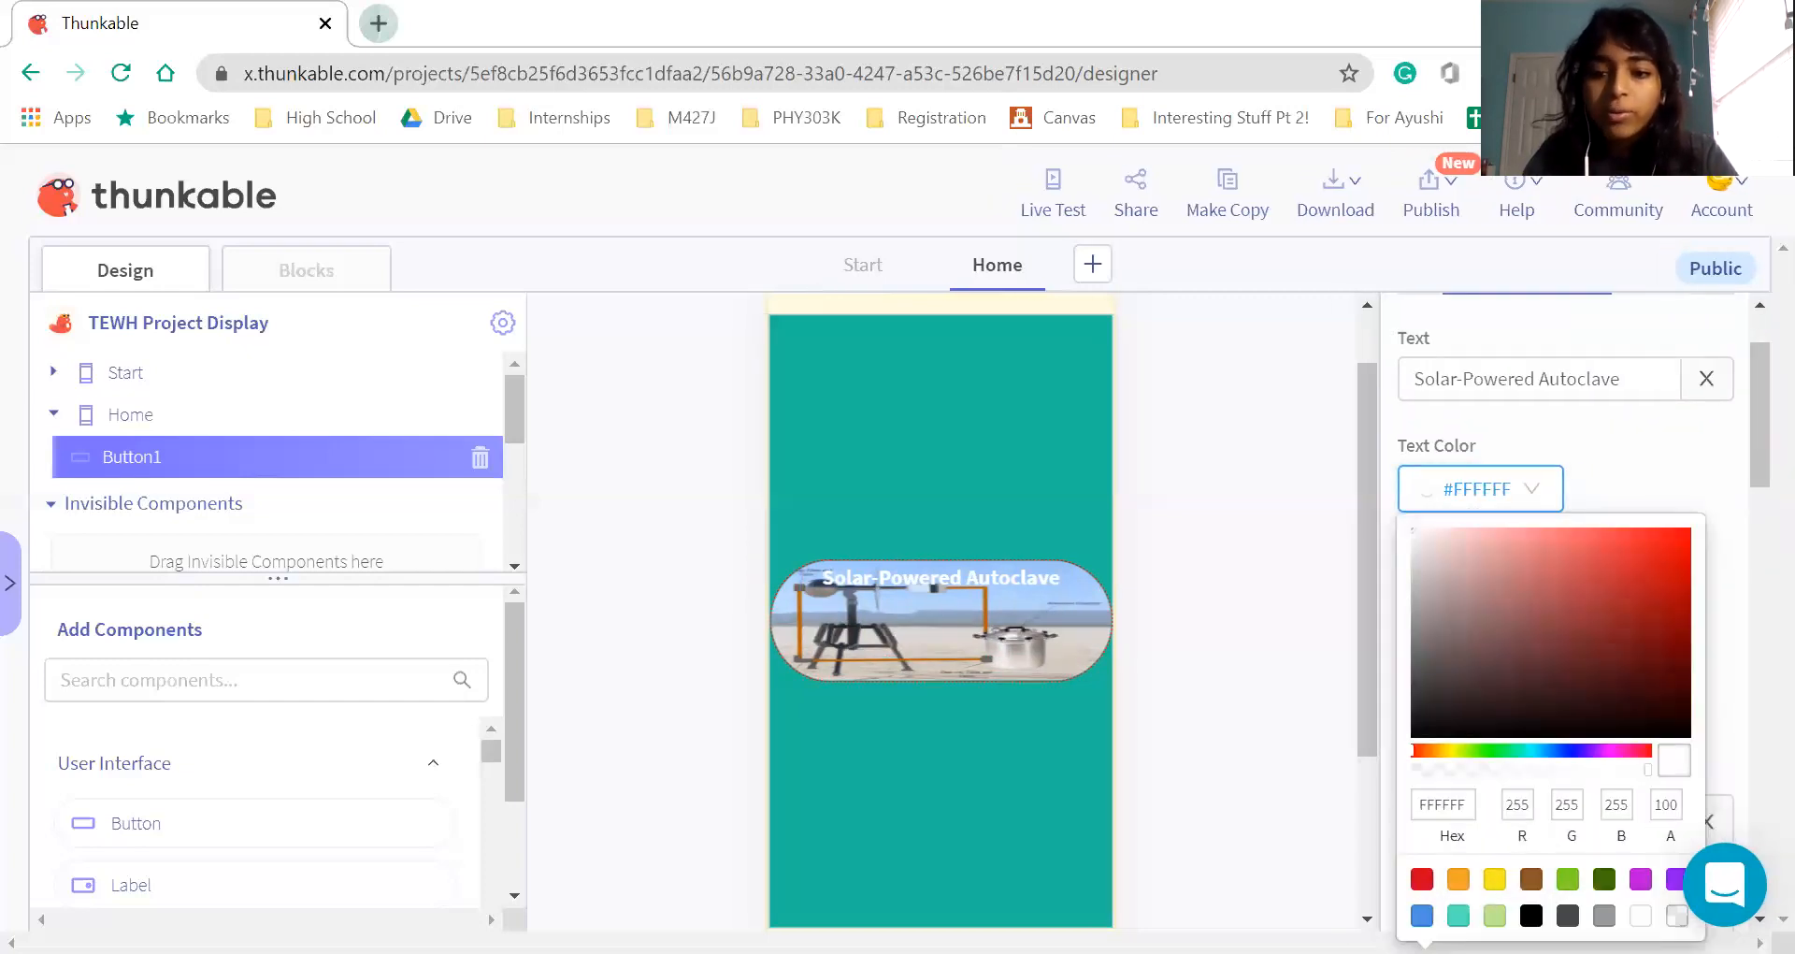
pyautogui.click(1532, 915)
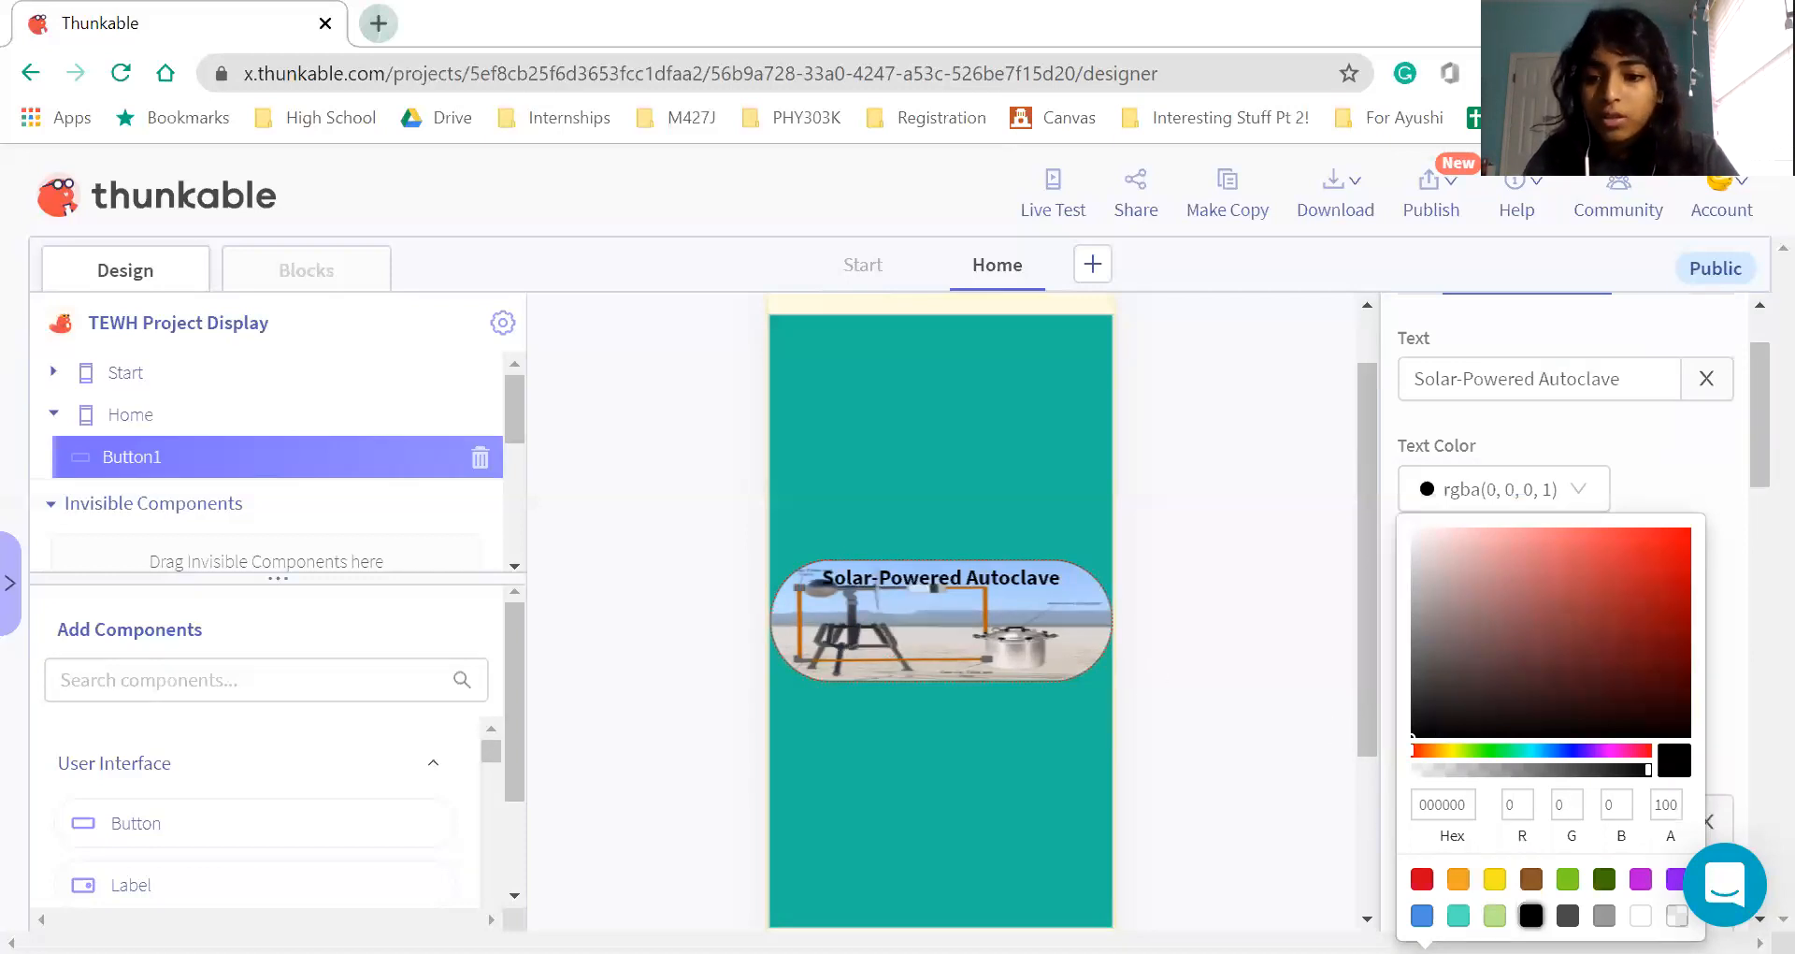
pyautogui.click(1605, 915)
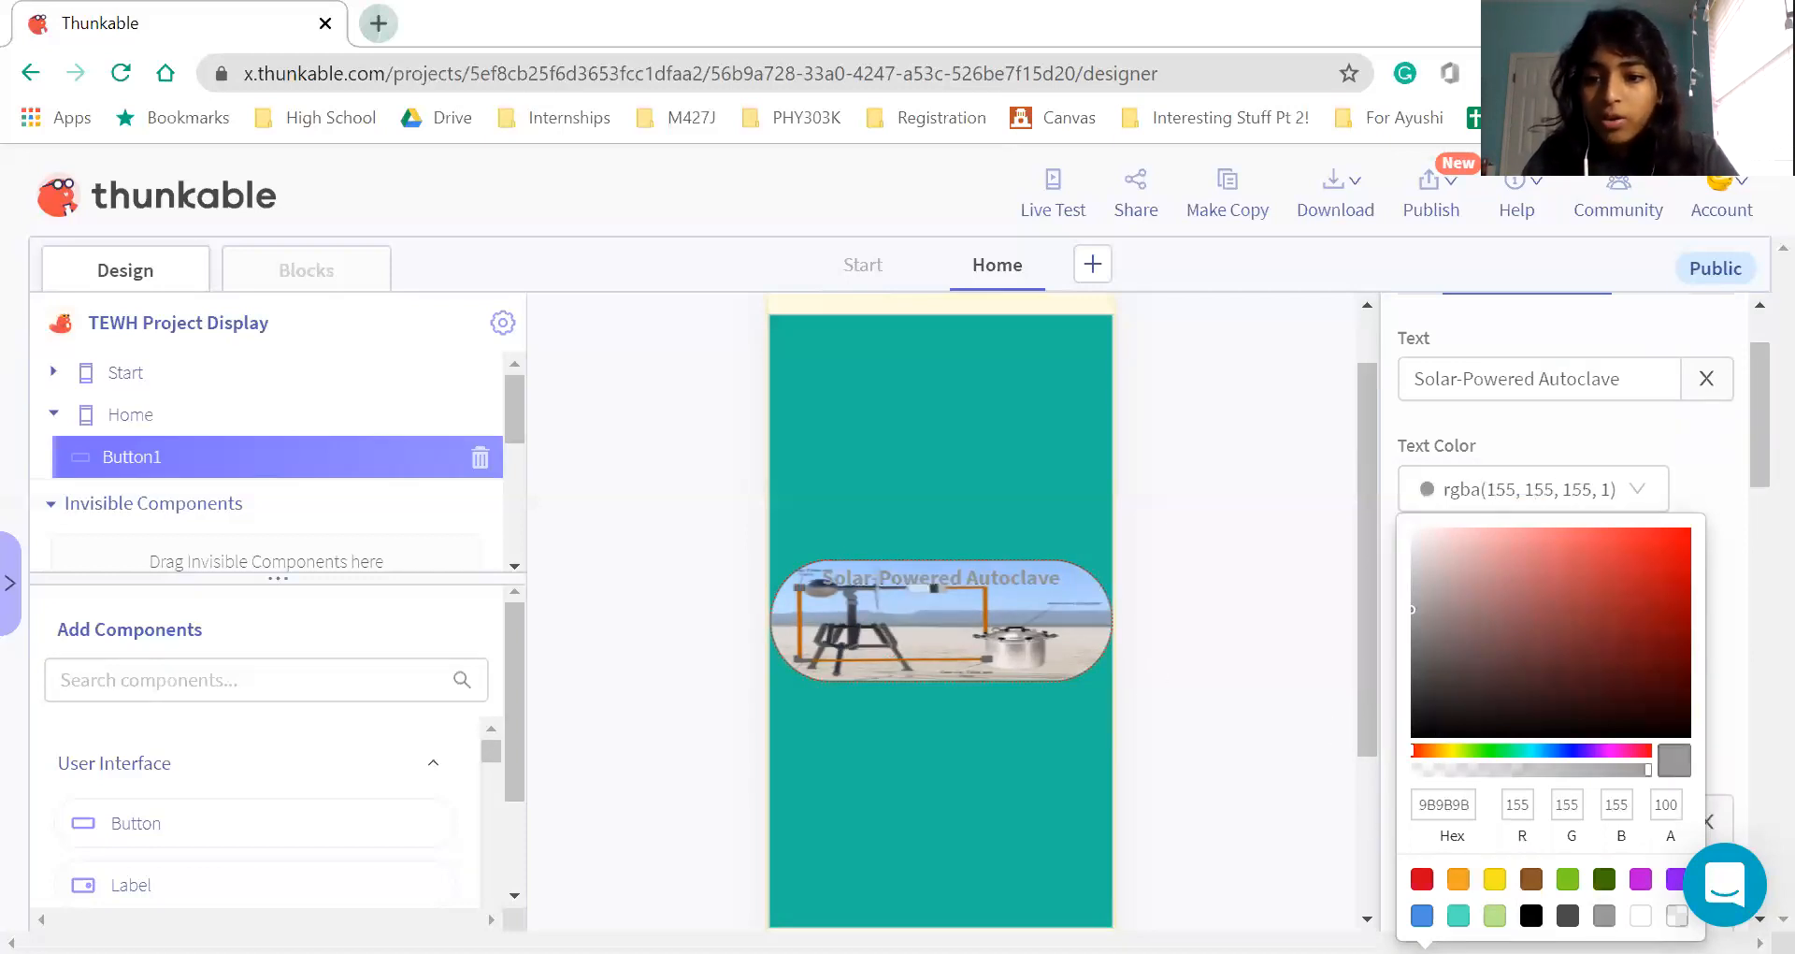
pyautogui.click(1641, 915)
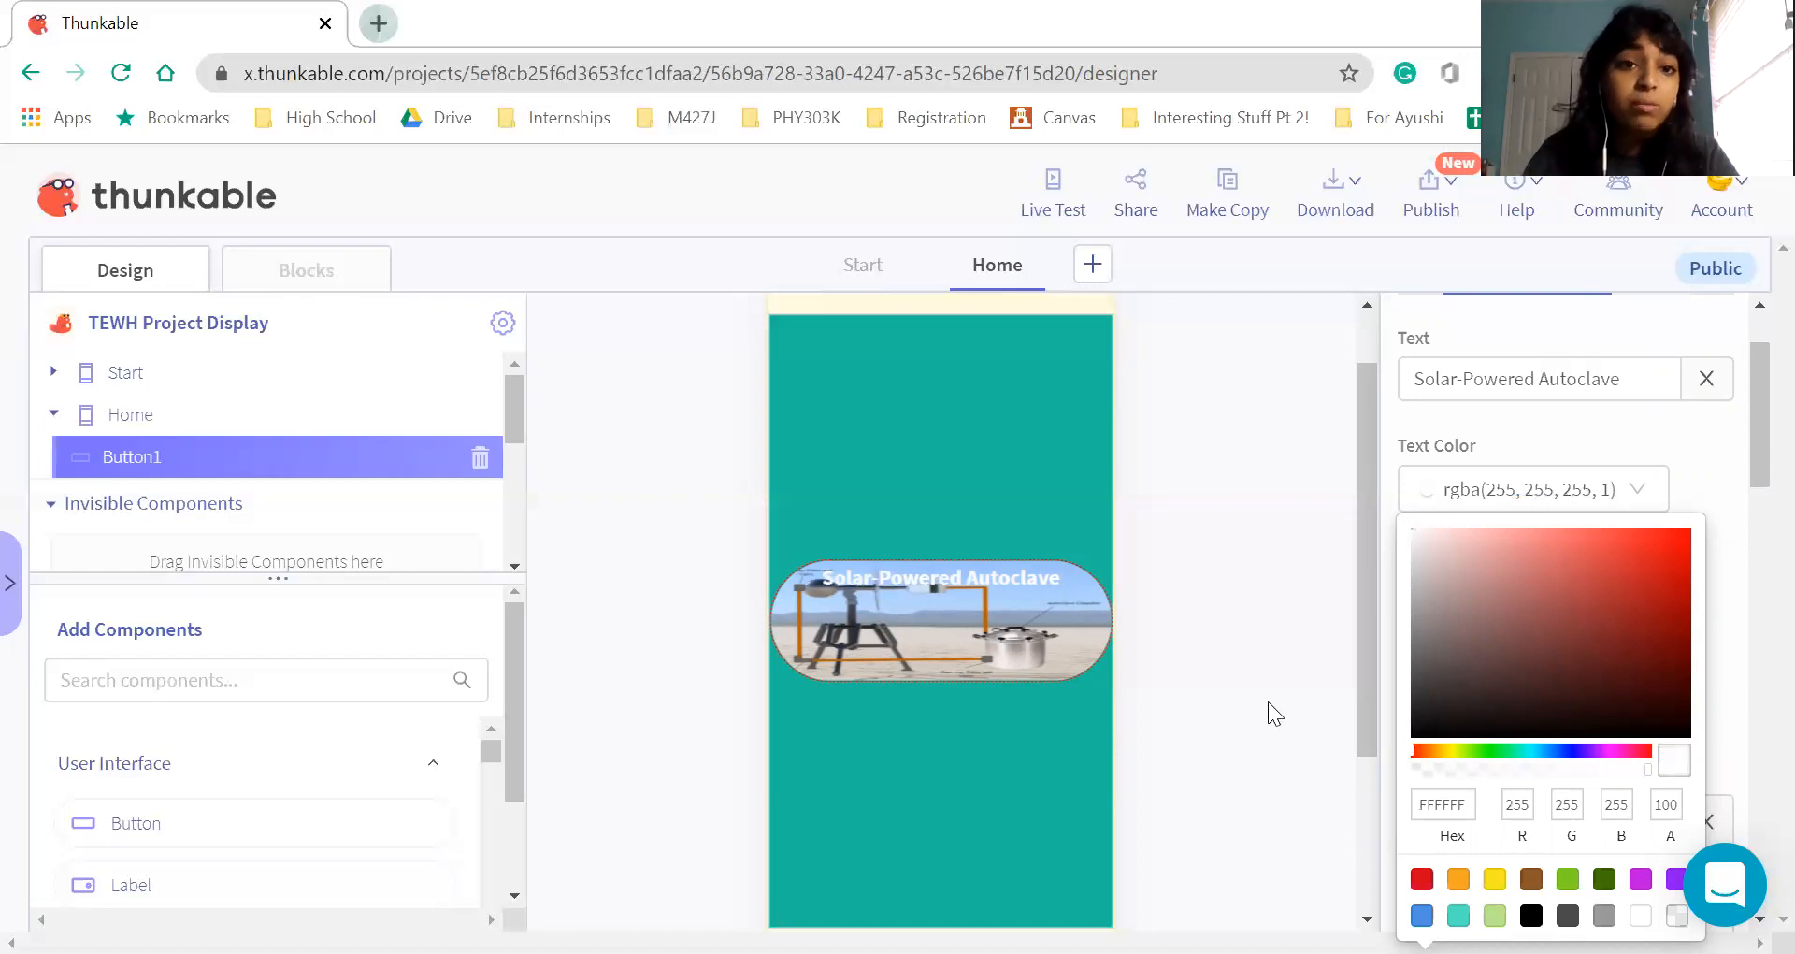
pyautogui.click(1749, 479)
# Turn on the raised effect for the Solar-Powered Autoclave button
pyautogui.scroll(-10, 1651, 572)
pyautogui.scroll(-10, 1651, 573)
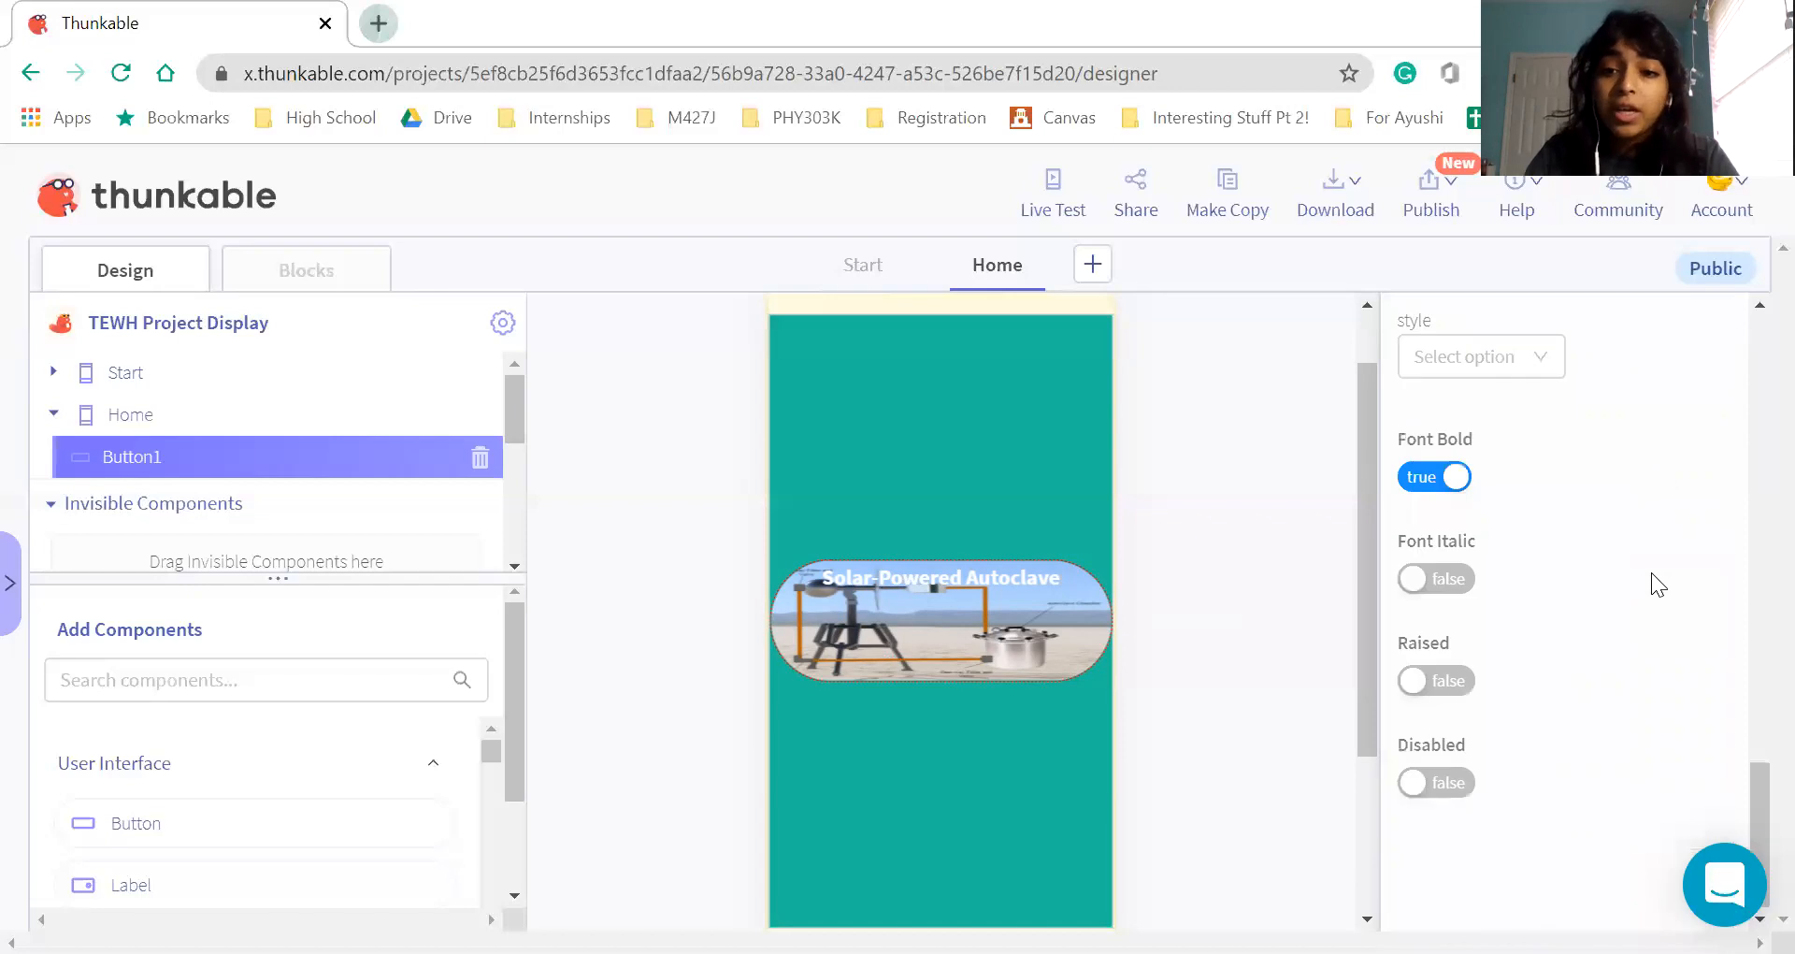
pyautogui.click(1422, 690)
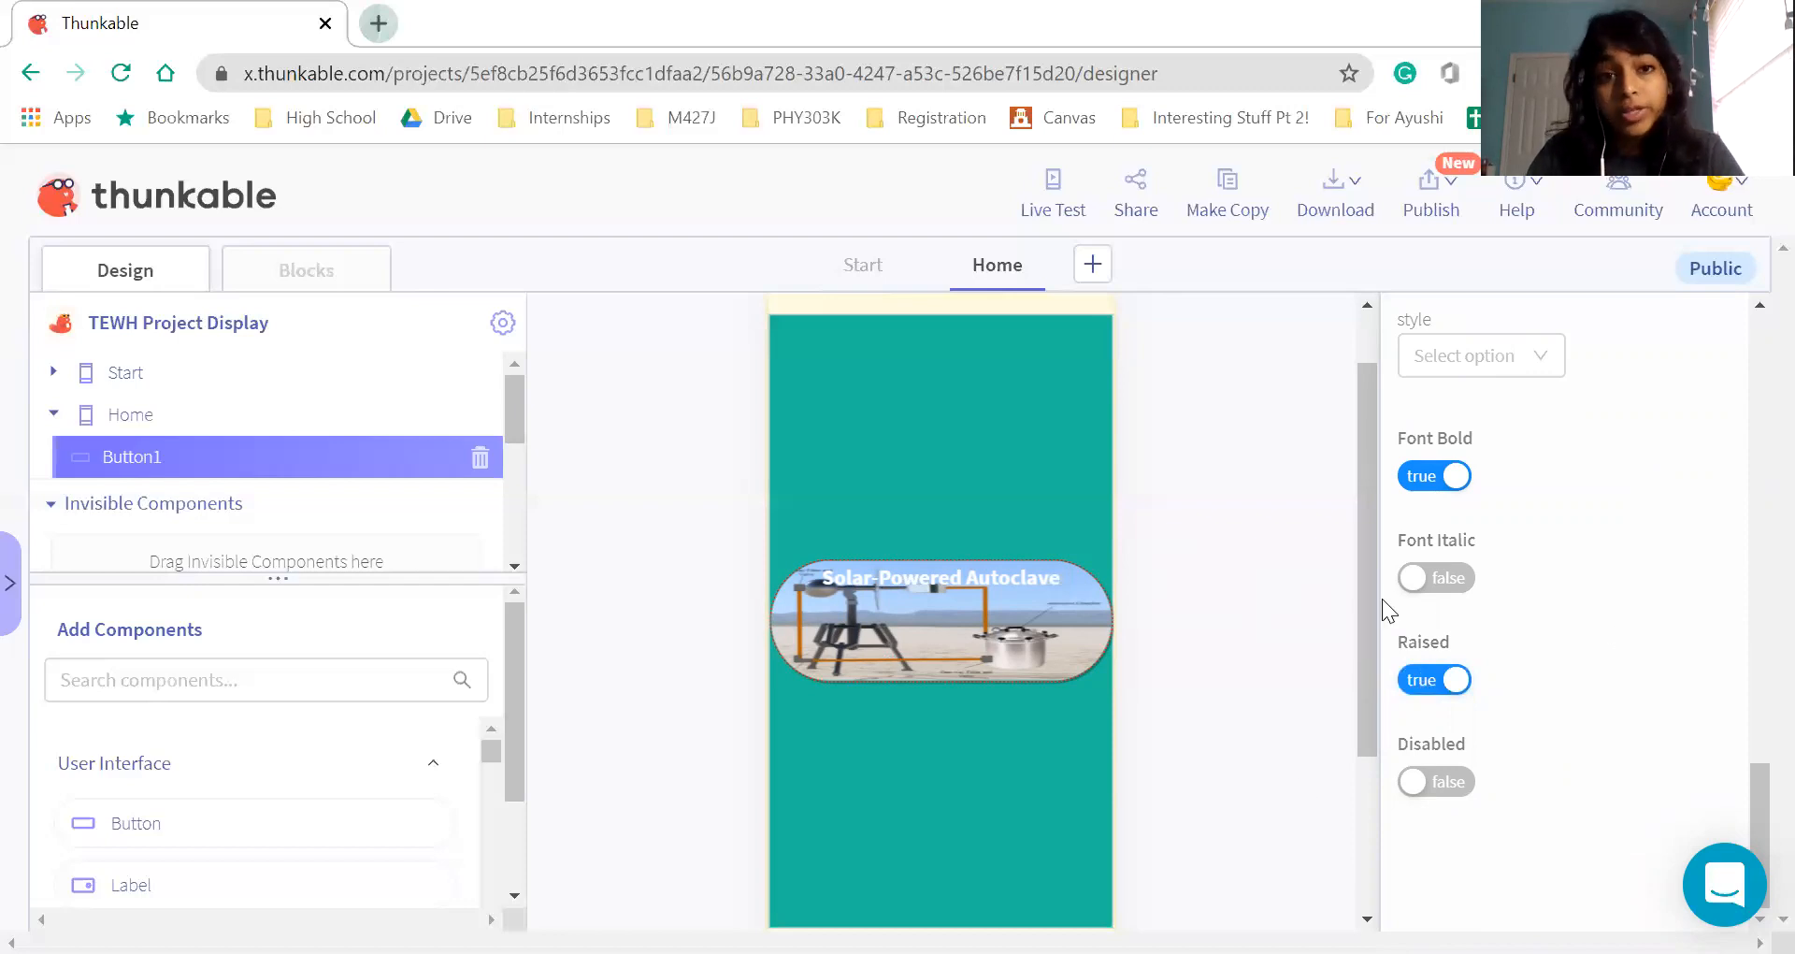
# Run the live test, open the Home screen from the logo, try out the autoclave button, and close the preview
pyautogui.click(1049, 185)
pyautogui.scroll(-3, 778, 624)
pyautogui.click(617, 589)
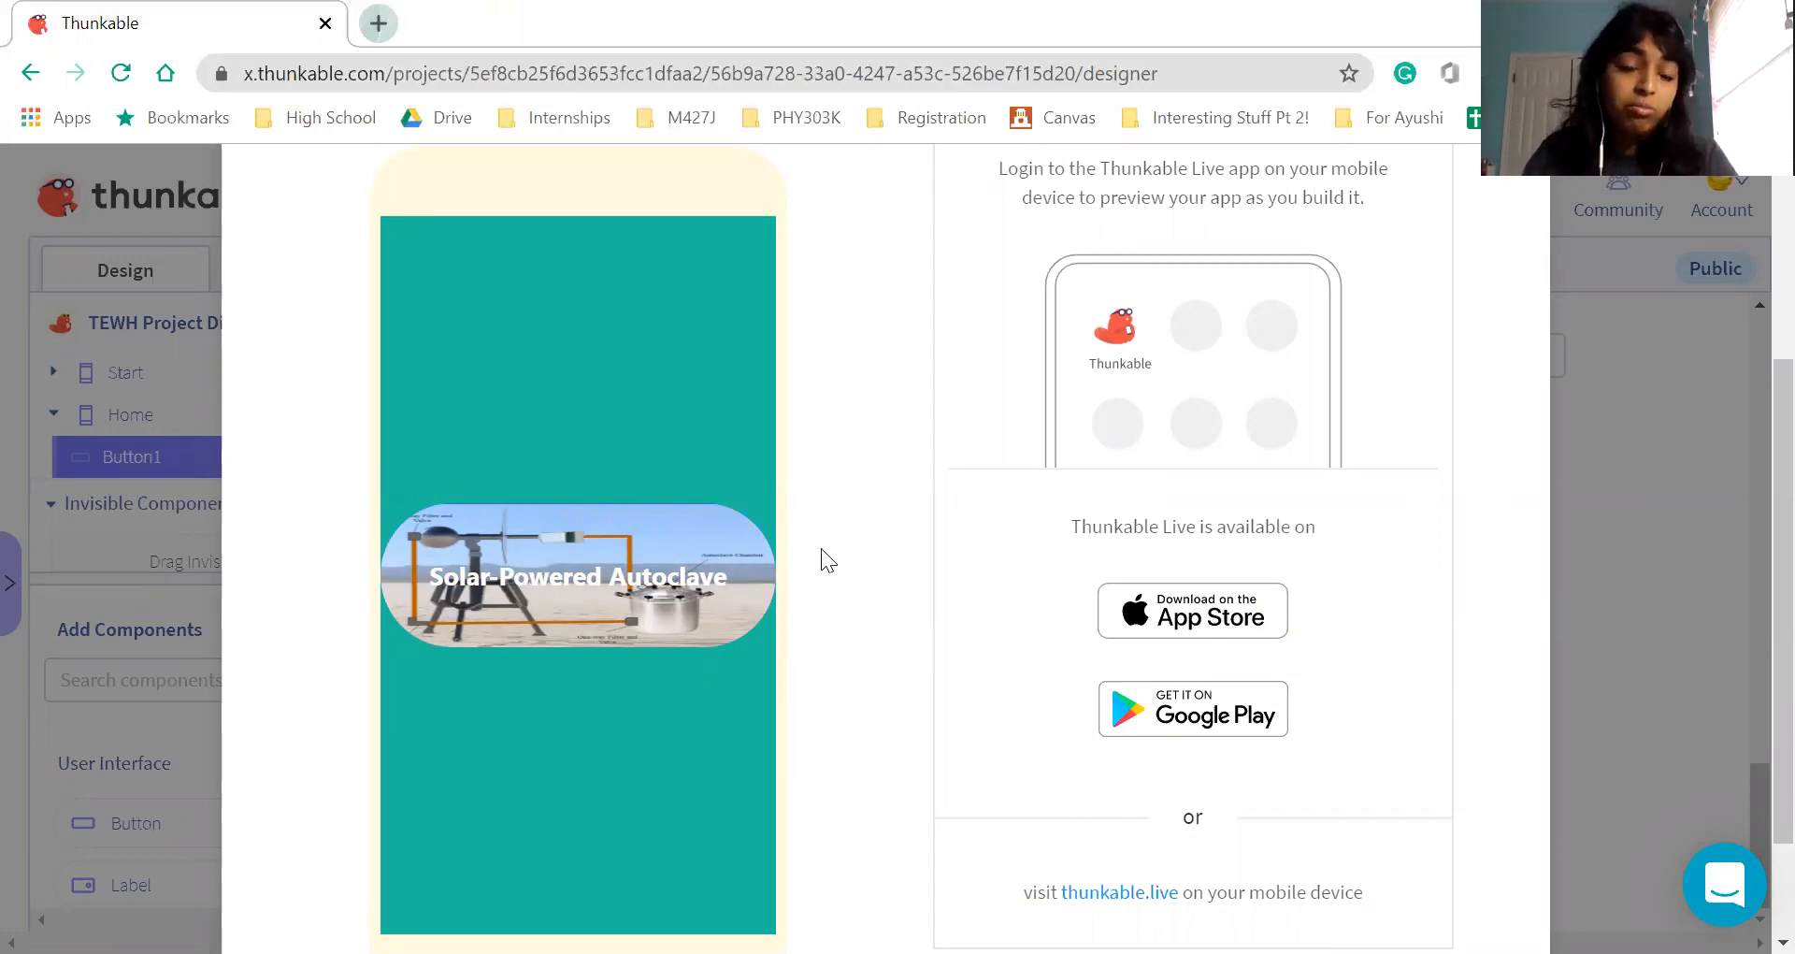
pyautogui.scroll(1, 828, 536)
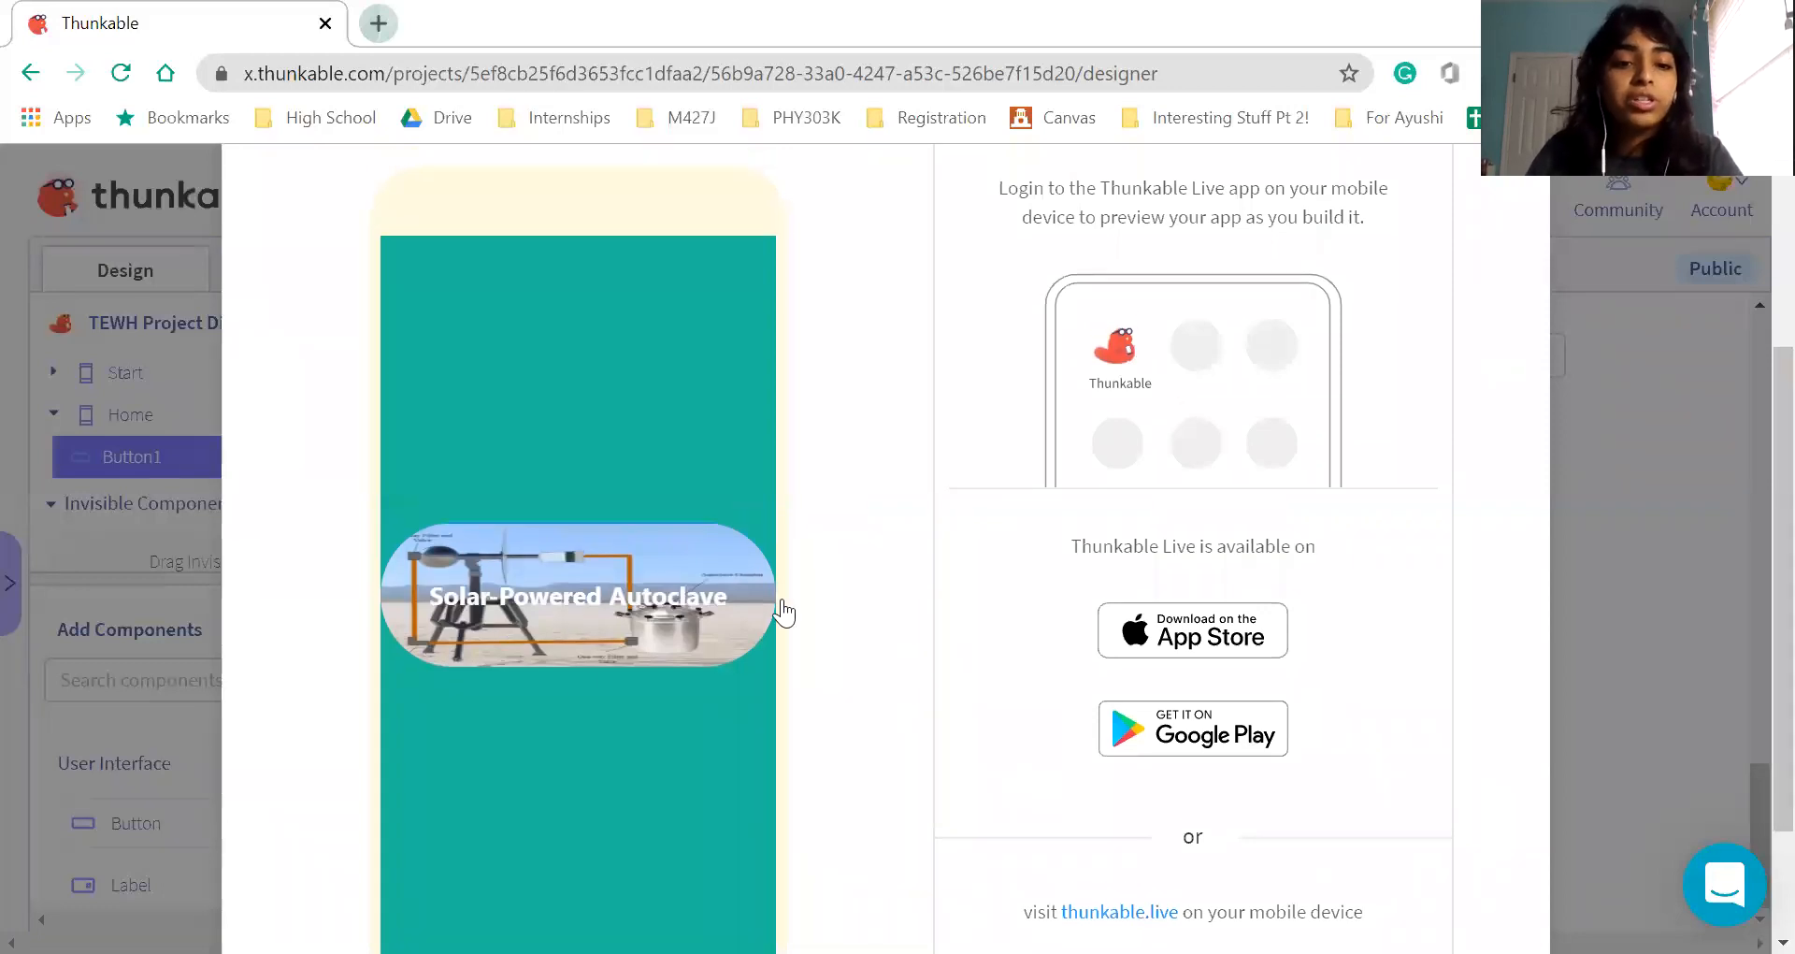
pyautogui.click(519, 638)
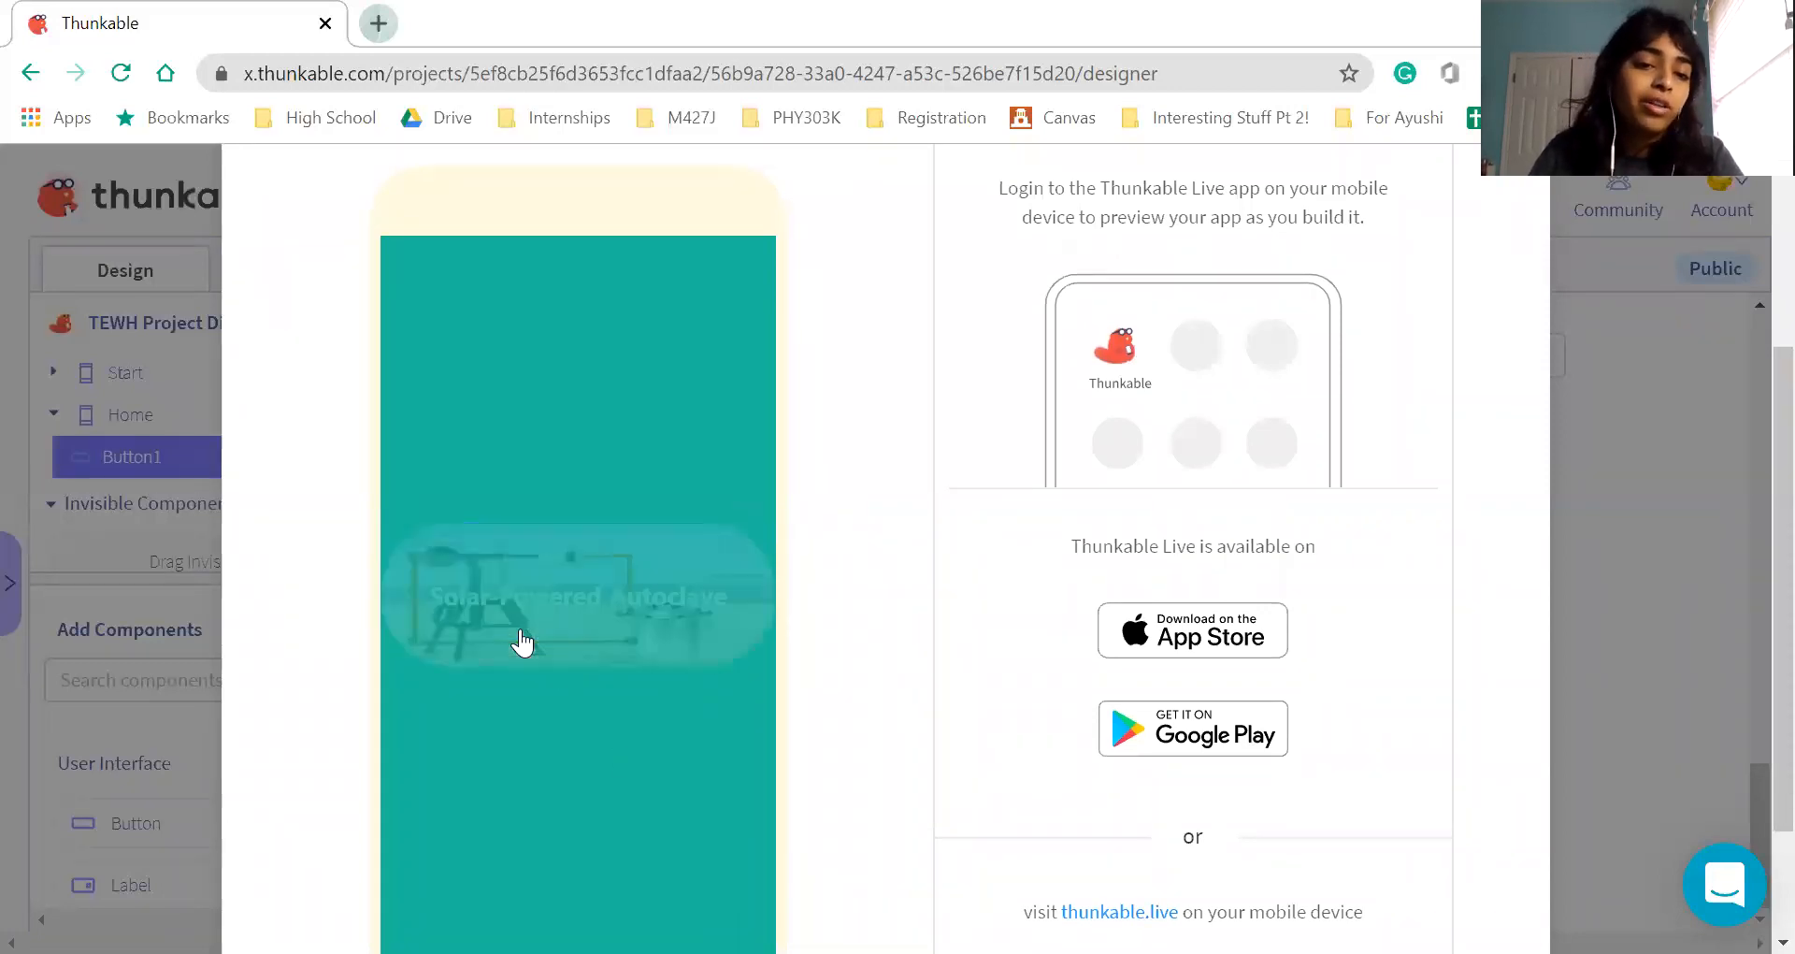
pyautogui.click(661, 629)
pyautogui.scroll(3, 1051, 660)
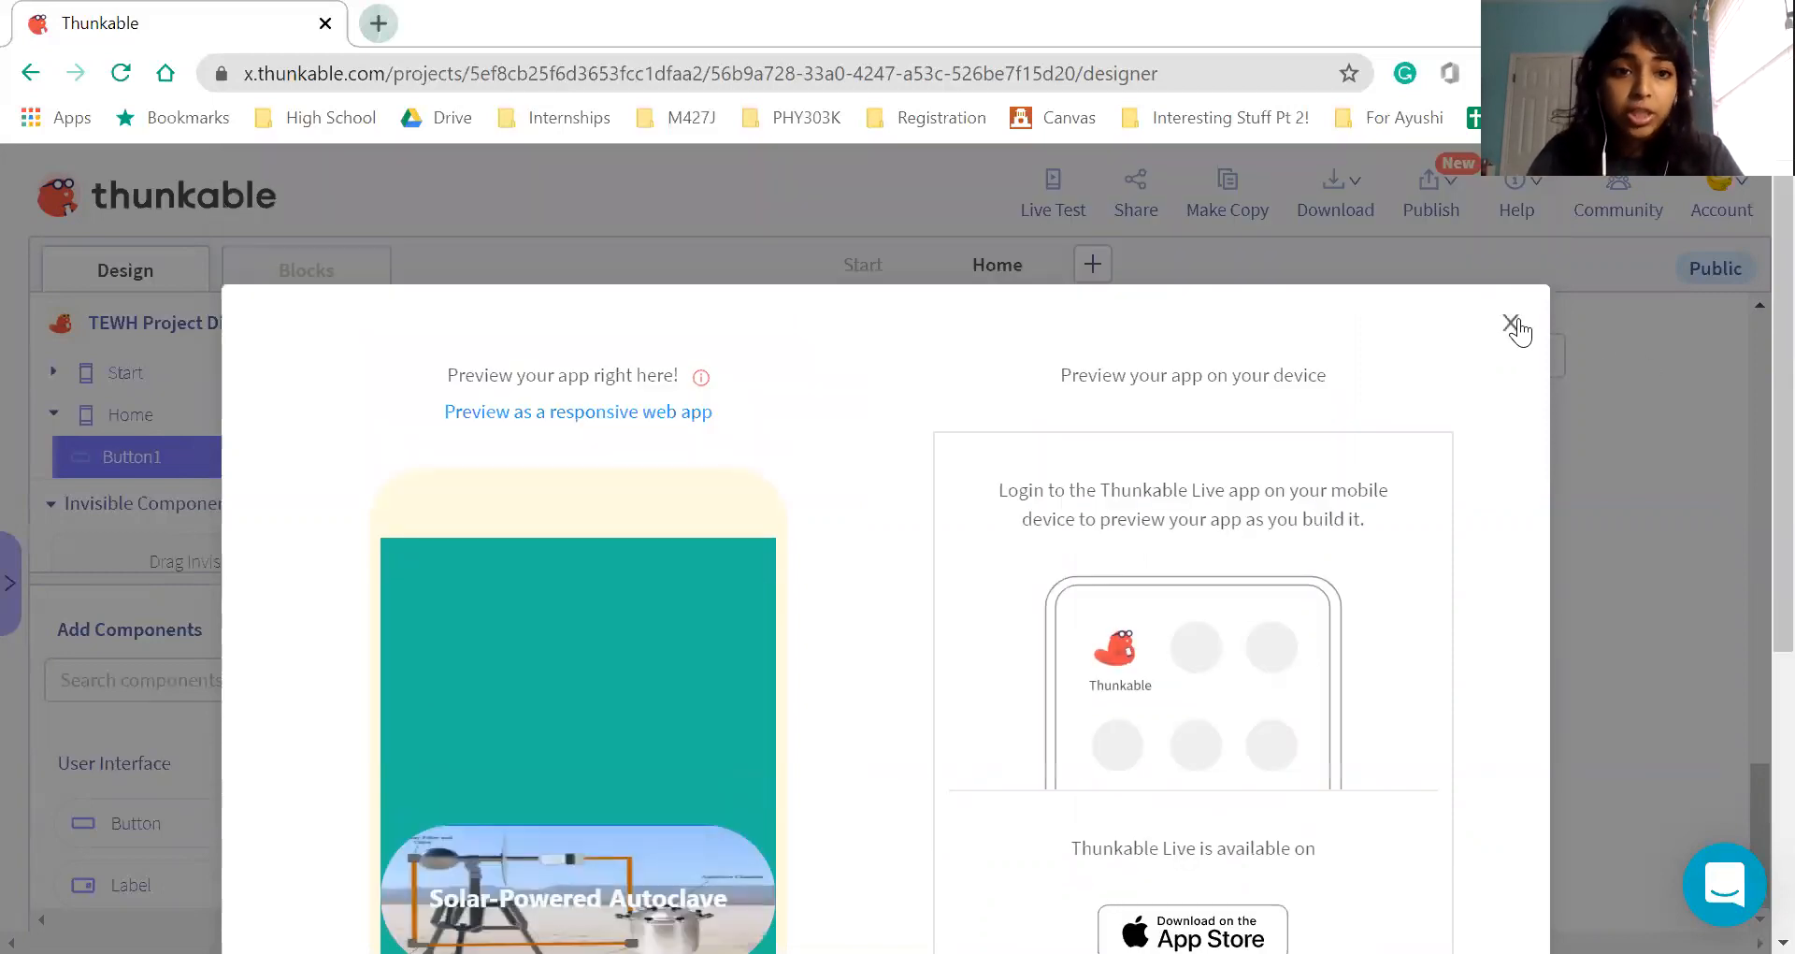
pyautogui.press('Escape')
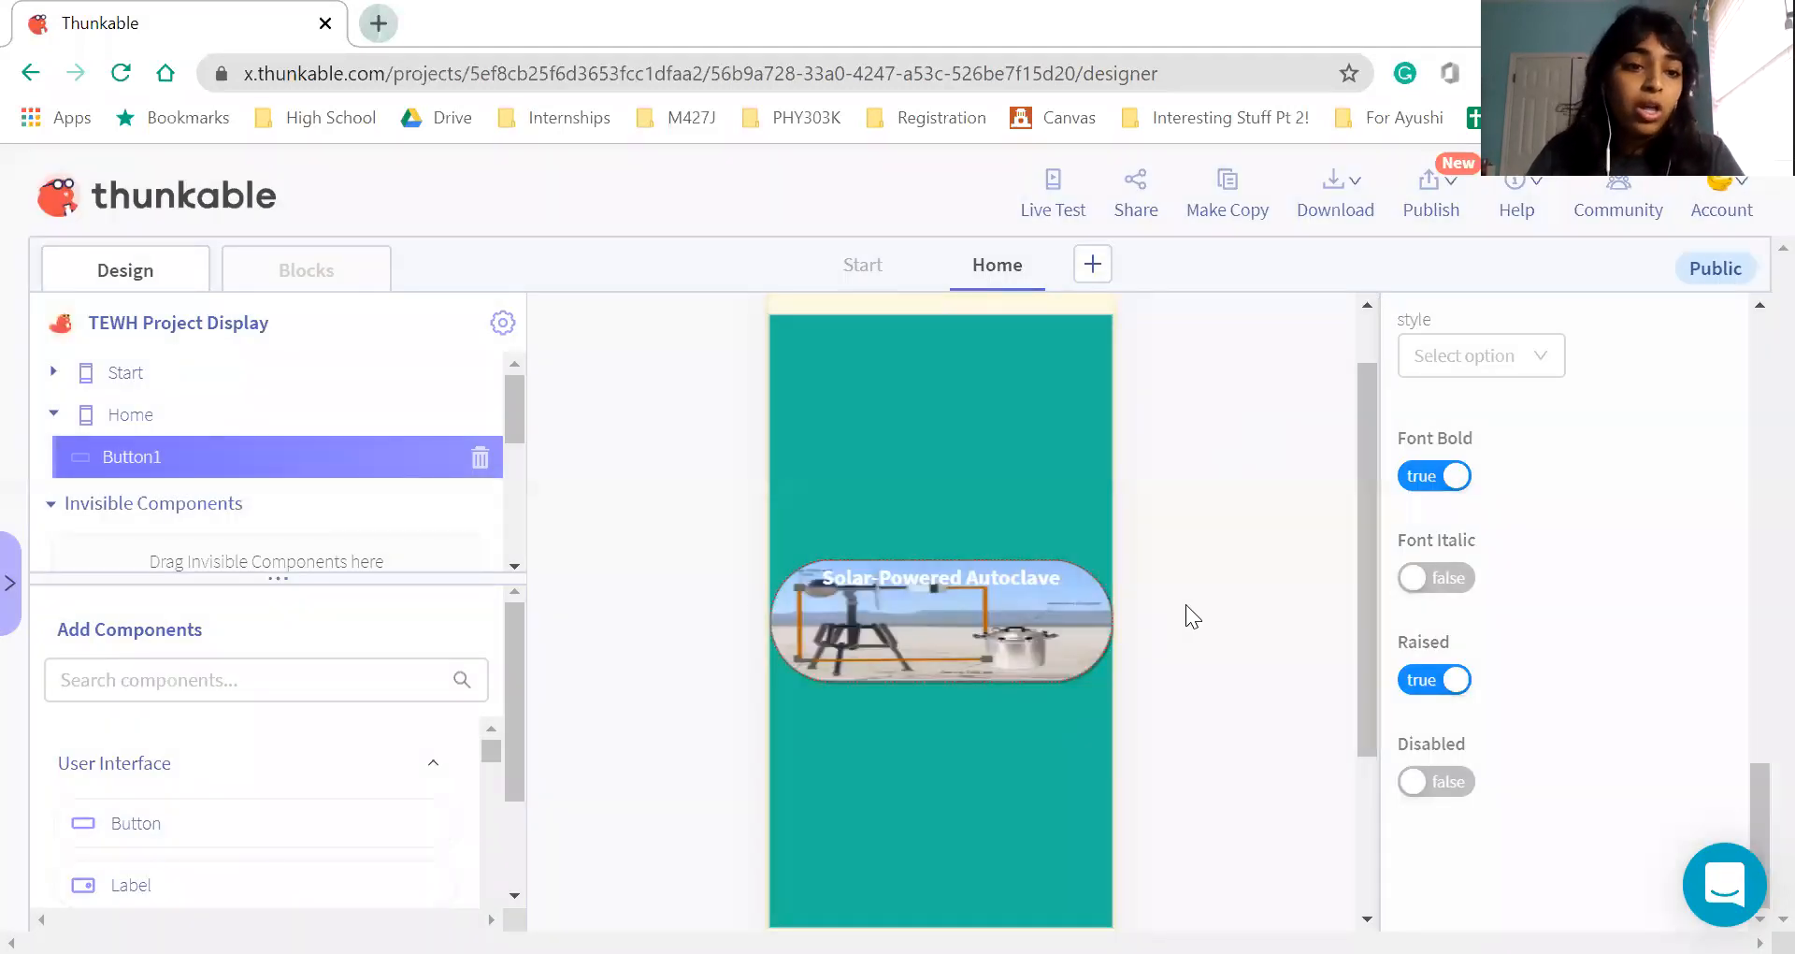
# Add a second button to the Home screen below the autoclave button
pyautogui.scroll(-1, 221, 450)
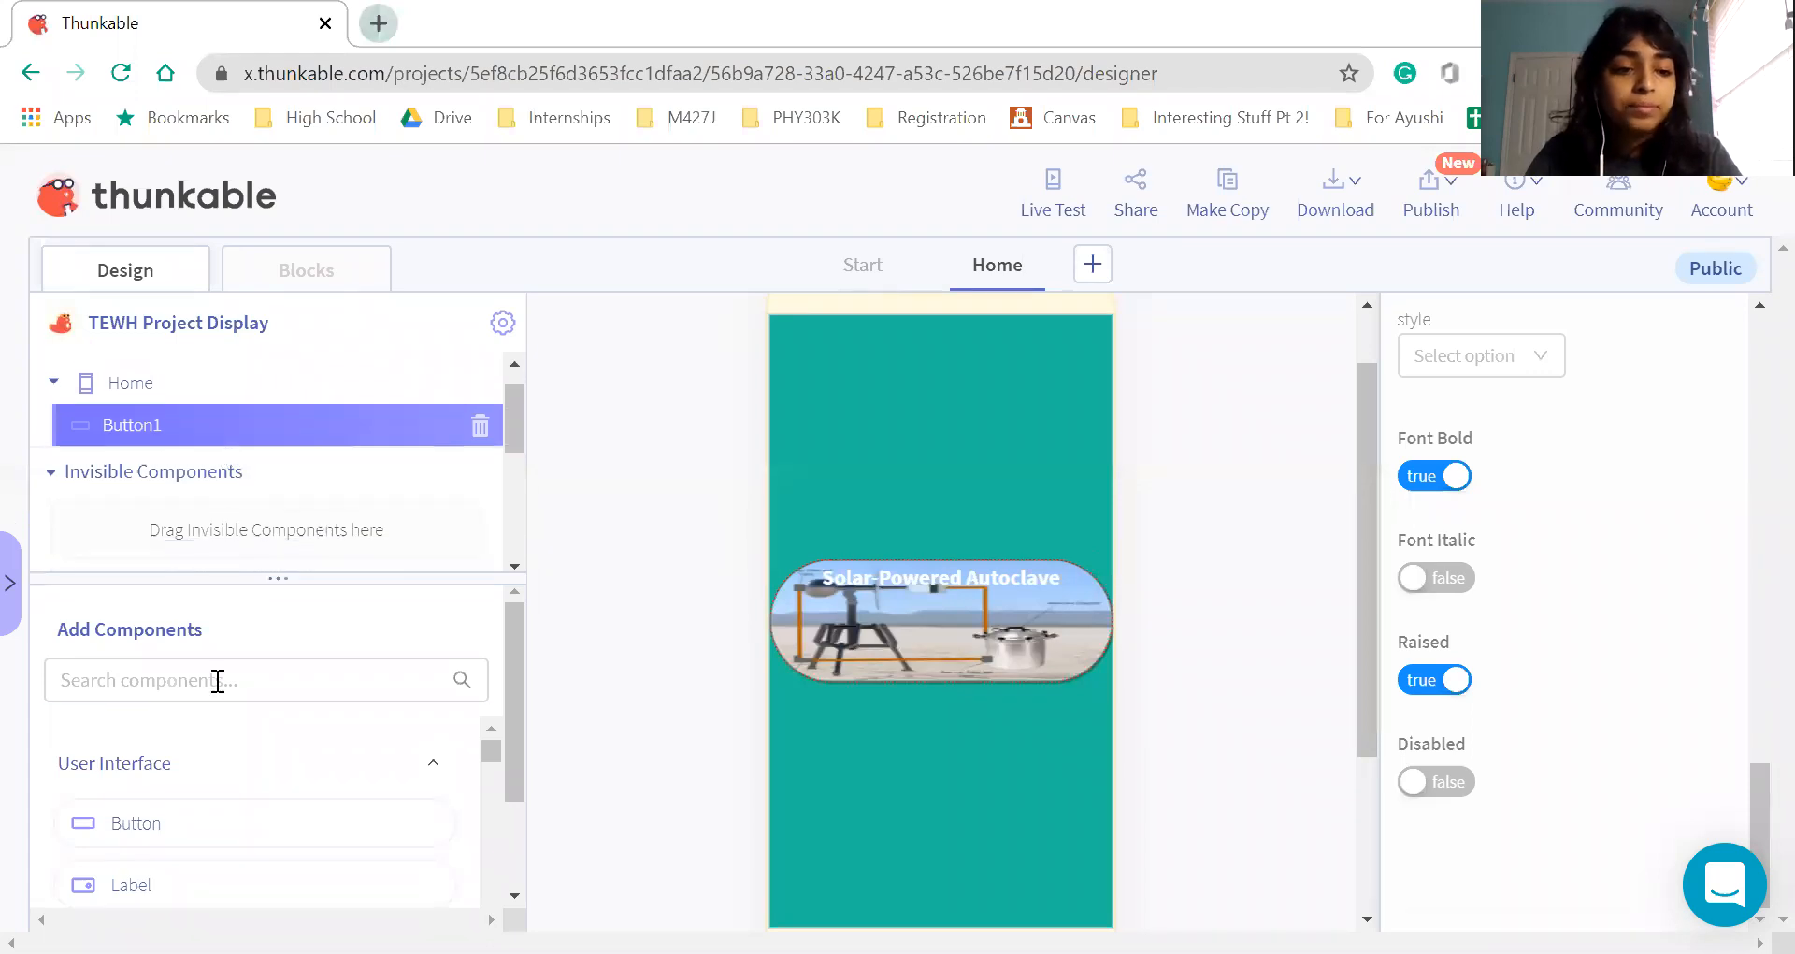
pyautogui.scroll(-2, 216, 682)
pyautogui.rightClick(178, 422)
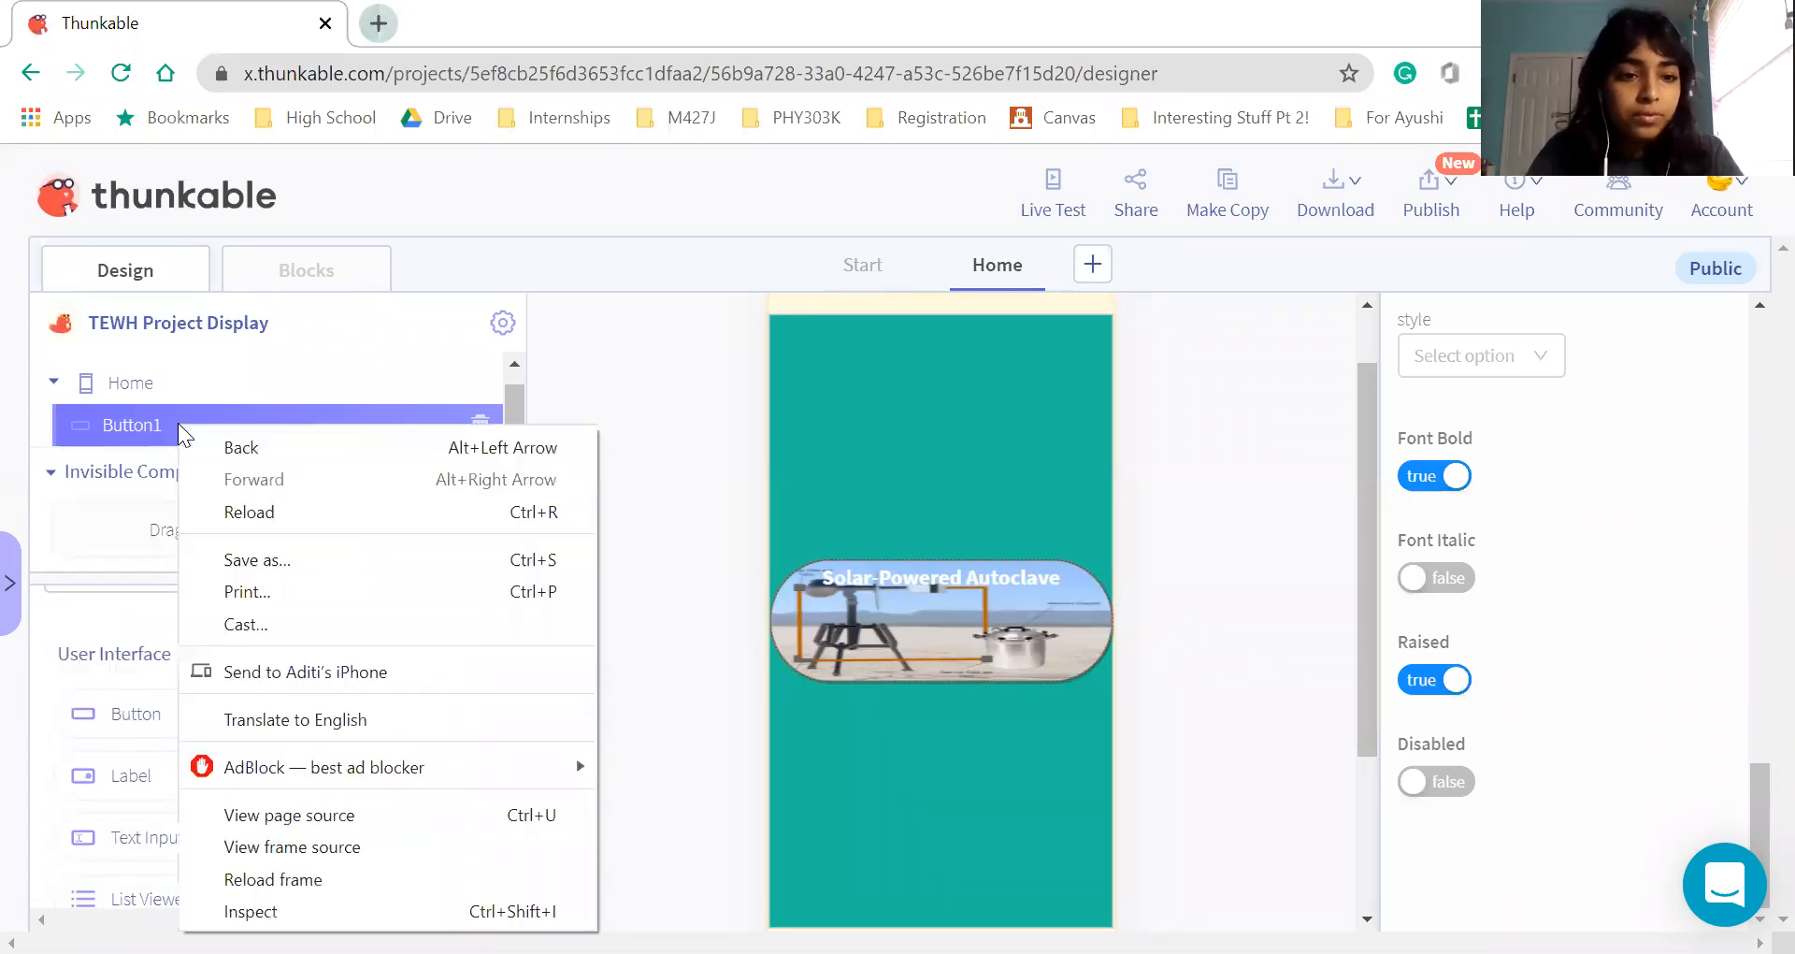
pyautogui.click(155, 434)
pyautogui.scroll(2, 121, 771)
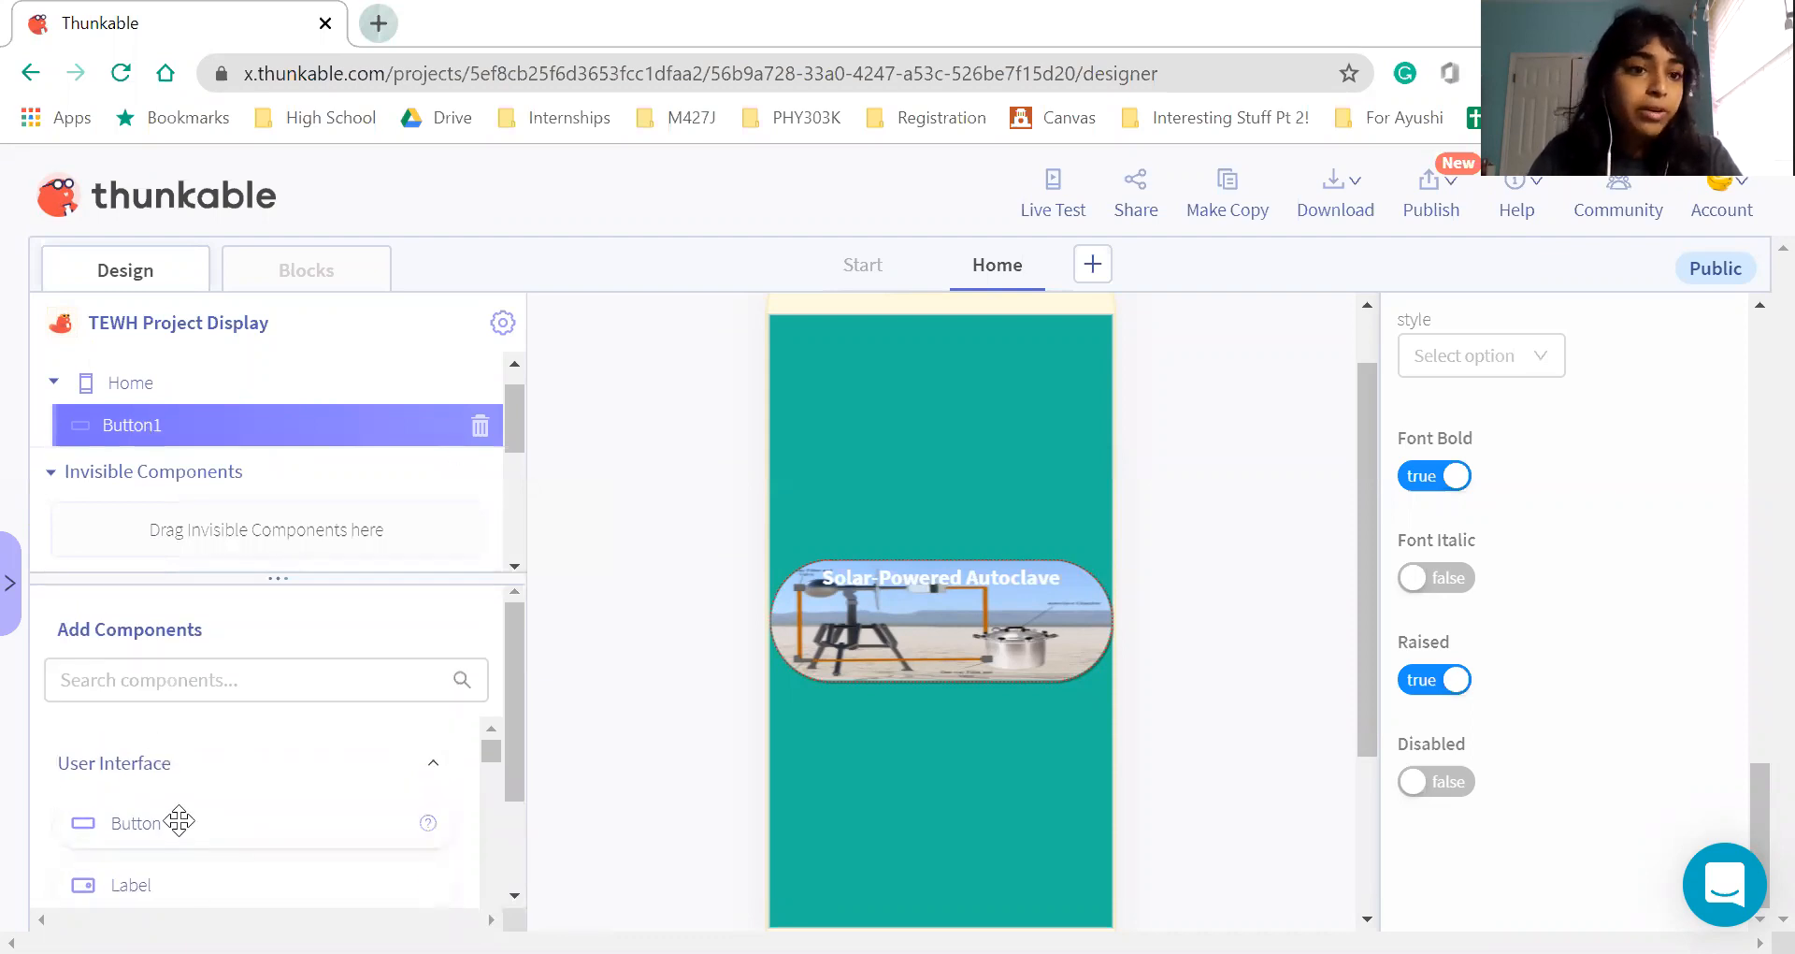
pyautogui.moveTo(179, 821); pyautogui.dragTo(221, 447)
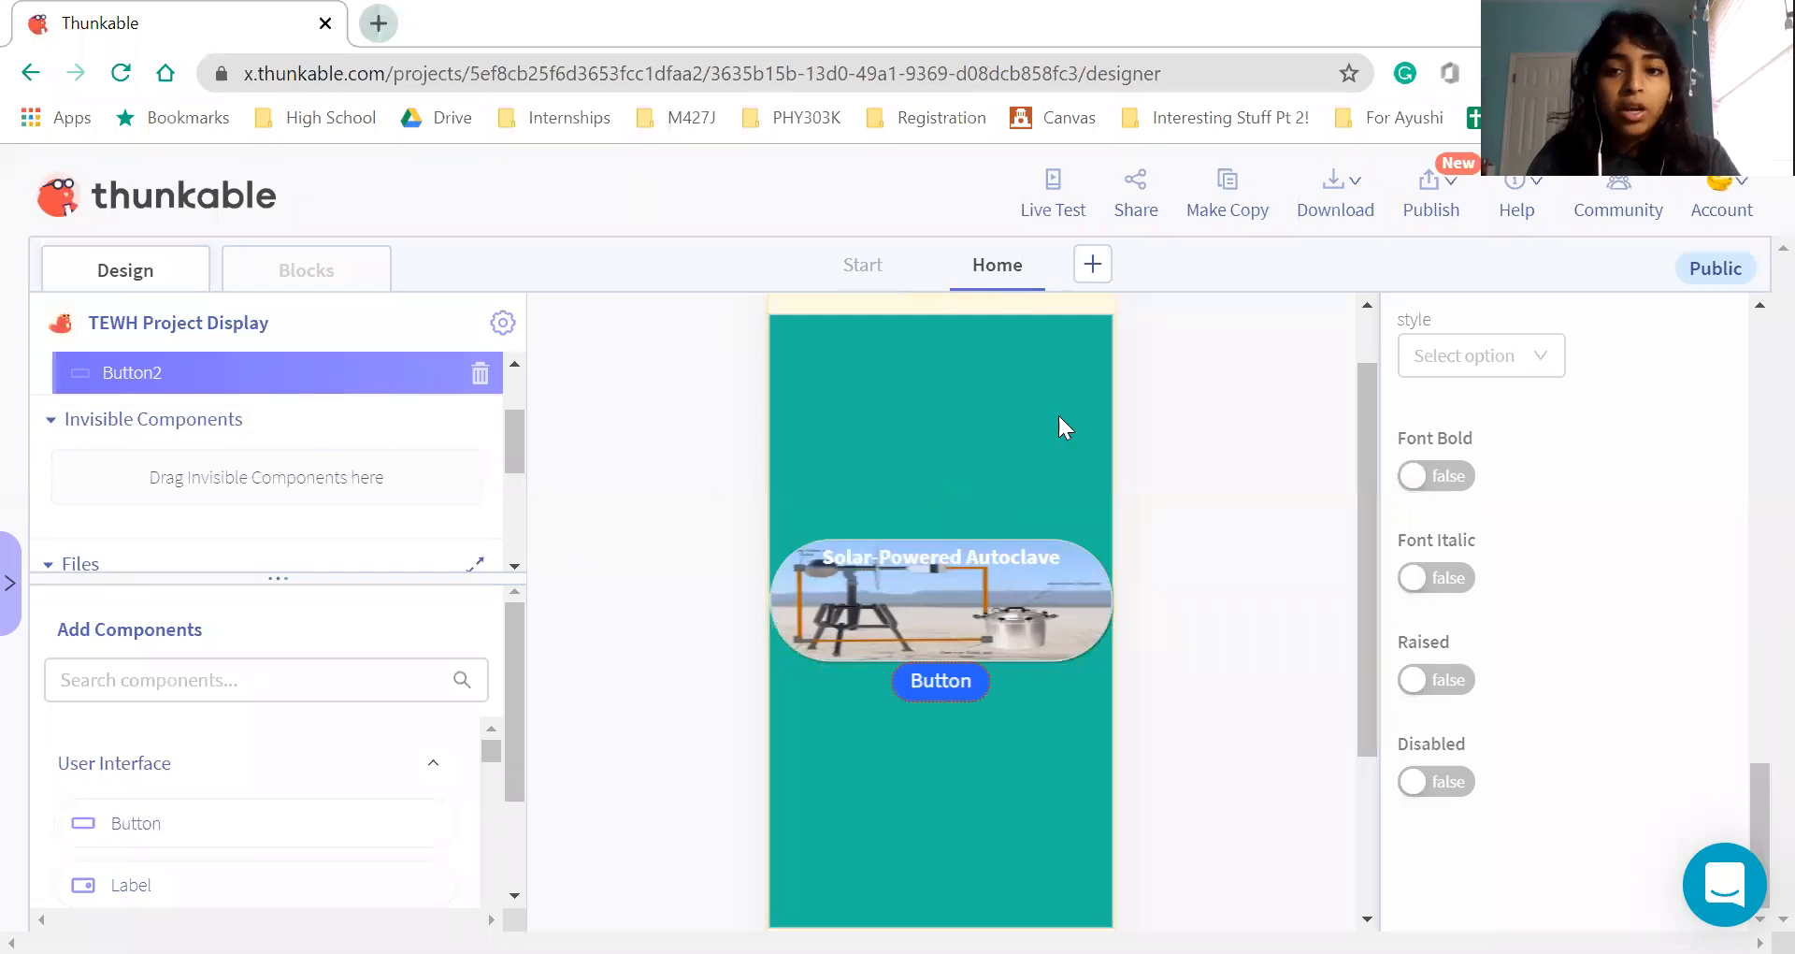
# Rename the new button component as Ultrasonic Vision
pyautogui.scroll(10, 1606, 406)
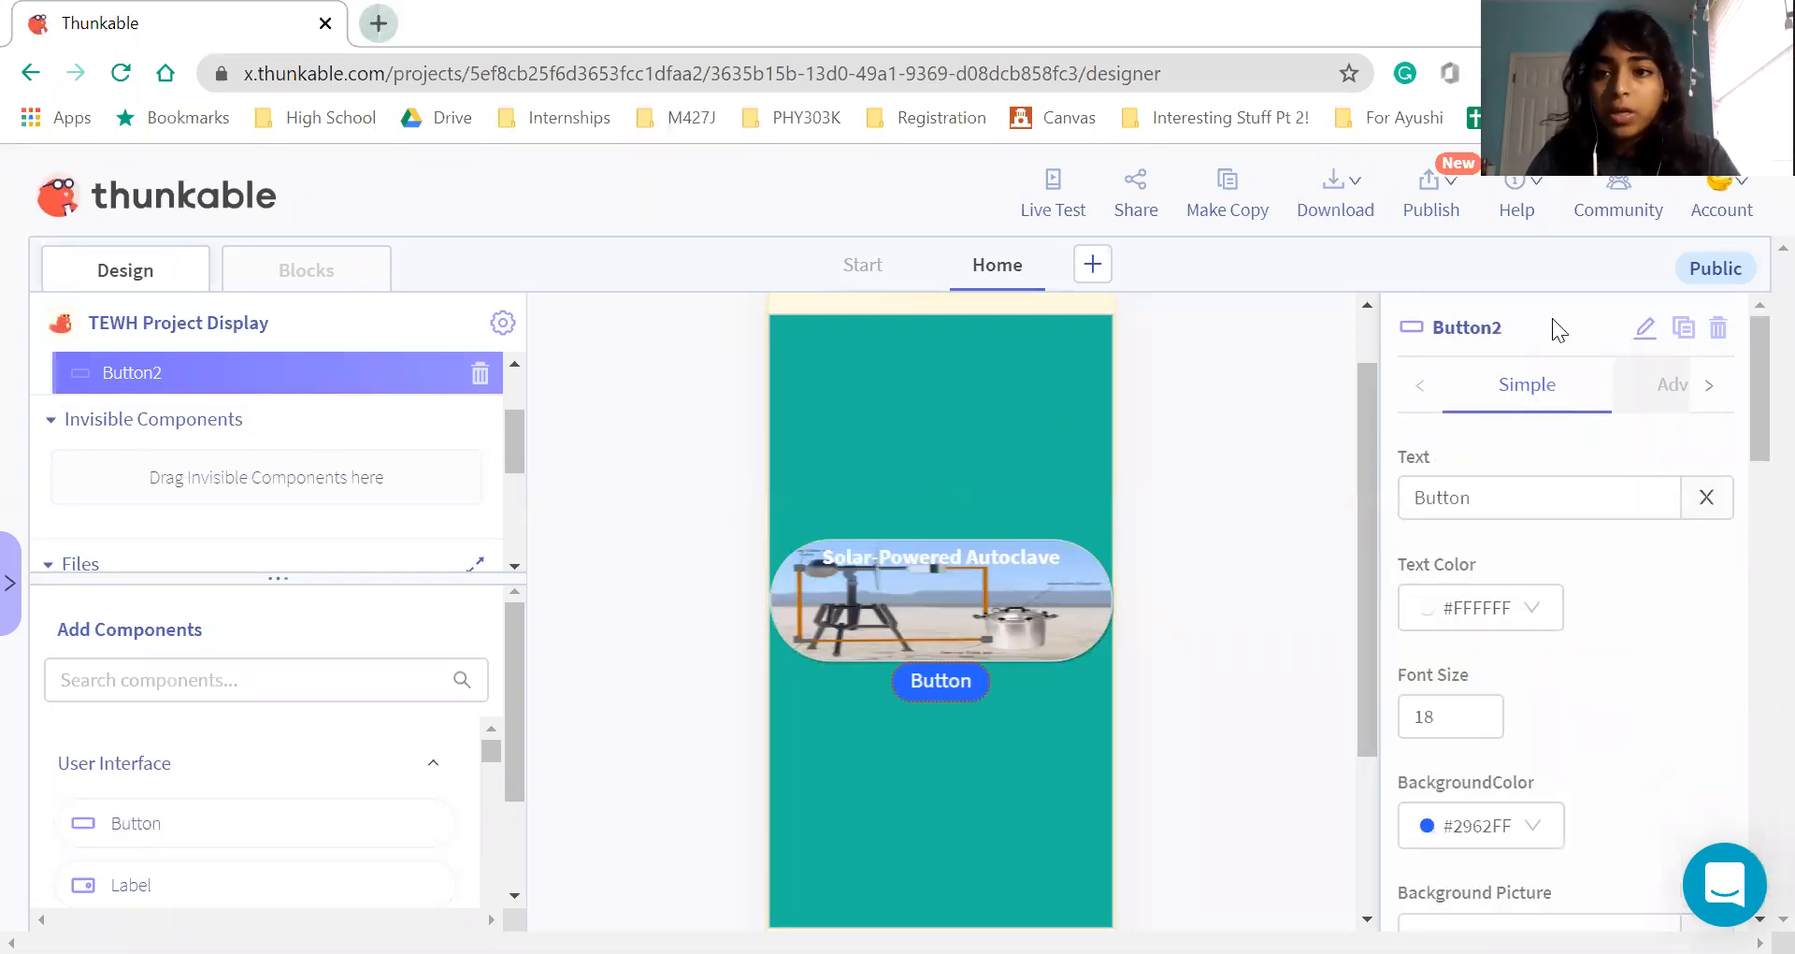
pyautogui.click(1645, 328)
pyautogui.press('BackSpace')
pyautogui.press('BackSpace')
pyautogui.press('BackSpace')
pyautogui.press('BackSpace')
pyautogui.press('BackSpace')
pyautogui.press('BackSpace')
pyautogui.press('BackSpace')
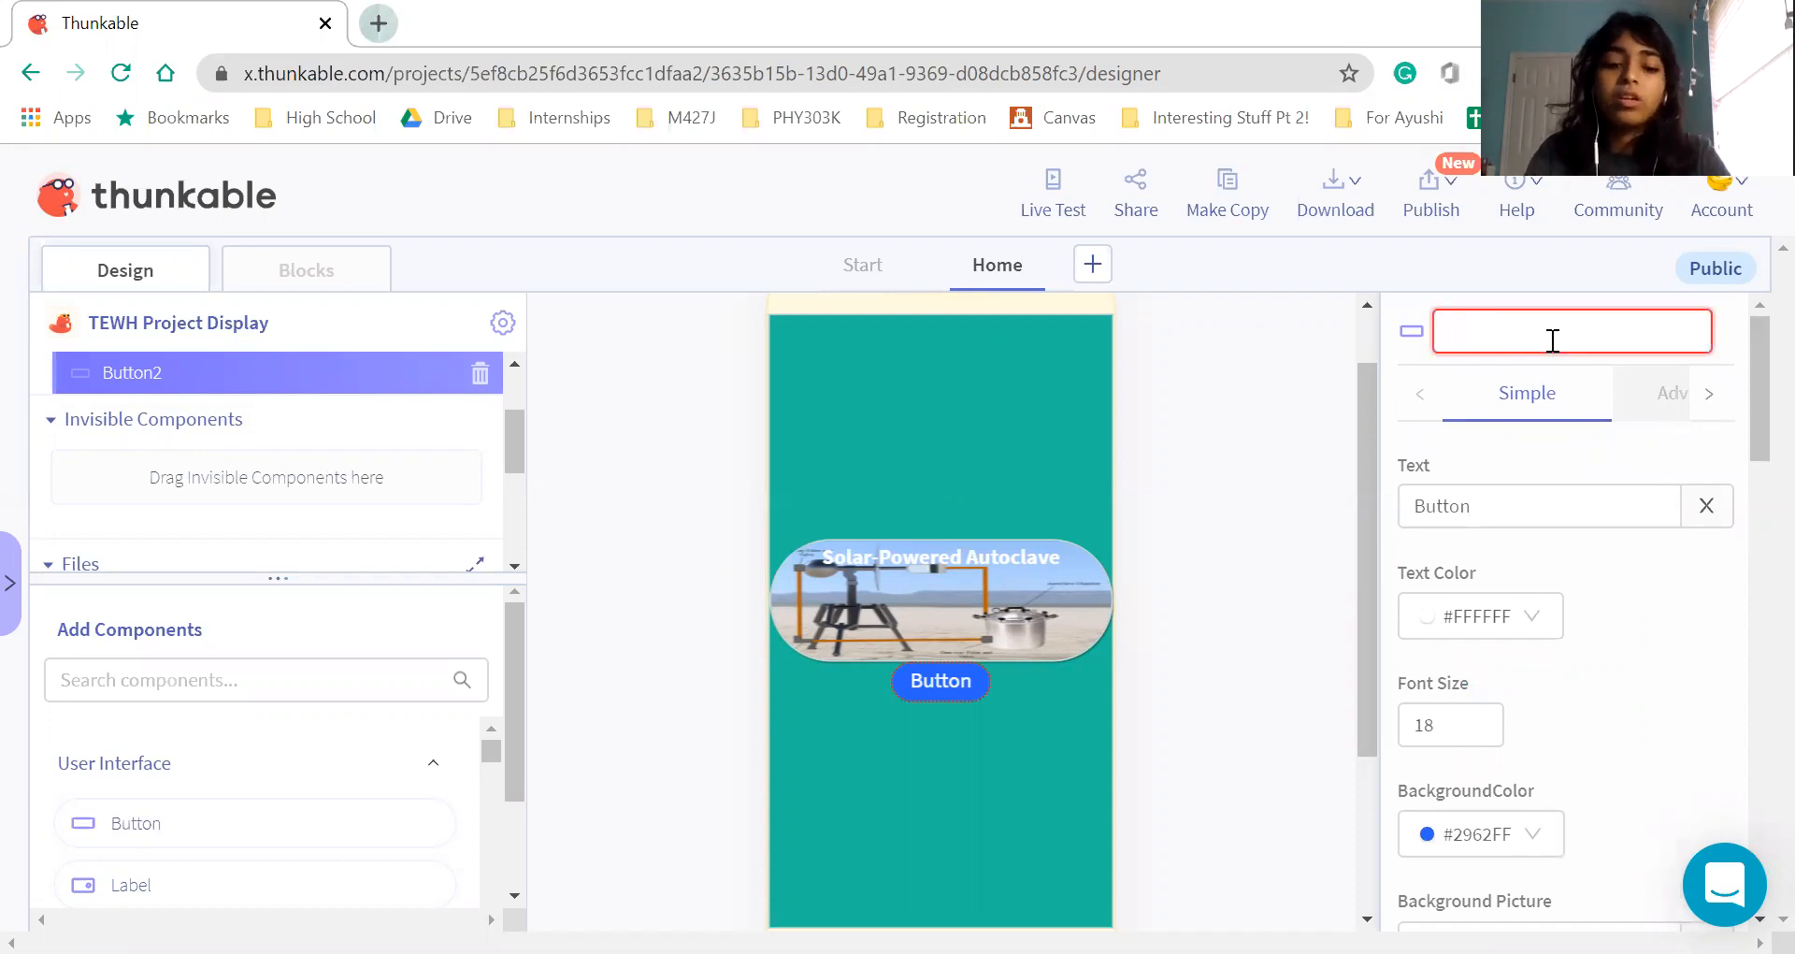
pyautogui.write('Ultrasonic Vision')
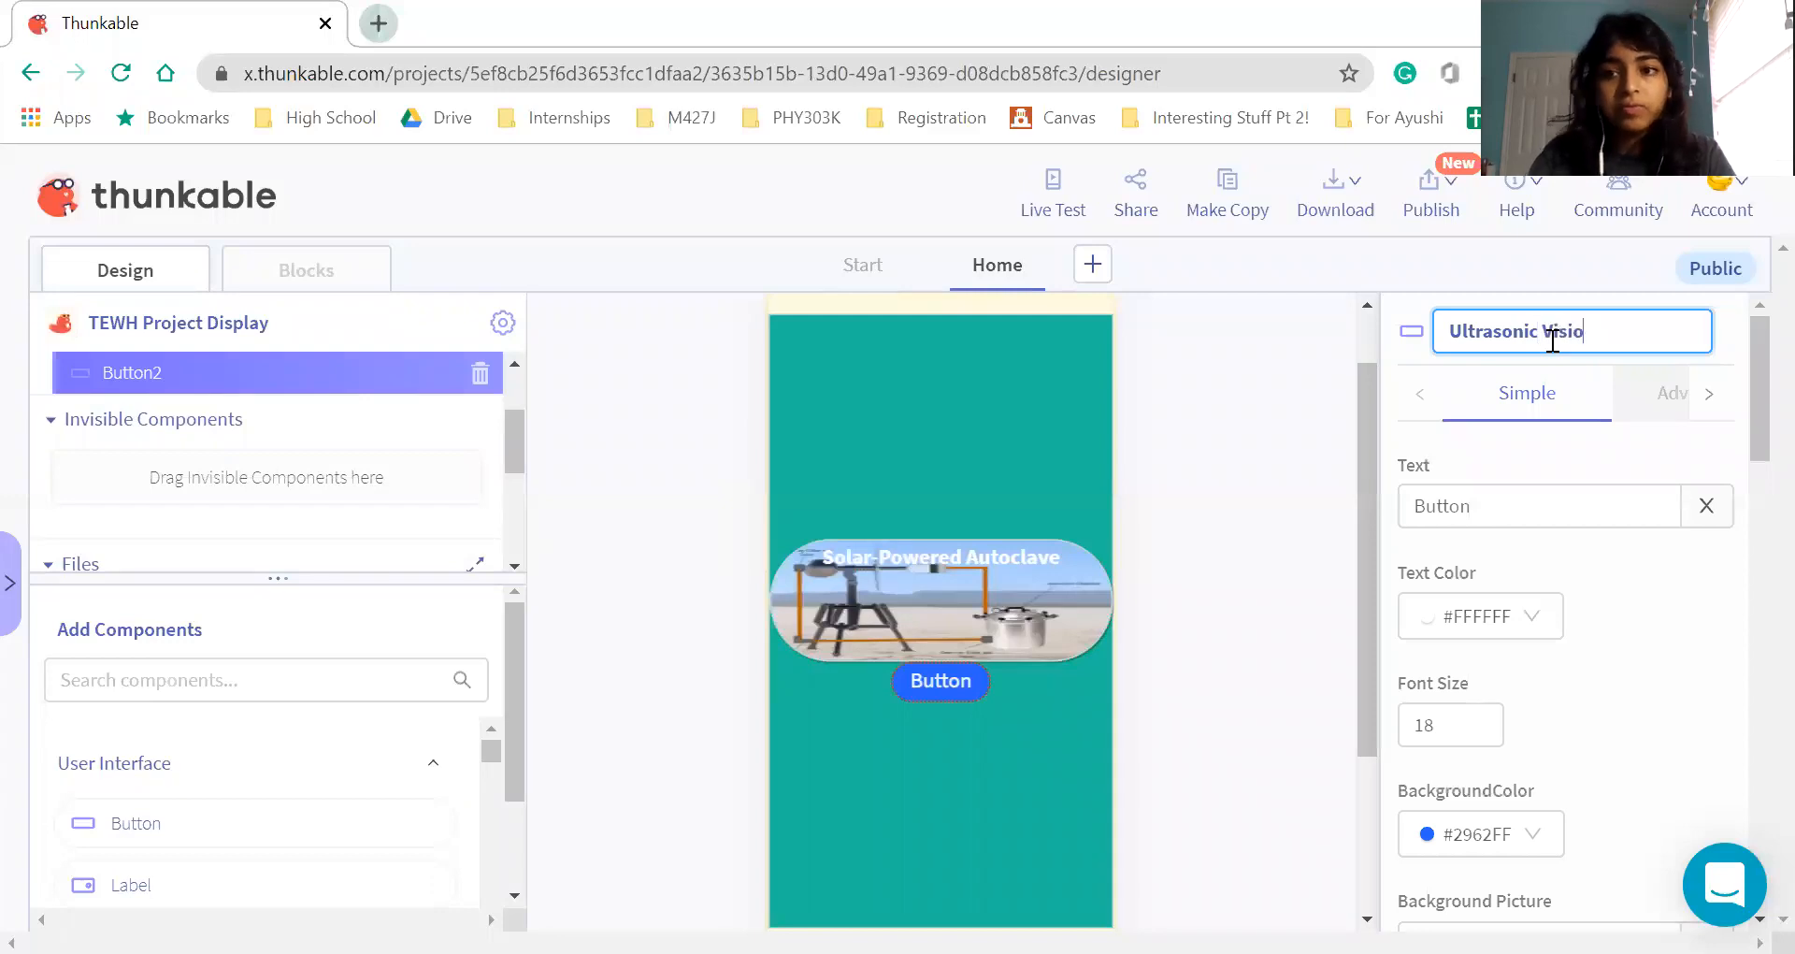
# Rename the first button component as Solar Powered Autoclave
pyautogui.scroll(1, 204, 421)
pyautogui.click(179, 441)
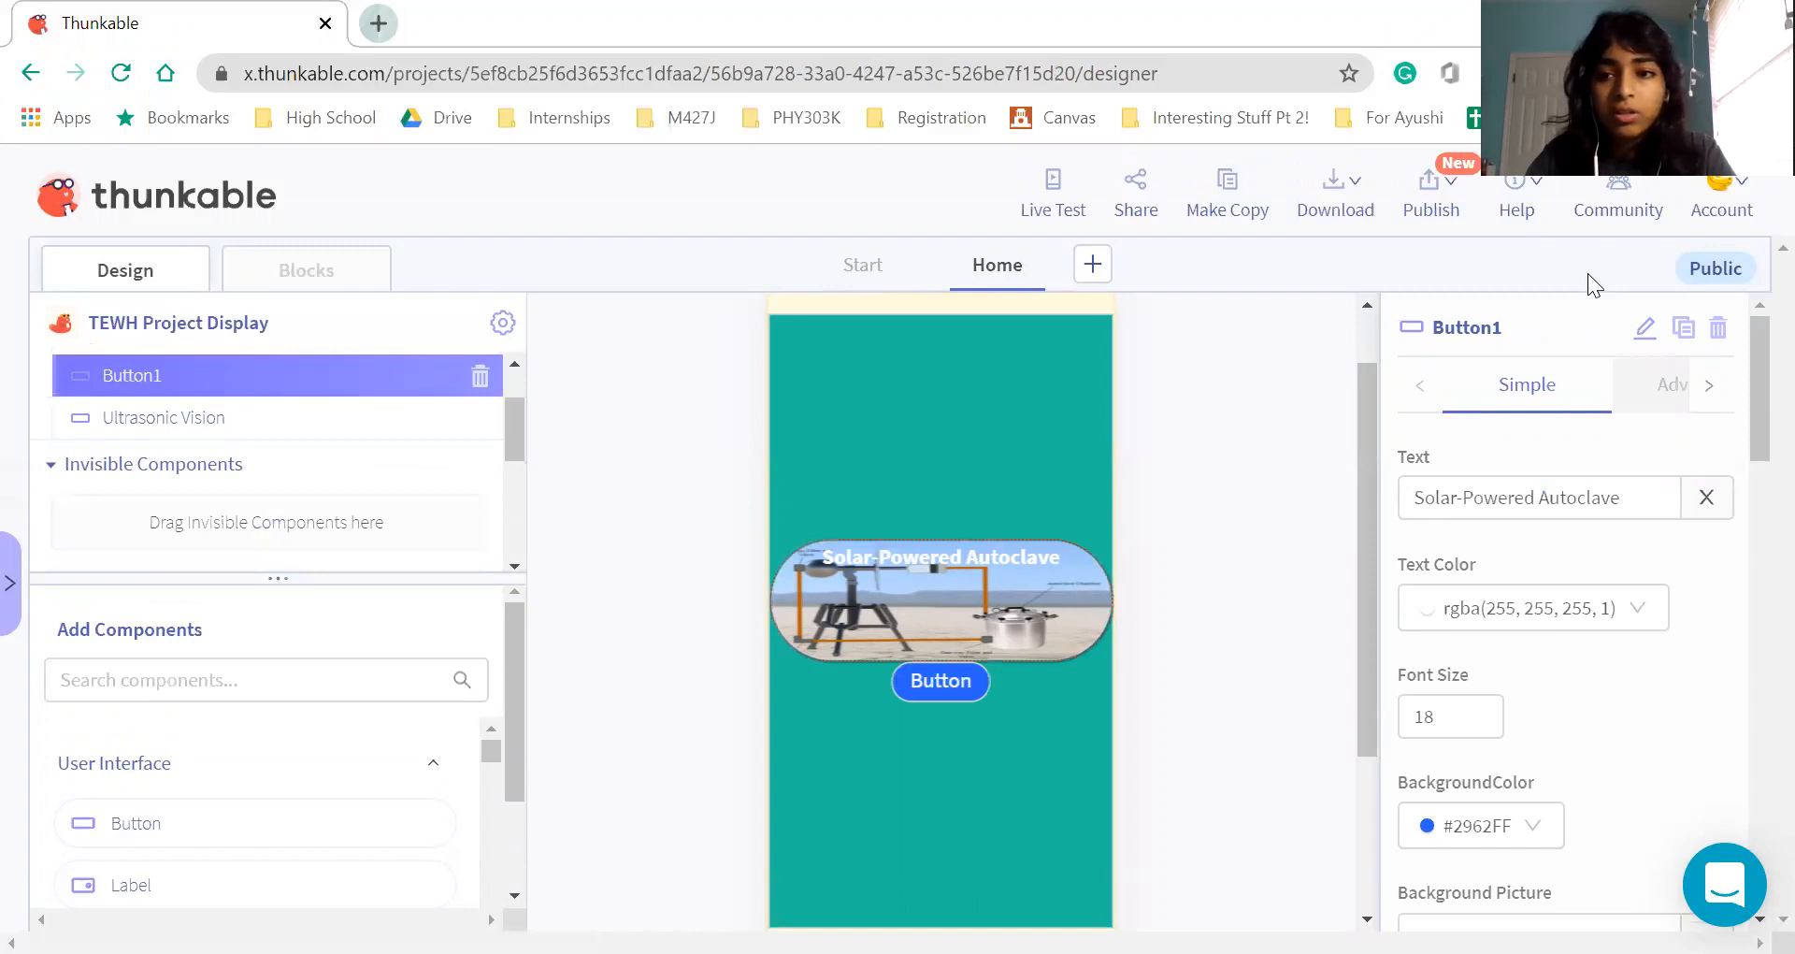
pyautogui.click(1589, 327)
pyautogui.press('BackSpace')
pyautogui.press('BackSpace')
pyautogui.press('BackSpace')
pyautogui.press('BackSpace')
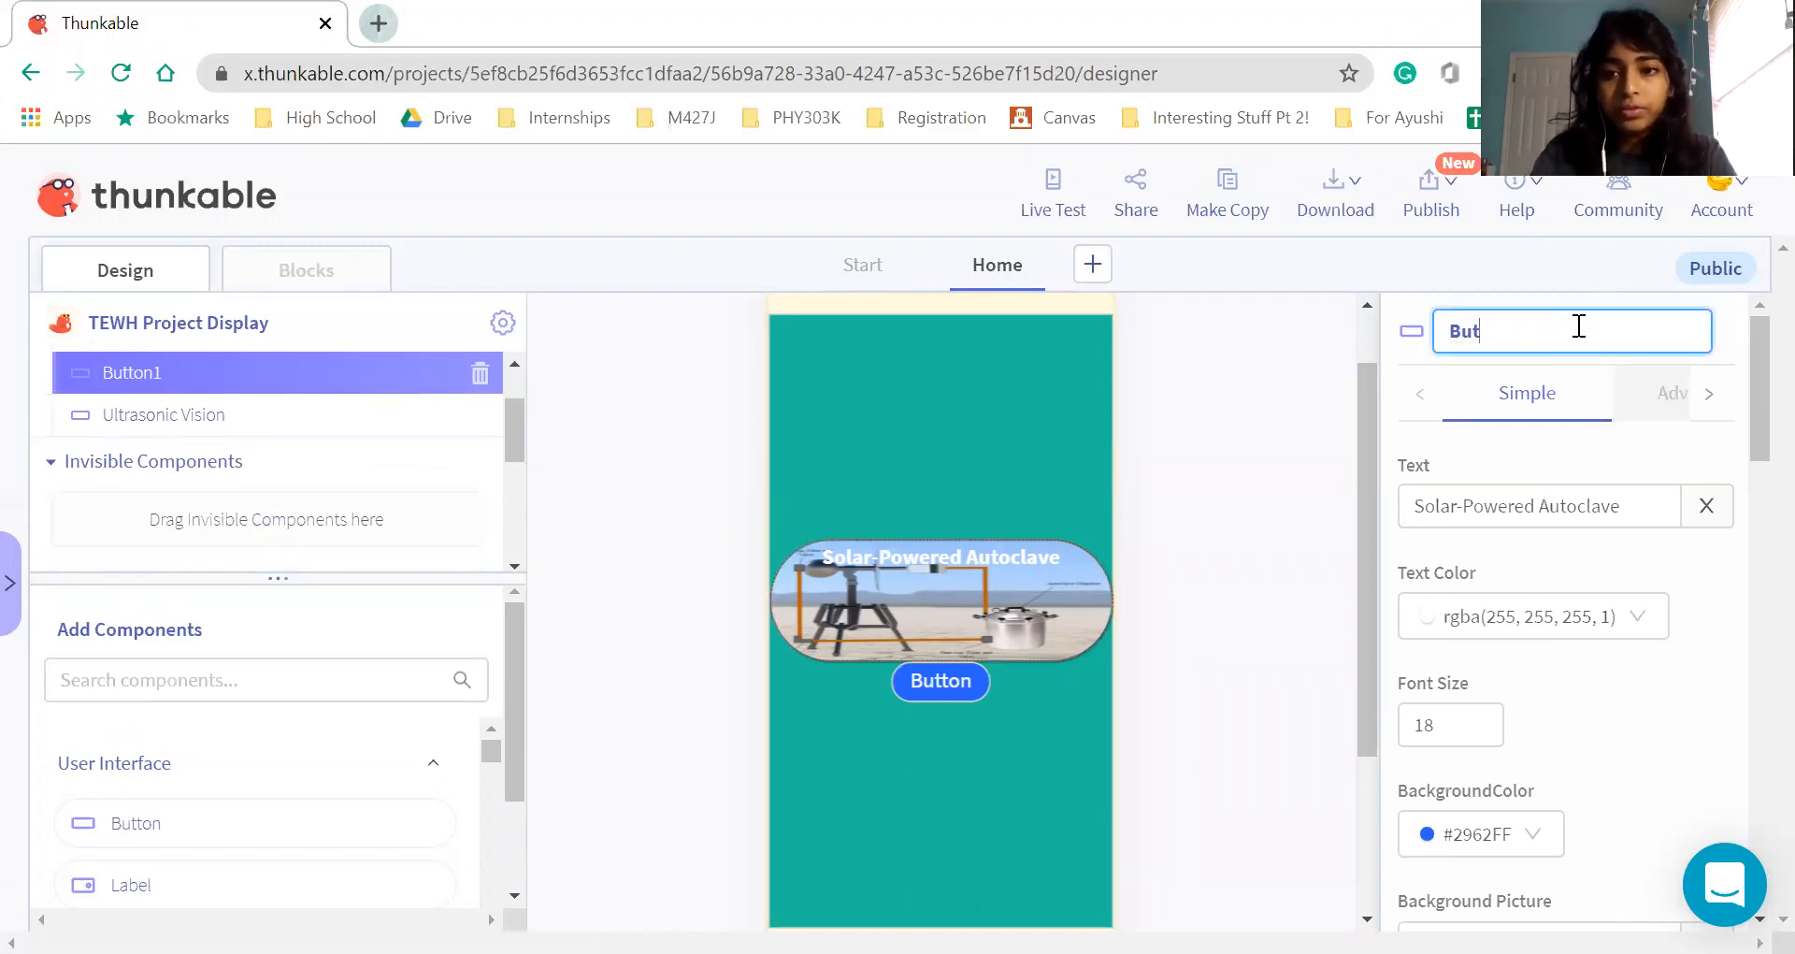
pyautogui.press('BackSpace')
pyautogui.write('Solar')
pyautogui.write(' {owe')
pyautogui.write(' Powe')
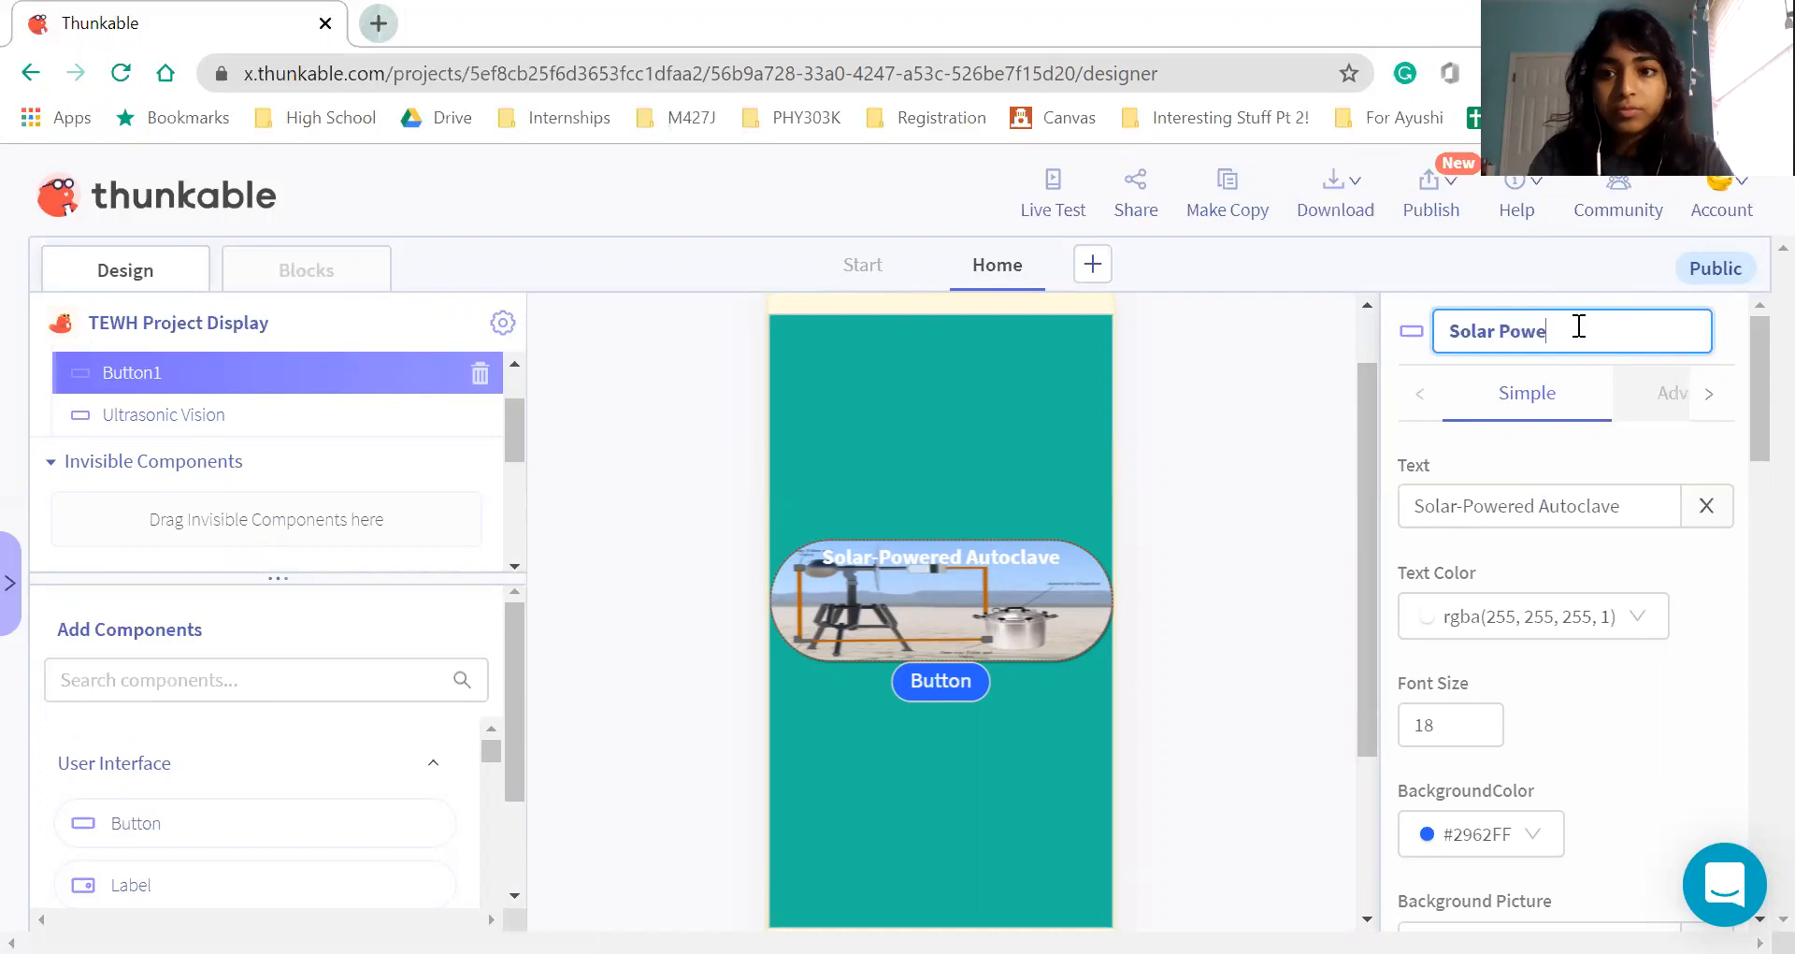
pyautogui.write('red Autoclave')
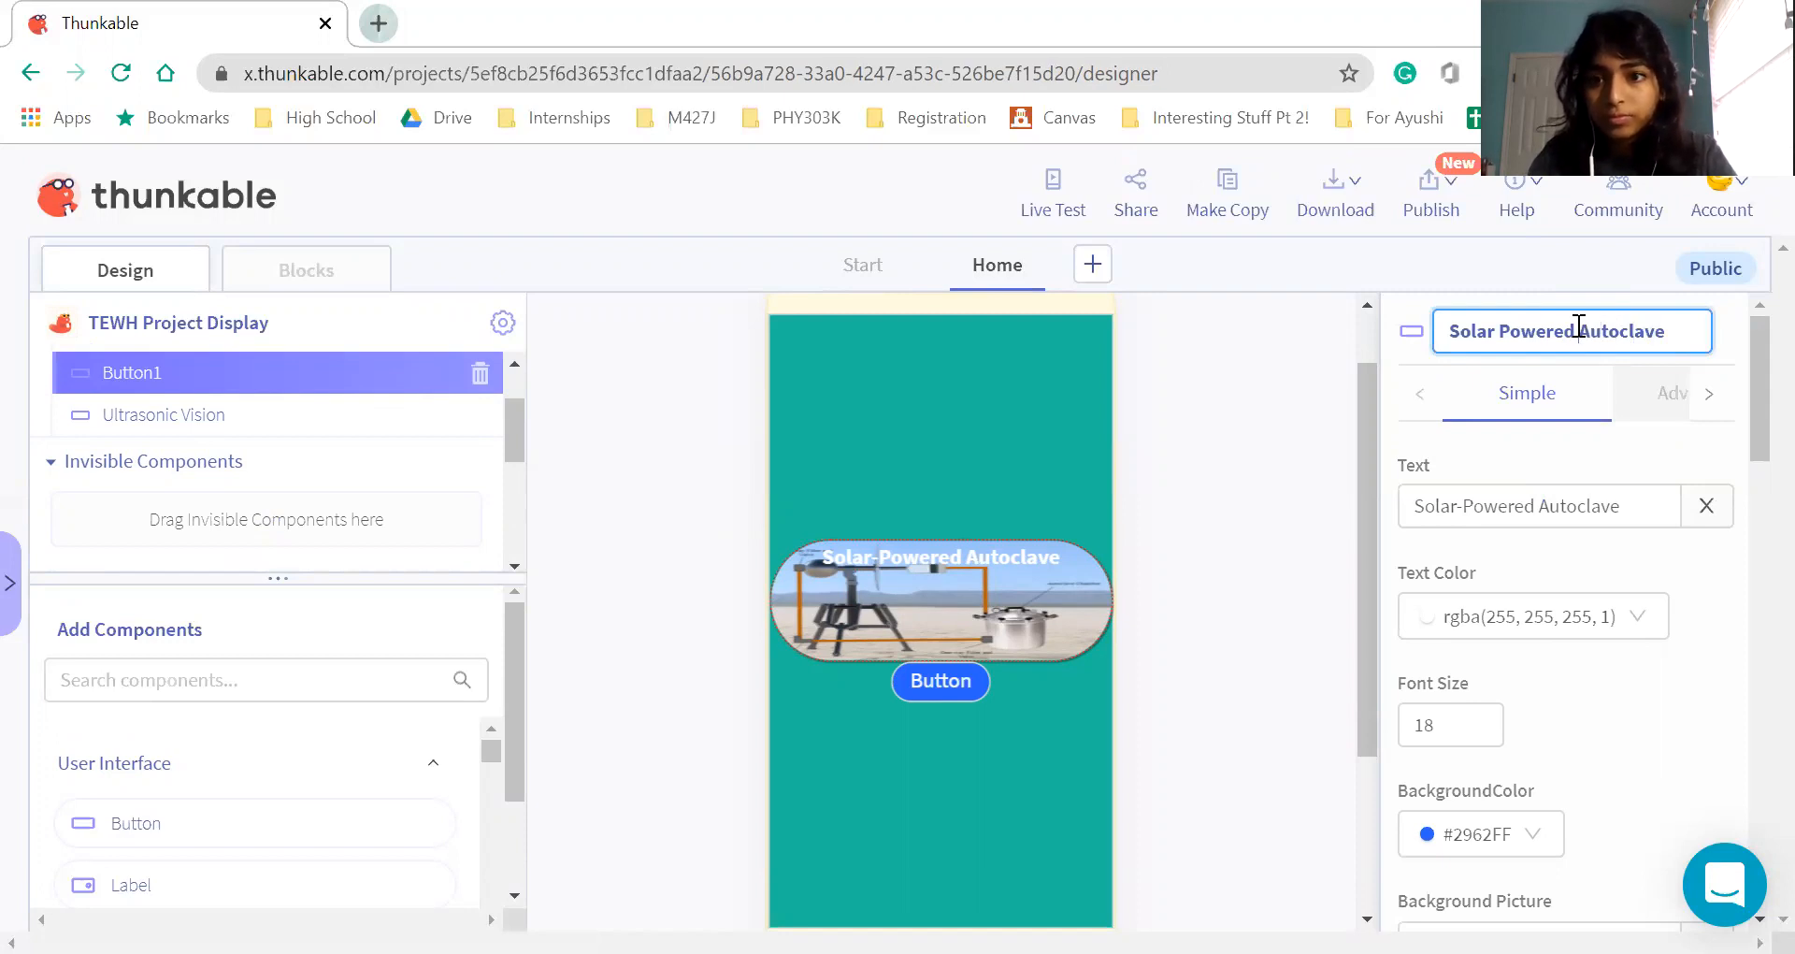
# Hyphenate the first button component's name so it reads Solar-Powered Autoclave
pyautogui.write('-')
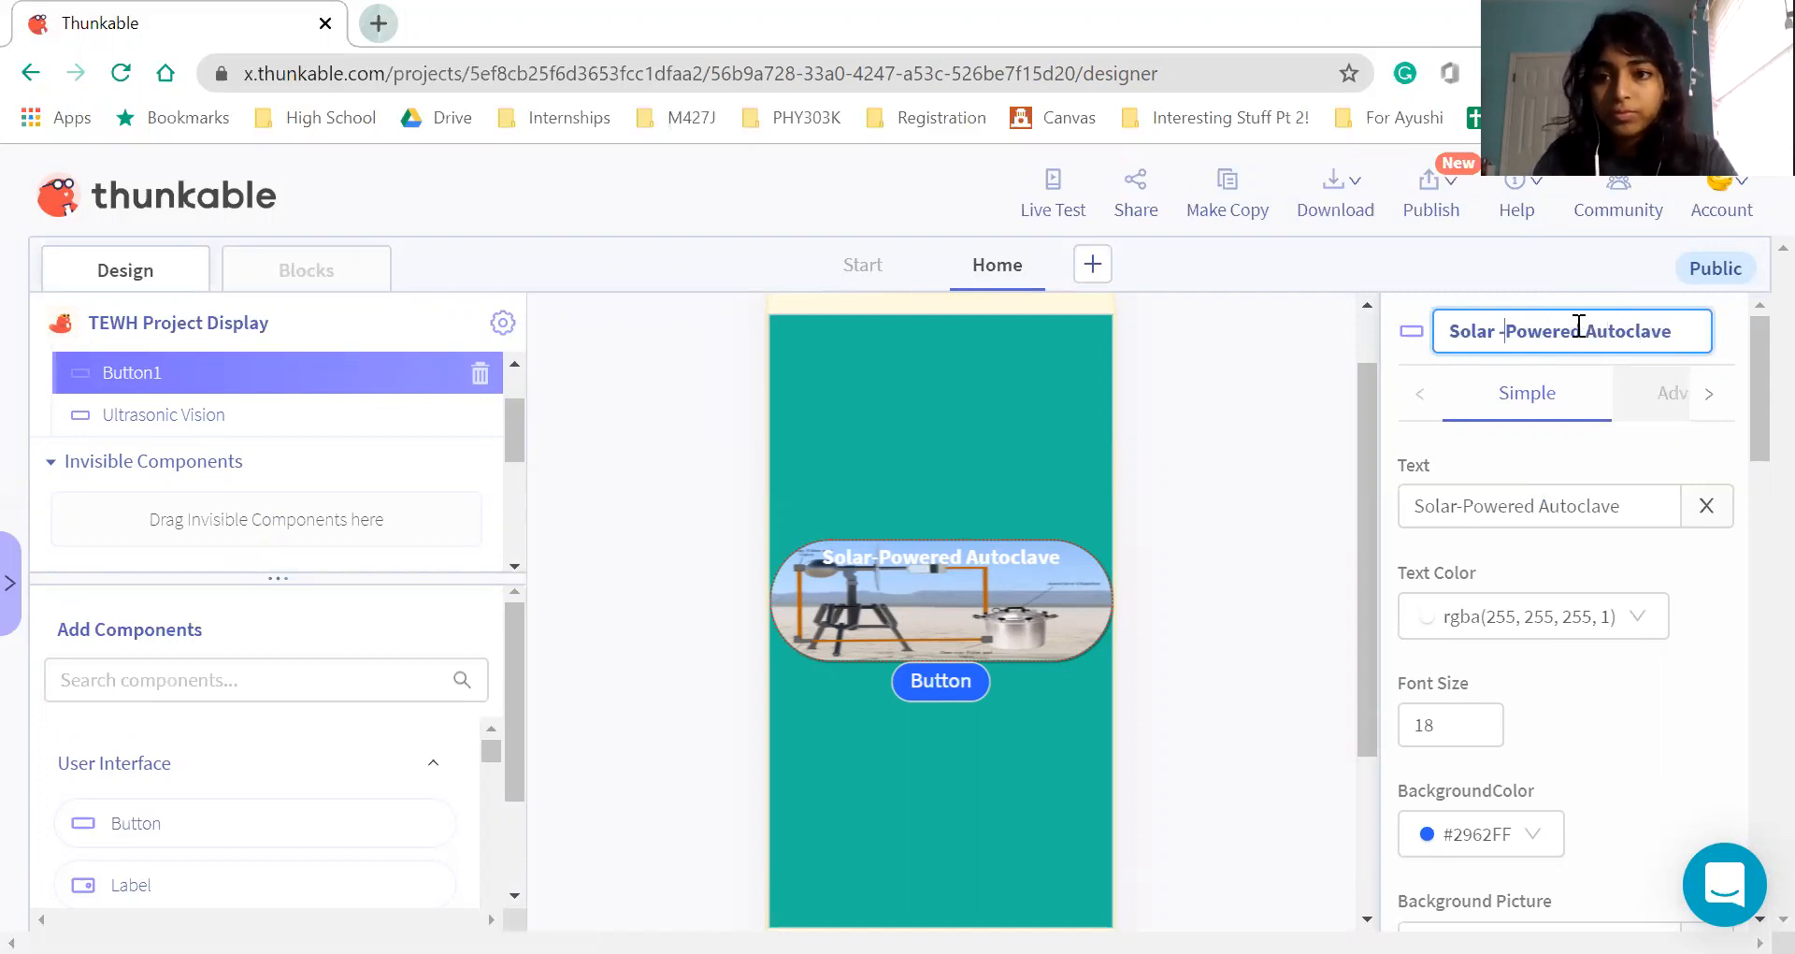
pyautogui.press('Left')
pyautogui.press('BackSpace')
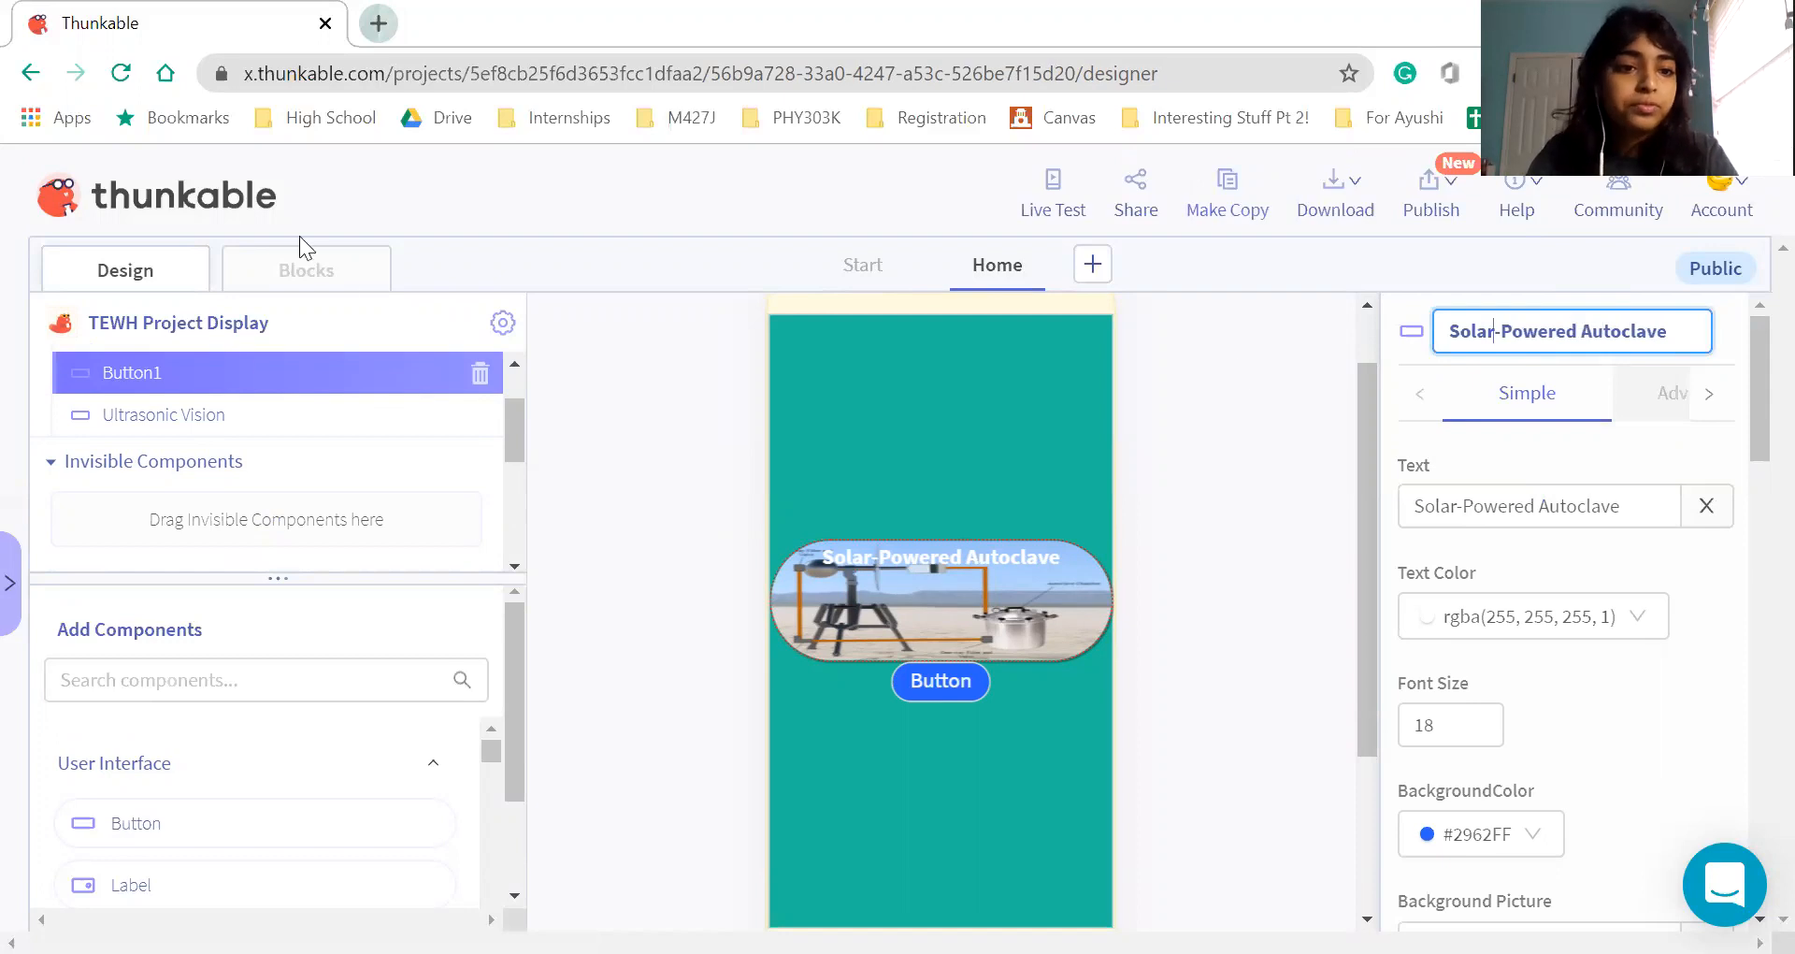
# Change the Ultrasonic Vision button's displayed text to "Ultrasonic Vision"
pyautogui.click(197, 430)
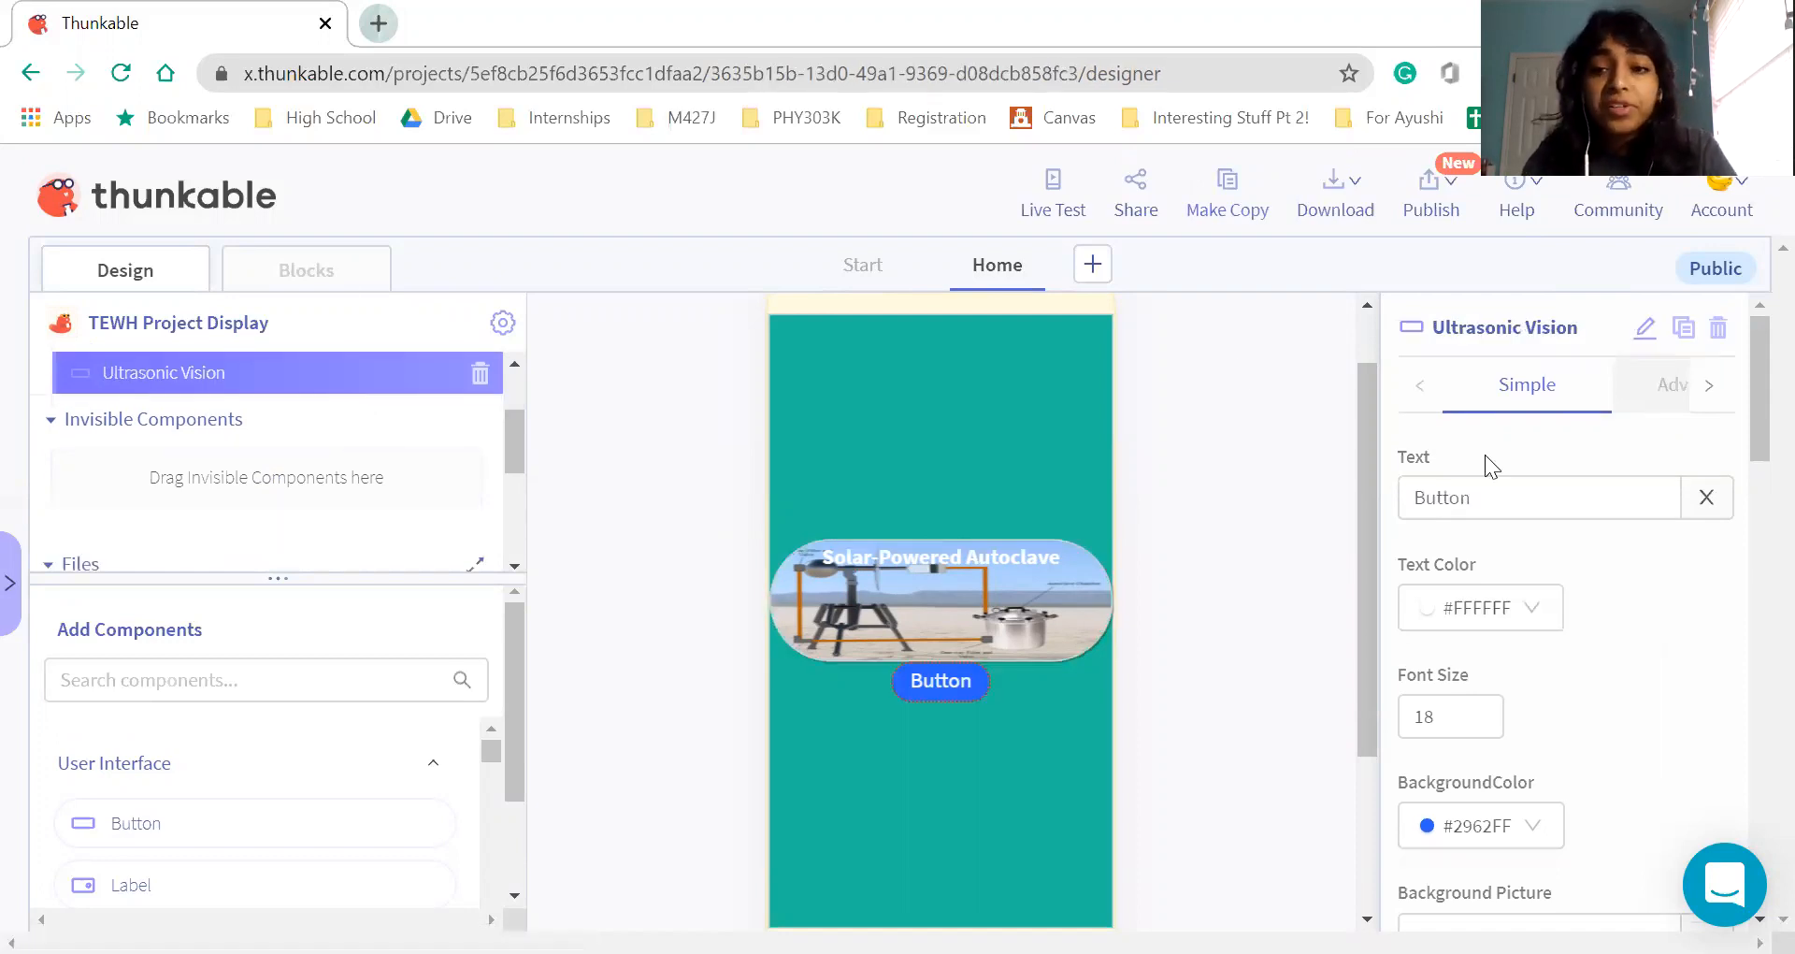
pyautogui.moveTo(1572, 500); pyautogui.dragTo(1384, 507)
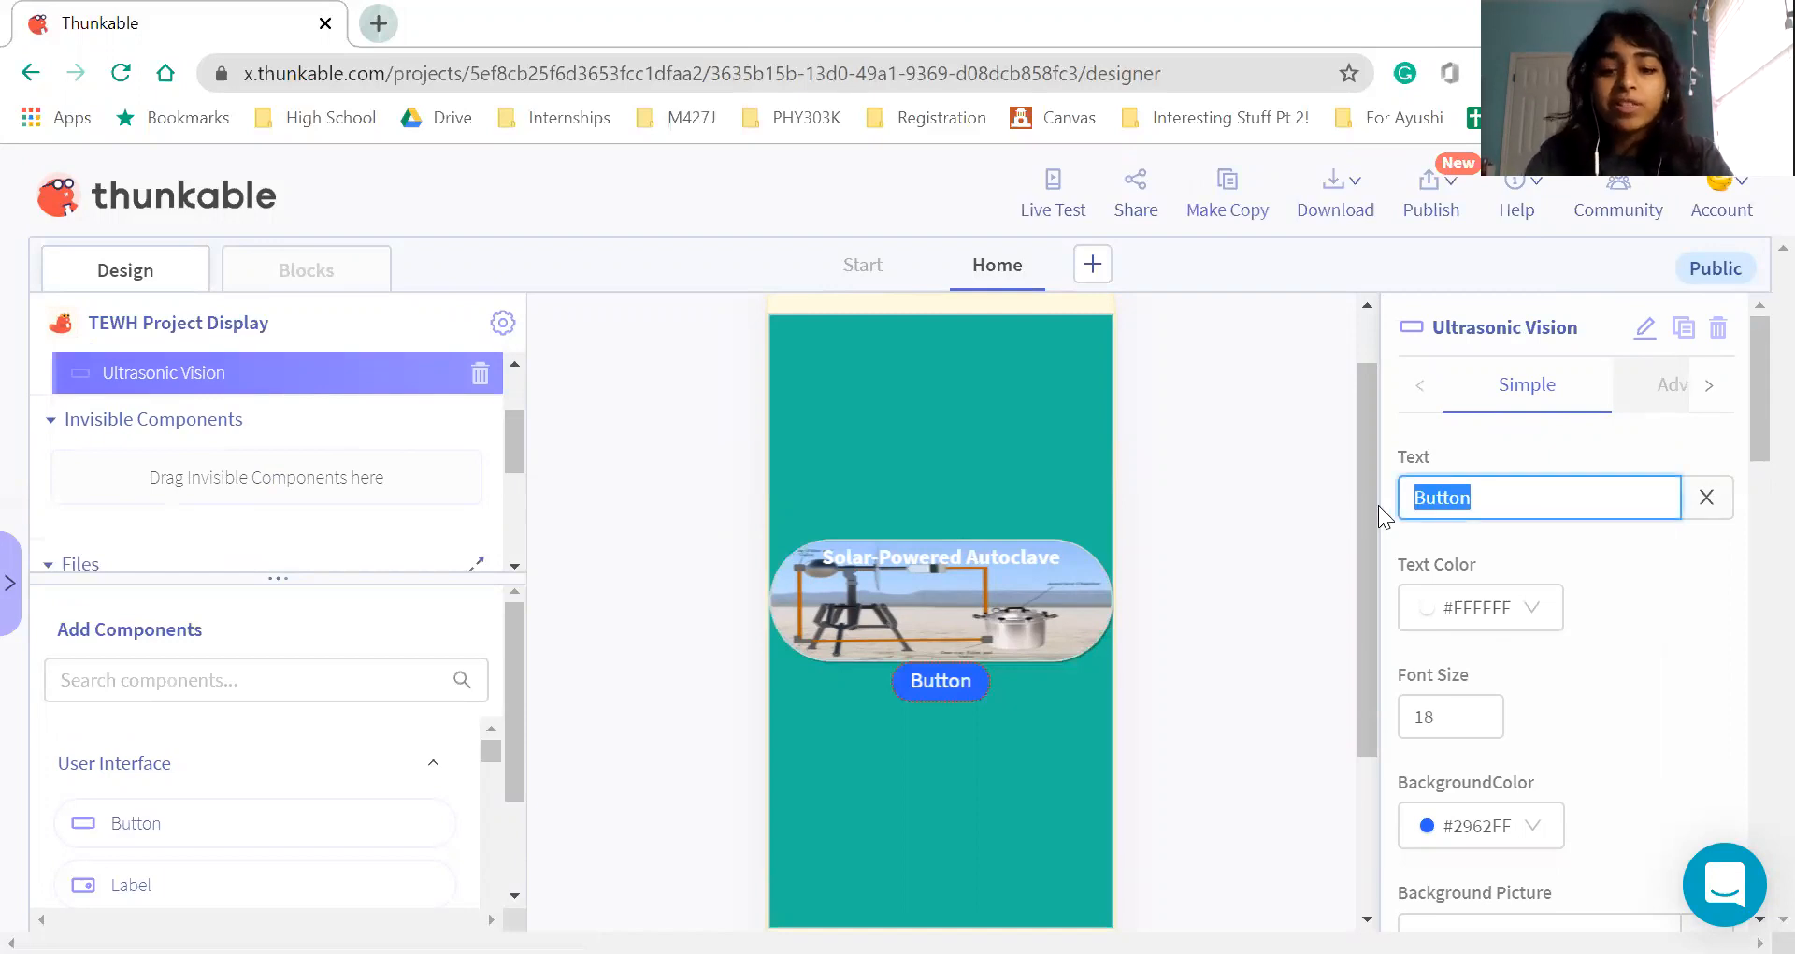
pyautogui.press('BackSpace')
pyautogui.write('u')
pyautogui.press('BackSpace')
pyautogui.write('Ultras')
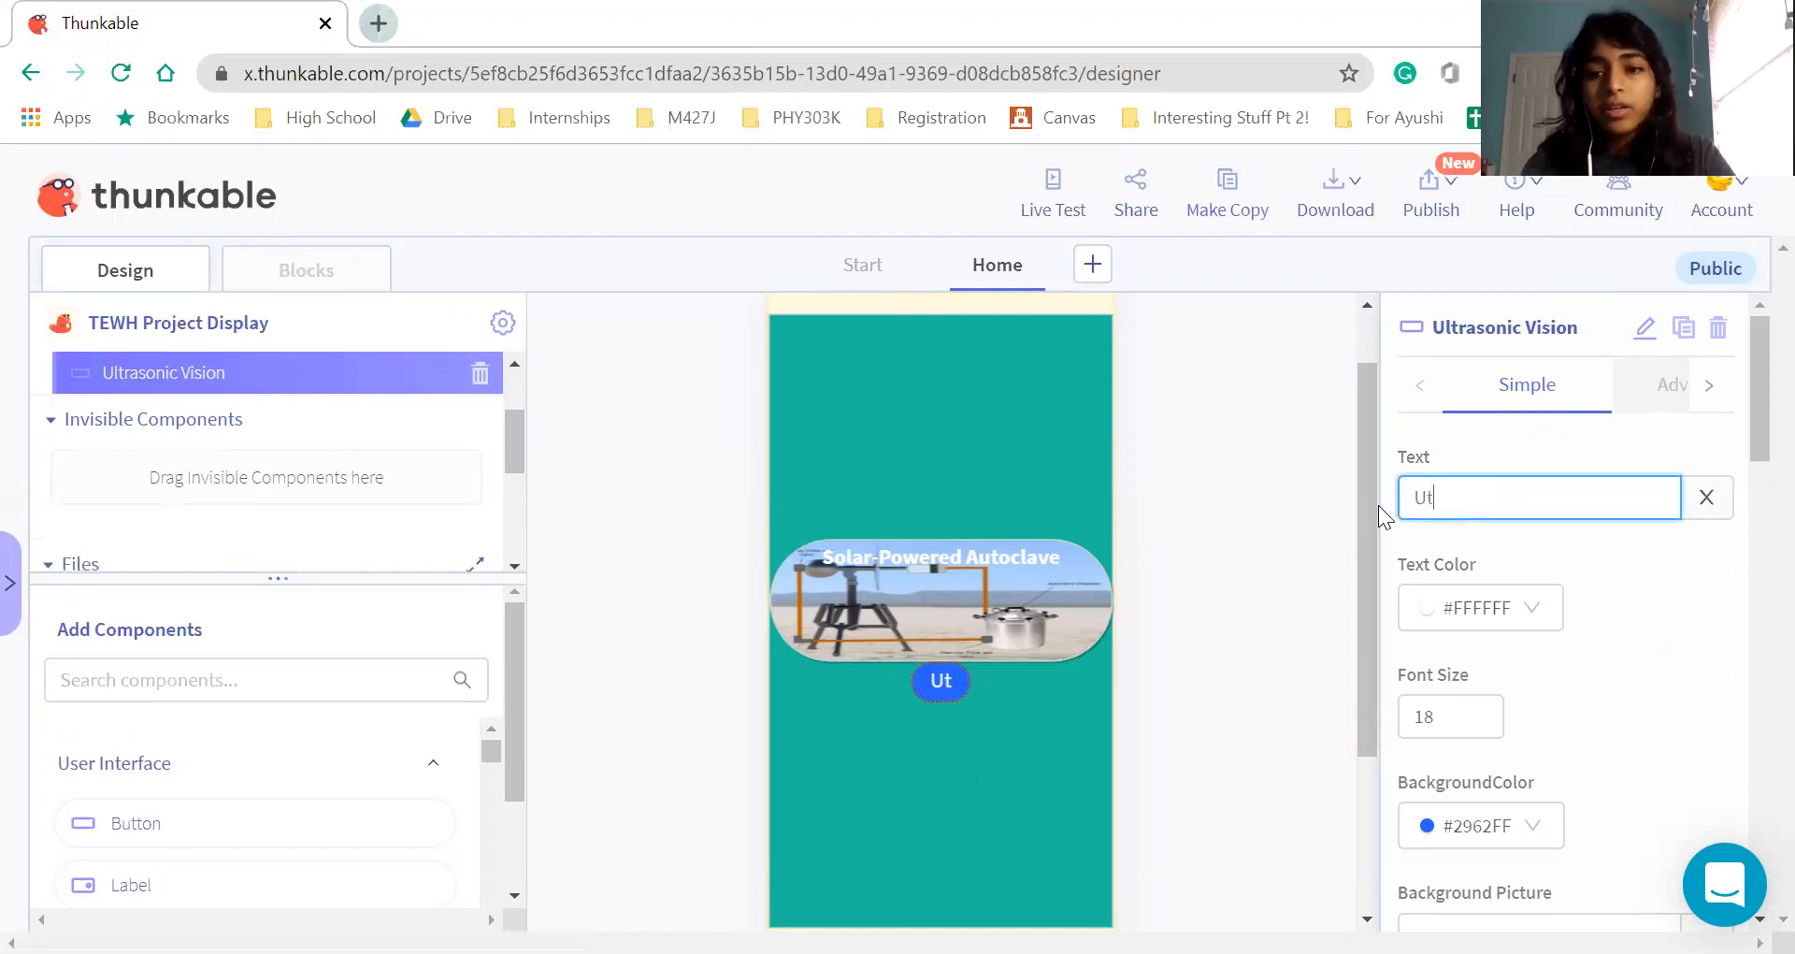
pyautogui.write('onic Vision')
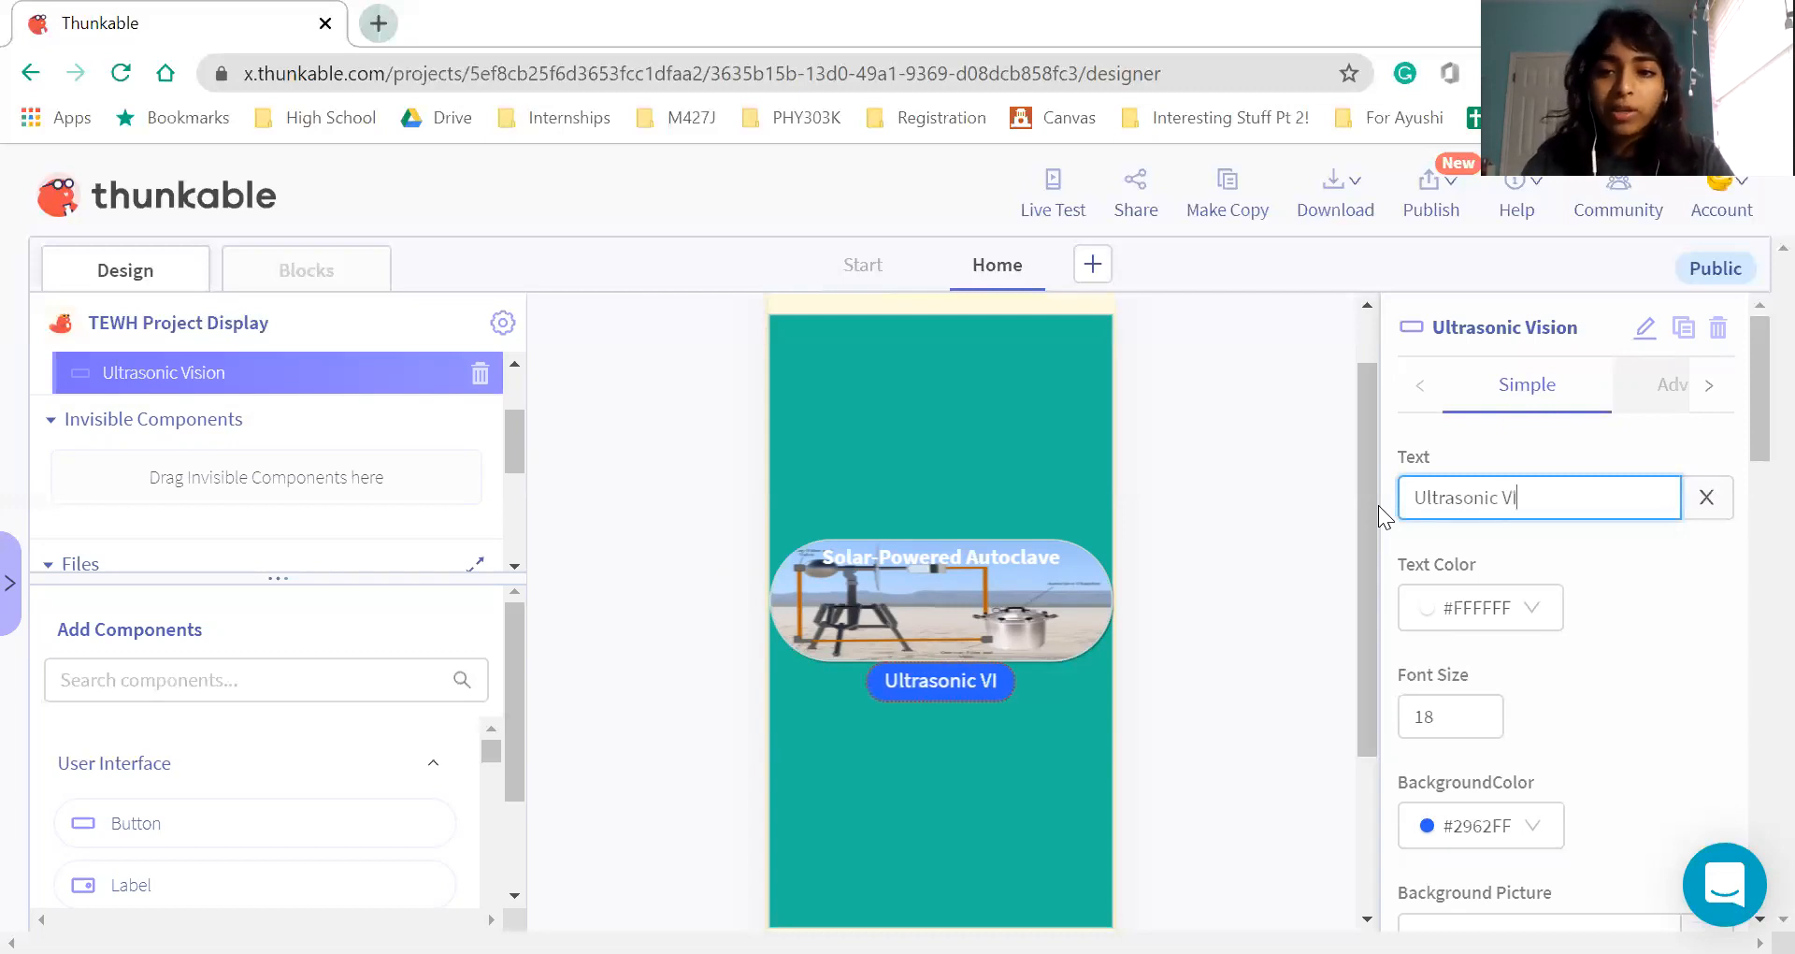
pyautogui.press('BackSpace')
pyautogui.press('BackSpace')
pyautogui.press('BackSpace')
pyautogui.press('BackSpace')
pyautogui.press('BackSpace')
pyautogui.write('ison')
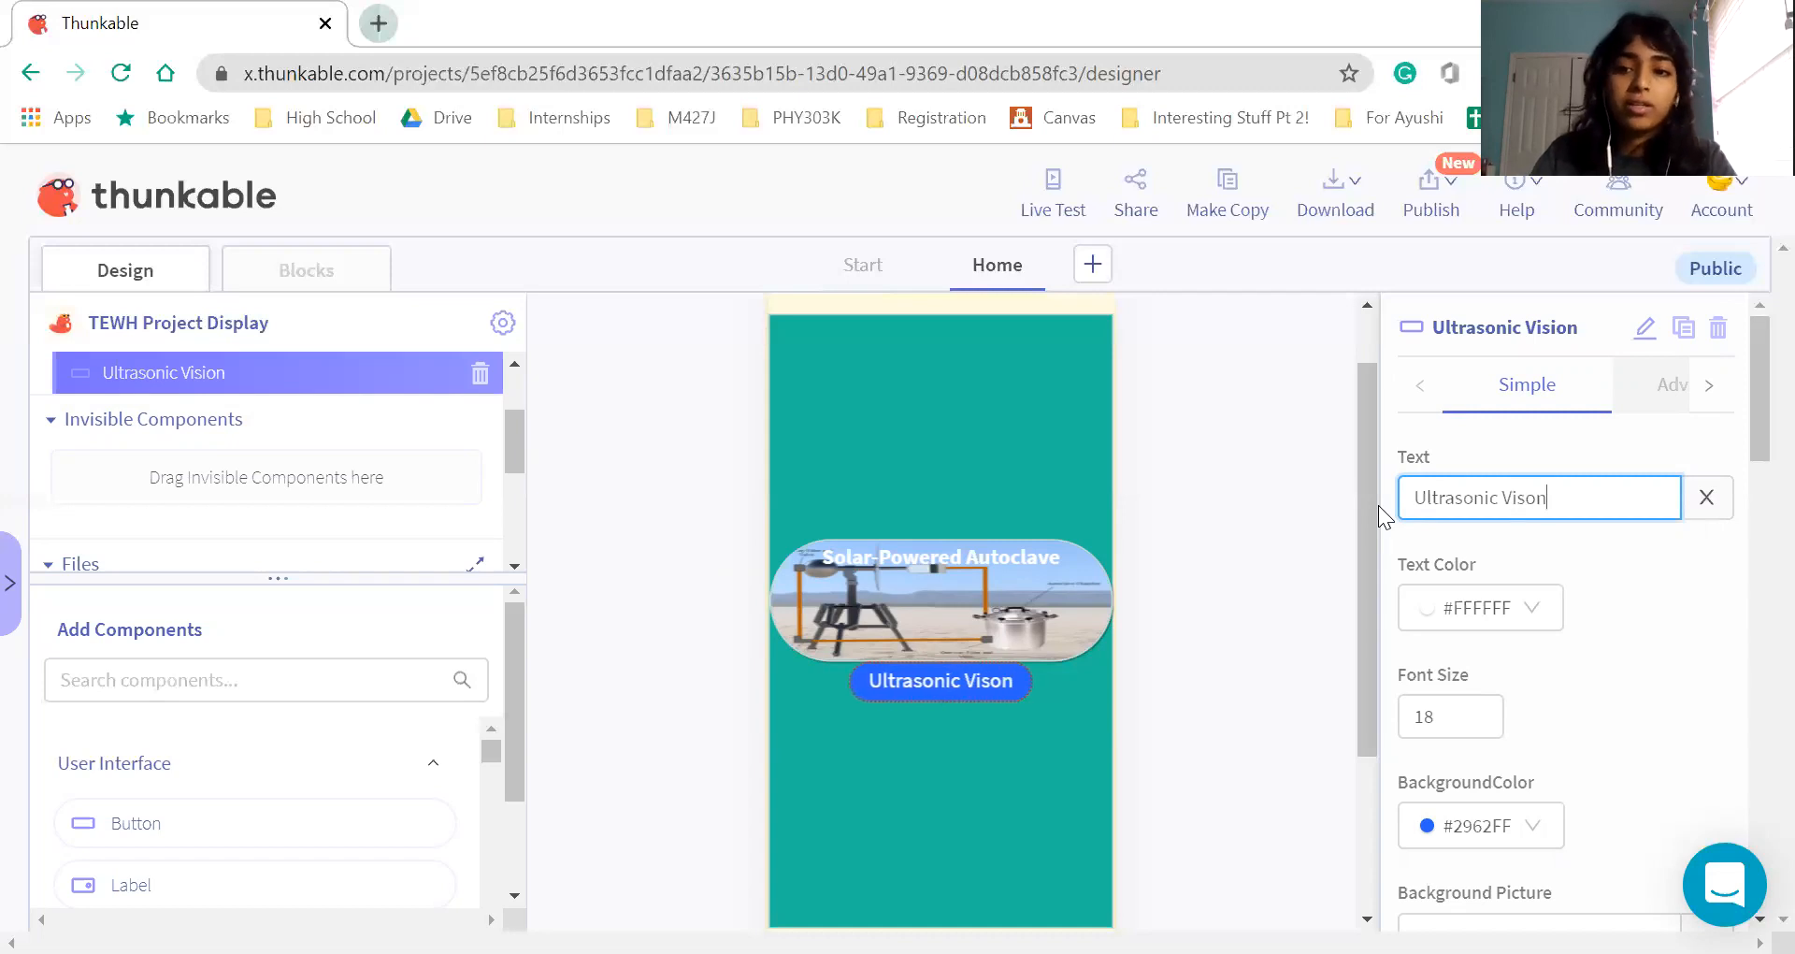
pyautogui.press('BackSpace')
pyautogui.press('BackSpace')
pyautogui.write('ion')
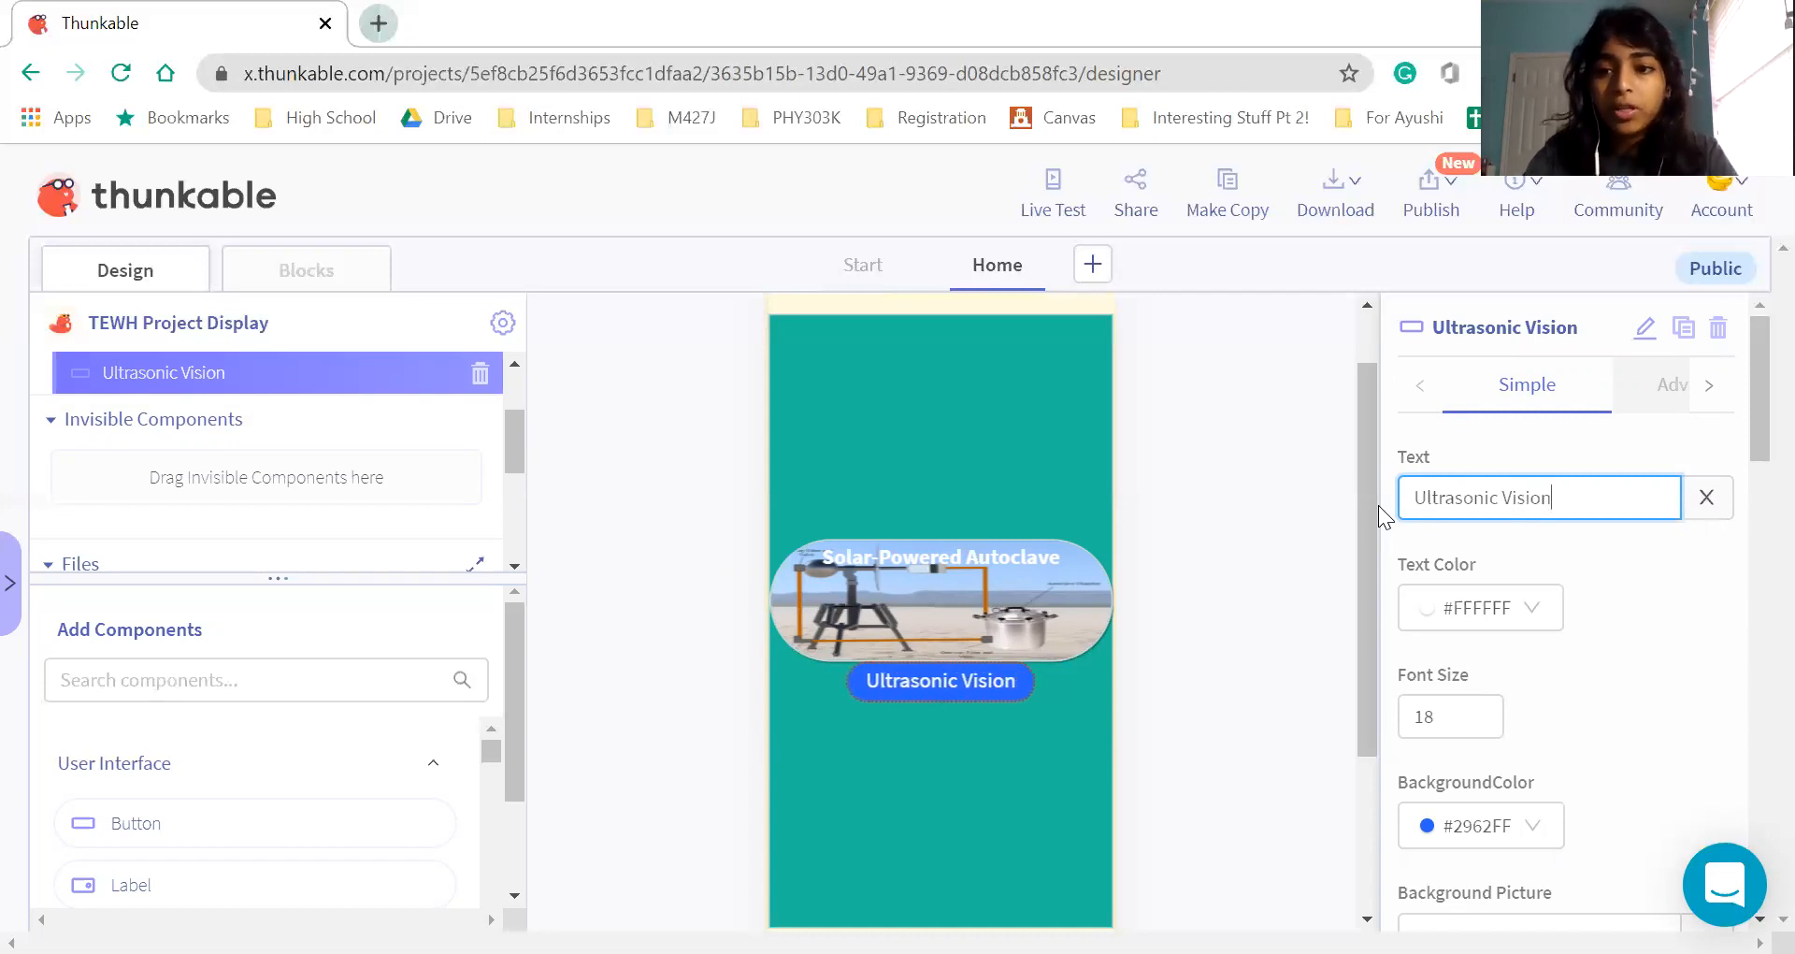
# Upload the vision image from the Downloads folder as the Ultrasonic Vision button's background picture
pyautogui.scroll(-3, 1608, 658)
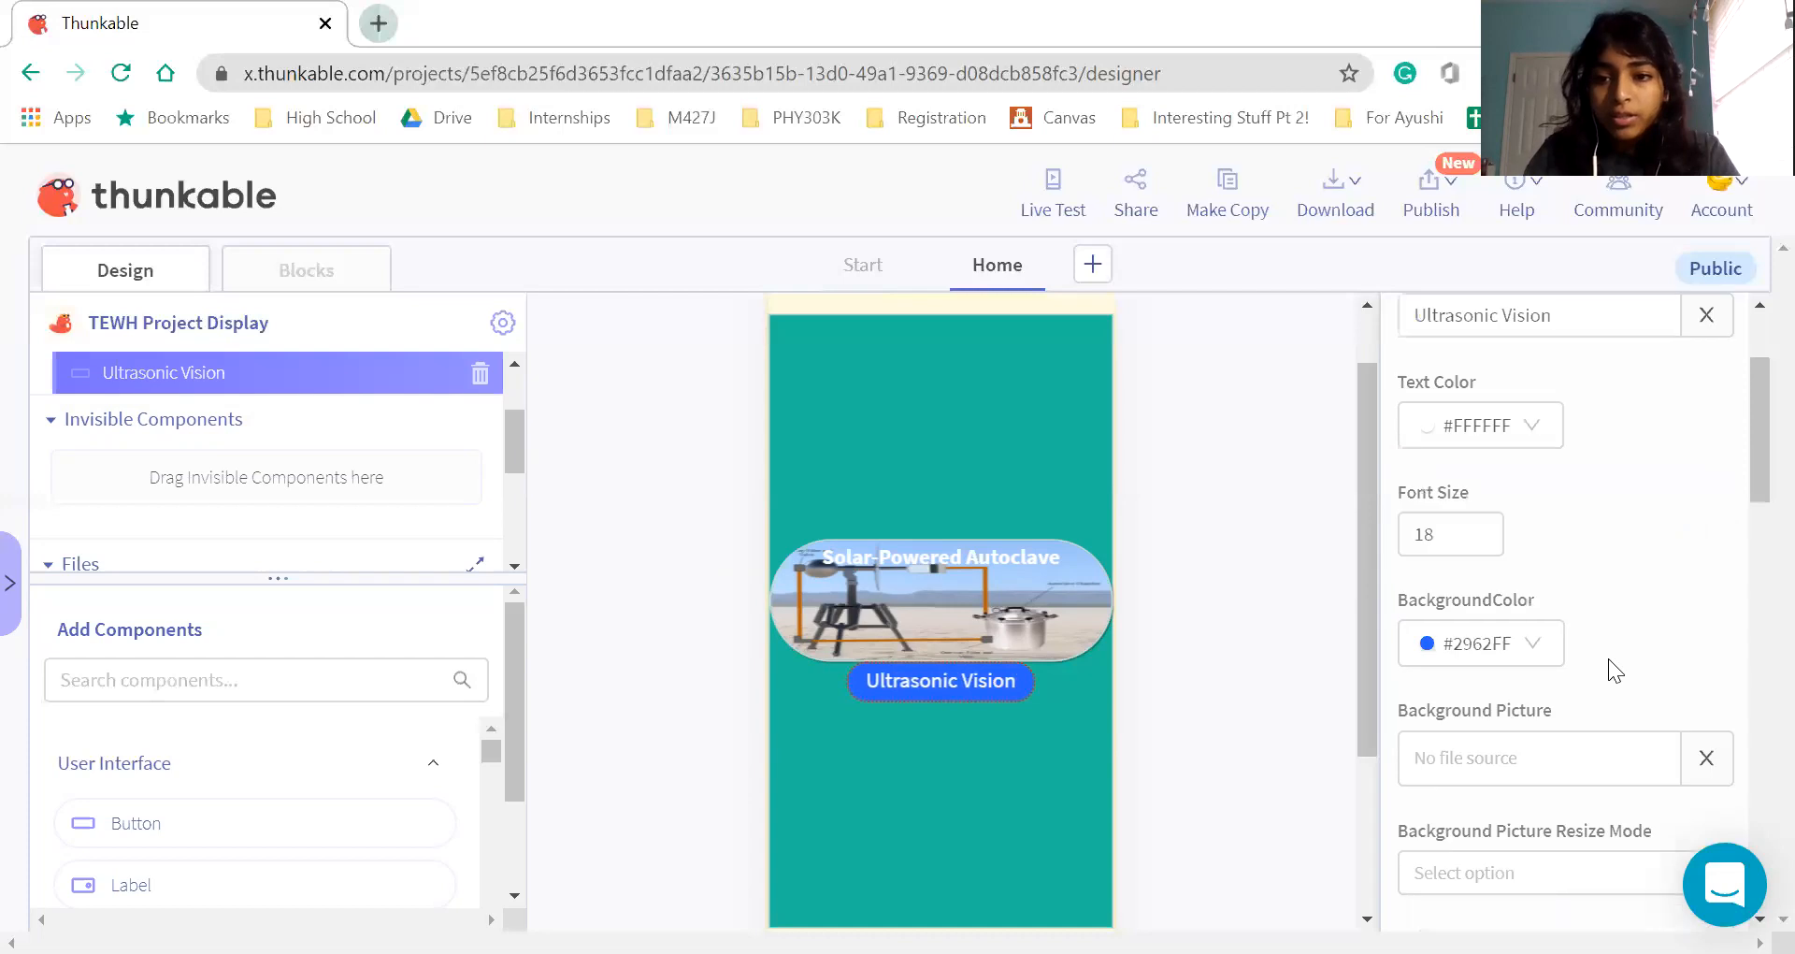
pyautogui.click(1494, 714)
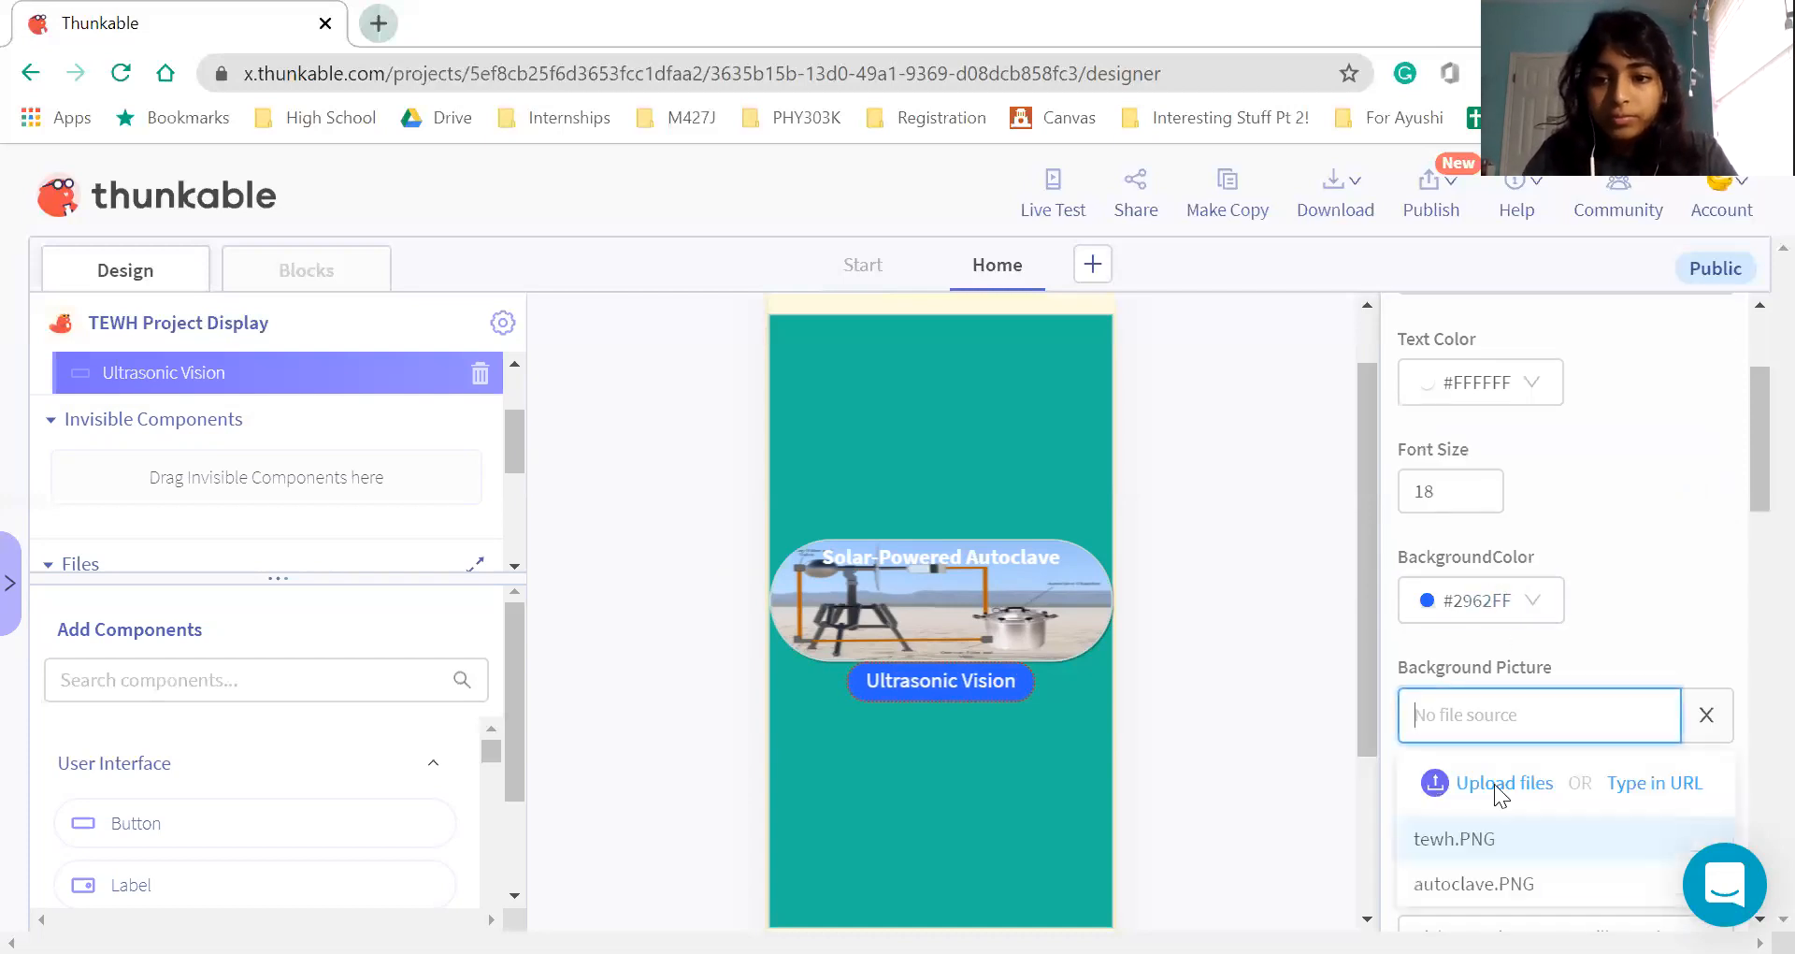
pyautogui.click(1466, 787)
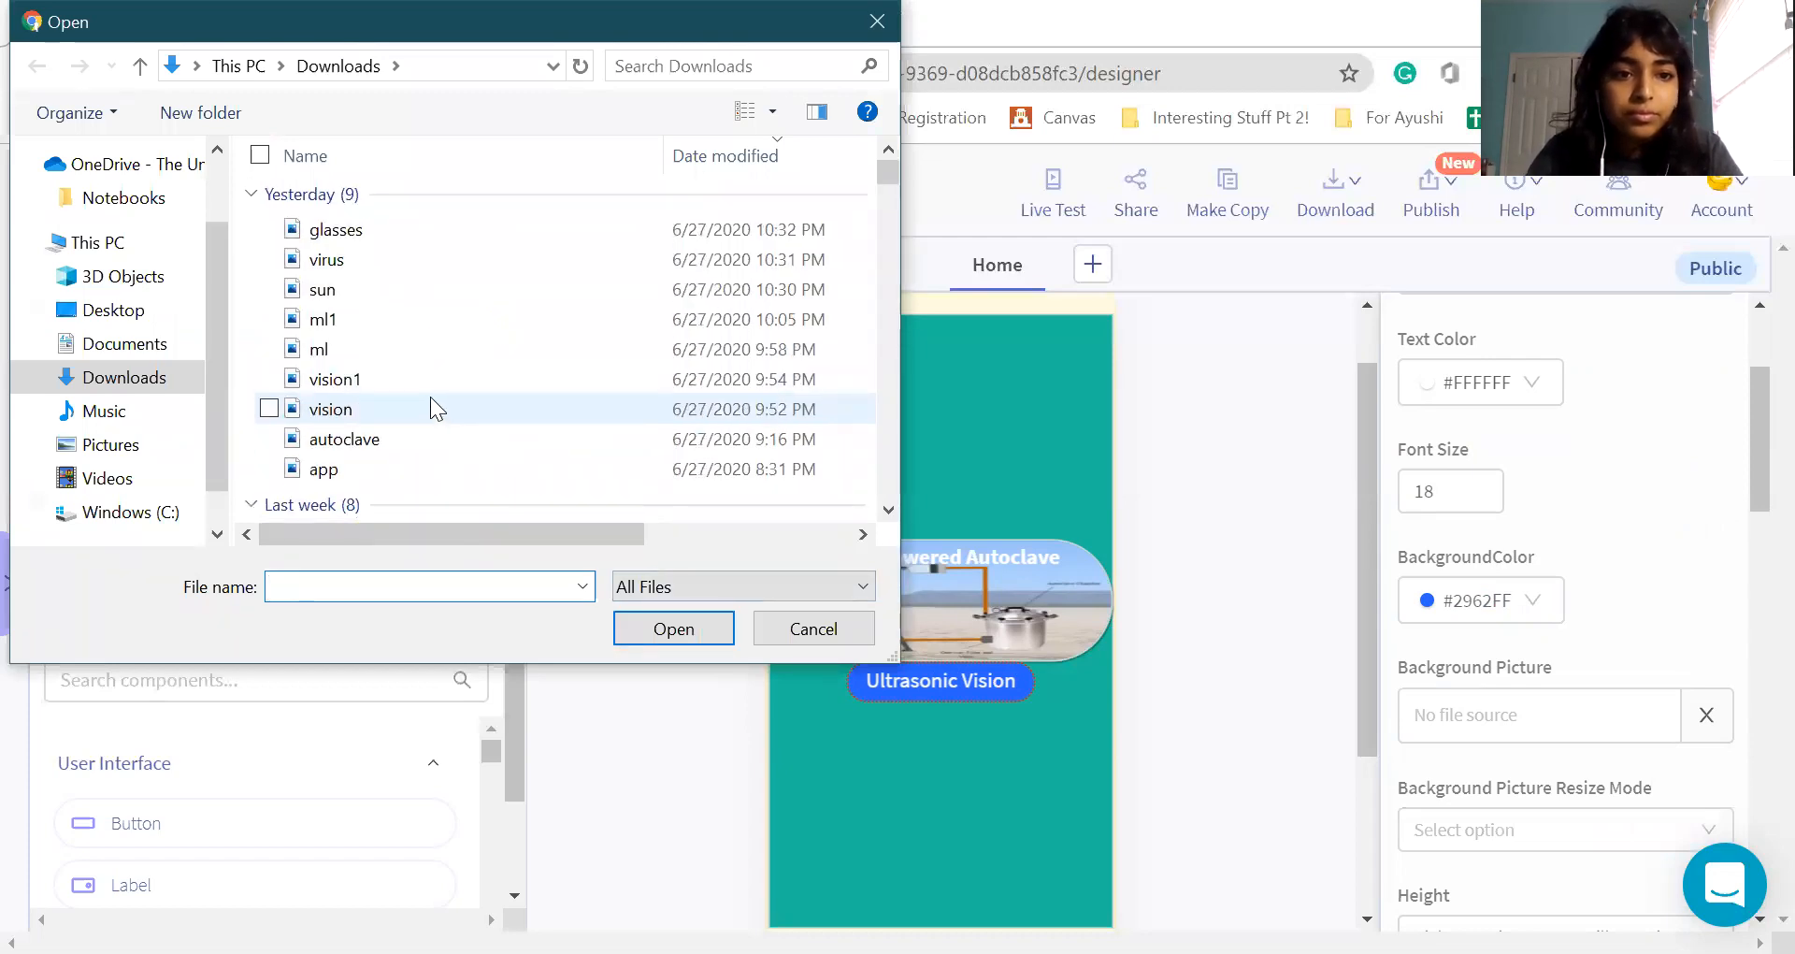
pyautogui.doubleClick(431, 399)
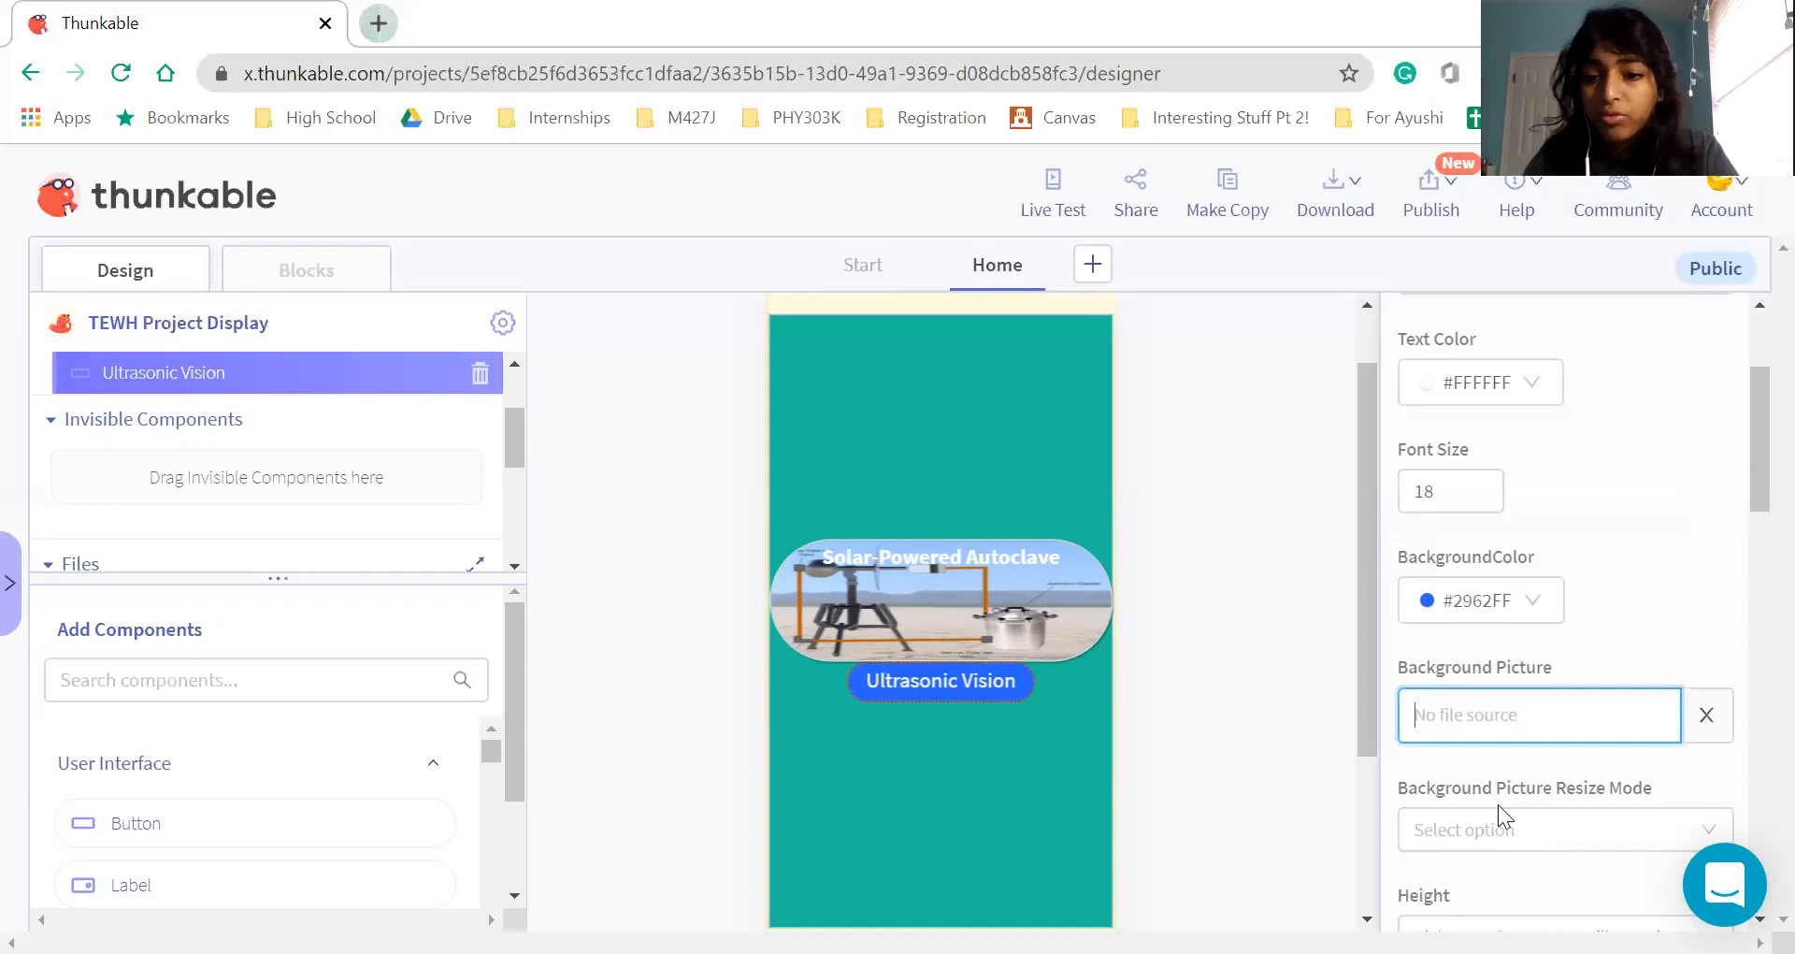
# Try the contain resize mode for the button's background picture, and settle on stretch
pyautogui.scroll(-1, 1498, 805)
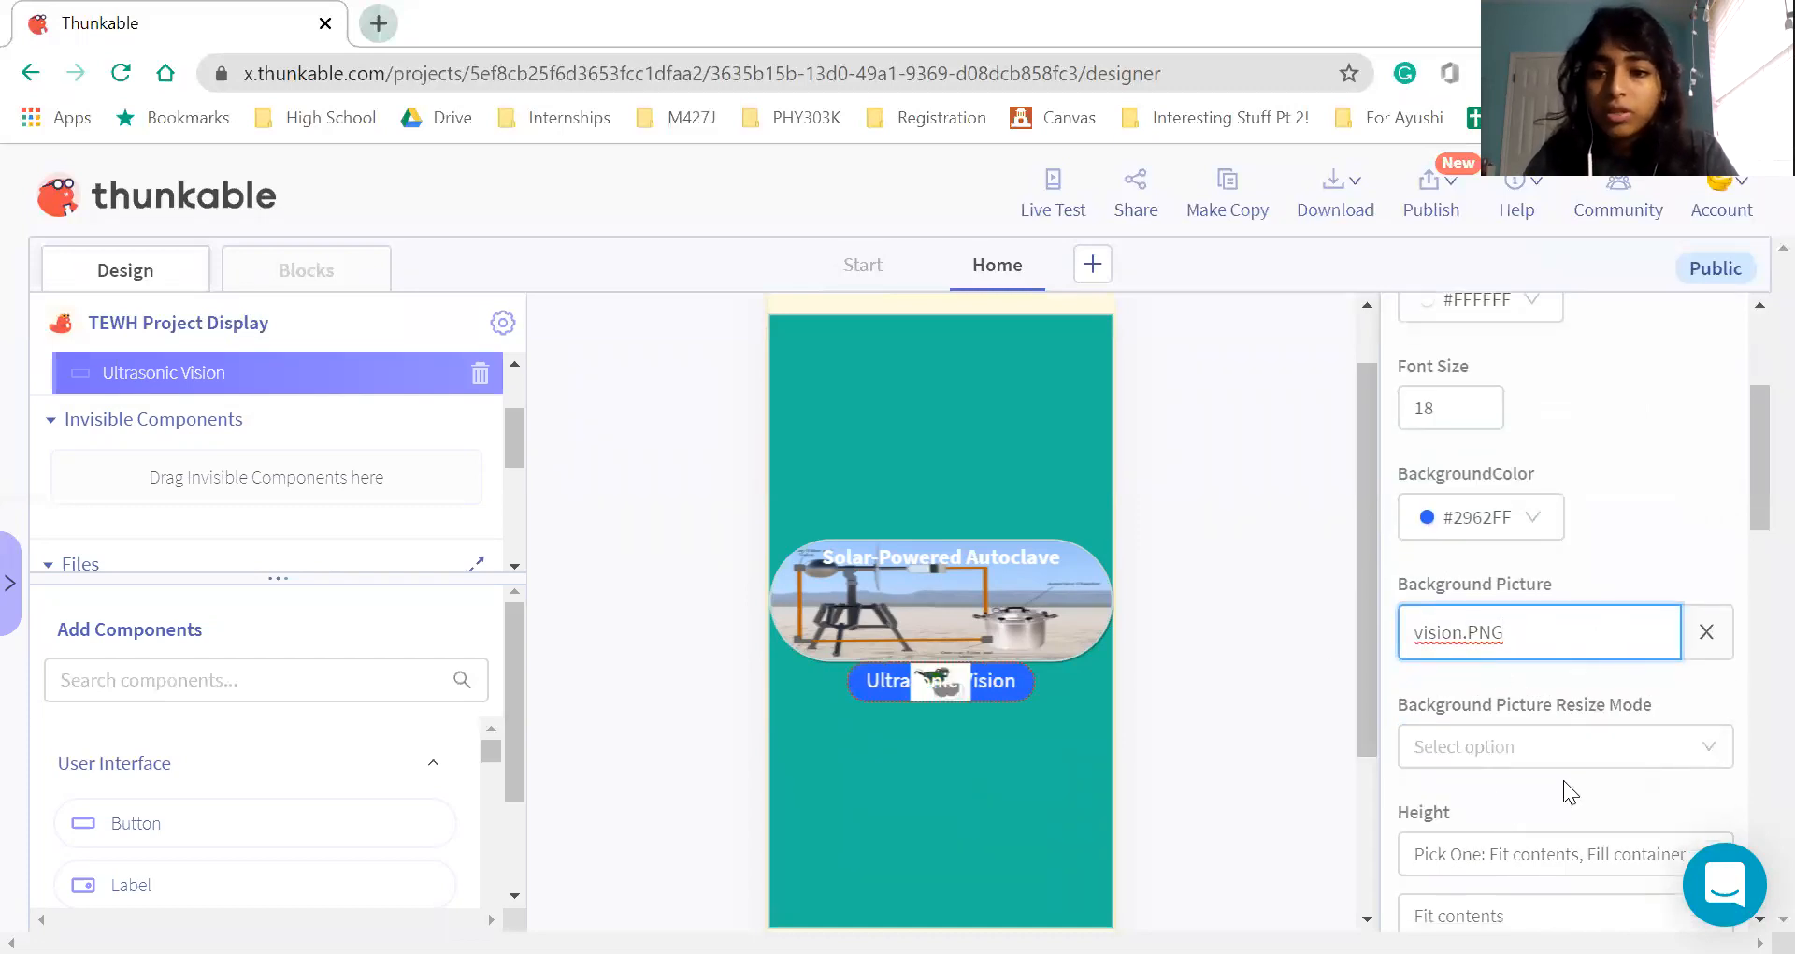
pyautogui.click(1533, 759)
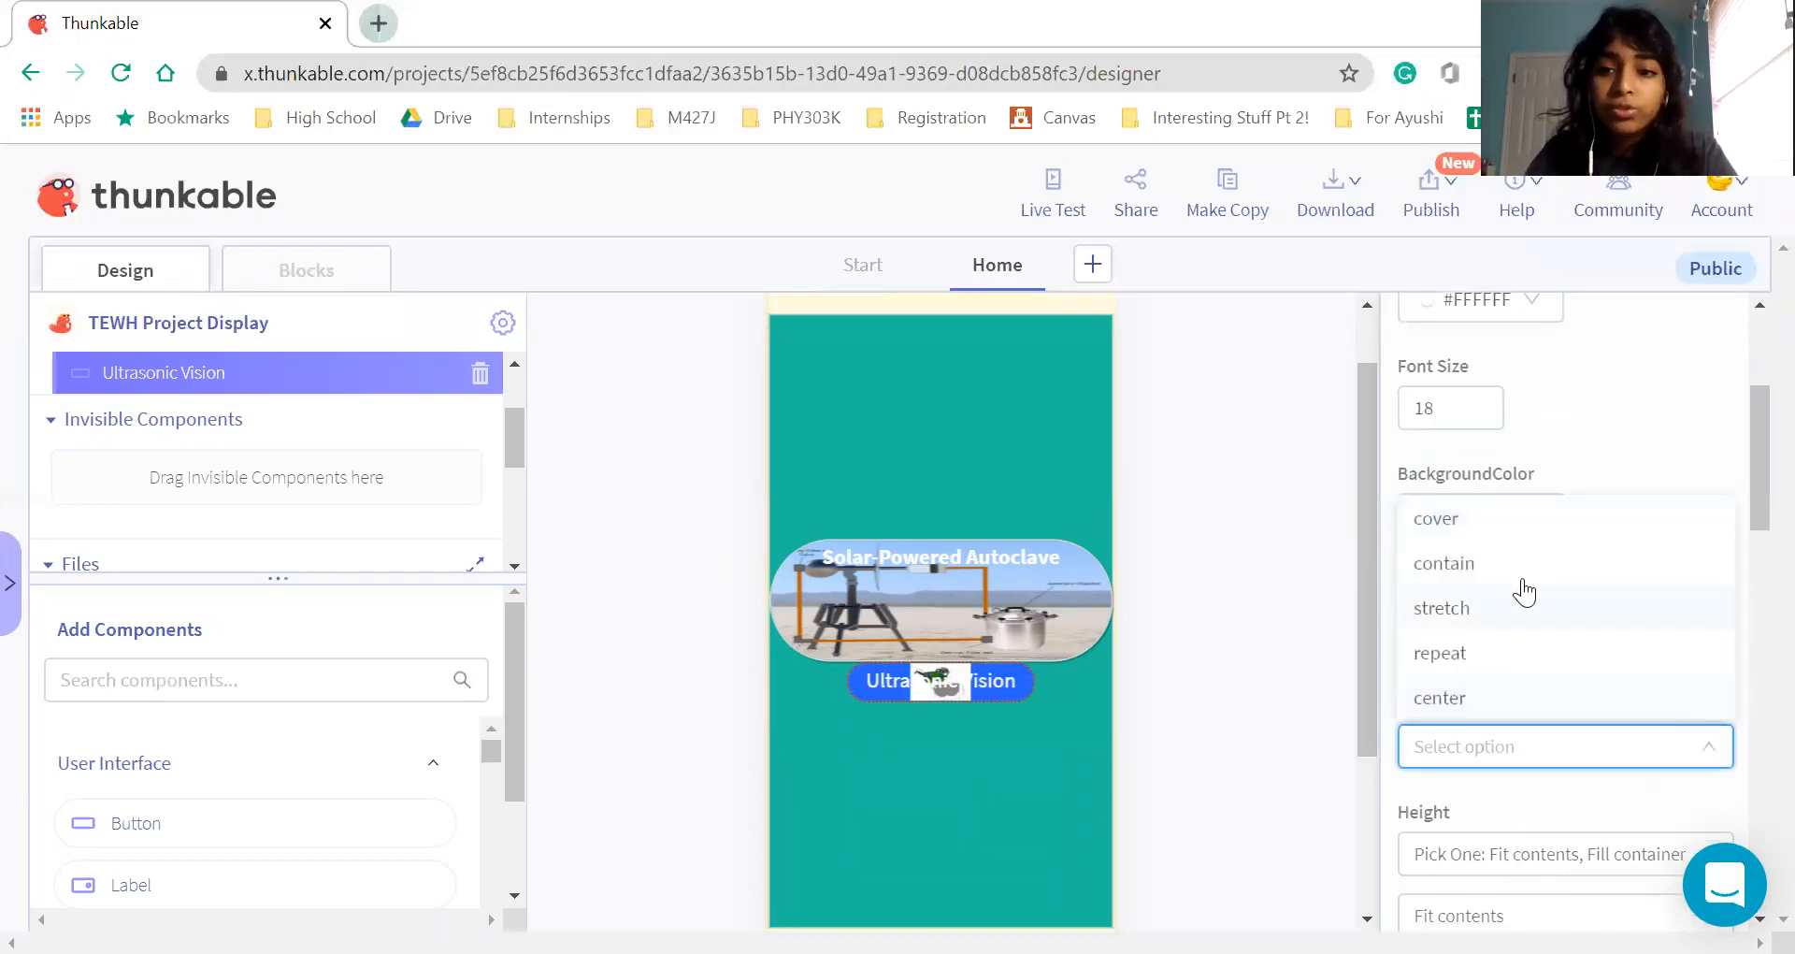
pyautogui.click(1510, 572)
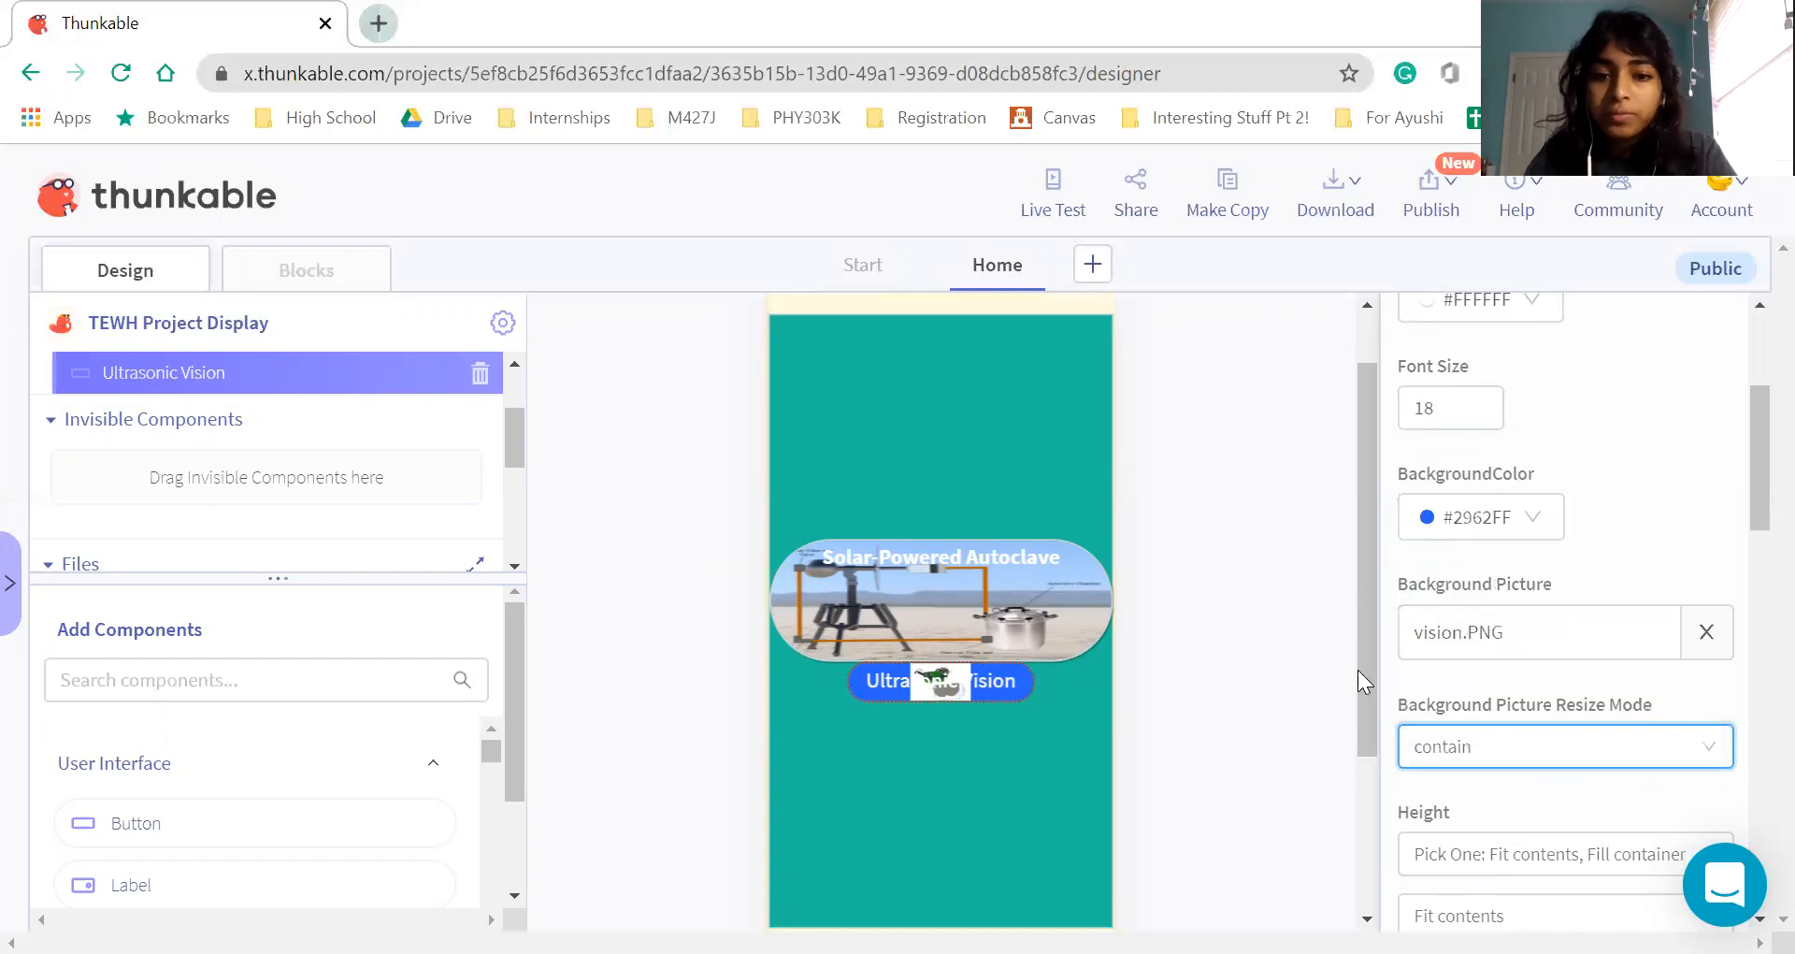
pyautogui.click(1494, 754)
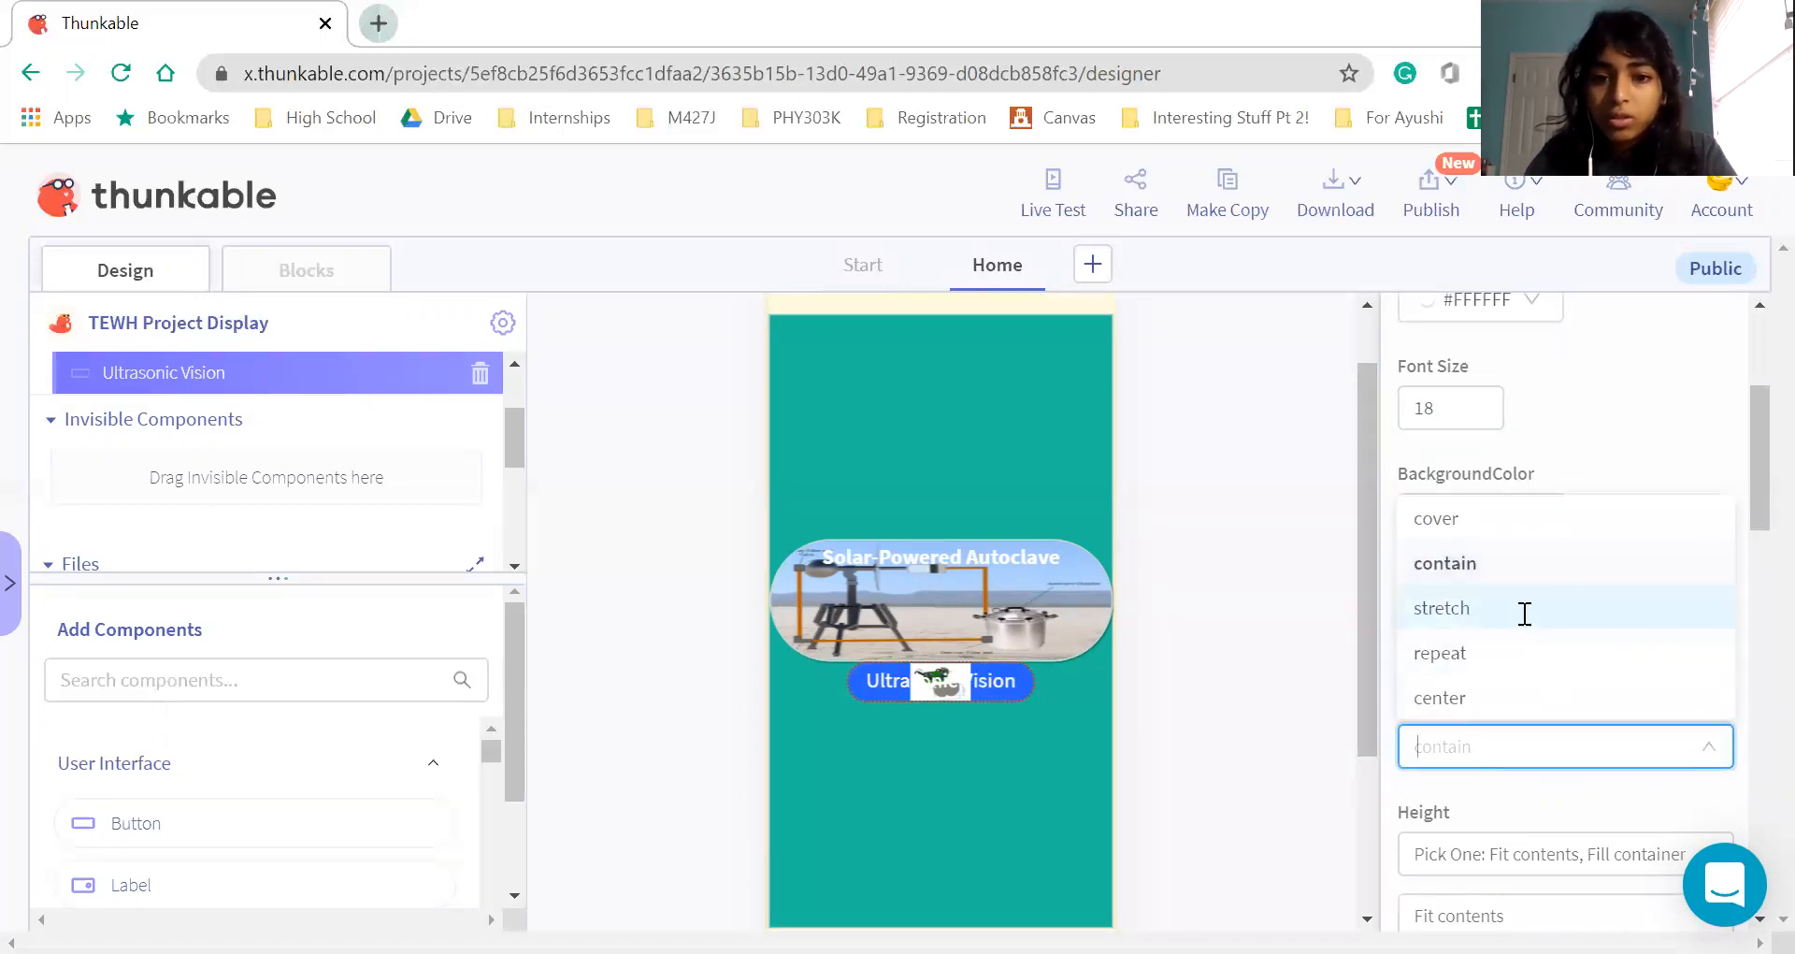
pyautogui.click(1524, 613)
# Set the Ultrasonic Vision button's height to a relative size of 20%
pyautogui.scroll(-3, 1587, 883)
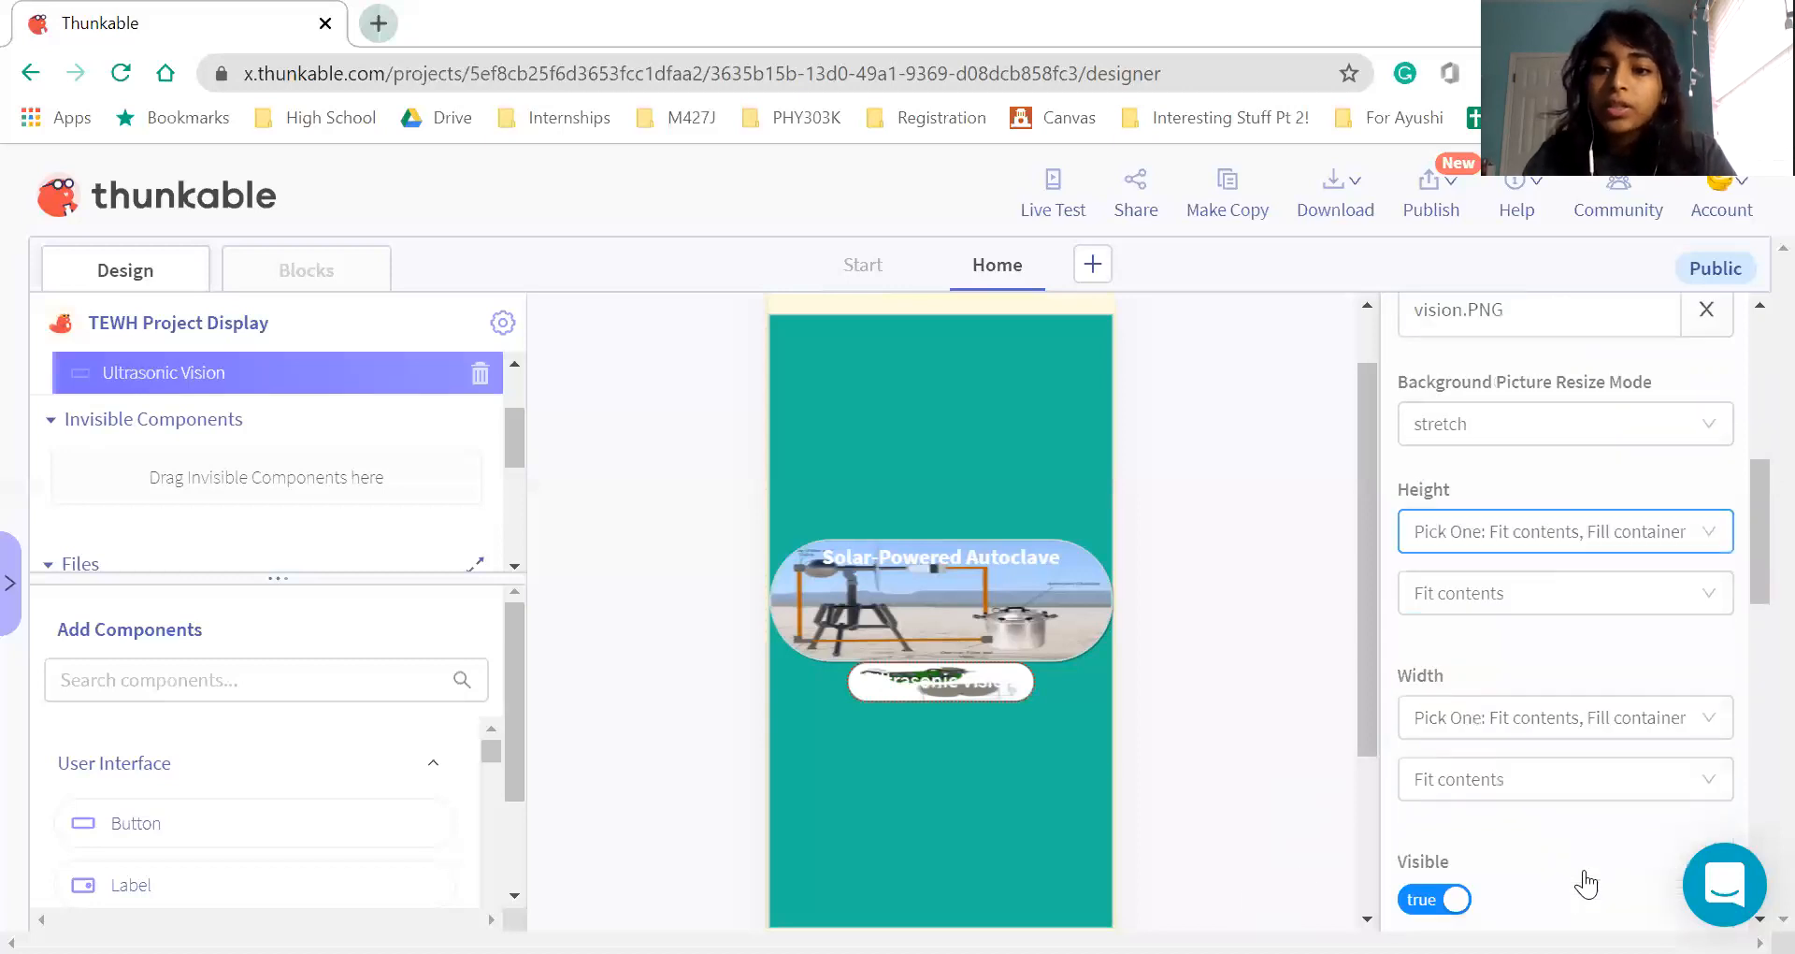
pyautogui.scroll(-7, 1697, 720)
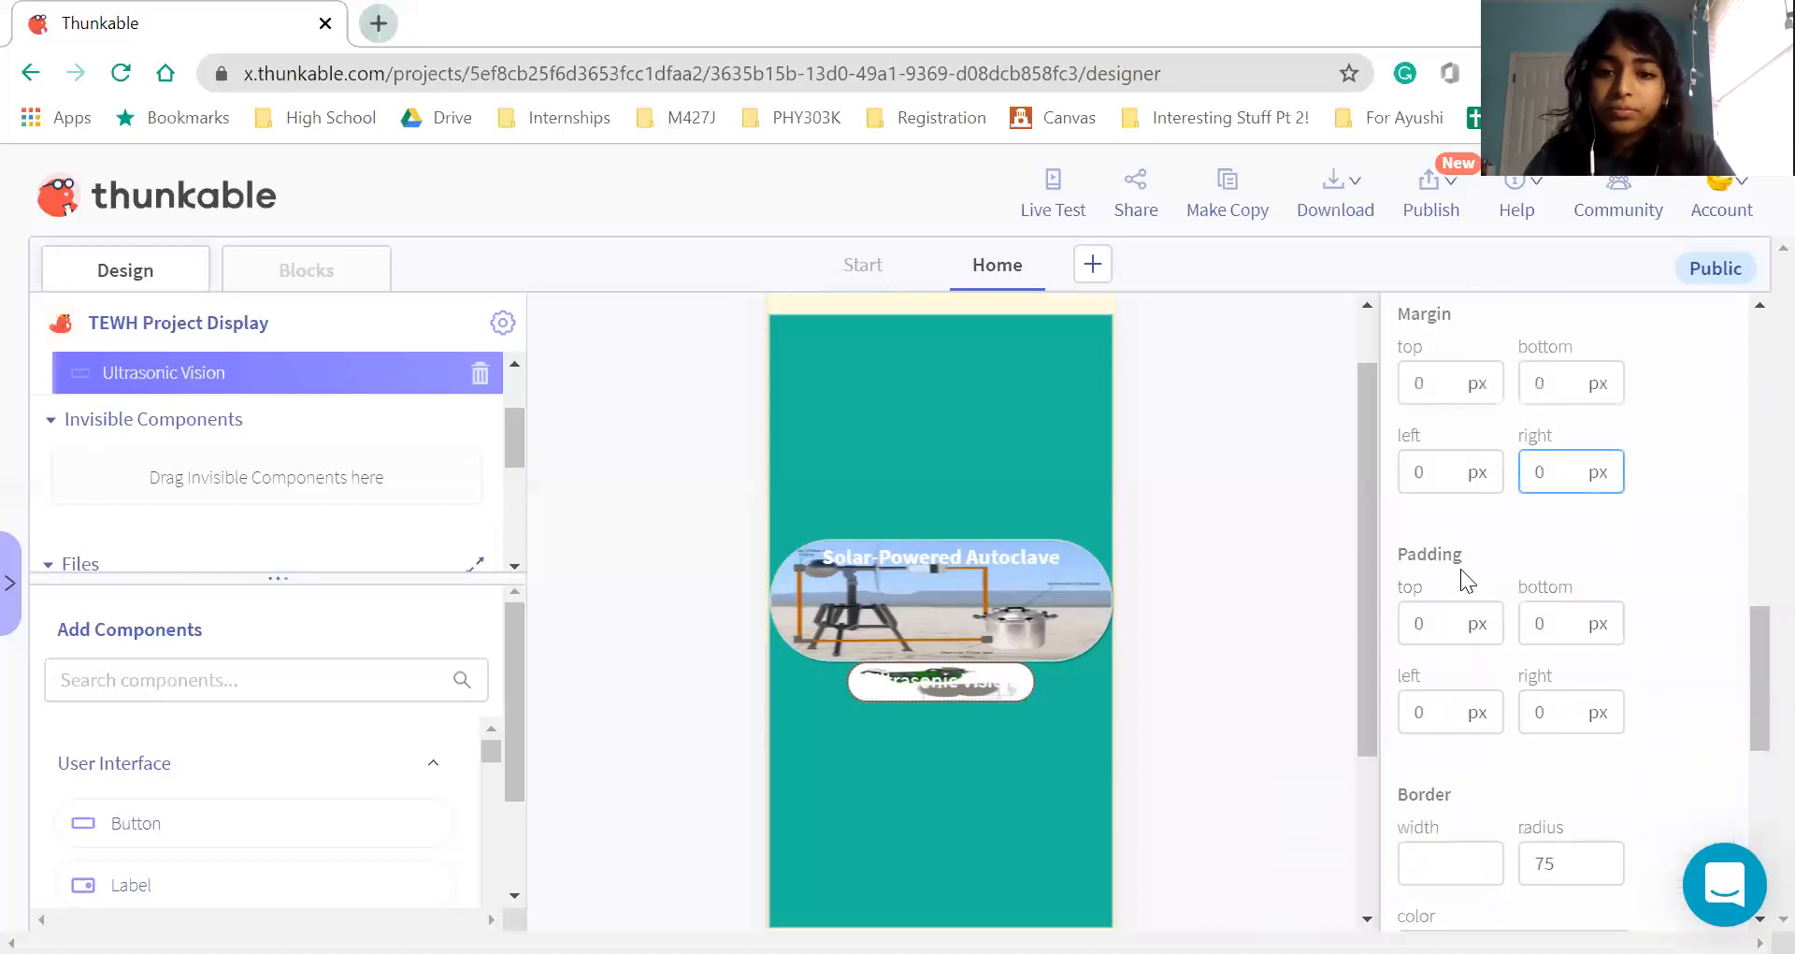
pyautogui.scroll(1, 1563, 759)
pyautogui.scroll(-6, 1563, 759)
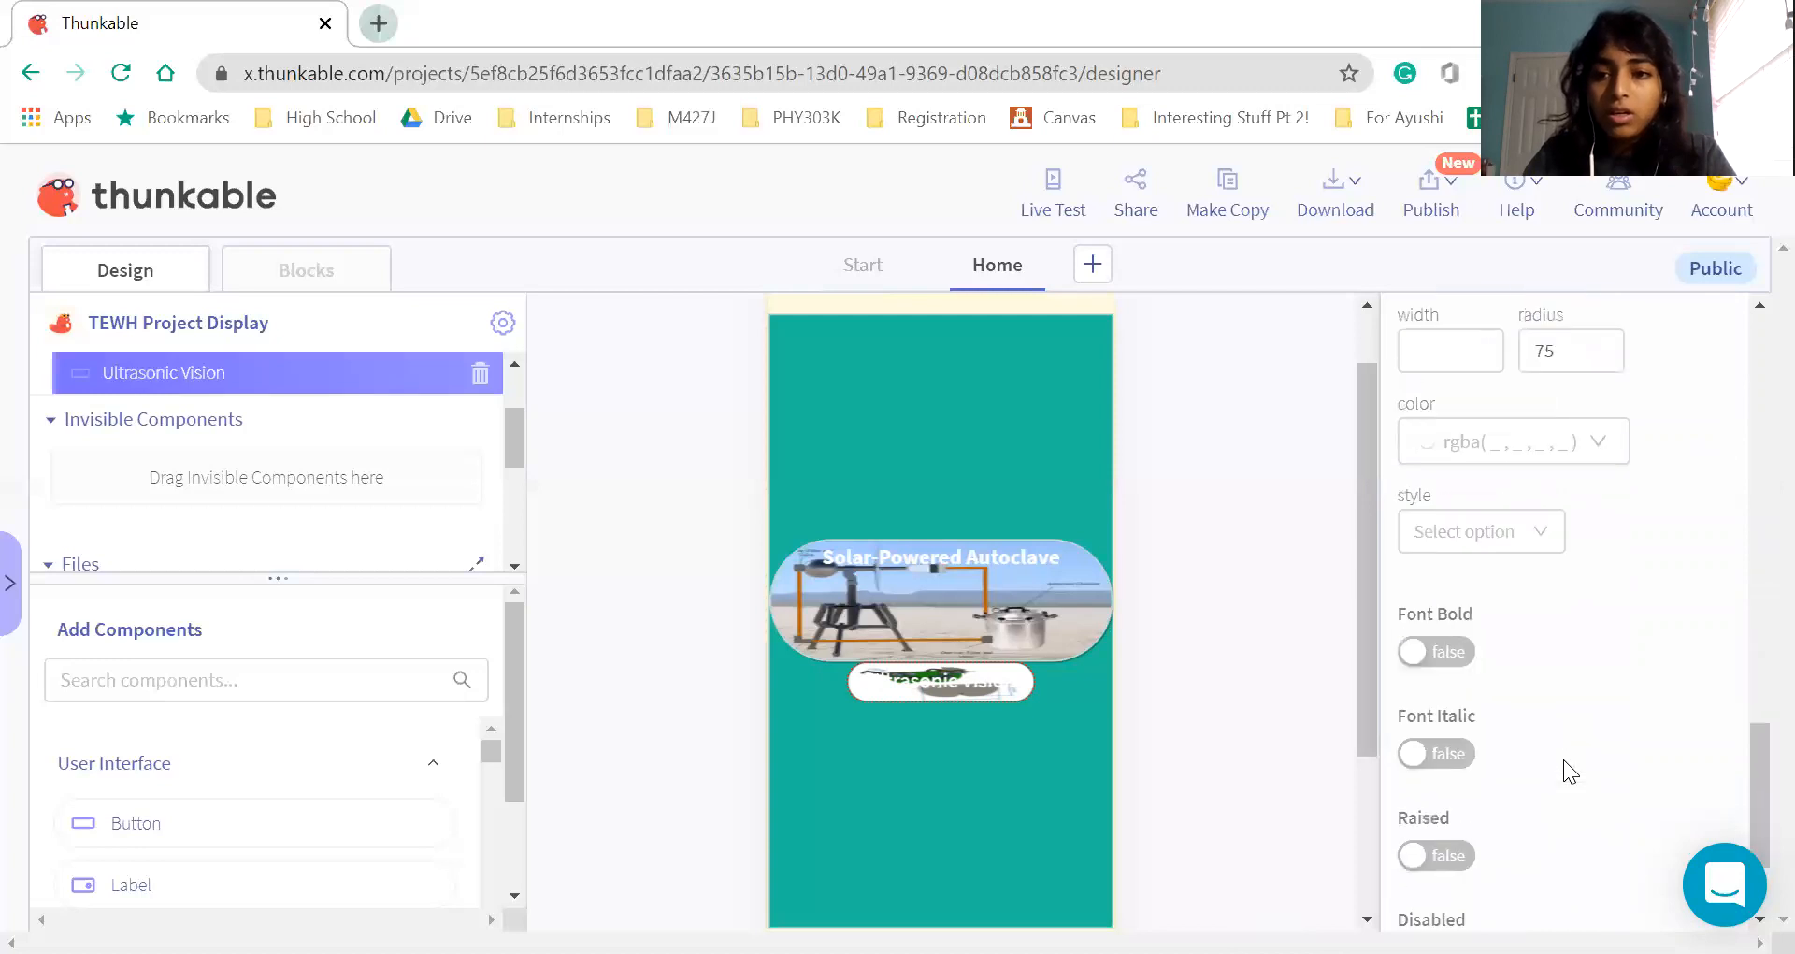
pyautogui.scroll(10, 1563, 759)
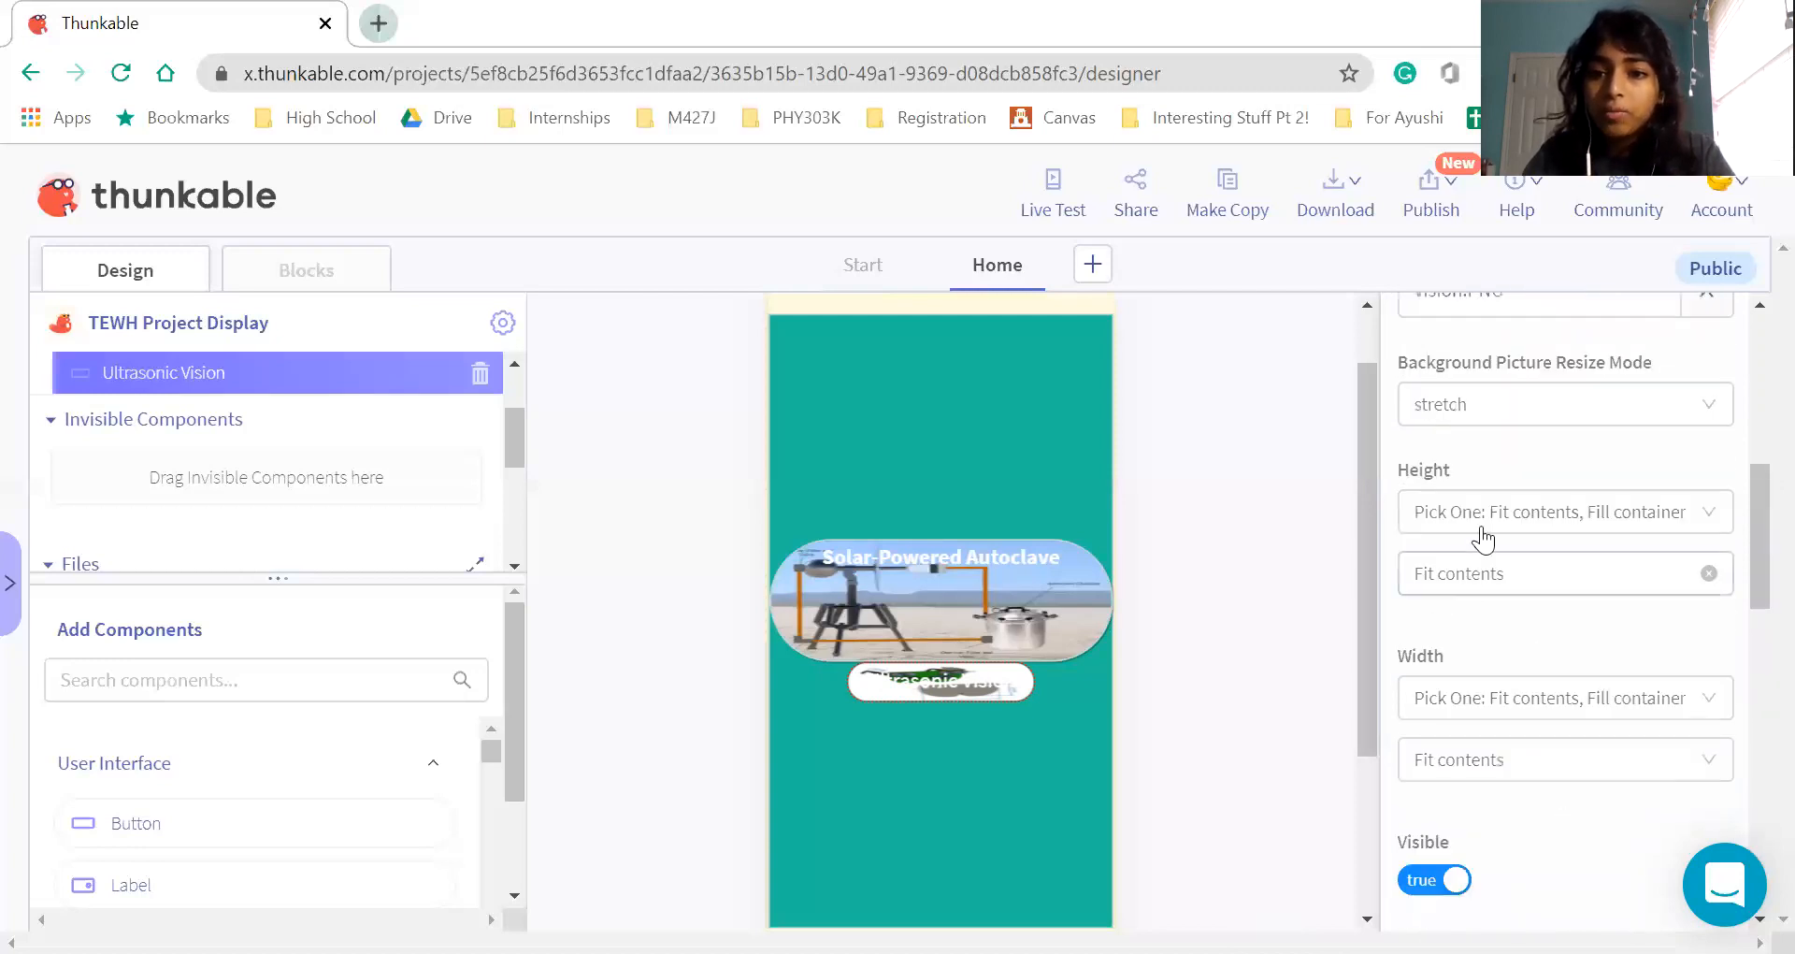
pyautogui.click(1482, 539)
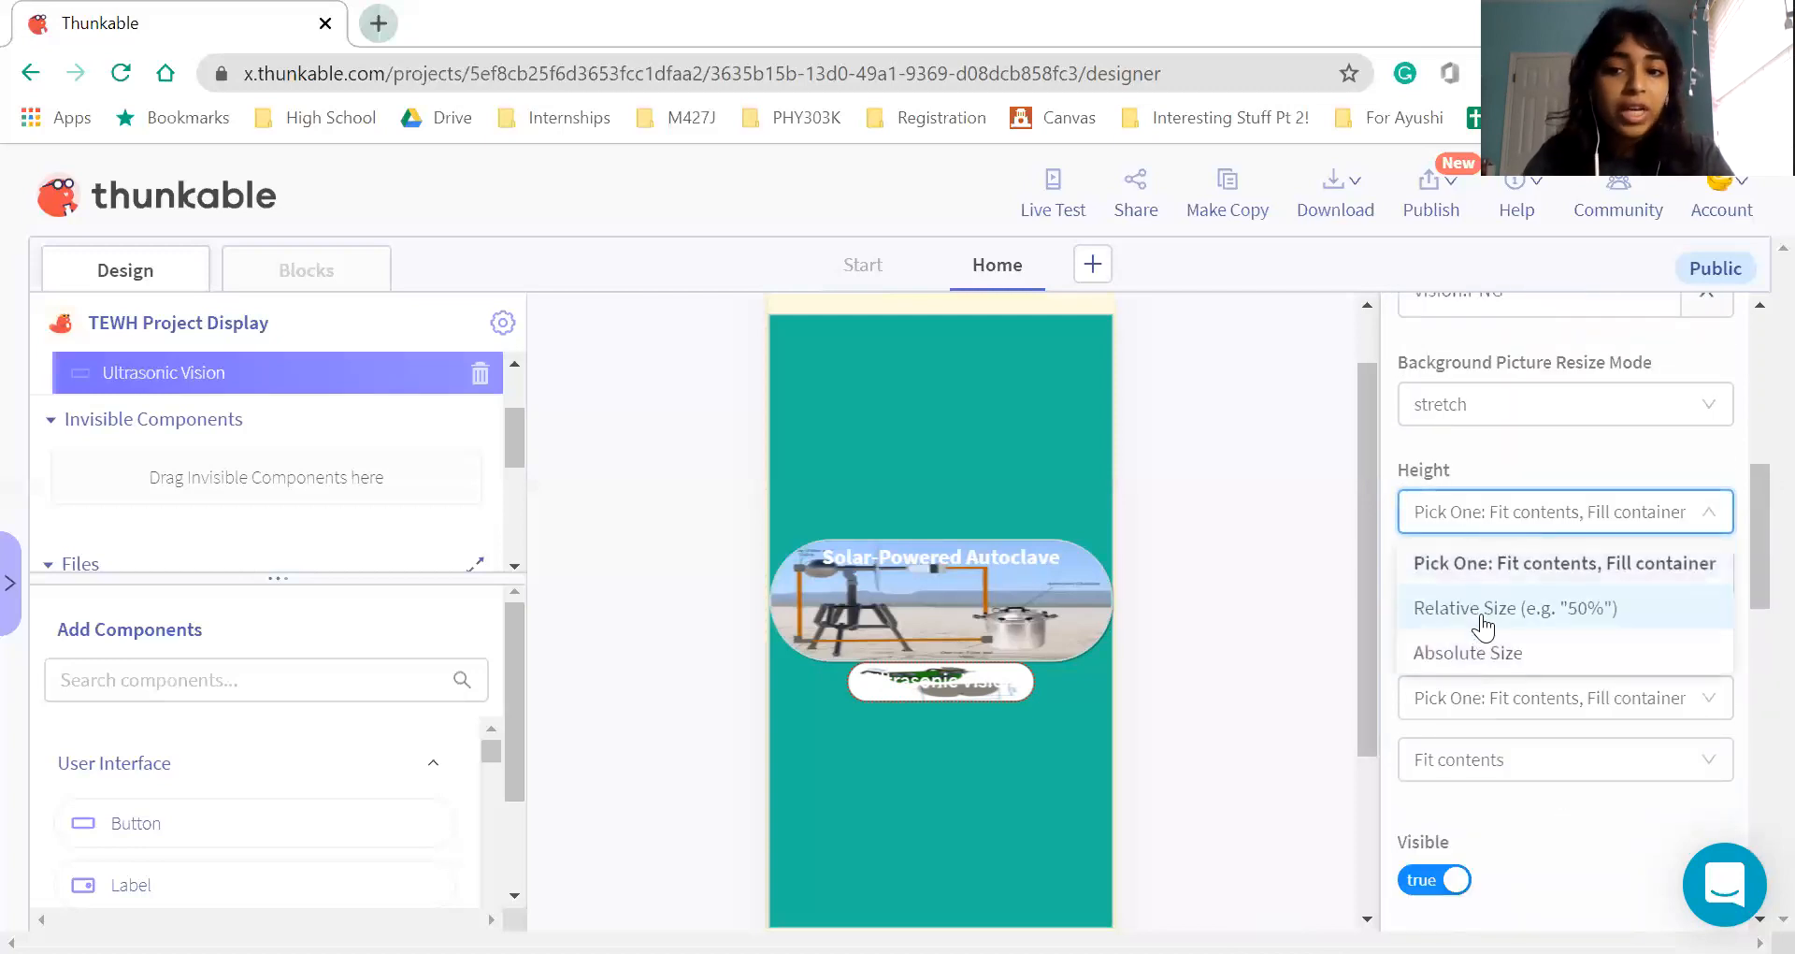
pyautogui.click(1484, 610)
pyautogui.click(1488, 573)
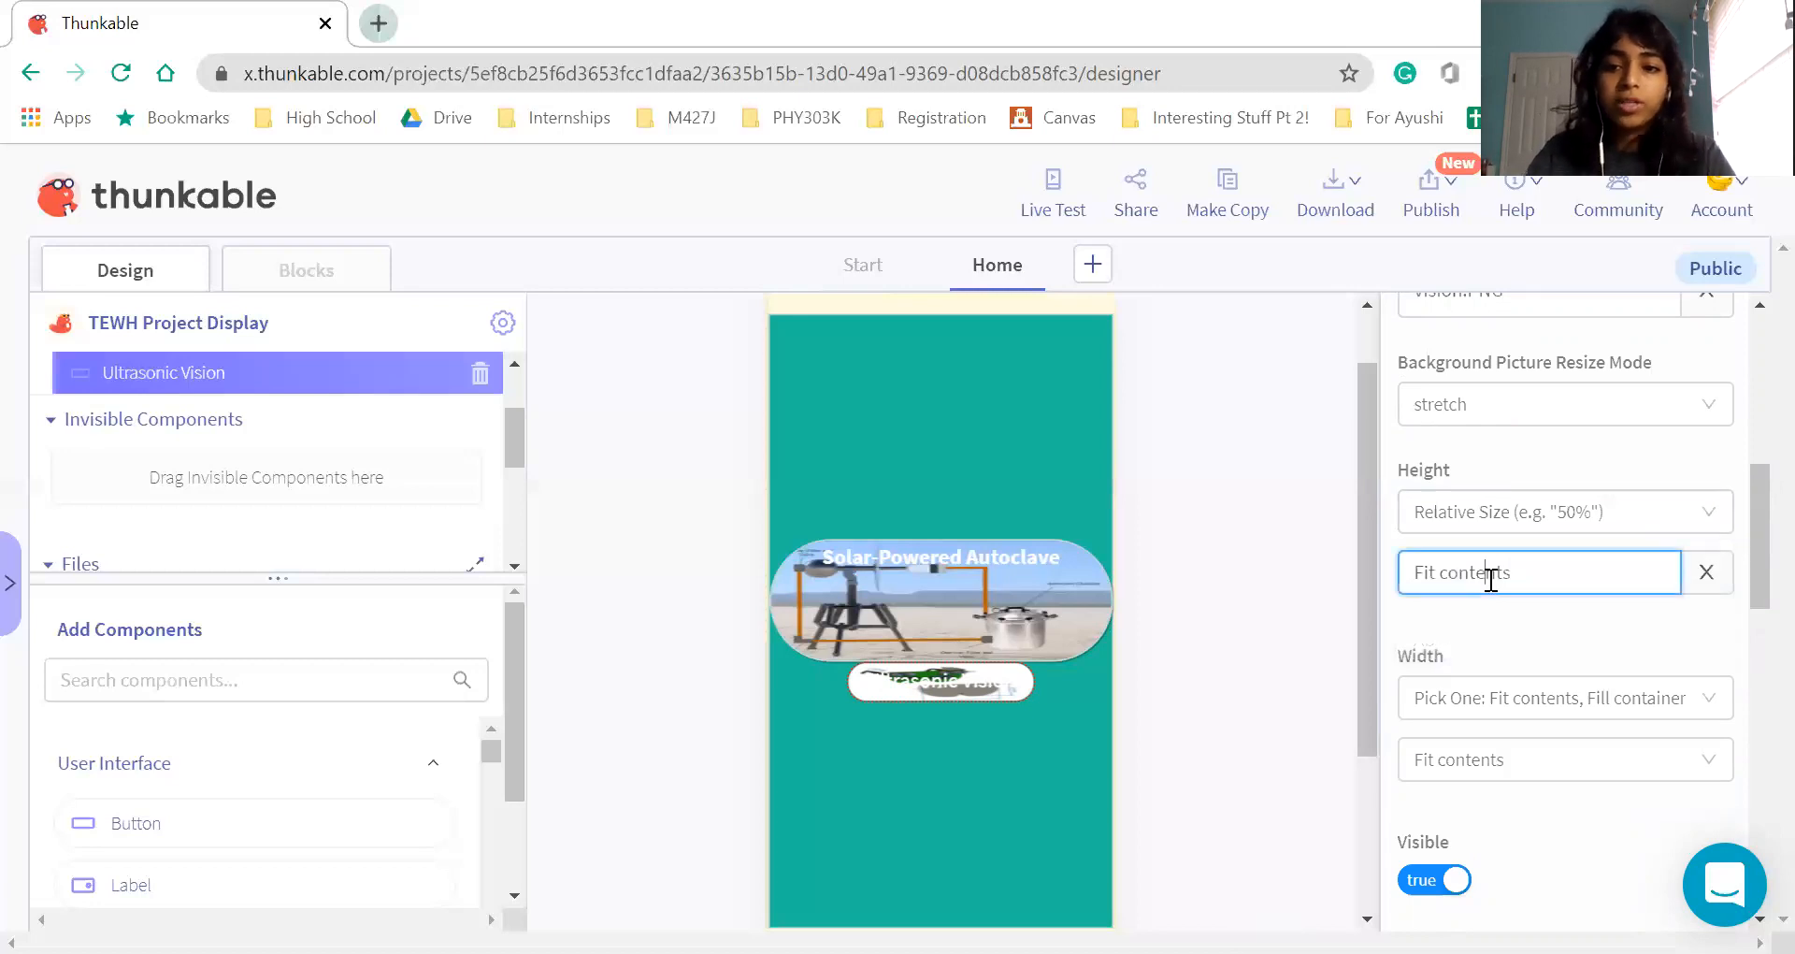
pyautogui.hotkey('ctrl', 'a')
pyautogui.press('BackSpace')
pyautogui.write('20%')
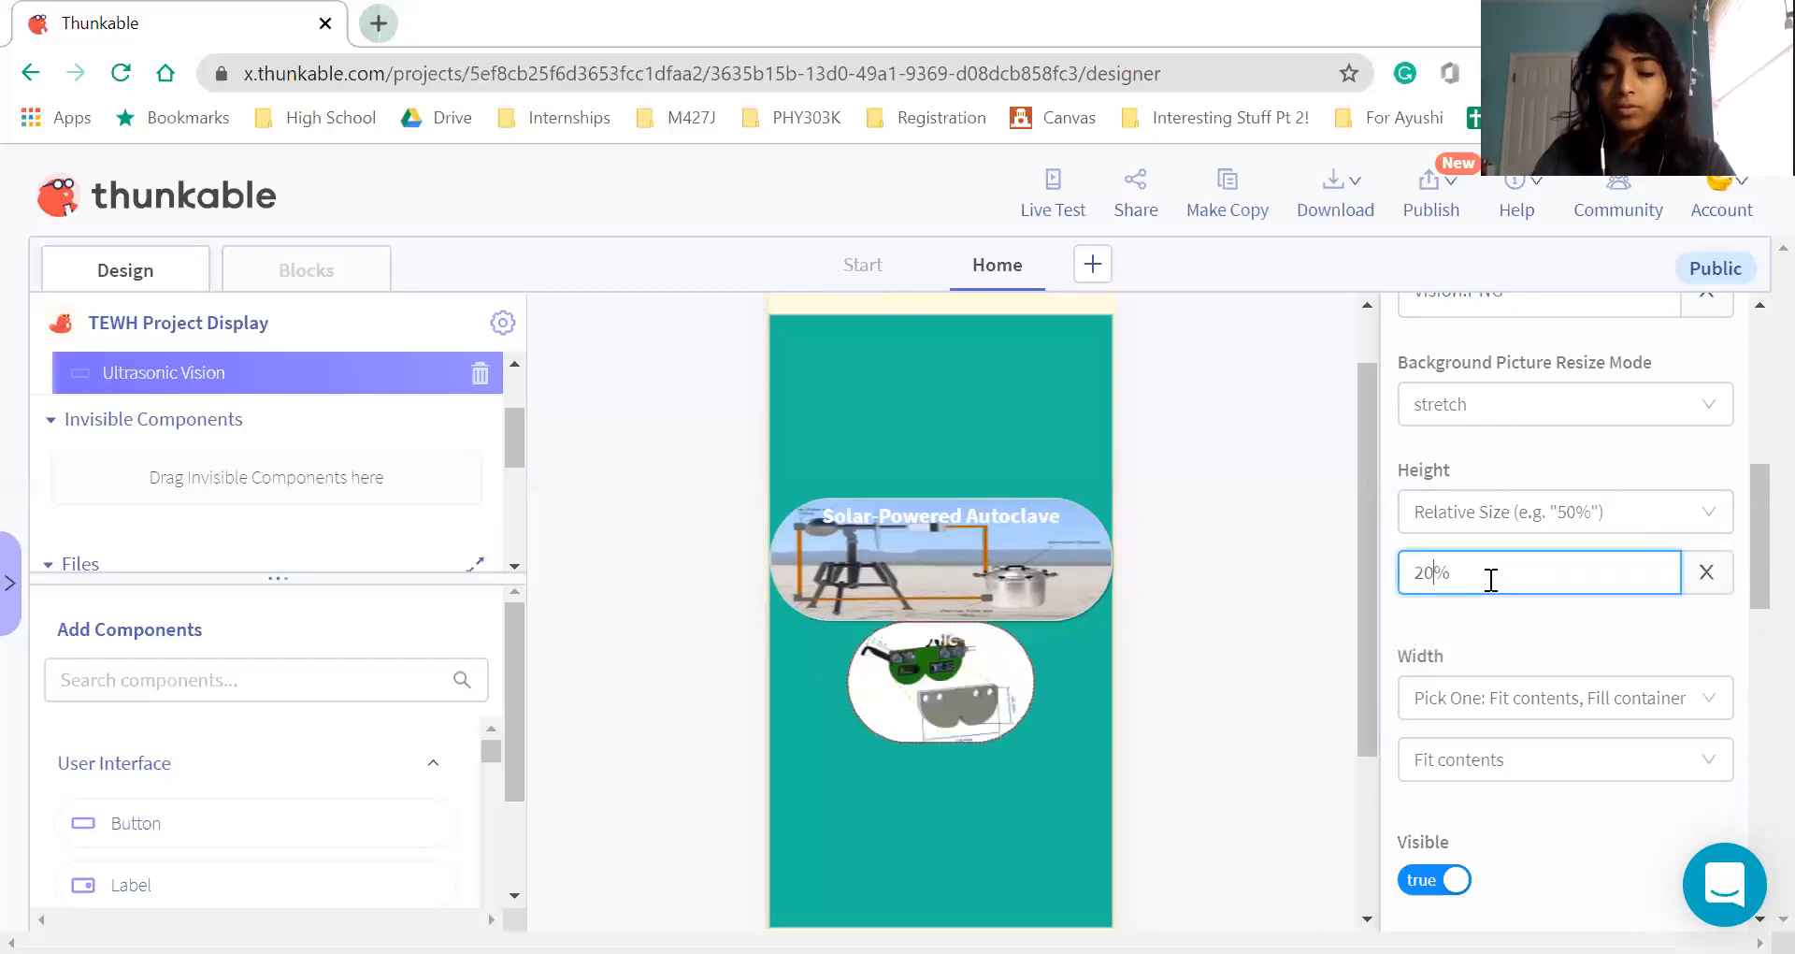
# Set the Ultrasonic Vision button's width to a relative size of 100%
pyautogui.click(1470, 715)
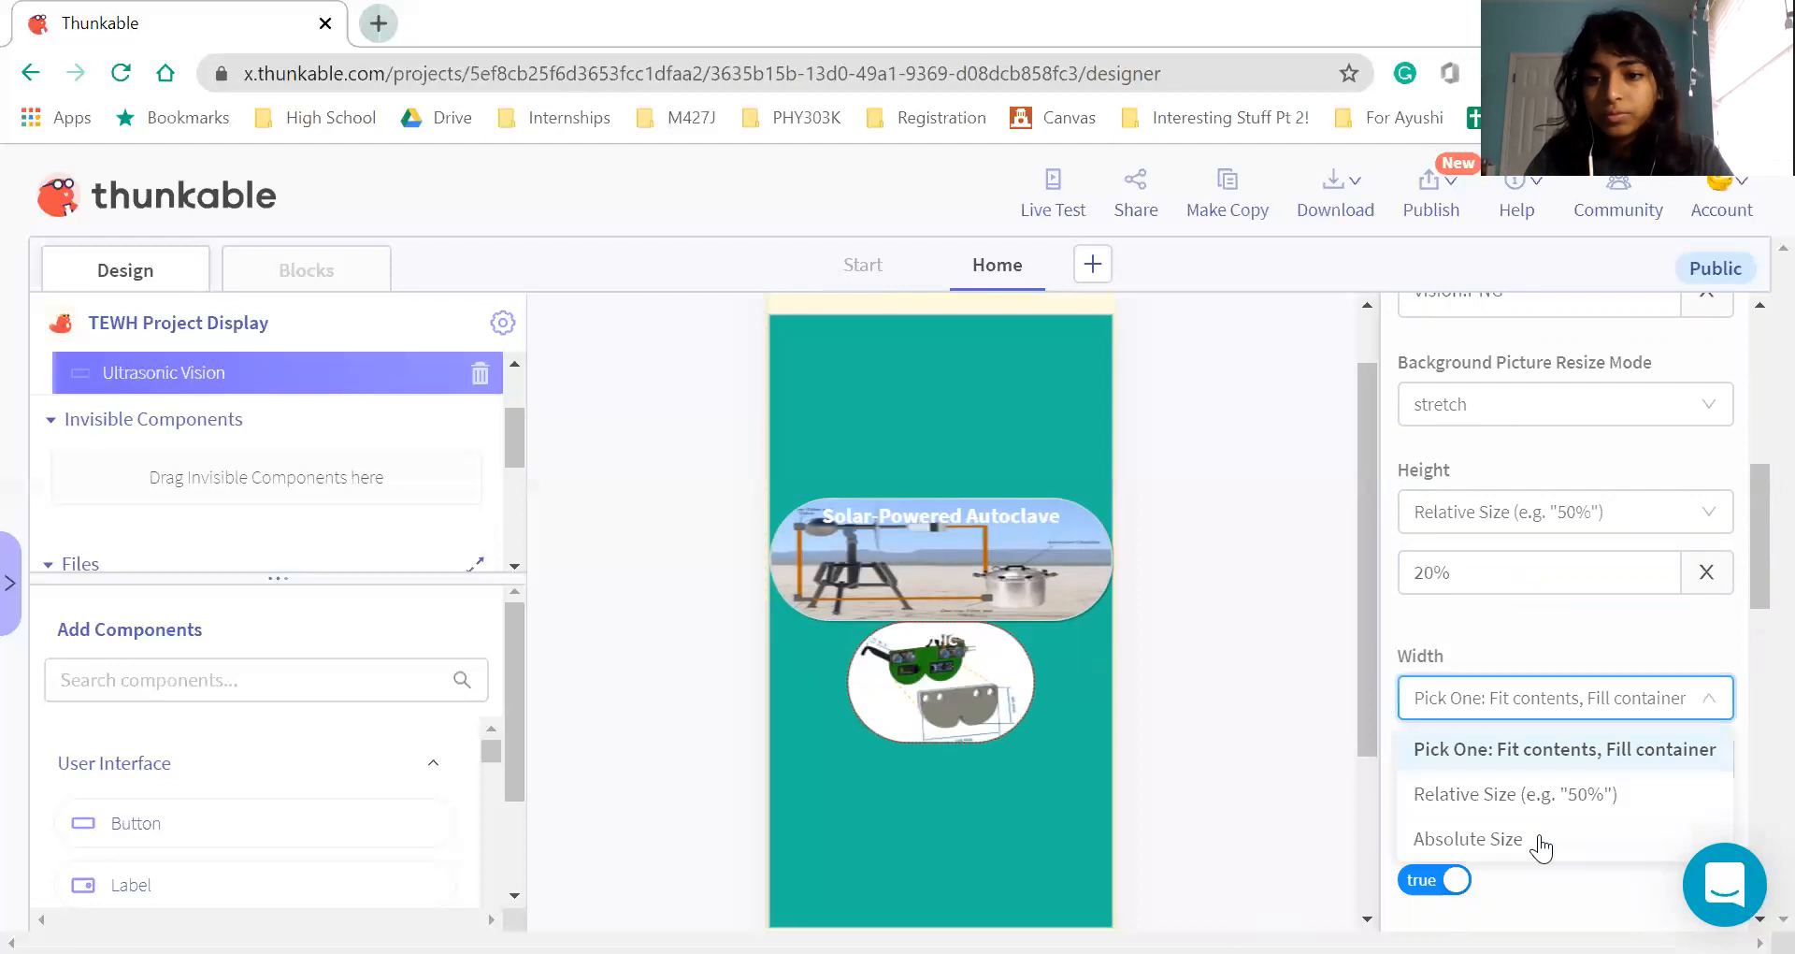
pyautogui.click(1535, 808)
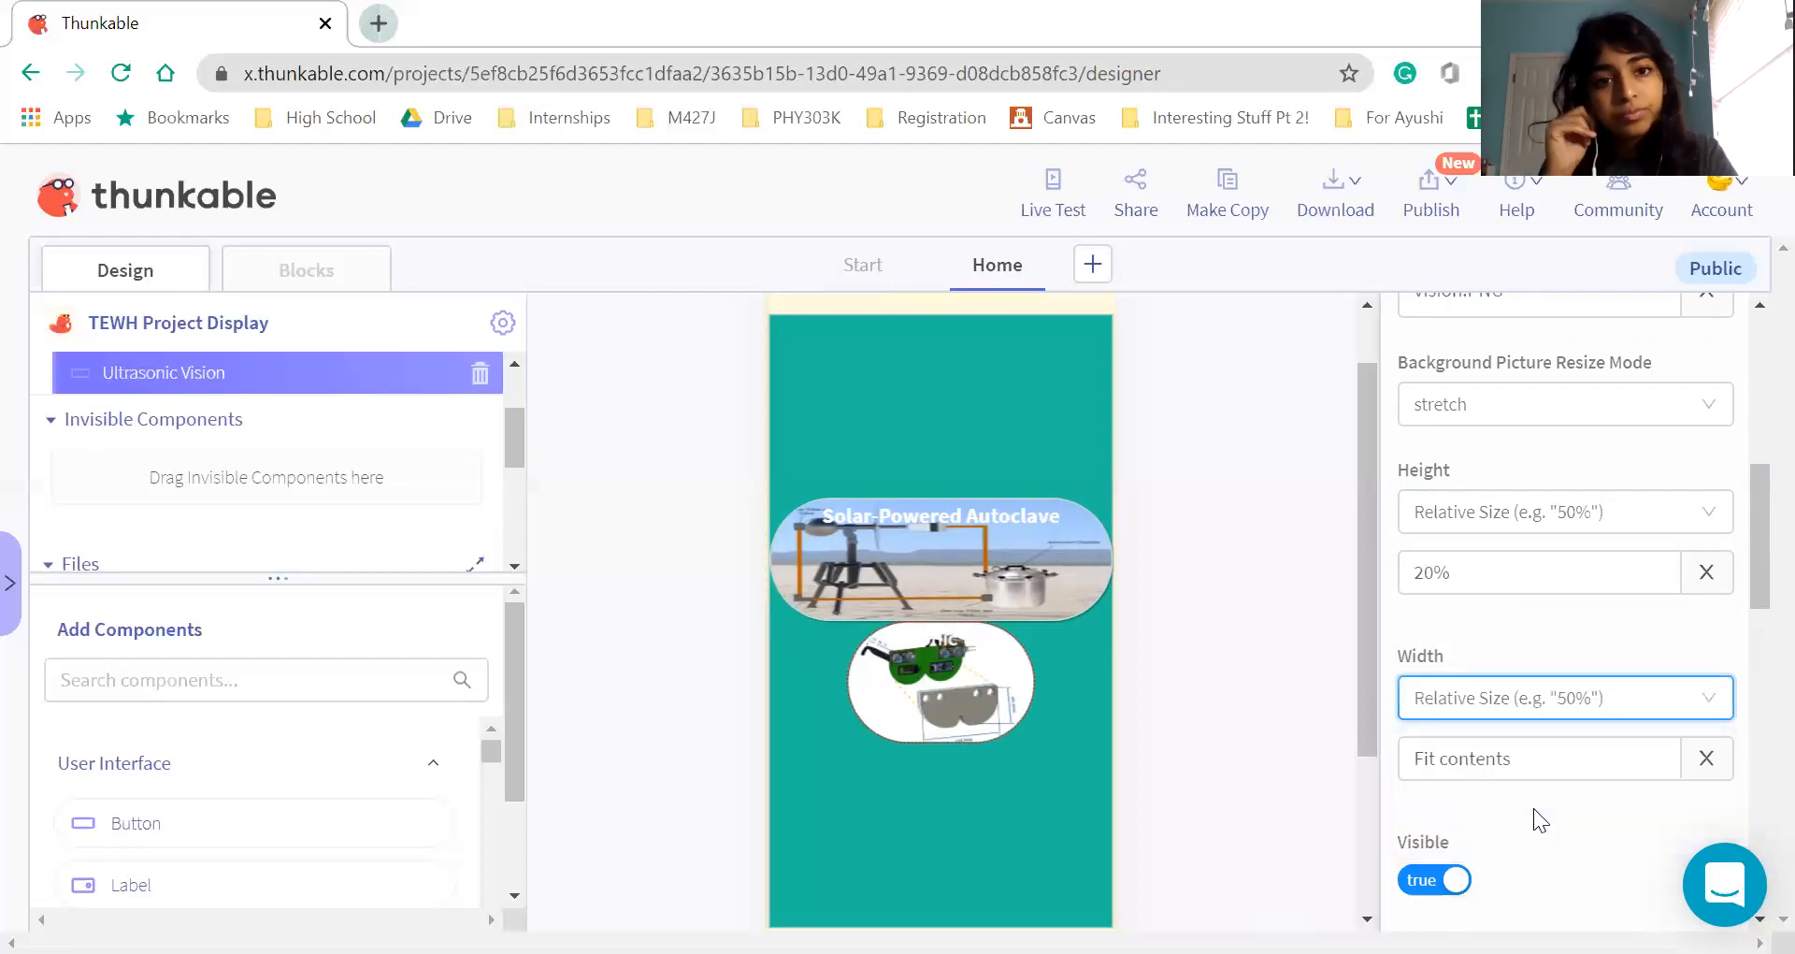
pyautogui.click(1468, 759)
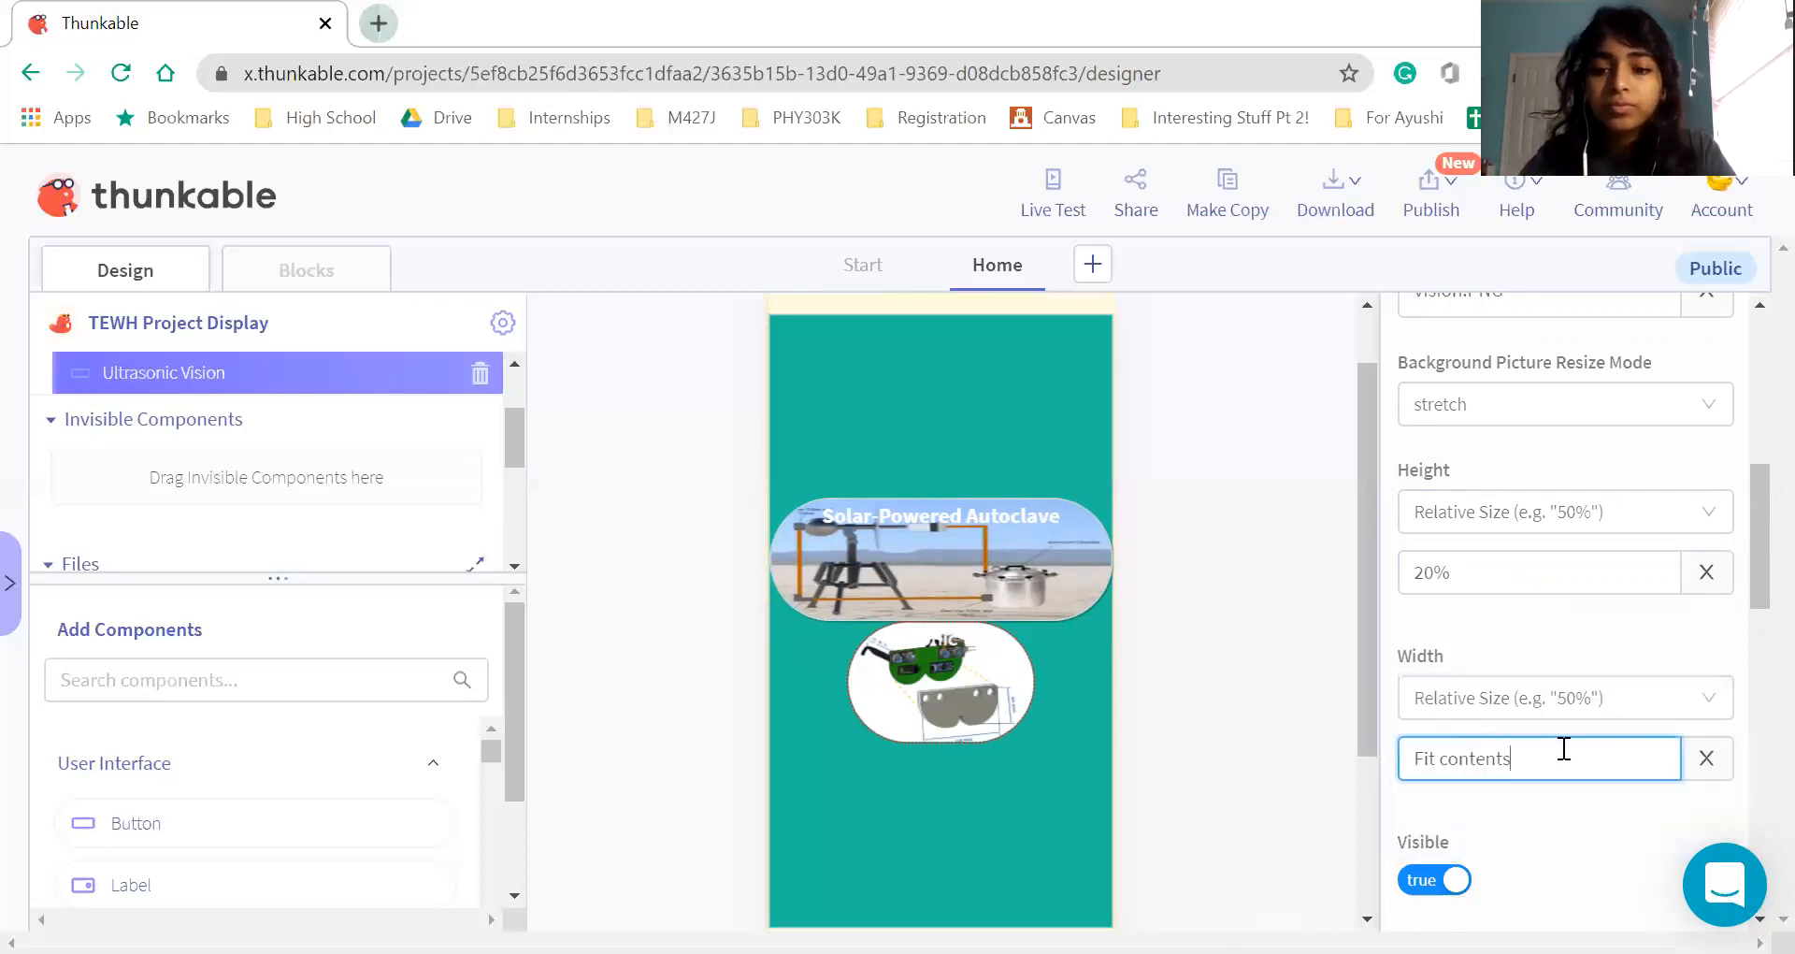
pyautogui.write('0')
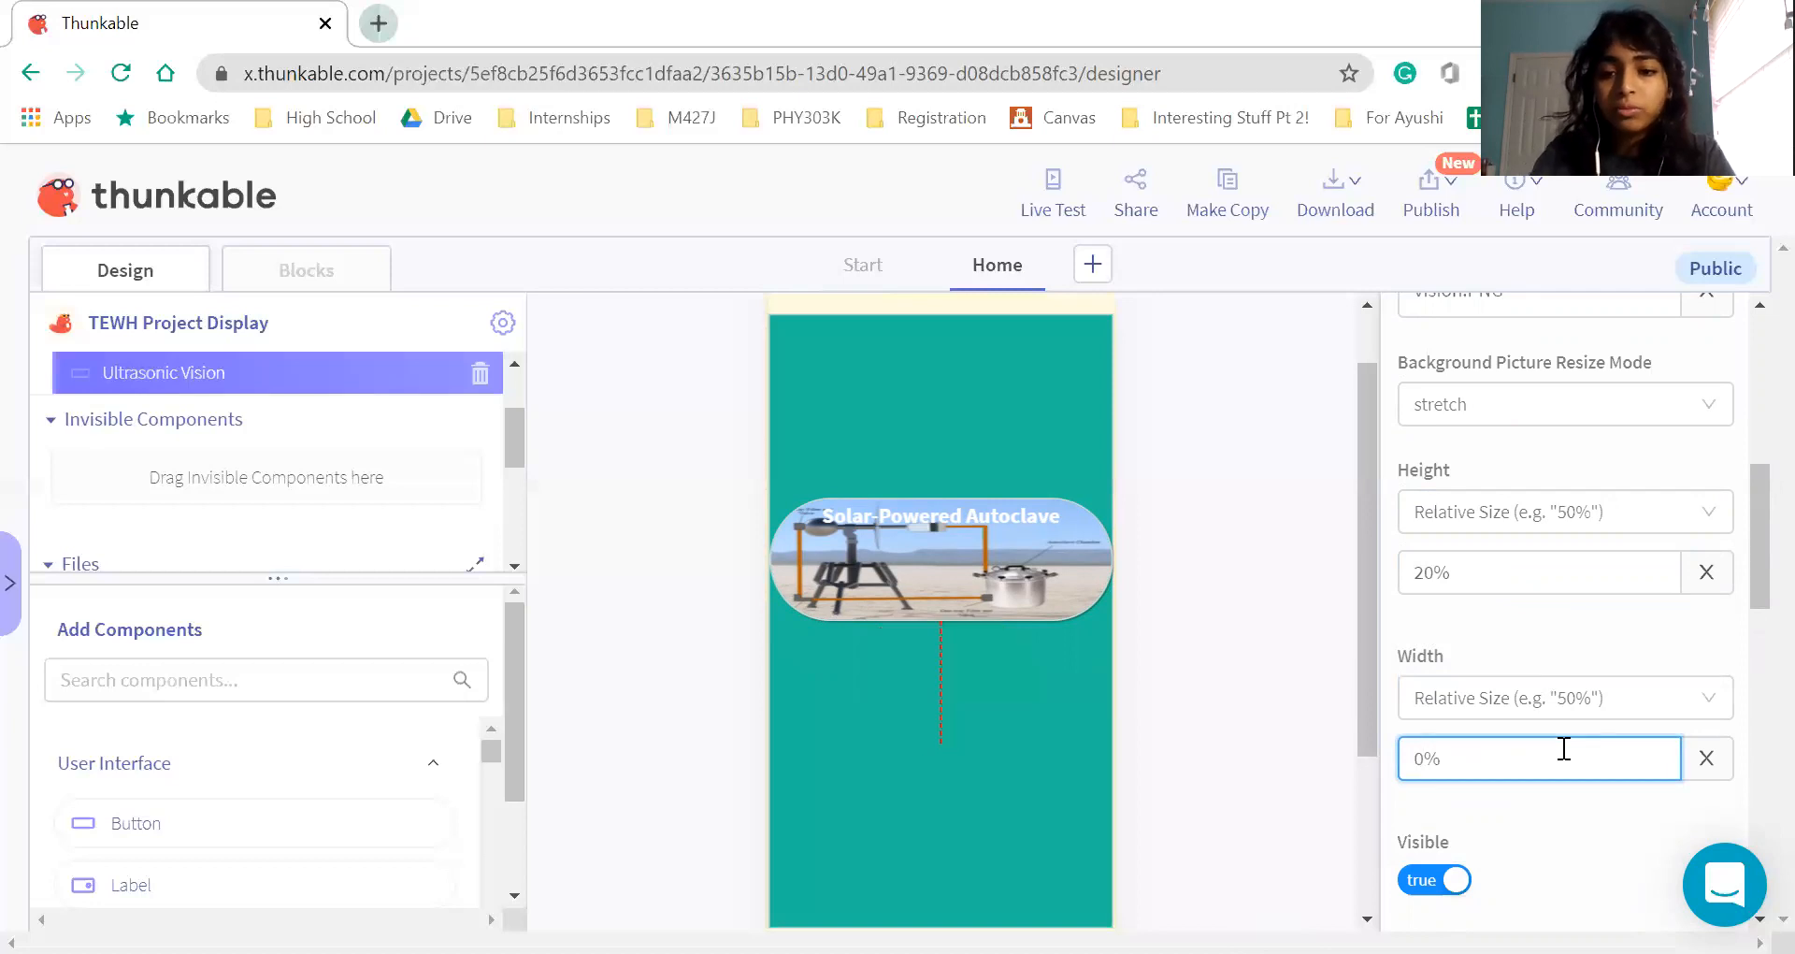
pyautogui.press('BackSpace')
pyautogui.write('100')
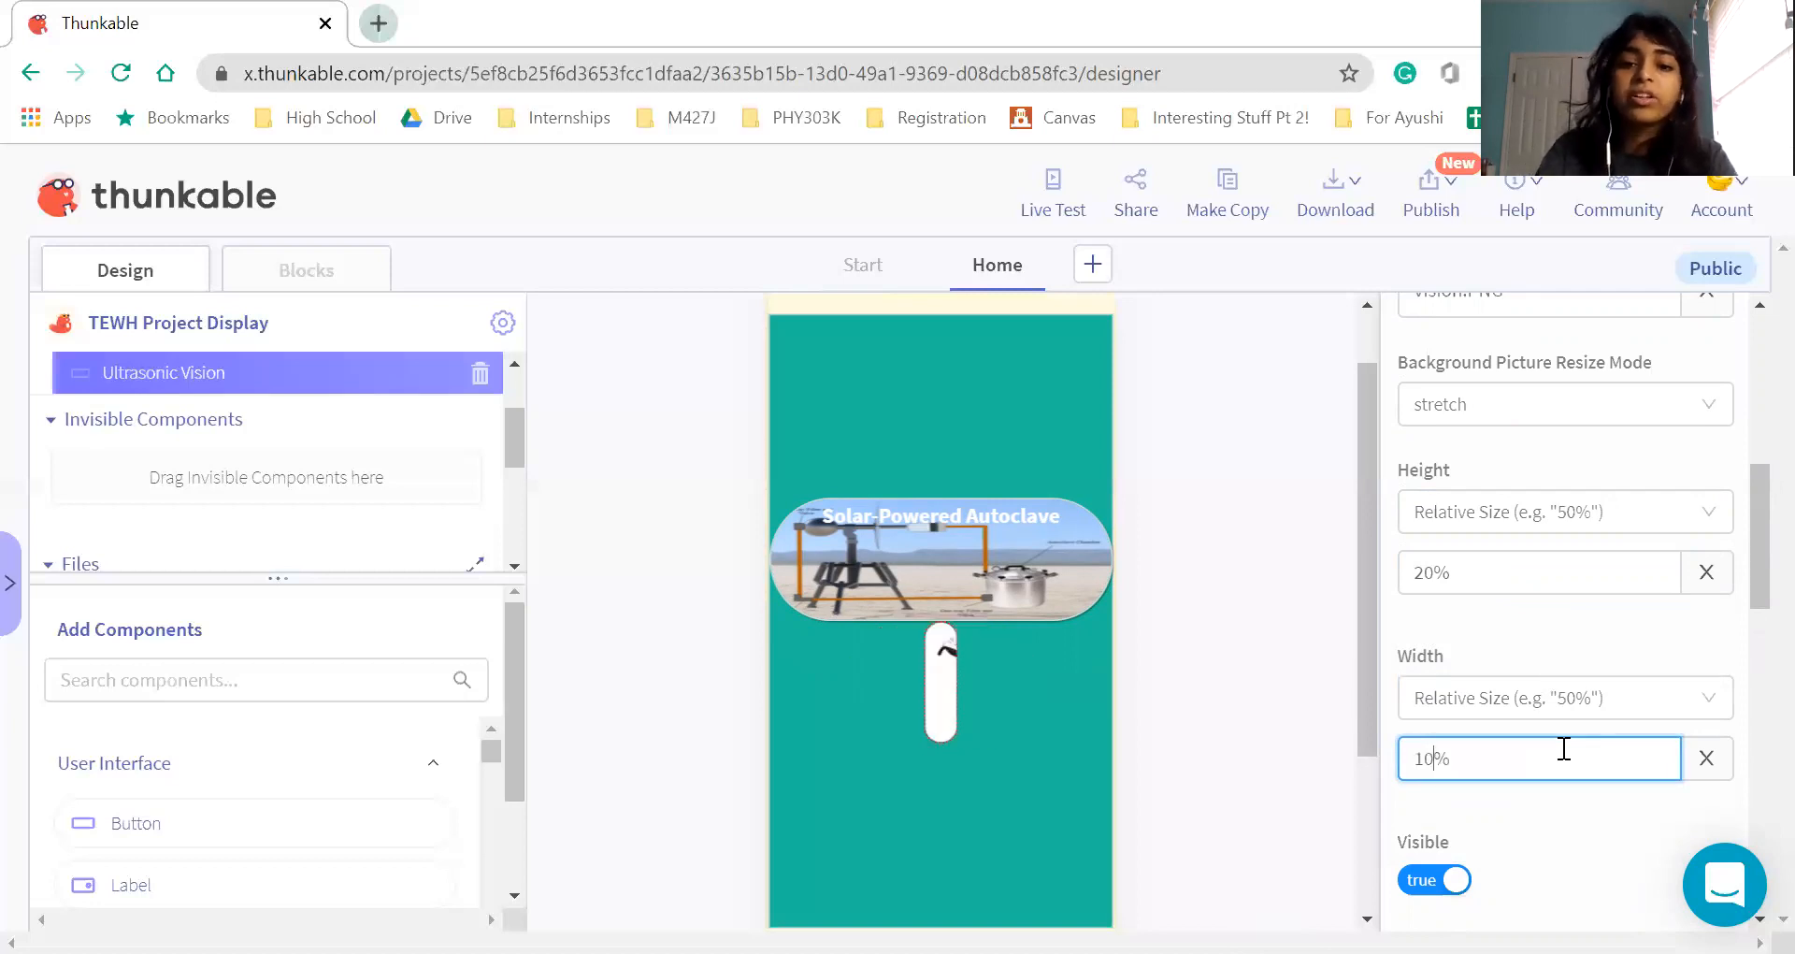
pyautogui.click(1185, 705)
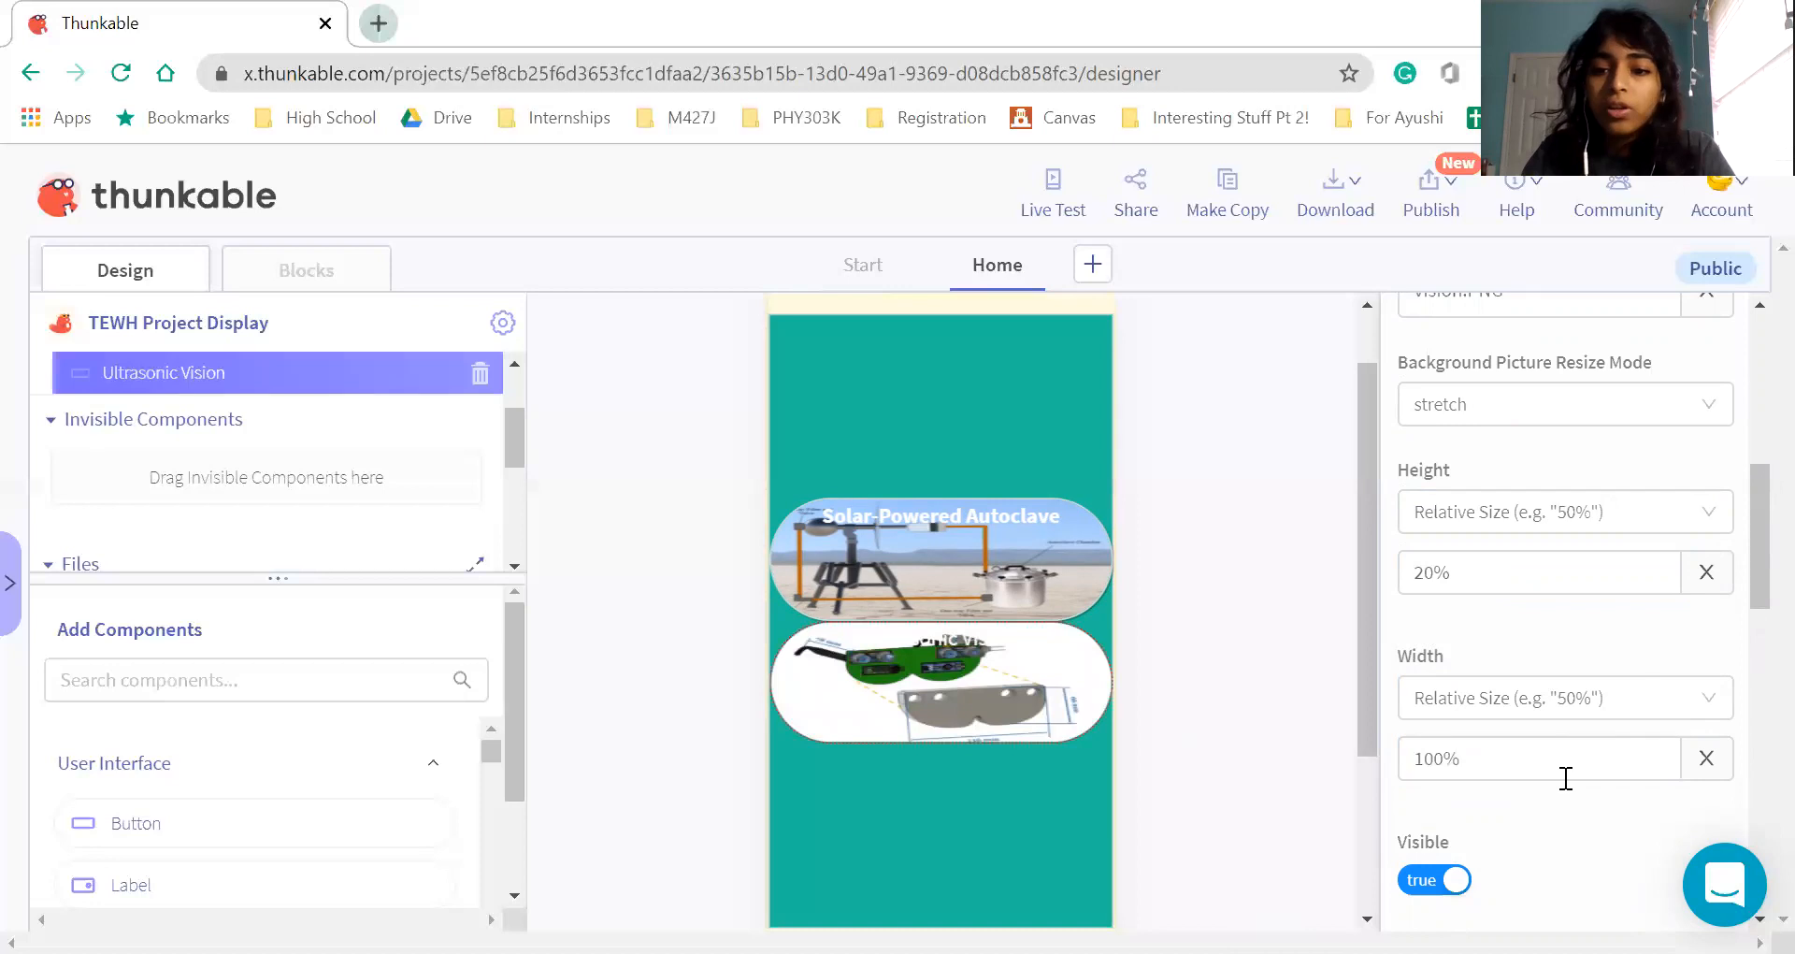
# Change the Ultrasonic Vision button's text color to black
pyautogui.scroll(-6, 1566, 778)
pyautogui.scroll(-4, 1566, 778)
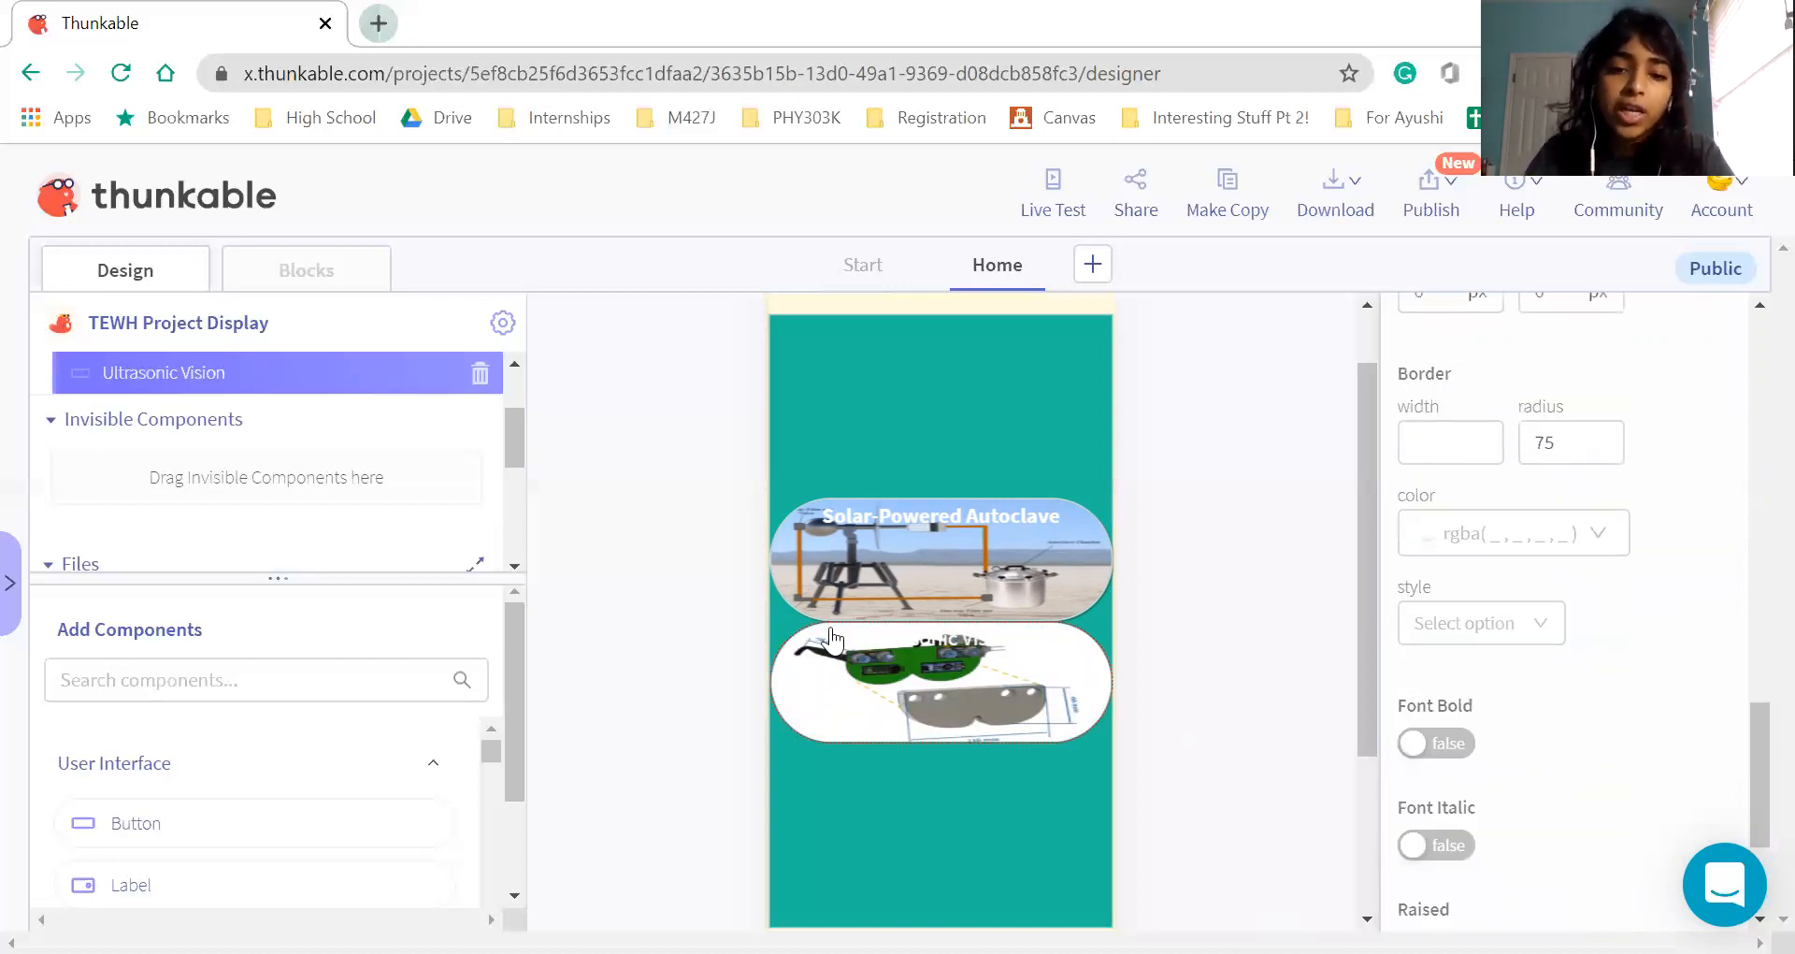
pyautogui.scroll(-2, 1583, 809)
pyautogui.scroll(12, 1583, 810)
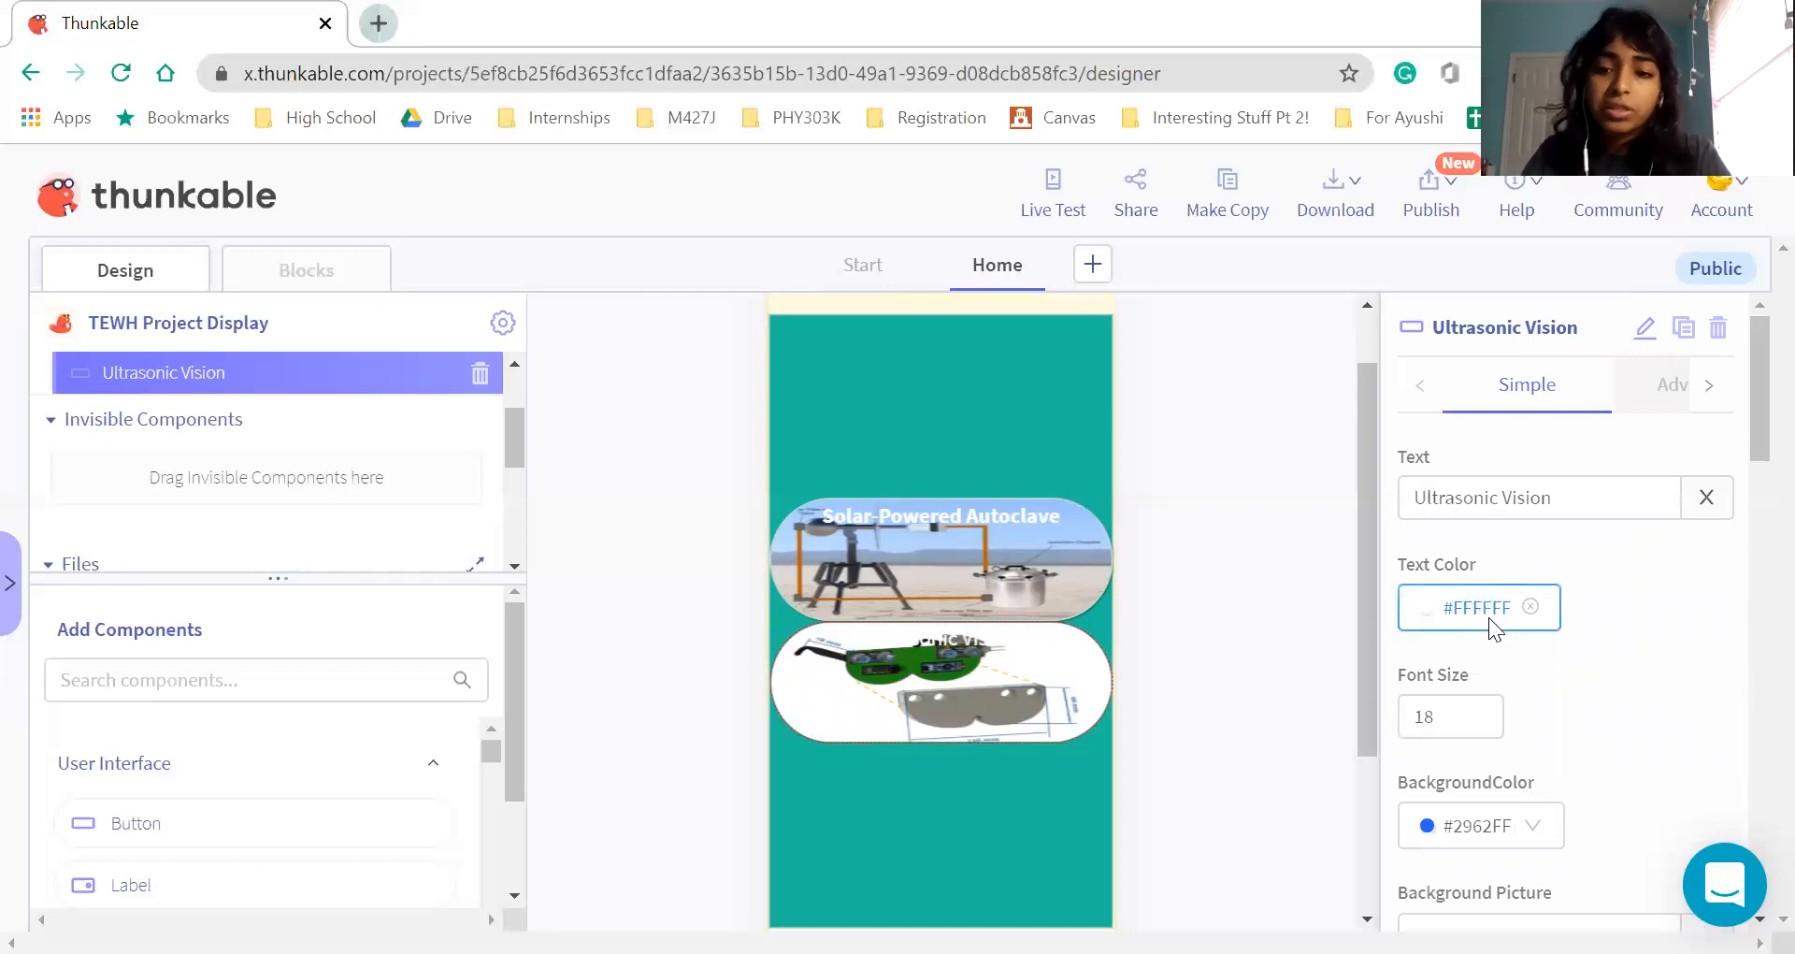
pyautogui.click(1489, 612)
pyautogui.click(1532, 915)
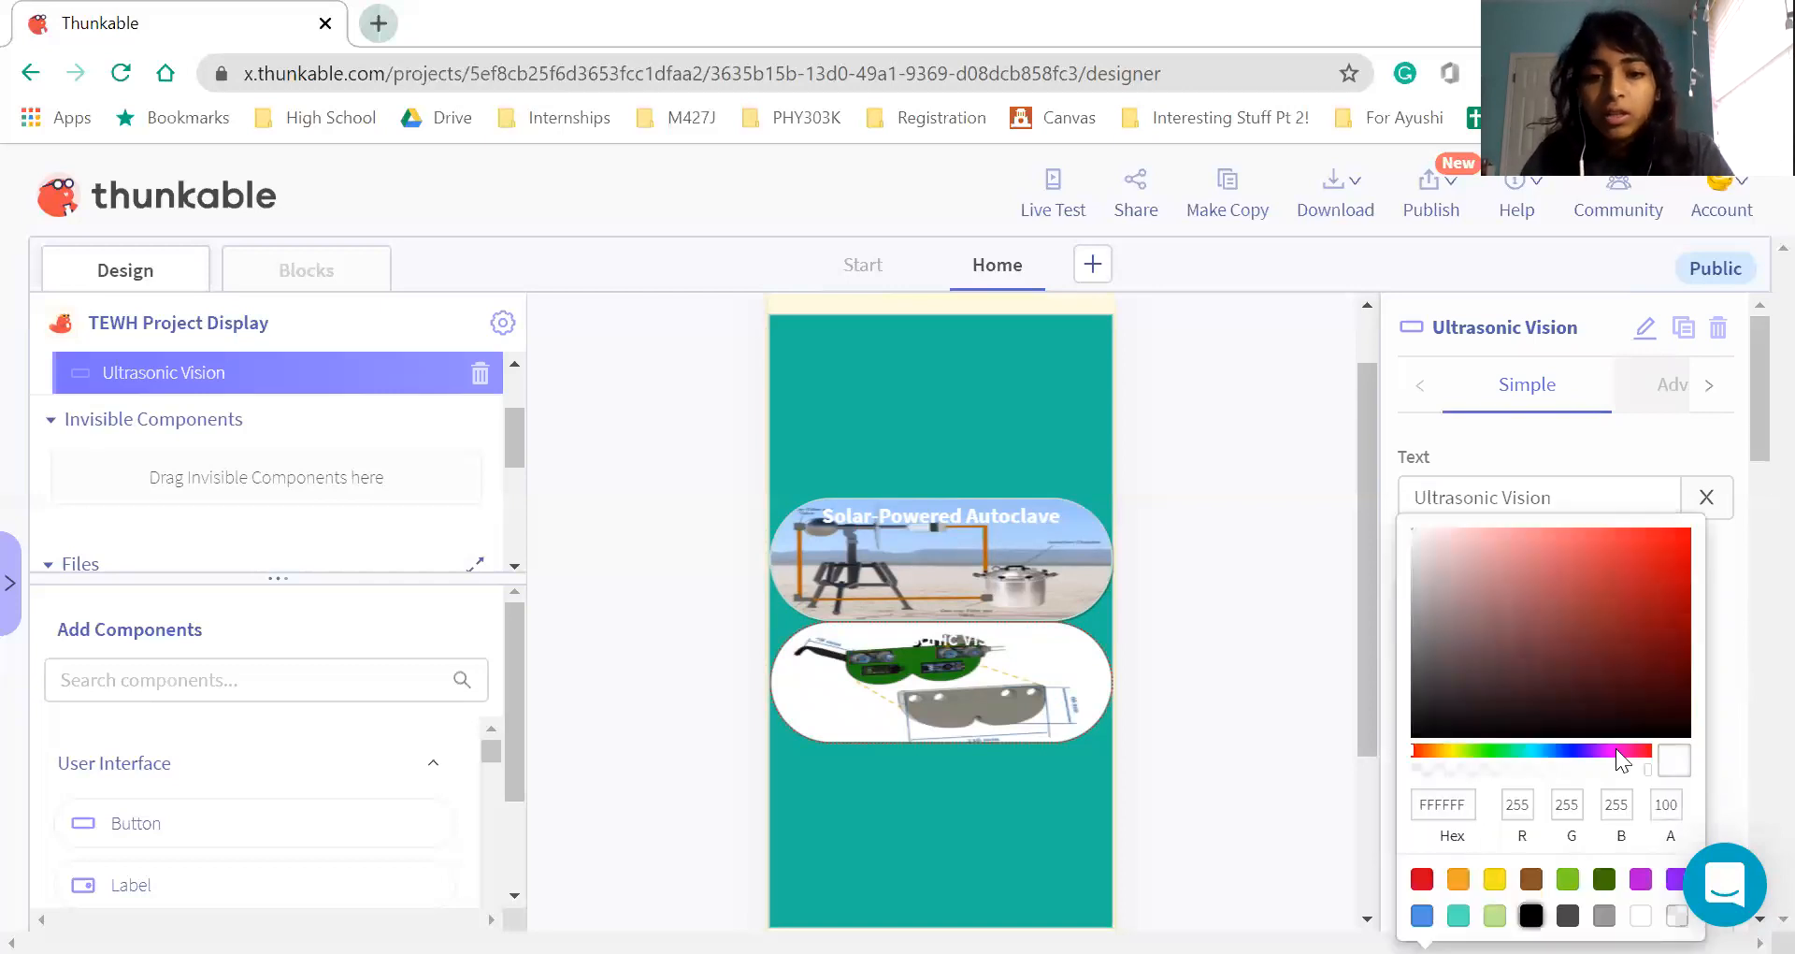
pyautogui.click(1282, 542)
# Make the Ultrasonic Vision button's text bold and turn on its raised setting
pyautogui.scroll(-10, 1615, 722)
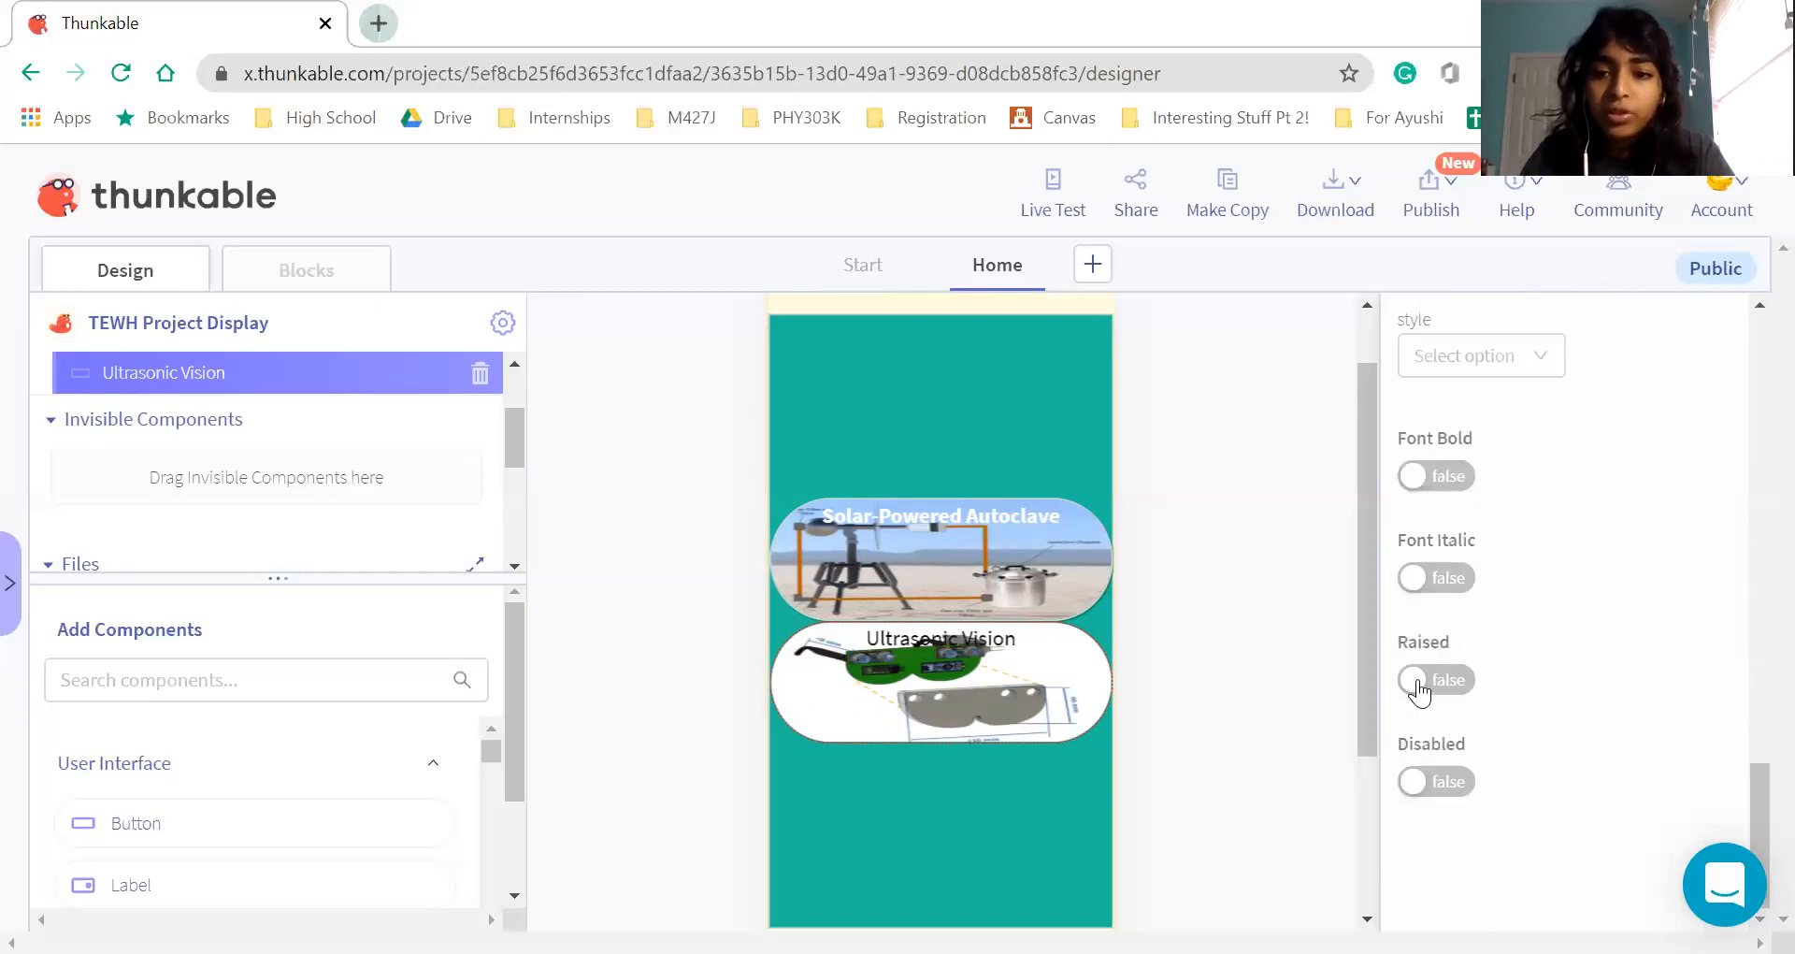
pyautogui.click(1418, 687)
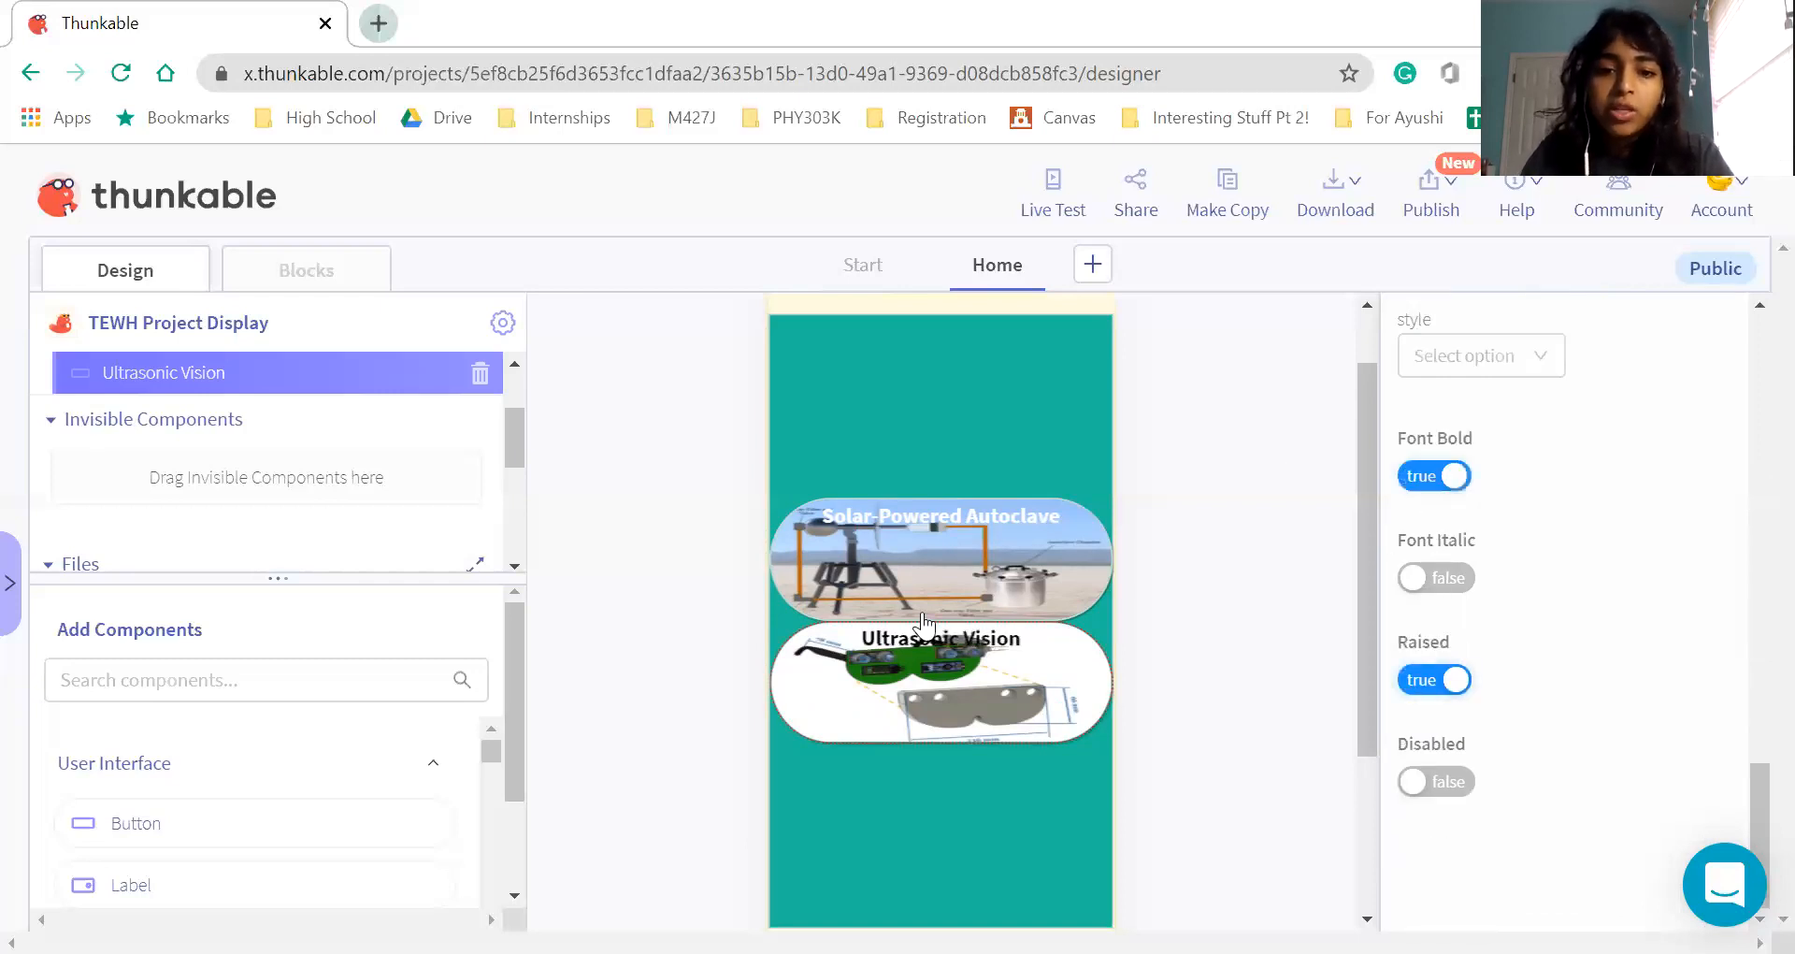
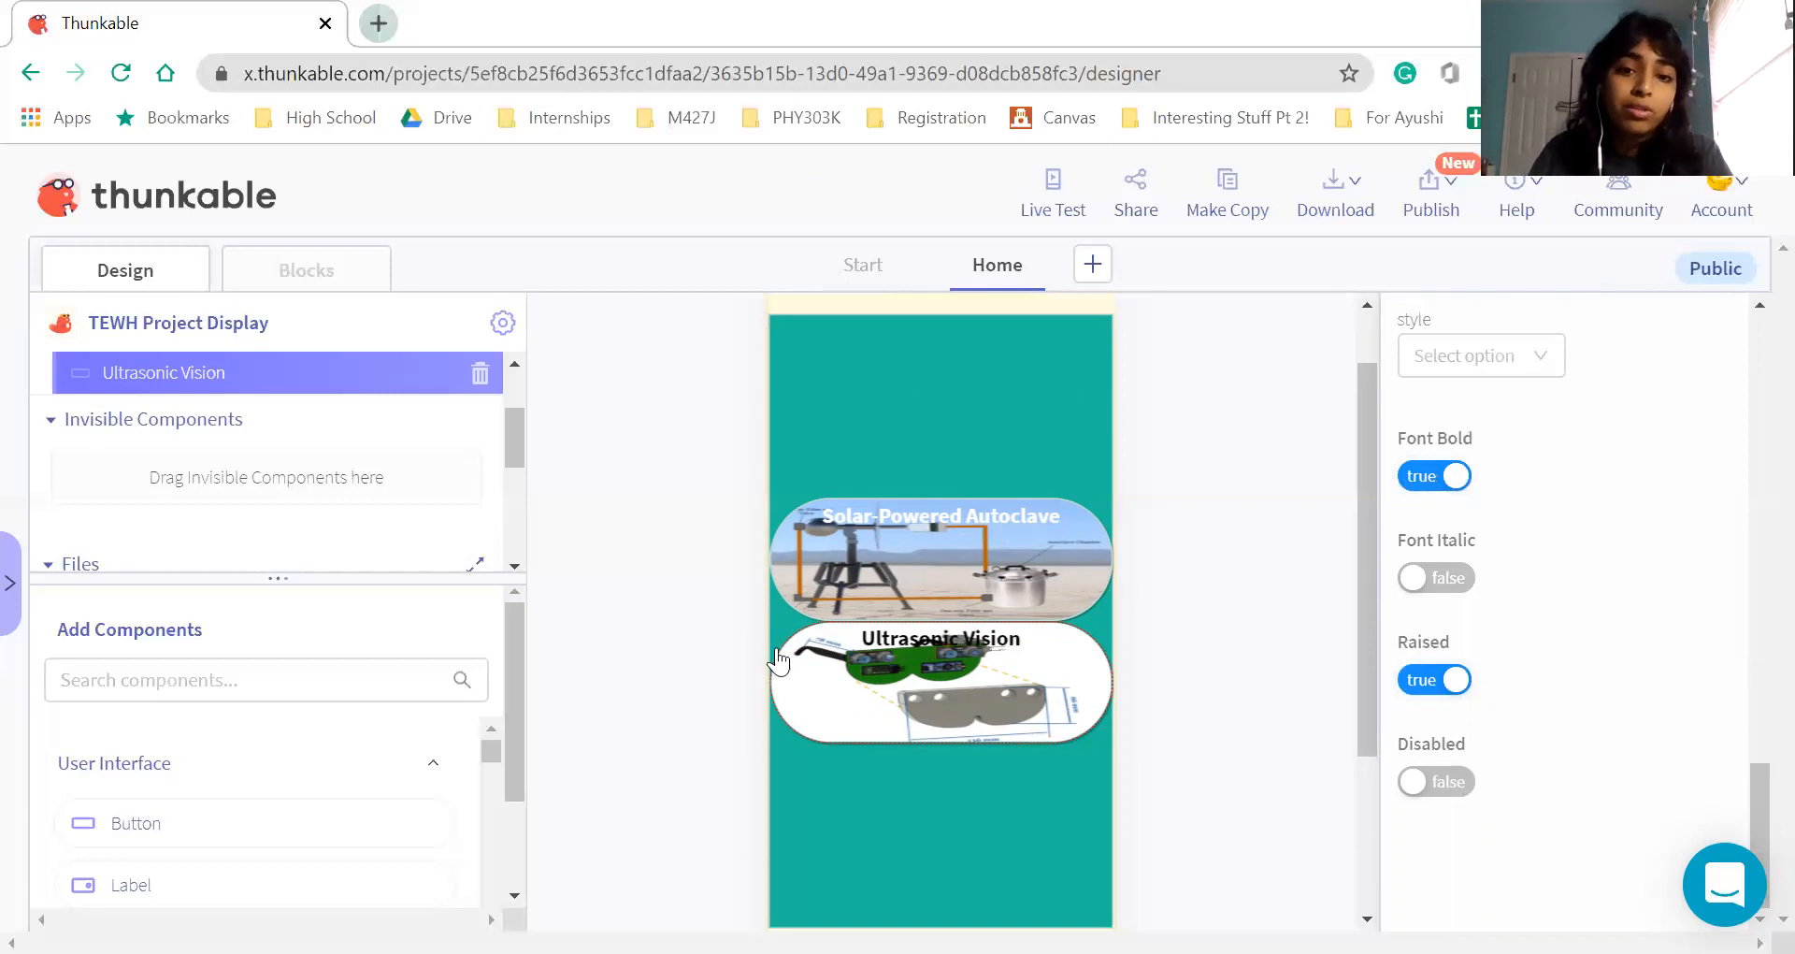
# Examine the Solar-Powered Autoclave button's size, margin, padding, border and font settings
pyautogui.click(1089, 596)
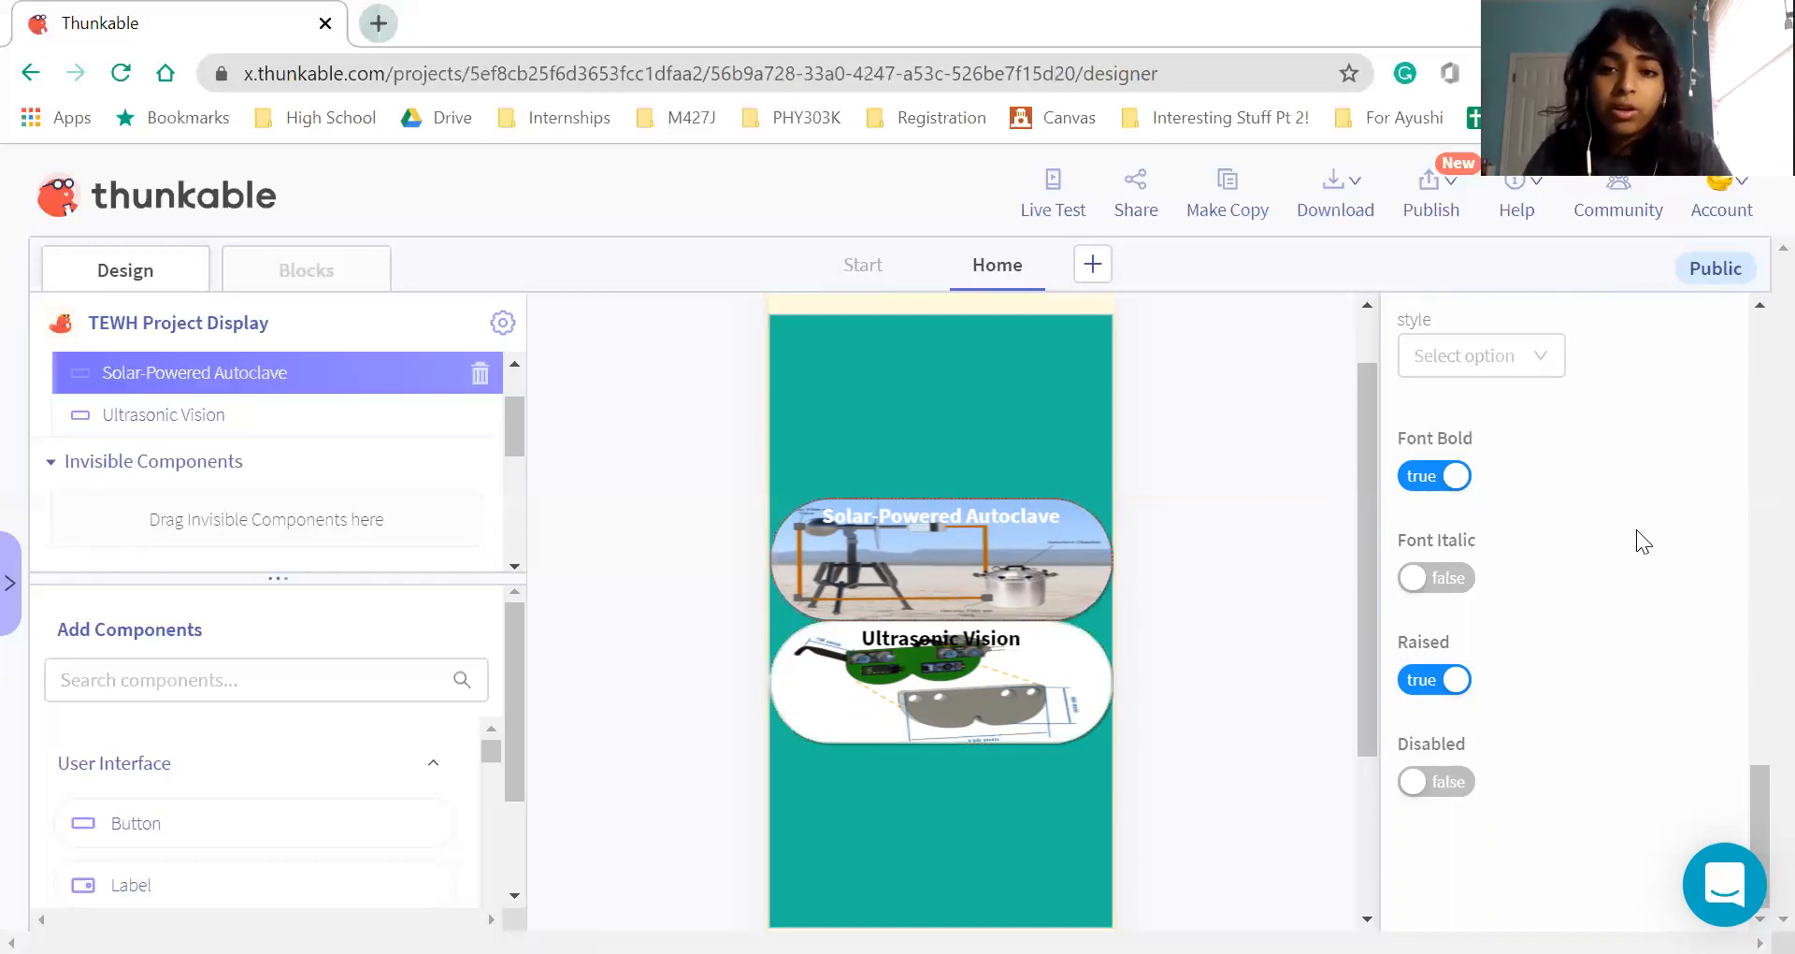
pyautogui.scroll(-5, 1636, 530)
pyautogui.scroll(1, 1617, 561)
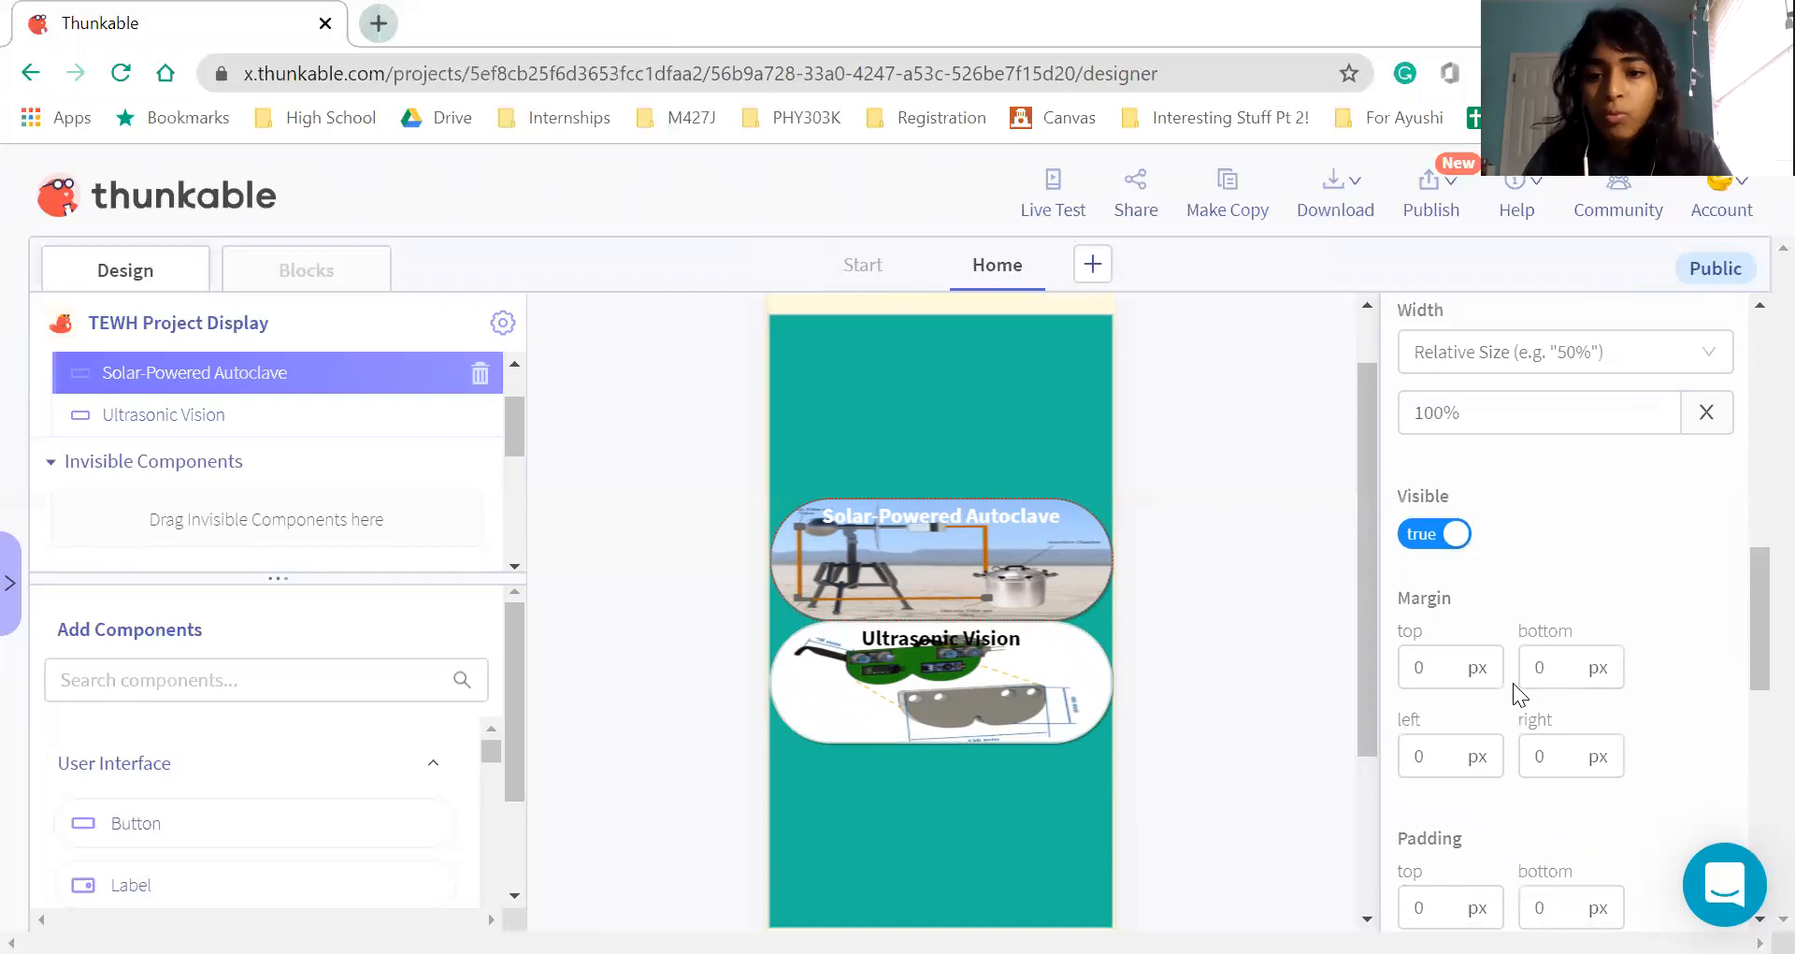
pyautogui.scroll(-3, 1496, 689)
pyautogui.click(1457, 666)
pyautogui.click(940, 572)
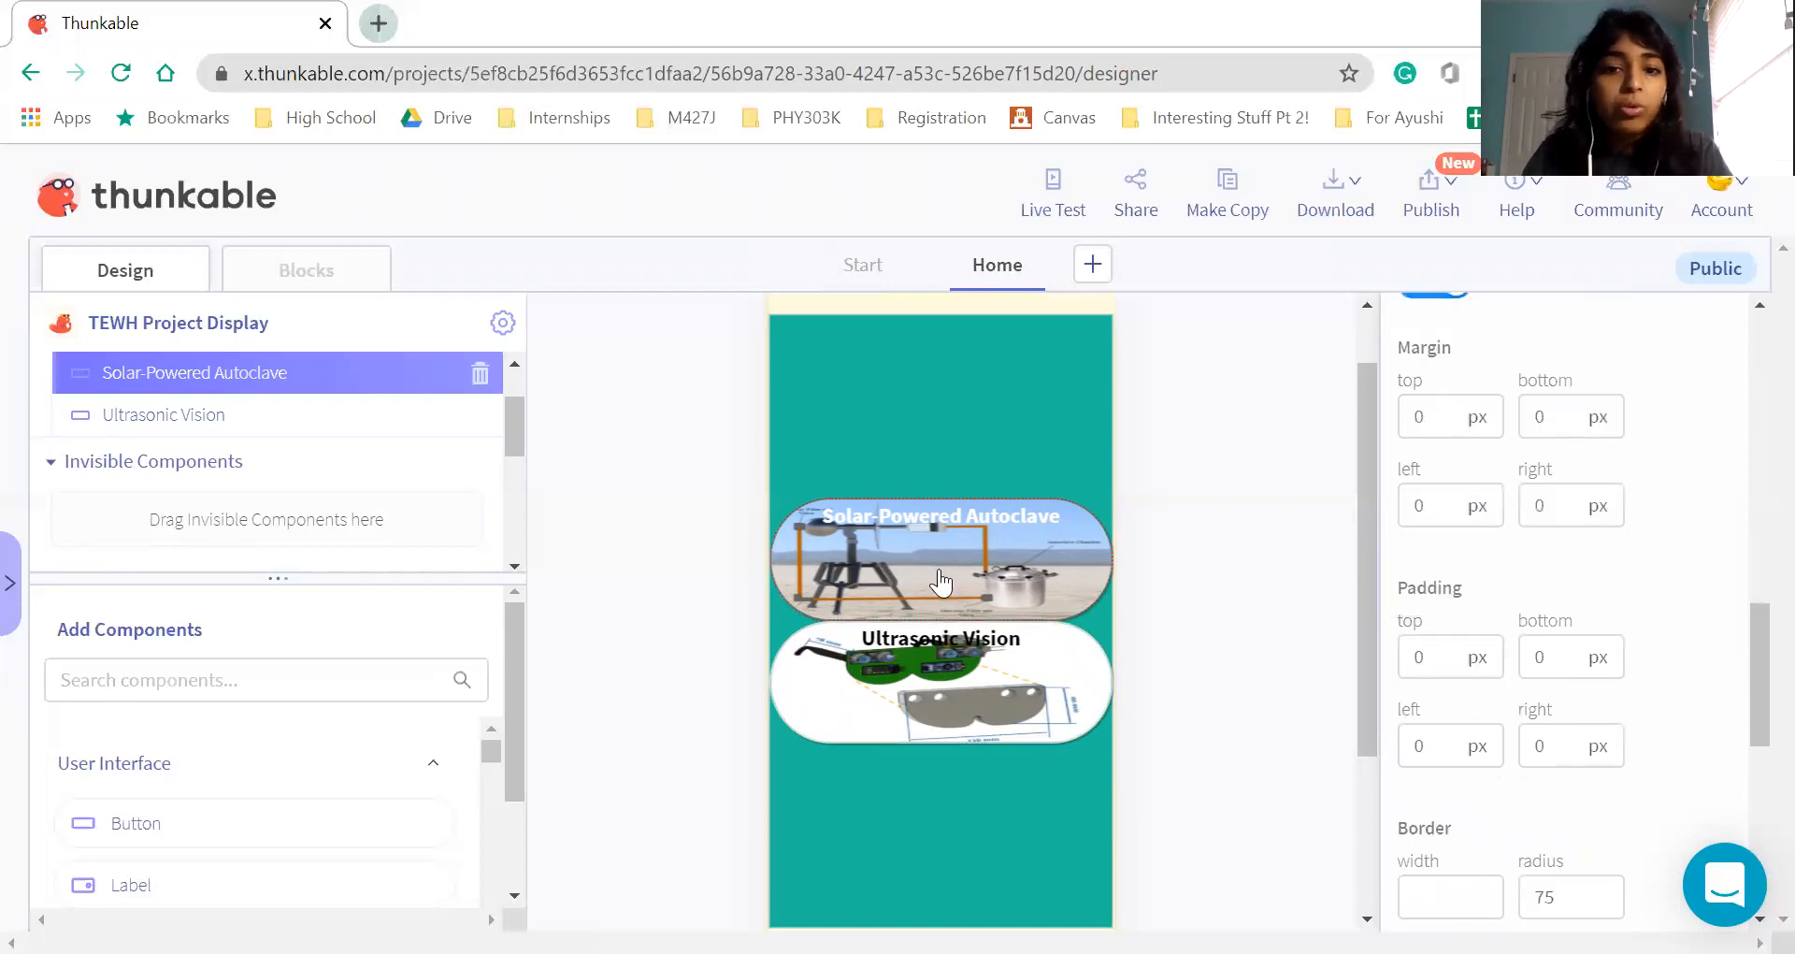
pyautogui.scroll(1, 939, 571)
pyautogui.scroll(-7, 1605, 566)
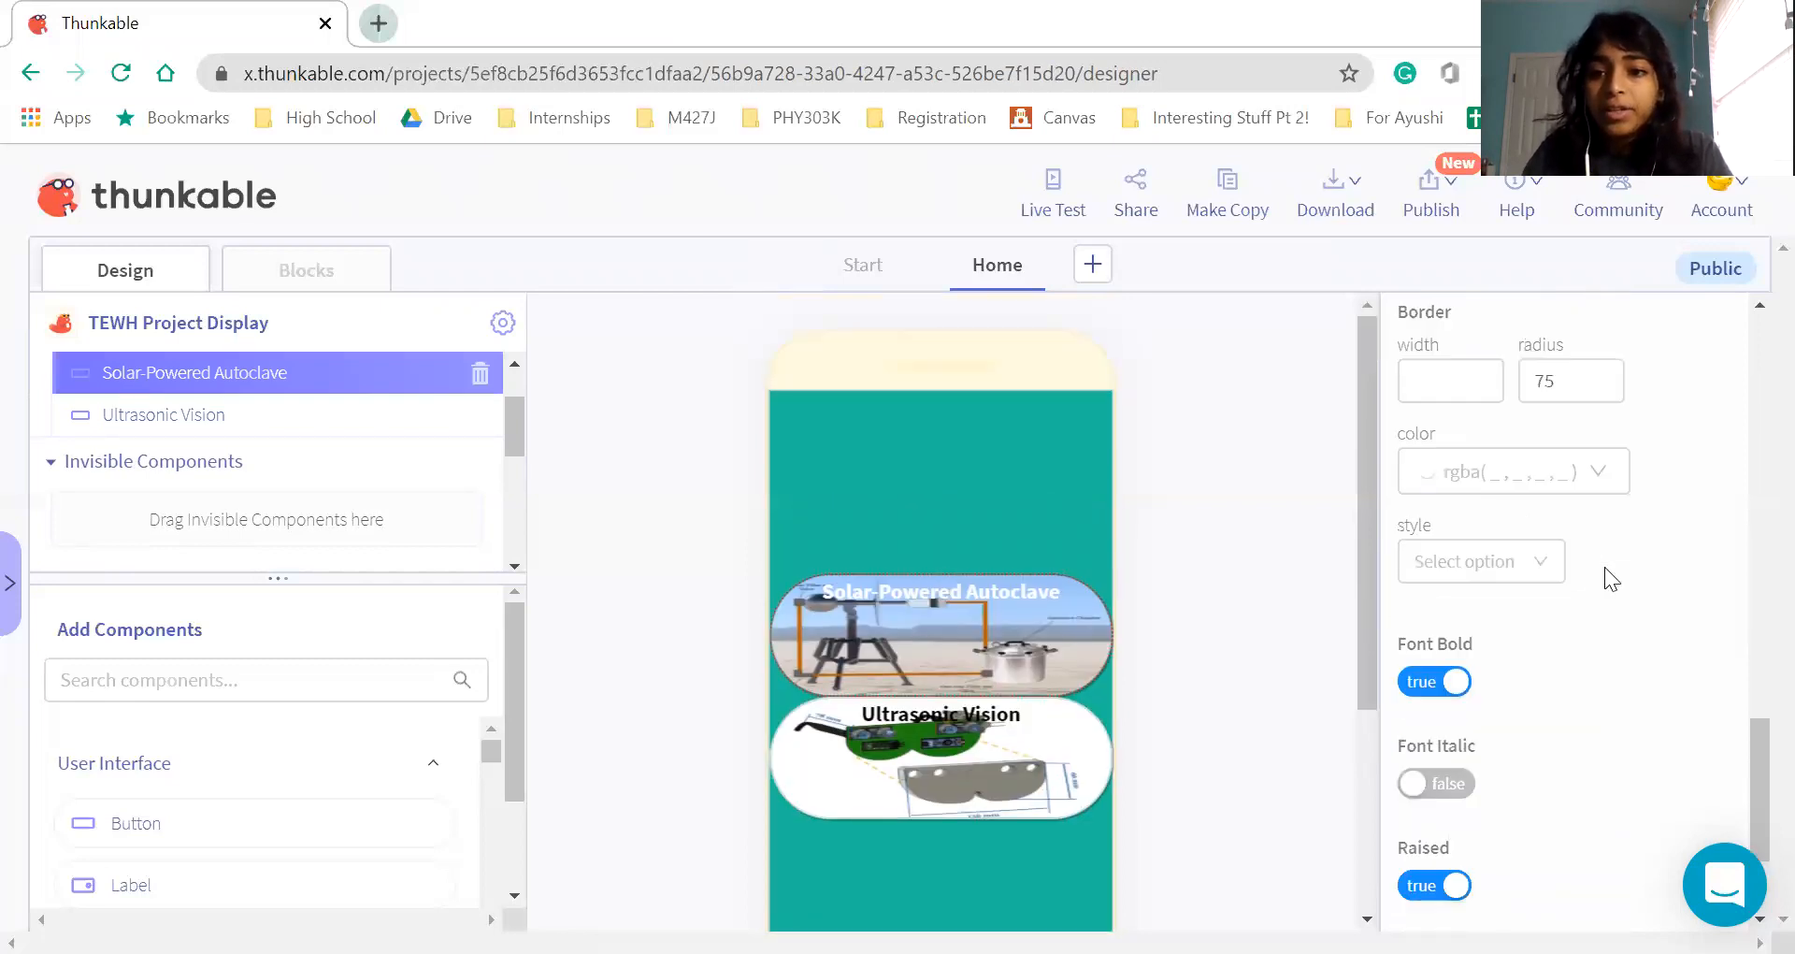
pyautogui.scroll(5, 1605, 566)
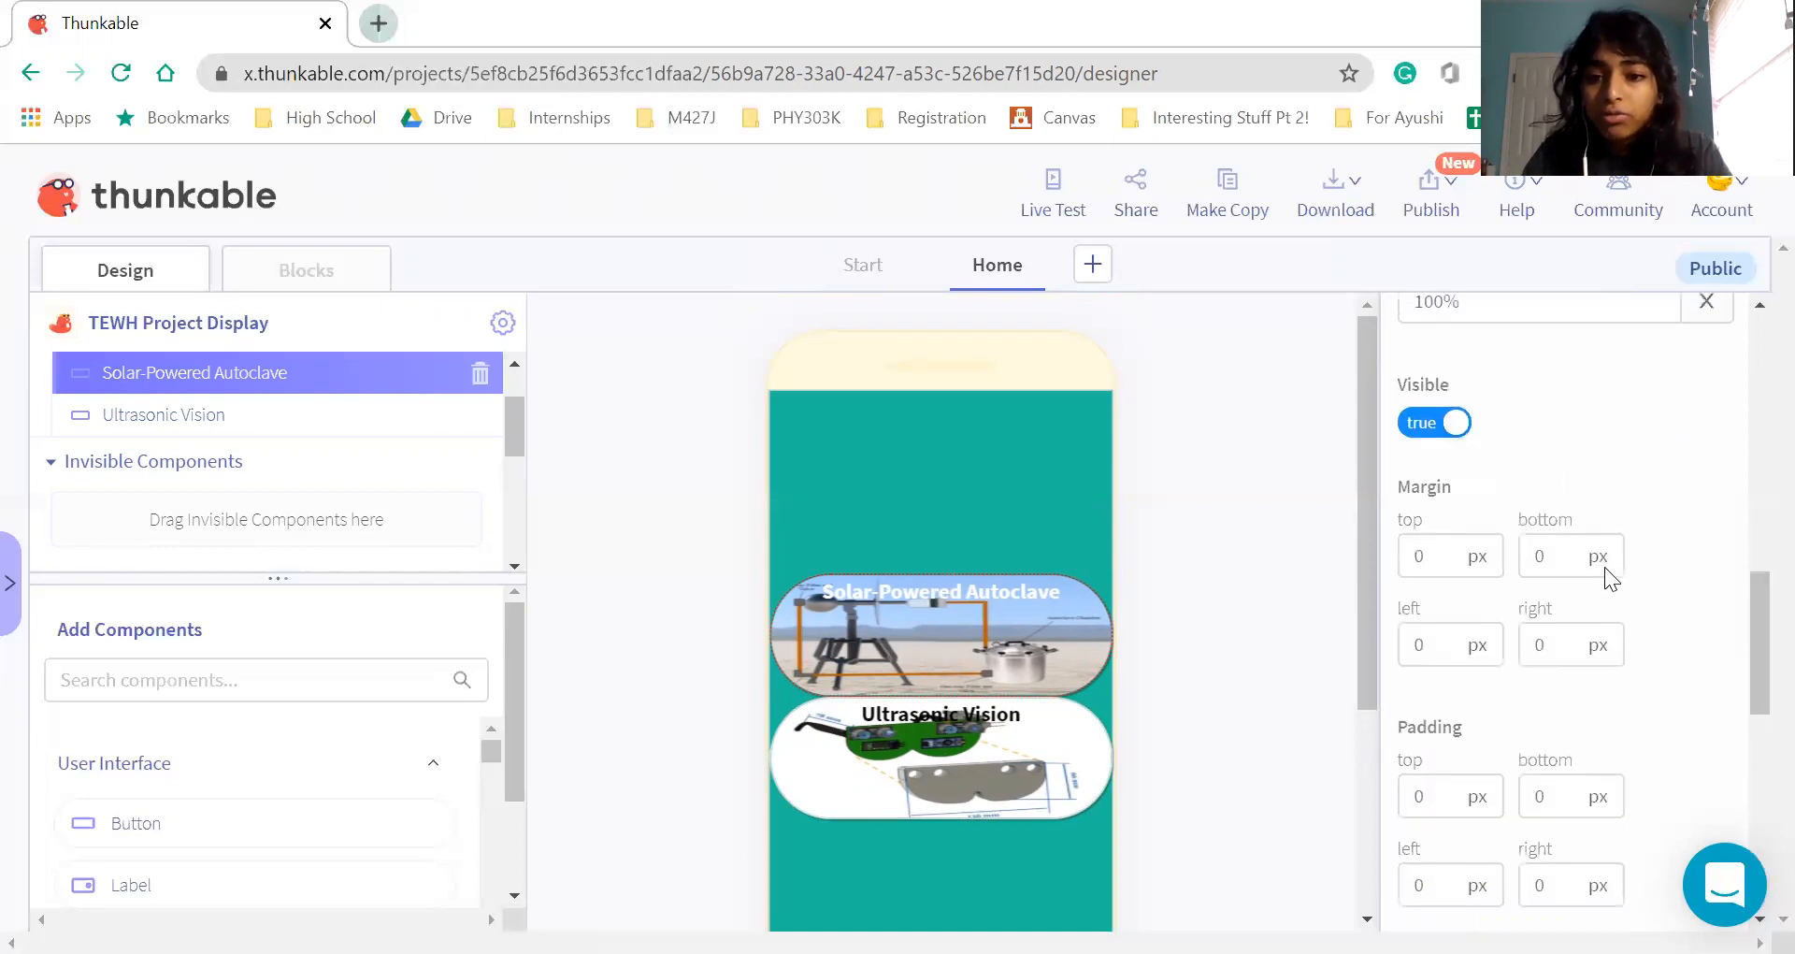
pyautogui.scroll(-2, 1604, 567)
pyautogui.scroll(6, 1604, 566)
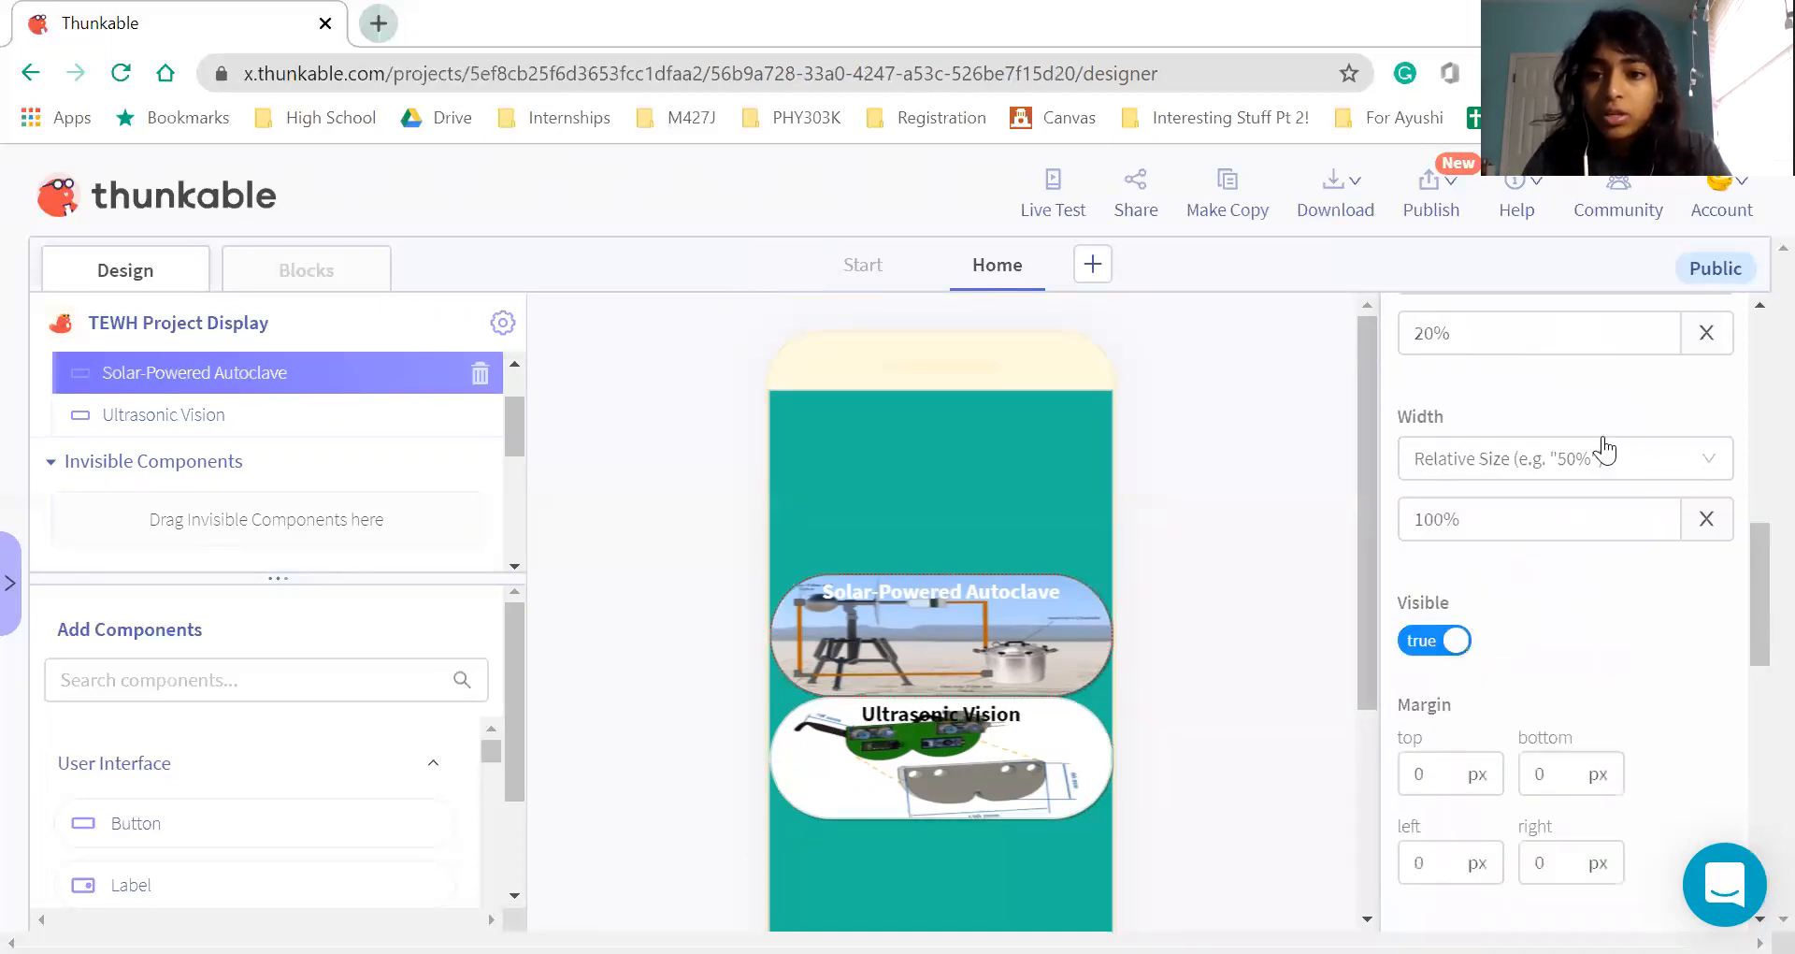
pyautogui.scroll(6, 1605, 503)
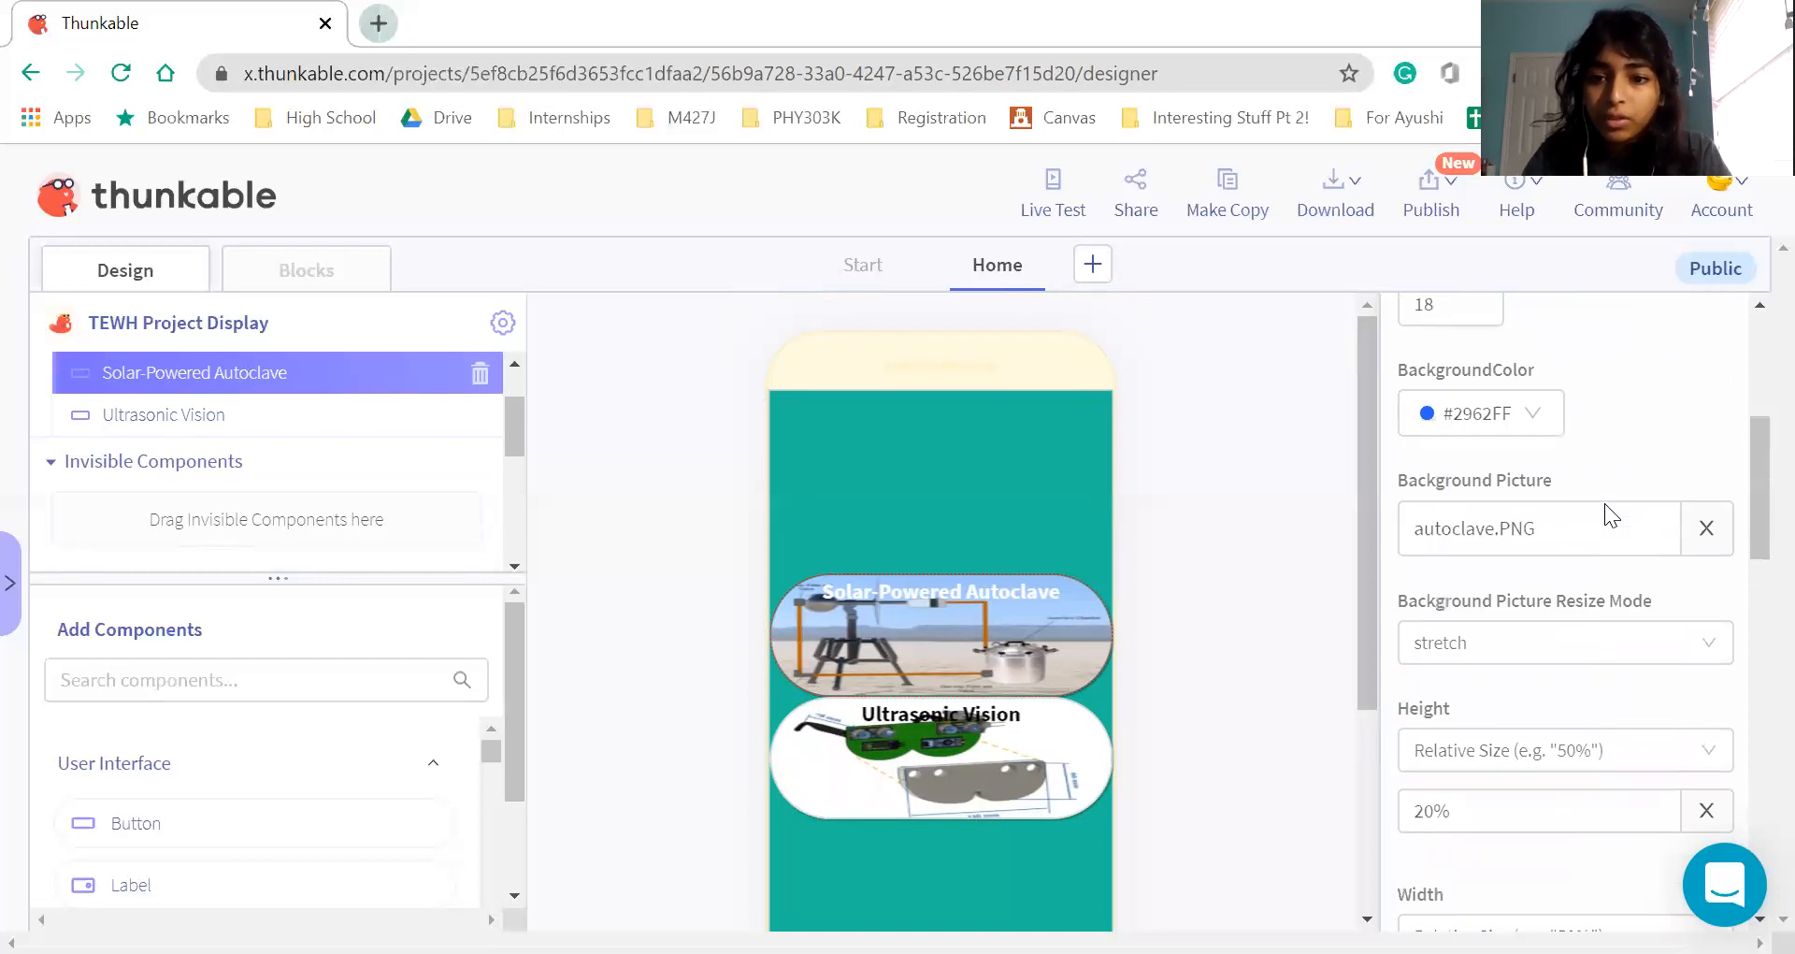
pyautogui.scroll(2, 1605, 503)
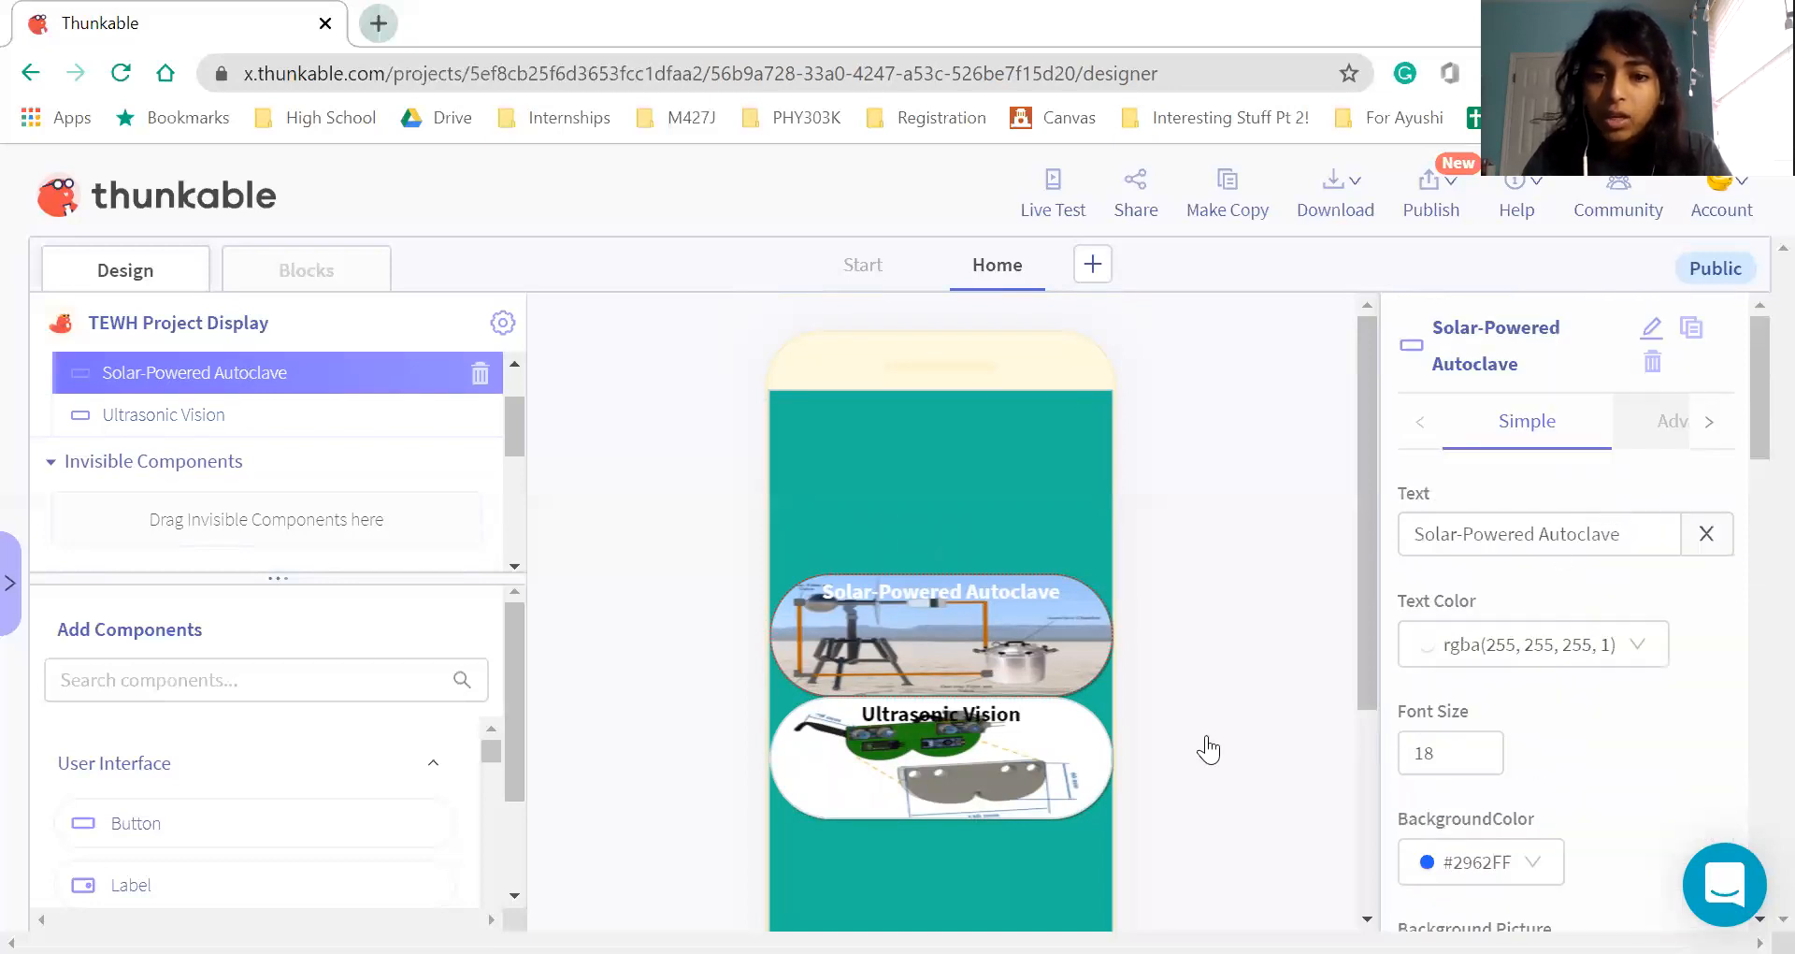
pyautogui.scroll(-1, 1651, 485)
pyautogui.scroll(-8, 1634, 458)
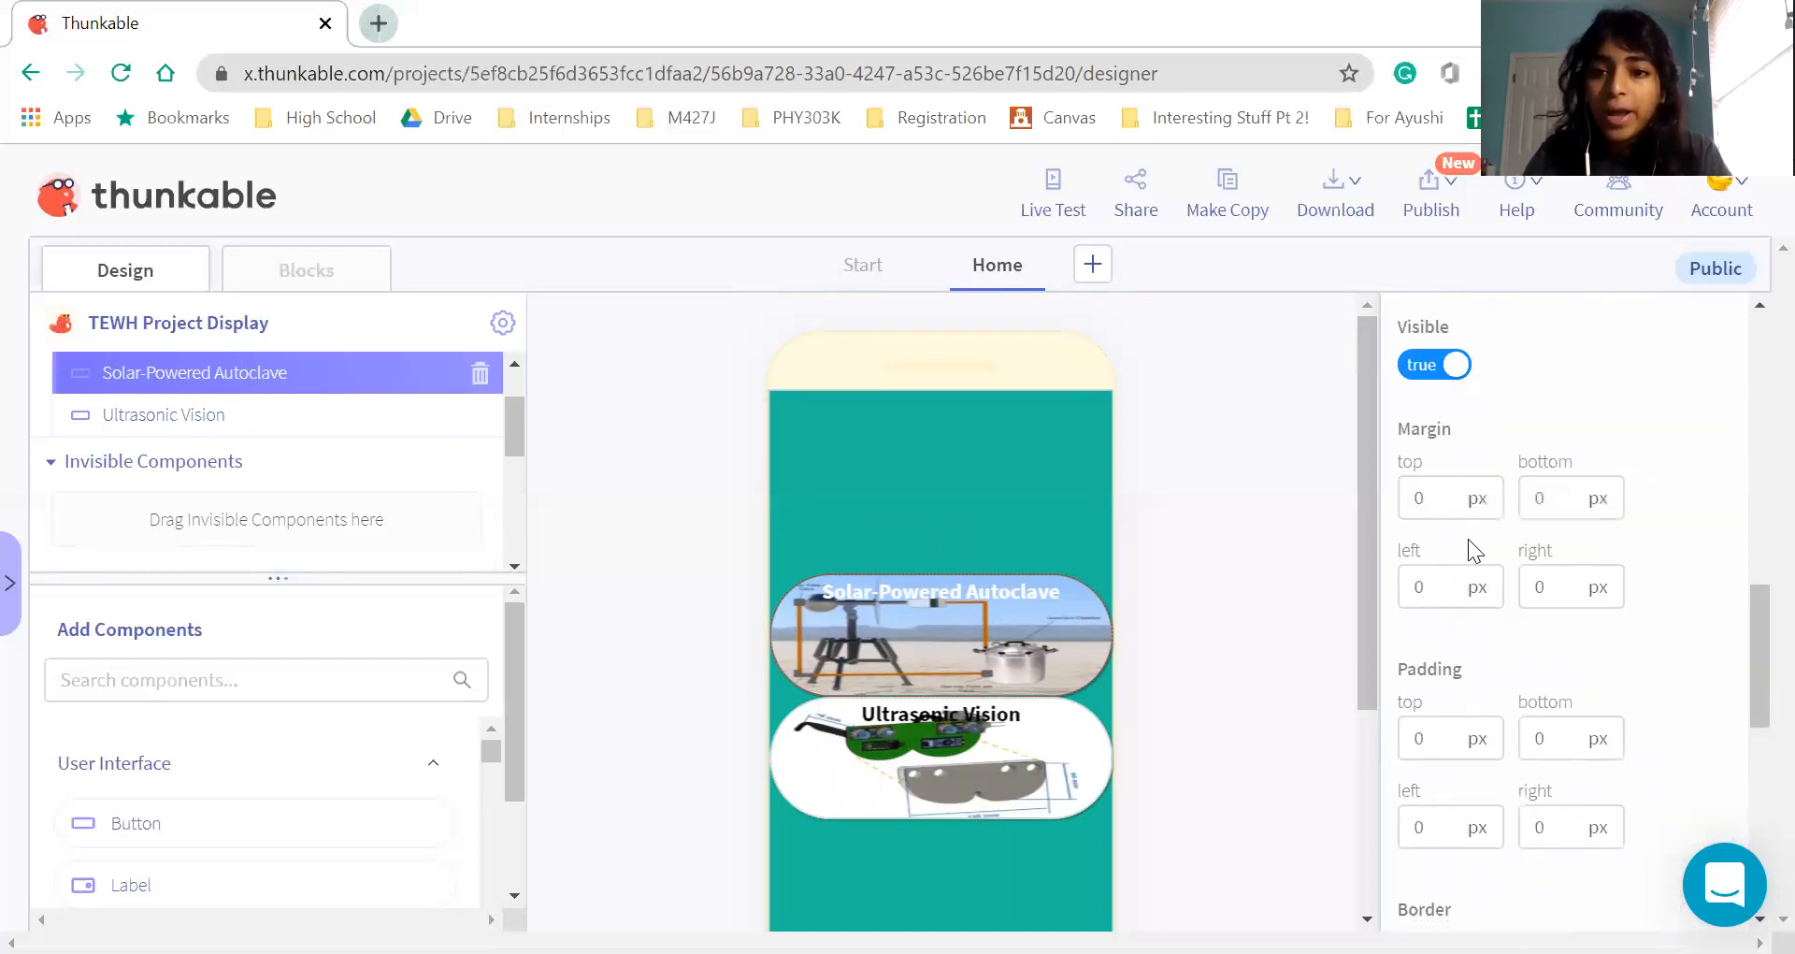
# Try a 10 px top padding and a 10 px top margin on the Solar-Powered Autoclave button, clearing each one
pyautogui.click(1436, 738)
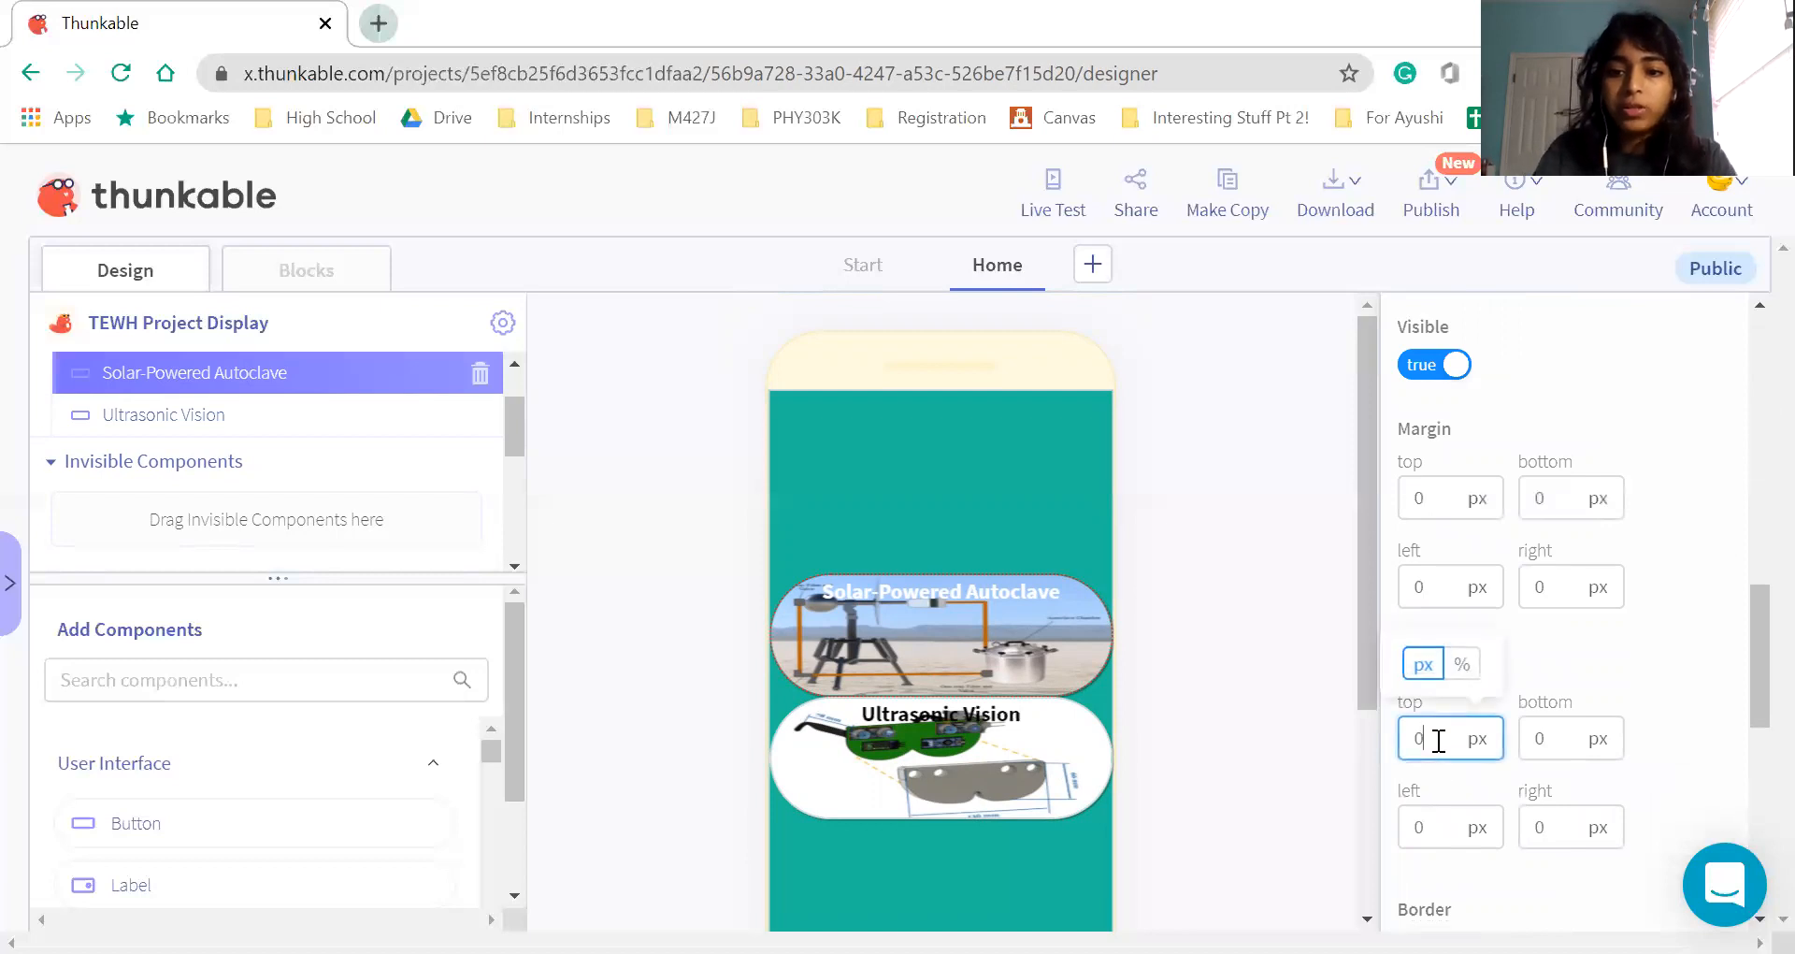
pyautogui.write('10')
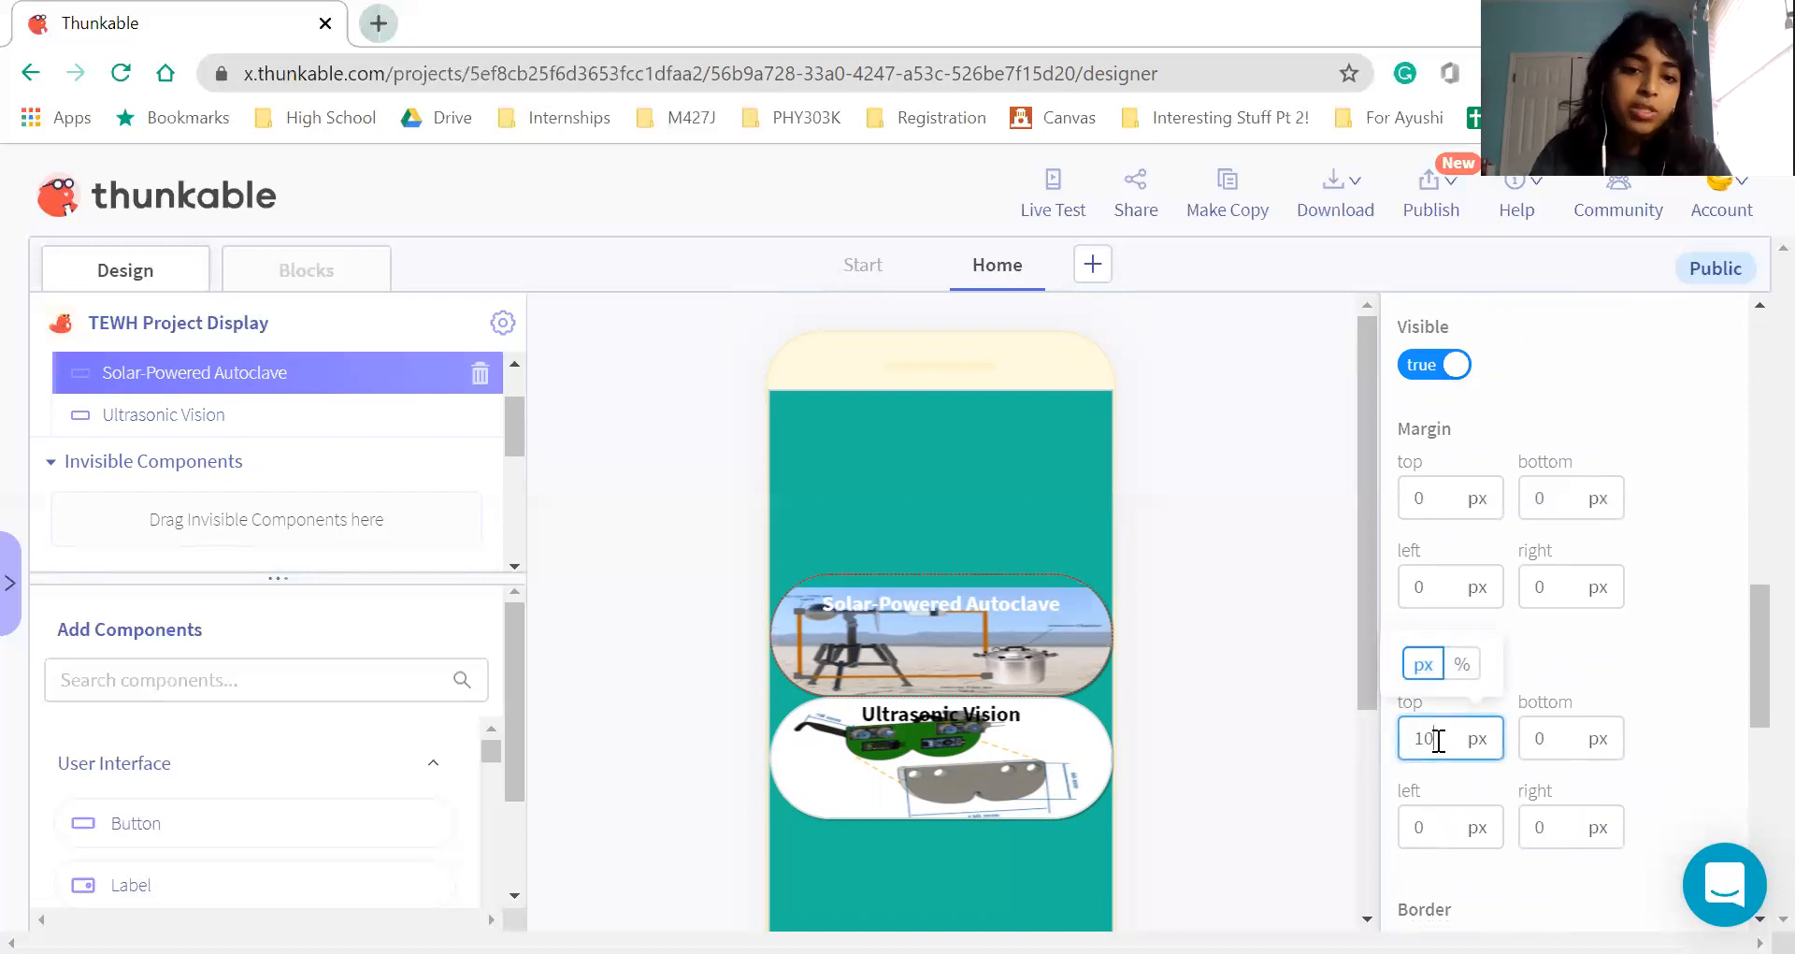
pyautogui.press('BackSpace')
pyautogui.press('BackSpace')
pyautogui.click(1448, 514)
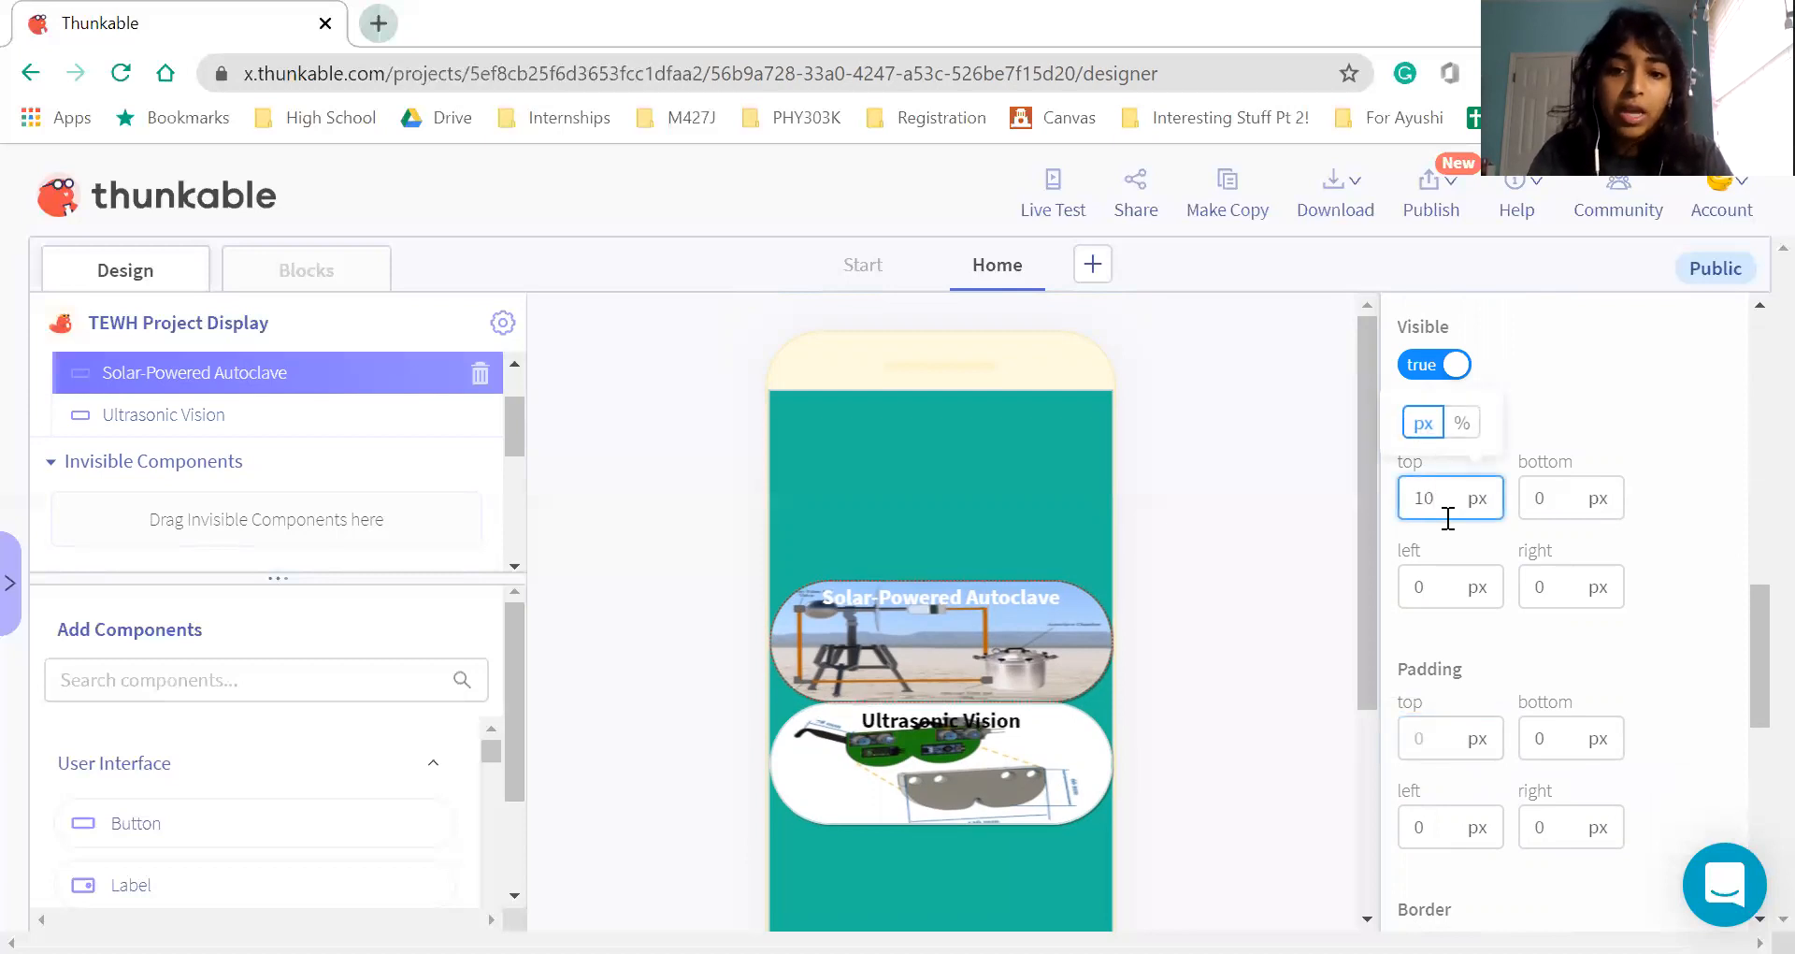
pyautogui.press('BackSpace')
pyautogui.press('BackSpace')
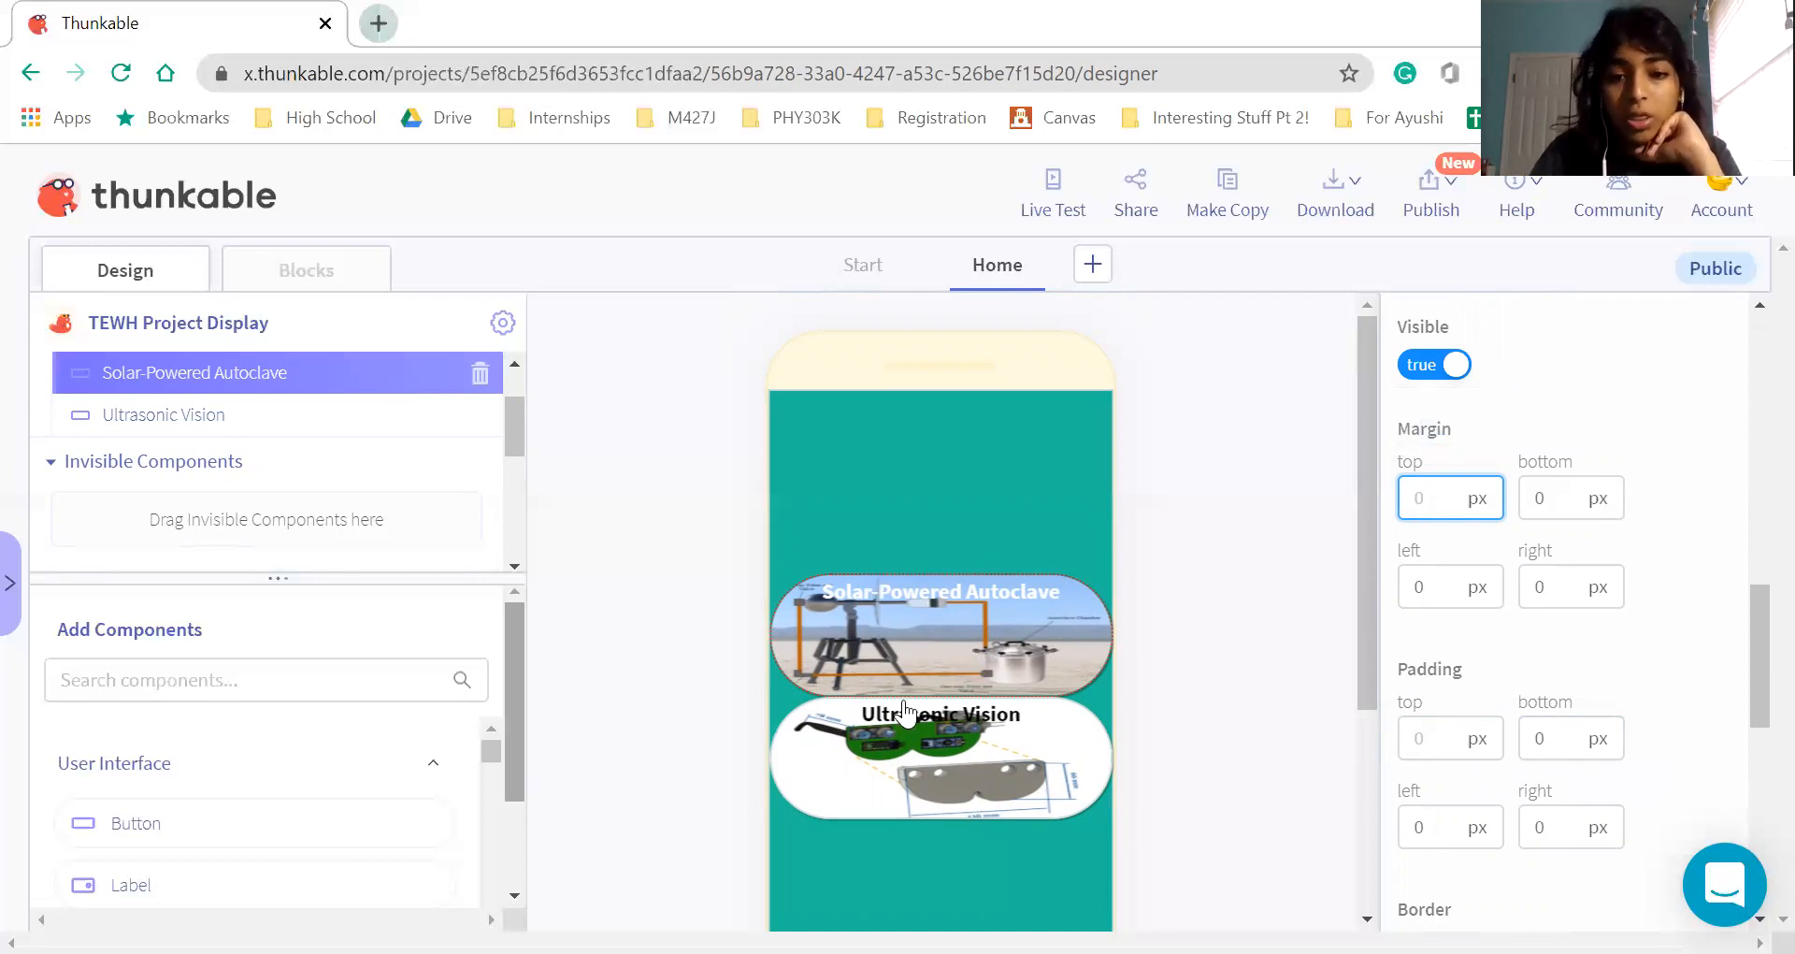
# Examine the Solar-Powered Autoclave button's simple properties and advanced positioning options, including position, flex layout and alignment
pyautogui.scroll(-6, 1670, 712)
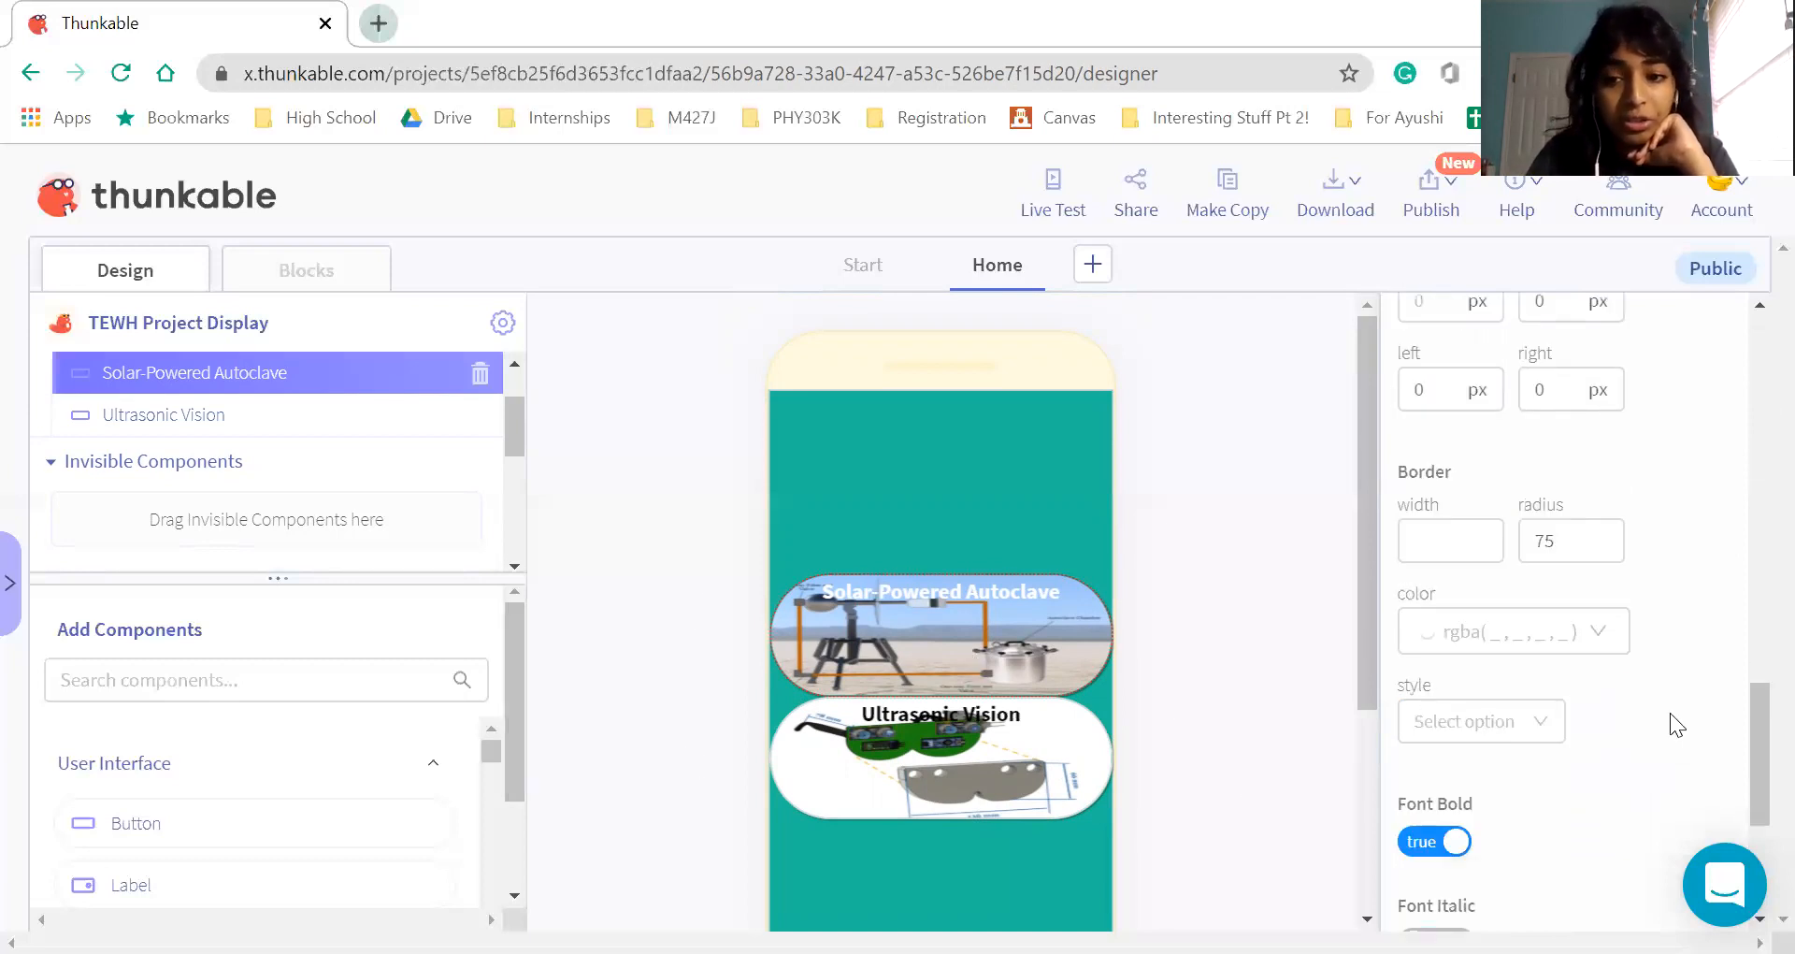
pyautogui.scroll(10, 1670, 713)
pyautogui.scroll(-2, 1670, 713)
pyautogui.scroll(3, 1669, 713)
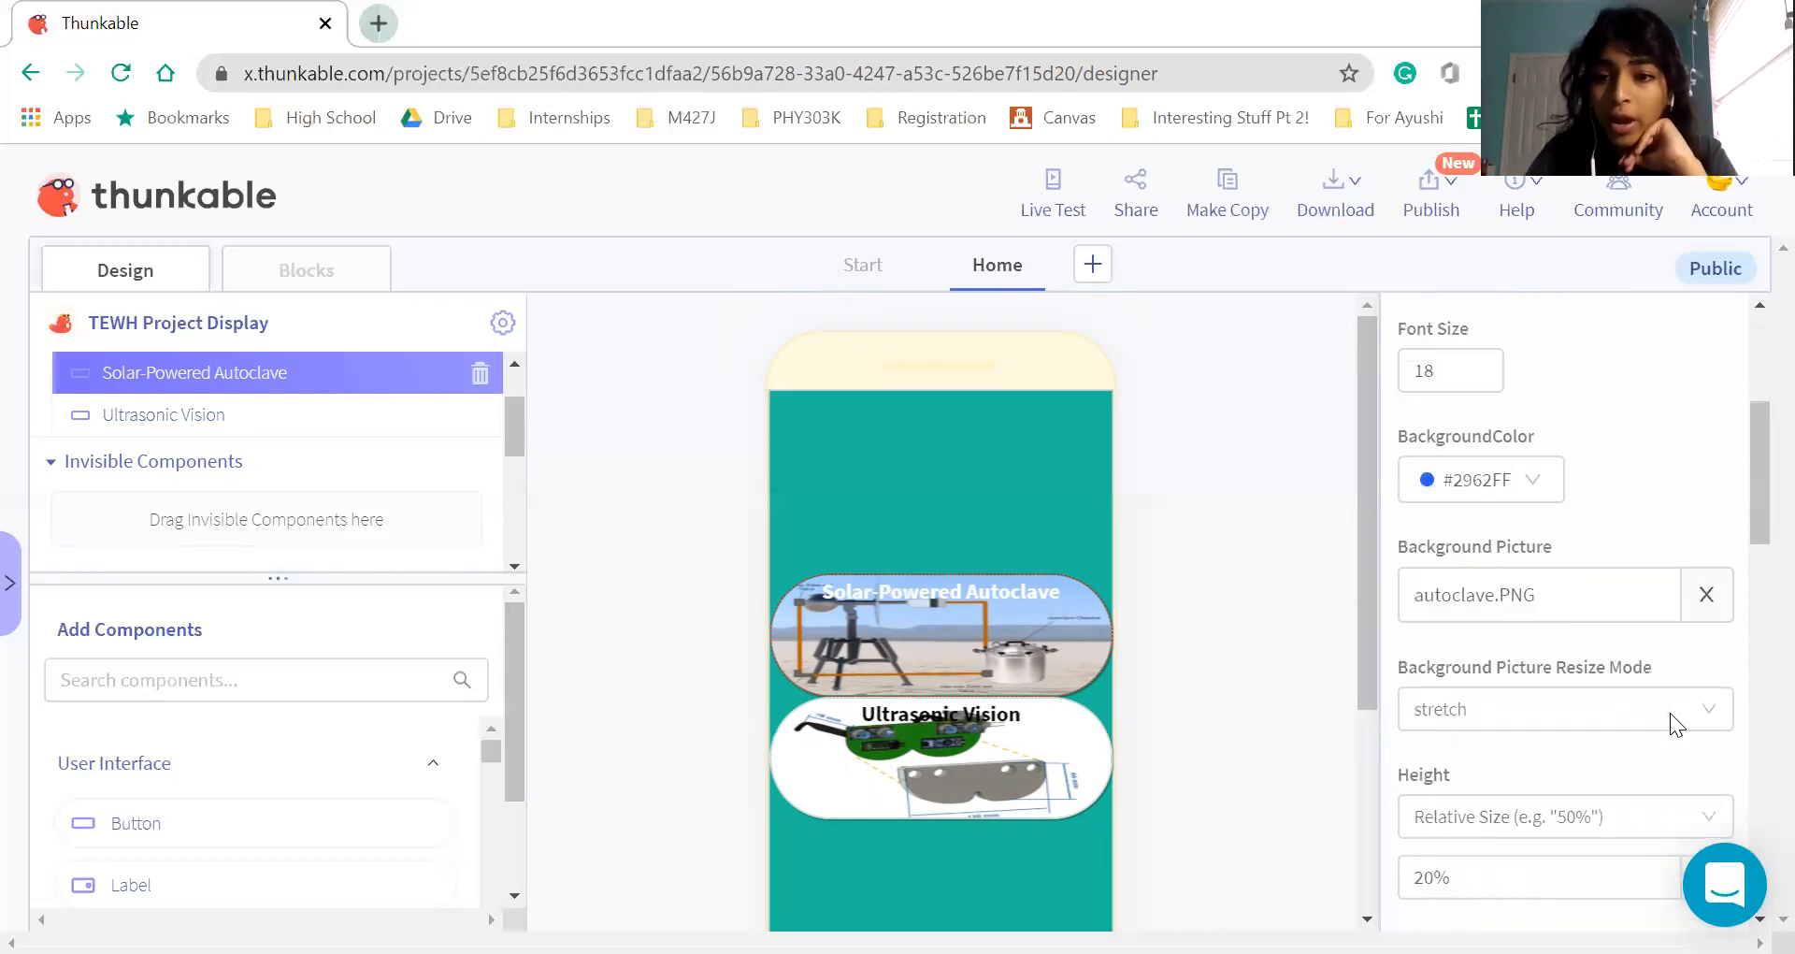
pyautogui.scroll(3, 1669, 712)
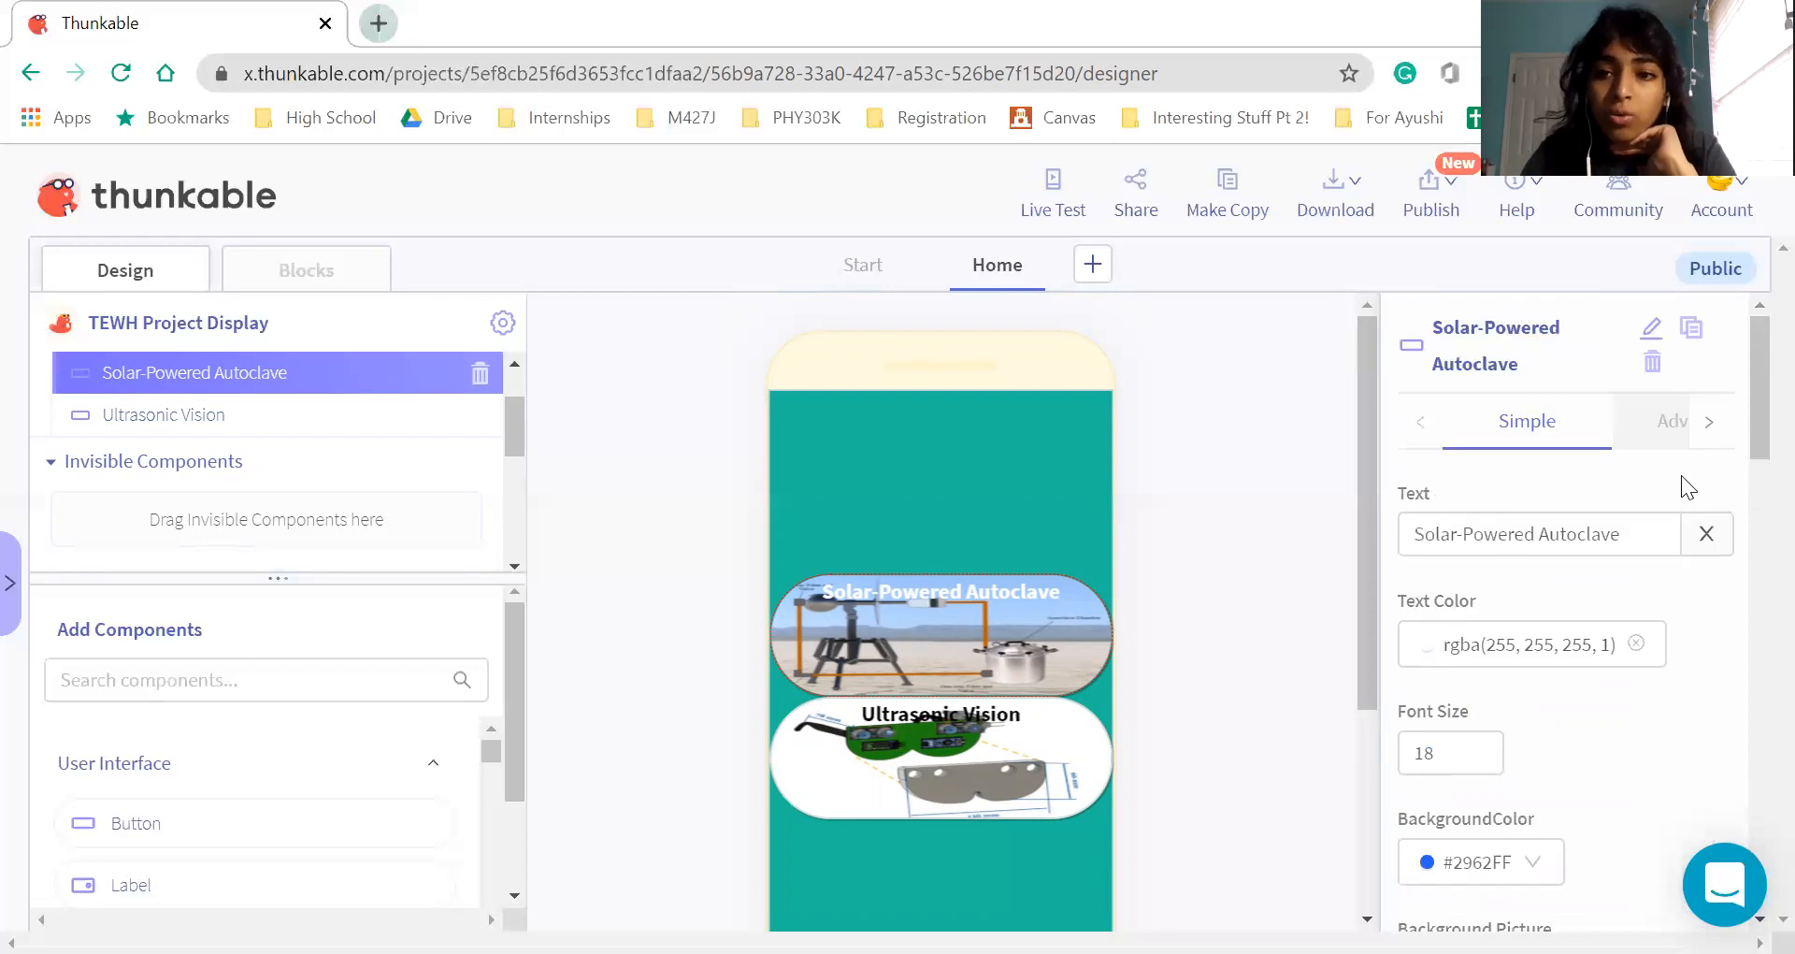
pyautogui.click(1674, 423)
pyautogui.scroll(-1, 1614, 472)
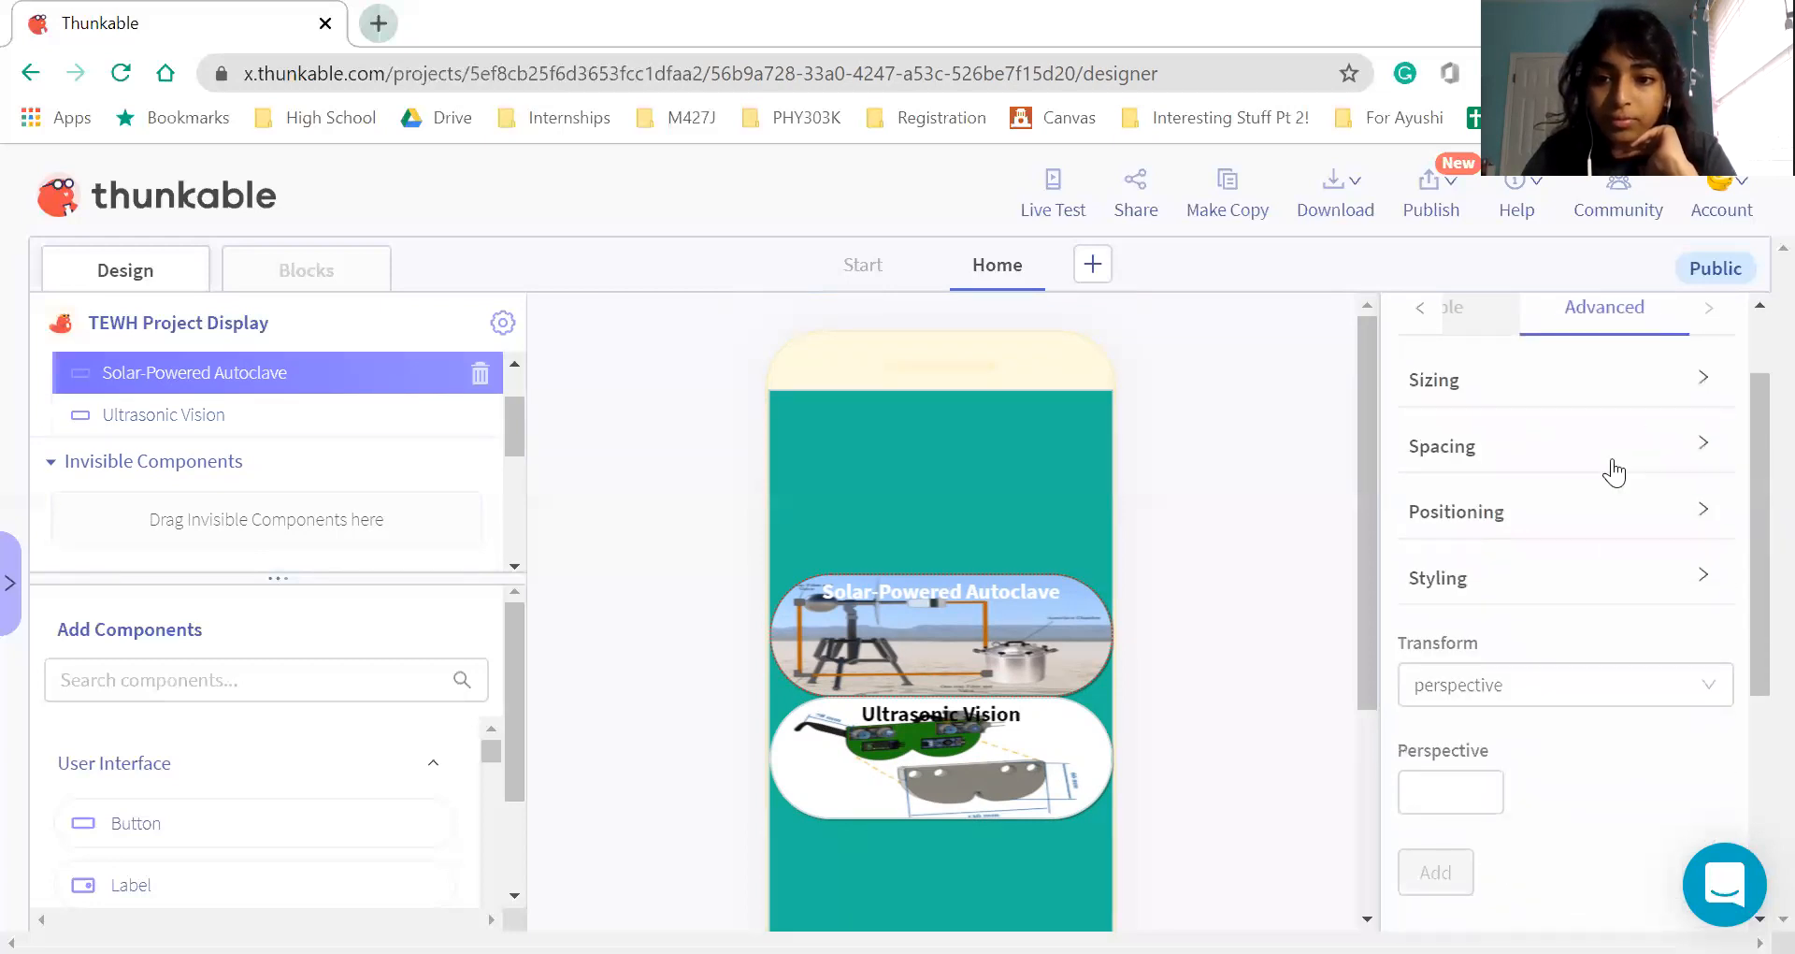
pyautogui.click(1584, 531)
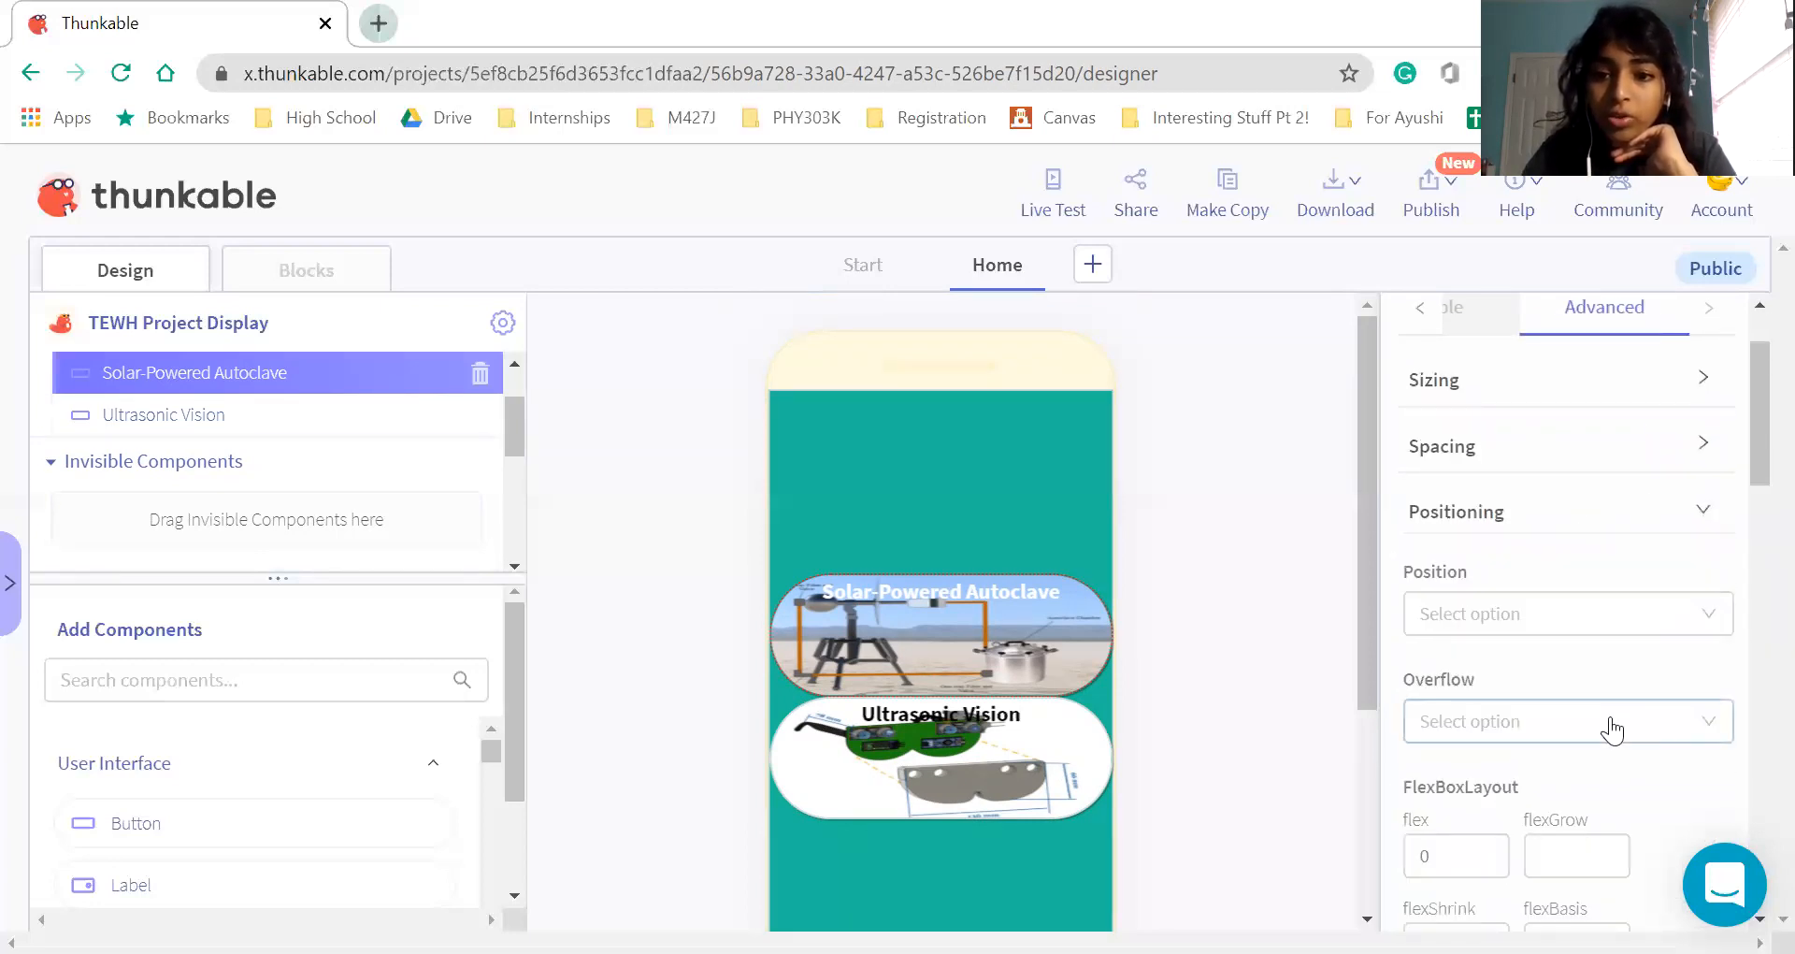
pyautogui.scroll(-1, 1556, 581)
pyautogui.click(1556, 540)
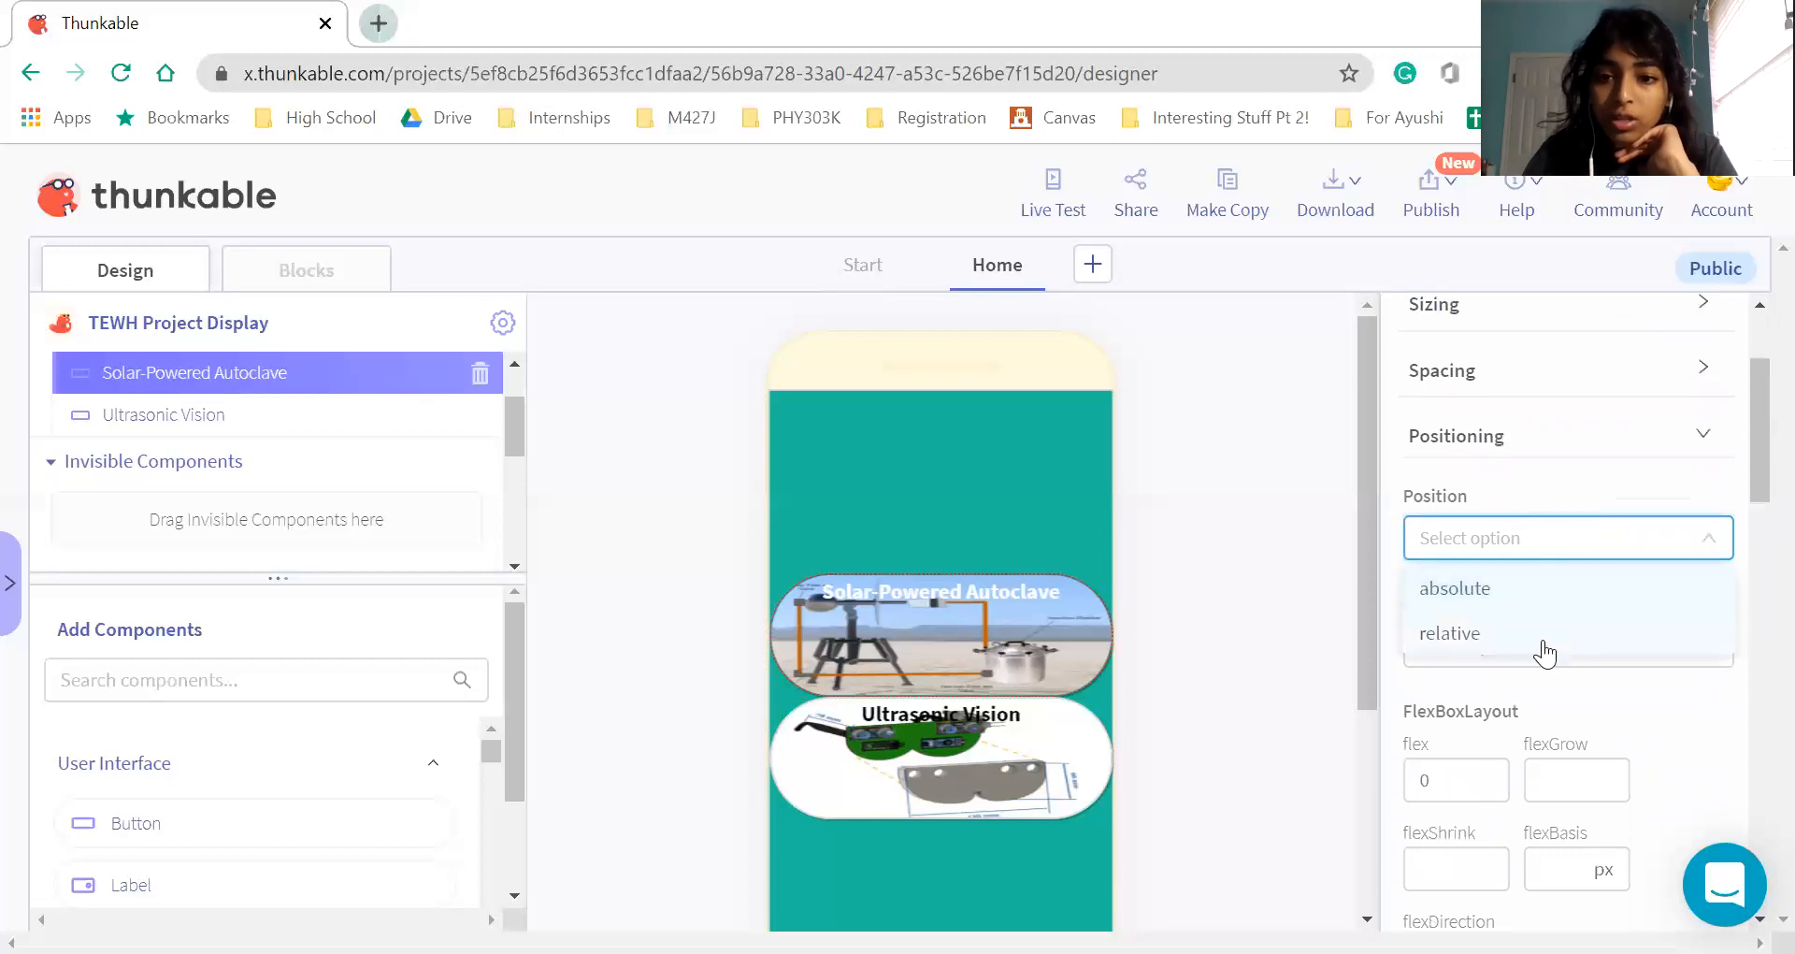
pyautogui.scroll(-5, 1570, 751)
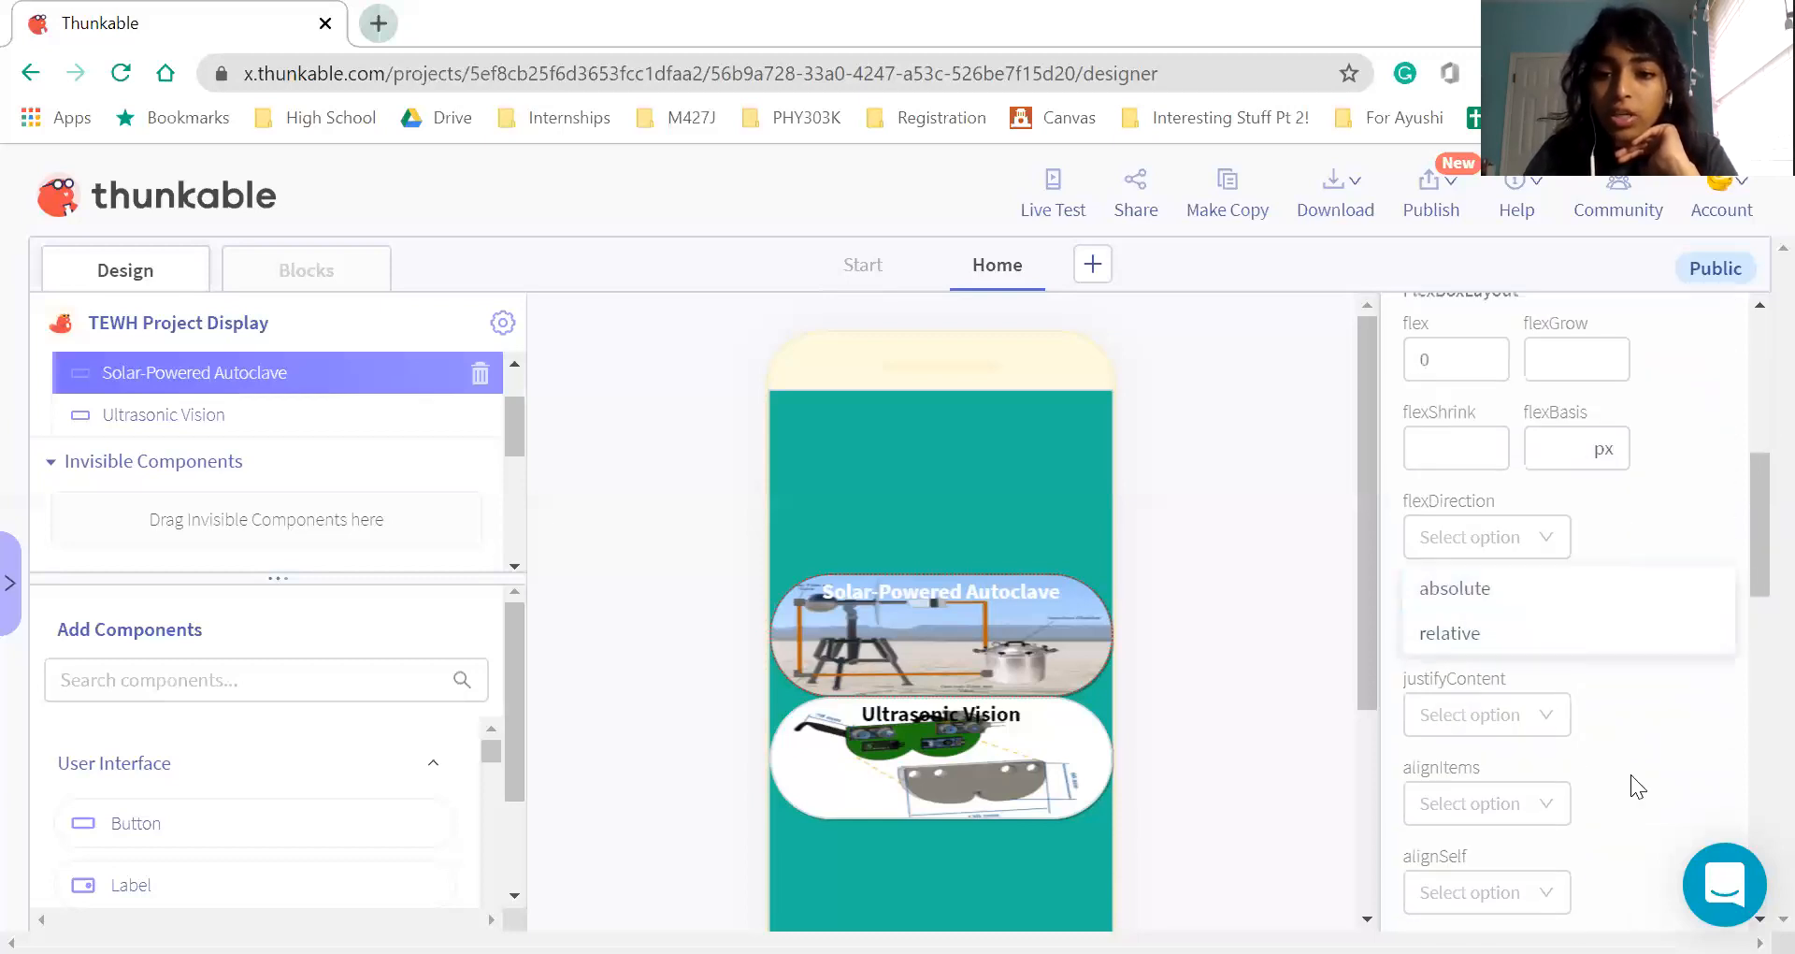
pyautogui.scroll(-4, 1637, 786)
pyautogui.moveTo(1630, 767); pyautogui.dragTo(1582, 654)
pyautogui.click(1507, 427)
pyautogui.click(1704, 518)
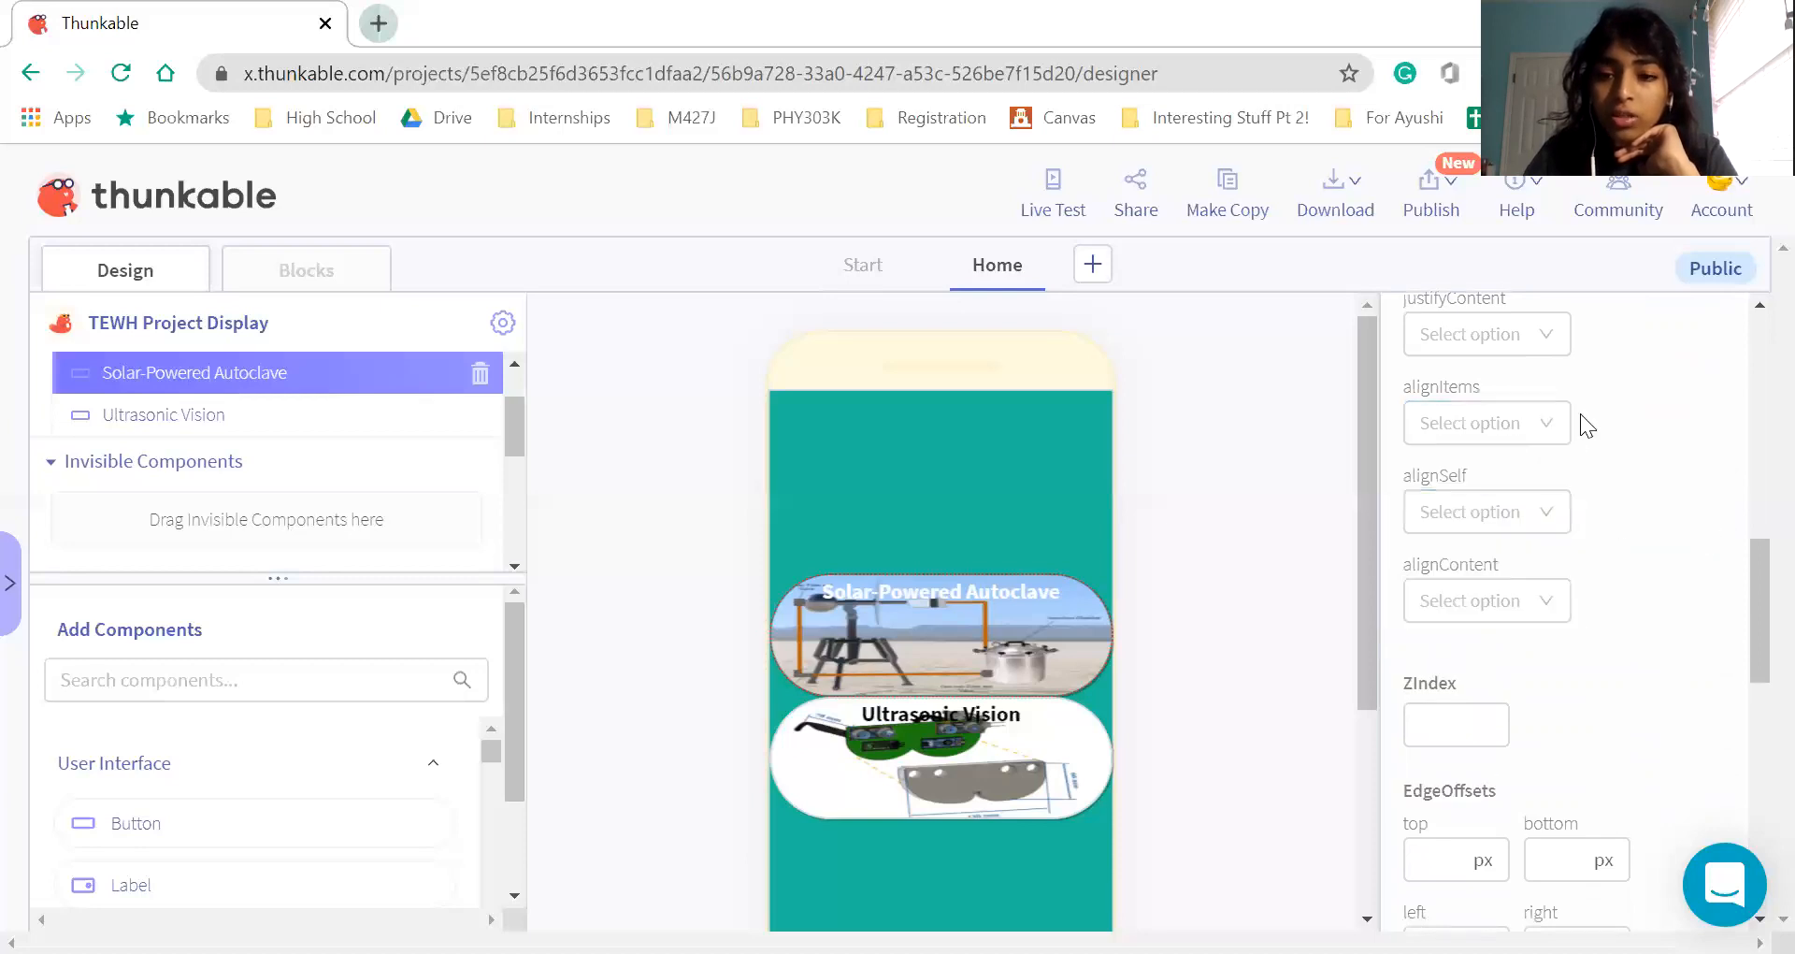
pyautogui.scroll(10, 1516, 467)
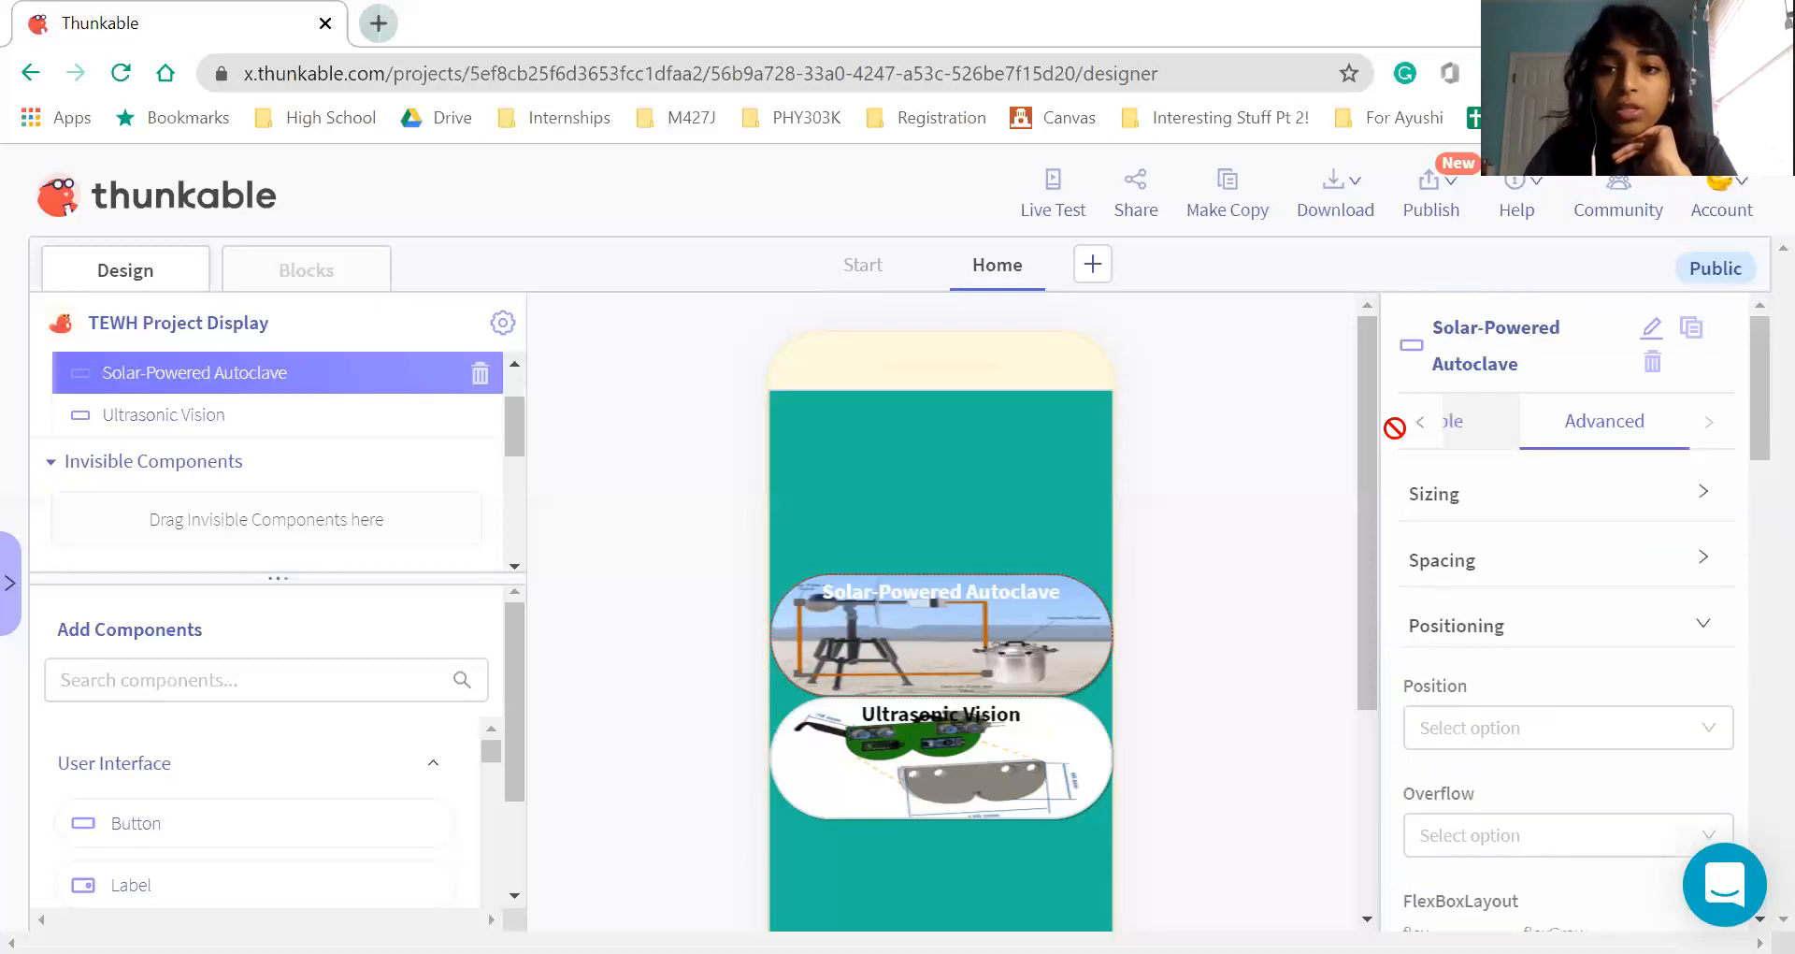
pyautogui.click(1403, 421)
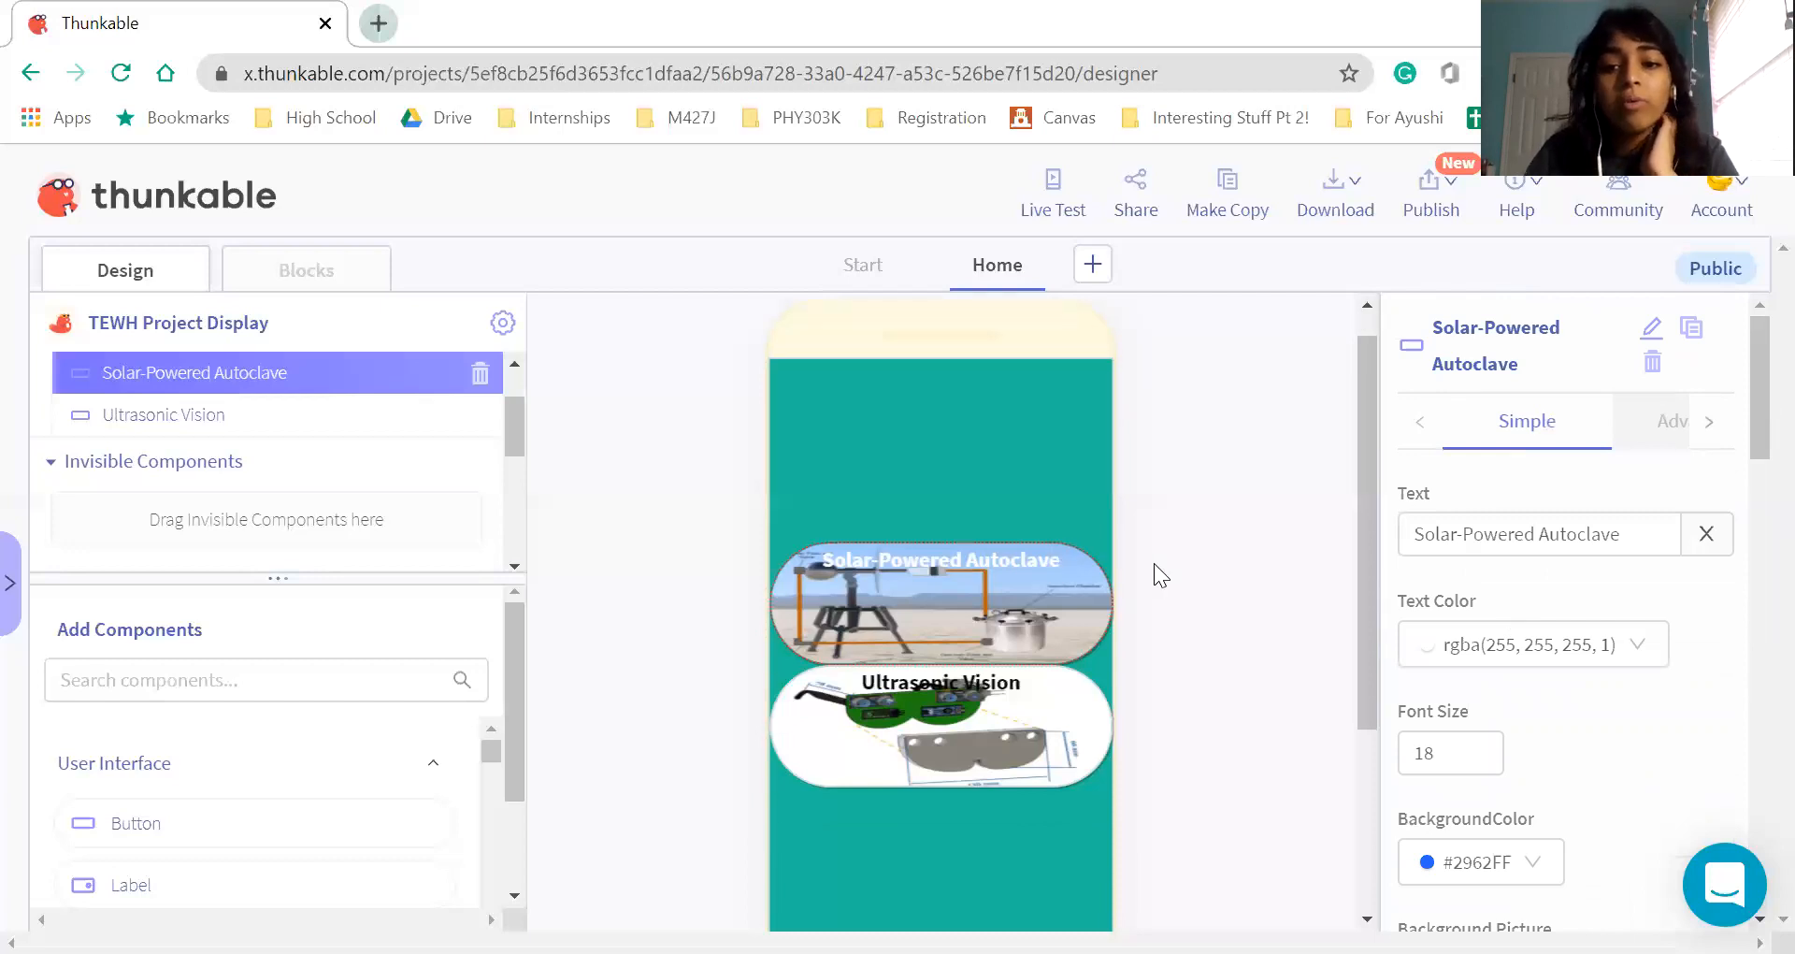
# Add a button below Ultrasonic Vision on the Home screen and set its text to "ML Malaria Detection"
pyautogui.scroll(-3, 1154, 563)
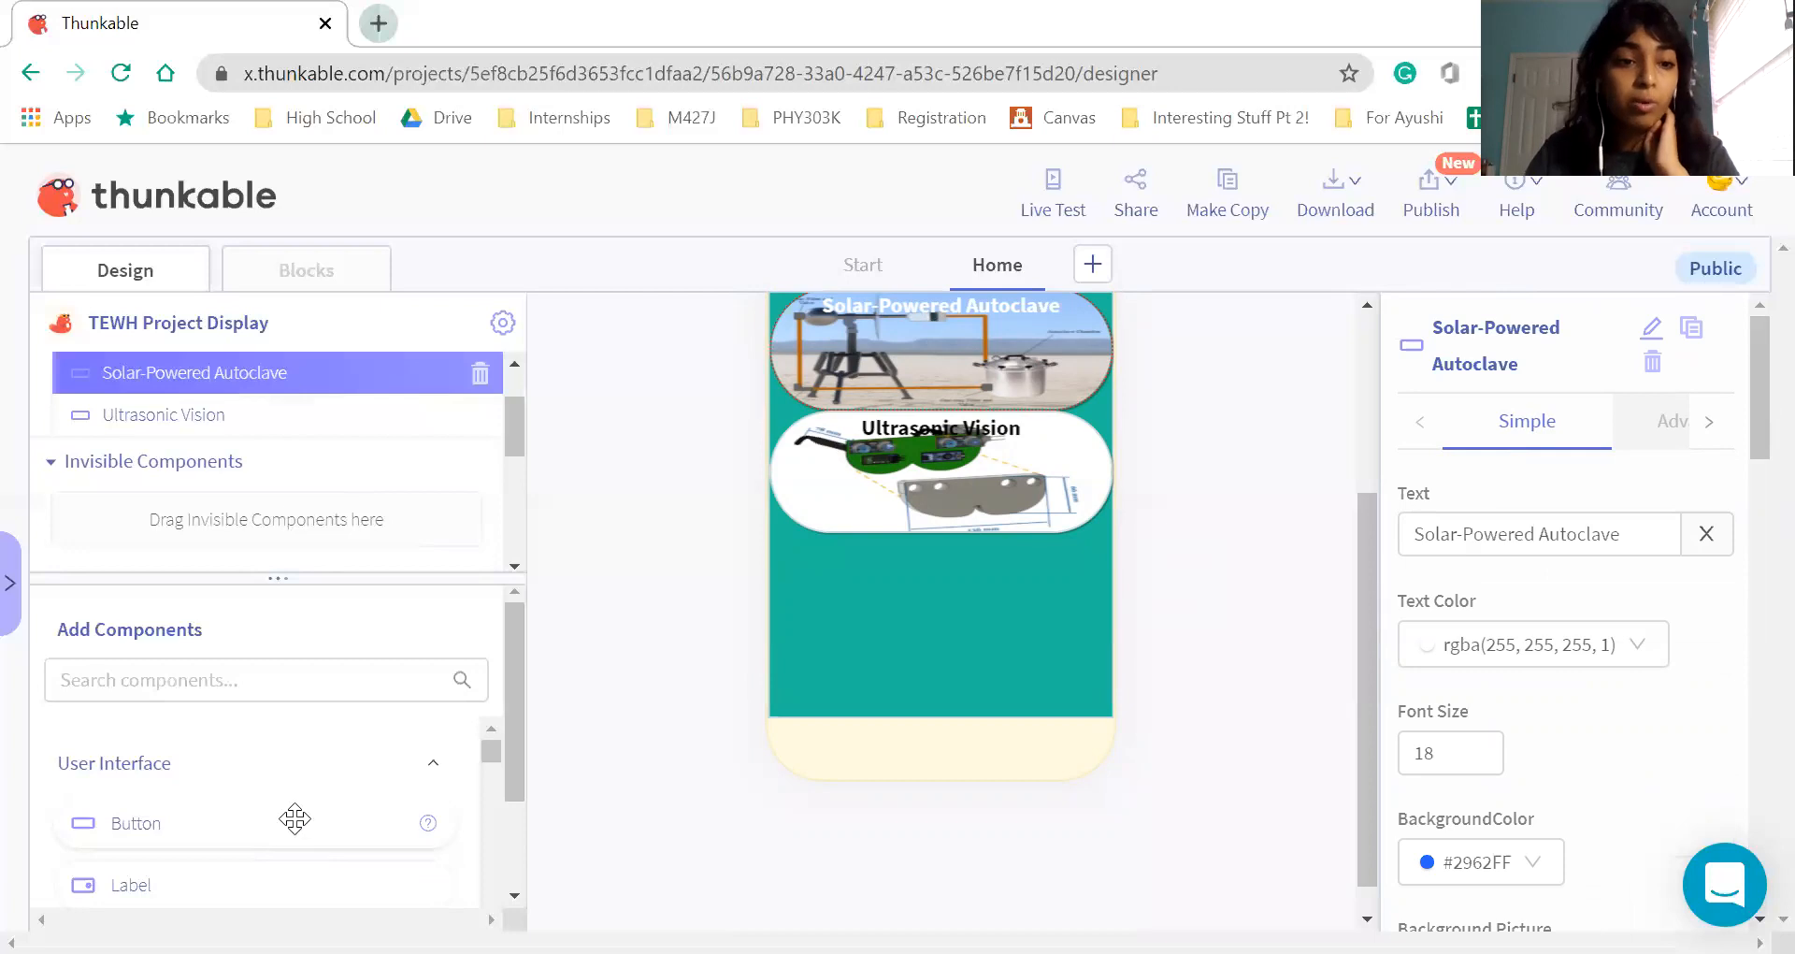
pyautogui.scroll(-1, 259, 439)
pyautogui.scroll(-1, 259, 441)
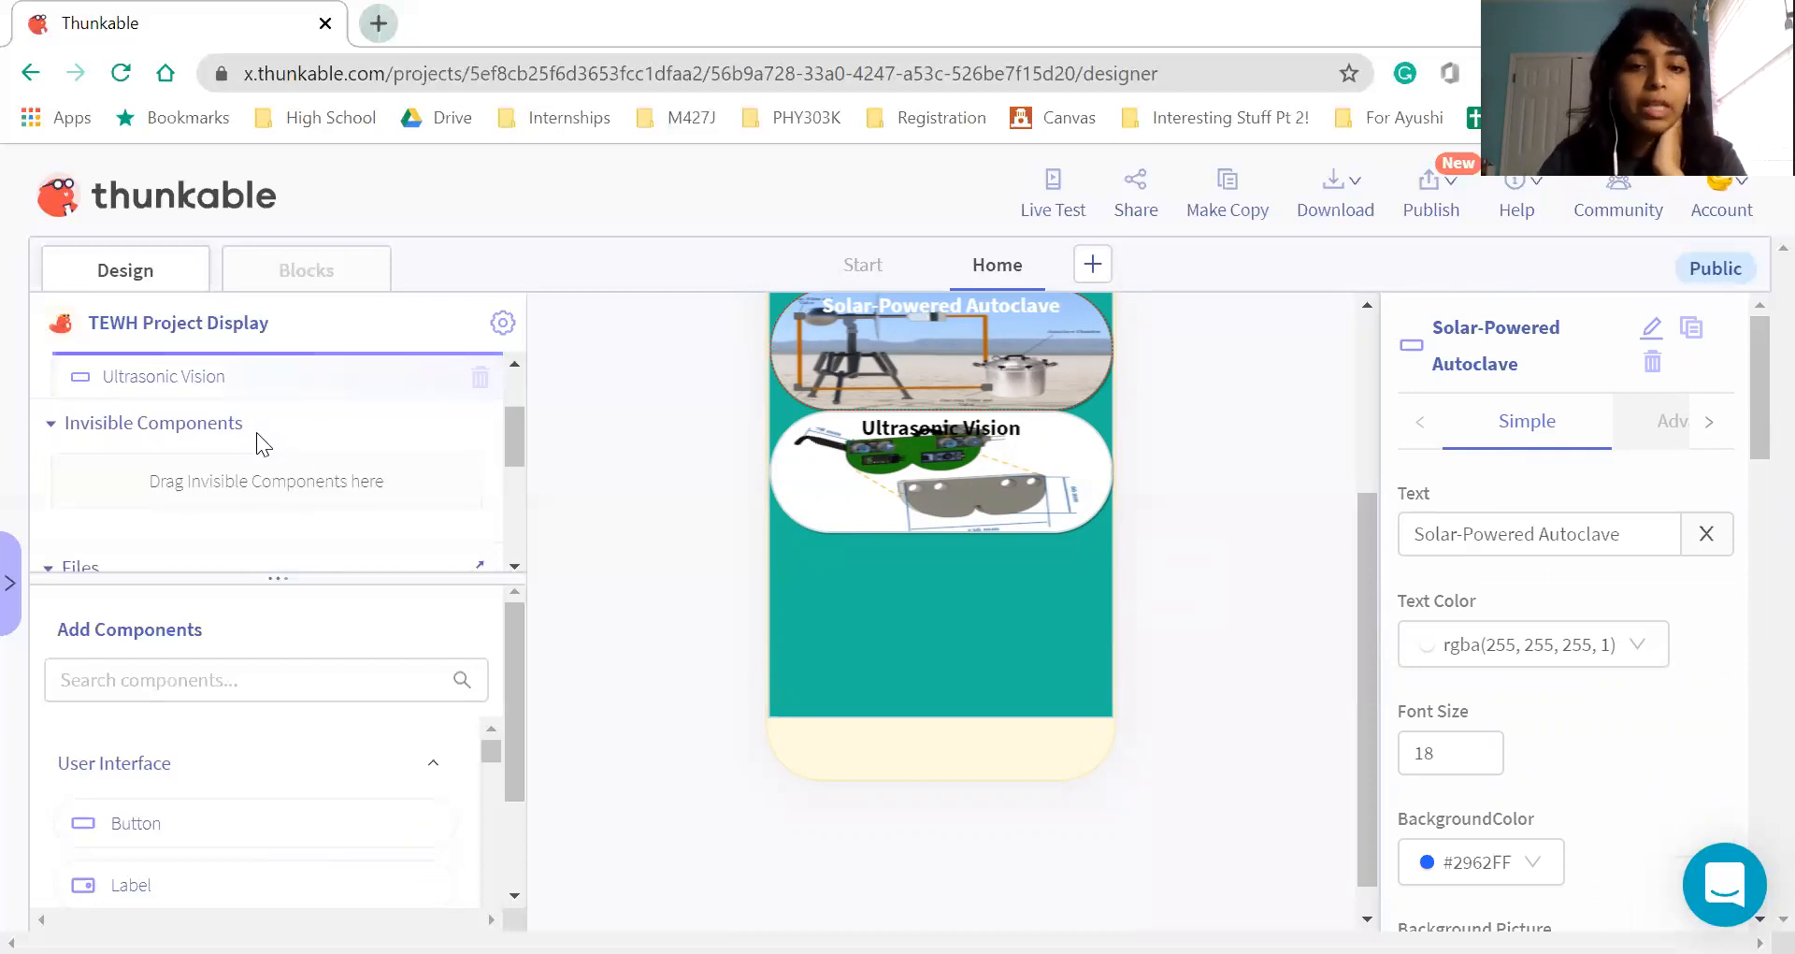
pyautogui.scroll(2, 256, 432)
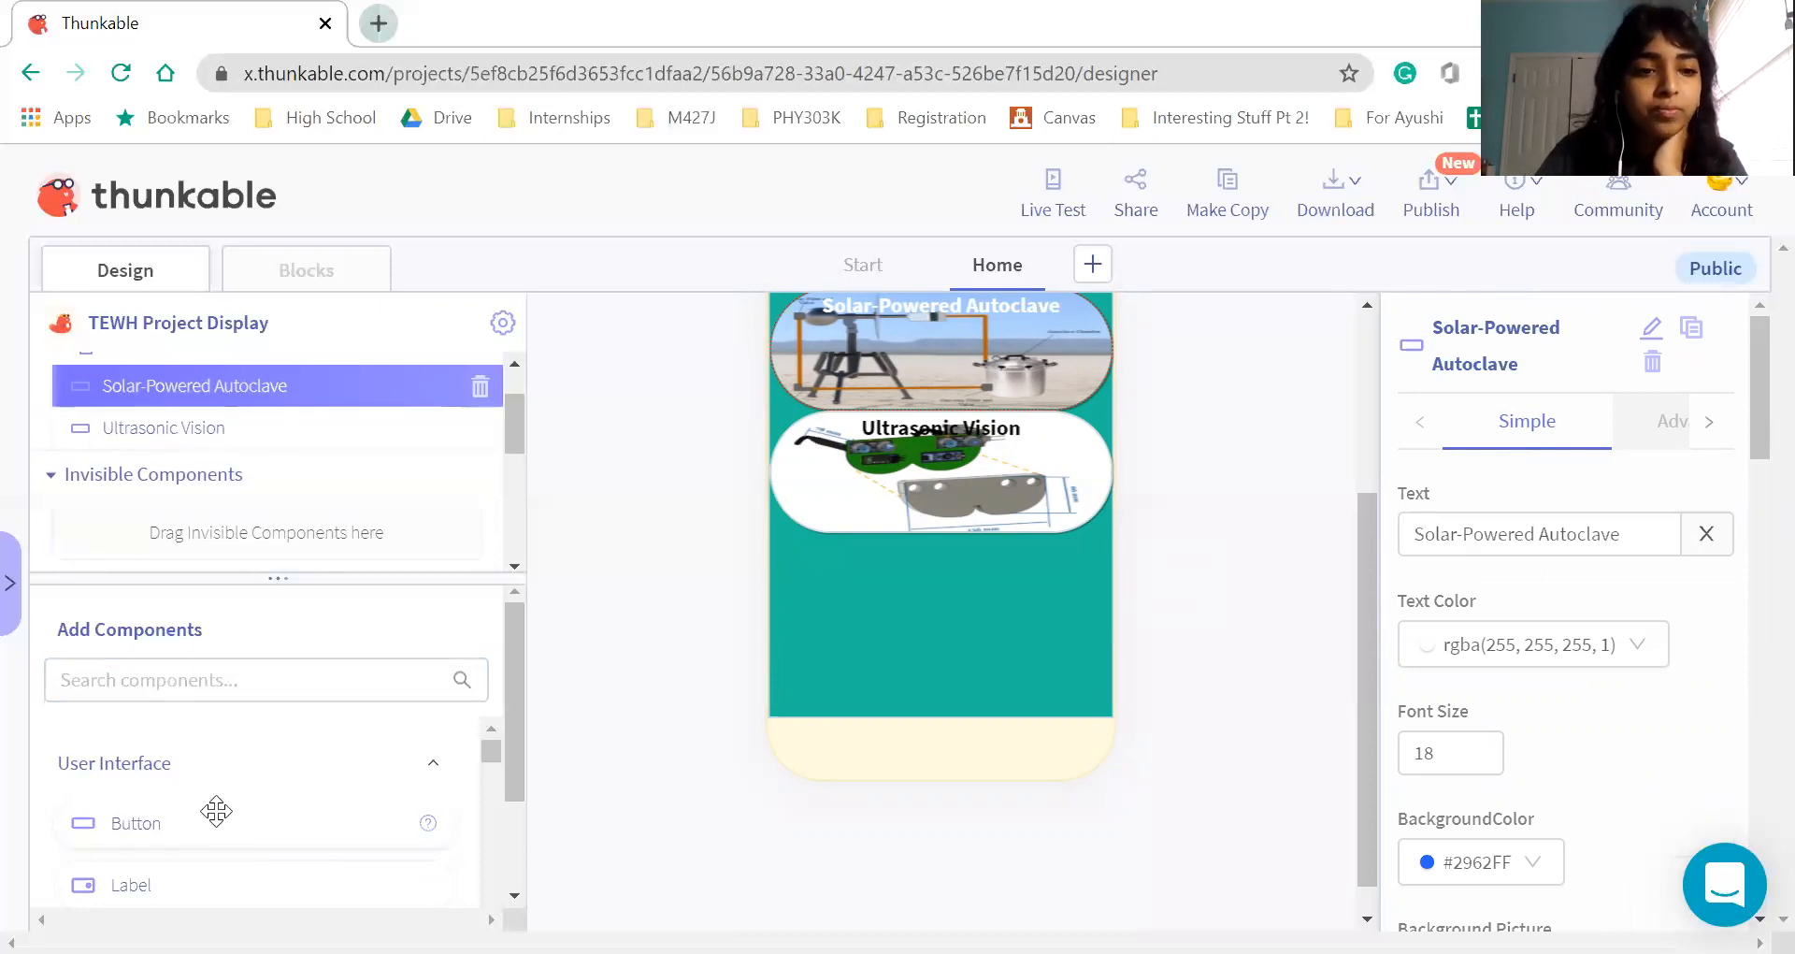
pyautogui.moveTo(287, 608); pyautogui.dragTo(954, 542)
pyautogui.click(1466, 498)
pyautogui.hotkey('ctrl', 'a')
pyautogui.press('BackSpace')
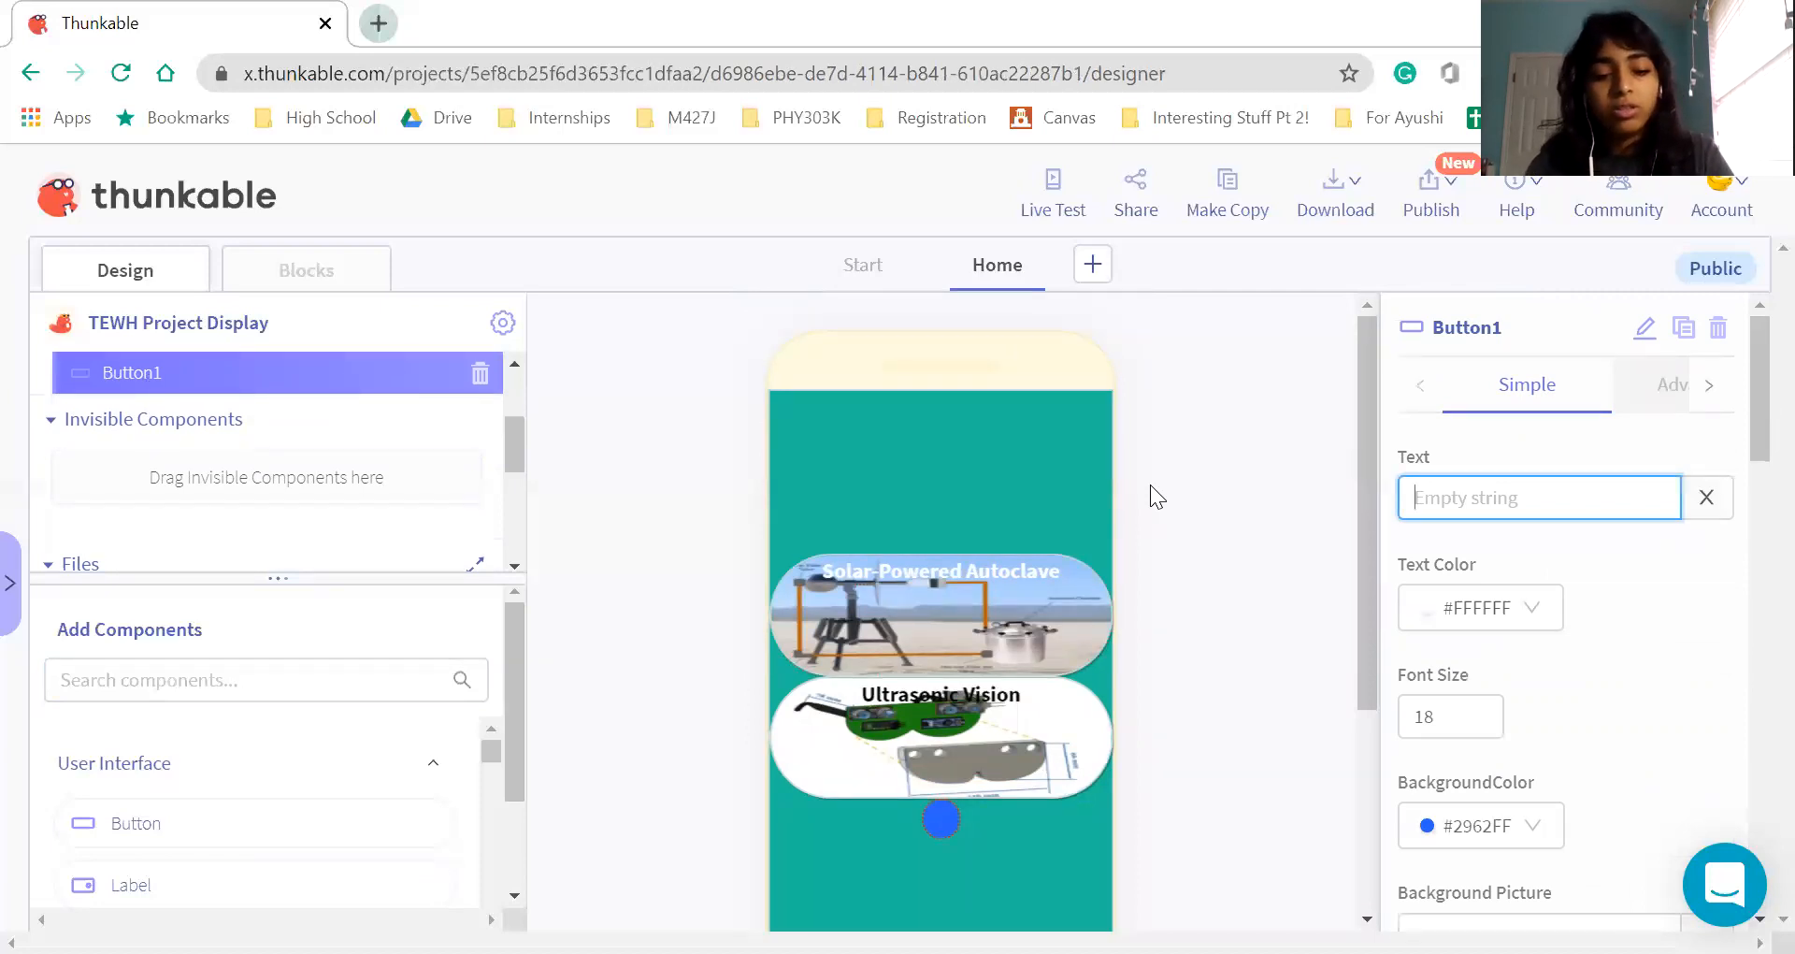
pyautogui.write('ML')
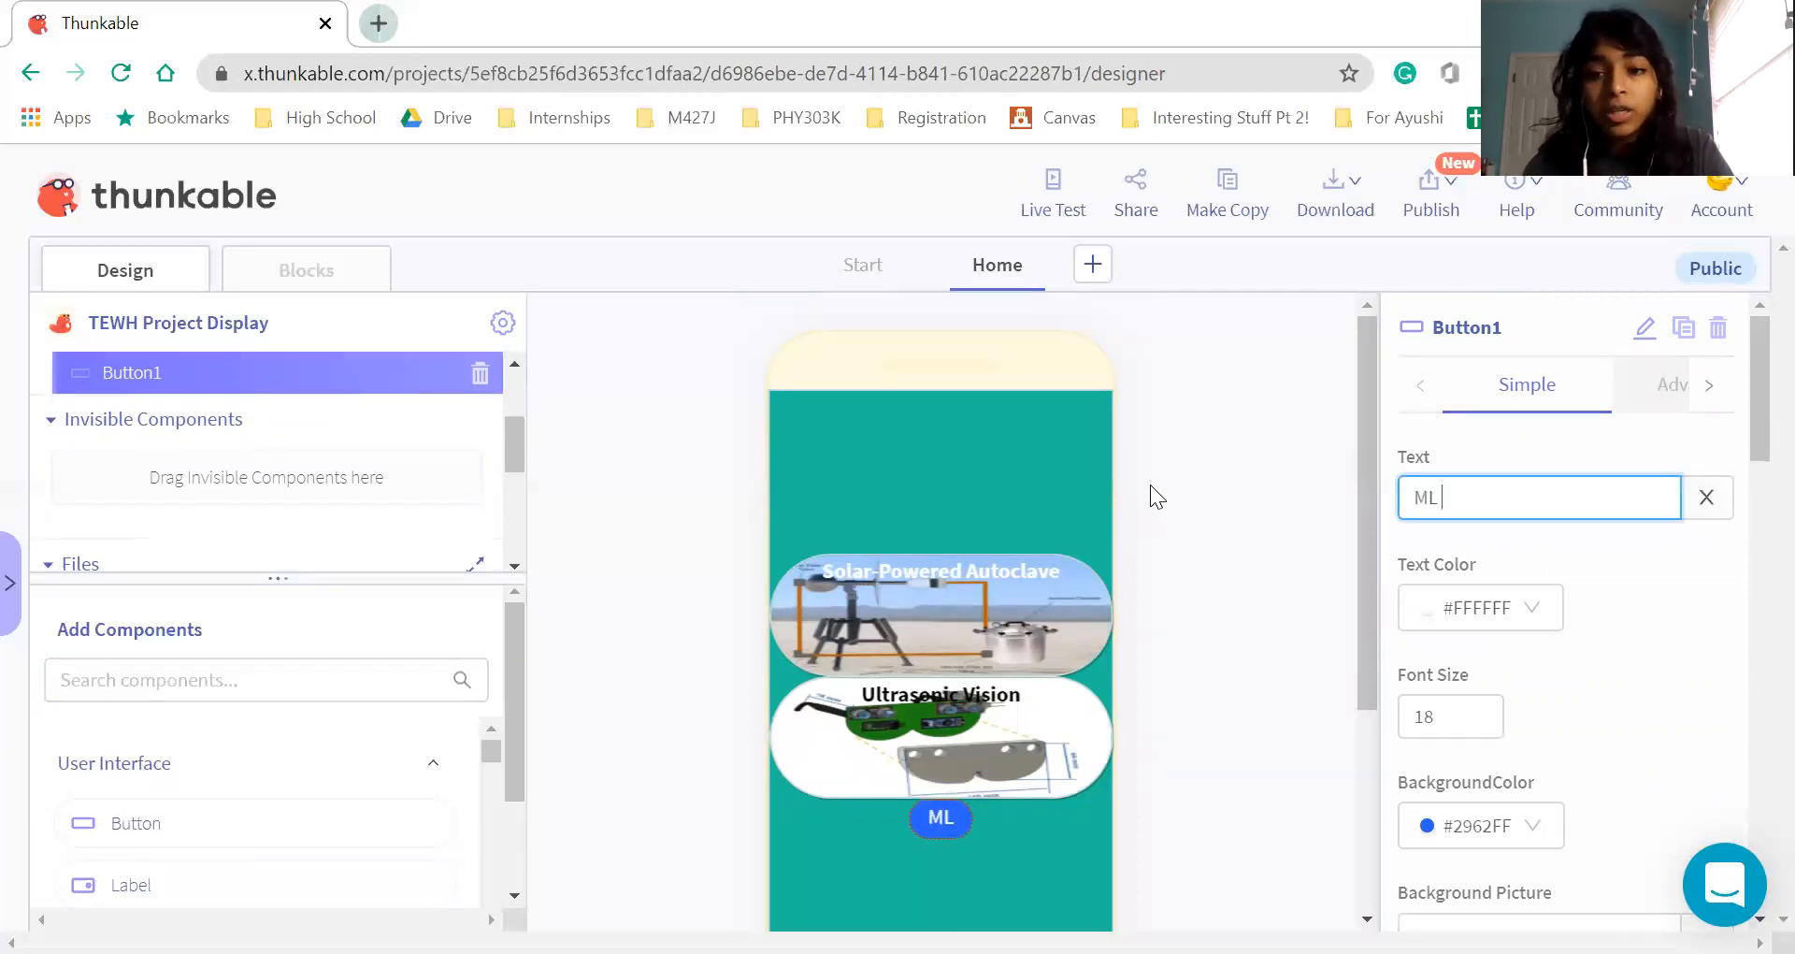
pyautogui.write(' Malaria Detection')
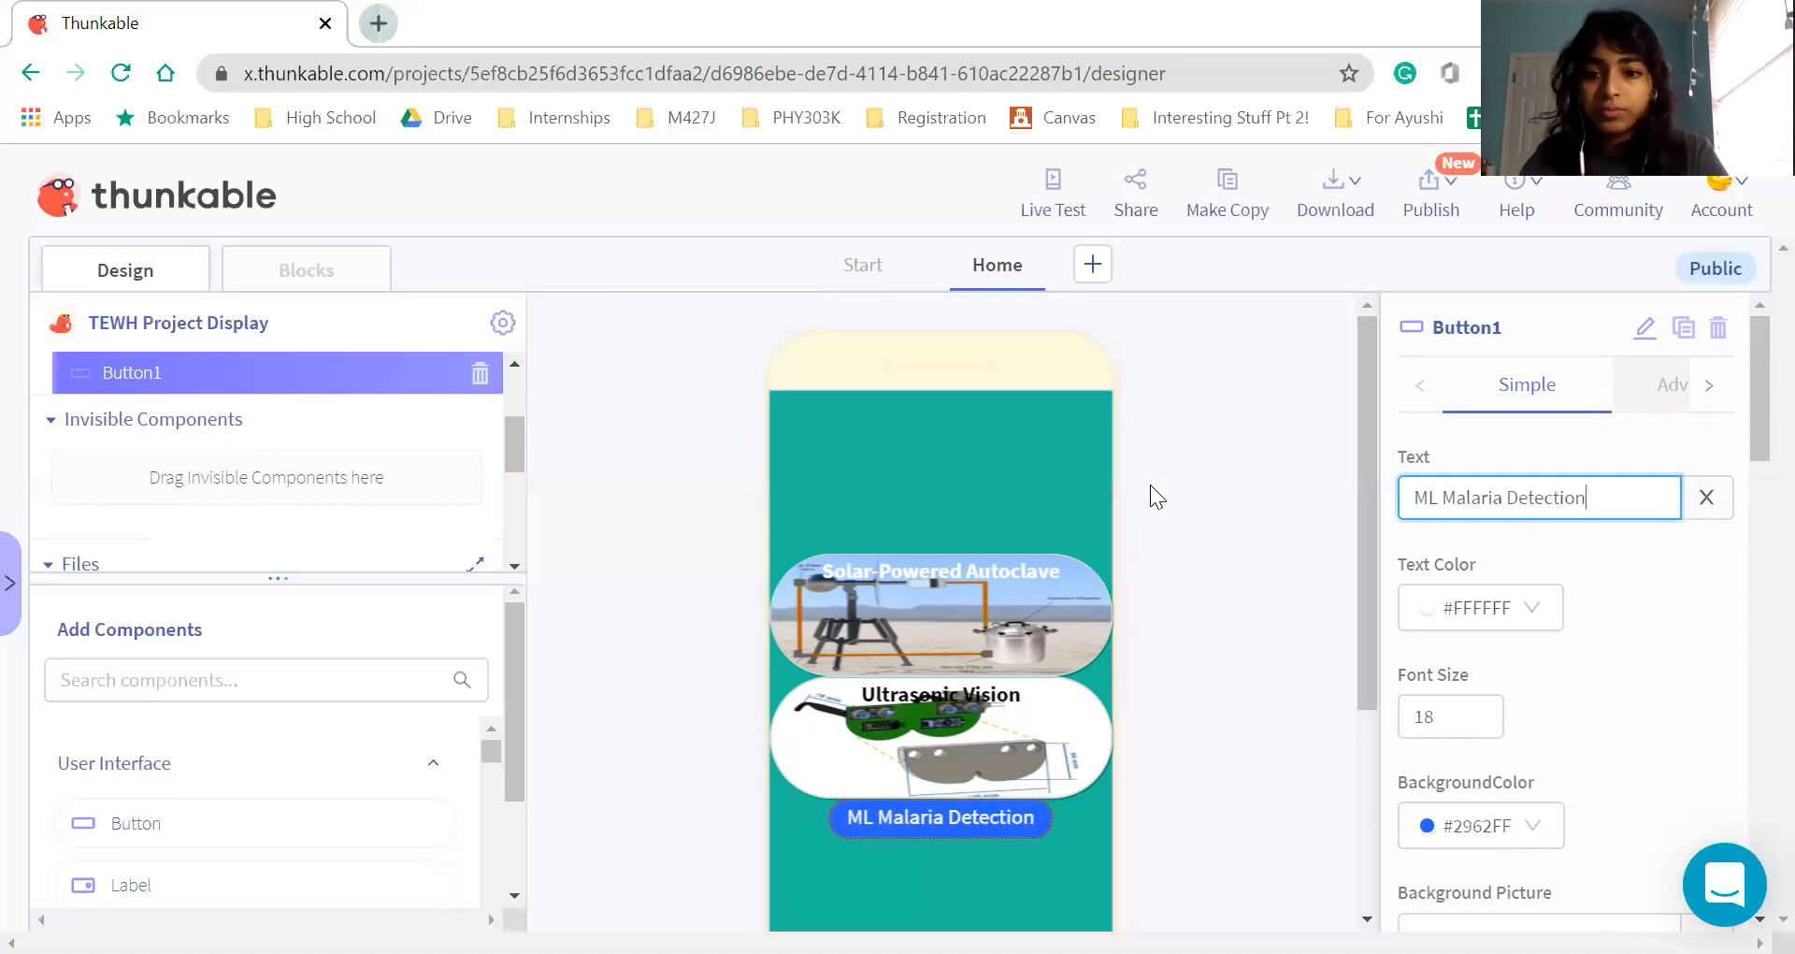
# Set the ML Malaria Detection button's background picture to the ml.PNG file from Downloads
pyautogui.click(1677, 705)
pyautogui.scroll(-1, 1677, 705)
pyautogui.click(1520, 822)
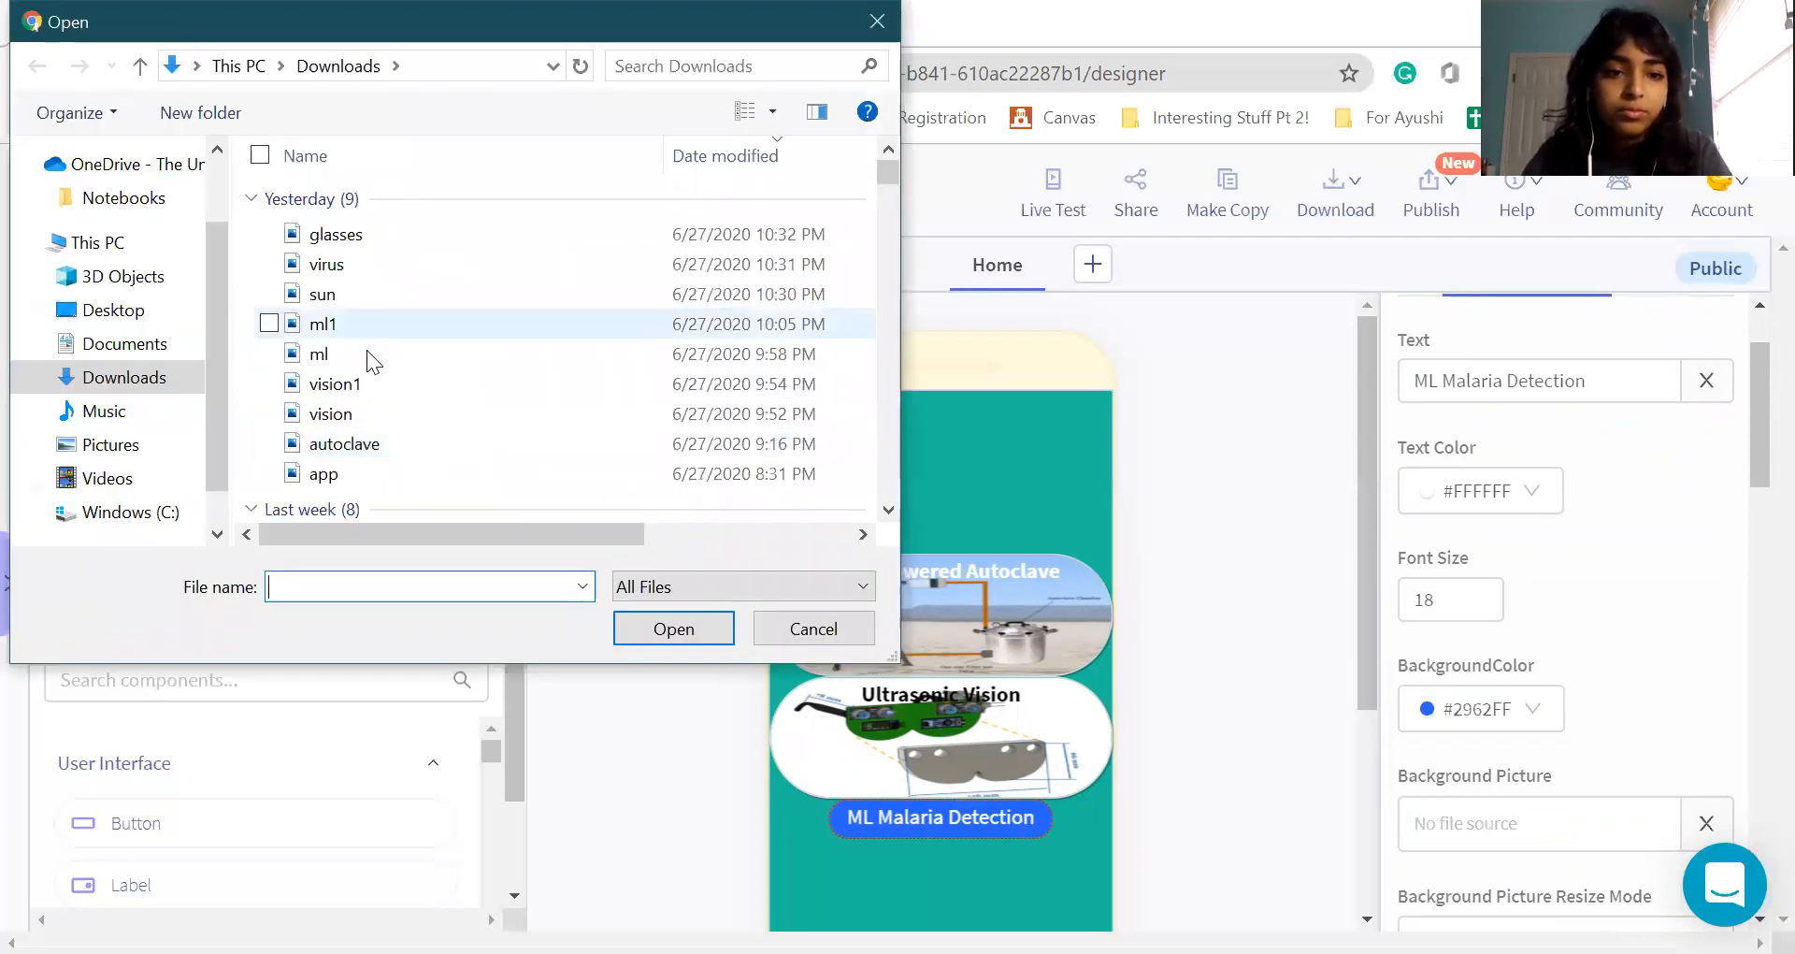
pyautogui.press('Escape')
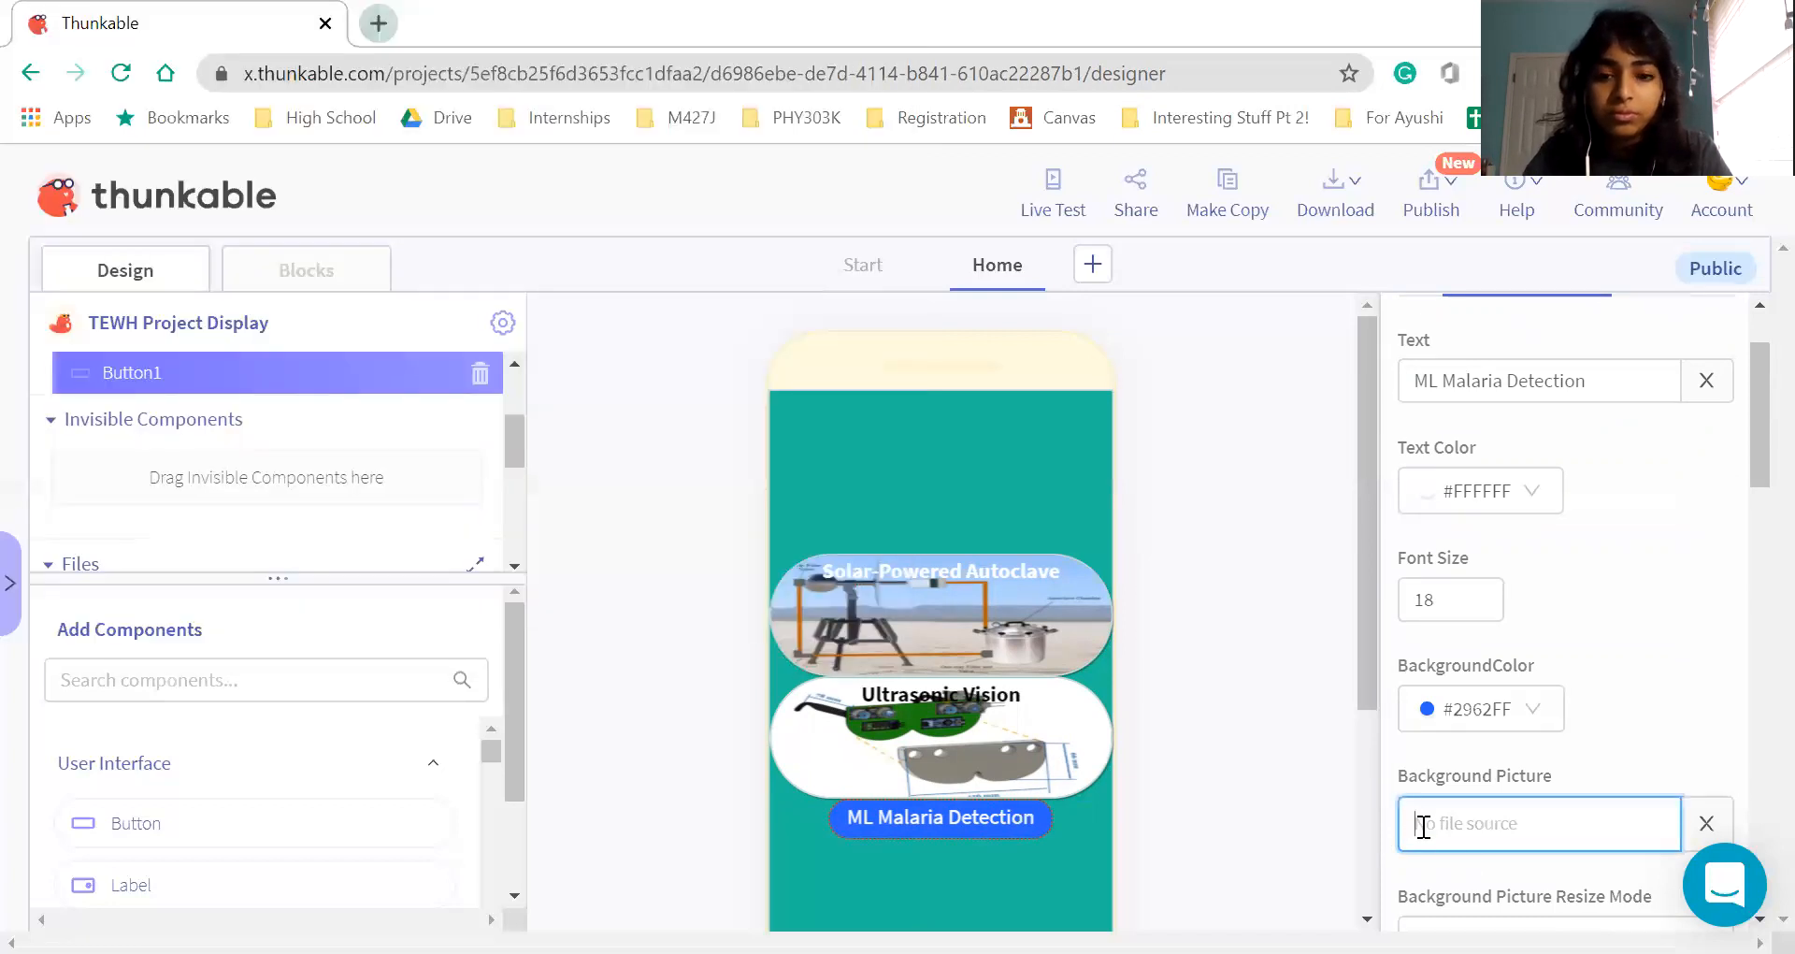
pyautogui.scroll(-1, 1499, 818)
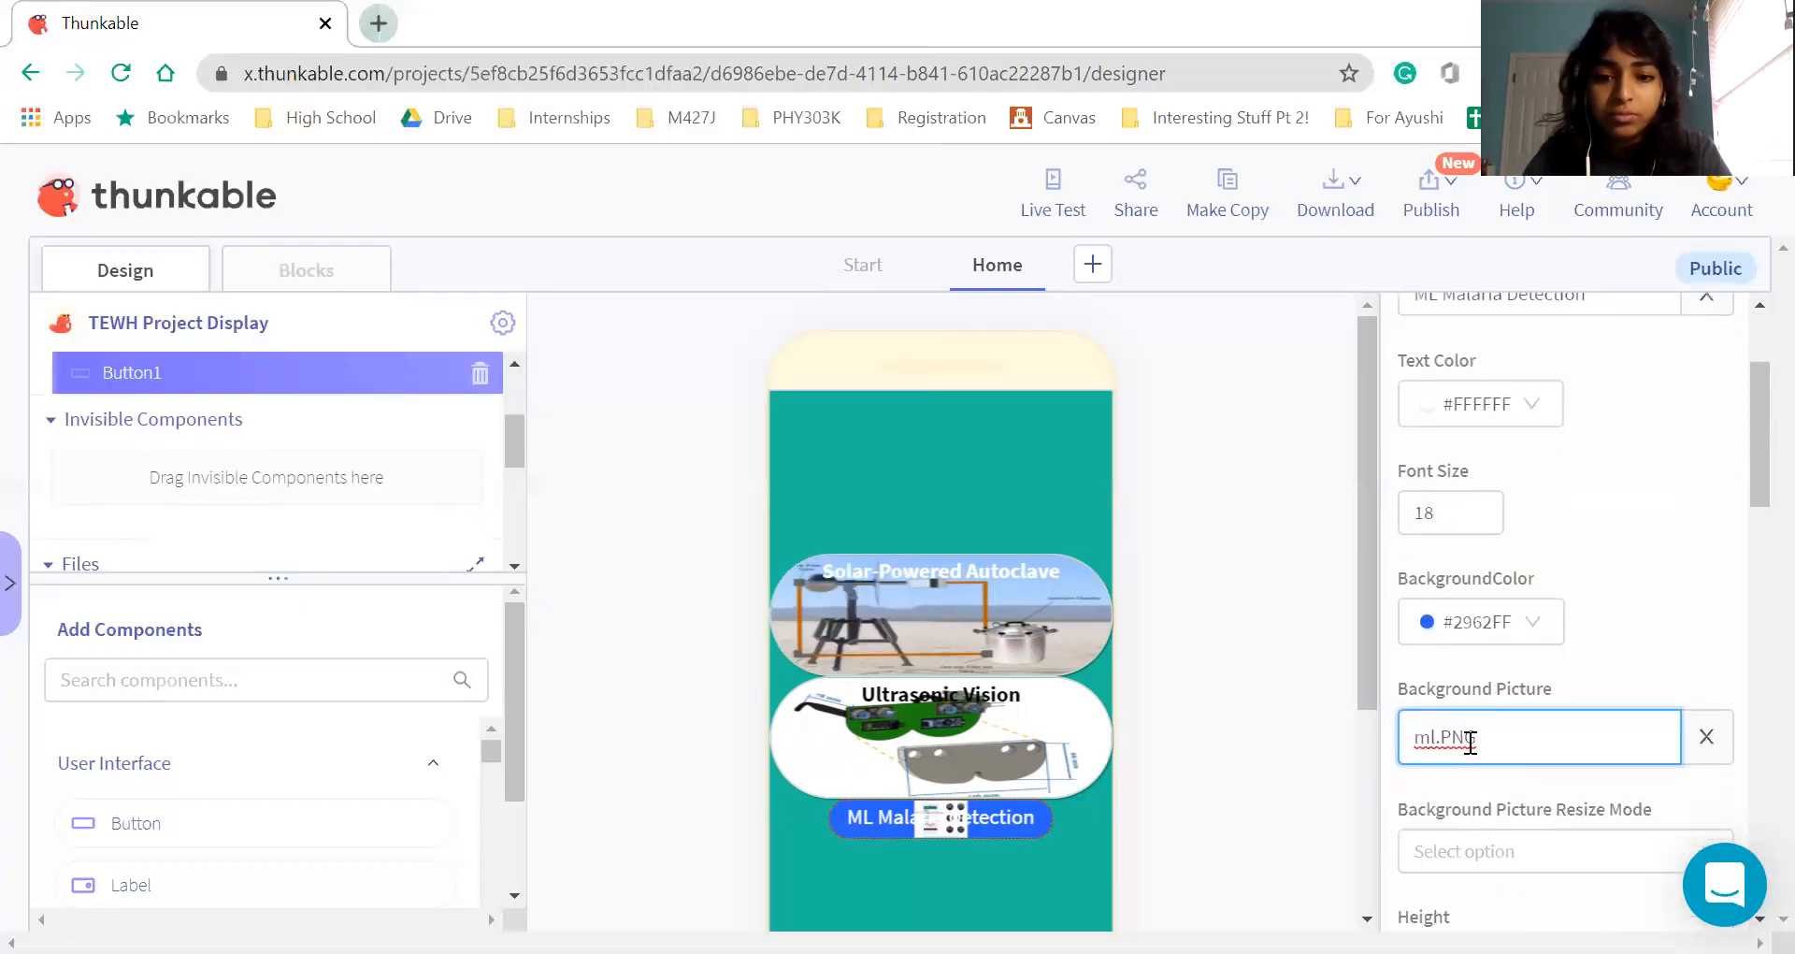
# Replace the ML Malaria Detection button's background picture with ml1.PNG from Downloads
pyautogui.click(1483, 738)
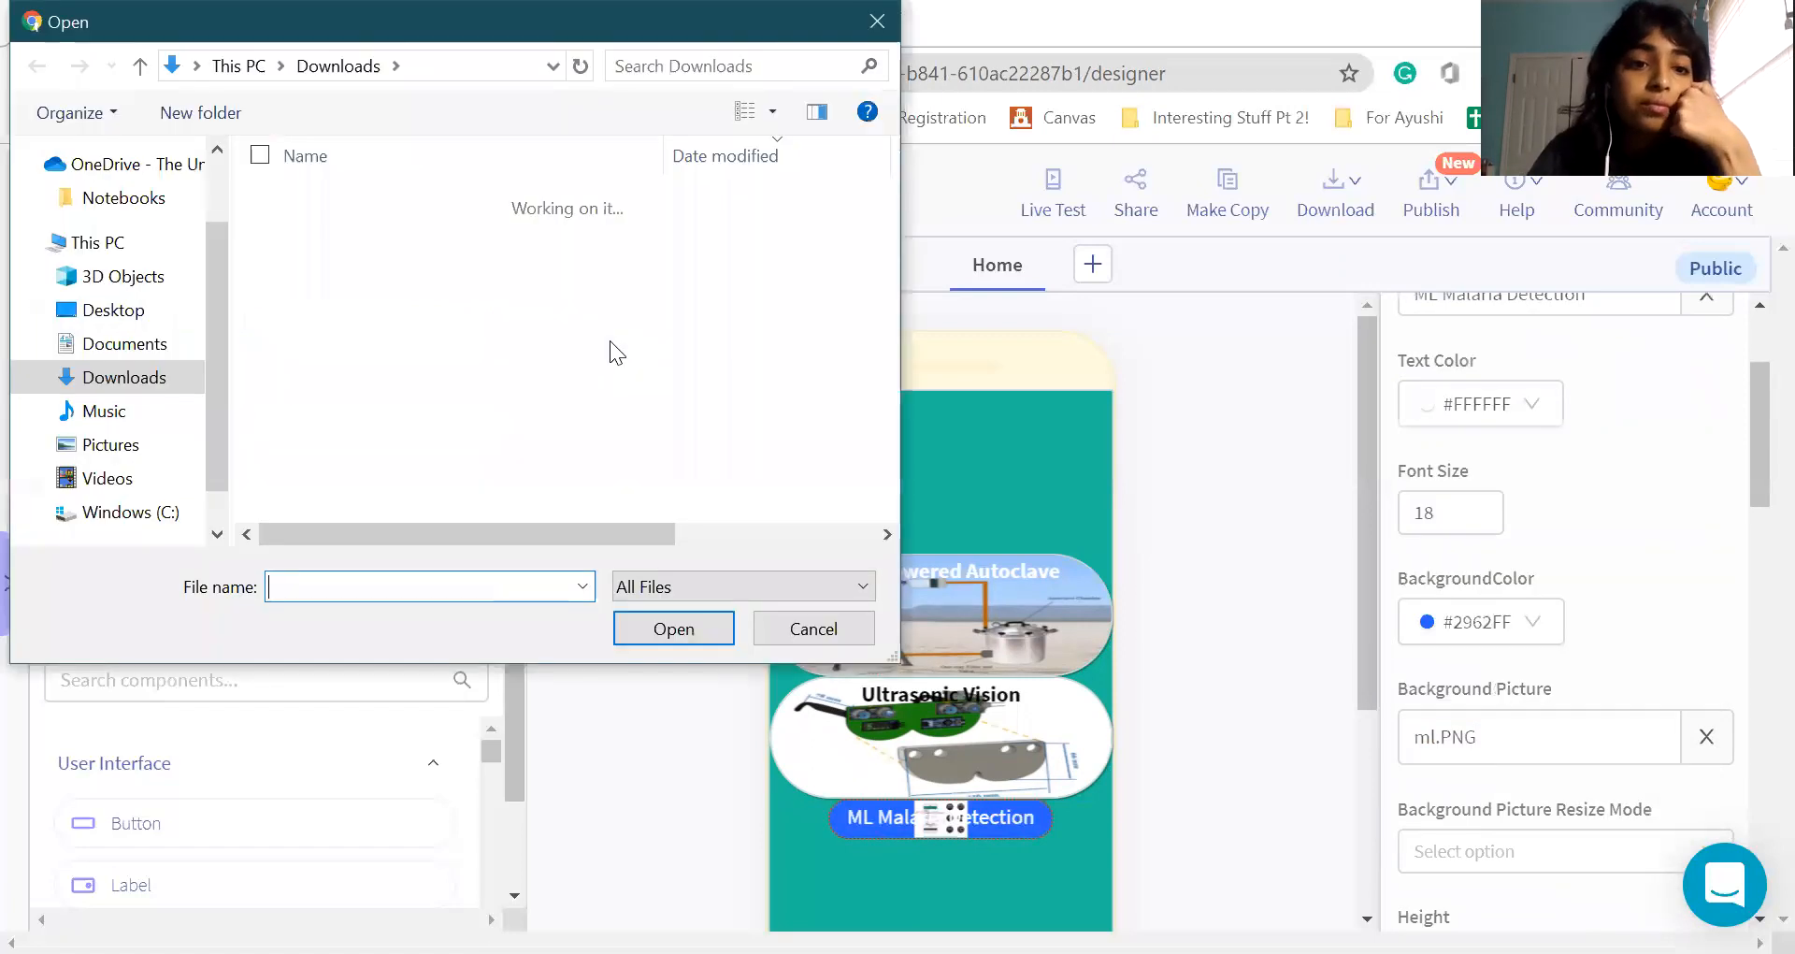
pyautogui.doubleClick(423, 324)
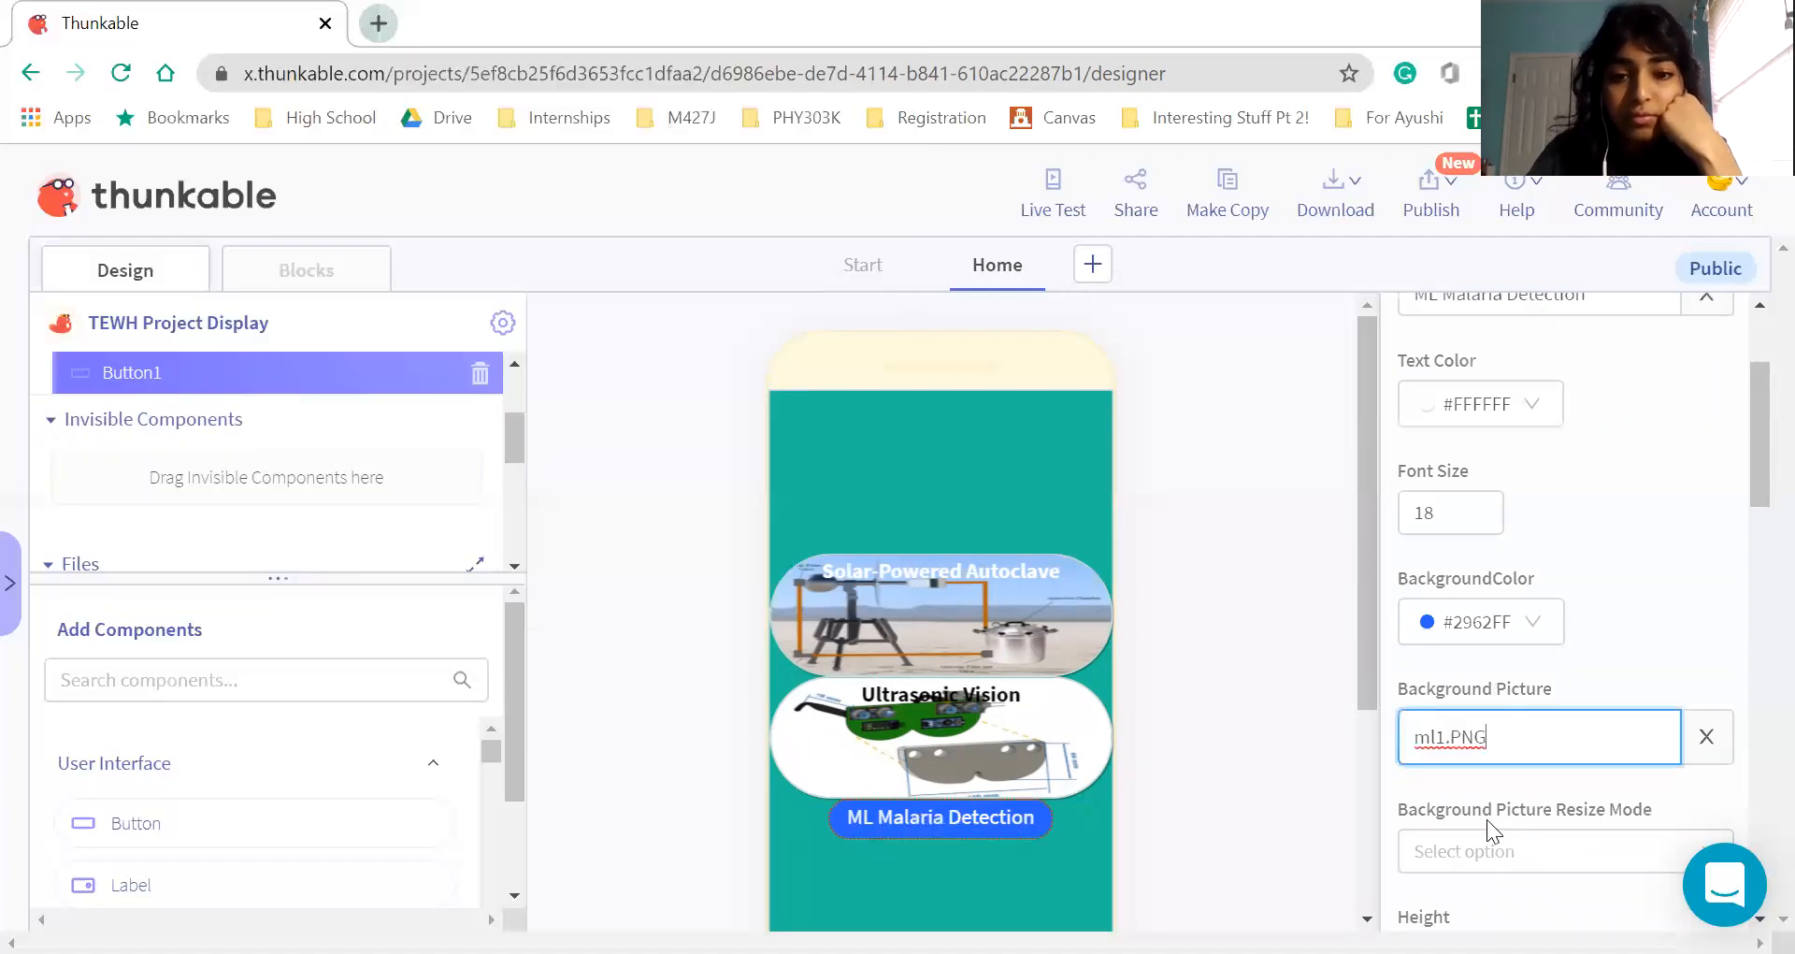
pyautogui.scroll(-2, 1522, 786)
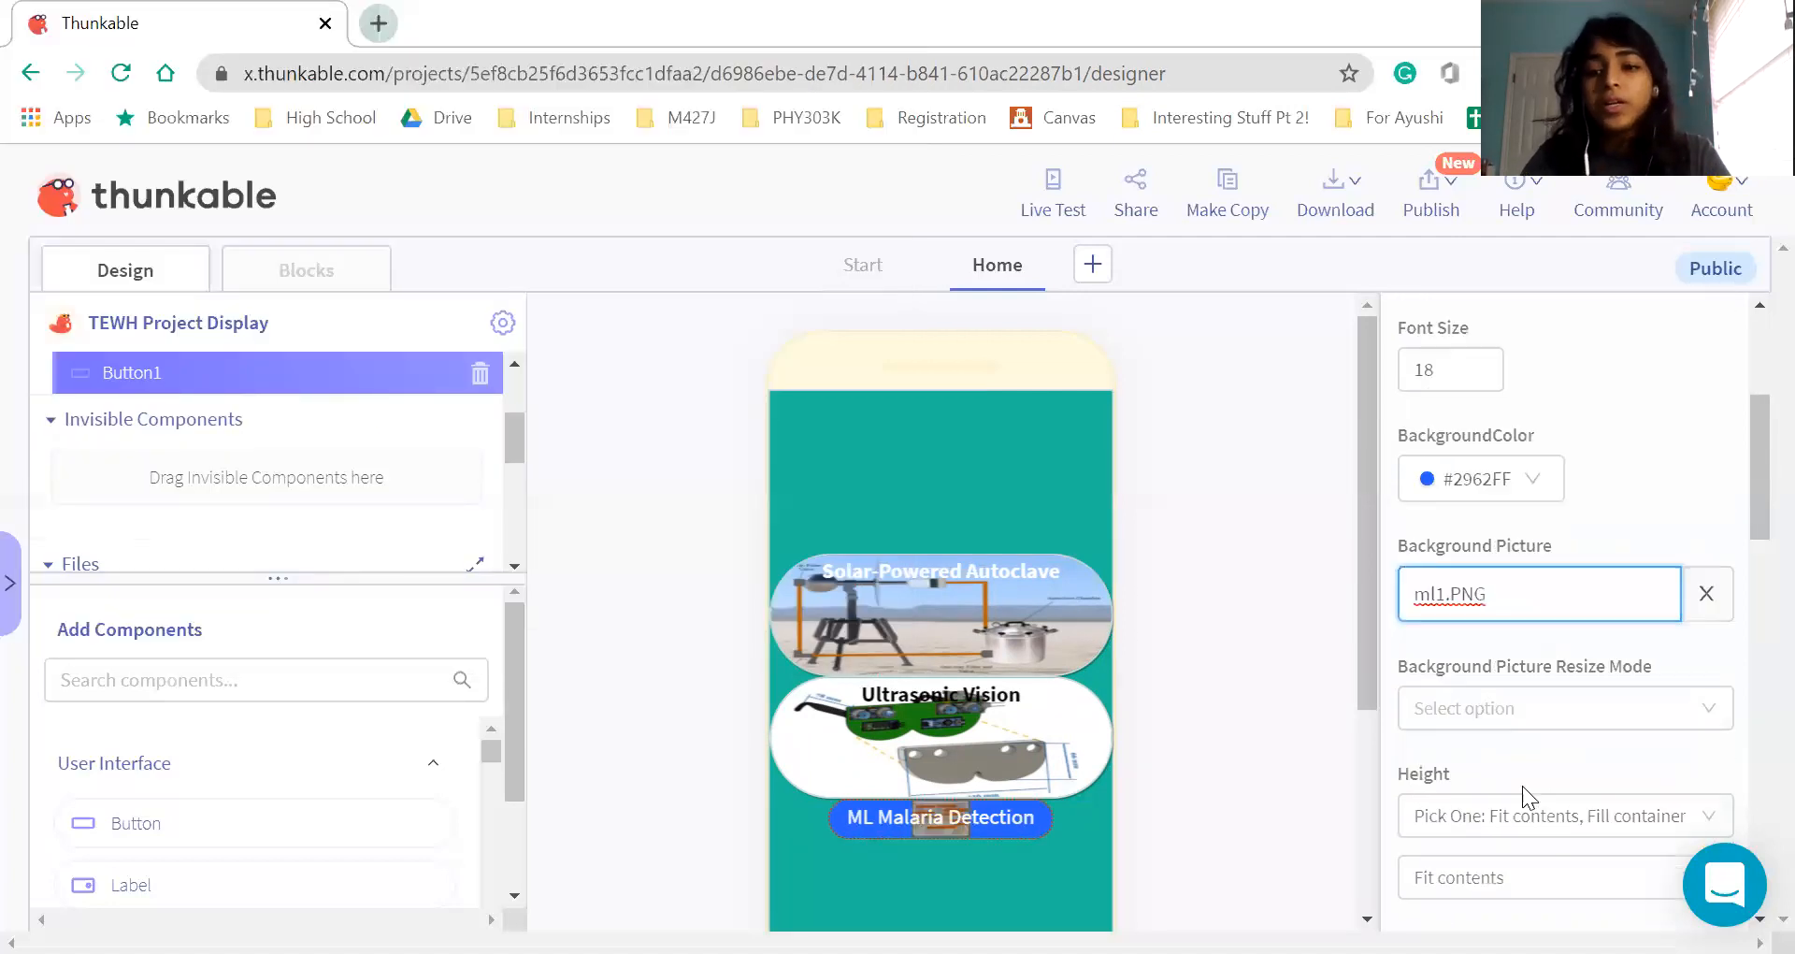
# Set the ML Malaria Detection button's background picture resize mode to stretch and its height to a relative size of 20%
pyautogui.click(1474, 693)
pyautogui.click(1476, 839)
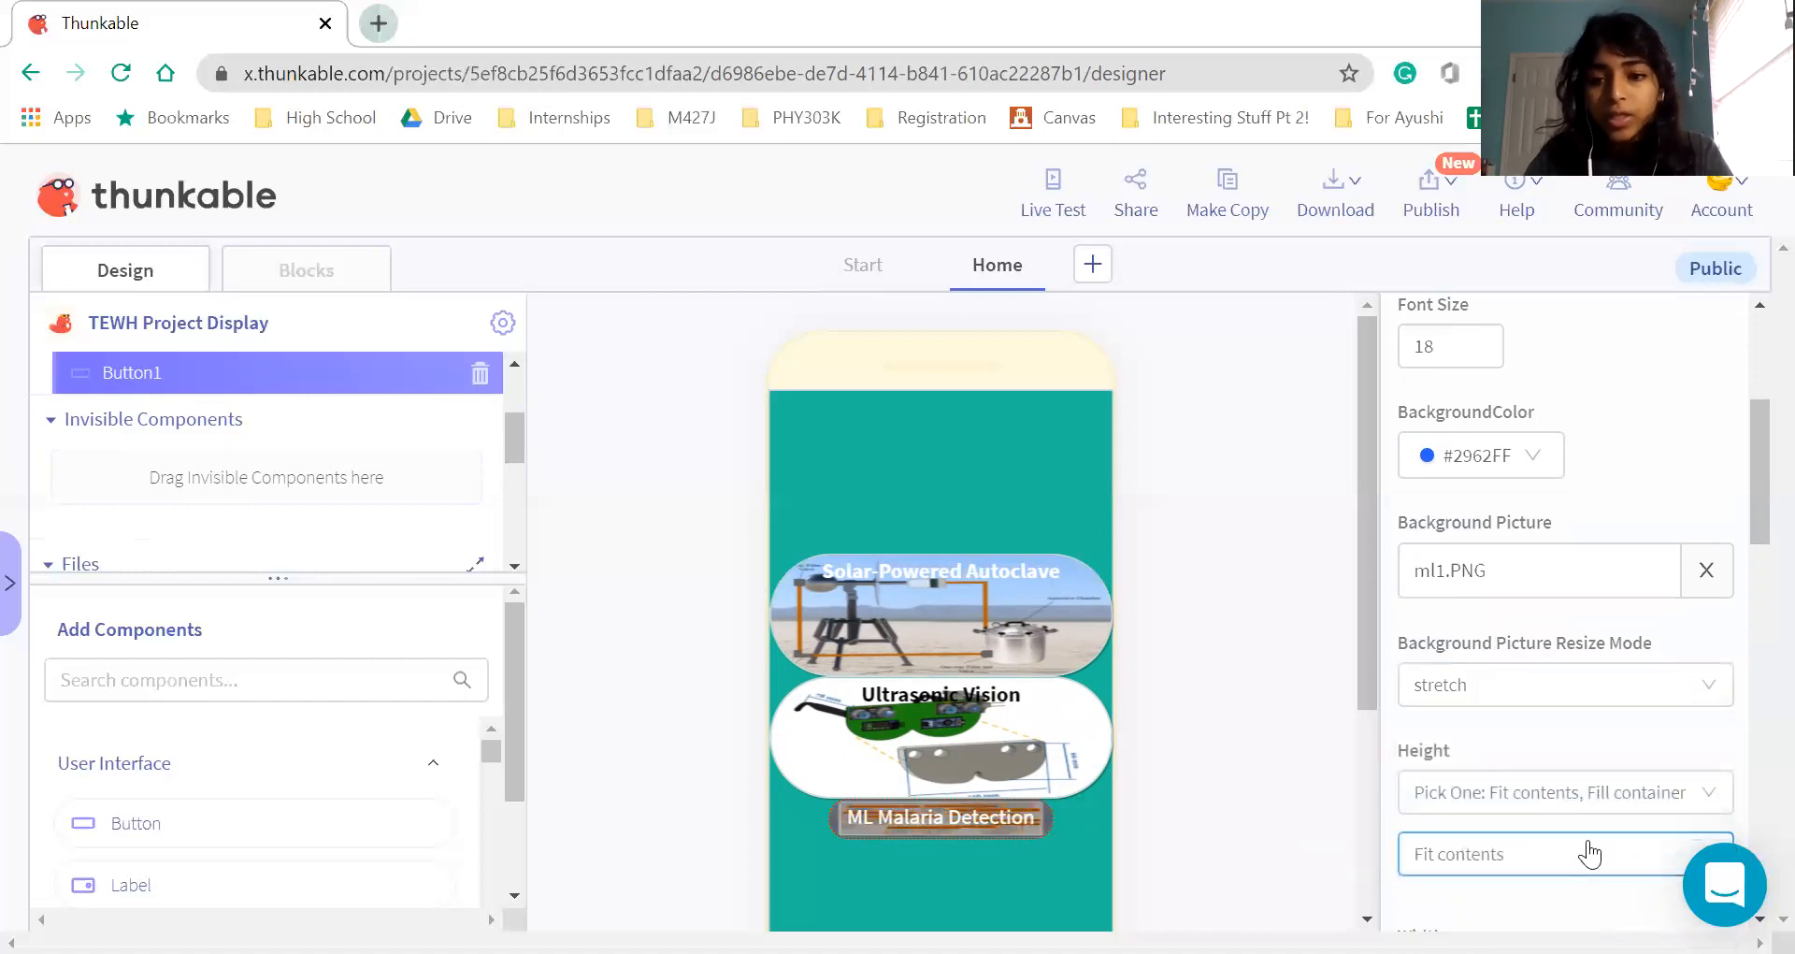
pyautogui.scroll(-3, 1586, 850)
pyautogui.click(1490, 545)
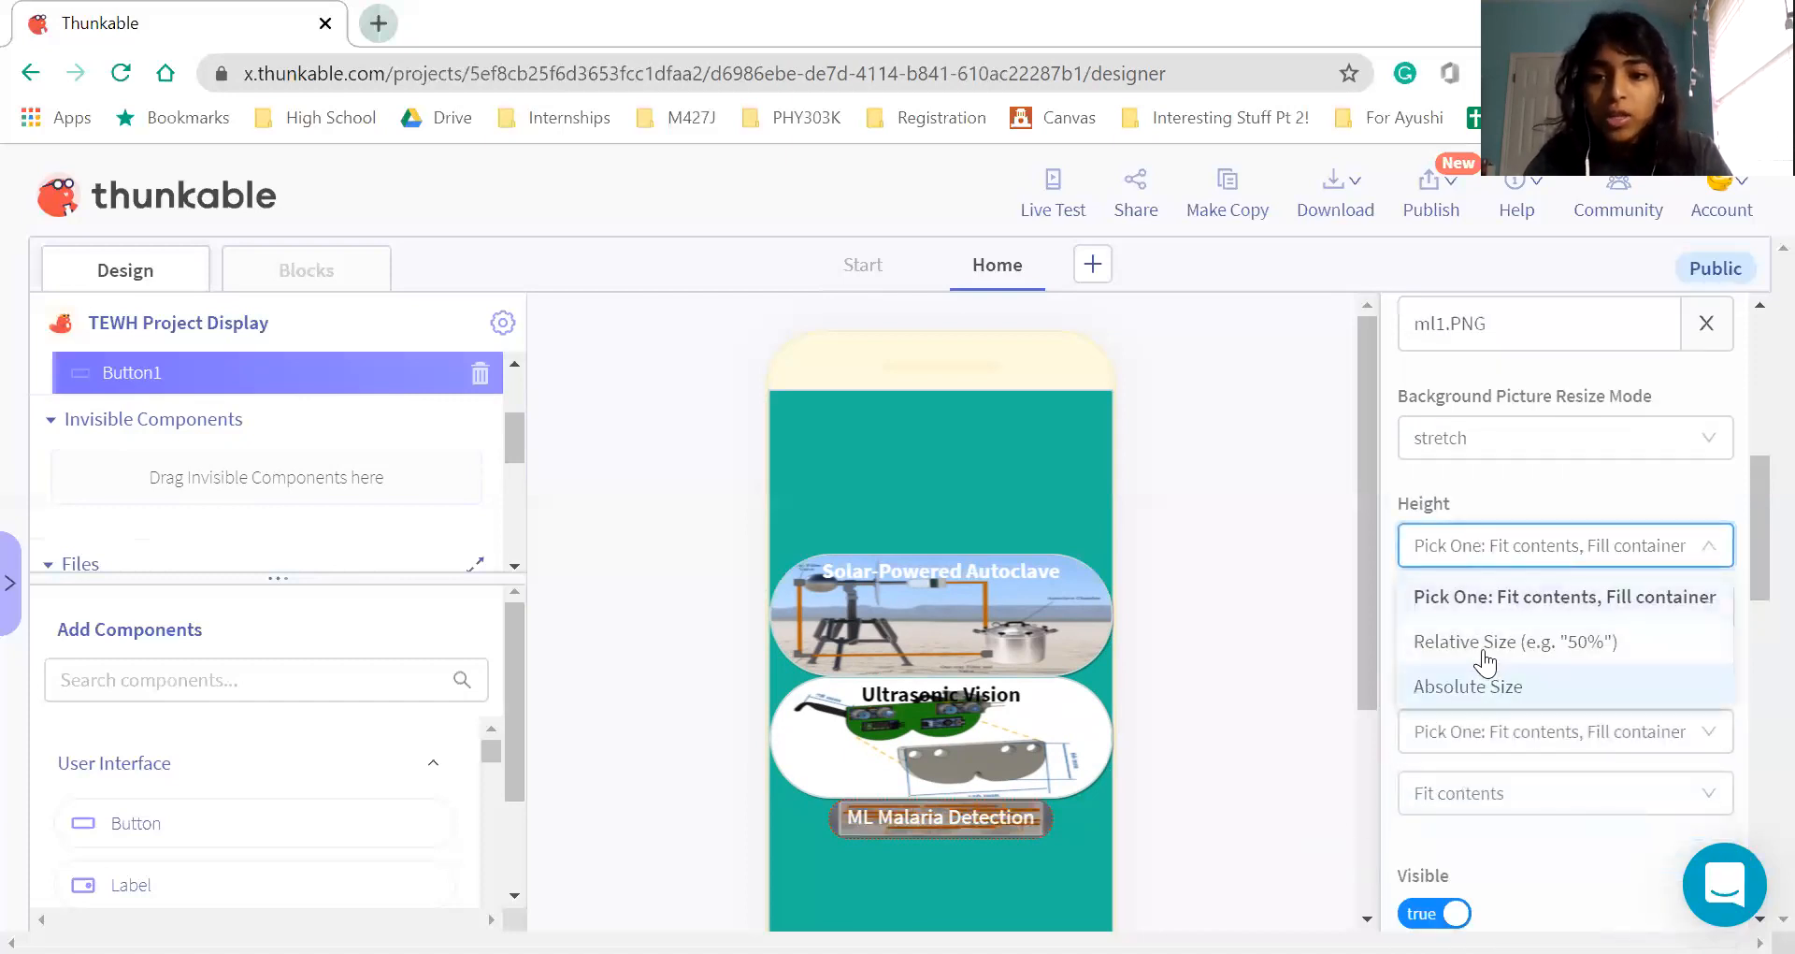
pyautogui.click(1473, 641)
pyautogui.click(1467, 617)
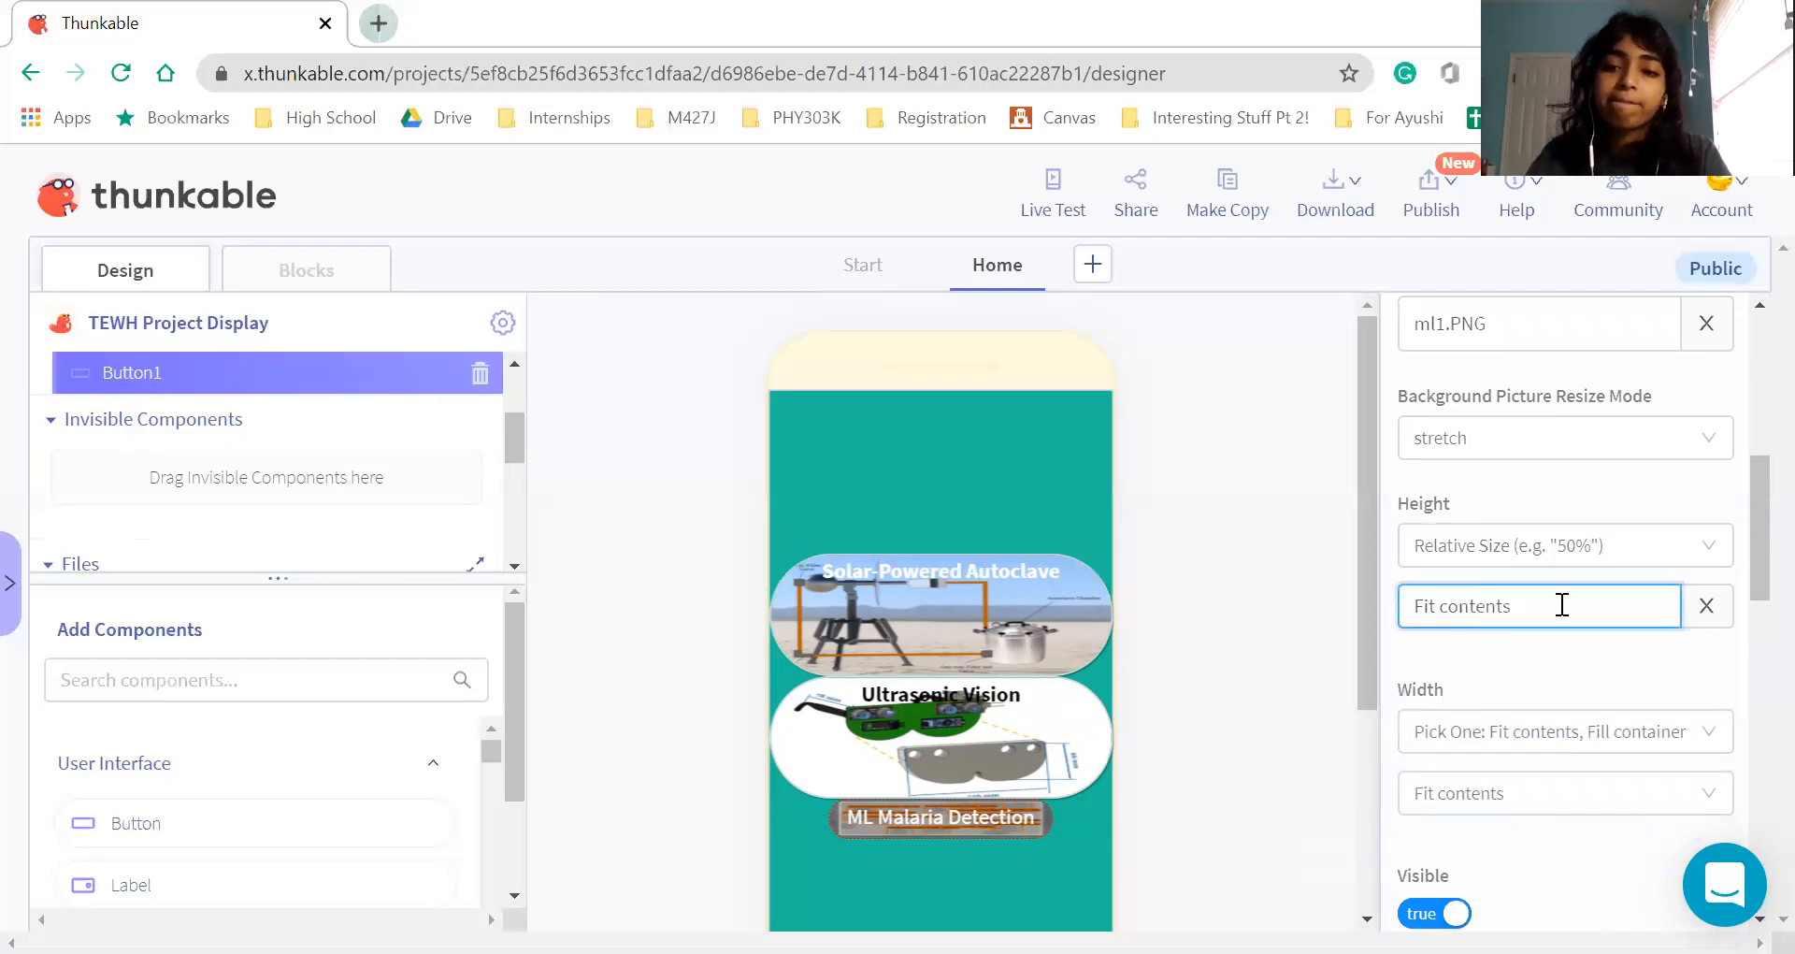
pyautogui.write('0')
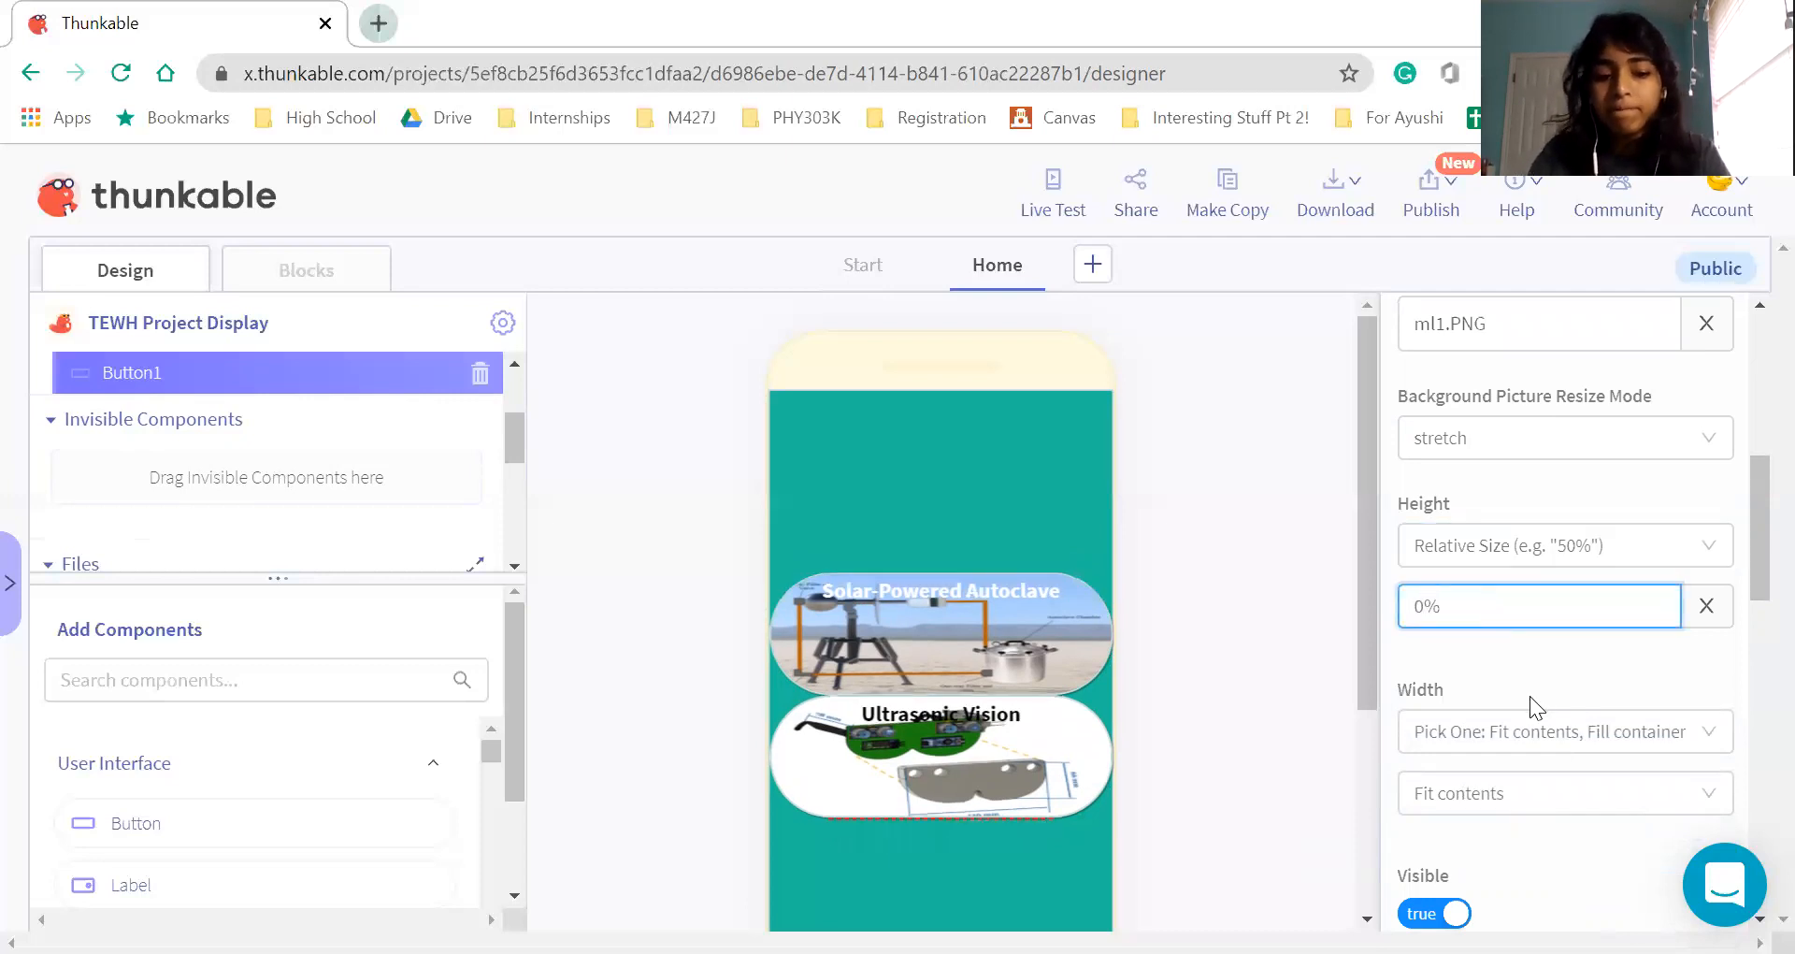
pyautogui.press('BackSpace')
pyautogui.write('20')
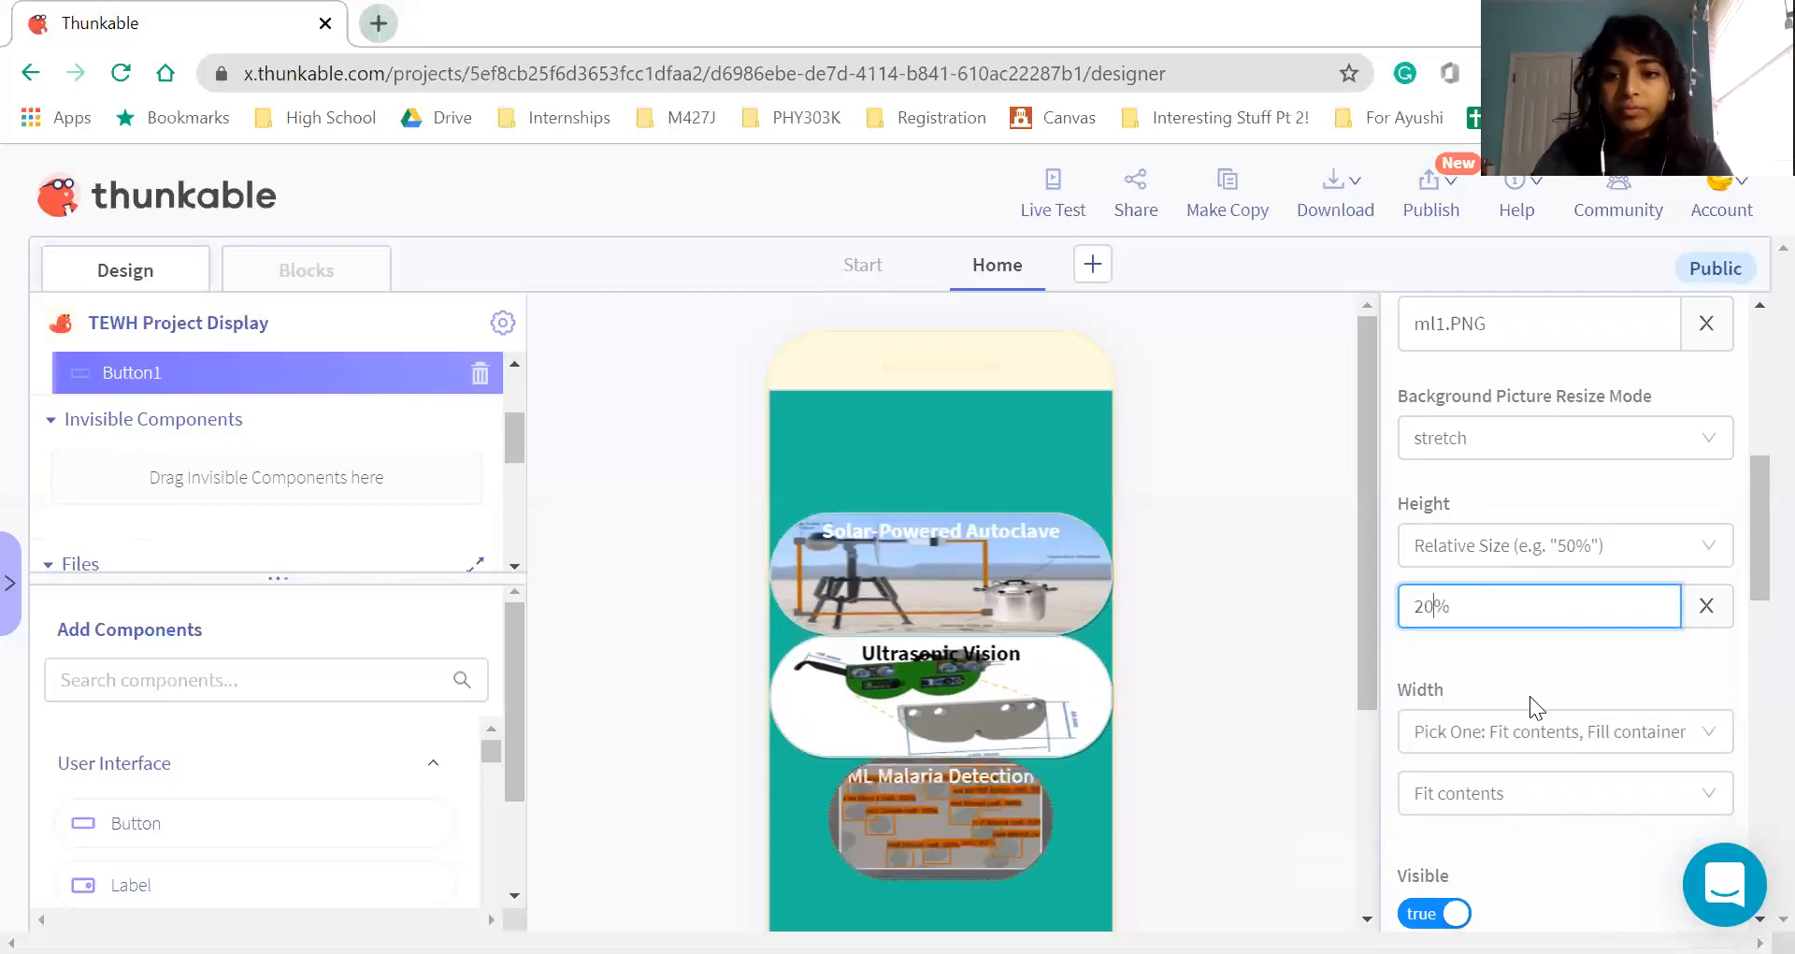
# Set the ML Malaria Detection button's width to a relative size of 100%
pyautogui.click(1525, 790)
pyautogui.click(1491, 734)
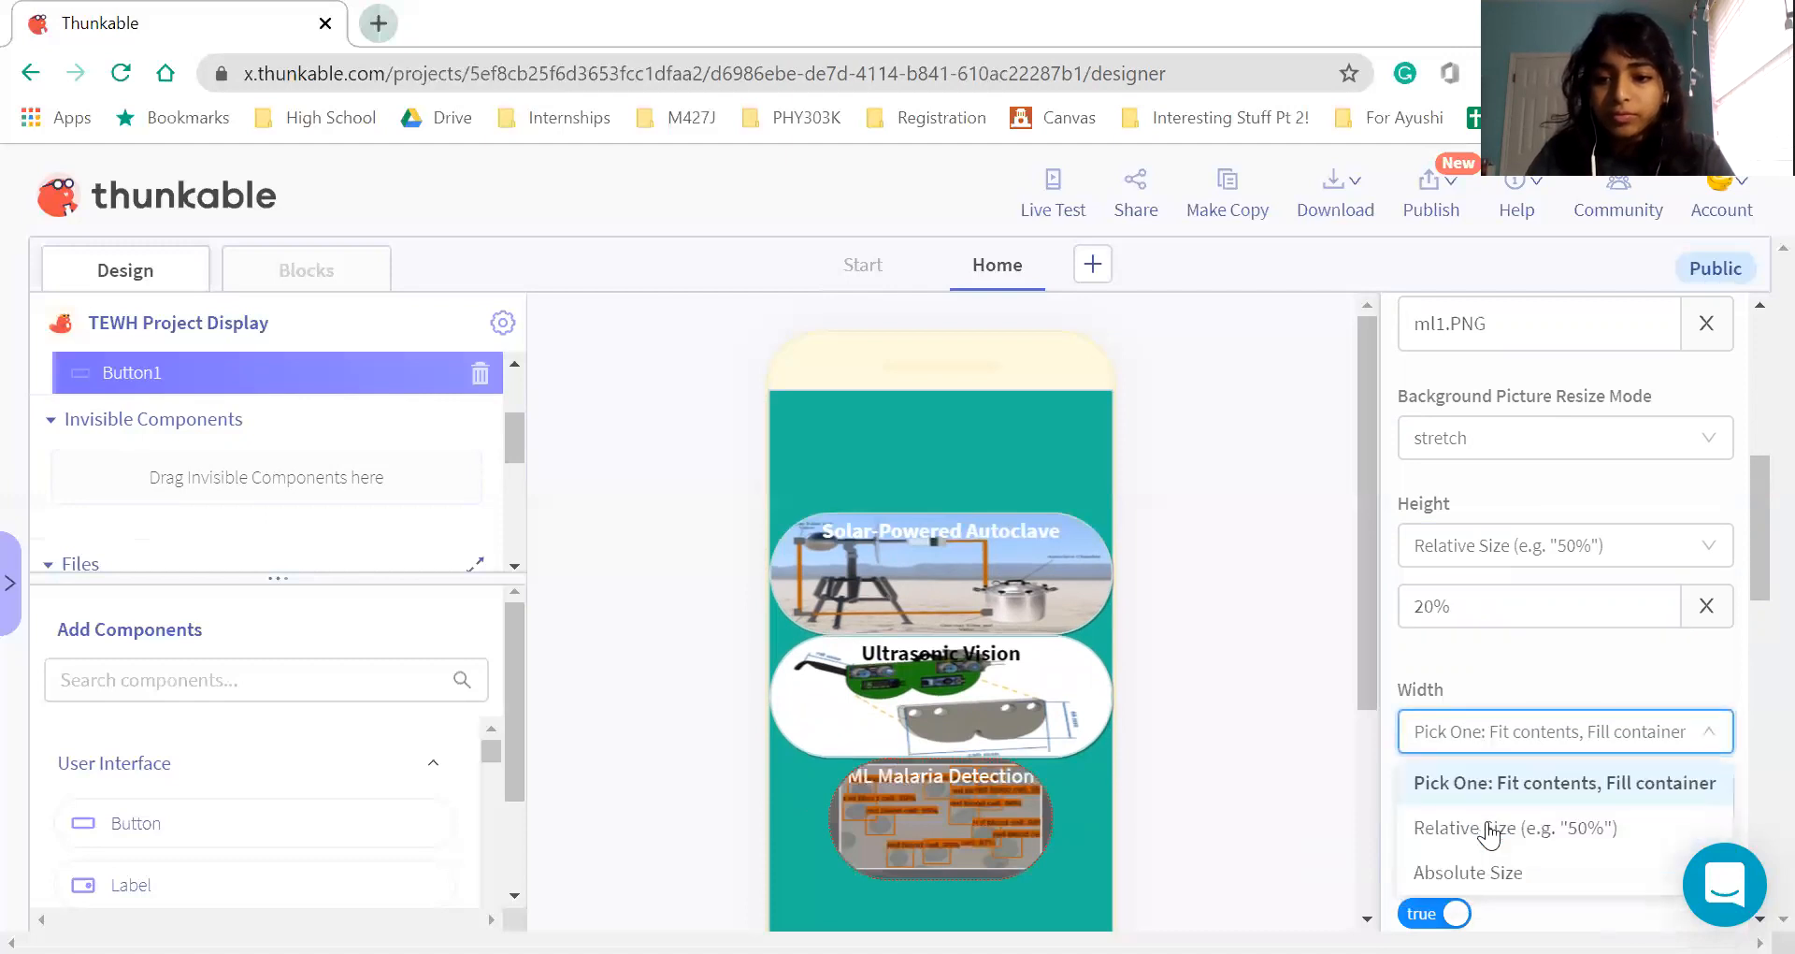
pyautogui.click(1490, 830)
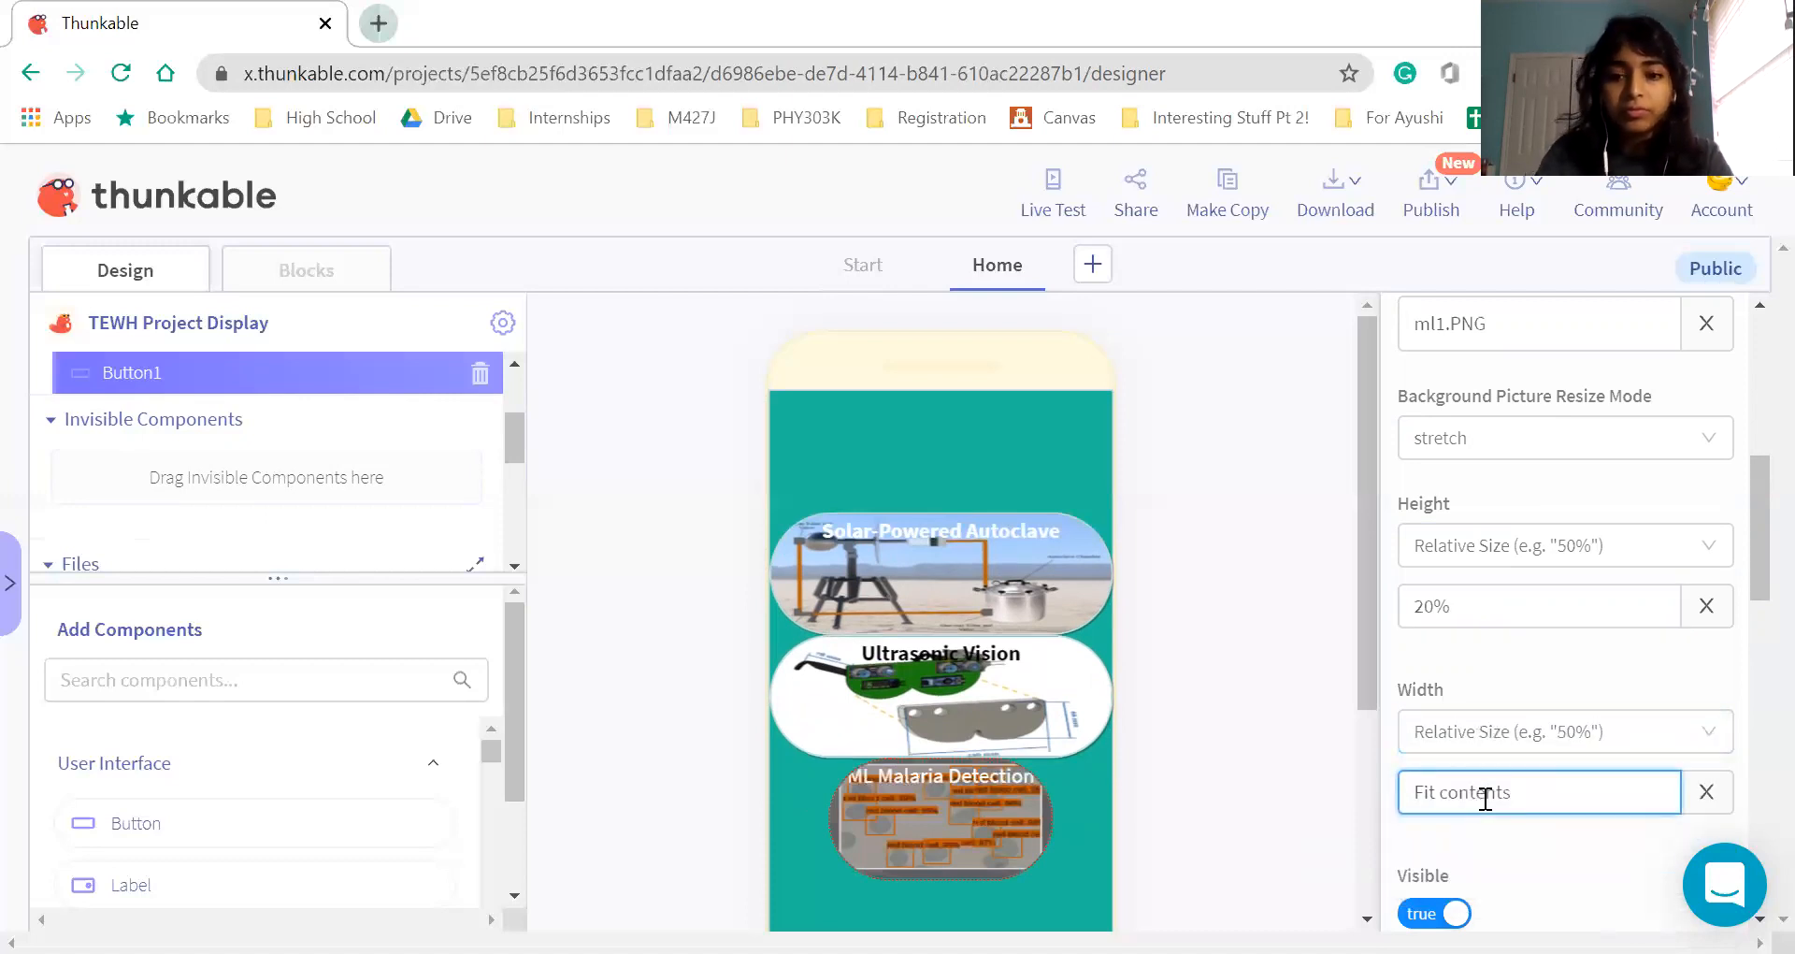
pyautogui.write('00')
pyautogui.press('BackSpace')
pyautogui.press('BackSpace')
pyautogui.write('100')
pyautogui.click(1128, 869)
pyautogui.scroll(-3, 1137, 560)
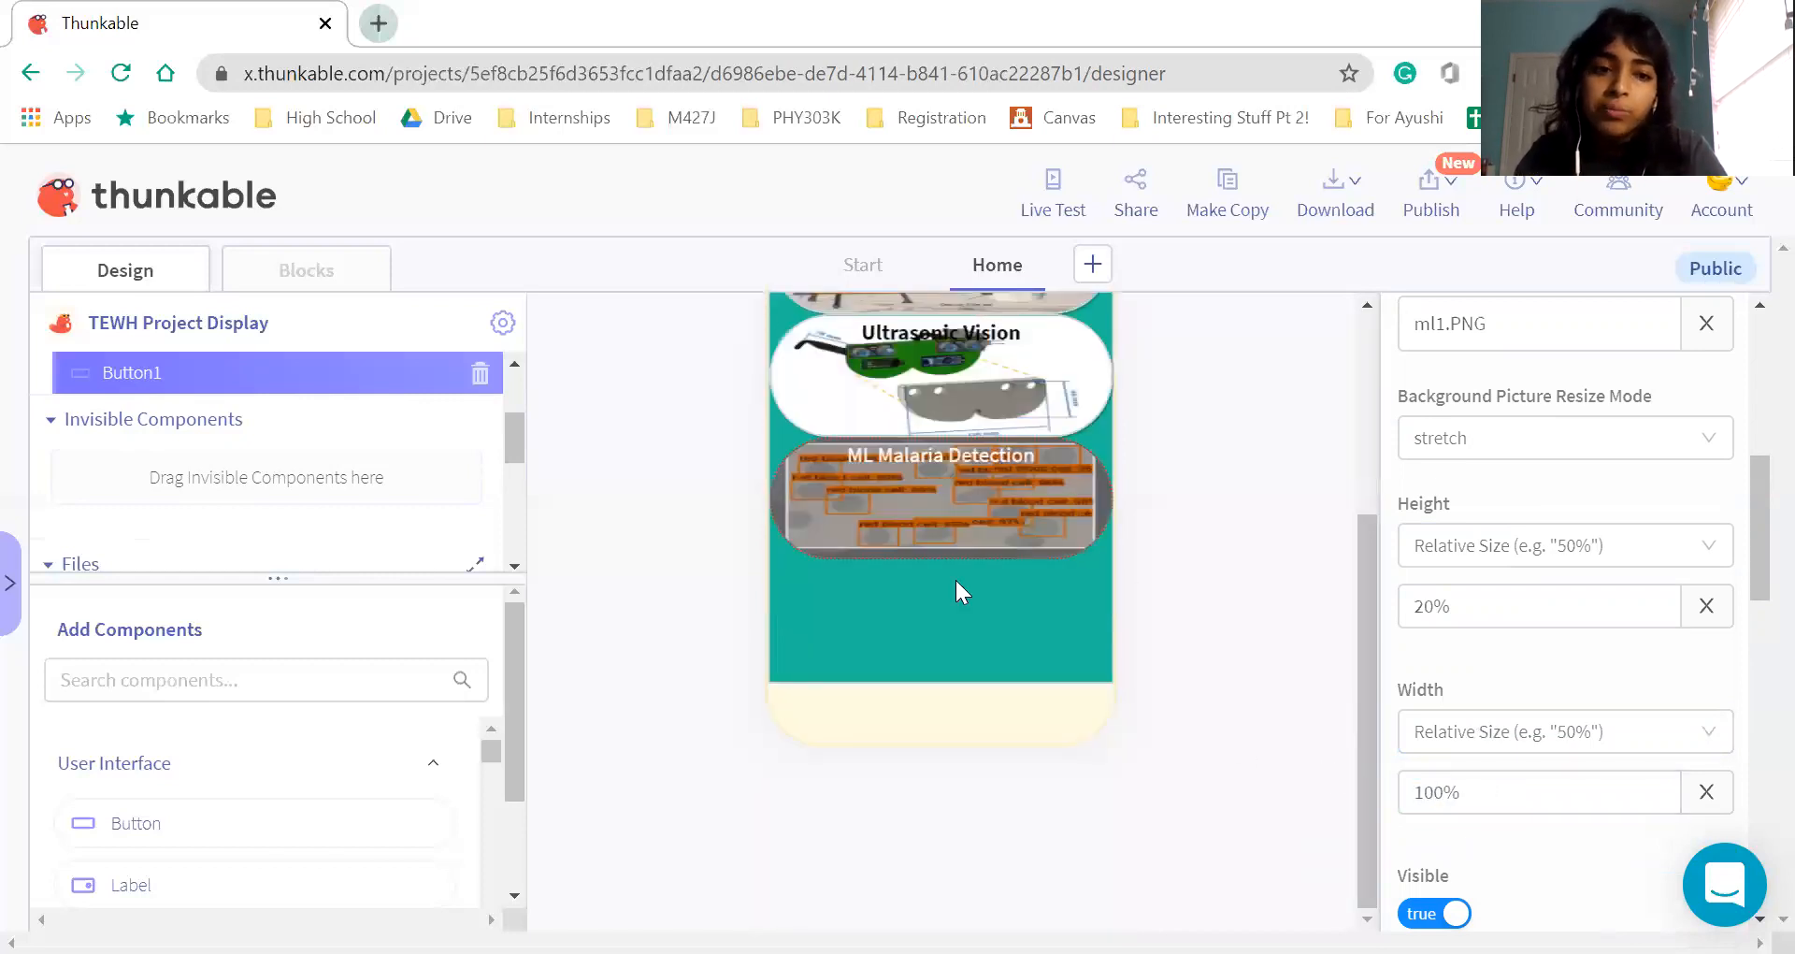
pyautogui.scroll(3, 956, 579)
# Rename the Button1 component as ML Malaria Detection
pyautogui.scroll(3, 350, 434)
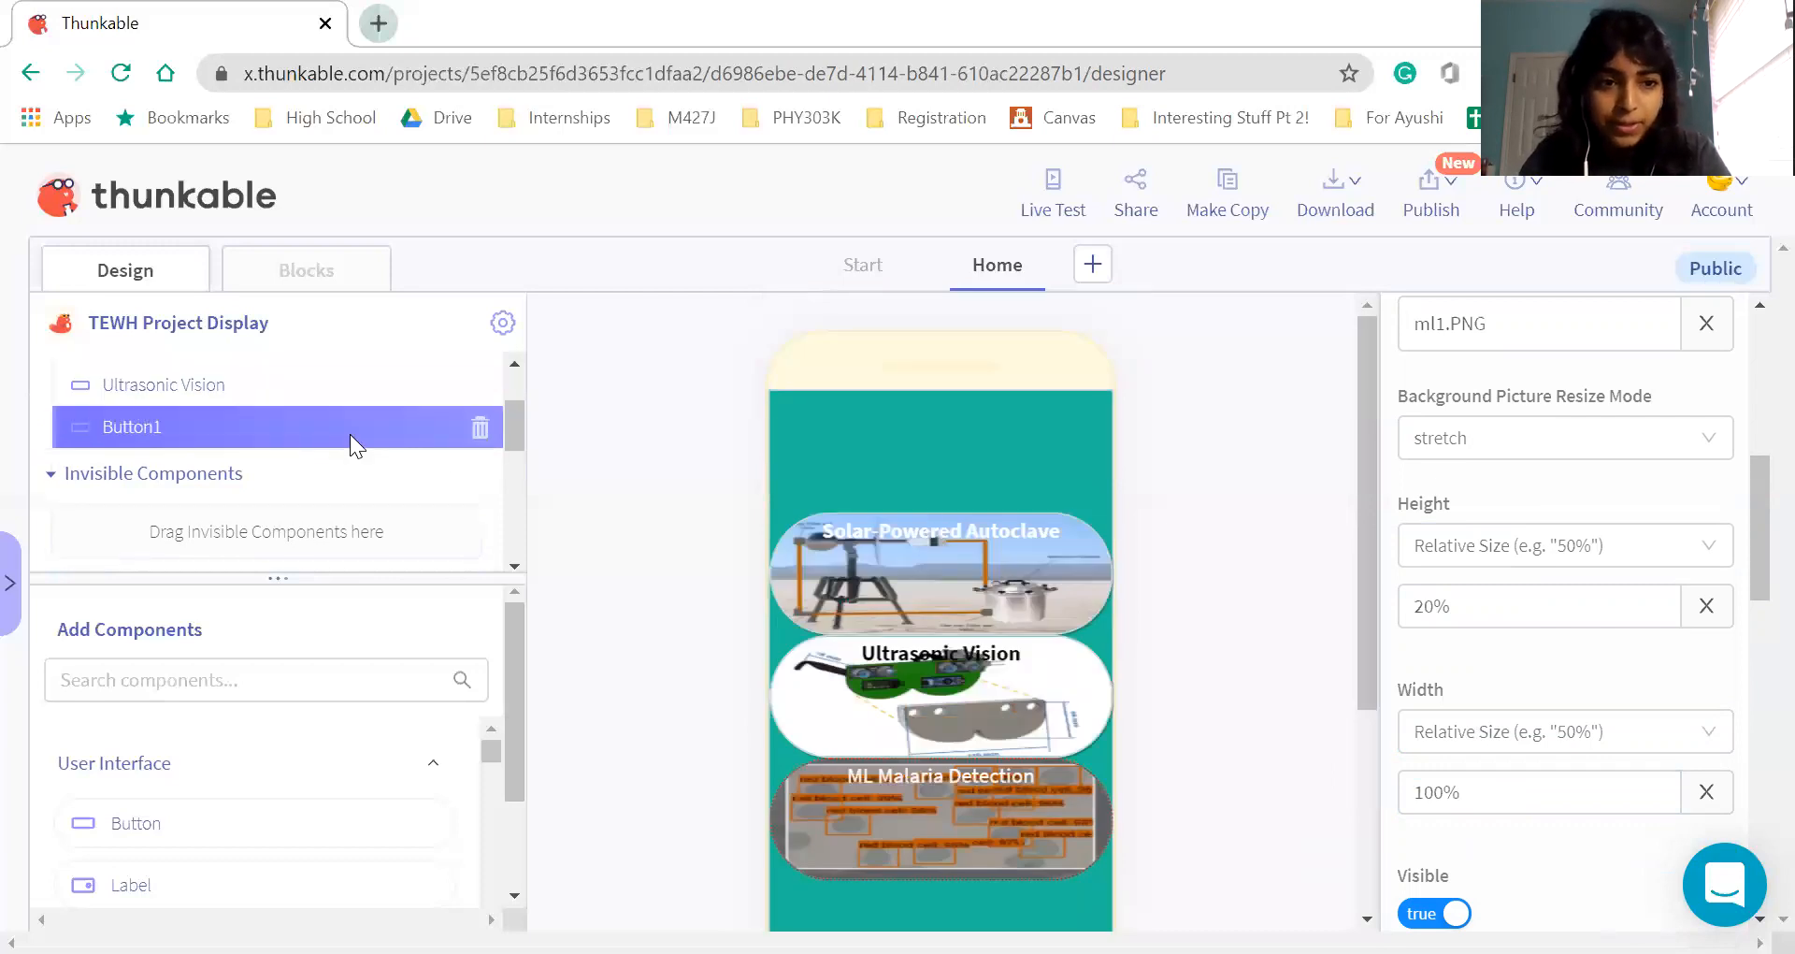
pyautogui.scroll(3, 1590, 393)
pyautogui.scroll(3, 1552, 355)
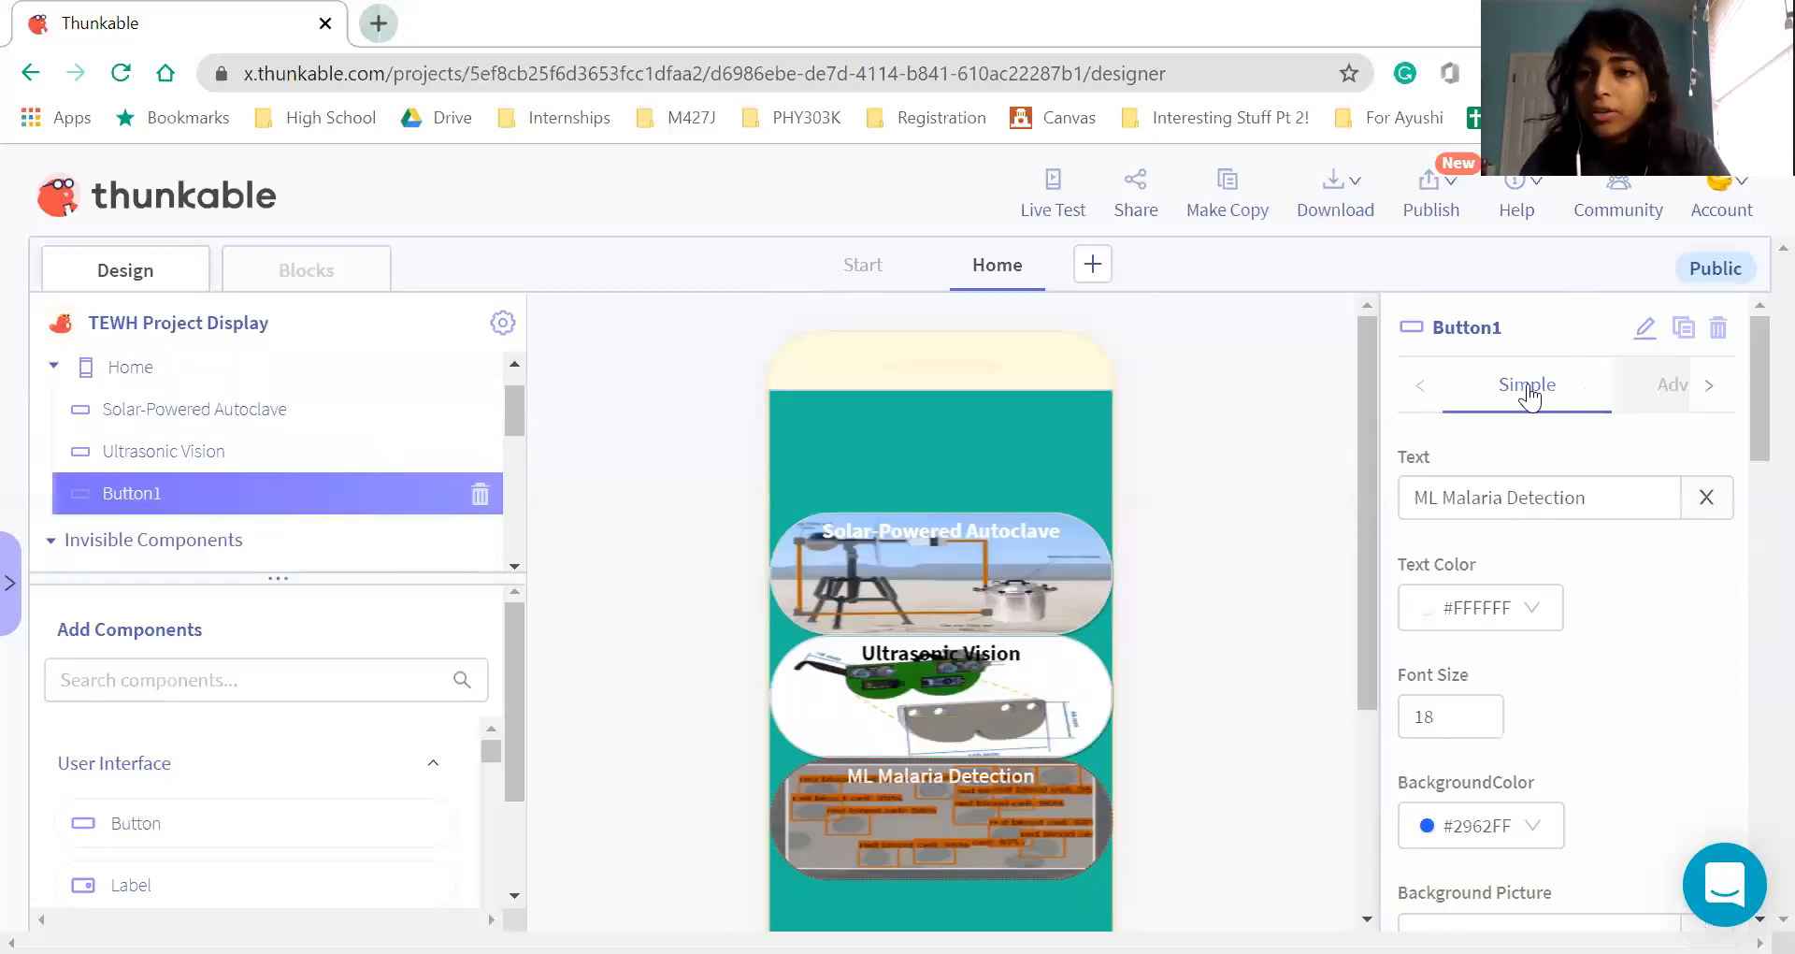
pyautogui.click(1586, 329)
pyautogui.press('BackSpace')
pyautogui.press('BackSpace')
pyautogui.press('BackSpace')
pyautogui.press('BackSpace')
pyautogui.press('BackSpace')
pyautogui.press('BackSpace')
pyautogui.press('BackSpace')
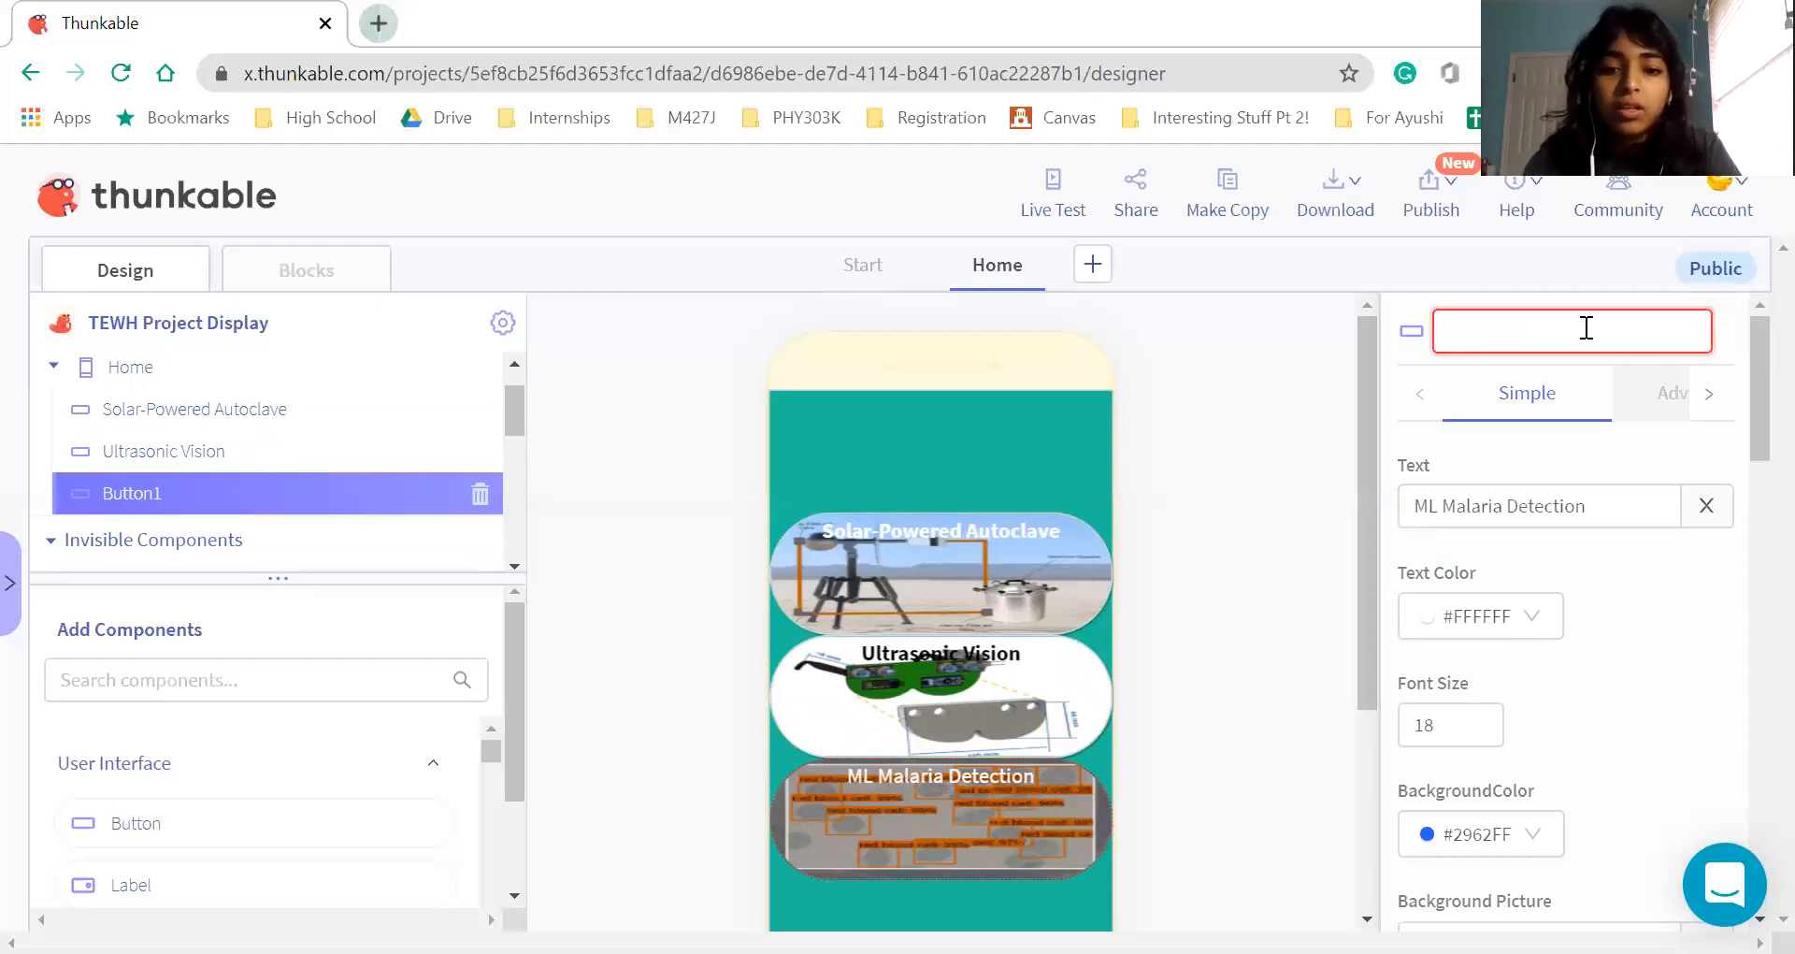
pyautogui.write('M')
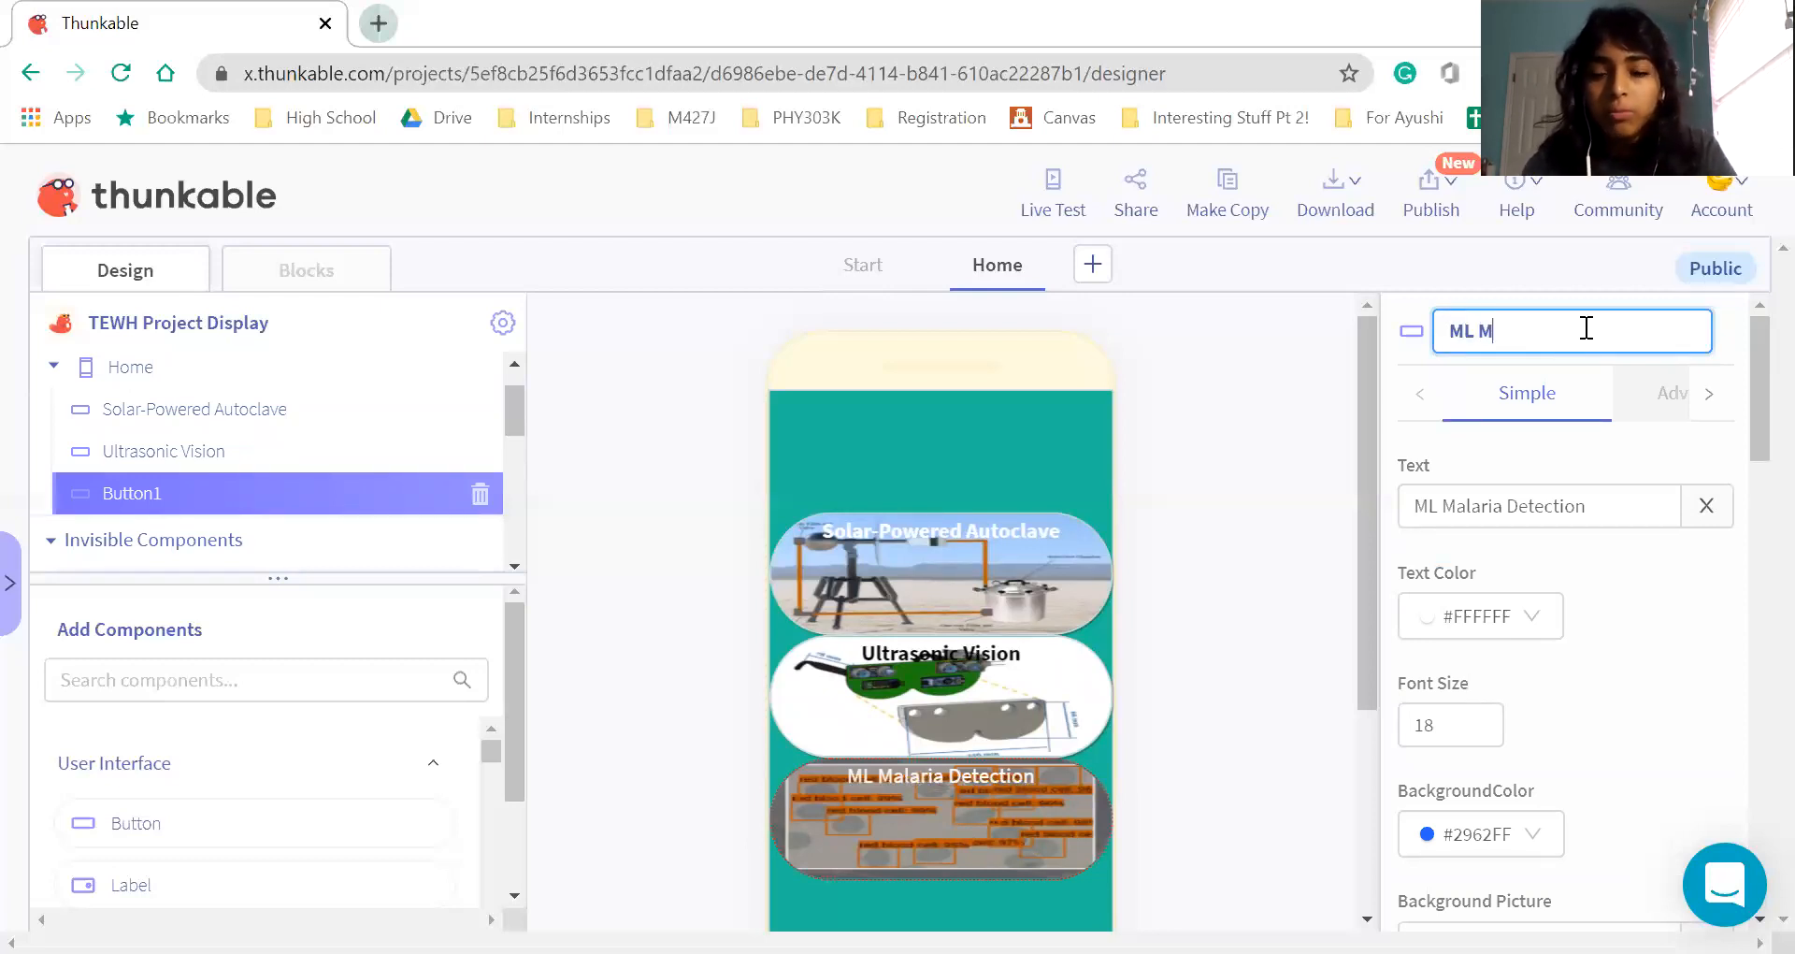
pyautogui.write('l Malatri')
pyautogui.press('BackSpace')
pyautogui.press('BackSpace')
pyautogui.press('BackSpace')
pyautogui.write('ria De')
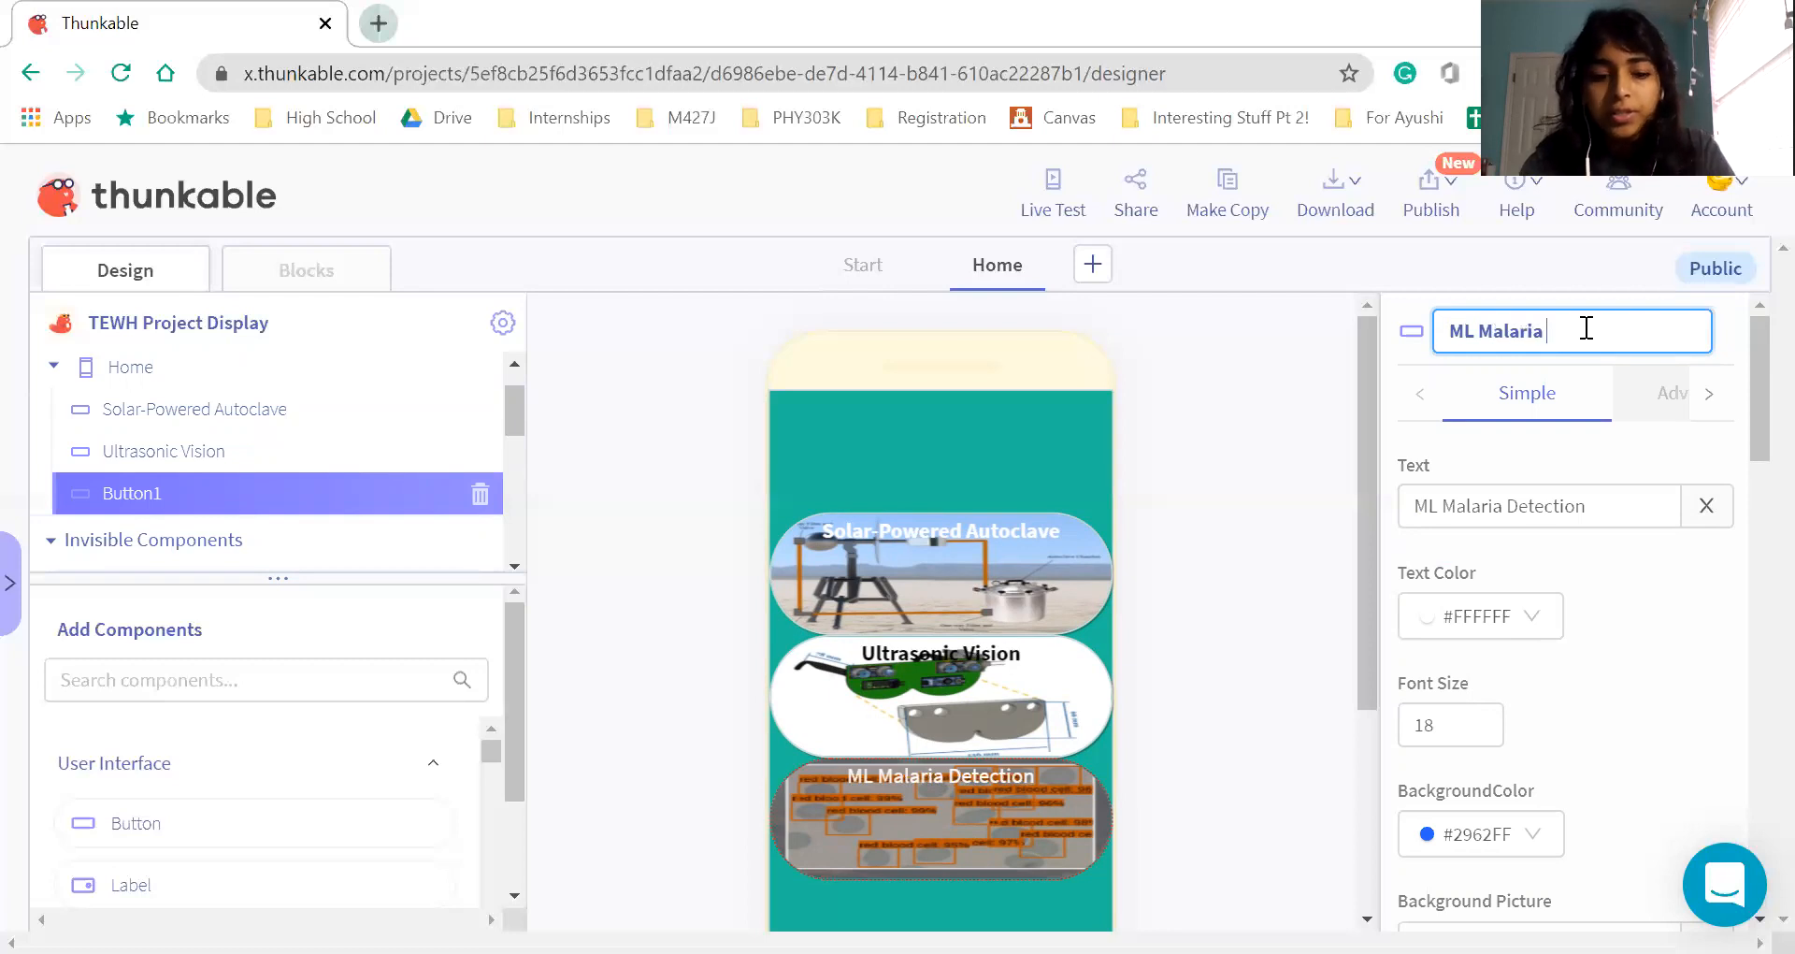
pyautogui.write('tection')
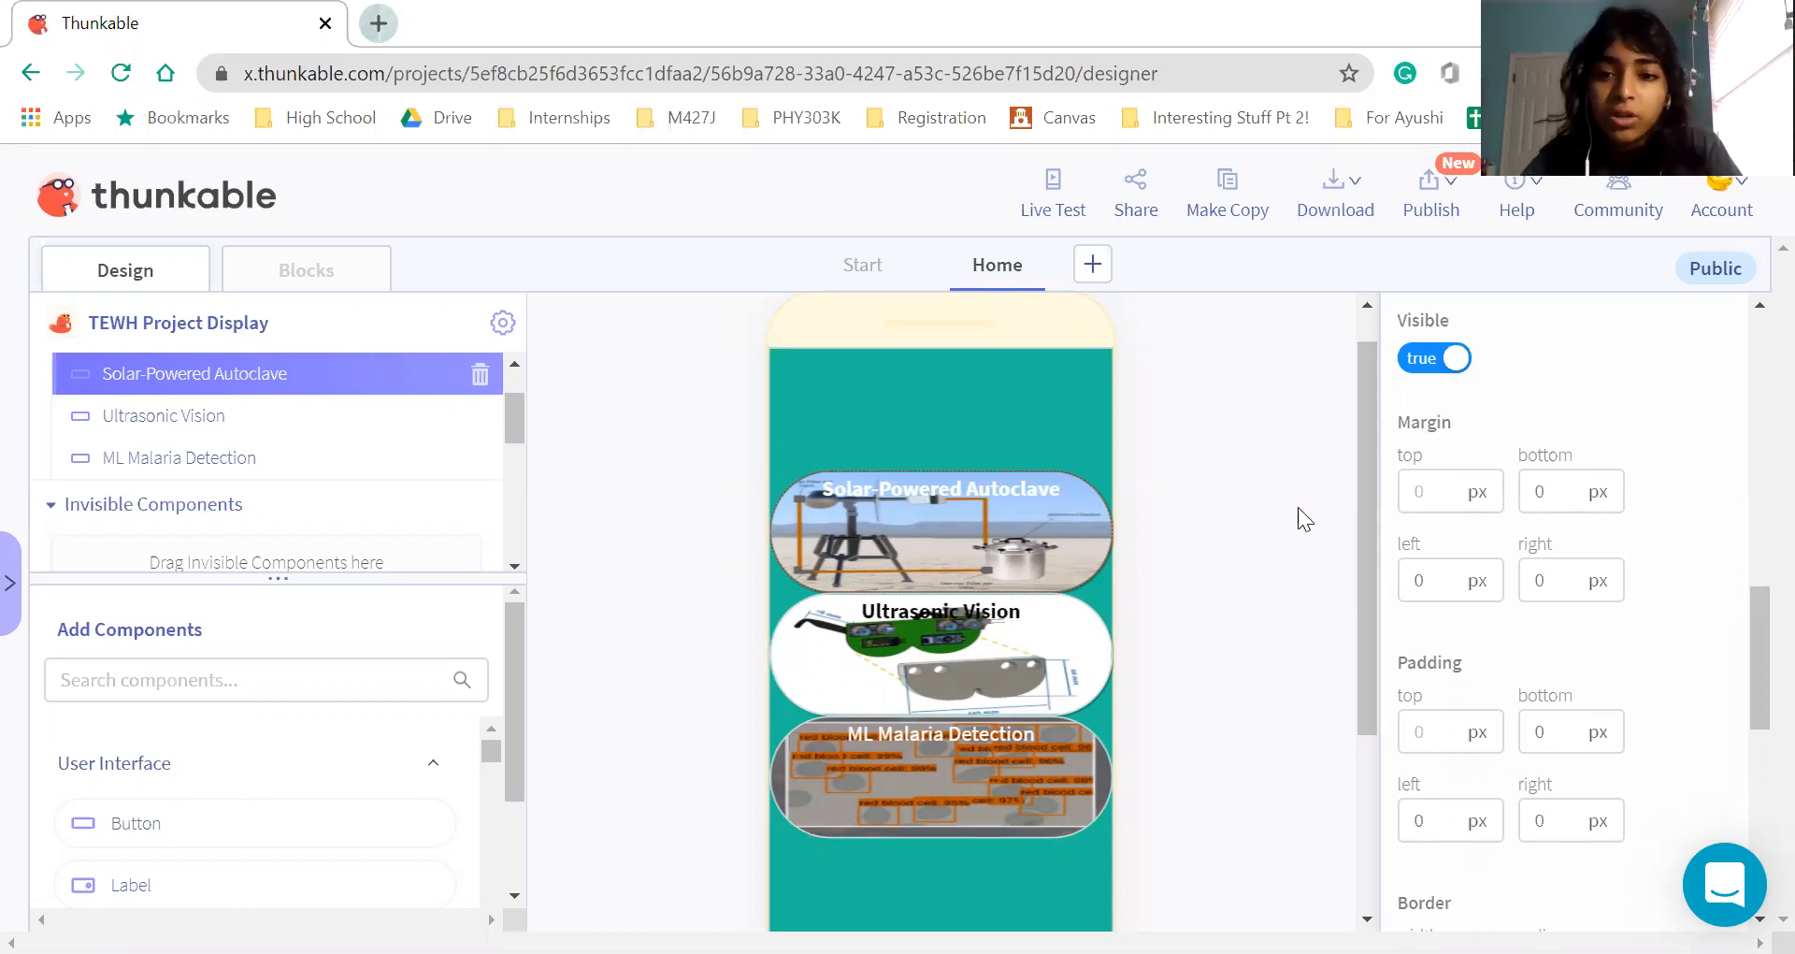
# Set the Solar-Powered Autoclave button's top margin to 35 px
pyautogui.click(1448, 483)
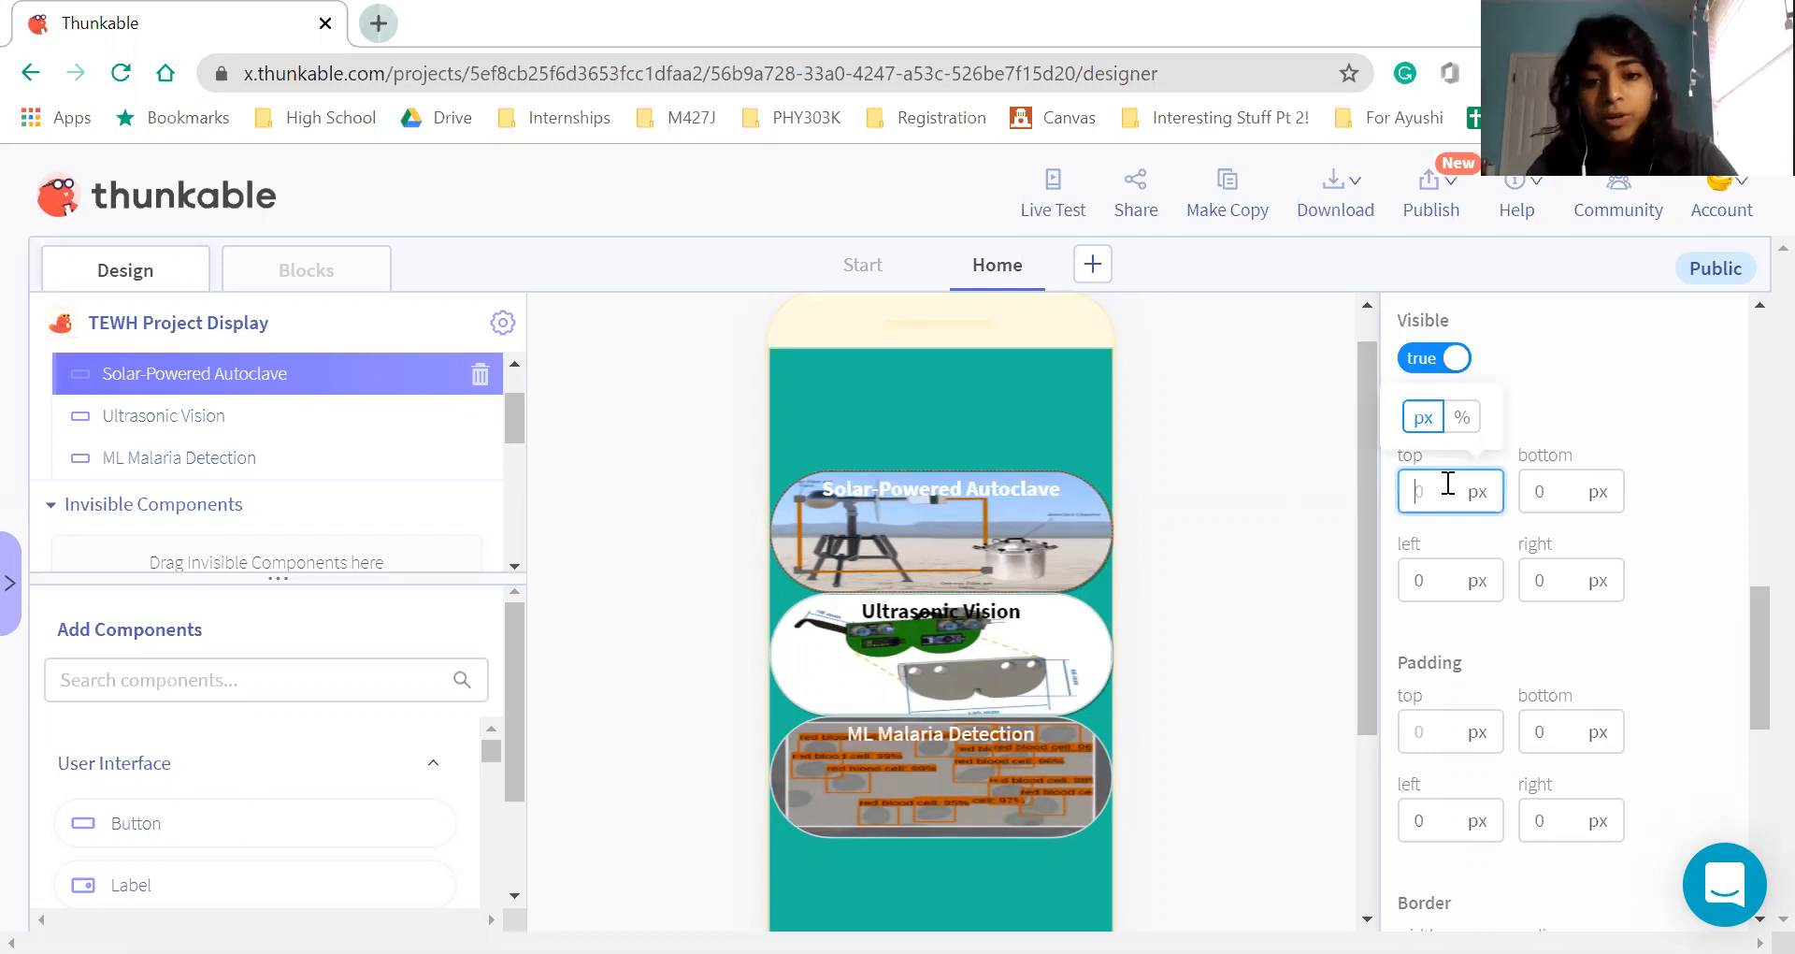
pyautogui.write('35')
pyautogui.click(1200, 688)
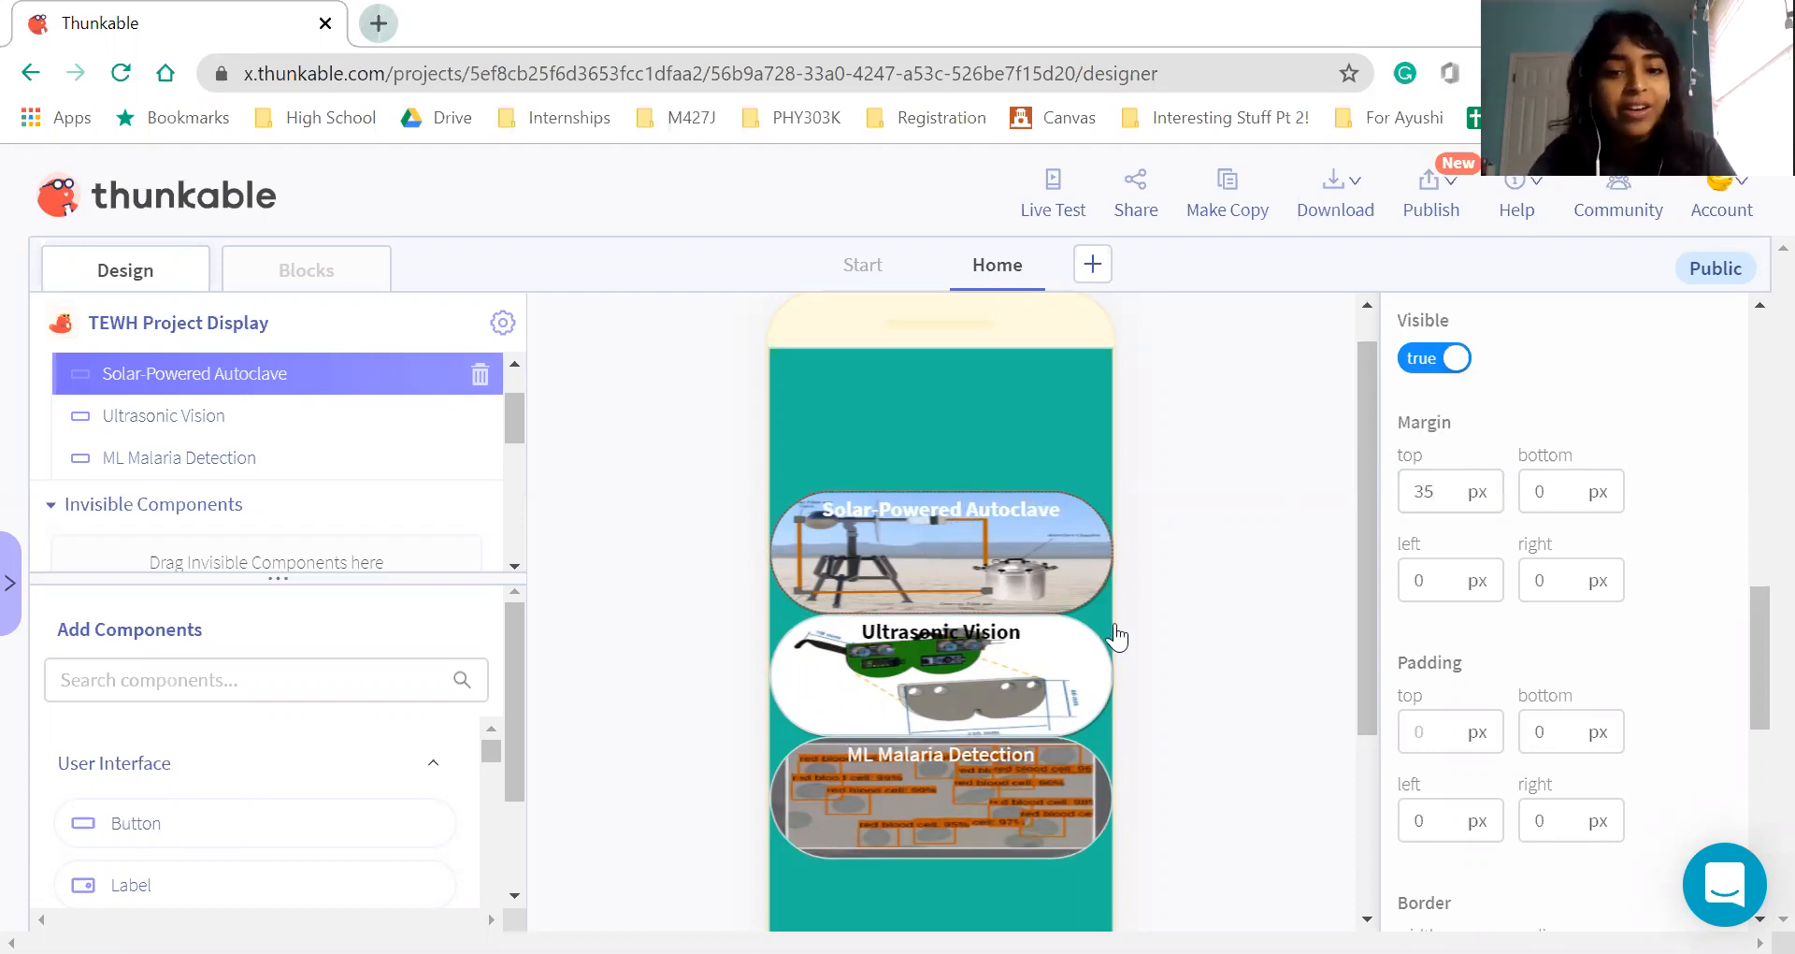
# Set the Ultrasonic Vision button's top margin to 35 px
pyautogui.click(1057, 697)
pyautogui.click(1443, 492)
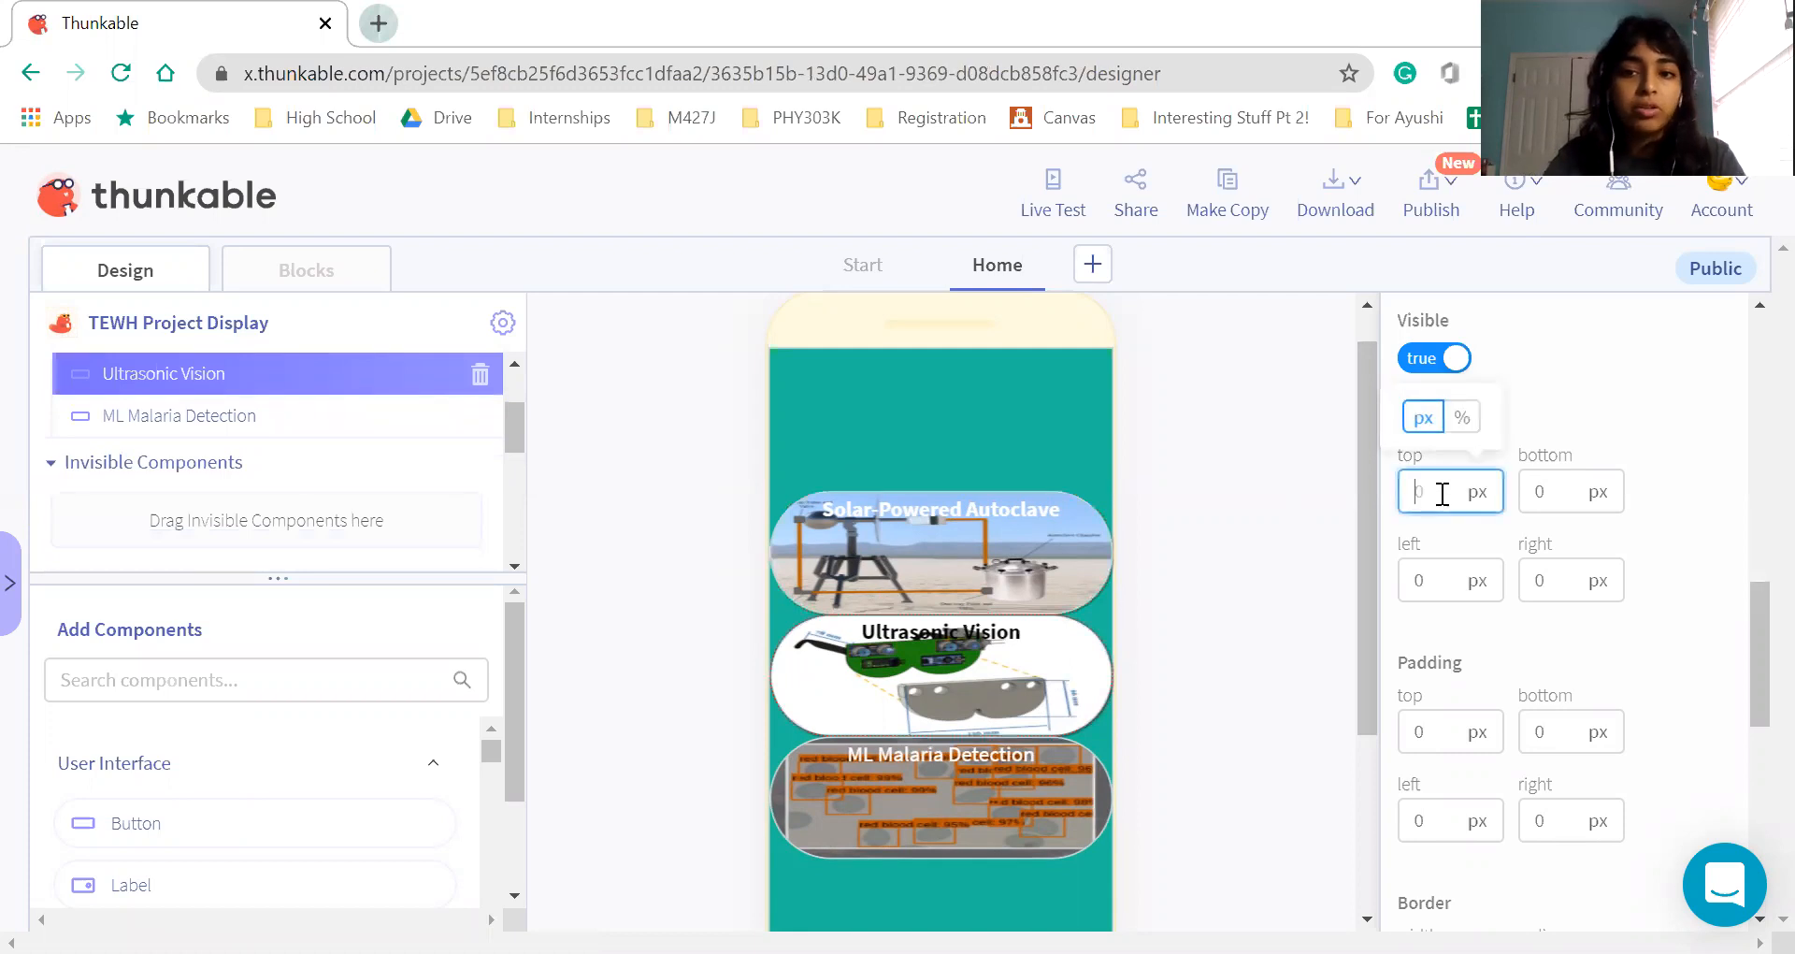
pyautogui.write('35')
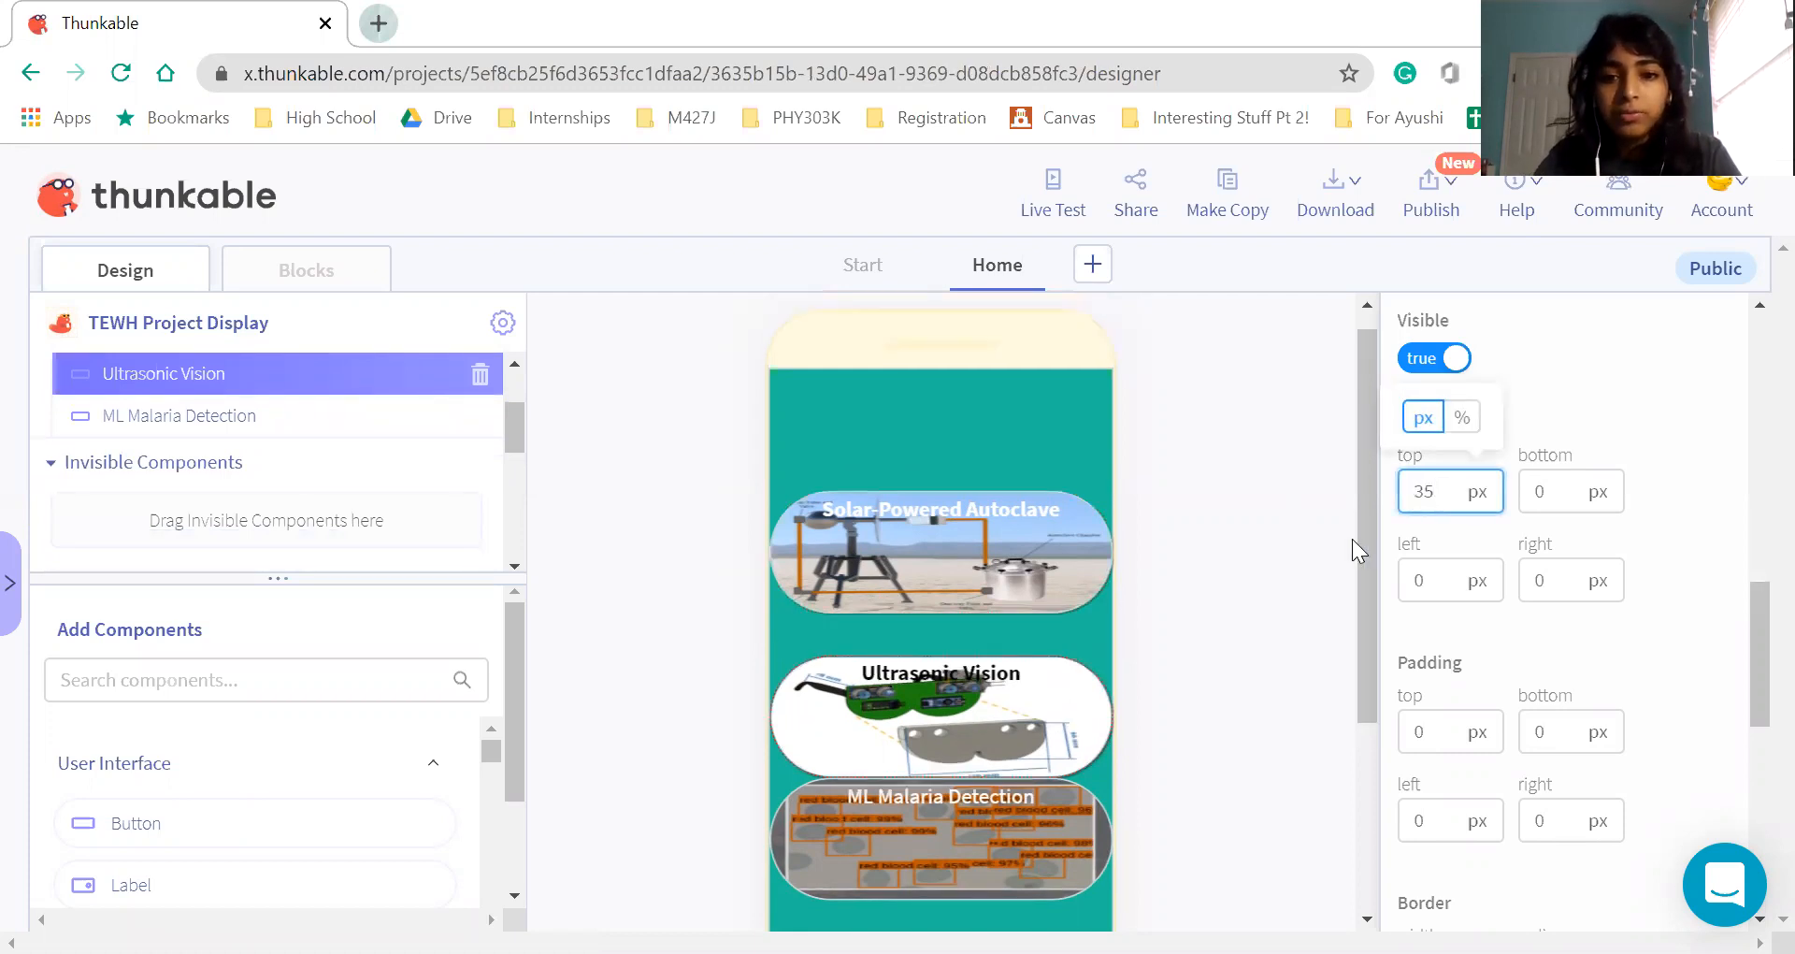
pyautogui.click(1221, 603)
# Set the ML Malaria Detection button's top margin to 35 px and check the button spacing on the Home screen
pyautogui.scroll(-3, 1019, 638)
pyautogui.click(1019, 638)
pyautogui.click(1449, 491)
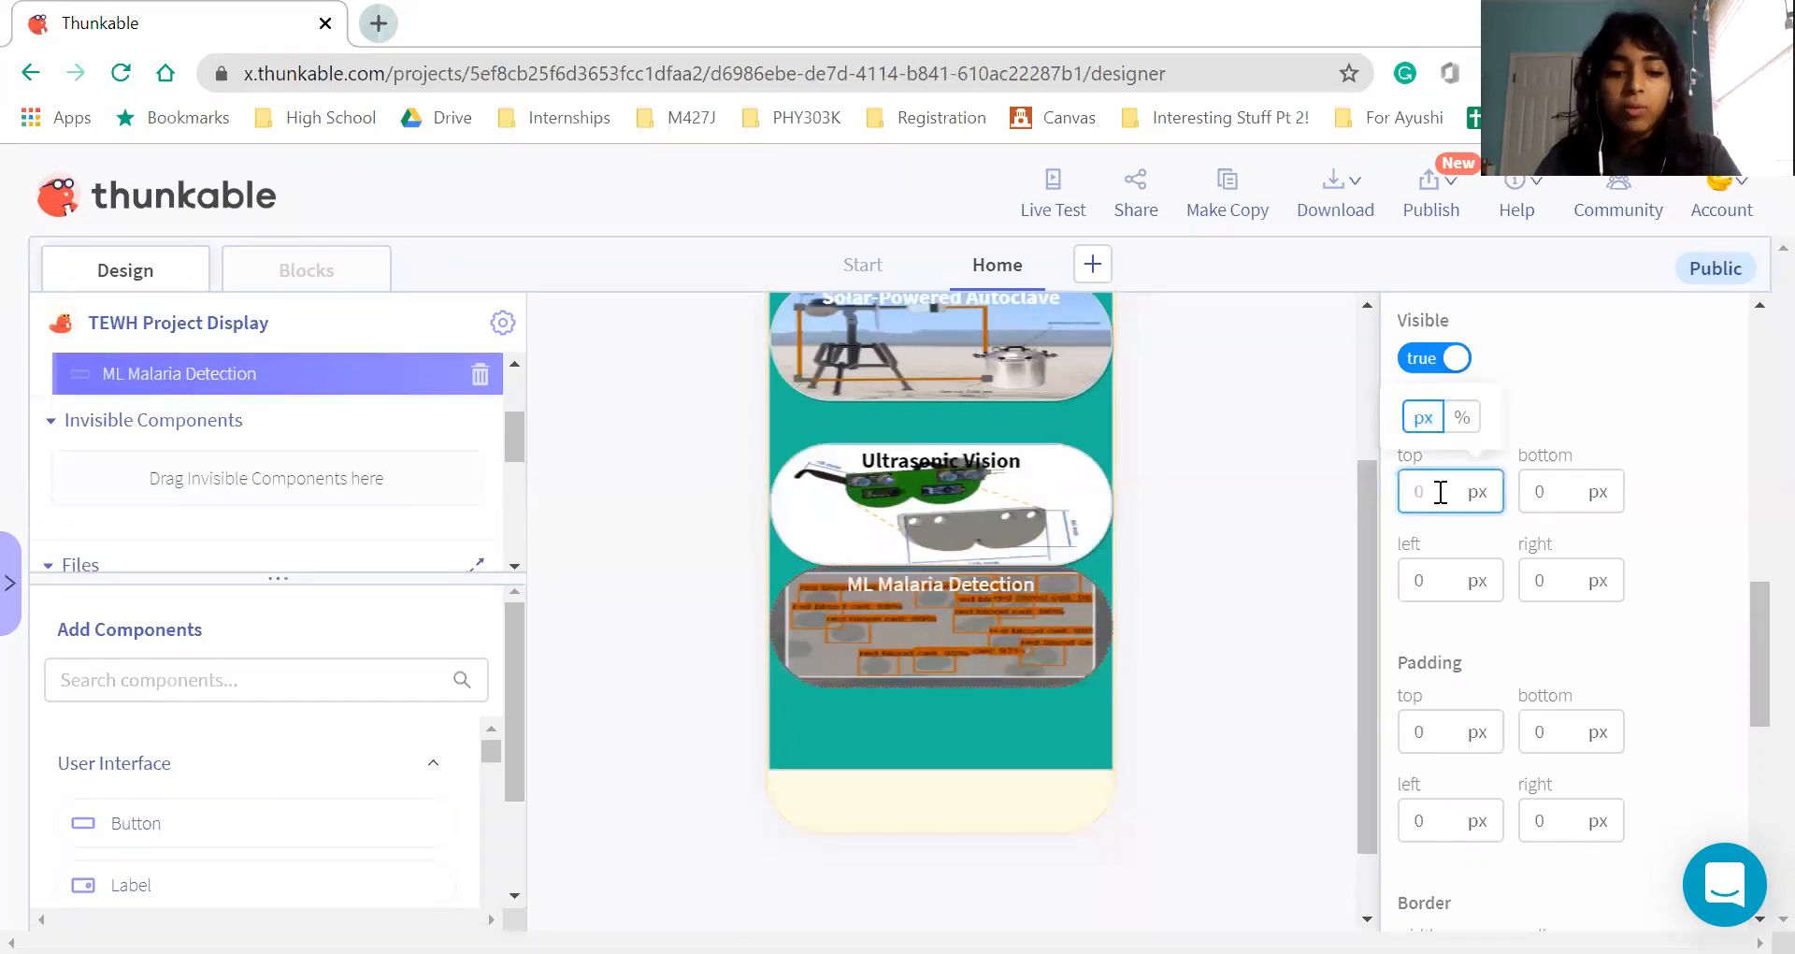
pyautogui.write('35')
pyautogui.click(1331, 574)
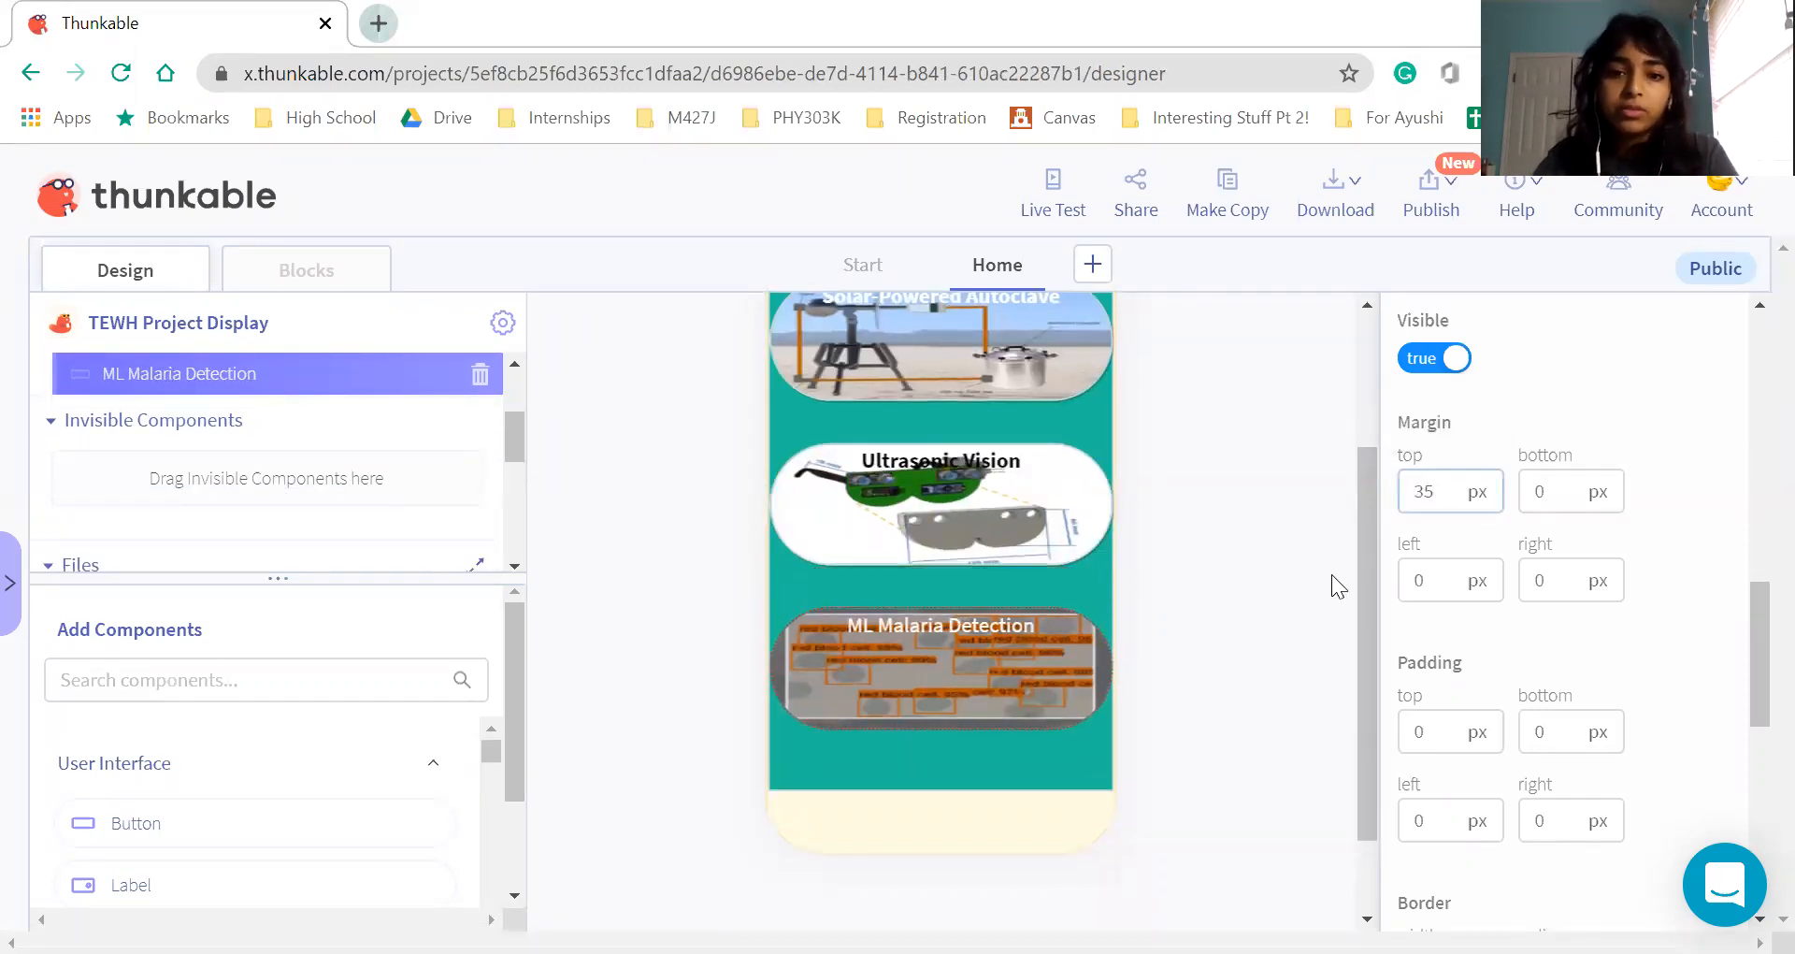
pyautogui.scroll(3, 1331, 574)
pyautogui.scroll(-3, 1331, 574)
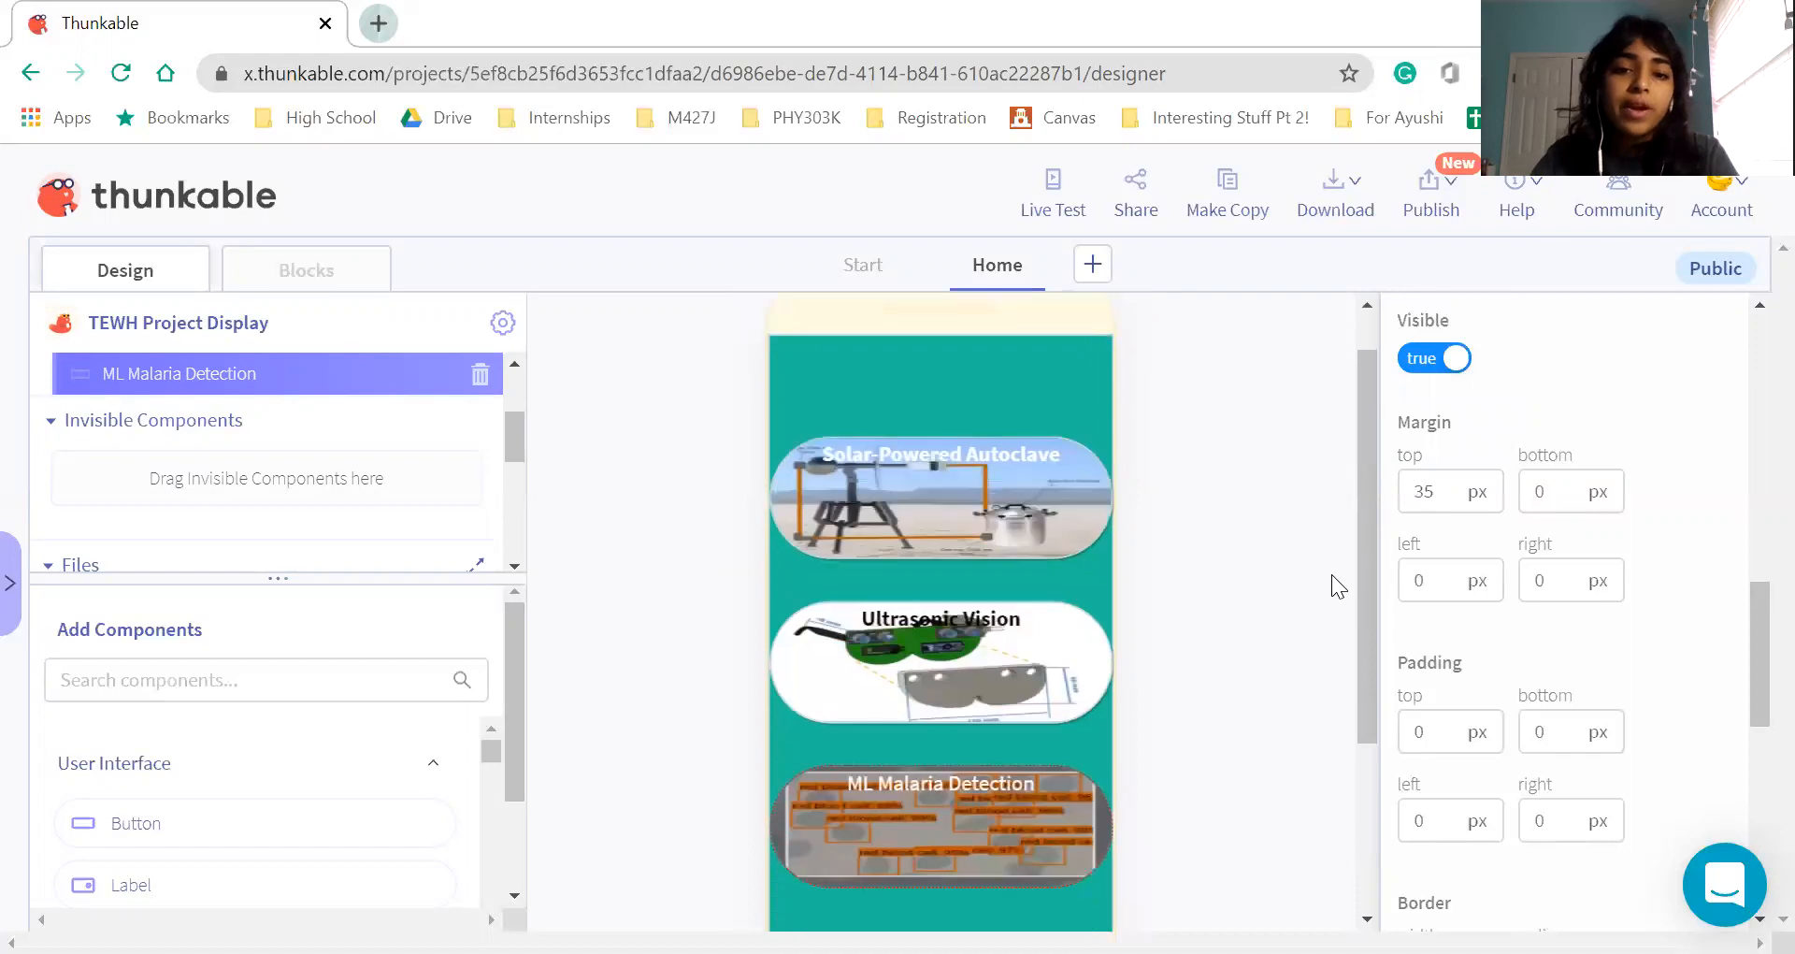
pyautogui.scroll(3, 1010, 748)
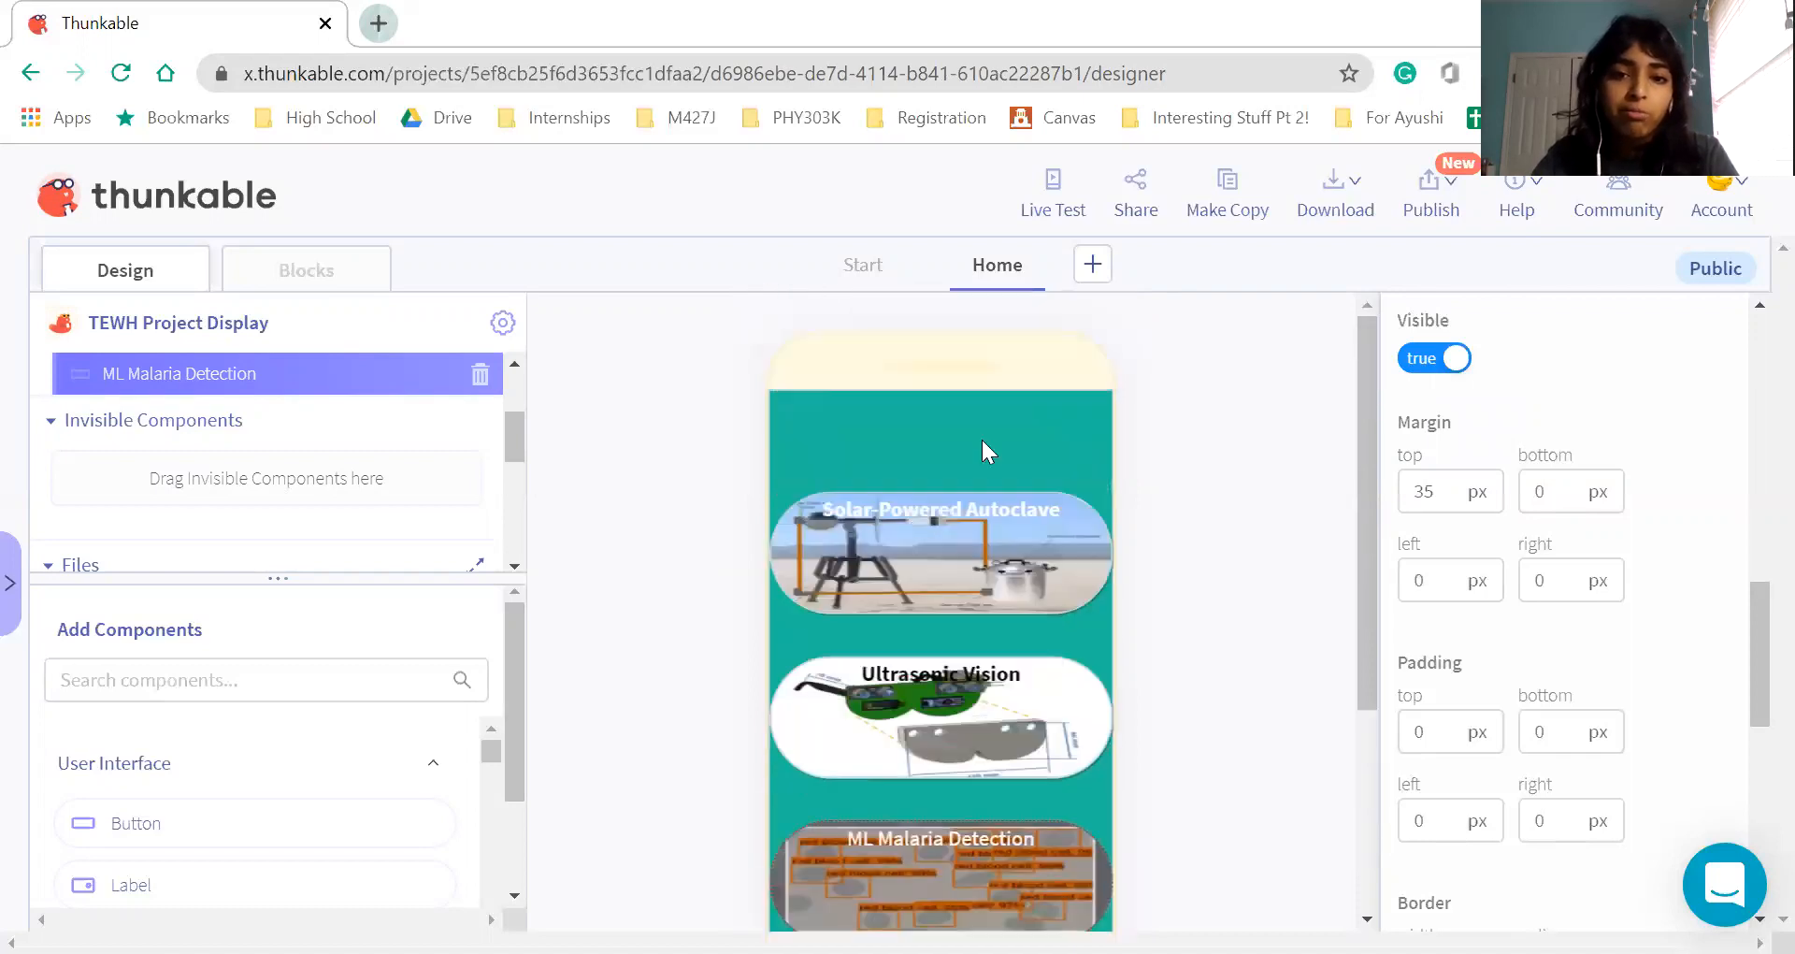
# Set the Solar-Powered Autoclave button's relative height to 25%
pyautogui.click(1067, 573)
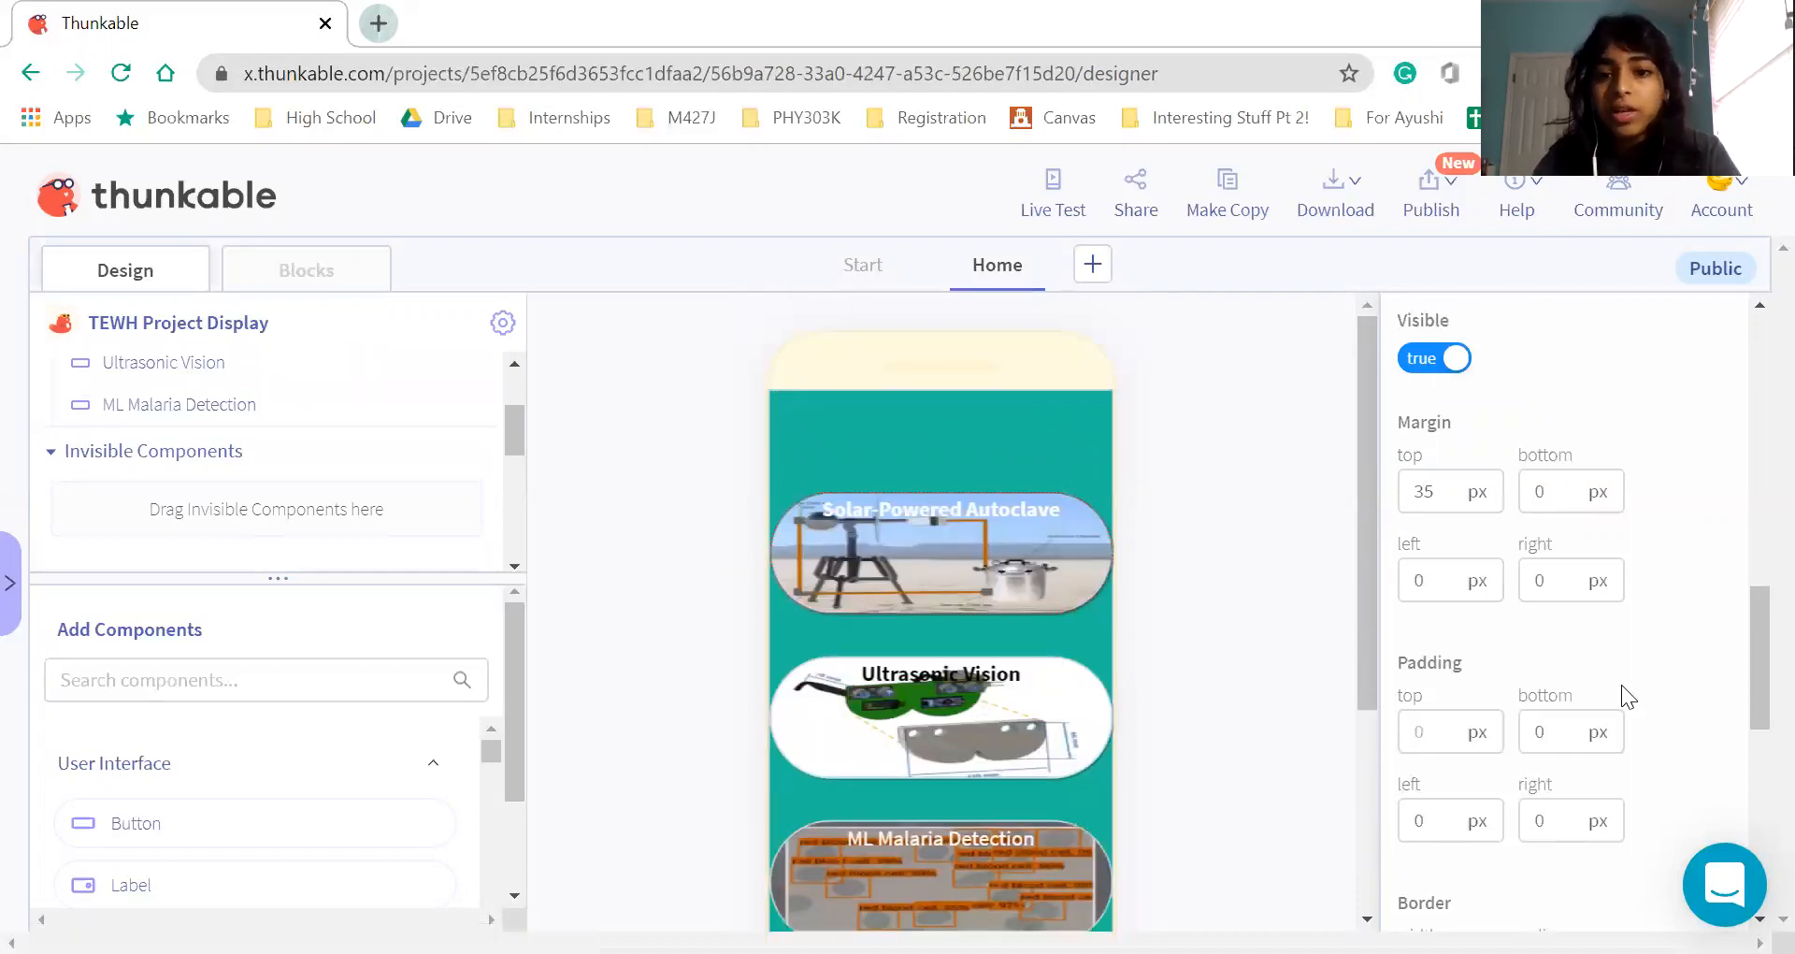
pyautogui.scroll(3, 1622, 685)
pyautogui.click(1468, 433)
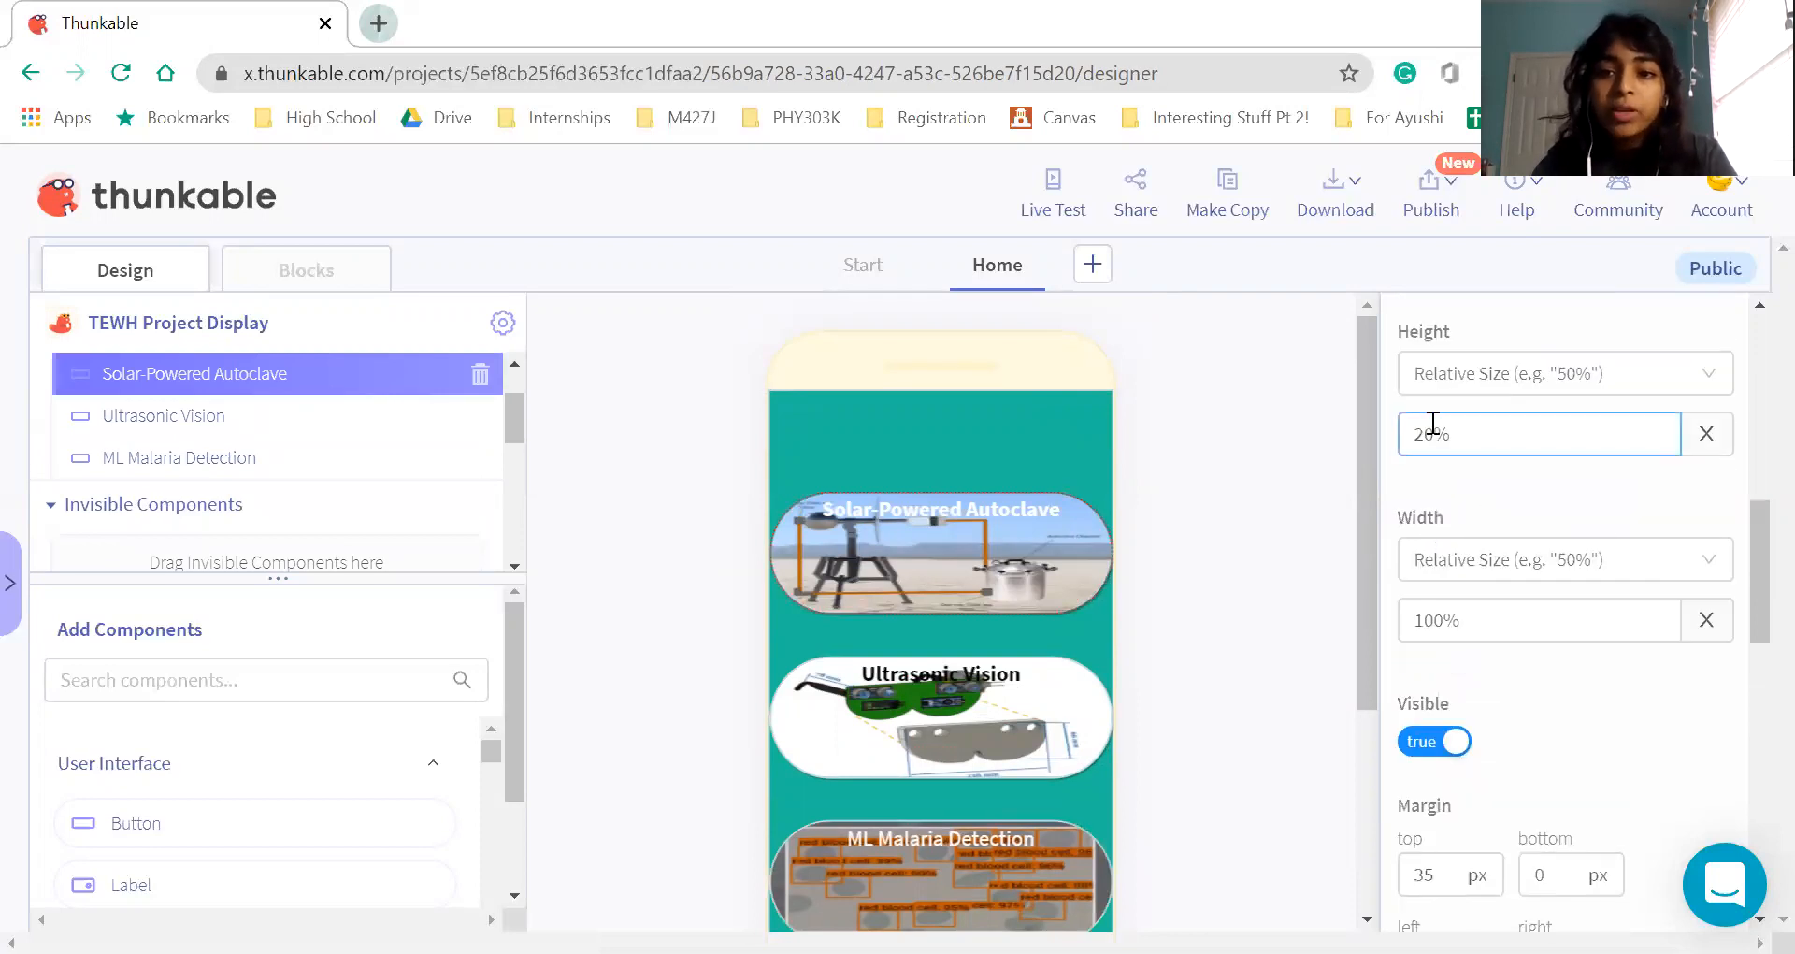
pyautogui.press('BackSpace')
pyautogui.press('BackSpace')
pyautogui.press('BackSpace')
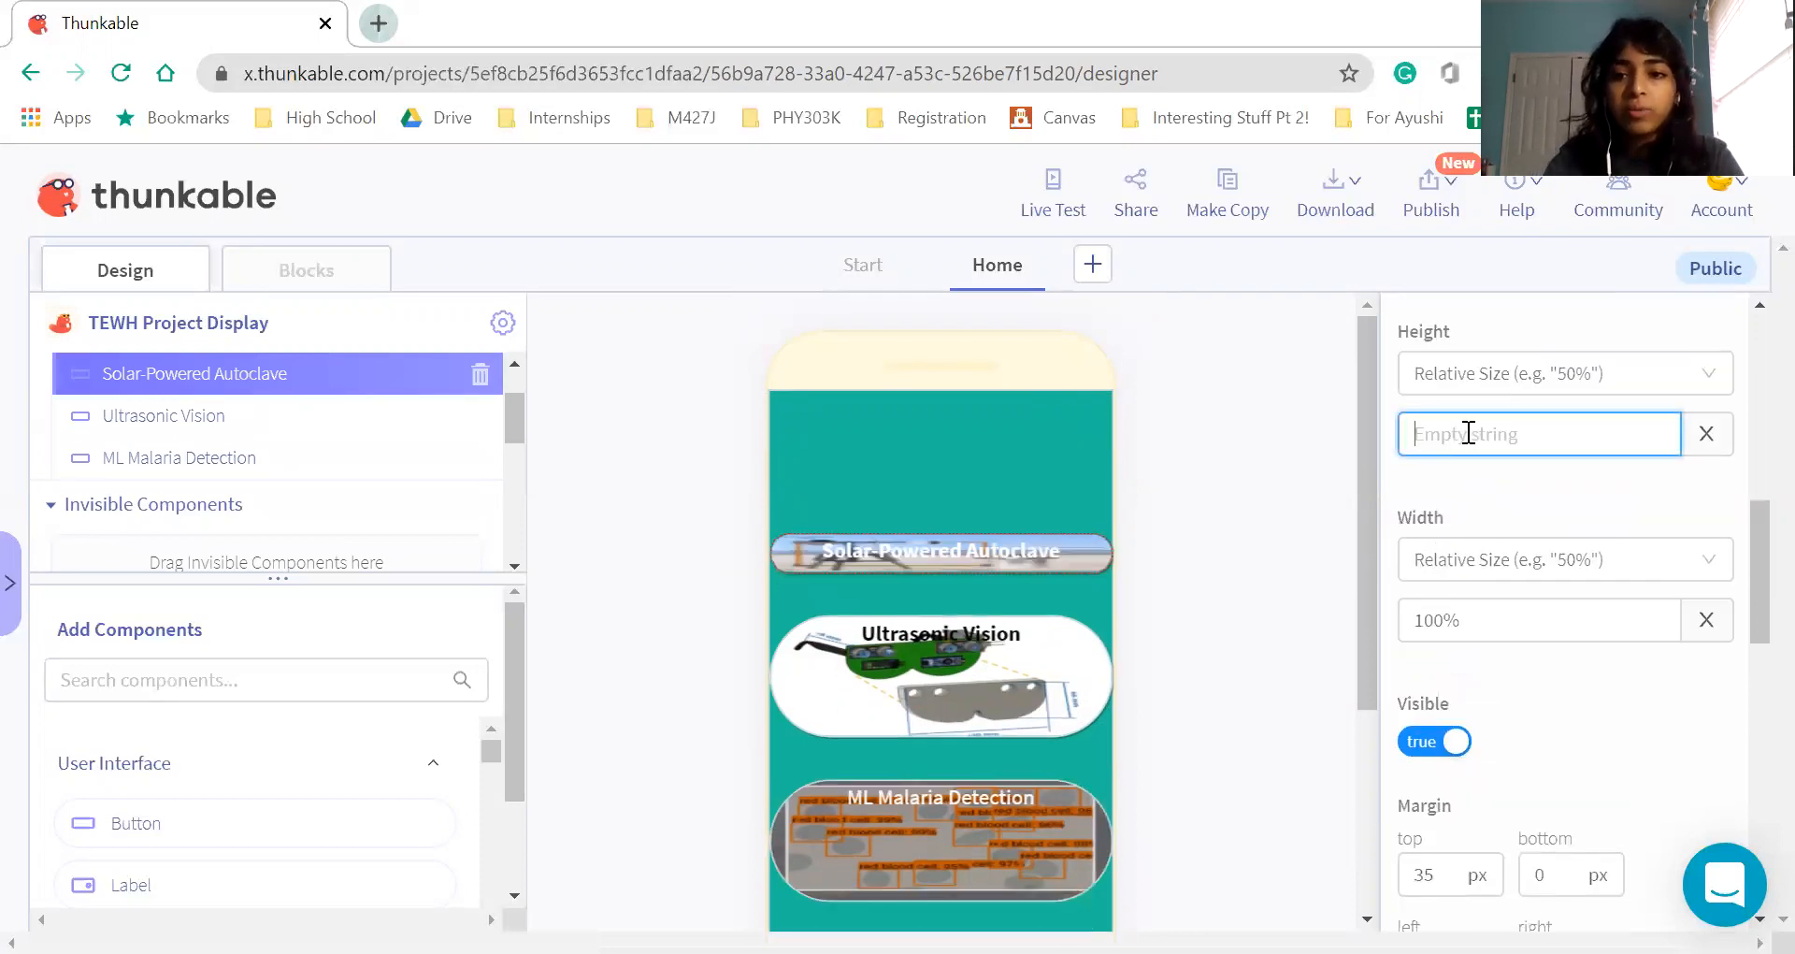
pyautogui.write('5')
pyautogui.press('BackSpace')
pyautogui.write('25')
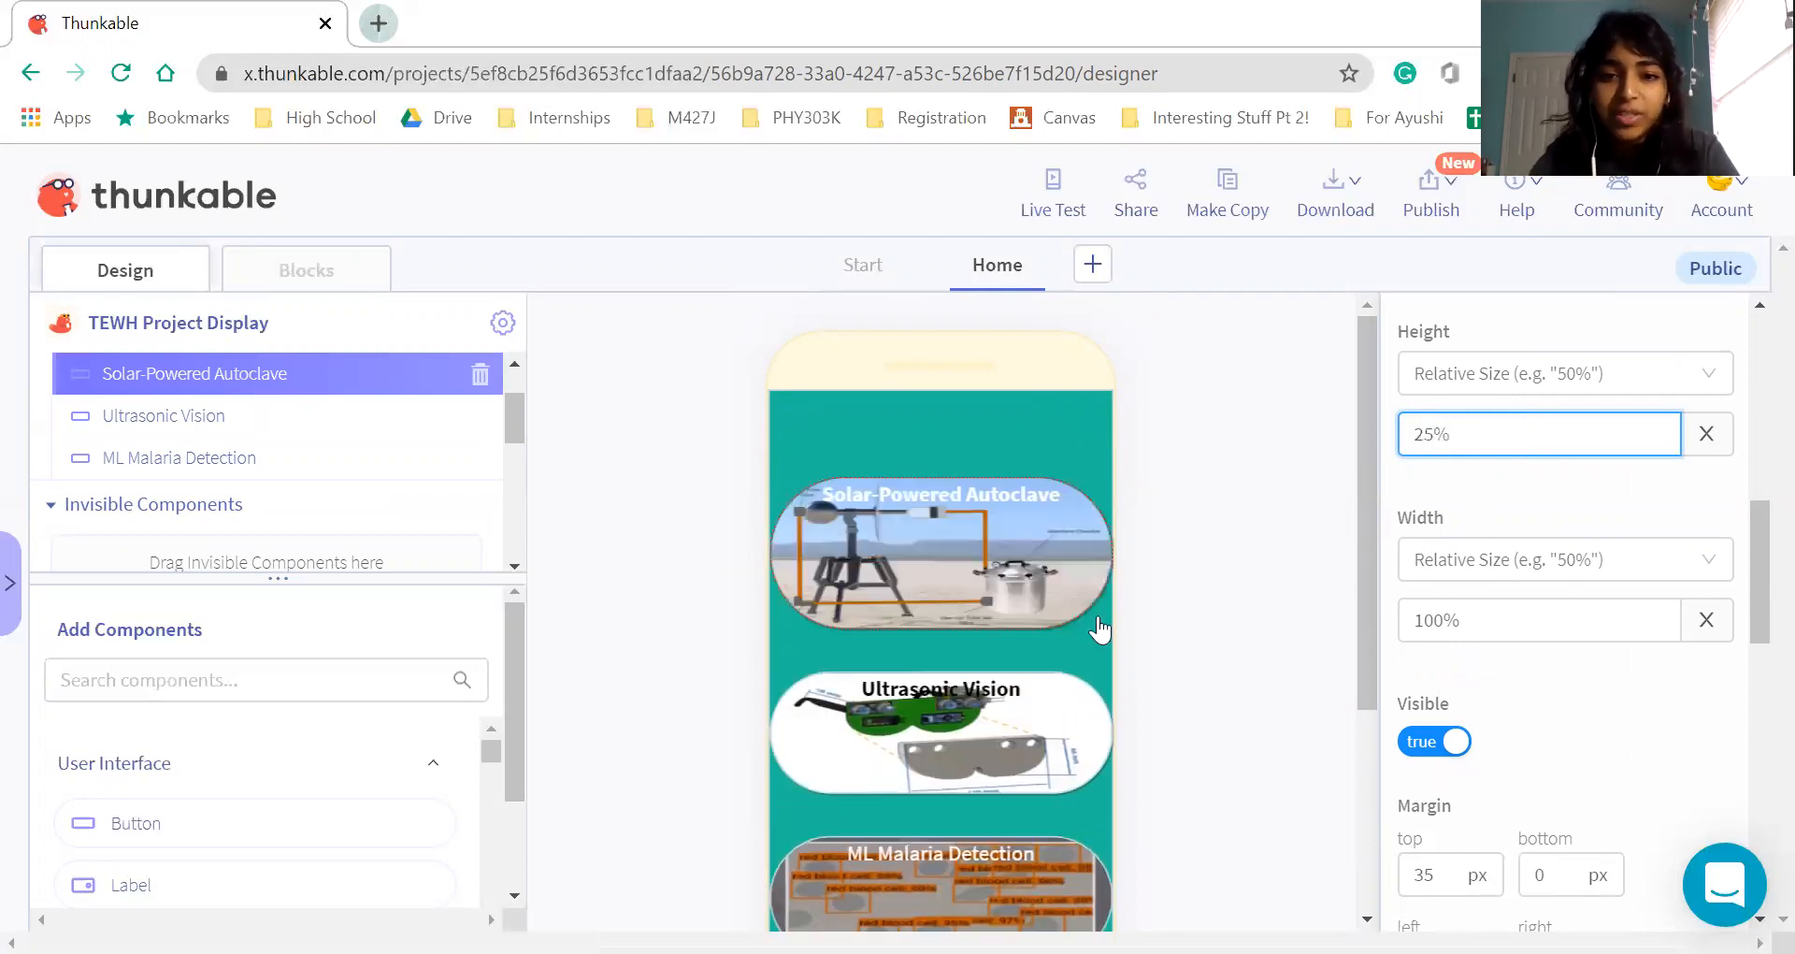
# Set the Ultrasonic Vision button's relative height to 25%
pyautogui.scroll(-3, 1143, 615)
pyautogui.click(1042, 495)
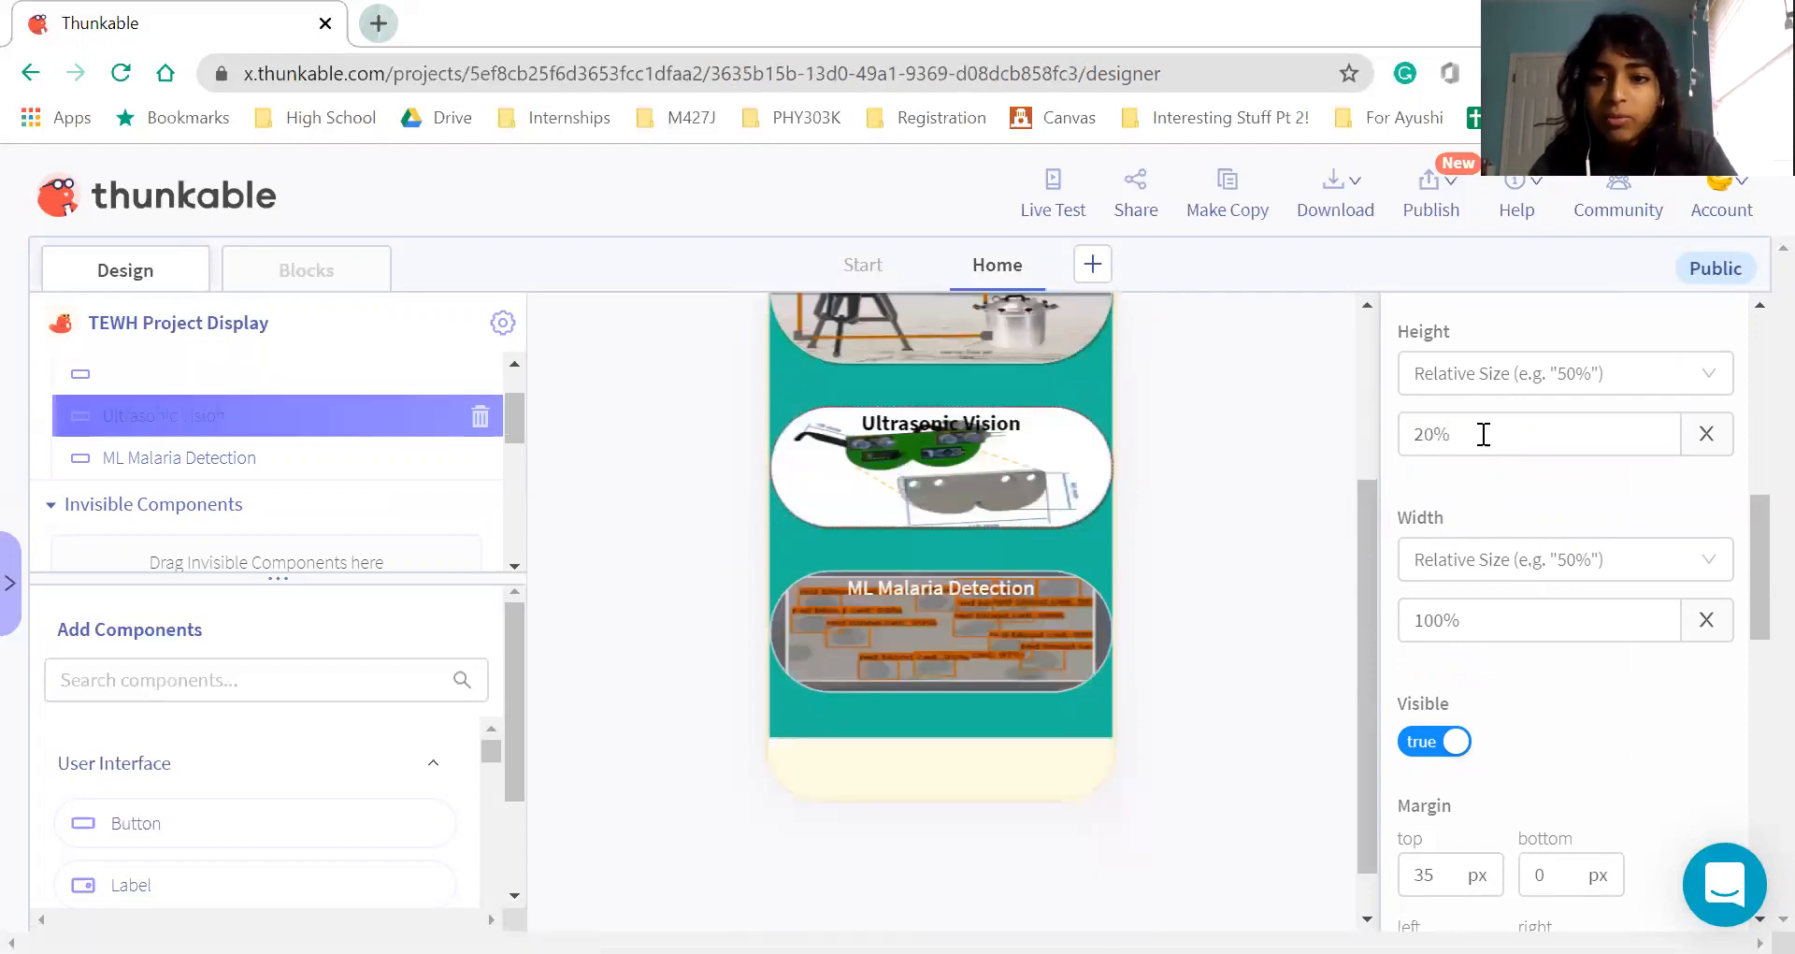
pyautogui.click(1447, 432)
pyautogui.press('Left')
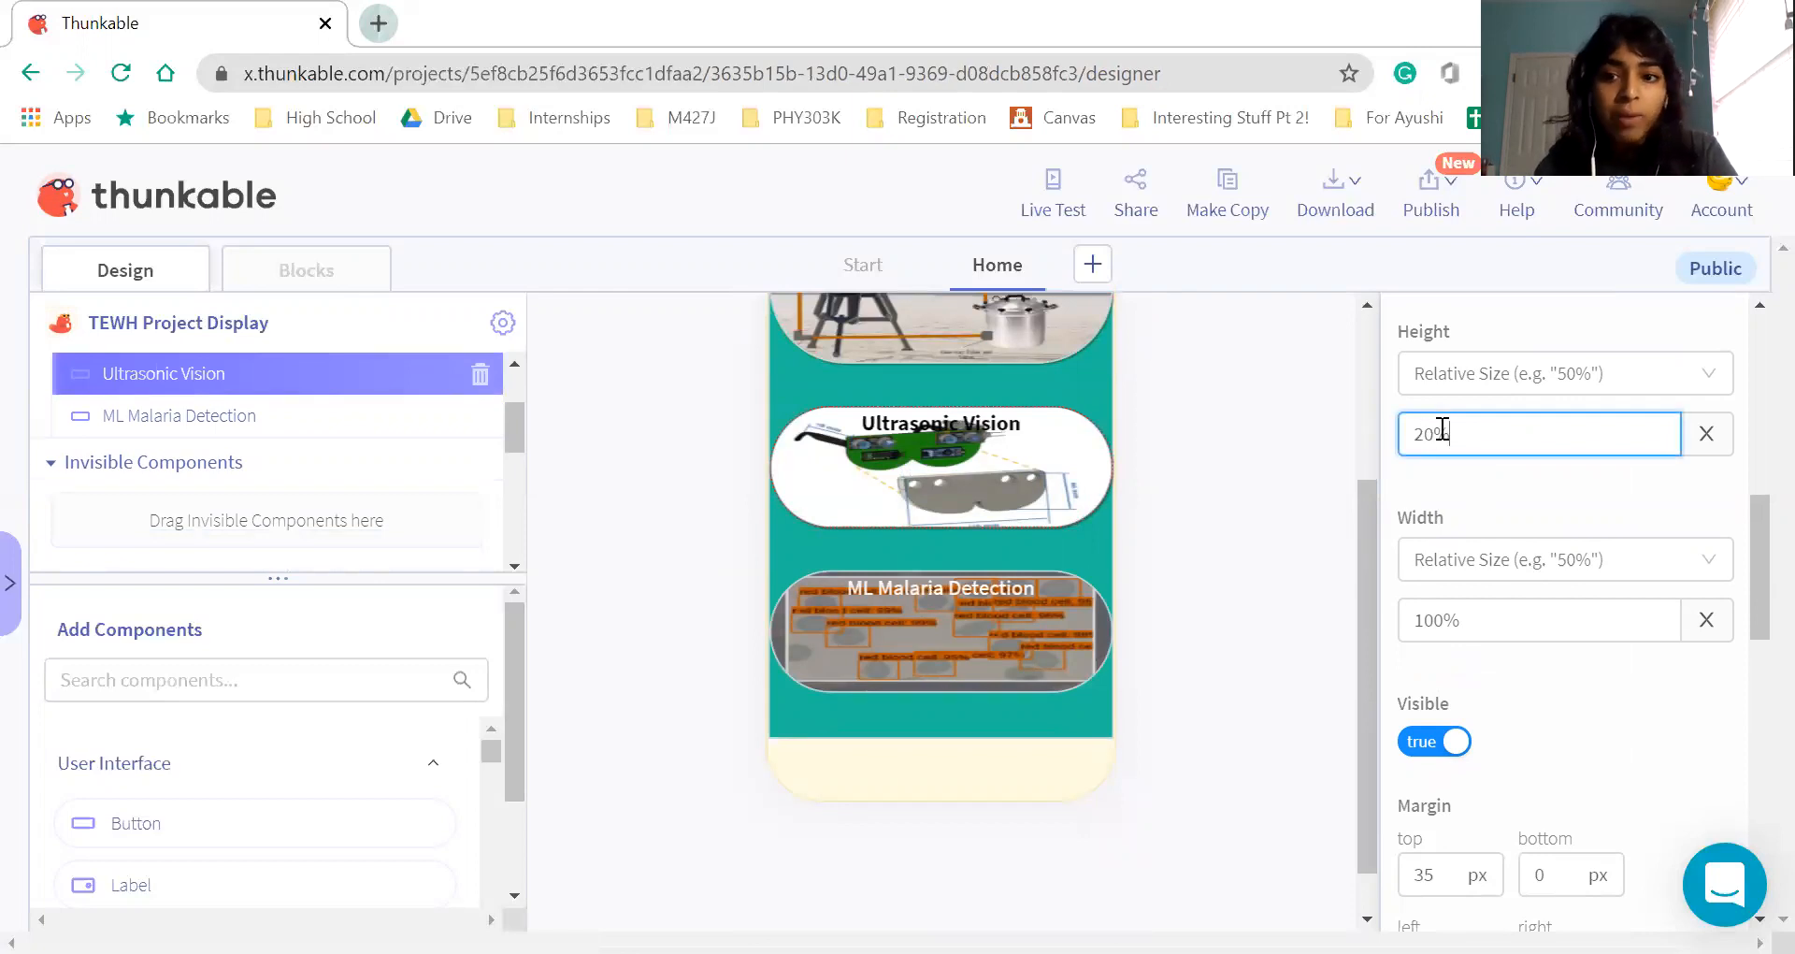
pyautogui.press('BackSpace')
pyautogui.write('5')
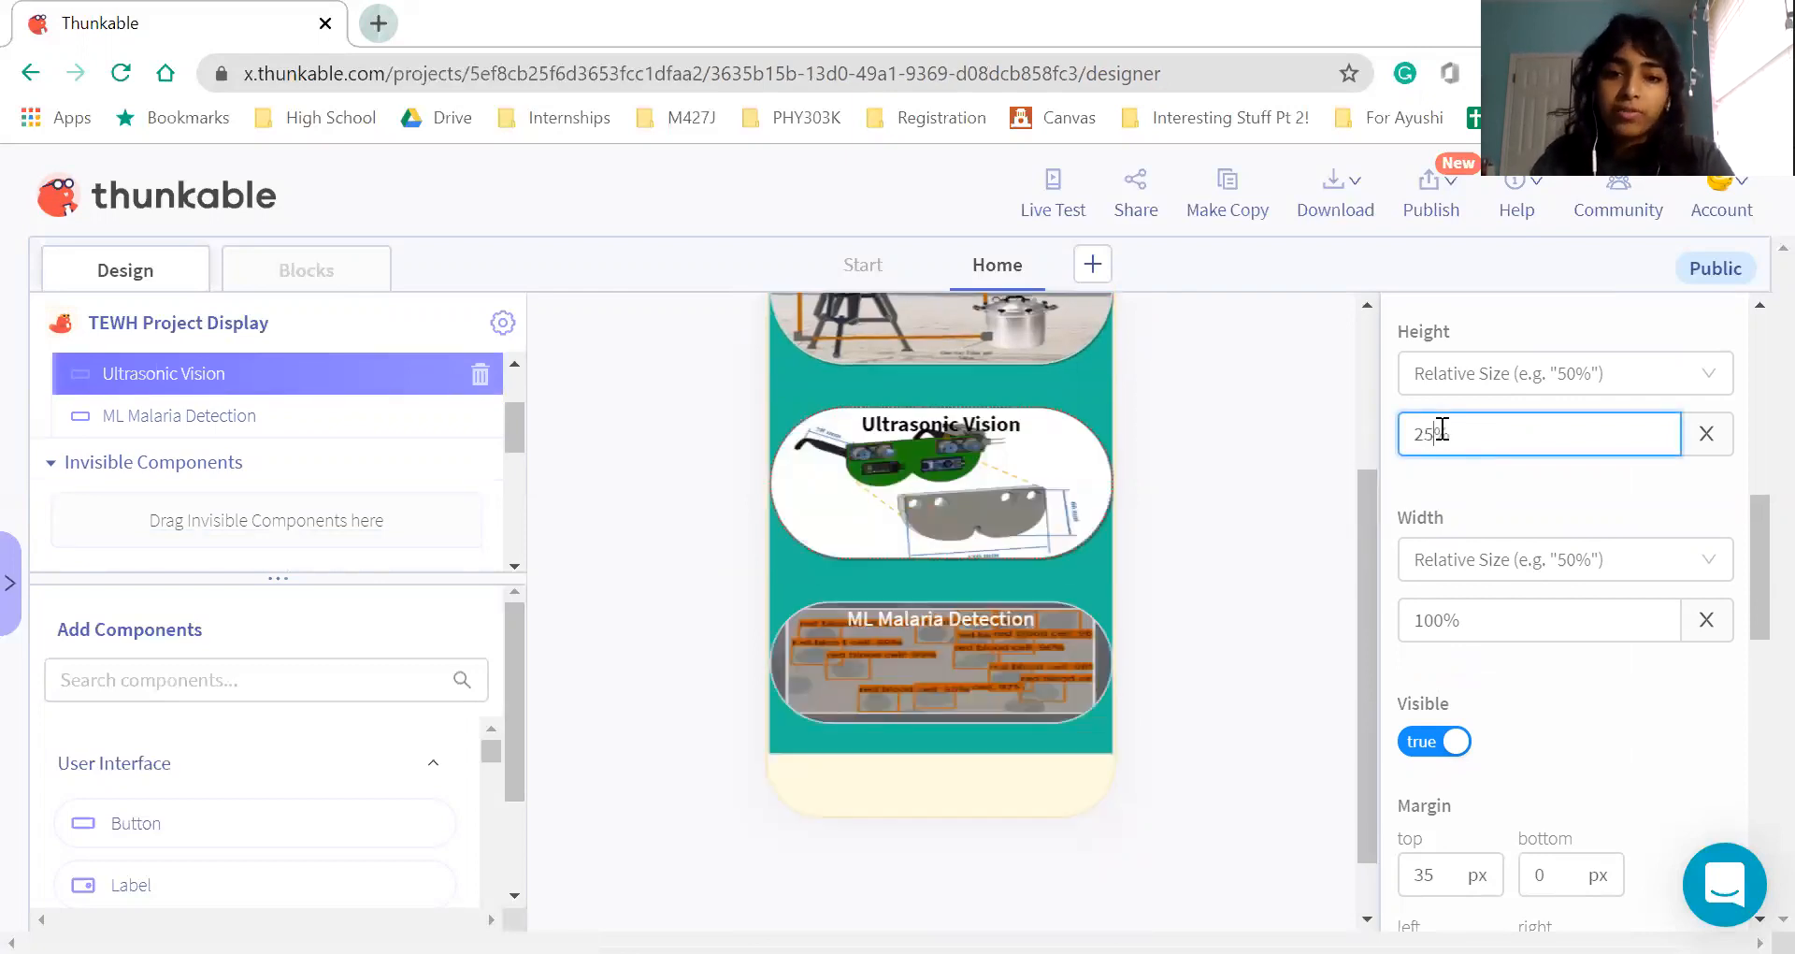
# Set the ML Malaria Detection button's relative height to 25% and review the Home screen layout
pyautogui.click(1070, 671)
pyautogui.click(1441, 435)
pyautogui.press('BackSpace')
pyautogui.write('5')
pyautogui.click(1292, 538)
pyautogui.scroll(3, 1292, 538)
pyautogui.scroll(-3, 1292, 539)
pyautogui.scroll(3, 1292, 539)
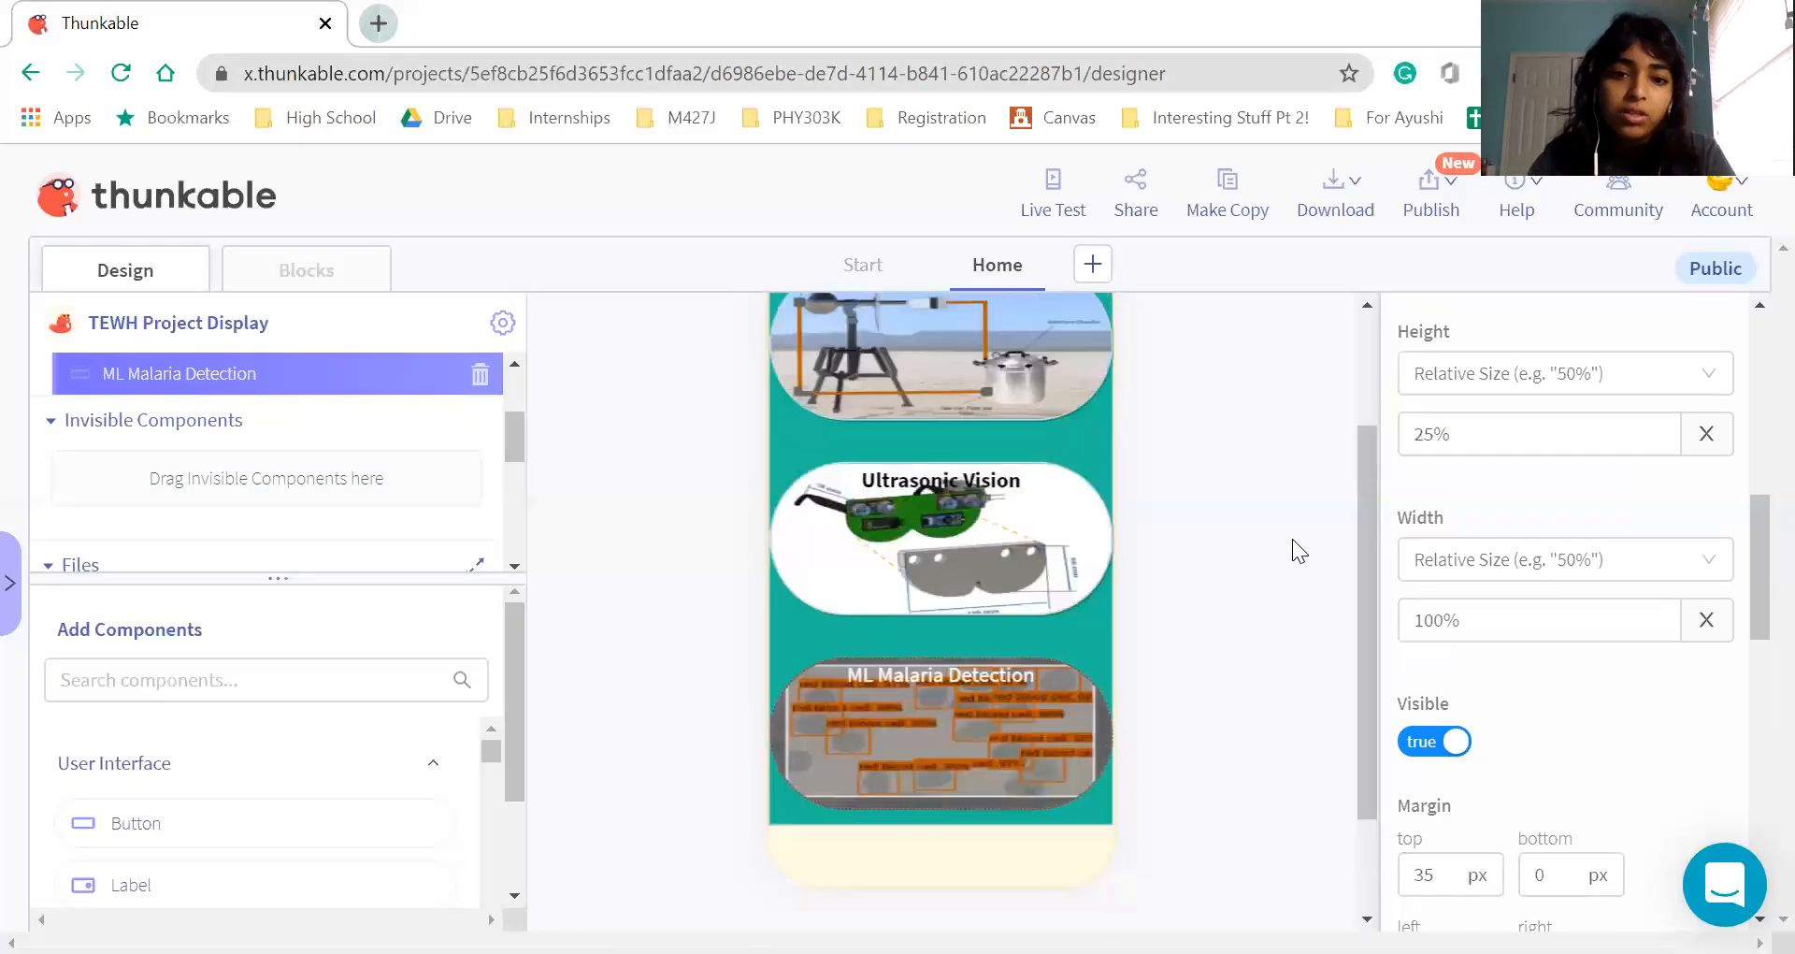
pyautogui.scroll(-3, 994, 673)
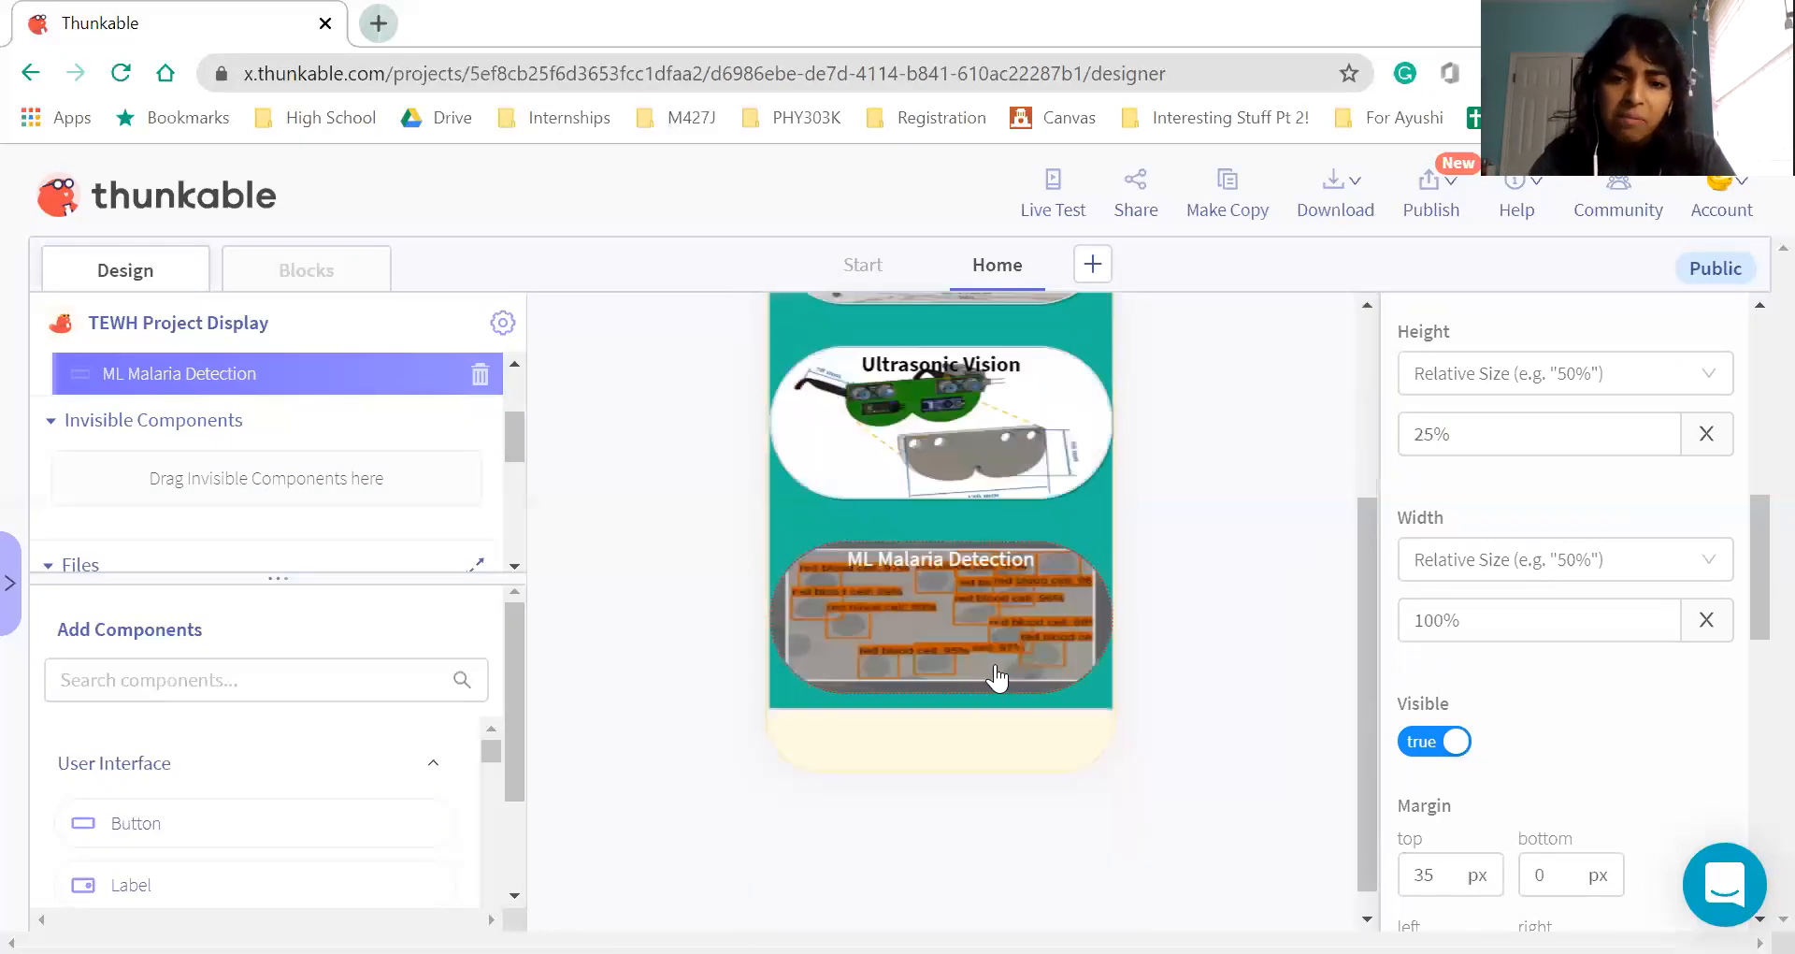
# Reduce the Solar-Powered Autoclave button's top margin to 30 px
pyautogui.scroll(2, 858, 467)
pyautogui.click(1047, 385)
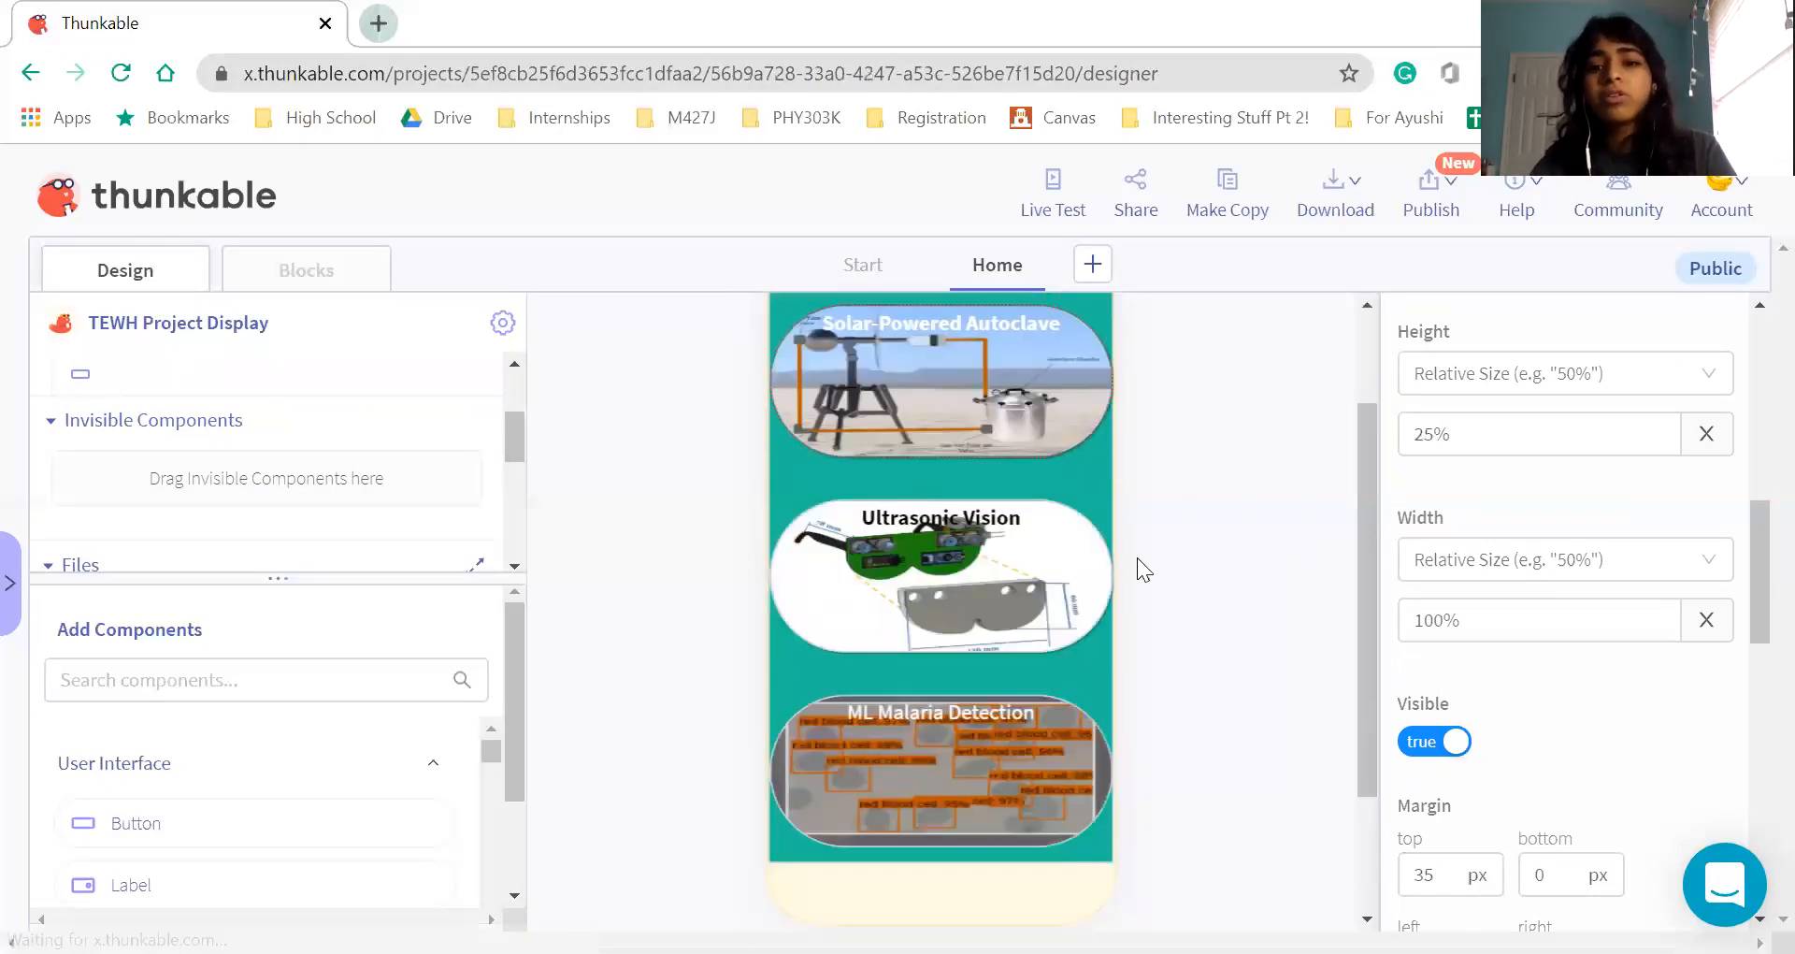
pyautogui.scroll(-1, 1271, 522)
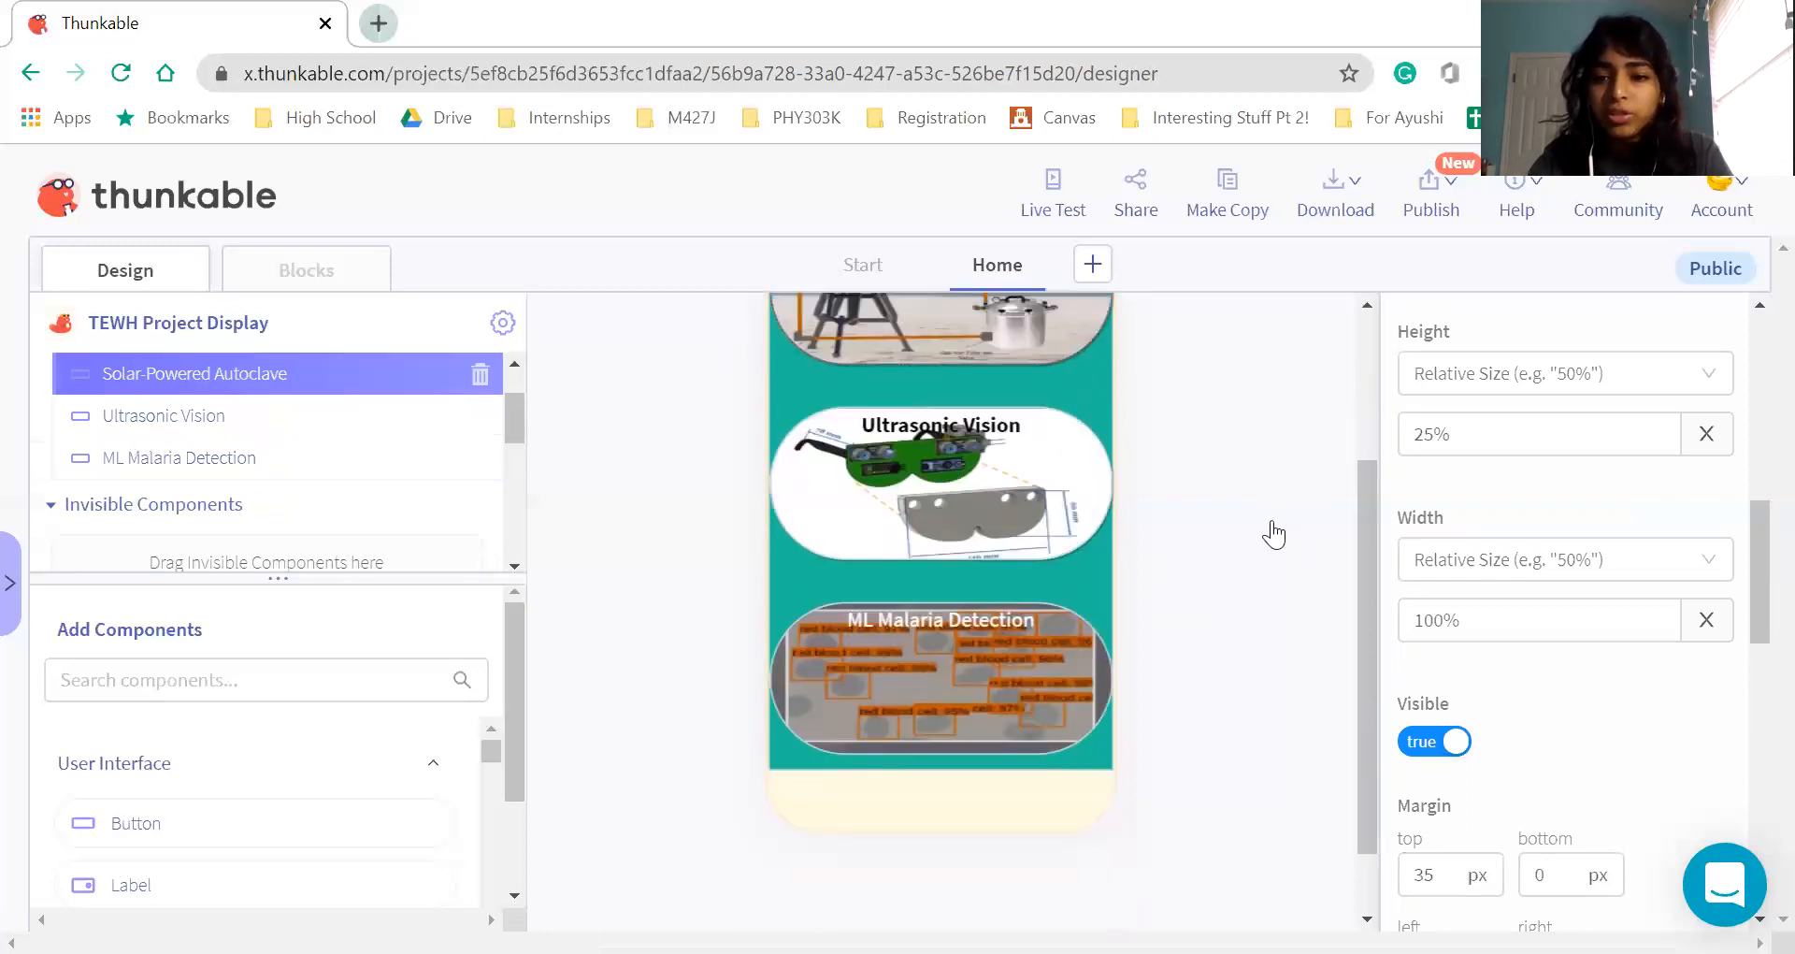
pyautogui.scroll(-3, 1496, 664)
pyautogui.click(1436, 593)
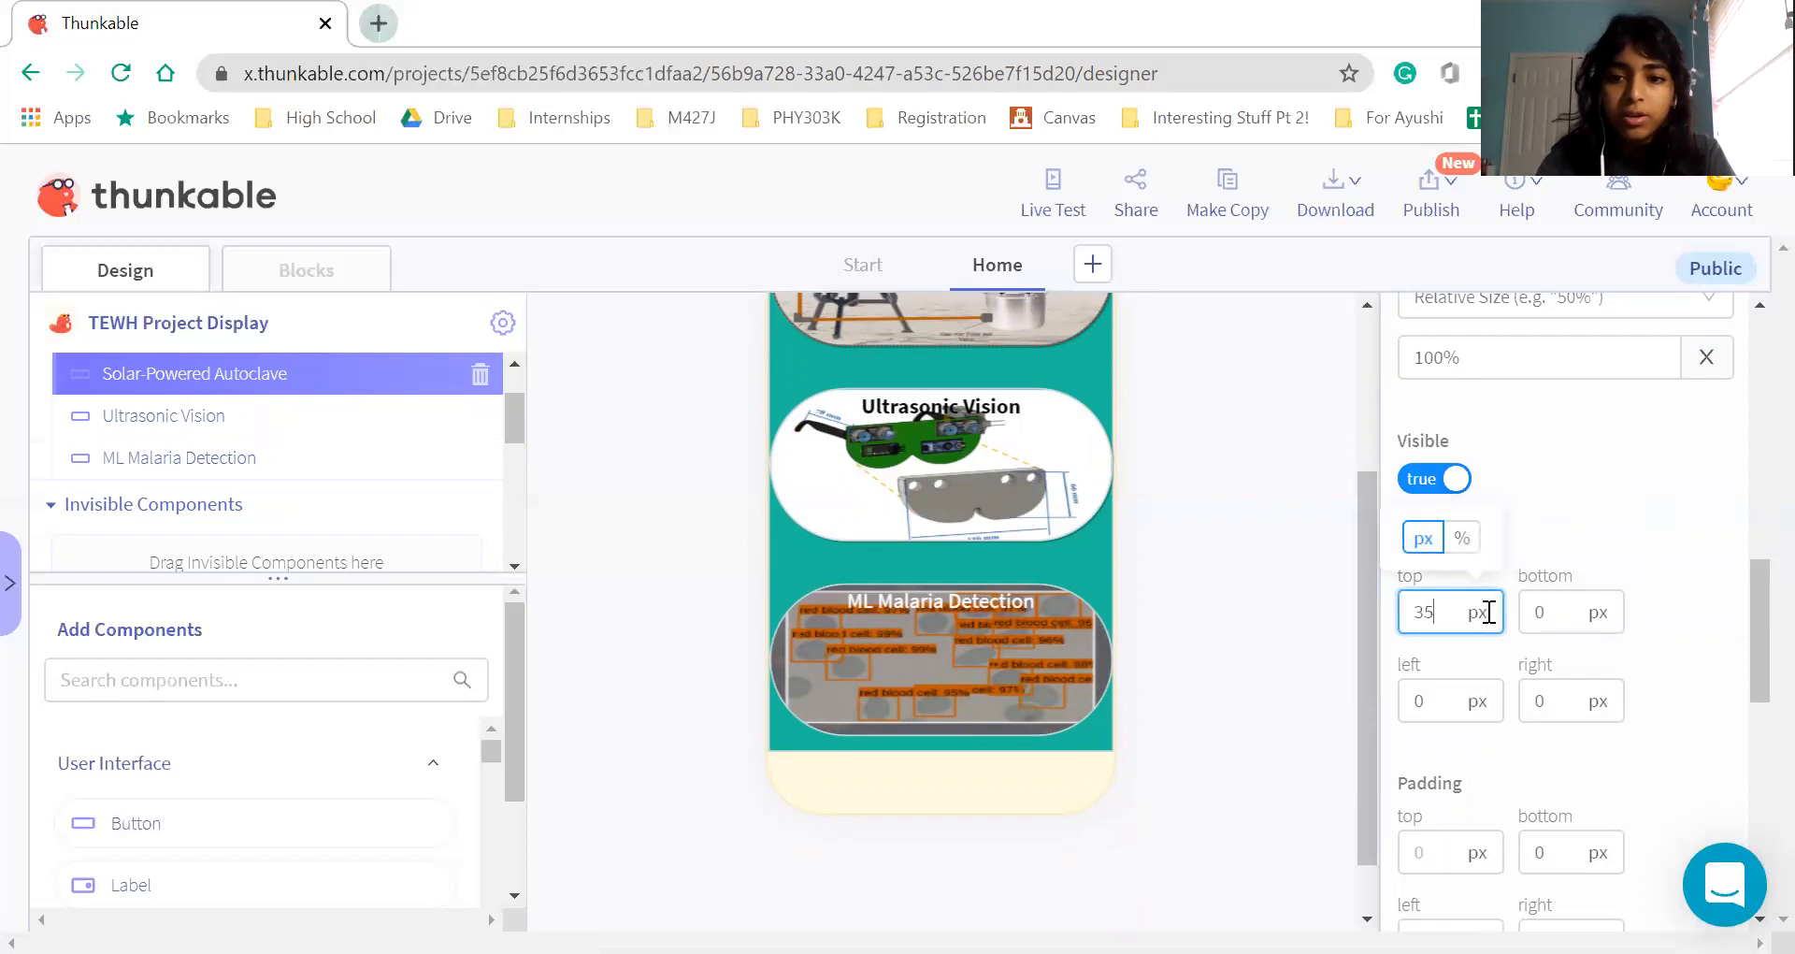
pyautogui.press('BackSpace')
pyautogui.write('0')
# Set the Ultrasonic Vision button's top margin to 30 px
pyautogui.click(1078, 430)
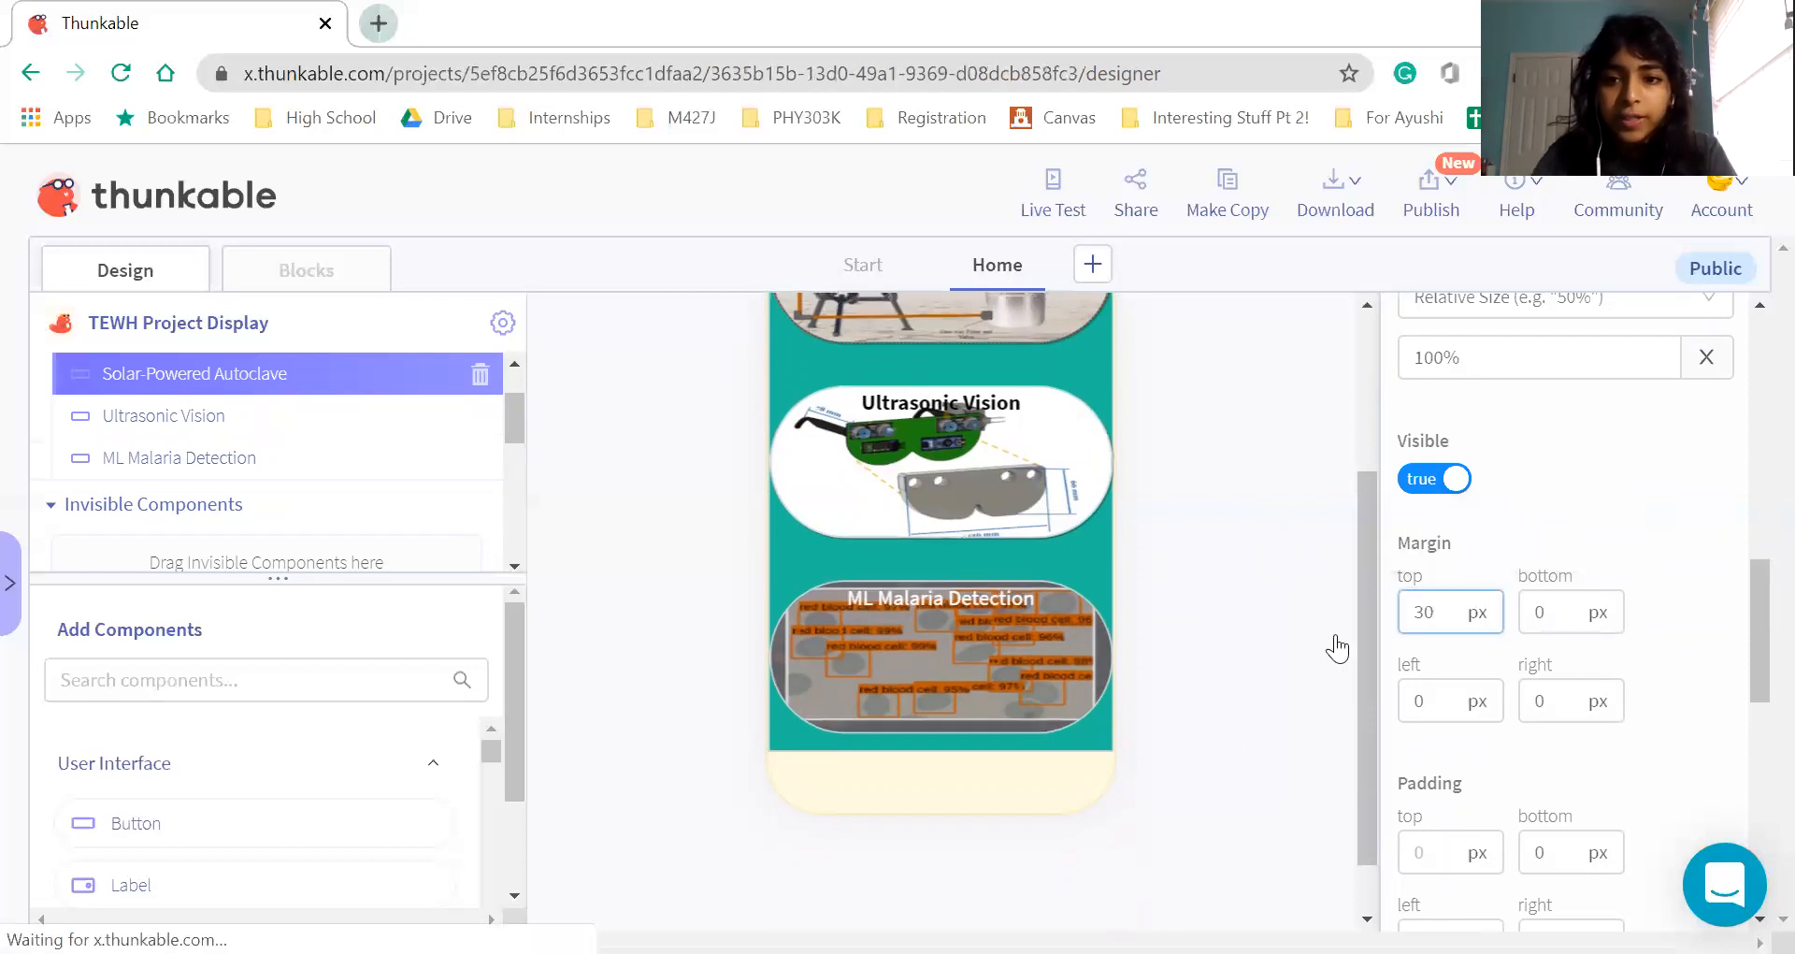
pyautogui.click(1436, 612)
pyautogui.press('BackSpace')
pyautogui.write('0')
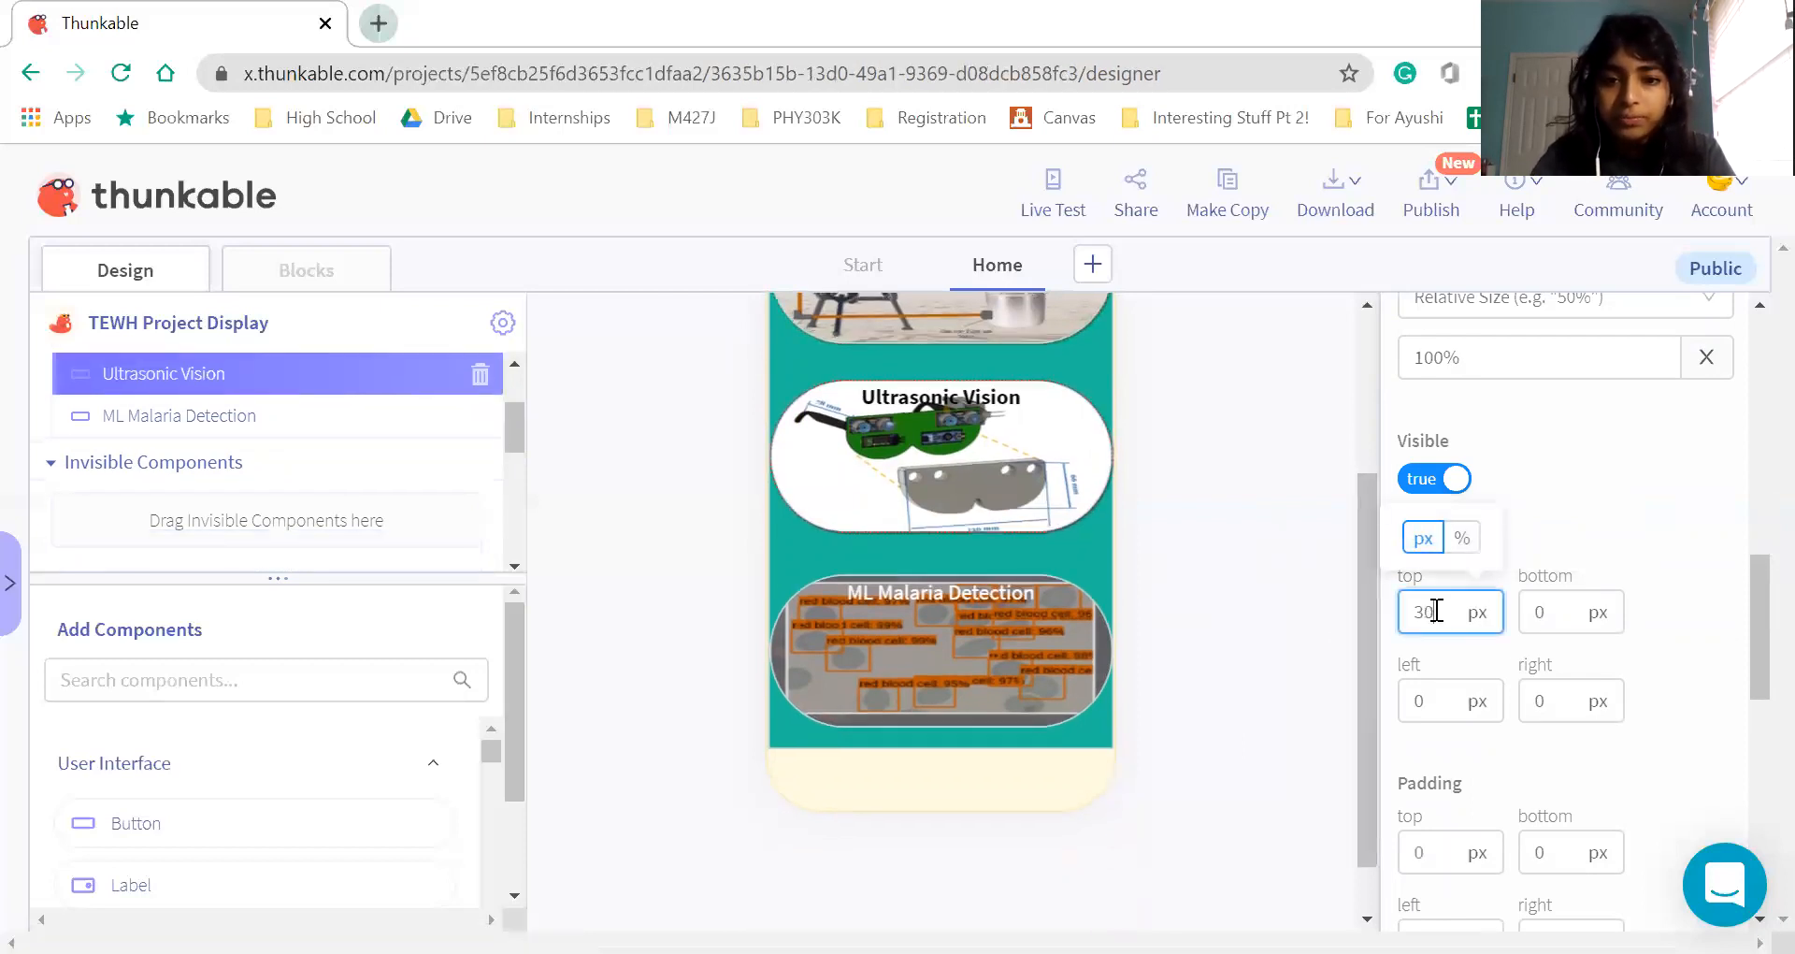
# Set the ML Malaria Detection button's top margin to 30 px
pyautogui.click(1450, 606)
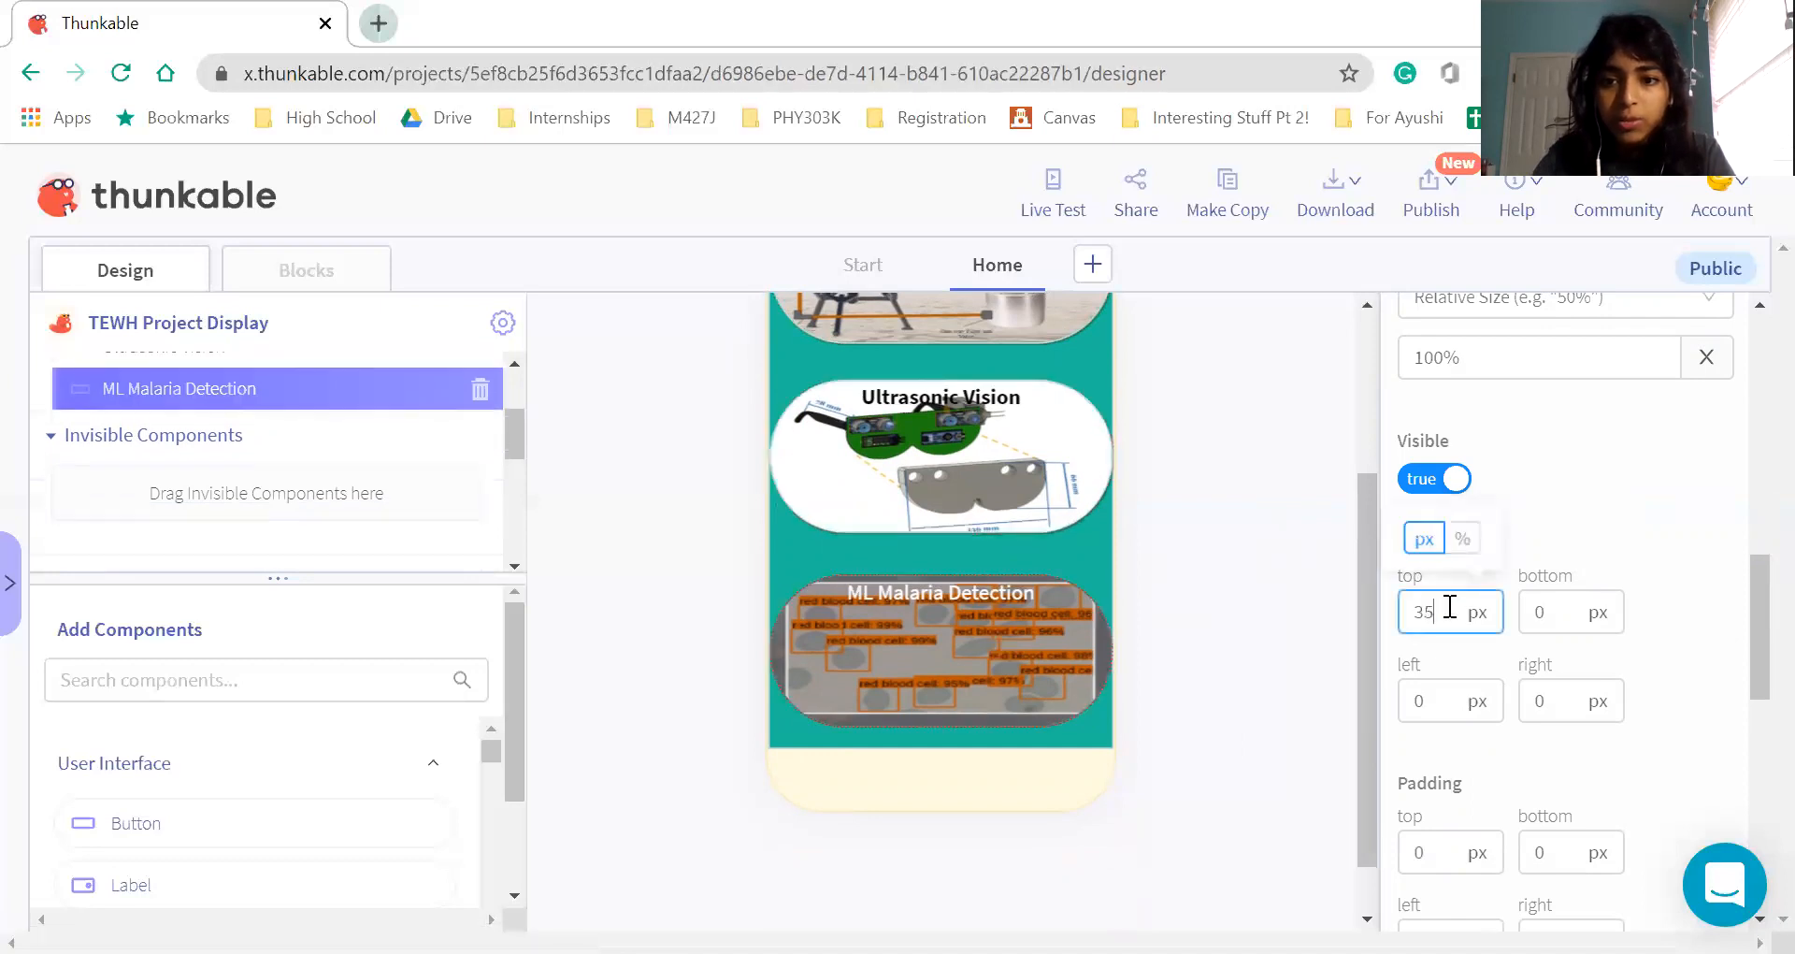
pyautogui.press('BackSpace')
pyautogui.write('0')
pyautogui.click(1279, 731)
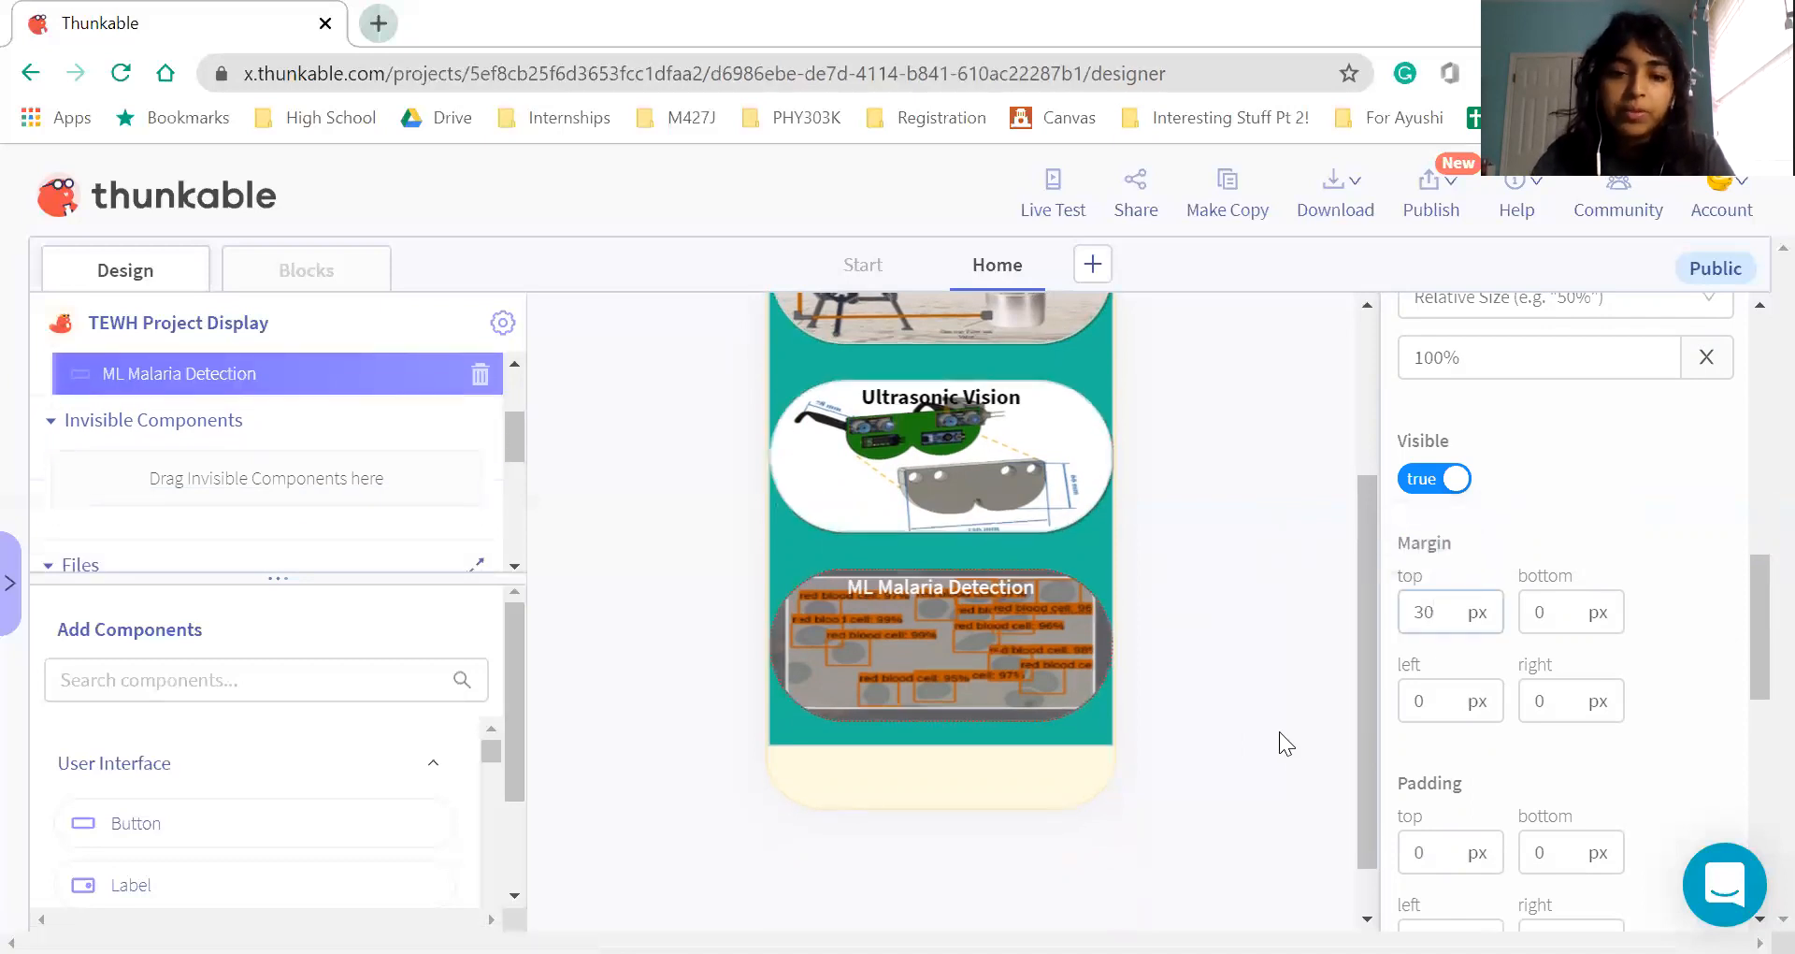
# Run a live test of the app, go from the Start logo to the Home screen and check the spacing of the project buttons
pyautogui.scroll(2, 1279, 731)
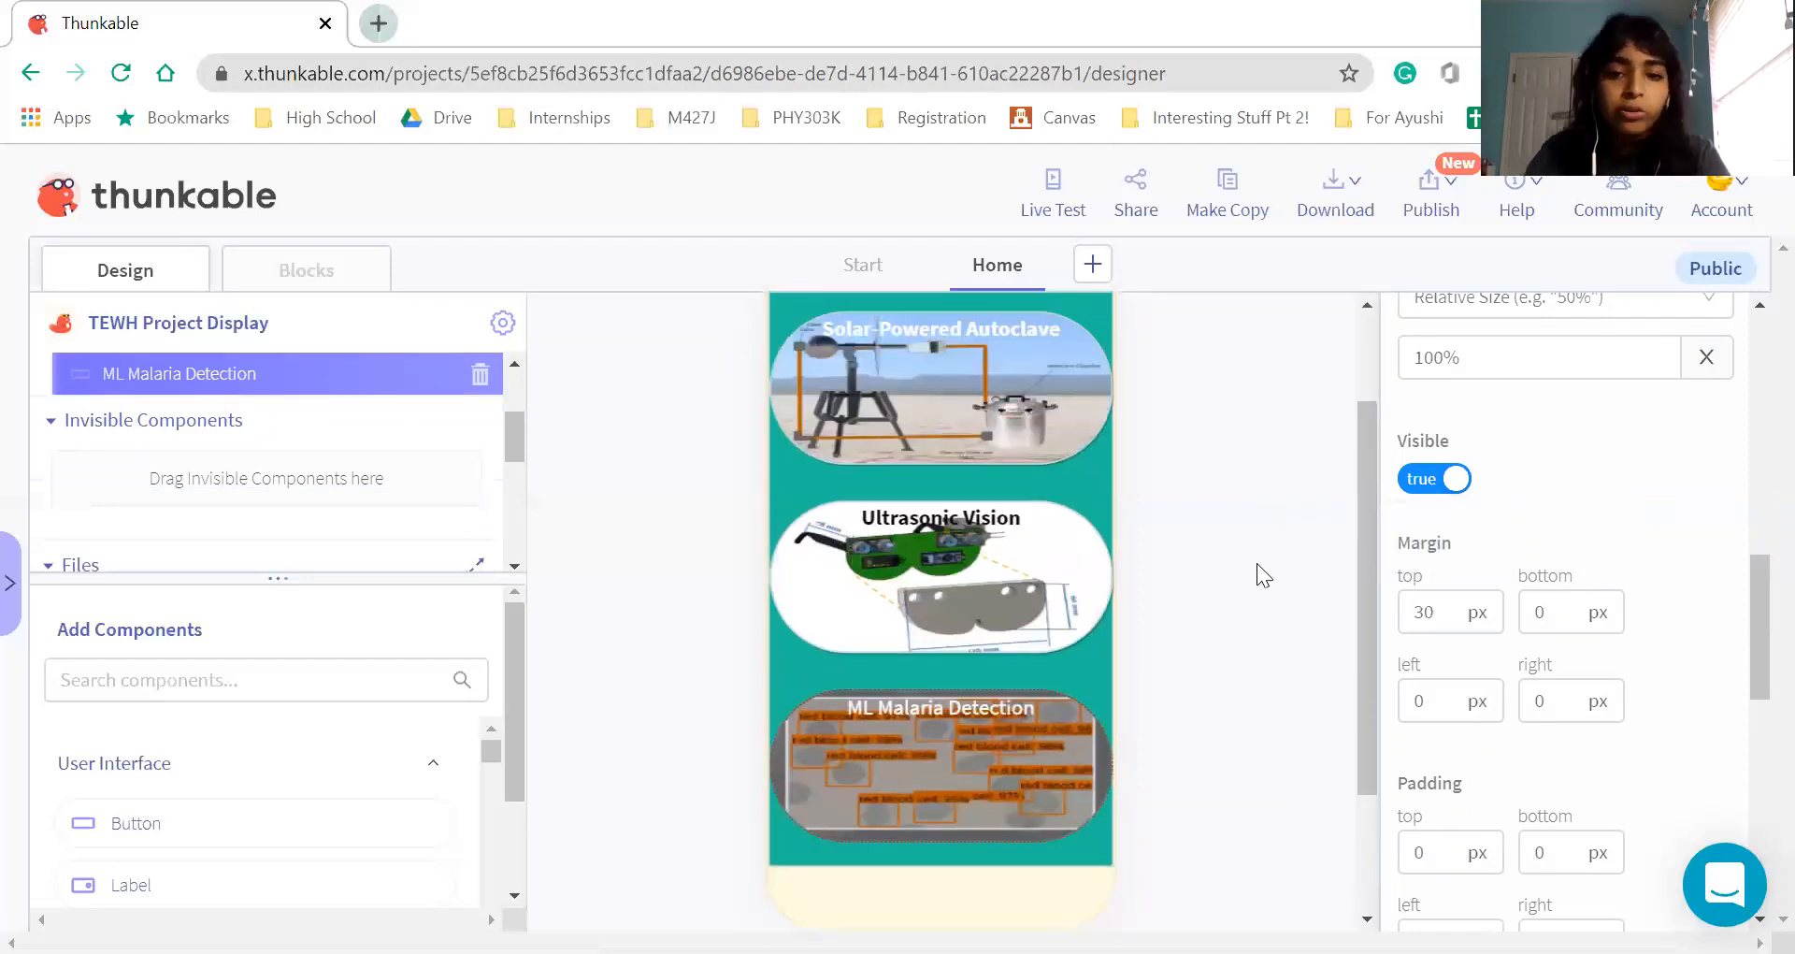
pyautogui.scroll(1, 1256, 562)
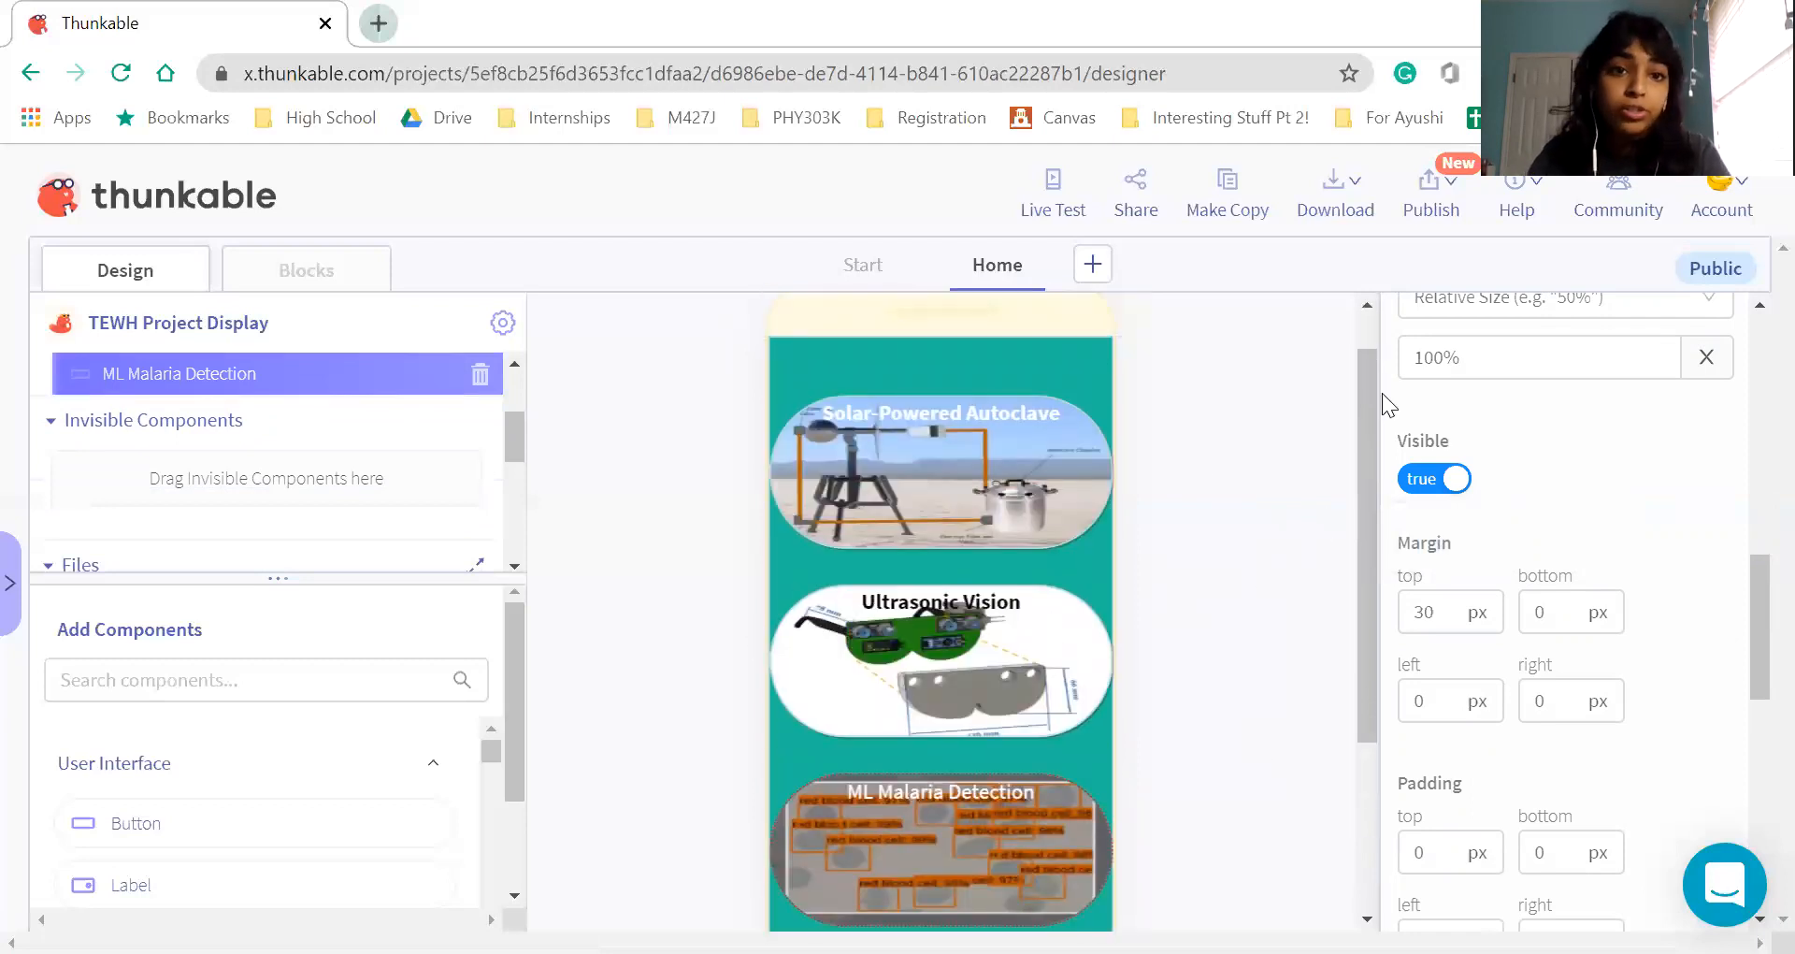
pyautogui.moveTo(1382, 393); pyautogui.dragTo(1375, 112)
pyautogui.click(1361, 565)
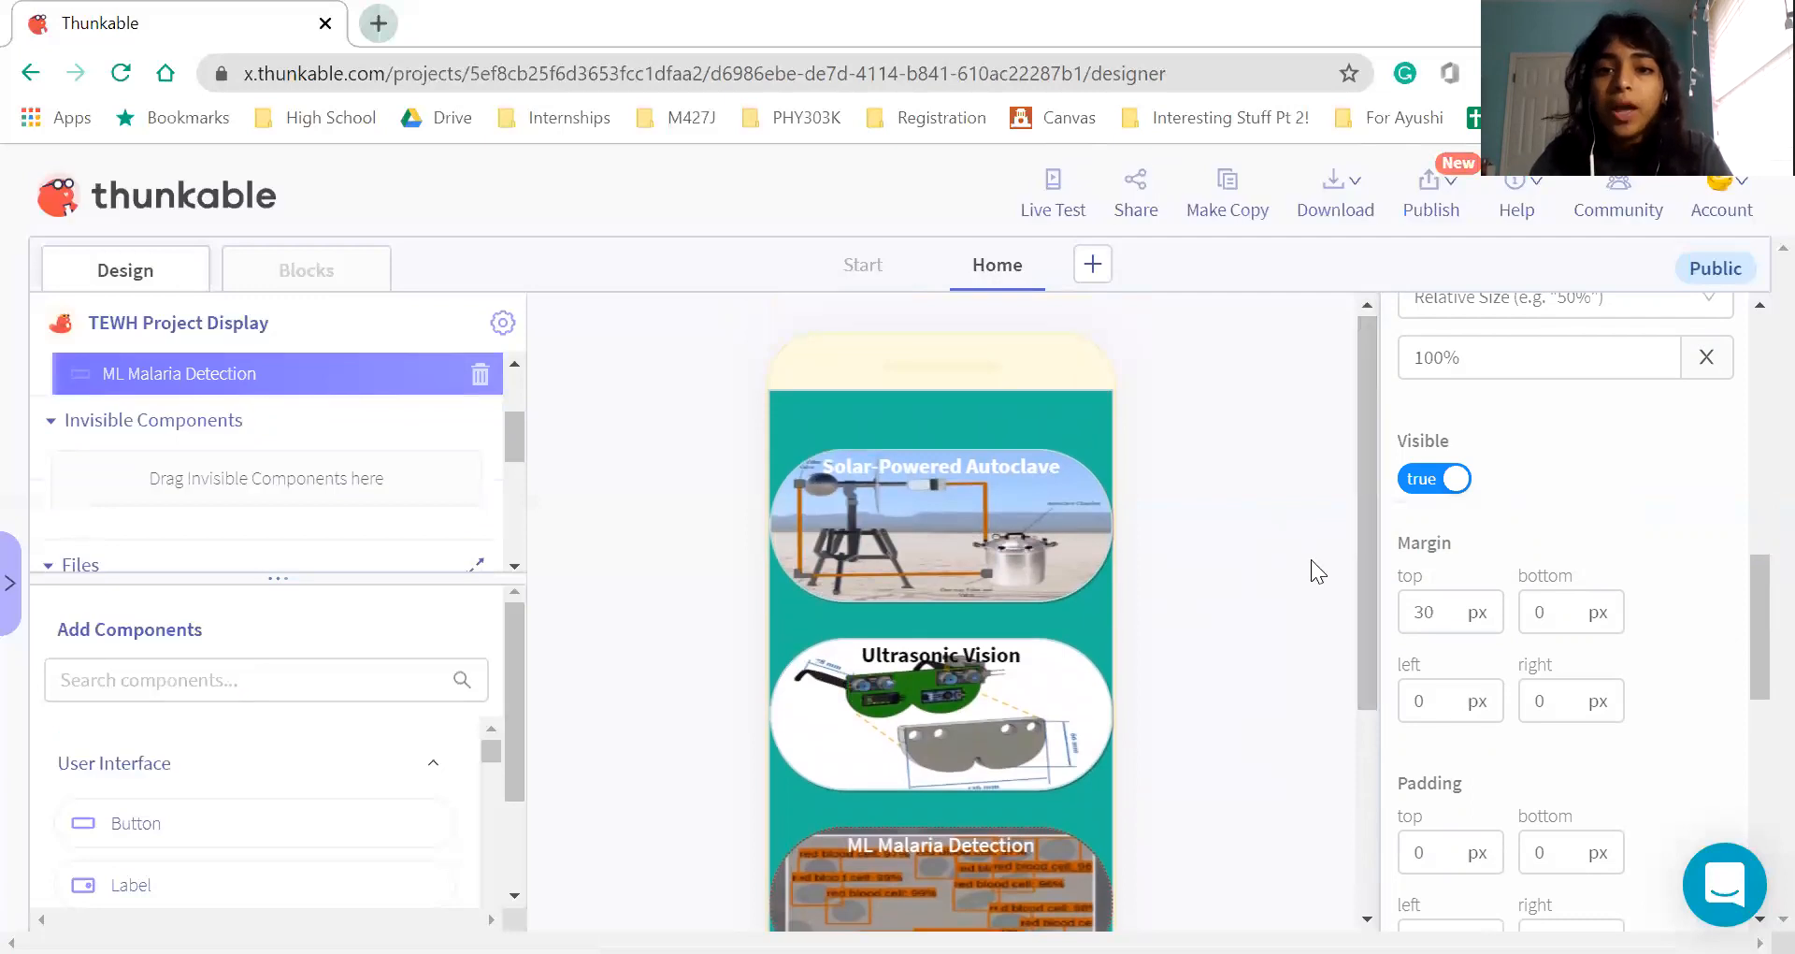
pyautogui.click(1055, 197)
pyautogui.scroll(-3, 735, 615)
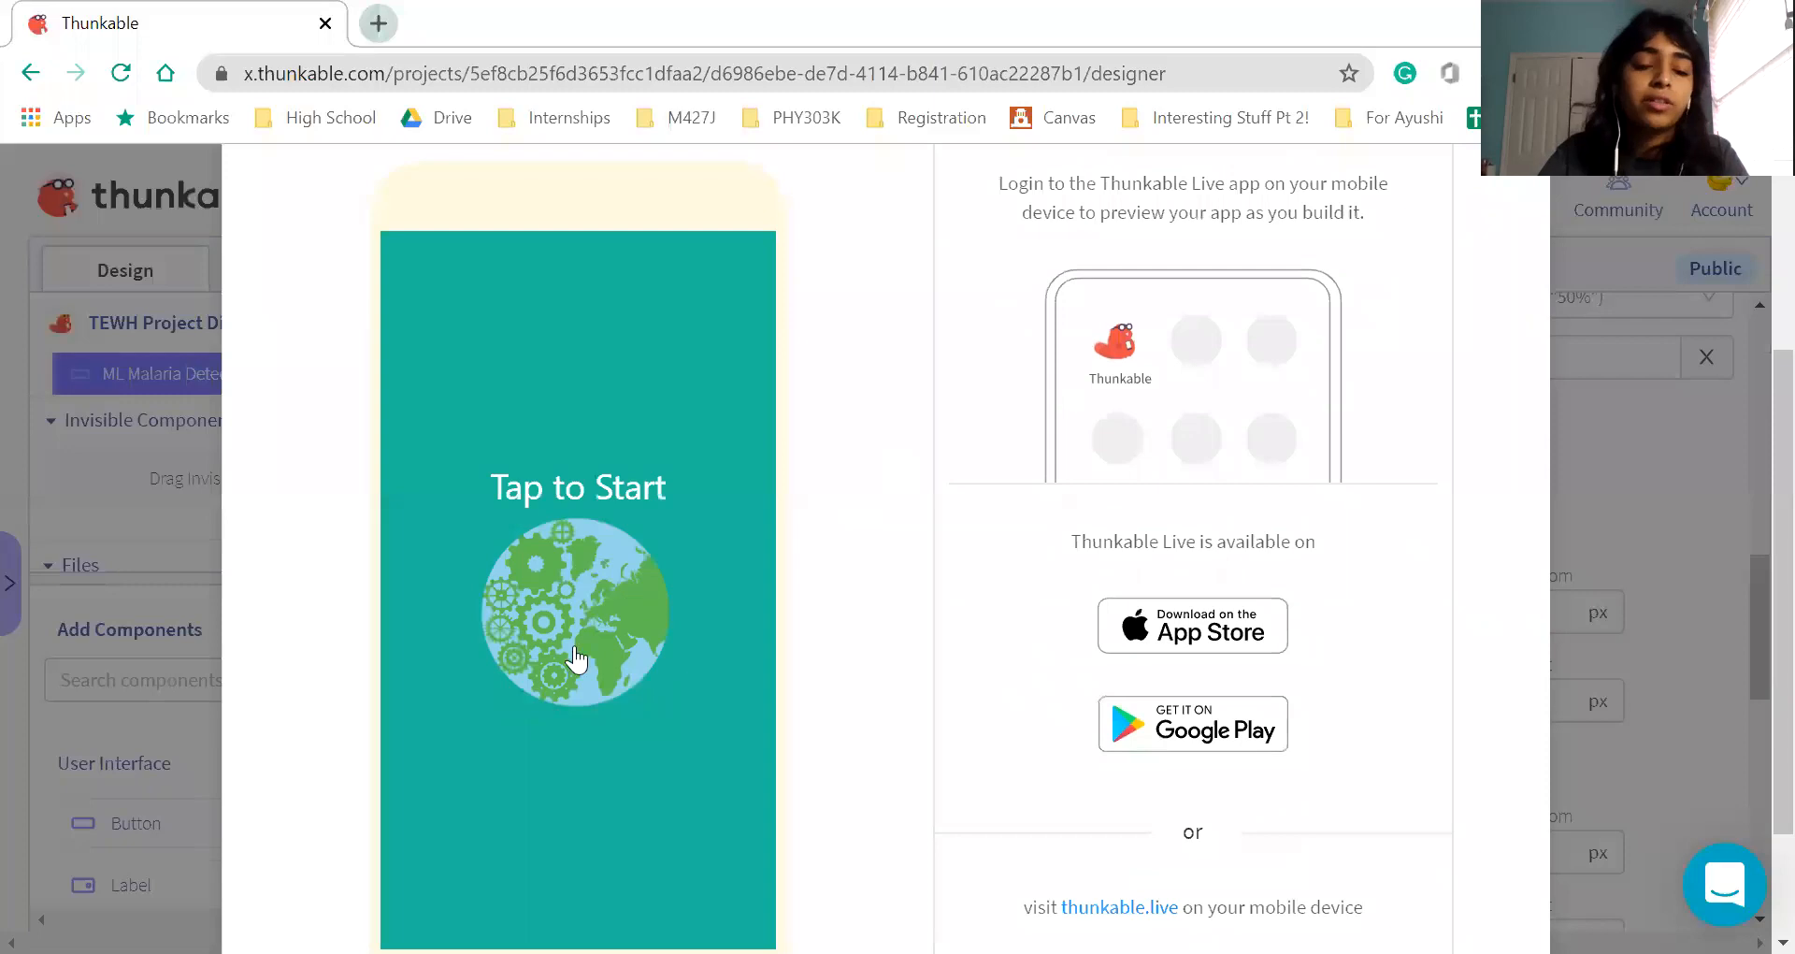
pyautogui.click(580, 654)
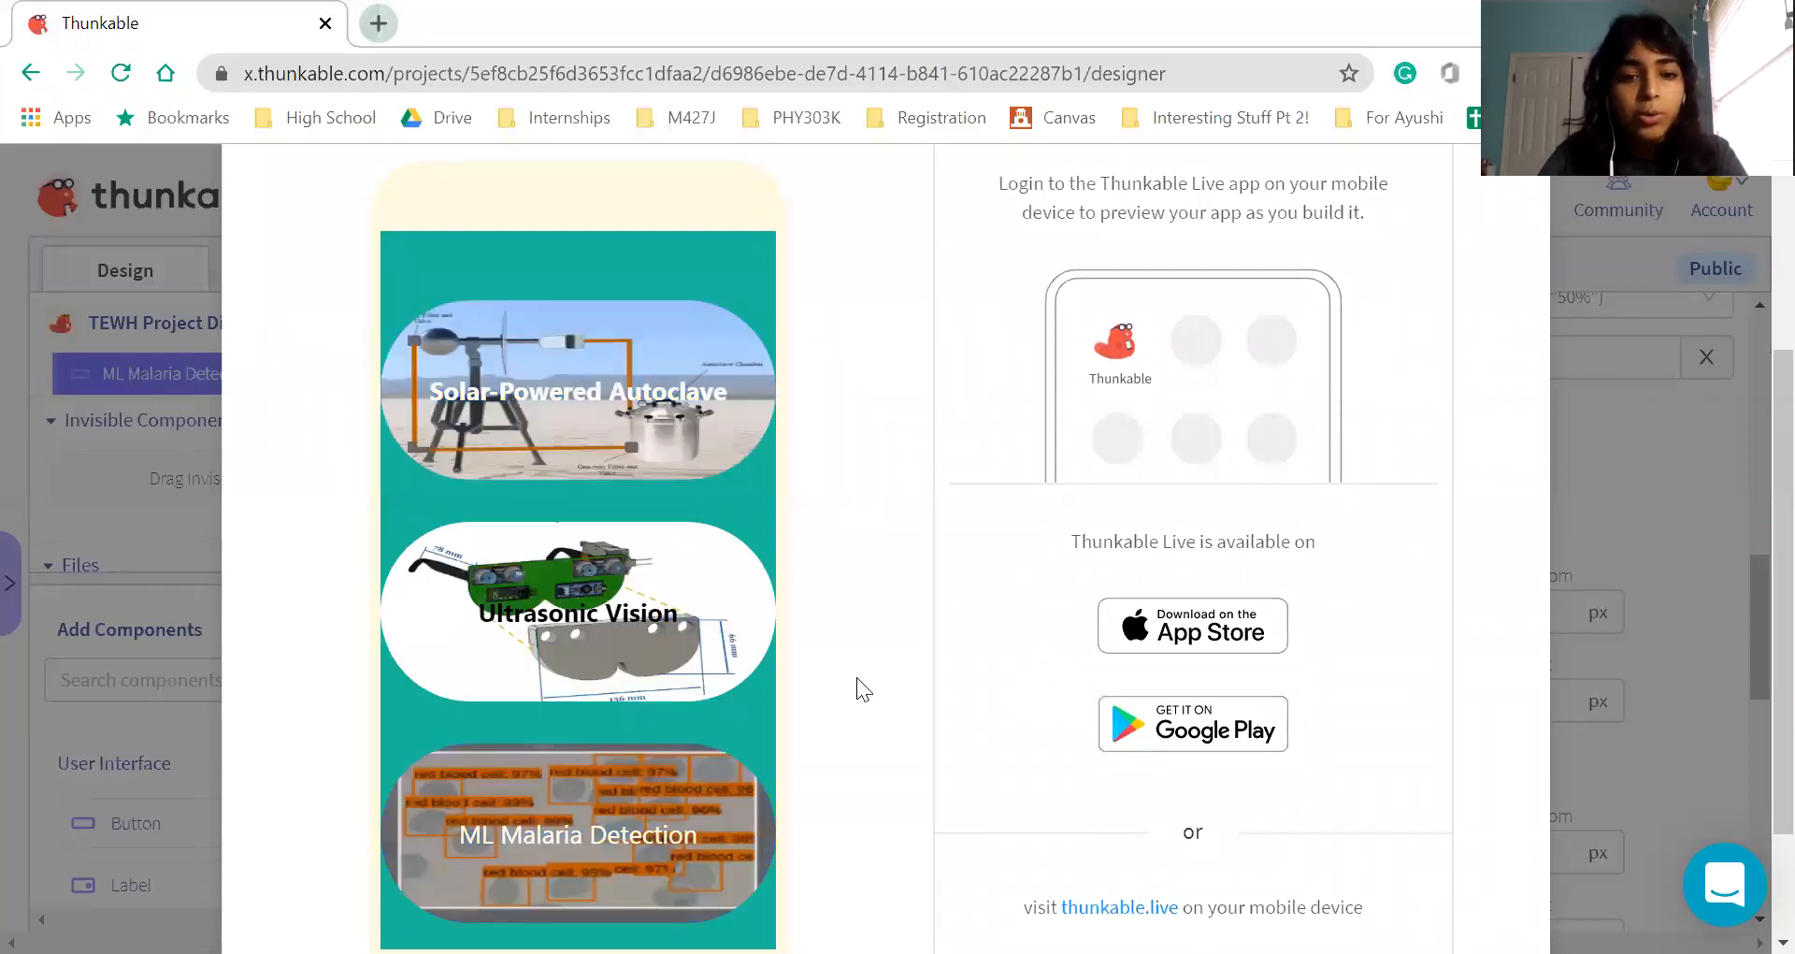
pyautogui.scroll(-2, 856, 677)
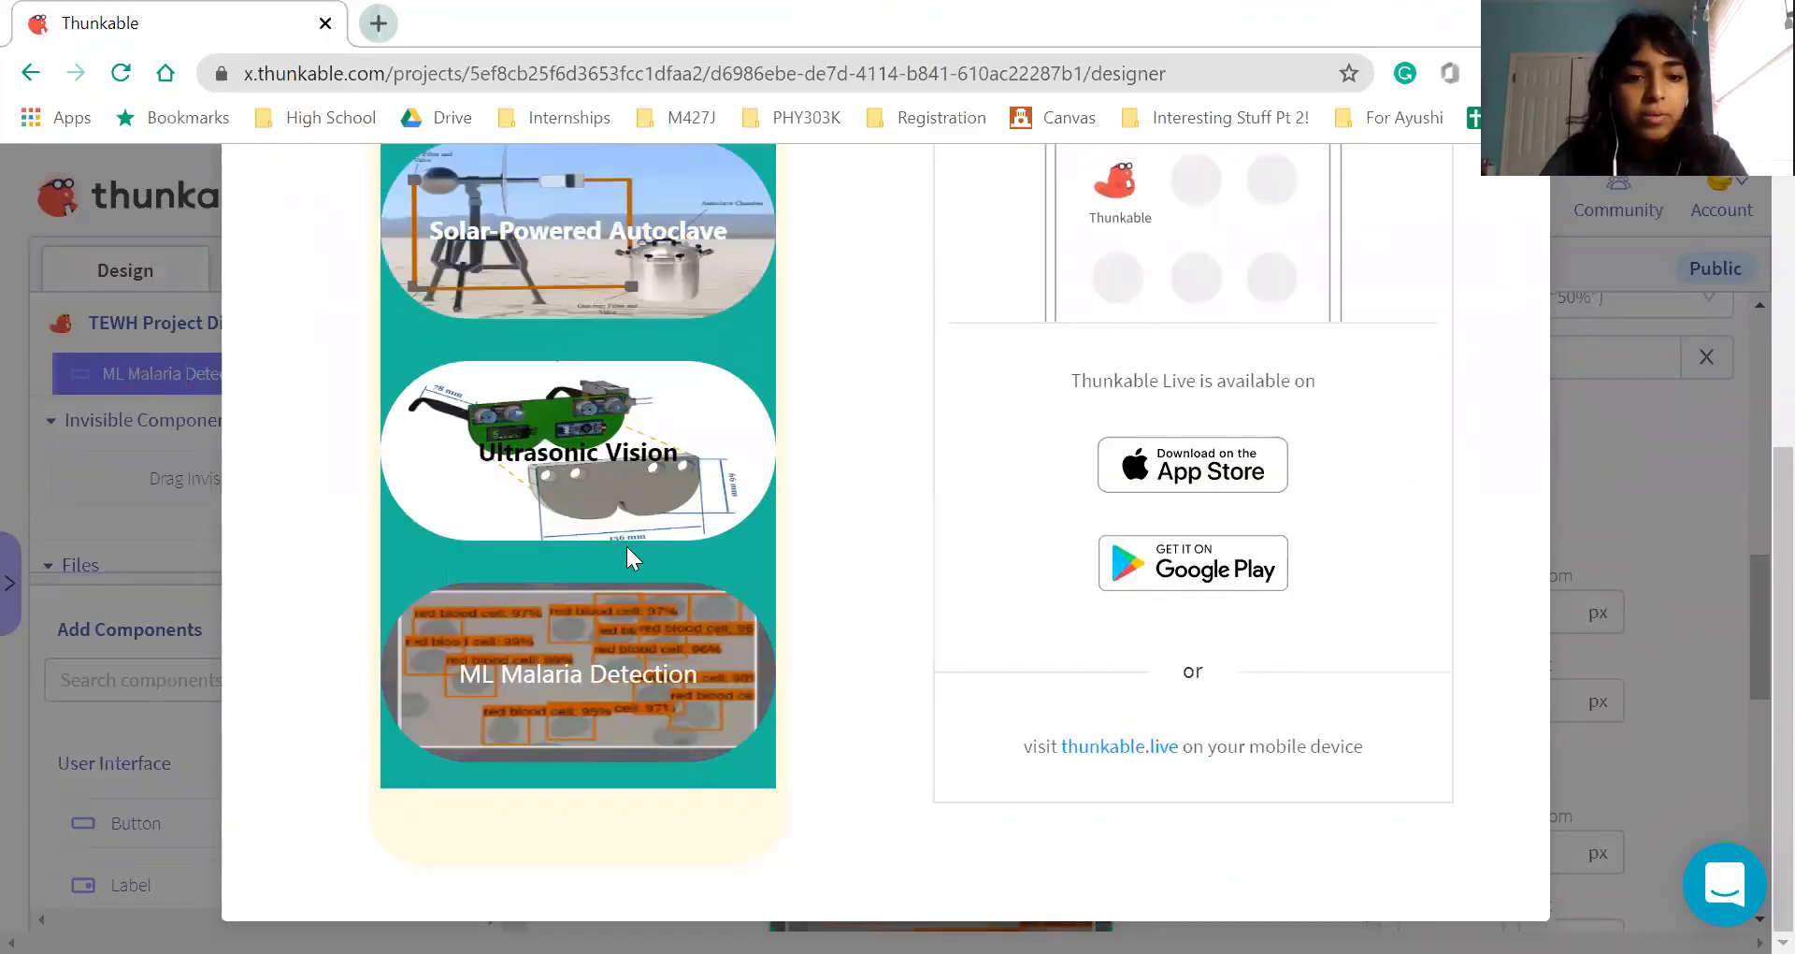
pyautogui.scroll(2, 627, 546)
pyautogui.scroll(-1, 552, 504)
pyautogui.scroll(3, 627, 500)
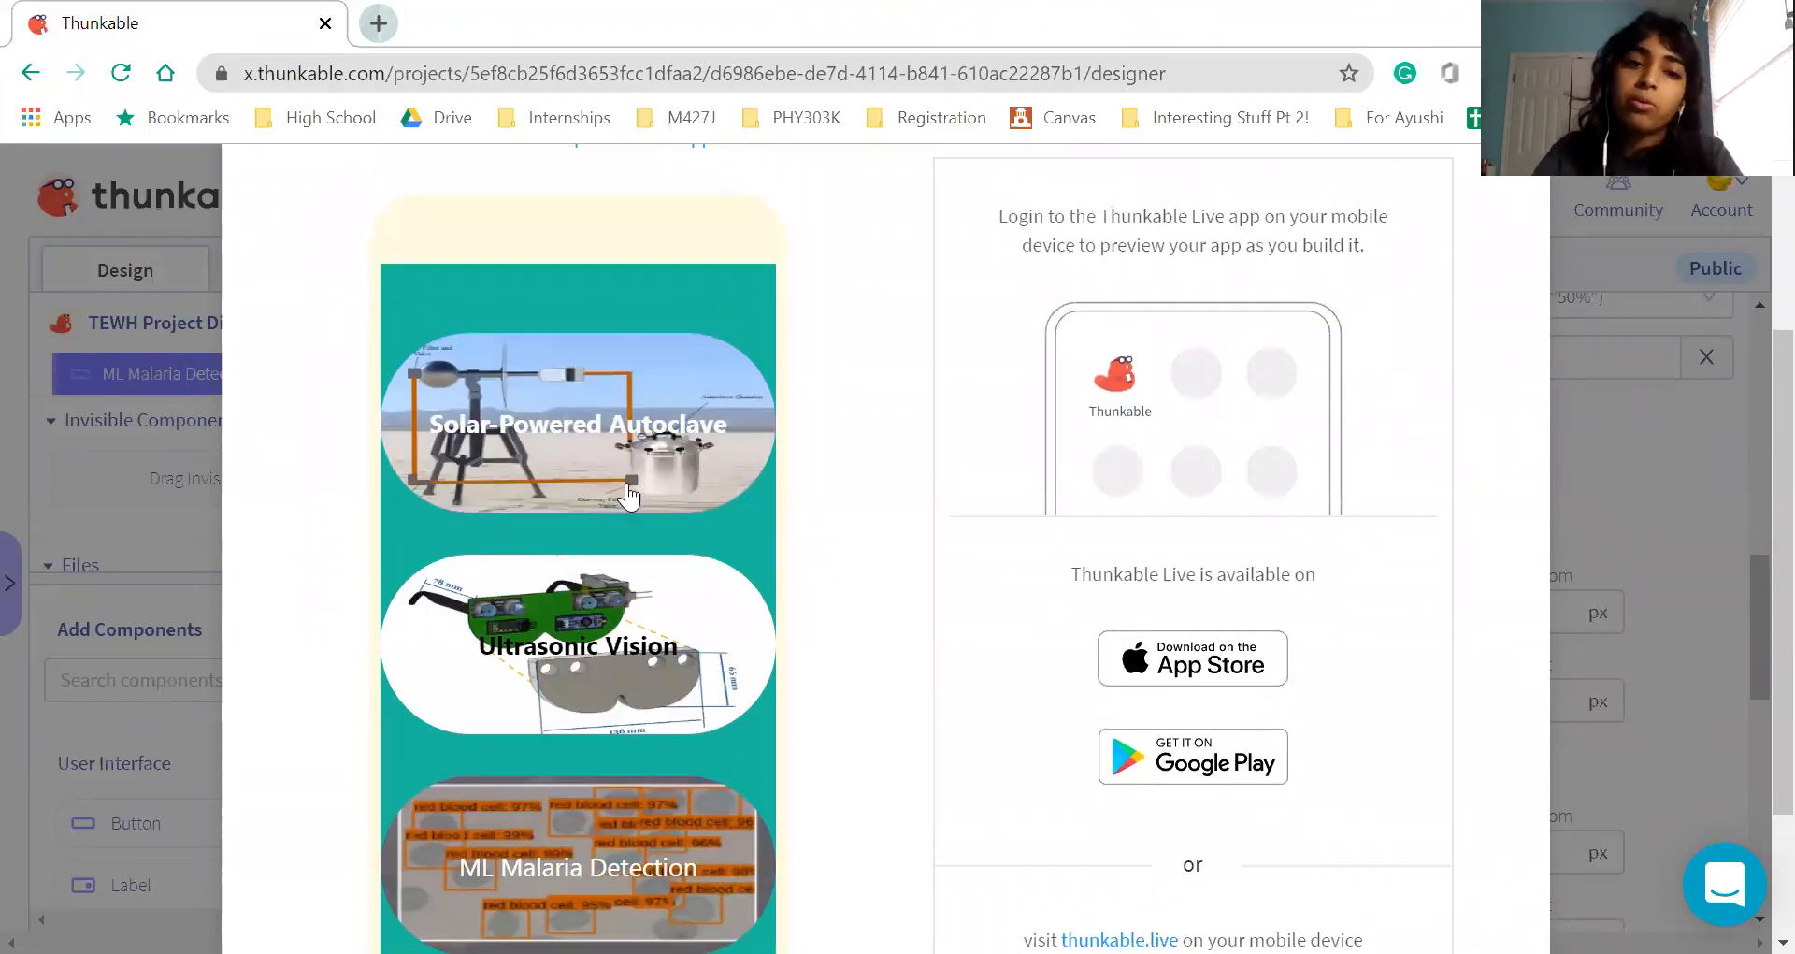
pyautogui.click(1512, 332)
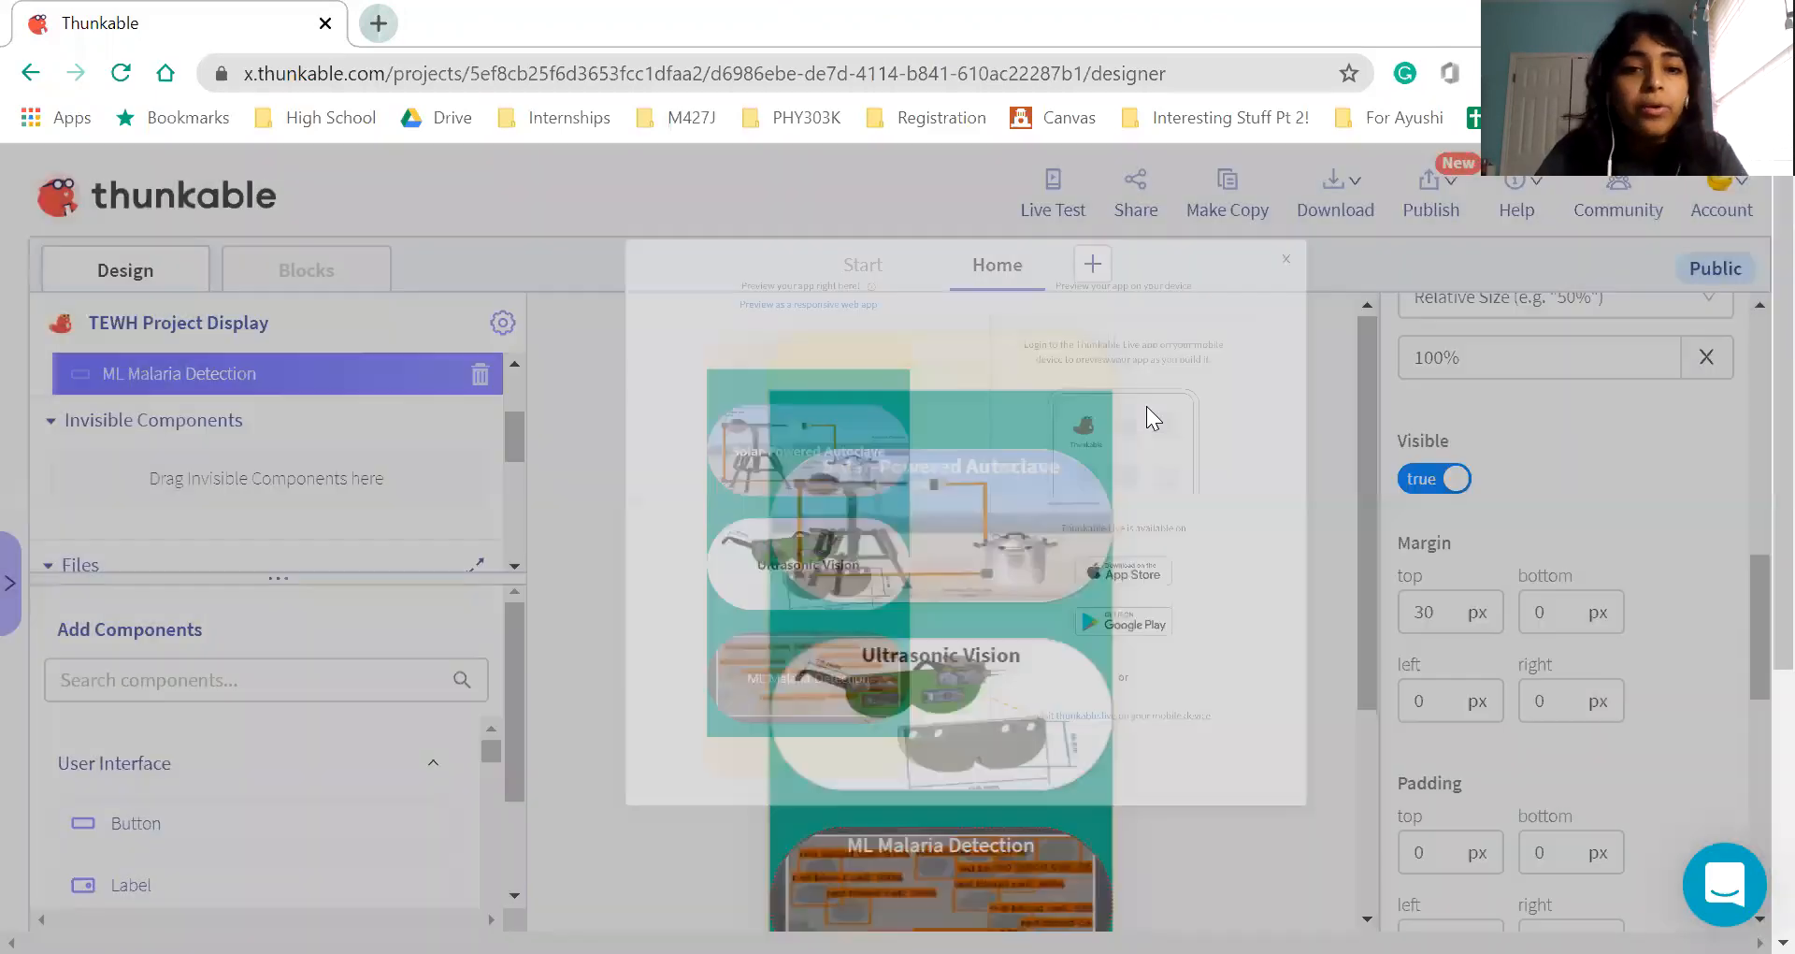
pyautogui.scroll(-2, 1060, 609)
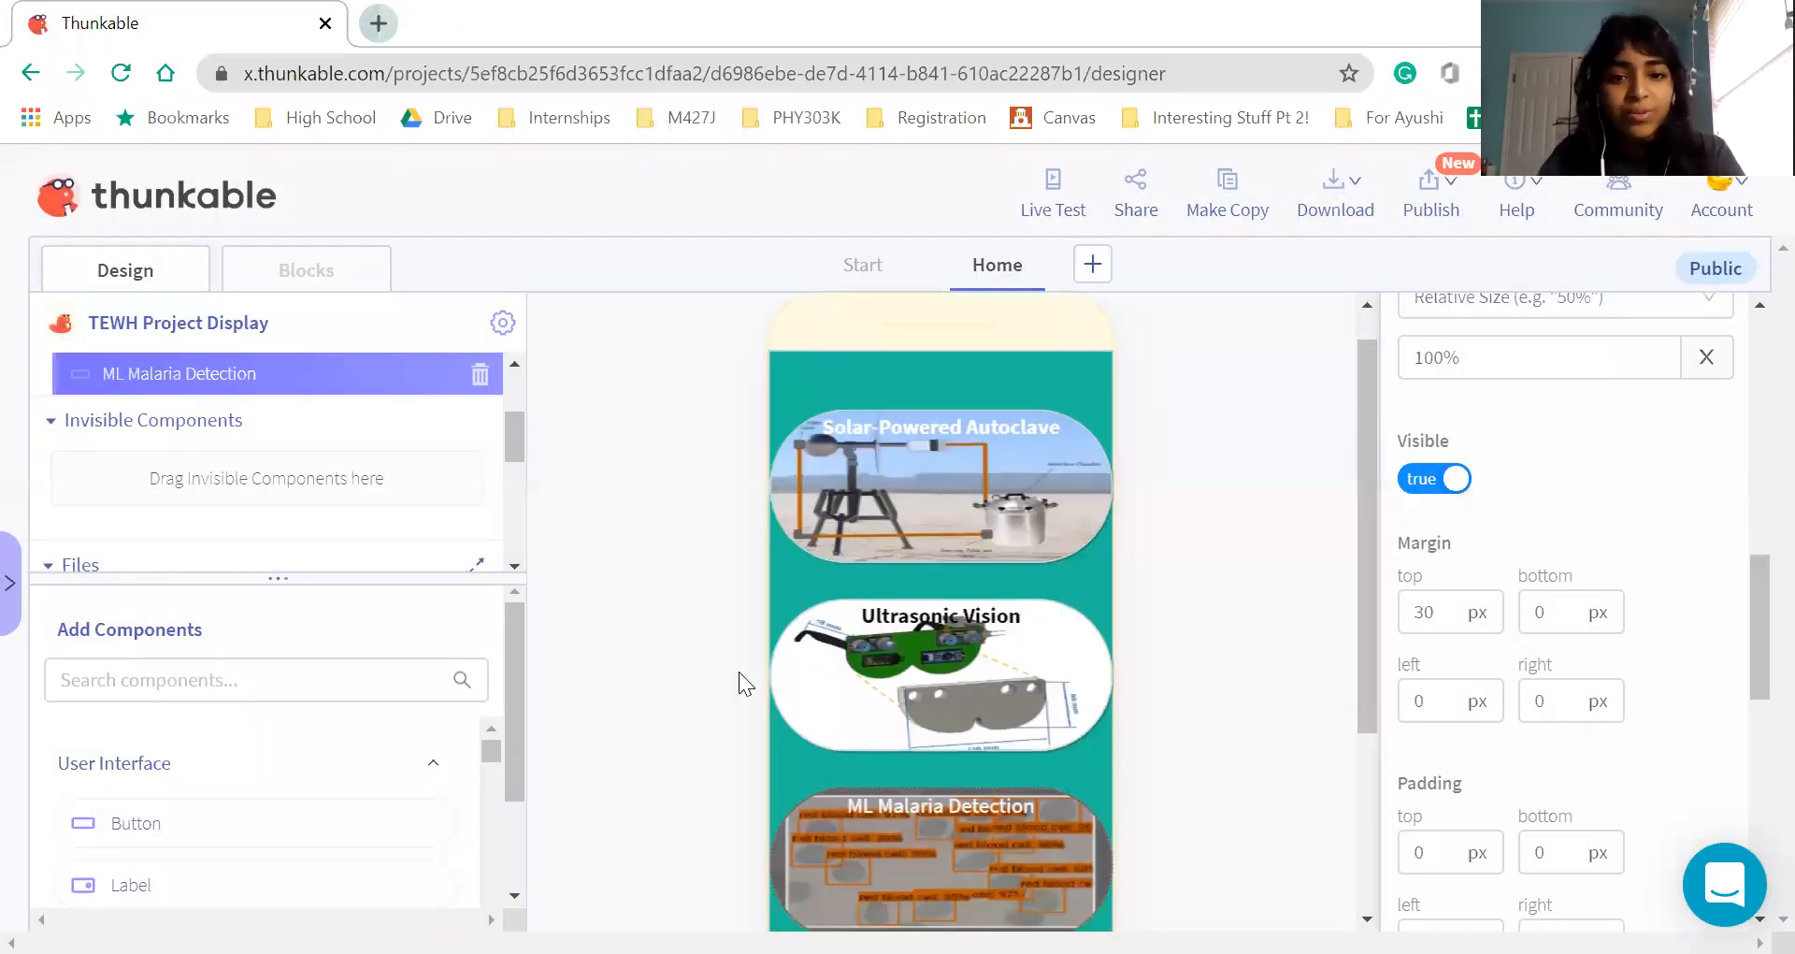
pyautogui.scroll(-2, 739, 671)
pyautogui.scroll(1, 739, 671)
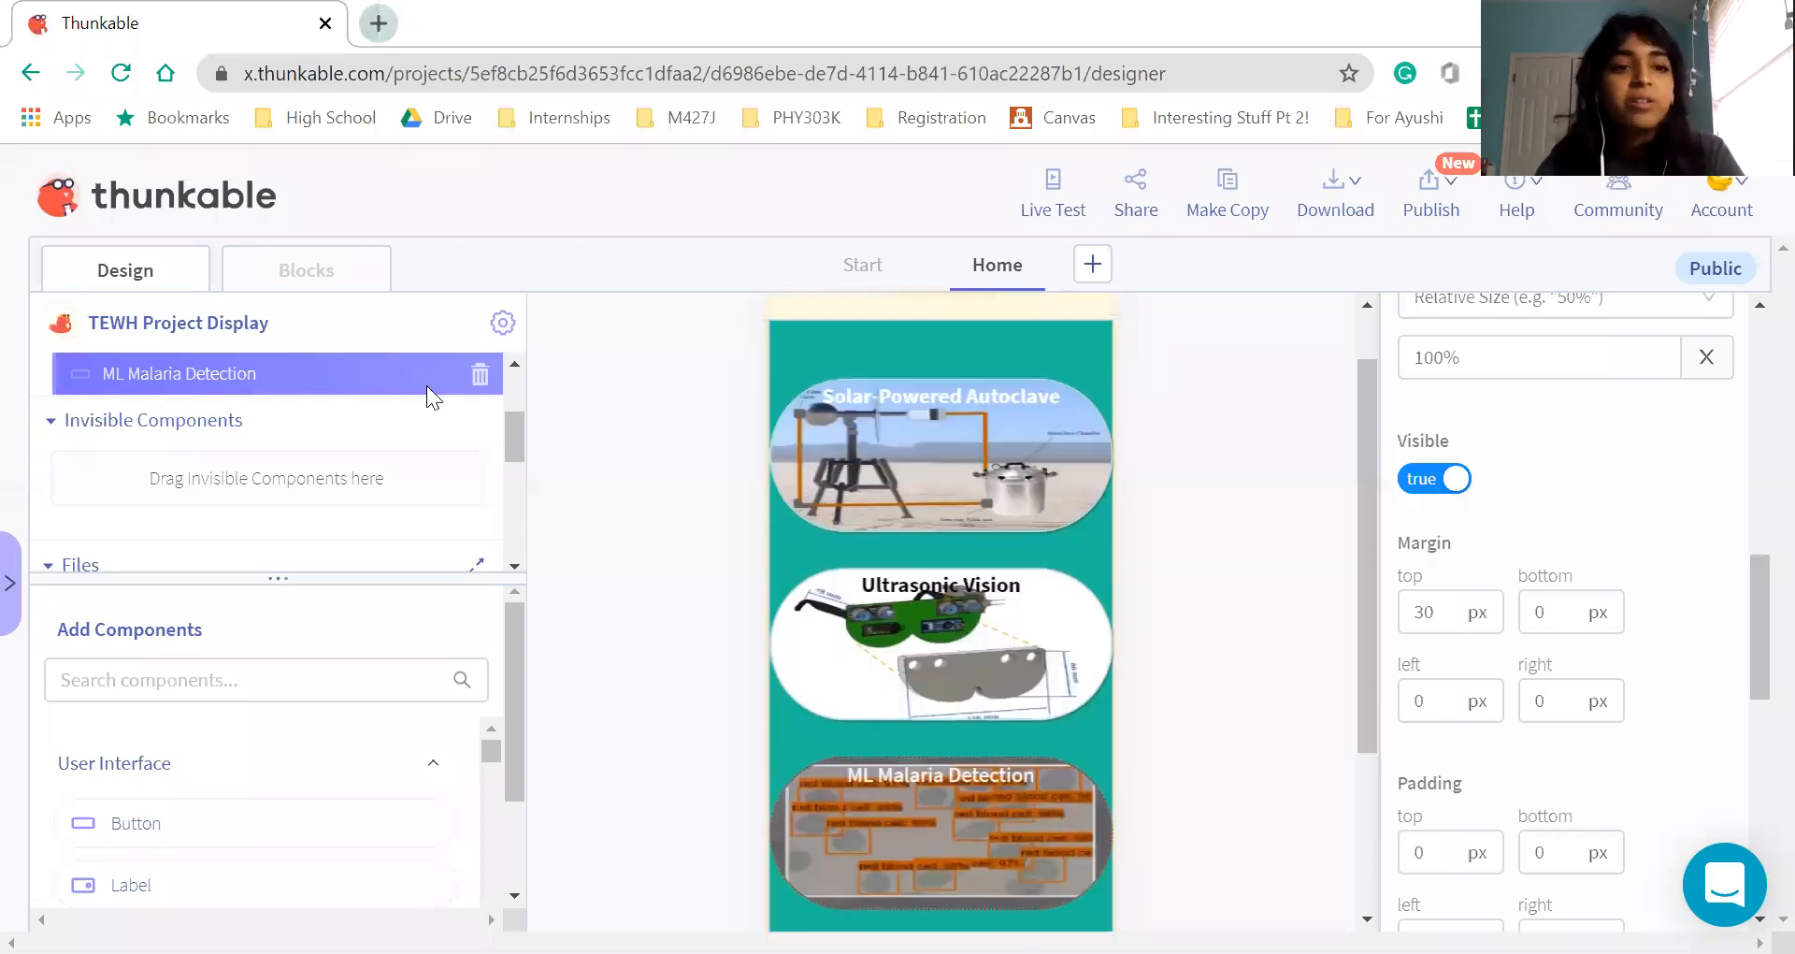
pyautogui.click(312, 278)
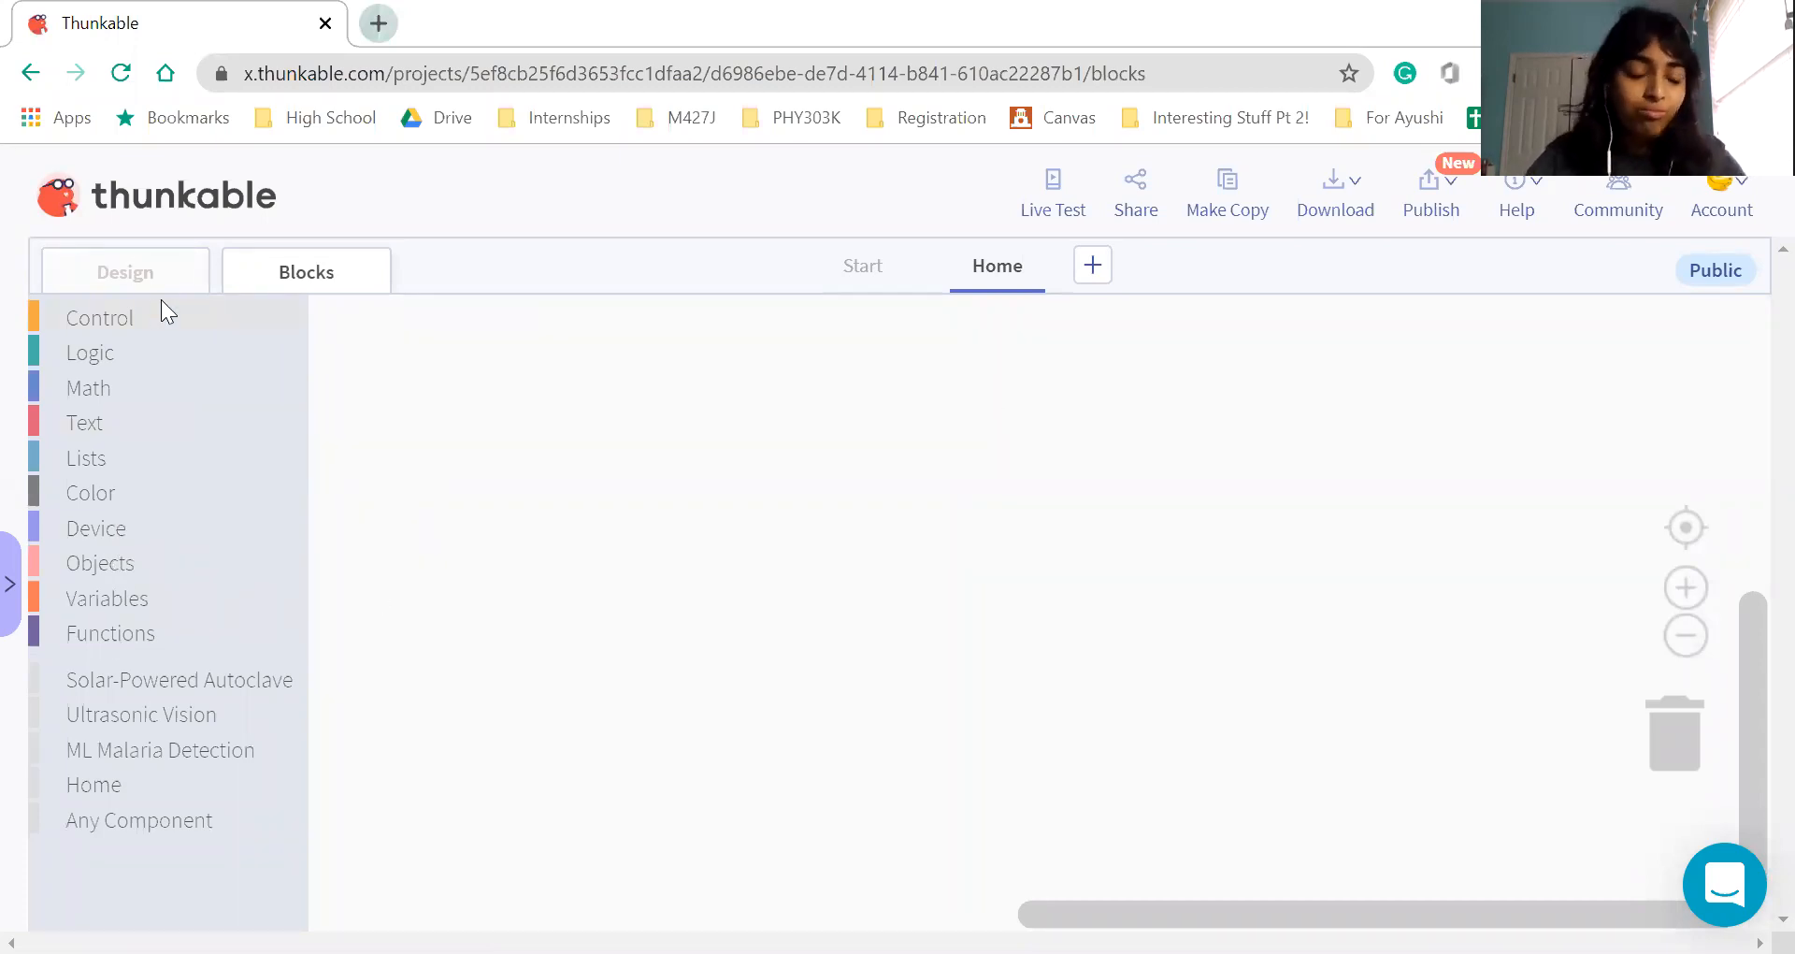
pyautogui.click(157, 275)
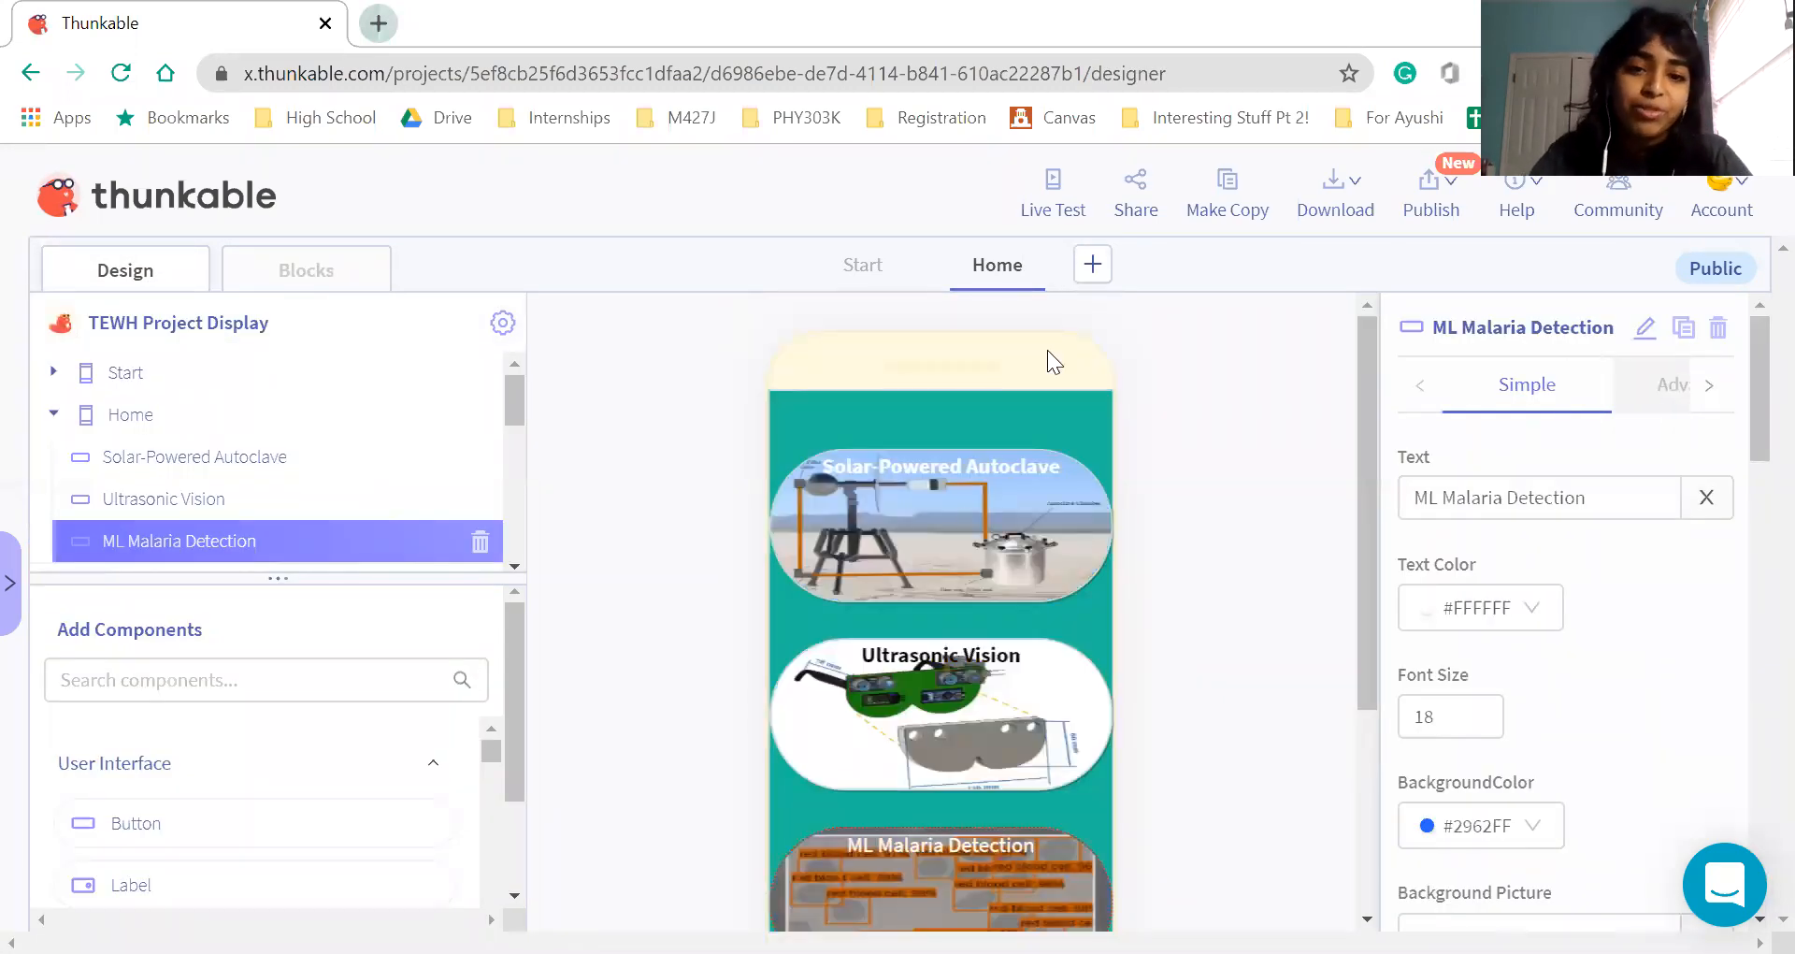
# Add a new screen after Home and try to rename it Solar-Powered Autoclave
pyautogui.click(1093, 257)
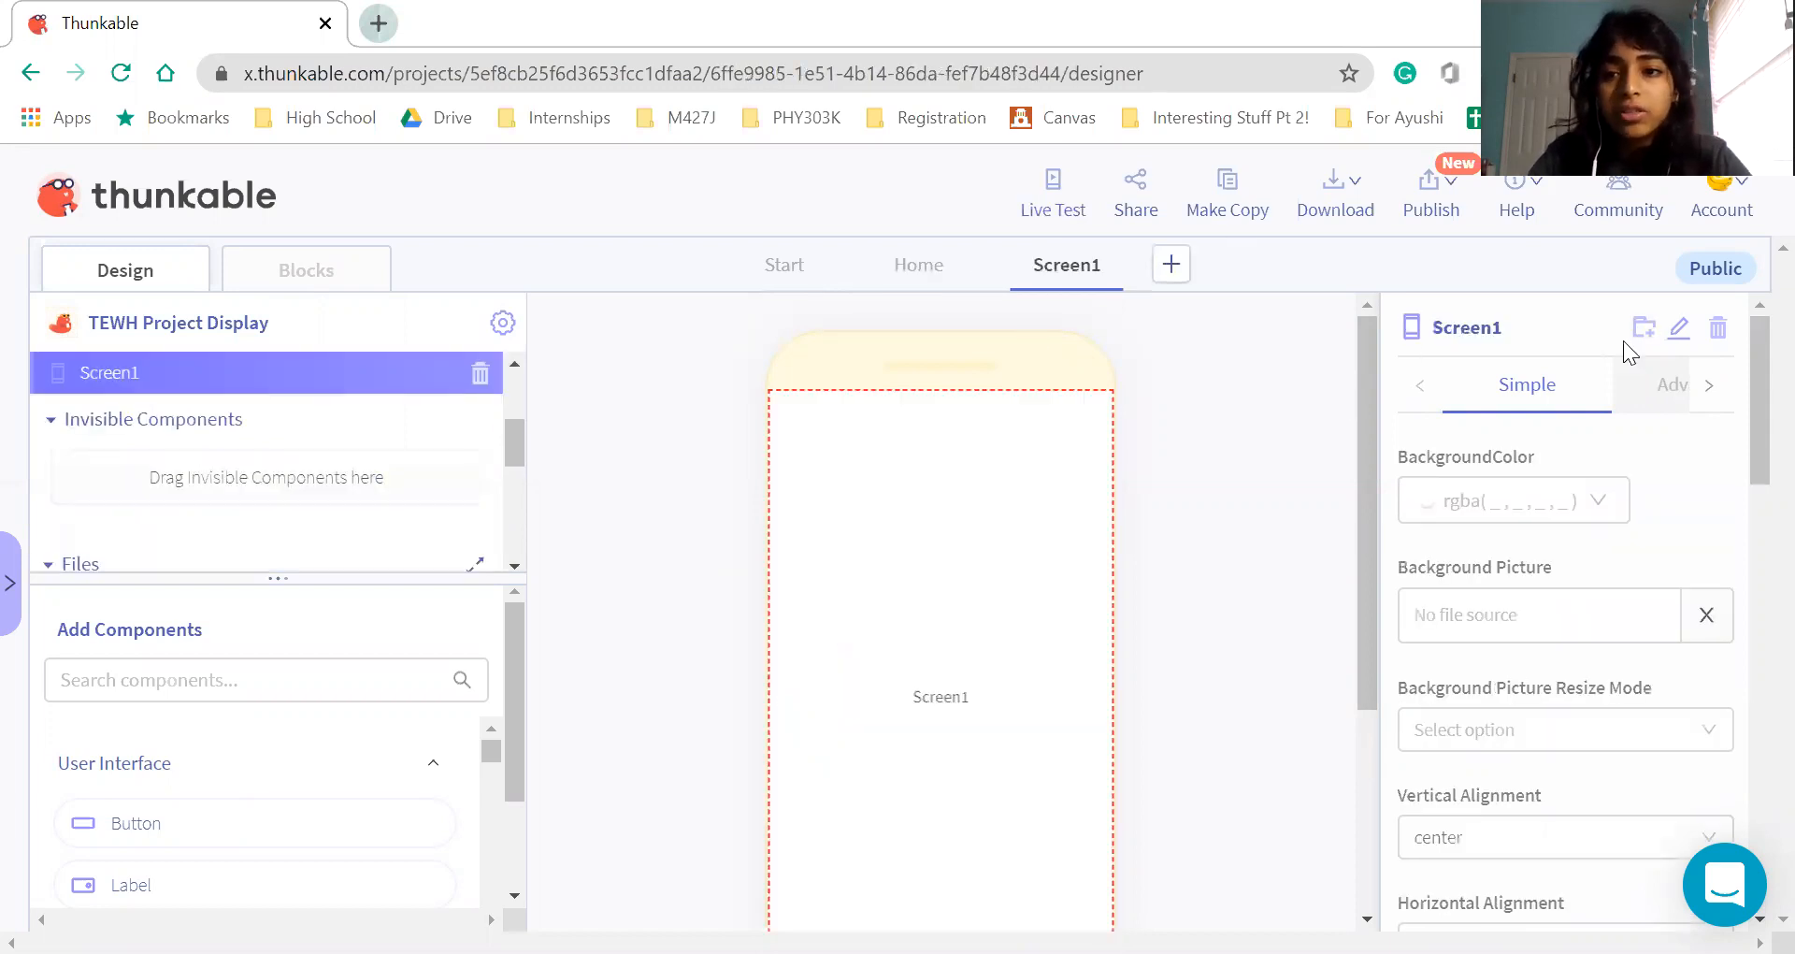
pyautogui.click(1679, 327)
pyautogui.press('BackSpace')
pyautogui.press('BackSpace')
pyautogui.press('BackSpace')
pyautogui.write('Solar-Powered Autoclab')
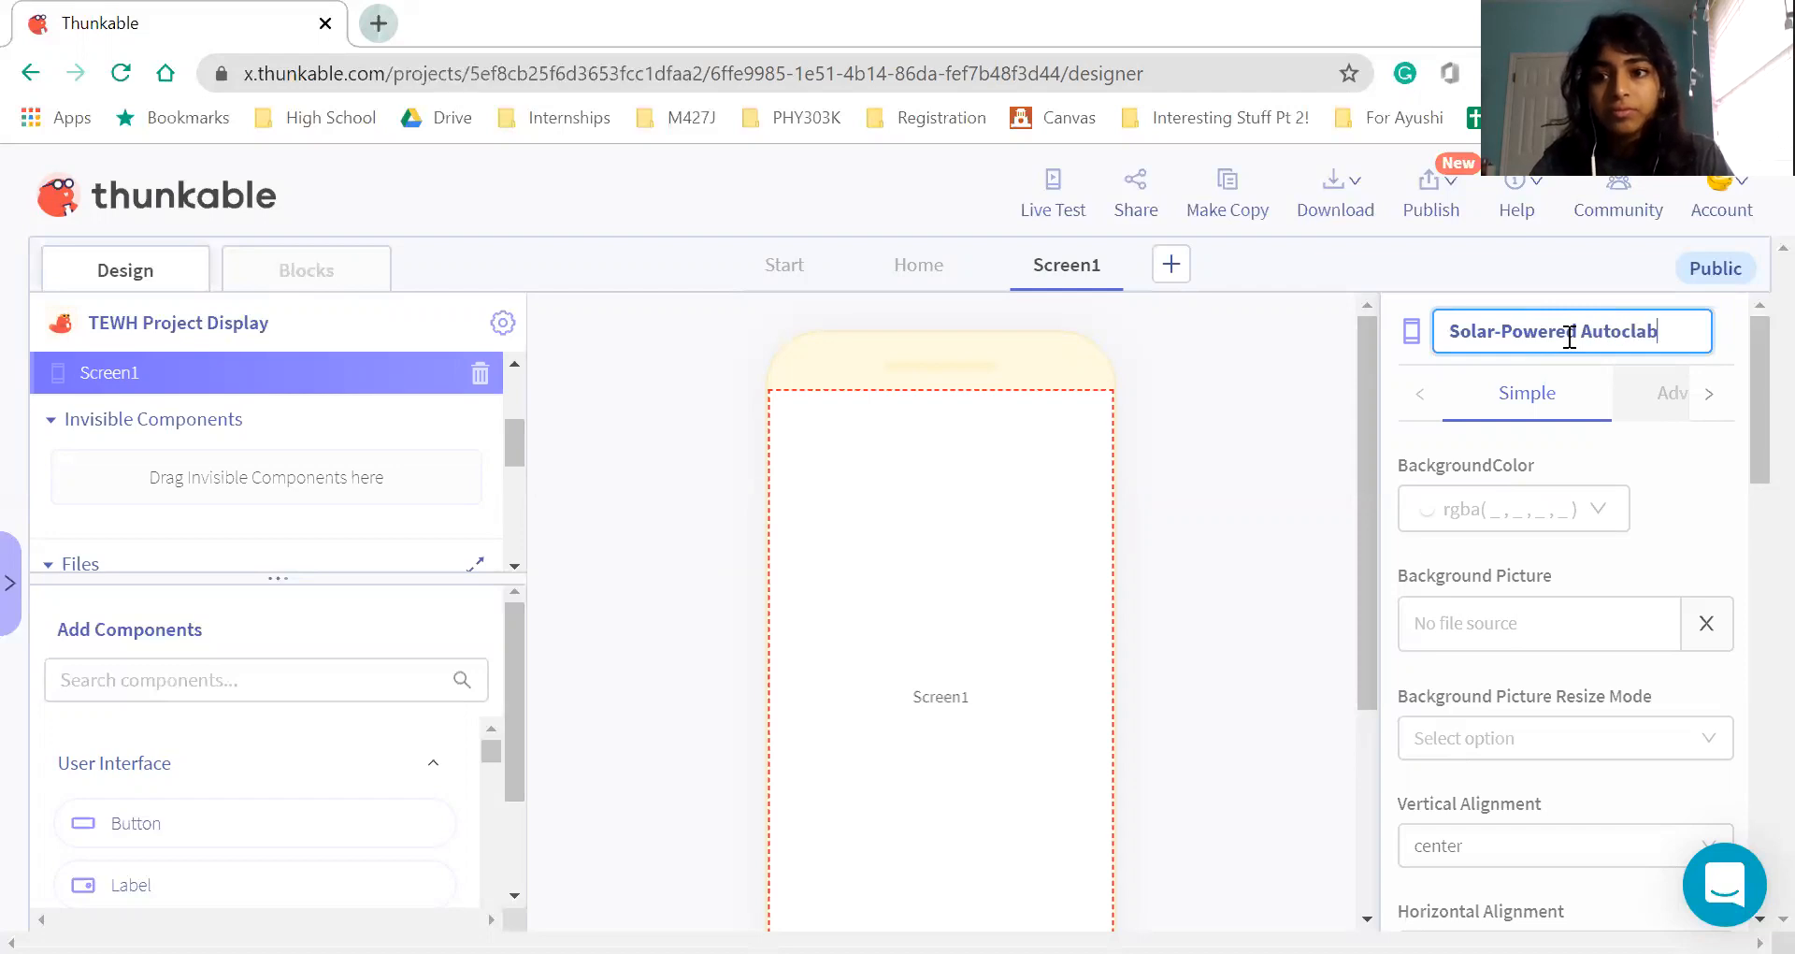
pyautogui.press('BackSpace')
pyautogui.write('ve')
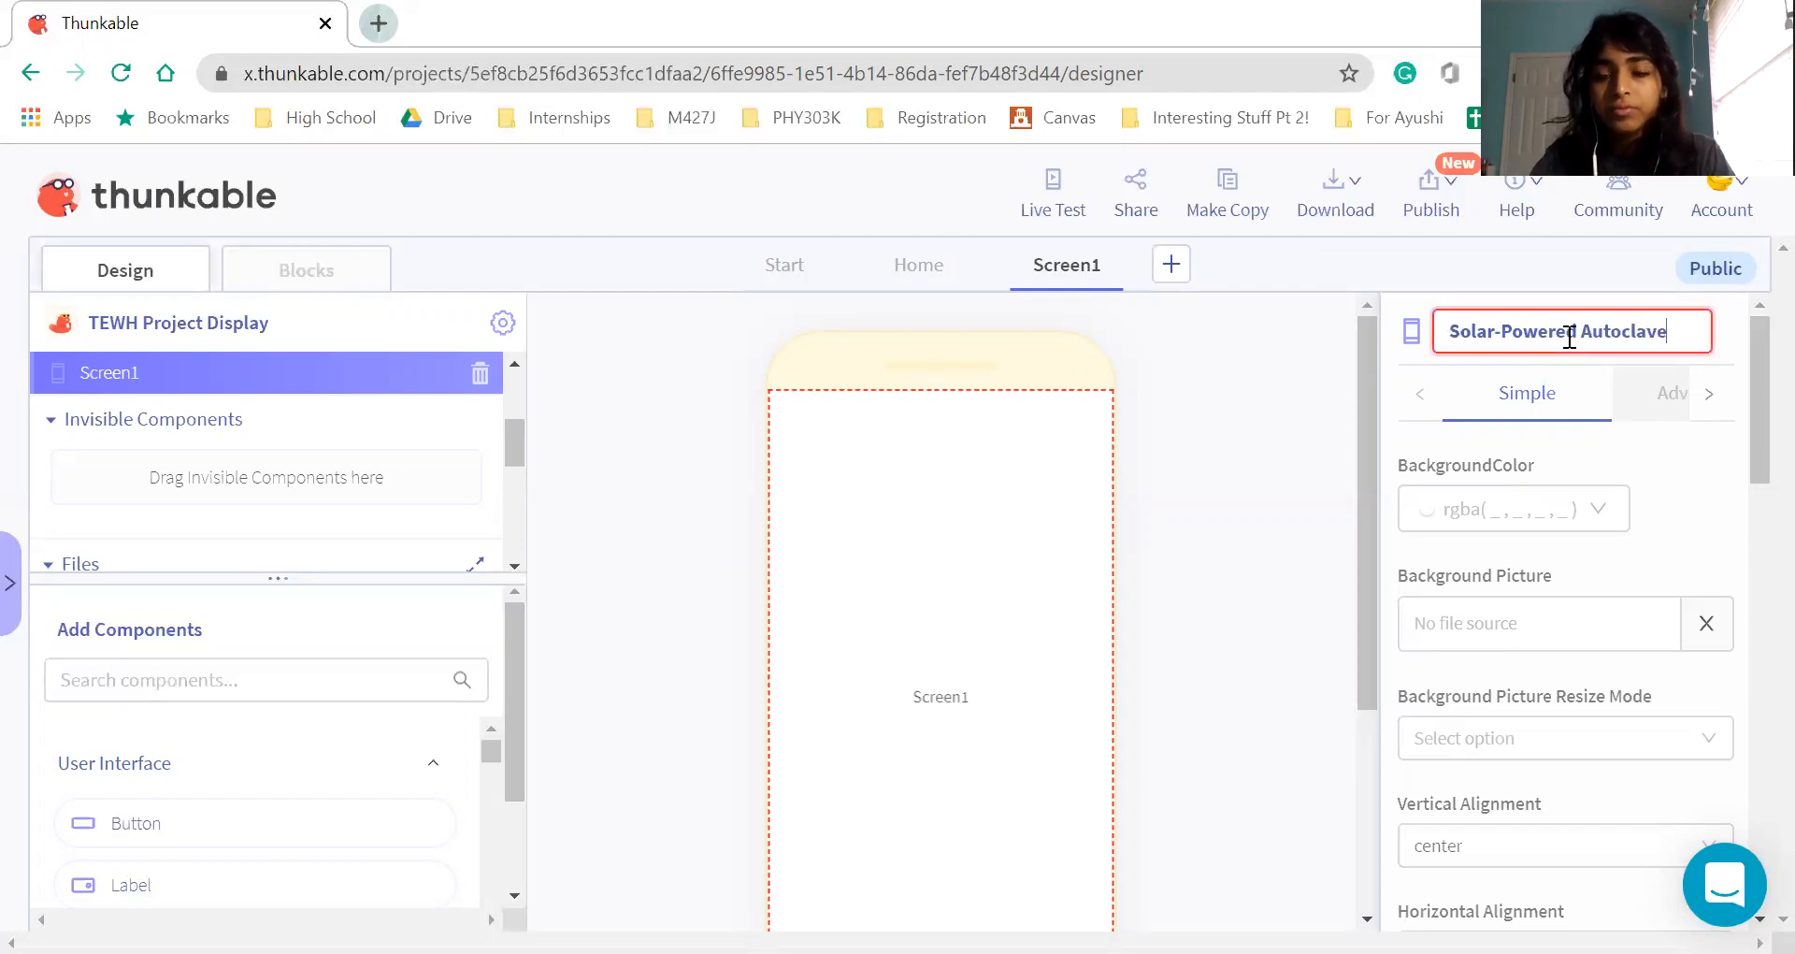
pyautogui.hotkey('ctrl', '-')
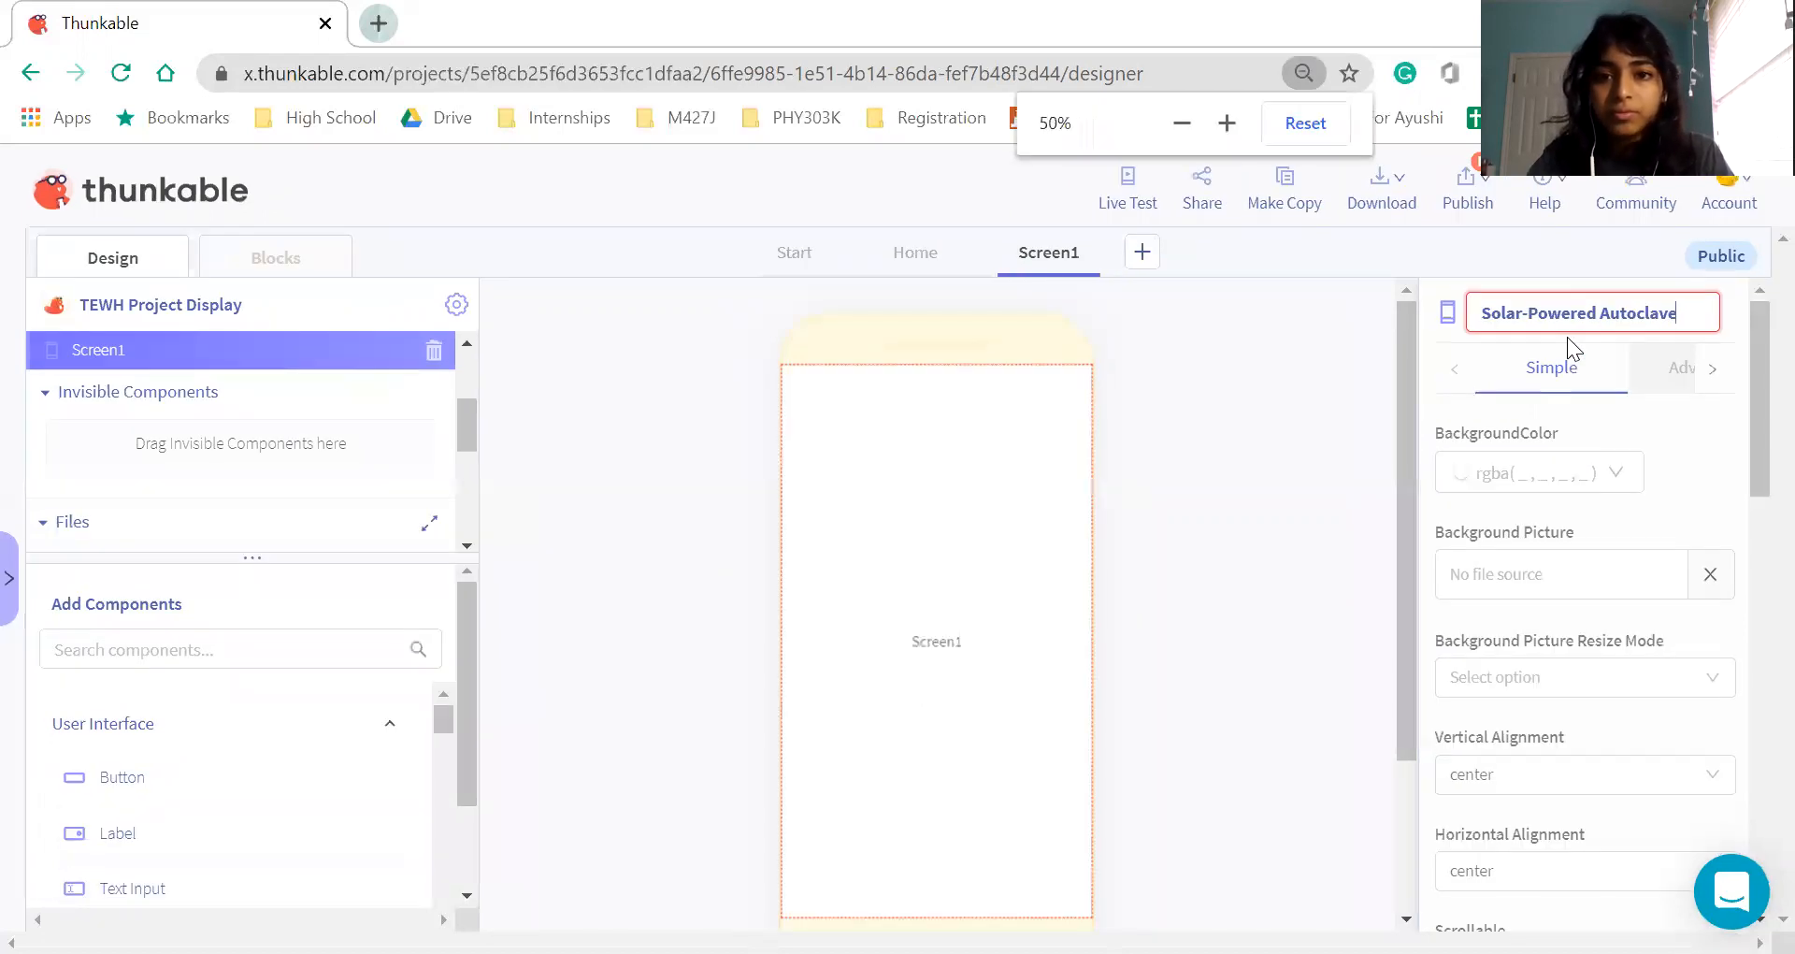
pyautogui.click(1303, 124)
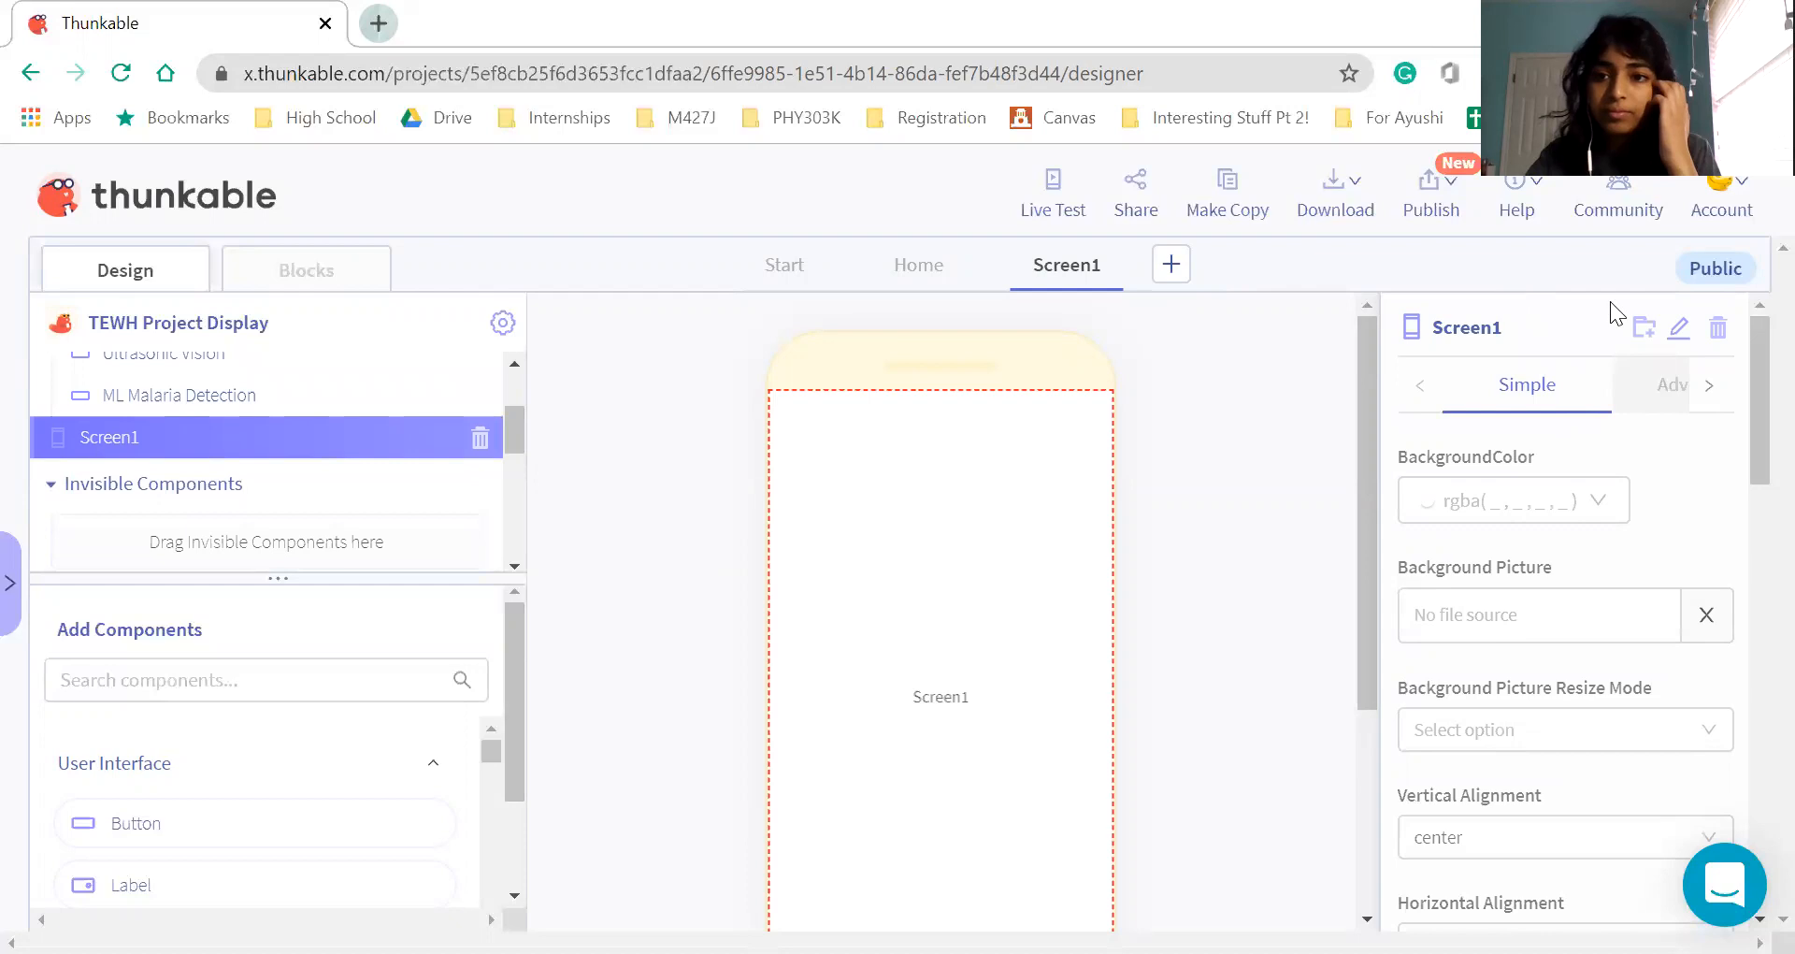
# Retry renaming Screen1 as Solar-Powered Autoclave, re-entering the end of the name
pyautogui.click(1685, 333)
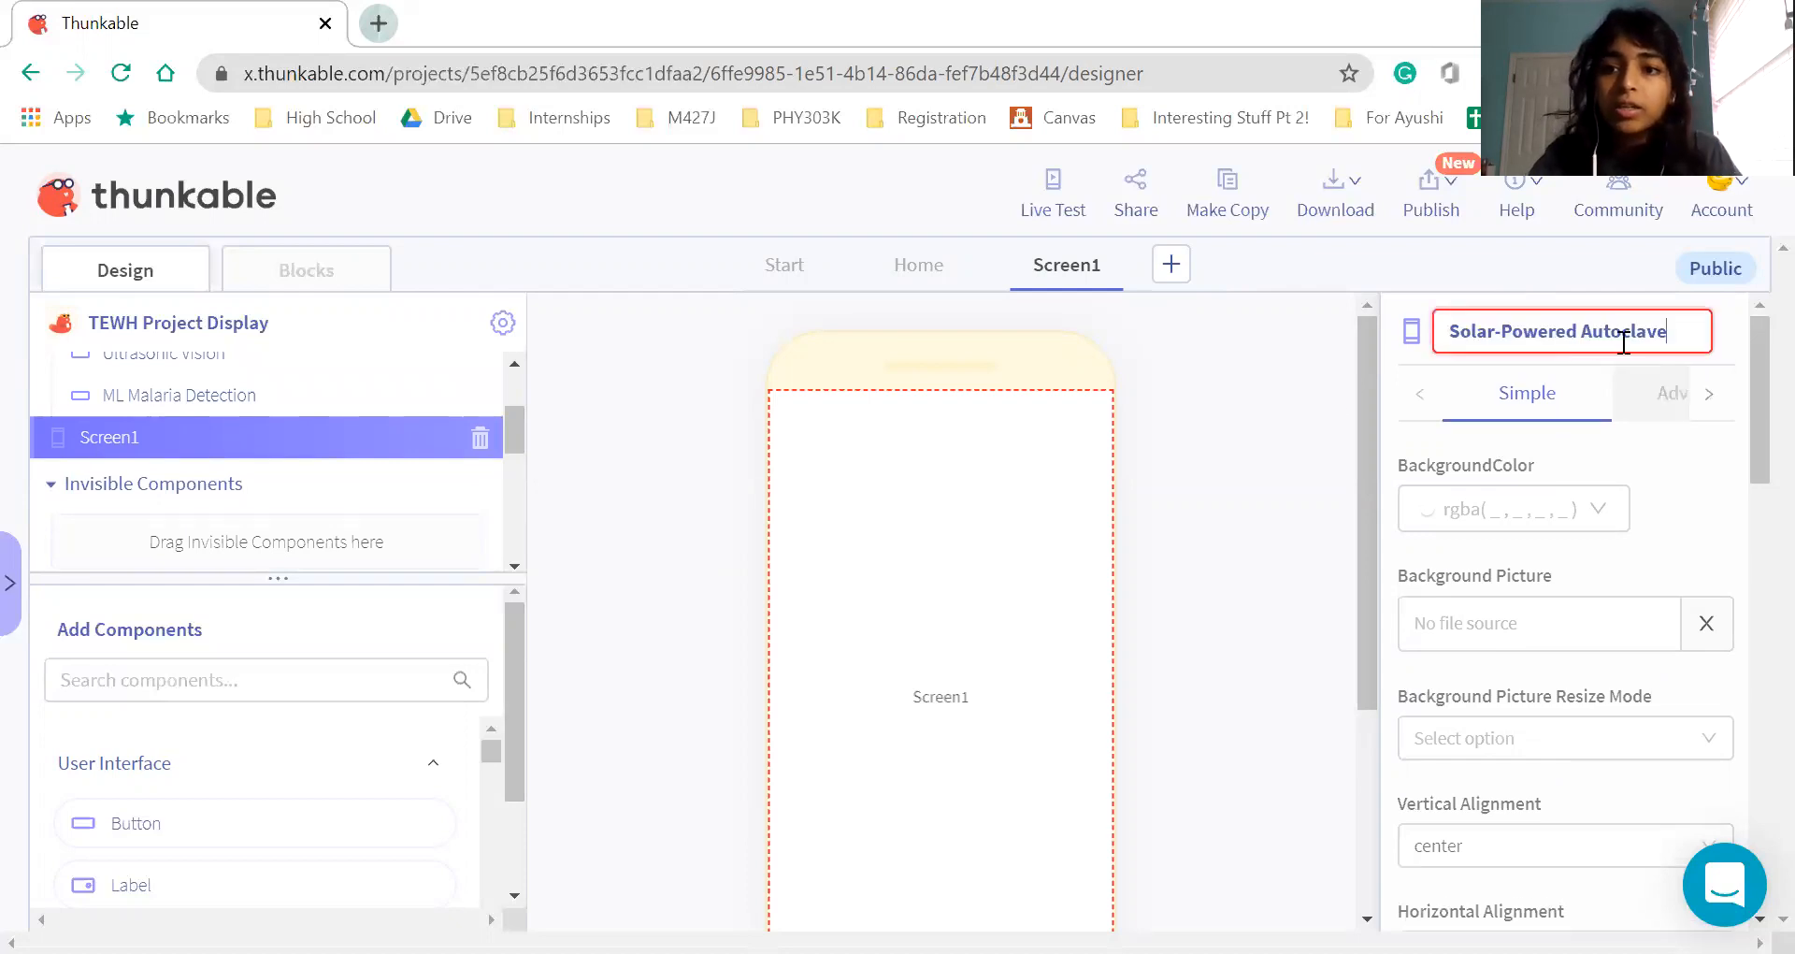
pyautogui.click(1197, 424)
pyautogui.click(1679, 328)
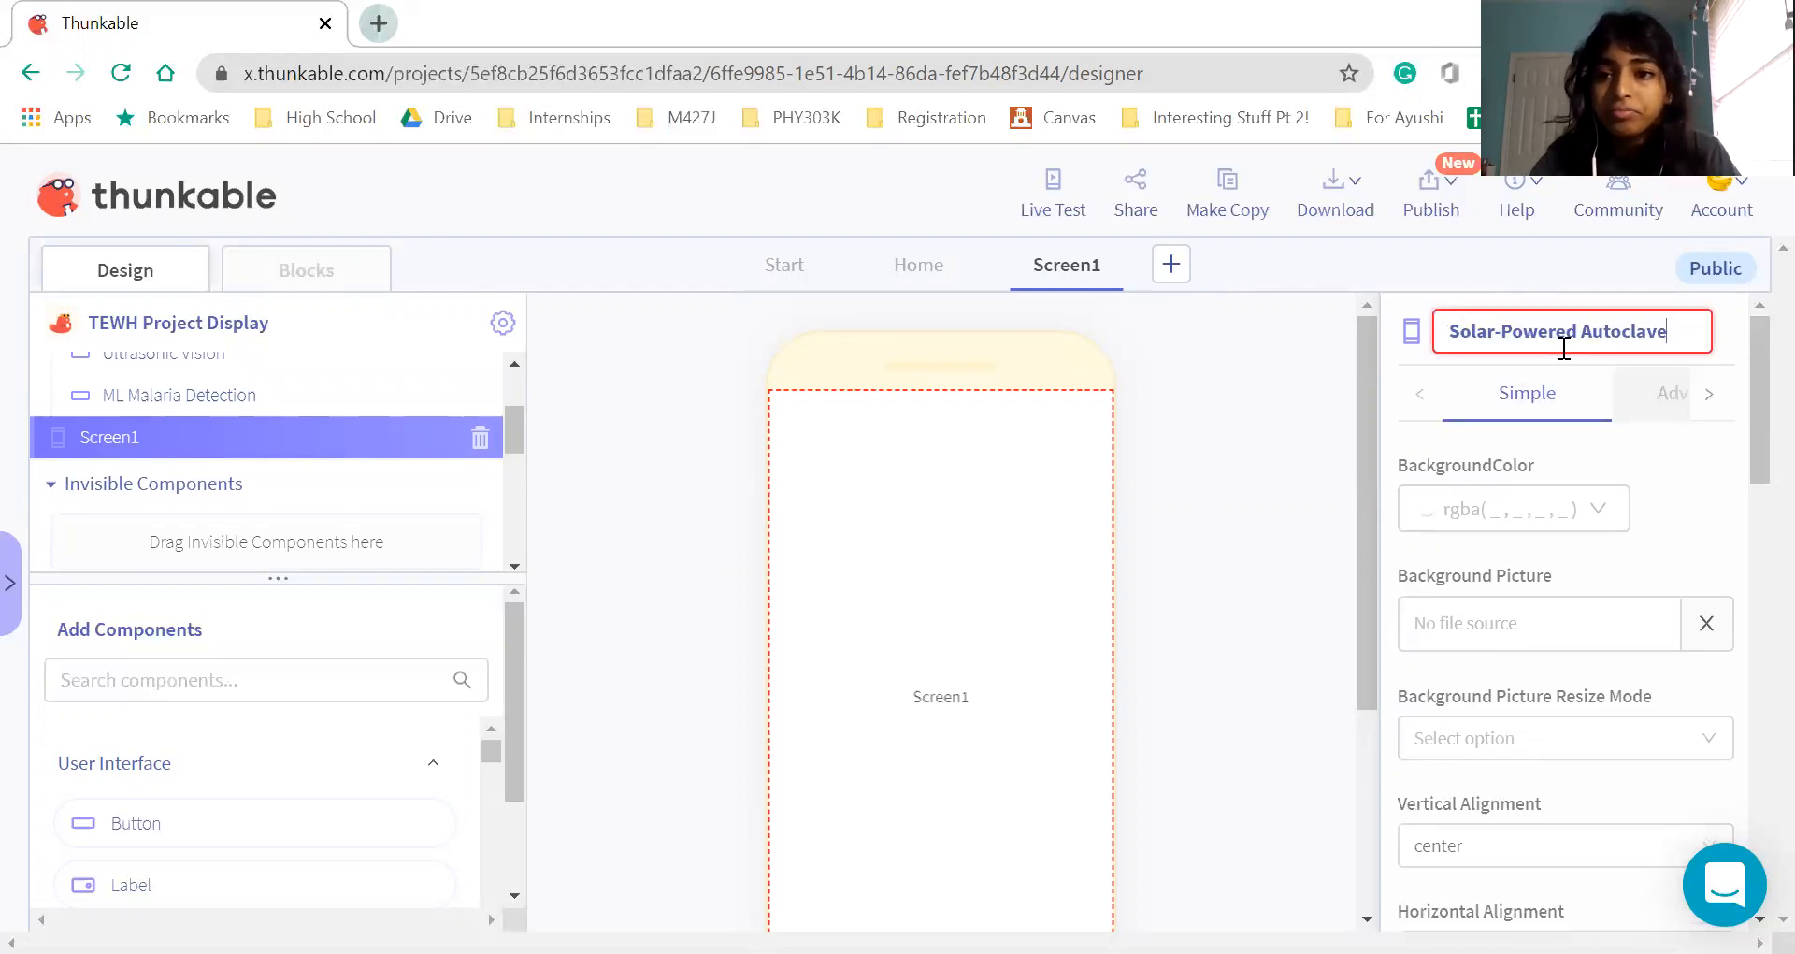
pyautogui.press('Return')
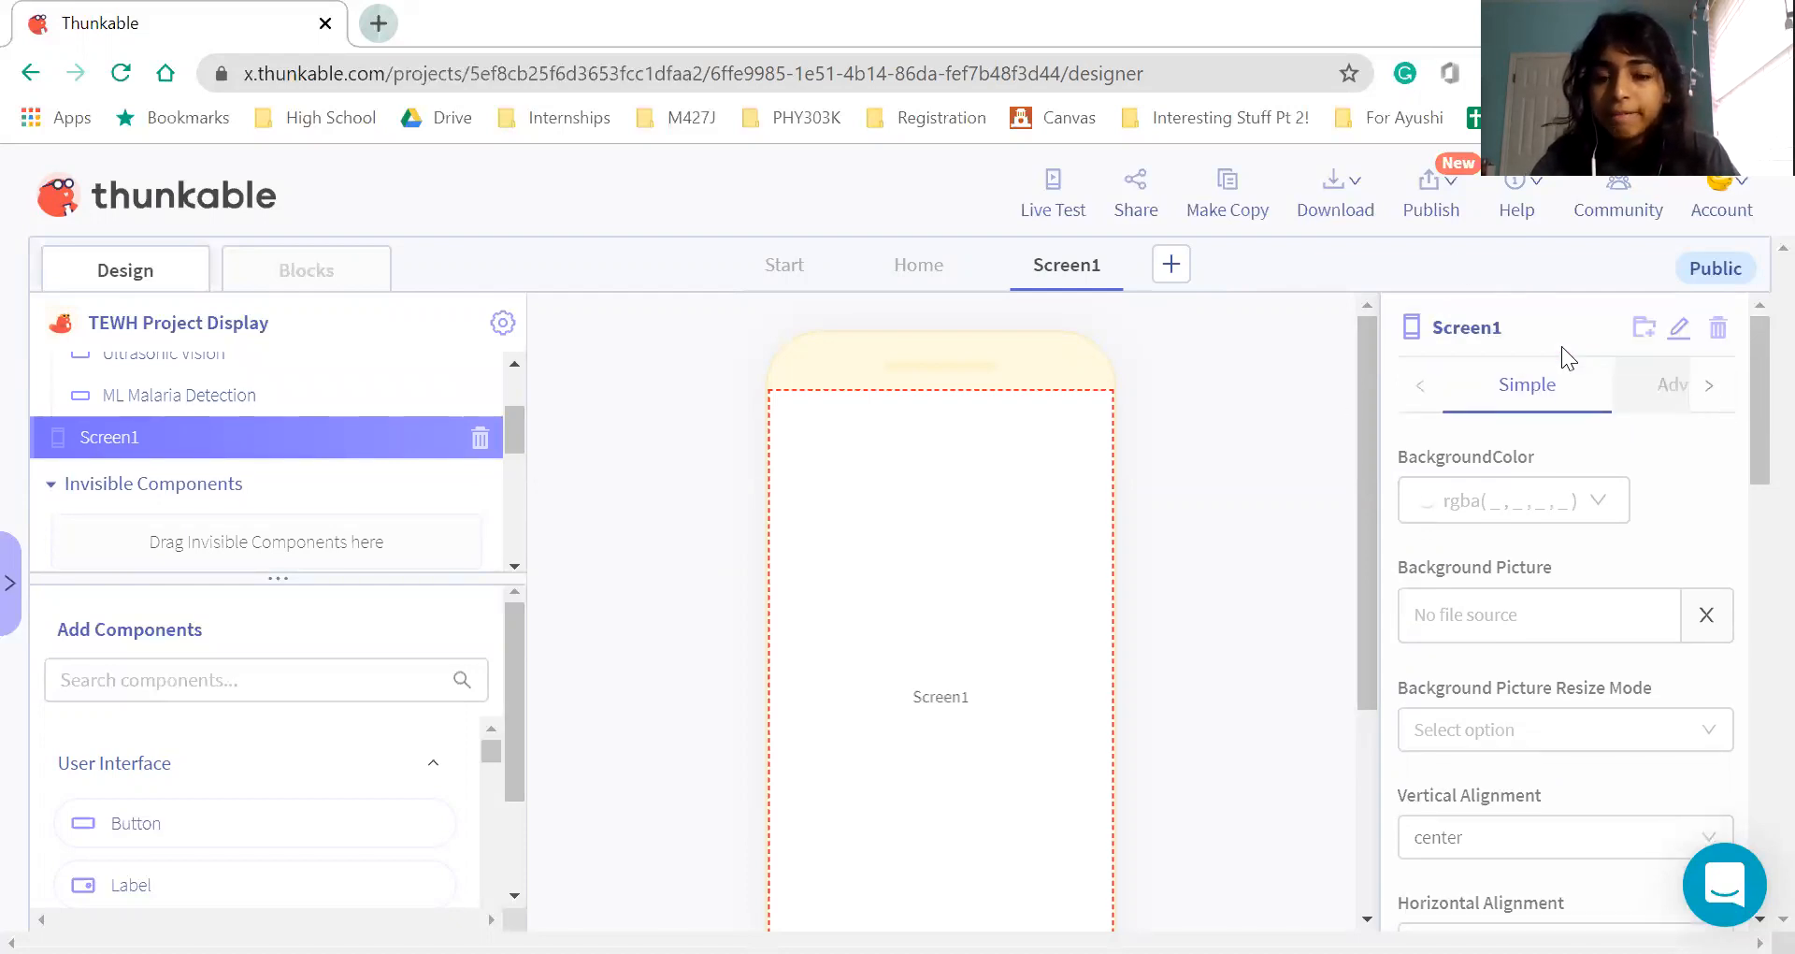
pyautogui.click(1681, 333)
pyautogui.press('BackSpace')
pyautogui.press('BackSpace')
pyautogui.press('BackSpace')
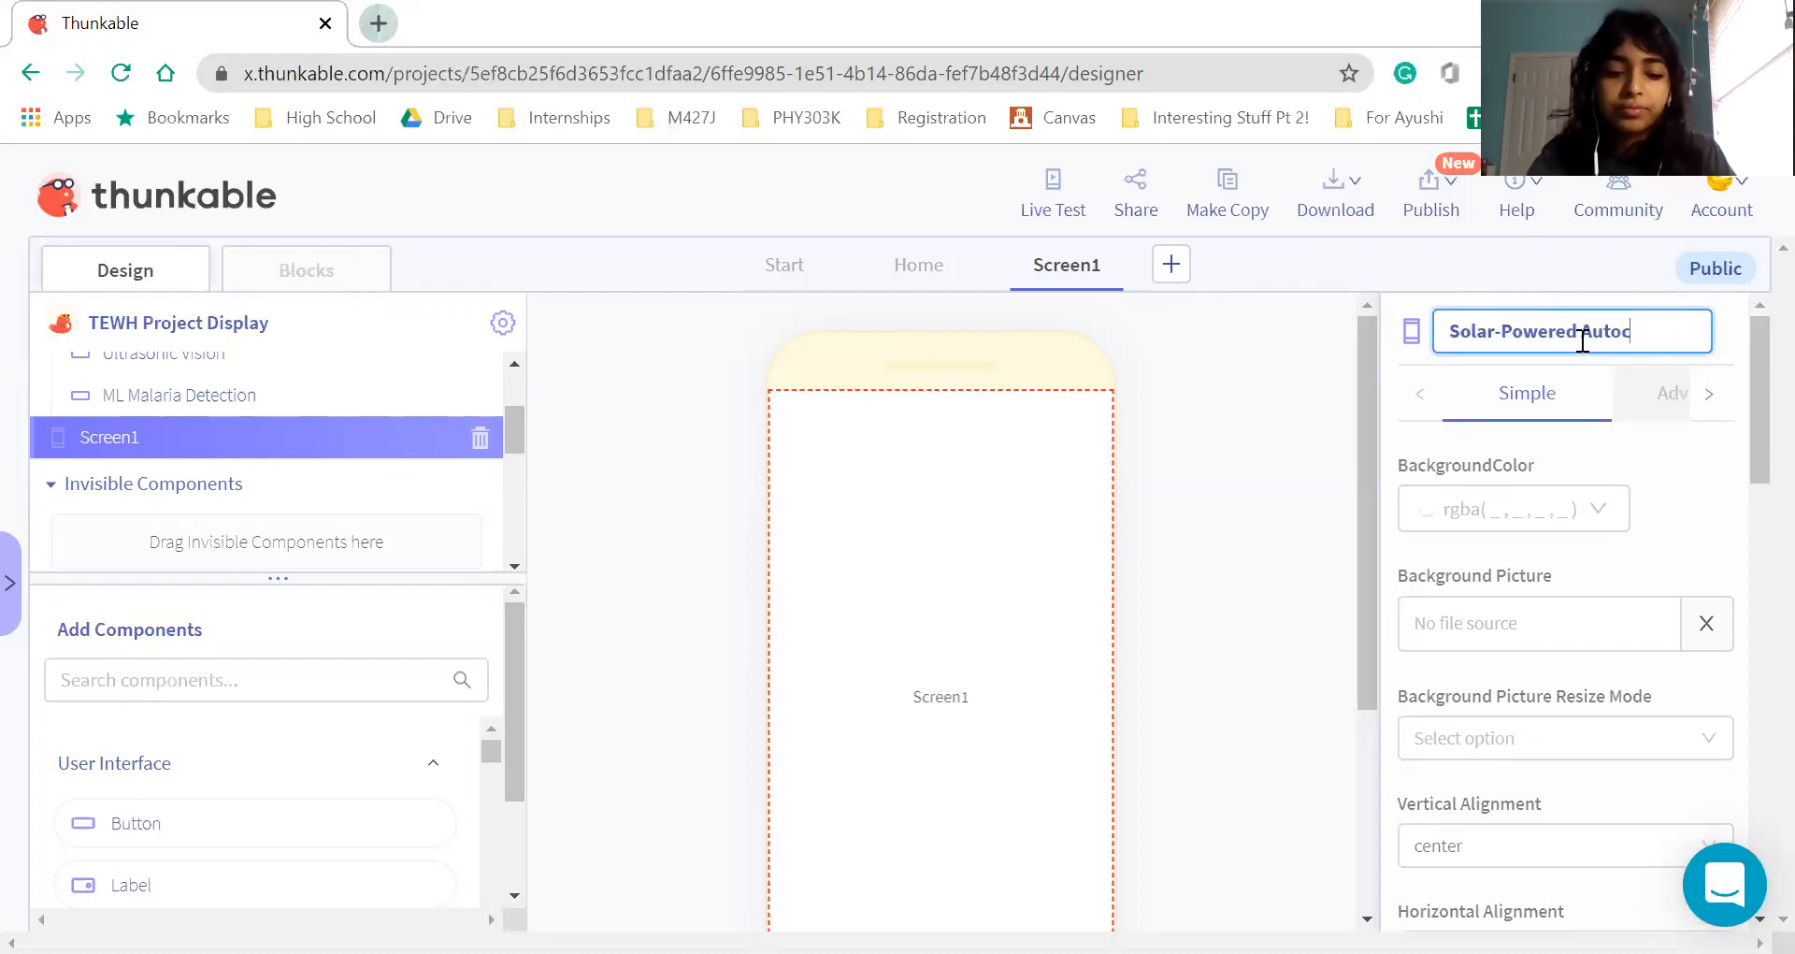
pyautogui.write('ave')
pyautogui.press('Return')
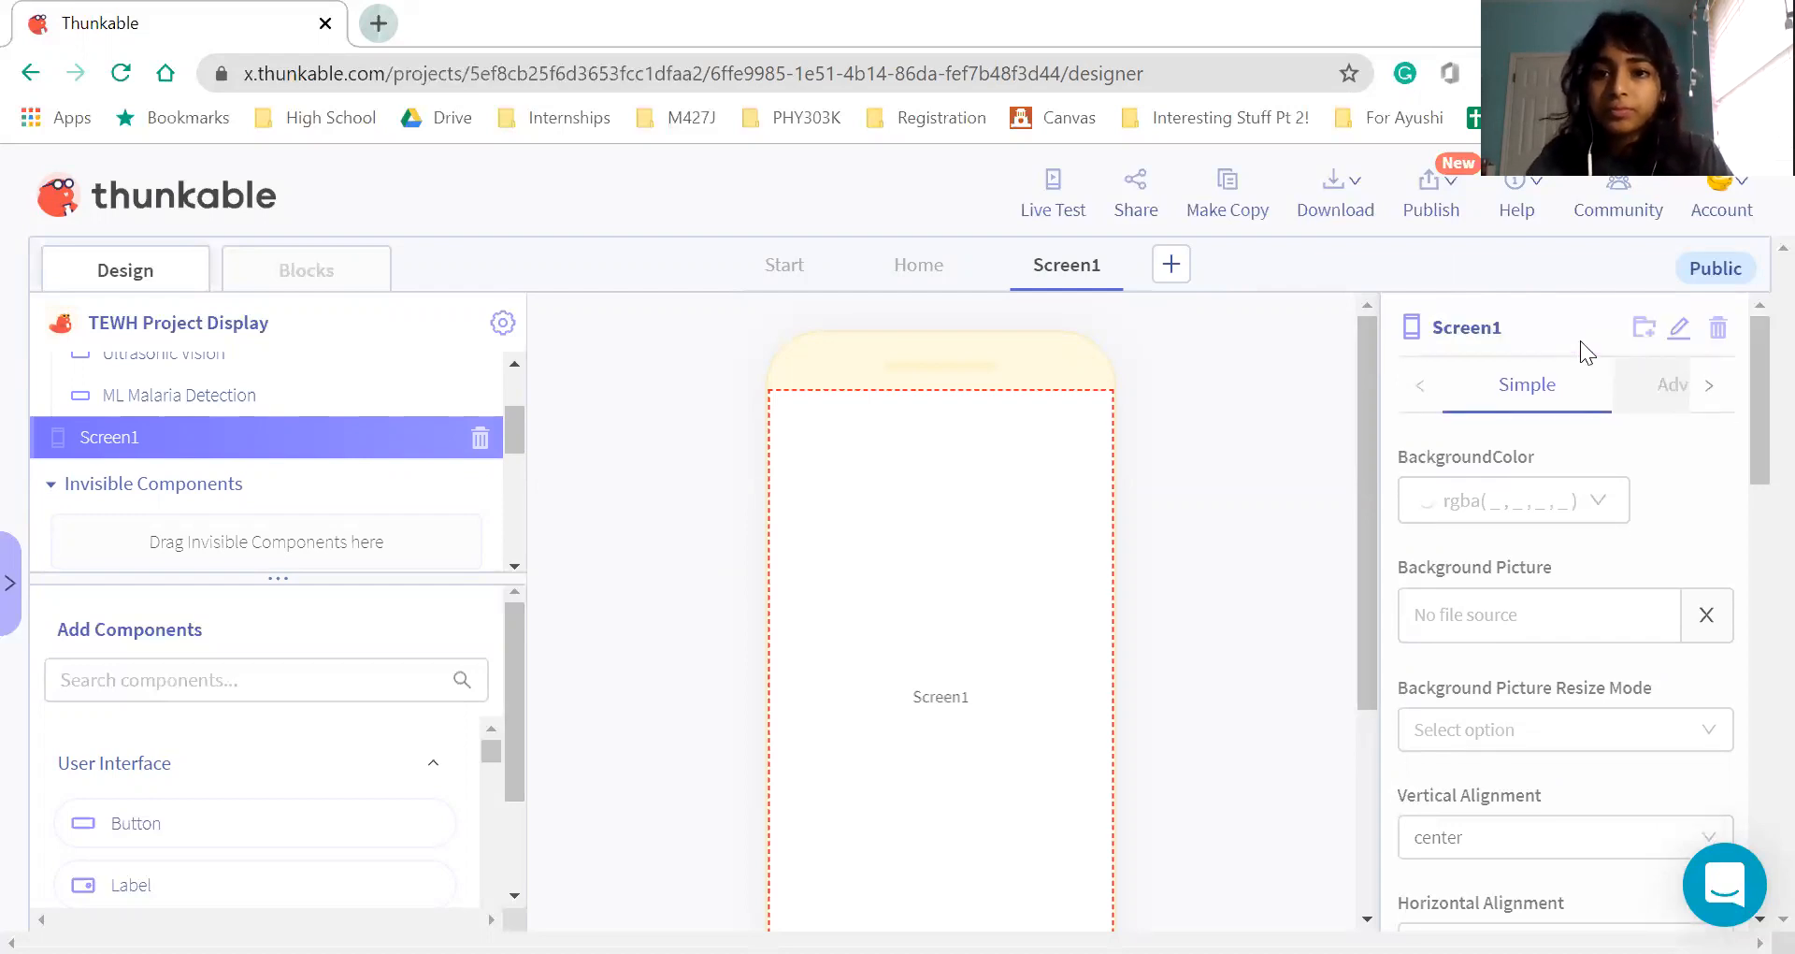
# Add a second new screen and try to rename it Ultrasonic Vision
pyautogui.click(1170, 262)
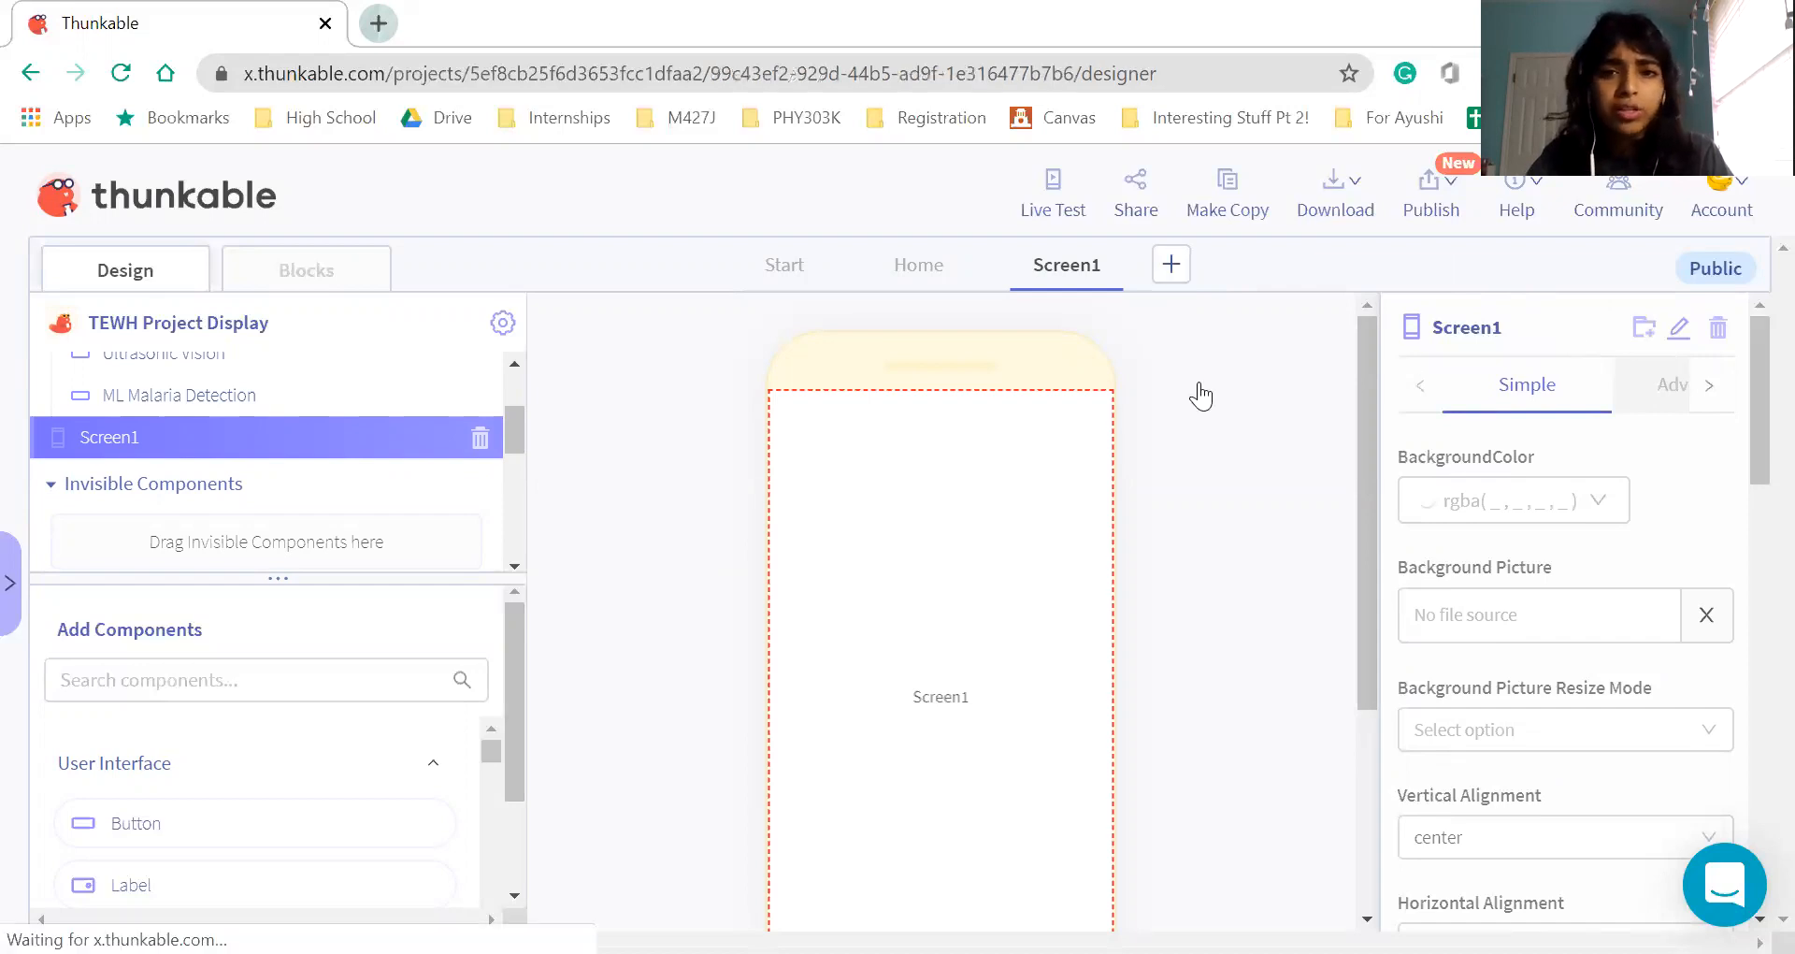
pyautogui.click(1679, 328)
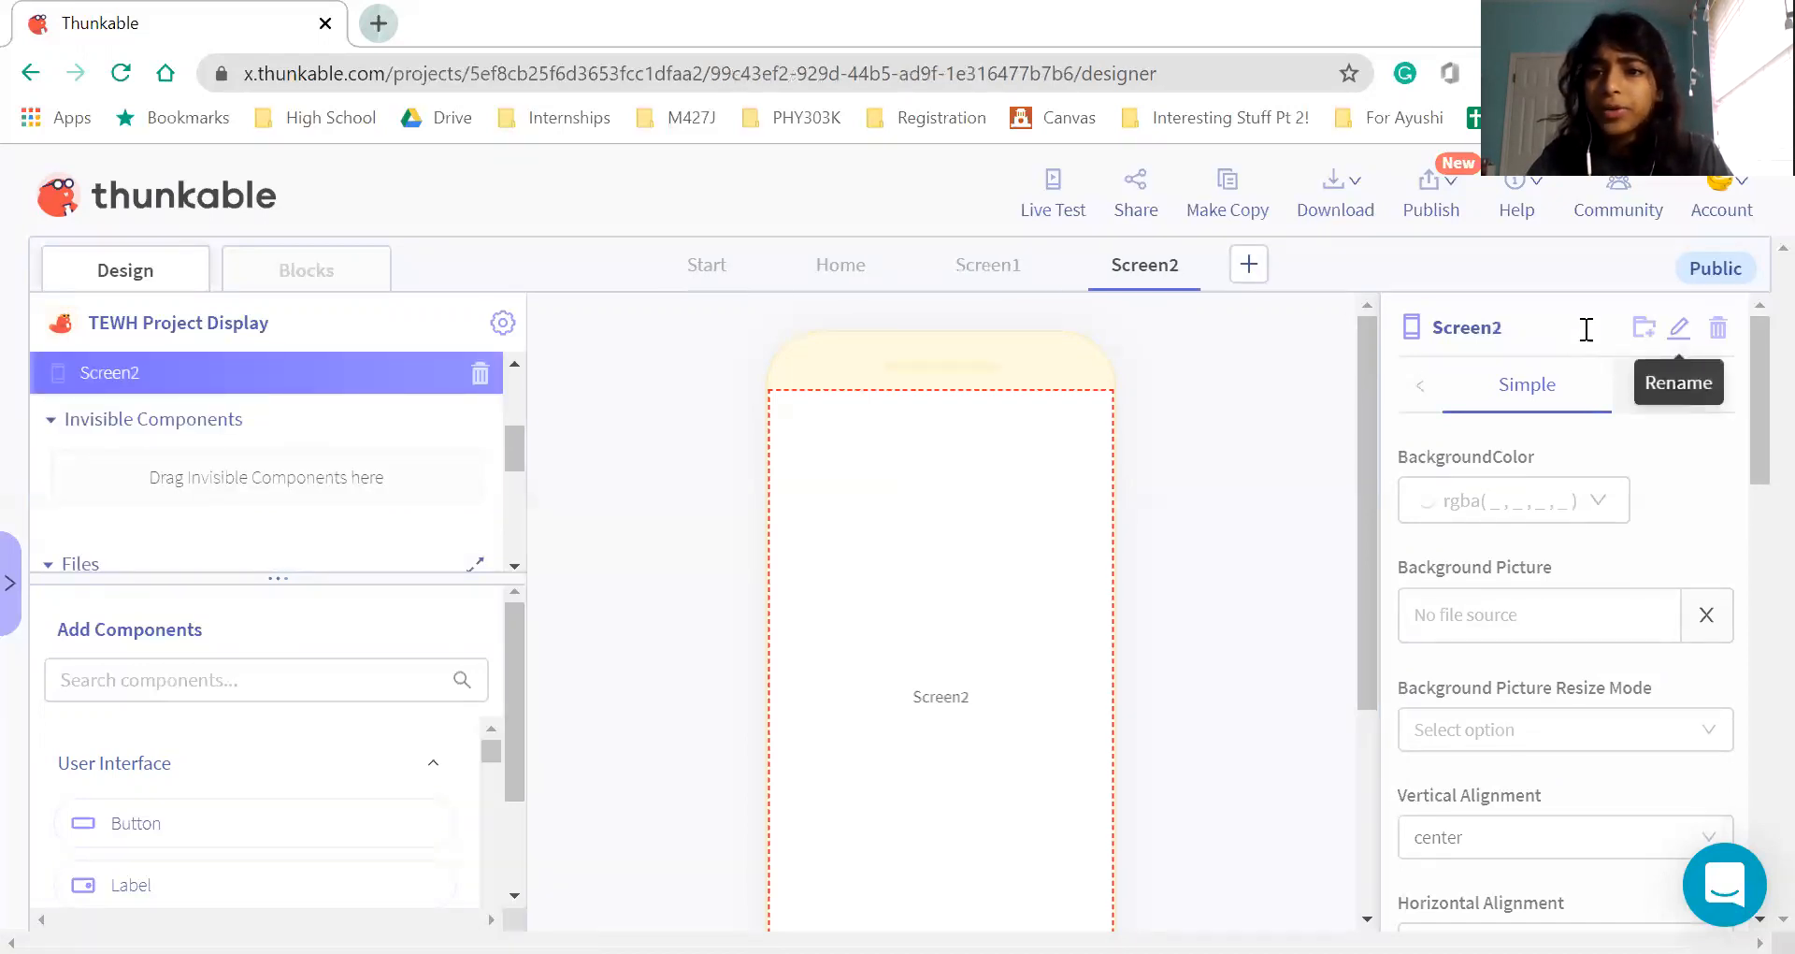
pyautogui.press('BackSpace')
pyautogui.press('BackSpace')
pyautogui.press('BackSpace')
pyautogui.press('BackSpace')
pyautogui.press('BackSpace')
pyautogui.press('BackSpace')
pyautogui.press('BackSpace')
pyautogui.write('Ultrasonic Views')
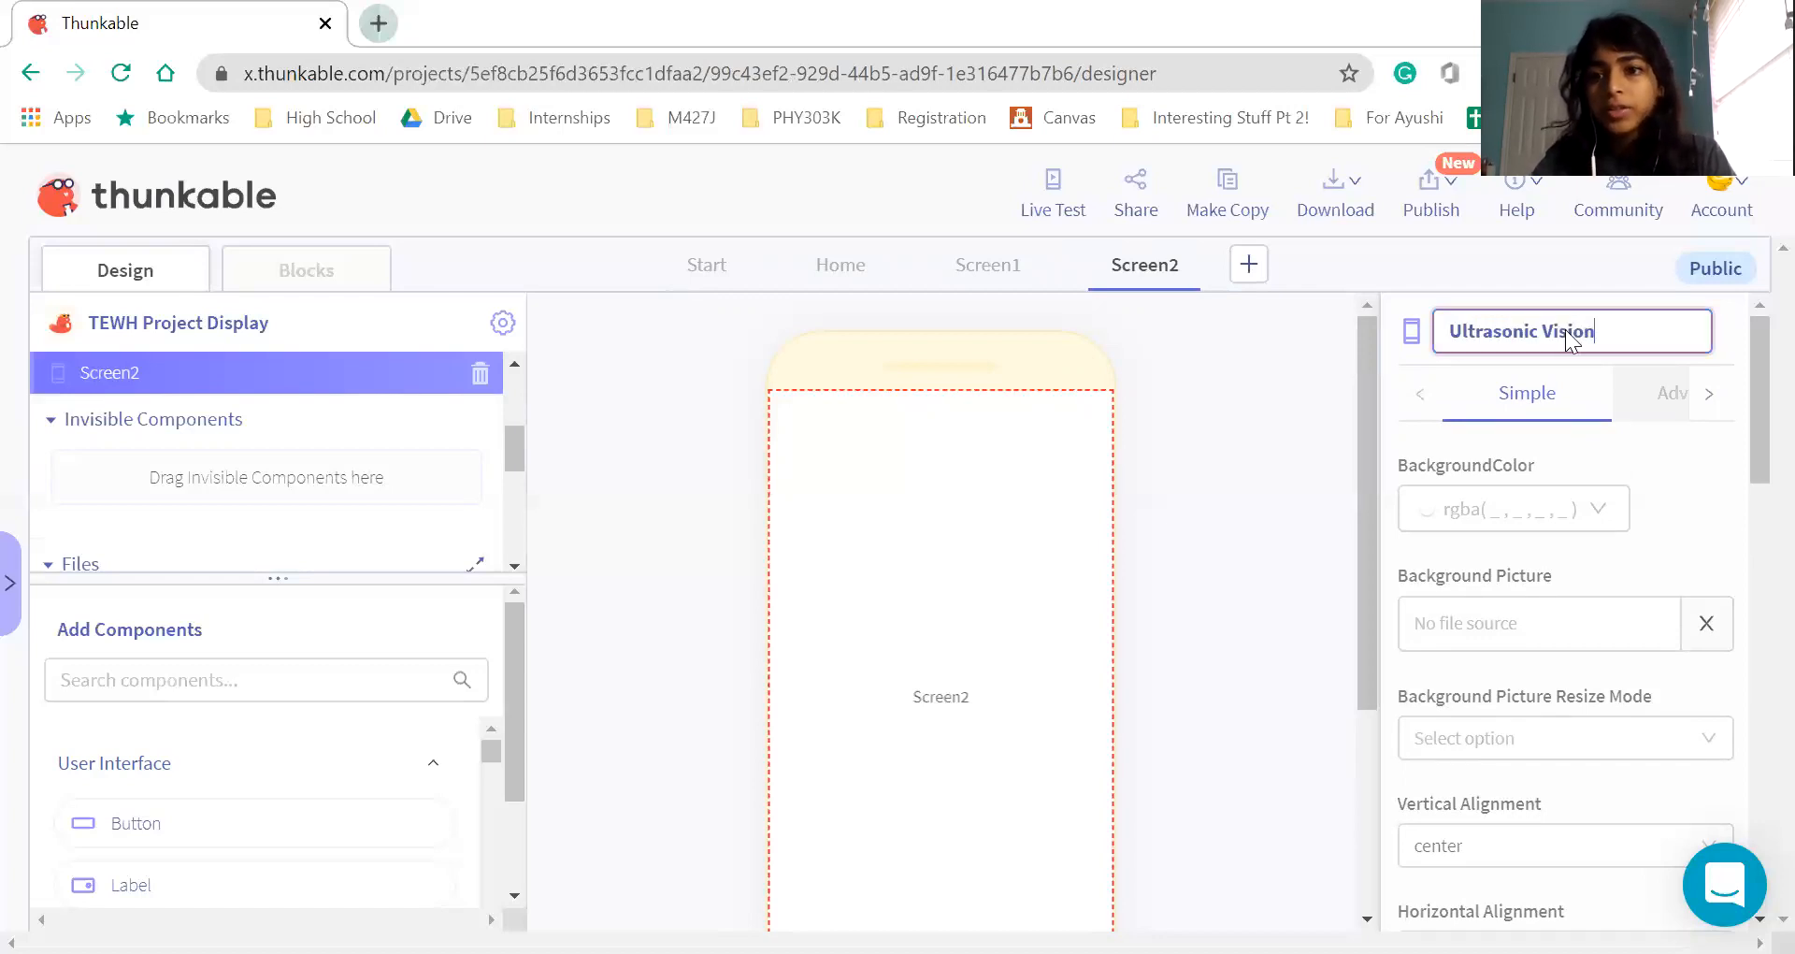
pyautogui.press('Return')
pyautogui.hotkey('ctrl', '-')
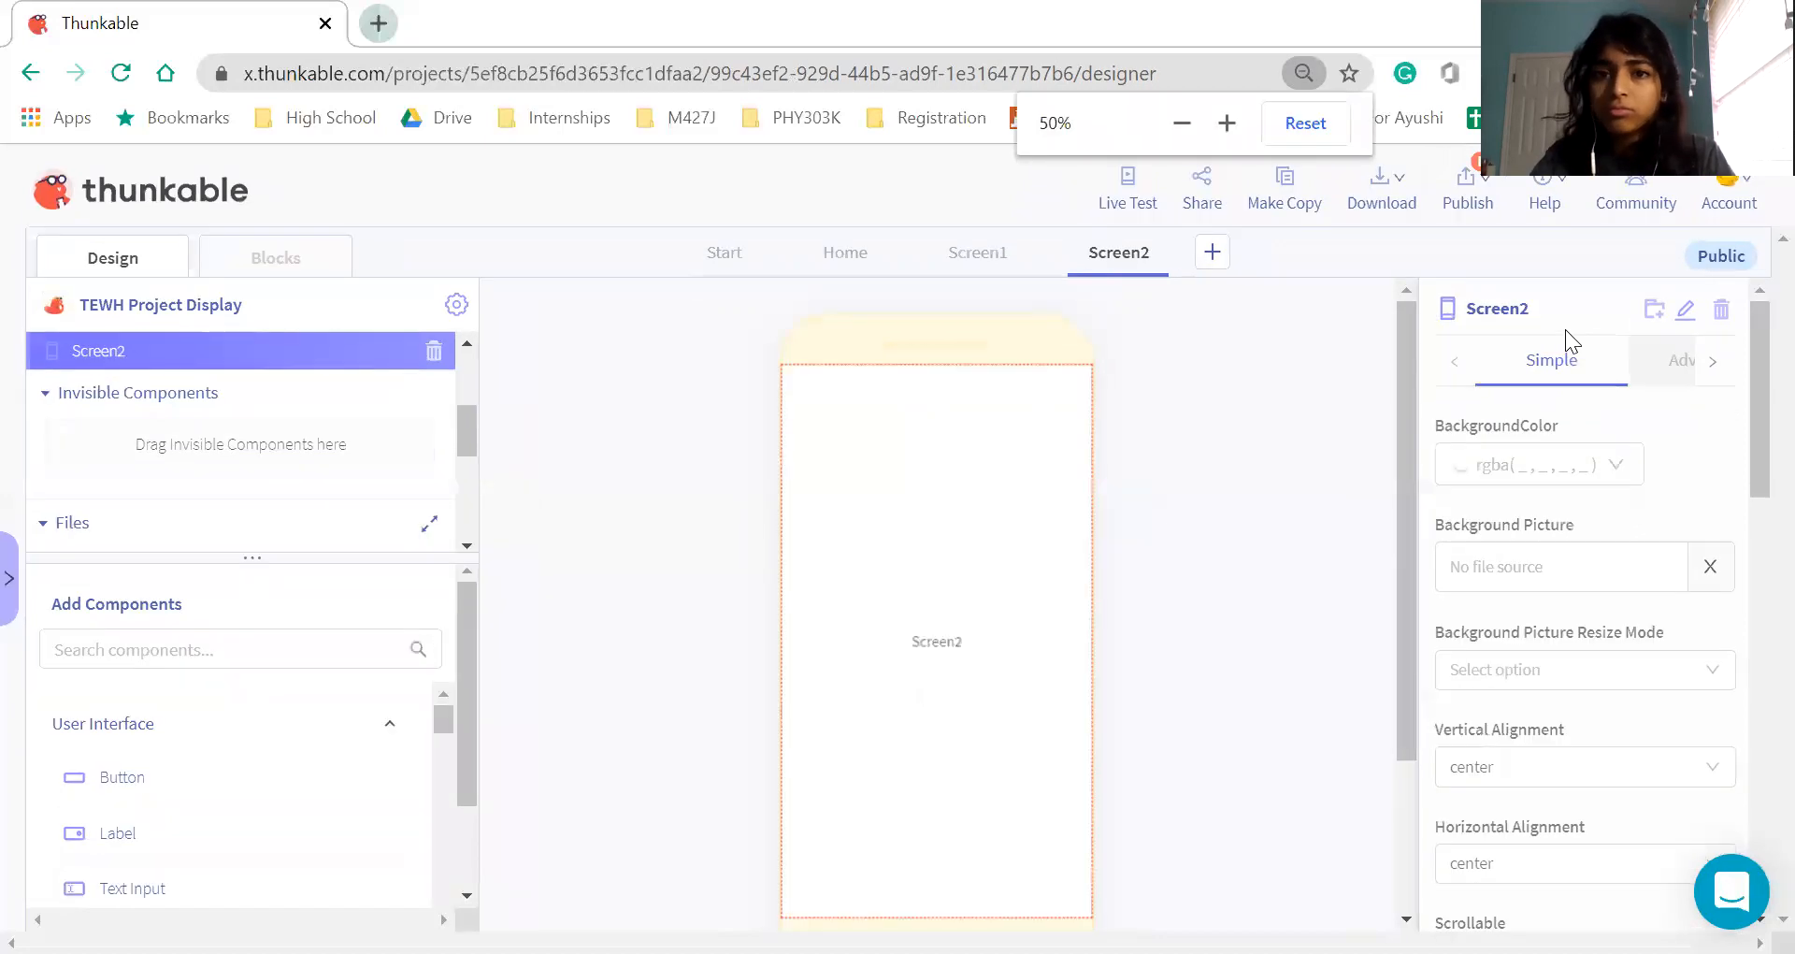
pyautogui.click(1286, 131)
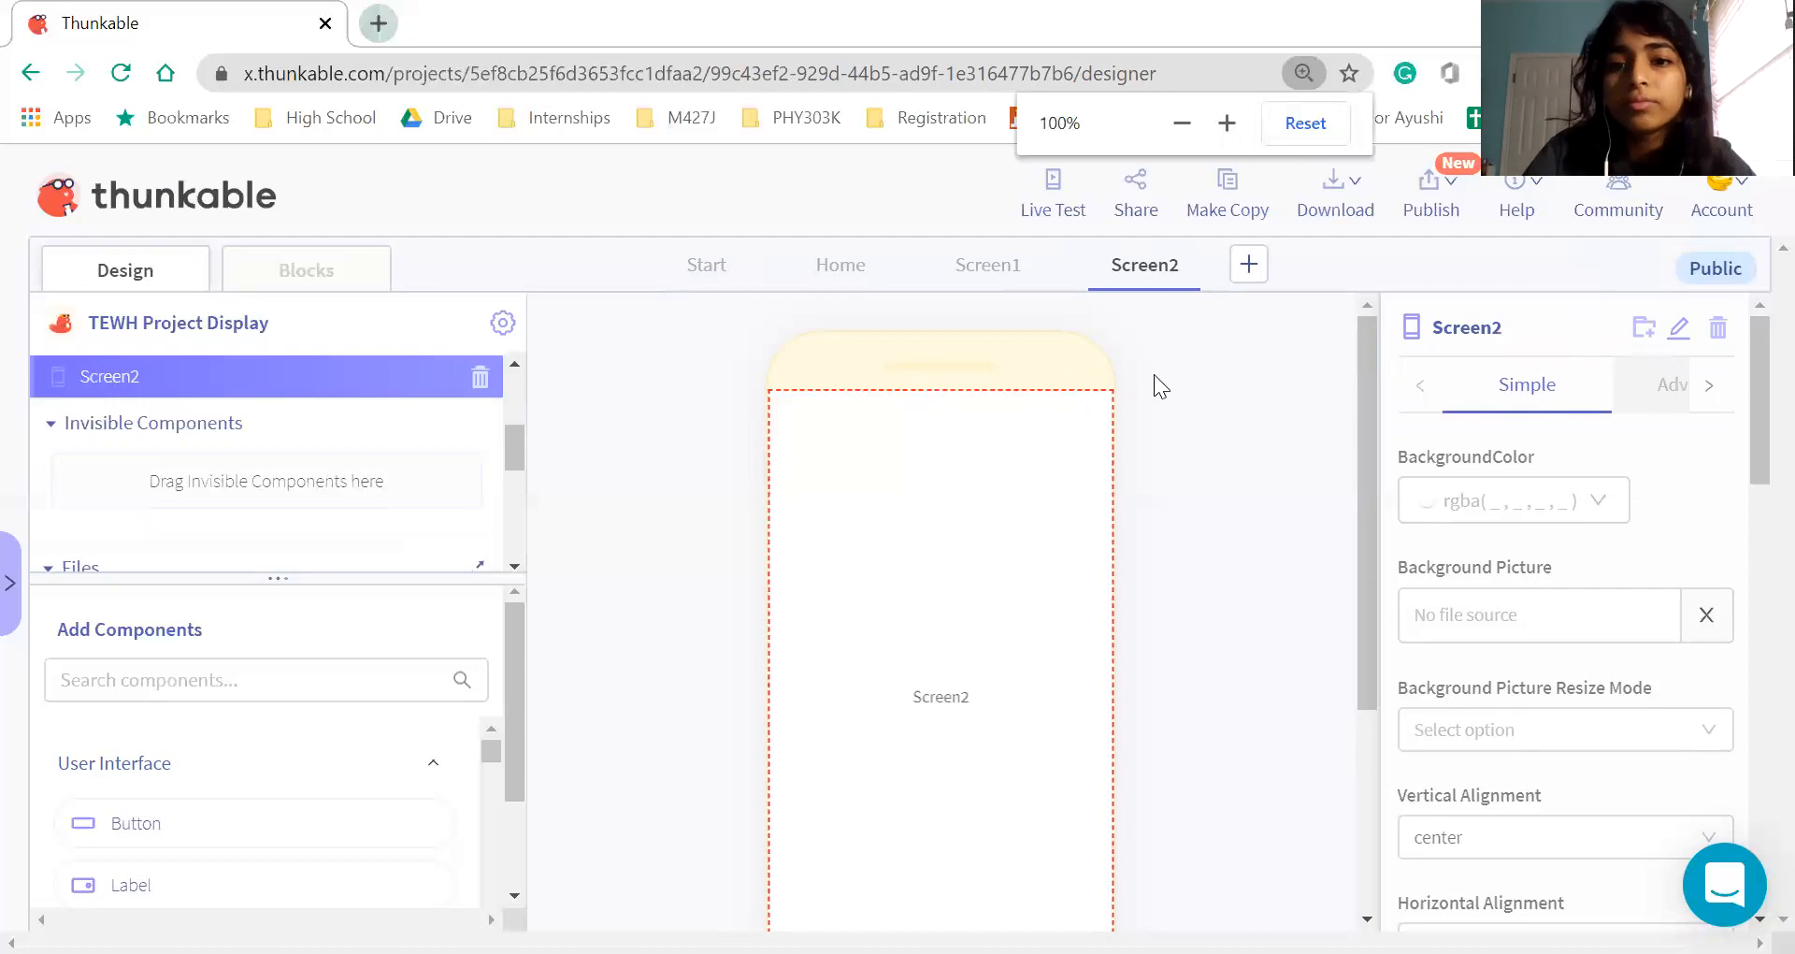
# Add a third new project screen after Screen2, and rename Screen1 as Autoclave
pyautogui.click(1248, 265)
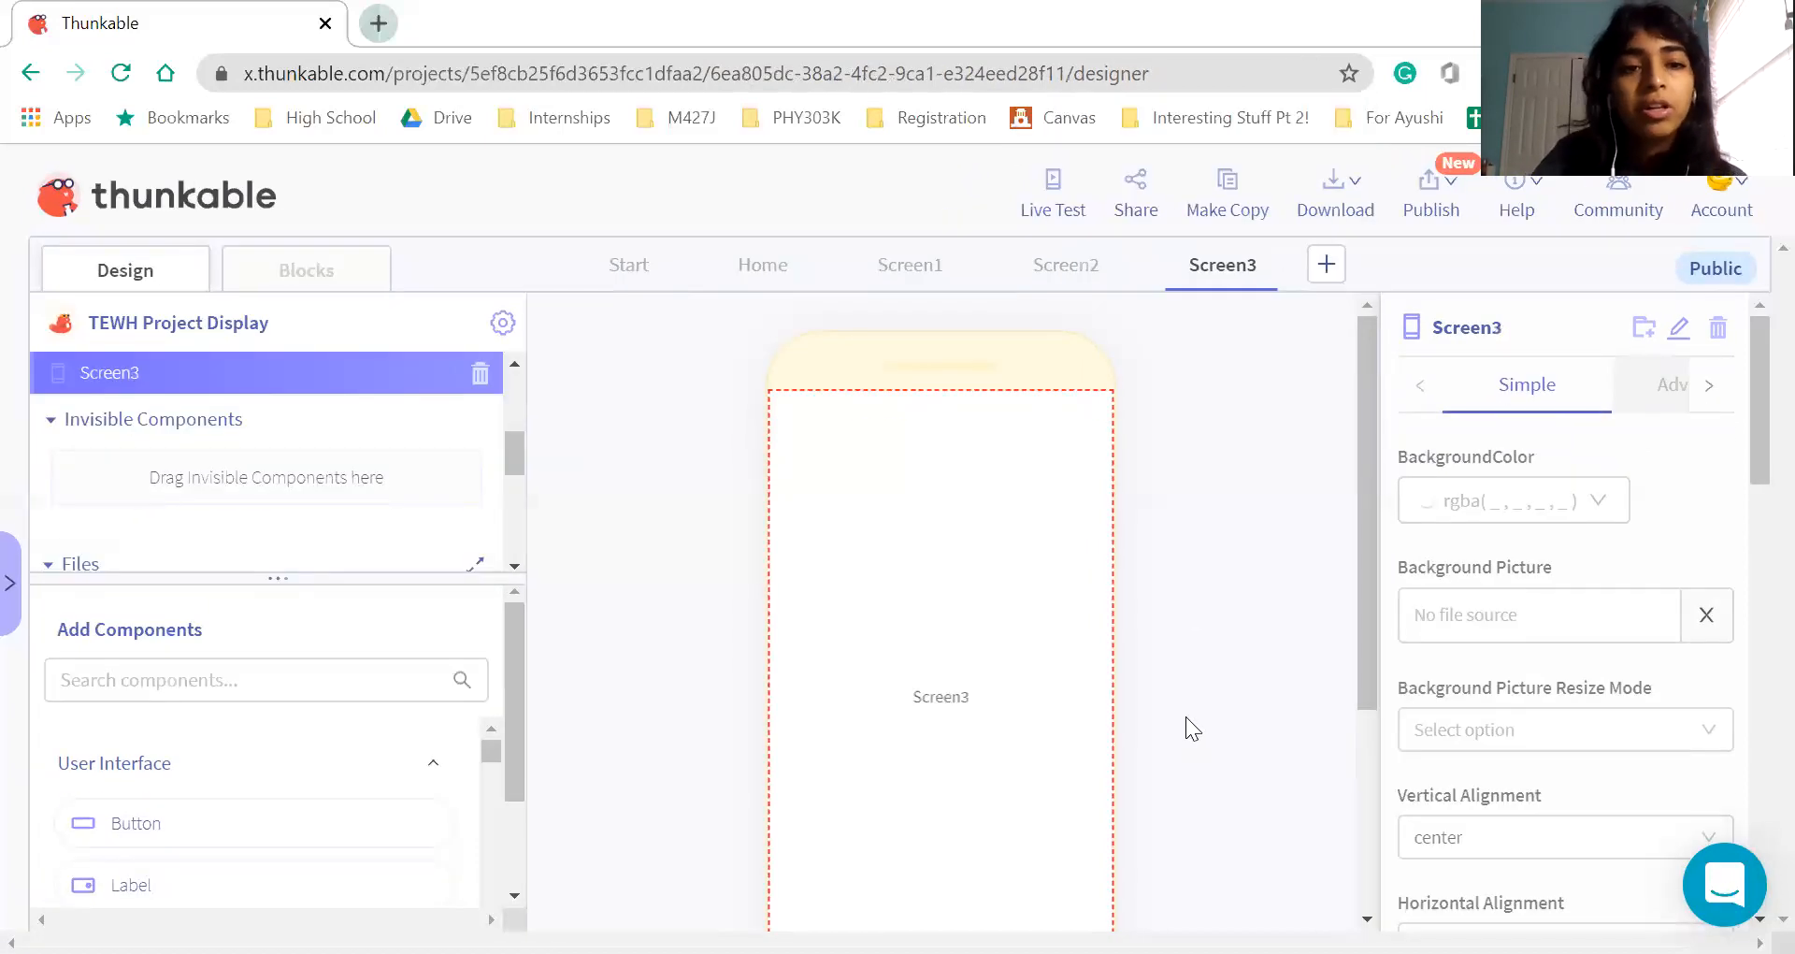
pyautogui.click(903, 271)
pyautogui.click(1680, 330)
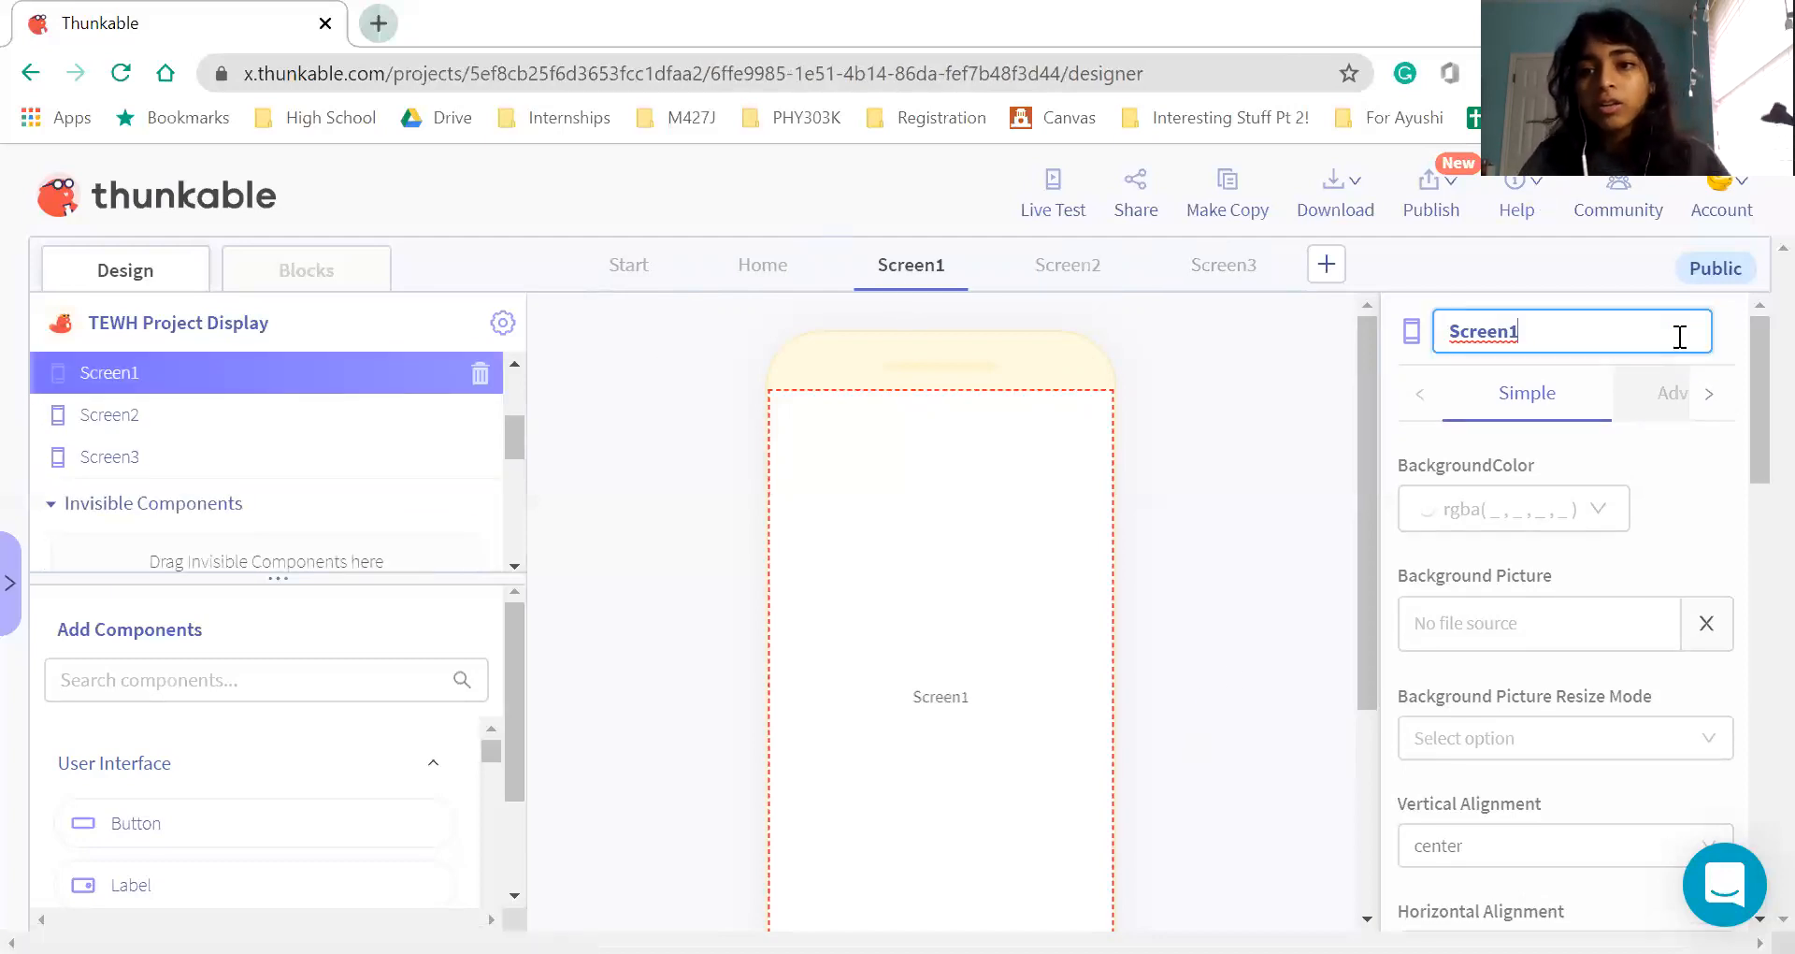
pyautogui.press('BackSpace')
pyautogui.press('BackSpace')
pyautogui.press('BackSpace')
pyautogui.press('BackSpace')
pyautogui.press('BackSpace')
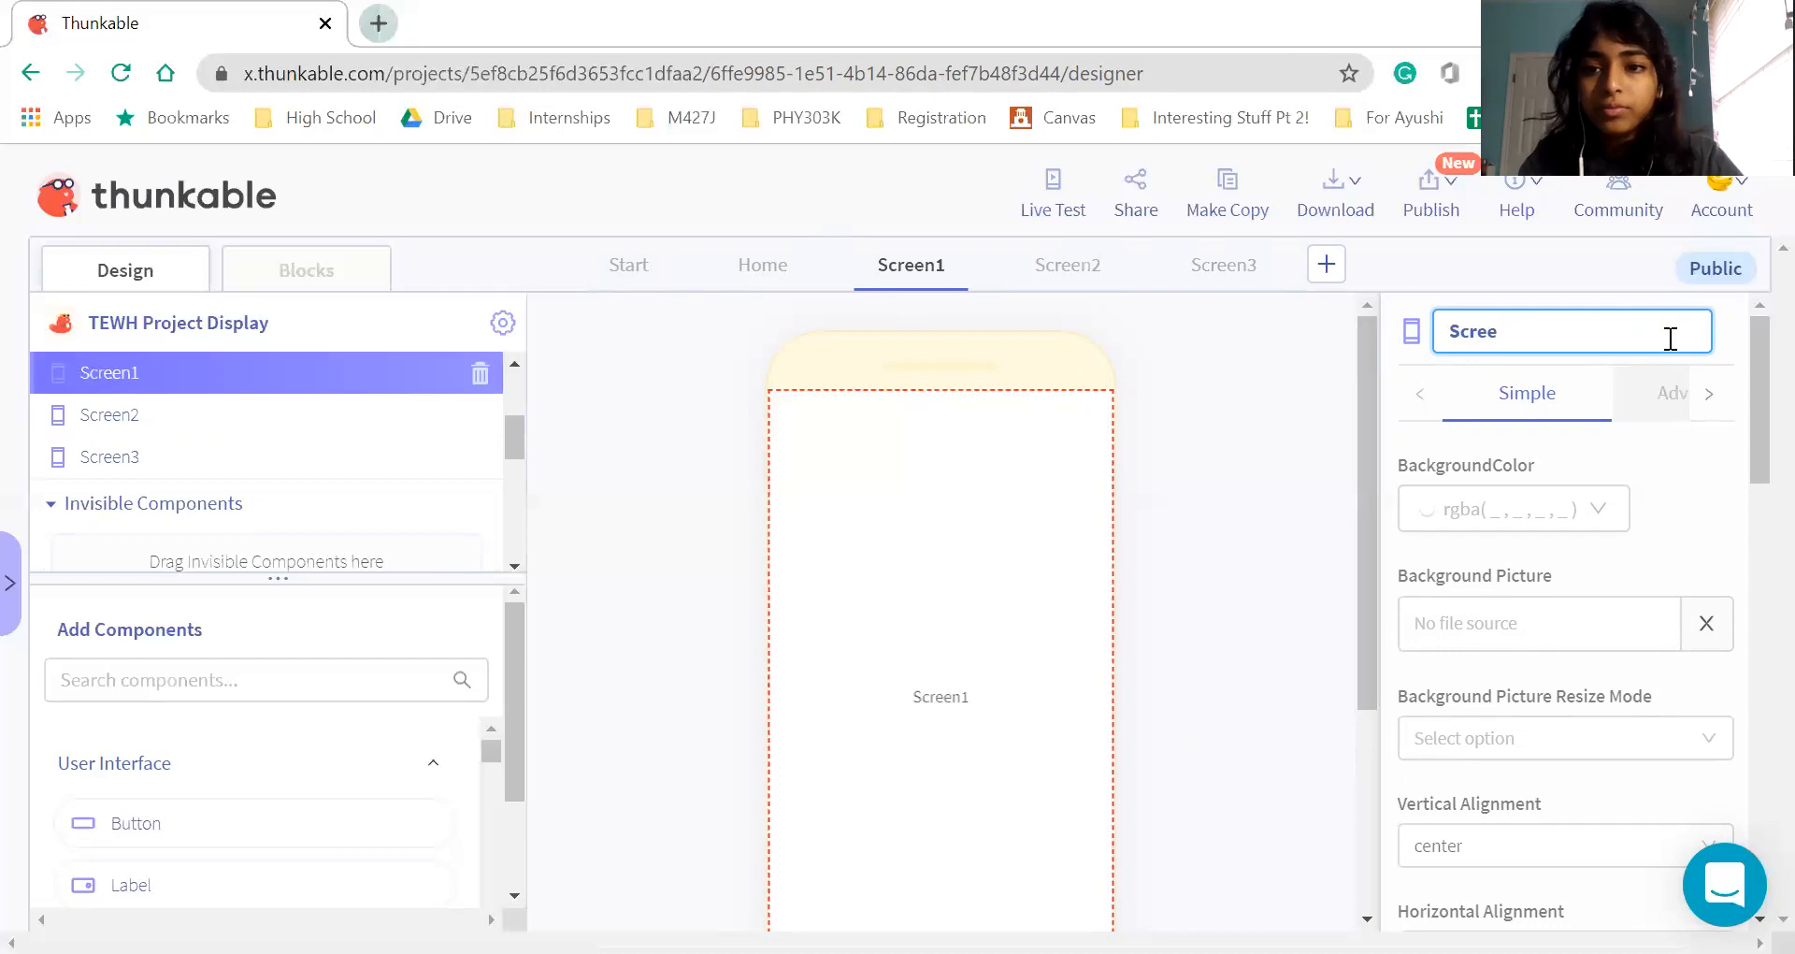
pyautogui.press('BackSpace')
pyautogui.press('BackSpace')
pyautogui.write('Auto')
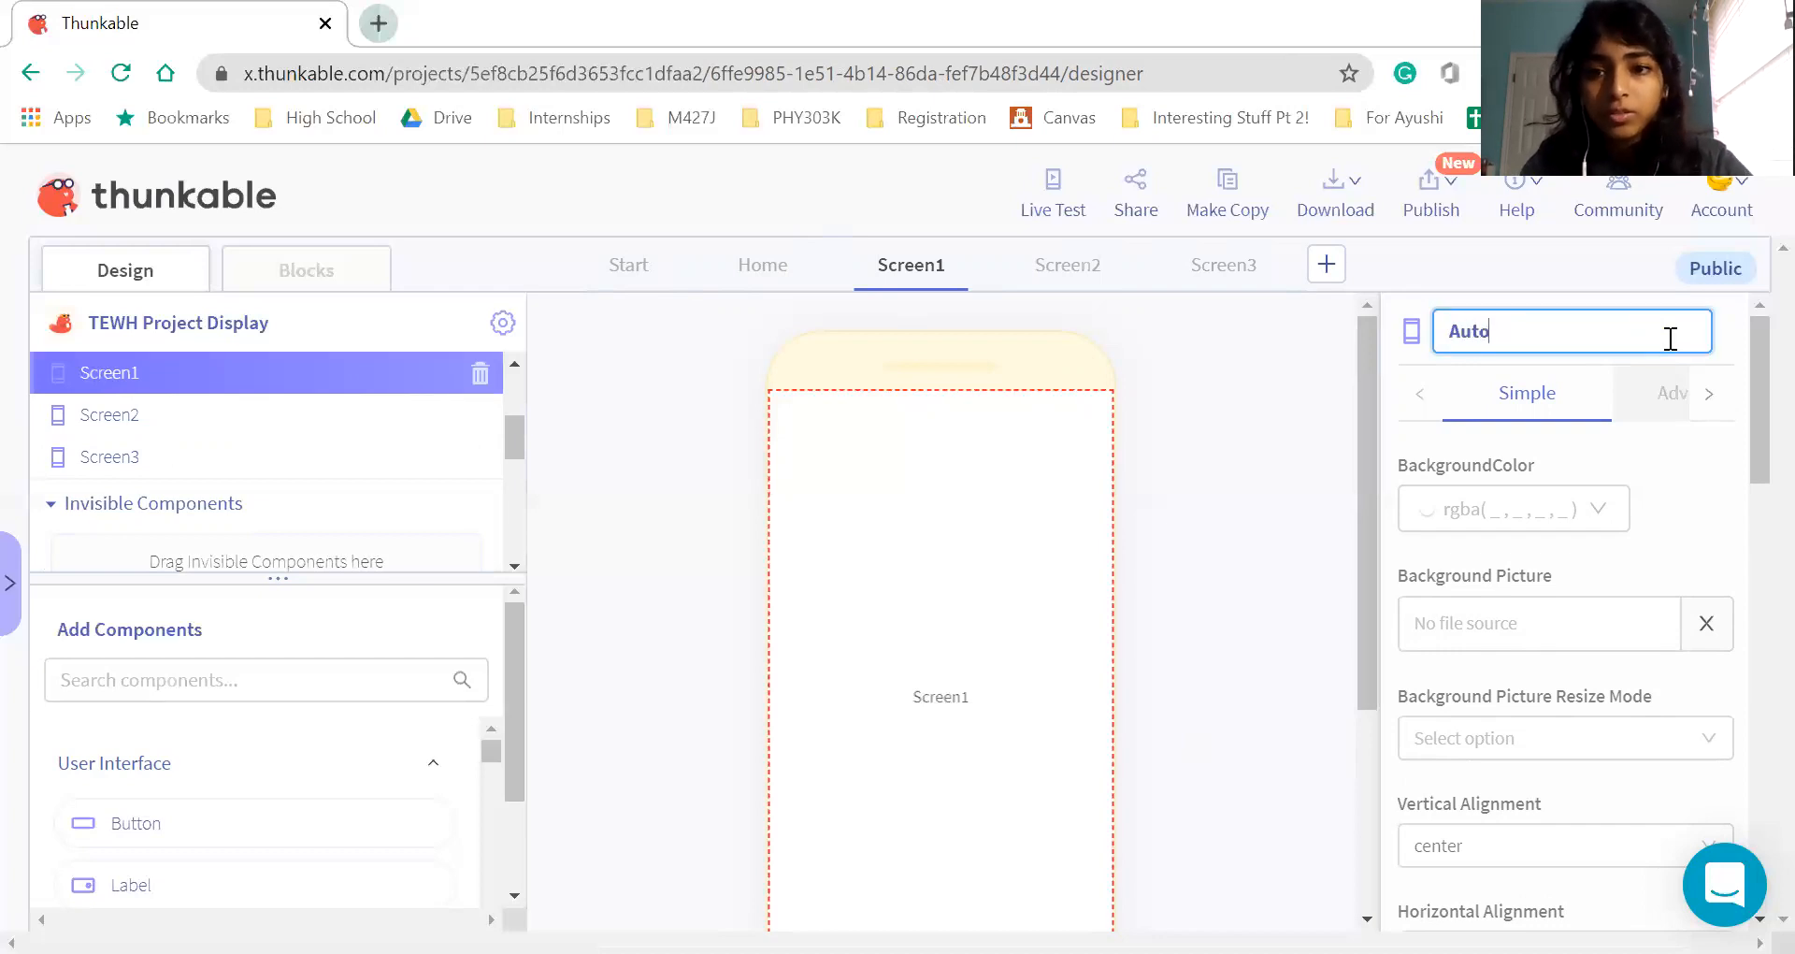
pyautogui.write('clave')
pyautogui.press('Return')
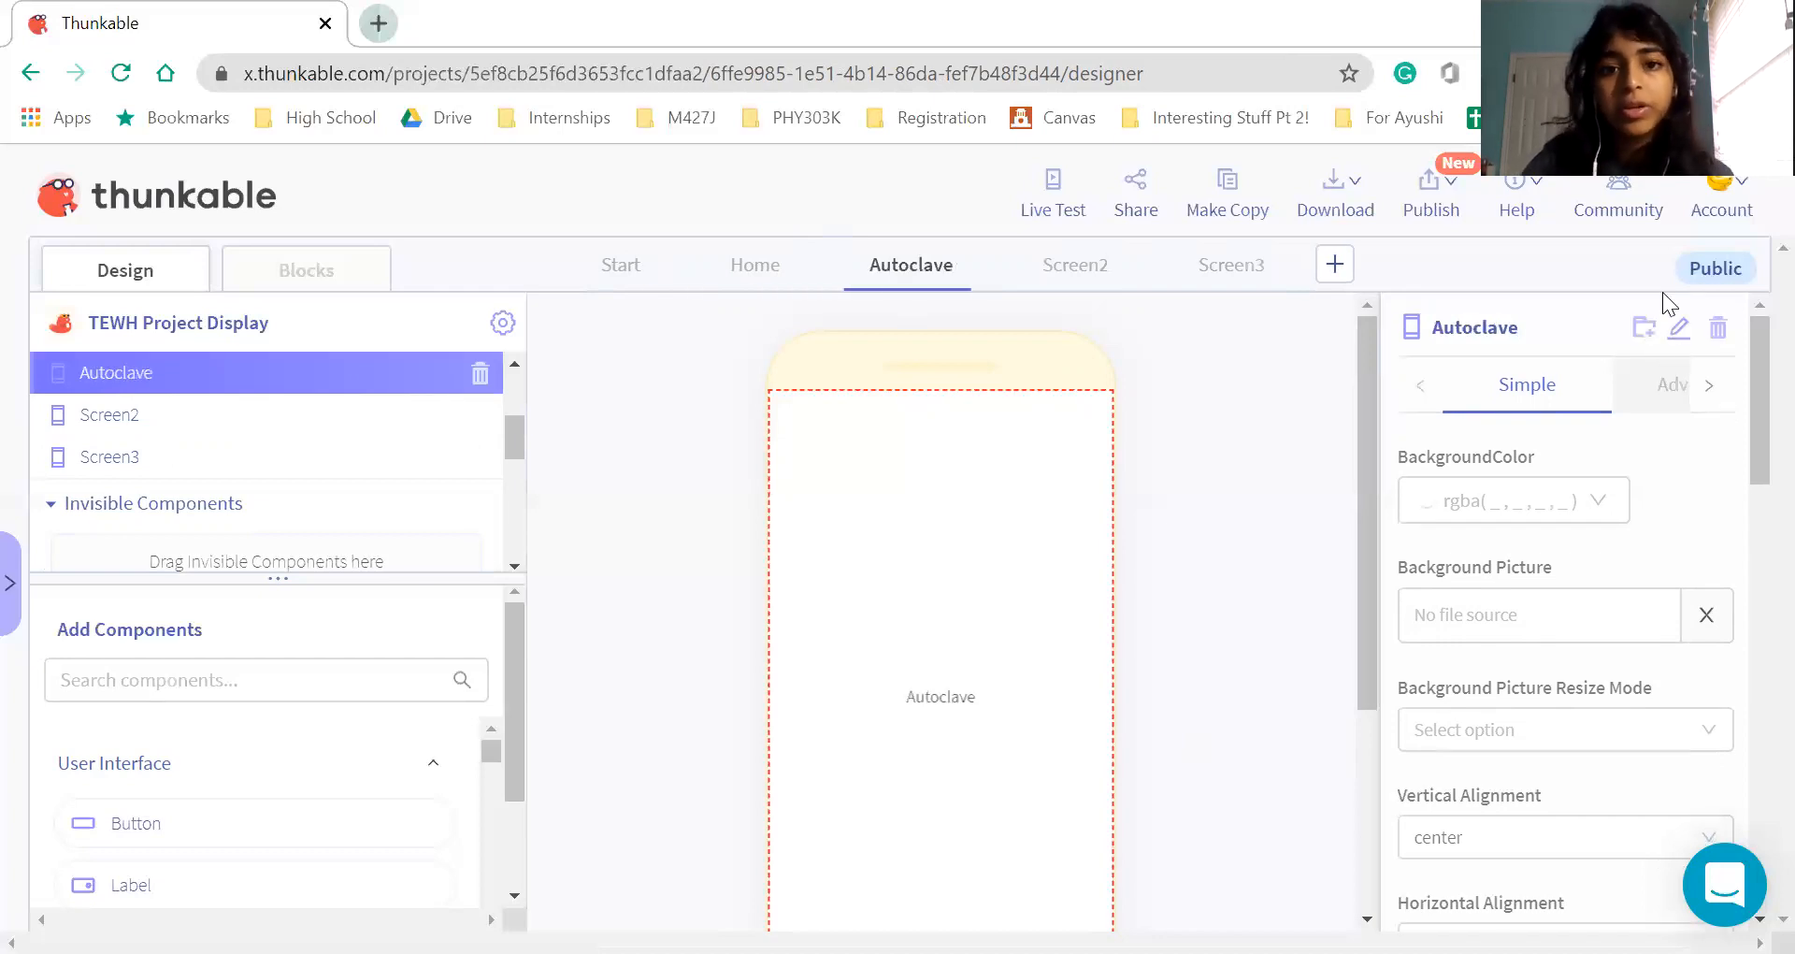
# Rename Screen2 as Ultrasonic
pyautogui.click(1091, 280)
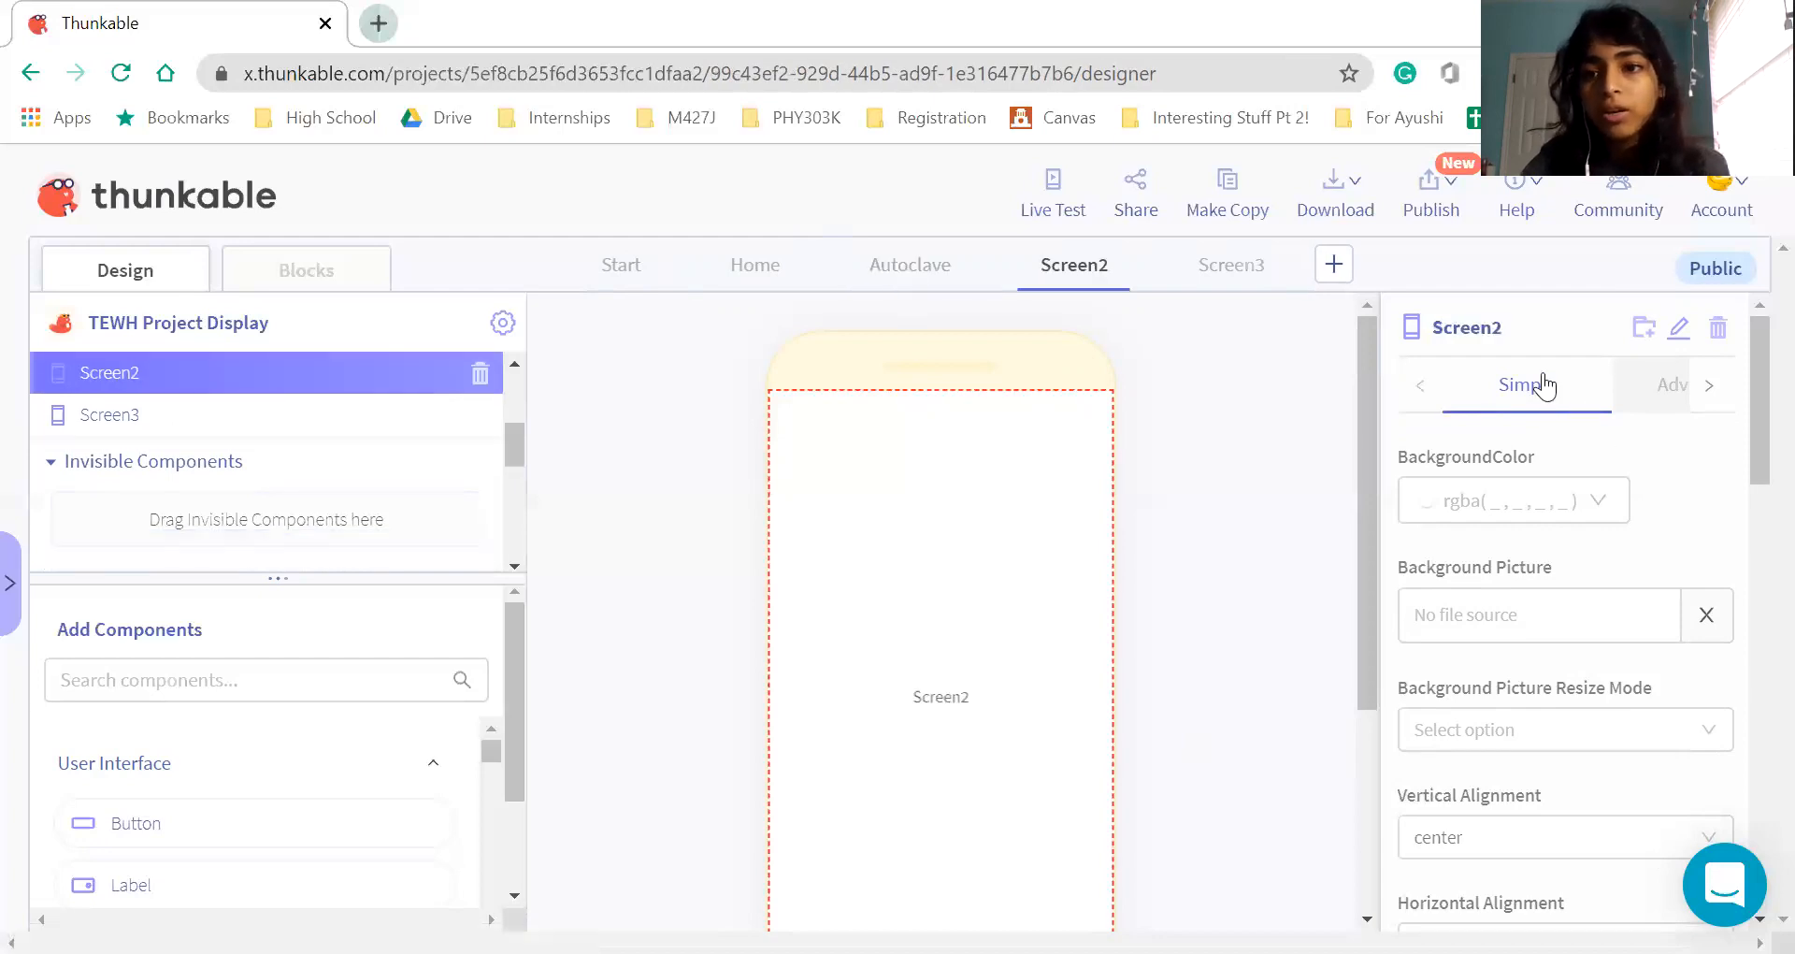
pyautogui.click(1680, 335)
pyautogui.press('BackSpace')
pyautogui.press('BackSpace')
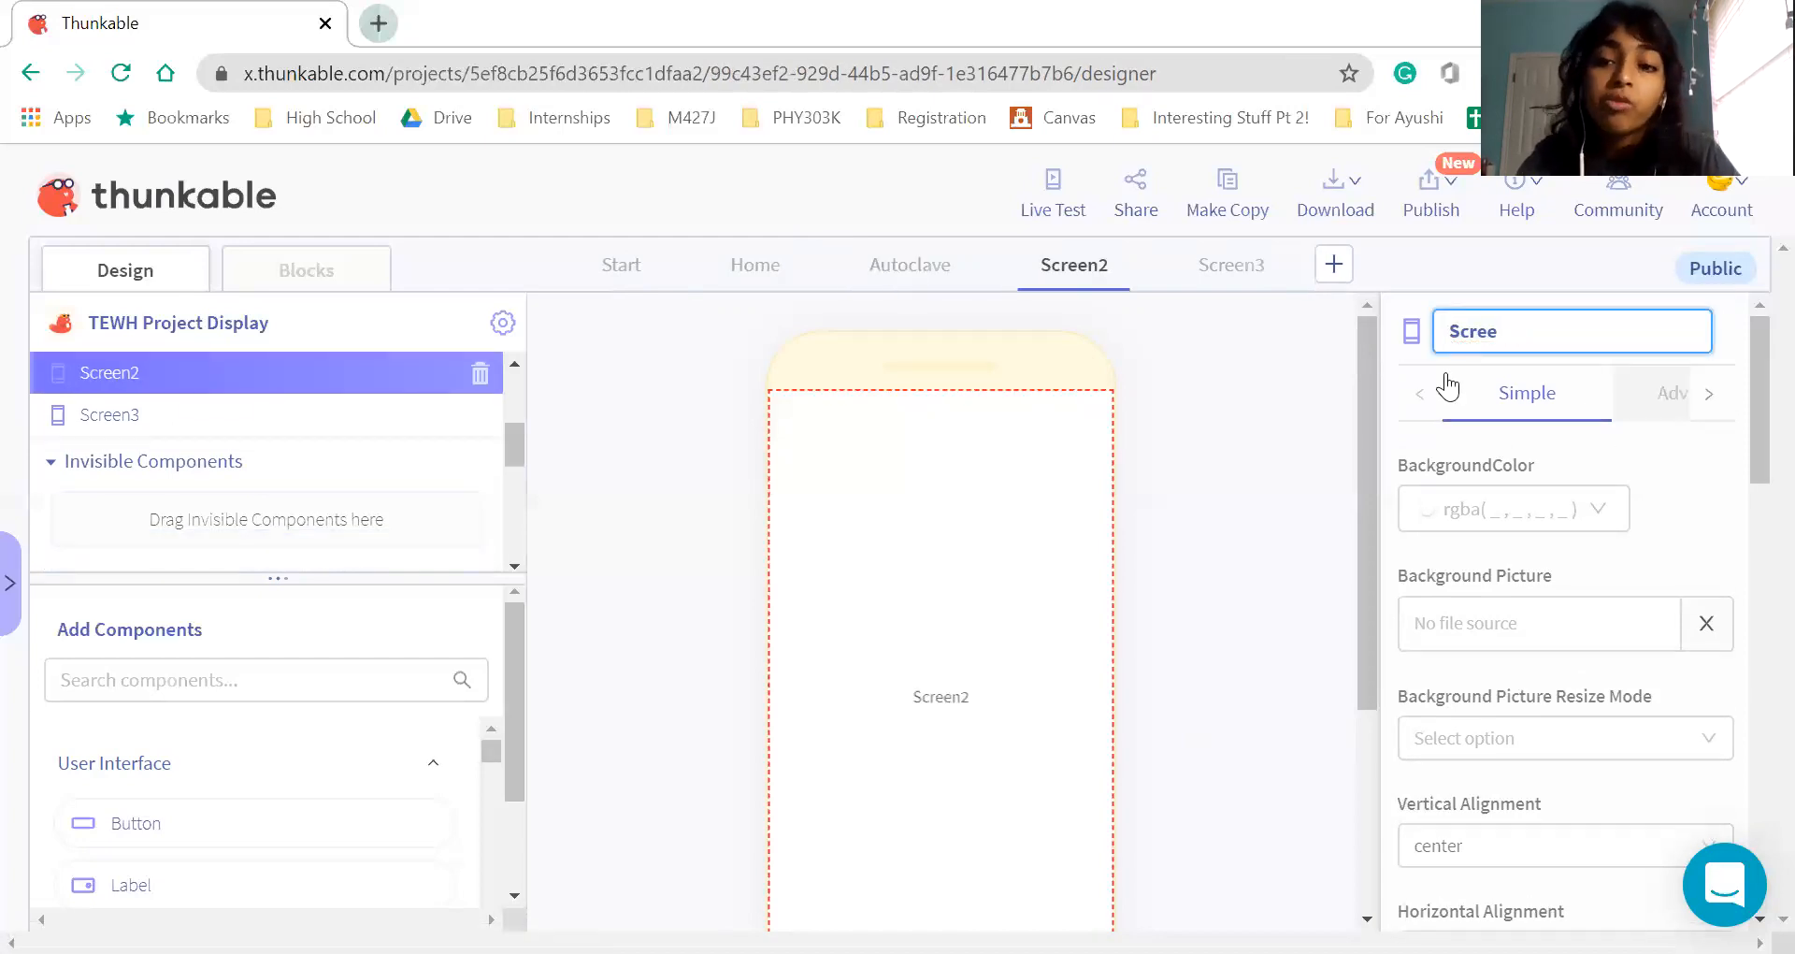
pyautogui.press('BackSpace')
pyautogui.write('Ultra')
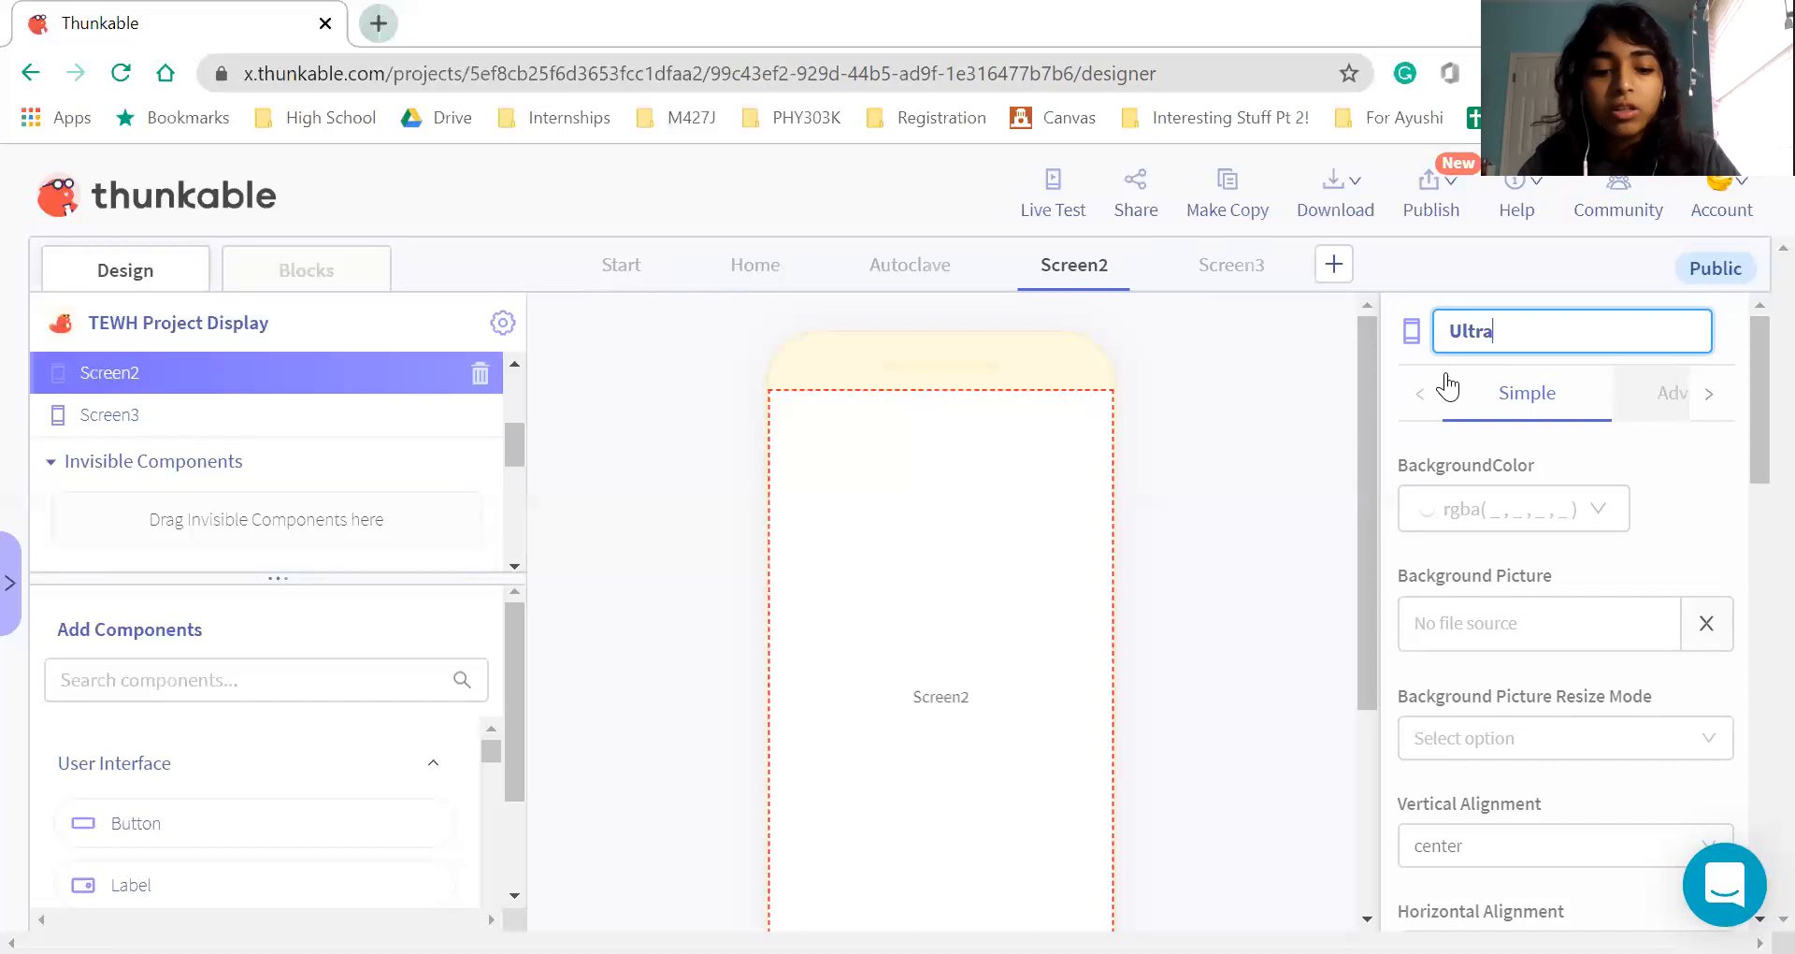
pyautogui.write('sonic')
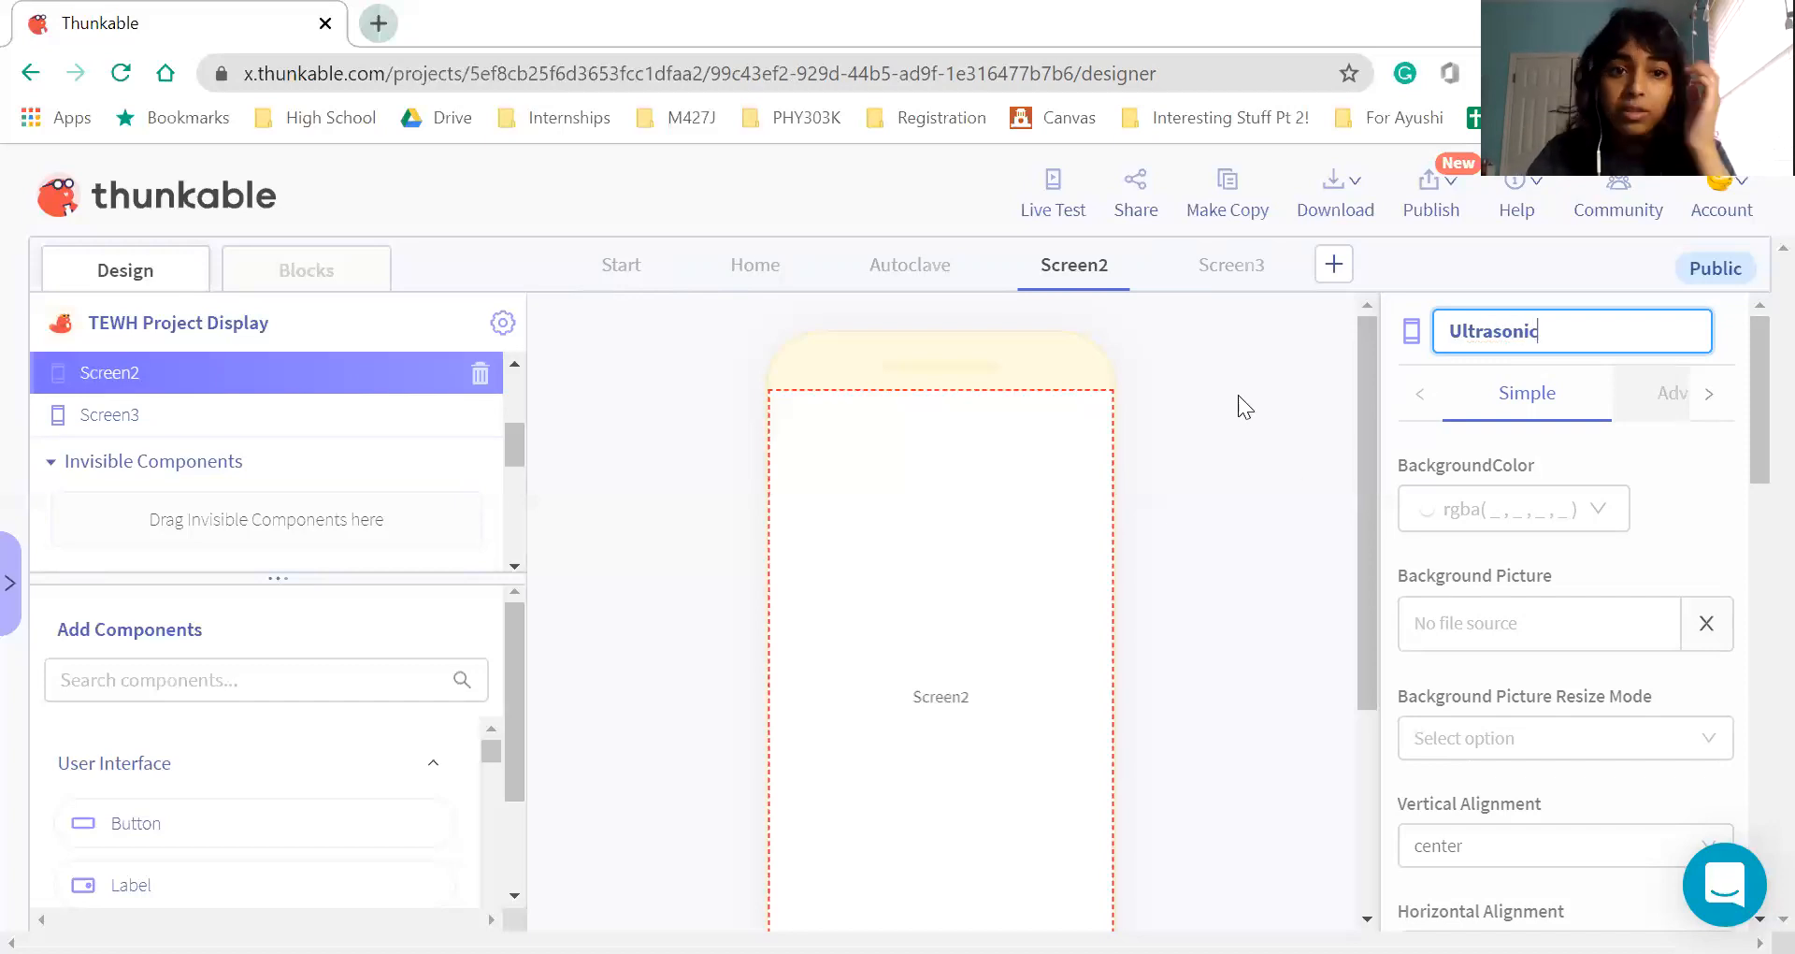
pyautogui.press('Return')
# Rename Screen3 as Malaria
pyautogui.click(1238, 265)
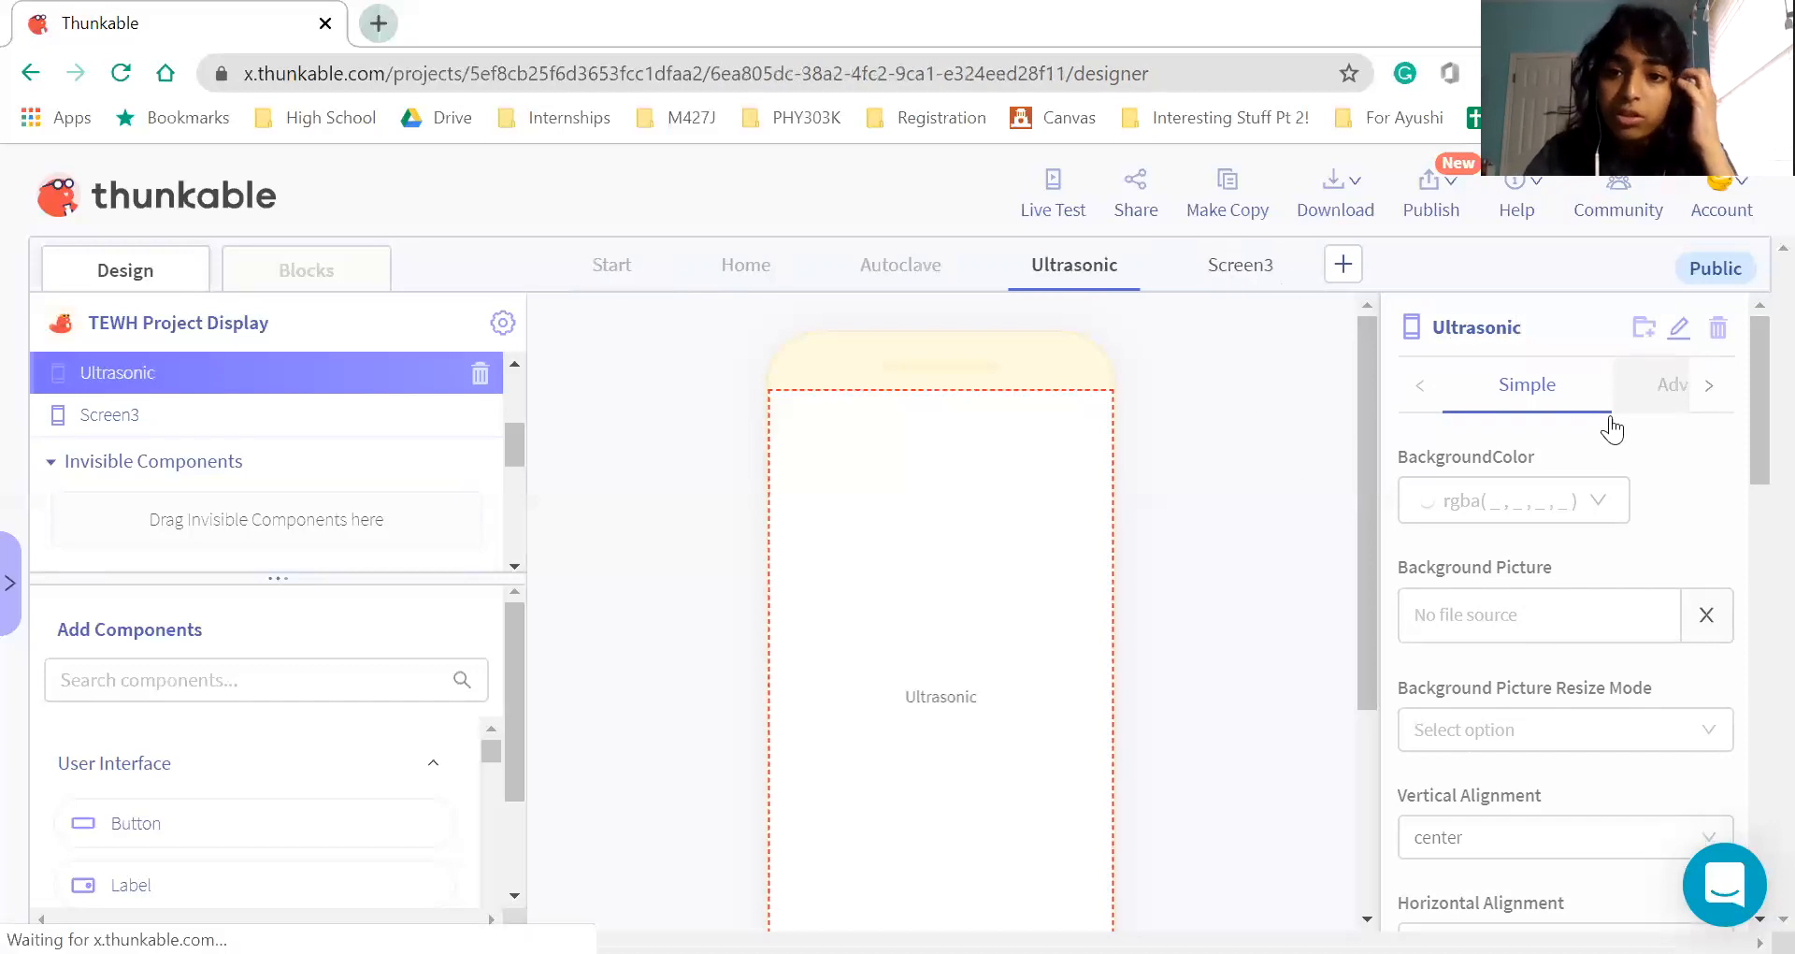
pyautogui.click(1682, 329)
pyautogui.write('Scr')
pyautogui.press('BackSpace')
pyautogui.press('BackSpace')
pyautogui.press('BackSpace')
pyautogui.write('Malaria')
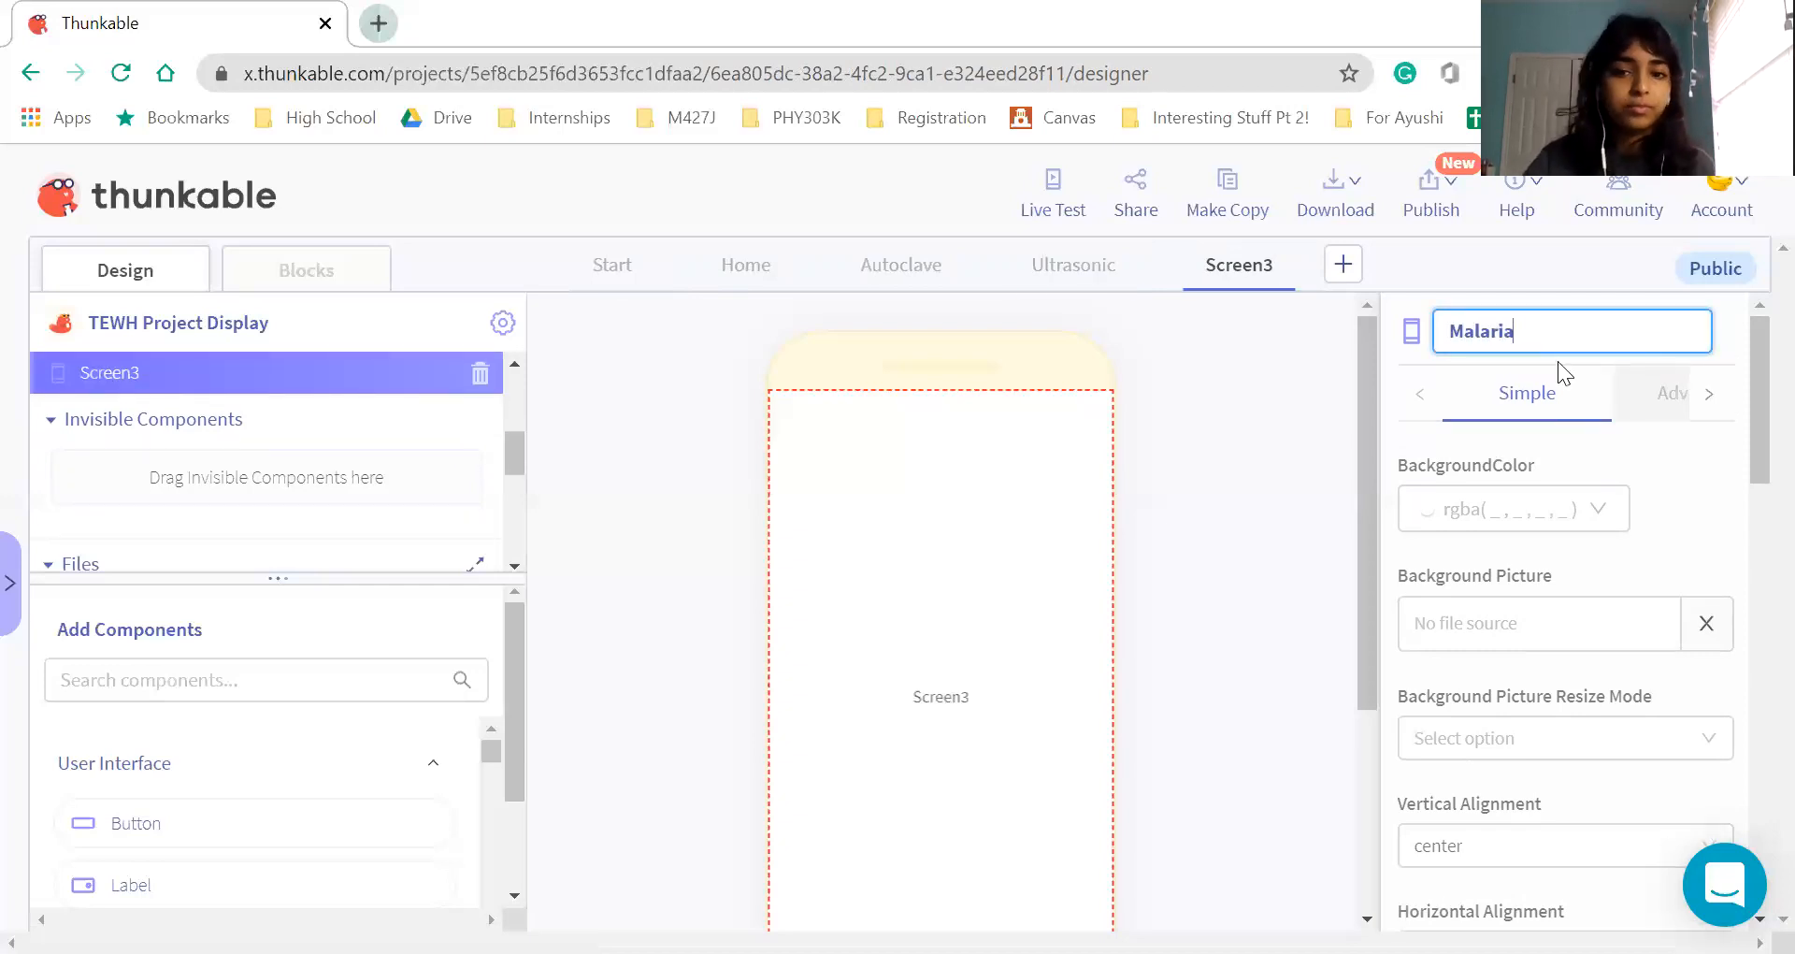
# Rename Screen3 to Malaria and open the Home screen's block editor
pyautogui.press('Return')
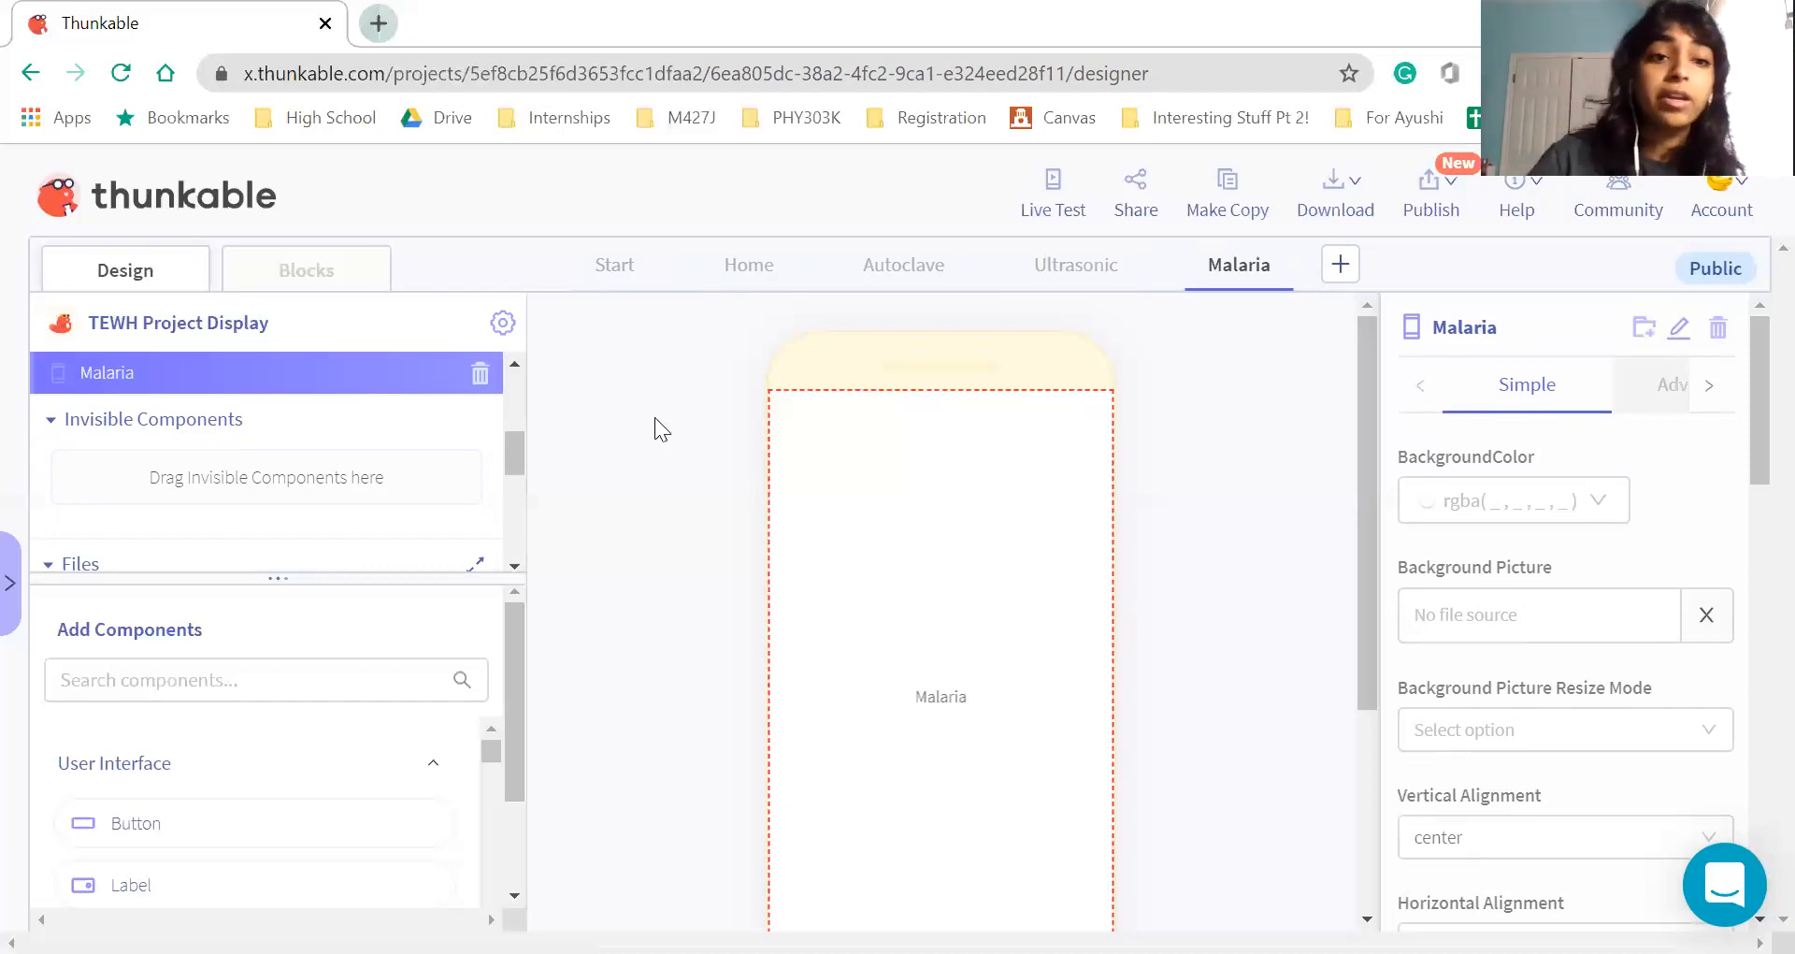
pyautogui.click(782, 277)
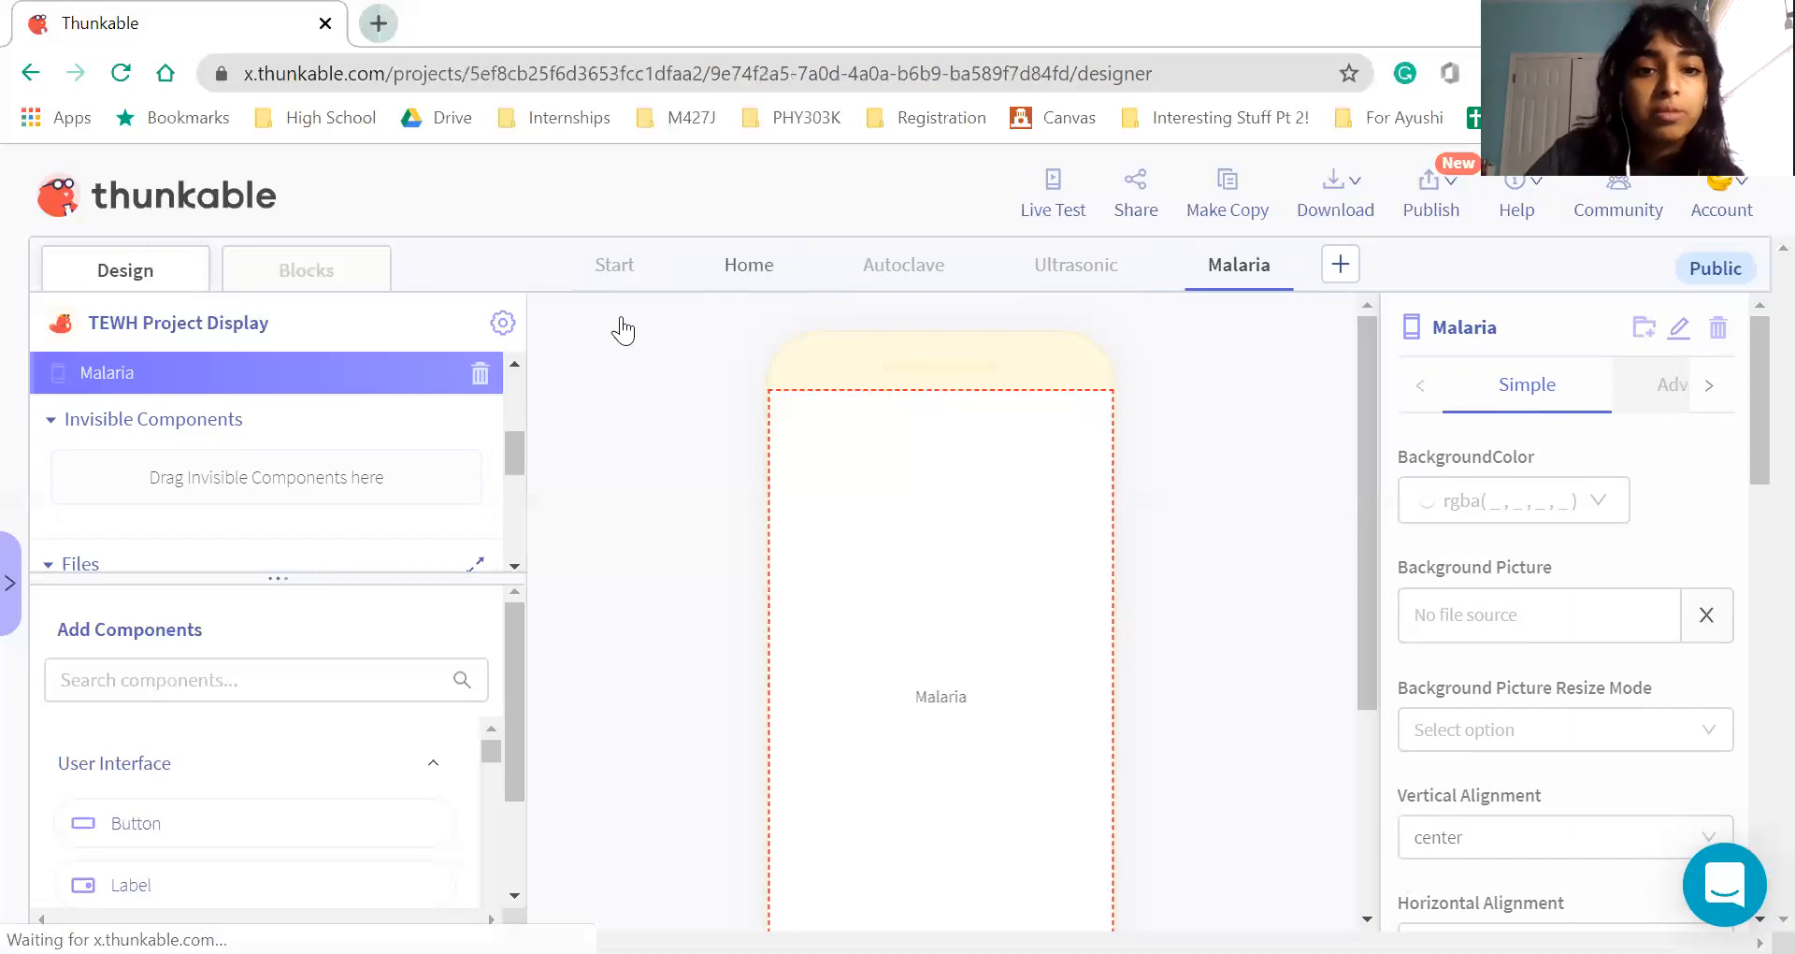
pyautogui.click(320, 271)
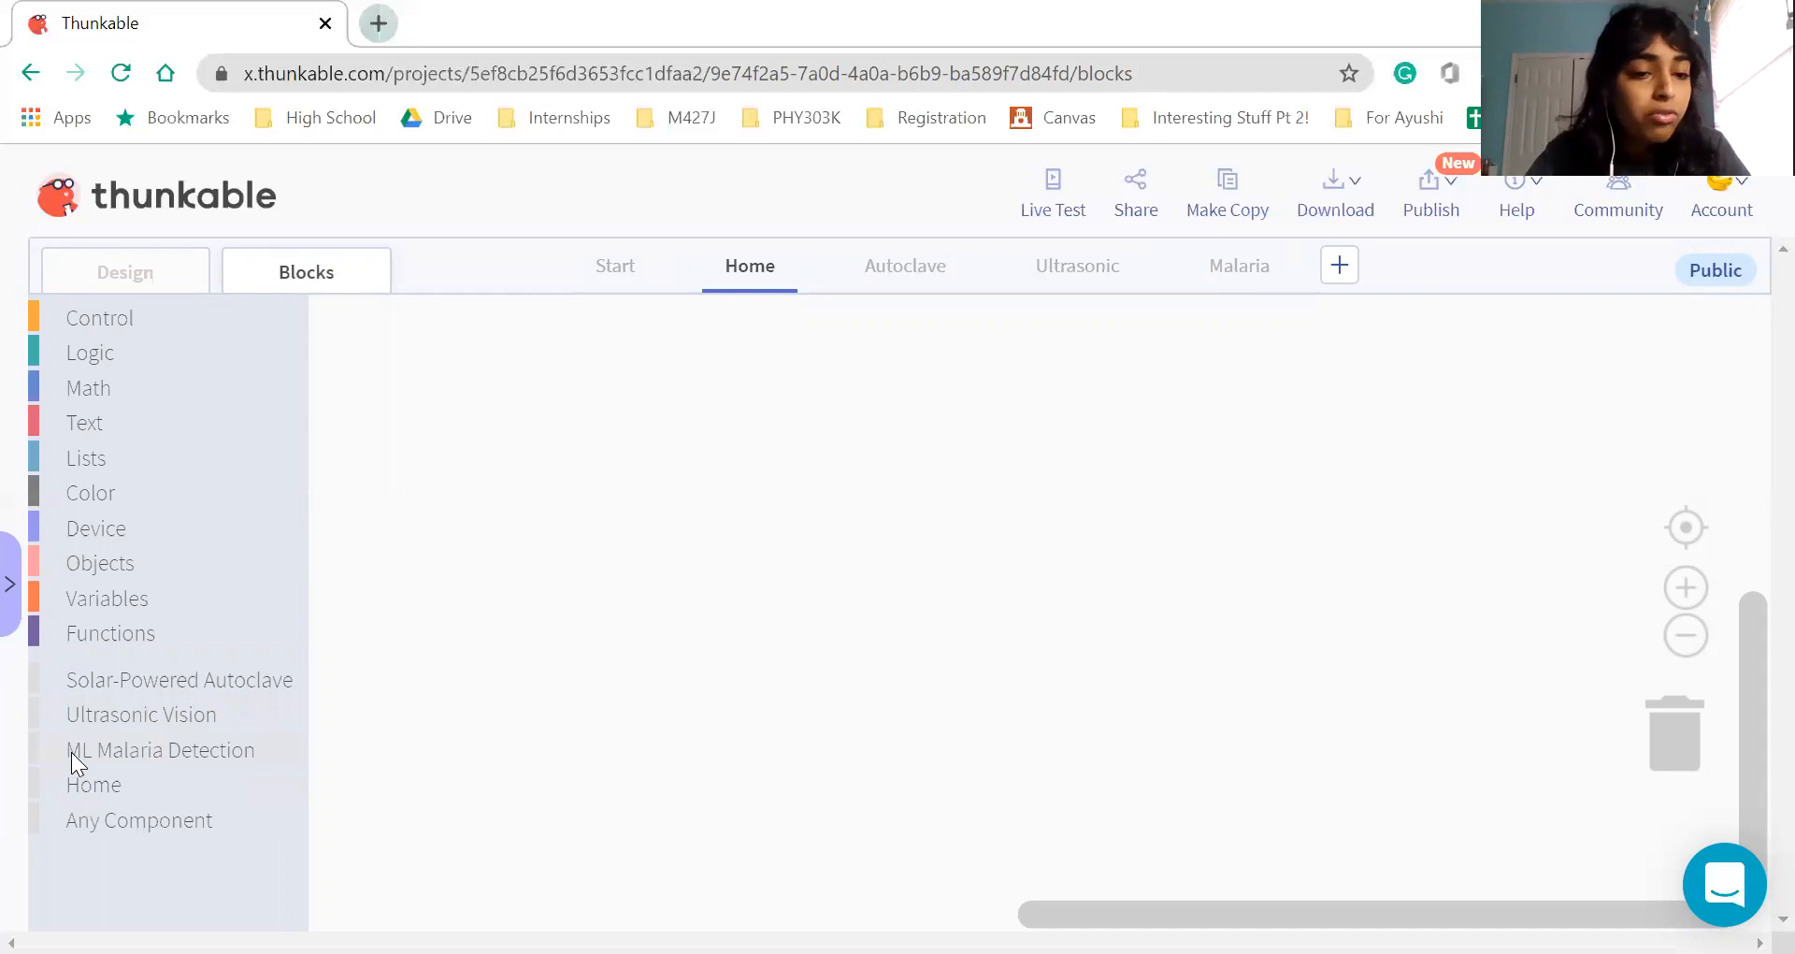
# Add a Click event for the Solar-Powered Autoclave button that navigates to the Autoclave screen
pyautogui.click(183, 683)
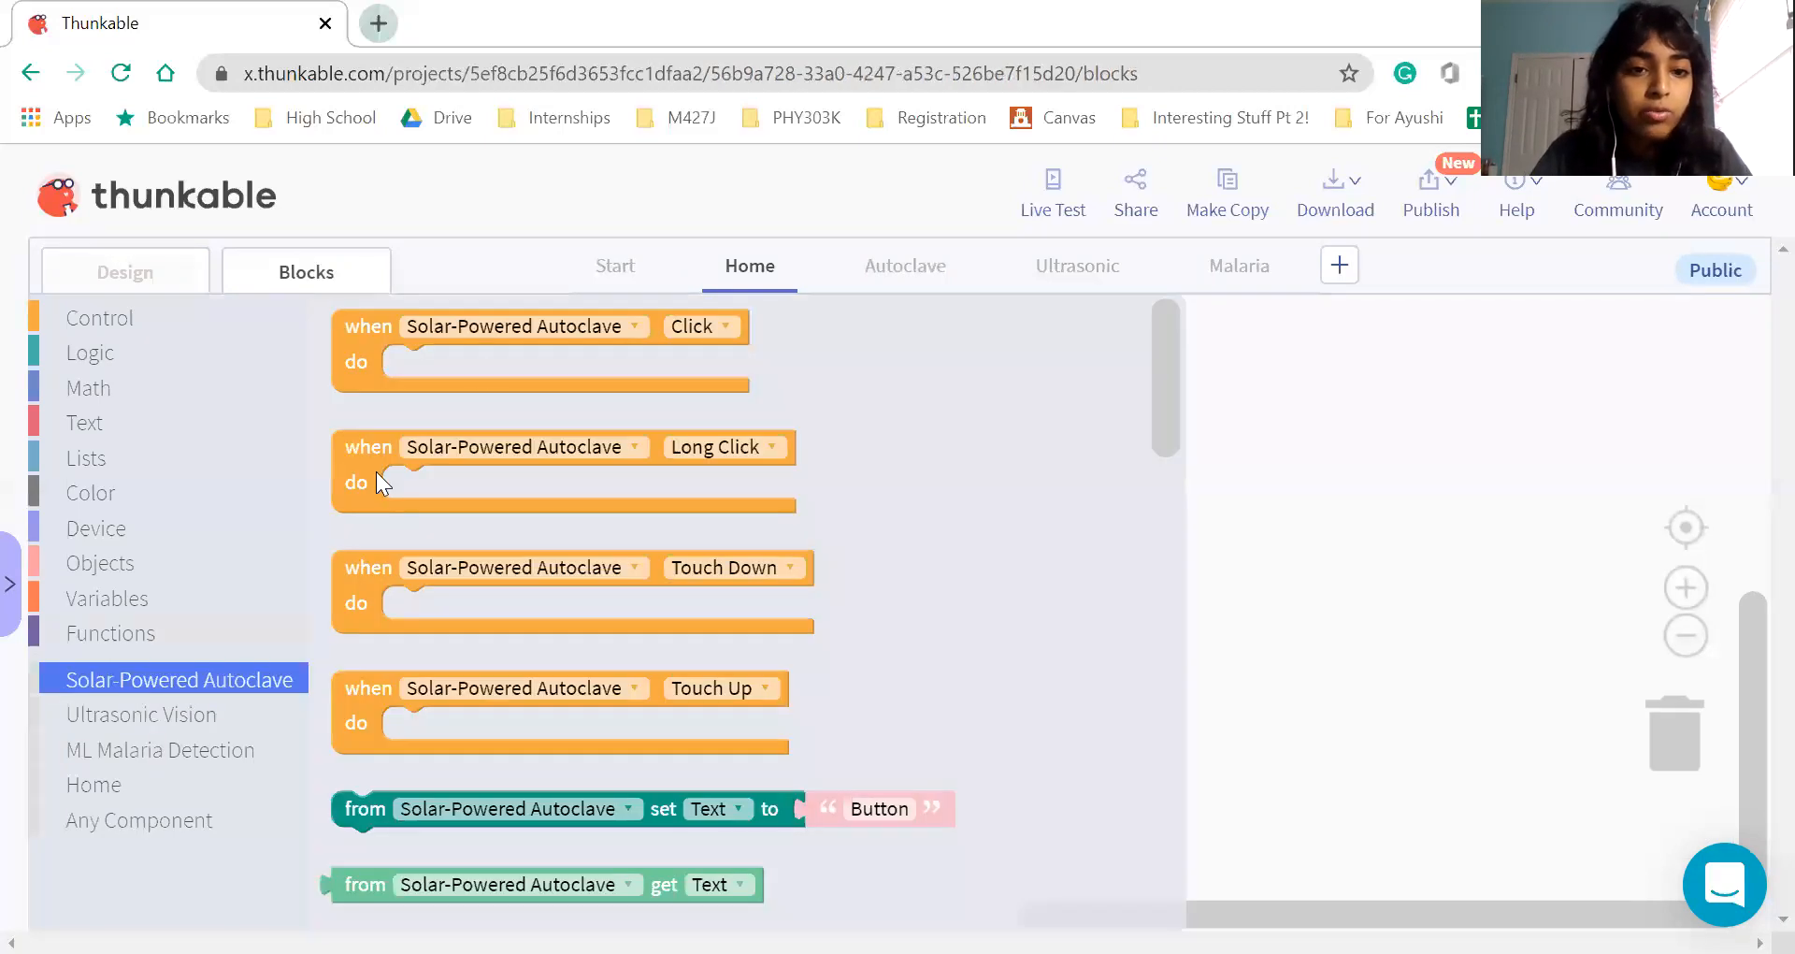
pyautogui.moveTo(354, 358); pyautogui.dragTo(401, 419)
pyautogui.click(759, 397)
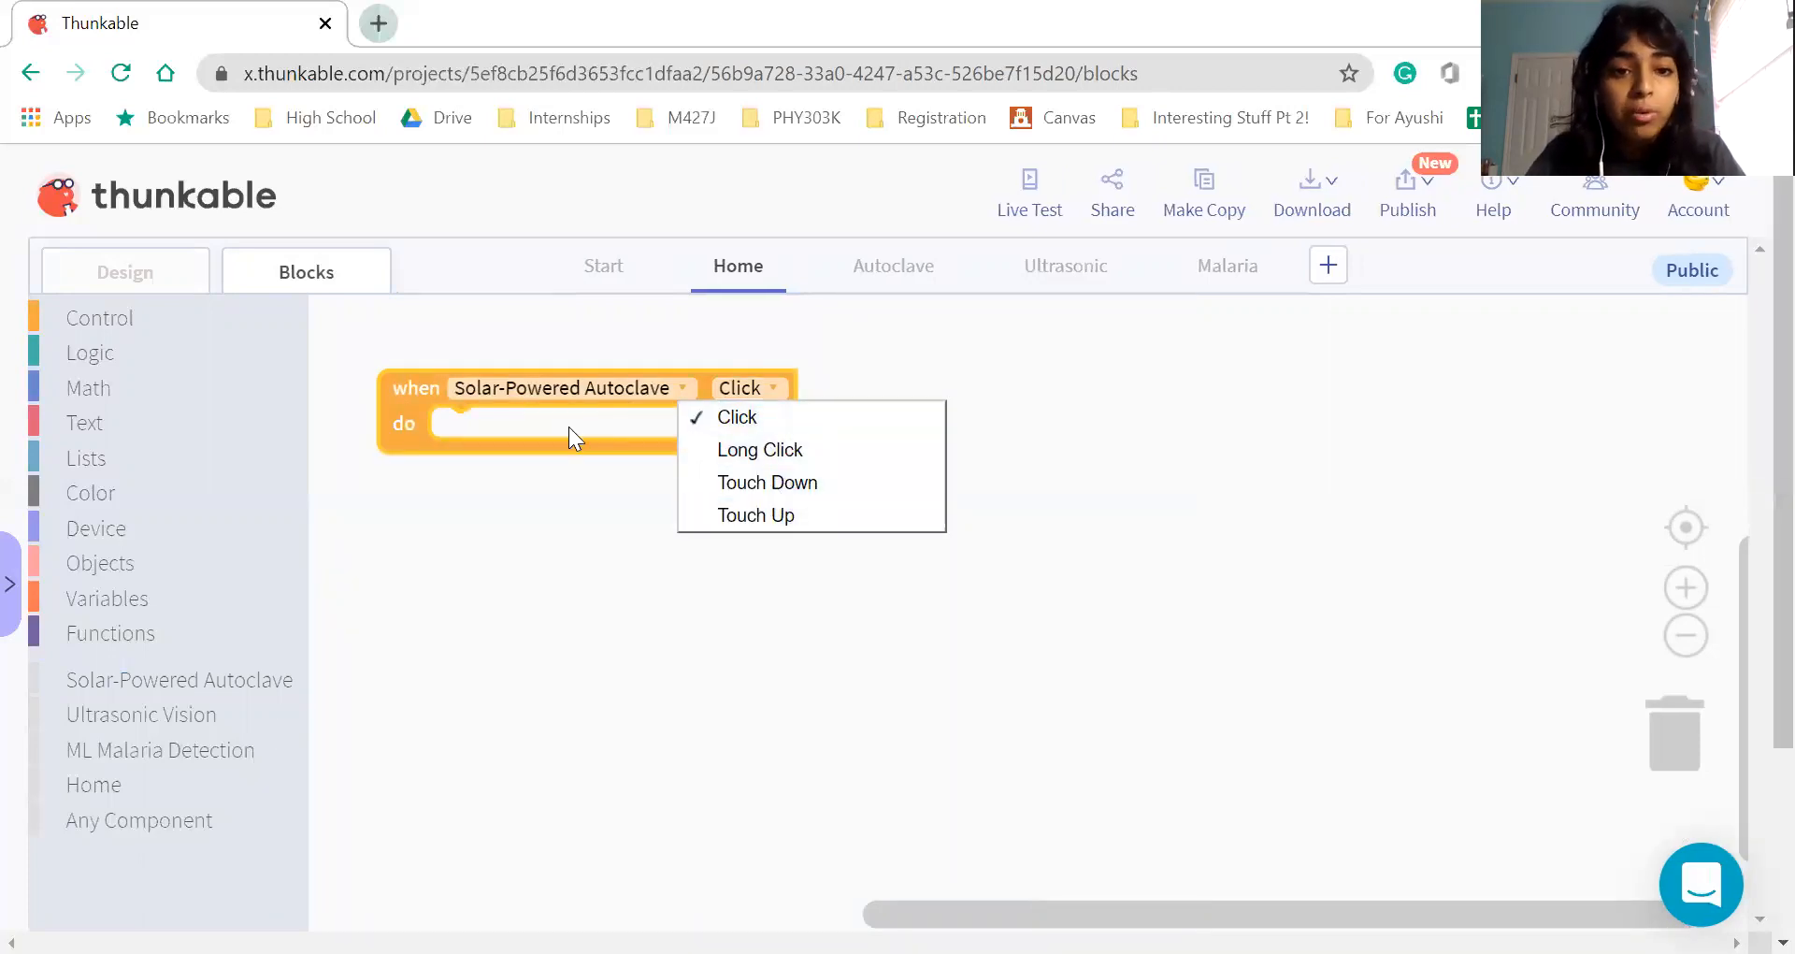
pyautogui.click(557, 454)
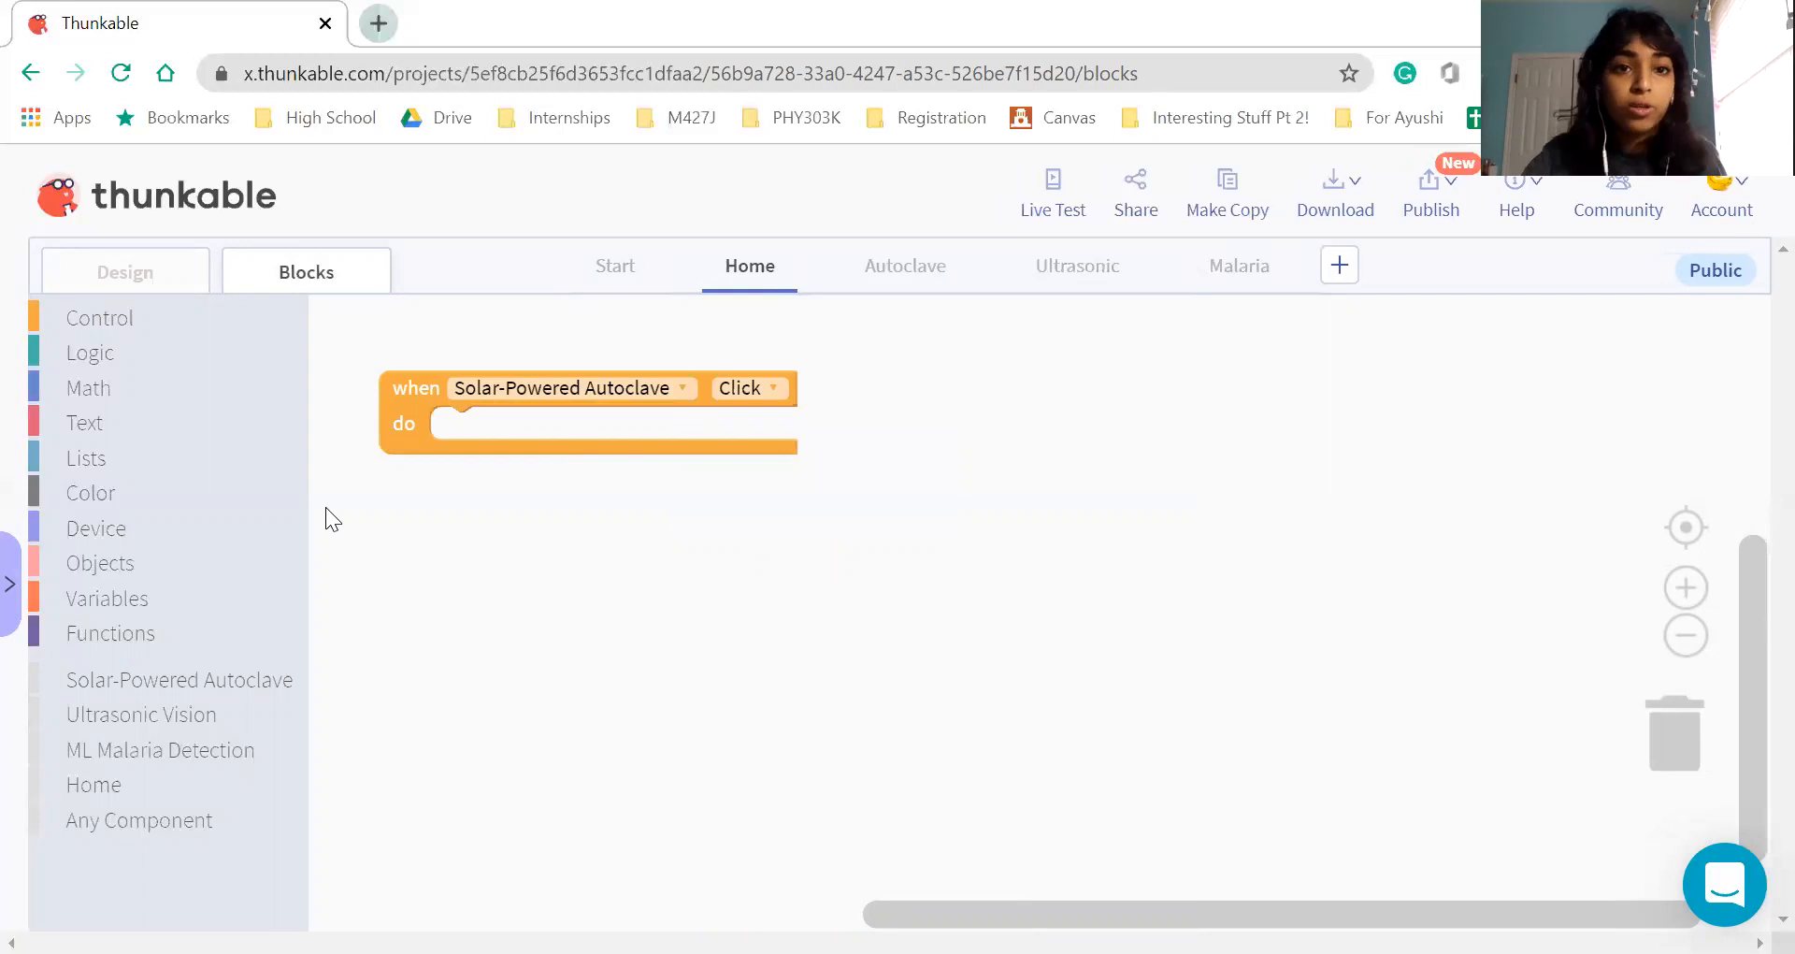
pyautogui.click(118, 324)
pyautogui.moveTo(520, 634); pyautogui.dragTo(505, 429)
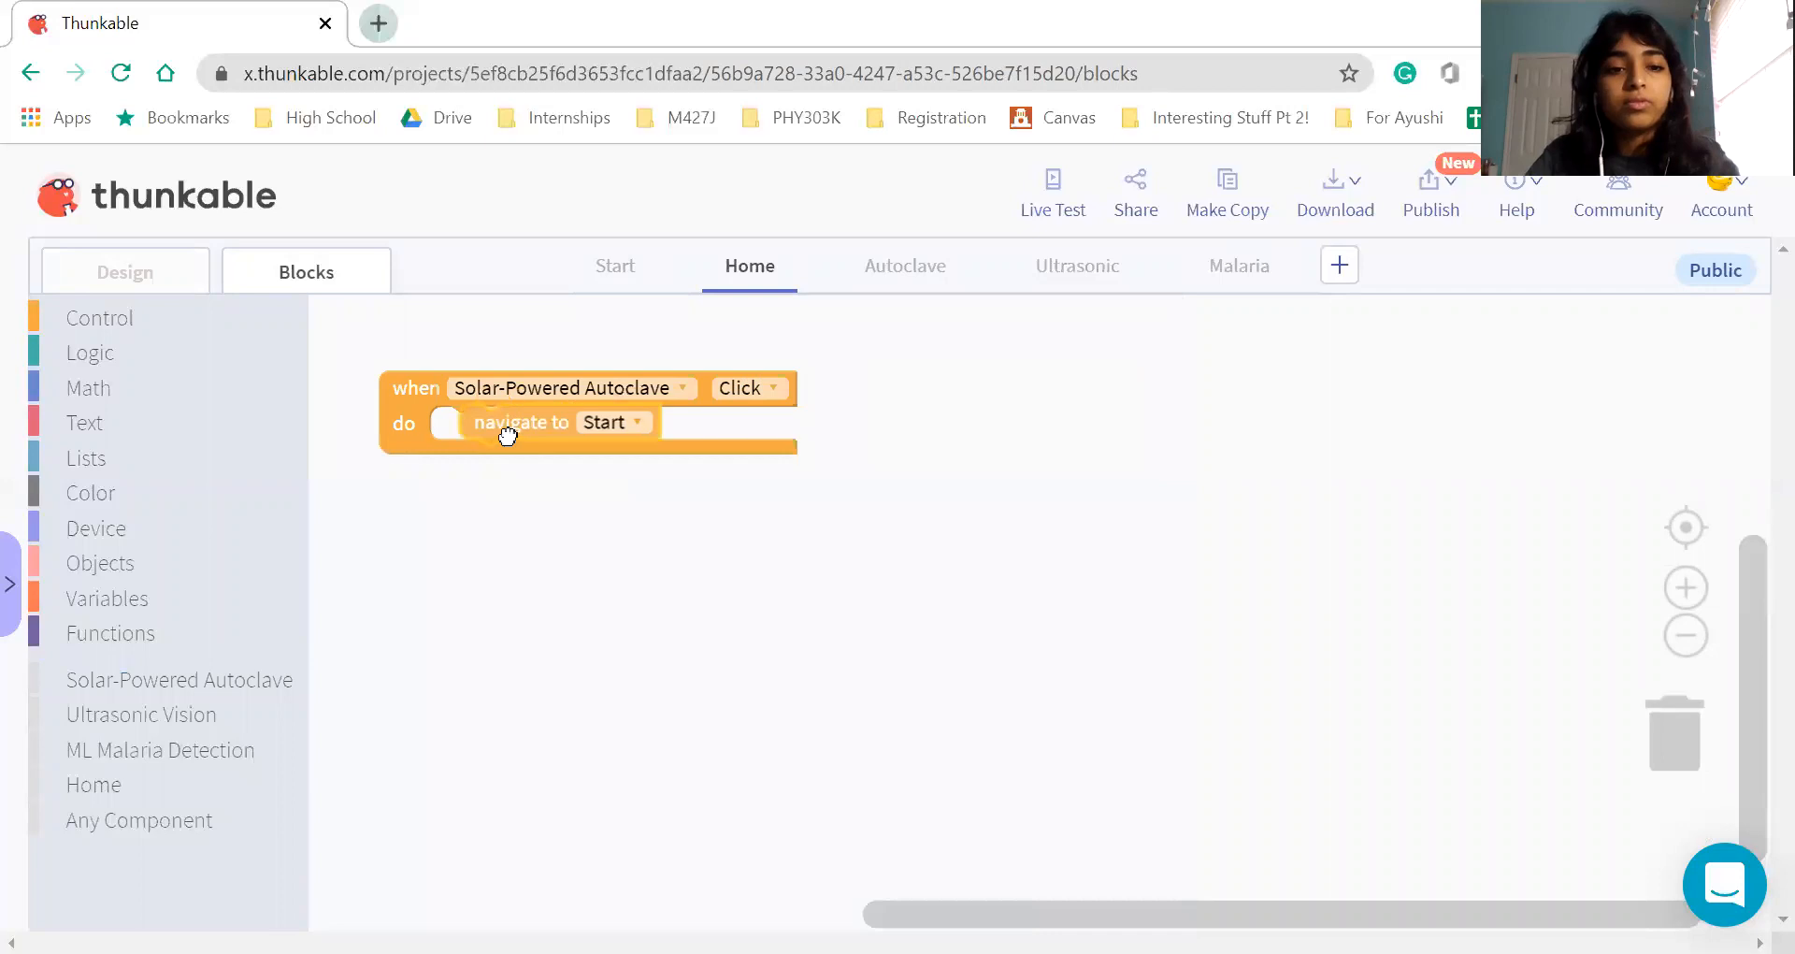
pyautogui.click(593, 436)
pyautogui.click(626, 522)
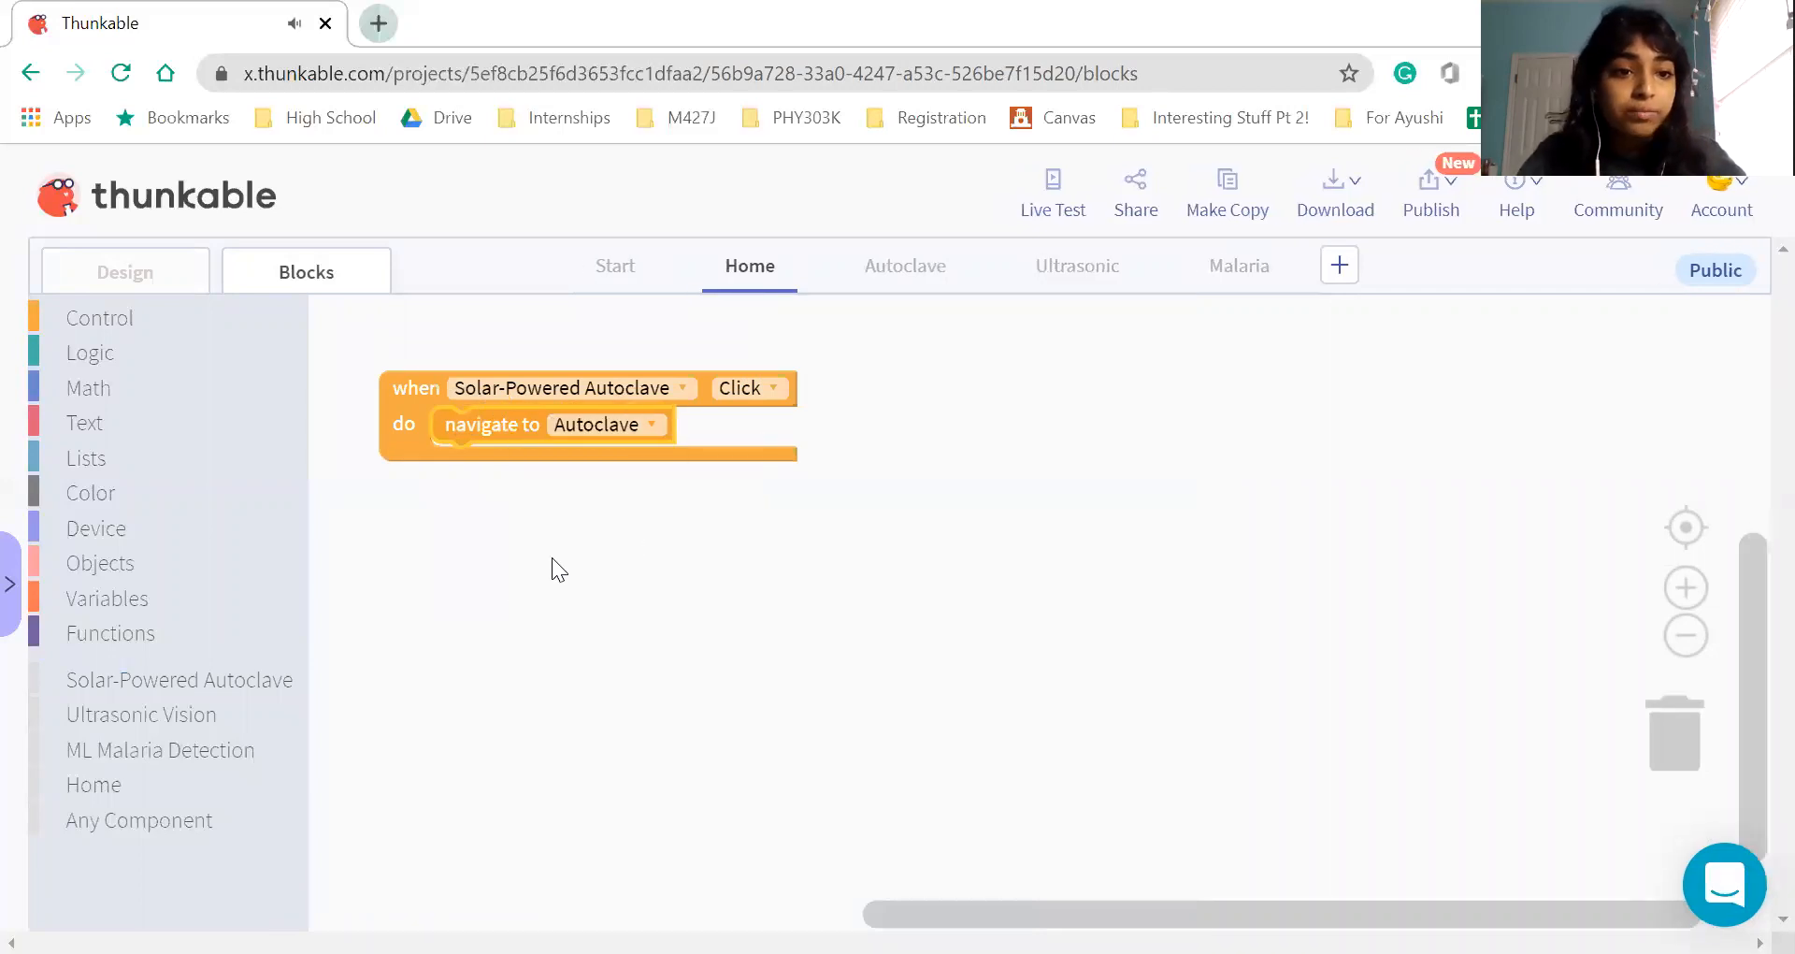
# Add a Click event for the Ultrasonic Vision button that navigates to the Ultrasonic screen
pyautogui.click(122, 722)
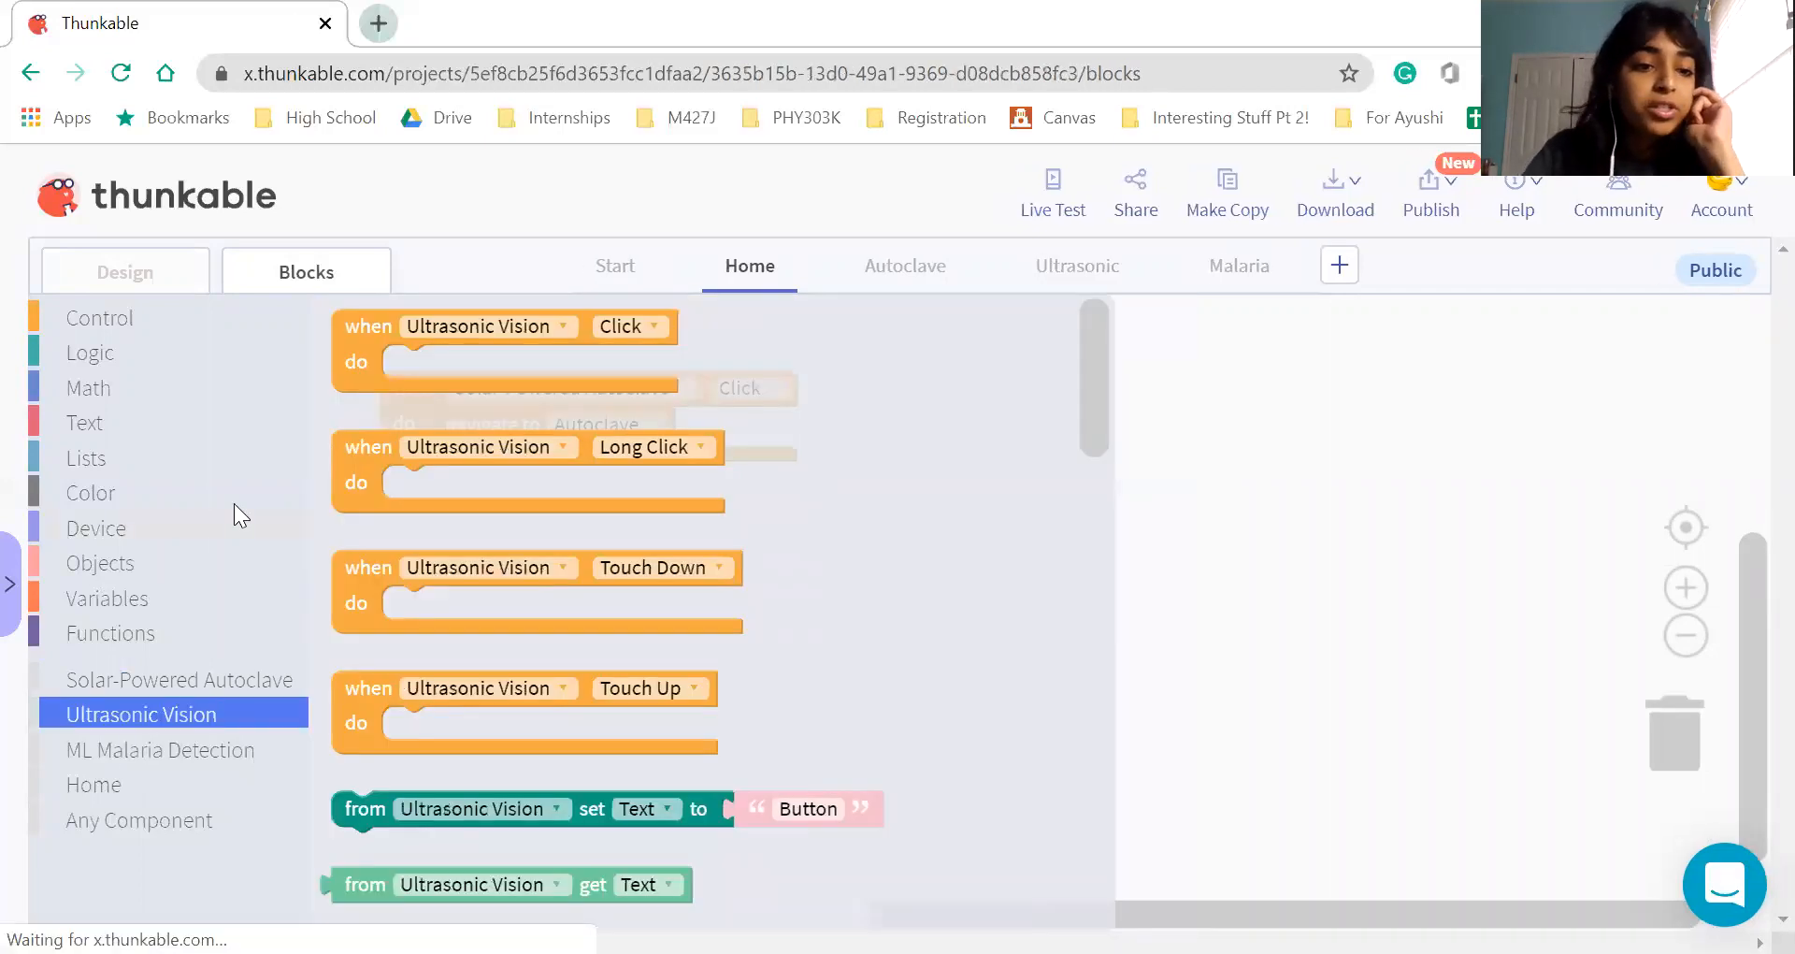
pyautogui.moveTo(355, 460); pyautogui.dragTo(391, 515)
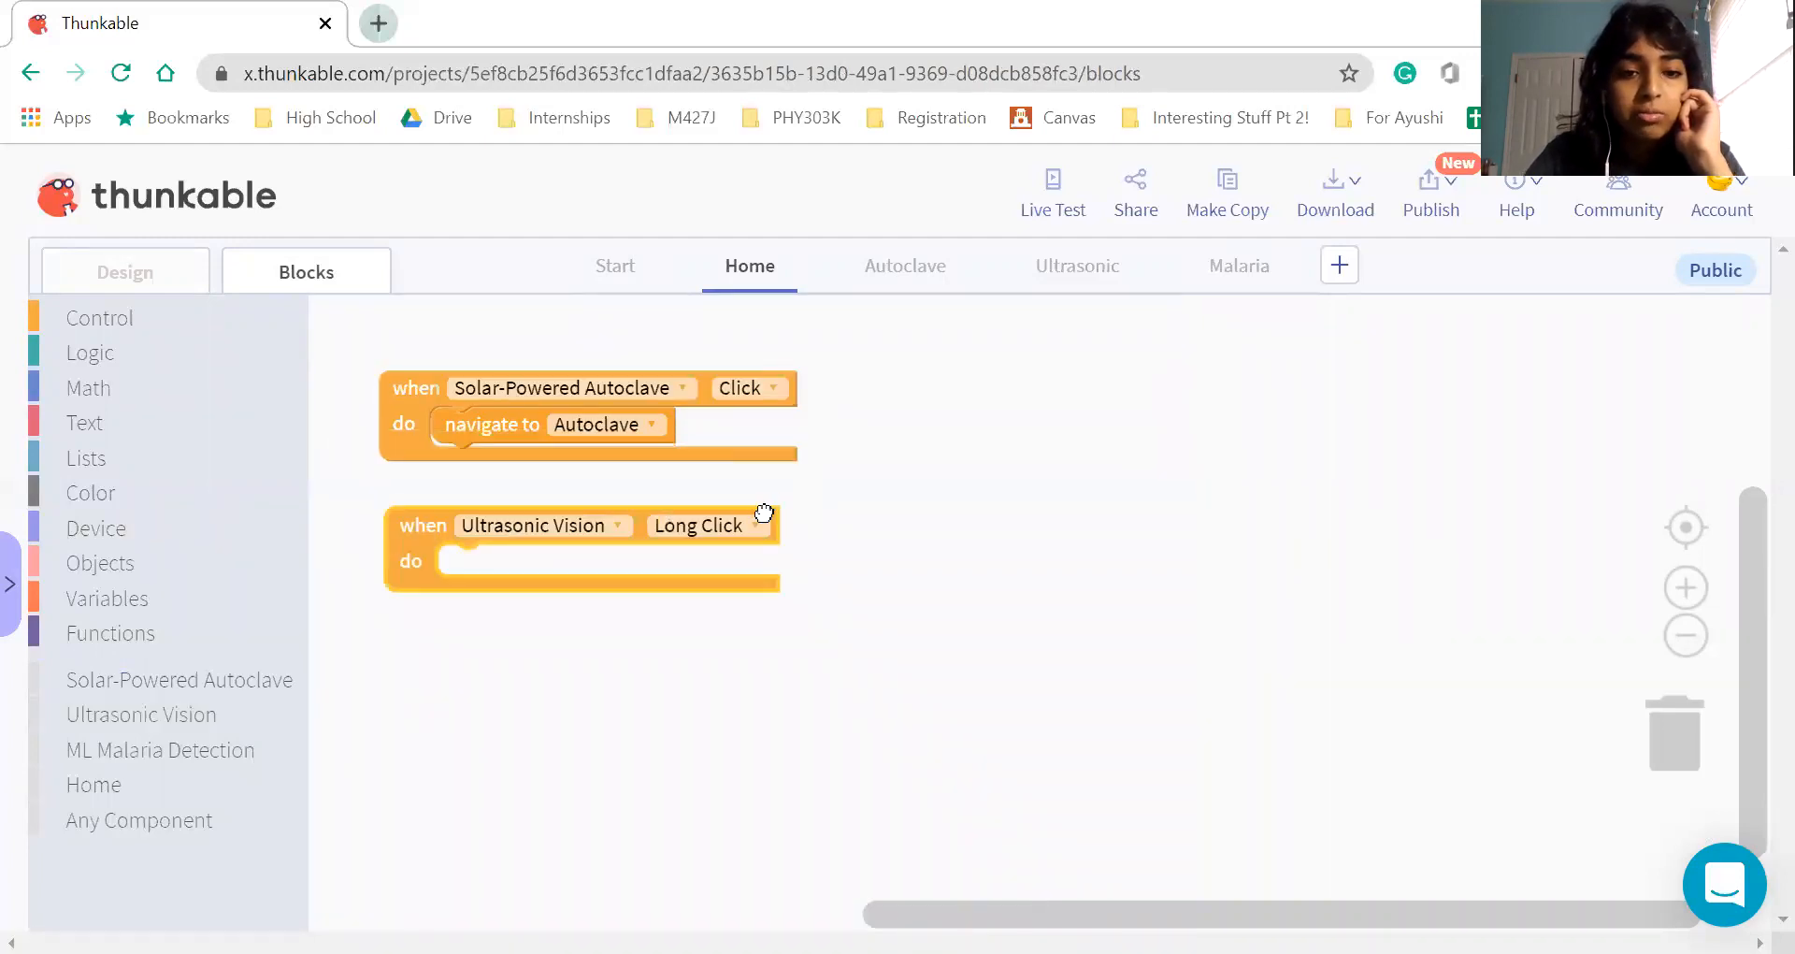
pyautogui.click(751, 522)
pyautogui.click(752, 556)
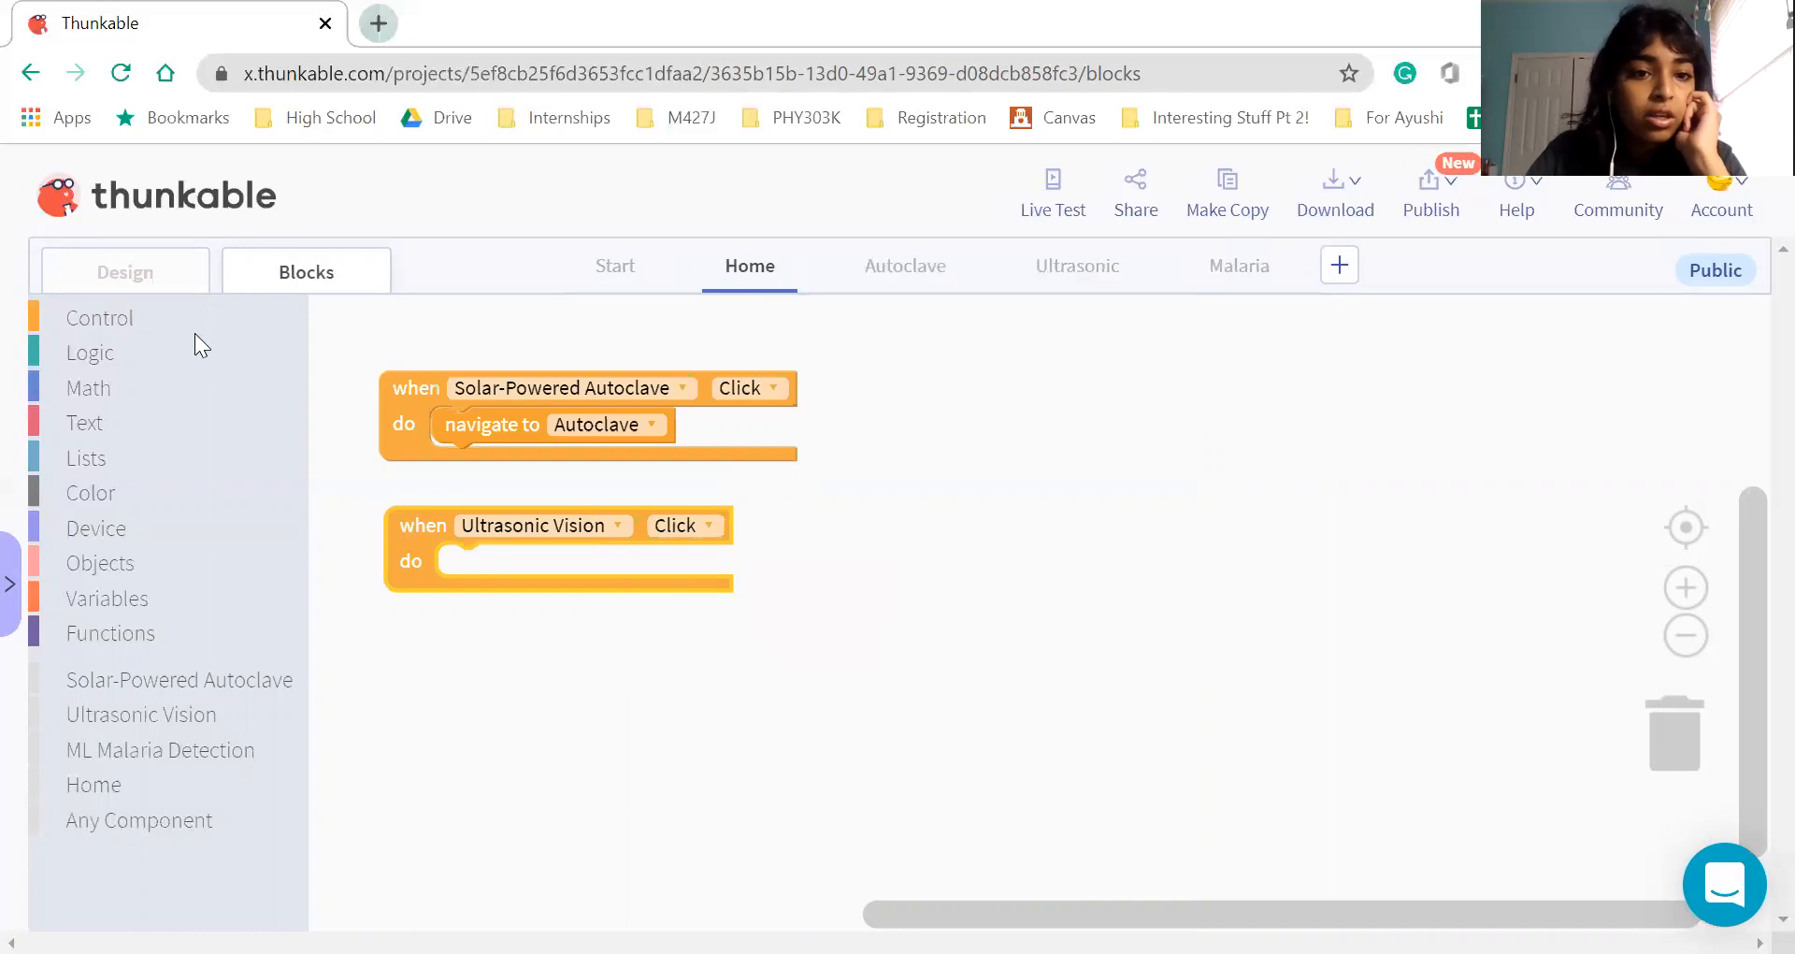
pyautogui.click(225, 325)
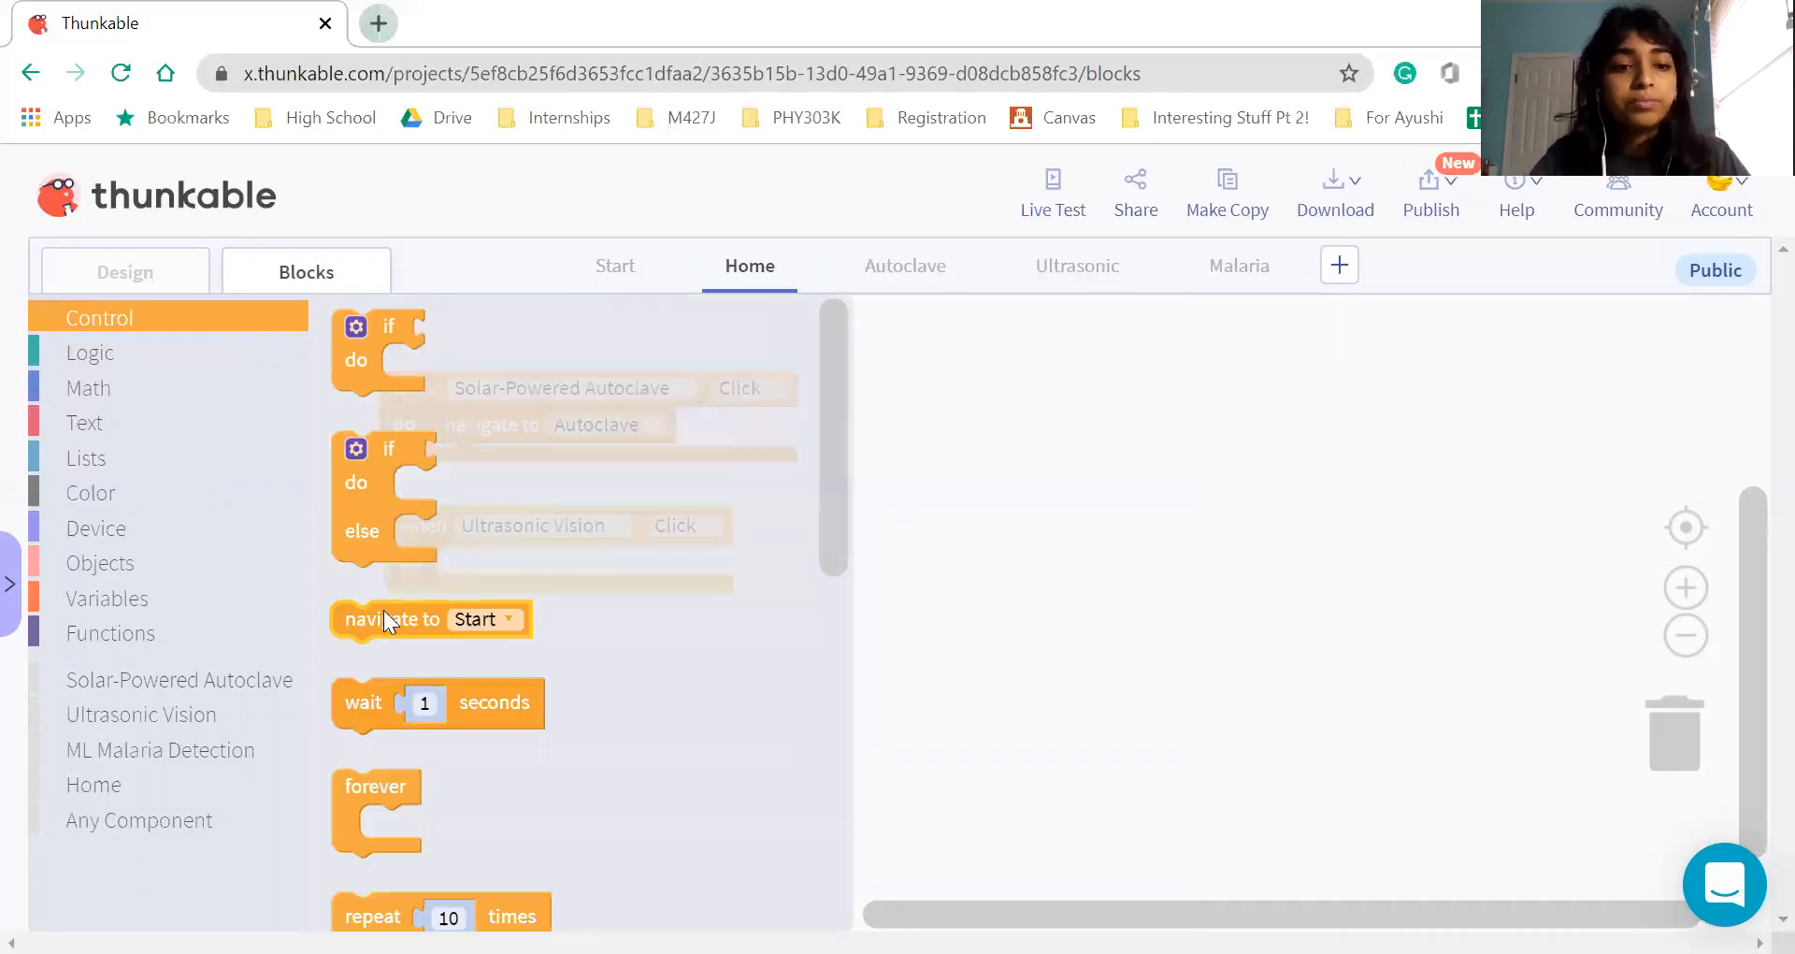
pyautogui.moveTo(472, 622); pyautogui.dragTo(589, 570)
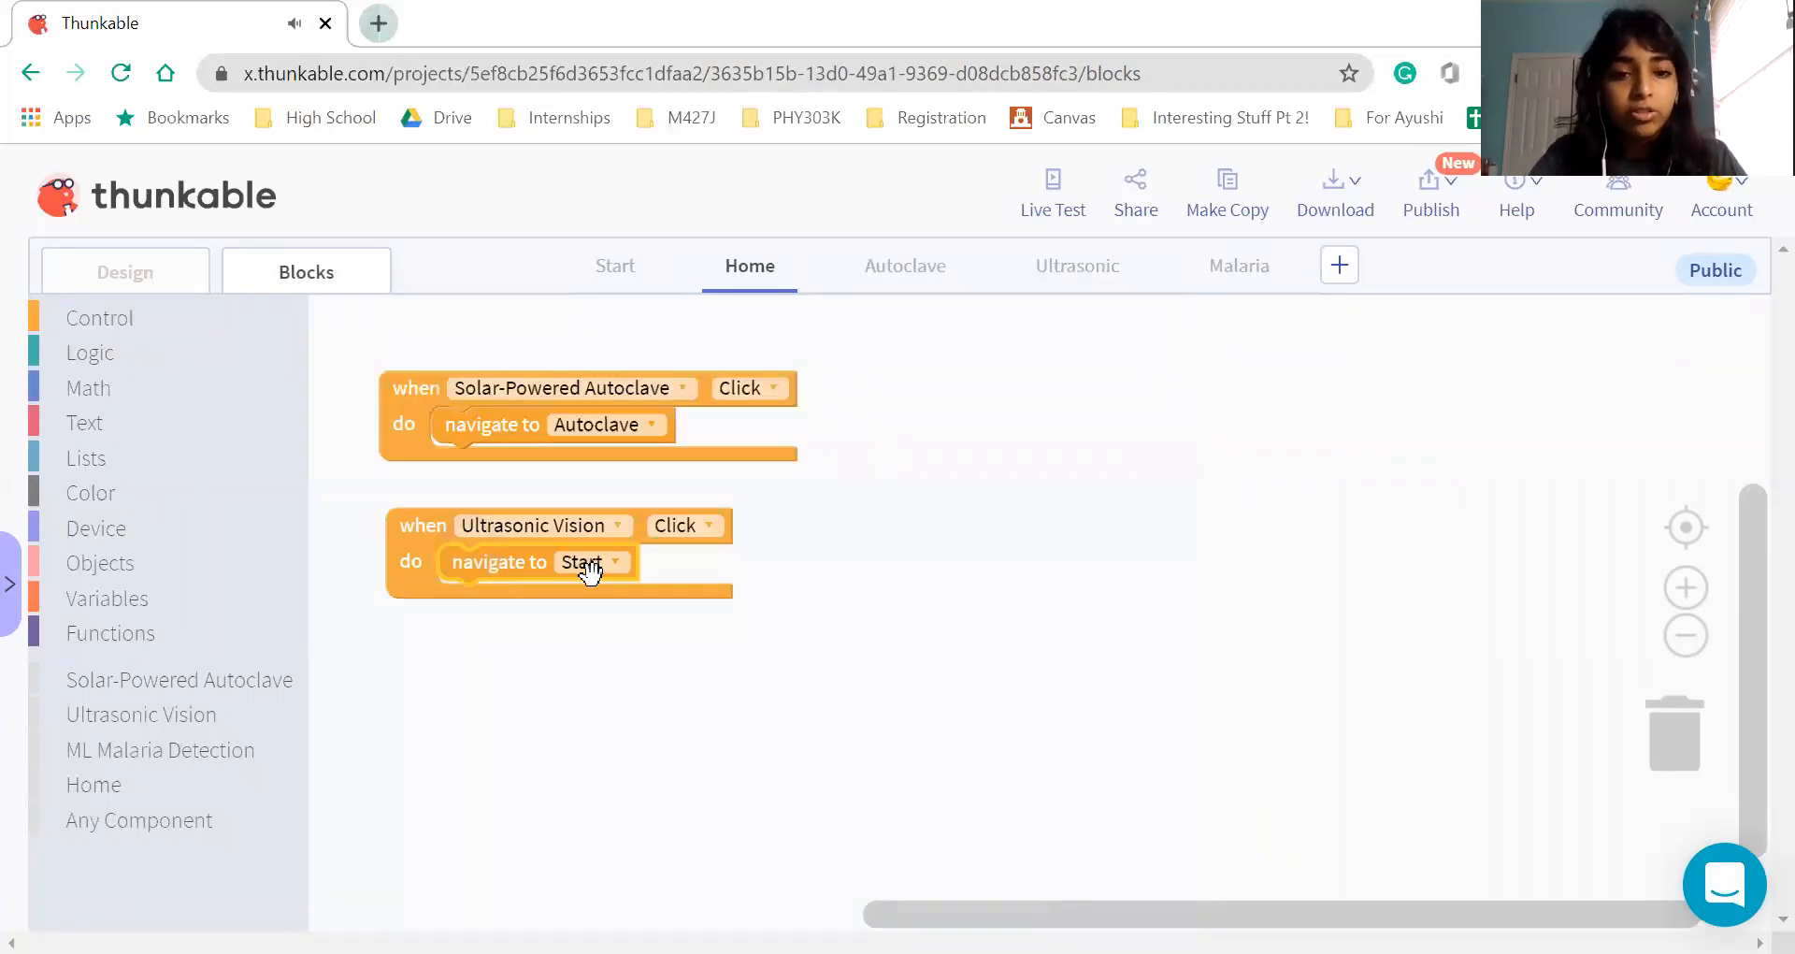
pyautogui.click(615, 561)
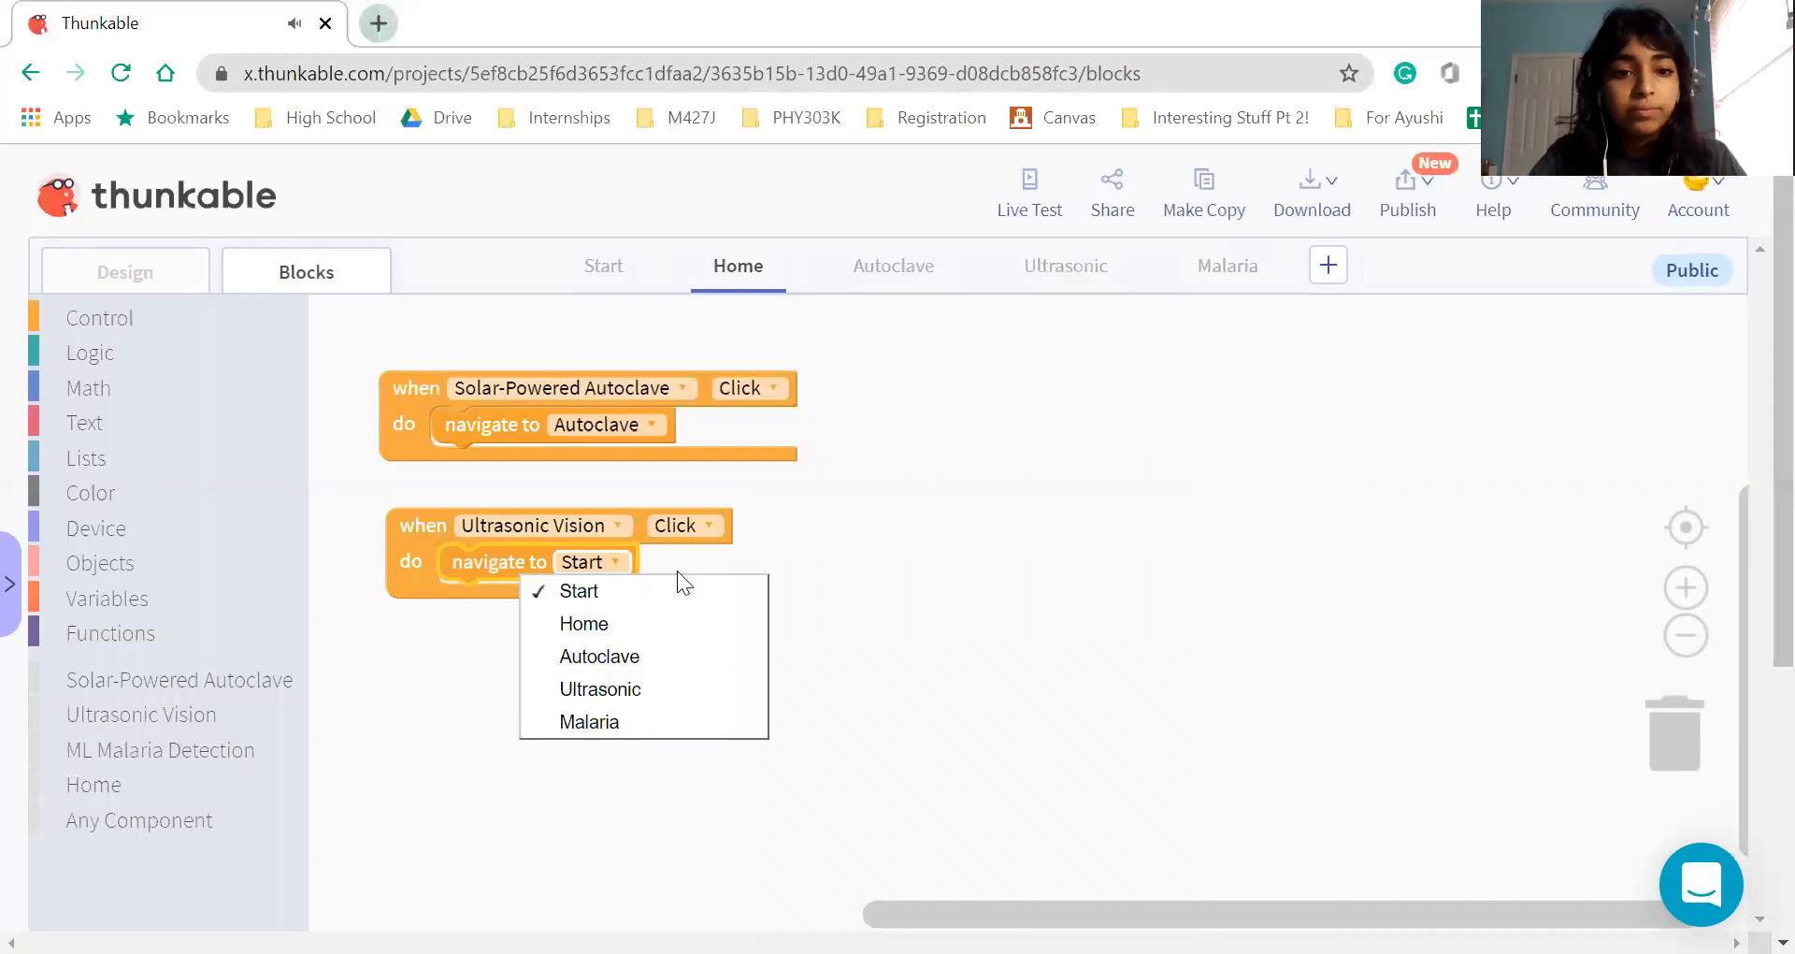
pyautogui.click(628, 688)
# Add a Click event for the ML Malaria Detection button that navigates to the Malaria screen
pyautogui.click(191, 751)
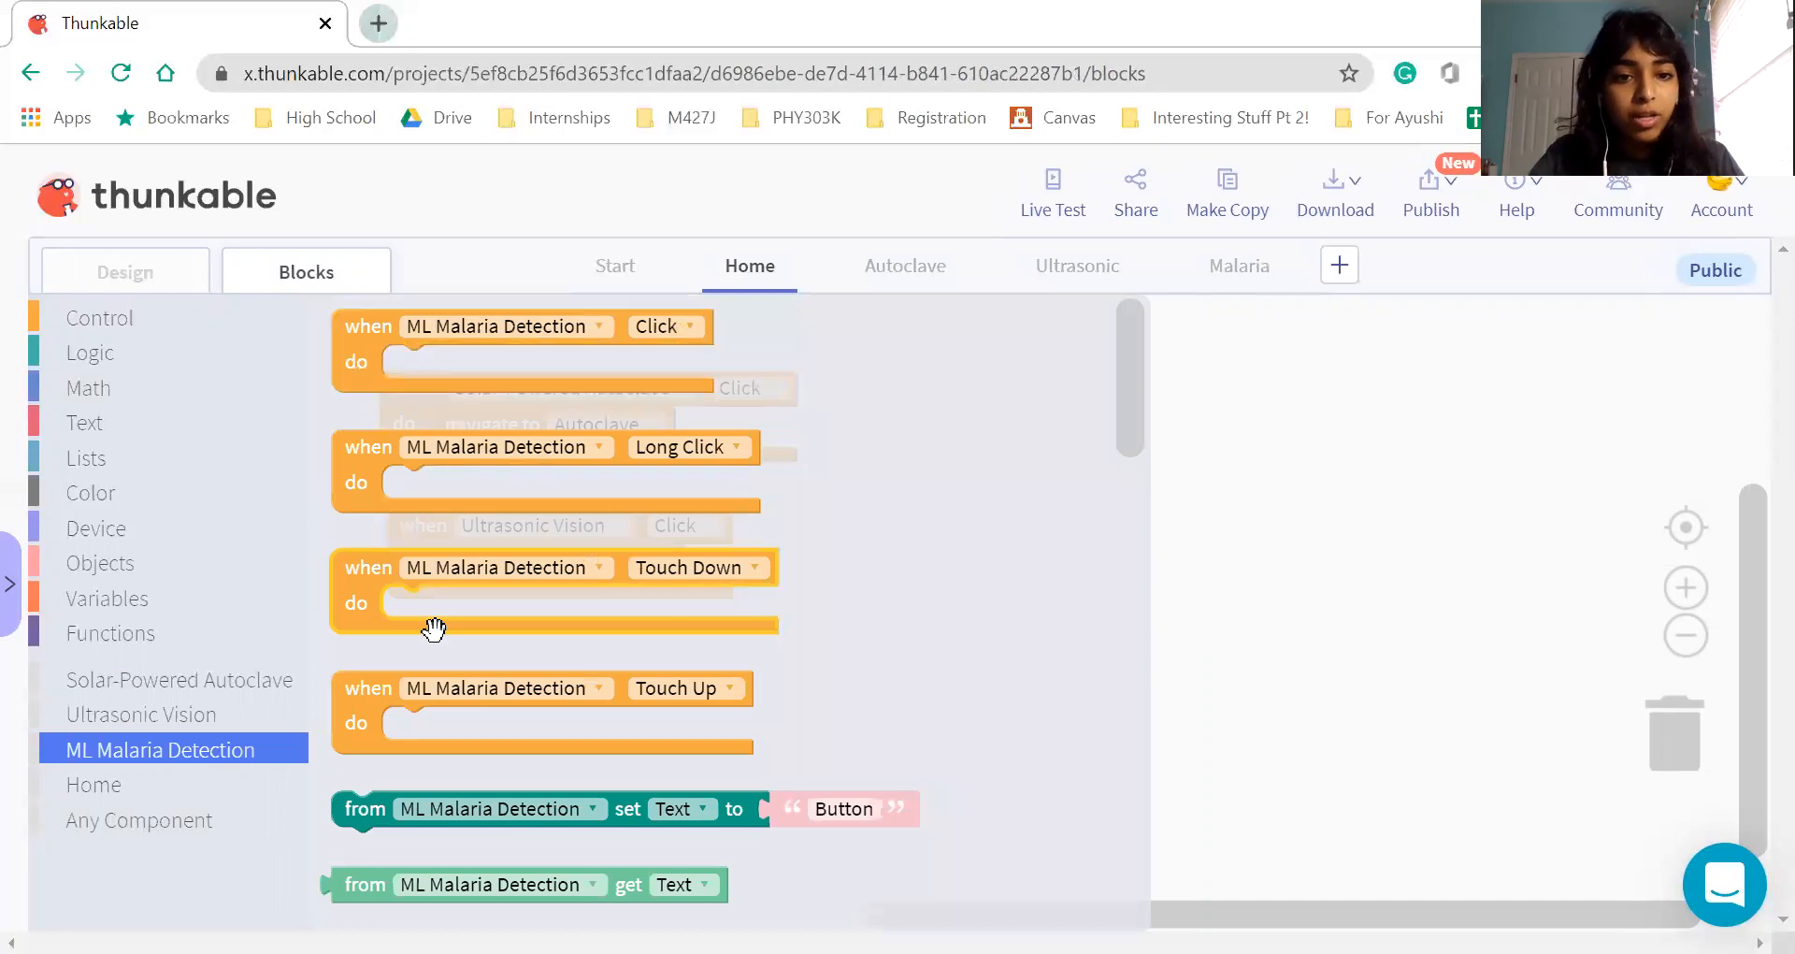
pyautogui.moveTo(357, 368); pyautogui.dragTo(389, 693)
pyautogui.click(56, 327)
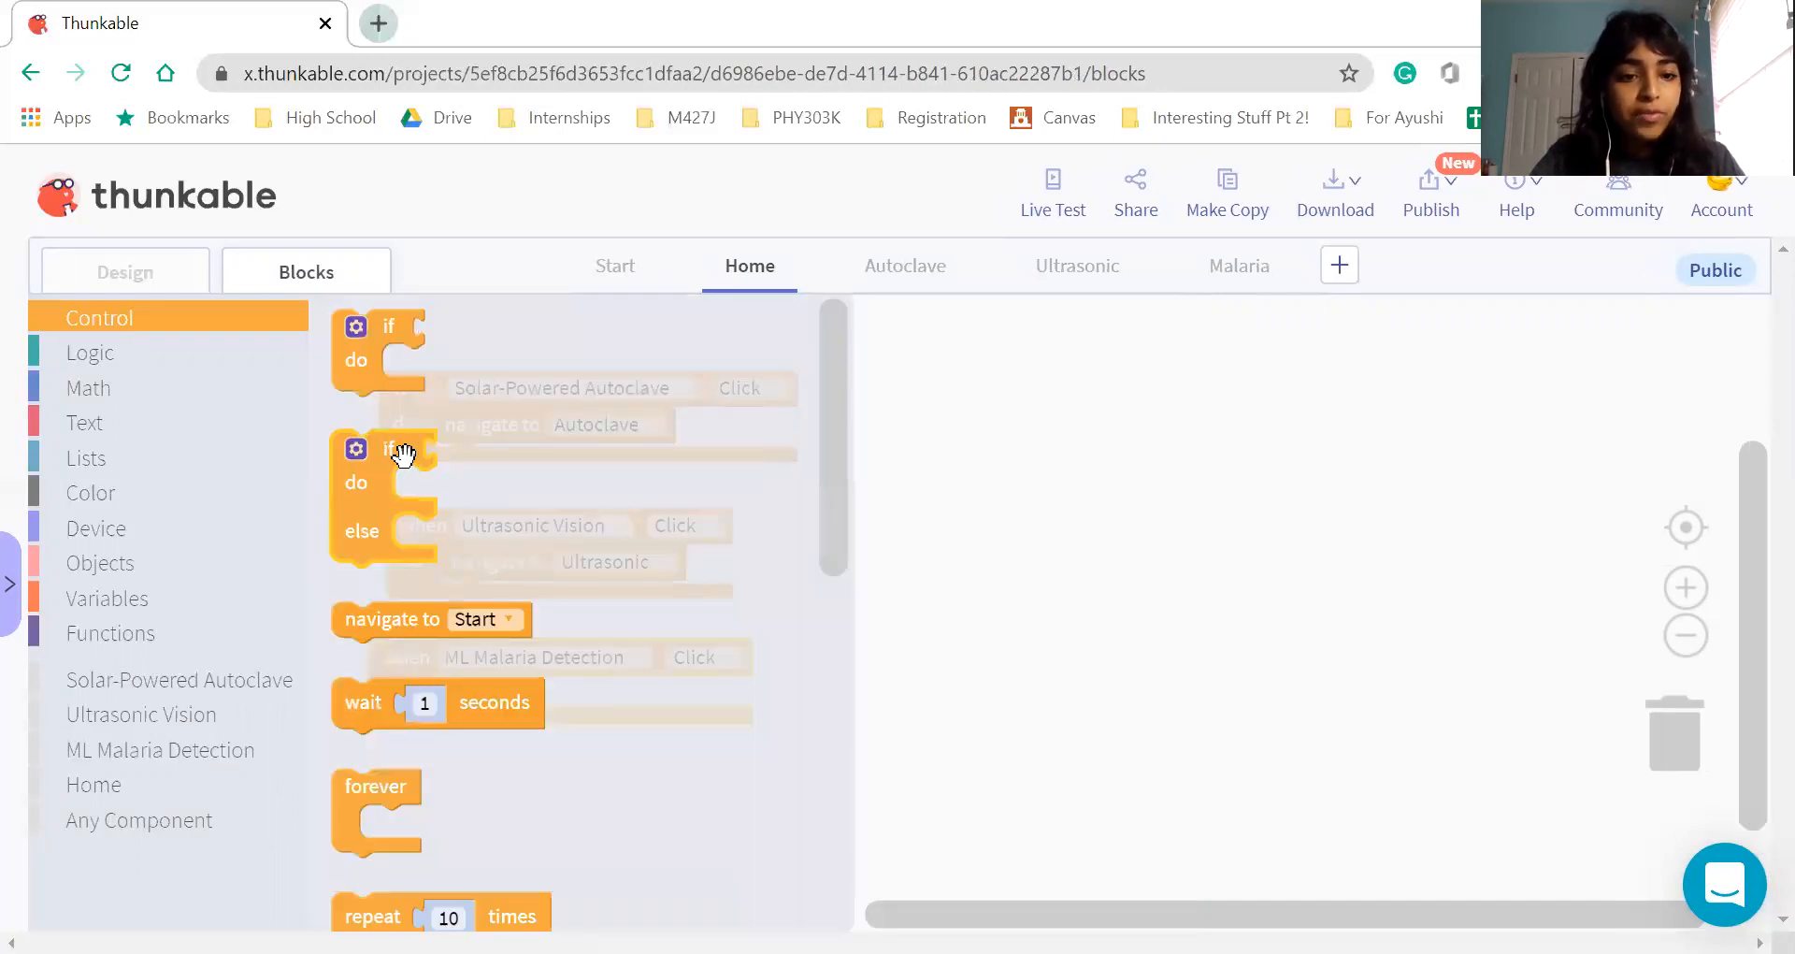
pyautogui.scroll(-2, 432, 761)
pyautogui.moveTo(374, 518); pyautogui.dragTo(461, 701)
pyautogui.click(559, 703)
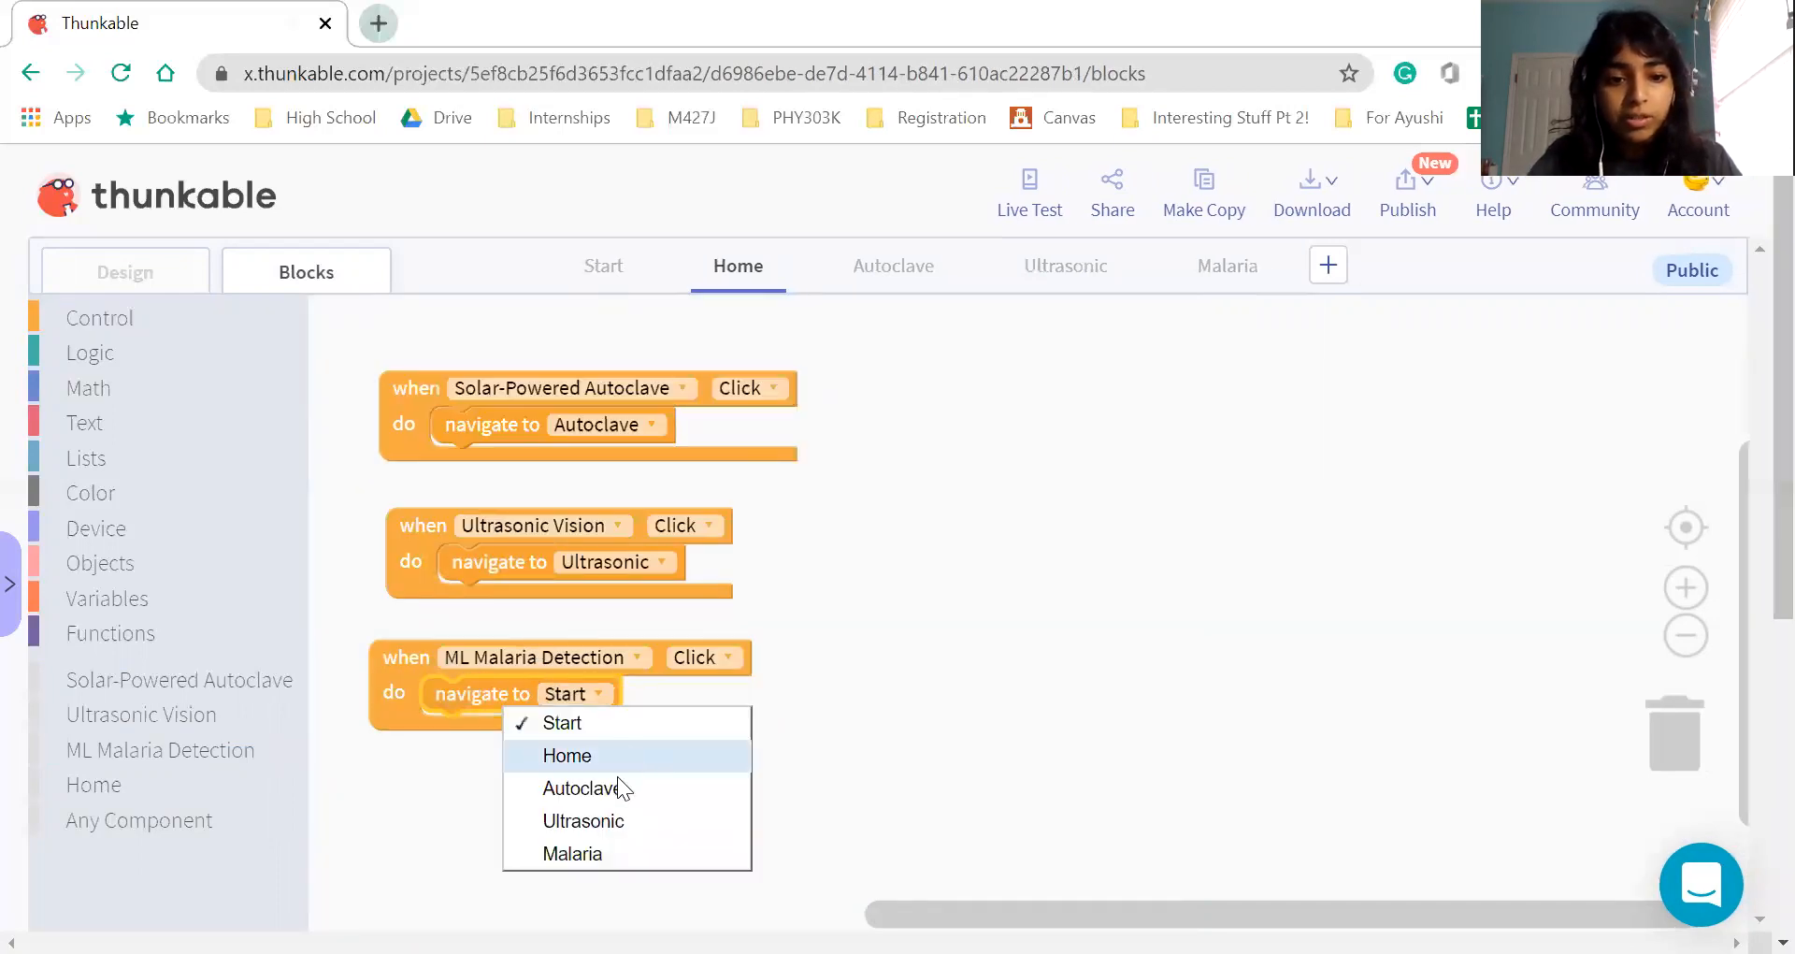
pyautogui.click(612, 847)
pyautogui.click(910, 274)
pyautogui.click(1221, 272)
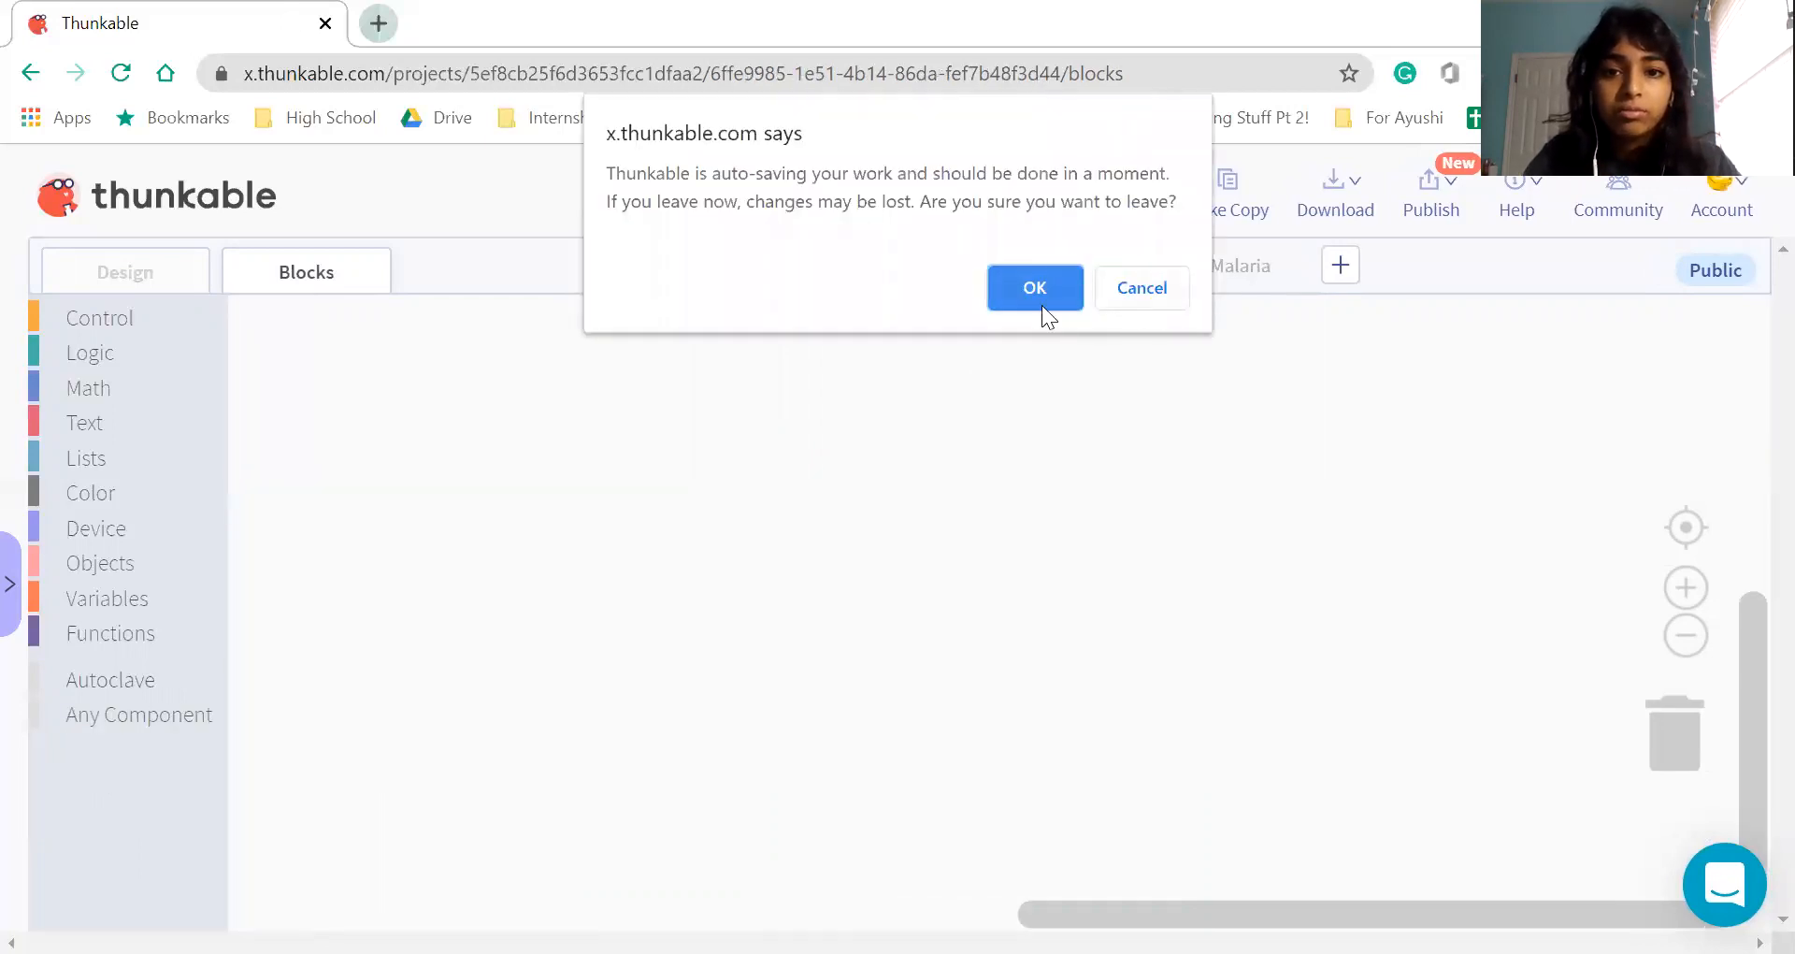
pyautogui.click(1142, 288)
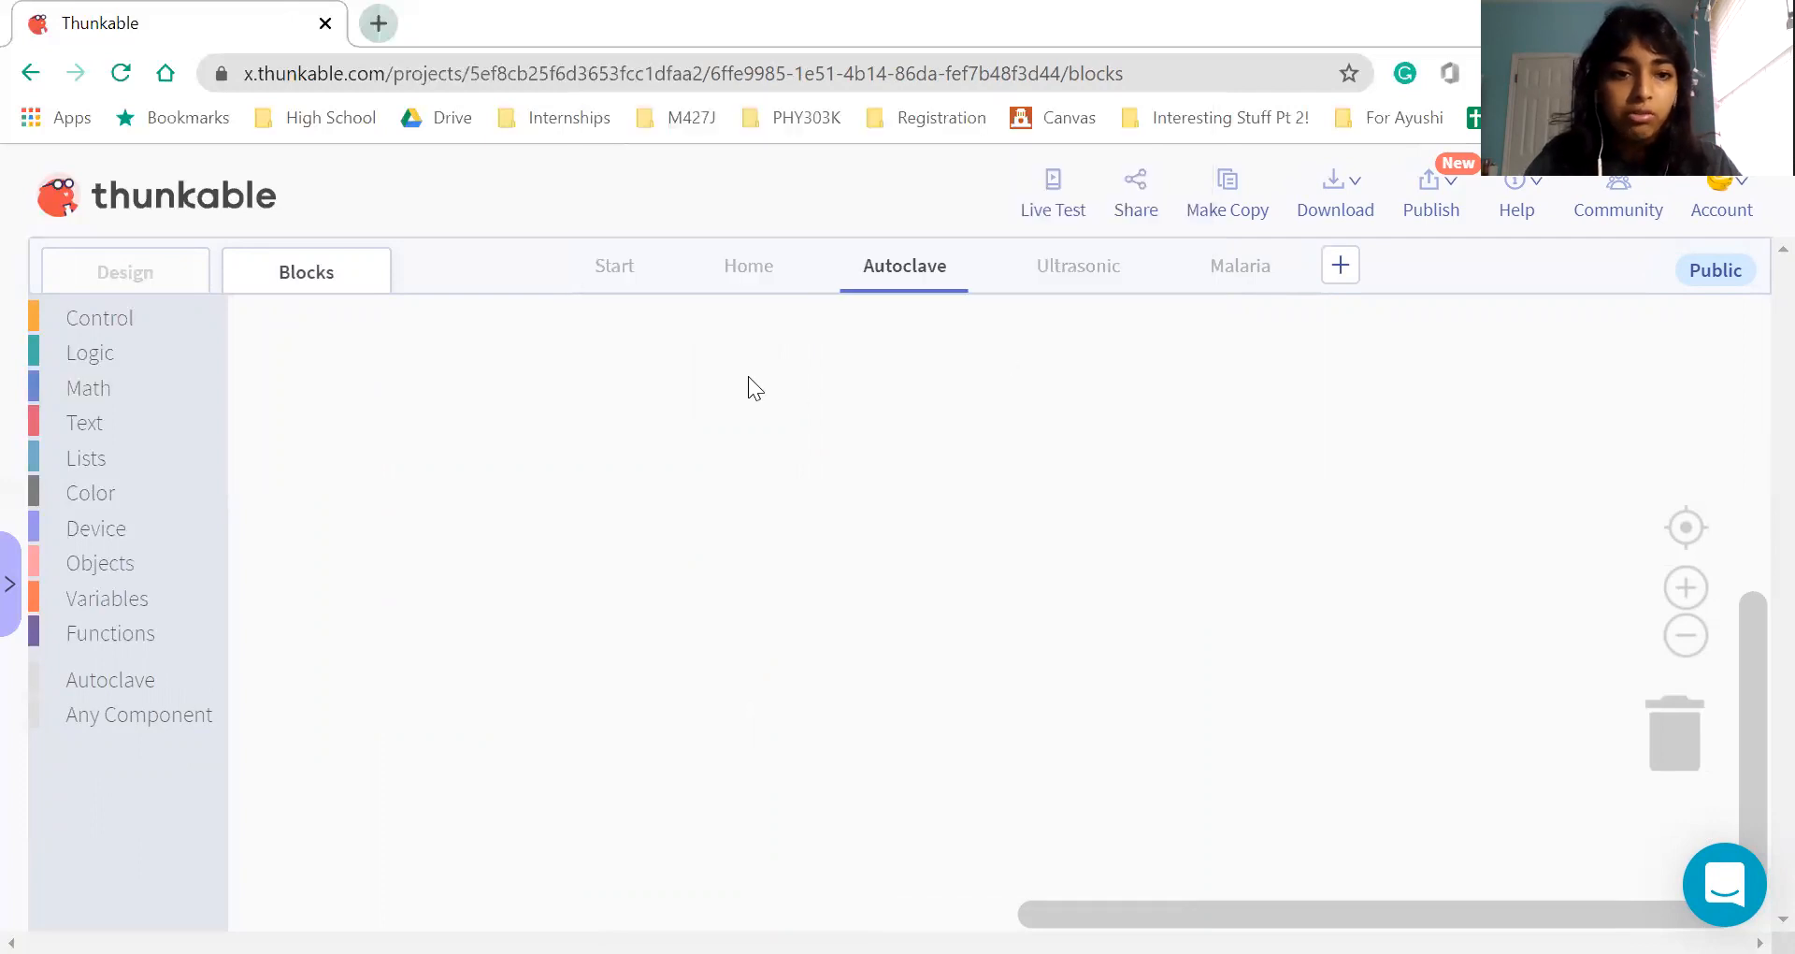
pyautogui.click(723, 267)
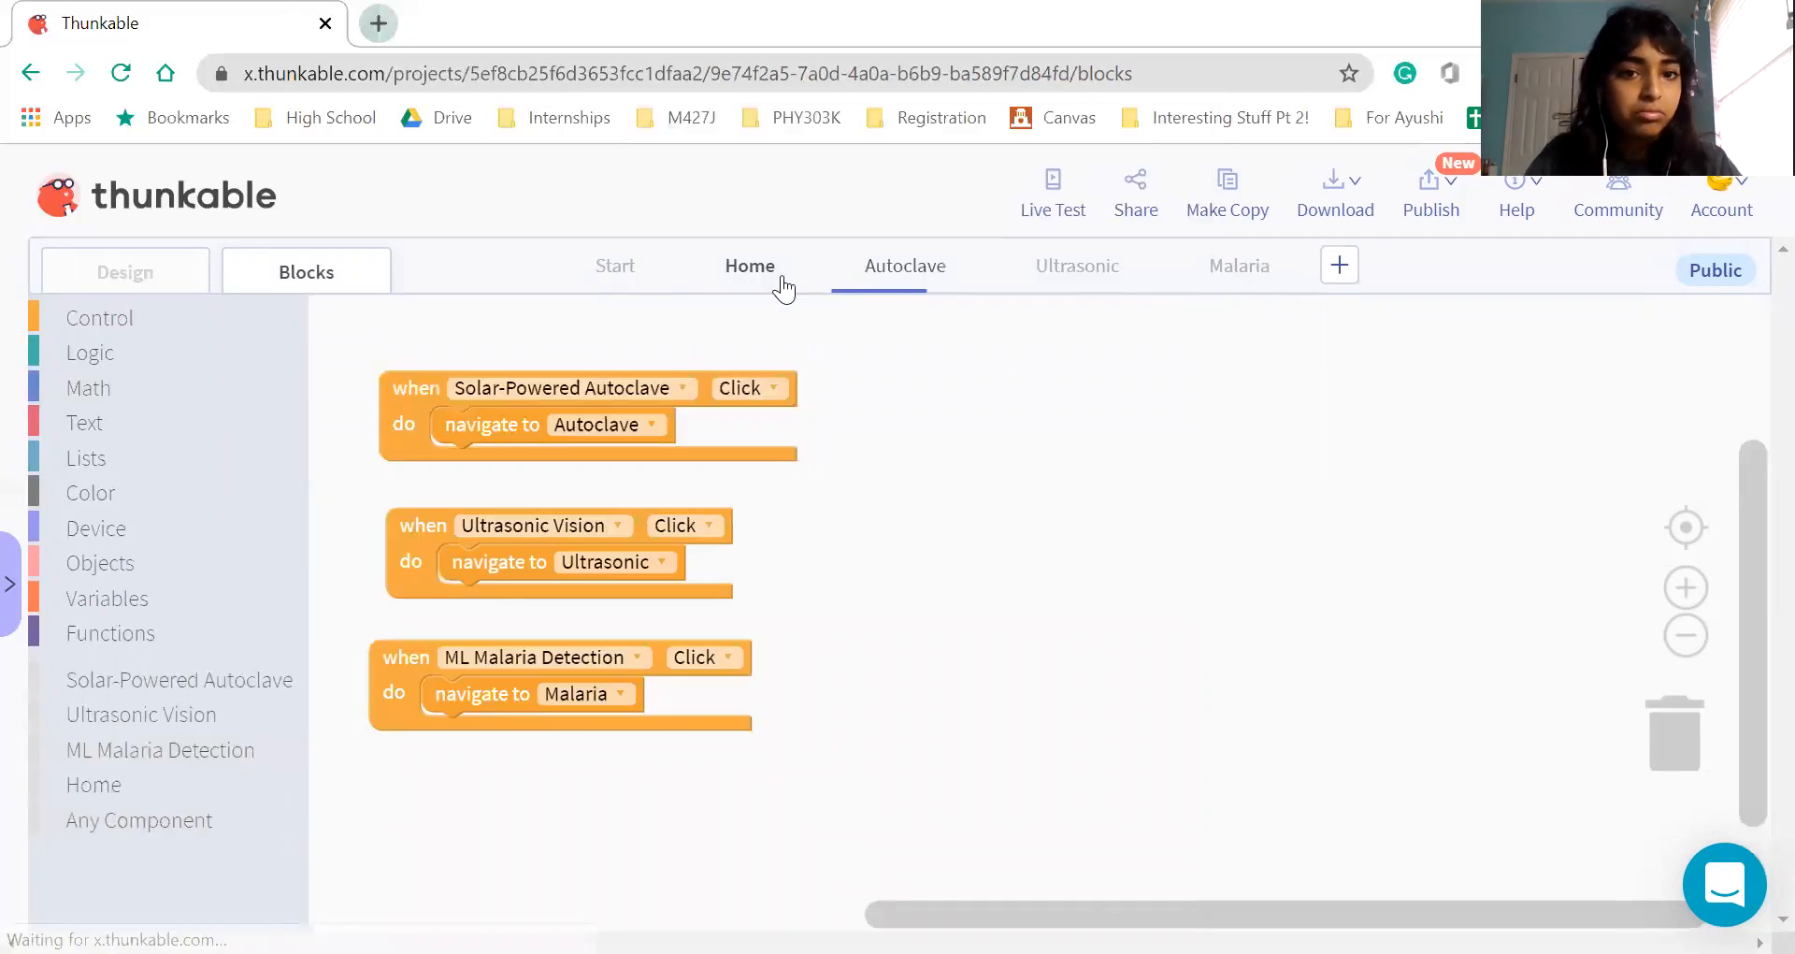
pyautogui.click(1077, 264)
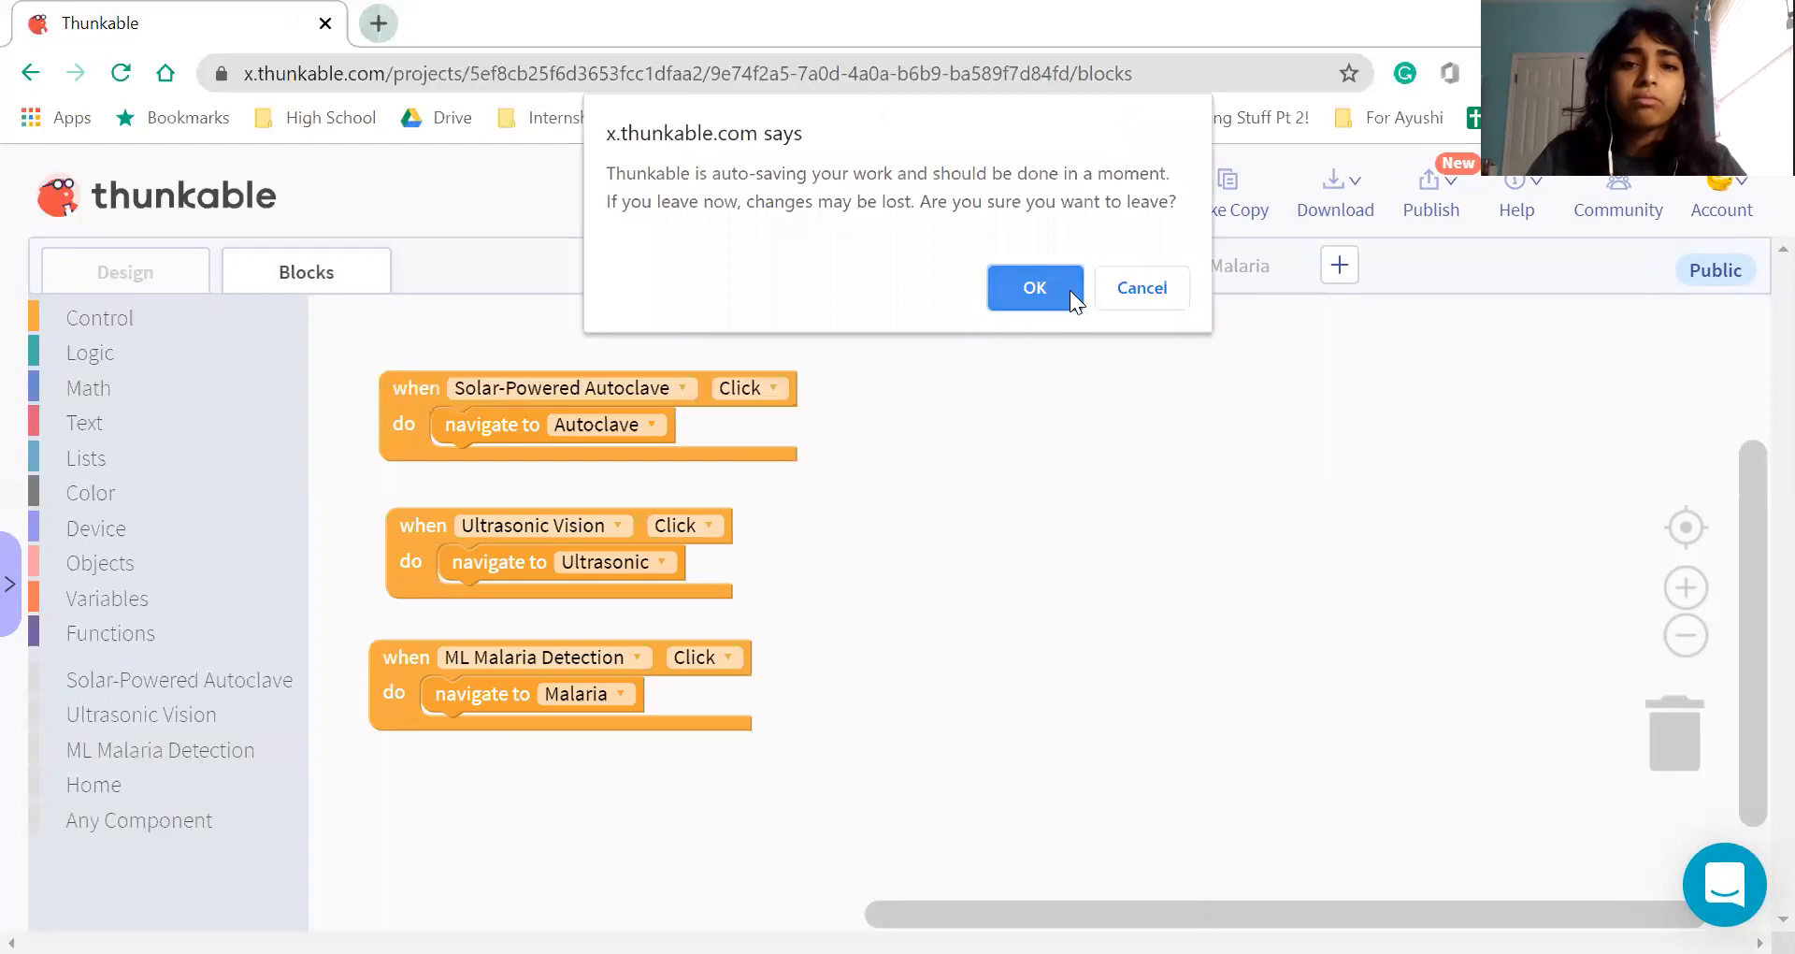
pyautogui.click(1170, 287)
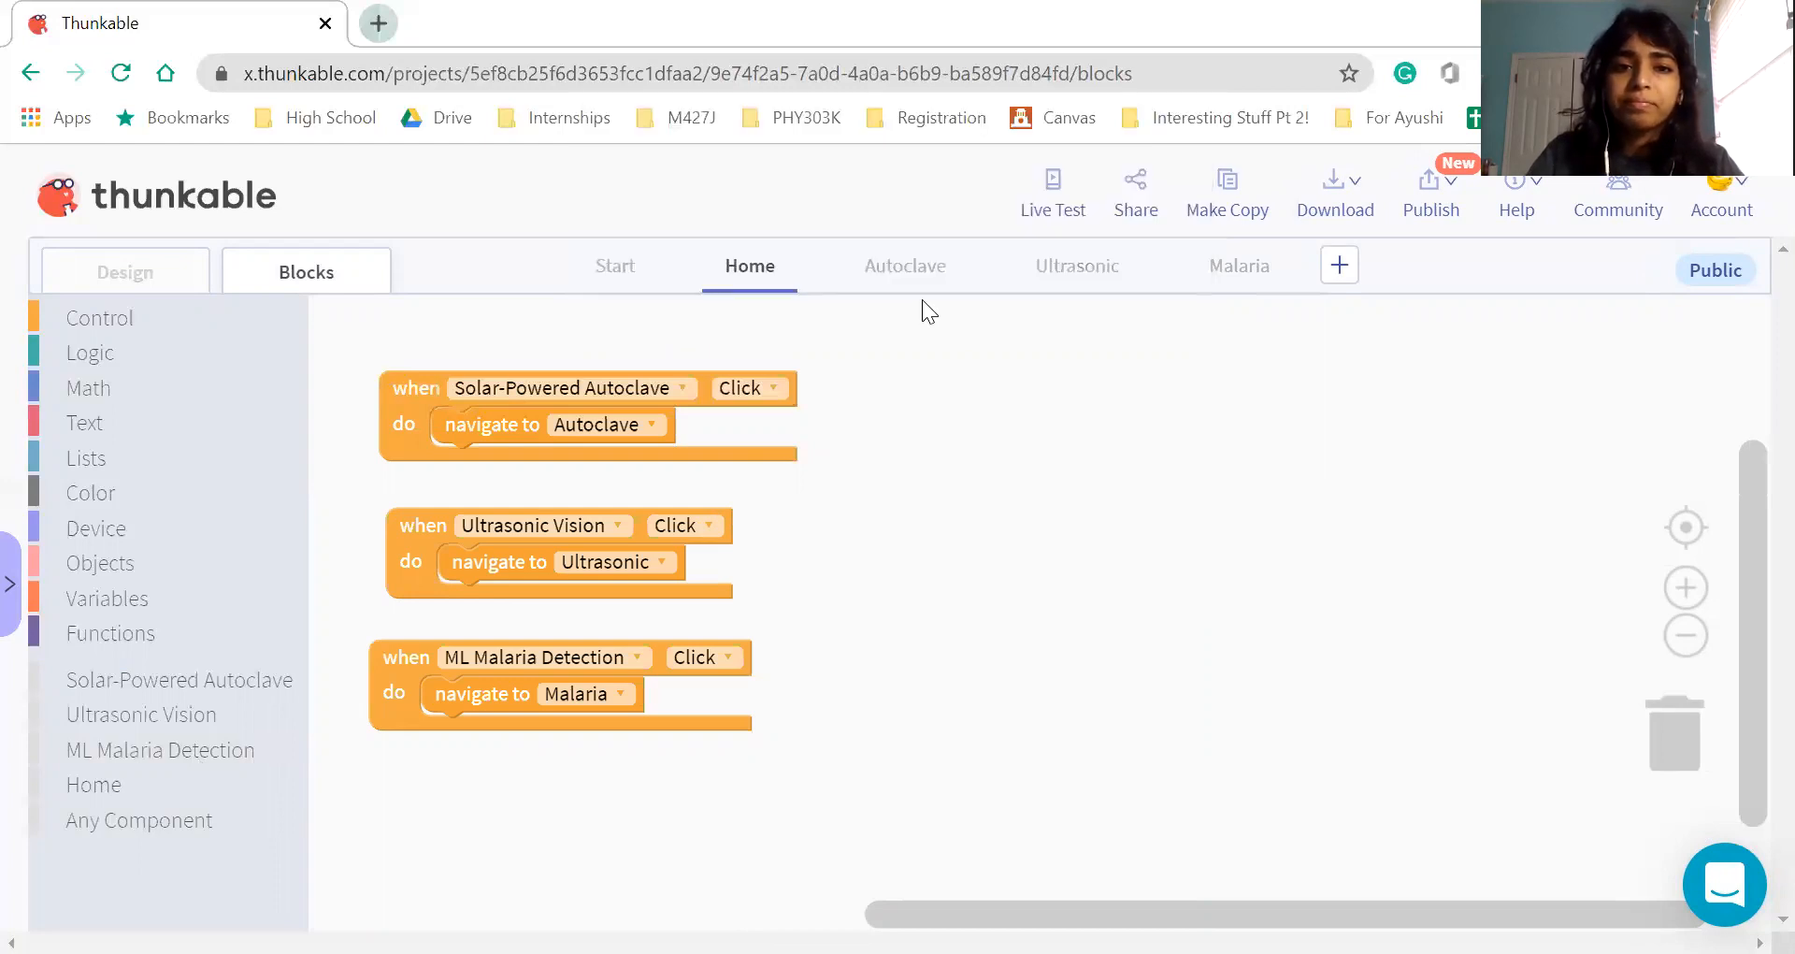
# Open the Autoclave screen in the design view and bring its entry in the component tree into view
pyautogui.click(924, 271)
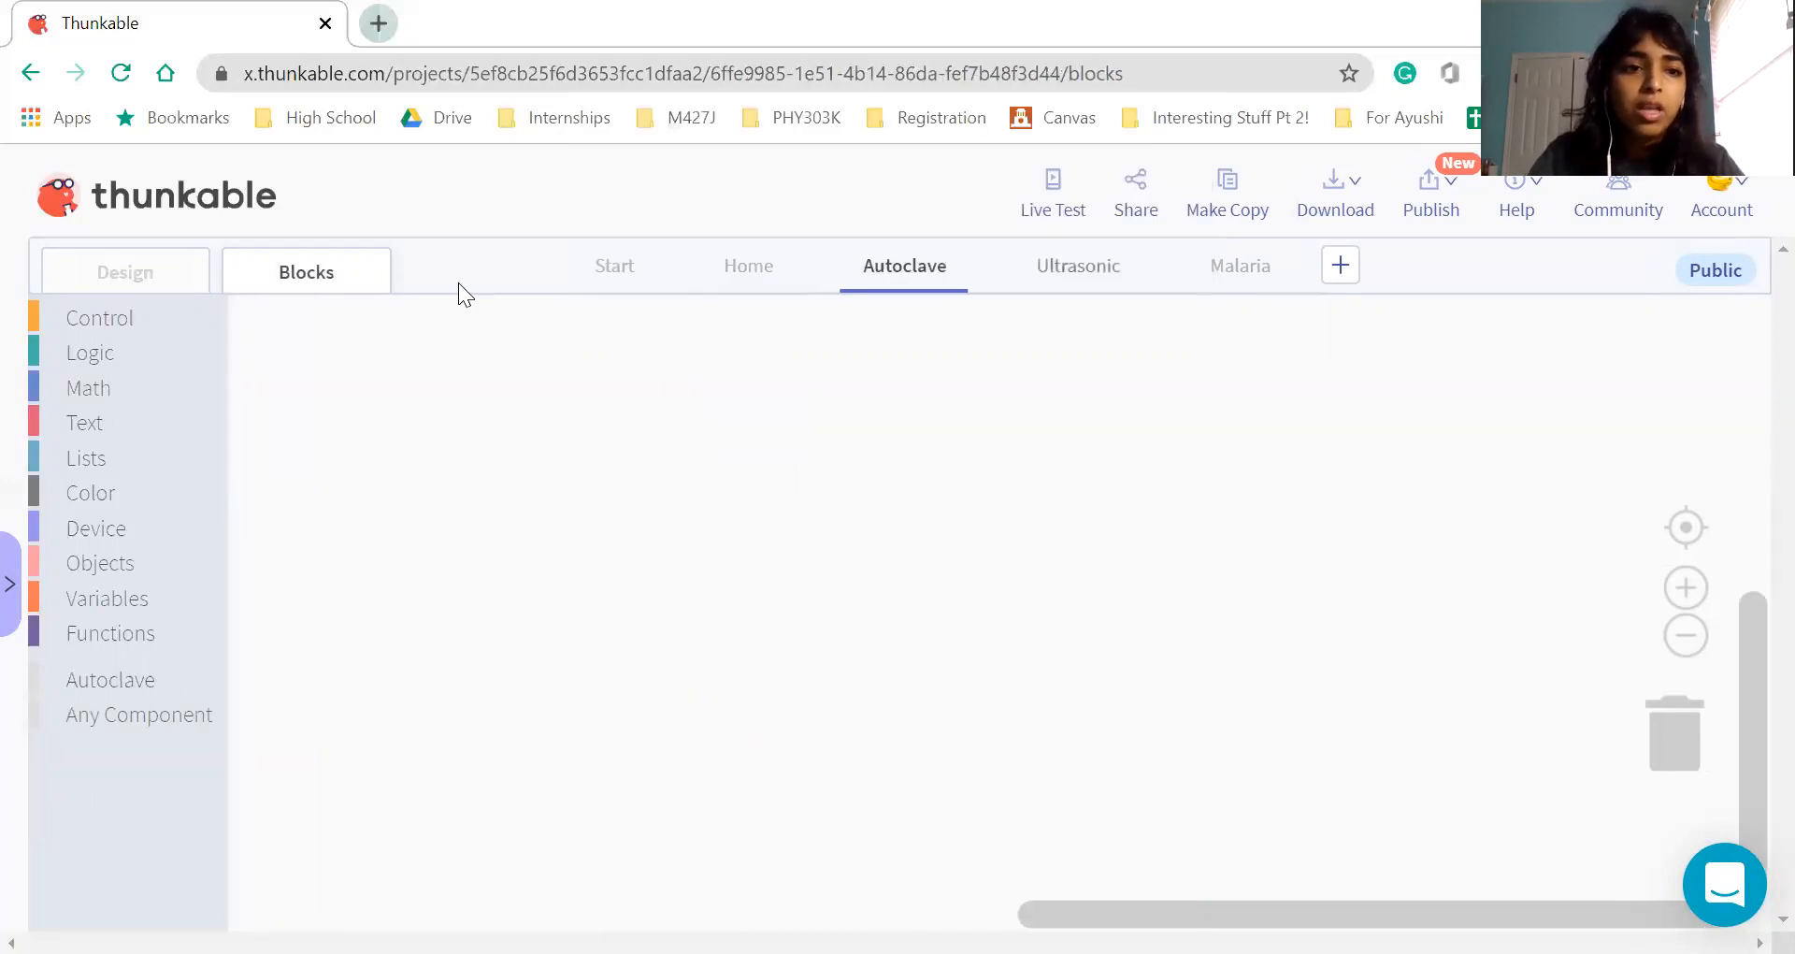
pyautogui.click(145, 285)
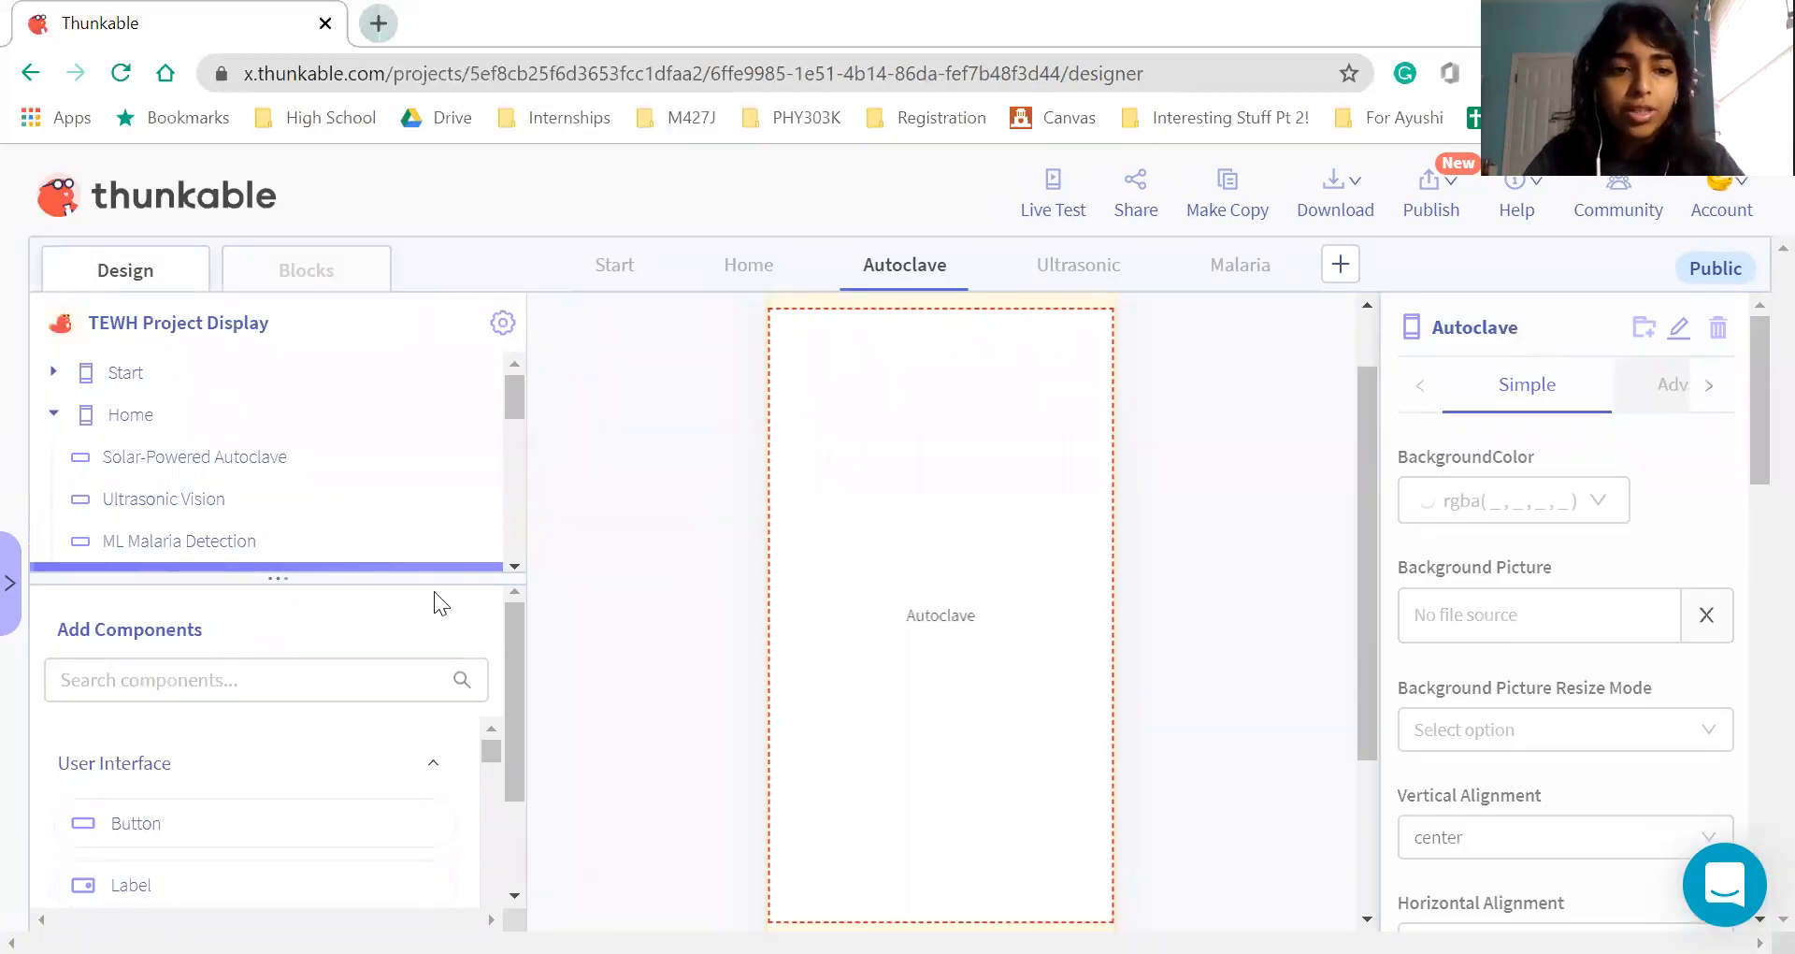
pyautogui.scroll(-1, 221, 550)
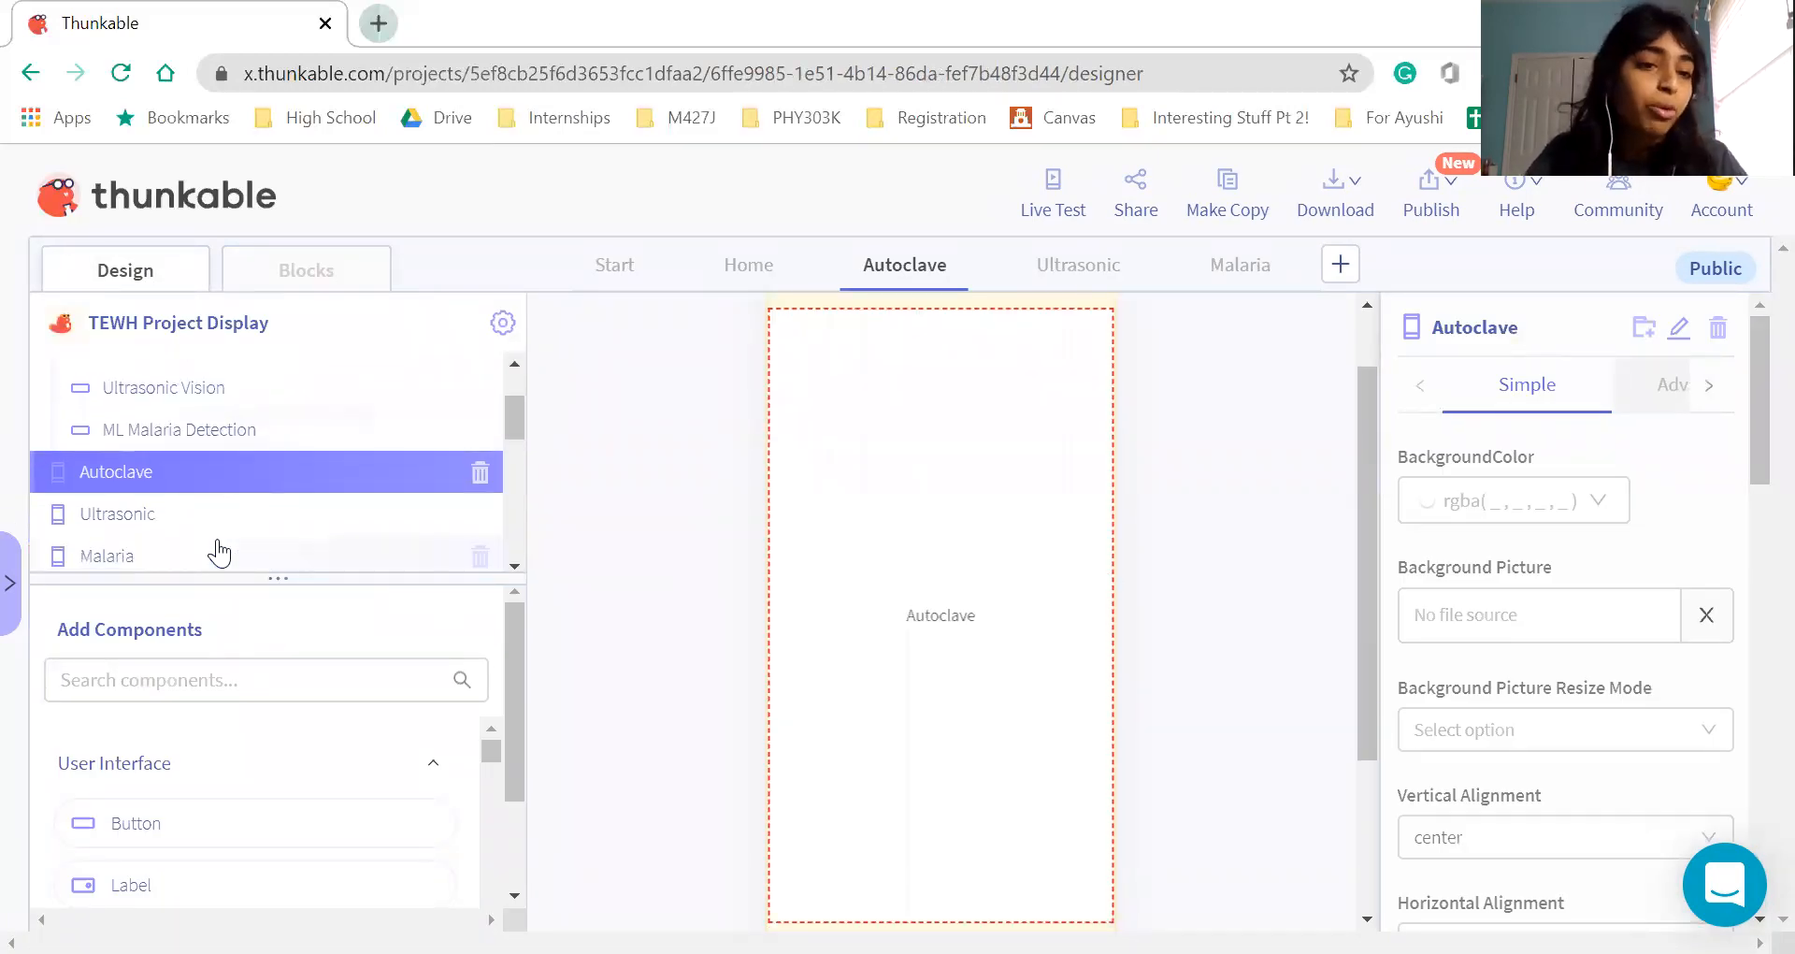
pyautogui.scroll(1, 218, 551)
pyautogui.scroll(-2, 177, 523)
pyautogui.scroll(1, 171, 500)
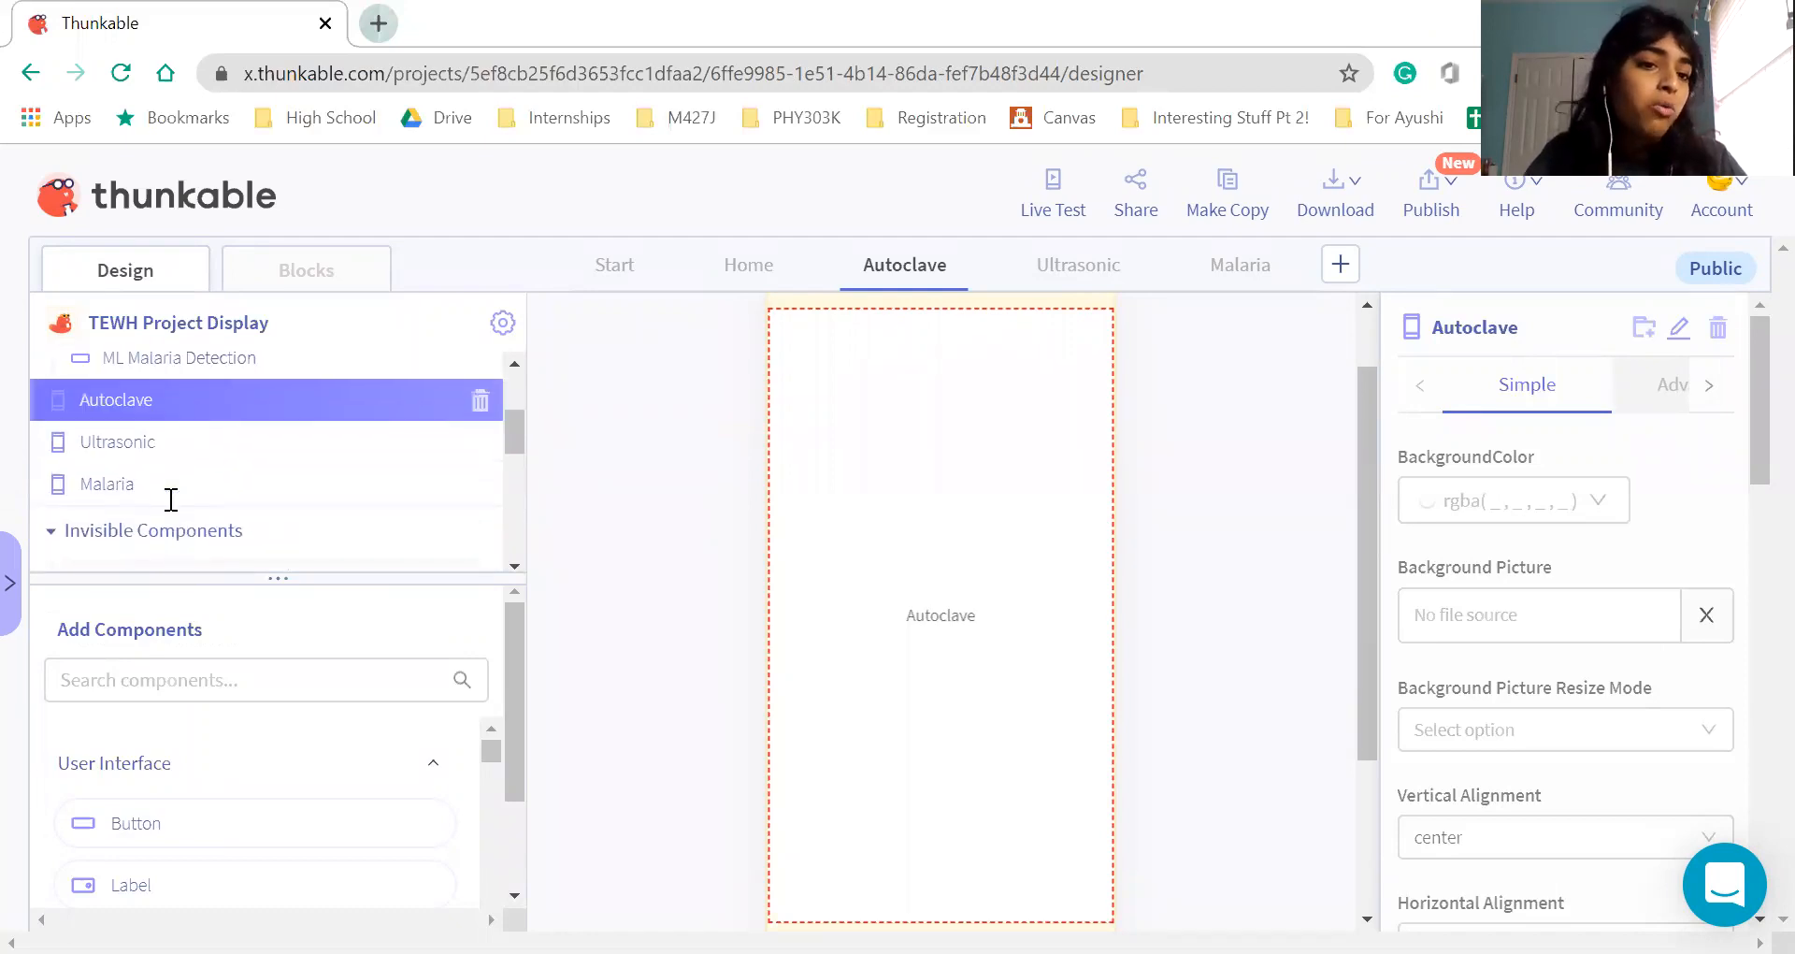
# Try to enter hex 1ABC9C as the Autoclave screen's background colour
pyautogui.click(1486, 503)
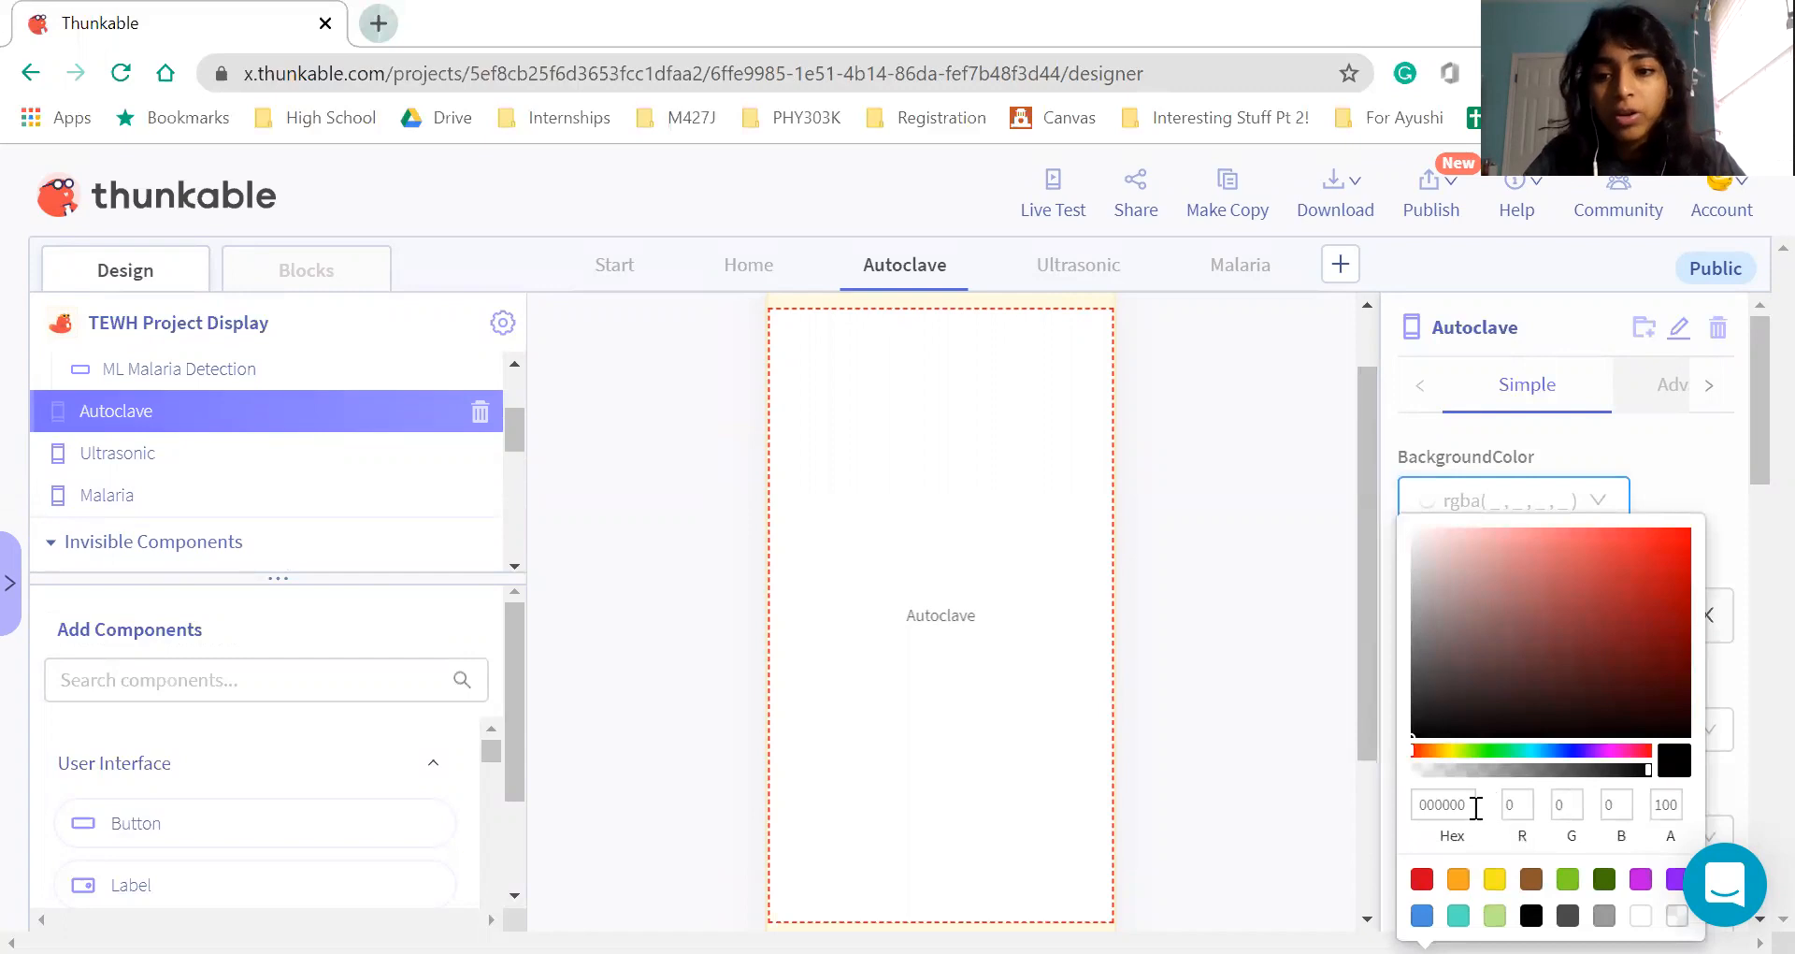
pyautogui.click(1472, 805)
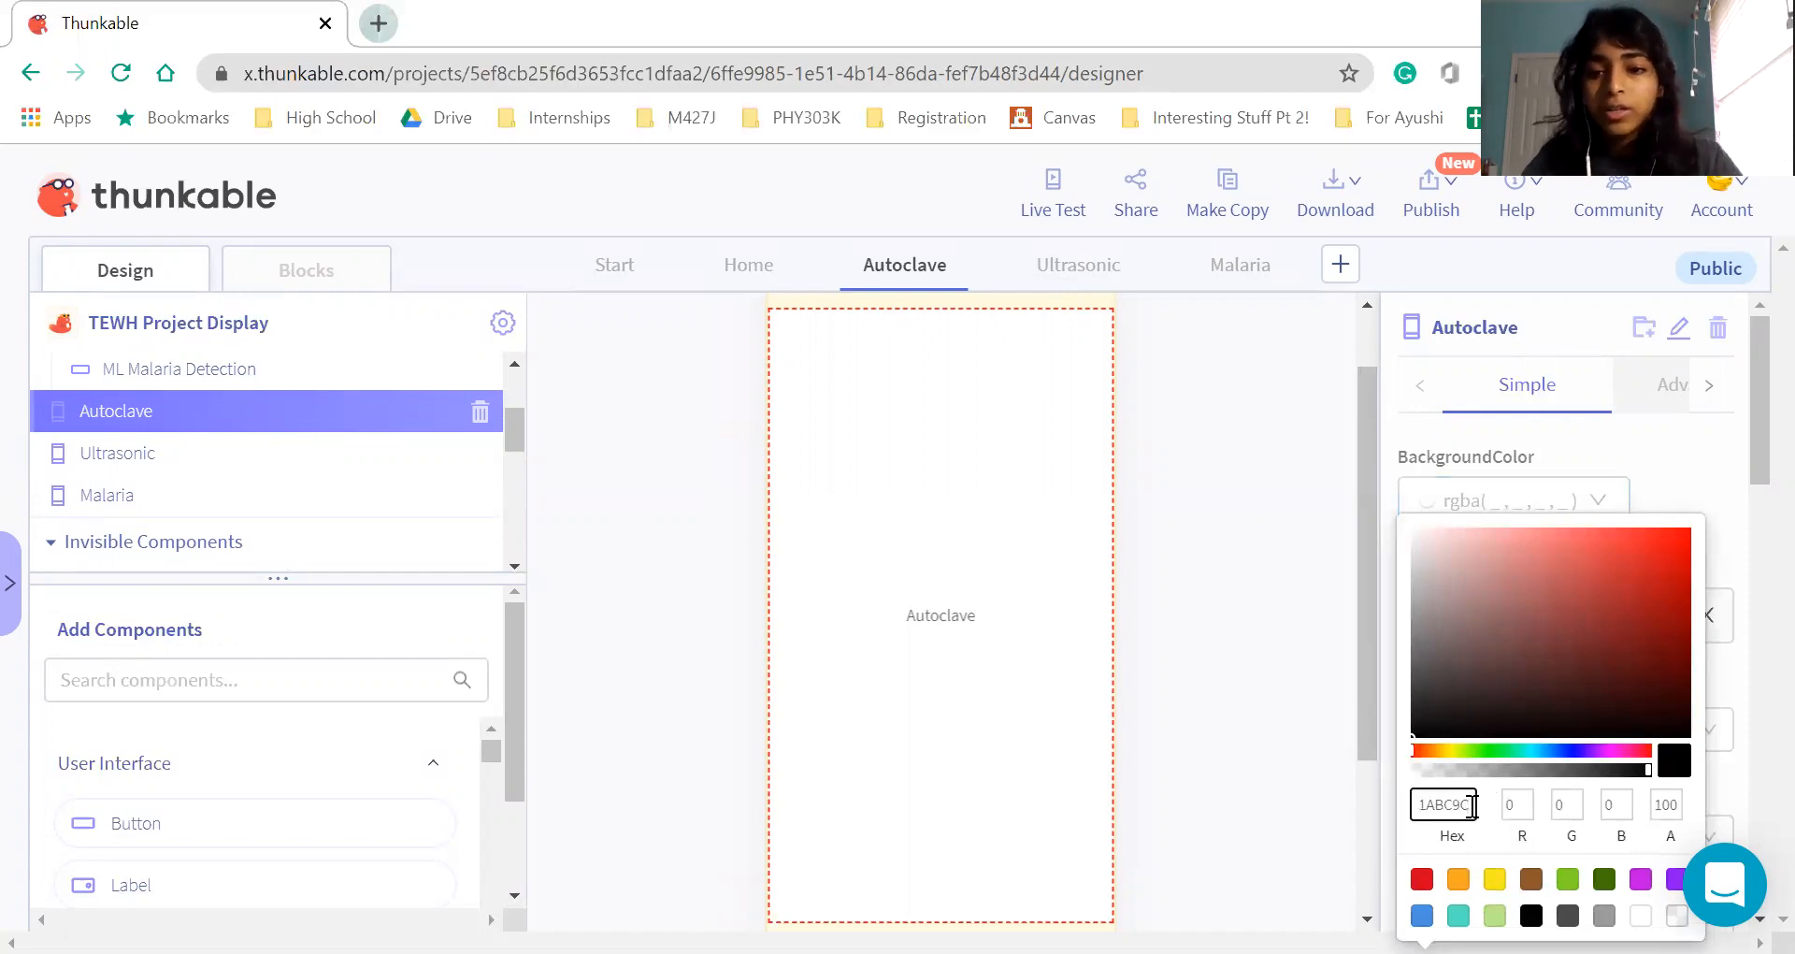
pyautogui.click(1266, 752)
# Set the Autoclave screen's background colour to hex 1ABC9C
pyautogui.click(1478, 499)
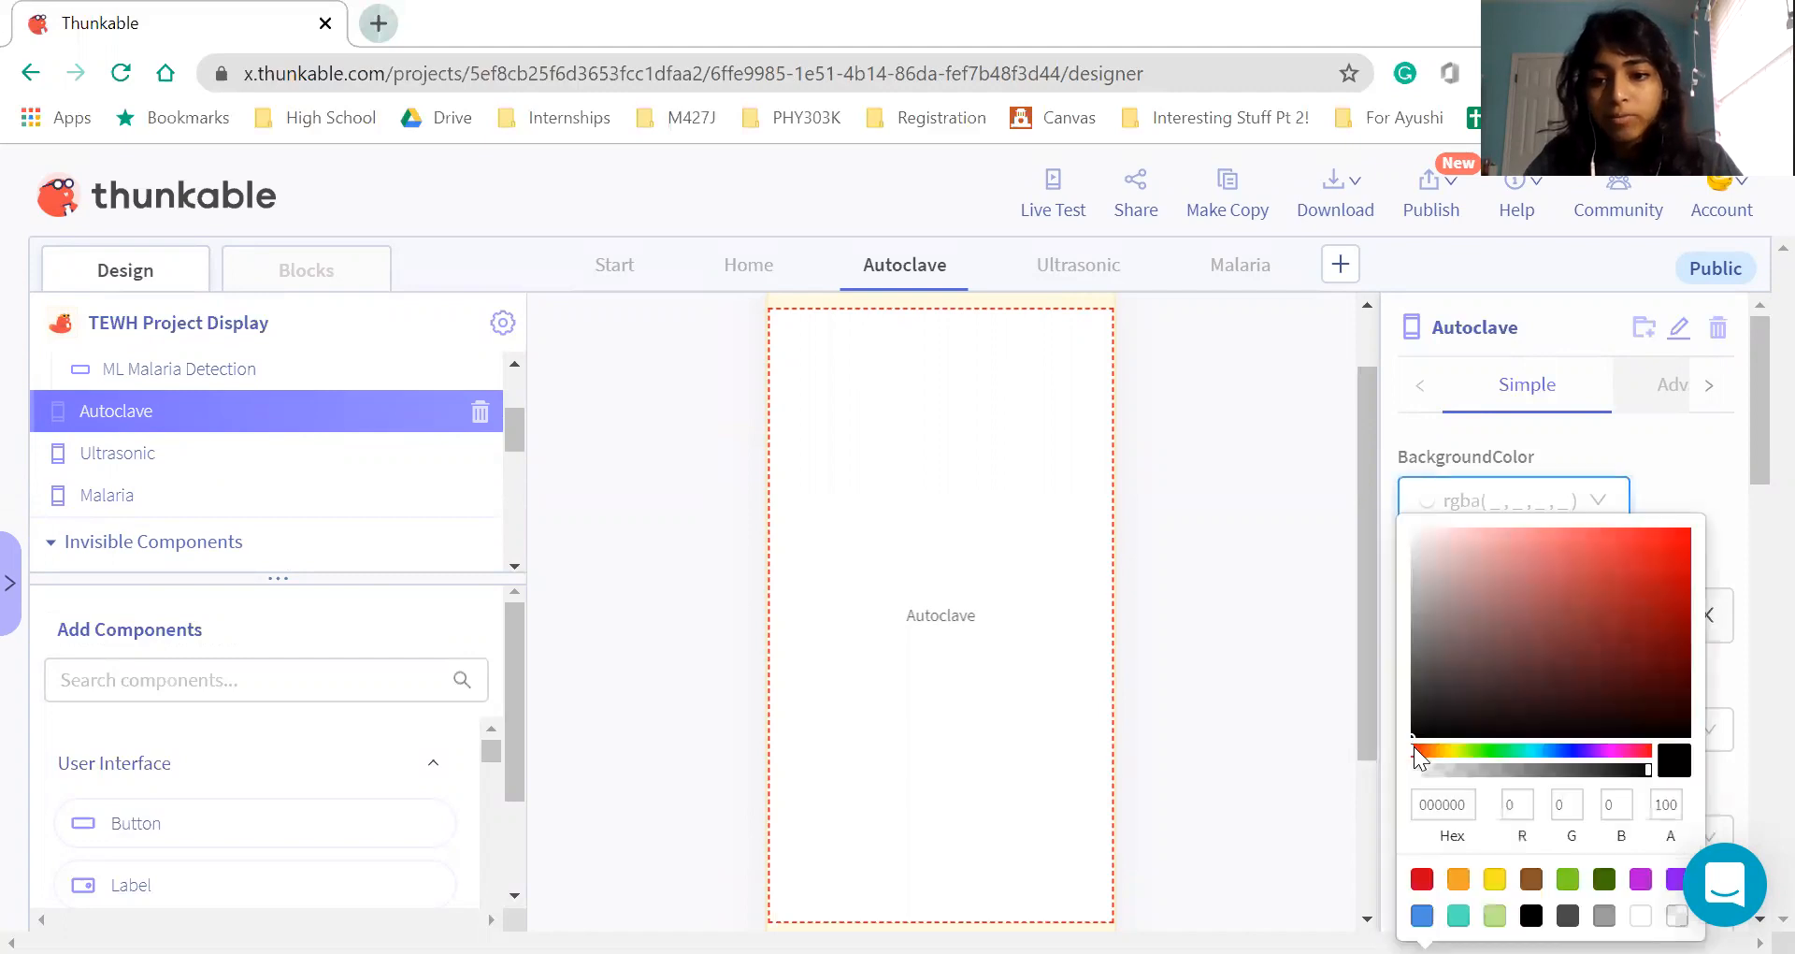
pyautogui.moveTo(1430, 804); pyautogui.dragTo(1506, 799)
pyautogui.press('BackSpace')
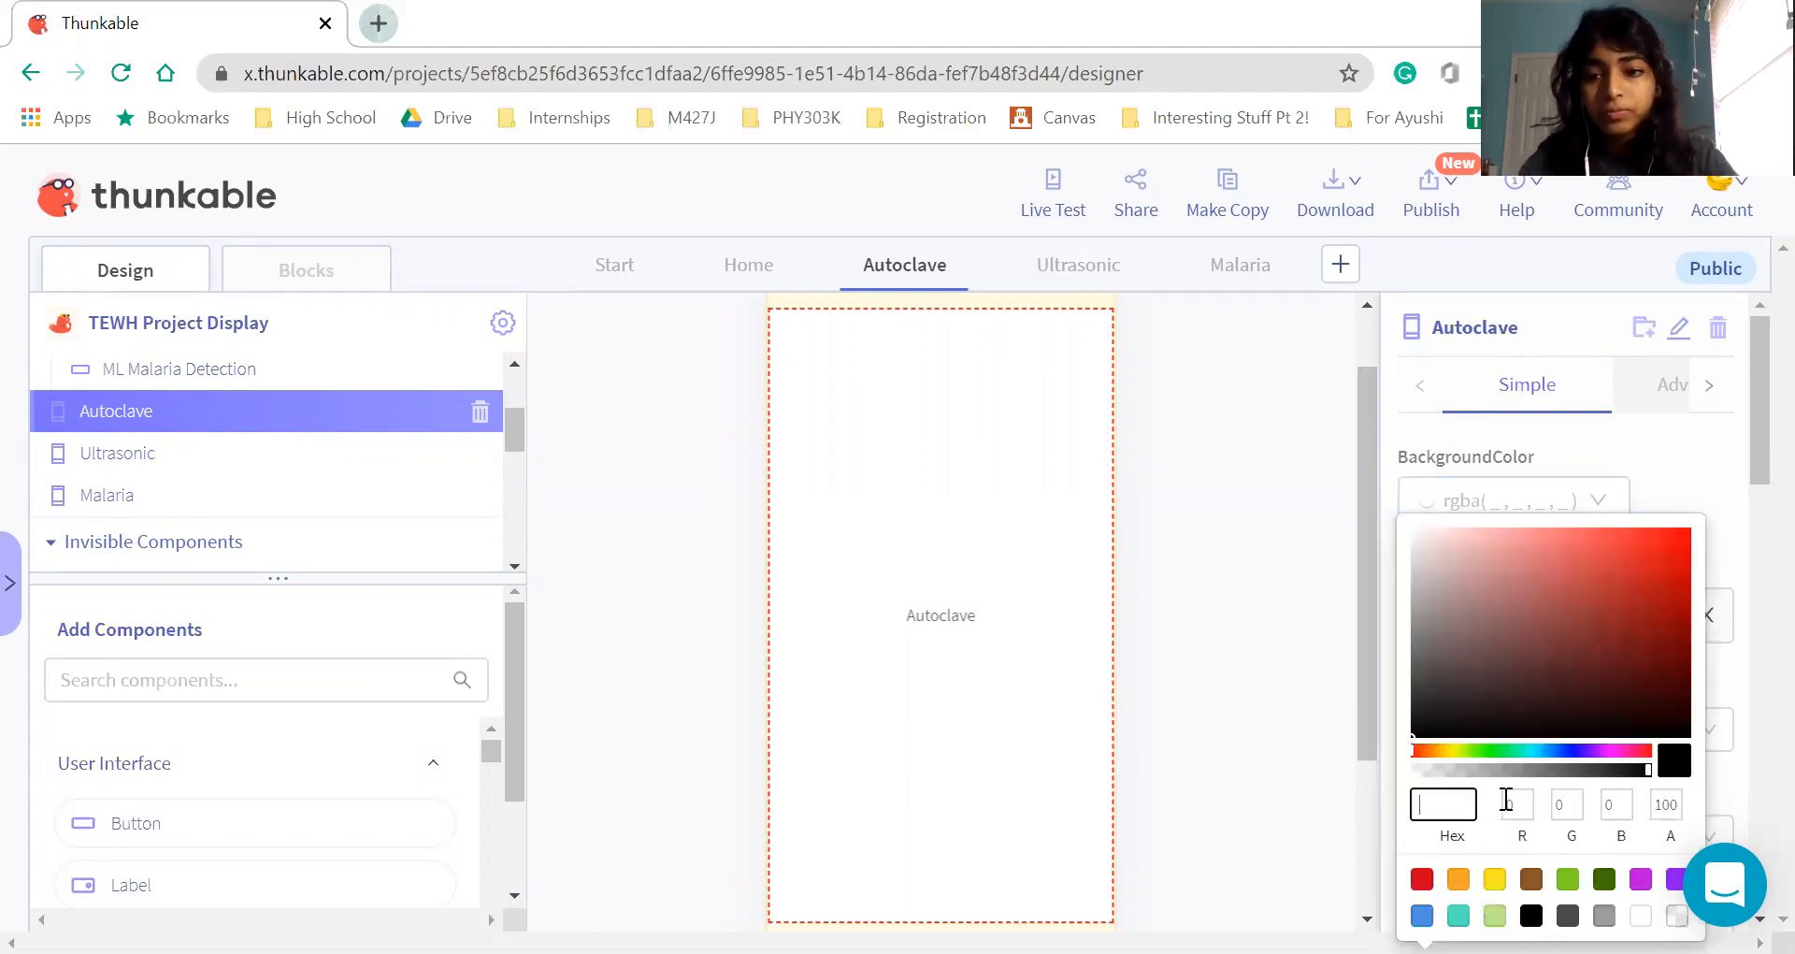
pyautogui.write('1ABC9C')
pyautogui.click(1243, 722)
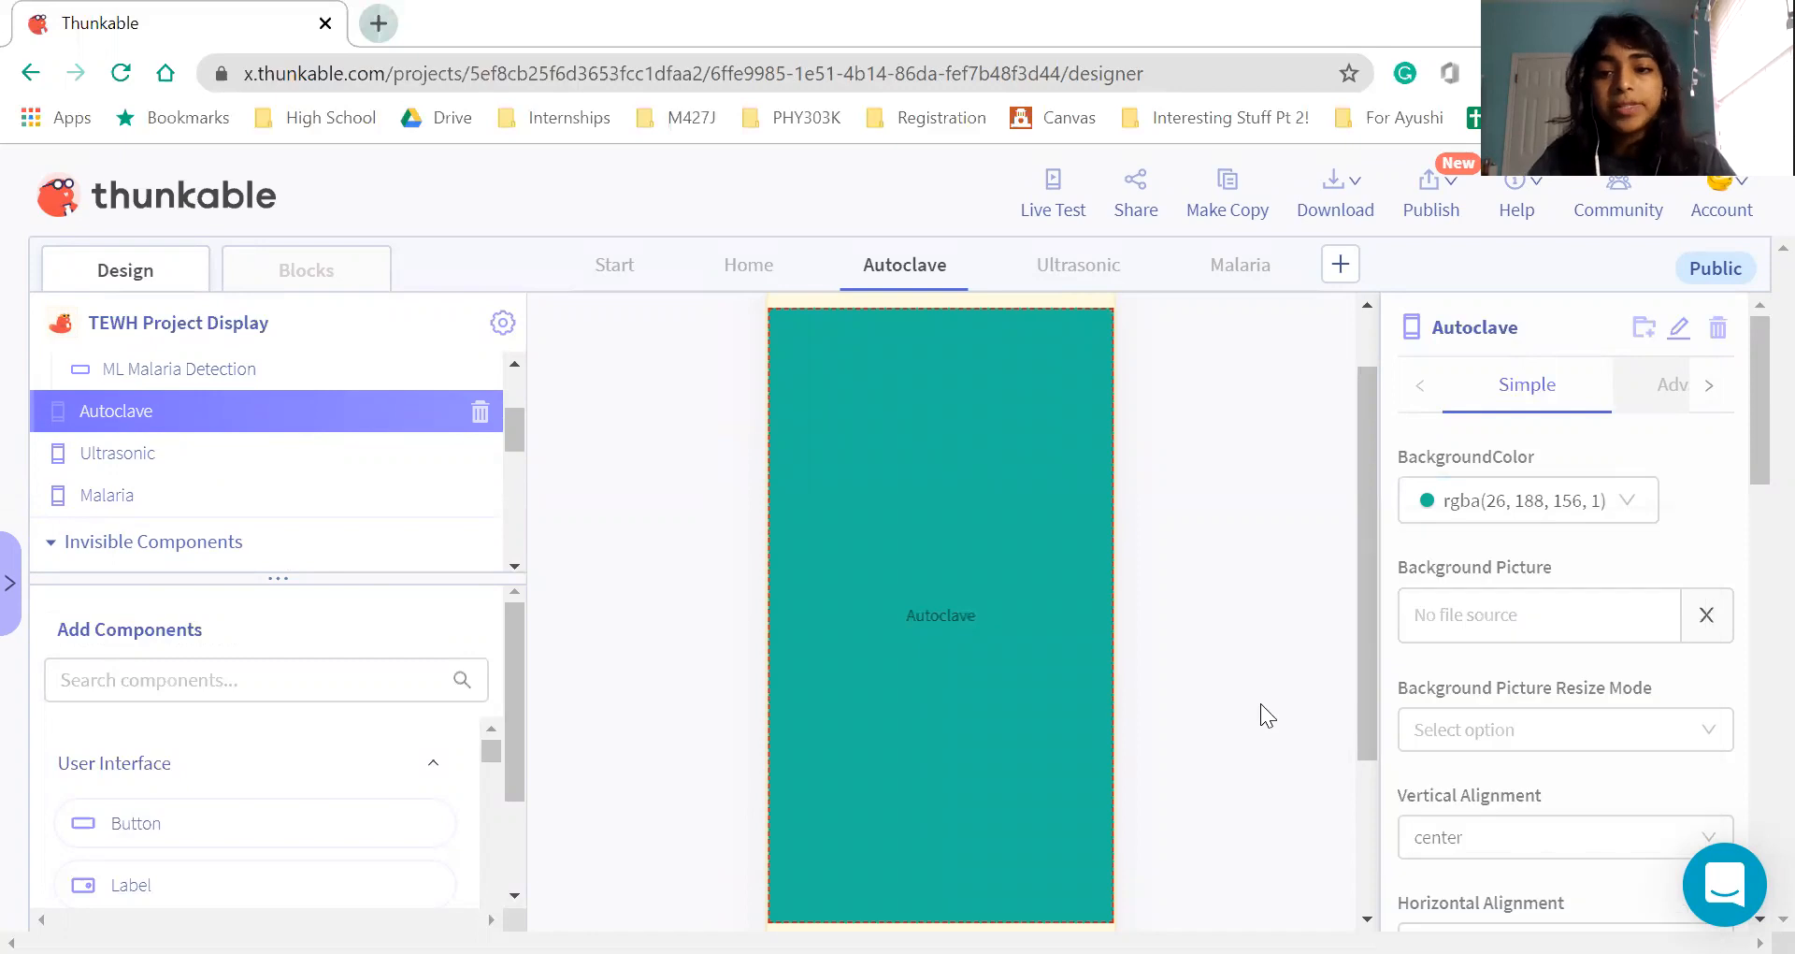
# Find the Image component and add it to the Autoclave screen
pyautogui.scroll(-1, 1475, 694)
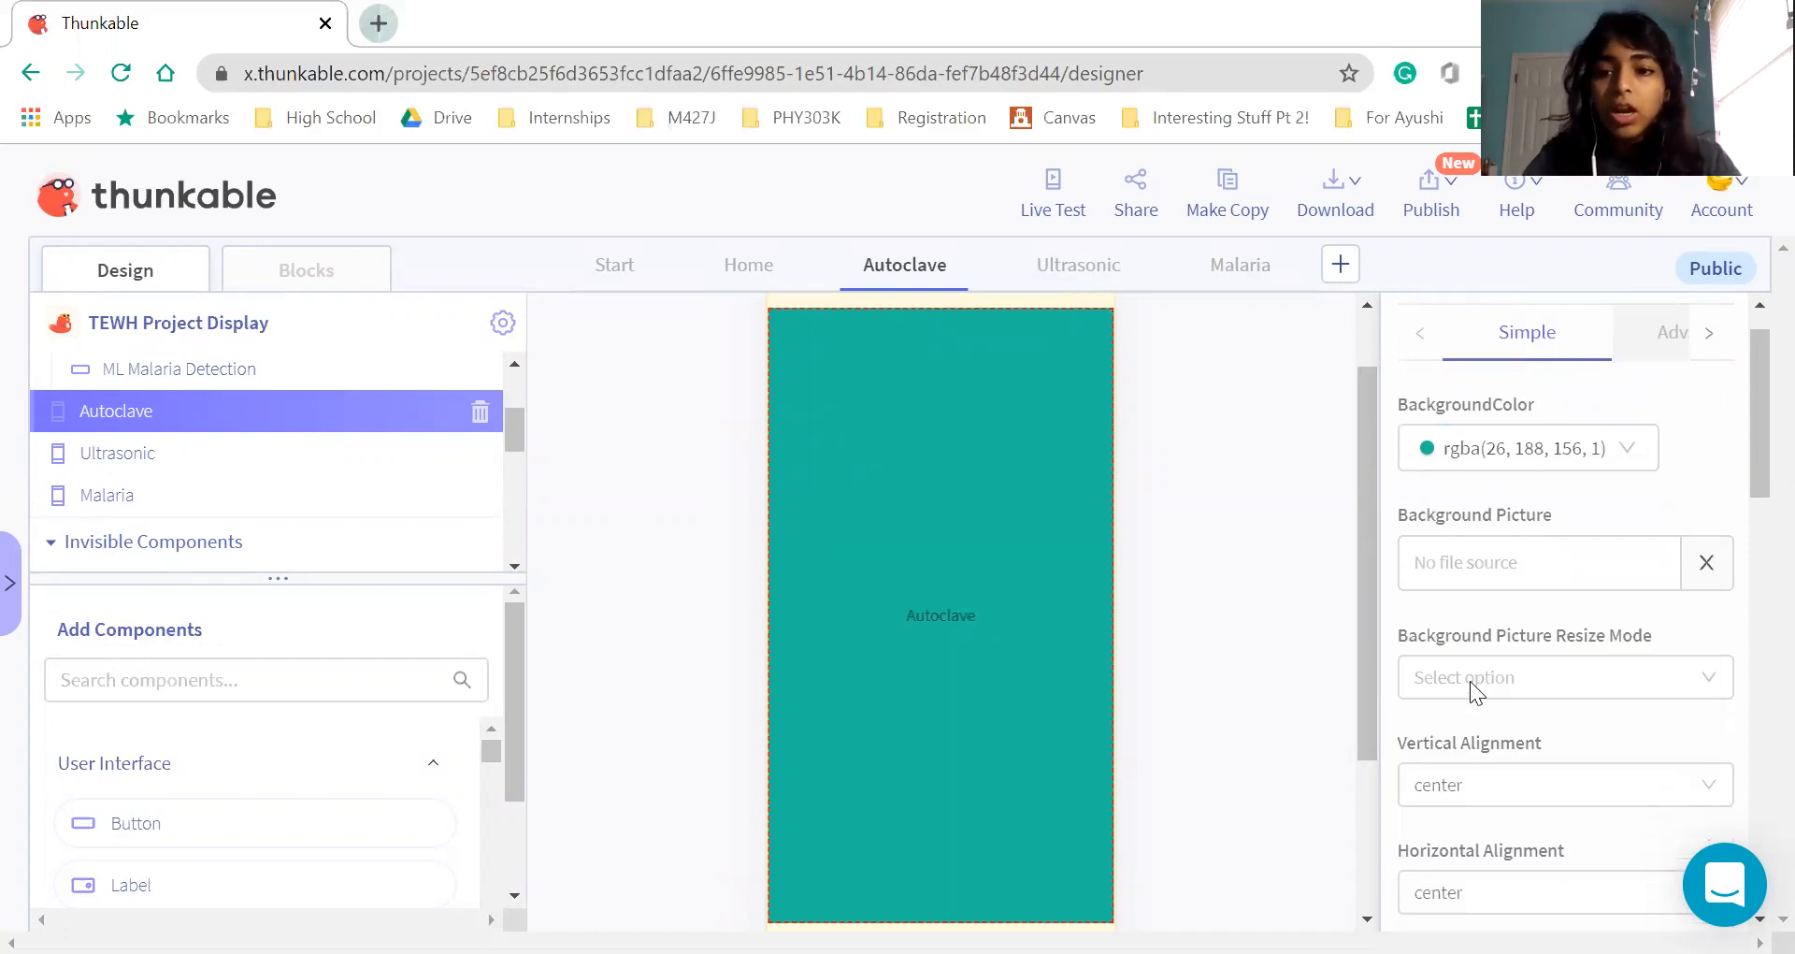
pyautogui.scroll(-3, 1487, 678)
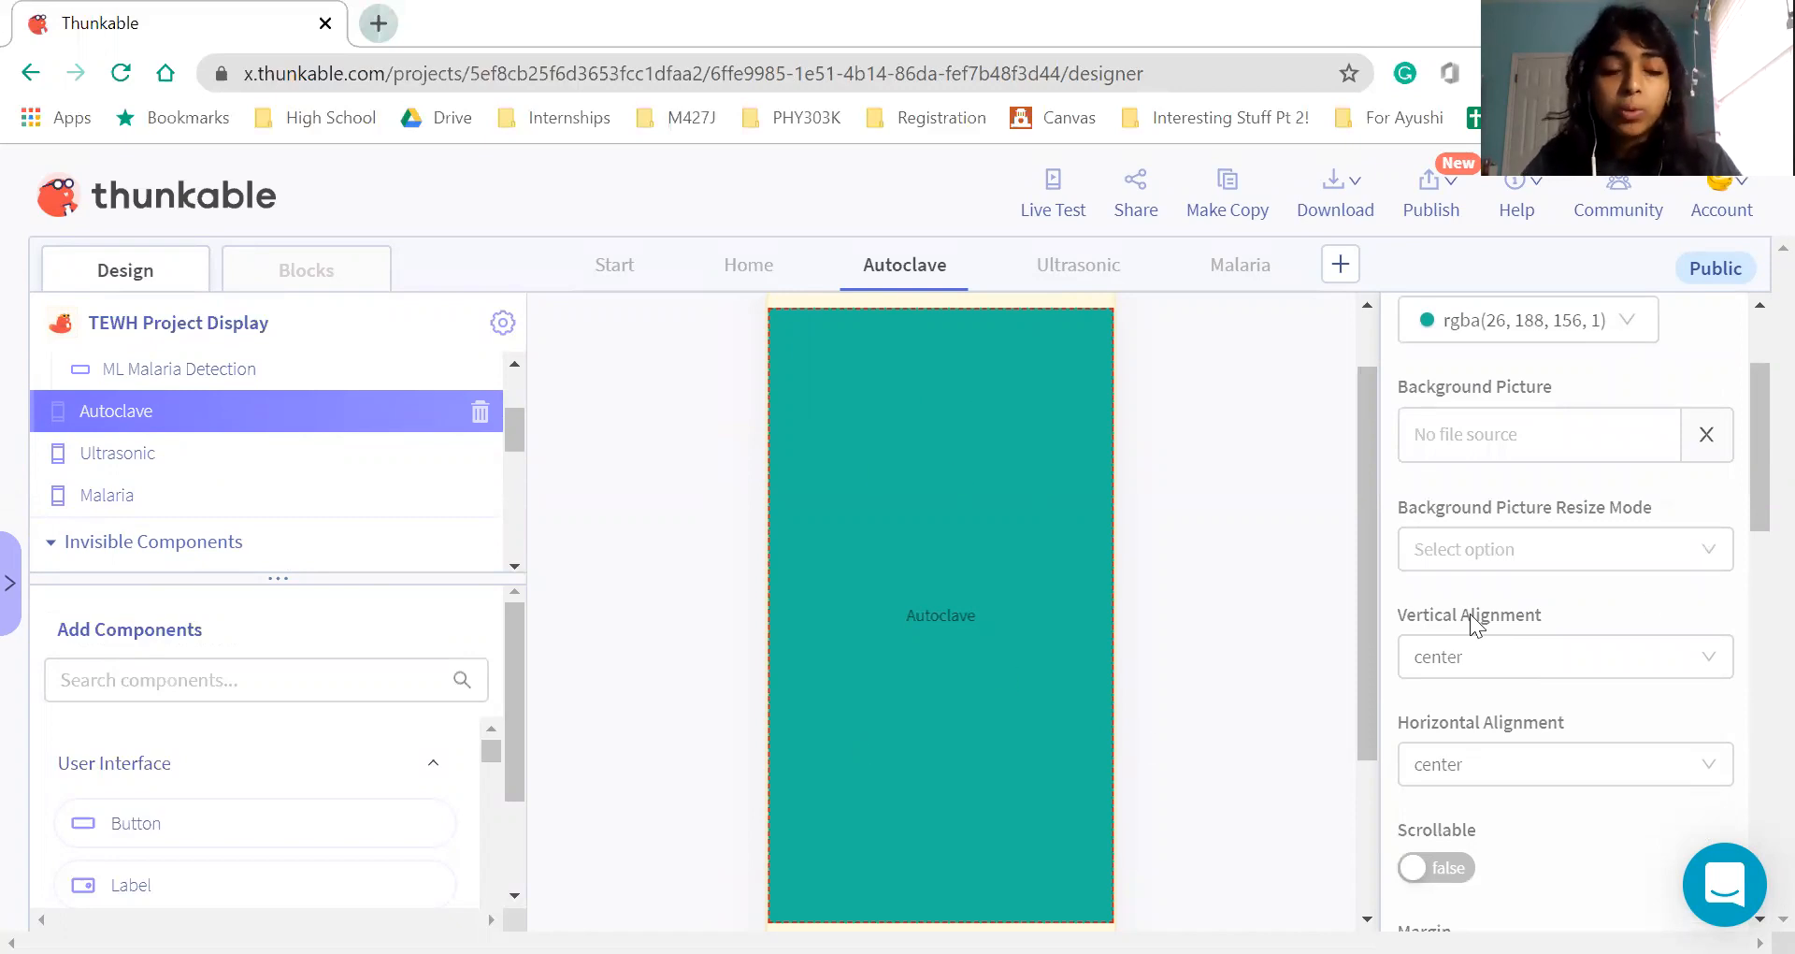
pyautogui.scroll(-2, 1473, 624)
pyautogui.scroll(1, 785, 734)
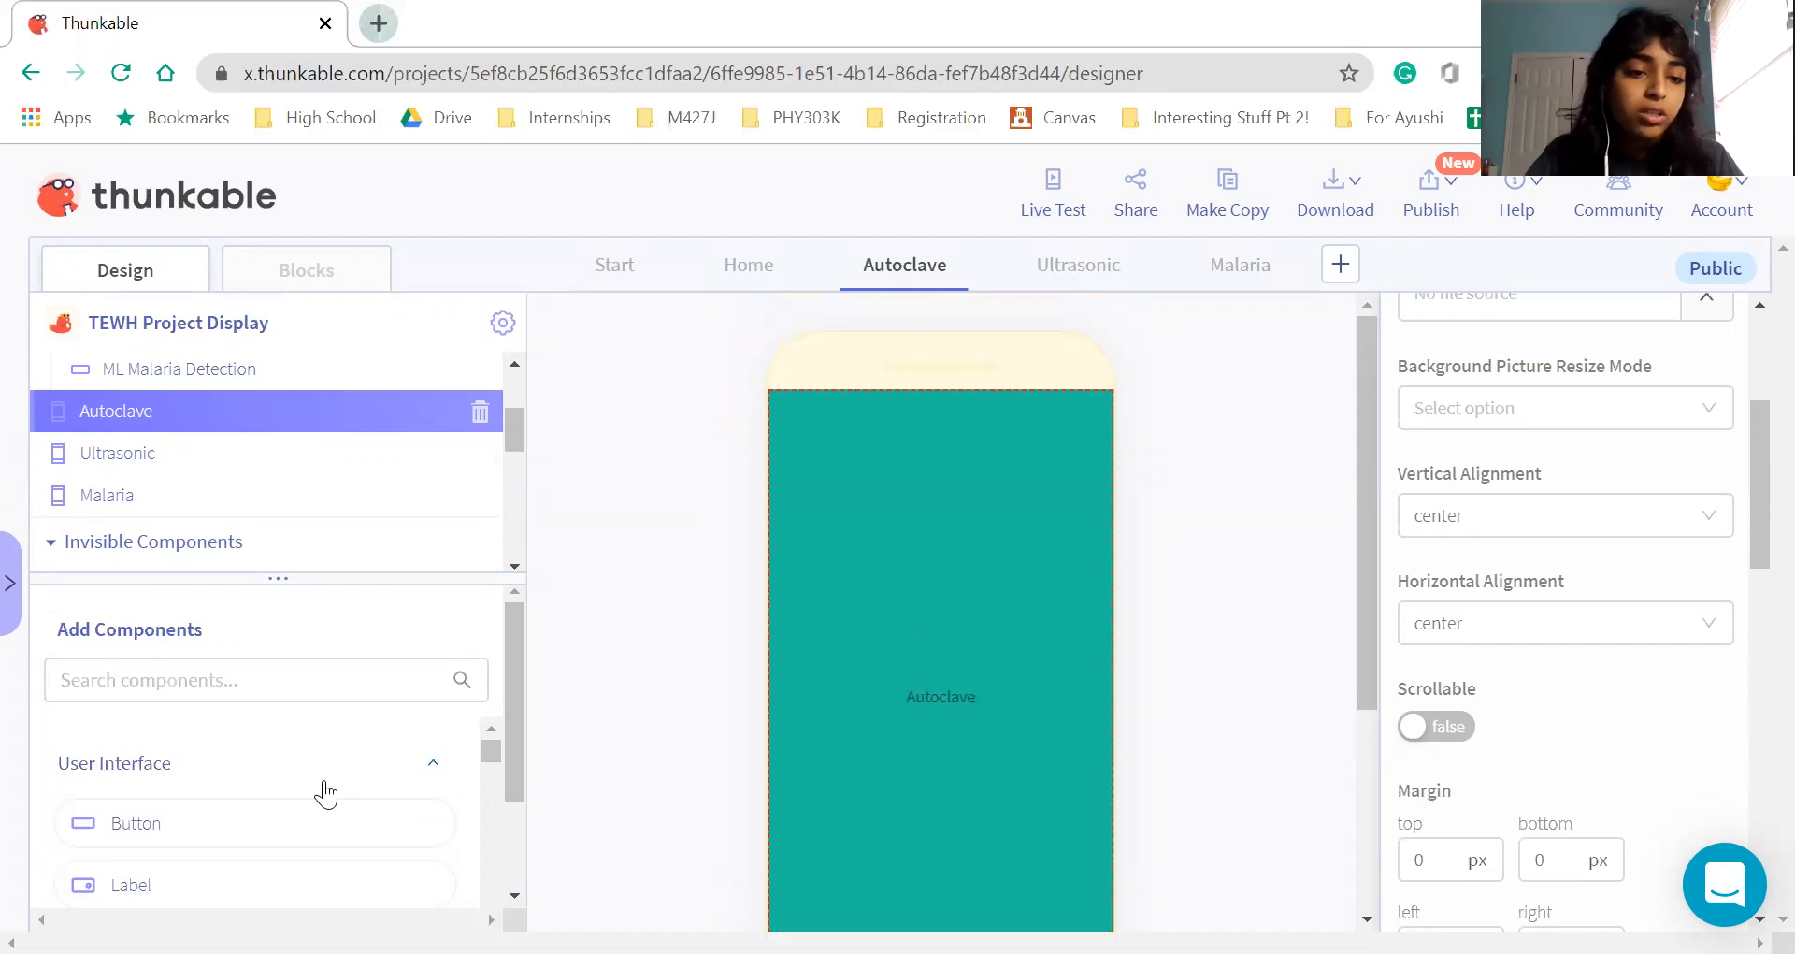
pyautogui.scroll(-3, 325, 794)
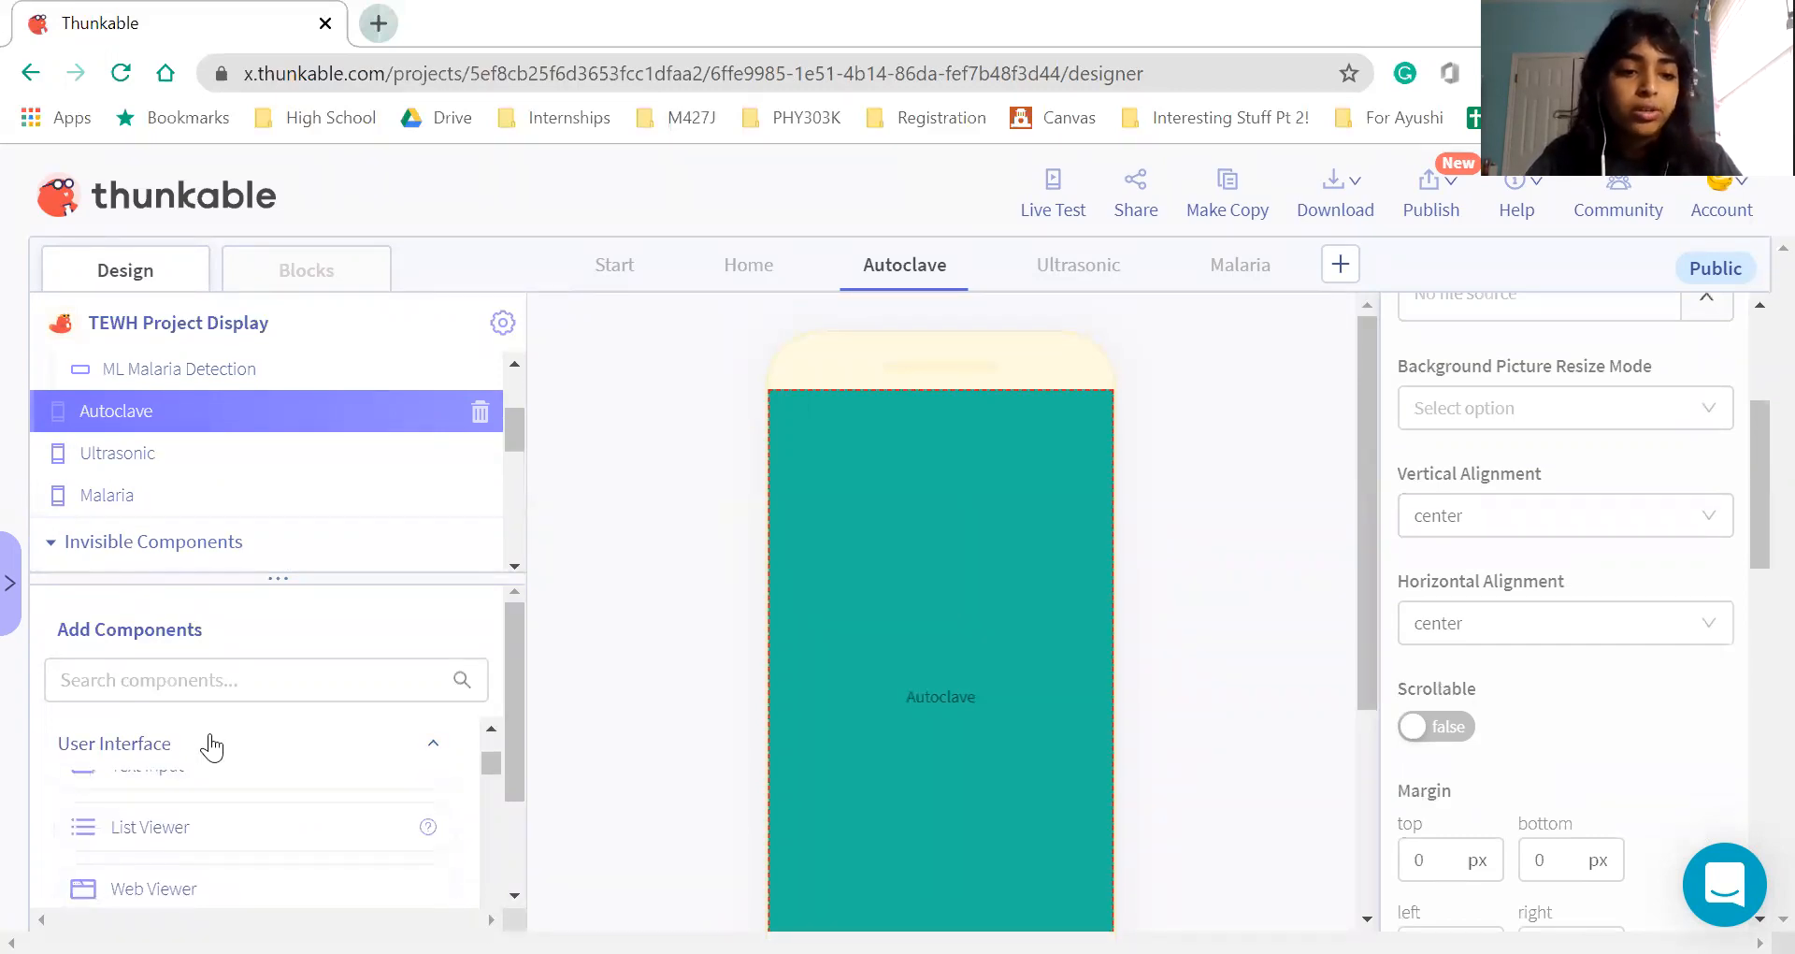
pyautogui.click(193, 696)
pyautogui.write('image')
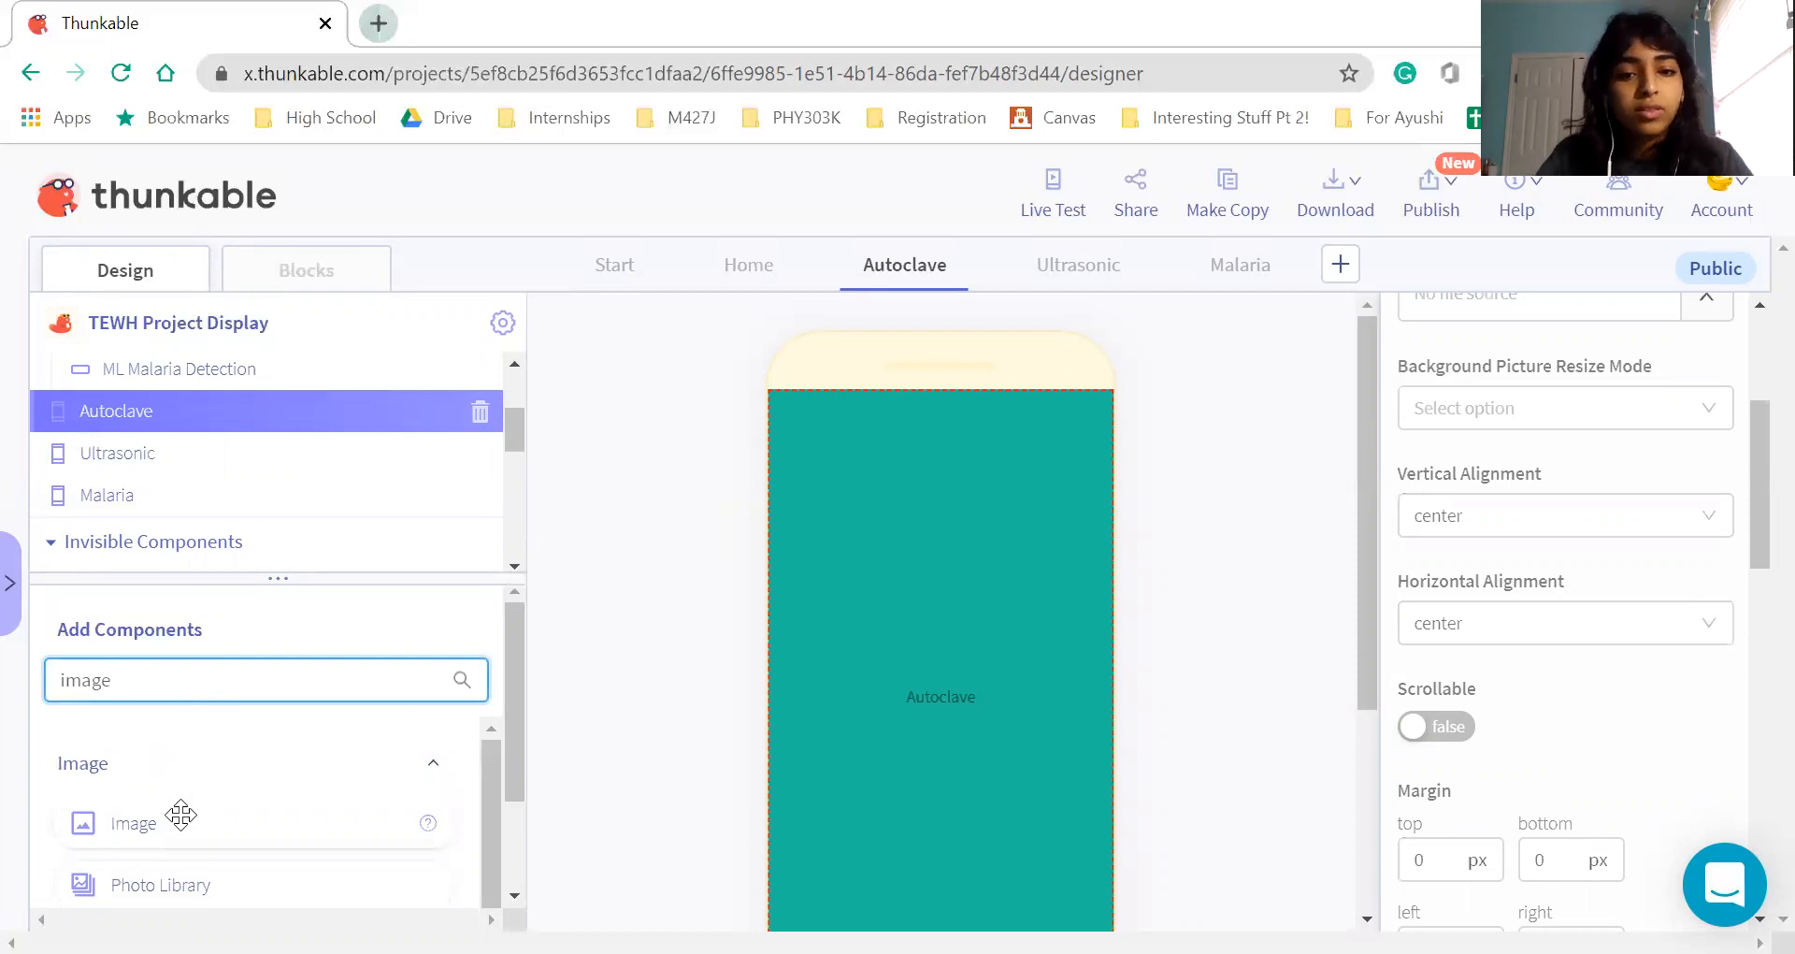
pyautogui.moveTo(180, 815); pyautogui.dragTo(950, 681)
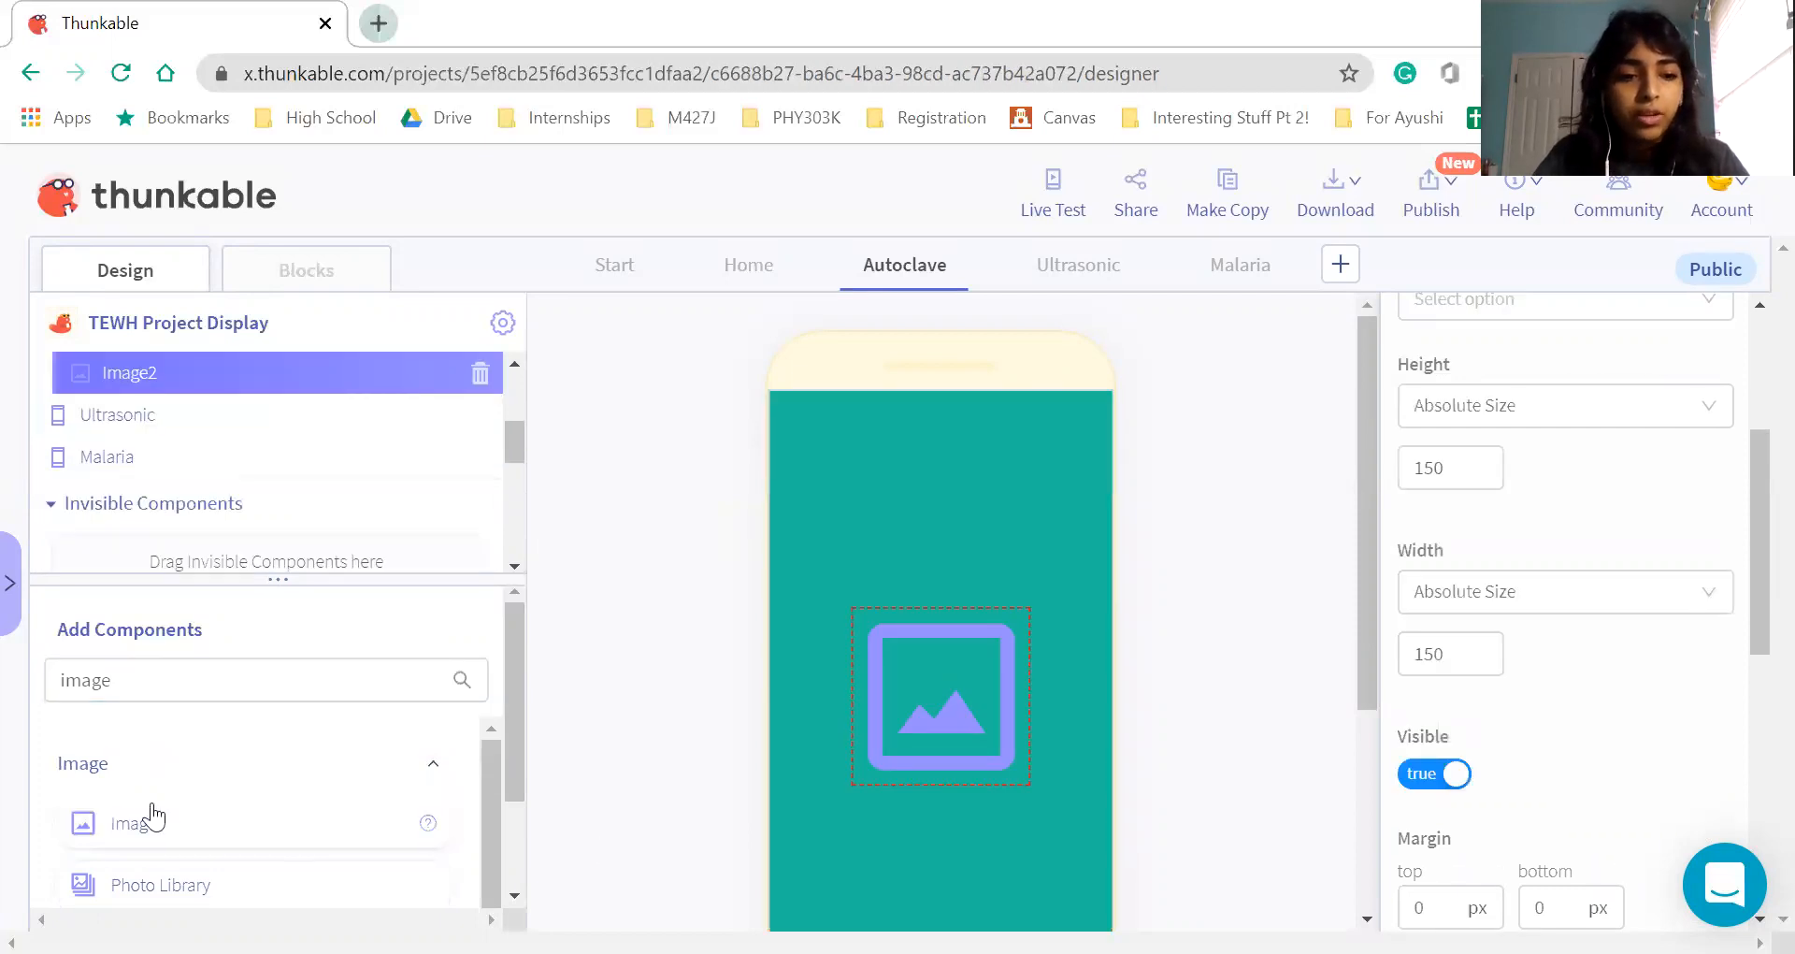
# Find the Label component and add it to the Autoclave screen alongside the image
pyautogui.scroll(-1, 195, 838)
pyautogui.scroll(-1, 177, 844)
pyautogui.scroll(1, 149, 832)
pyautogui.moveTo(386, 682); pyautogui.dragTo(8, 699)
pyautogui.write('label')
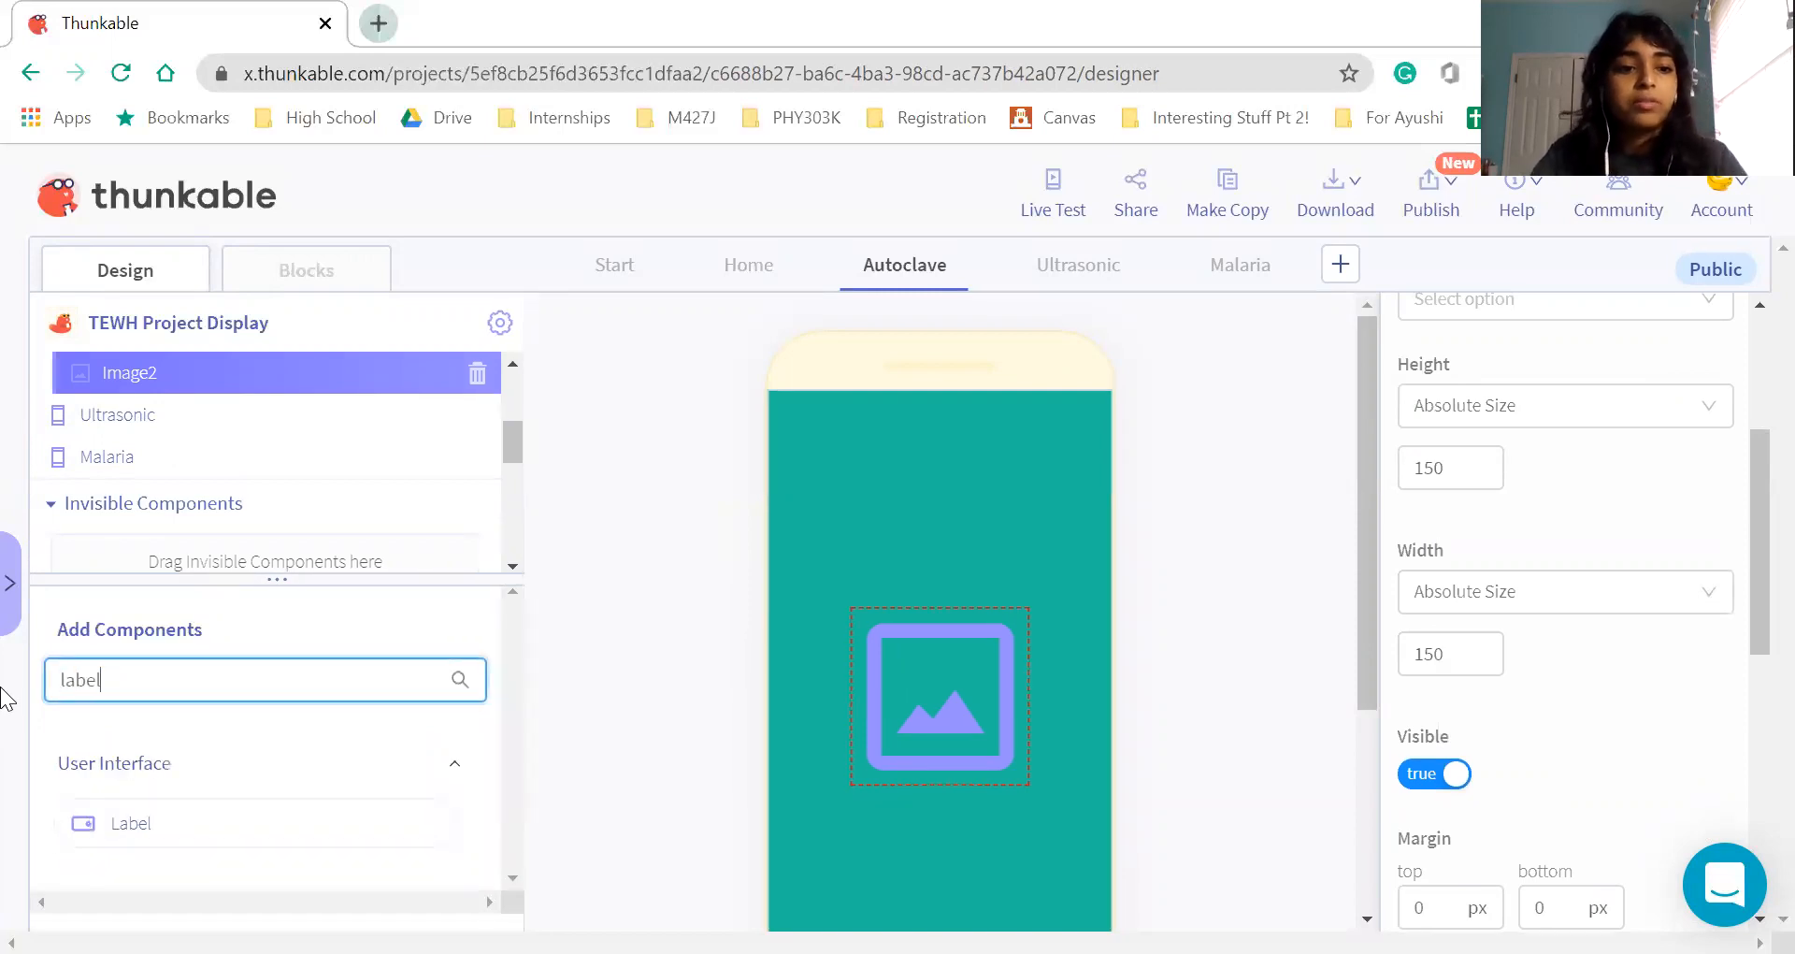
pyautogui.moveTo(228, 829); pyautogui.dragTo(532, 839)
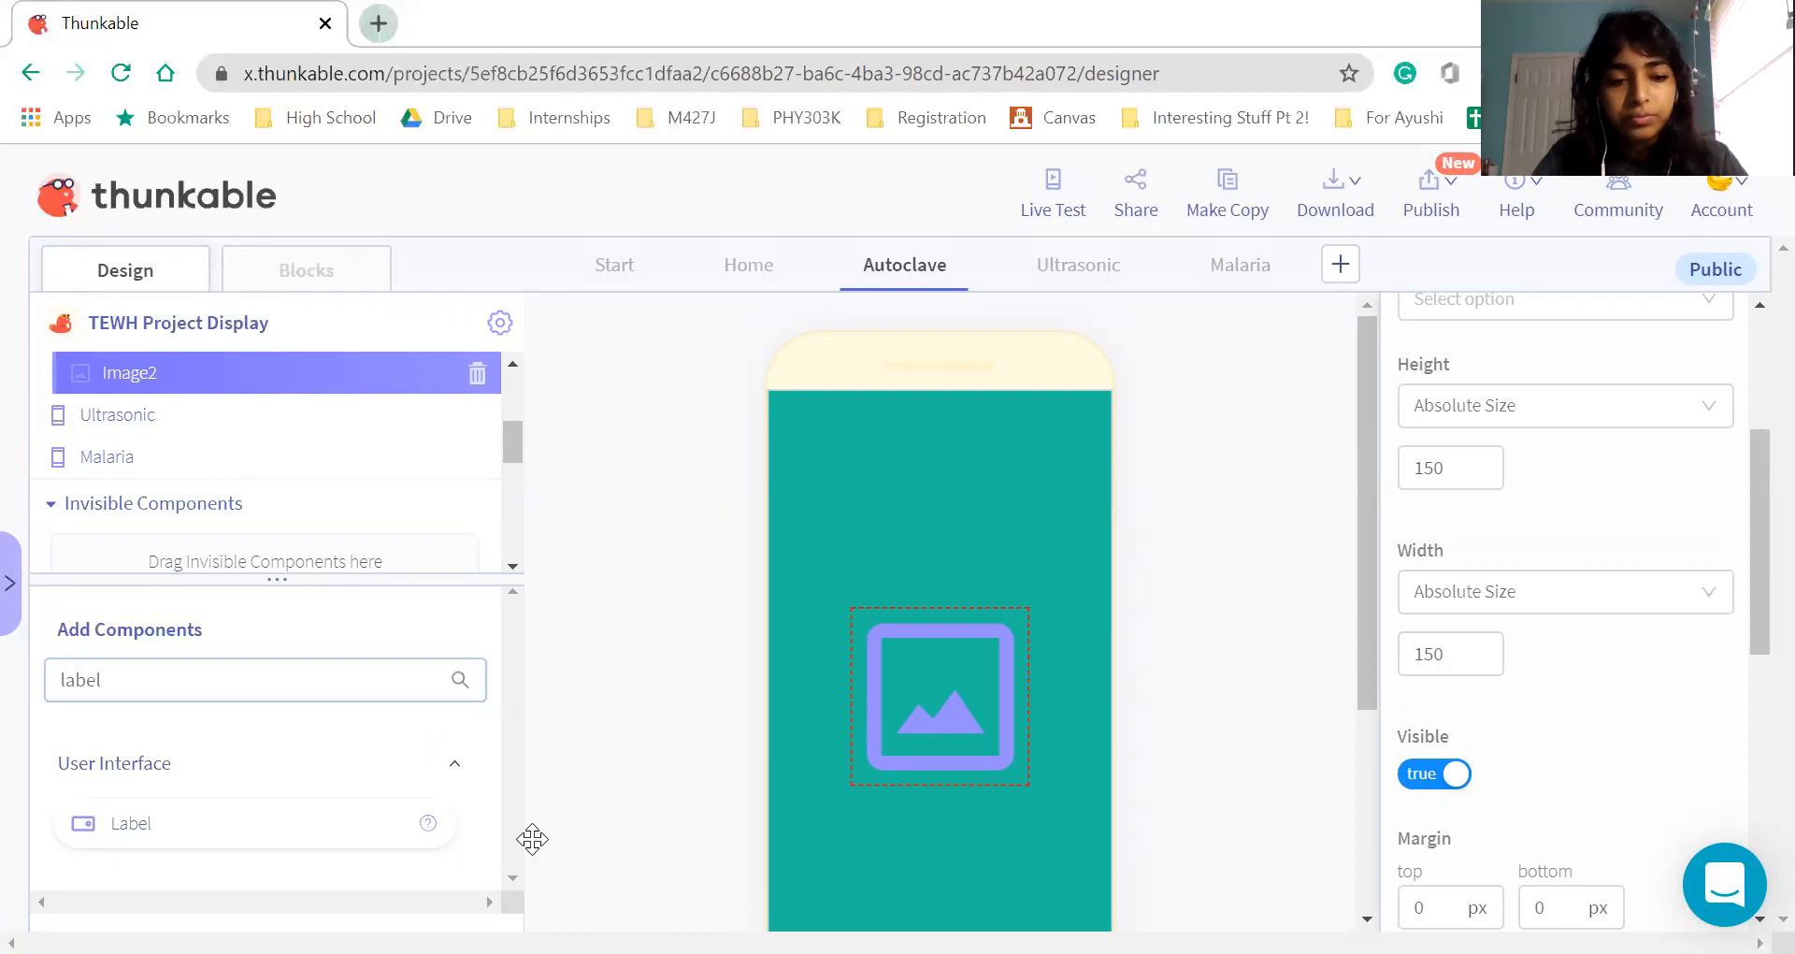
pyautogui.moveTo(532, 839); pyautogui.dragTo(805, 574)
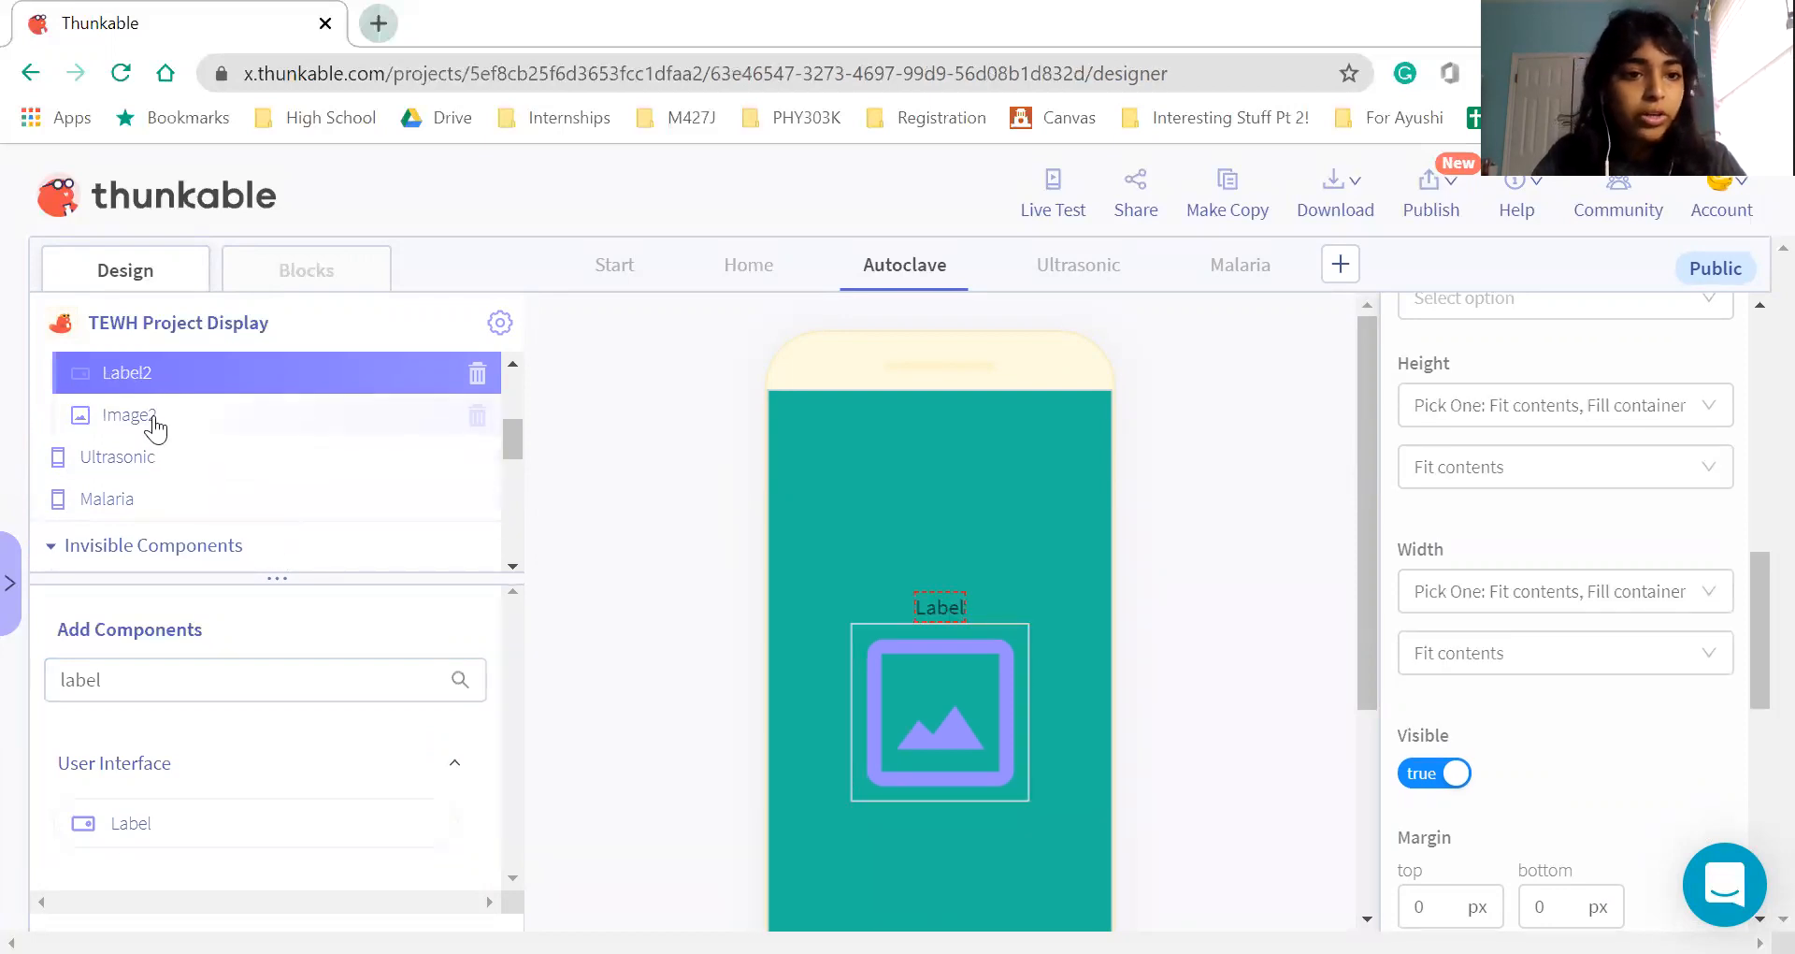
# Reorder the Autoclave screen's components so the image comes before the label
pyautogui.moveTo(157, 426); pyautogui.dragTo(155, 390)
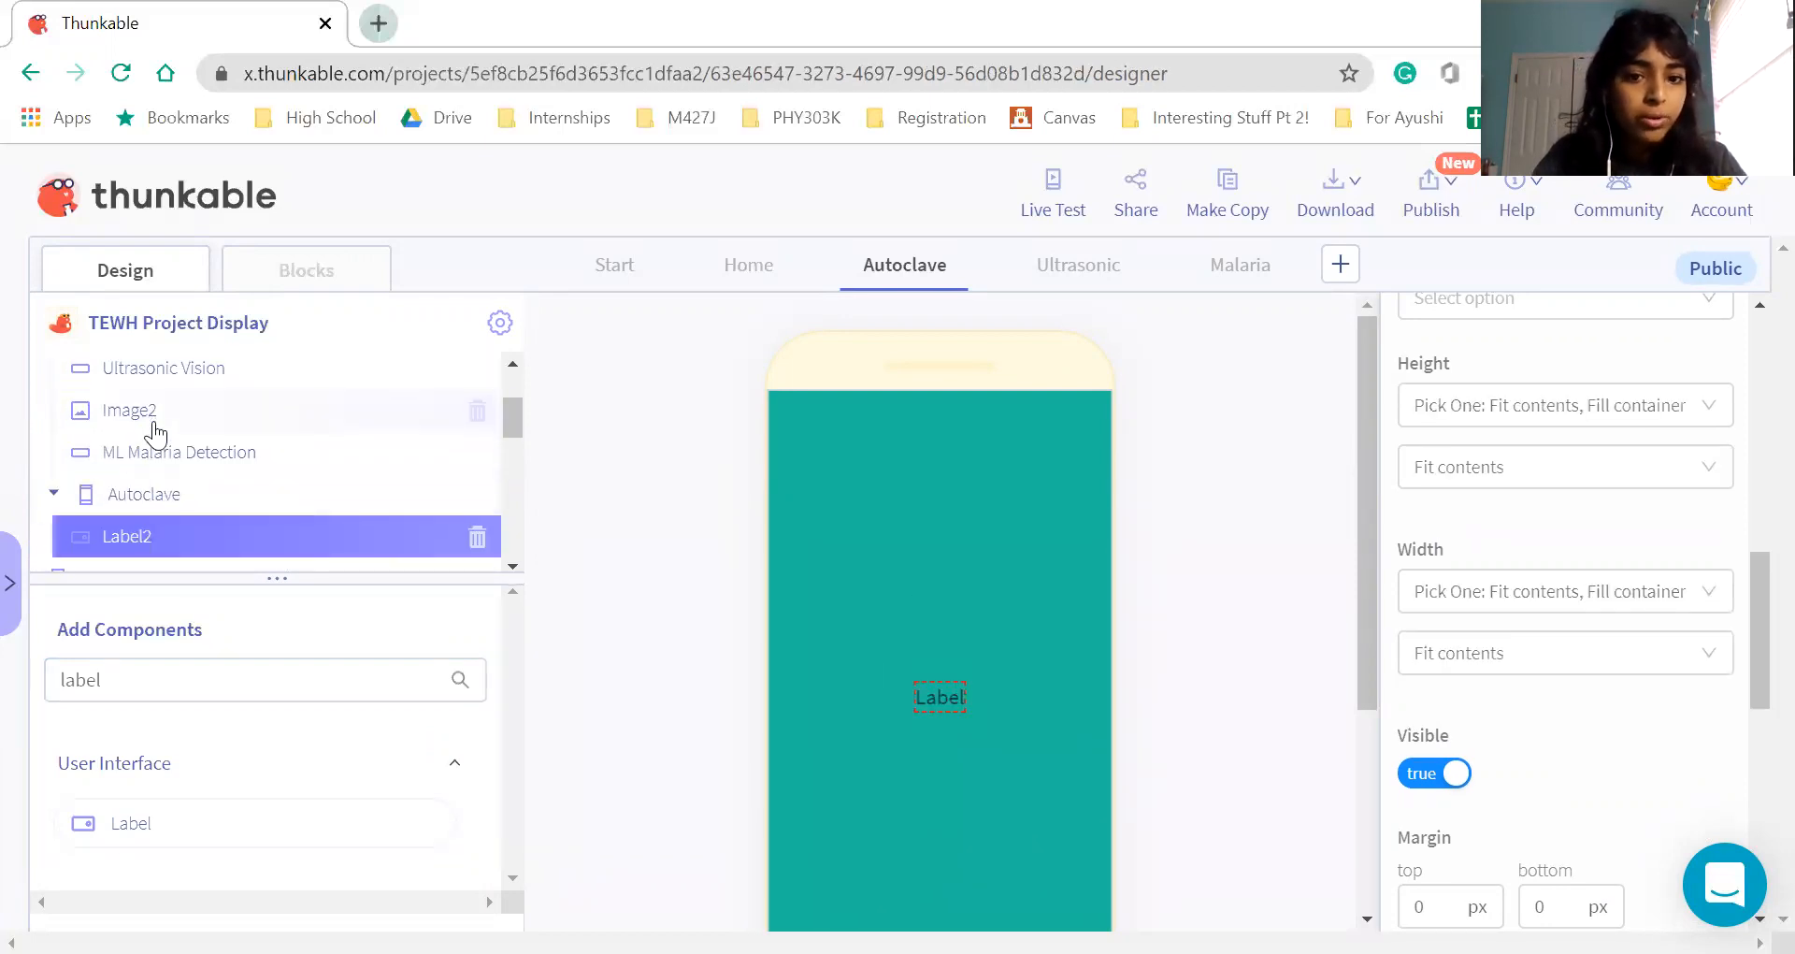
pyautogui.moveTo(154, 432); pyautogui.dragTo(1079, 511)
pyautogui.click(1079, 511)
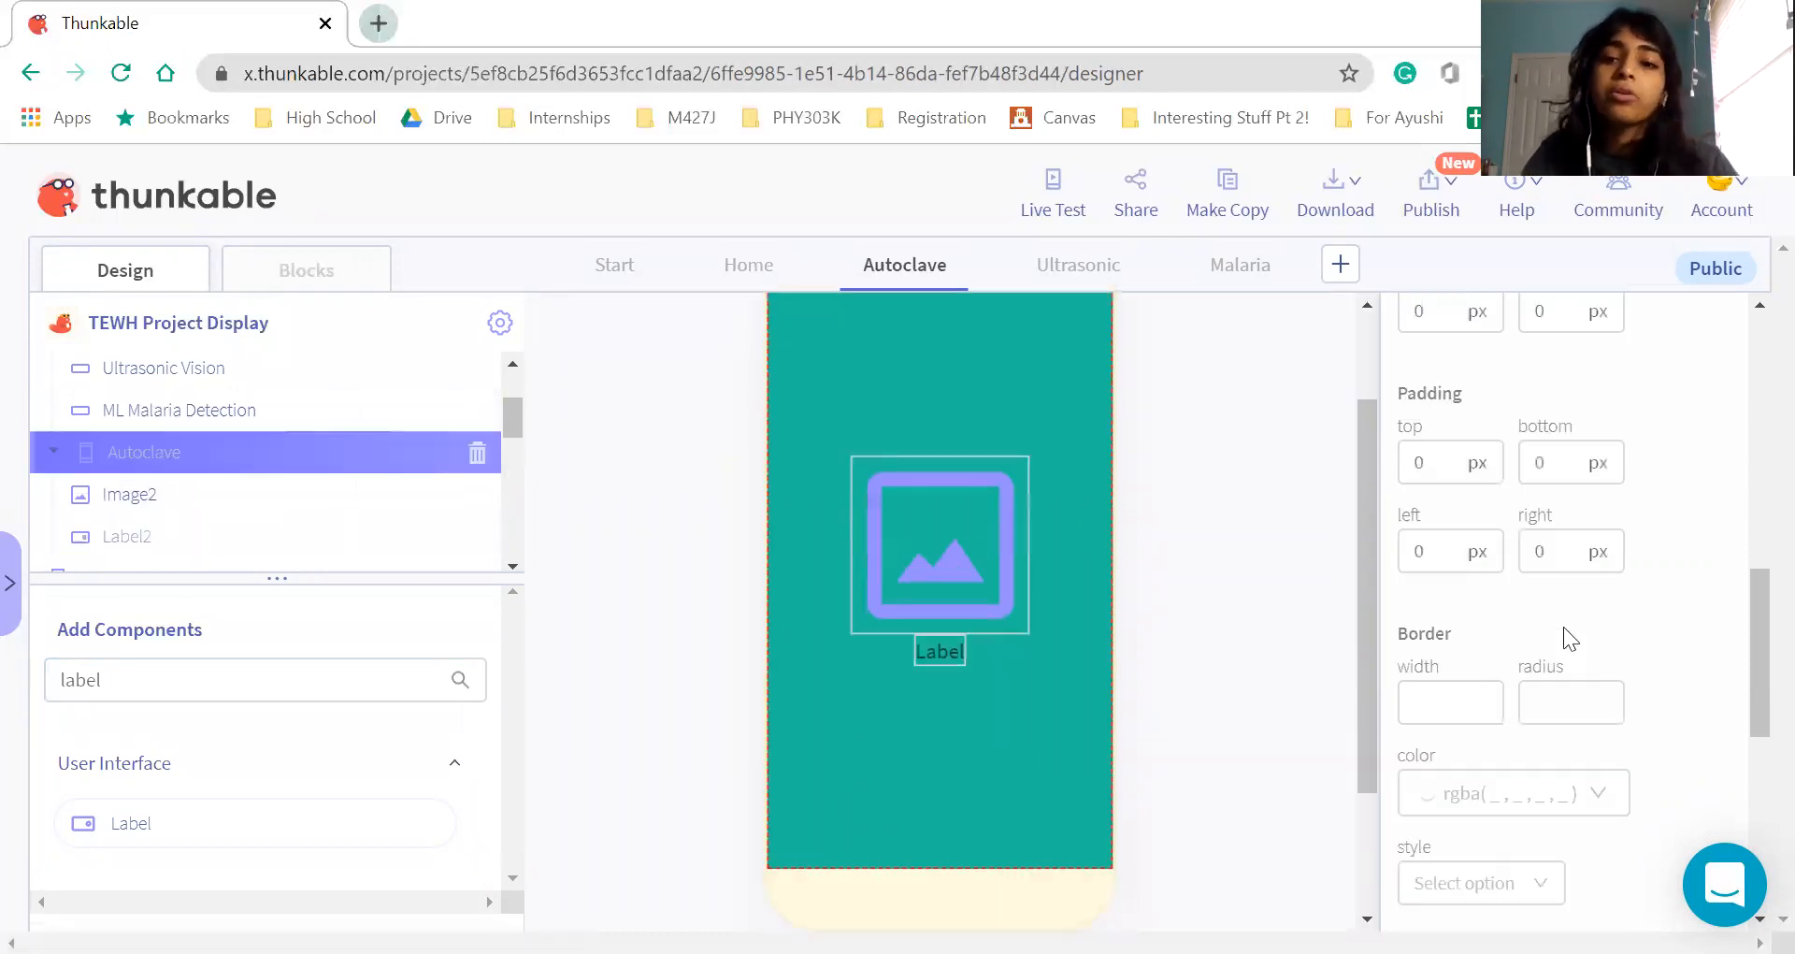
# Set the picture of the Autoclave screen's image to autoclave.PNG
pyautogui.scroll(3, 1563, 626)
pyautogui.click(977, 531)
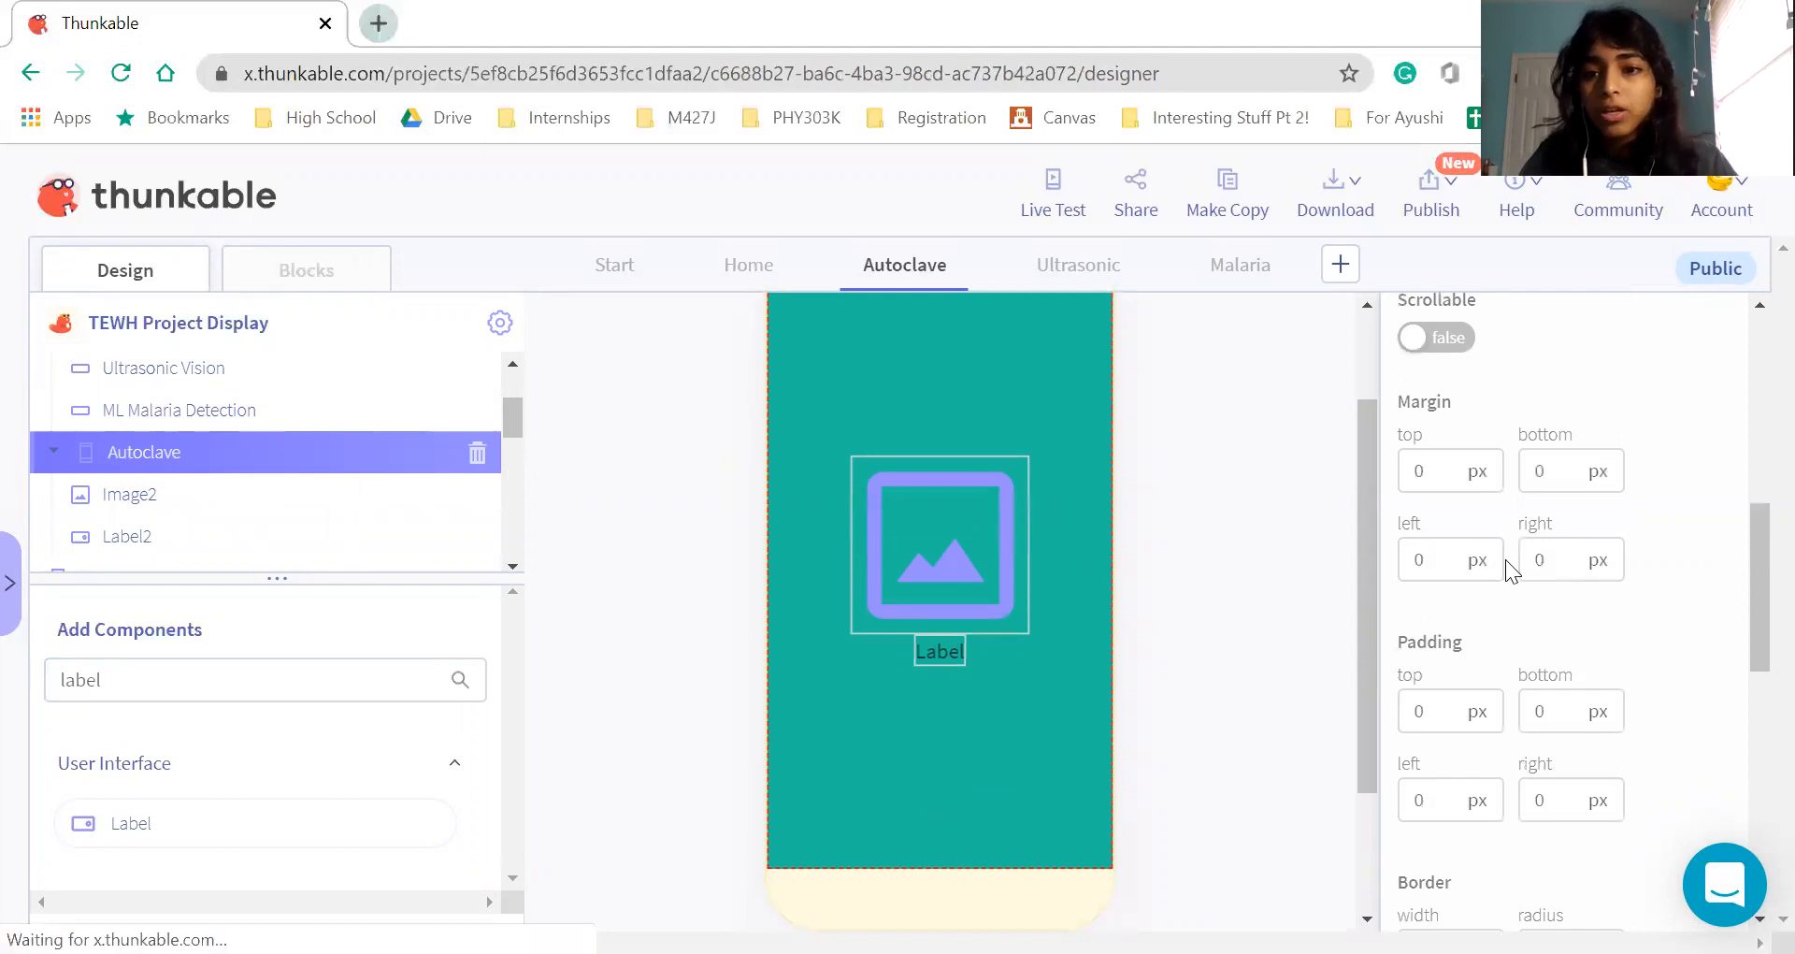
pyautogui.scroll(-1, 1496, 561)
pyautogui.click(1487, 694)
pyautogui.scroll(1, 1487, 687)
pyautogui.click(1475, 510)
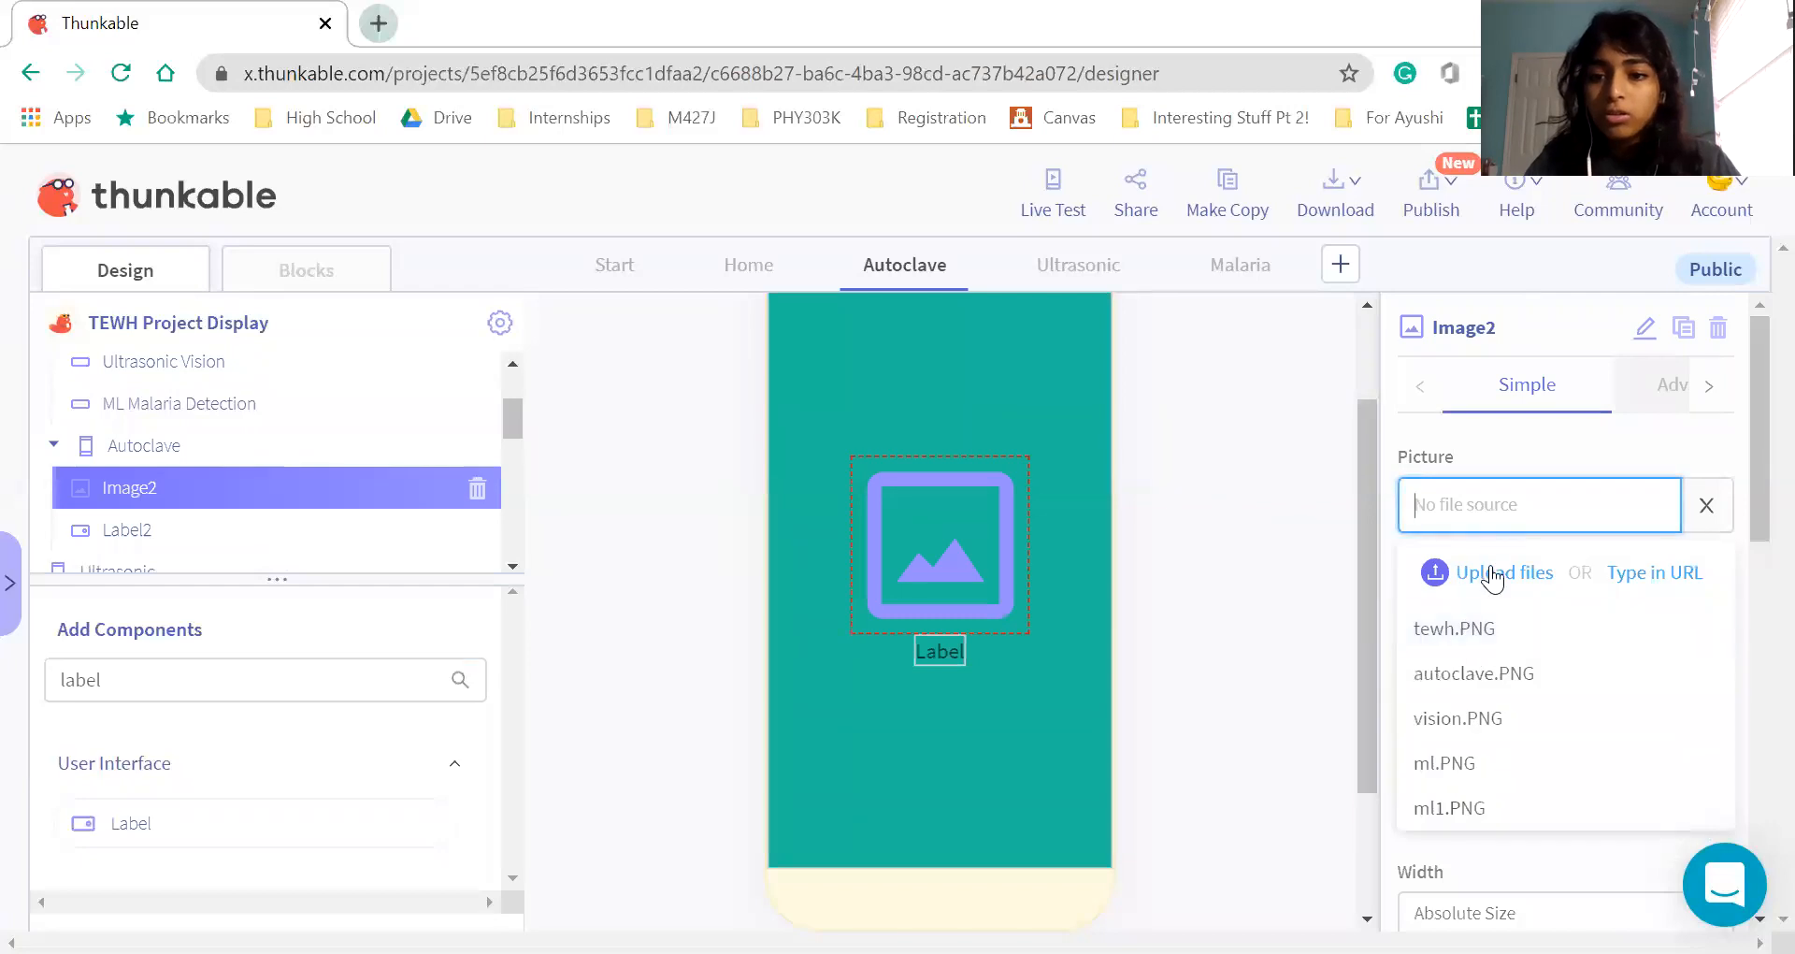
pyautogui.click(1483, 675)
pyautogui.click(1257, 535)
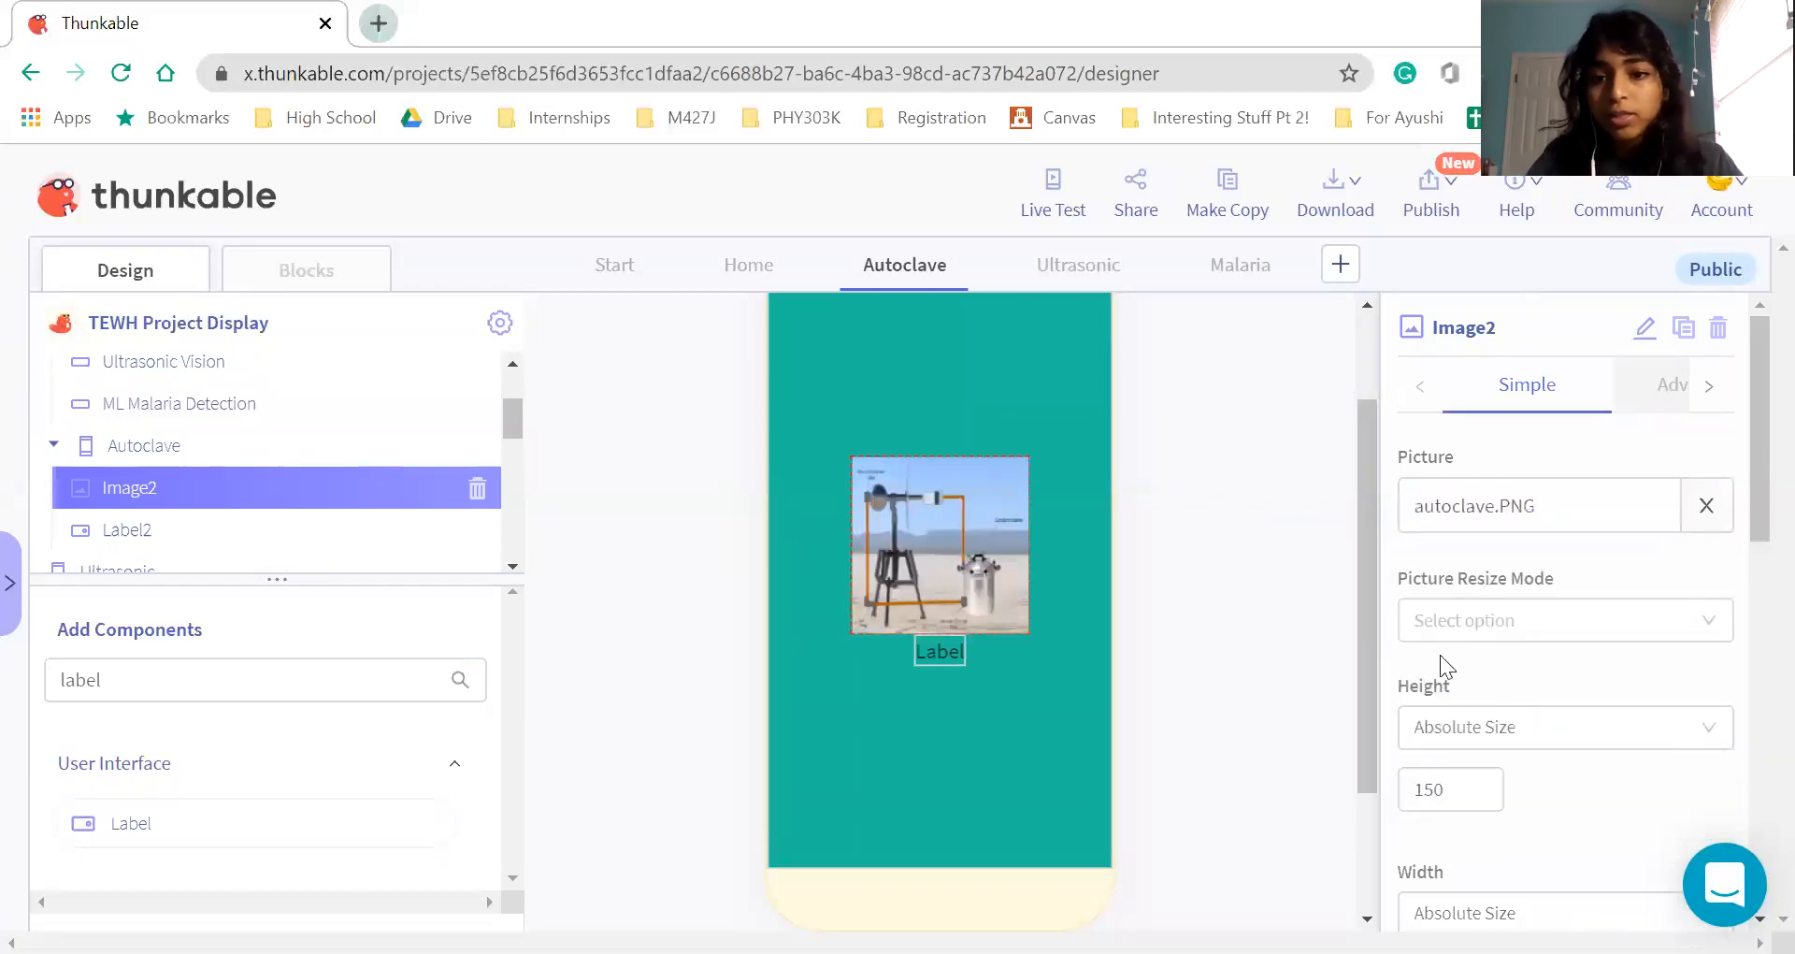
# Switch the autoclave image's height and width modes to Pick One: Fit contents, Fill container
pyautogui.scroll(-1, 1440, 655)
pyautogui.click(1491, 632)
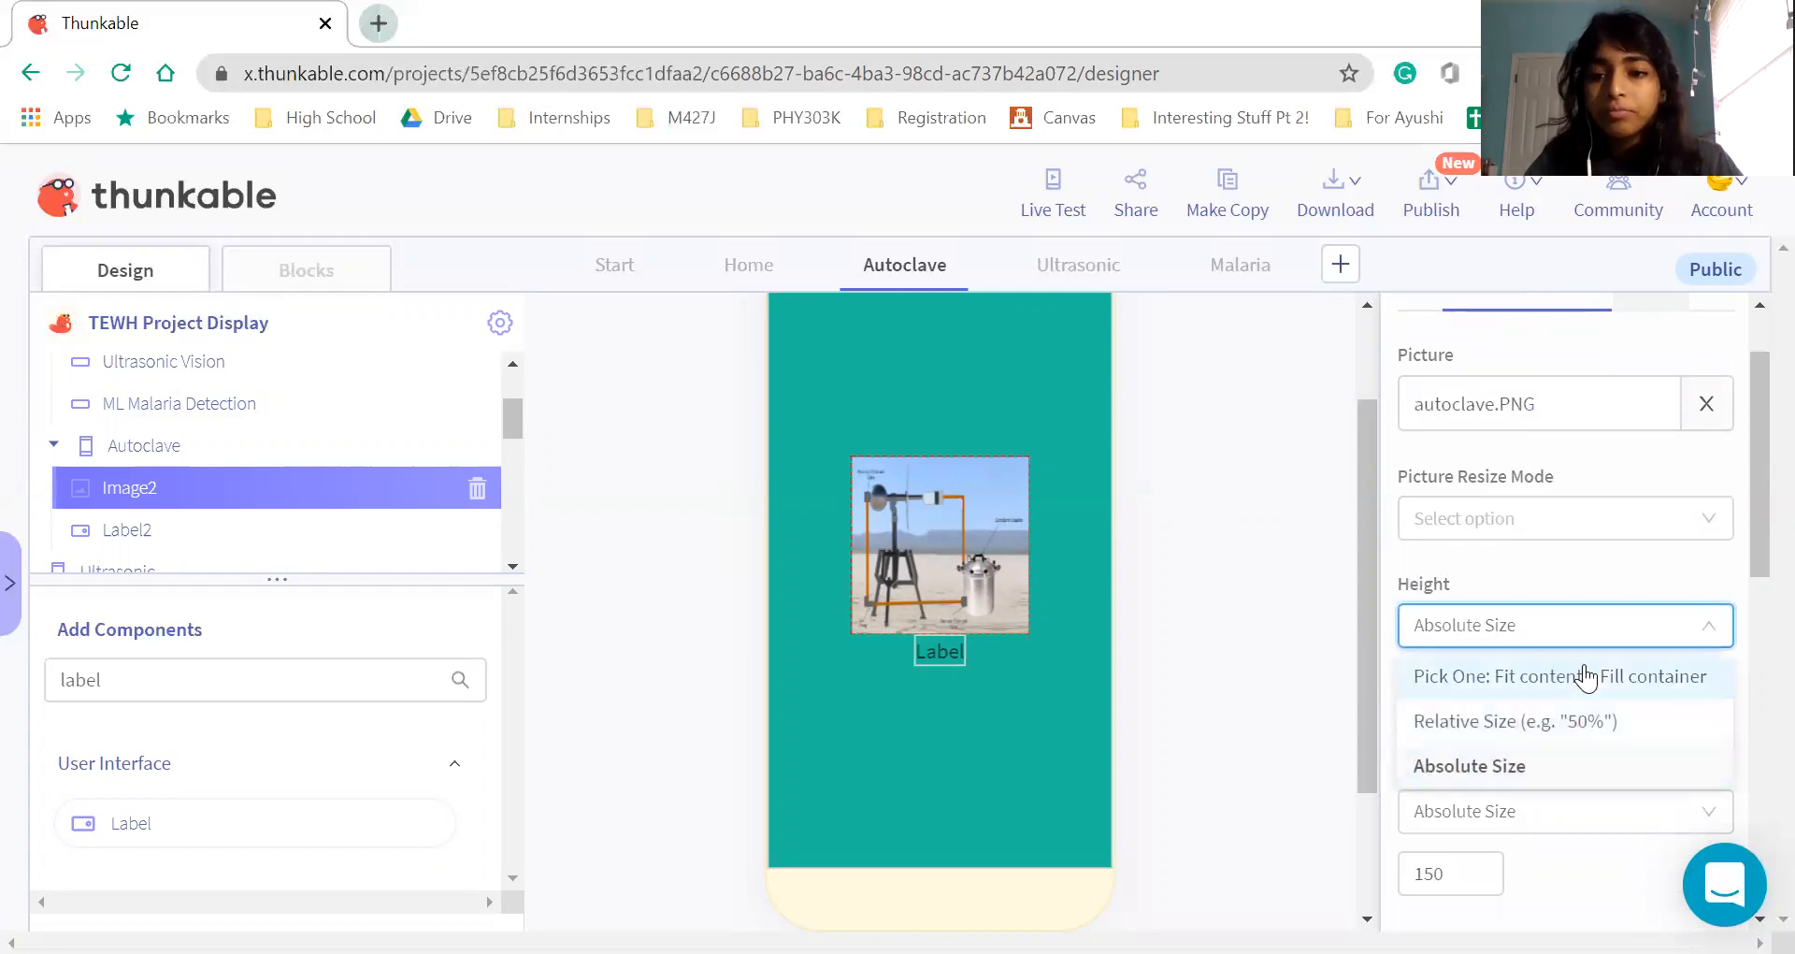
pyautogui.click(1584, 673)
pyautogui.click(1538, 819)
pyautogui.click(1547, 686)
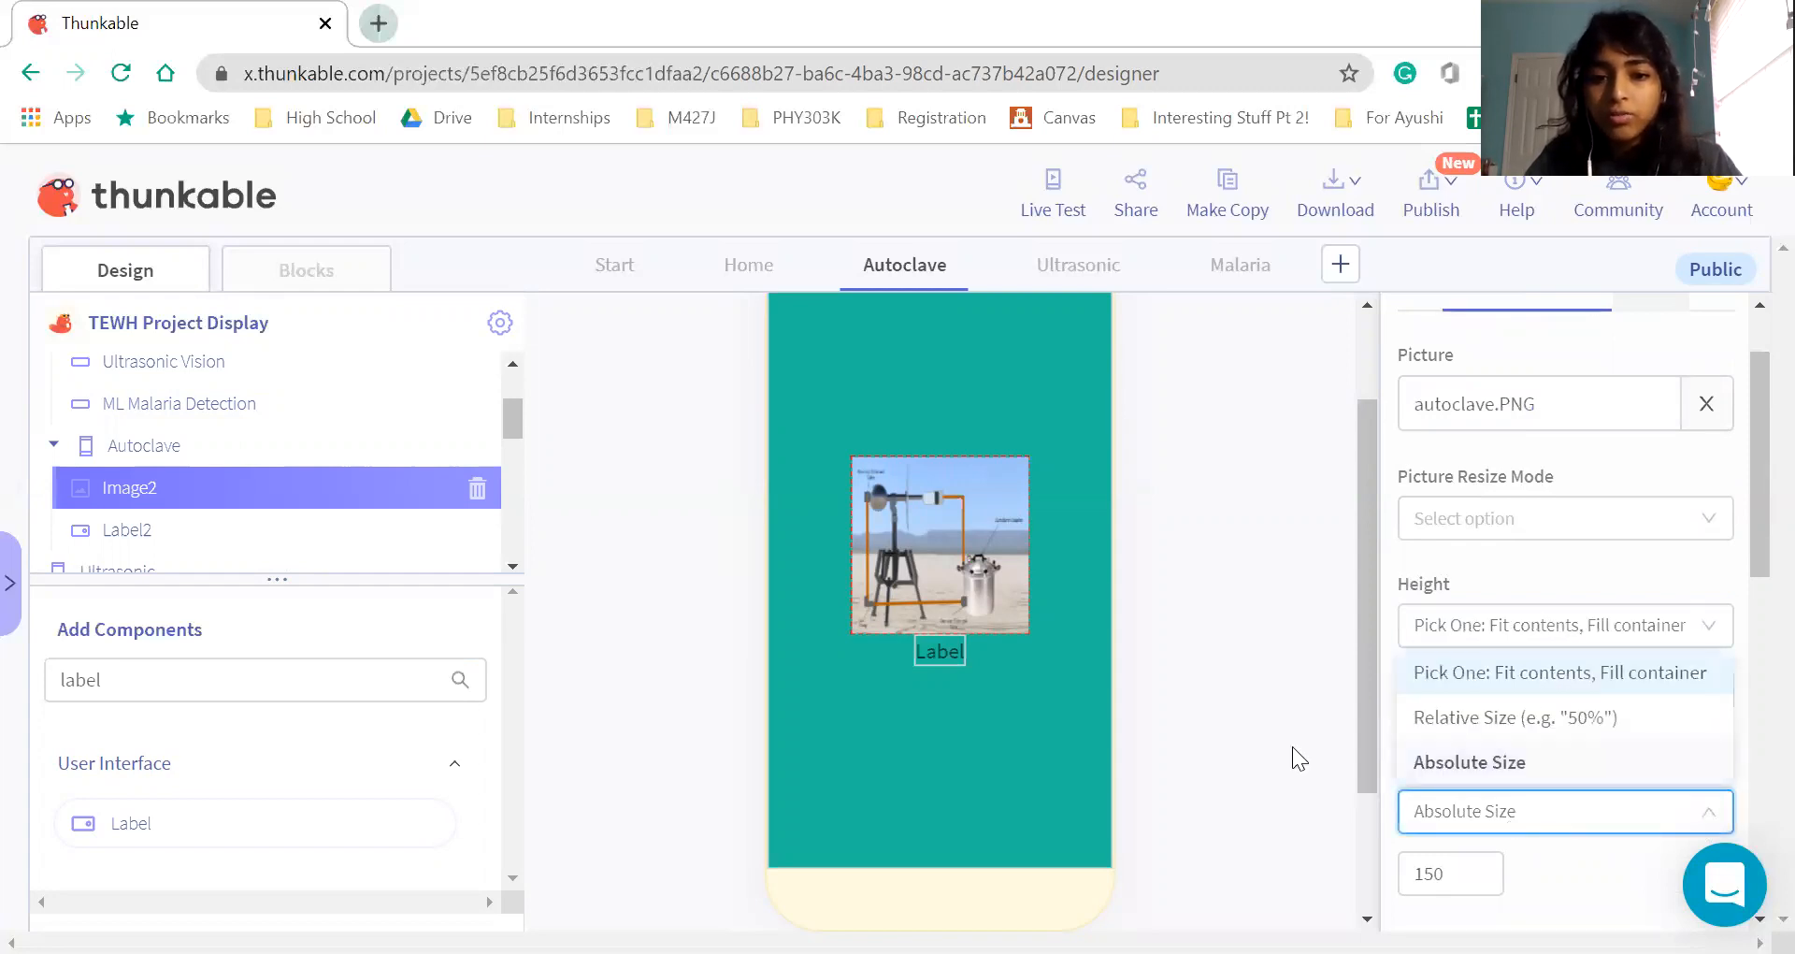
# Run a live test, check the Autoclave screen through the Home screen's Solar-Powered Autoclave button, and close the preview
pyautogui.click(1052, 196)
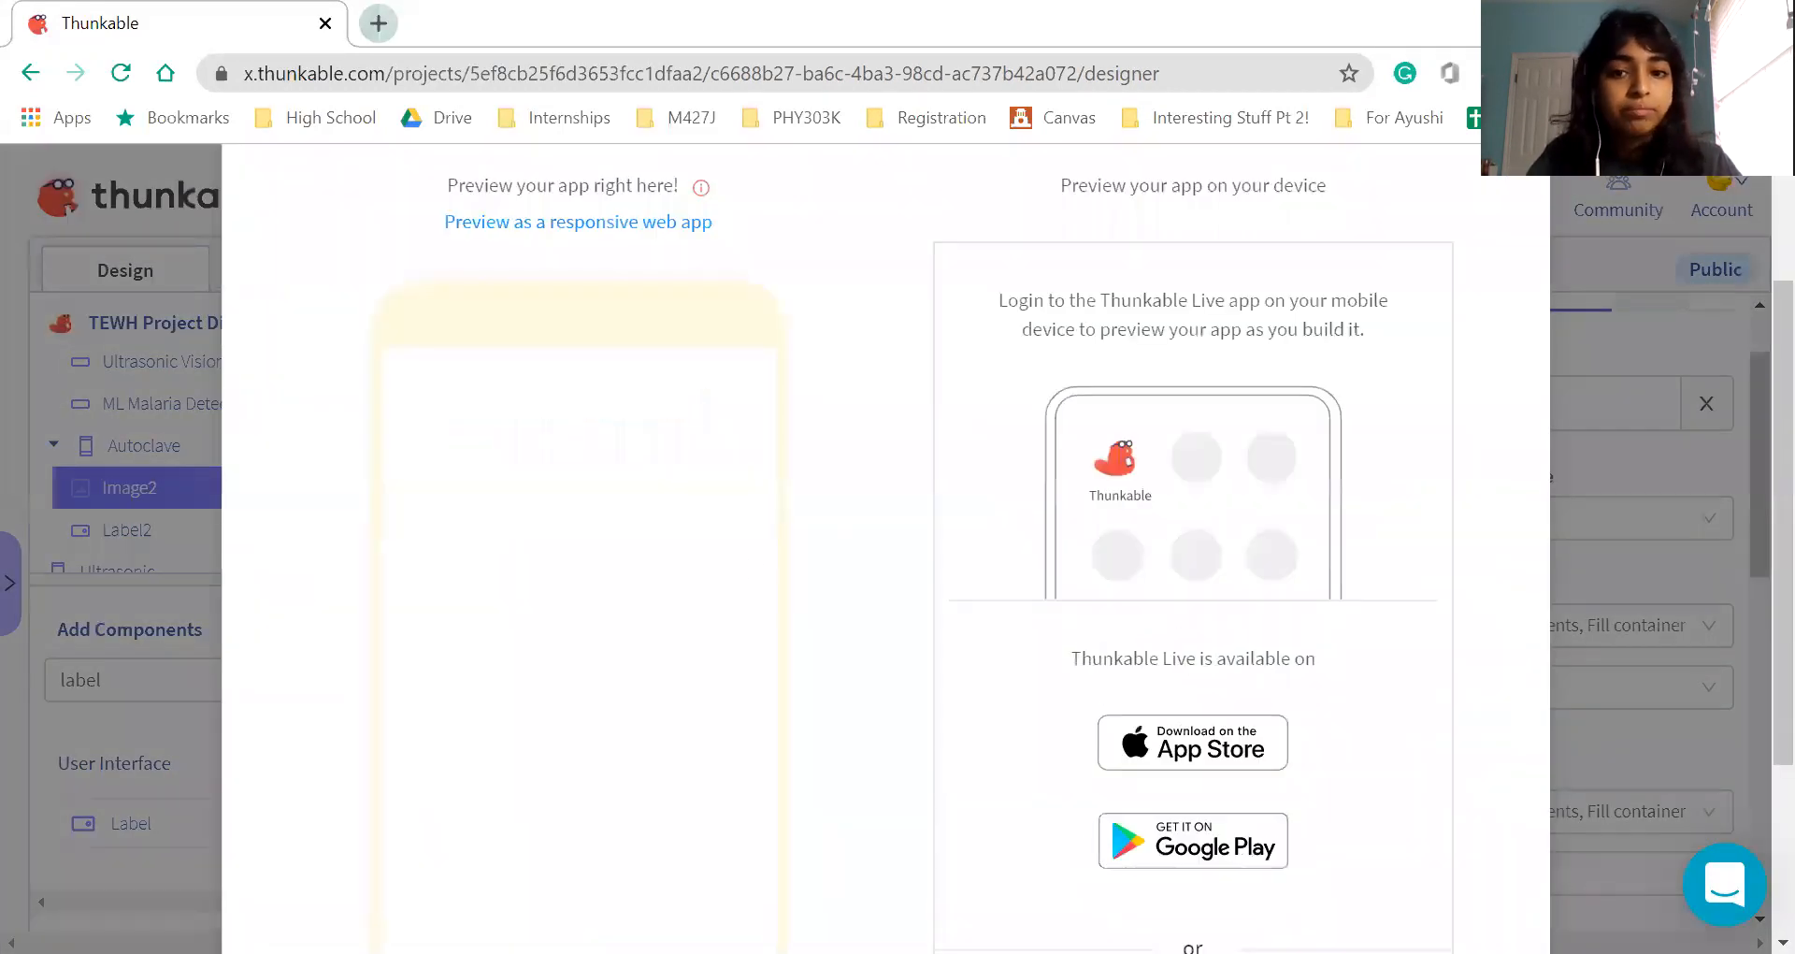
pyautogui.click(567, 745)
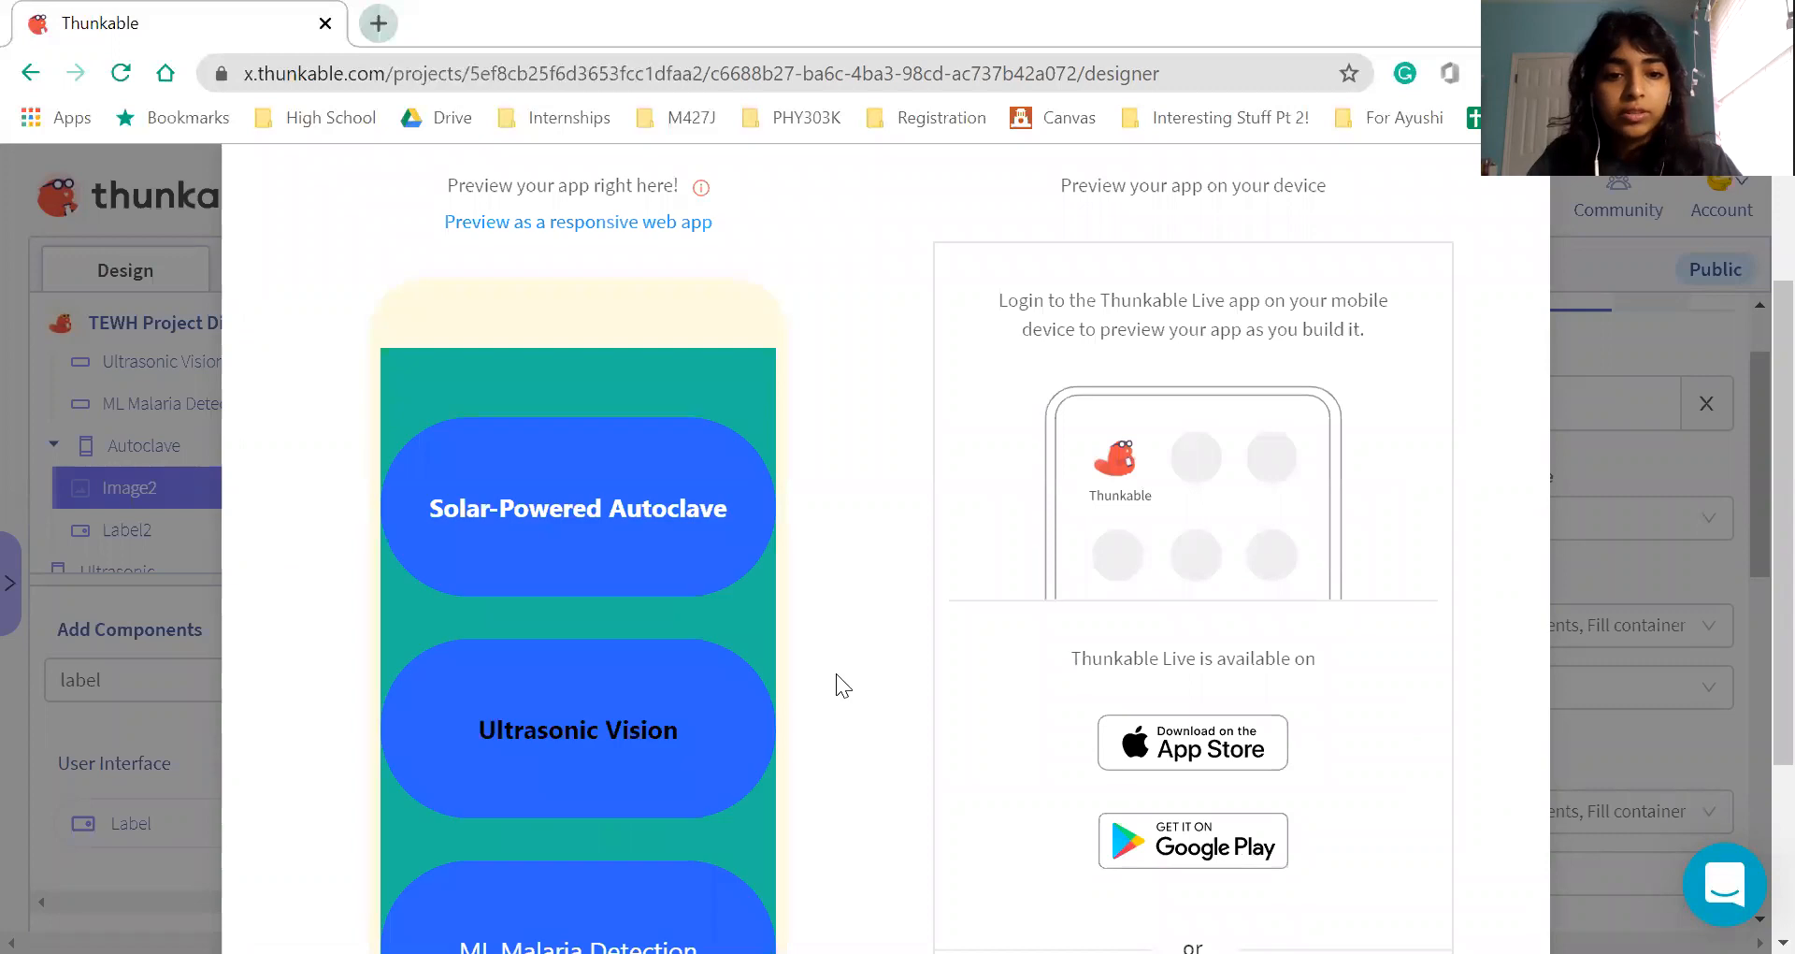
pyautogui.scroll(-1, 836, 673)
pyautogui.click(641, 417)
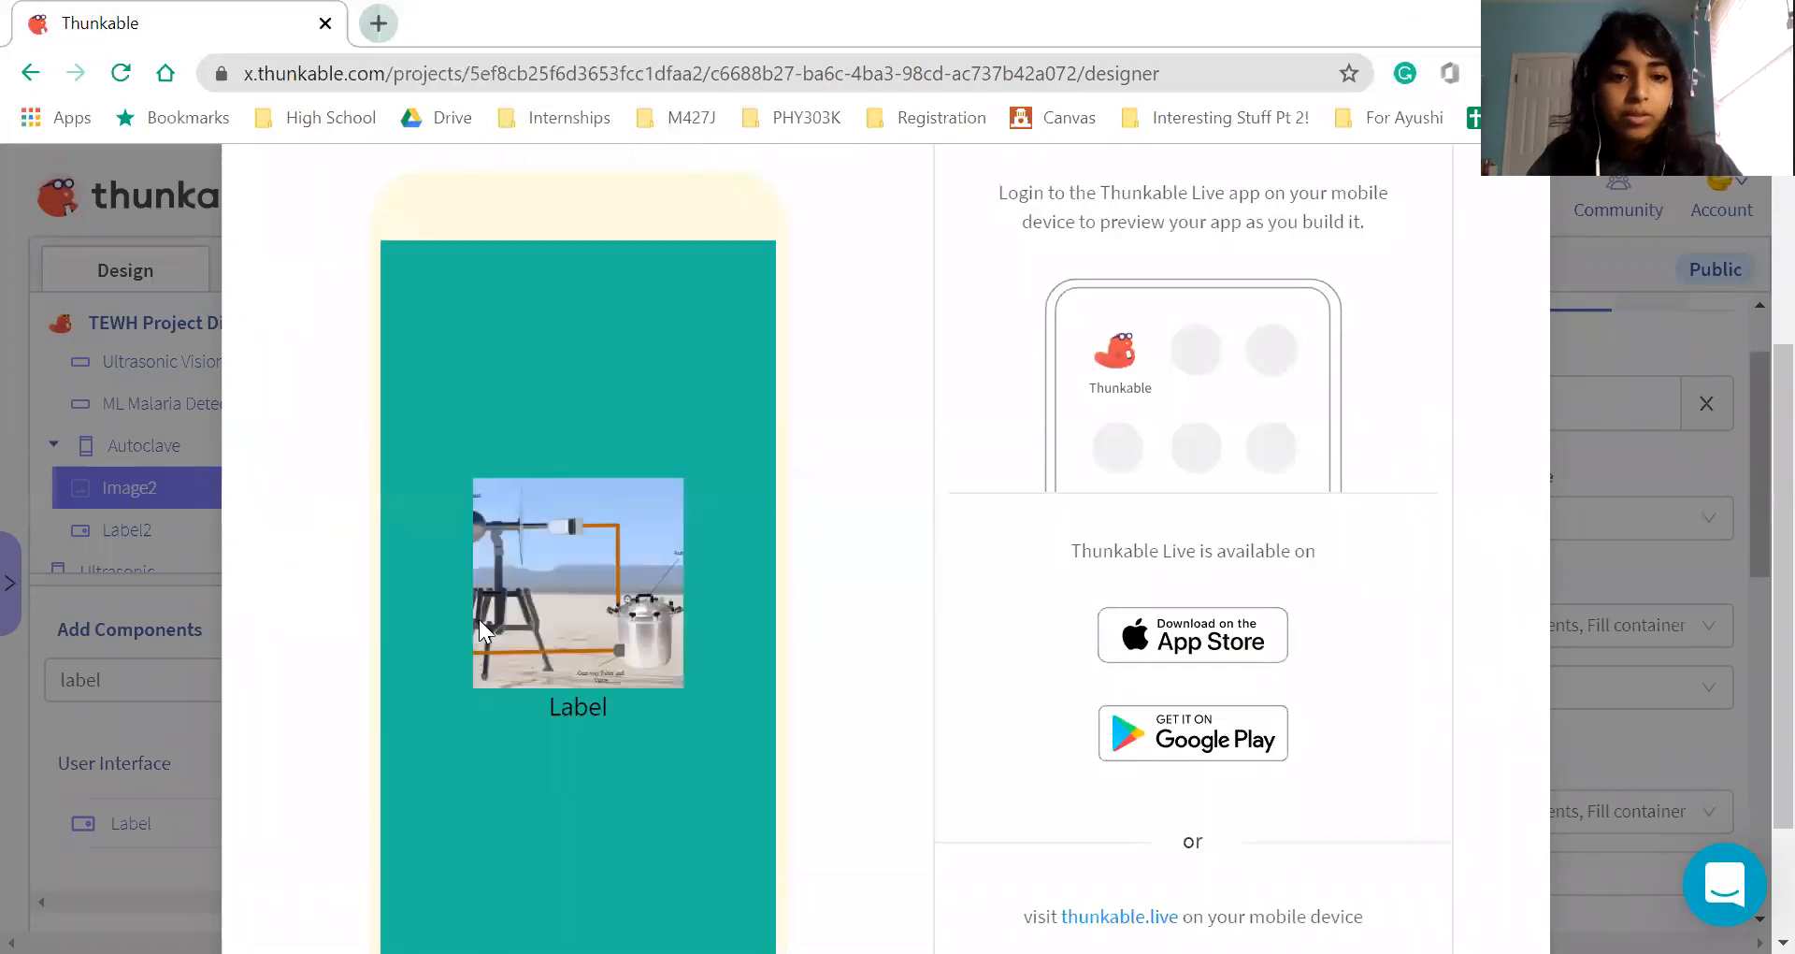
pyautogui.scroll(3, 1459, 327)
pyautogui.click(1510, 323)
# Set both the height and the width of the autoclave image to Fit contents
pyautogui.click(1582, 705)
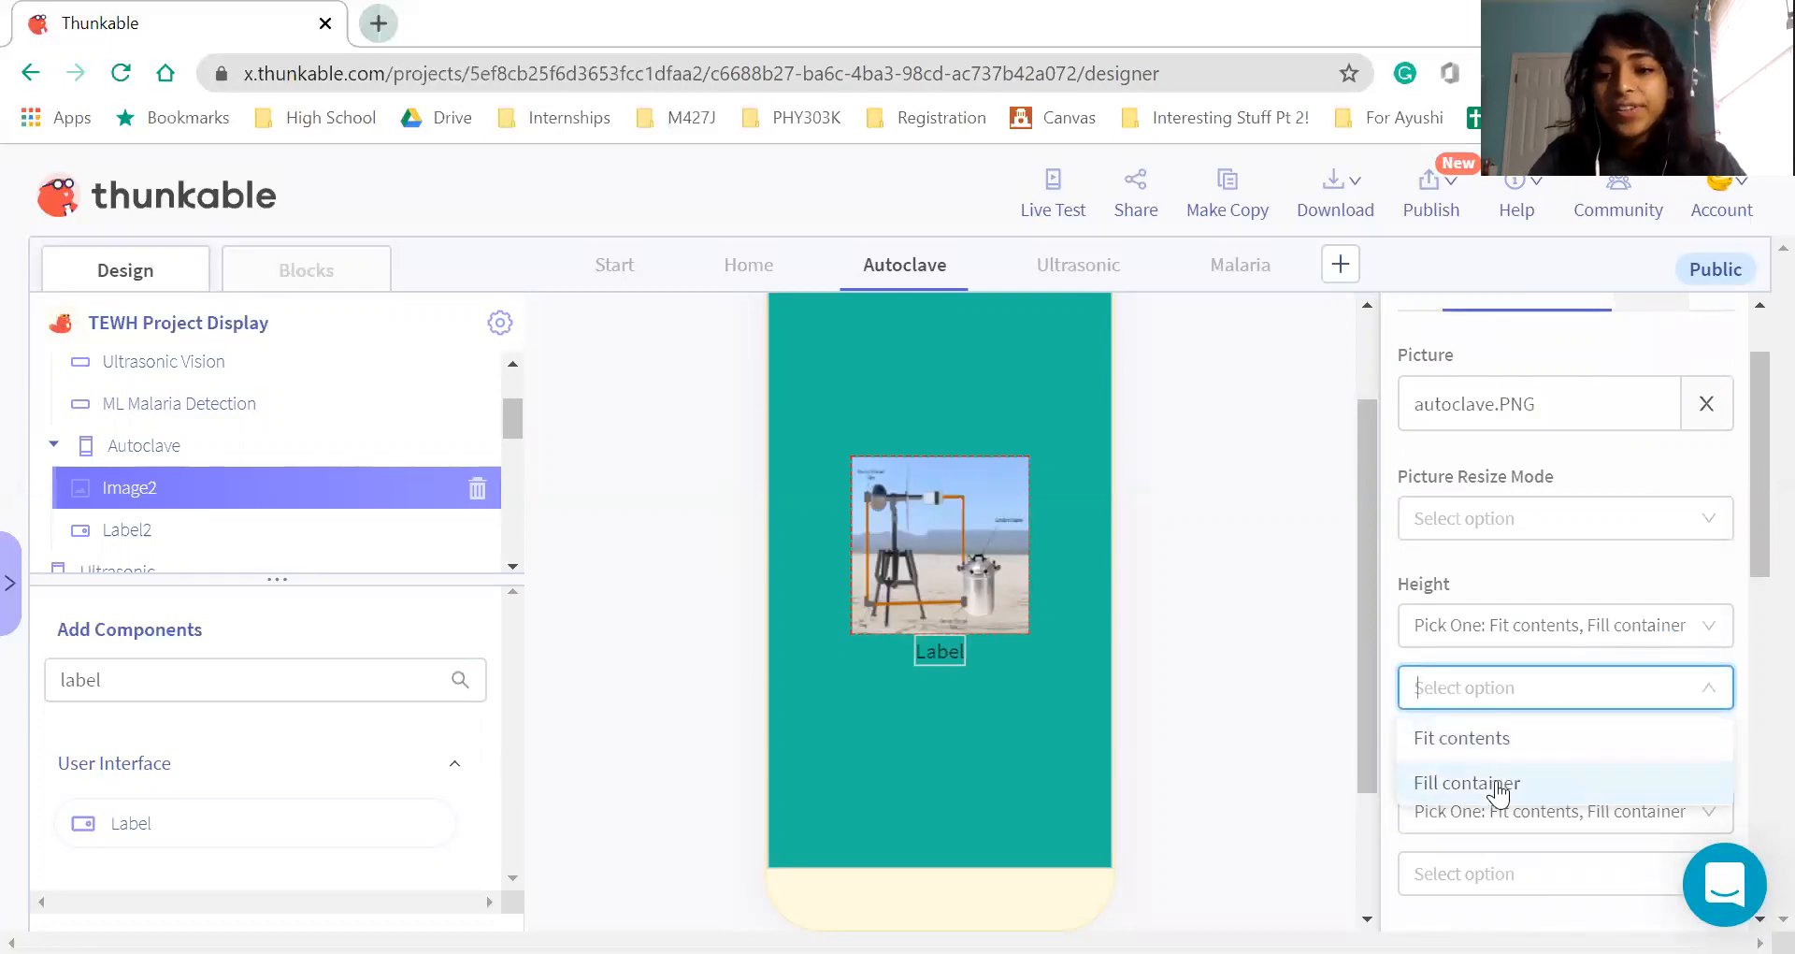
pyautogui.click(1517, 748)
pyautogui.click(1470, 860)
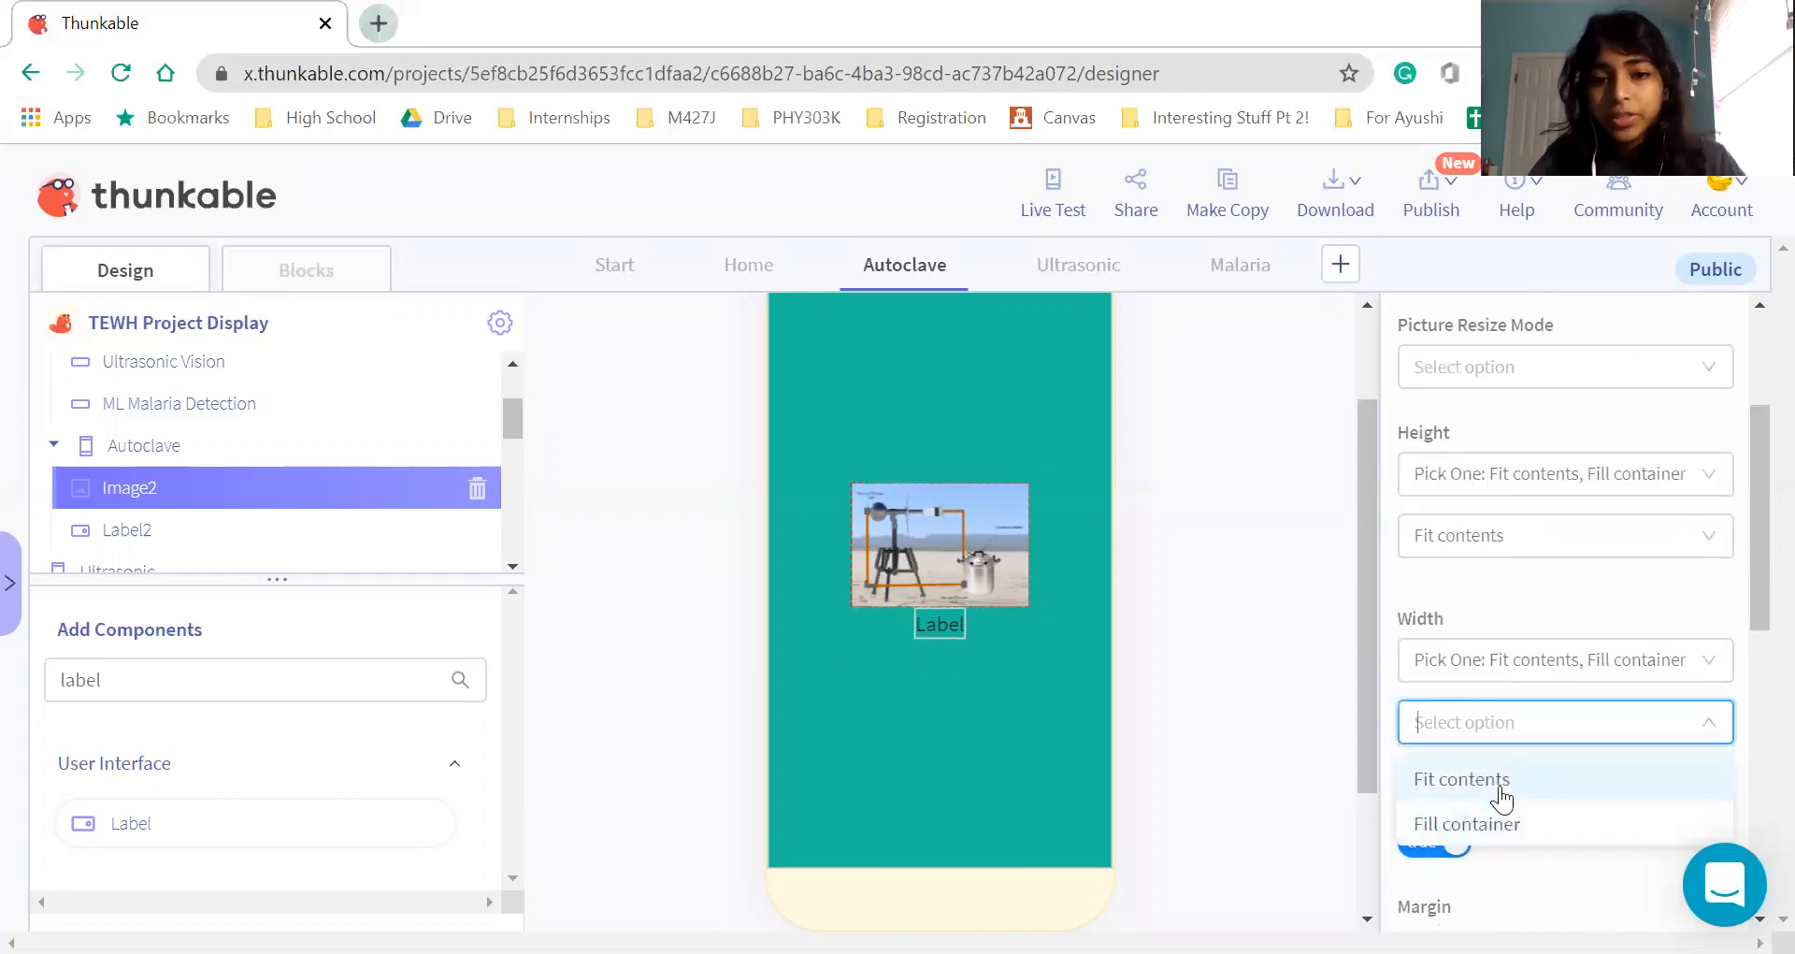
pyautogui.click(1496, 785)
# Set the autoclave image's width and height to Fill container
pyautogui.click(1526, 729)
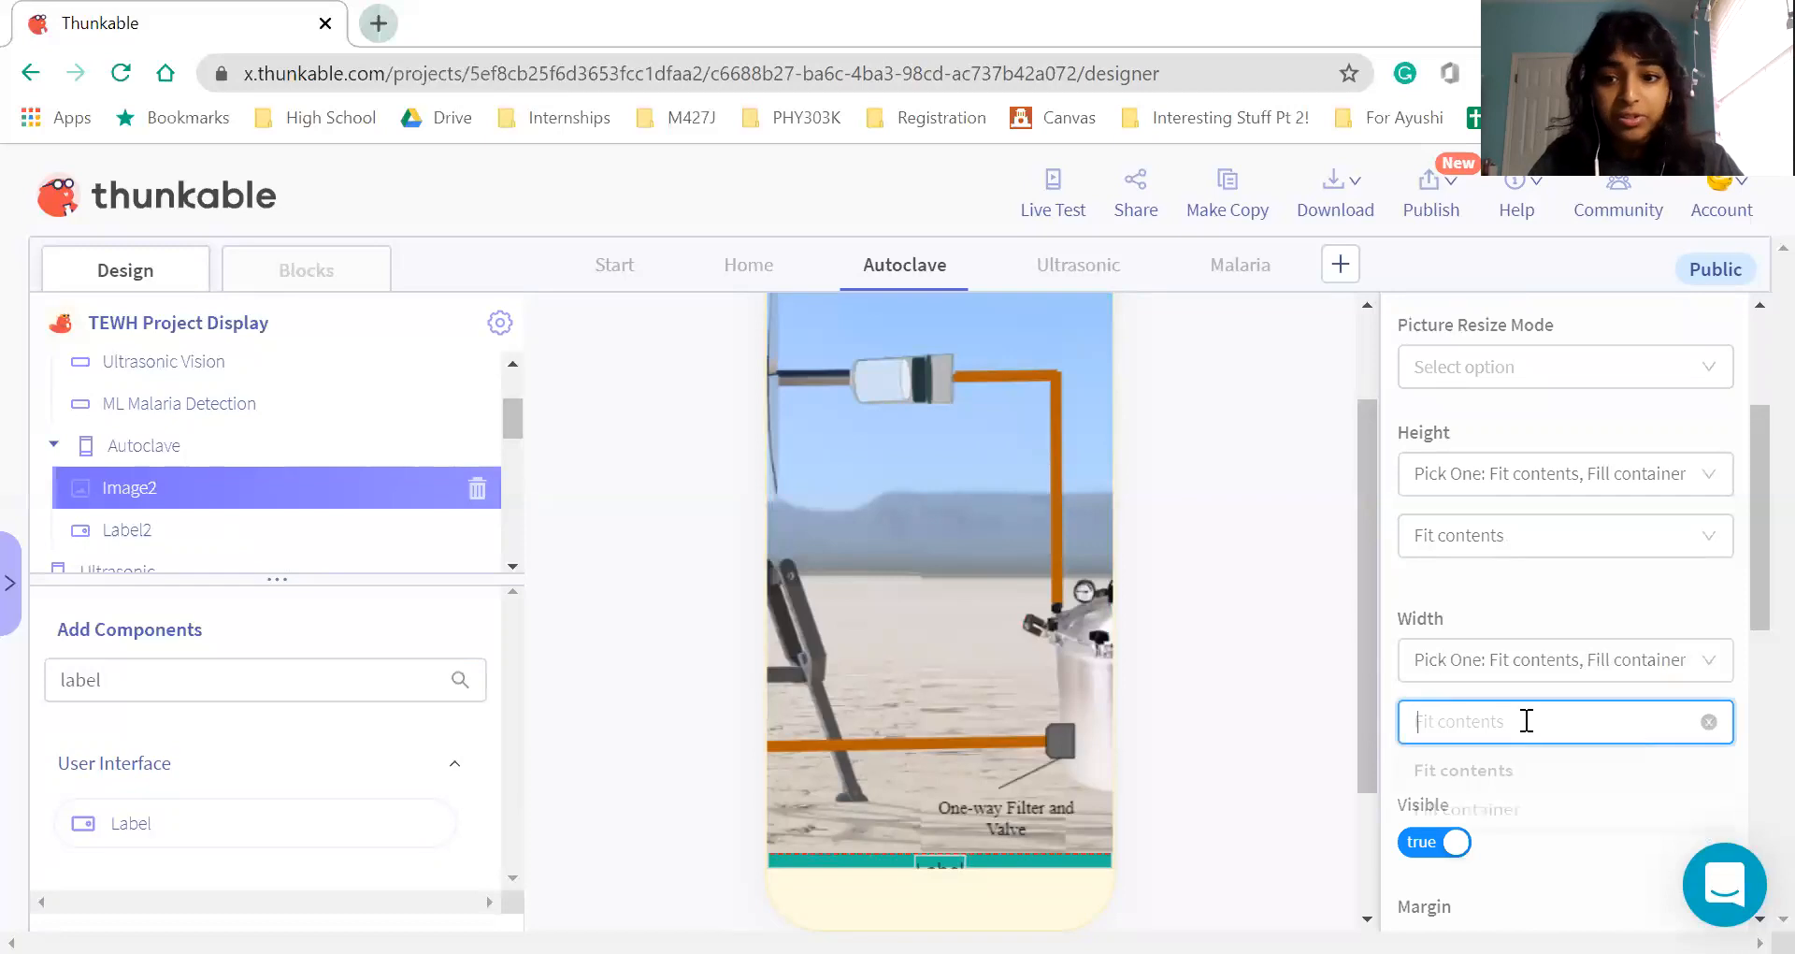
pyautogui.click(1527, 812)
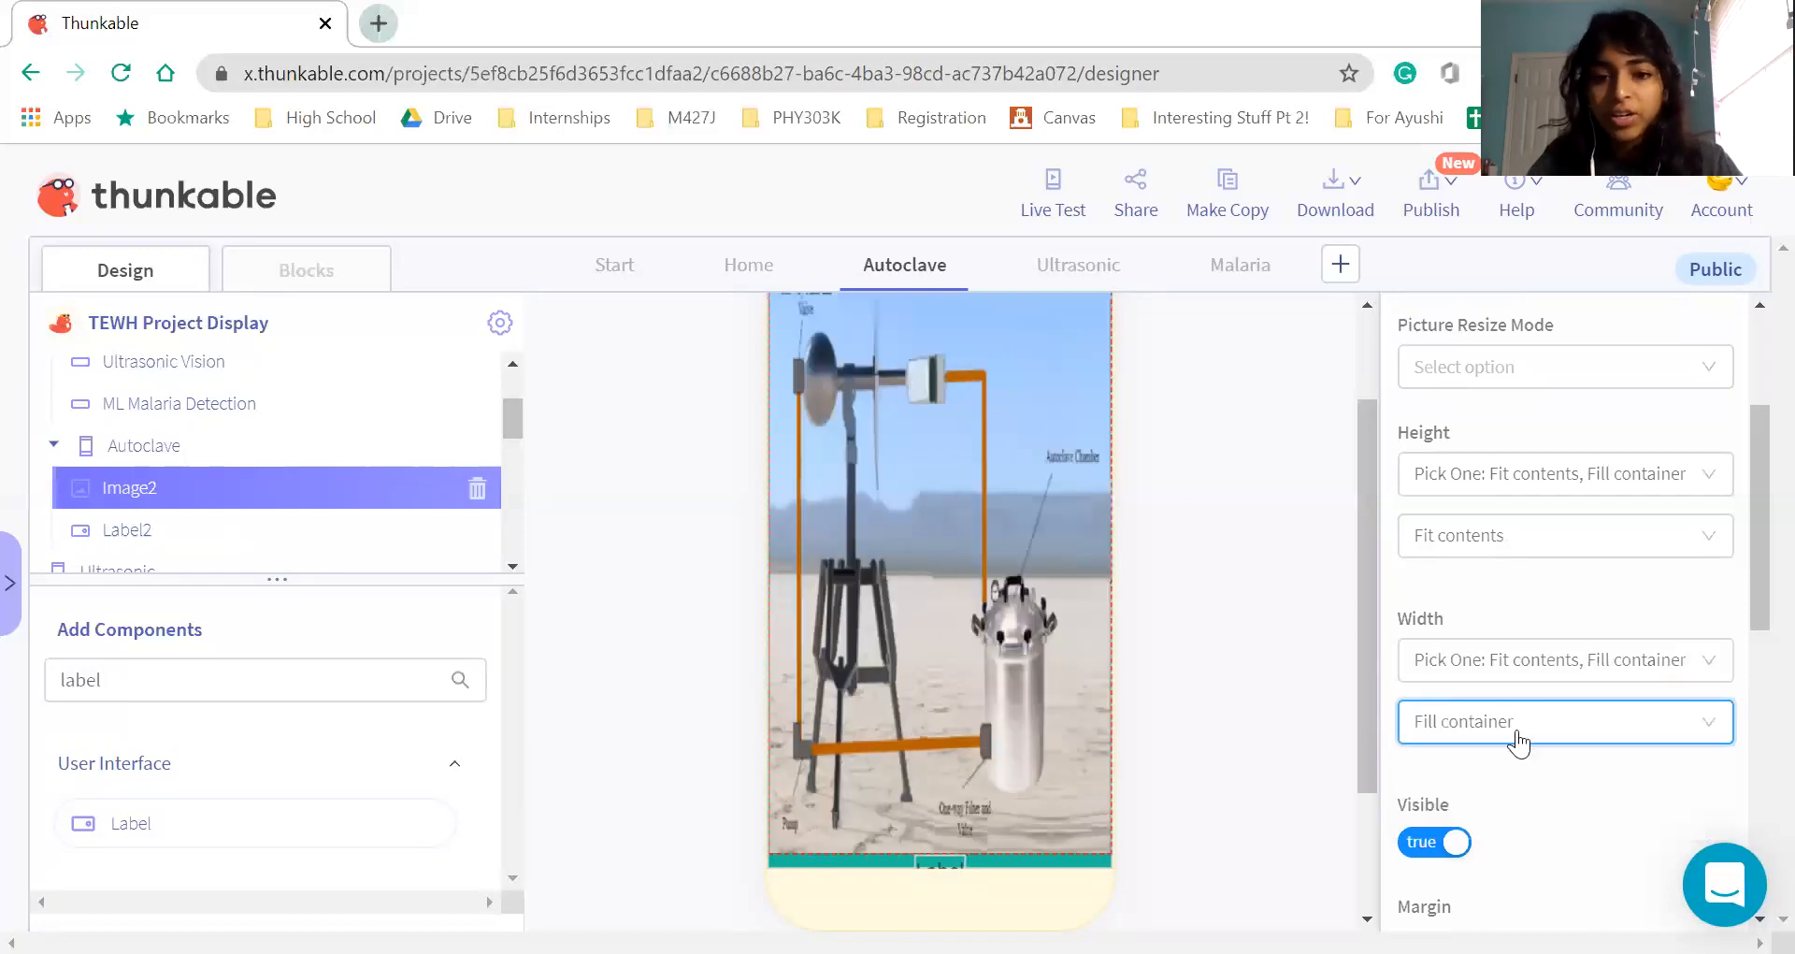
pyautogui.click(1474, 552)
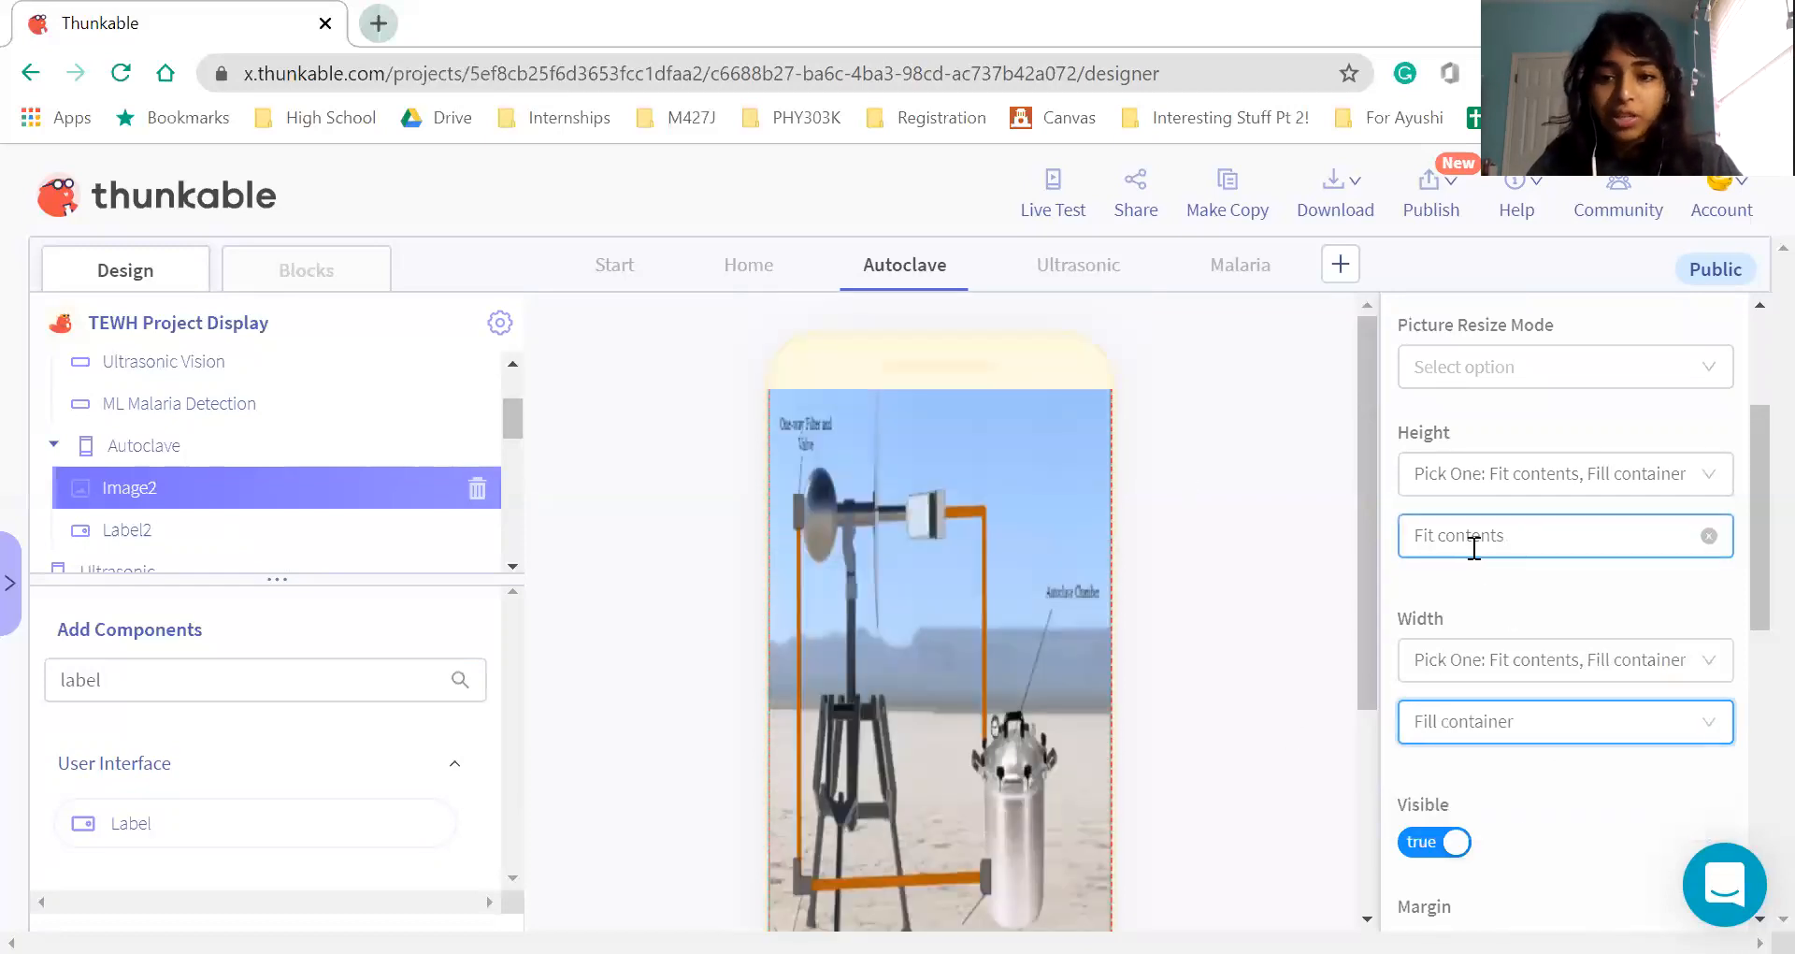
pyautogui.click(1489, 619)
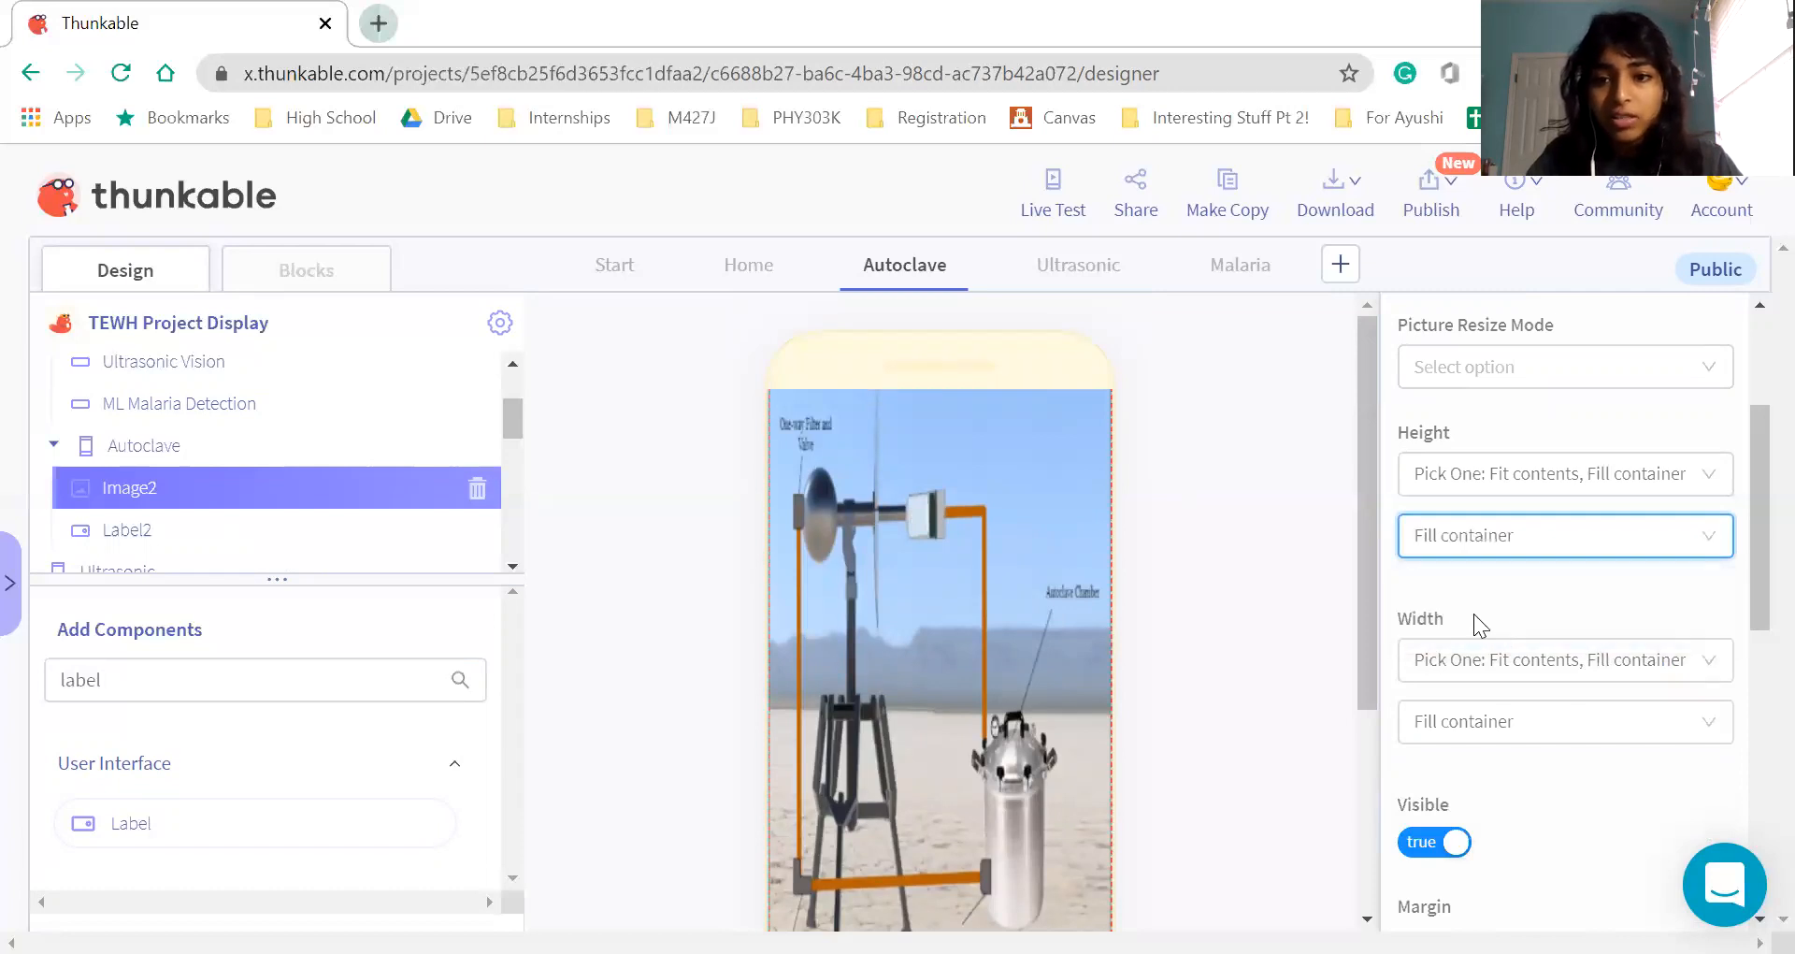
# Change the autoclave image's height and width modes to Absolute Size
pyautogui.scroll(-3, 1485, 593)
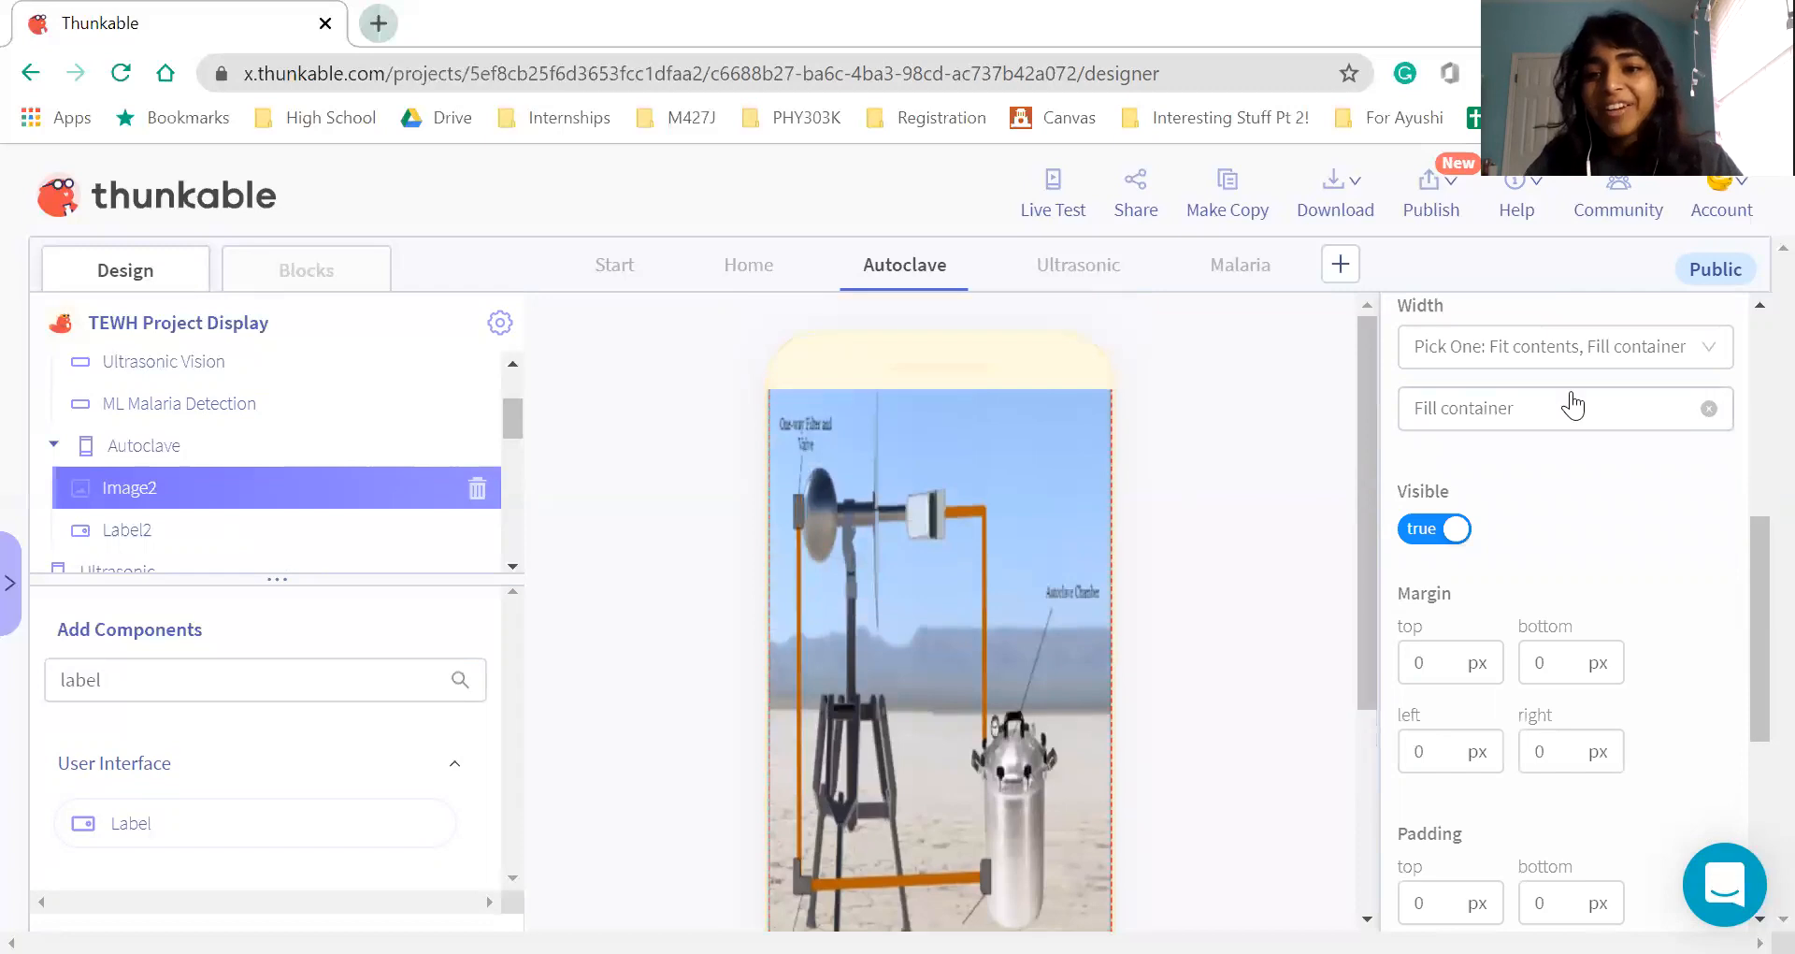
pyautogui.scroll(3, 1573, 405)
pyautogui.click(1534, 408)
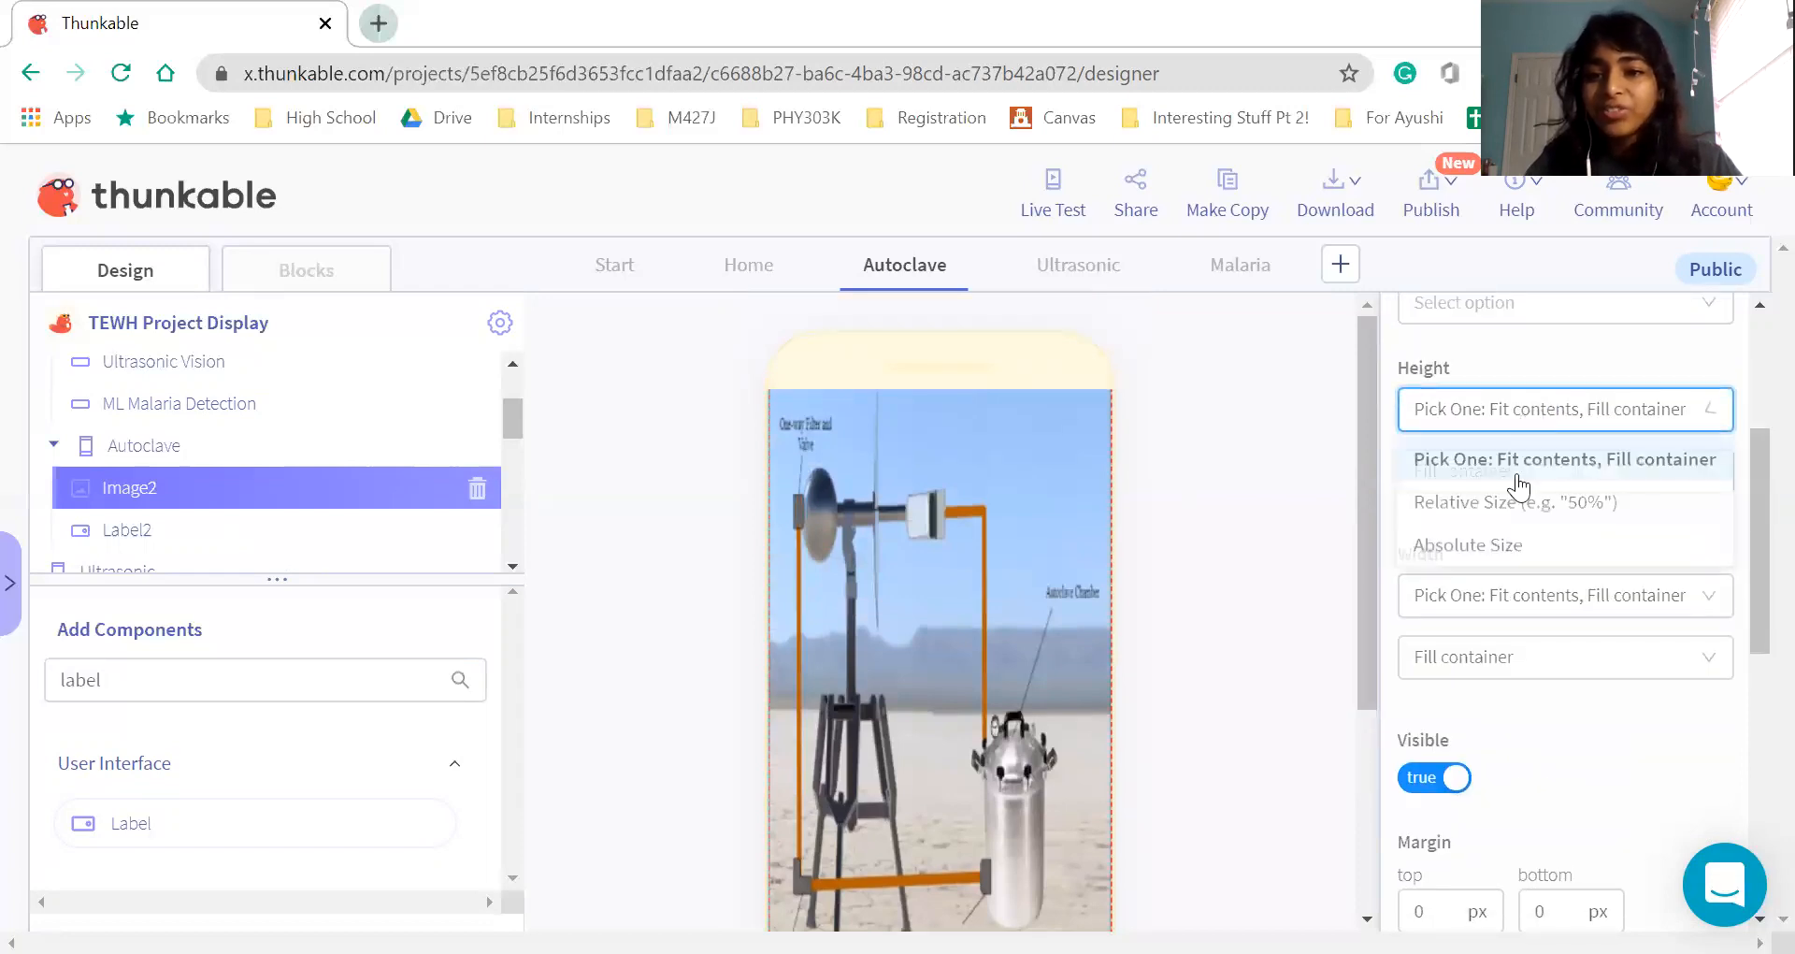
pyautogui.click(1517, 554)
pyautogui.click(1527, 606)
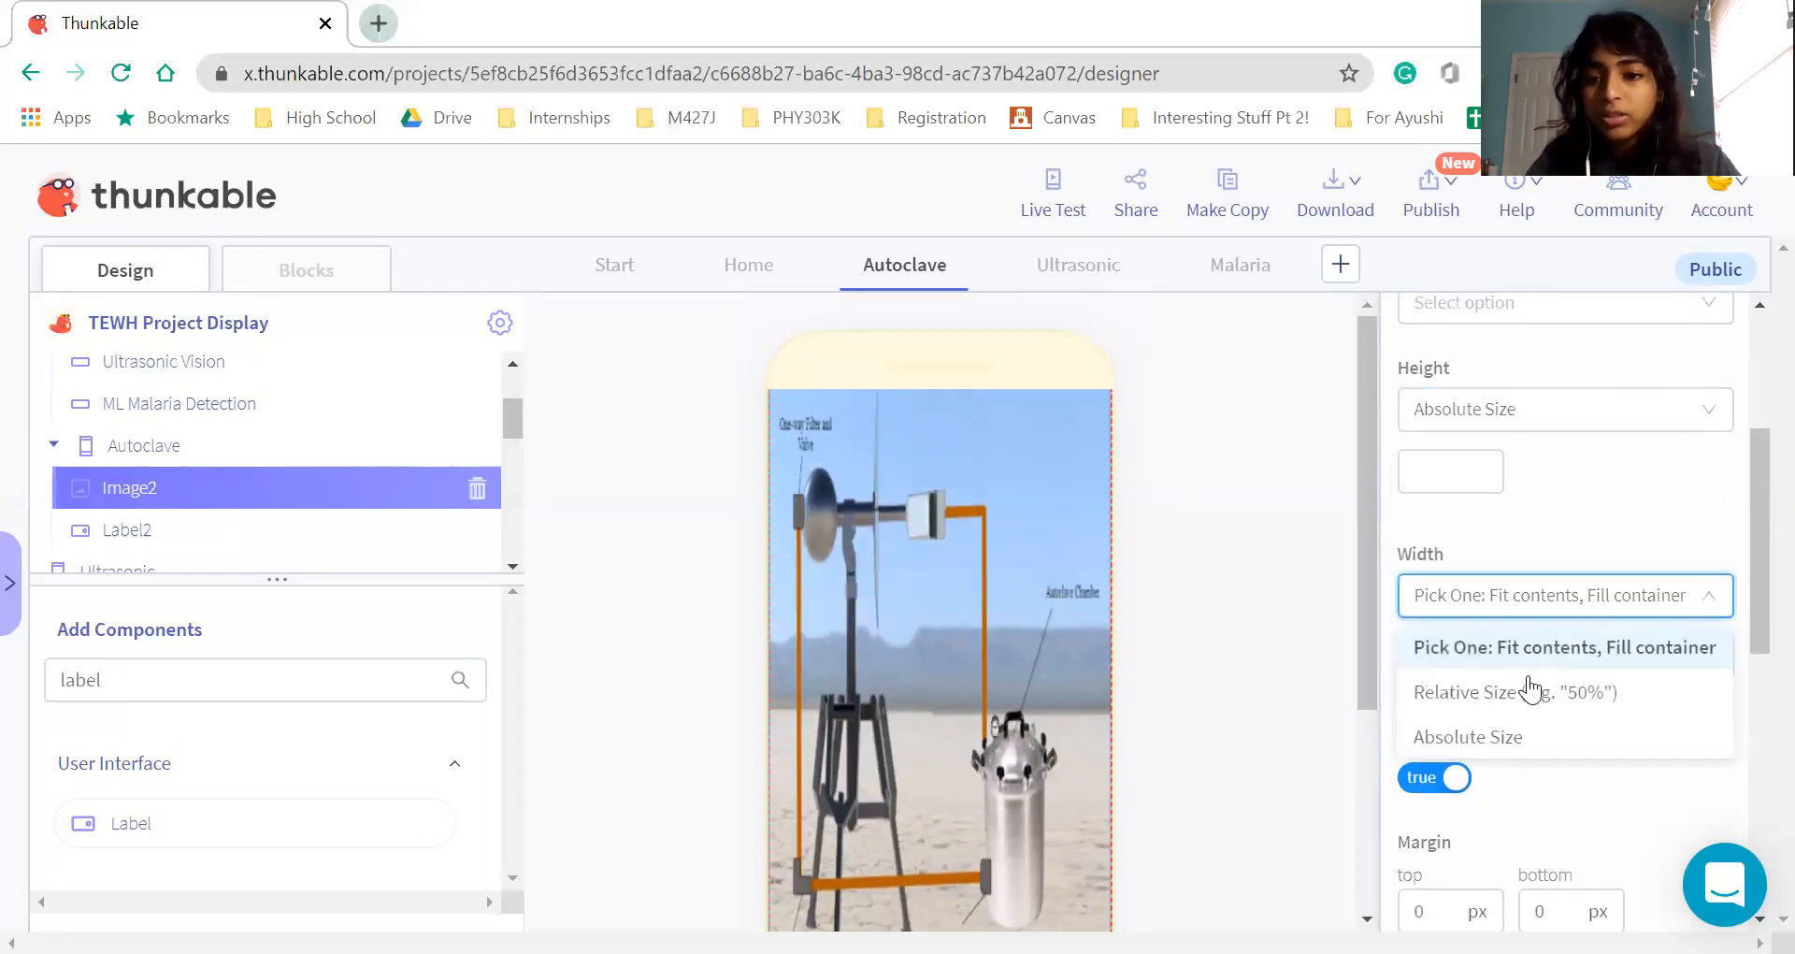
pyautogui.click(1524, 737)
# Try absolute heights of 200 and 150 for the autoclave image
pyautogui.click(1461, 483)
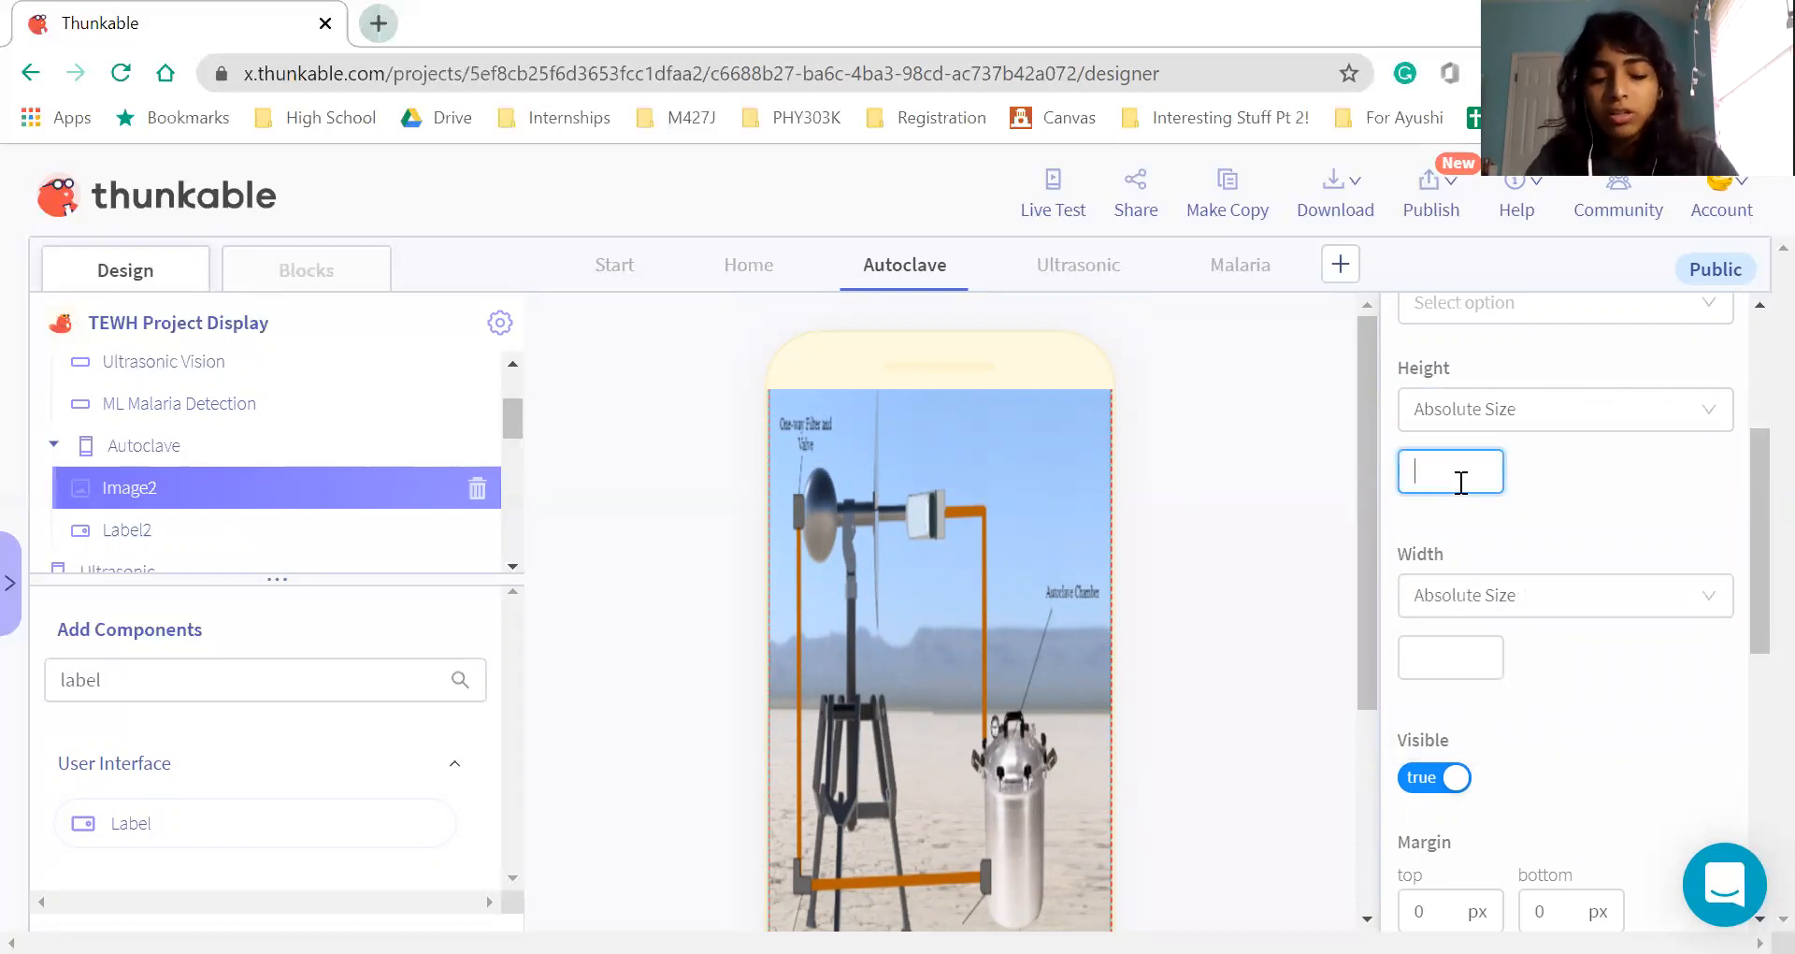
pyautogui.write('200')
pyautogui.press('BackSpace')
pyautogui.press('BackSpace')
pyautogui.press('BackSpace')
pyautogui.write('150')
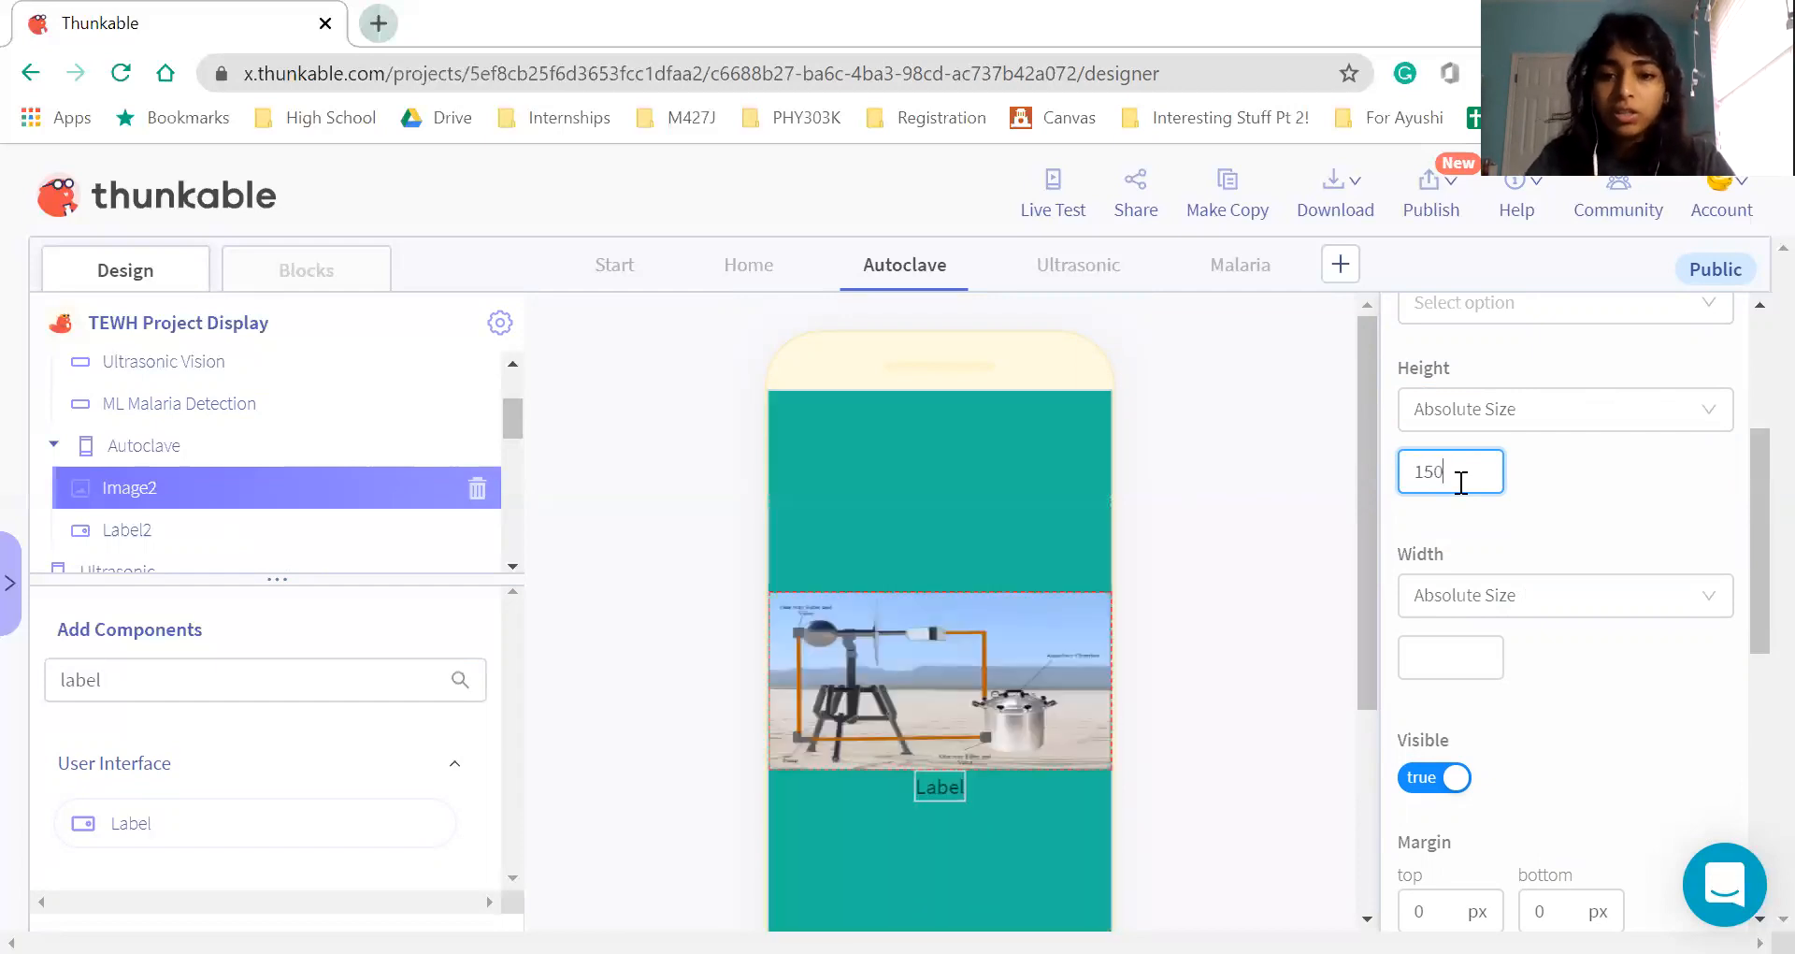
# Set the autoclave image's absolute height to 200 and leave its width value blank
pyautogui.press('BackSpace')
pyautogui.press('BackSpace')
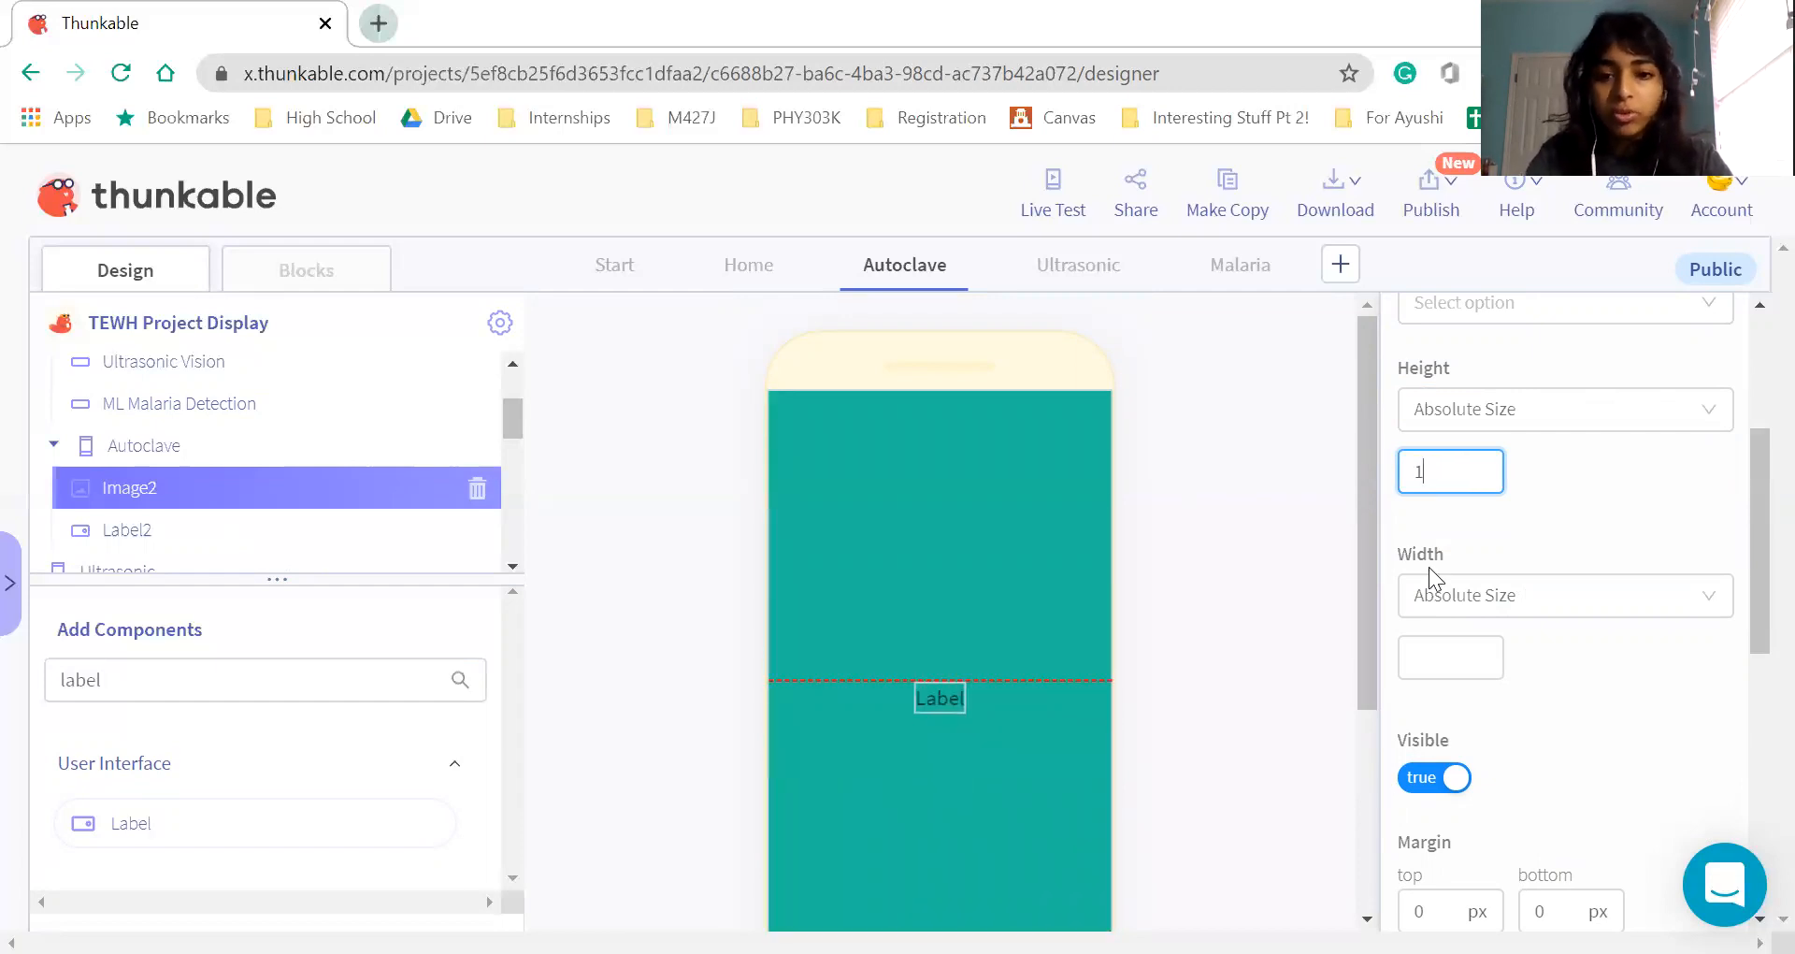
pyautogui.write('200')
pyautogui.press('BackSpace')
pyautogui.press('BackSpace')
pyautogui.press('BackSpace')
pyautogui.press('BackSpace')
pyautogui.write('200')
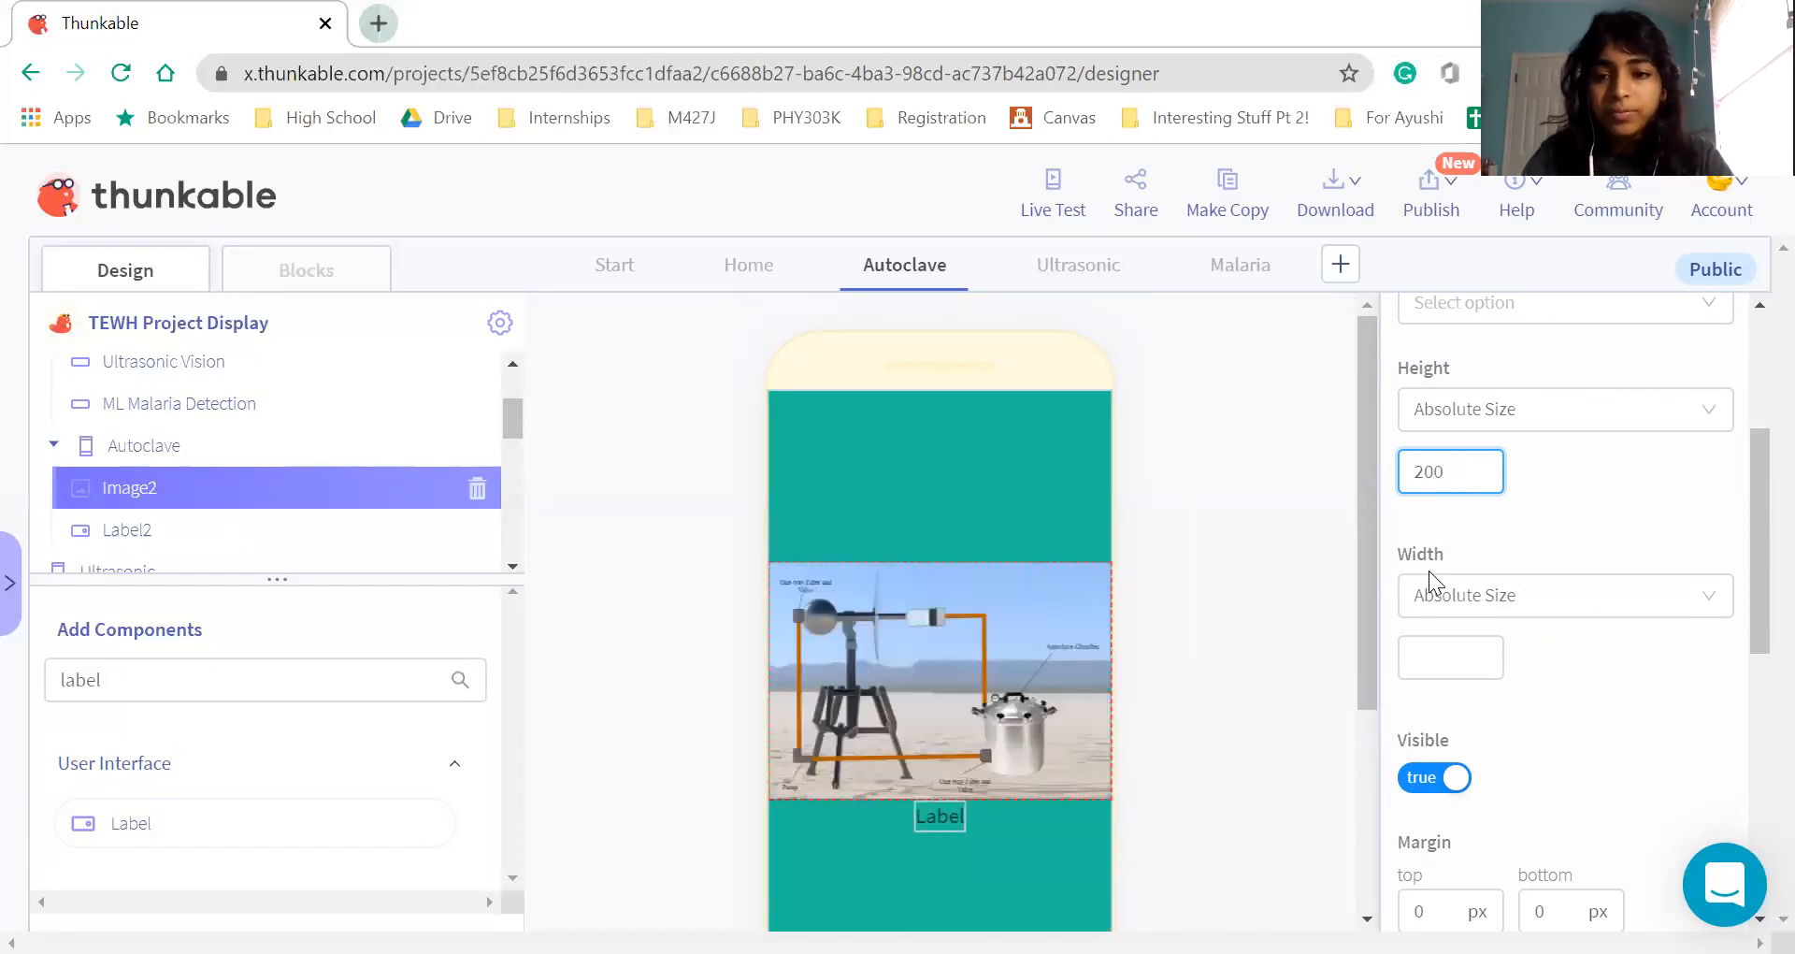
pyautogui.click(1445, 671)
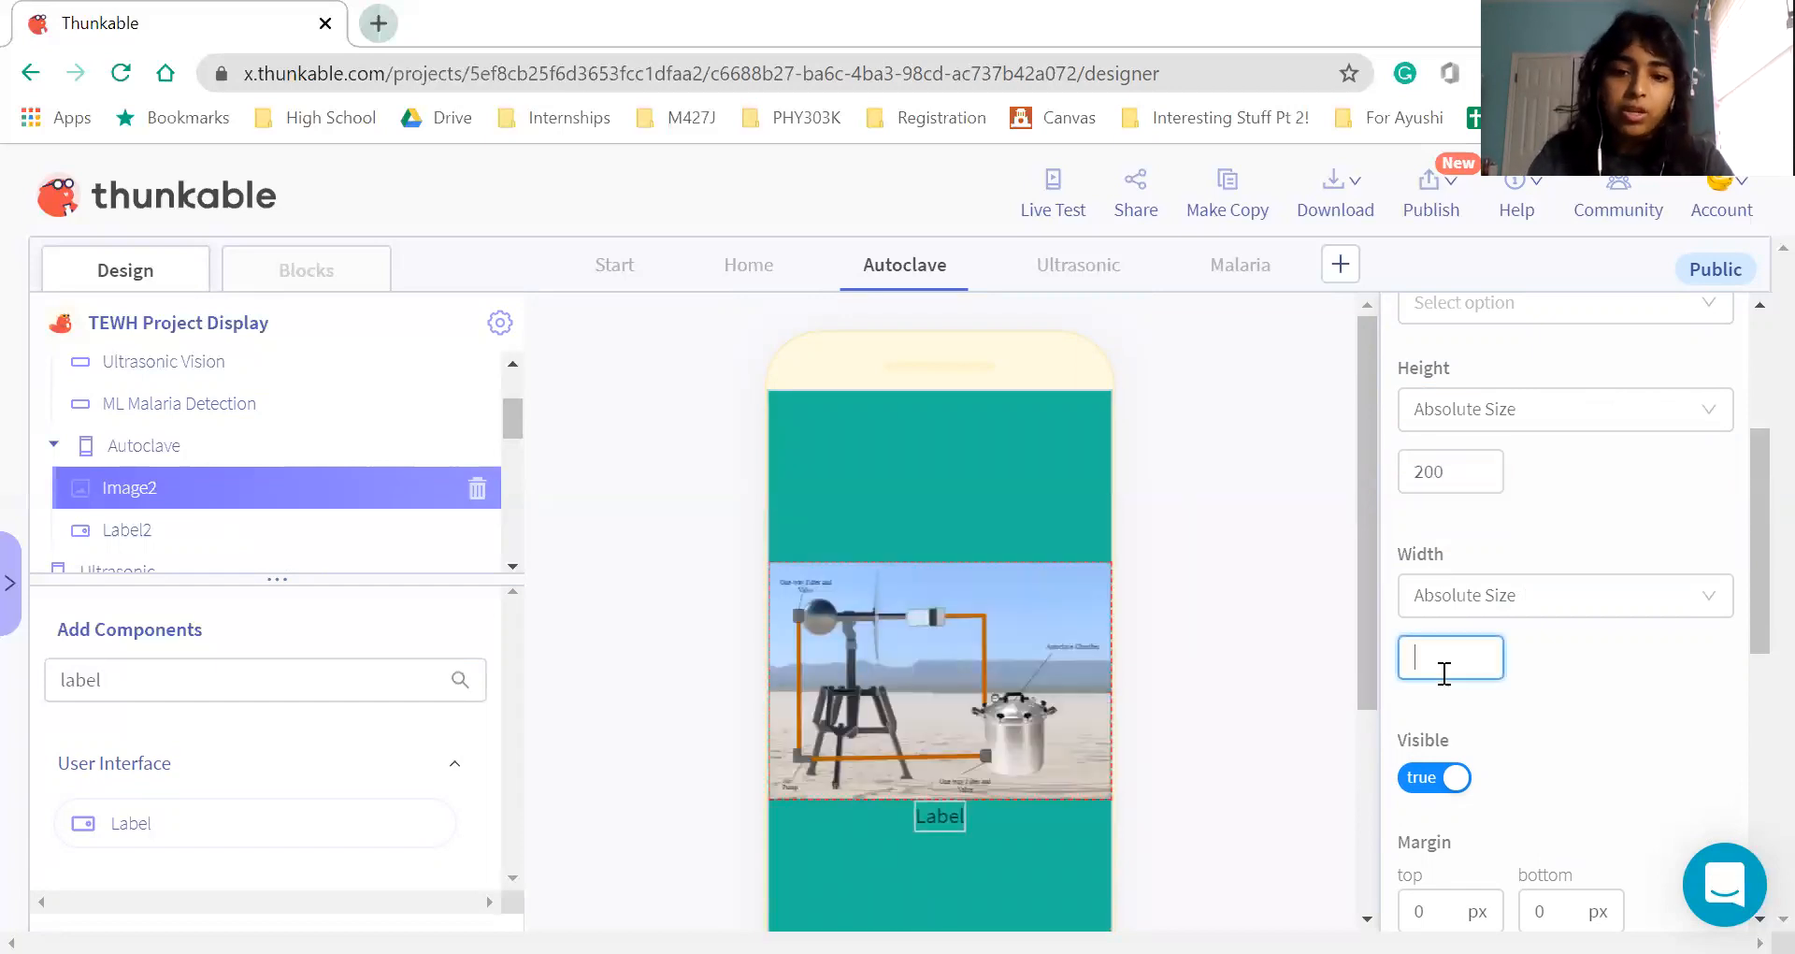
pyautogui.click(1279, 669)
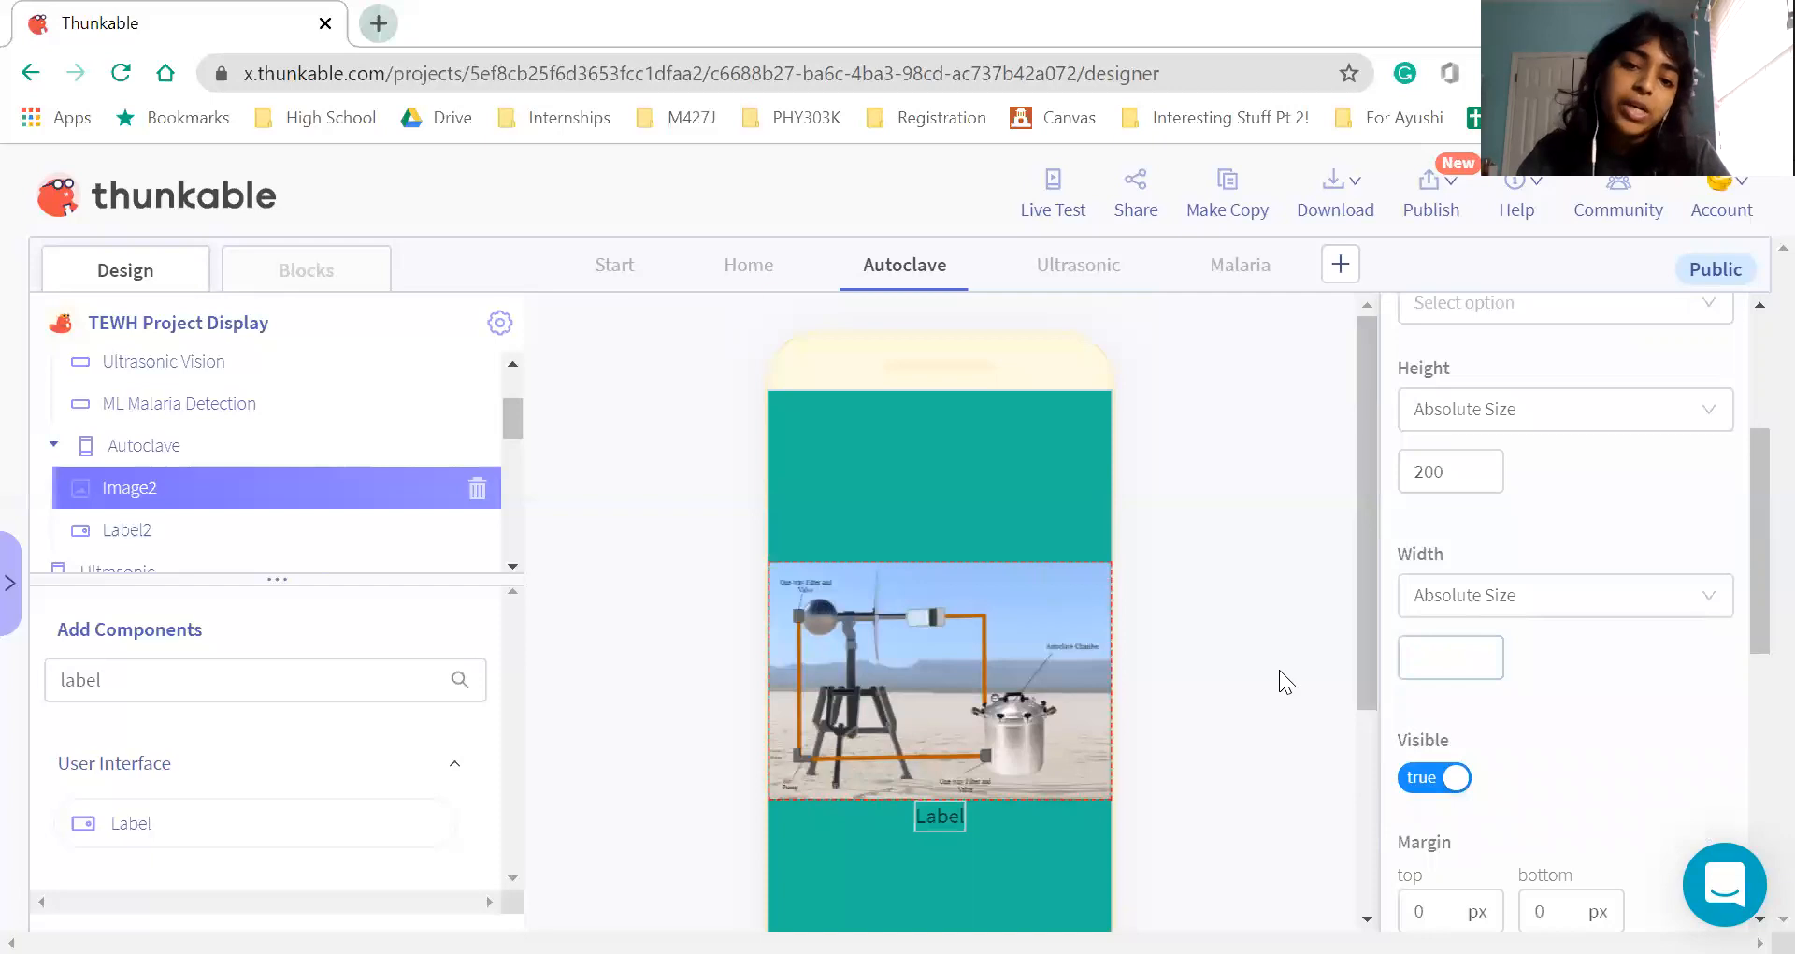
pyautogui.scroll(-2, 1279, 670)
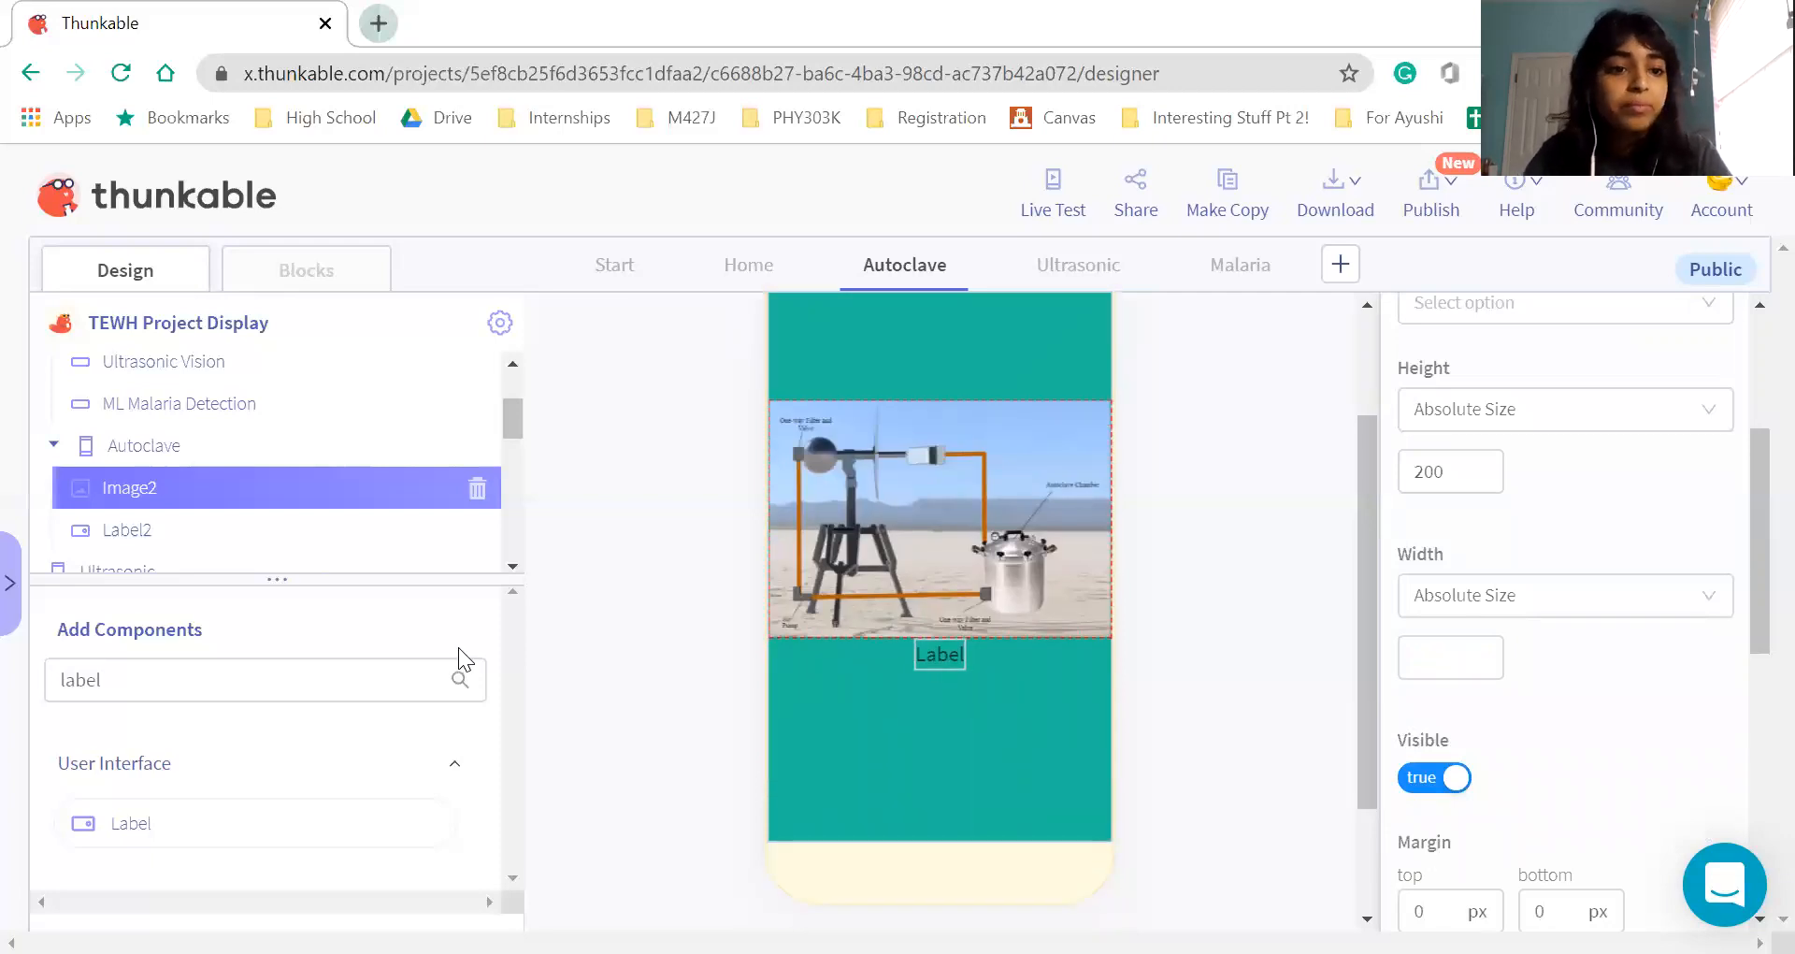
# Set the text of the label under the autoclave image to "Solar-Powered Autoclave"
pyautogui.click(166, 537)
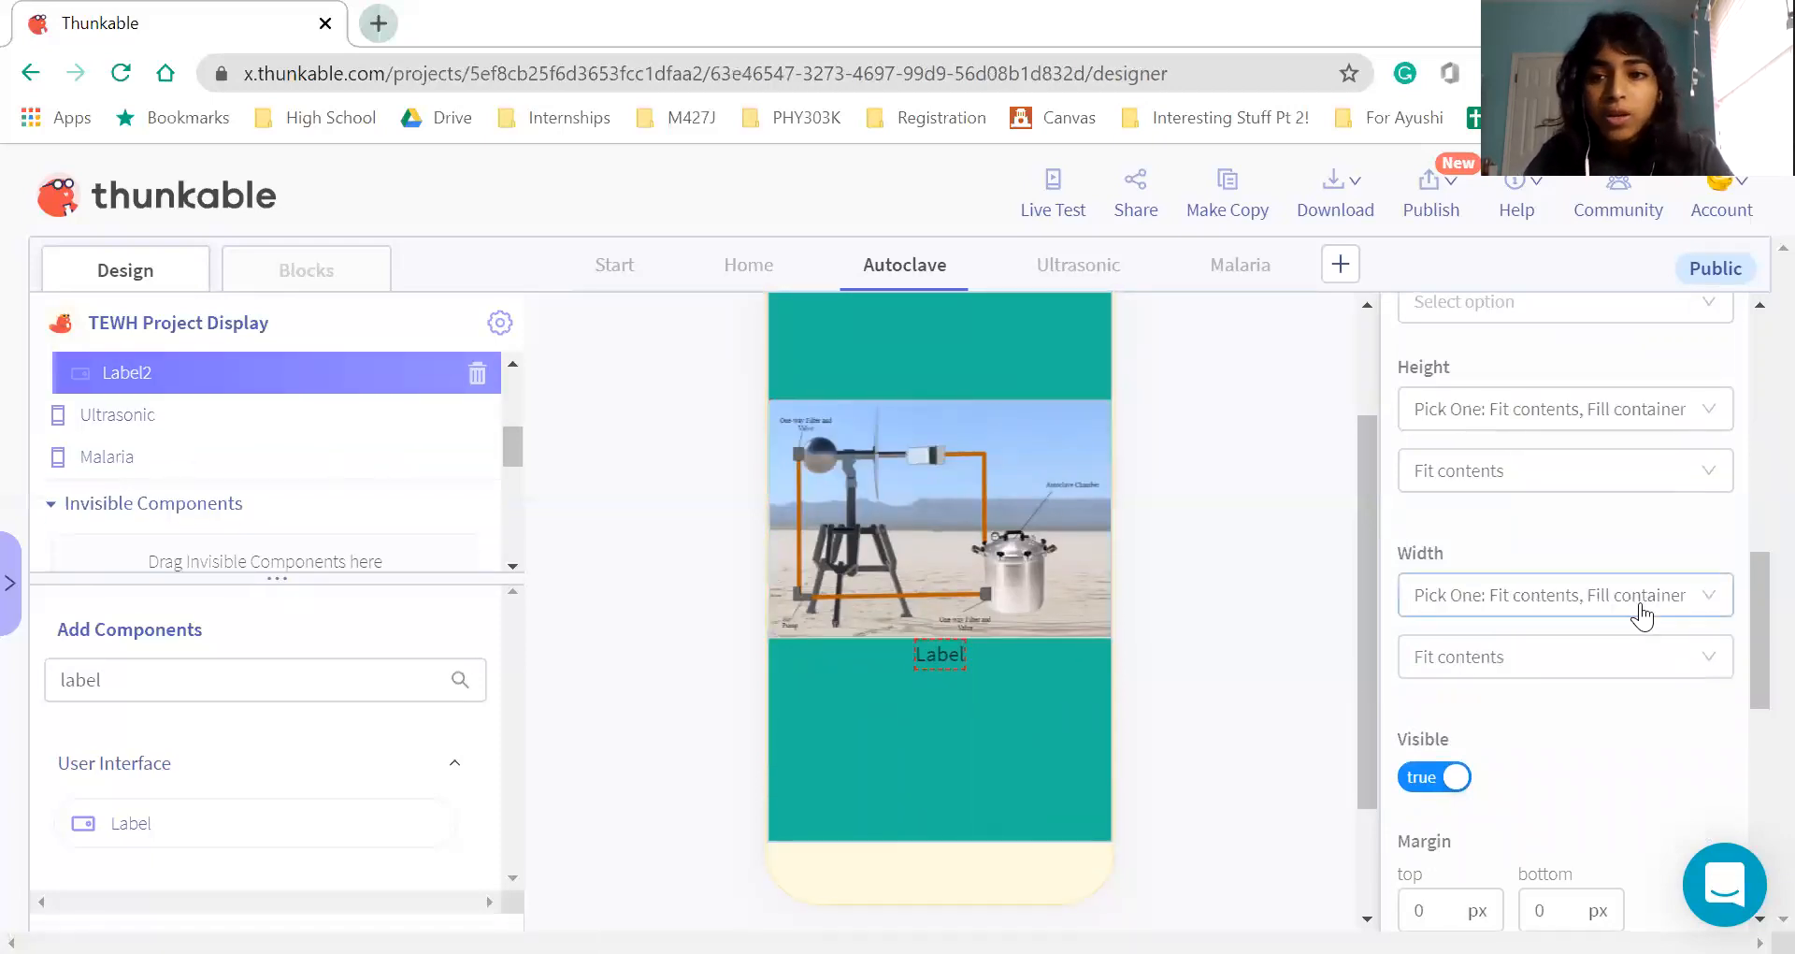
pyautogui.scroll(6, 1642, 615)
pyautogui.doubleClick(1530, 512)
pyautogui.press('BackSpace')
pyautogui.write('Solar- Powered')
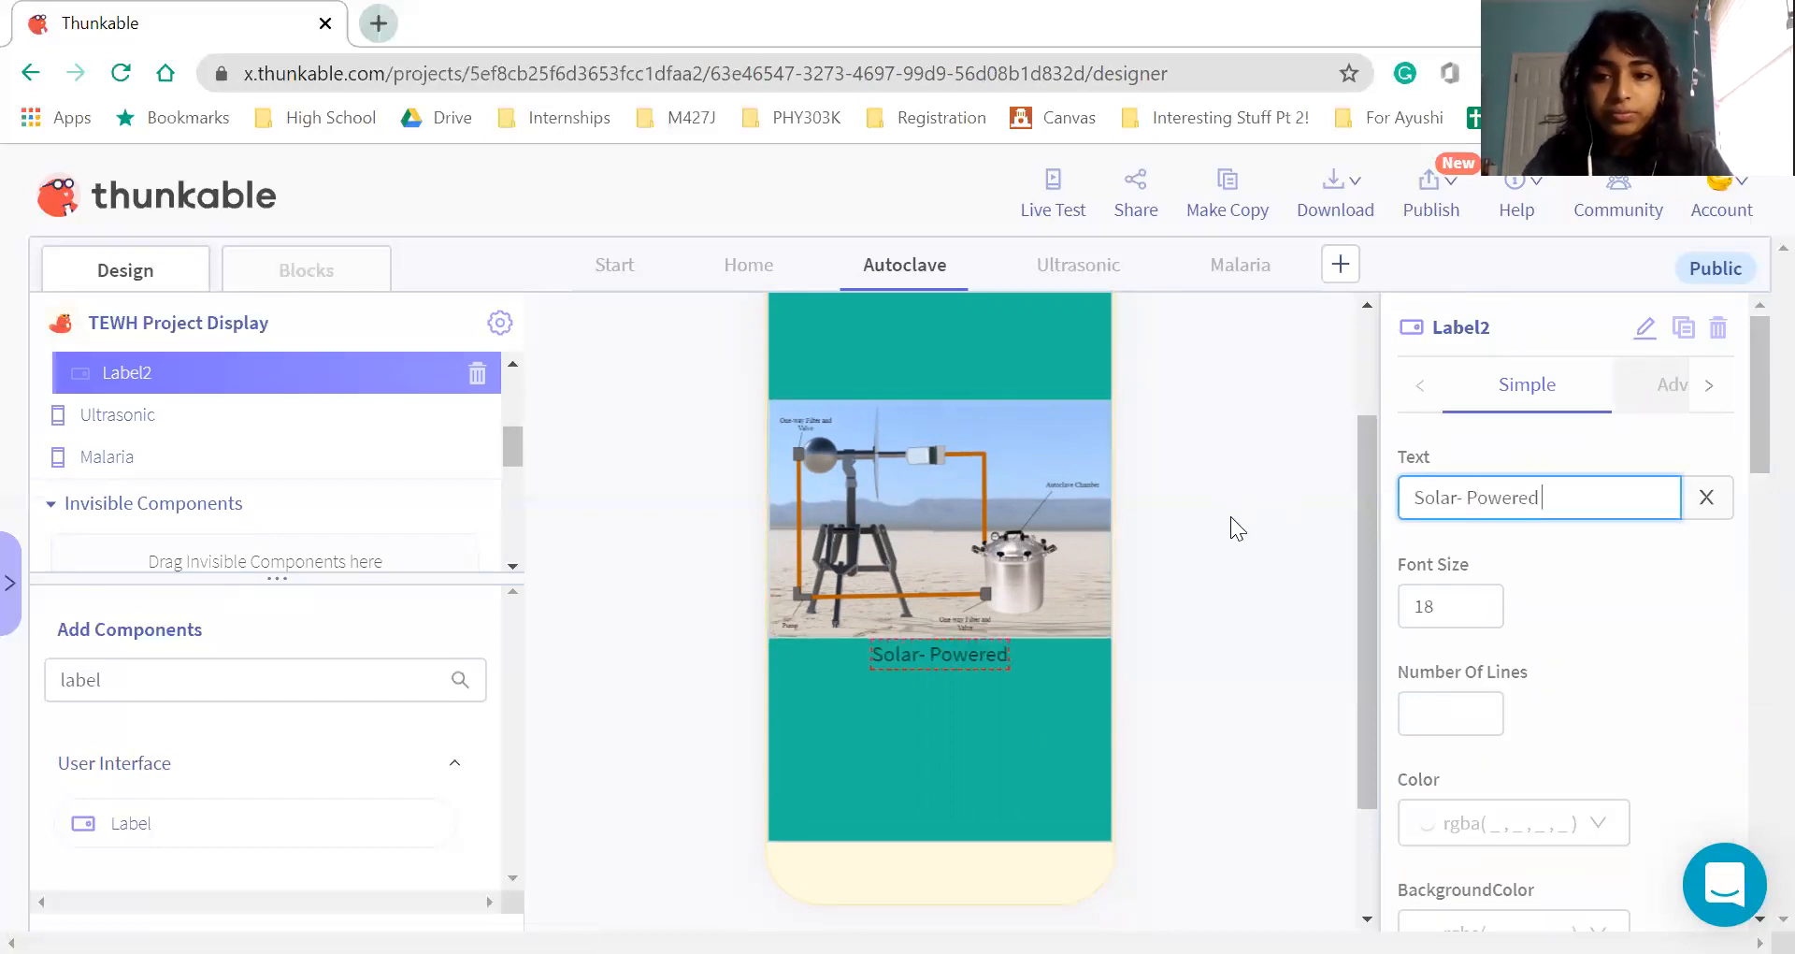
pyautogui.write(' U')
pyautogui.press('BackSpace')
pyautogui.write('Autoclave')
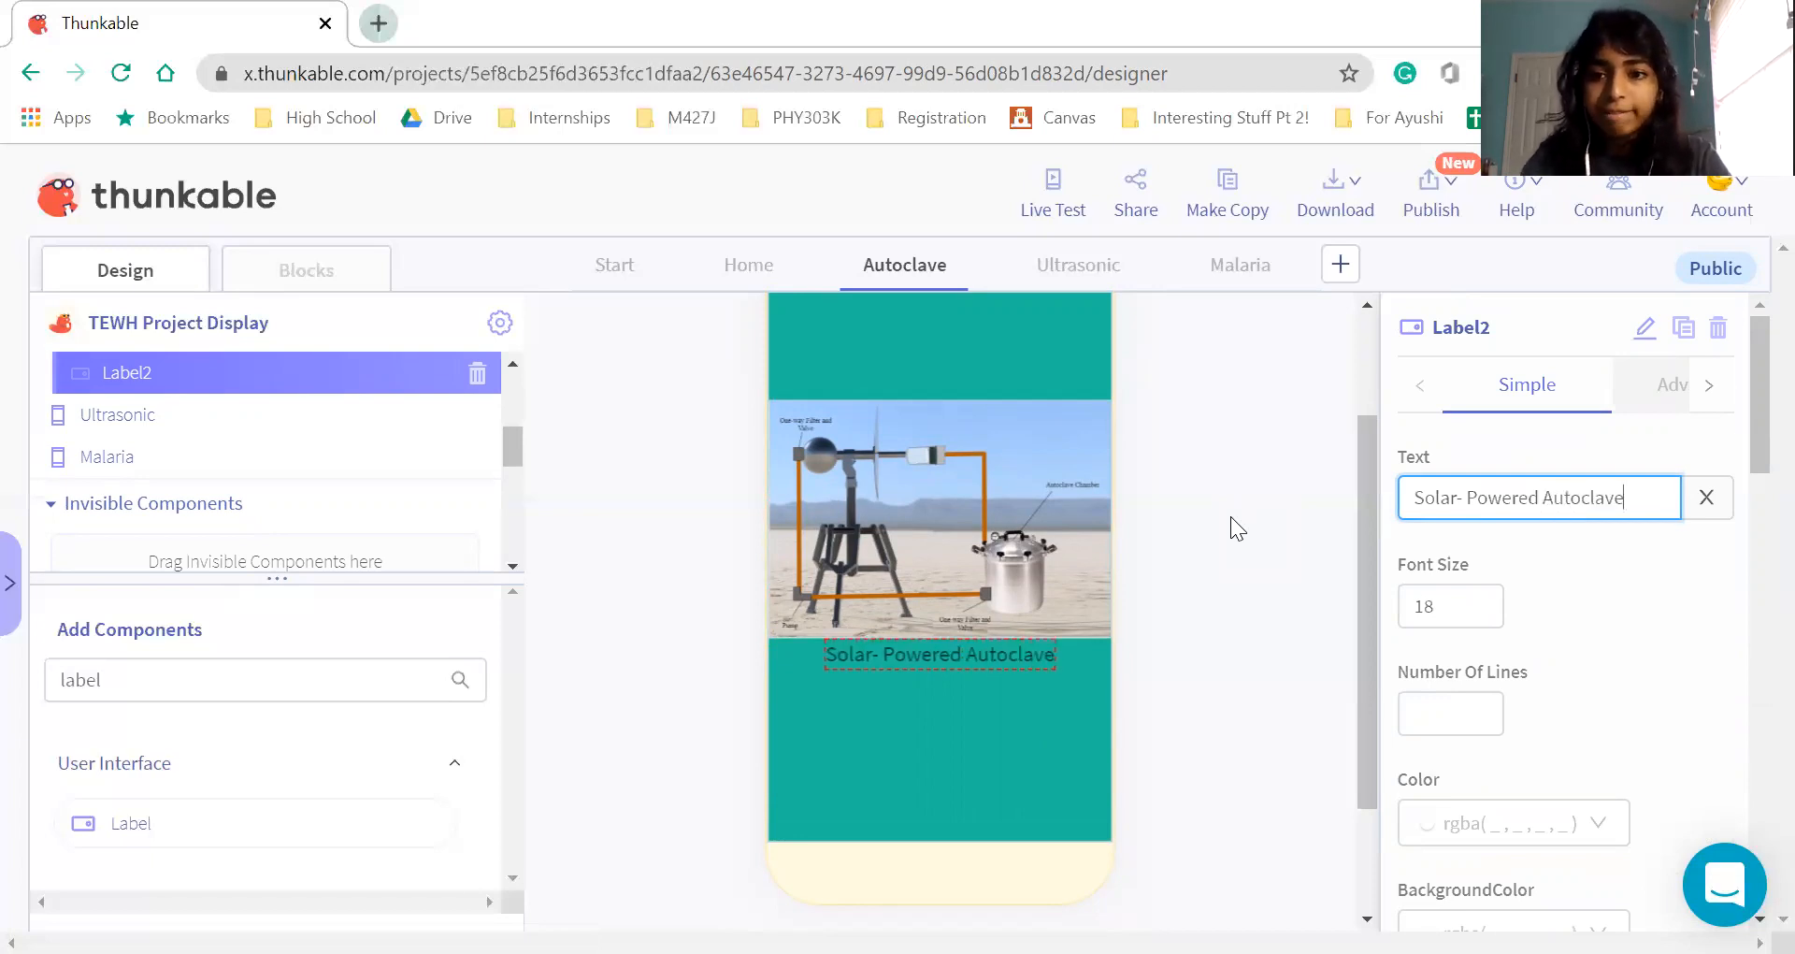
pyautogui.click(1466, 501)
pyautogui.press('BackSpace')
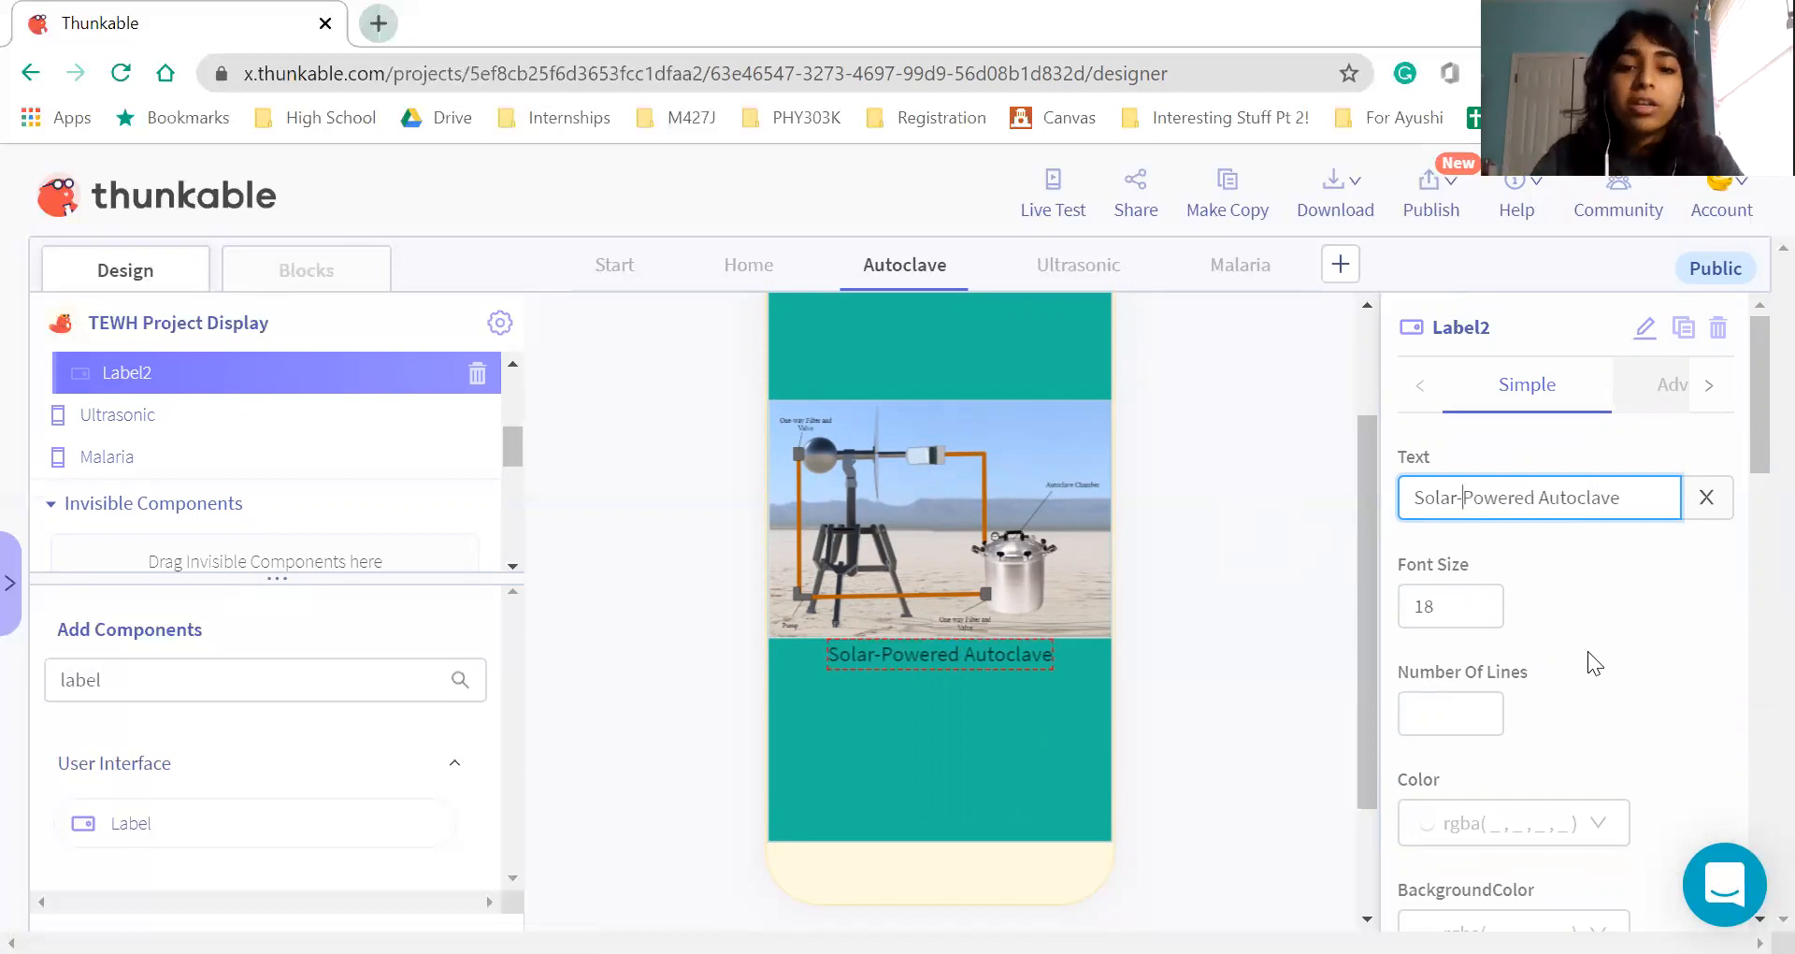
# Set the Solar-Powered Autoclave label's top padding to 10 px
pyautogui.scroll(-5, 1587, 654)
pyautogui.scroll(-7, 1588, 662)
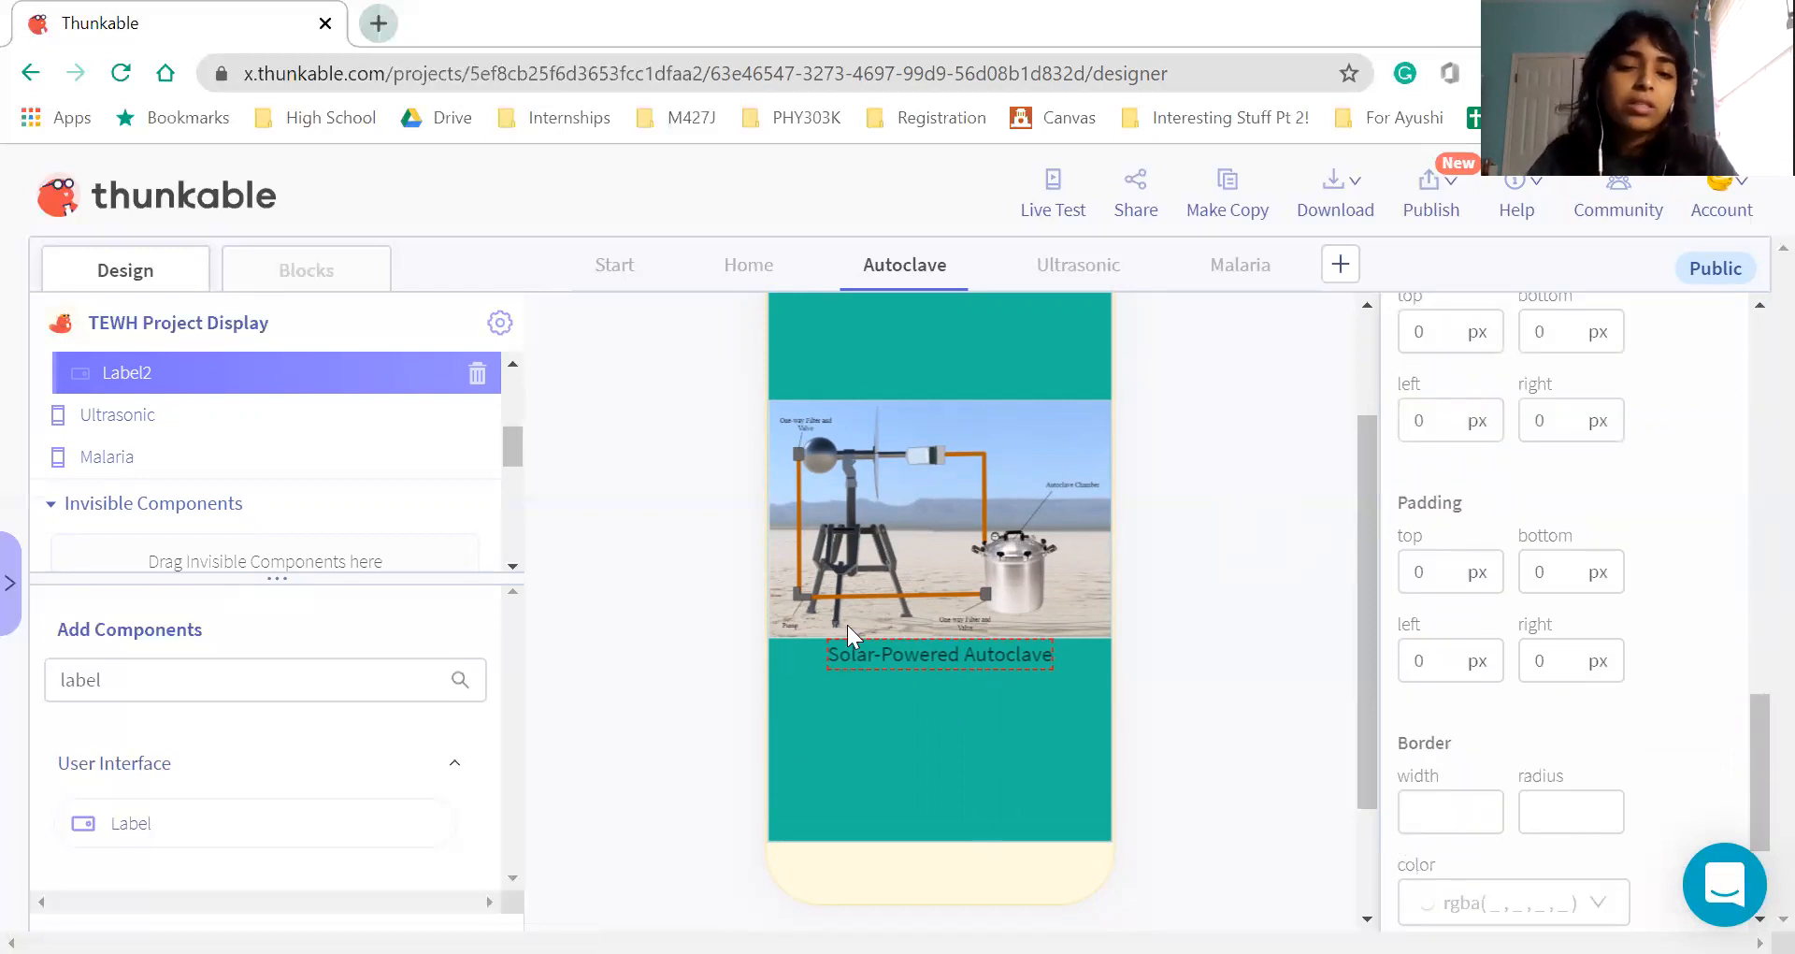
pyautogui.click(1575, 572)
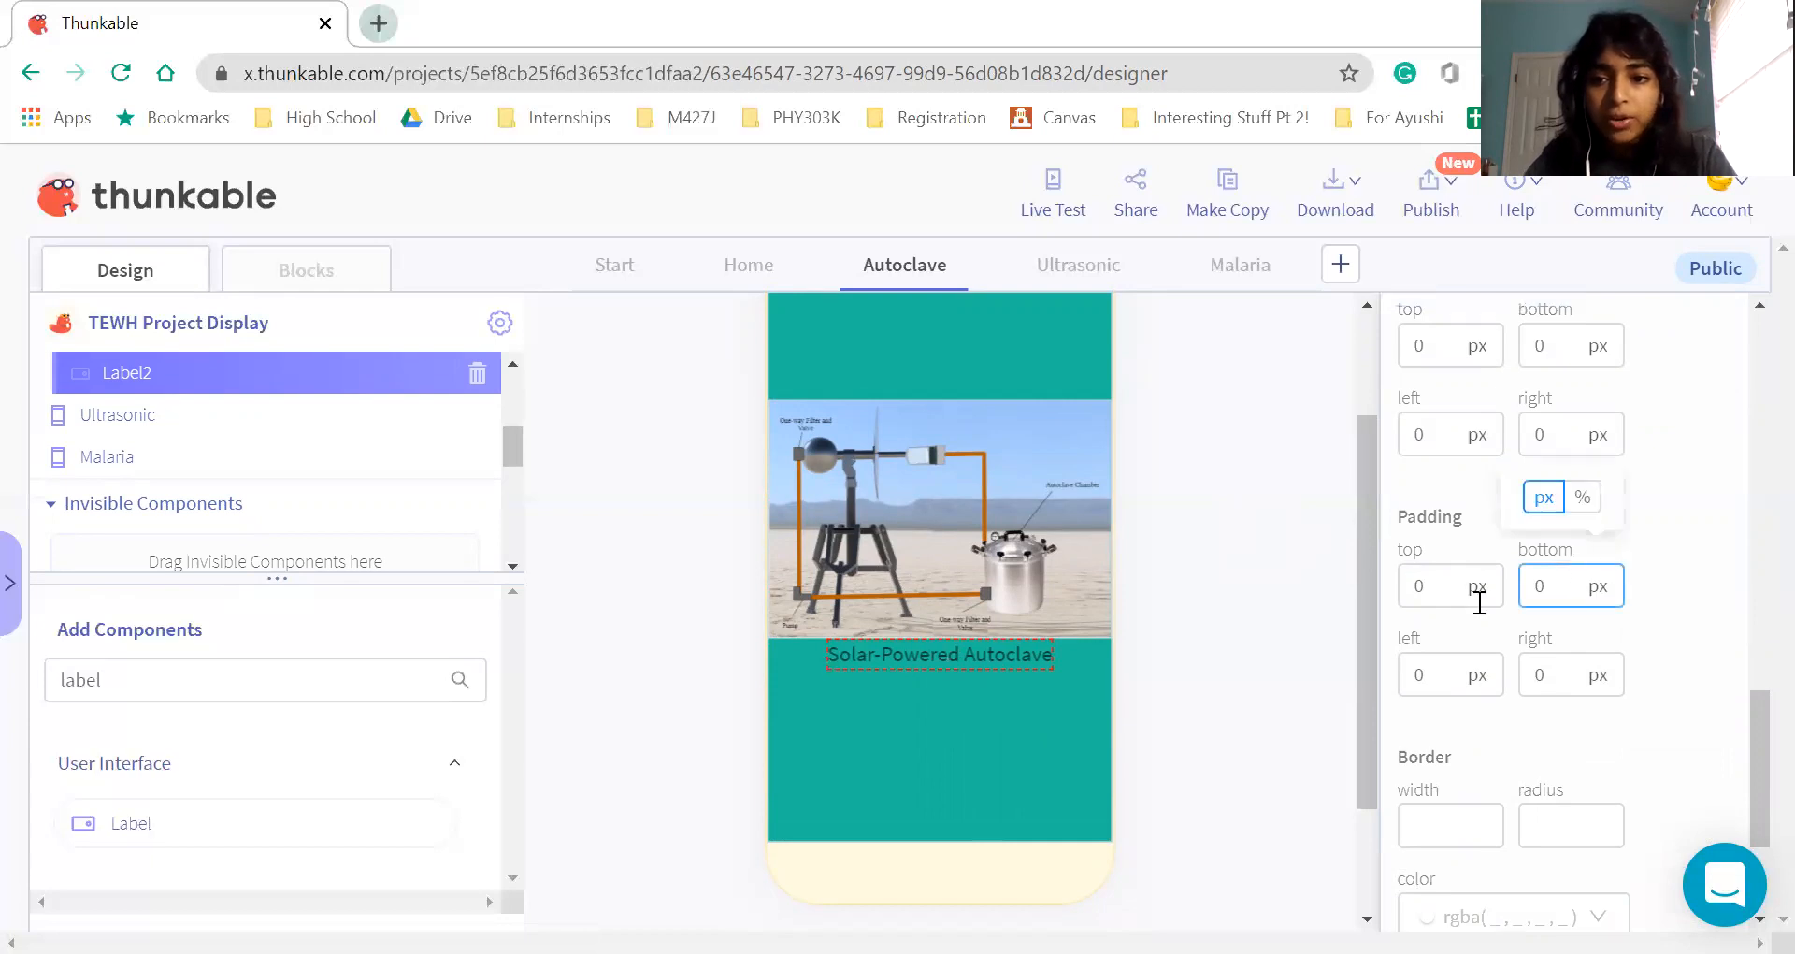
pyautogui.click(1450, 597)
pyautogui.press('BackSpace')
pyautogui.write('100')
pyautogui.press('BackSpace')
pyautogui.press('BackSpace')
pyautogui.write('0')
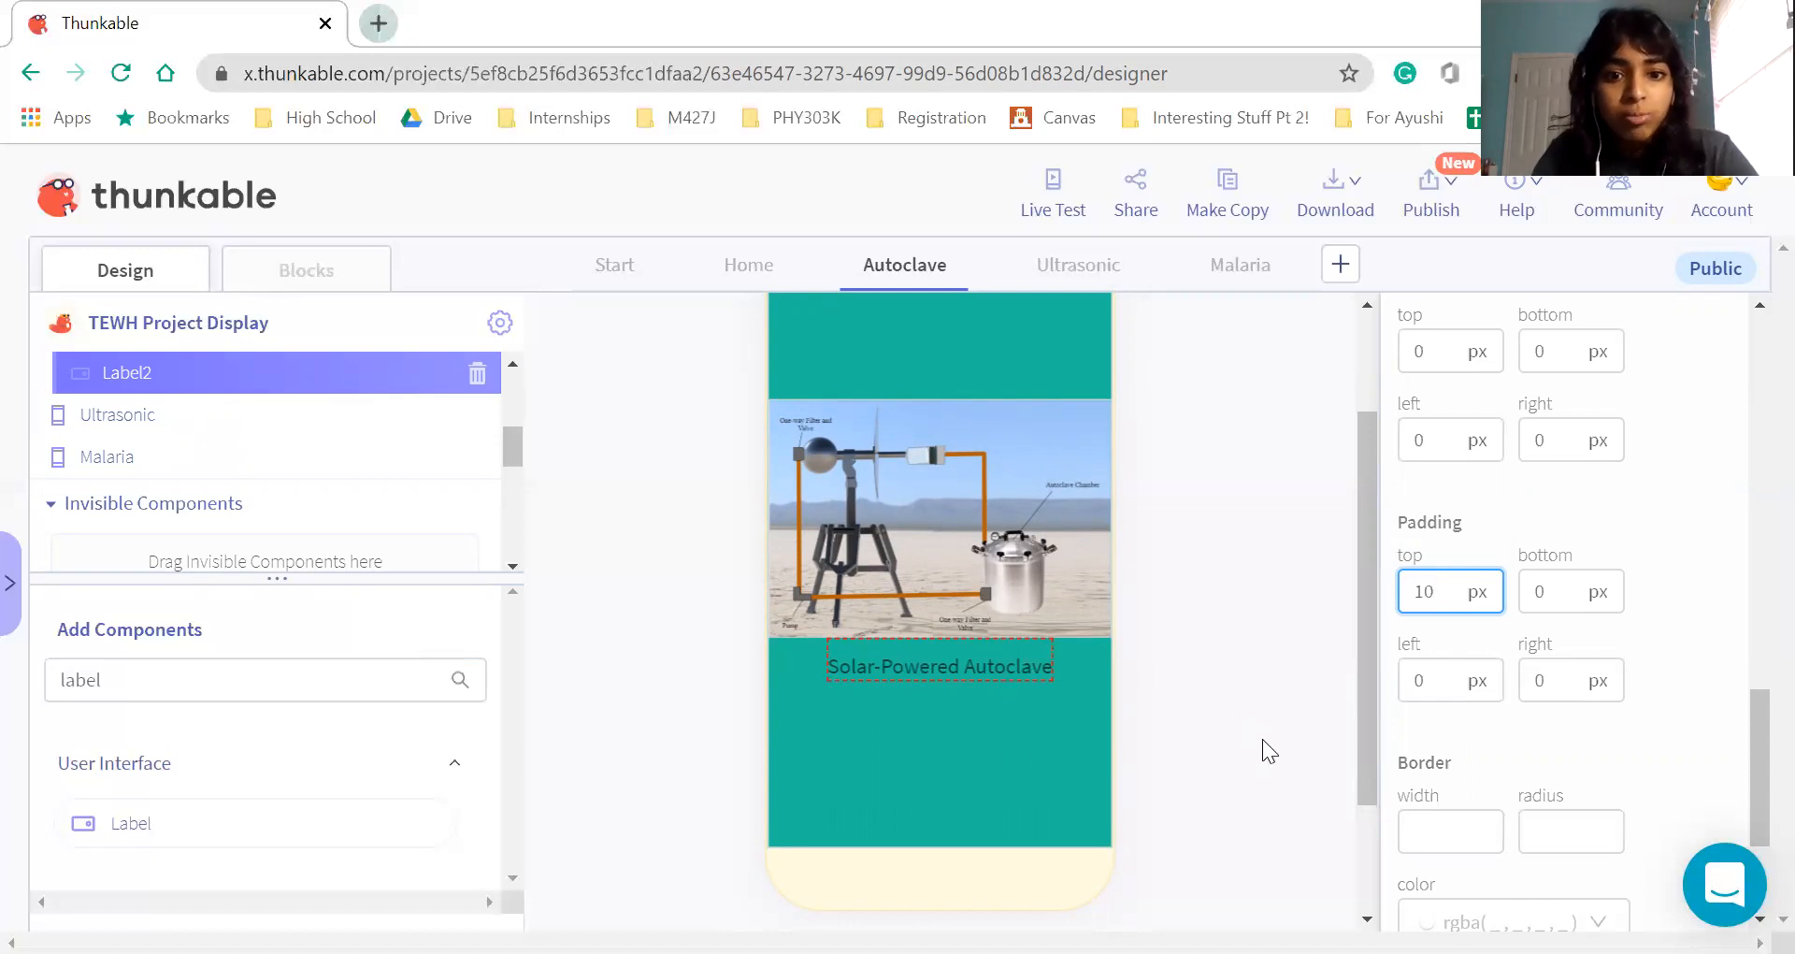
pyautogui.scroll(-2, 1657, 774)
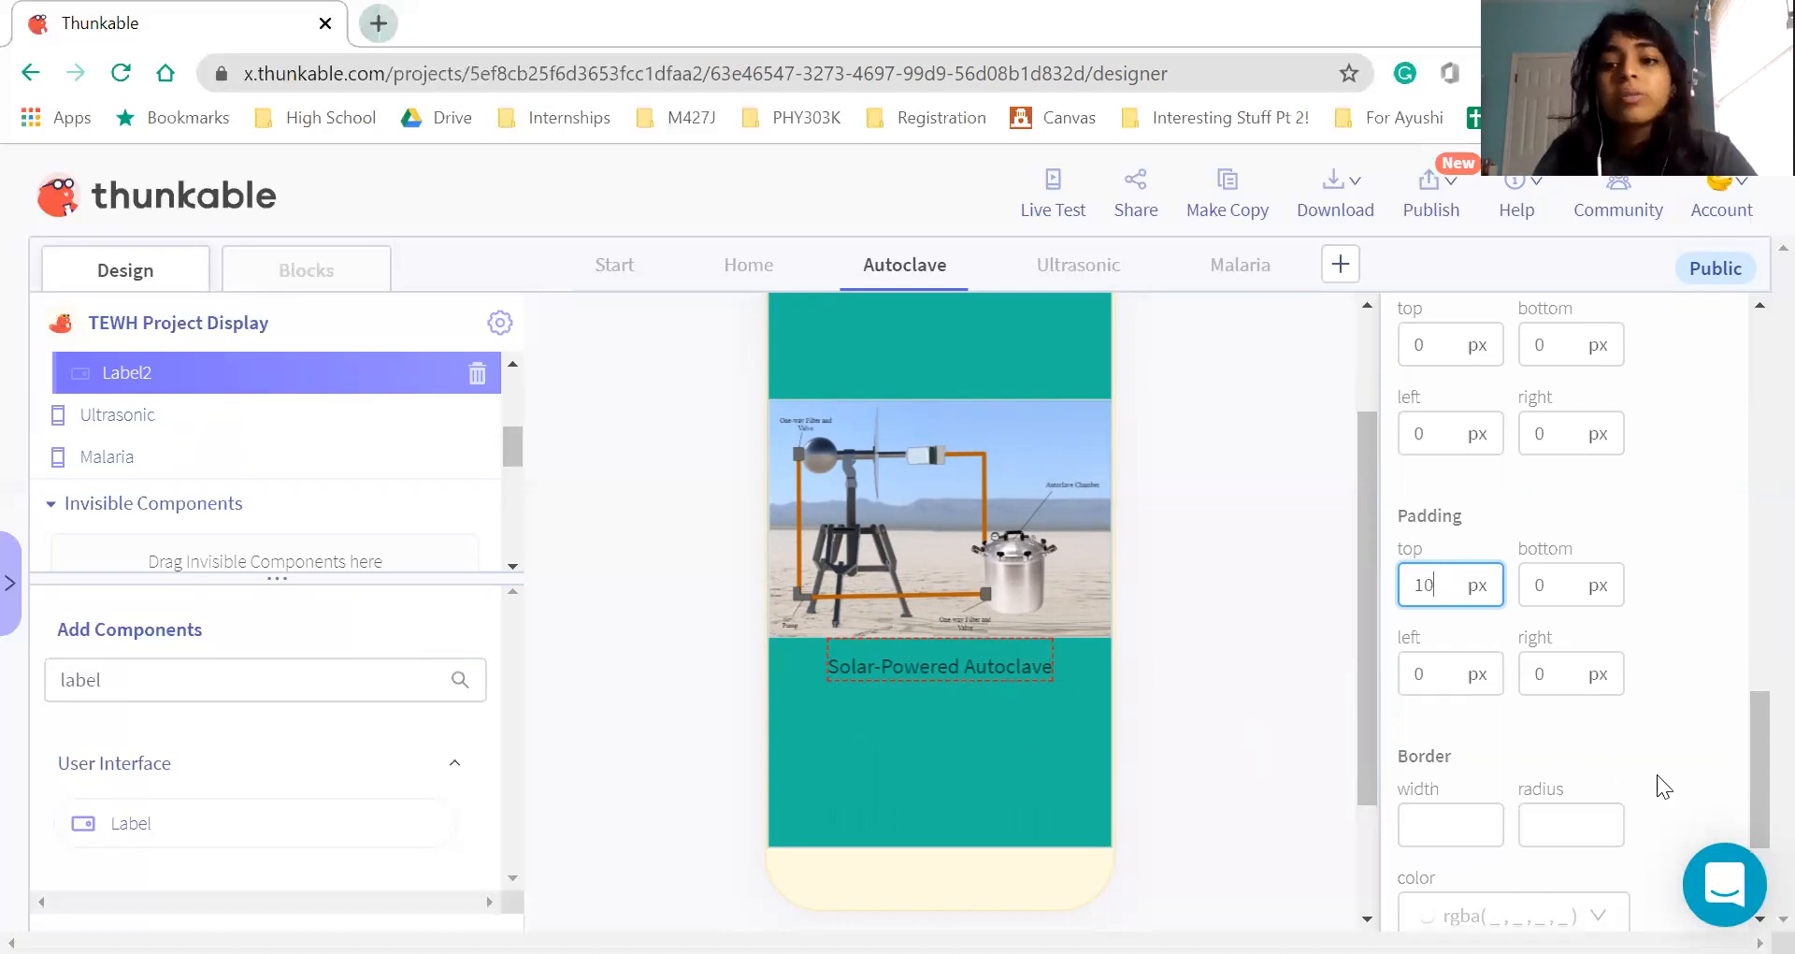
pyautogui.click(1333, 680)
pyautogui.scroll(-4, 1687, 599)
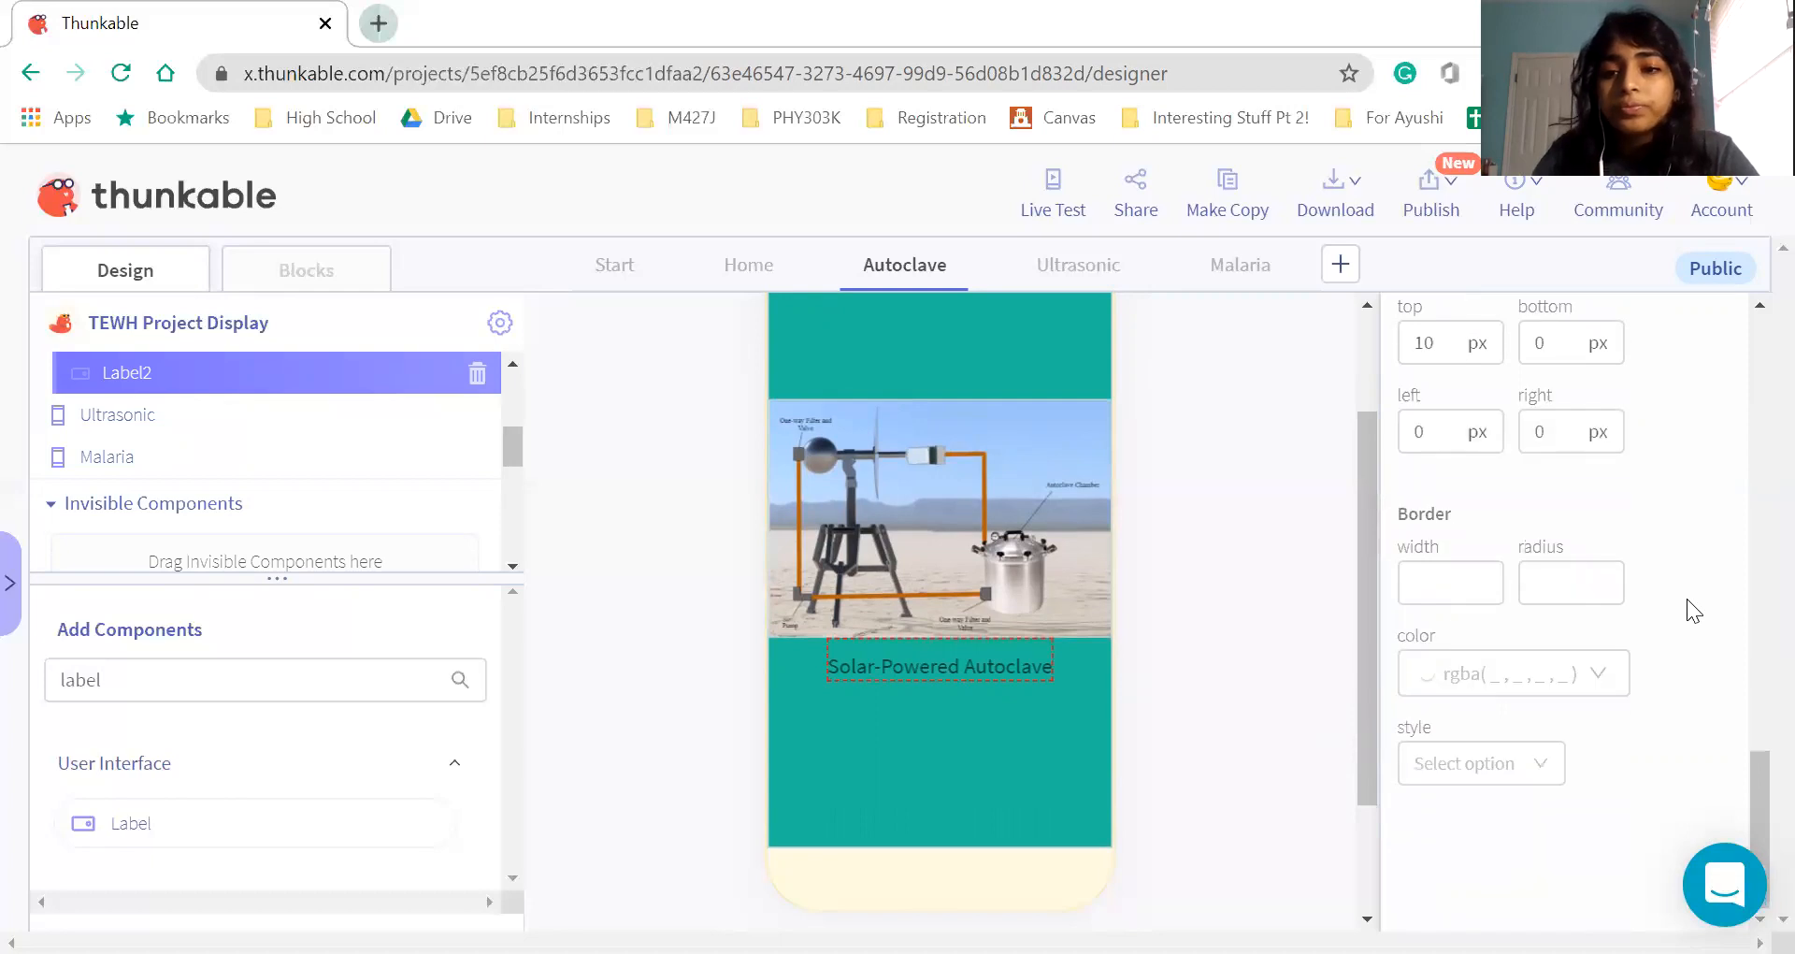
# Set the Solar-Powered Autoclave label's font size to 24
pyautogui.scroll(10, 1664, 608)
pyautogui.click(1457, 612)
pyautogui.press('BackSpace')
pyautogui.press('BackSpace')
pyautogui.write('20')
pyautogui.press('BackSpace')
pyautogui.press('BackSpace')
pyautogui.write('24')
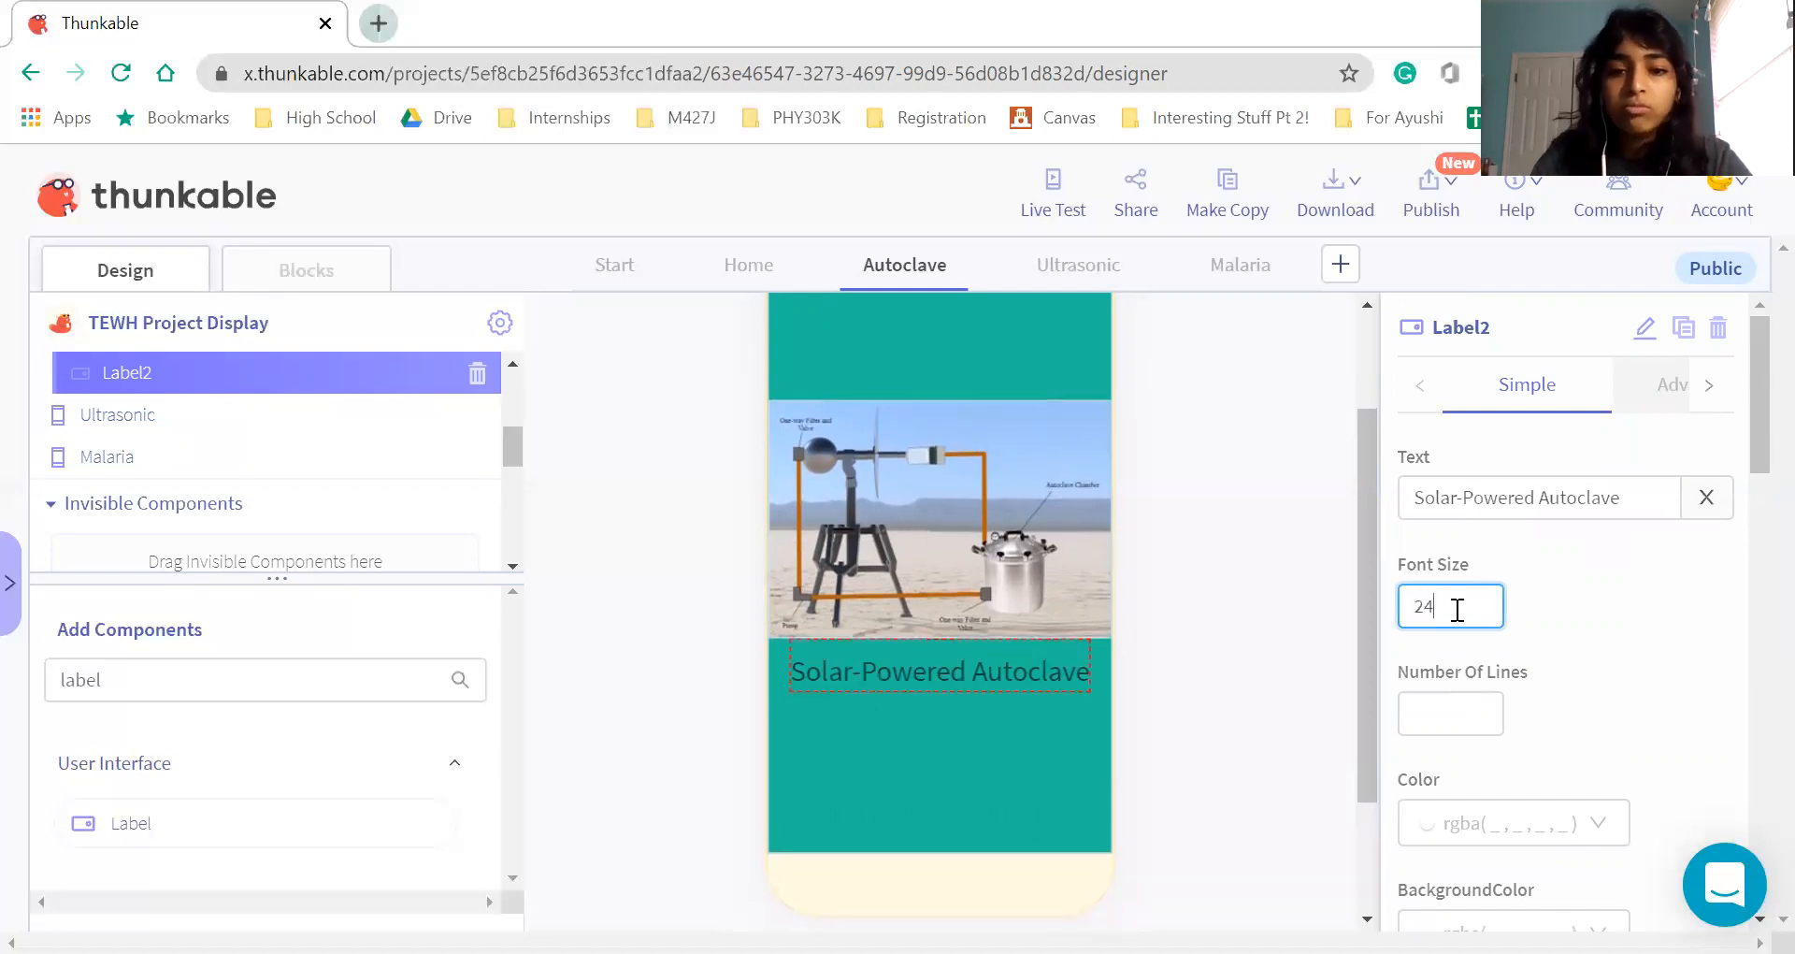
pyautogui.click(1518, 695)
# Change the Solar-Powered Autoclave label's text color to white
pyautogui.scroll(-10, 1518, 694)
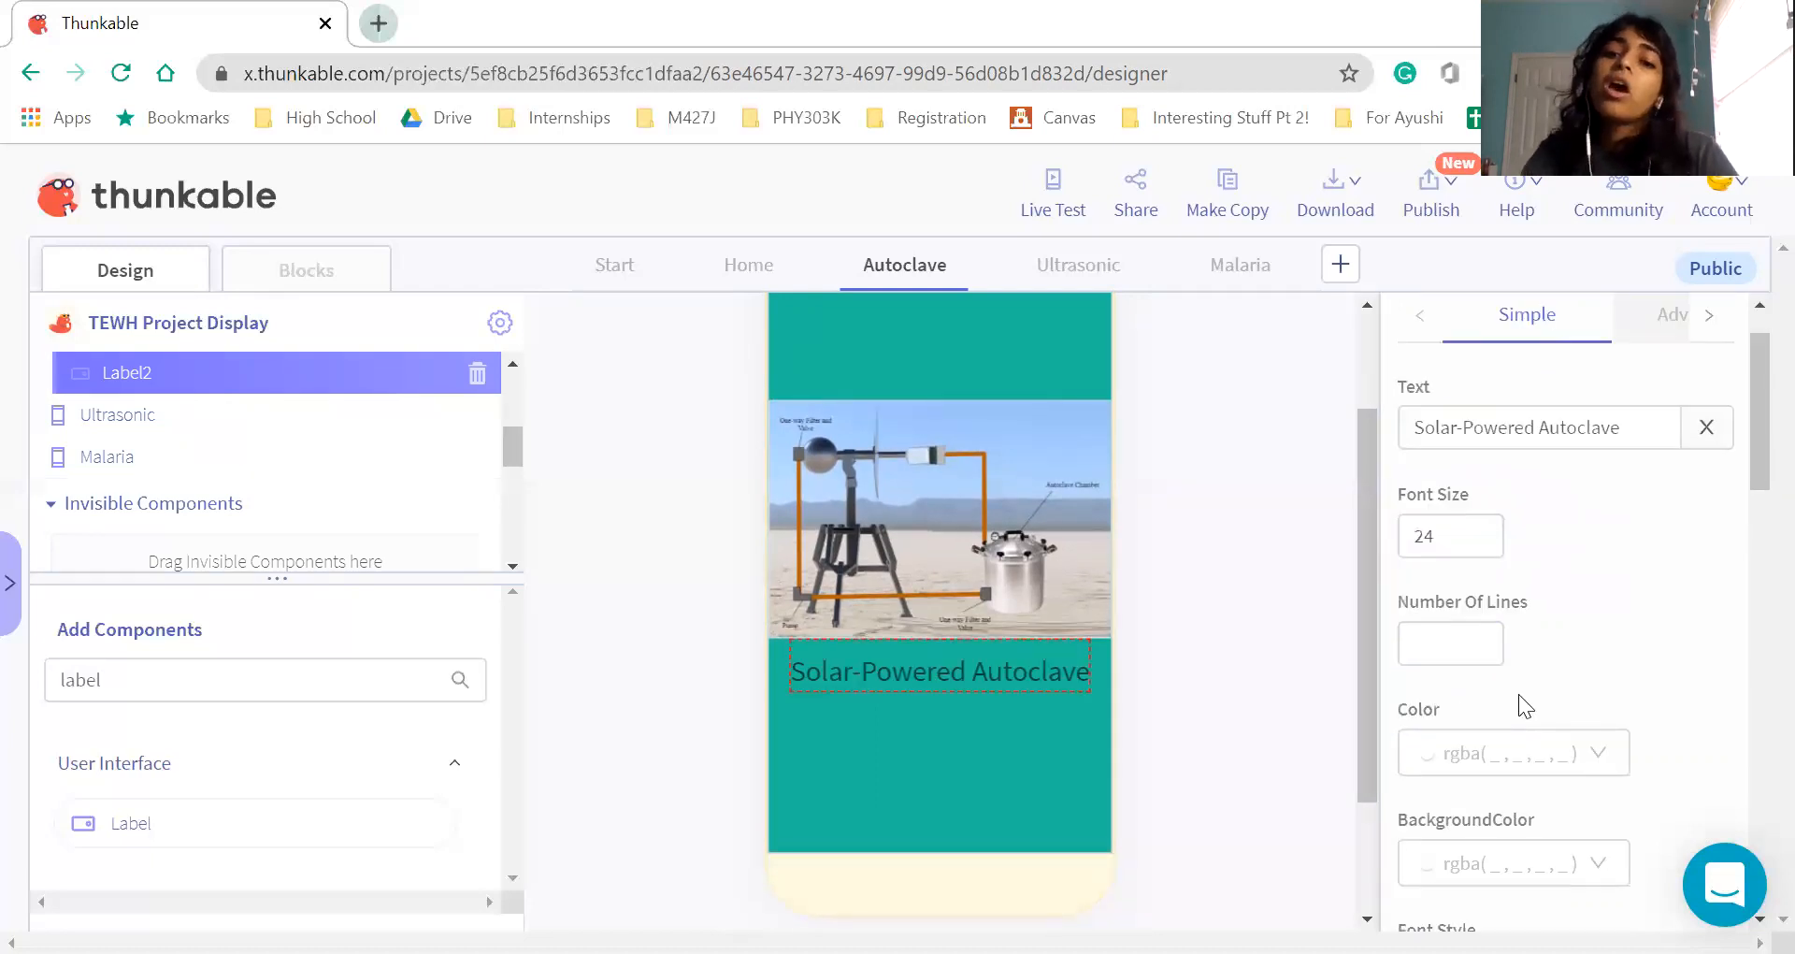
pyautogui.scroll(10, 1518, 694)
pyautogui.scroll(1, 1518, 694)
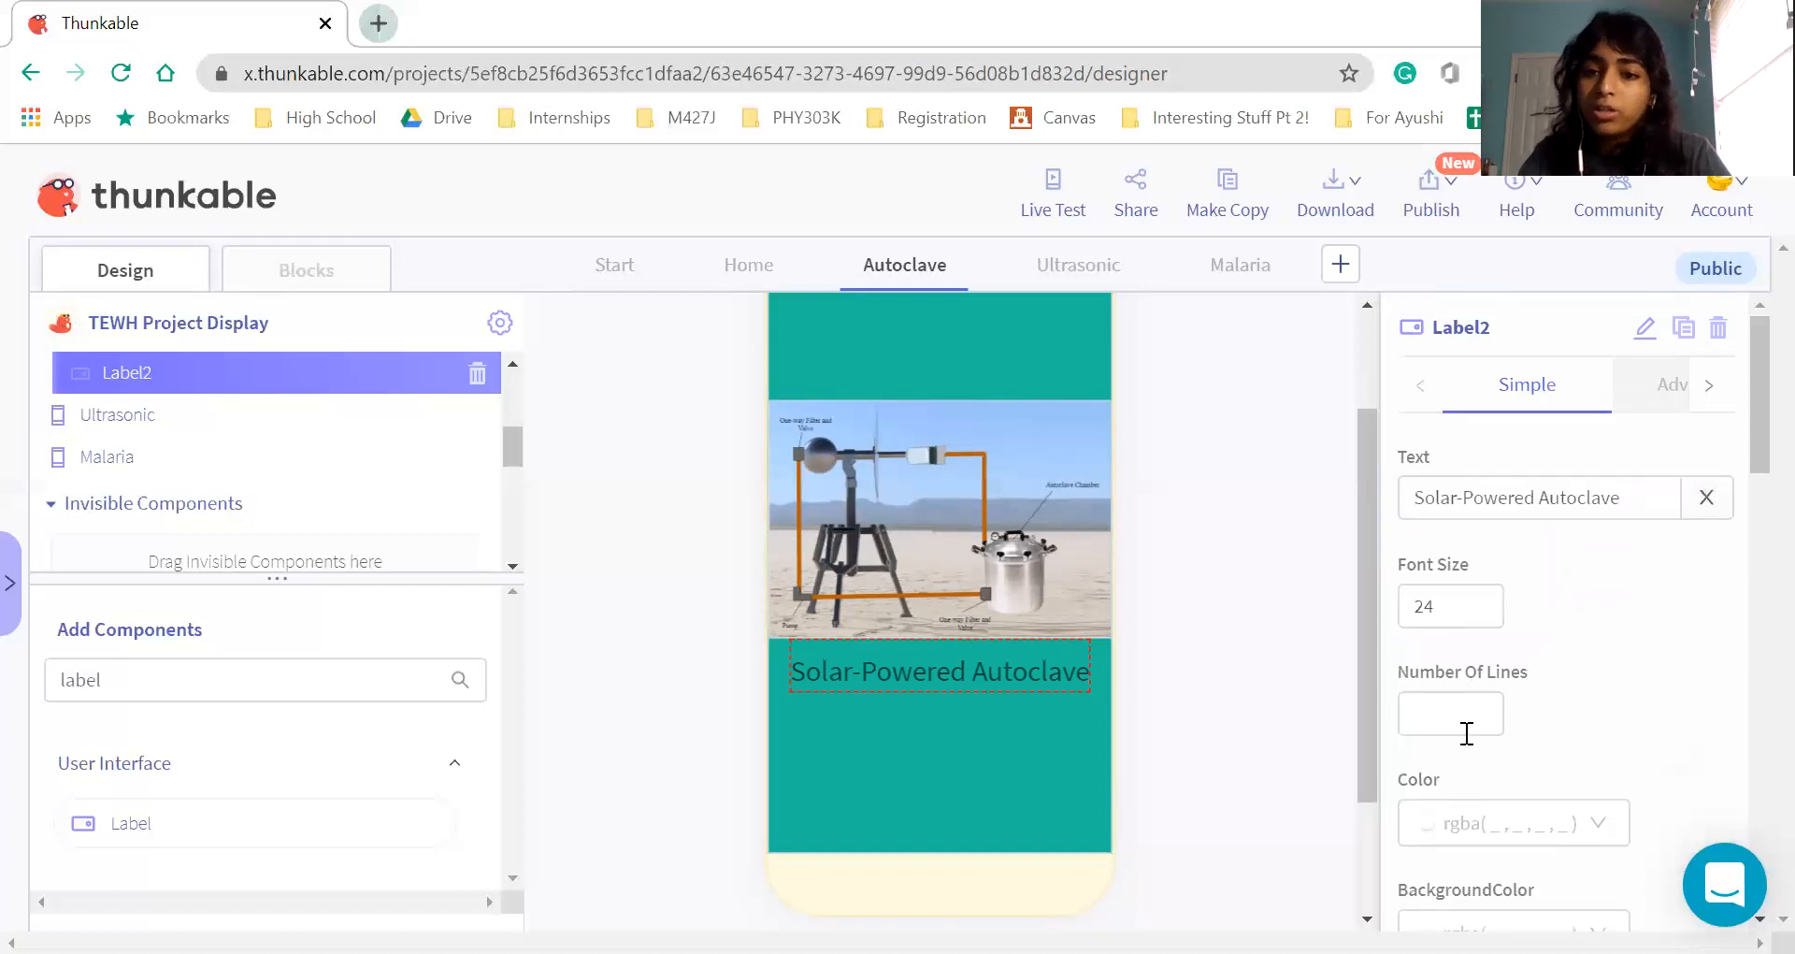
pyautogui.click(1524, 819)
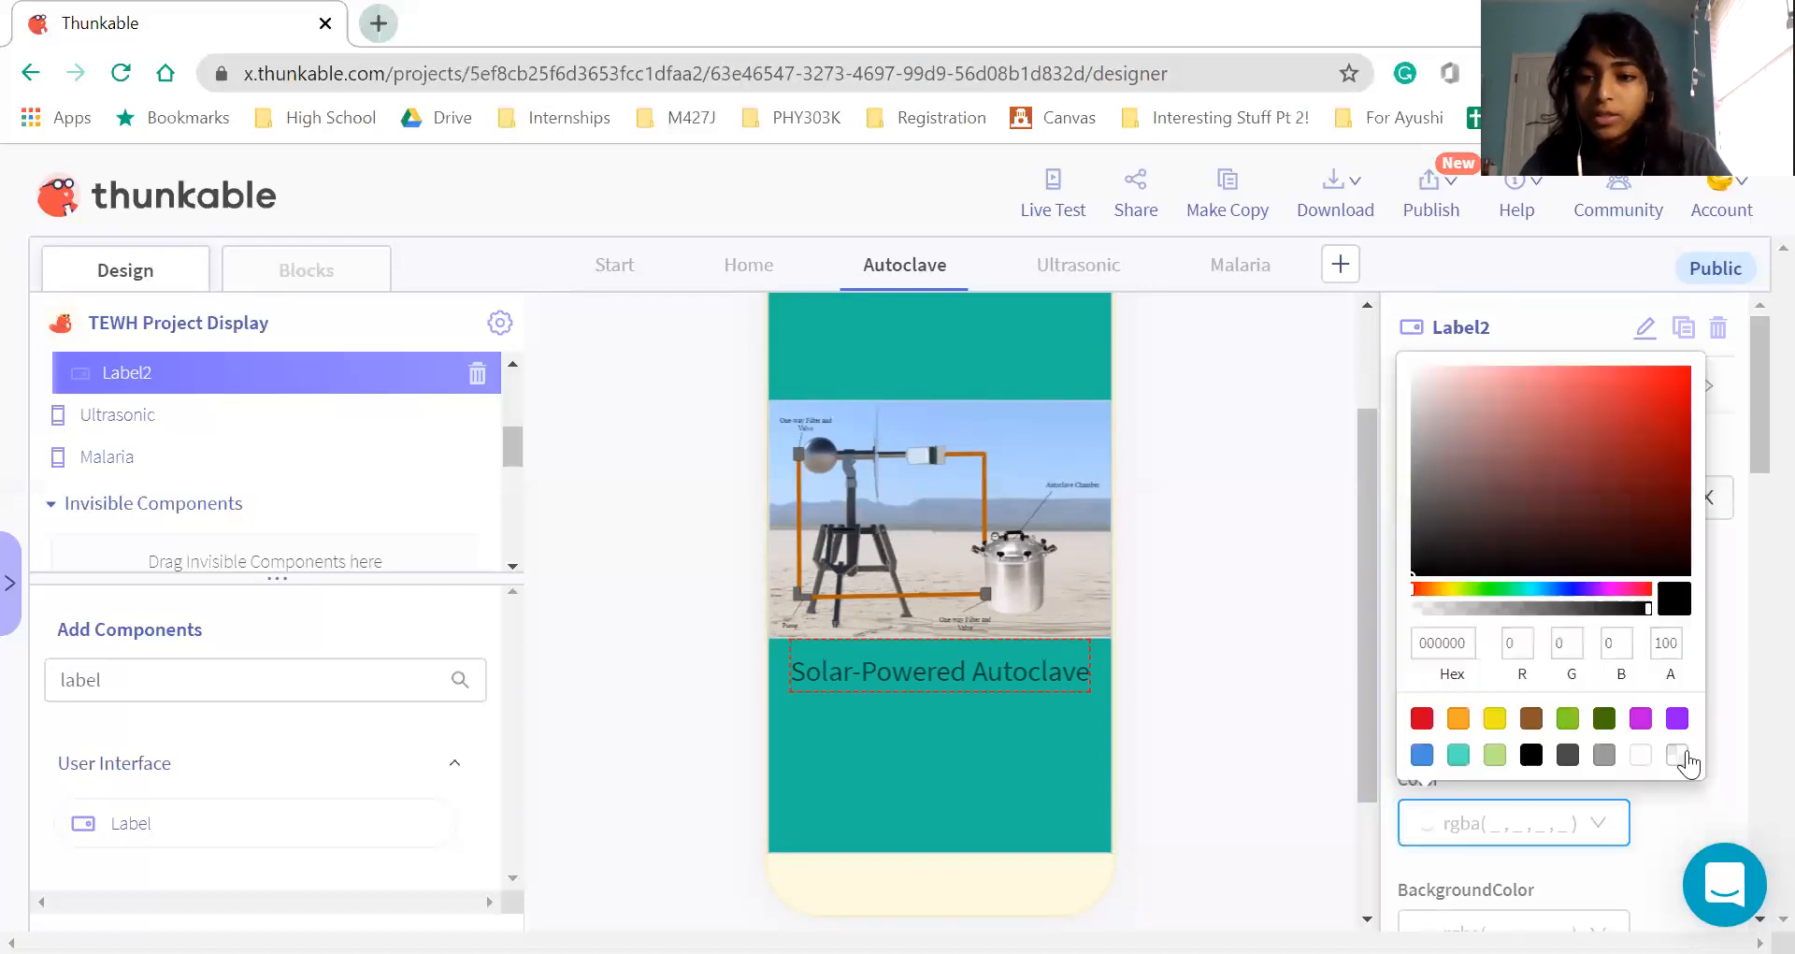
pyautogui.click(1640, 756)
pyautogui.click(1169, 705)
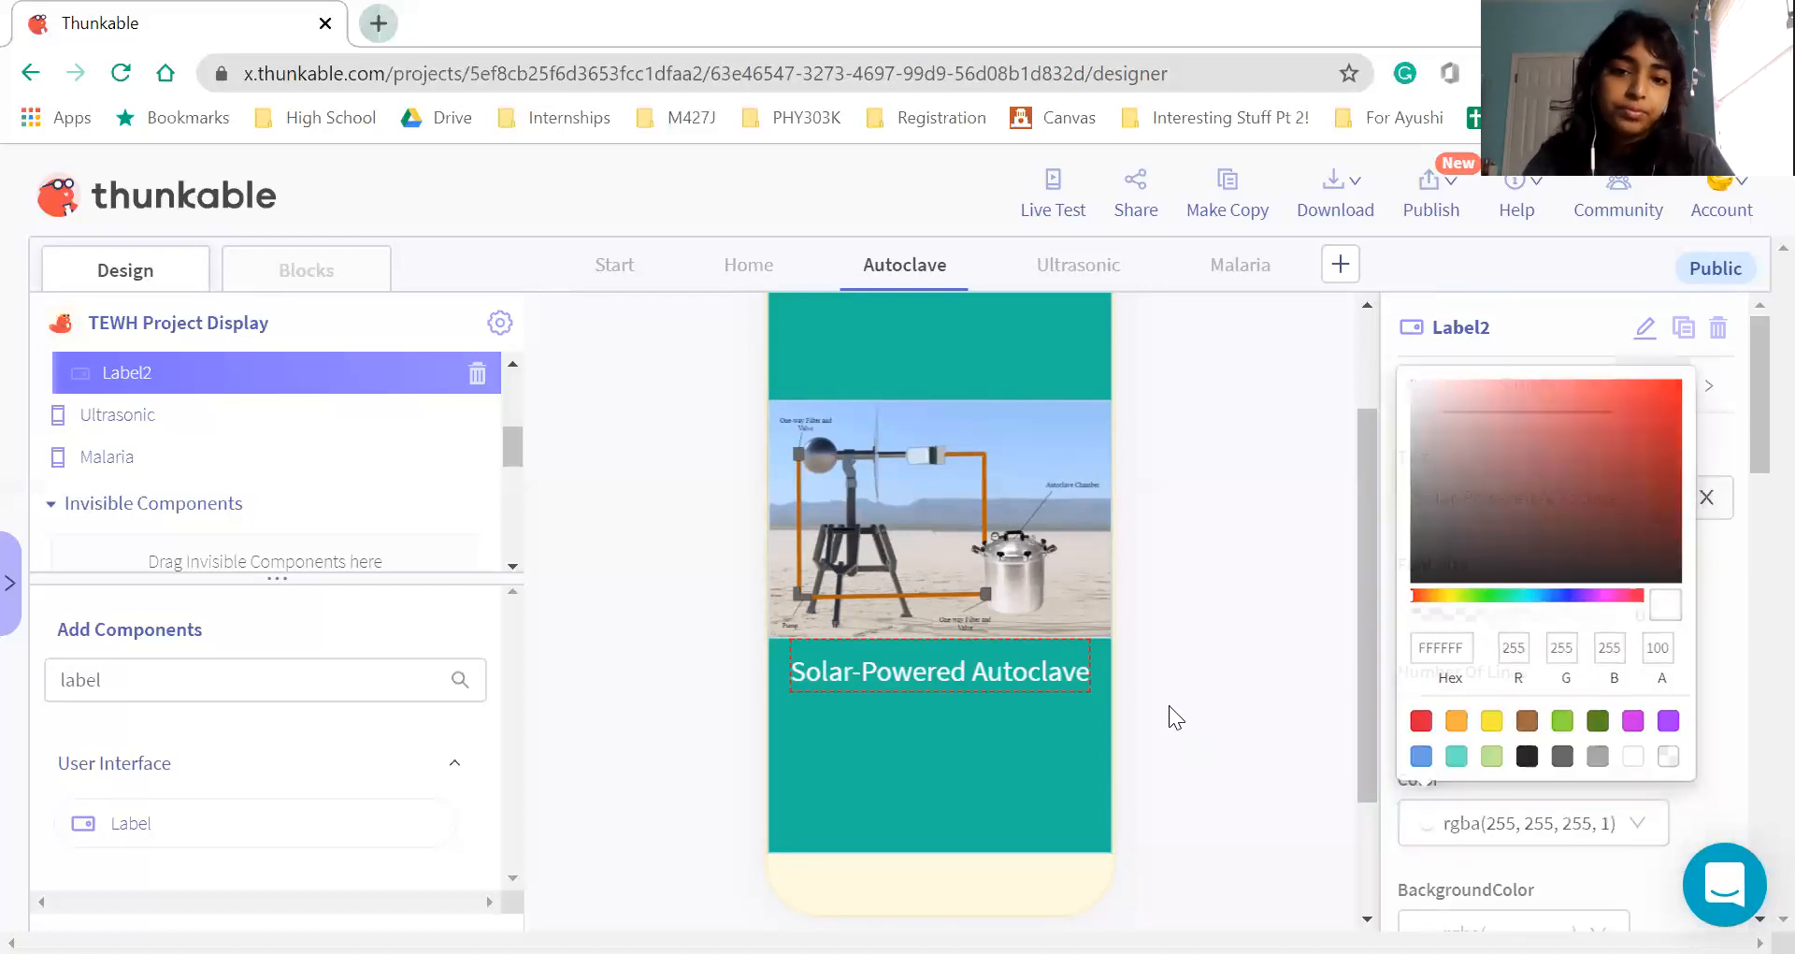
# Add another label to the Autoclave screen beneath the Solar-Powered Autoclave title
pyautogui.scroll(-1, 1169, 705)
pyautogui.scroll(2, 1122, 673)
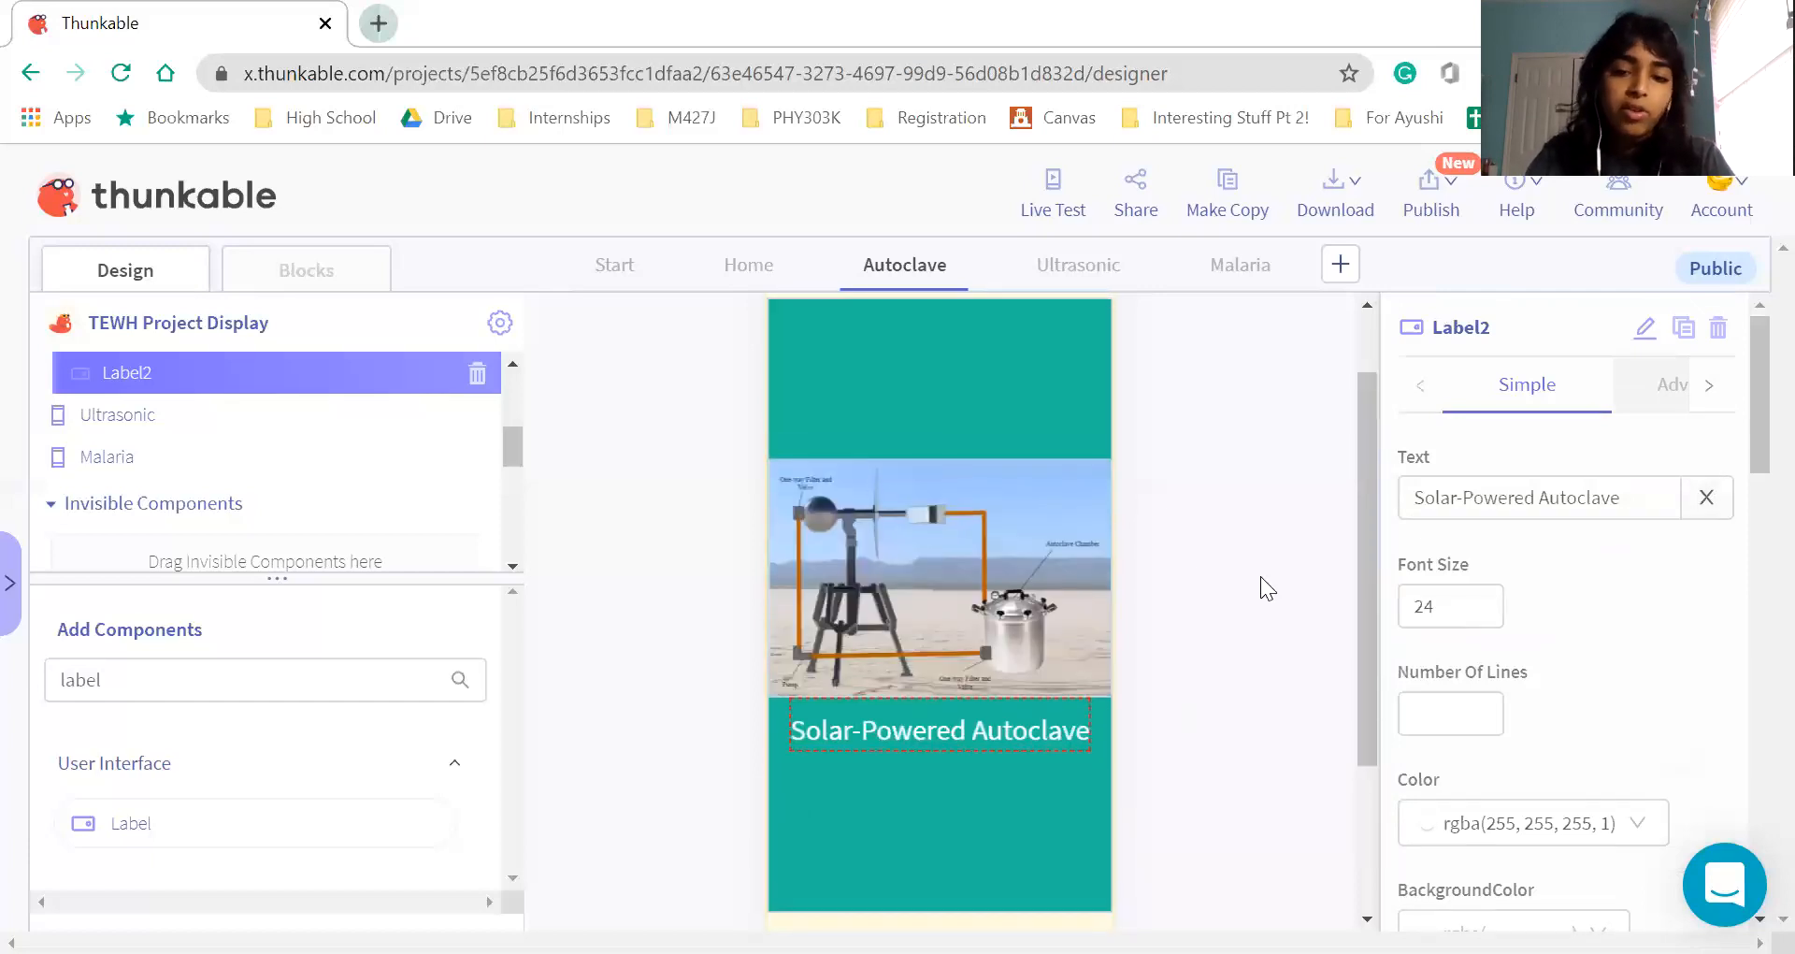
pyautogui.scroll(-2, 1260, 576)
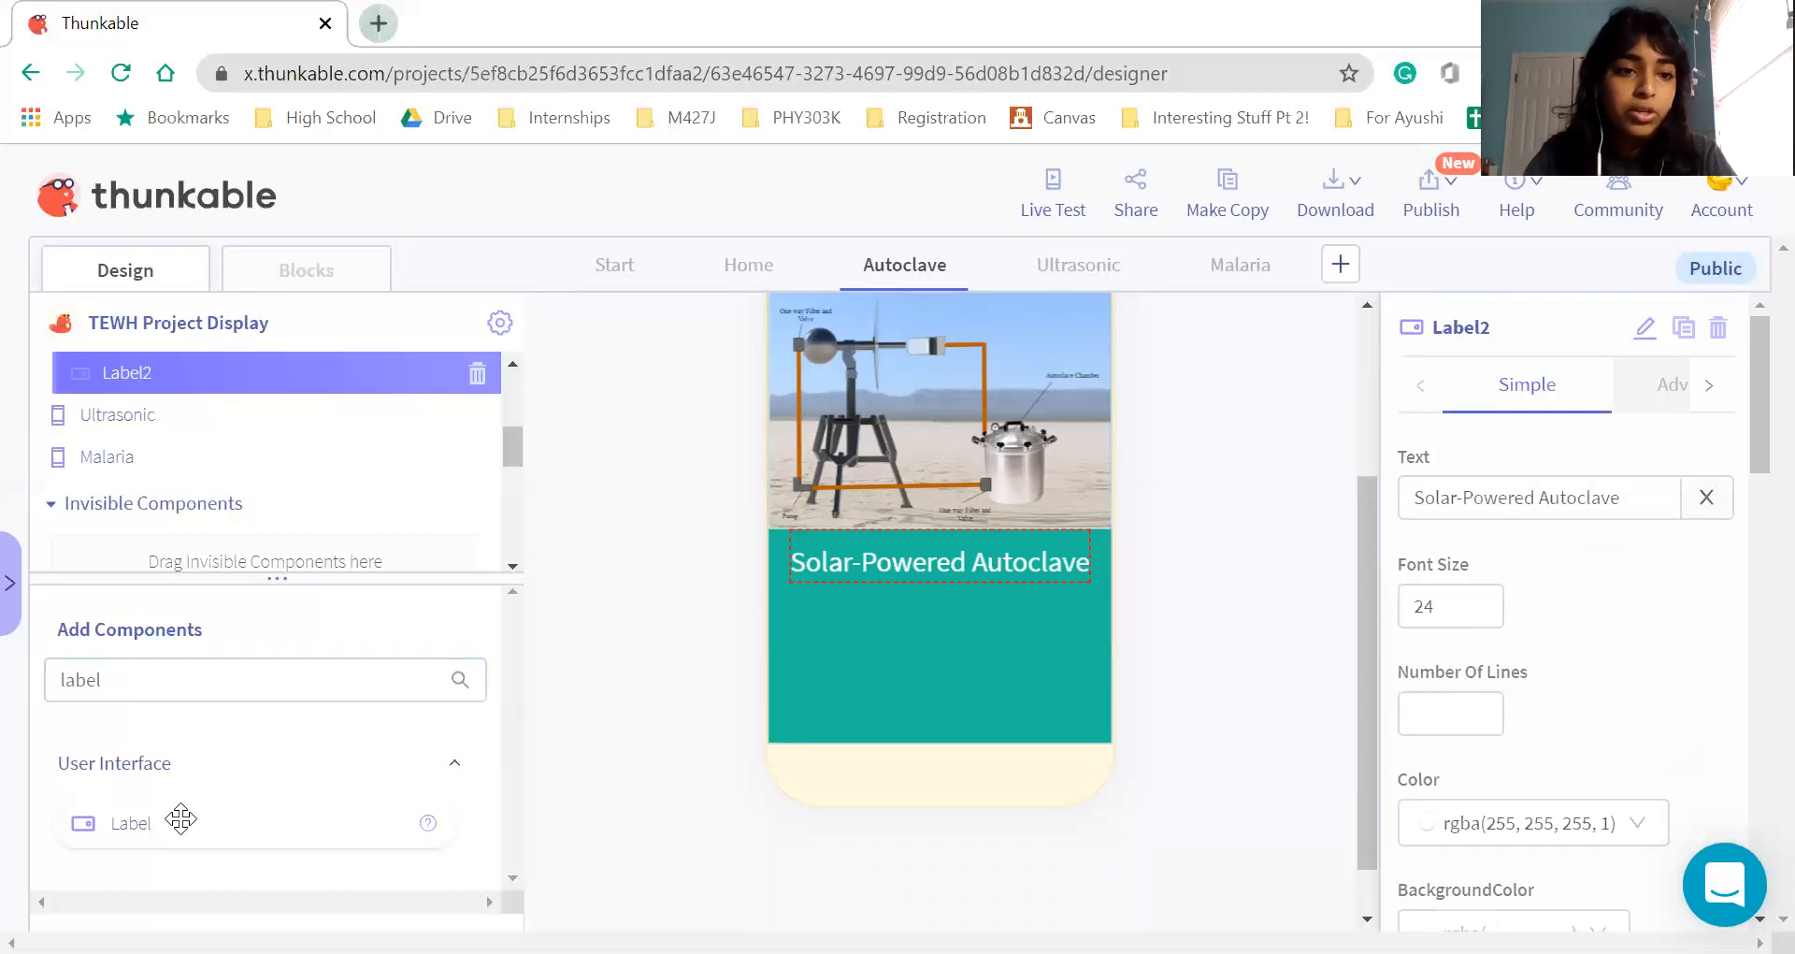
pyautogui.moveTo(181, 819); pyautogui.dragTo(613, 510)
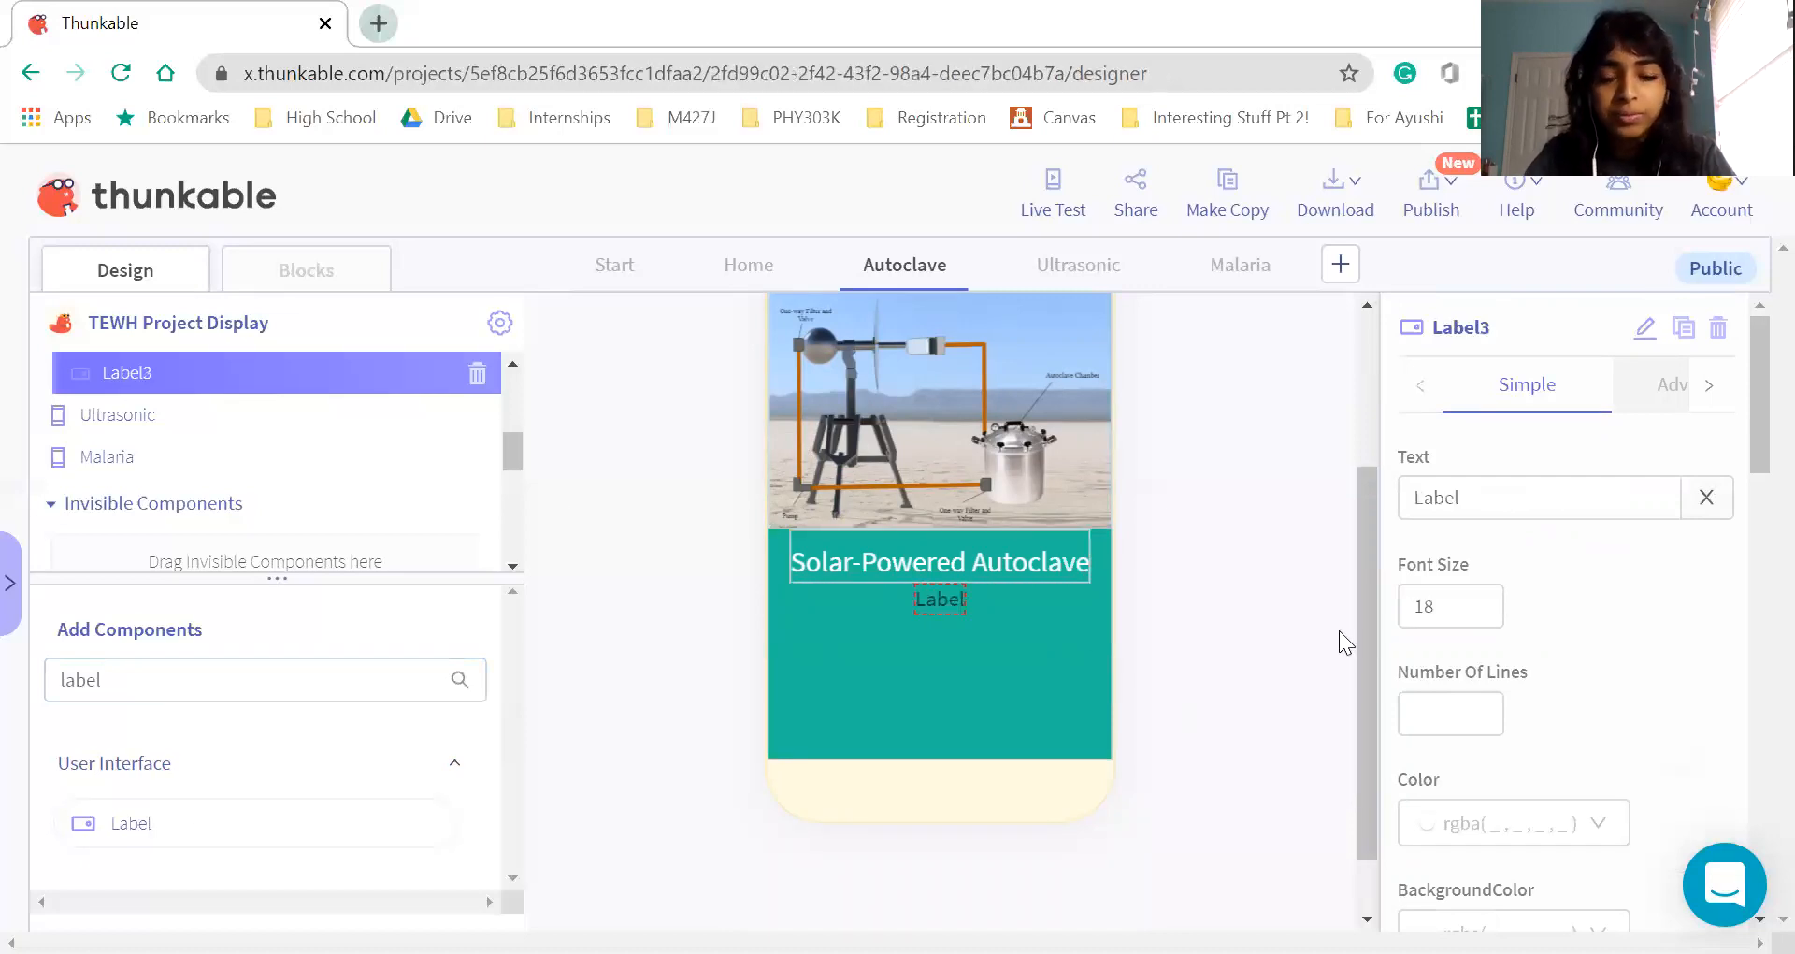
# Set the new label's top padding to 10 px
pyautogui.scroll(-10, 1397, 645)
pyautogui.scroll(-5, 1683, 731)
pyautogui.click(1416, 556)
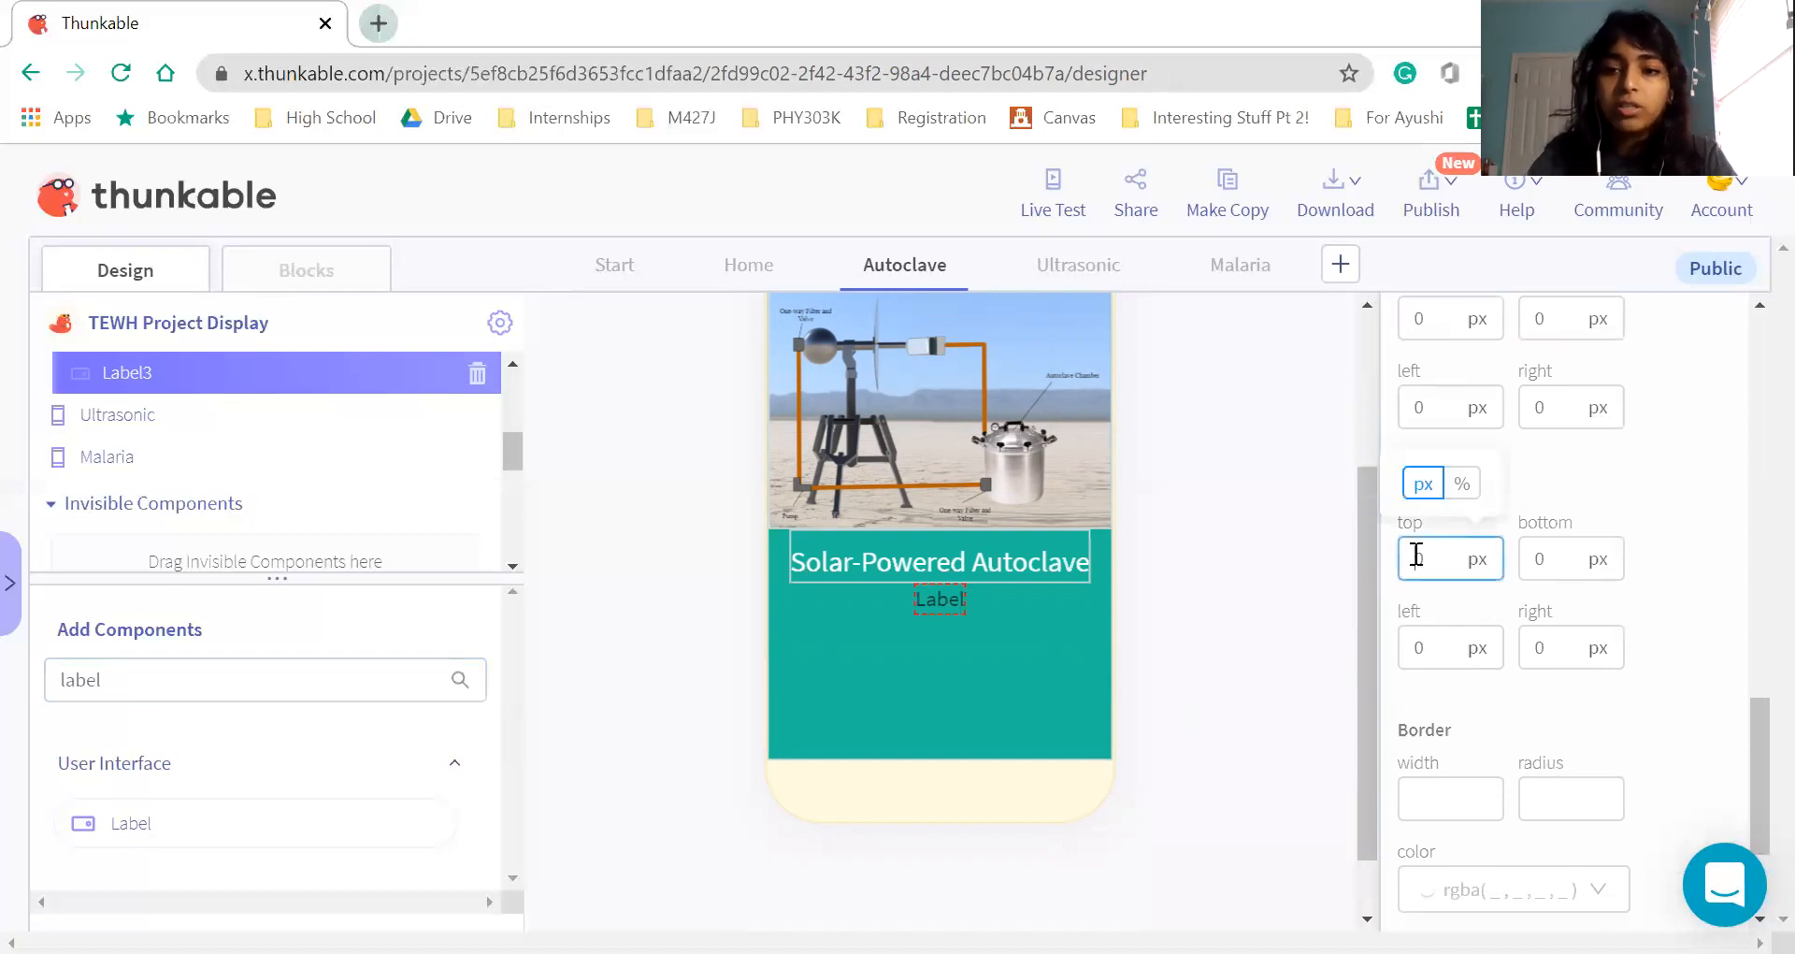
pyautogui.write('1')
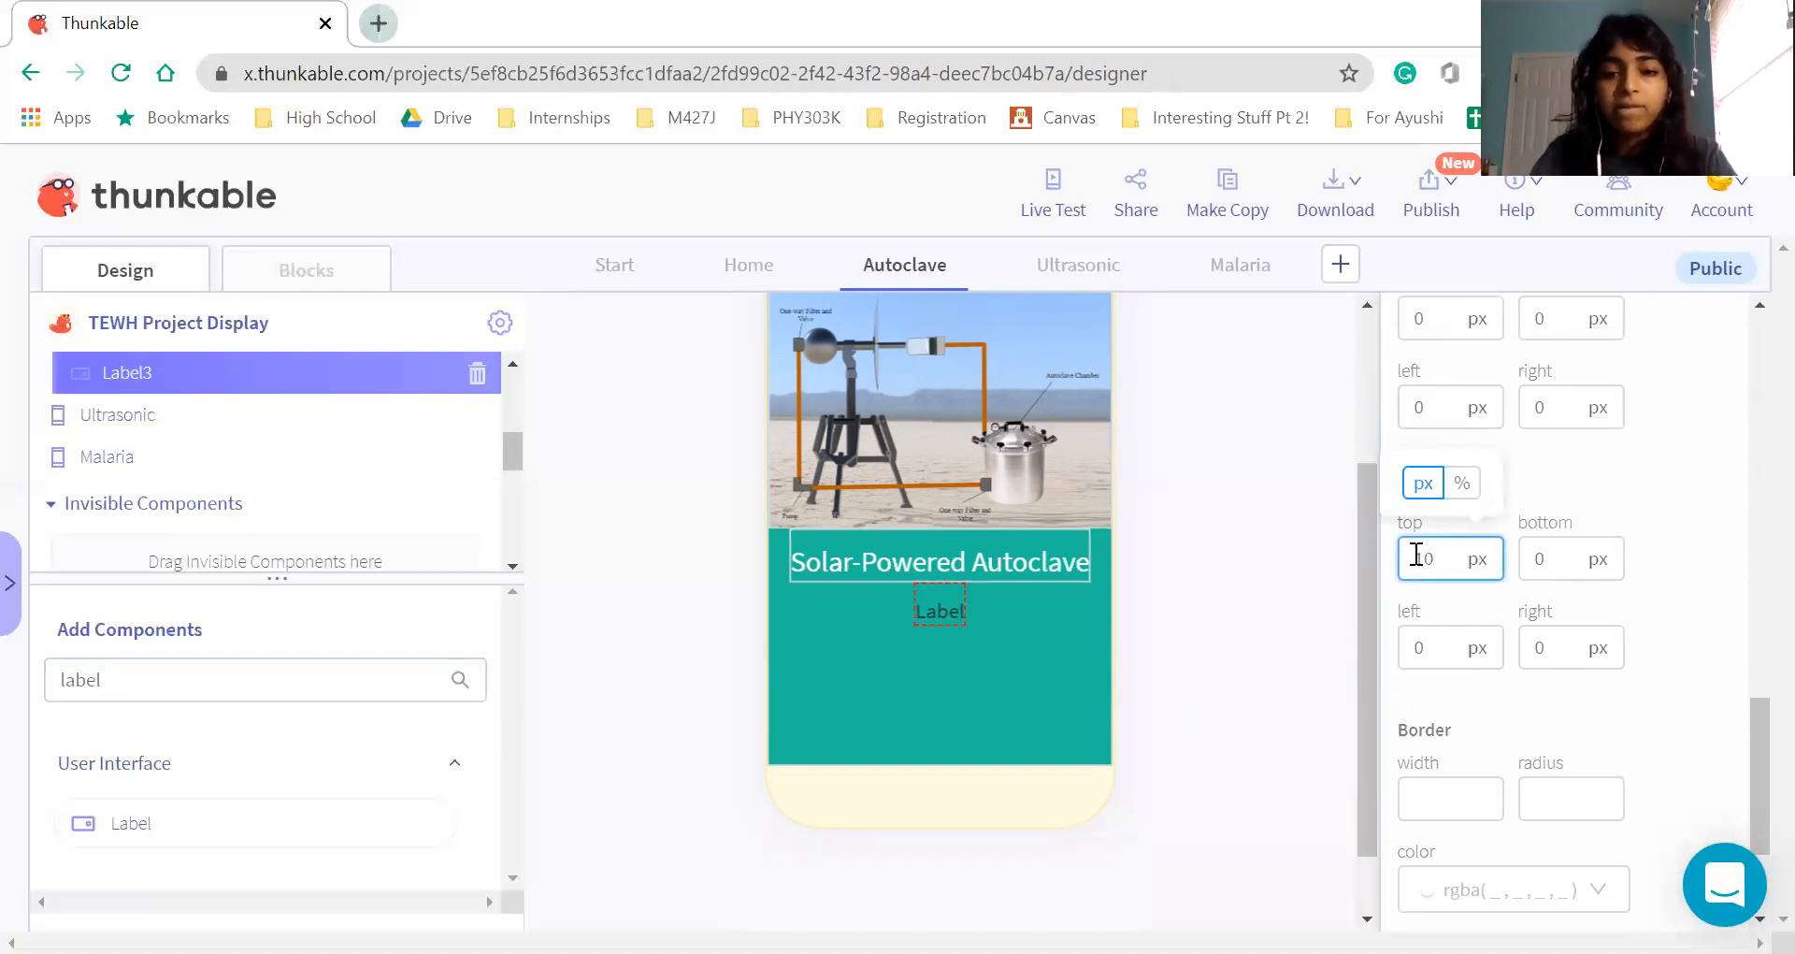
pyautogui.click(1223, 688)
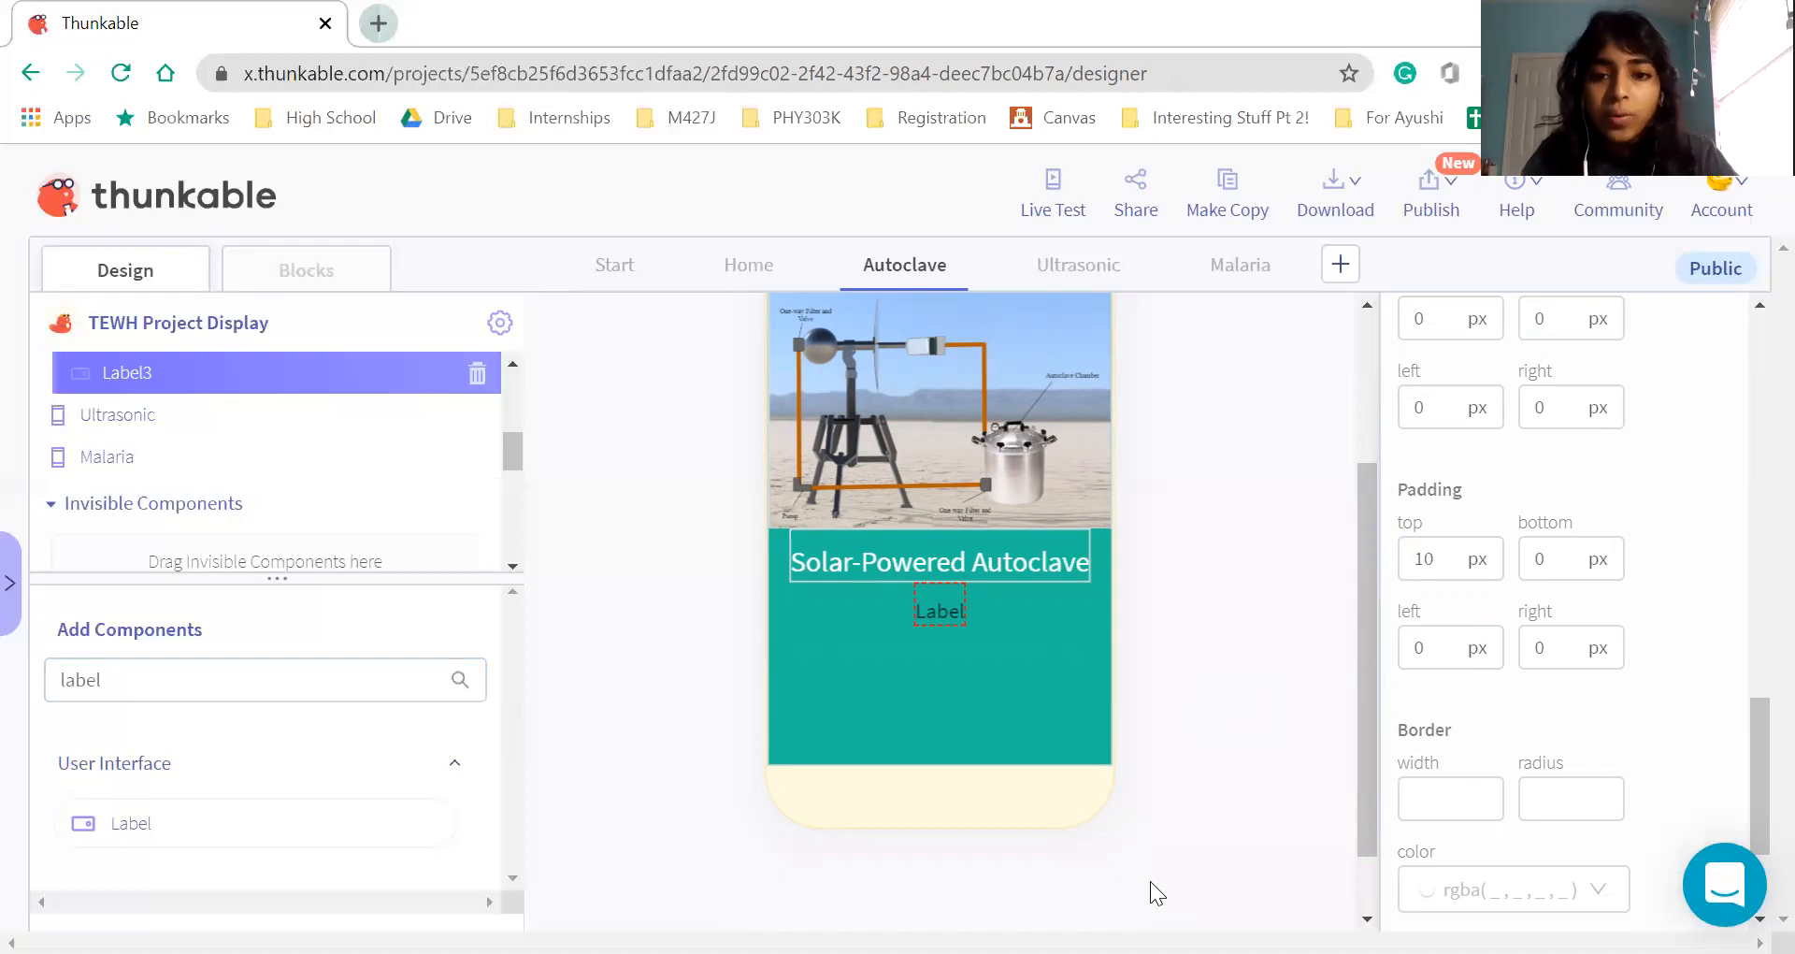
# Set the new label's text to "Cost-effective, portable medical device sterilization tool requiring no electricity and minimal water supply"
pyautogui.scroll(15, 1539, 796)
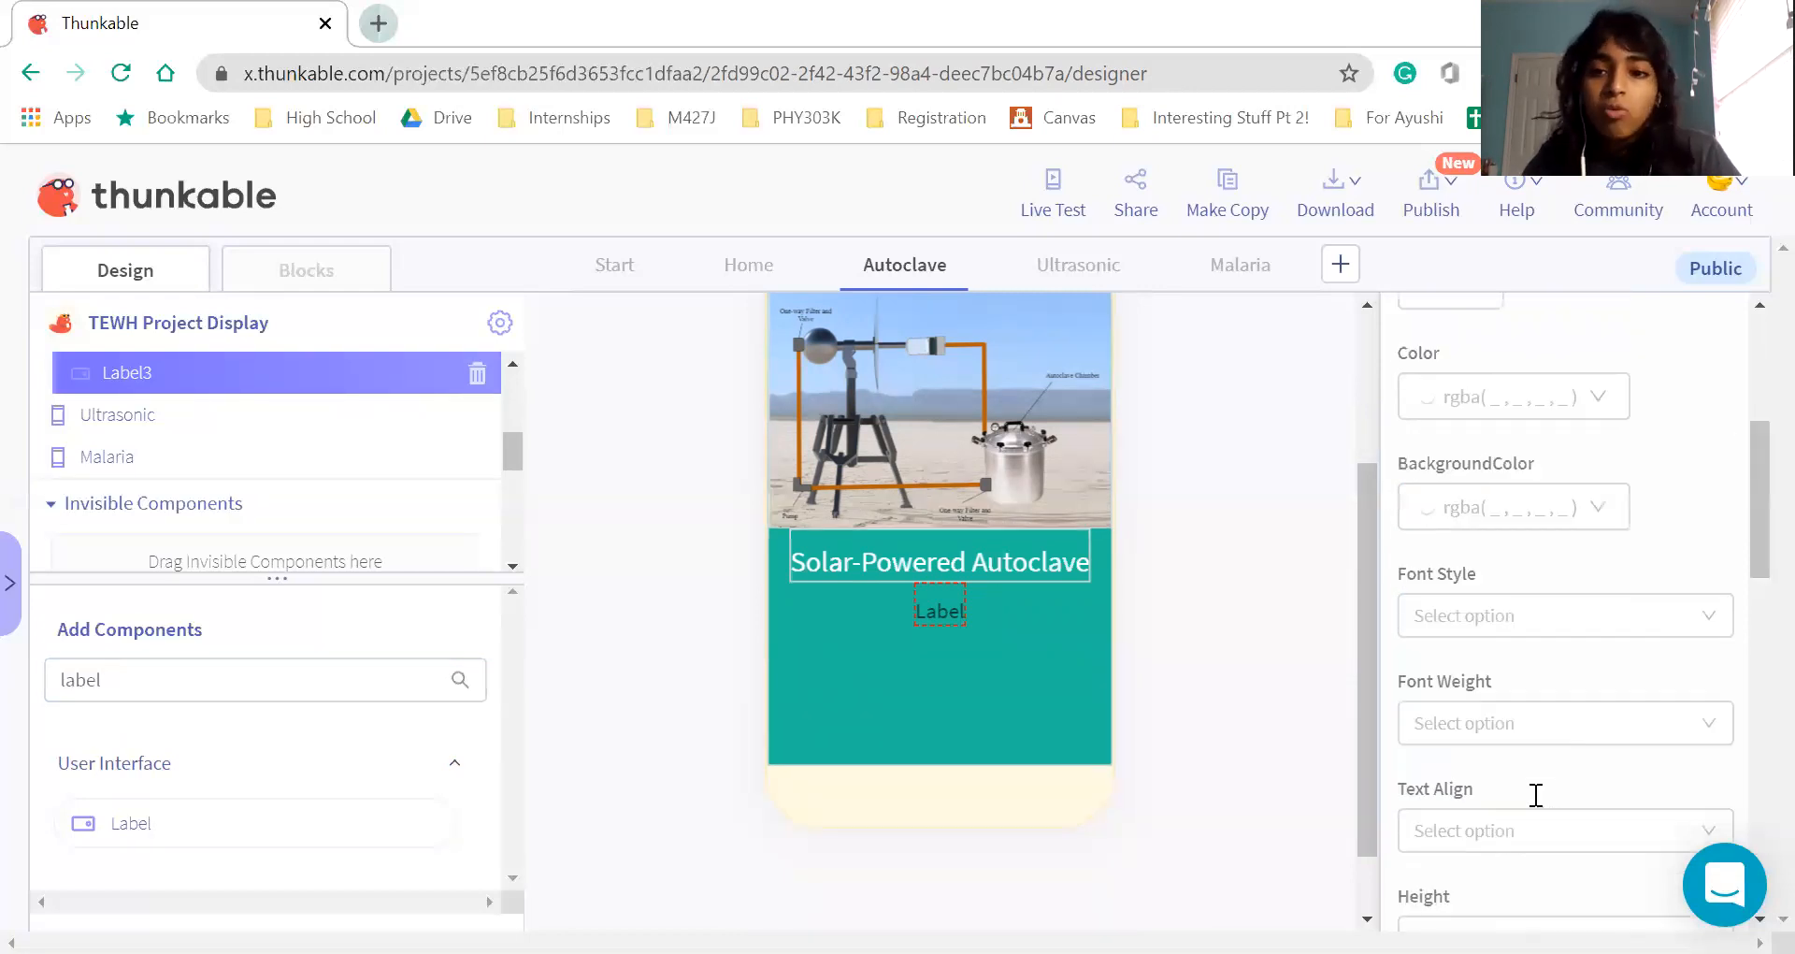
pyautogui.hotkey('ctrl', 'a')
pyautogui.press('BackSpace')
pyautogui.write('Cost-effective, portable medical device sterilization tool requiring no electricity and minimal water supply')
# Set the autoclave description label's font size to 15
pyautogui.click(1438, 608)
pyautogui.press('BackSpace')
pyautogui.press('BackSpace')
pyautogui.write('15')
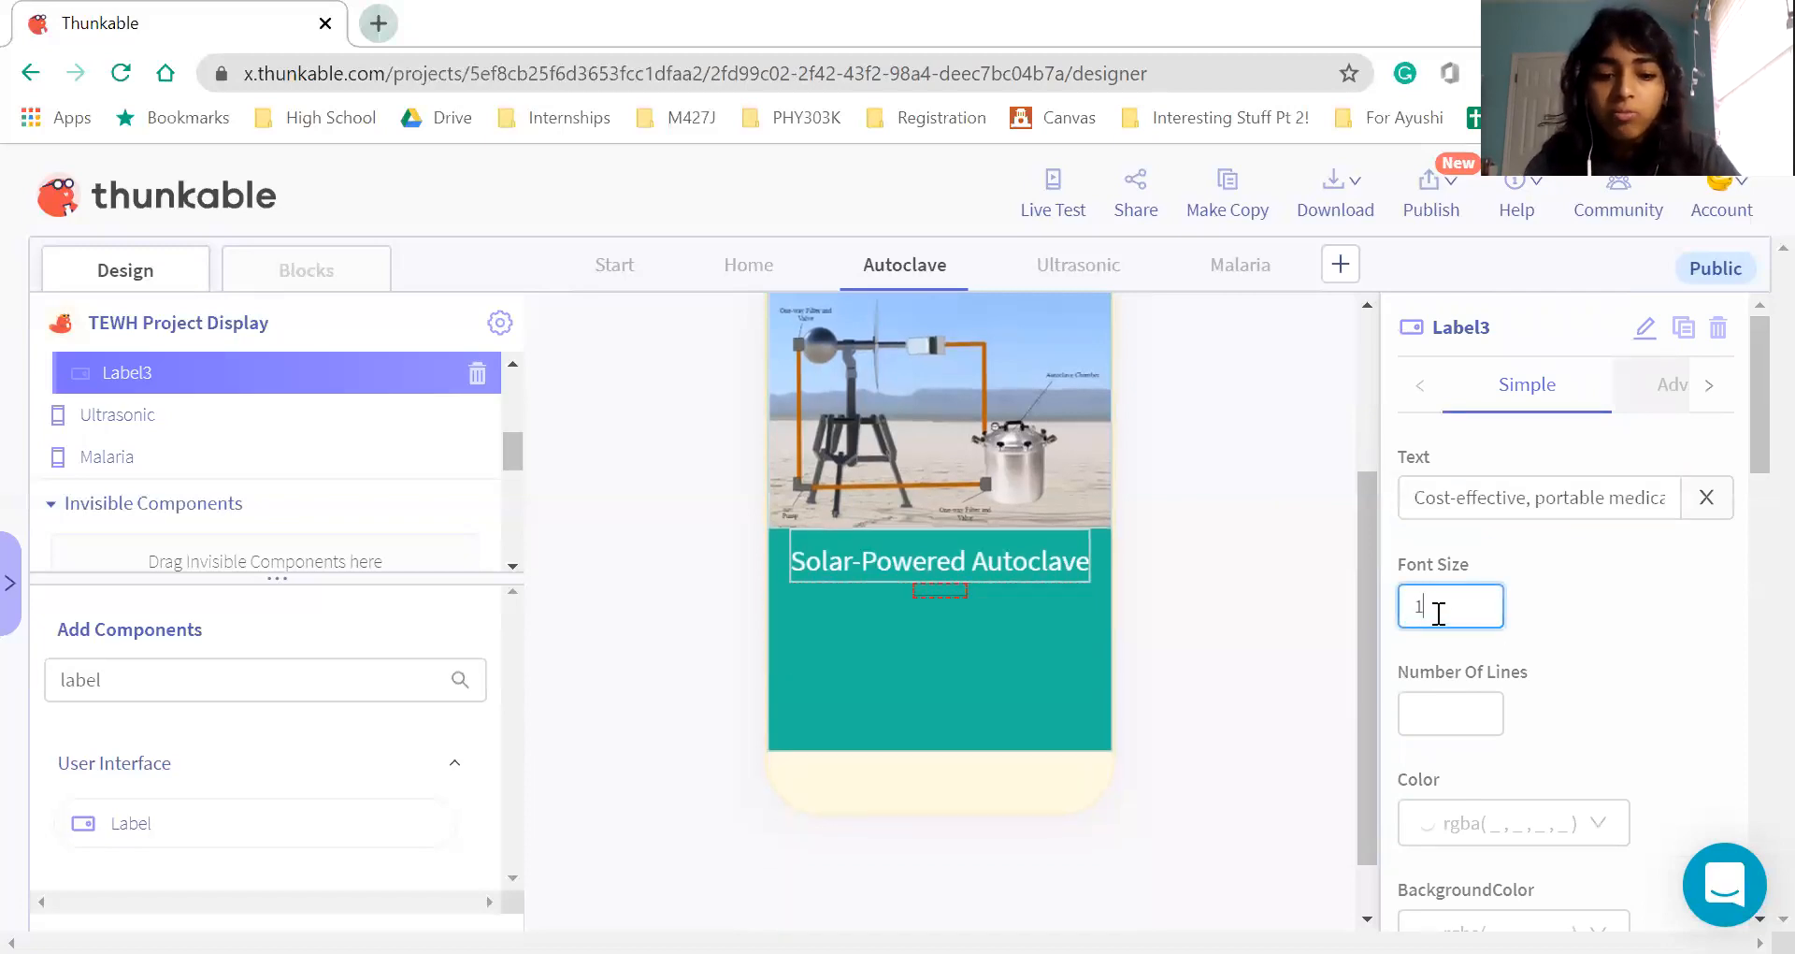
# Set the Solar-Powered Autoclave title label's font size to 20
pyautogui.click(1026, 541)
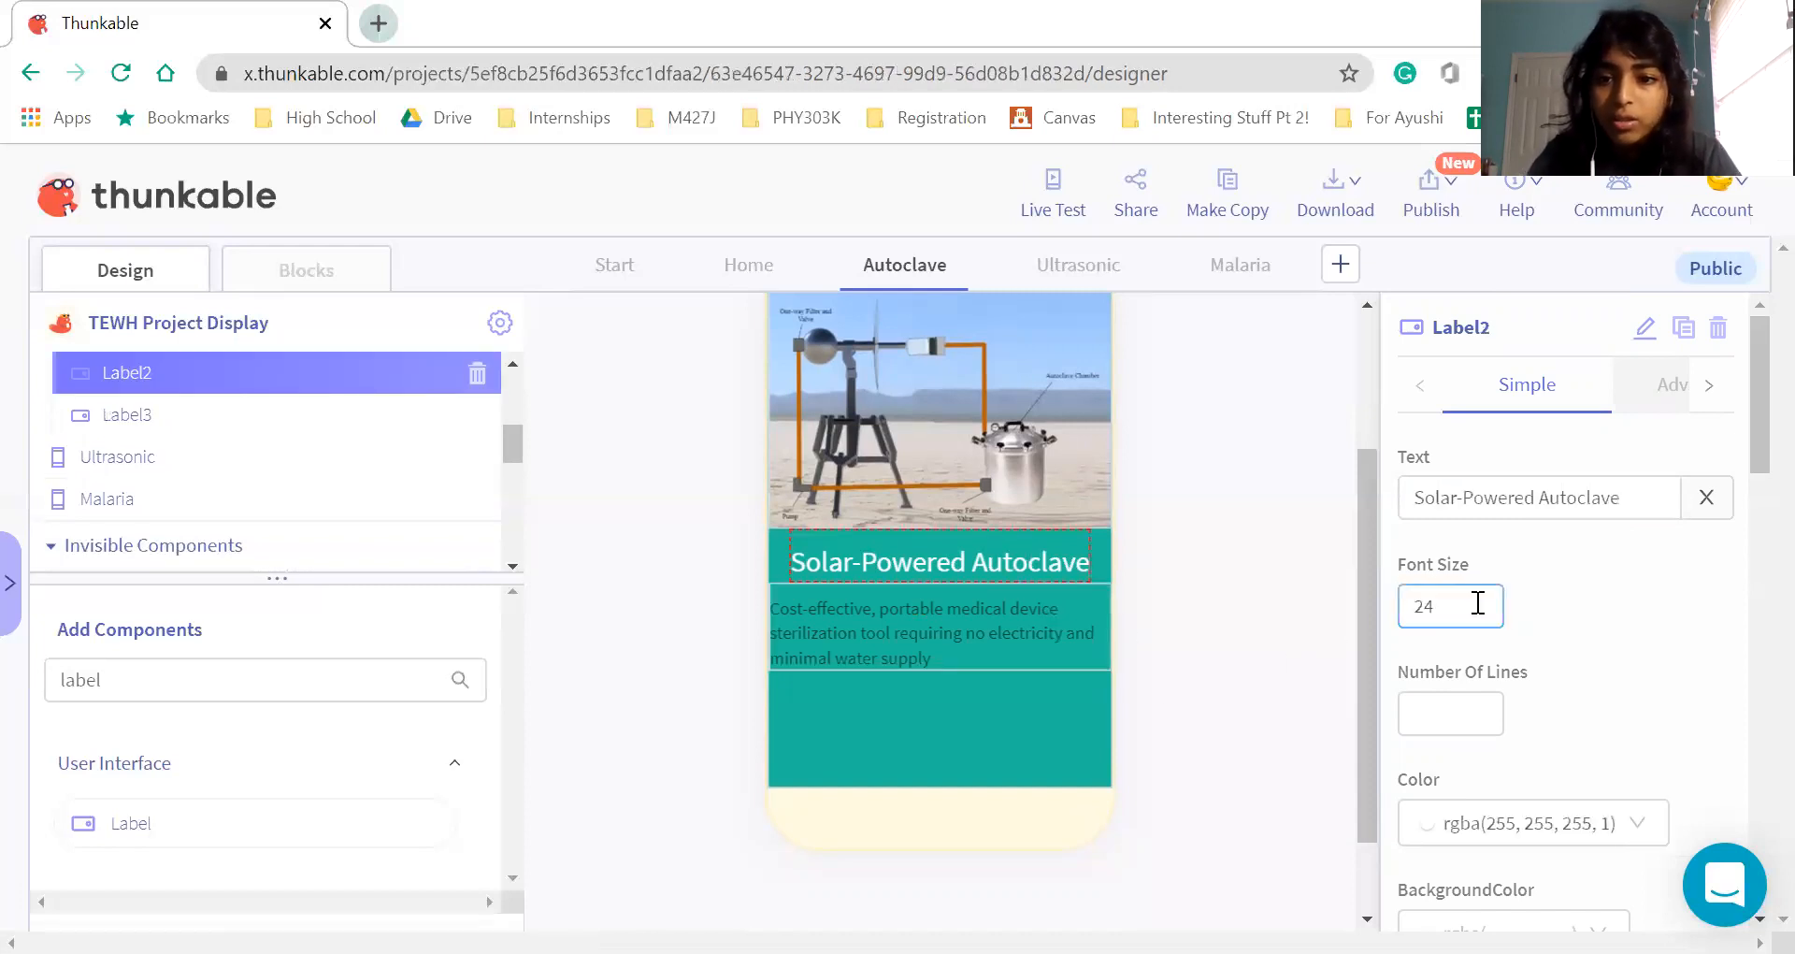
pyautogui.press('BackSpace')
pyautogui.press('BackSpace')
pyautogui.write('20')
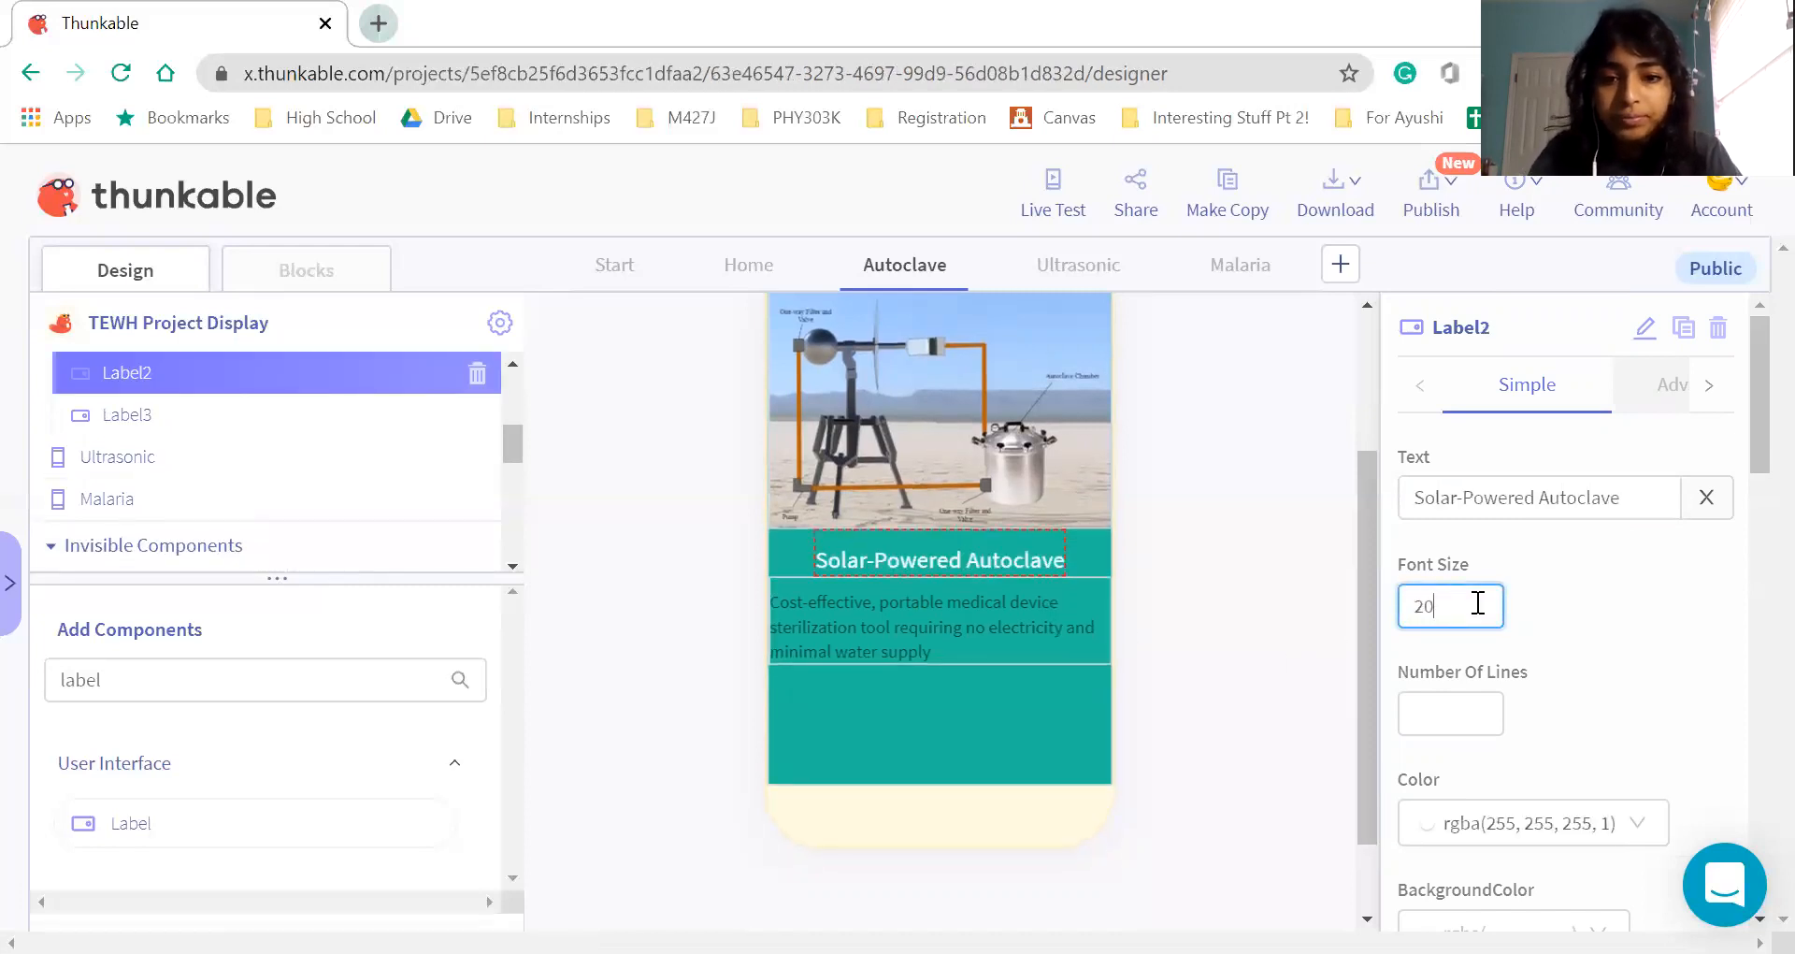
# Change the autoclave description label's text color to white
pyautogui.click(963, 604)
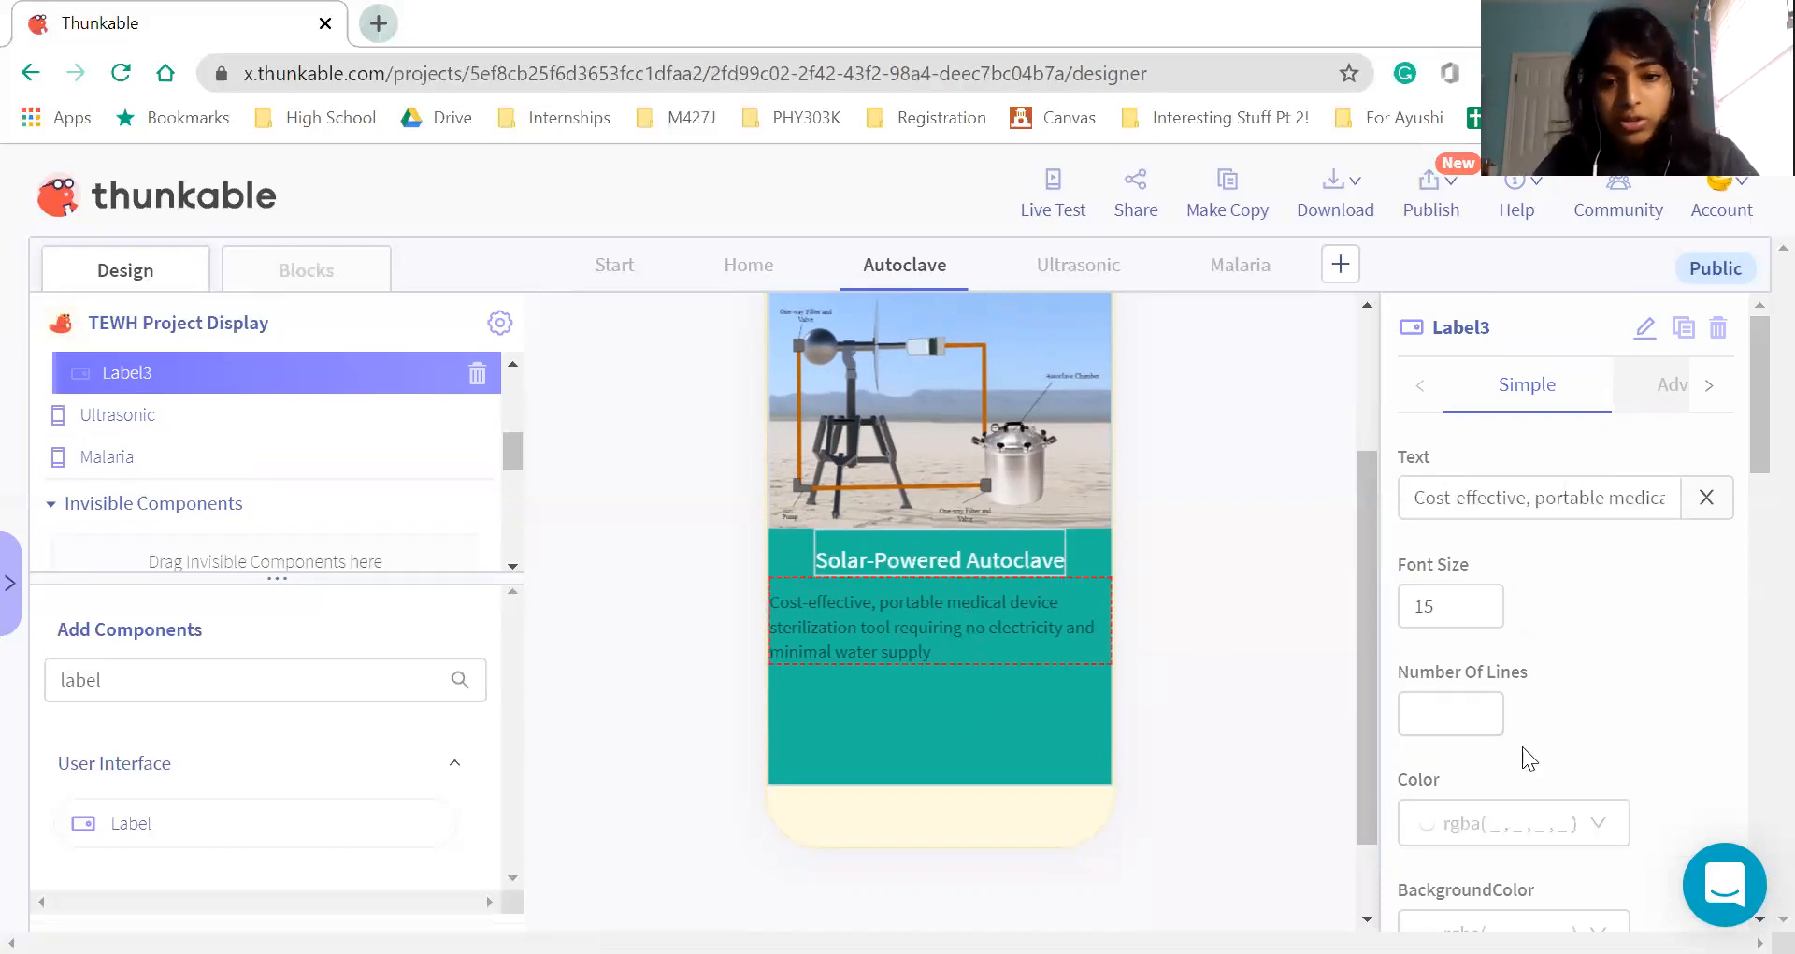
pyautogui.scroll(-2, 1522, 747)
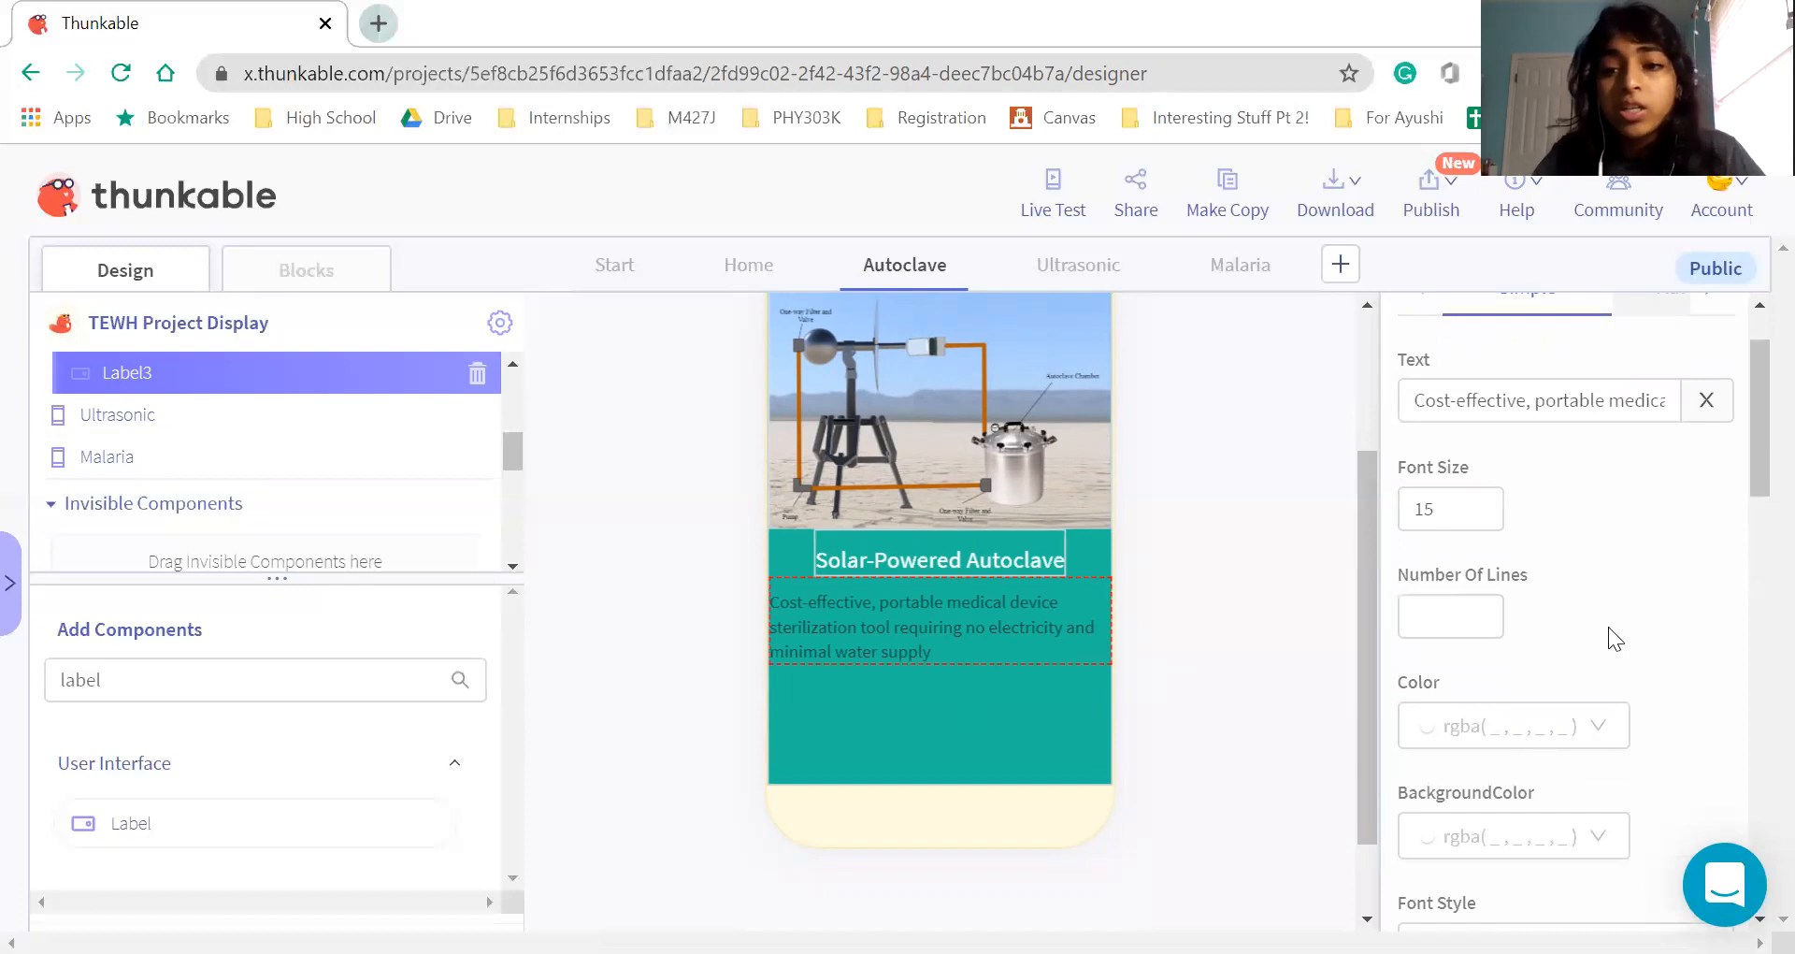
pyautogui.scroll(1, 1594, 647)
pyautogui.scroll(-1, 1484, 741)
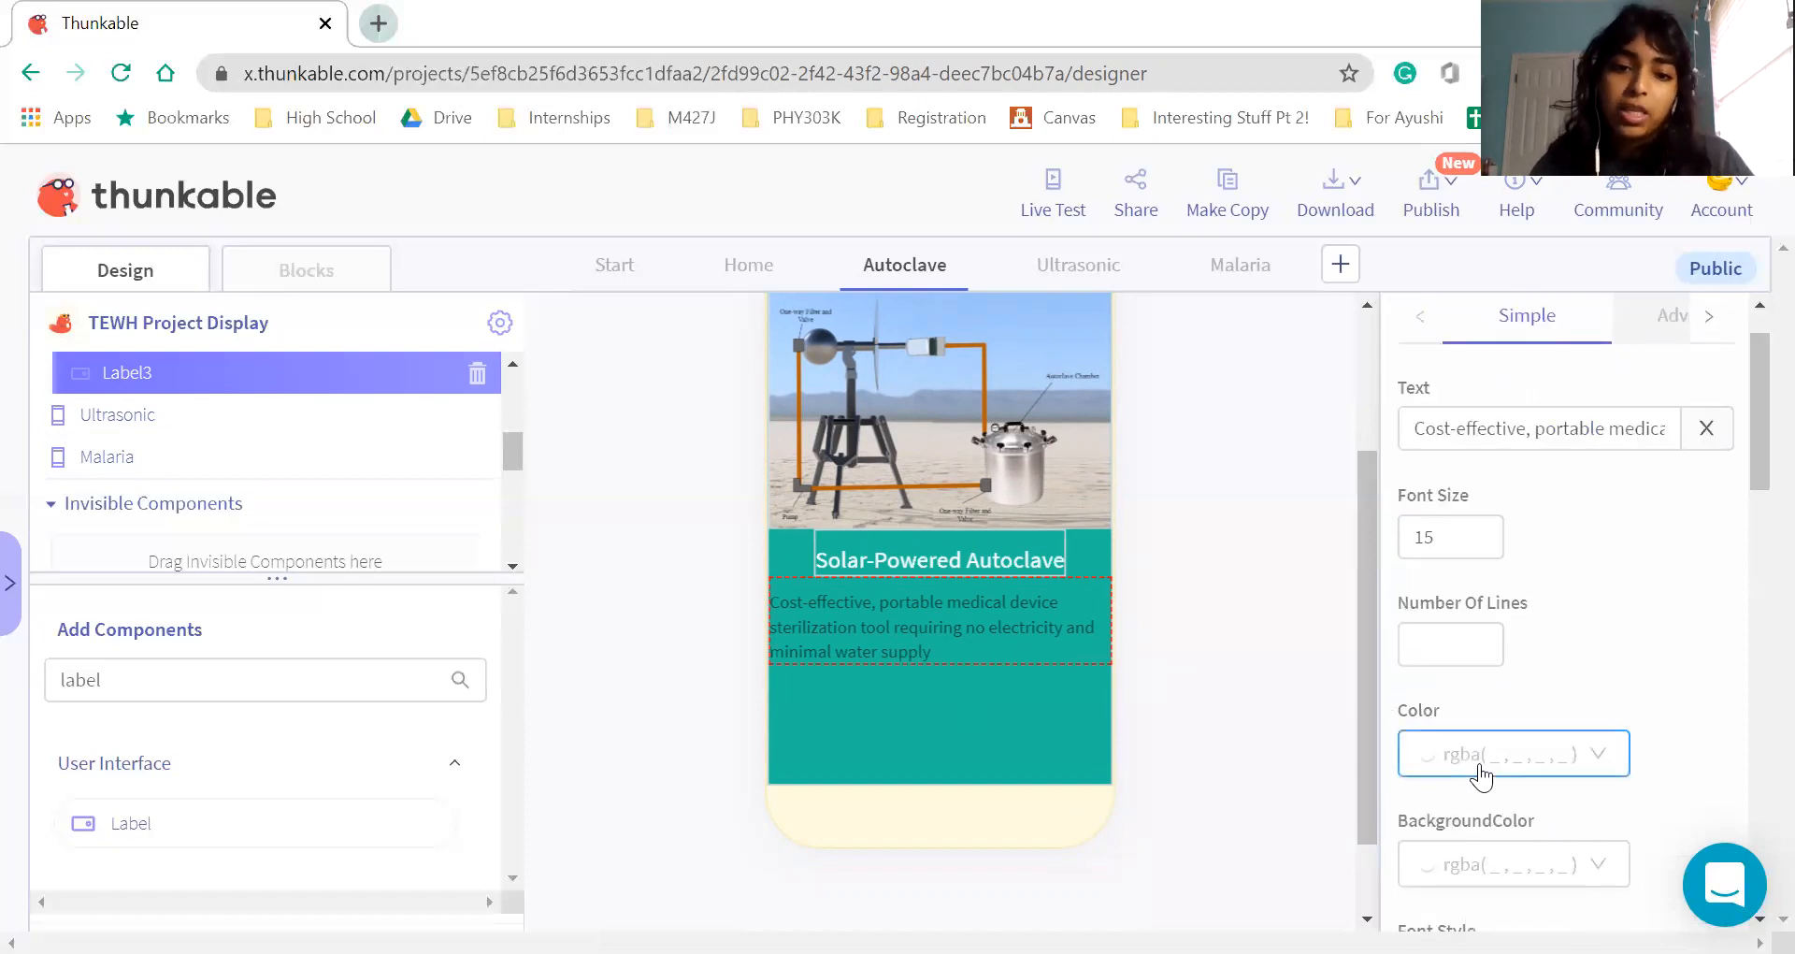
pyautogui.click(1481, 774)
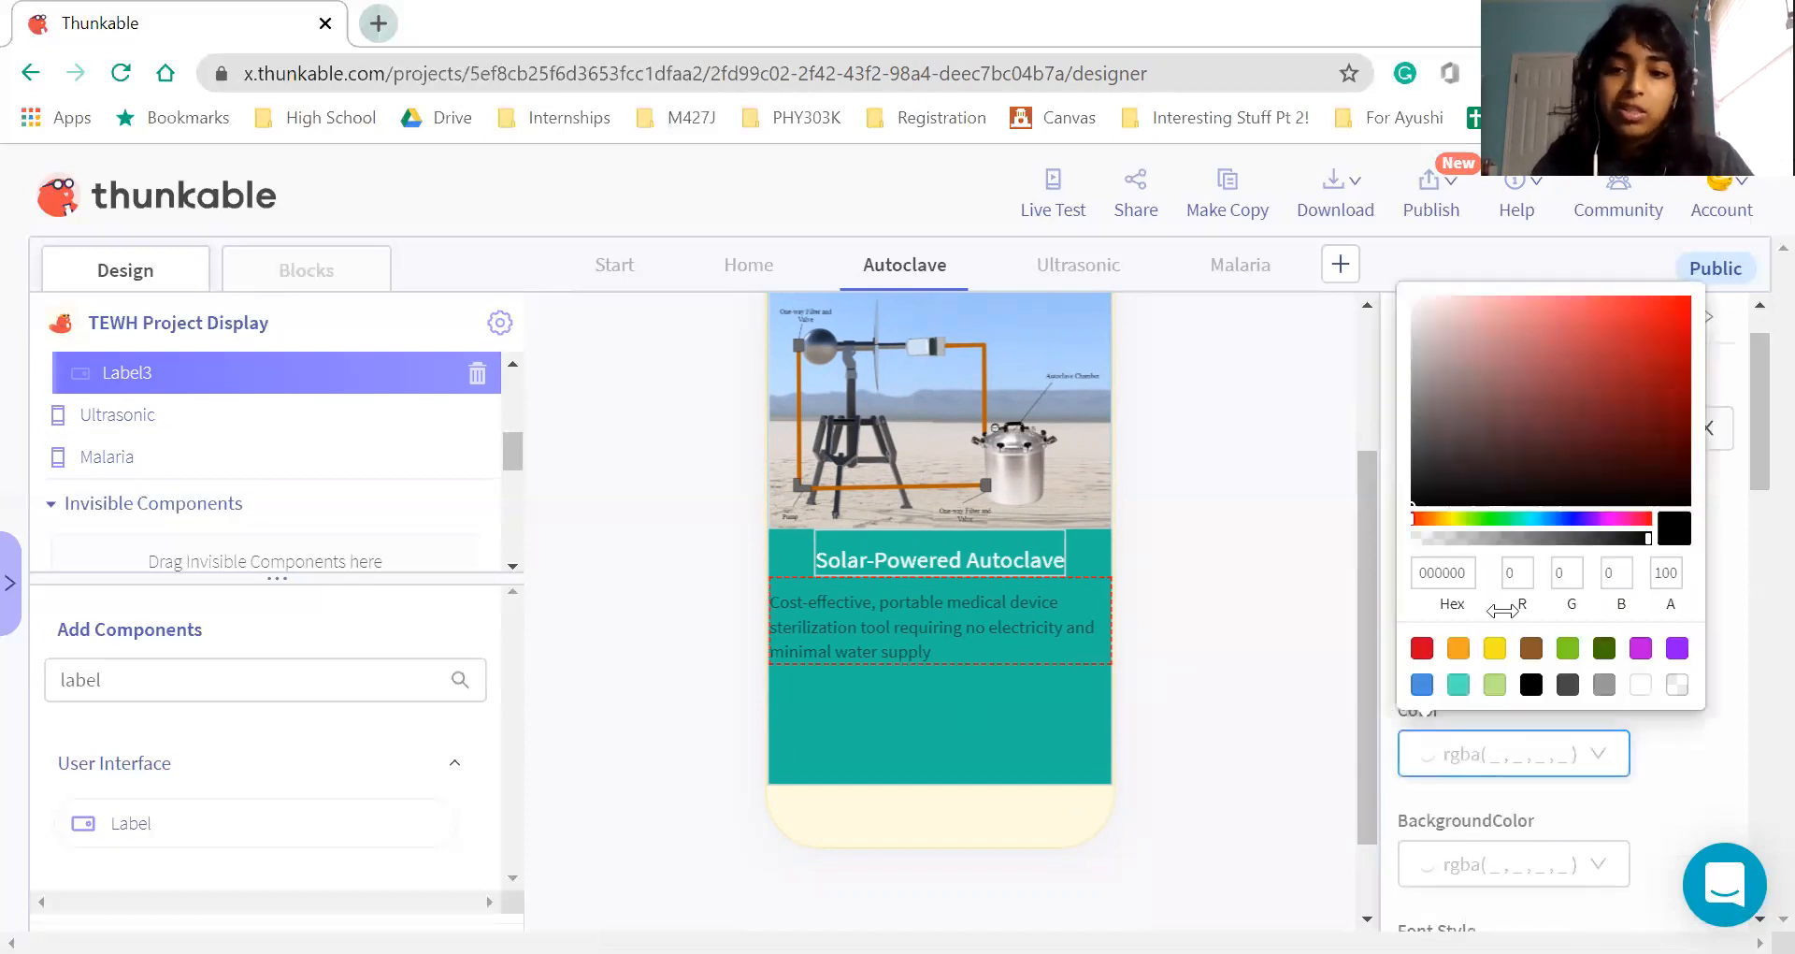
pyautogui.click(1658, 809)
# Set the autoclave description label's text alignment to Center
pyautogui.scroll(-3, 1636, 827)
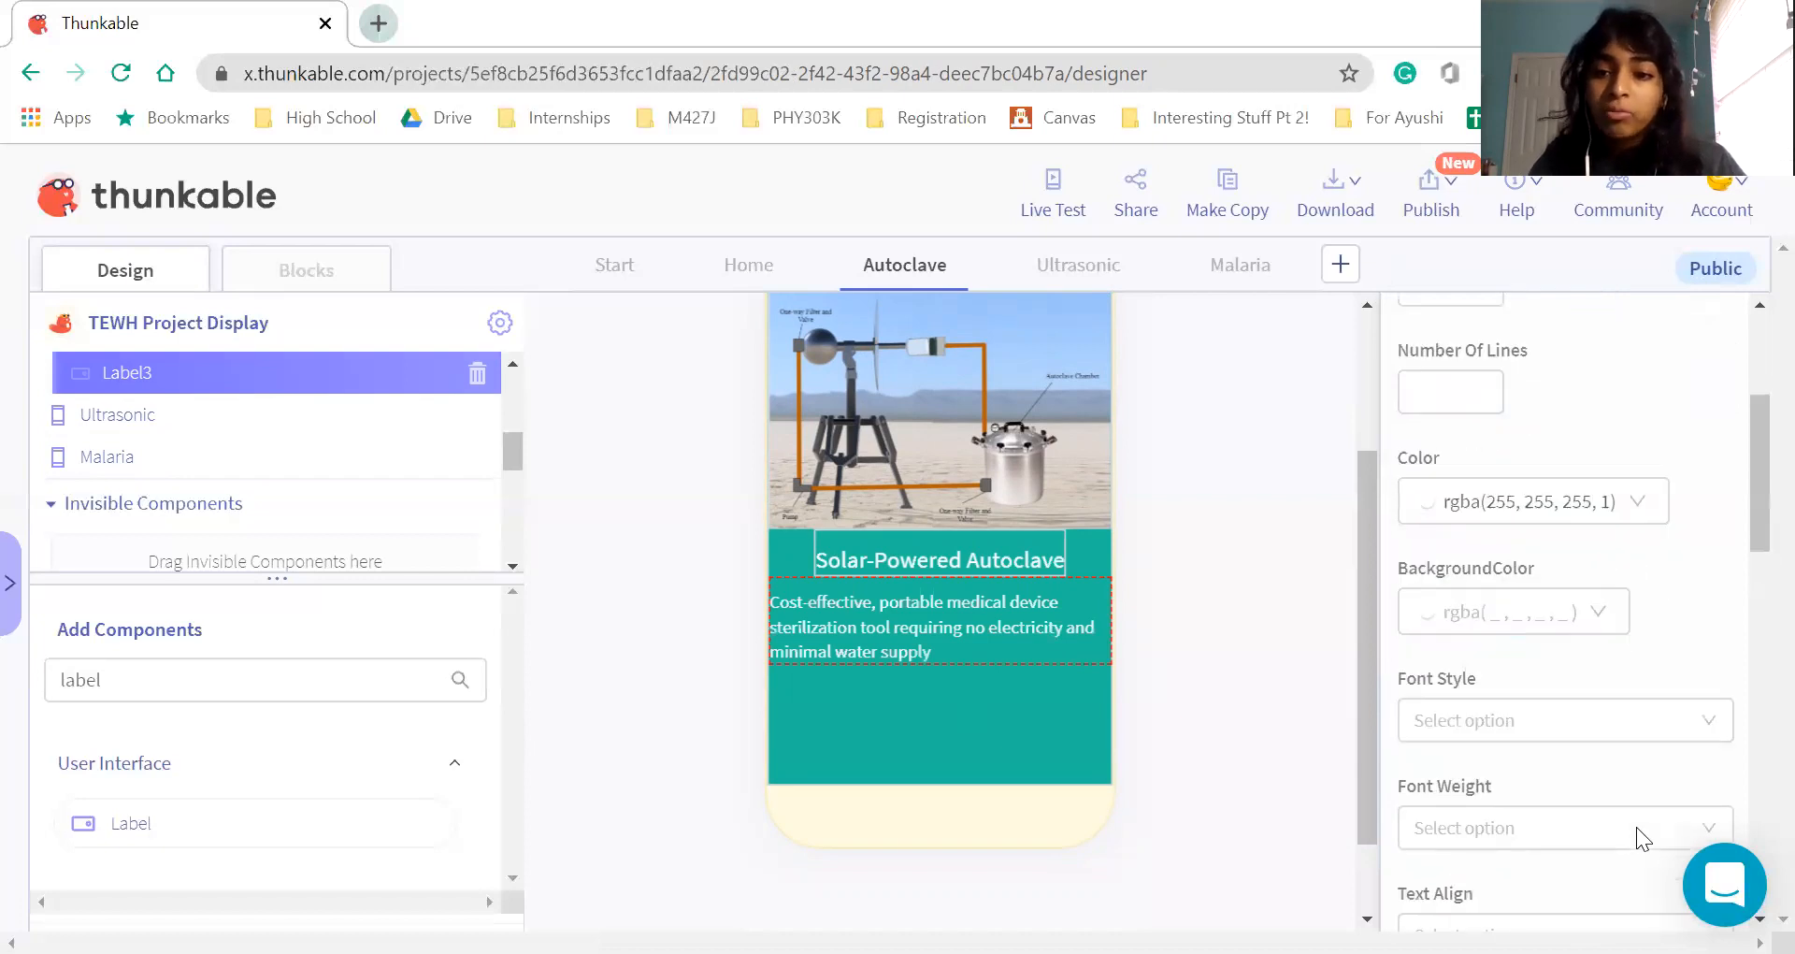
pyautogui.scroll(-1, 1637, 827)
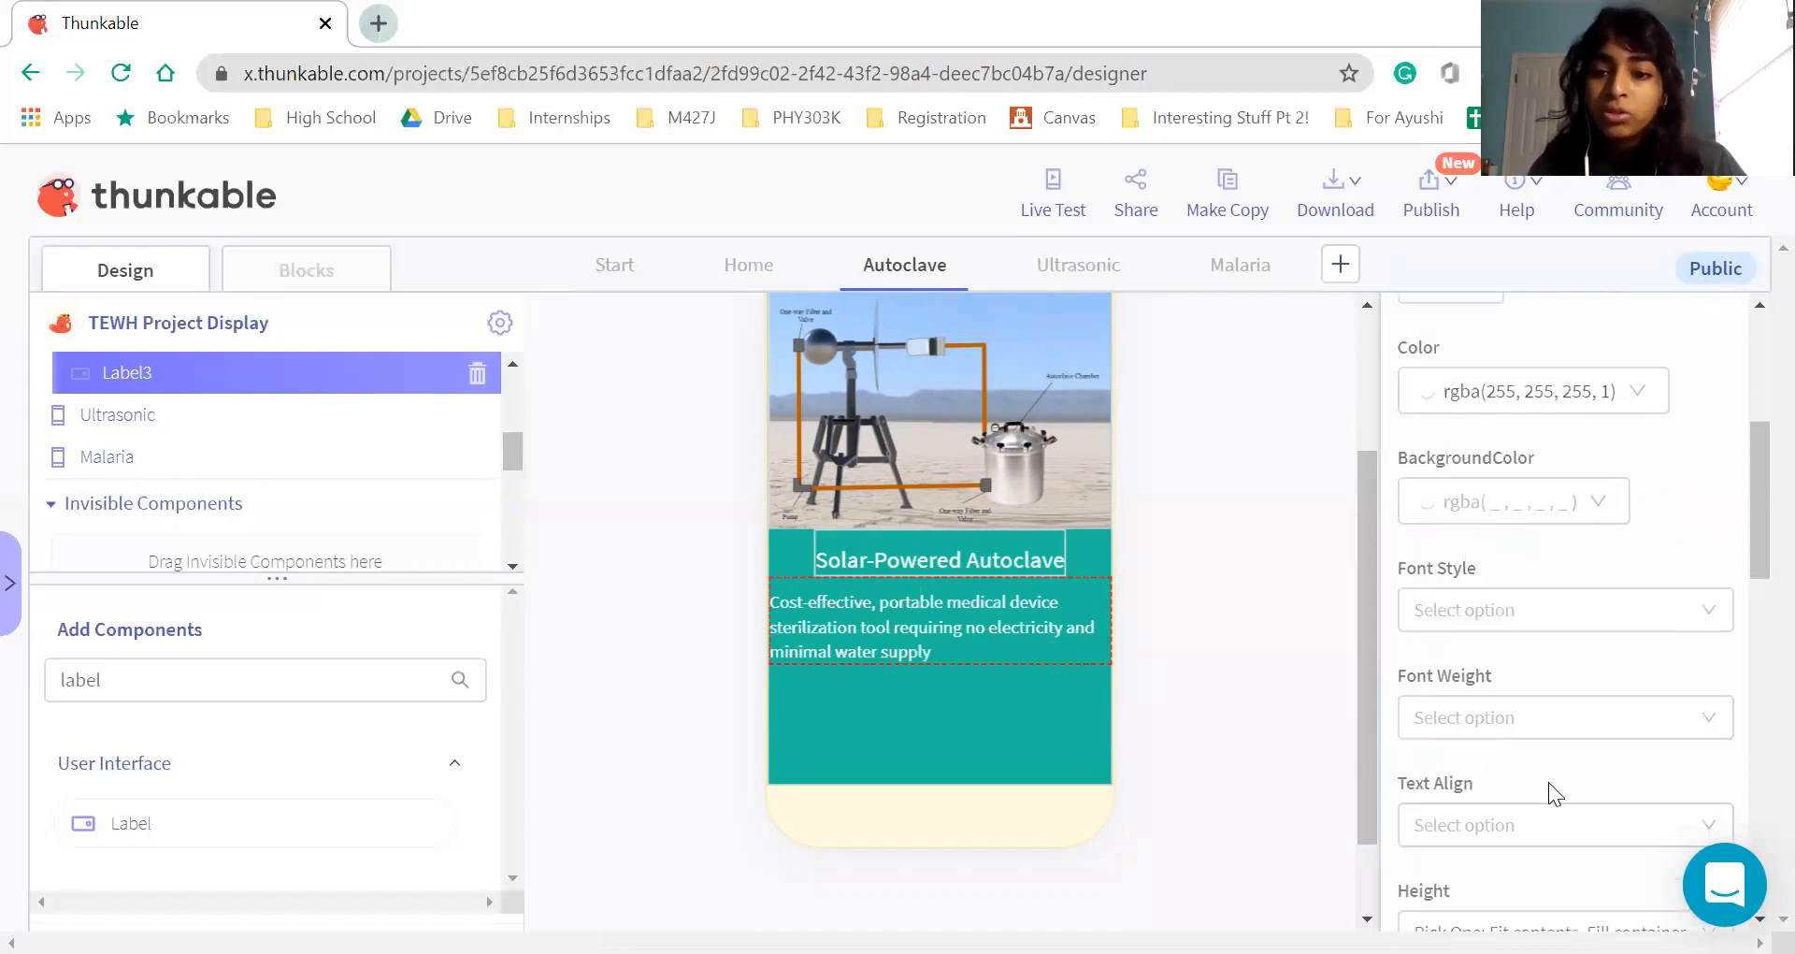
pyautogui.click(1503, 818)
pyautogui.click(1530, 727)
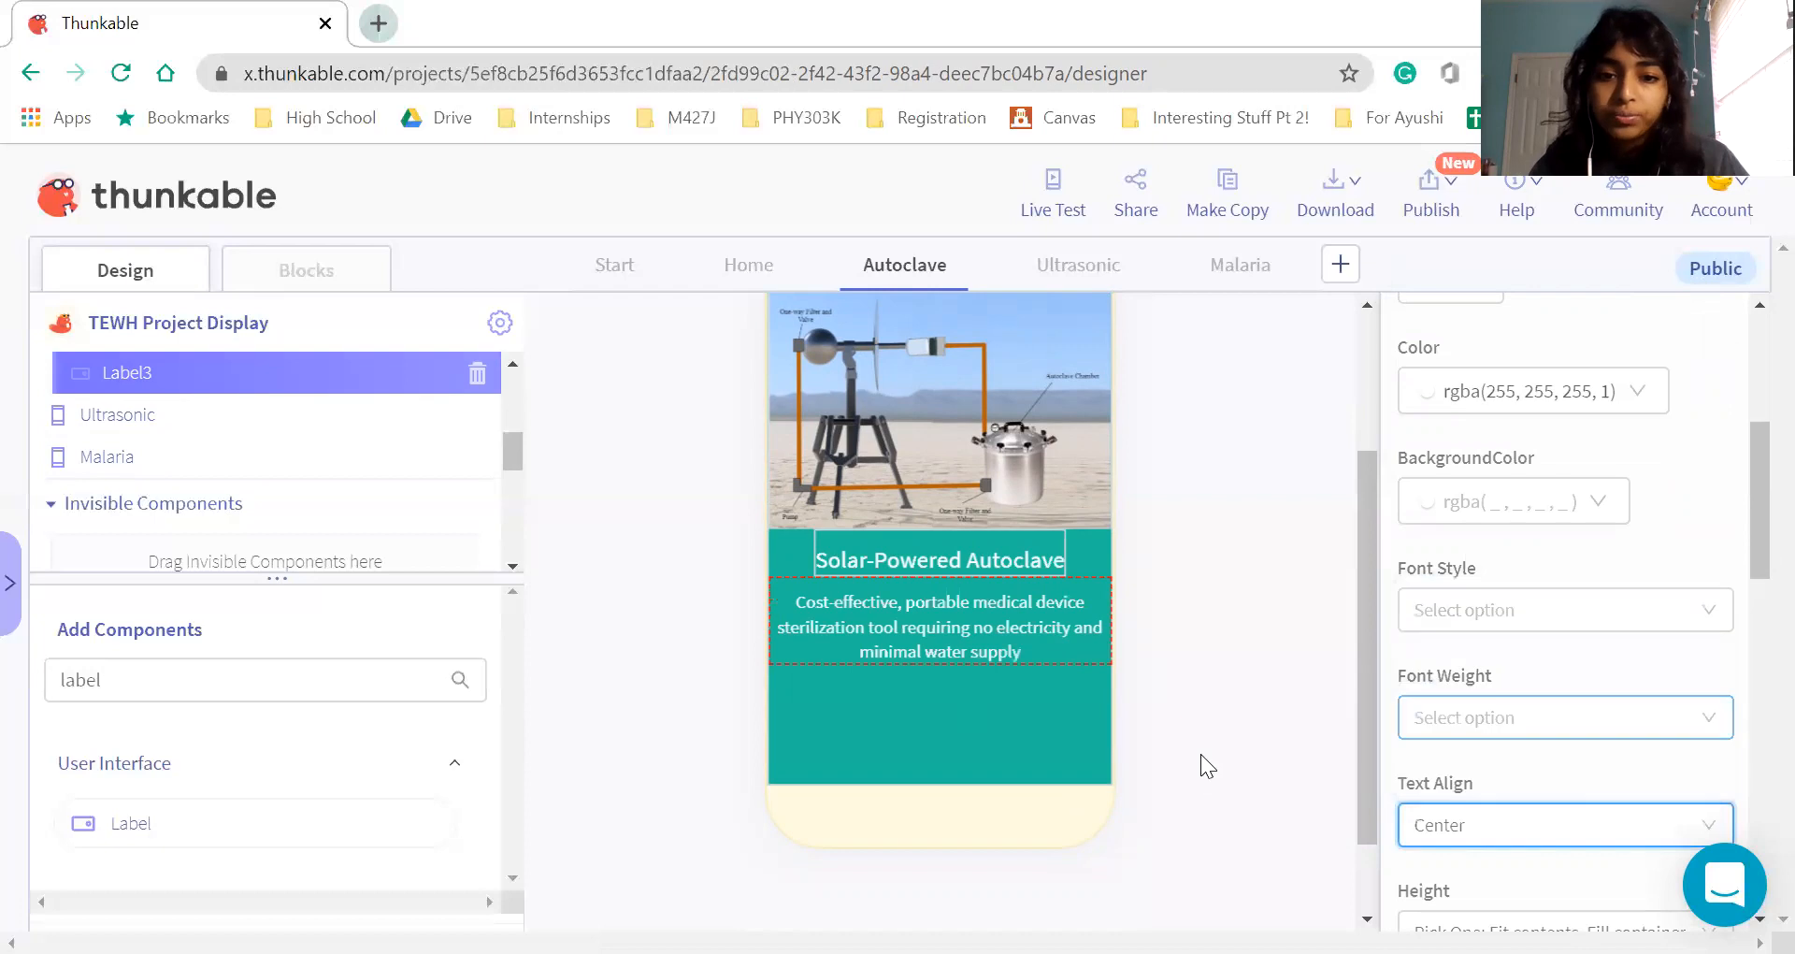
# Try the Bold font weight on the autoclave description label, and set it to Normal
pyautogui.click(1566, 715)
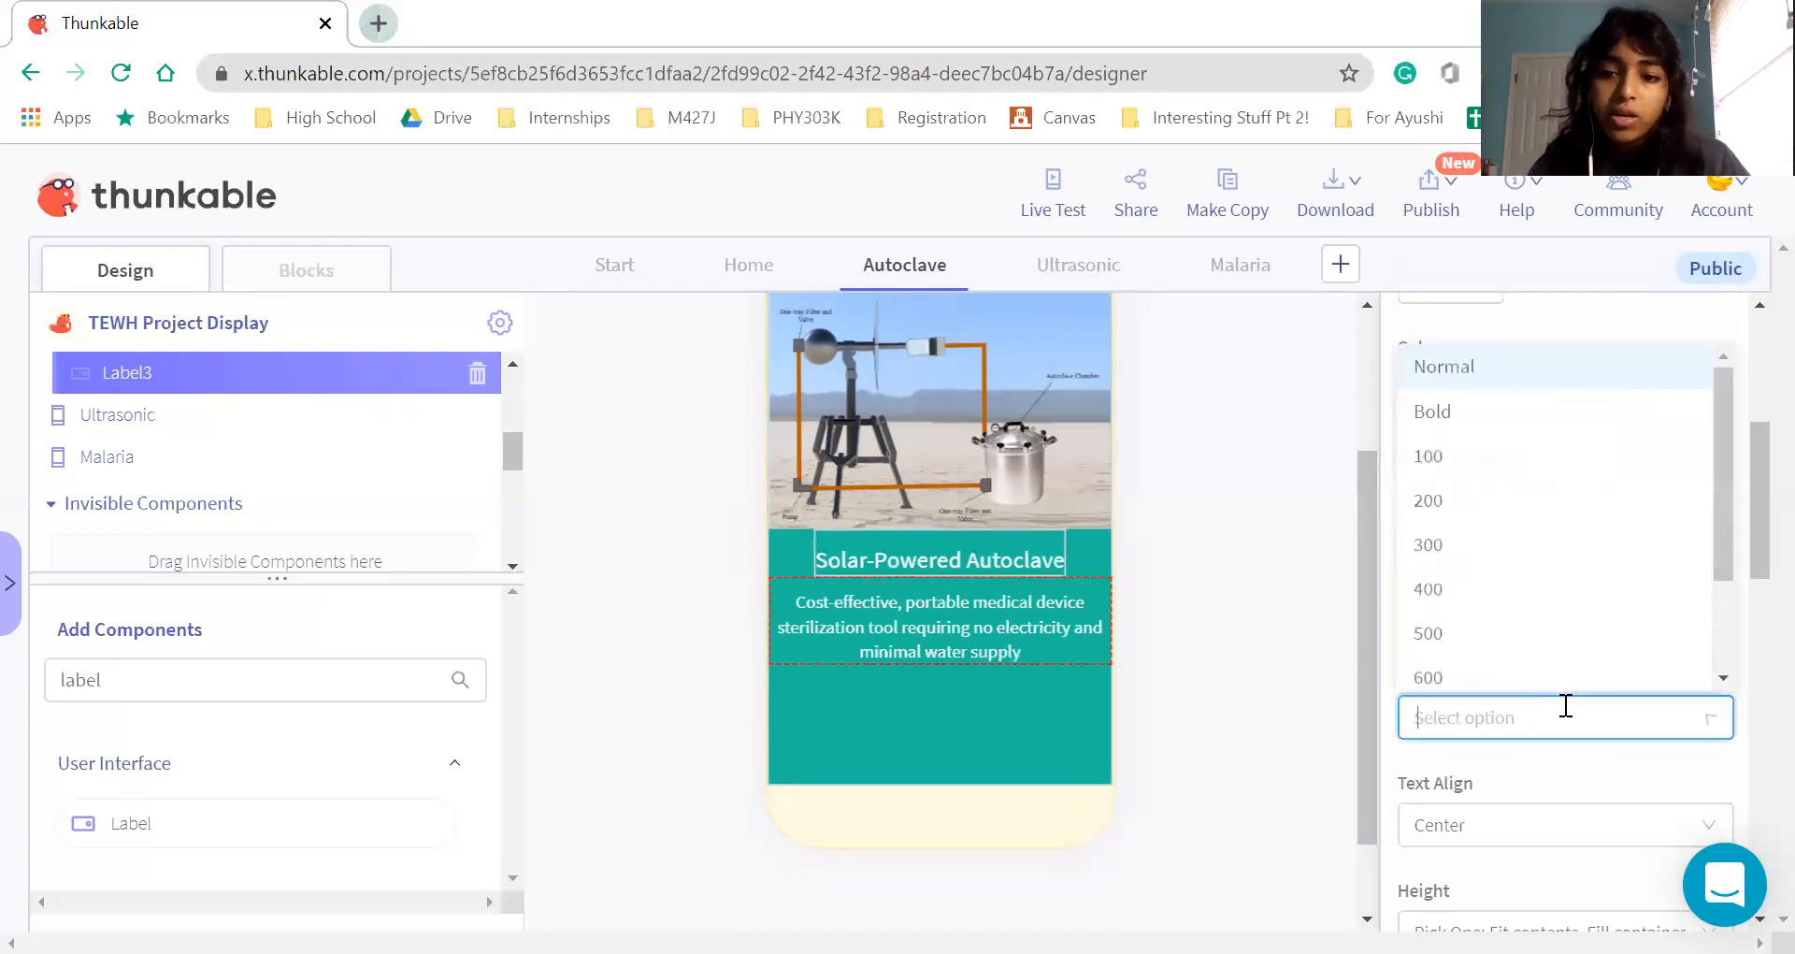
pyautogui.click(1515, 406)
pyautogui.click(1489, 738)
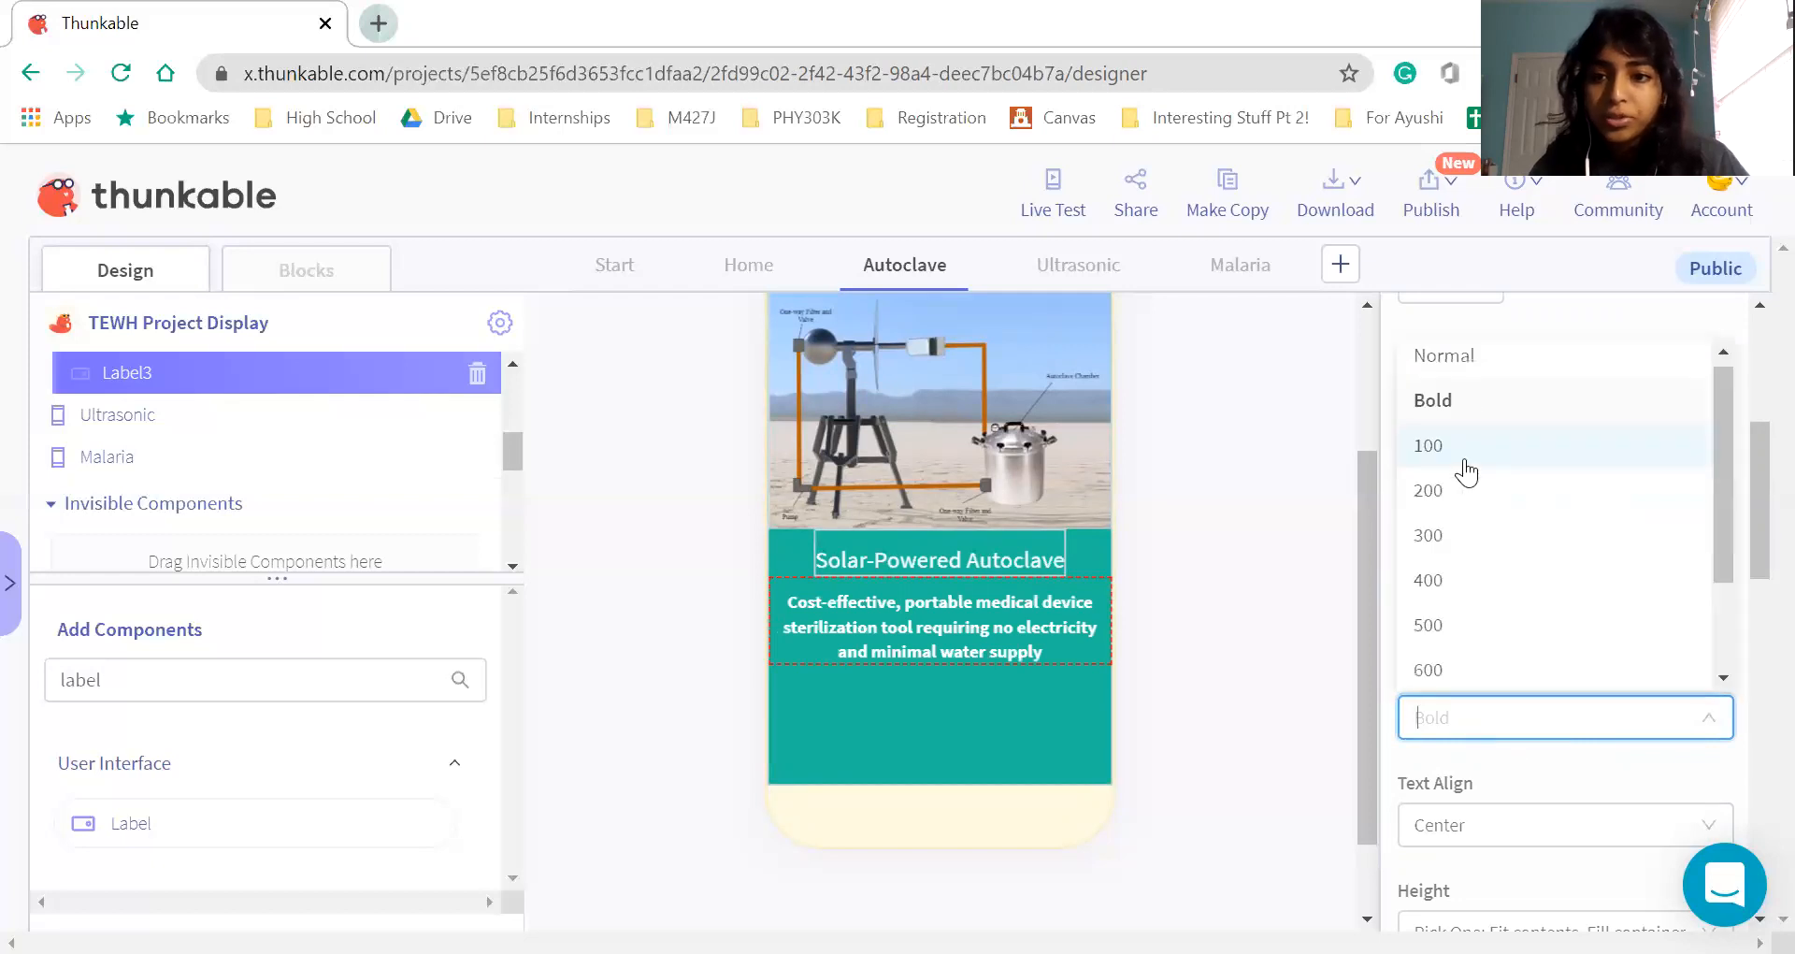
pyautogui.click(1417, 360)
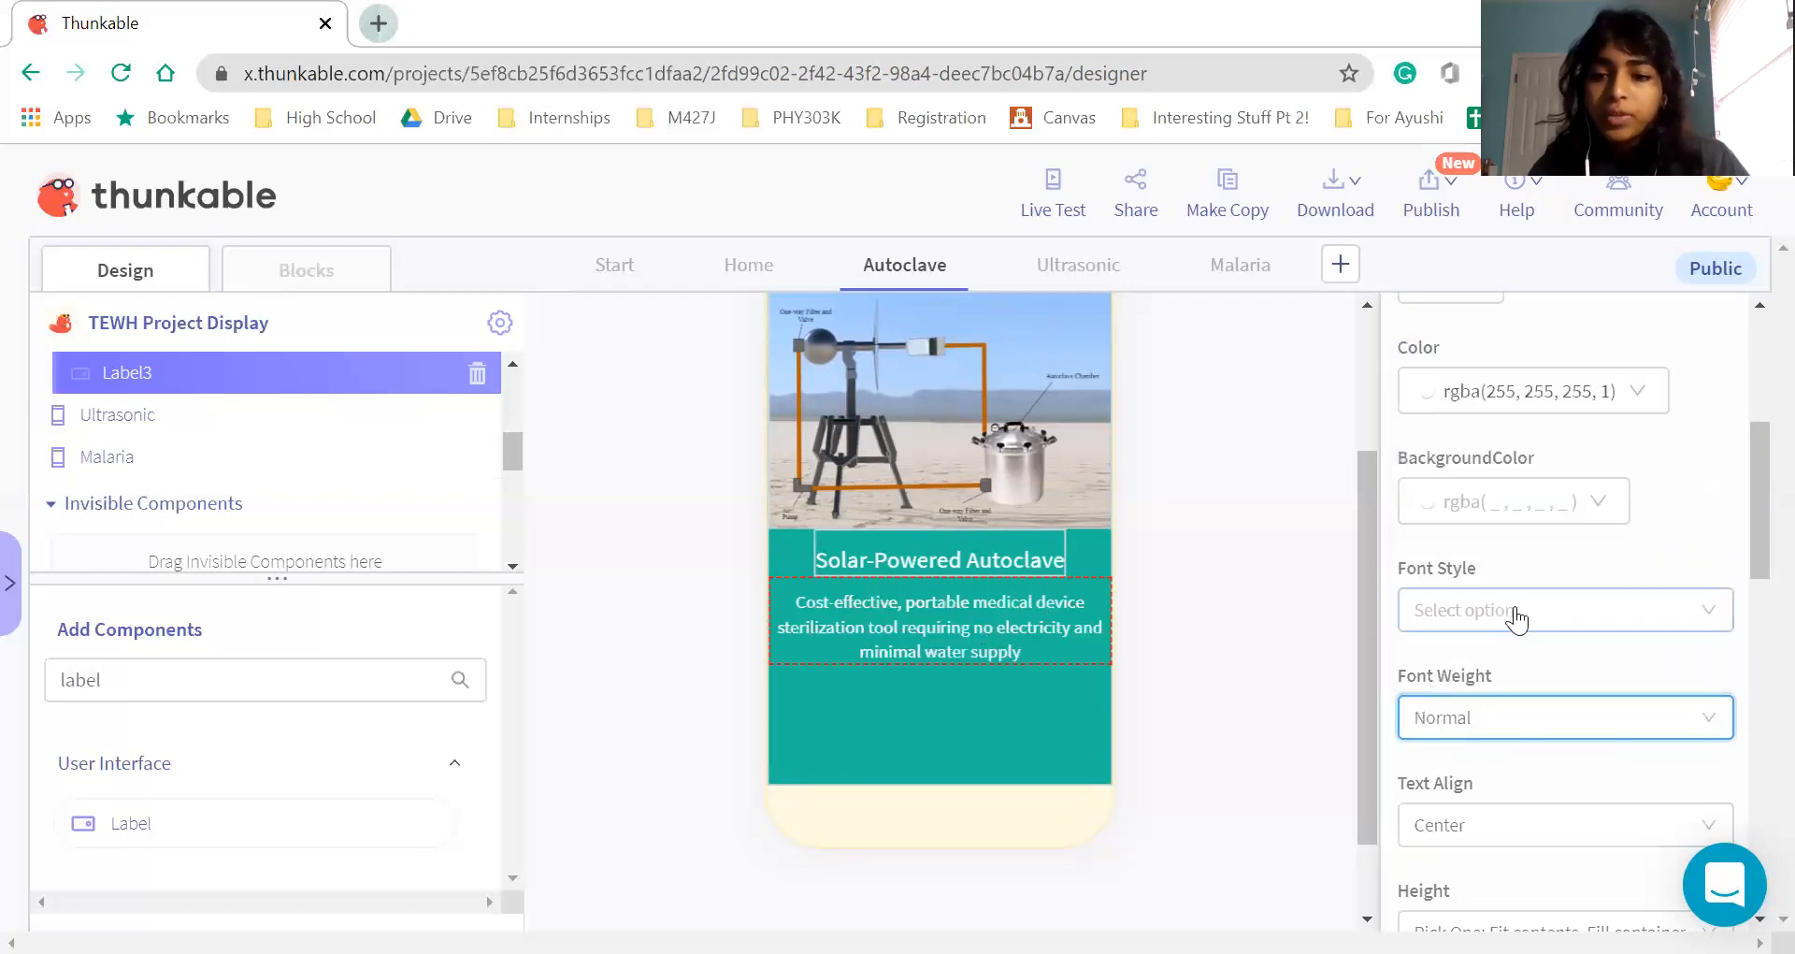
# Set the Solar-Powered Autoclave title label's font weight to Bold
pyautogui.click(1408, 612)
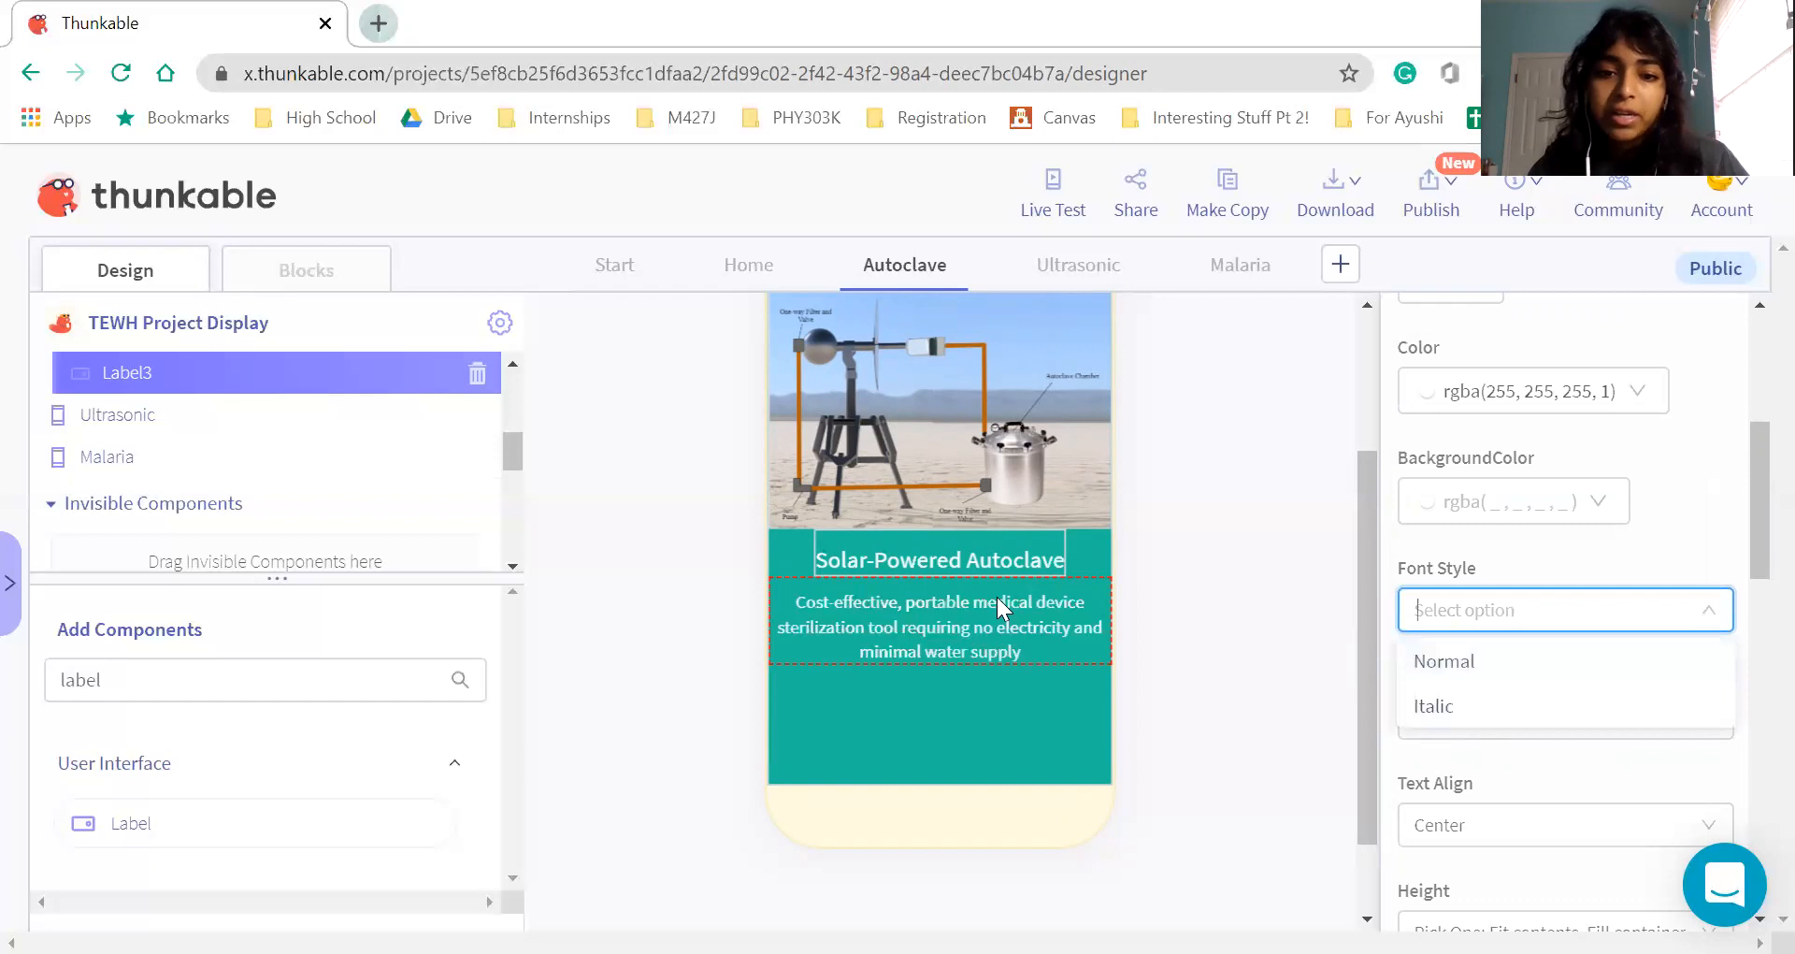
pyautogui.click(989, 568)
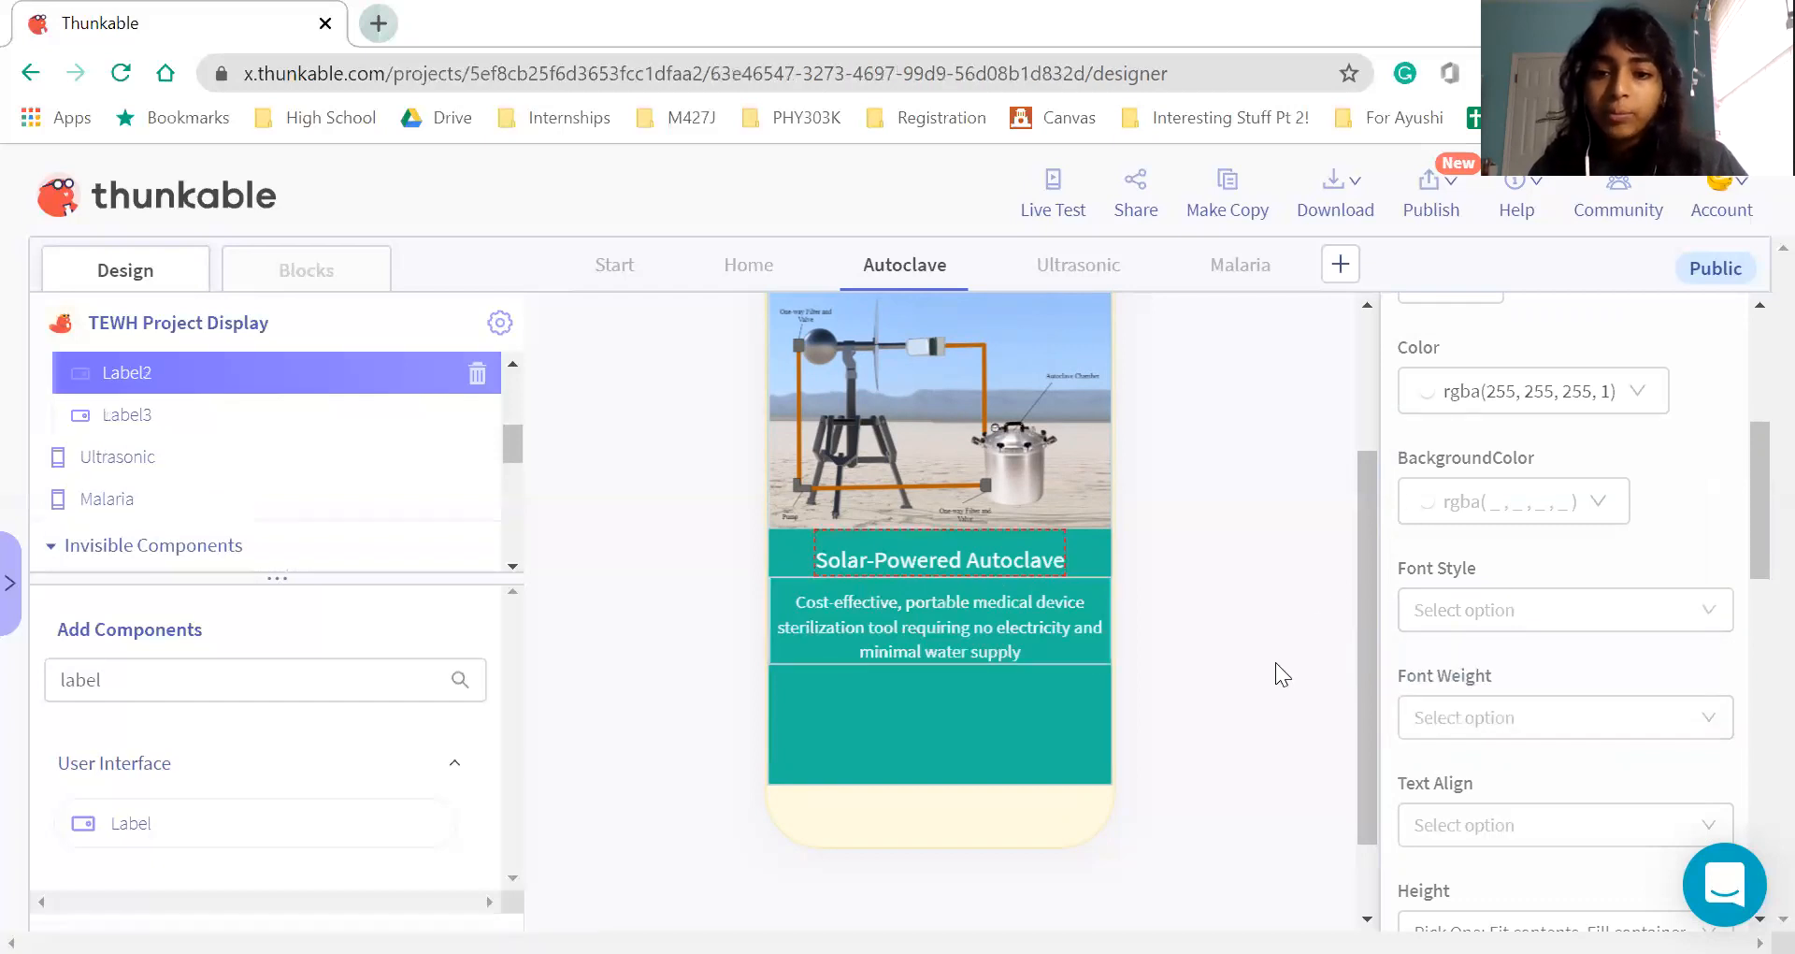
pyautogui.click(1487, 724)
pyautogui.click(1511, 413)
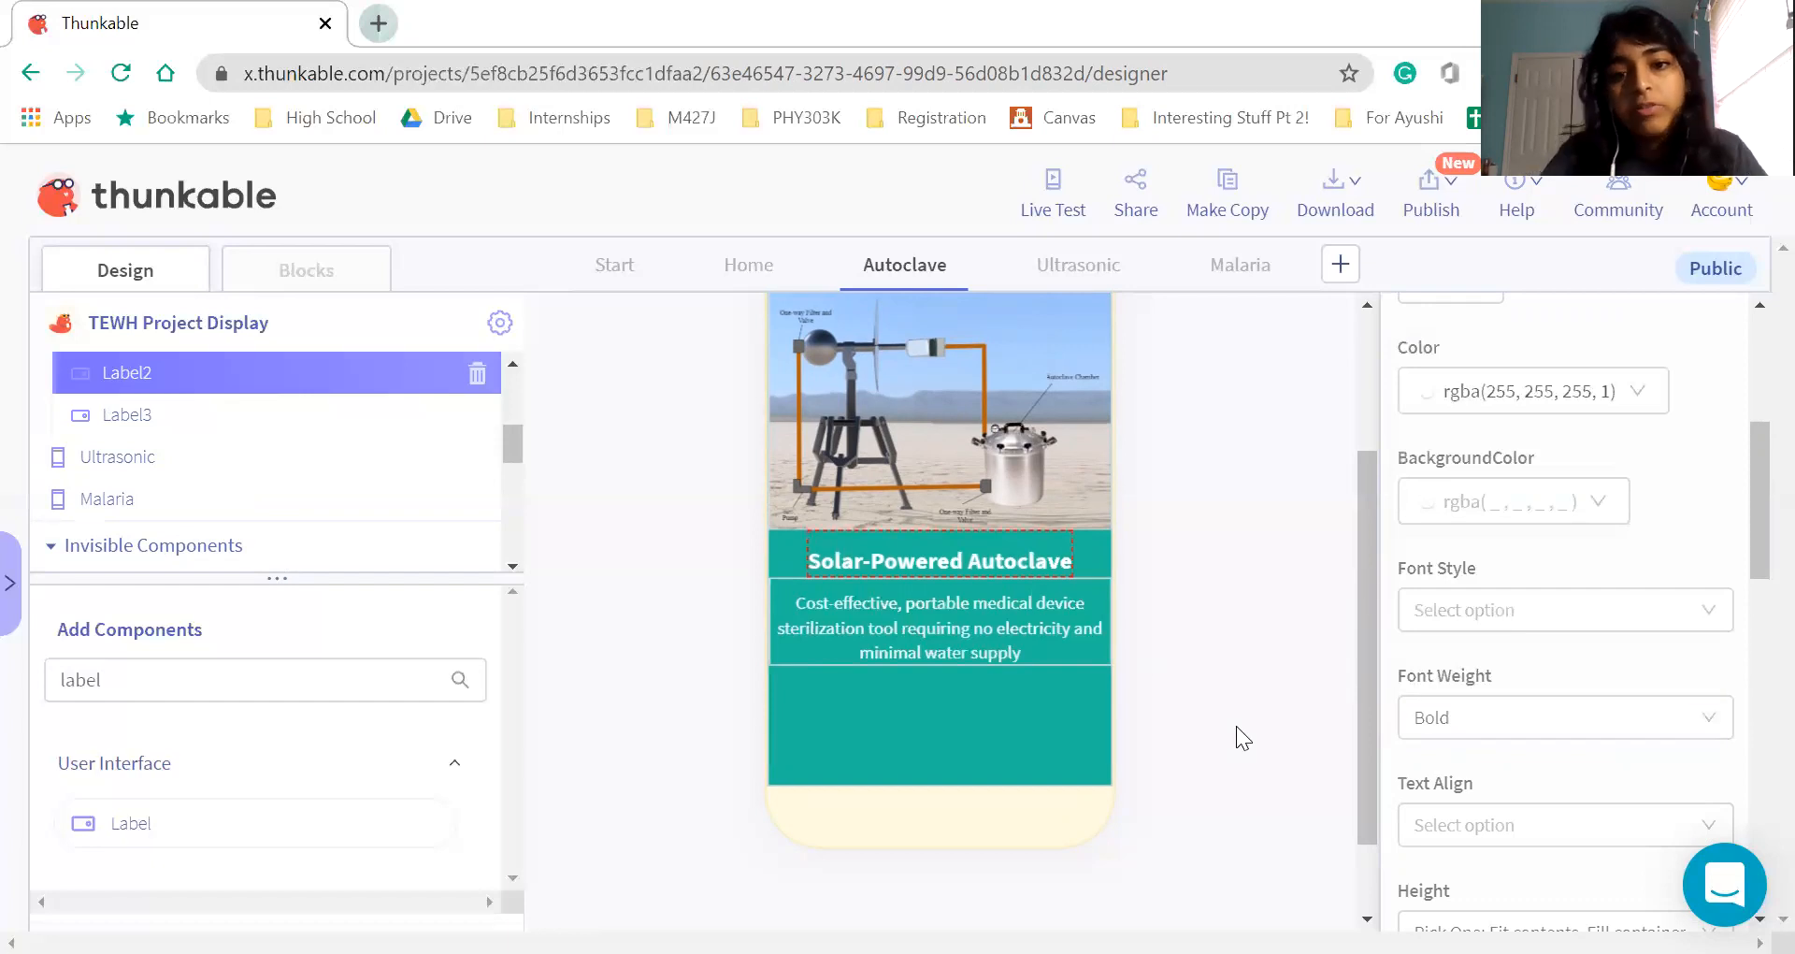
pyautogui.scroll(2, 1236, 725)
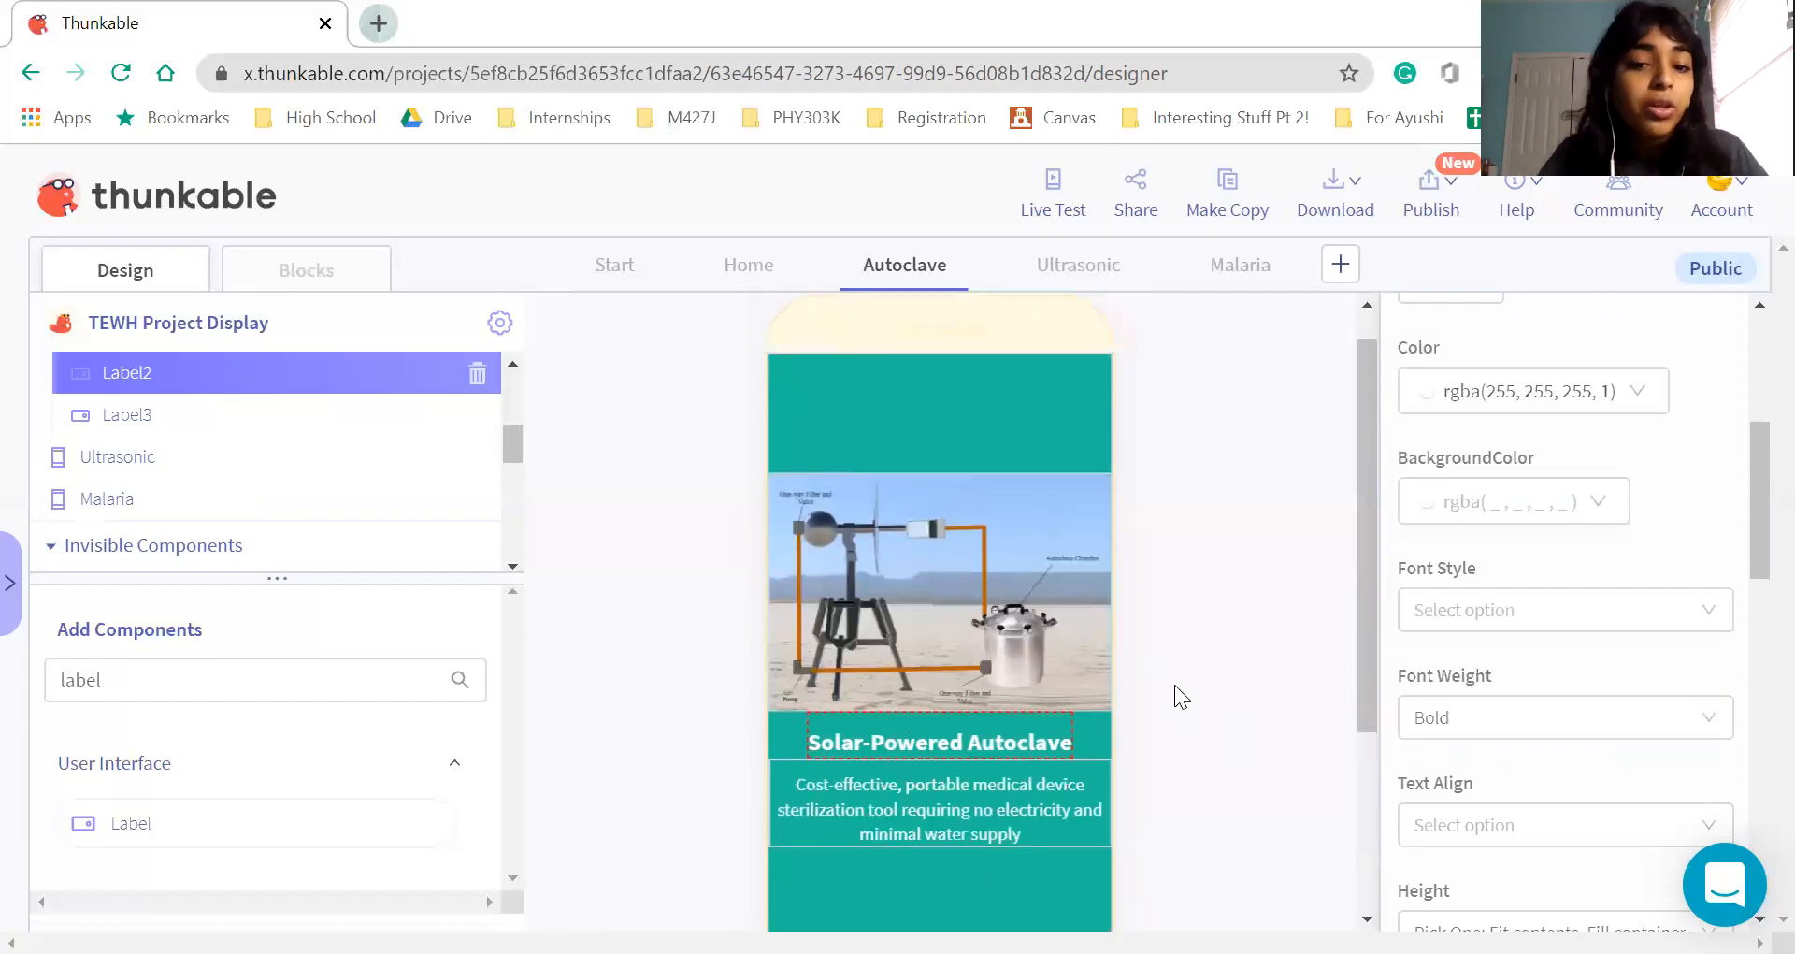
pyautogui.scroll(-1, 1103, 631)
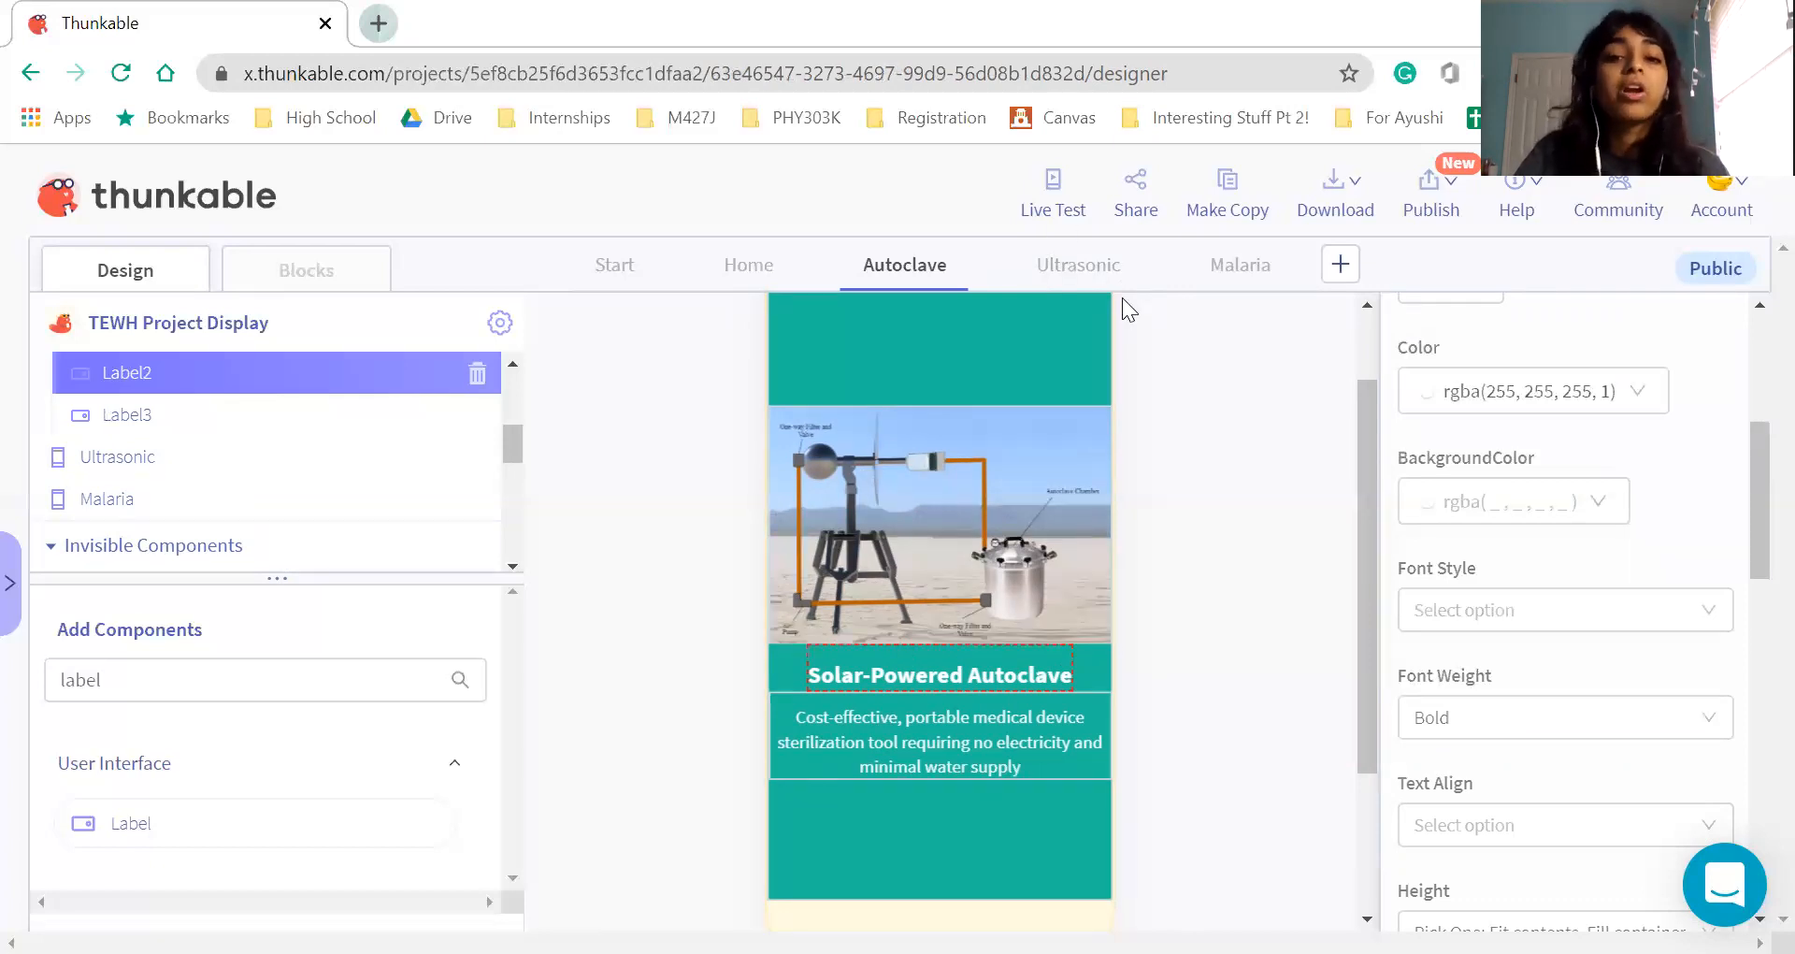
# Find the Image component and add one to the Ultrasonic screen
pyautogui.click(1068, 279)
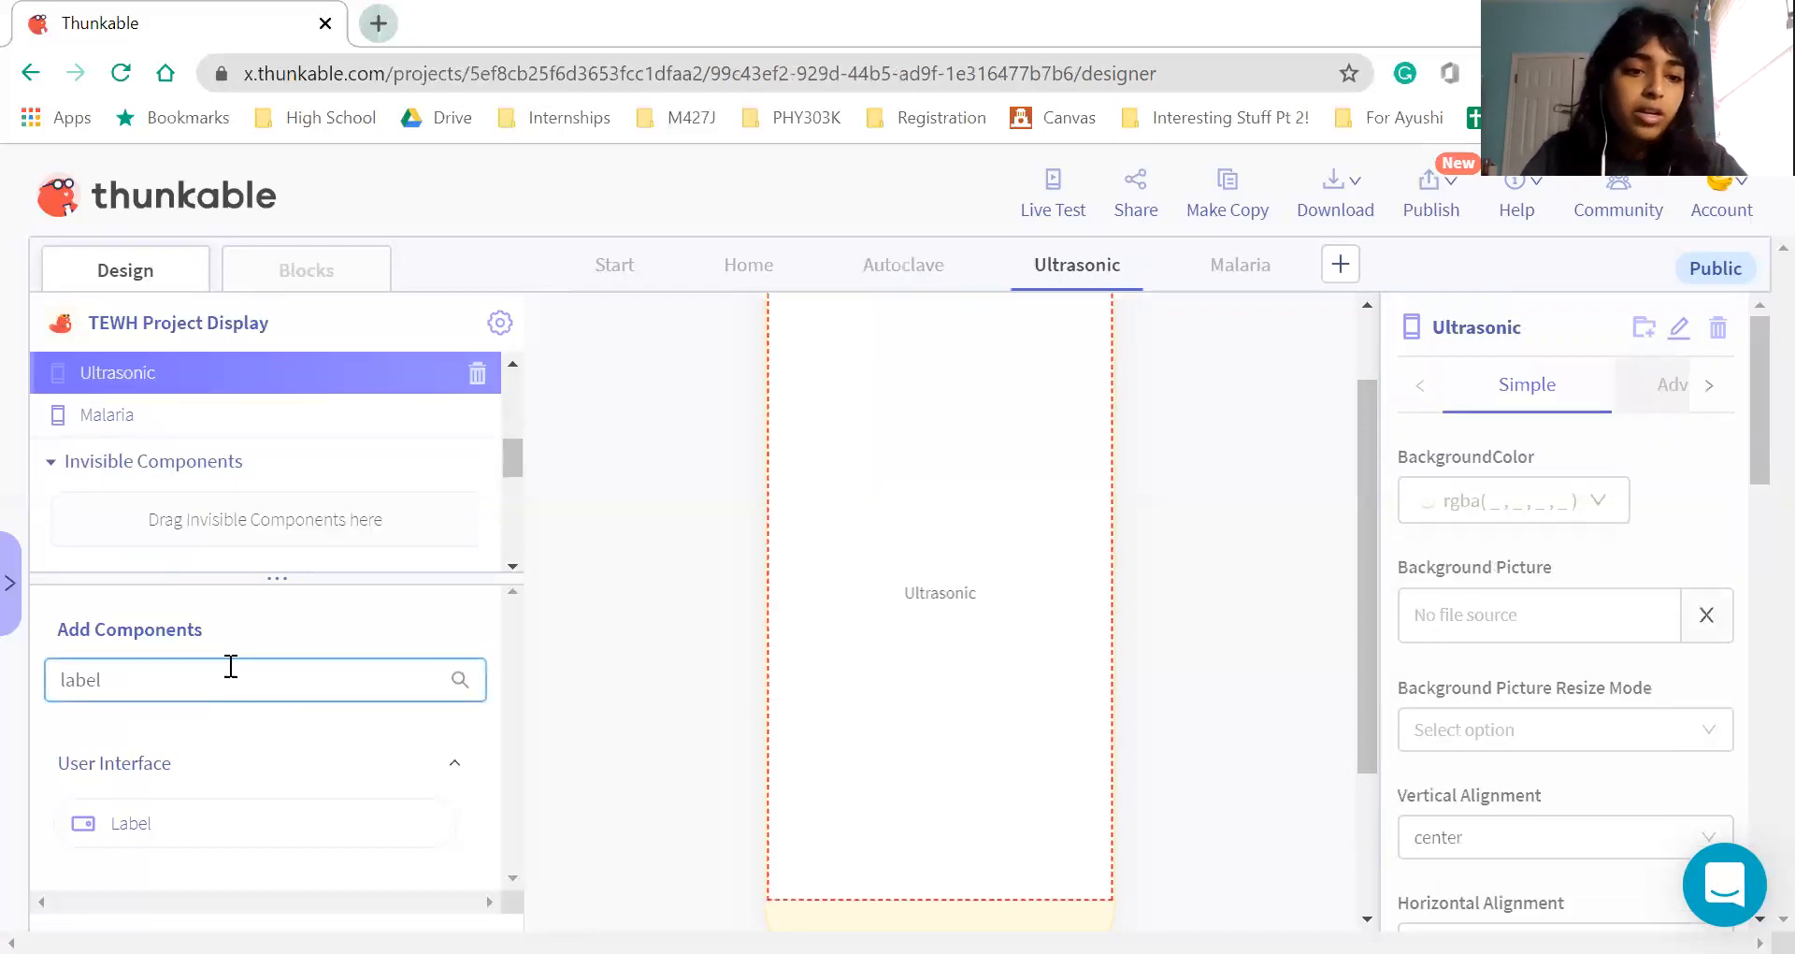
pyautogui.click(177, 690)
pyautogui.hotkey('ctrl', 'a')
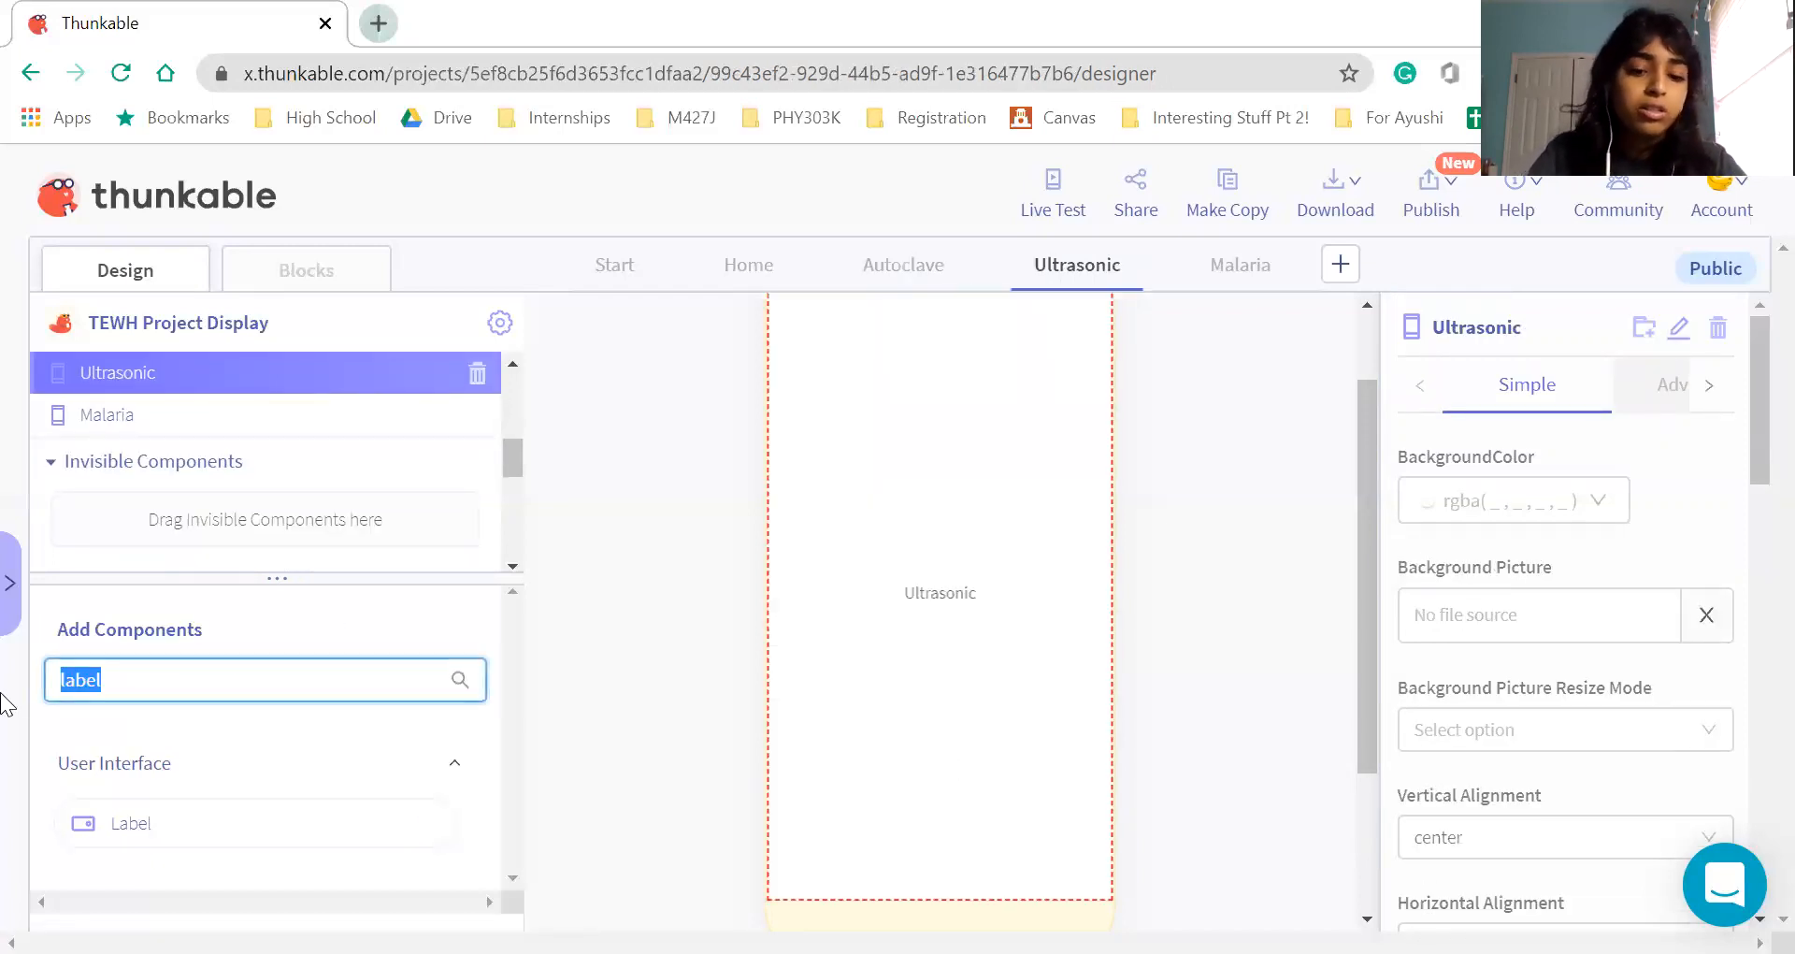
pyautogui.write('image')
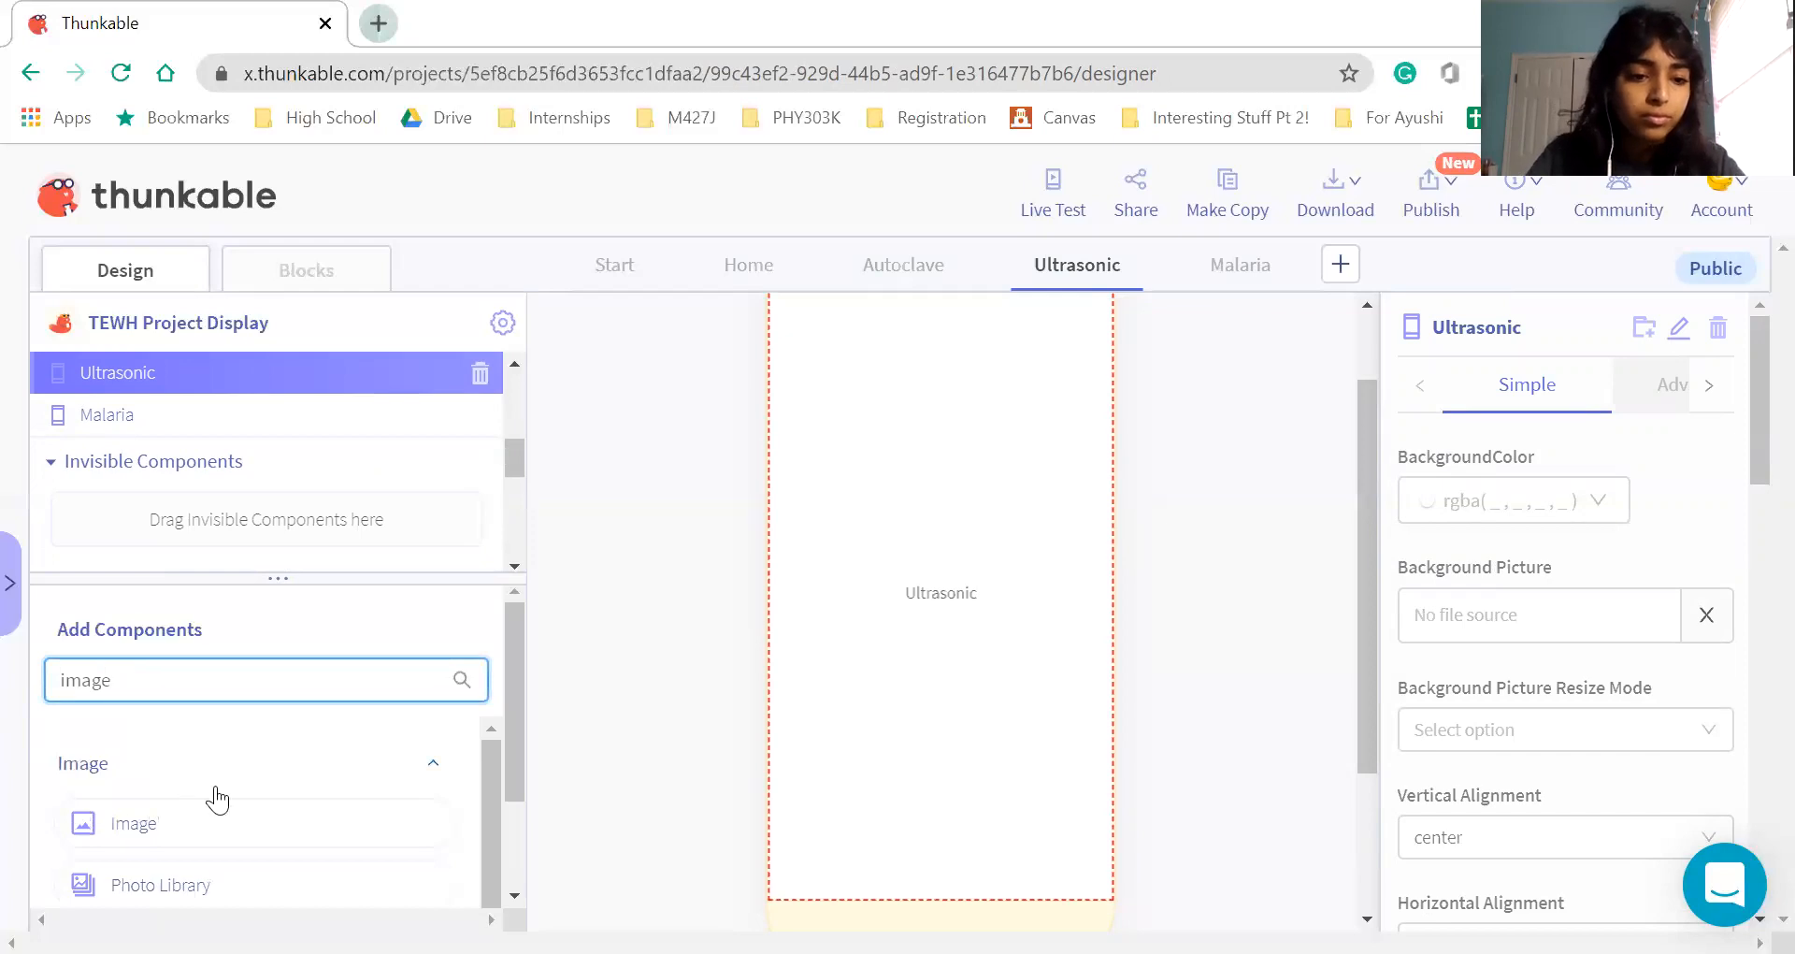
pyautogui.click(213, 820)
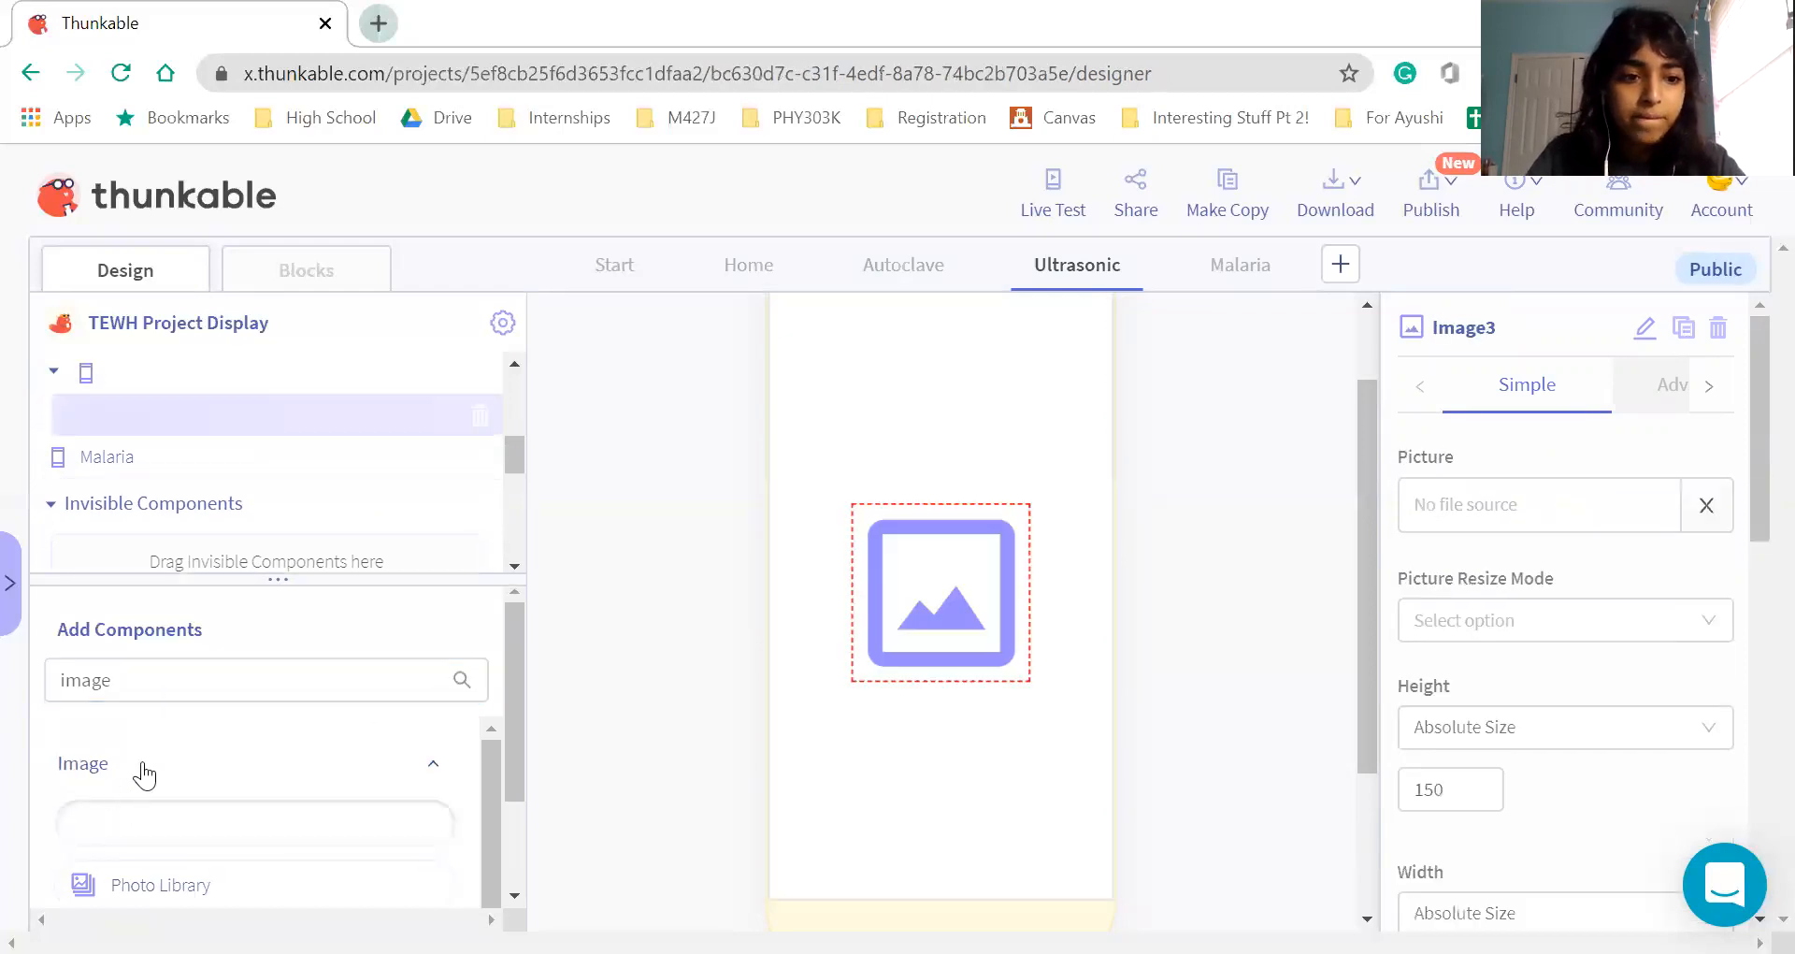
# Find the Label component and add two labels below the image on the Ultrasonic screen
pyautogui.moveTo(181, 677); pyautogui.dragTo(5, 680)
pyautogui.press('BackSpace')
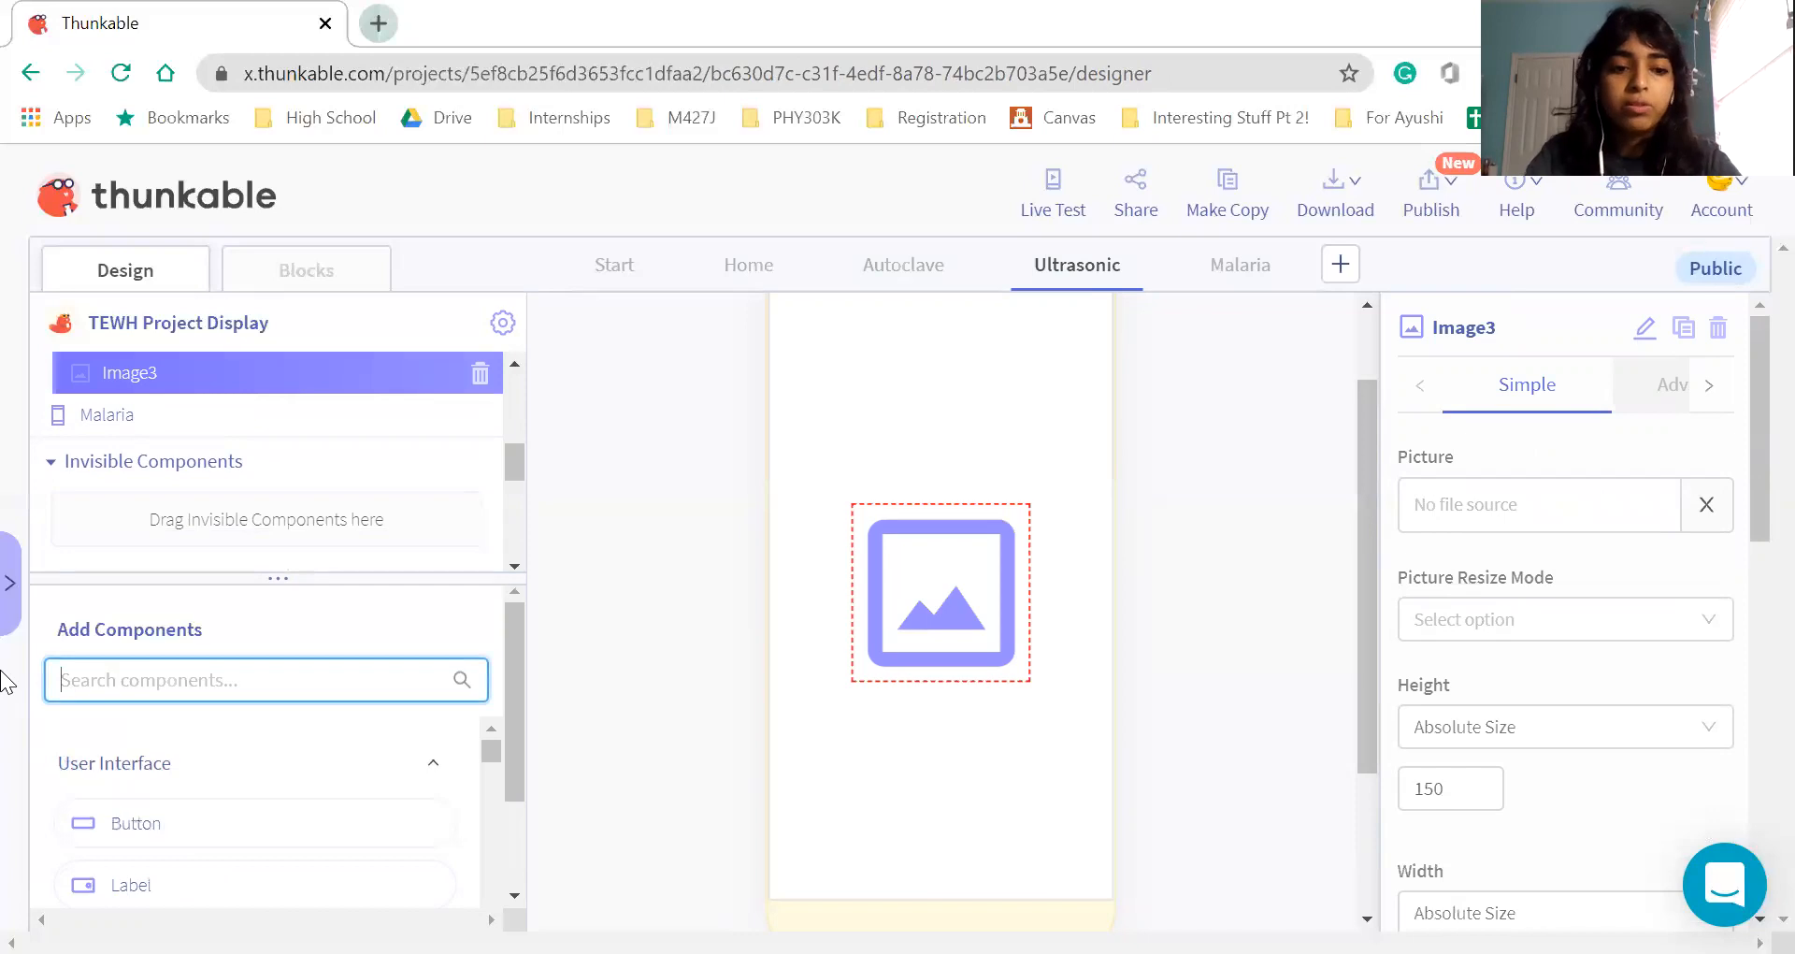
pyautogui.write('label')
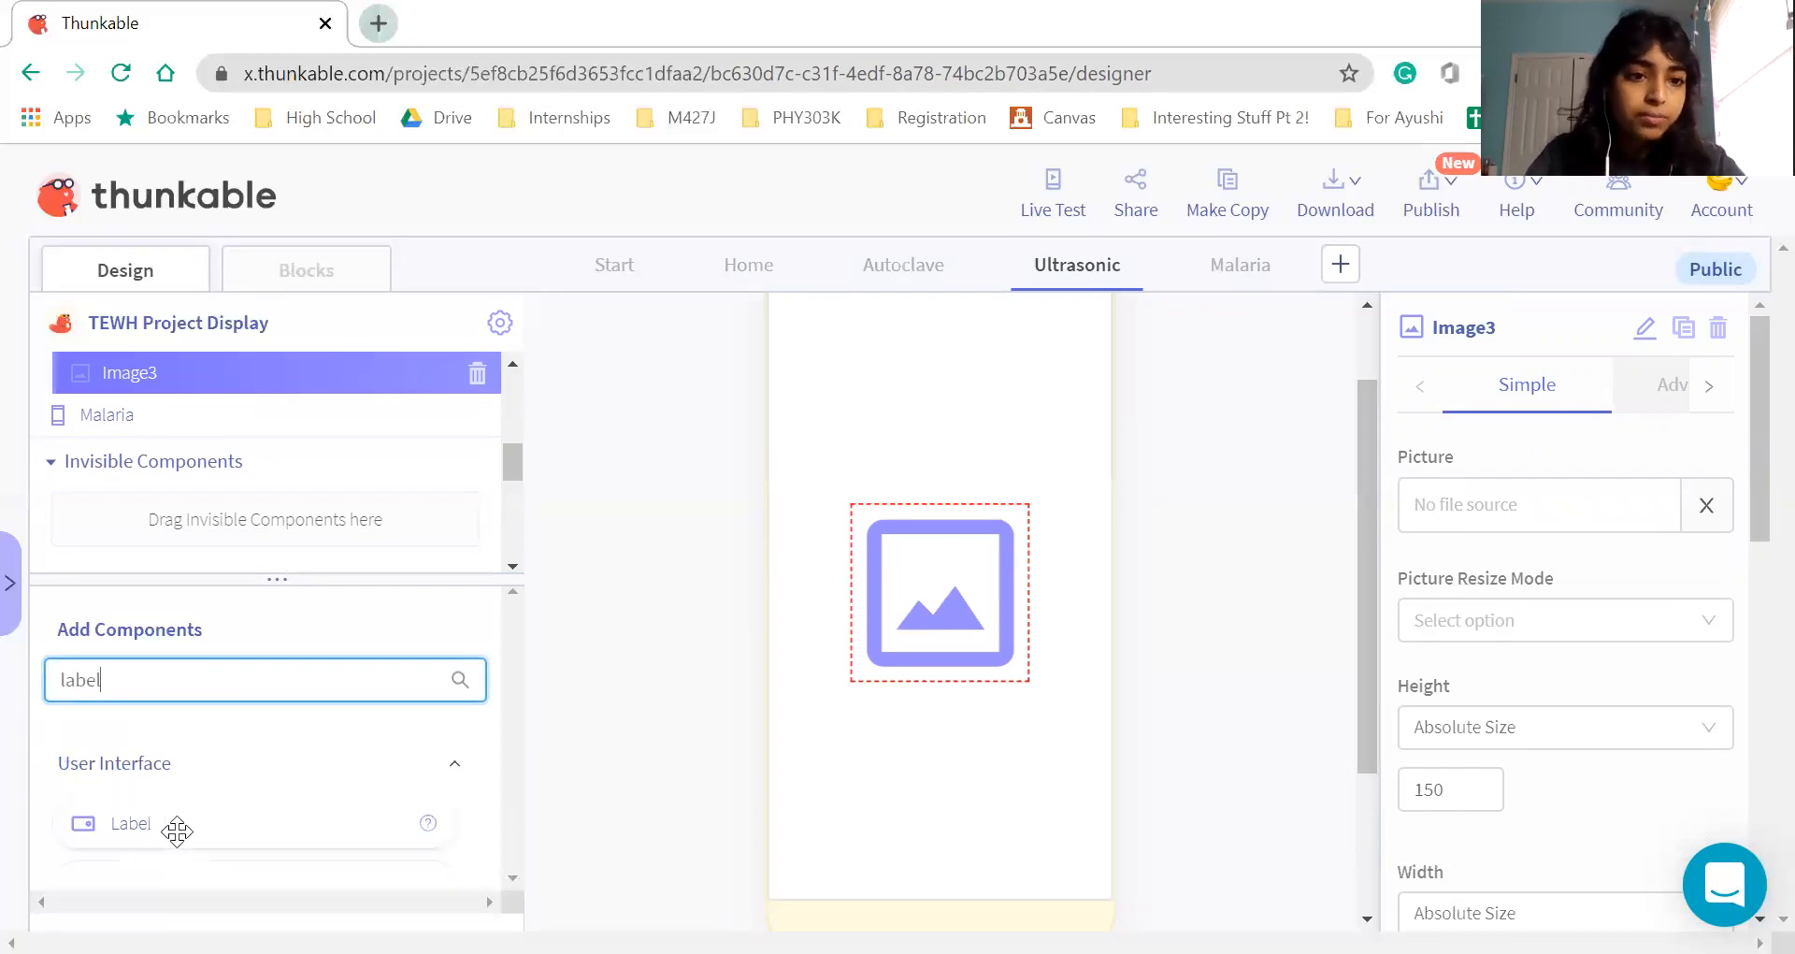
pyautogui.moveTo(176, 830); pyautogui.dragTo(140, 380)
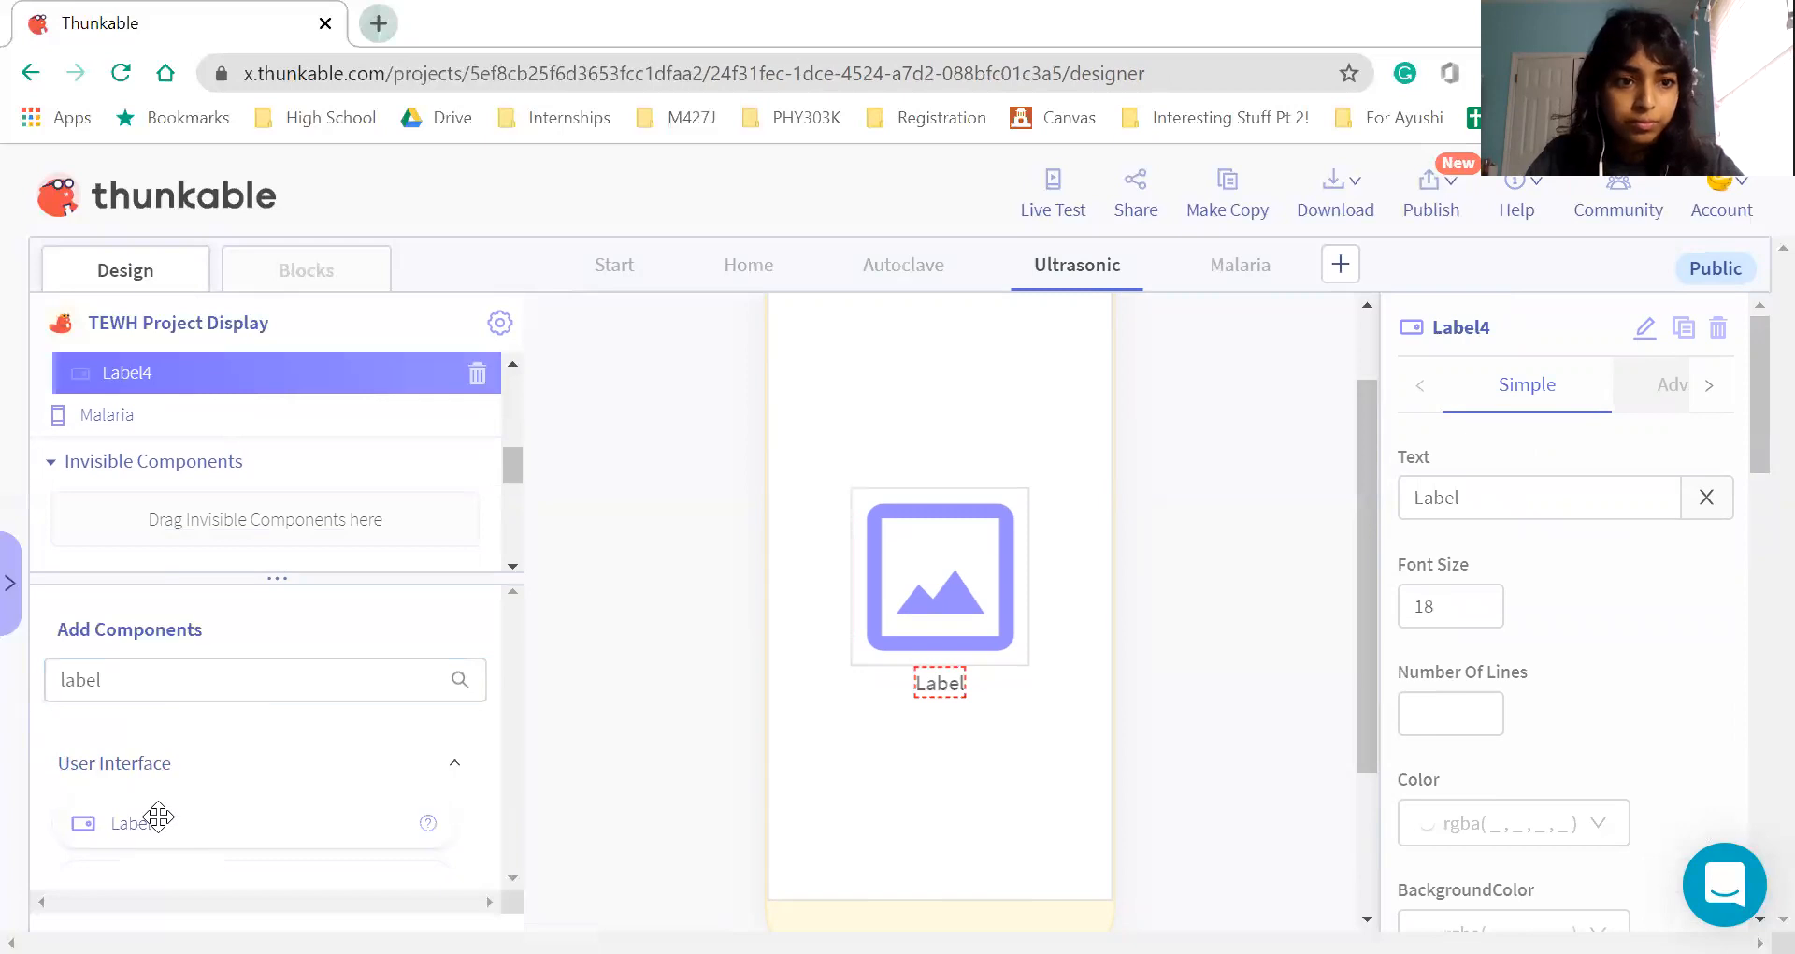
pyautogui.moveTo(159, 816); pyautogui.dragTo(1000, 426)
# Set the Ultrasonic screen's background color to hex 1ABC9C
pyautogui.click(892, 385)
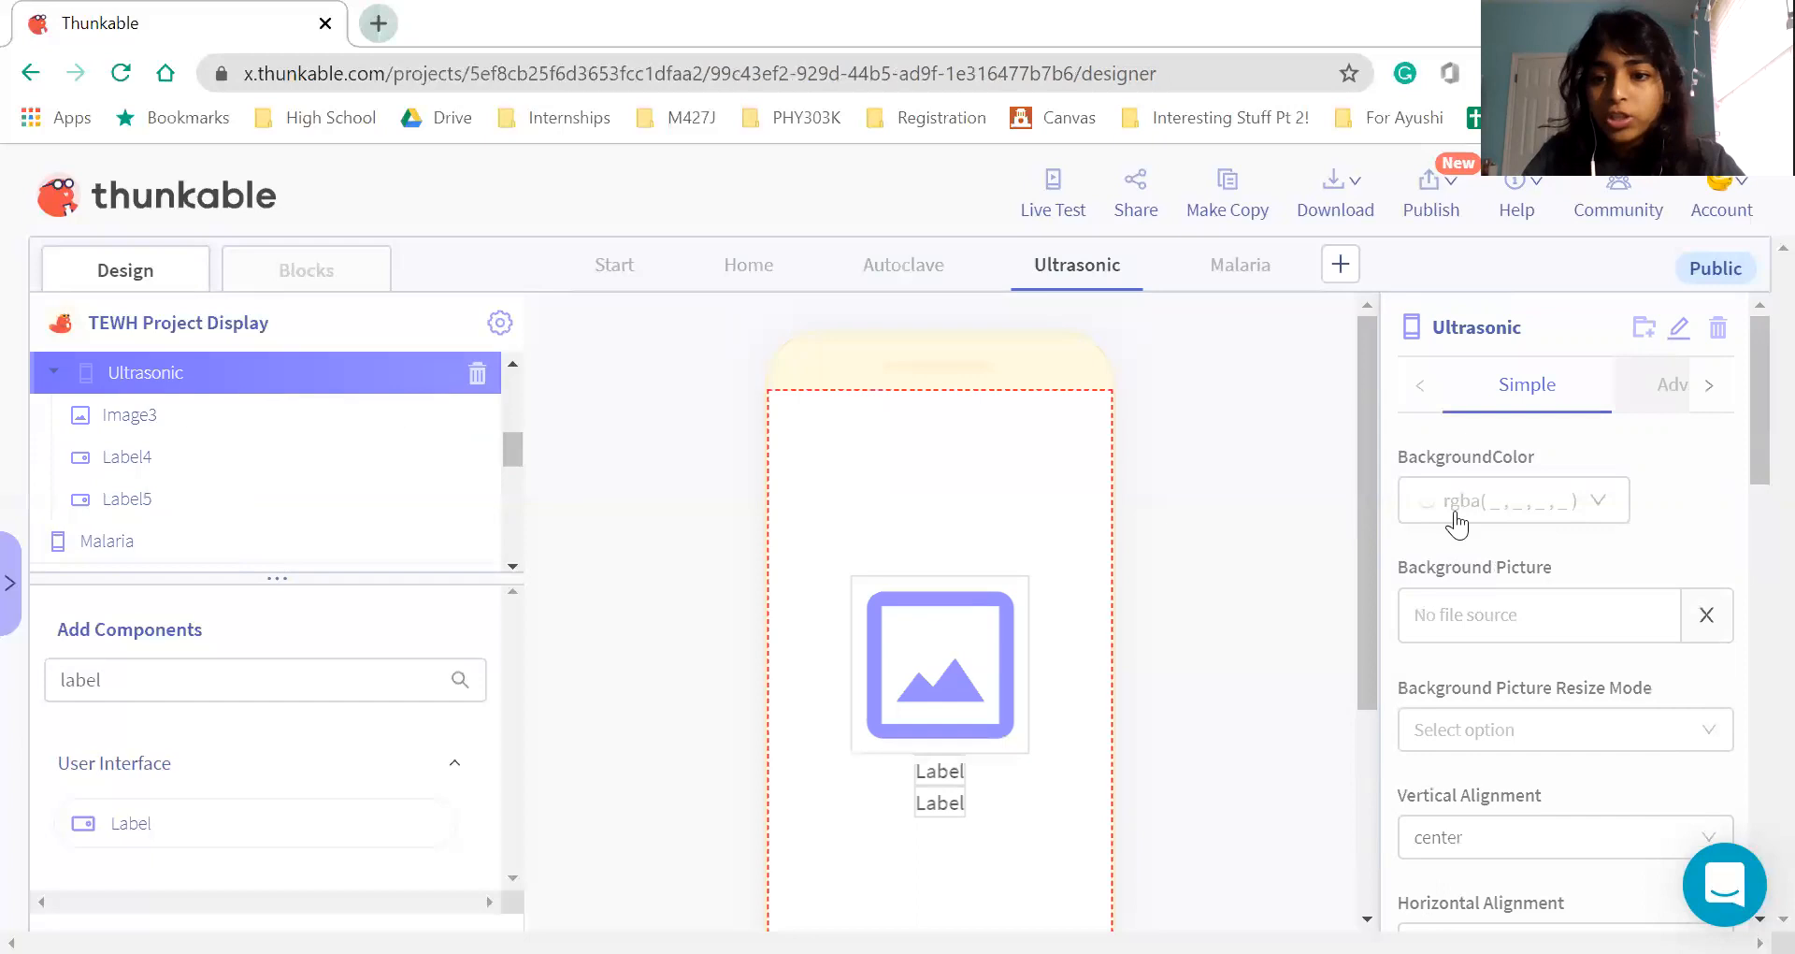
pyautogui.click(1457, 520)
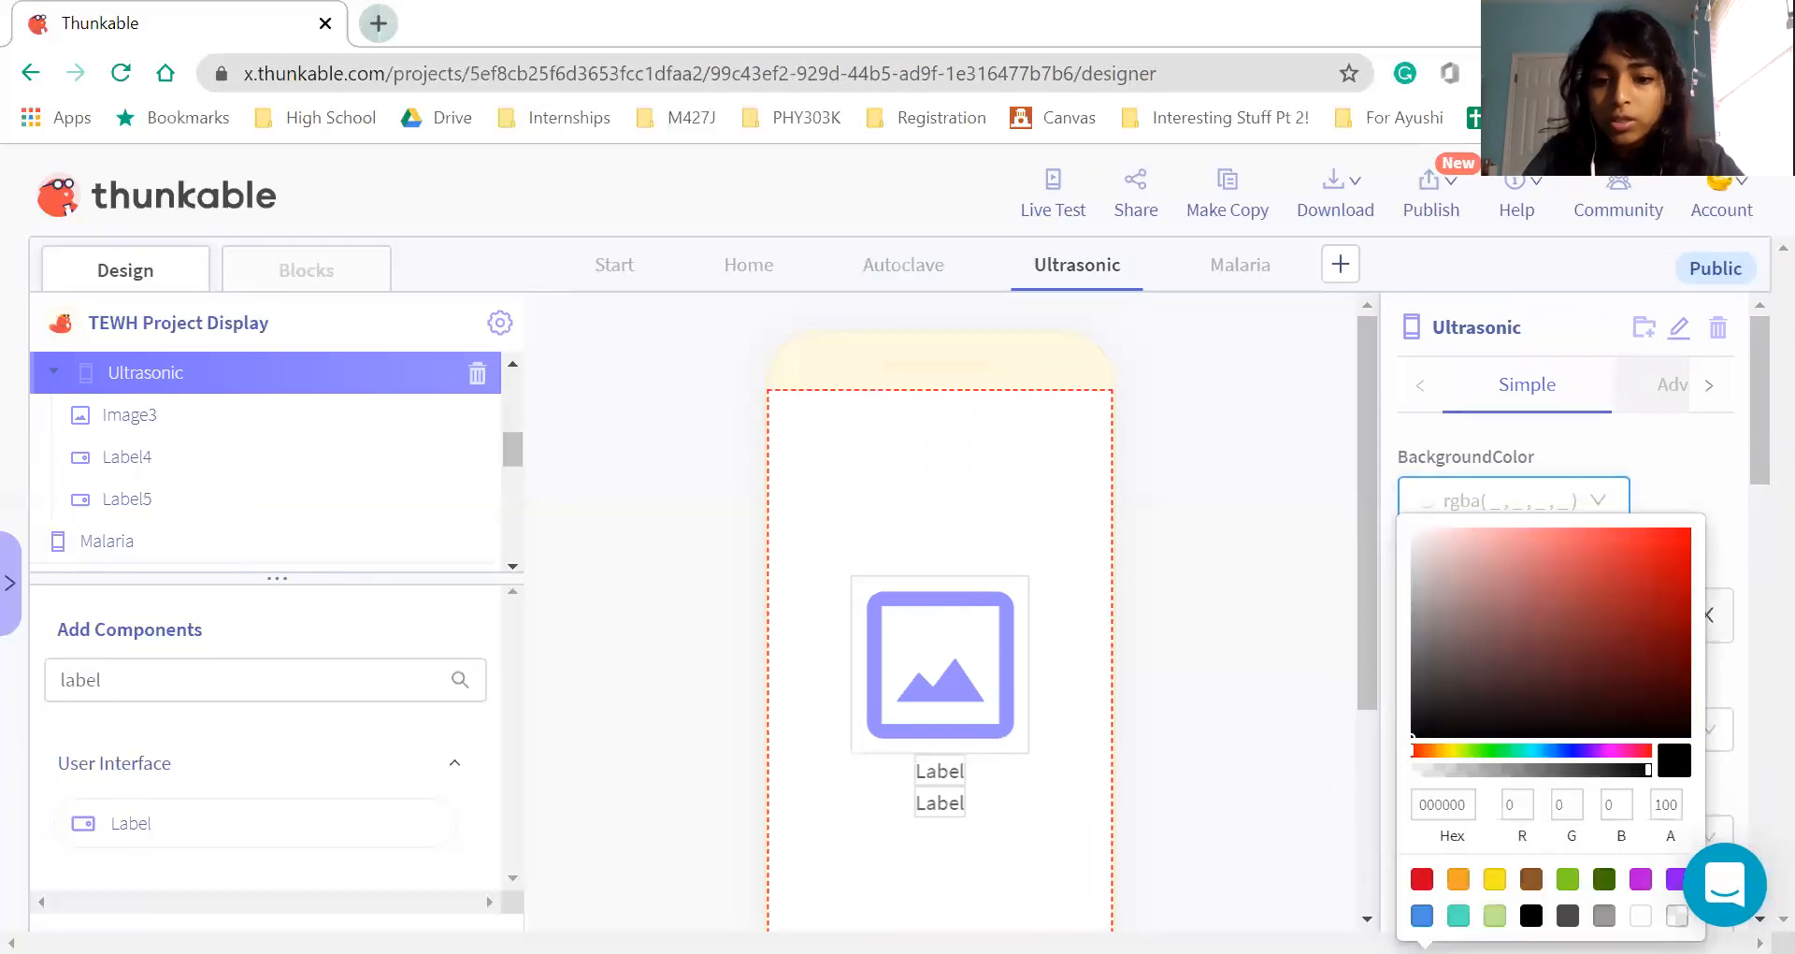
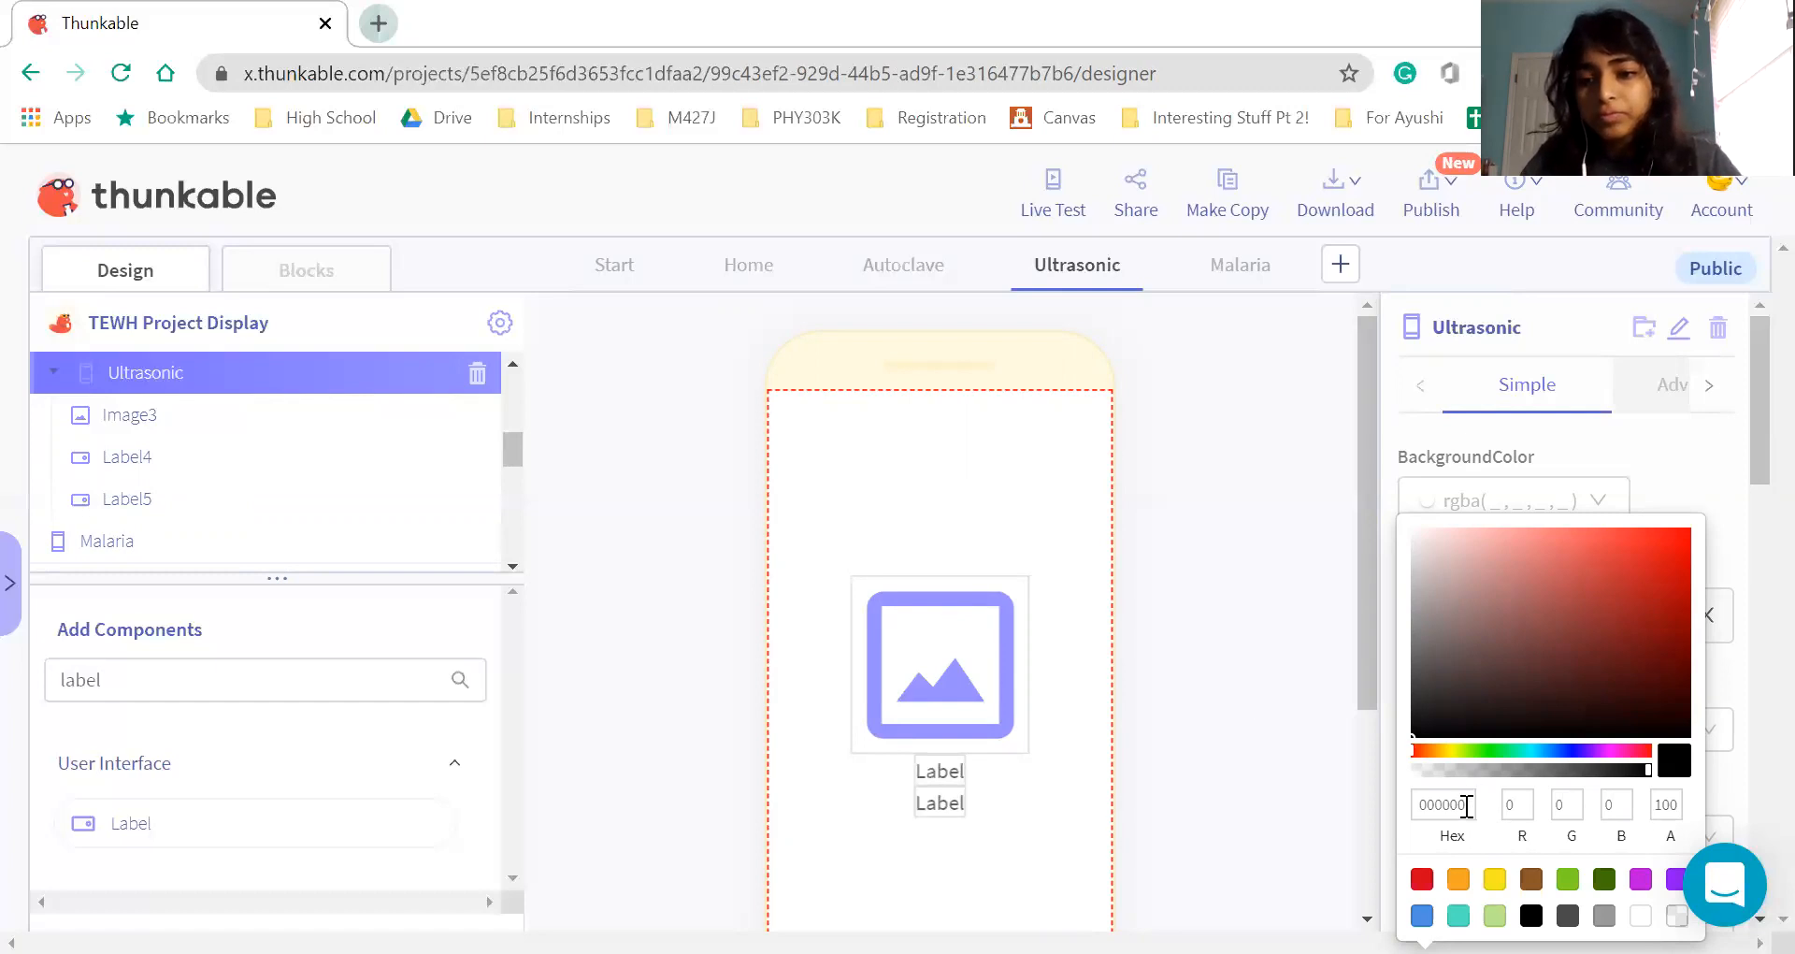
pyautogui.moveTo(1467, 806); pyautogui.dragTo(1400, 810)
pyautogui.write('1ABC9C')
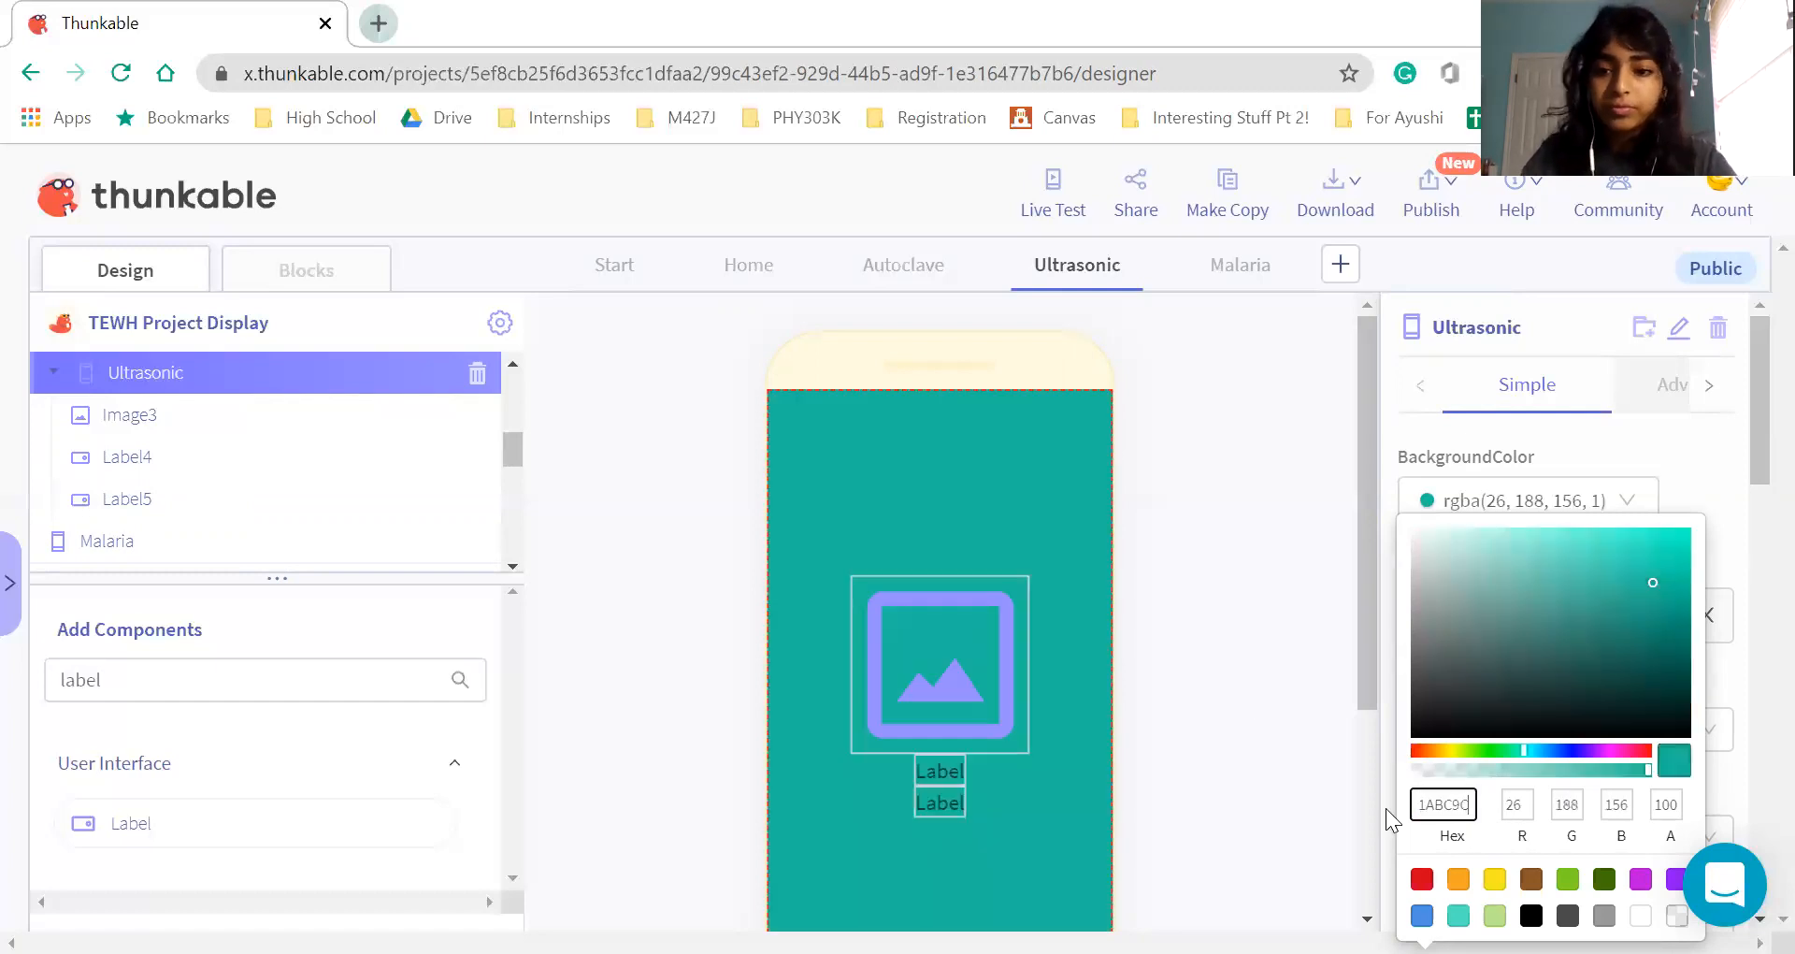
pyautogui.click(1120, 774)
pyautogui.scroll(-3, 1189, 739)
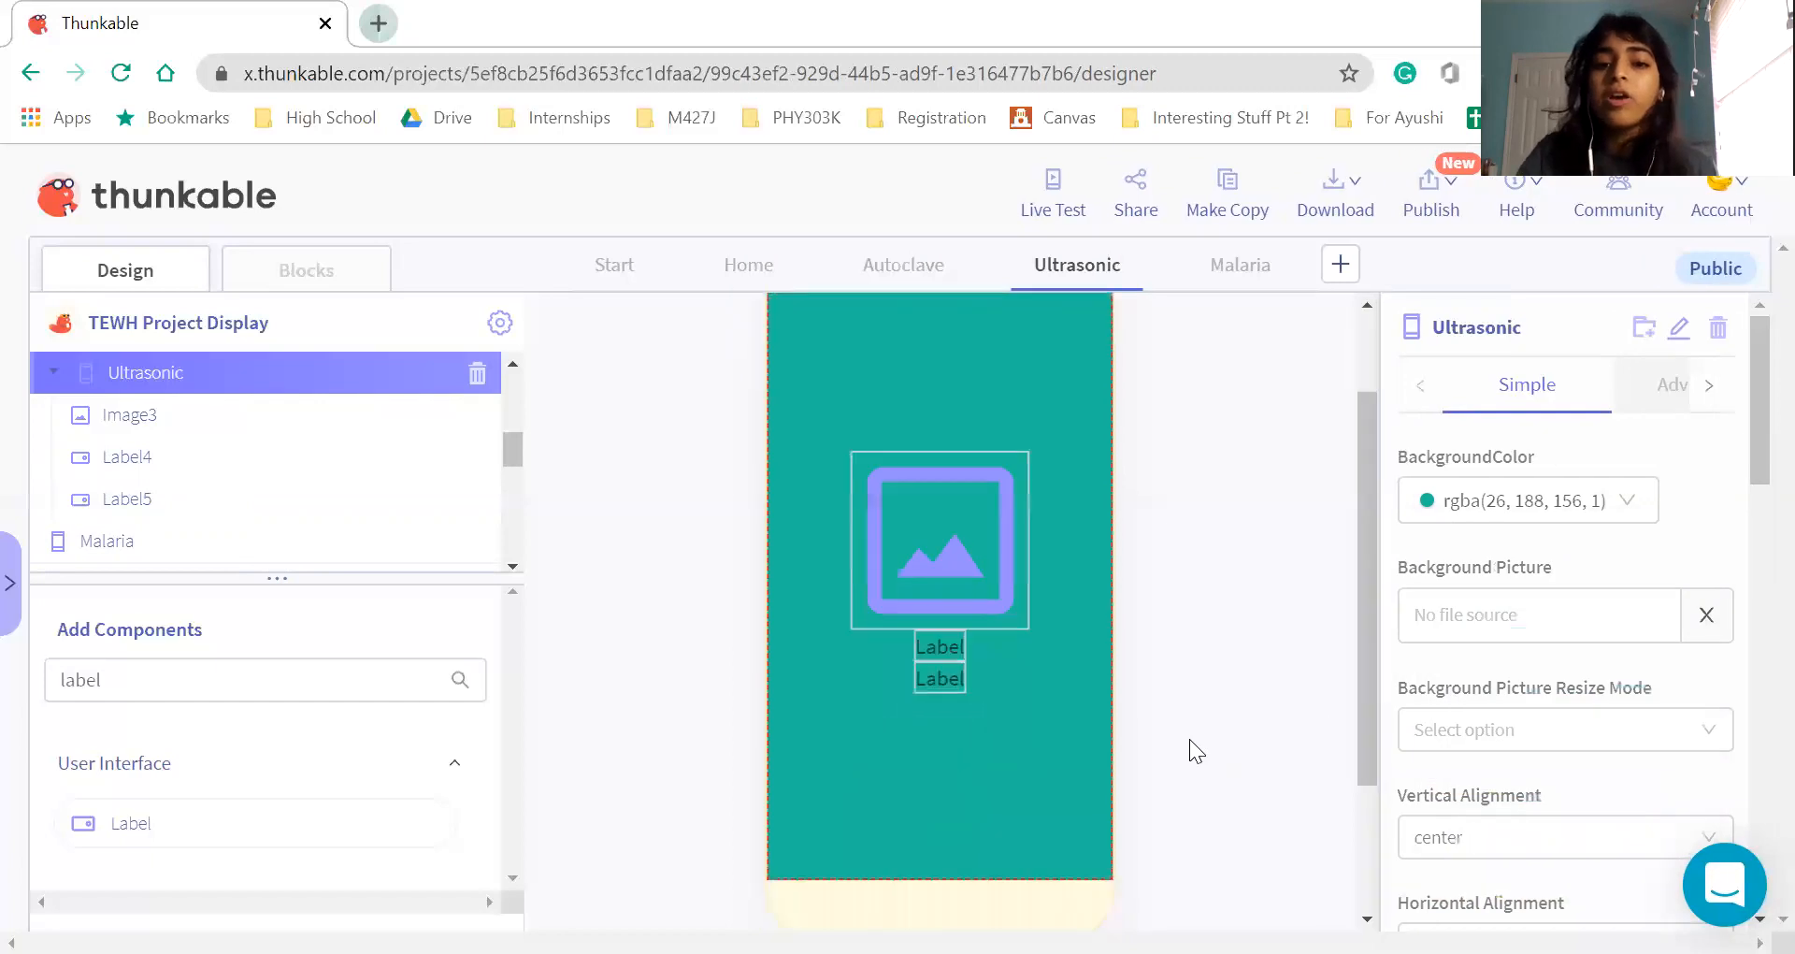
# Use vision.PNG as the picture of the Ultrasonic screen's image
pyautogui.click(993, 477)
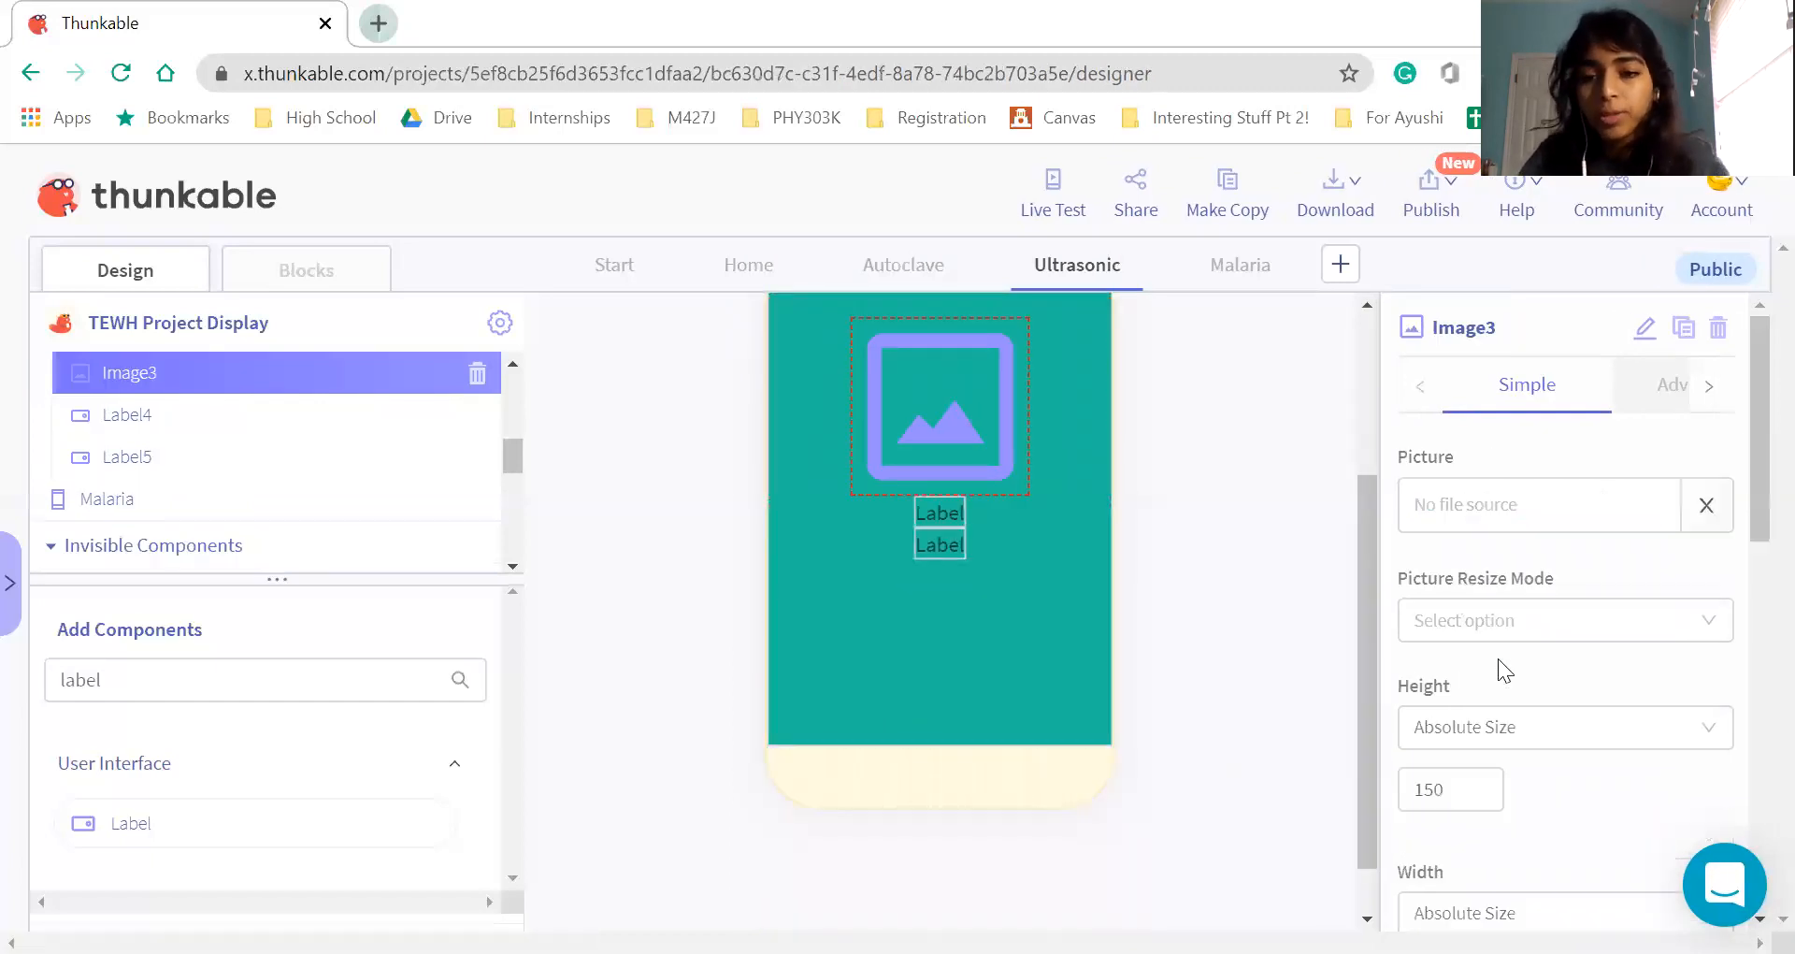
pyautogui.click(1511, 518)
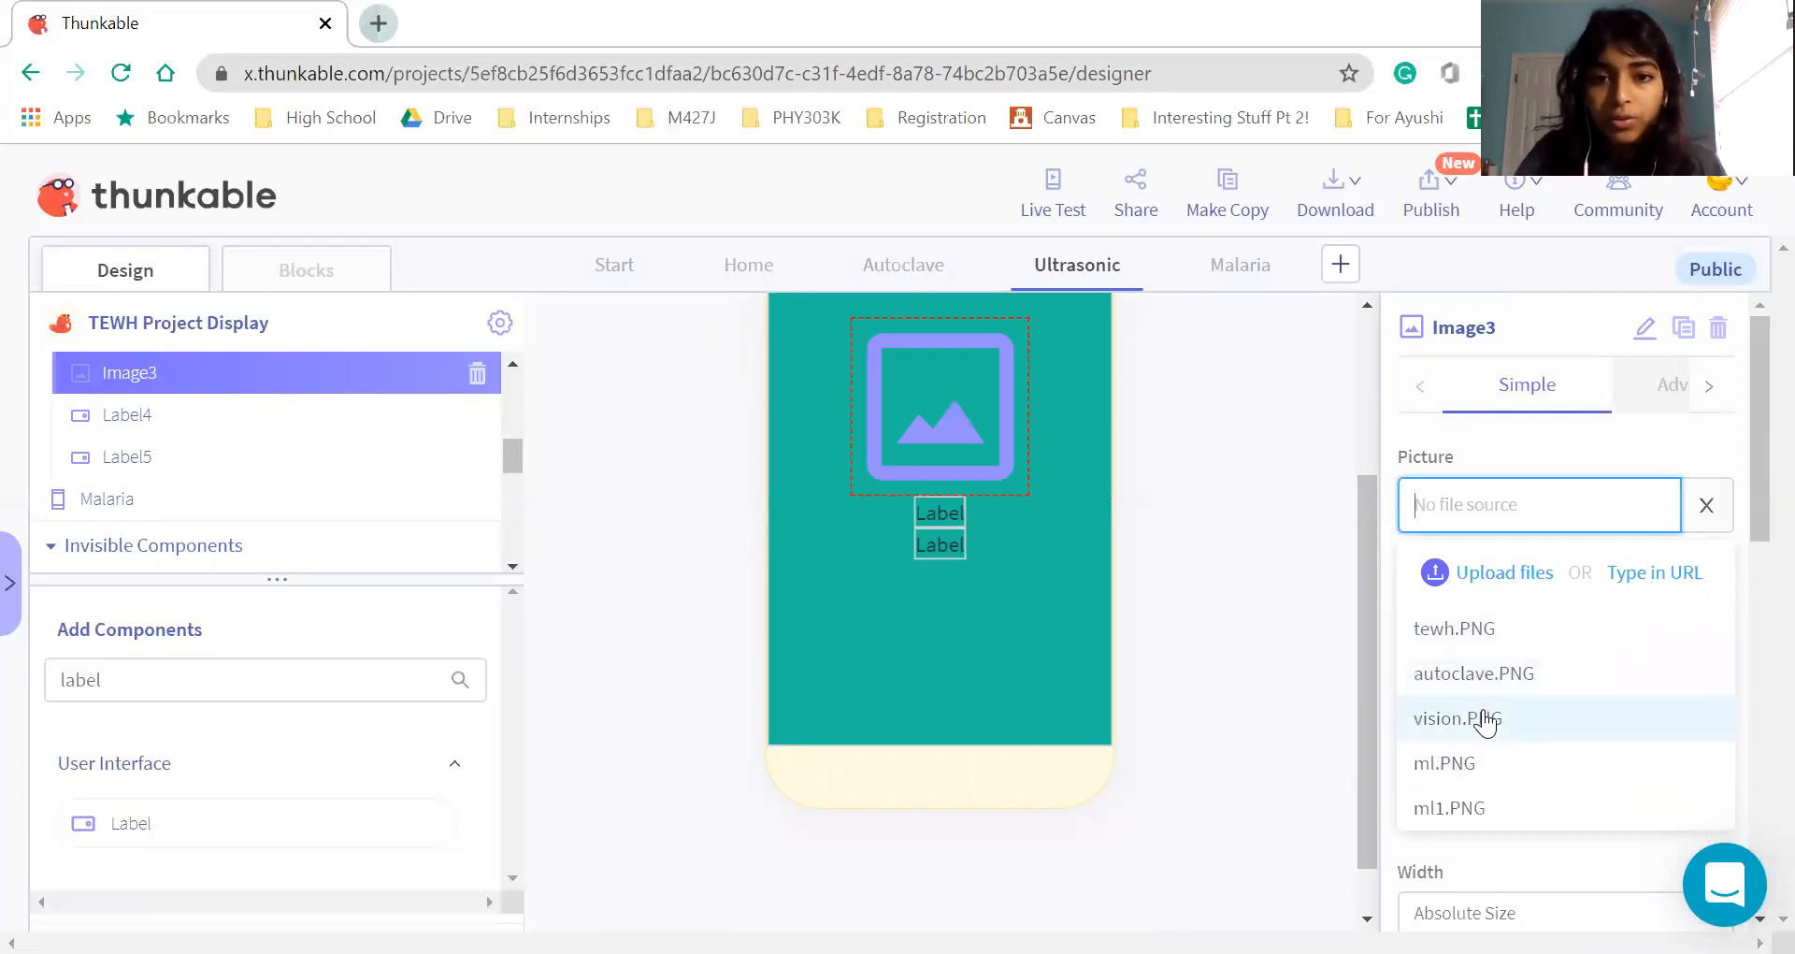
pyautogui.click(1485, 720)
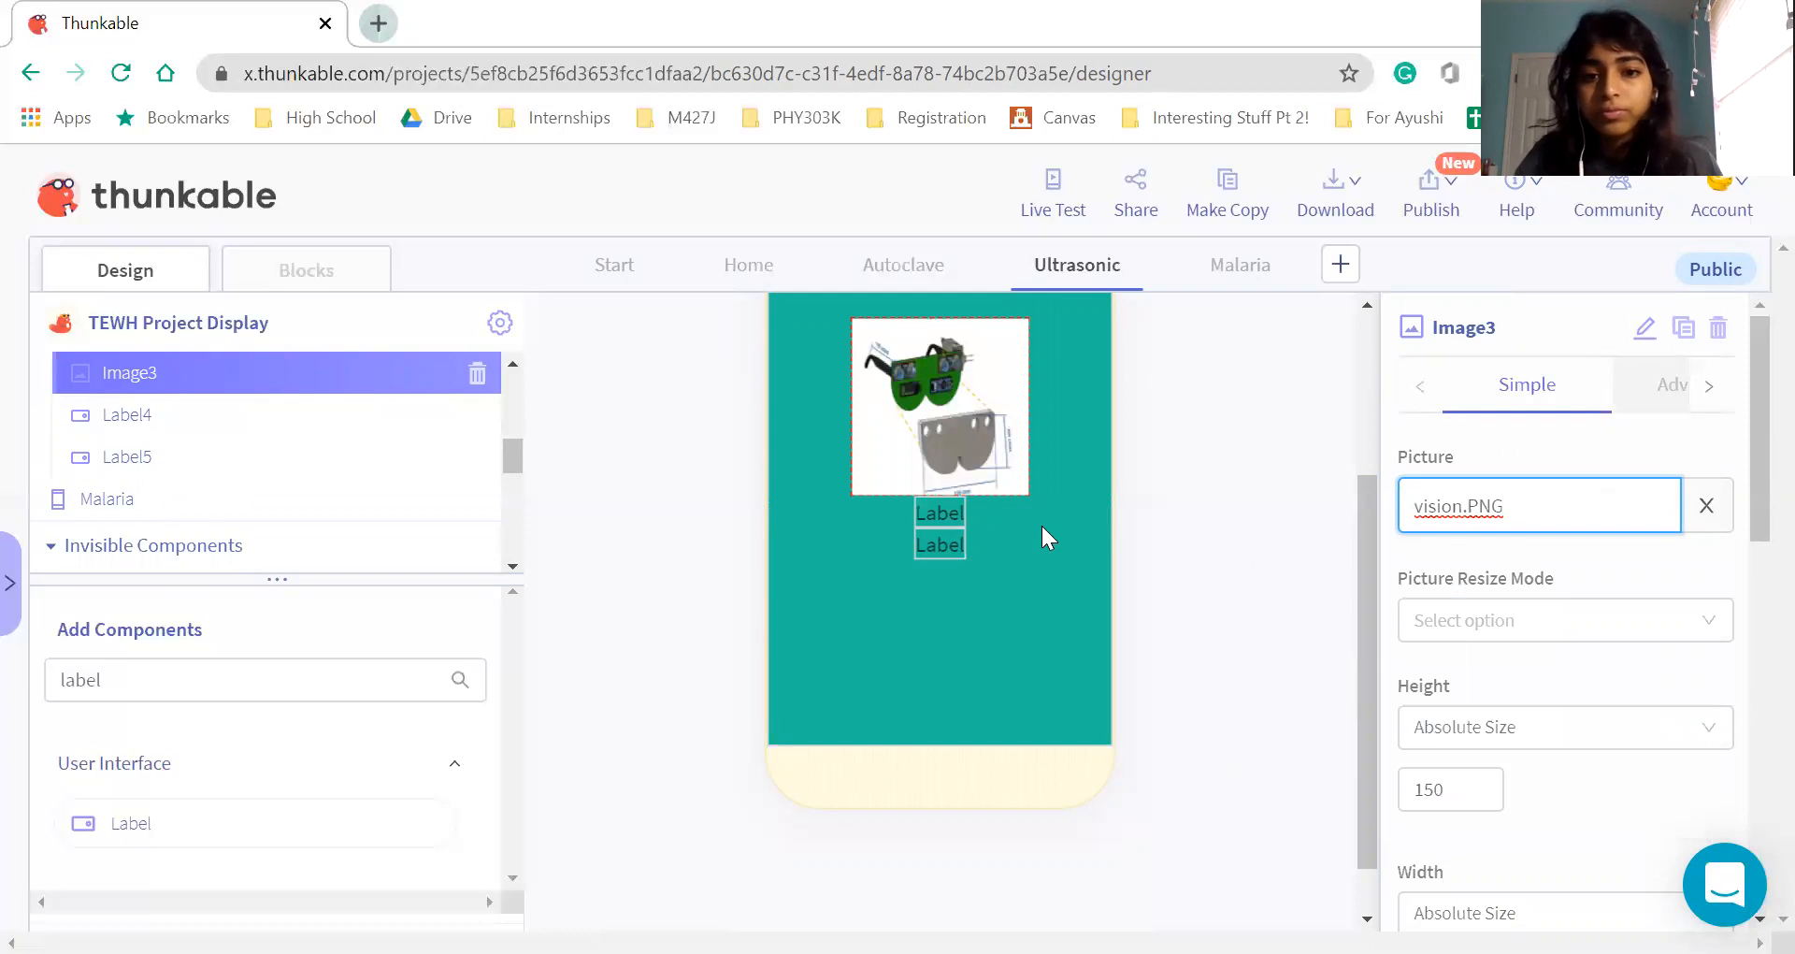
pyautogui.scroll(-2, 1474, 692)
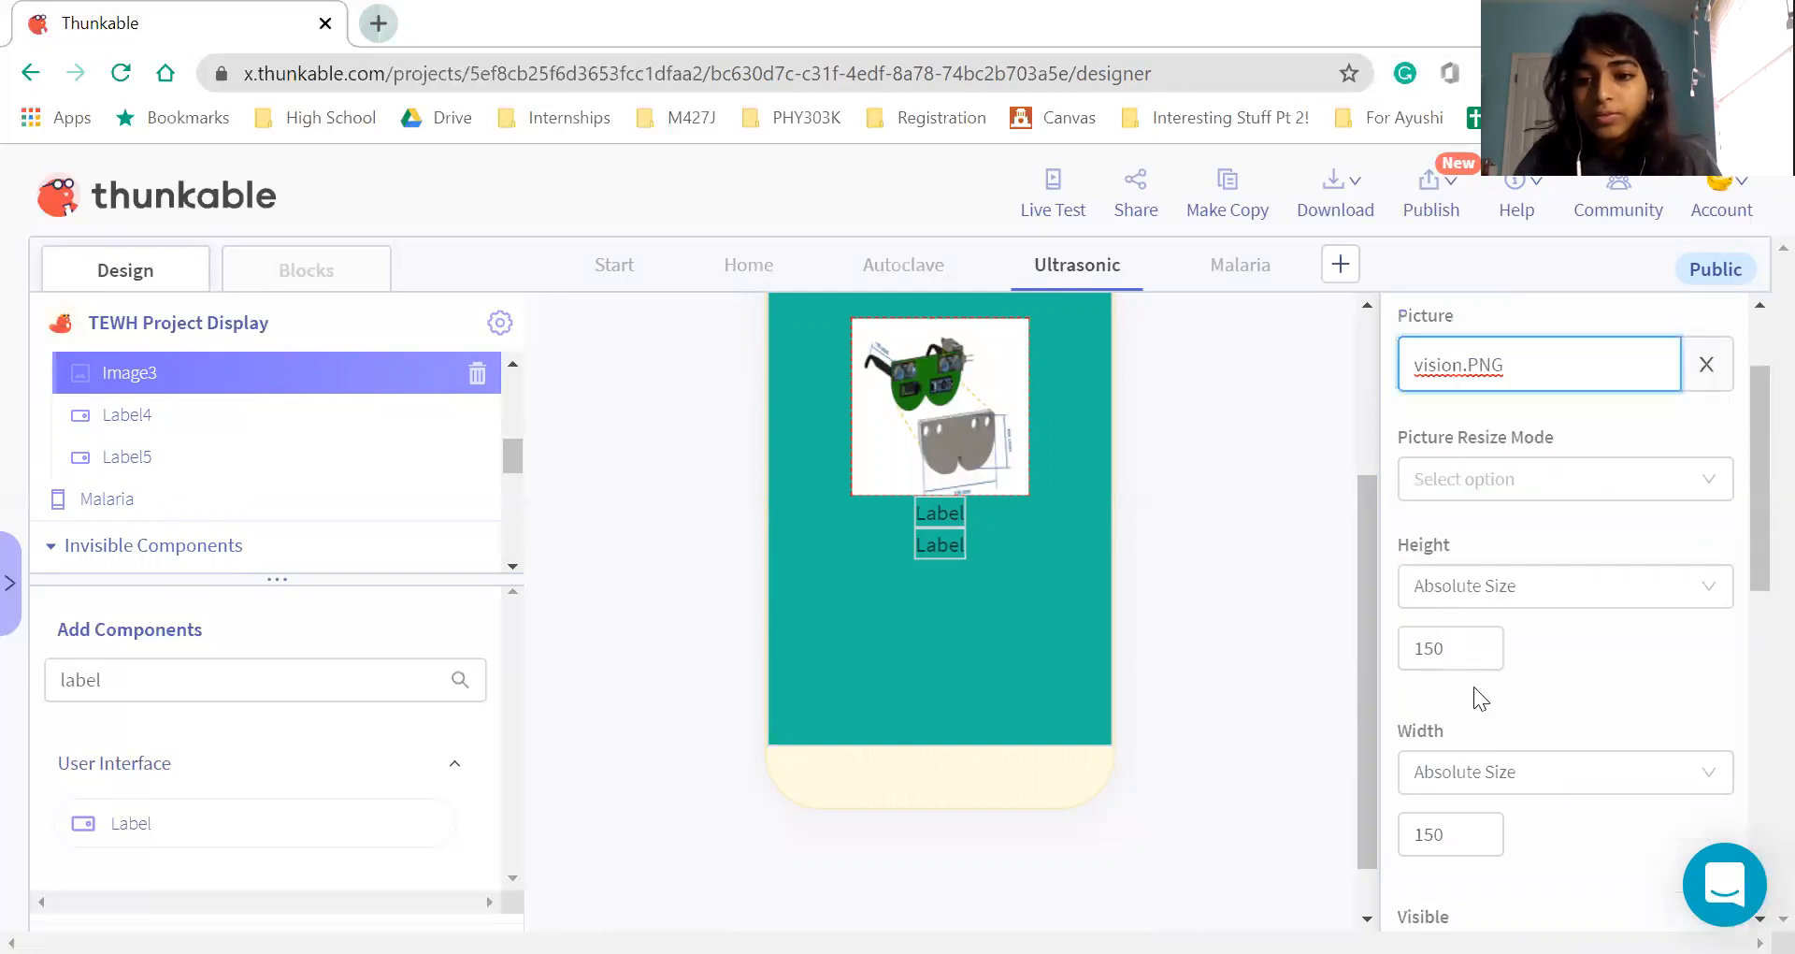
# Try absolute widths of 200 and 300 on the Ultrasonic screen's image with a height of 150
pyautogui.click(1450, 633)
pyautogui.press('BackSpace')
pyautogui.press('BackSpace')
pyautogui.press('BackSpace')
pyautogui.write('150')
pyautogui.click(1458, 819)
pyautogui.press('BackSpace')
pyautogui.press('BackSpace')
pyautogui.press('BackSpace')
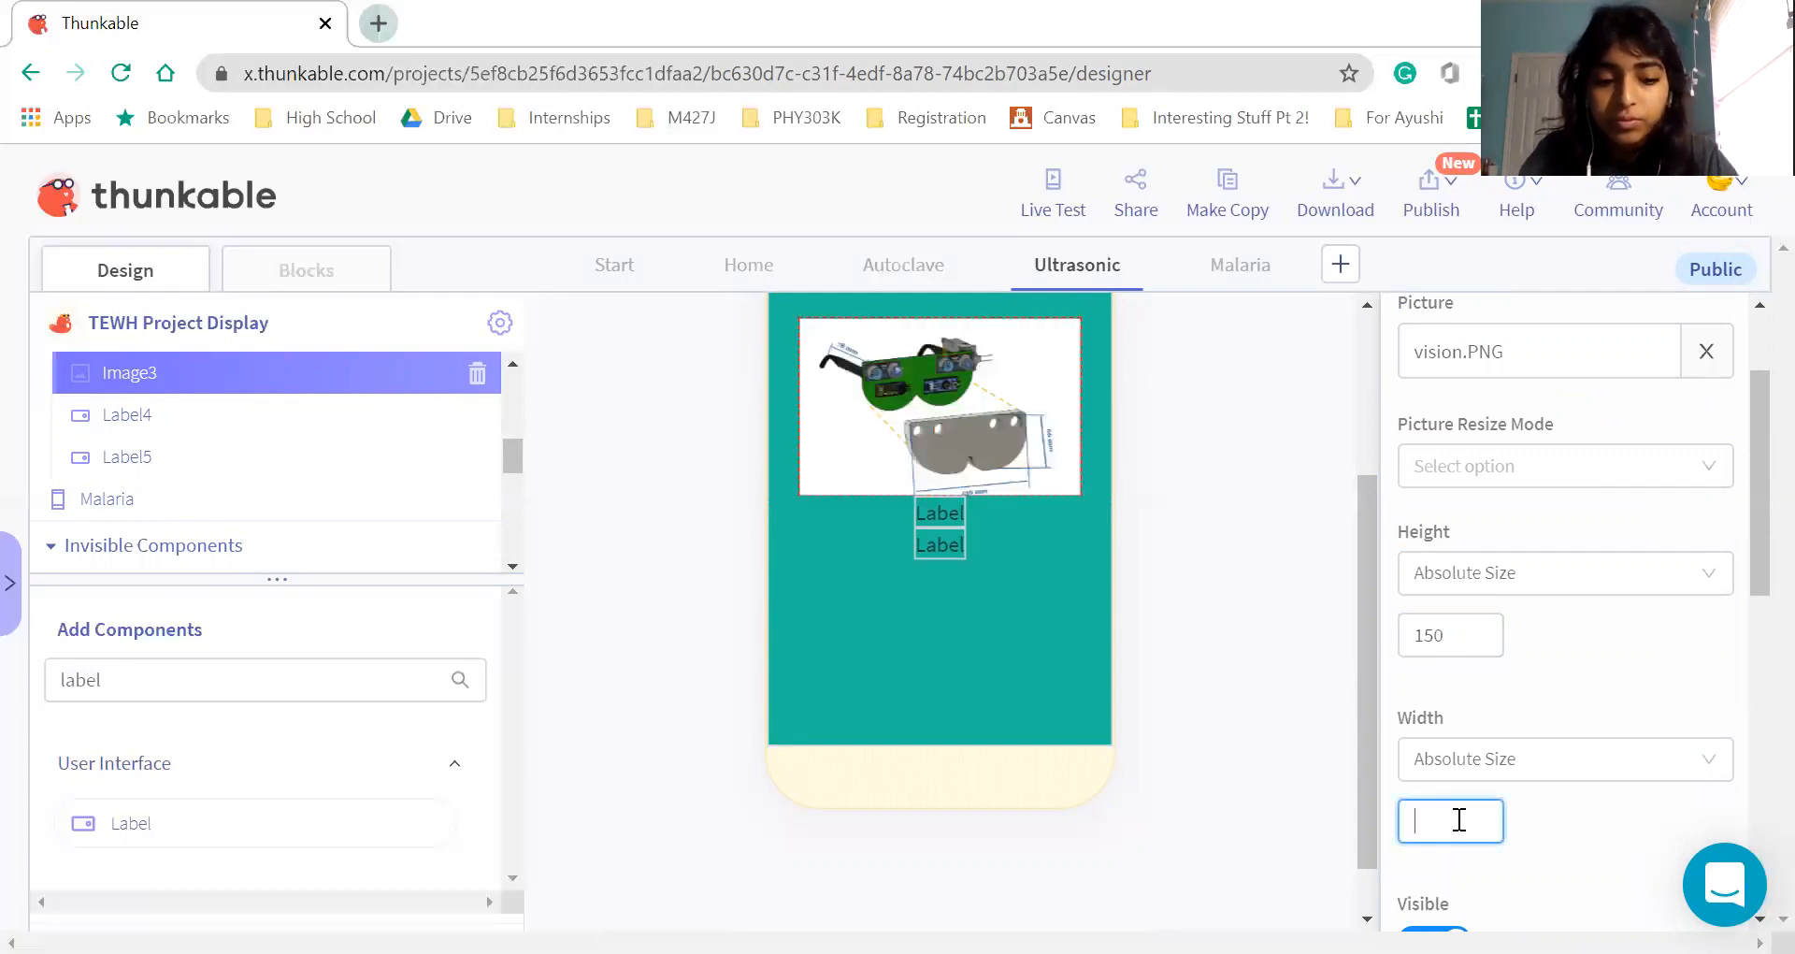
pyautogui.write('200')
pyautogui.press('BackSpace')
pyautogui.press('BackSpace')
pyautogui.press('BackSpace')
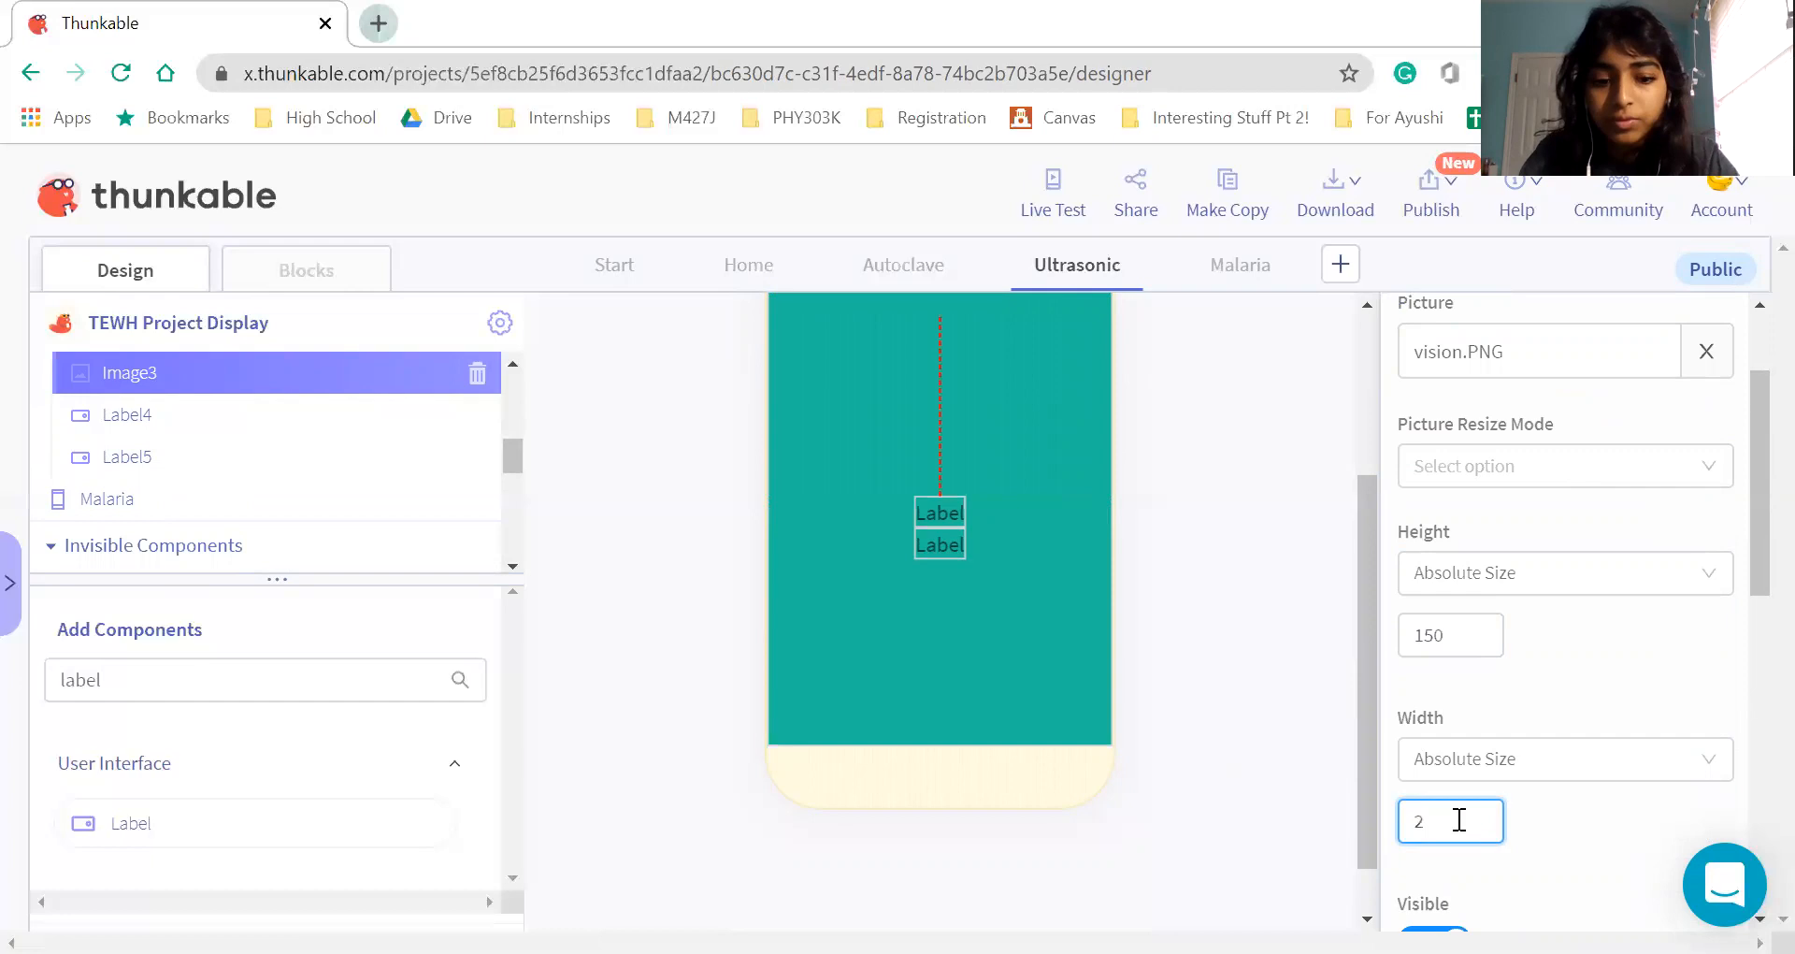
pyautogui.write('300')
pyautogui.press('BackSpace')
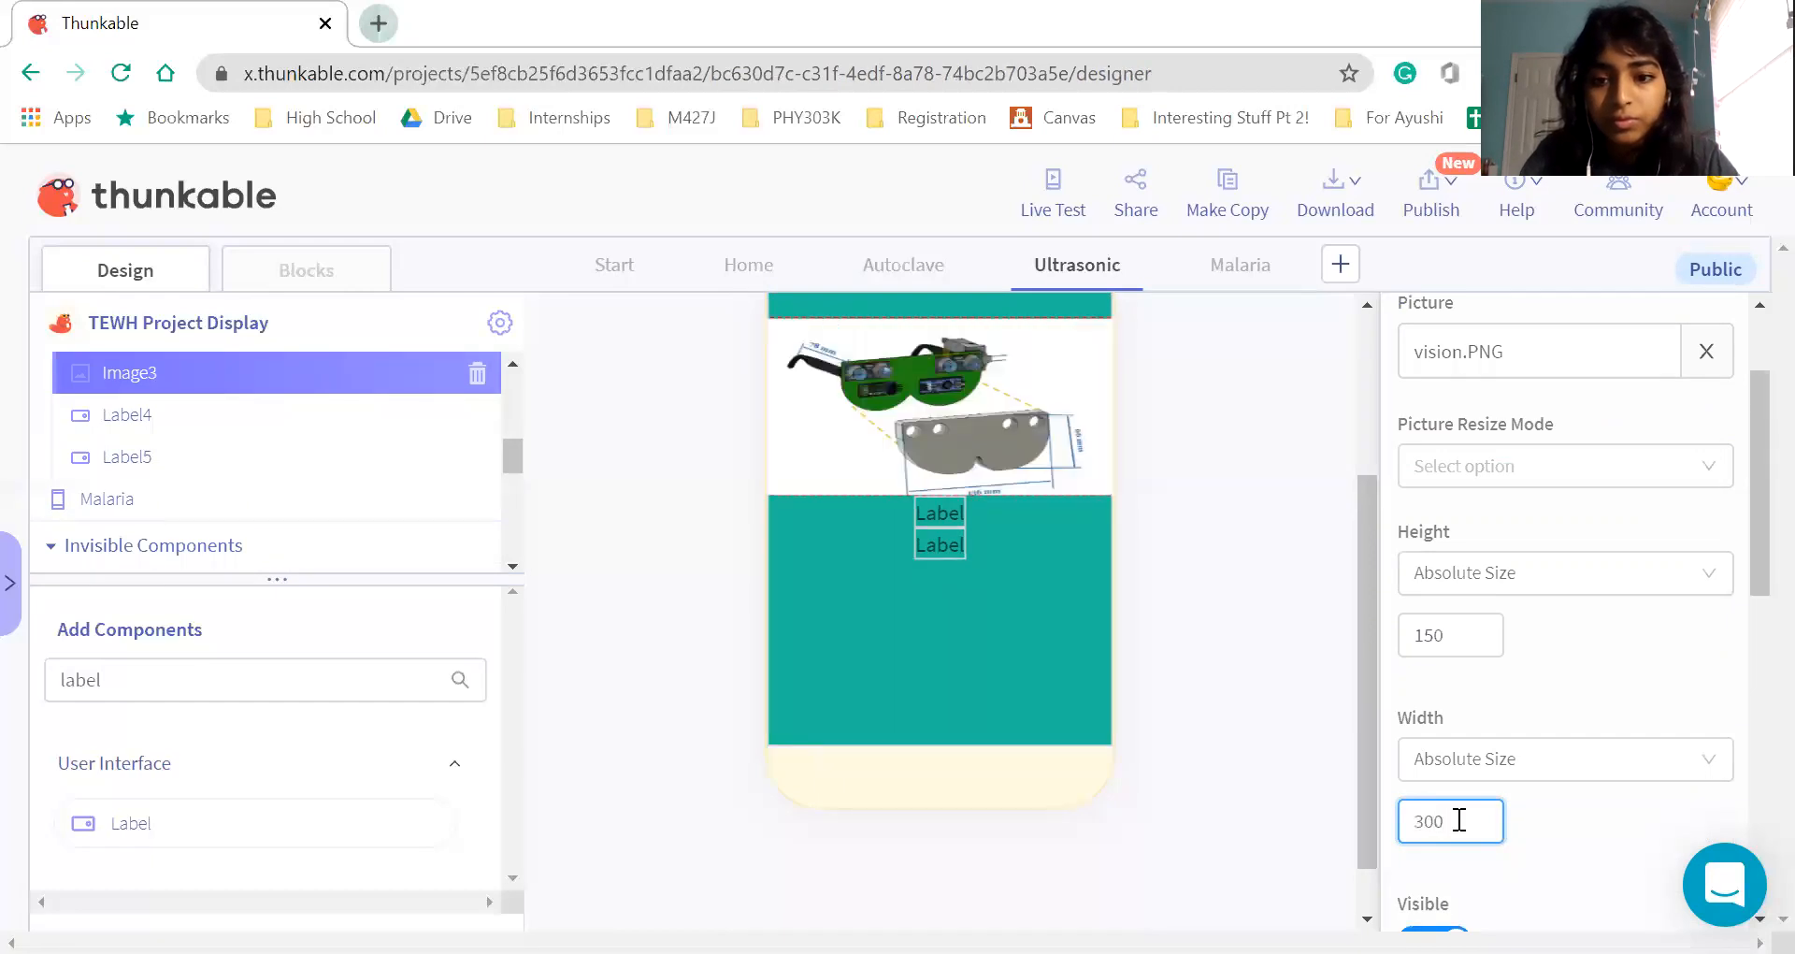
# Check the Autoclave image's size settings, and set the Ultrasonic screen's image height to 200
pyautogui.click(906, 271)
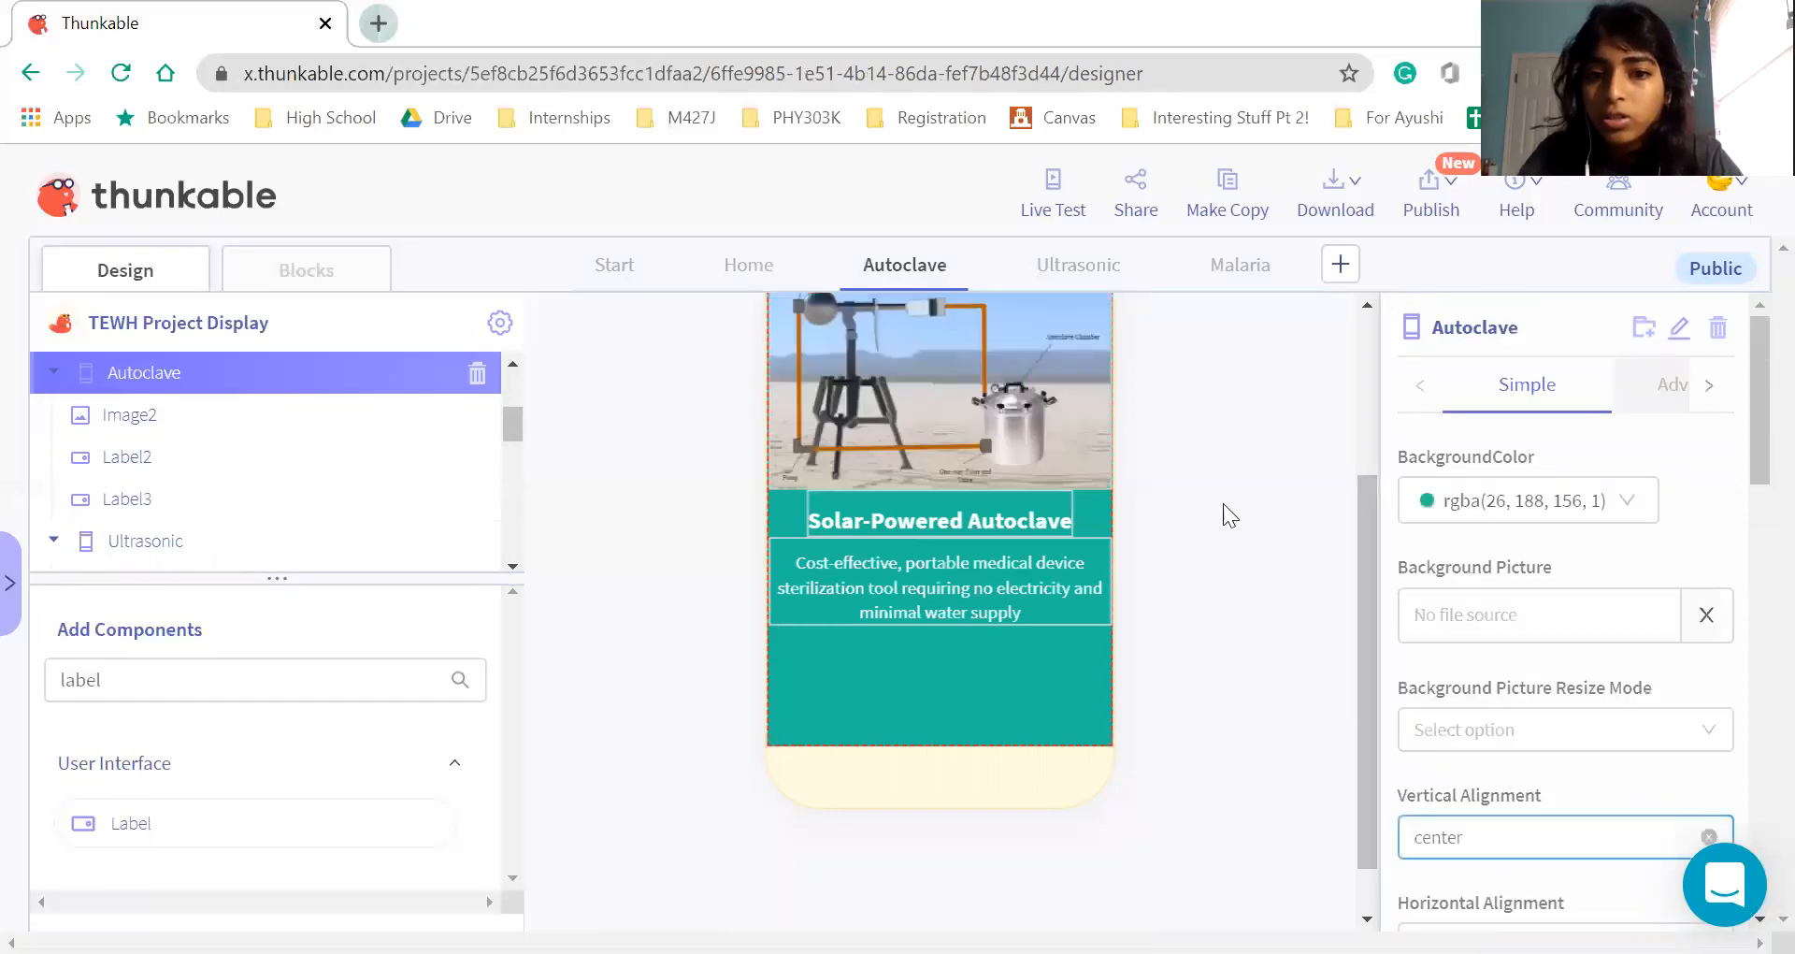
pyautogui.scroll(-5, 1584, 786)
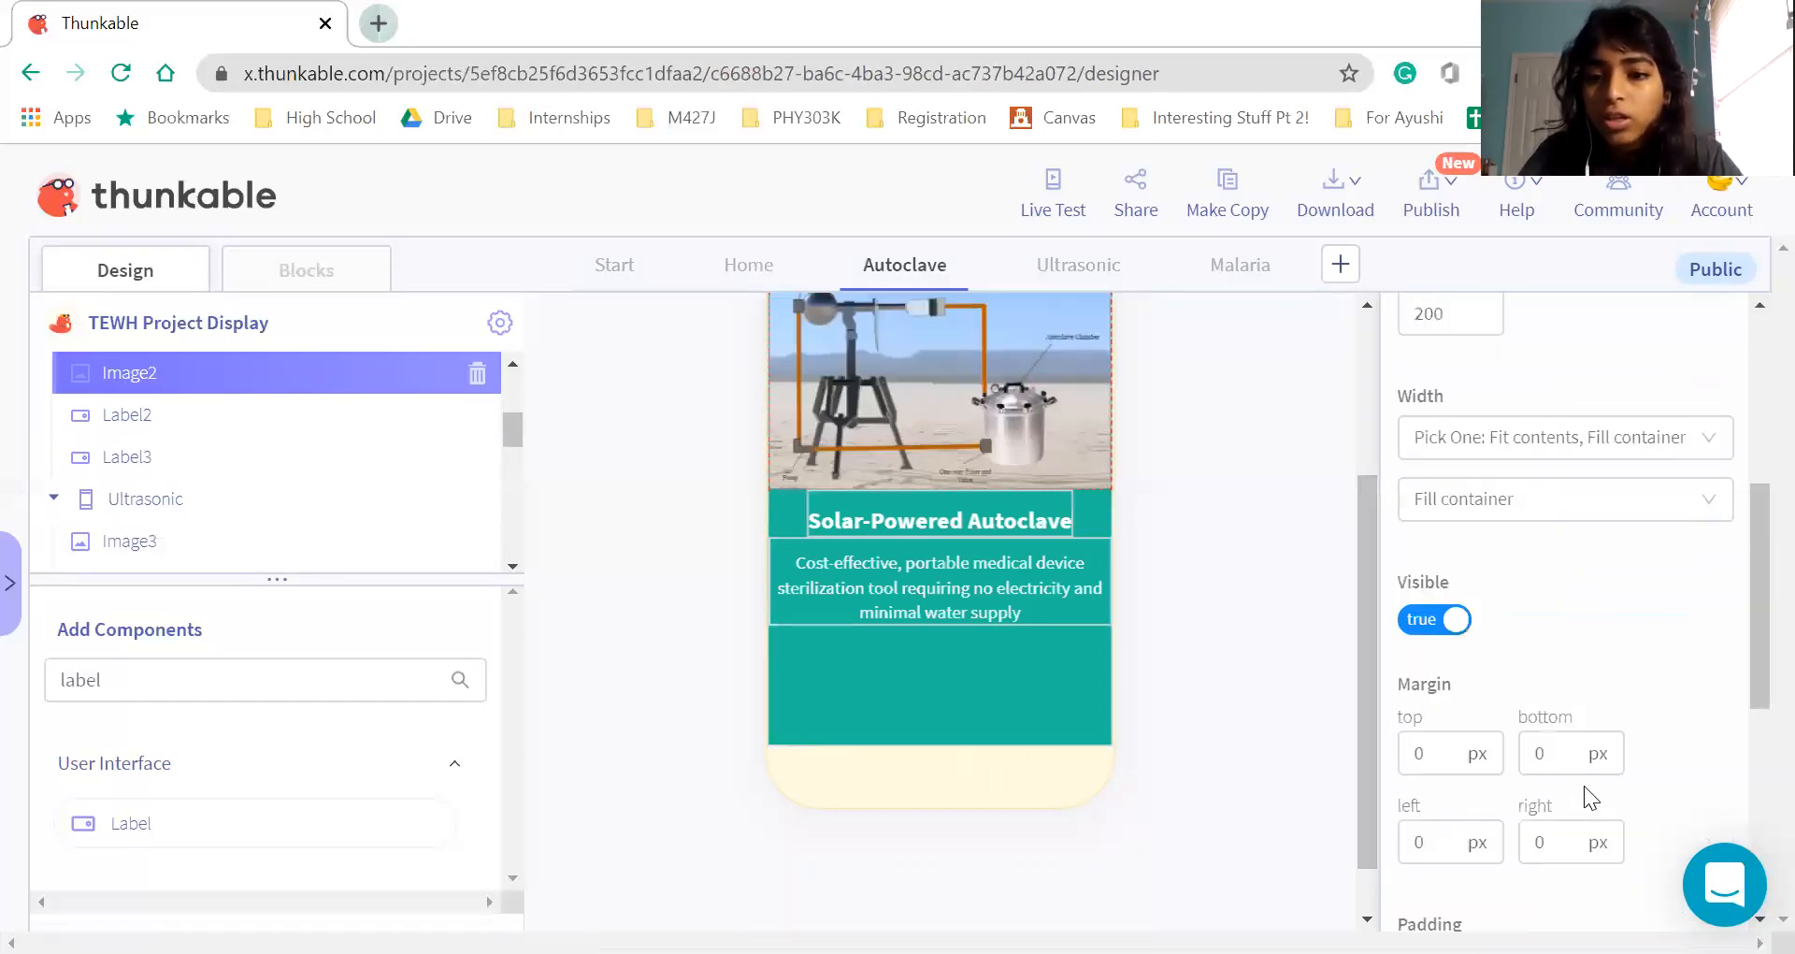
pyautogui.click(1077, 266)
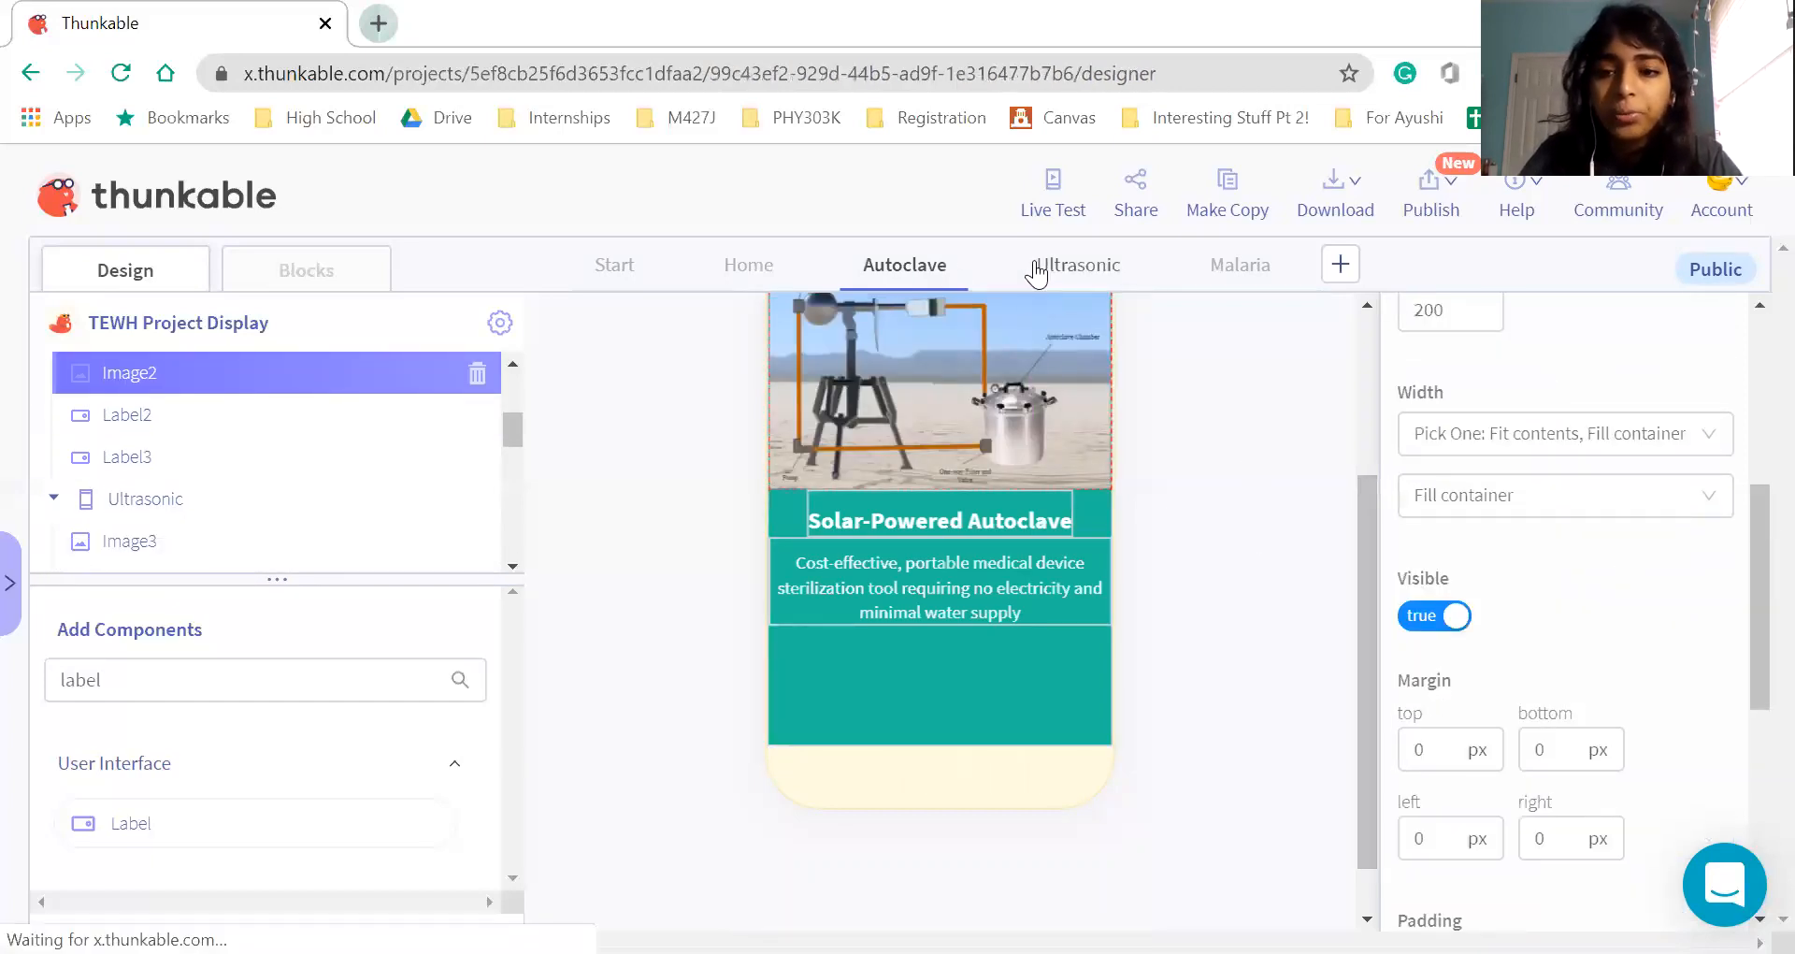
pyautogui.click(928, 441)
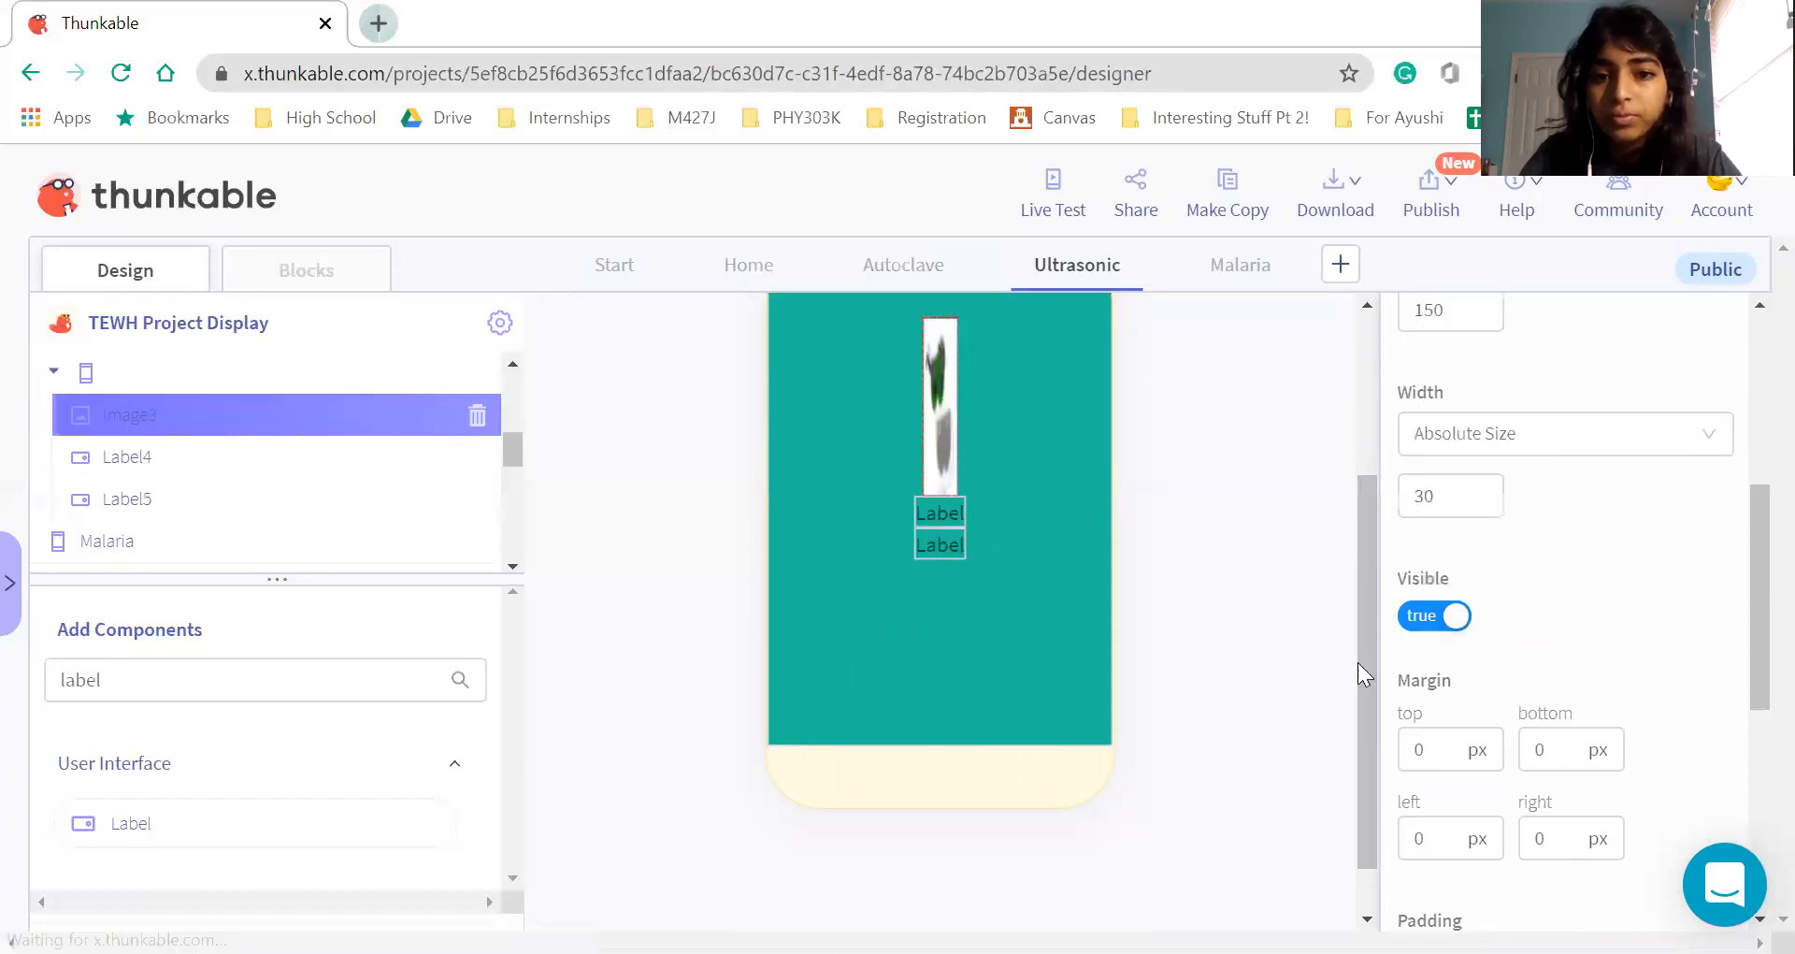
pyautogui.scroll(-3, 1451, 721)
pyautogui.scroll(3, 1479, 645)
pyautogui.click(1454, 702)
pyautogui.press('BackSpace')
pyautogui.press('BackSpace')
pyautogui.press('BackSpace')
pyautogui.write('200')
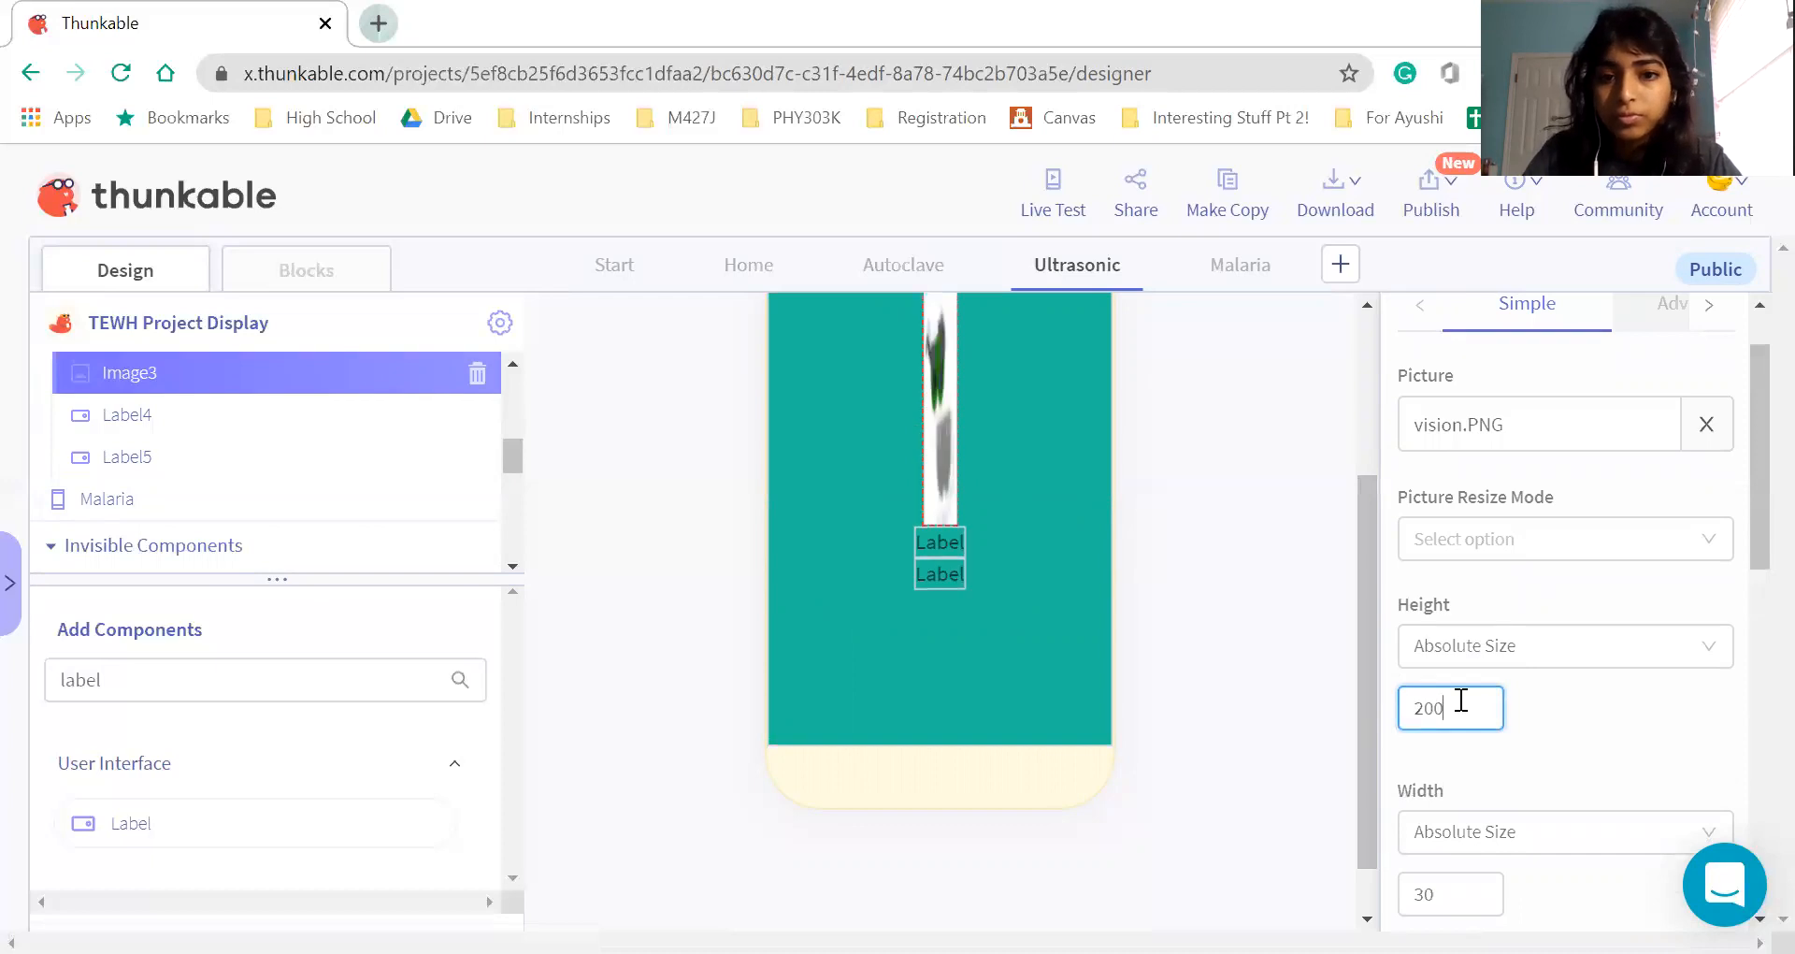
# Change the Ultrasonic image's width from an absolute size to Fill container
pyautogui.scroll(-1, 1473, 802)
pyautogui.click(1472, 802)
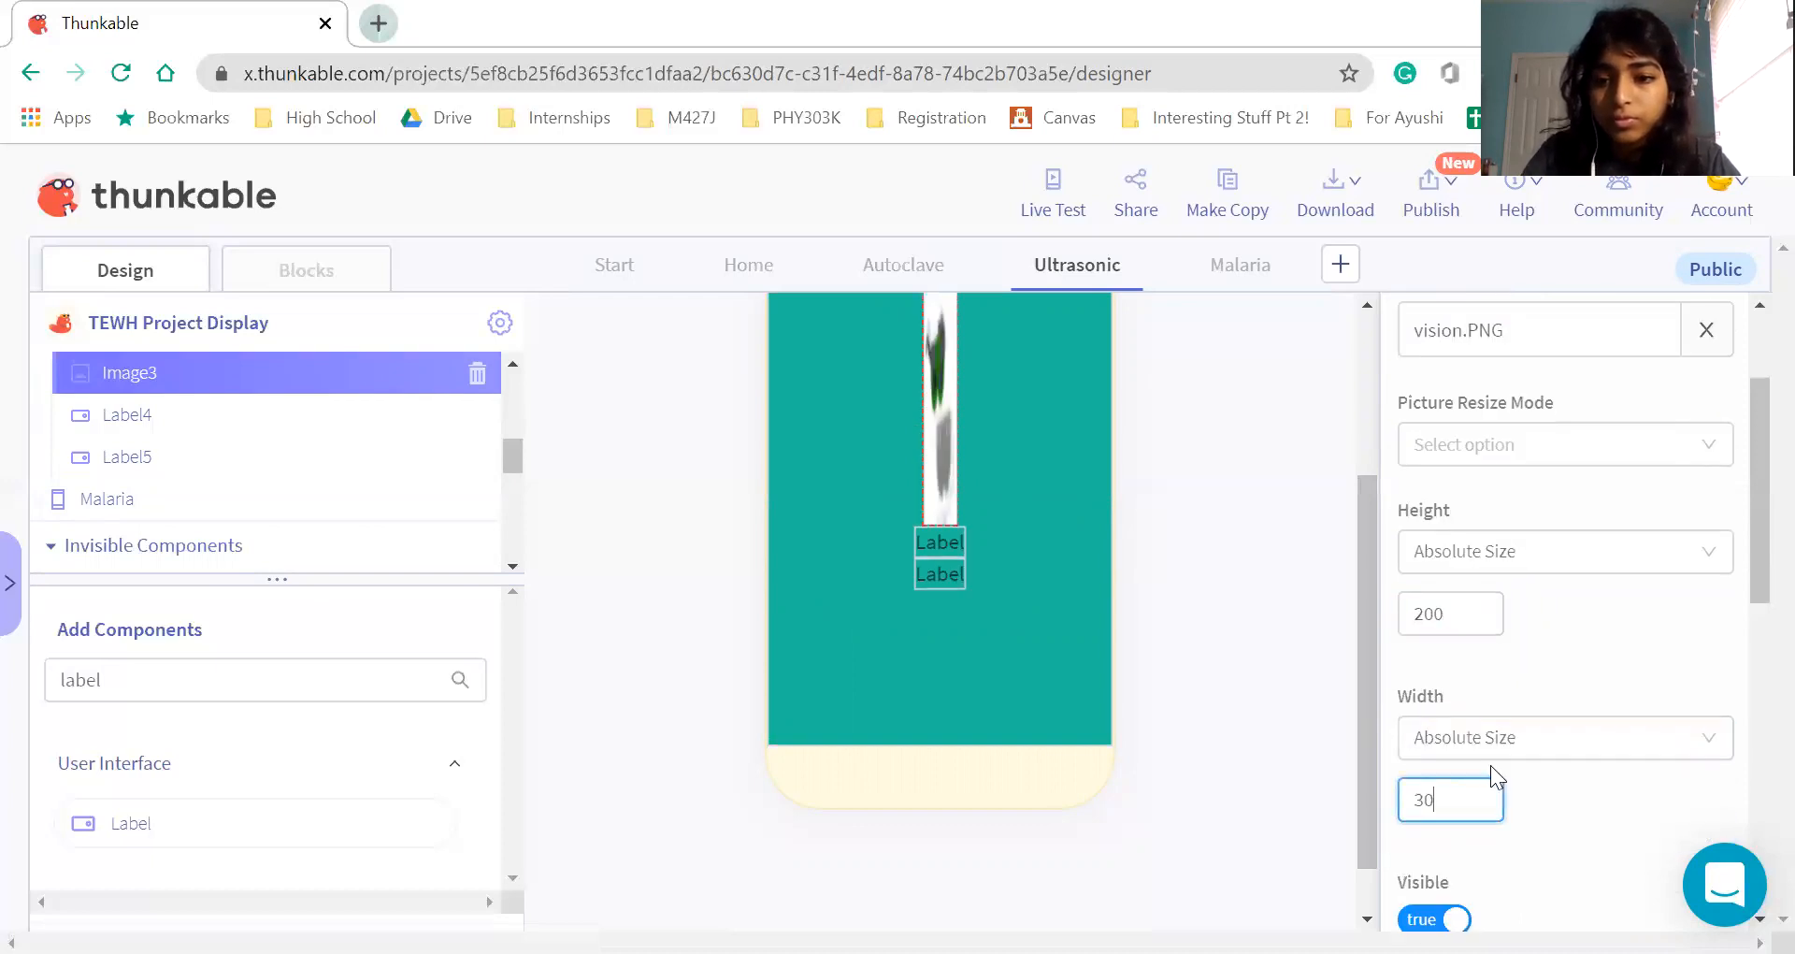
pyautogui.click(1496, 739)
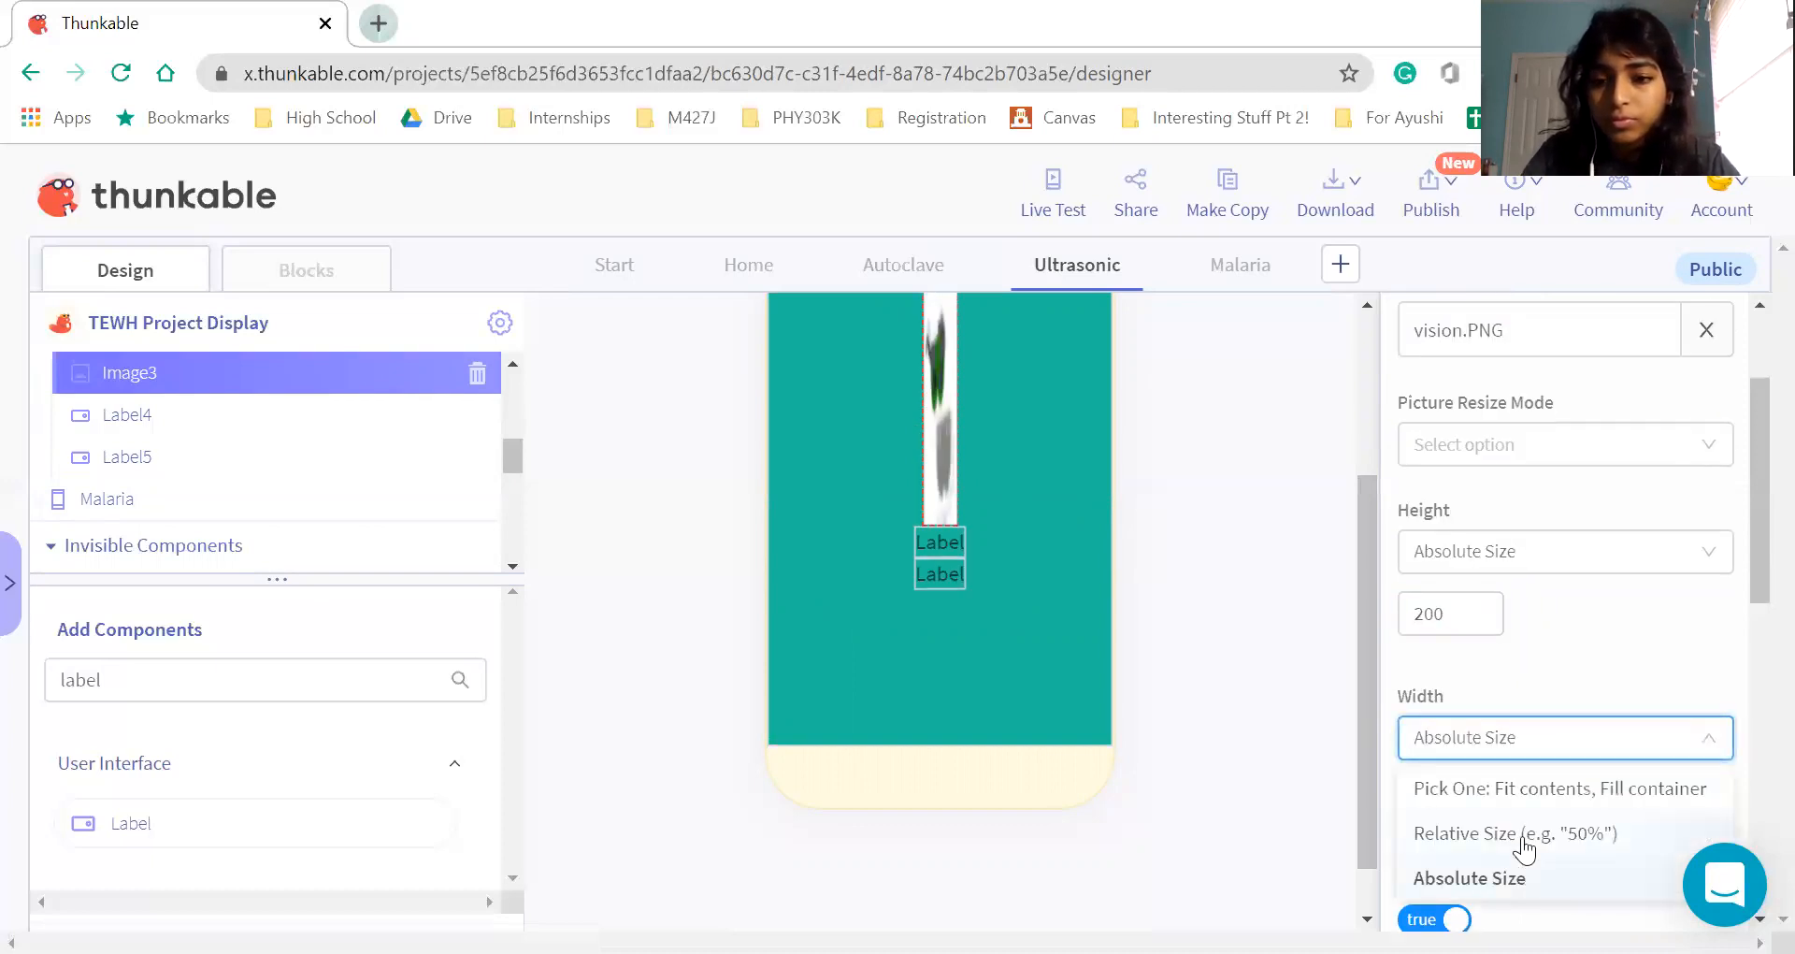
pyautogui.click(1517, 790)
pyautogui.click(1471, 802)
pyautogui.click(1468, 894)
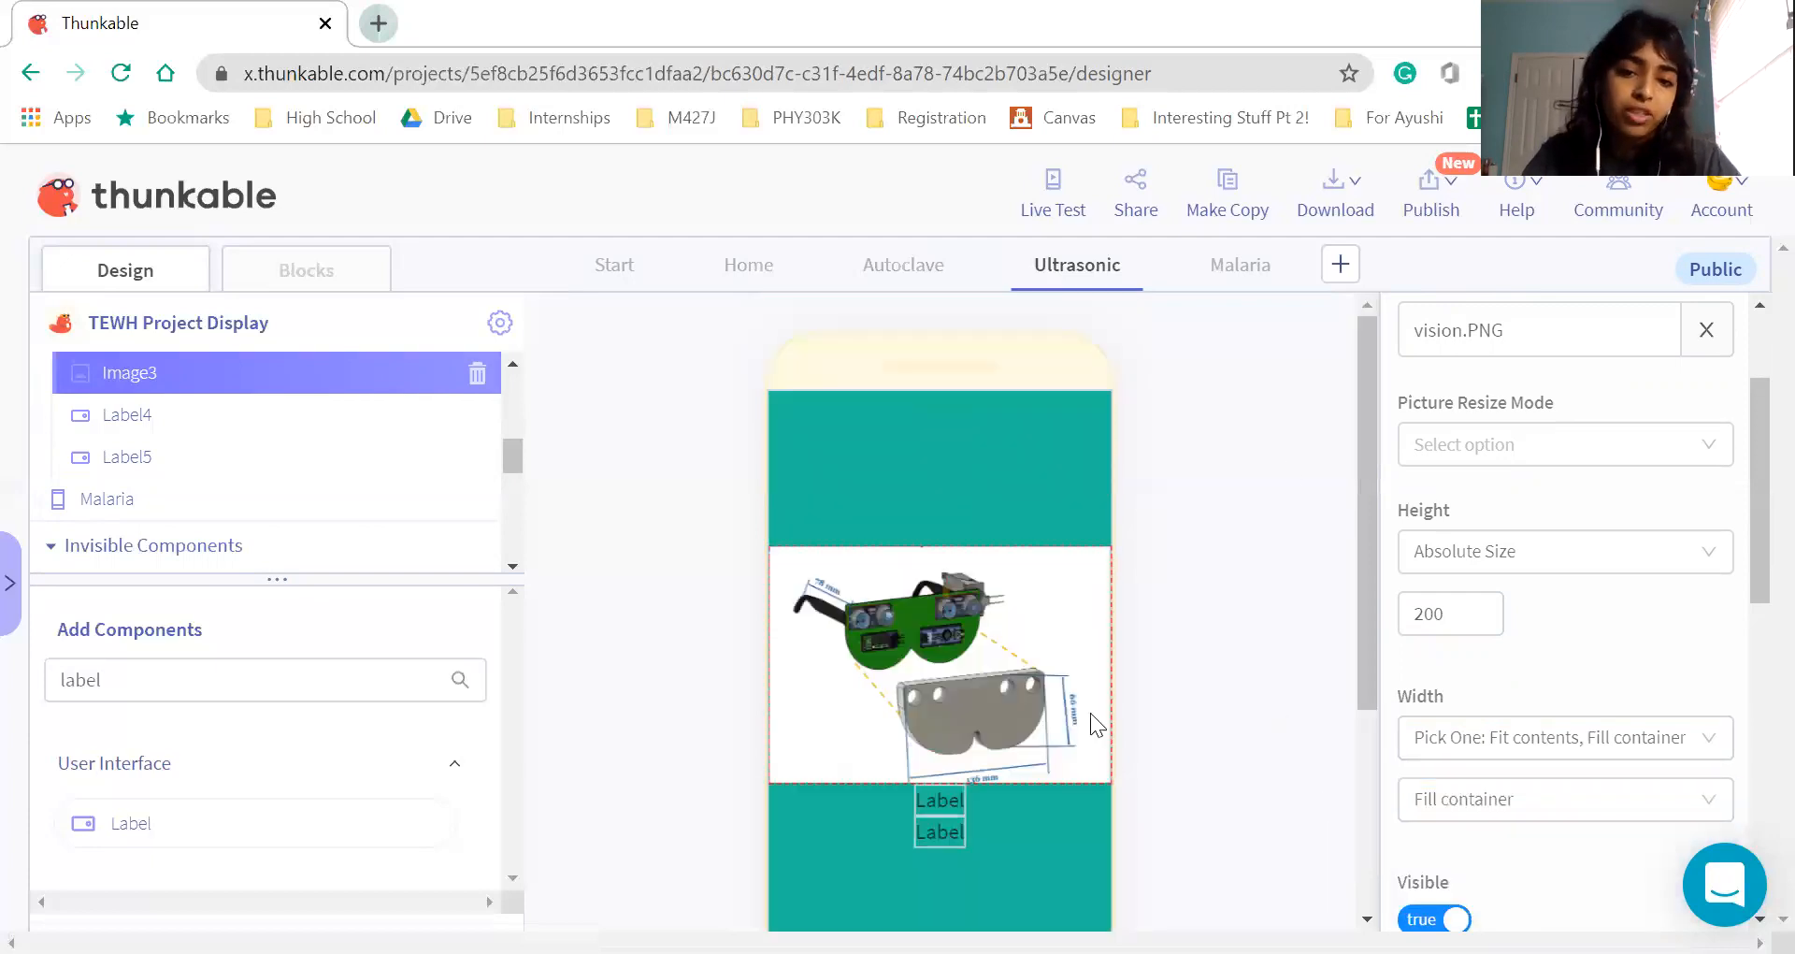
# Set the text of the first label below the Ultrasonic image to "Ultrasonic Vision"
pyautogui.click(938, 645)
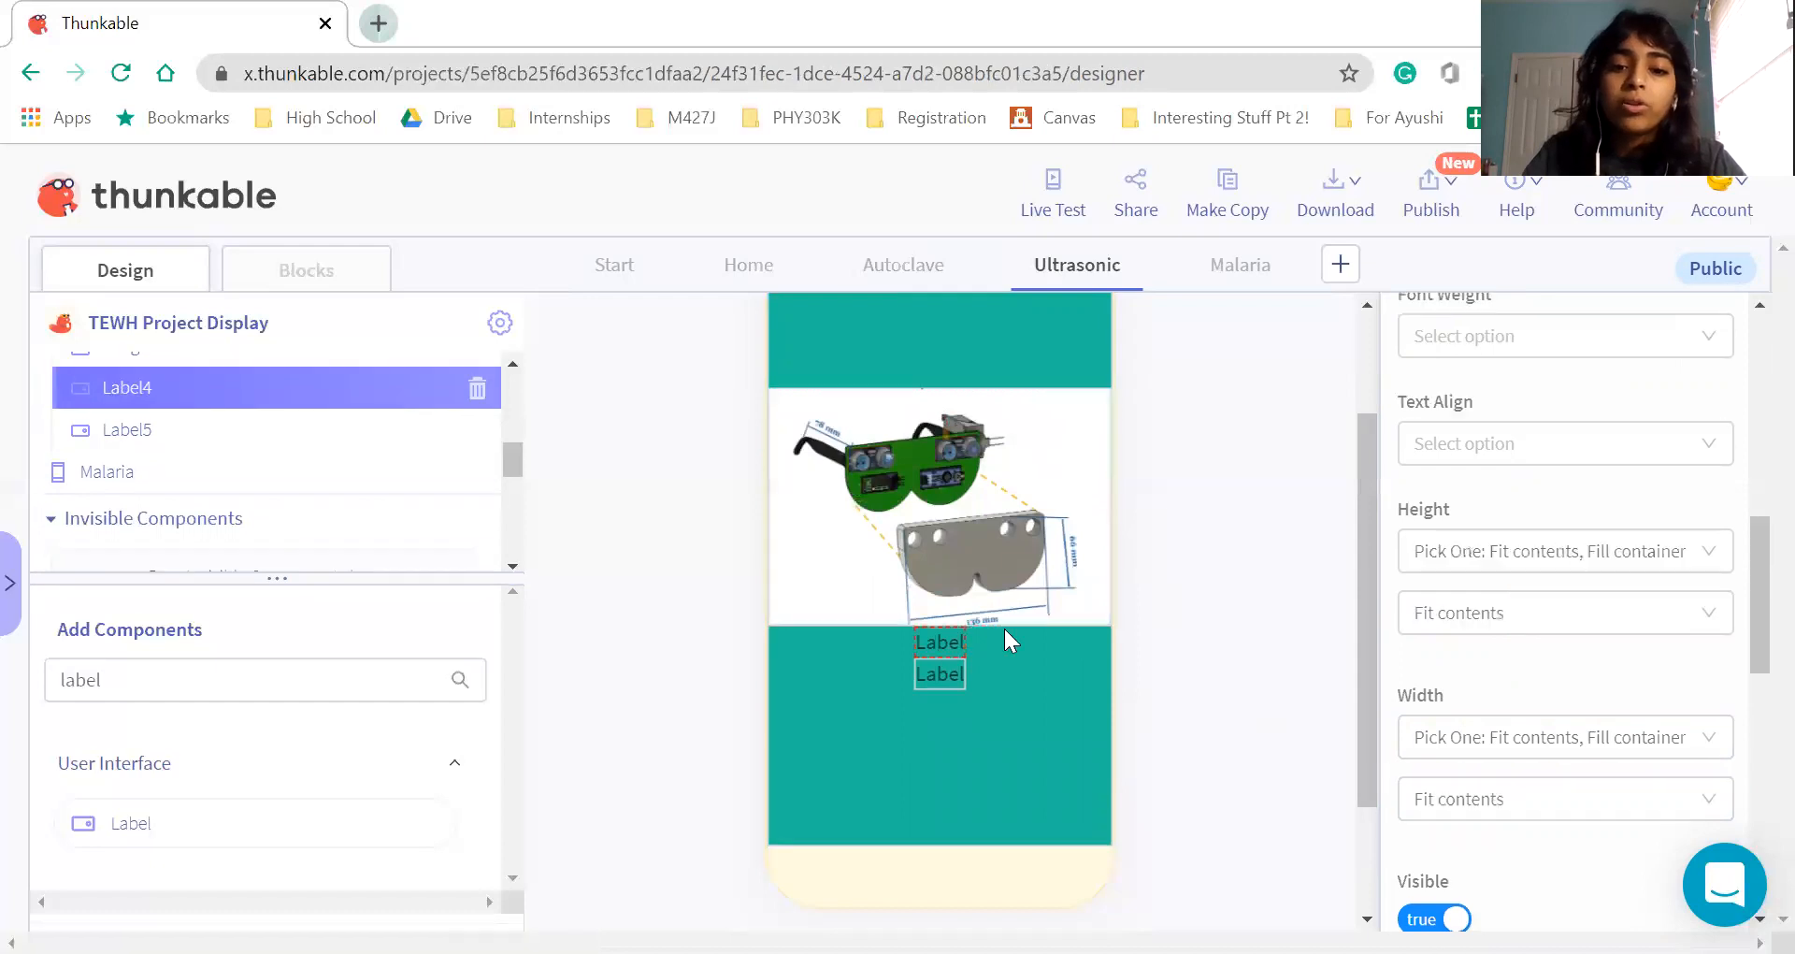
pyautogui.scroll(8, 1515, 458)
pyautogui.click(1499, 495)
pyautogui.press('BackSpace')
pyautogui.write('Ultra')
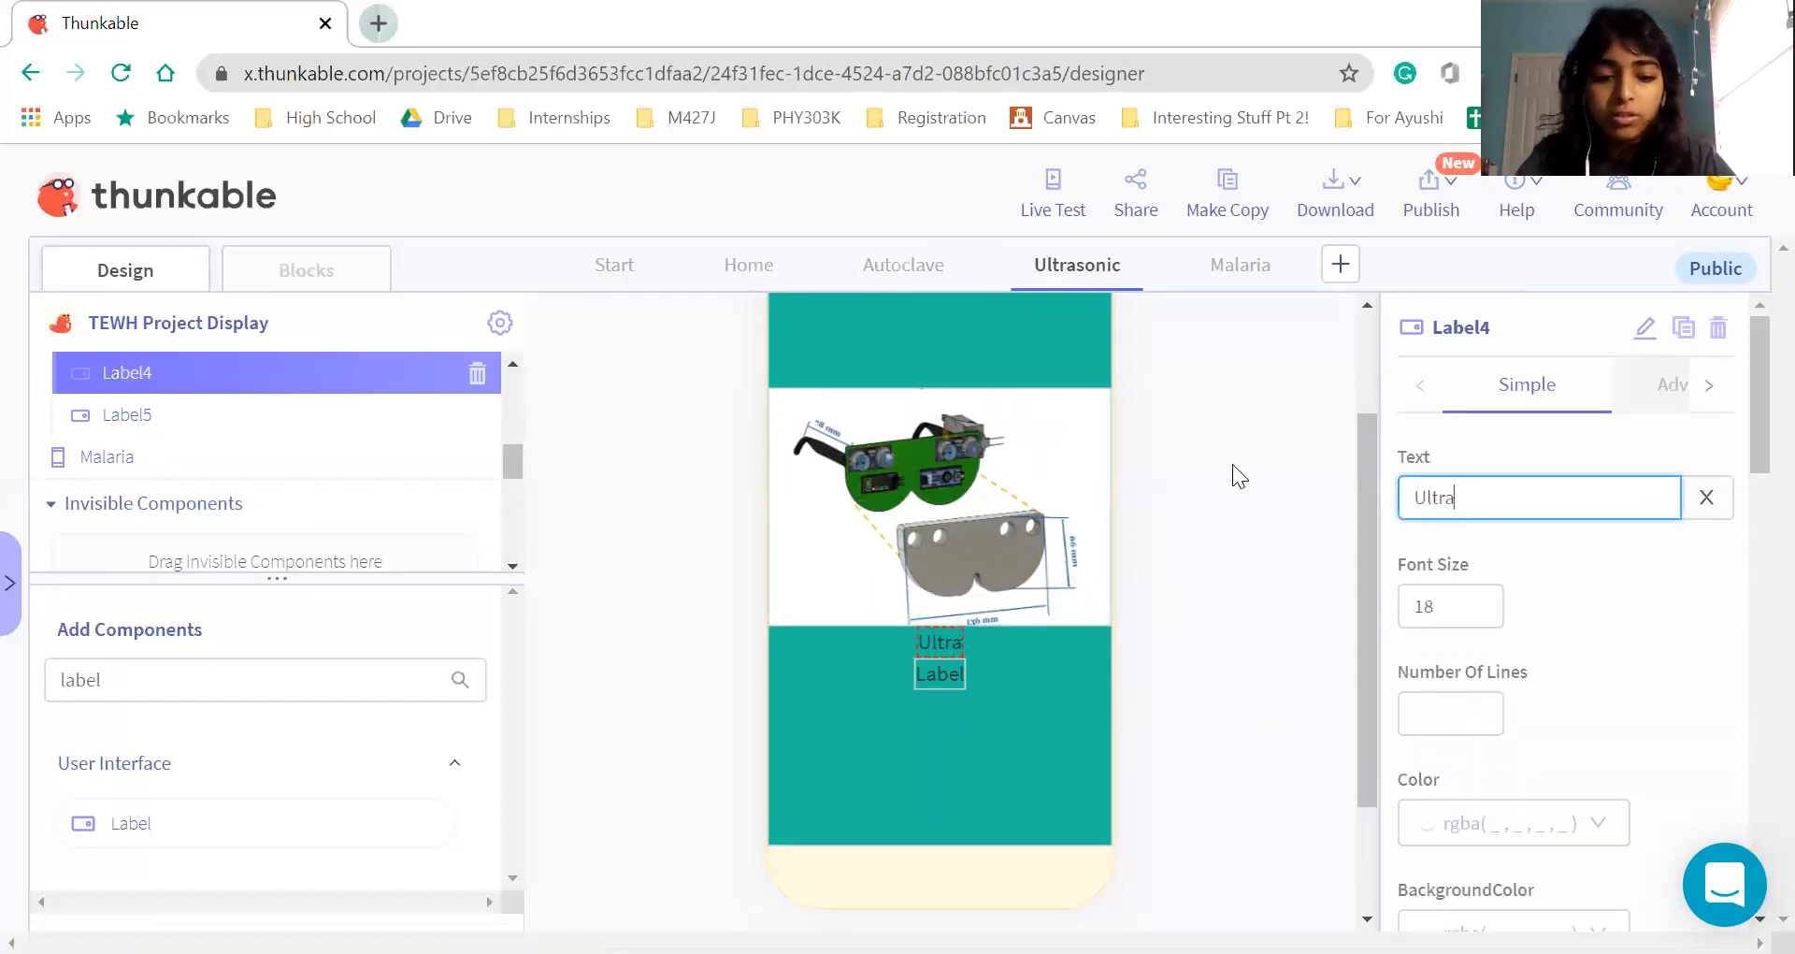
pyautogui.write('sonic Vision')
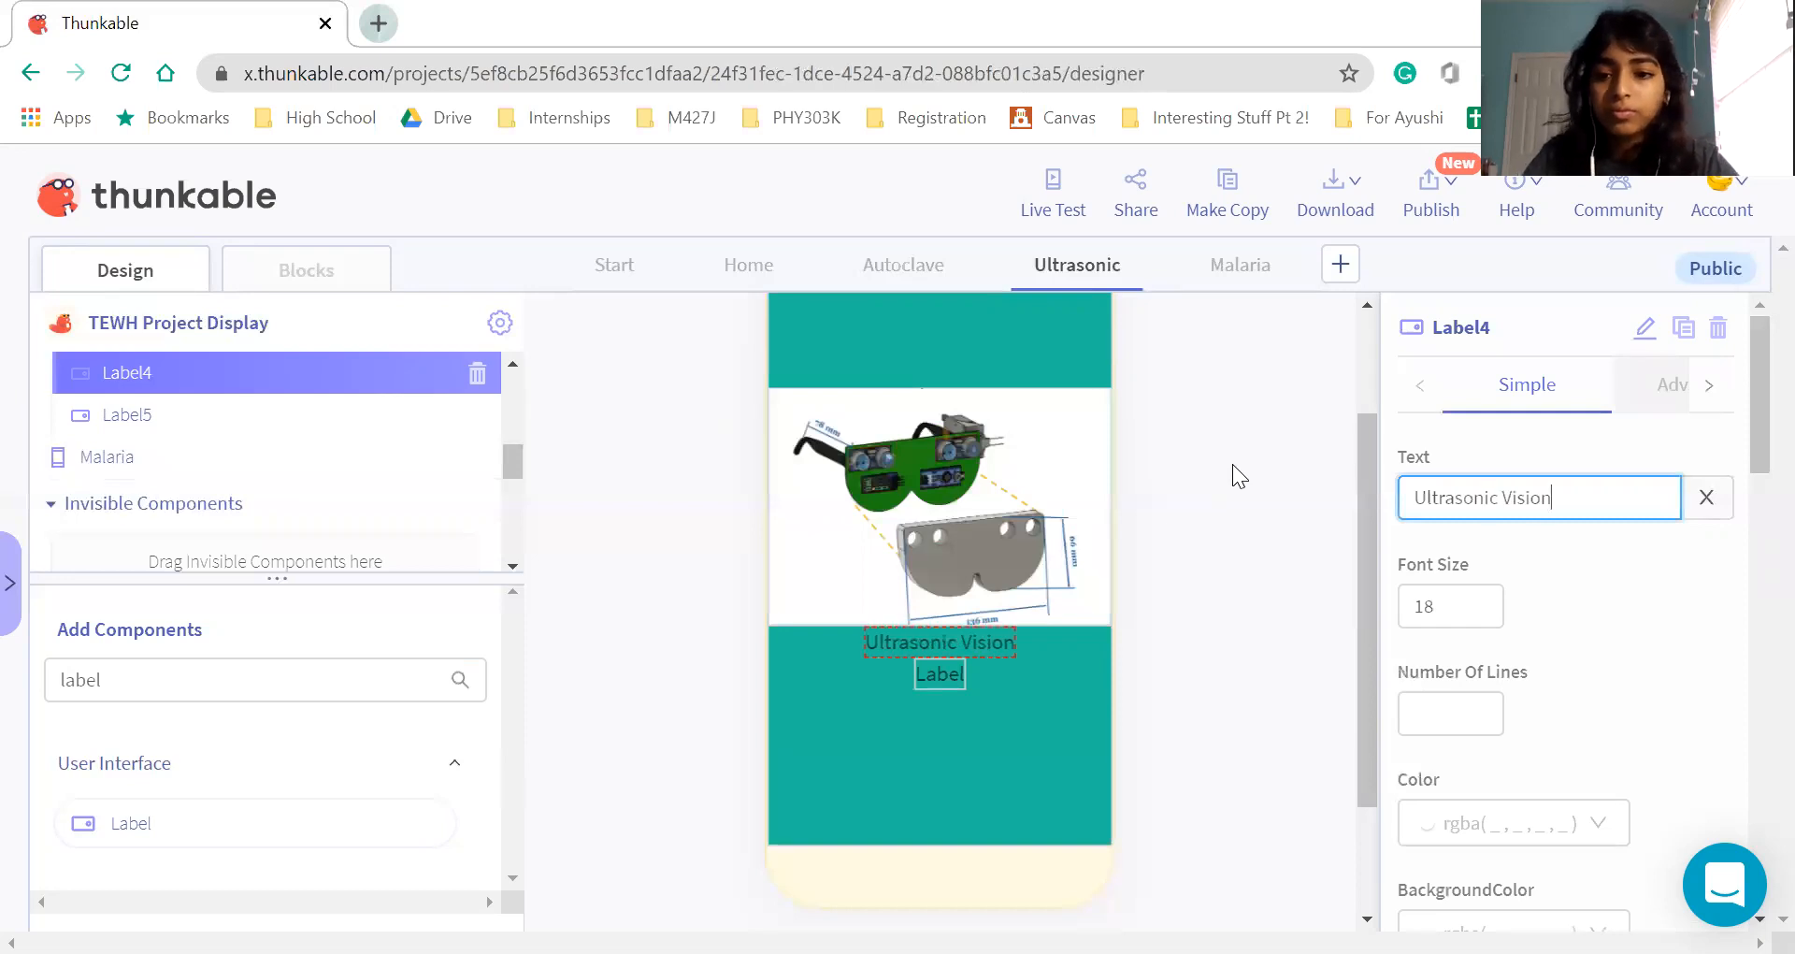
# Set the text color of the "Ultrasonic Vision" label to white, rgba(255, 255, 255, 1)
pyautogui.click(1461, 844)
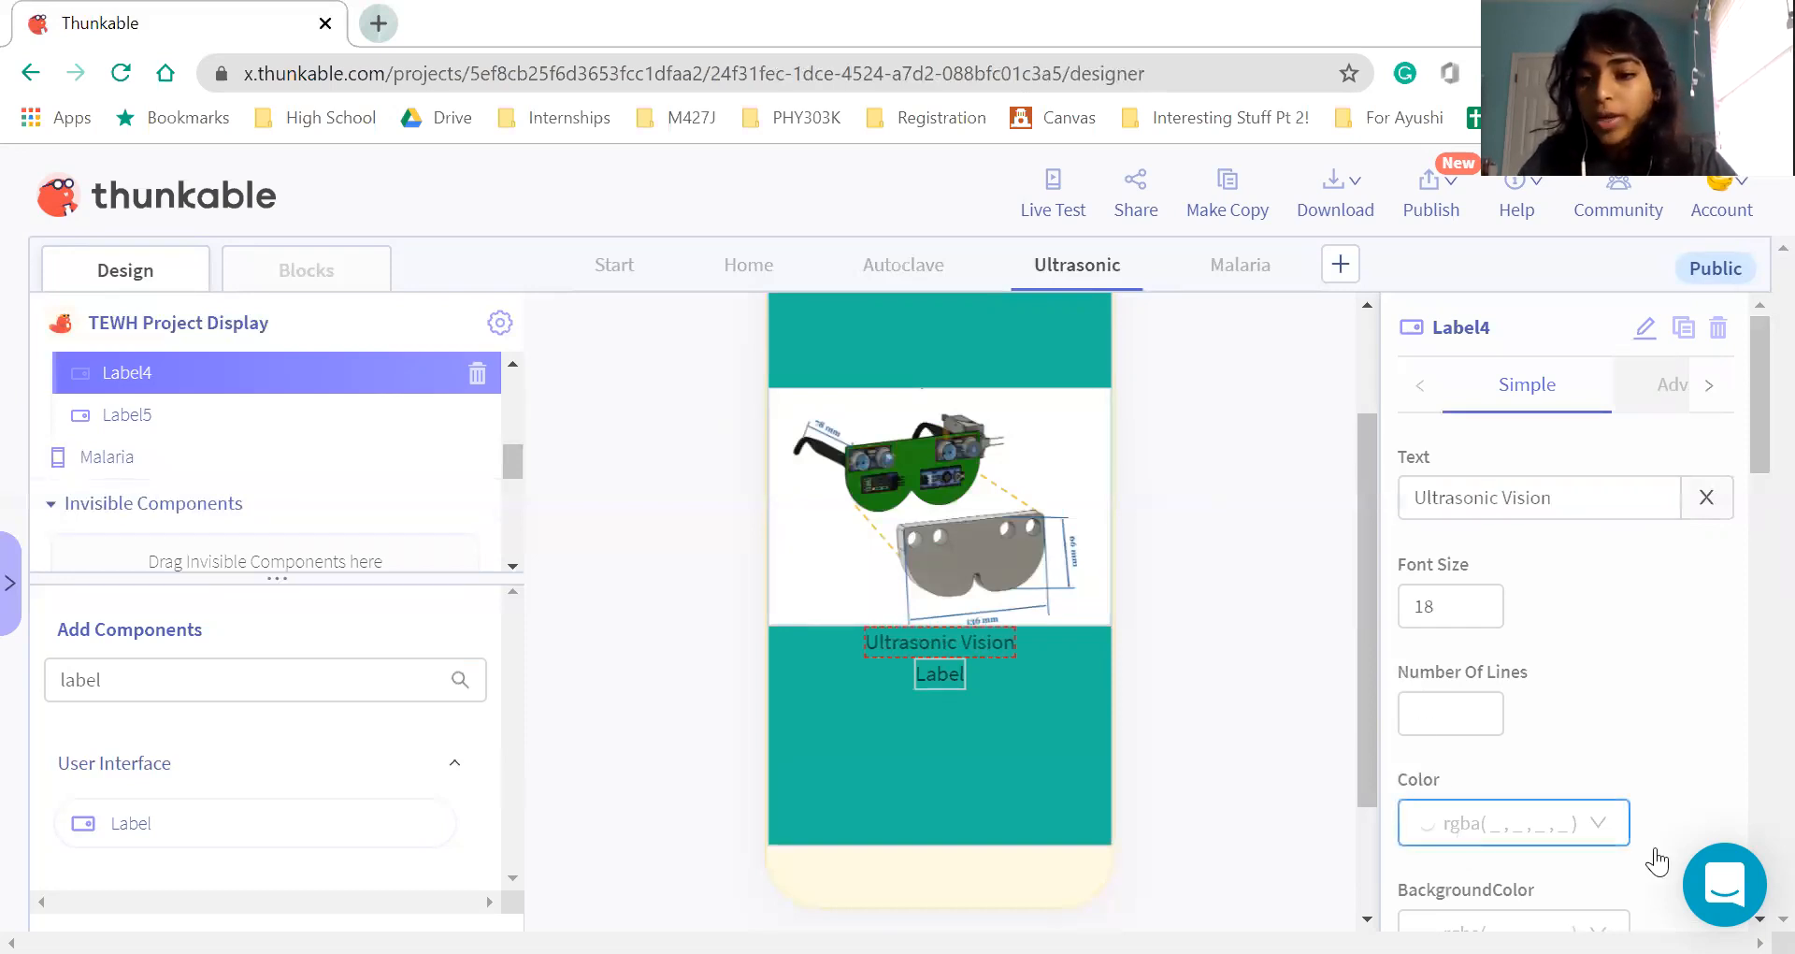
pyautogui.click(1640, 755)
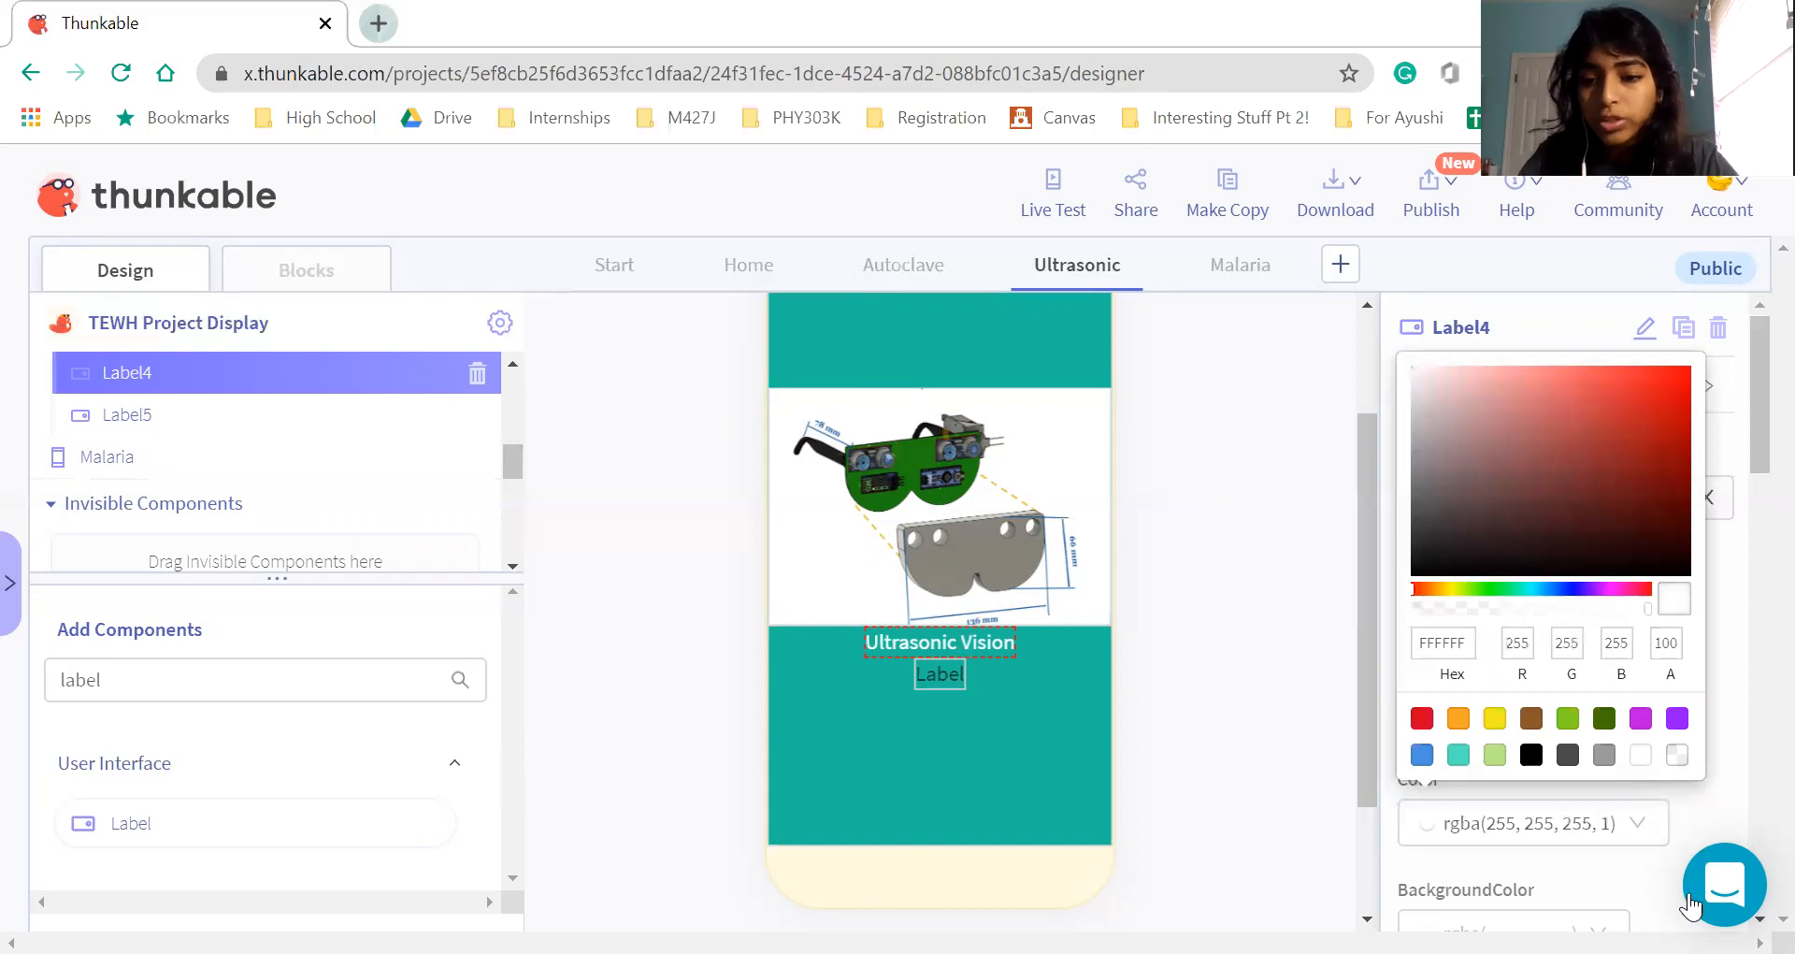
pyautogui.click(1647, 888)
pyautogui.scroll(-3, 1496, 654)
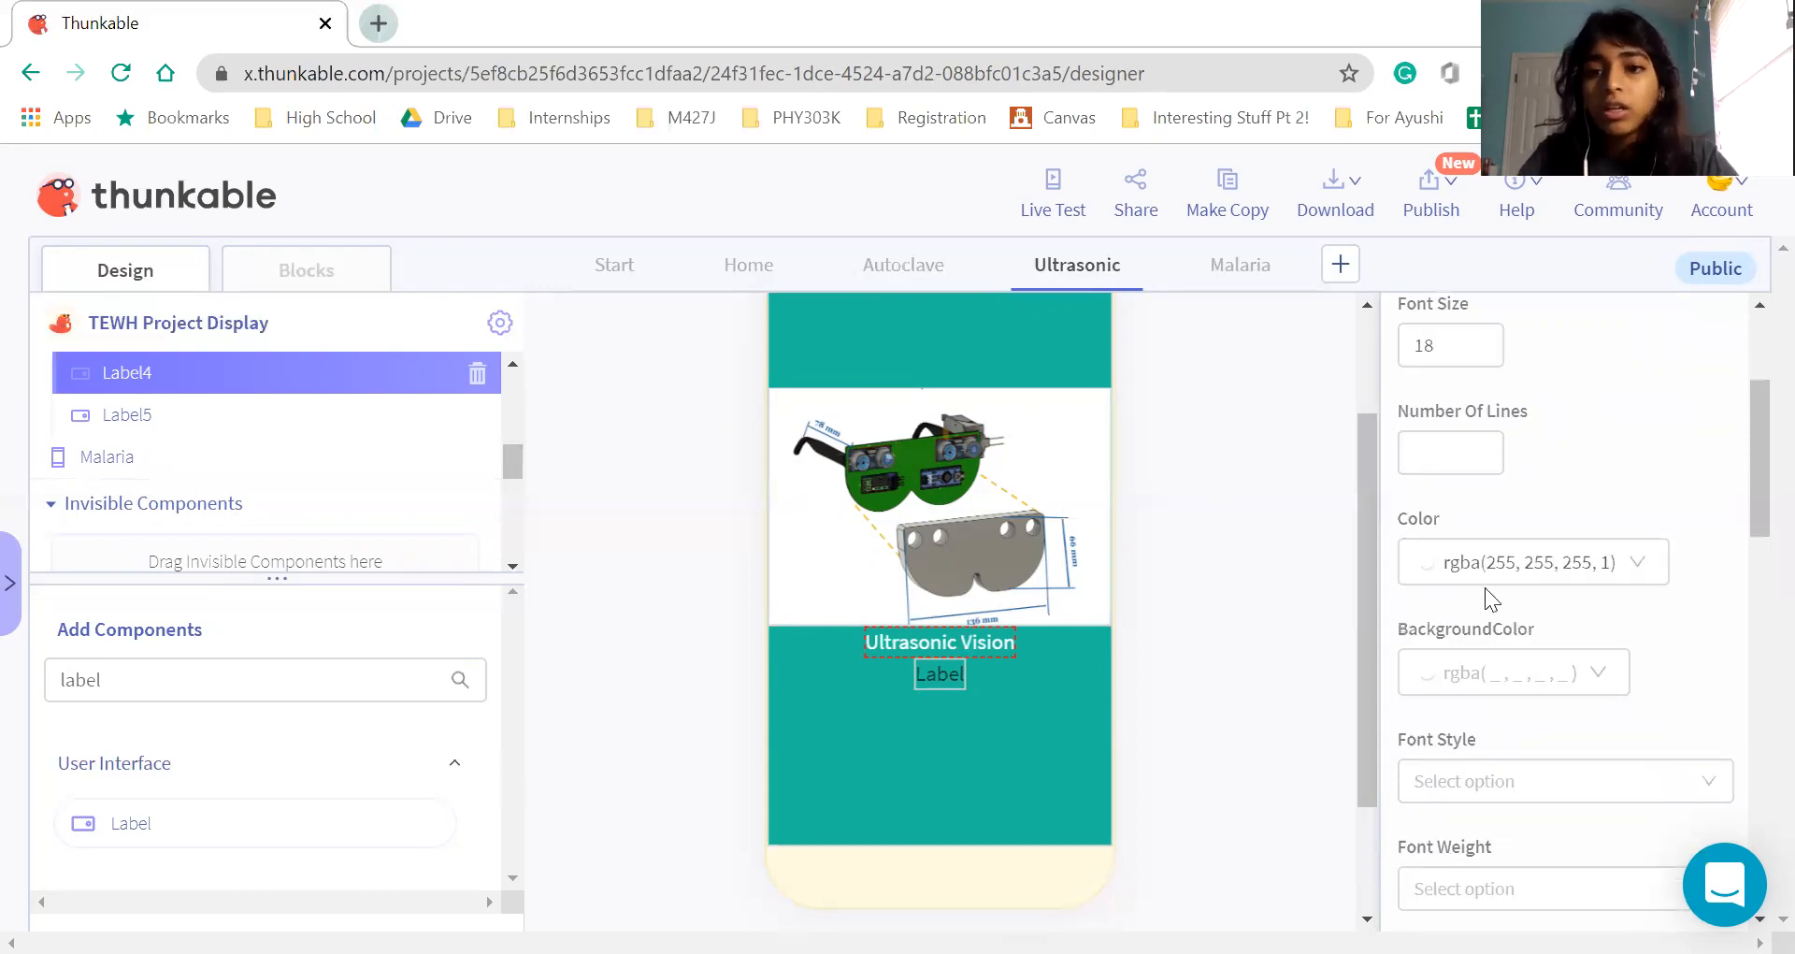
# Set the "Ultrasonic Vision" label's font size to 20 and its font weight to Bold
pyautogui.click(1467, 334)
pyautogui.press('BackSpace')
pyautogui.press('BackSpace')
pyautogui.write('20')
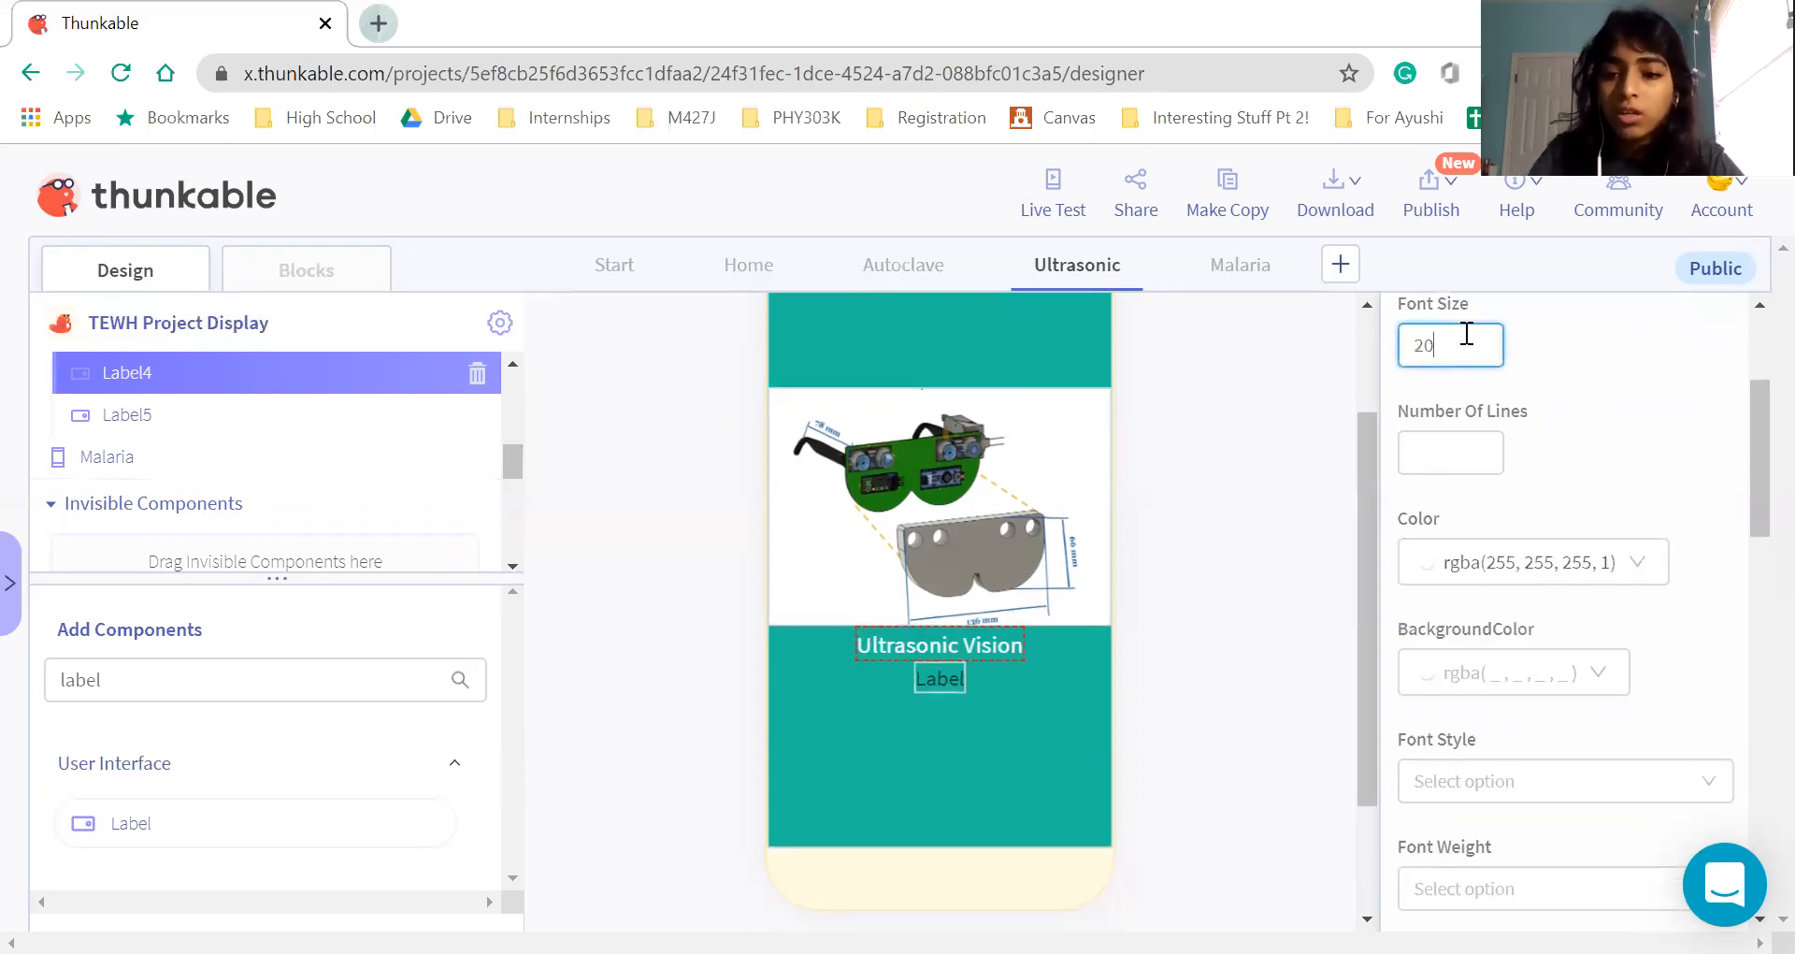
pyautogui.click(1496, 888)
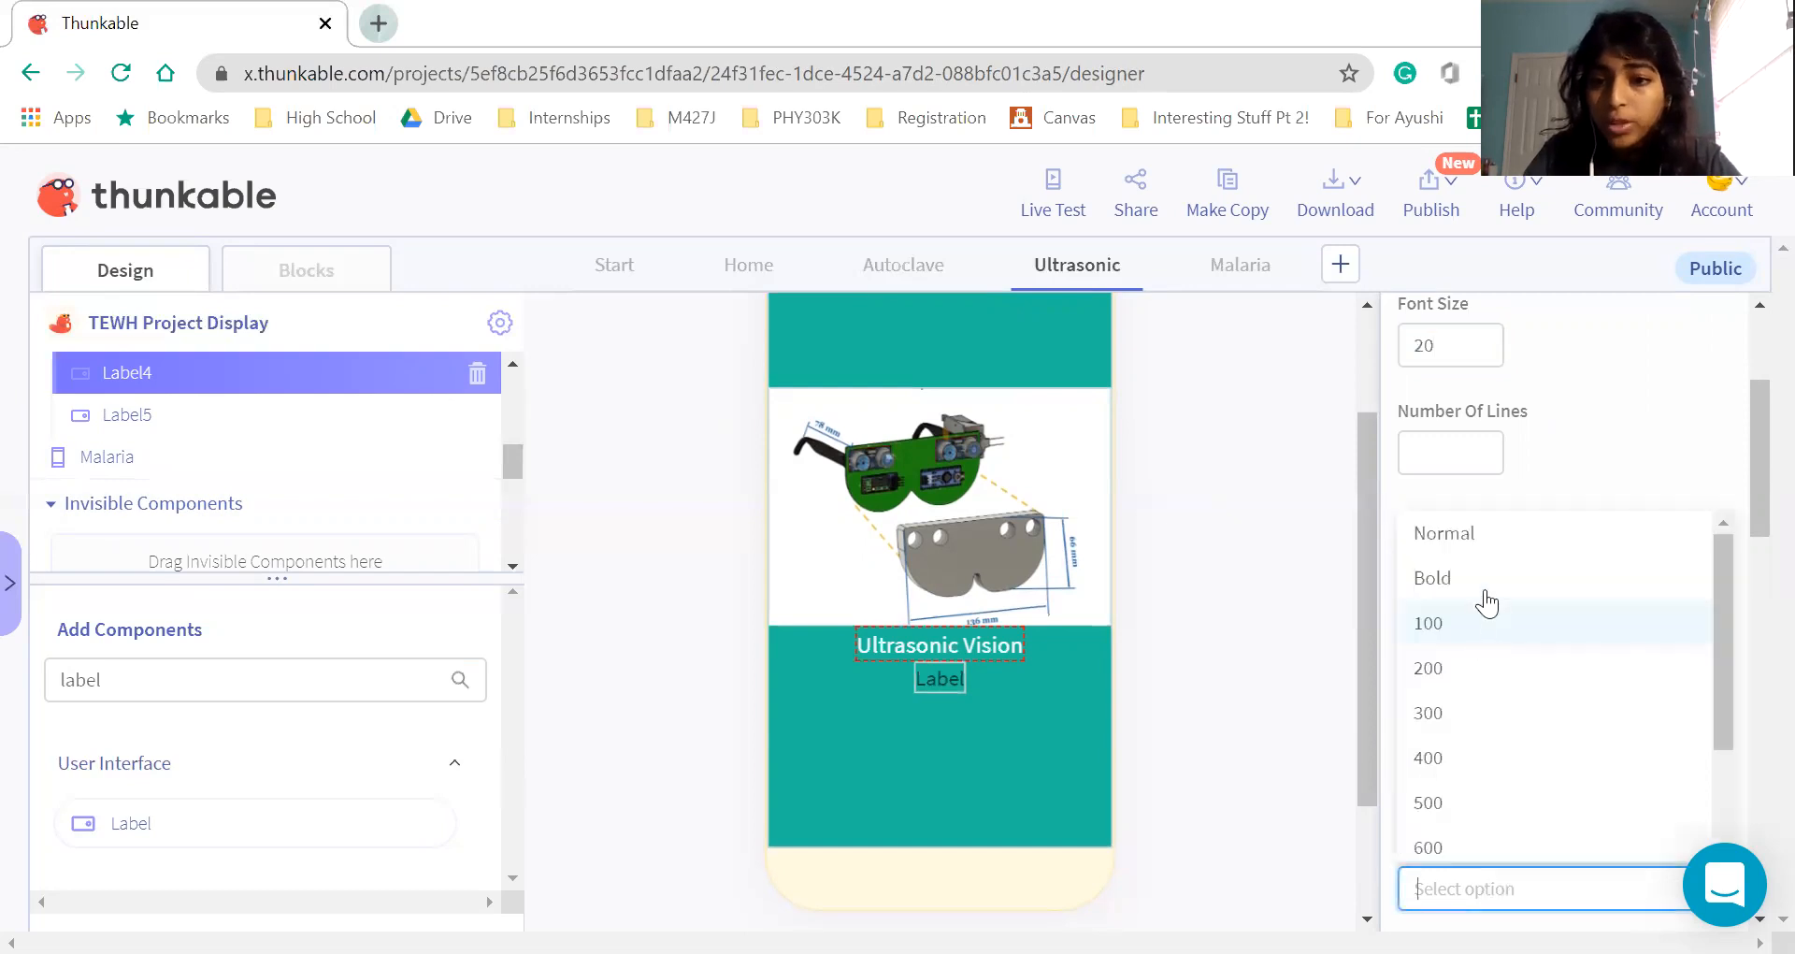
pyautogui.click(1481, 577)
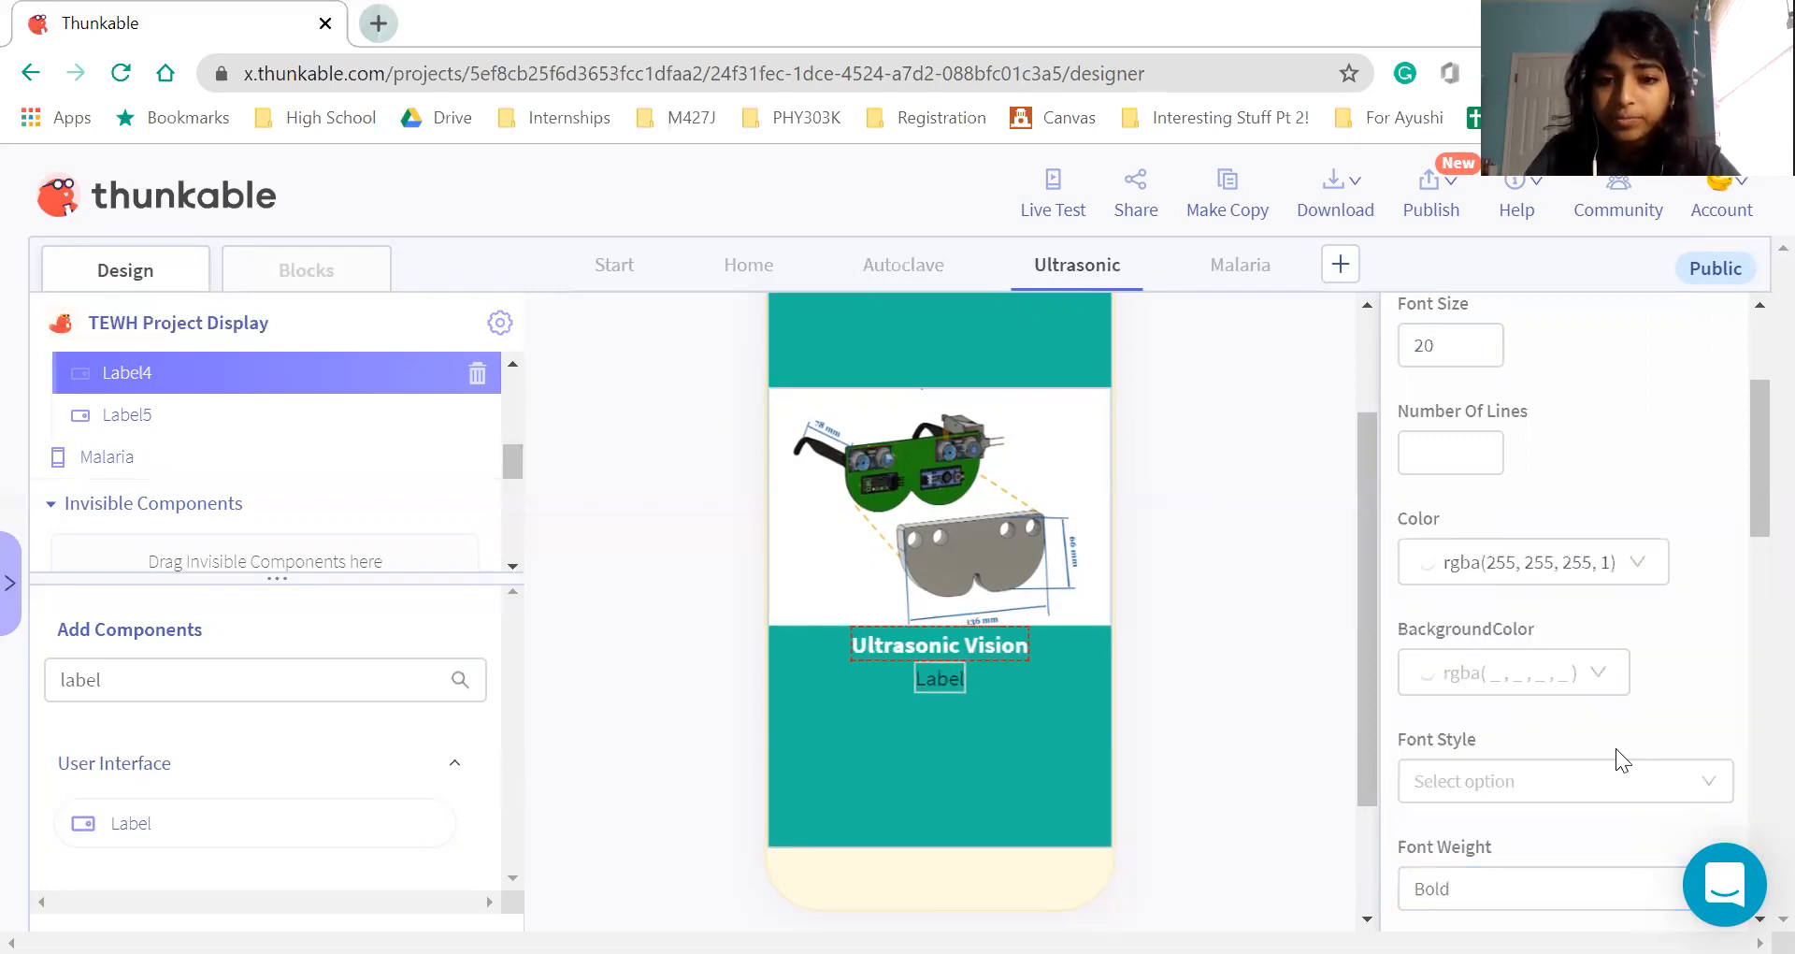
# Set the top padding of the "Ultrasonic Vision" label to 10 px
pyautogui.scroll(-5, 1615, 748)
pyautogui.scroll(-5, 1552, 767)
pyautogui.click(1437, 803)
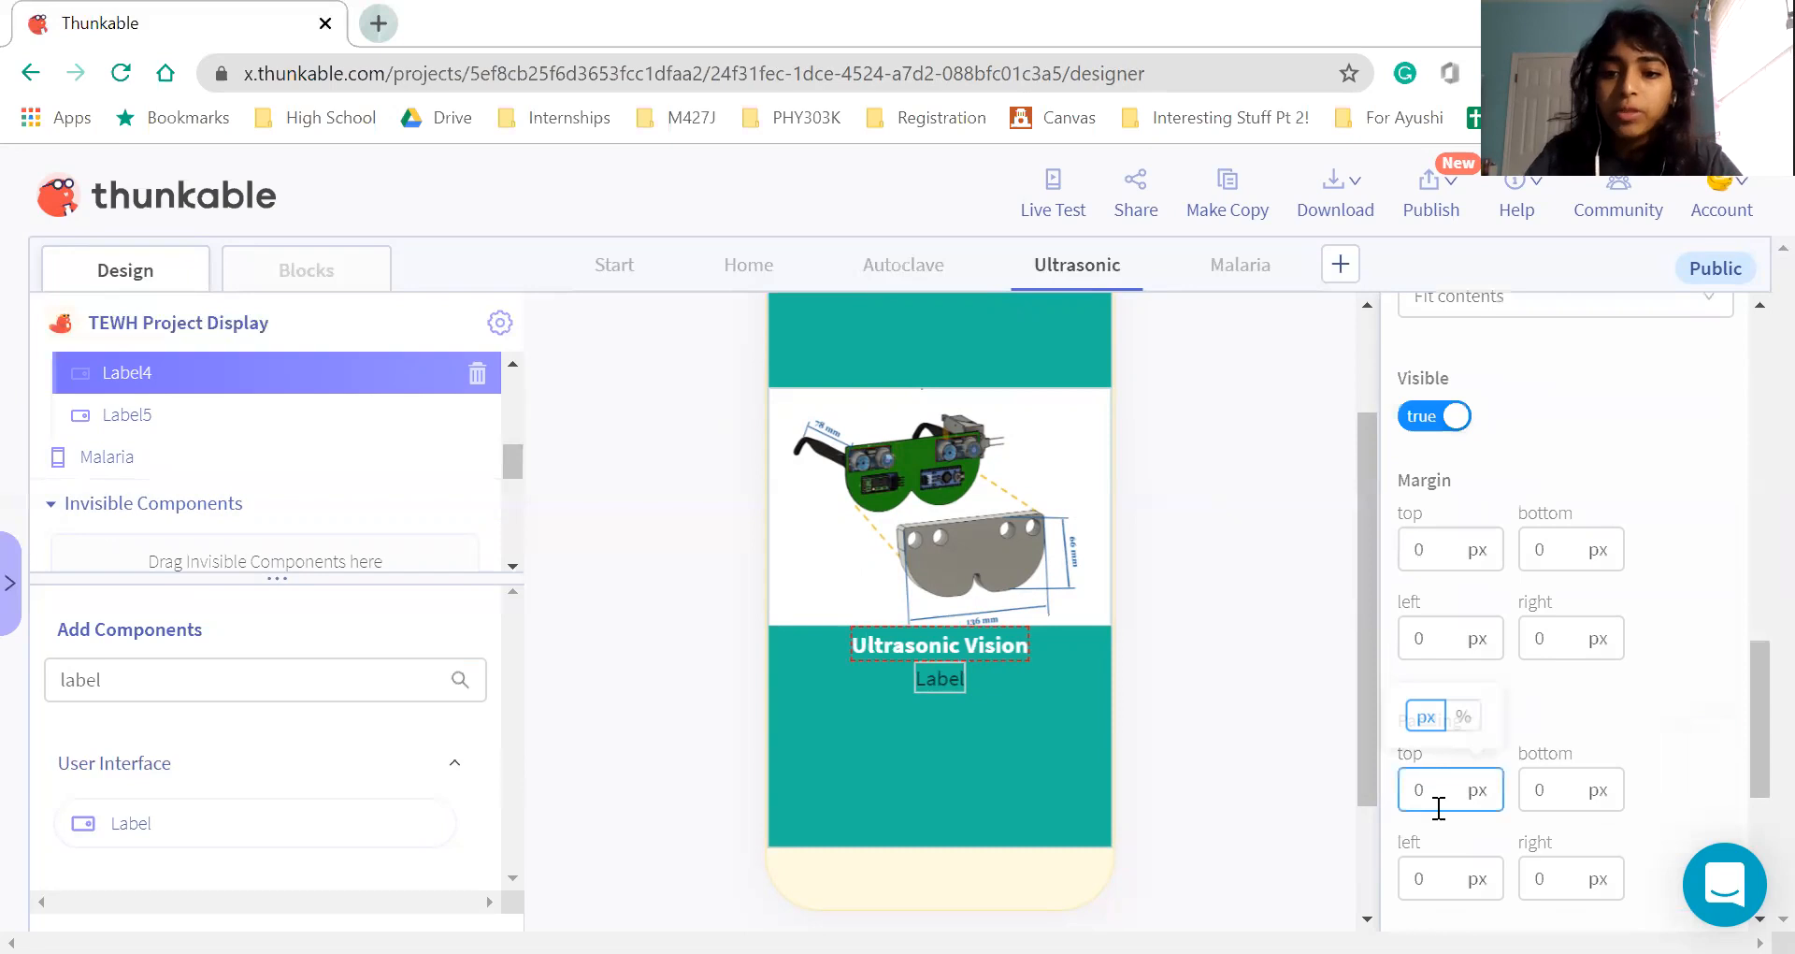
pyautogui.write('10')
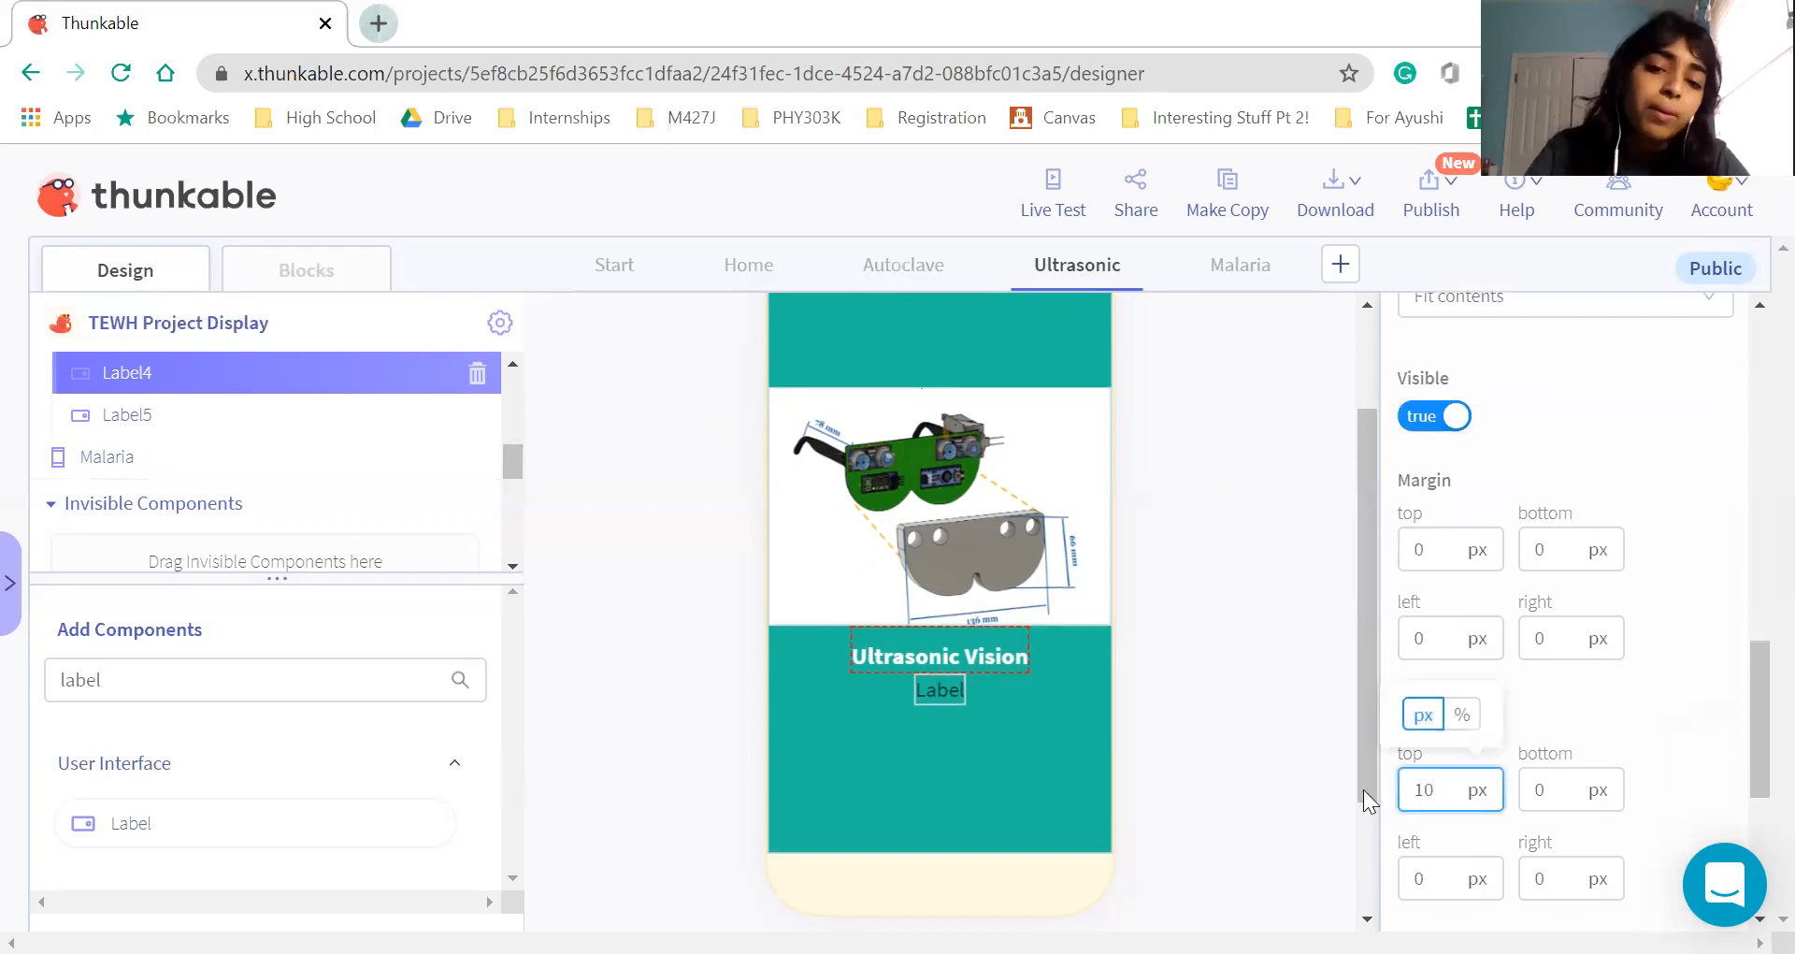
# Set the second Ultrasonic label's text to "Wearable device allowing for detection of surrounding objects with minimal training to replace the need for sight"
pyautogui.click(931, 698)
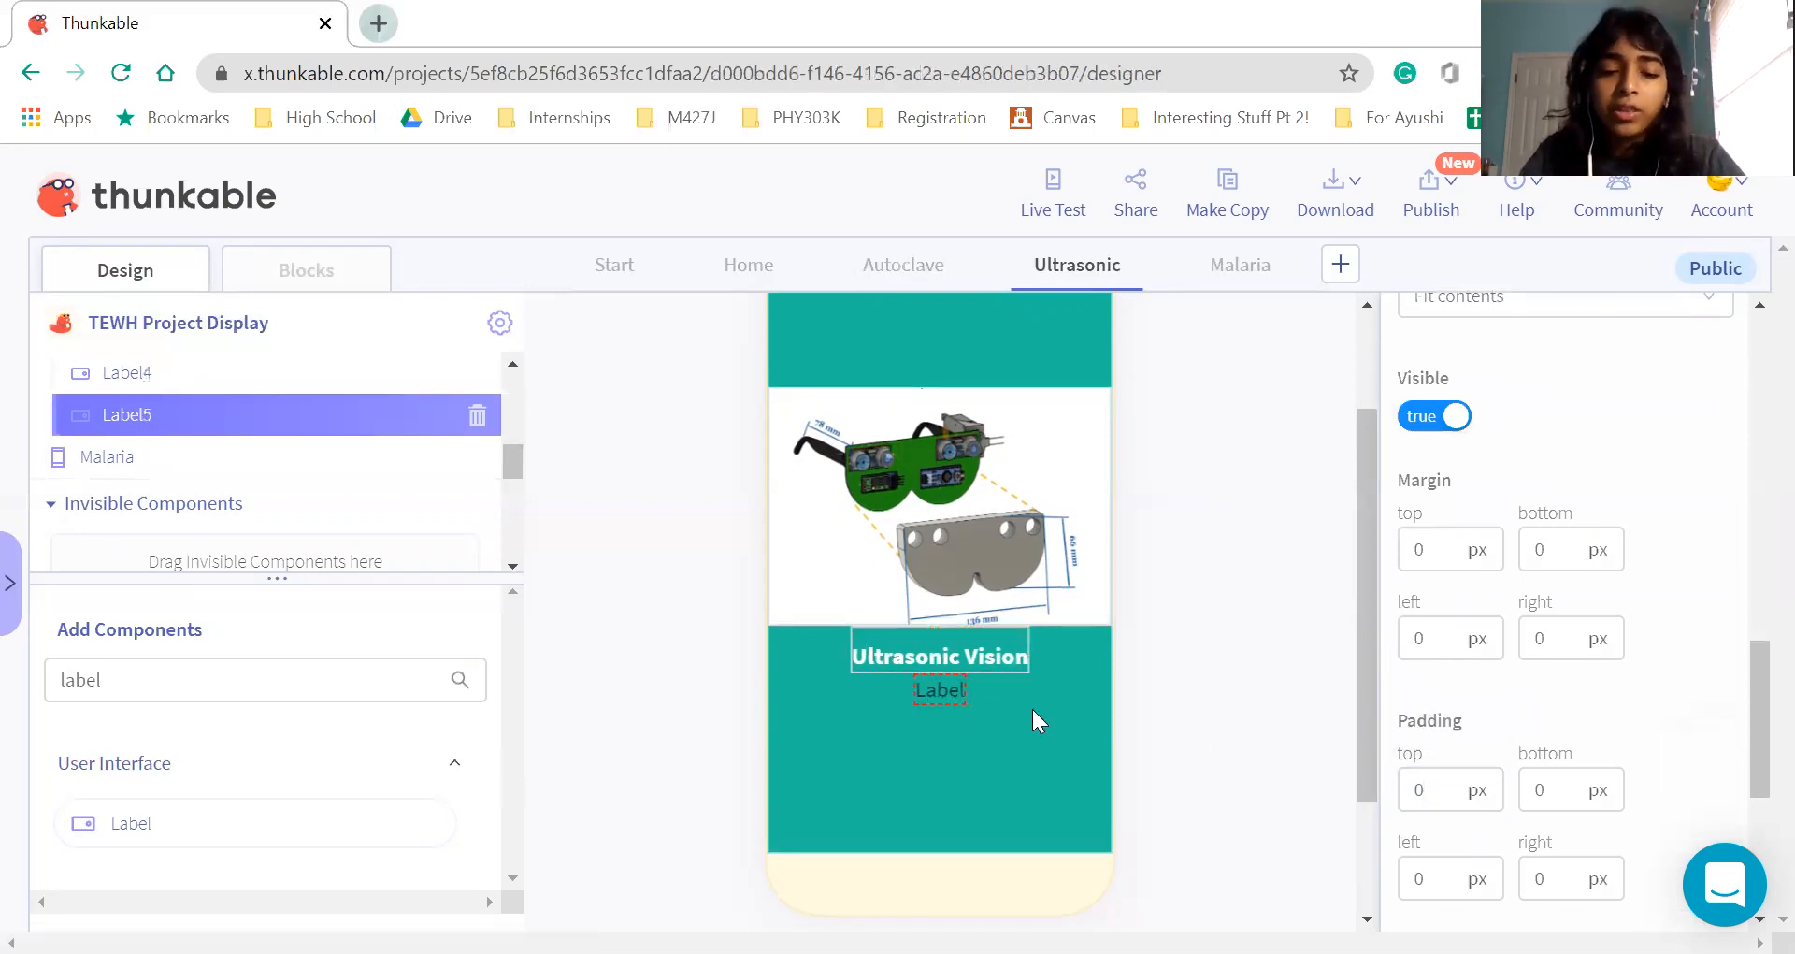
pyautogui.scroll(10, 1637, 654)
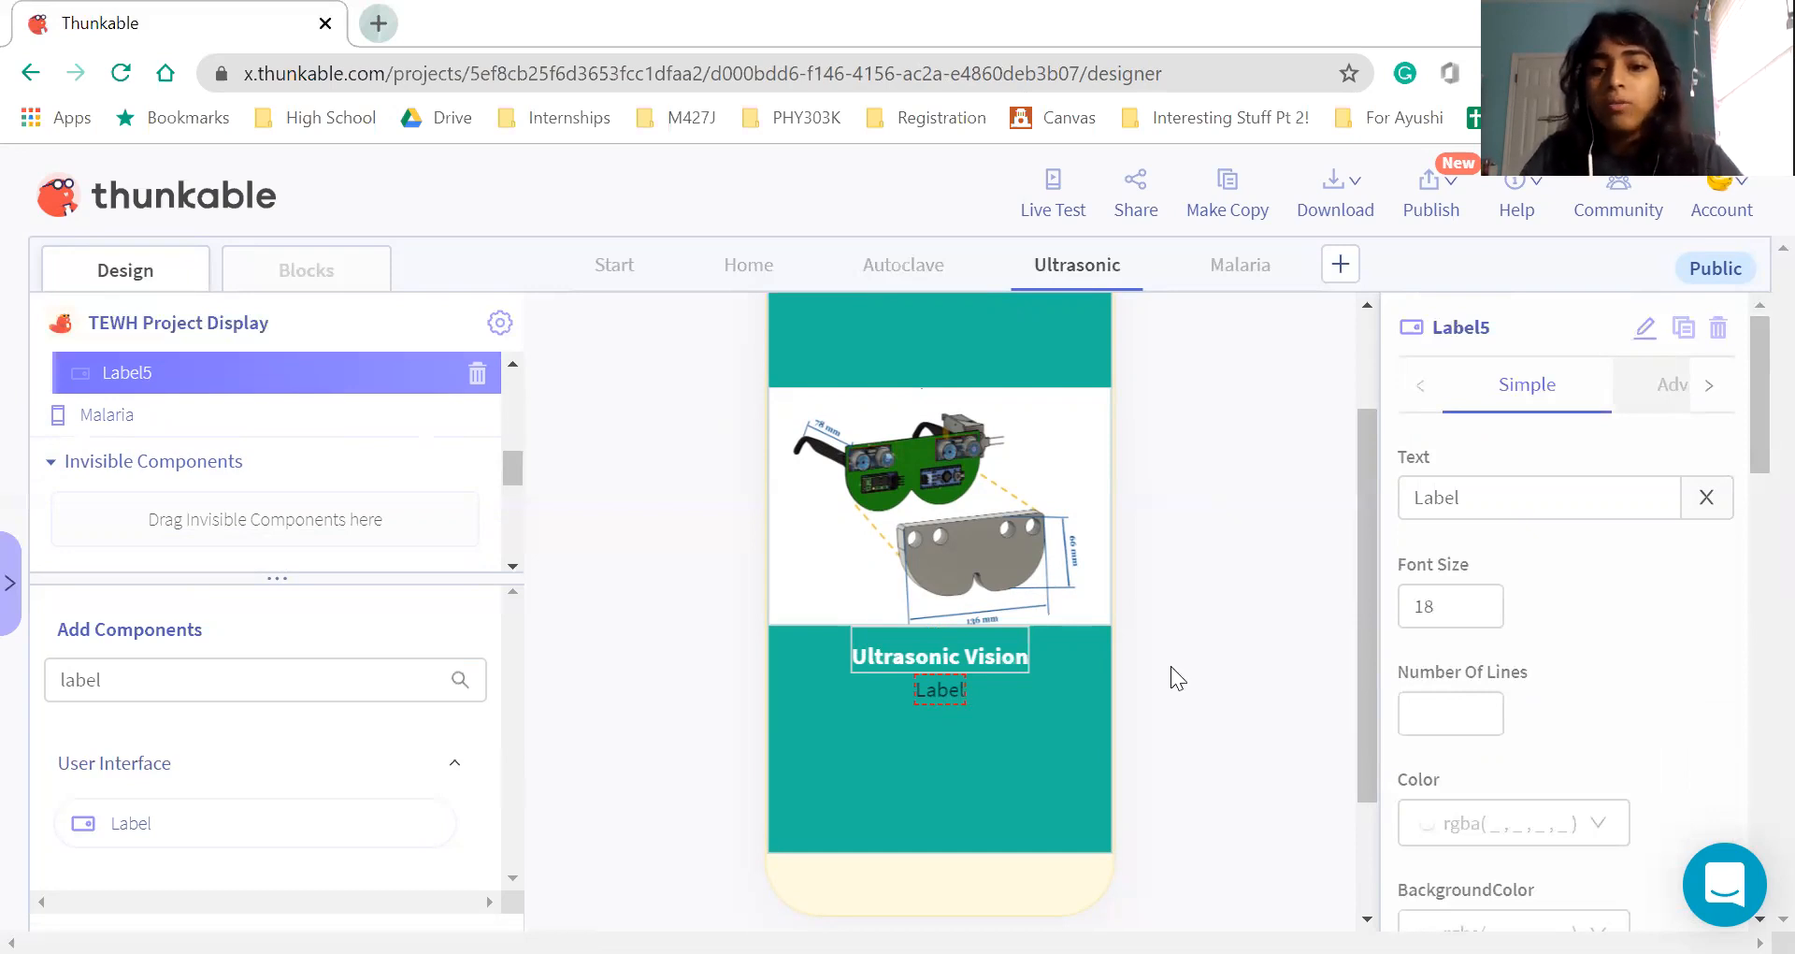
pyautogui.scroll(-1, 1449, 653)
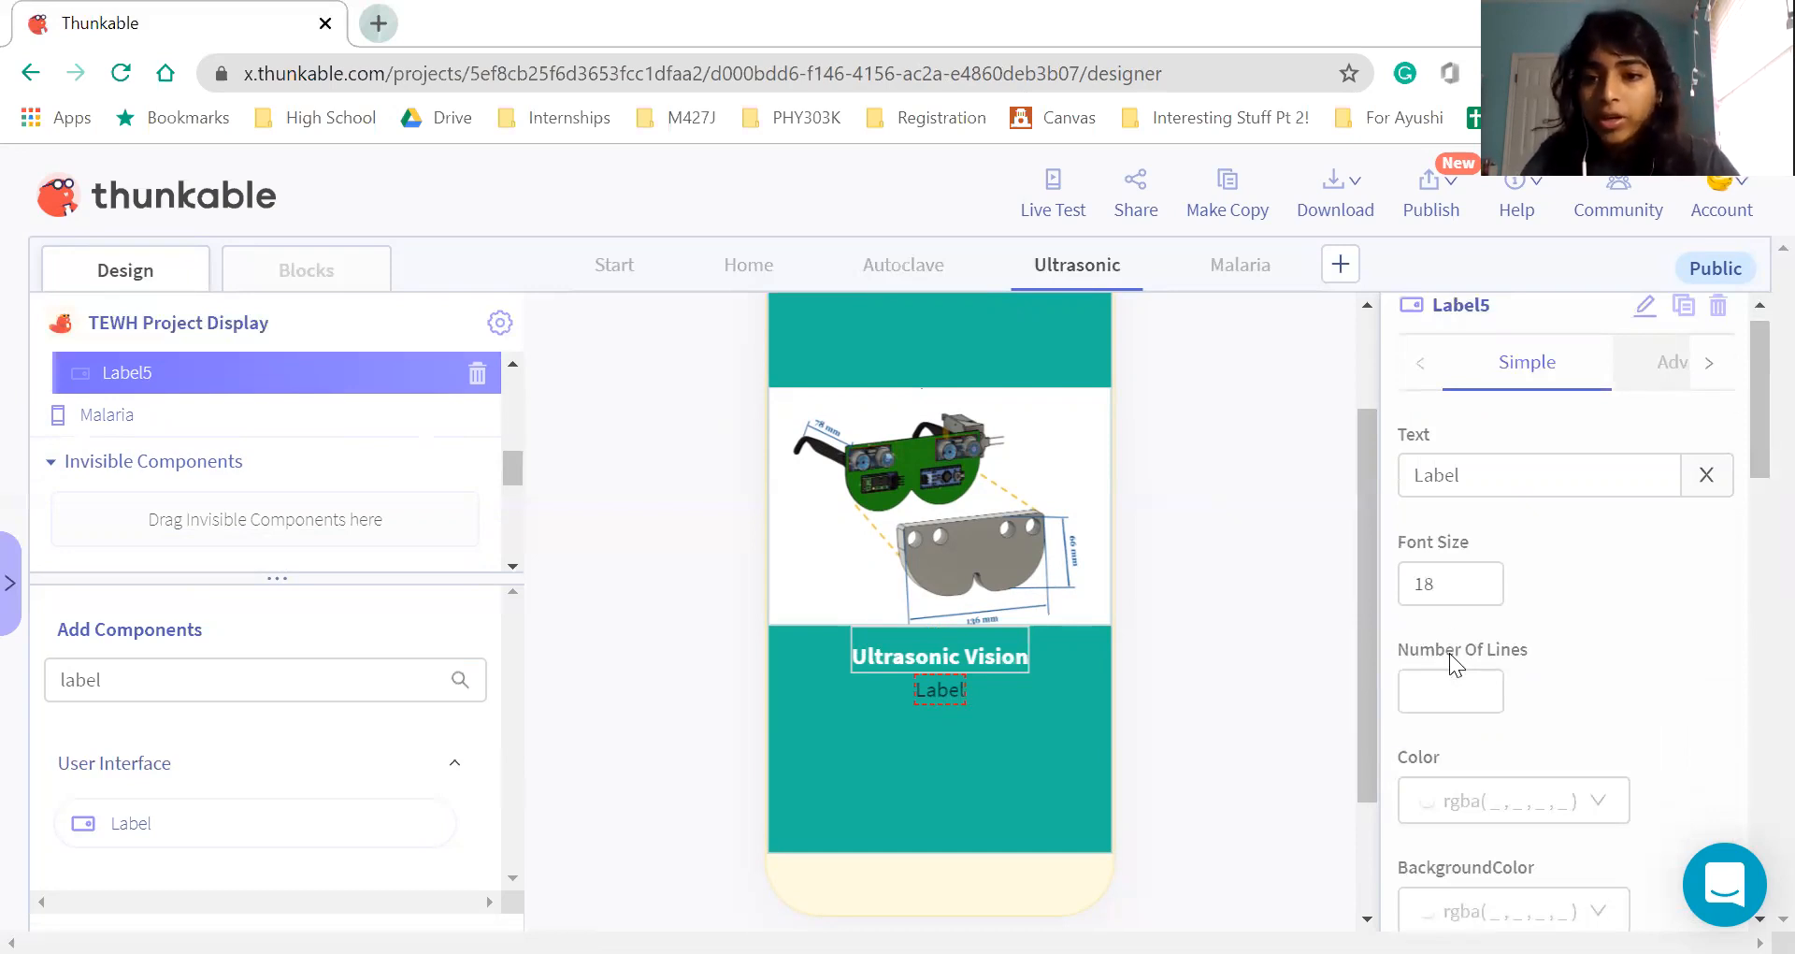
pyautogui.hotkey('ctrl', 'a')
pyautogui.press('BackSpace')
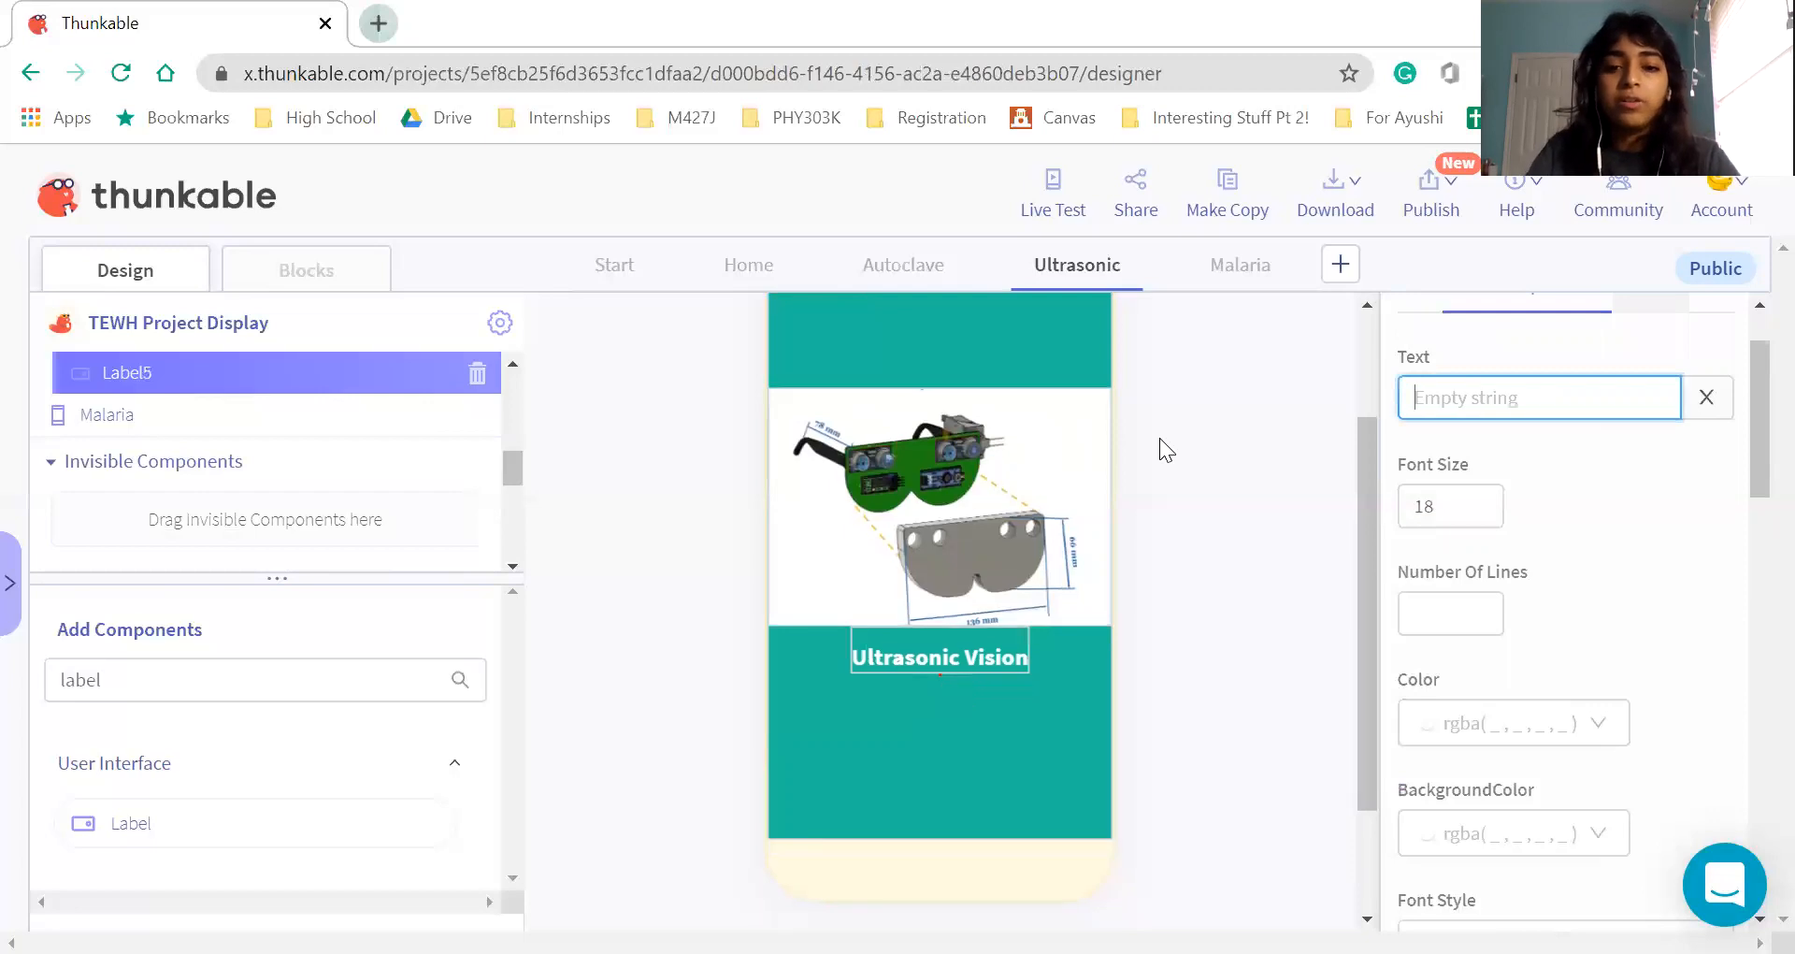
pyautogui.write('Wearable device allowing for detection of surrounding objects with minimal training to replace the need for sight')
# Set the Ultrasonic description label's font size to 15 and its text color to white
pyautogui.click(1454, 516)
pyautogui.press('BackSpace')
pyautogui.write('5')
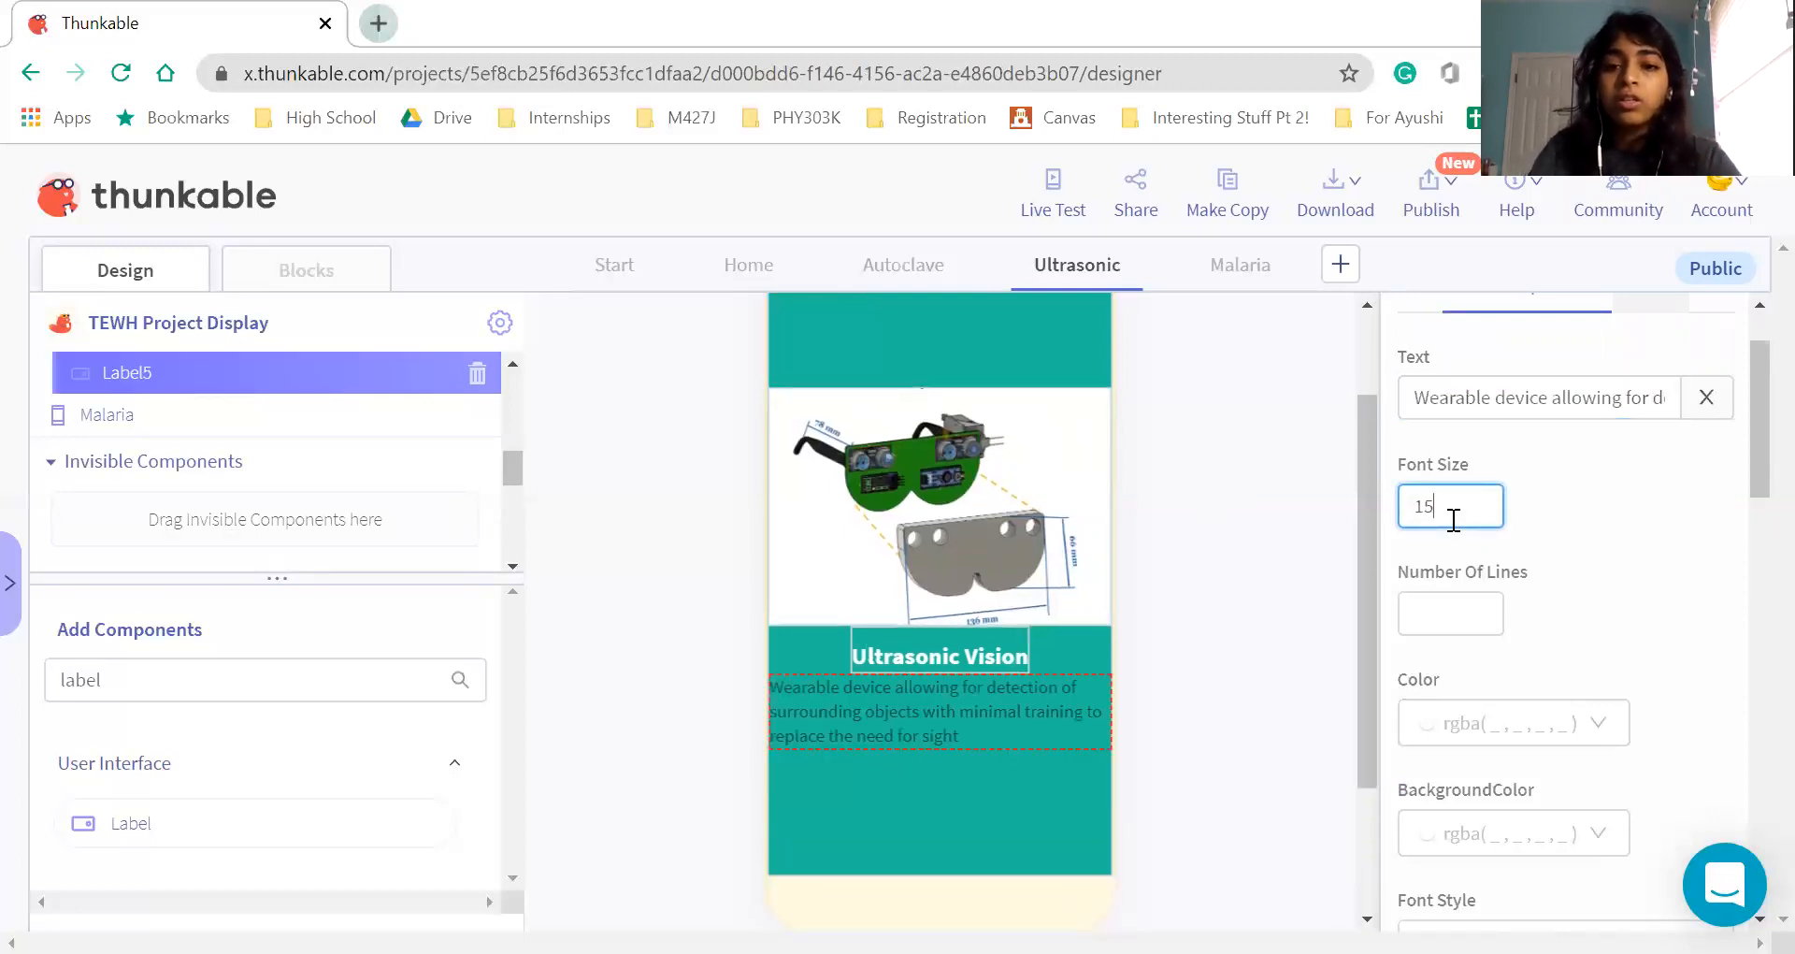
pyautogui.scroll(-2, 1515, 653)
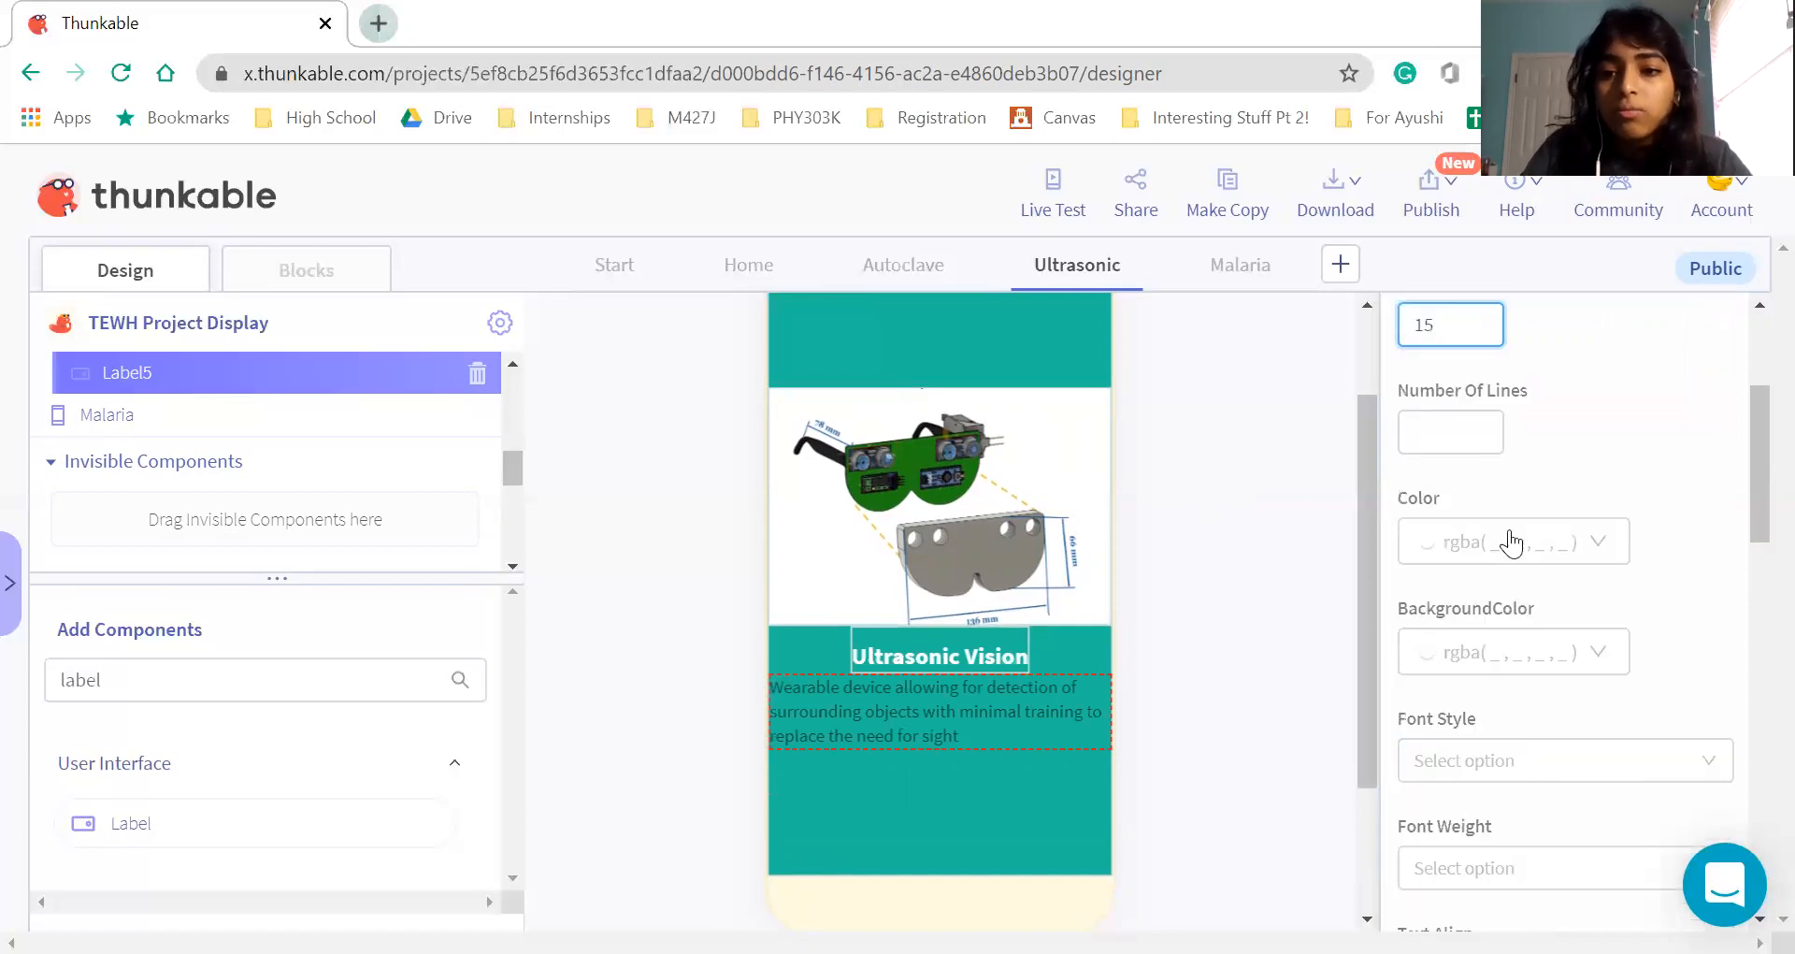
pyautogui.click(1204, 752)
pyautogui.scroll(-2, 1433, 714)
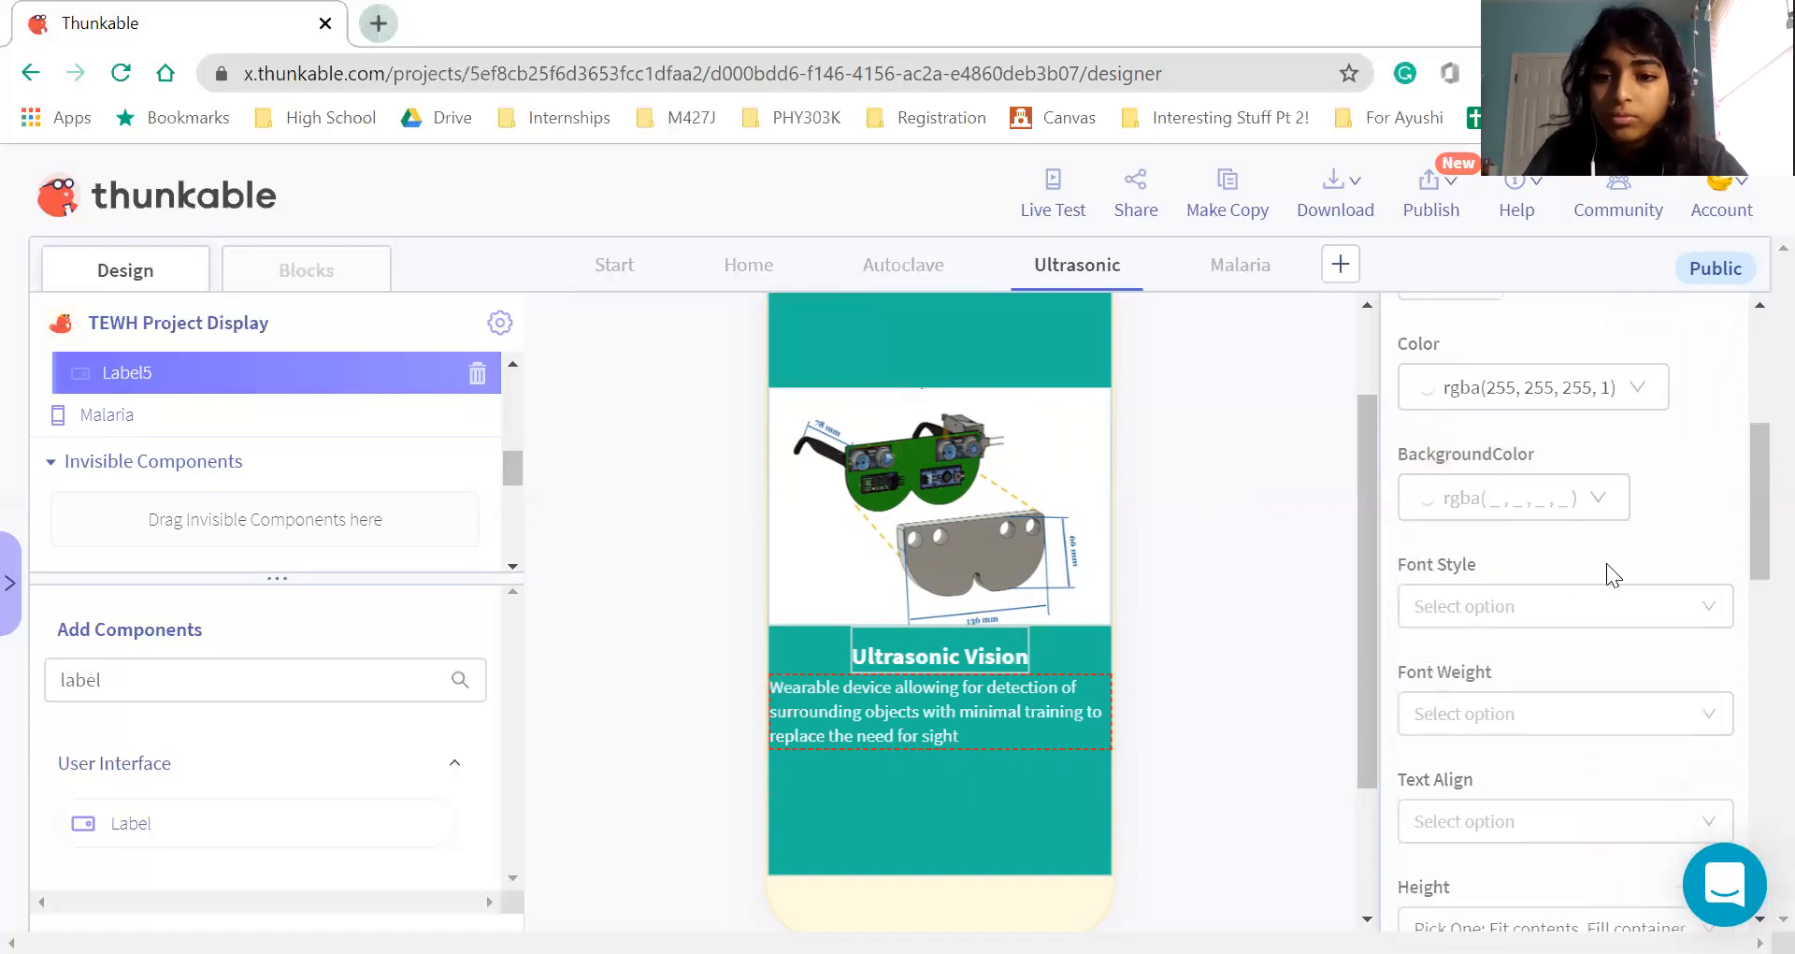
# Center-align the Ultrasonic description label's text and set its top padding to 10 px
pyautogui.click(1507, 823)
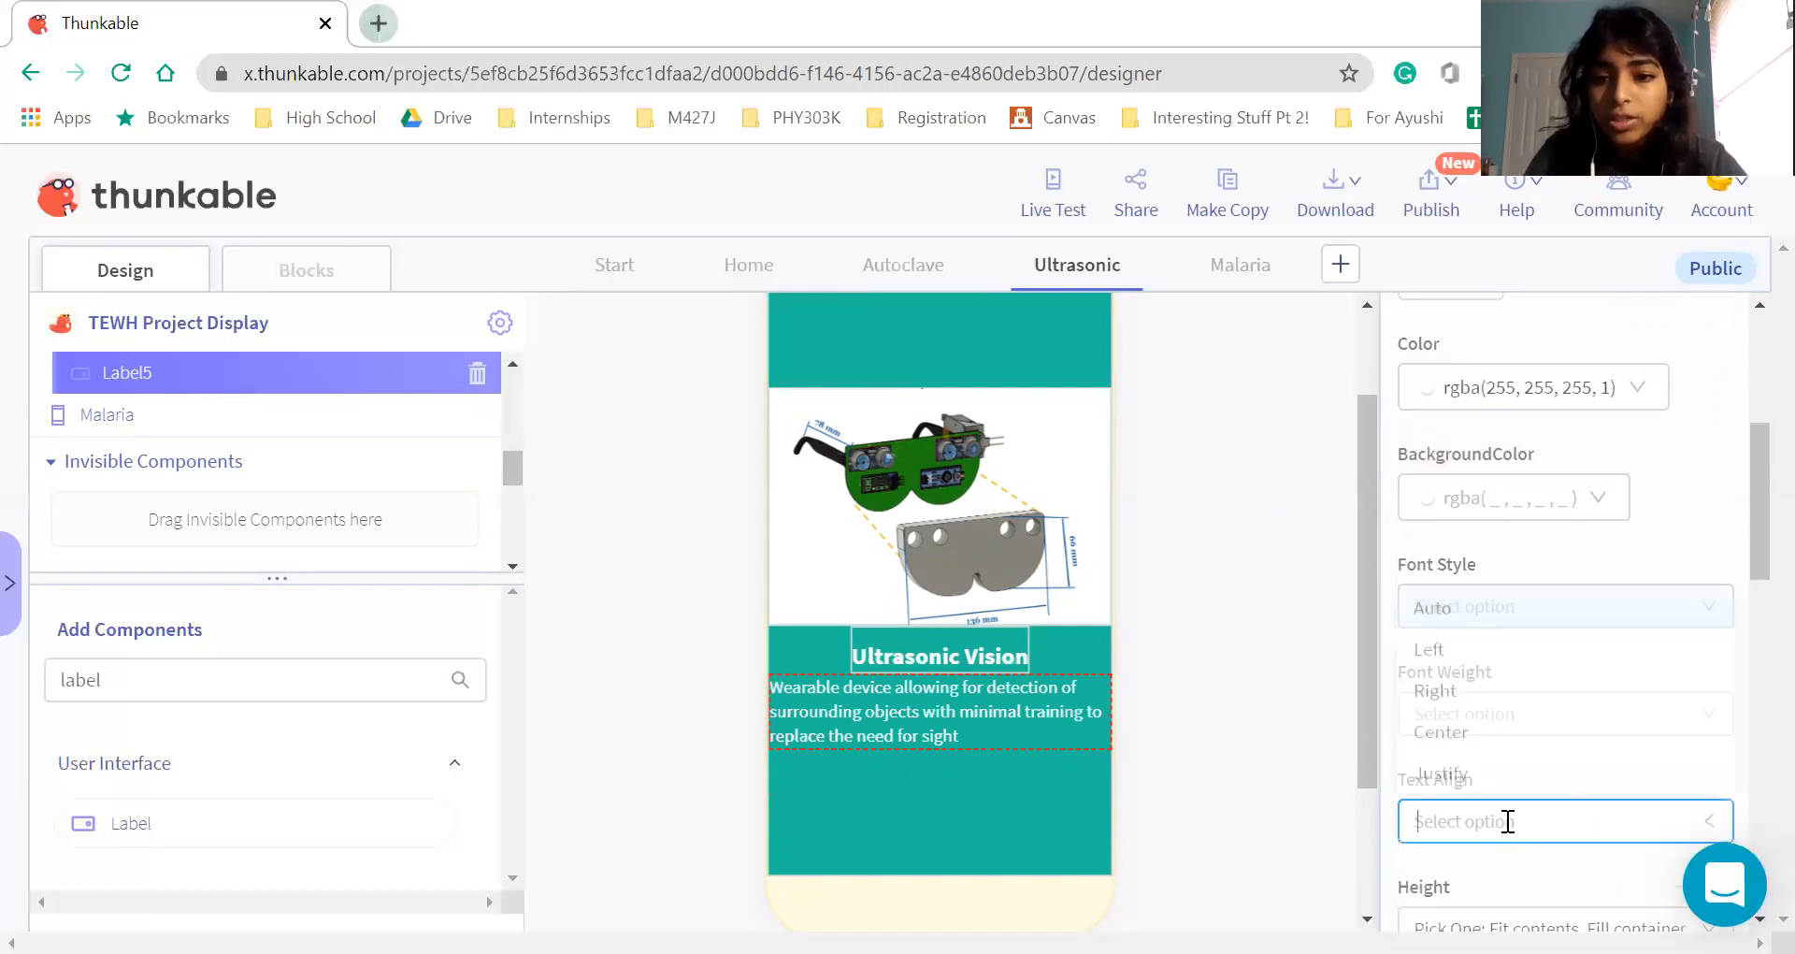
pyautogui.click(1542, 728)
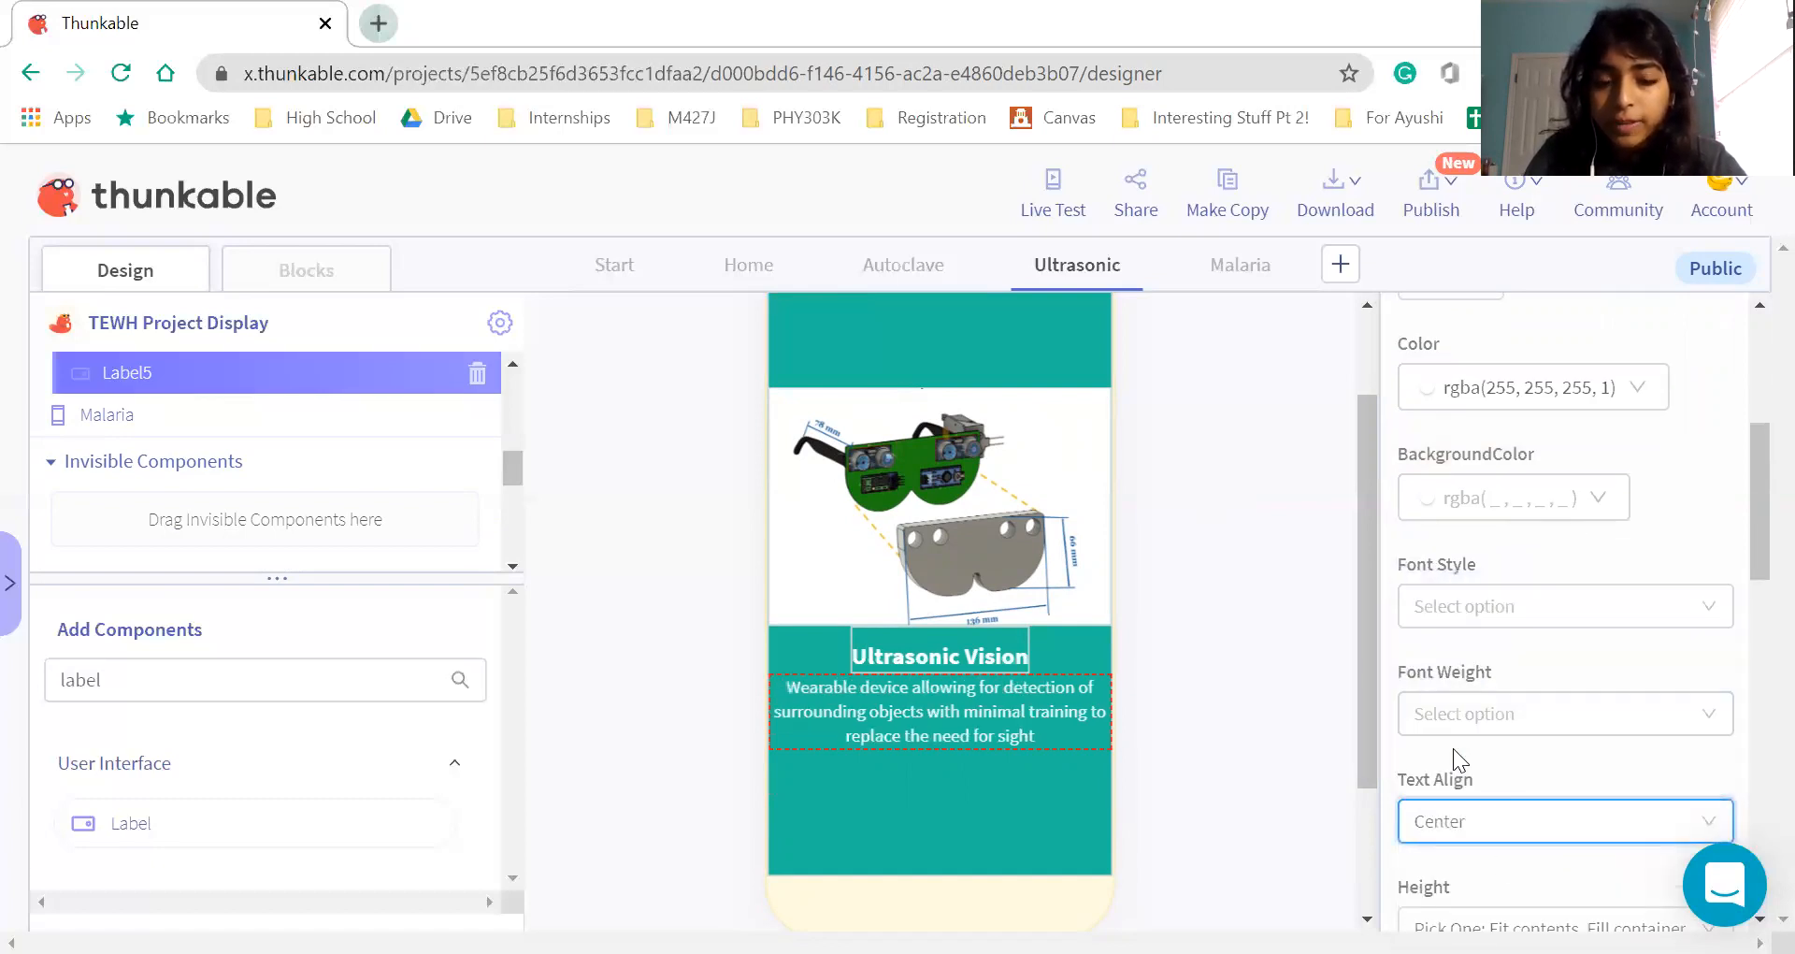
pyautogui.scroll(-2, 1204, 776)
pyautogui.scroll(-7, 1555, 842)
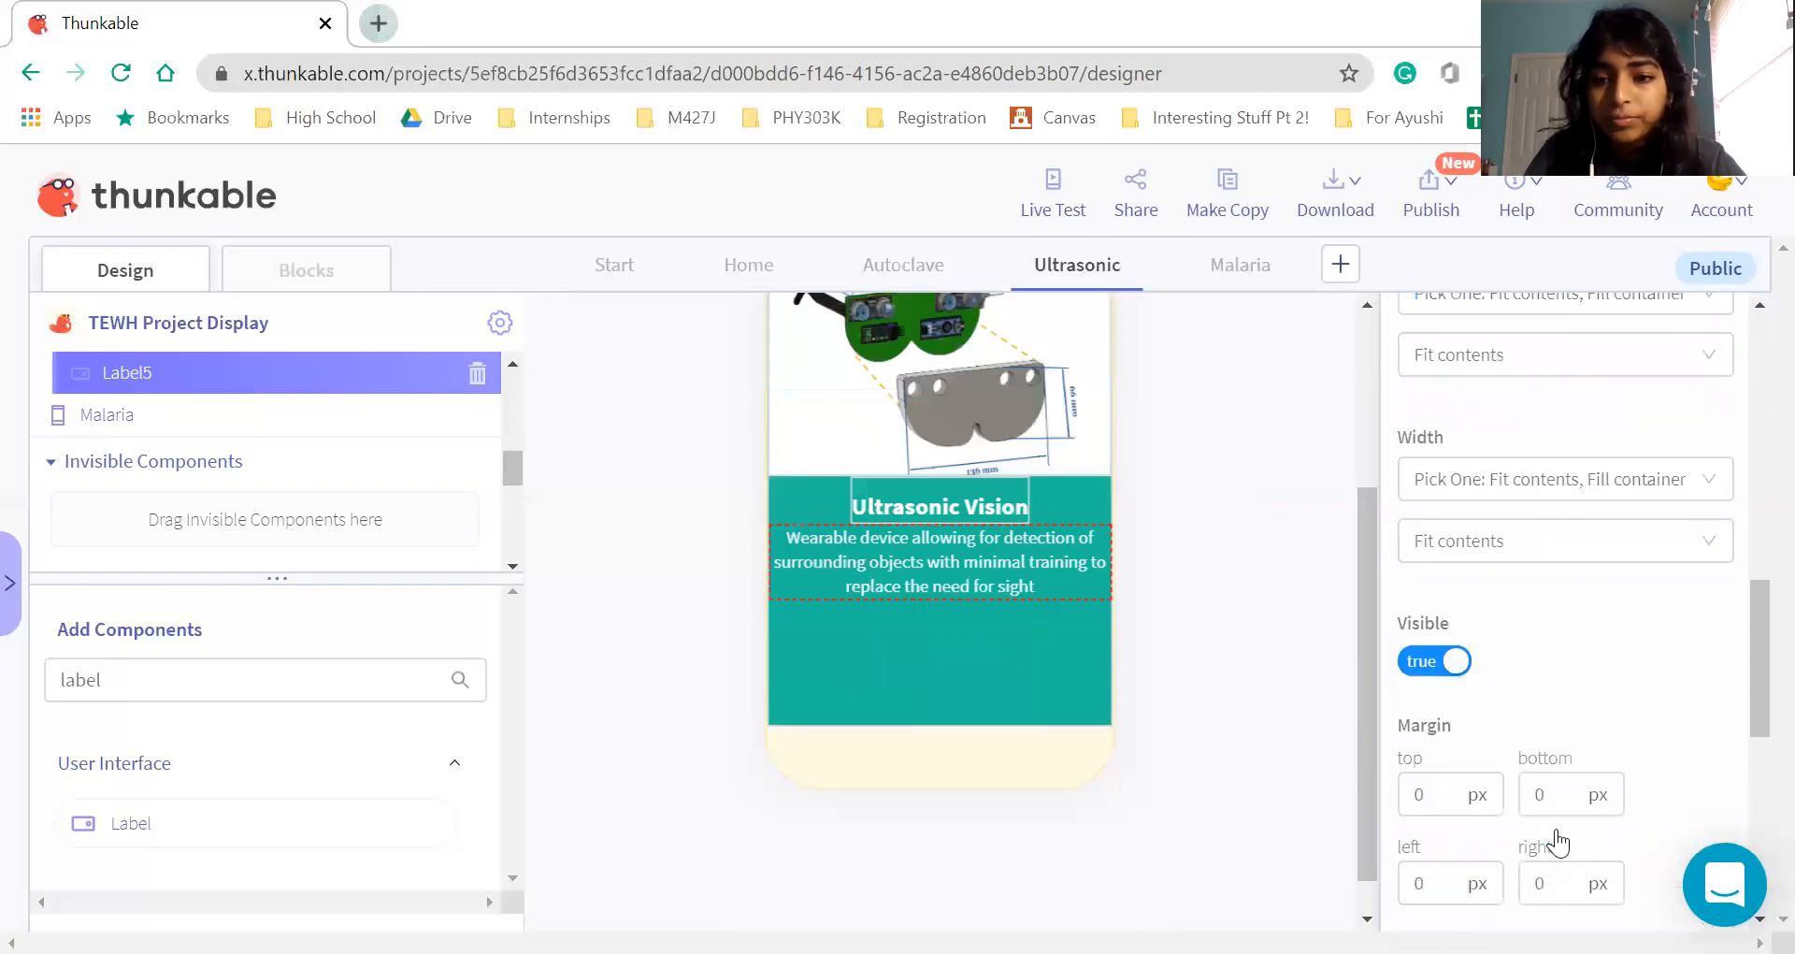
pyautogui.scroll(-1, 1557, 842)
pyautogui.click(1460, 896)
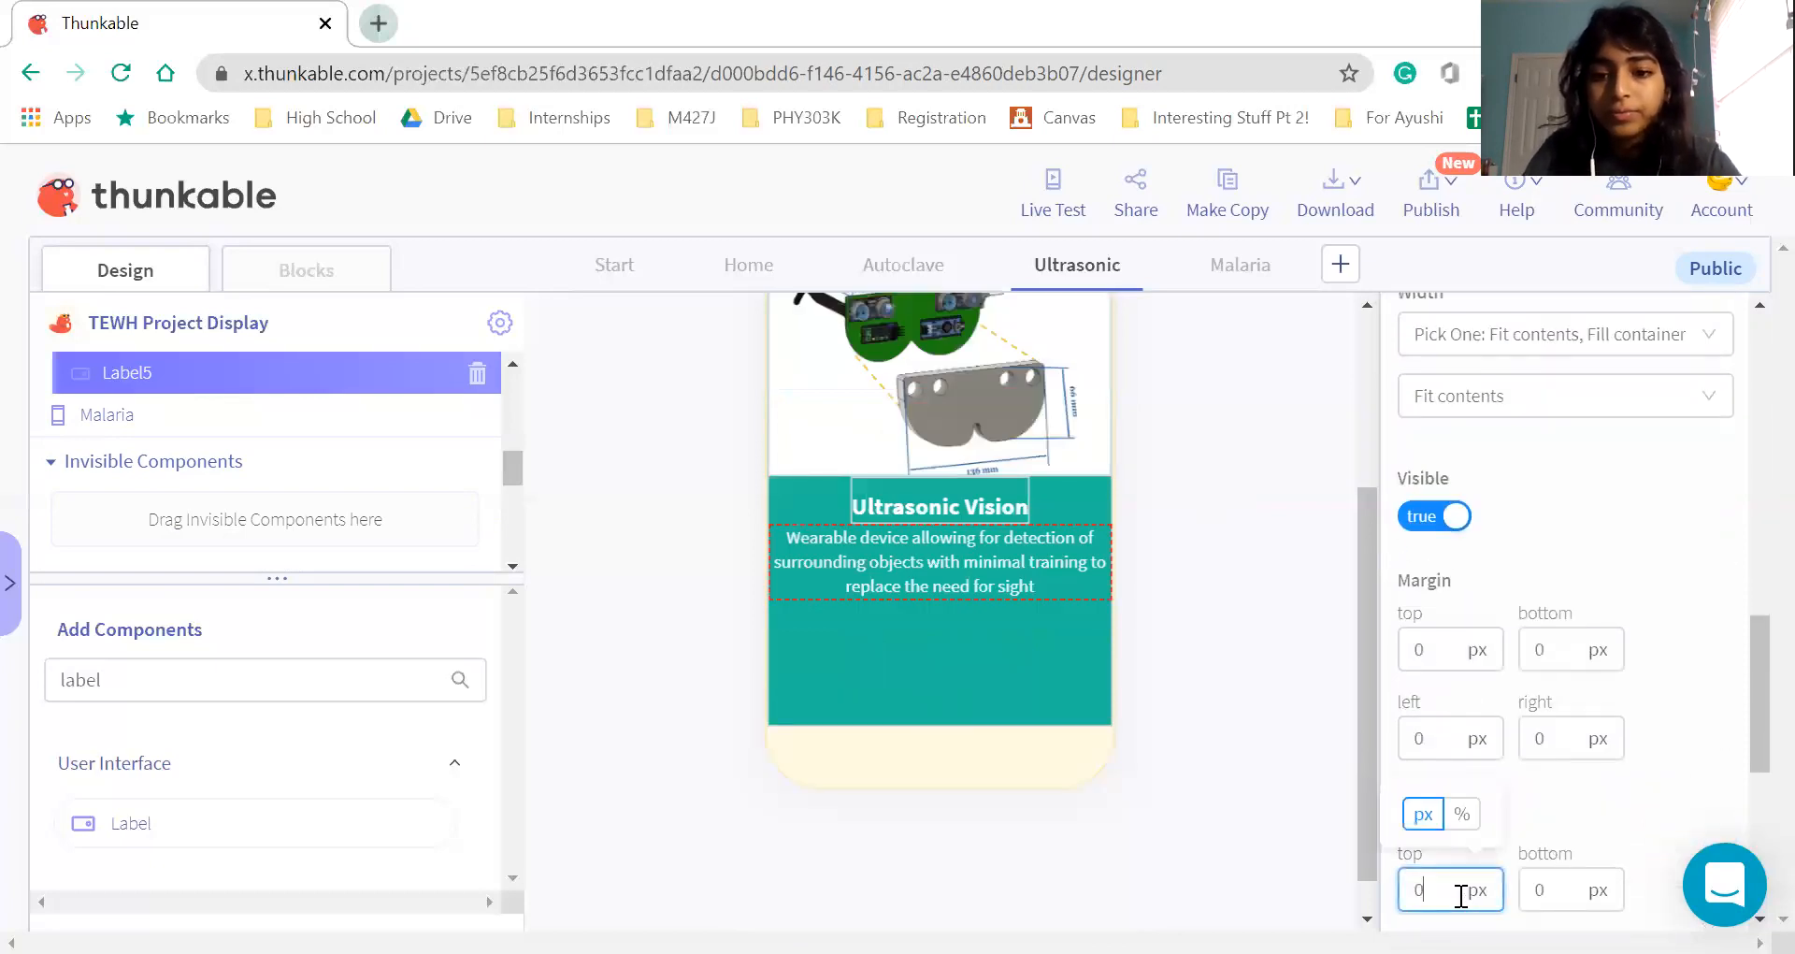
pyautogui.write('10')
pyautogui.click(1337, 635)
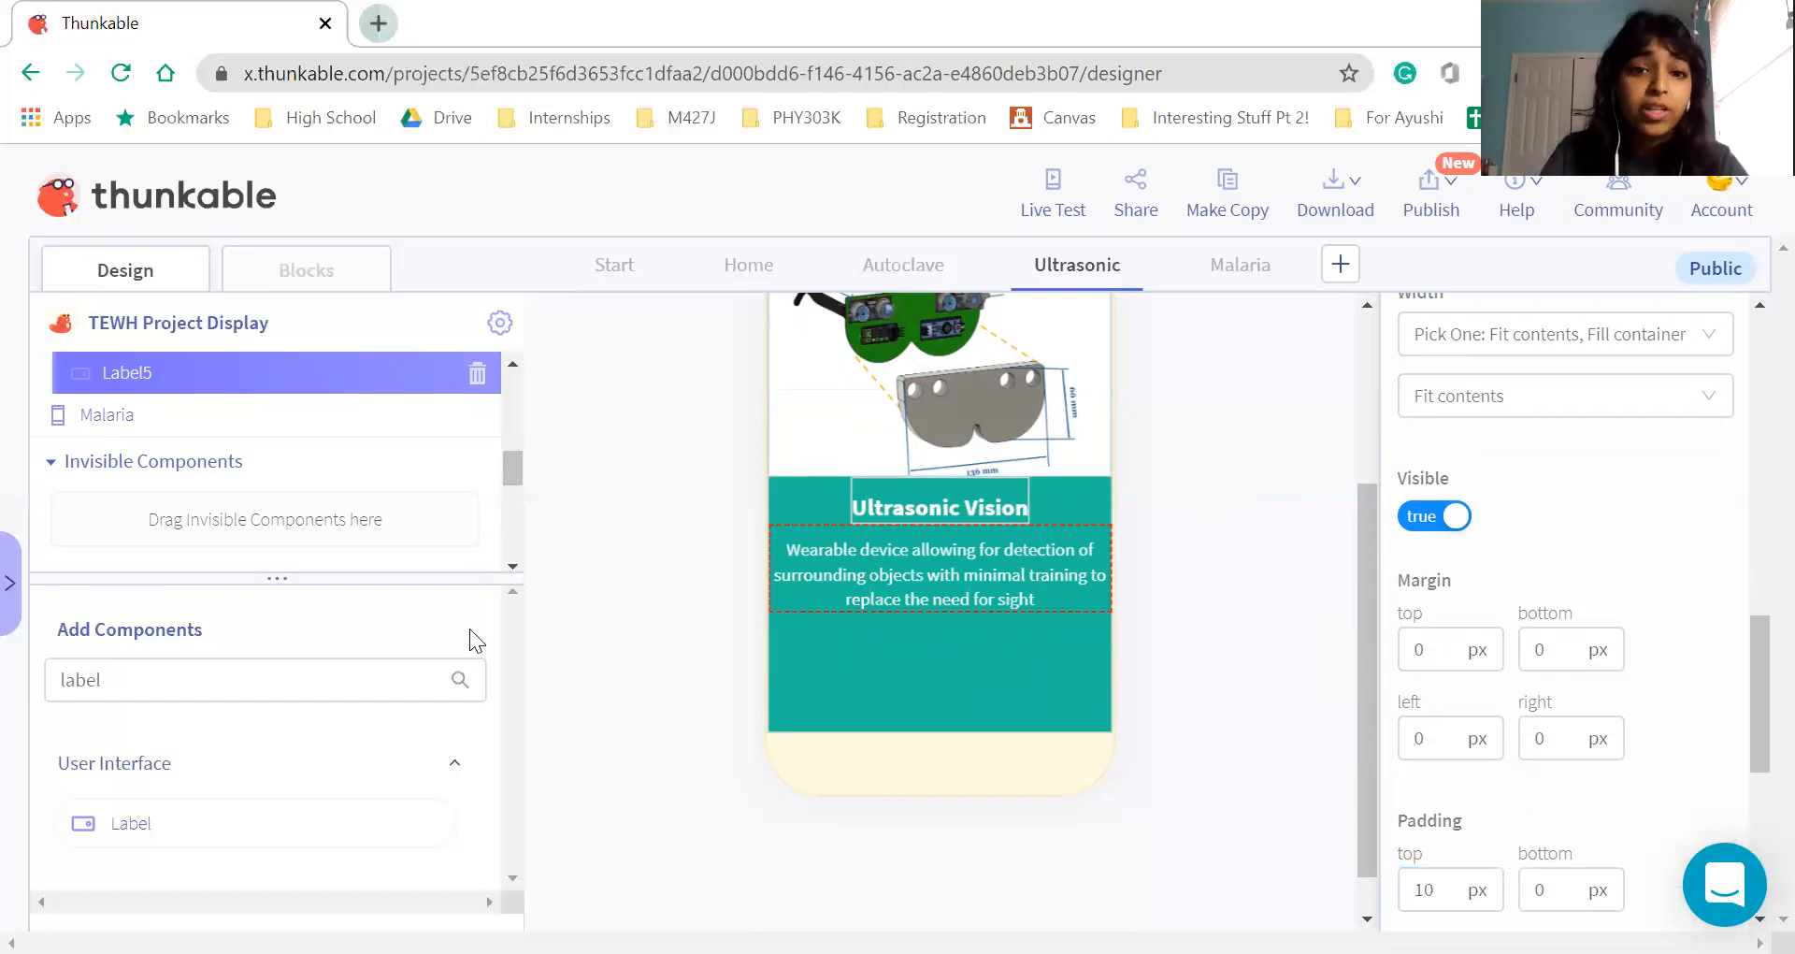
# Set the left and right padding of the Ultrasonic description label to 10 px each
pyautogui.scroll(-3, 1570, 852)
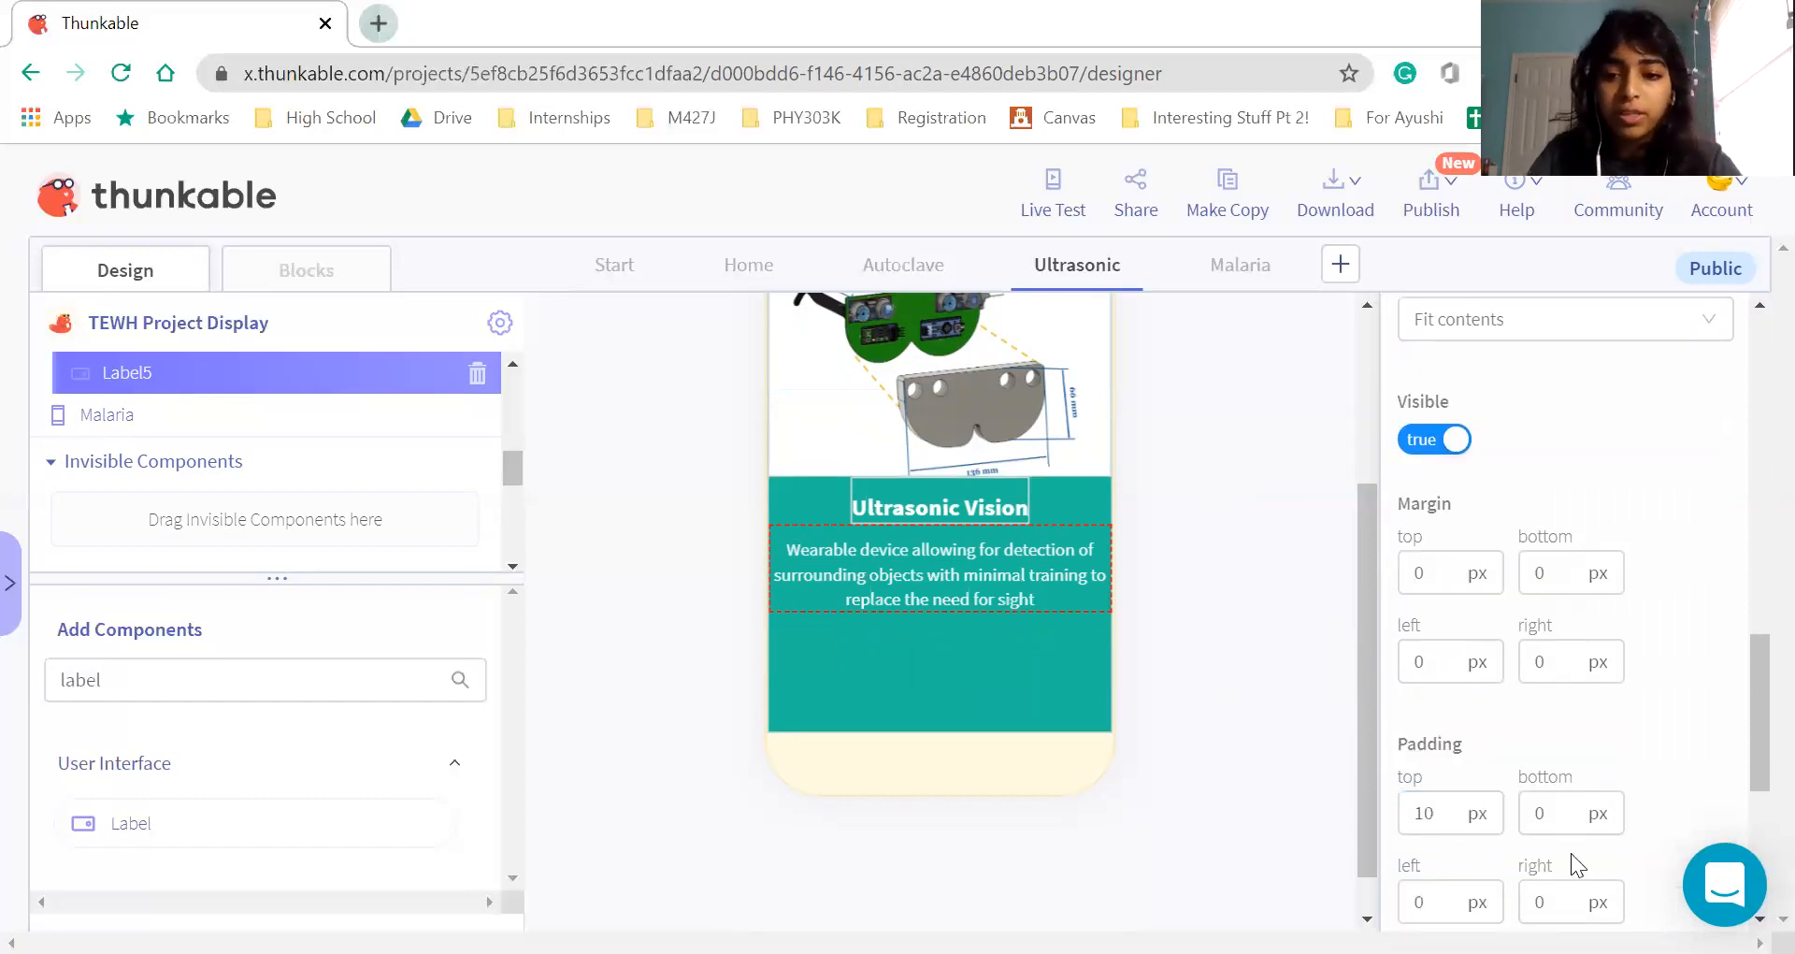
pyautogui.scroll(-1, 1506, 689)
pyautogui.click(1447, 704)
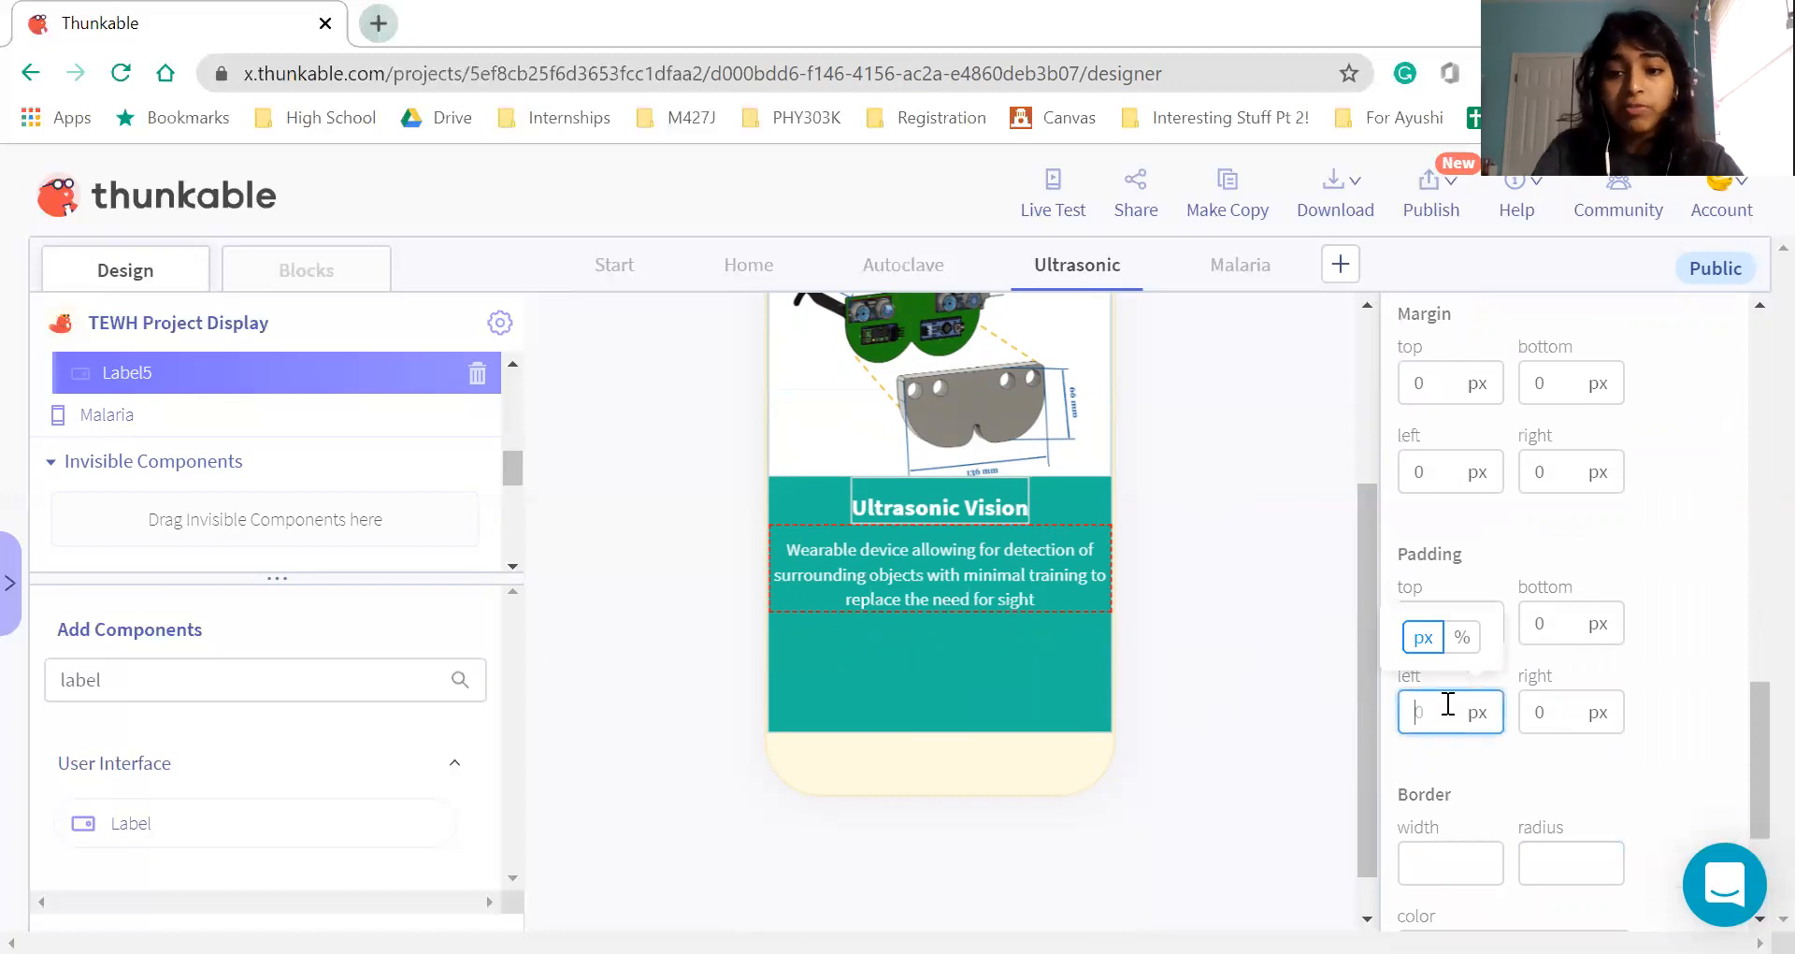
pyautogui.write('1')
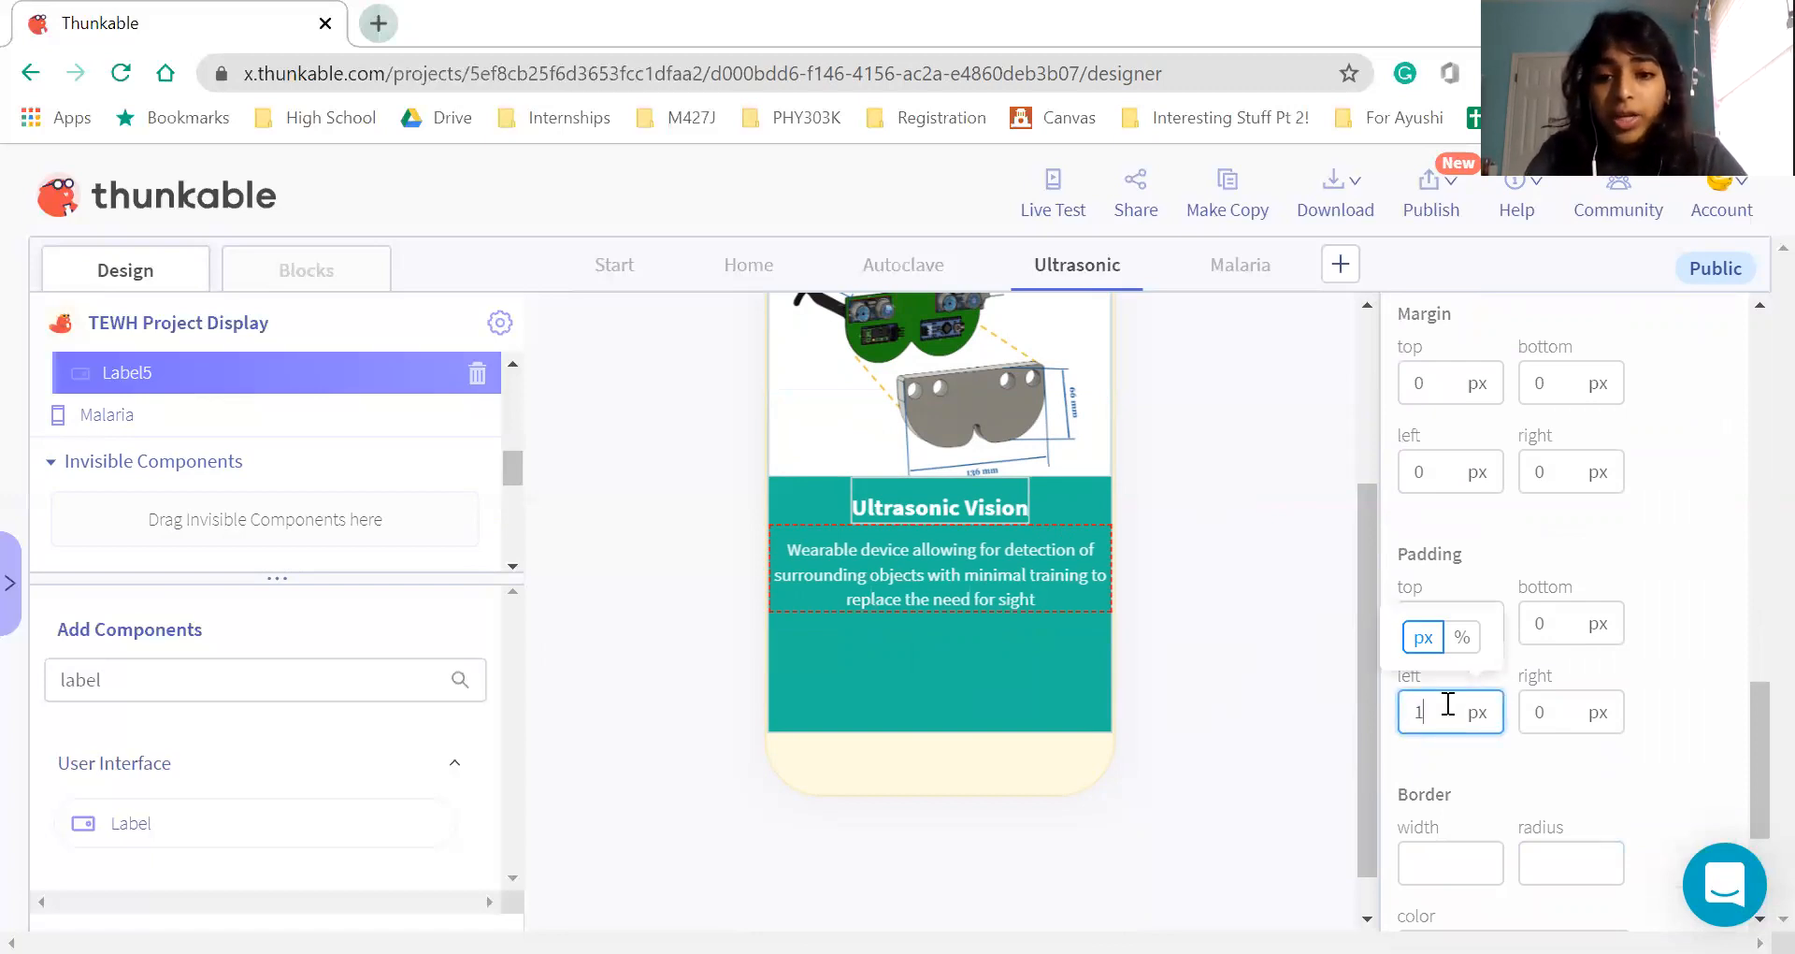
pyautogui.write('0')
pyautogui.click(1558, 713)
pyautogui.write('10')
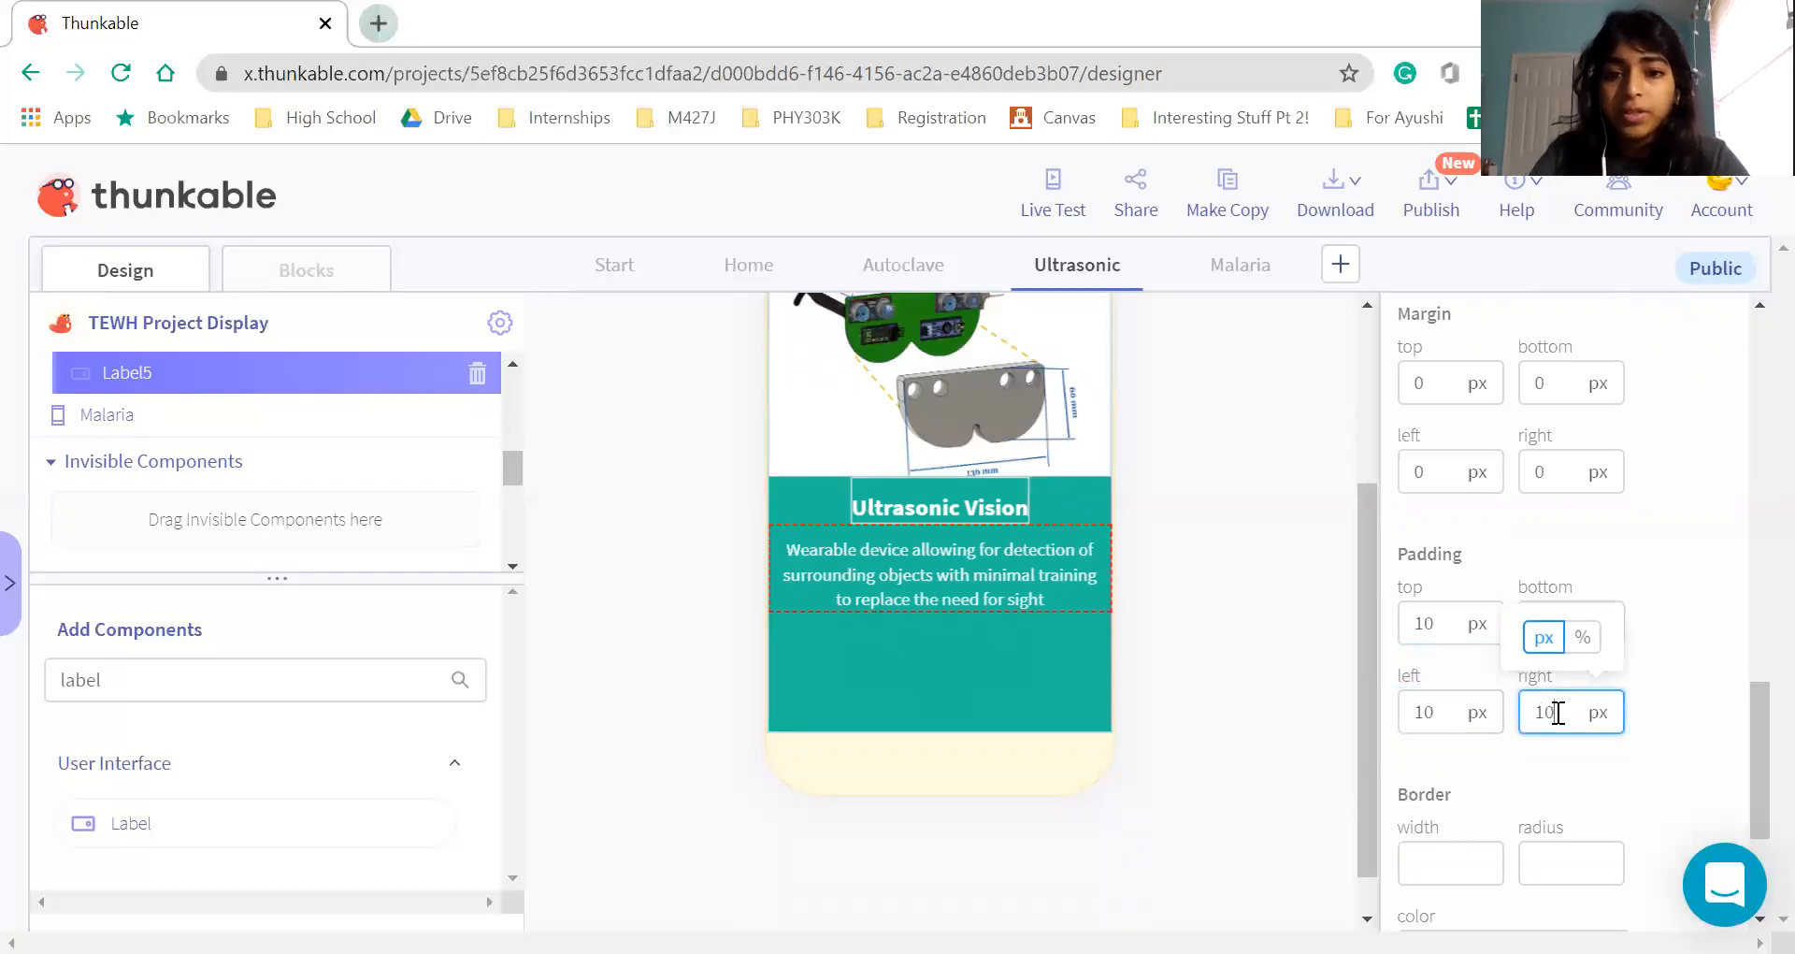
pyautogui.click(1197, 737)
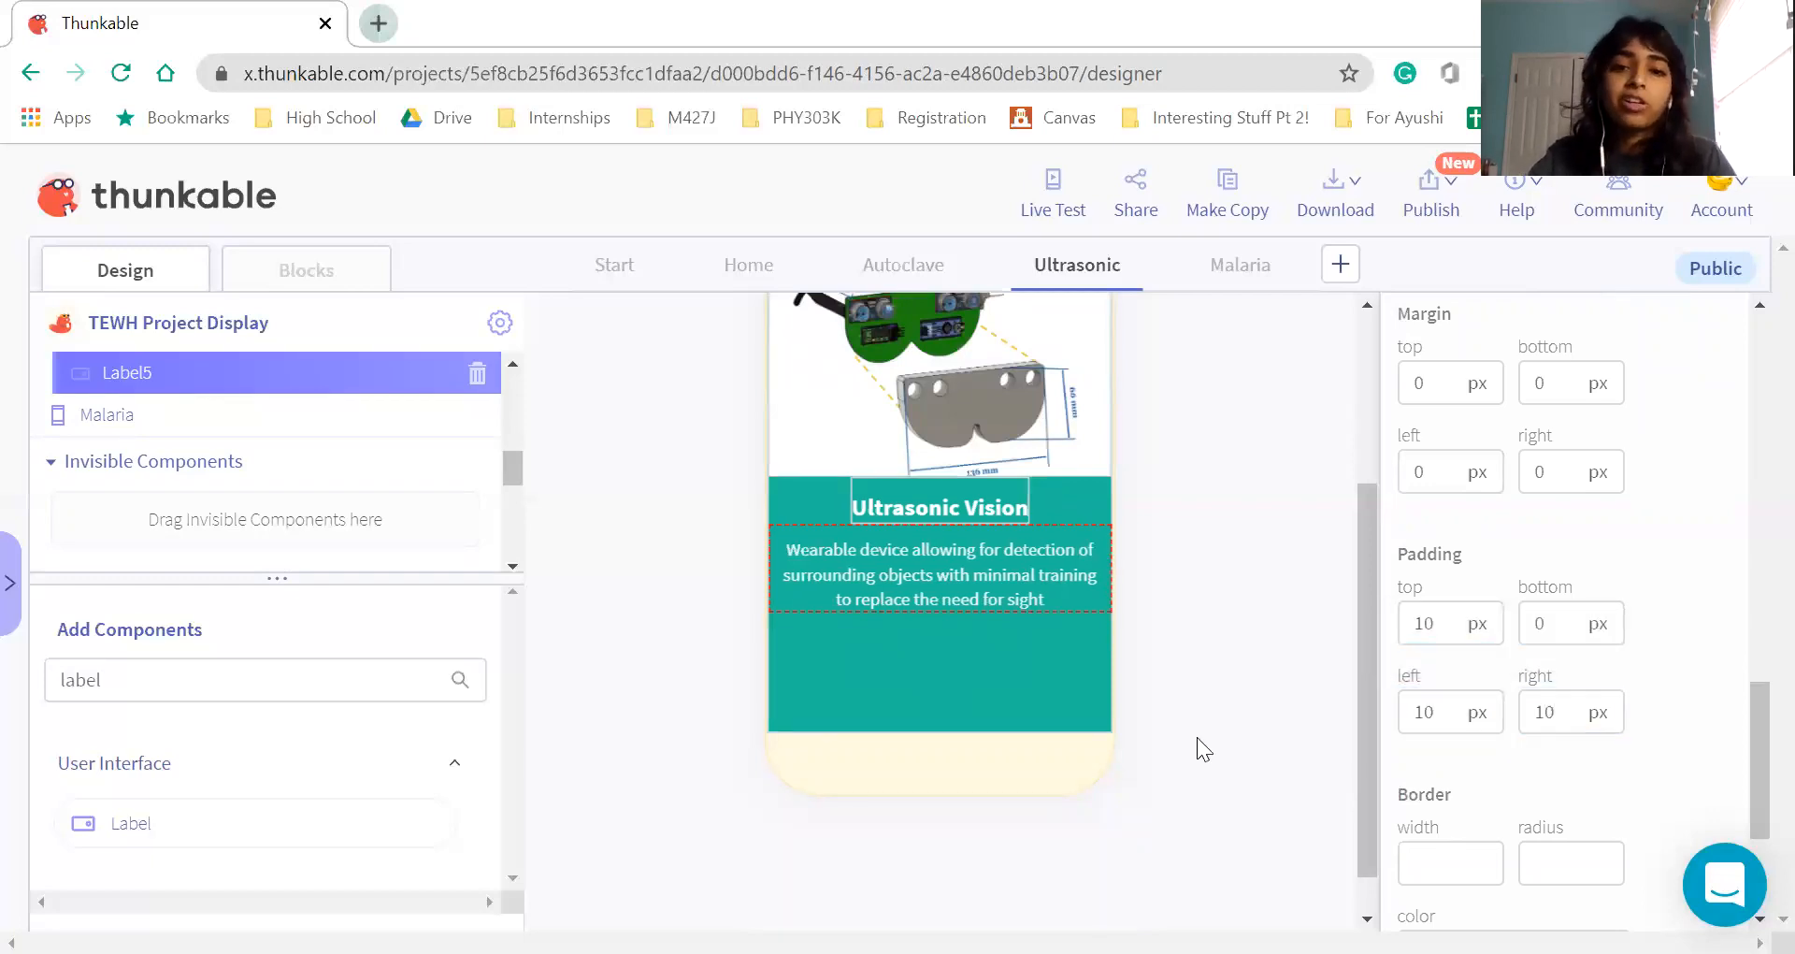
# On the Autoclave screen, set the description label's left and right padding to 10 px each
pyautogui.click(916, 265)
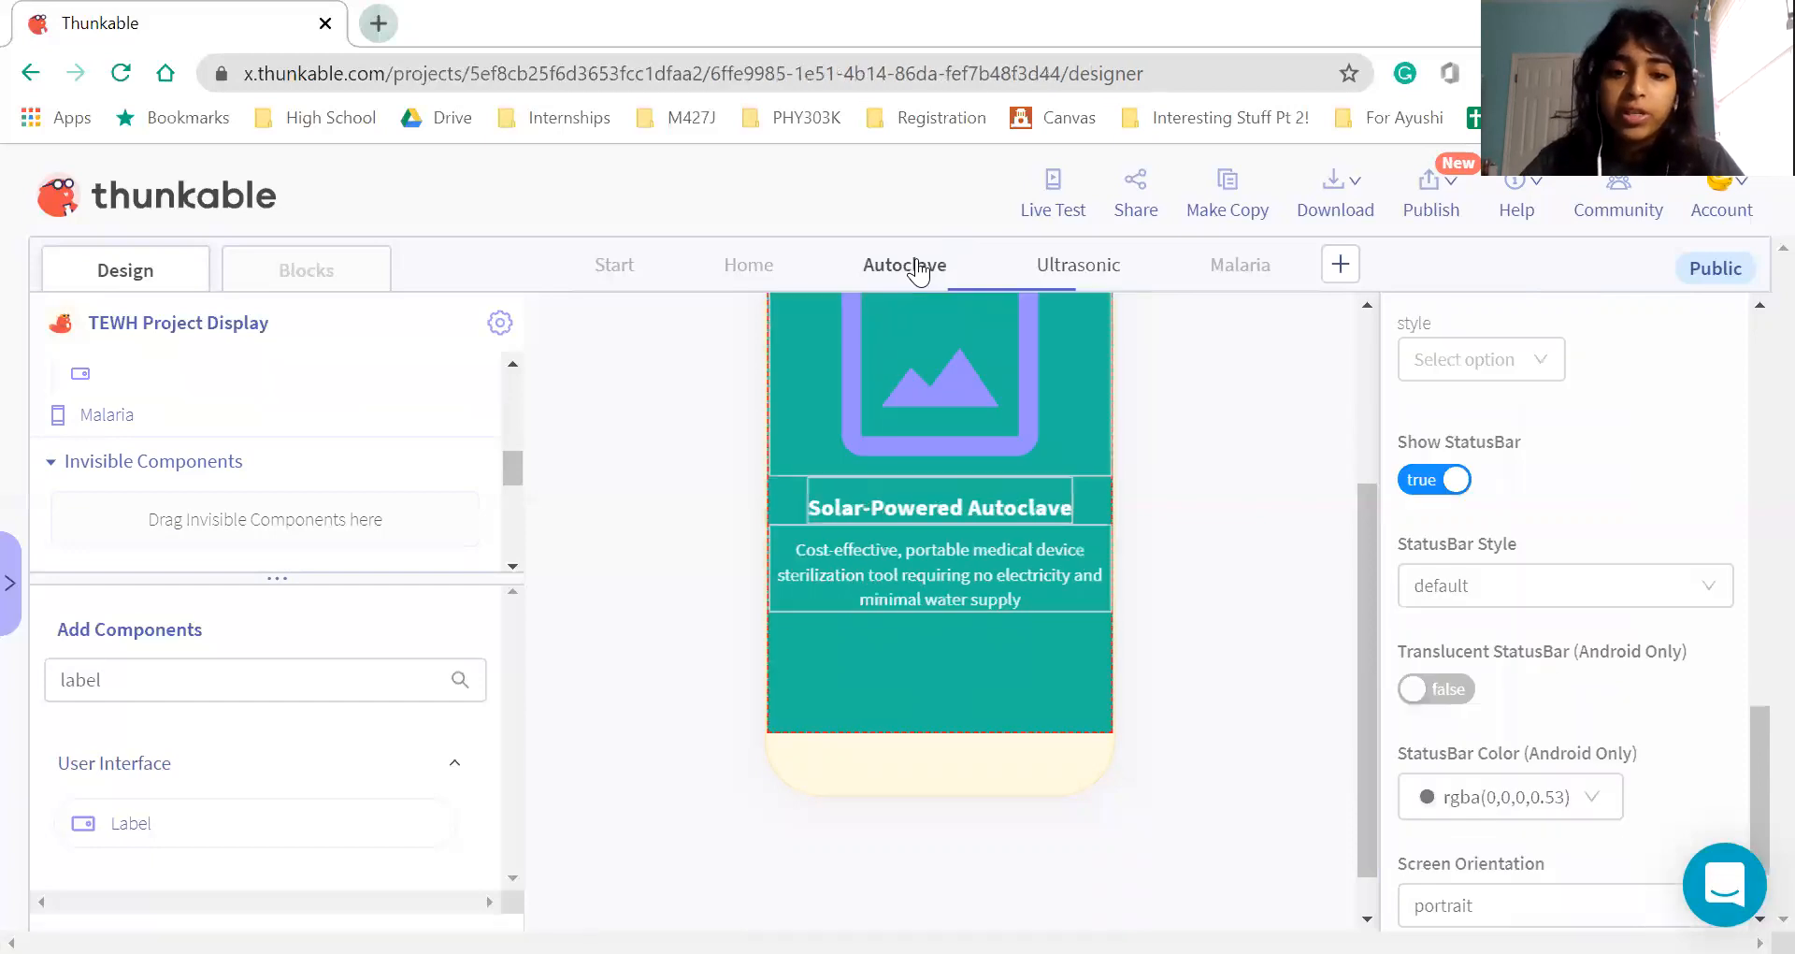
pyautogui.click(1516, 814)
pyautogui.scroll(-2, 1526, 831)
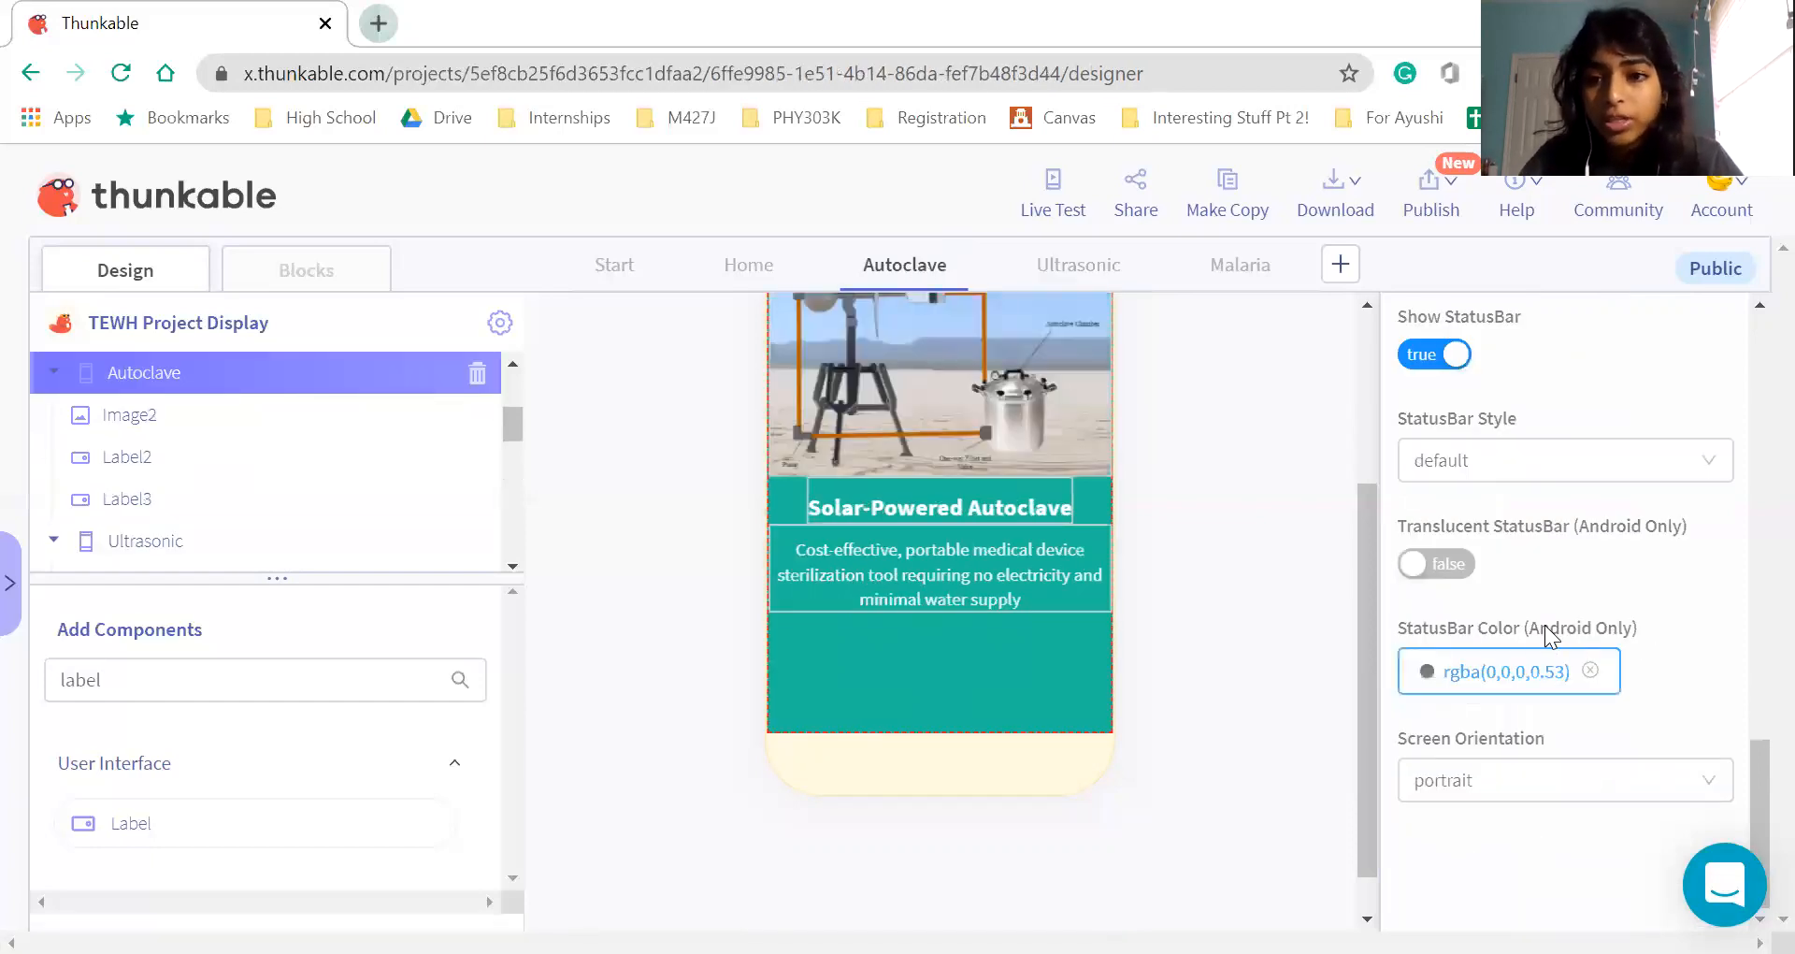
pyautogui.scroll(5, 1544, 625)
pyautogui.click(1093, 574)
pyautogui.scroll(-6, 1517, 841)
pyautogui.scroll(2, 1477, 786)
pyautogui.click(1420, 748)
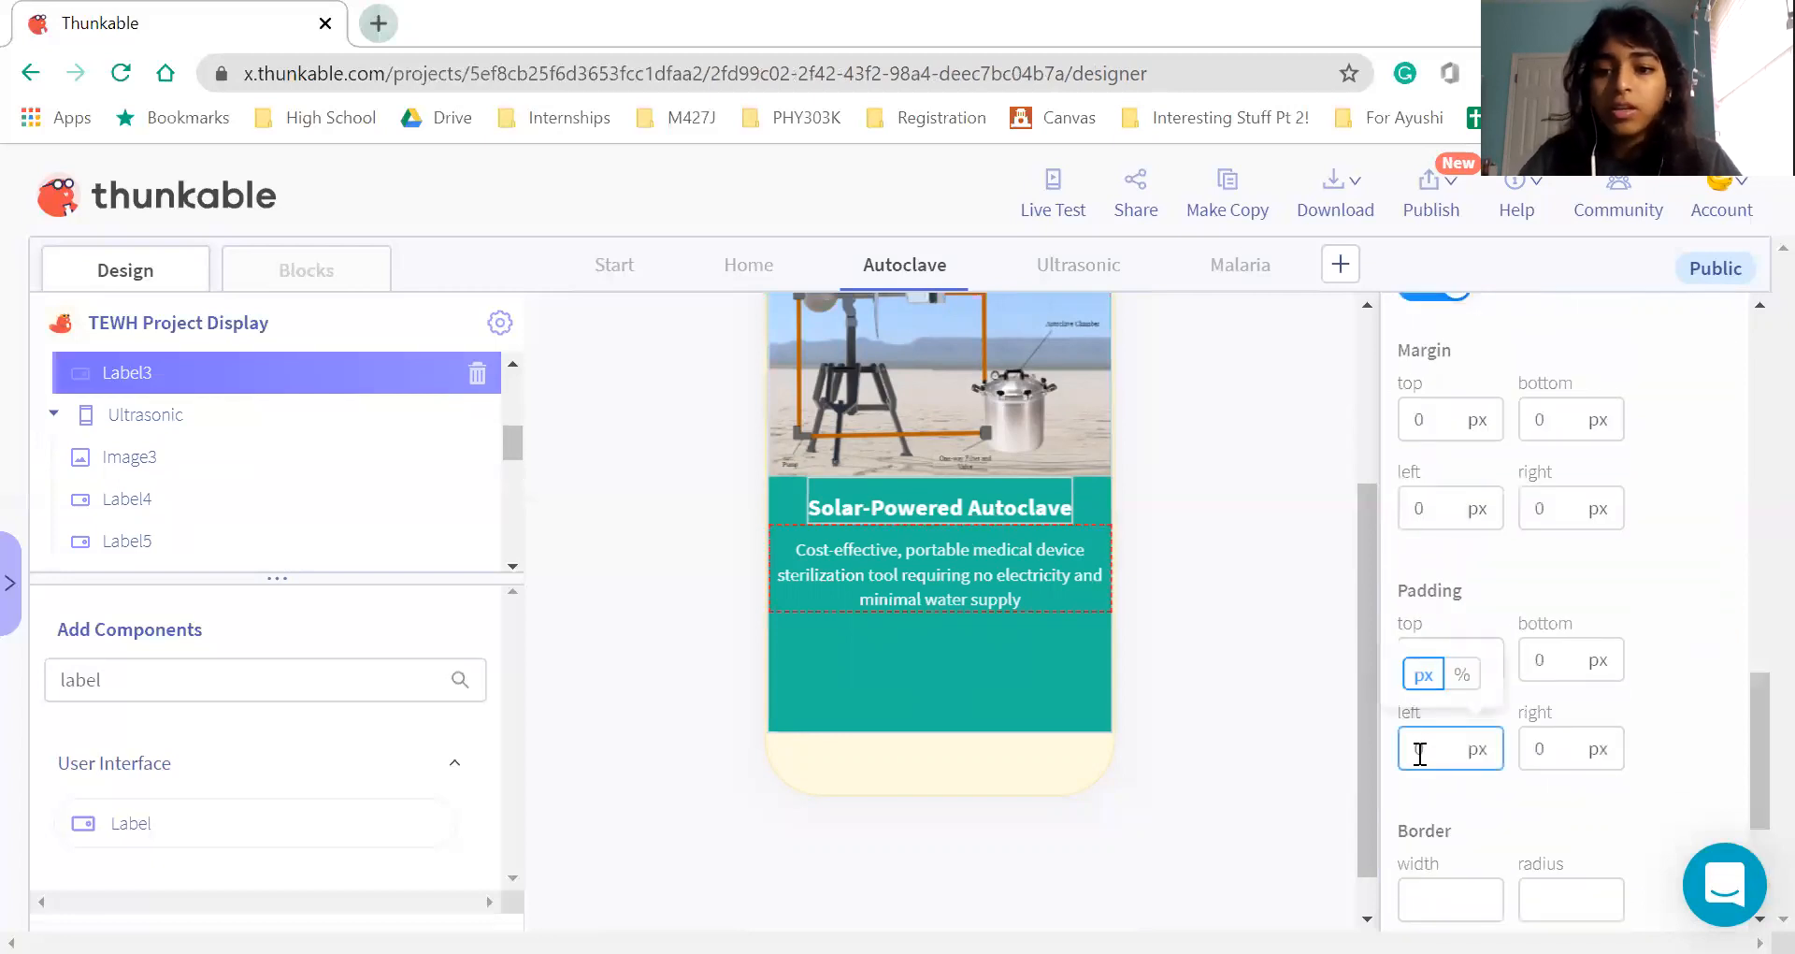
pyautogui.write('10')
pyautogui.click(1543, 749)
pyautogui.write('10')
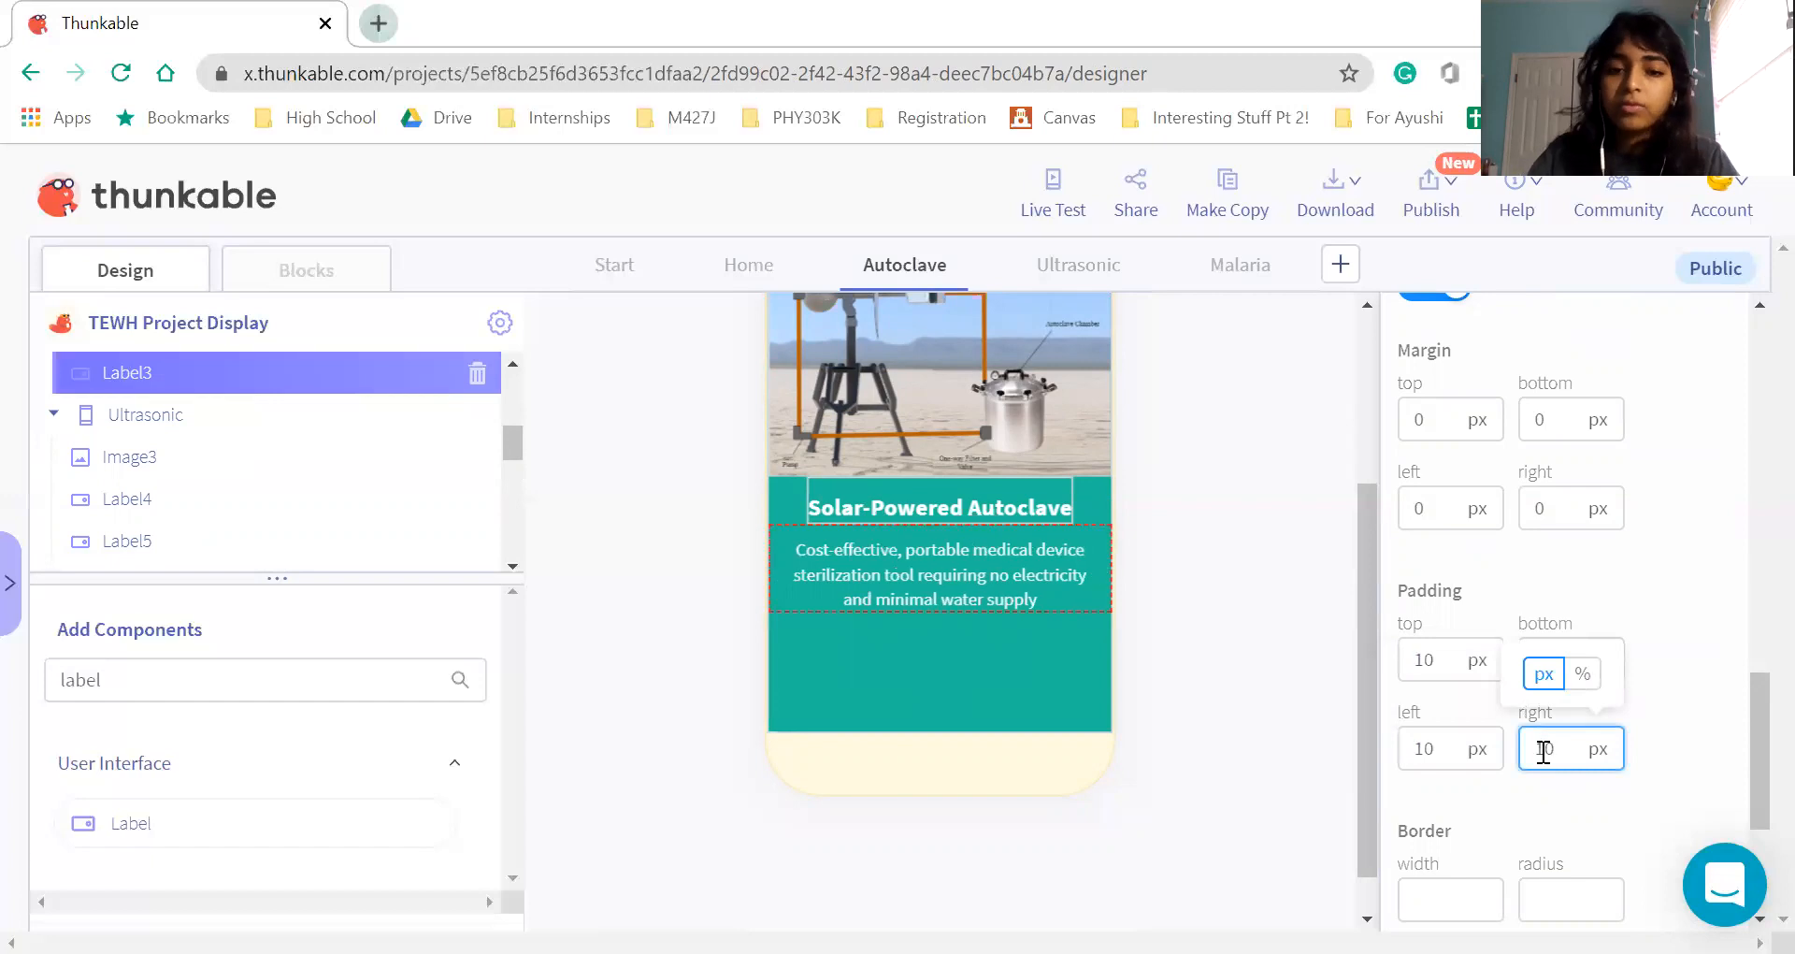
# Set the Malaria screen's background color to hex 1ABC9C
pyautogui.click(1238, 269)
pyautogui.scroll(3, 1233, 457)
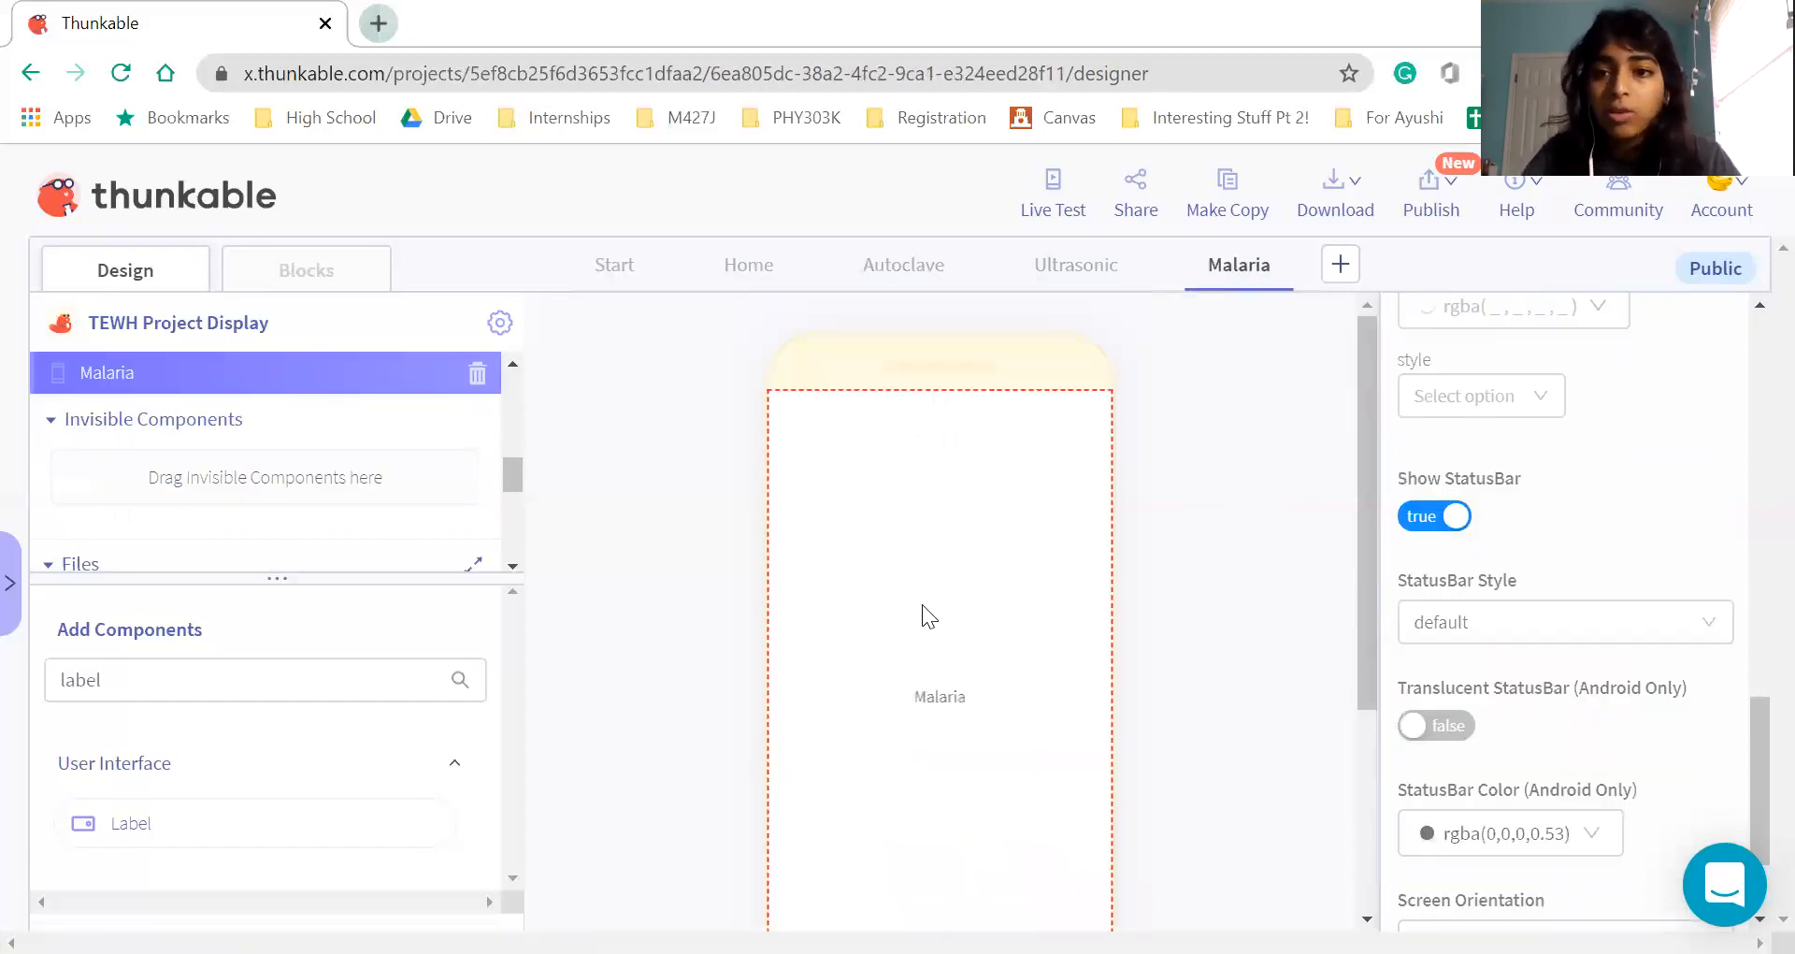
pyautogui.scroll(15, 1561, 416)
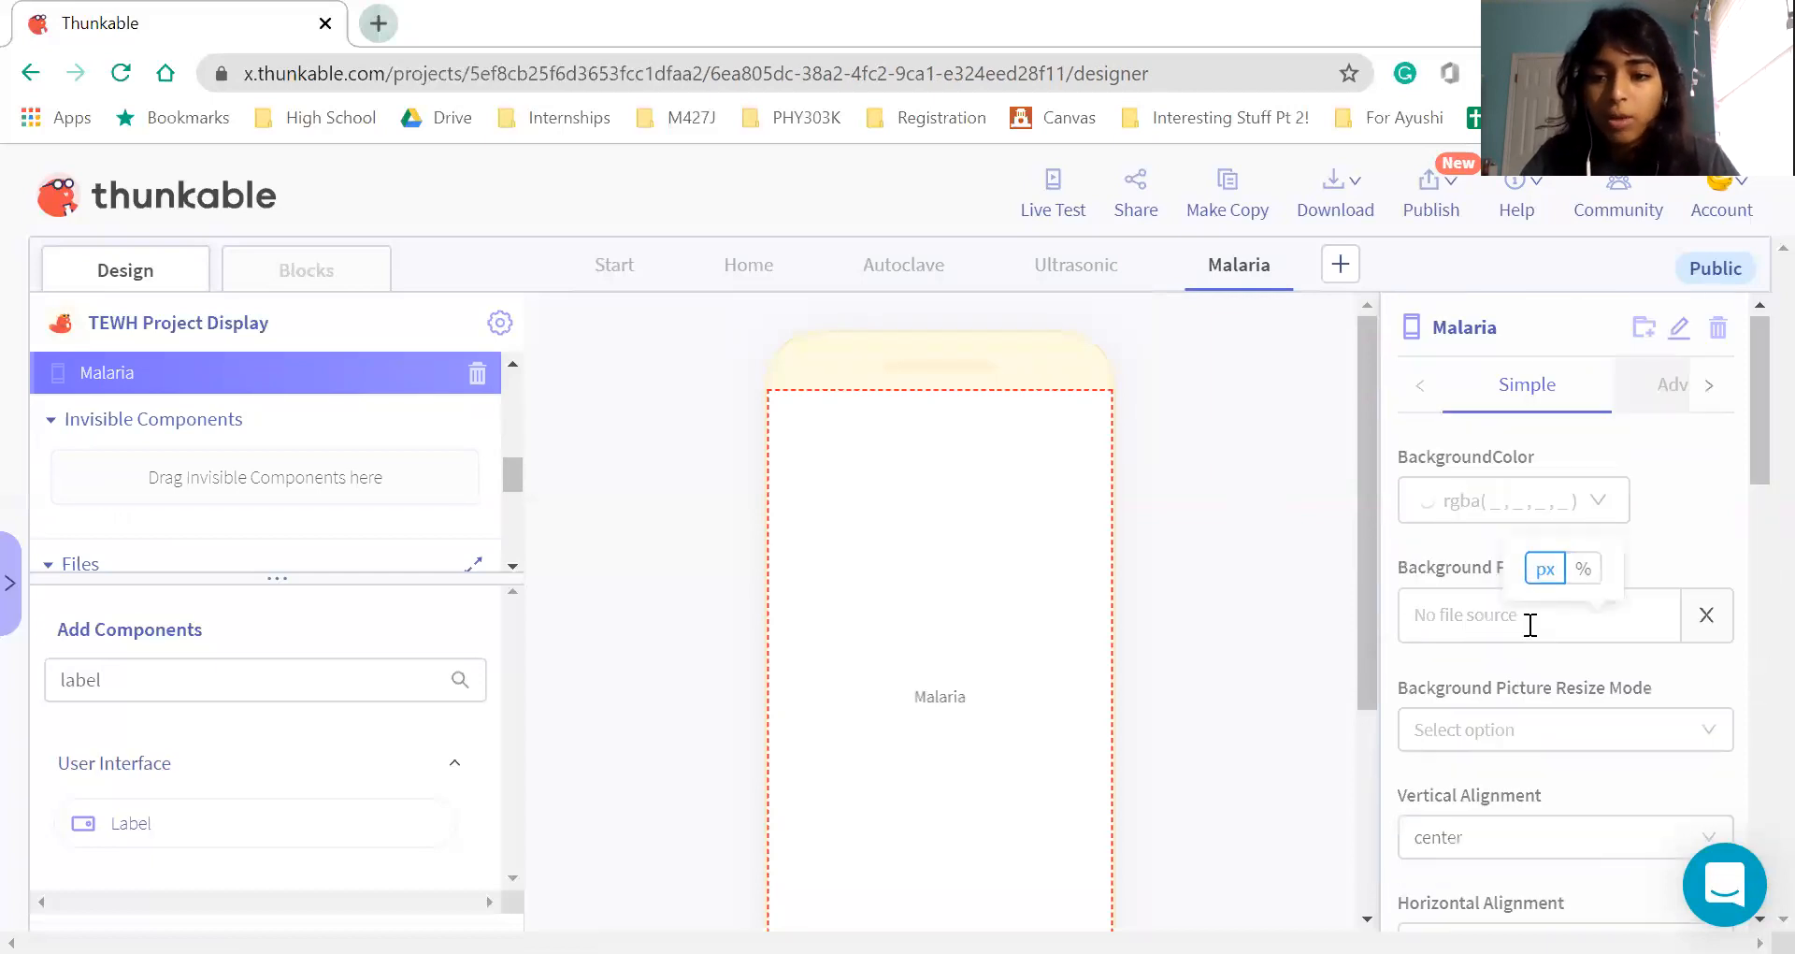
pyautogui.click(1477, 529)
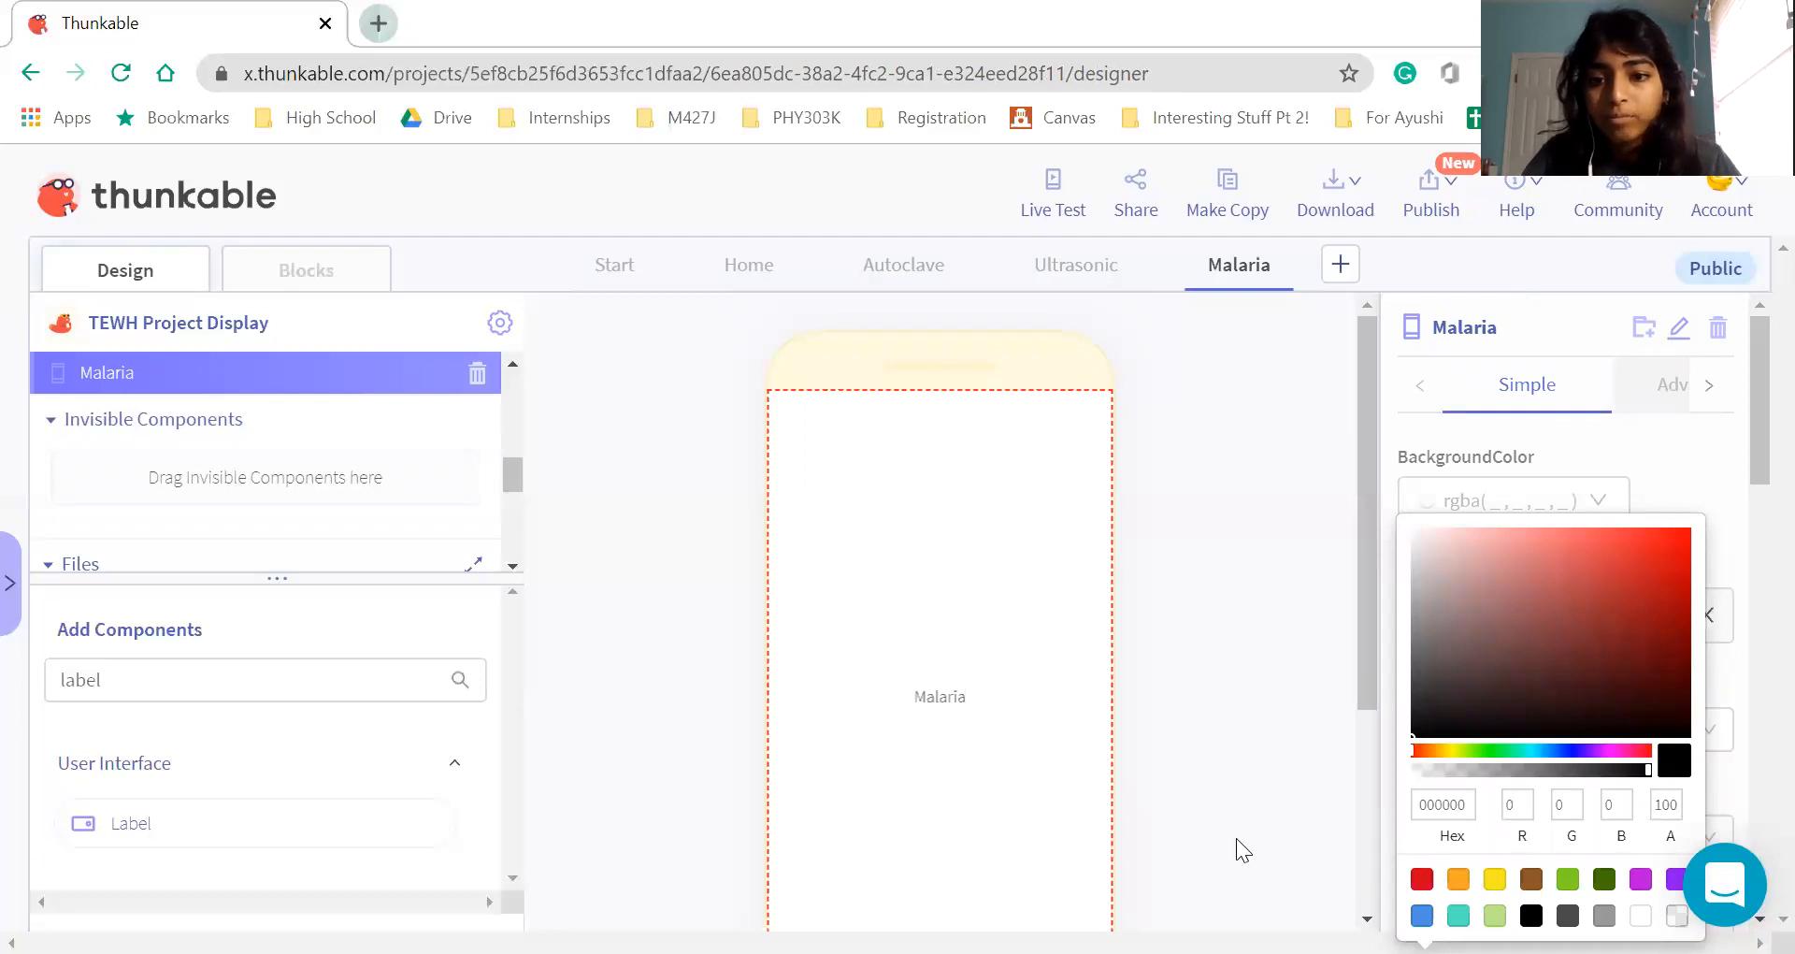
pyautogui.click(1426, 804)
pyautogui.doubleClick(1502, 530)
pyautogui.click(1483, 516)
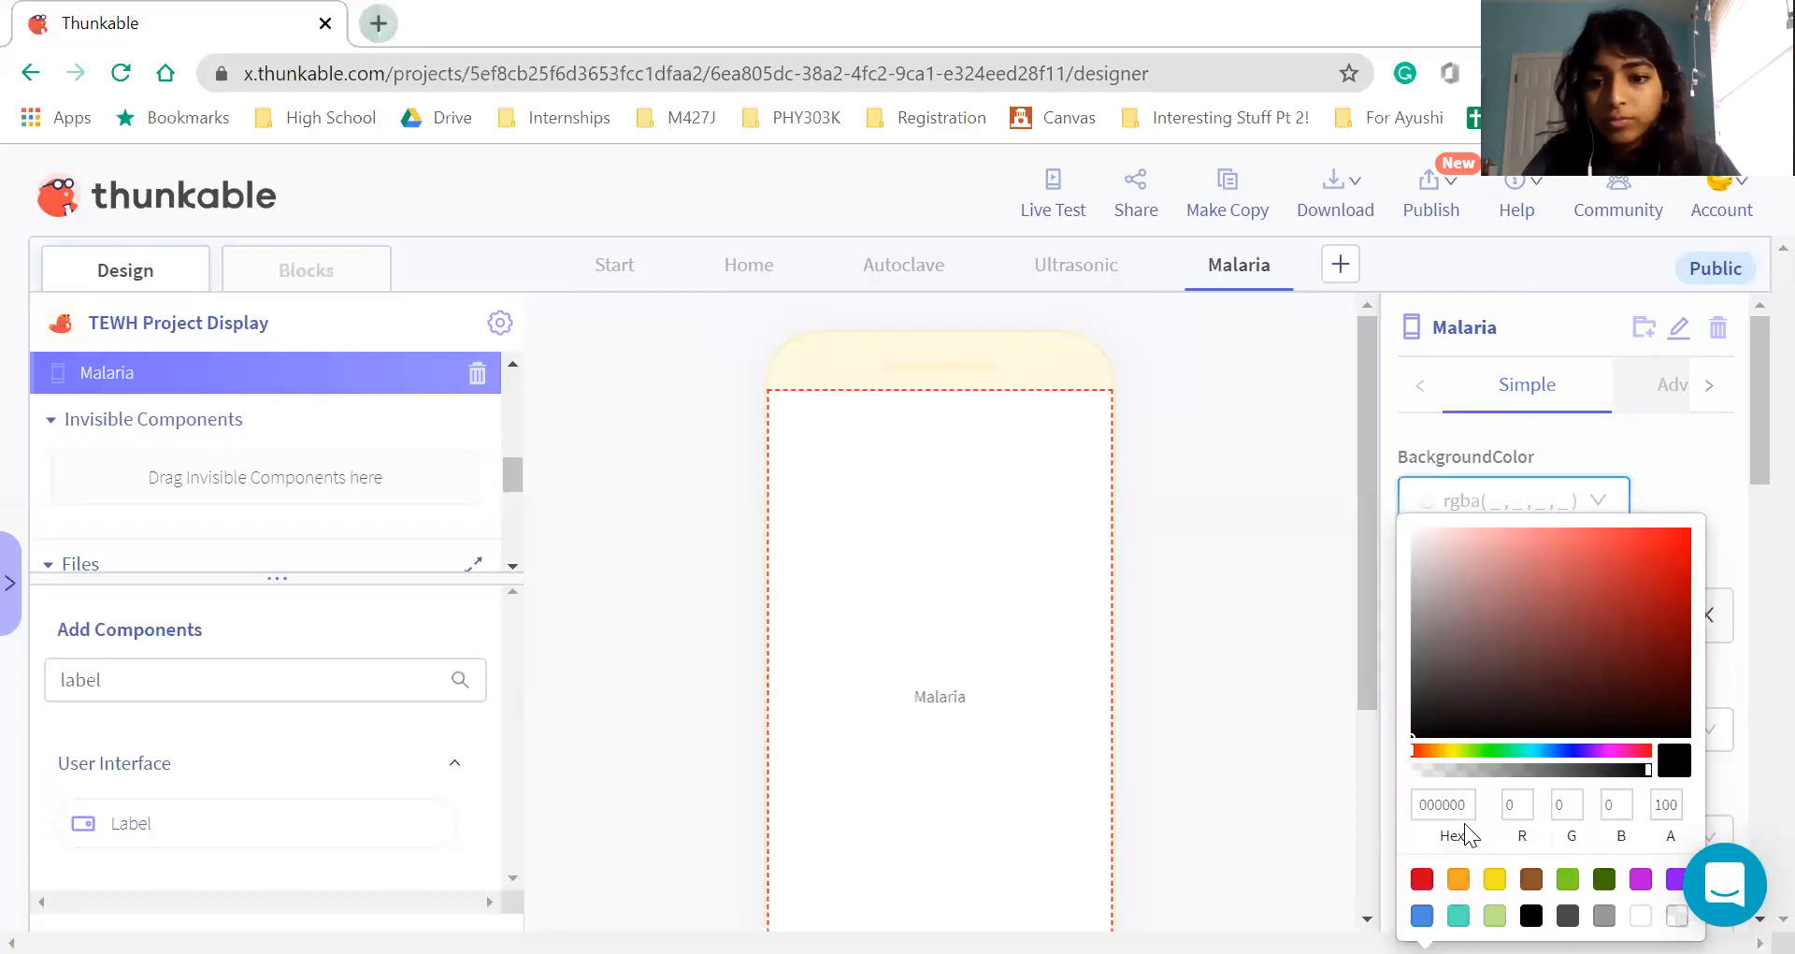
pyautogui.click(1476, 811)
pyautogui.hotkey('ctrl', 'a')
pyautogui.press('BackSpace')
pyautogui.write('1ABC9C')
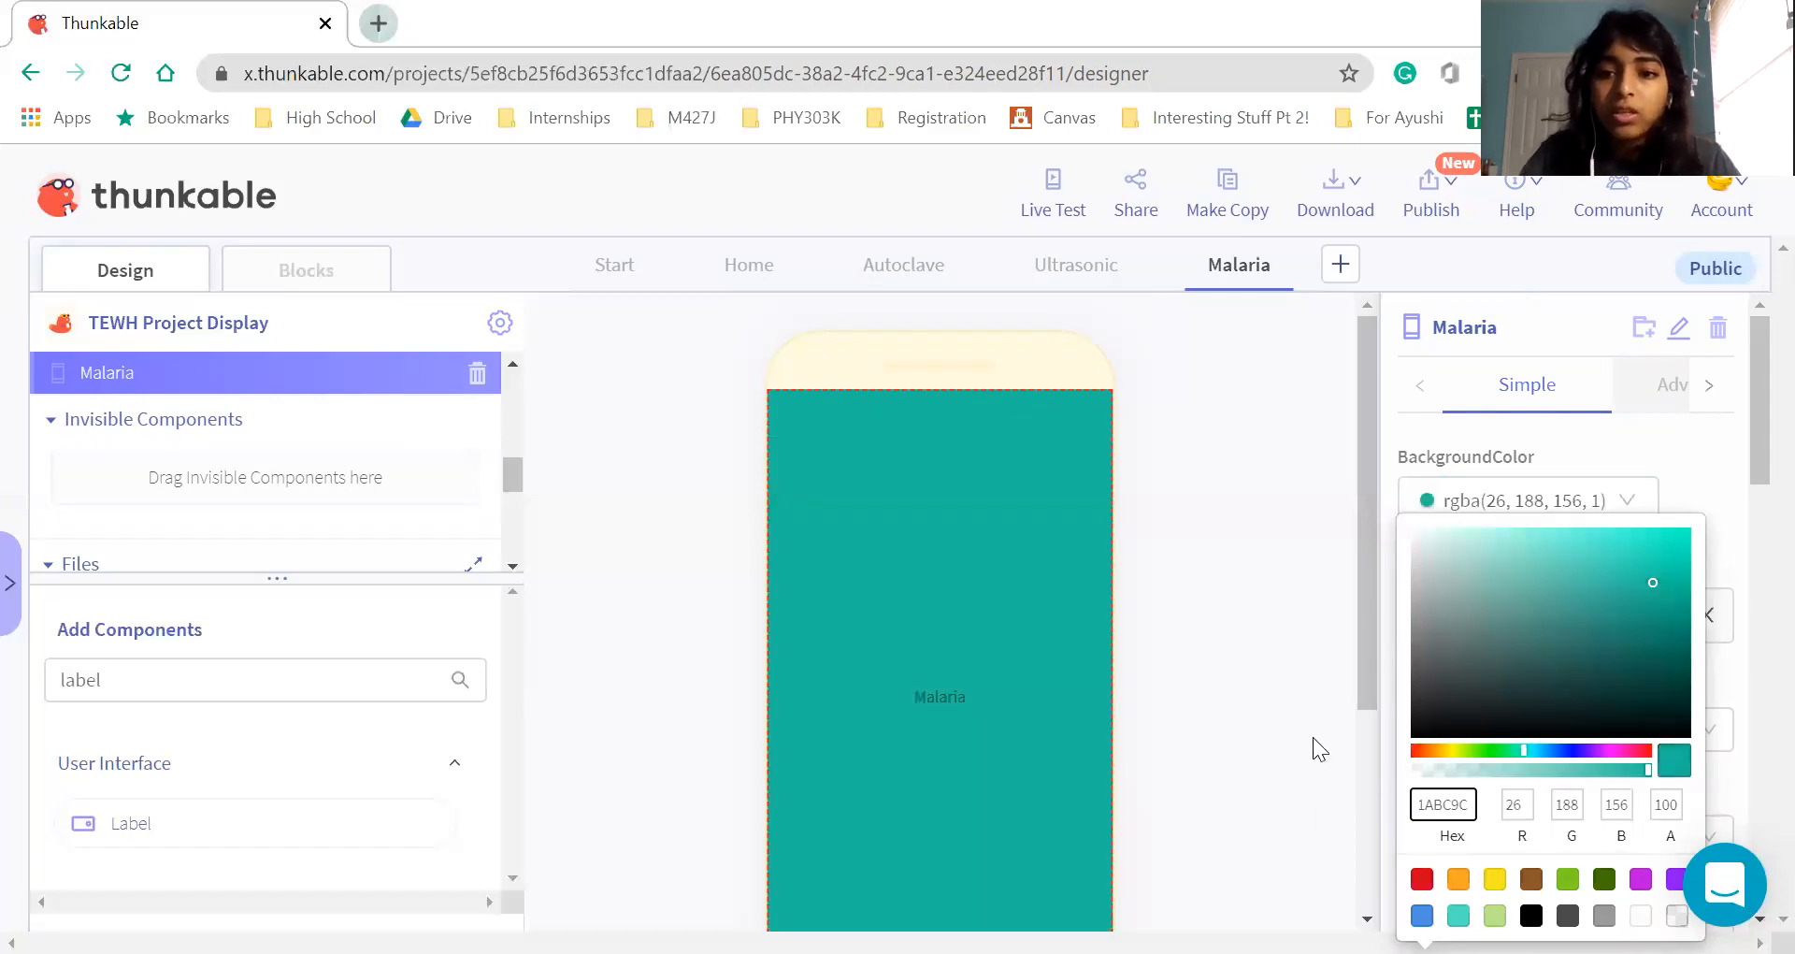
pyautogui.click(1313, 737)
pyautogui.click(1524, 598)
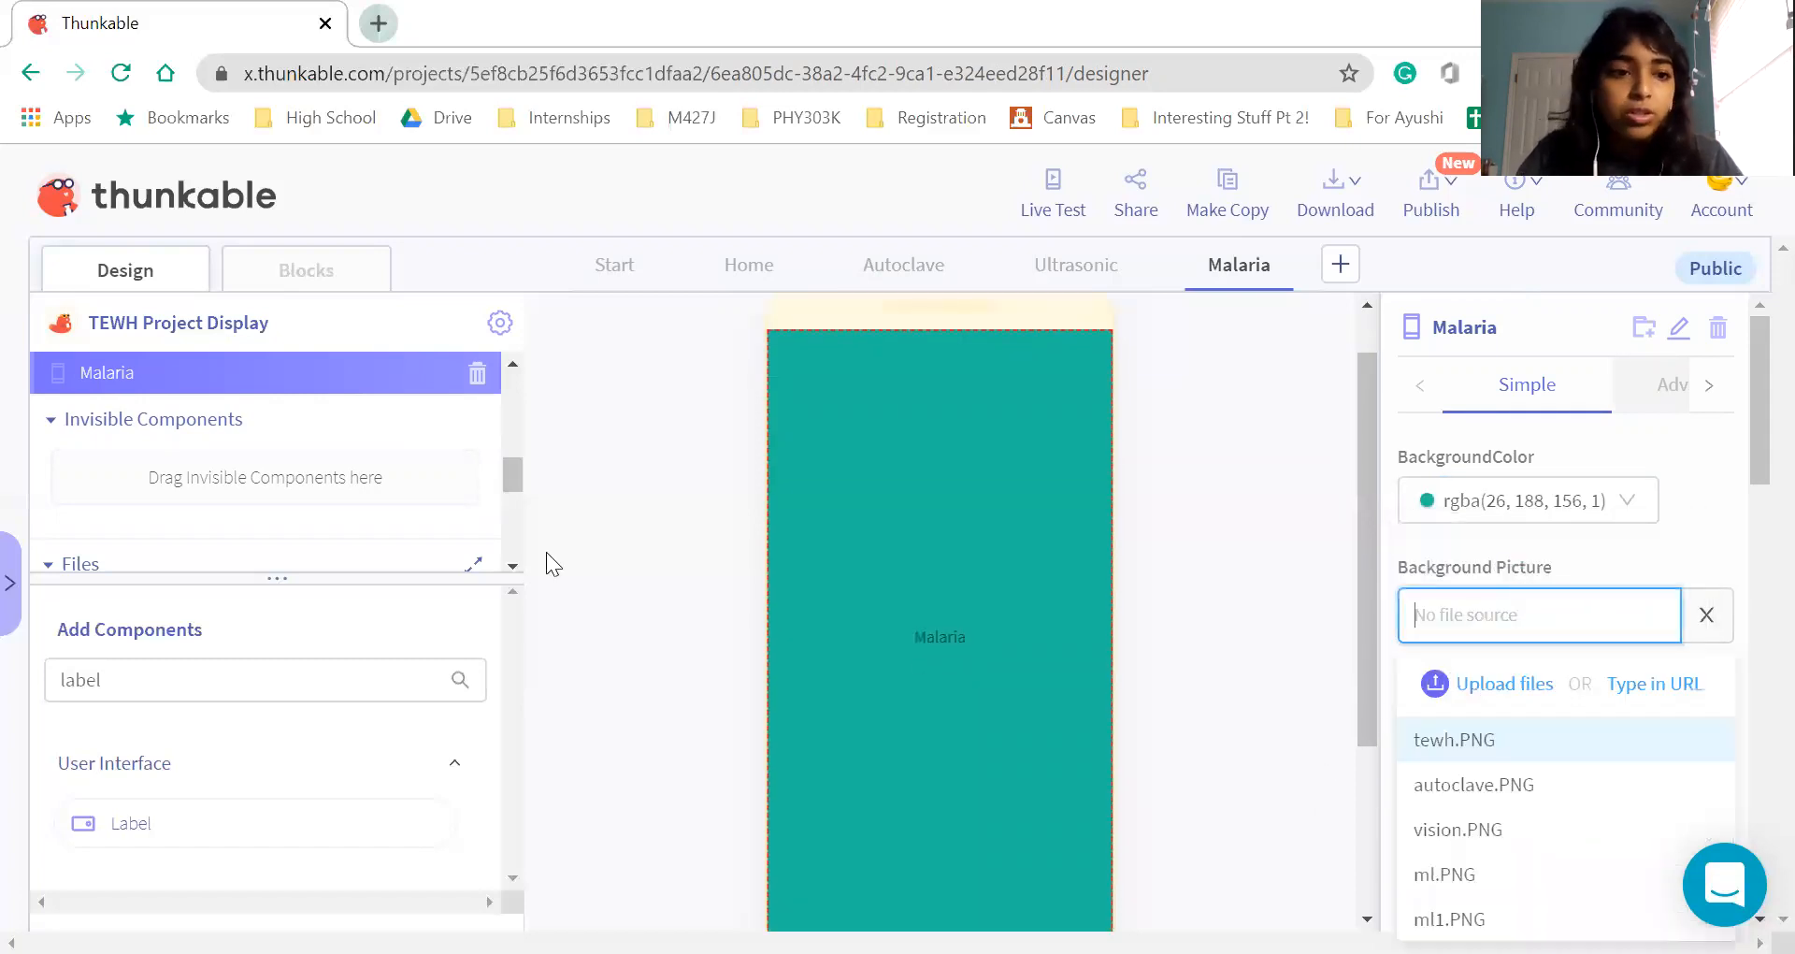
# Add two Label components to the Malaria screen
pyautogui.moveTo(170, 831); pyautogui.dragTo(180, 658)
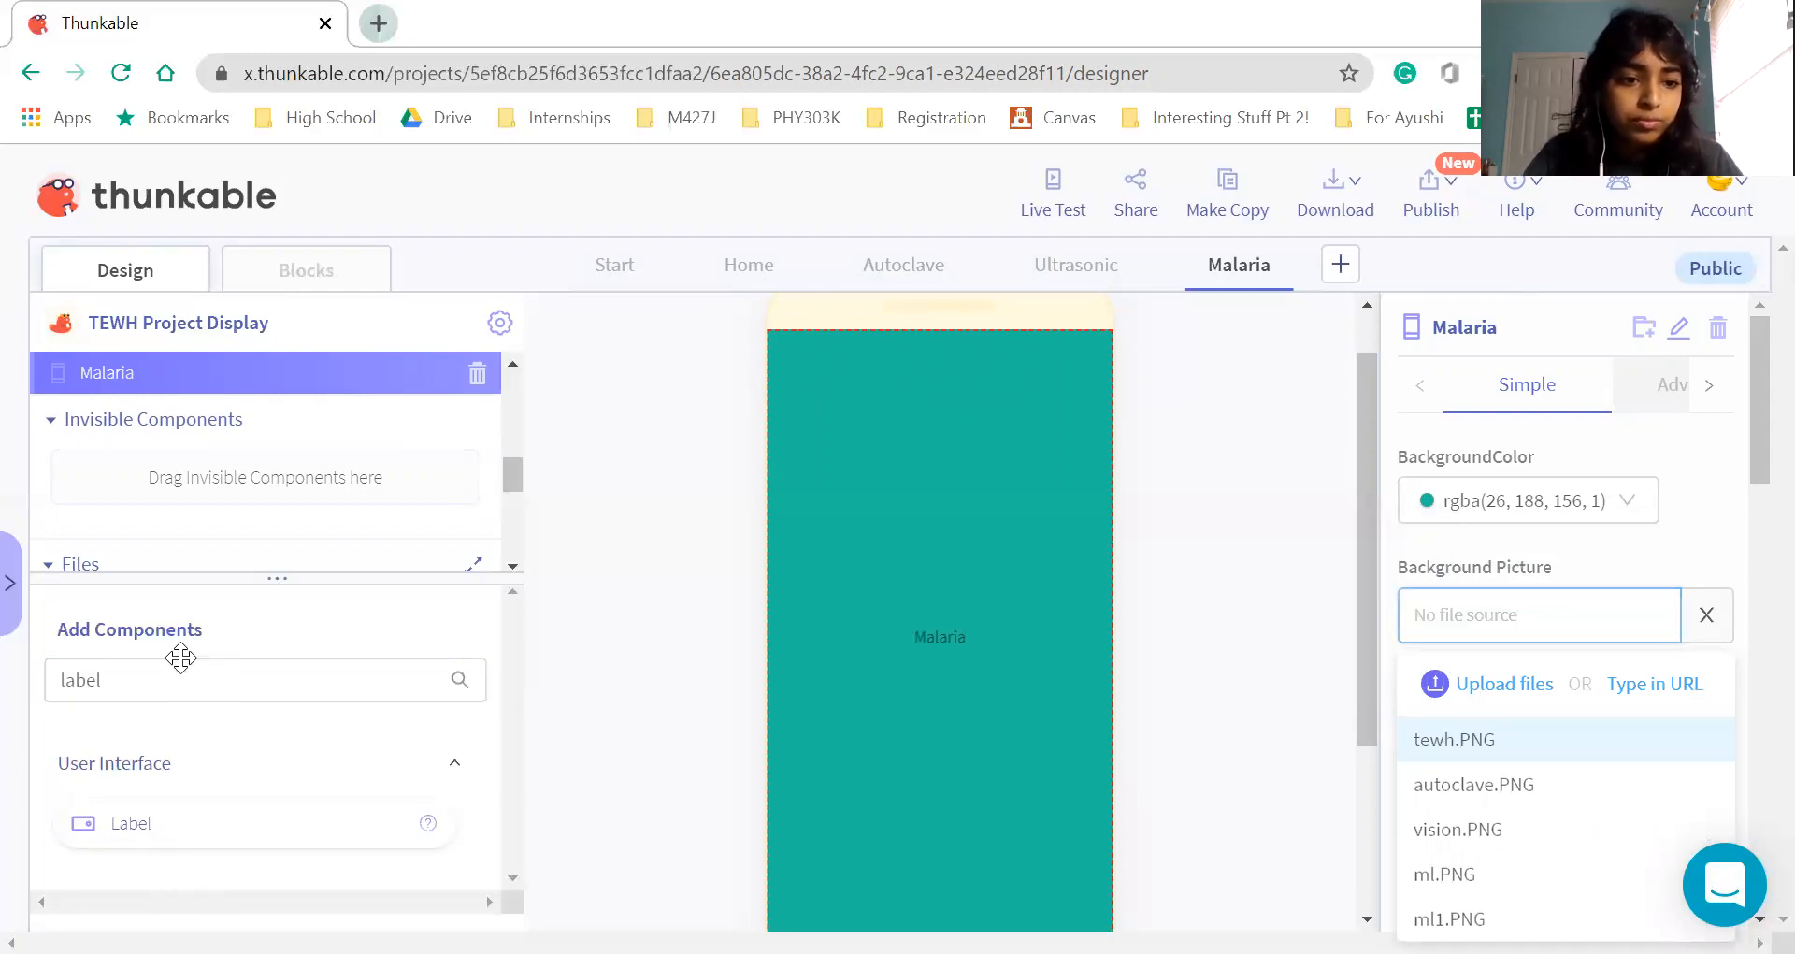
pyautogui.moveTo(180, 659); pyautogui.dragTo(207, 733)
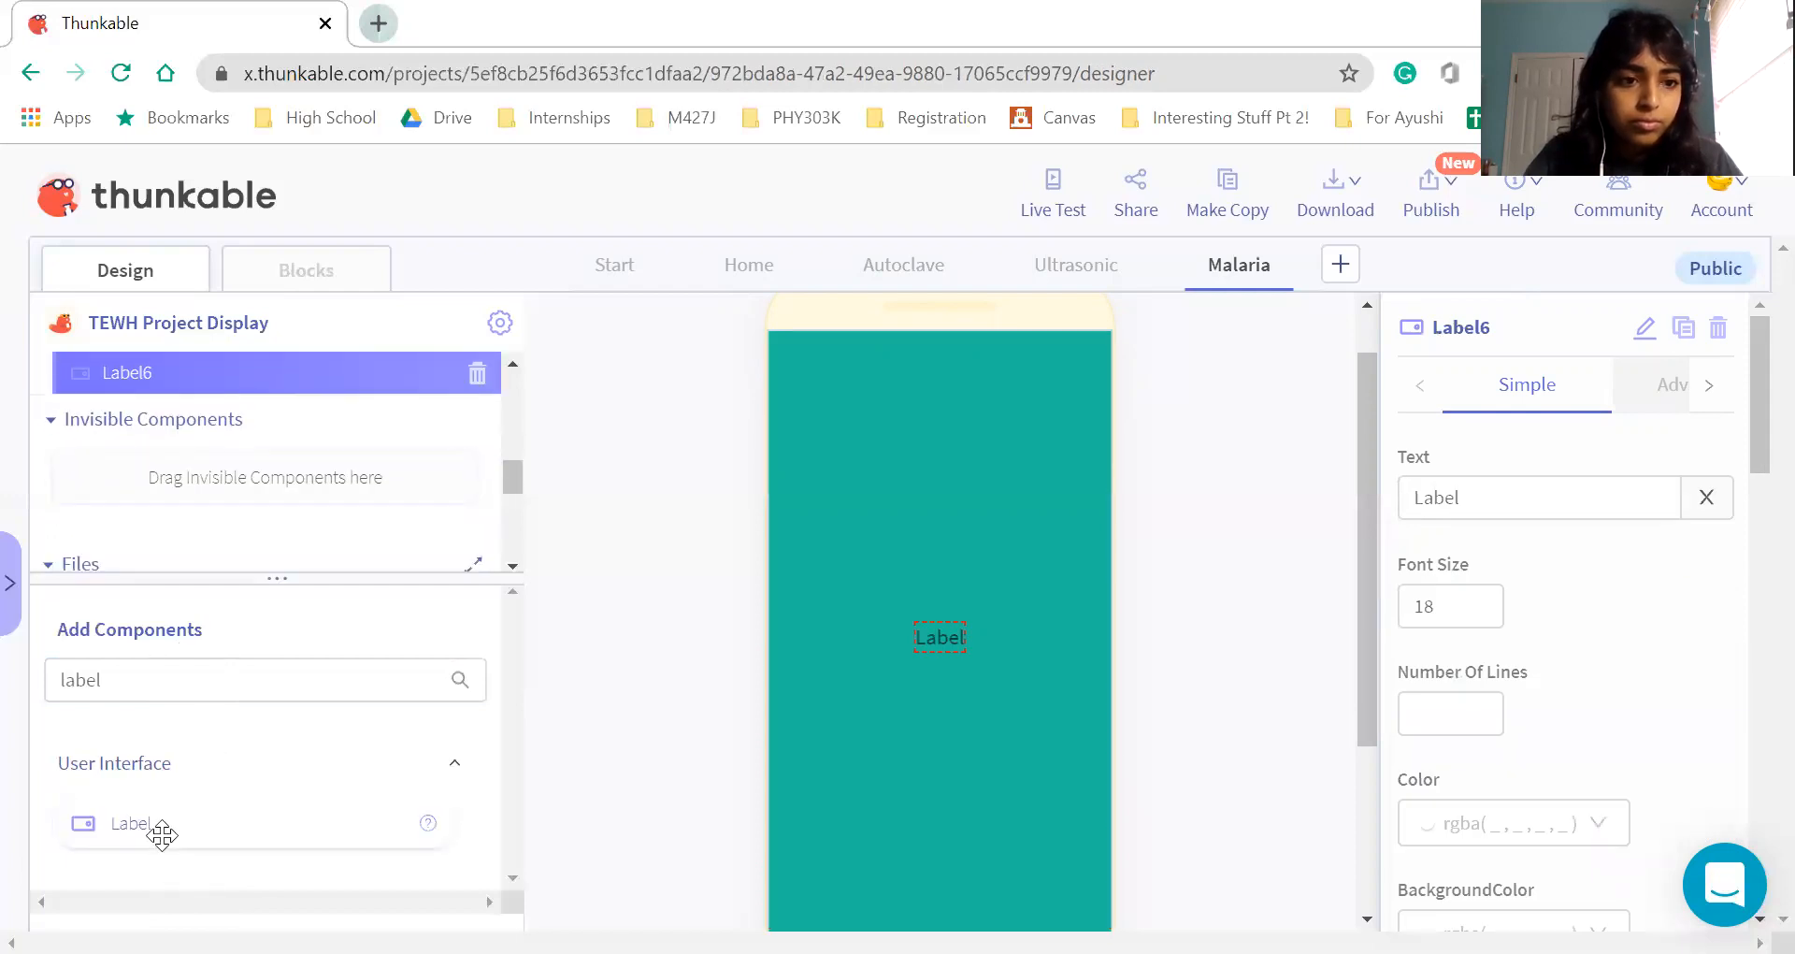
pyautogui.moveTo(162, 835); pyautogui.dragTo(220, 641)
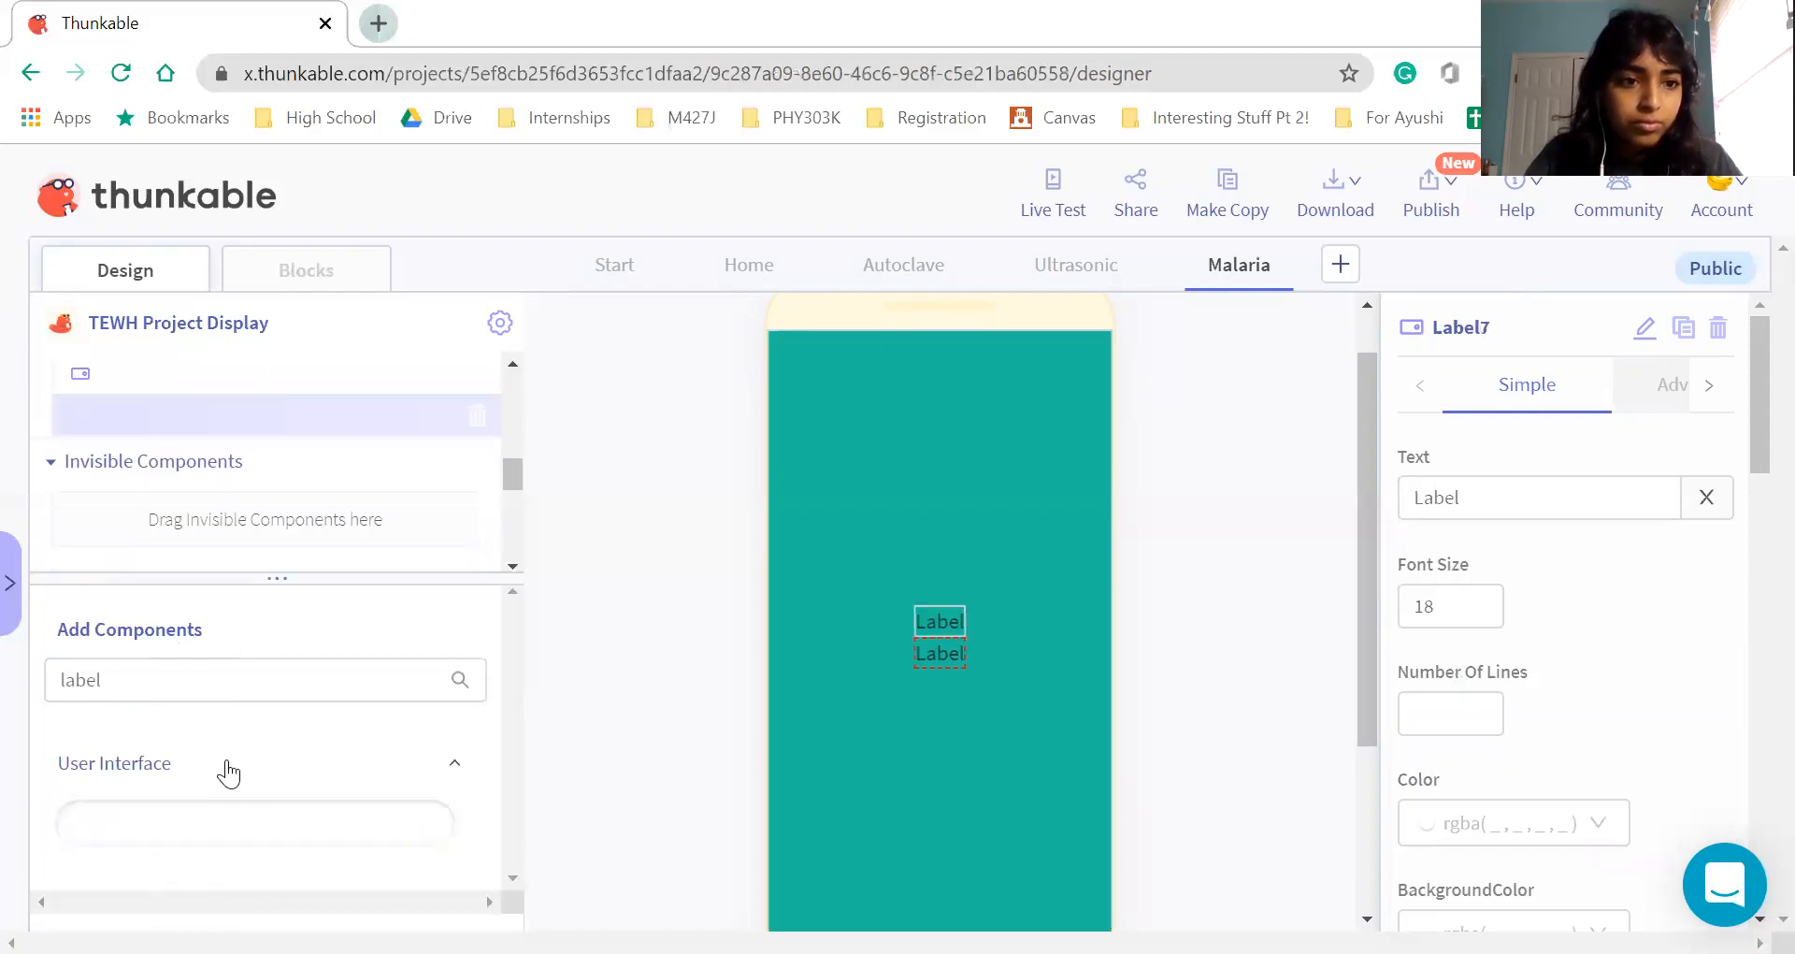
# Search the available components for "image"
pyautogui.click(189, 682)
pyautogui.hotkey('ctrl', 'a')
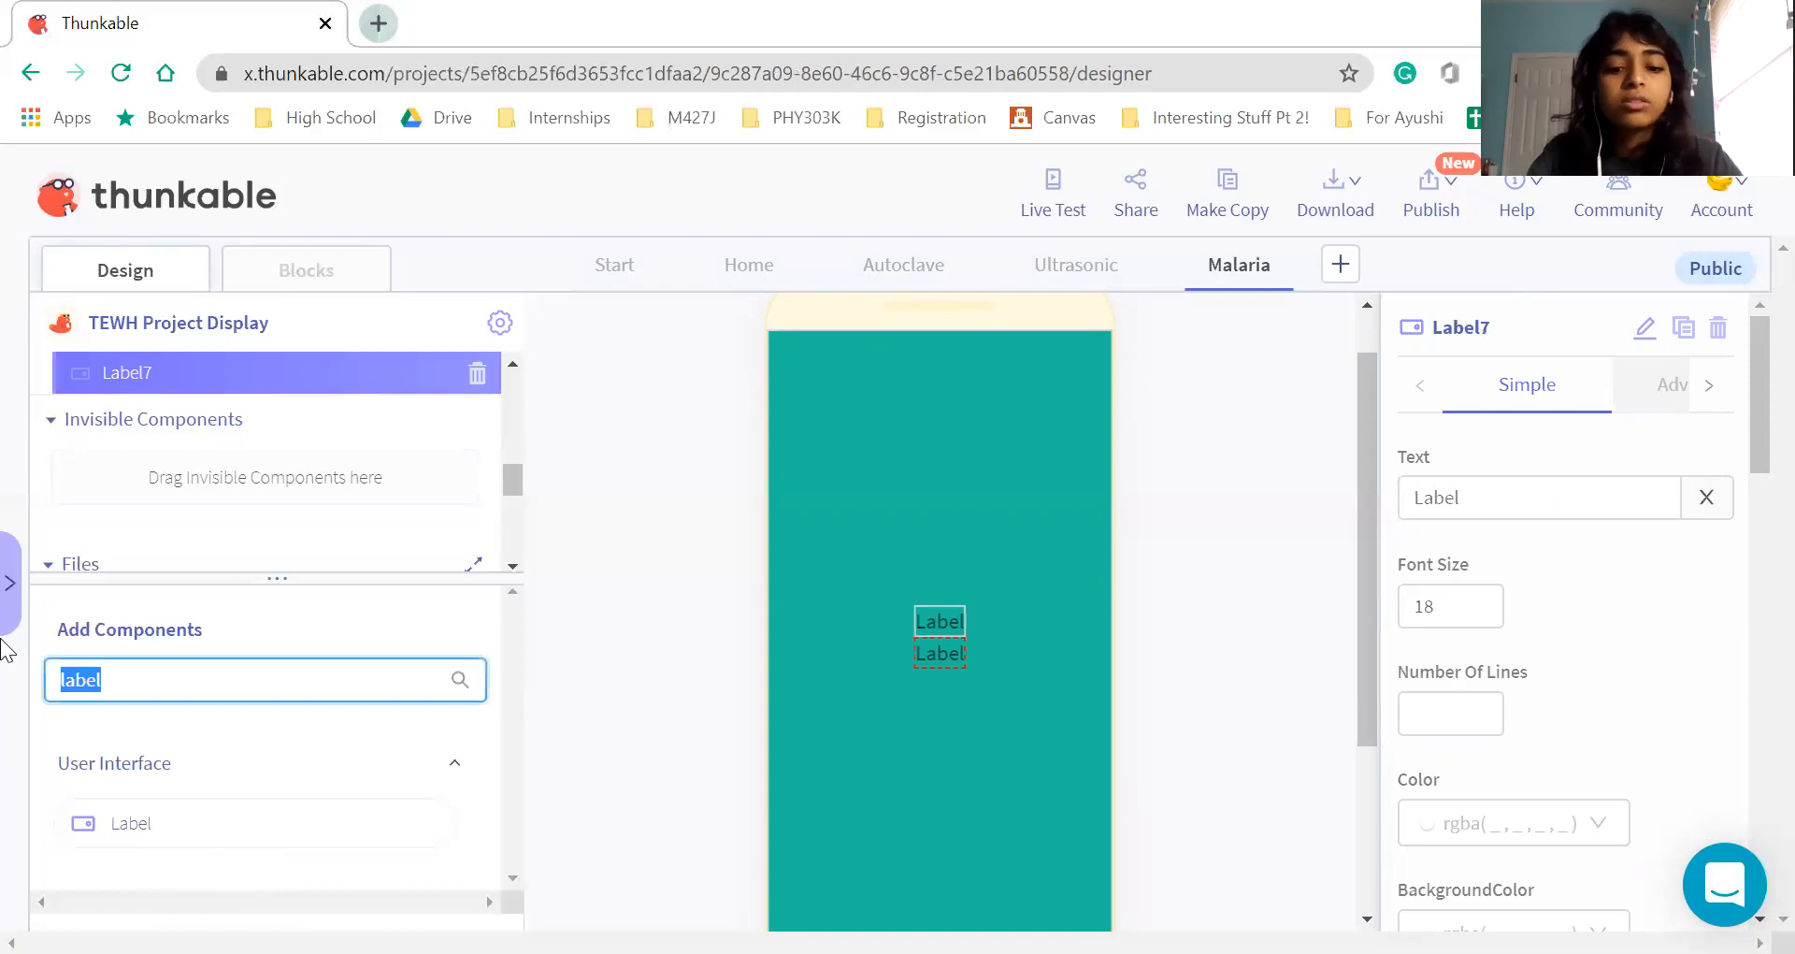
pyautogui.write('image')
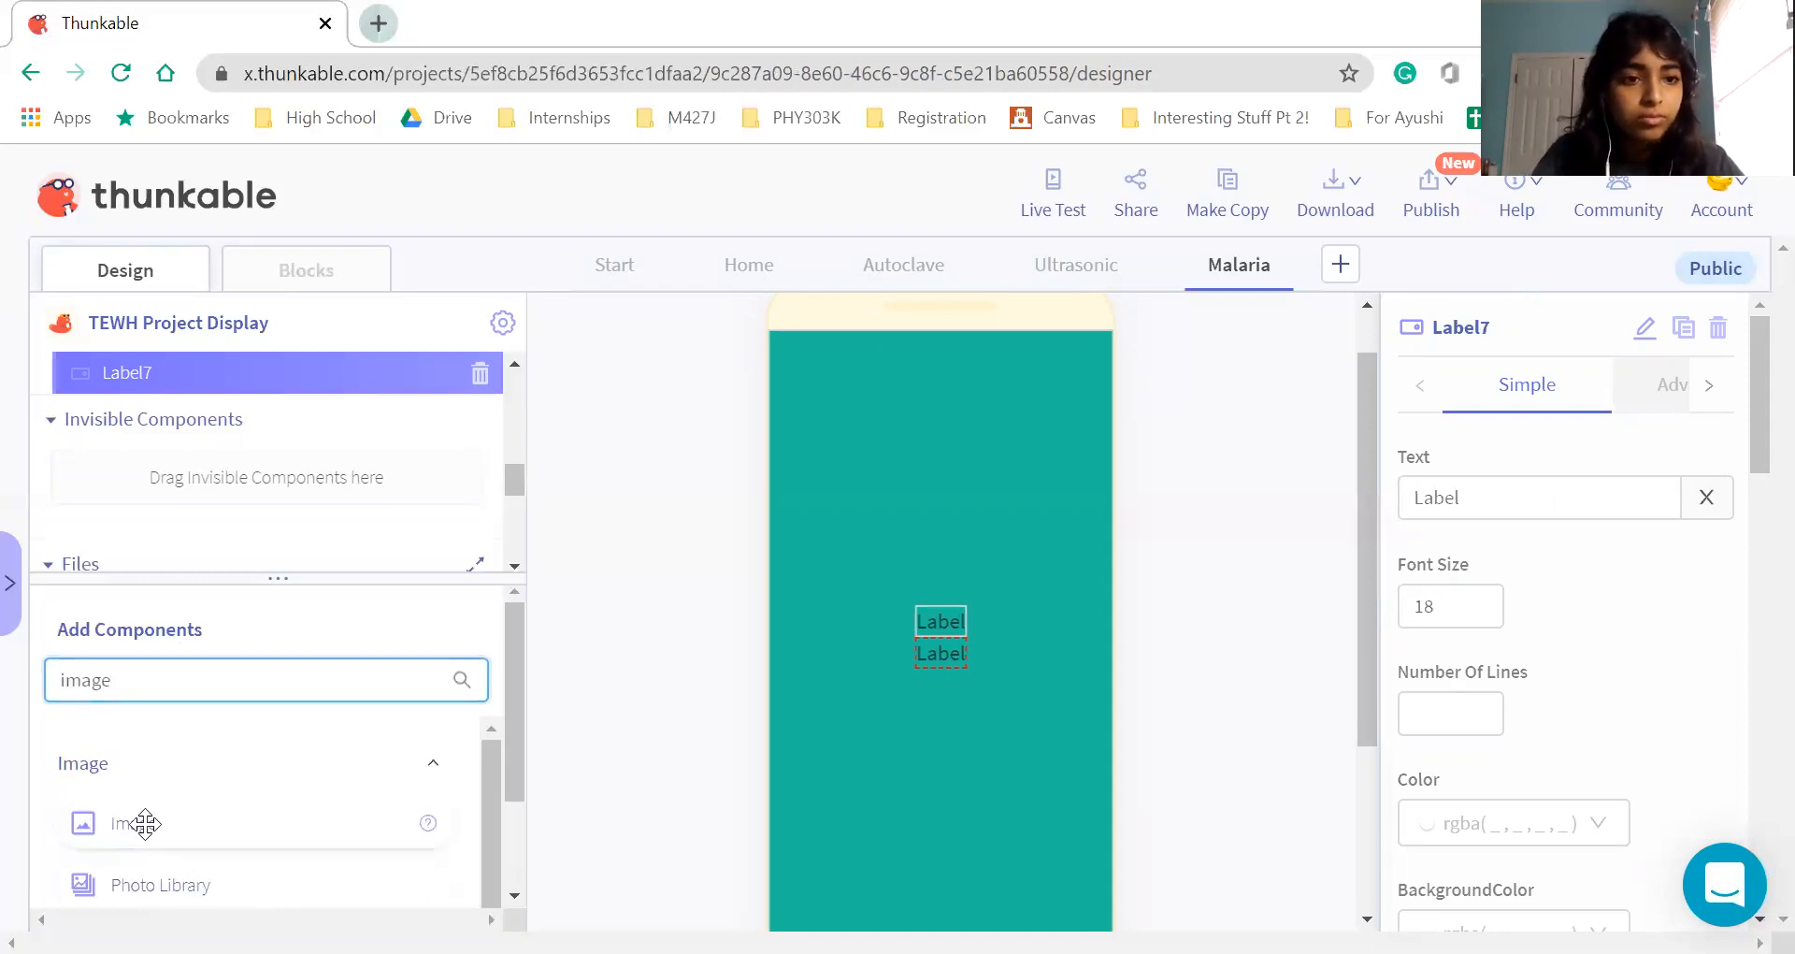
# Collapse the other screens in the component tree and add an Image component above the Malaria screen's two labels
pyautogui.scroll(2, 215, 430)
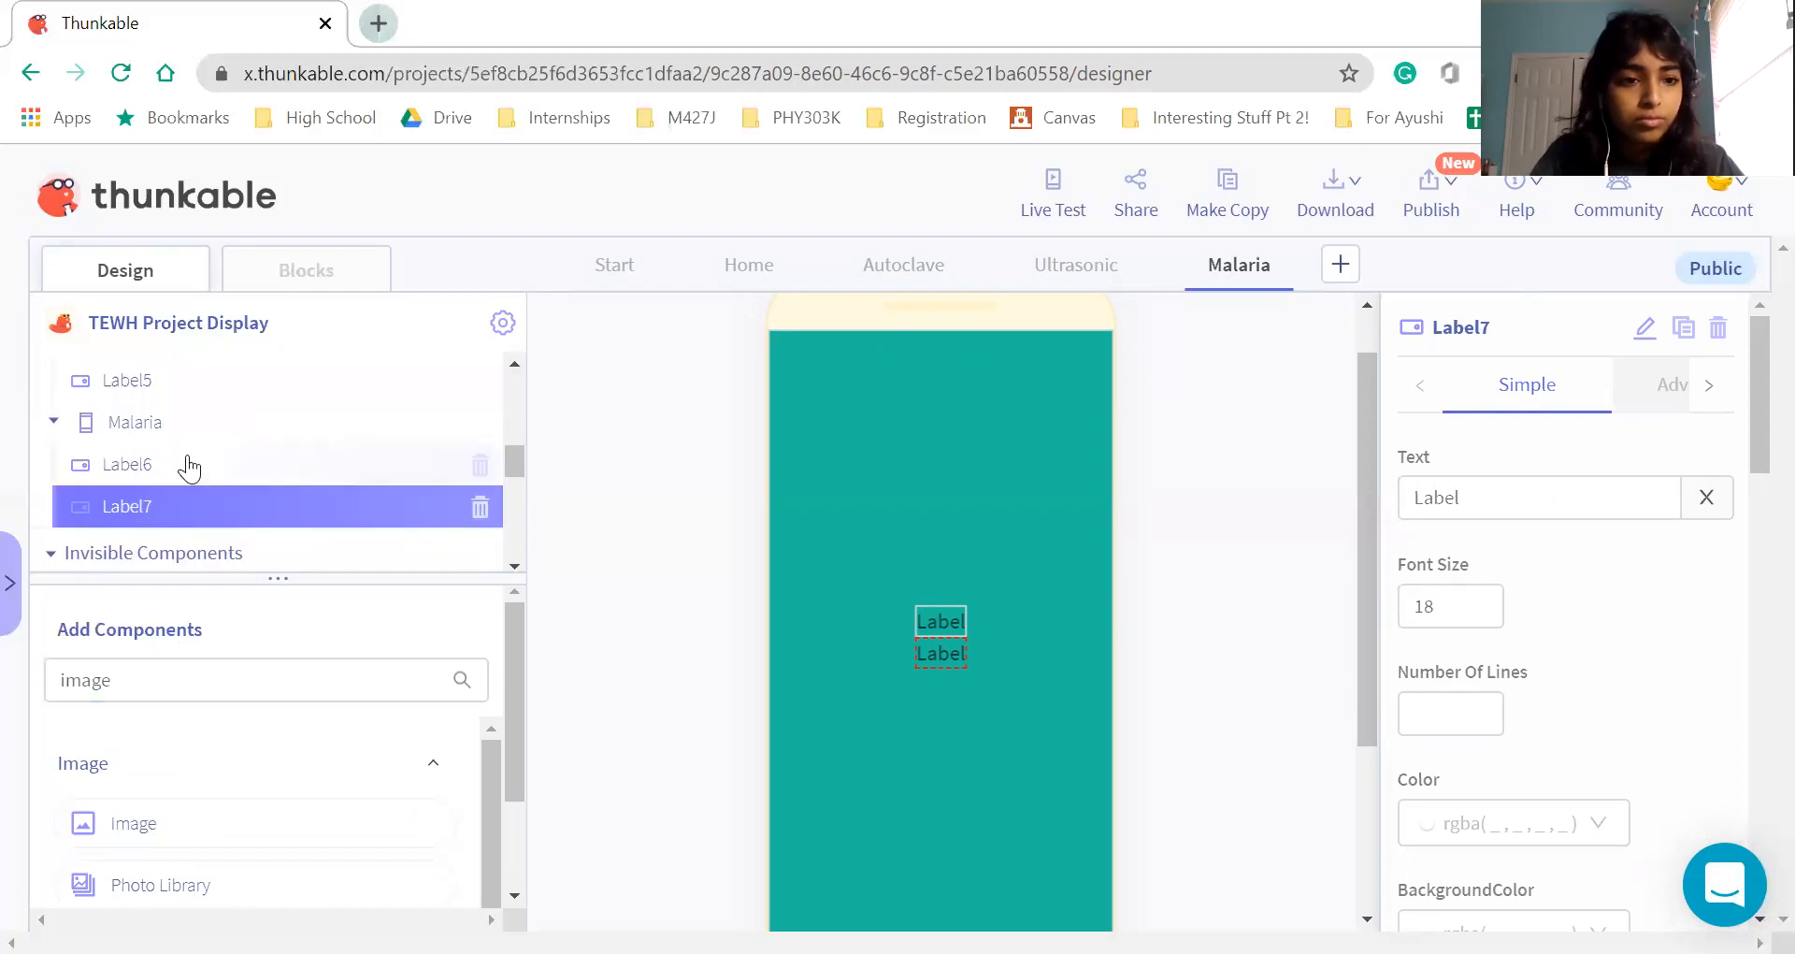
pyautogui.scroll(-1, 189, 468)
pyautogui.scroll(-1, 190, 467)
pyautogui.scroll(4, 188, 469)
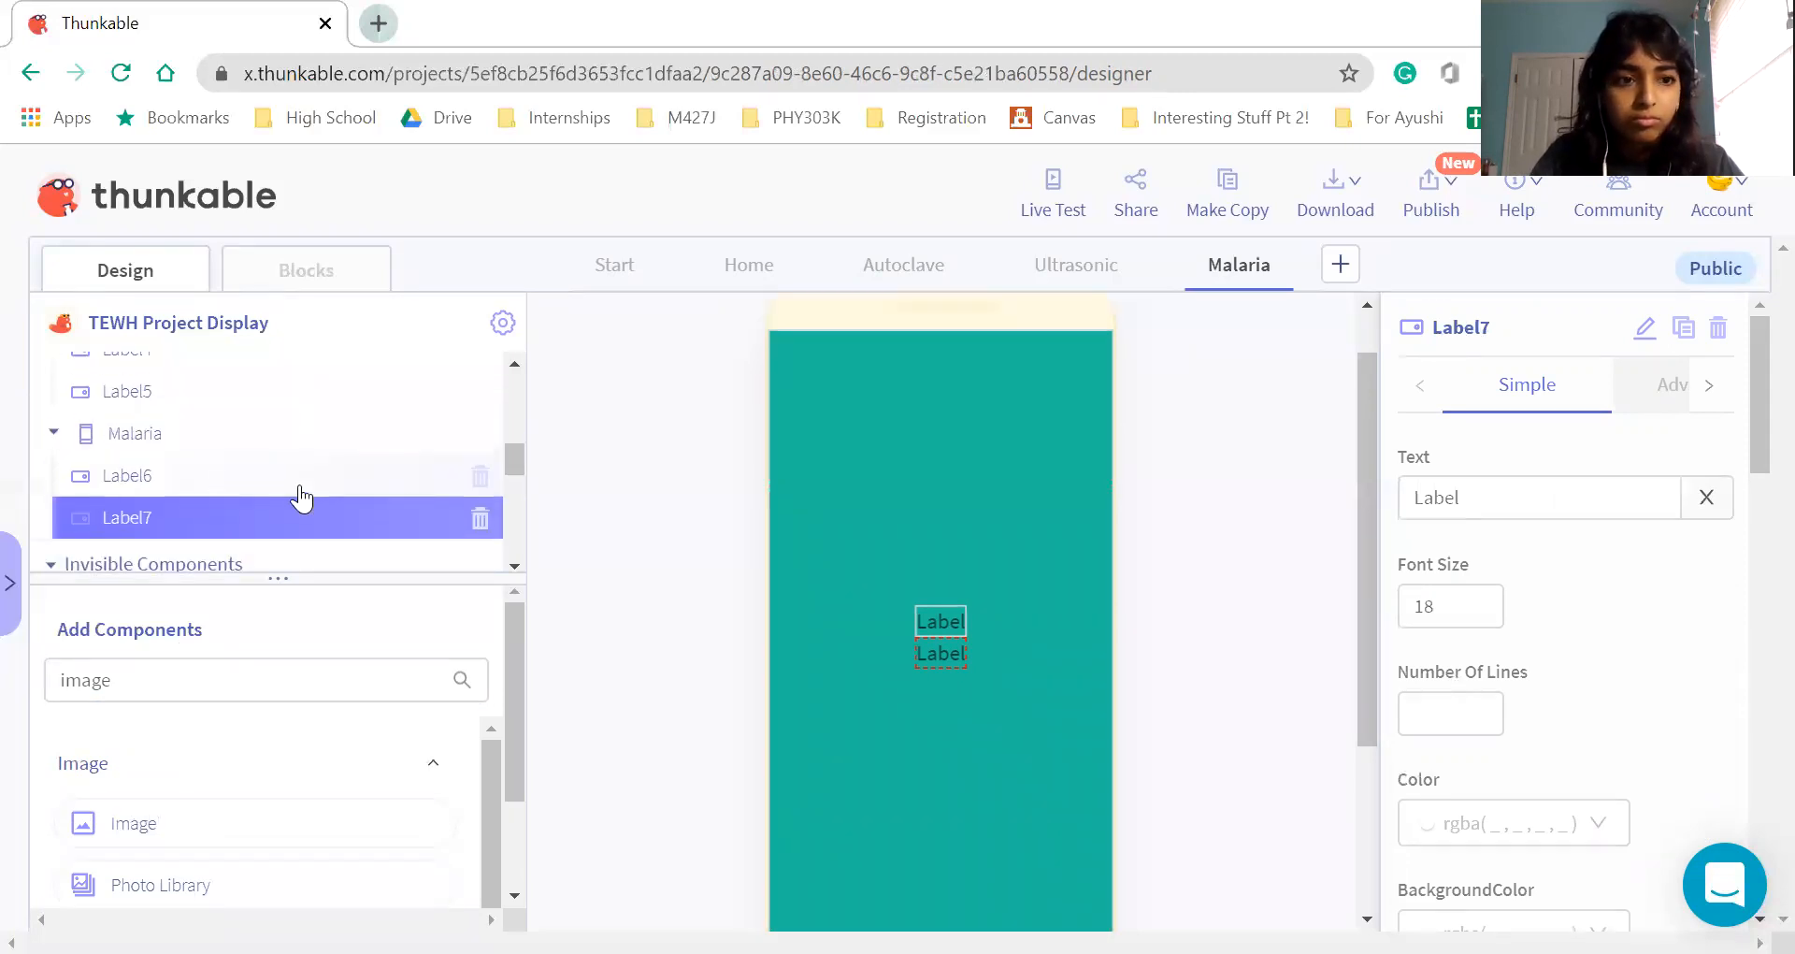
pyautogui.scroll(-1, 302, 498)
pyautogui.scroll(1, 301, 499)
pyautogui.click(53, 413)
pyautogui.scroll(3, 221, 473)
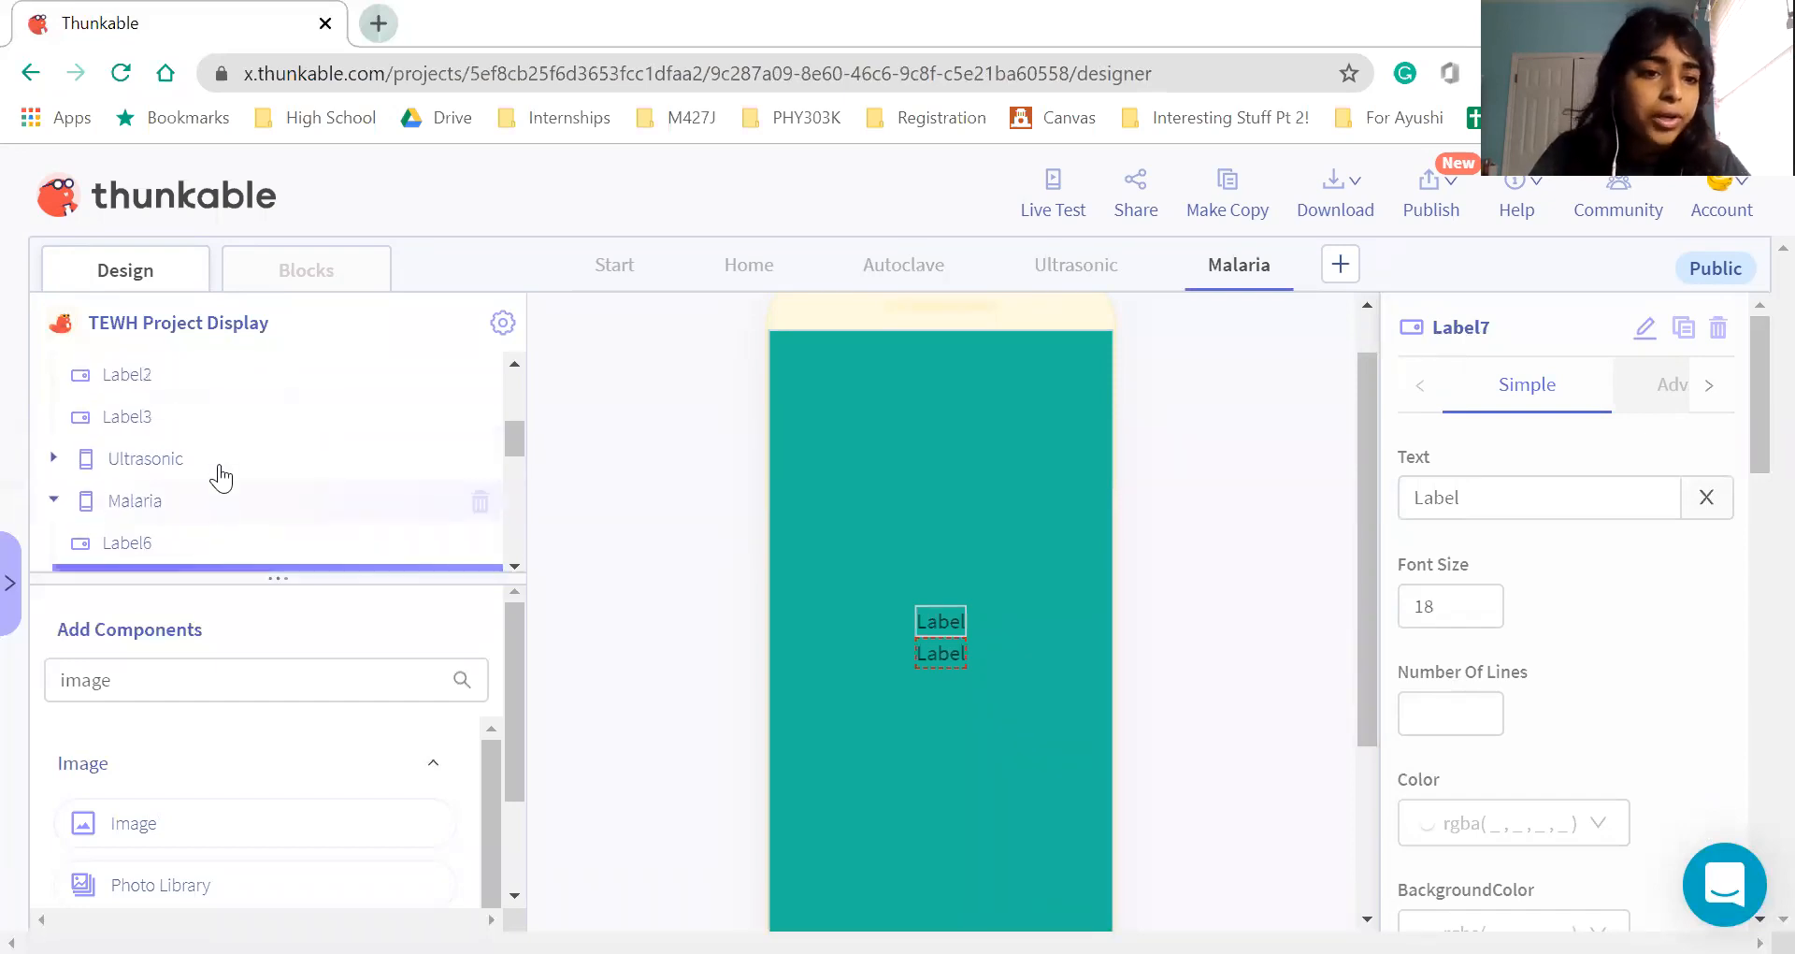
pyautogui.click(53, 453)
pyautogui.scroll(2, 52, 444)
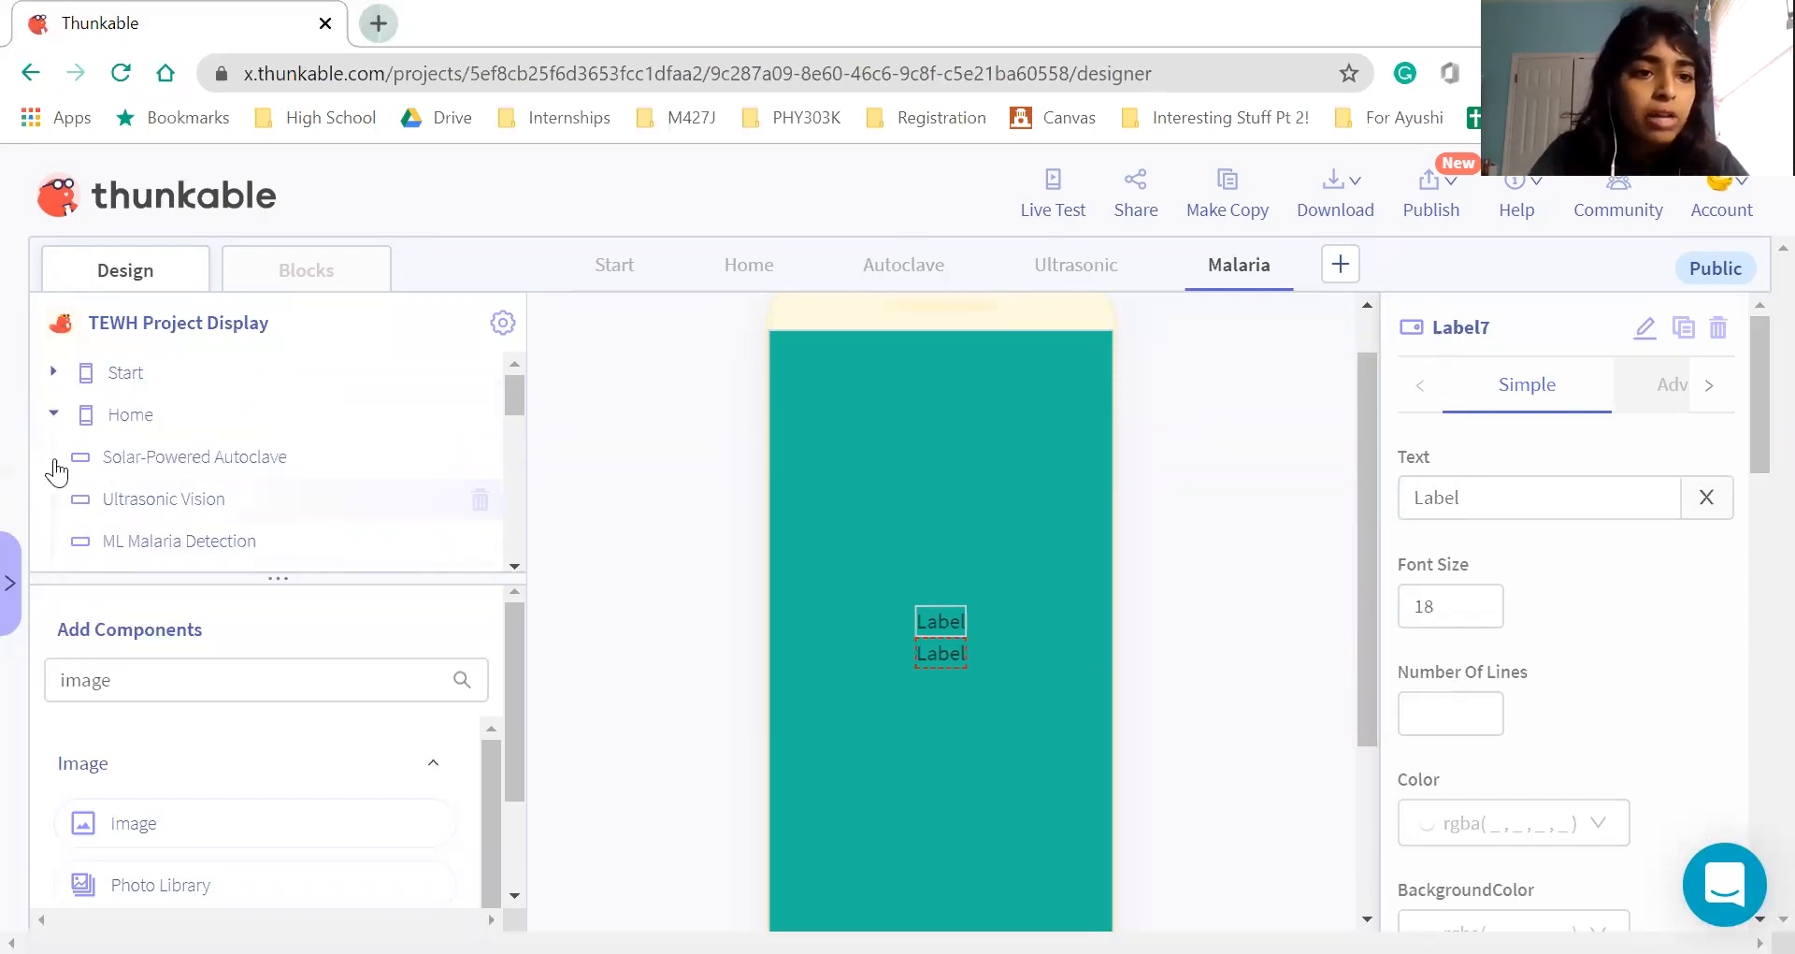
pyautogui.click(55, 416)
pyautogui.scroll(-2, 109, 481)
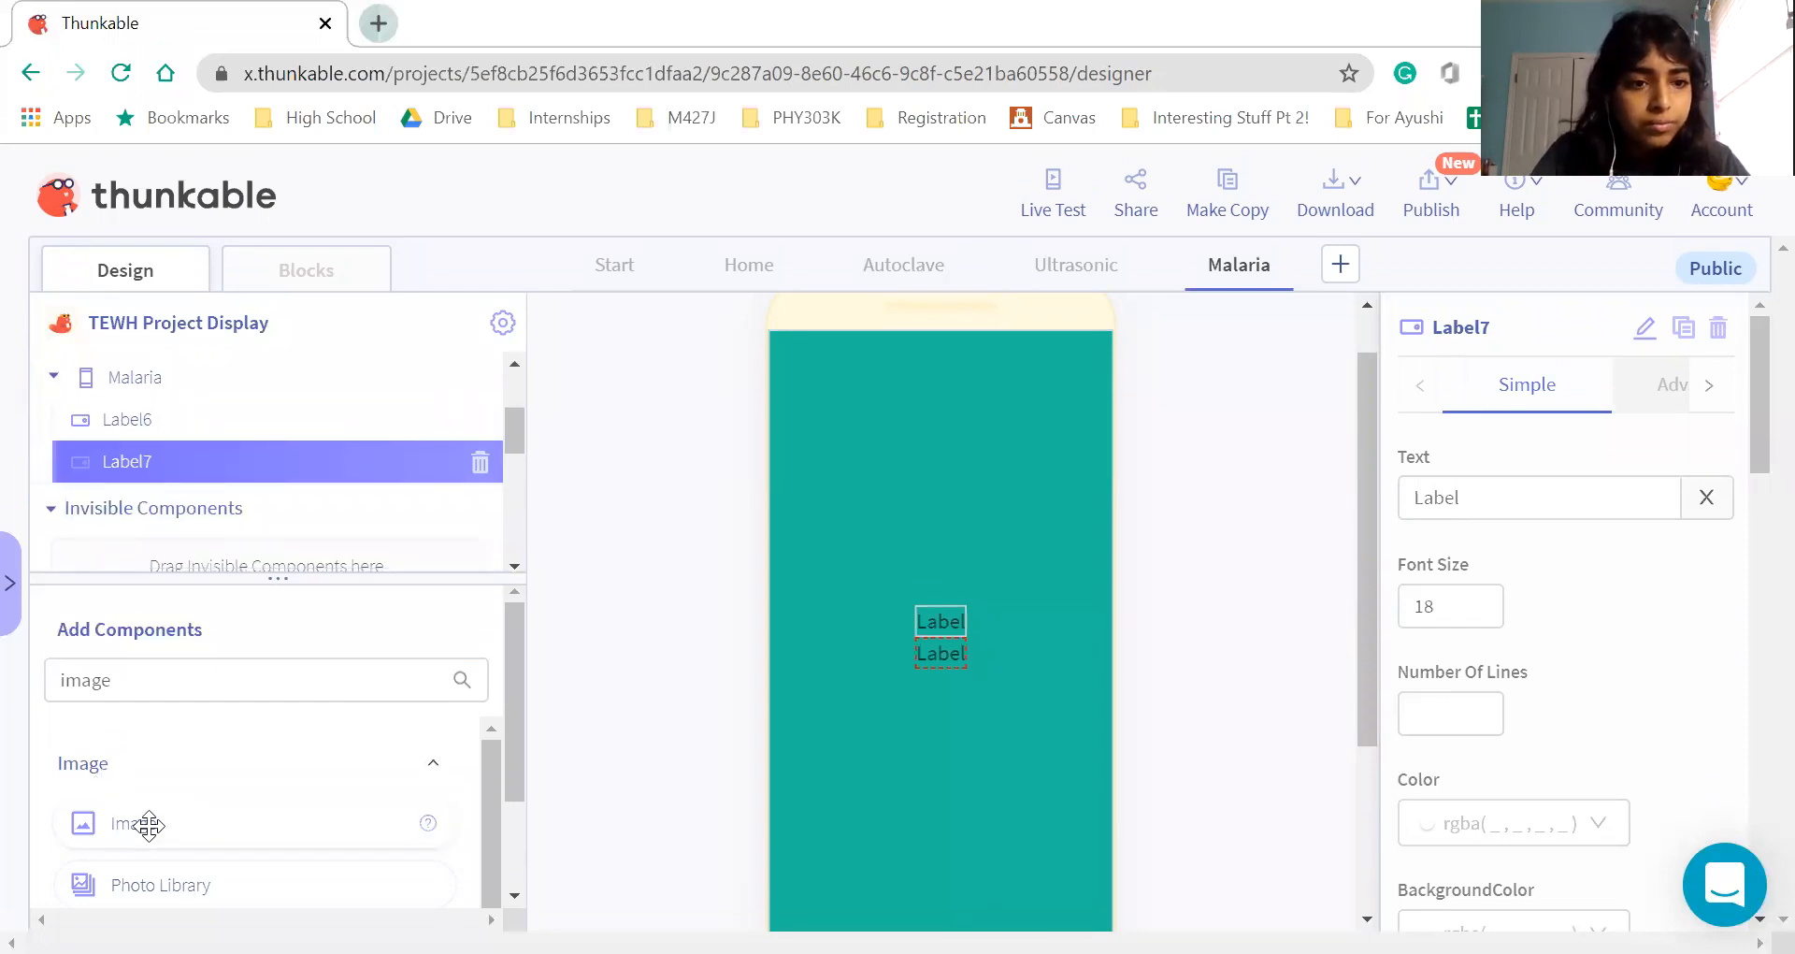
pyautogui.moveTo(150, 824); pyautogui.dragTo(140, 389)
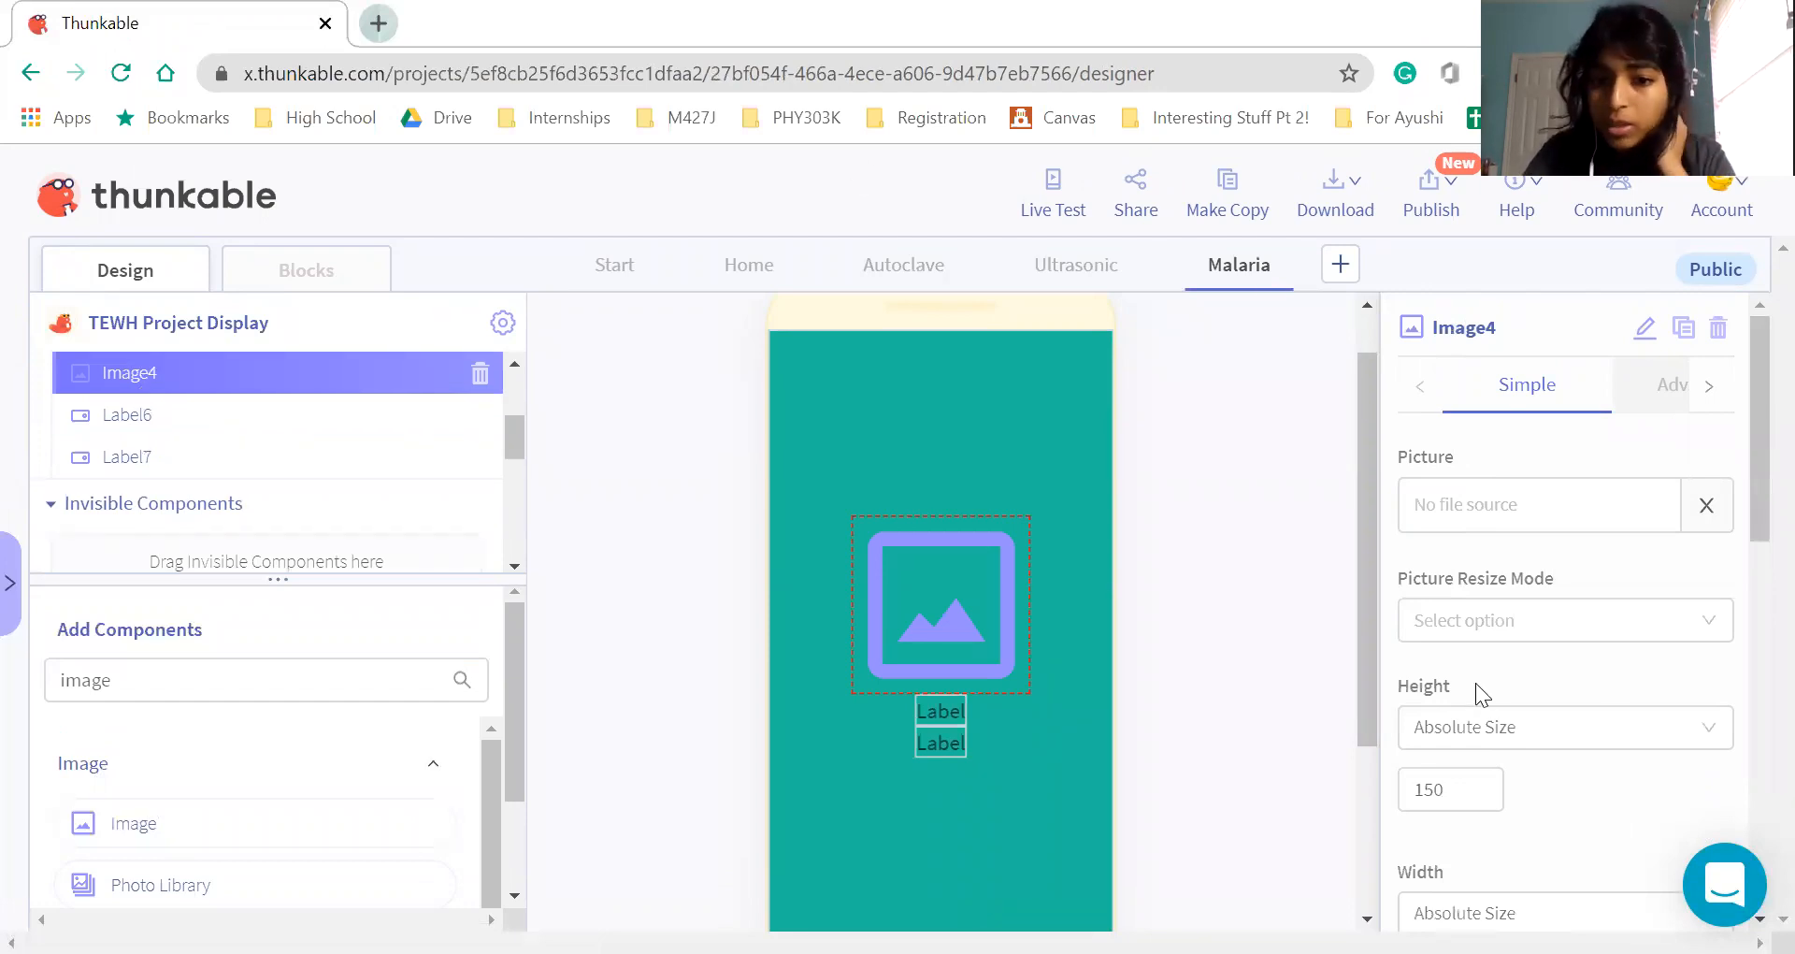
# Set the Malaria image's height to an absolute size of 200 and its width to Fill container
pyautogui.scroll(-2, 1476, 683)
pyautogui.click(1484, 631)
pyautogui.press('BackSpace')
pyautogui.press('BackSpace')
pyautogui.press('BackSpace')
pyautogui.write('200')
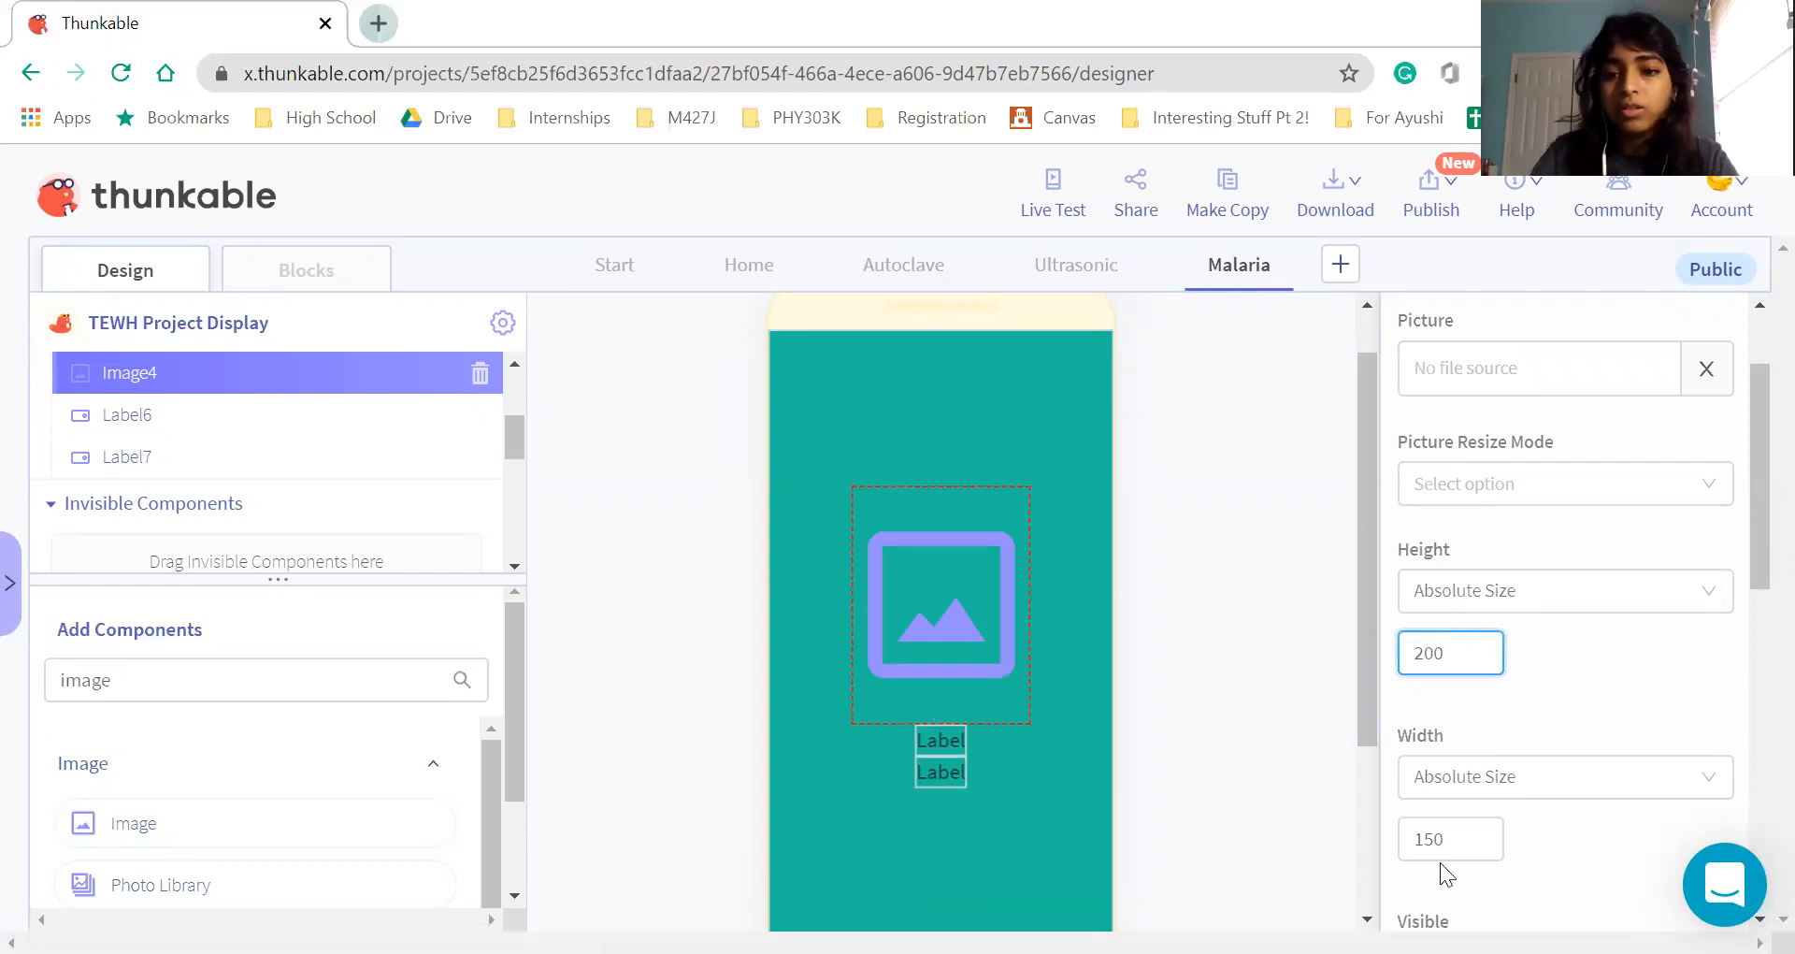
pyautogui.click(1445, 838)
pyautogui.click(1499, 777)
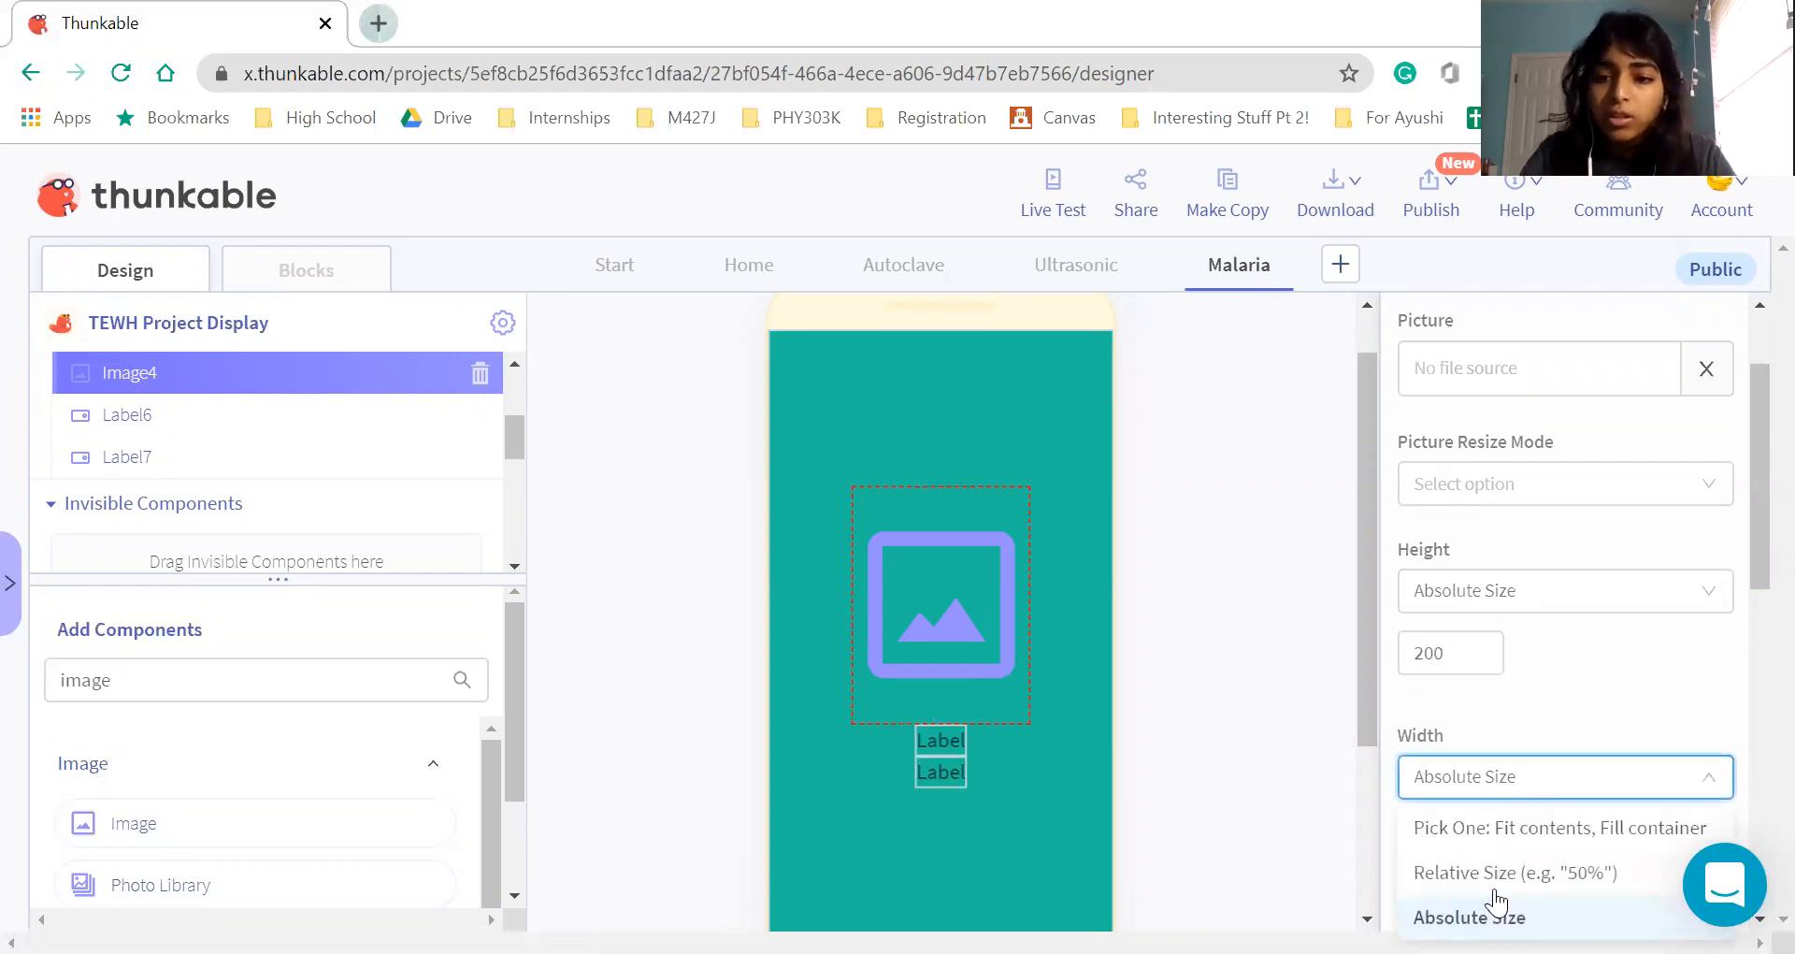
pyautogui.click(1496, 828)
pyautogui.click(1483, 839)
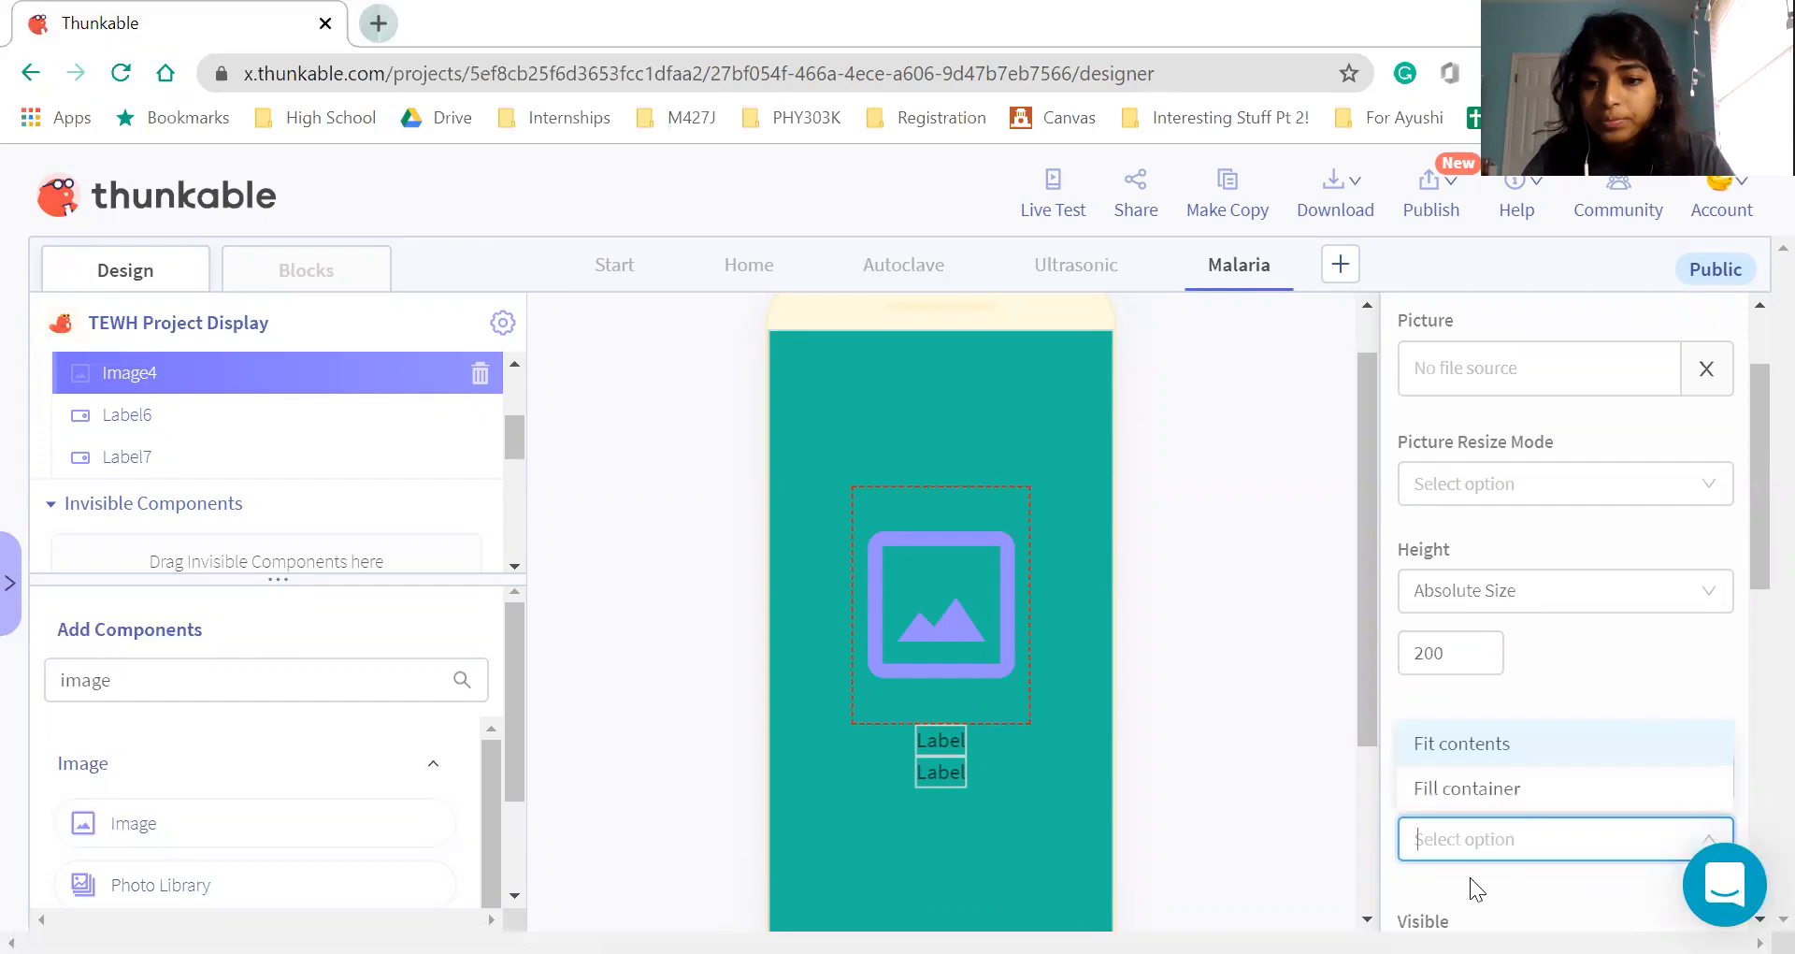
pyautogui.click(1458, 788)
# Upload the ml file from the Downloads folder and set the Malaria image's picture to ml.PNG
pyautogui.click(1491, 505)
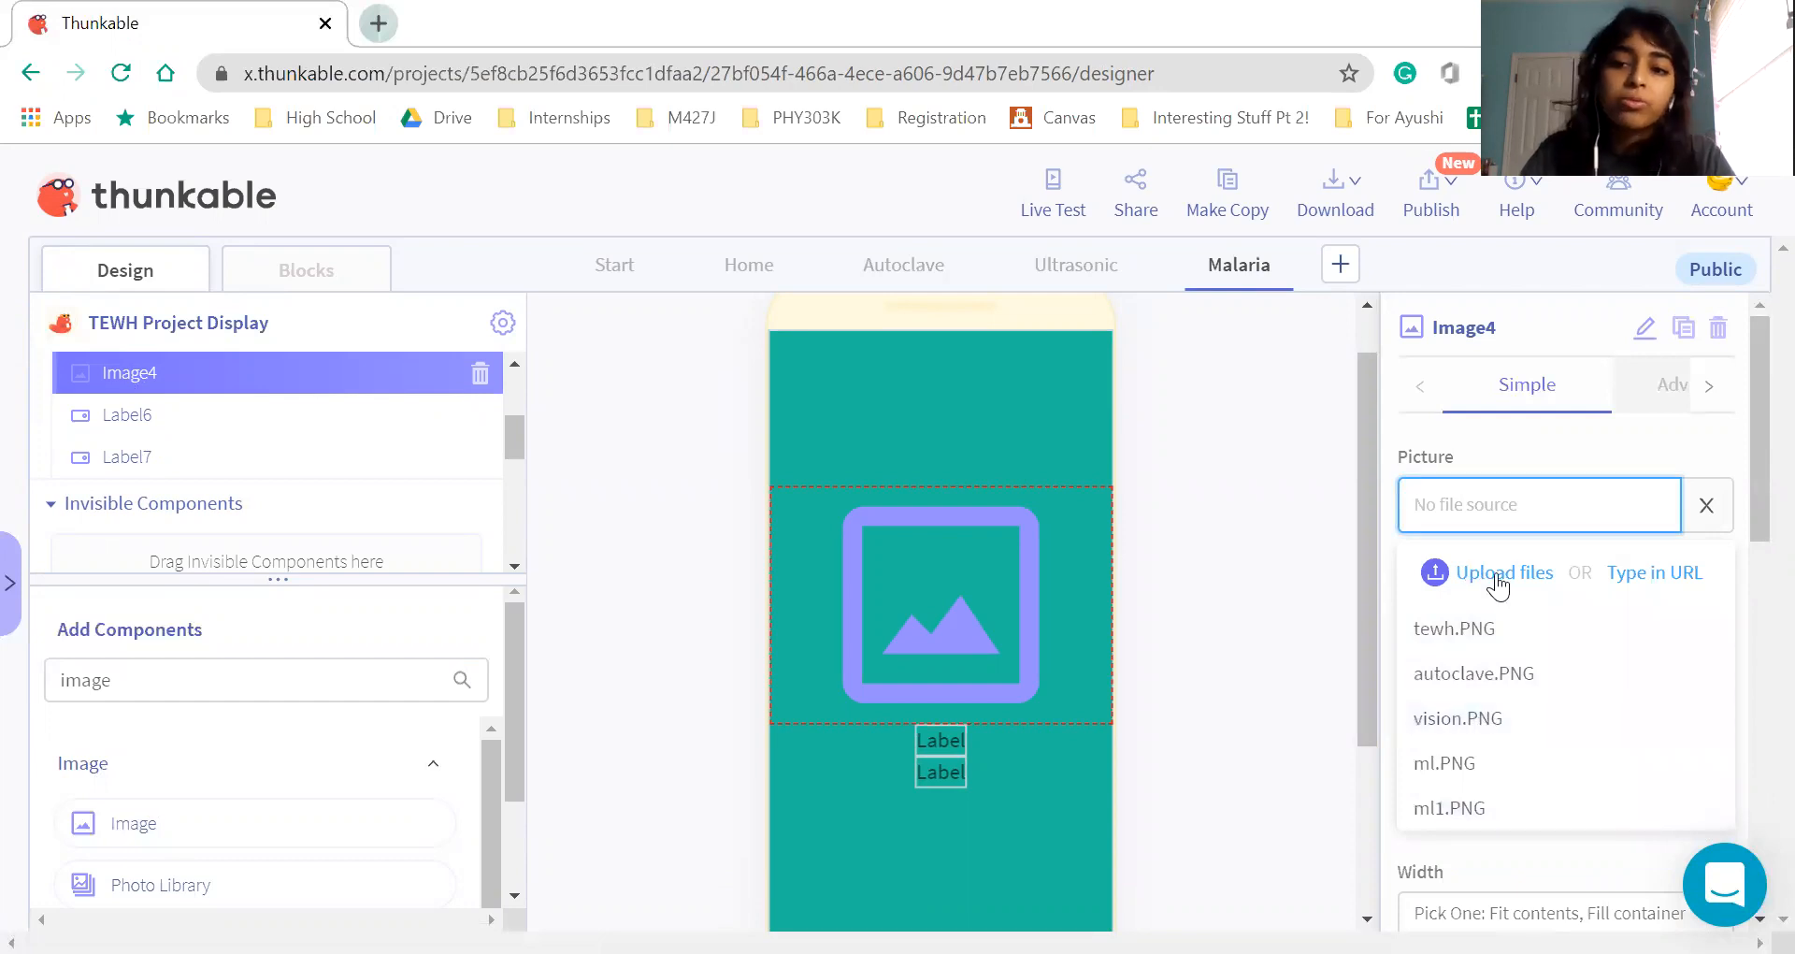
pyautogui.click(1498, 575)
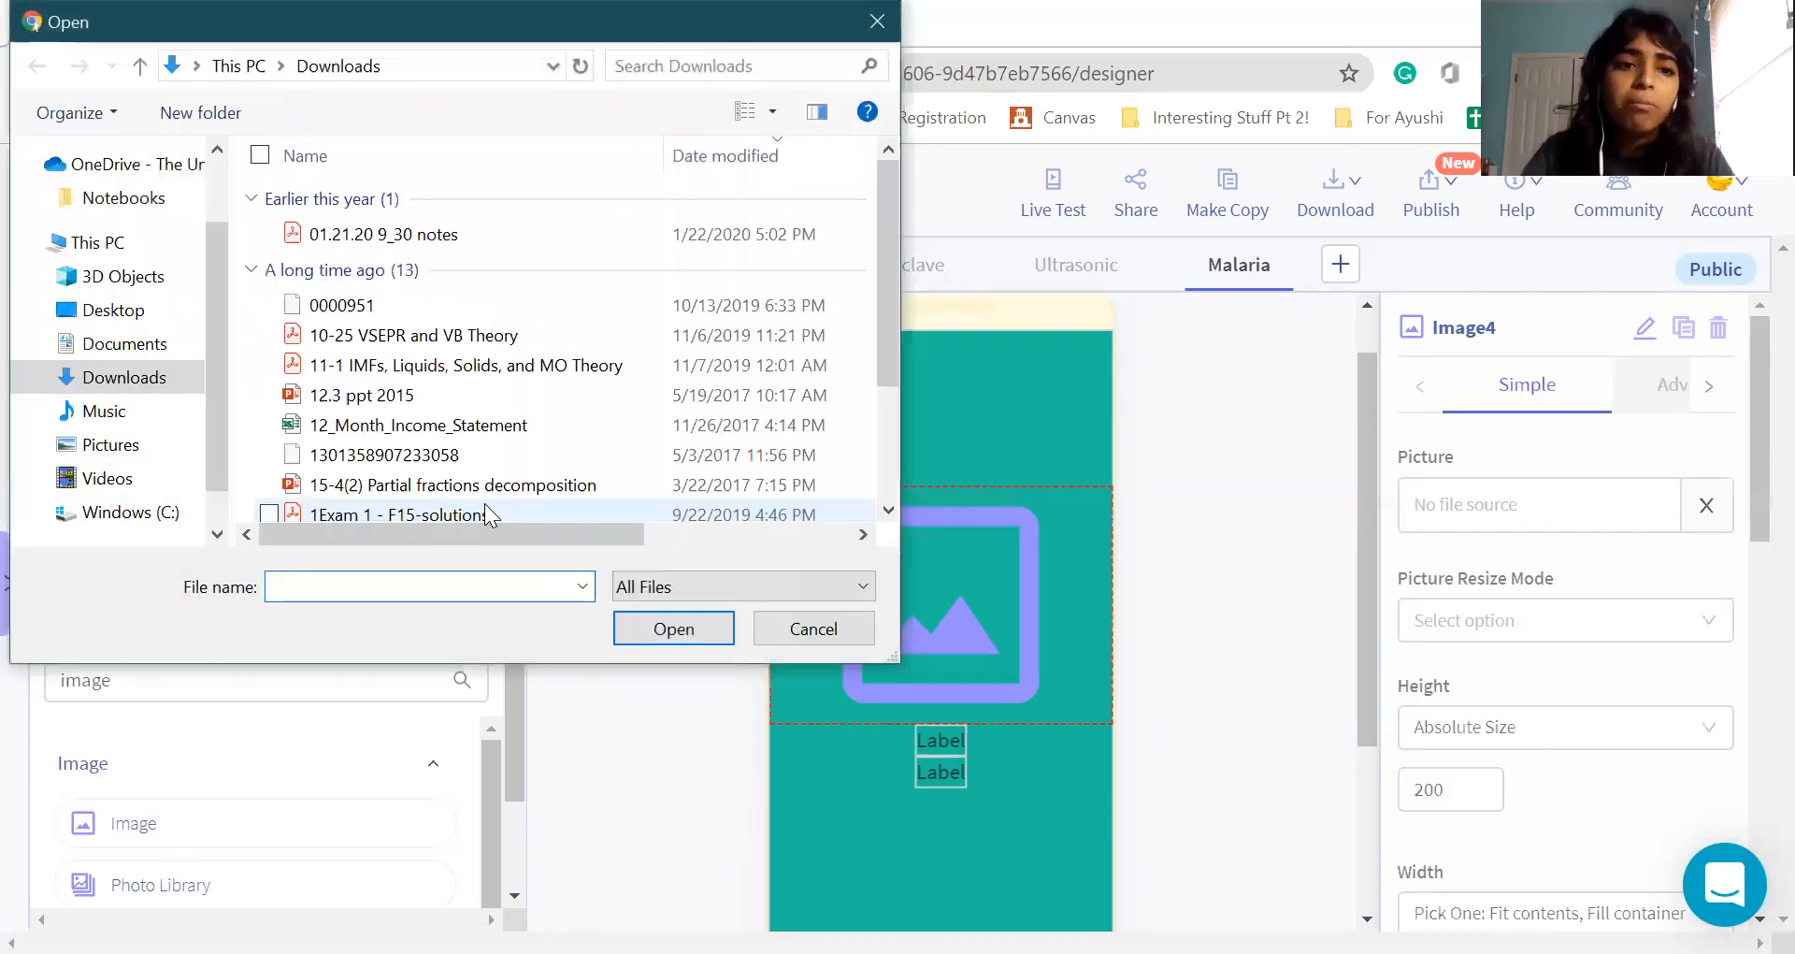
pyautogui.click(320, 356)
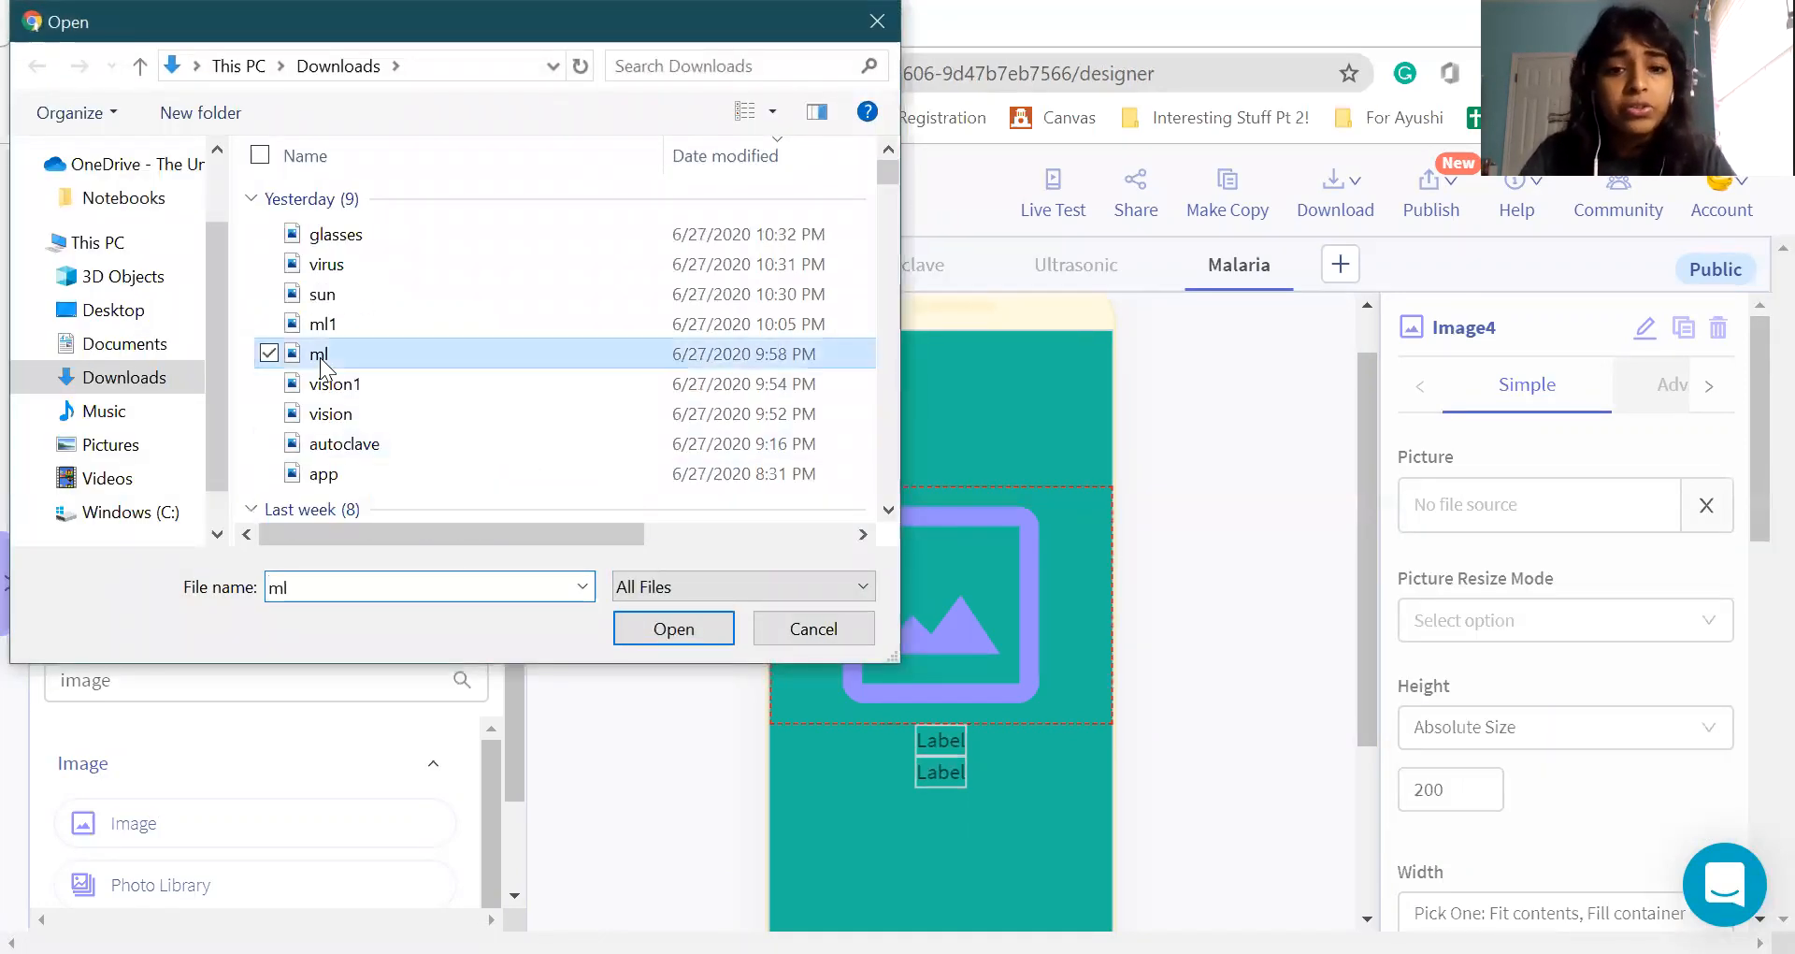
pyautogui.doubleClick(320, 356)
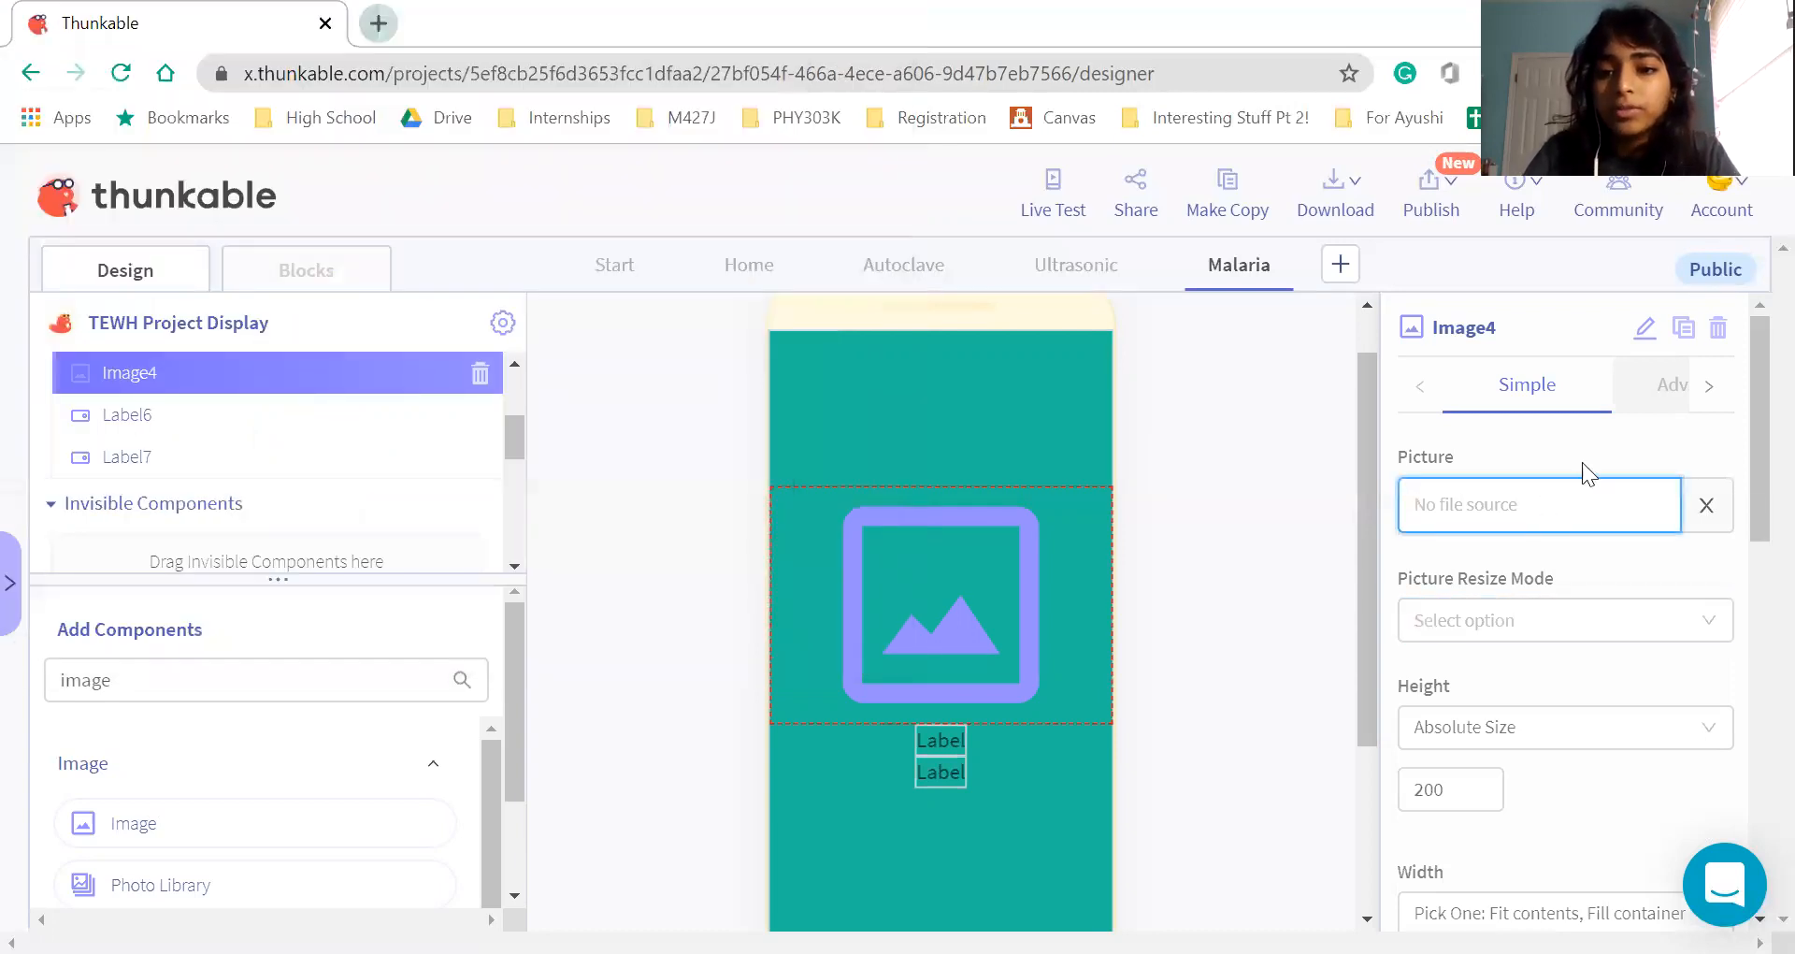
pyautogui.click(1454, 522)
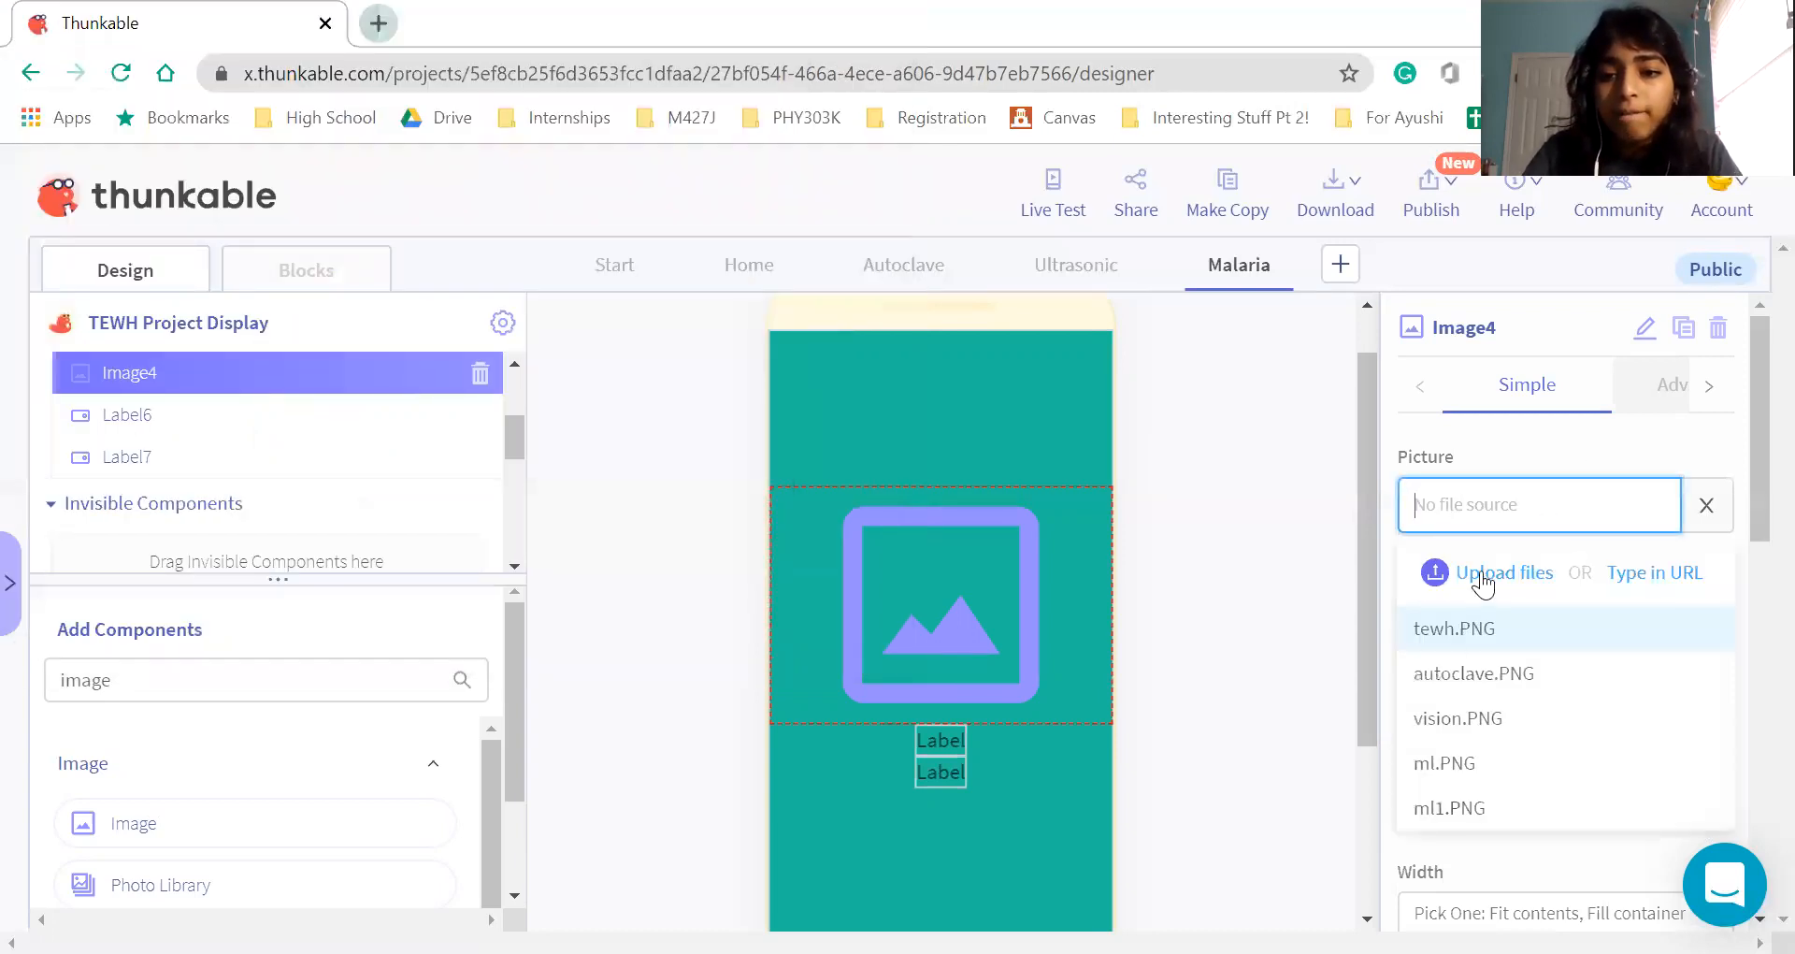
pyautogui.click(1444, 763)
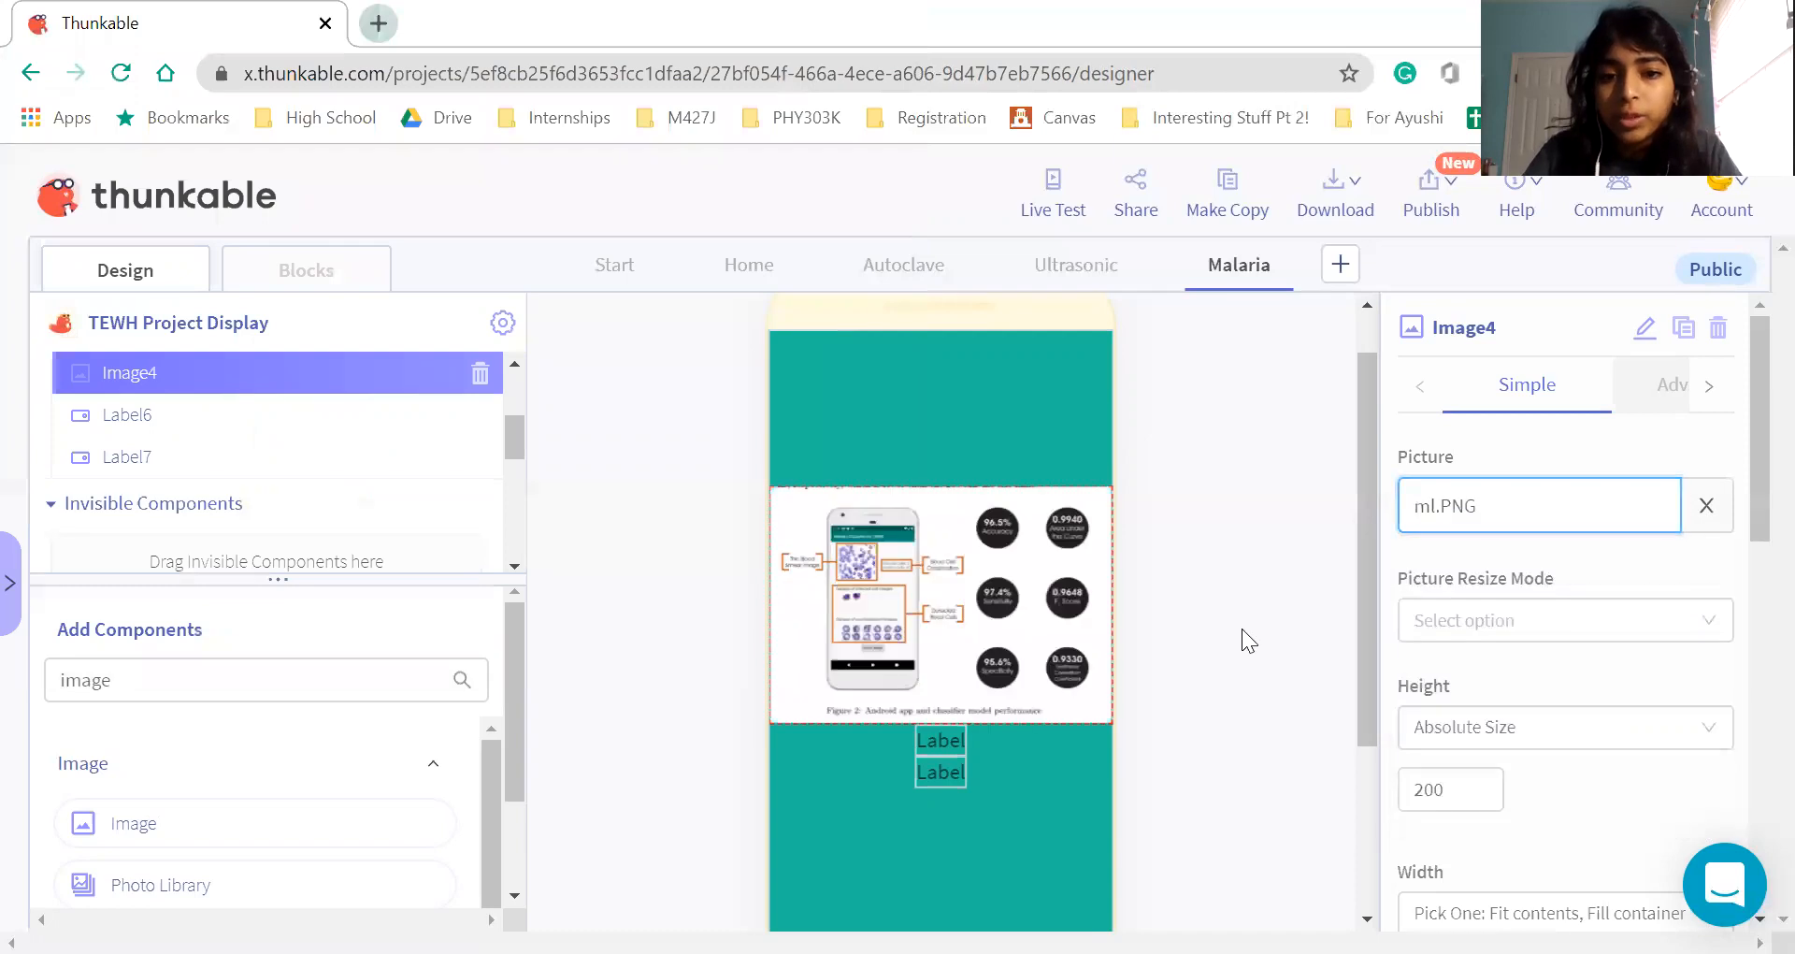
# Change the text of the first label below the Malaria image to "Machine Learning Based Malaria Detection App"
pyautogui.scroll(-1, 1289, 701)
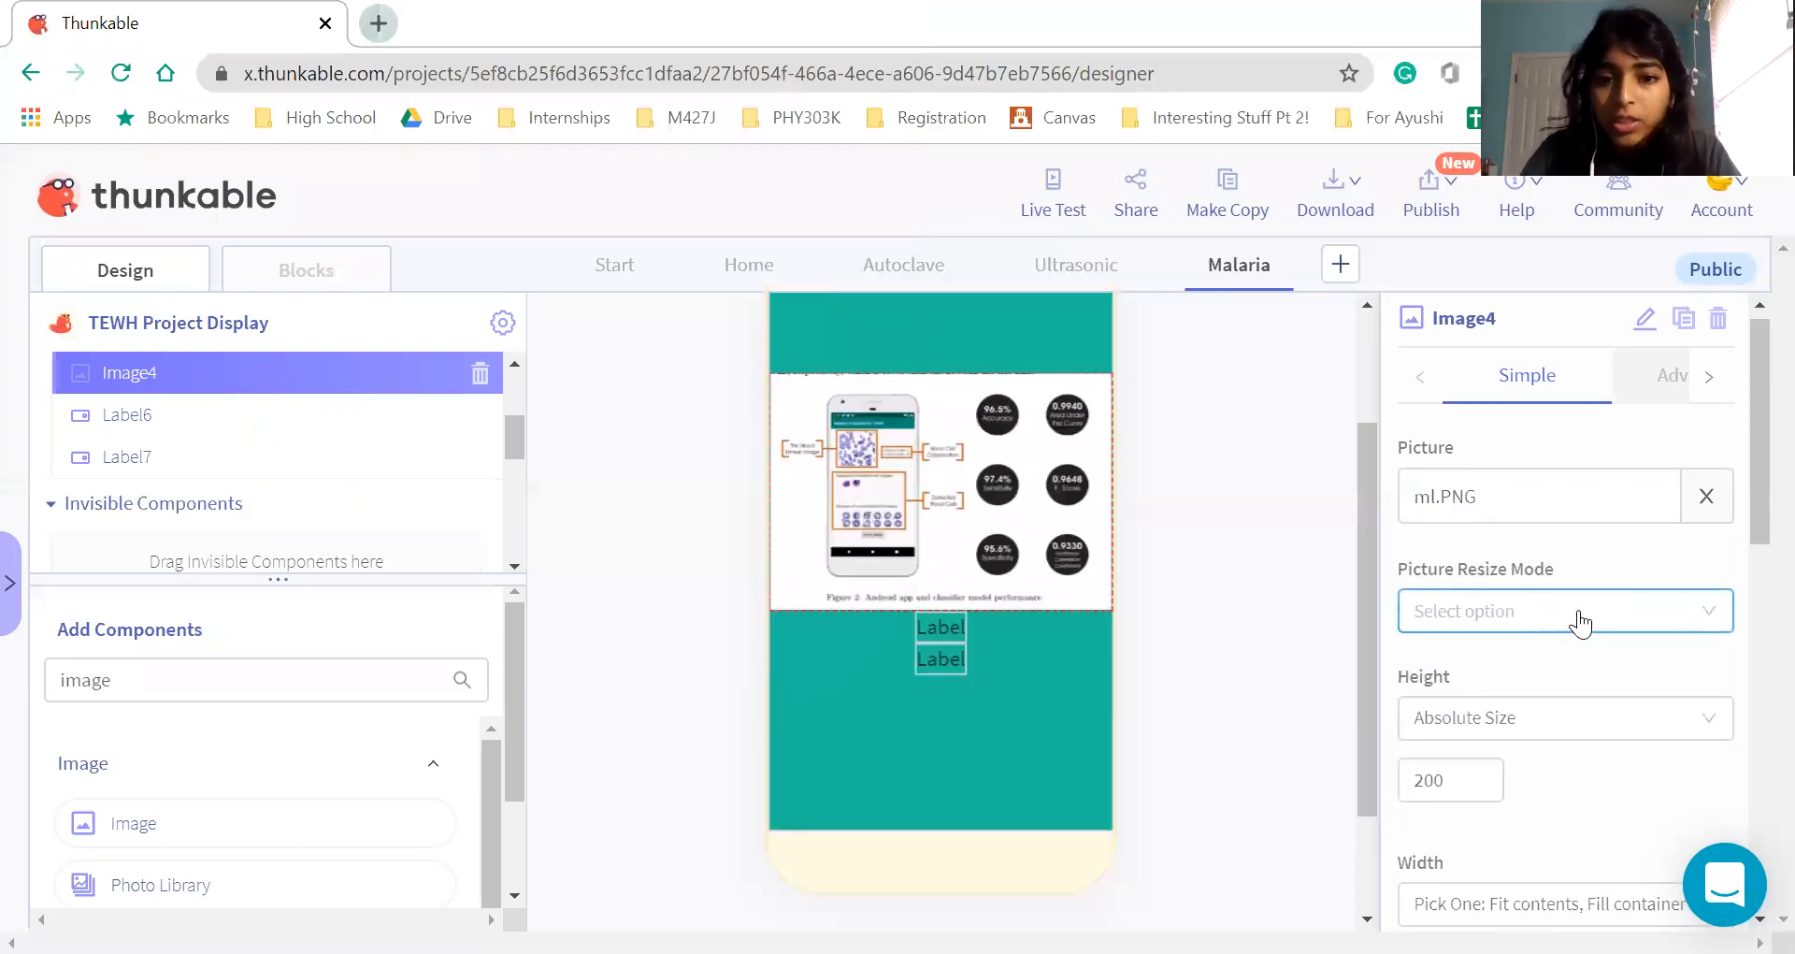
pyautogui.scroll(-1, 1583, 621)
pyautogui.click(957, 621)
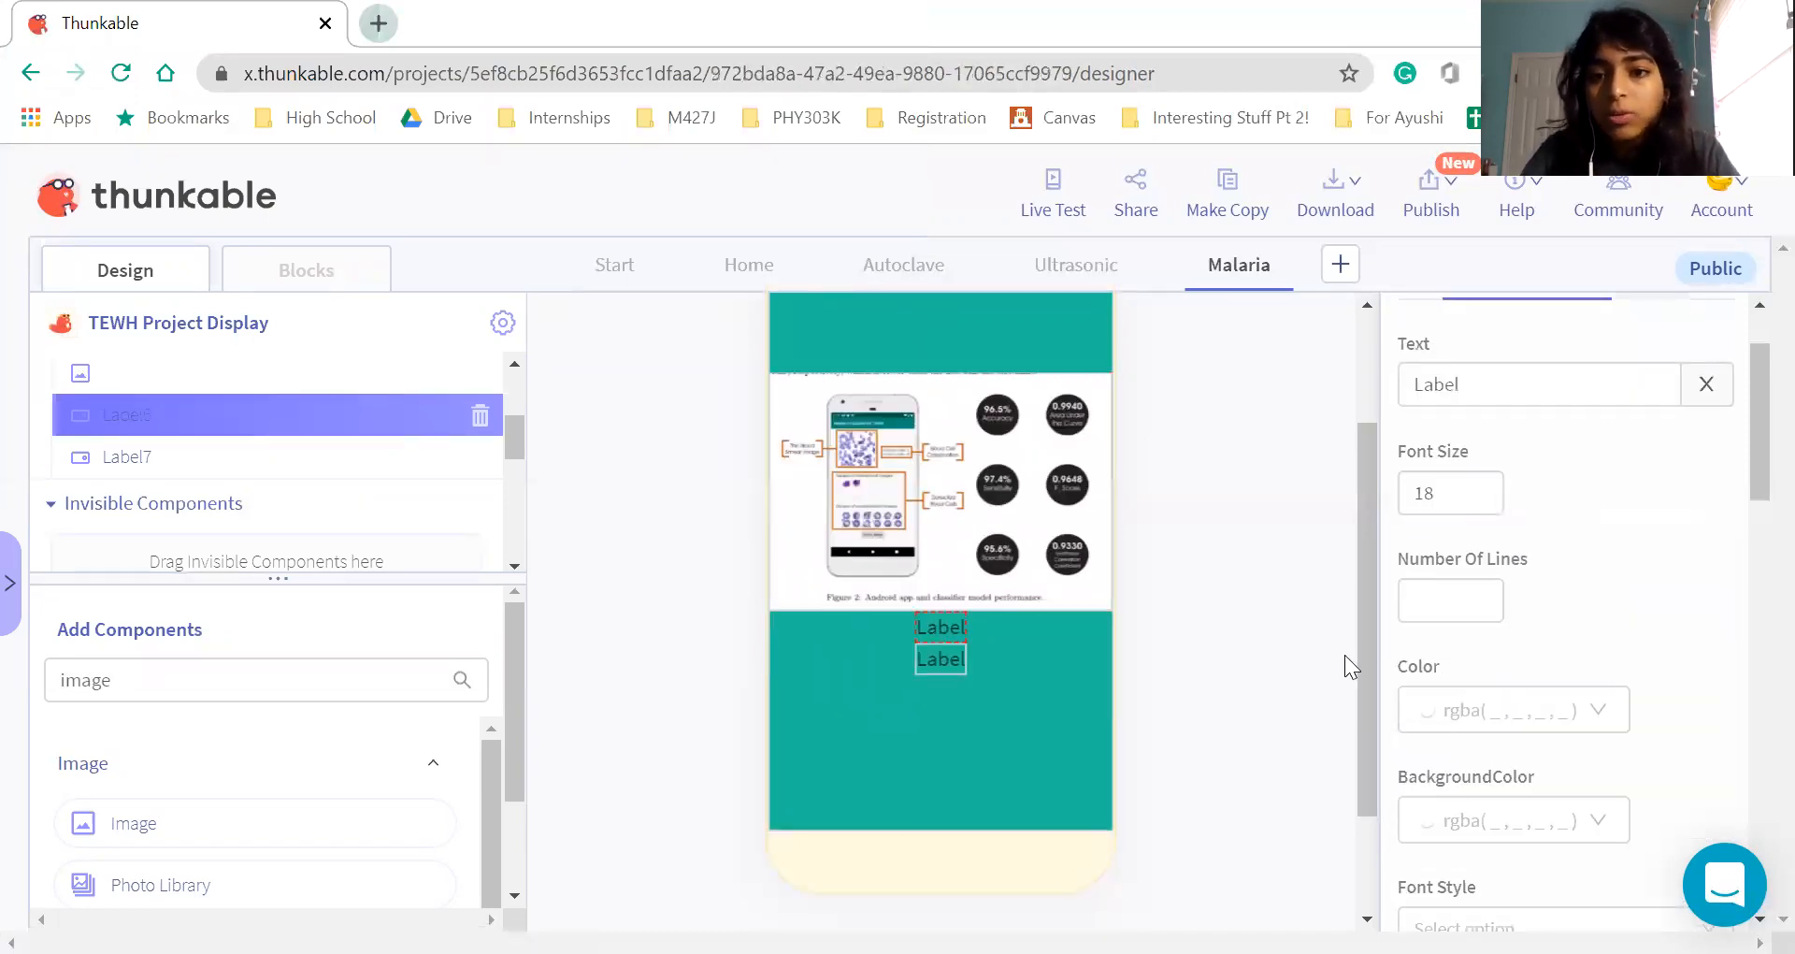
pyautogui.scroll(2, 1345, 655)
pyautogui.click(1518, 493)
pyautogui.rightClick(1225, 484)
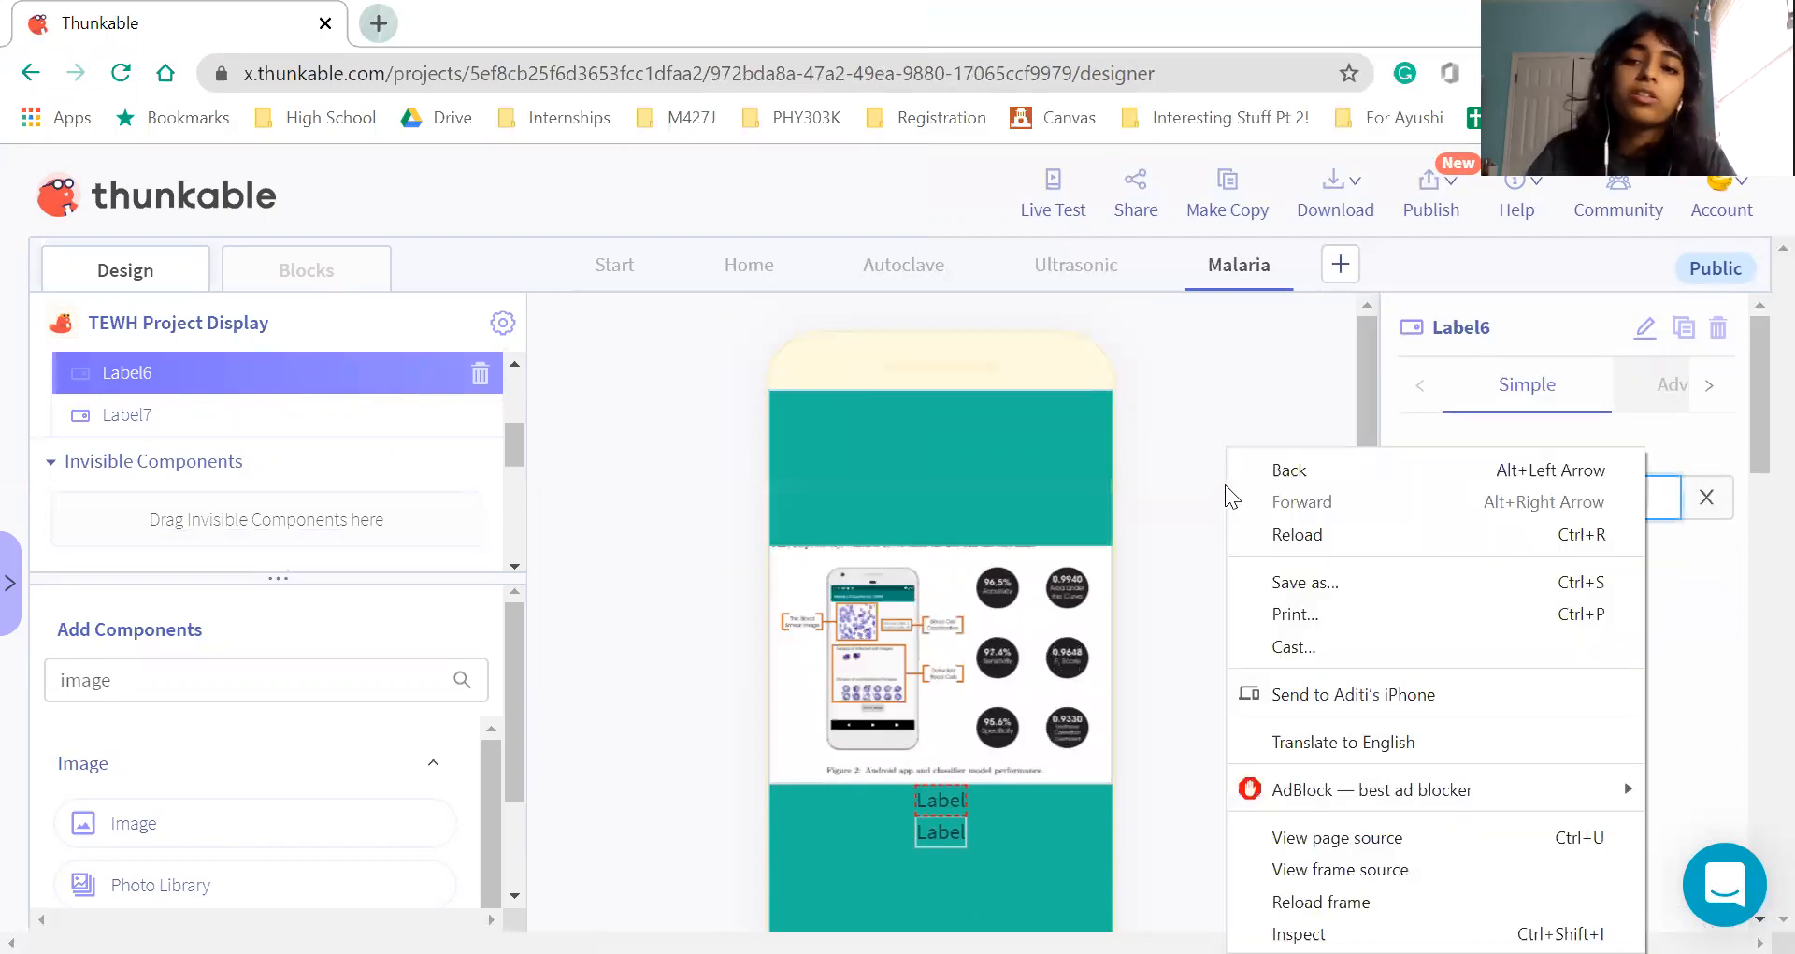
pyautogui.click(1225, 484)
pyautogui.click(1528, 493)
pyautogui.hotkey('ctrl', 'a')
pyautogui.press('BackSpace')
pyautogui.write('MA')
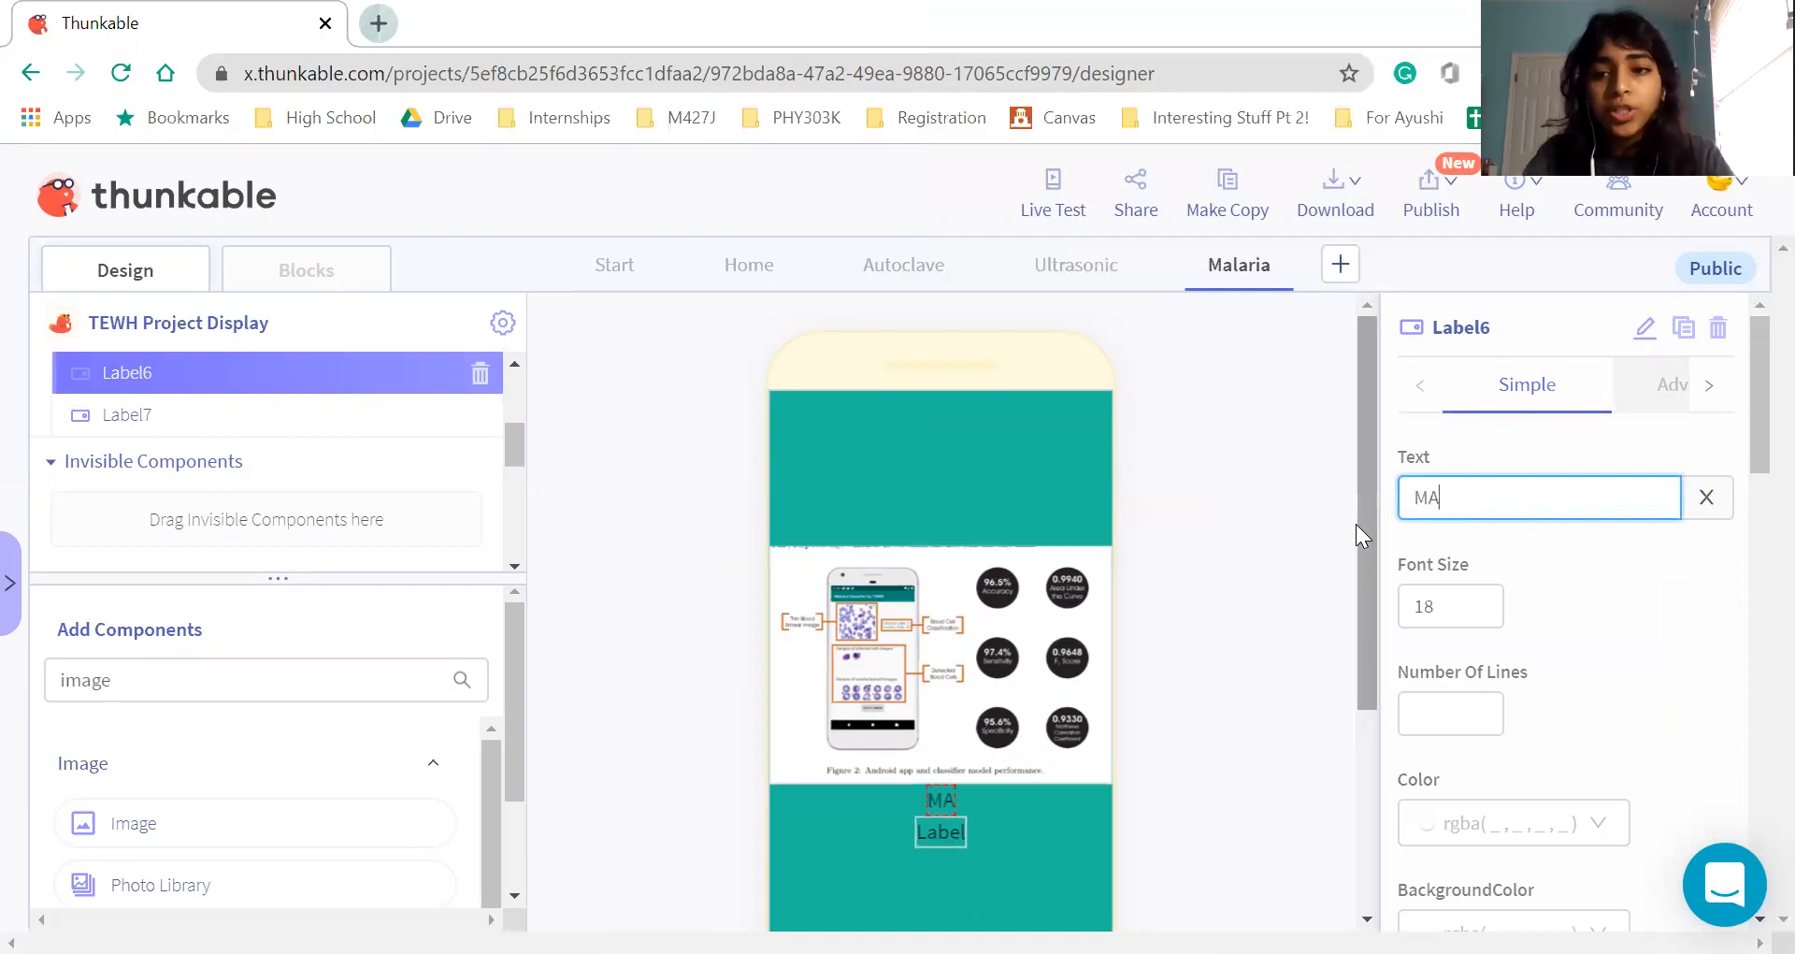
pyautogui.write('c')
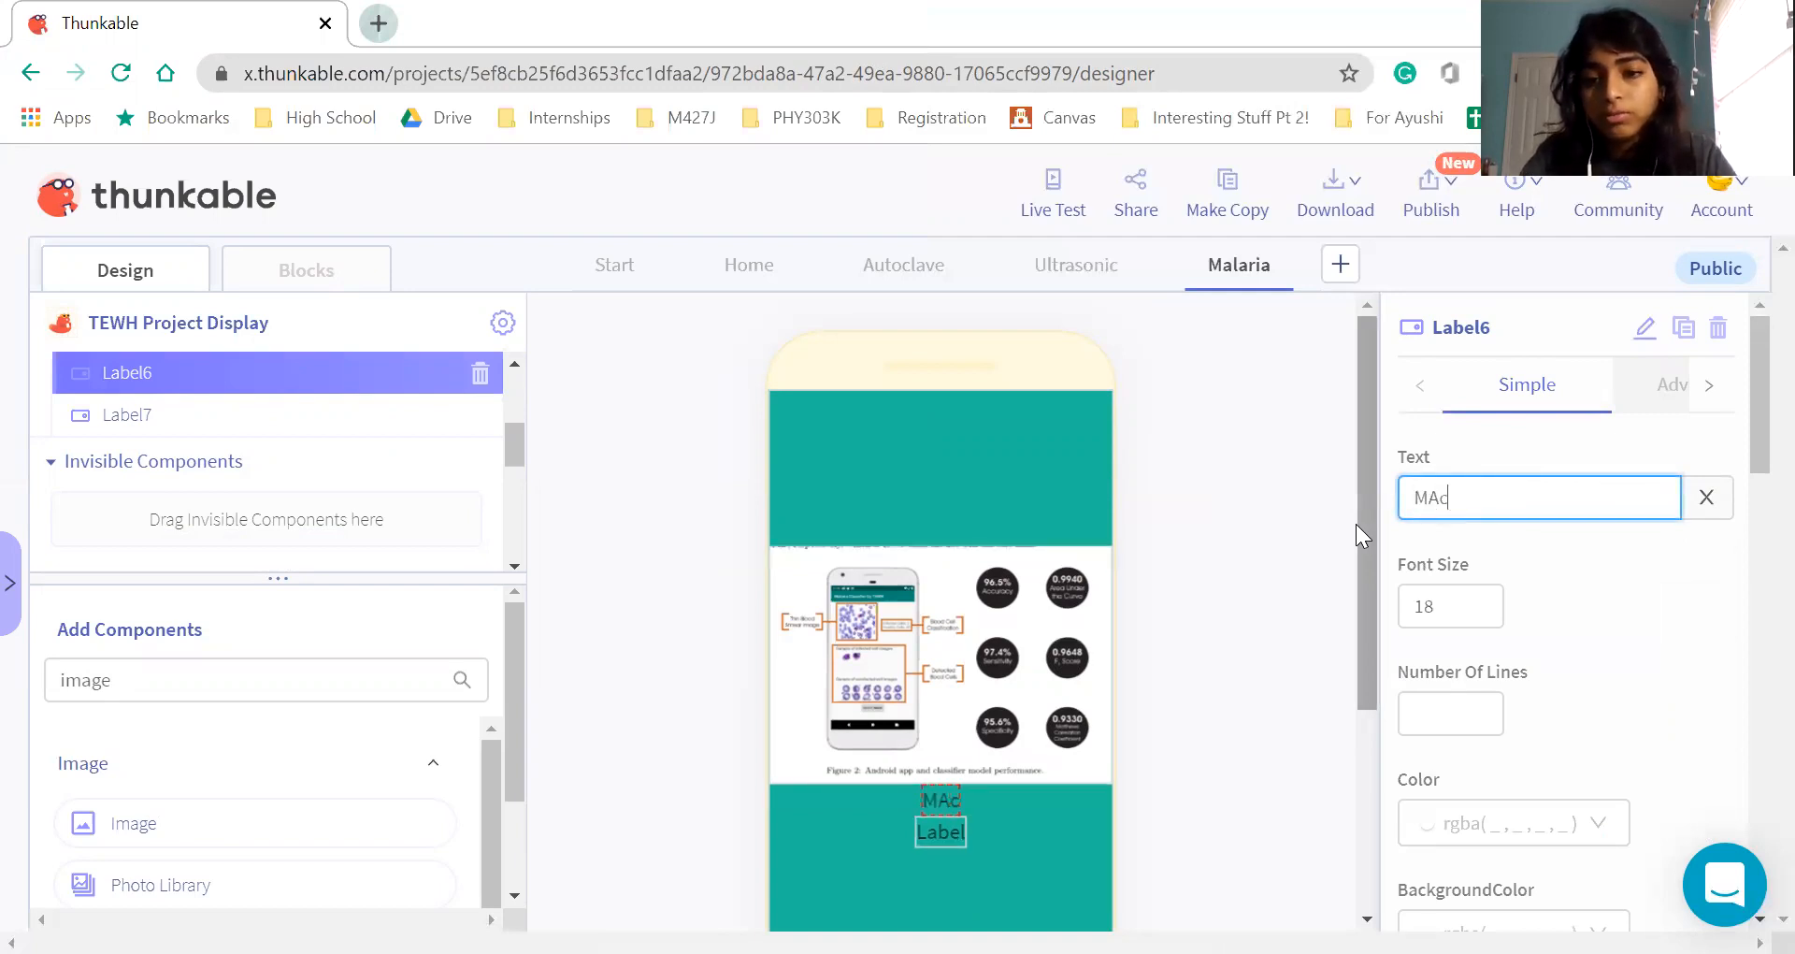
pyautogui.press('BackSpace')
pyautogui.press('BackSpace')
pyautogui.write('achine Leane')
pyautogui.press('BackSpace')
pyautogui.press('BackSpace')
pyautogui.write('rning ')
pyautogui.write('-')
pyautogui.write('Bas')
pyautogui.press('BackSpace')
pyautogui.press('BackSpace')
pyautogui.press('BackSpace')
pyautogui.press('BackSpace')
pyautogui.write('Ba')
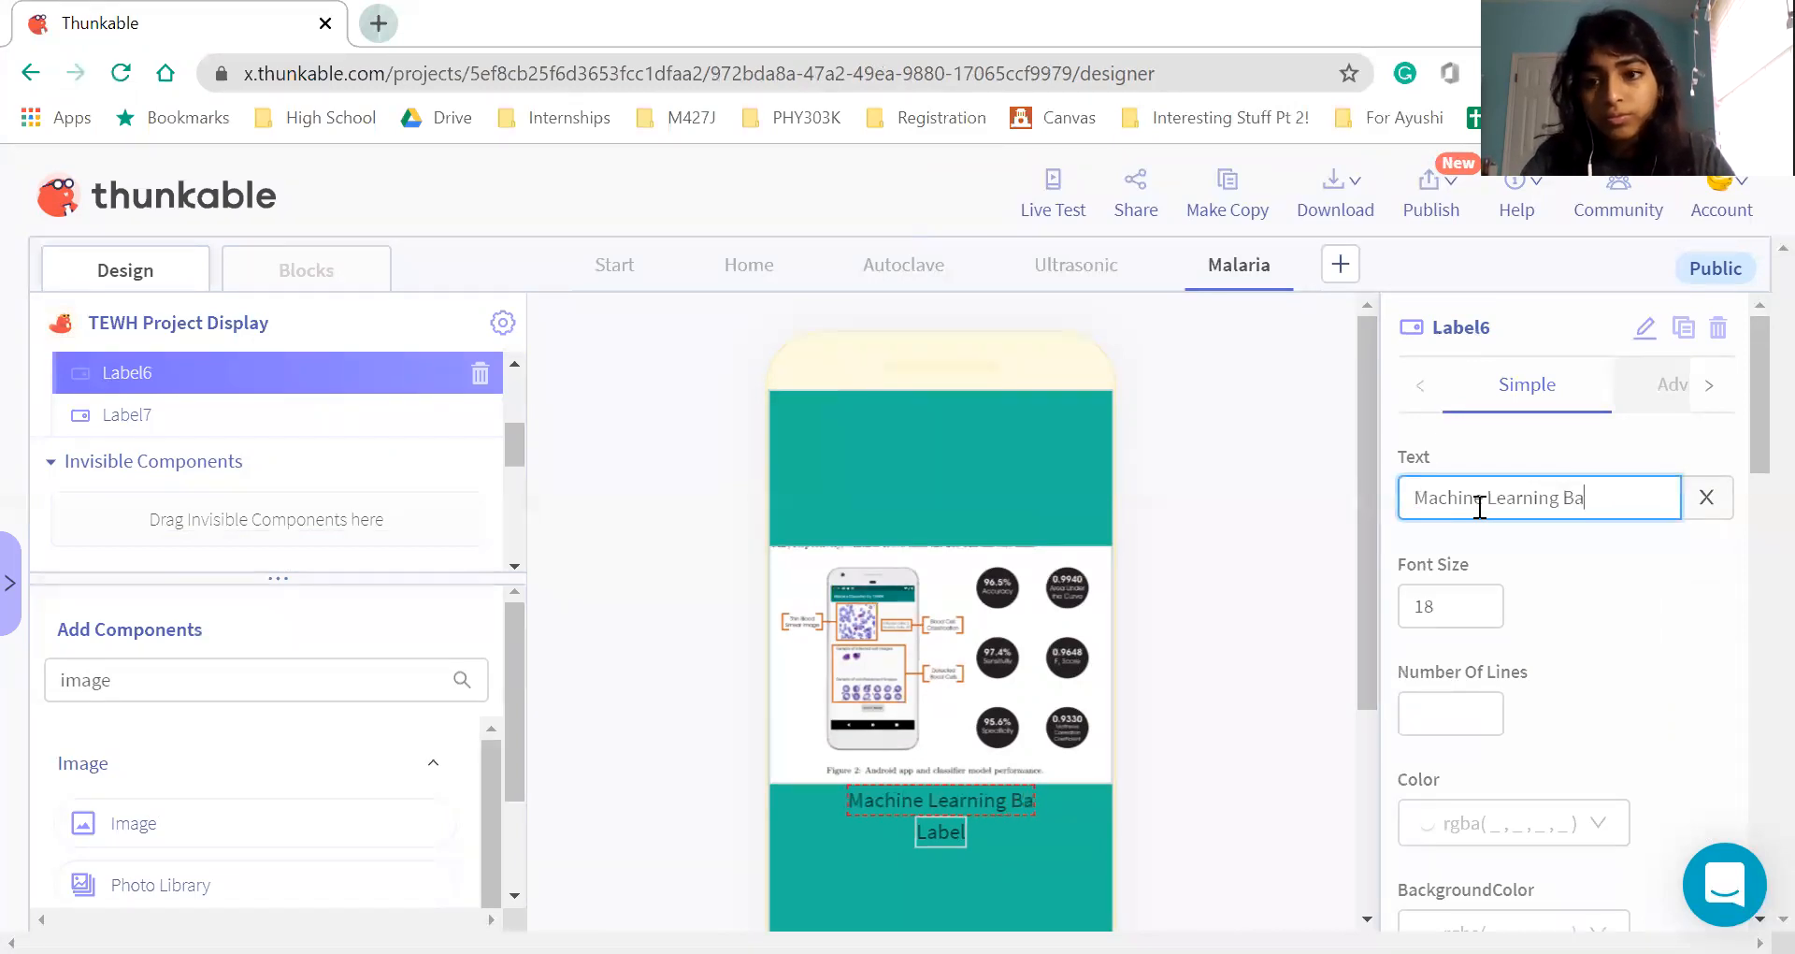
pyautogui.write('sed Malaria De')
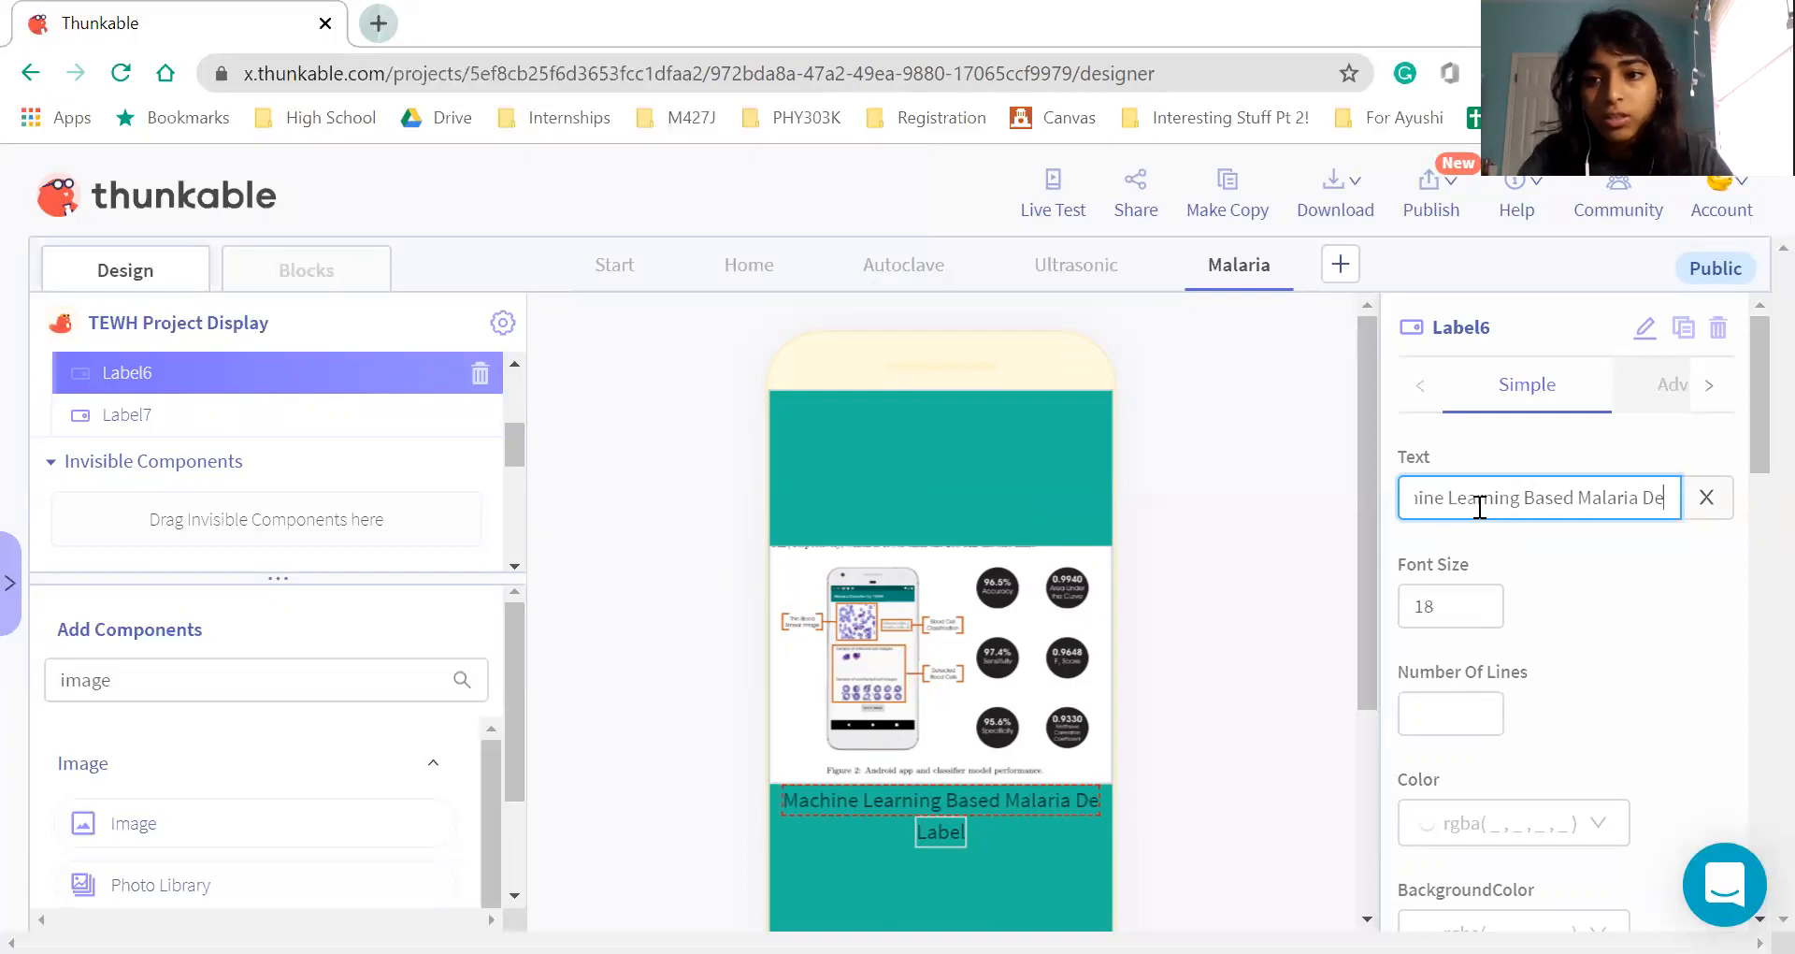
pyautogui.write('tection App')
pyautogui.click(1638, 660)
# Set the Malaria title label's font size to 20
pyautogui.scroll(-1, 1638, 660)
pyautogui.click(1457, 495)
pyautogui.press('BackSpace')
pyautogui.press('BackSpace')
pyautogui.write('20')
pyautogui.click(1615, 622)
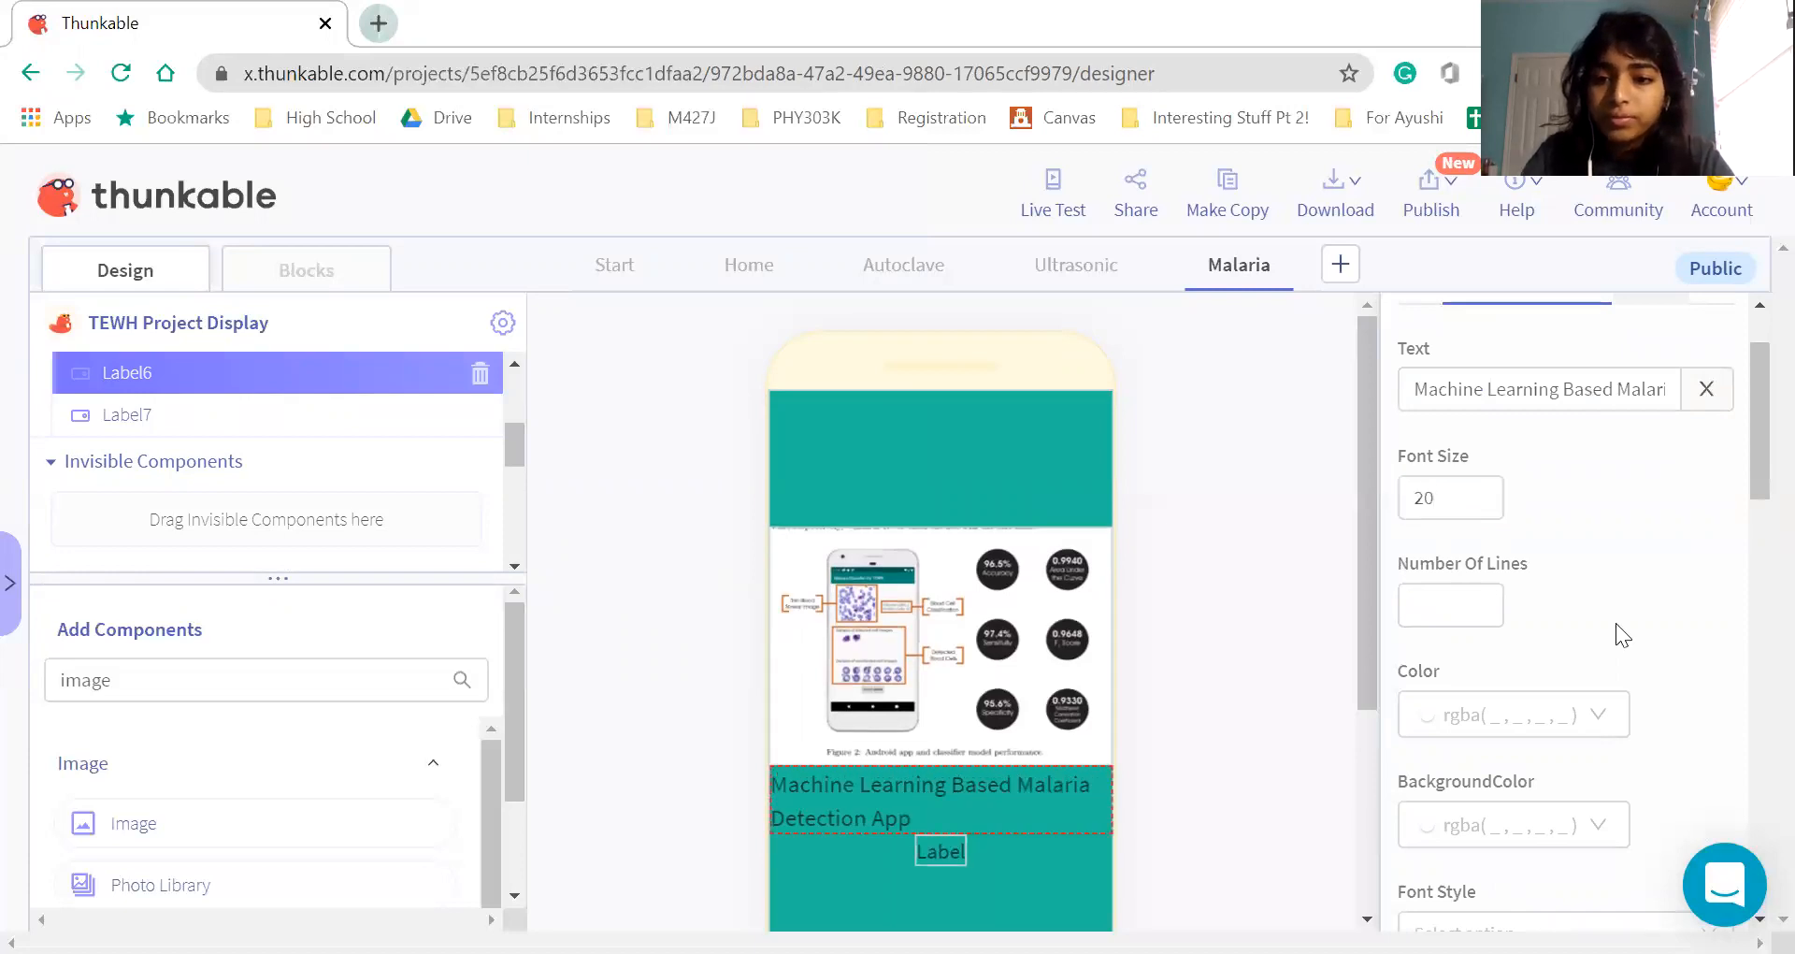
# Set the Malaria title label's text color to white
pyautogui.scroll(-2, 1615, 623)
pyautogui.click(1514, 509)
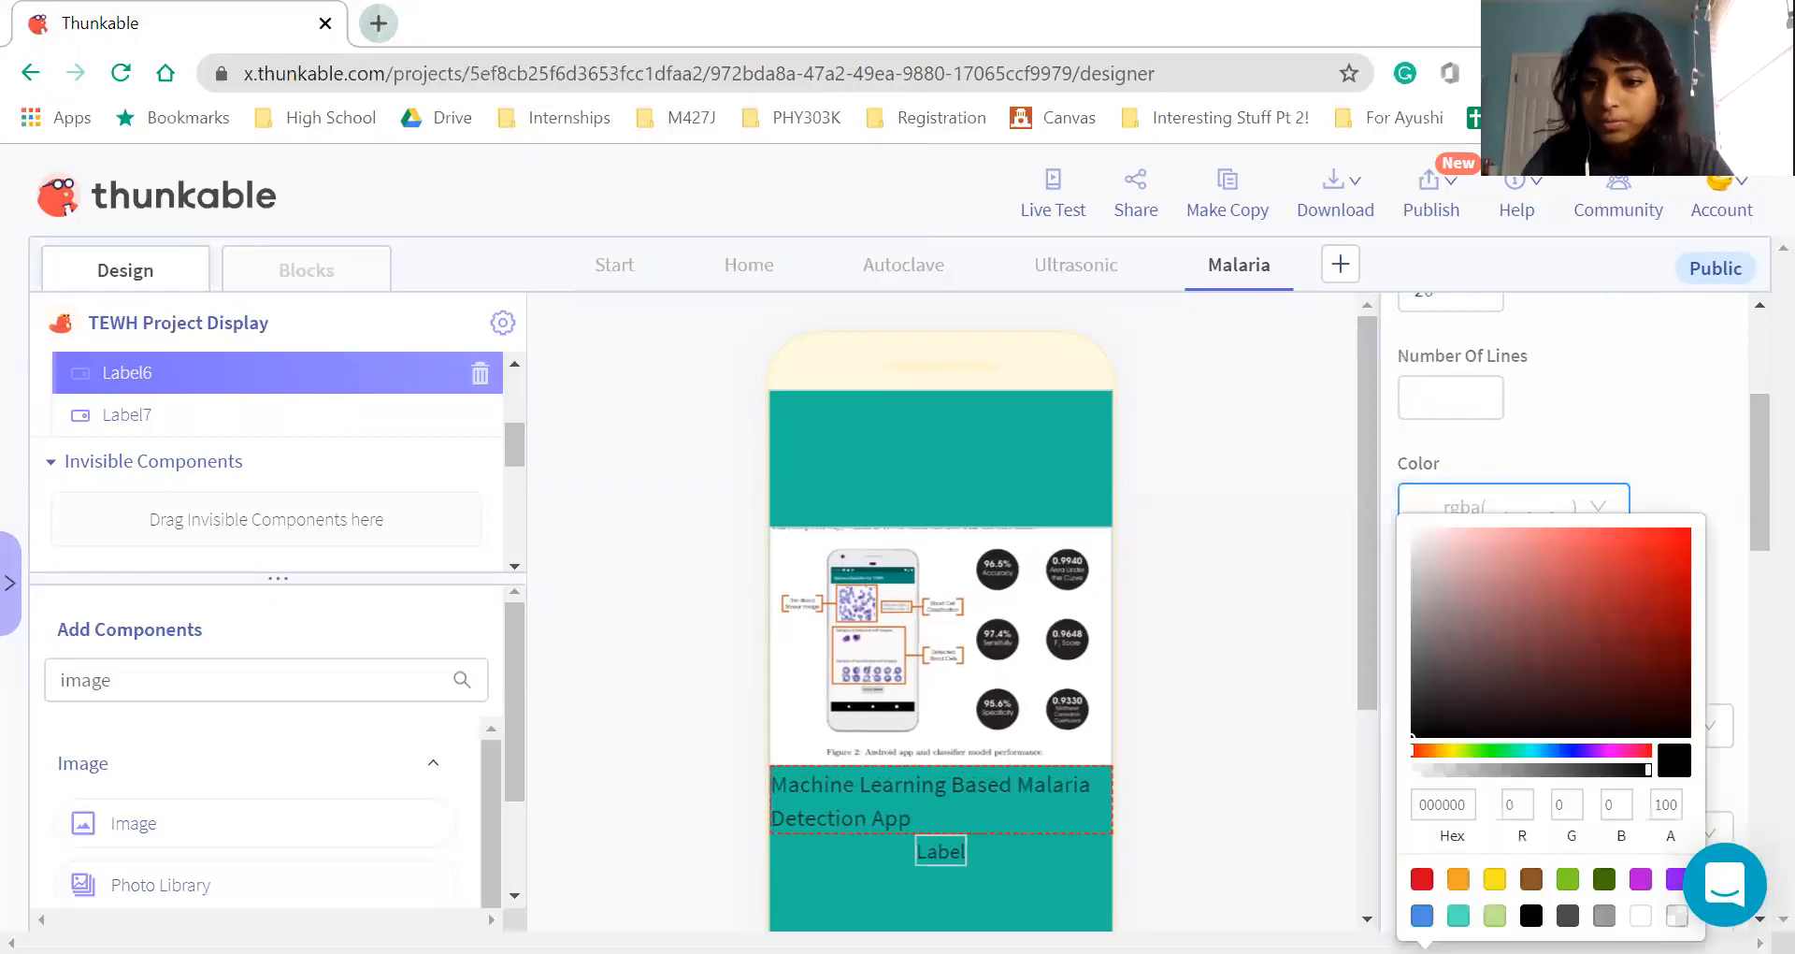
pyautogui.click(1641, 915)
pyautogui.click(1191, 623)
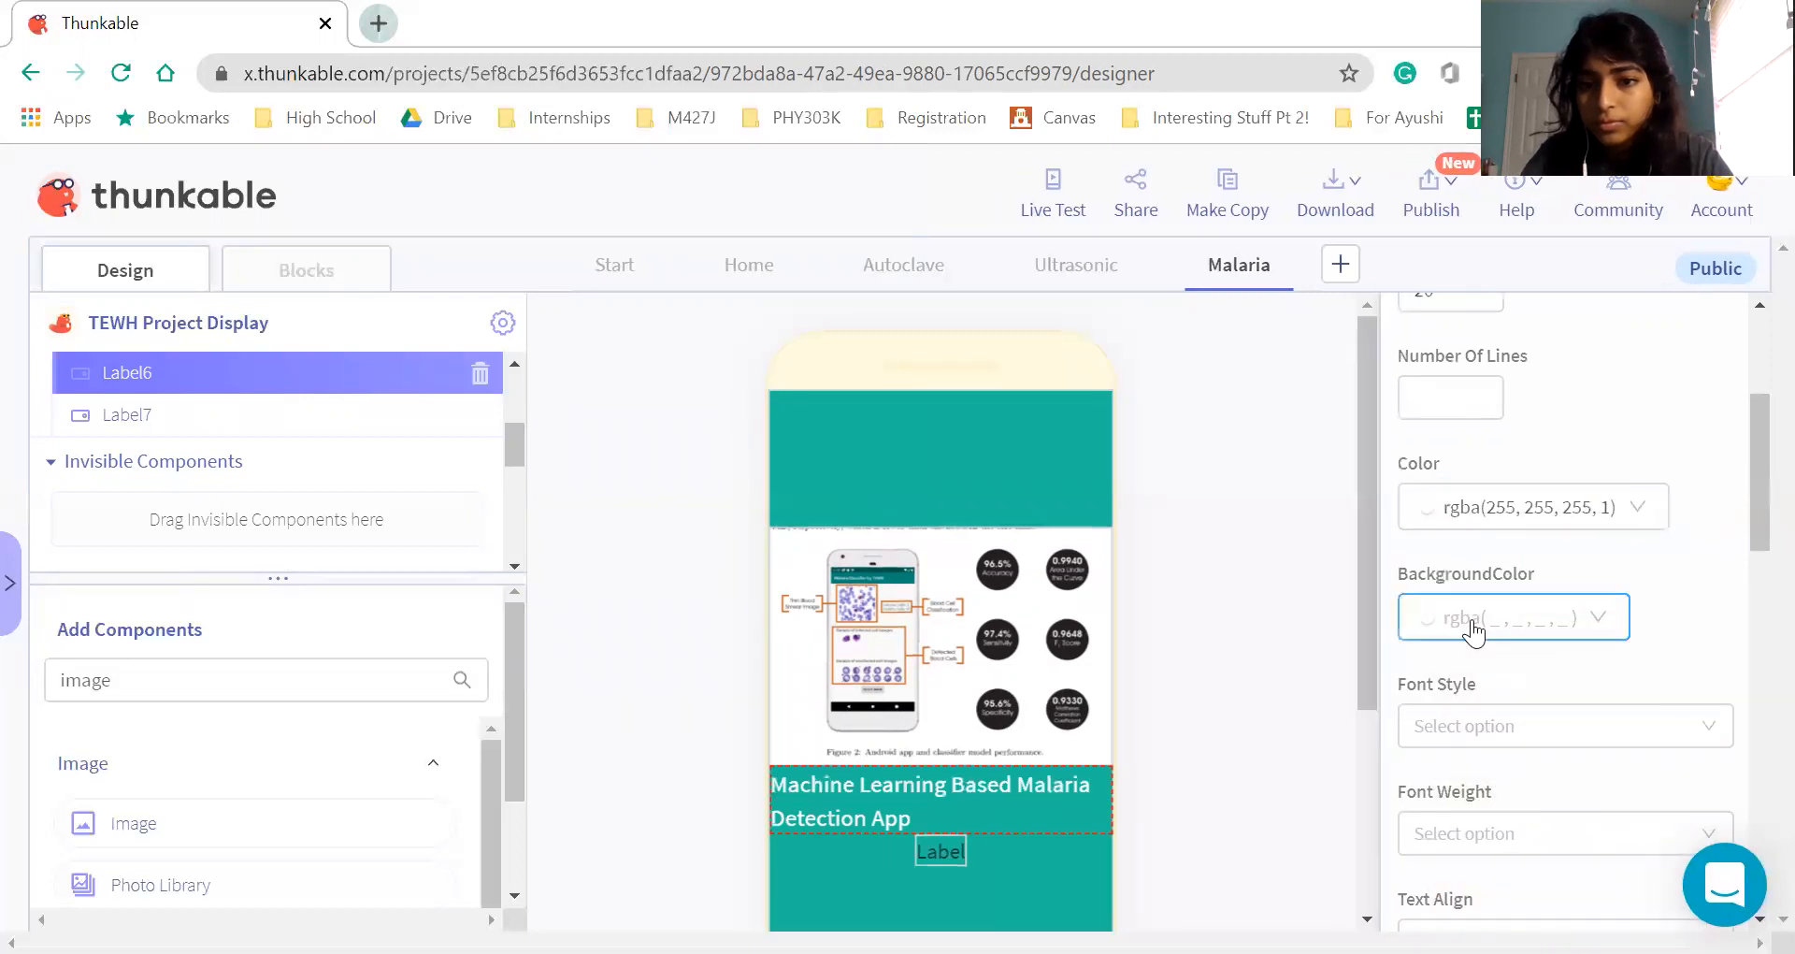
# Set the Malaria title label's font weight to Bold
pyautogui.scroll(-1, 1485, 701)
pyautogui.click(1484, 701)
pyautogui.scroll(-1, 1558, 726)
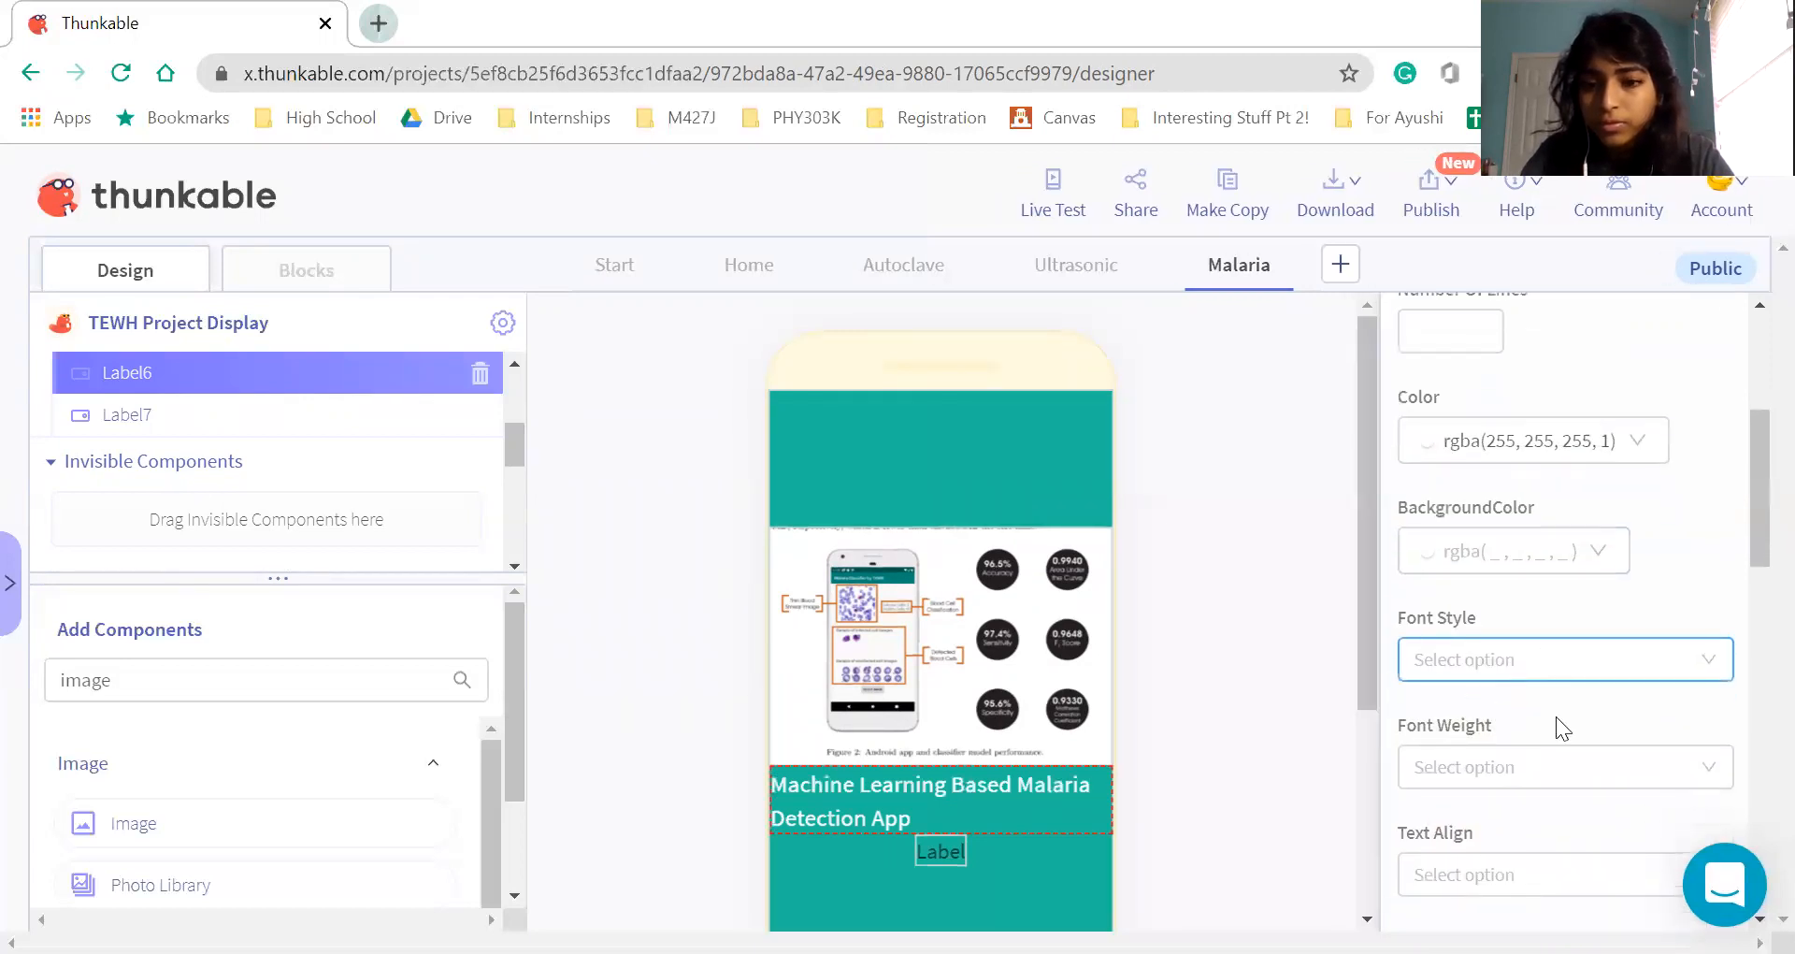
pyautogui.click(1516, 671)
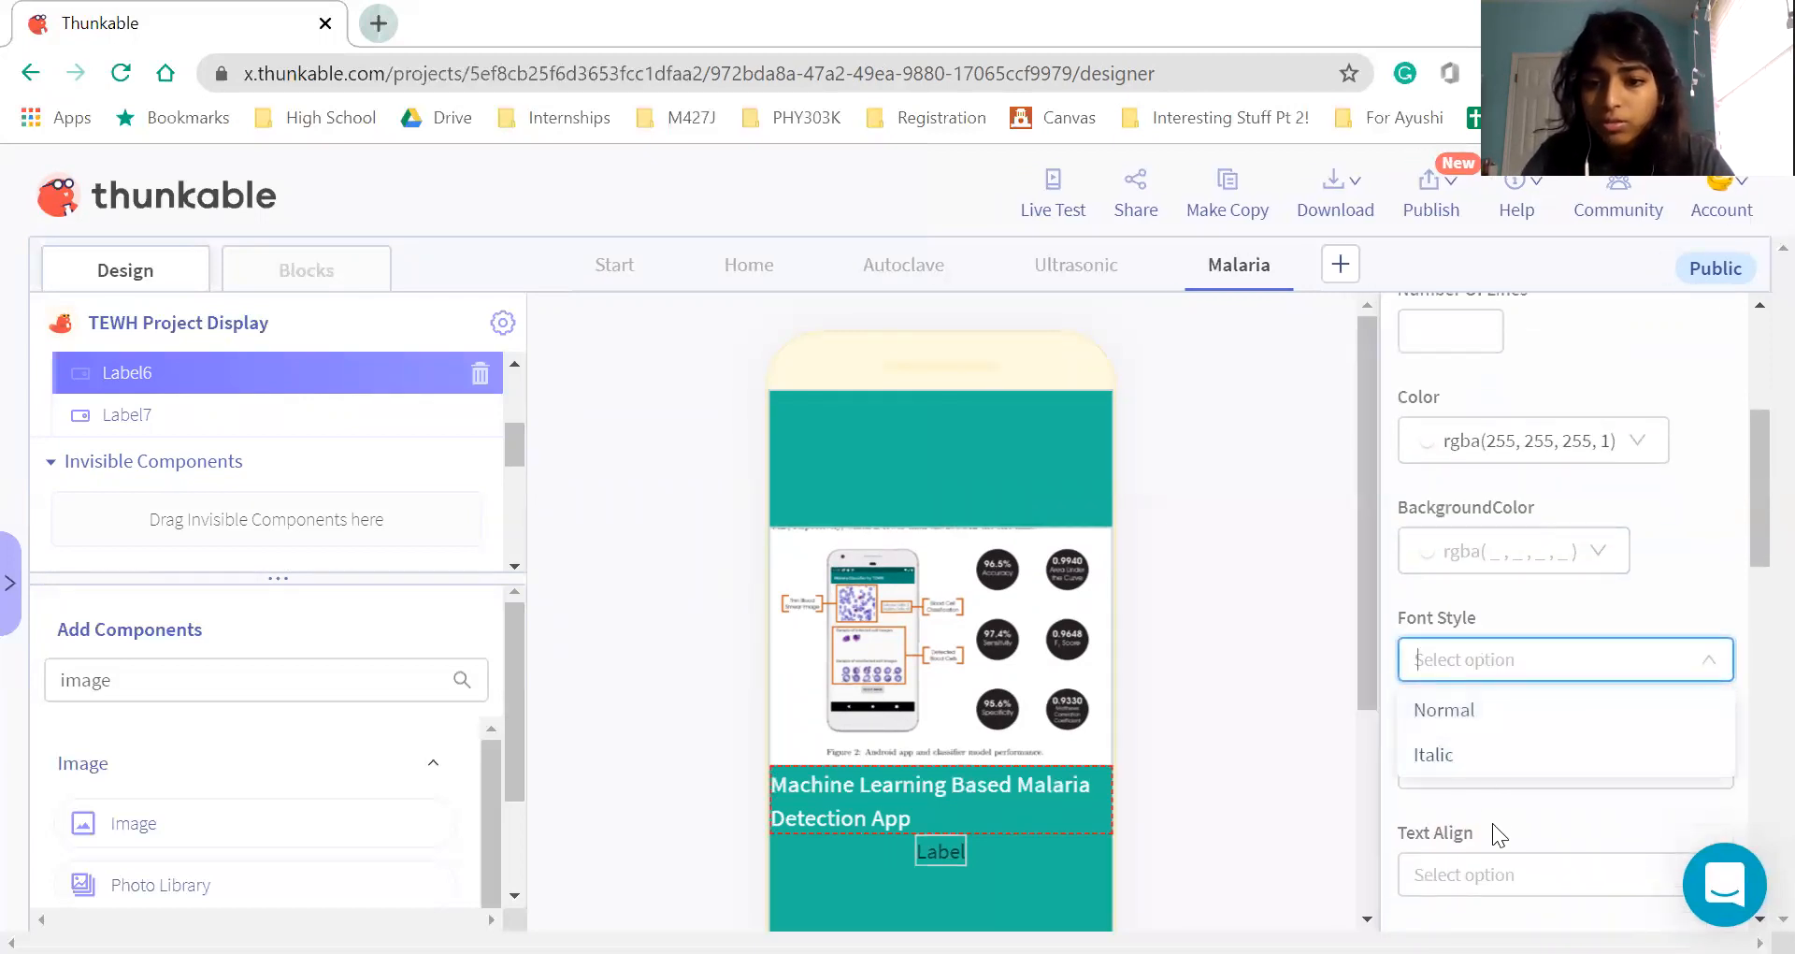
pyautogui.click(1491, 795)
pyautogui.click(1474, 771)
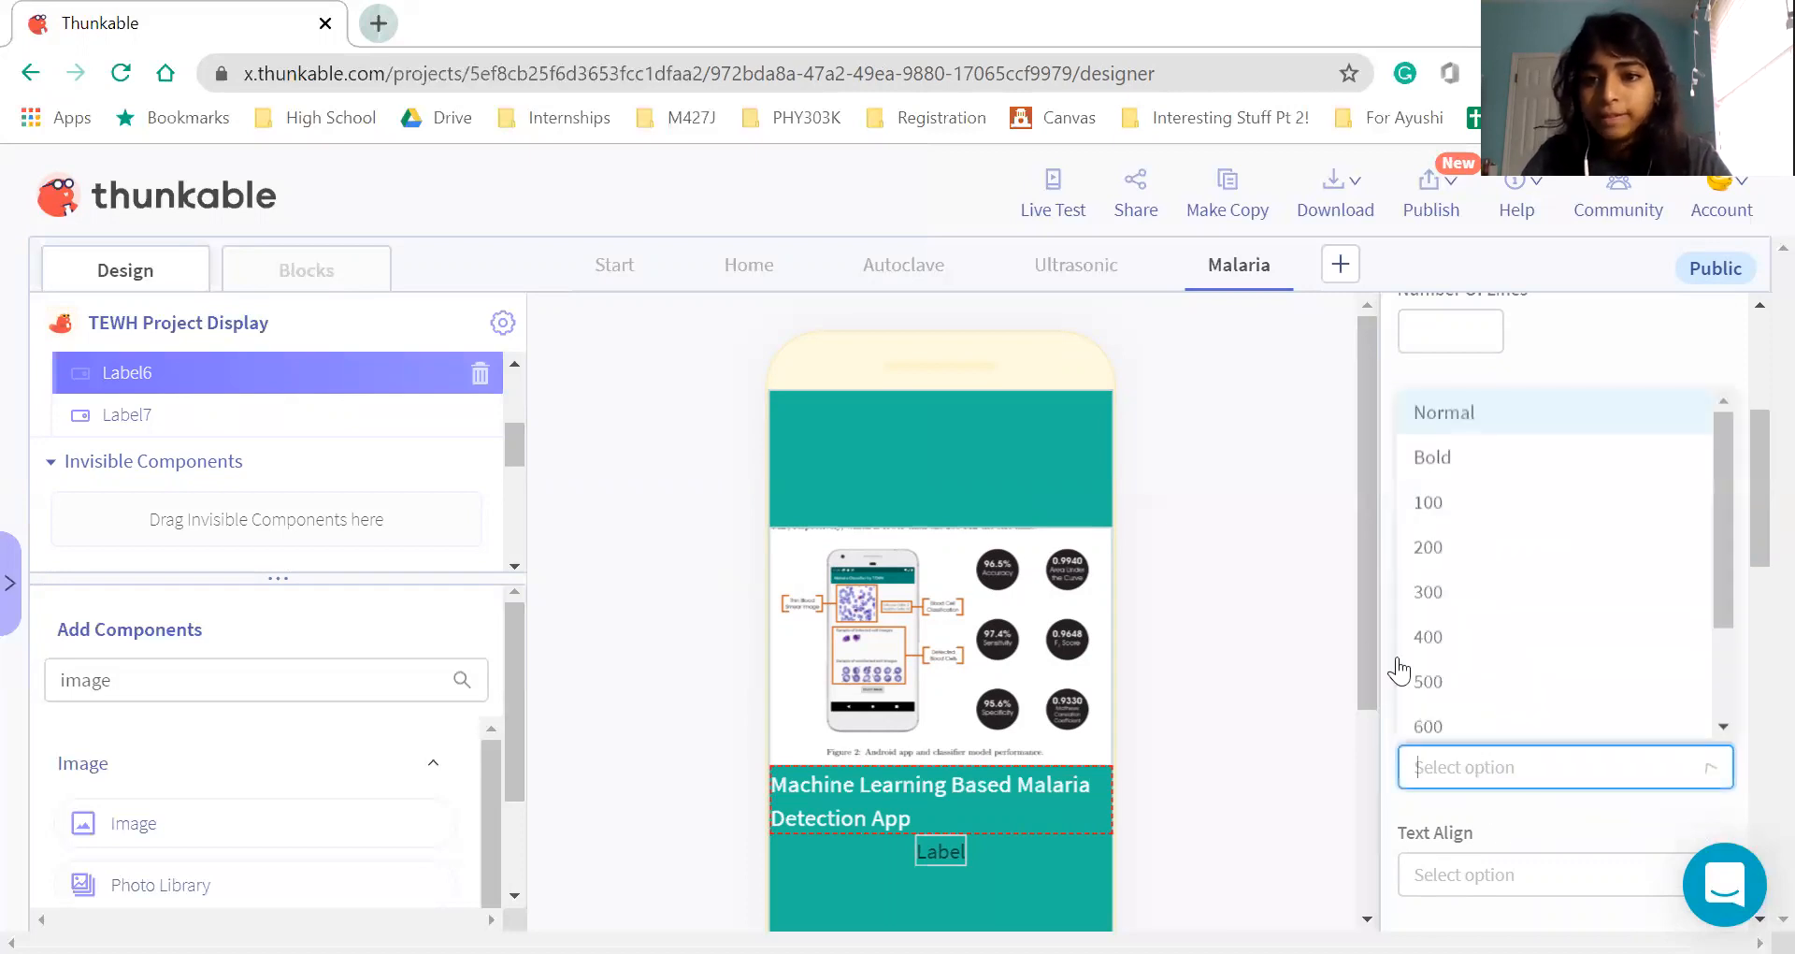
pyautogui.click(1487, 458)
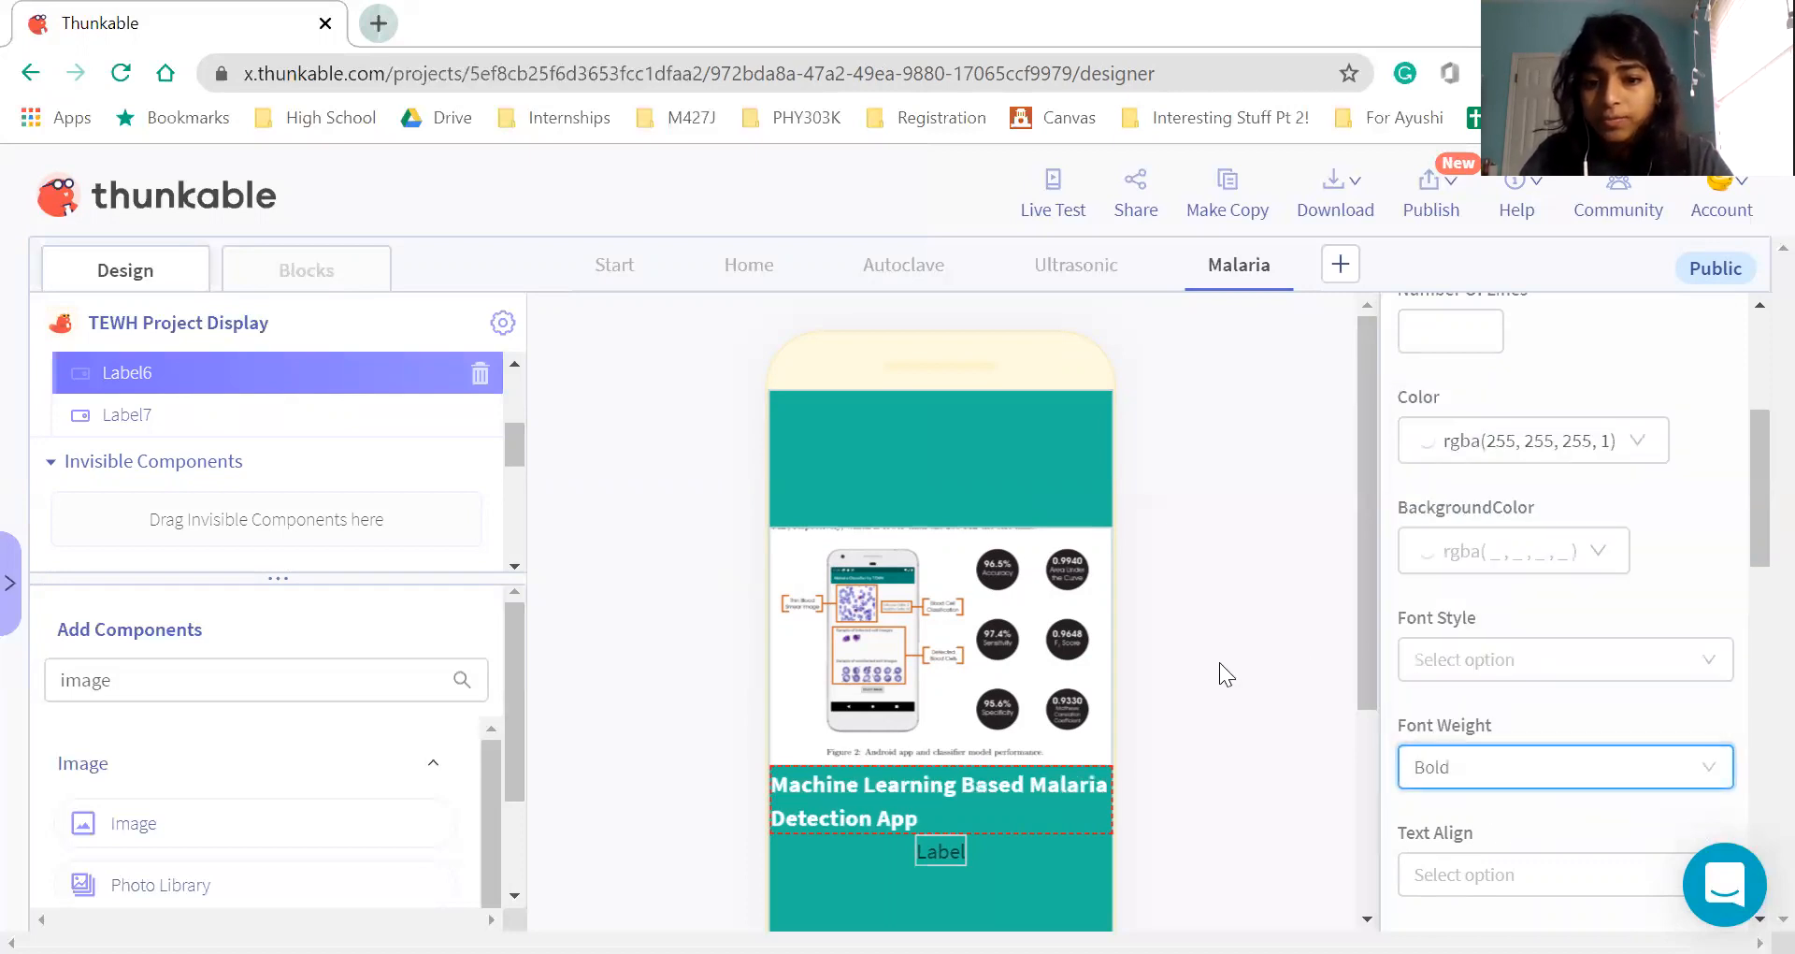
# Set the Malaria title label's text alignment to Center
pyautogui.scroll(-2, 1219, 662)
pyautogui.click(1466, 872)
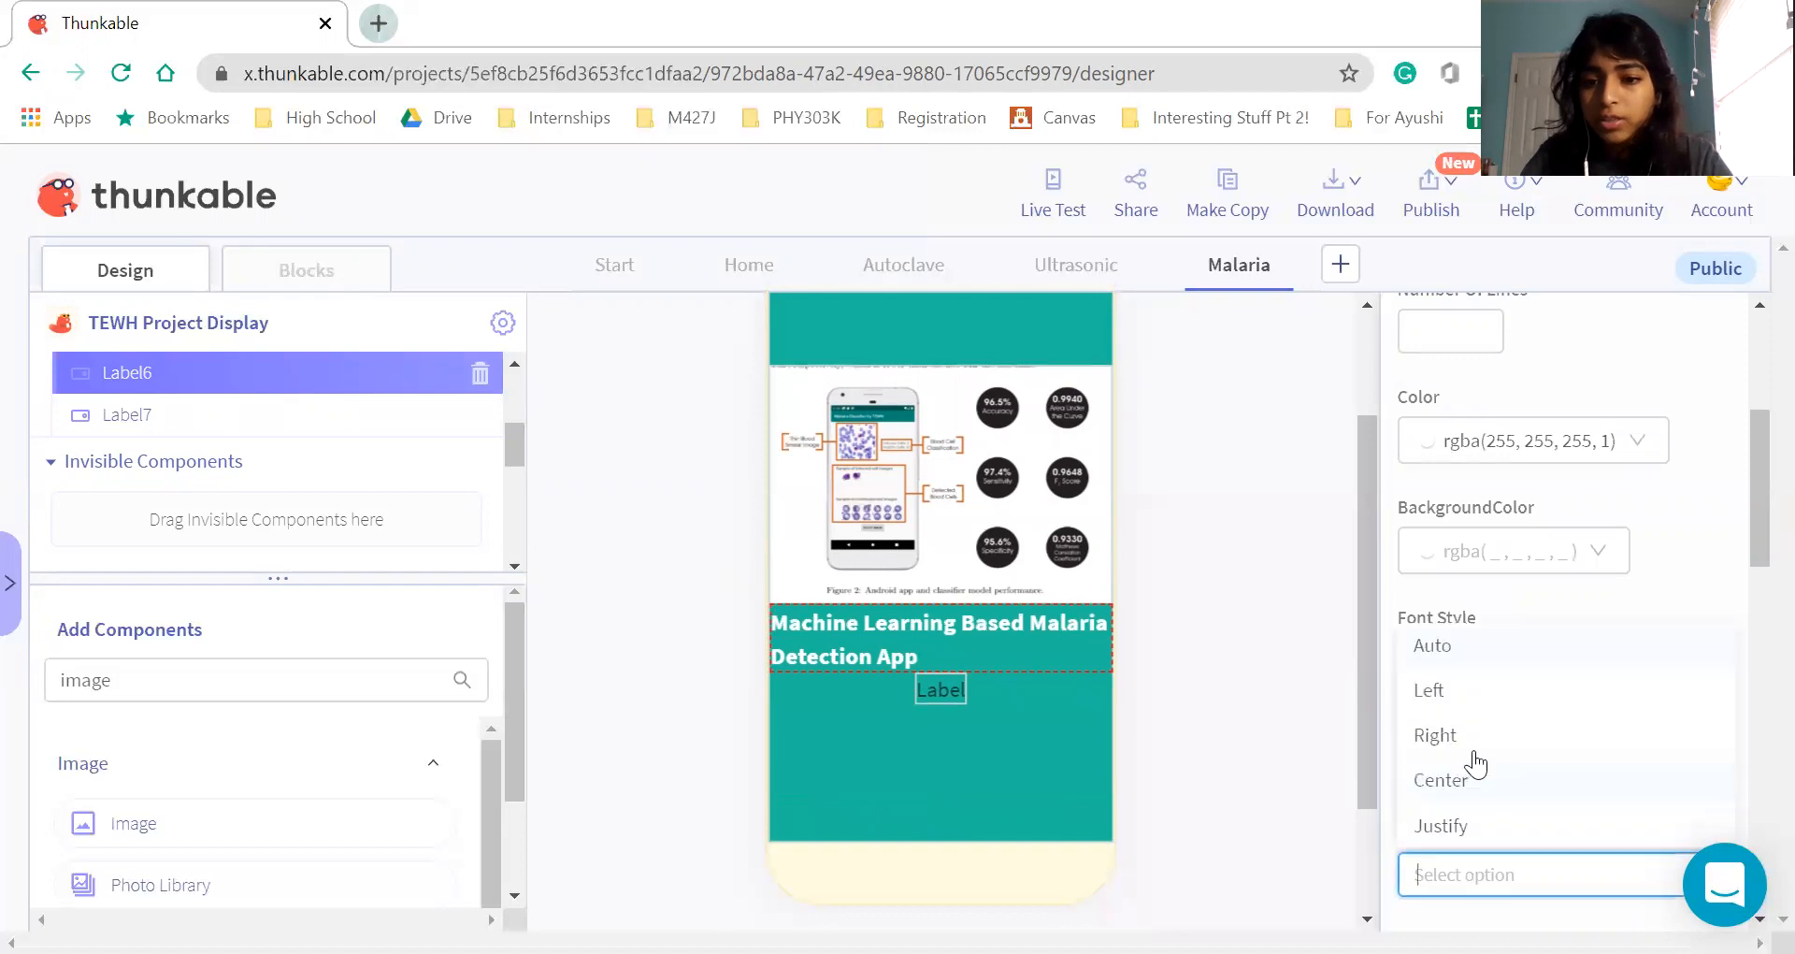
pyautogui.click(1468, 779)
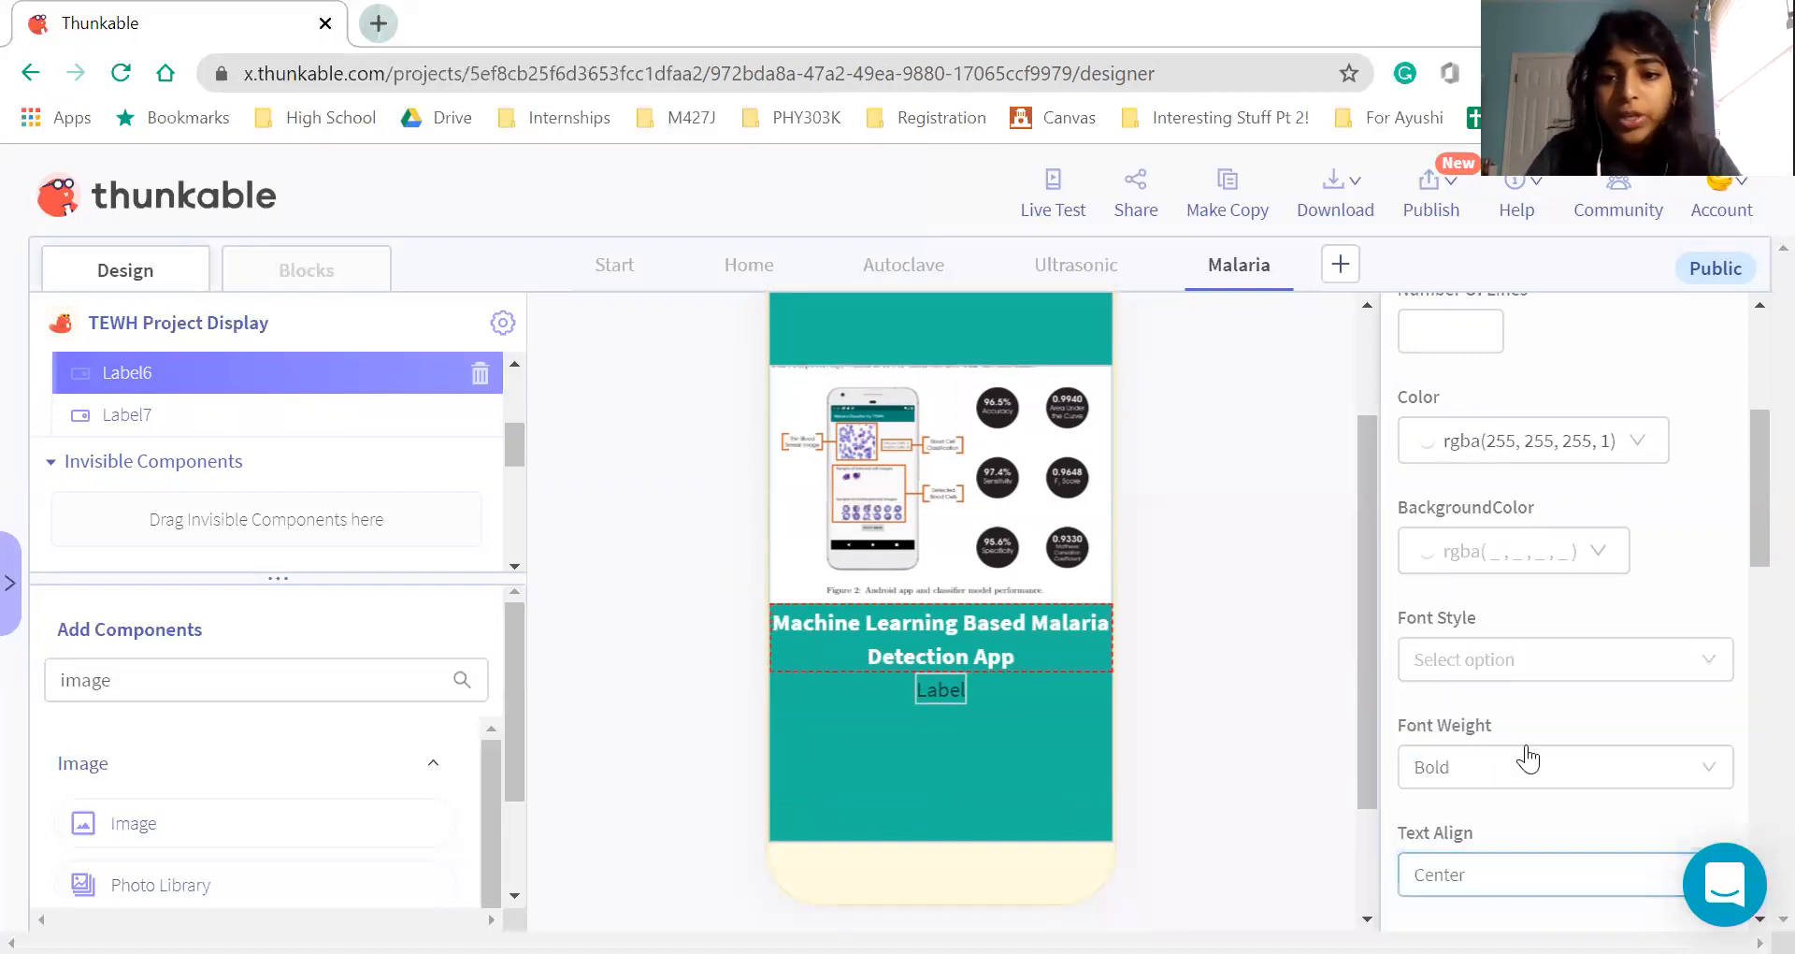
# Set the Malaria title label's top, left and right padding to 10 px each
pyautogui.scroll(-3, 1528, 758)
pyautogui.scroll(-4, 1528, 757)
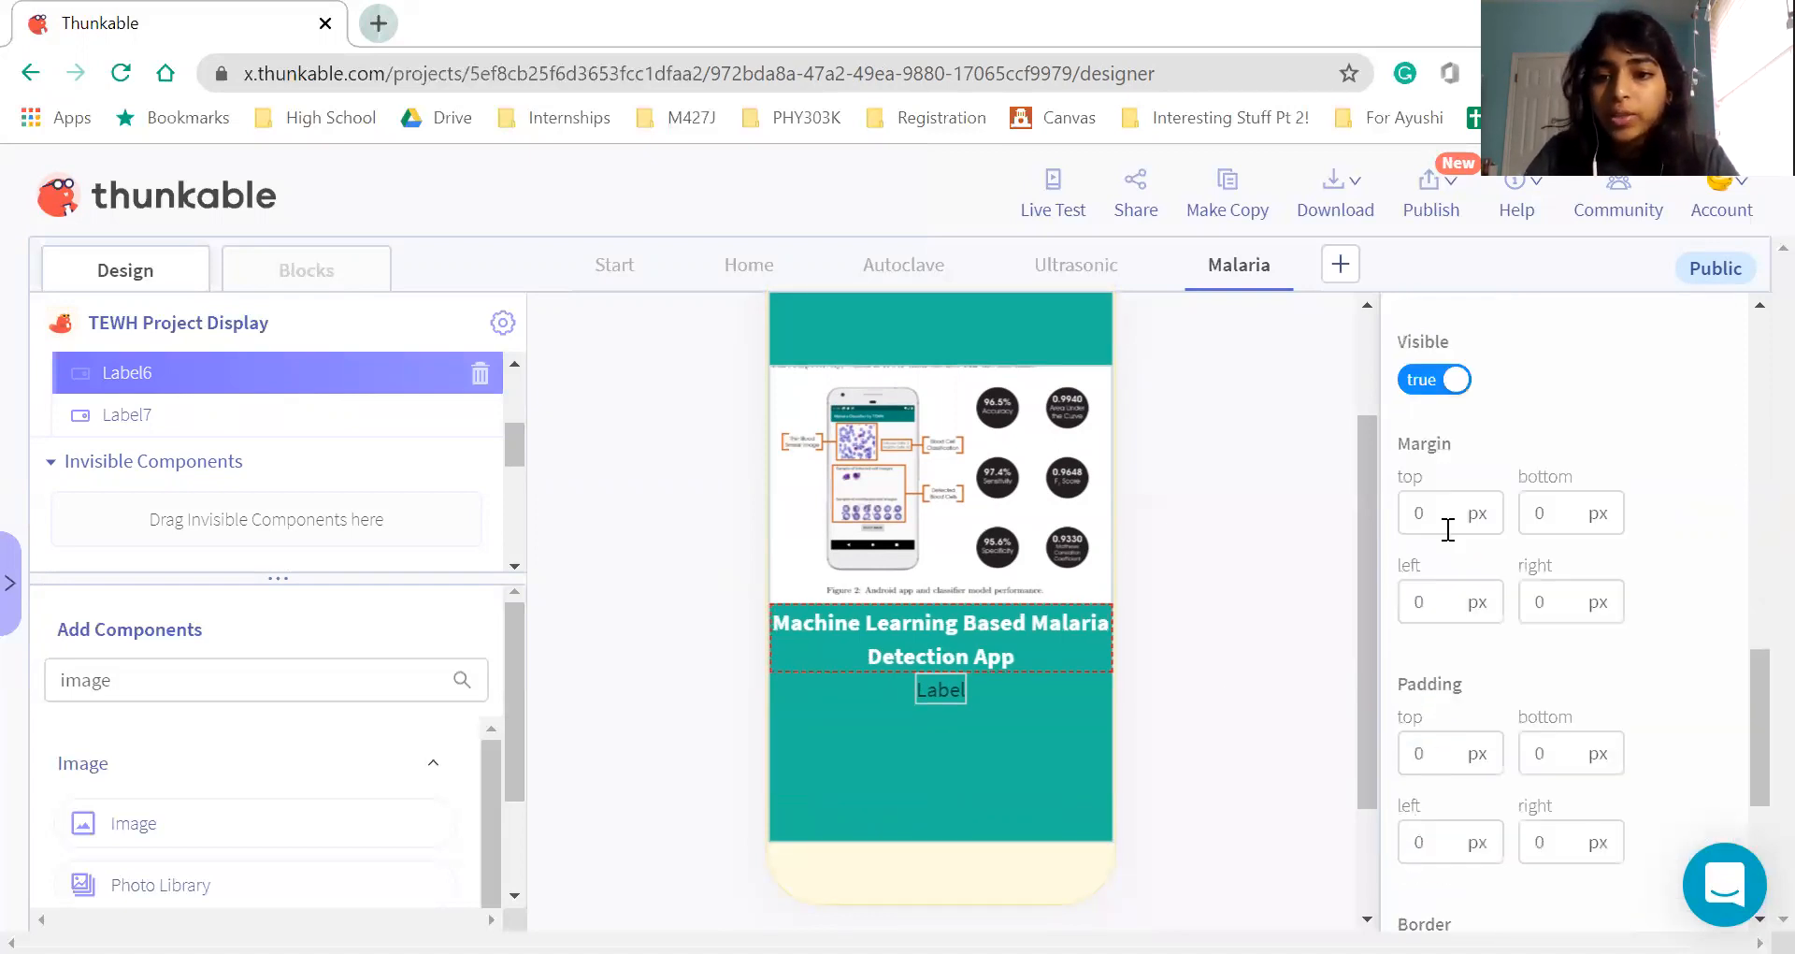
pyautogui.click(1437, 759)
pyautogui.write('10')
pyautogui.click(1416, 842)
pyautogui.write('1')
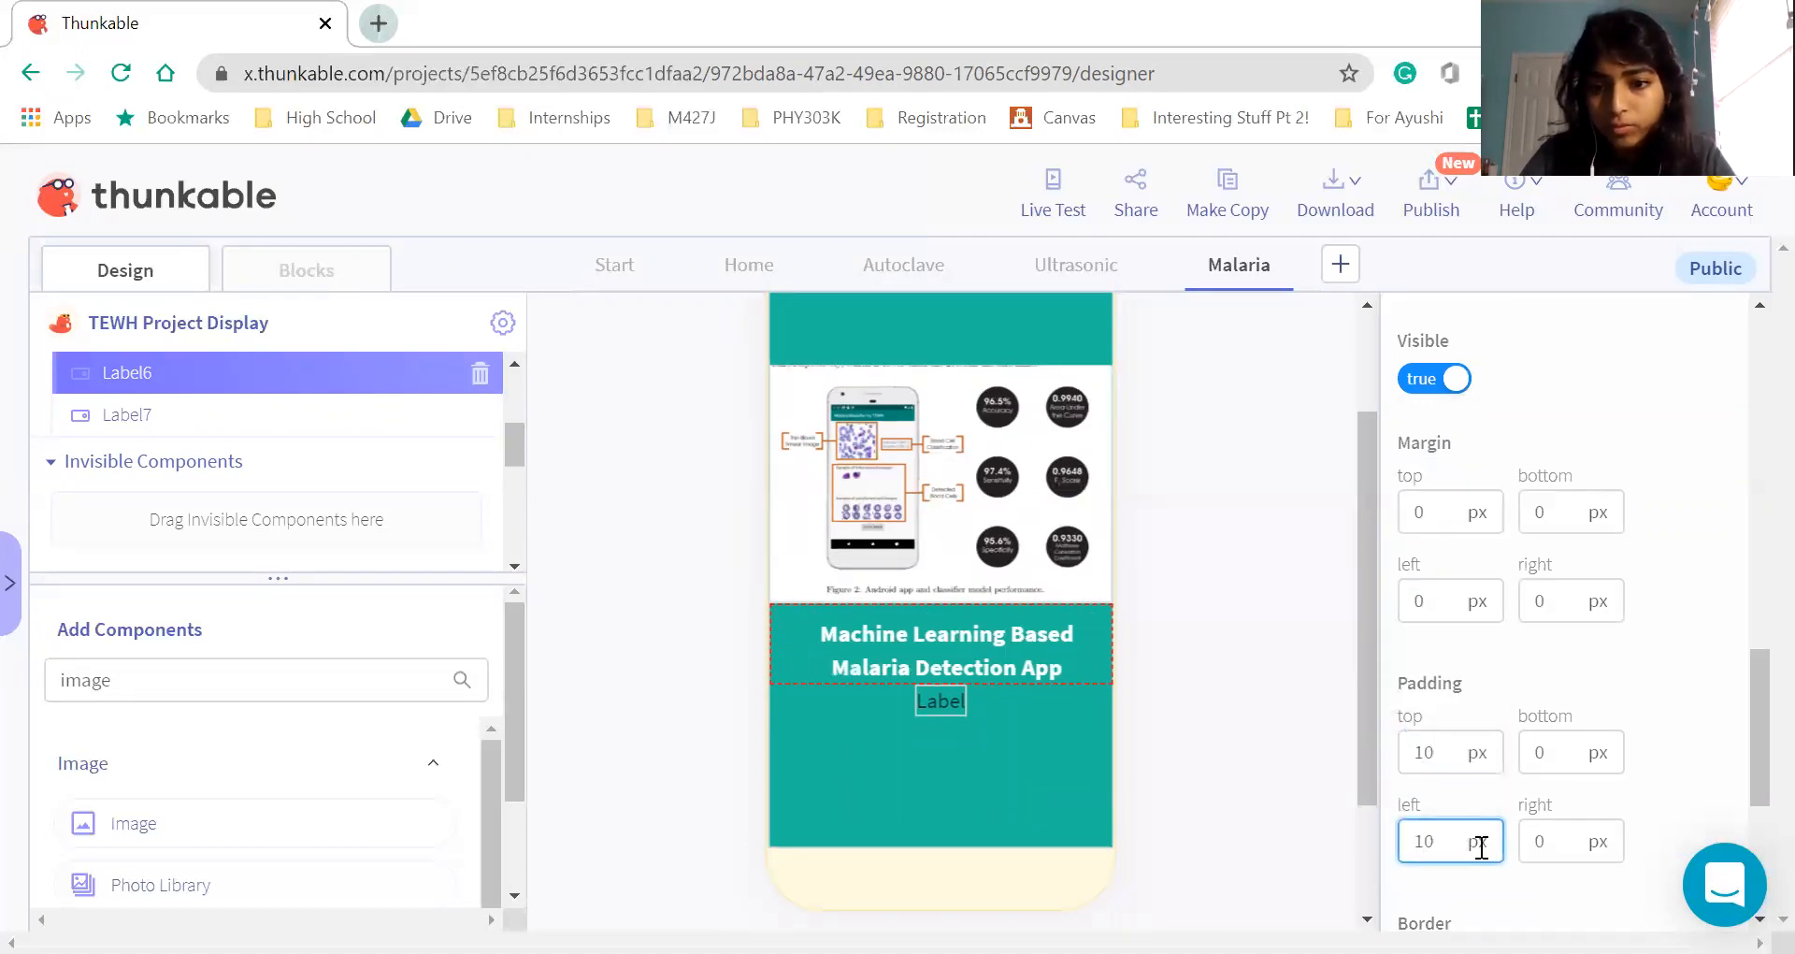
pyautogui.click(1537, 842)
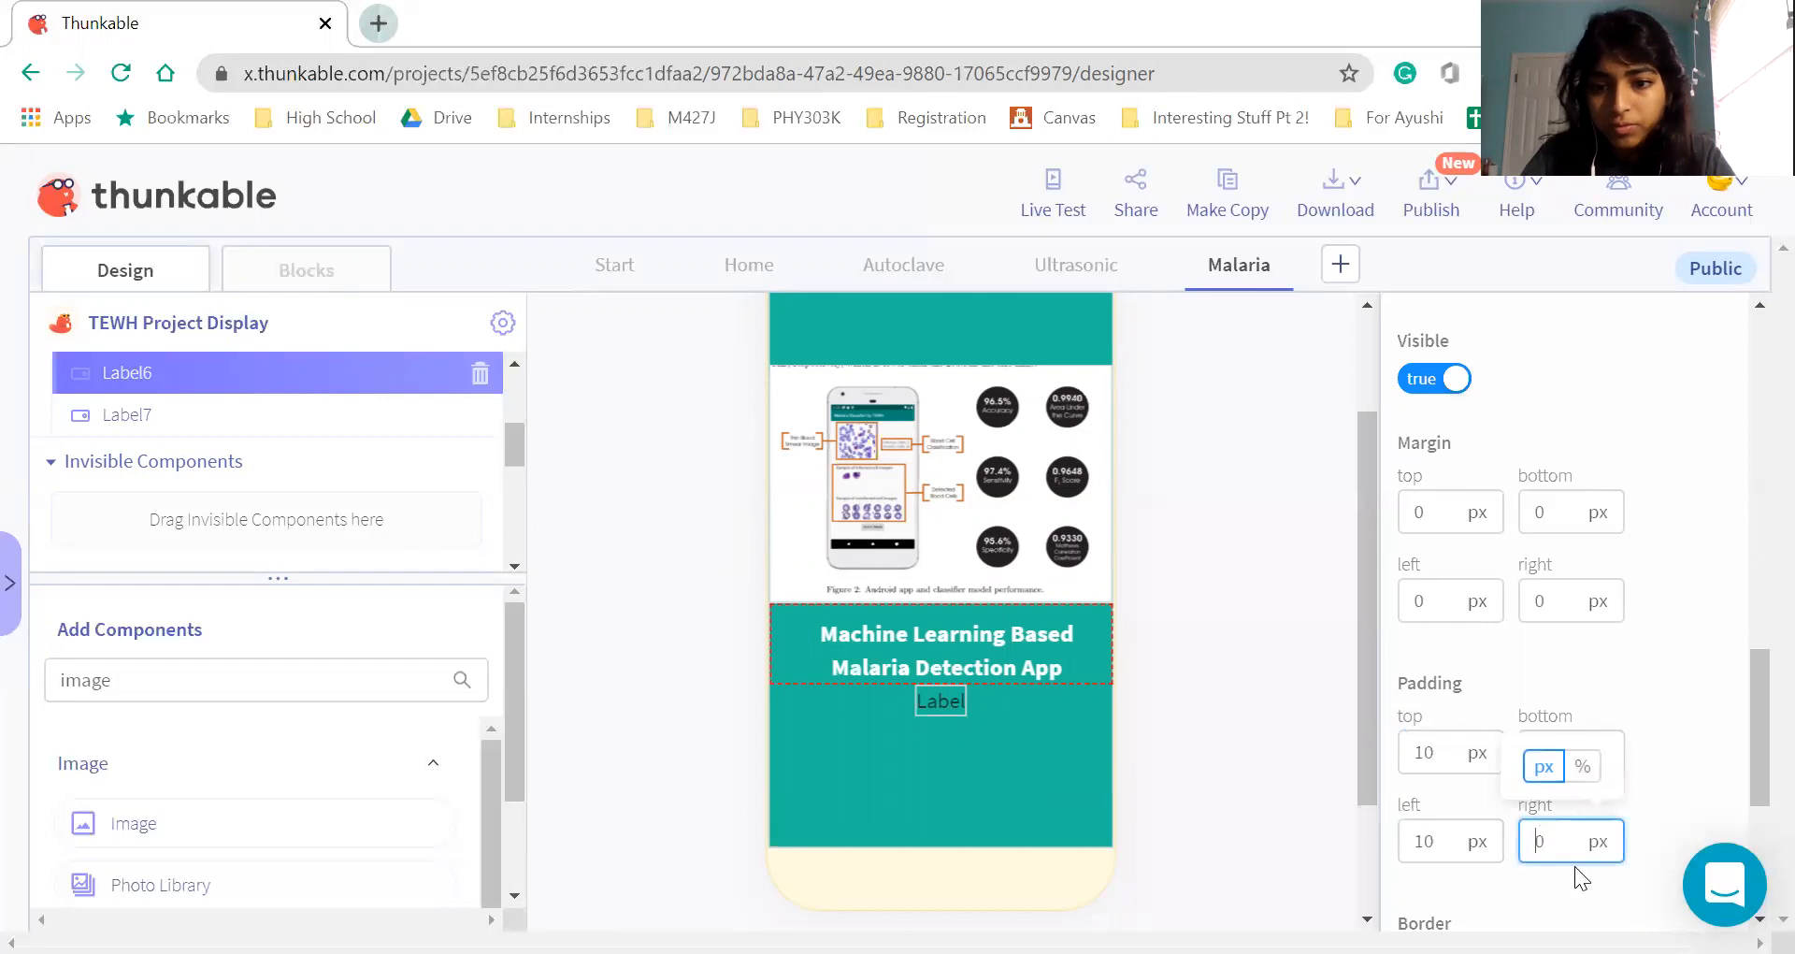
pyautogui.write('1')
pyautogui.click(1236, 802)
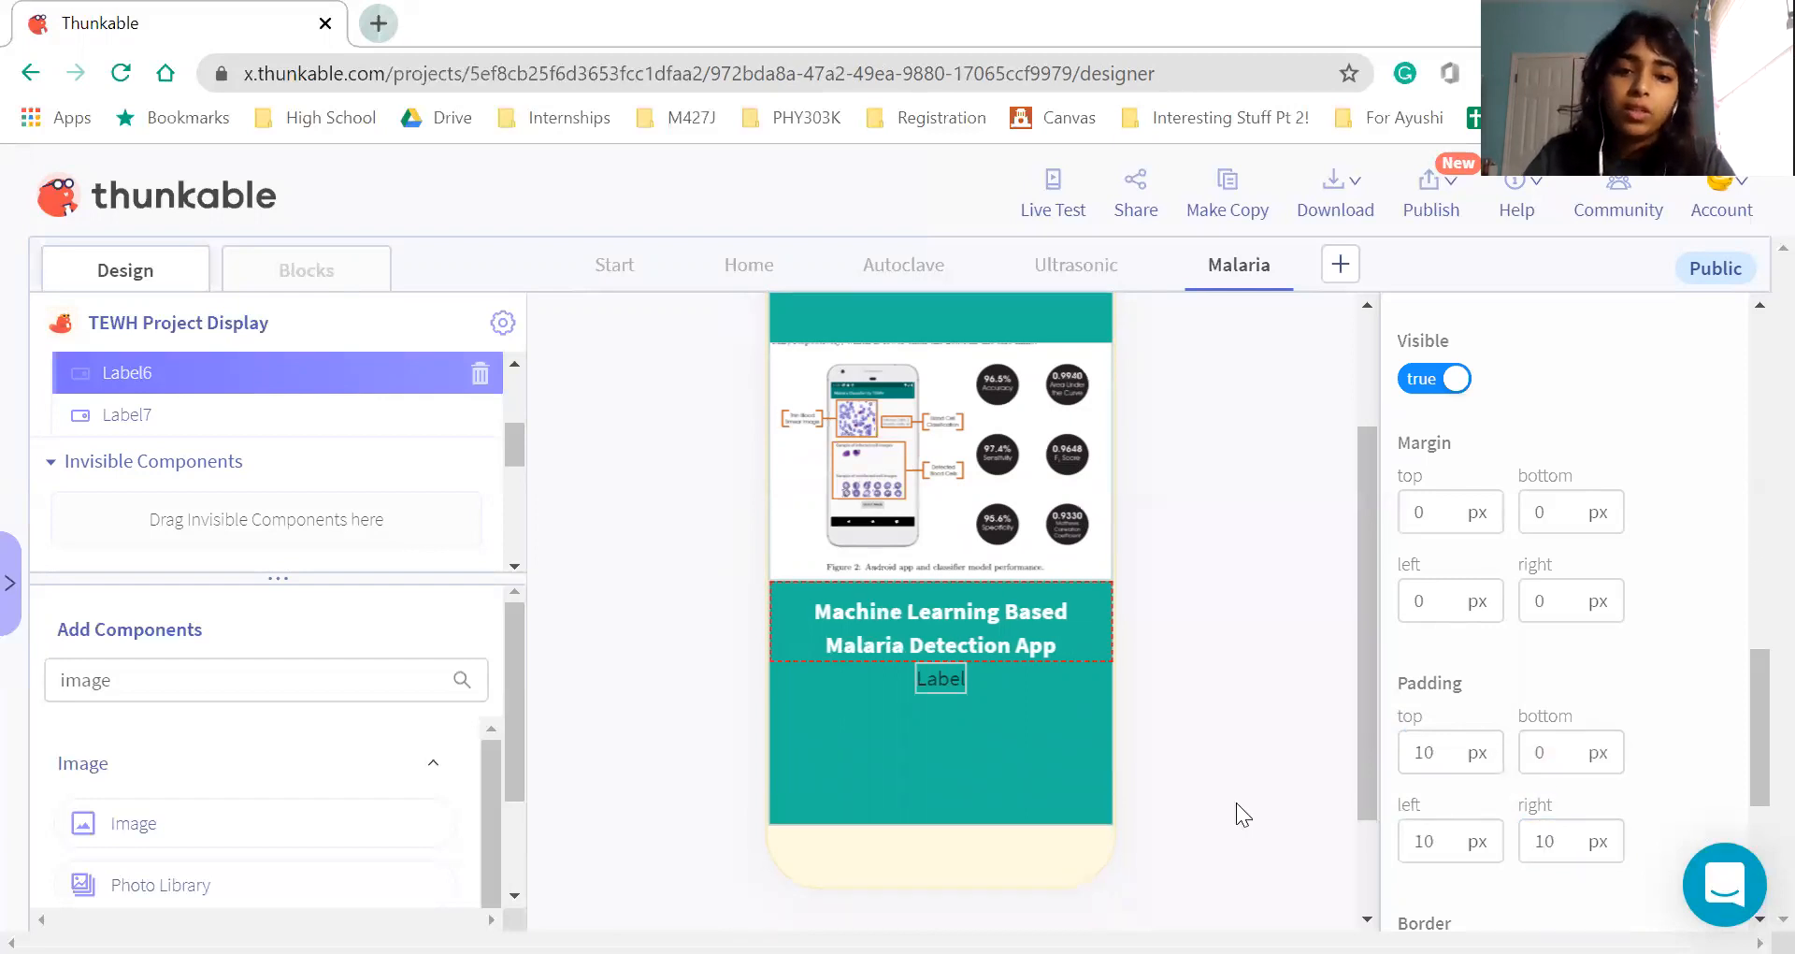
# Set the label below the Malaria title to "Low-cost method of diagnosing malaria is present through blood smear image analysis and convolutional neural networks"
pyautogui.click(944, 608)
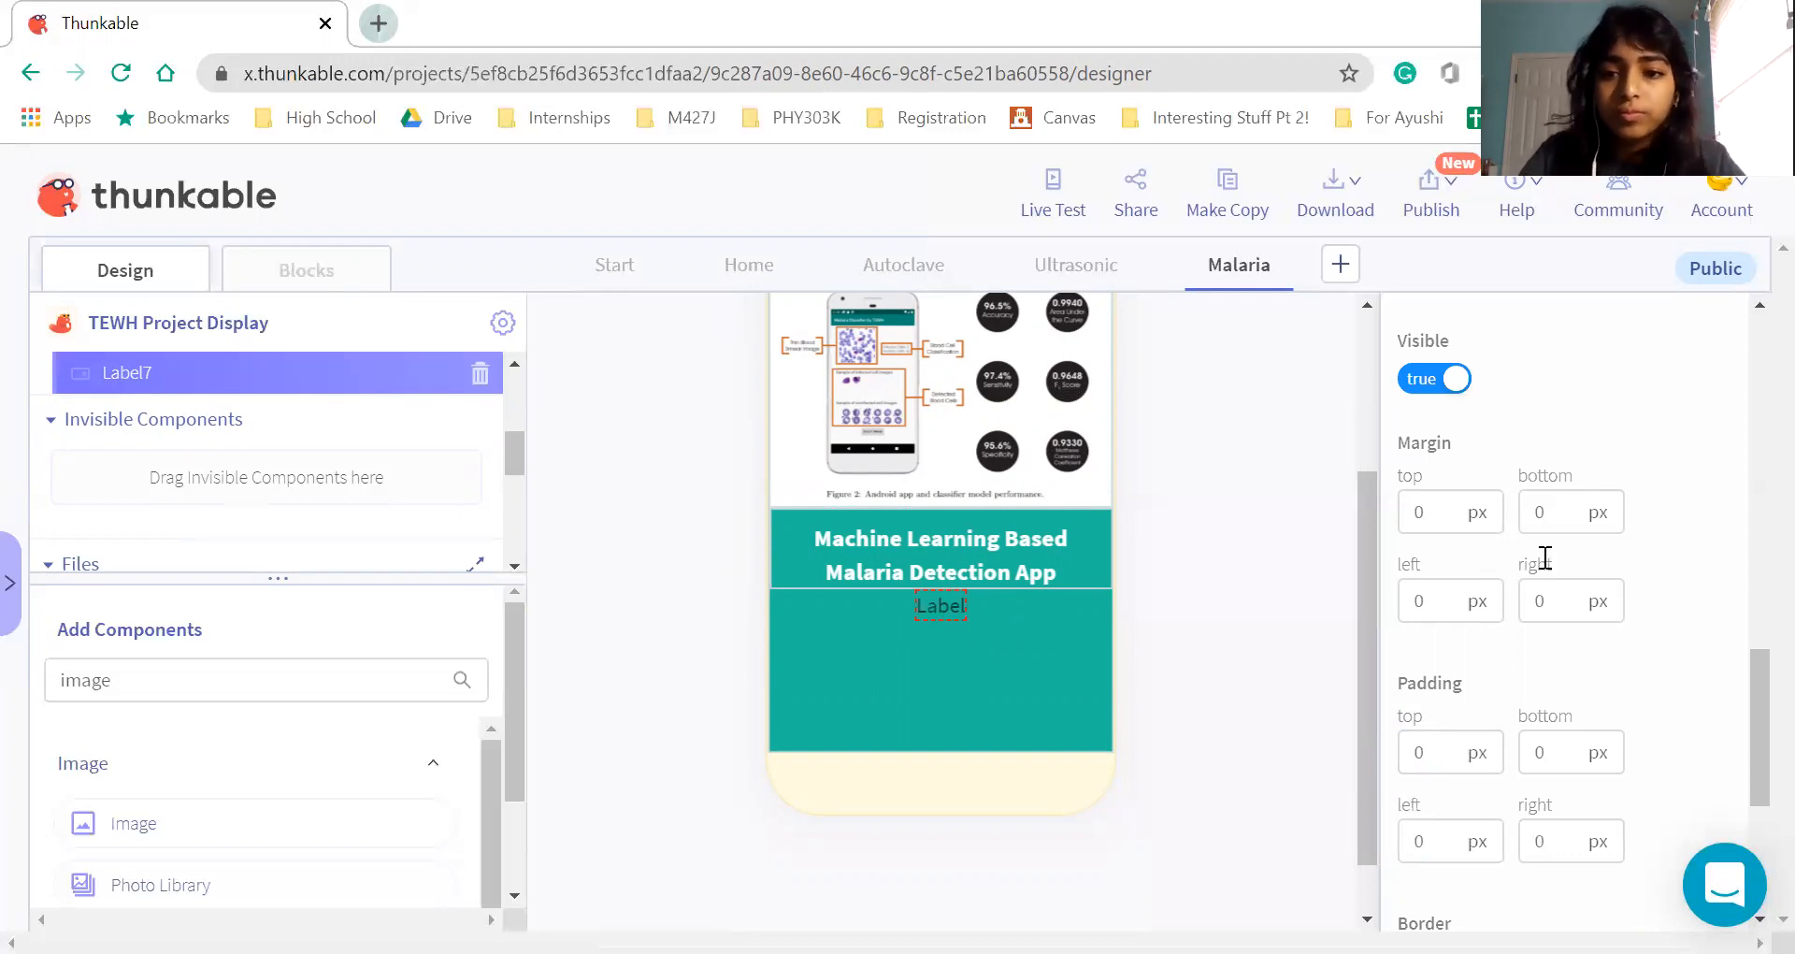
pyautogui.scroll(10, 1545, 558)
pyautogui.moveTo(1523, 520); pyautogui.dragTo(1310, 516)
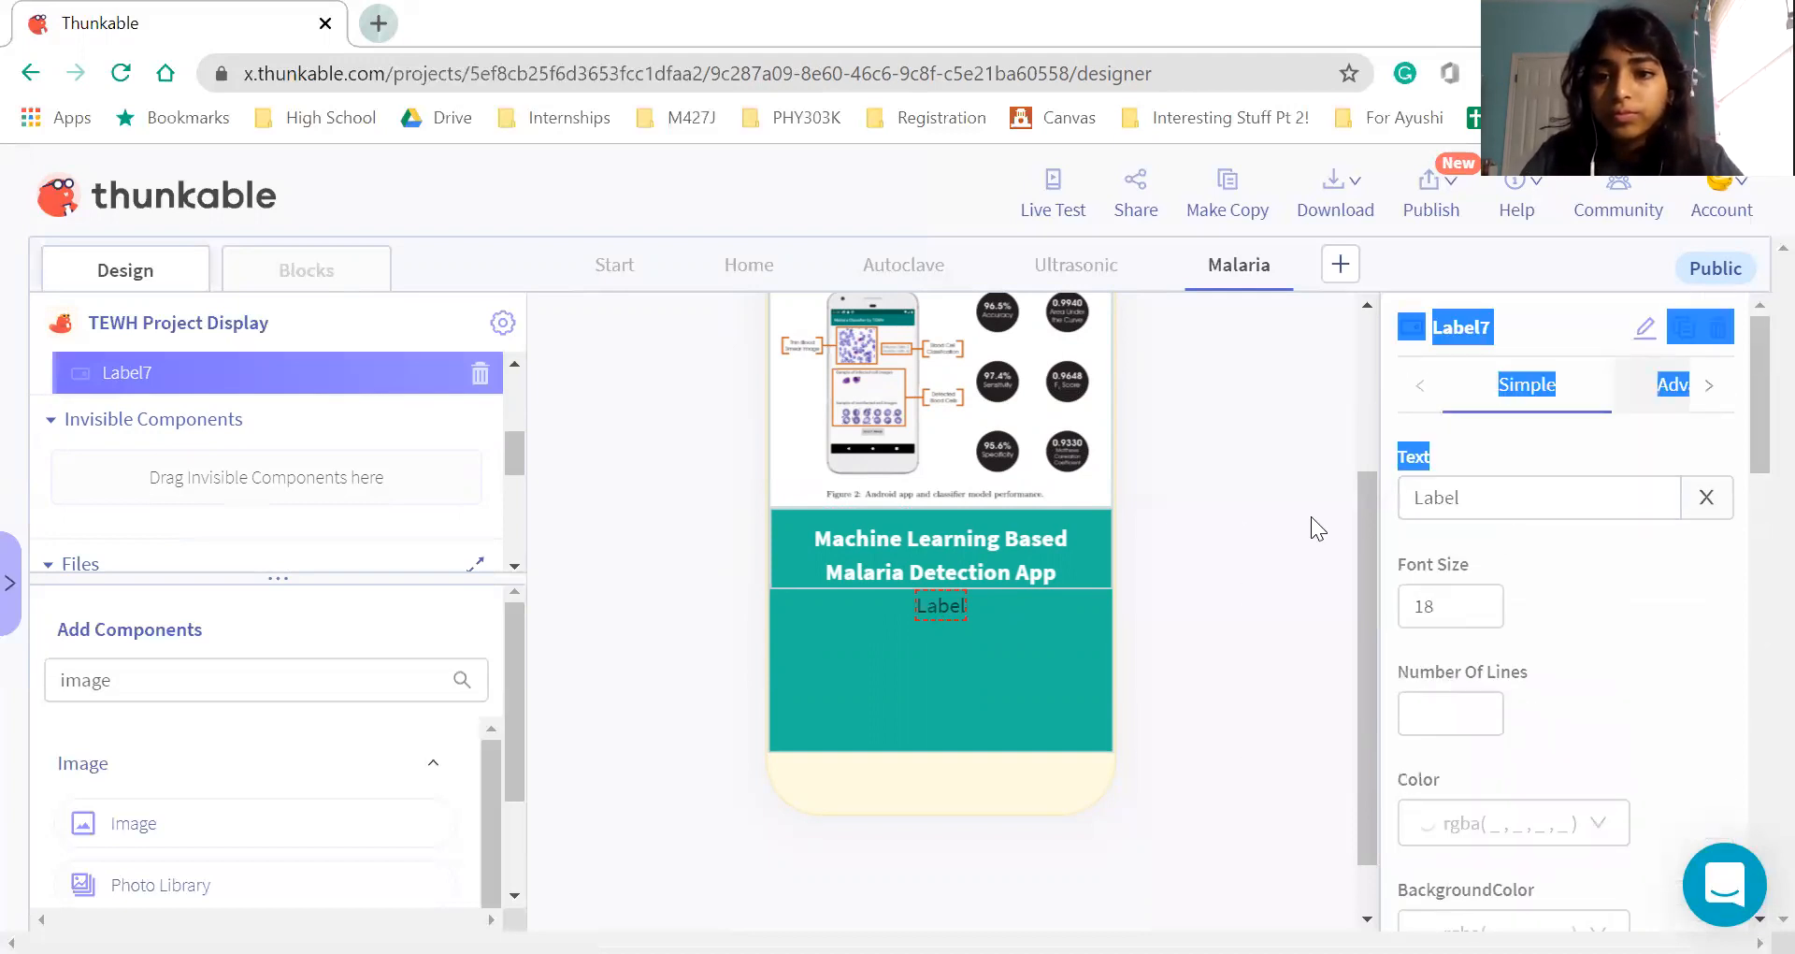
pyautogui.moveTo(1506, 510); pyautogui.dragTo(1352, 510)
pyautogui.write('Low-cost method of diagnosing malaria is present through blood smear image analysis and convolutional neural networks')
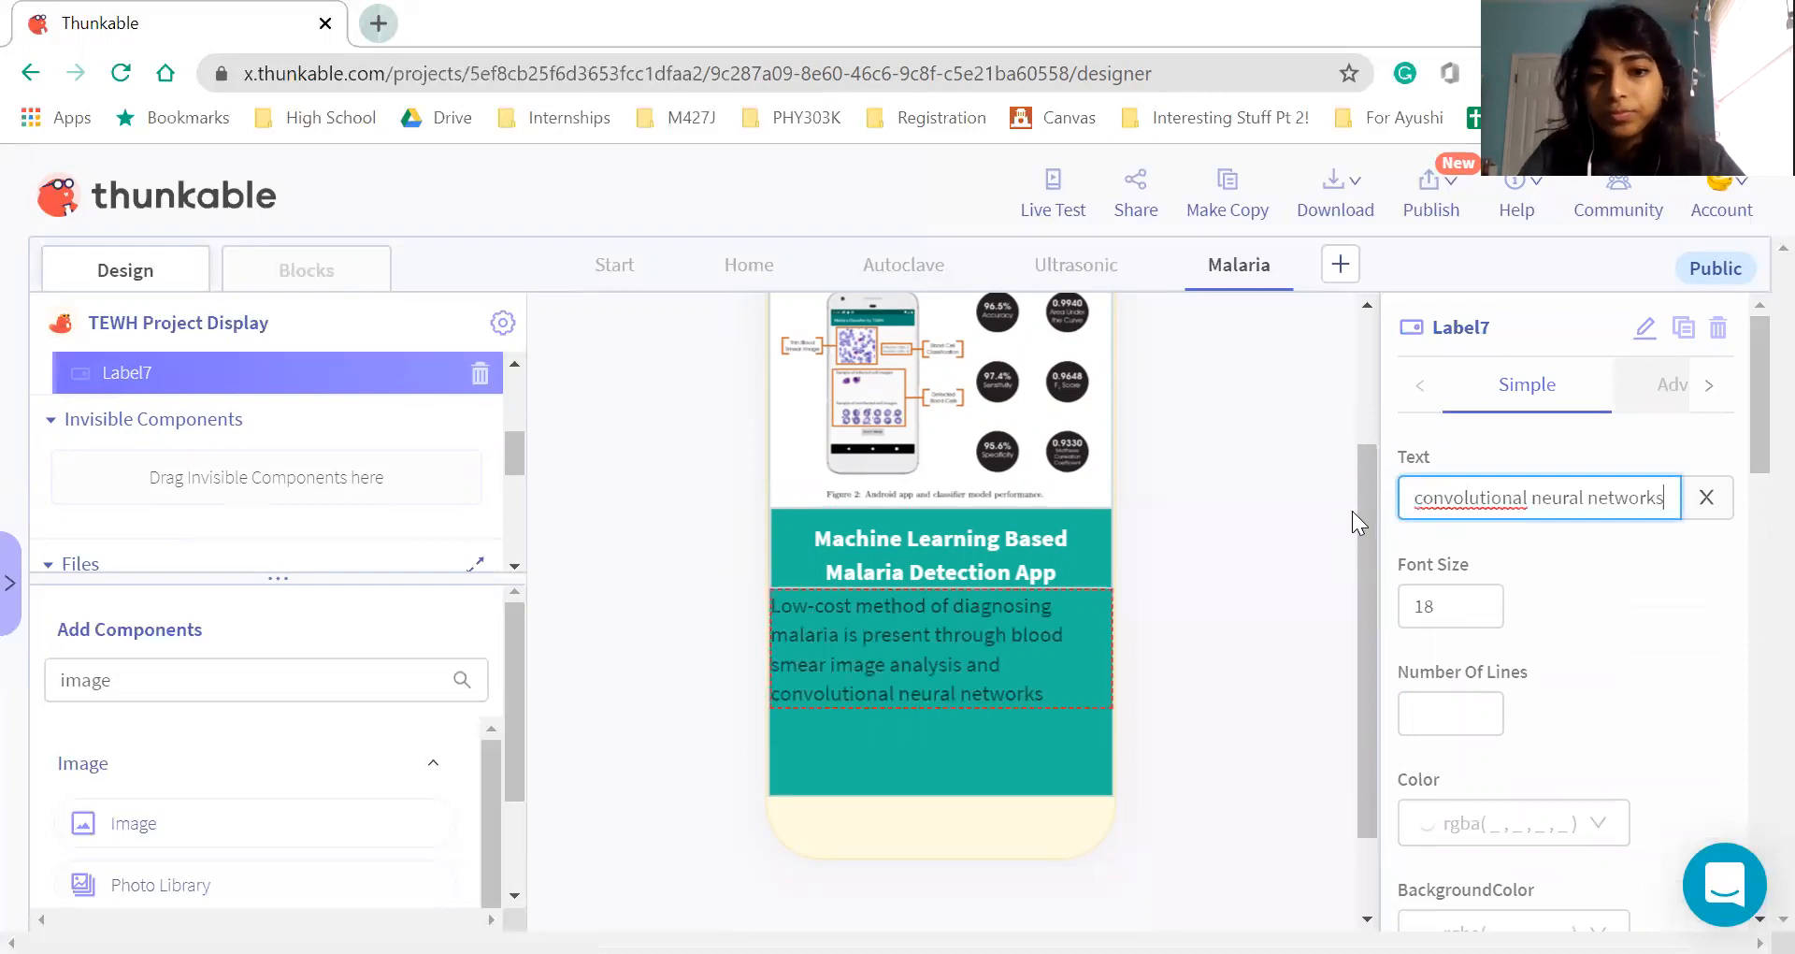
# Set the Malaria description label's font size to 15
pyautogui.click(1601, 617)
pyautogui.scroll(-1, 1524, 613)
pyautogui.click(1476, 572)
pyautogui.press('BackSpace')
pyautogui.write('5')
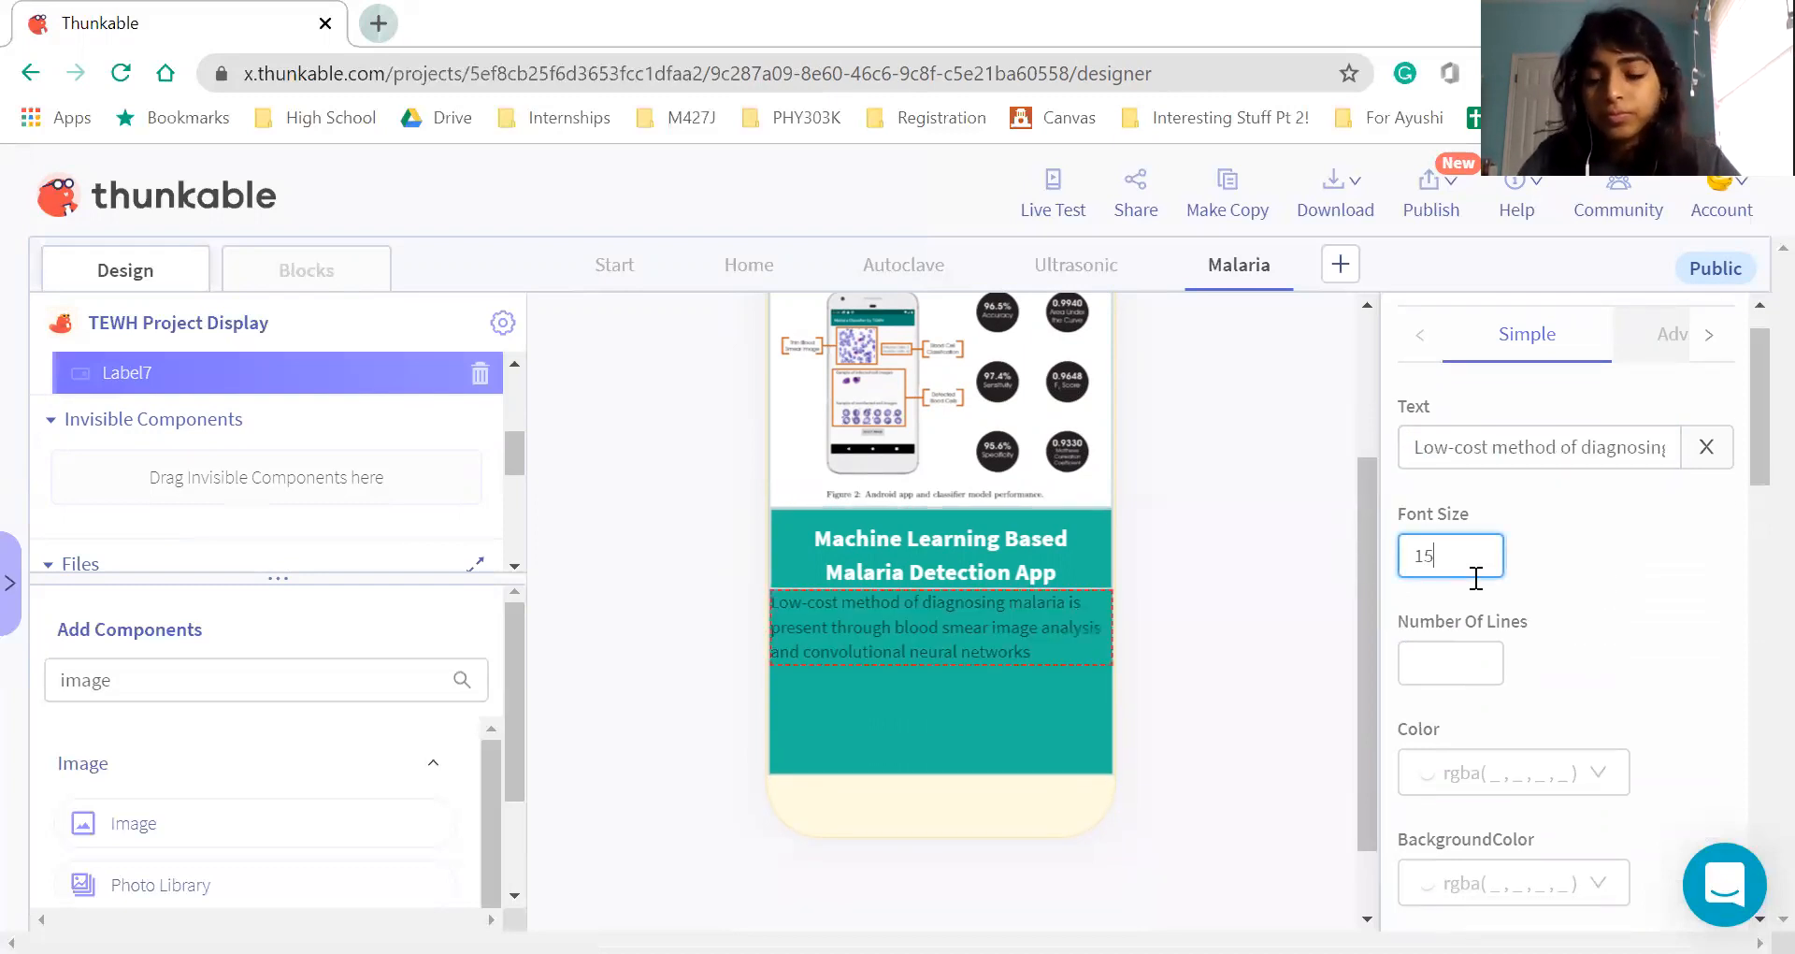
# Set the Malaria description label's text color to white
pyautogui.click(1484, 774)
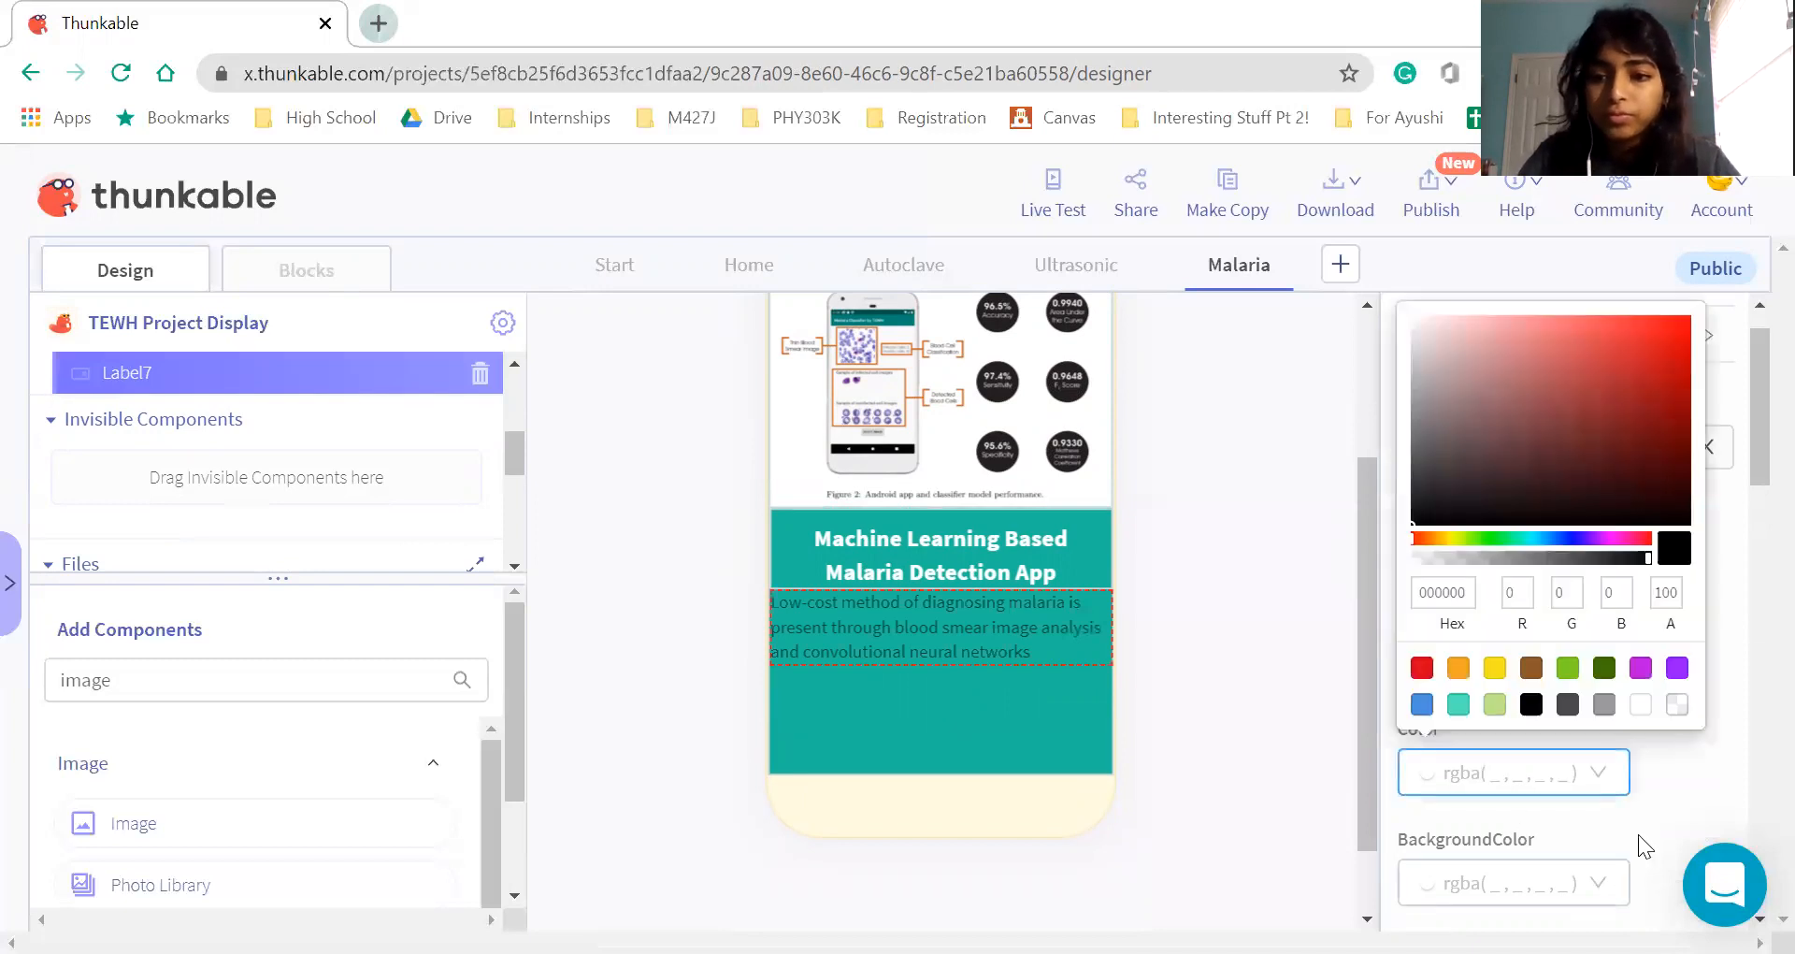
pyautogui.click(1642, 706)
pyautogui.click(1649, 812)
# Set the Malaria description label's text alignment to Center
pyautogui.scroll(-1, 1649, 811)
pyautogui.scroll(-2, 1626, 804)
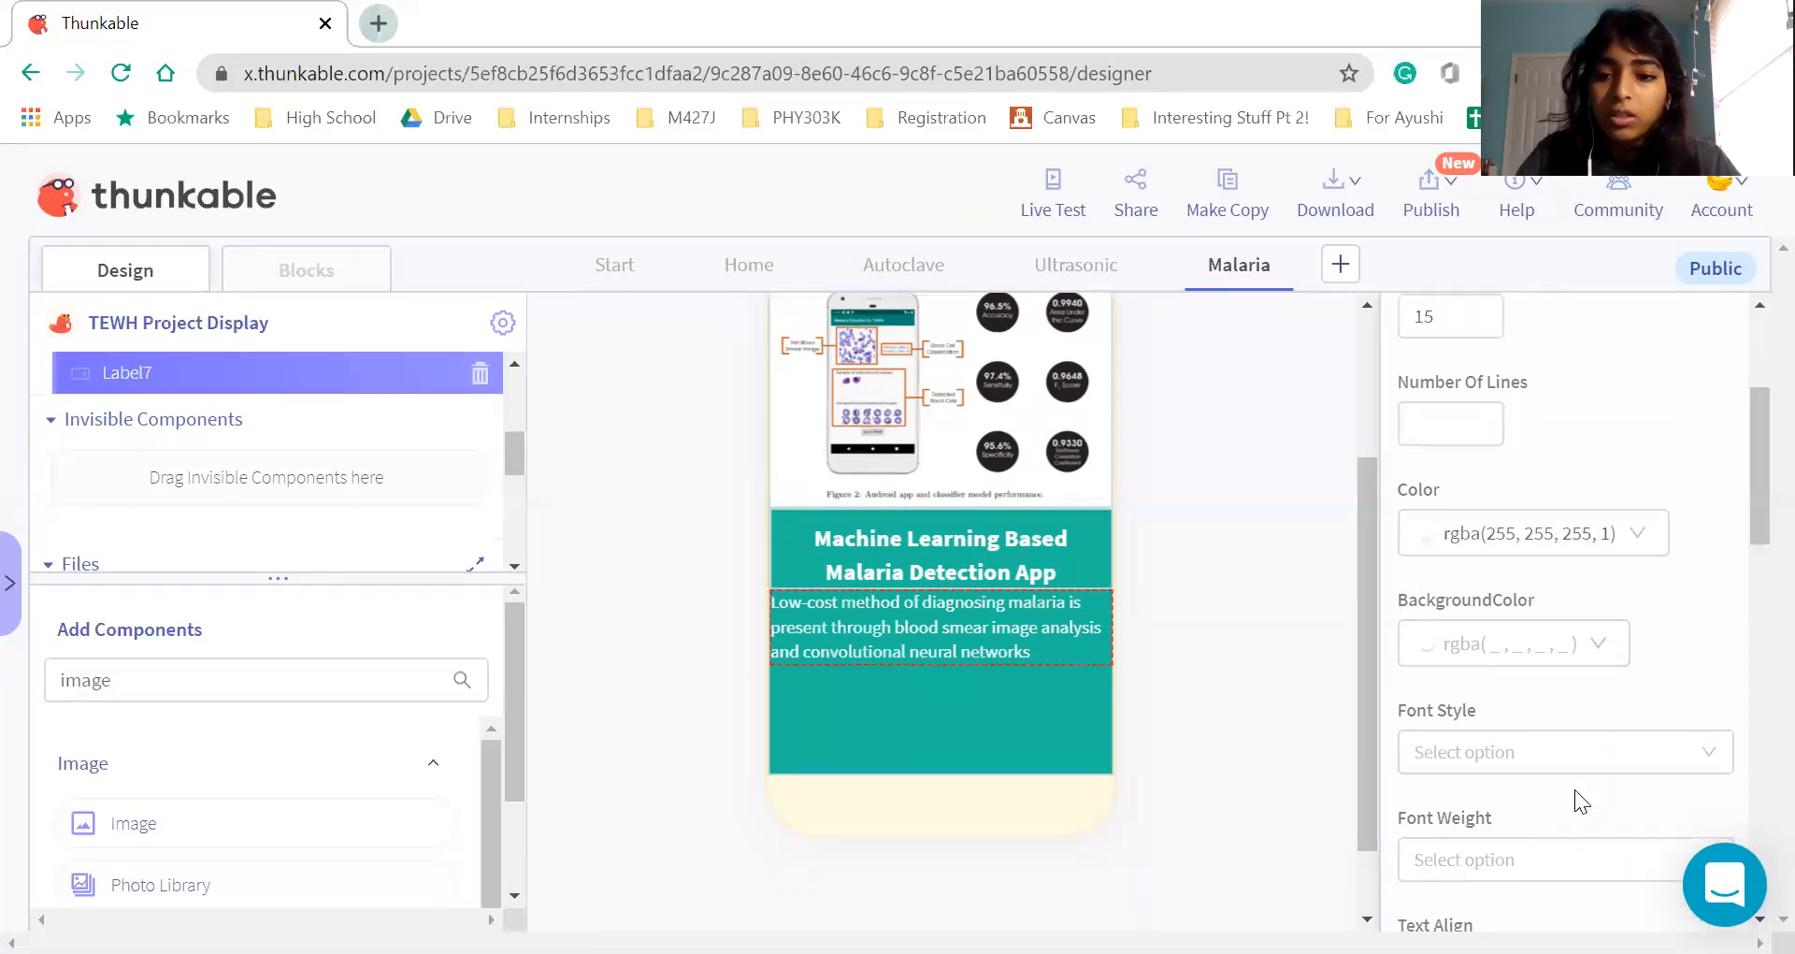
pyautogui.scroll(-1, 1537, 775)
pyautogui.click(1520, 778)
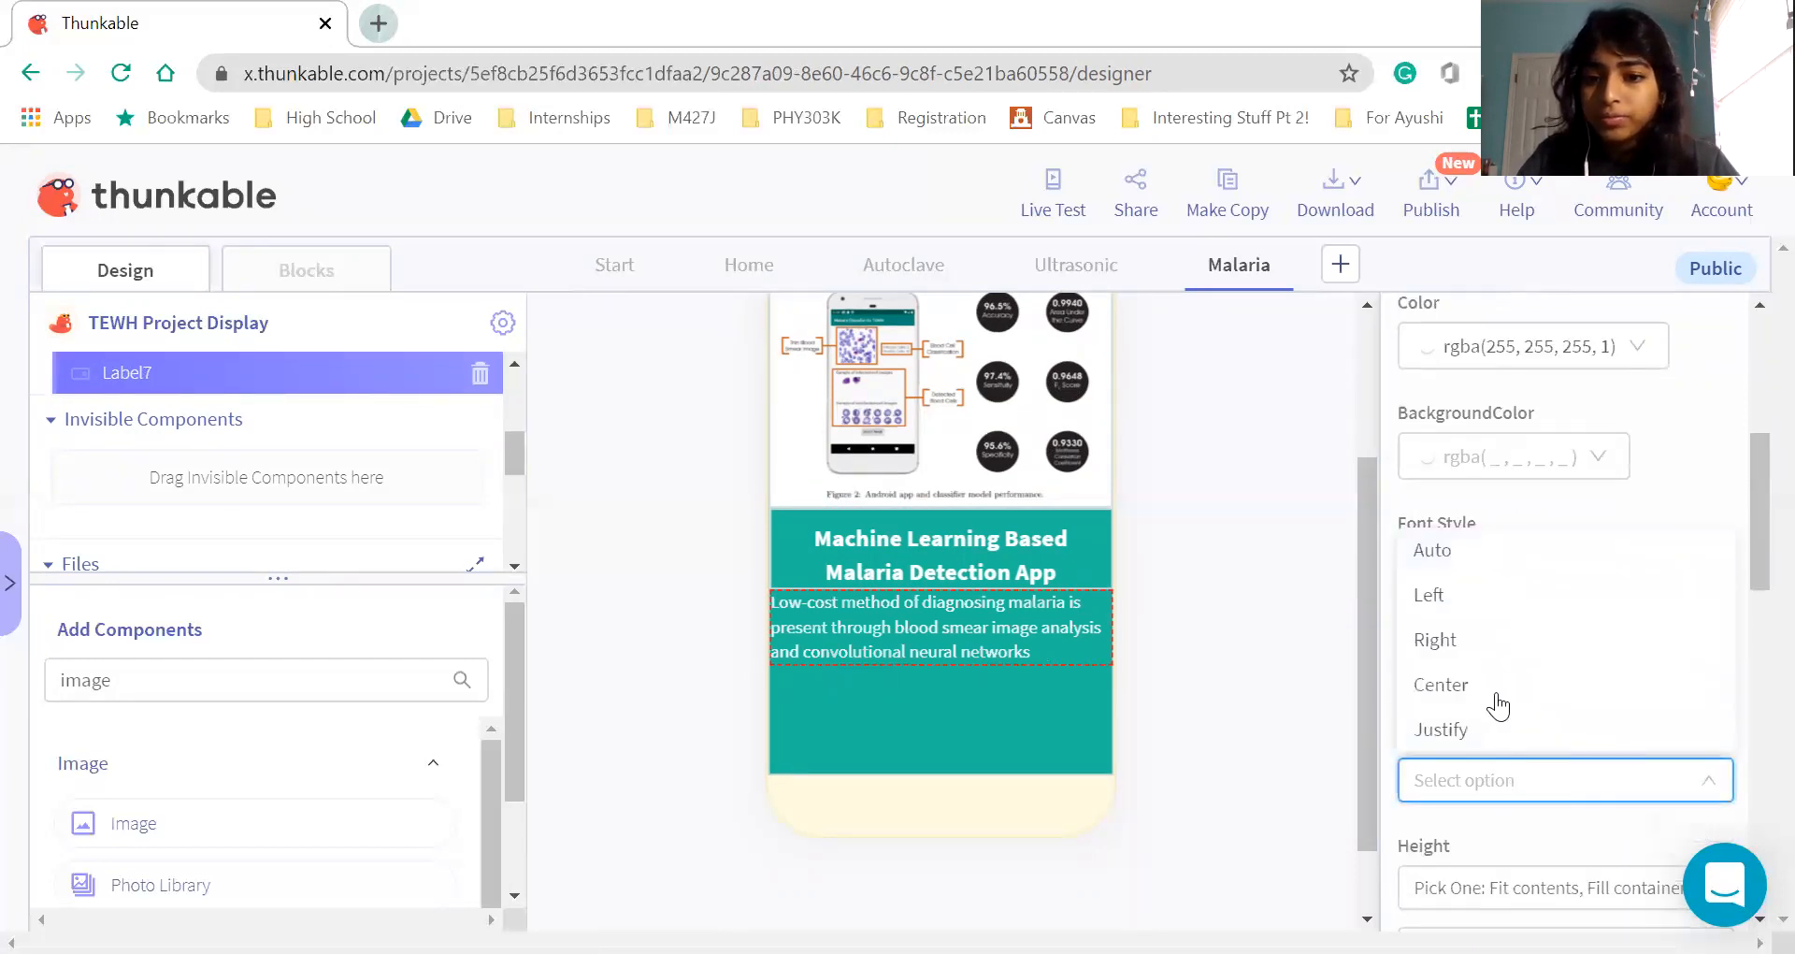
pyautogui.click(1492, 687)
# Set the Malaria description label's top, left and right padding to 10 px each
pyautogui.scroll(-8, 1693, 780)
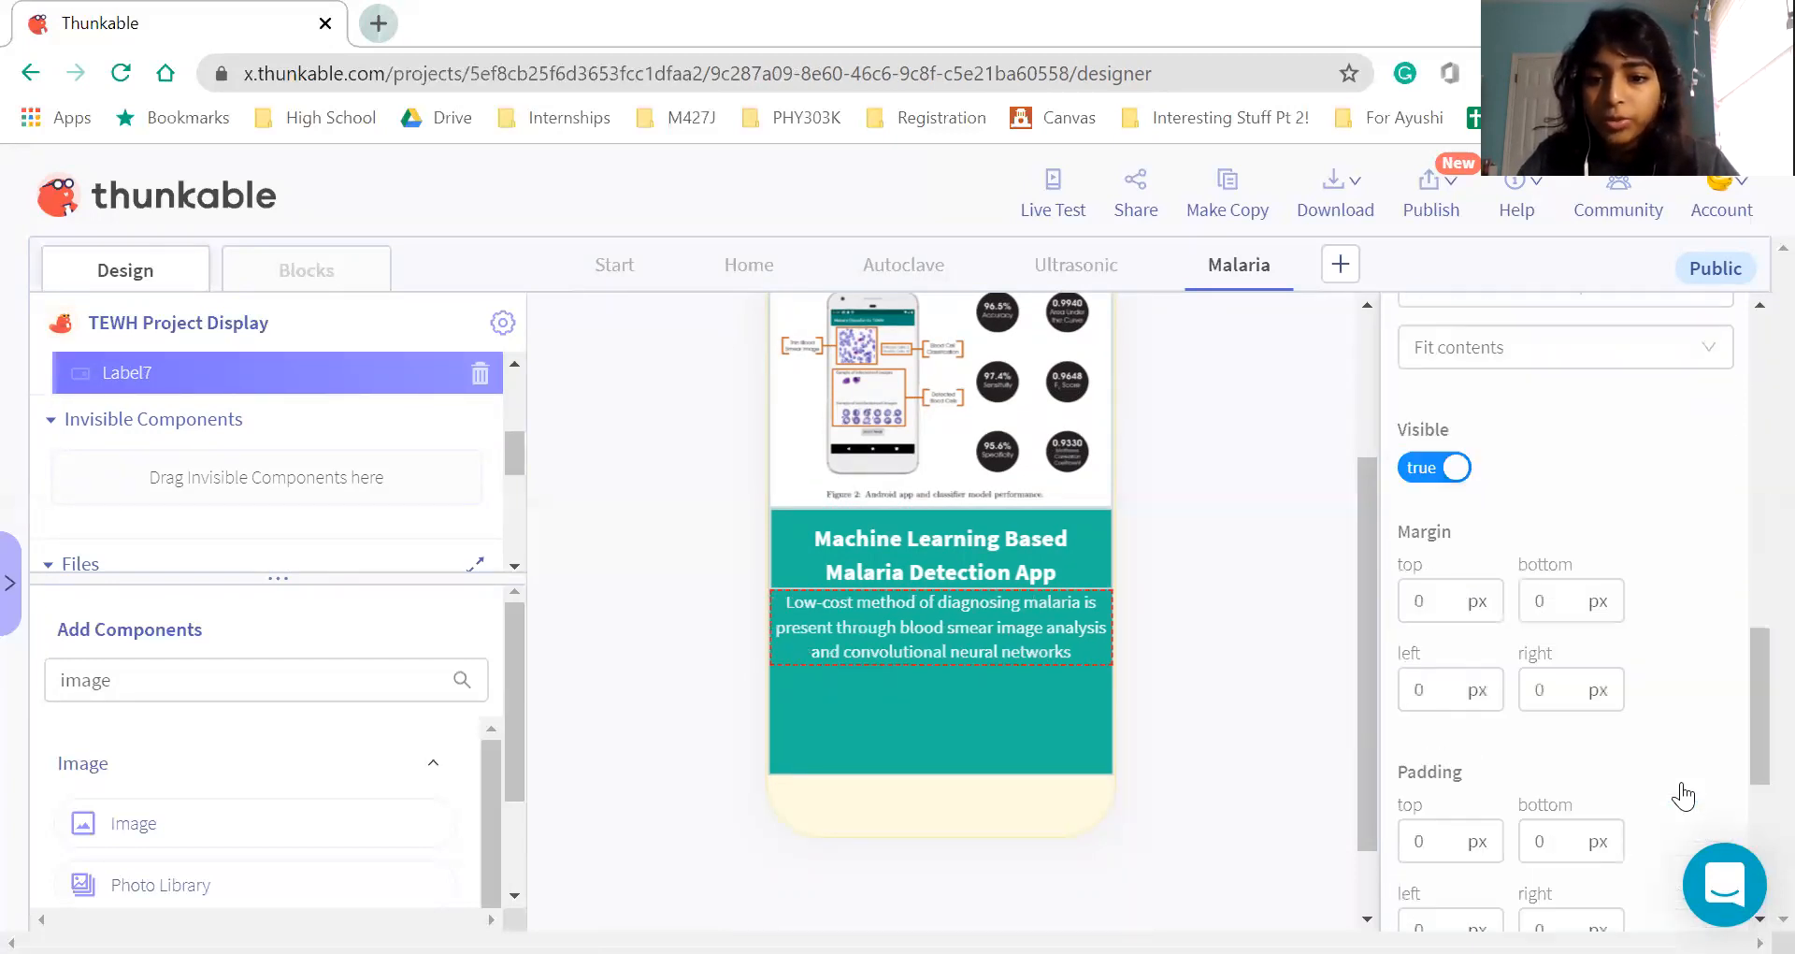
pyautogui.scroll(2, 1427, 598)
pyautogui.click(1413, 590)
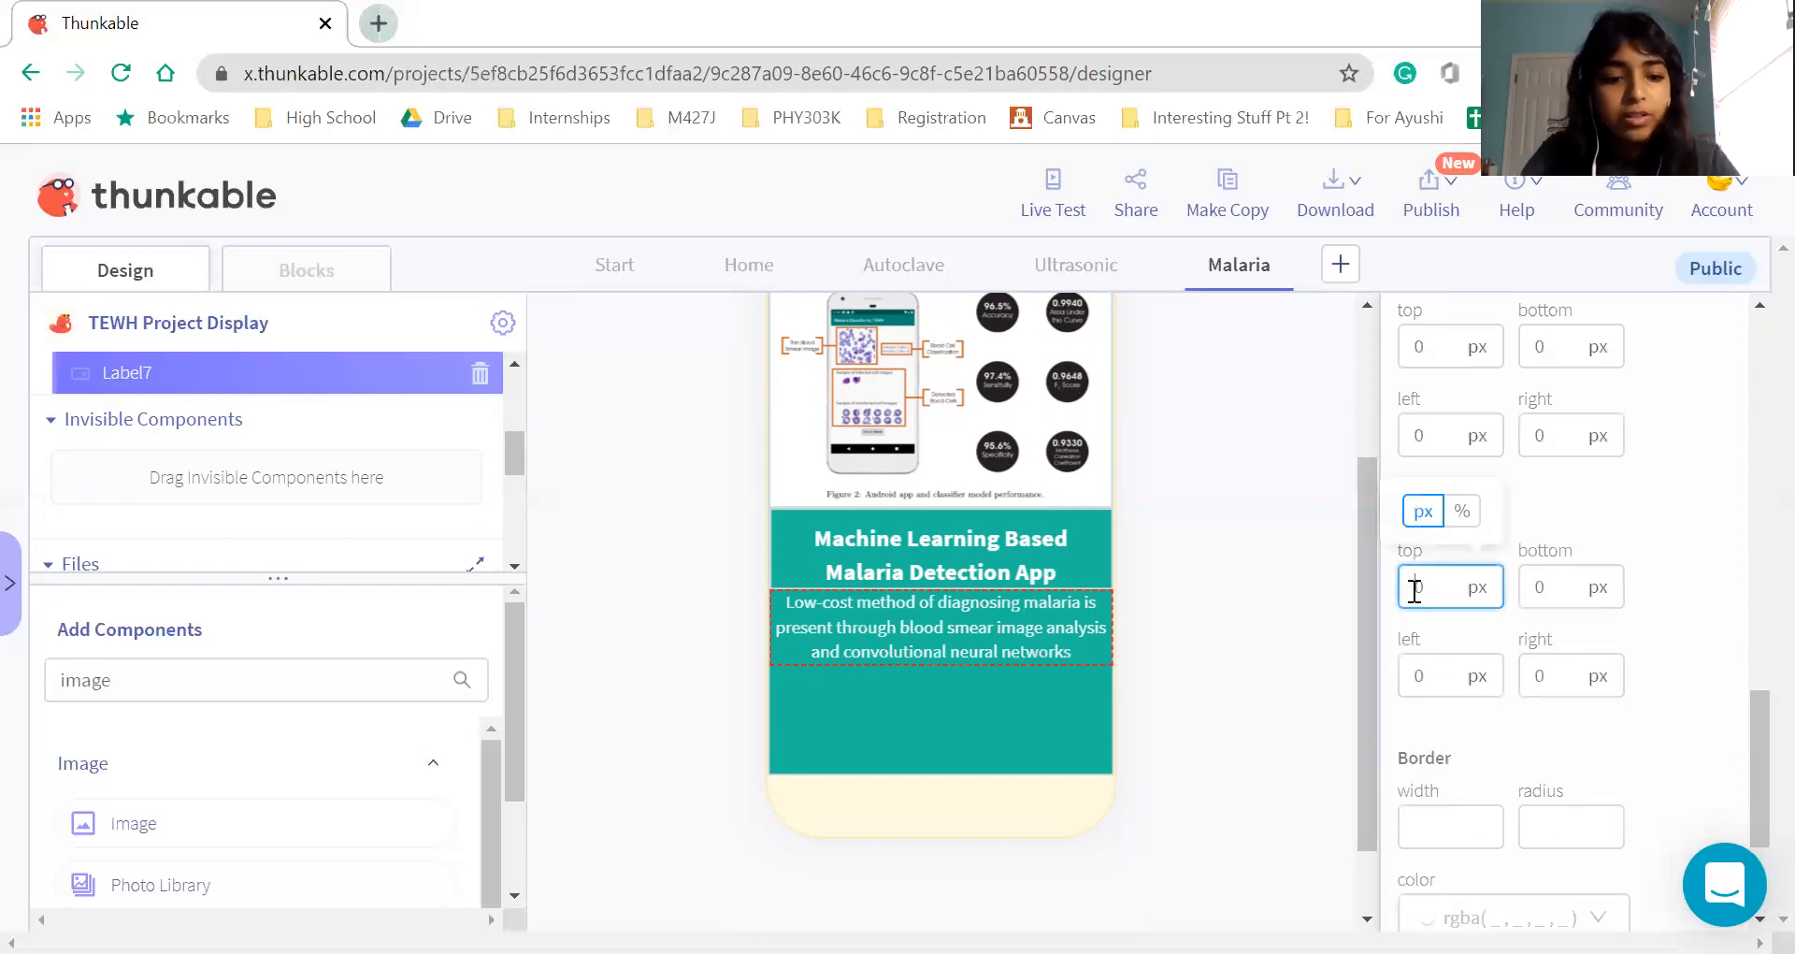
pyautogui.write('1')
pyautogui.write('1')
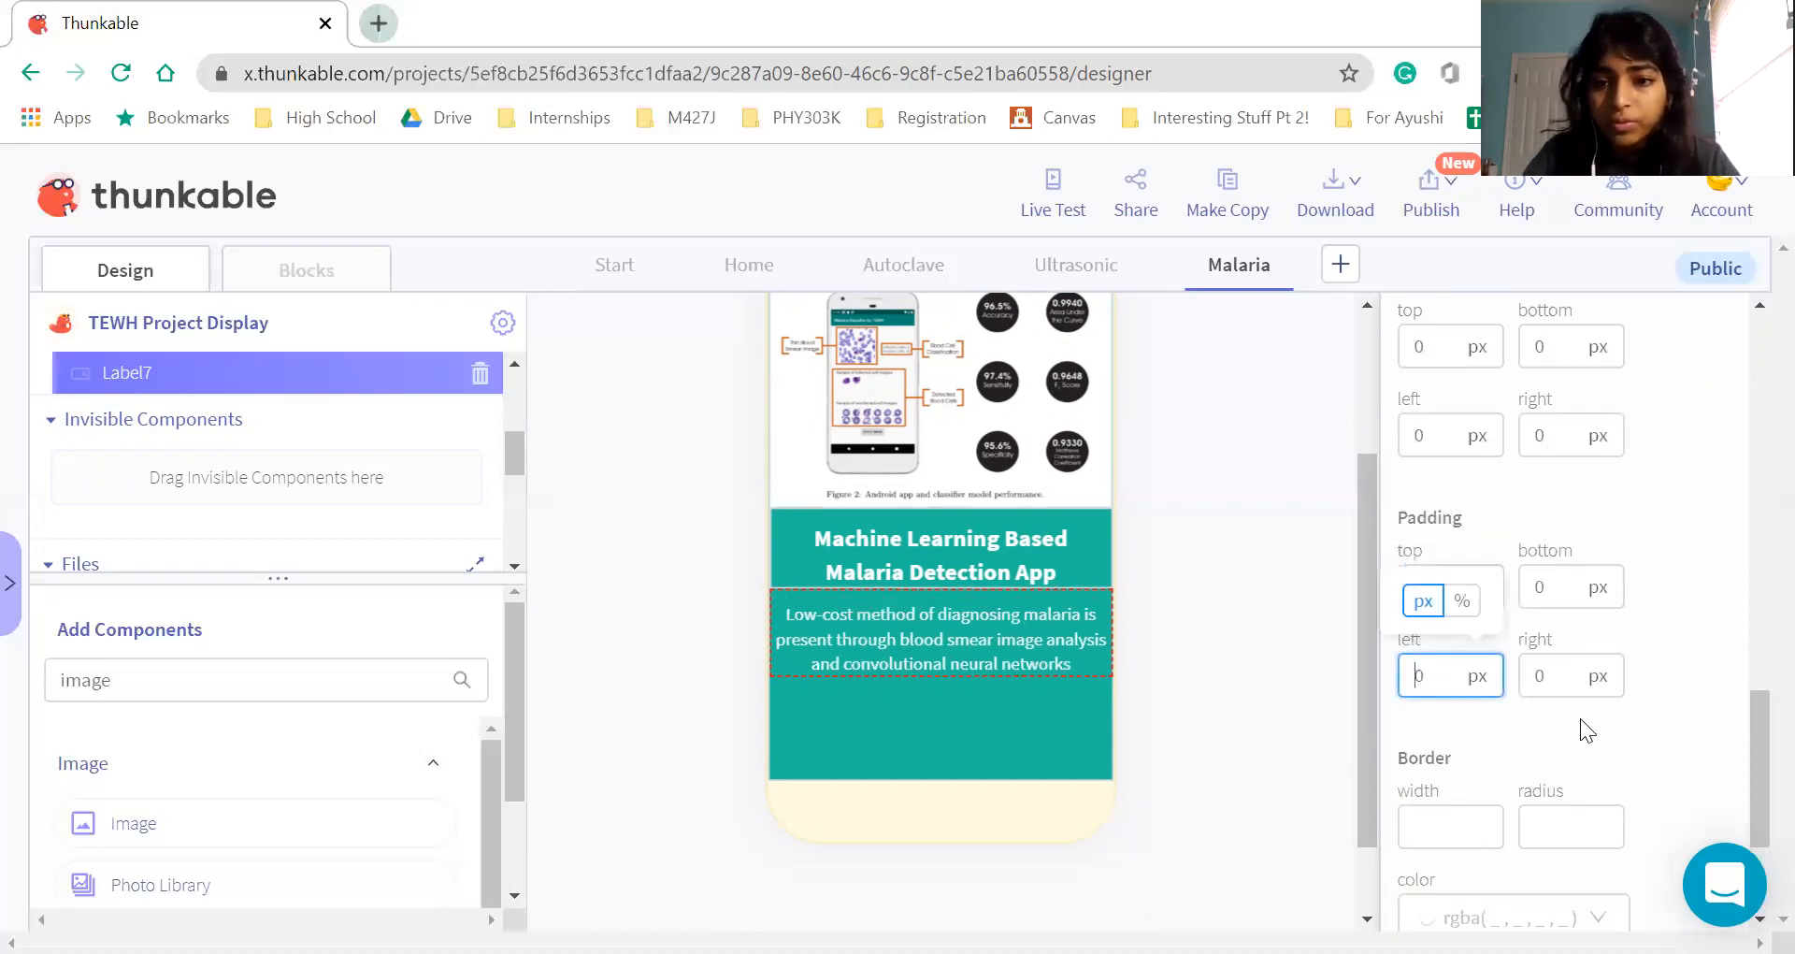
pyautogui.click(1539, 677)
pyautogui.write('1')
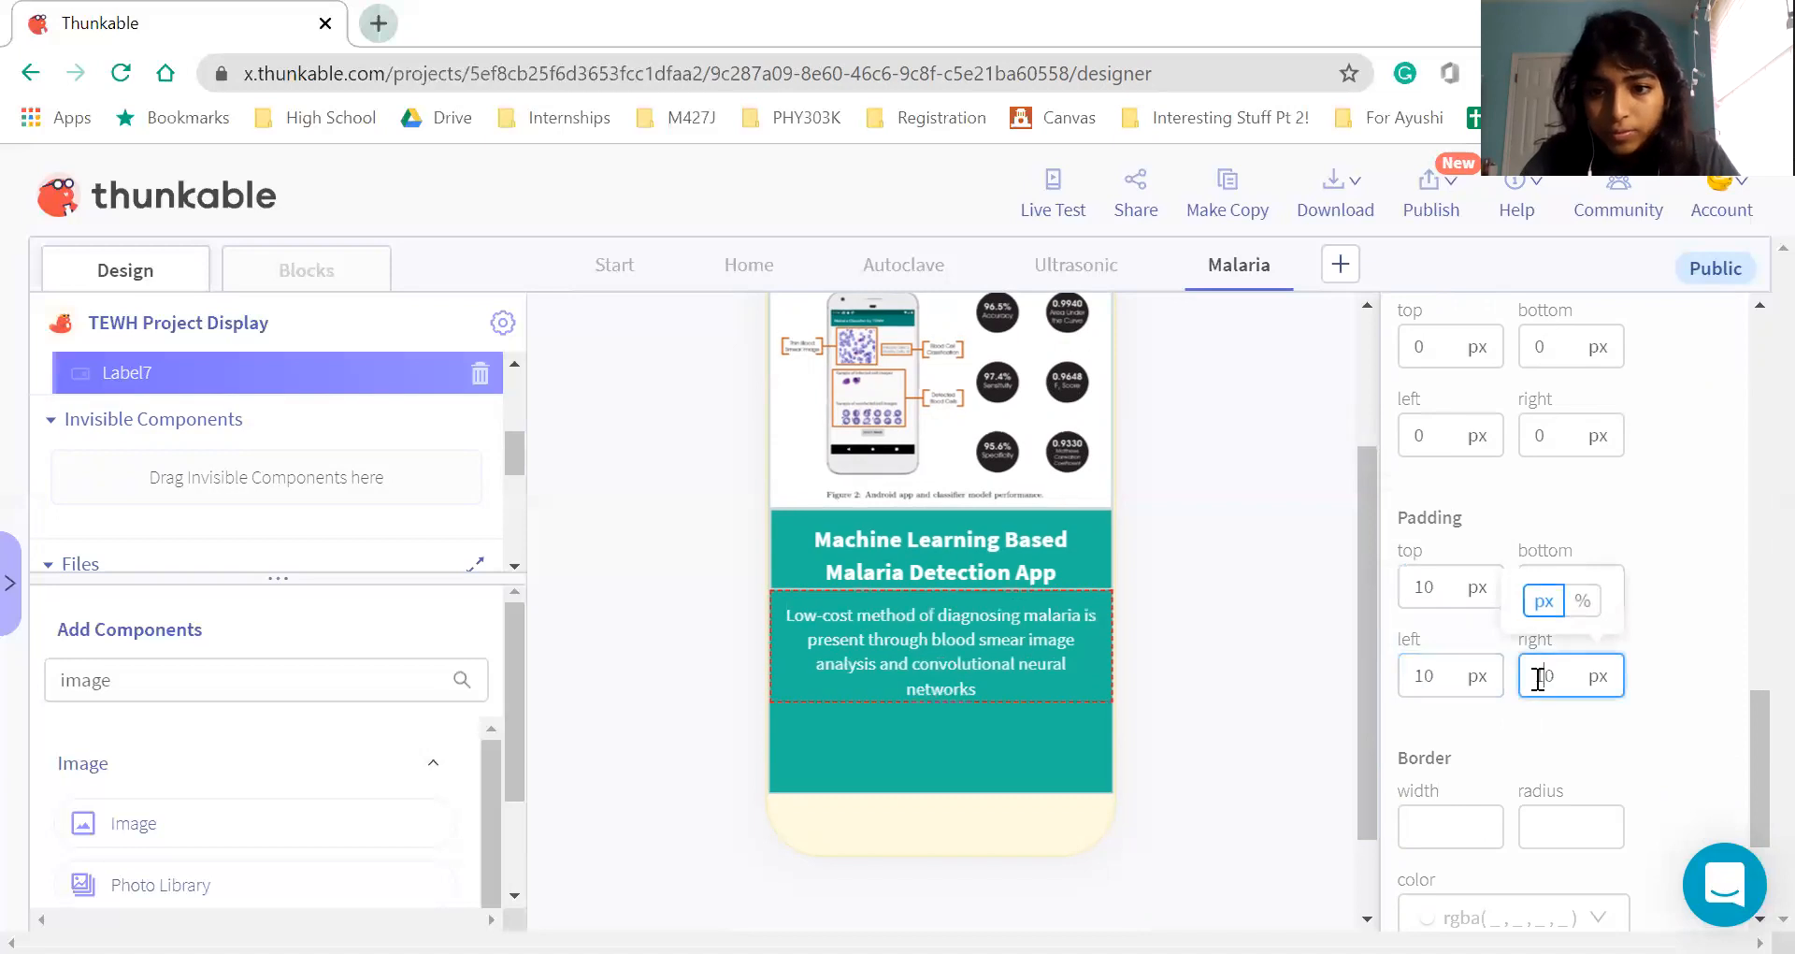
pyautogui.click(1252, 659)
pyautogui.scroll(1, 1253, 658)
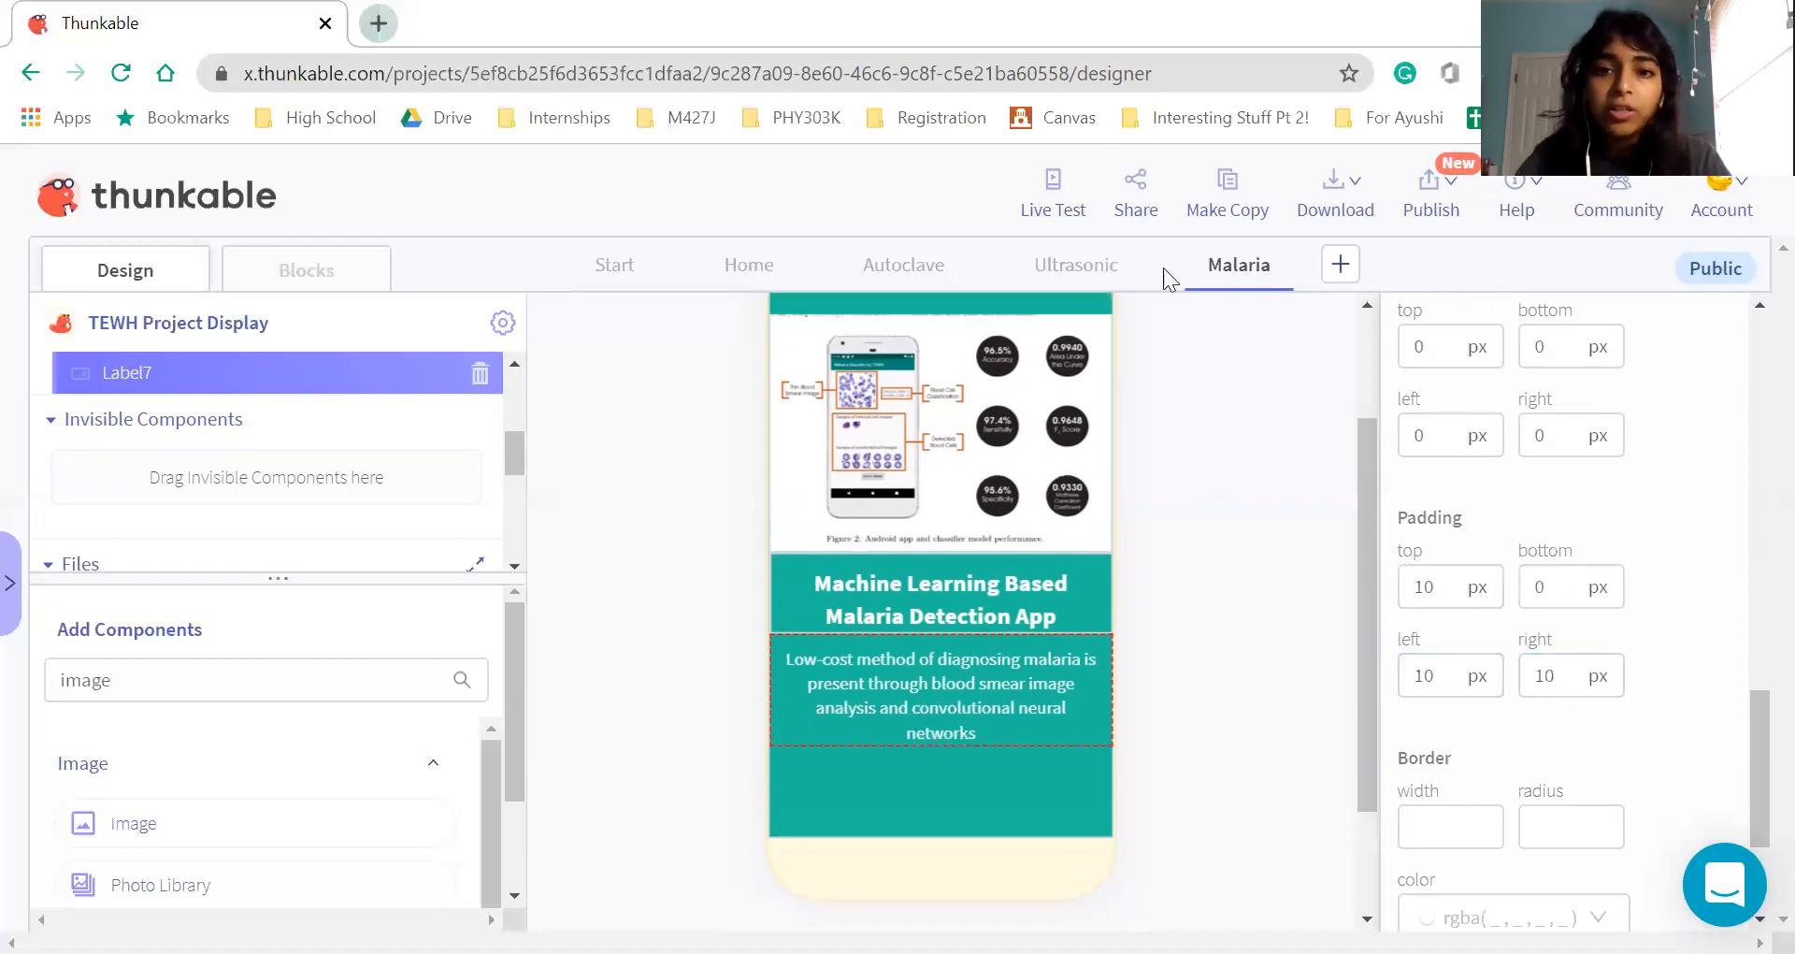
# Compare the layouts of the Ultrasonic, Autoclave and Malaria screens, ending on the Autoclave screen
pyautogui.click(1105, 272)
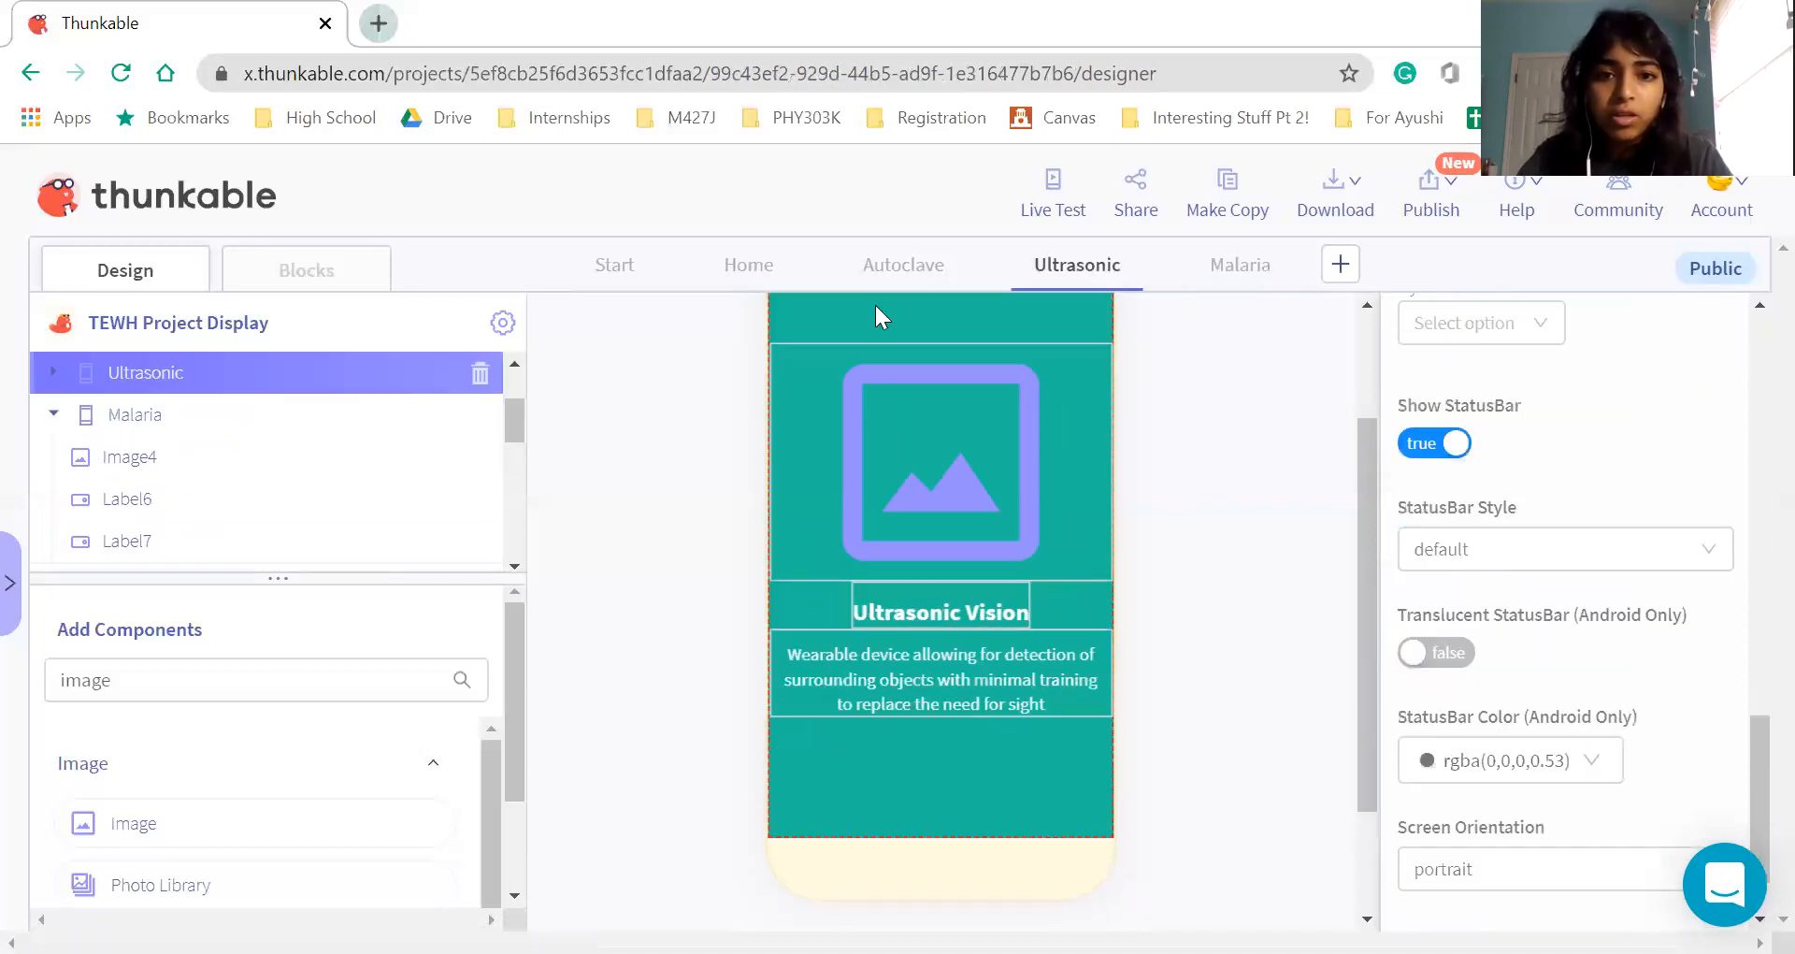
pyautogui.click(904, 268)
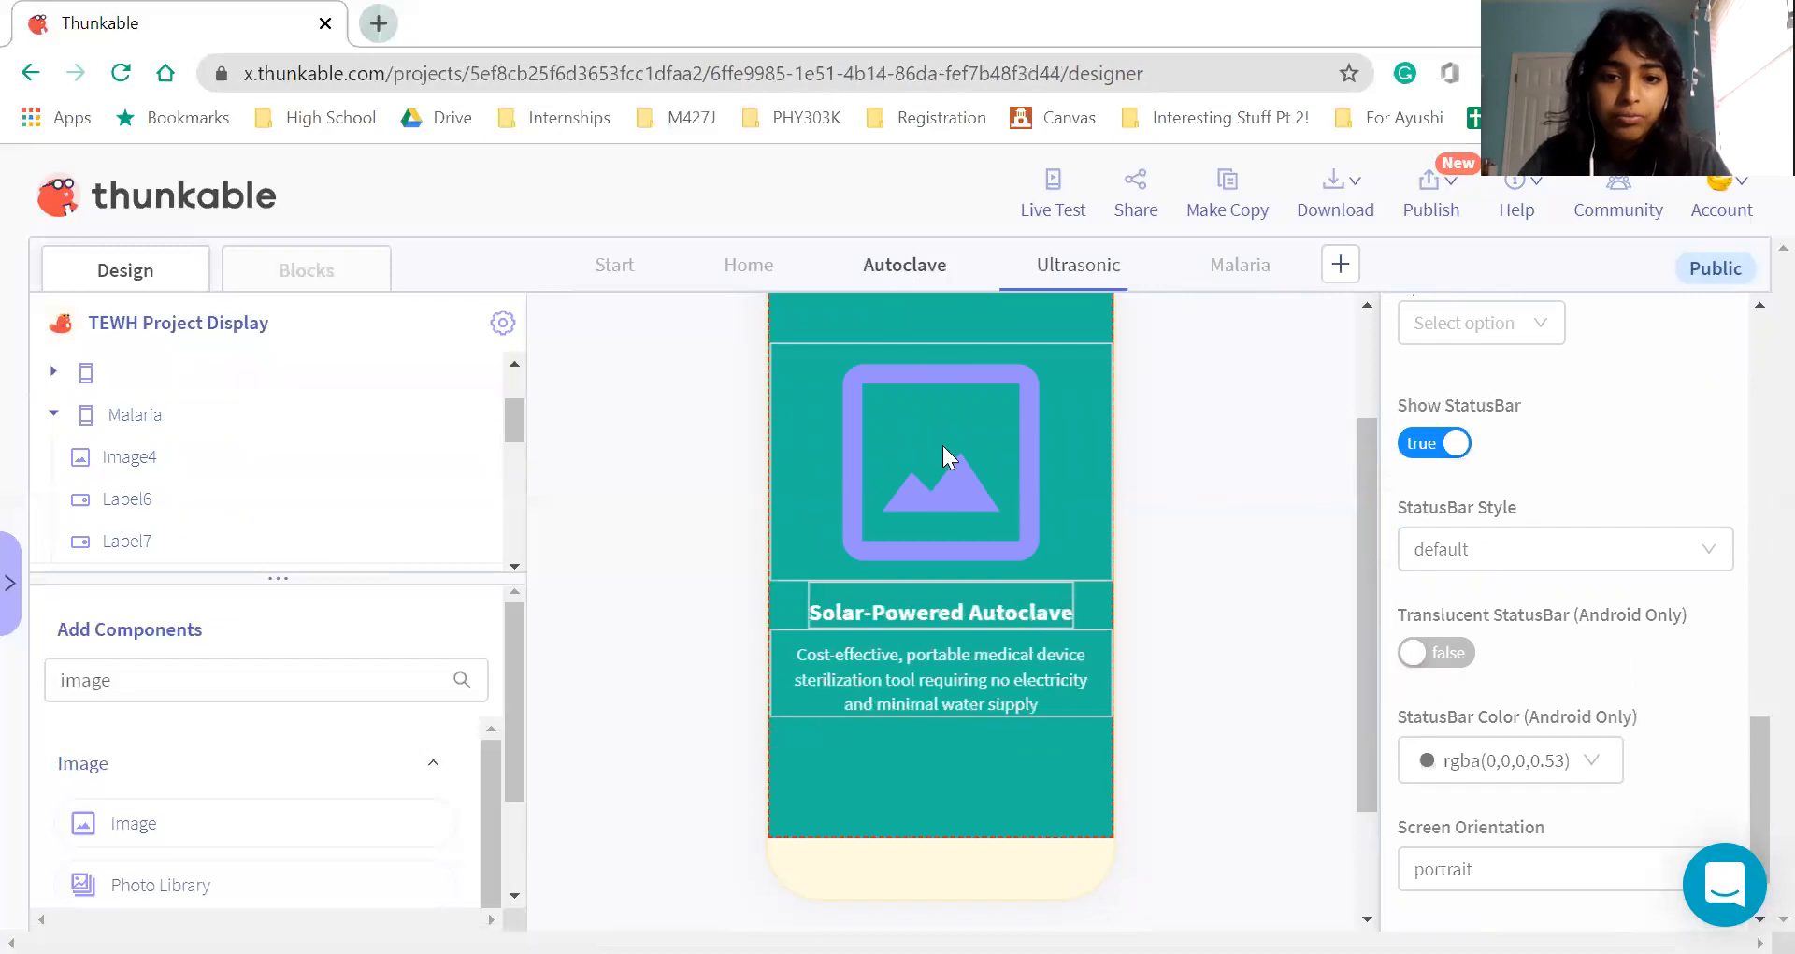
pyautogui.click(1262, 268)
pyautogui.scroll(2, 1113, 698)
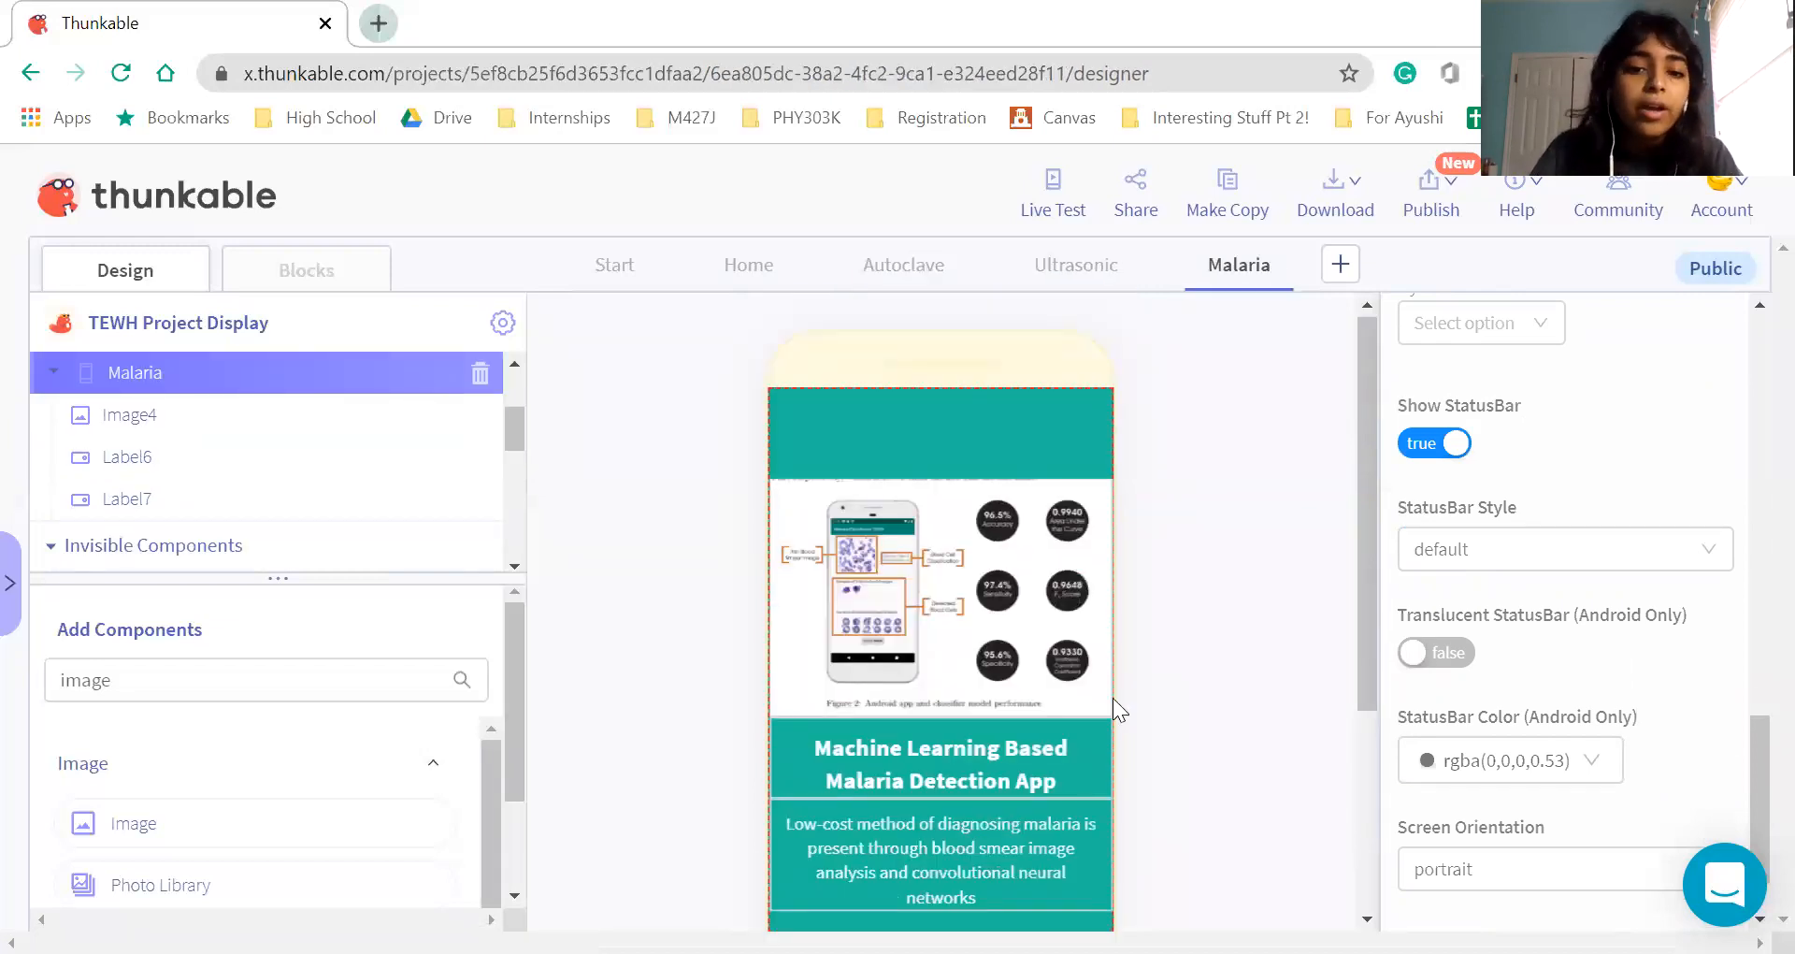
pyautogui.scroll(-3, 1112, 699)
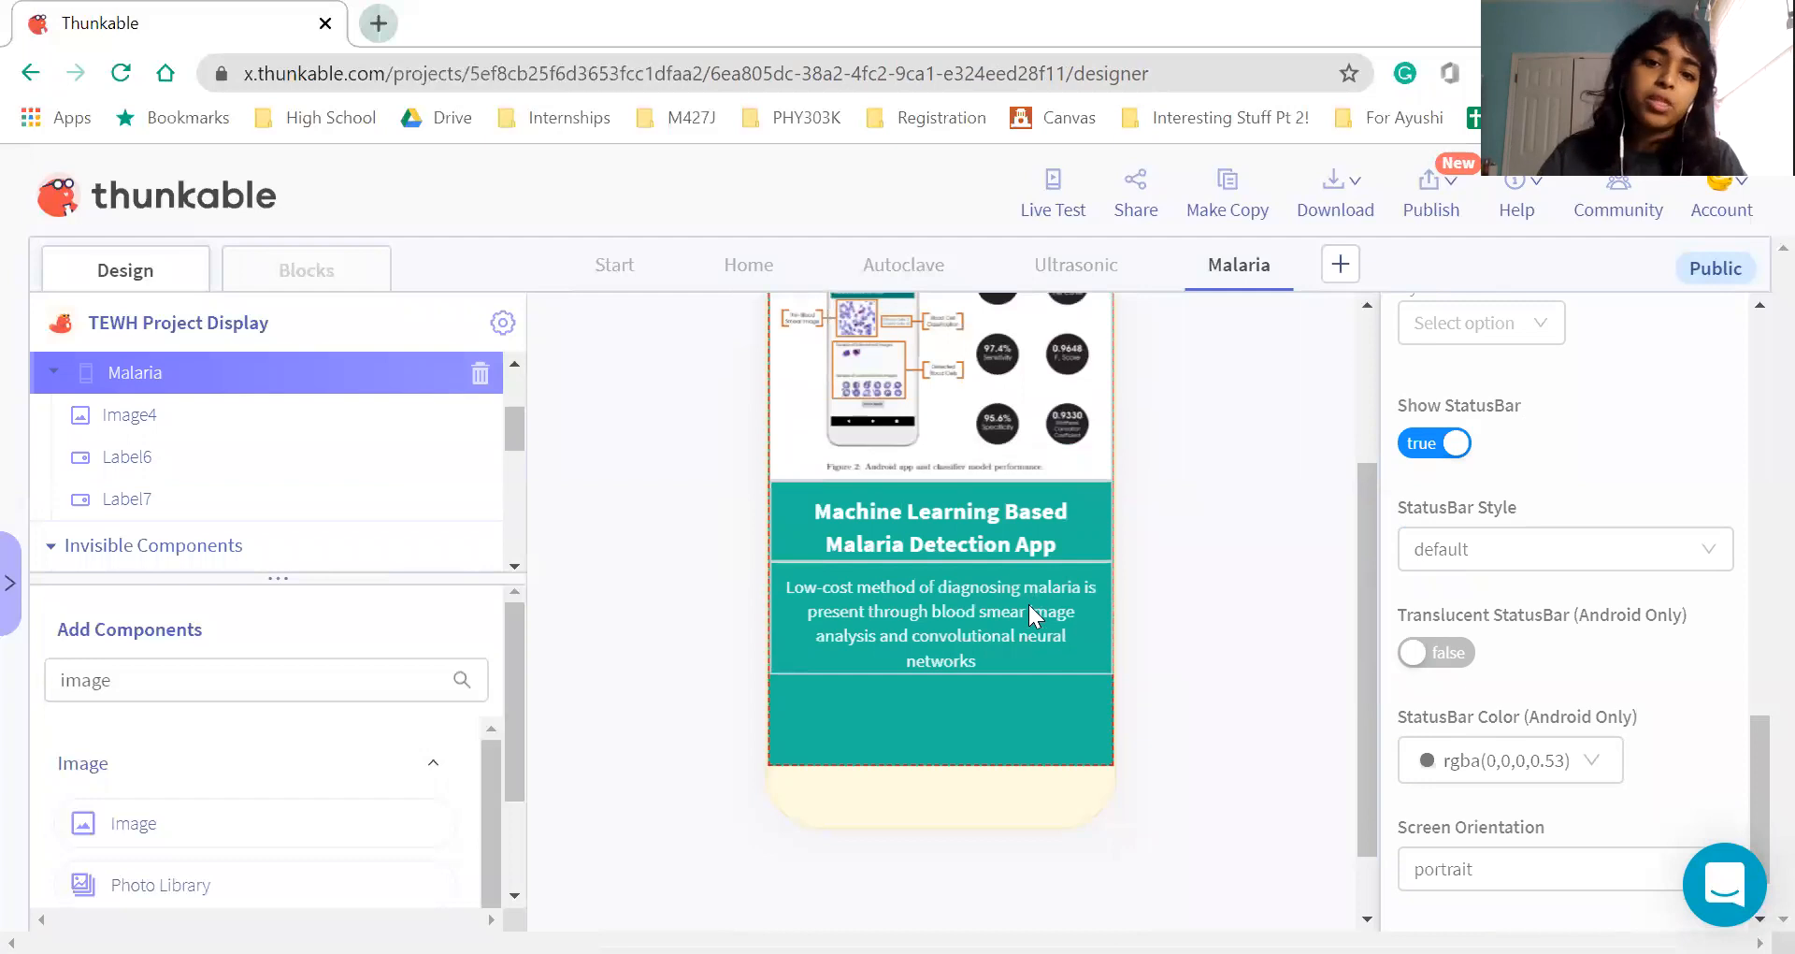
pyautogui.scroll(2, 932, 653)
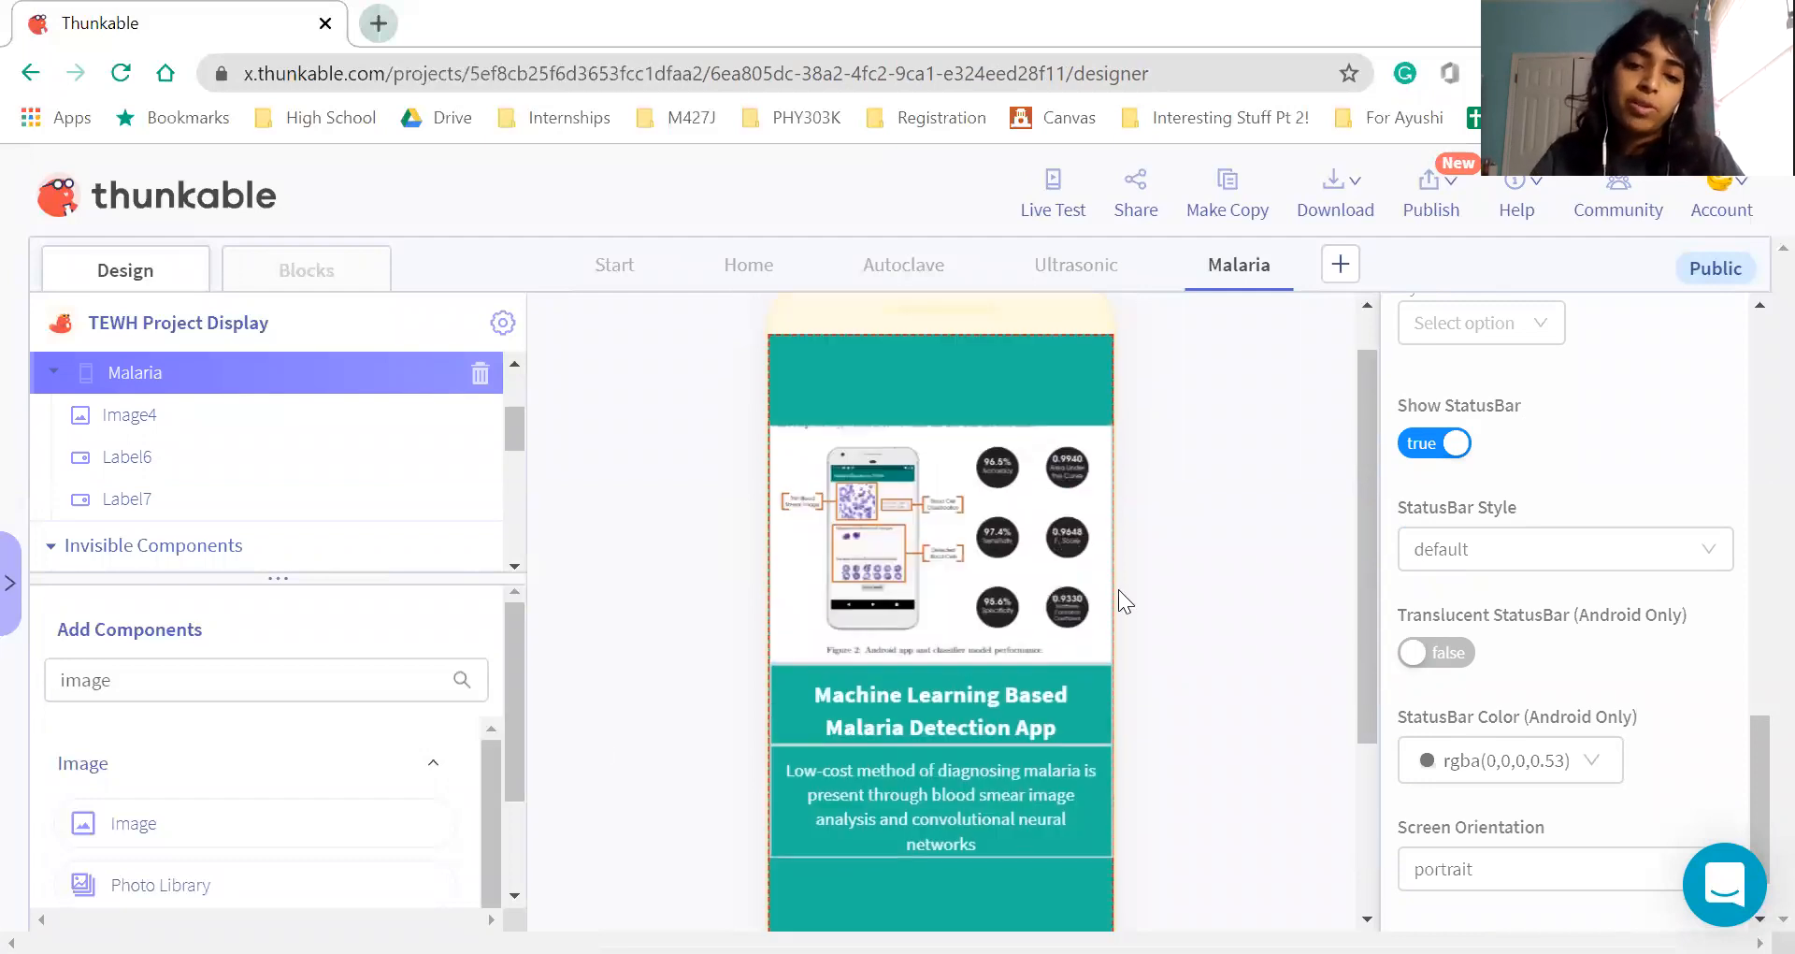
pyautogui.scroll(-1, 1118, 589)
pyautogui.click(875, 274)
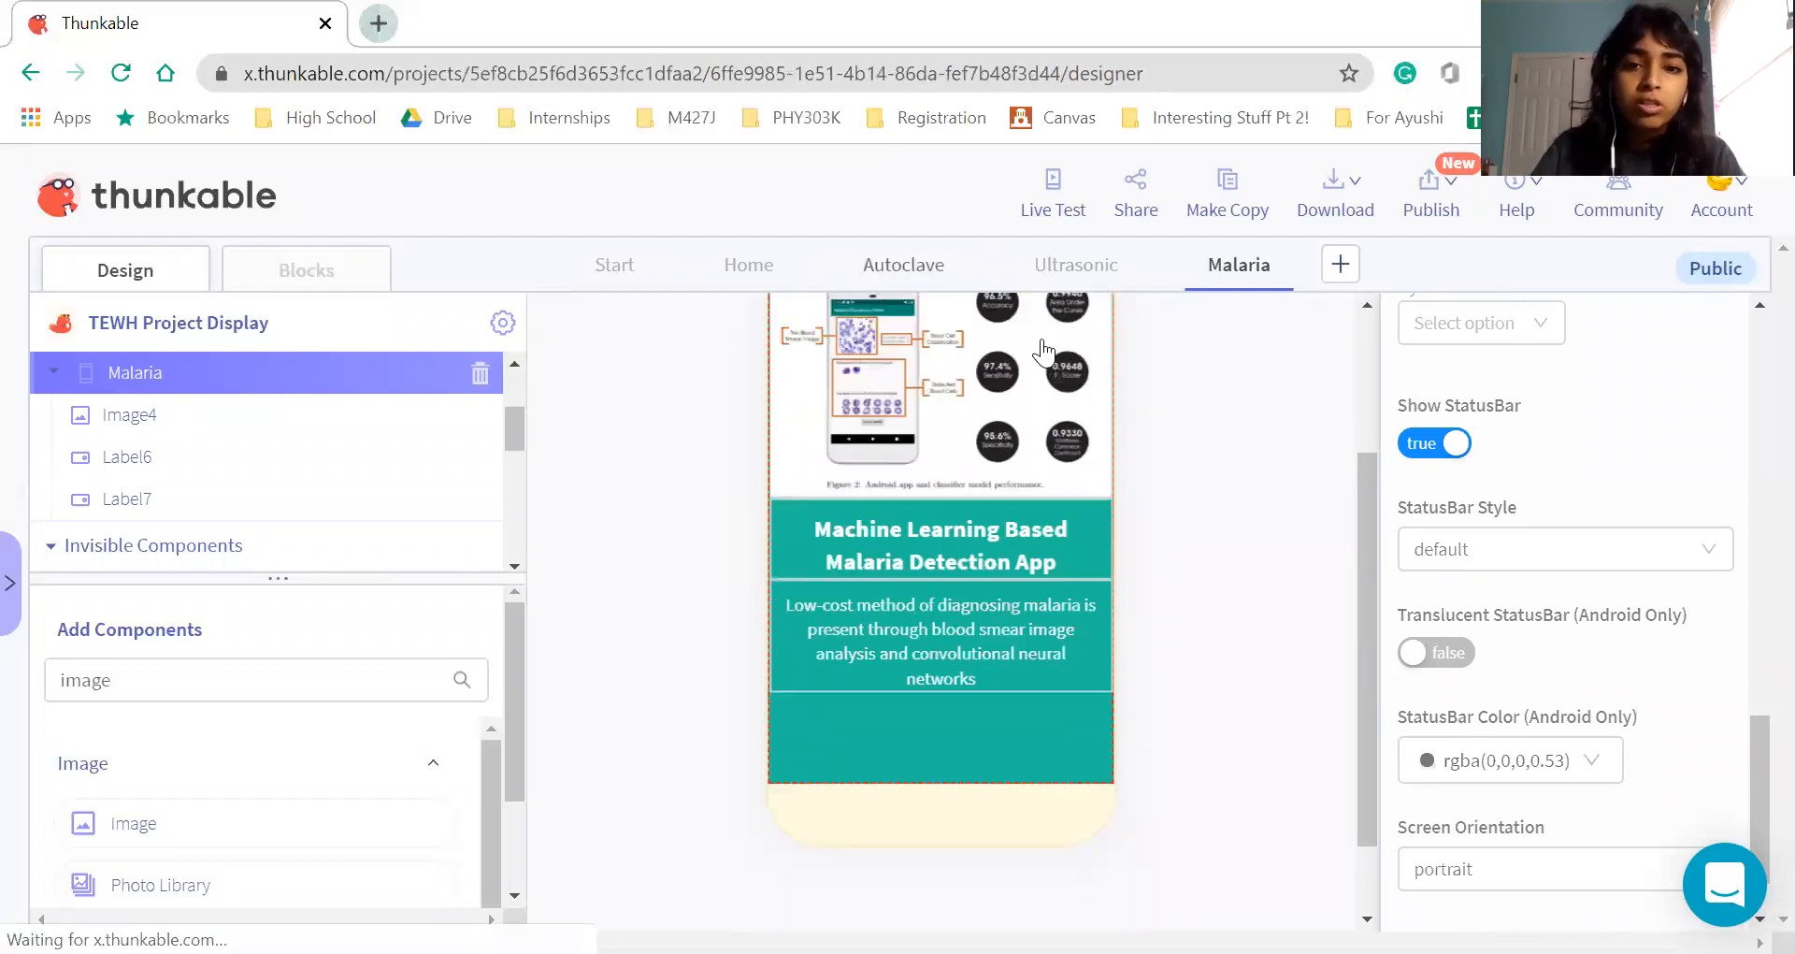
# Run a live test of the app, check how the Ultrasonic Vision screen looks, and close the preview
pyautogui.click(1008, 200)
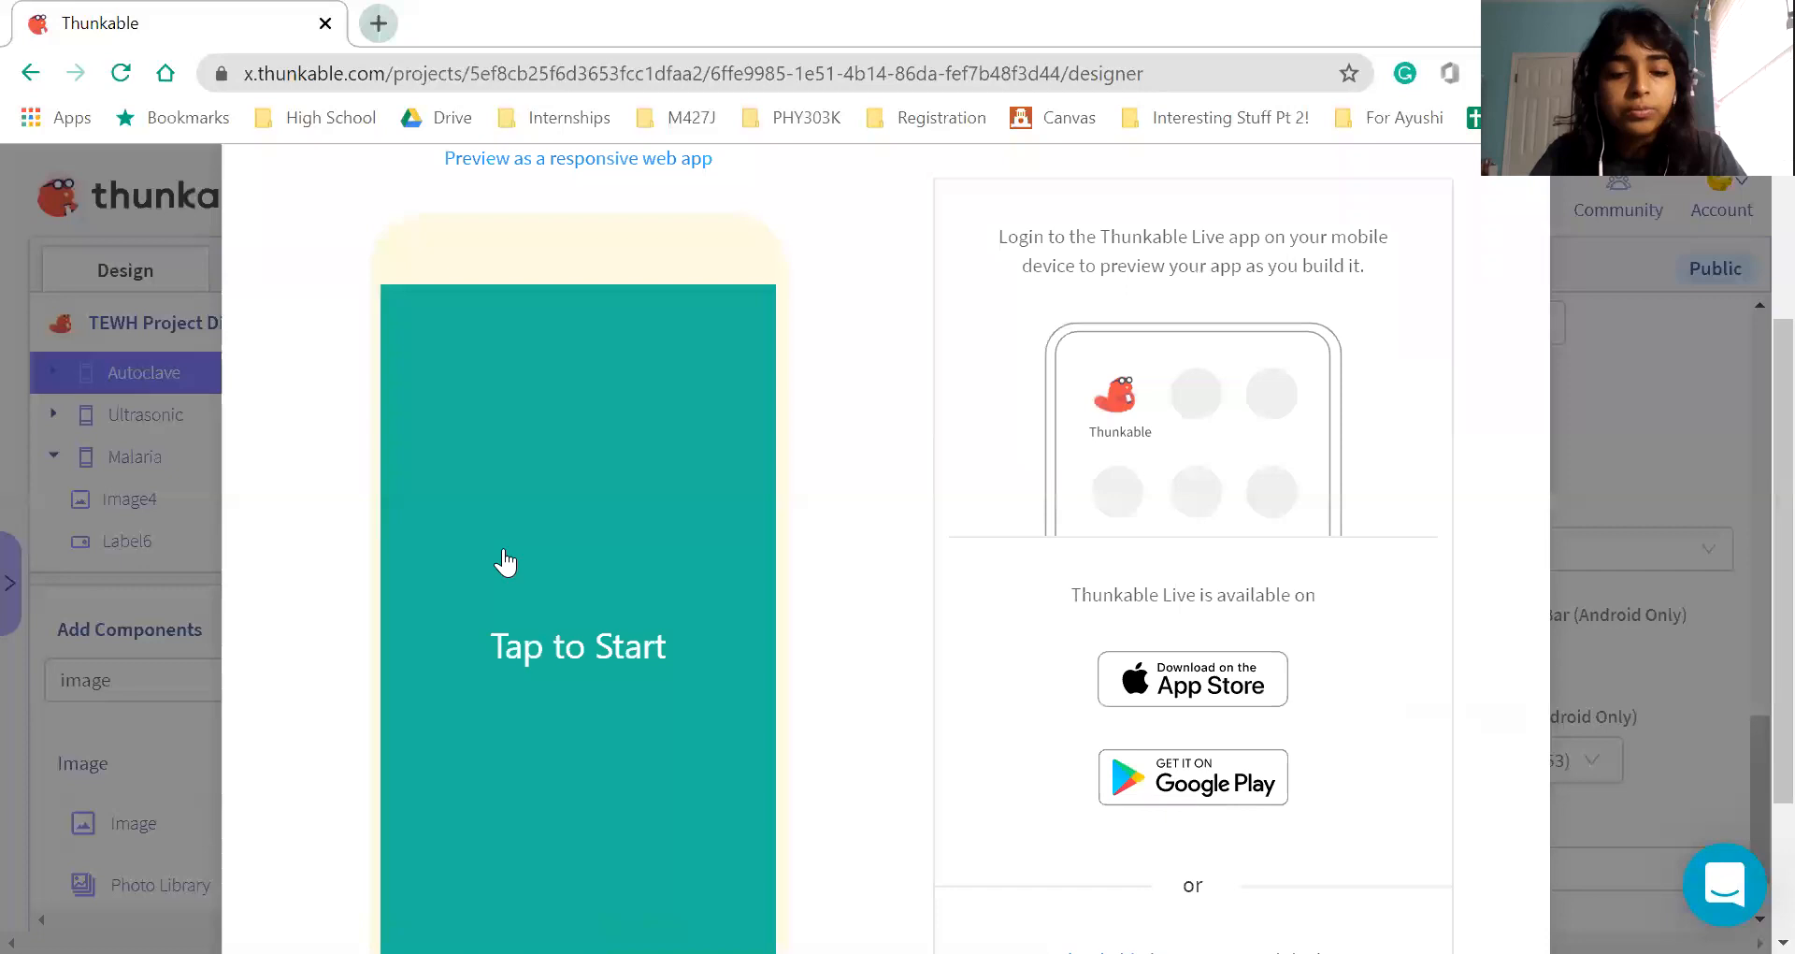
pyautogui.click(537, 593)
pyautogui.click(530, 670)
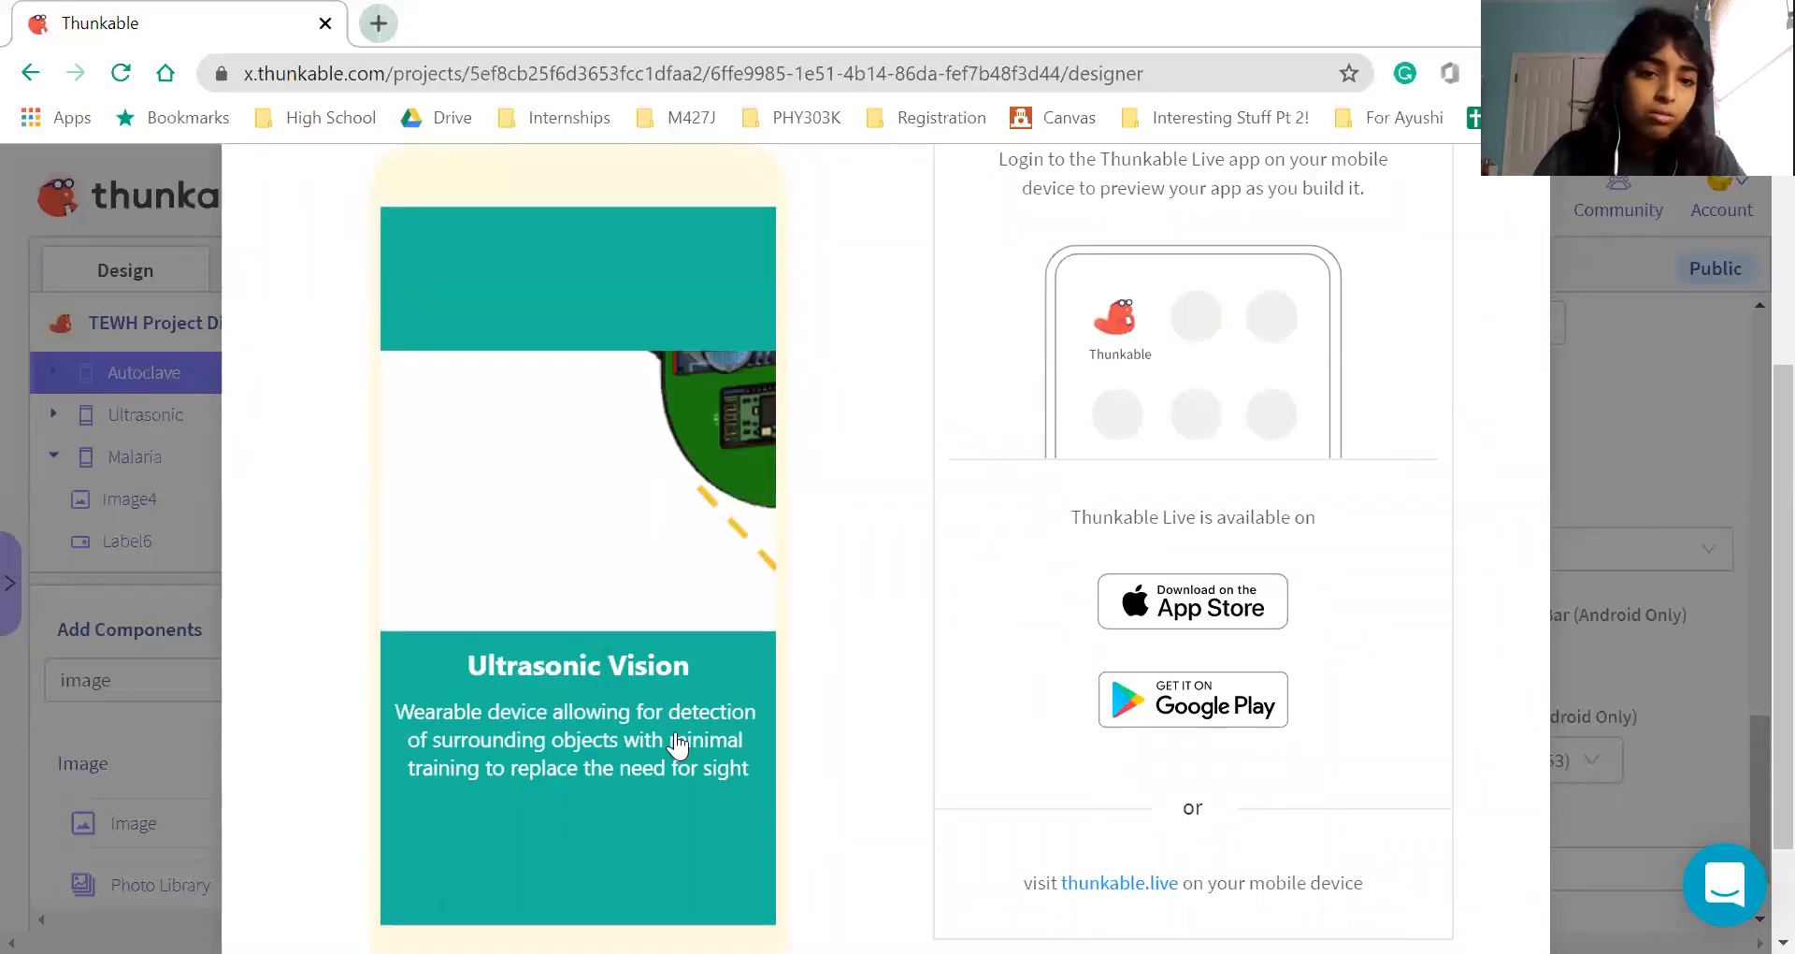
pyautogui.scroll(2, 537, 661)
pyautogui.scroll(-3, 639, 610)
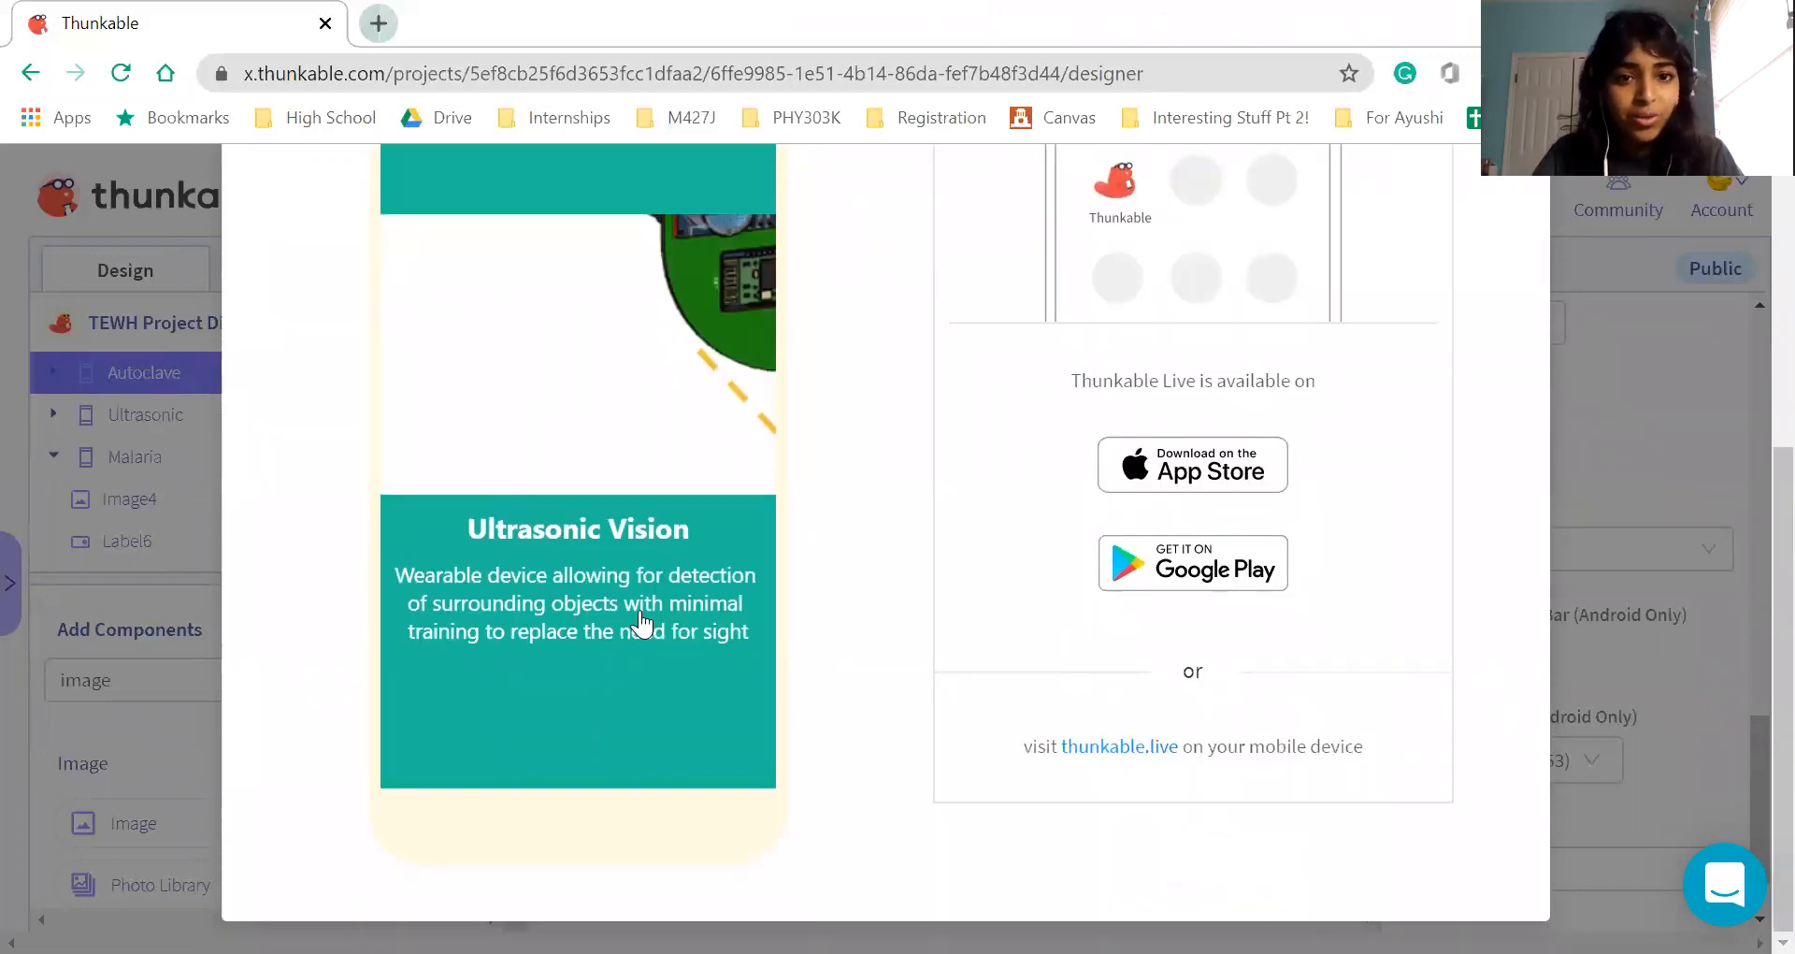
pyautogui.scroll(5, 873, 374)
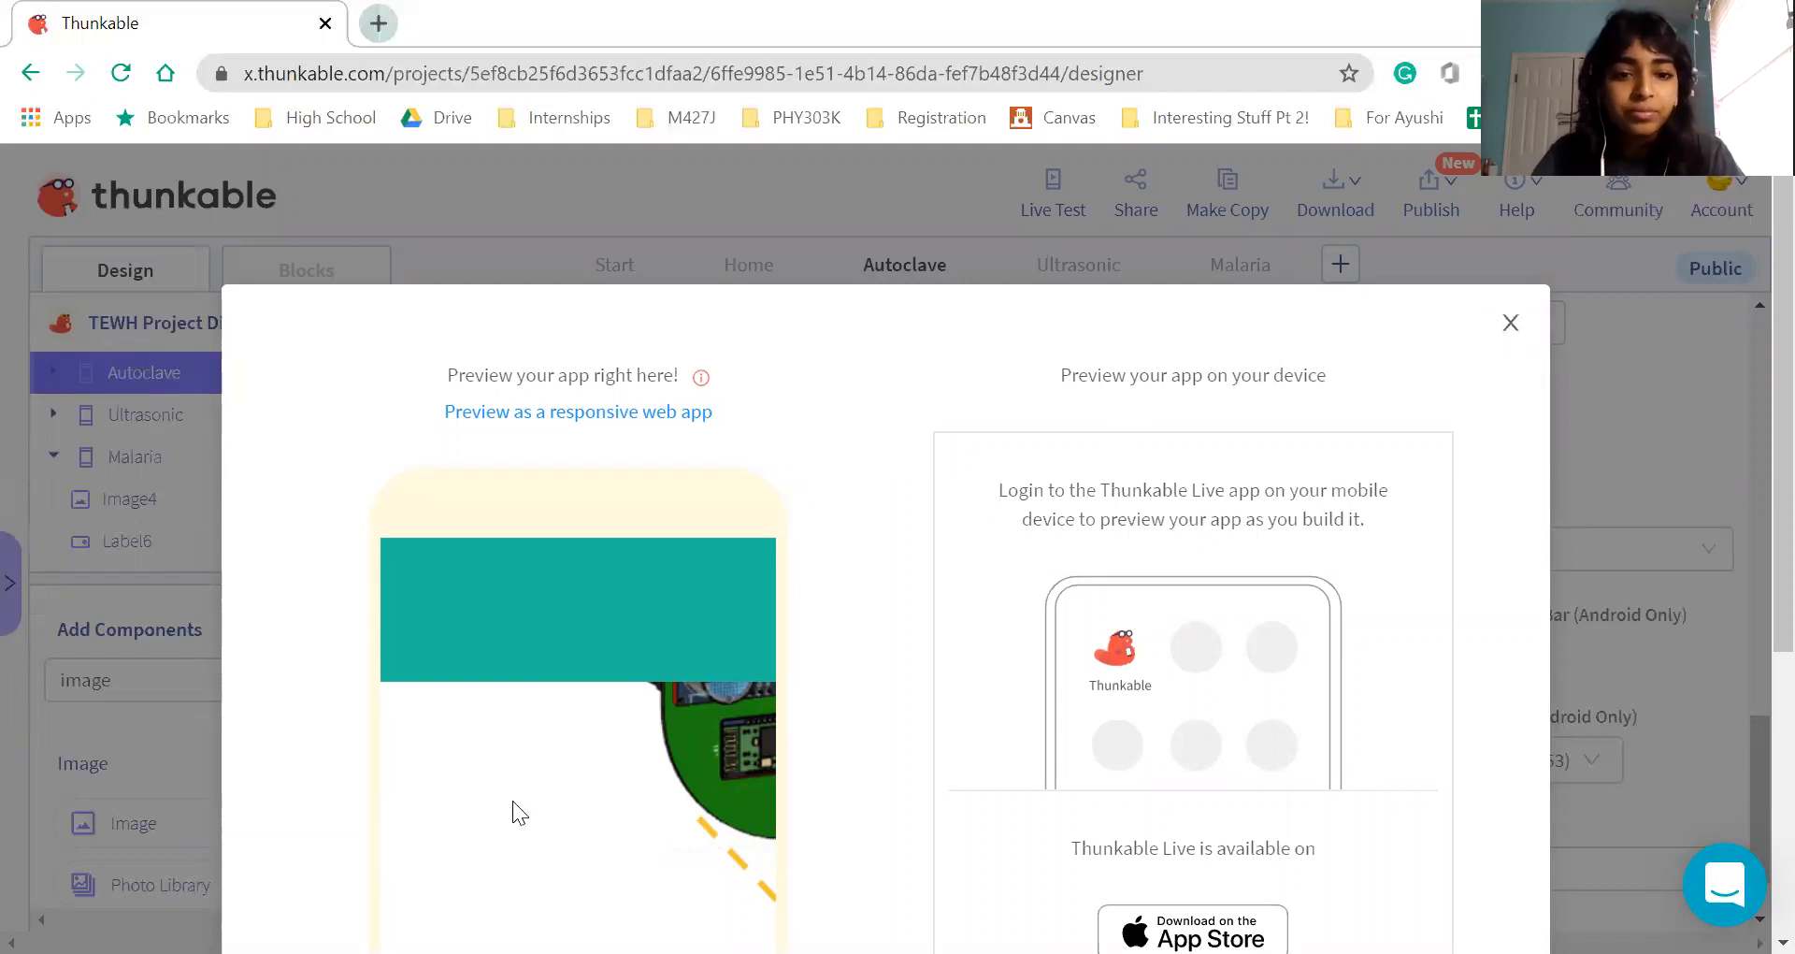
pyautogui.scroll(-3, 512, 800)
pyautogui.scroll(2, 1524, 213)
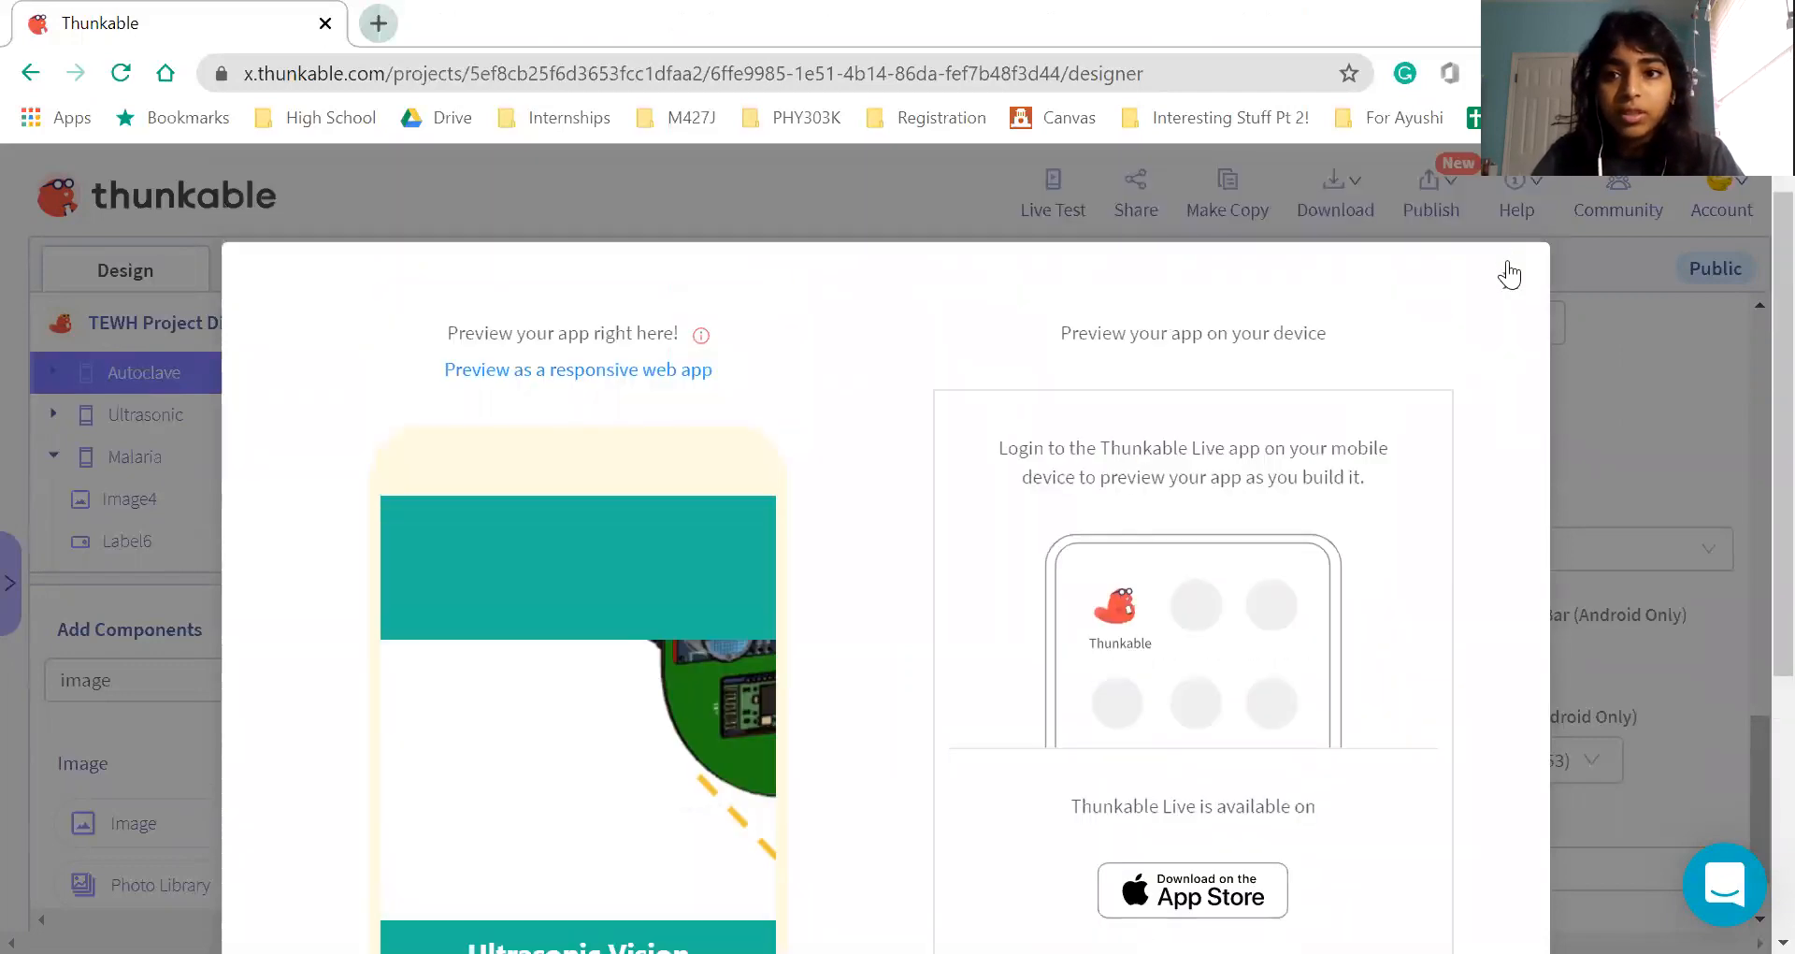
pyautogui.click(1508, 273)
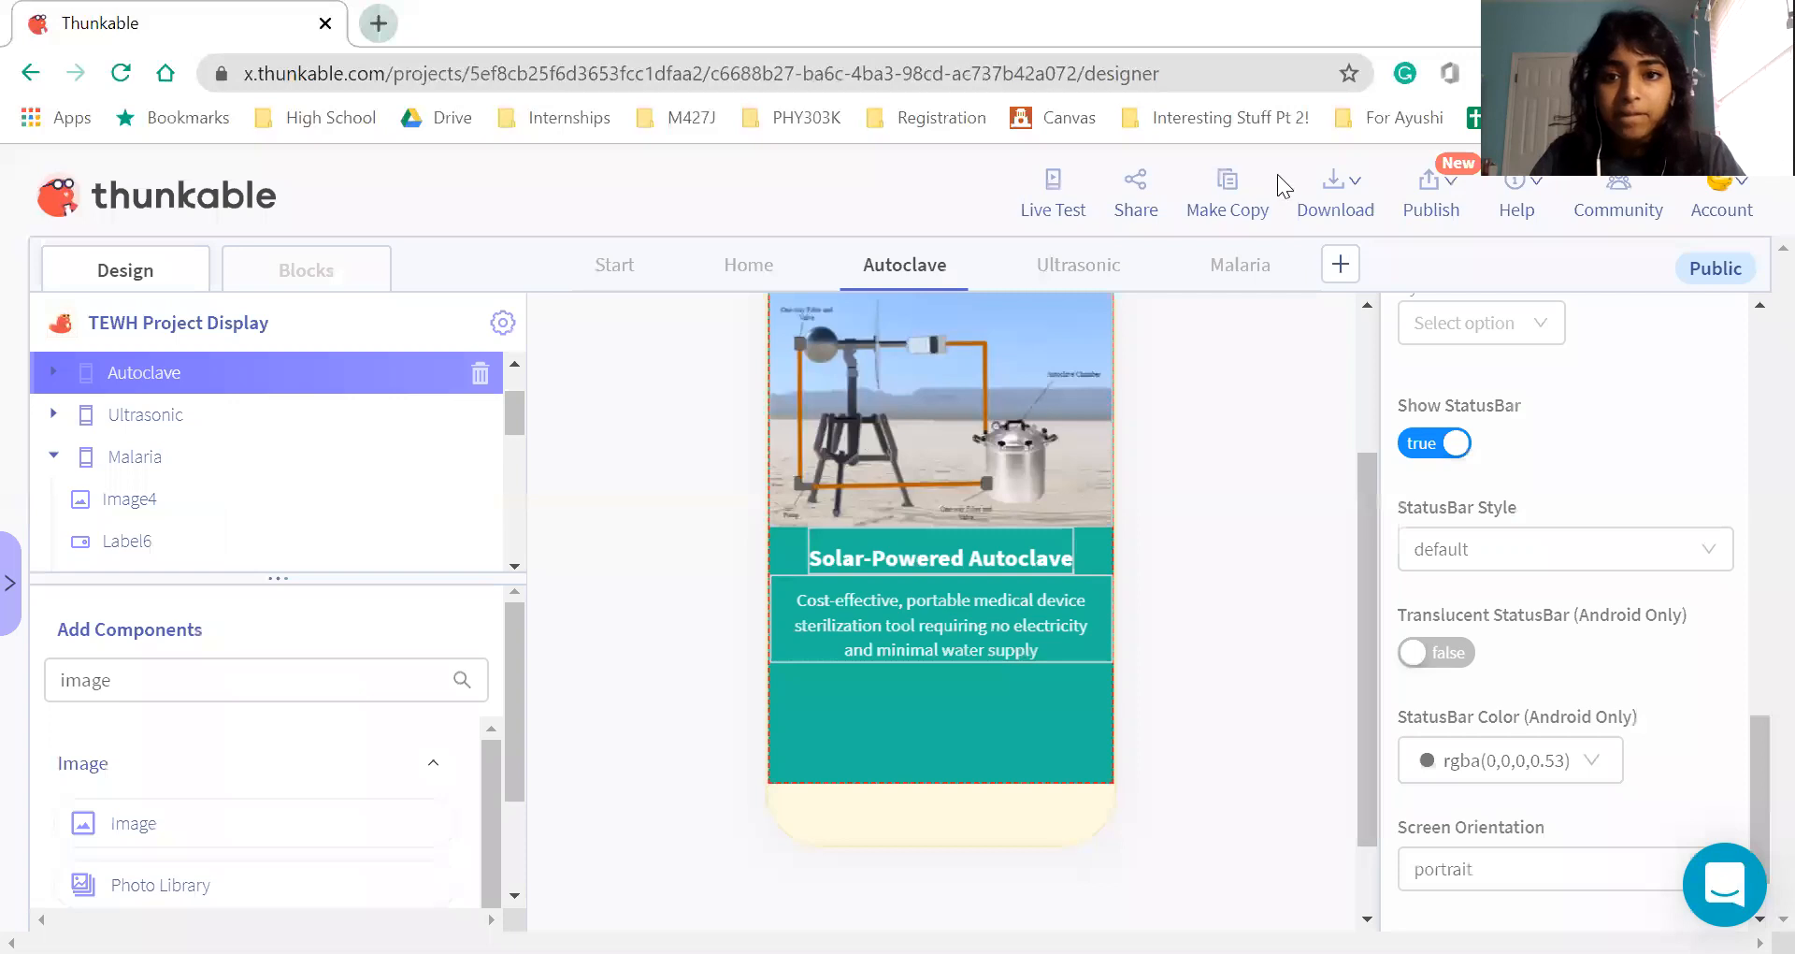
# Run the live test again, check the image on the Solar-Powered Autoclave screen, and return to the Autoclave design
pyautogui.click(1052, 199)
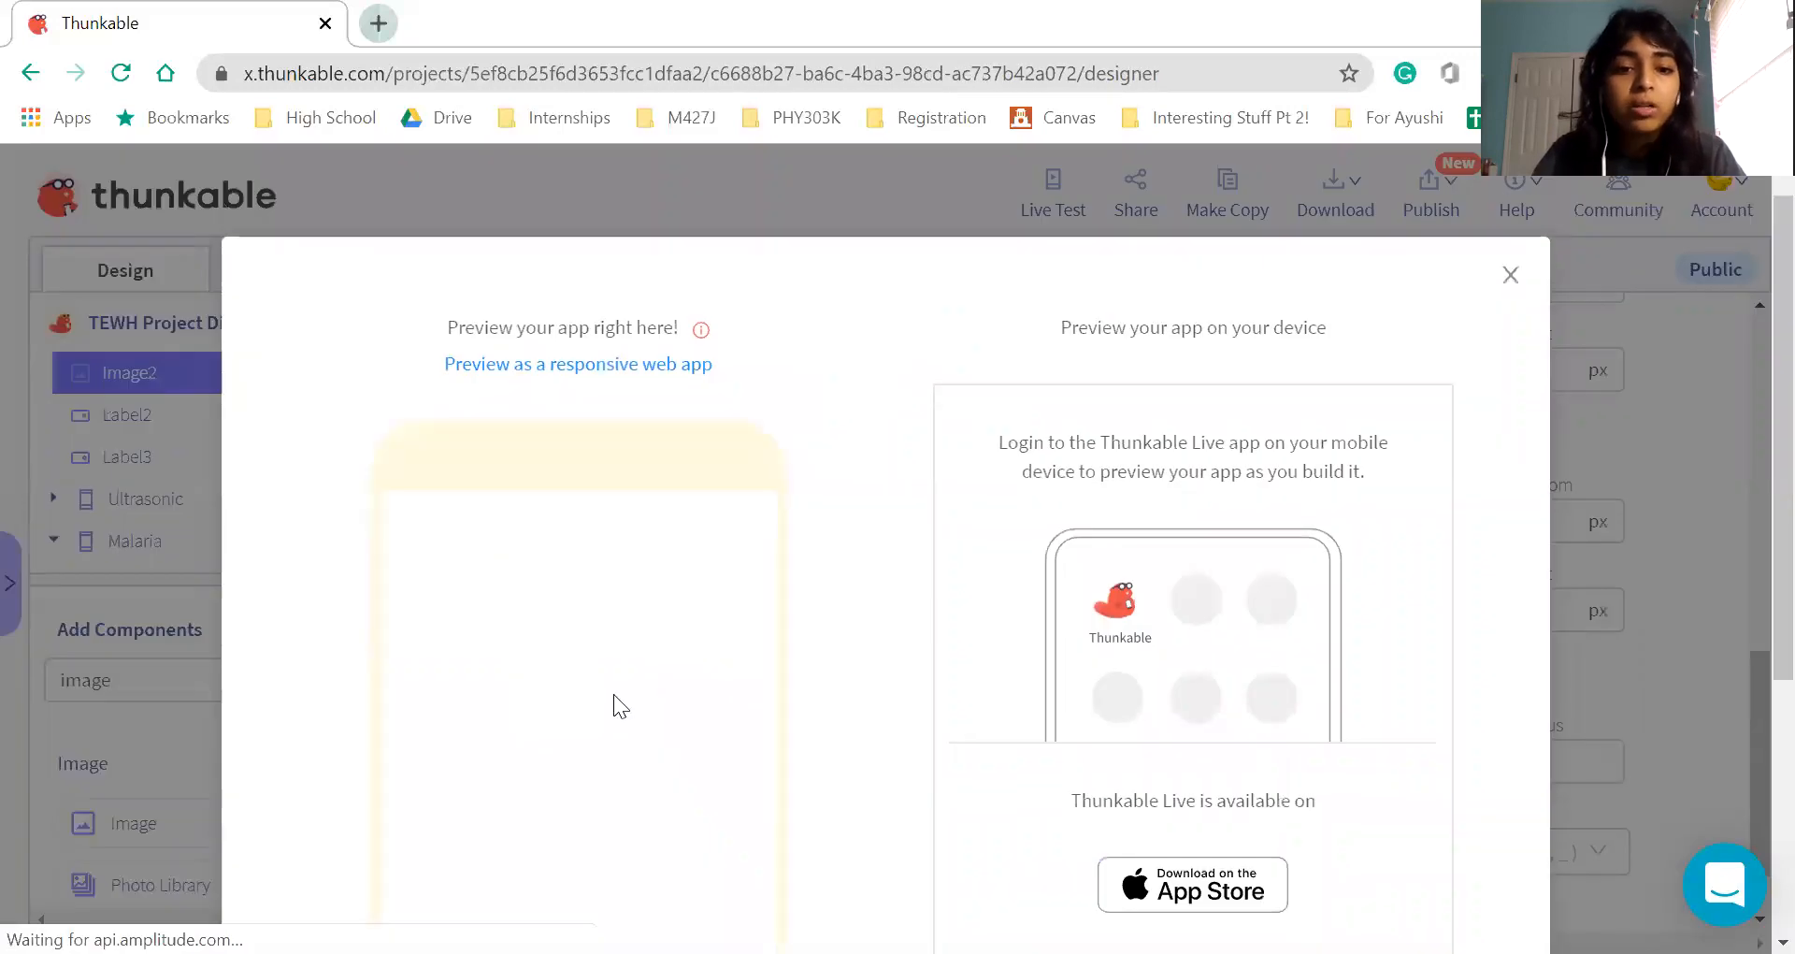
pyautogui.scroll(-3, 614, 693)
pyautogui.click(738, 638)
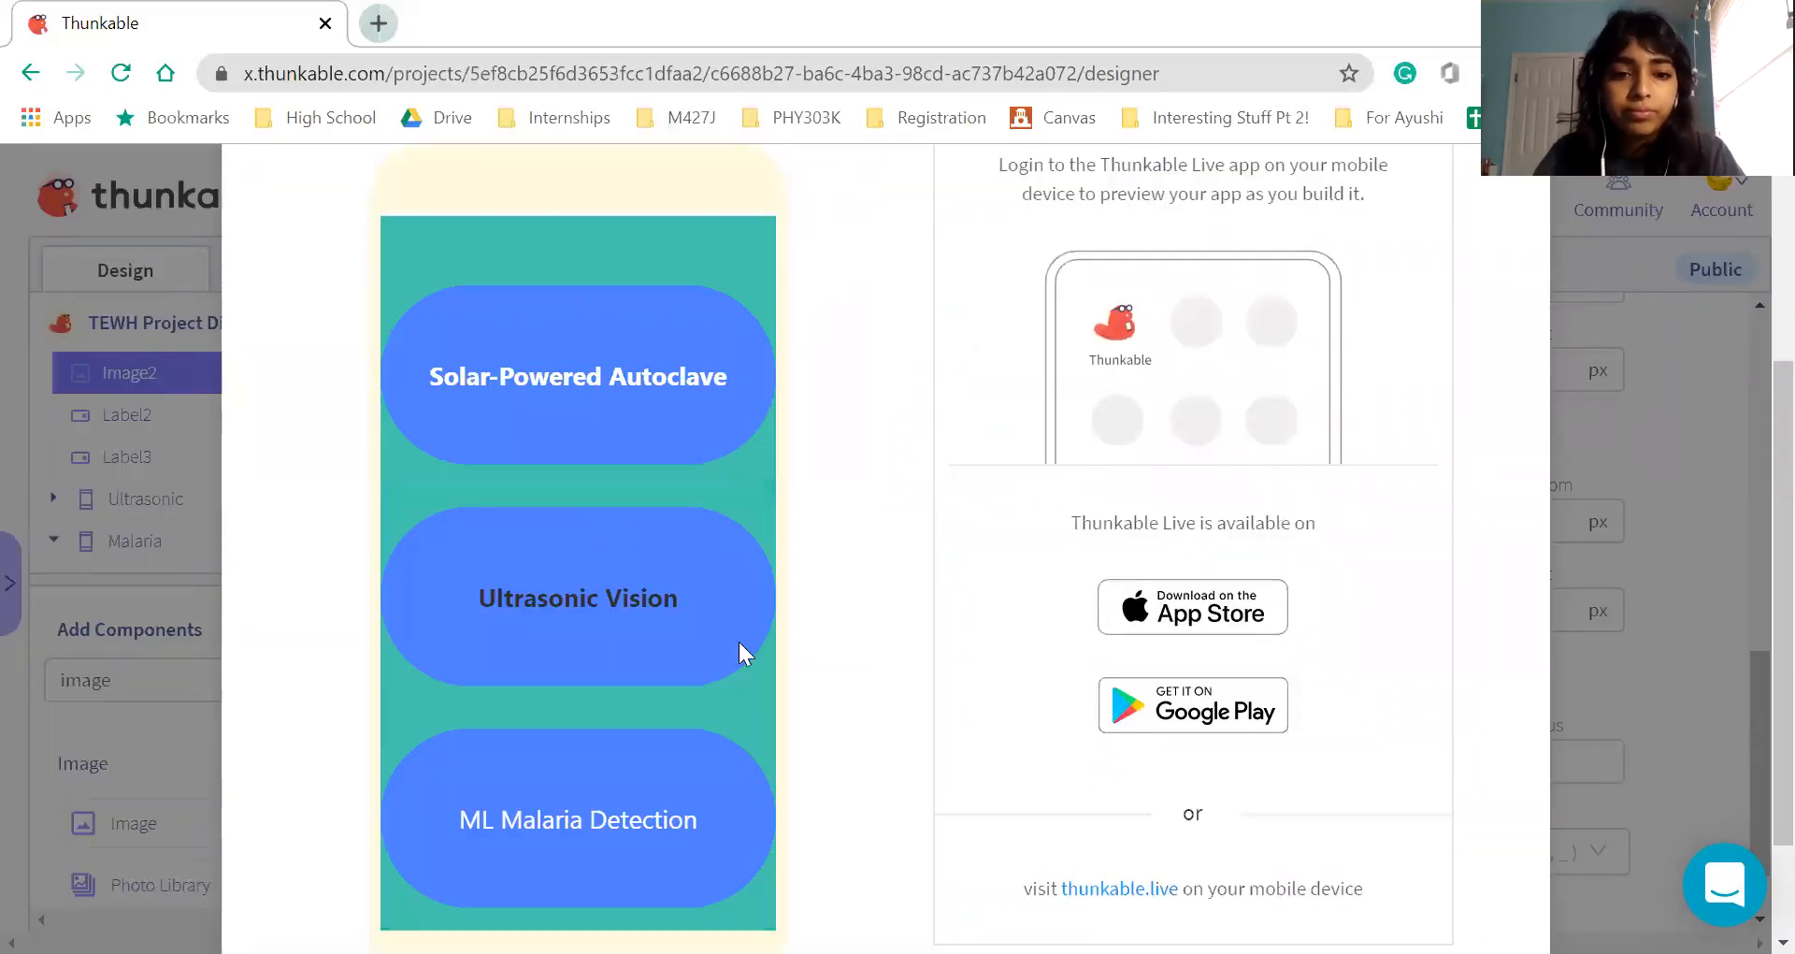
pyautogui.click(581, 458)
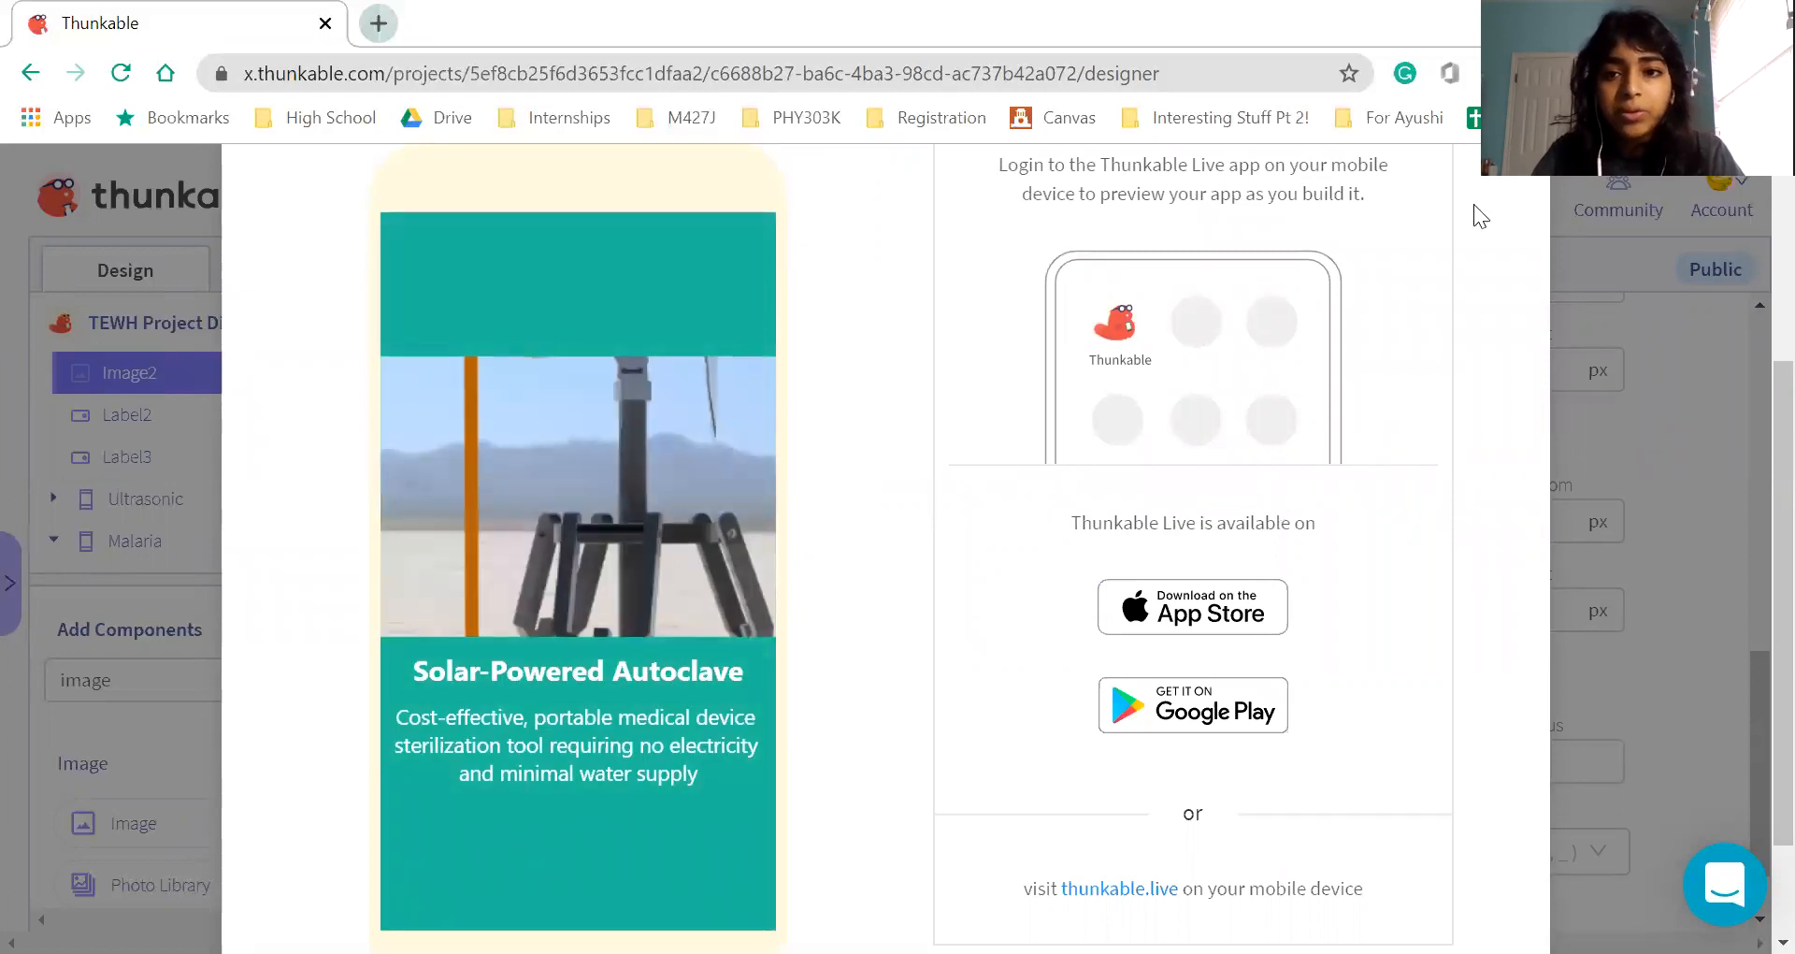
pyautogui.scroll(4, 1474, 234)
pyautogui.click(1508, 323)
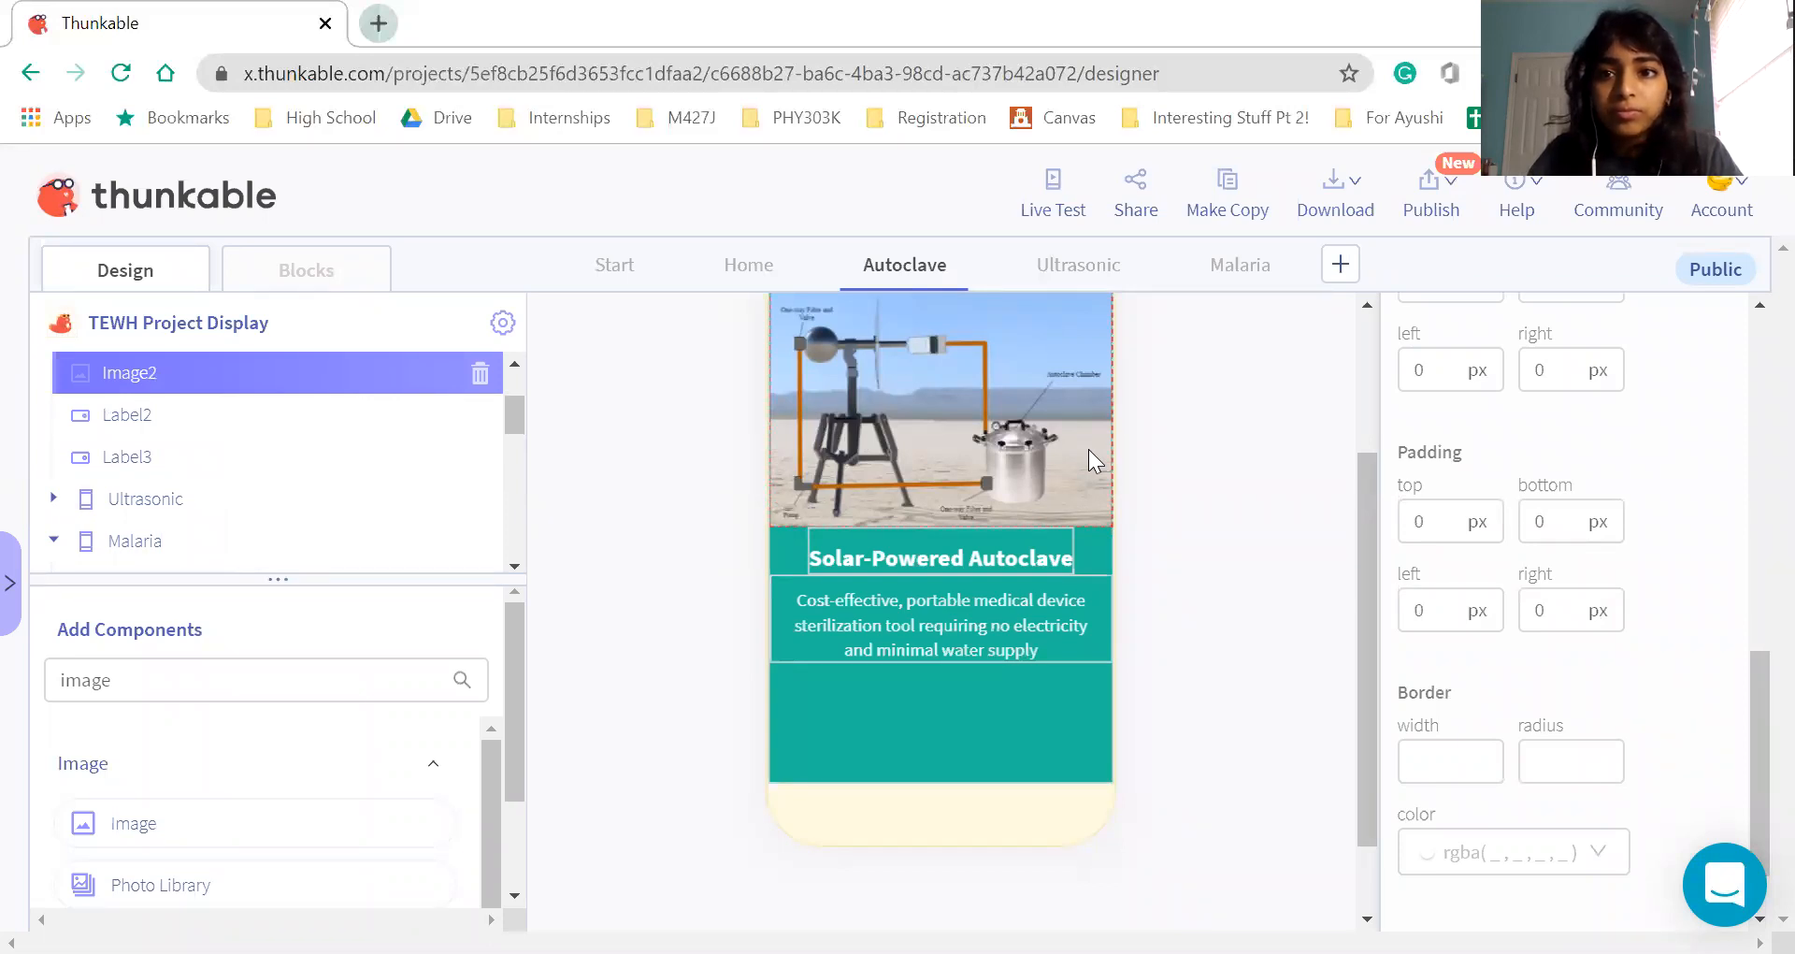
pyautogui.scroll(1, 1088, 449)
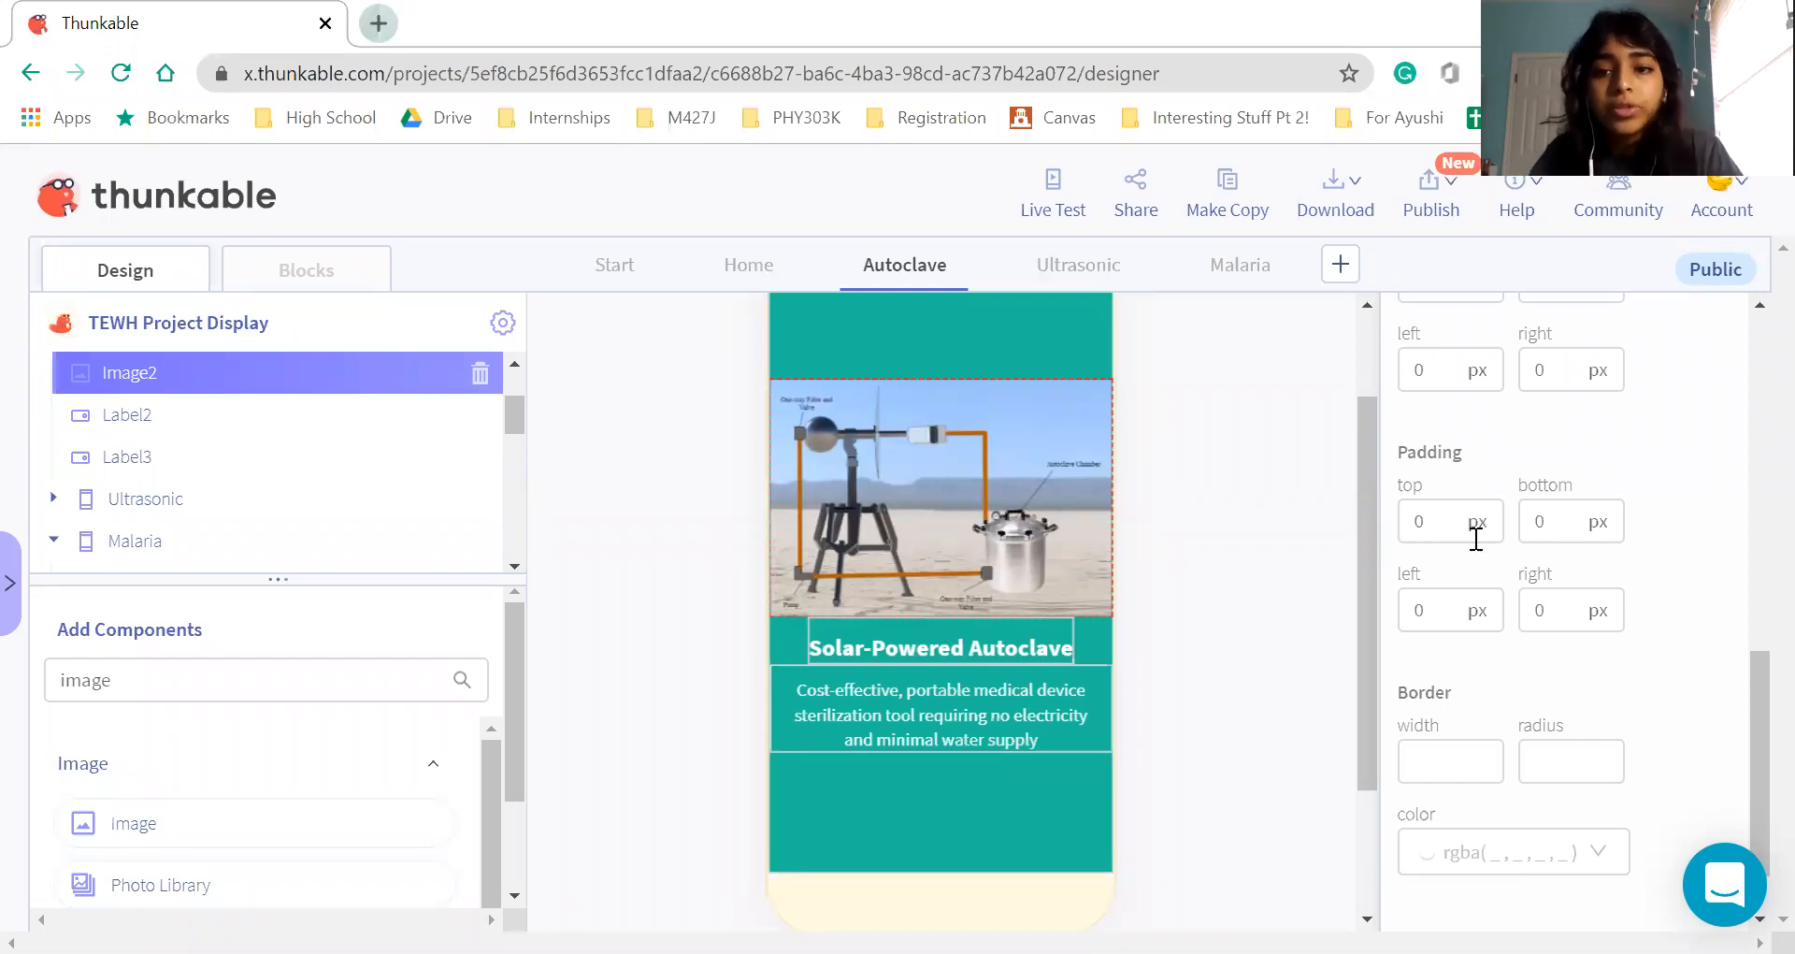
# Set the height of the Autoclave screen's image to a relative size of 40%
pyautogui.rightClick(1751, 667)
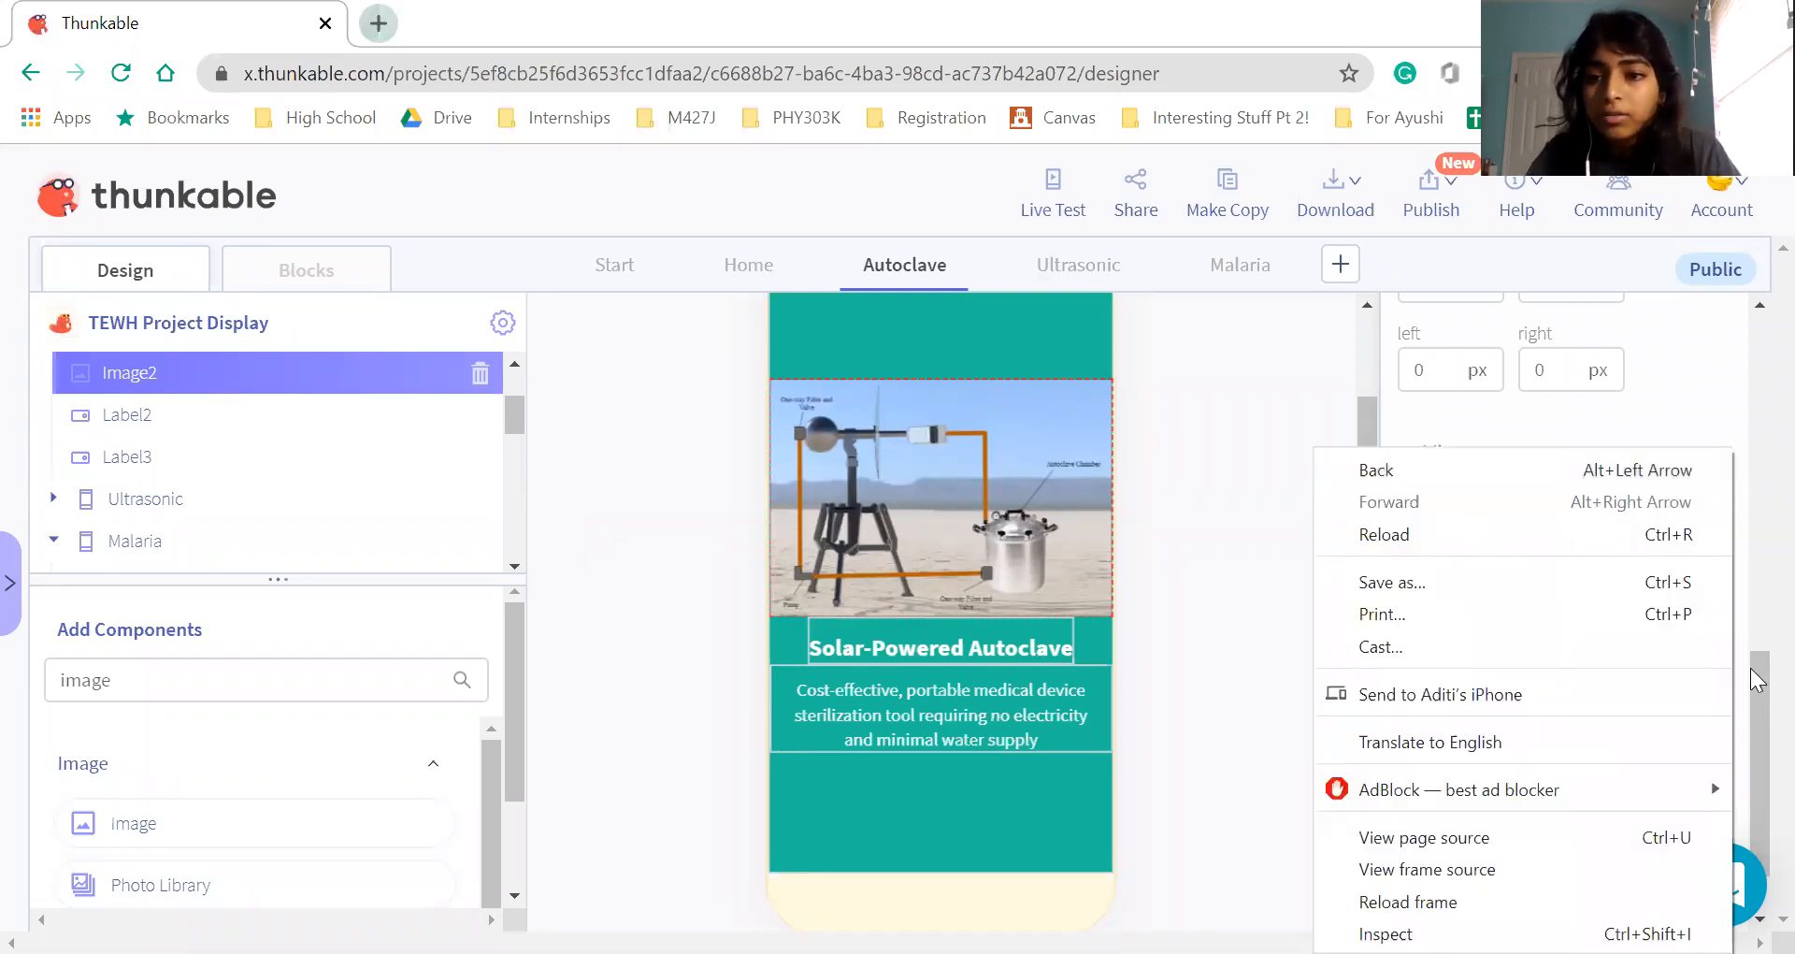
pyautogui.click(1224, 516)
pyautogui.moveTo(1750, 692); pyautogui.dragTo(1750, 395)
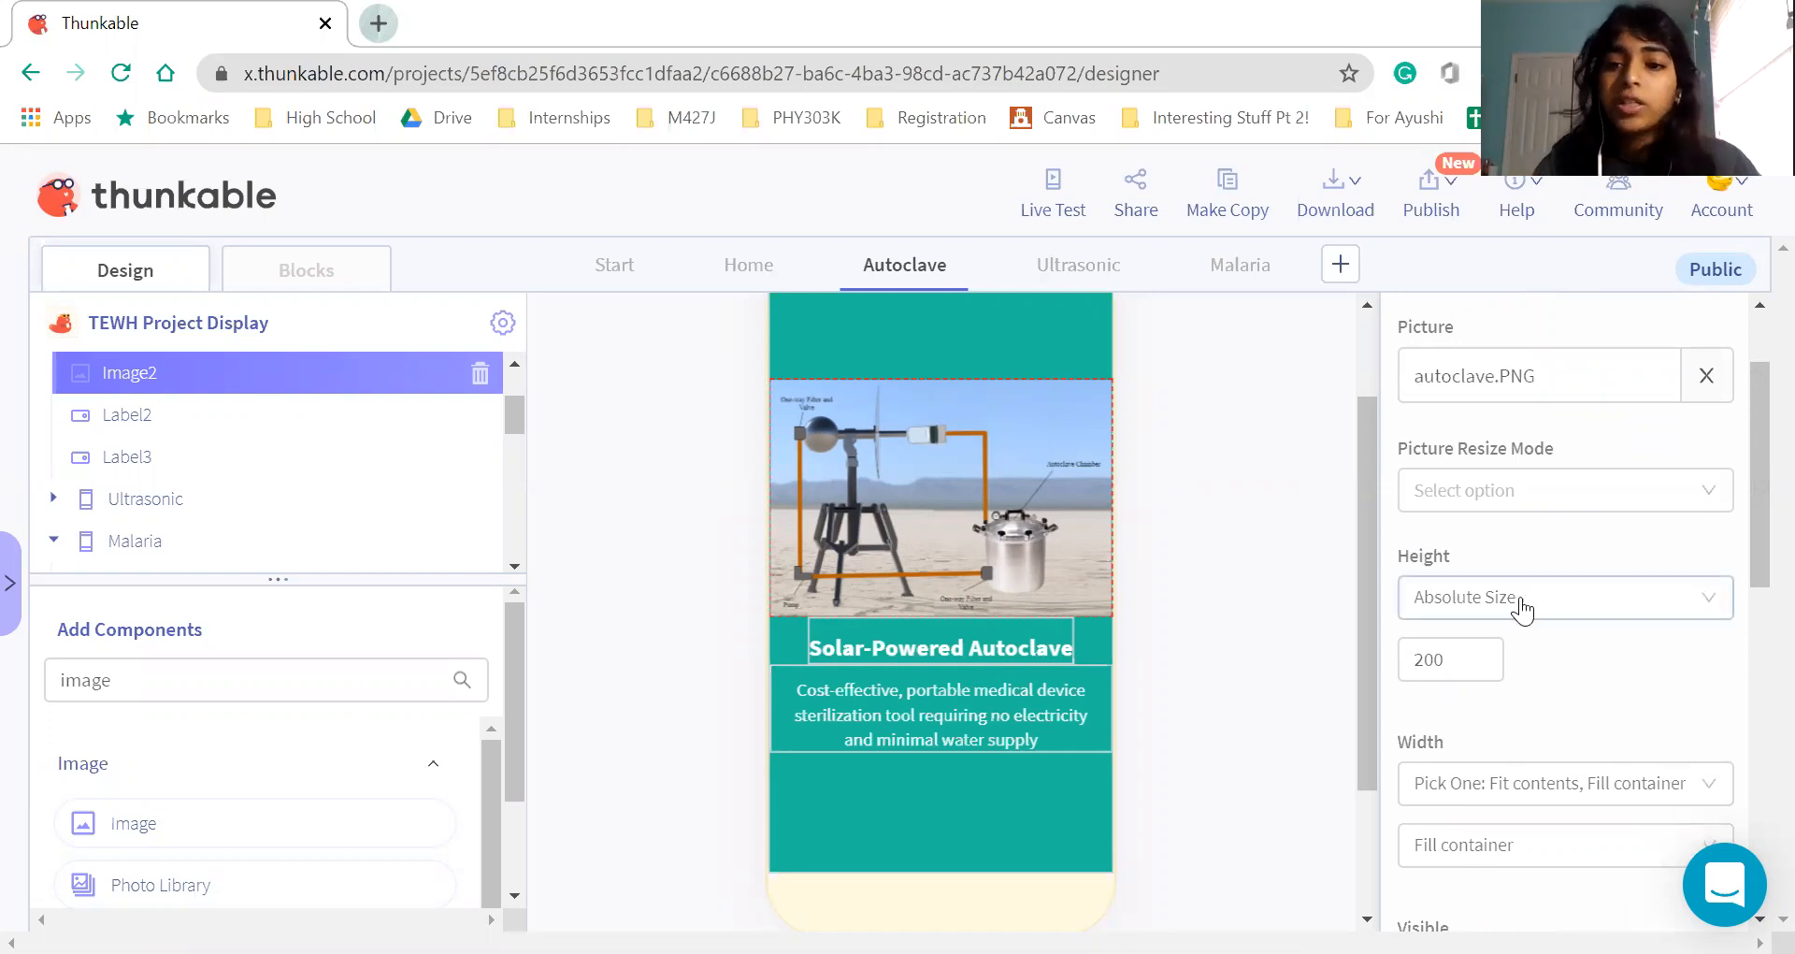
pyautogui.scroll(-1, 1509, 723)
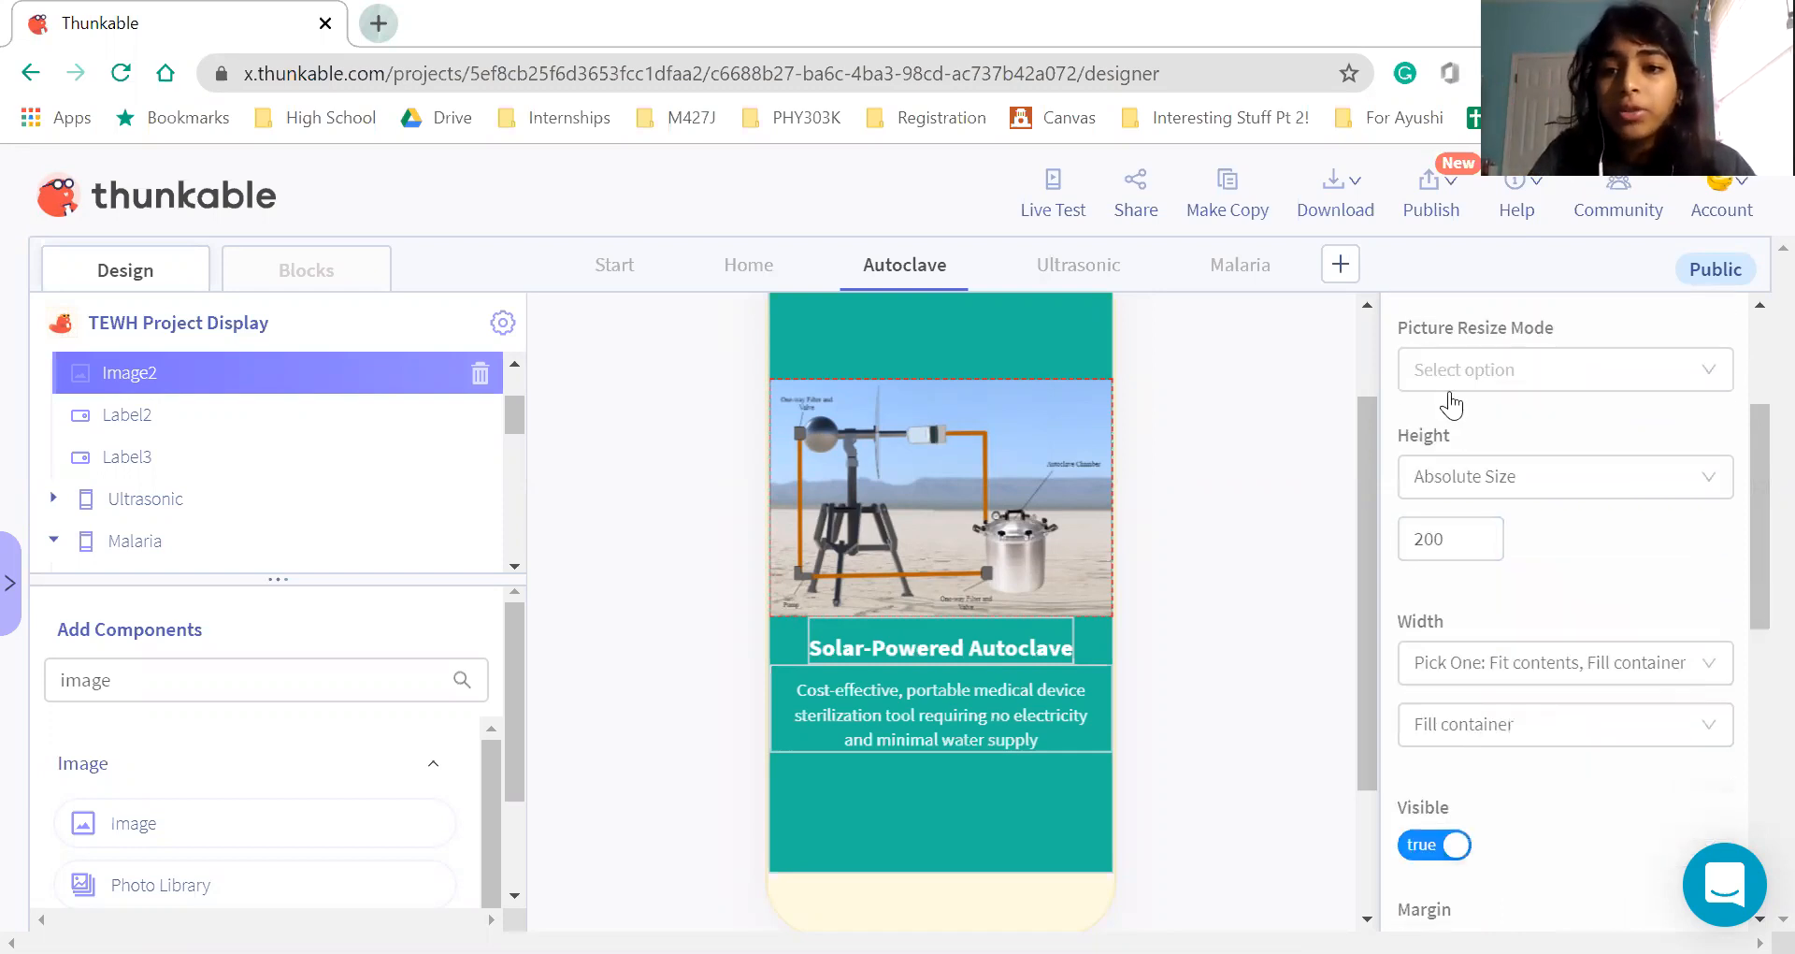
pyautogui.click(1545, 474)
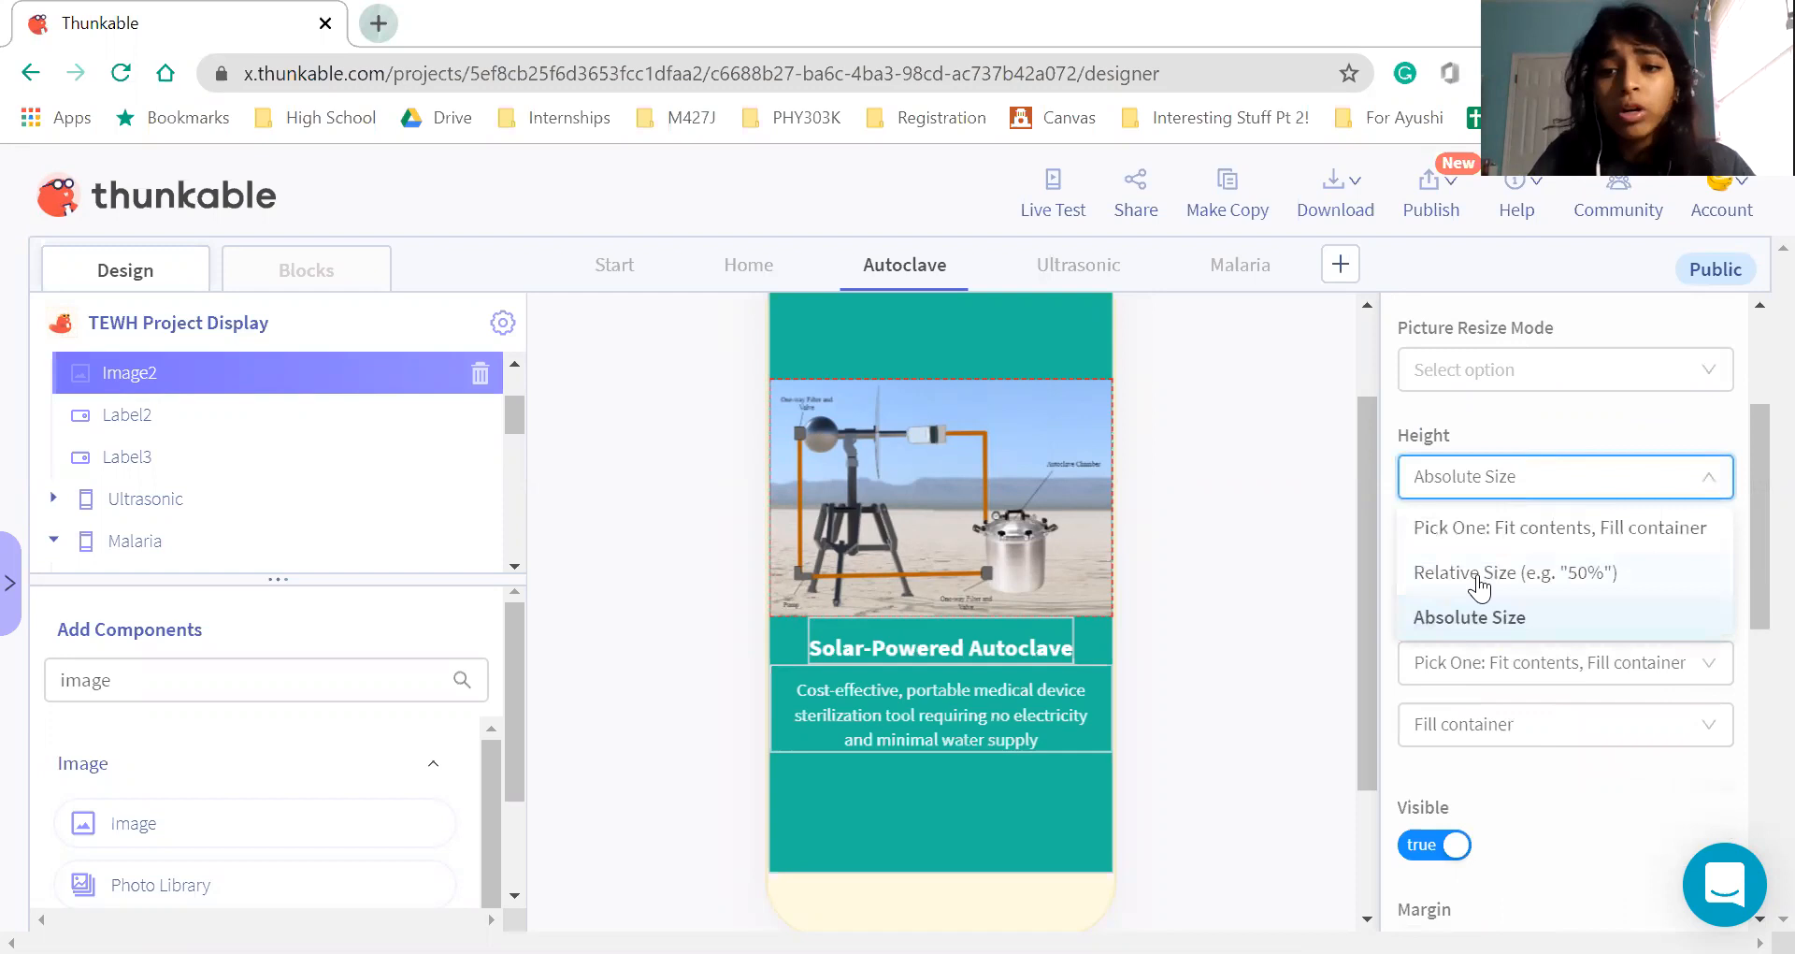
pyautogui.click(1524, 572)
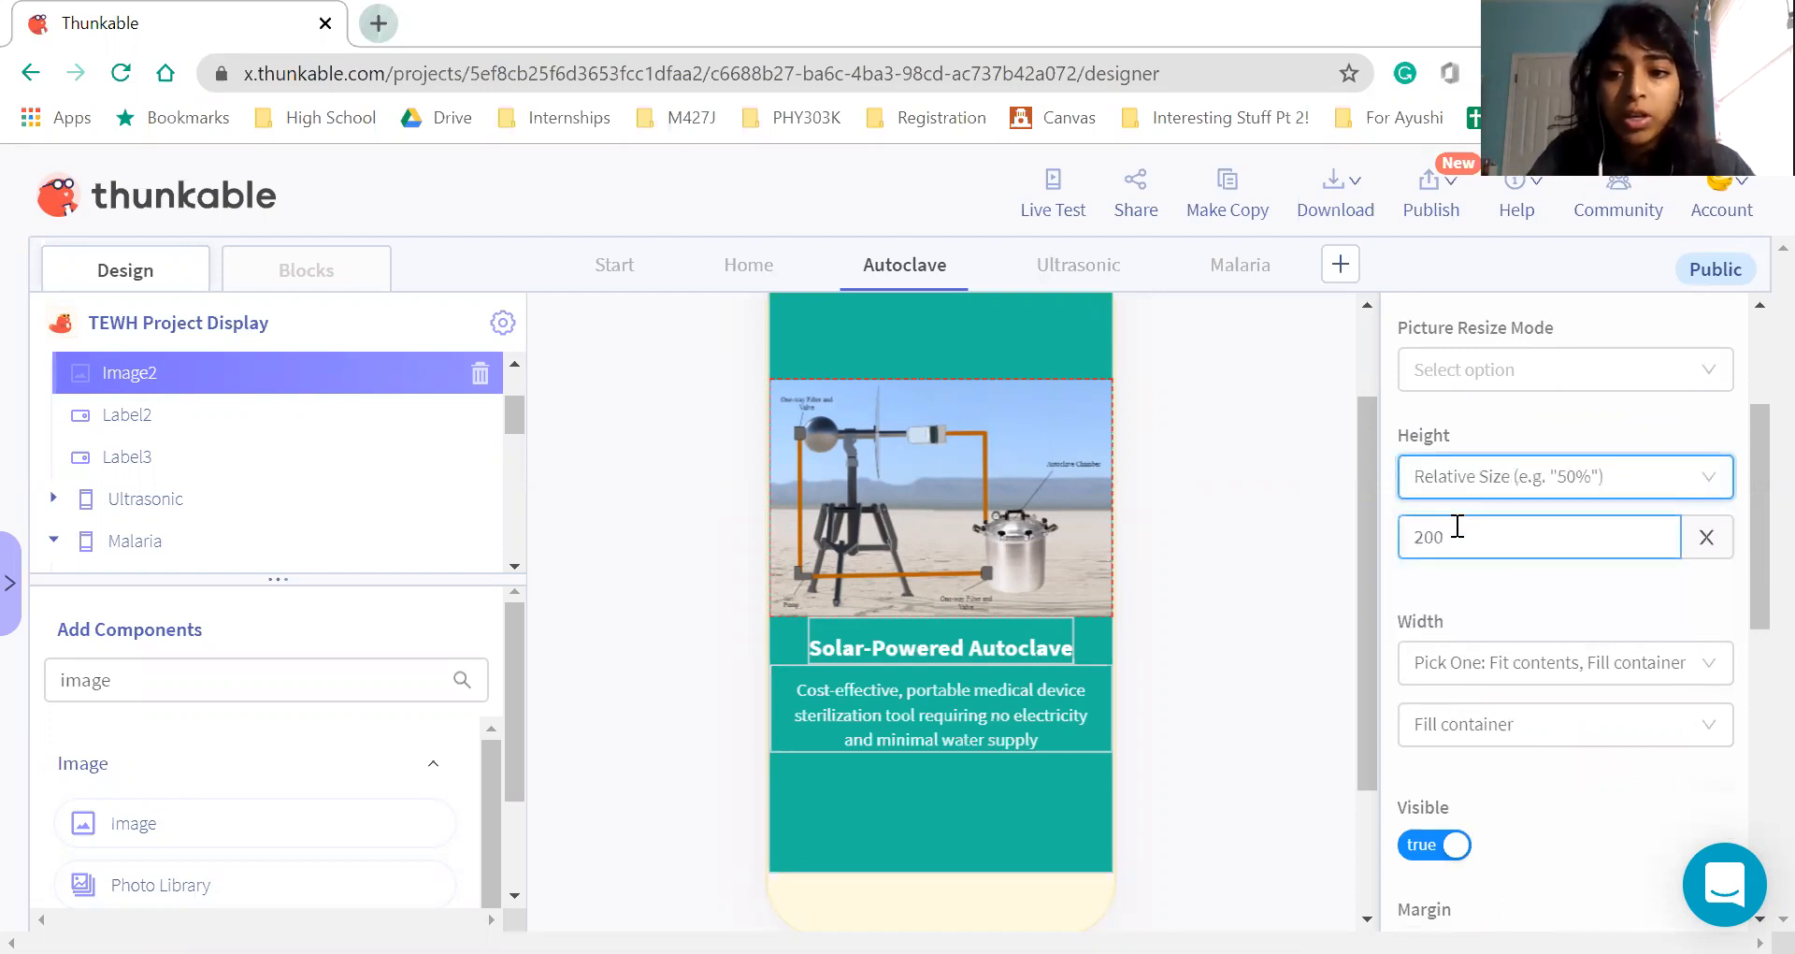
pyautogui.click(1456, 530)
pyautogui.press('BackSpace')
pyautogui.press('BackSpace')
pyautogui.press('BackSpace')
pyautogui.write('40')
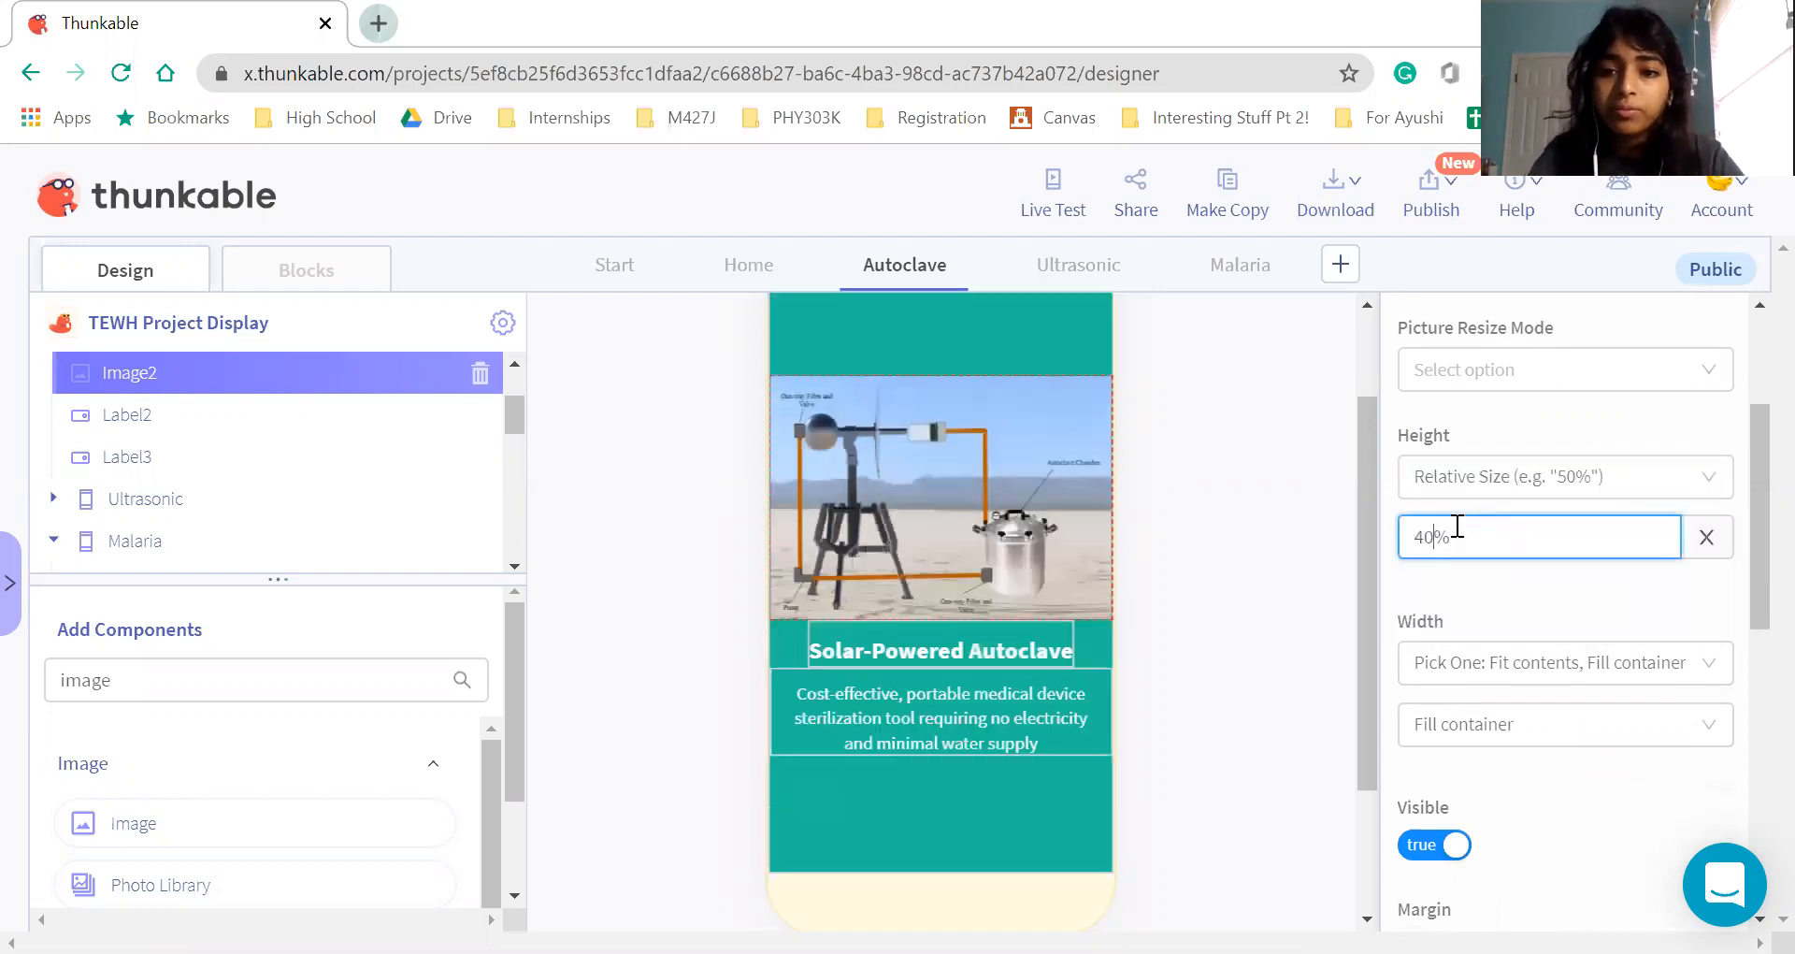
# Set the Autoclave image's width to a relative size of 100%
pyautogui.click(1483, 666)
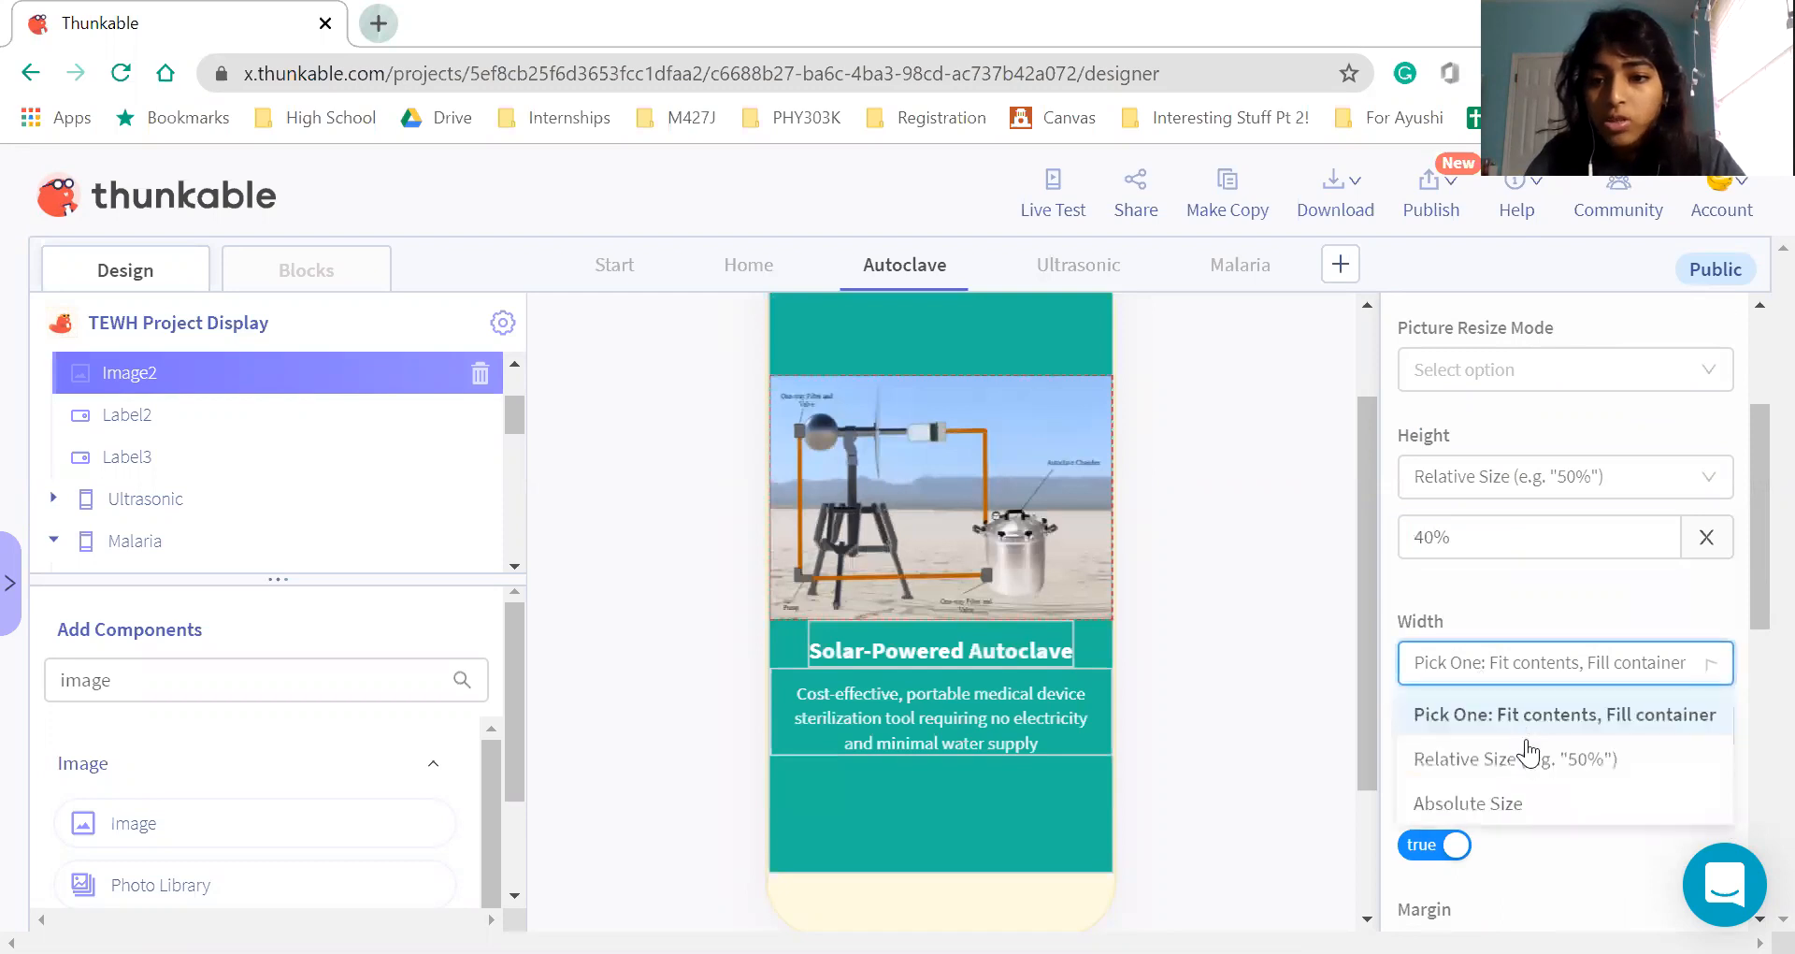
pyautogui.click(1505, 771)
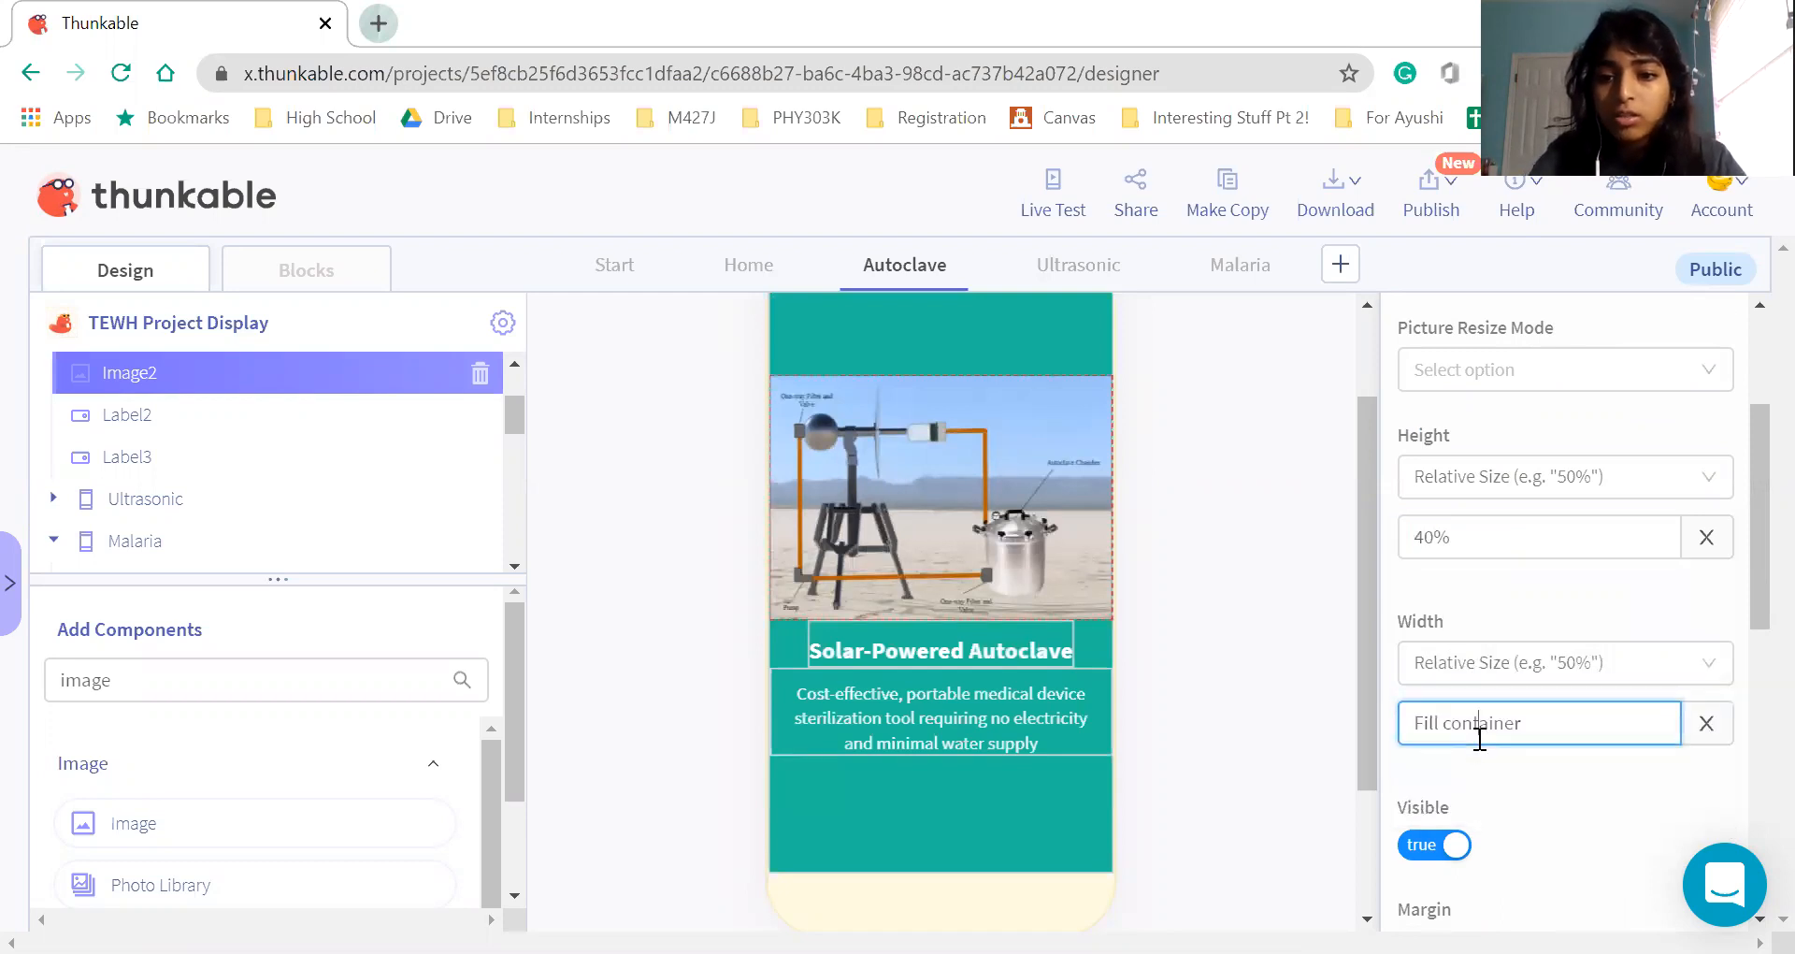
pyautogui.write('00')
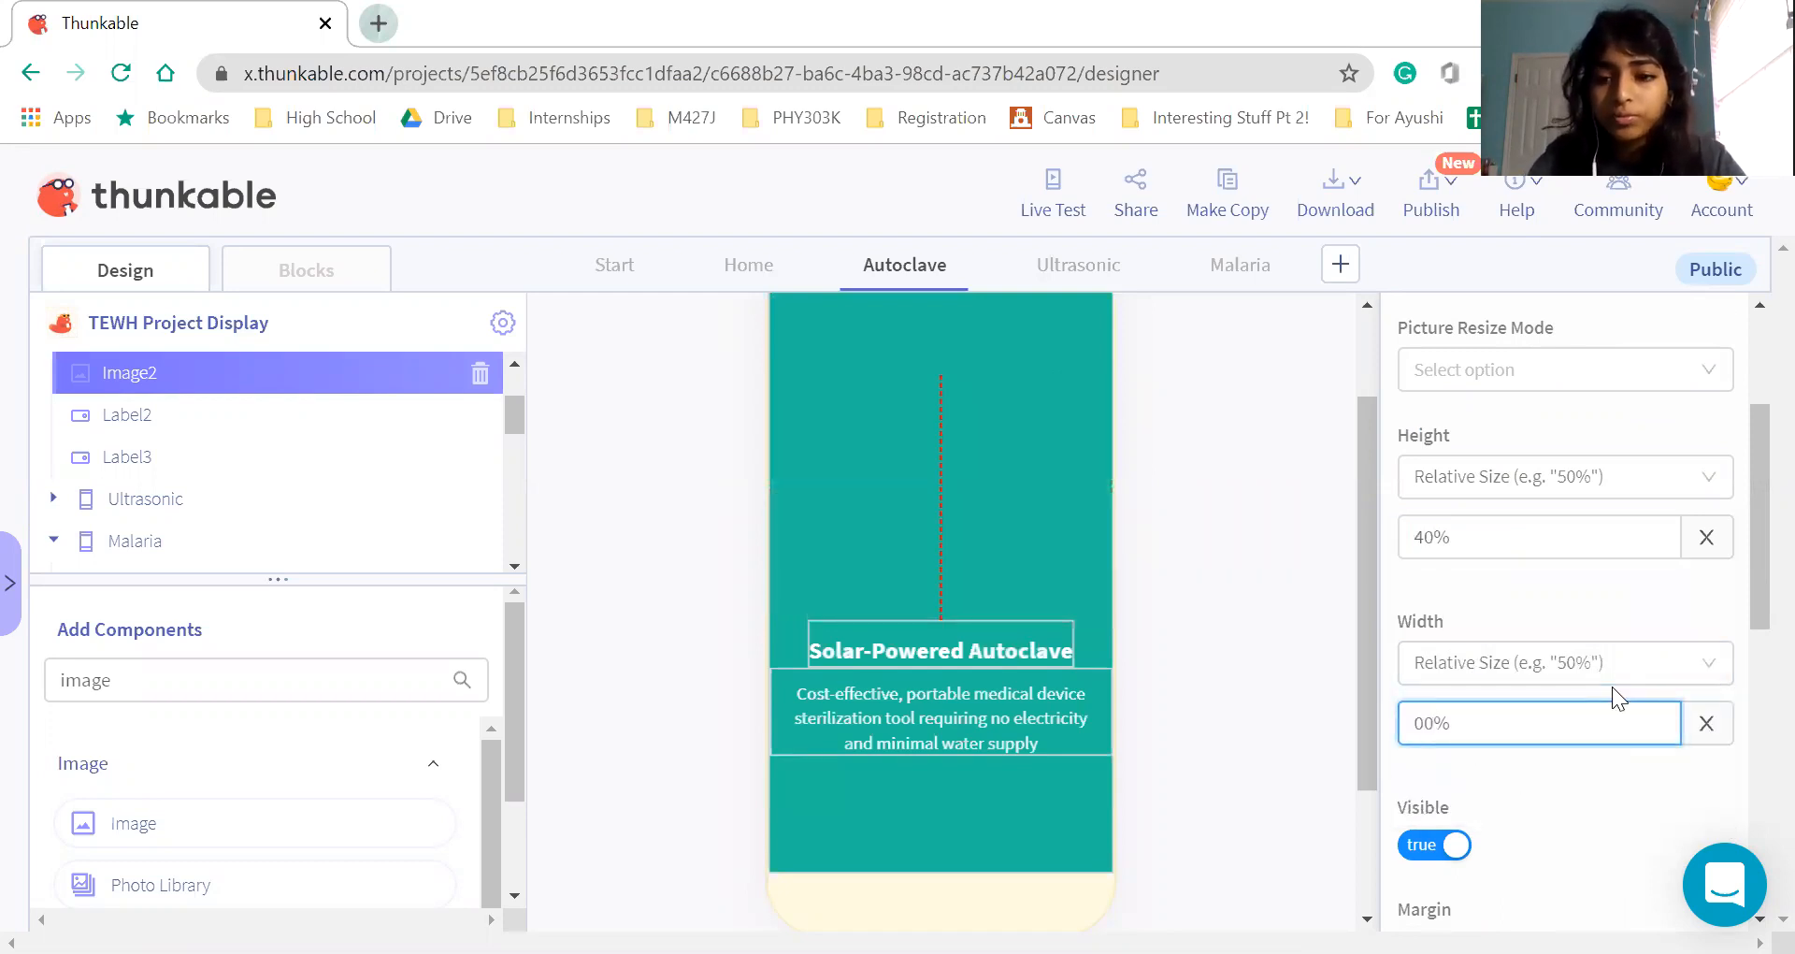
pyautogui.press('BackSpace')
pyautogui.press('BackSpace')
pyautogui.write('100')
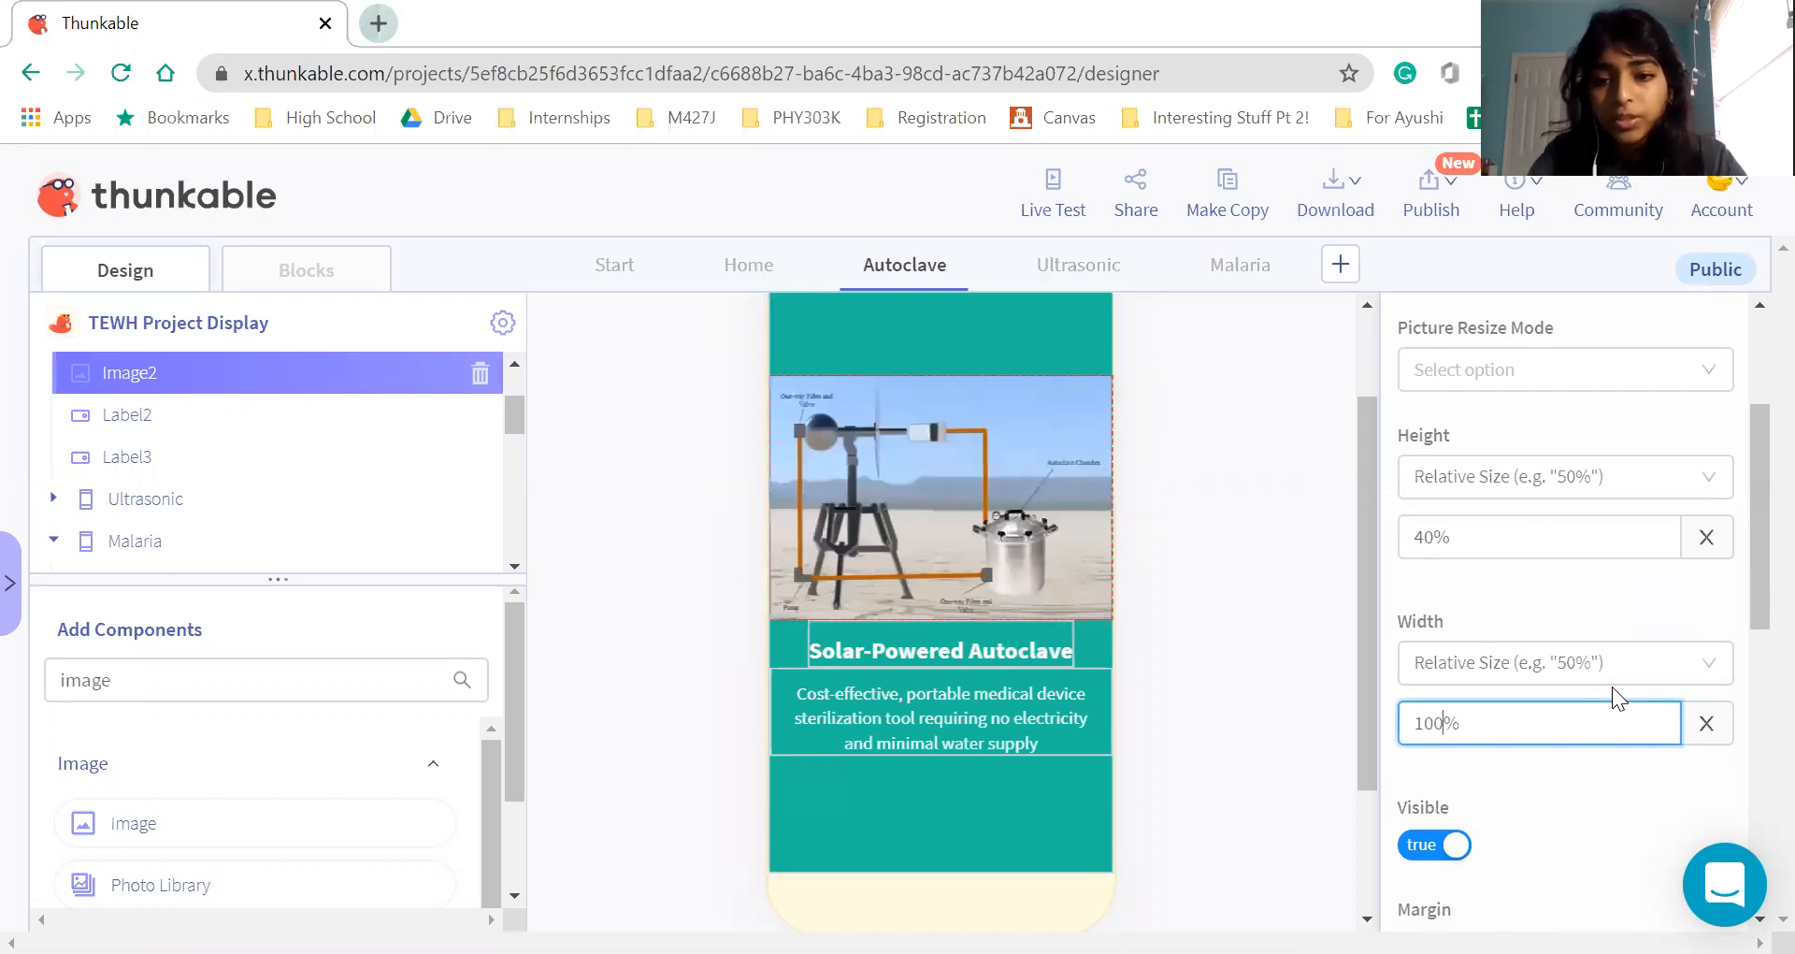
pyautogui.click(1231, 593)
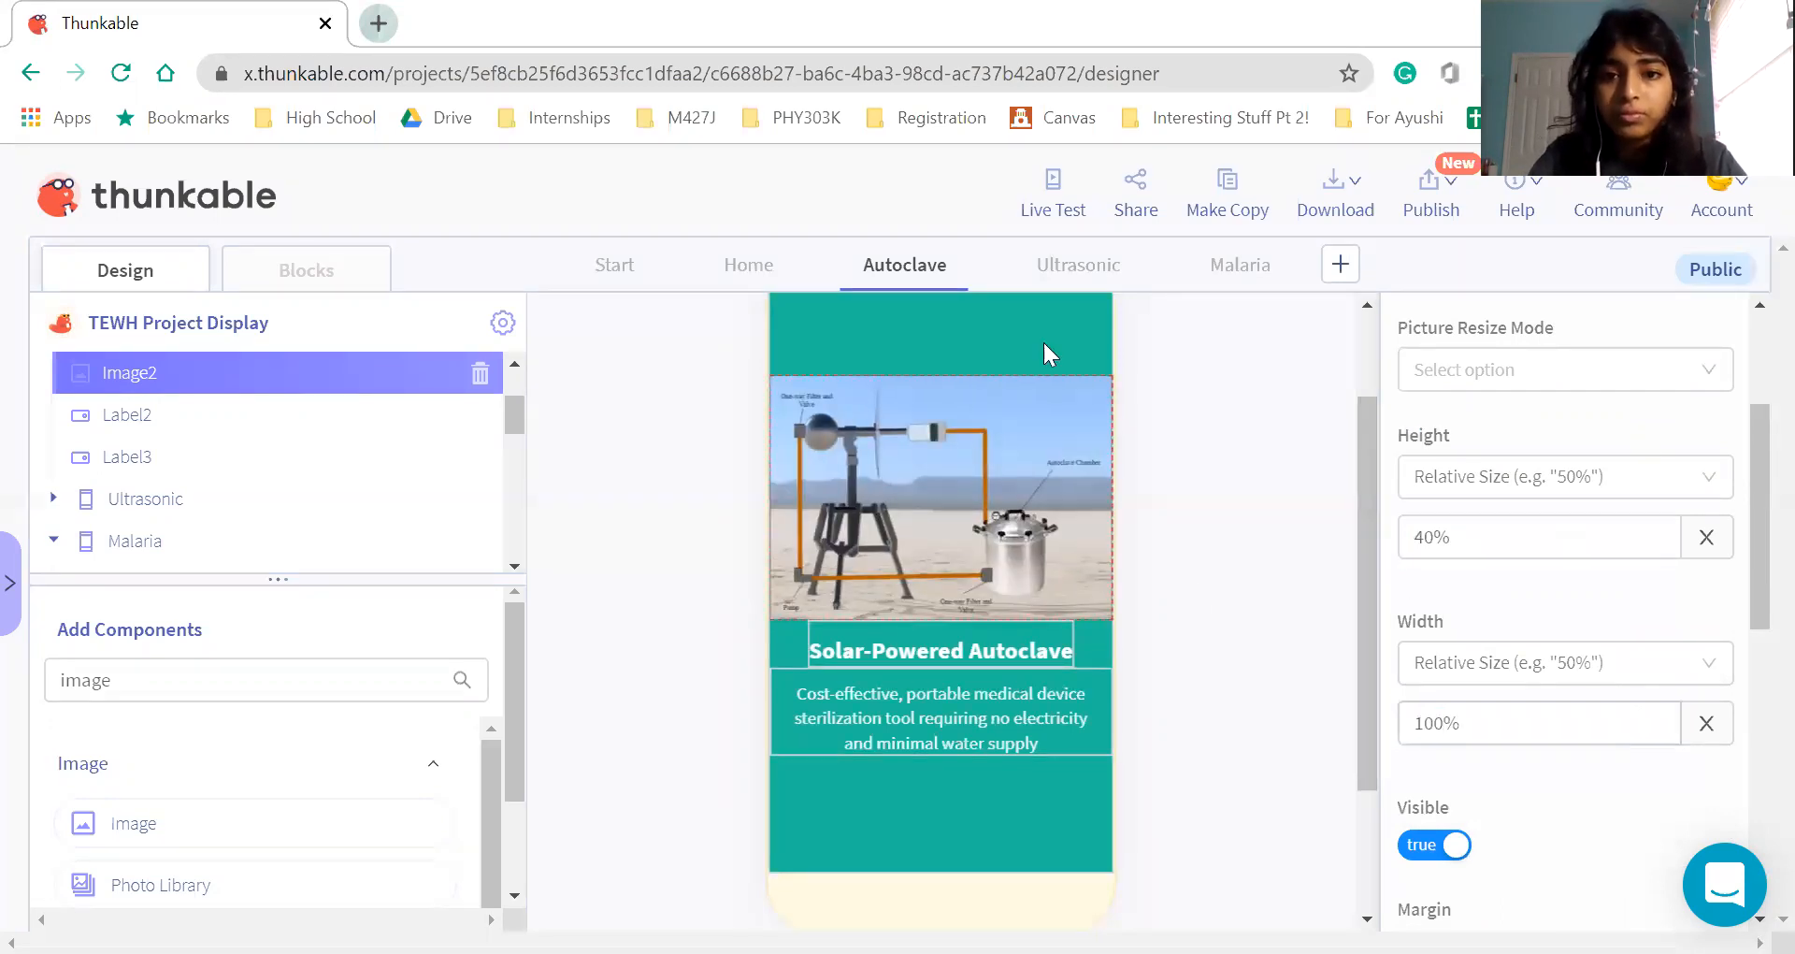
# On the Ultrasonic screen, set the glasses image's width to a relative size of 100%
pyautogui.click(1087, 273)
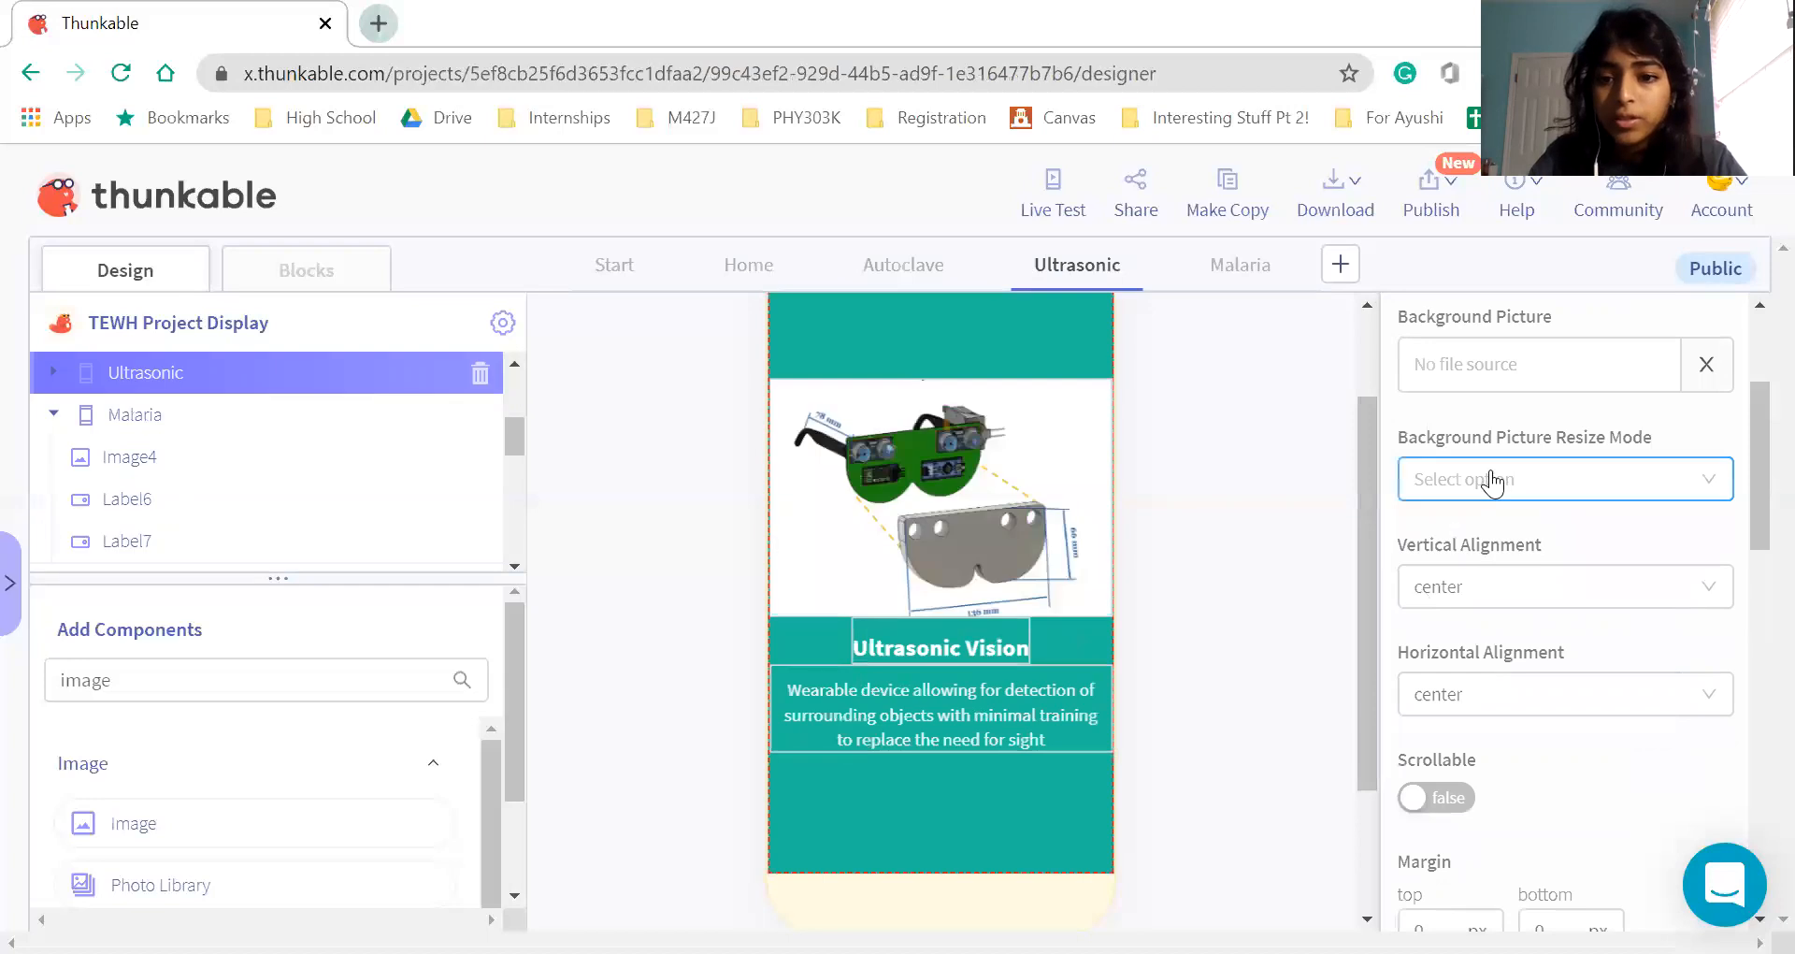
pyautogui.scroll(-5, 1543, 721)
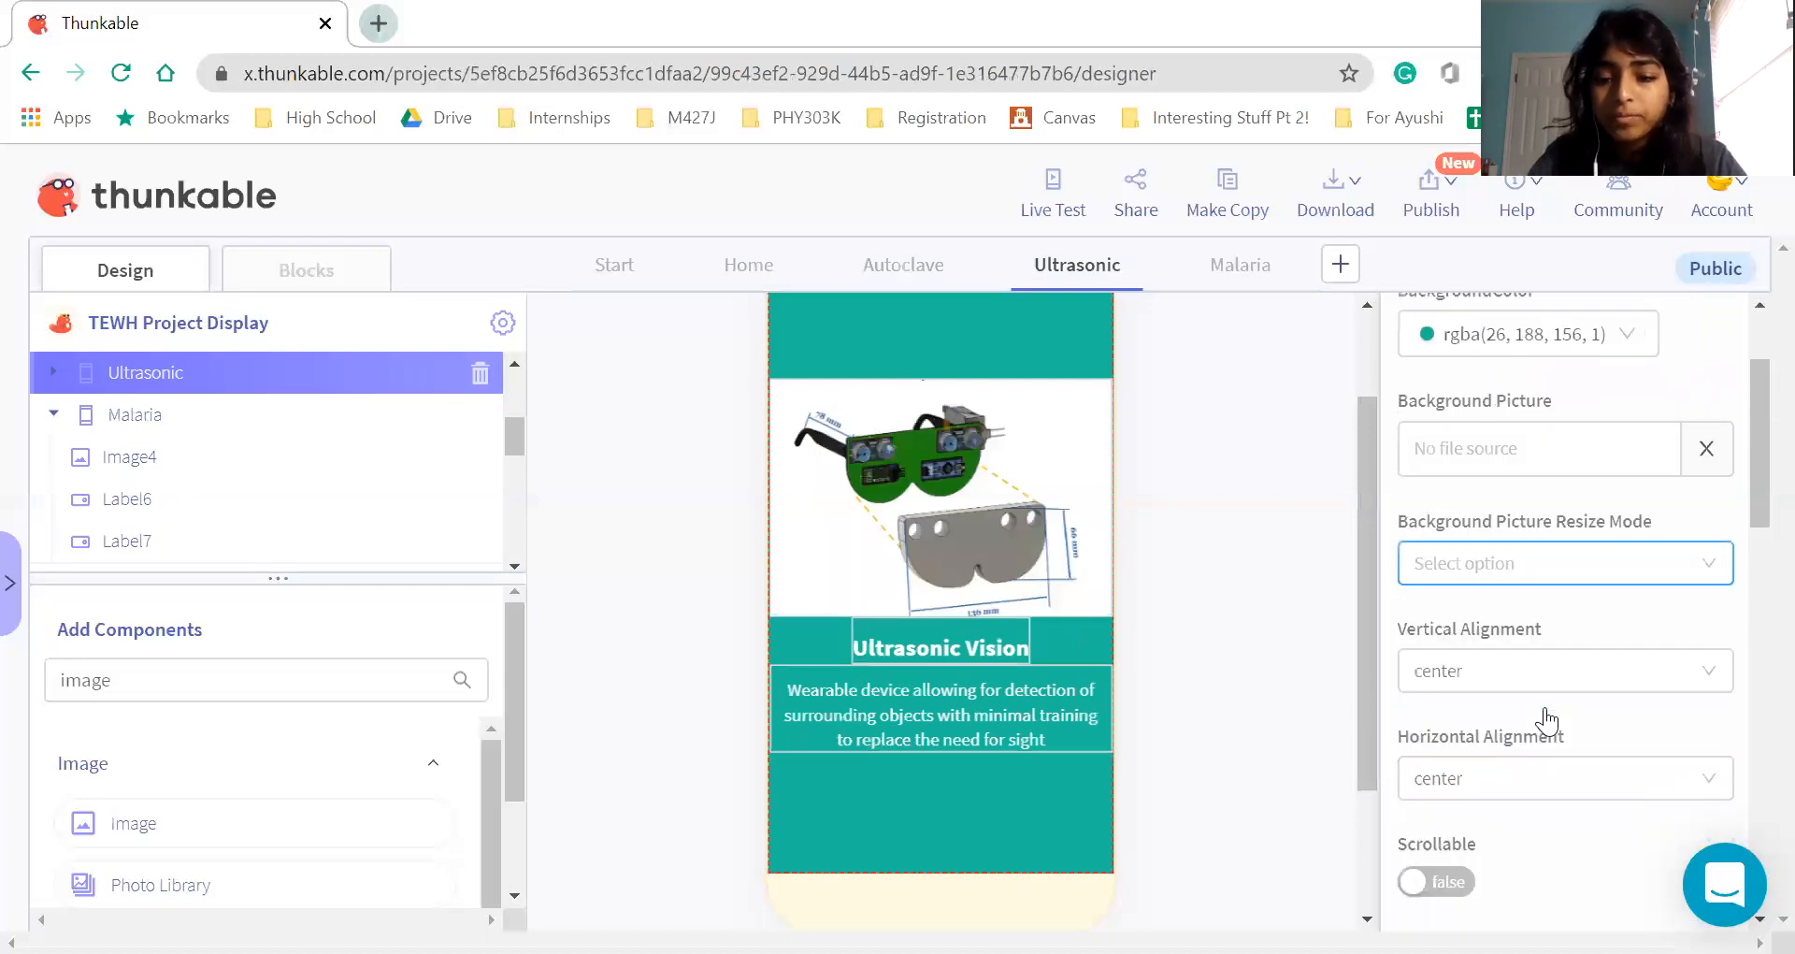
pyautogui.scroll(2, 1549, 721)
pyautogui.scroll(-3, 1549, 721)
pyautogui.click(954, 488)
pyautogui.scroll(1, 1520, 490)
pyautogui.scroll(-3, 1521, 490)
pyautogui.scroll(3, 1520, 490)
pyautogui.click(1487, 463)
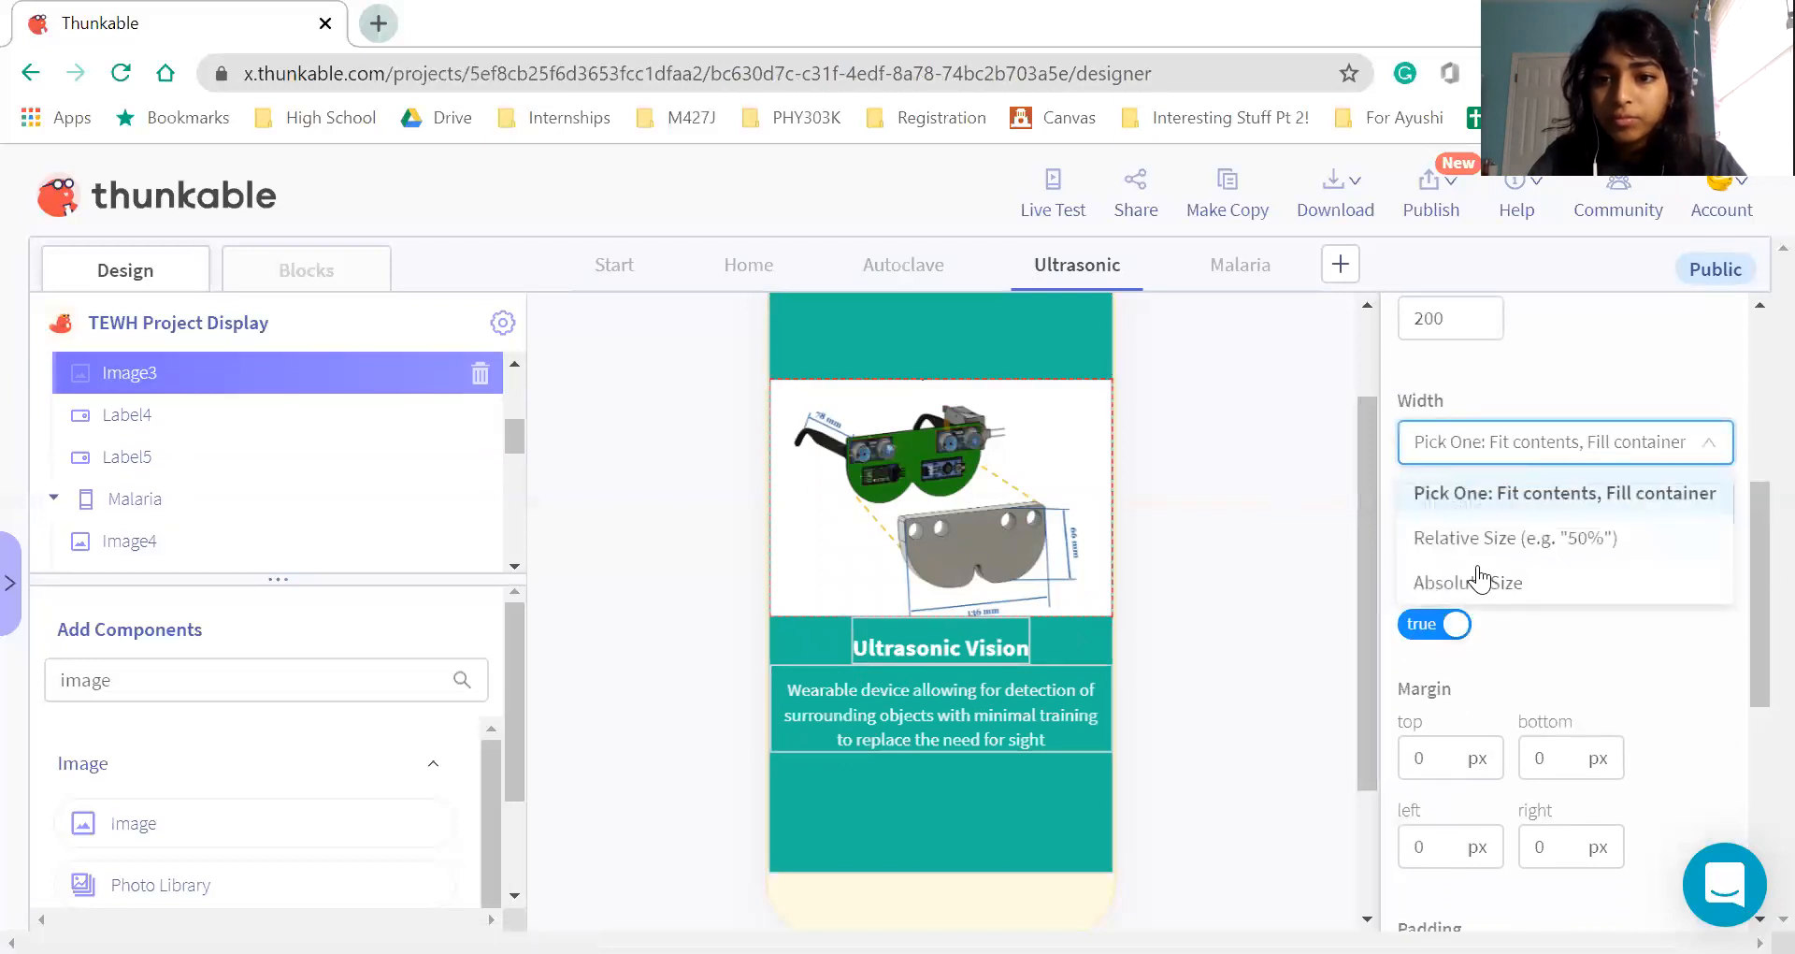
pyautogui.click(1473, 535)
pyautogui.click(1469, 512)
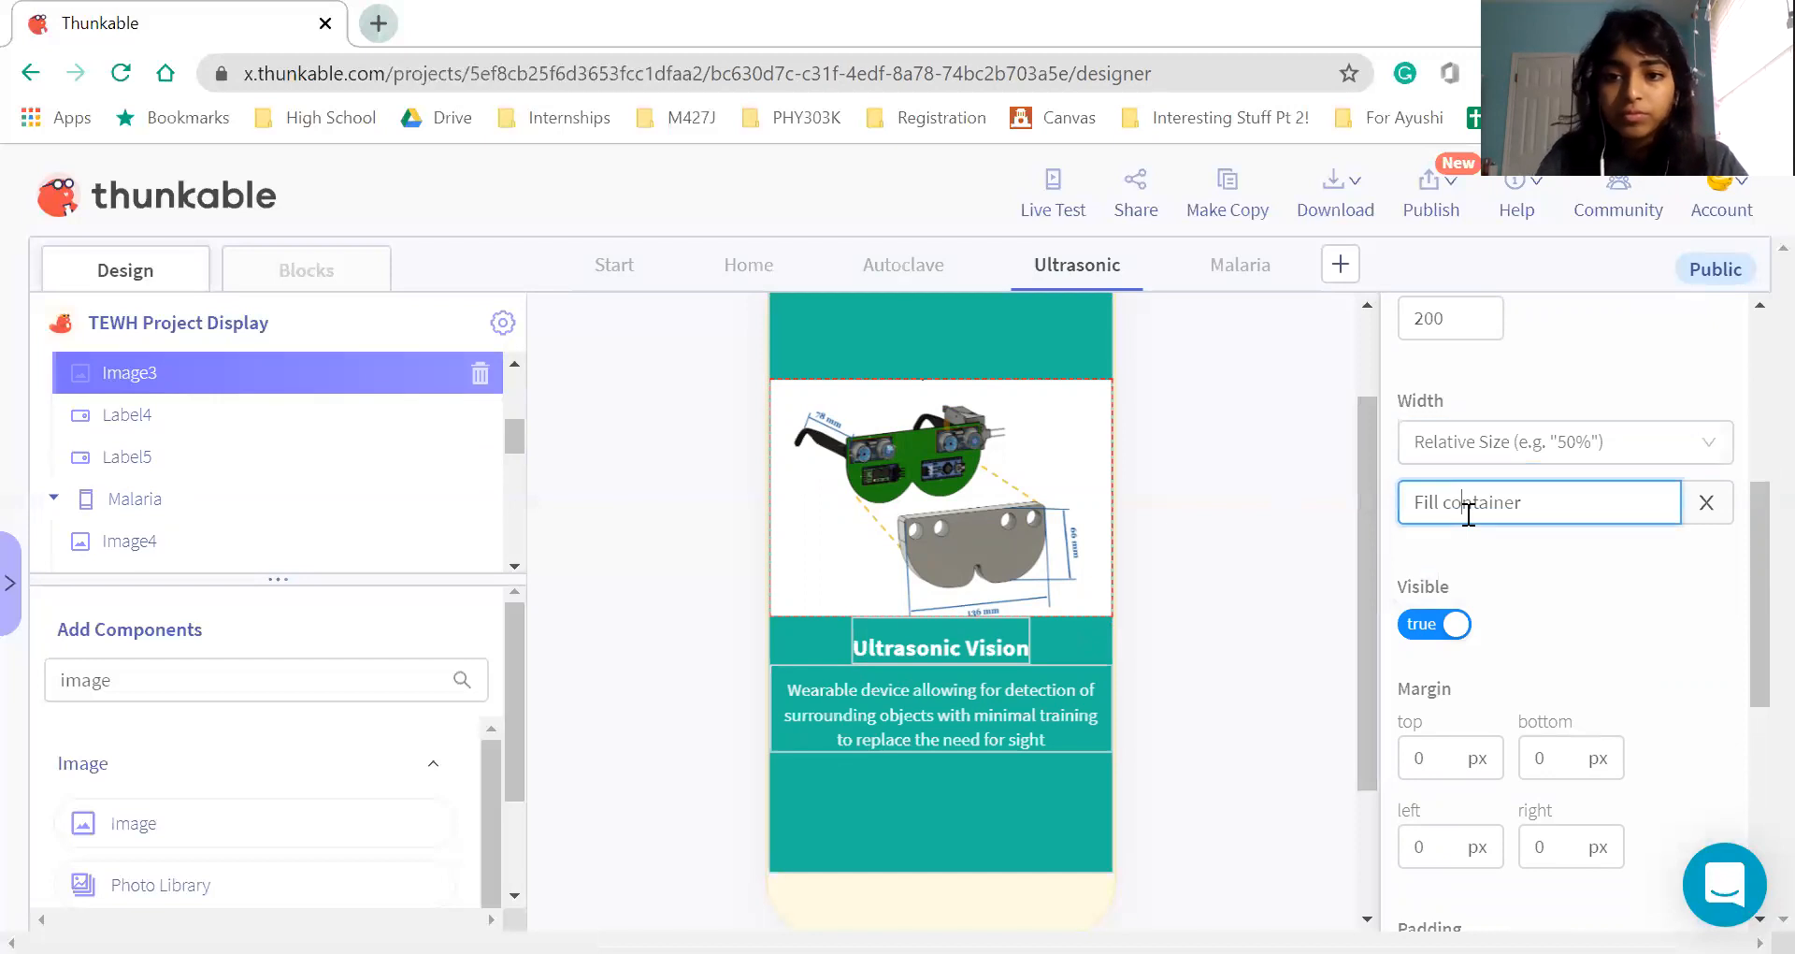
pyautogui.write('0')
pyautogui.press('BackSpace')
pyautogui.press('BackSpace')
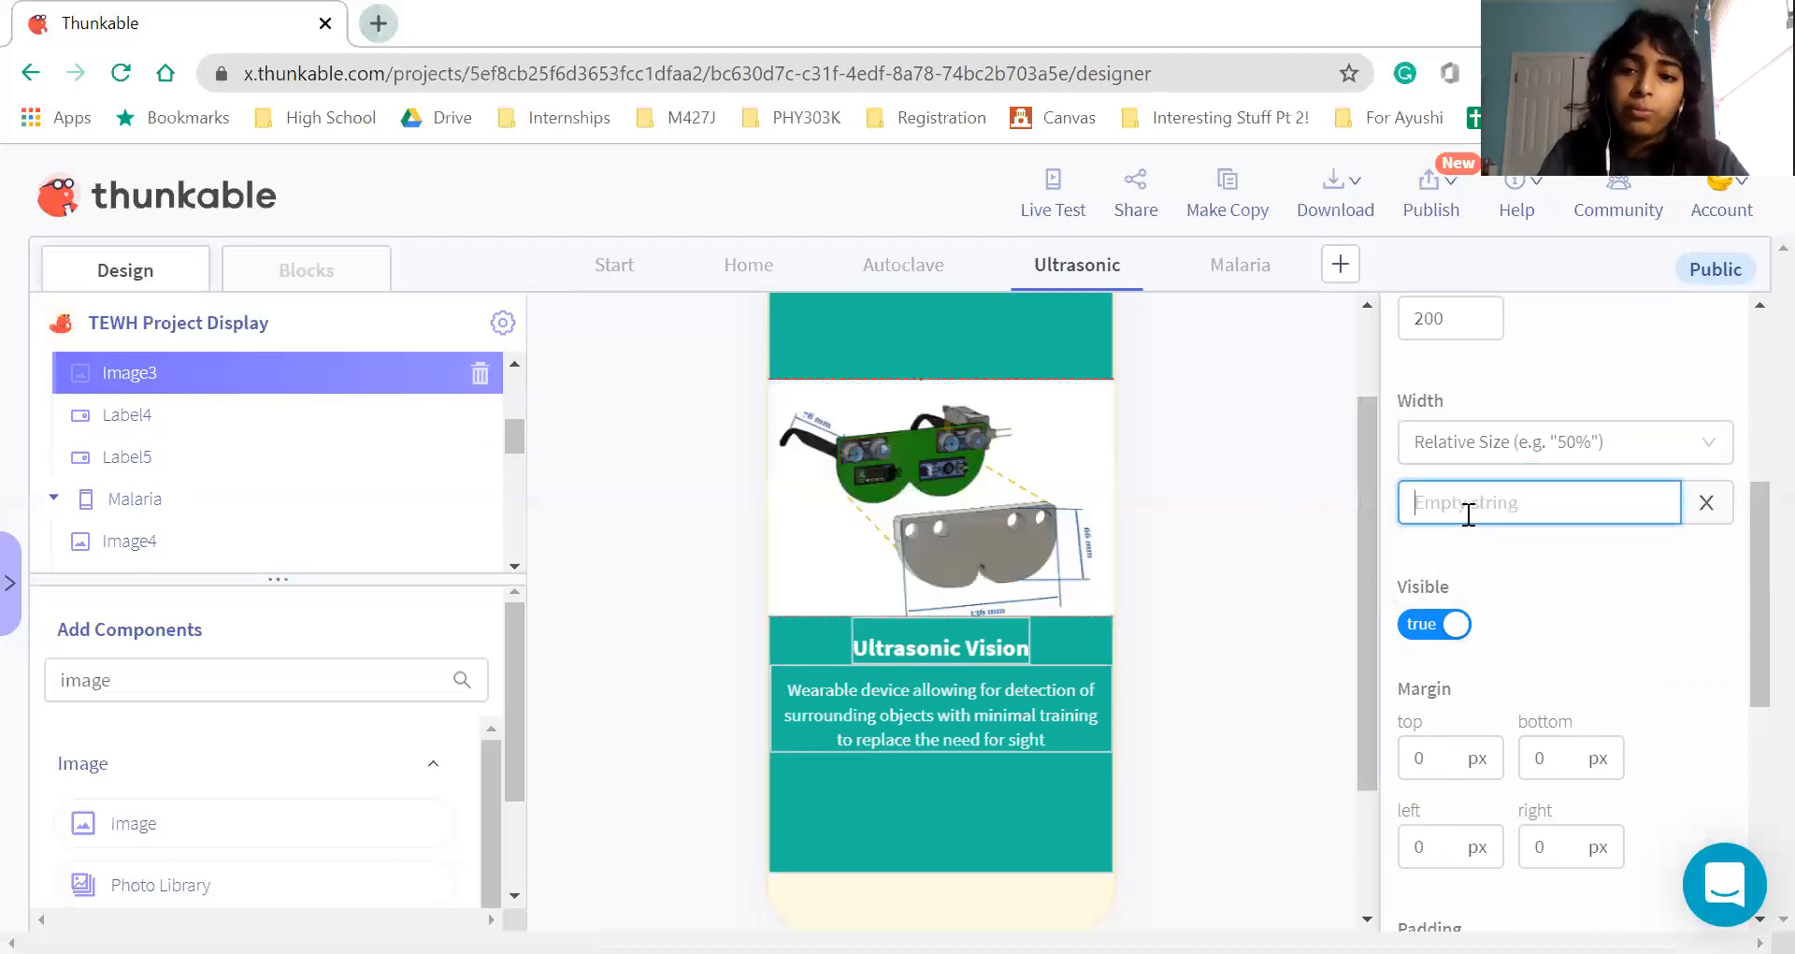
pyautogui.write('100')
# Set the Ultrasonic image's height to a relative size of 40%
pyautogui.scroll(2, 1413, 575)
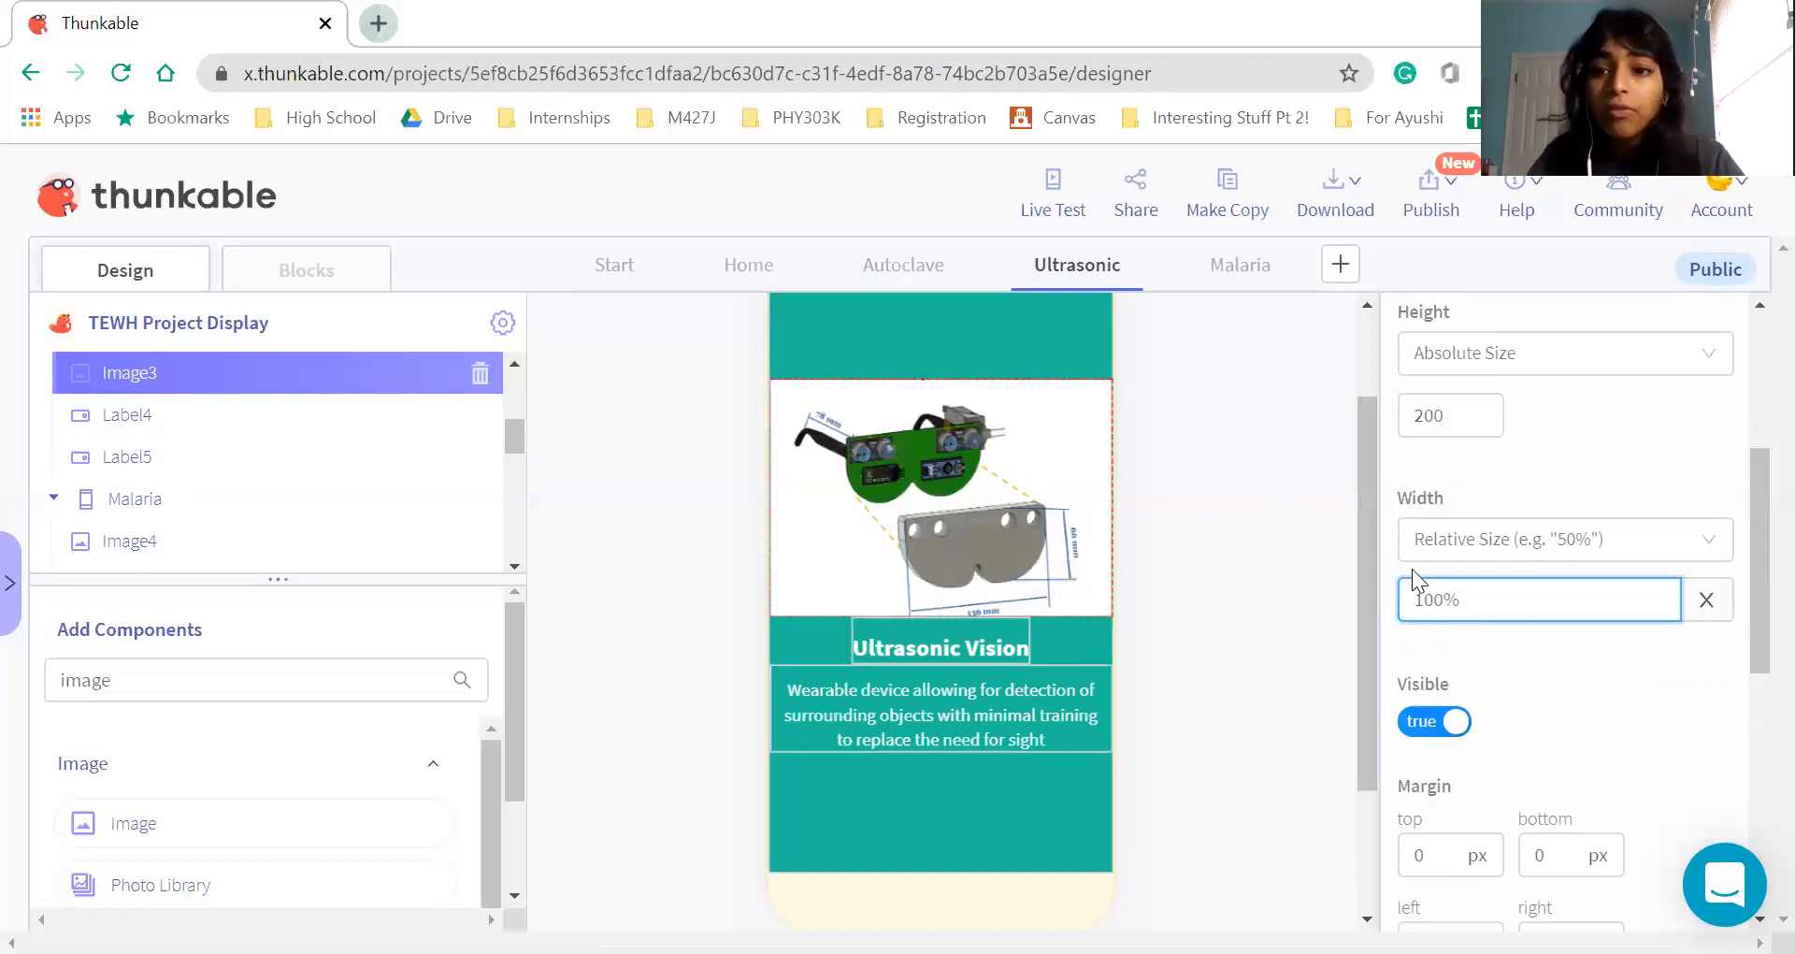
pyautogui.click(1471, 455)
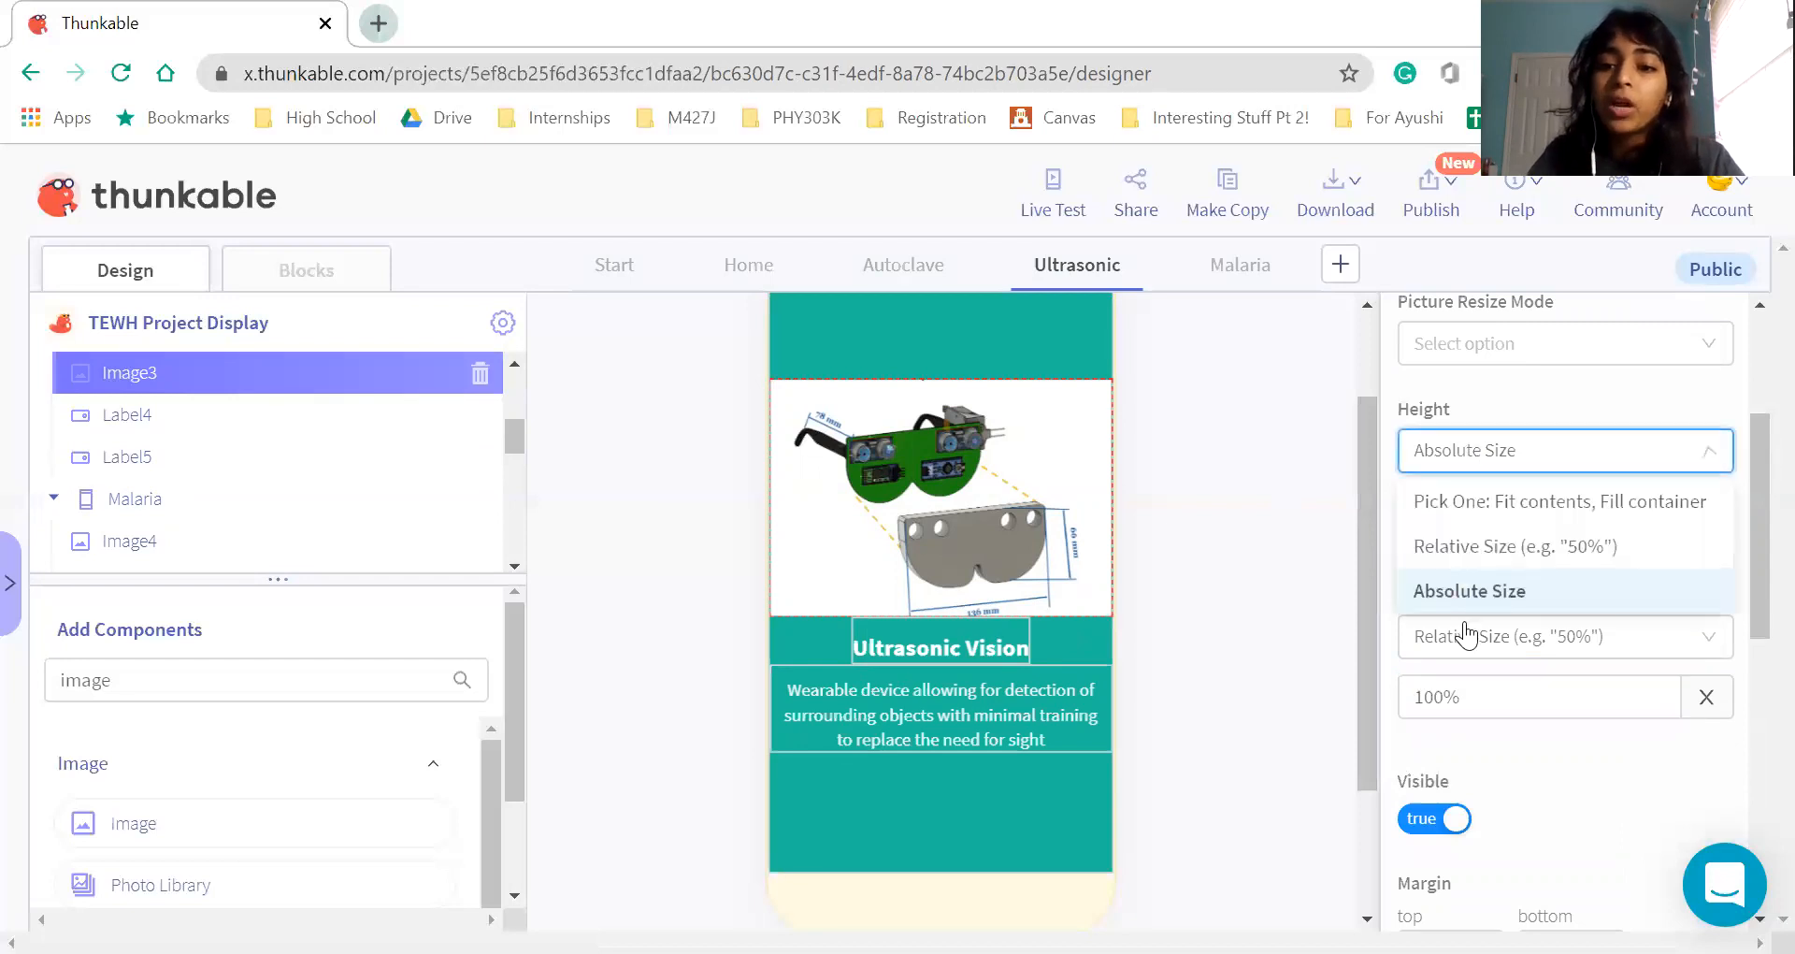
pyautogui.doubleClick(1515, 553)
pyautogui.click(1458, 521)
pyautogui.press('BackSpace')
pyautogui.press('BackSpace')
pyautogui.press('BackSpace')
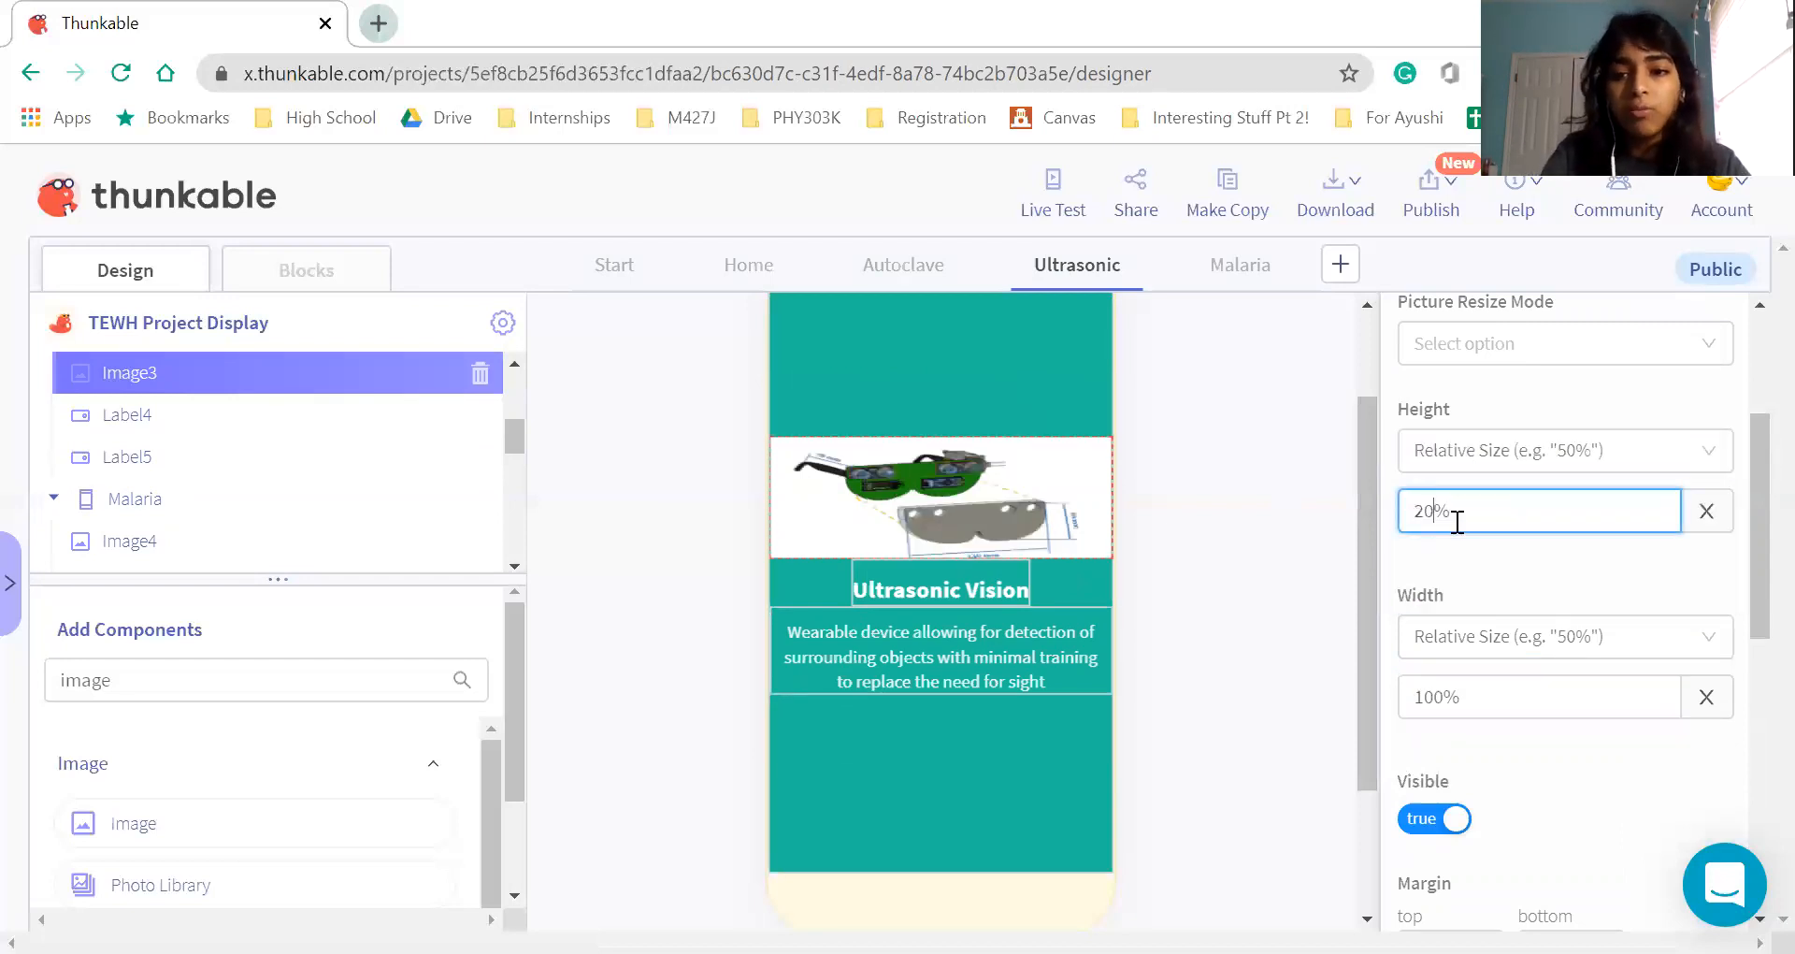
pyautogui.write('400')
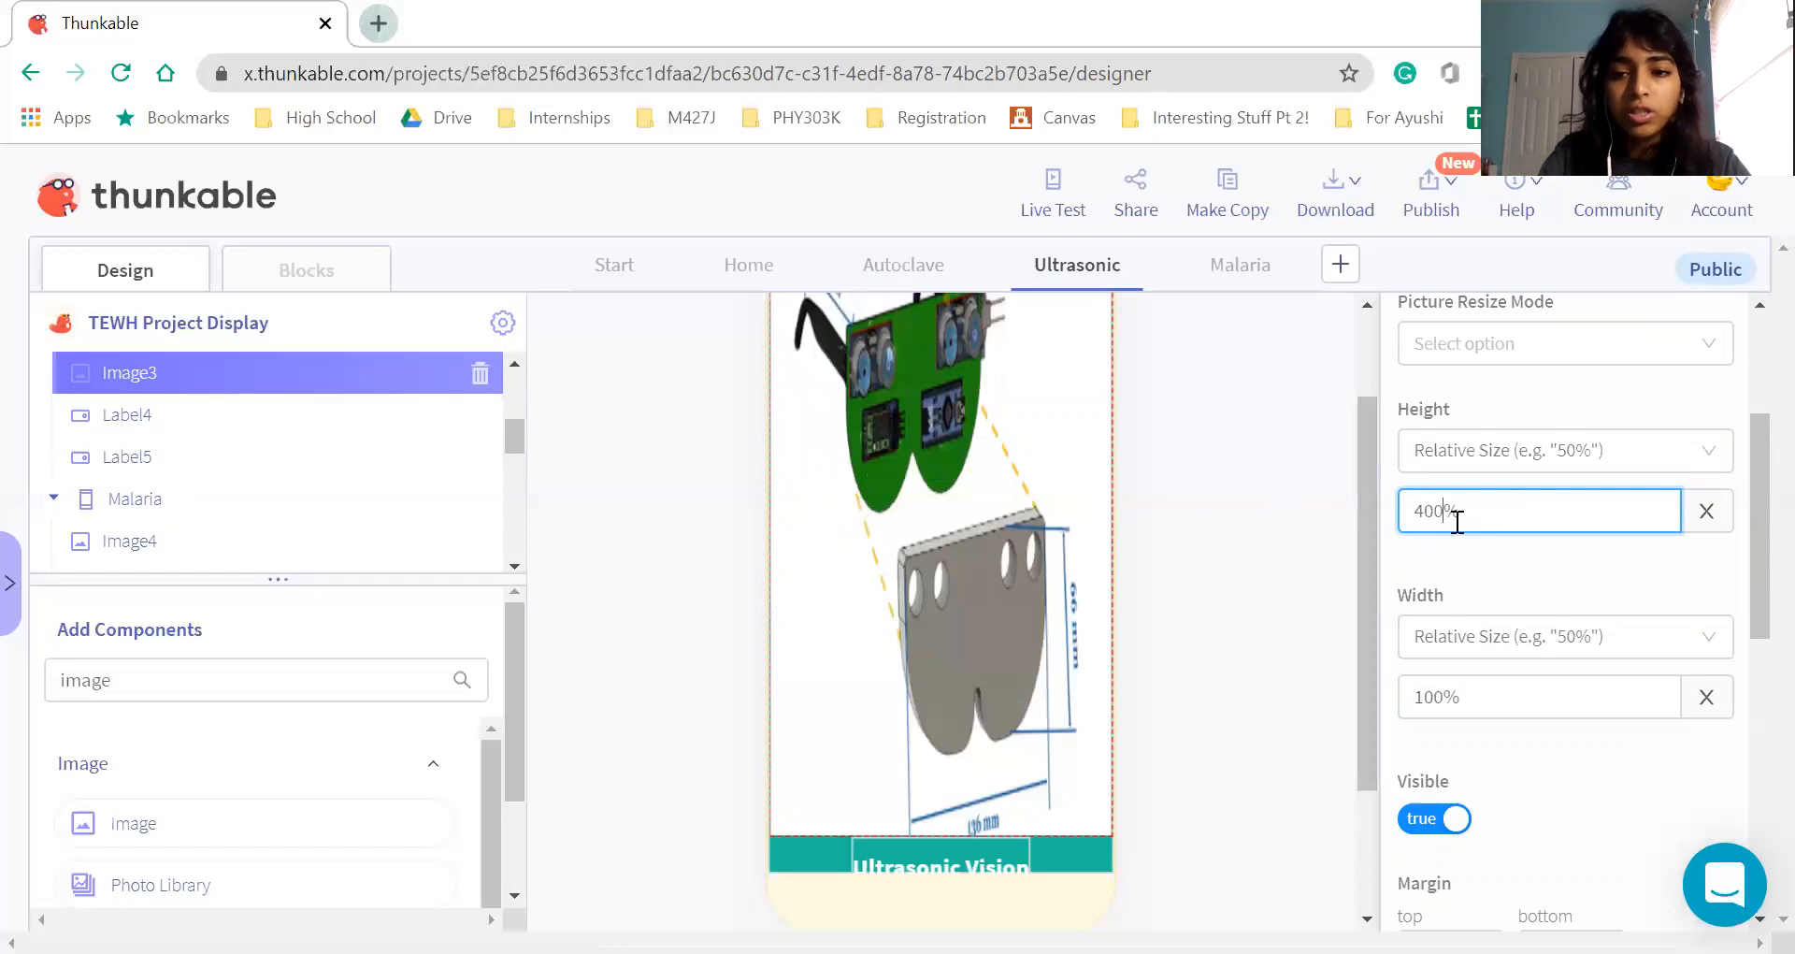
pyautogui.press('BackSpace')
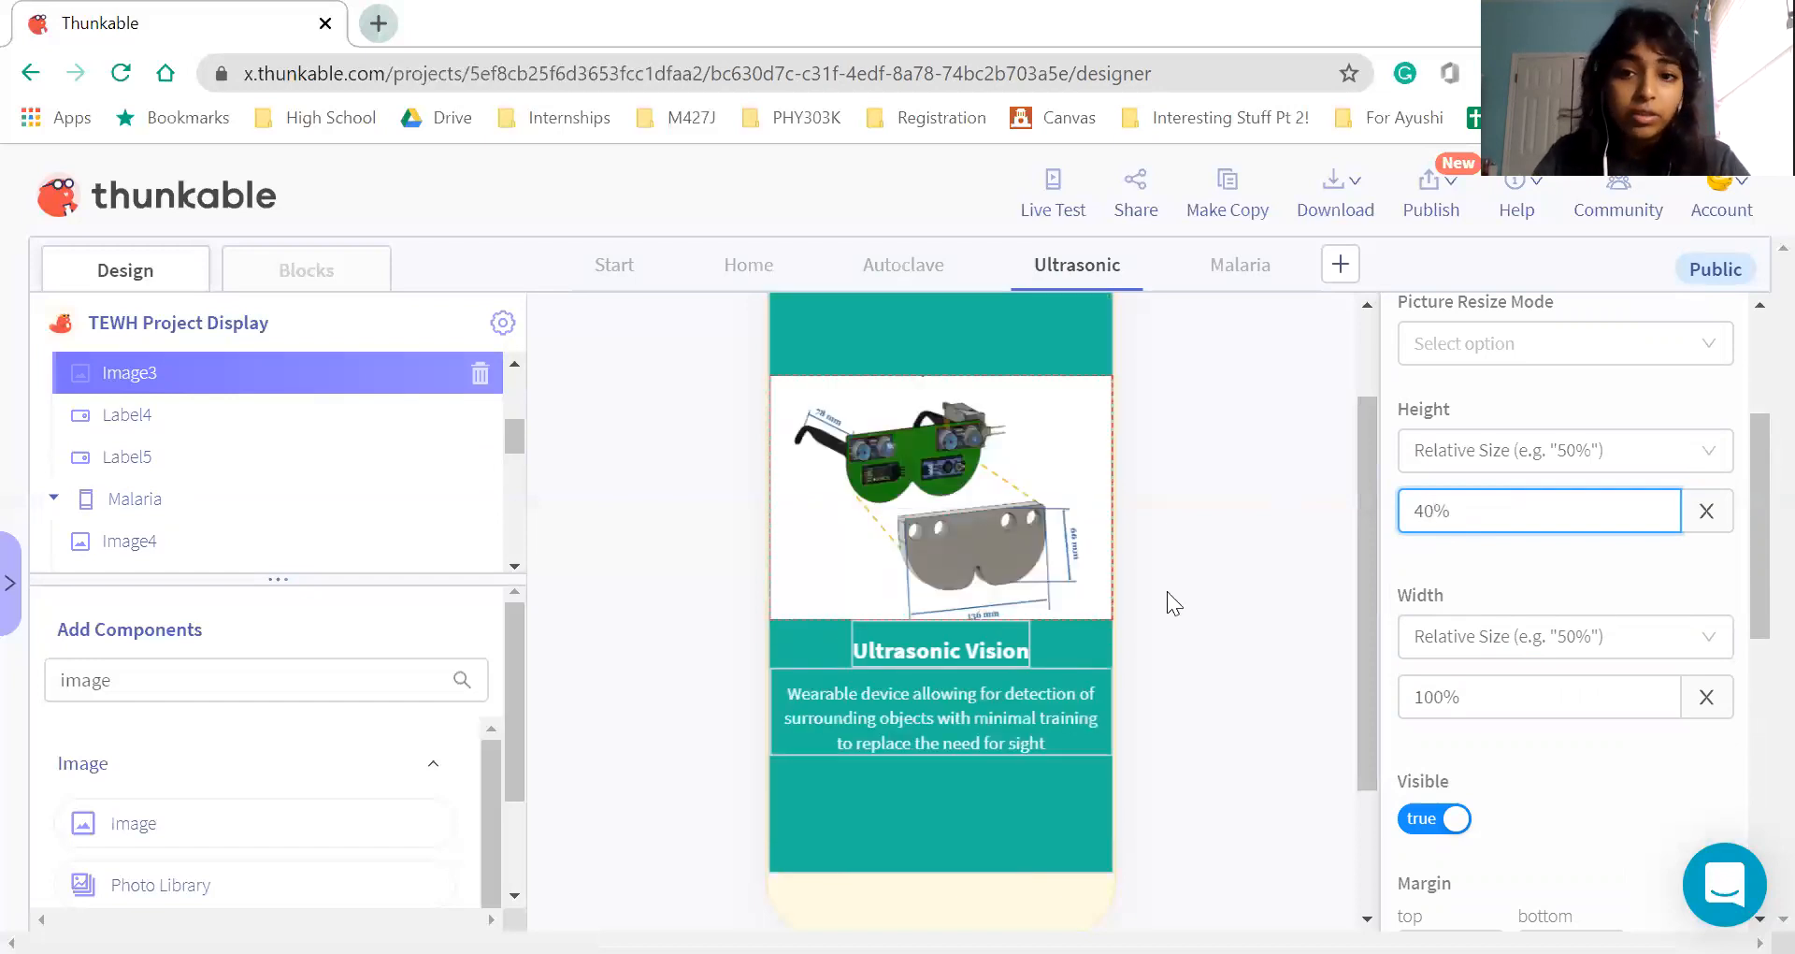
# On the Malaria screen, set the ml.PNG image's height to a relative size of 40%
pyautogui.click(1230, 278)
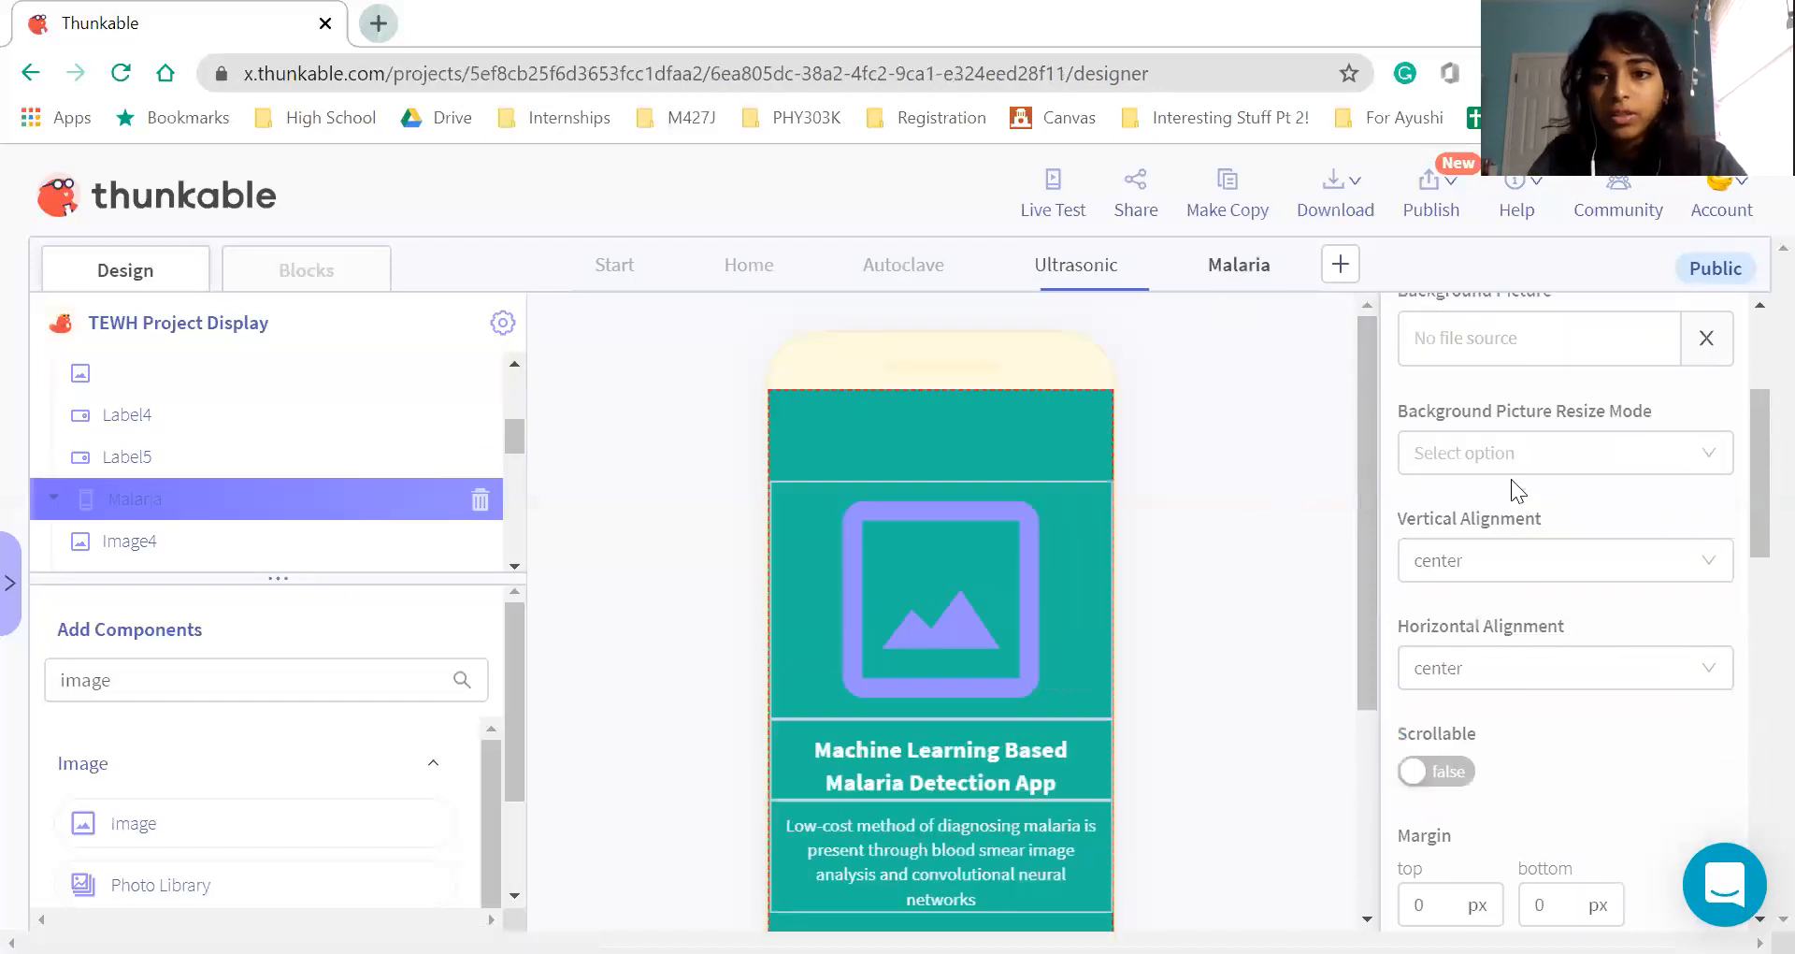
pyautogui.scroll(1, 1480, 567)
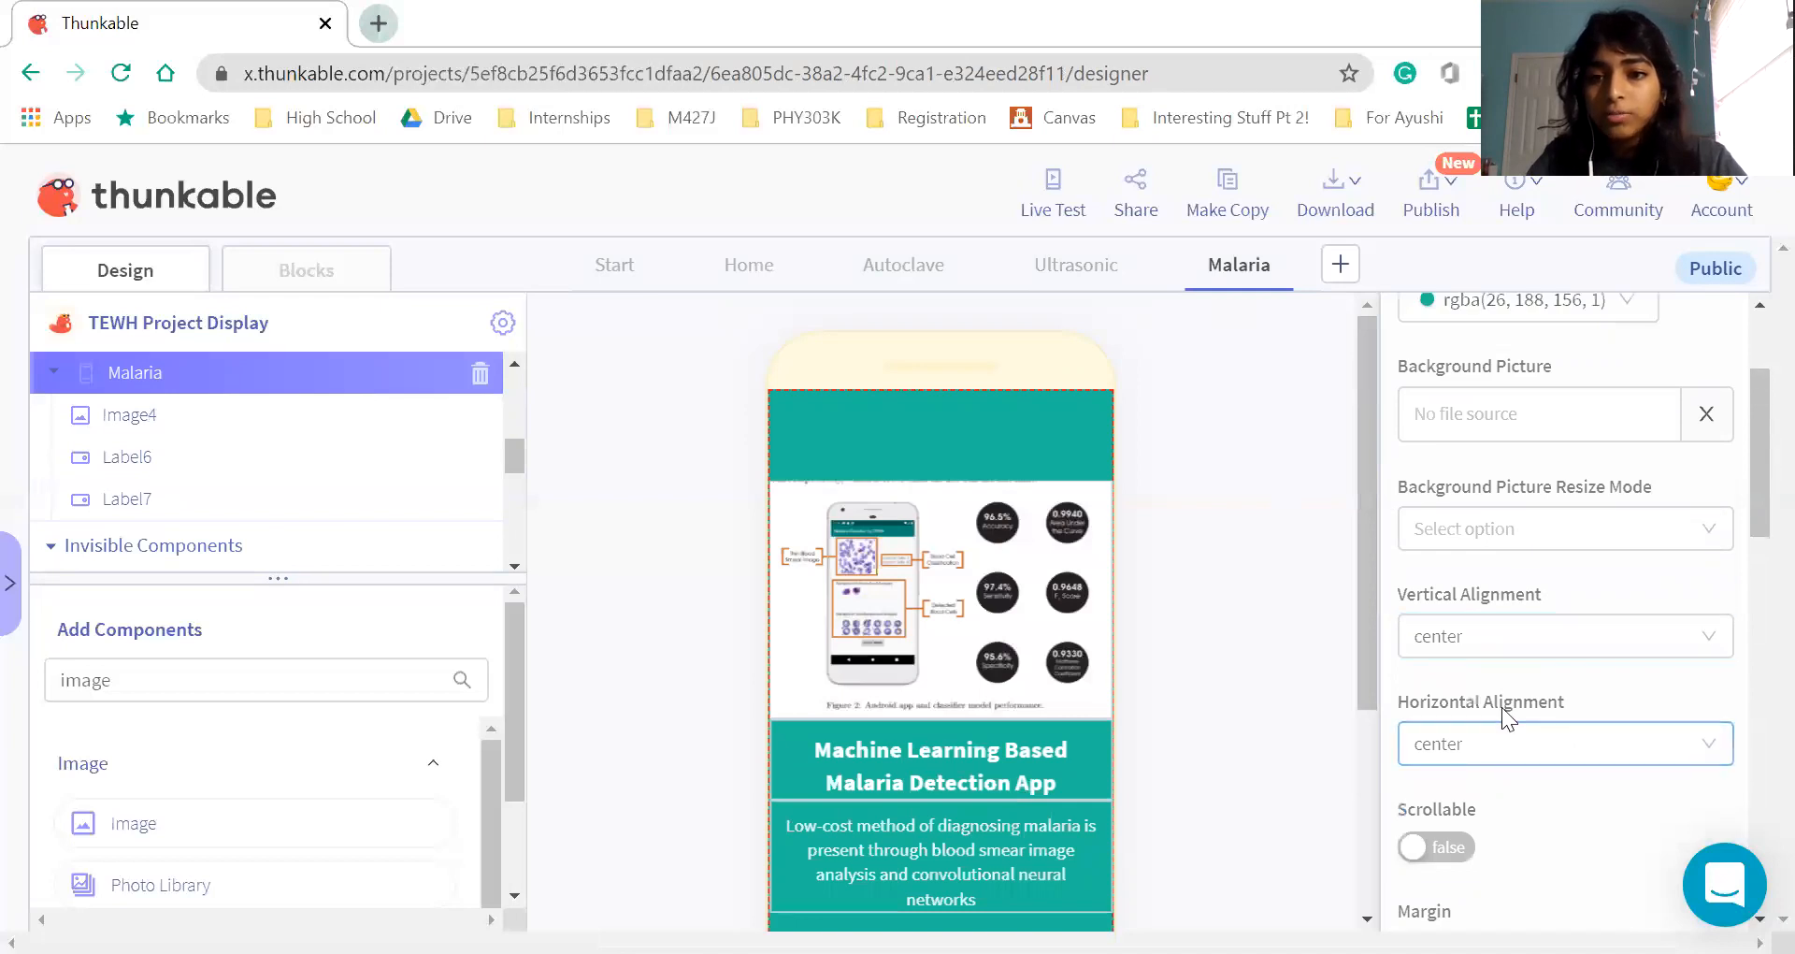
pyautogui.scroll(2, 1502, 707)
pyautogui.click(1075, 610)
pyautogui.scroll(-2, 1371, 605)
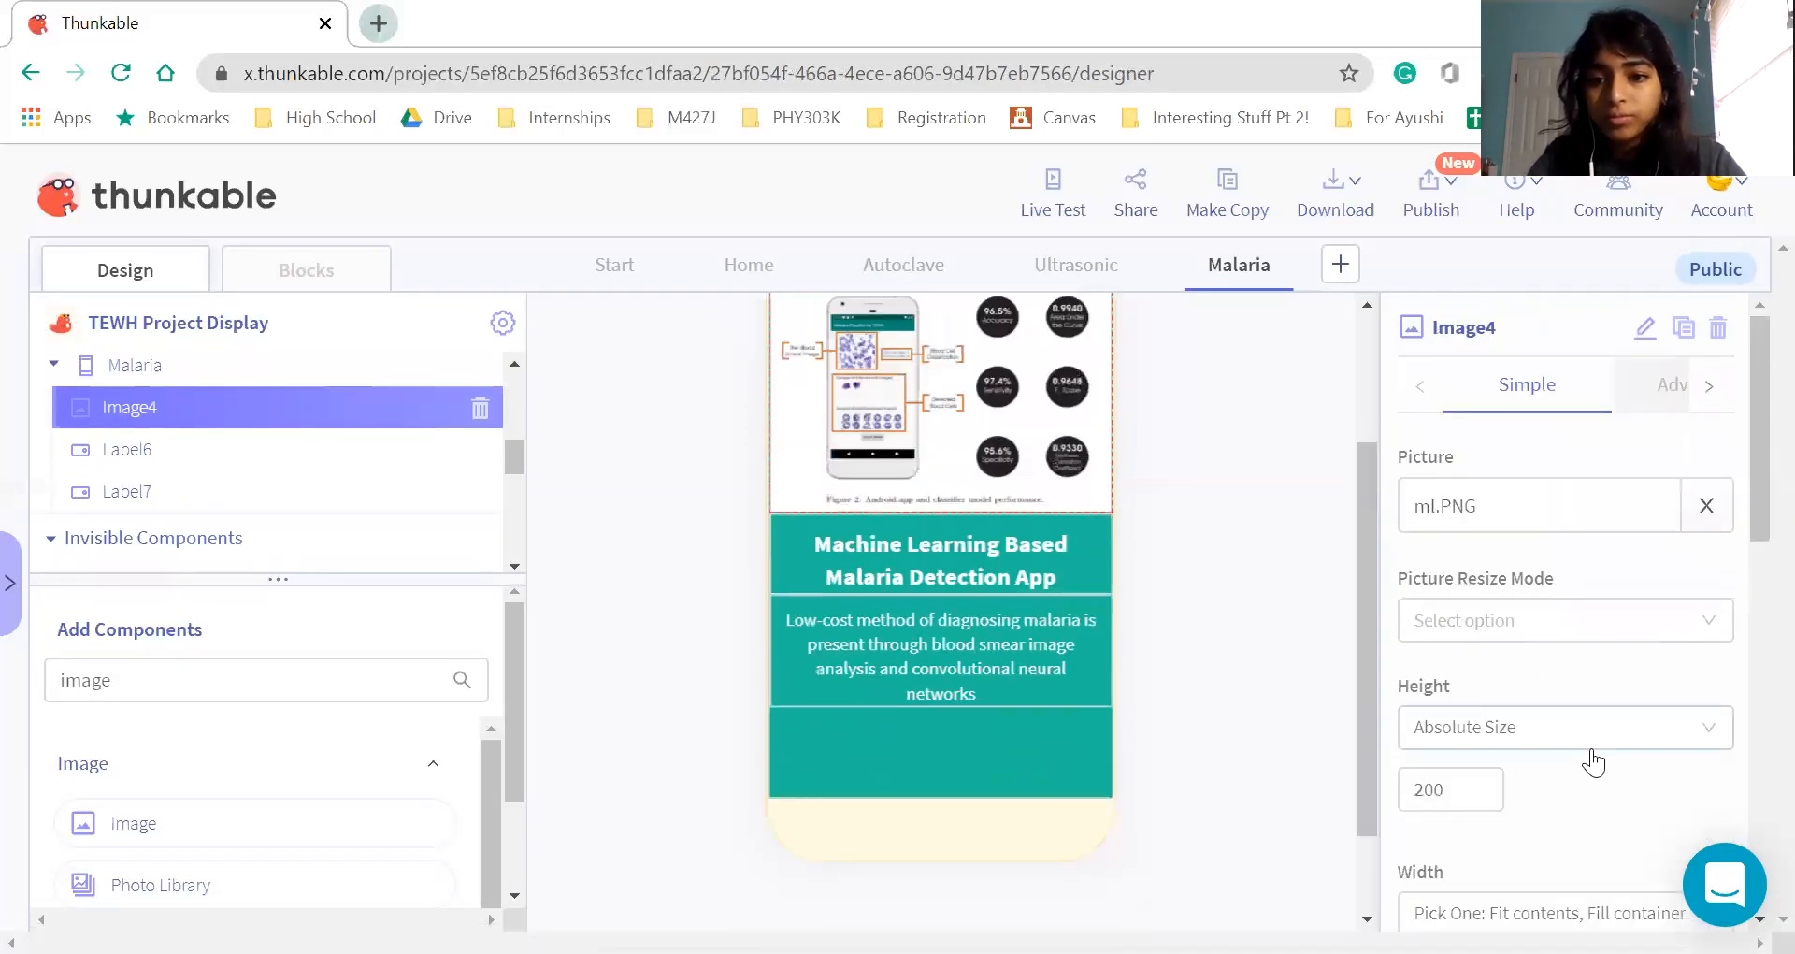
pyautogui.scroll(-2, 1580, 710)
pyautogui.click(1534, 574)
pyautogui.click(1491, 670)
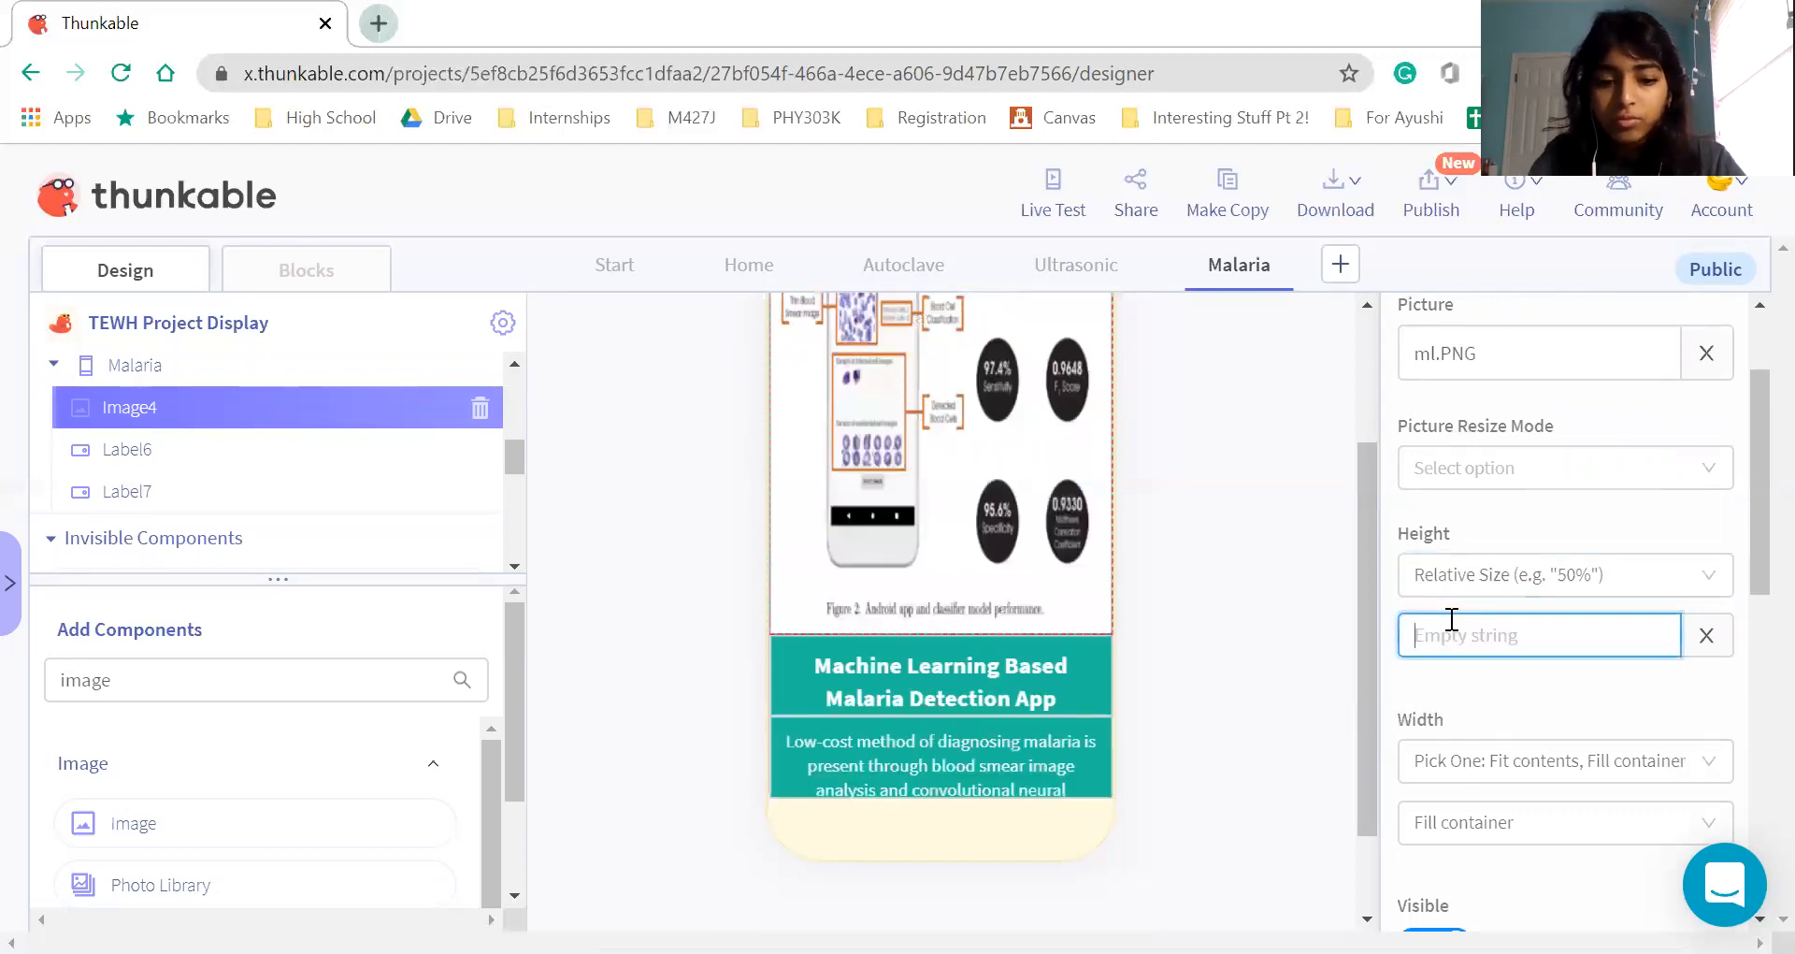
pyautogui.write('40')
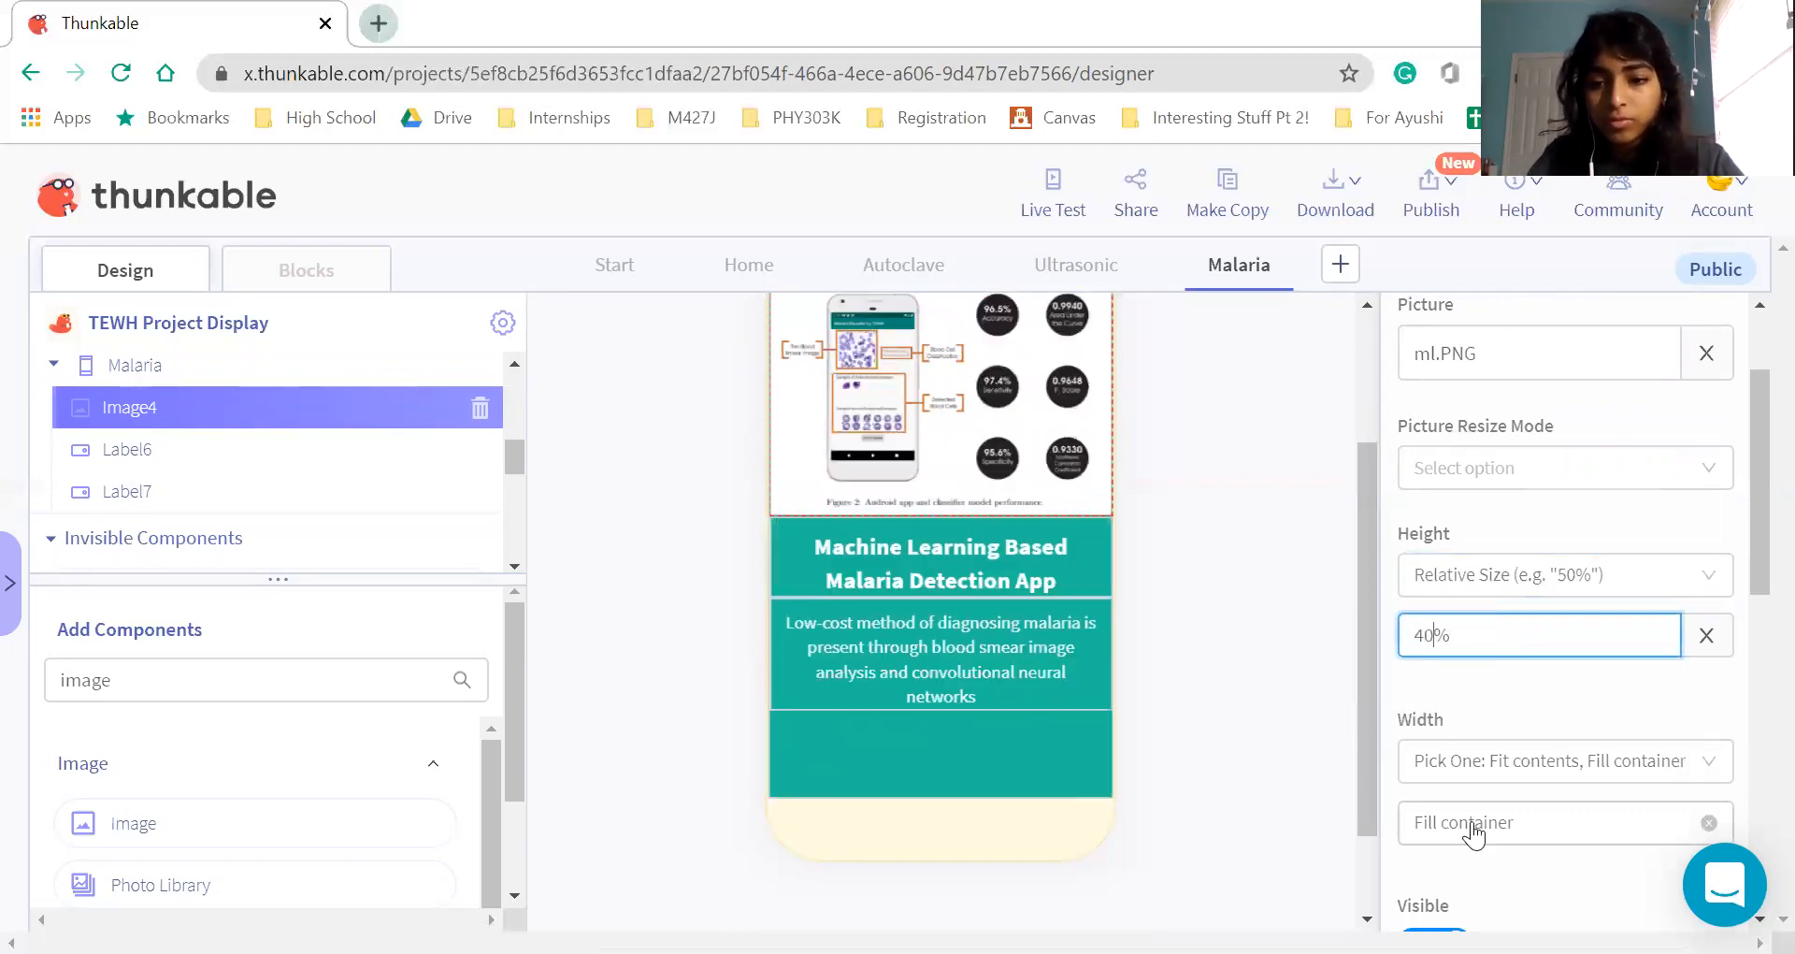
# Set the Malaria image's width to a relative size of 100%
pyautogui.click(1496, 760)
pyautogui.click(1501, 856)
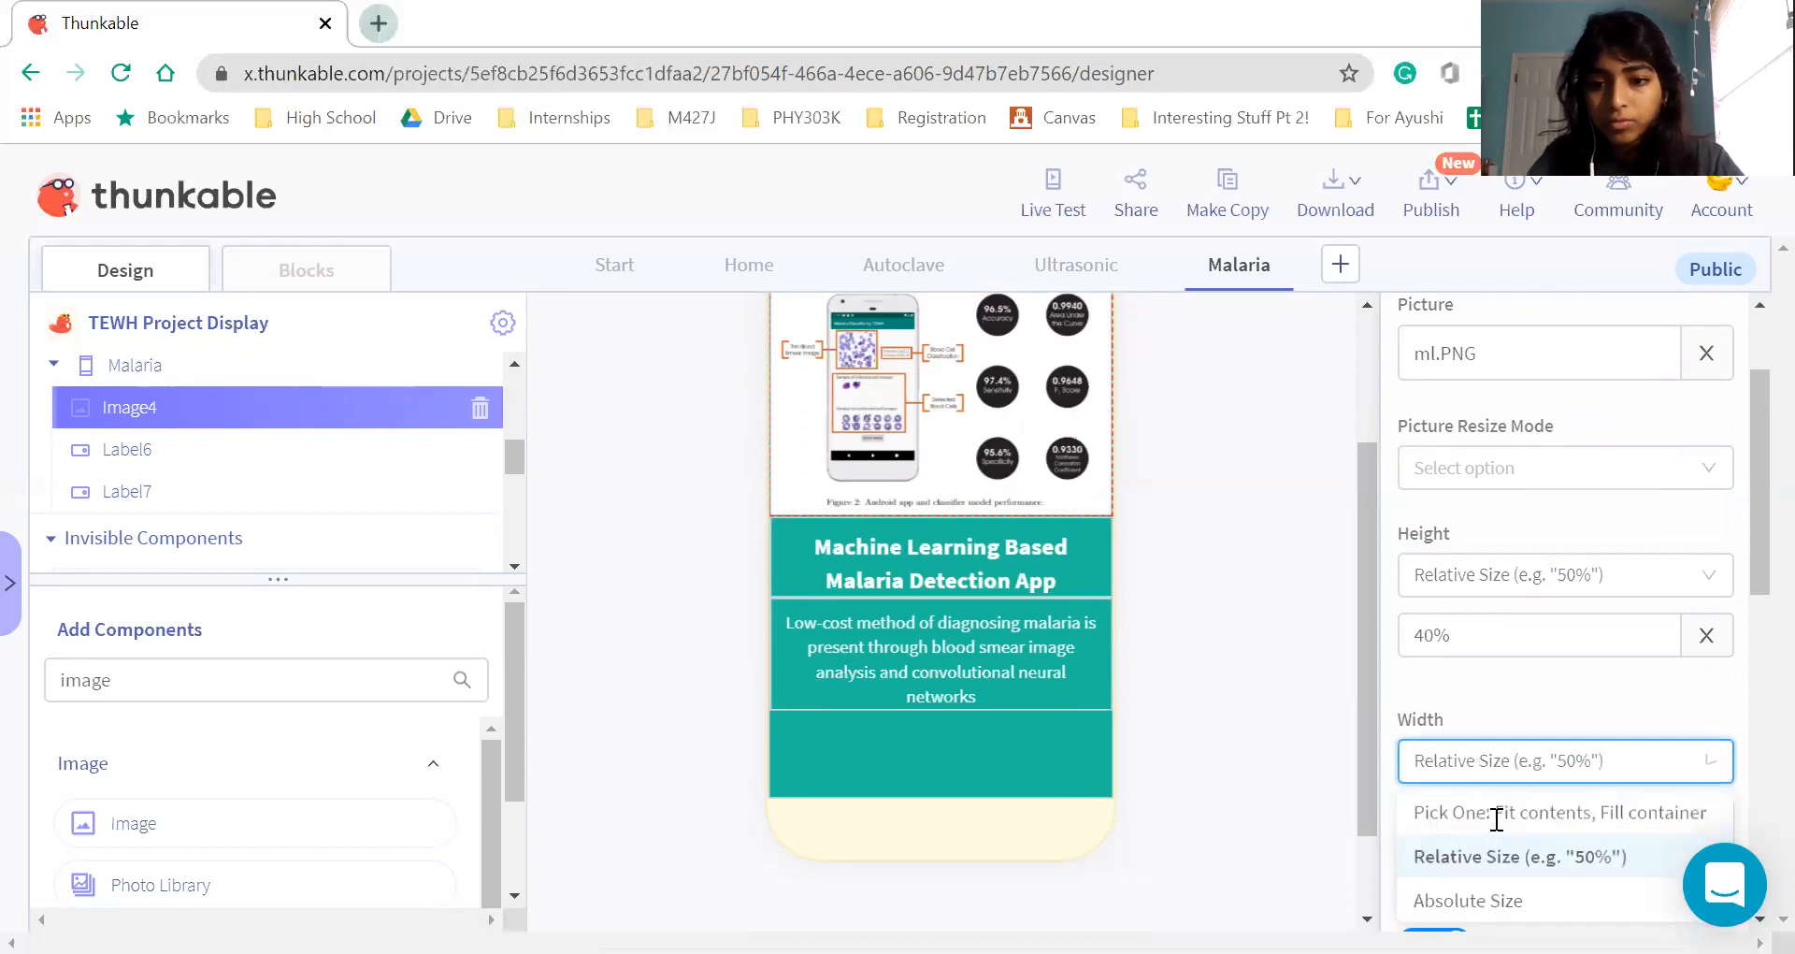
pyautogui.click(1495, 820)
pyautogui.write('100')
pyautogui.click(1268, 591)
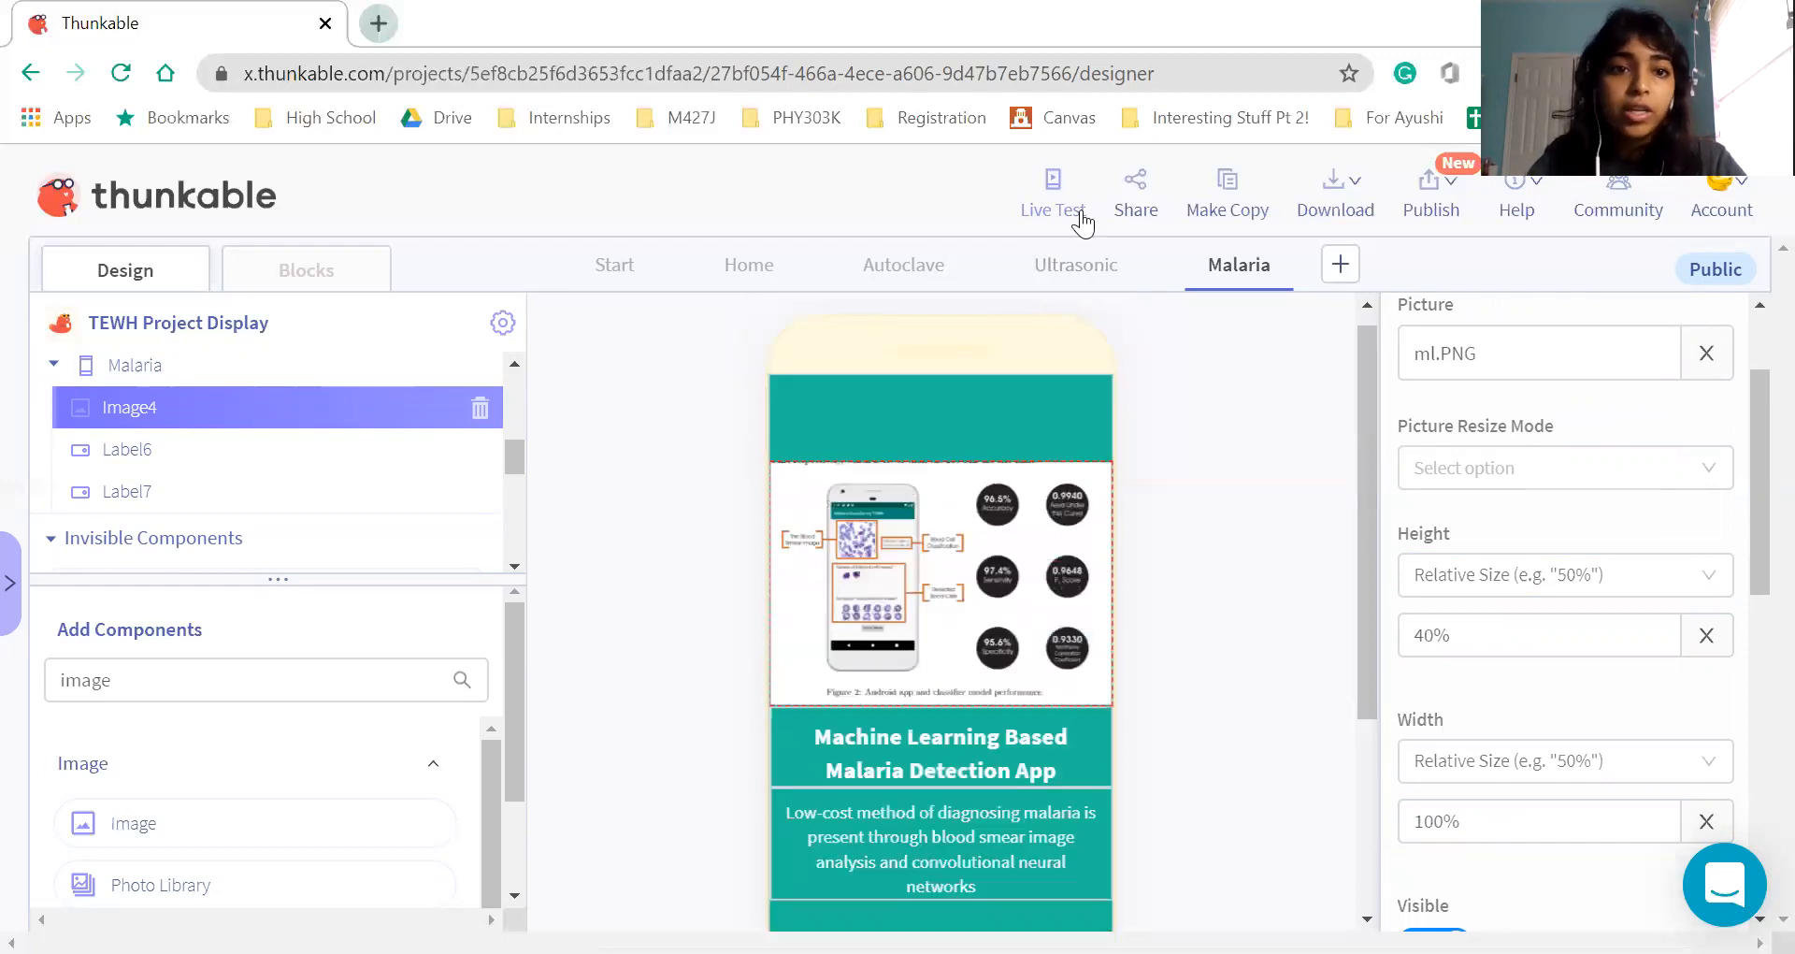
# Run a live test, go to the Malaria Detection App screen and check its image and text layout
pyautogui.click(1082, 223)
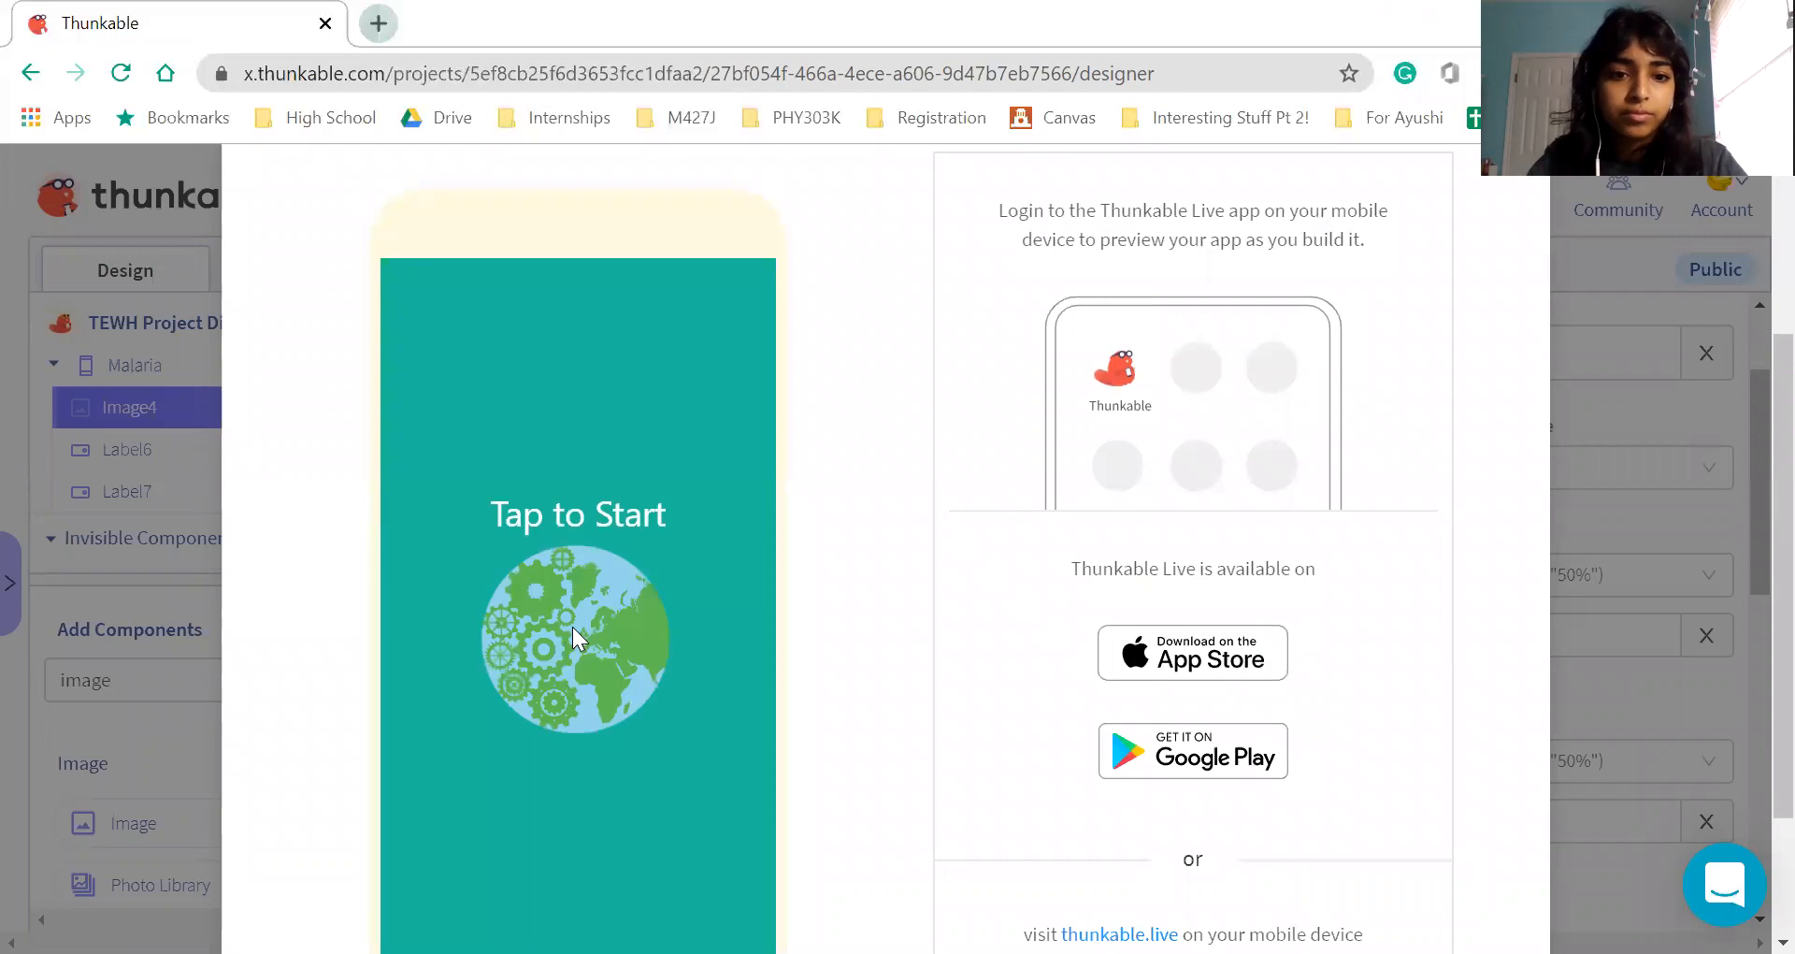
pyautogui.click(572, 626)
pyautogui.scroll(-2, 674, 725)
pyautogui.click(625, 726)
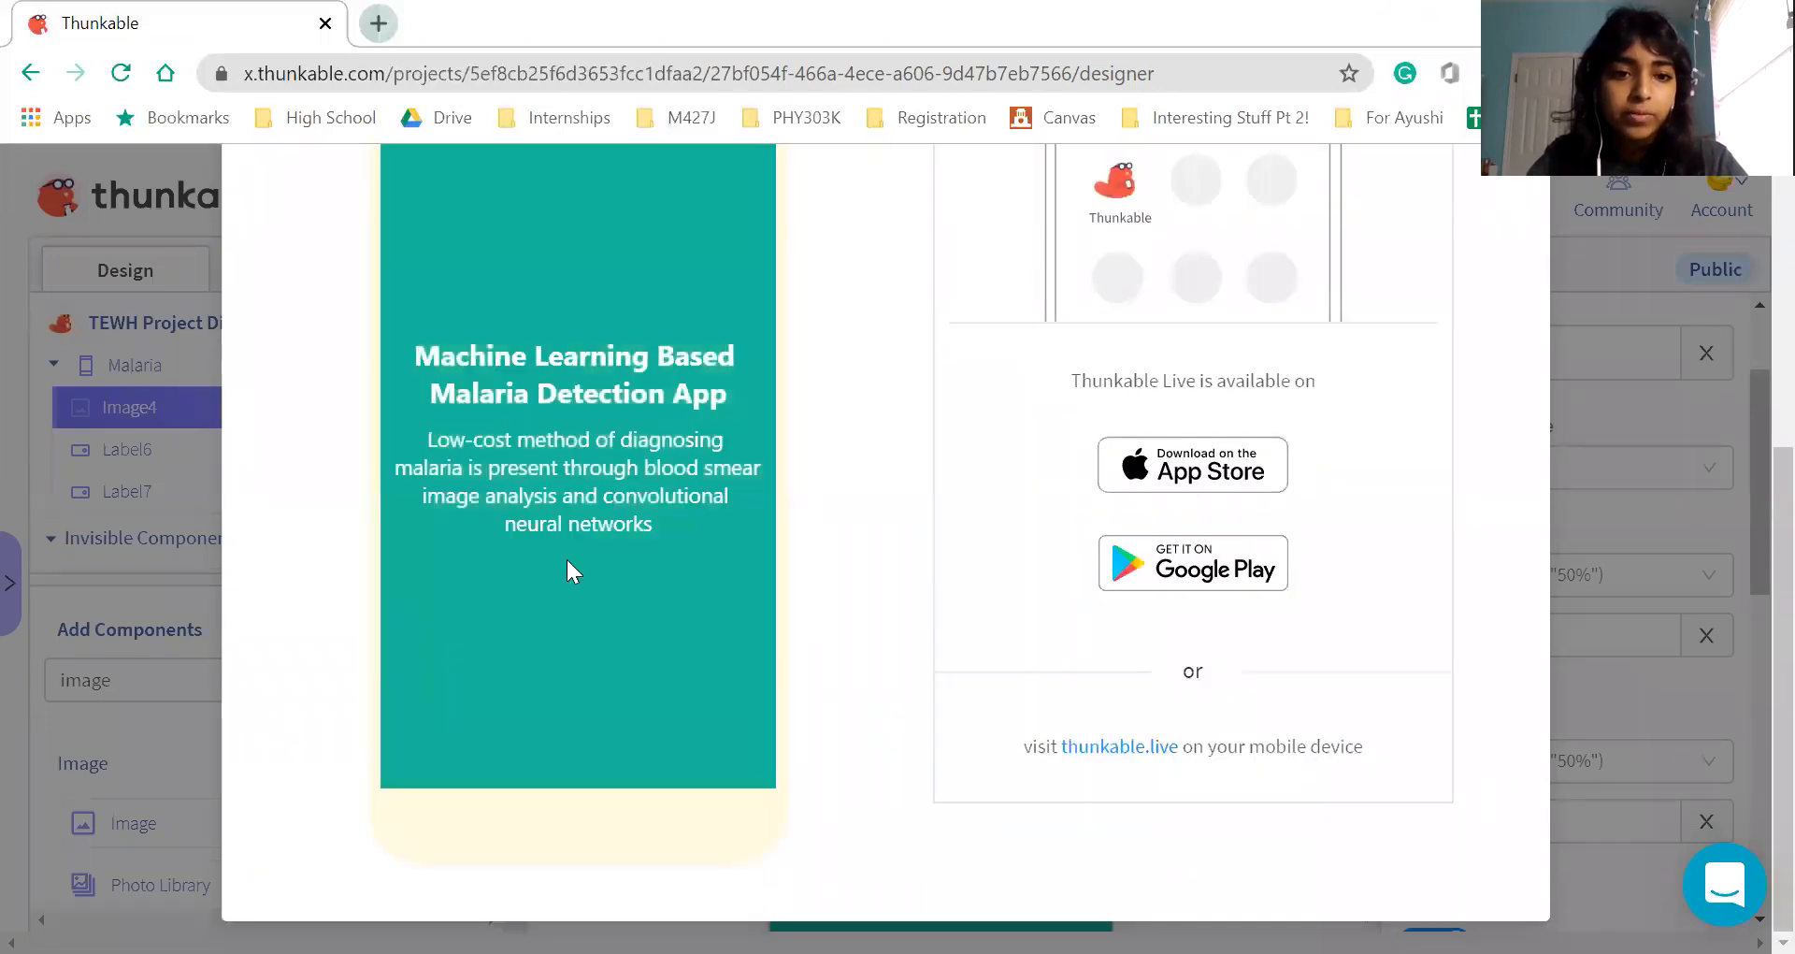
pyautogui.scroll(3, 596, 516)
pyautogui.scroll(2, 593, 398)
pyautogui.scroll(-2, 619, 417)
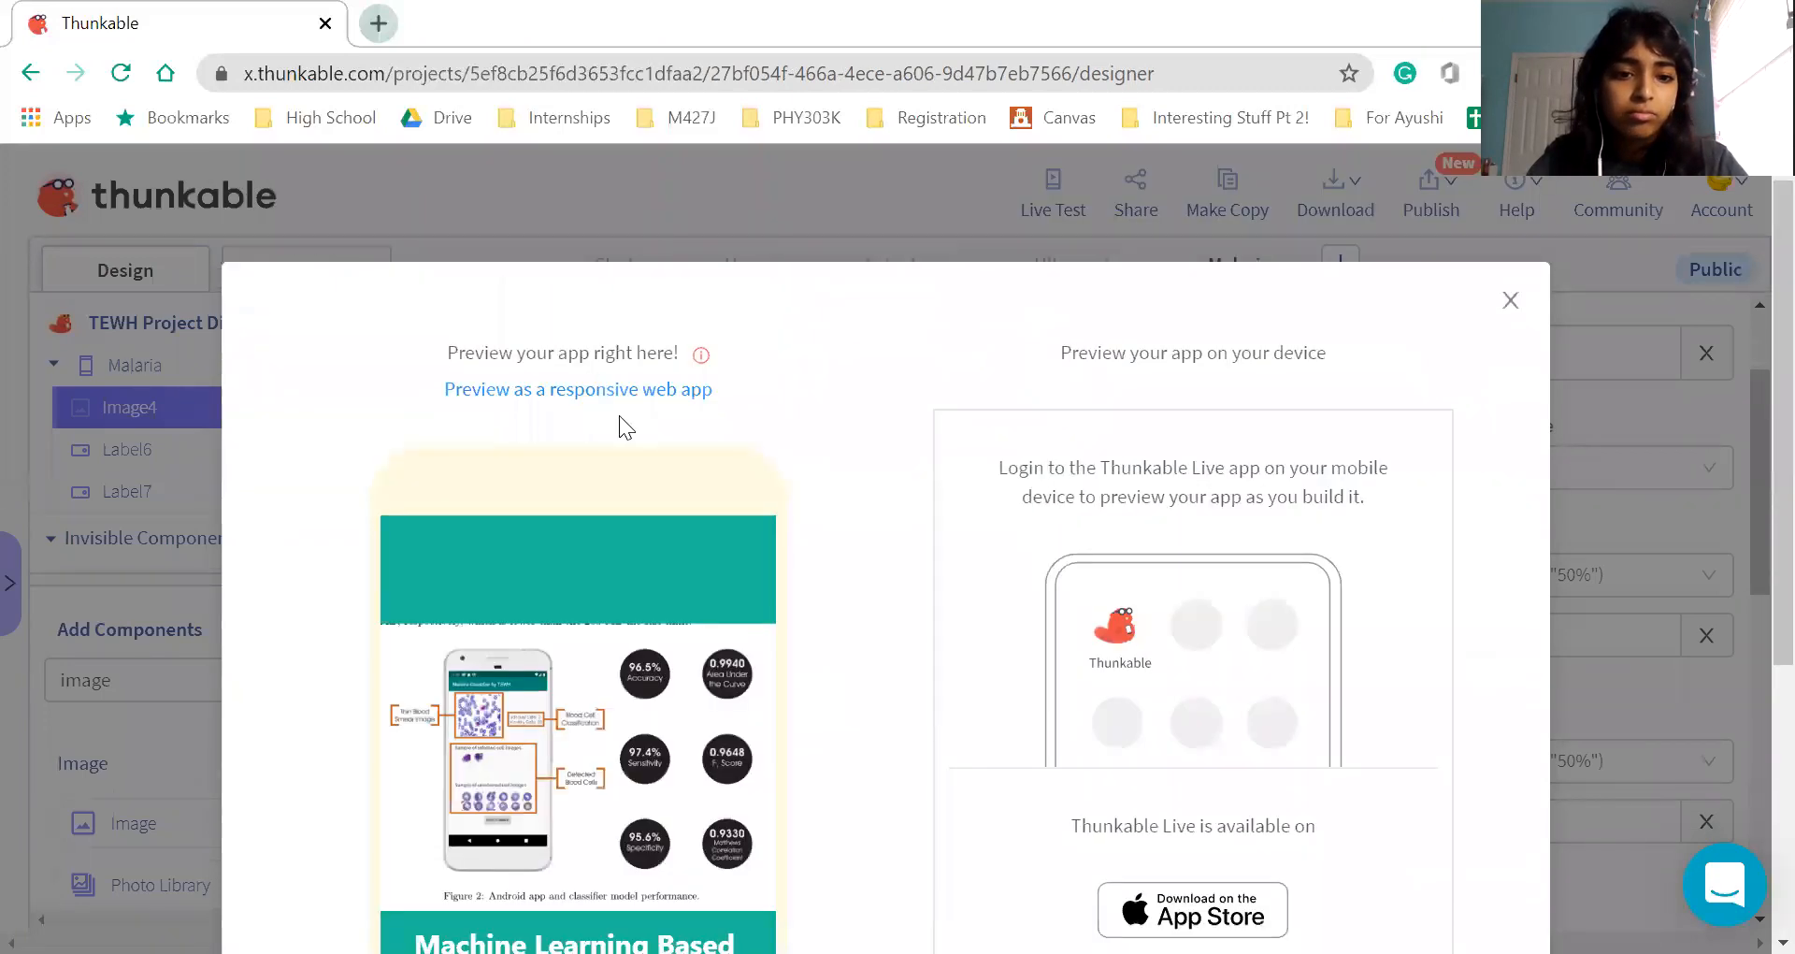
pyautogui.scroll(-3, 765, 730)
pyautogui.scroll(5, 676, 579)
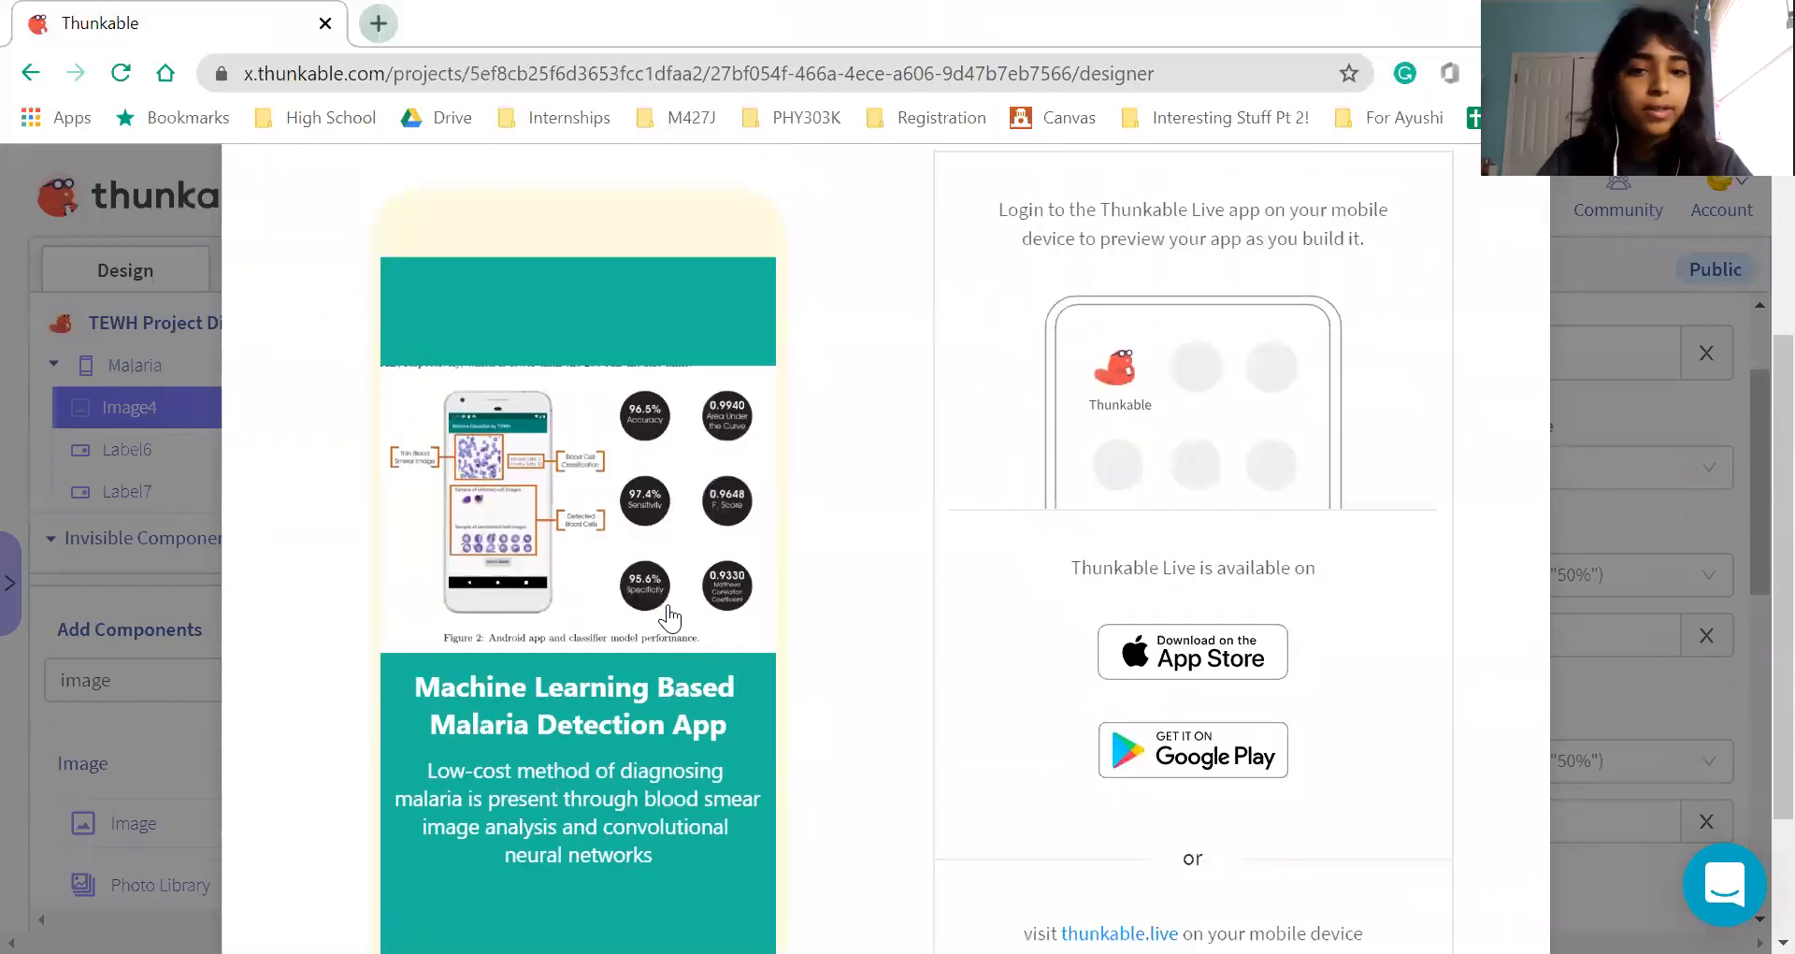
pyautogui.scroll(-3, 677, 582)
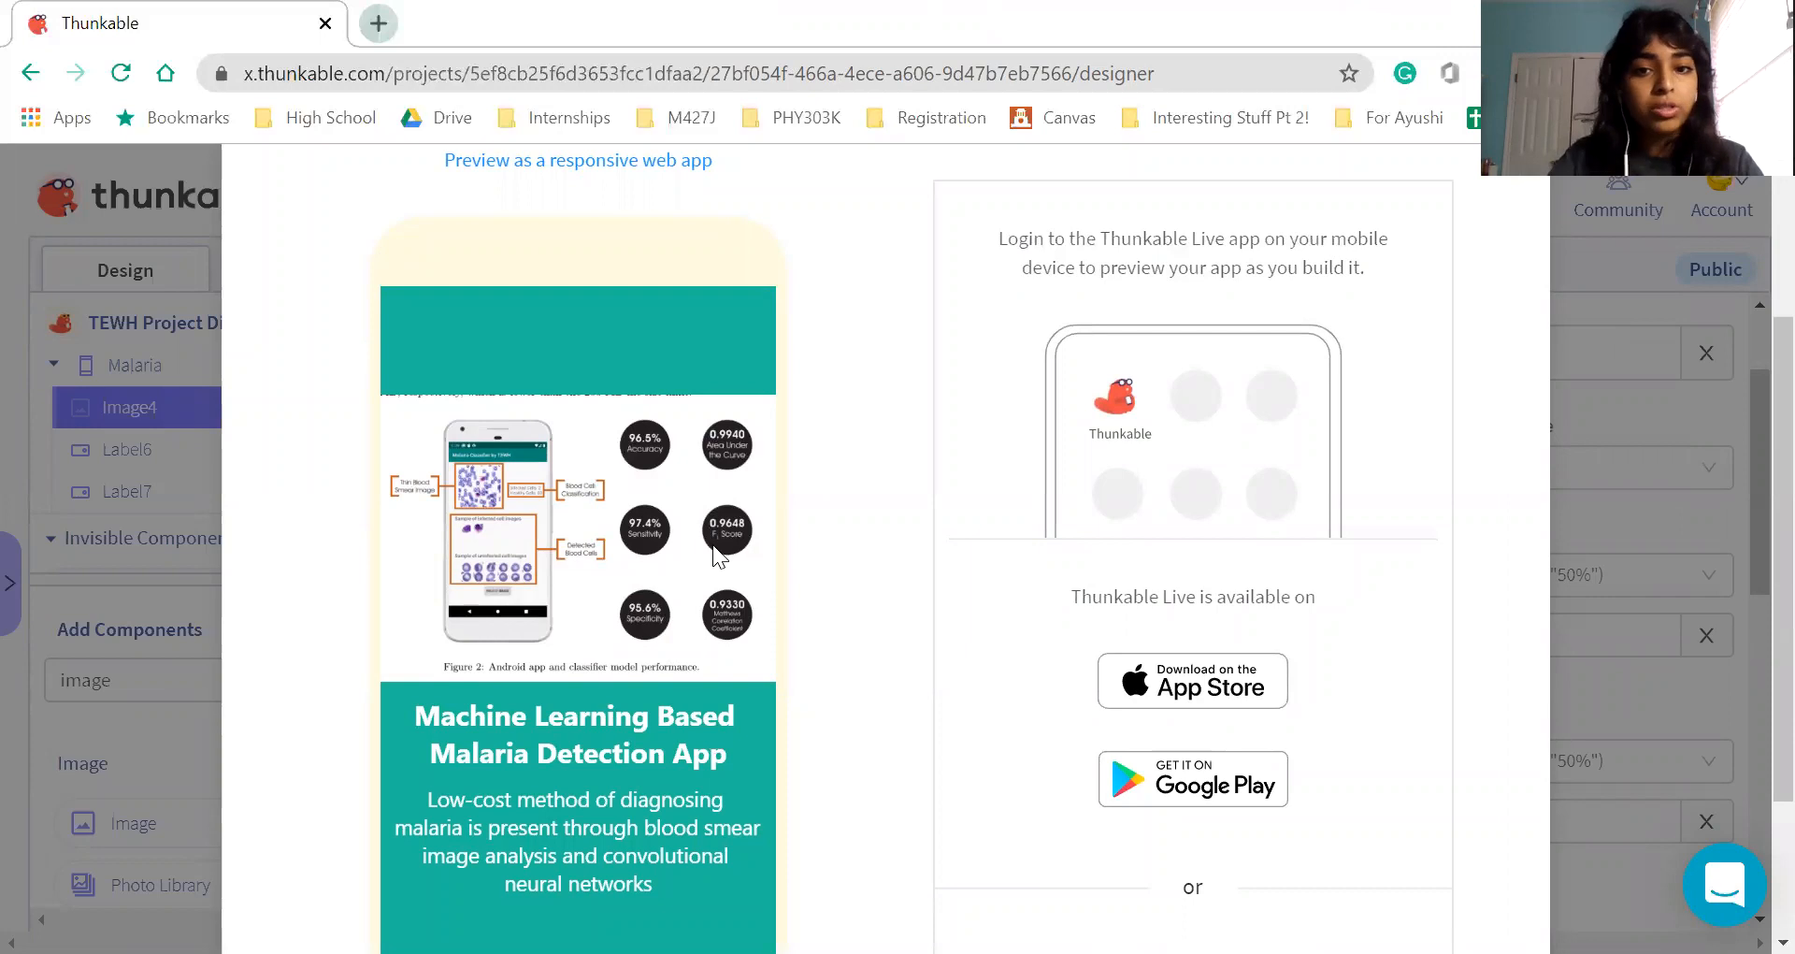
pyautogui.scroll(-3, 611, 665)
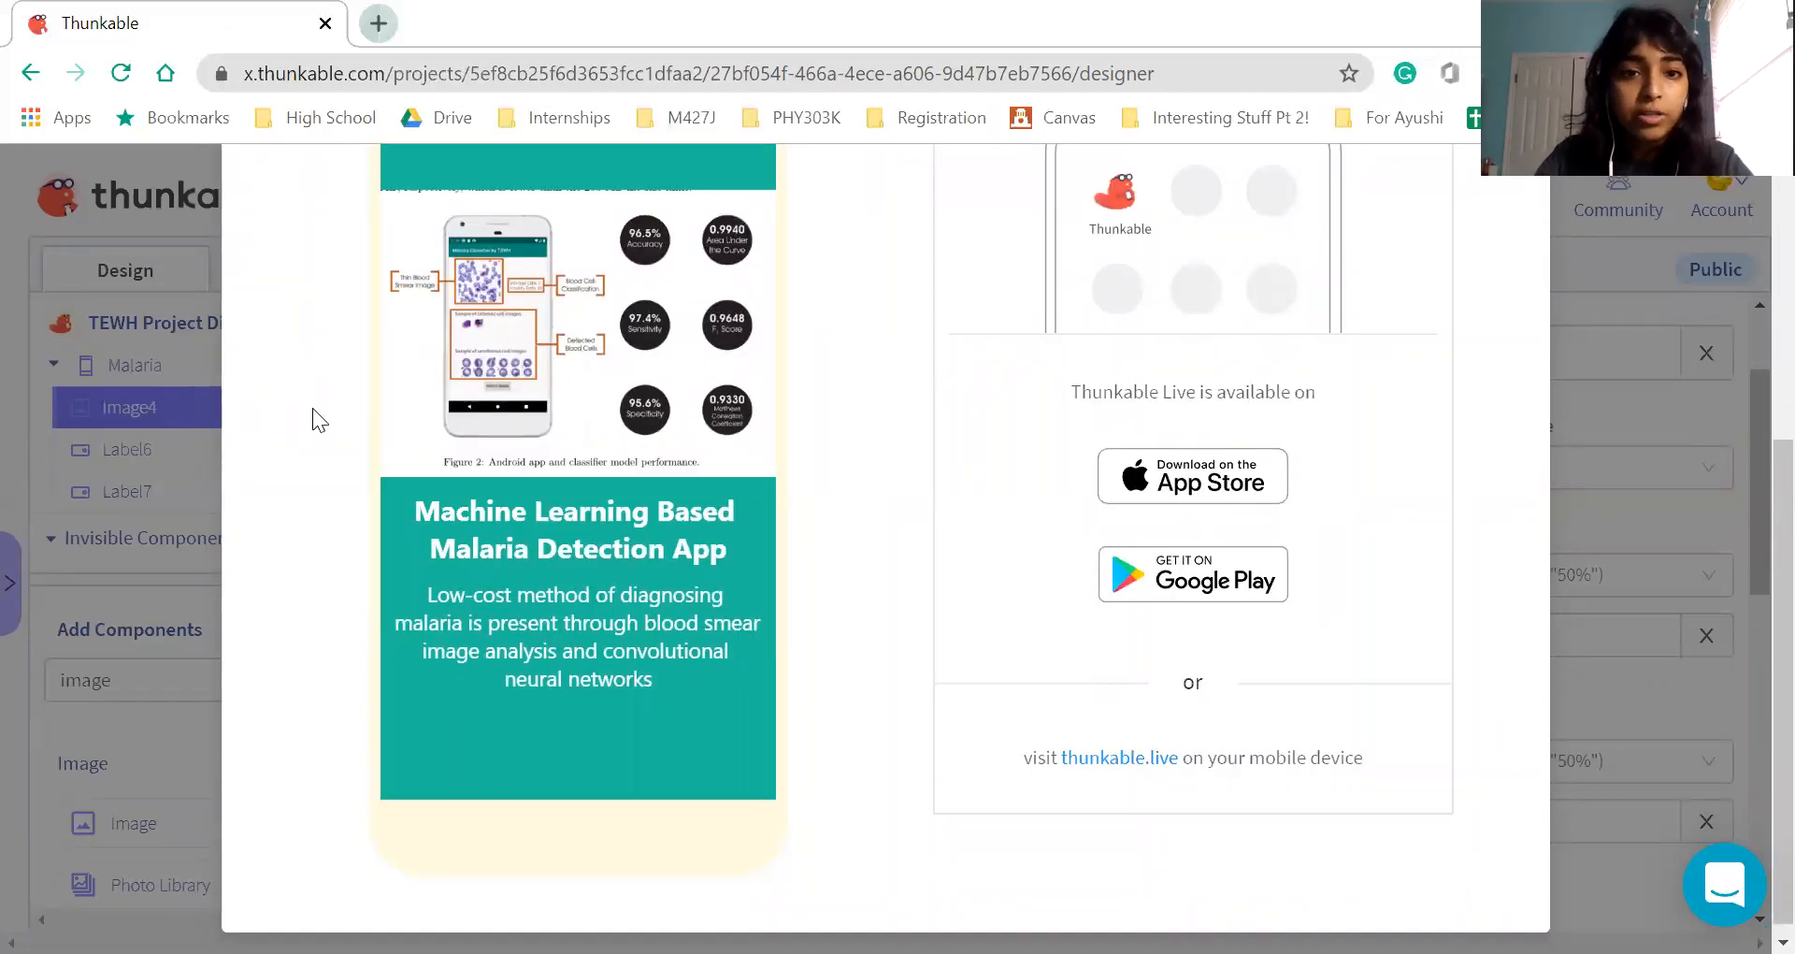
pyautogui.scroll(5, 699, 561)
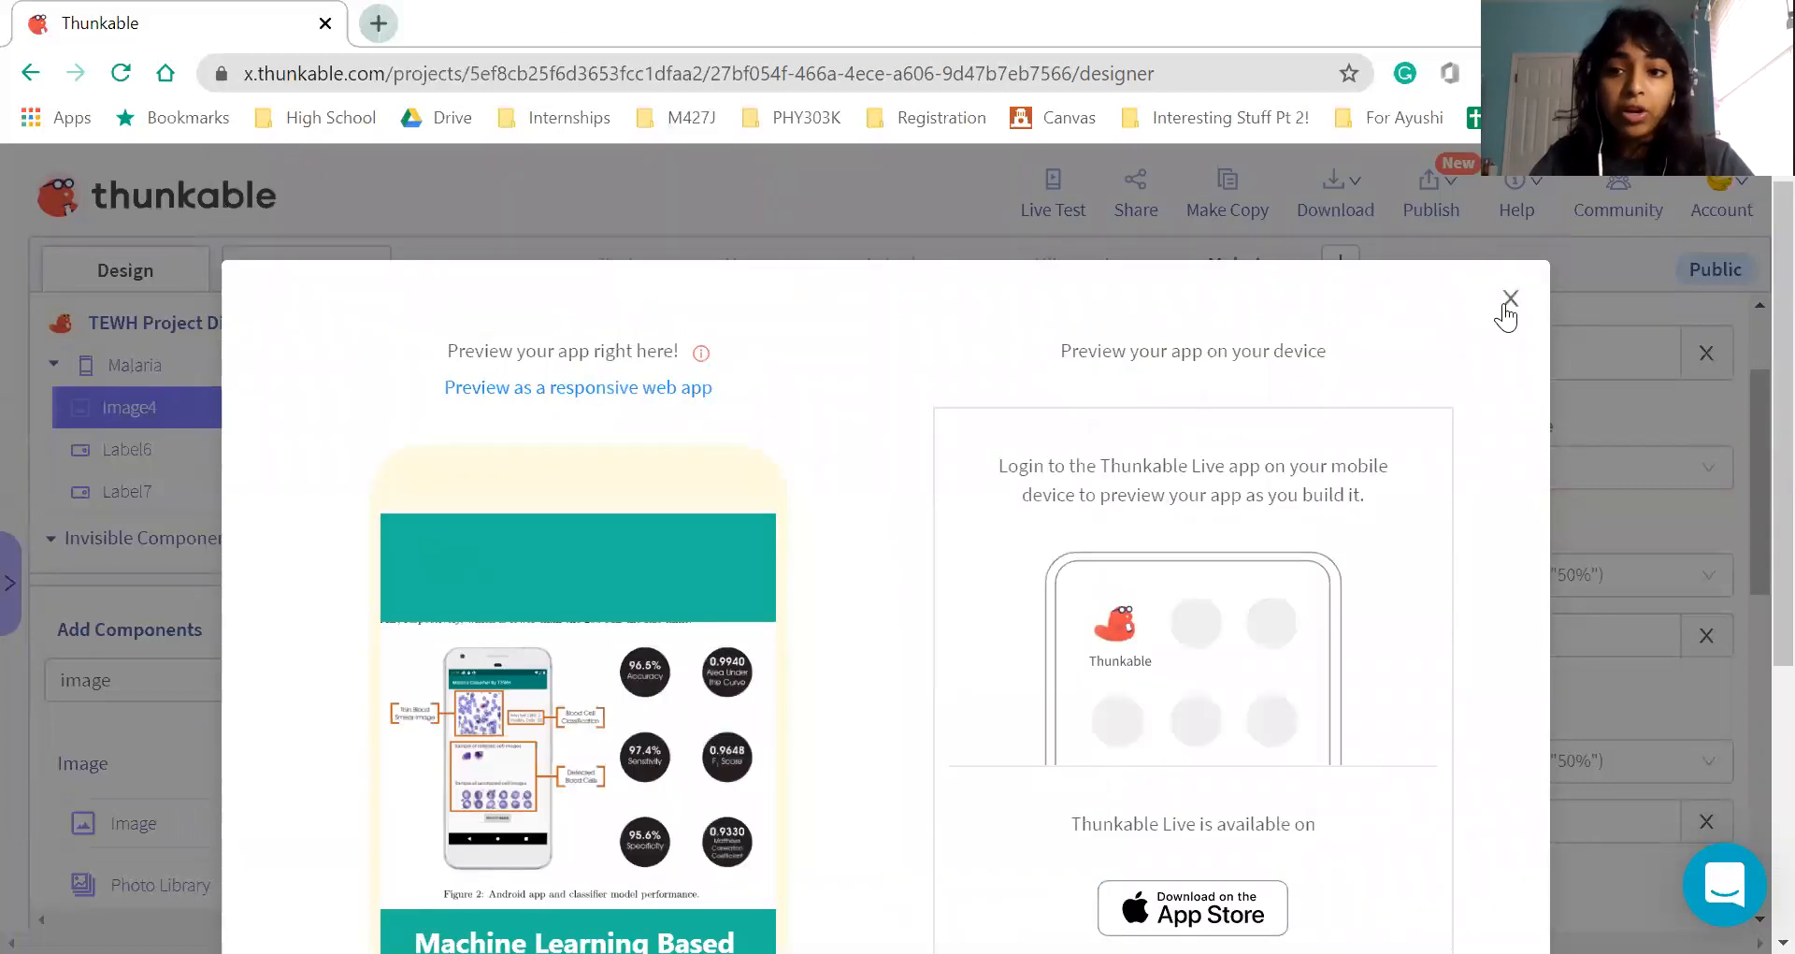
# Check the rest of the Malaria screen in the live preview and close the preview
pyautogui.scroll(-3, 716, 514)
pyautogui.scroll(-1, 420, 860)
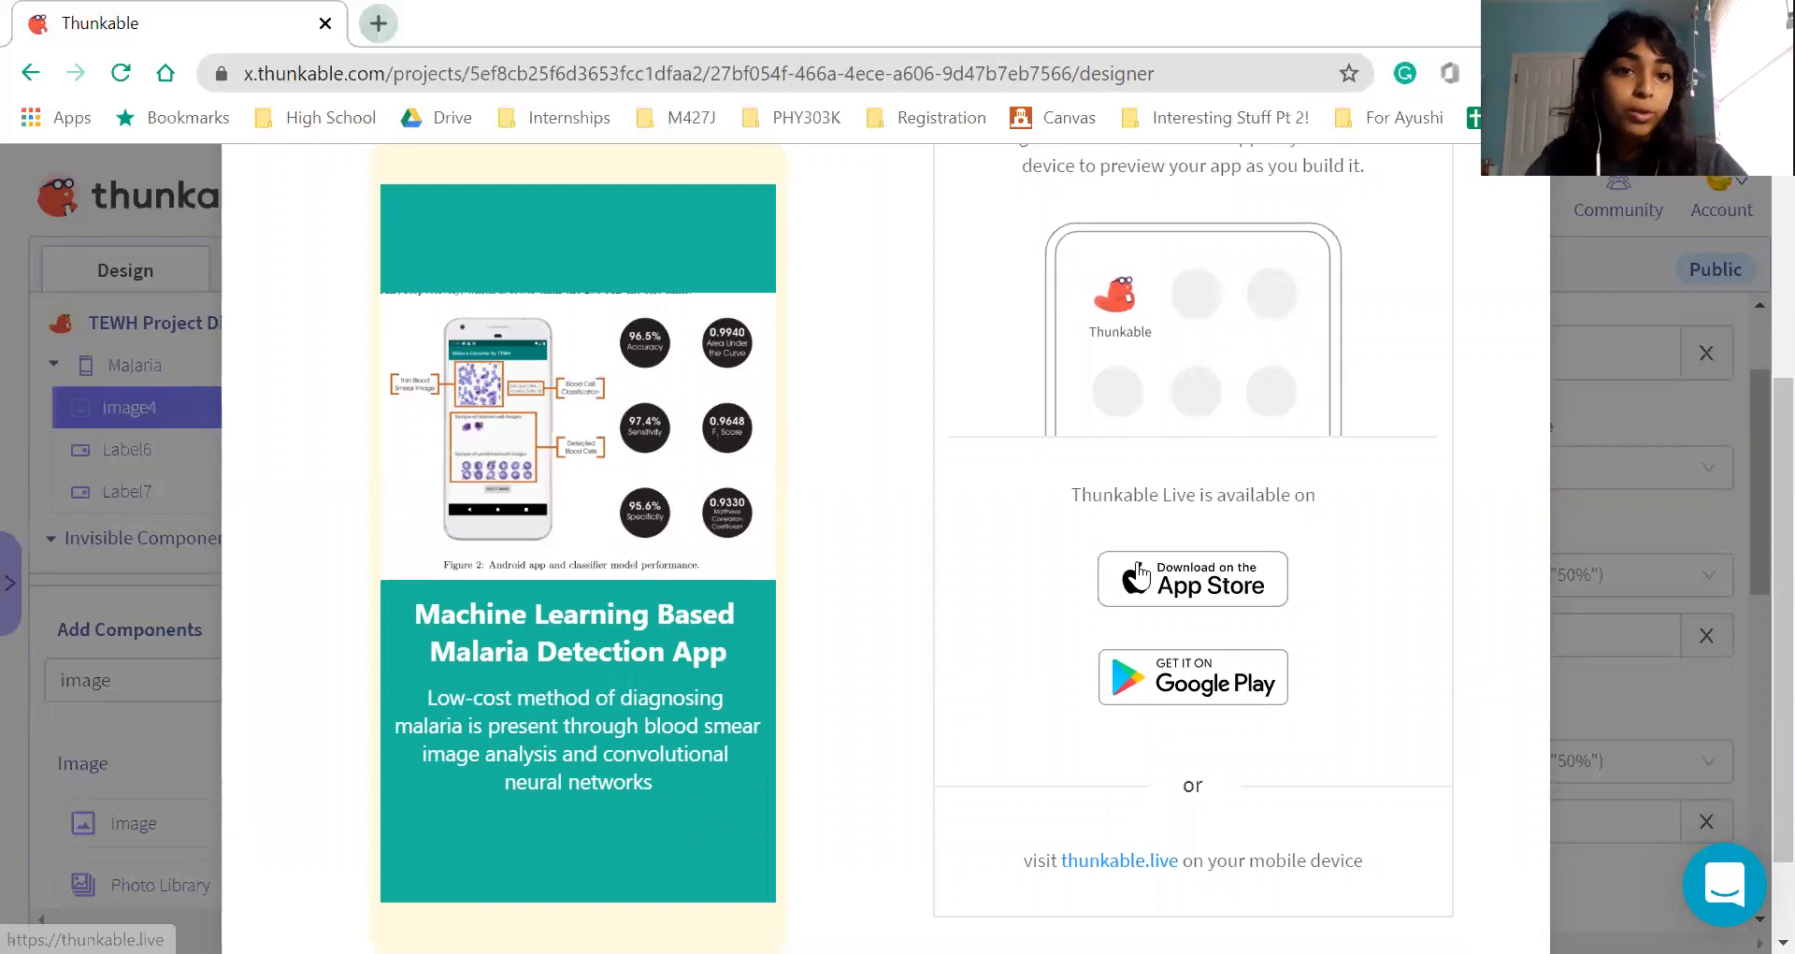
pyautogui.scroll(5, 1282, 372)
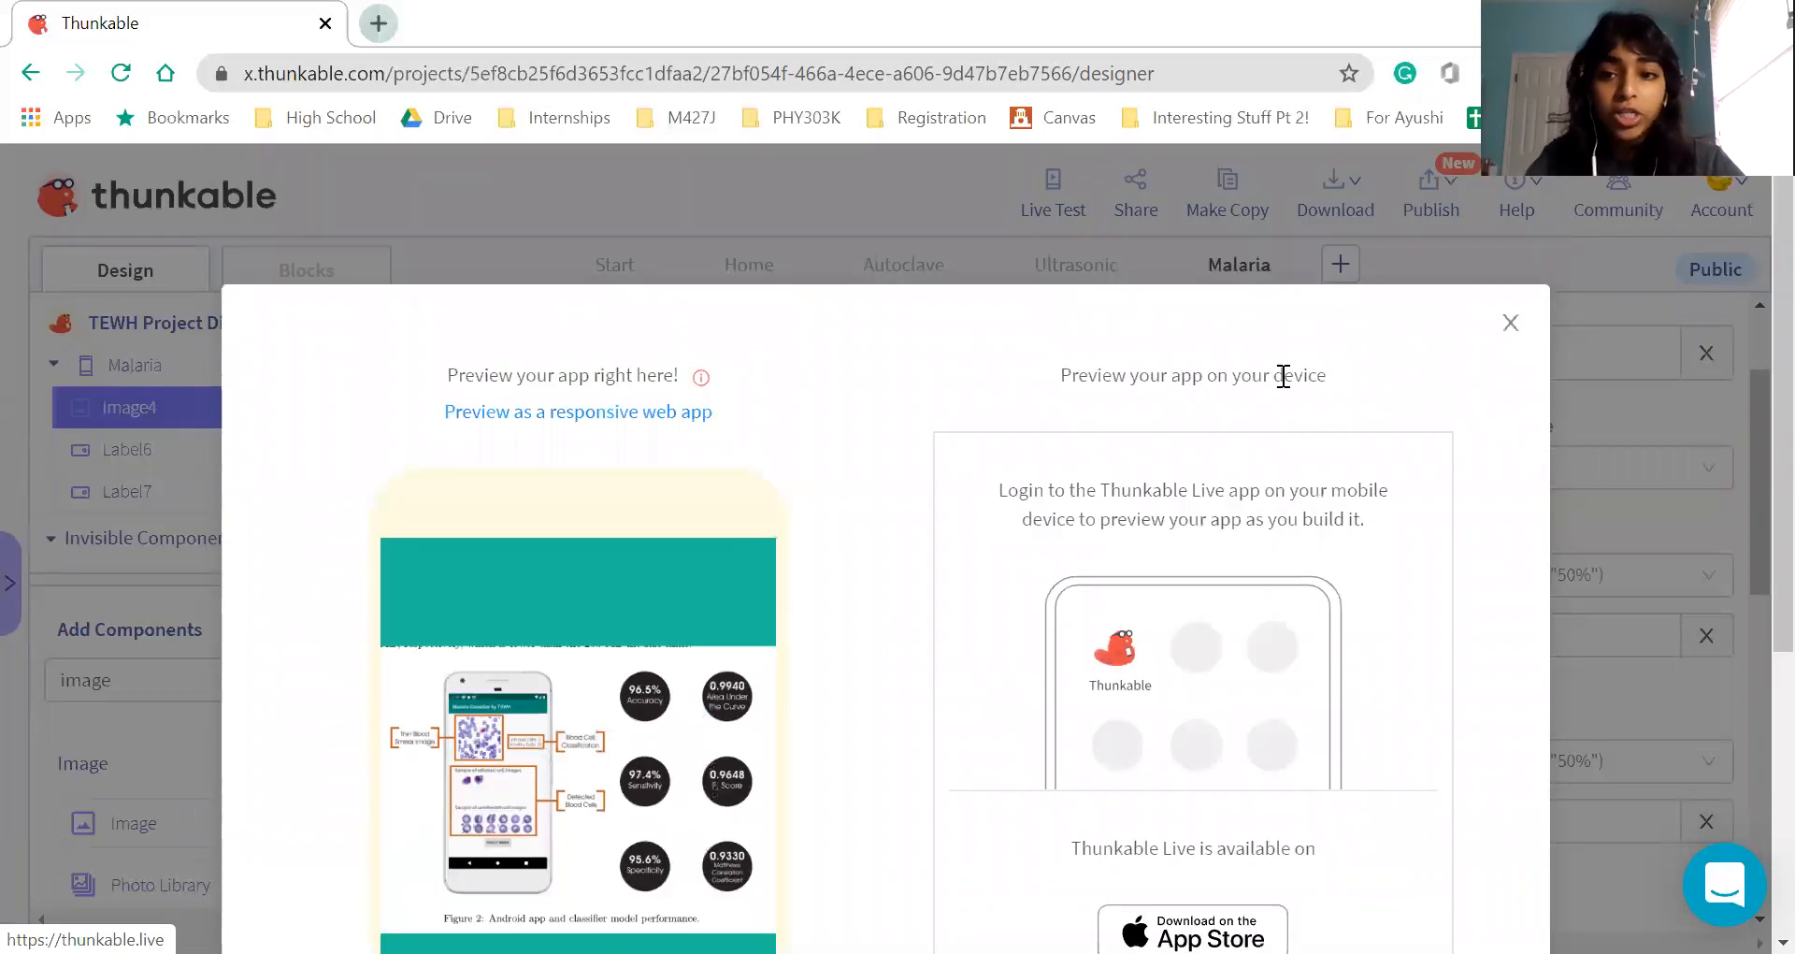
pyautogui.click(1510, 324)
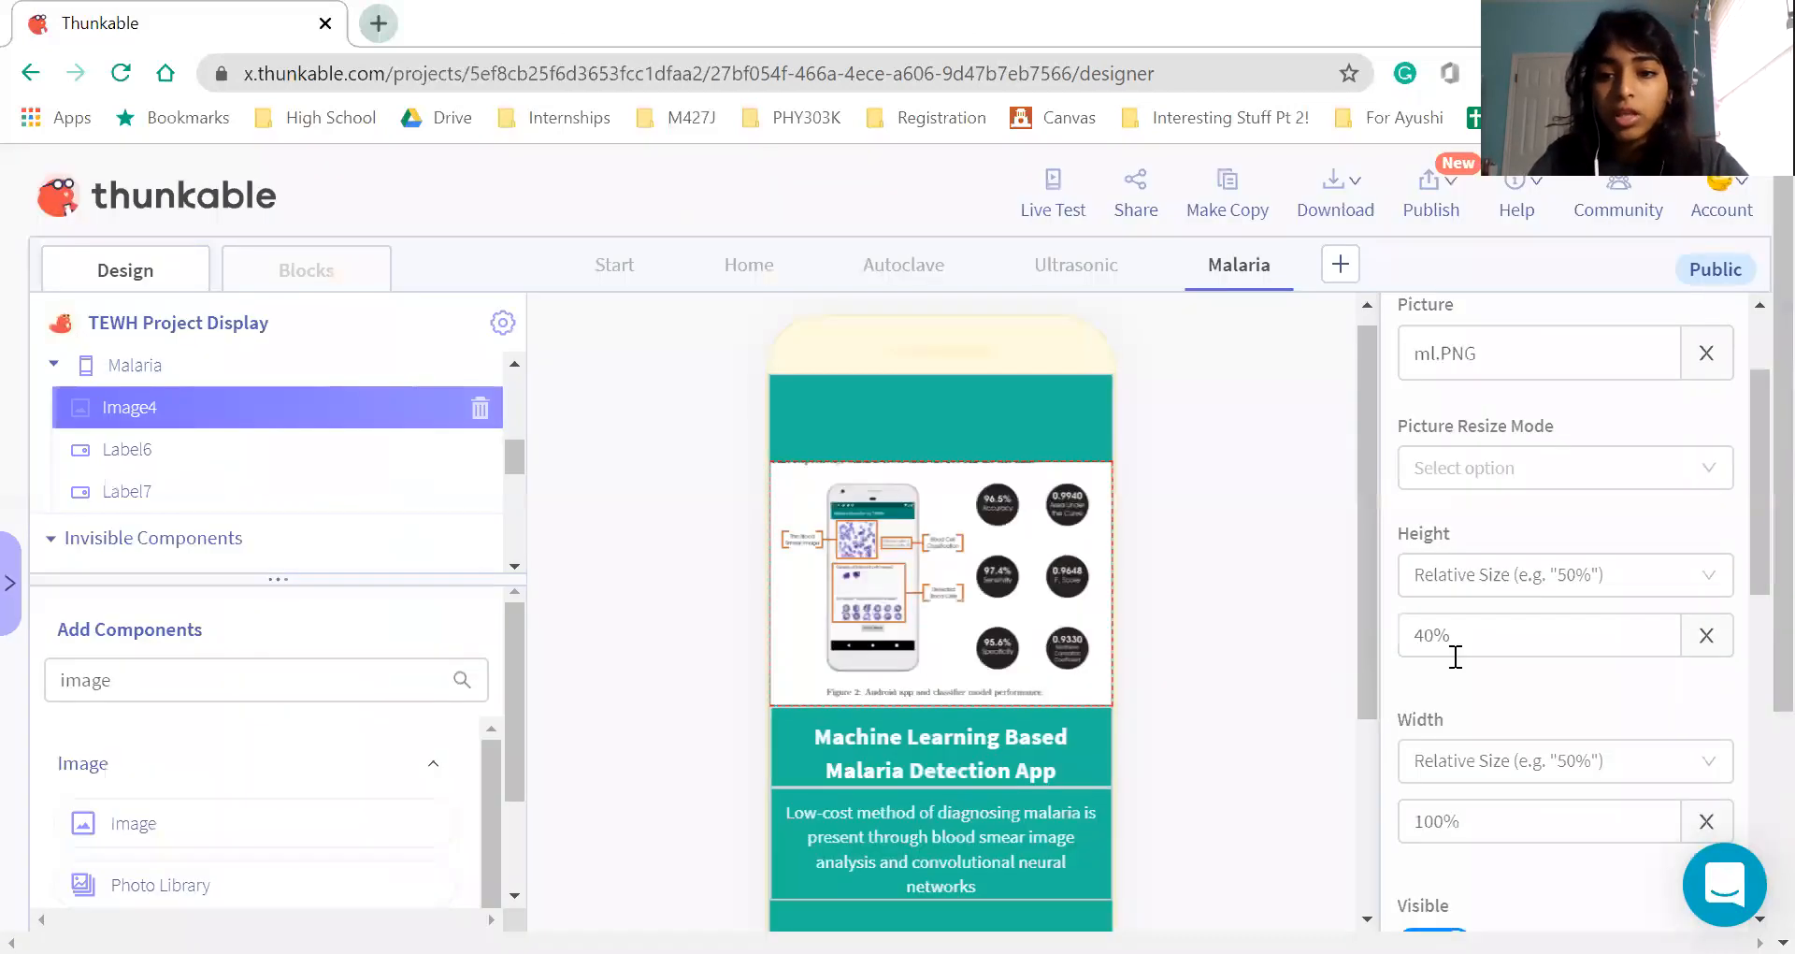
# Collapse the Malaria, Ultrasonic and Autoclave screens in the project's component tree
pyautogui.click(977, 817)
pyautogui.scroll(2, 396, 484)
pyautogui.scroll(2, 396, 484)
pyautogui.click(53, 533)
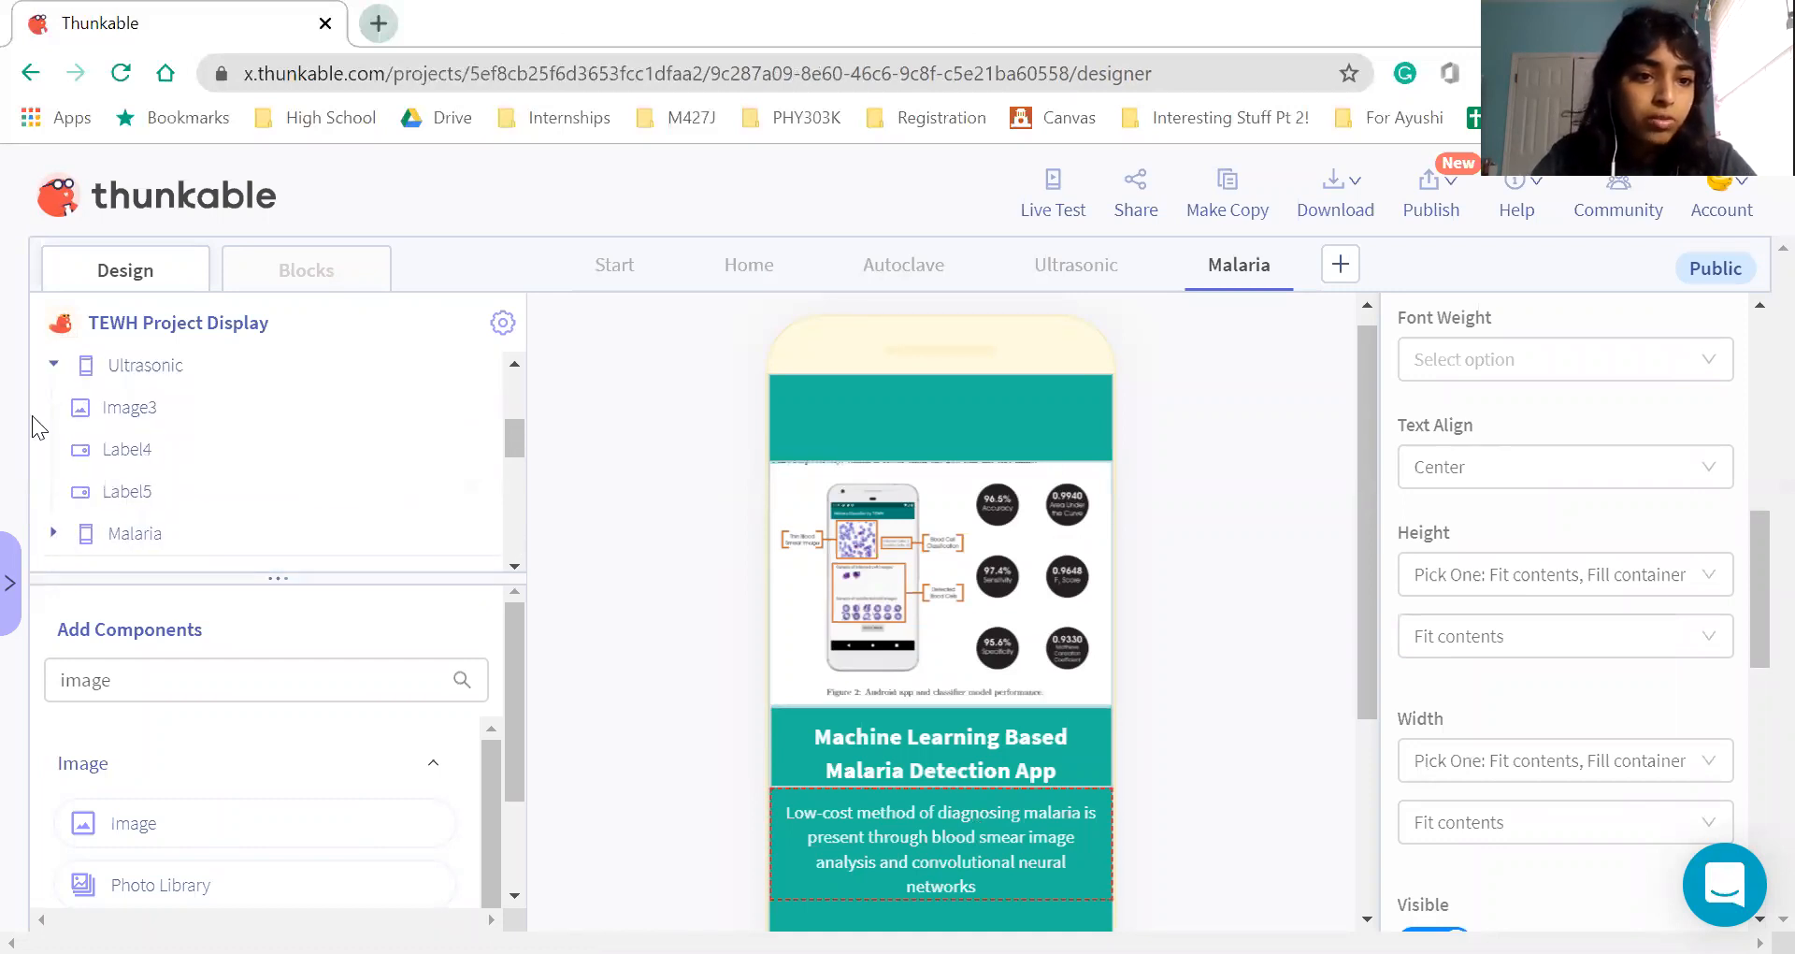
pyautogui.click(53, 365)
pyautogui.scroll(3, 84, 458)
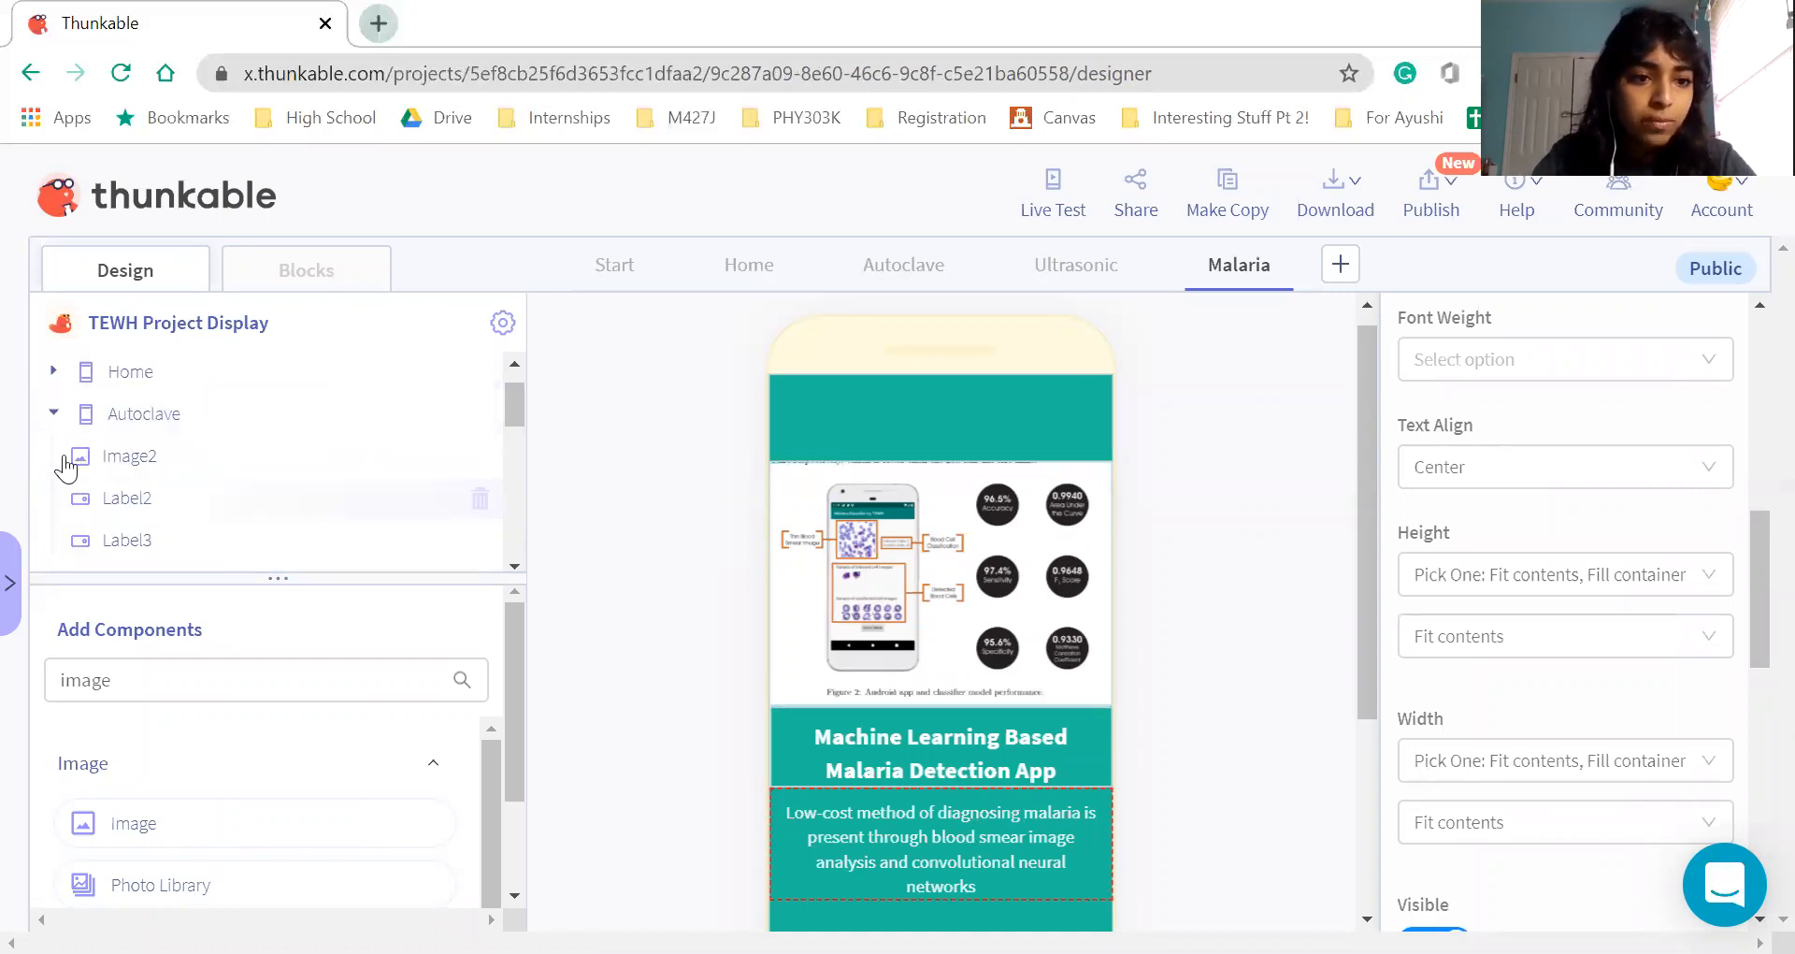
pyautogui.click(53, 412)
pyautogui.scroll(-1, 168, 492)
pyautogui.scroll(-1, 169, 491)
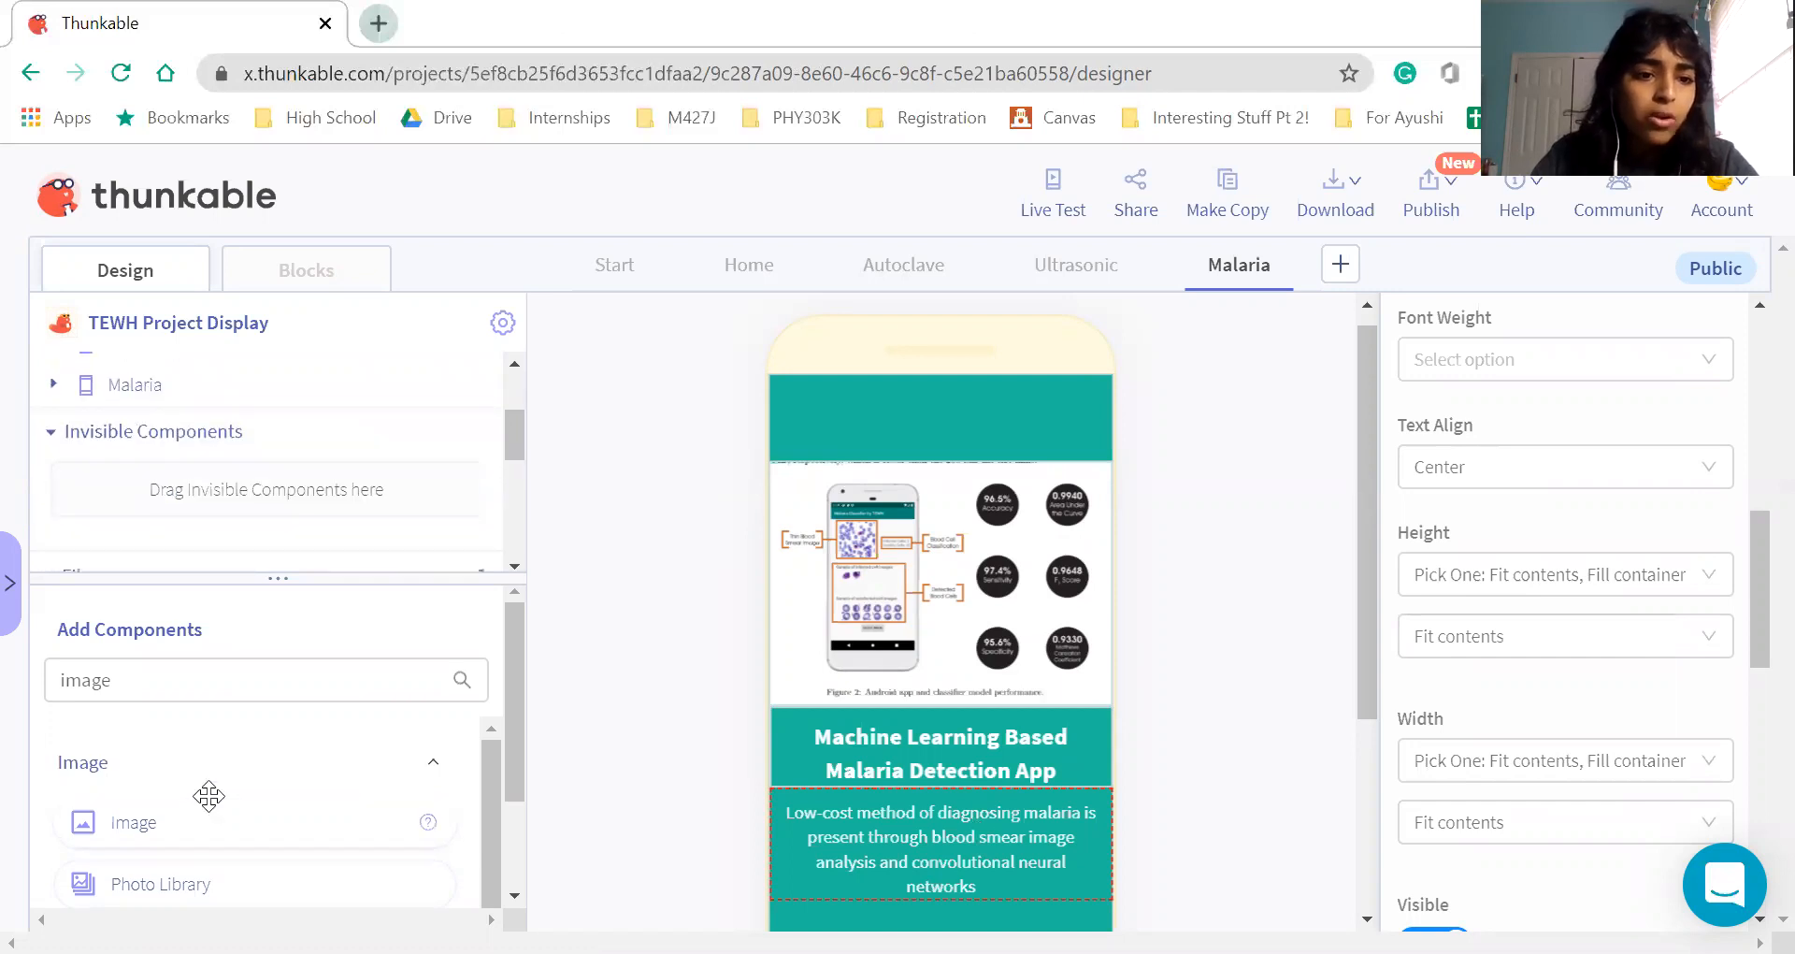
pyautogui.scroll(-2, 209, 794)
# Clear the image search and search the available components for "bottom"
pyautogui.click(402, 682)
pyautogui.press('BackSpace')
pyautogui.press('BackSpace')
pyautogui.press('BackSpace')
pyautogui.press('BackSpace')
pyautogui.press('BackSpace')
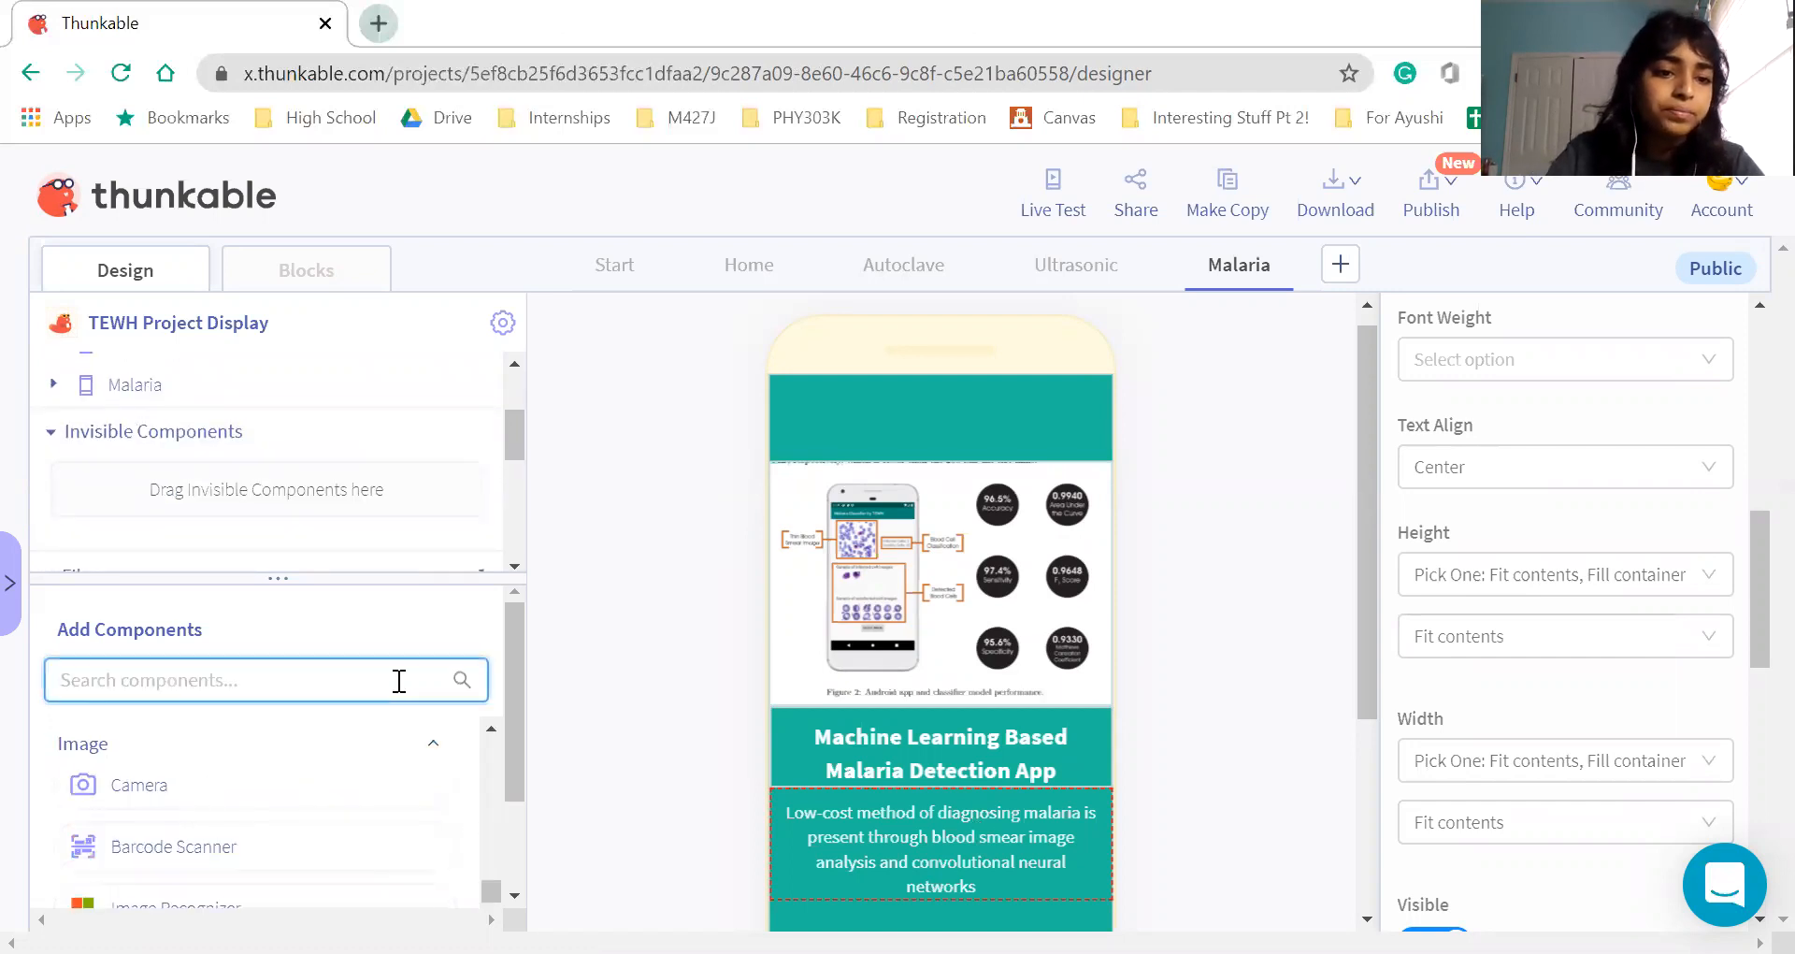
pyautogui.click(606, 708)
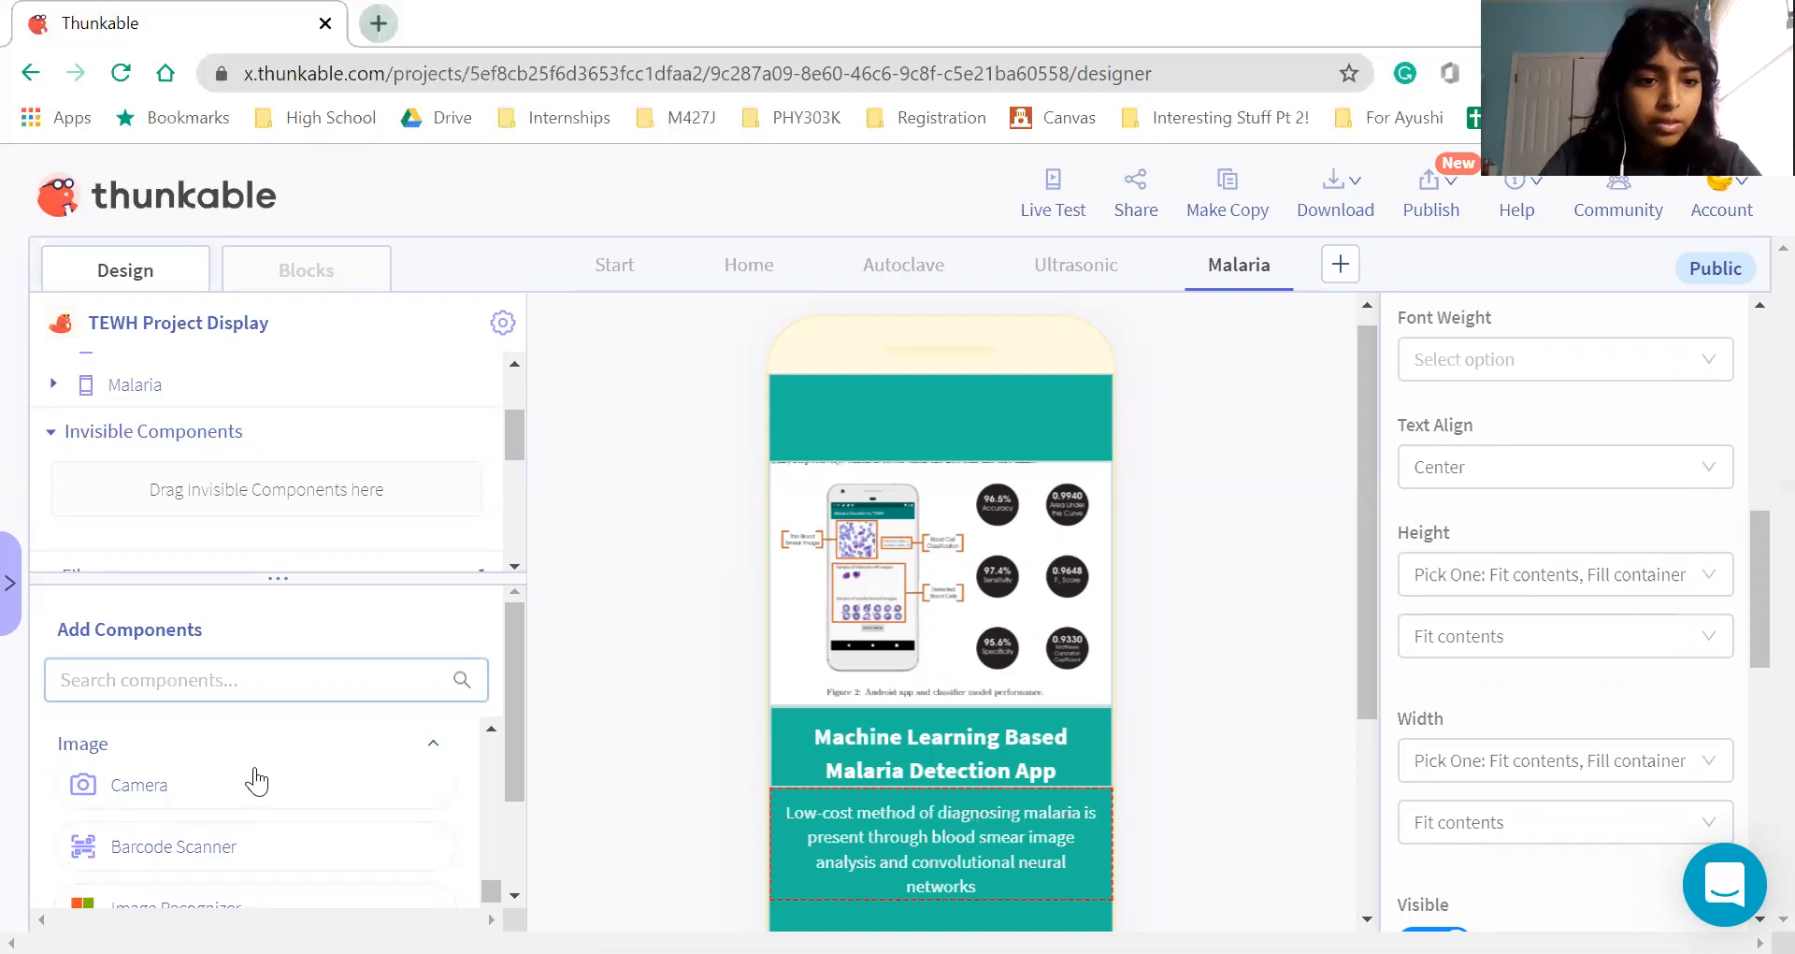
pyautogui.scroll(-2, 245, 767)
pyautogui.click(208, 689)
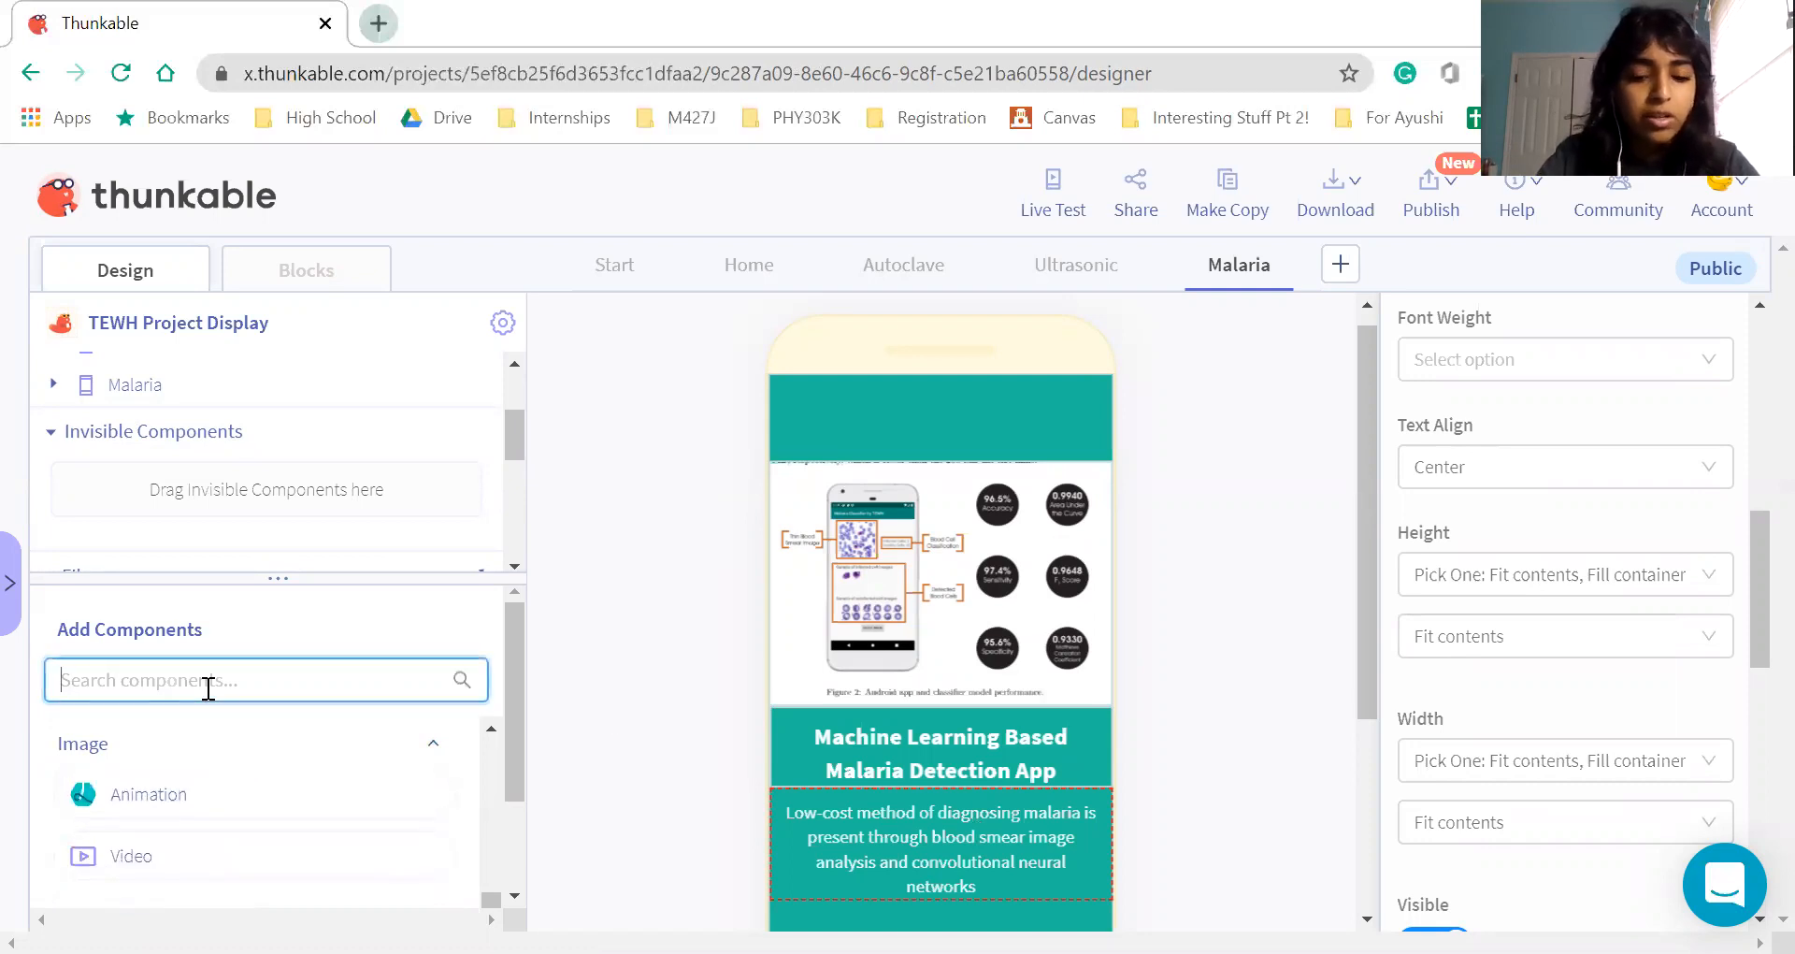
pyautogui.write('bottom')
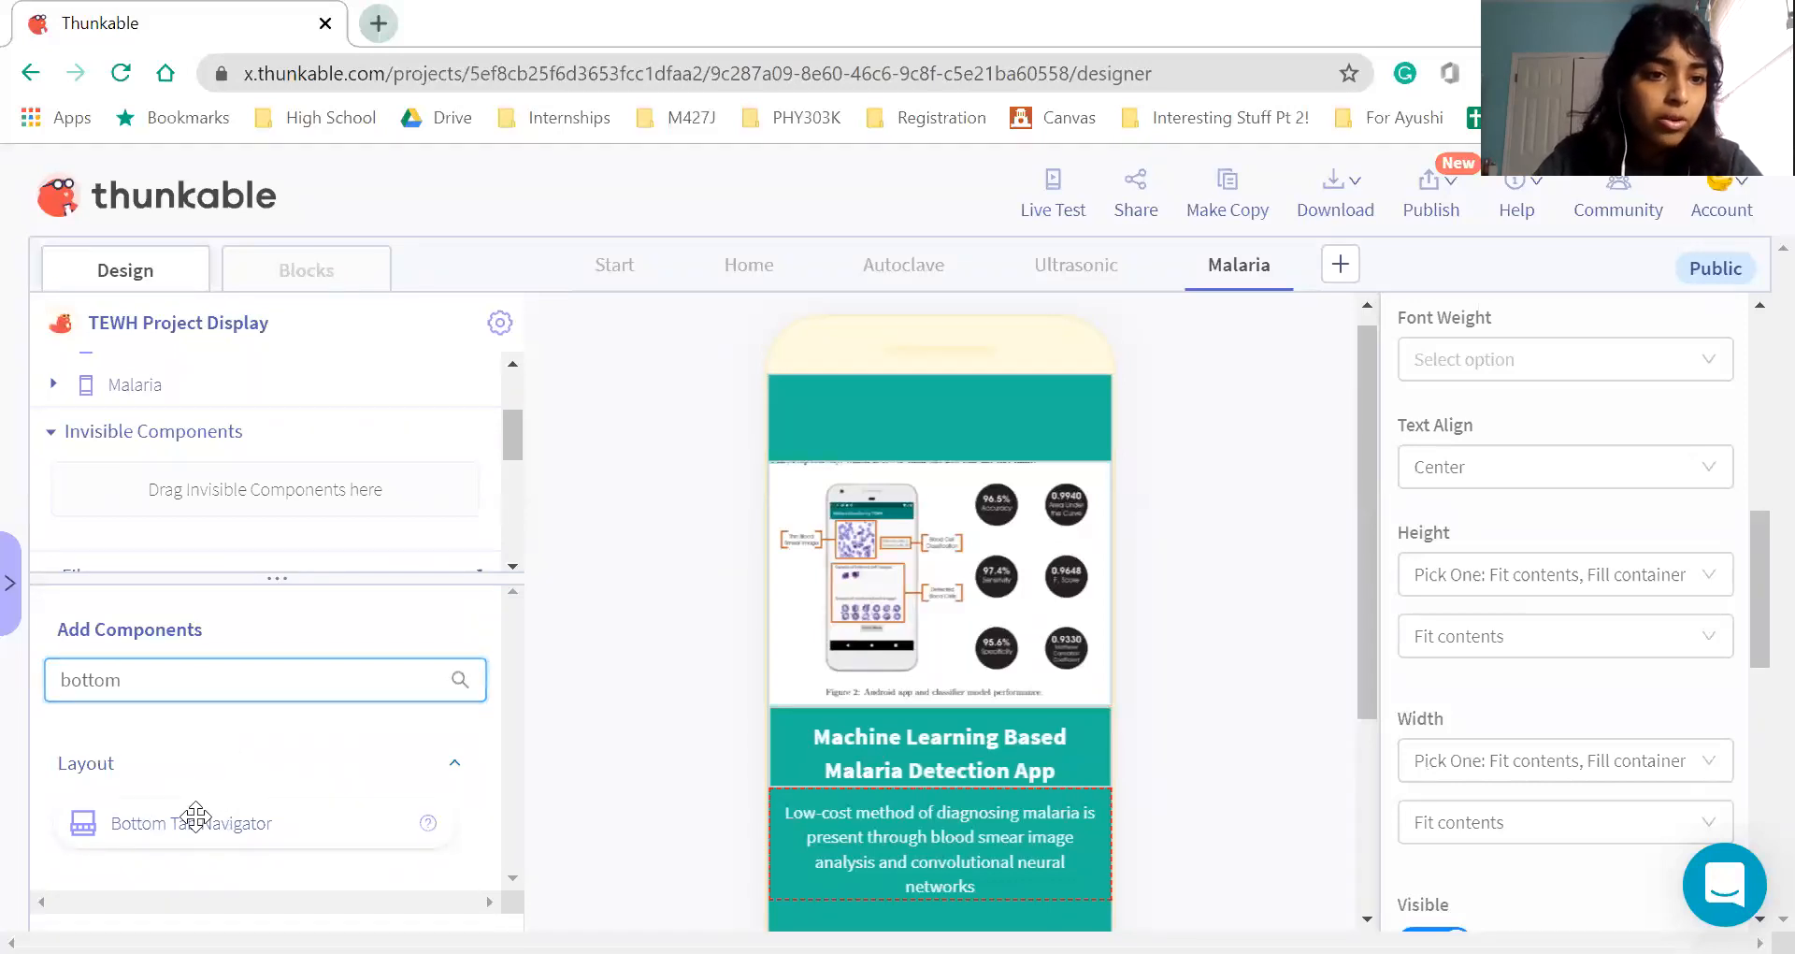
# Add a Bottom Tab Navigator to the project and place it between the Home and Autoclave screens in the component tree
pyautogui.moveTo(195, 816); pyautogui.dragTo(182, 364)
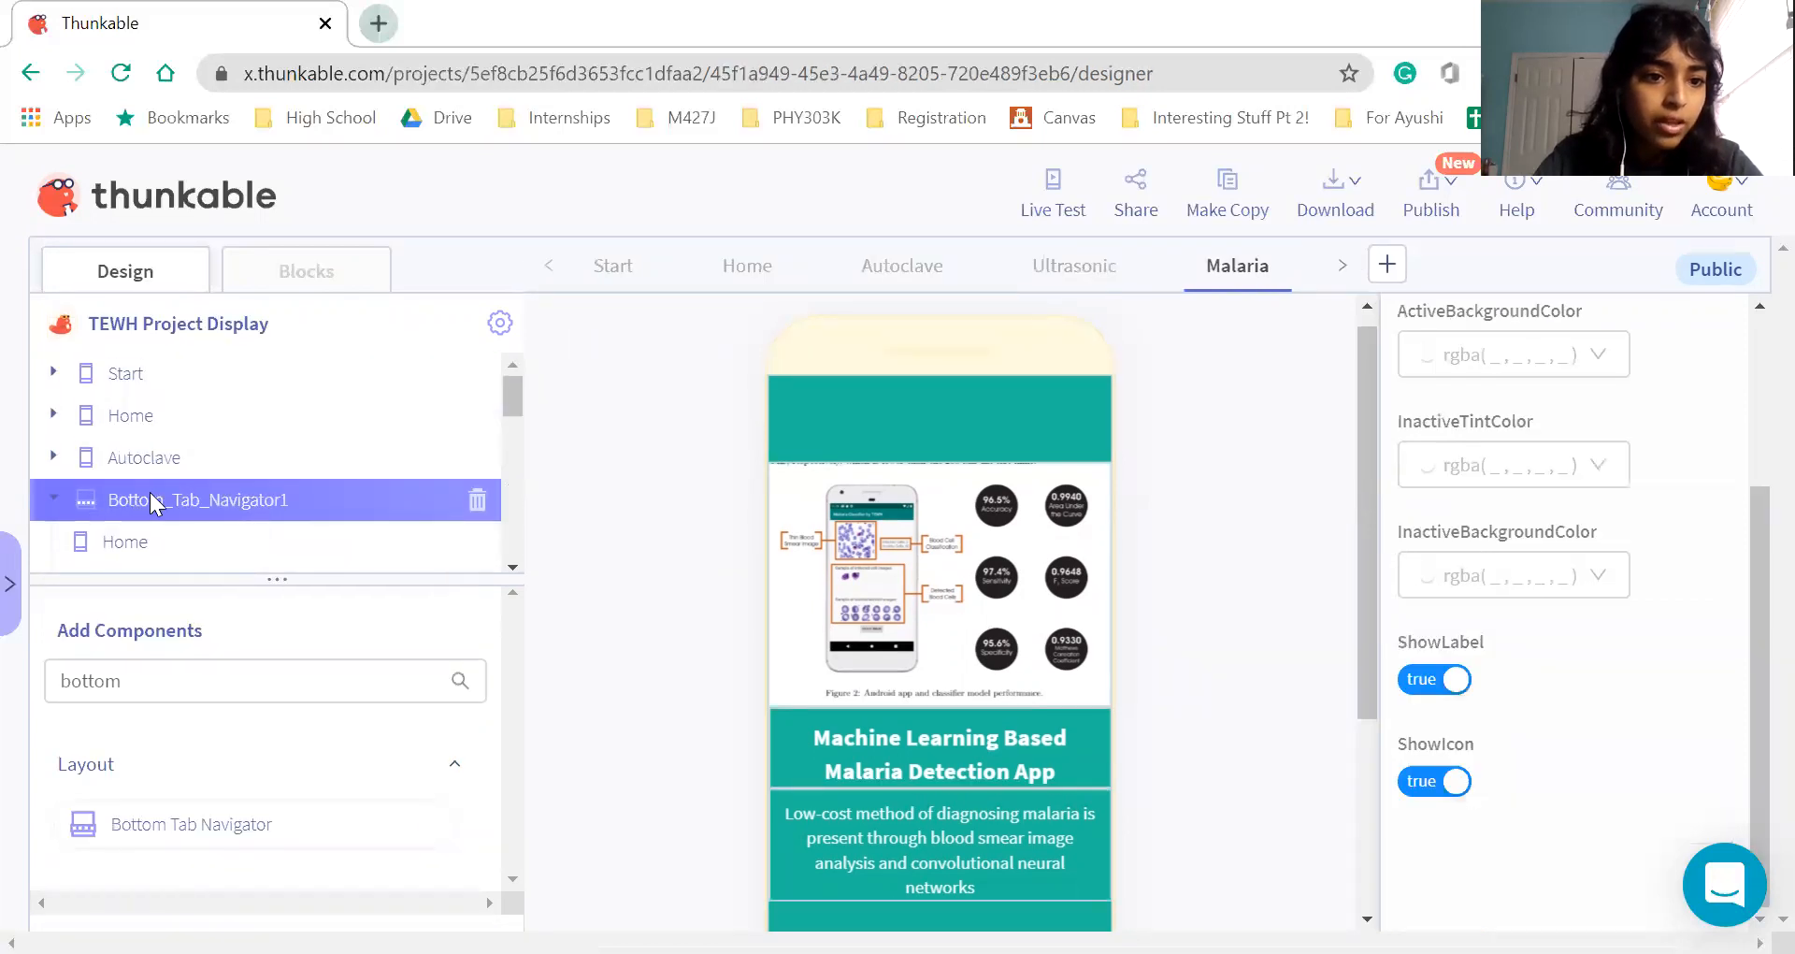
pyautogui.moveTo(240, 456); pyautogui.dragTo(182, 447)
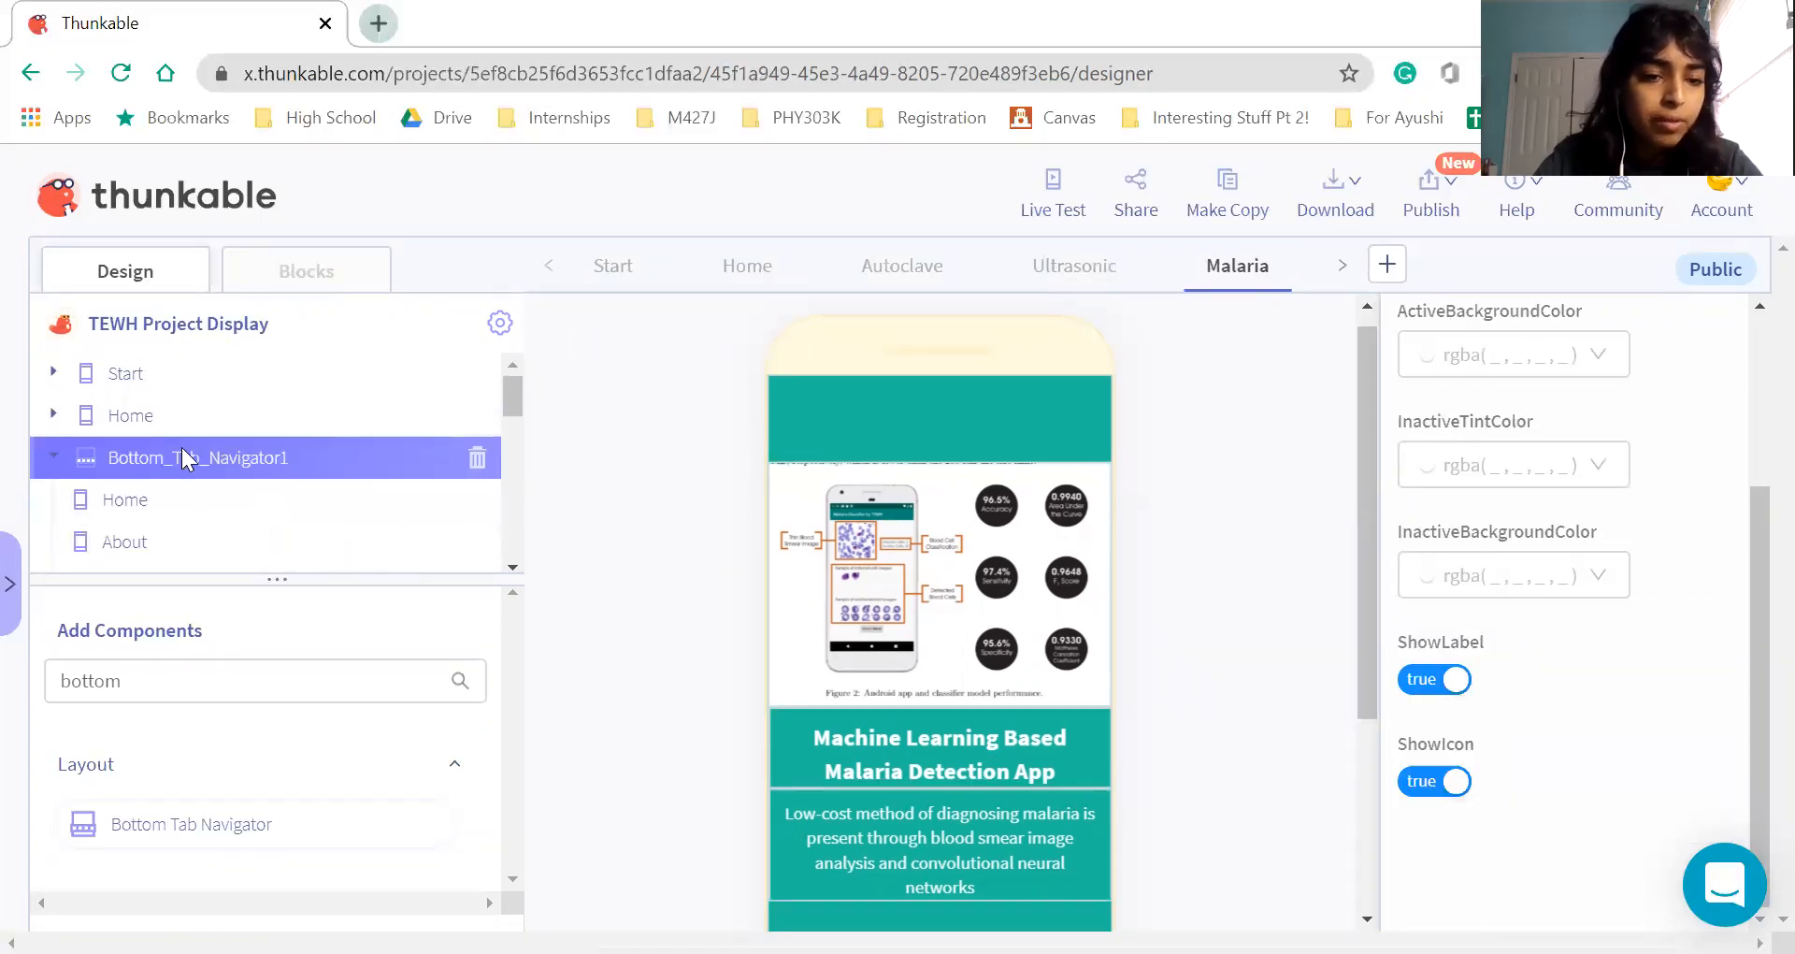
pyautogui.scroll(-2, 197, 491)
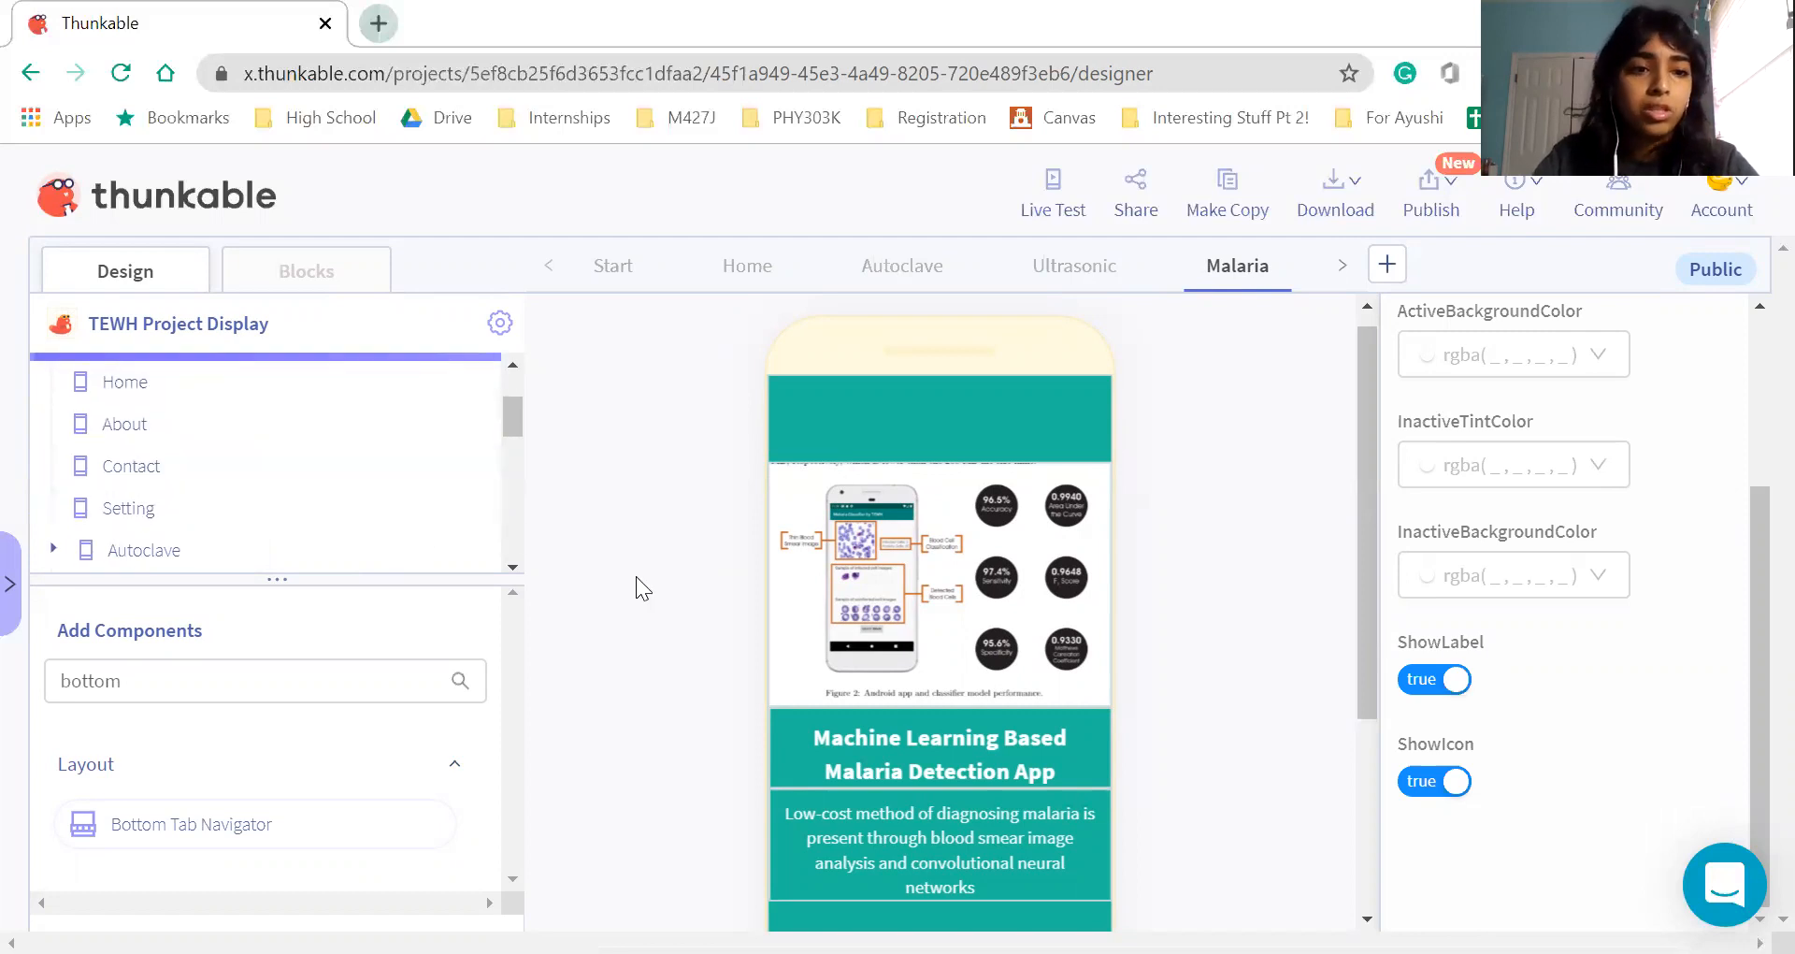
pyautogui.scroll(-3, 233, 529)
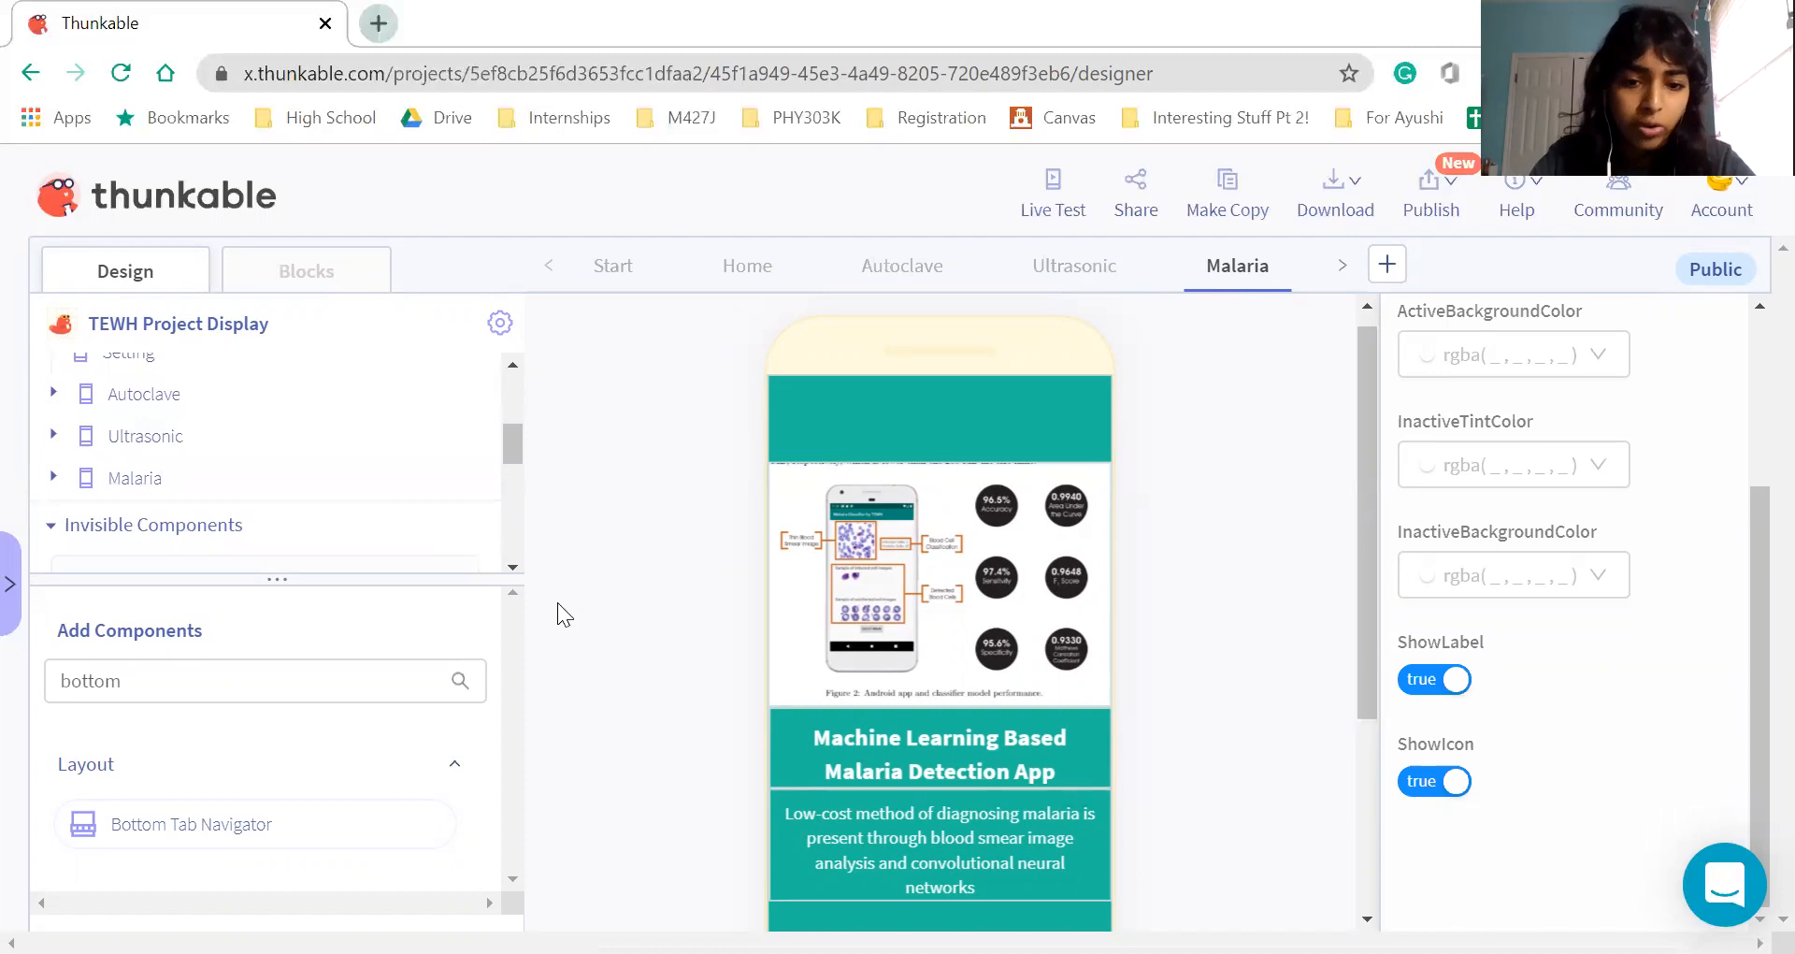
pyautogui.scroll(-2, 558, 602)
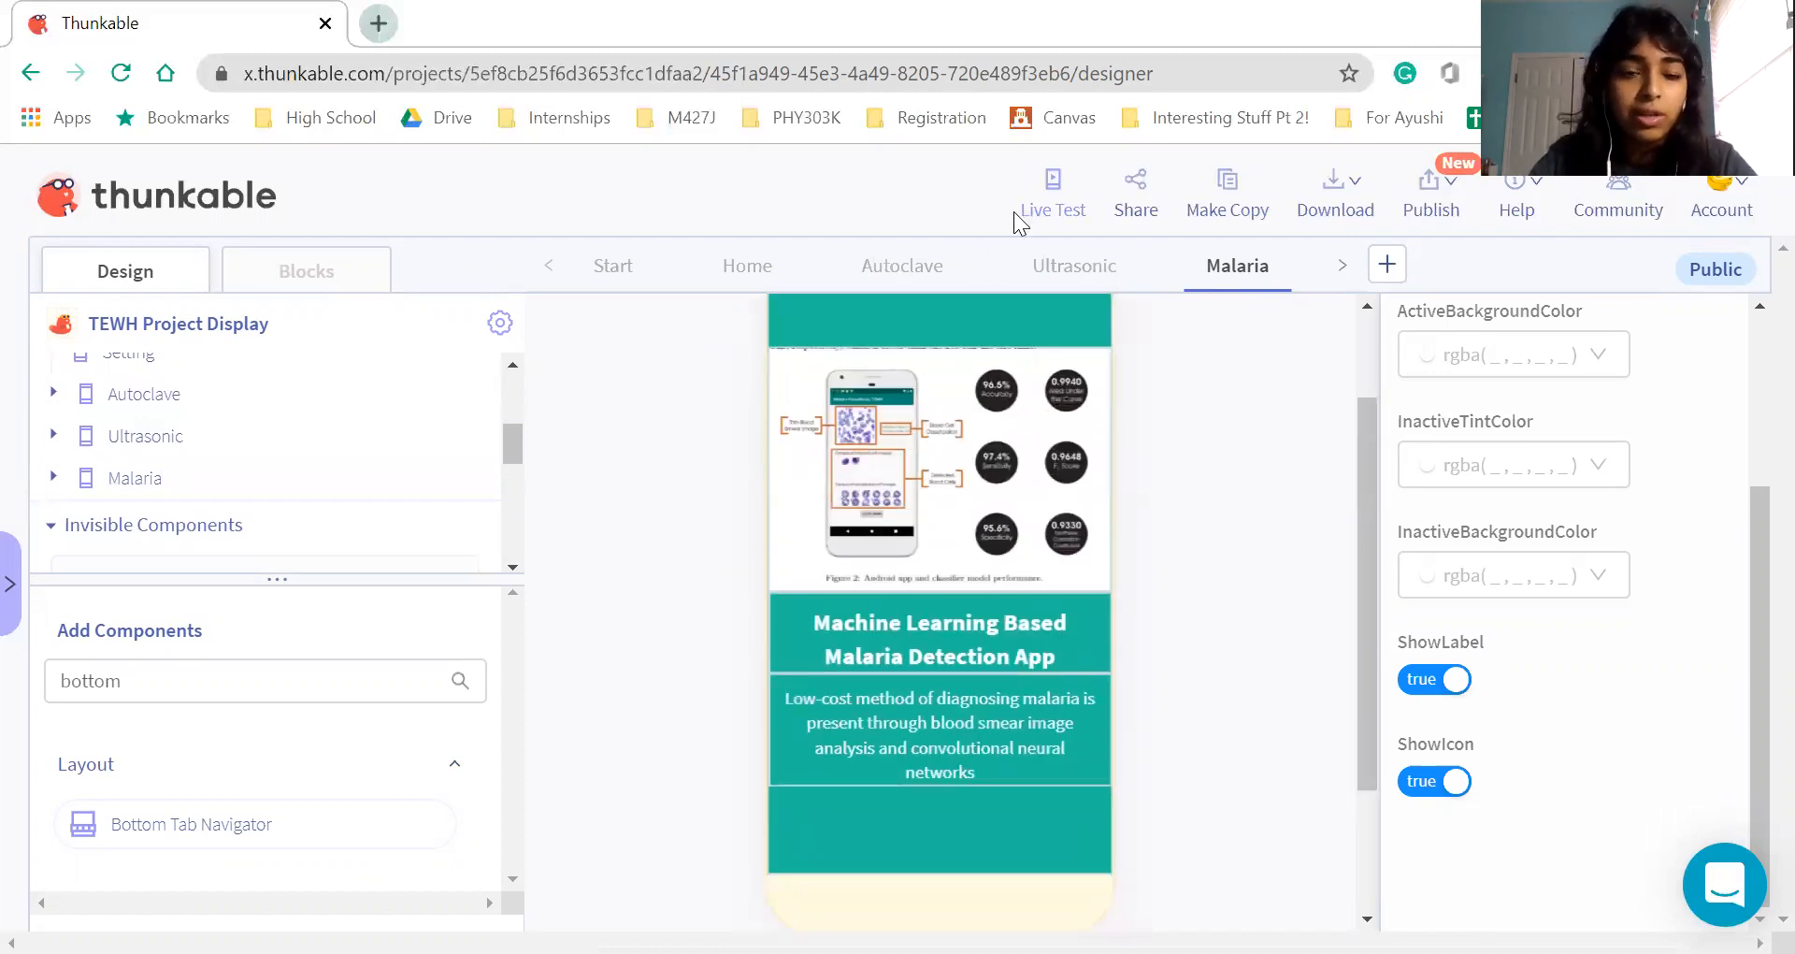
# Delete the default Home, About, Contact and Setting screens inside the Bottom Tab Navigator
pyautogui.scroll(5, 289, 461)
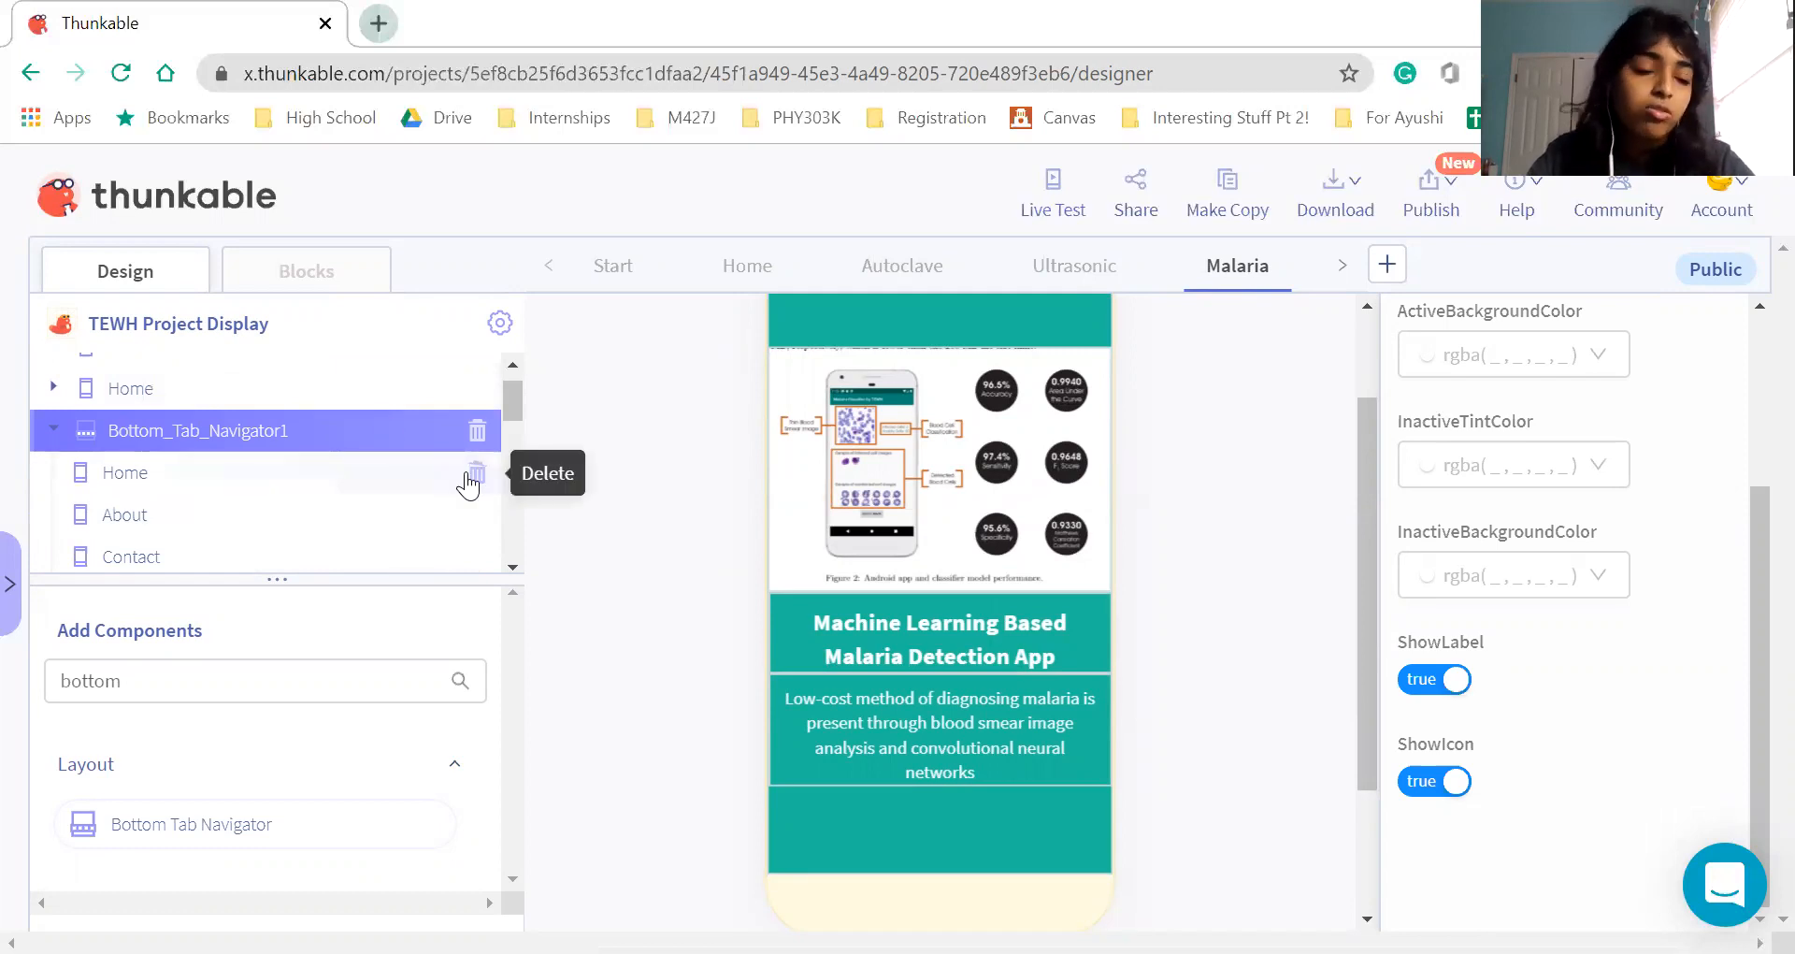
pyautogui.click(474, 473)
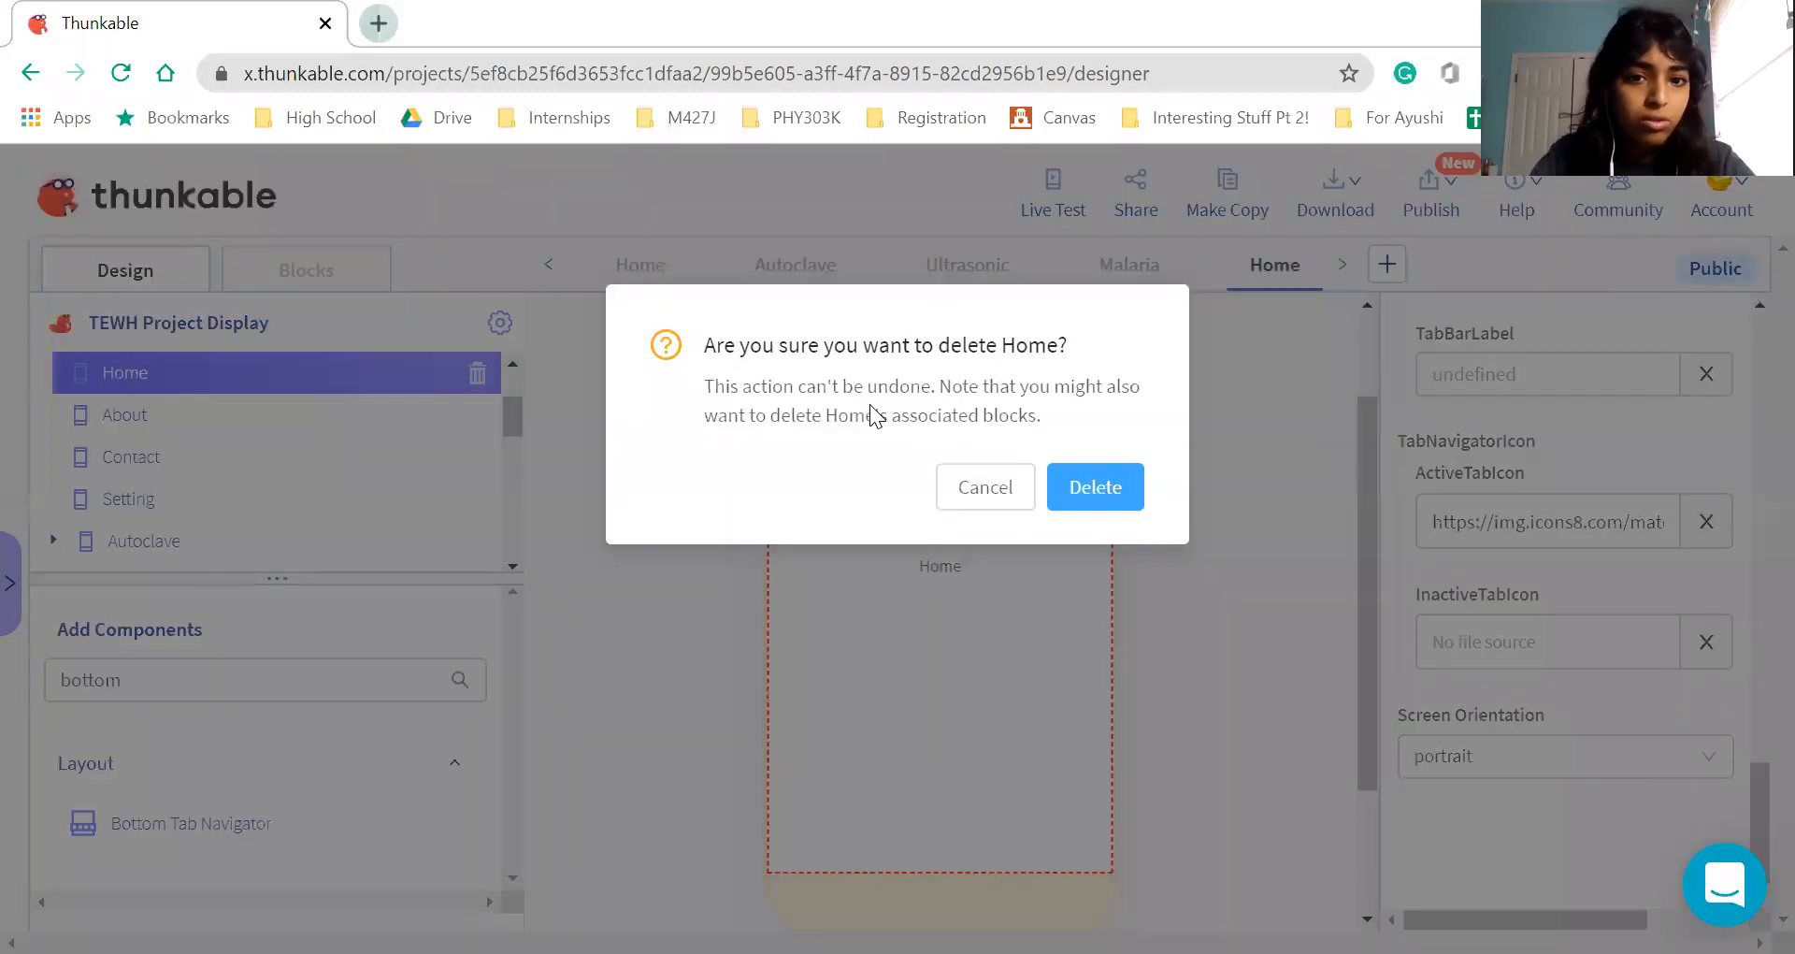
pyautogui.click(1096, 488)
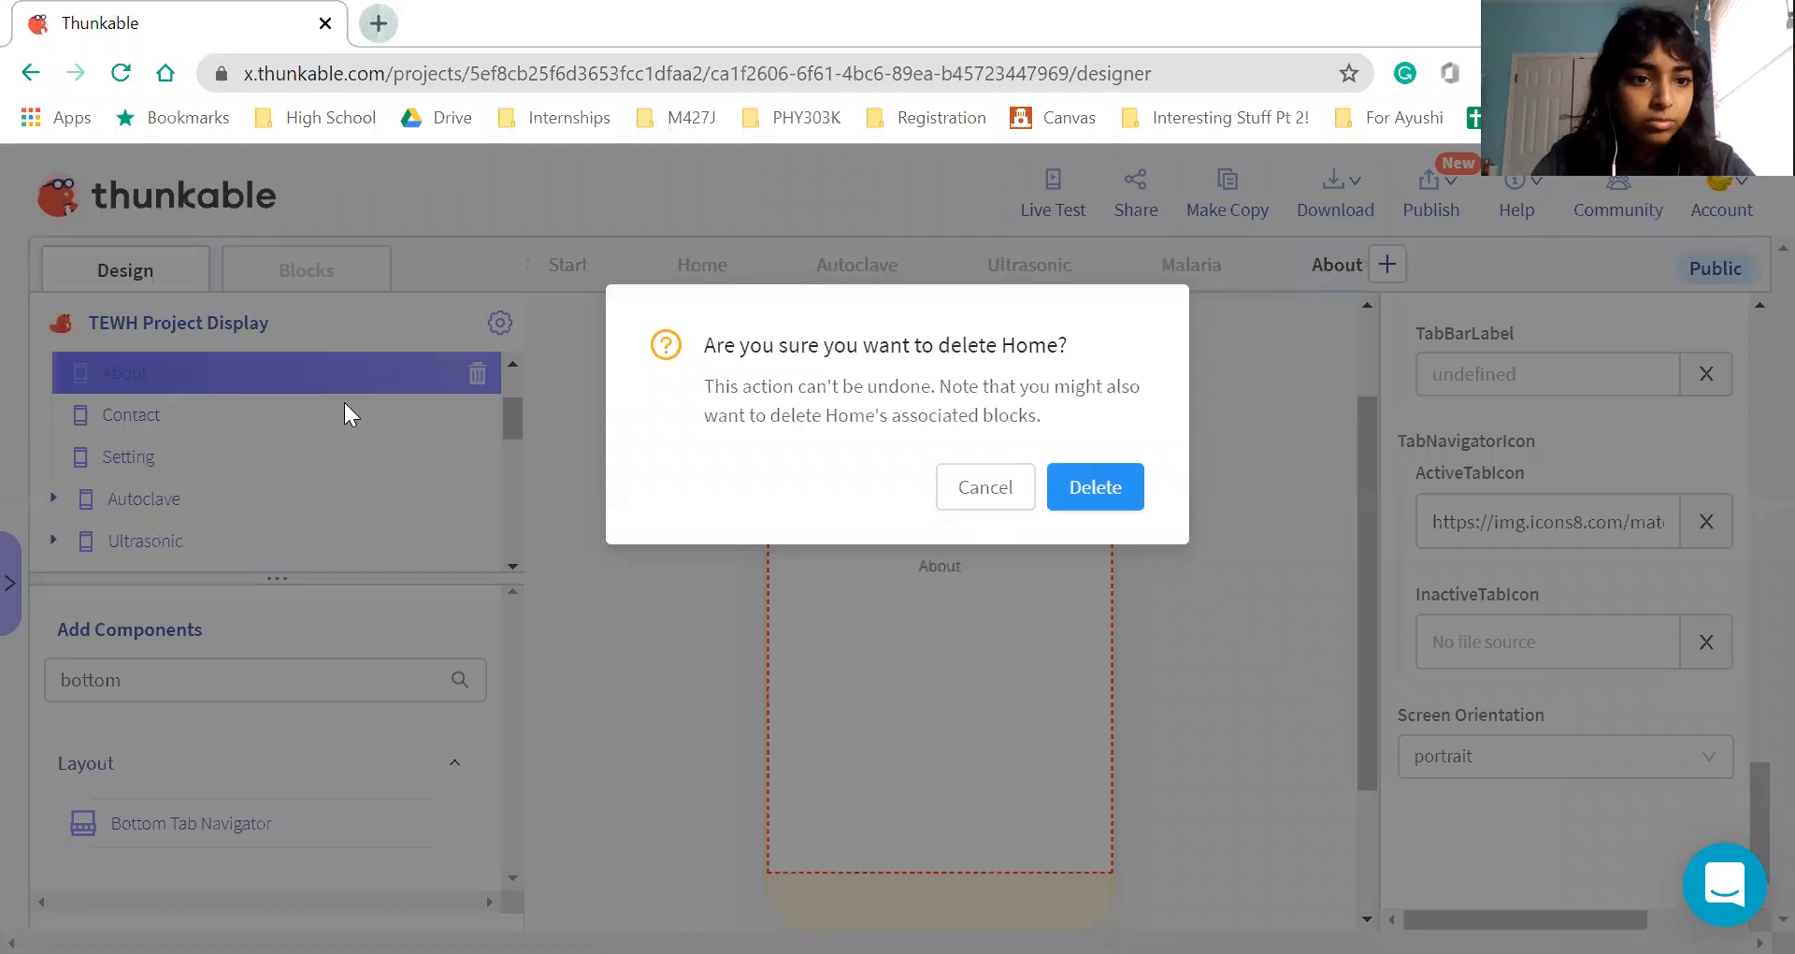
pyautogui.click(477, 427)
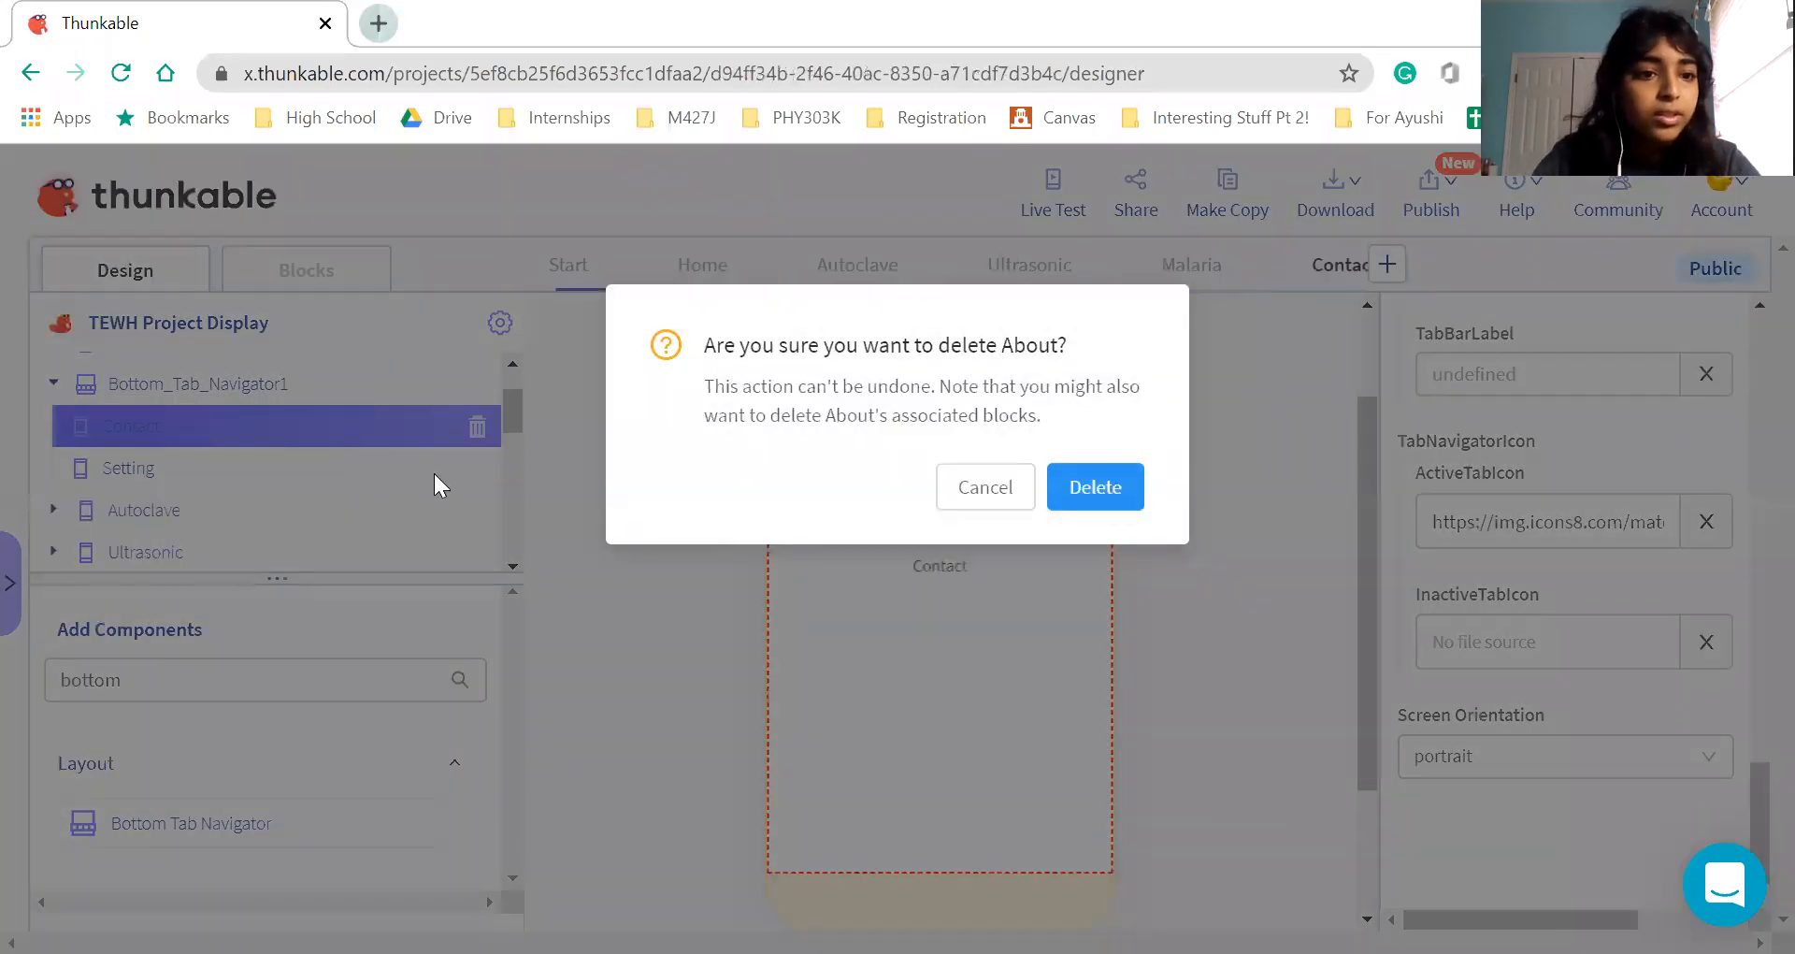
pyautogui.press('Return')
pyautogui.click(484, 384)
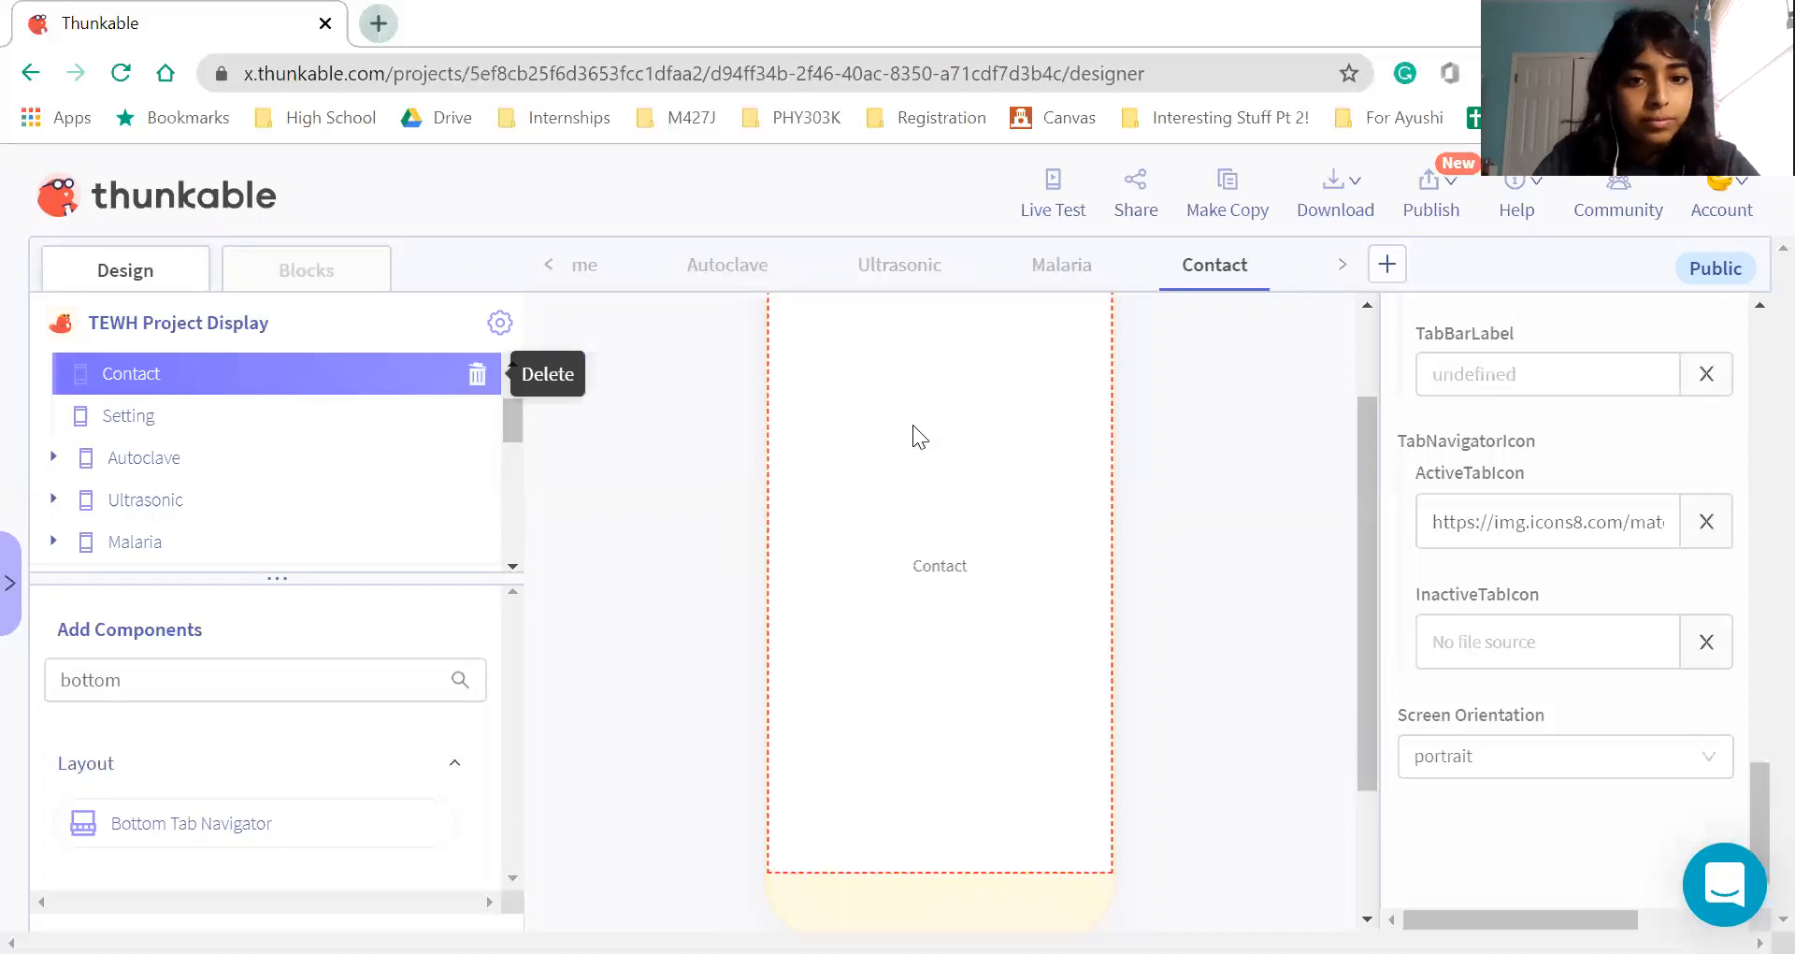
pyautogui.click(1075, 487)
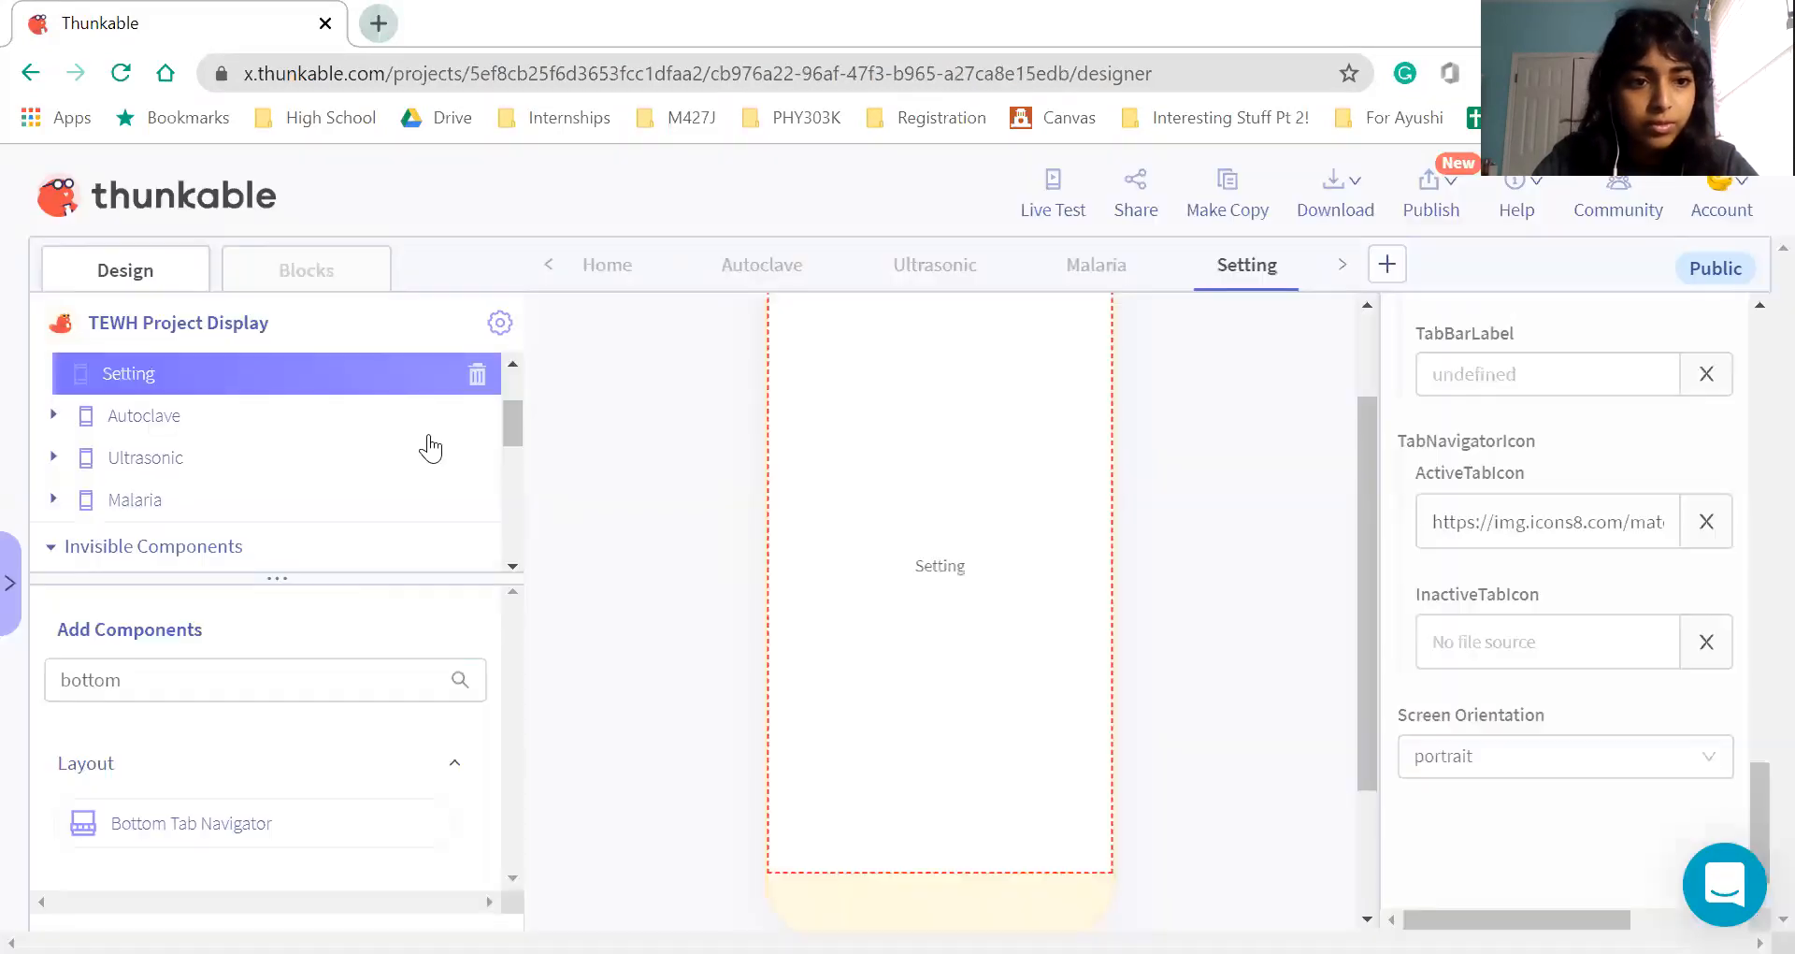
pyautogui.click(477, 374)
pyautogui.click(1094, 490)
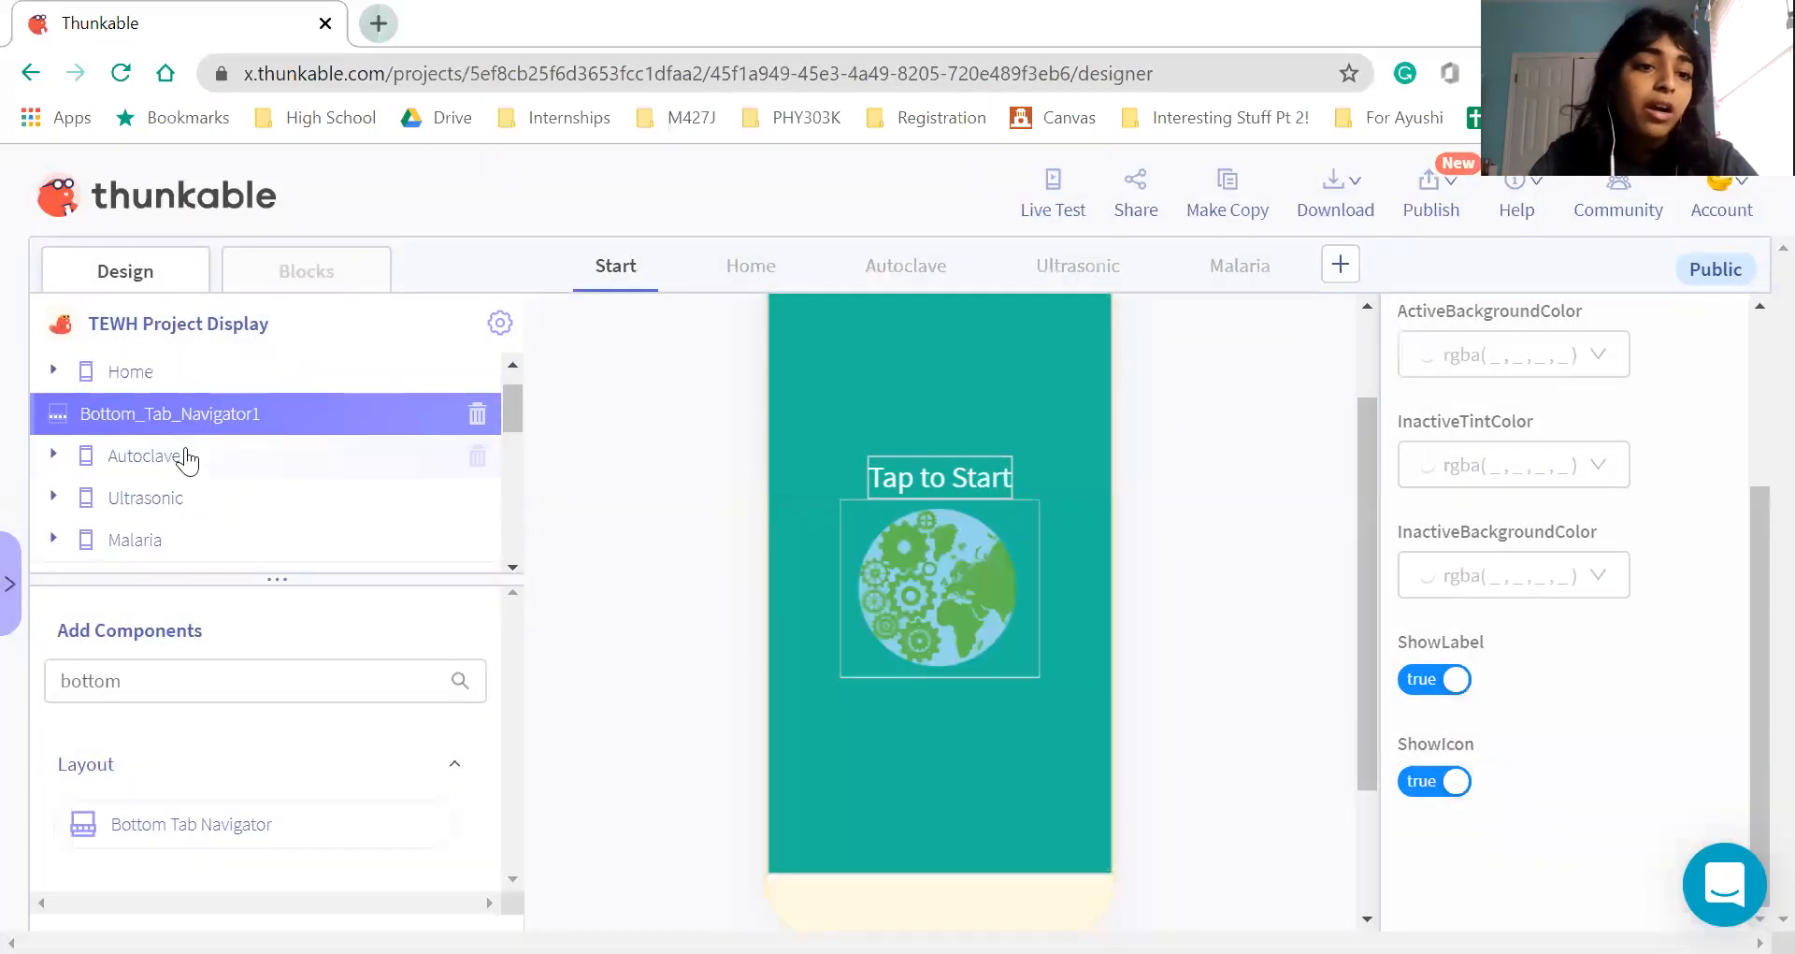
# Move the Autoclave, Ultrasonic and Malaria screens into the Bottom Tab Navigator
pyautogui.moveTo(165, 438); pyautogui.dragTo(157, 425)
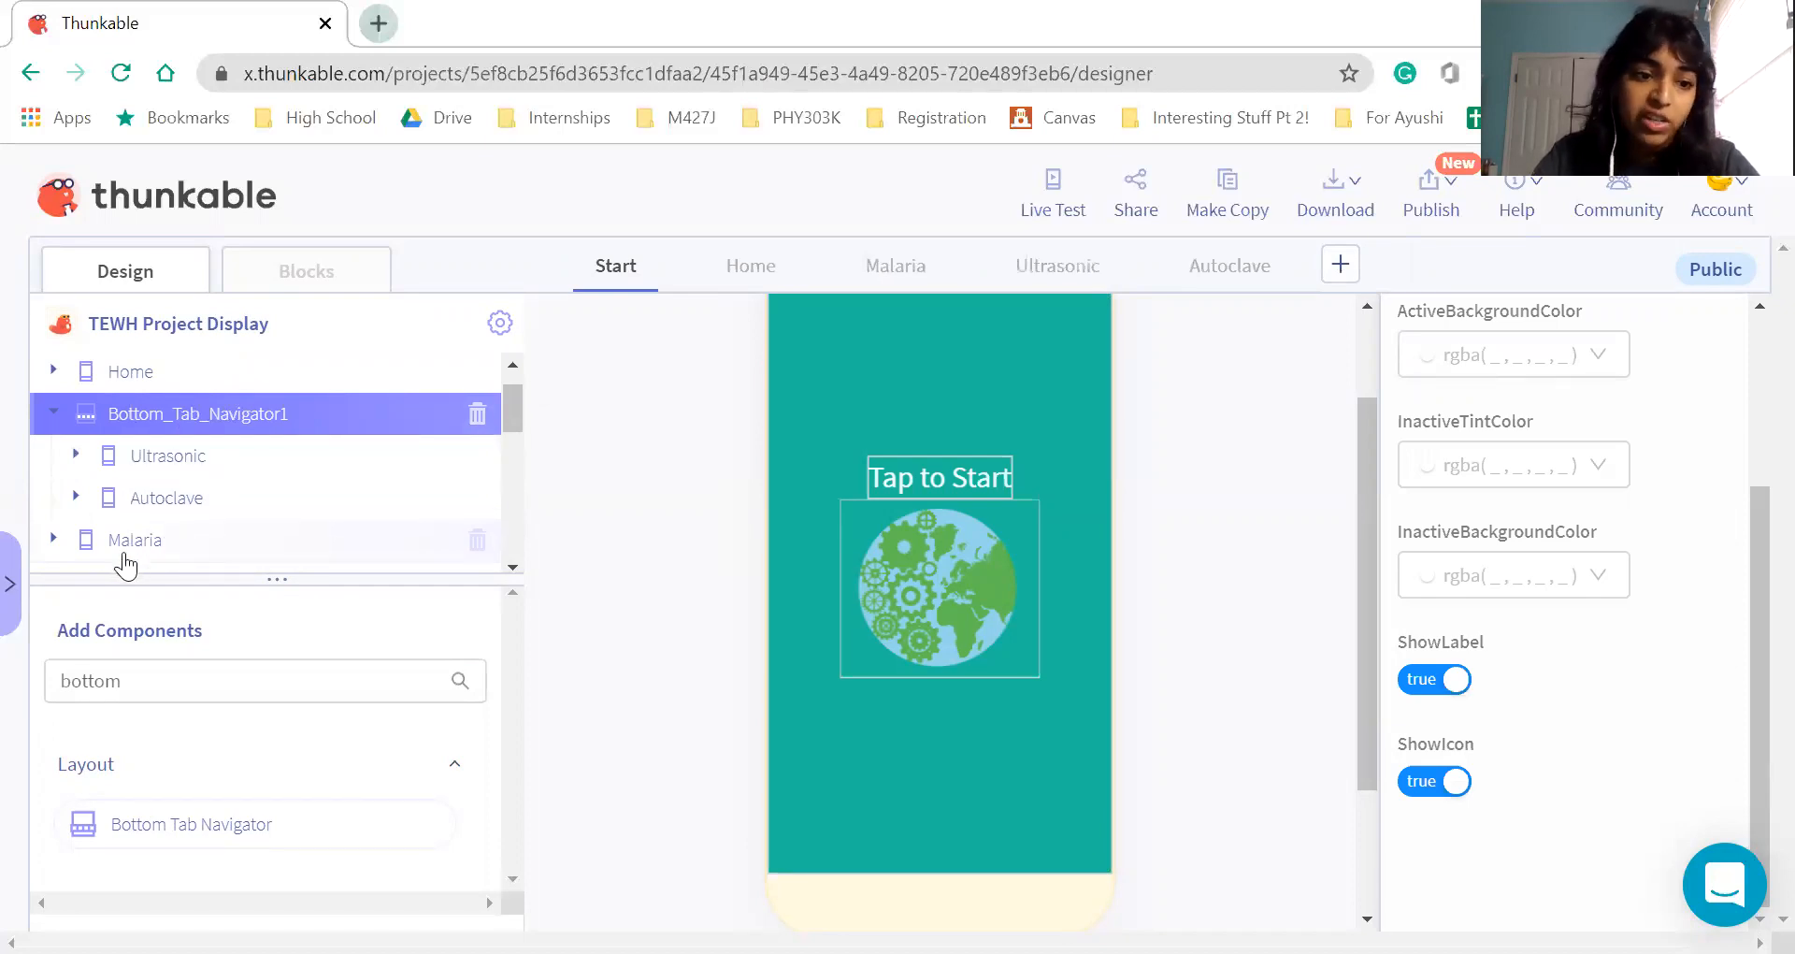
pyautogui.moveTo(123, 552); pyautogui.dragTo(185, 416)
pyautogui.scroll(-1, 262, 452)
pyautogui.scroll(2, 262, 453)
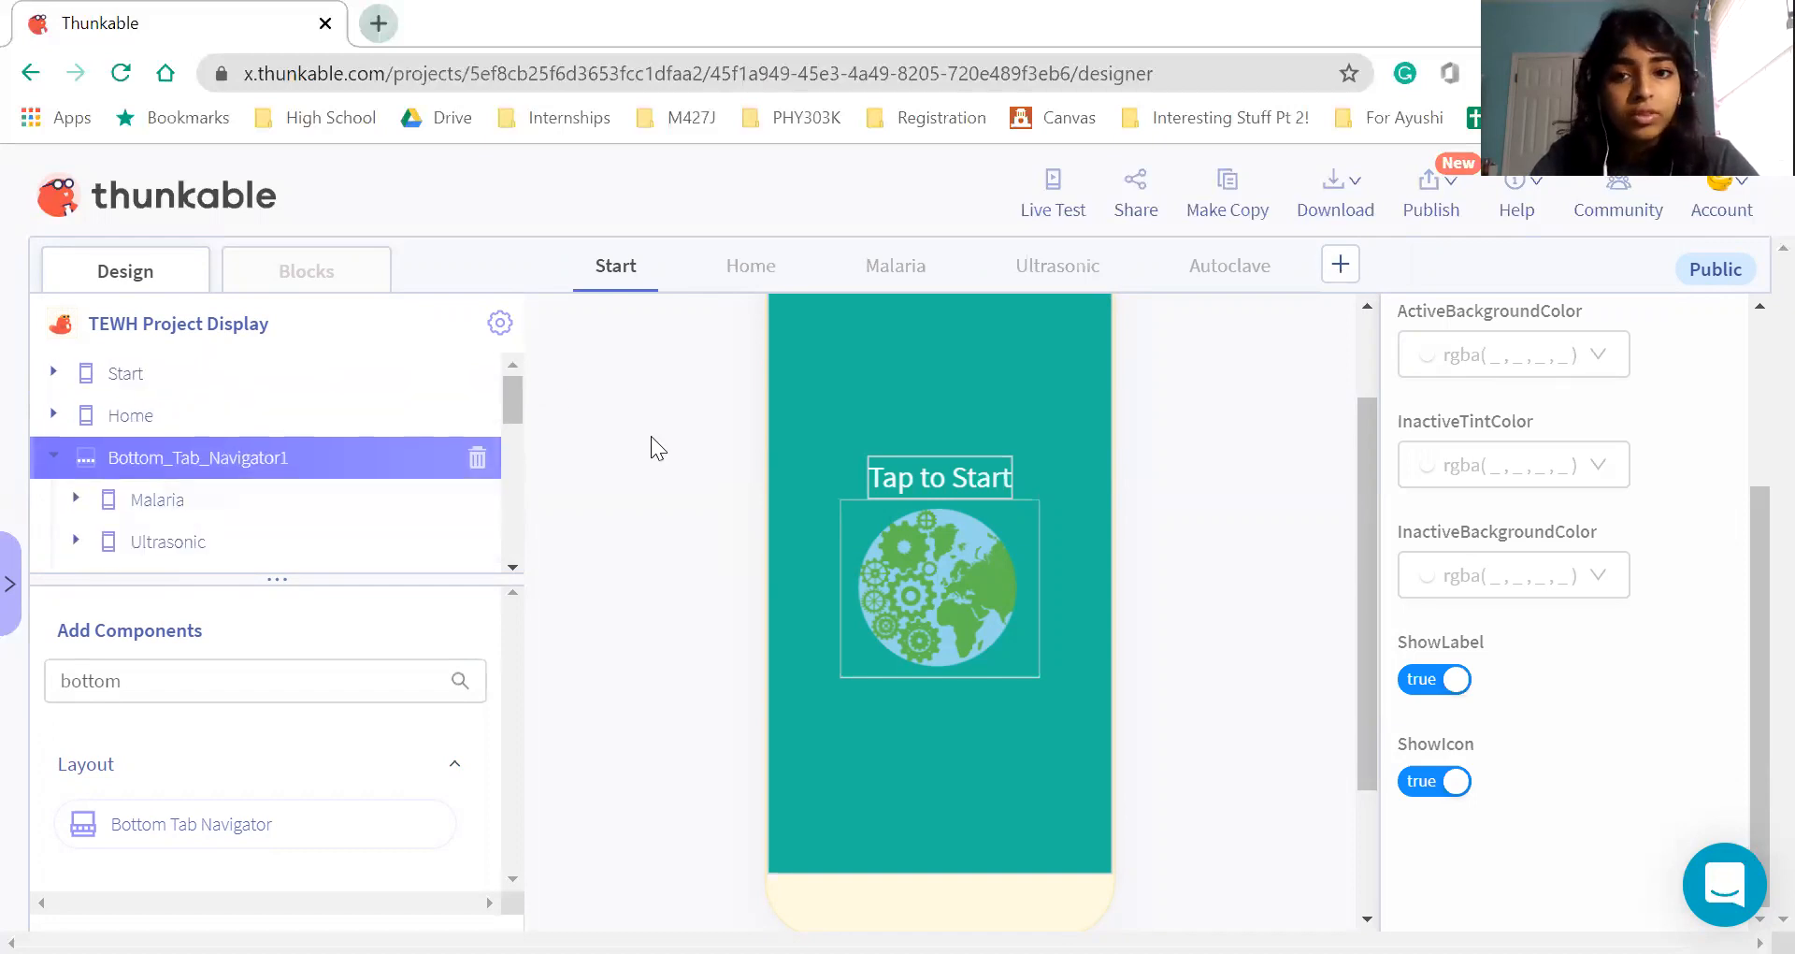
# Review the Bottom Tab Navigator's colour, label and icon properties with the Malaria screen shown
pyautogui.scroll(3, 1610, 544)
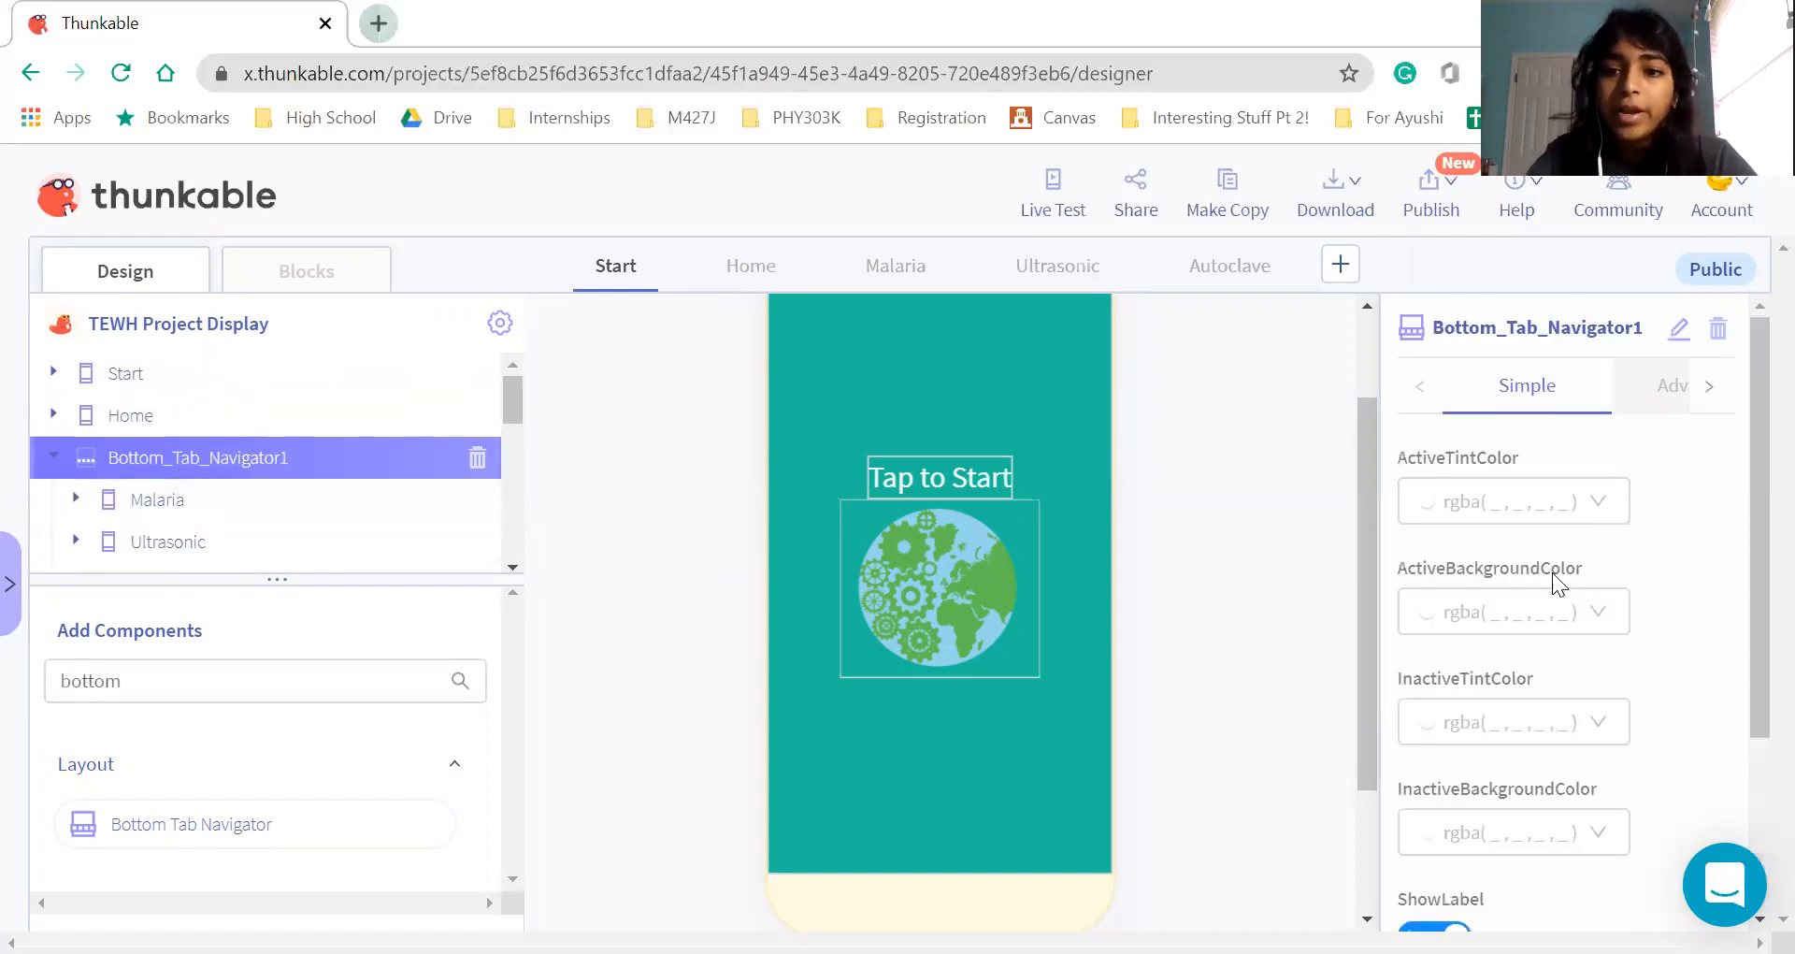
pyautogui.scroll(-1, 1510, 563)
pyautogui.scroll(-1, 1509, 563)
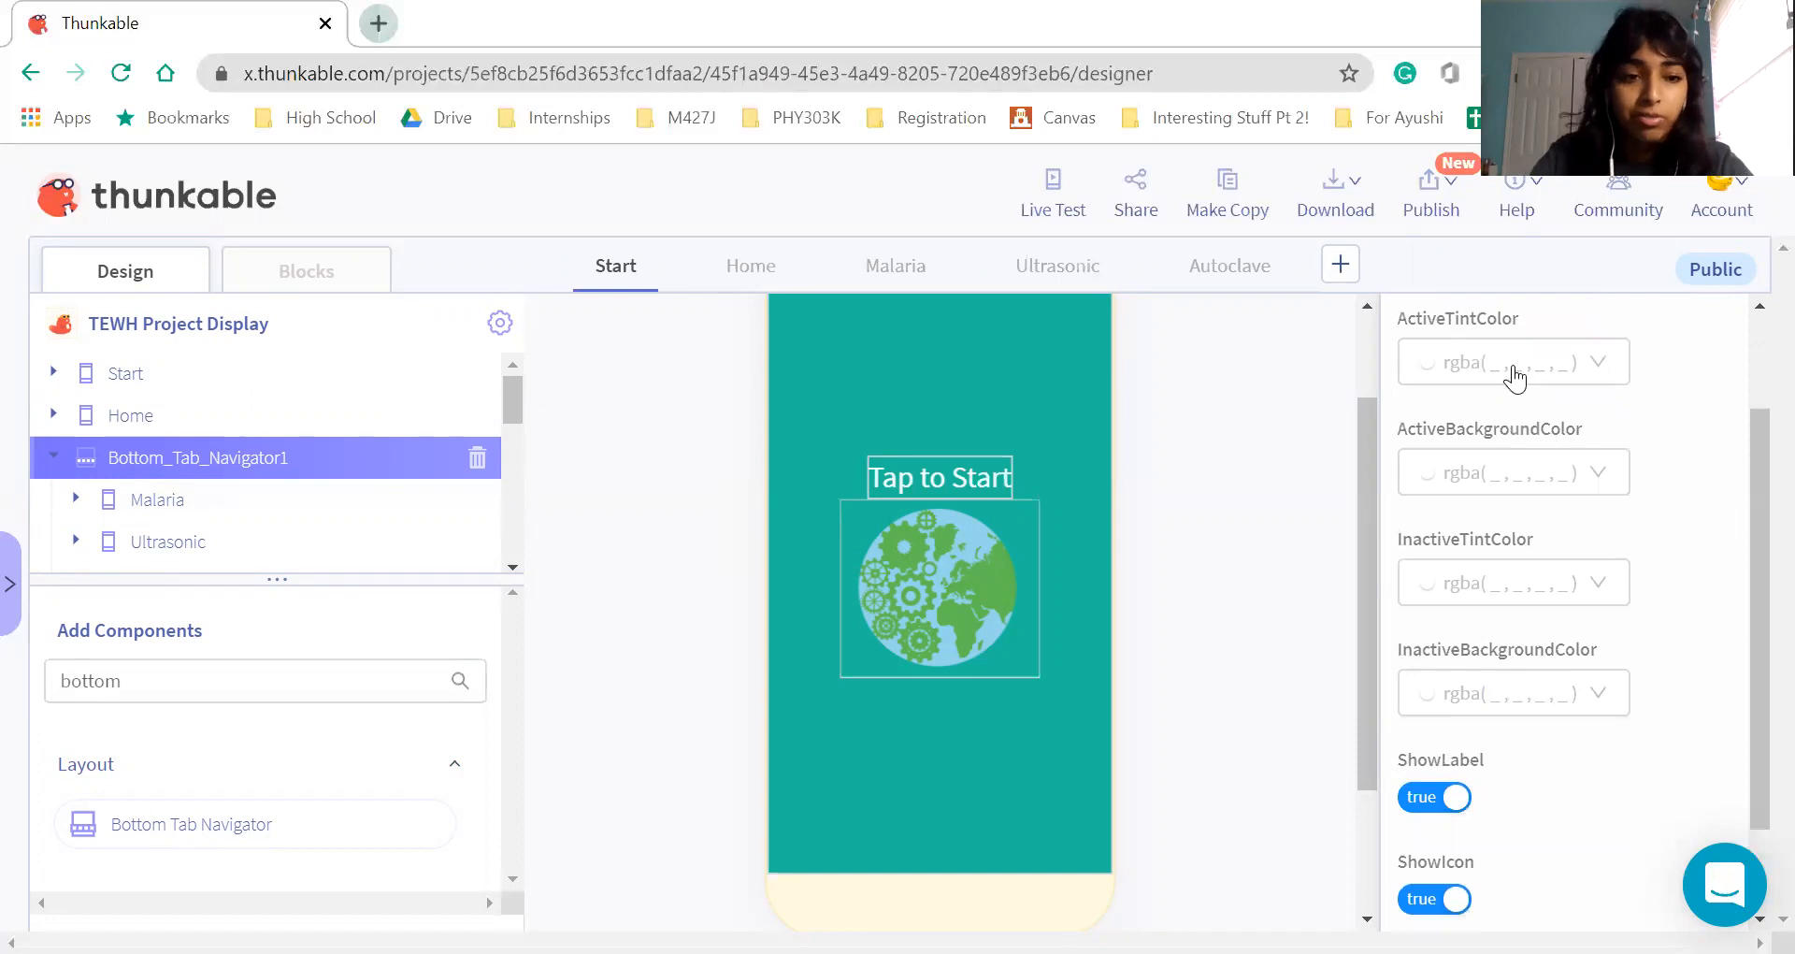
pyautogui.scroll(1, 1515, 392)
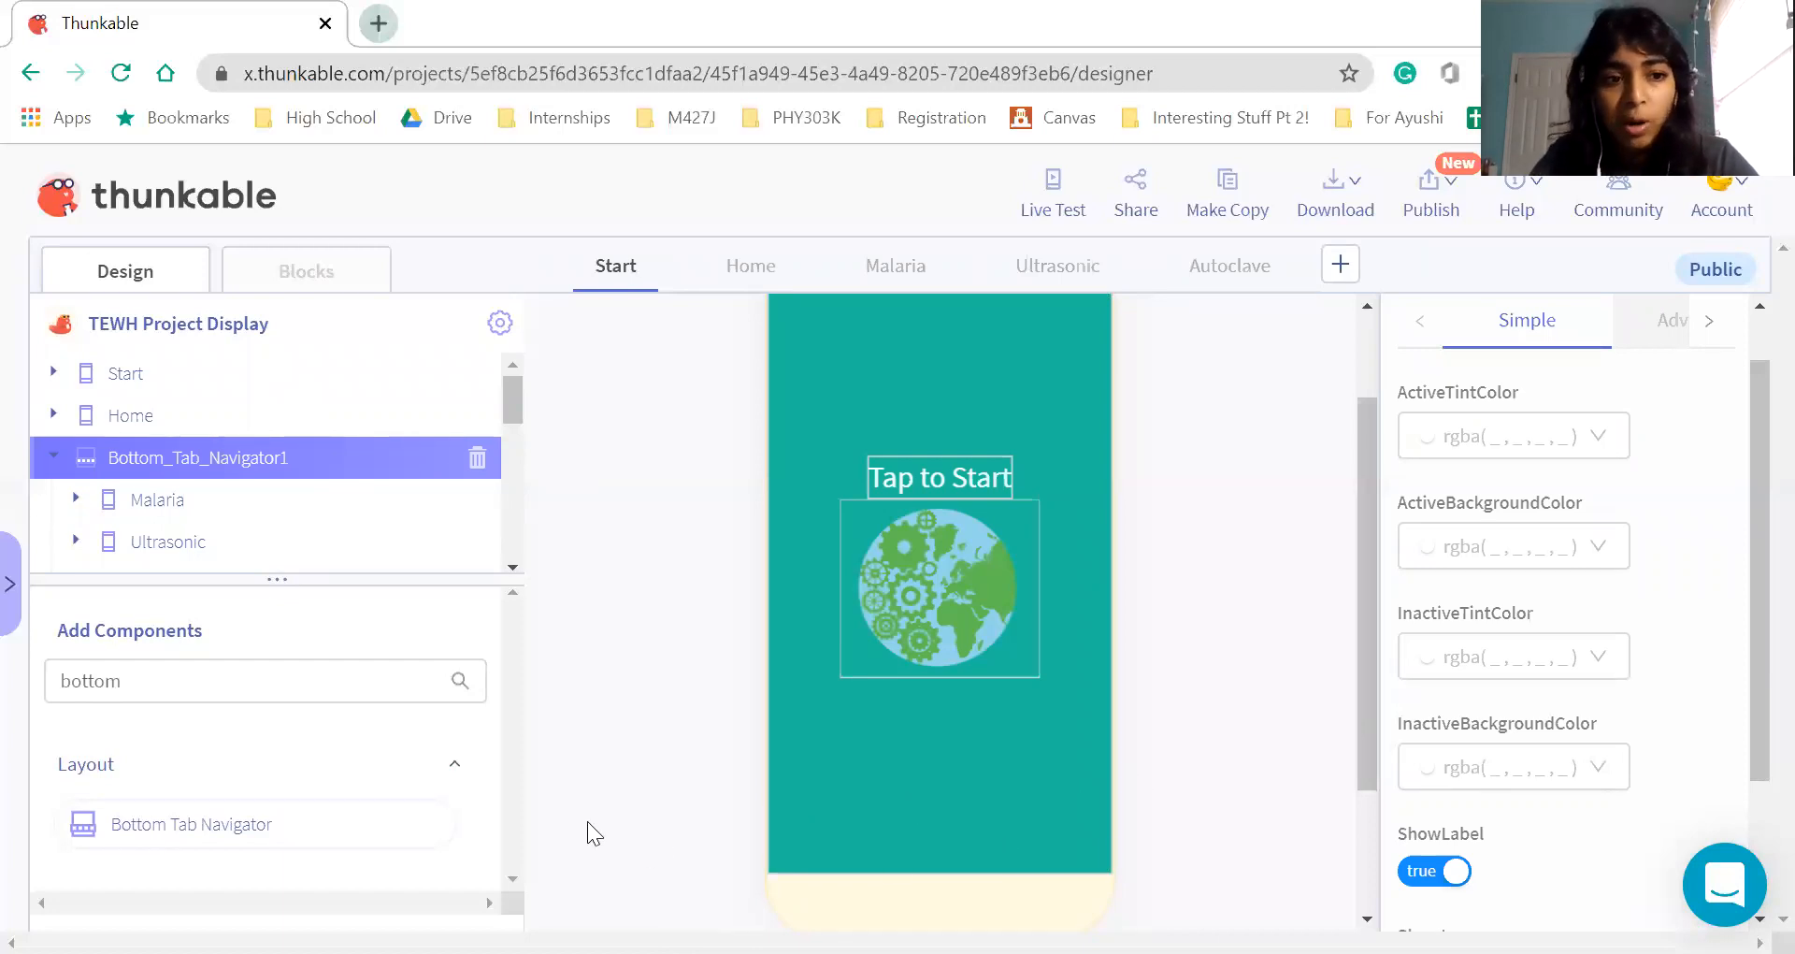
pyautogui.click(888, 268)
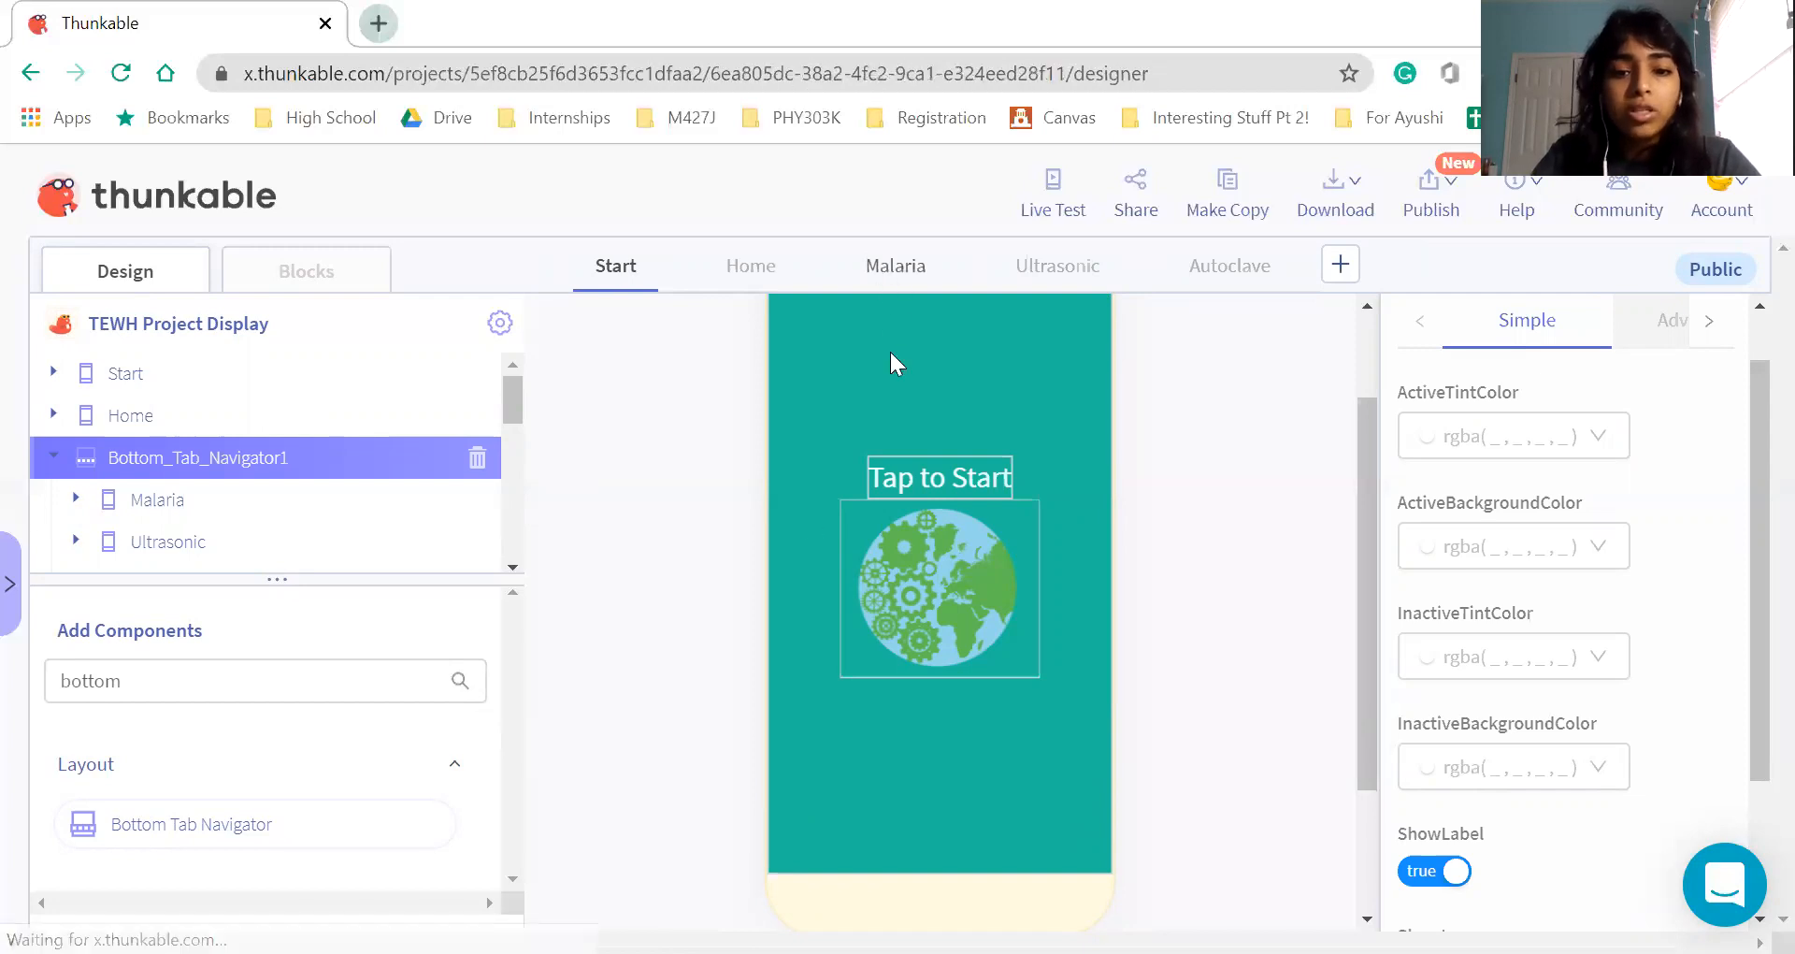
pyautogui.scroll(1, 238, 466)
pyautogui.click(193, 447)
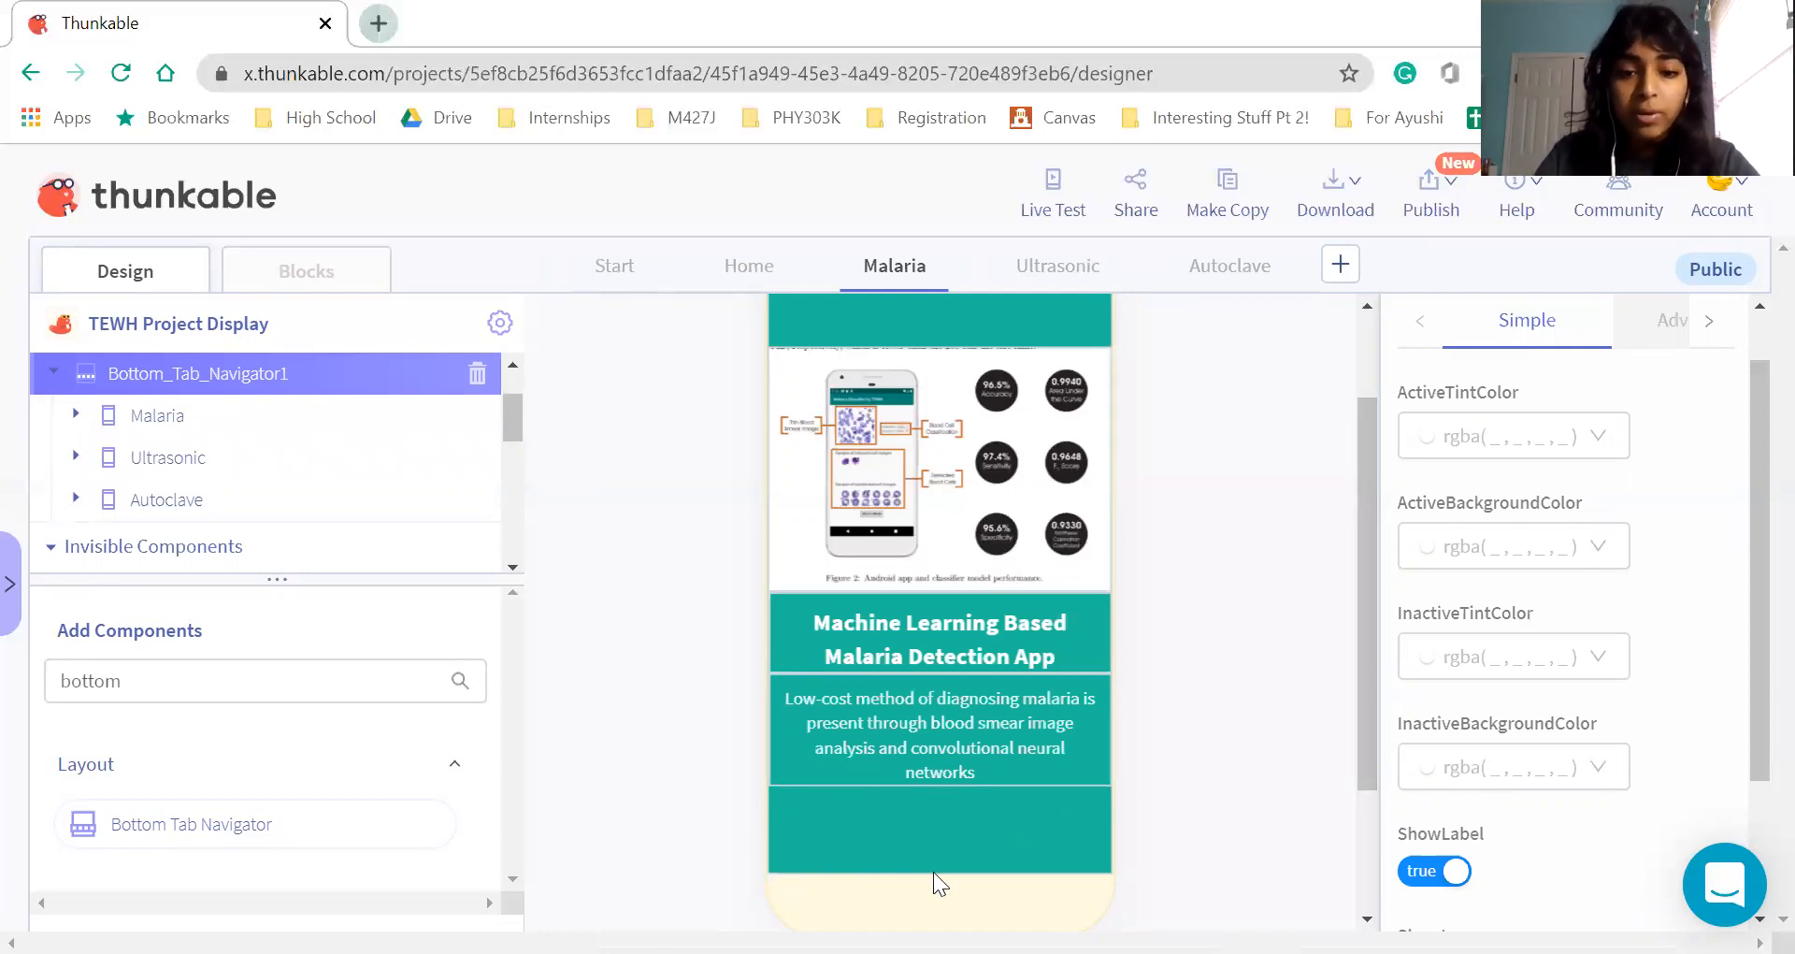
pyautogui.scroll(1, 1675, 505)
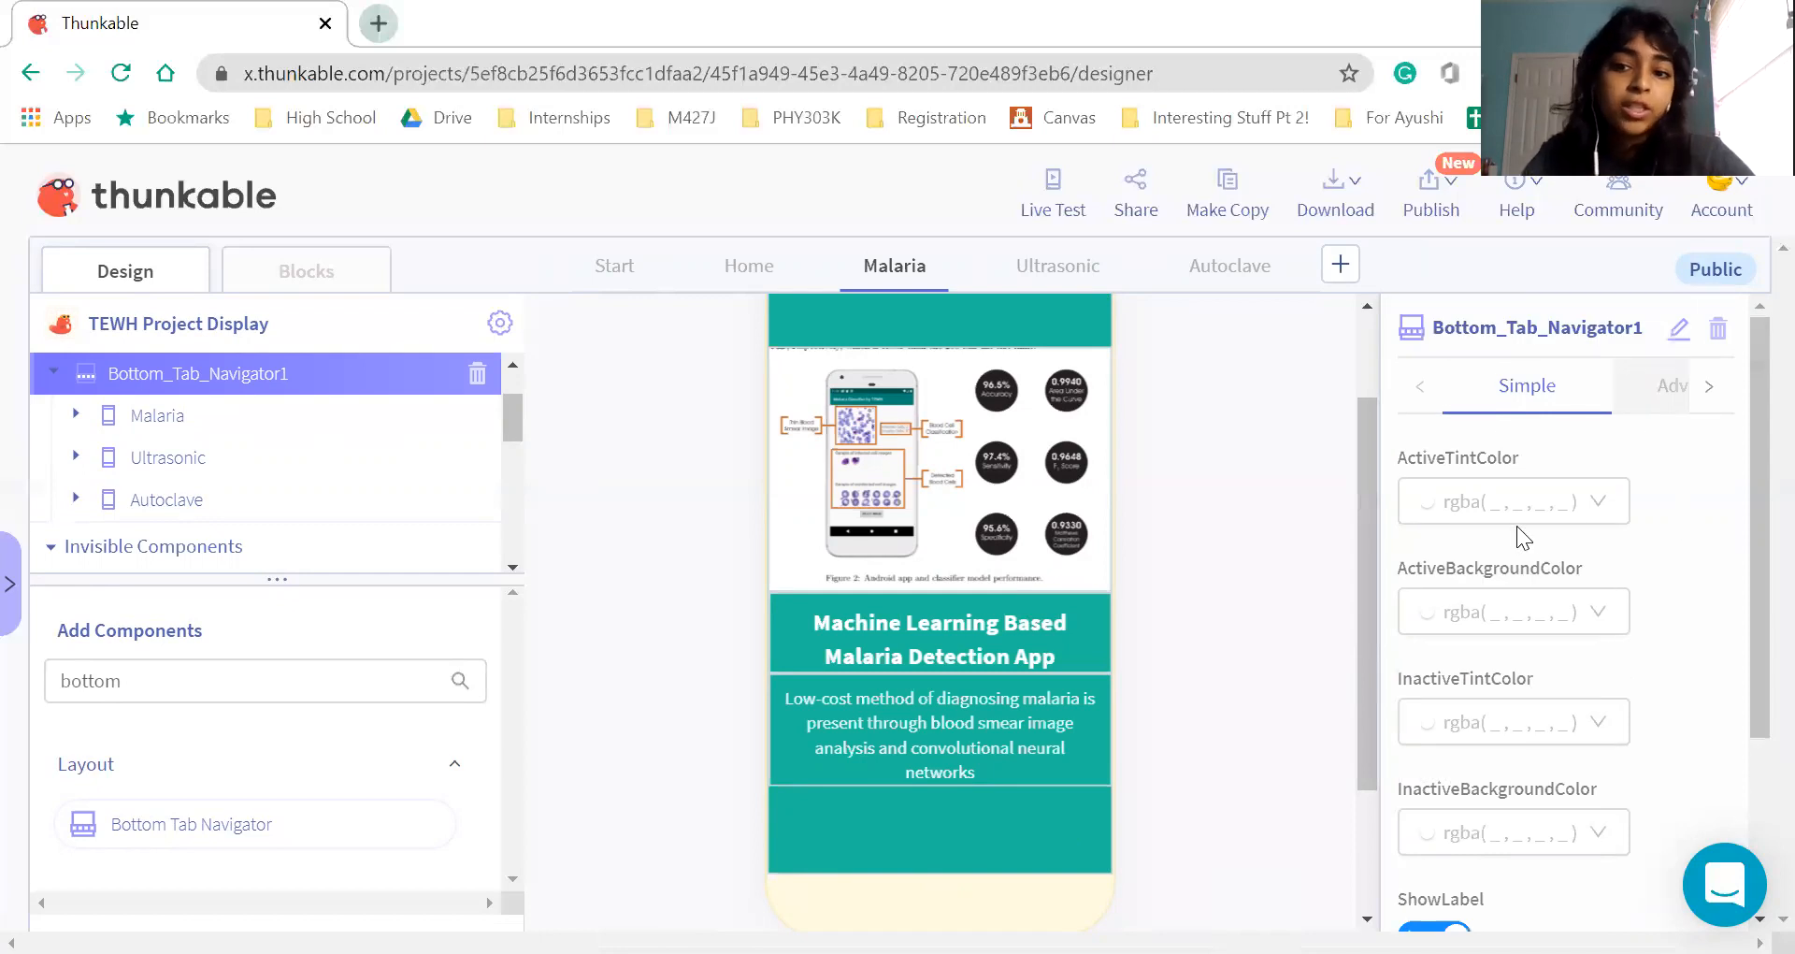
# Set the Bottom Tab Navigator's active tint colour to hex 9DCAFF
pyautogui.click(1503, 505)
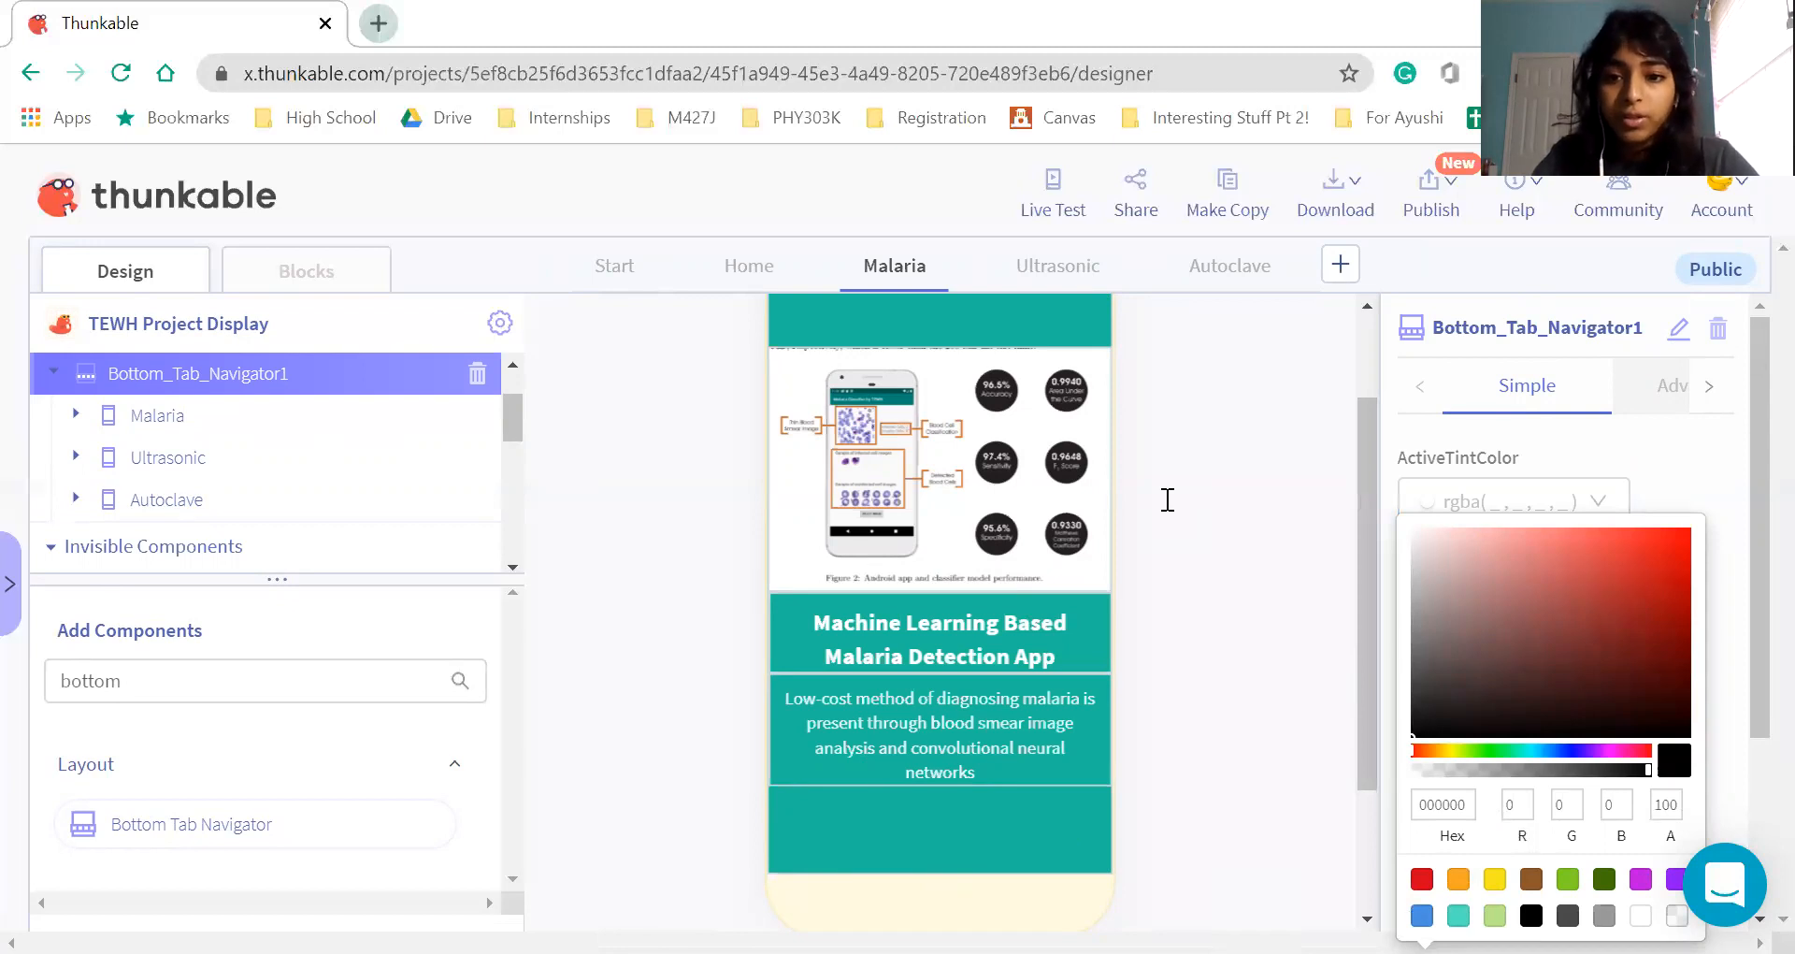
pyautogui.click(1143, 775)
pyautogui.click(1483, 509)
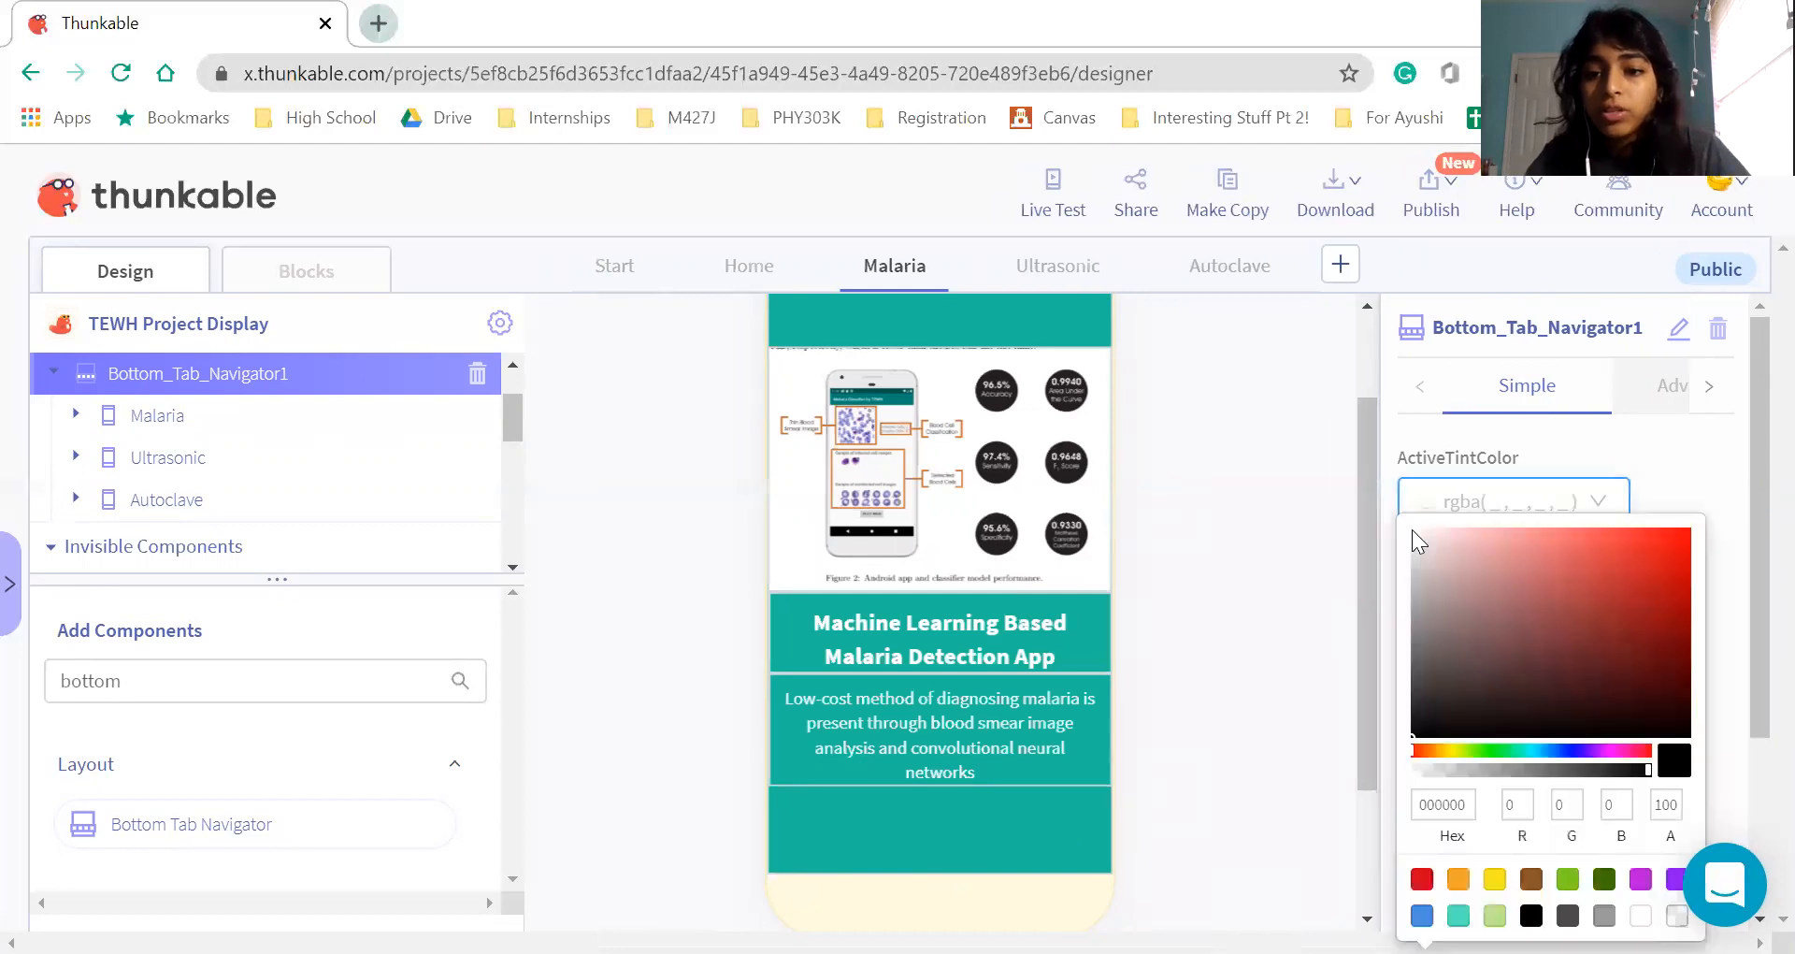
pyautogui.moveTo(1470, 805); pyautogui.dragTo(1403, 805)
pyautogui.press('BackSpace')
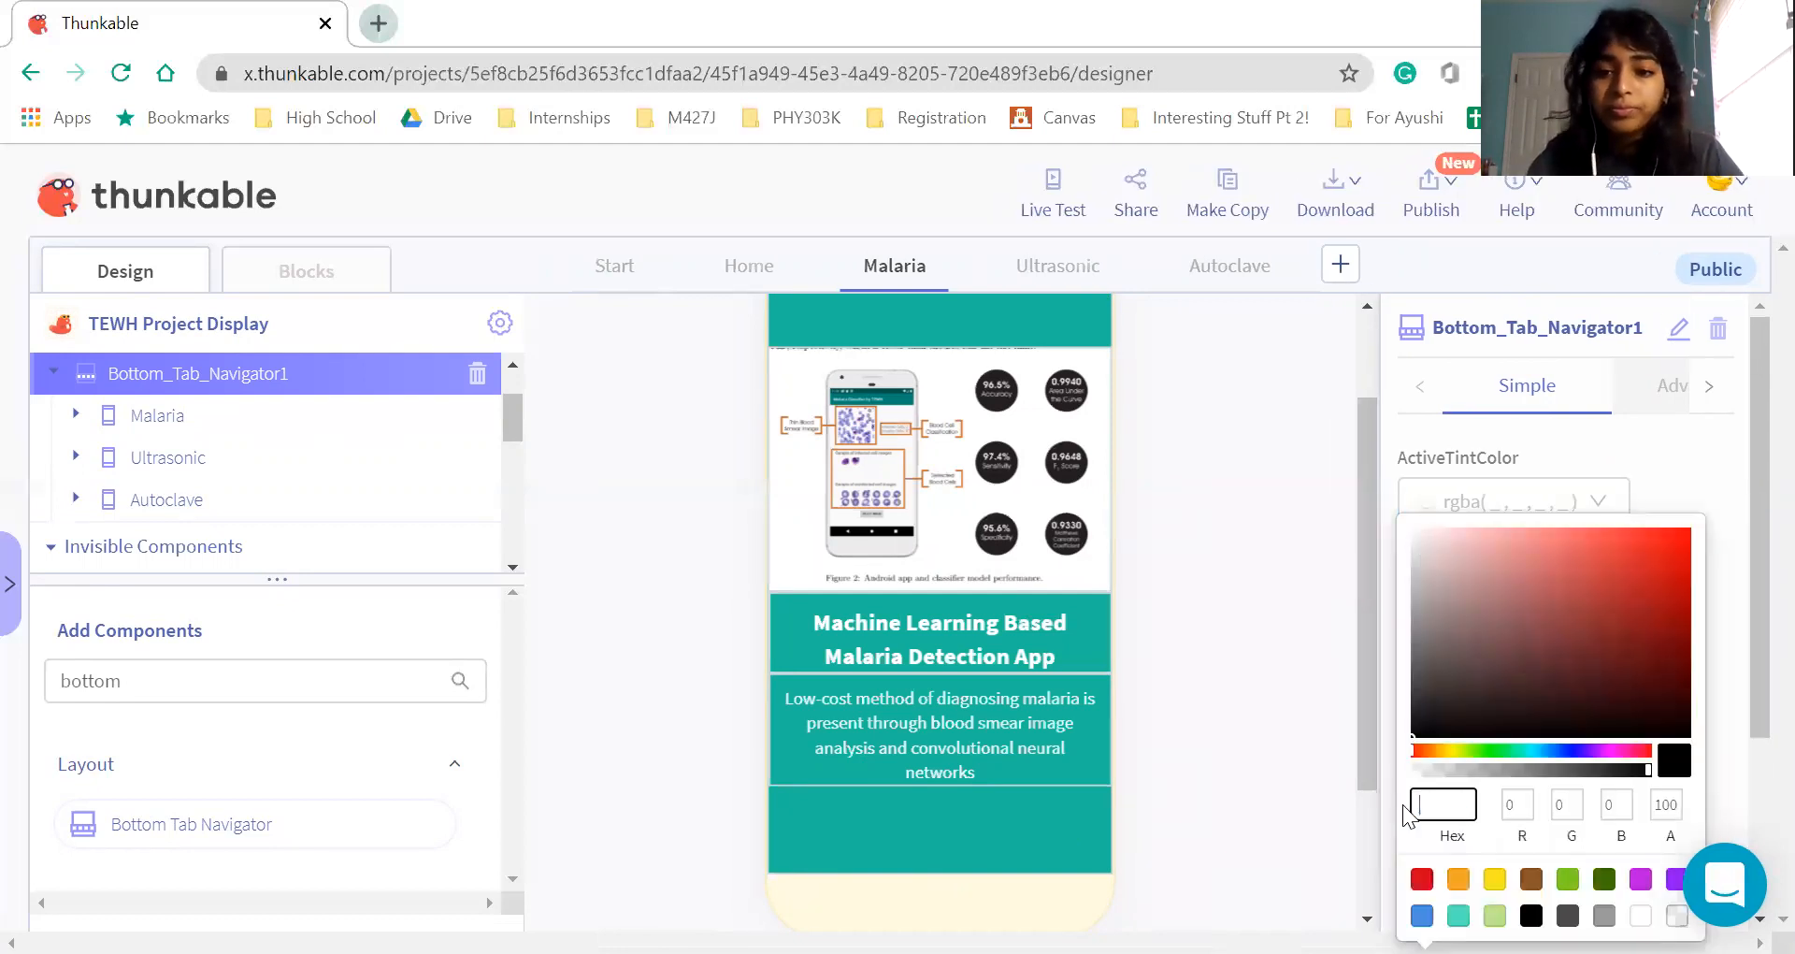
pyautogui.write('9DCAFF')
pyautogui.click(1306, 767)
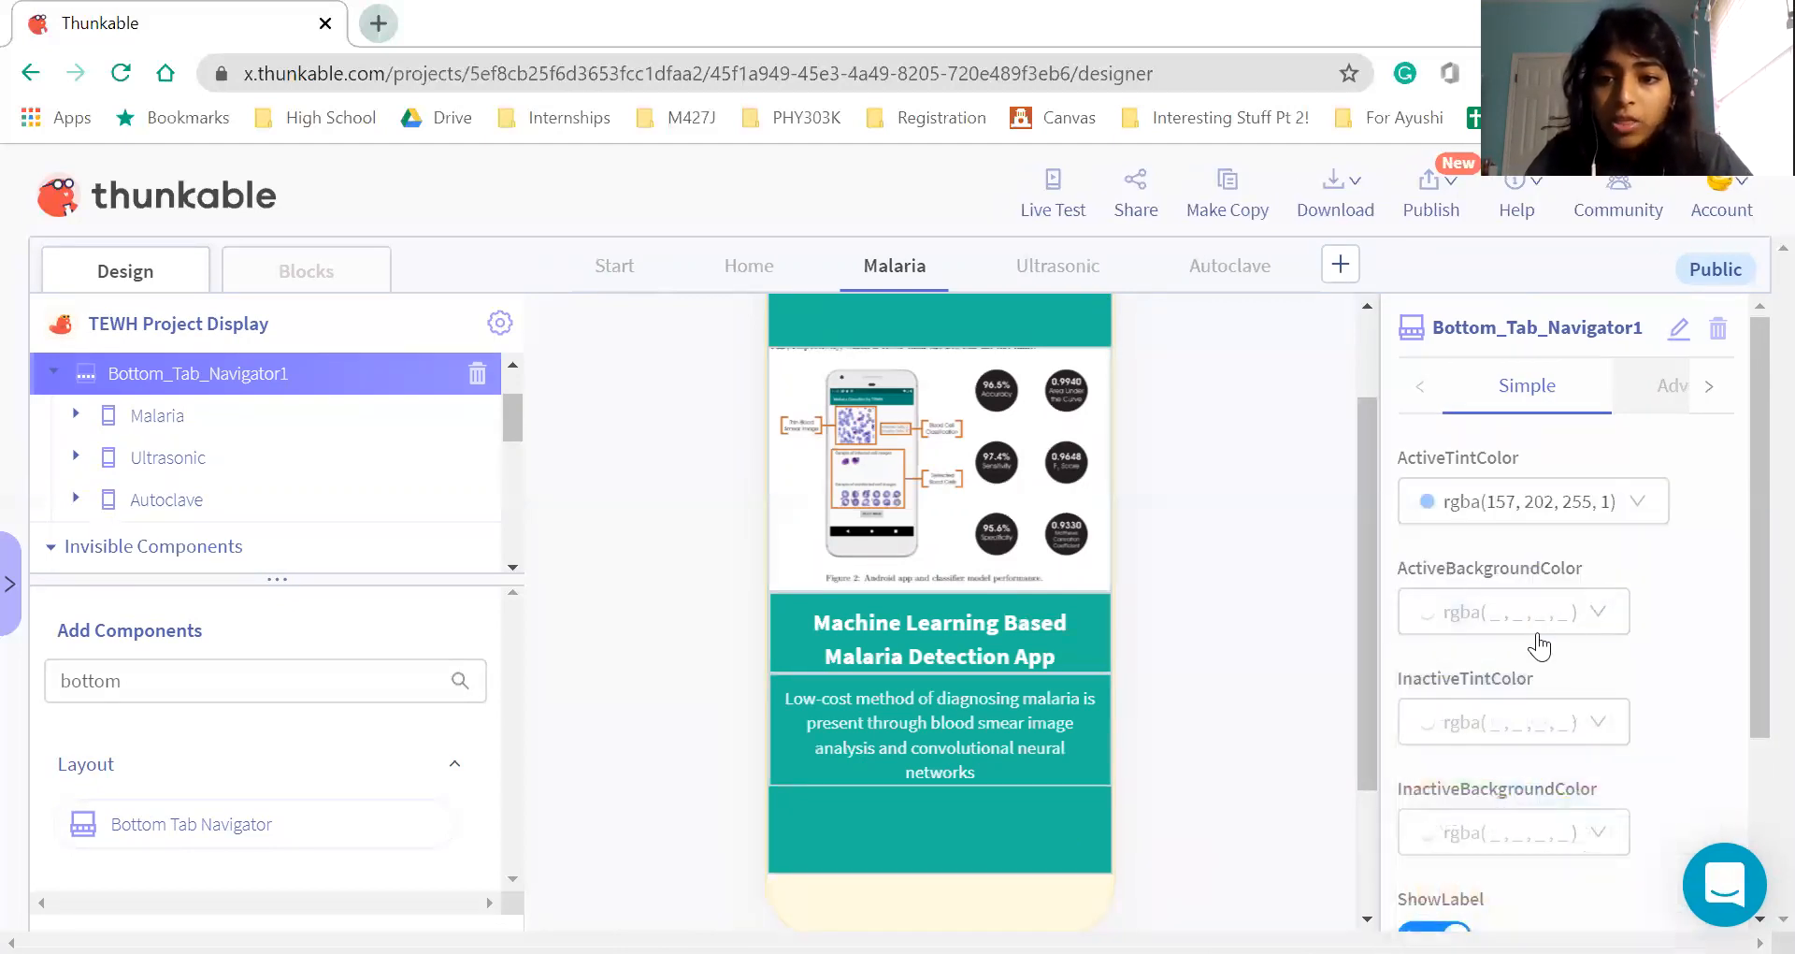
# Set the Bottom Tab Navigator's active background colour to hex 9DCAFF
pyautogui.click(1404, 724)
pyautogui.moveTo(1465, 799); pyautogui.dragTo(1386, 808)
pyautogui.write('9DCAFF')
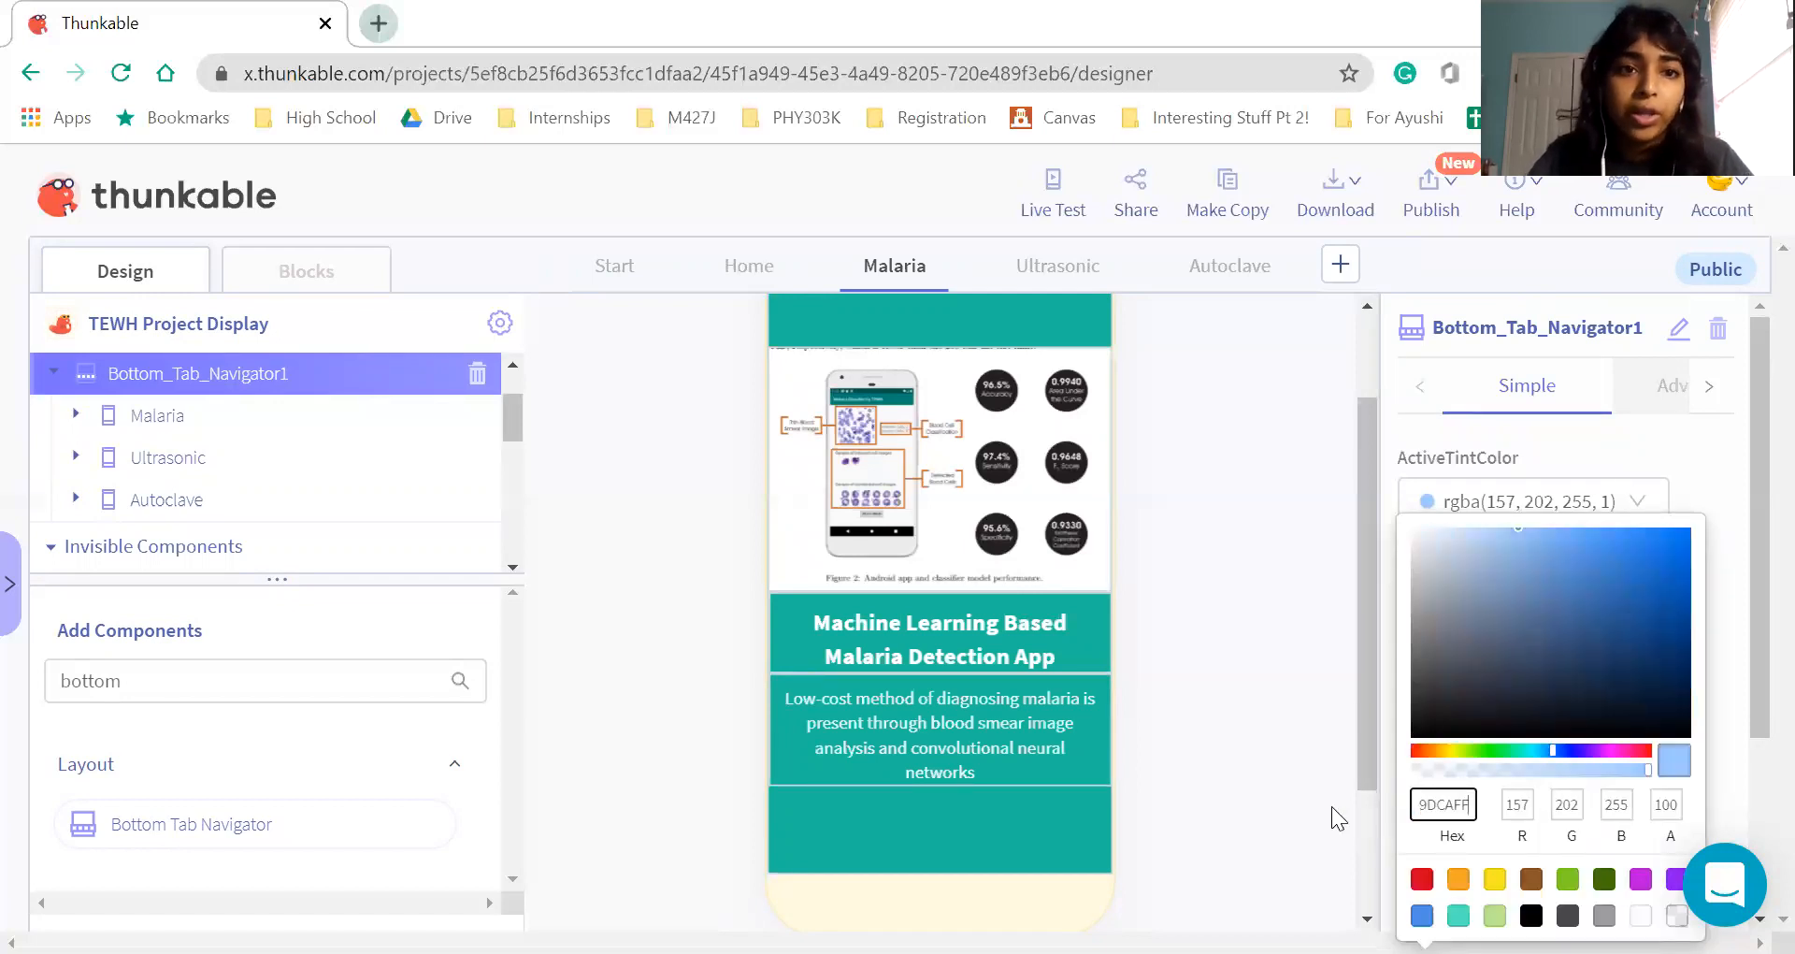
pyautogui.click(1332, 806)
# Set the Bottom Tab Navigator's inactive tint colour to hex 9DCAFF with an alpha of 21
pyautogui.scroll(-2, 1704, 657)
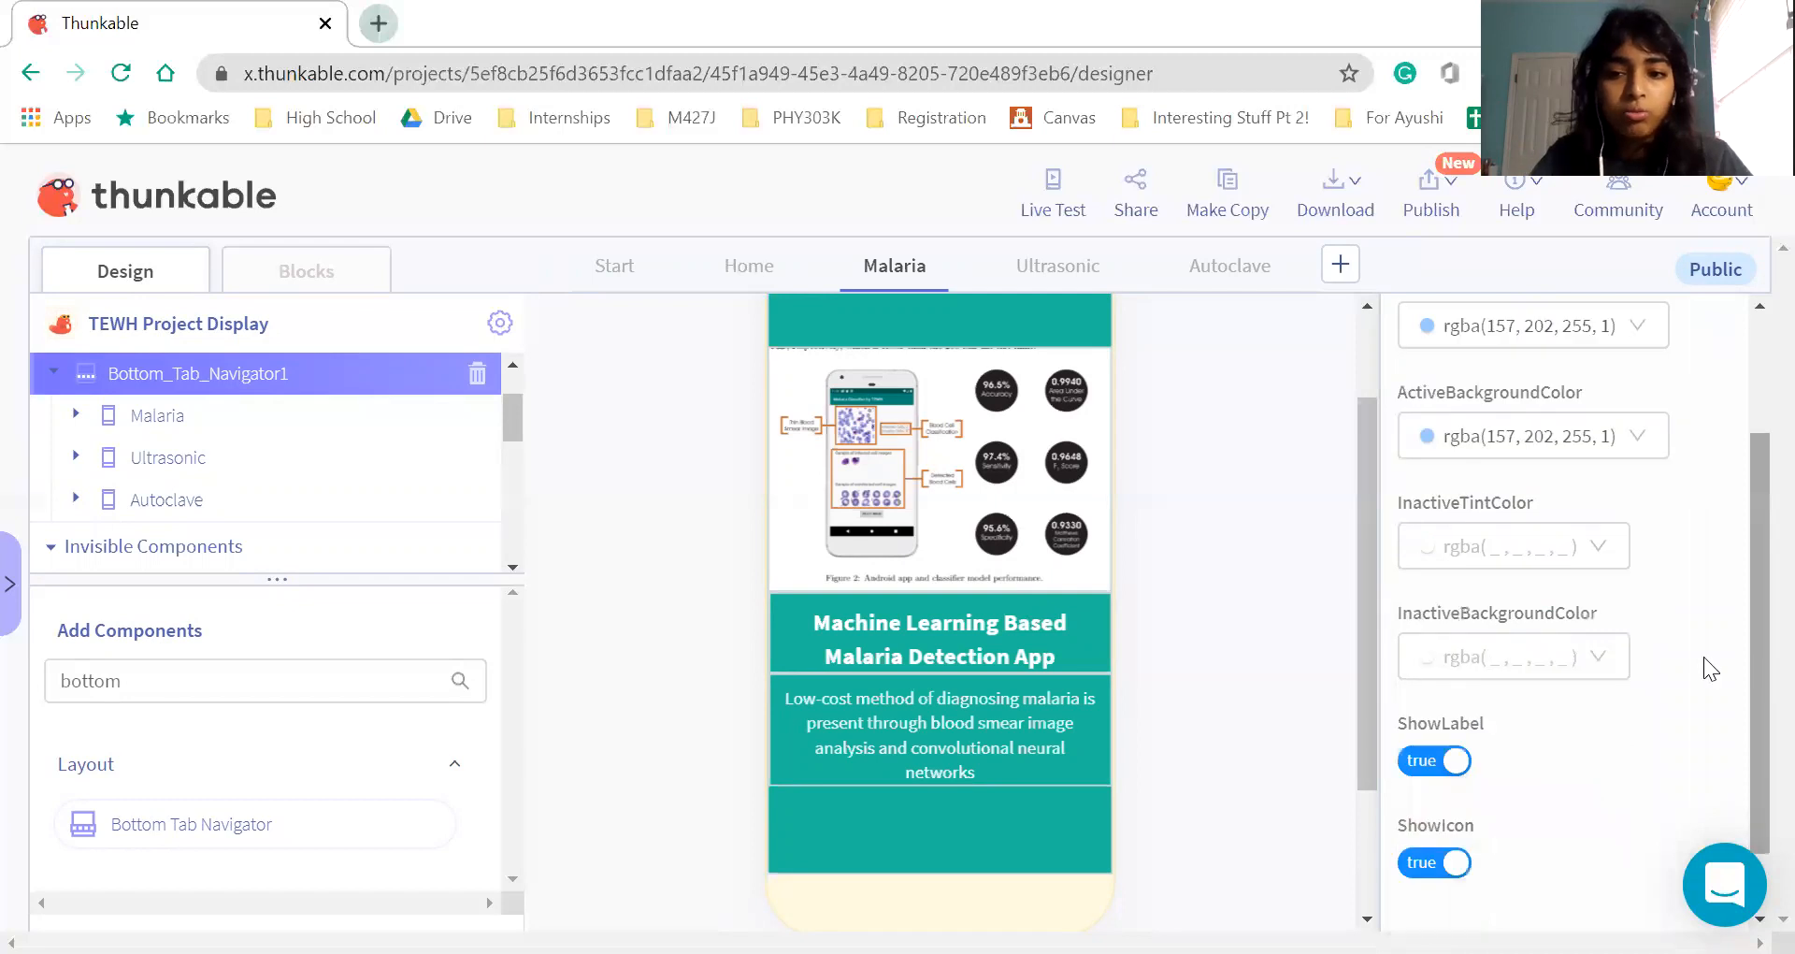
pyautogui.click(1496, 543)
pyautogui.moveTo(1473, 804); pyautogui.dragTo(1329, 795)
pyautogui.press('BackSpace')
pyautogui.write('9DCAFF')
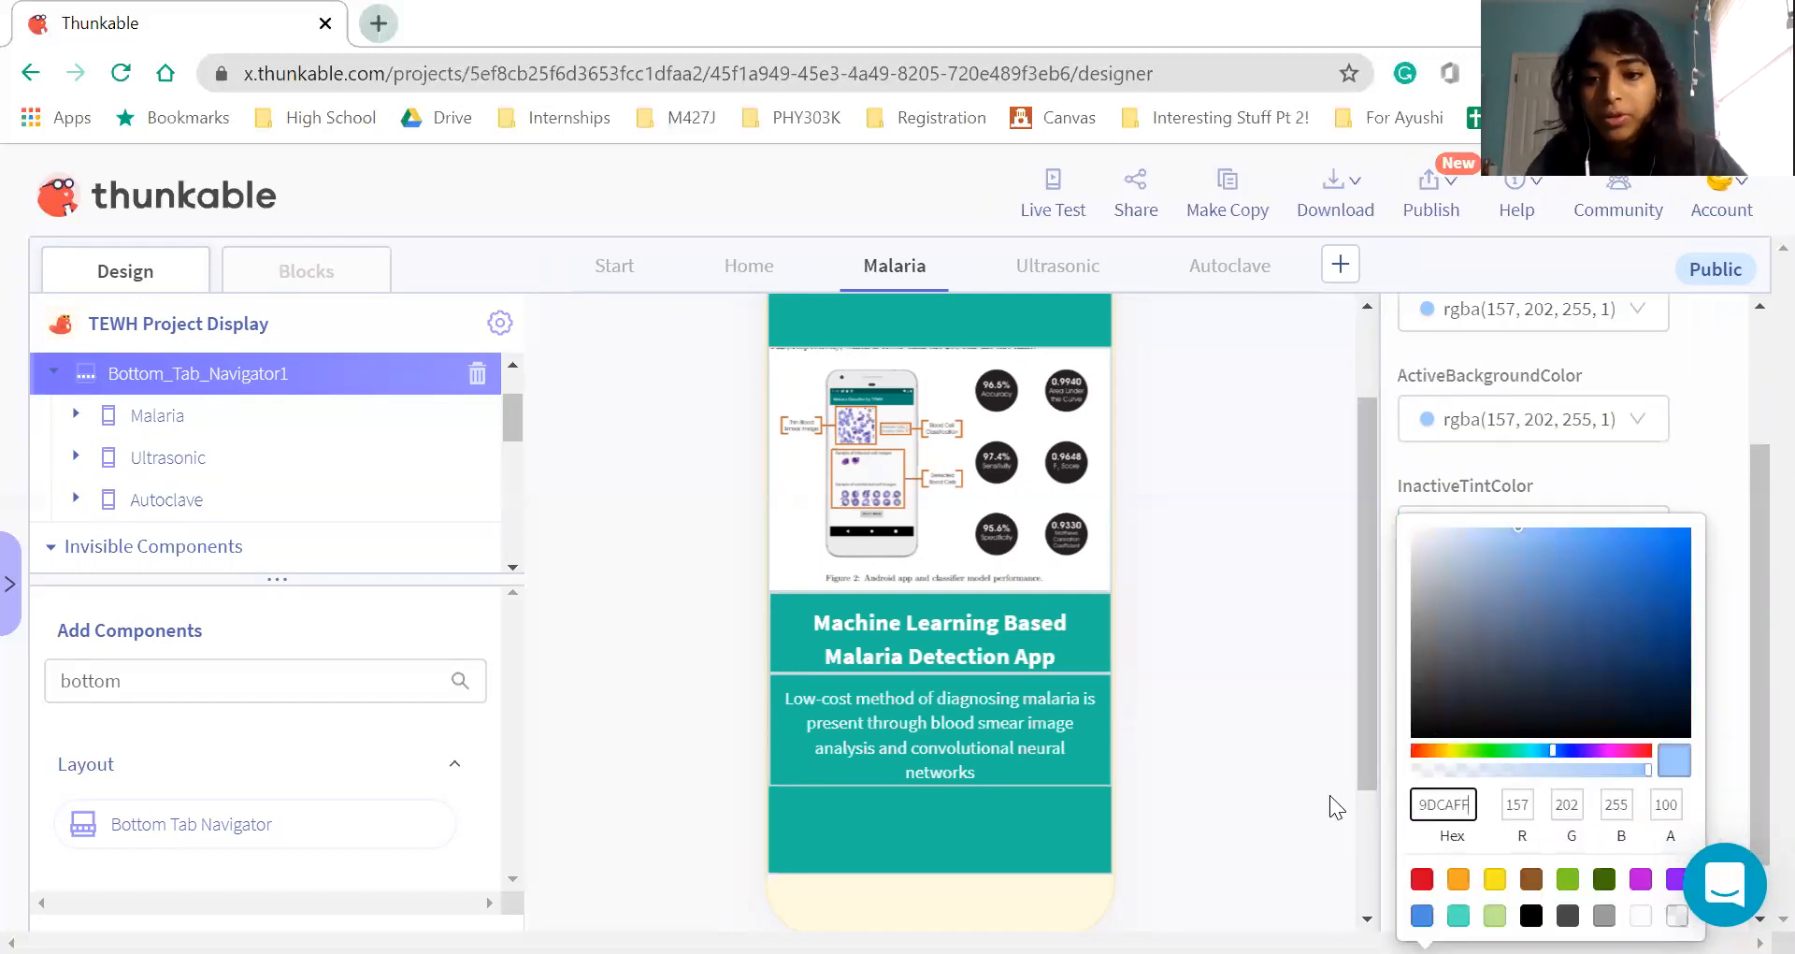
pyautogui.moveTo(1648, 772); pyautogui.dragTo(1498, 787)
pyautogui.click(1672, 804)
pyautogui.press('BackSpace')
pyautogui.press('BackSpace')
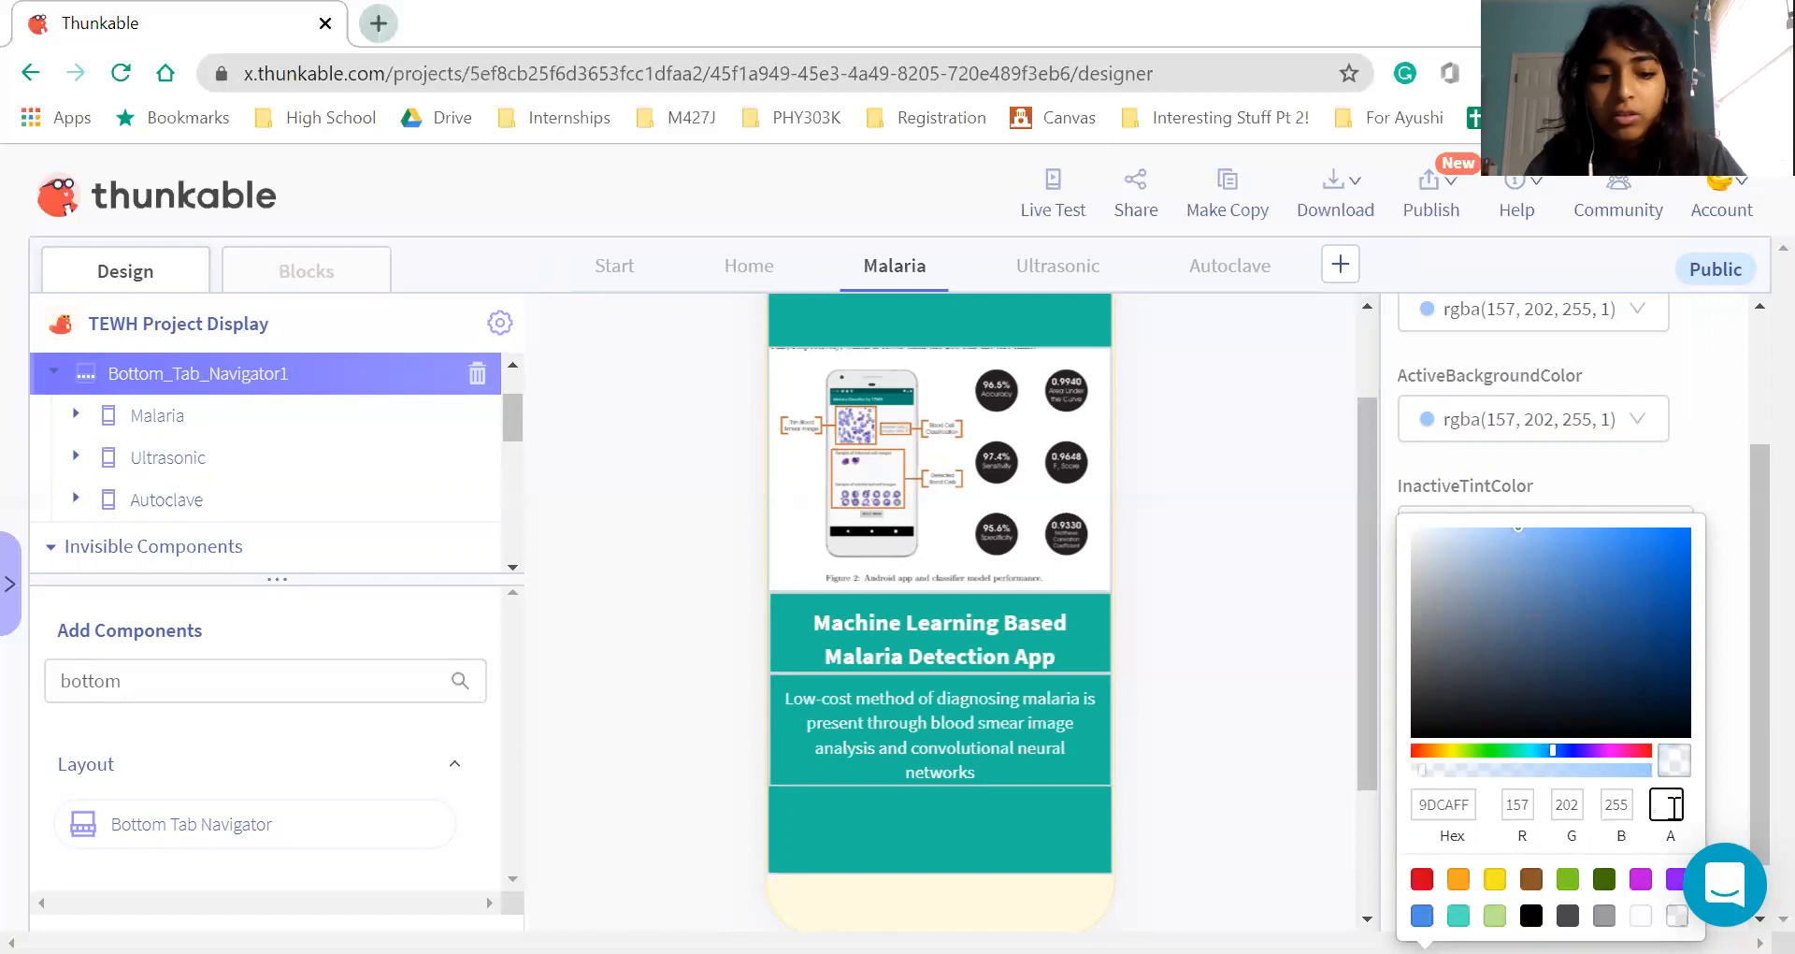
pyautogui.write('21')
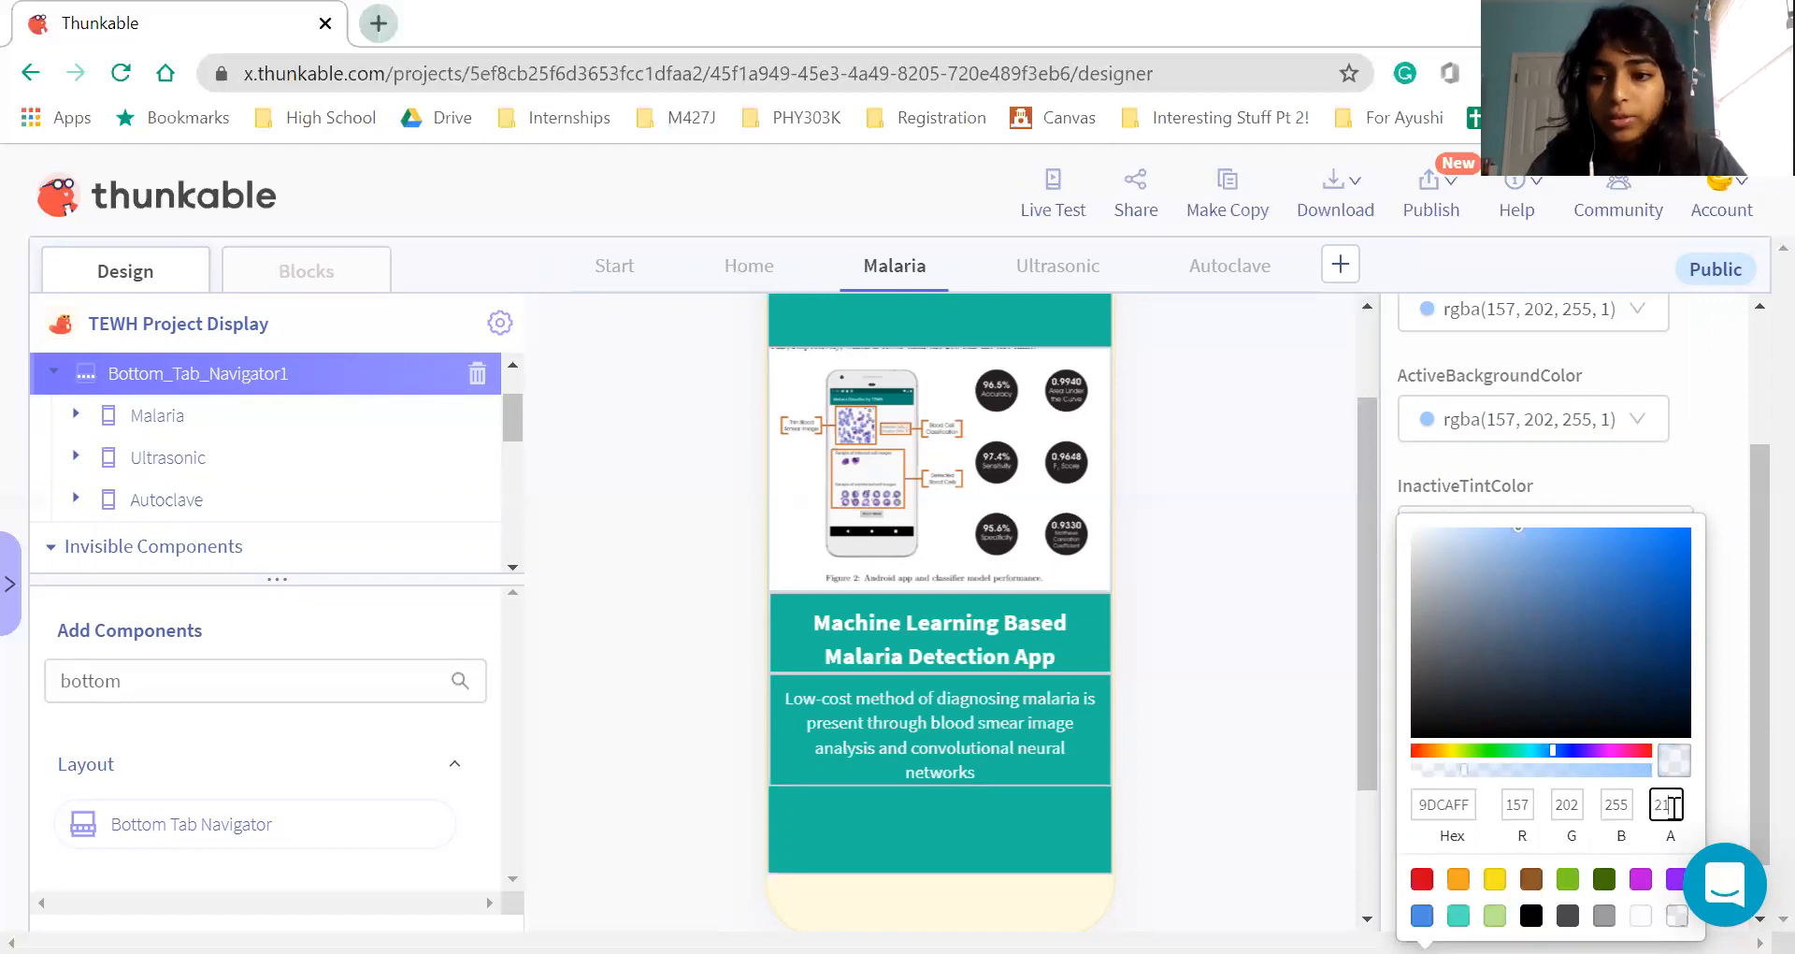
pyautogui.click(1131, 816)
# Set the Bottom Tab Navigator's inactive background colour to hex 9DCAFF with an alpha of 21
pyautogui.click(1502, 660)
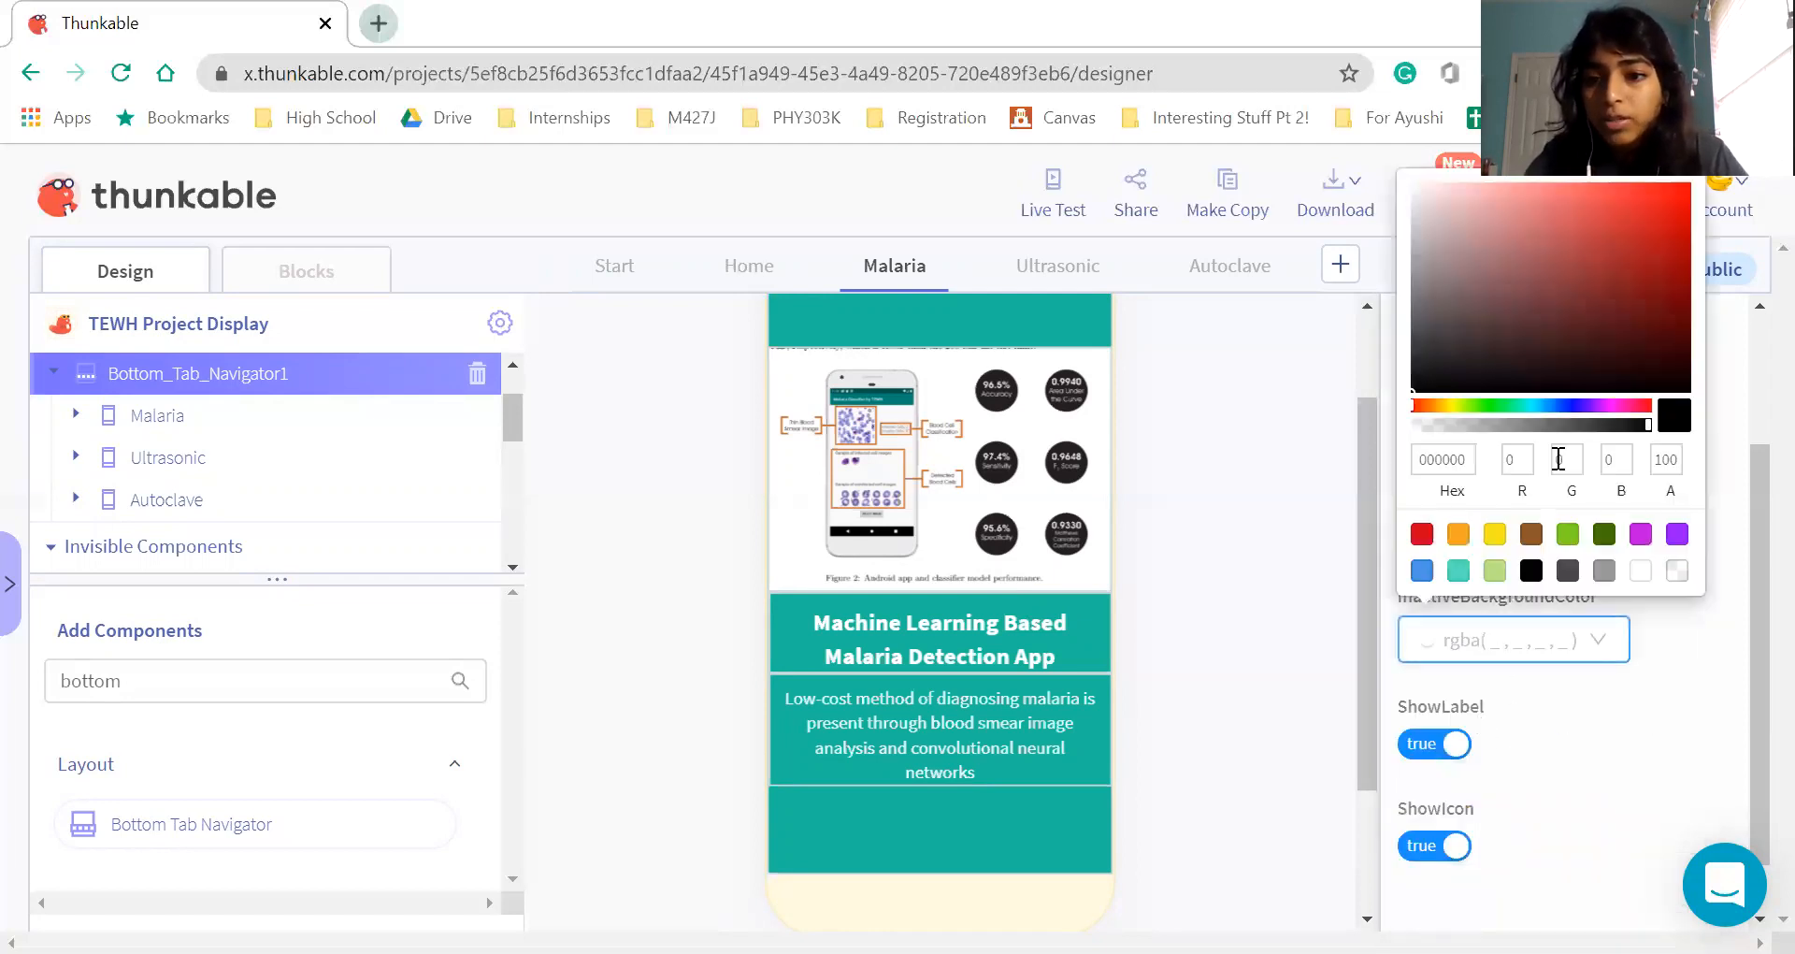
pyautogui.click(1464, 460)
pyautogui.doubleClick(1464, 460)
pyautogui.write('0')
pyautogui.press('BackSpace')
pyautogui.write('9DCAFF')
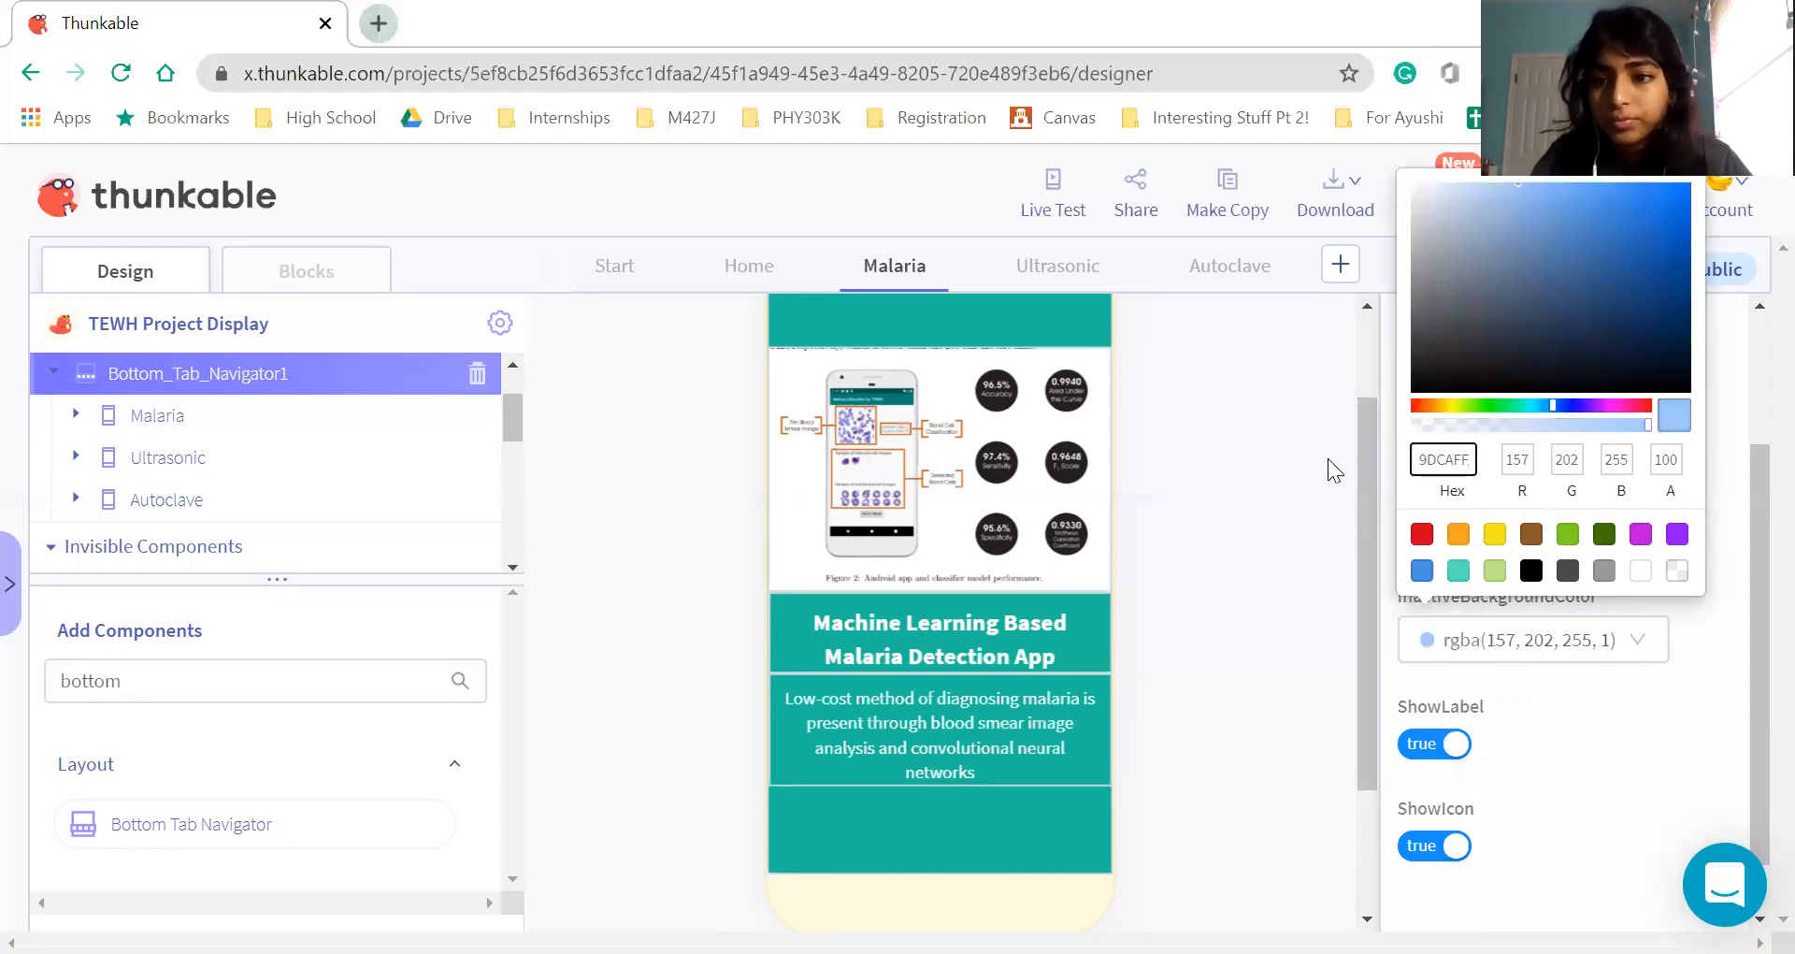
pyautogui.doubleClick(1667, 459)
pyautogui.press('BackSpace')
pyautogui.write('21')
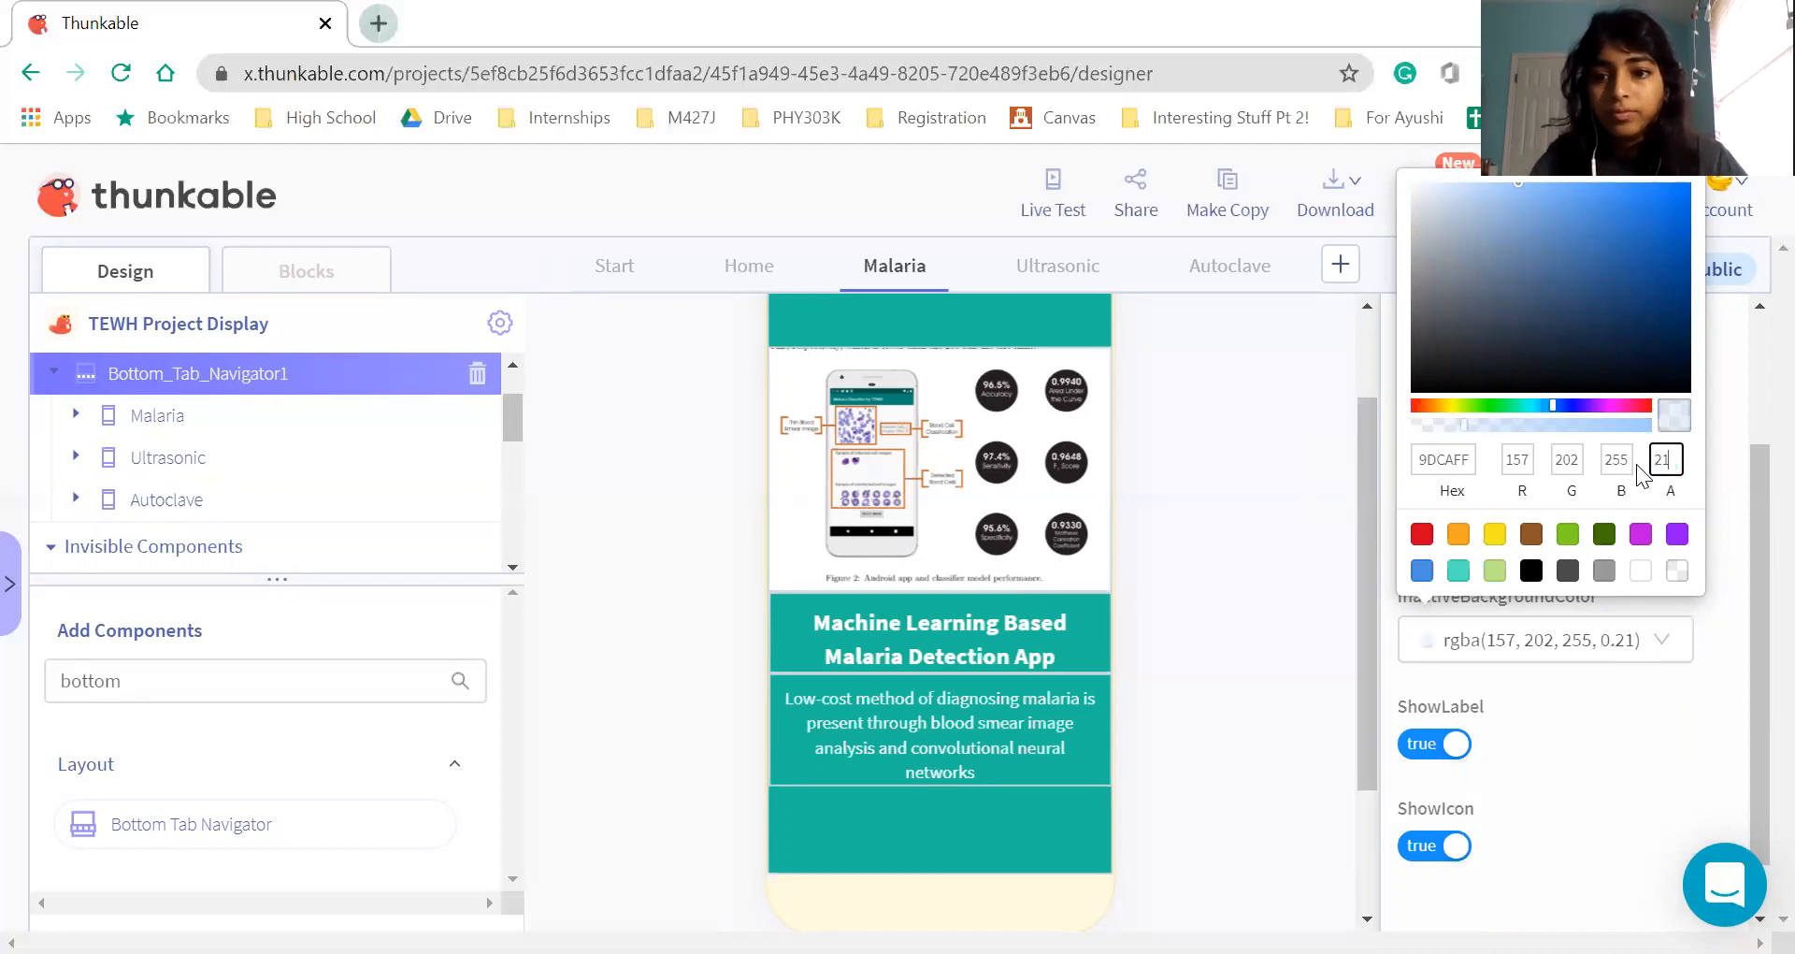
pyautogui.click(1343, 692)
pyautogui.scroll(3, 1535, 647)
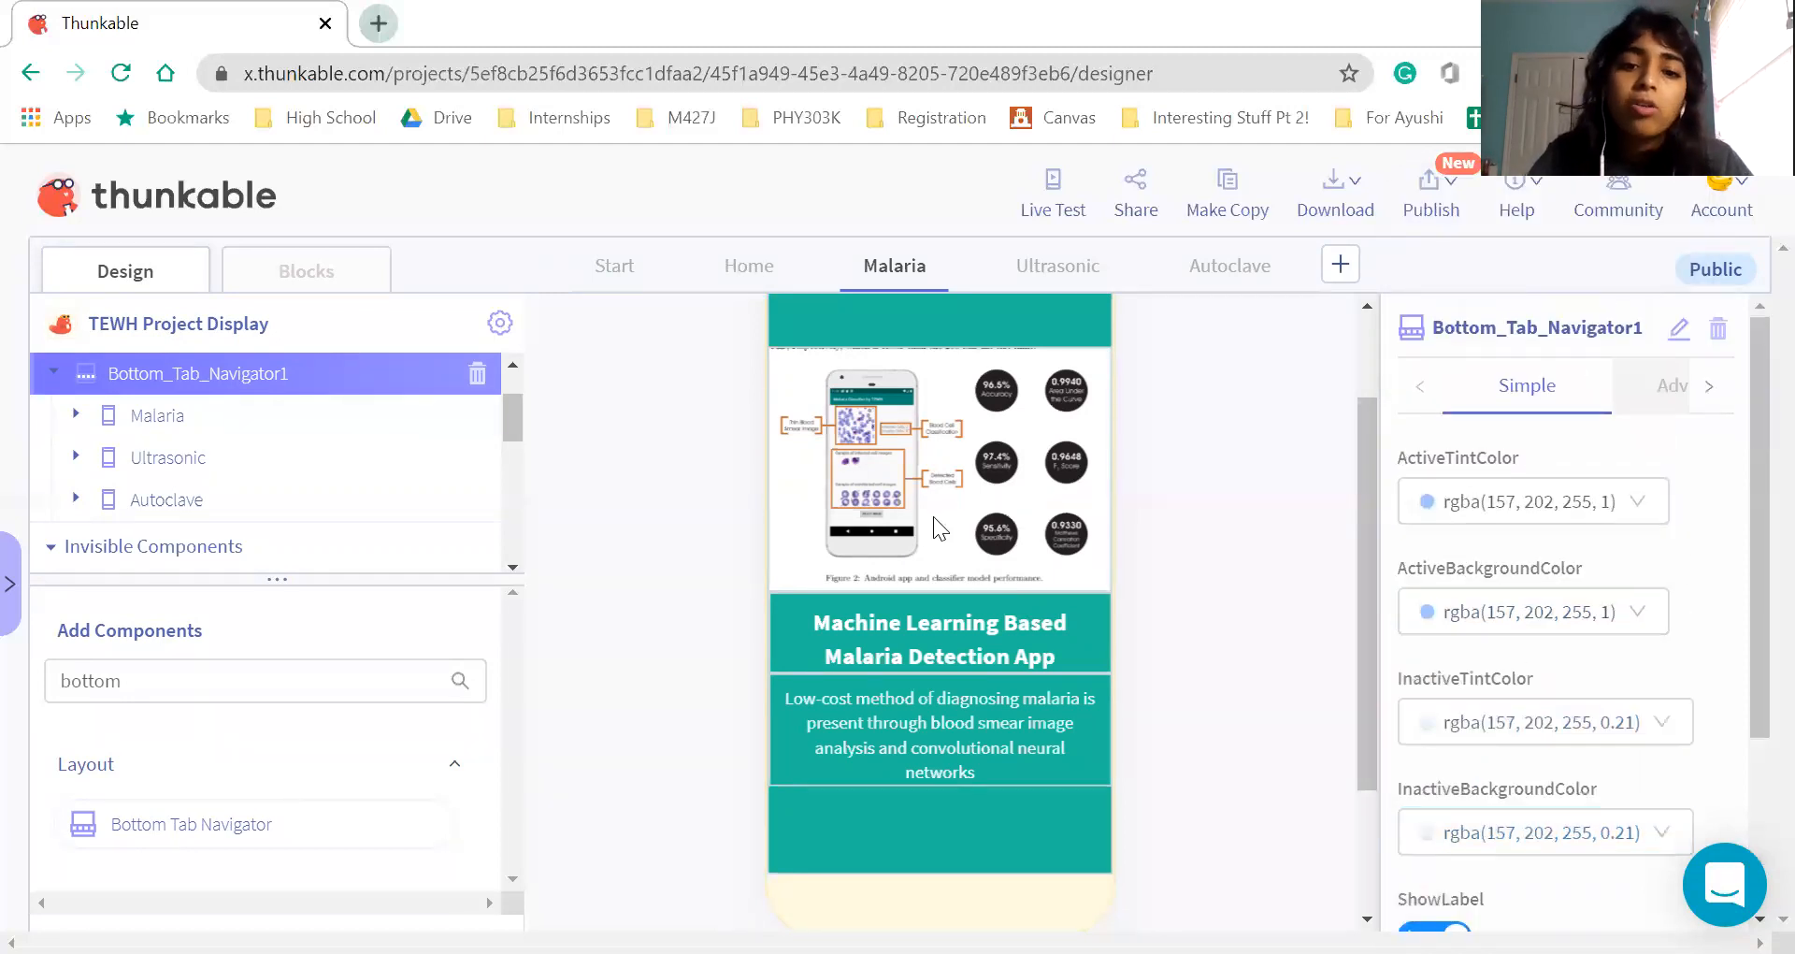
# Start a live test of the app and go from the start screen to the Solar-Powered Autoclave page
pyautogui.click(1053, 191)
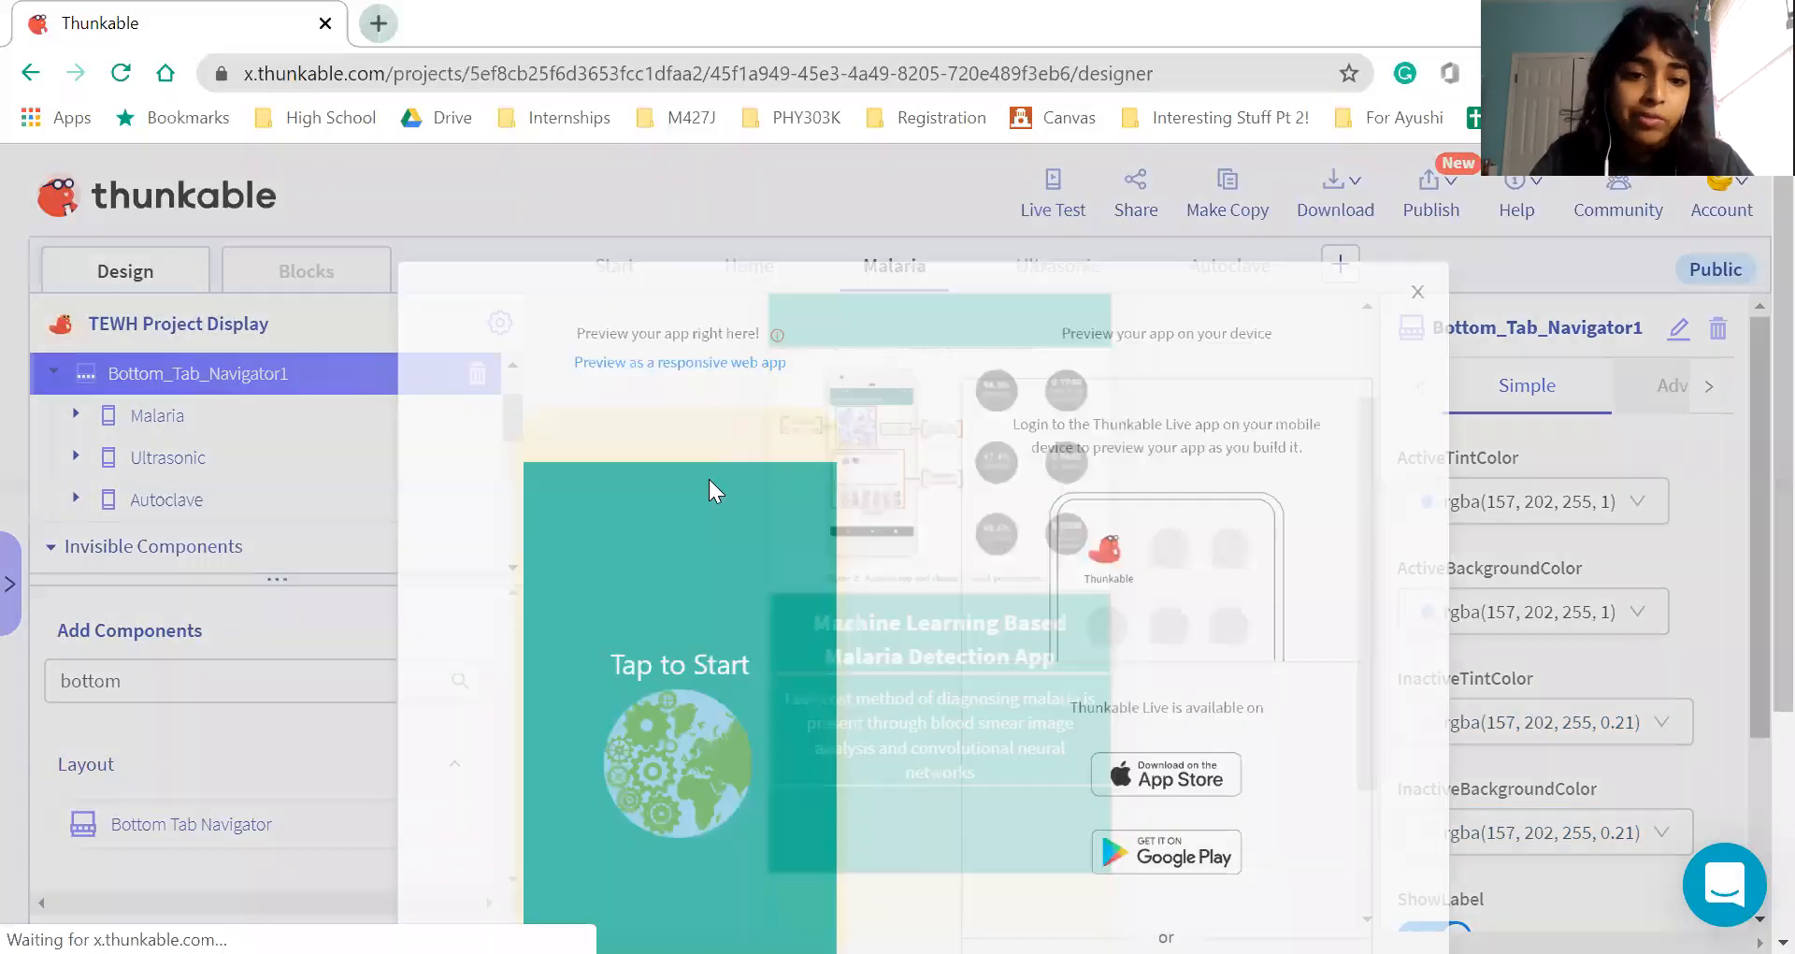
pyautogui.scroll(-3, 579, 774)
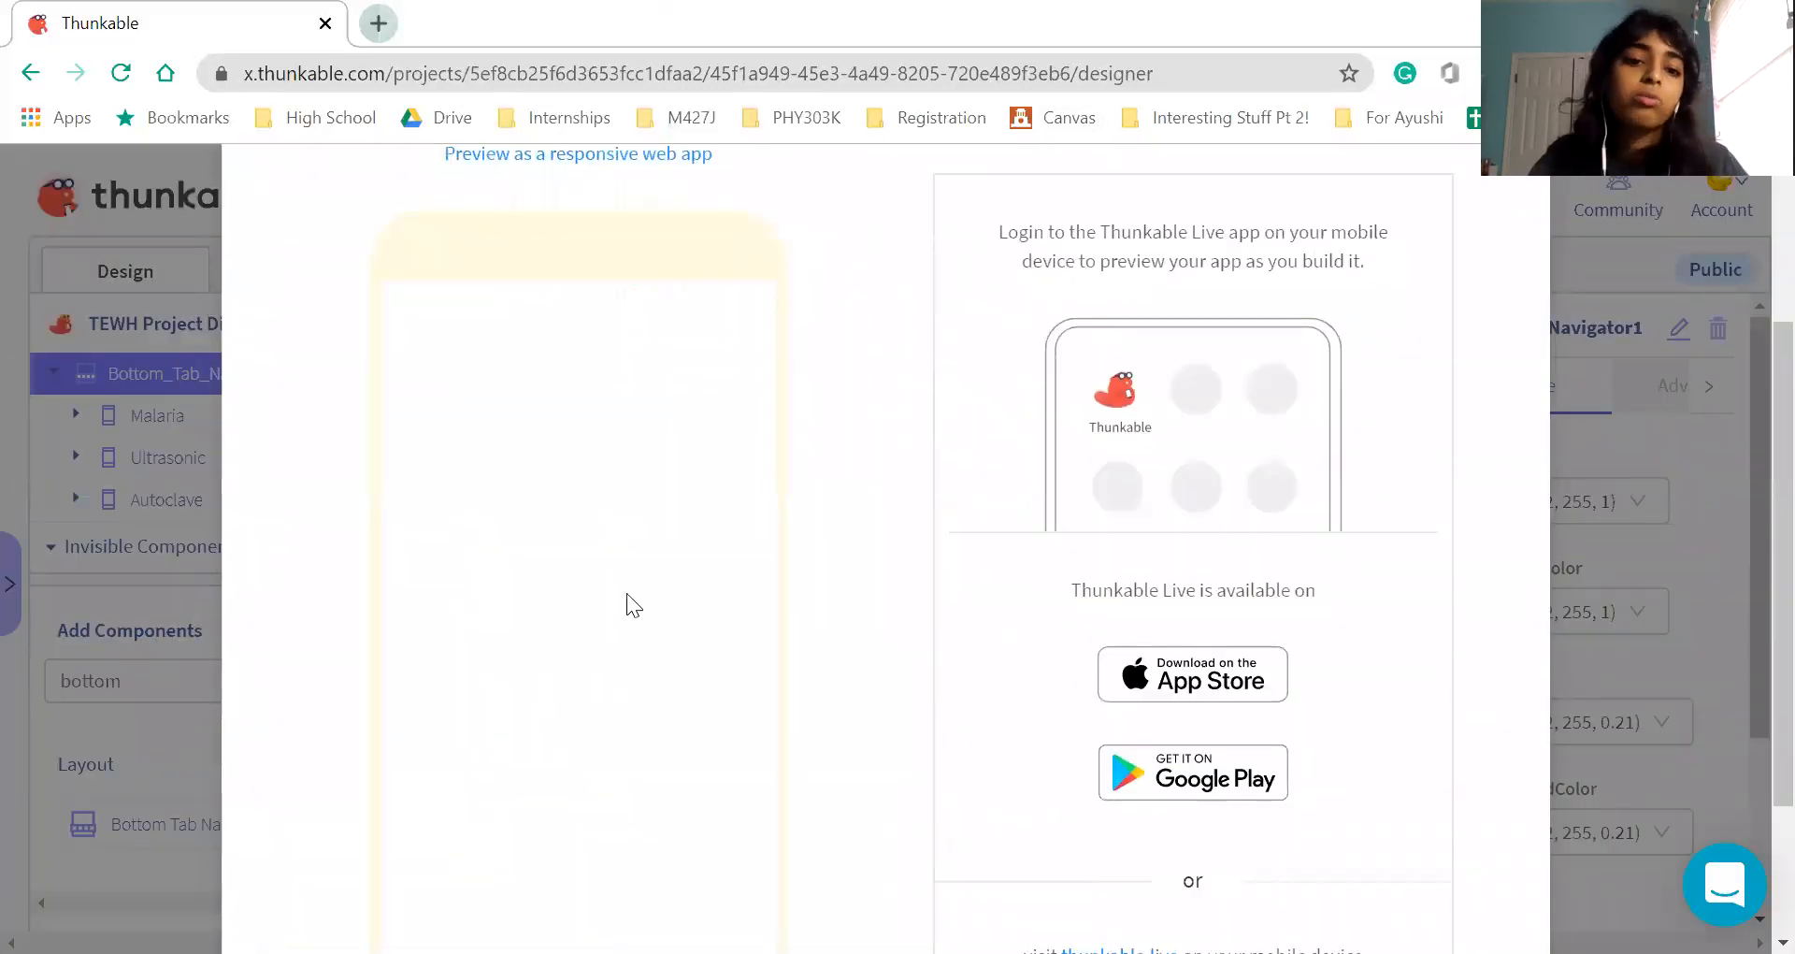
pyautogui.scroll(-2, 589, 776)
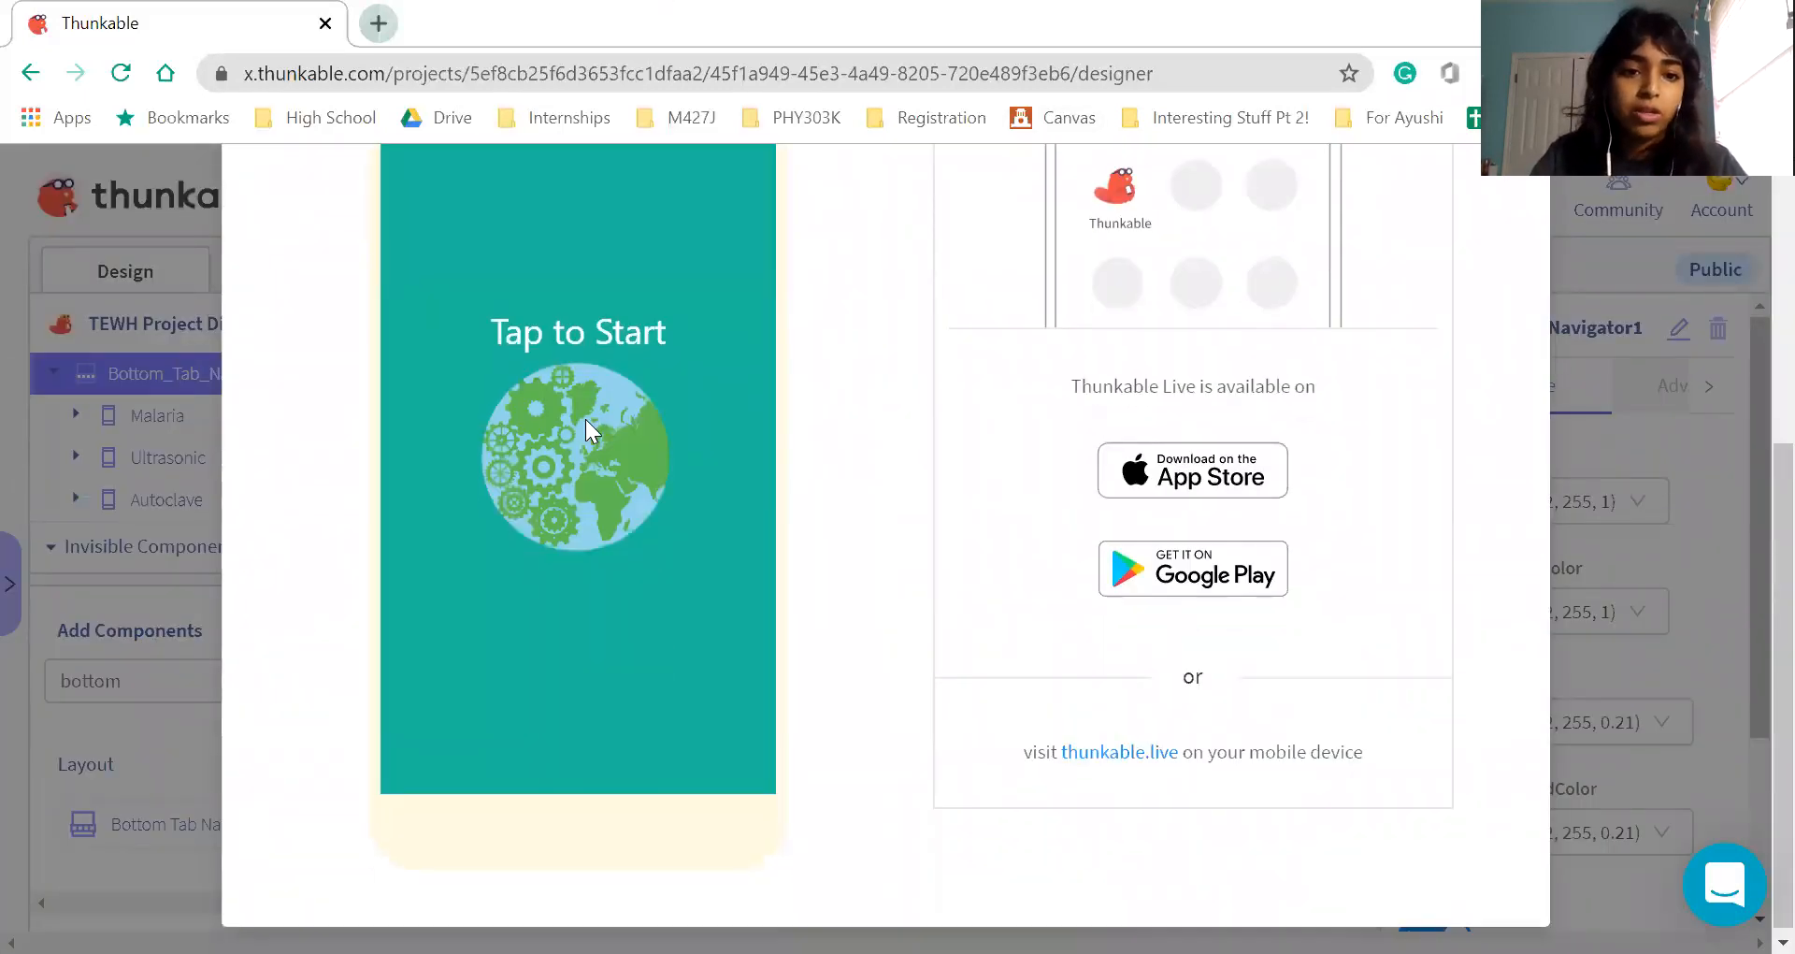
pyautogui.click(585, 421)
pyautogui.scroll(2, 610, 379)
pyautogui.click(610, 379)
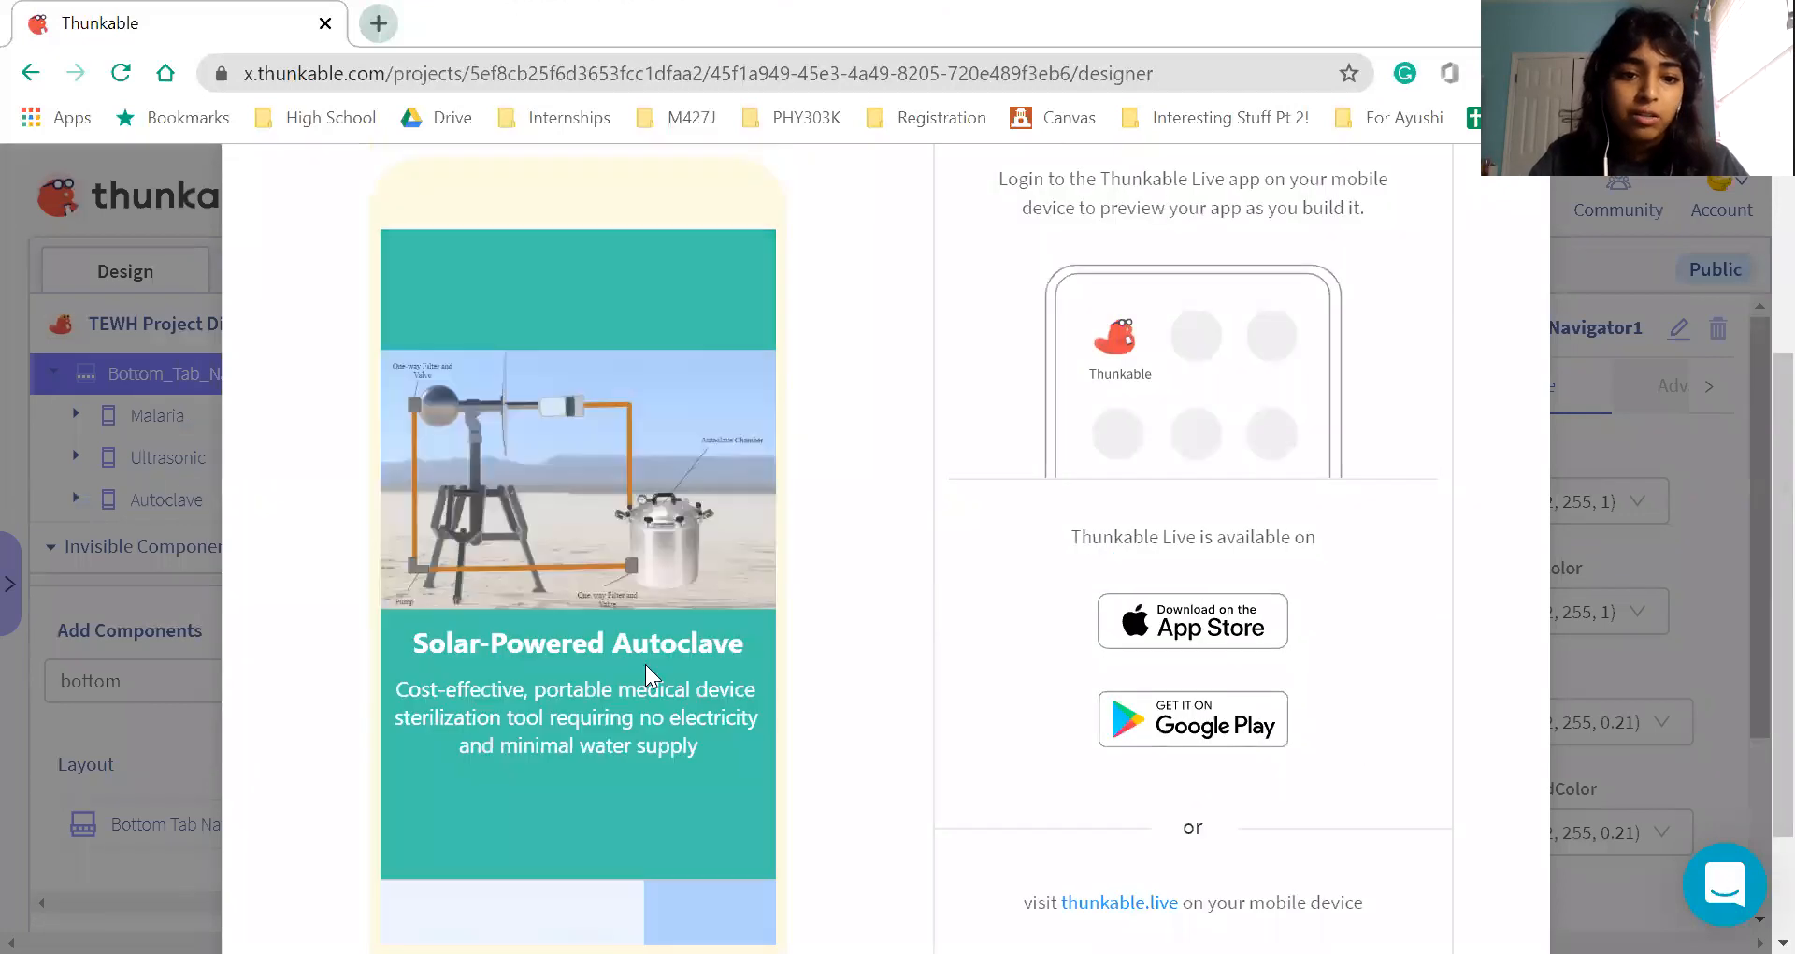
pyautogui.scroll(-2, 645, 673)
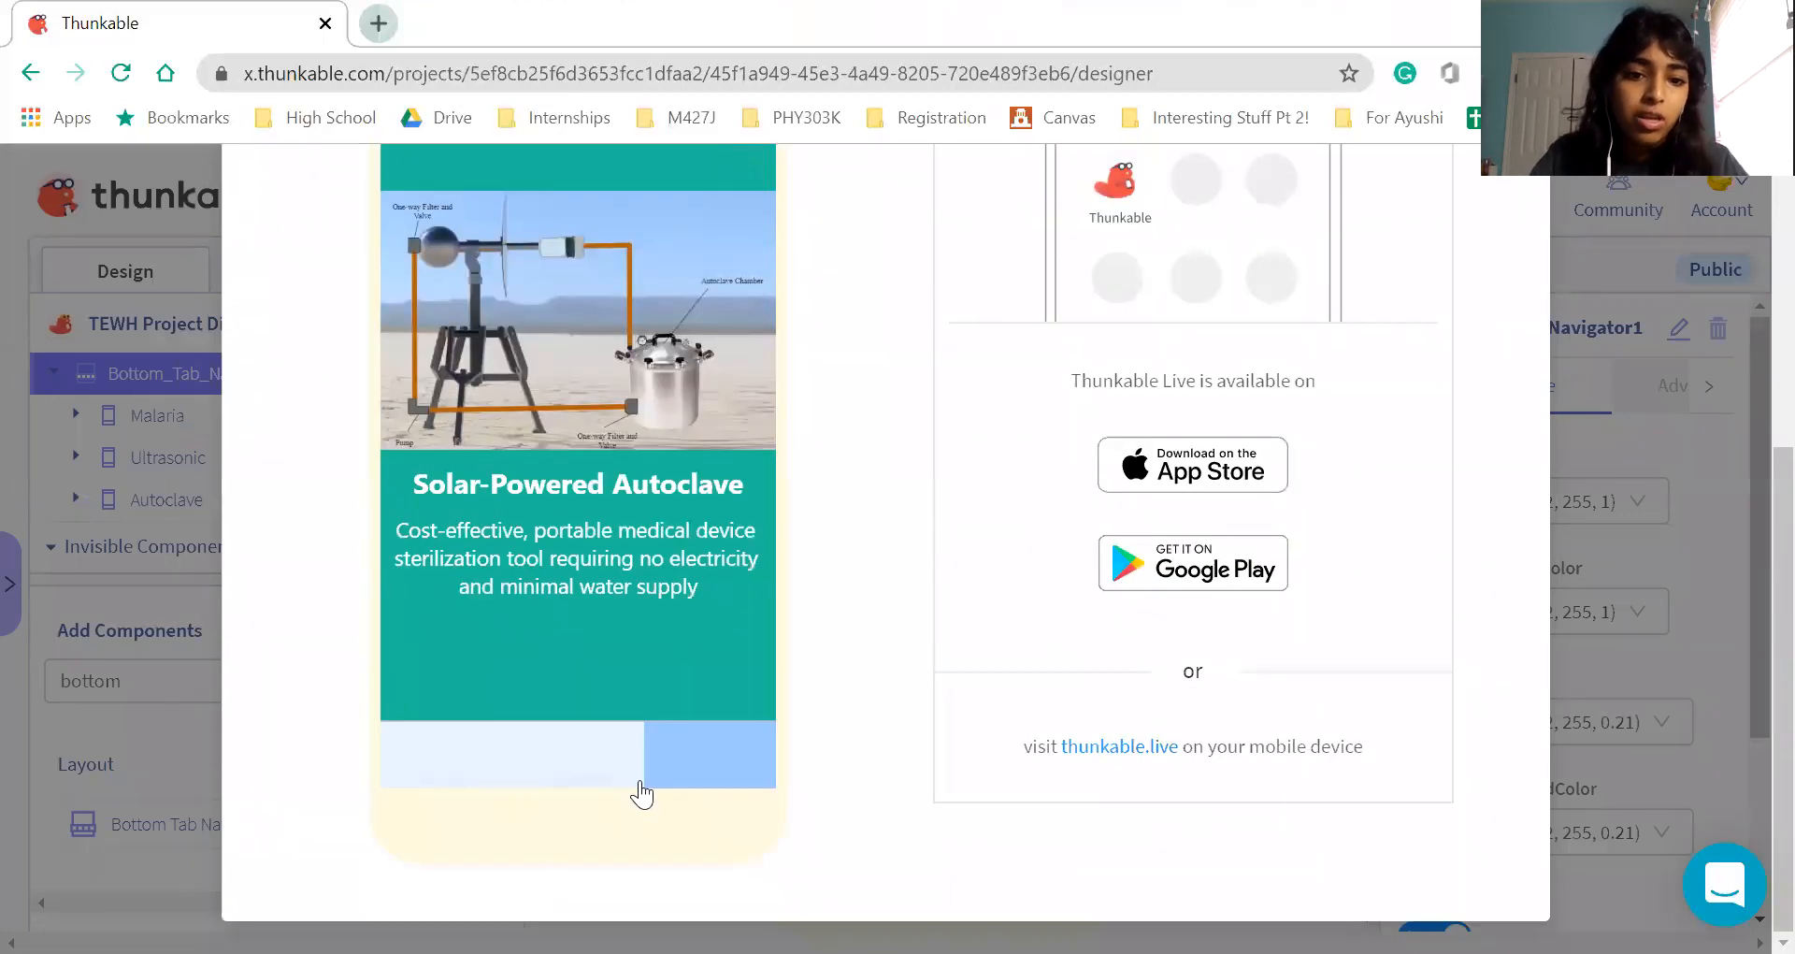
# Test switching between the Malaria, Ultrasonic and Autoclave tabs in the preview, and close the live test
pyautogui.click(562, 776)
pyautogui.click(468, 777)
pyautogui.click(655, 781)
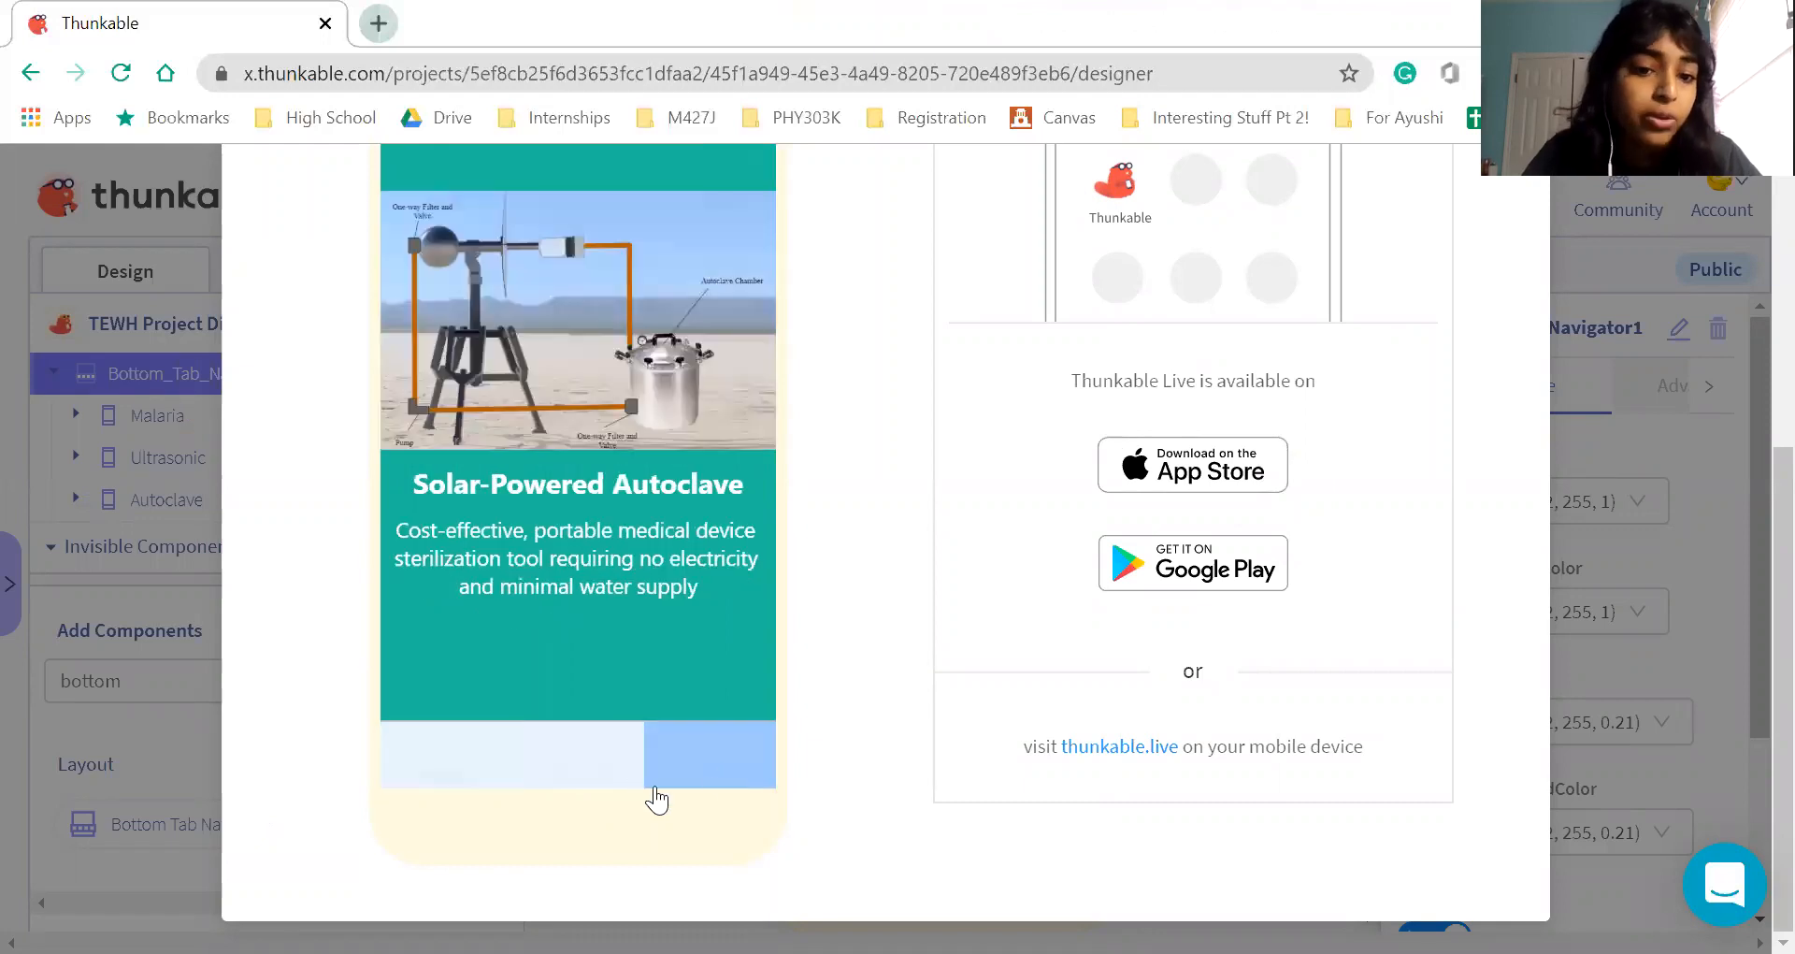
pyautogui.click(519, 774)
pyautogui.click(417, 761)
pyautogui.click(745, 775)
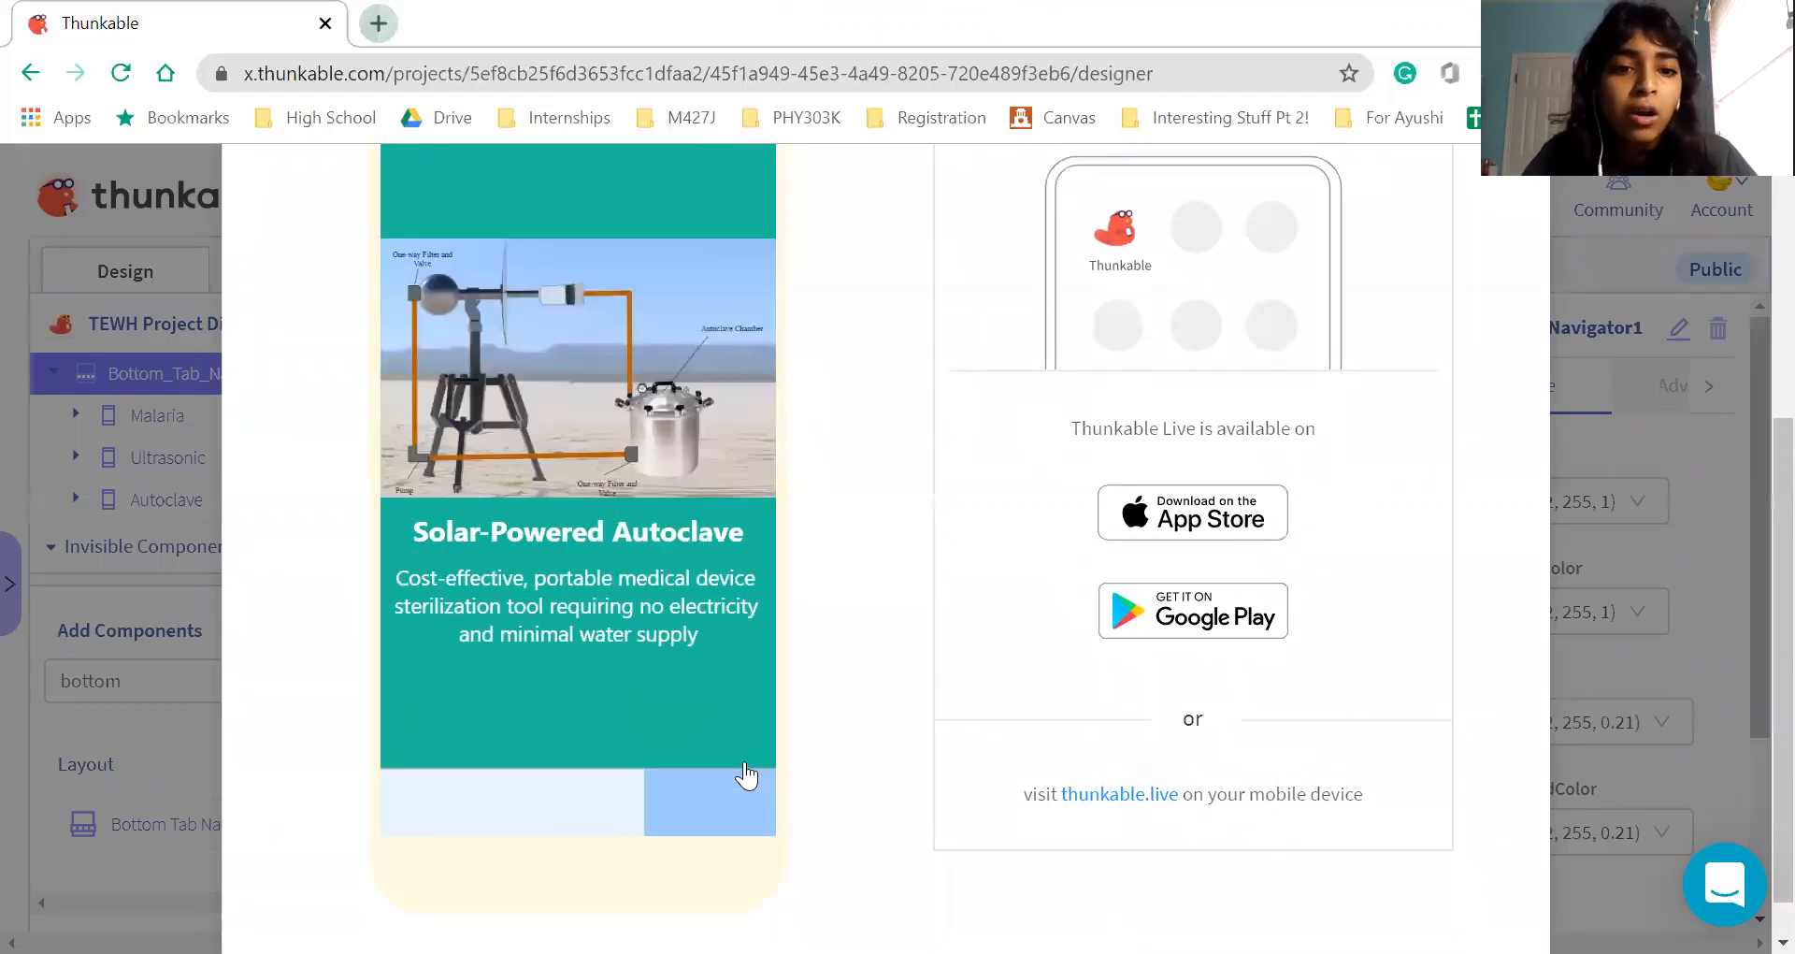
pyautogui.scroll(1, 570, 822)
pyautogui.click(570, 907)
pyautogui.click(458, 907)
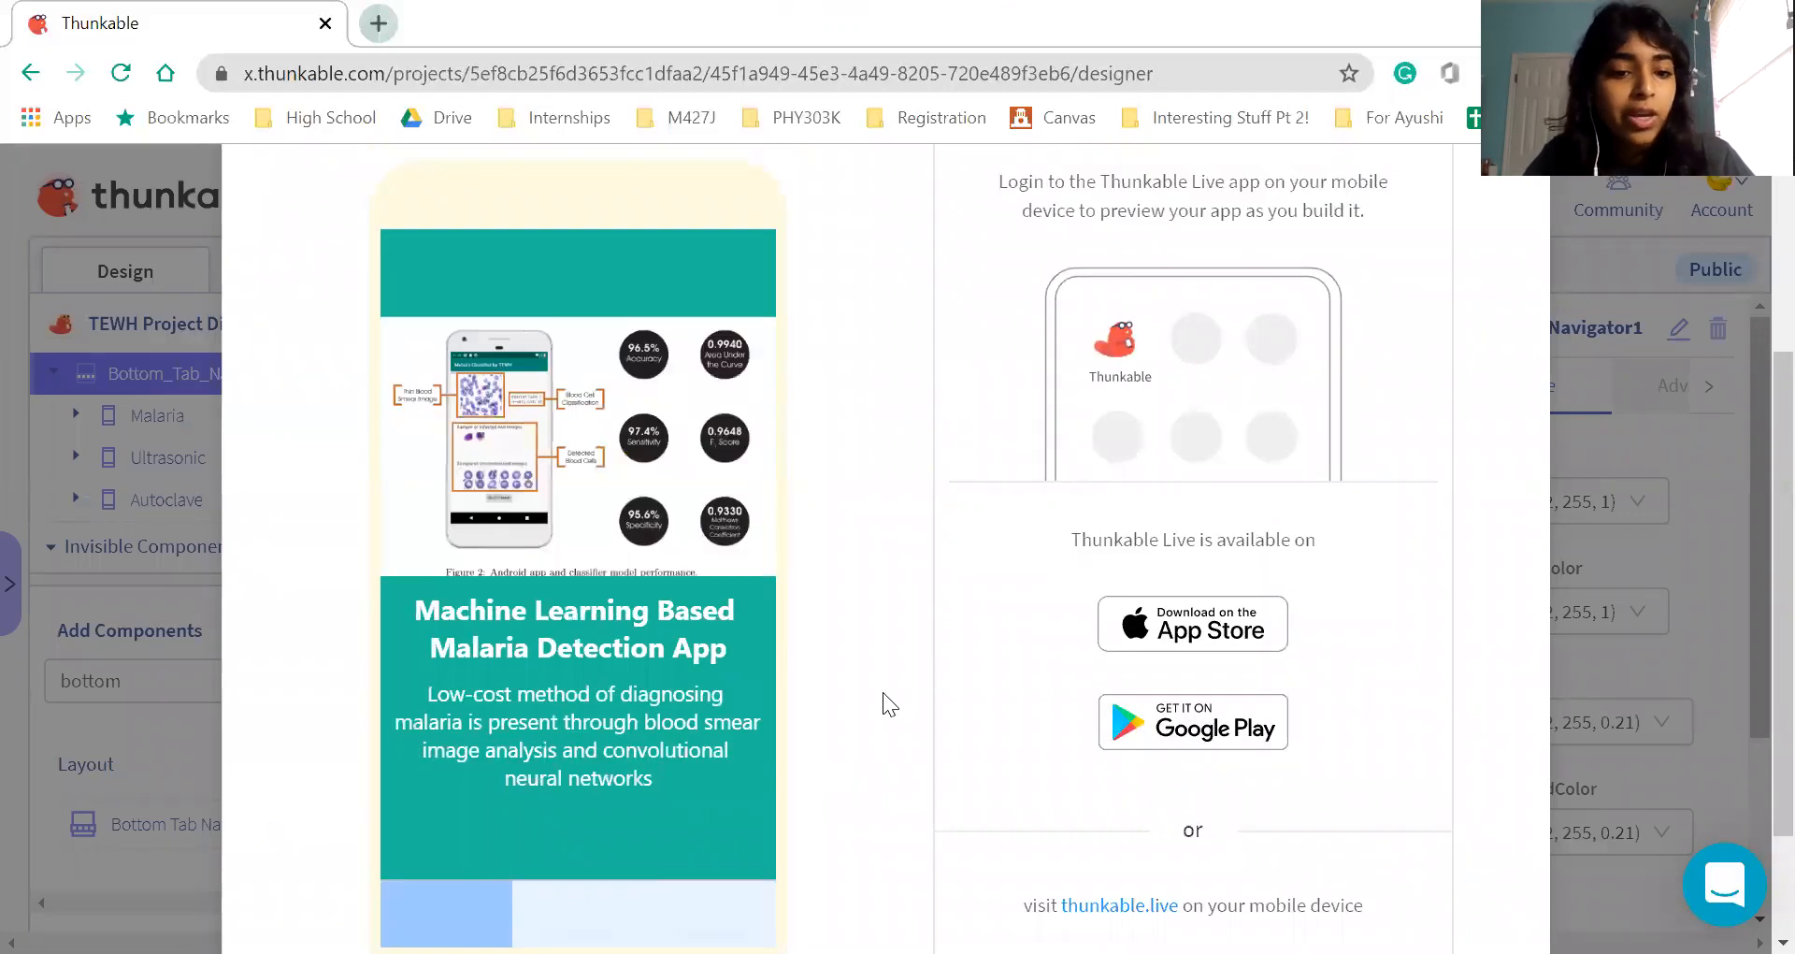
pyautogui.scroll(-2, 520, 862)
pyautogui.click(589, 771)
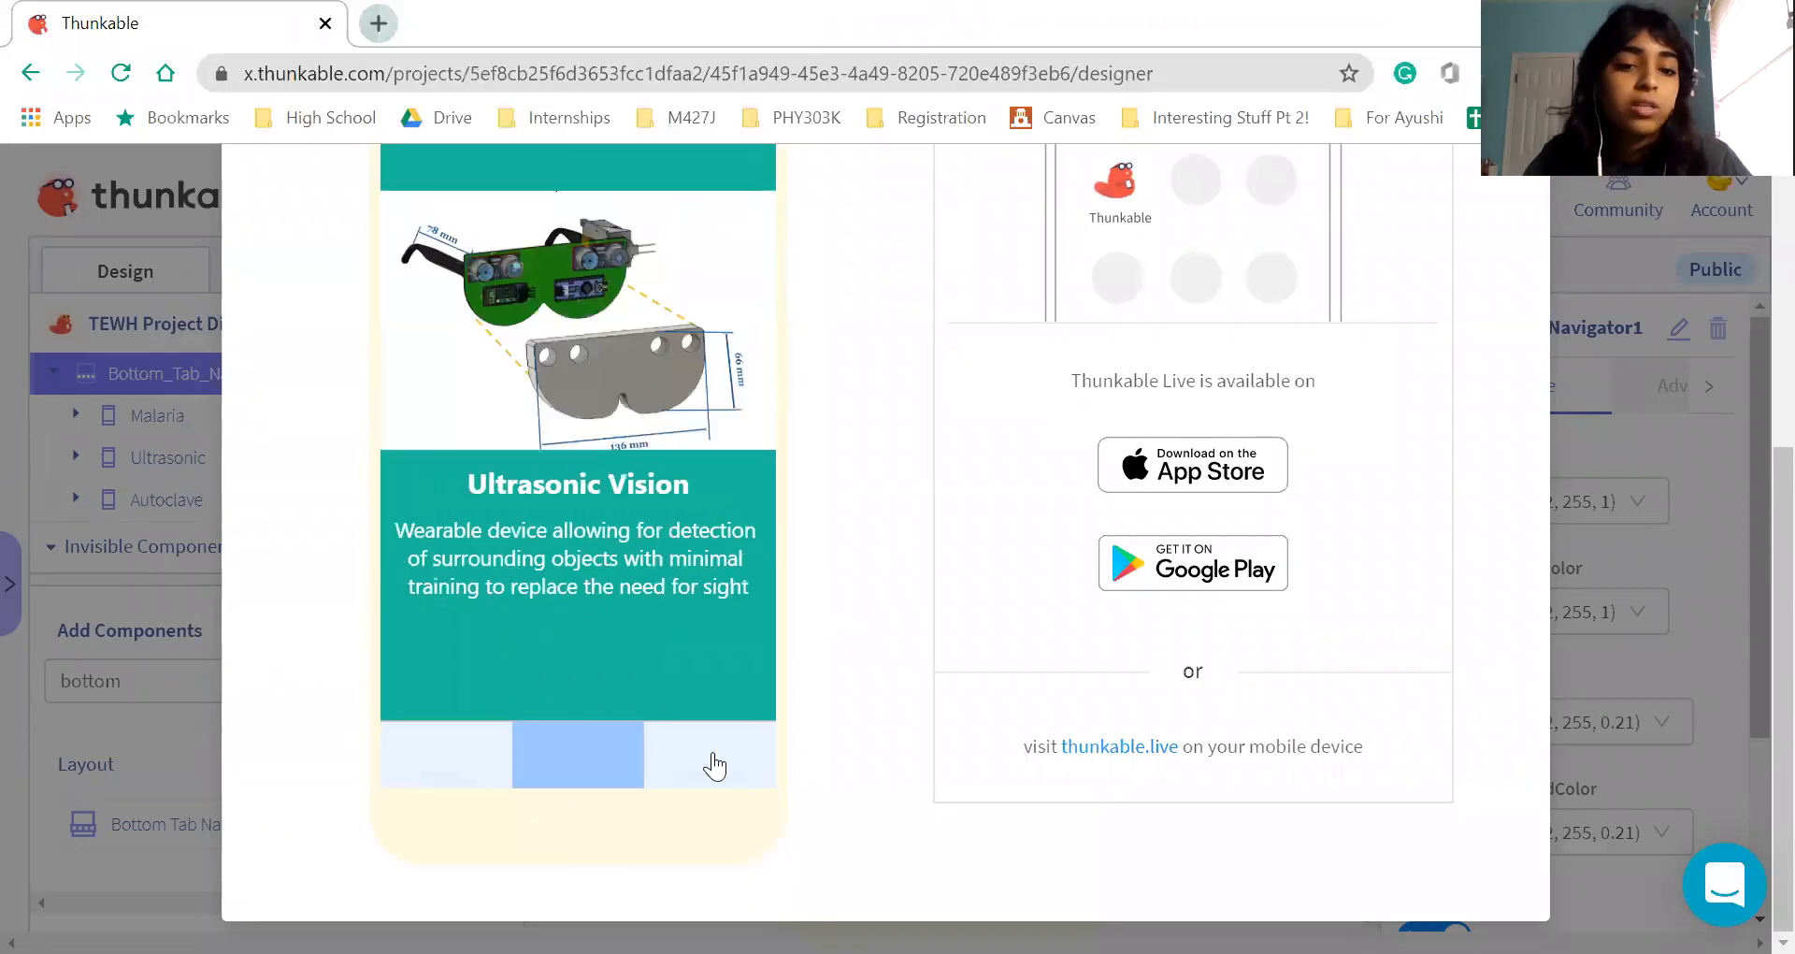
pyautogui.click(760, 753)
pyautogui.click(533, 755)
pyautogui.click(449, 741)
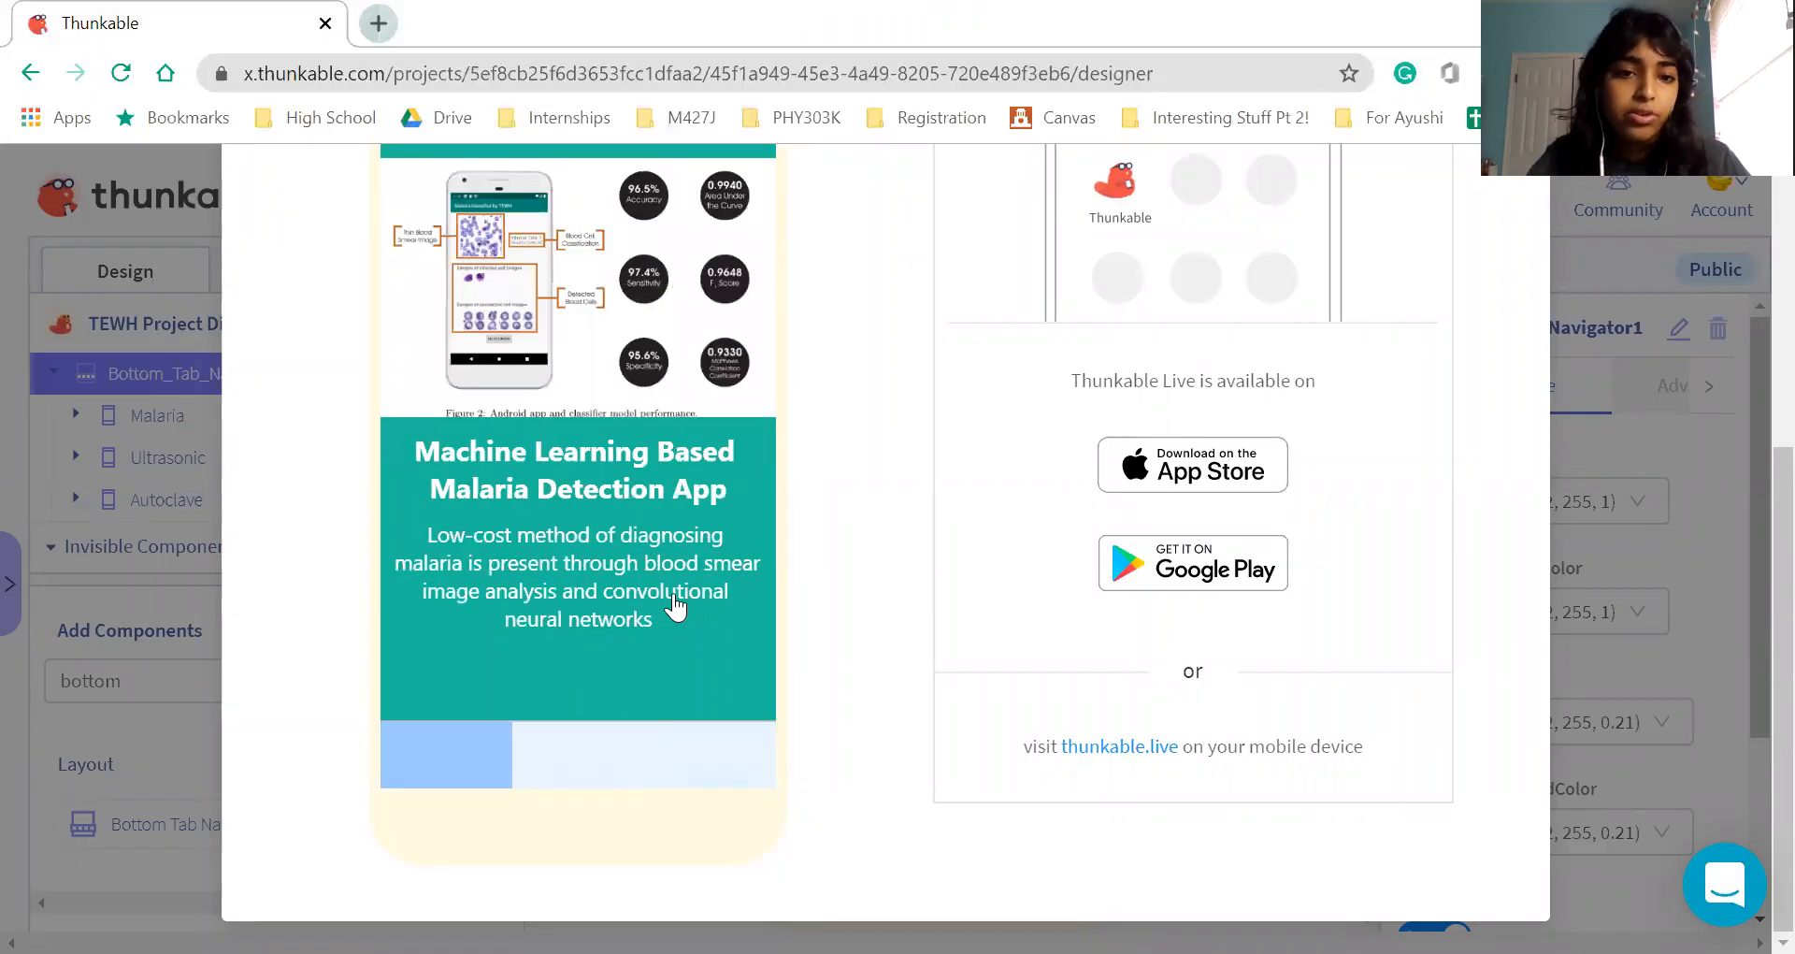
pyautogui.scroll(3, 664, 654)
pyautogui.scroll(-1, 652, 780)
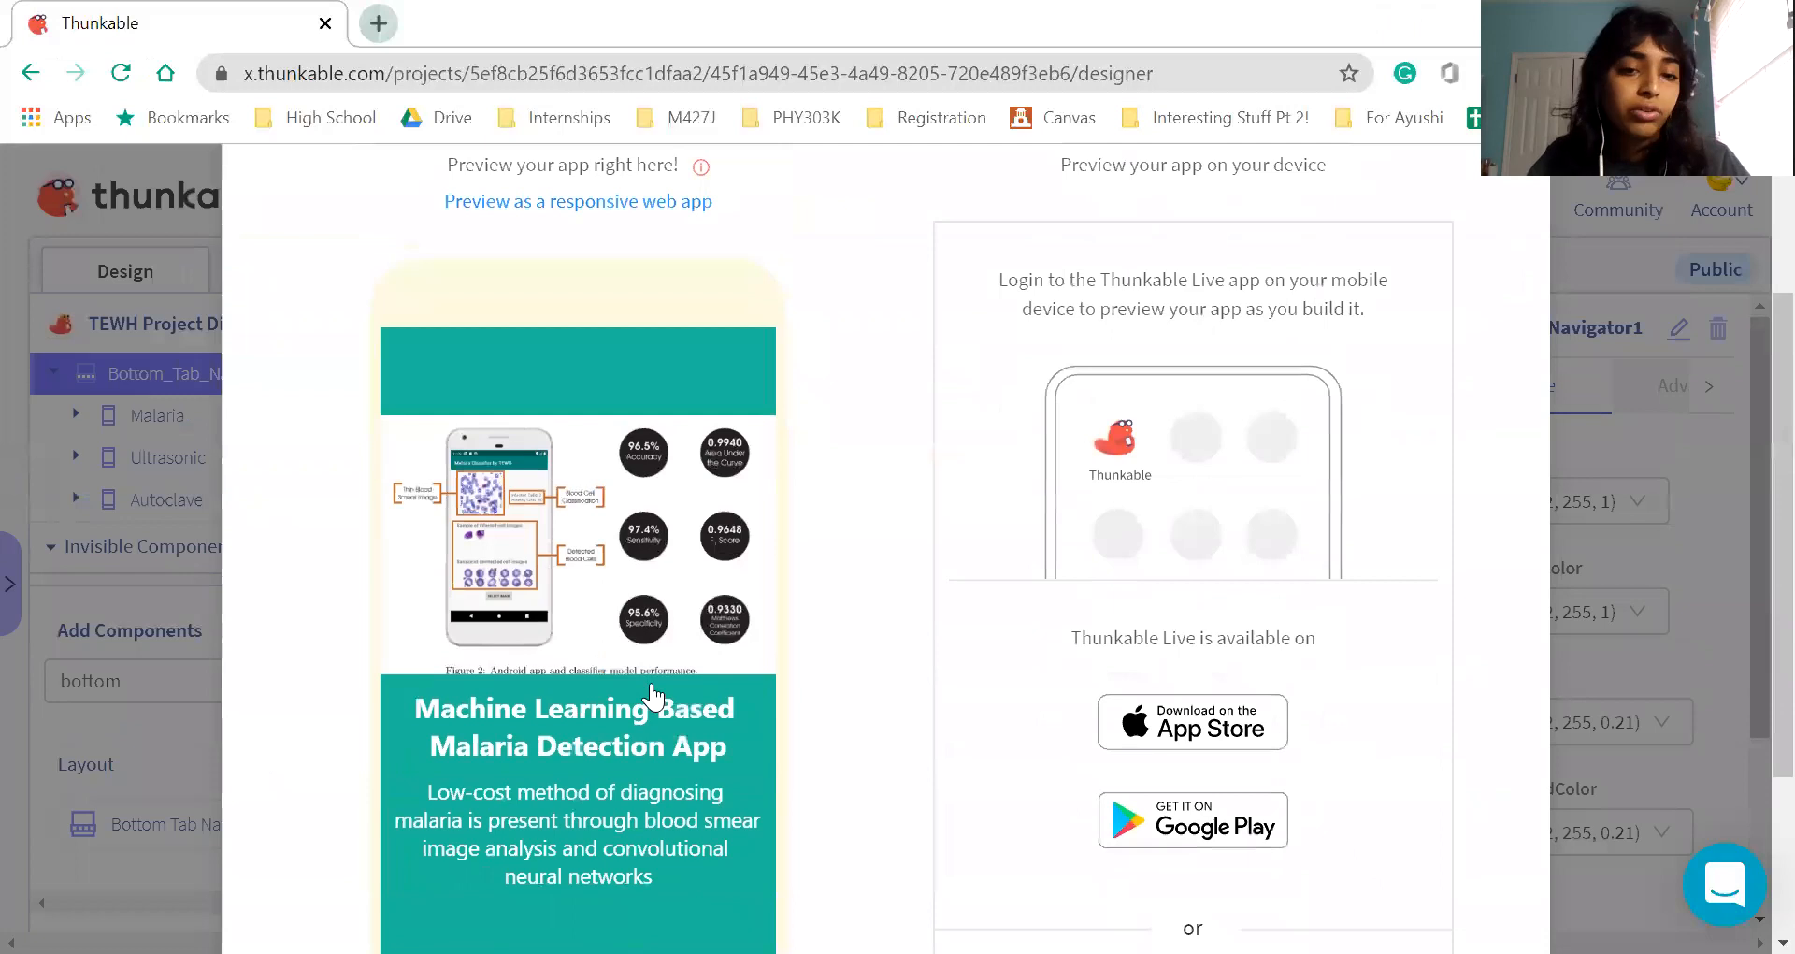
pyautogui.scroll(-1, 1017, 485)
pyautogui.scroll(3, 1017, 484)
pyautogui.click(1505, 255)
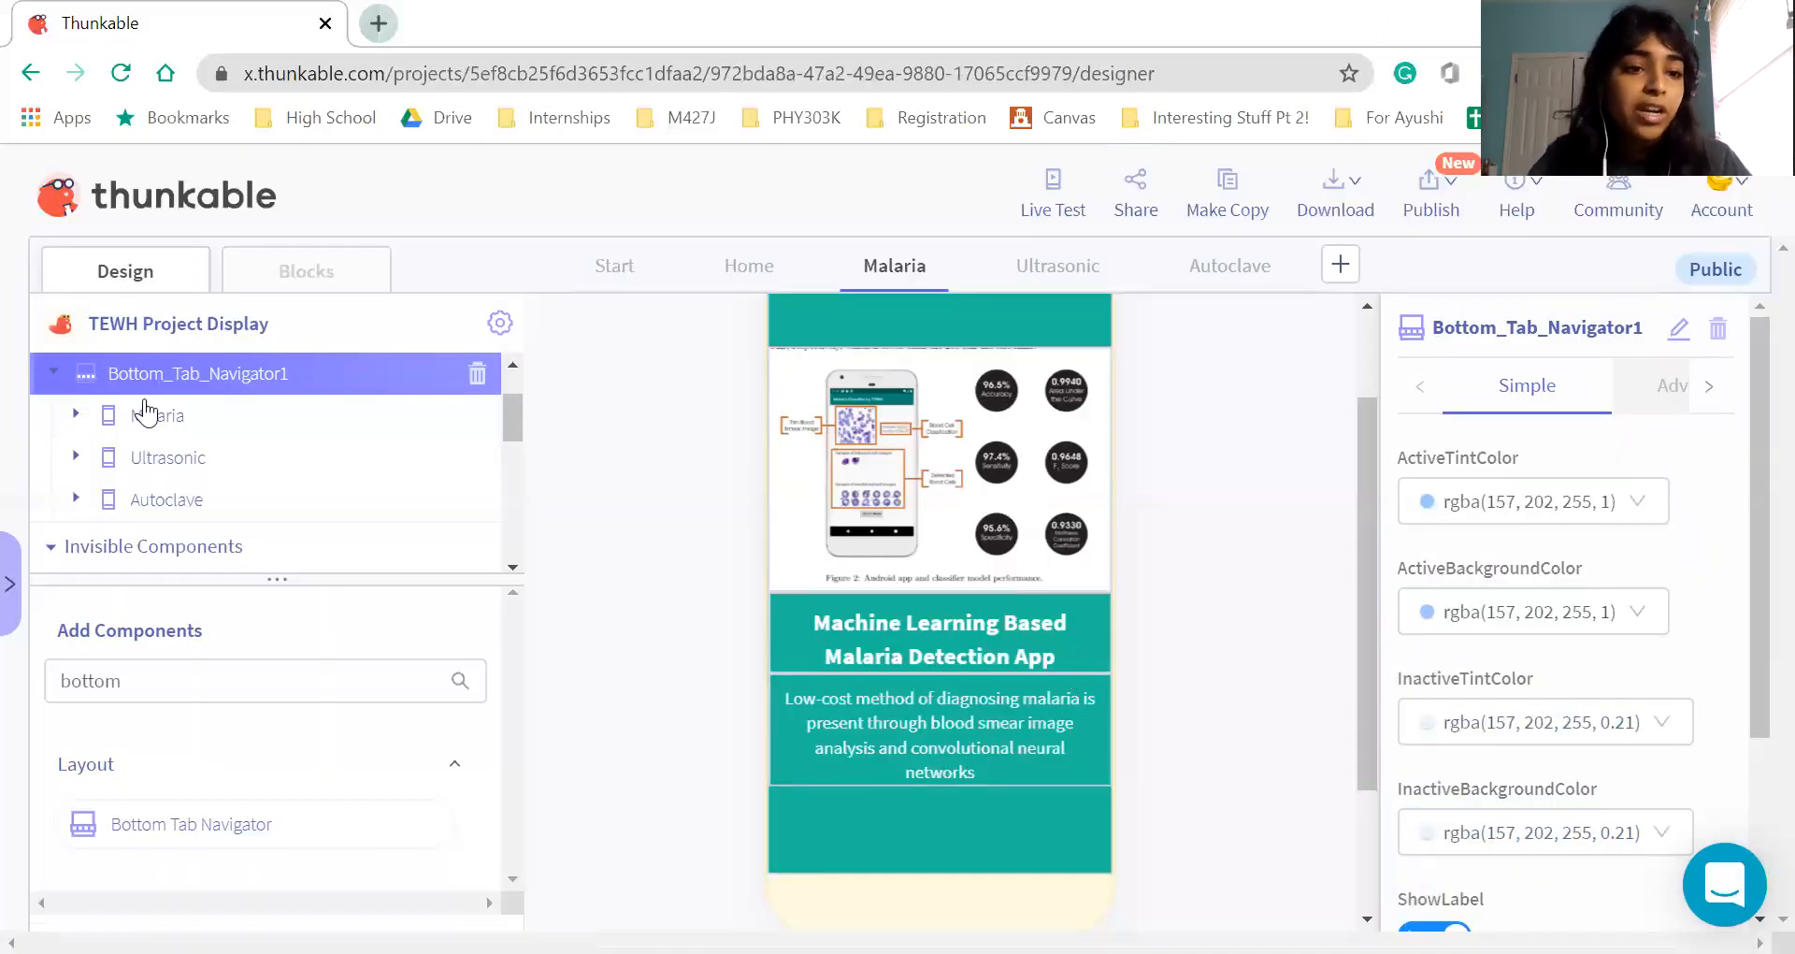
# Select the Malaria screen and examine its tab navigation options and tab icon properties
pyautogui.click(149, 412)
pyautogui.scroll(-1, 187, 438)
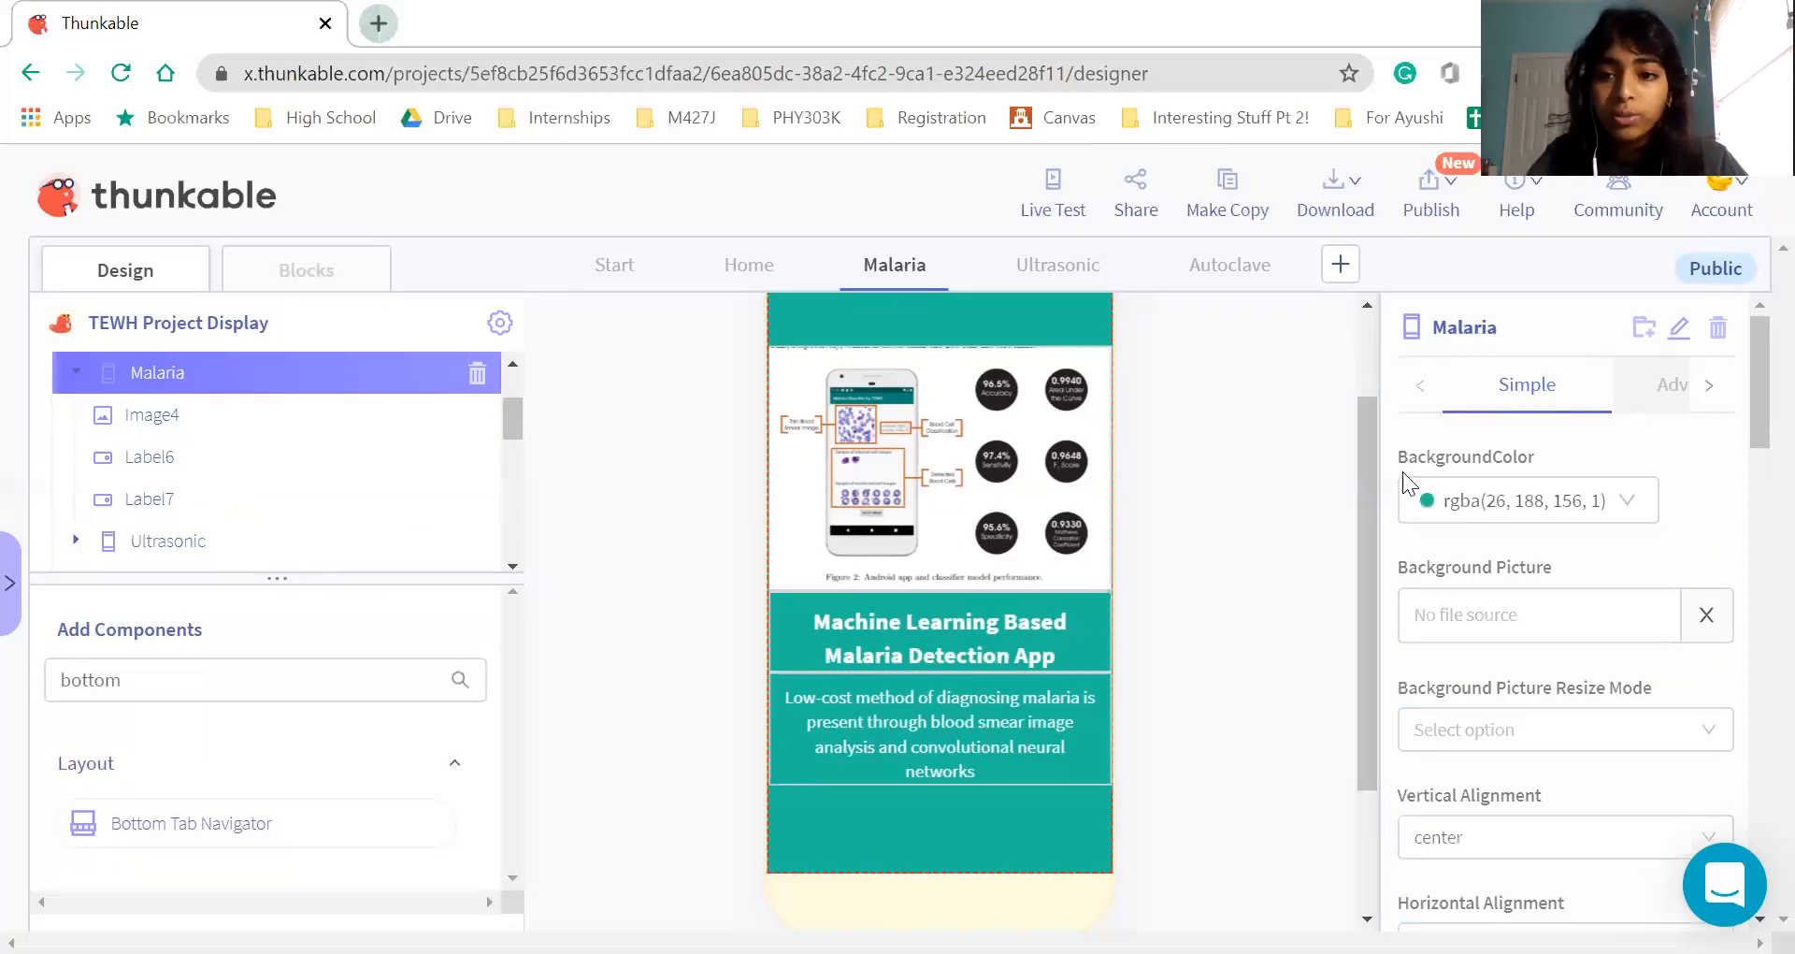
pyautogui.scroll(-10, 1494, 614)
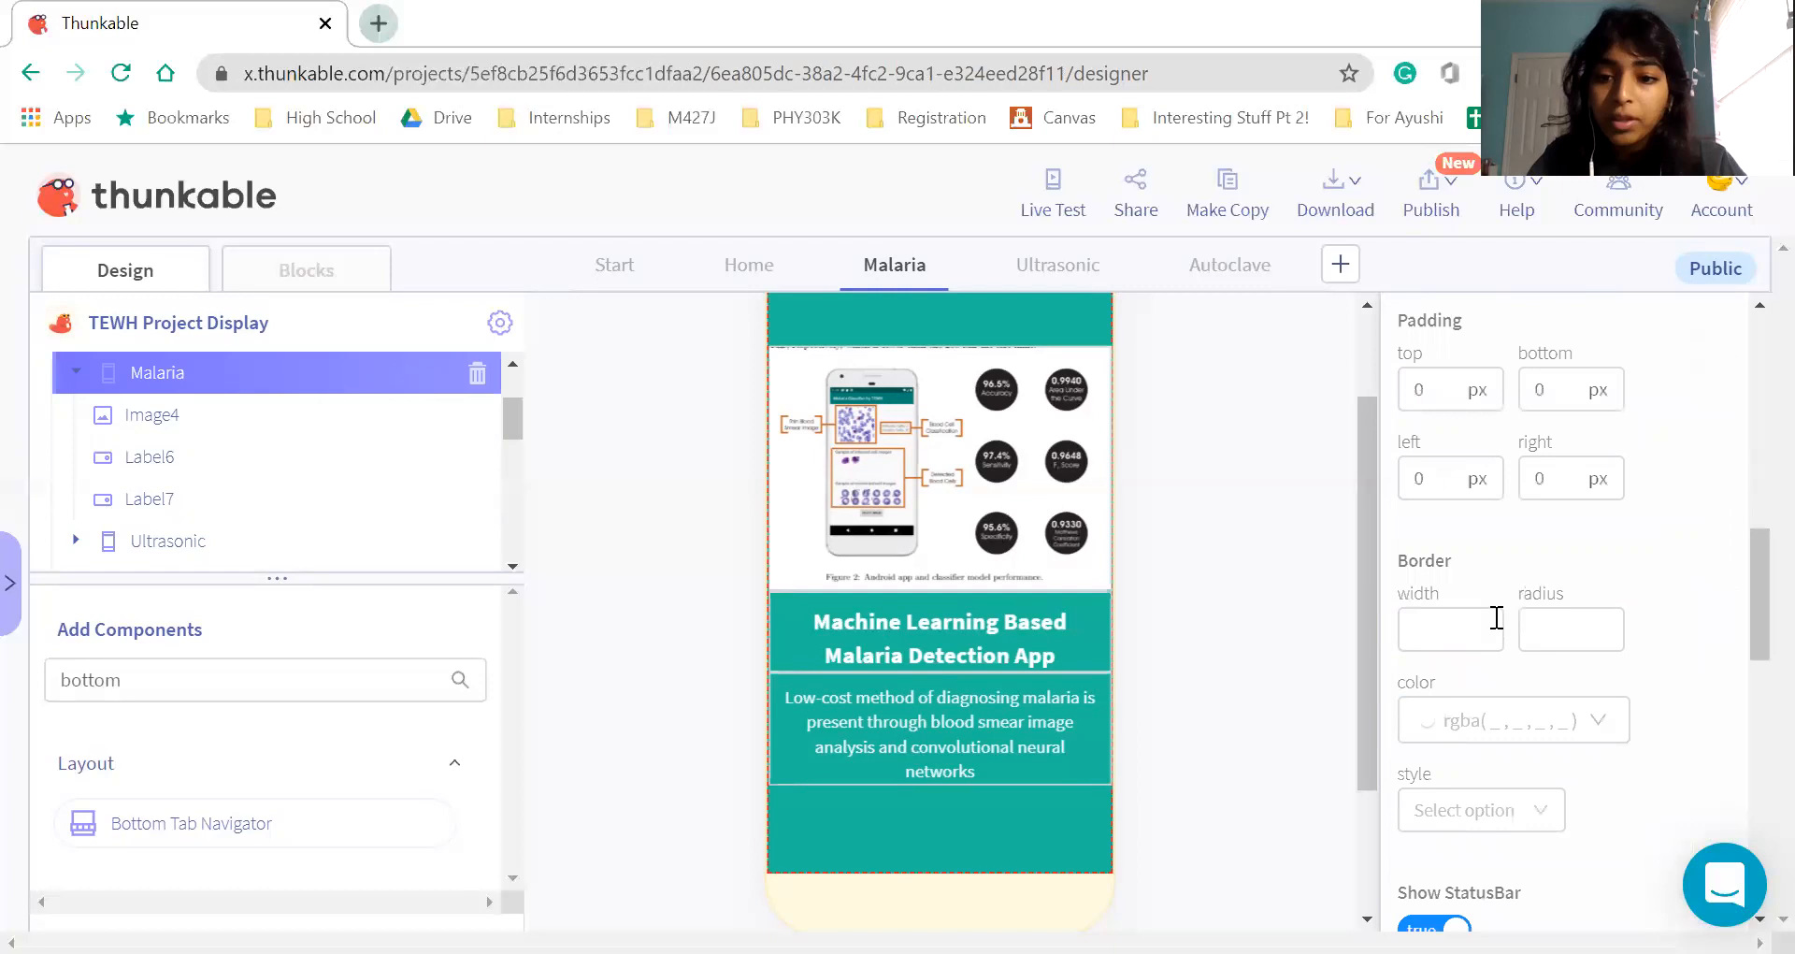
pyautogui.scroll(-8, 1495, 619)
pyautogui.scroll(3, 1492, 589)
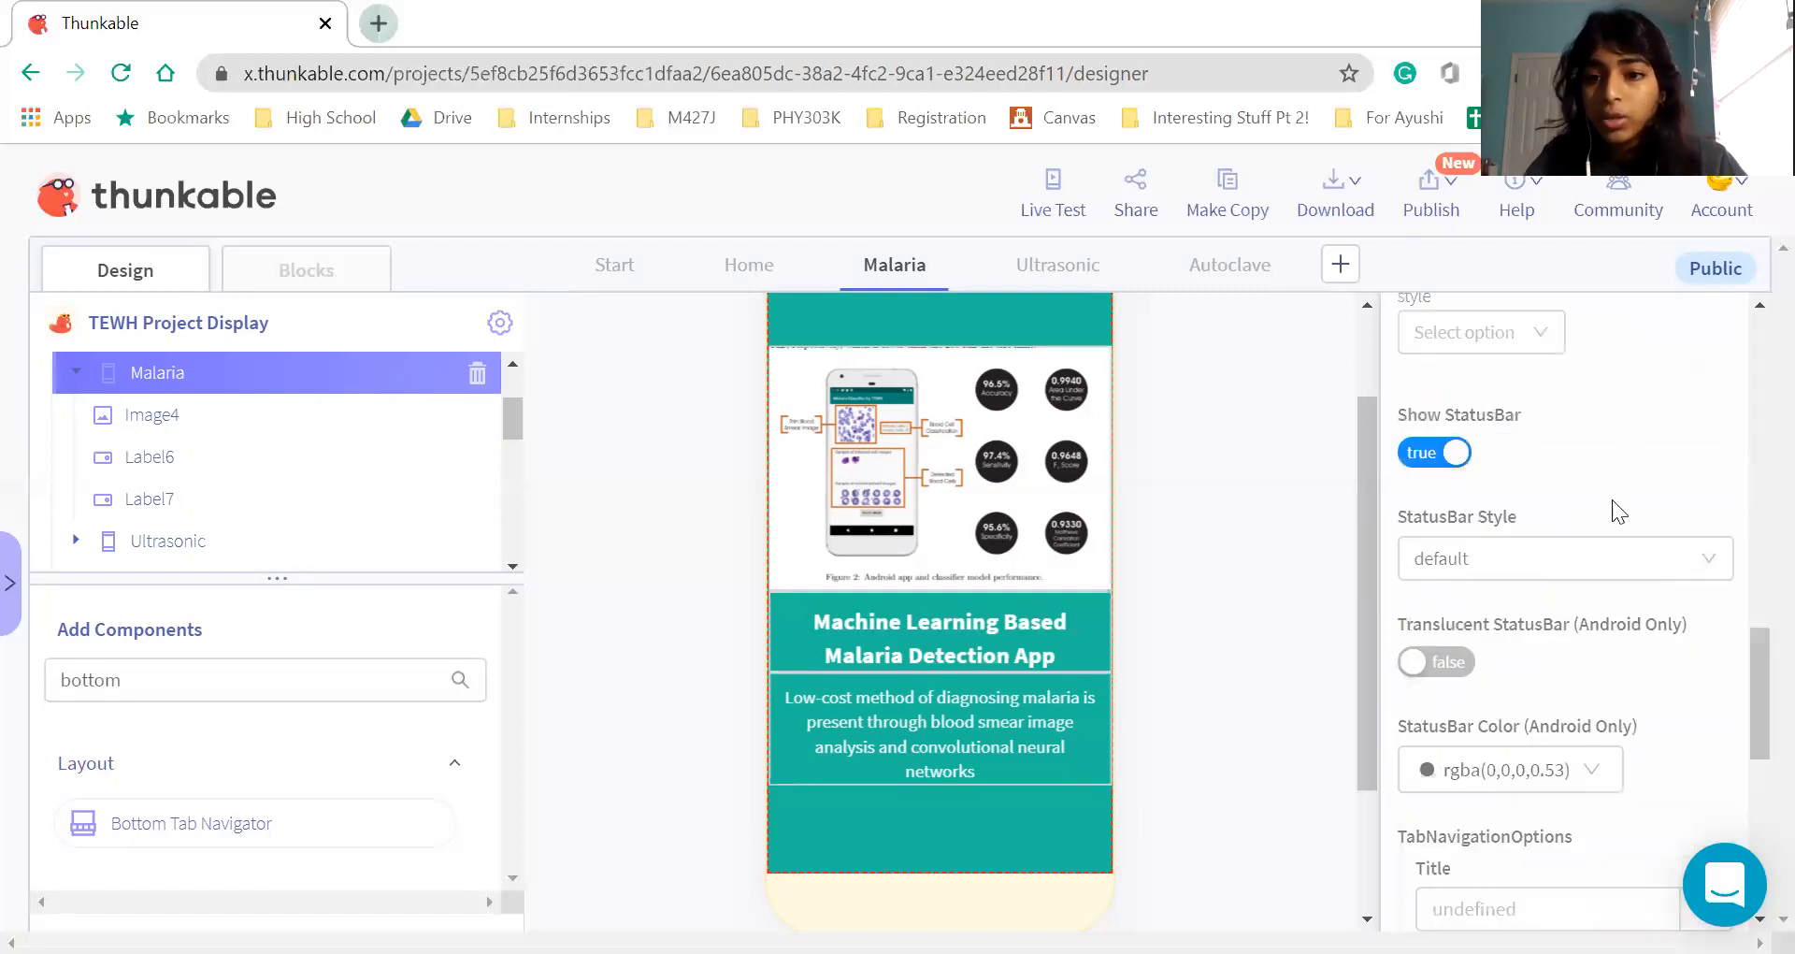
pyautogui.scroll(-6, 1539, 498)
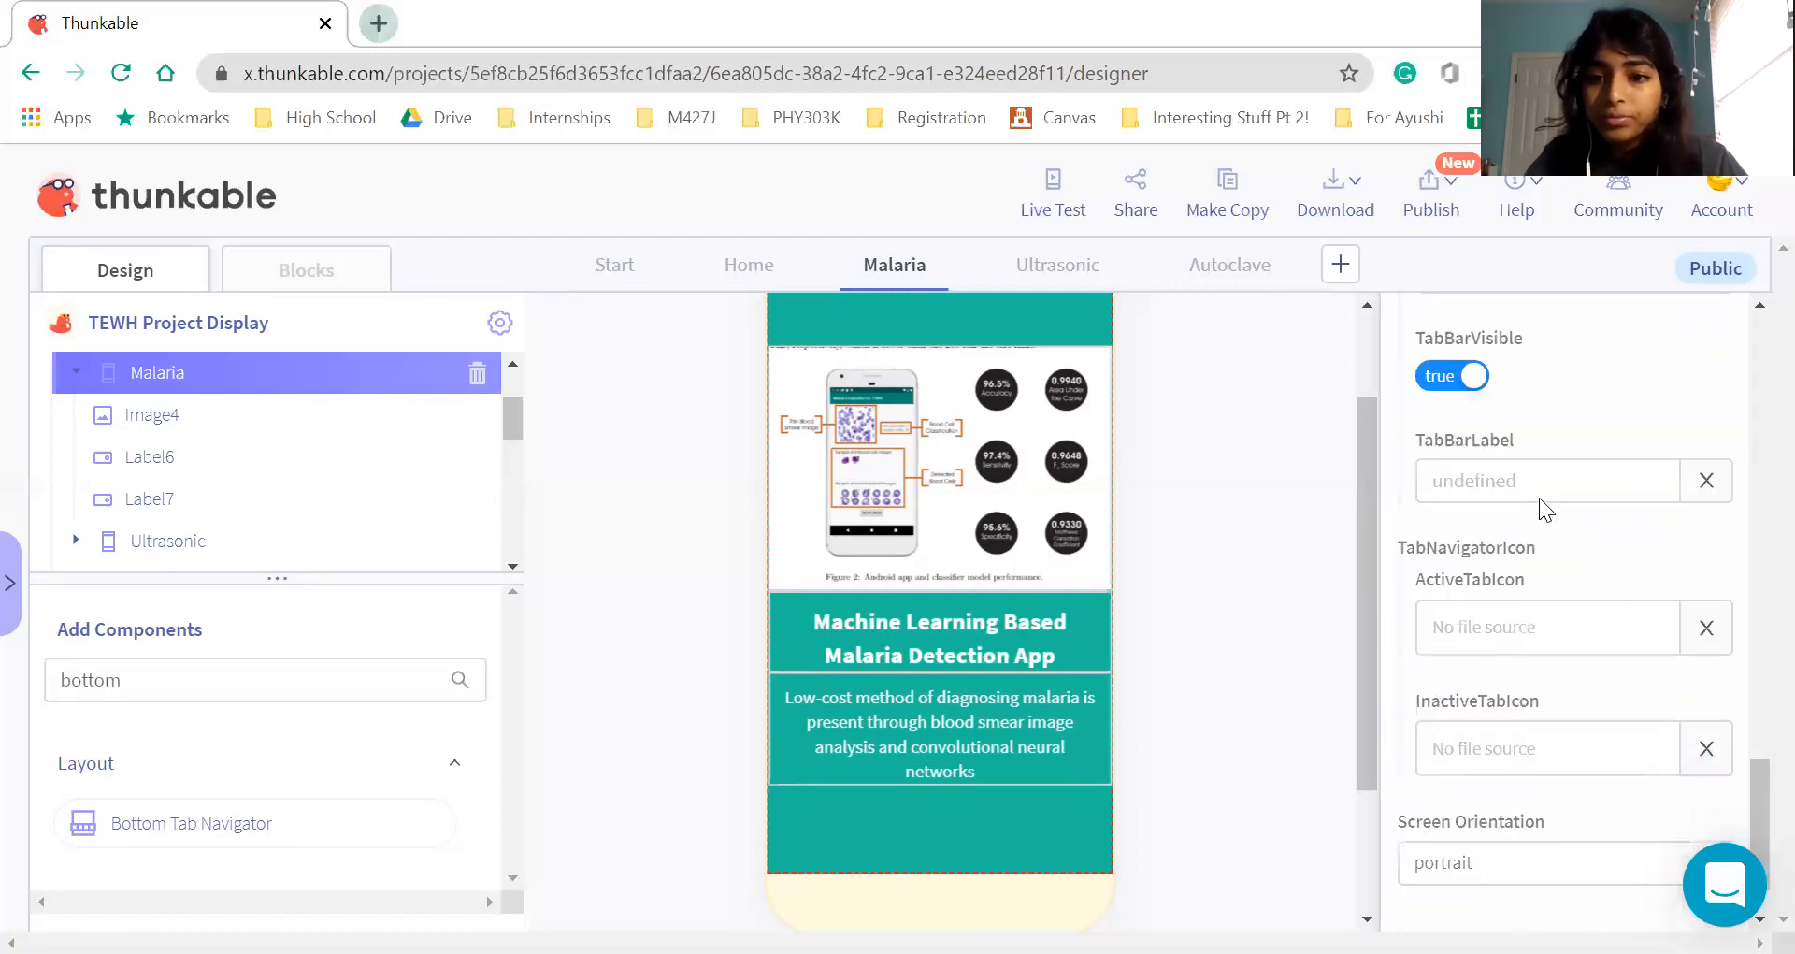
pyautogui.scroll(-1, 1539, 498)
pyautogui.scroll(1, 1580, 432)
pyautogui.scroll(4, 1580, 432)
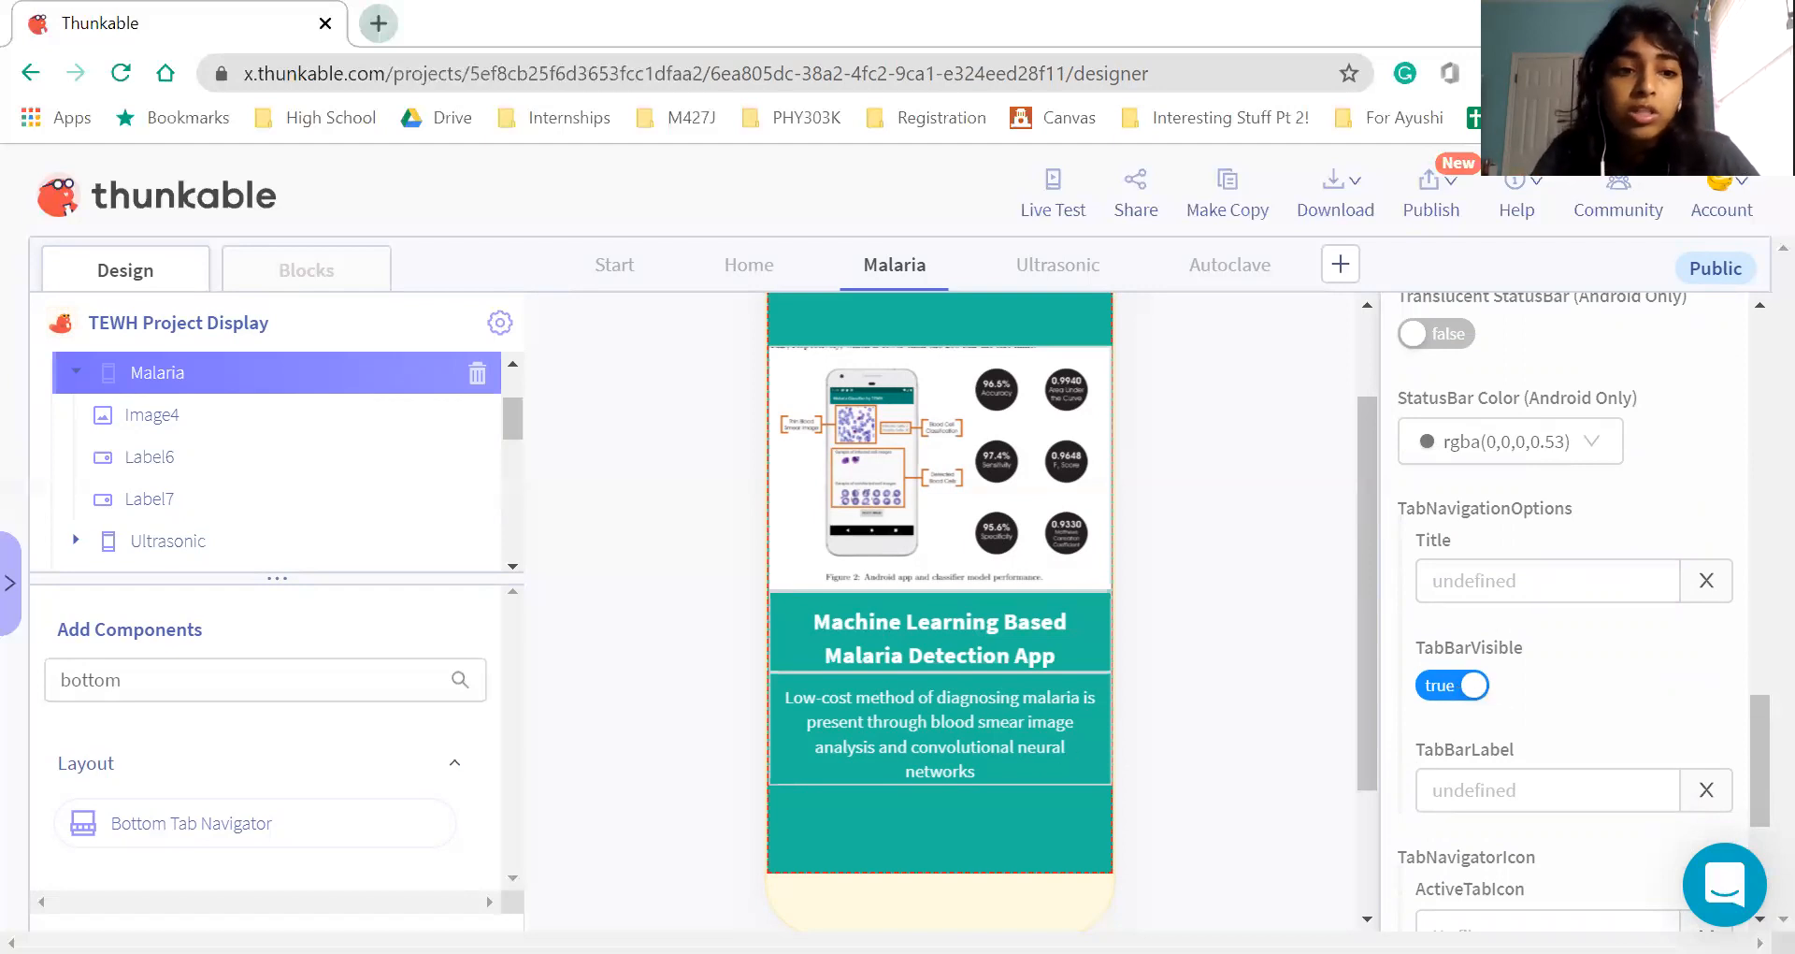
# Turn the Malaria screen's TabBarVisible option off and back on
pyautogui.click(1477, 686)
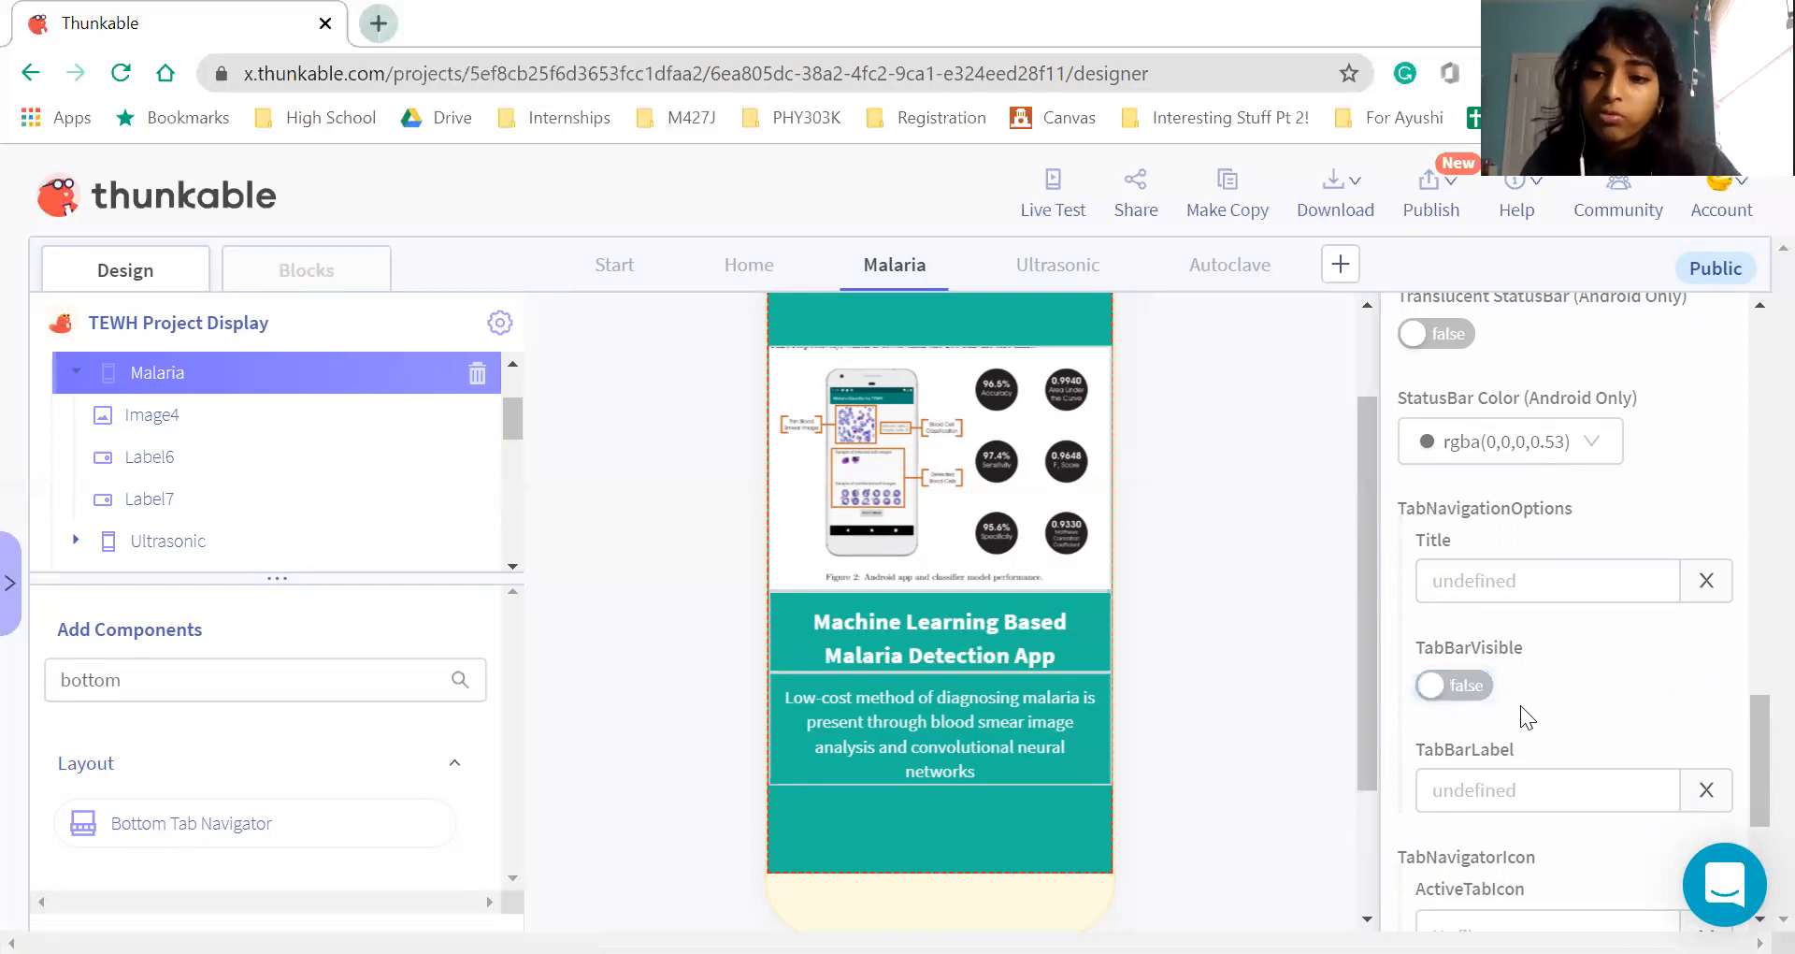
pyautogui.scroll(-2, 1468, 636)
pyautogui.click(1450, 540)
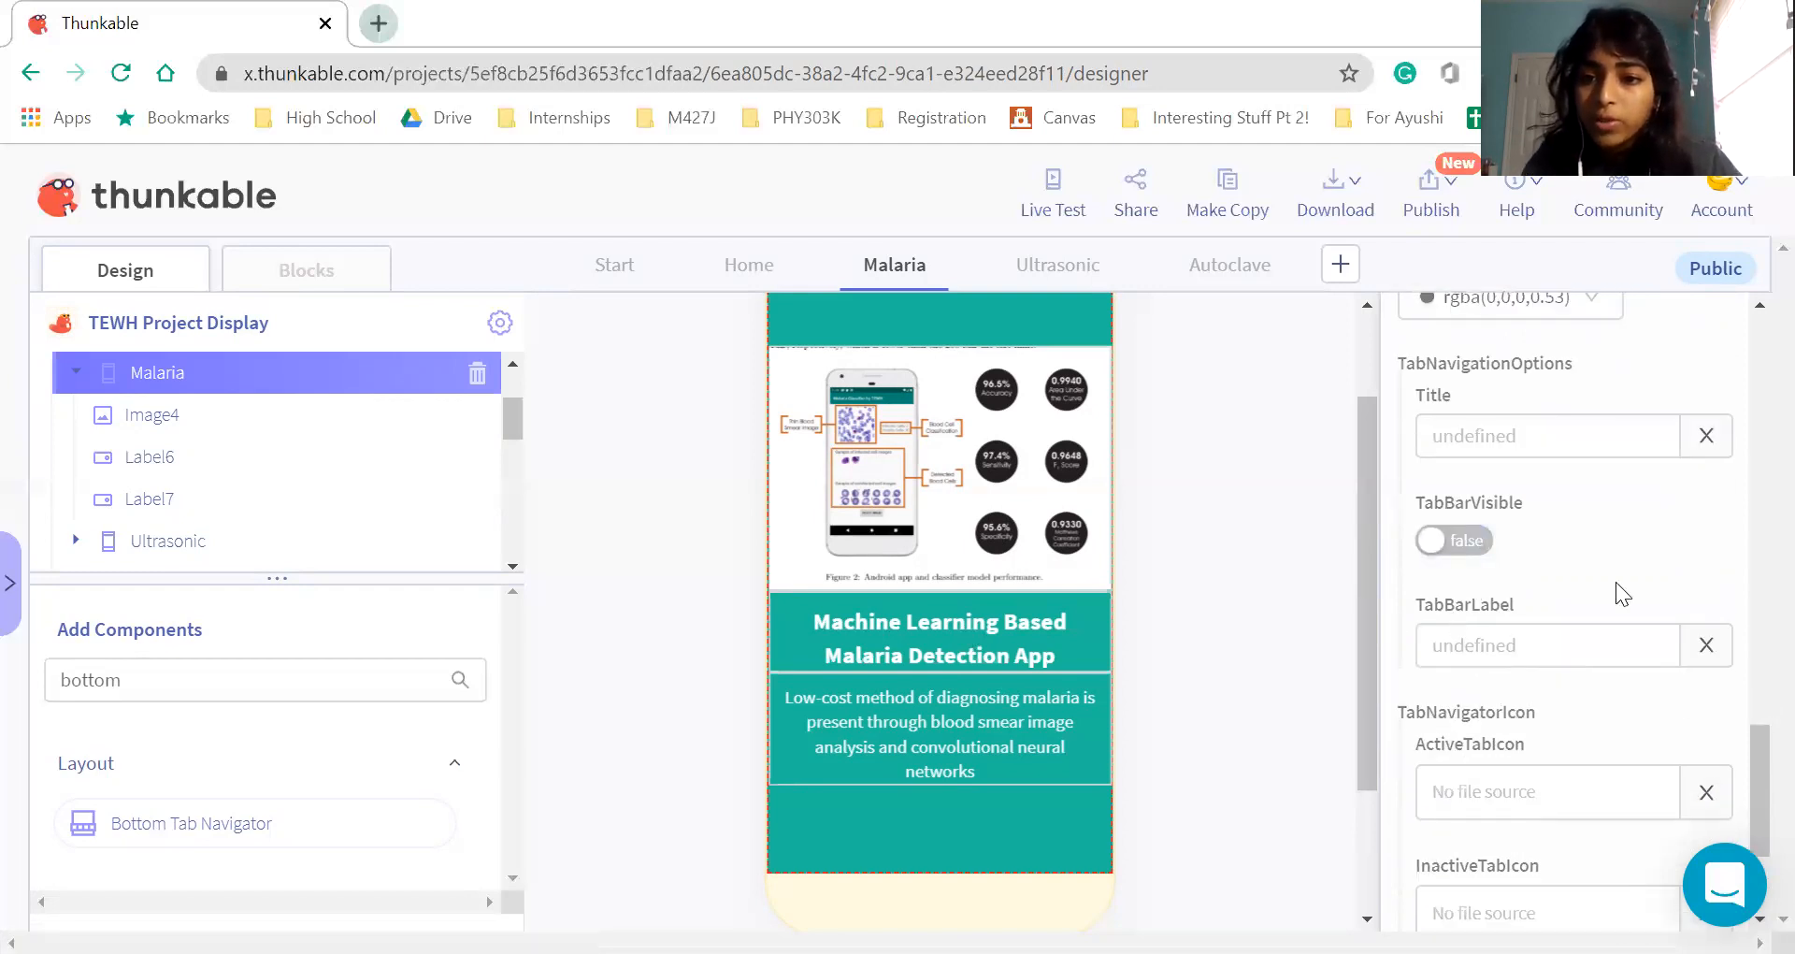
# Upload the virus image from Downloads as the Malaria screen's active tab icon
pyautogui.scroll(-2, 1723, 655)
pyautogui.click(1590, 613)
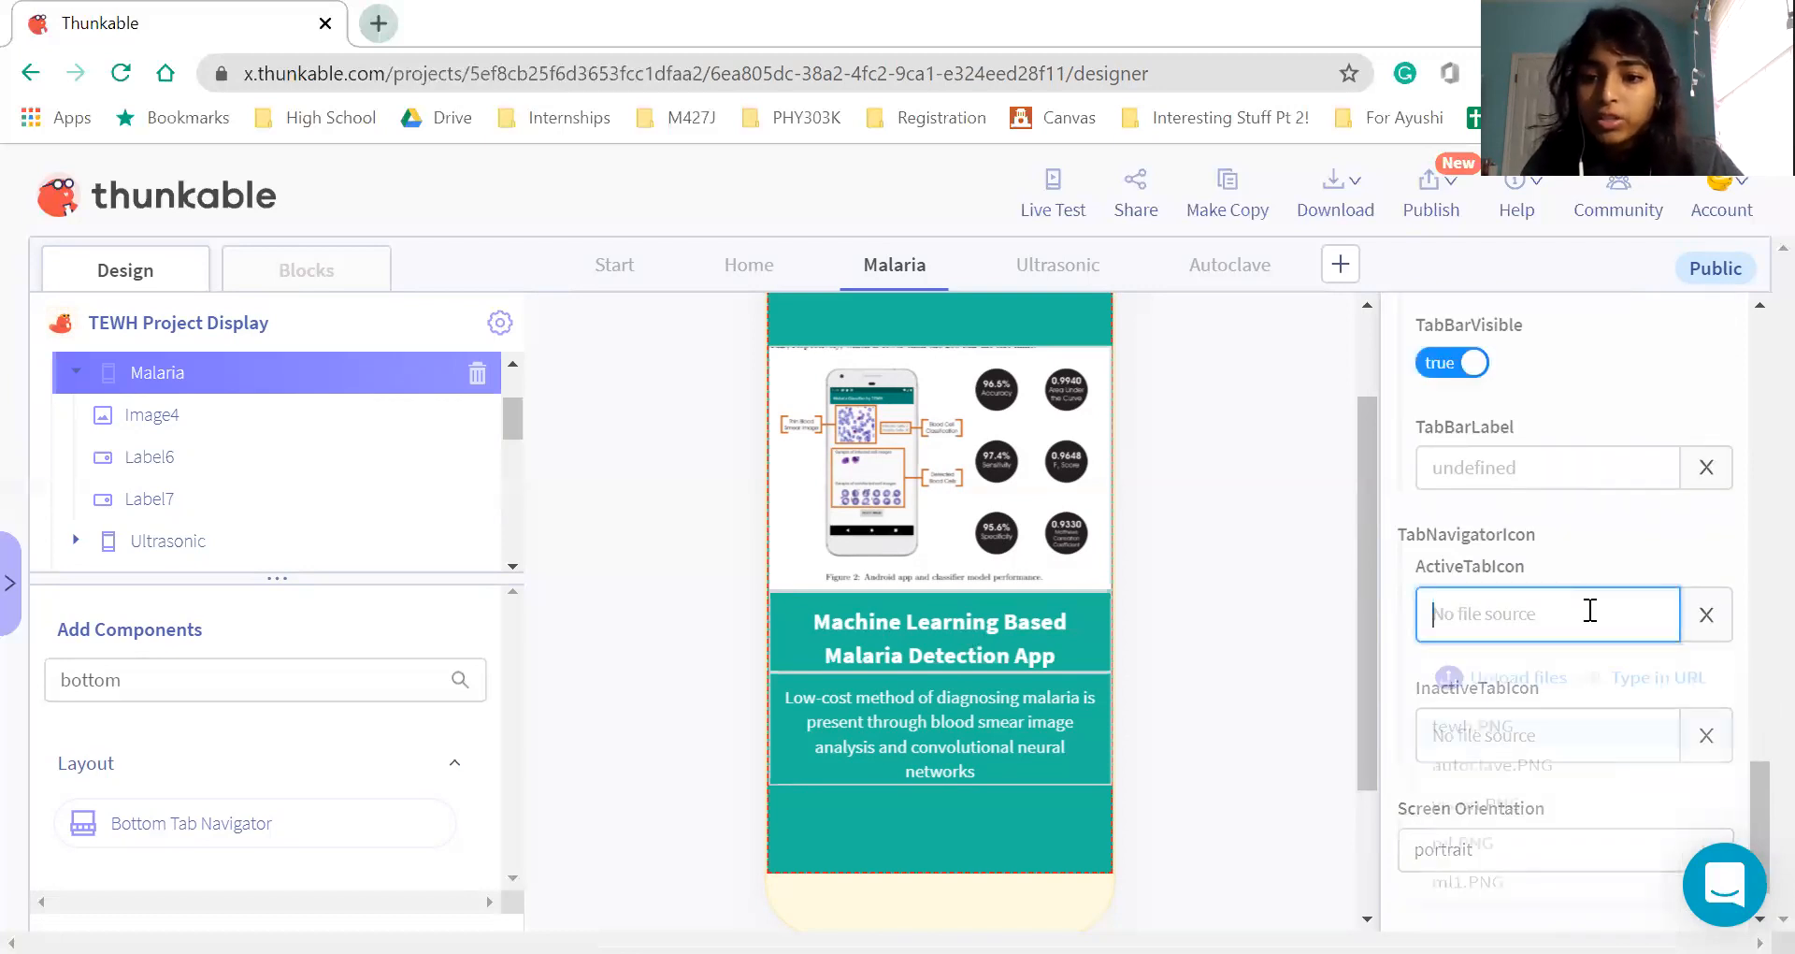
pyautogui.click(1499, 677)
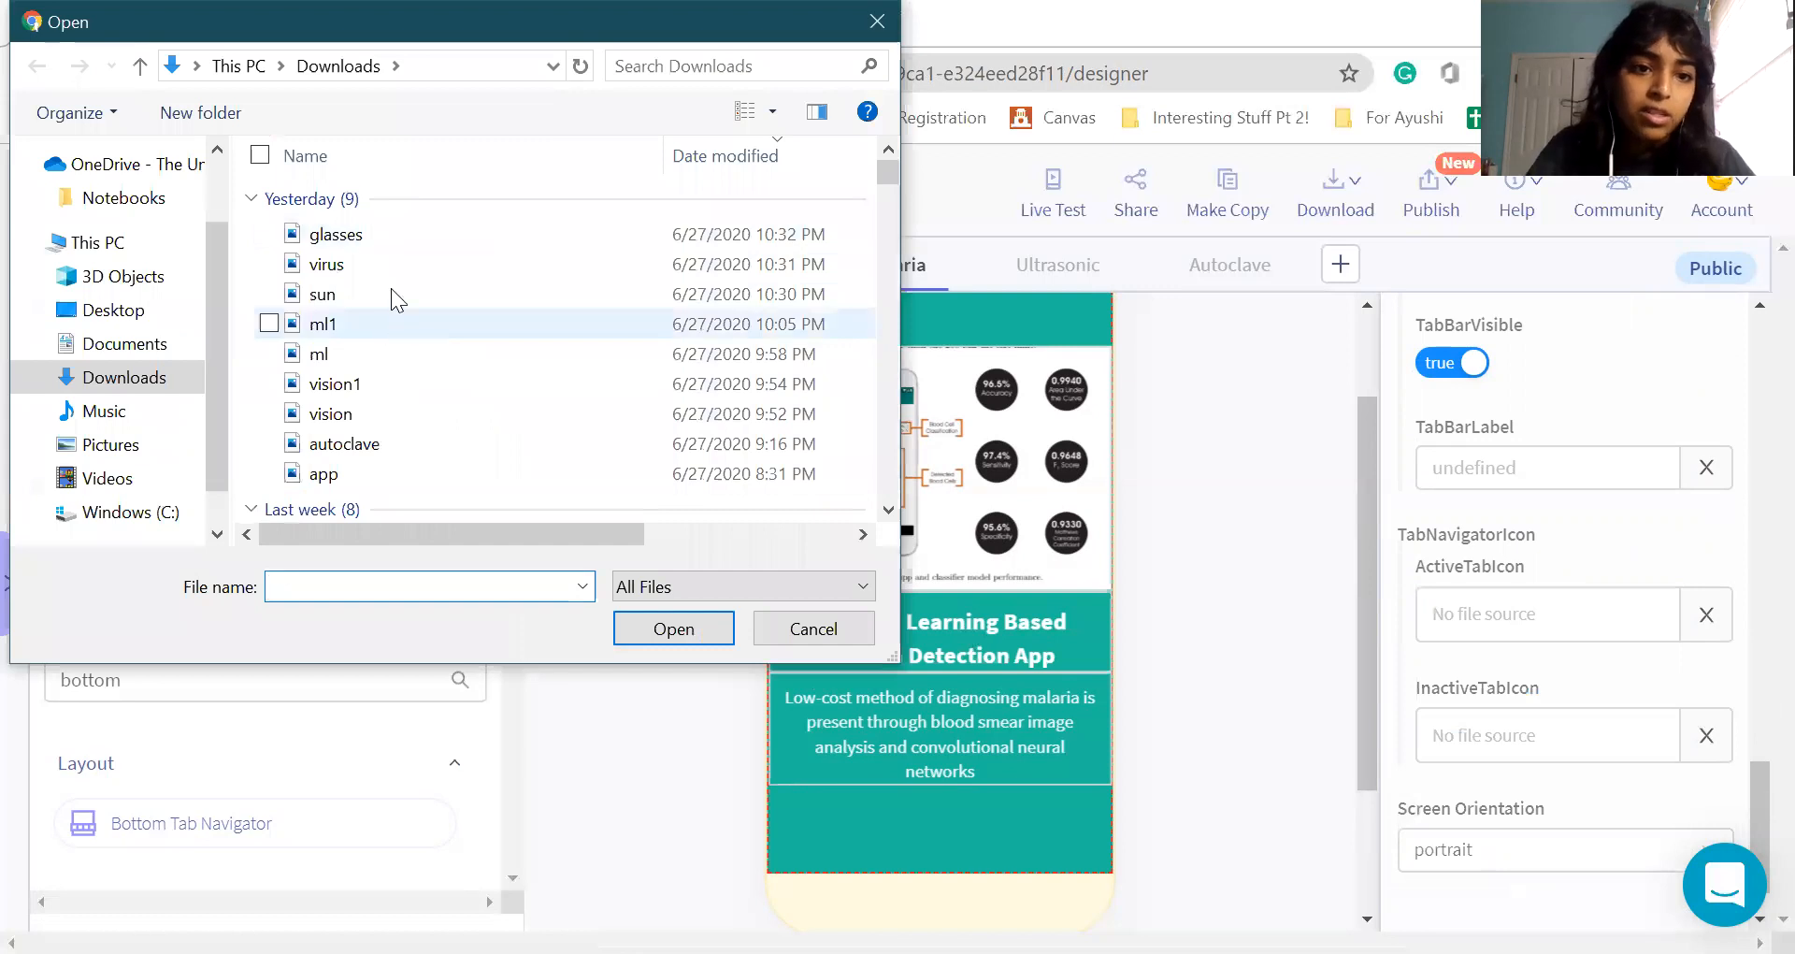
pyautogui.doubleClick(365, 264)
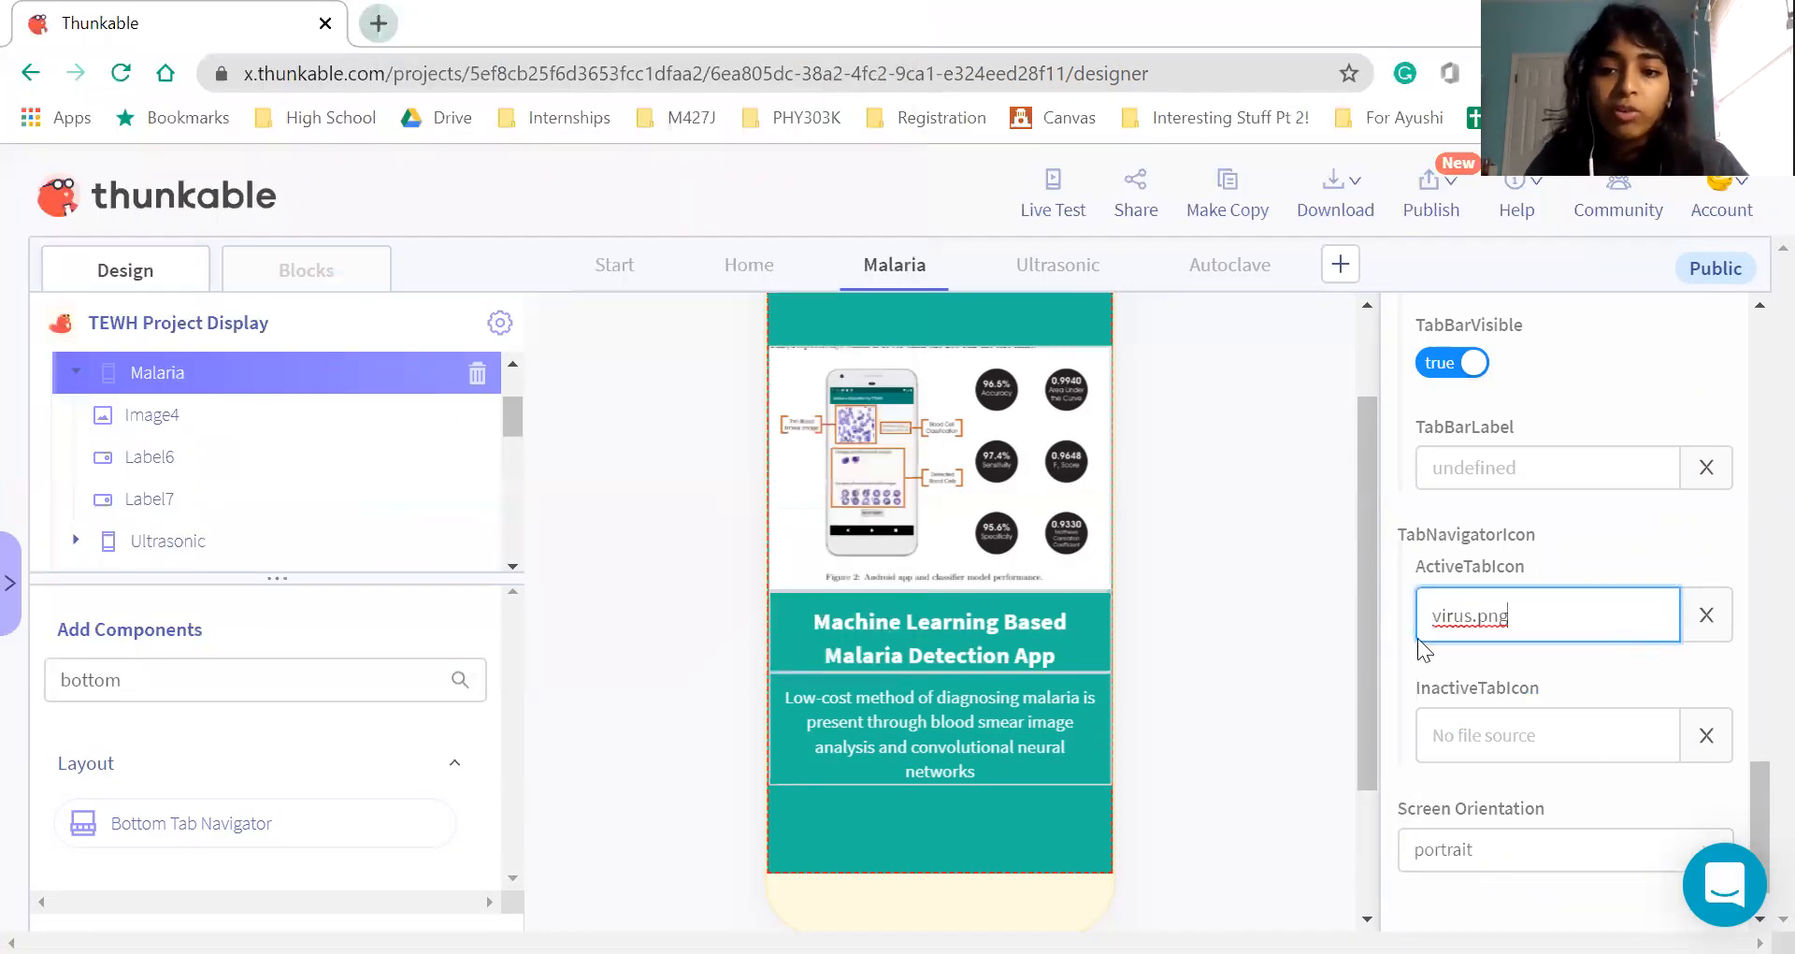
# Set the Malaria screen's inactive tab icon to the already uploaded virus.png
pyautogui.click(1255, 669)
pyautogui.click(1520, 732)
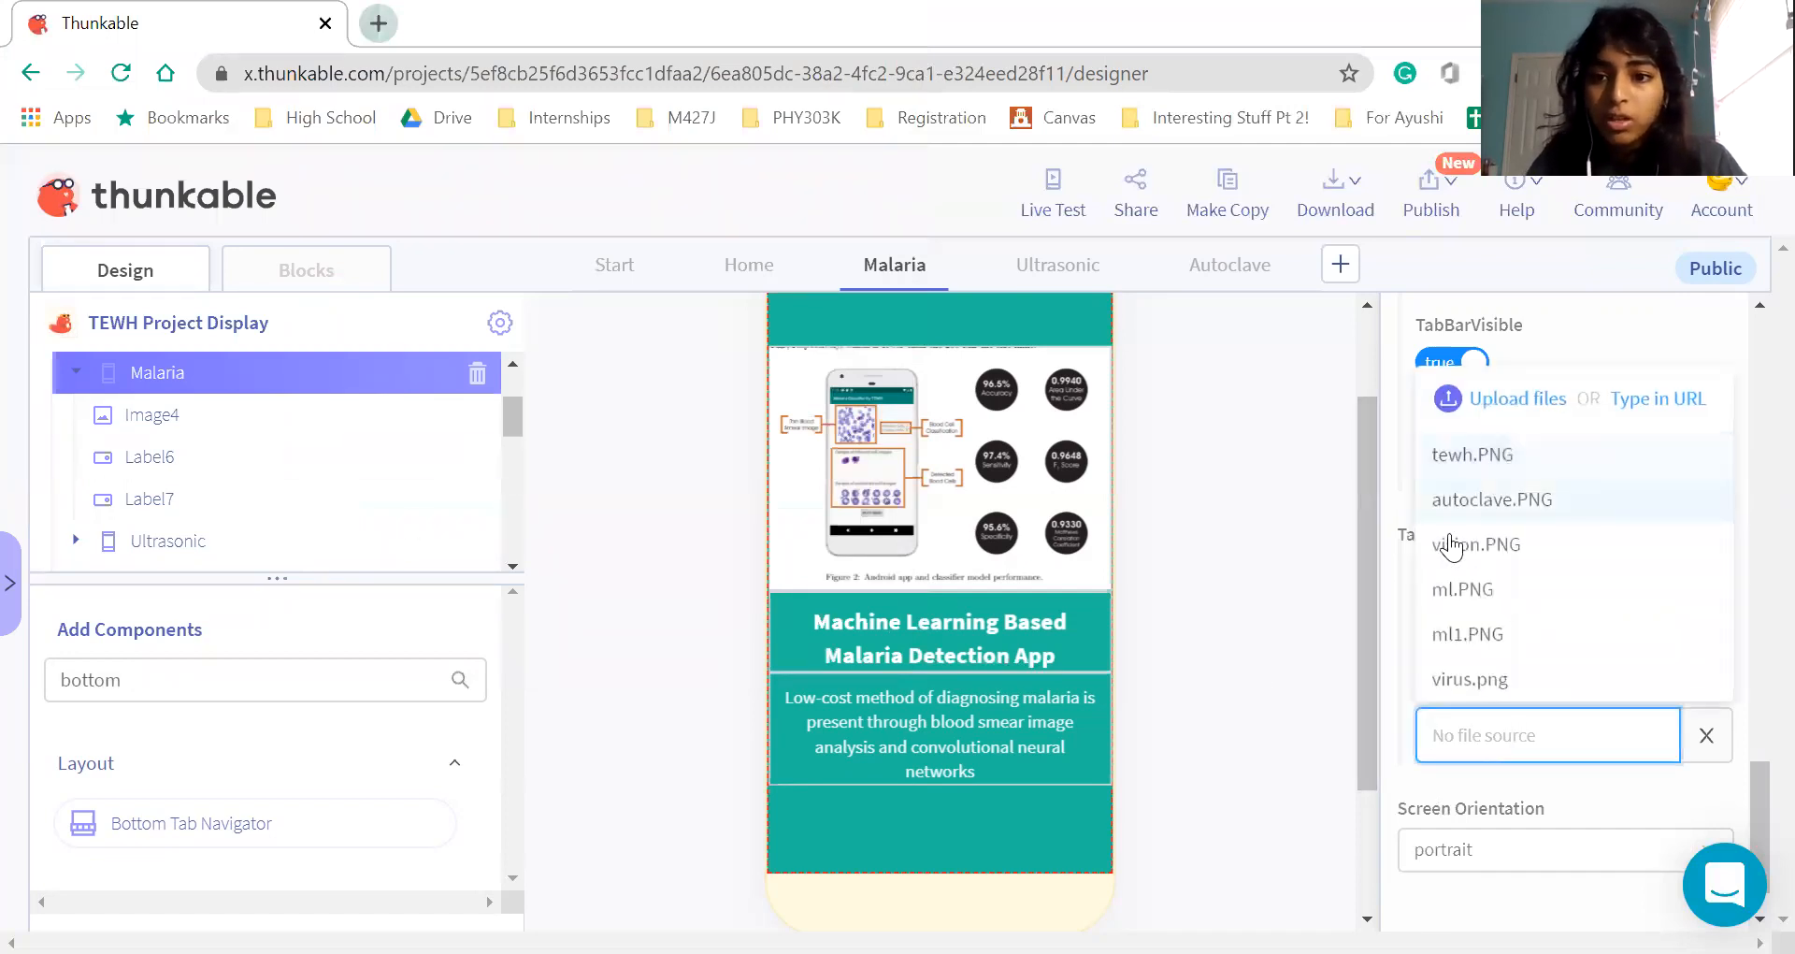
pyautogui.click(1471, 680)
pyautogui.click(1274, 716)
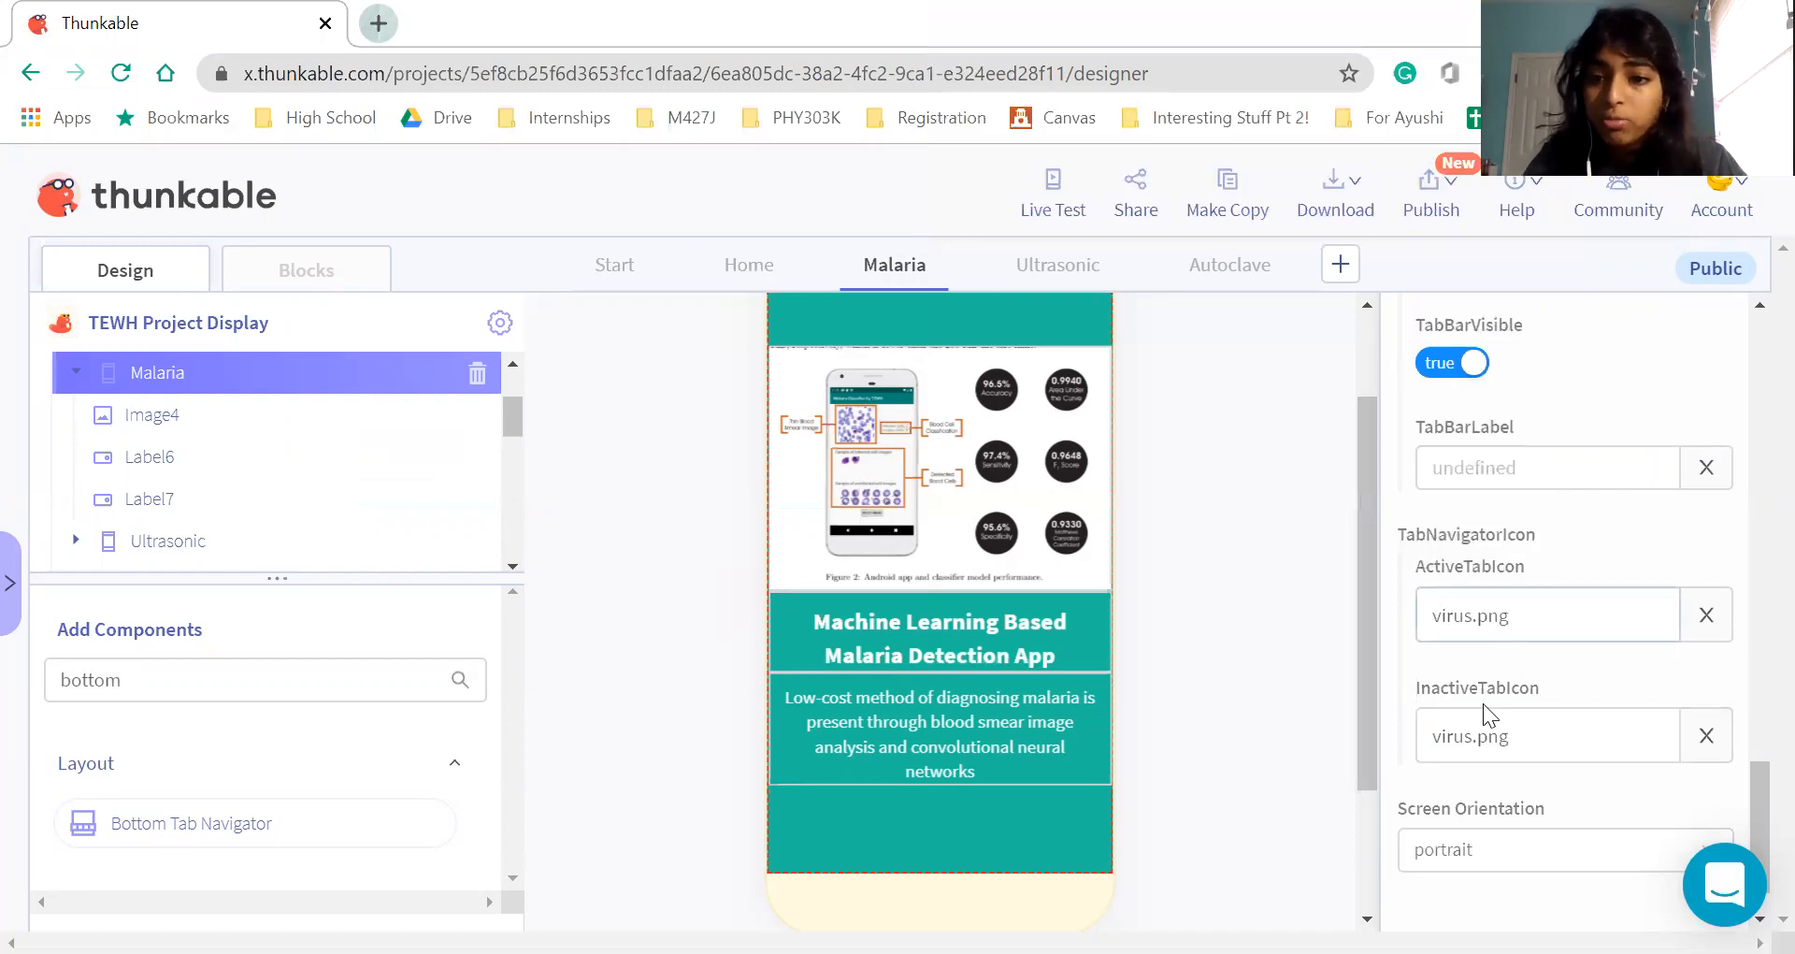
# Set the Malaria screen's TabBarLabel to an empty string and review its other tab navigation options
pyautogui.scroll(-1, 1482, 704)
pyautogui.scroll(5, 1481, 703)
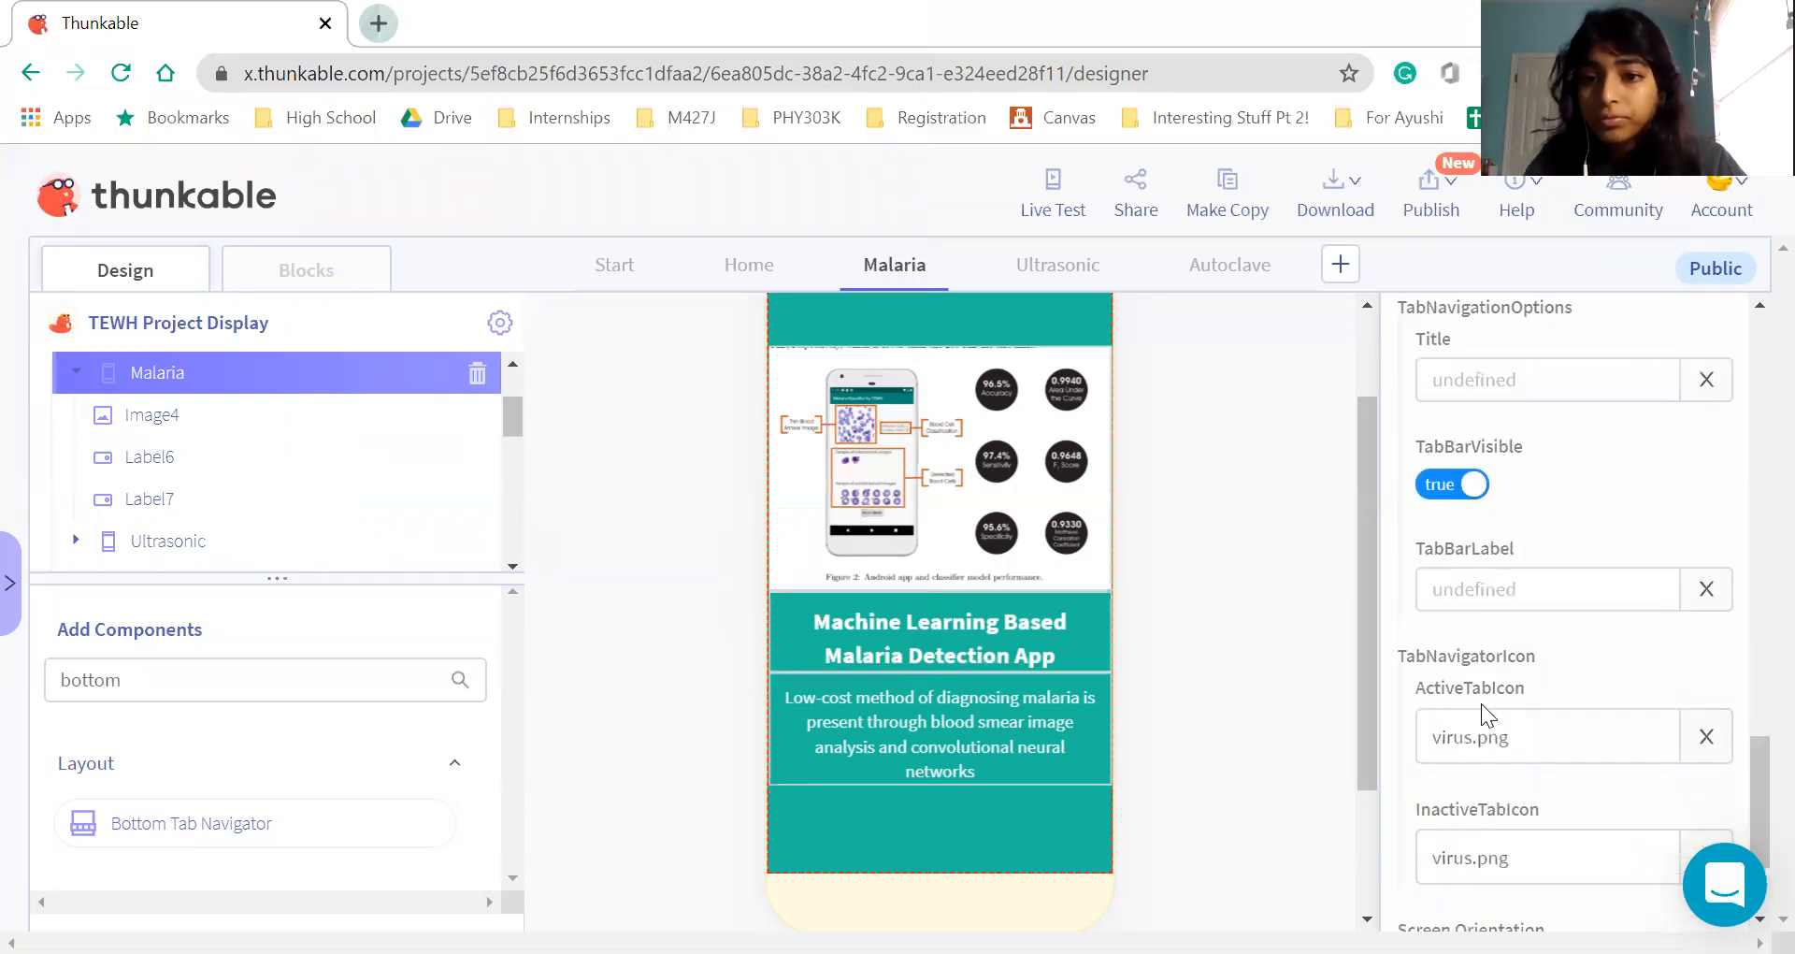
pyautogui.click(1547, 662)
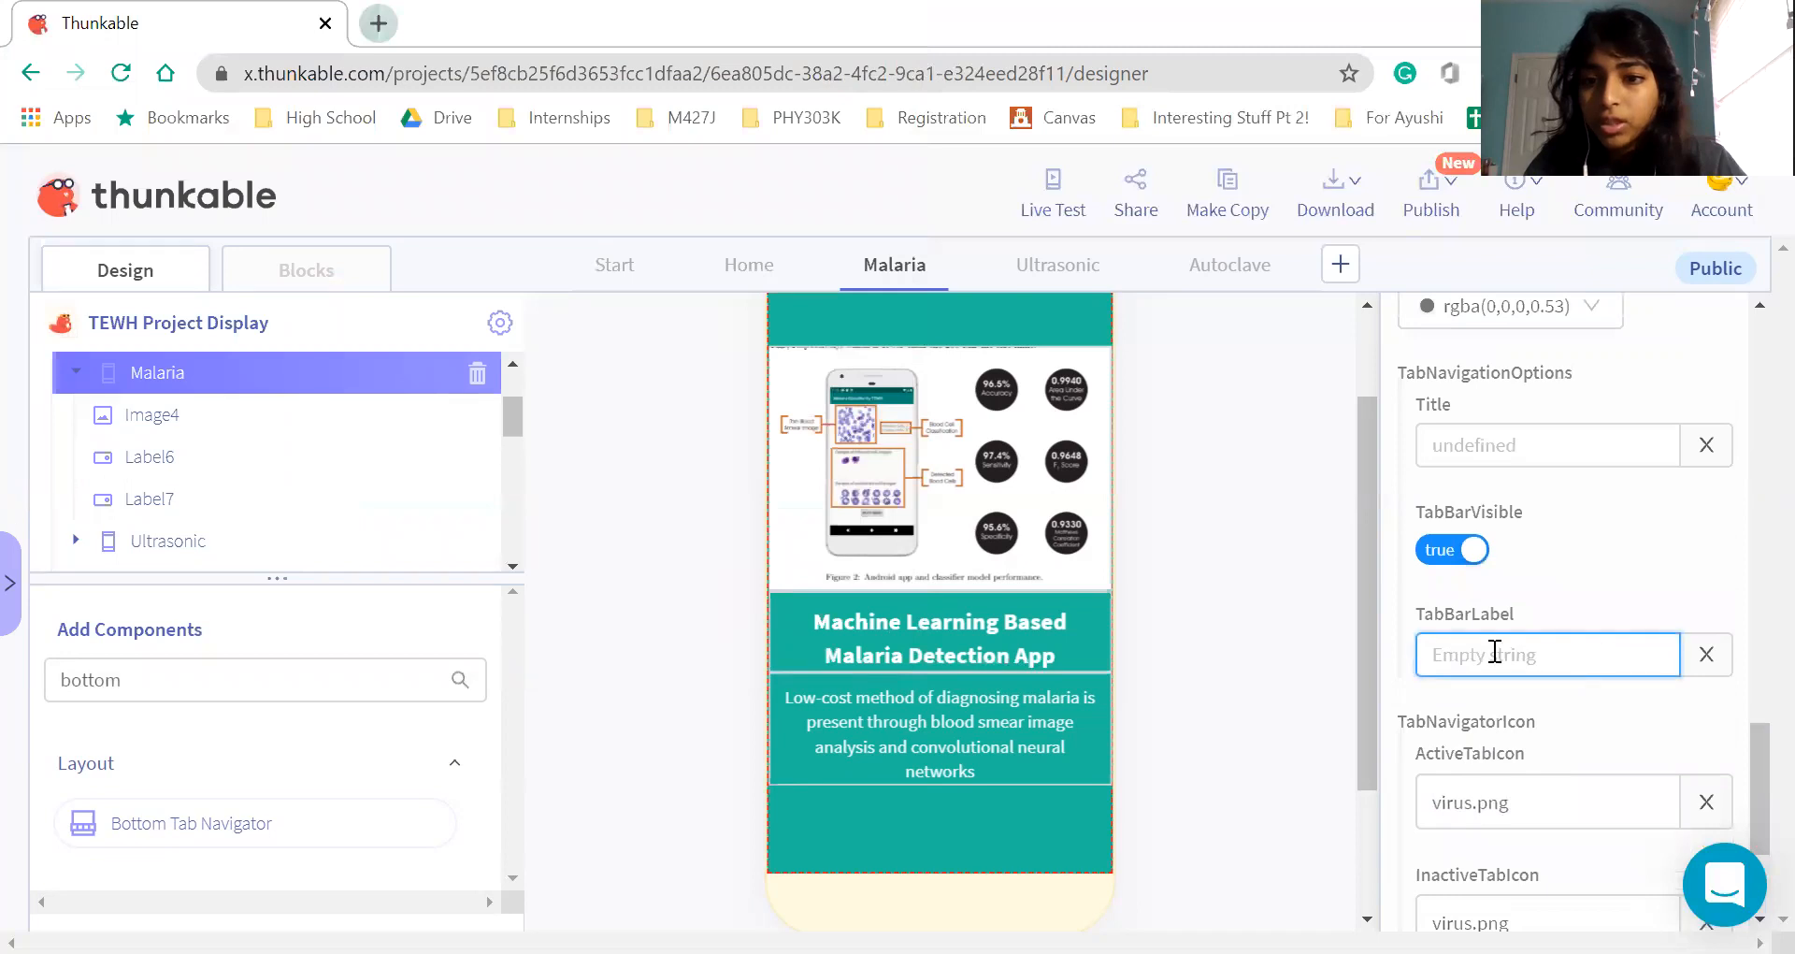
pyautogui.click(1558, 589)
pyautogui.scroll(1, 1558, 589)
pyautogui.scroll(2, 1558, 580)
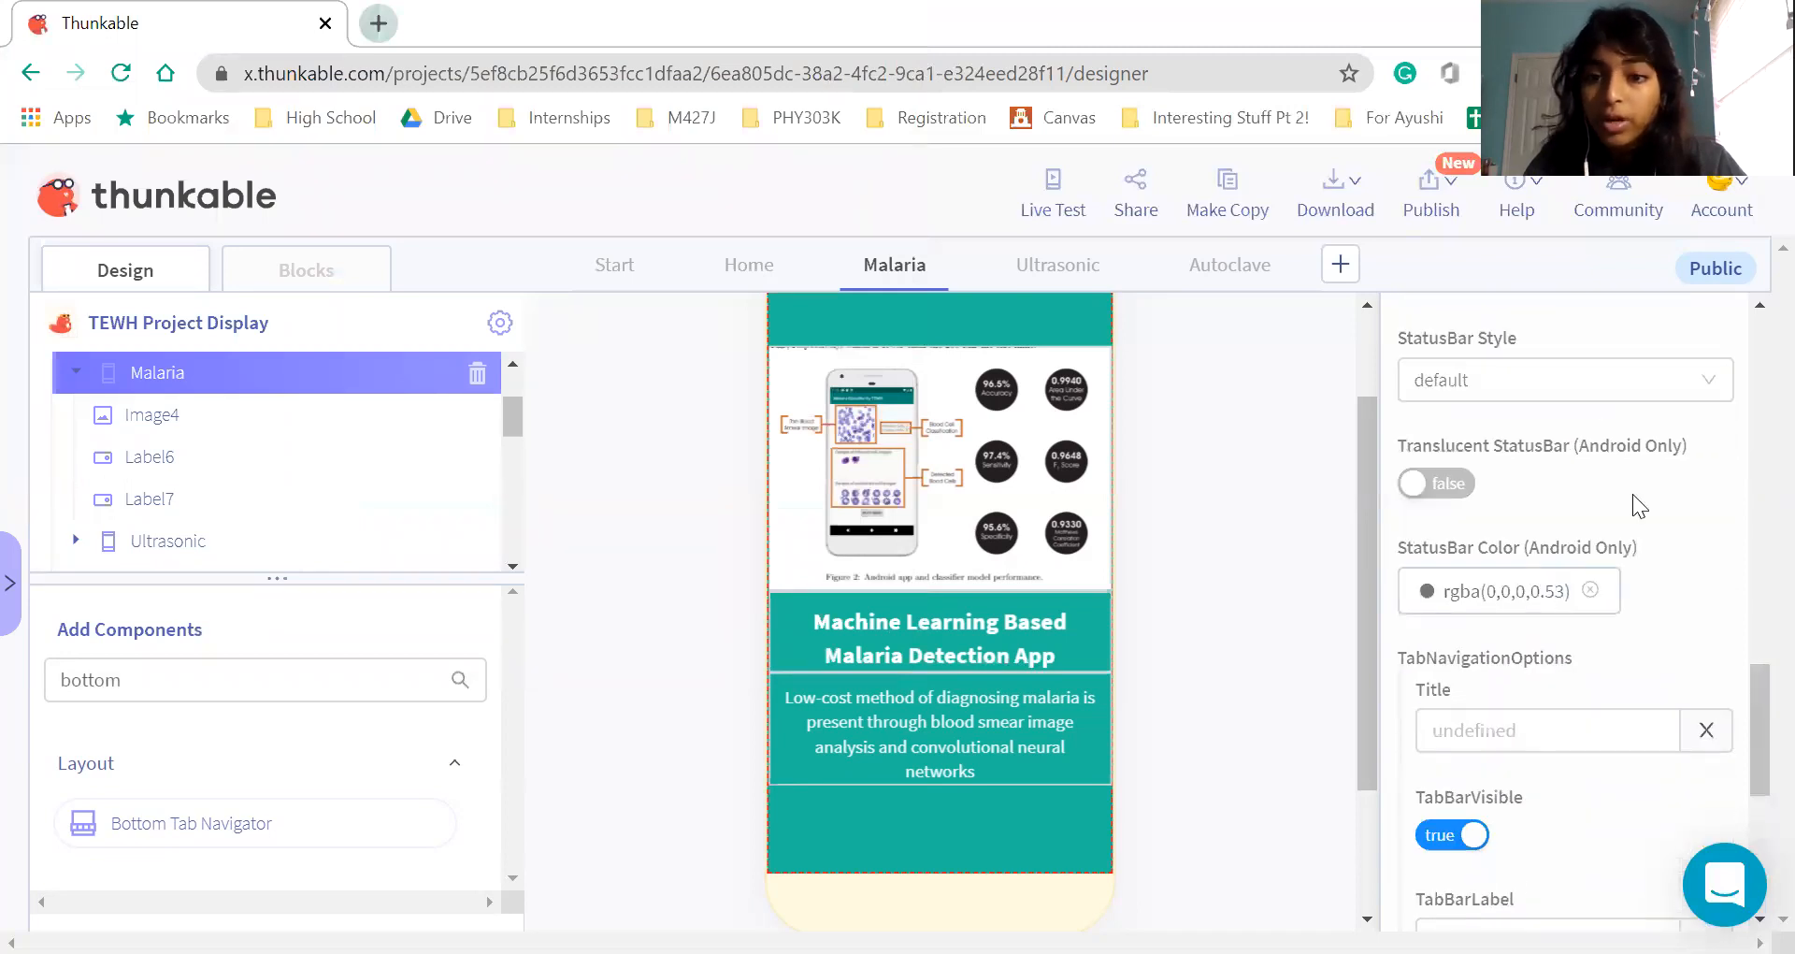
pyautogui.scroll(-1, 1465, 758)
pyautogui.scroll(-4, 1464, 756)
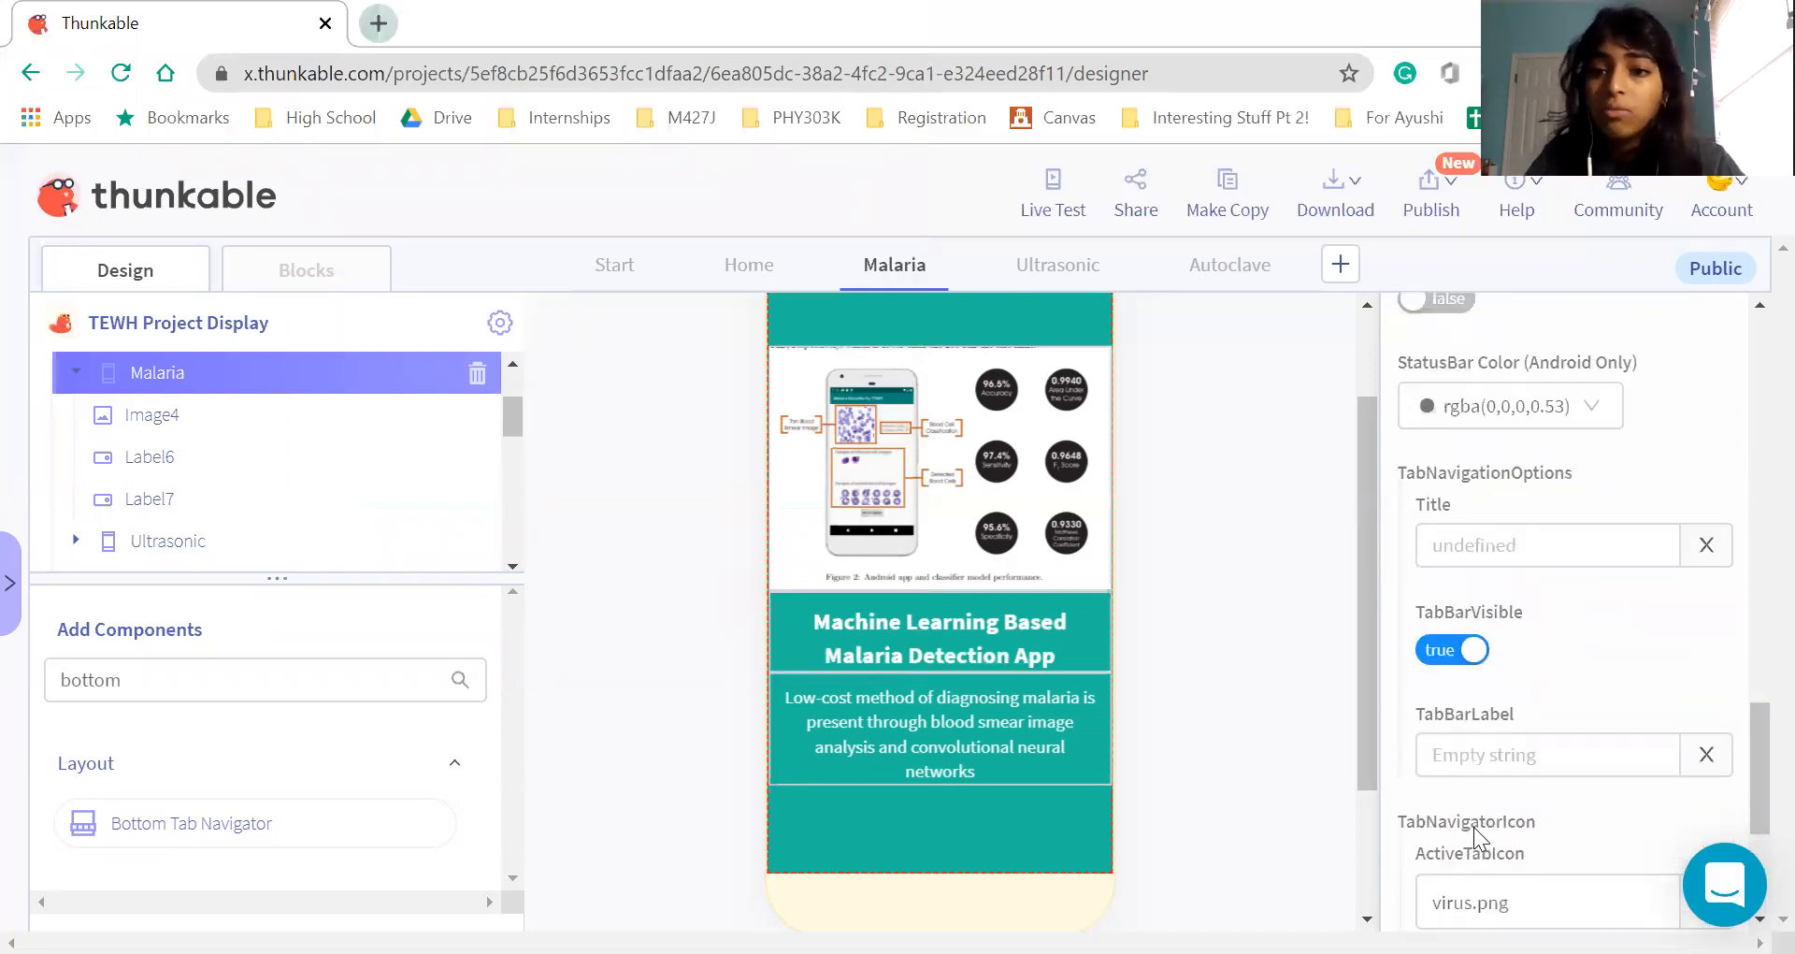
pyautogui.scroll(-2, 1524, 665)
pyautogui.scroll(4, 1524, 666)
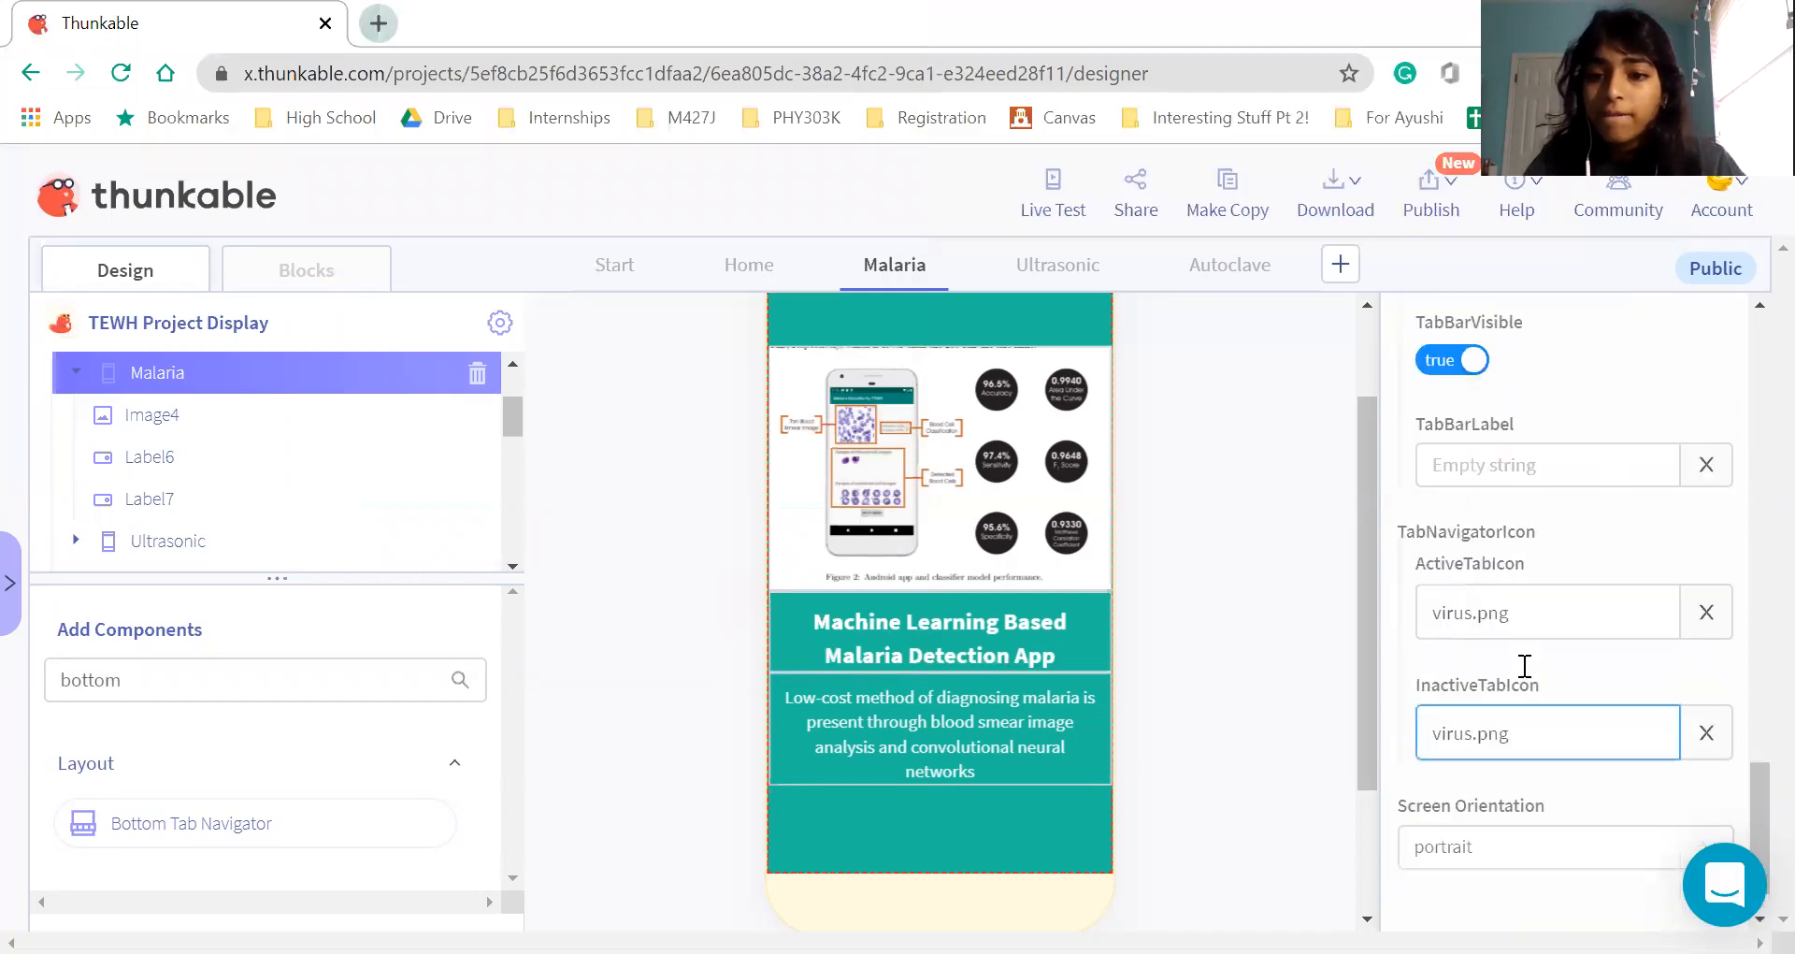
pyautogui.scroll(5, 1524, 666)
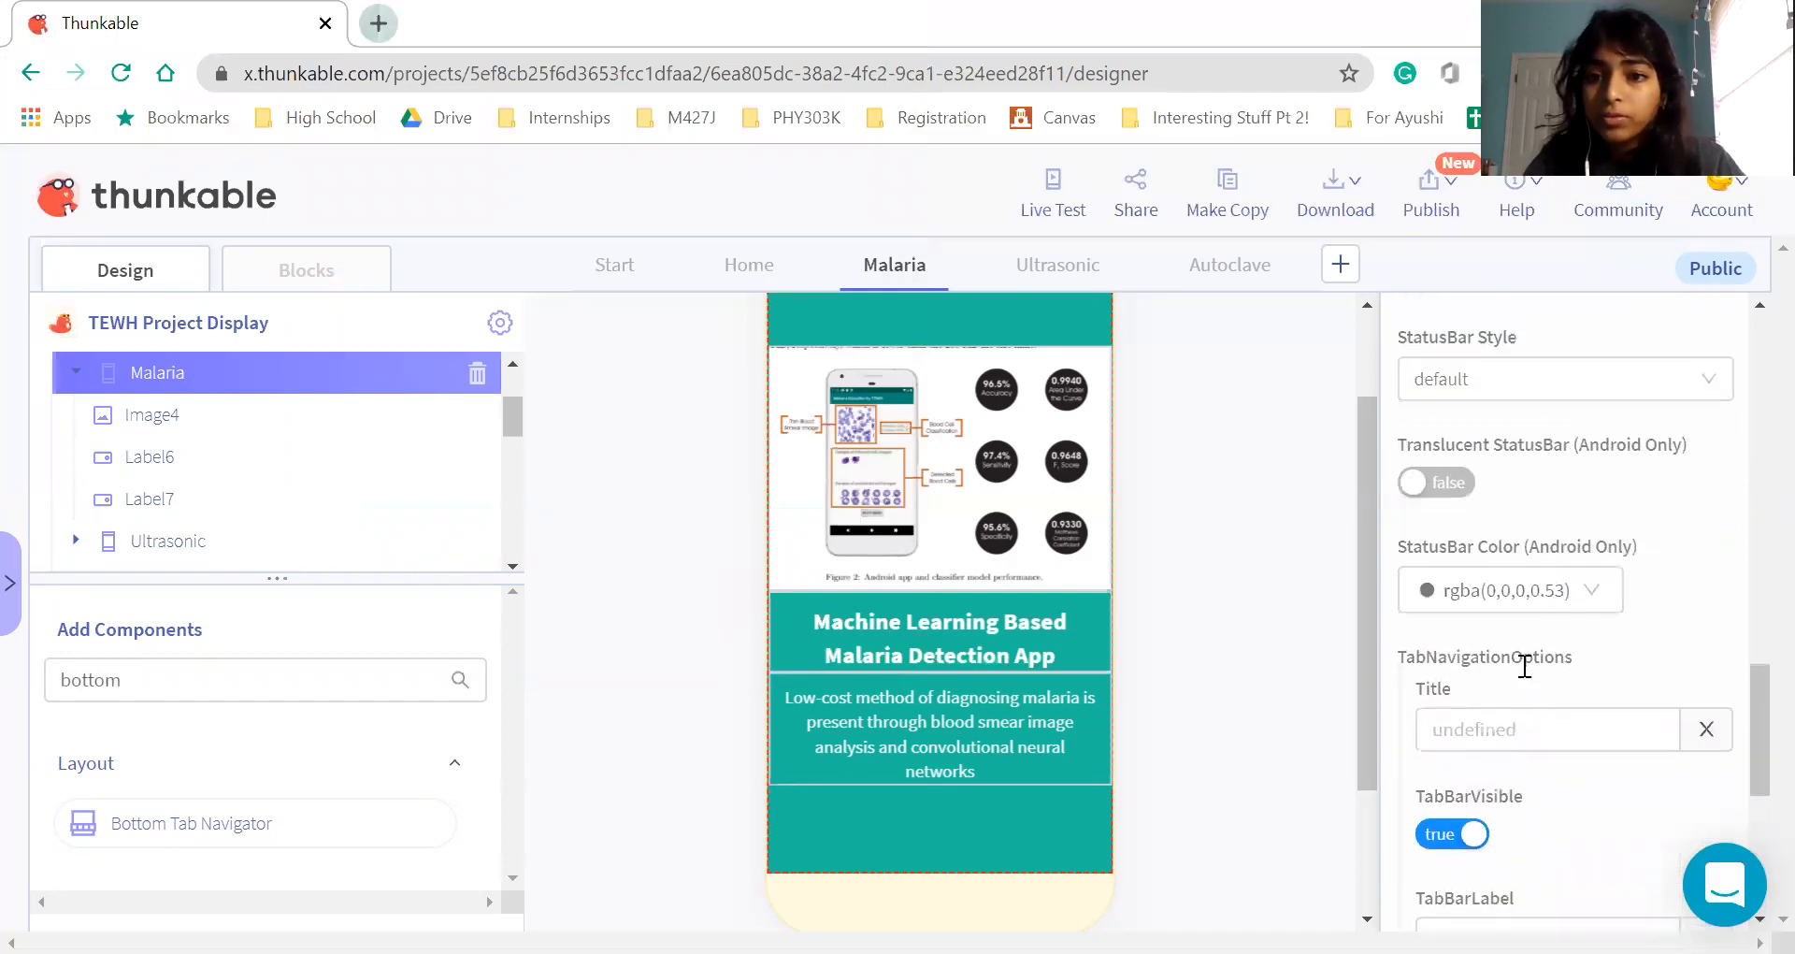
pyautogui.scroll(6, 1524, 665)
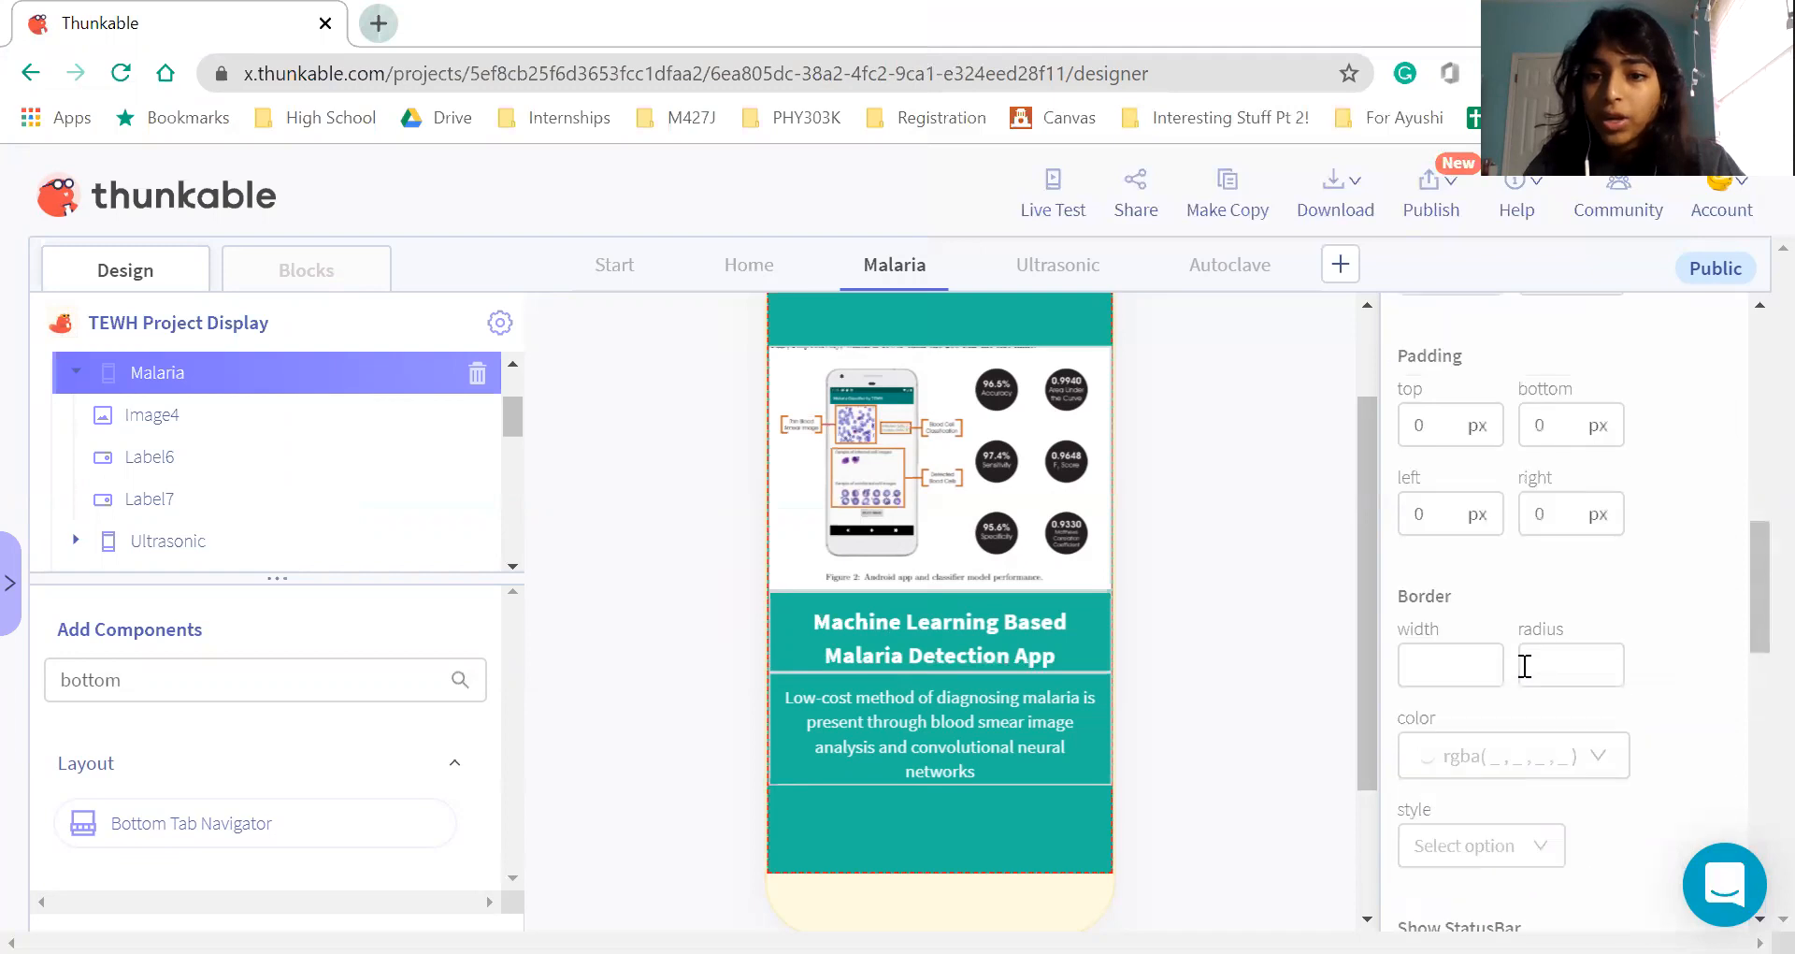
# Run a live test, open the Ultrasonic Vision project to check the bottom tab icons, and close the preview
pyautogui.click(1054, 187)
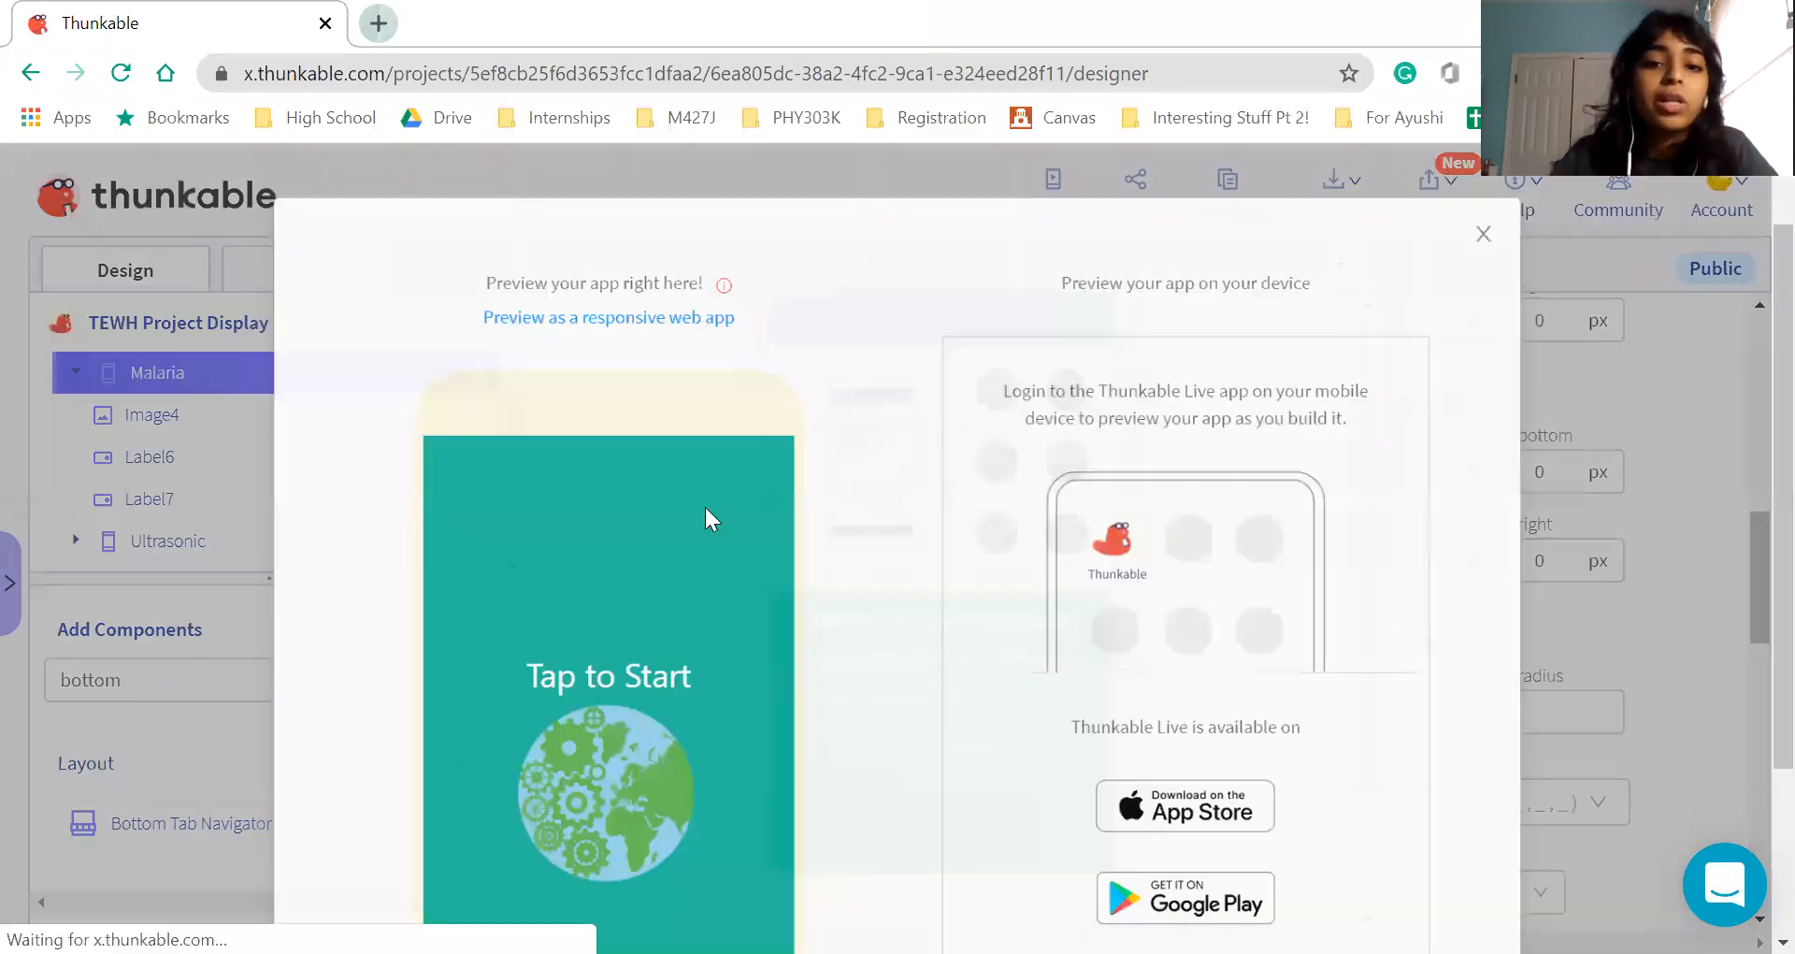
pyautogui.scroll(-4, 673, 588)
pyautogui.scroll(3, 561, 655)
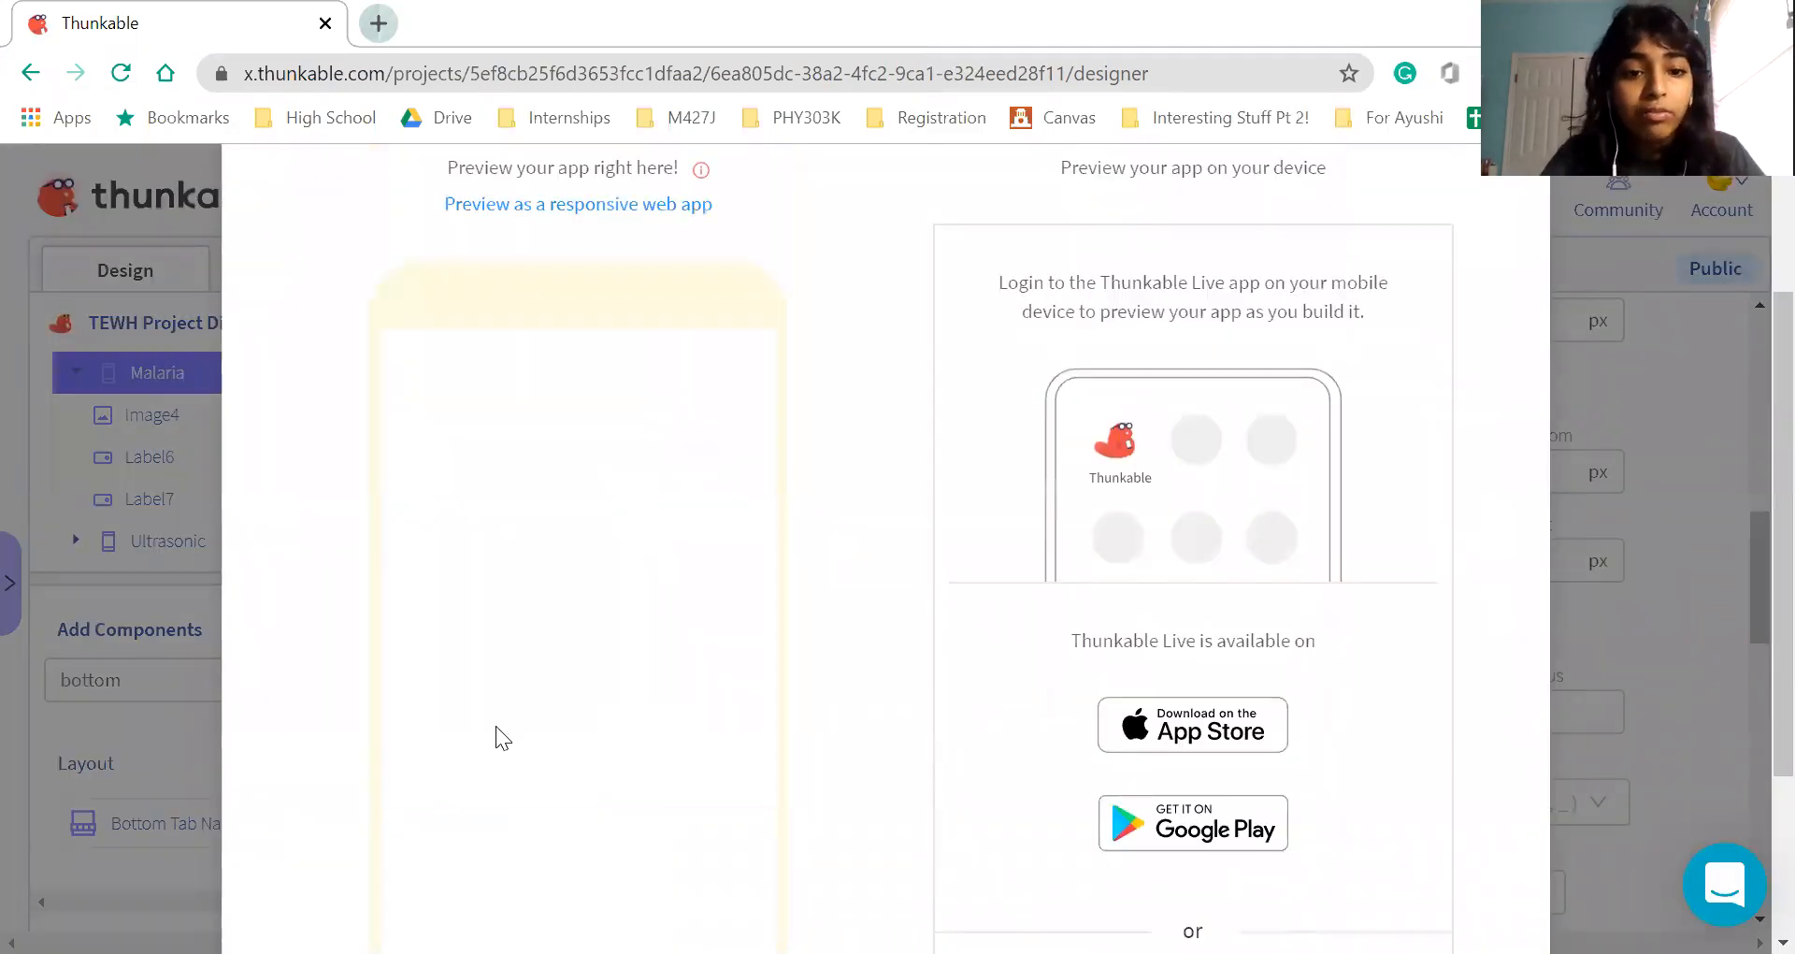
pyautogui.click(580, 685)
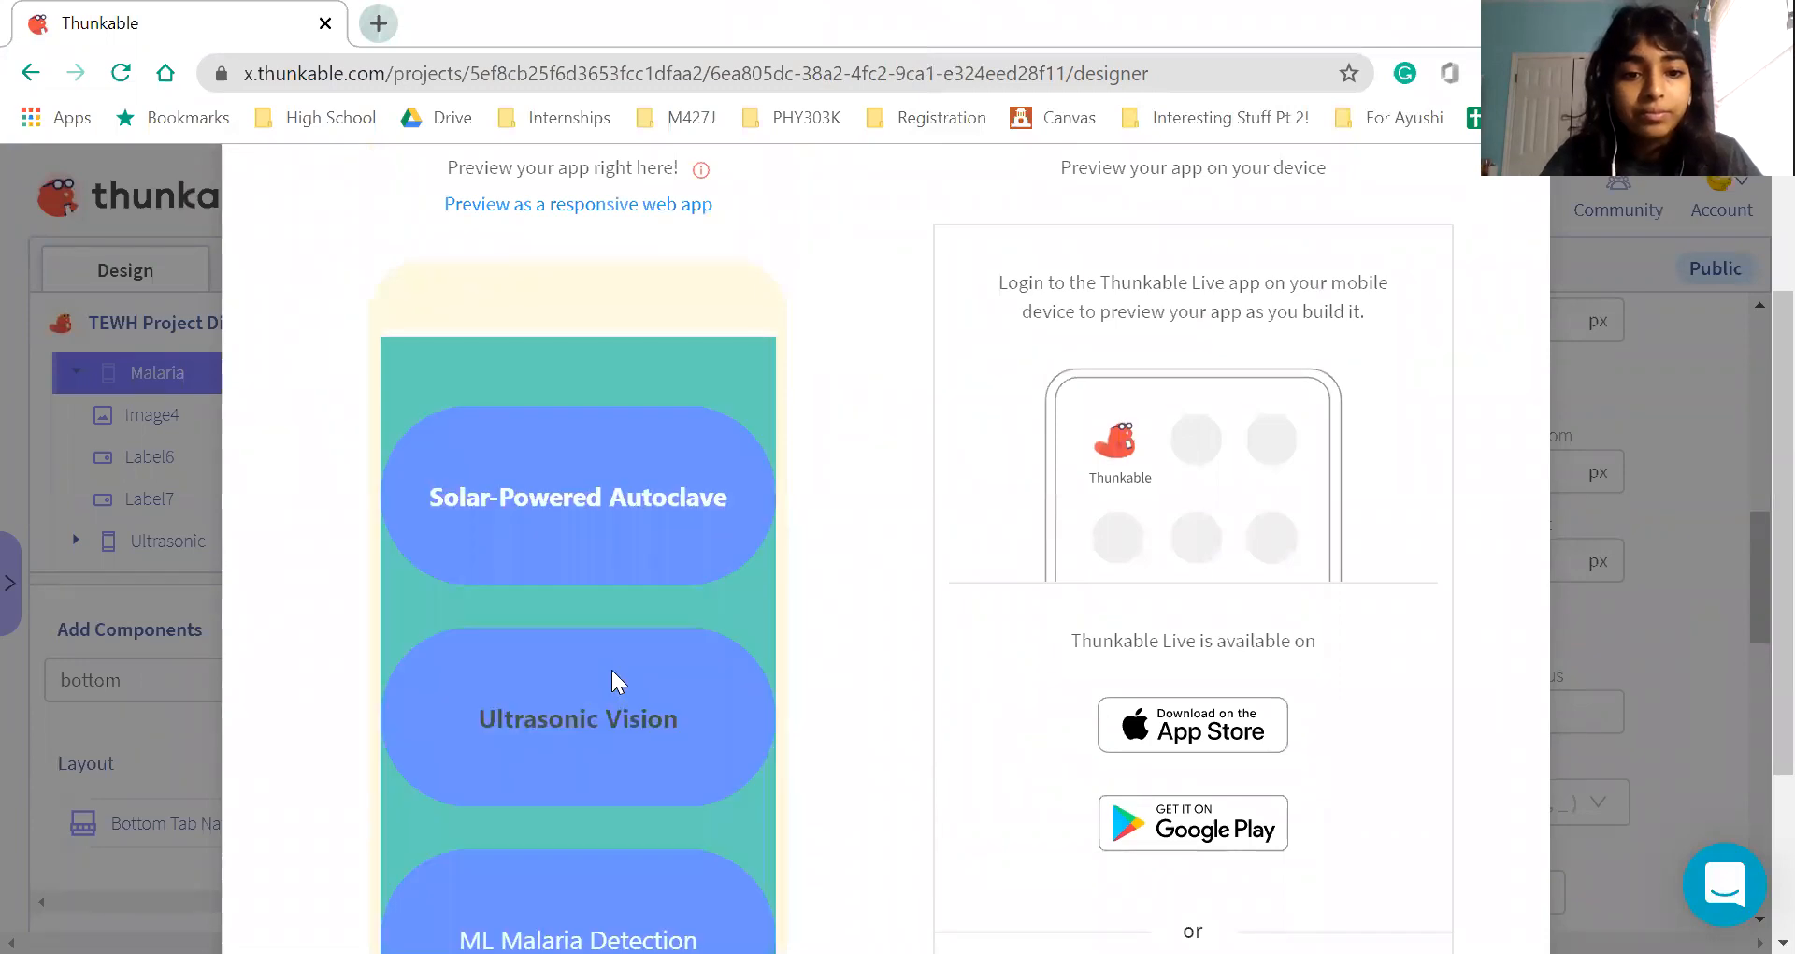
pyautogui.scroll(-3, 641, 703)
pyautogui.click(621, 440)
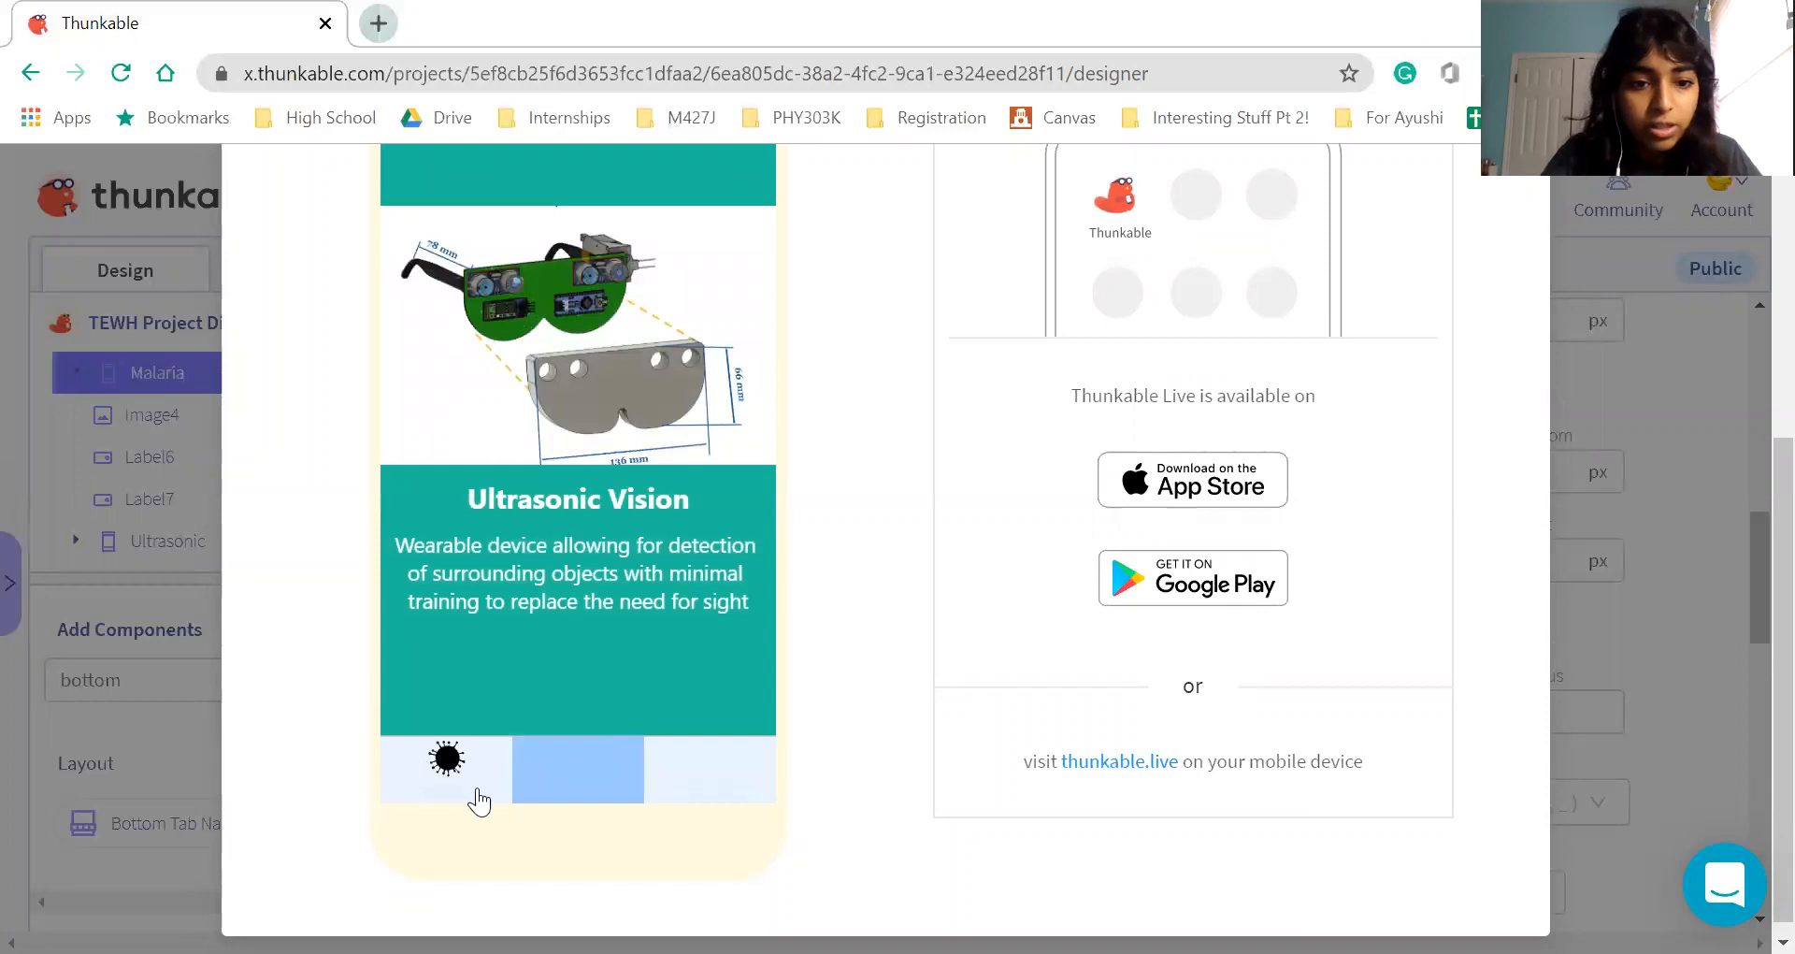
pyautogui.scroll(3, 1068, 593)
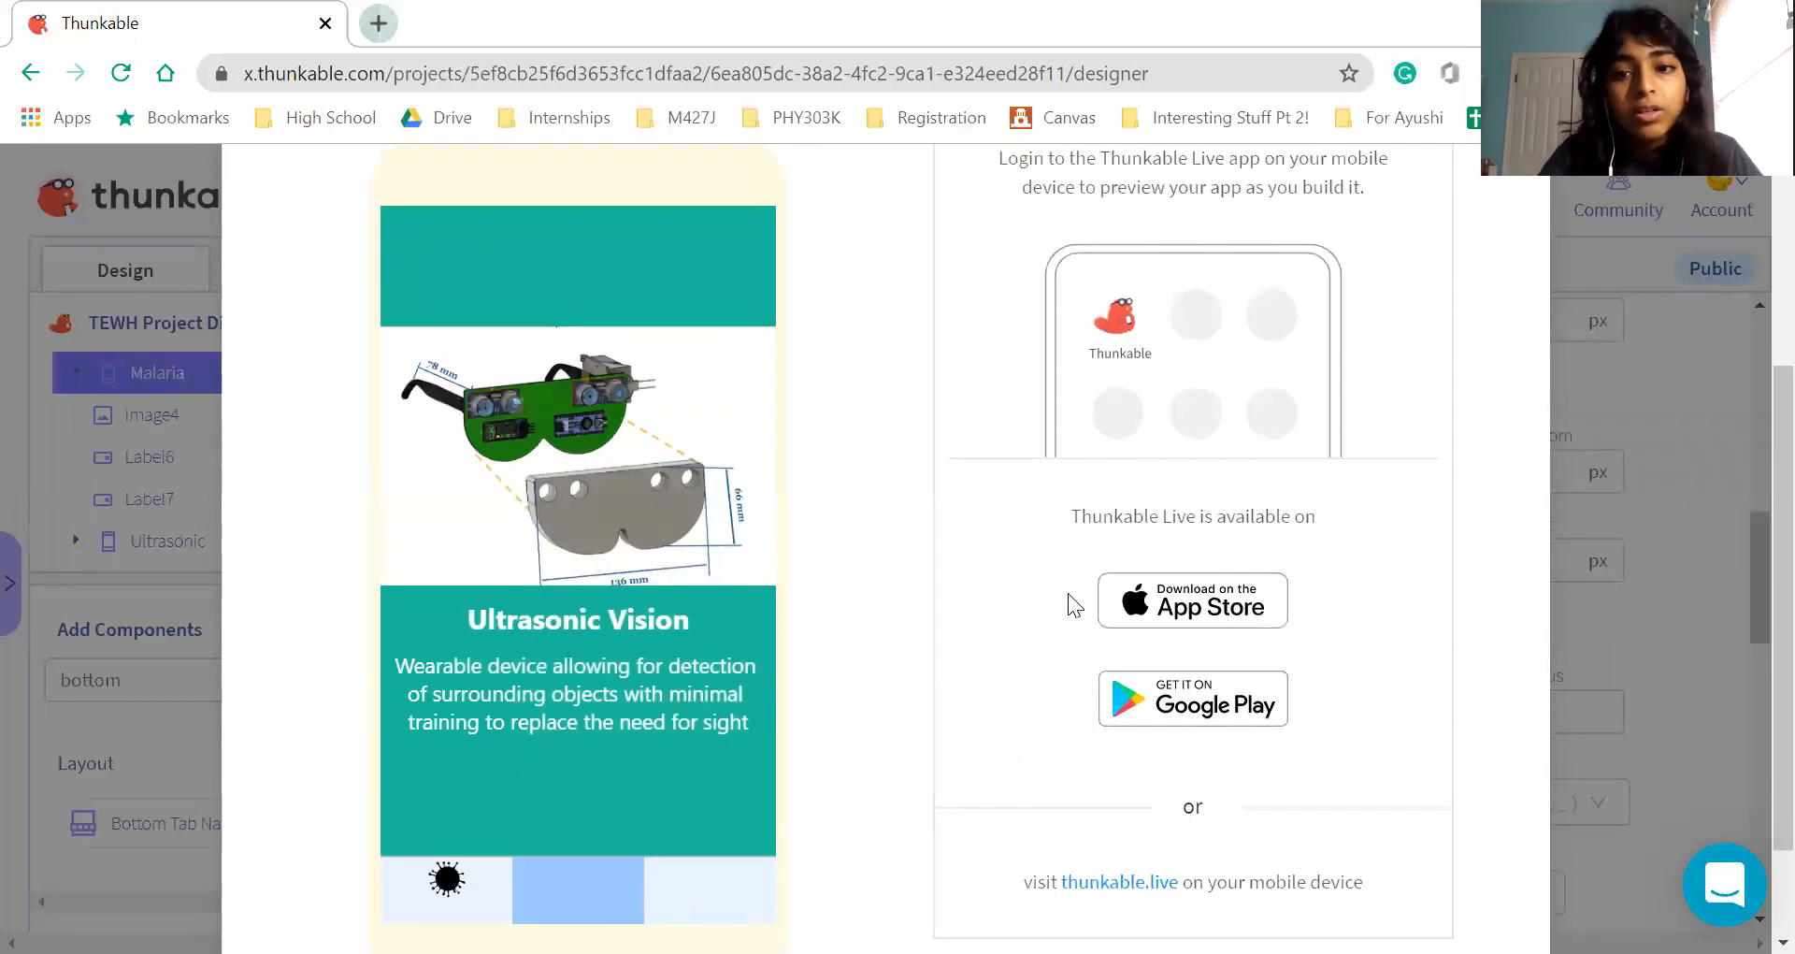
pyautogui.scroll(-3, 505, 709)
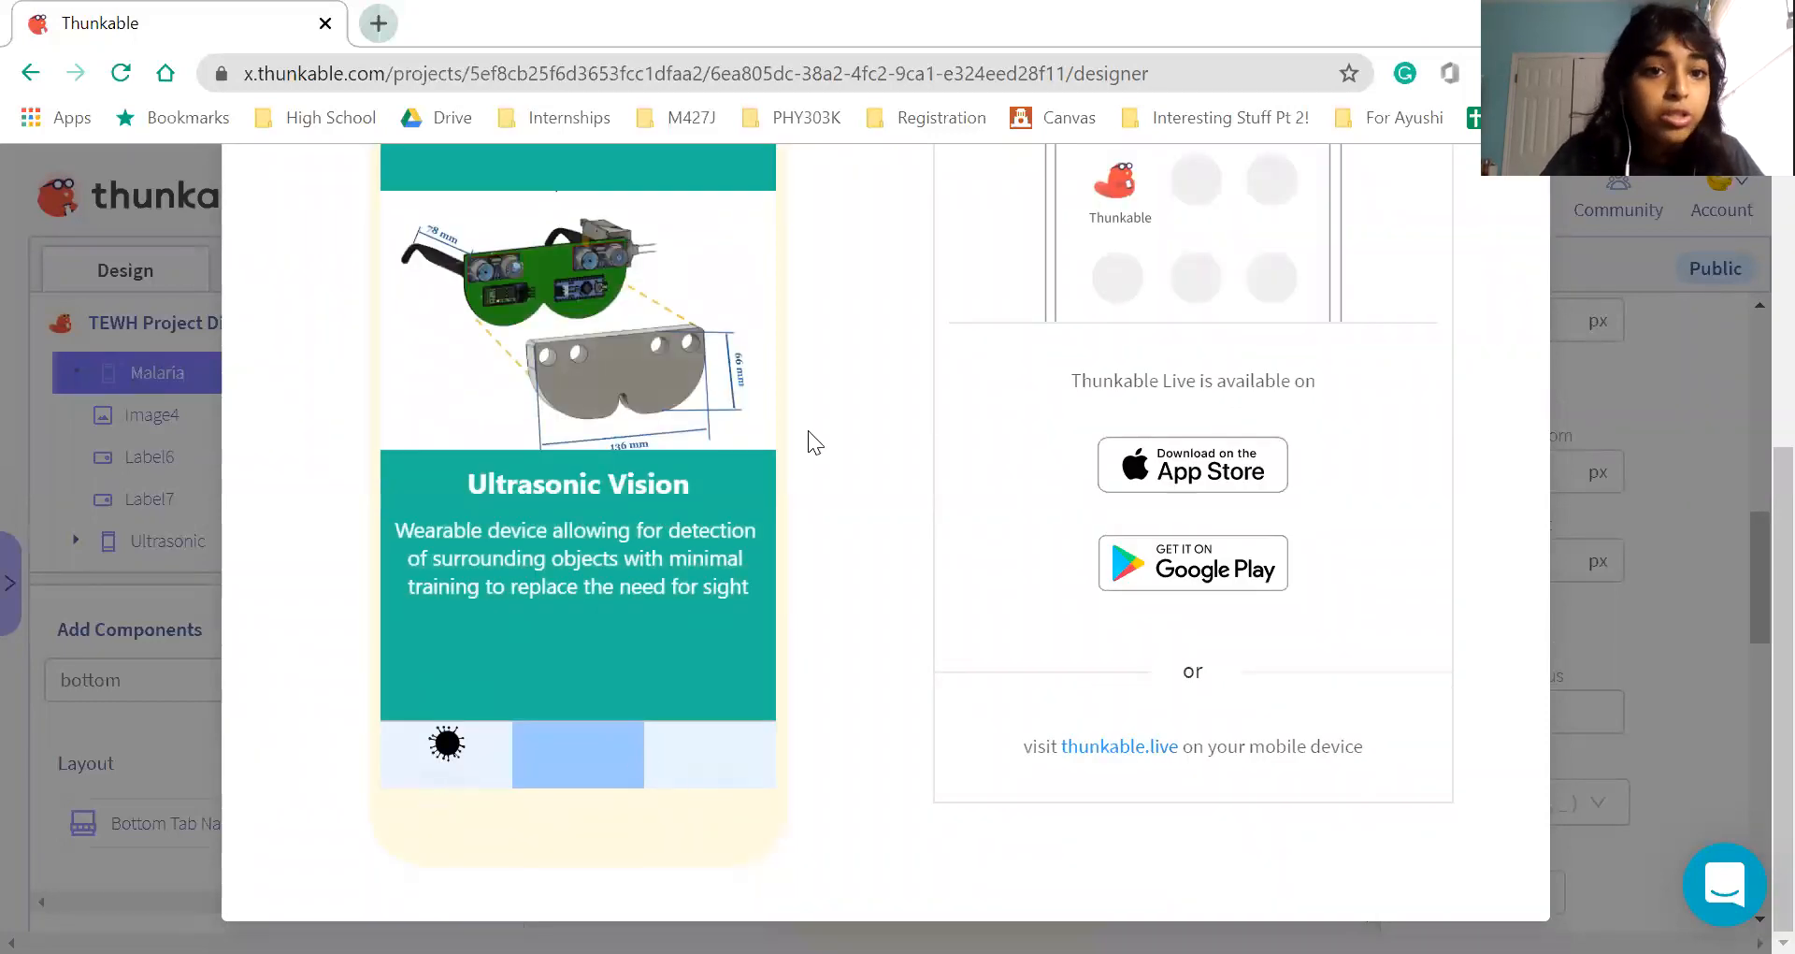
pyautogui.scroll(4, 808, 430)
pyautogui.click(1484, 227)
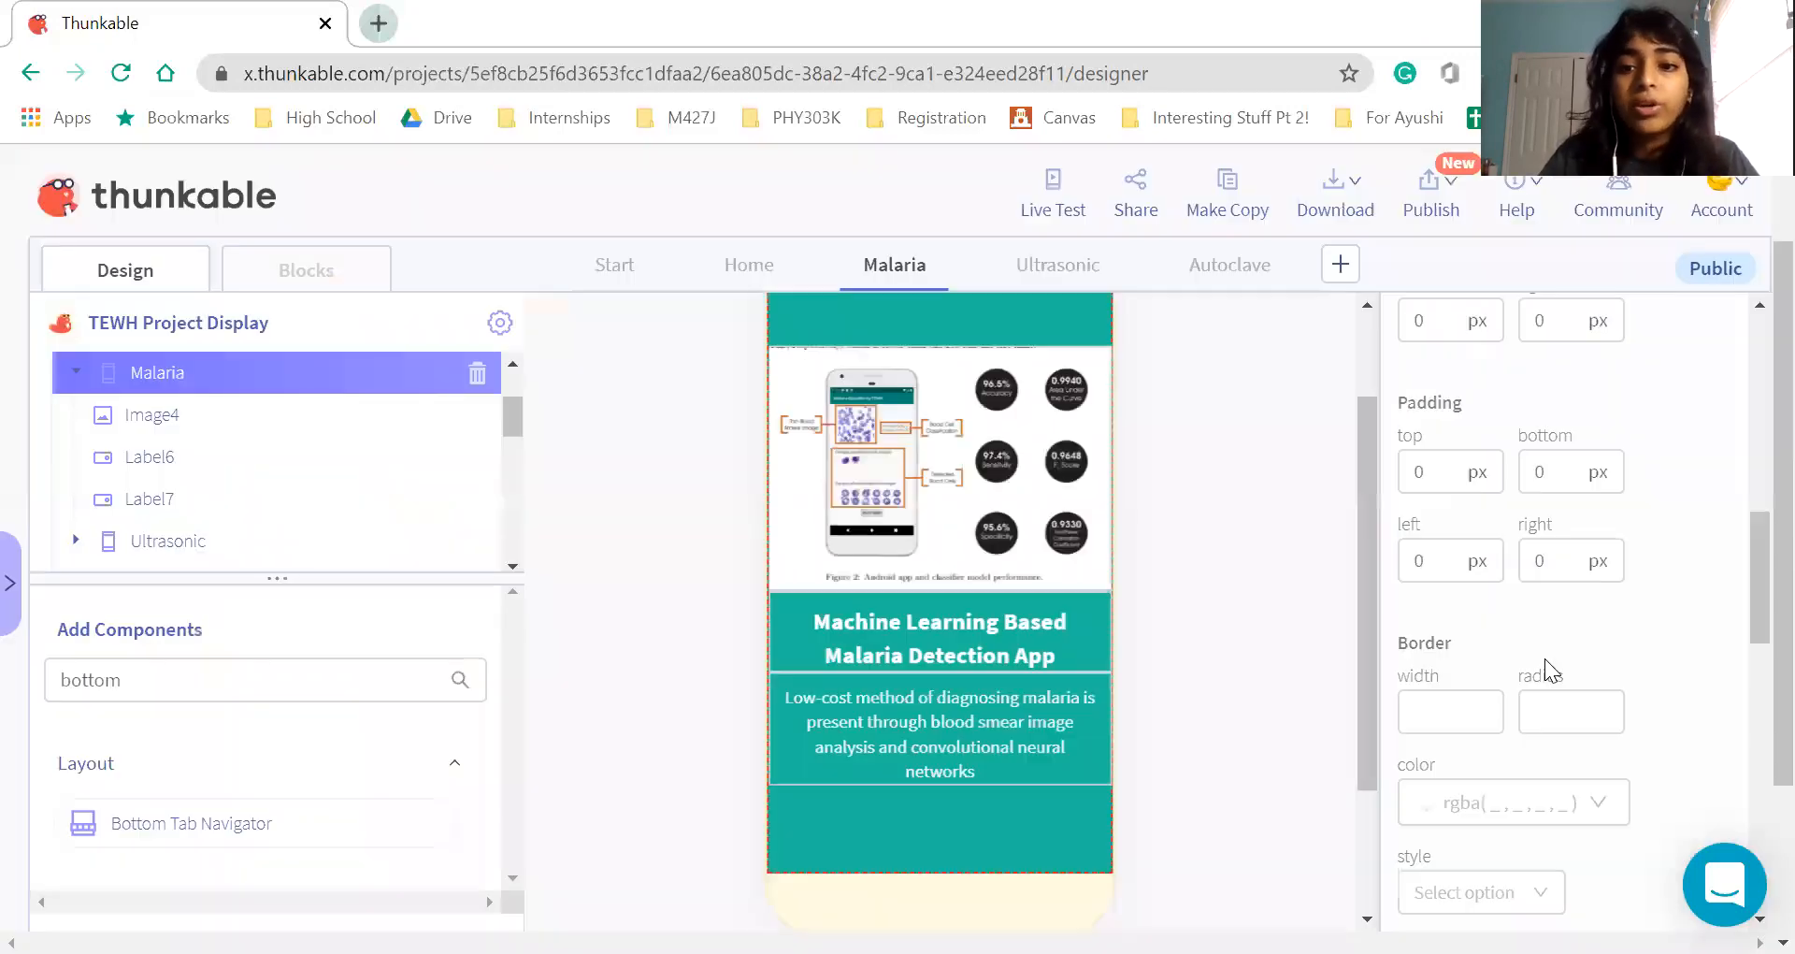
# Select Bottom_Tab_Navigator1 in the component tree and turn off its ShowLabel option
pyautogui.scroll(-5, 1545, 658)
pyautogui.scroll(1, 1545, 658)
pyautogui.scroll(-2, 1477, 551)
pyautogui.scroll(-3, 1478, 548)
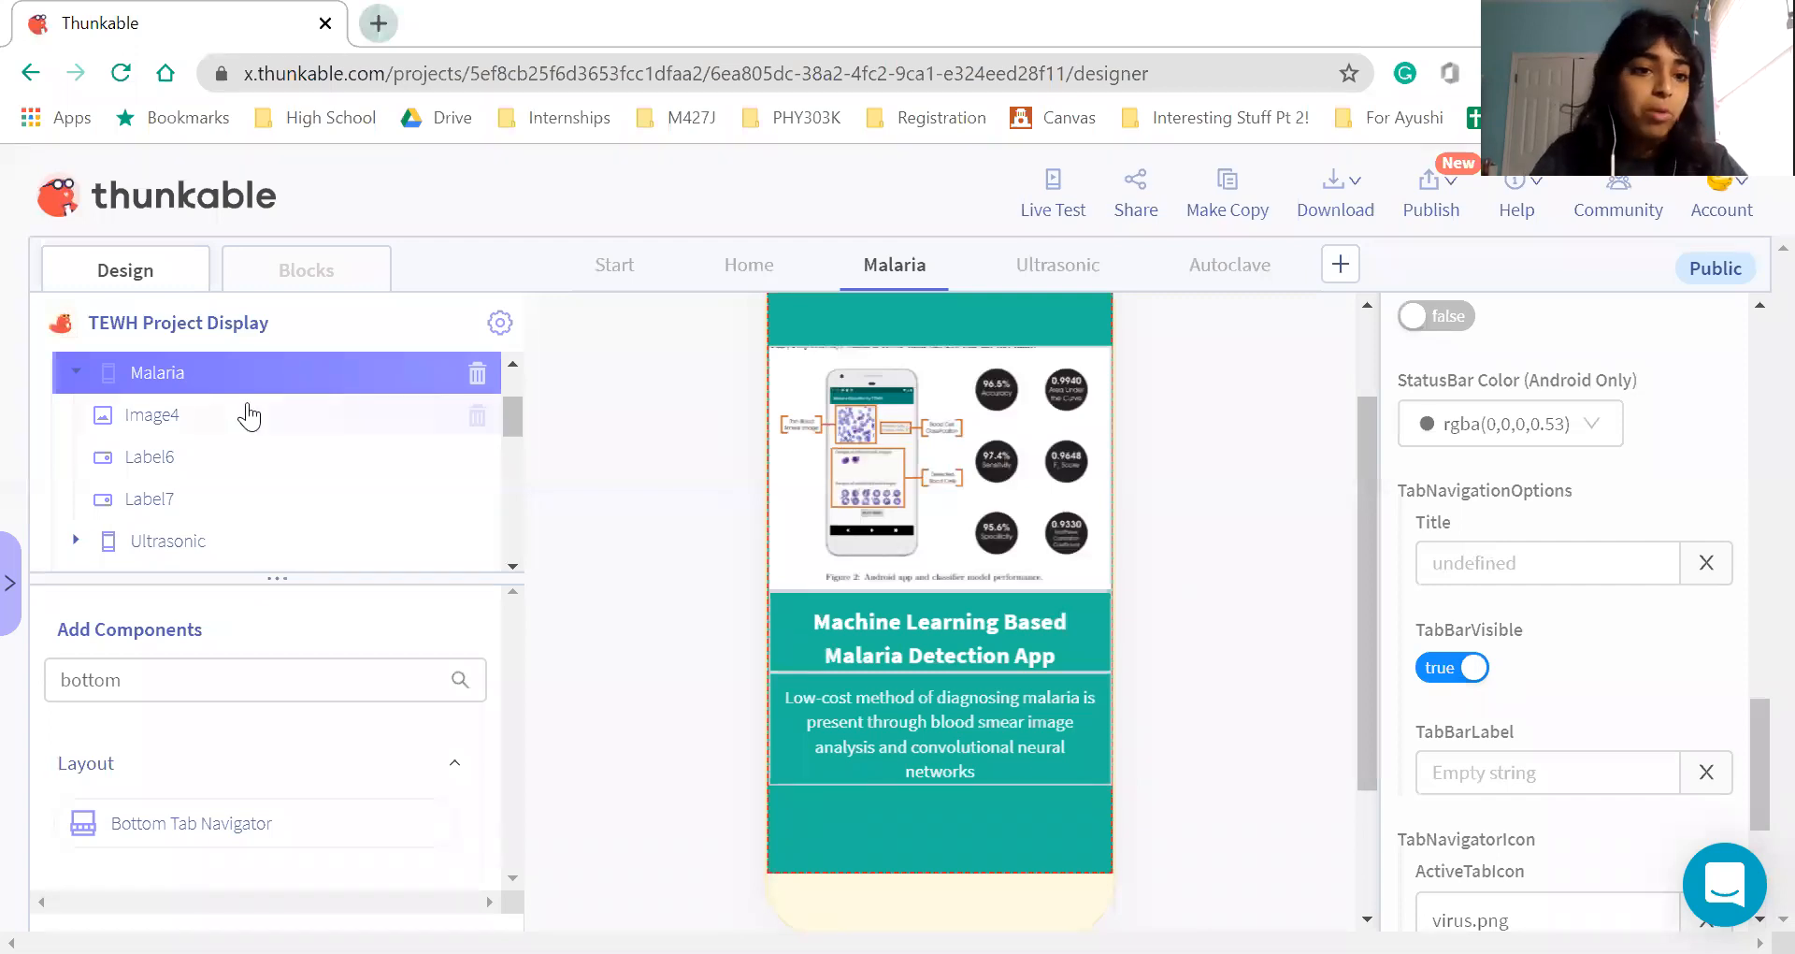
pyautogui.scroll(2, 234, 430)
pyautogui.click(184, 458)
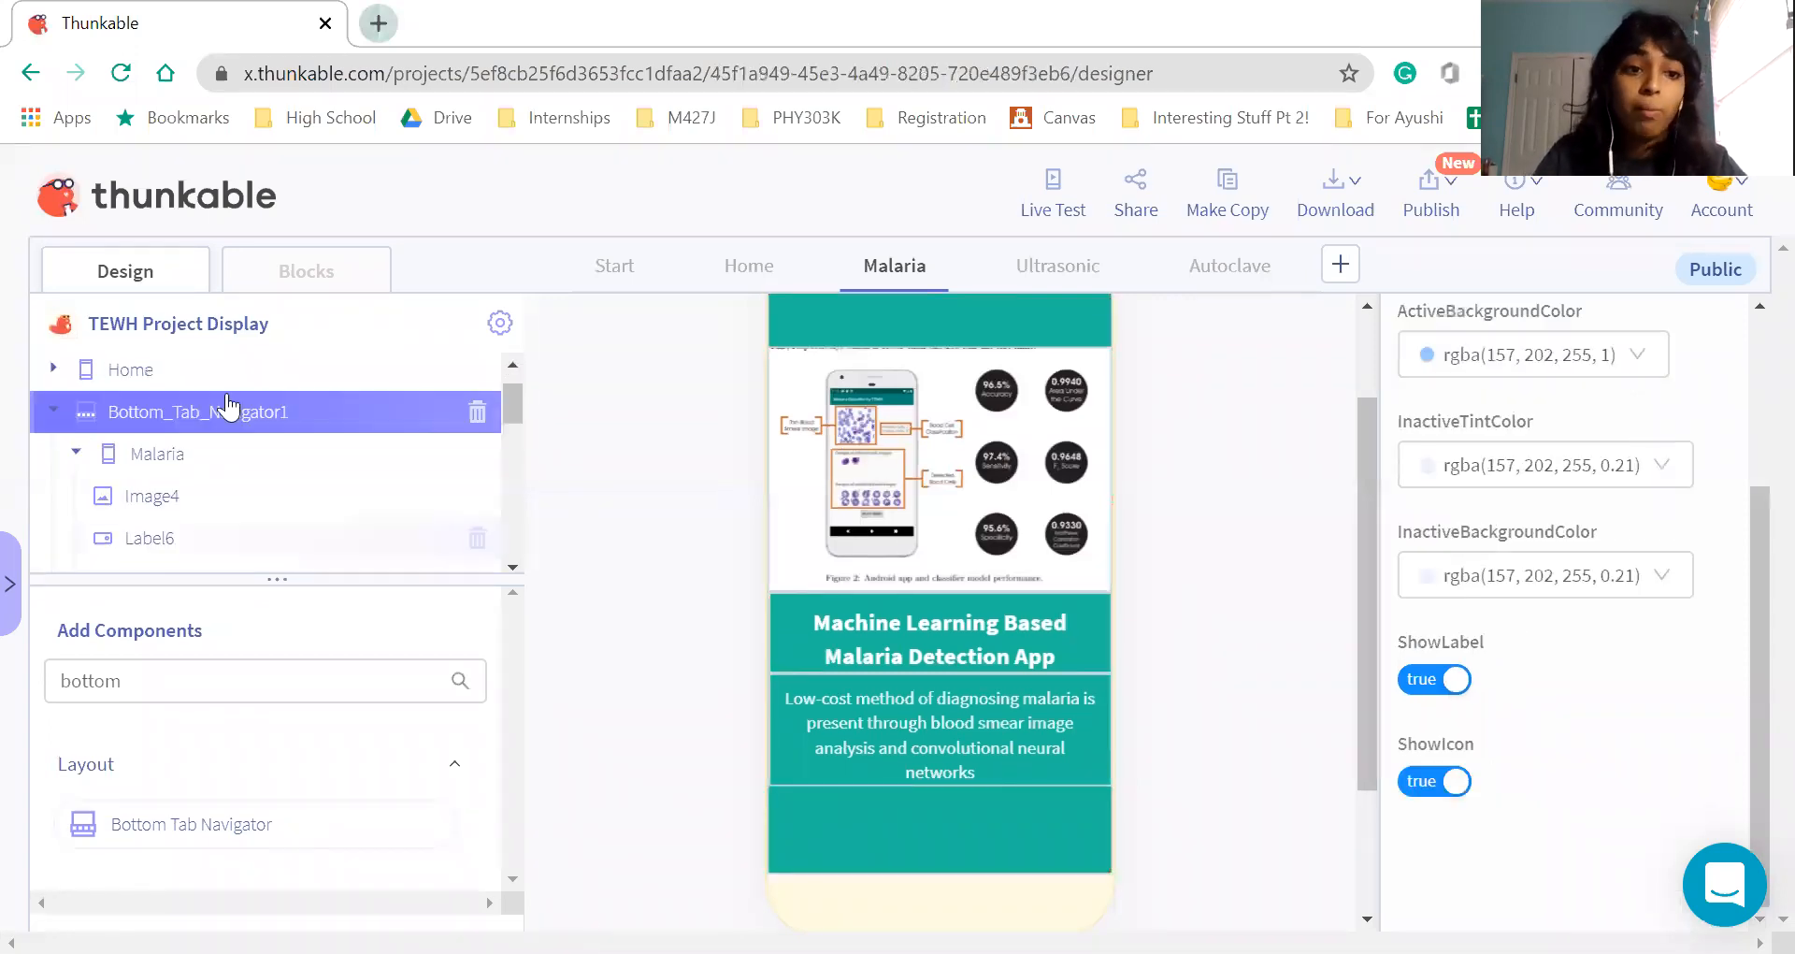
pyautogui.click(1456, 681)
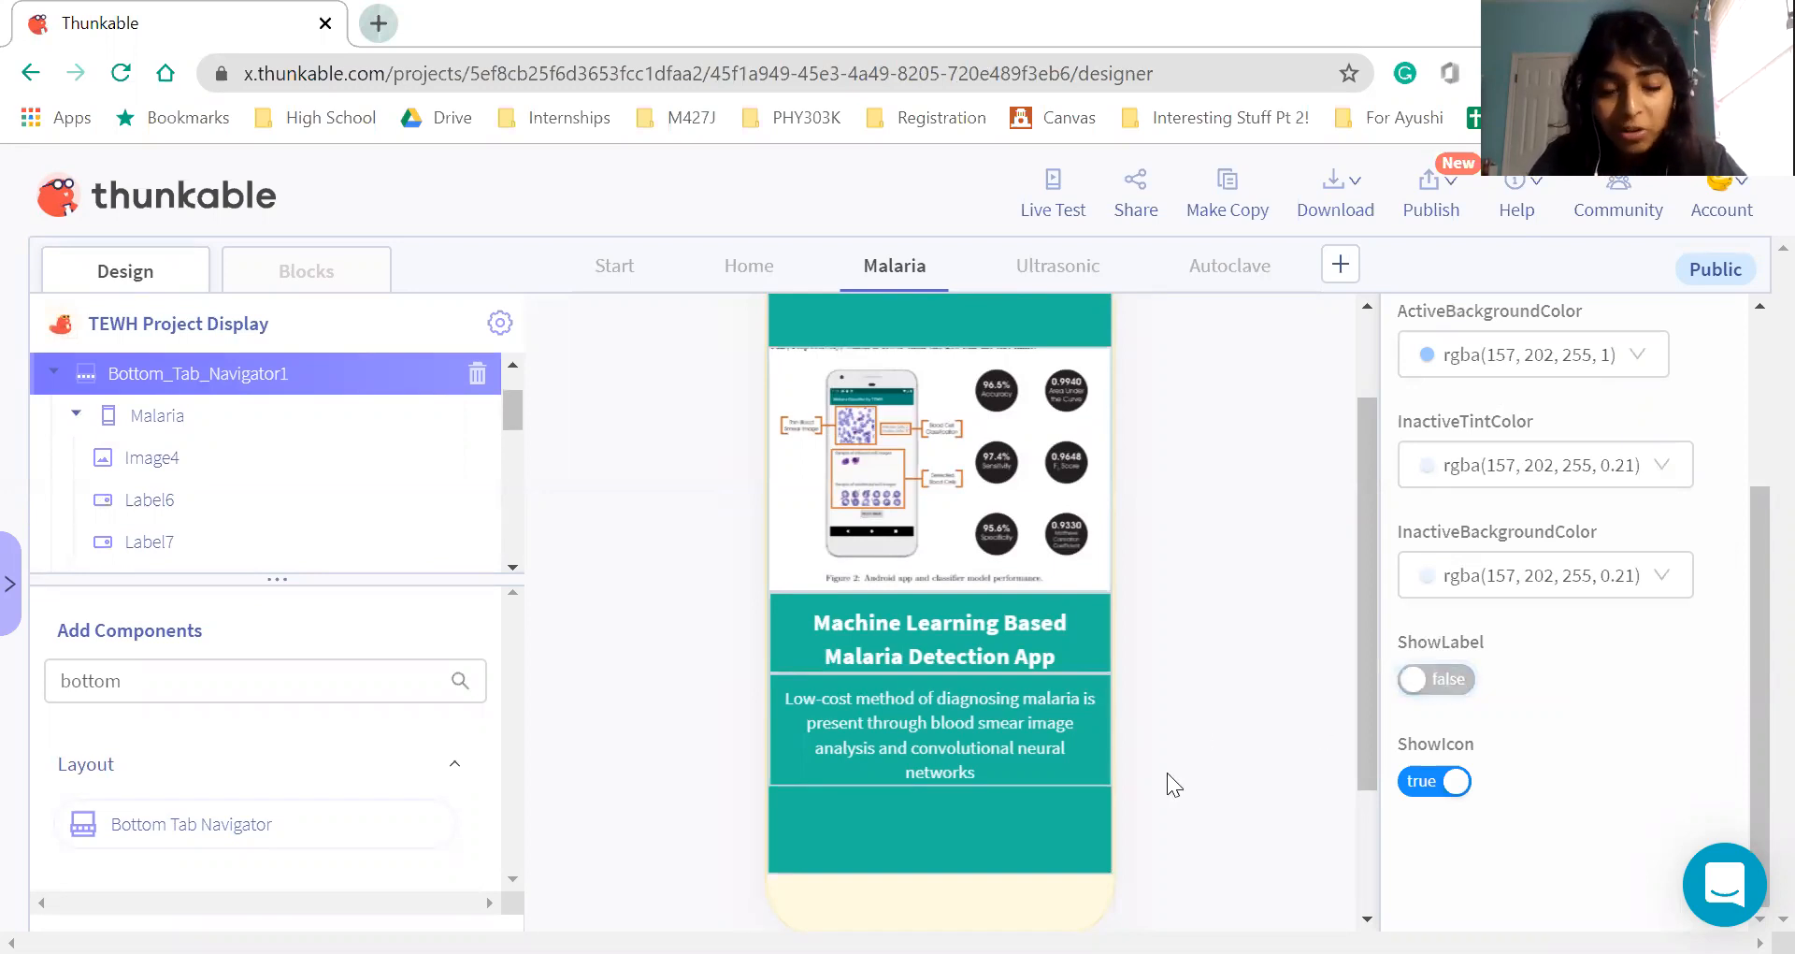
# Upload the glasses image from Downloads as the Ultrasonic screen's active tab icon and set glasses.png as its inactive icon
pyautogui.click(1057, 265)
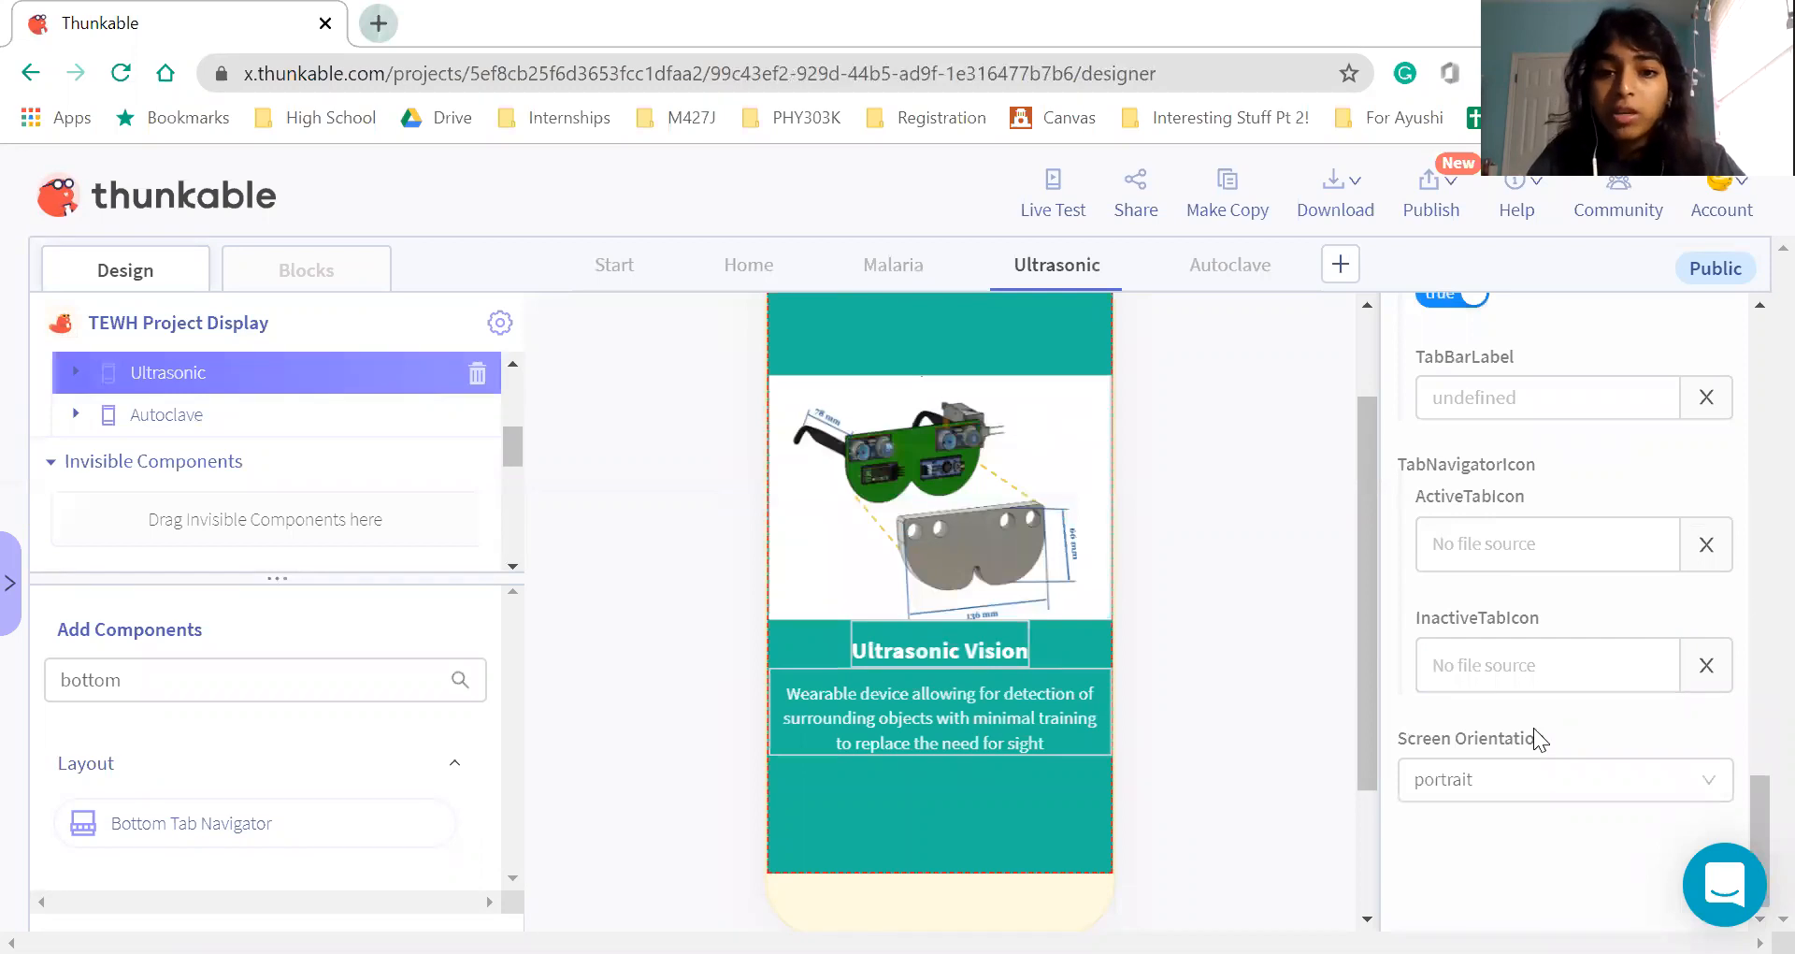
pyautogui.scroll(2, 1534, 730)
pyautogui.scroll(-1, 1589, 710)
pyautogui.click(1519, 601)
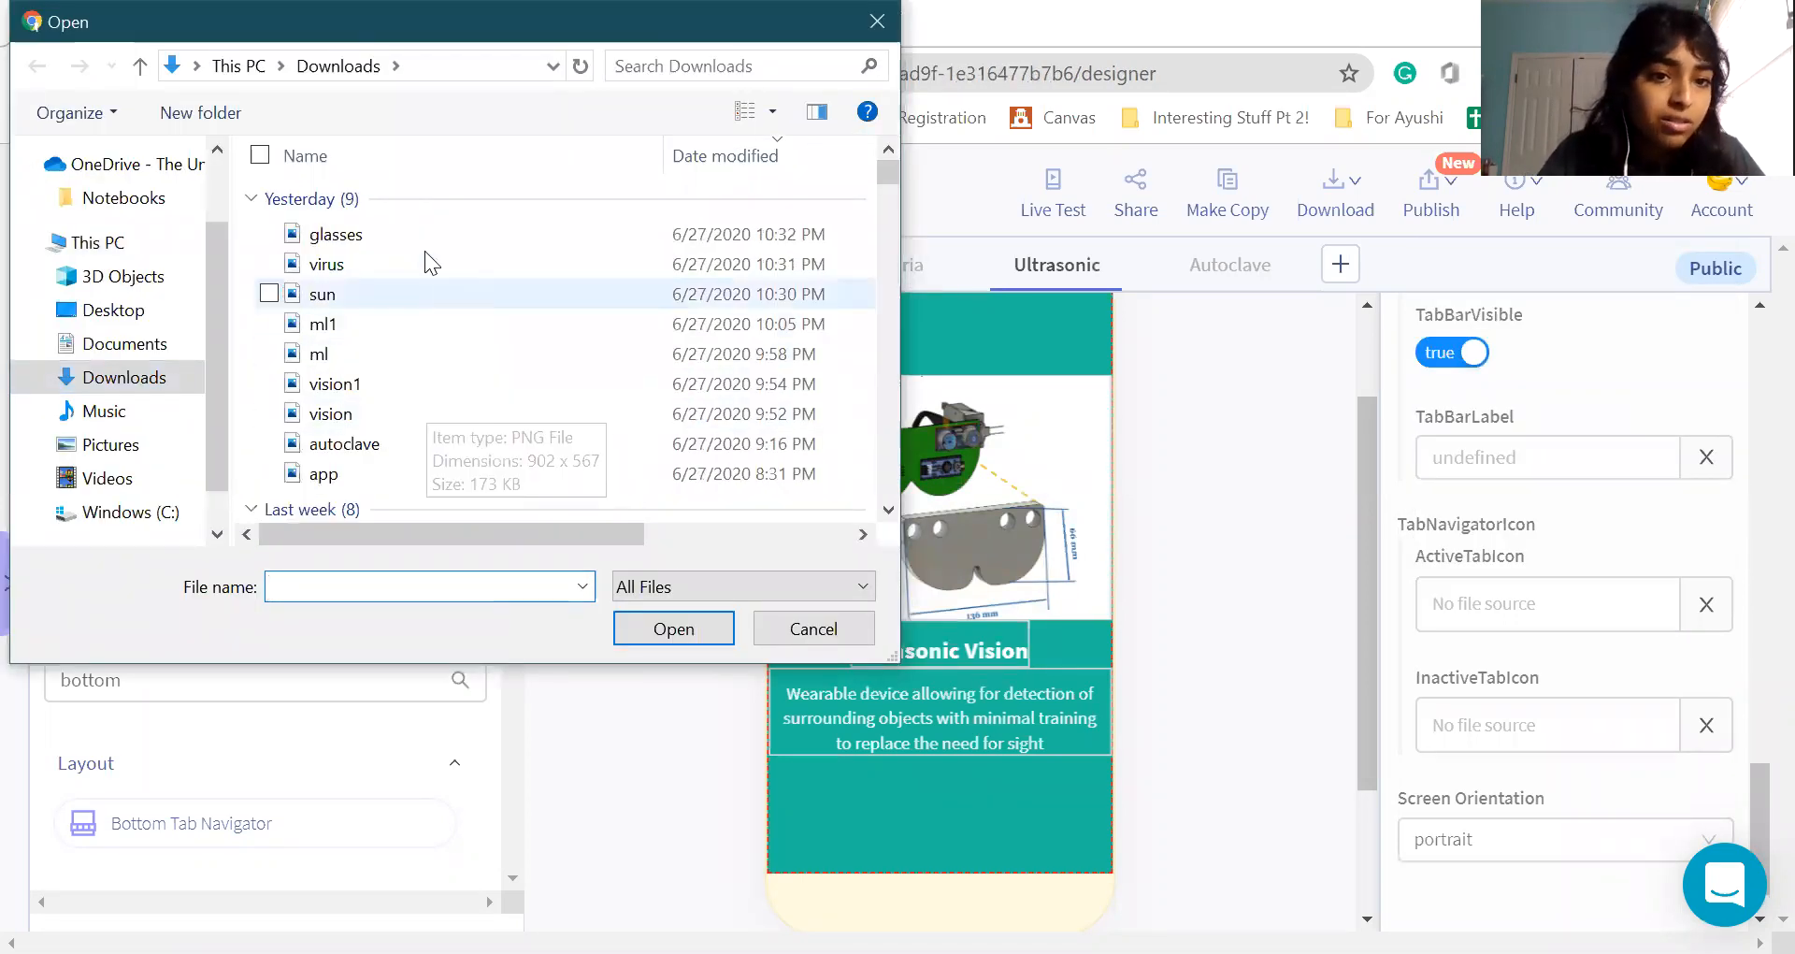
pyautogui.doubleClick(417, 245)
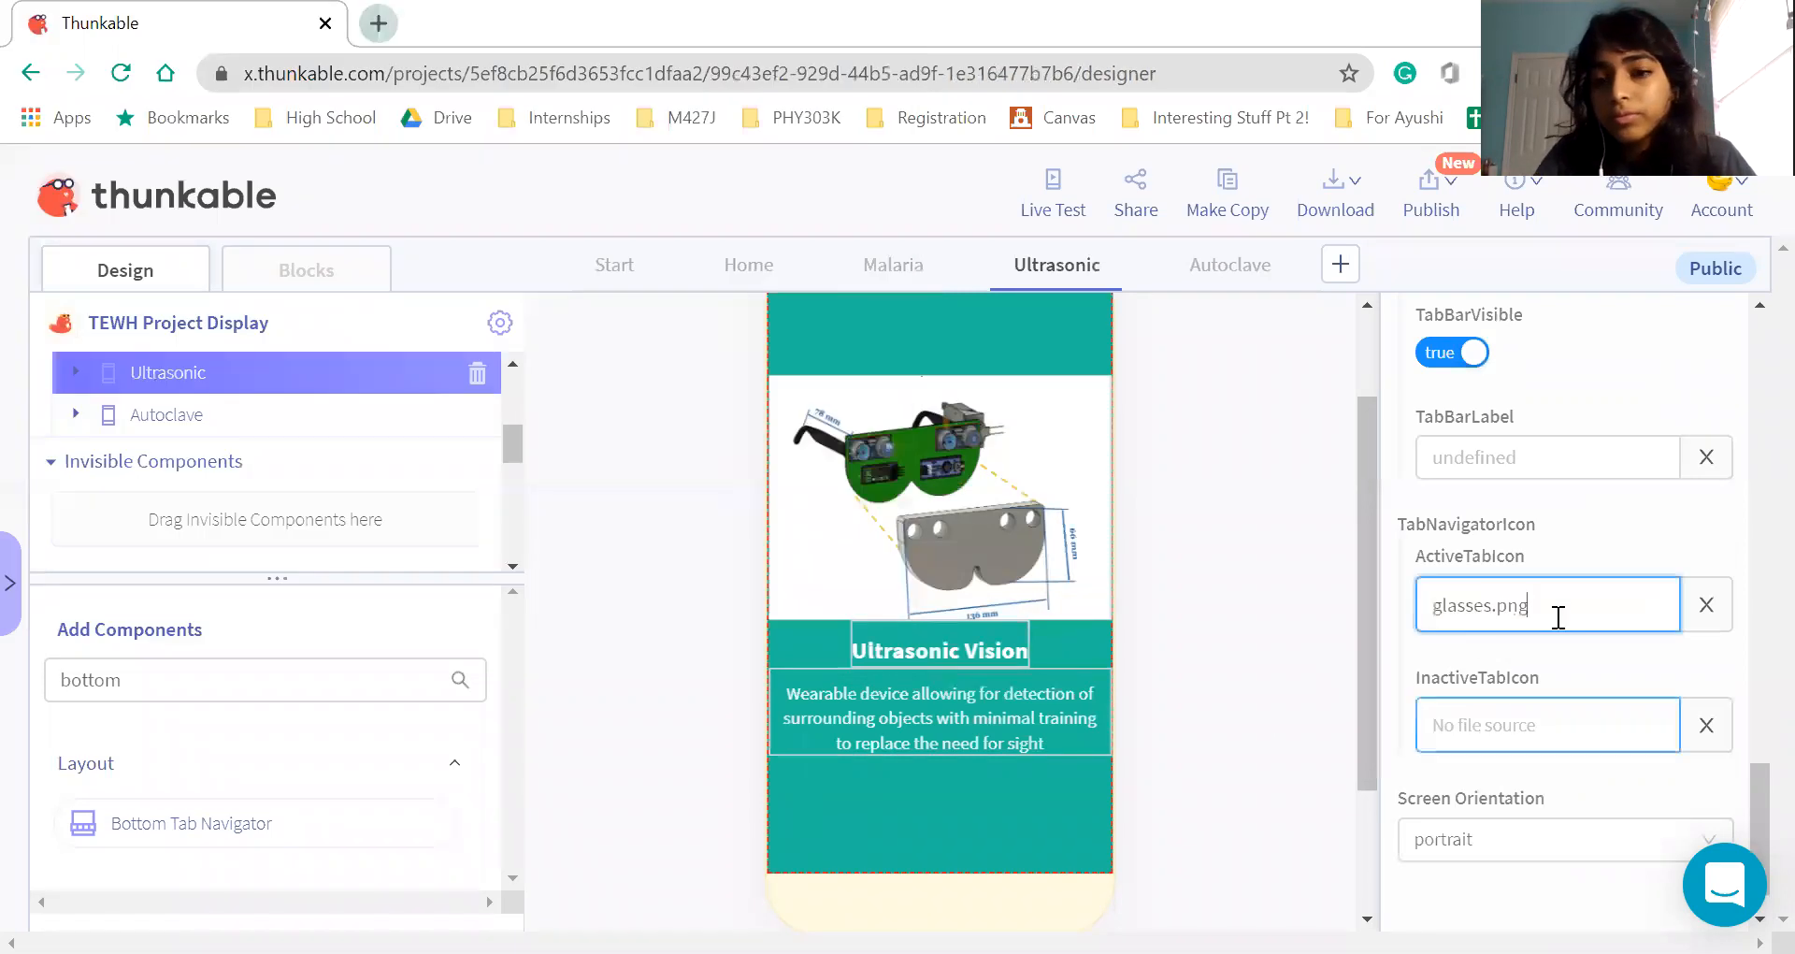
pyautogui.click(1432, 727)
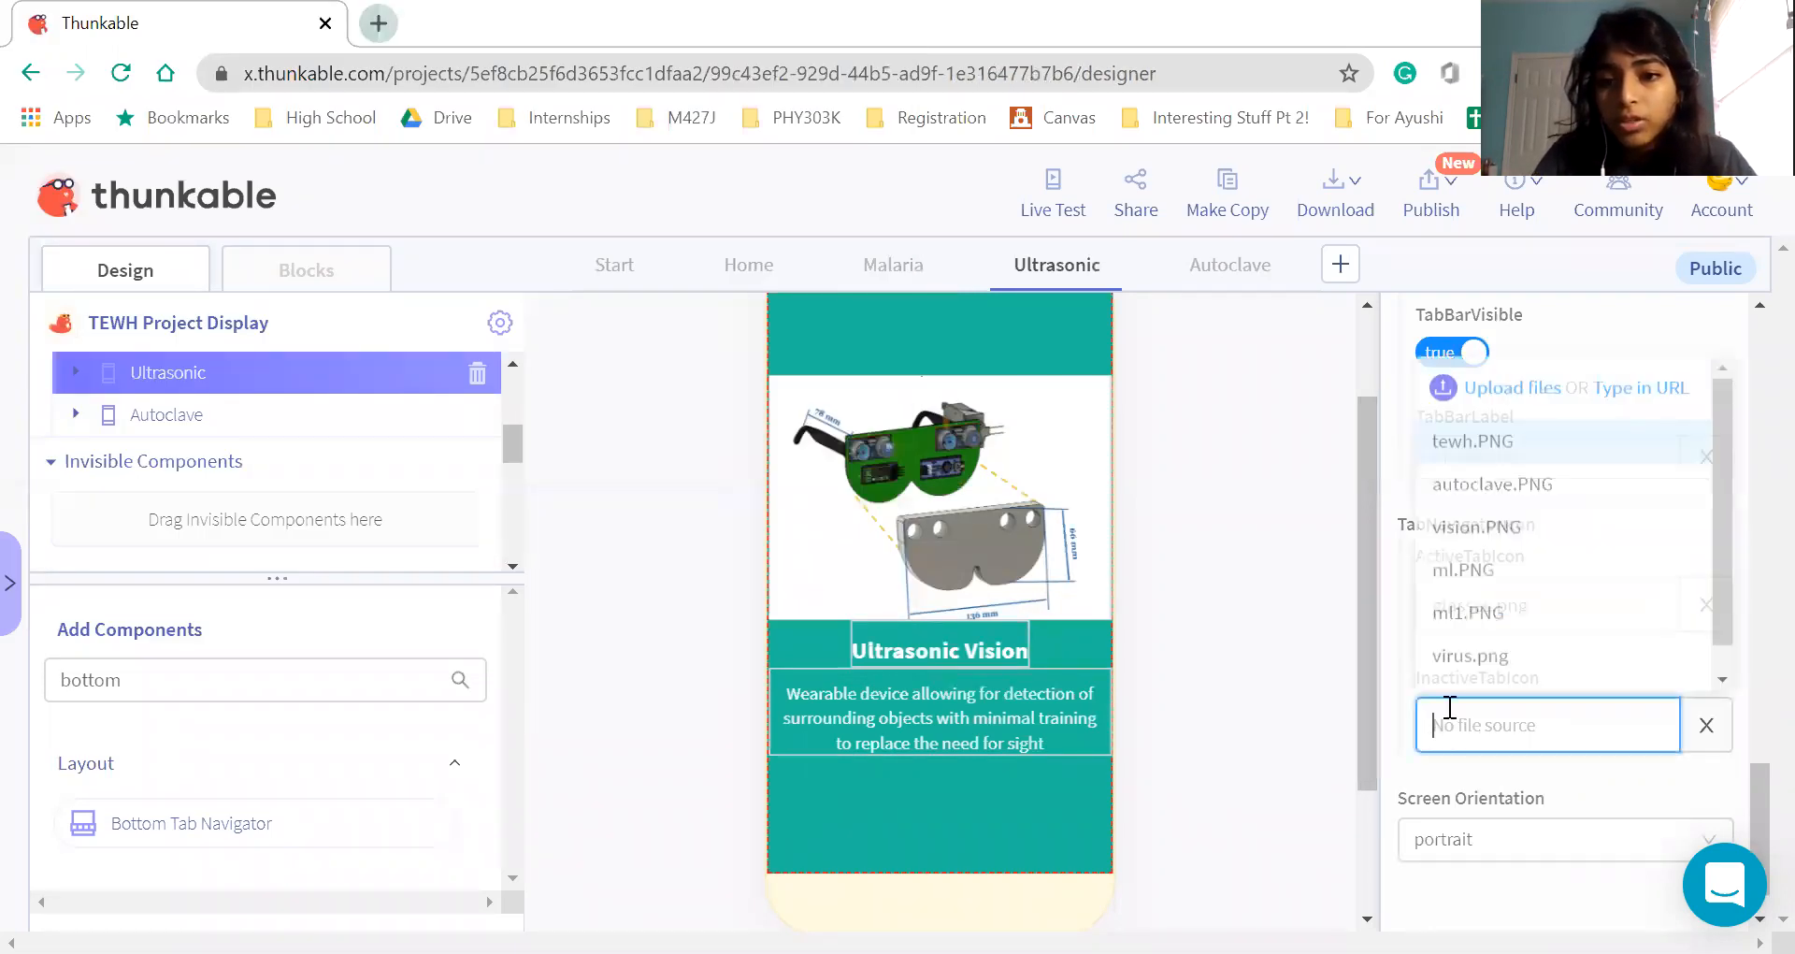
pyautogui.click(1463, 678)
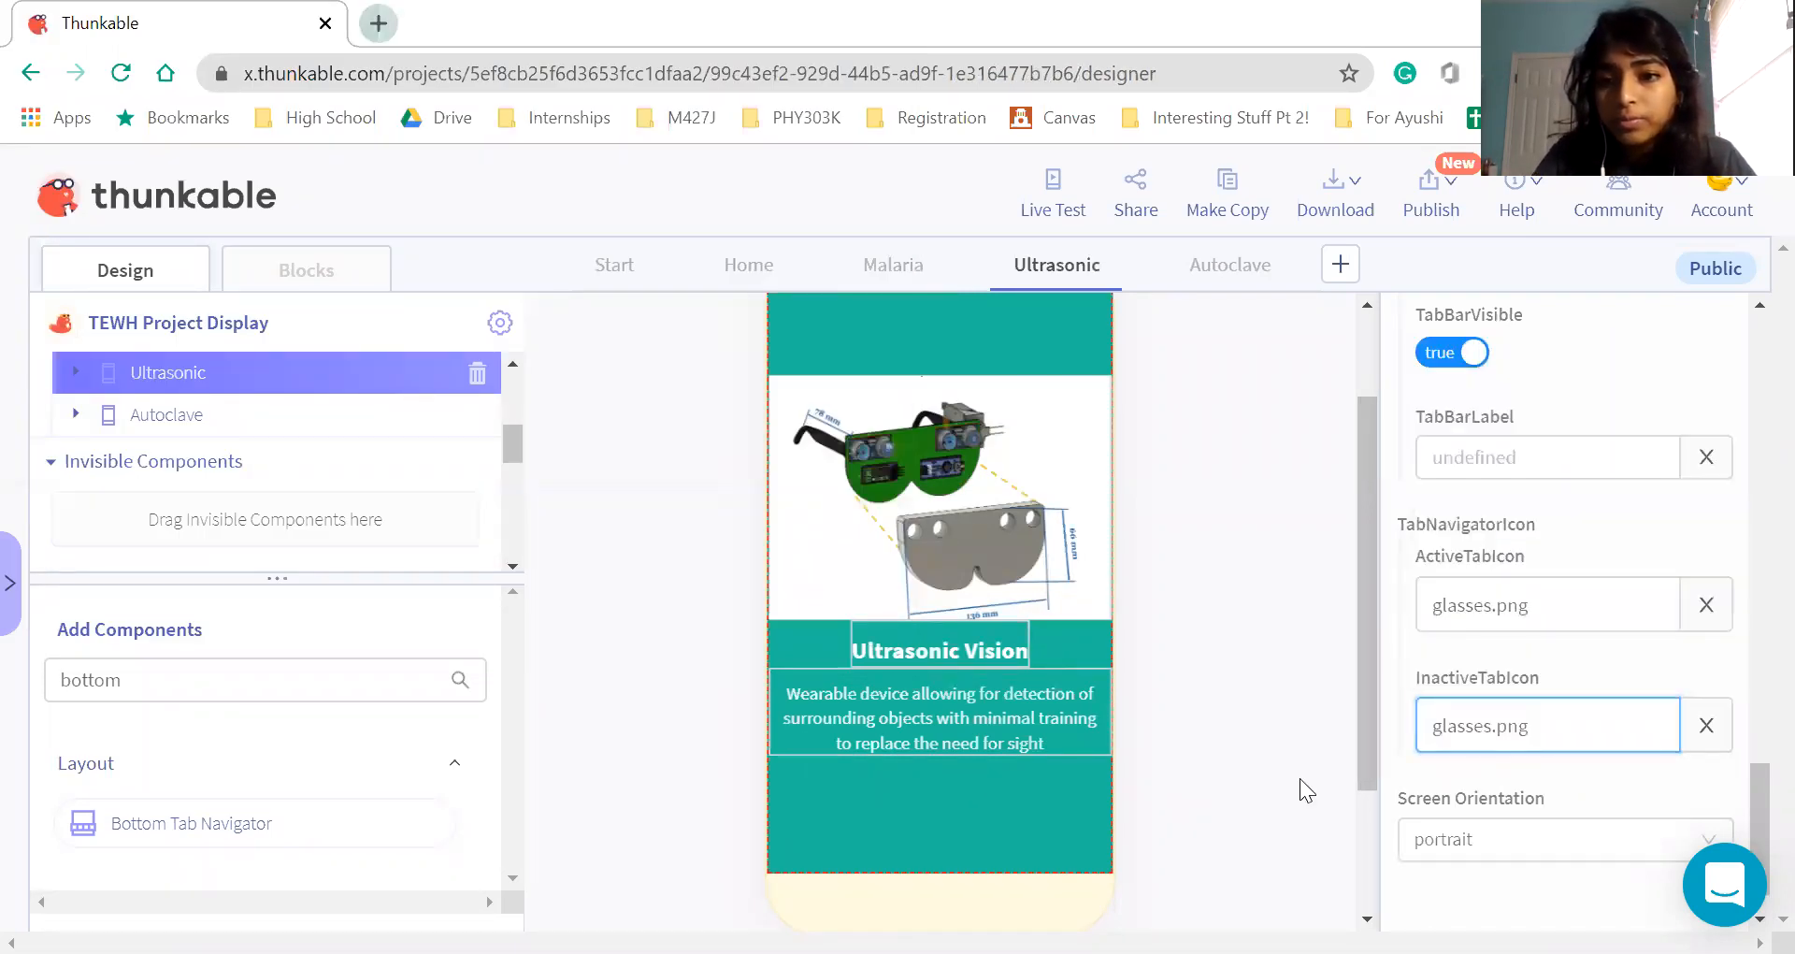
# Upload the sun image from Downloads as the Autoclave screen's active tab icon and set sun.jpg as its inactive icon
pyautogui.click(1253, 273)
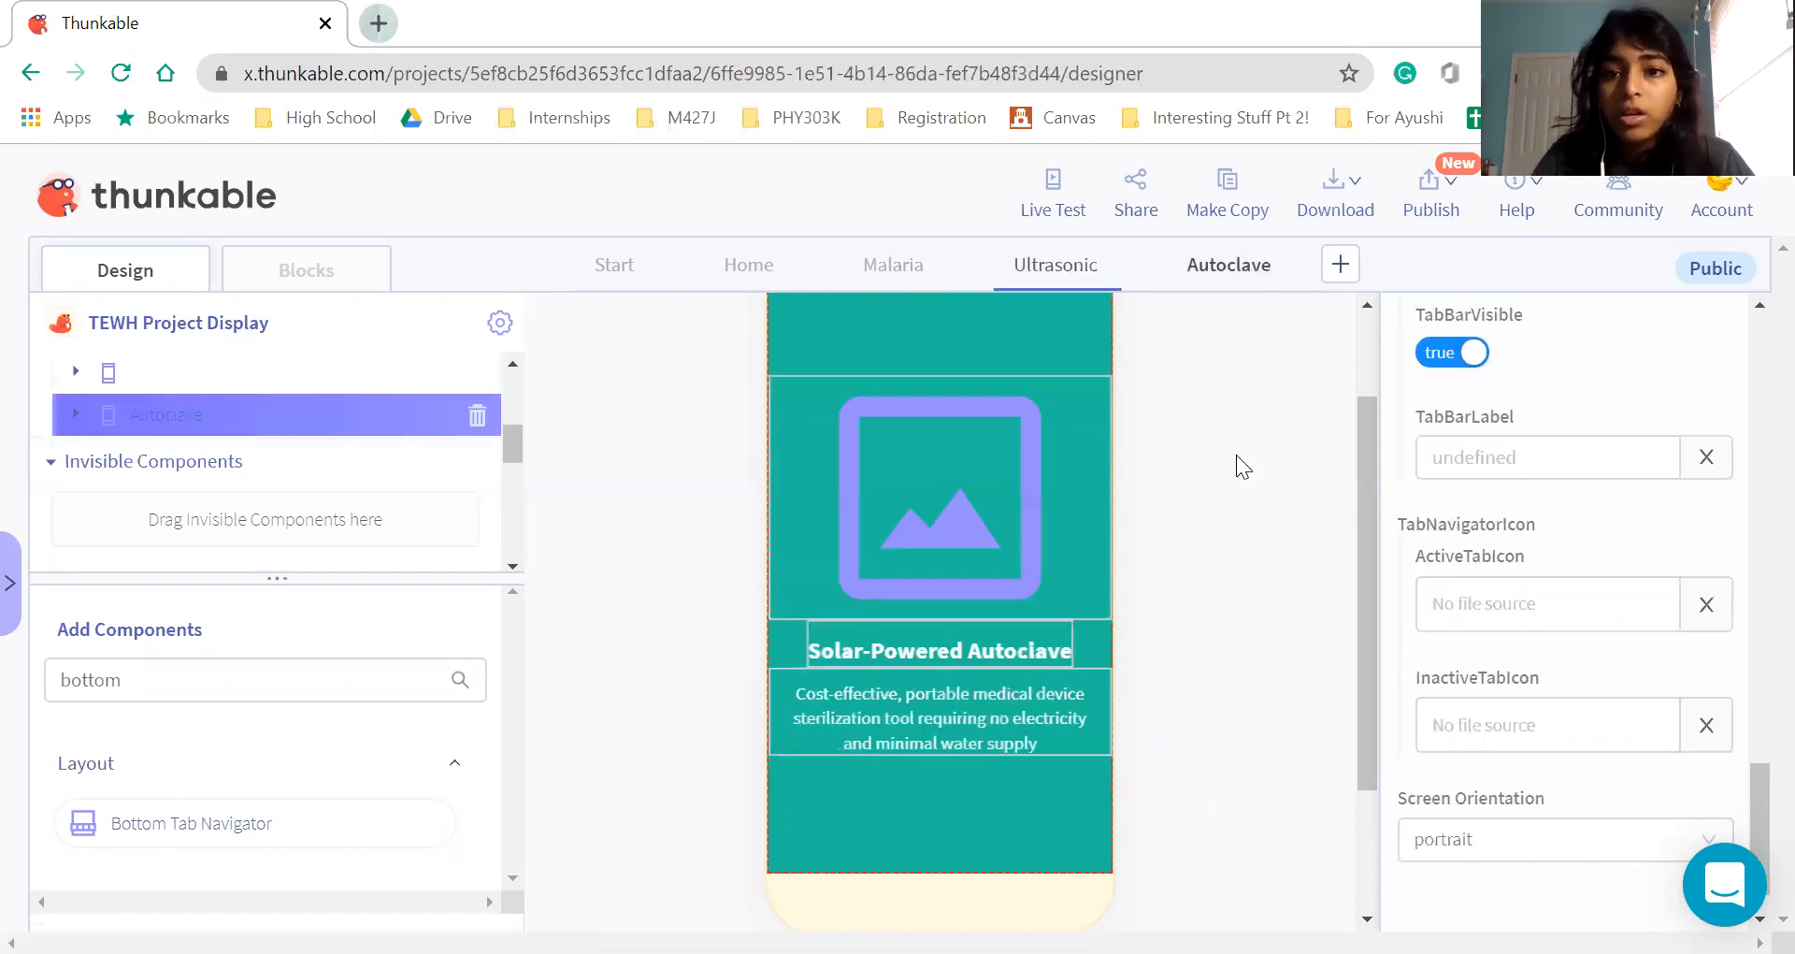
pyautogui.click(1491, 603)
pyautogui.scroll(1, 1524, 346)
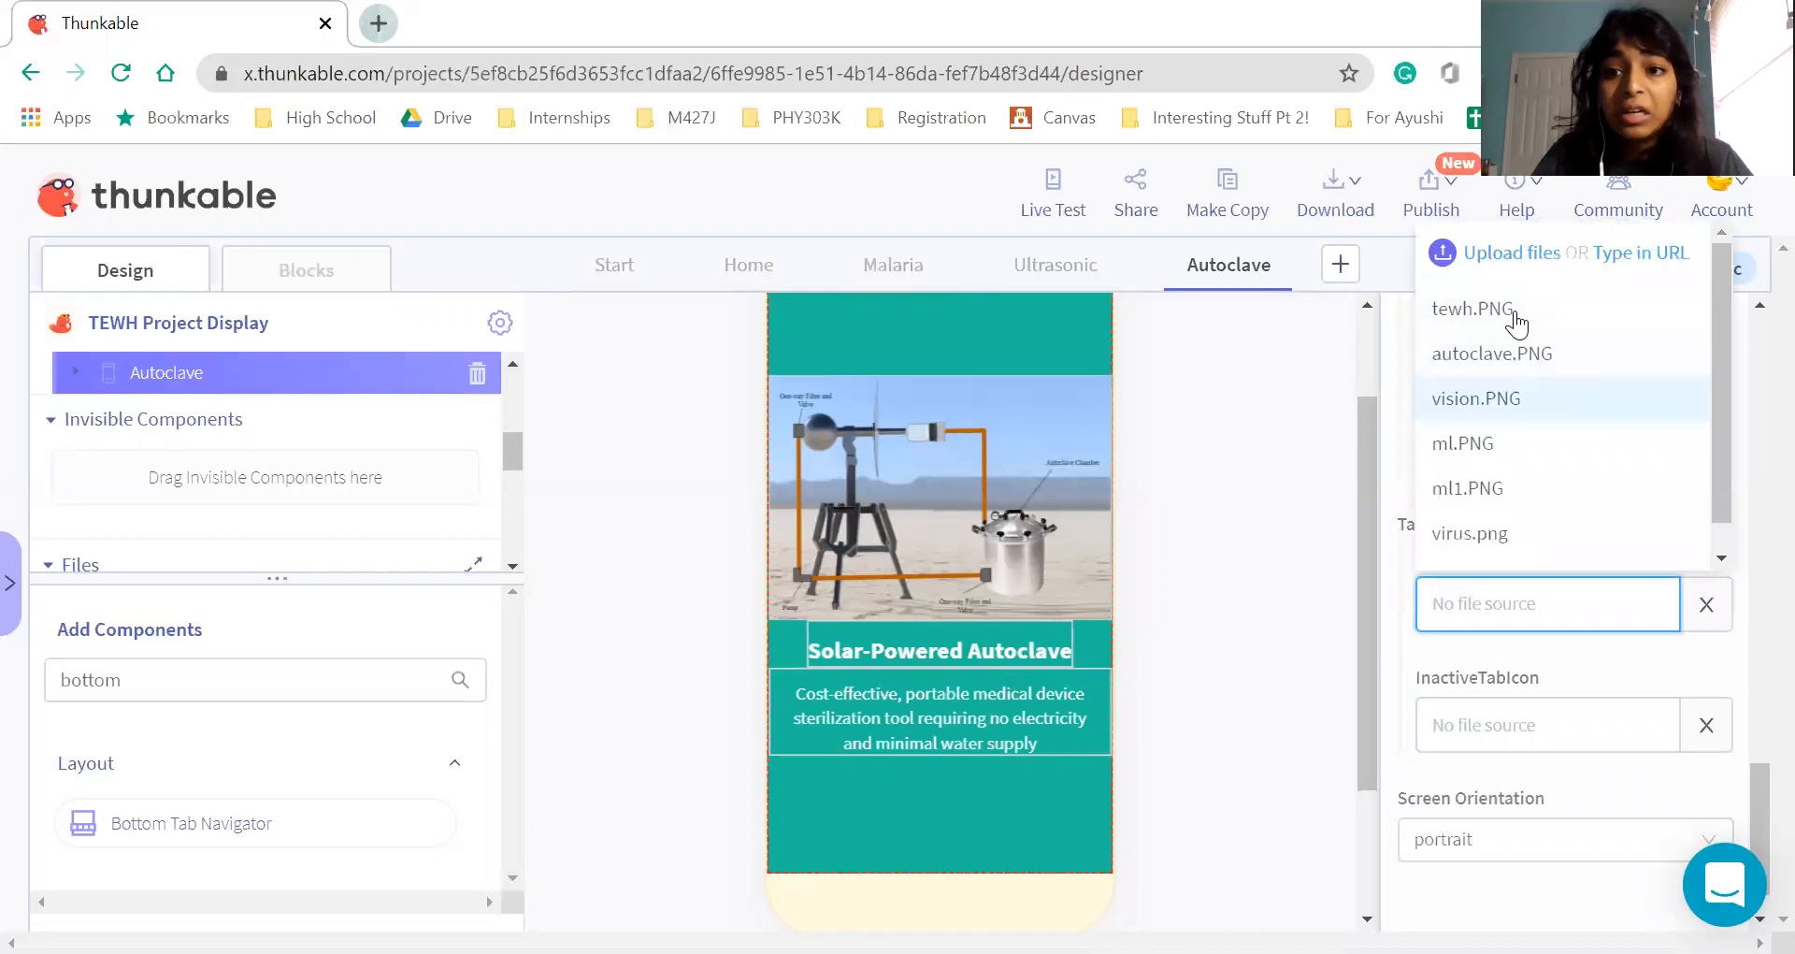
pyautogui.click(1494, 255)
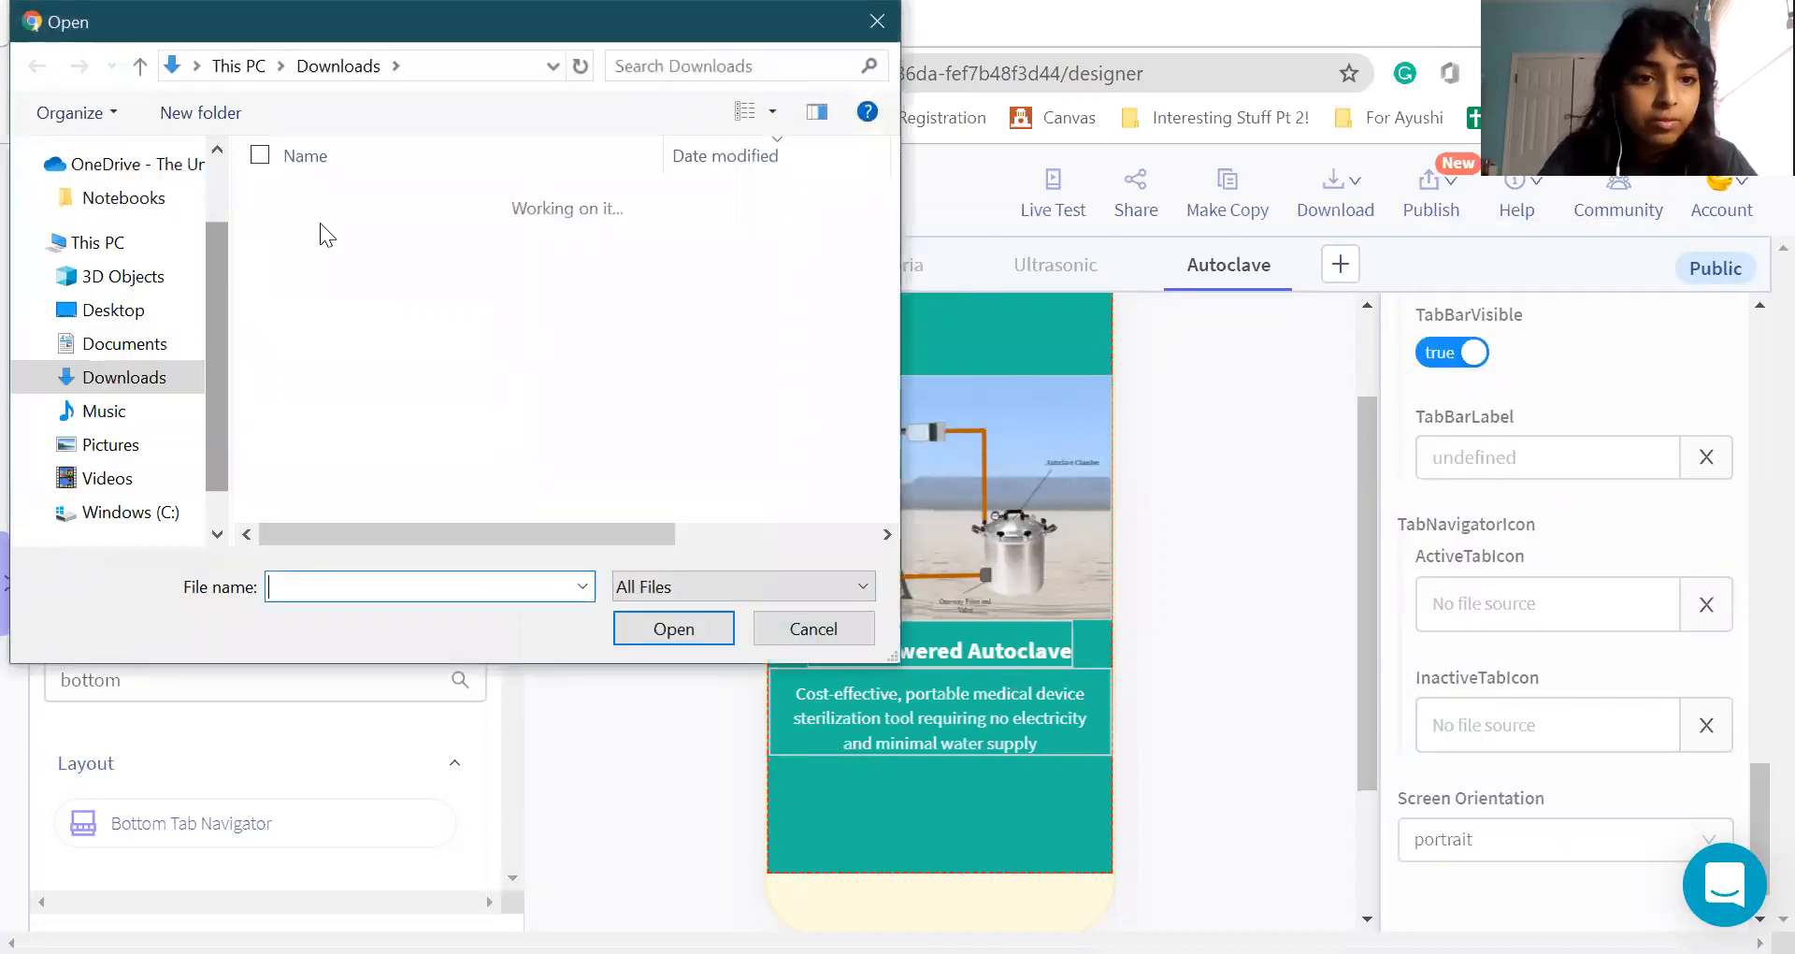
pyautogui.doubleClick(323, 294)
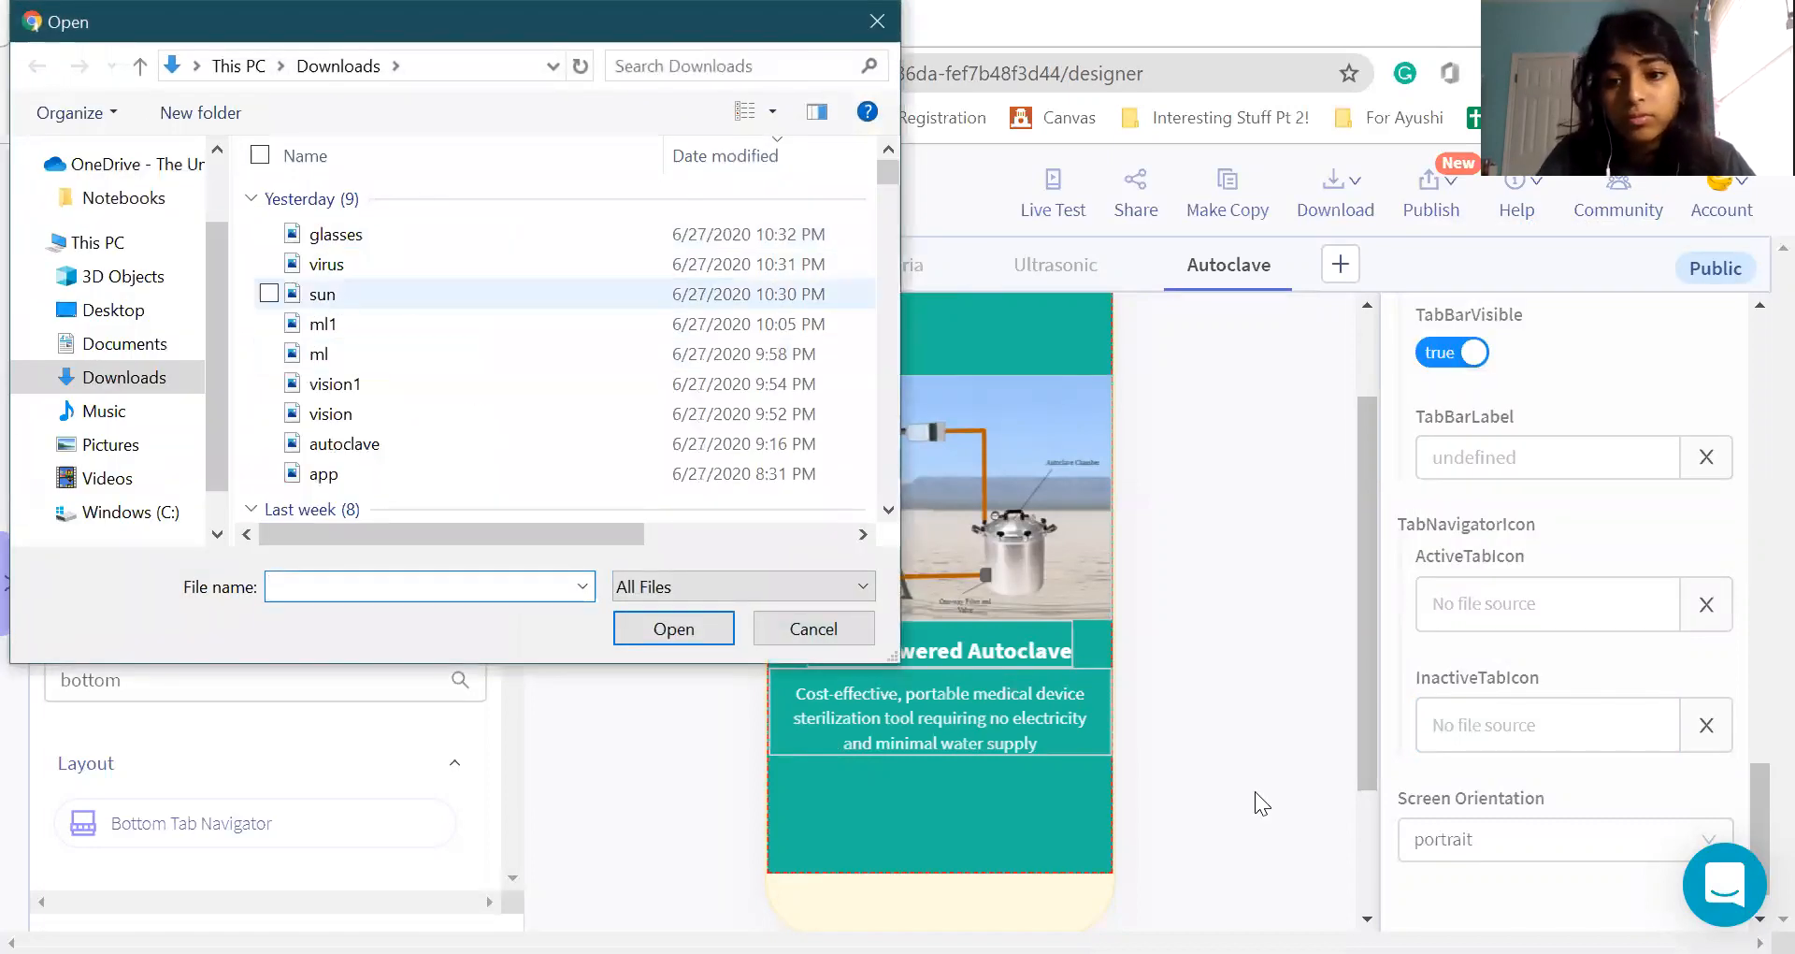
pyautogui.click(1448, 739)
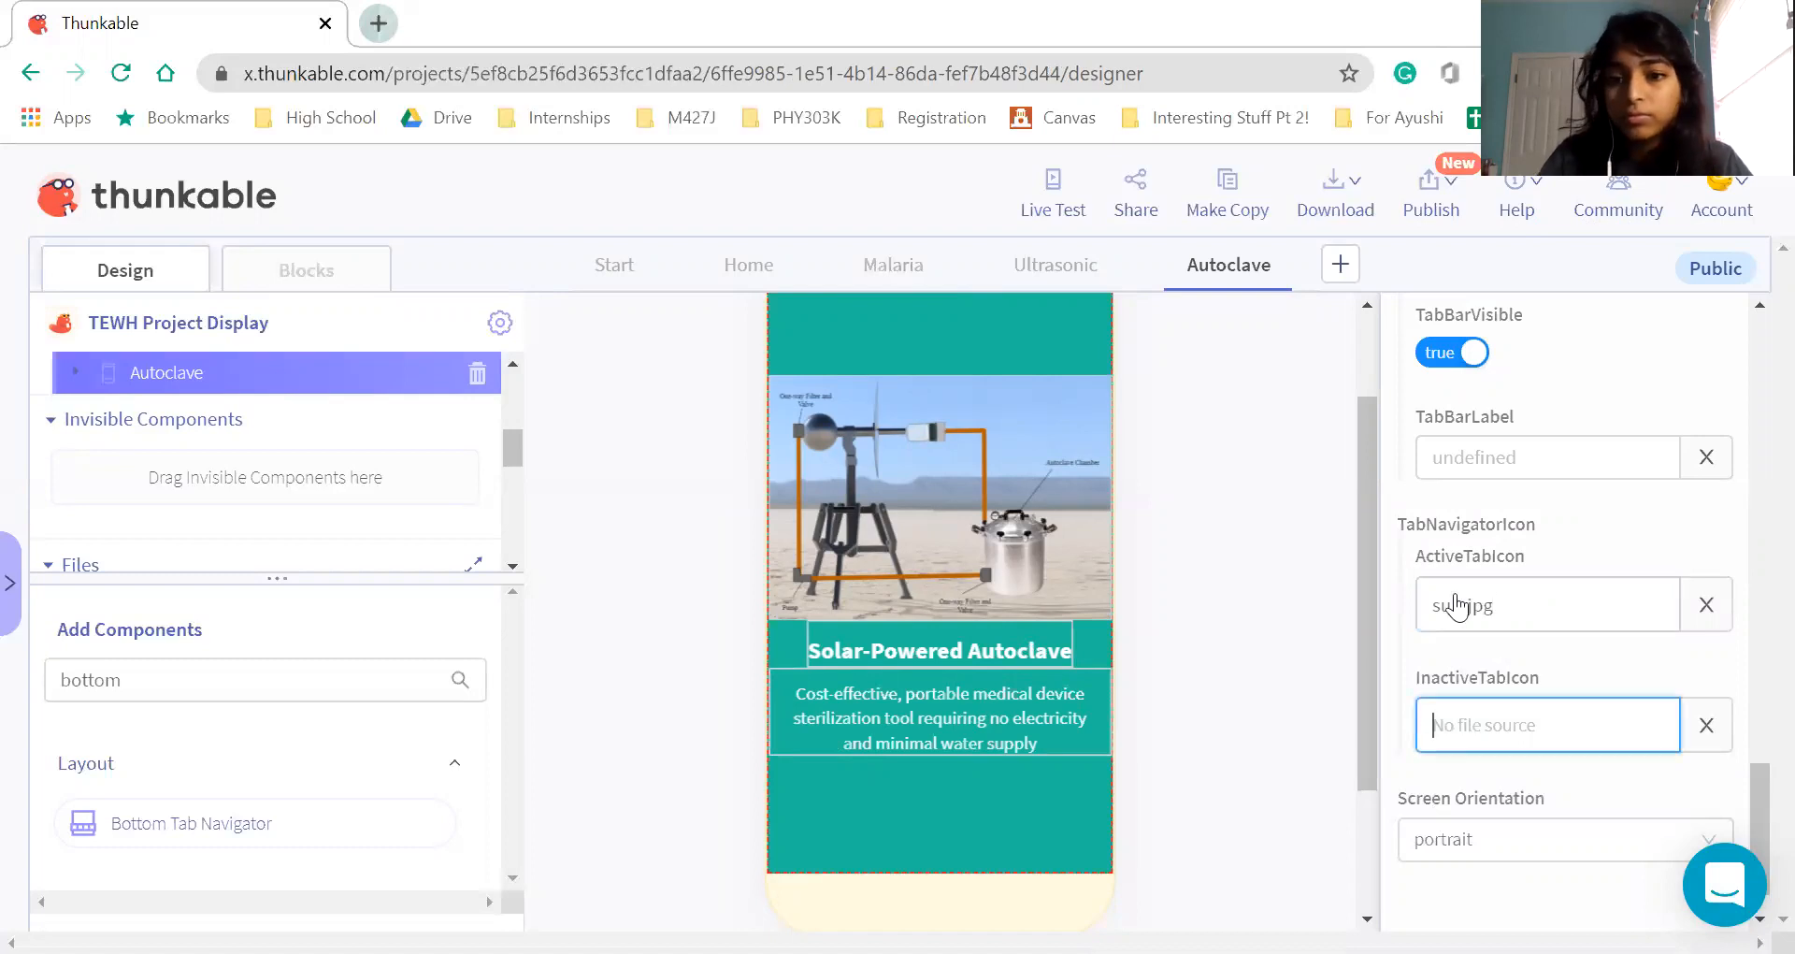
pyautogui.scroll(-2, 1468, 625)
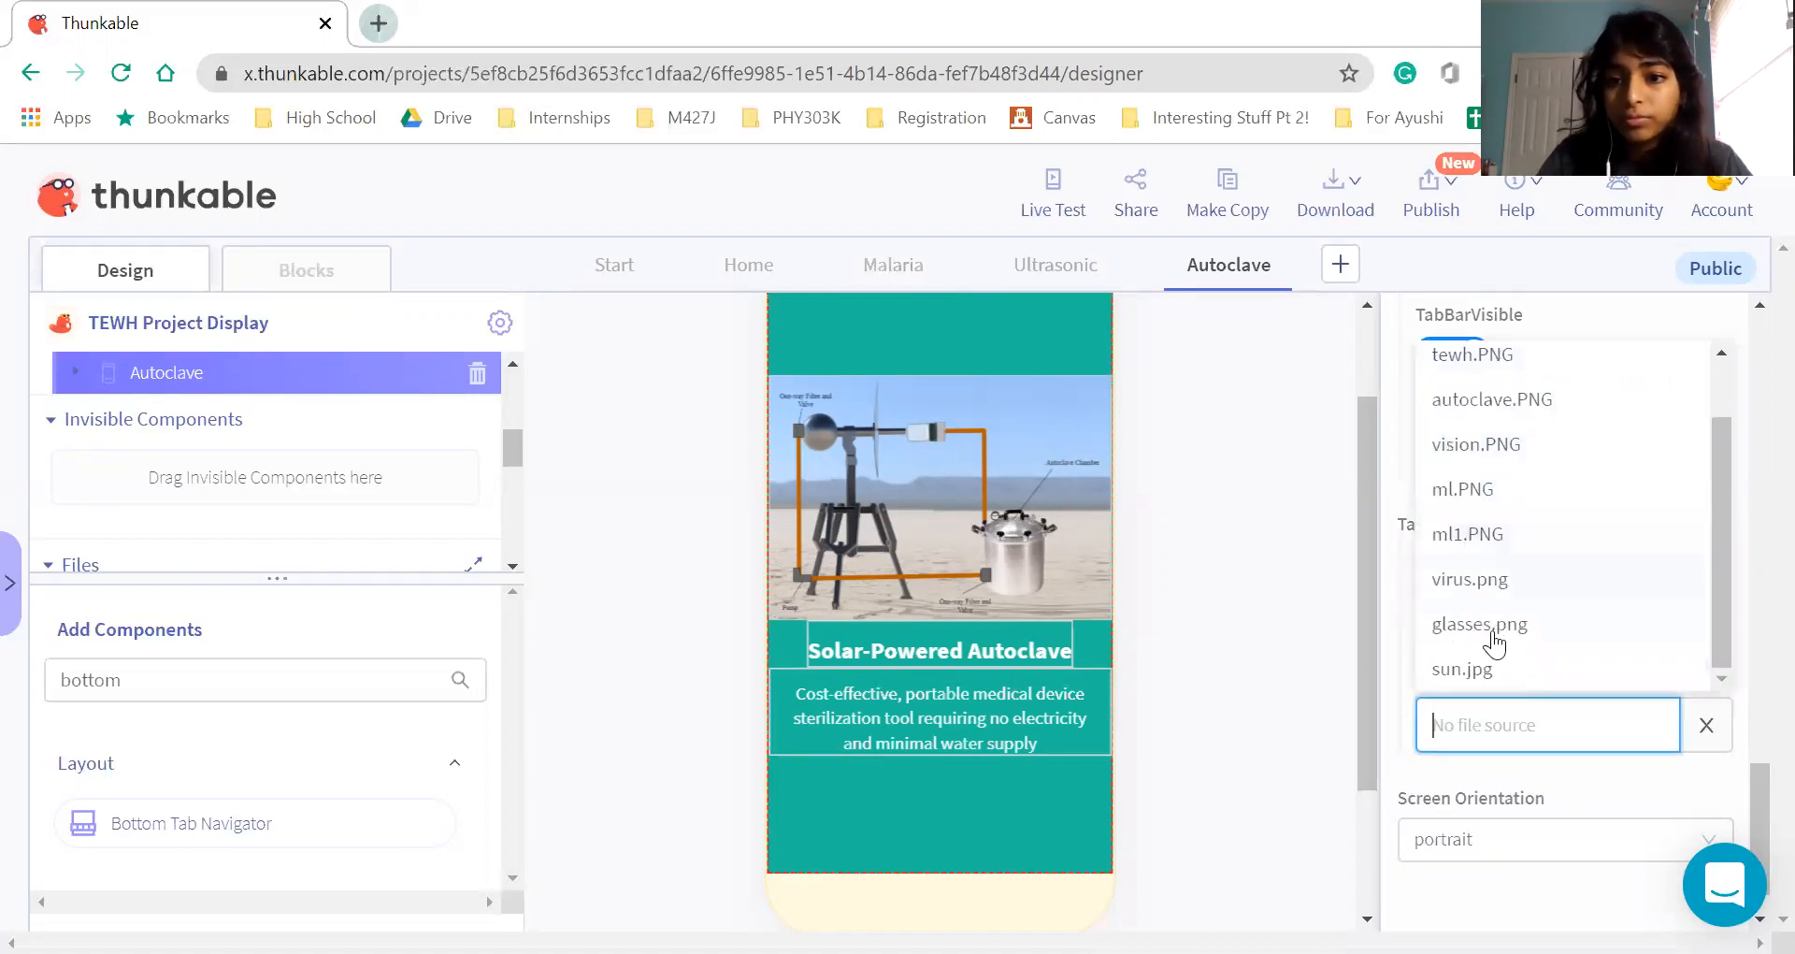
pyautogui.click(1473, 670)
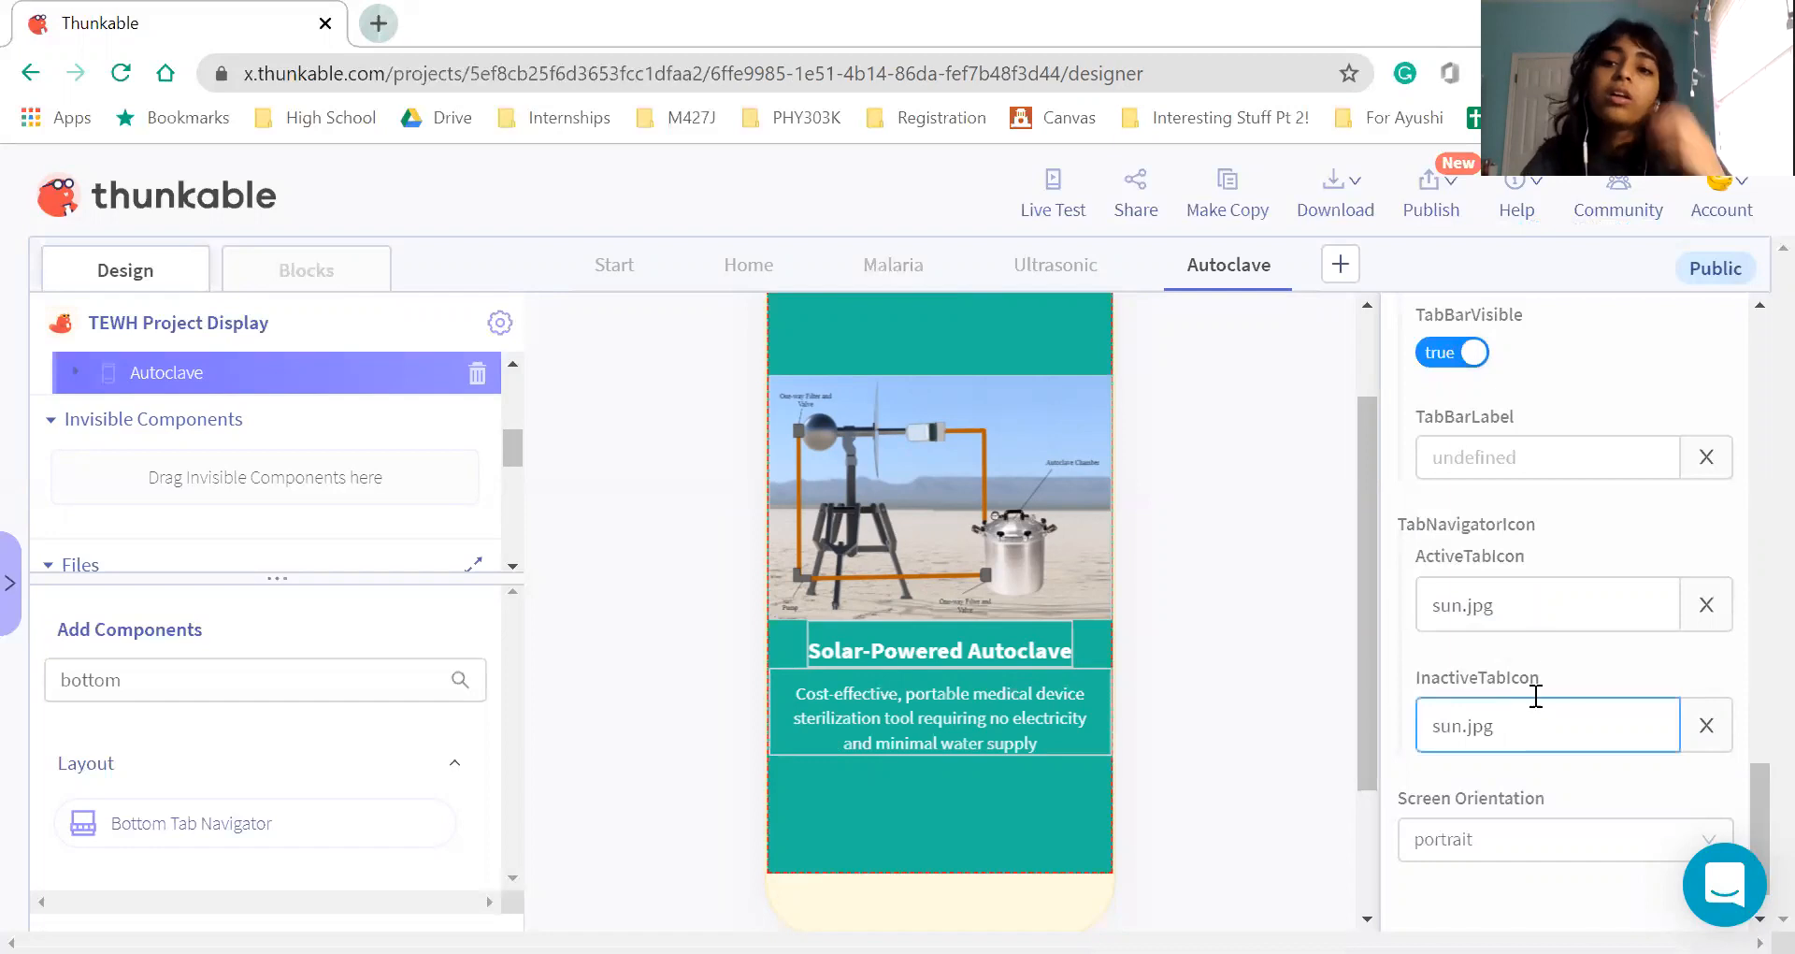
# Run a live test, start the app and open the Solar-Powered Autoclave project to check its bottom tab icons
pyautogui.scroll(10, 1535, 634)
pyautogui.scroll(2, 1535, 634)
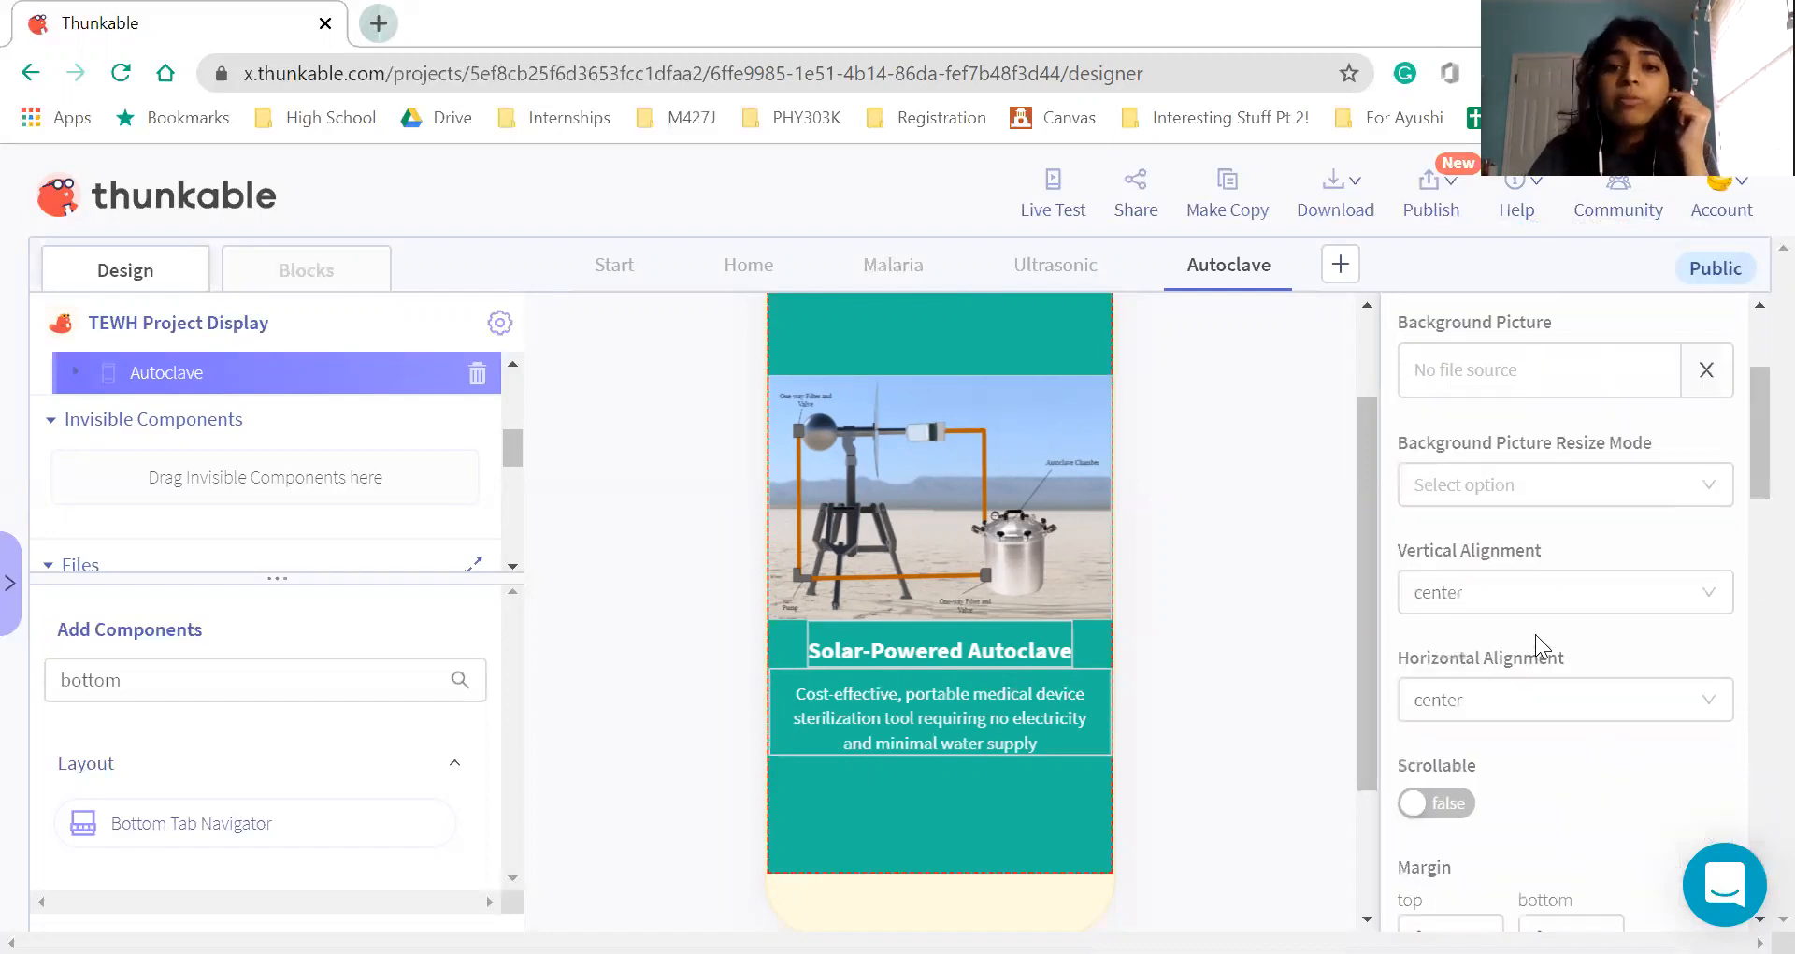
pyautogui.click(1040, 199)
pyautogui.scroll(-1, 792, 413)
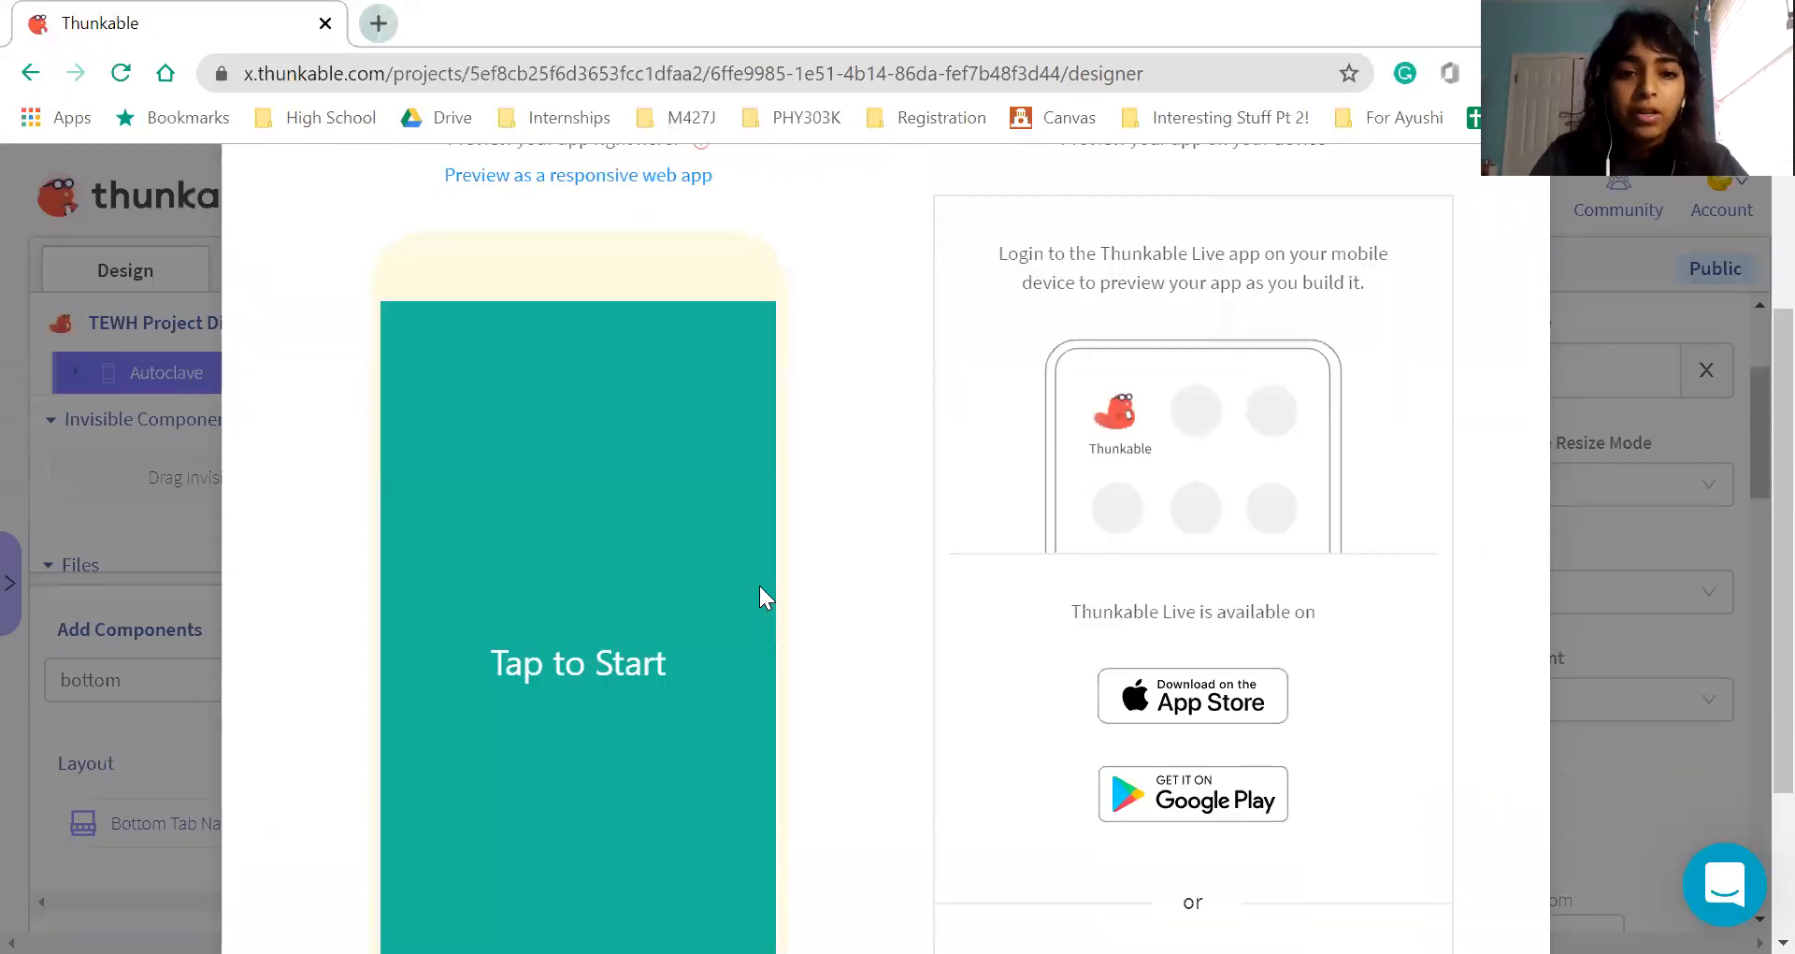
pyautogui.scroll(-1, 760, 589)
pyautogui.click(599, 611)
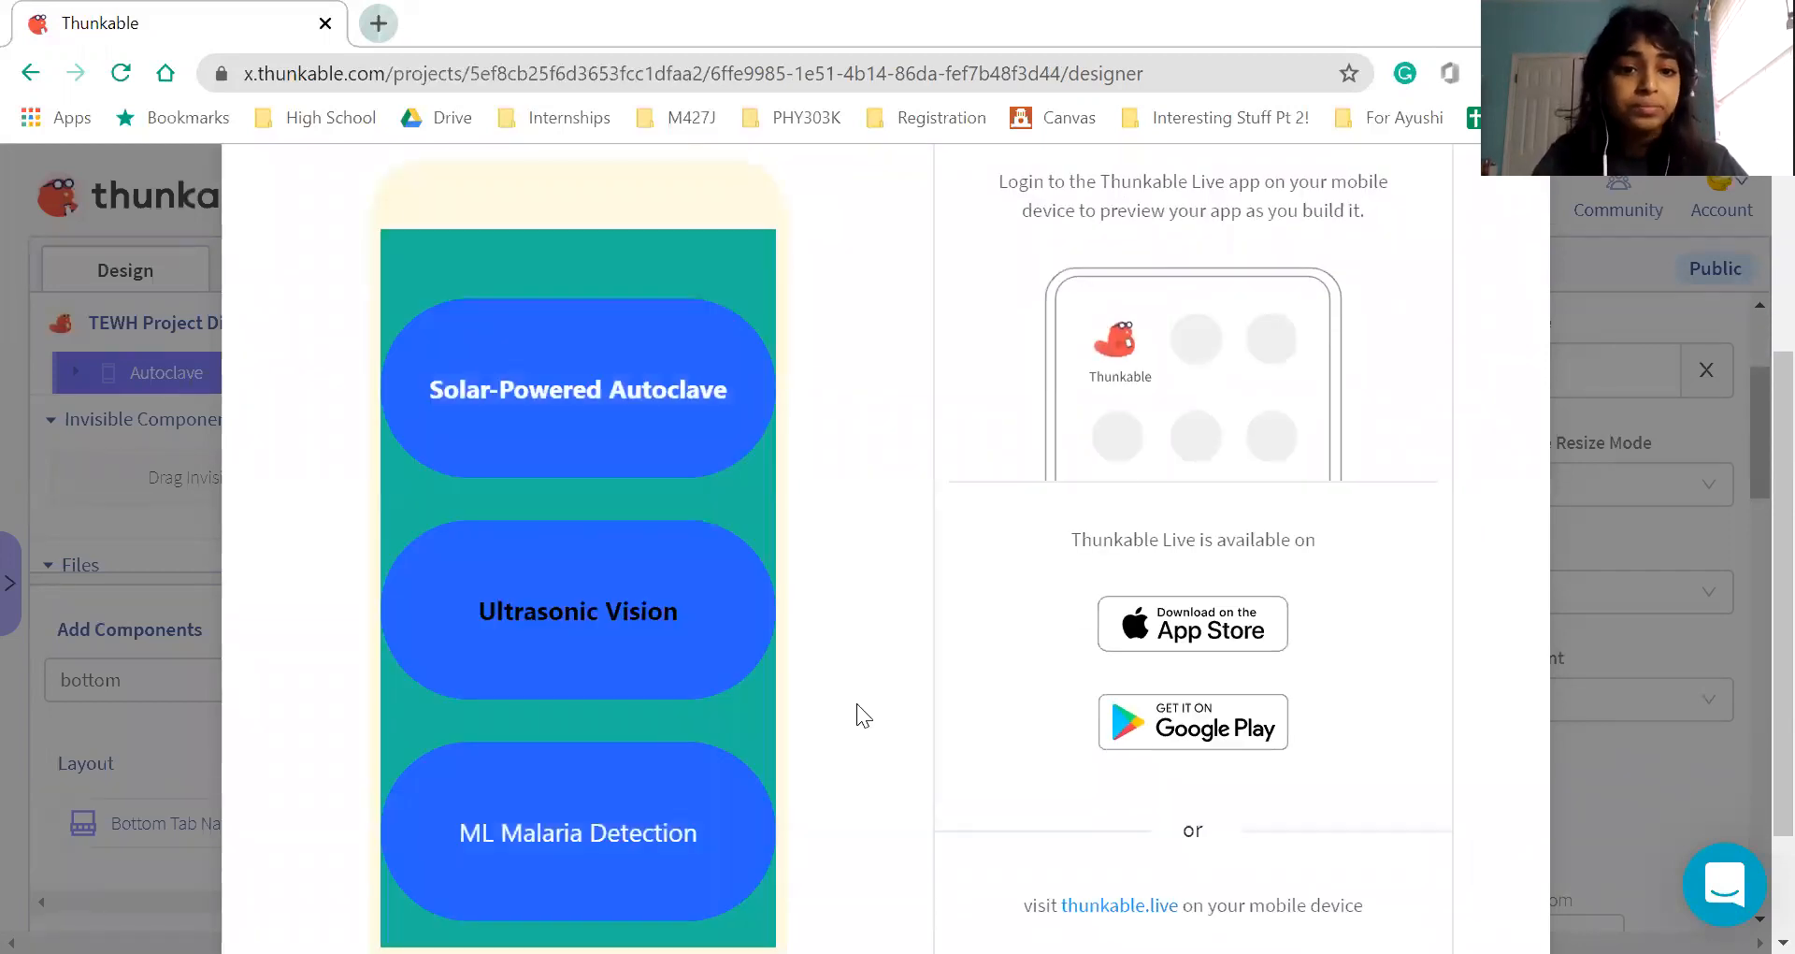
pyautogui.scroll(-1, 856, 703)
pyautogui.click(619, 347)
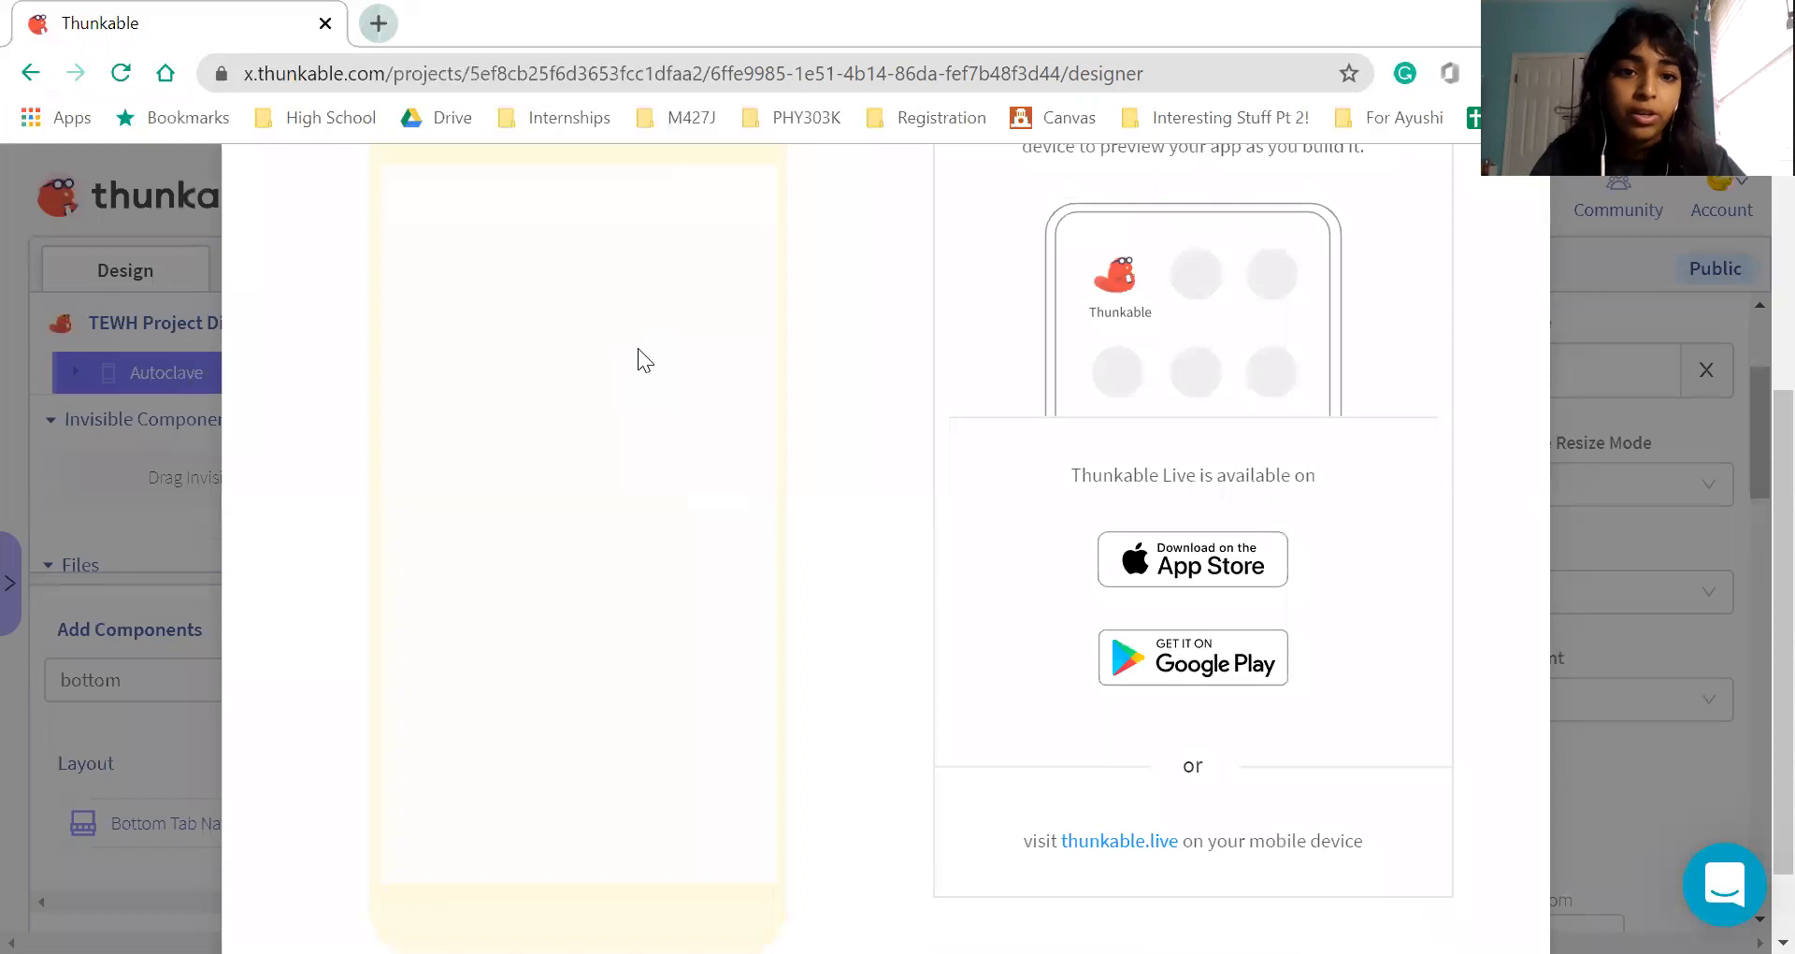
pyautogui.scroll(-1, 879, 726)
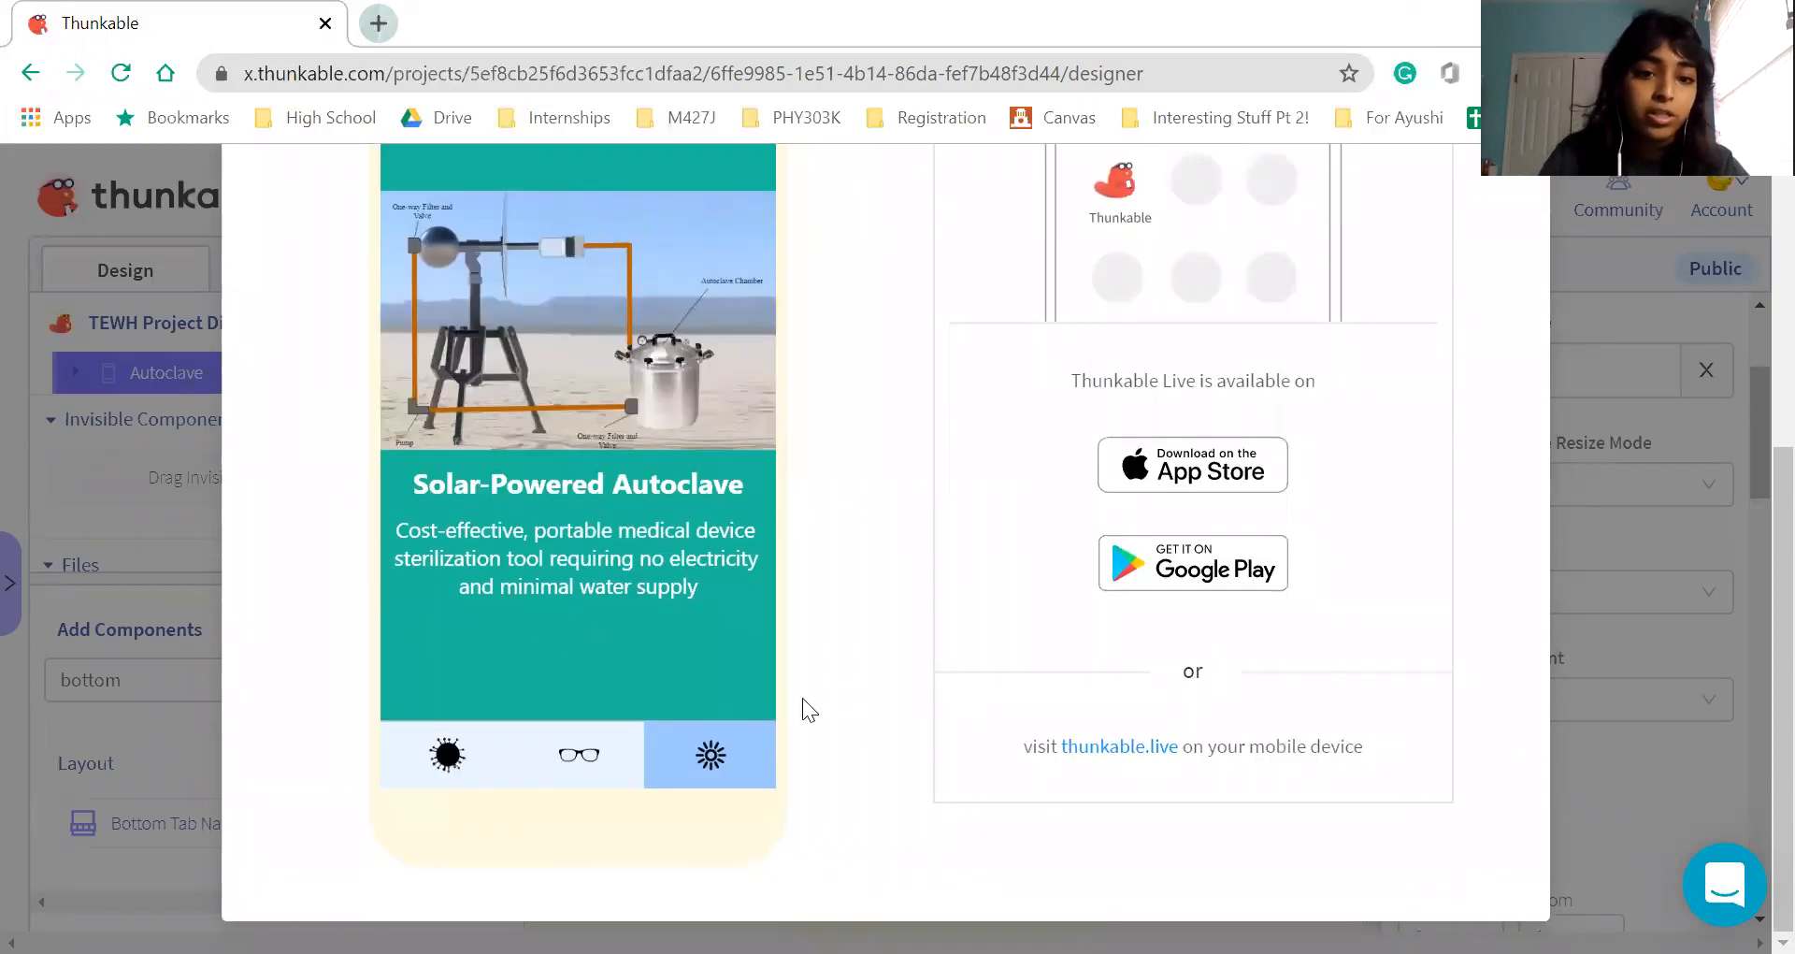
# Switch repeatedly between the Malaria, Ultrasonic and Autoclave tabs in the preview to test the icon navigation, and close the live test
pyautogui.scroll(2, 802, 698)
pyautogui.click(587, 905)
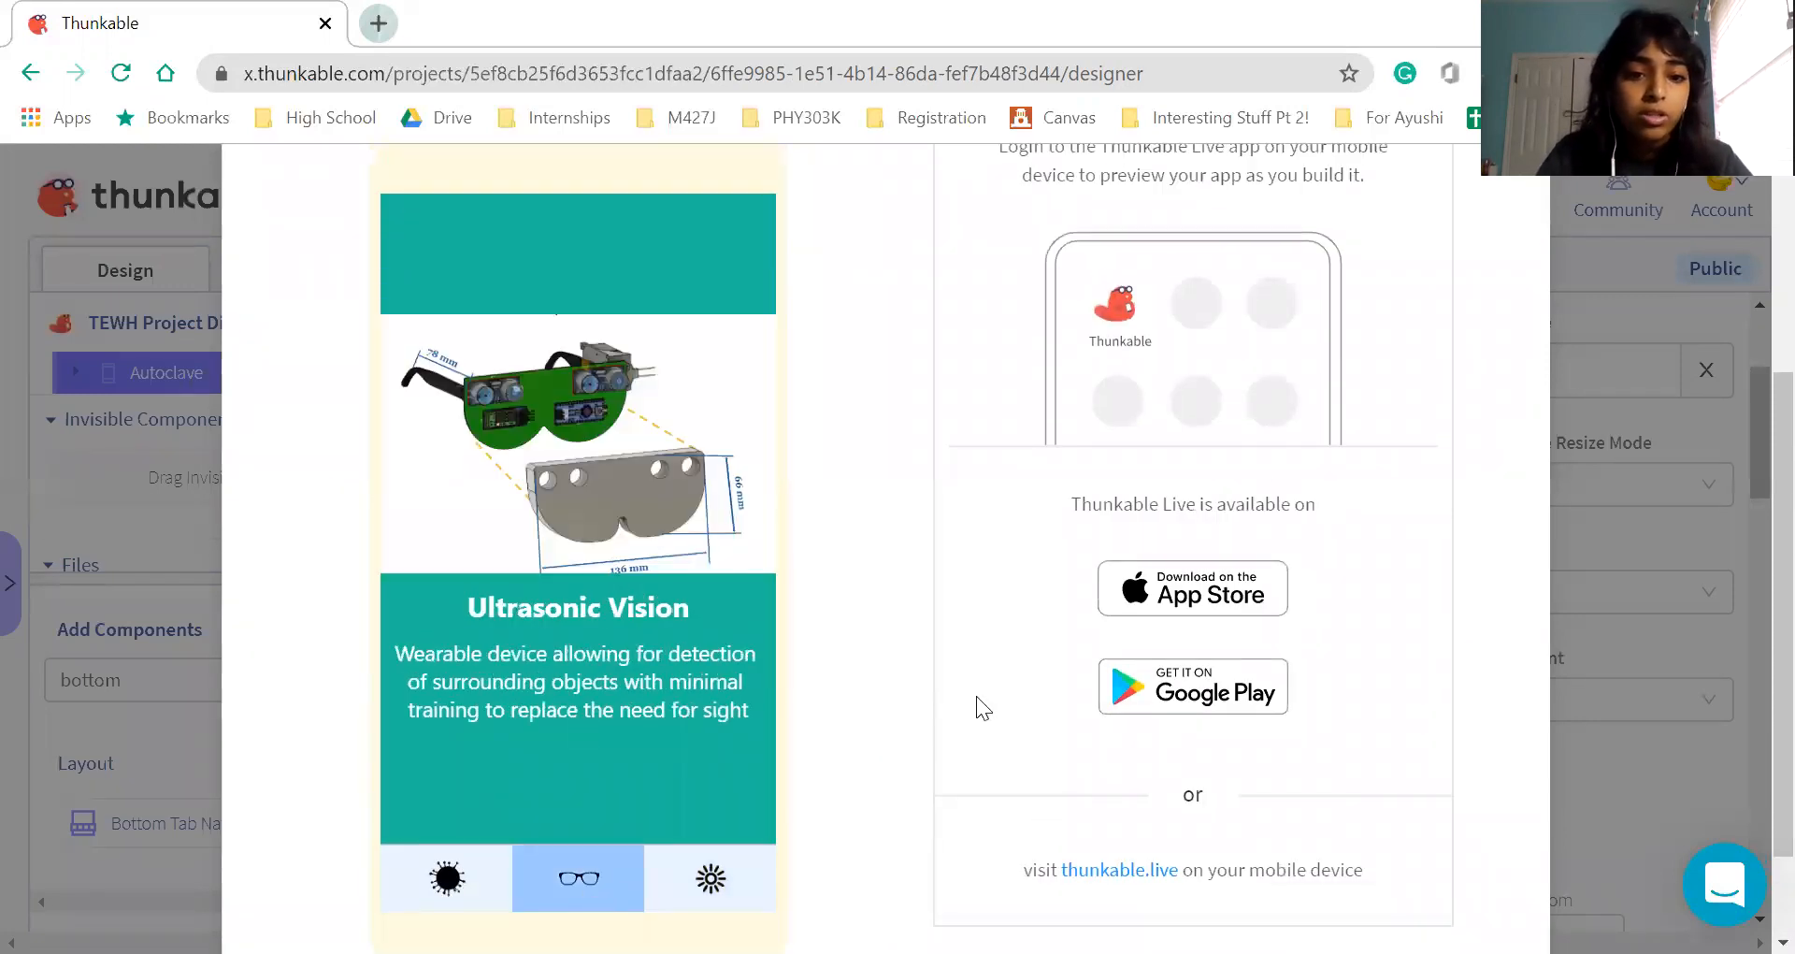
pyautogui.click(484, 876)
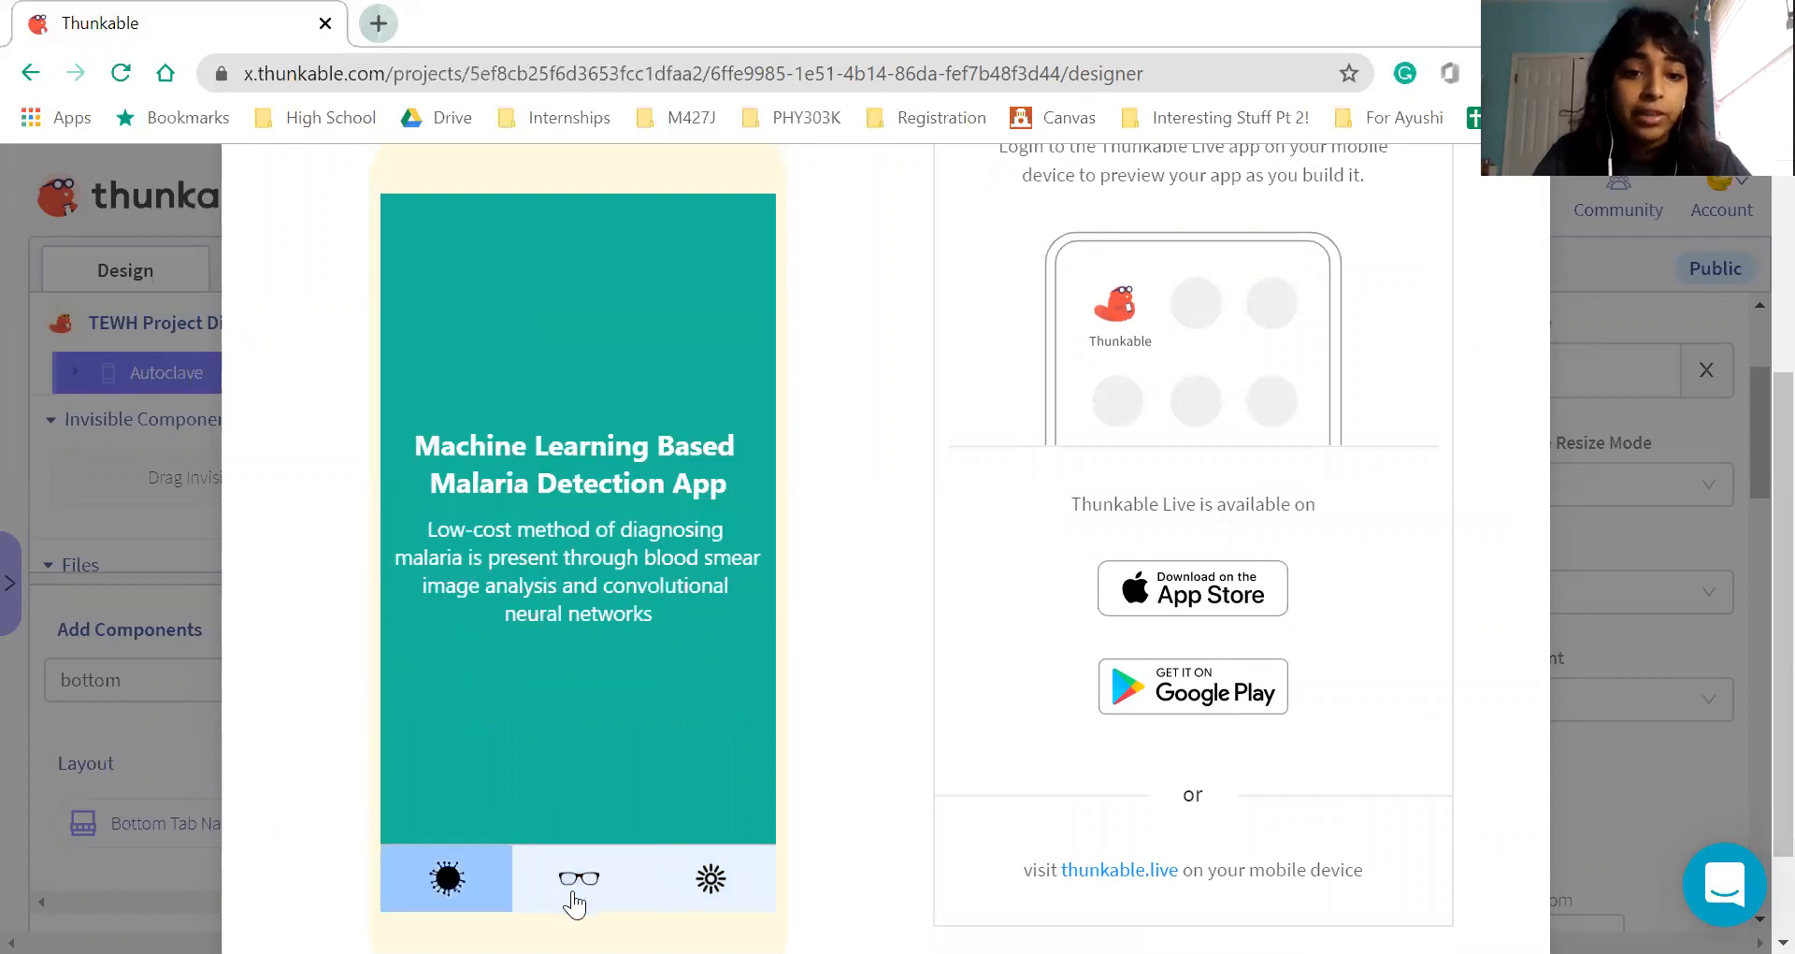
pyautogui.click(677, 898)
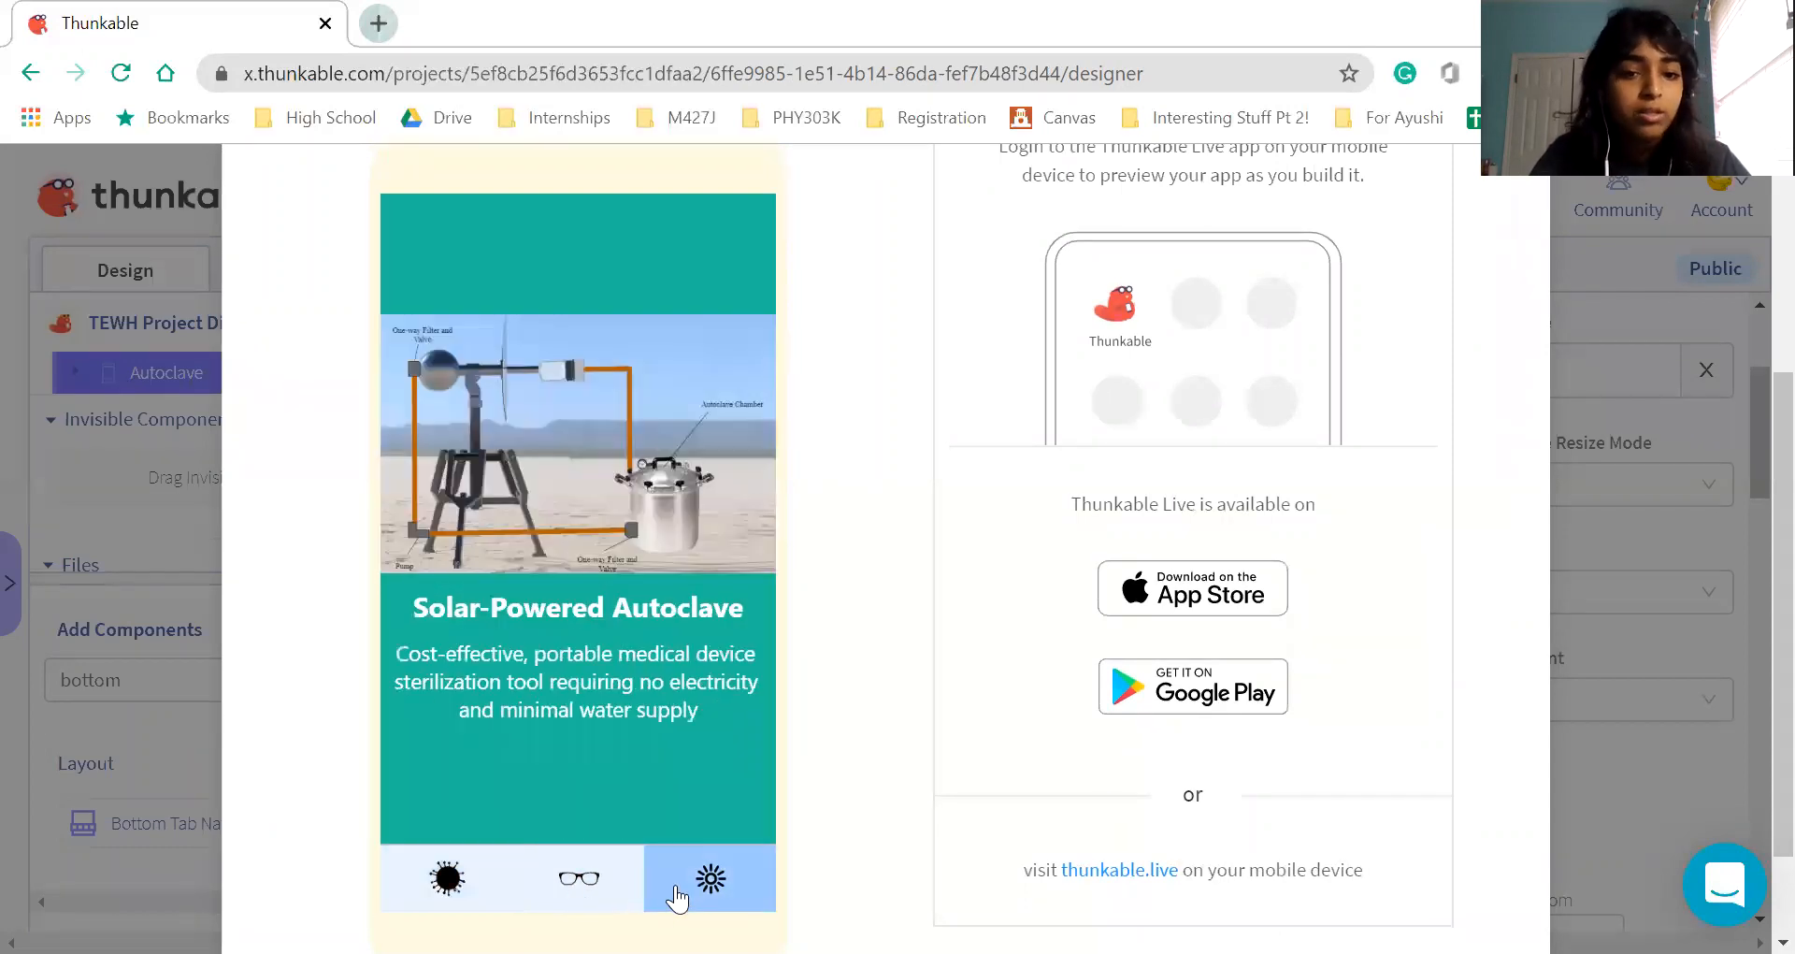
pyautogui.click(582, 896)
pyautogui.click(458, 890)
pyautogui.click(581, 888)
pyautogui.click(760, 887)
pyautogui.click(614, 895)
pyautogui.click(469, 881)
pyautogui.click(613, 889)
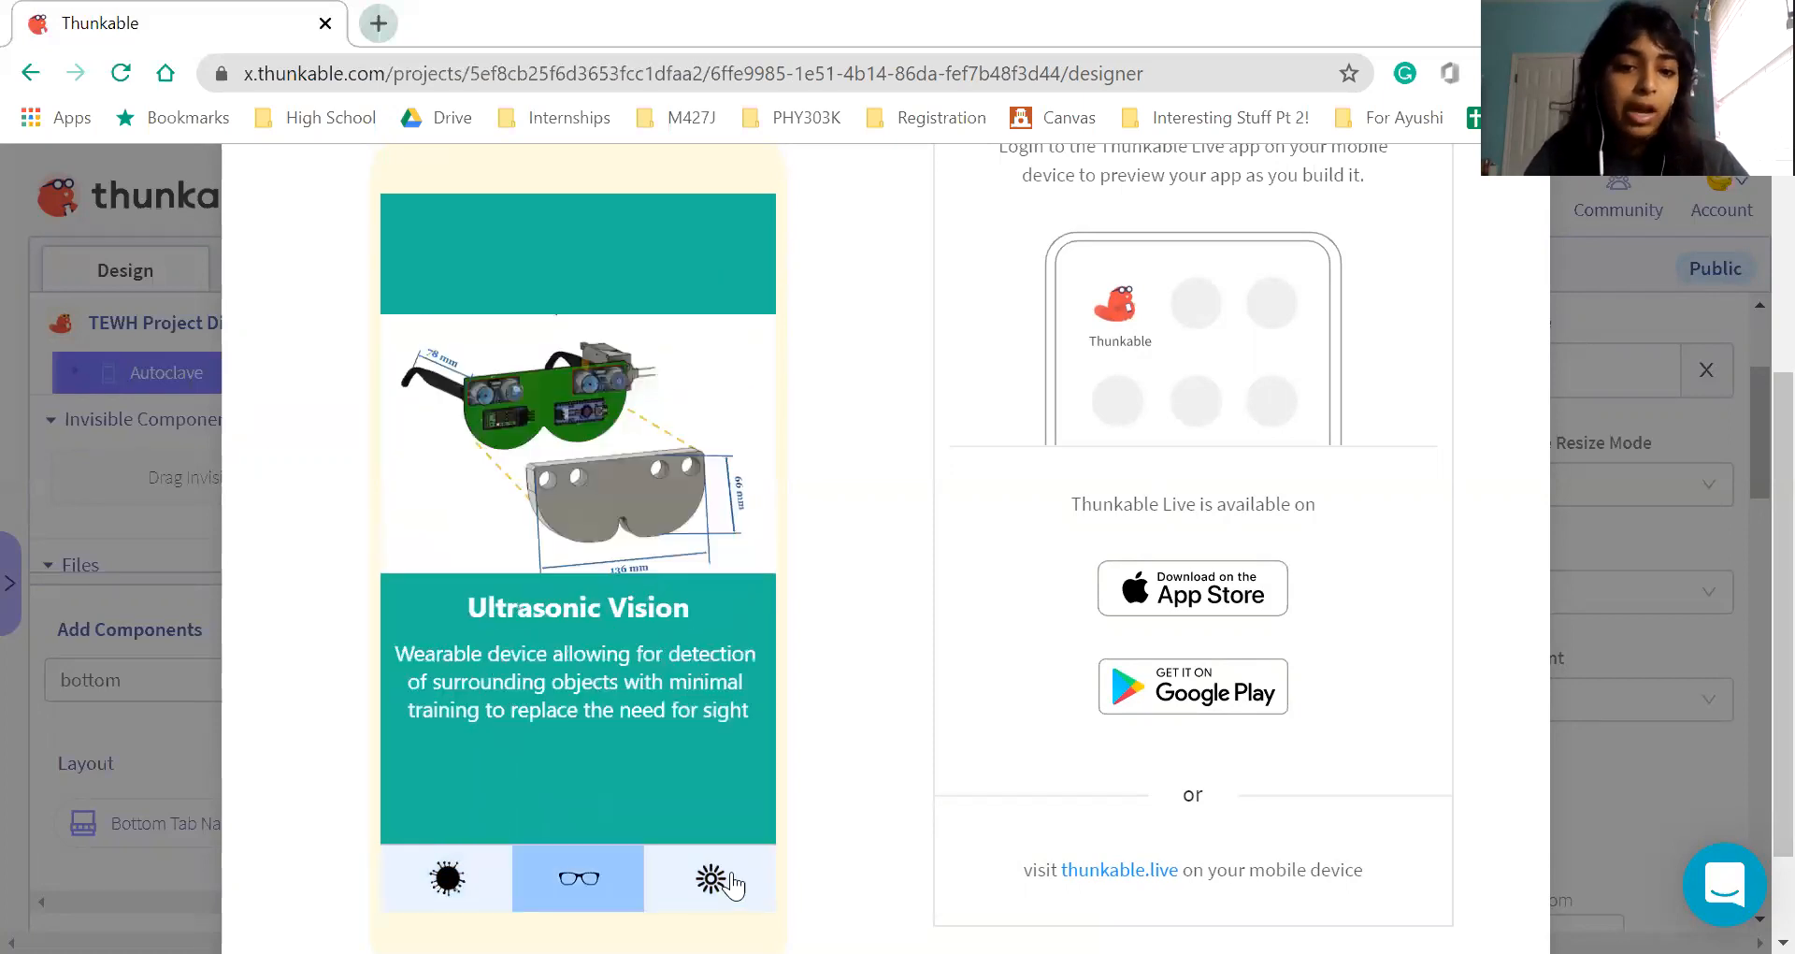
pyautogui.click(734, 884)
pyautogui.click(595, 893)
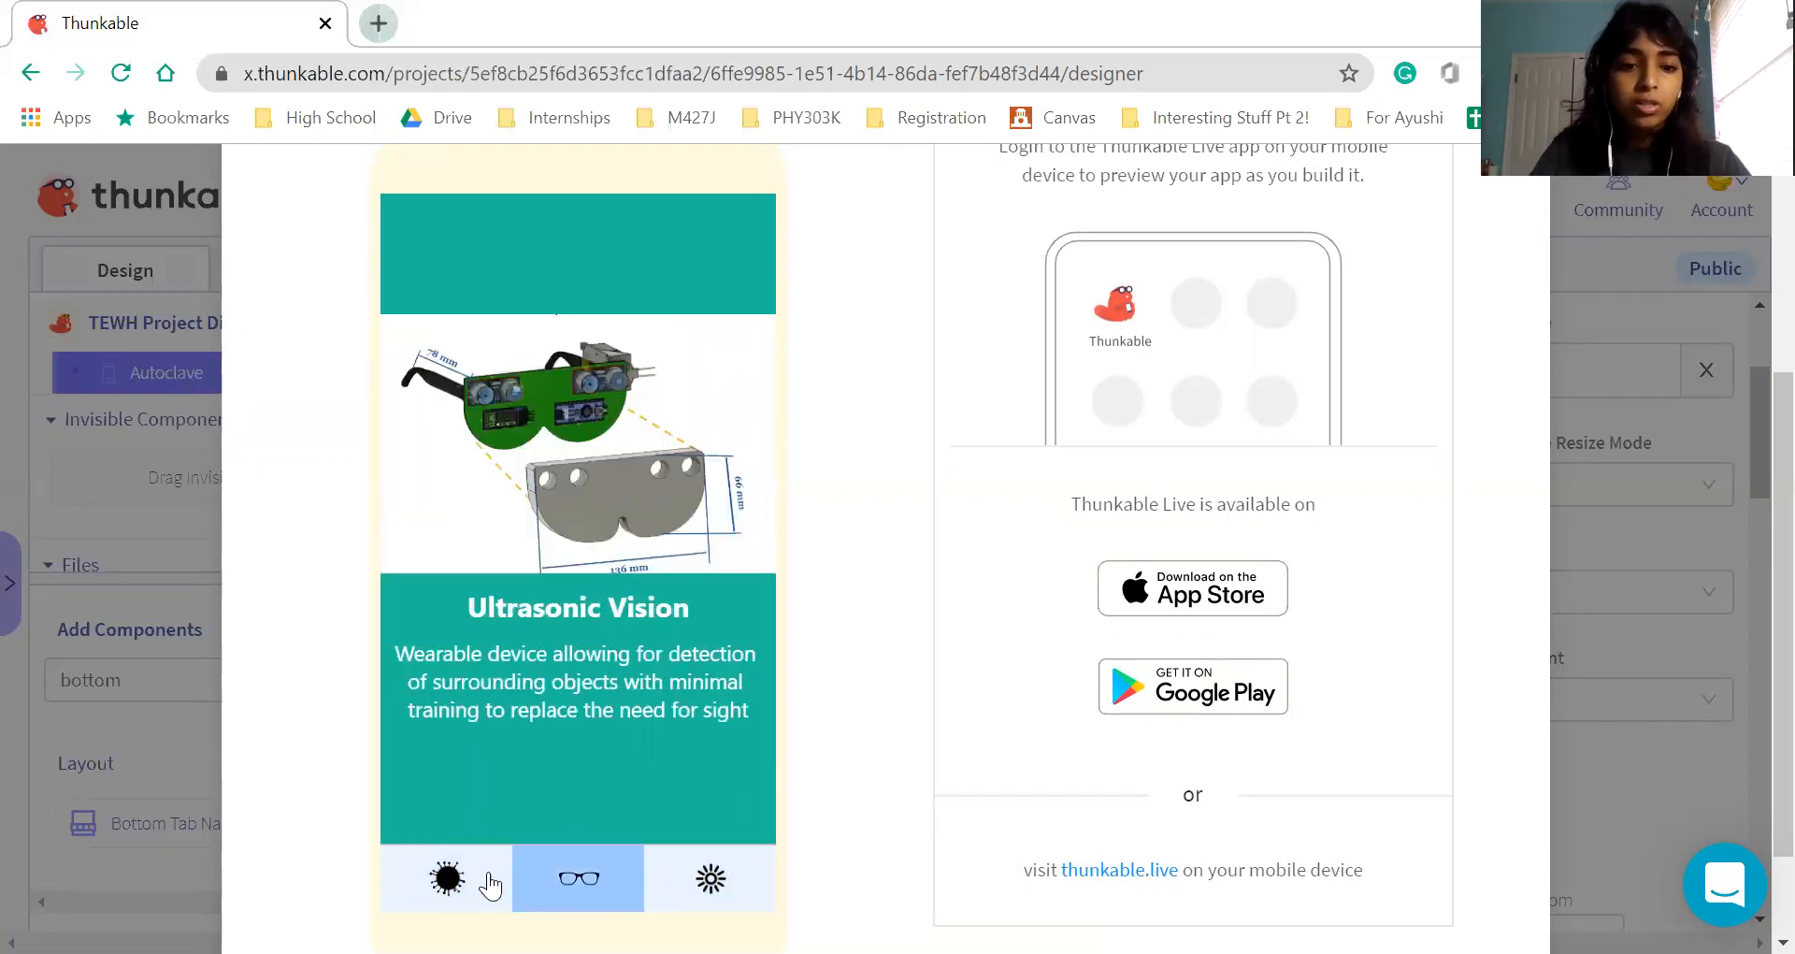
pyautogui.click(487, 881)
pyautogui.scroll(3, 858, 563)
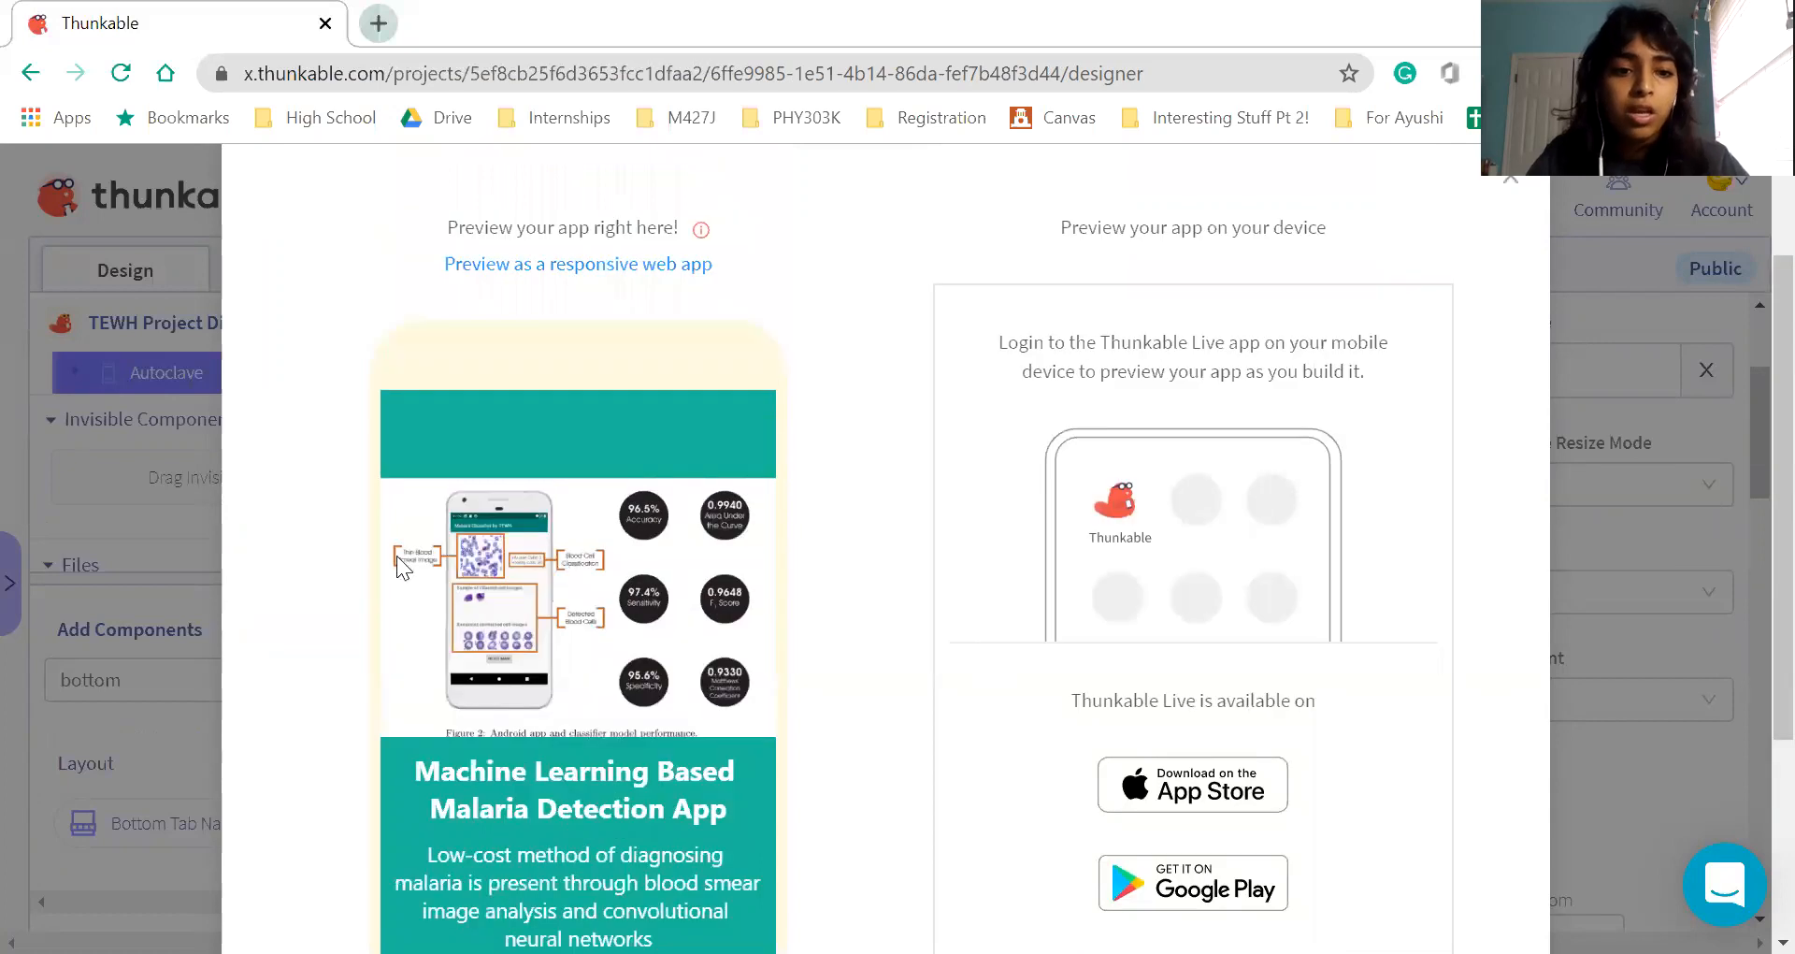
pyautogui.scroll(1, 1026, 312)
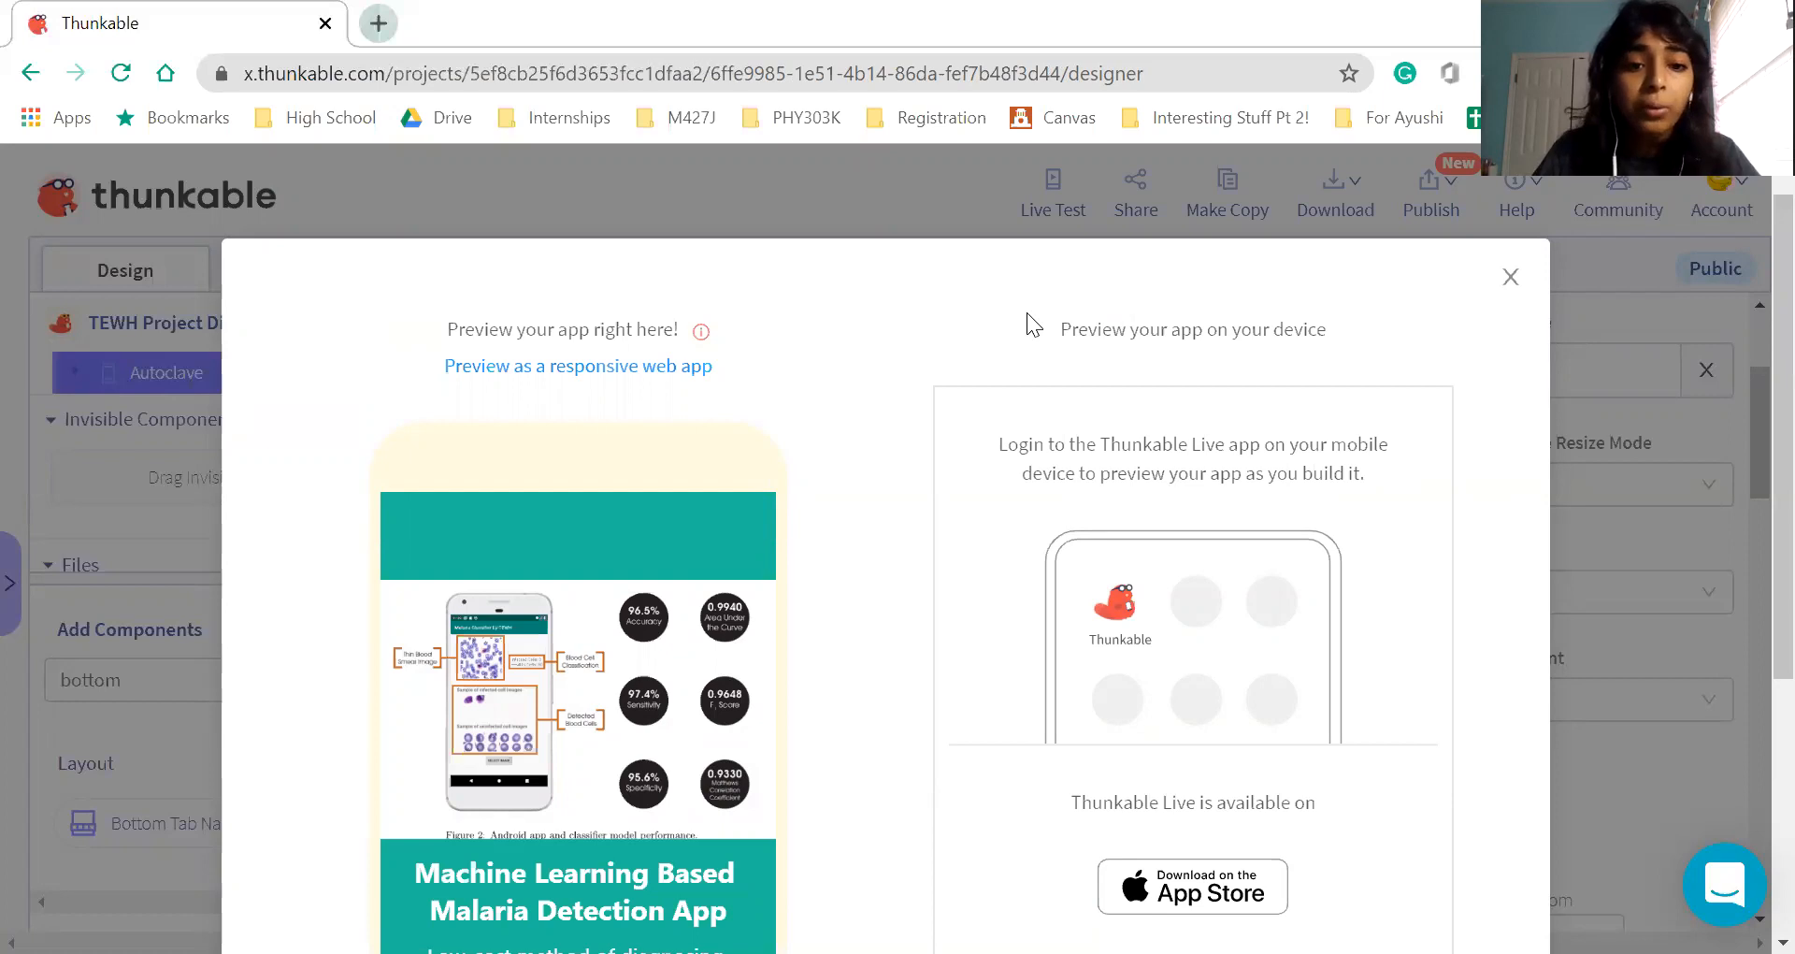
pyautogui.click(1512, 278)
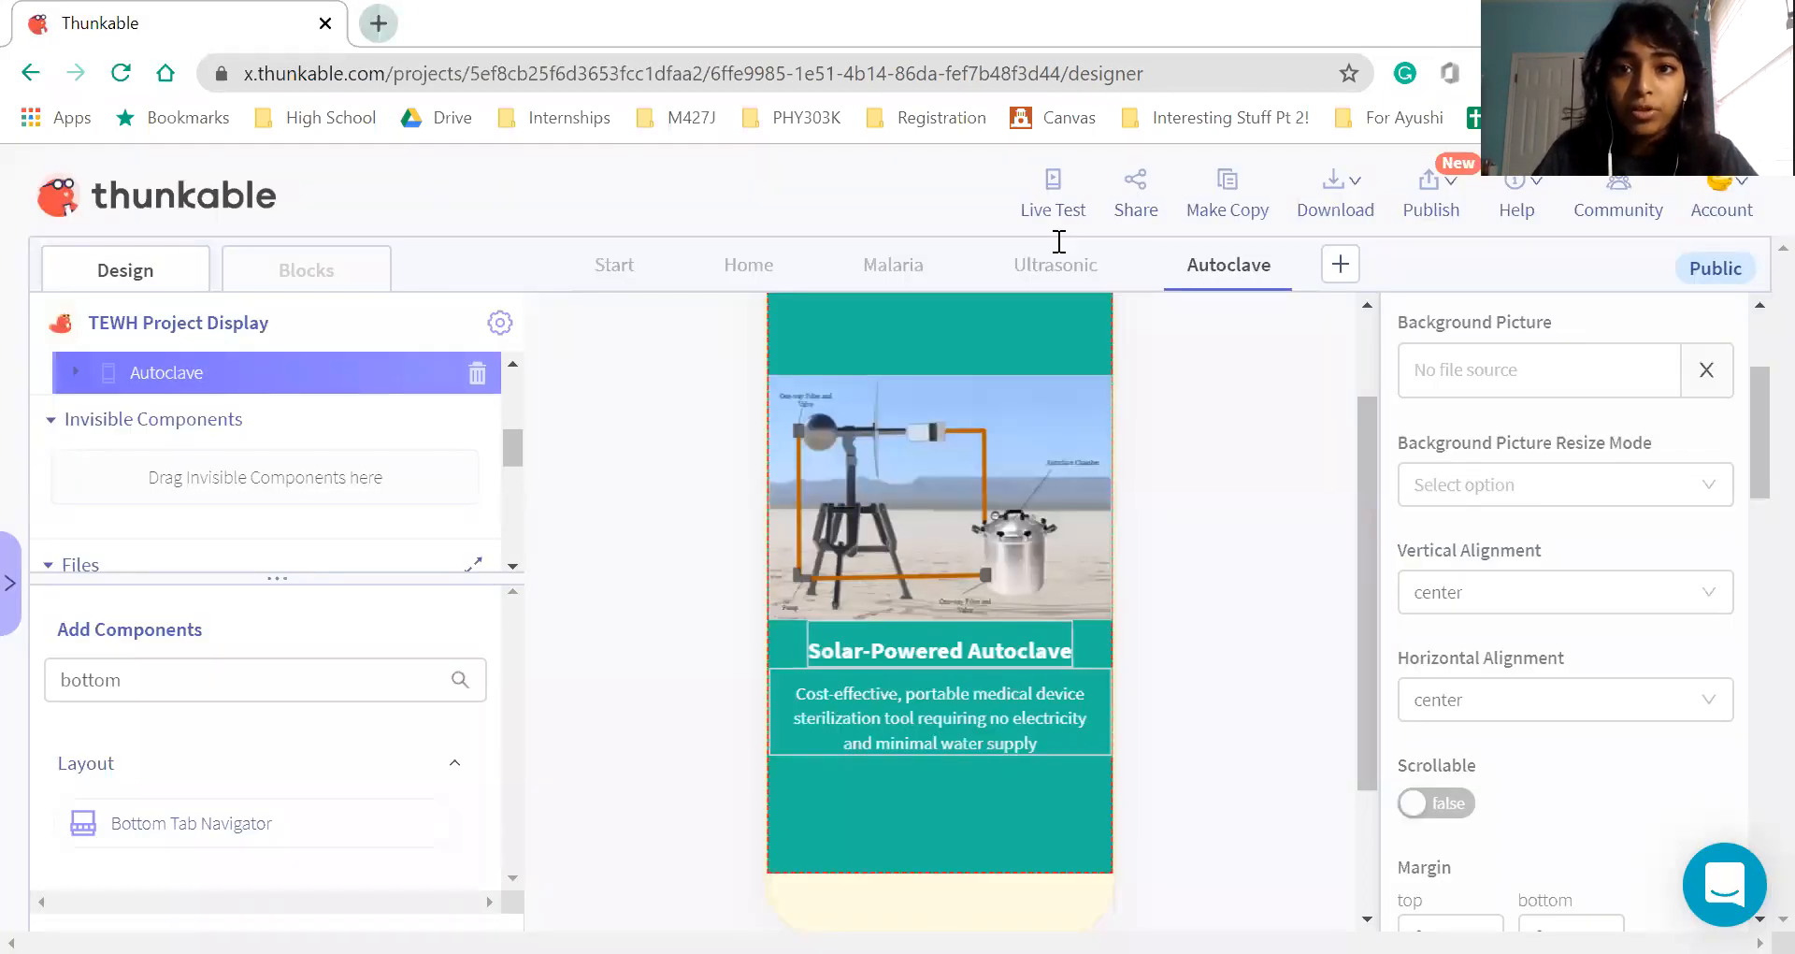